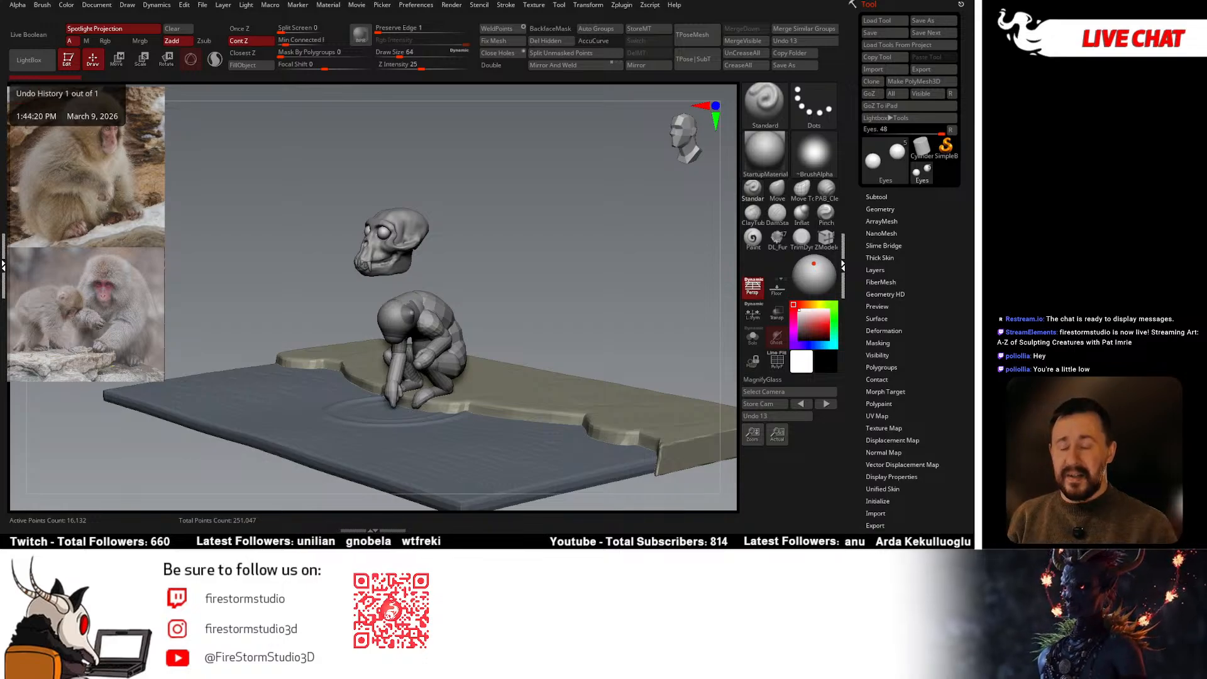
Examine the crouching monkey figure, the separate skull and the pond base from front, side and three-quarter views
{"action": "left_click_drag", "start_coordinate": [563, 291], "coordinate": [577, 289]}
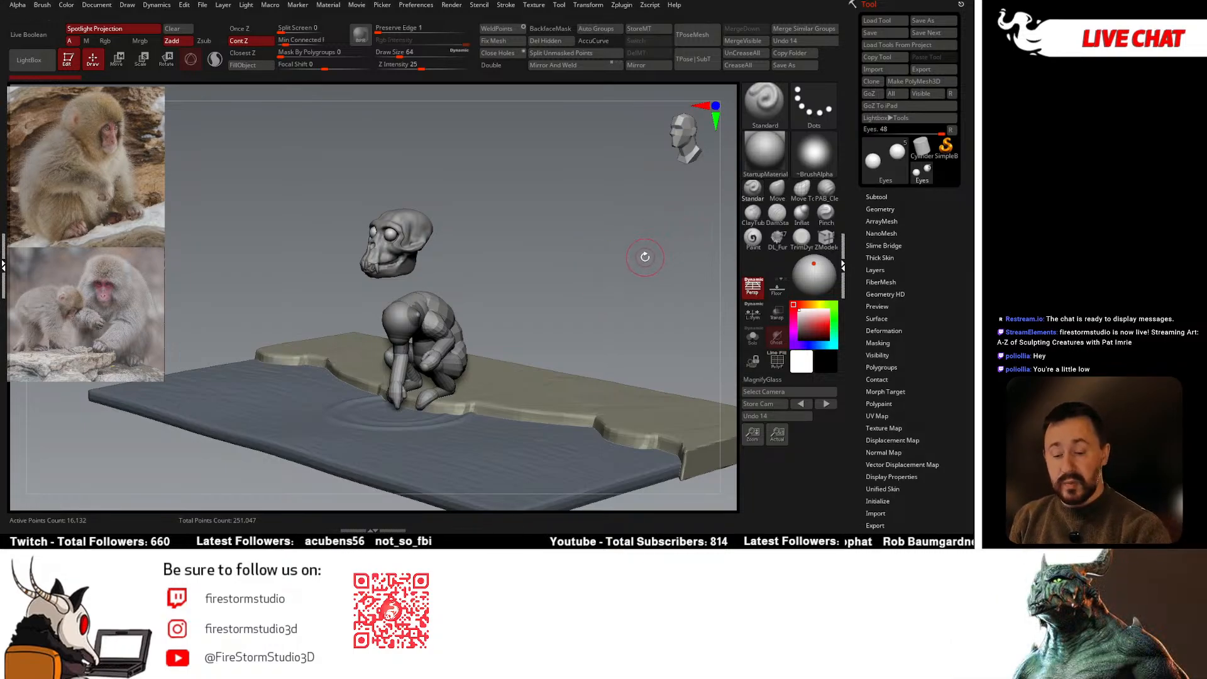
{"action": "mouse_move", "coordinate": [629, 259]}
{"action": "left_mouse_down"}
{"action": "mouse_move", "coordinate": [638, 266]}
{"action": "mouse_move", "coordinate": [589, 289]}
{"action": "left_mouse_up"}
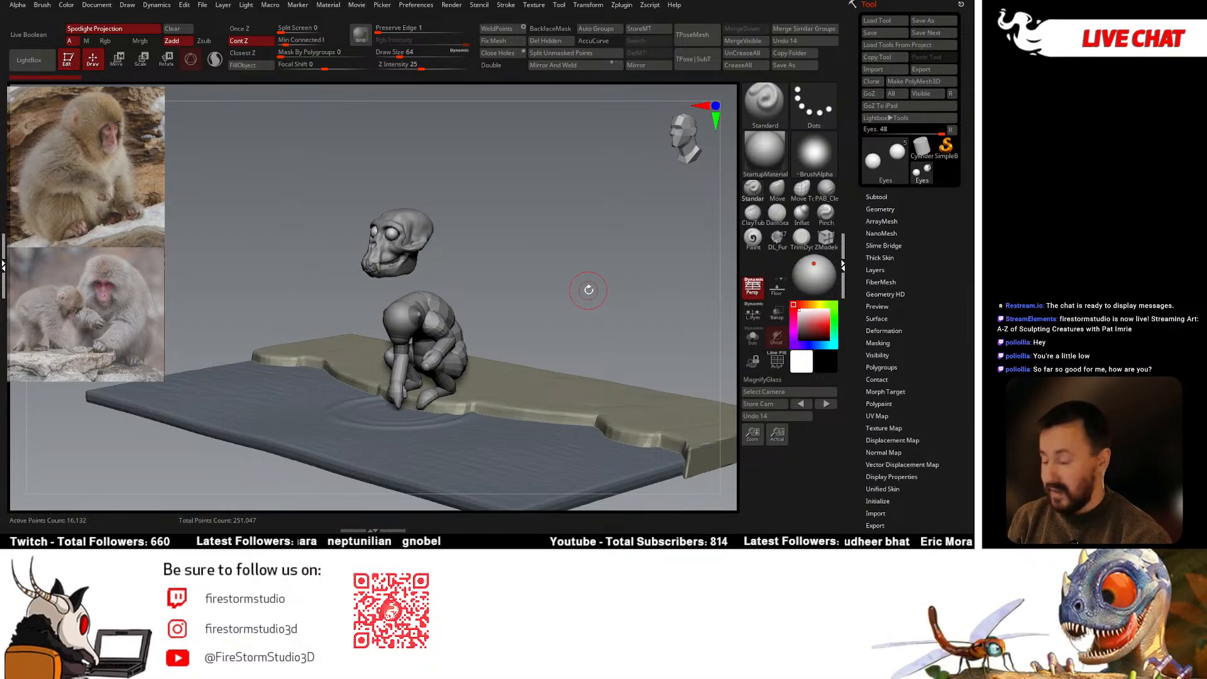
{"action": "left_click_drag", "start_coordinate": [547, 283], "coordinate": [598, 310]}
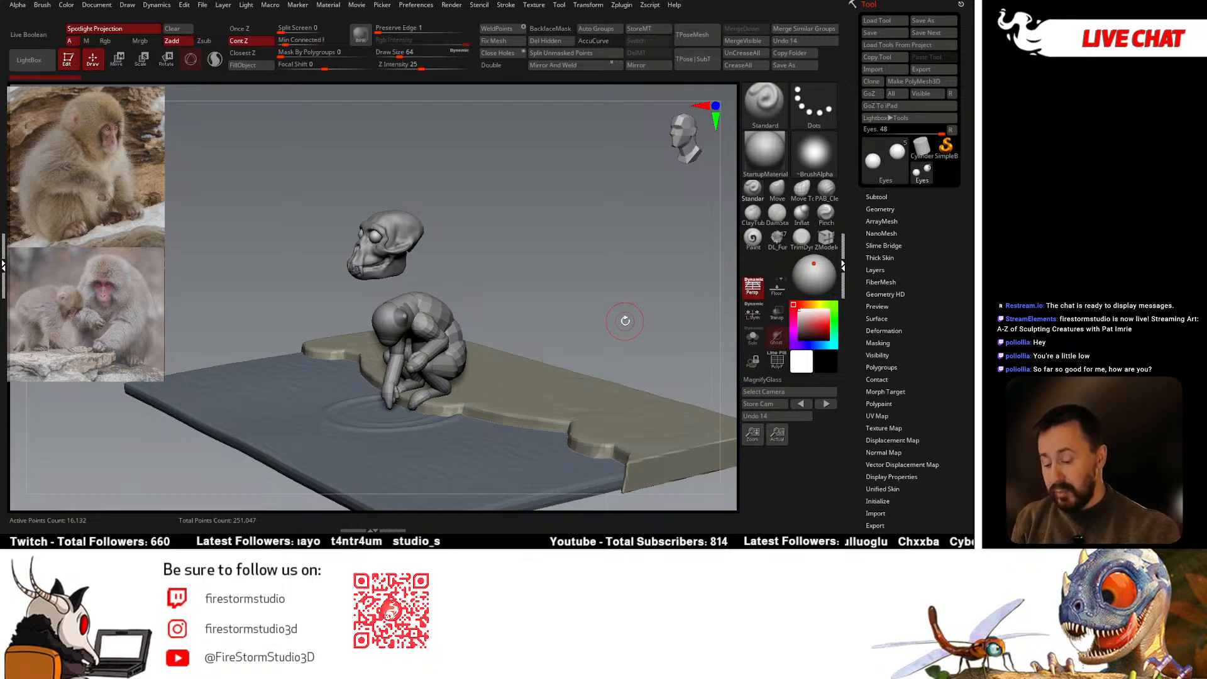
{"action": "left_click_drag", "start_coordinate": [564, 313], "coordinate": [573, 244], "text": "alt"}
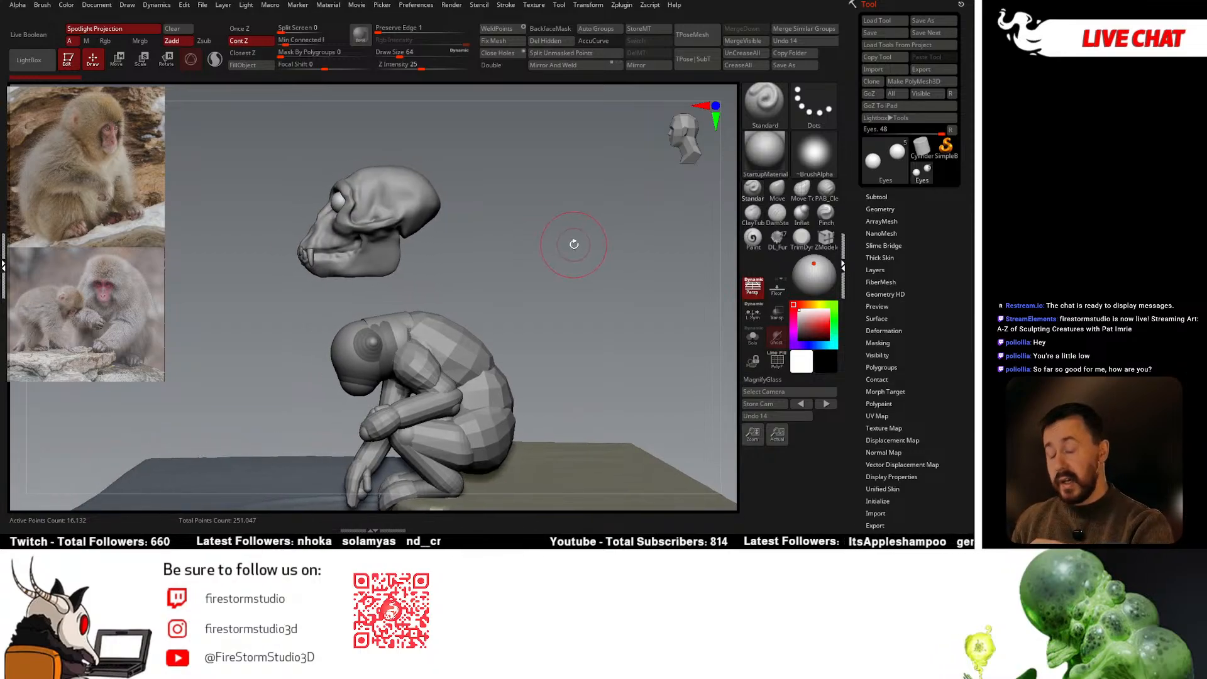
{"action": "left_click_drag", "start_coordinate": [494, 247], "coordinate": [569, 283]}
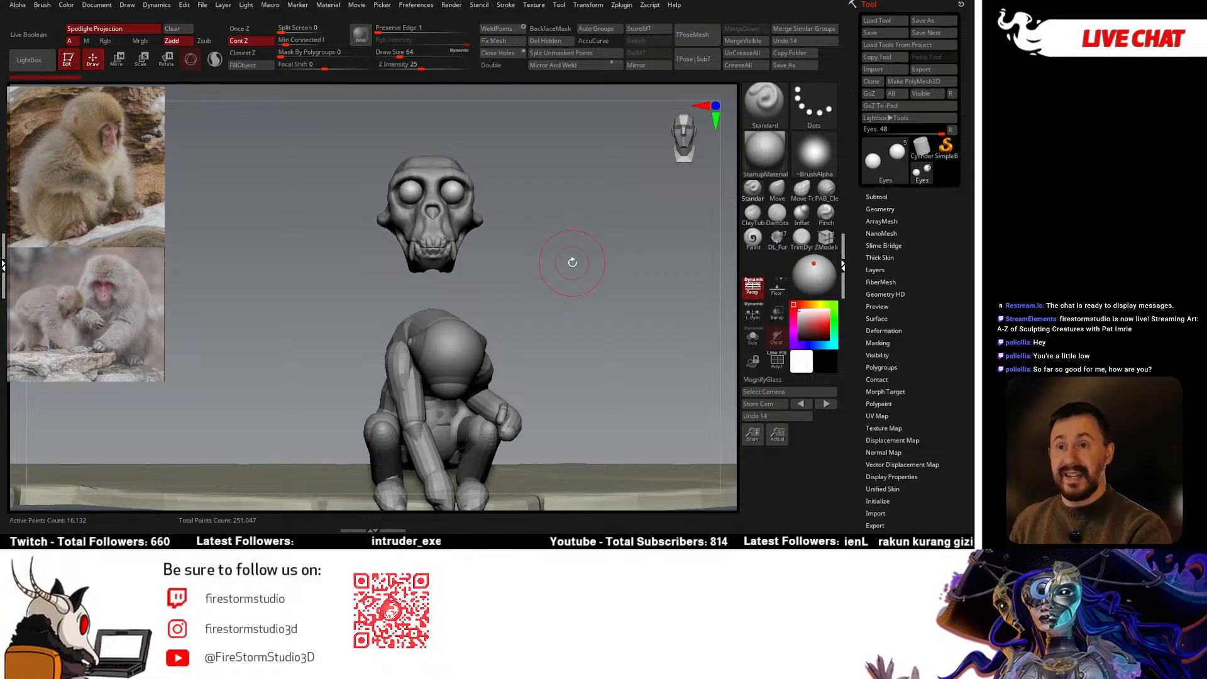
{"action": "left_click_drag", "start_coordinate": [571, 261], "coordinate": [552, 243]}
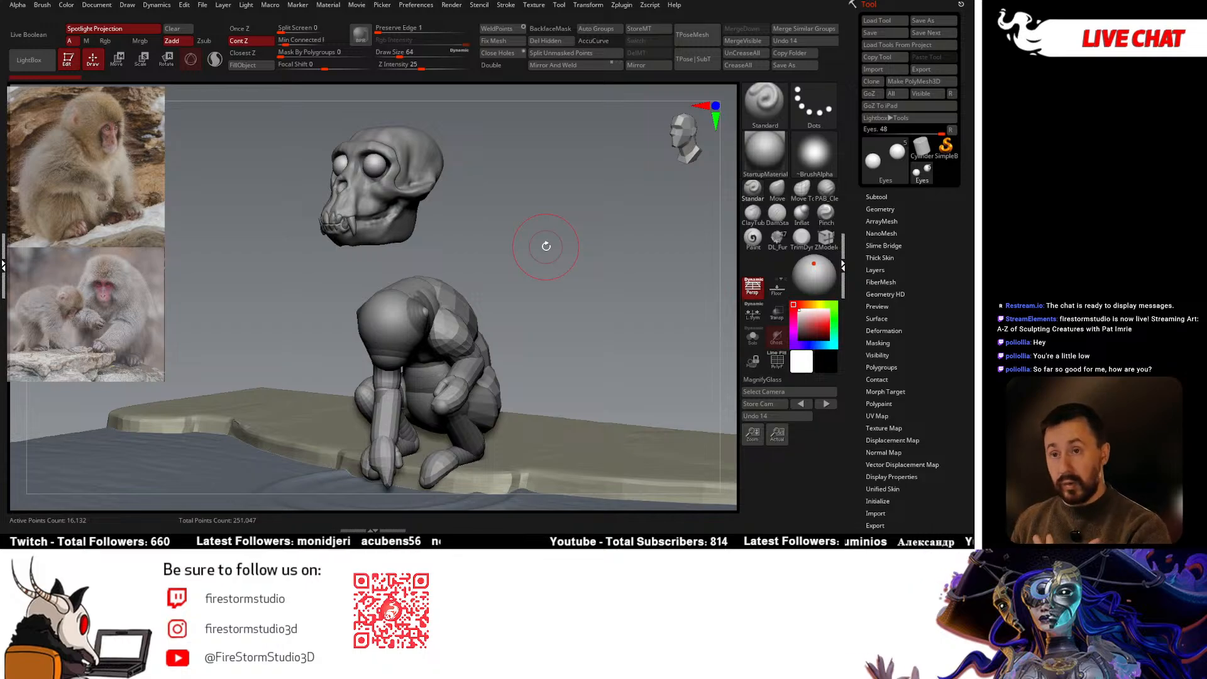
{"action": "mouse_move", "coordinate": [579, 256]}
{"action": "left_mouse_down"}
{"action": "mouse_move", "coordinate": [552, 269]}
{"action": "mouse_move", "coordinate": [568, 234]}
{"action": "mouse_move", "coordinate": [541, 232]}
{"action": "mouse_move", "coordinate": [592, 244]}
{"action": "mouse_move", "coordinate": [552, 254]}
{"action": "mouse_move", "coordinate": [584, 234]}
{"action": "mouse_move", "coordinate": [564, 245]}
{"action": "left_mouse_up"}
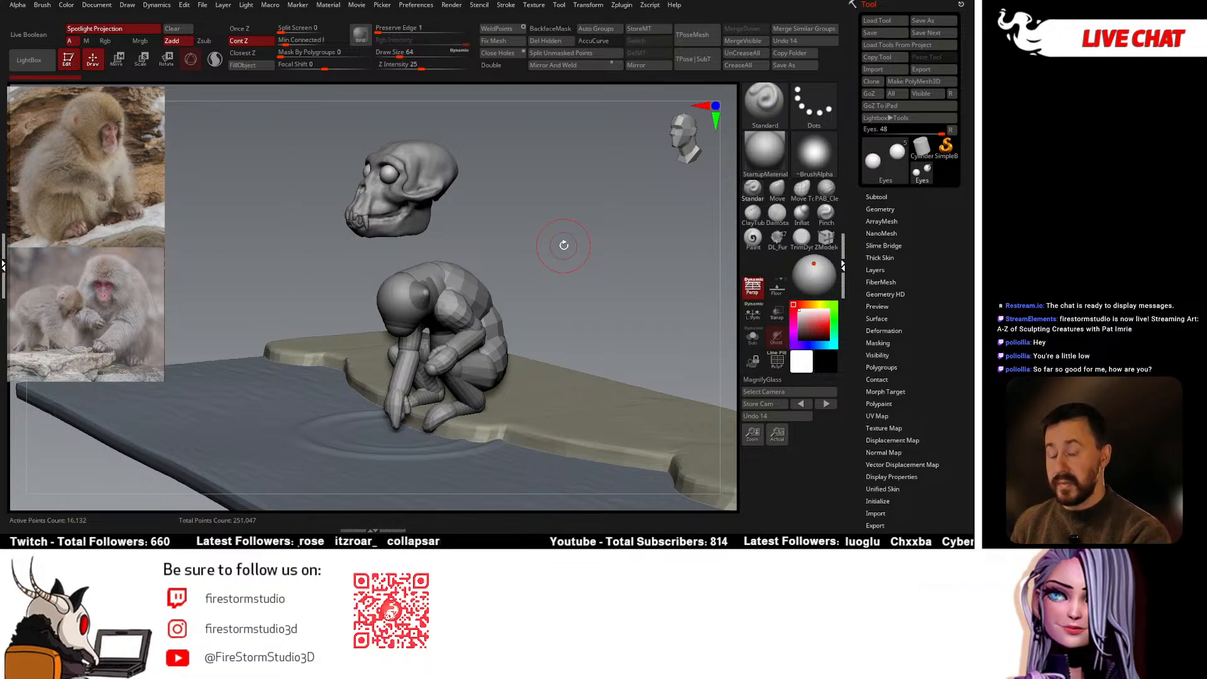
{"action": "mouse_move", "coordinate": [584, 237]}
{"action": "left_mouse_down", "text": "shift"}
{"action": "mouse_move", "coordinate": [568, 242]}
{"action": "mouse_move", "coordinate": [576, 250]}
{"action": "mouse_move", "coordinate": [566, 234]}
{"action": "left_mouse_up", "text": "shift"}
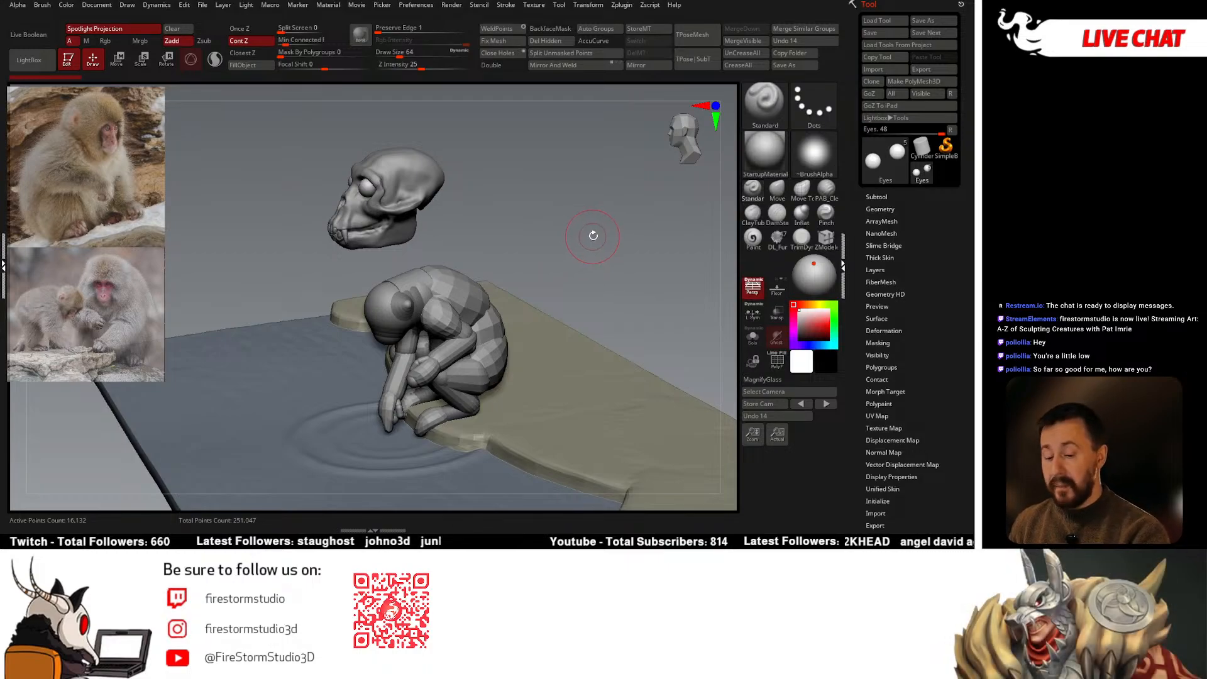
{"action": "left_click_drag", "start_coordinate": [590, 236], "coordinate": [588, 234]}
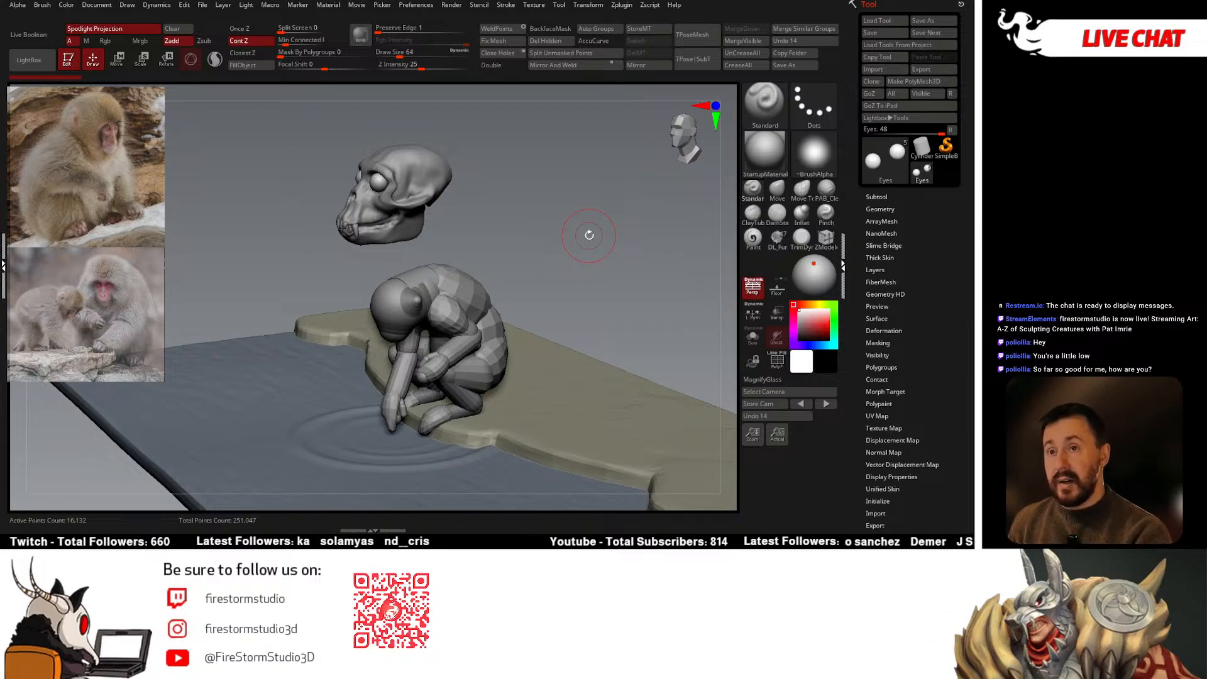
{"action": "left_click_drag", "start_coordinate": [571, 245], "coordinate": [568, 243]}
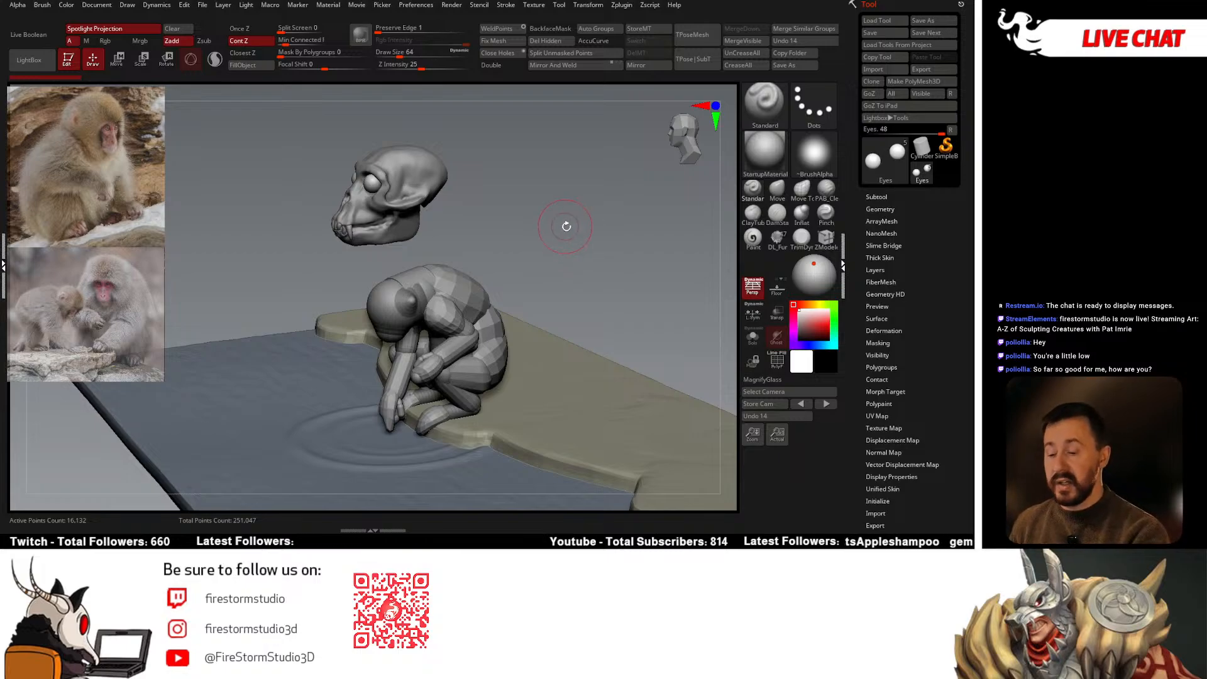
{"action": "left_click_drag", "start_coordinate": [566, 226], "coordinate": [587, 272]}
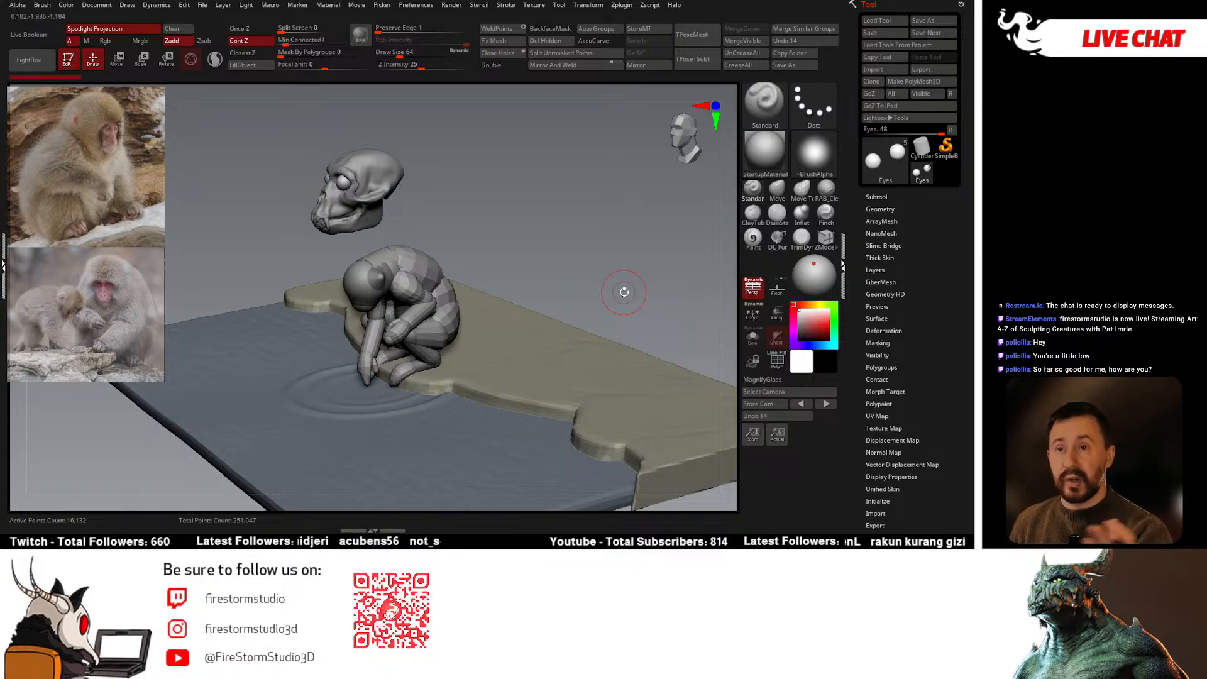
{"action": "left_click_drag", "start_coordinate": [623, 292], "coordinate": [527, 249]}
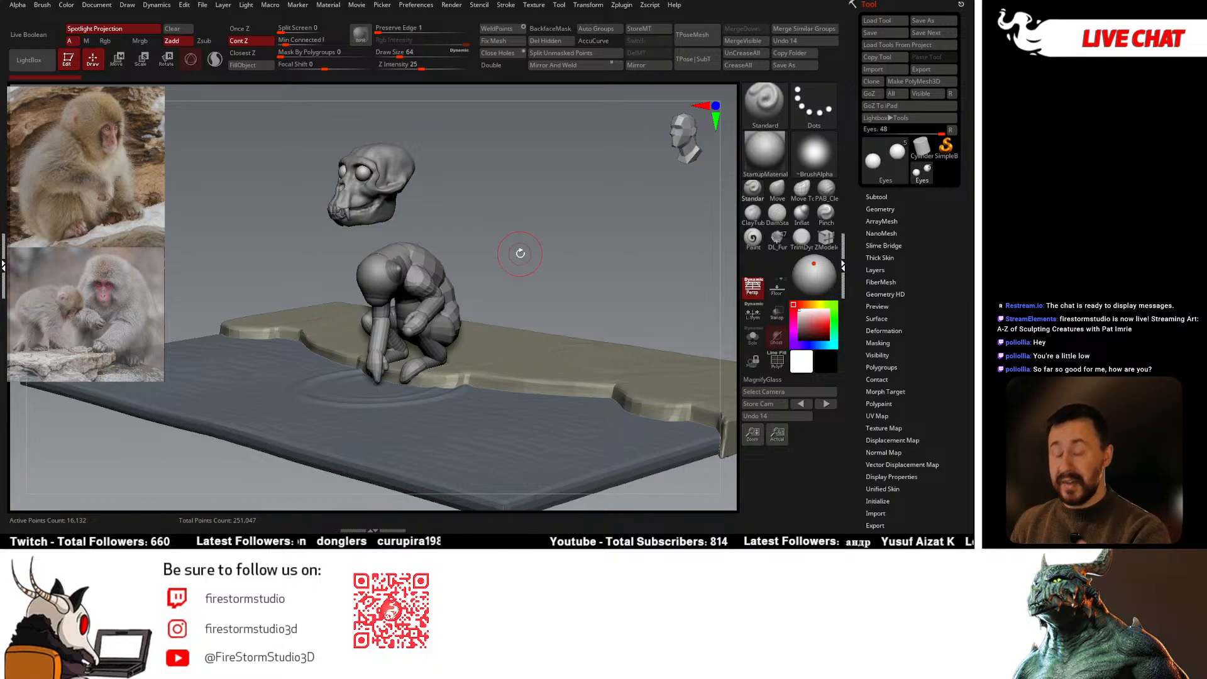
{"action": "left_click_drag", "start_coordinate": [587, 248], "coordinate": [568, 355]}
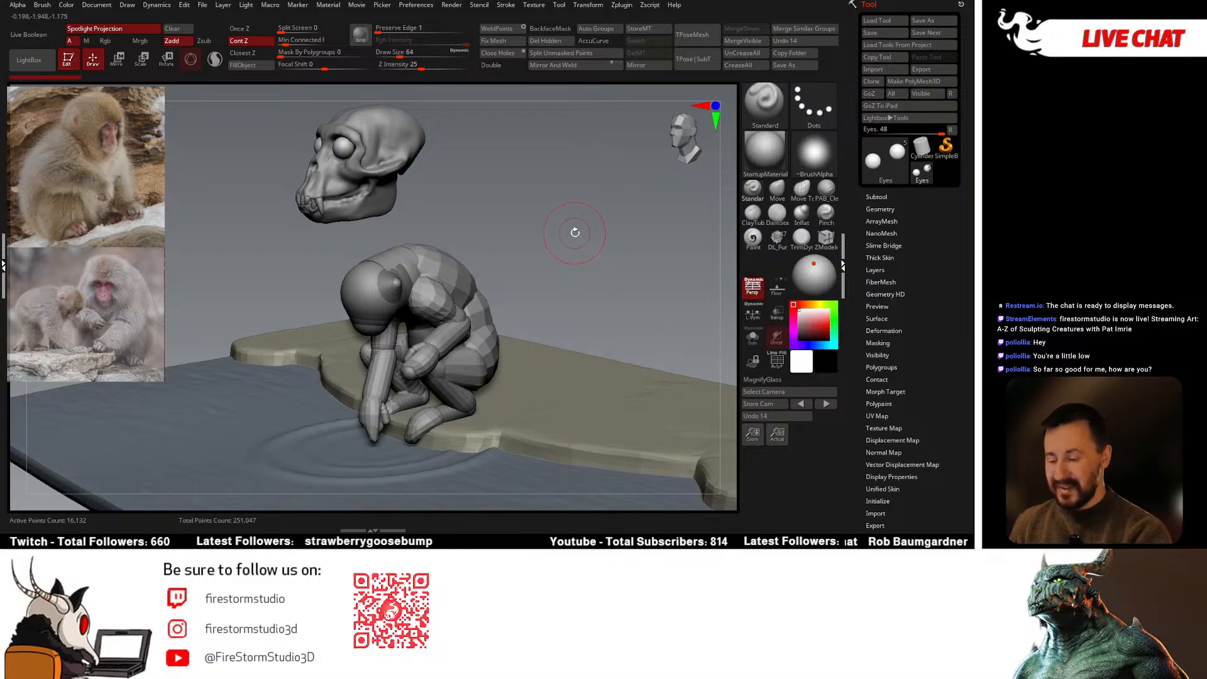
{"action": "left_click_drag", "start_coordinate": [574, 230], "coordinate": [574, 304]}
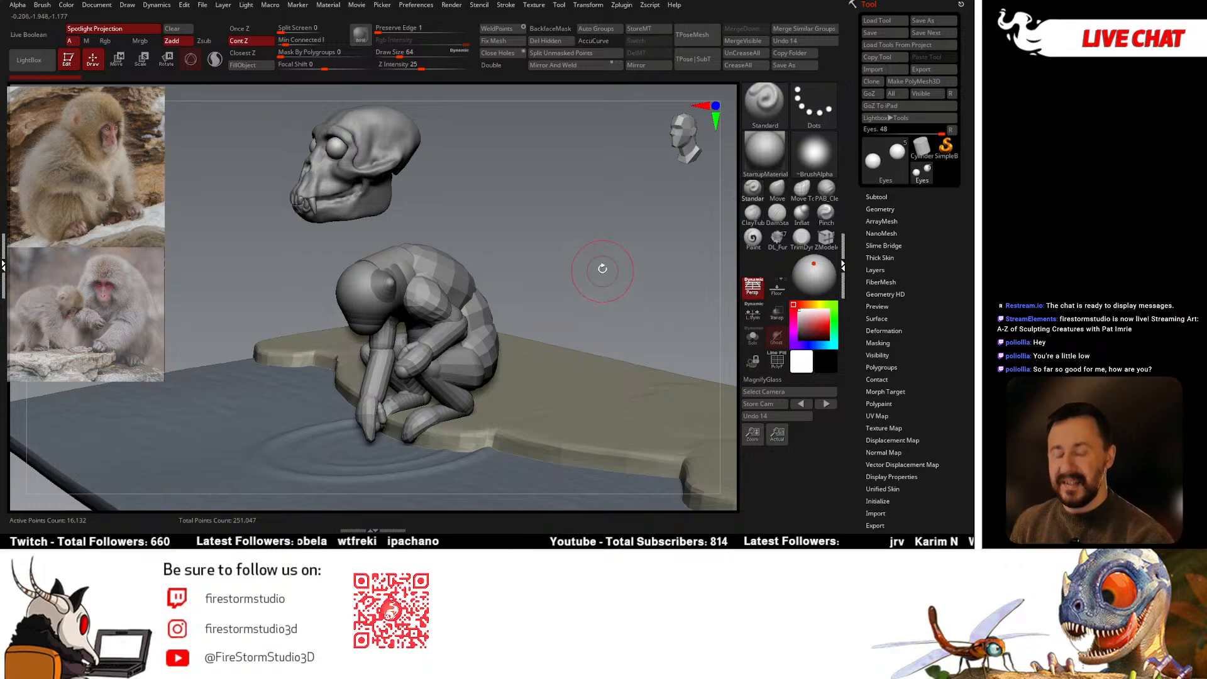
{"action": "left_click_drag", "start_coordinate": [604, 266], "coordinate": [590, 288]}
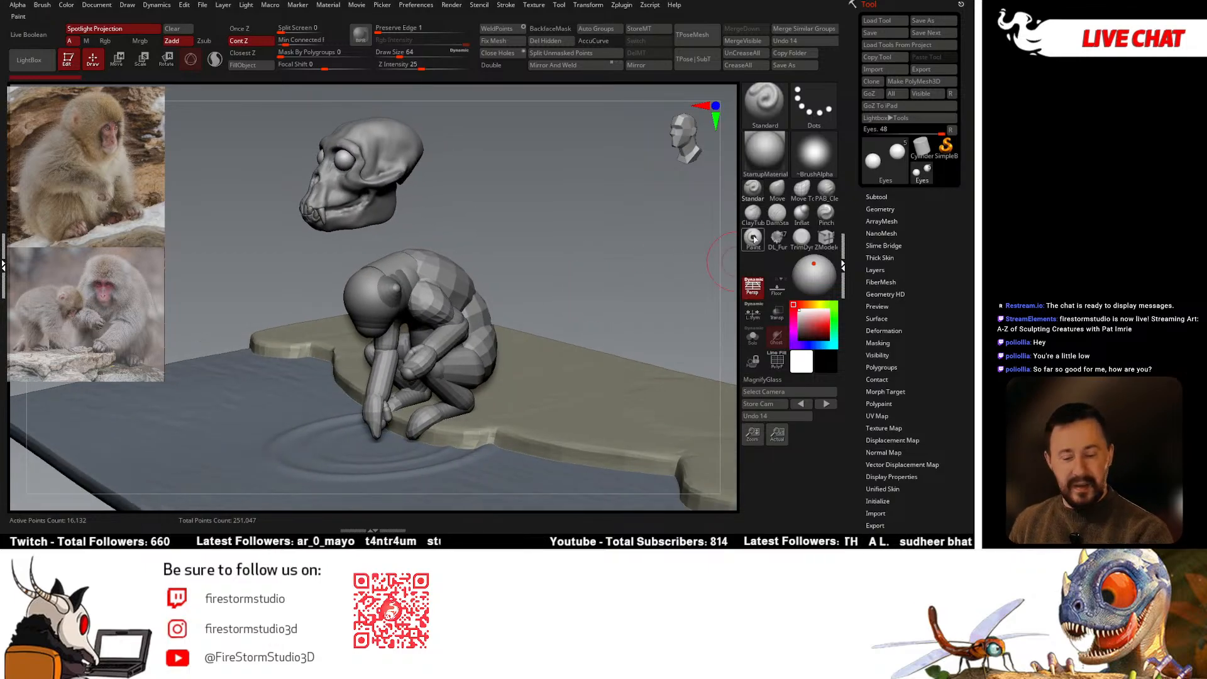
{"action": "left_click_drag", "start_coordinate": [677, 255], "coordinate": [532, 339]}
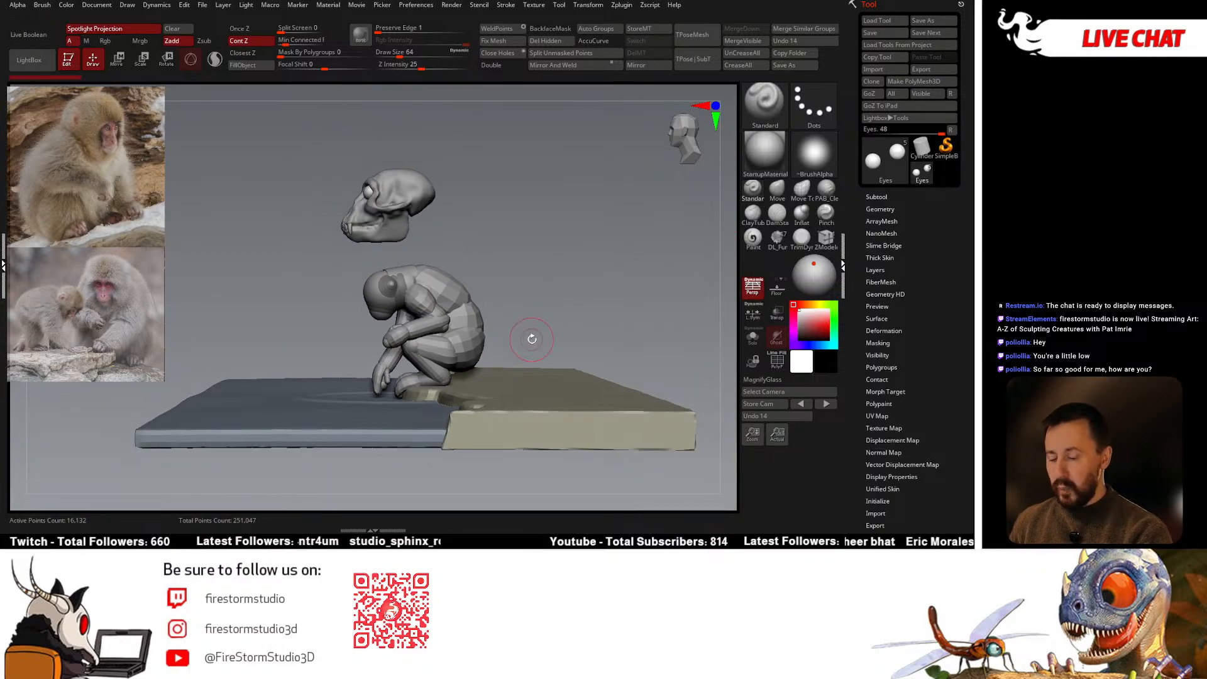
Hide the monke_011 ground base and the Skel_Geo body, leaving the skull and eyes for closer work
{"action": "left_click_drag", "start_coordinate": [566, 256], "coordinate": [689, 245]}
{"action": "left_click", "coordinate": [875, 197]}
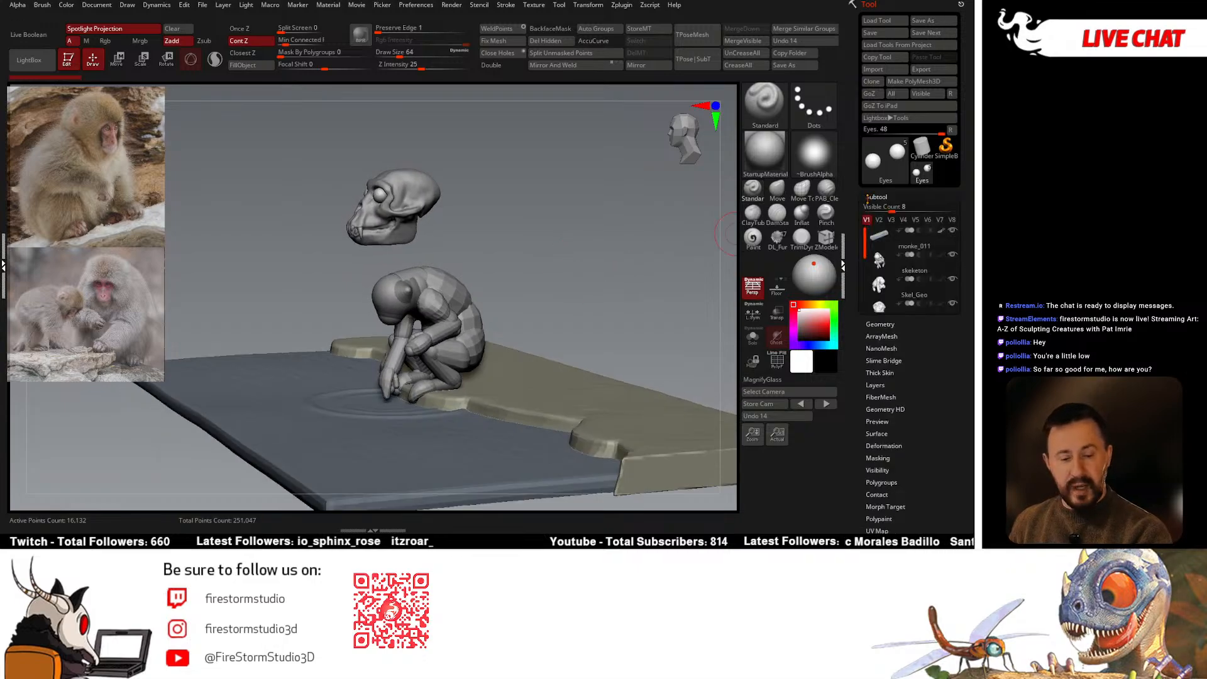
{"action": "left_click", "coordinate": [952, 39]}
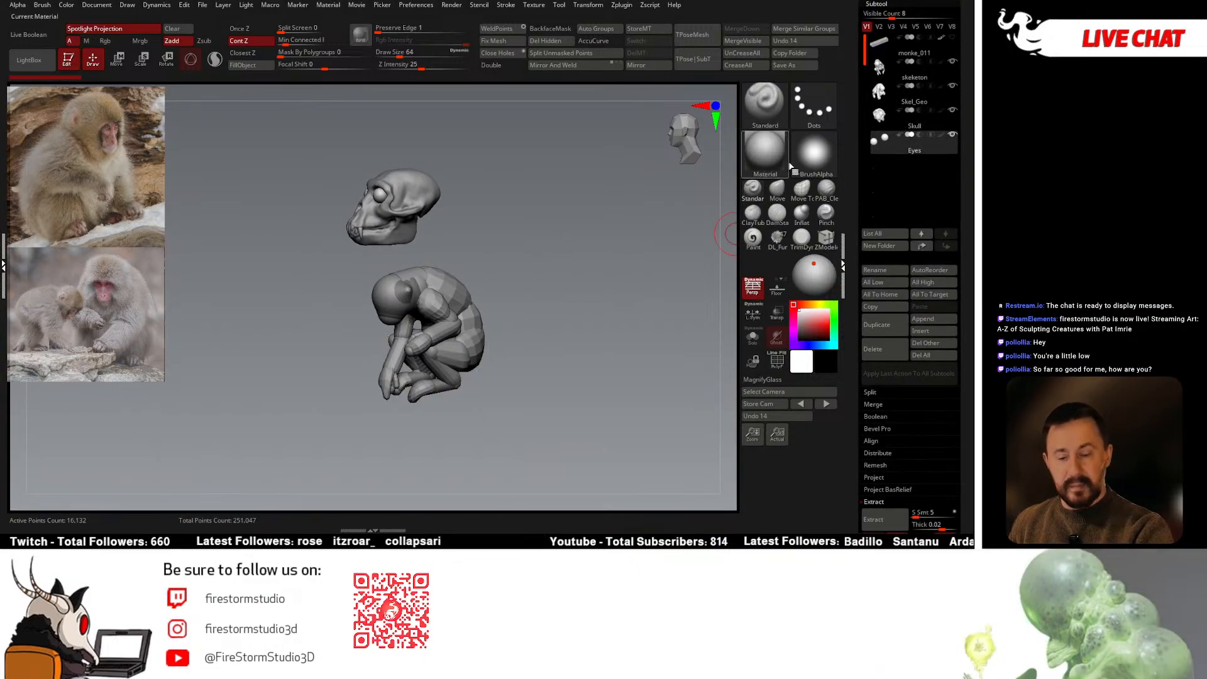
{"action": "left_click", "coordinate": [952, 86]}
{"action": "left_click", "coordinate": [949, 116]}
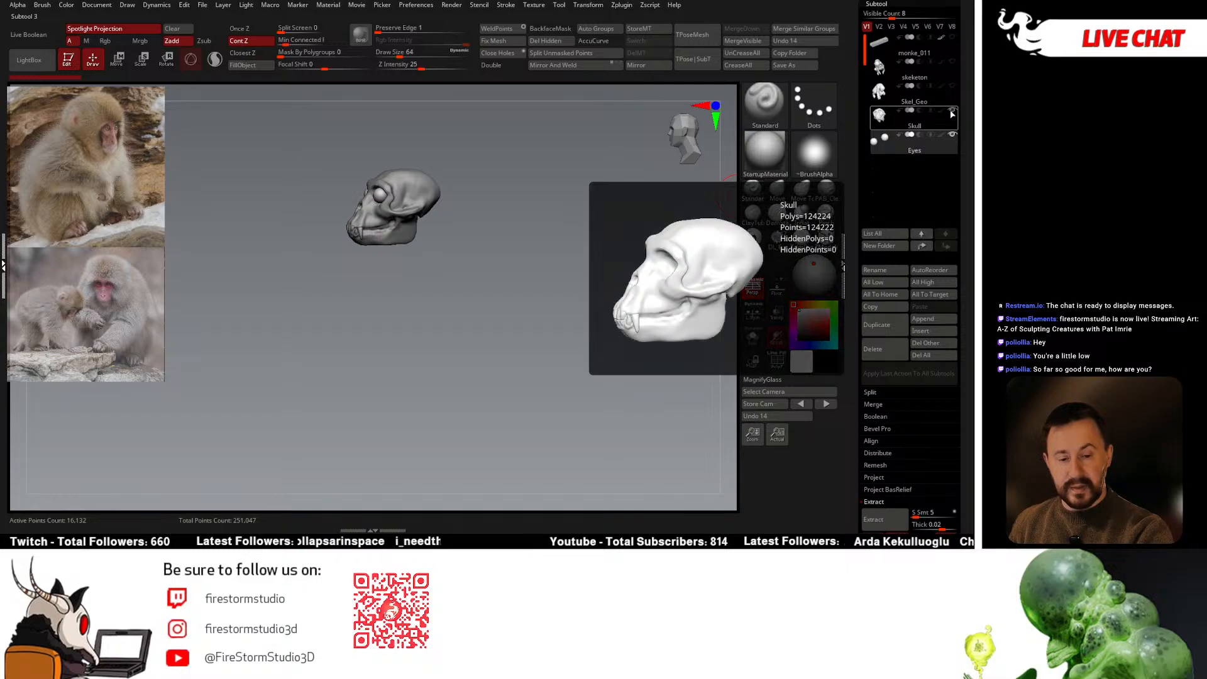
Create a subtool folder named "head" containing the Skull and Eyes subtools
{"action": "left_click", "coordinate": [930, 118]}
{"action": "left_click", "coordinate": [879, 245]}
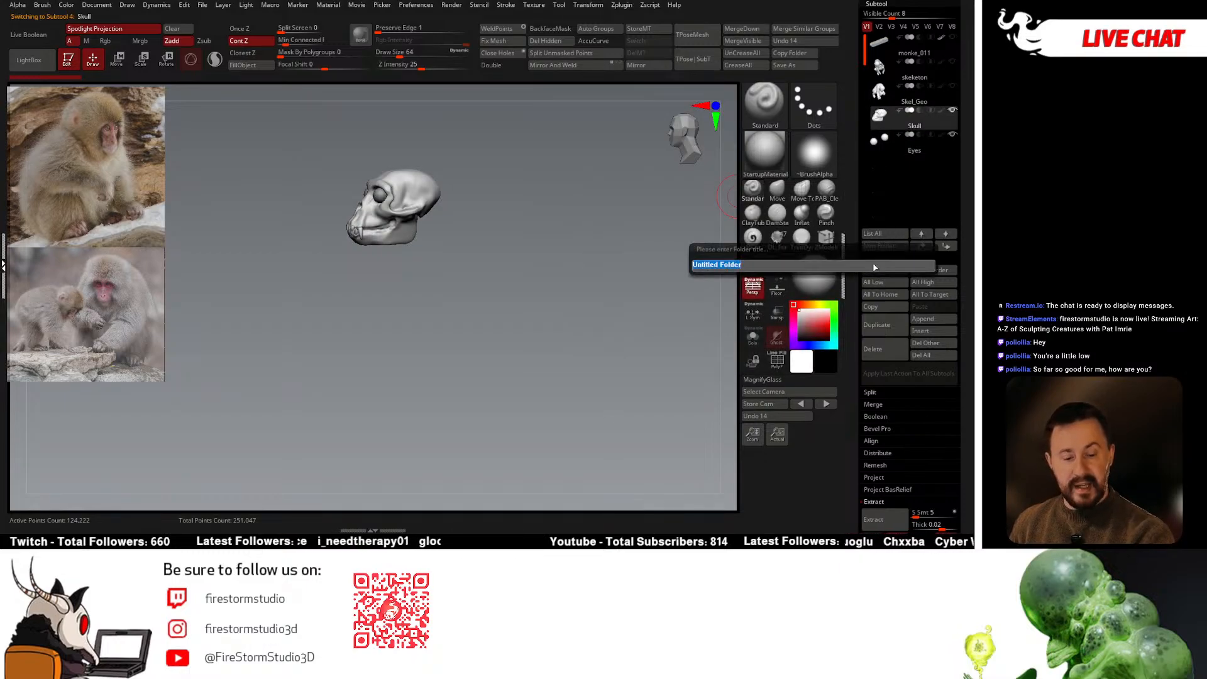
{"action": "type", "text": "head"}
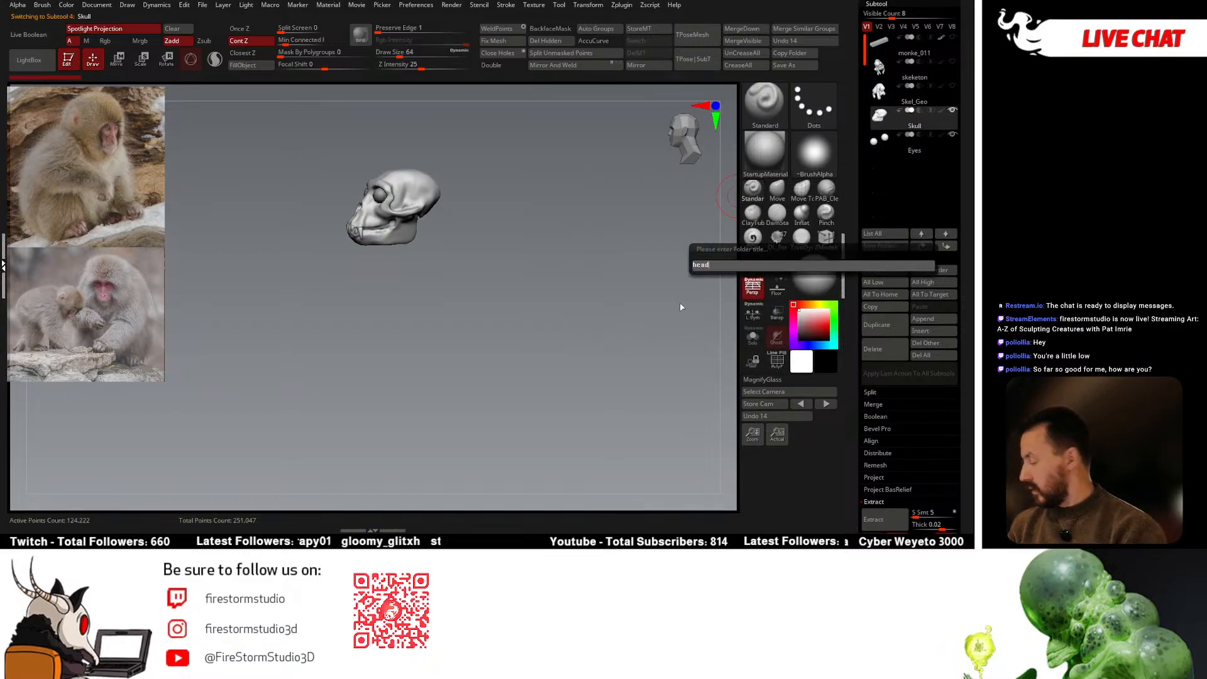
{"action": "key", "text": "Return"}
{"action": "mouse_move", "coordinate": [897, 154]}
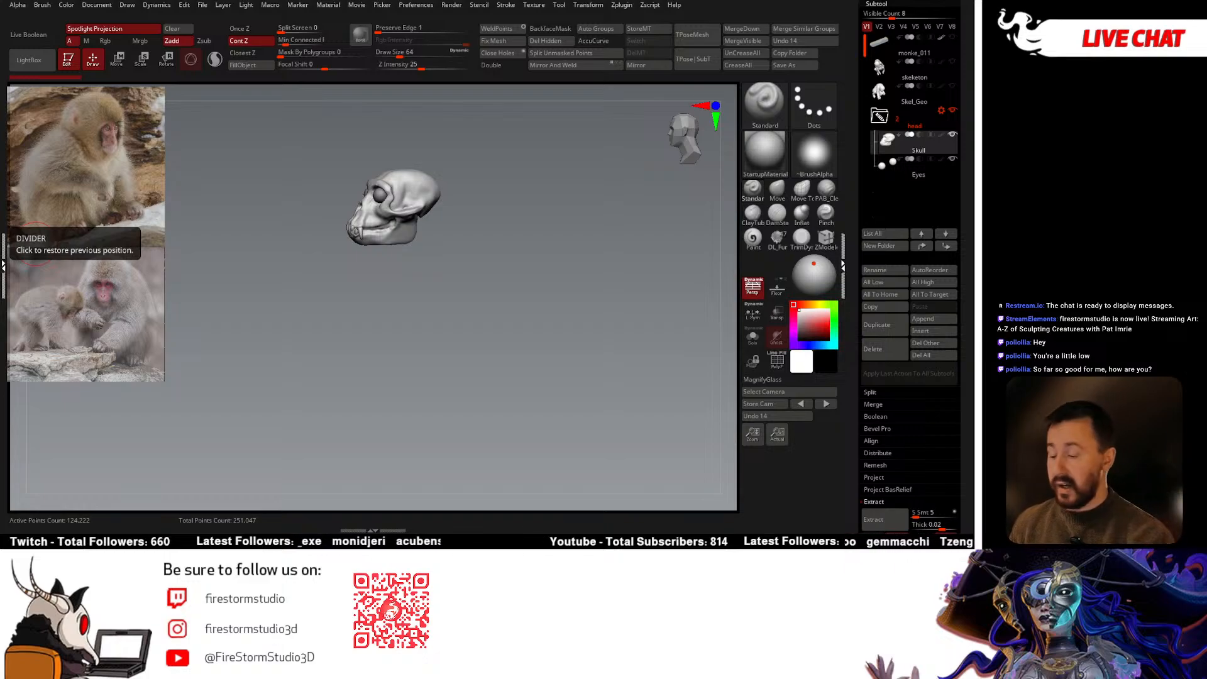
Examine the isolated skull and eyes up close from the front, three-quarter and side views
{"action": "mouse_move", "coordinate": [539, 262]}
{"action": "left_mouse_down"}
{"action": "mouse_move", "coordinate": [578, 264]}
{"action": "mouse_move", "coordinate": [598, 286]}
{"action": "mouse_move", "coordinate": [603, 262]}
{"action": "mouse_move", "coordinate": [588, 256]}
{"action": "left_mouse_up"}
{"action": "key", "text": "F1"}
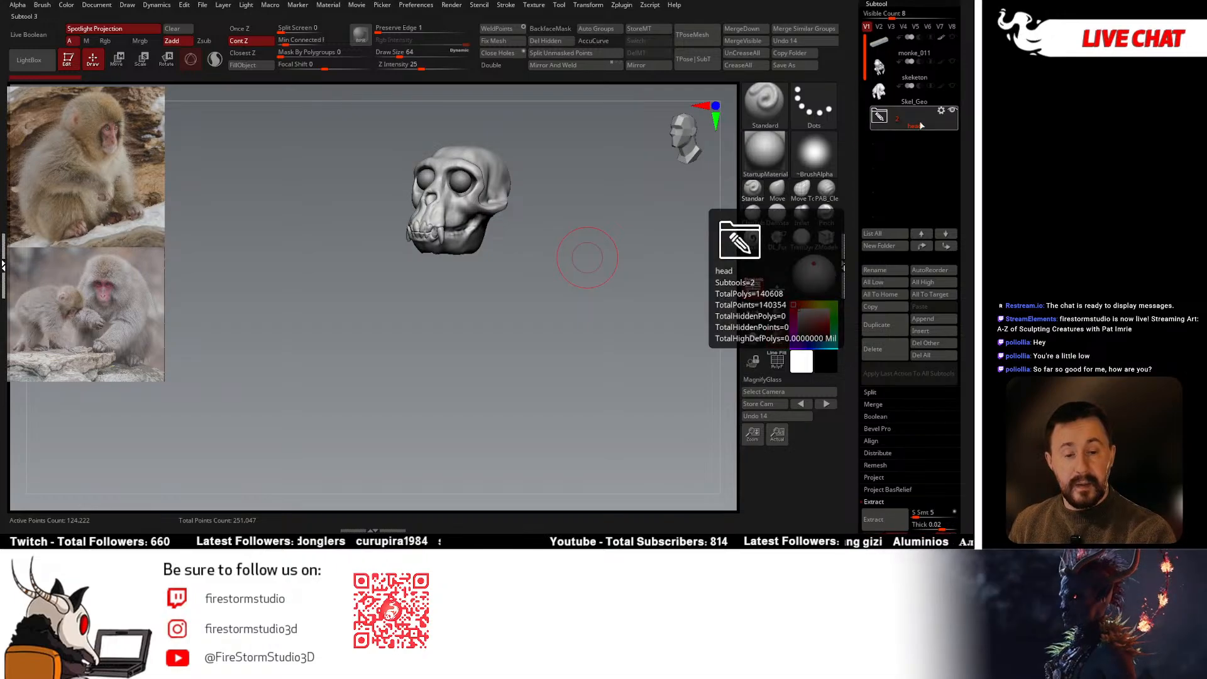
{"action": "mouse_move", "coordinate": [539, 251]}
{"action": "left_mouse_down"}
{"action": "mouse_move", "coordinate": [528, 264]}
{"action": "mouse_move", "coordinate": [367, 182]}
{"action": "mouse_move", "coordinate": [563, 217]}
{"action": "mouse_move", "coordinate": [575, 252]}
{"action": "mouse_move", "coordinate": [555, 247]}
{"action": "mouse_move", "coordinate": [584, 256]}
{"action": "mouse_move", "coordinate": [577, 279]}
{"action": "left_mouse_up"}
{"action": "key", "text": "space"}
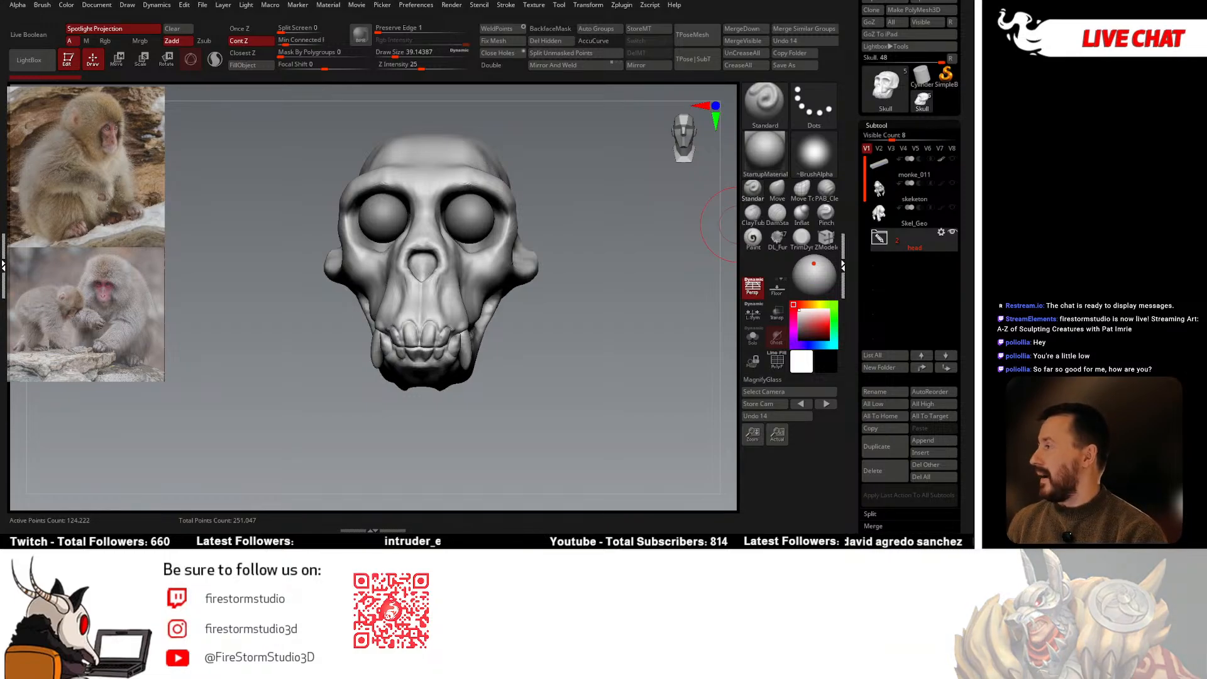
{"action": "left_click_drag", "start_coordinate": [573, 258], "coordinate": [565, 317]}
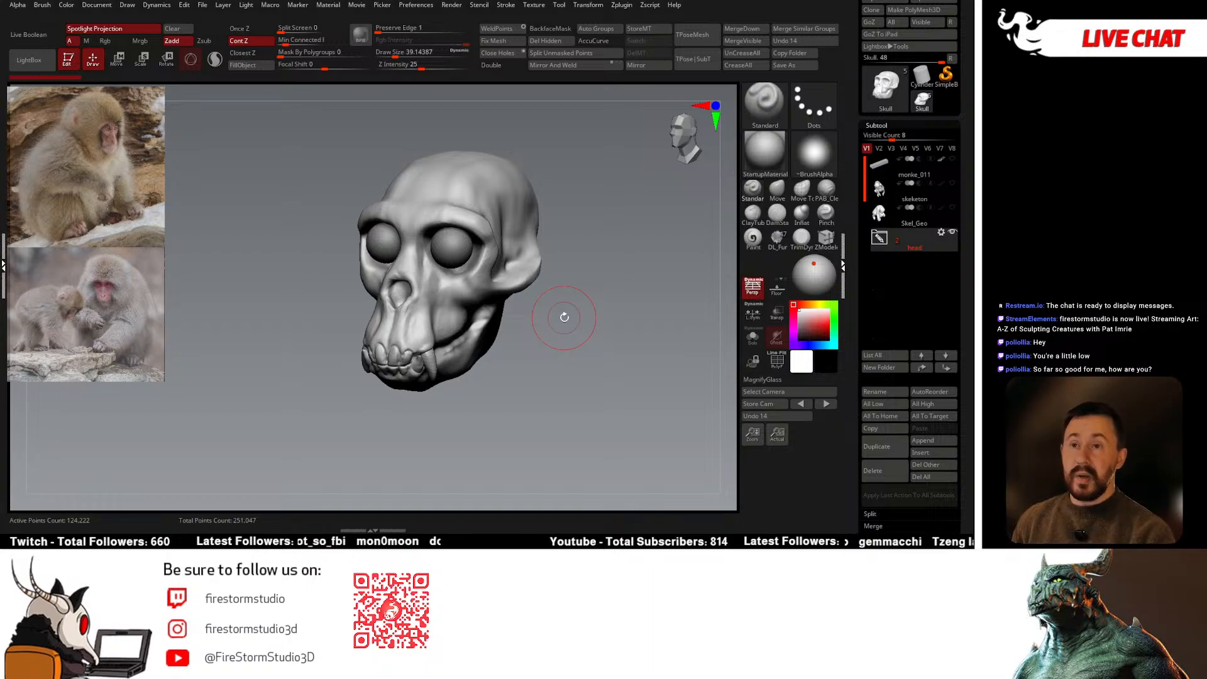
{"action": "left_click_drag", "start_coordinate": [592, 227], "coordinate": [597, 265]}
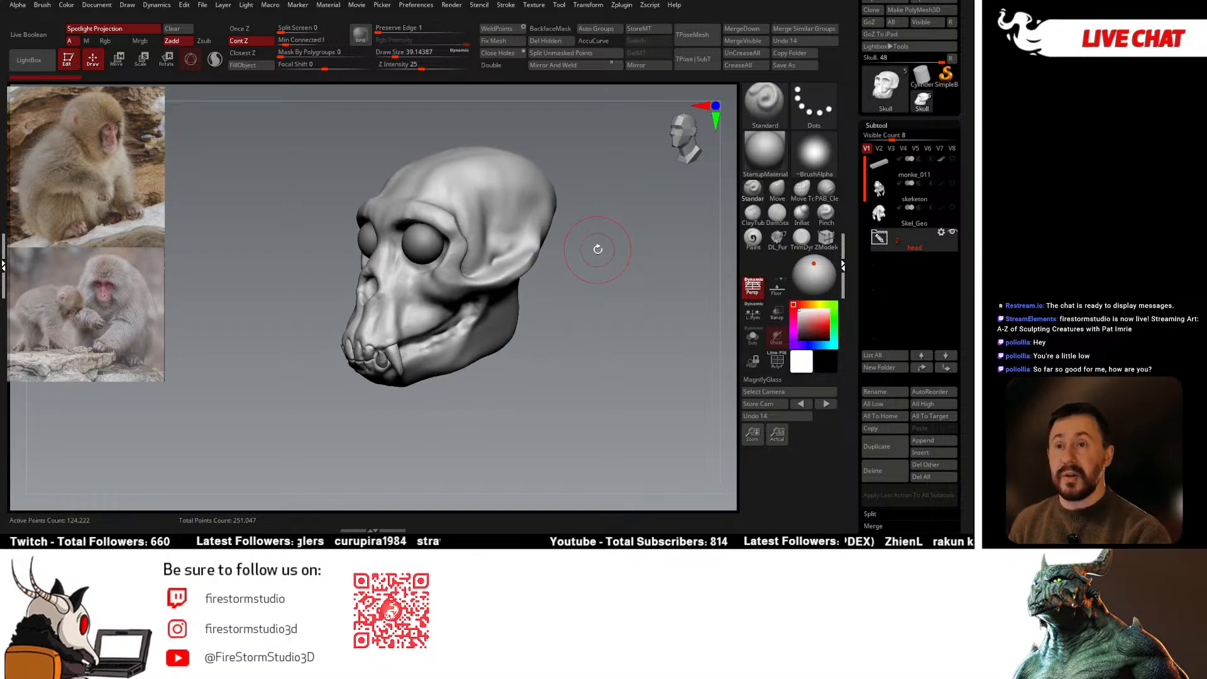
{"action": "left_click_drag", "start_coordinate": [593, 275], "coordinate": [567, 279]}
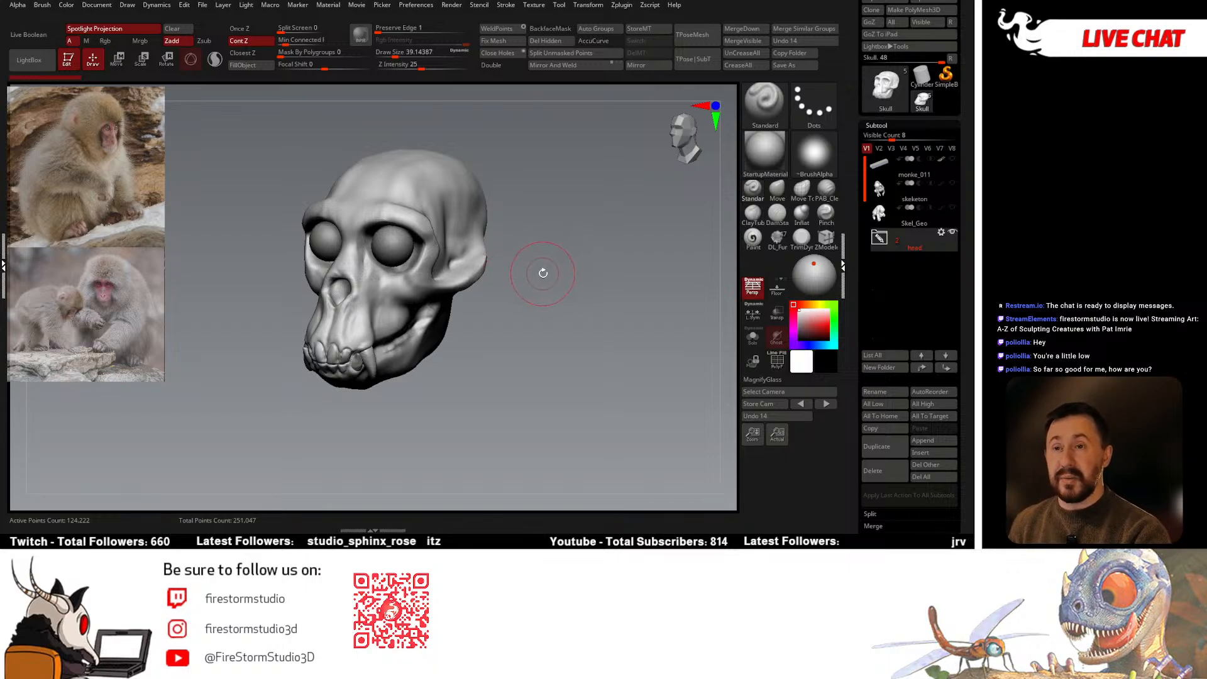
{"action": "left_click_drag", "start_coordinate": [543, 268], "coordinate": [576, 275]}
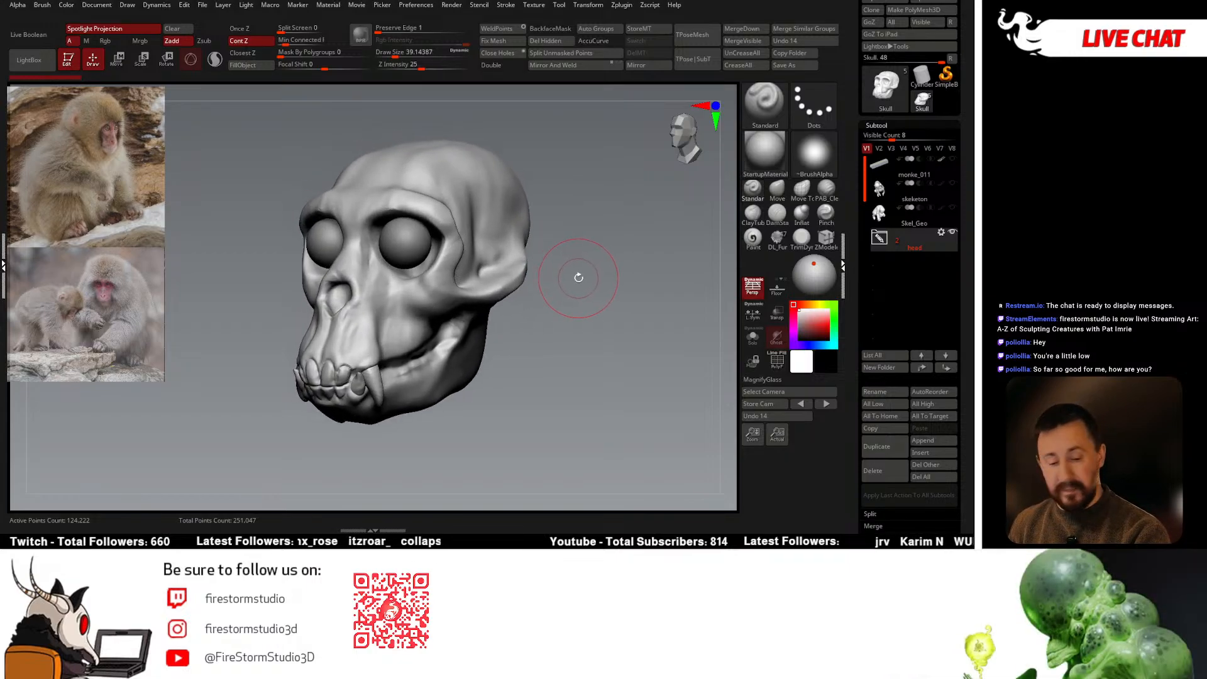
{"action": "key", "text": "space"}
{"action": "left_click_drag", "start_coordinate": [560, 205], "coordinate": [592, 236]}
{"action": "left_click_drag", "start_coordinate": [738, 351], "coordinate": [597, 326]}
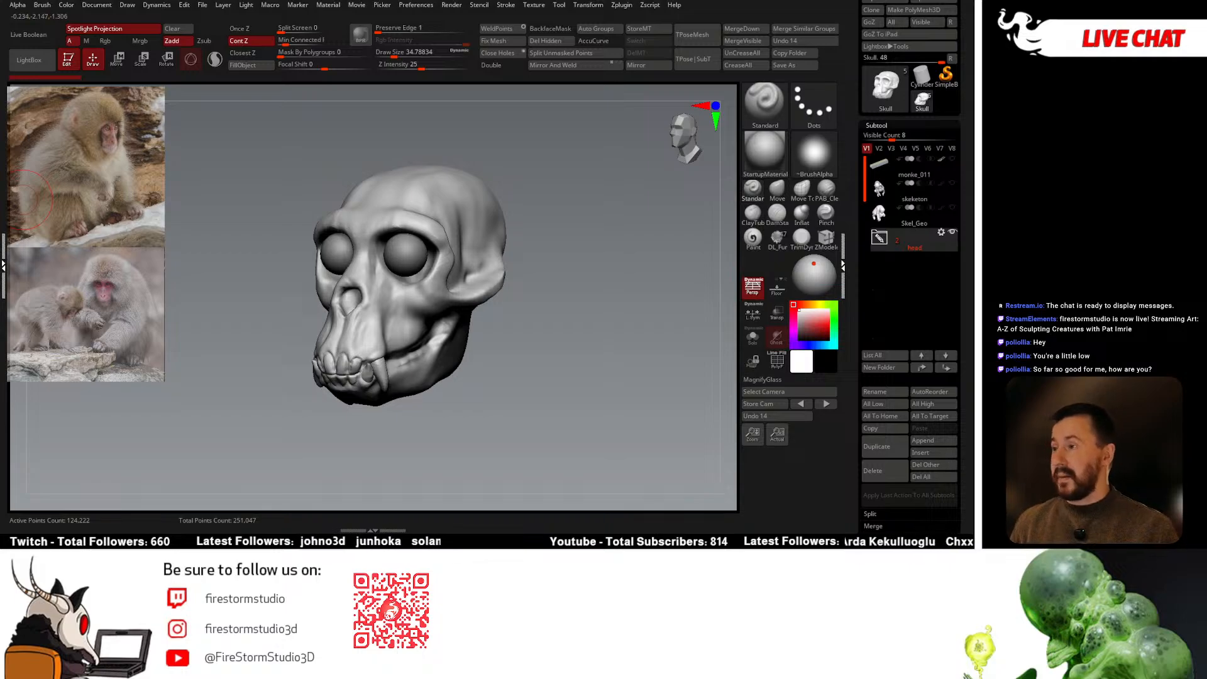
{"action": "left_click_drag", "start_coordinate": [553, 280], "coordinate": [617, 272]}
{"action": "key", "text": "space"}
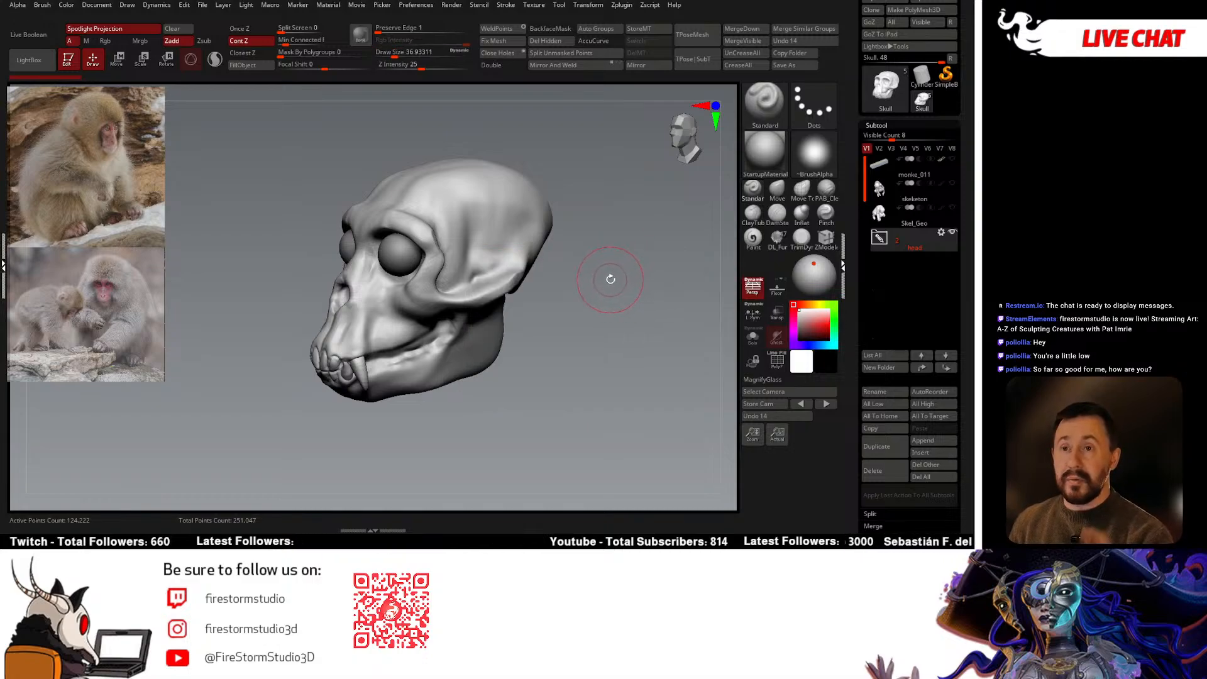
{"action": "left_click_drag", "start_coordinate": [610, 275], "coordinate": [604, 306]}
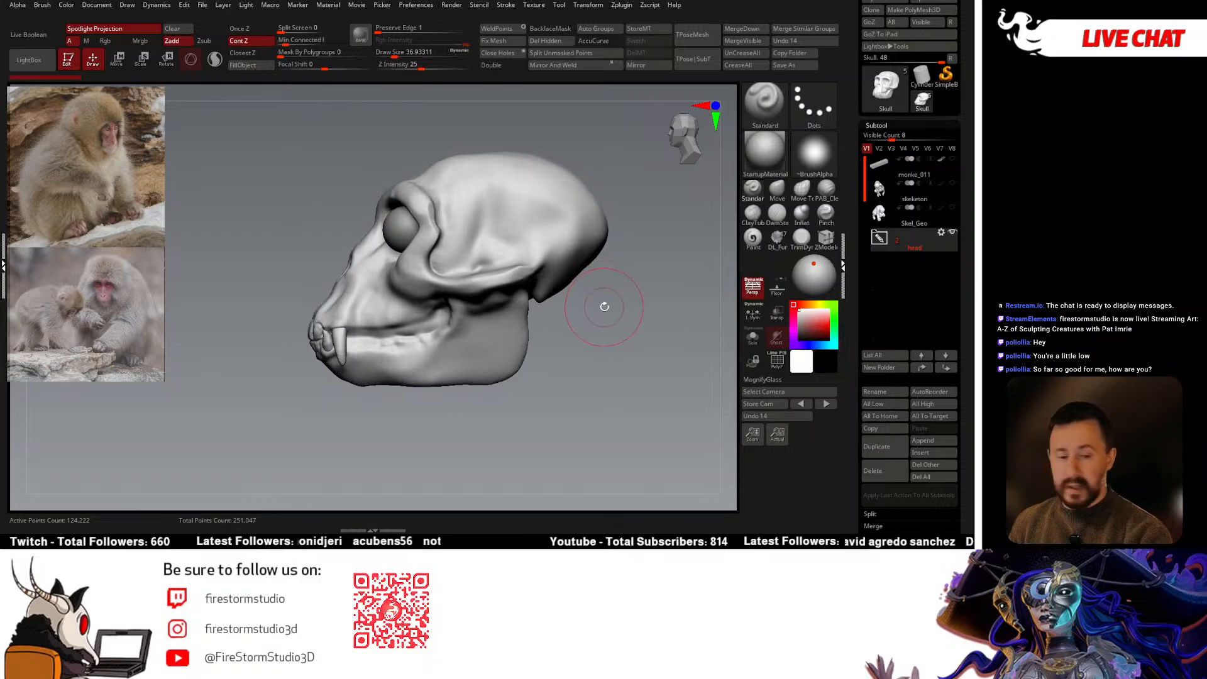
Expand the head folder and choose the IMM Primitives insert brush with its PolySphere mesh
{"action": "left_click", "coordinate": [881, 239]}
{"action": "left_click_drag", "start_coordinate": [898, 380], "coordinate": [899, 328]}
{"action": "left_click_drag", "start_coordinate": [597, 345], "coordinate": [638, 304]}
{"action": "key", "text": "b"}
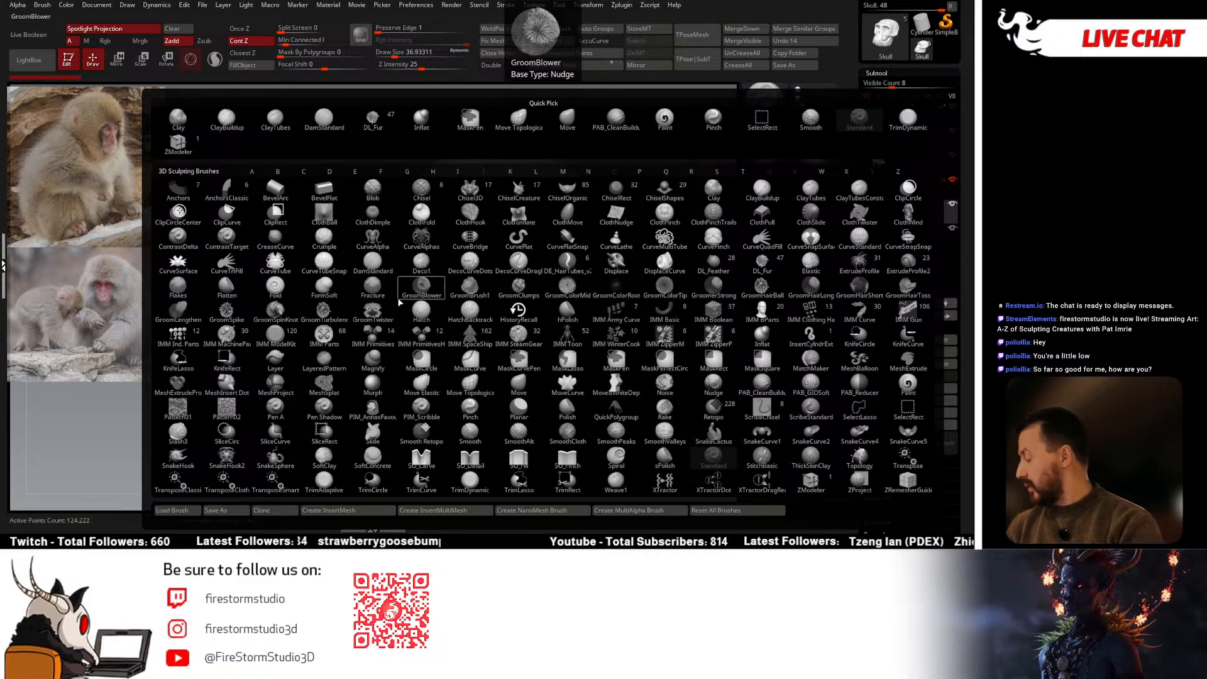
{"action": "key", "text": "i"}
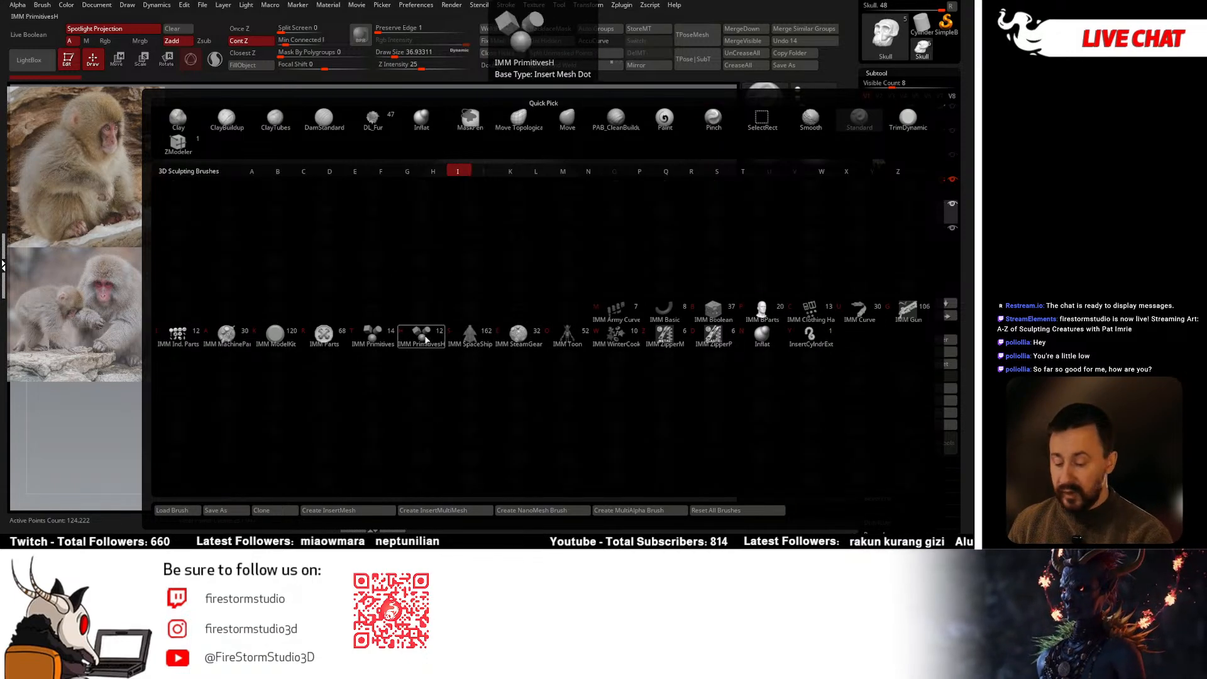
{"action": "left_click", "coordinate": [372, 335]}
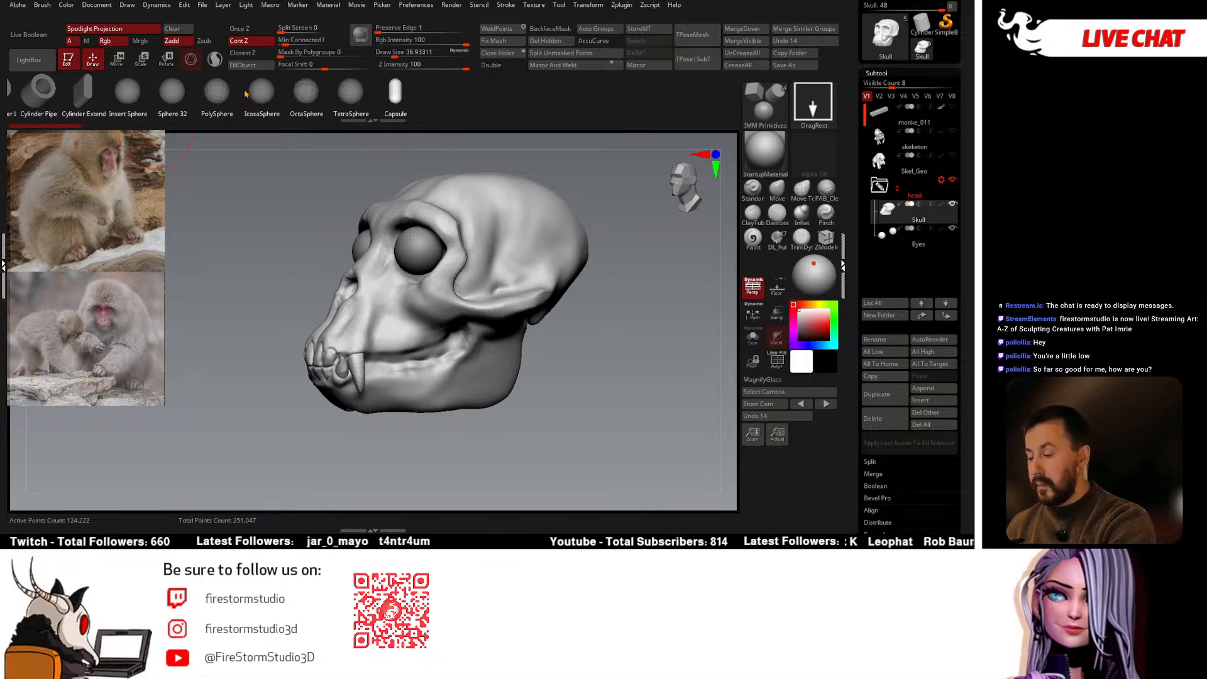
{"action": "left_click", "coordinate": [223, 95]}
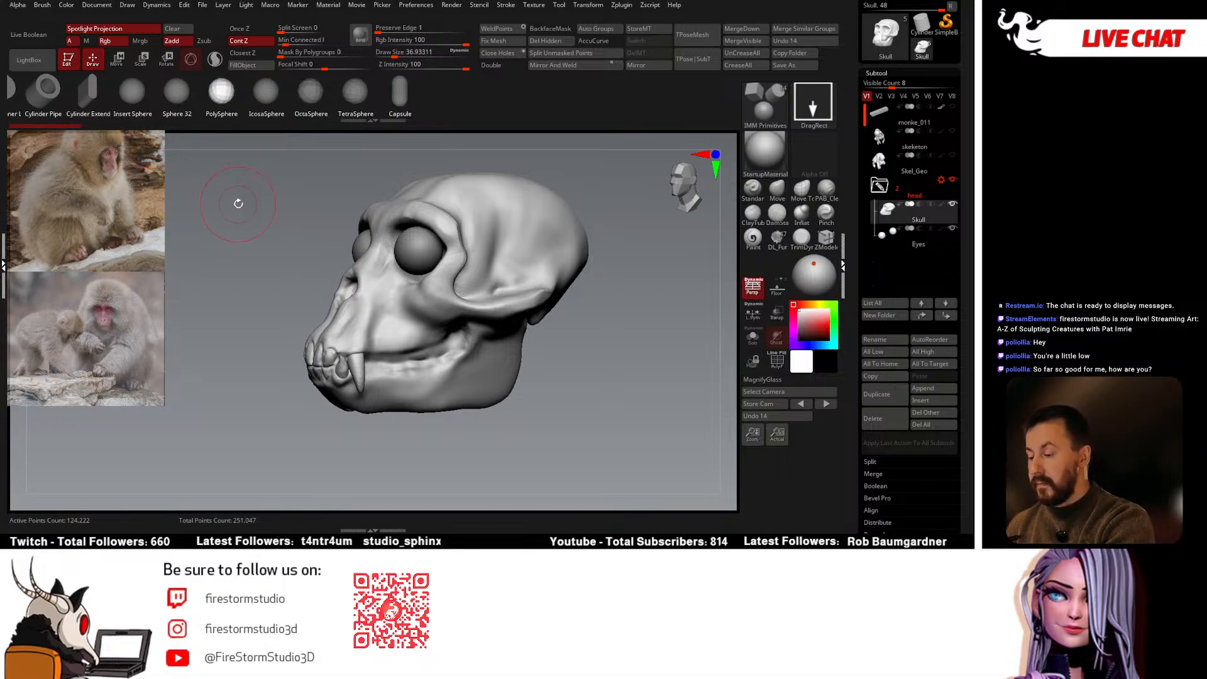
Insert a mirrored pair of PolySpheres on the outer sides of the rear lower jaw
{"action": "left_click_drag", "start_coordinate": [563, 352], "coordinate": [483, 300]}
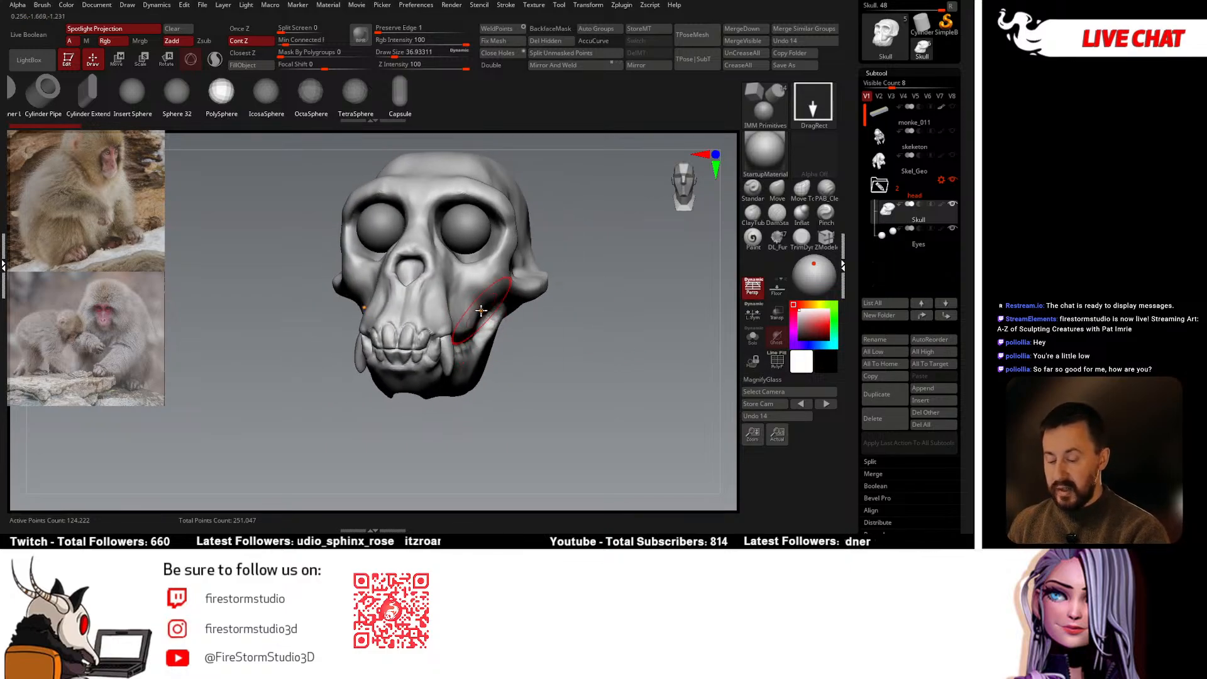
{"action": "mouse_move", "coordinate": [558, 337]}
{"action": "left_mouse_down"}
{"action": "mouse_move", "coordinate": [574, 342]}
{"action": "mouse_move", "coordinate": [503, 346]}
{"action": "mouse_move", "coordinate": [588, 371]}
{"action": "mouse_move", "coordinate": [477, 371]}
{"action": "left_mouse_up"}
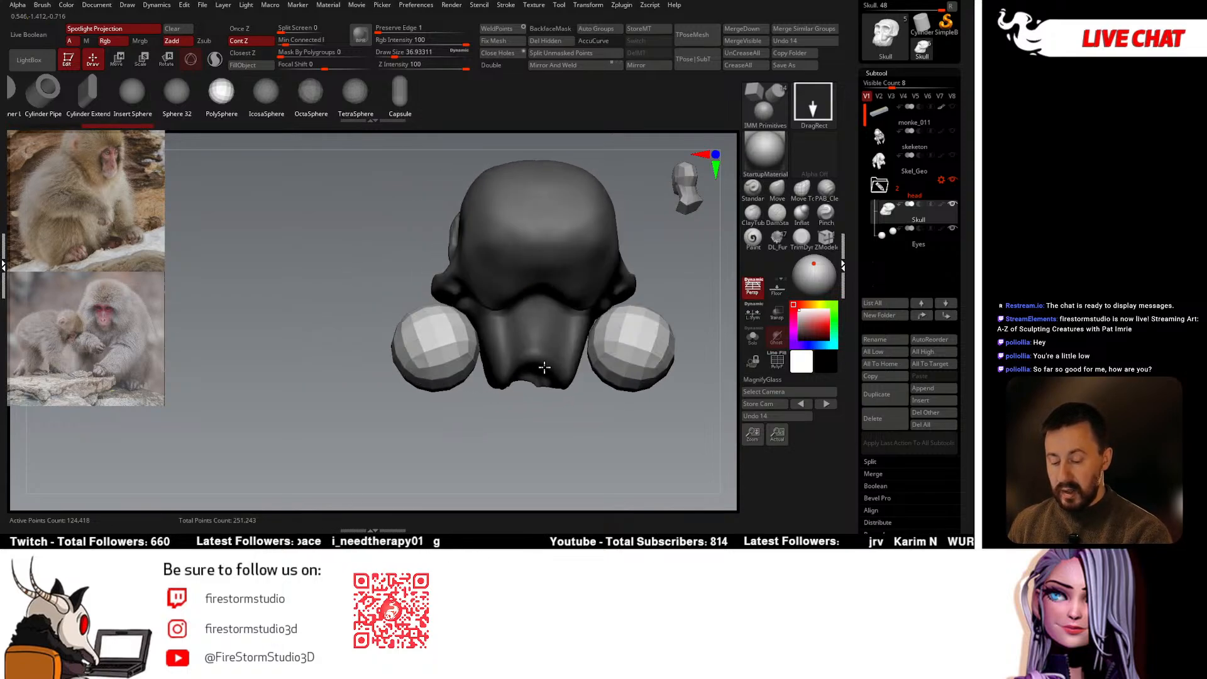
{"action": "left_click", "coordinate": [843, 128]}
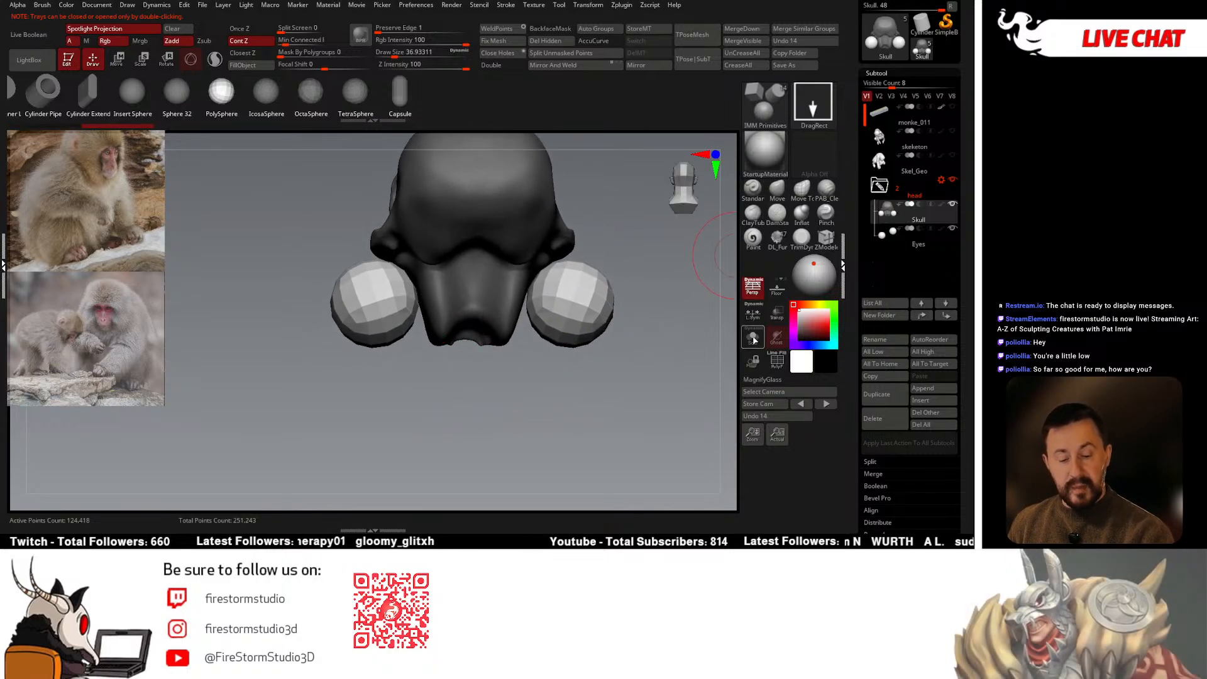
Turn on local symmetry and squash the two inserted spheres sideways into thin discs lying against the jaw
{"action": "left_click", "coordinate": [753, 315]}
{"action": "key", "text": "w"}
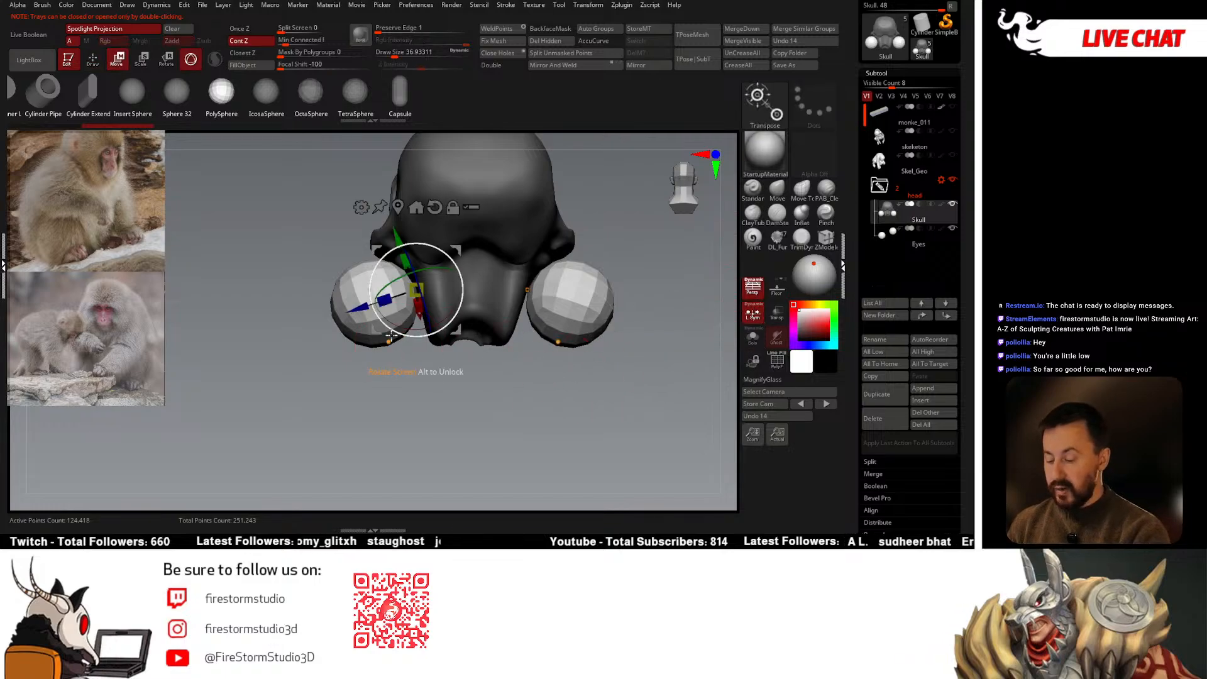
{"action": "left_click_drag", "start_coordinate": [381, 301], "coordinate": [442, 271]}
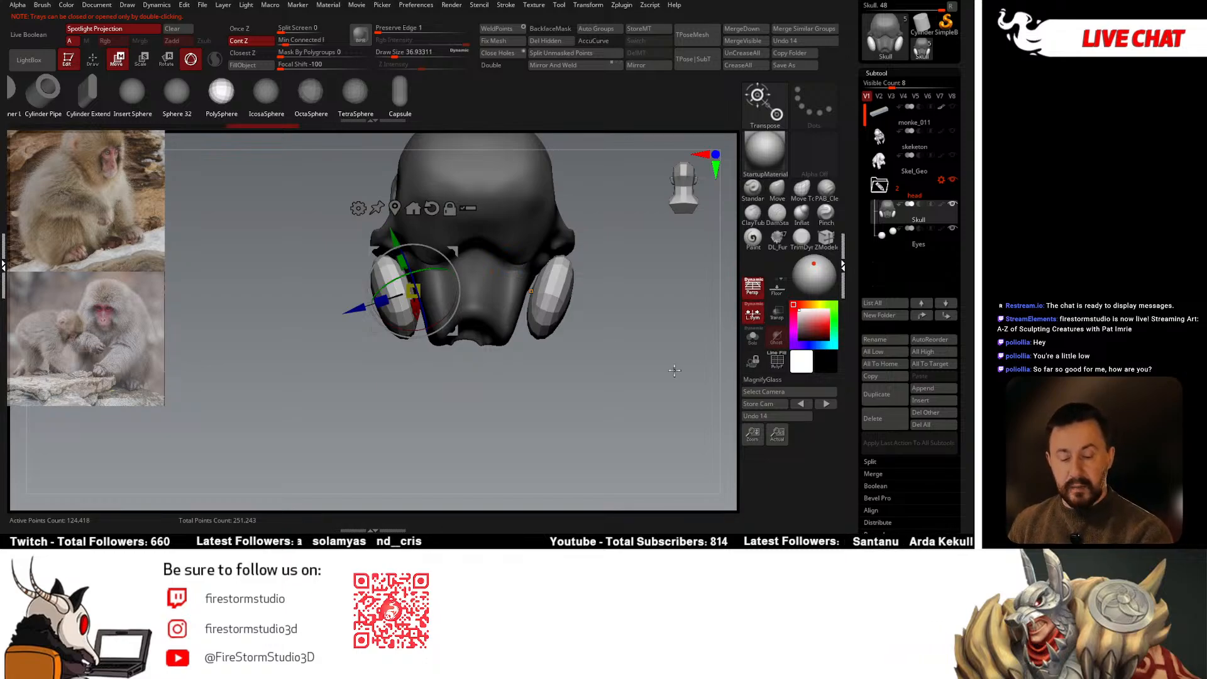
{"action": "left_click_drag", "start_coordinate": [551, 374], "coordinate": [568, 323]}
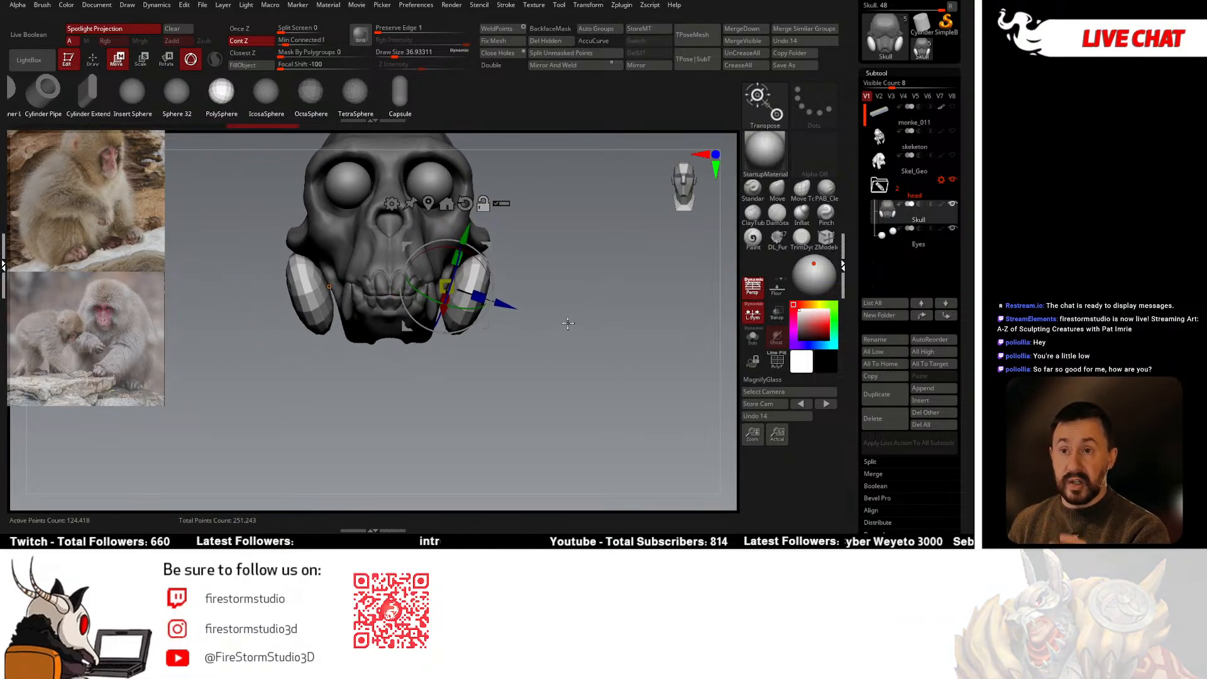
{"action": "left_click_drag", "start_coordinate": [529, 260], "coordinate": [558, 270], "text": "alt"}
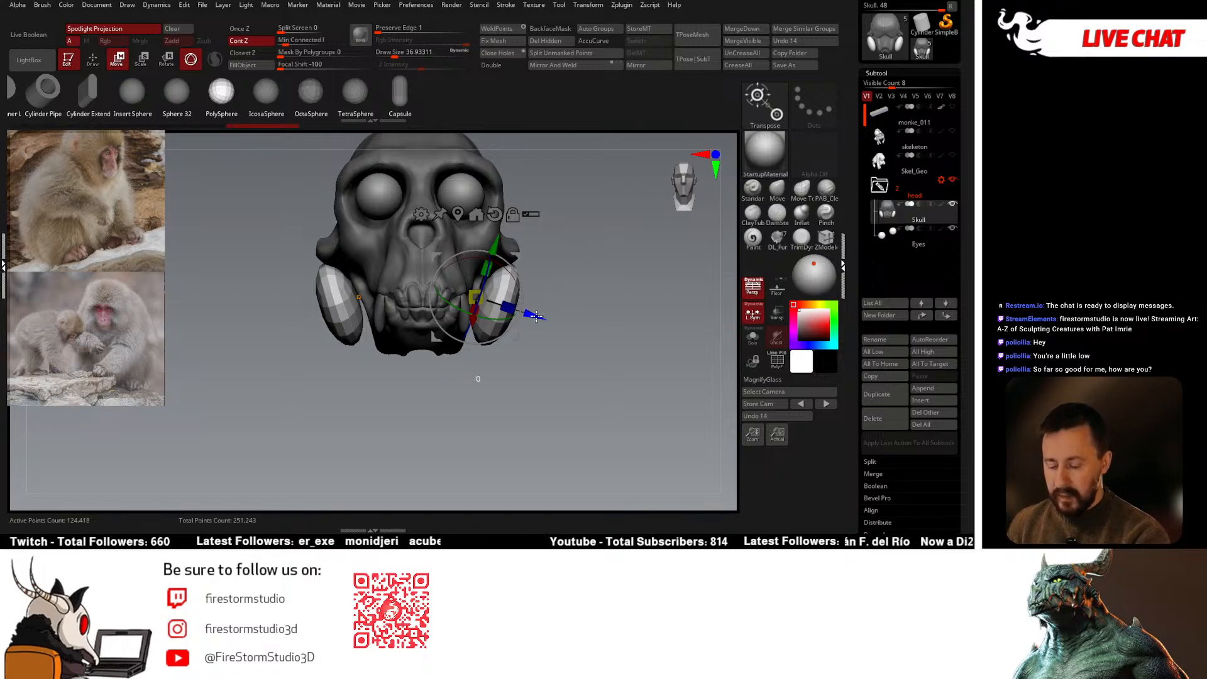
Reposition and scale the flattened spheres with the gizmo to fill the space between the cheekbone and the rear jaw
{"action": "left_click_drag", "start_coordinate": [544, 319], "coordinate": [577, 328]}
{"action": "left_click_drag", "start_coordinate": [464, 297], "coordinate": [451, 268]}
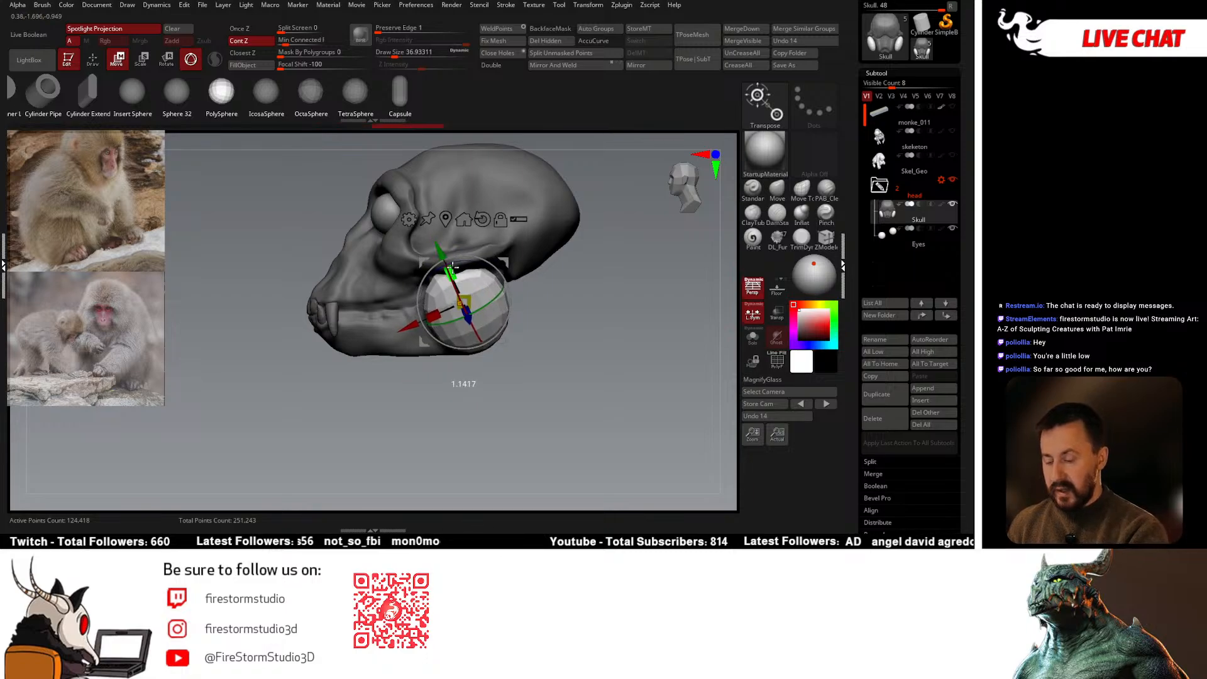
{"action": "left_click_drag", "start_coordinate": [544, 294], "coordinate": [558, 289]}
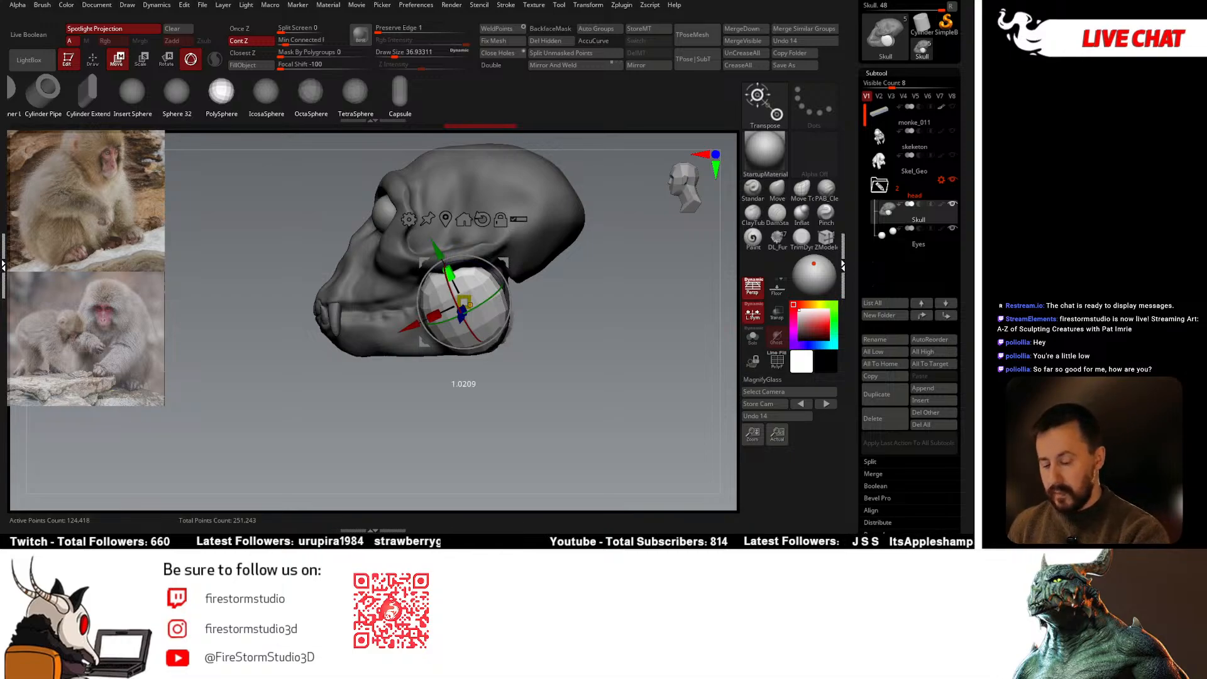
{"action": "left_click_drag", "start_coordinate": [447, 318], "coordinate": [408, 327]}
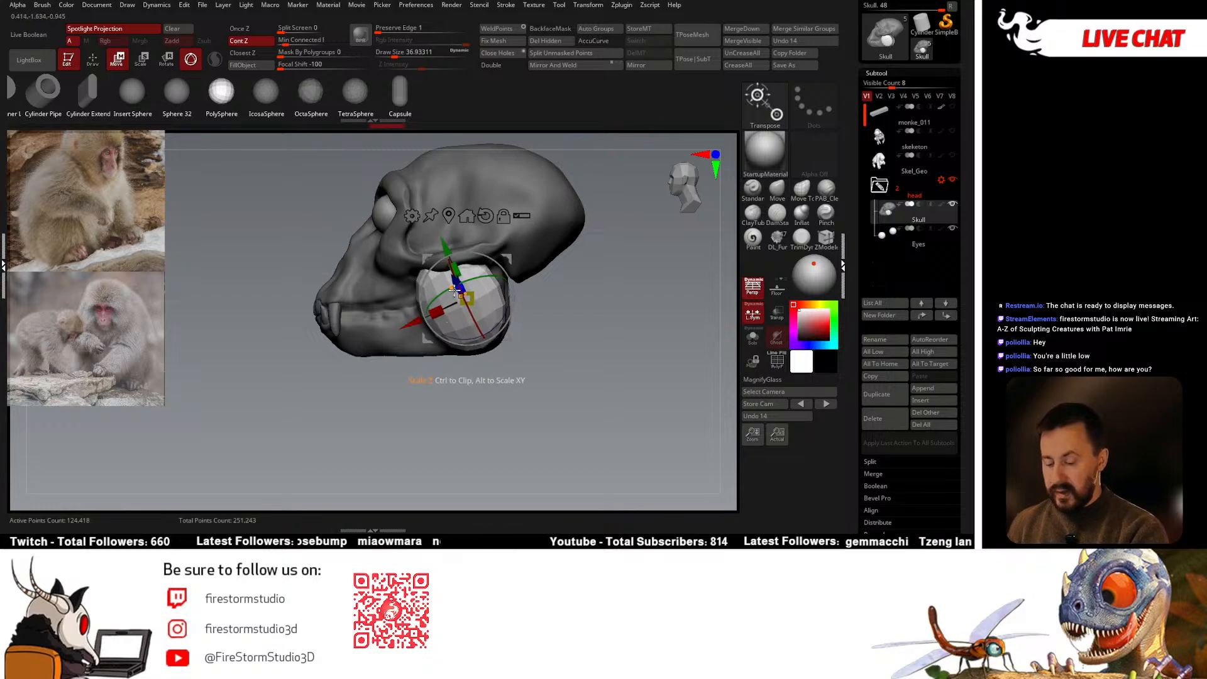
{"action": "left_click_drag", "start_coordinate": [442, 247], "coordinate": [446, 255]}
{"action": "mouse_move", "coordinate": [628, 284]}
{"action": "left_mouse_down"}
{"action": "mouse_move", "coordinate": [537, 293]}
{"action": "mouse_move", "coordinate": [575, 301]}
{"action": "left_mouse_up"}
{"action": "key", "text": "q"}
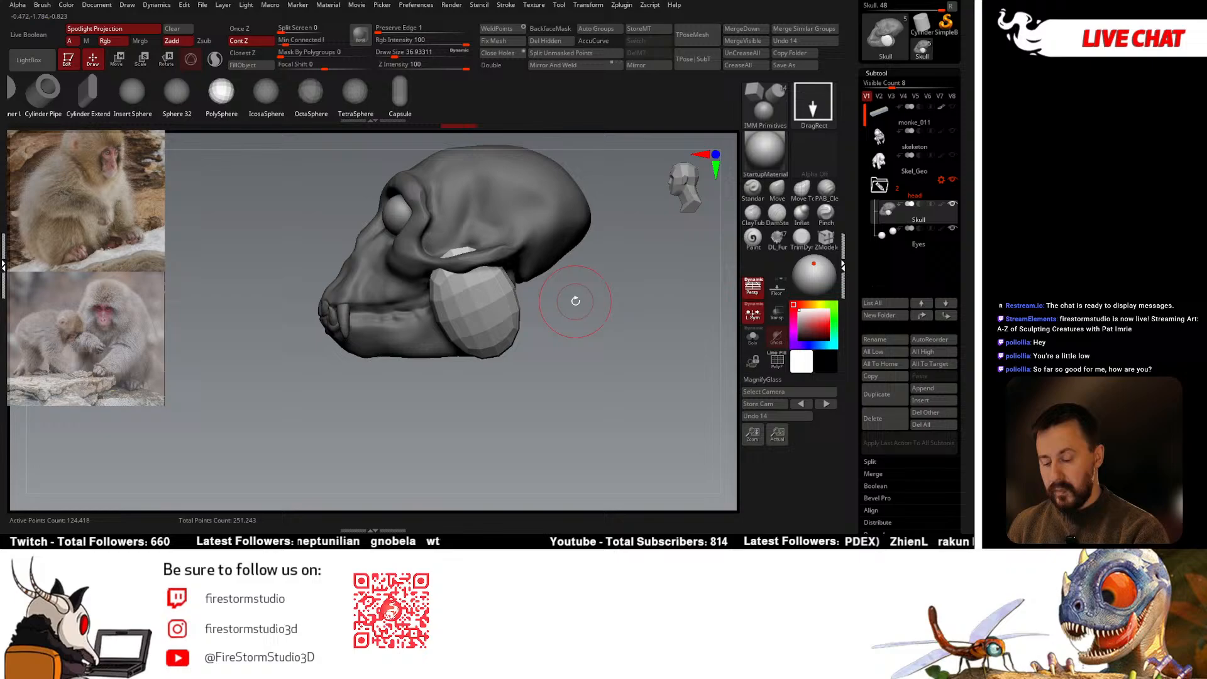
With the Move brush at a draw size of about 51, pull the discs into wedge-shaped jaw muscles reaching forward under the cheekbones
{"action": "left_click", "coordinate": [807, 212]}
{"action": "key", "text": "bracketright"}
{"action": "key", "text": "bracketright"}
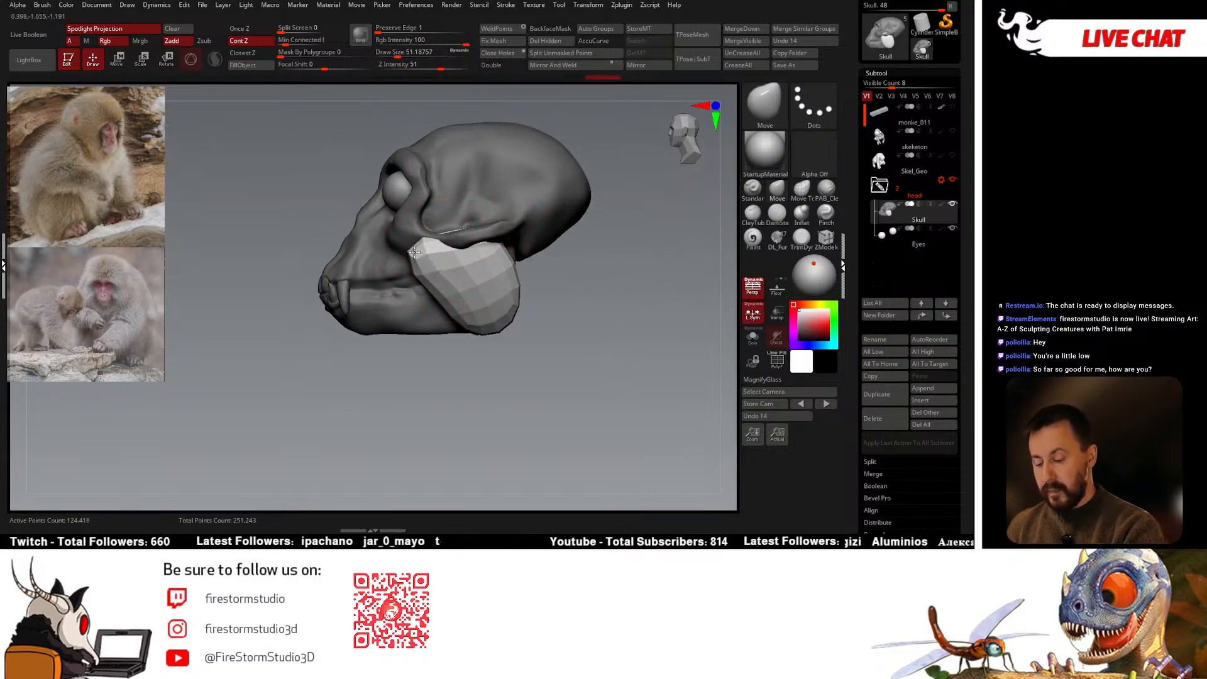
{"action": "mouse_move", "coordinate": [467, 263]}
{"action": "right_mouse_down"}
{"action": "mouse_move", "coordinate": [493, 275]}
{"action": "mouse_move", "coordinate": [447, 227]}
{"action": "mouse_move", "coordinate": [458, 245]}
{"action": "right_mouse_up"}
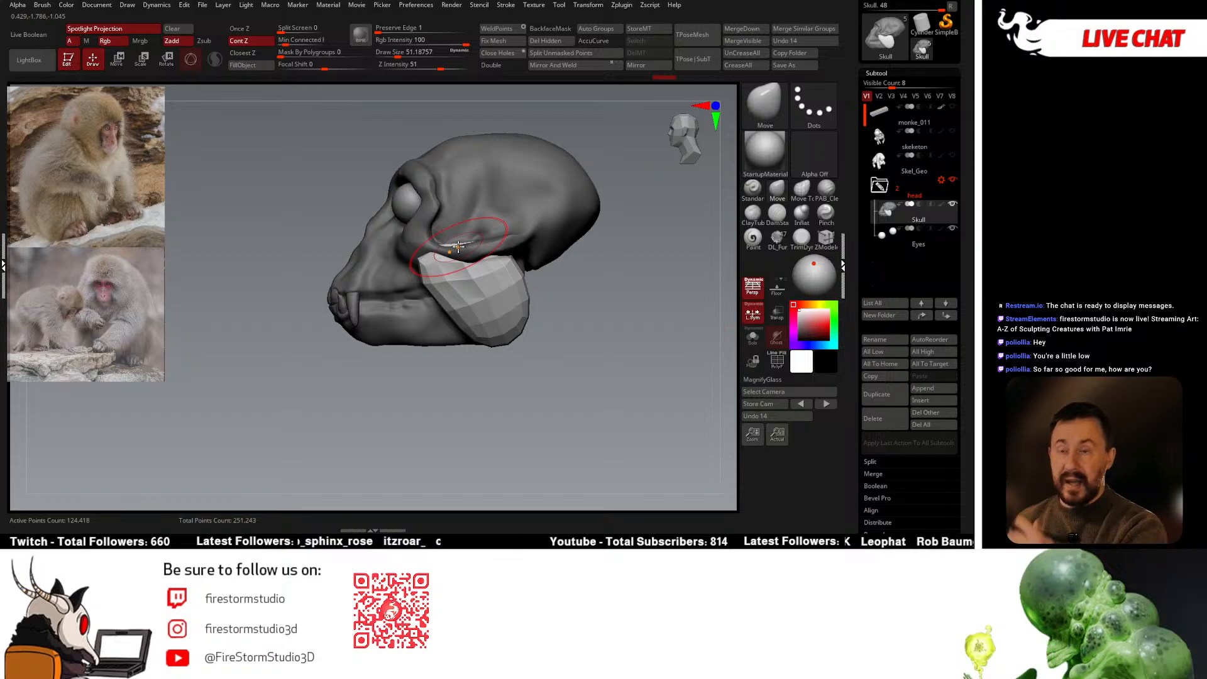
{"action": "right_click_drag", "start_coordinate": [556, 287], "coordinate": [483, 317]}
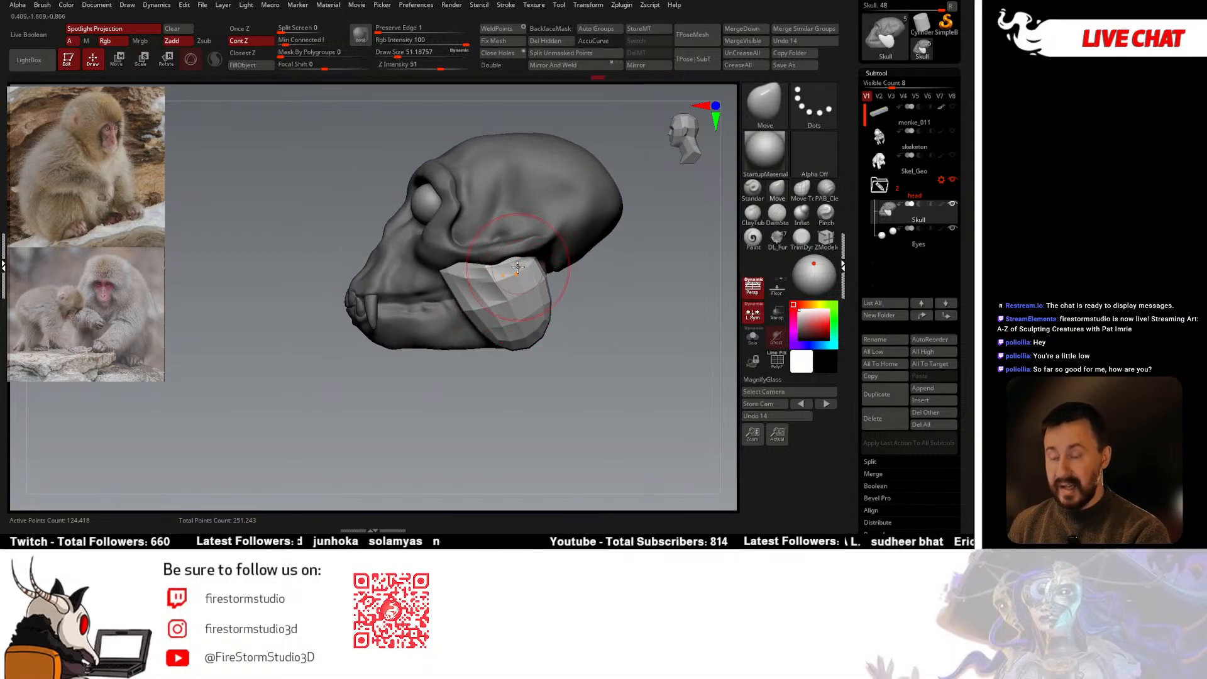
{"action": "right_click_drag", "start_coordinate": [517, 267], "coordinate": [534, 283]}
Fit the jaw muscles between the cheekbones and jaw corners from behind, using the Move brush at a draw size of about 44
{"action": "key", "text": "space"}
{"action": "left_click_drag", "start_coordinate": [542, 294], "coordinate": [536, 294]}
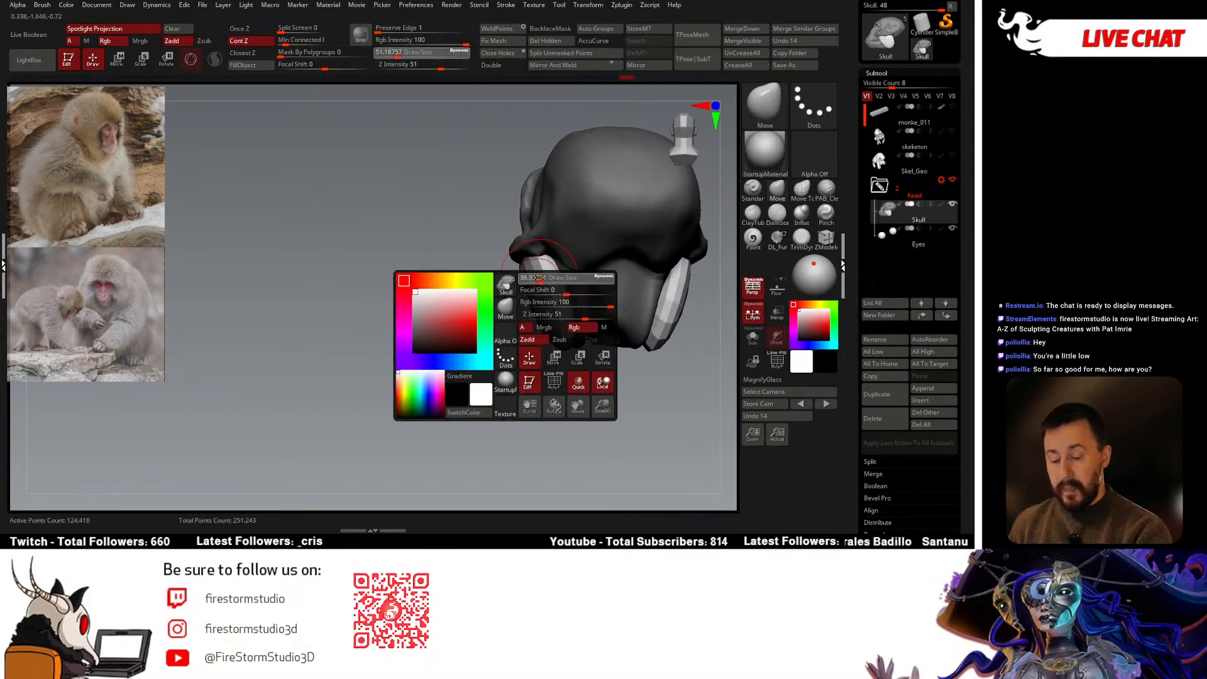
{"action": "mouse_move", "coordinate": [546, 323]}
{"action": "right_mouse_down"}
{"action": "mouse_move", "coordinate": [512, 295]}
{"action": "mouse_move", "coordinate": [542, 292]}
{"action": "right_mouse_up"}
{"action": "key", "text": "space"}
{"action": "left_click_drag", "start_coordinate": [542, 291], "coordinate": [546, 292]}
{"action": "right_click_drag", "start_coordinate": [573, 270], "coordinate": [541, 279]}
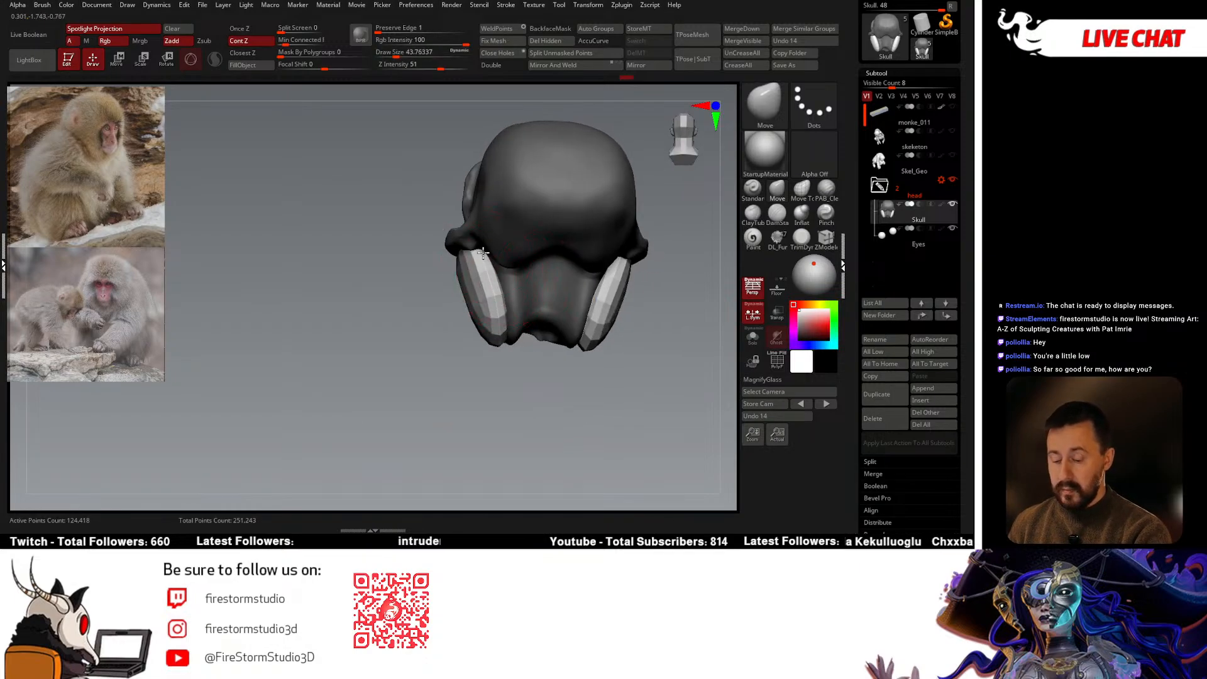
{"action": "right_click_drag", "start_coordinate": [511, 341], "coordinate": [557, 270]}
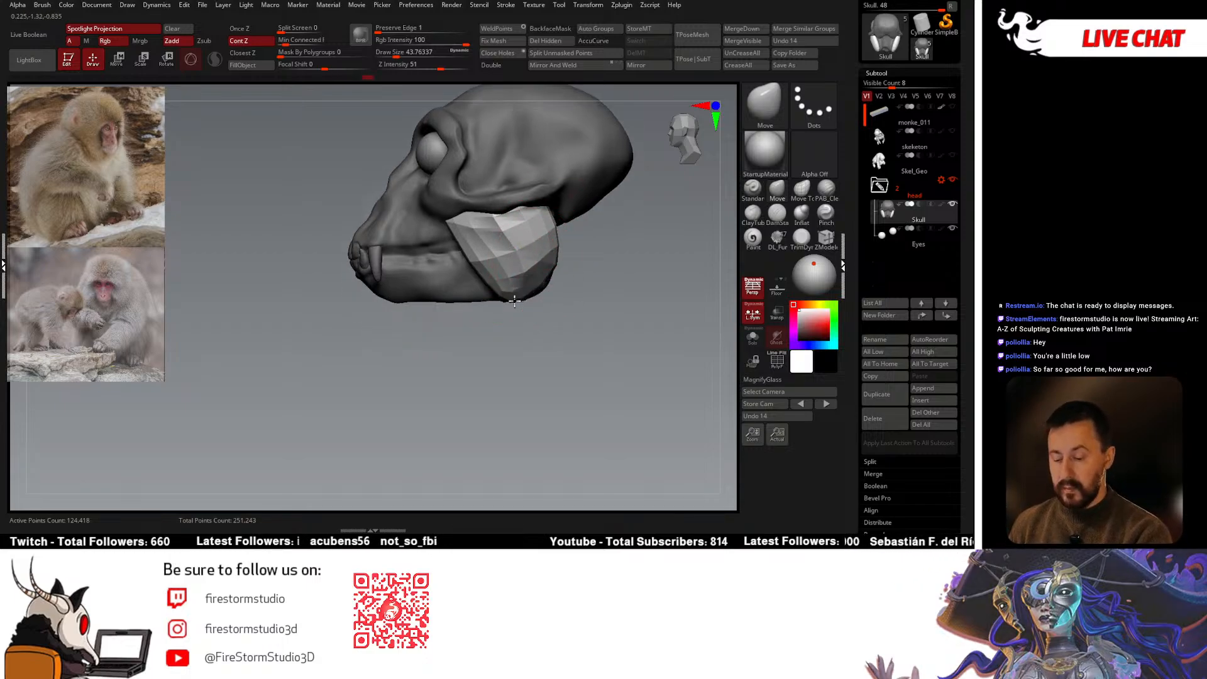
Rework the jaw muscles' outline with the Move brush at a draw size of about 54, checking their polygon wireframe
{"action": "mouse_move", "coordinate": [552, 281]}
{"action": "right_mouse_down"}
{"action": "mouse_move", "coordinate": [597, 290]}
{"action": "mouse_move", "coordinate": [548, 269]}
{"action": "mouse_move", "coordinate": [566, 323]}
{"action": "mouse_move", "coordinate": [603, 315]}
{"action": "mouse_move", "coordinate": [598, 331]}
{"action": "mouse_move", "coordinate": [576, 291]}
{"action": "mouse_move", "coordinate": [601, 304]}
{"action": "mouse_move", "coordinate": [640, 257]}
{"action": "mouse_move", "coordinate": [745, 262]}
{"action": "right_mouse_up"}
{"action": "key", "text": "shift+f"}
{"action": "key", "text": "shift+f"}
{"action": "right_click_drag", "start_coordinate": [478, 145], "coordinate": [566, 282]}
{"action": "key", "text": "shift+f"}
{"action": "key", "text": "shift+f"}
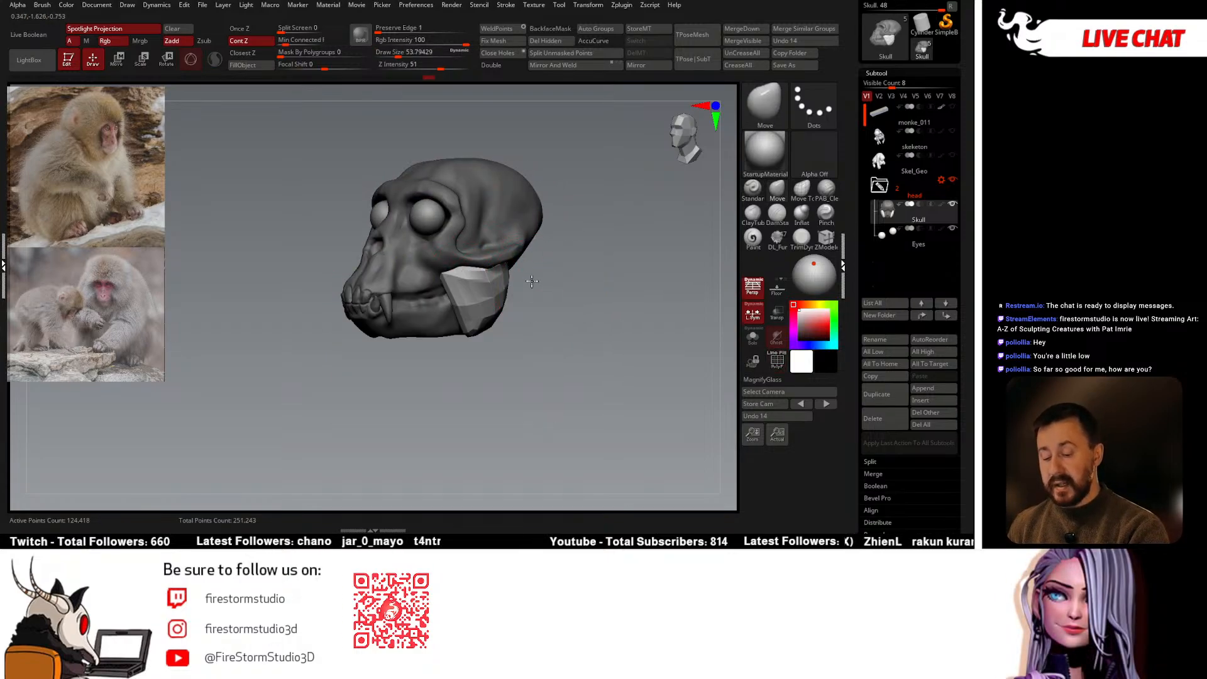
{"action": "right_click_drag", "start_coordinate": [478, 282], "coordinate": [493, 276]}
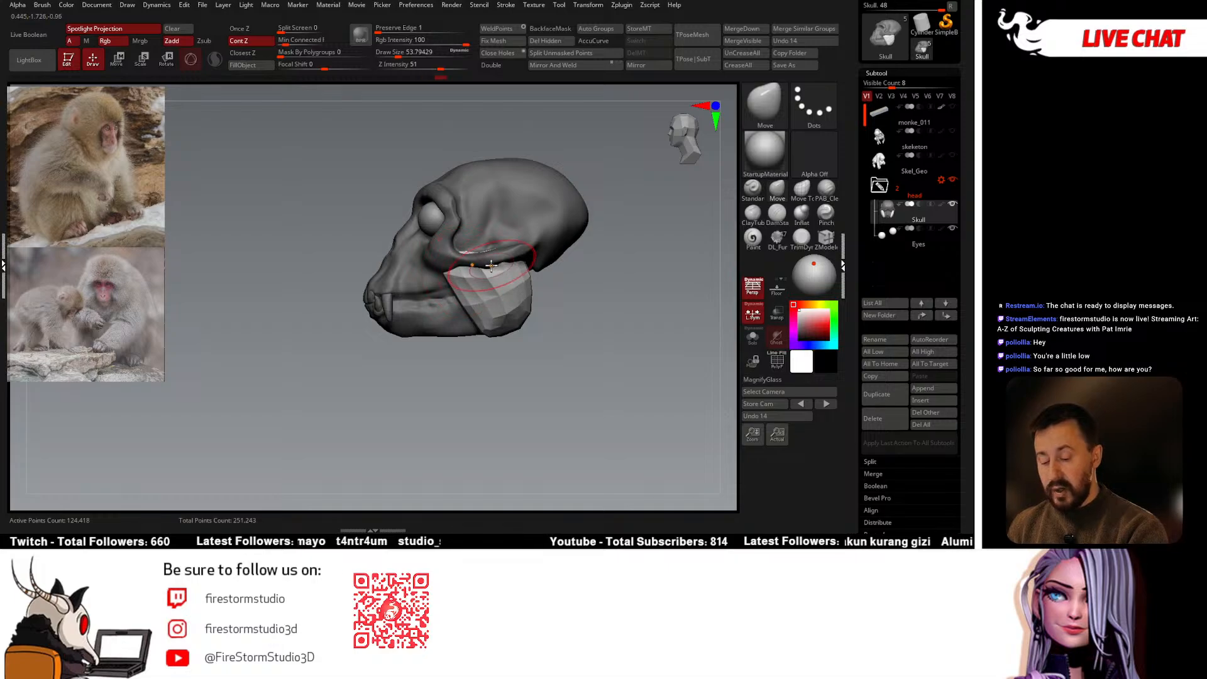
Refine the jaw muscles' upper edge beneath the cheekbones with the Move brush at draw sizes of about 35 and 25
{"action": "key", "text": "space"}
{"action": "left_click_drag", "start_coordinate": [488, 253], "coordinate": [482, 252]}
{"action": "right_click_drag", "start_coordinate": [568, 273], "coordinate": [572, 277]}
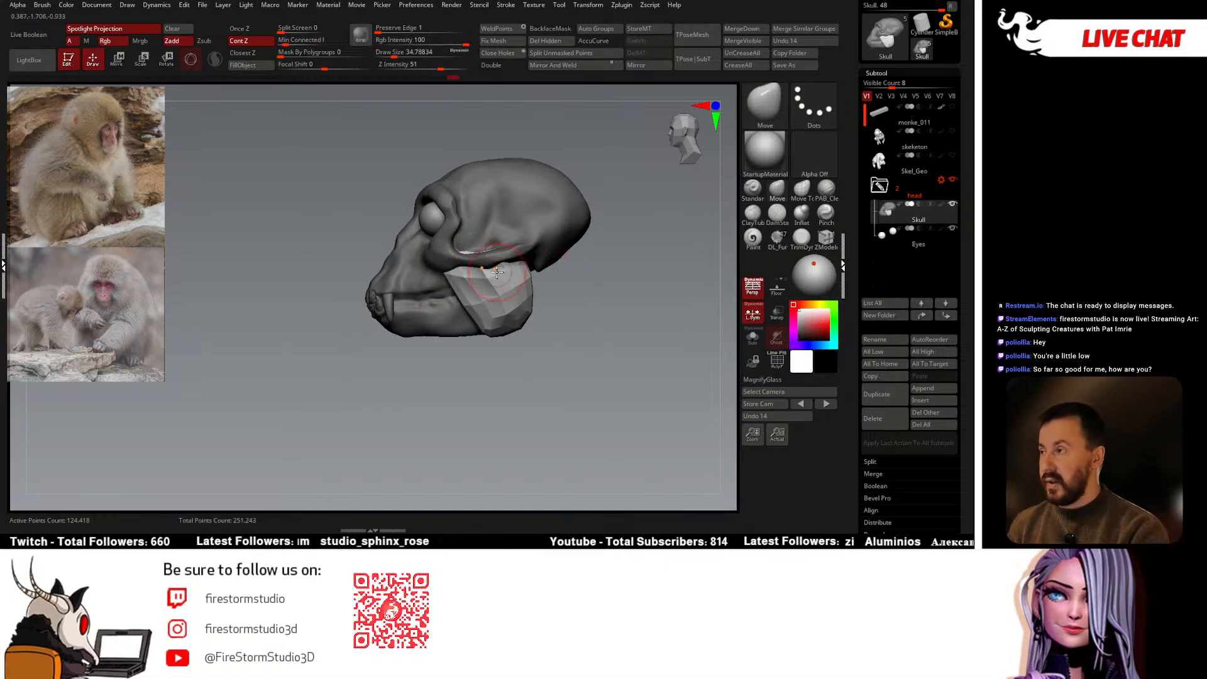
{"action": "right_click_drag", "start_coordinate": [489, 283], "coordinate": [475, 259]}
{"action": "key", "text": "space"}
{"action": "left_click_drag", "start_coordinate": [473, 250], "coordinate": [470, 249]}
{"action": "mouse_move", "coordinate": [571, 275]}
{"action": "right_mouse_down"}
{"action": "mouse_move", "coordinate": [490, 280]}
{"action": "mouse_move", "coordinate": [574, 266]}
{"action": "right_mouse_up"}
Subdivide the unmasked jaw muscle pieces once and show the polygon wireframe
{"action": "key", "text": "ctrl"}
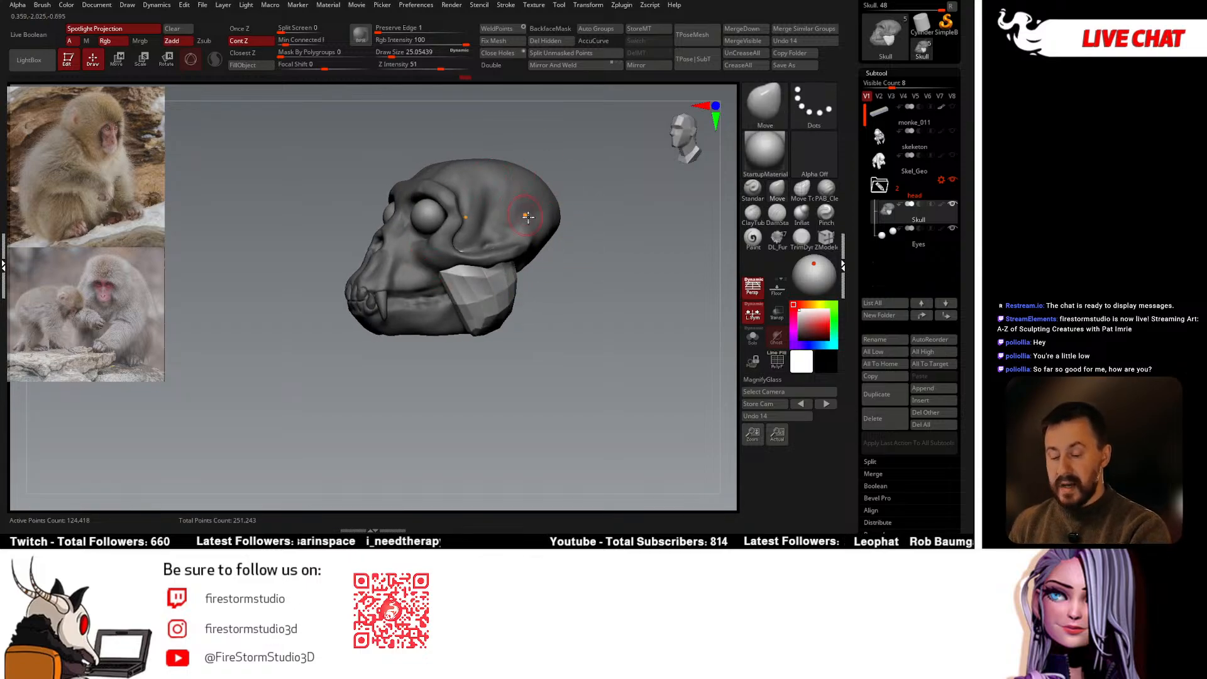
{"action": "right_click_drag", "start_coordinate": [527, 216], "coordinate": [587, 272]}
{"action": "key", "text": "shift+f"}
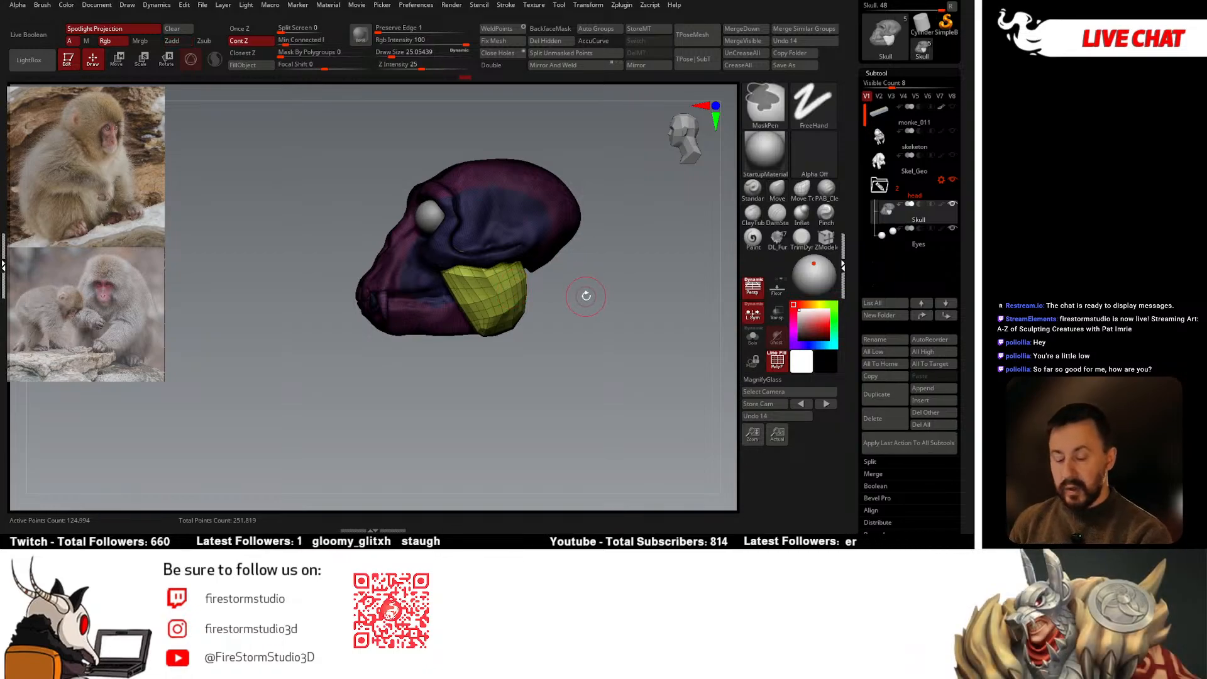
{"action": "mouse_move", "coordinate": [595, 301]}
{"action": "right_mouse_down"}
{"action": "mouse_move", "coordinate": [602, 308]}
{"action": "mouse_move", "coordinate": [611, 289]}
{"action": "right_mouse_up"}
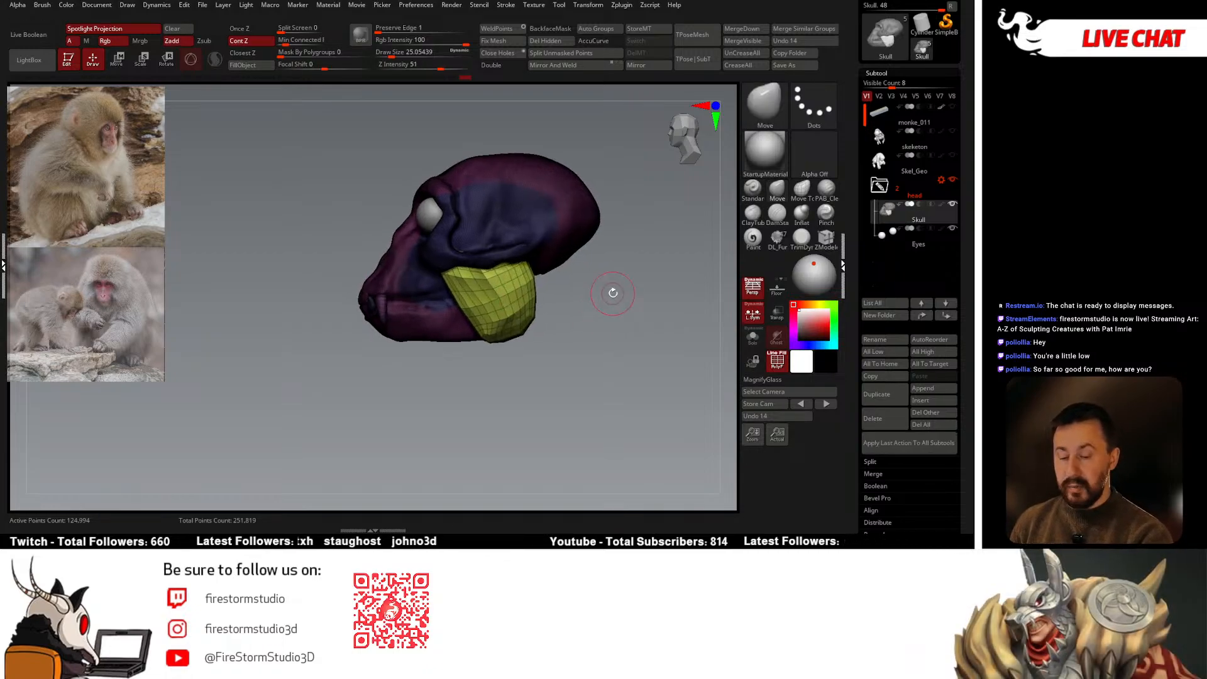
Bring up the Geometry settings and examine the subdivided jaw muscle's wireframe from the side
{"action": "left_click", "coordinate": [879, 73]}
{"action": "left_click", "coordinate": [879, 17]}
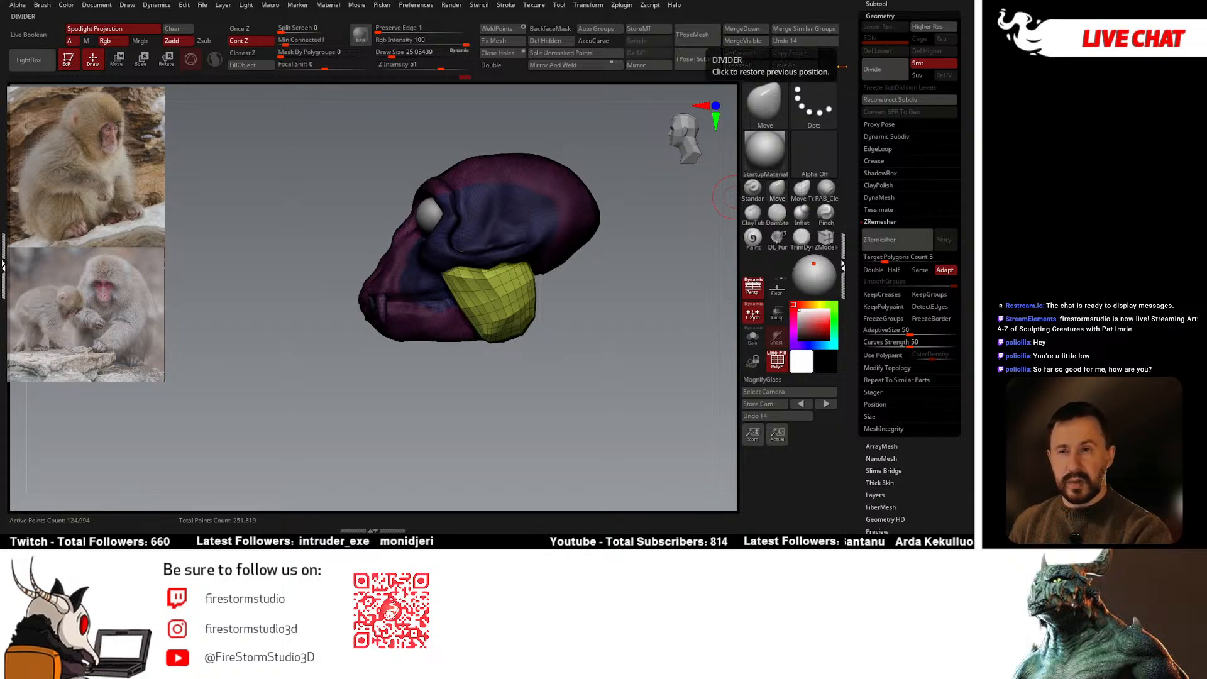
{"action": "left_click_drag", "start_coordinate": [597, 270], "coordinate": [576, 271]}
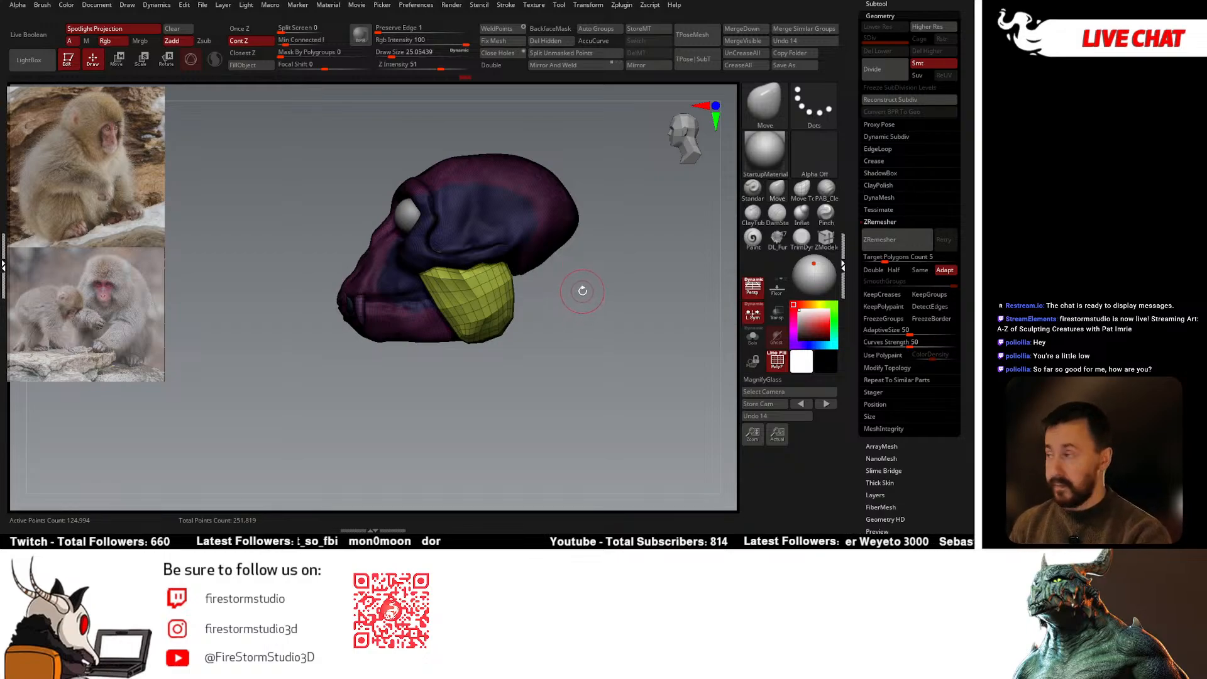
{"action": "mouse_move", "coordinate": [581, 290]}
{"action": "left_mouse_down"}
{"action": "mouse_move", "coordinate": [590, 308]}
{"action": "mouse_move", "coordinate": [546, 313]}
{"action": "mouse_move", "coordinate": [596, 310]}
{"action": "left_mouse_up"}
{"action": "left_click", "coordinate": [594, 310], "text": "ctrl"}
Hide the wireframe, turn off Spotlight Projection, and smooth the jaw muscles' facets at a draw size of about 35
{"action": "left_click_drag", "start_coordinate": [475, 292], "coordinate": [462, 289], "text": "shift"}
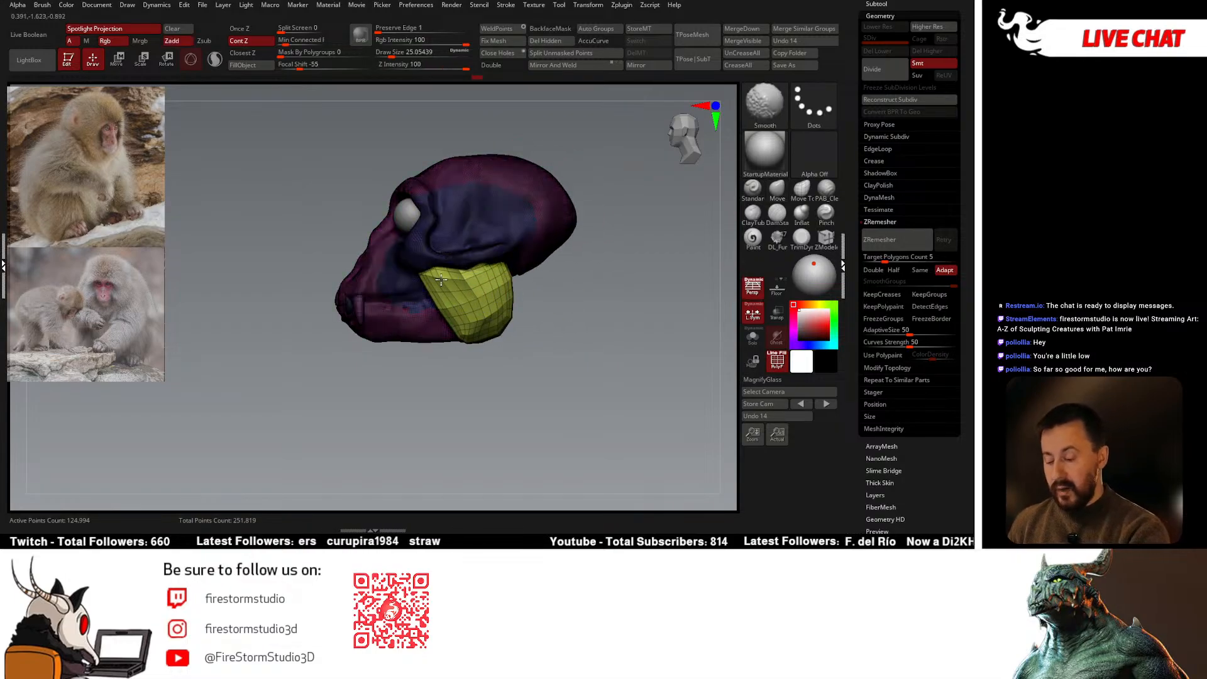
{"action": "key", "text": "shift+f"}
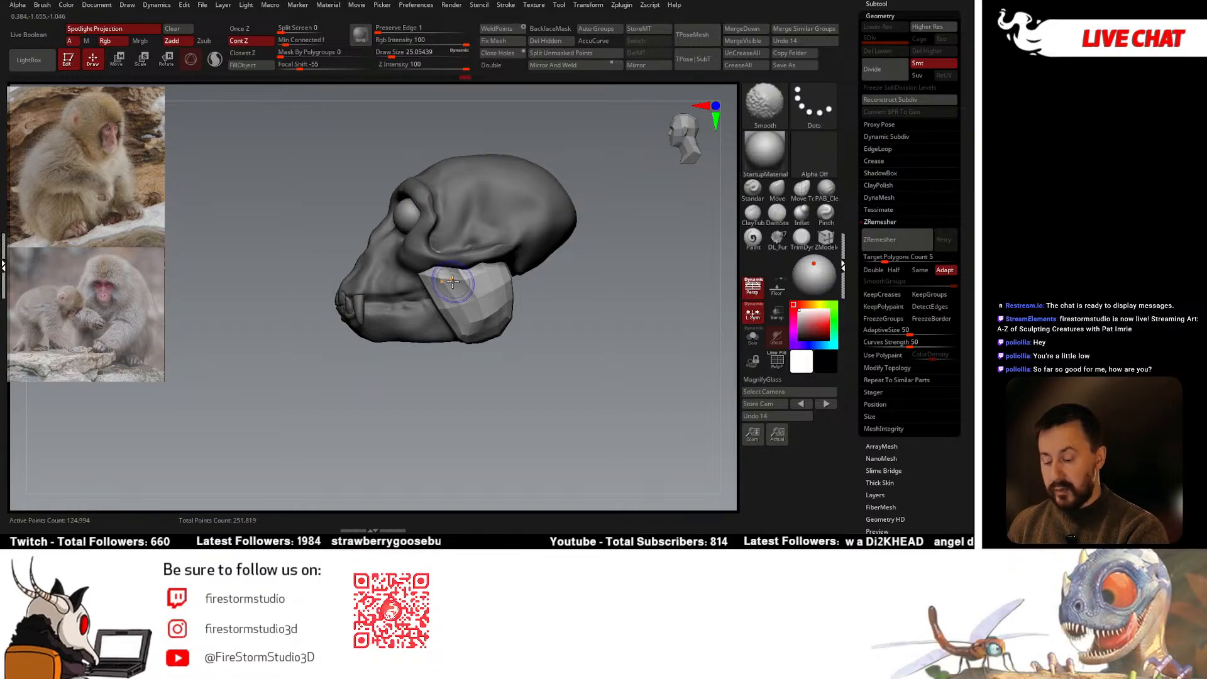
{"action": "key", "text": "space"}
{"action": "left_click_drag", "start_coordinate": [453, 282], "coordinate": [478, 330]}
{"action": "left_click", "coordinate": [103, 28]}
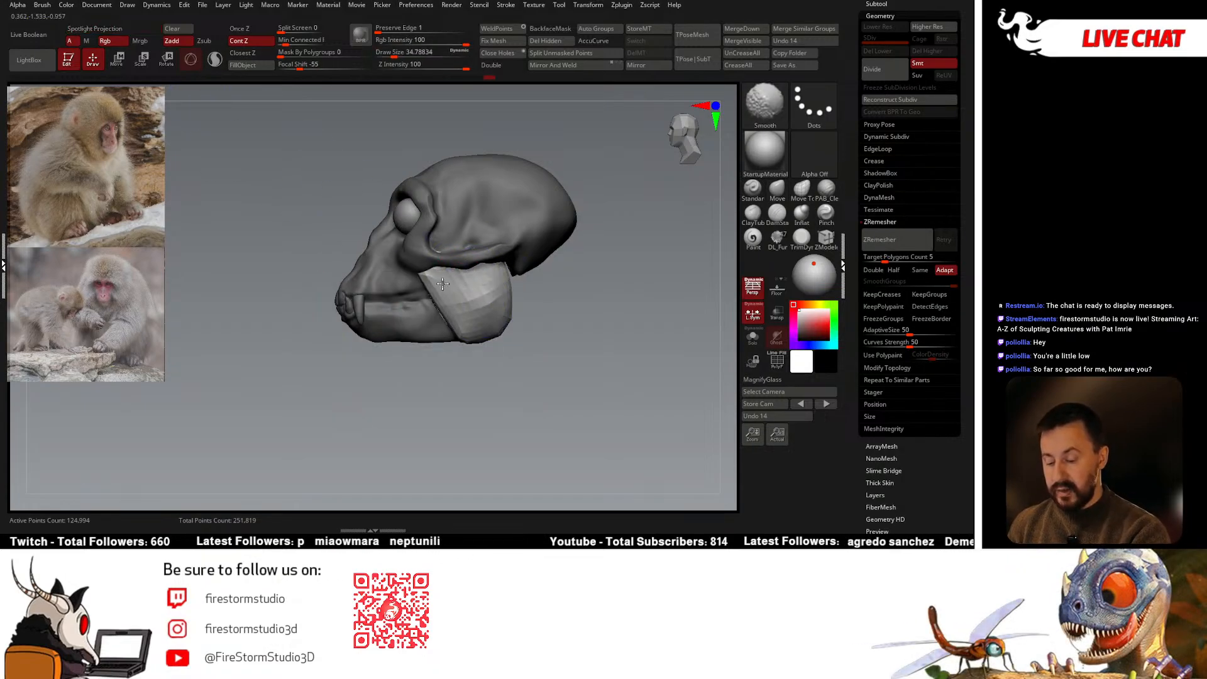
{"action": "left_click_drag", "start_coordinate": [423, 289], "coordinate": [497, 338], "text": "shift"}
Adjust the smoothed jaw muscles from the side and front with the Move brush at a draw size of about 51
{"action": "right_click_drag", "start_coordinate": [490, 295], "coordinate": [500, 291]}
{"action": "key", "text": "space"}
{"action": "left_click_drag", "start_coordinate": [458, 314], "coordinate": [464, 314]}
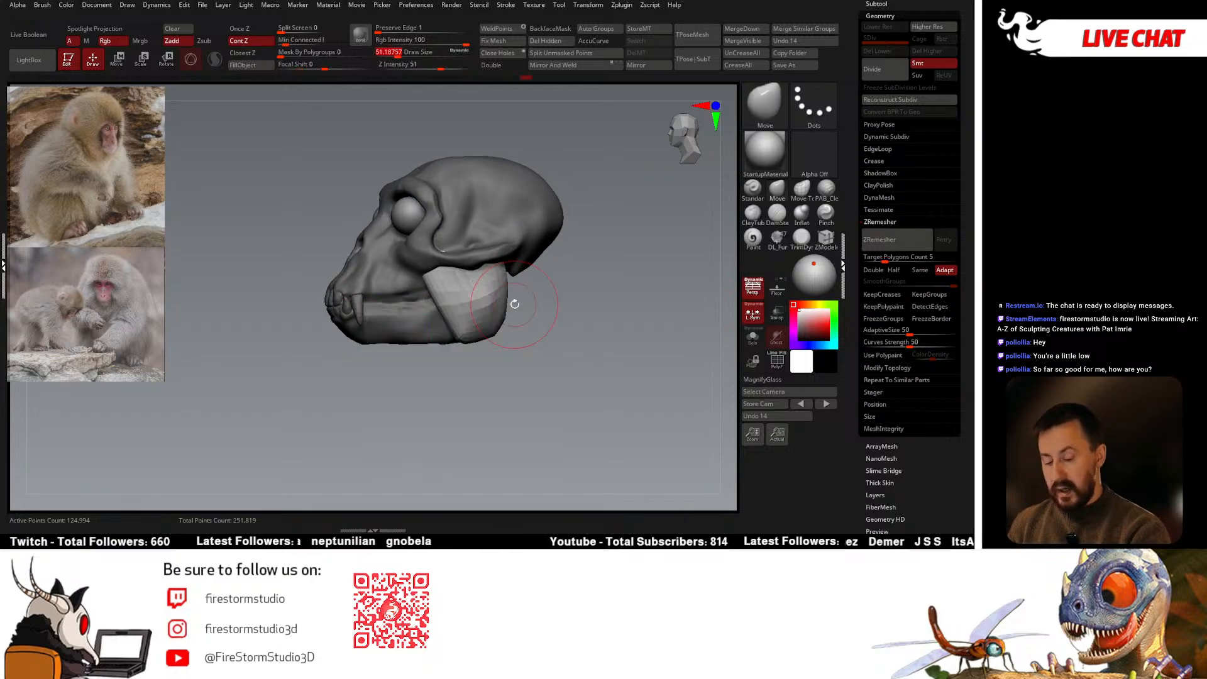
{"action": "right_click_drag", "start_coordinate": [514, 305], "coordinate": [559, 314]}
{"action": "right_click_drag", "start_coordinate": [484, 343], "coordinate": [517, 349]}
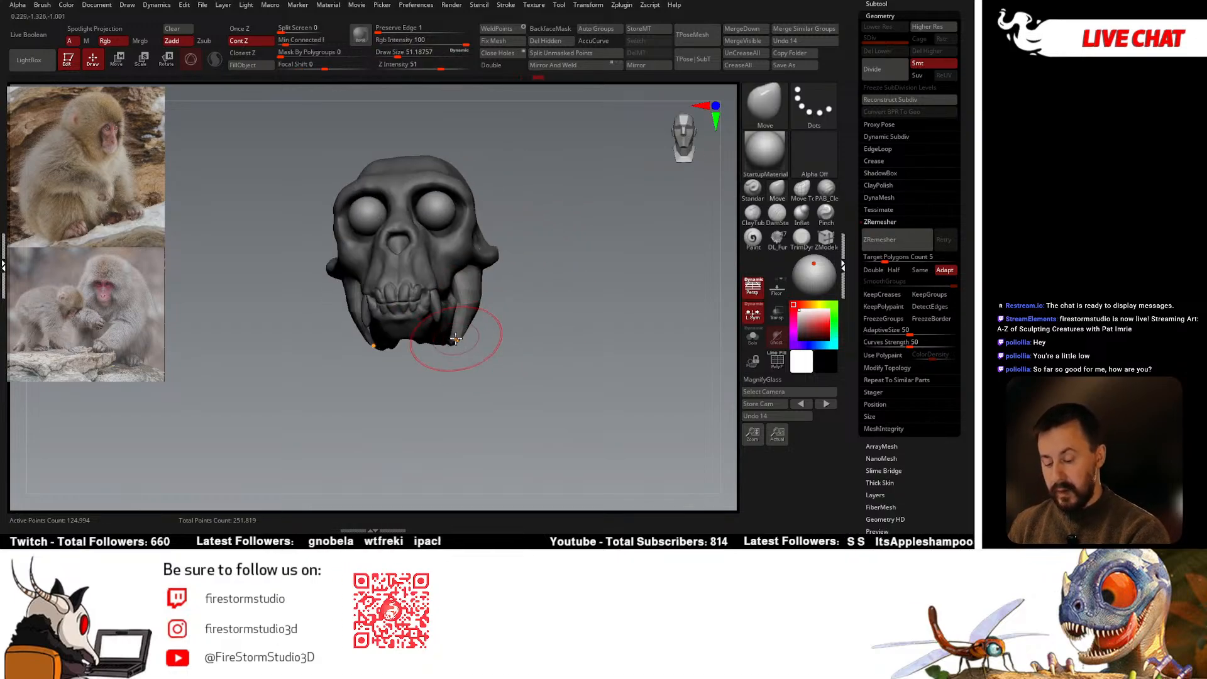
{"action": "right_click_drag", "start_coordinate": [459, 295], "coordinate": [486, 315]}
Pull the jaw muscles outward into fuller bulges from below, using the Move brush at a draw size of about 56
{"action": "key", "text": "space"}
{"action": "left_click_drag", "start_coordinate": [539, 287], "coordinate": [532, 287]}
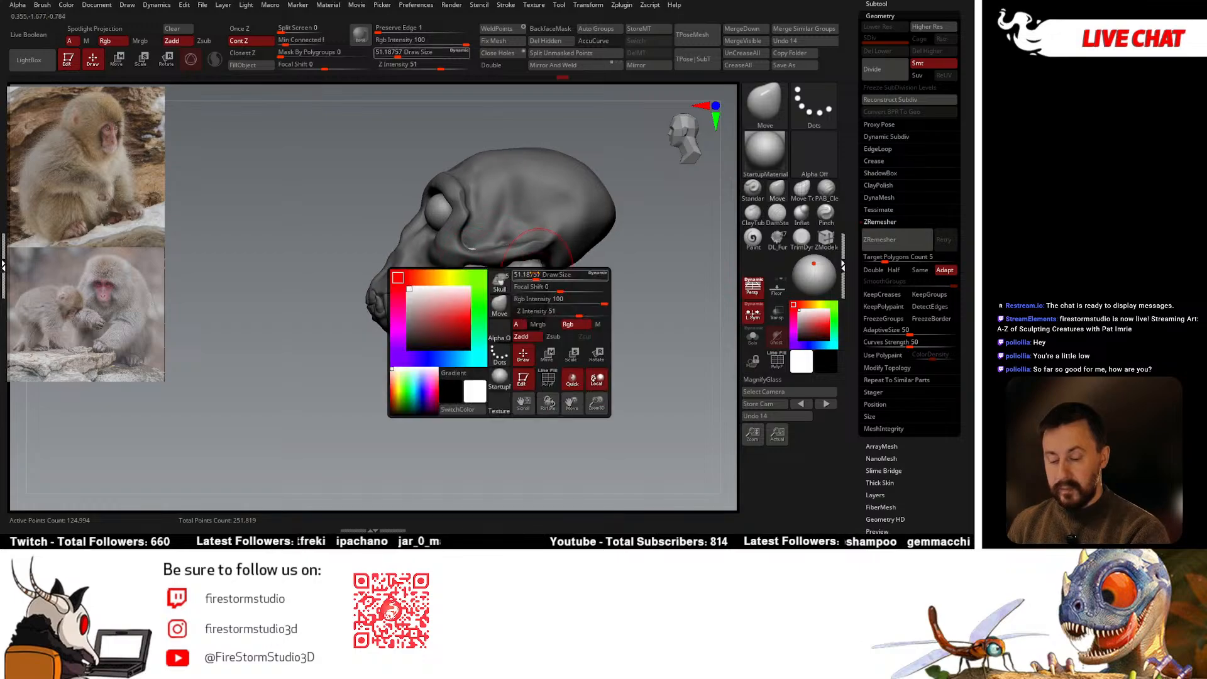
{"action": "mouse_move", "coordinate": [660, 321]}
{"action": "left_mouse_down"}
{"action": "mouse_move", "coordinate": [559, 313]}
{"action": "mouse_move", "coordinate": [551, 290]}
{"action": "mouse_move", "coordinate": [514, 294]}
{"action": "mouse_move", "coordinate": [584, 290]}
{"action": "mouse_move", "coordinate": [562, 239]}
{"action": "mouse_move", "coordinate": [535, 272]}
{"action": "left_mouse_up"}
{"action": "key", "text": "space"}
{"action": "key", "text": "space"}
{"action": "key", "text": "space"}
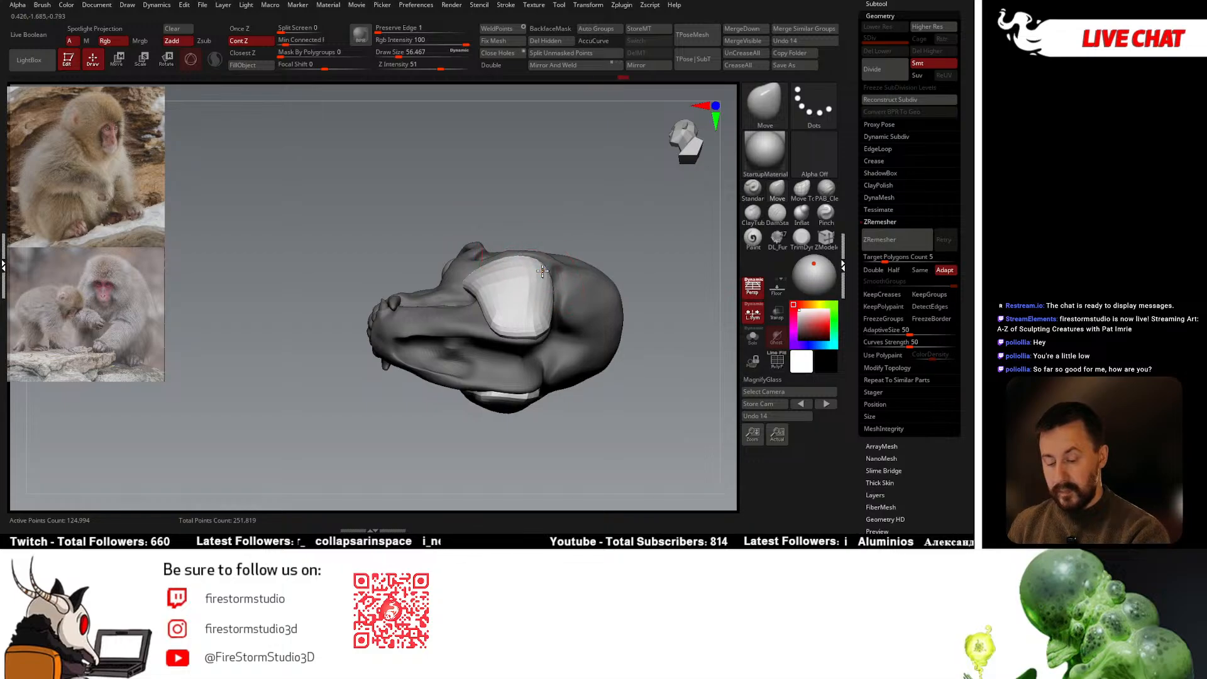
{"action": "mouse_move", "coordinate": [542, 271]}
{"action": "left_mouse_down"}
{"action": "mouse_move", "coordinate": [514, 294]}
{"action": "mouse_move", "coordinate": [601, 291]}
{"action": "mouse_move", "coordinate": [560, 315]}
{"action": "mouse_move", "coordinate": [575, 295]}
{"action": "mouse_move", "coordinate": [537, 298]}
{"action": "left_mouse_up"}
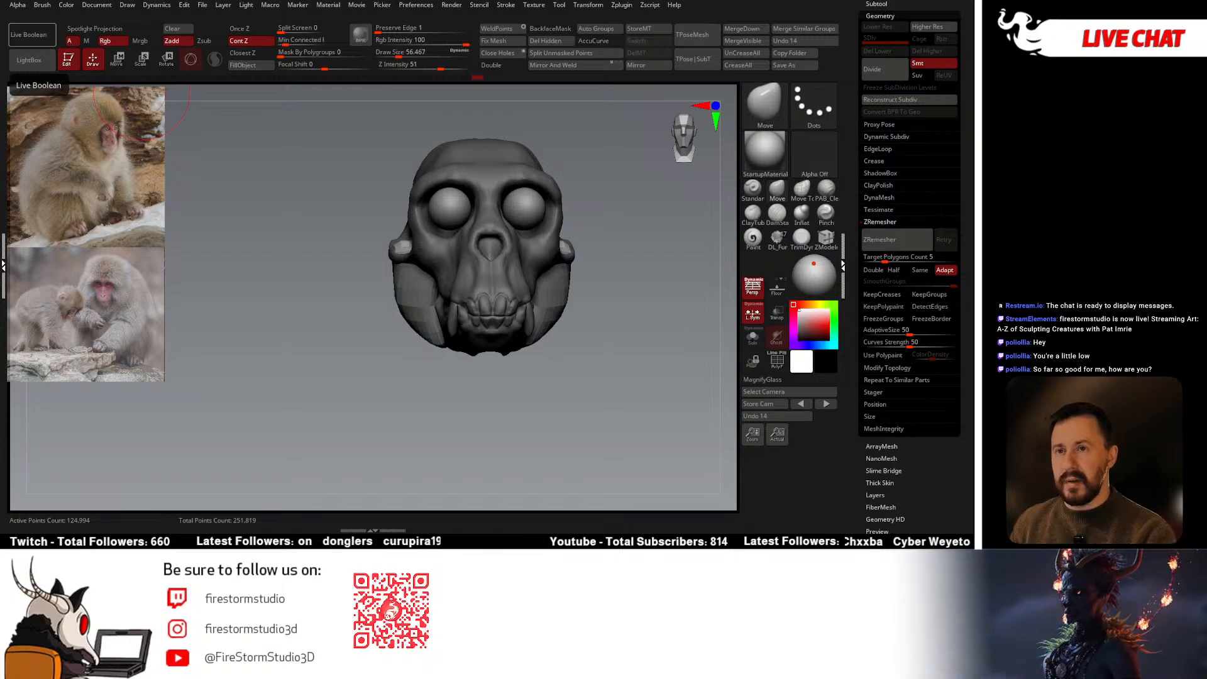
Reshape the jaw muscles' upper edge beneath the cheekbones from the side, using the Move brush at a draw size of about 35
{"action": "left_click_drag", "start_coordinate": [666, 270], "coordinate": [569, 261]}
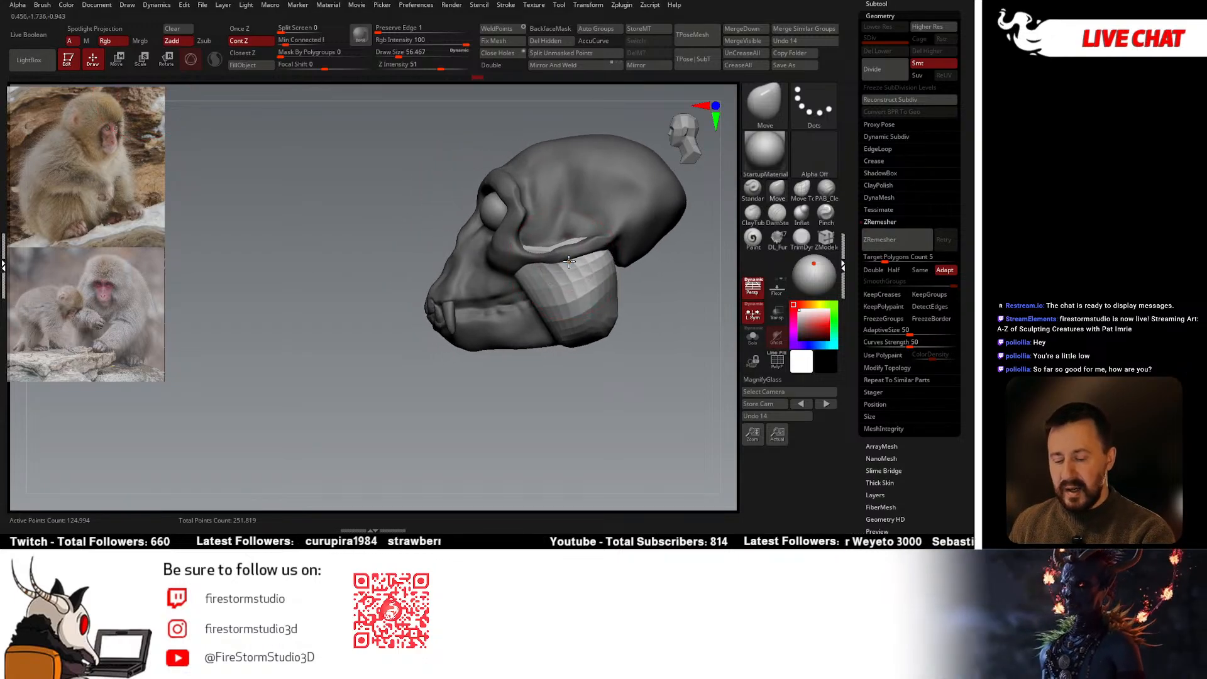
{"action": "key", "text": "space"}
{"action": "right_click_drag", "start_coordinate": [569, 261], "coordinate": [497, 260], "text": "alt"}
{"action": "key", "text": "space"}
{"action": "left_click_drag", "start_coordinate": [496, 262], "coordinate": [488, 262]}
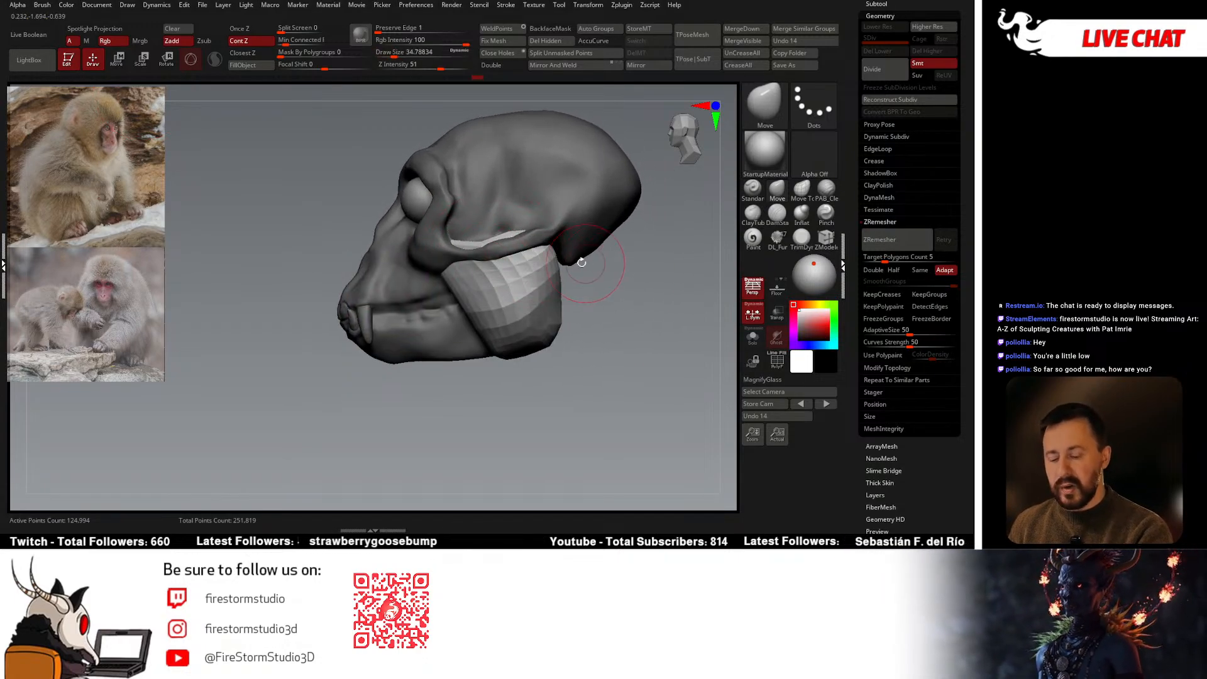
{"action": "key", "text": "space"}
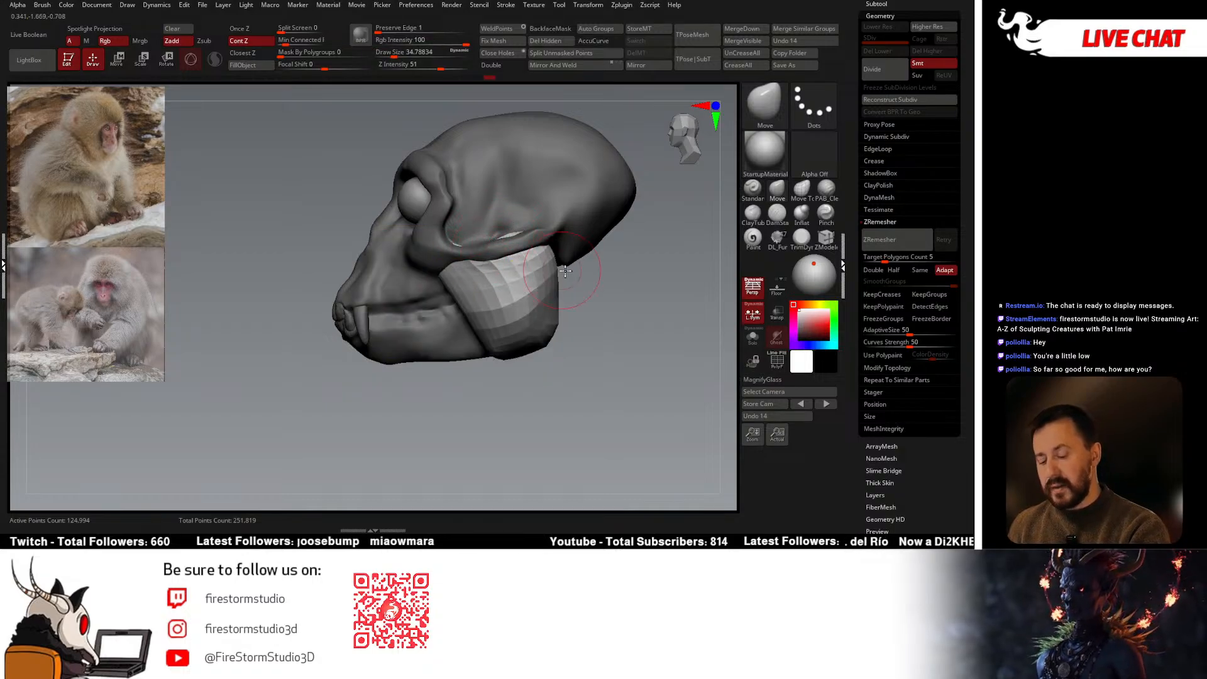
Refine the jaw muscles' front upper corners against the cheekbones with the Move brush at a draw size of about 39
{"action": "mouse_move", "coordinate": [565, 271]}
{"action": "left_mouse_down"}
{"action": "mouse_move", "coordinate": [571, 296]}
{"action": "mouse_move", "coordinate": [601, 280]}
{"action": "mouse_move", "coordinate": [325, 220]}
{"action": "left_mouse_up"}
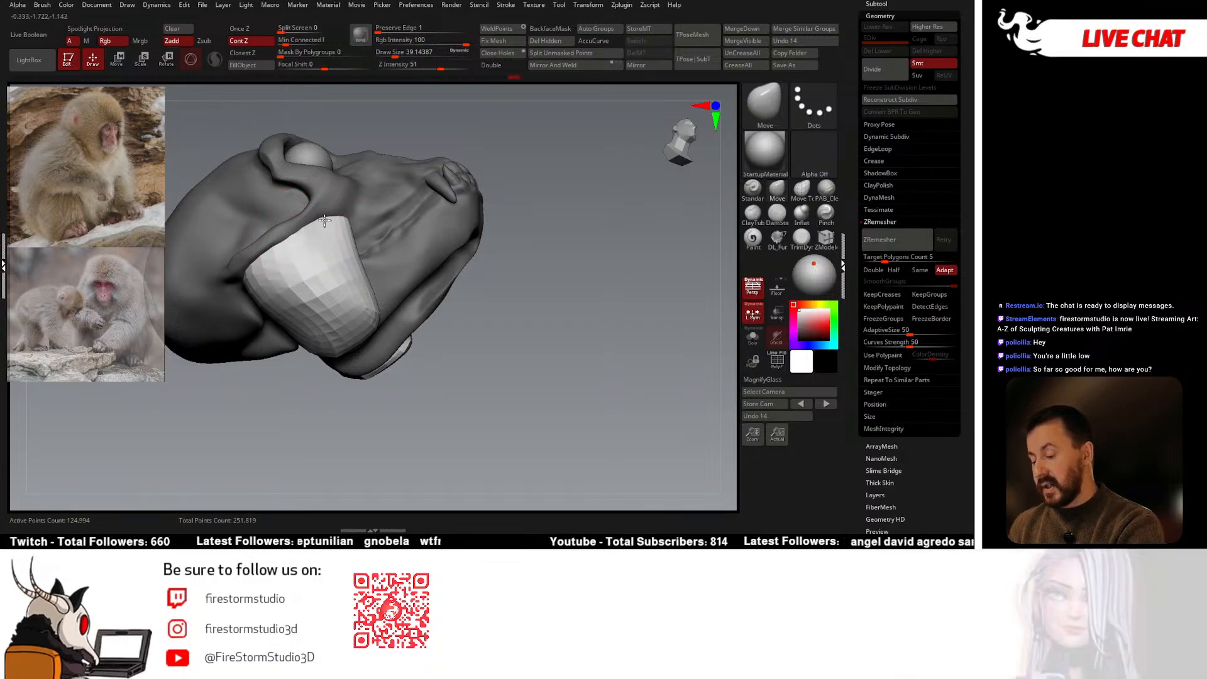
{"action": "right_click_drag", "start_coordinate": [327, 224], "coordinate": [323, 244]}
{"action": "left_click_drag", "start_coordinate": [323, 244], "coordinate": [333, 236]}
{"action": "right_click_drag", "start_coordinate": [317, 217], "coordinate": [348, 225]}
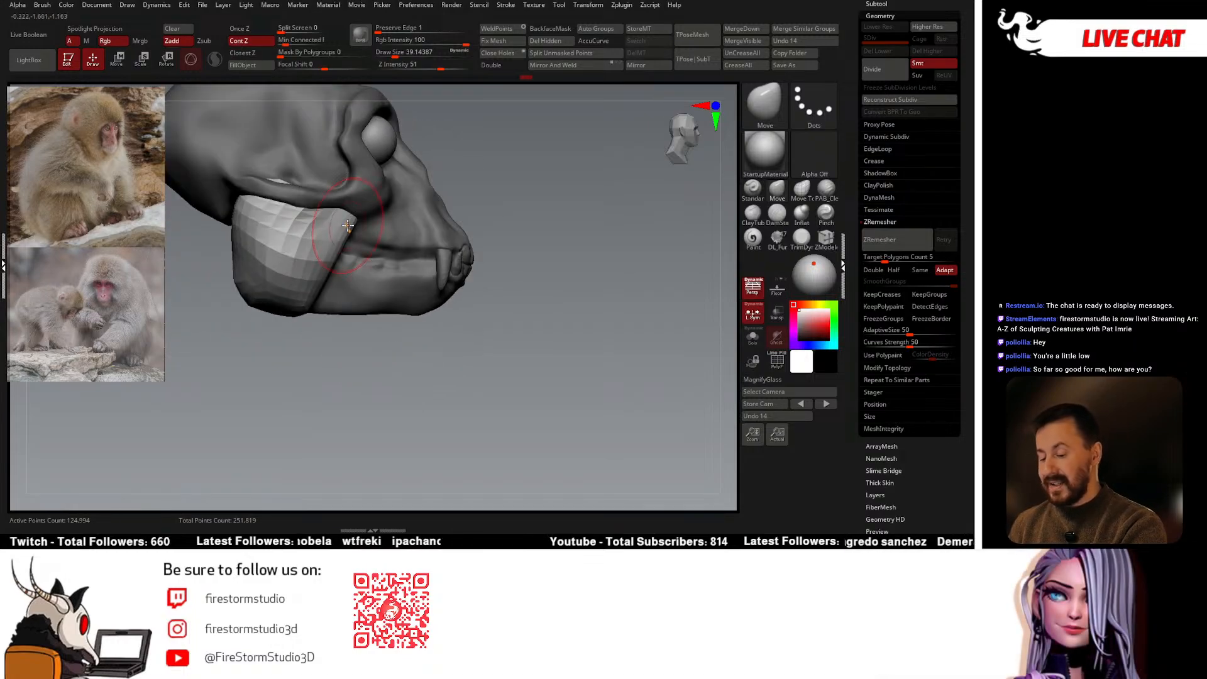
{"action": "left_click_drag", "start_coordinate": [348, 226], "coordinate": [337, 227]}
{"action": "mouse_move", "coordinate": [321, 227]}
{"action": "right_mouse_down"}
{"action": "mouse_move", "coordinate": [415, 267]}
{"action": "mouse_move", "coordinate": [463, 229]}
{"action": "mouse_move", "coordinate": [429, 208]}
{"action": "mouse_move", "coordinate": [555, 262]}
{"action": "mouse_move", "coordinate": [550, 282]}
{"action": "mouse_move", "coordinate": [471, 272]}
{"action": "mouse_move", "coordinate": [443, 239]}
{"action": "mouse_move", "coordinate": [479, 302]}
{"action": "mouse_move", "coordinate": [482, 285]}
{"action": "mouse_move", "coordinate": [456, 291]}
{"action": "right_mouse_up"}
{"action": "mouse_move", "coordinate": [455, 233]}
{"action": "right_mouse_down"}
{"action": "mouse_move", "coordinate": [449, 325]}
{"action": "mouse_move", "coordinate": [477, 264]}
{"action": "right_mouse_up"}
Adjust the jaw muscles' inner front edges from below, reducing the Move brush's draw size from about 54 to about 46
{"action": "key", "text": "space"}
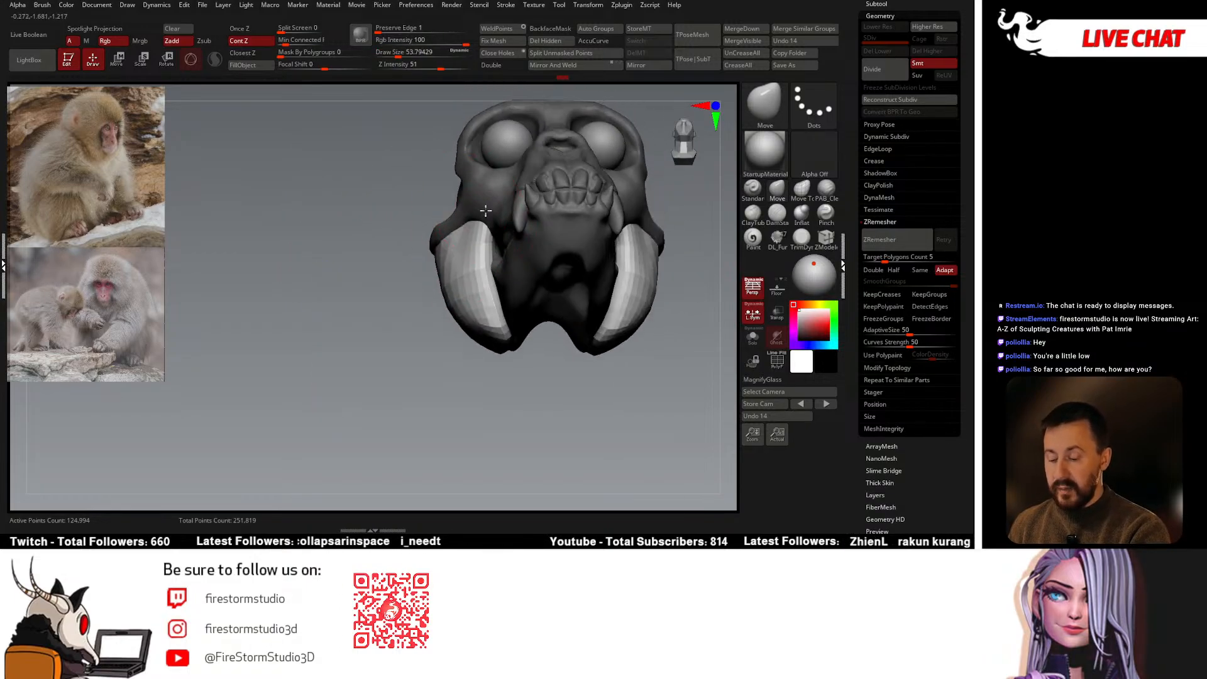
{"action": "mouse_move", "coordinate": [485, 210]}
{"action": "right_mouse_down"}
{"action": "mouse_move", "coordinate": [462, 255]}
{"action": "mouse_move", "coordinate": [478, 244]}
{"action": "right_mouse_up"}
{"action": "key", "text": "space"}
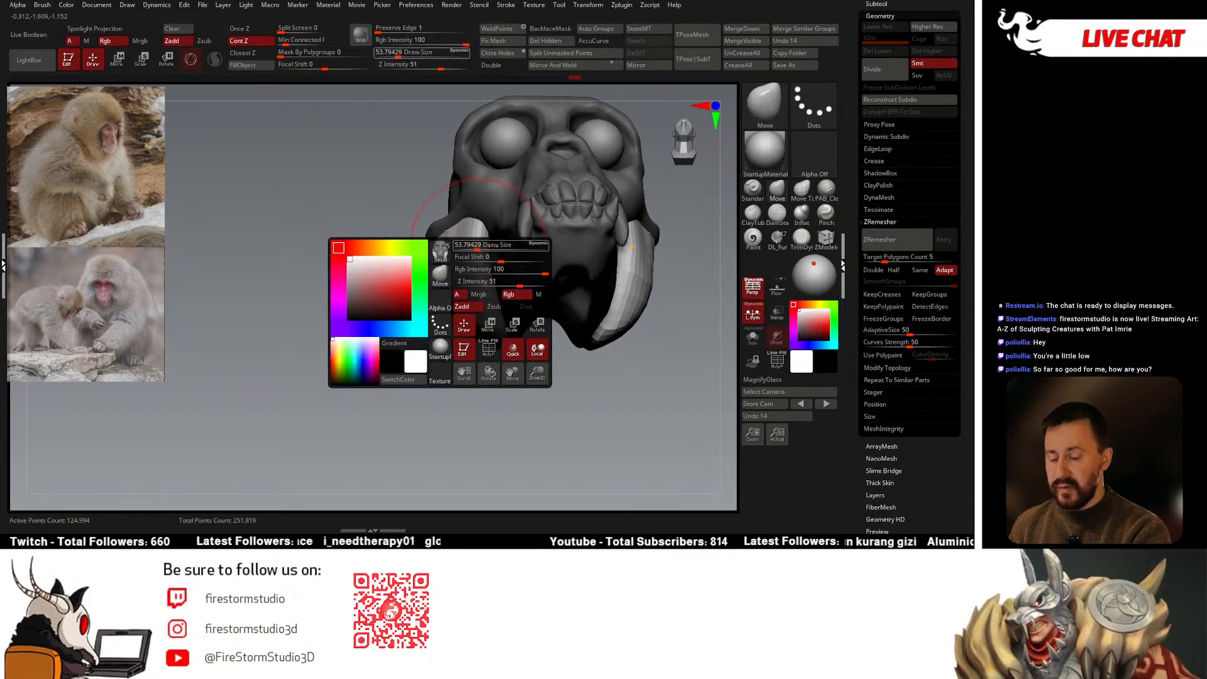
{"action": "key", "text": "space"}
{"action": "left_click_drag", "start_coordinate": [488, 245], "coordinate": [480, 246]}
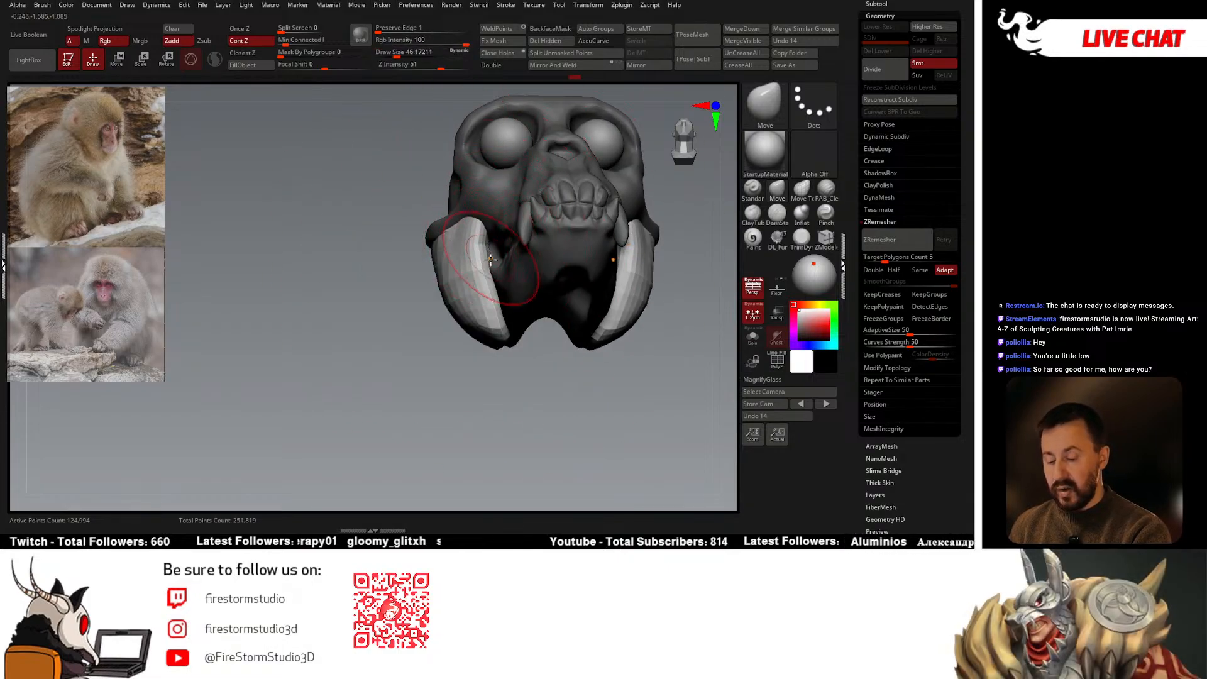
{"action": "mouse_move", "coordinate": [491, 259]}
{"action": "right_mouse_down"}
{"action": "mouse_move", "coordinate": [487, 341]}
{"action": "mouse_move", "coordinate": [458, 372]}
{"action": "mouse_move", "coordinate": [372, 372]}
{"action": "mouse_move", "coordinate": [451, 385]}
{"action": "mouse_move", "coordinate": [553, 345]}
{"action": "mouse_move", "coordinate": [504, 198]}
{"action": "mouse_move", "coordinate": [526, 230]}
{"action": "right_mouse_up"}
{"action": "right_click_drag", "start_coordinate": [527, 273], "coordinate": [503, 314]}
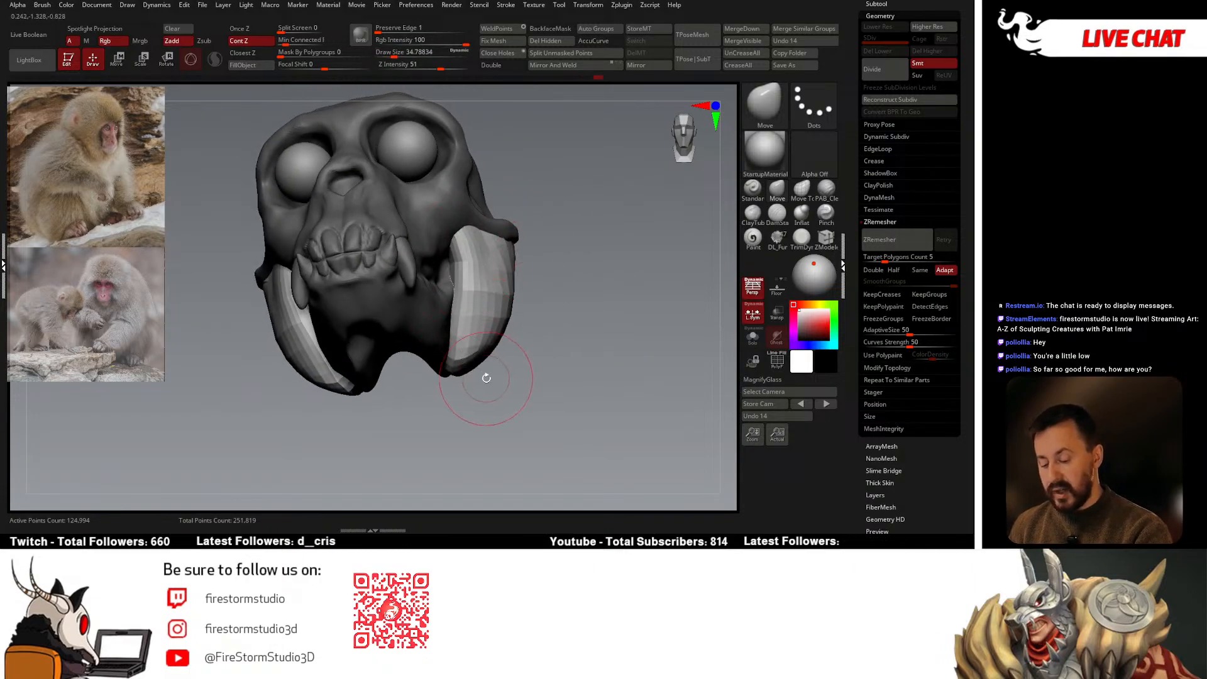
Shape the rear and outer surfaces of the jaw muscles from behind and the side at a draw size of about 46
{"action": "mouse_move", "coordinate": [485, 377]}
{"action": "right_mouse_down"}
{"action": "mouse_move", "coordinate": [519, 339]}
{"action": "mouse_move", "coordinate": [493, 337]}
{"action": "mouse_move", "coordinate": [545, 316]}
{"action": "right_mouse_up"}
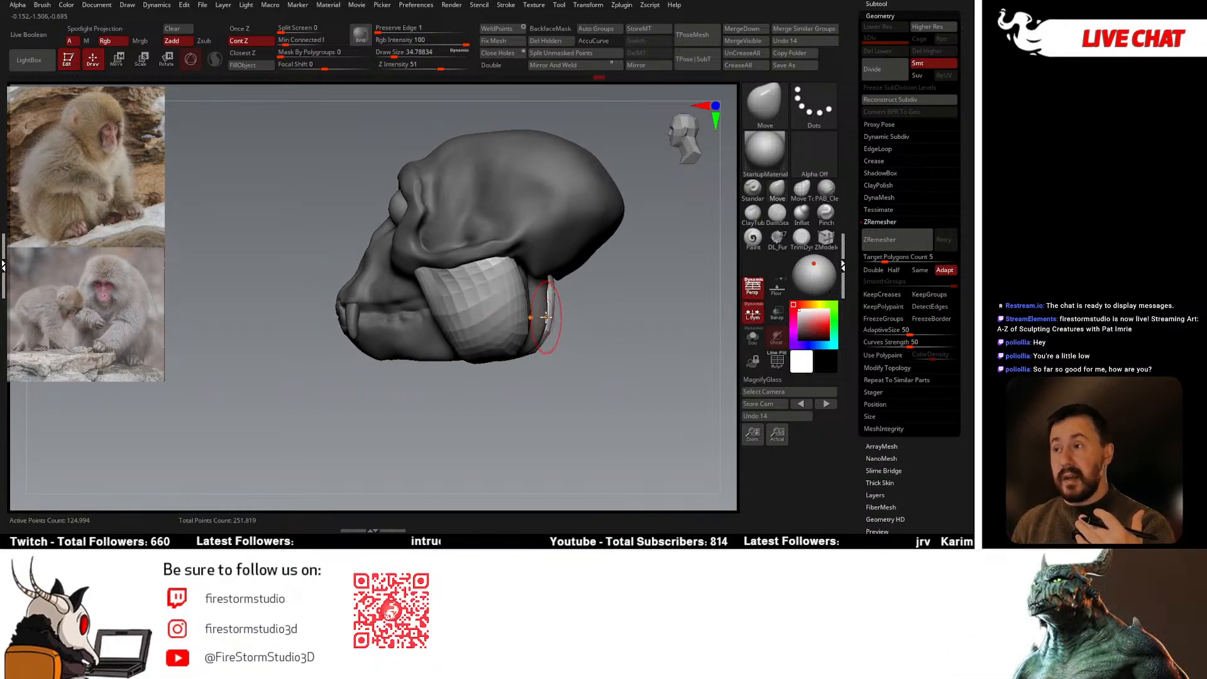
{"action": "mouse_move", "coordinate": [618, 282]}
{"action": "right_mouse_down"}
{"action": "mouse_move", "coordinate": [649, 282]}
{"action": "mouse_move", "coordinate": [566, 284]}
{"action": "right_mouse_up"}
{"action": "key", "text": "space"}
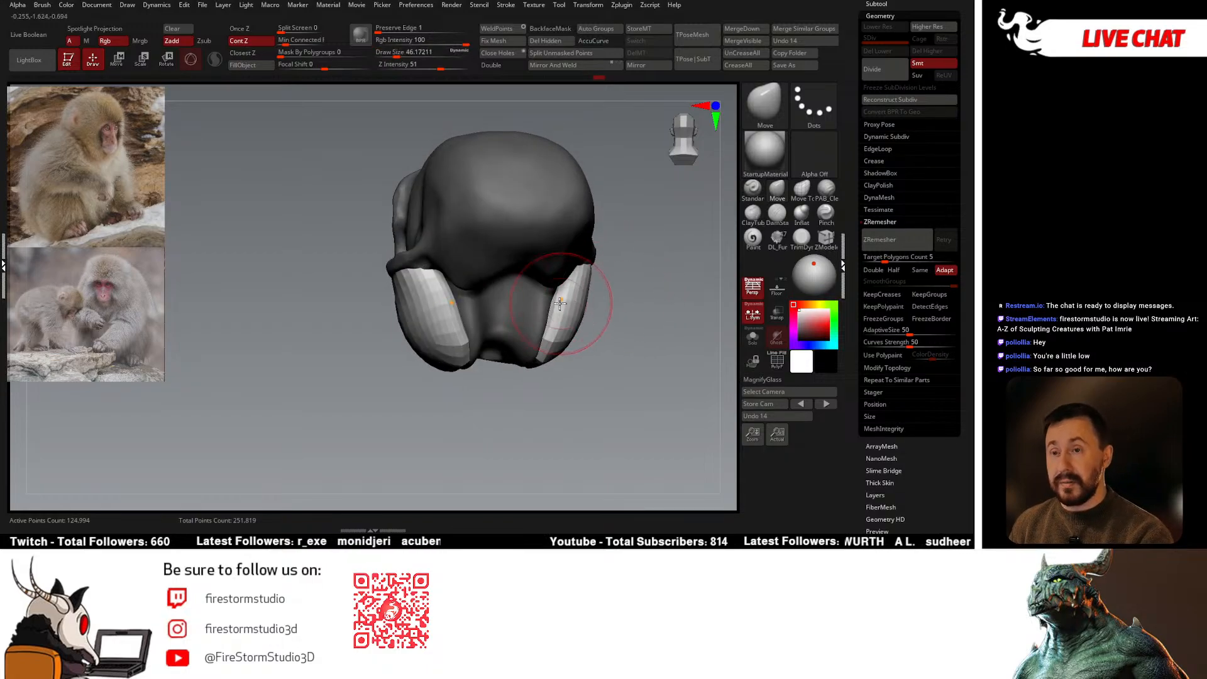
{"action": "right_click_drag", "start_coordinate": [578, 355], "coordinate": [635, 346]}
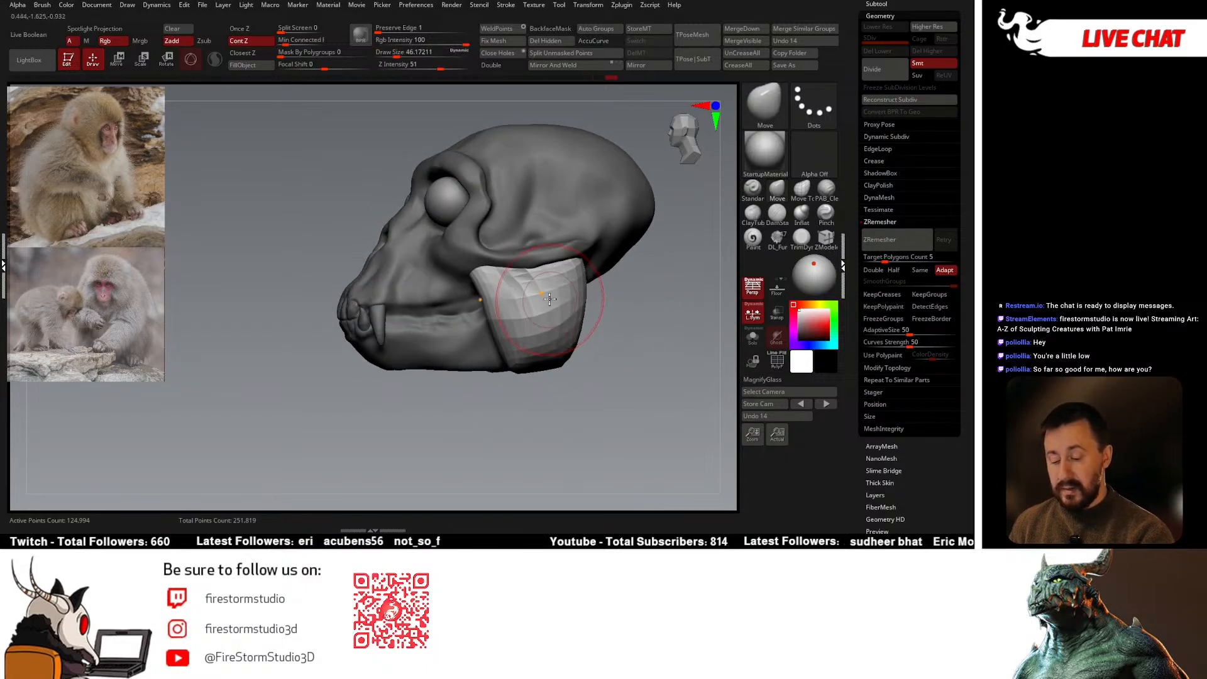
{"action": "mouse_move", "coordinate": [549, 298]}
{"action": "right_mouse_down"}
{"action": "mouse_move", "coordinate": [630, 296]}
{"action": "mouse_move", "coordinate": [508, 293]}
{"action": "mouse_move", "coordinate": [582, 308]}
{"action": "mouse_move", "coordinate": [548, 293]}
{"action": "mouse_move", "coordinate": [628, 276]}
{"action": "mouse_move", "coordinate": [565, 267]}
{"action": "mouse_move", "coordinate": [635, 291]}
{"action": "mouse_move", "coordinate": [532, 304]}
{"action": "mouse_move", "coordinate": [588, 315]}
{"action": "mouse_move", "coordinate": [589, 283]}
{"action": "right_mouse_up"}
Fit the tops of the jaw muscles to the cheekbones from the front, using the Move brush at a draw size of about 33
{"action": "key", "text": "space"}
{"action": "left_click", "coordinate": [588, 282]}
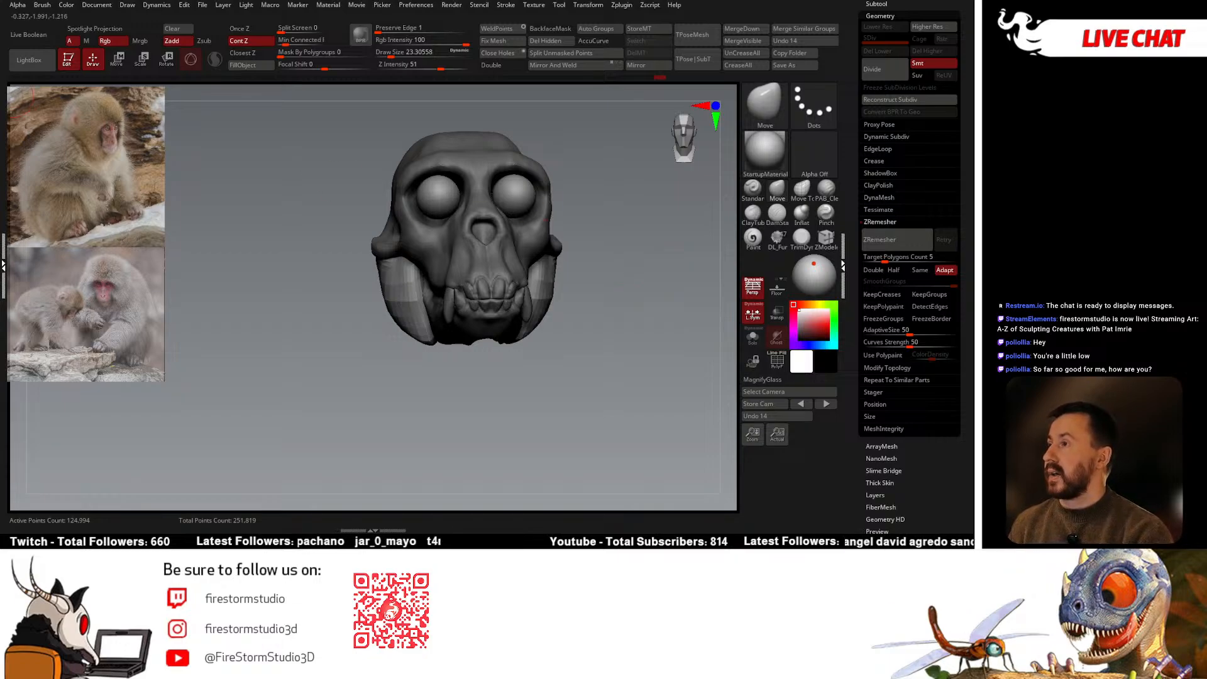
{"action": "mouse_move", "coordinate": [606, 271]}
{"action": "right_mouse_down"}
{"action": "mouse_move", "coordinate": [557, 274]}
{"action": "mouse_move", "coordinate": [611, 275]}
{"action": "right_mouse_up"}
{"action": "key", "text": "space"}
{"action": "left_click", "coordinate": [442, 290]}
{"action": "left_click_drag", "start_coordinate": [551, 268], "coordinate": [567, 272]}
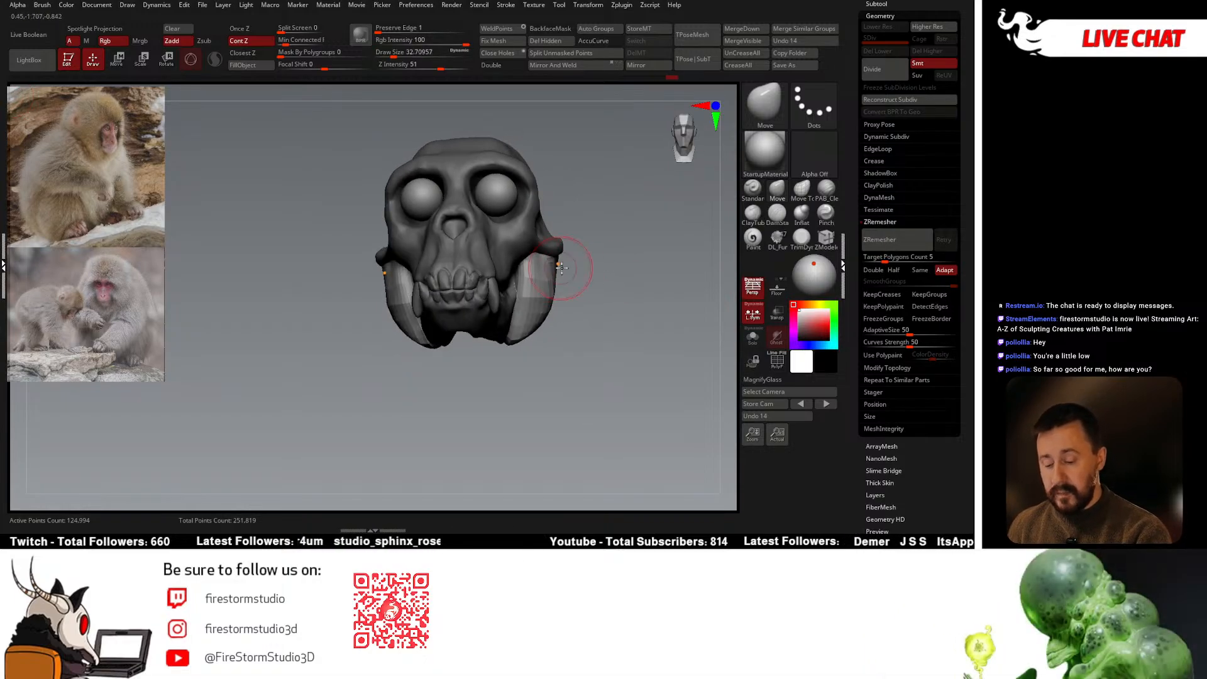
{"action": "right_click_drag", "start_coordinate": [636, 290], "coordinate": [602, 292]}
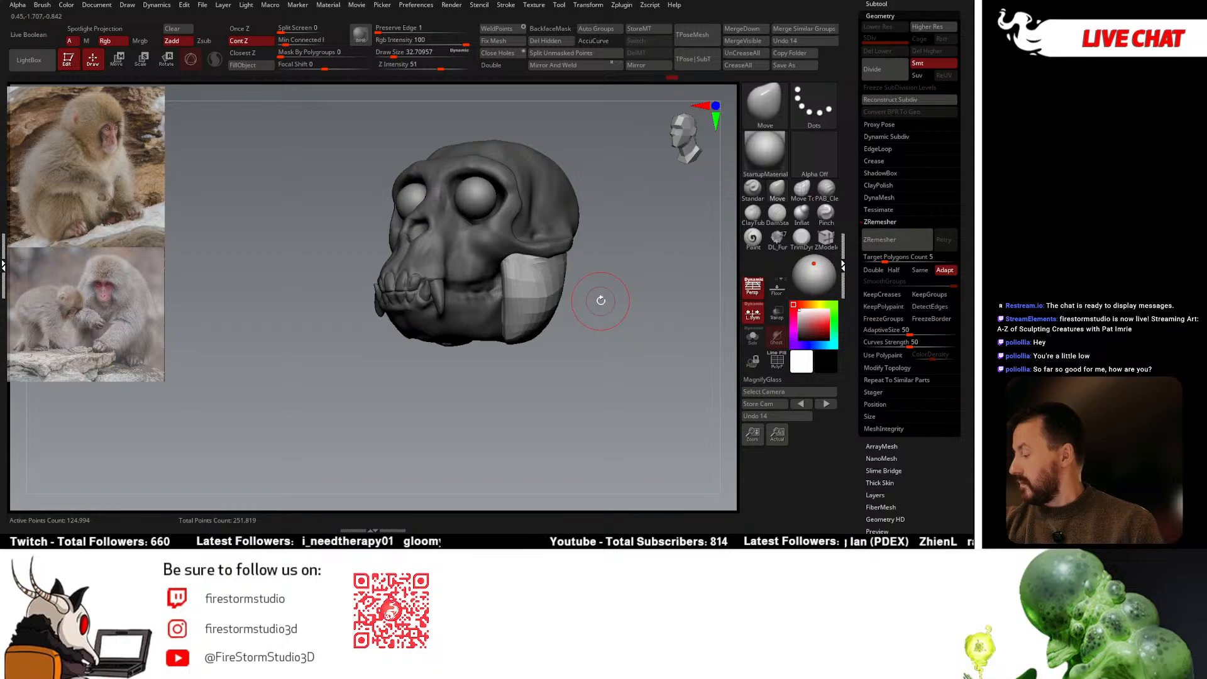
Insert a mirrored PolySphere on the temple area of the skull using the IMM Primitives brush
{"action": "mouse_move", "coordinate": [619, 286]}
{"action": "left_mouse_down"}
{"action": "mouse_move", "coordinate": [630, 318]}
{"action": "mouse_move", "coordinate": [633, 269]}
{"action": "left_mouse_up"}
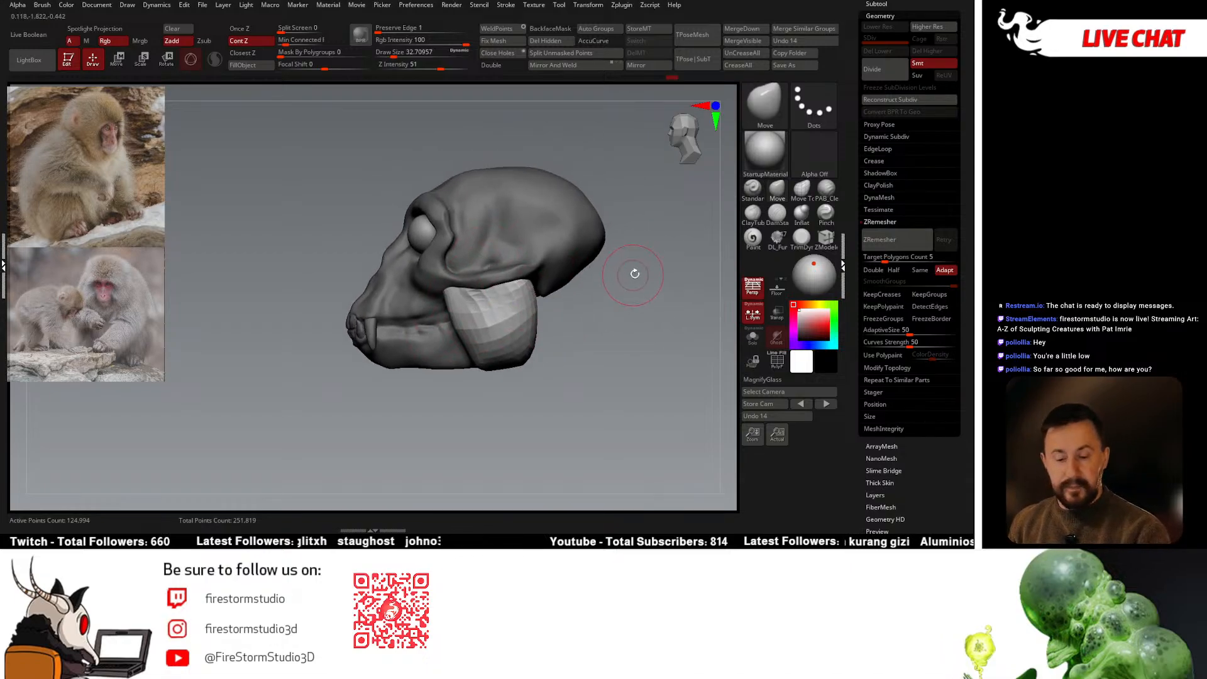
{"action": "left_click", "coordinate": [749, 124]}
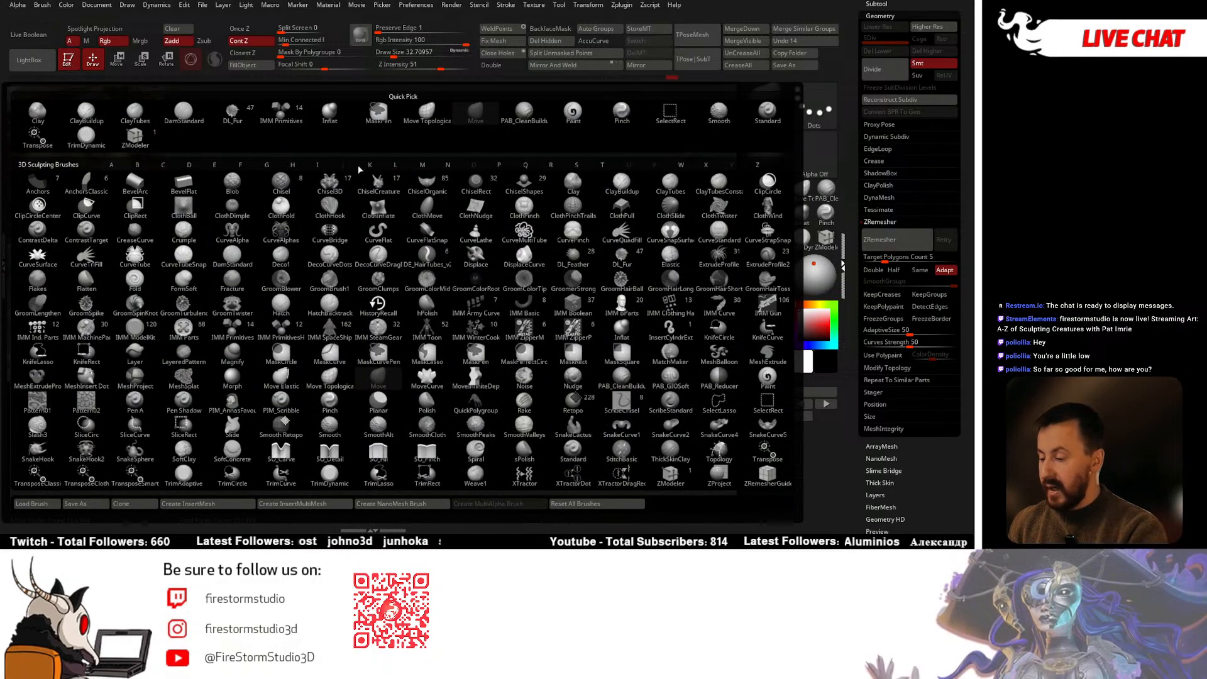
{"action": "left_click", "coordinate": [283, 114]}
{"action": "left_click", "coordinate": [400, 94]}
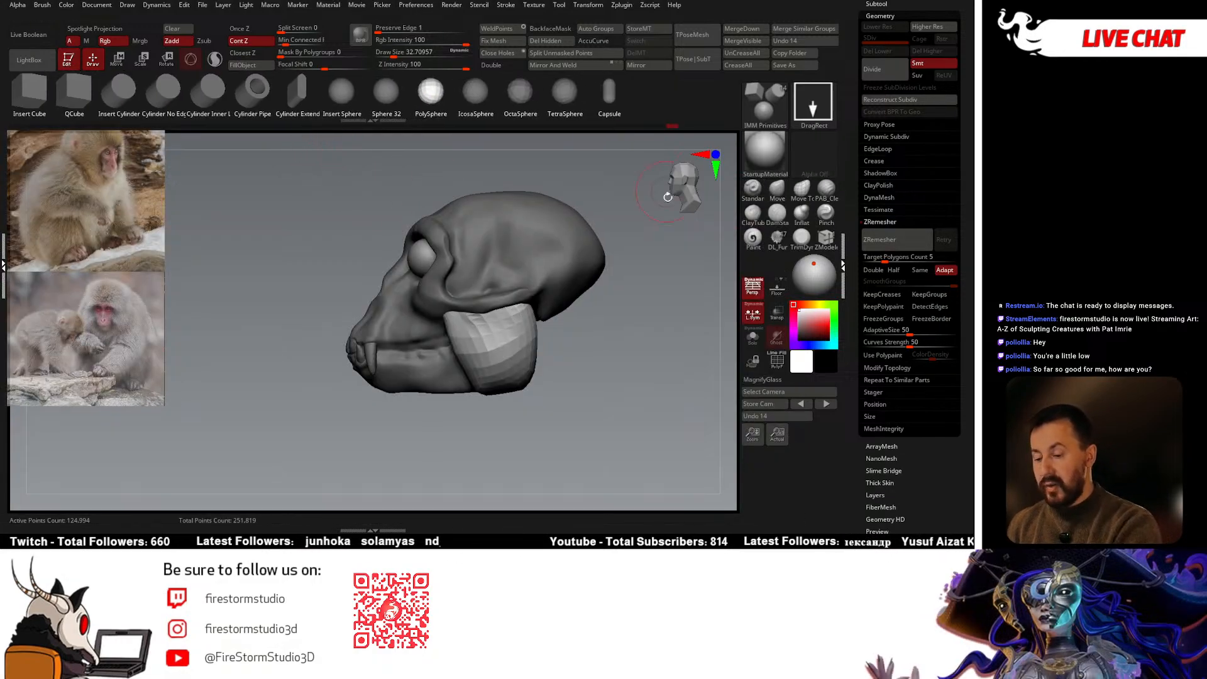
{"action": "left_click_drag", "start_coordinate": [491, 254], "coordinate": [525, 286]}
Sink the inserted spheres into the temples, then tilt and enlarge them to cover the sides of the cranium
{"action": "left_click_drag", "start_coordinate": [609, 328], "coordinate": [574, 334]}
{"action": "key", "text": "w"}
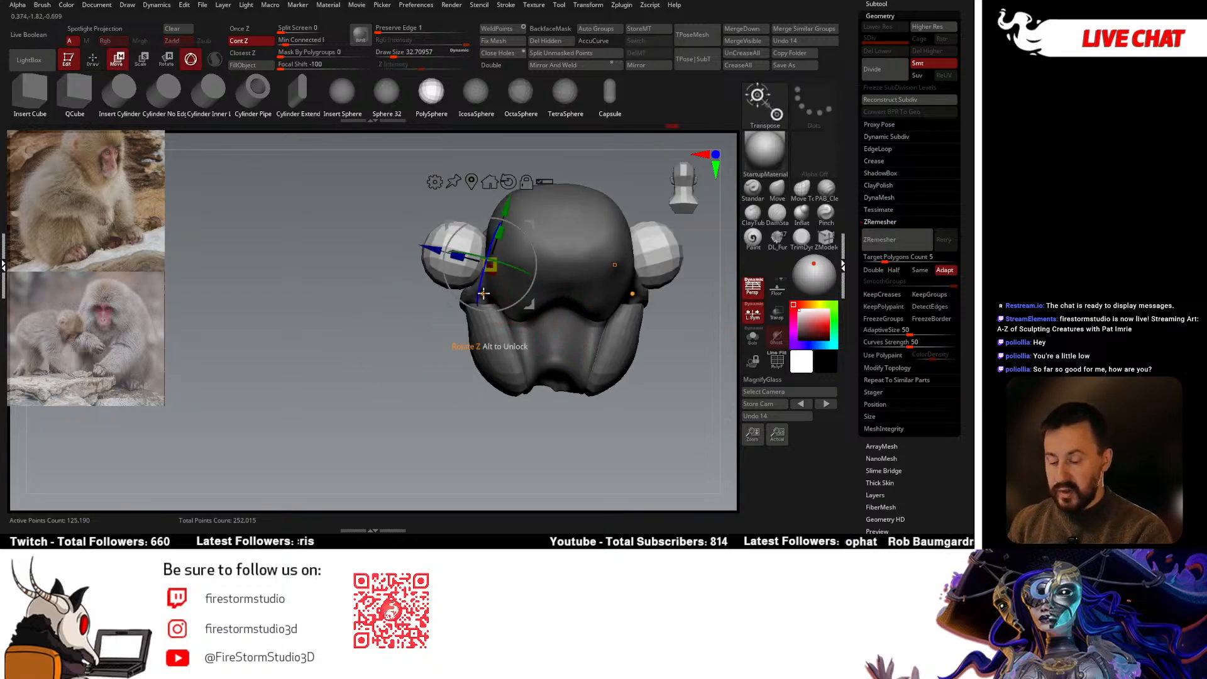
{"action": "left_click_drag", "start_coordinate": [461, 256], "coordinate": [487, 338]}
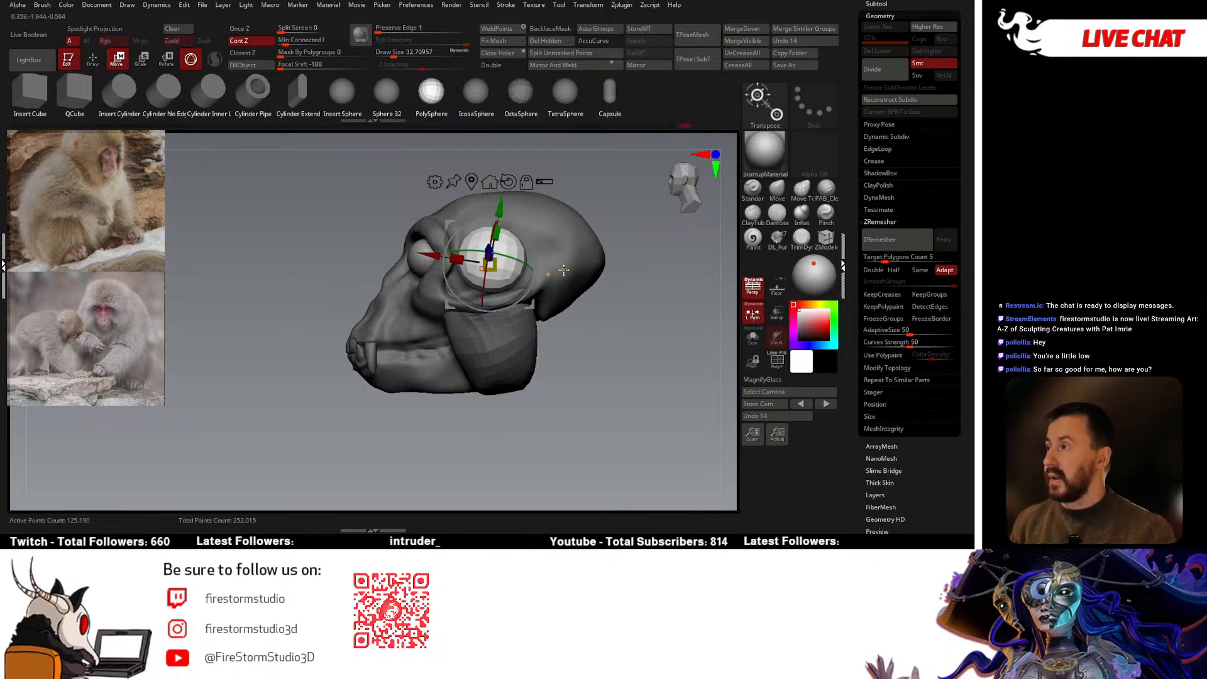
{"action": "left_click_drag", "start_coordinate": [501, 216], "coordinate": [545, 193]}
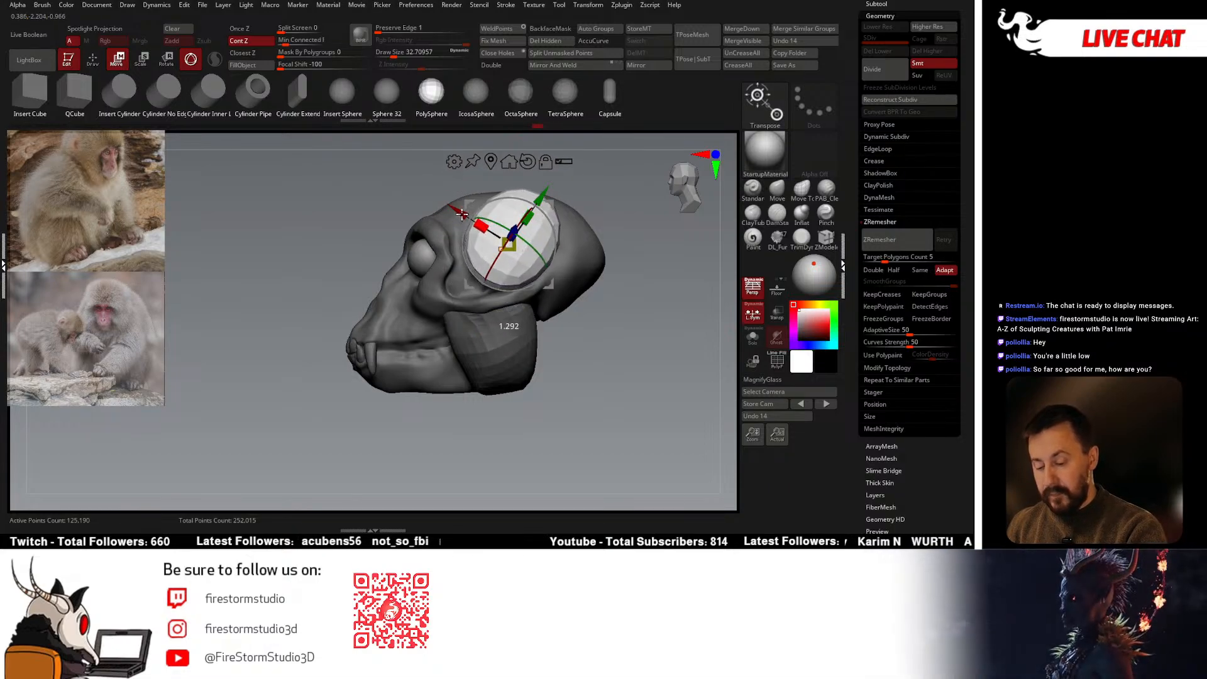
{"action": "right_click_drag", "start_coordinate": [481, 225], "coordinate": [525, 214]}
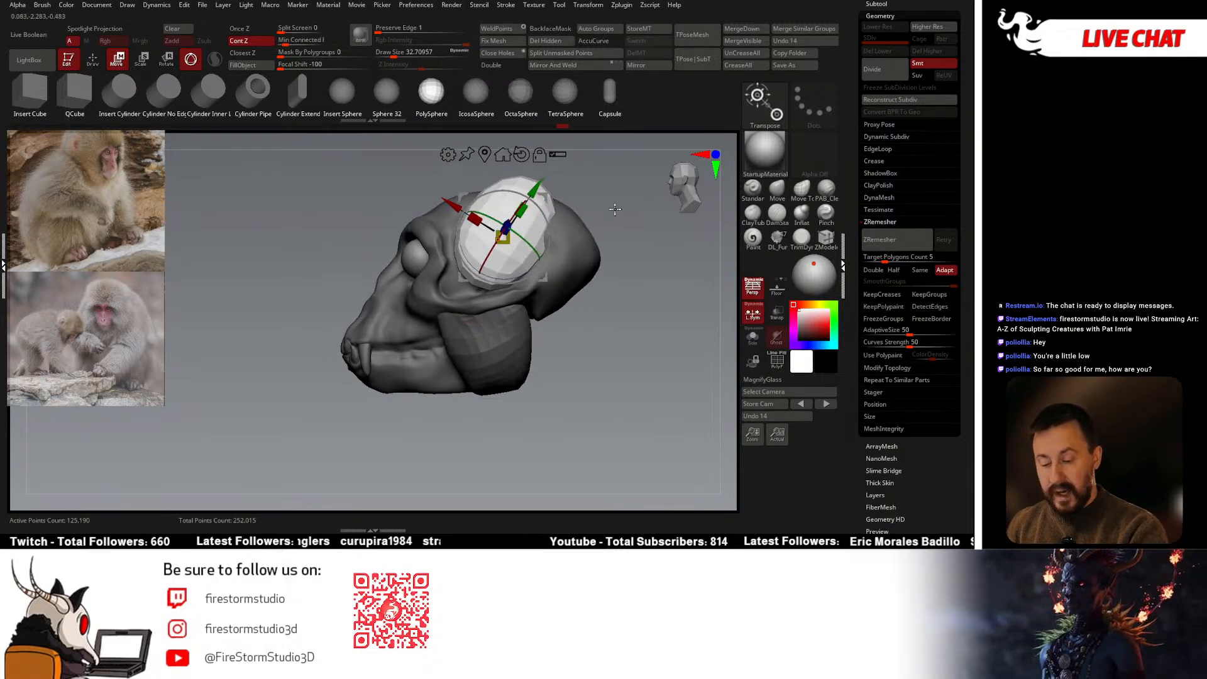
Mold the temple spheres into broad muscles tapering down behind the eye sockets, using the Move brush at draw sizes of about 41 to 49
{"action": "key", "text": "q"}
{"action": "mouse_move", "coordinate": [555, 203]}
{"action": "right_mouse_down"}
{"action": "mouse_move", "coordinate": [539, 215]}
{"action": "mouse_move", "coordinate": [533, 191]}
{"action": "mouse_move", "coordinate": [458, 248]}
{"action": "right_mouse_up"}
{"action": "key", "text": "space"}
{"action": "key", "text": "bracketleft"}
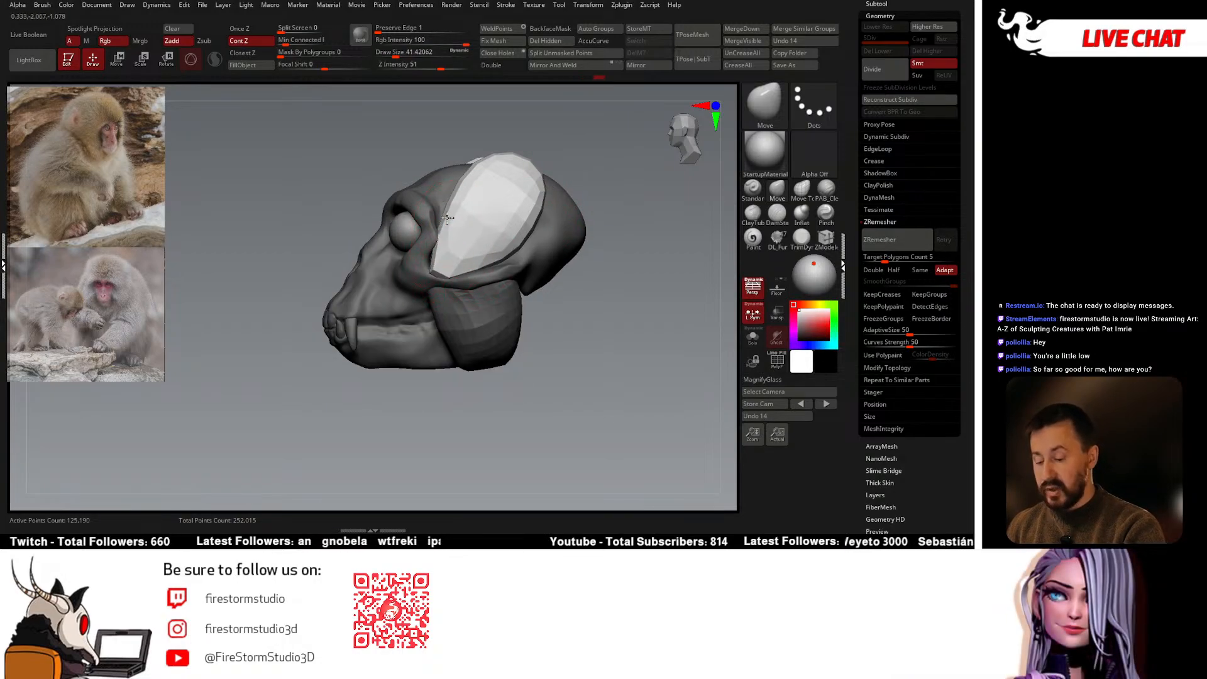
{"action": "key", "text": "bracketright"}
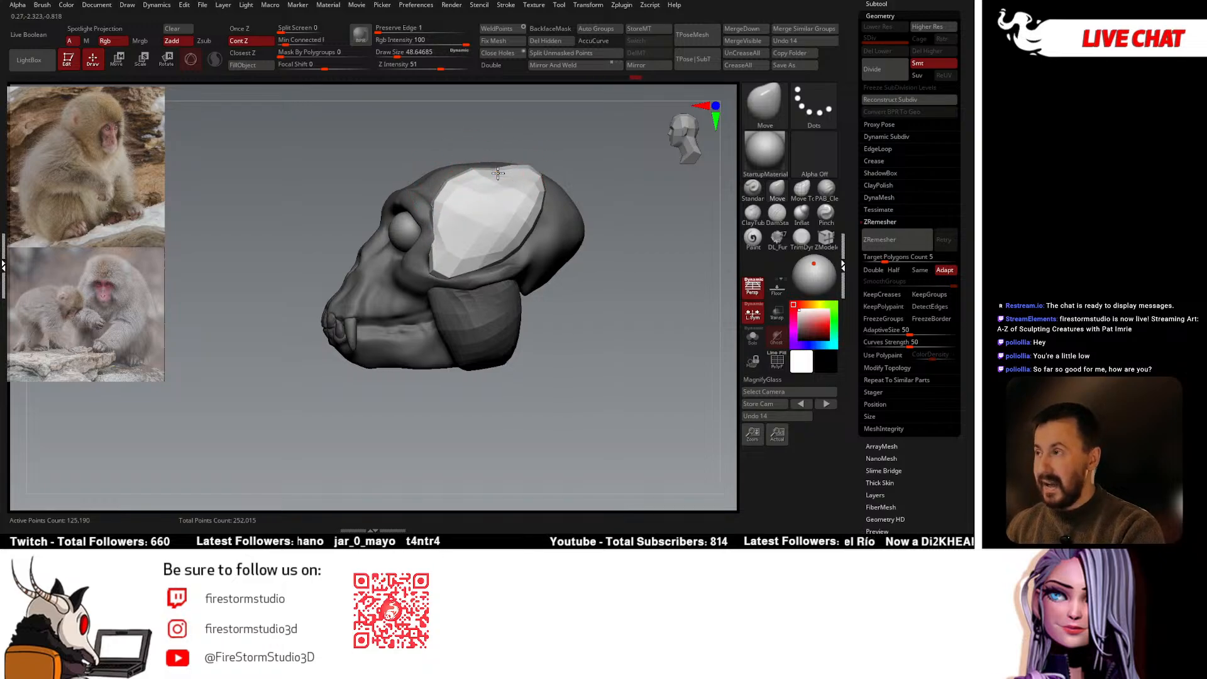
{"action": "mouse_move", "coordinate": [497, 172]}
{"action": "right_mouse_down"}
{"action": "mouse_move", "coordinate": [539, 140]}
{"action": "mouse_move", "coordinate": [493, 167]}
{"action": "right_mouse_up"}
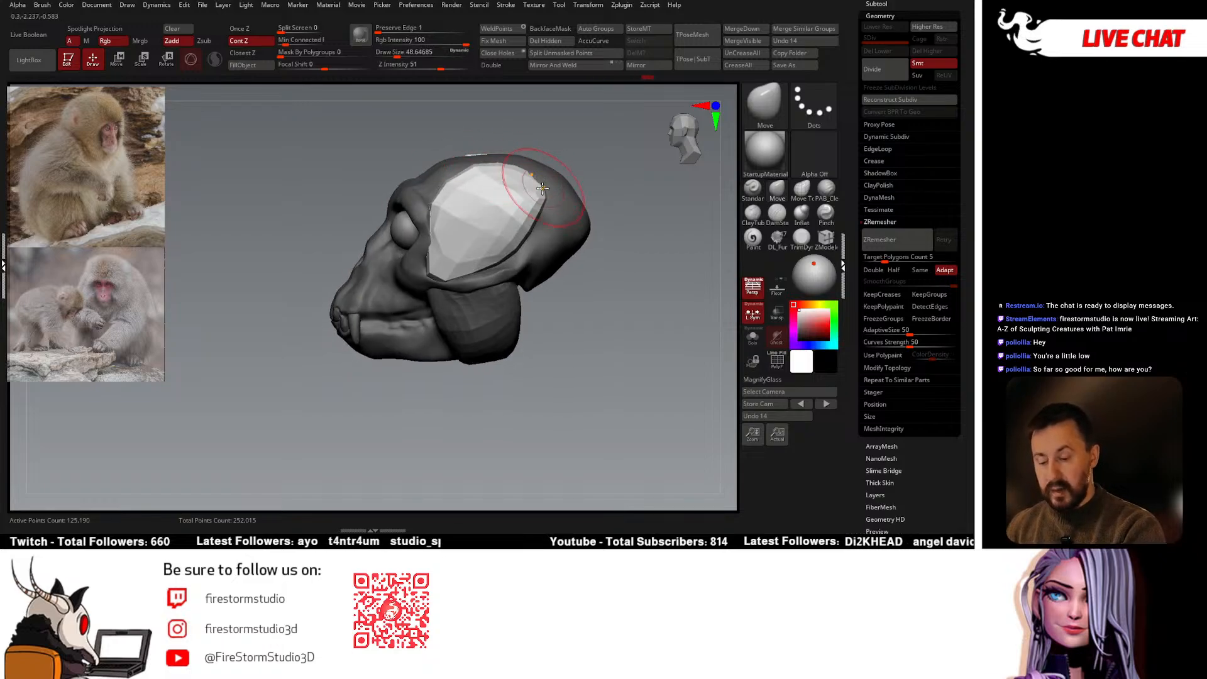
Fit the temple muscles against the cranium from behind and refine their upper edges at a draw size of about 39
{"action": "right_click_drag", "start_coordinate": [615, 175], "coordinate": [551, 216]}
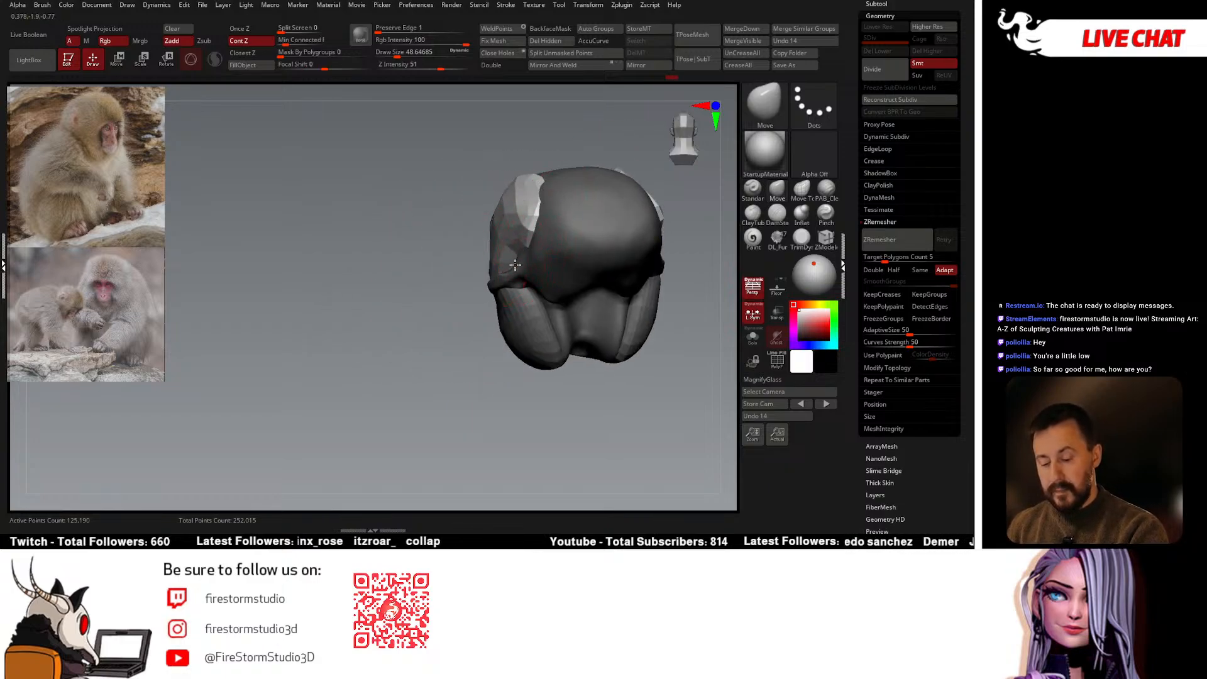
{"action": "mouse_move", "coordinate": [508, 253]}
{"action": "right_mouse_down"}
{"action": "mouse_move", "coordinate": [603, 189]}
{"action": "mouse_move", "coordinate": [528, 256]}
{"action": "mouse_move", "coordinate": [606, 201]}
{"action": "mouse_move", "coordinate": [592, 245]}
{"action": "mouse_move", "coordinate": [449, 301]}
{"action": "mouse_move", "coordinate": [463, 286]}
{"action": "mouse_move", "coordinate": [584, 268]}
{"action": "right_mouse_up"}
{"action": "key", "text": "["}
{"action": "key", "text": "]"}
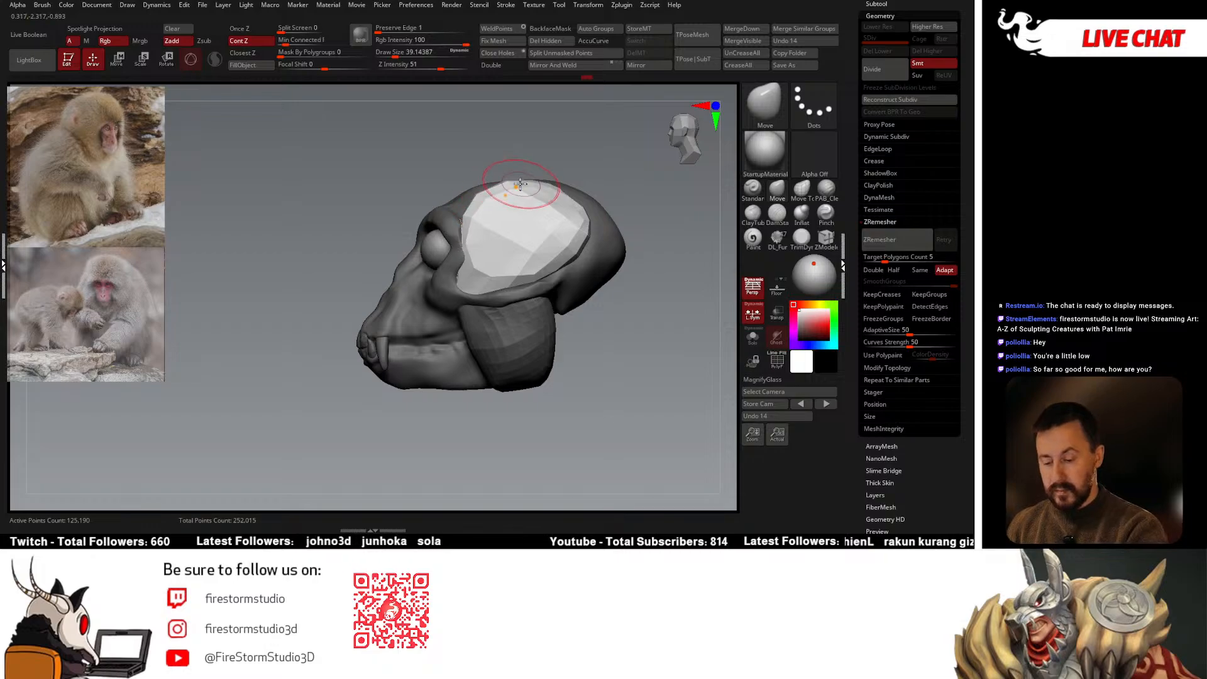
{"action": "mouse_move", "coordinate": [535, 179]}
{"action": "right_mouse_down"}
{"action": "mouse_move", "coordinate": [597, 186]}
{"action": "mouse_move", "coordinate": [591, 206]}
{"action": "mouse_move", "coordinate": [553, 213]}
{"action": "mouse_move", "coordinate": [616, 261]}
{"action": "mouse_move", "coordinate": [666, 269]}
{"action": "right_mouse_up"}
Subdivide the temple muscles, check them with the wireframe shown, and smooth them at a draw size of about 59
{"action": "key", "text": "]"}
{"action": "key", "text": "]"}
{"action": "key", "text": "]"}
{"action": "key", "text": "]"}
{"action": "right_click", "coordinate": [564, 207]}
{"action": "key", "text": "["}
{"action": "key", "text": "["}
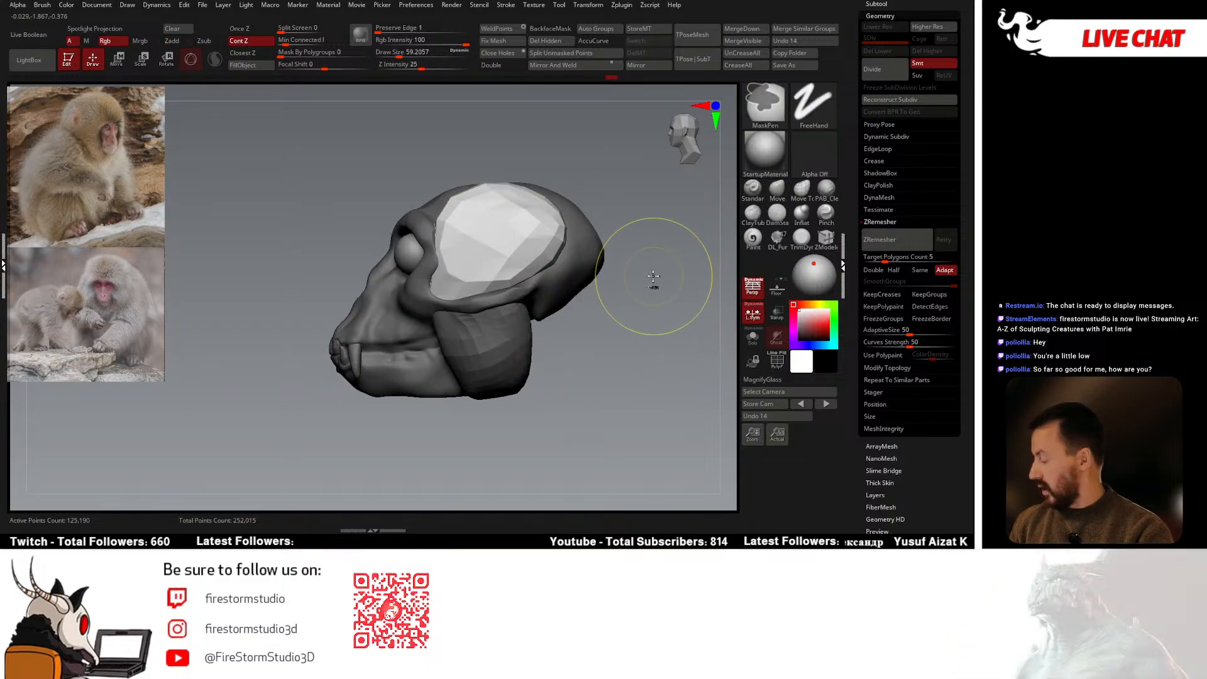
{"action": "key", "text": "shift+f"}
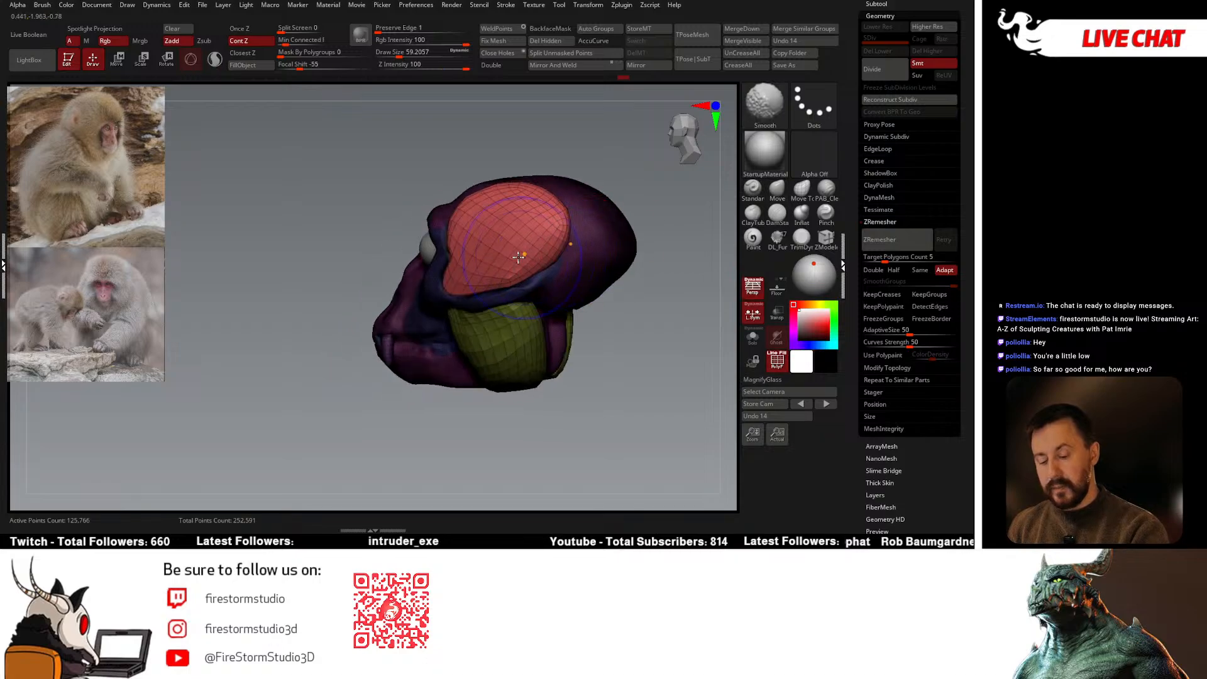
{"action": "key", "text": "shift+f"}
Adjust the smoothed temple muscles along the cranium from the side and rear with the Move brush at a draw size of about 37
{"action": "right_click", "coordinate": [612, 272]}
{"action": "mouse_move", "coordinate": [613, 272]}
{"action": "right_mouse_down"}
{"action": "mouse_move", "coordinate": [648, 275]}
{"action": "mouse_move", "coordinate": [458, 237]}
{"action": "mouse_move", "coordinate": [442, 217]}
{"action": "mouse_move", "coordinate": [534, 183]}
{"action": "mouse_move", "coordinate": [432, 213]}
{"action": "mouse_move", "coordinate": [441, 181]}
{"action": "mouse_move", "coordinate": [518, 154]}
{"action": "mouse_move", "coordinate": [471, 233]}
{"action": "right_mouse_up"}
{"action": "right_click", "coordinate": [505, 230]}
{"action": "mouse_move", "coordinate": [535, 205]}
{"action": "left_mouse_down"}
{"action": "mouse_move", "coordinate": [488, 170]}
{"action": "mouse_move", "coordinate": [479, 189]}
{"action": "left_mouse_up"}
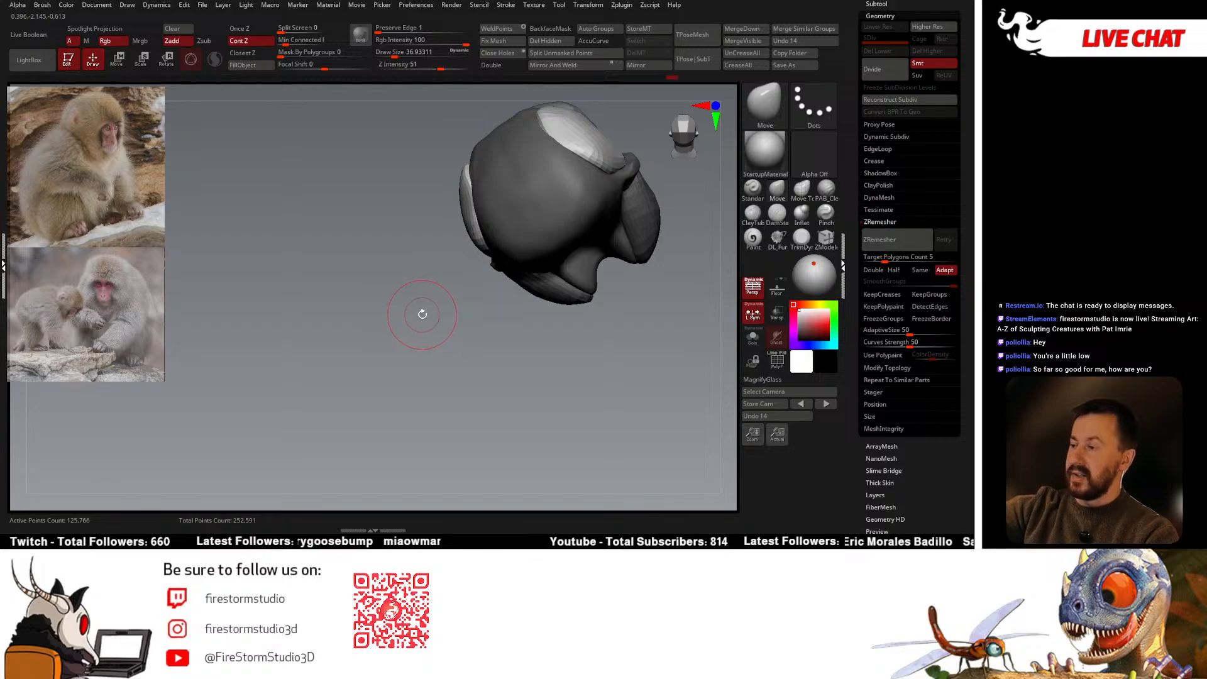
{"action": "mouse_move", "coordinate": [519, 286]}
{"action": "left_mouse_down"}
{"action": "mouse_move", "coordinate": [619, 234]}
{"action": "mouse_move", "coordinate": [531, 273]}
{"action": "mouse_move", "coordinate": [512, 246]}
{"action": "mouse_move", "coordinate": [437, 243]}
{"action": "left_mouse_up"}
Balance the temple muscles' bulge from behind and above, using the Move brush at a draw size of about 46
{"action": "key", "text": "space"}
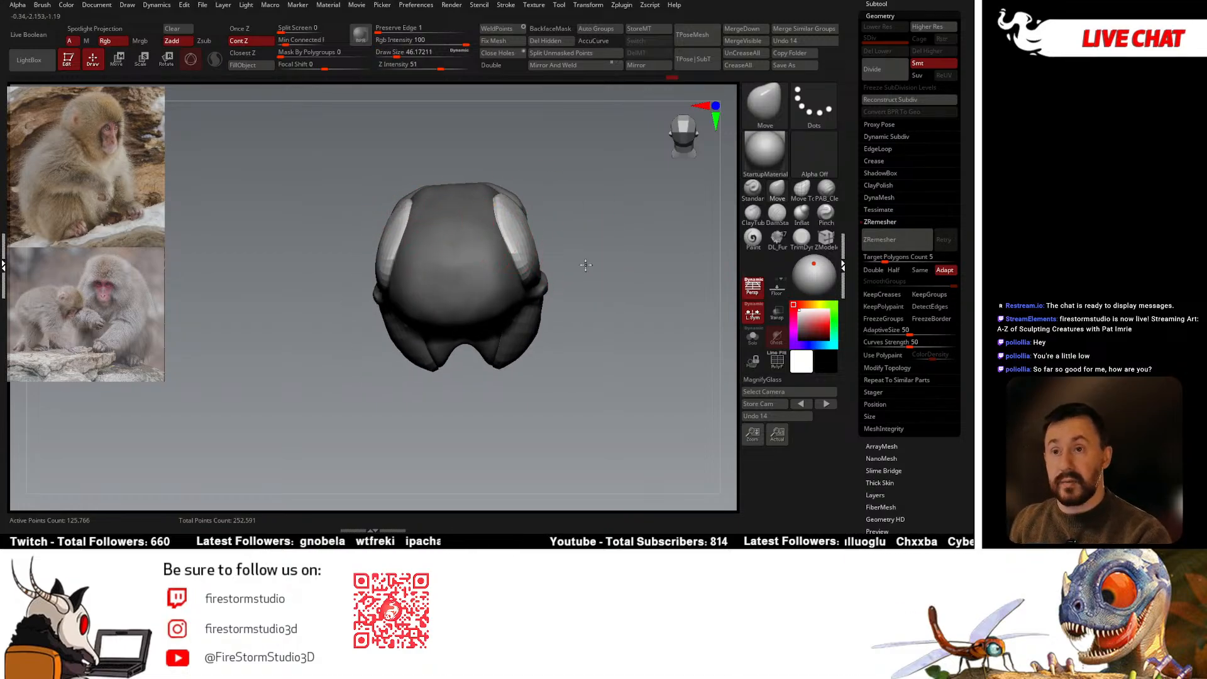
{"action": "mouse_move", "coordinate": [585, 265]}
{"action": "left_mouse_down"}
{"action": "mouse_move", "coordinate": [544, 221]}
{"action": "mouse_move", "coordinate": [545, 189]}
{"action": "left_mouse_up"}
{"action": "left_click_drag", "start_coordinate": [402, 189], "coordinate": [410, 188]}
{"action": "left_click_drag", "start_coordinate": [580, 220], "coordinate": [579, 180]}
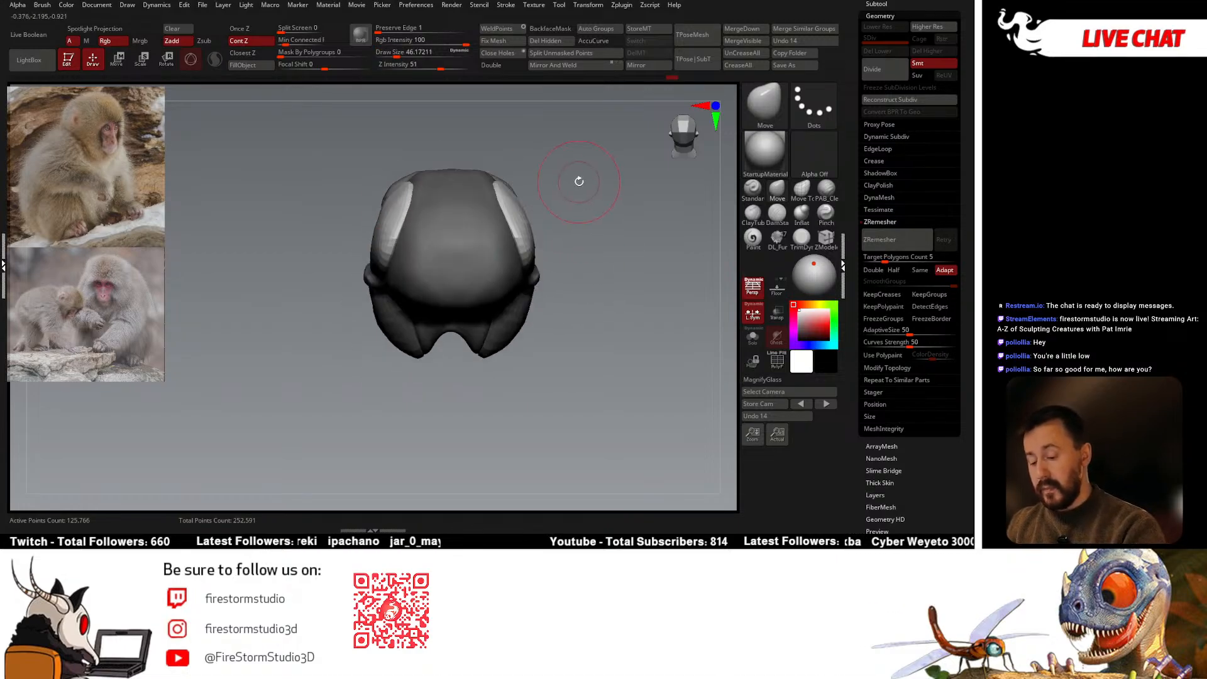
{"action": "mouse_move", "coordinate": [573, 253]}
{"action": "left_mouse_down"}
{"action": "mouse_move", "coordinate": [573, 220]}
{"action": "mouse_move", "coordinate": [601, 217]}
{"action": "left_mouse_up"}
{"action": "mouse_move", "coordinate": [593, 267]}
{"action": "left_mouse_down"}
{"action": "mouse_move", "coordinate": [542, 270]}
{"action": "mouse_move", "coordinate": [572, 275]}
{"action": "mouse_move", "coordinate": [534, 246]}
{"action": "mouse_move", "coordinate": [566, 252]}
{"action": "mouse_move", "coordinate": [568, 237]}
{"action": "mouse_move", "coordinate": [565, 250]}
{"action": "mouse_move", "coordinate": [590, 236]}
{"action": "mouse_move", "coordinate": [553, 244]}
{"action": "mouse_move", "coordinate": [610, 247]}
{"action": "mouse_move", "coordinate": [597, 238]}
{"action": "left_mouse_up"}
Refine the temple muscles' outline from the front and three-quarter views at draw sizes of about 54 and 39
{"action": "key", "text": "space"}
{"action": "key", "text": "space"}
{"action": "mouse_move", "coordinate": [584, 233]}
{"action": "left_mouse_down"}
{"action": "mouse_move", "coordinate": [603, 235]}
{"action": "mouse_move", "coordinate": [585, 239]}
{"action": "left_mouse_up"}
{"action": "key", "text": "space"}
{"action": "mouse_move", "coordinate": [560, 220]}
{"action": "left_mouse_down"}
{"action": "mouse_move", "coordinate": [594, 206]}
{"action": "mouse_move", "coordinate": [618, 216]}
{"action": "mouse_move", "coordinate": [620, 232]}
{"action": "left_mouse_up"}
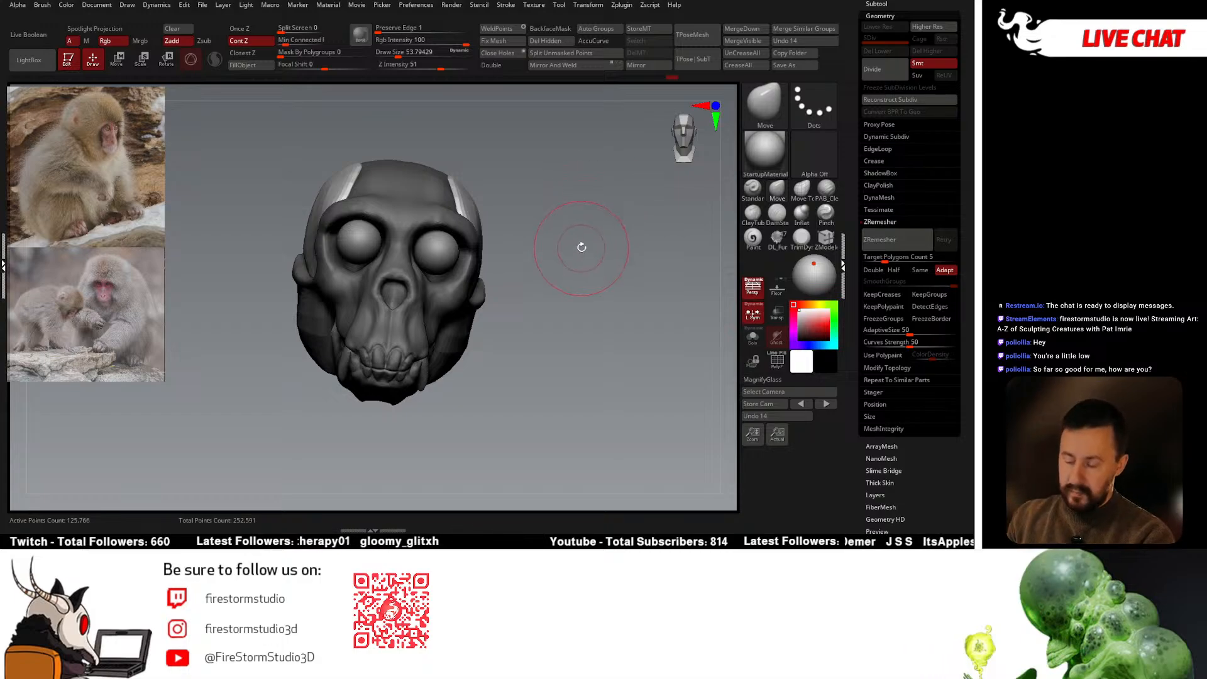
{"action": "mouse_move", "coordinate": [581, 247]}
{"action": "left_mouse_down"}
{"action": "mouse_move", "coordinate": [540, 209]}
{"action": "mouse_move", "coordinate": [590, 201]}
{"action": "mouse_move", "coordinate": [568, 229]}
{"action": "mouse_move", "coordinate": [576, 243]}
{"action": "mouse_move", "coordinate": [582, 226]}
{"action": "mouse_move", "coordinate": [573, 242]}
{"action": "left_mouse_up"}
{"action": "key", "text": "space"}
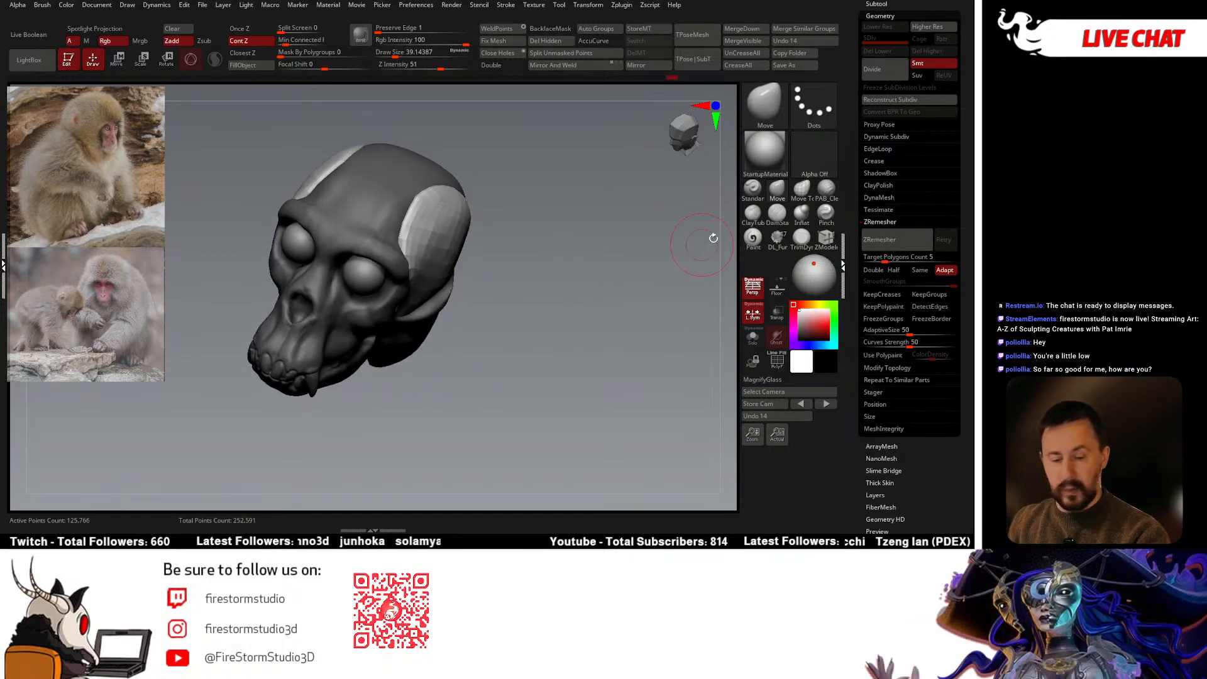
Insert a mirrored pair of PolySpheres on top of the skull's forehead with the IMM Primitives brush
{"action": "left_click", "coordinate": [756, 118]}
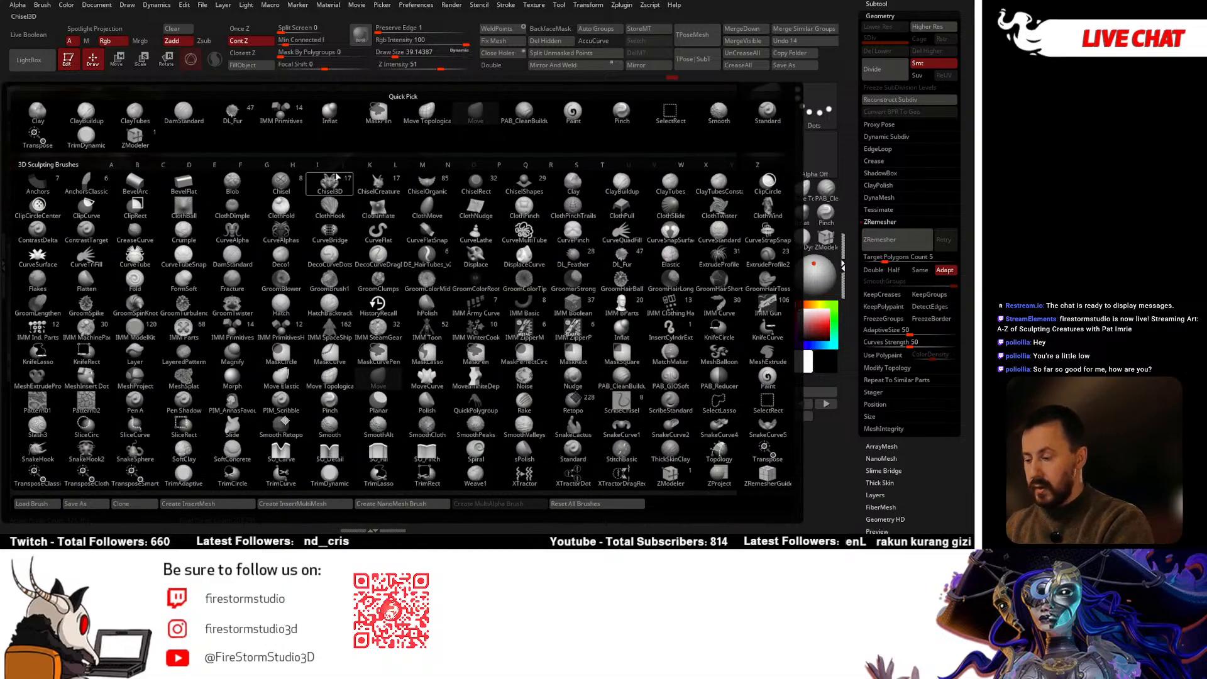
{"action": "left_click", "coordinate": [282, 114]}
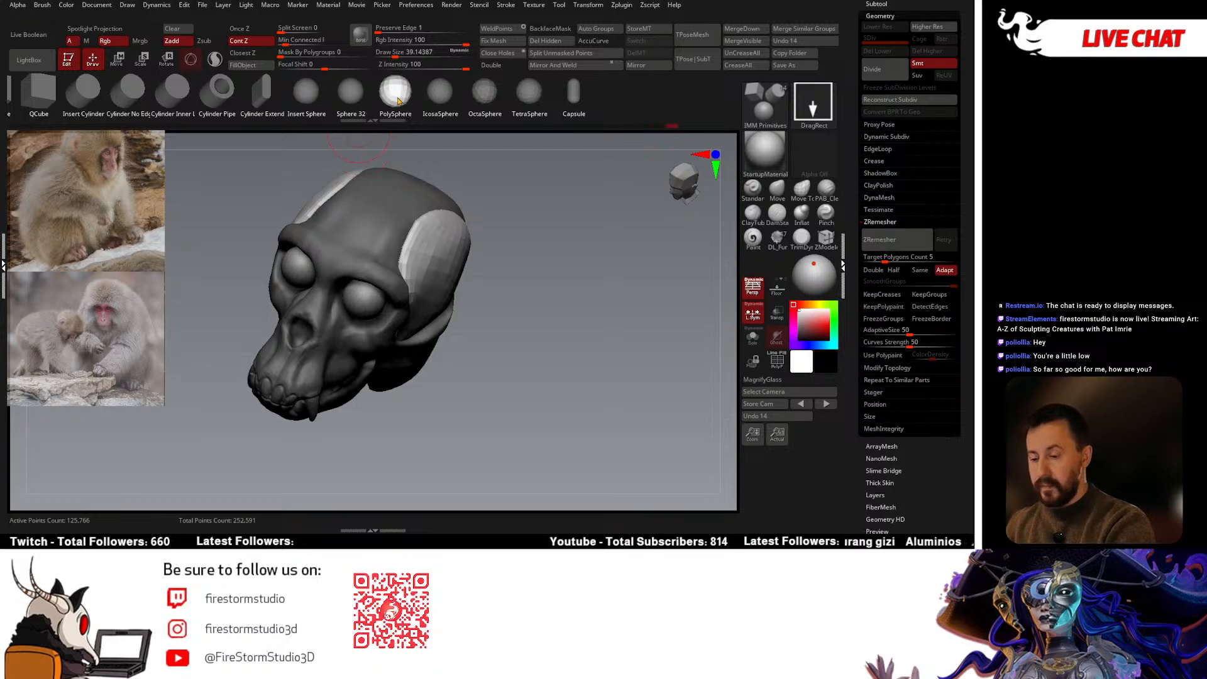
{"action": "left_click_drag", "start_coordinate": [385, 234], "coordinate": [375, 259]}
{"action": "left_click_drag", "start_coordinate": [493, 212], "coordinate": [527, 192]}
Reposition the forehead PolySpheres and scale them with the gizmo into narrow forms stretched over the top of the skull
{"action": "key", "text": "r"}
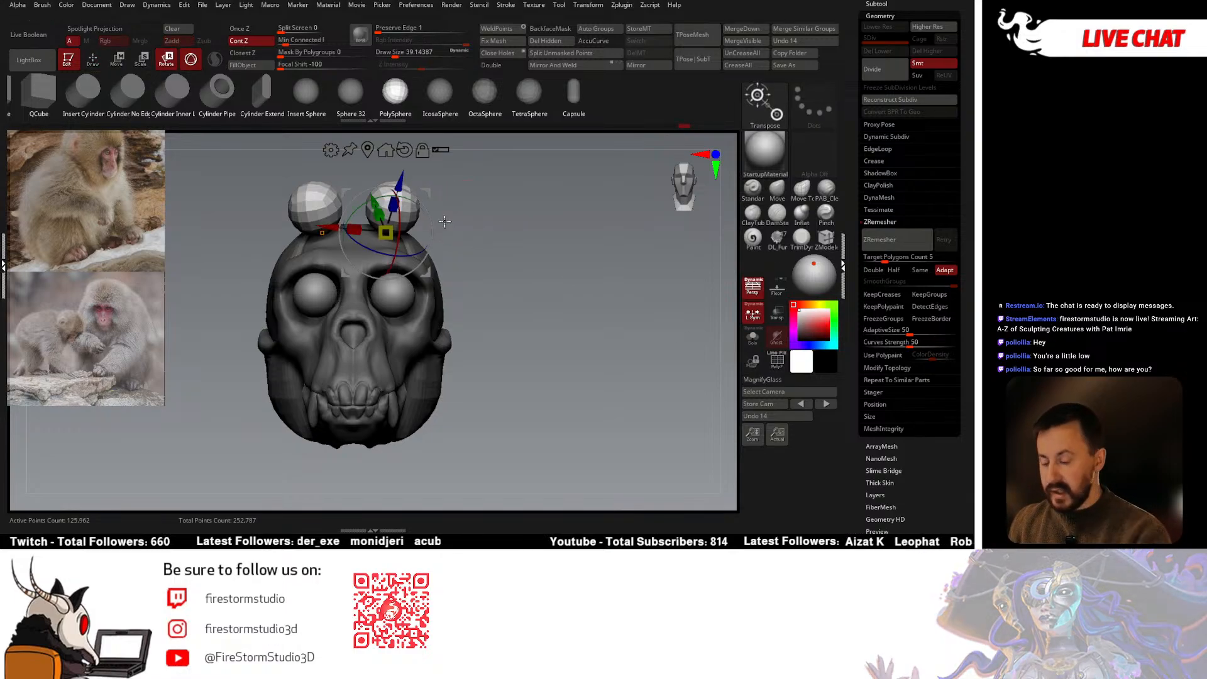
{"action": "left_click_drag", "start_coordinate": [386, 229], "coordinate": [389, 225]}
{"action": "left_click_drag", "start_coordinate": [477, 201], "coordinate": [534, 234]}
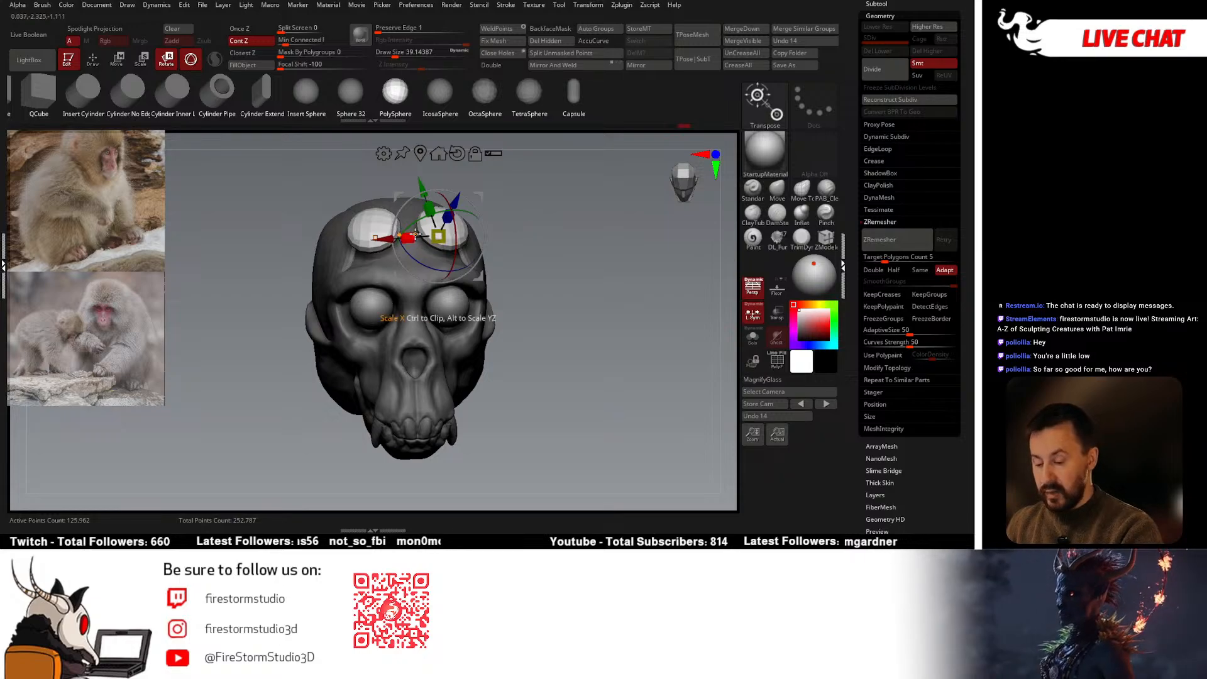
{"action": "left_click_drag", "start_coordinate": [397, 239], "coordinate": [391, 238]}
{"action": "left_click_drag", "start_coordinate": [487, 206], "coordinate": [421, 179]}
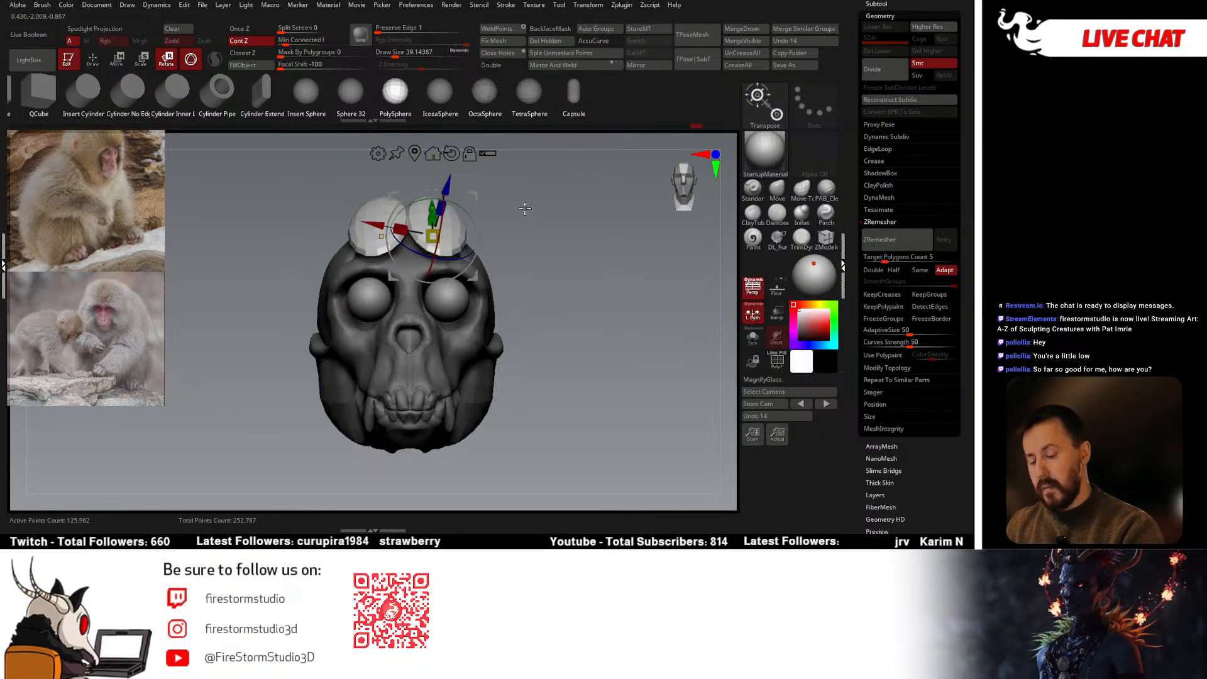
{"action": "mouse_move", "coordinate": [495, 250]}
{"action": "left_mouse_down"}
{"action": "mouse_move", "coordinate": [498, 216]}
{"action": "mouse_move", "coordinate": [572, 230]}
{"action": "mouse_move", "coordinate": [568, 252]}
{"action": "left_mouse_up"}
{"action": "key", "text": "q"}
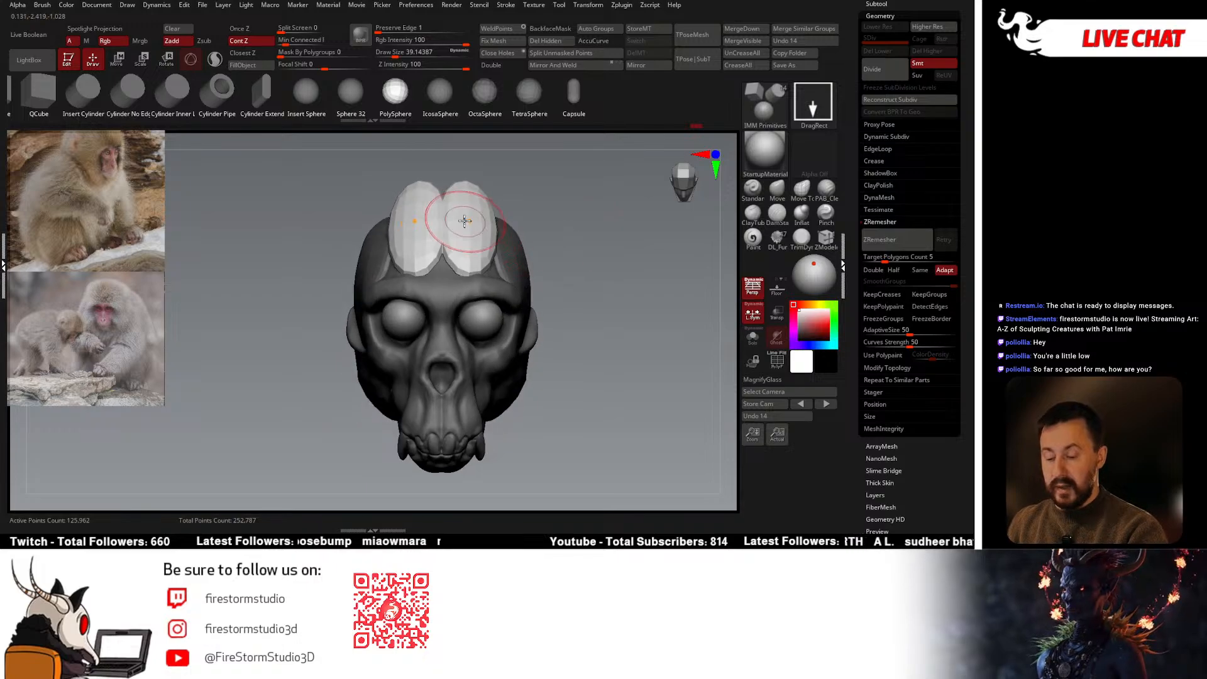
Move the two forehead forms apart from each other with the Move brush and smooth them at a draw size of about 62
{"action": "key", "text": "b"}
{"action": "key", "text": "m"}
{"action": "key", "text": "v"}
{"action": "left_click_drag", "start_coordinate": [485, 134], "coordinate": [486, 140]}
{"action": "key", "text": "space"}
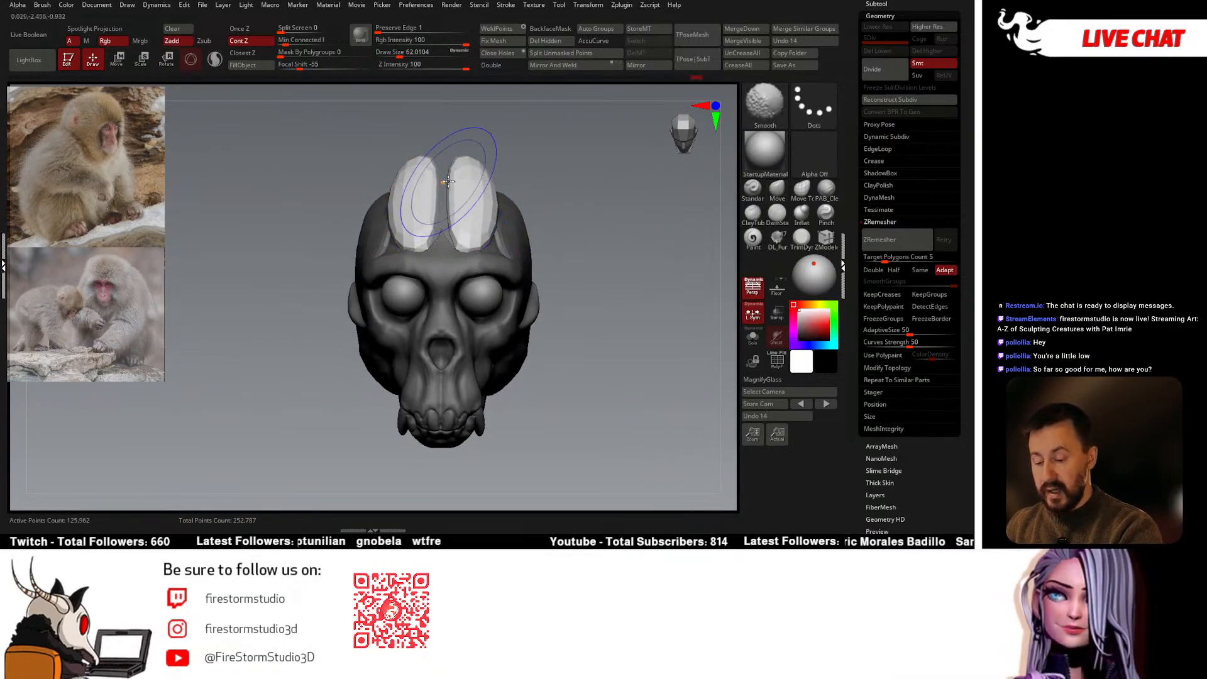
{"action": "left_click_drag", "start_coordinate": [447, 182], "coordinate": [454, 190], "text": "shift"}
{"action": "mouse_move", "coordinate": [534, 155]}
{"action": "left_mouse_down"}
{"action": "mouse_move", "coordinate": [445, 195]}
{"action": "mouse_move", "coordinate": [484, 243]}
{"action": "mouse_move", "coordinate": [485, 258]}
{"action": "mouse_move", "coordinate": [453, 264]}
{"action": "left_mouse_up"}
Spread the forehead muscles' lower ends along the brow ridges towards the midline, using the Move brush at draw sizes of about 14 and 18
{"action": "key", "text": "space"}
{"action": "key", "text": "space"}
{"action": "left_click_drag", "start_coordinate": [425, 182], "coordinate": [463, 212]}
{"action": "mouse_move", "coordinate": [463, 217]}
{"action": "right_mouse_down"}
{"action": "mouse_move", "coordinate": [451, 238]}
{"action": "mouse_move", "coordinate": [481, 252]}
{"action": "mouse_move", "coordinate": [433, 215]}
{"action": "right_mouse_up"}
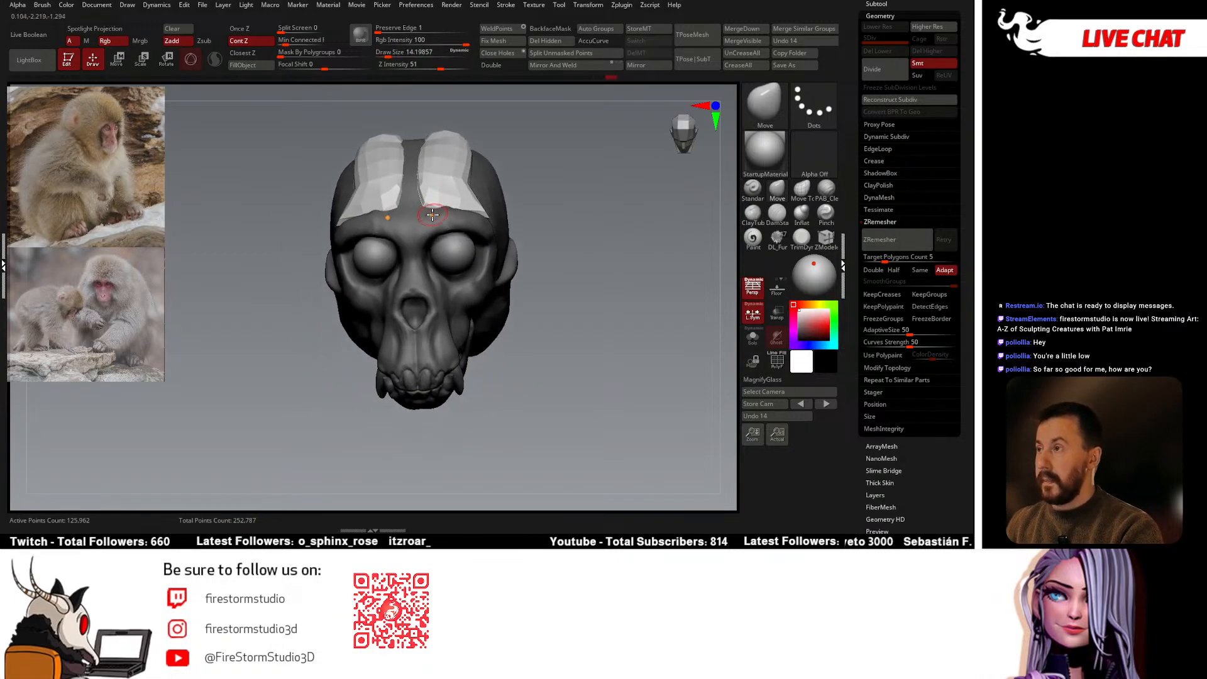
{"action": "key", "text": "space"}
{"action": "left_click_drag", "start_coordinate": [439, 207], "coordinate": [426, 208]}
{"action": "right_click_drag", "start_coordinate": [423, 209], "coordinate": [421, 206]}
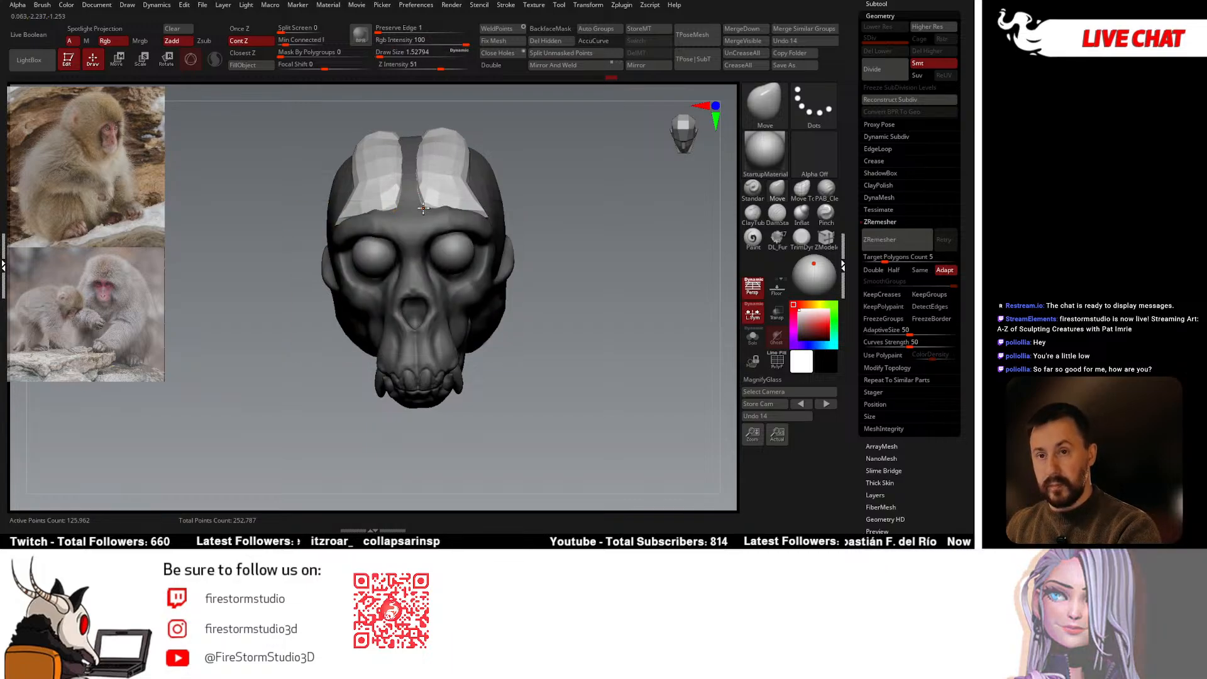
{"action": "key", "text": "bracketright"}
{"action": "key", "text": "space"}
{"action": "left_click_drag", "start_coordinate": [421, 205], "coordinate": [406, 212]}
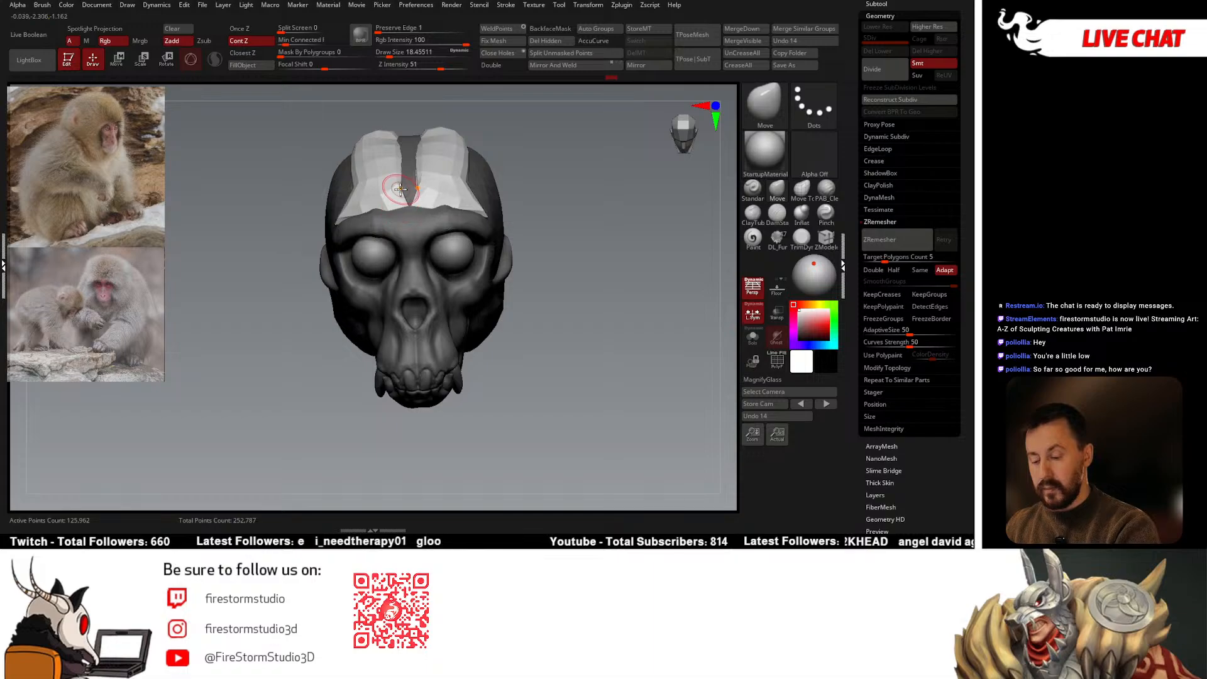
Stretch the scalp muscles back over the cranium from the side view with the Move brush at draw sizes of about 49 and 71
{"action": "mouse_move", "coordinate": [528, 218]}
{"action": "left_mouse_down"}
{"action": "mouse_move", "coordinate": [443, 201]}
{"action": "mouse_move", "coordinate": [461, 181]}
{"action": "left_mouse_up"}
{"action": "key", "text": "space"}
{"action": "right_click_drag", "start_coordinate": [461, 181], "coordinate": [502, 168]}
{"action": "key", "text": "space"}
{"action": "left_click_drag", "start_coordinate": [503, 169], "coordinate": [555, 154]}
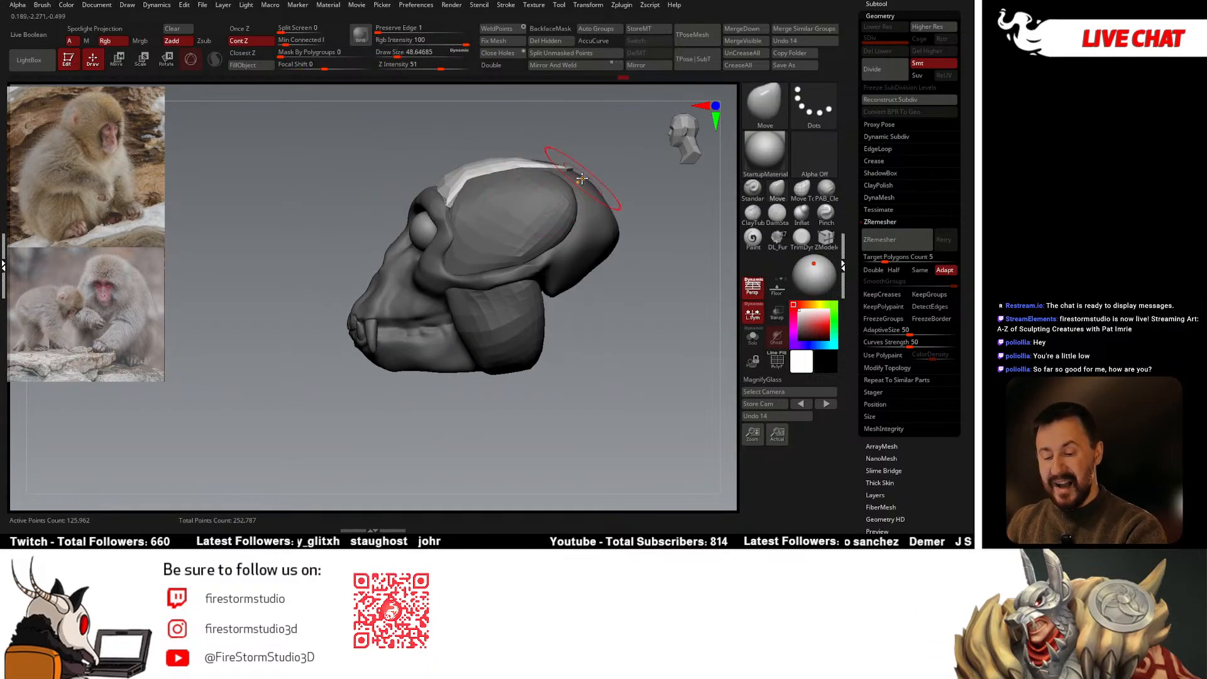
{"action": "mouse_move", "coordinate": [582, 179]}
{"action": "right_mouse_down"}
{"action": "mouse_move", "coordinate": [570, 153]}
{"action": "mouse_move", "coordinate": [580, 168]}
{"action": "mouse_move", "coordinate": [603, 167]}
{"action": "right_mouse_up"}
{"action": "key", "text": "space"}
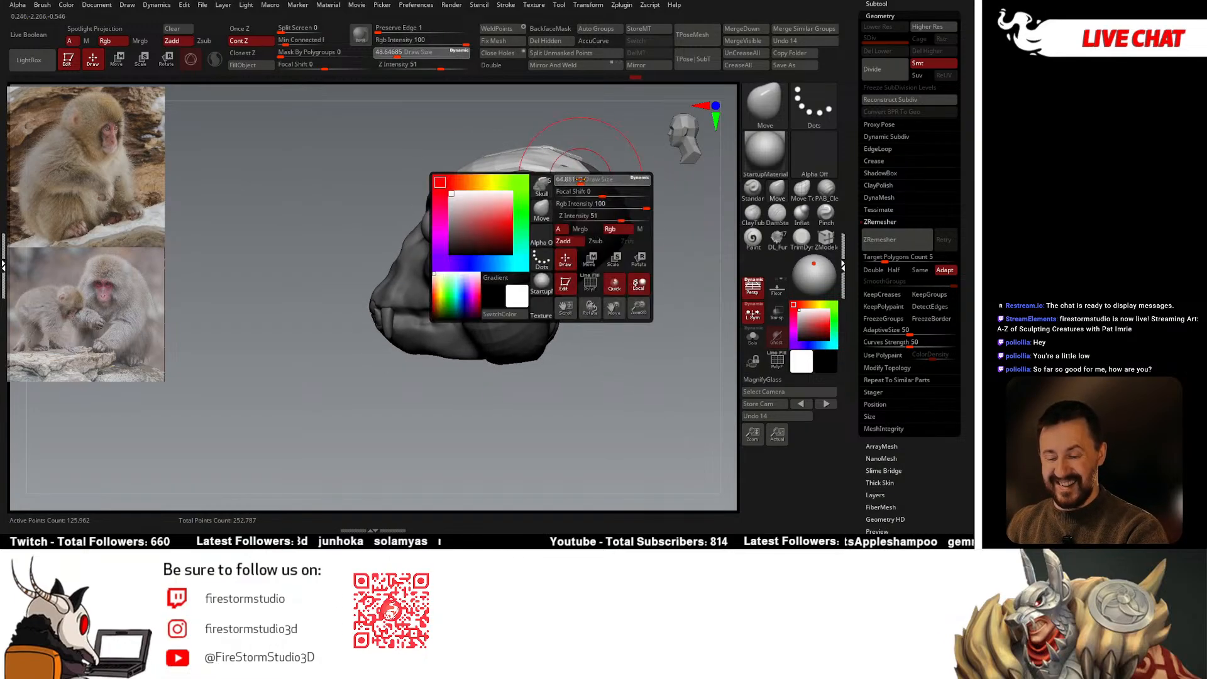
{"action": "left_click_drag", "start_coordinate": [603, 167], "coordinate": [576, 157]}
{"action": "mouse_move", "coordinate": [601, 178]}
{"action": "right_mouse_down"}
{"action": "mouse_move", "coordinate": [685, 223]}
{"action": "mouse_move", "coordinate": [567, 214]}
{"action": "right_mouse_up"}
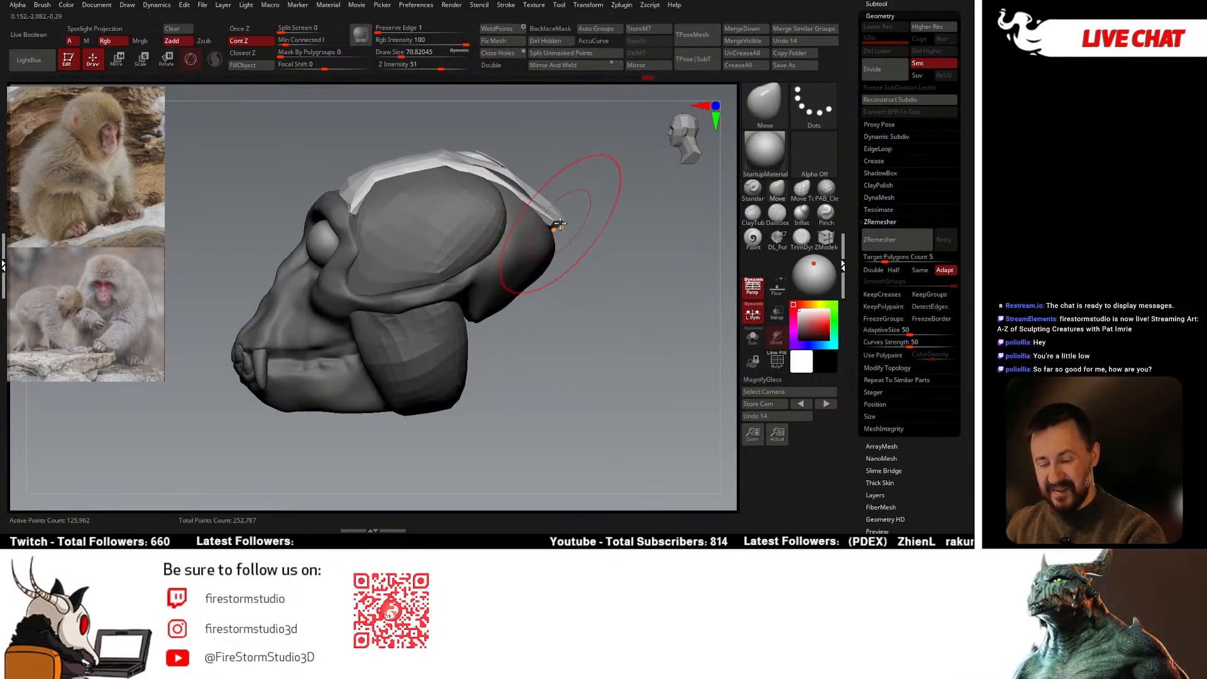
Subdivide the scalp muscles and smooth them along the cranium at a draw size of about 59
{"action": "mouse_move", "coordinate": [497, 174]}
{"action": "right_mouse_down"}
{"action": "mouse_move", "coordinate": [533, 192]}
{"action": "mouse_move", "coordinate": [521, 160]}
{"action": "mouse_move", "coordinate": [532, 150]}
{"action": "right_mouse_up"}
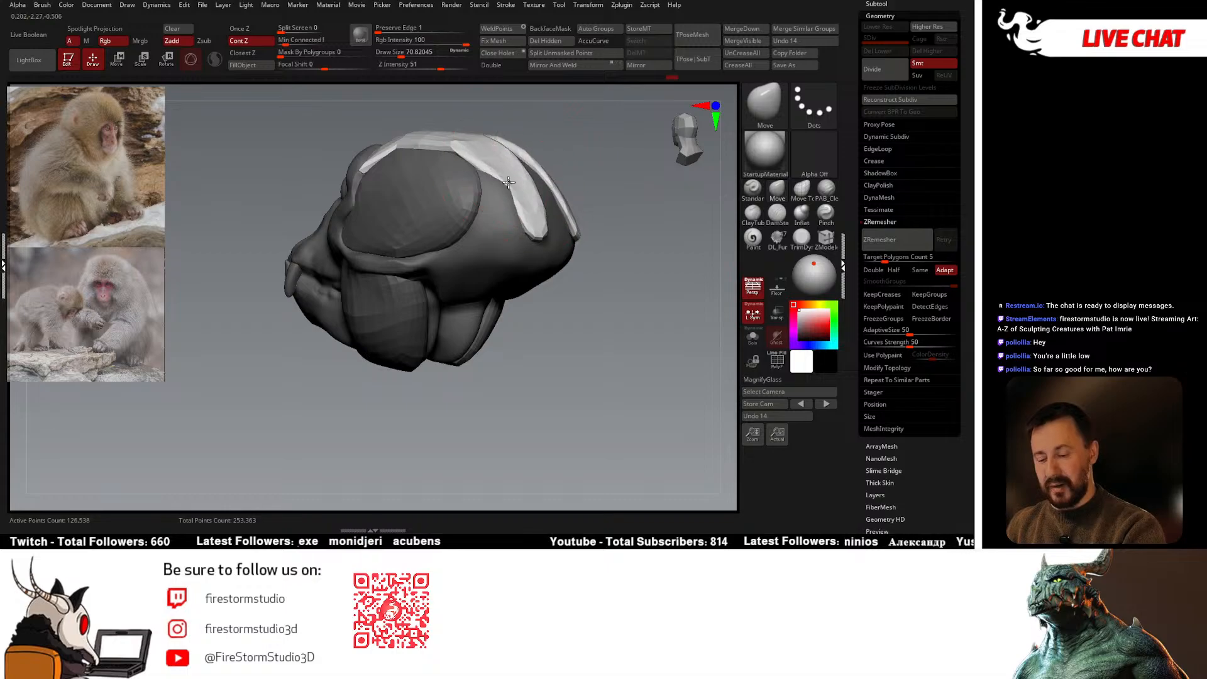
{"action": "right_click_drag", "start_coordinate": [457, 146], "coordinate": [457, 204]}
{"action": "key", "text": "space"}
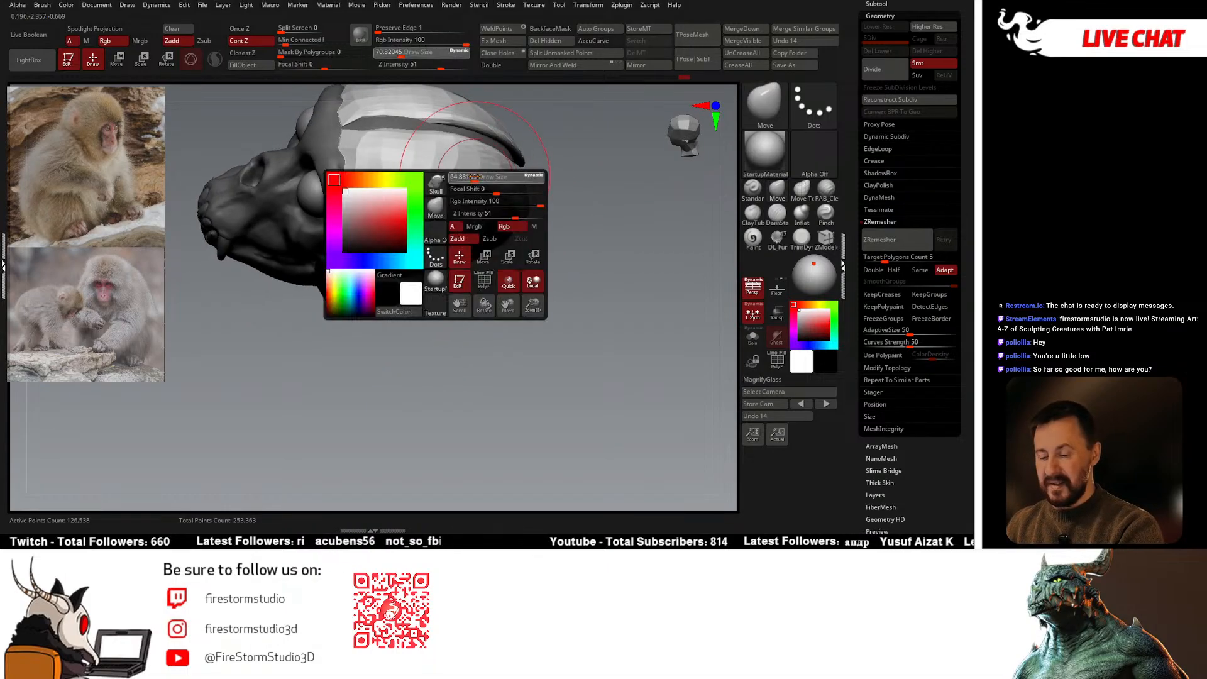
{"action": "left_click_drag", "start_coordinate": [476, 194], "coordinate": [471, 194]}
{"action": "left_click_drag", "start_coordinate": [377, 161], "coordinate": [488, 166], "text": "shift"}
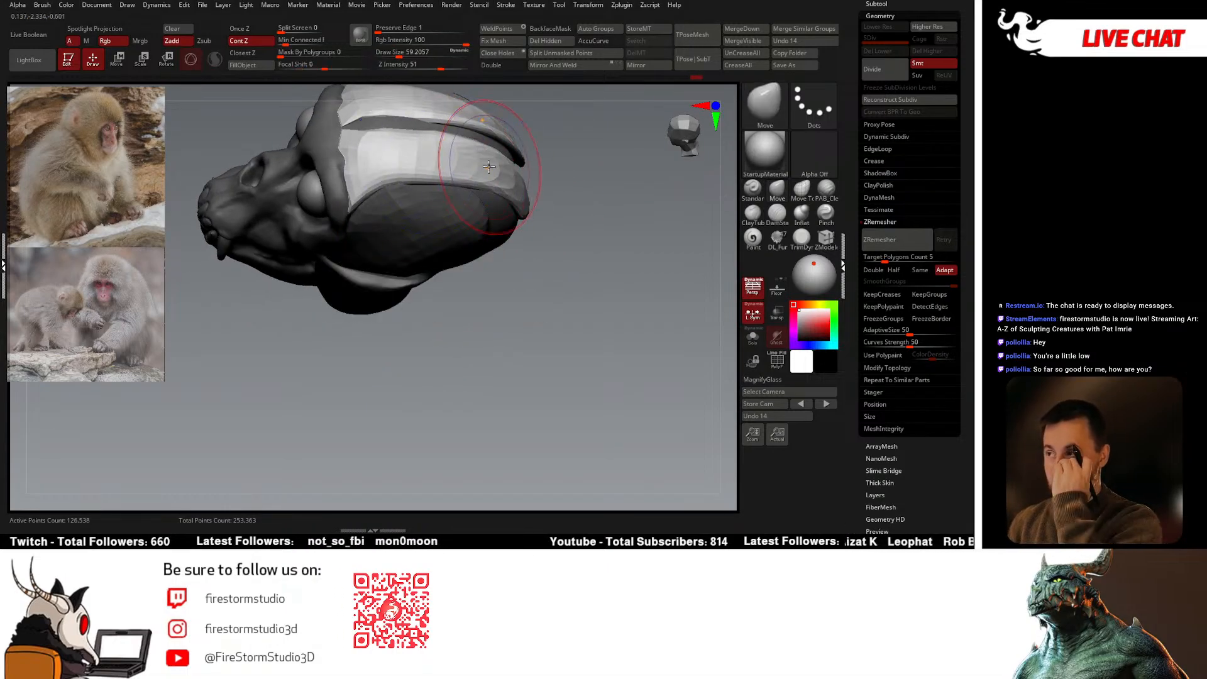
Thicken the scalp muscles with the Inflat brush at a draw size of about 51 and smooth their rear parts
{"action": "mouse_move", "coordinate": [489, 167]}
{"action": "right_mouse_down"}
{"action": "mouse_move", "coordinate": [566, 179]}
{"action": "mouse_move", "coordinate": [563, 228]}
{"action": "mouse_move", "coordinate": [538, 188]}
{"action": "mouse_move", "coordinate": [574, 149]}
{"action": "mouse_move", "coordinate": [557, 188]}
{"action": "mouse_move", "coordinate": [531, 196]}
{"action": "mouse_move", "coordinate": [532, 150]}
{"action": "mouse_move", "coordinate": [534, 222]}
{"action": "mouse_move", "coordinate": [566, 242]}
{"action": "mouse_move", "coordinate": [705, 199]}
{"action": "right_mouse_up"}
{"action": "left_click", "coordinate": [801, 215]}
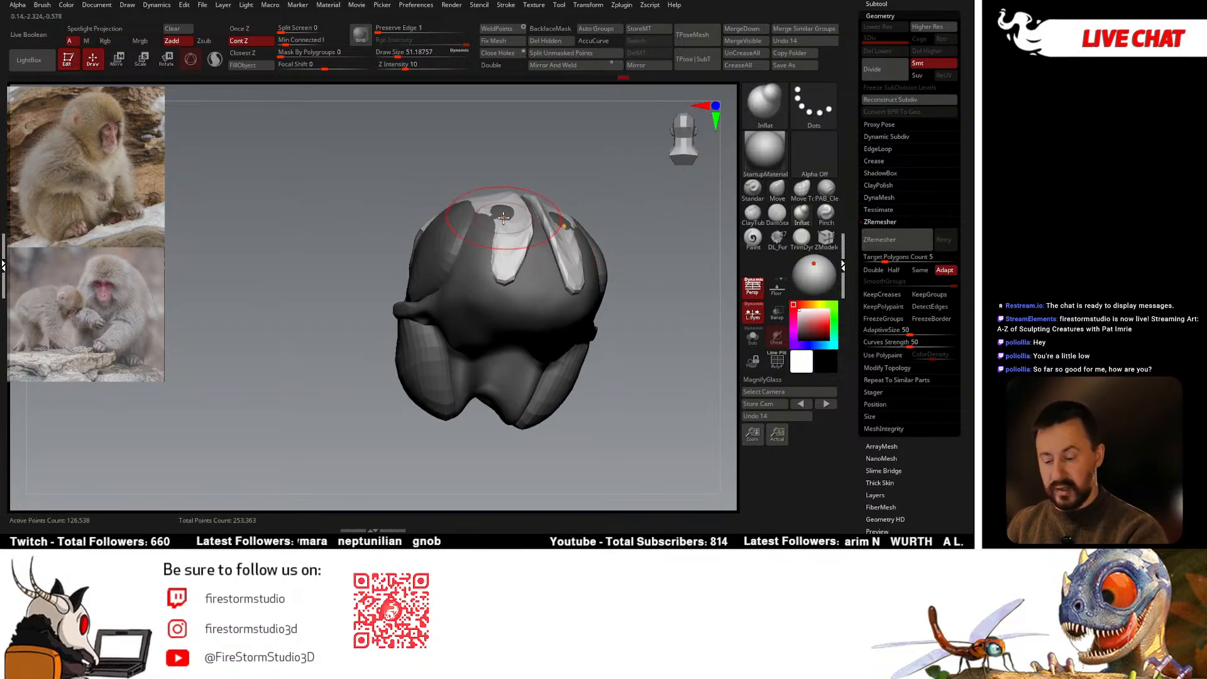
{"action": "mouse_move", "coordinate": [489, 253]}
{"action": "left_mouse_down", "text": "shift"}
{"action": "mouse_move", "coordinate": [507, 209]}
{"action": "mouse_move", "coordinate": [512, 242]}
{"action": "left_mouse_up", "text": "shift"}
Widen the scalp muscles around the back of the skull with the Move brush at draw sizes of about 51 and 41, and subdivide them
{"action": "left_click", "coordinate": [775, 191]}
{"action": "right_click_drag", "start_coordinate": [635, 211], "coordinate": [553, 258]}
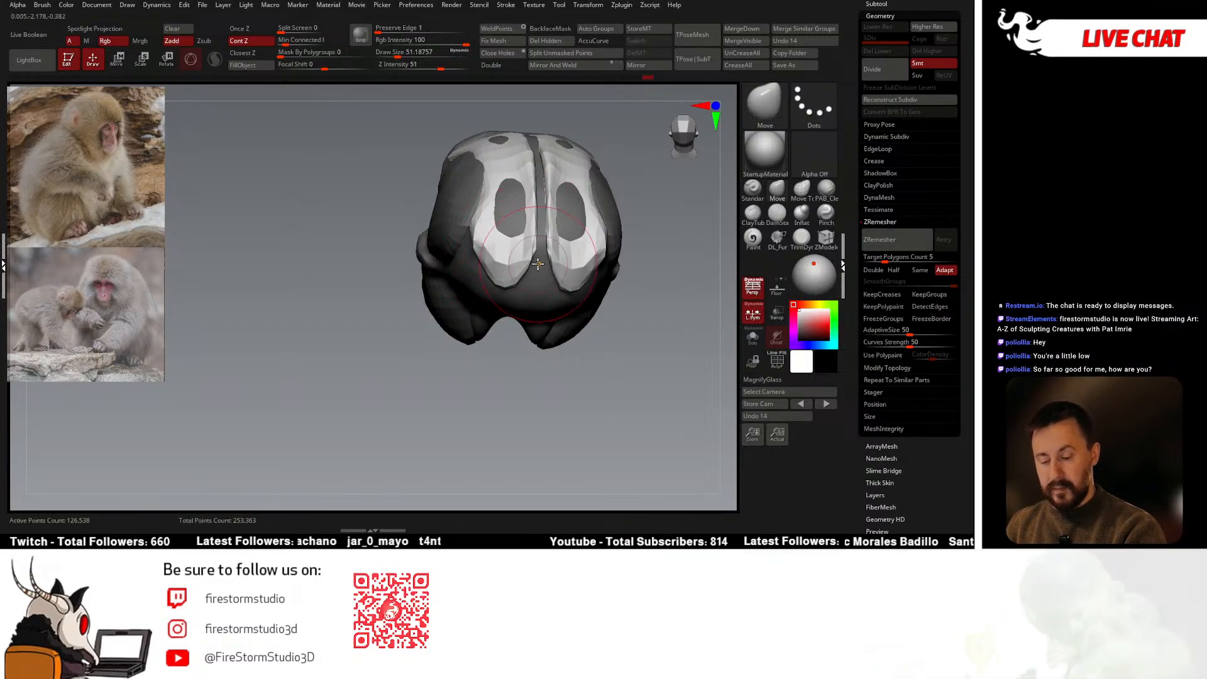
{"action": "mouse_move", "coordinate": [479, 220]}
{"action": "right_mouse_down"}
{"action": "mouse_move", "coordinate": [538, 206]}
{"action": "mouse_move", "coordinate": [492, 277]}
{"action": "mouse_move", "coordinate": [539, 255]}
{"action": "right_mouse_up"}
{"action": "left_click_drag", "start_coordinate": [600, 233], "coordinate": [625, 217], "text": "ctrl"}
{"action": "right_click_drag", "start_coordinate": [581, 211], "coordinate": [493, 267]}
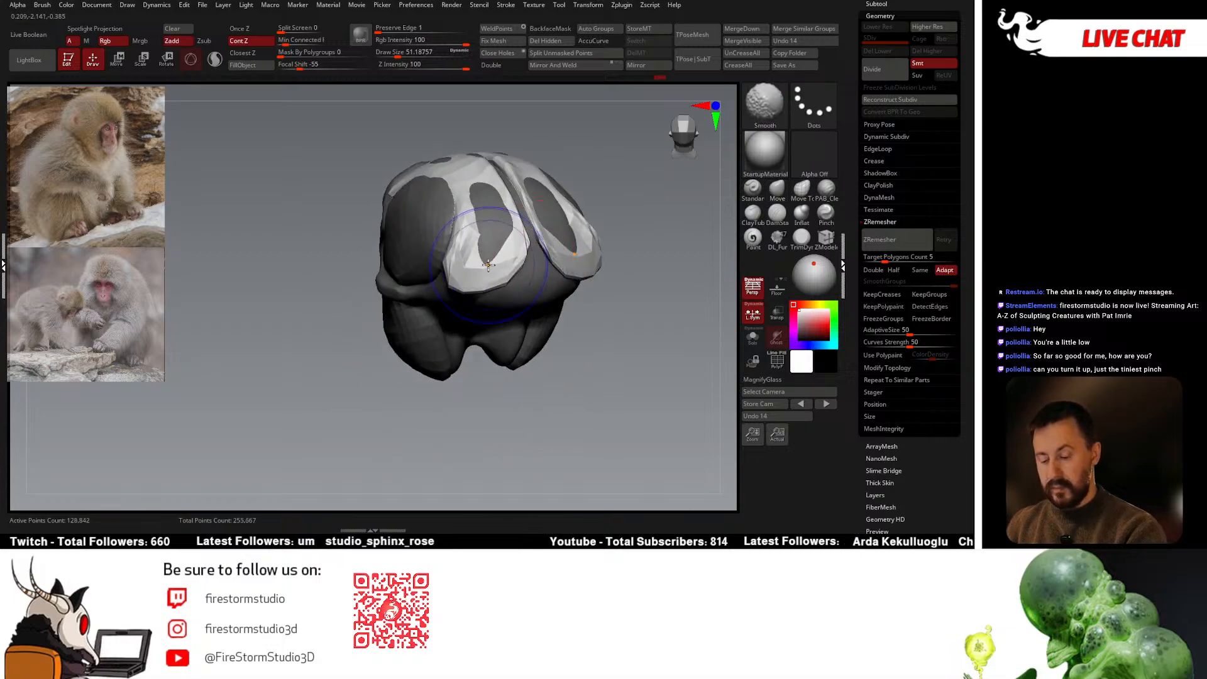
{"action": "mouse_move", "coordinate": [468, 228]}
{"action": "right_mouse_down"}
{"action": "mouse_move", "coordinate": [512, 217]}
{"action": "mouse_move", "coordinate": [534, 189]}
{"action": "mouse_move", "coordinate": [494, 197]}
{"action": "mouse_move", "coordinate": [541, 244]}
{"action": "mouse_move", "coordinate": [507, 275]}
{"action": "mouse_move", "coordinate": [570, 272]}
{"action": "right_mouse_up"}
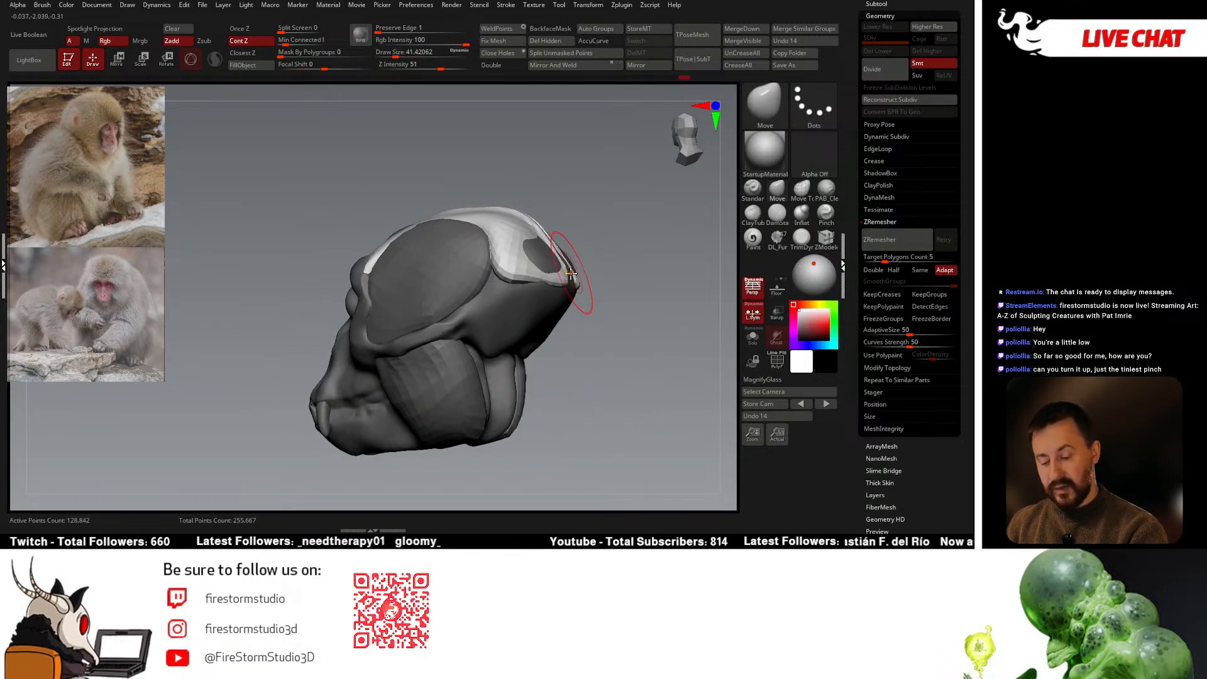
{"action": "mouse_move", "coordinate": [493, 295]}
{"action": "right_mouse_down"}
{"action": "mouse_move", "coordinate": [484, 288]}
{"action": "mouse_move", "coordinate": [471, 323]}
{"action": "mouse_move", "coordinate": [577, 295]}
{"action": "right_mouse_up"}
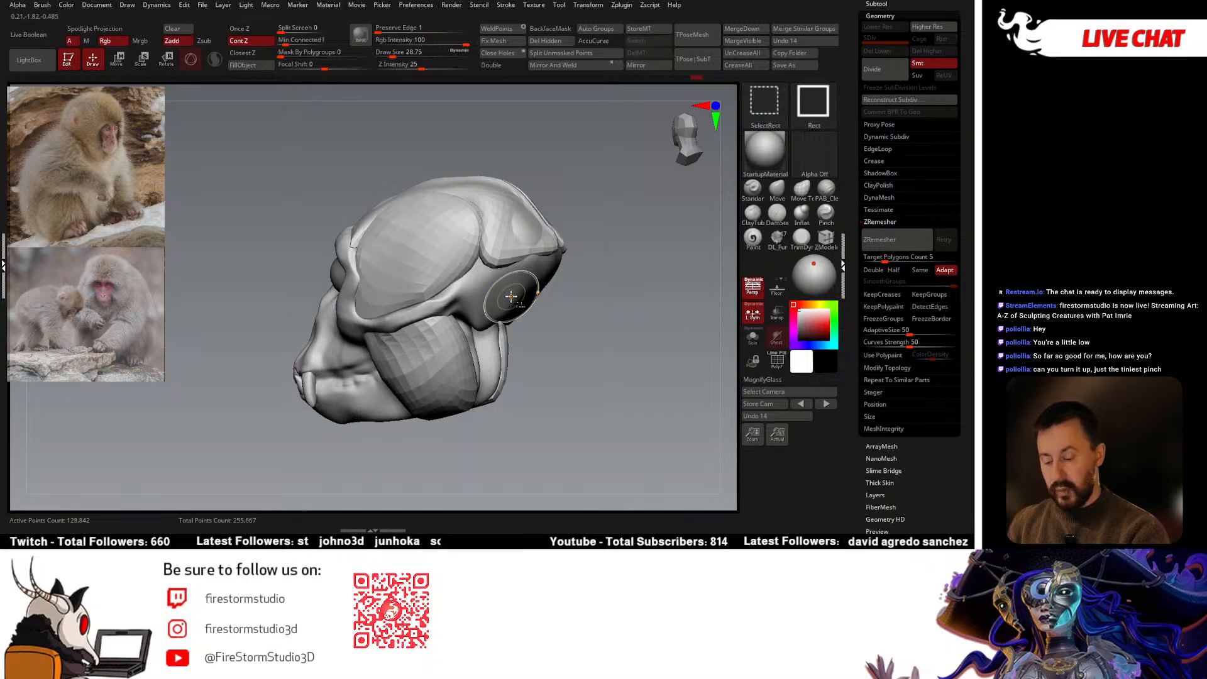
Try to isolate the skull by its polygroup with the polygroup colours and wireframe shown
{"action": "left_click", "coordinate": [555, 287], "text": "alt"}
{"action": "key", "text": "shift+f"}
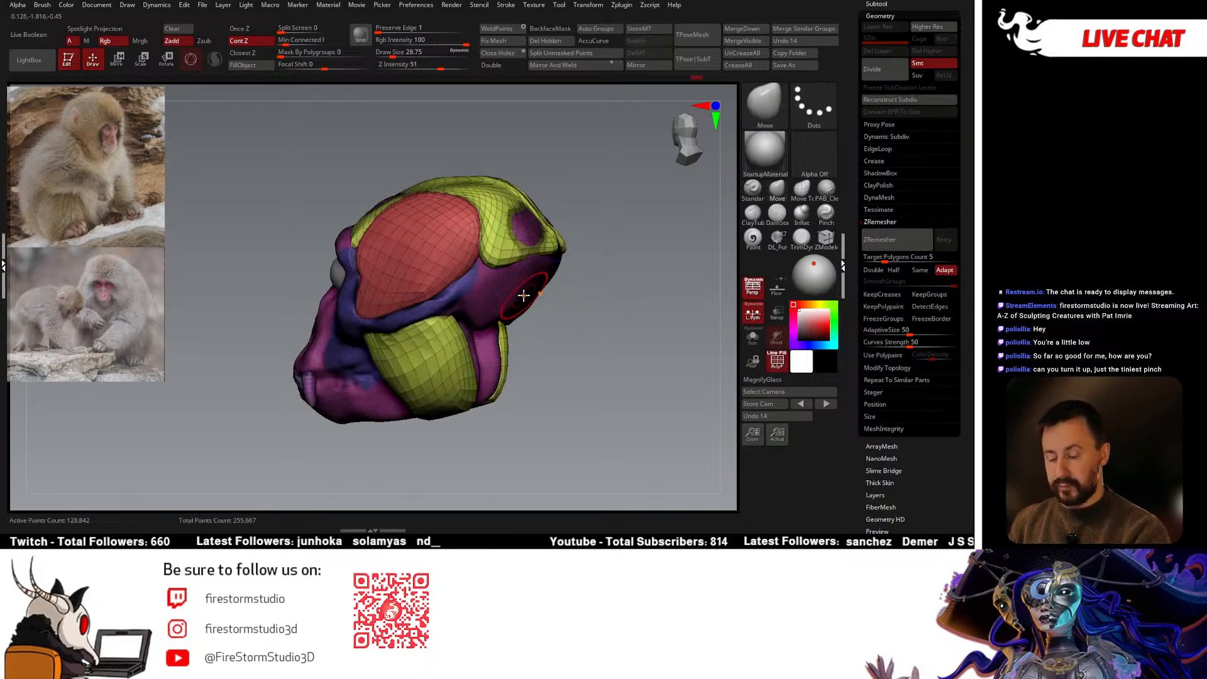
{"action": "left_click", "coordinate": [511, 293], "text": "ctrl+shift"}
{"action": "left_click", "coordinate": [511, 270], "text": "ctrl+shift"}
{"action": "left_click", "coordinate": [475, 255], "text": "ctrl+shift"}
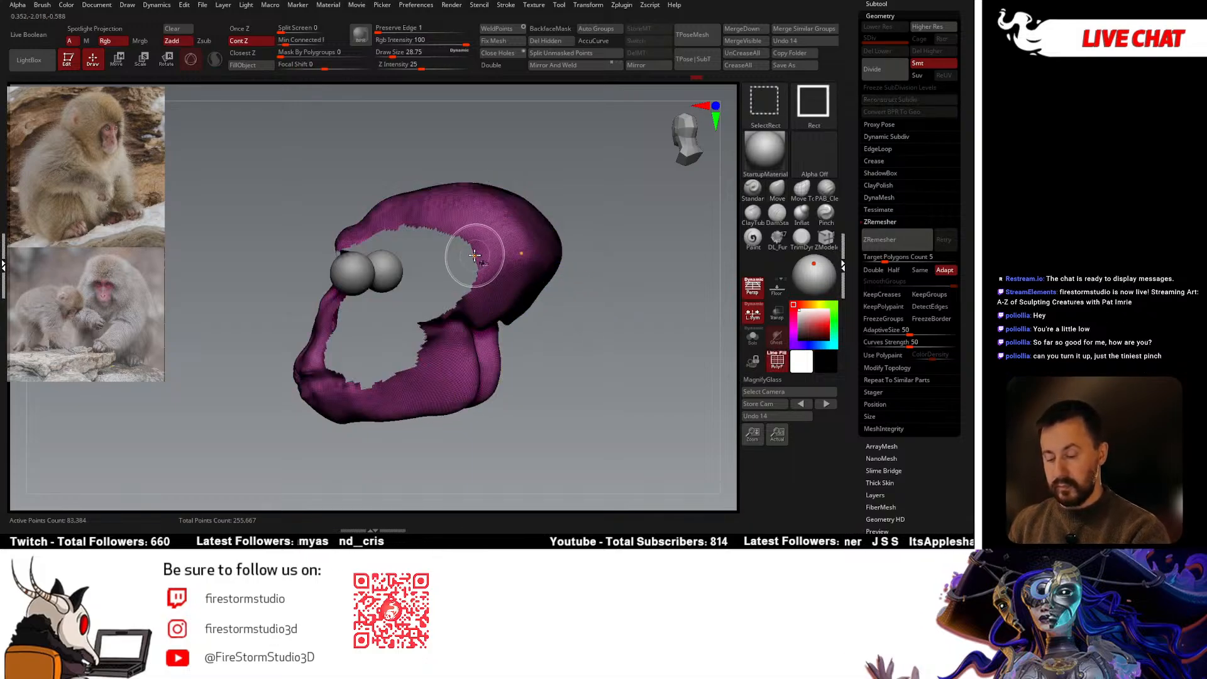
{"action": "left_click", "coordinate": [586, 283], "text": "ctrl+shift"}
Hide the jaw, scalp and temple muscle polygroups, leaving only the skull and eyes visible
{"action": "left_click", "coordinate": [495, 205], "text": "ctrl+shift"}
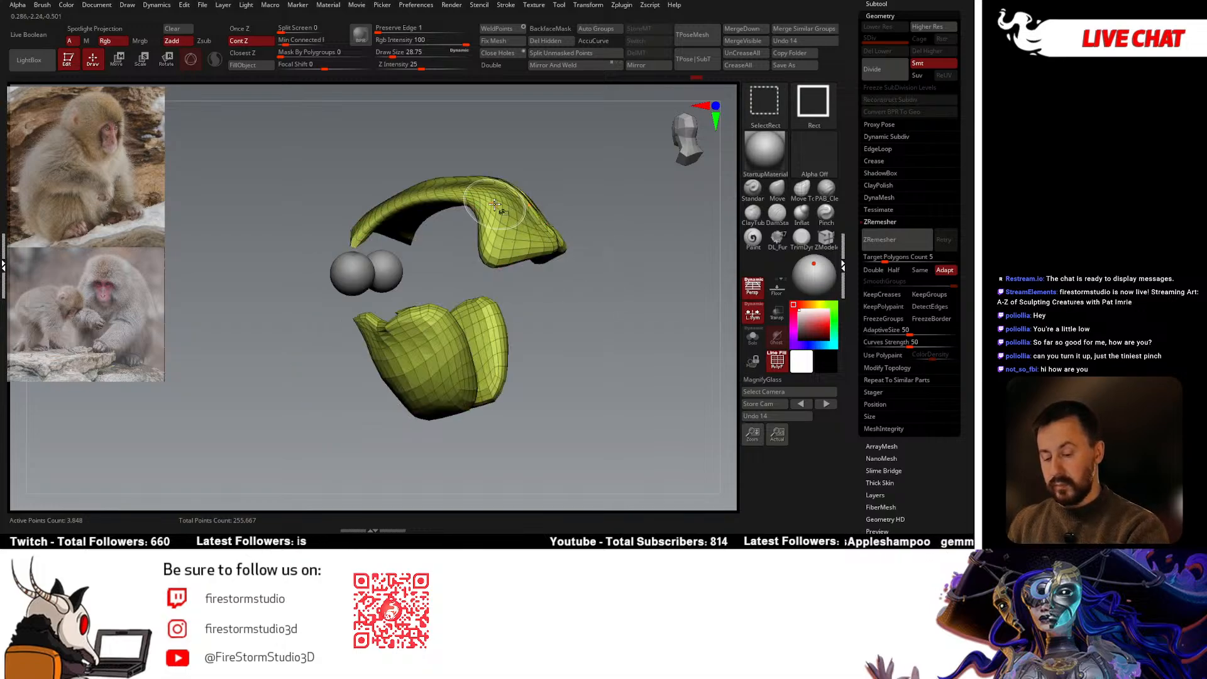
{"action": "left_click", "coordinate": [494, 205], "text": "ctrl+shift"}
{"action": "left_click_drag", "start_coordinate": [566, 214], "coordinate": [526, 278]}
{"action": "key", "text": "shift+f"}
{"action": "left_click", "coordinate": [580, 249], "text": "ctrl+shift"}
{"action": "key", "text": "shift+f"}
{"action": "key", "text": "shift+f"}
Mask the isolated skull, reveal the muscles again, and invert the mask so it protects the muscles
{"action": "left_click_drag", "start_coordinate": [615, 131], "coordinate": [258, 478], "text": "ctrl"}
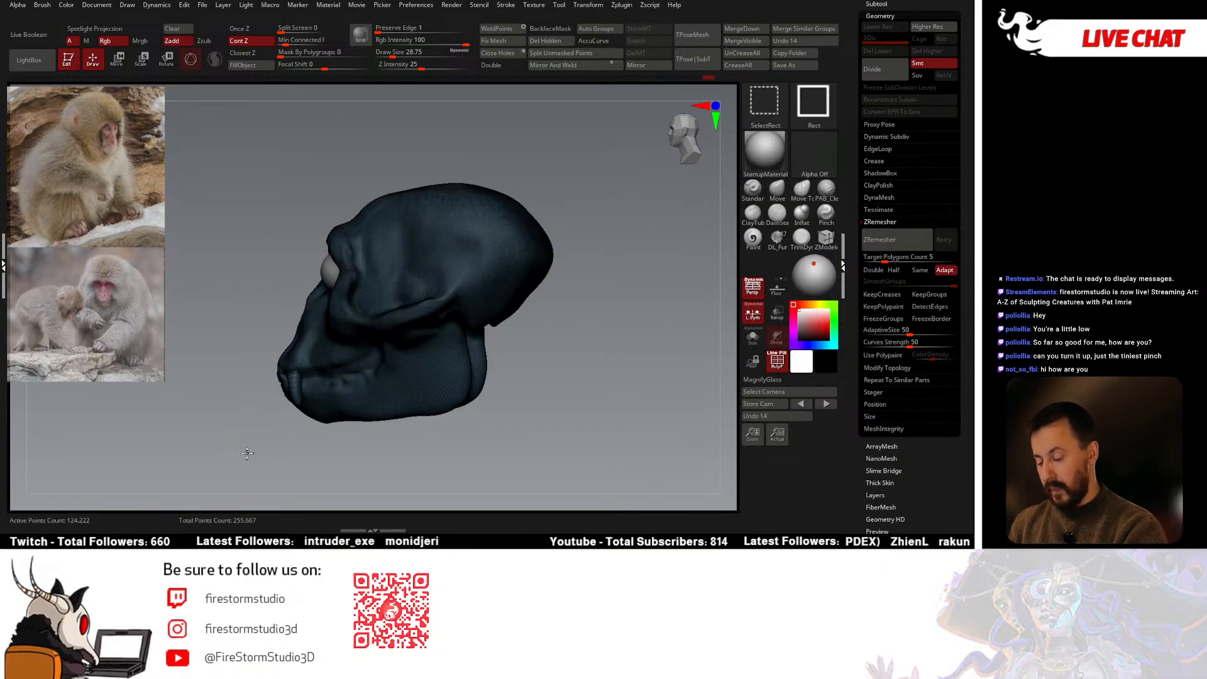
{"action": "key", "text": "shift+f"}
{"action": "left_click", "coordinate": [612, 268], "text": "ctrl"}
{"action": "key", "text": "shift+f"}
{"action": "left_click_drag", "start_coordinate": [606, 272], "coordinate": [593, 302]}
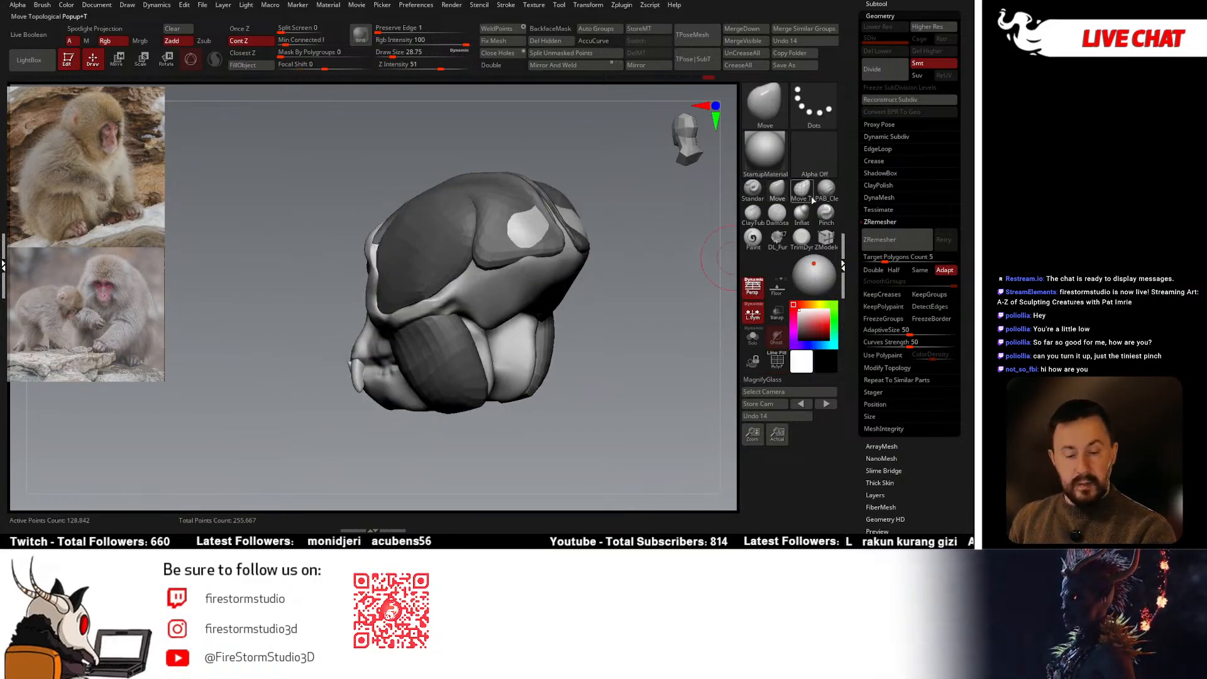
Build up a bony crest across the back of the skull below the scalp muscles with the Standard brush at a draw size of about 8
{"action": "left_click", "coordinate": [752, 188]}
{"action": "key", "text": "space"}
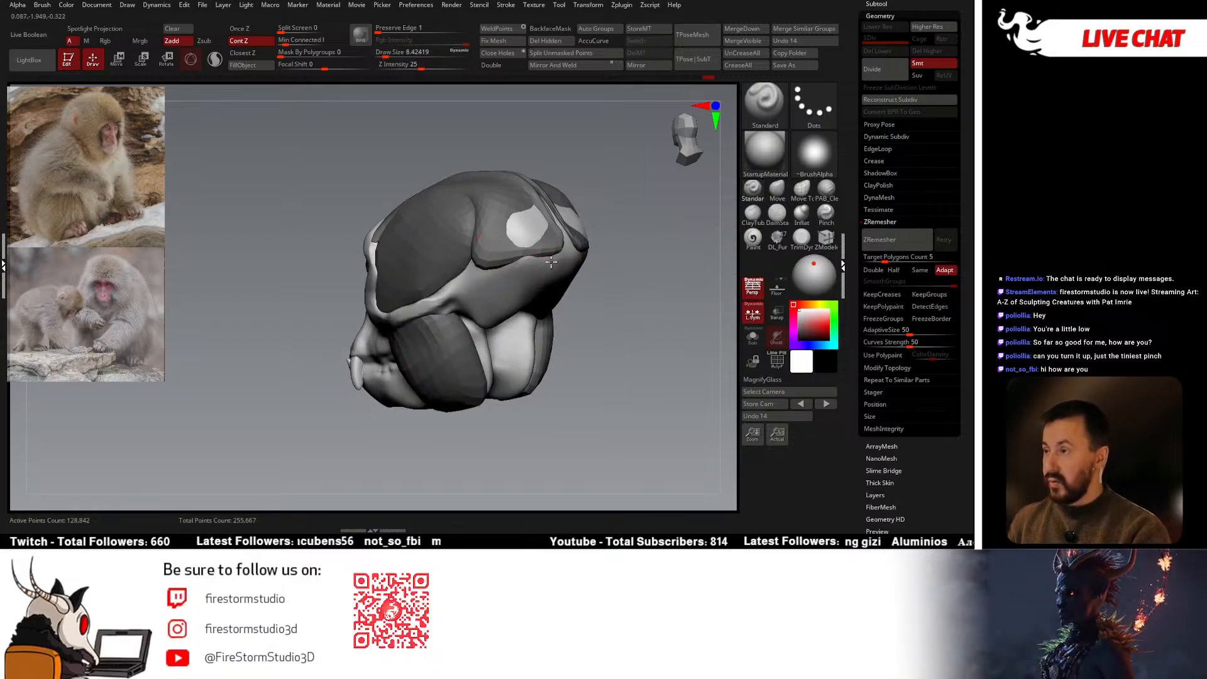
{"action": "mouse_move", "coordinate": [550, 262]}
{"action": "right_mouse_down"}
{"action": "mouse_move", "coordinate": [533, 250]}
{"action": "mouse_move", "coordinate": [565, 263]}
{"action": "right_mouse_up"}
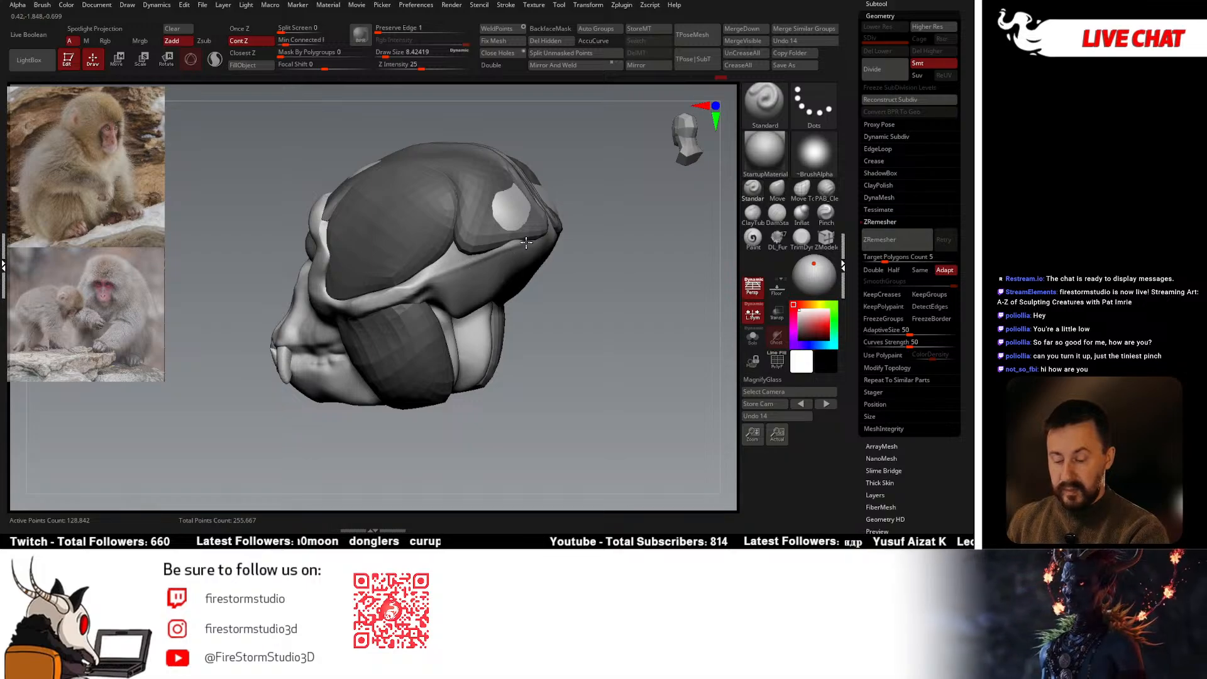
{"action": "right_click_drag", "start_coordinate": [566, 239], "coordinate": [417, 287]}
{"action": "left_click_drag", "start_coordinate": [579, 240], "coordinate": [557, 258]}
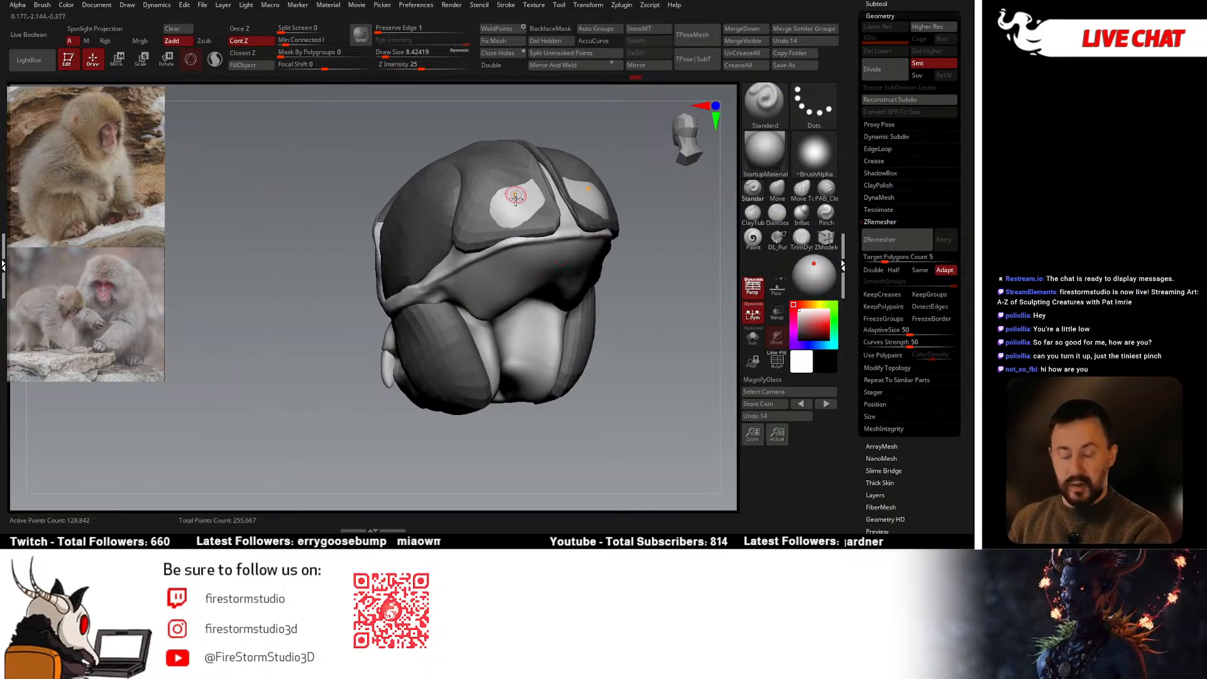
Replace the current mask with one covering everything except the scalp muscles, and switch to the Move brush
{"action": "left_click", "coordinate": [777, 189]}
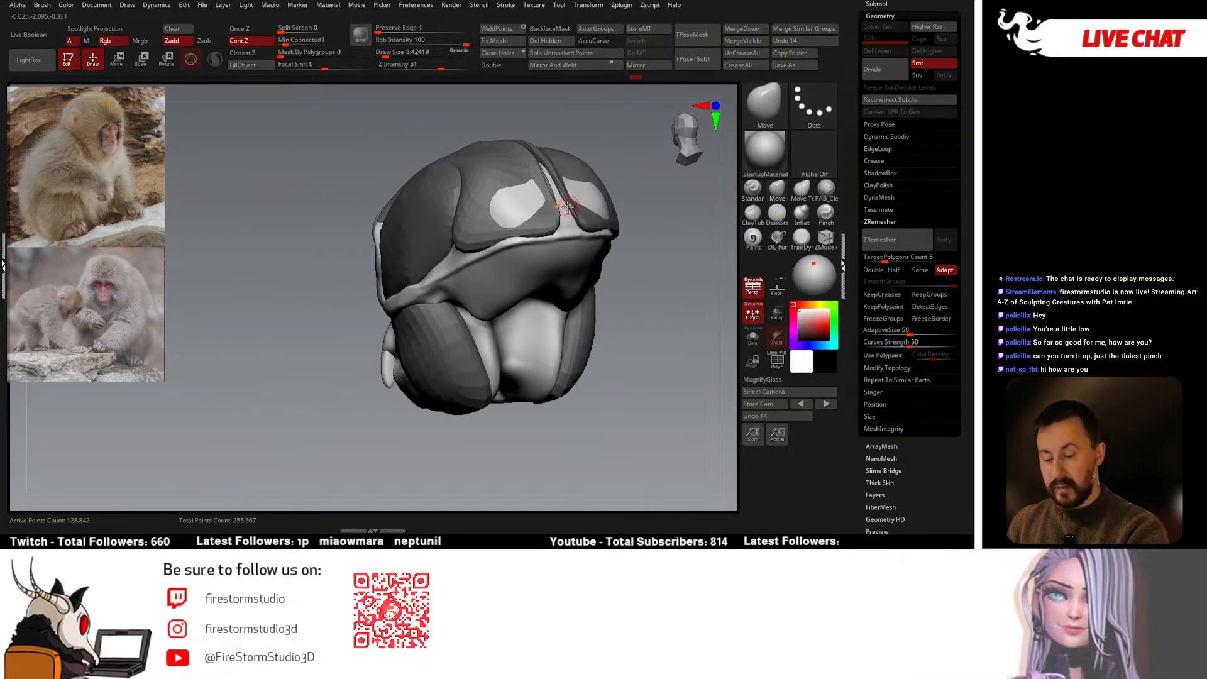
{"action": "key", "text": "space"}
{"action": "left_click_drag", "start_coordinate": [548, 218], "coordinate": [555, 218]}
{"action": "mouse_move", "coordinate": [647, 191]}
{"action": "left_mouse_down", "text": "ctrl"}
{"action": "mouse_move", "coordinate": [656, 201]}
{"action": "mouse_move", "coordinate": [593, 148]}
{"action": "left_mouse_up", "text": "ctrl"}
{"action": "left_click", "coordinate": [547, 221], "text": "ctrl+shift"}
{"action": "mouse_move", "coordinate": [416, 148]}
{"action": "left_mouse_down", "text": "ctrl"}
{"action": "mouse_move", "coordinate": [485, 239]}
{"action": "mouse_move", "coordinate": [555, 242]}
{"action": "left_mouse_up", "text": "ctrl"}
{"action": "left_click", "coordinate": [596, 224], "text": "ctrl+shift"}
{"action": "left_click", "coordinate": [603, 217], "text": "ctrl"}
Extend the scalp muscles' rear edges down to the bony crest with the Move brush, including a draw size of about 25
{"action": "left_click_drag", "start_coordinate": [620, 197], "coordinate": [579, 215]}
{"action": "key", "text": "space"}
{"action": "left_click_drag", "start_coordinate": [542, 224], "coordinate": [548, 224]}
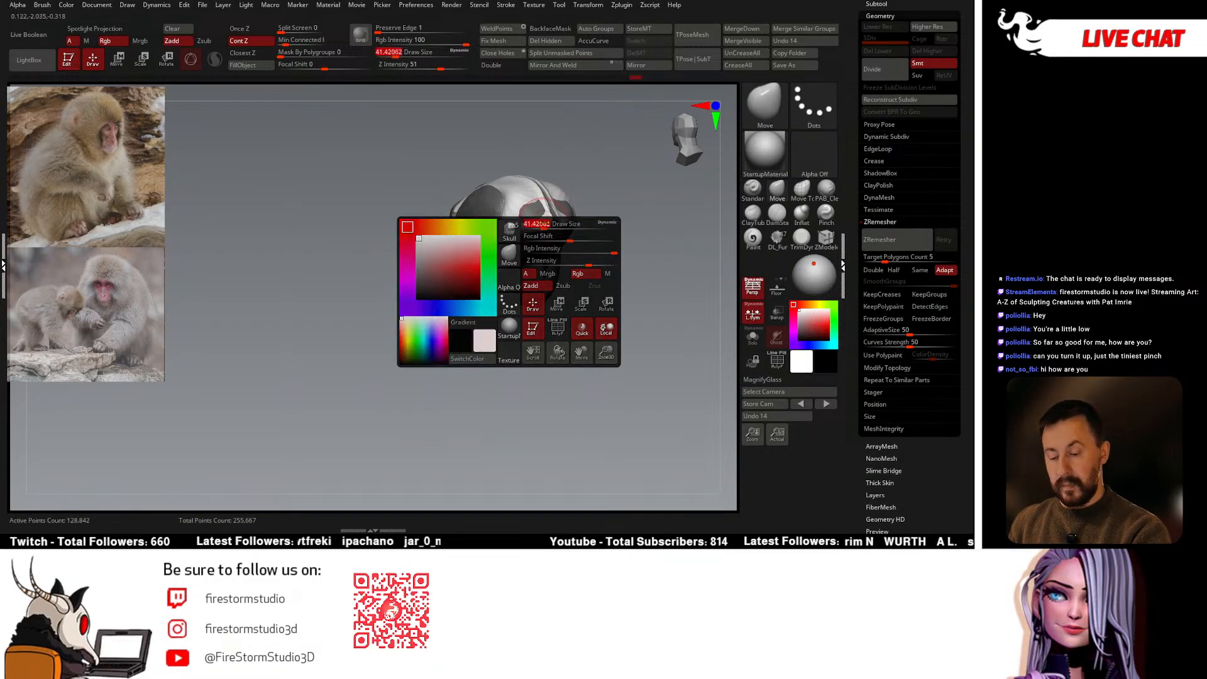
{"action": "mouse_move", "coordinate": [548, 224]}
{"action": "right_mouse_down"}
{"action": "mouse_move", "coordinate": [516, 237]}
{"action": "mouse_move", "coordinate": [585, 216]}
{"action": "mouse_move", "coordinate": [527, 257]}
{"action": "mouse_move", "coordinate": [514, 232]}
{"action": "mouse_move", "coordinate": [571, 206]}
{"action": "mouse_move", "coordinate": [578, 220]}
{"action": "mouse_move", "coordinate": [563, 233]}
{"action": "mouse_move", "coordinate": [588, 196]}
{"action": "mouse_move", "coordinate": [567, 205]}
{"action": "mouse_move", "coordinate": [568, 178]}
{"action": "right_mouse_up"}
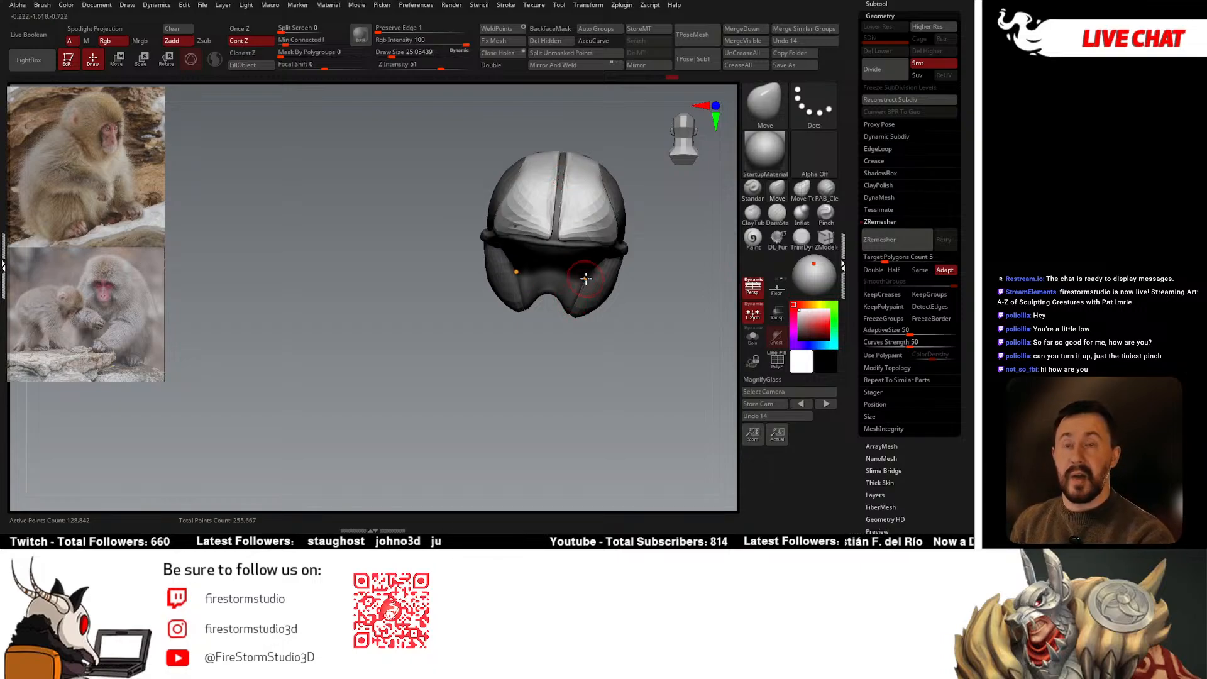
{"action": "mouse_move", "coordinate": [585, 278]}
{"action": "right_mouse_down"}
{"action": "mouse_move", "coordinate": [606, 288]}
{"action": "mouse_move", "coordinate": [635, 238]}
{"action": "mouse_move", "coordinate": [654, 240]}
{"action": "mouse_move", "coordinate": [613, 295]}
{"action": "mouse_move", "coordinate": [531, 290]}
{"action": "mouse_move", "coordinate": [546, 288]}
{"action": "right_mouse_up"}
Smooth and refine the scalp muscles over the cranium from the side, front and top at a draw size of about 37
{"action": "right_click_drag", "start_coordinate": [610, 220], "coordinate": [629, 220]}
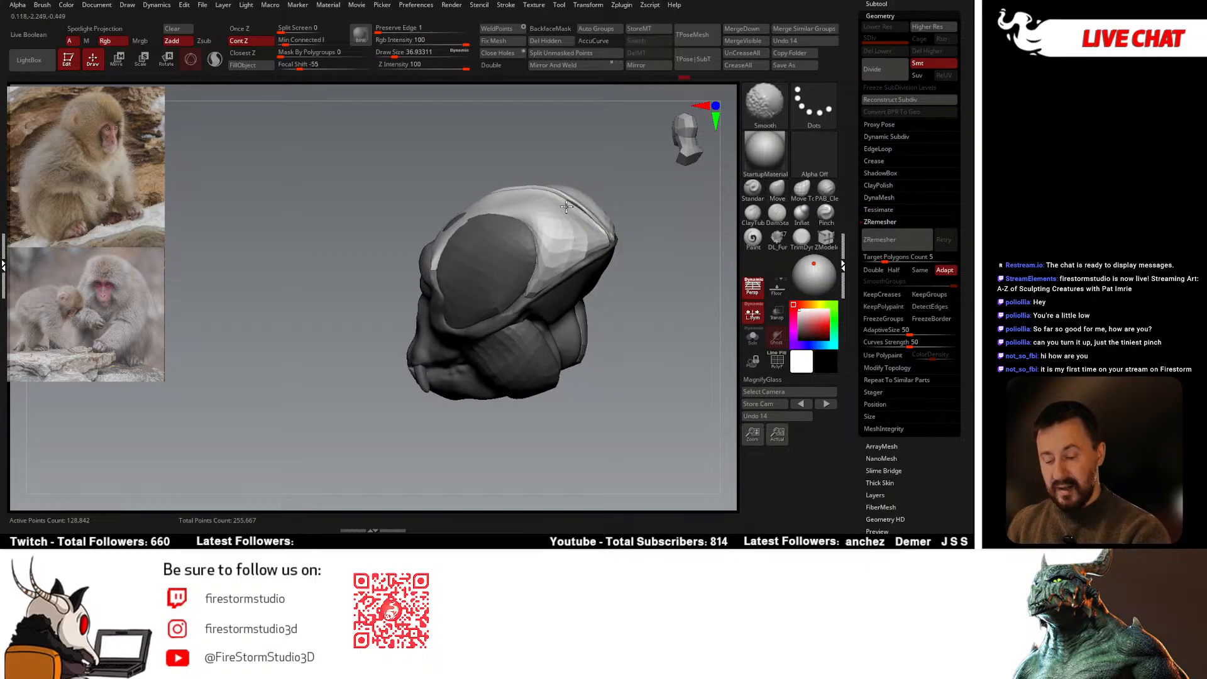
{"action": "right_click_drag", "start_coordinate": [525, 185], "coordinate": [584, 186]}
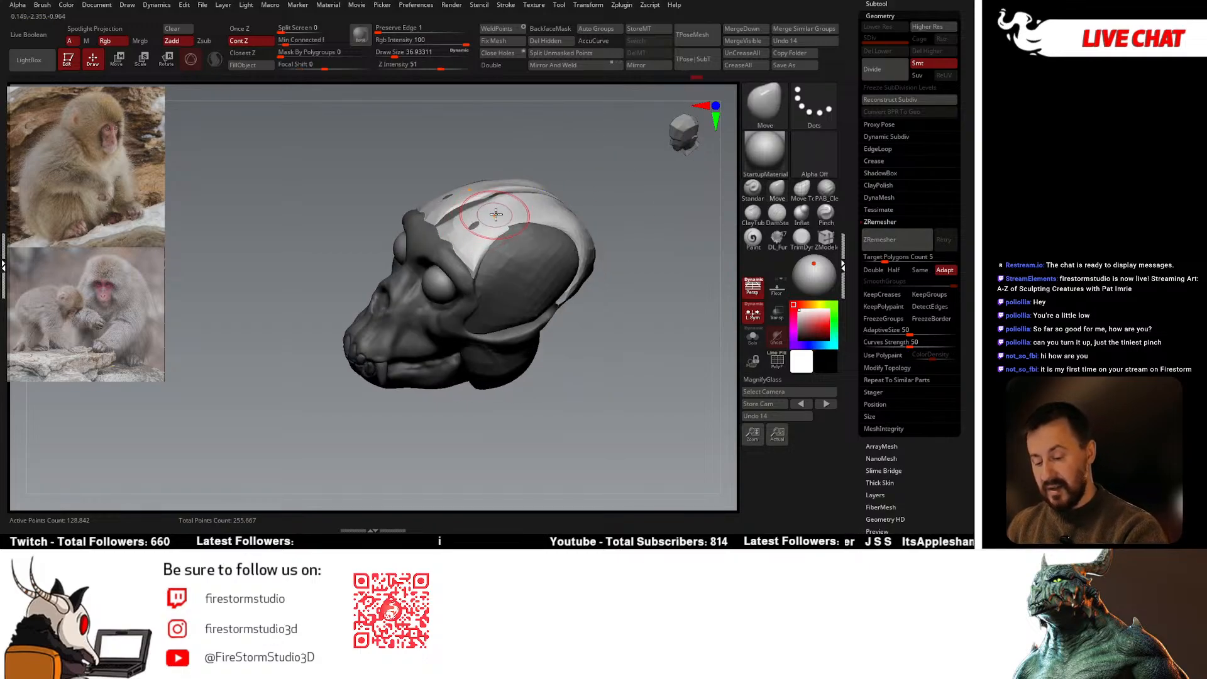
{"action": "mouse_move", "coordinate": [496, 215]}
{"action": "right_mouse_down"}
{"action": "mouse_move", "coordinate": [590, 216]}
{"action": "mouse_move", "coordinate": [571, 238]}
{"action": "right_mouse_up"}
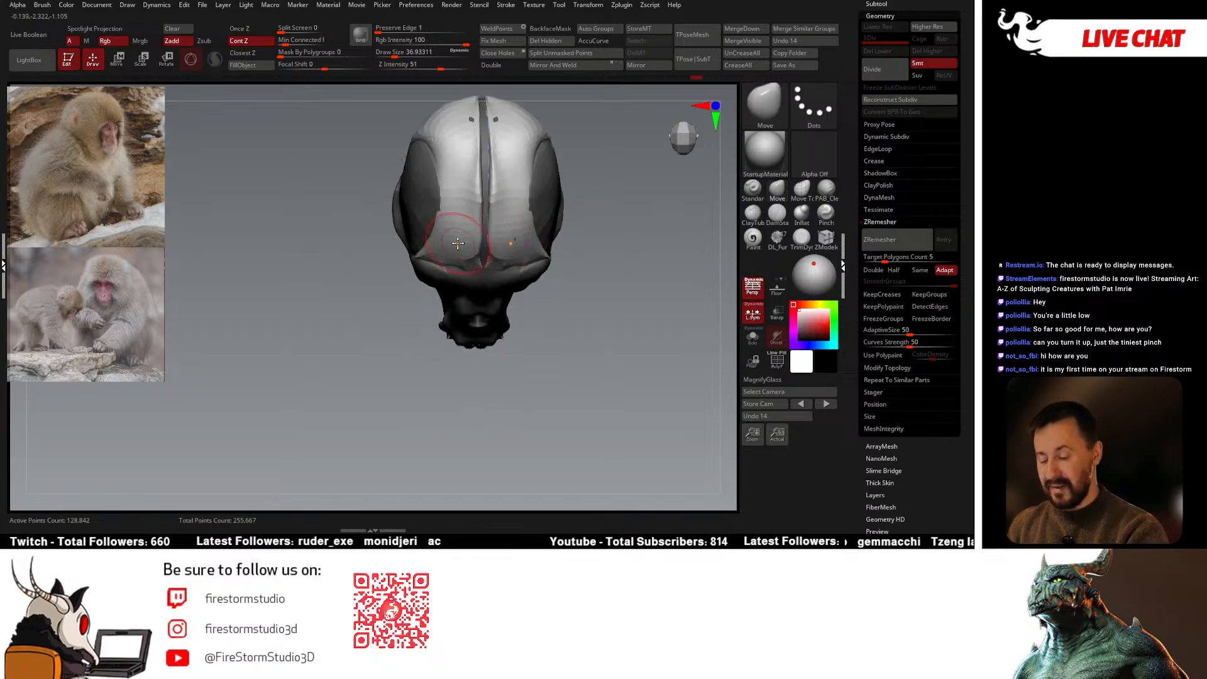
Refine the scalp muscles over the crown and back of the skull with the Move and Inflat brushes at a draw size of about 37
{"action": "right_click_drag", "start_coordinate": [457, 244], "coordinate": [474, 218]}
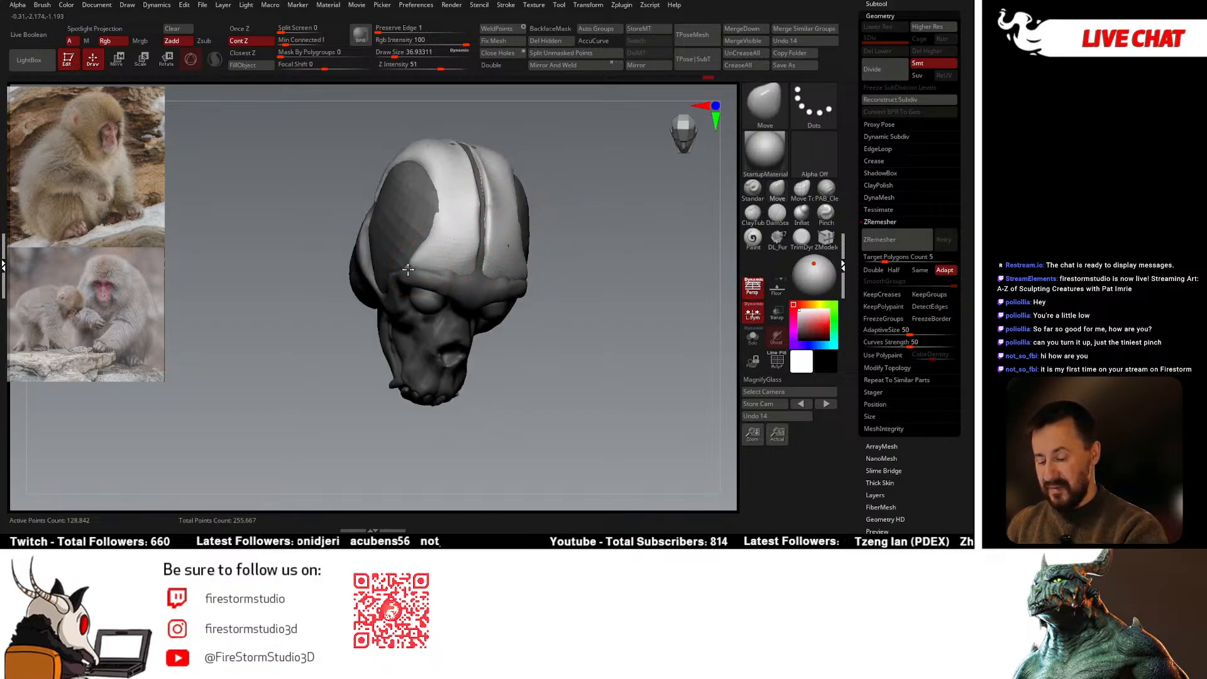
{"action": "right_click_drag", "start_coordinate": [416, 263], "coordinate": [351, 244]}
{"action": "mouse_move", "coordinate": [506, 187]}
{"action": "right_mouse_down"}
{"action": "mouse_move", "coordinate": [521, 202]}
{"action": "mouse_move", "coordinate": [531, 149]}
{"action": "mouse_move", "coordinate": [601, 144]}
{"action": "mouse_move", "coordinate": [611, 201]}
{"action": "mouse_move", "coordinate": [534, 200]}
{"action": "mouse_move", "coordinate": [504, 217]}
{"action": "mouse_move", "coordinate": [692, 256]}
{"action": "mouse_move", "coordinate": [501, 209]}
{"action": "right_mouse_up"}
{"action": "left_click", "coordinate": [801, 214]}
{"action": "left_click_drag", "start_coordinate": [479, 211], "coordinate": [477, 213]}
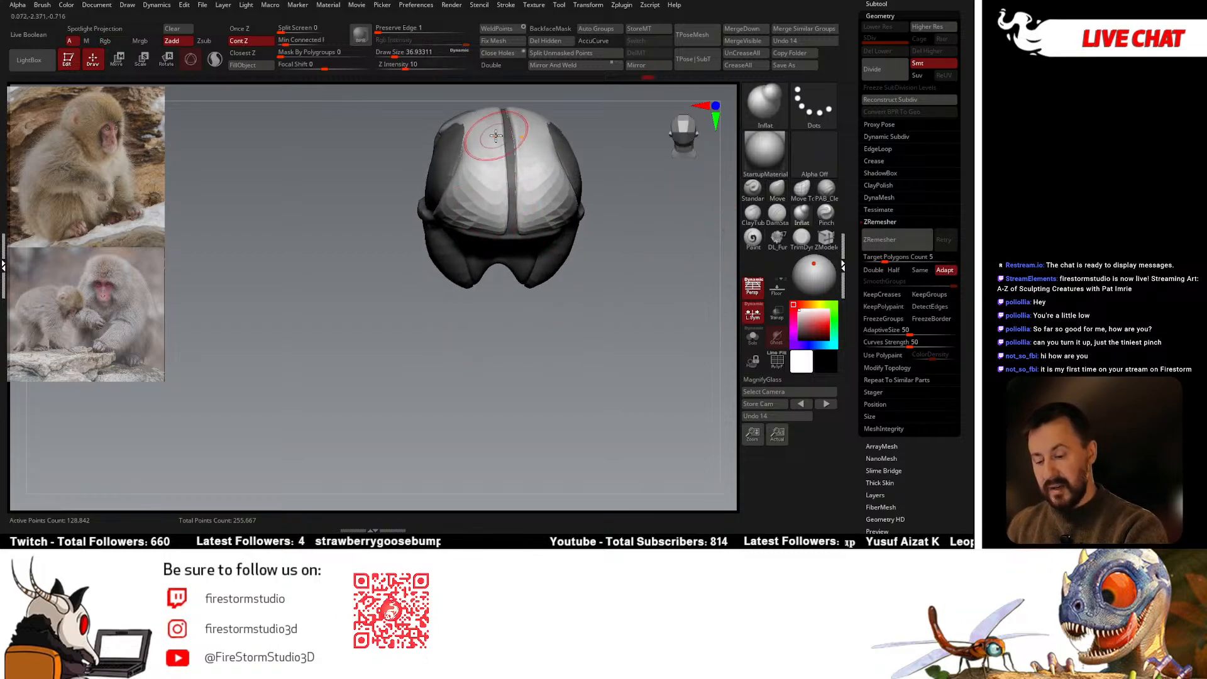
{"action": "mouse_move", "coordinate": [502, 188]}
{"action": "right_mouse_down"}
{"action": "mouse_move", "coordinate": [500, 218]}
{"action": "mouse_move", "coordinate": [528, 159]}
{"action": "mouse_move", "coordinate": [571, 228]}
{"action": "right_mouse_up"}
{"action": "left_click", "coordinate": [761, 193]}
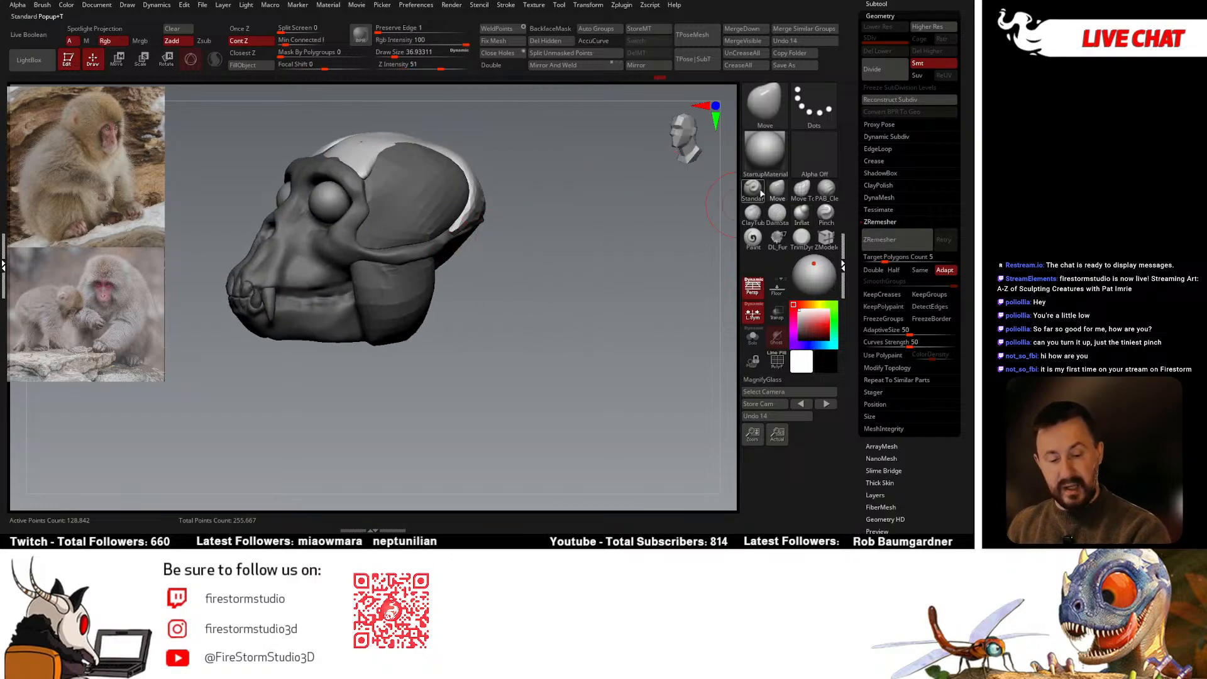
{"action": "mouse_move", "coordinate": [458, 233]}
{"action": "right_mouse_down"}
{"action": "mouse_move", "coordinate": [496, 182]}
{"action": "mouse_move", "coordinate": [479, 167]}
{"action": "mouse_move", "coordinate": [454, 182]}
{"action": "mouse_move", "coordinate": [531, 194]}
{"action": "mouse_move", "coordinate": [562, 284]}
{"action": "mouse_move", "coordinate": [552, 329]}
{"action": "right_mouse_up"}
Display the polygroups, isolate the skull, and fill it with a pale bone colour
{"action": "key", "text": "shift+f"}
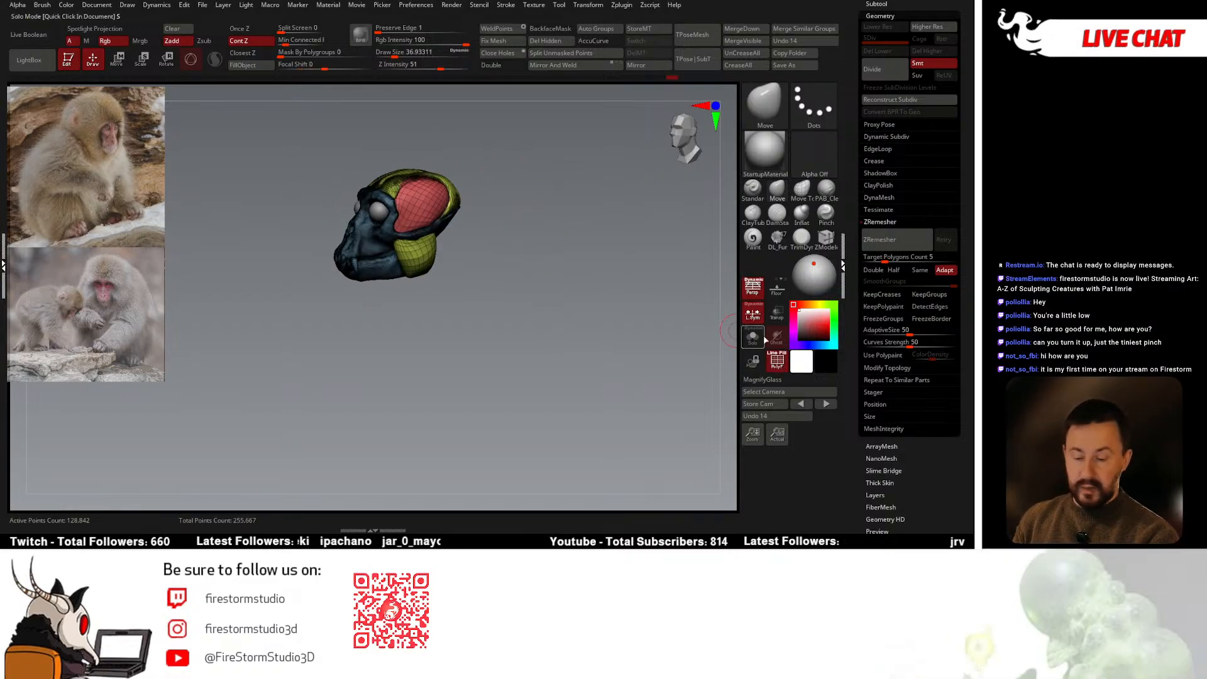
{"action": "left_click", "coordinate": [772, 353]}
{"action": "right_click_drag", "start_coordinate": [702, 346], "coordinate": [606, 323]}
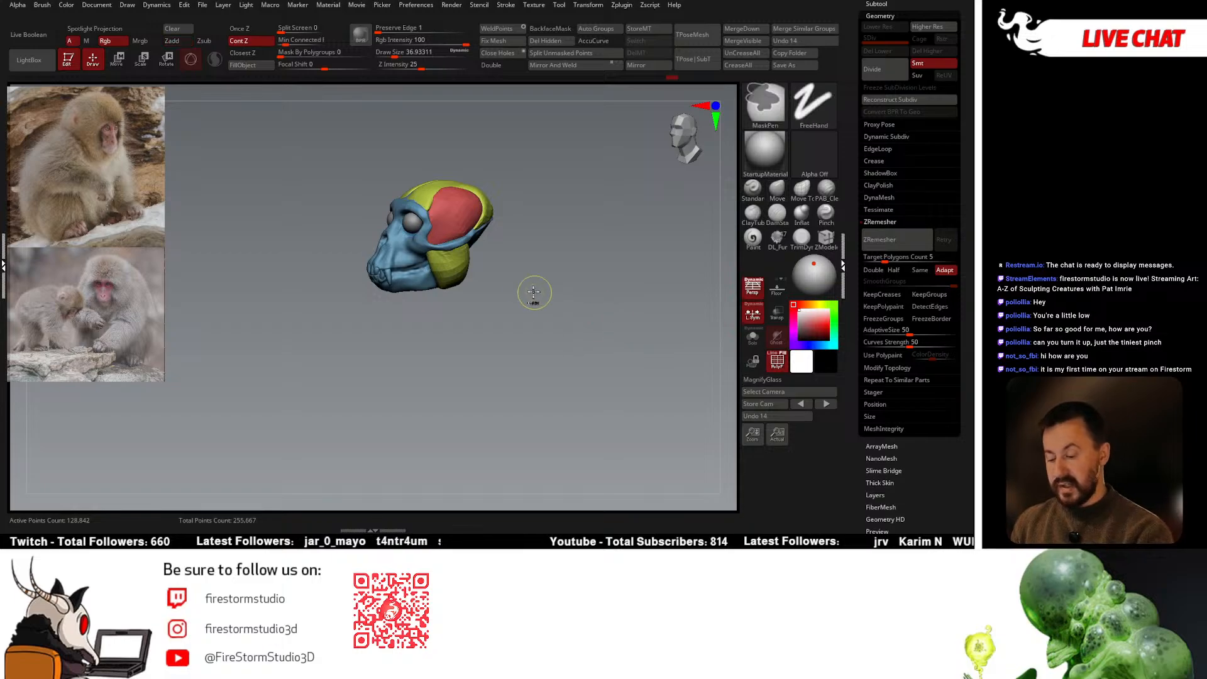
{"action": "key", "text": "shift+f"}
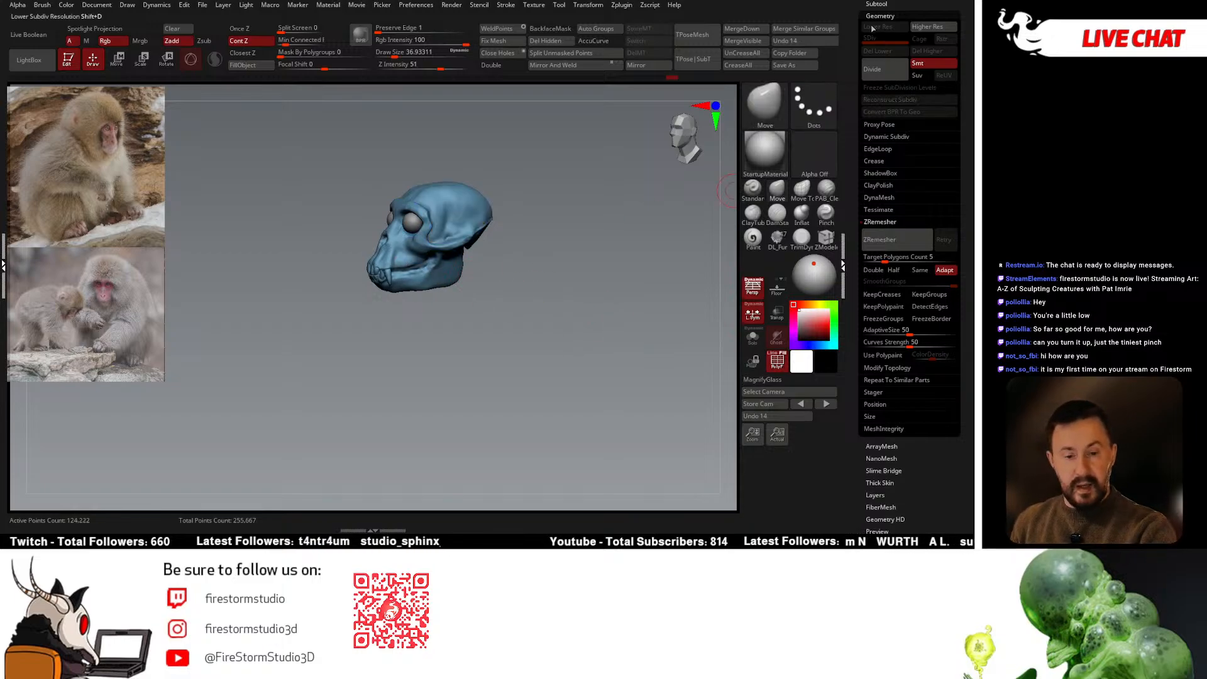
{"action": "left_click", "coordinate": [815, 305]}
{"action": "left_click_drag", "start_coordinate": [825, 327], "coordinate": [819, 319]}
{"action": "left_click", "coordinate": [808, 317]}
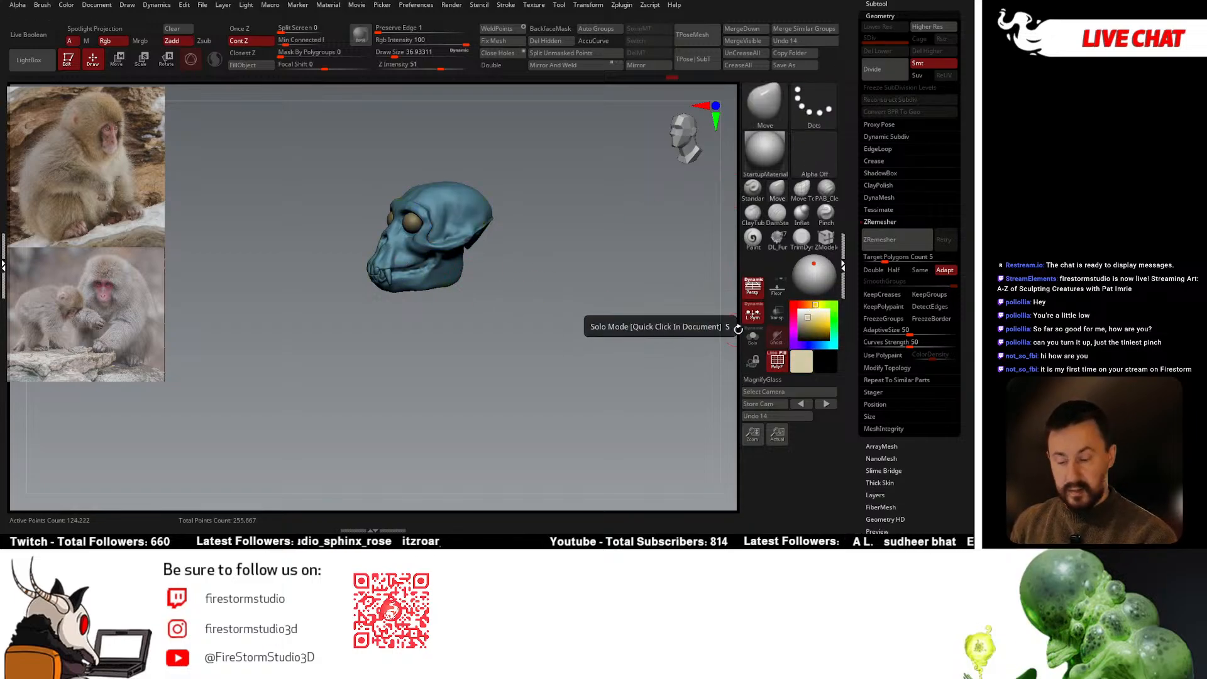
{"action": "key", "text": "shift"}
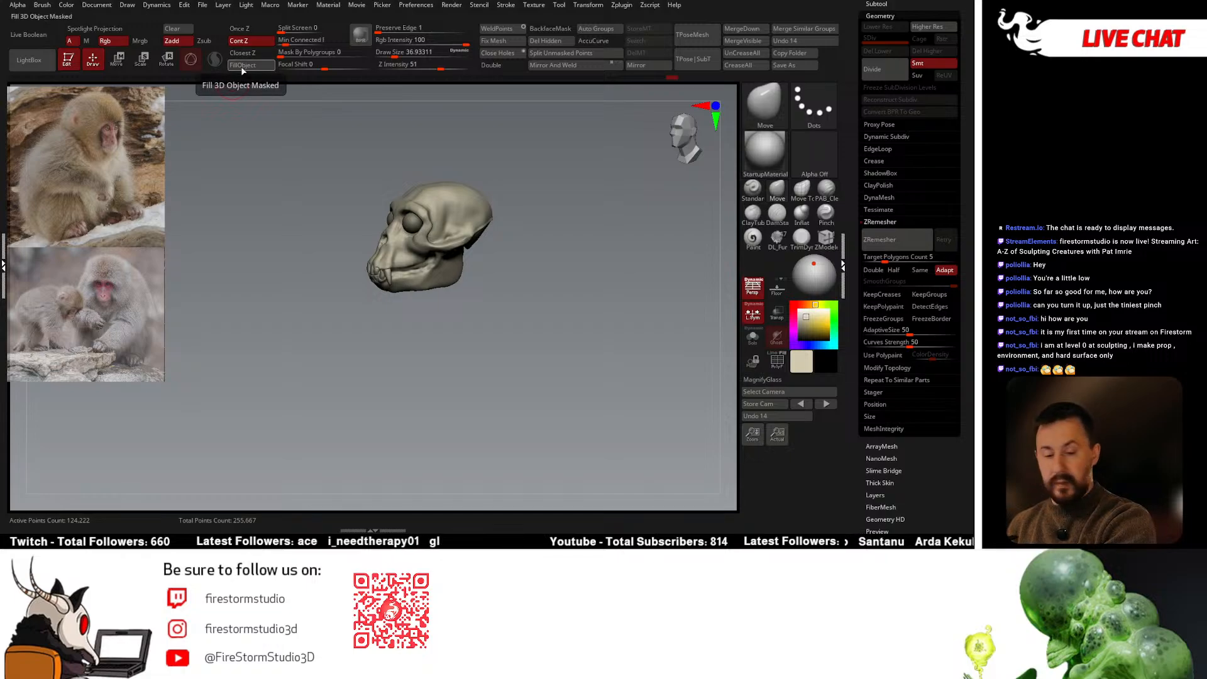
Isolate the head muscles, fill them with a reddish-brown colour, and show the whole head again
{"action": "key", "text": "alt+Down"}
{"action": "left_click_drag", "start_coordinate": [524, 255], "coordinate": [455, 227]}
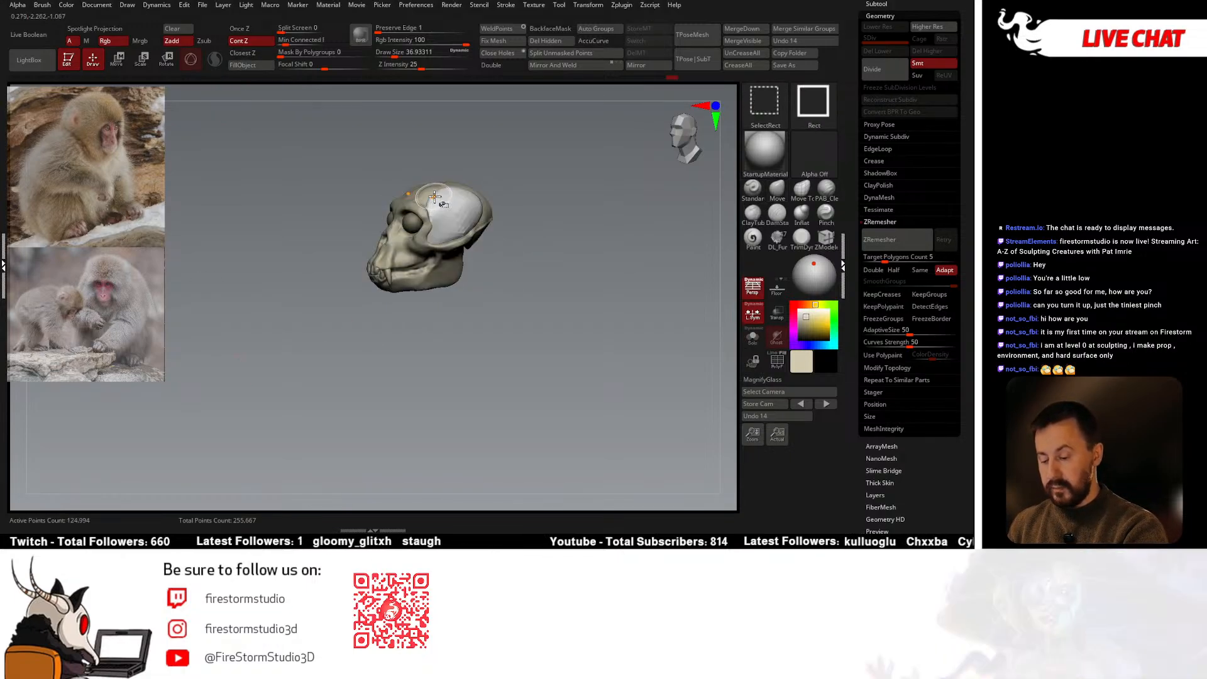
{"action": "left_click", "coordinate": [522, 229], "text": "ctrl+shift"}
{"action": "left_click_drag", "start_coordinate": [562, 291], "coordinate": [629, 301]}
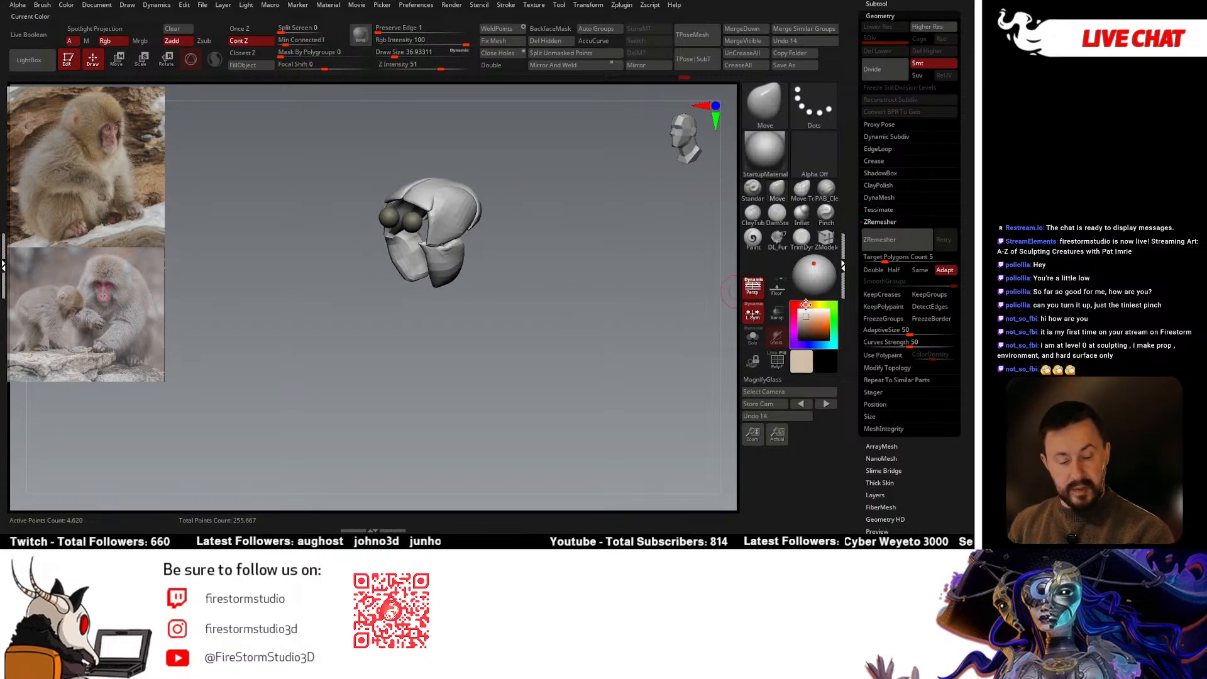
{"action": "left_click", "coordinate": [801, 305]}
{"action": "left_click", "coordinate": [819, 325]}
{"action": "left_click_drag", "start_coordinate": [820, 325], "coordinate": [818, 328]}
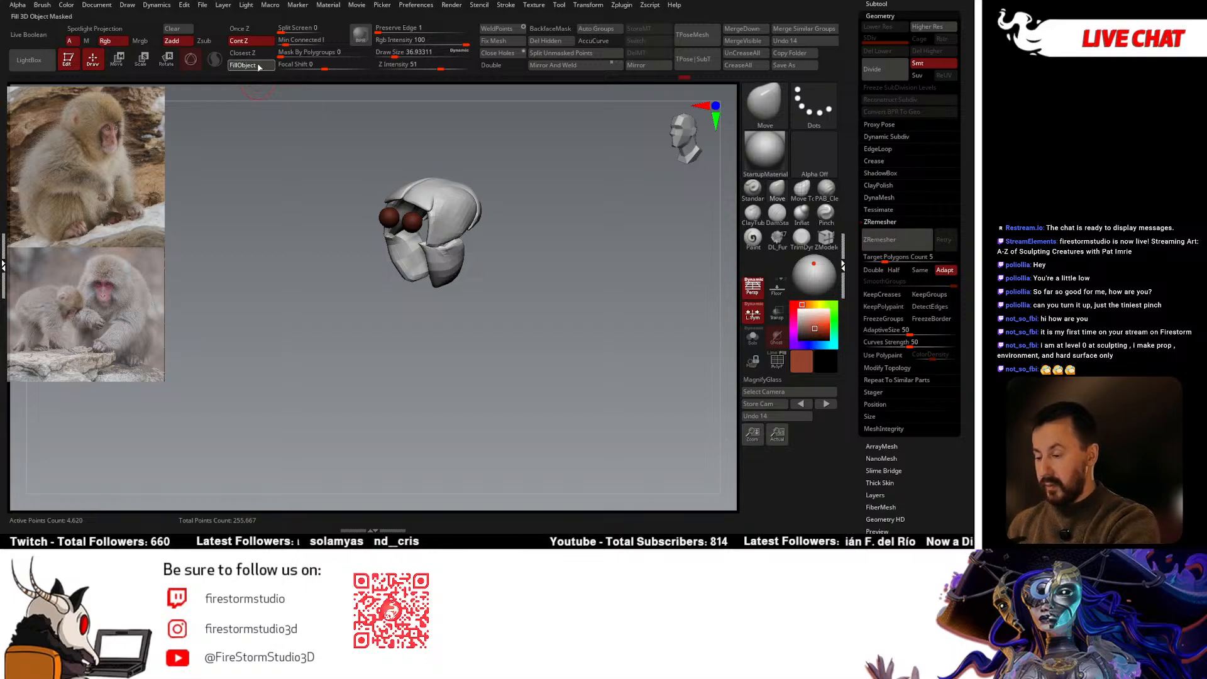
{"action": "left_click", "coordinate": [242, 65]}
{"action": "key", "text": "ctrl+shift"}
{"action": "left_click", "coordinate": [583, 228], "text": "ctrl+shift"}
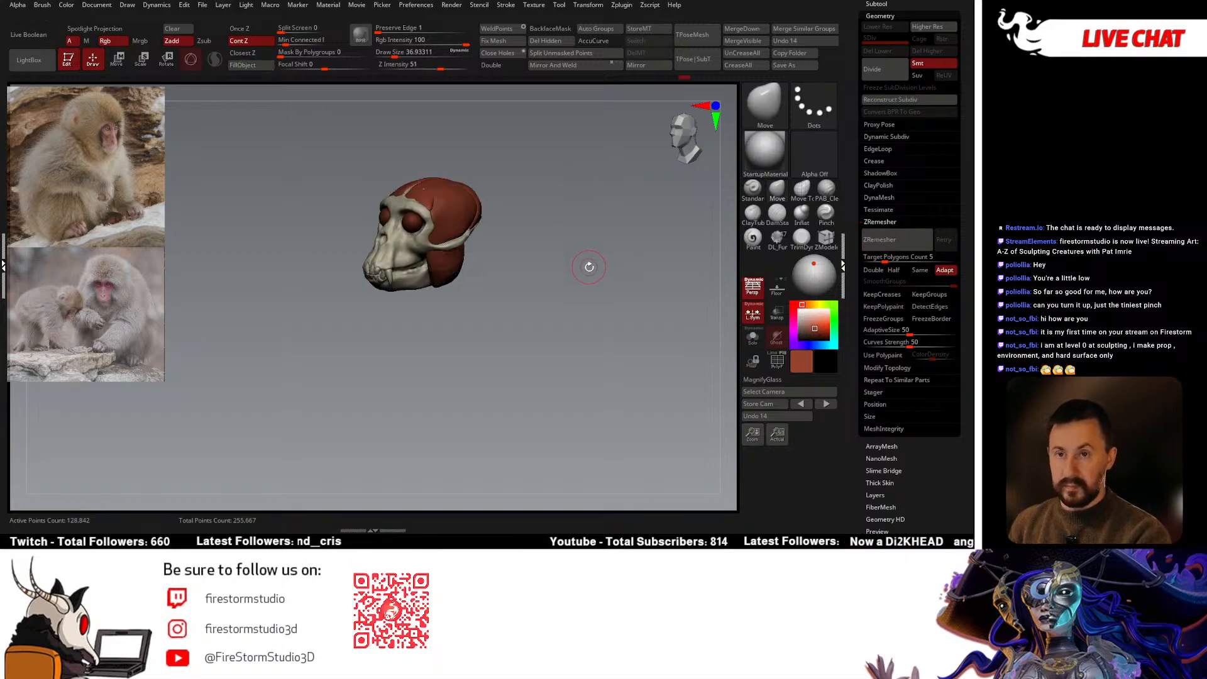
Set the current colour to white and fill the eyeballs with it
{"action": "left_click_drag", "start_coordinate": [587, 264], "coordinate": [565, 280]}
{"action": "left_click", "coordinate": [793, 304]}
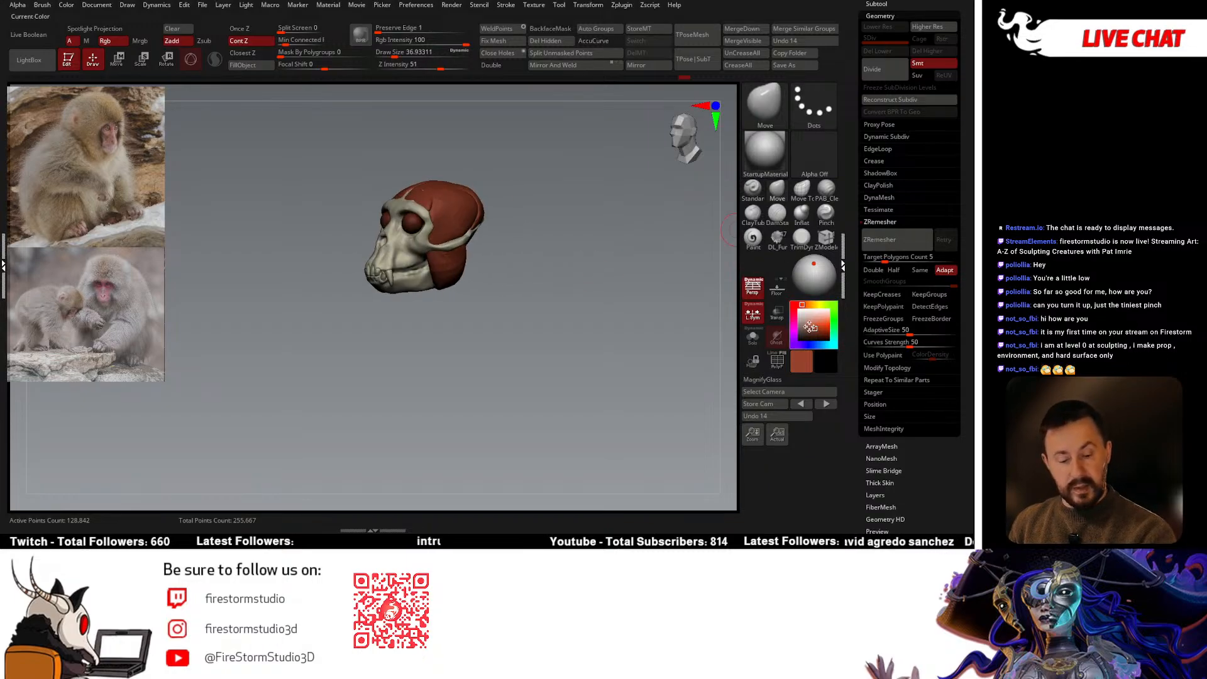
{"action": "left_click_drag", "start_coordinate": [647, 304], "coordinate": [593, 286]}
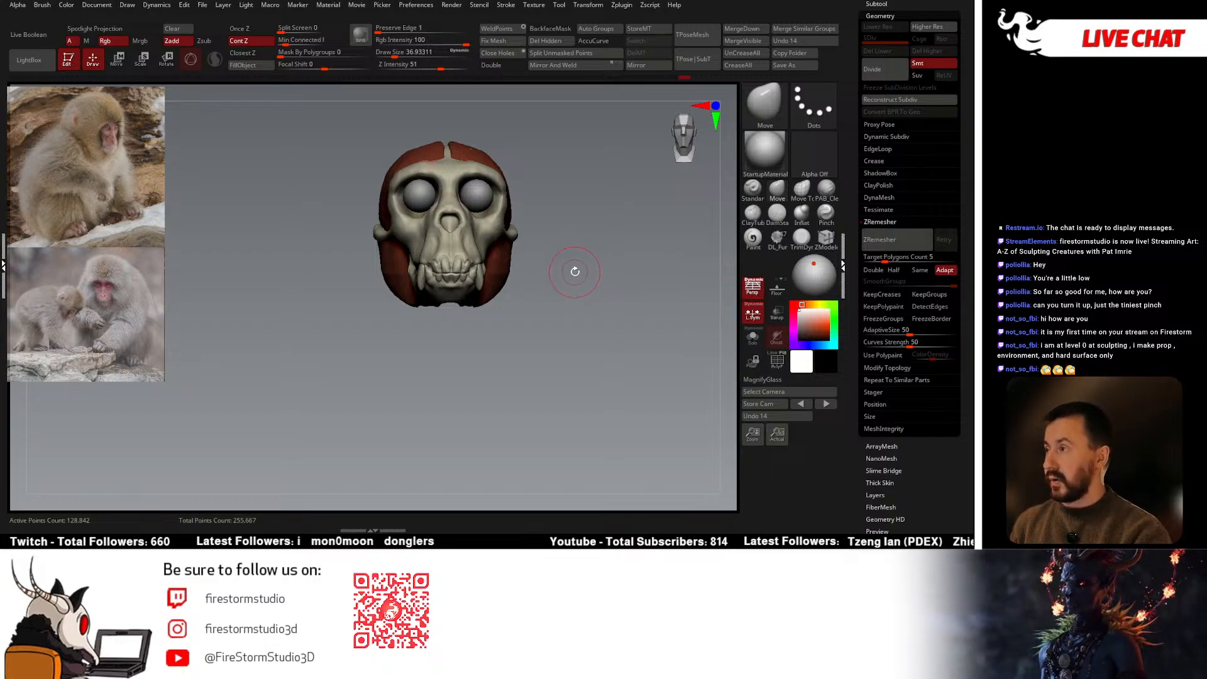
Reshape the scalp and temple muscles with the Move and Inflat brushes, using draw sizes of about 29 to 41
{"action": "mouse_move", "coordinate": [573, 269]}
{"action": "left_mouse_down"}
{"action": "mouse_move", "coordinate": [569, 285]}
{"action": "mouse_move", "coordinate": [563, 266]}
{"action": "left_mouse_up"}
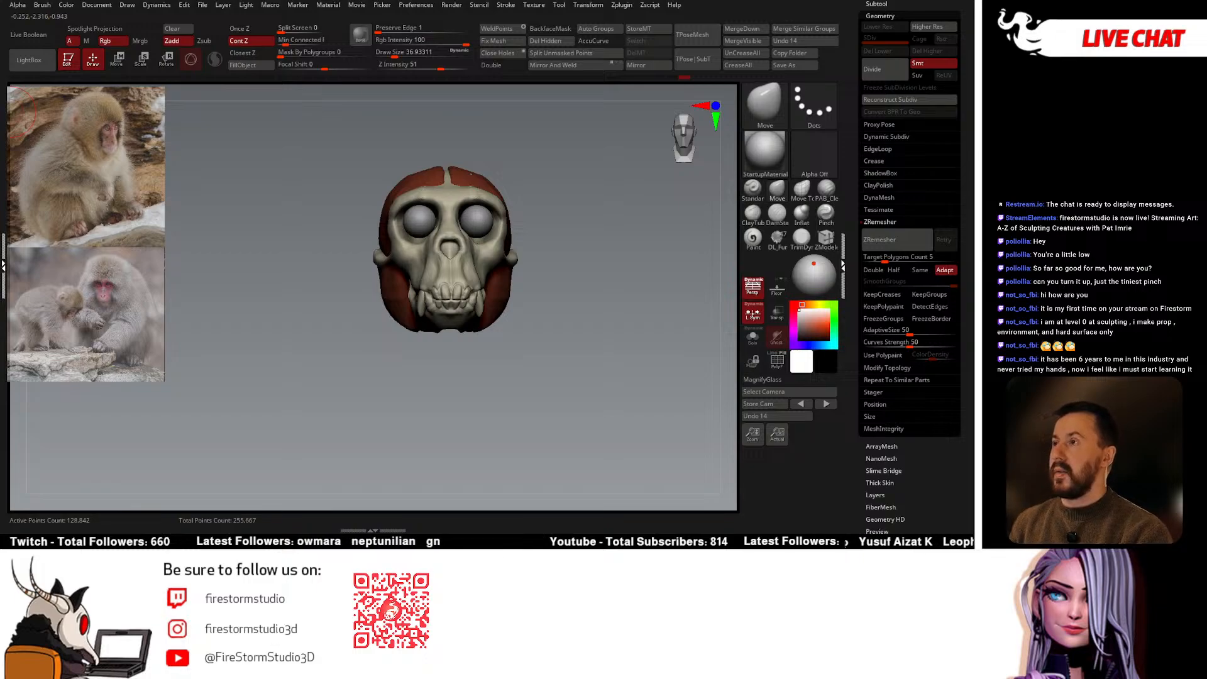
{"action": "mouse_move", "coordinate": [566, 236]}
{"action": "left_mouse_down"}
{"action": "mouse_move", "coordinate": [570, 180]}
{"action": "mouse_move", "coordinate": [568, 219]}
{"action": "left_mouse_up"}
{"action": "key", "text": "space"}
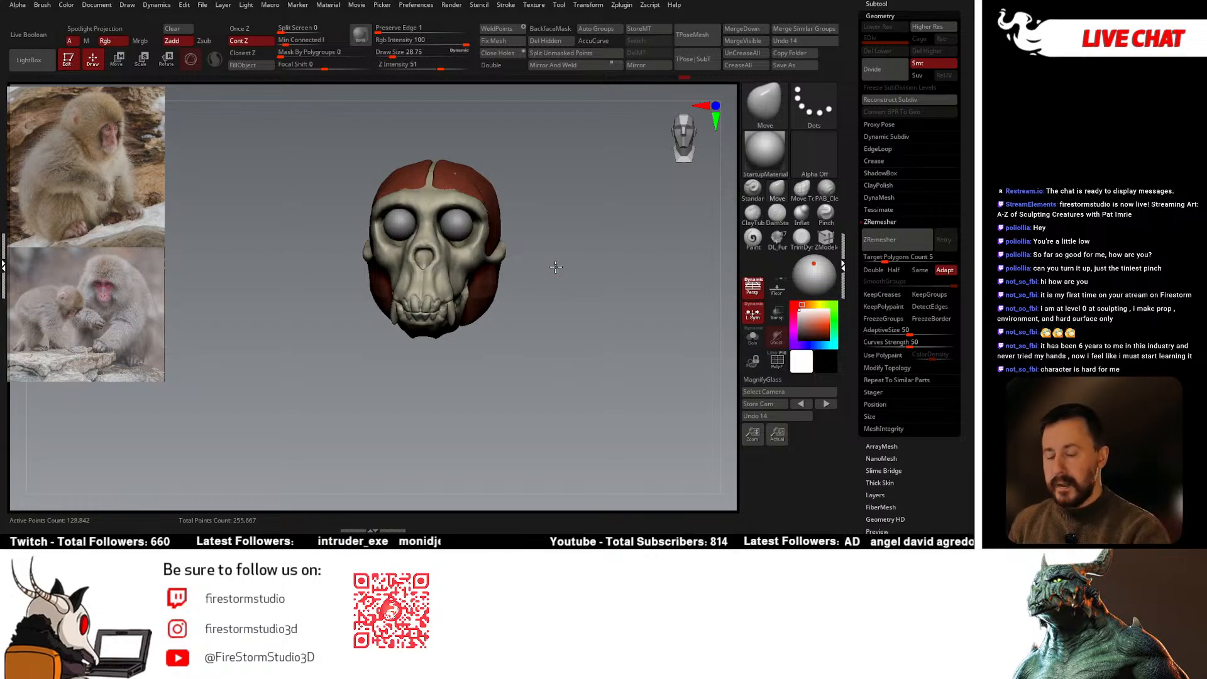
{"action": "left_click_drag", "start_coordinate": [556, 266], "coordinate": [551, 311]}
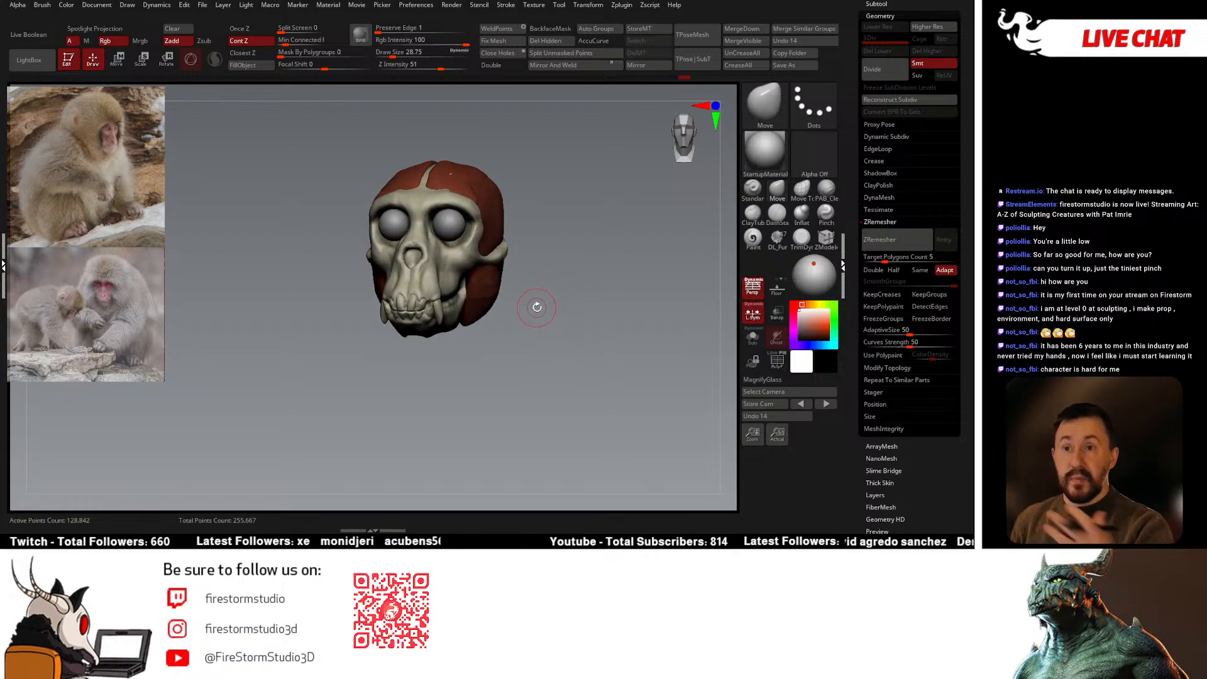
{"action": "left_click_drag", "start_coordinate": [559, 223], "coordinate": [493, 217]}
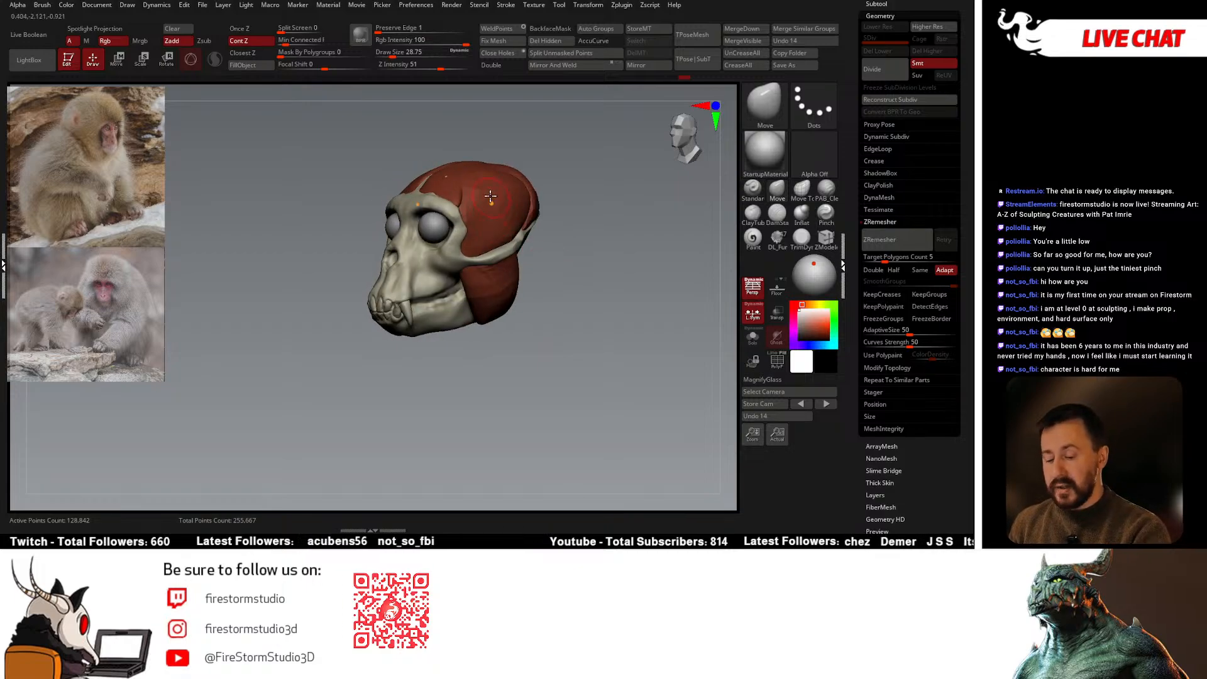
{"action": "left_click_drag", "start_coordinate": [559, 177], "coordinate": [597, 179]}
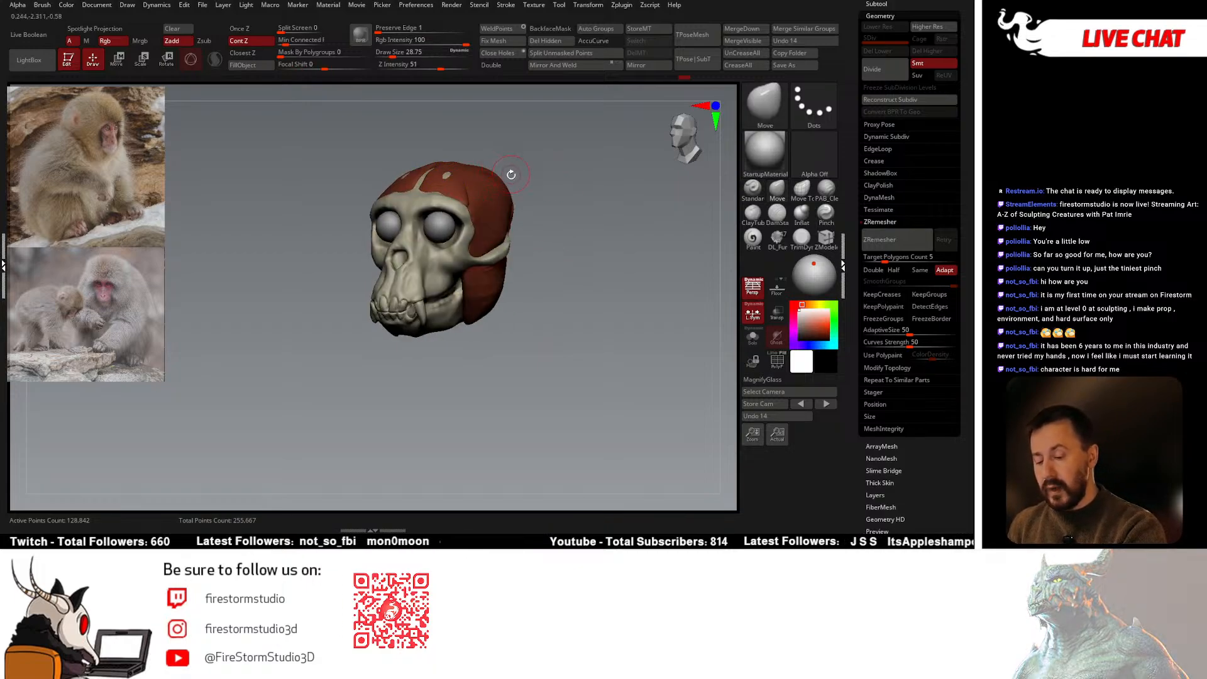
{"action": "key", "text": "space"}
{"action": "left_click_drag", "start_coordinate": [475, 187], "coordinate": [478, 188]}
{"action": "left_click", "coordinate": [801, 213]}
{"action": "left_click_drag", "start_coordinate": [531, 223], "coordinate": [460, 165]}
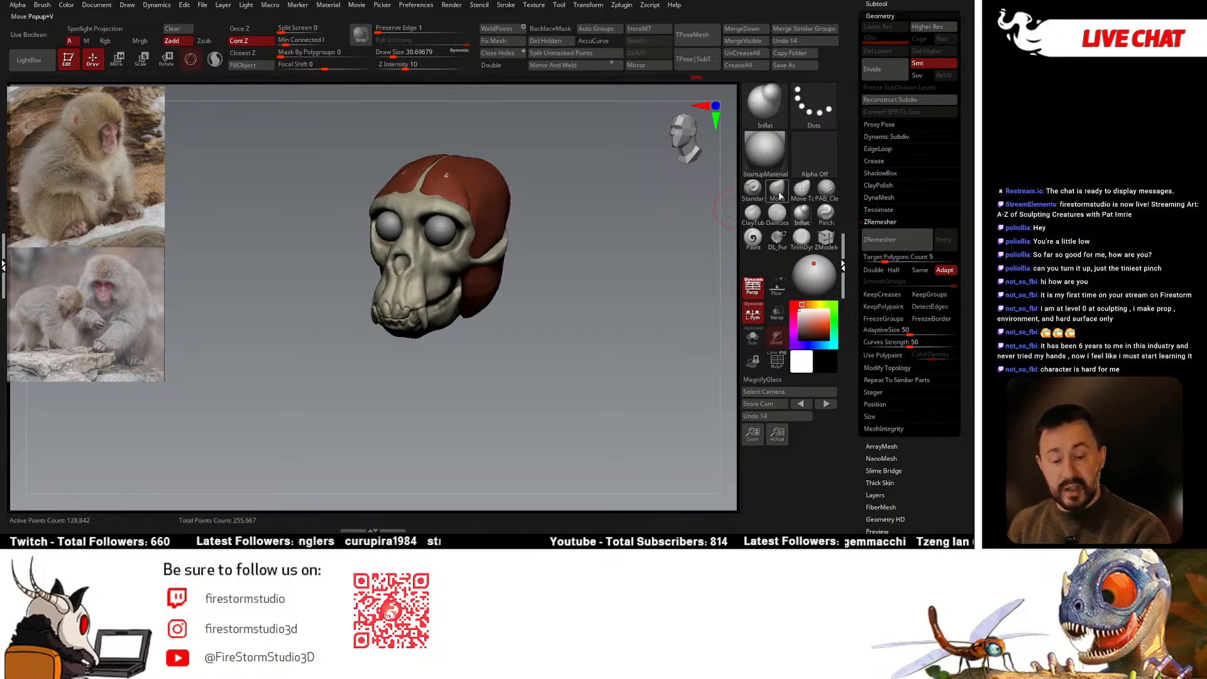
{"action": "left_click", "coordinate": [814, 193]}
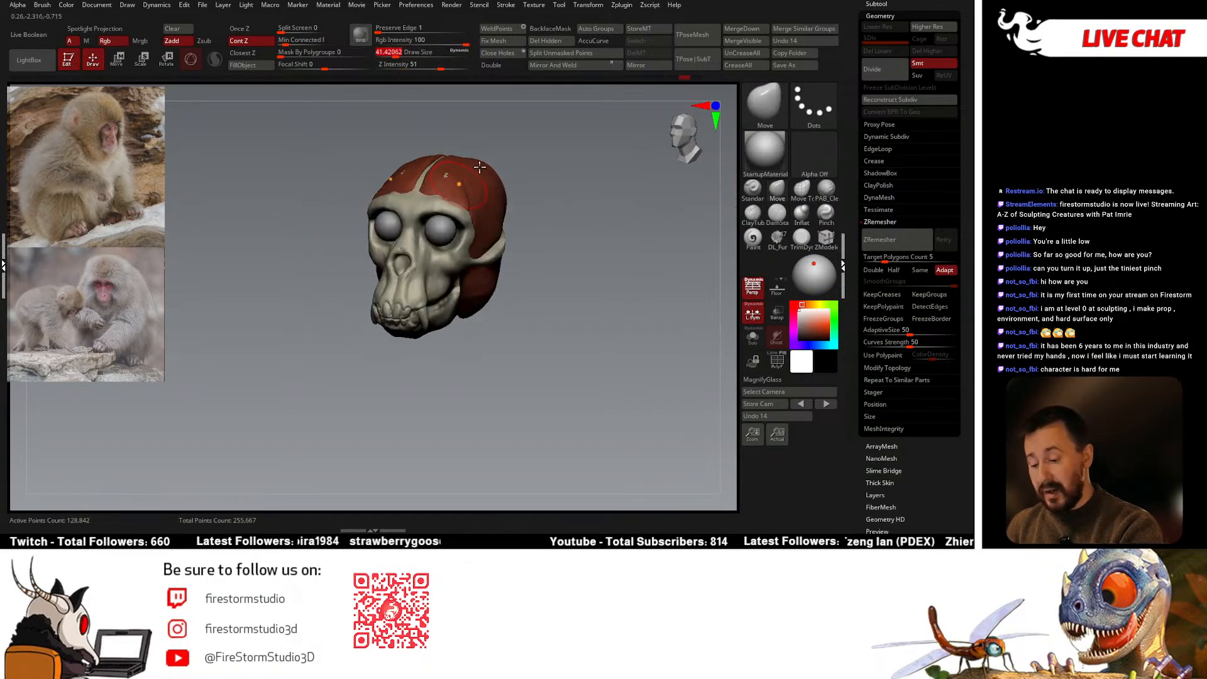
Mask the skull and temple muscles, leaving the scalp and jaw muscles free, and switch to the Move brush
{"action": "left_click", "coordinate": [503, 174], "text": "ctrl+shift"}
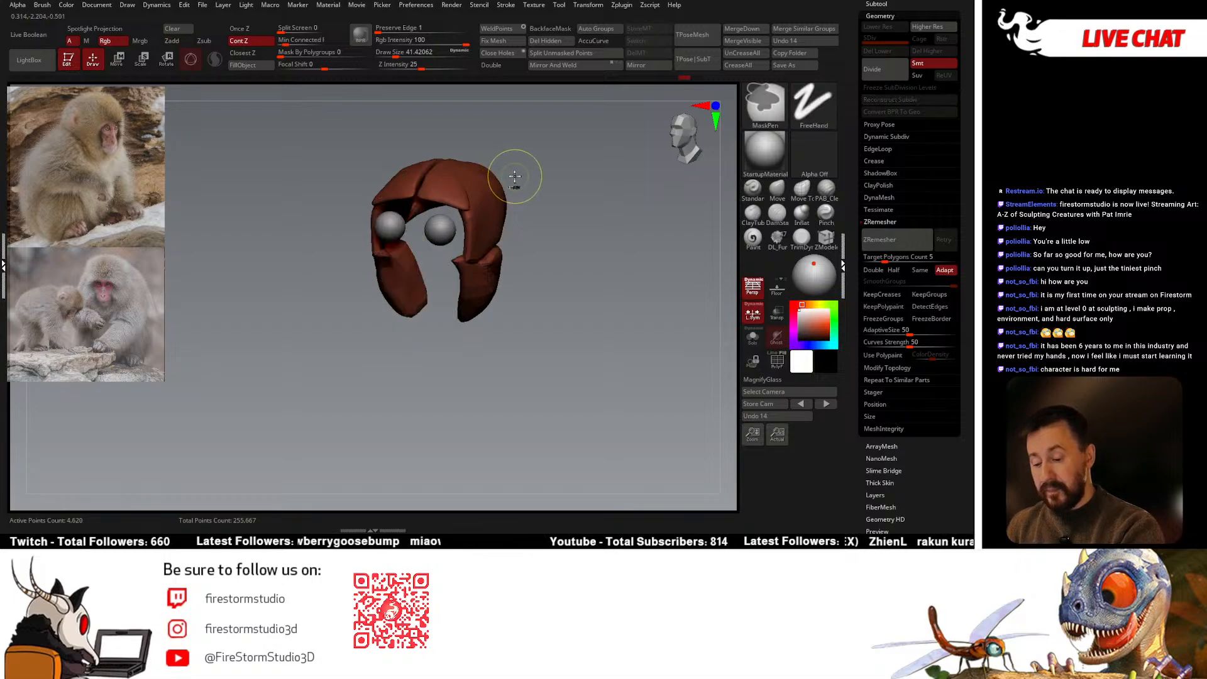
{"action": "left_click", "coordinate": [516, 169], "text": "ctrl+shift"}
{"action": "left_click", "coordinate": [463, 188], "text": "ctrl+shift"}
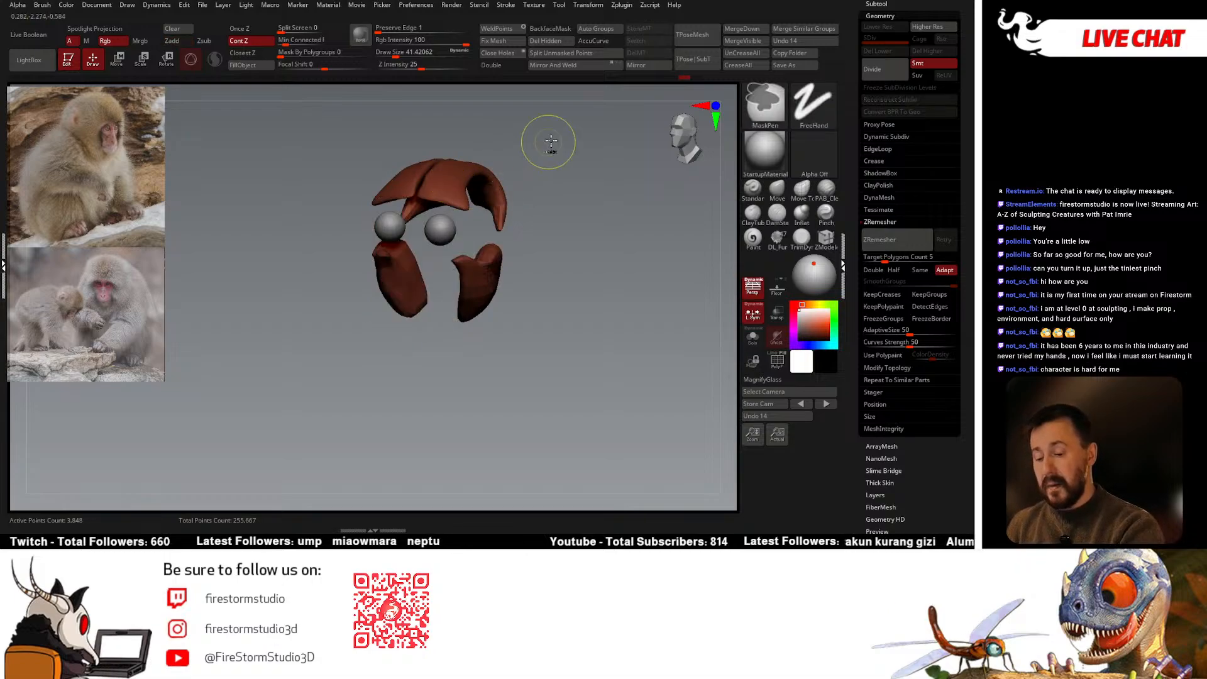
{"action": "left_click_drag", "start_coordinate": [582, 148], "coordinate": [624, 133]}
{"action": "left_click", "coordinate": [624, 134], "text": "ctrl+shift"}
{"action": "key", "text": "b"}
{"action": "key", "text": "m"}
{"action": "key", "text": "v"}
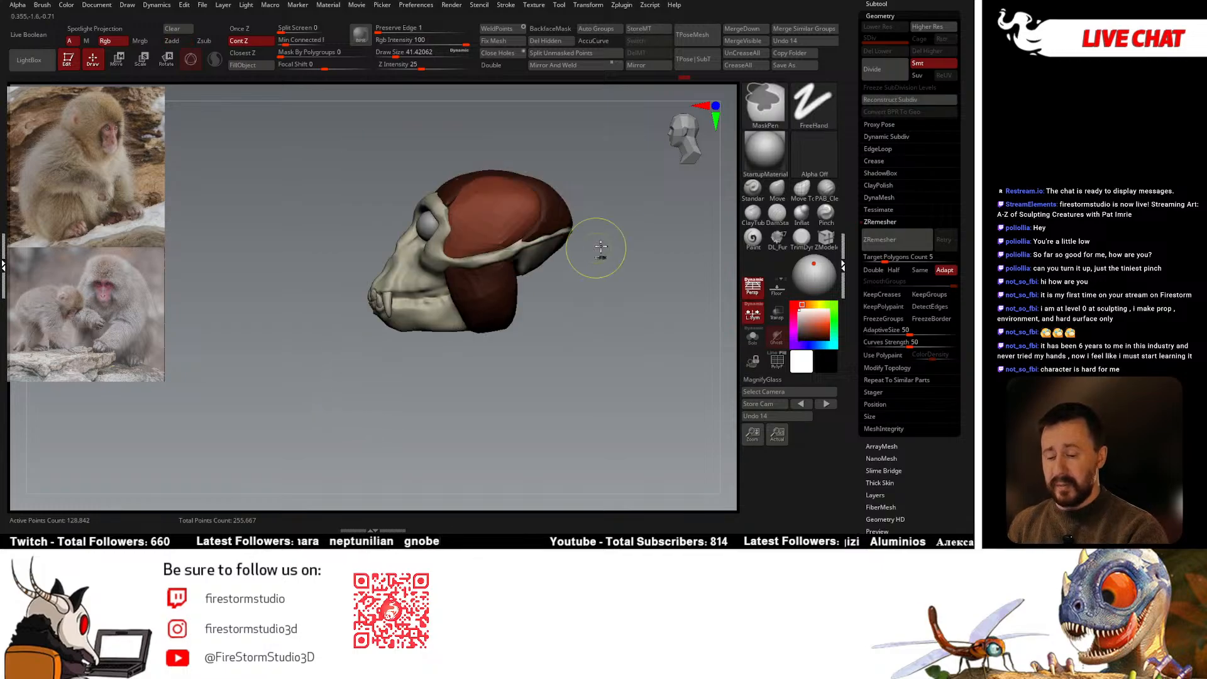
{"action": "left_click_drag", "start_coordinate": [596, 245], "coordinate": [655, 229]}
Narrow the midline gap between the scalp muscles with the Move brush at a draw size of about 27, and clear the mask
{"action": "left_click_drag", "start_coordinate": [526, 168], "coordinate": [463, 162]}
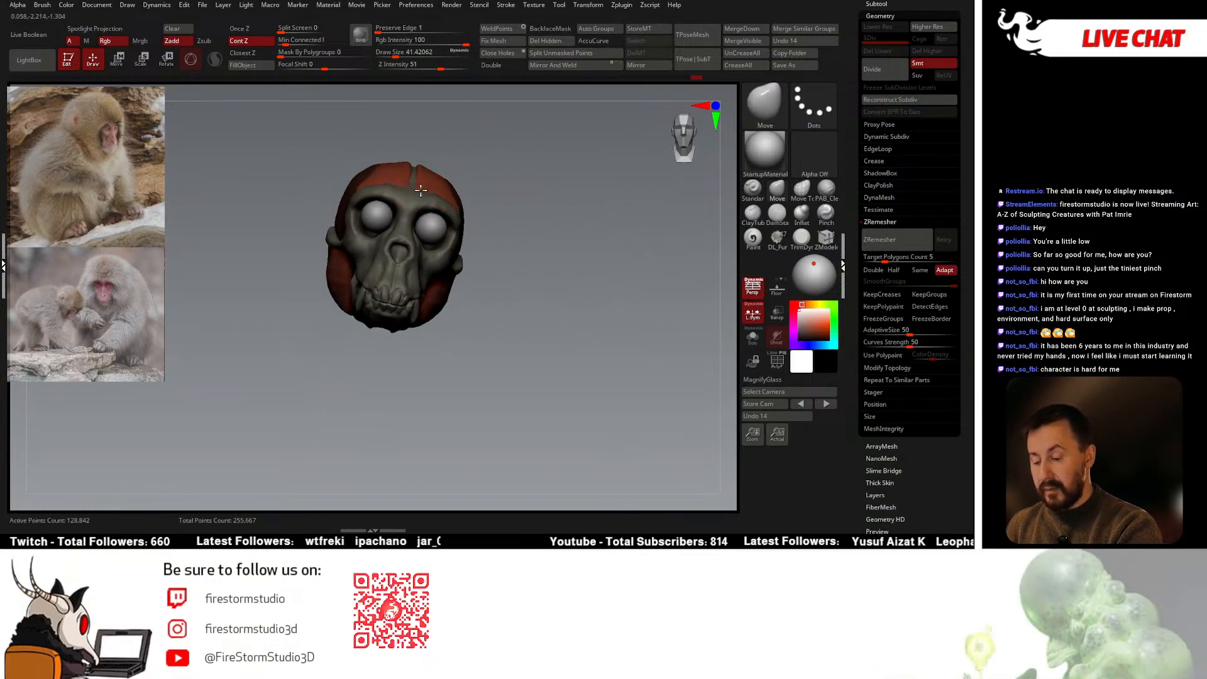
{"action": "mouse_move", "coordinate": [538, 180]}
{"action": "left_mouse_down"}
{"action": "mouse_move", "coordinate": [526, 215]}
{"action": "mouse_move", "coordinate": [493, 183]}
{"action": "mouse_move", "coordinate": [441, 172]}
{"action": "mouse_move", "coordinate": [431, 219]}
{"action": "left_mouse_up"}
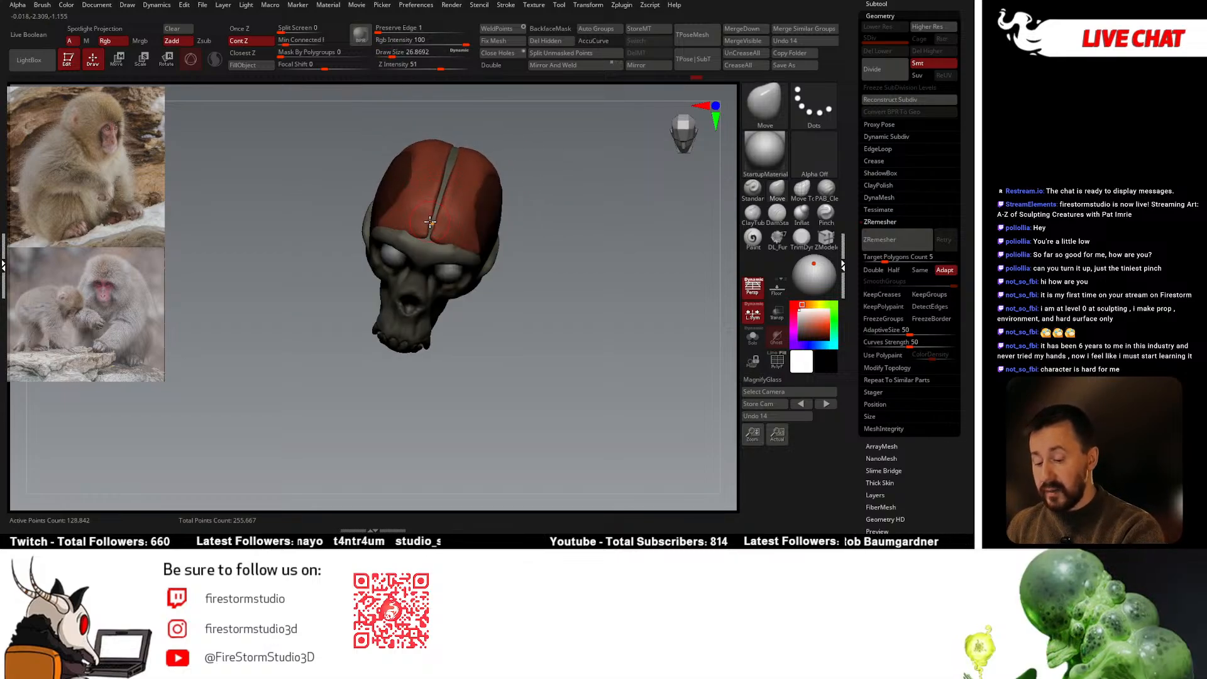
{"action": "right_click_drag", "start_coordinate": [452, 219], "coordinate": [434, 198]}
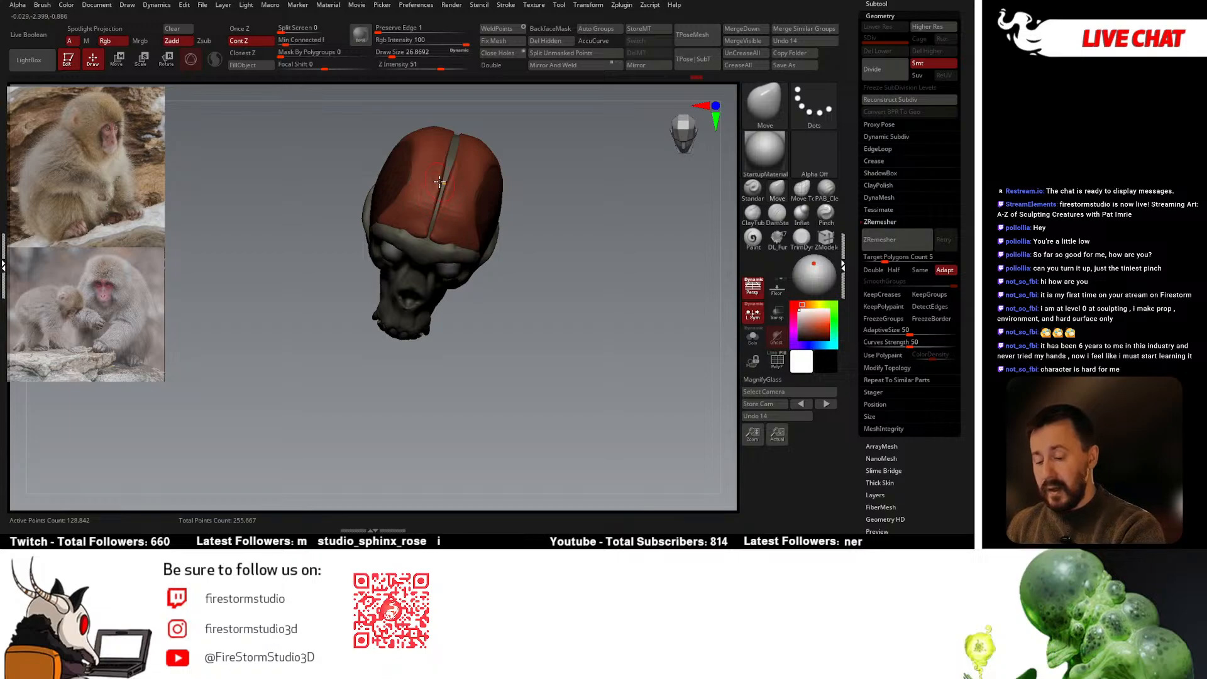
{"action": "mouse_move", "coordinate": [505, 123]}
{"action": "left_mouse_down"}
{"action": "mouse_move", "coordinate": [503, 162]}
{"action": "mouse_move", "coordinate": [444, 189]}
{"action": "left_mouse_up"}
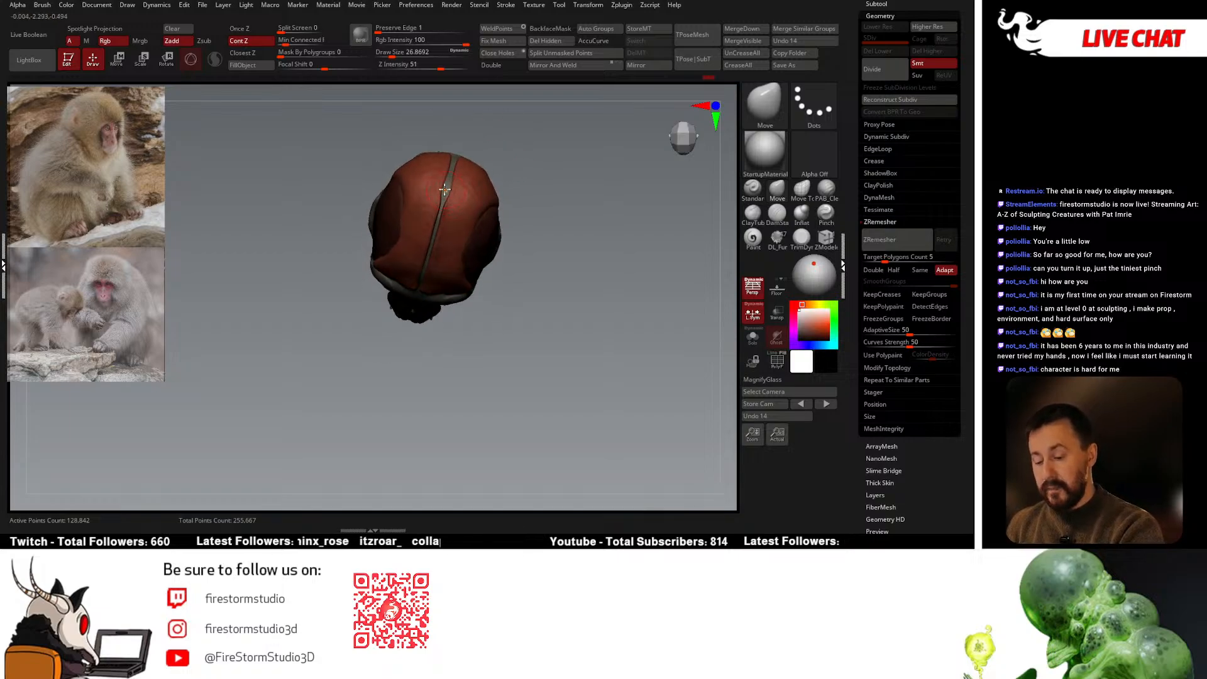
{"action": "right_click_drag", "start_coordinate": [447, 169], "coordinate": [470, 178]}
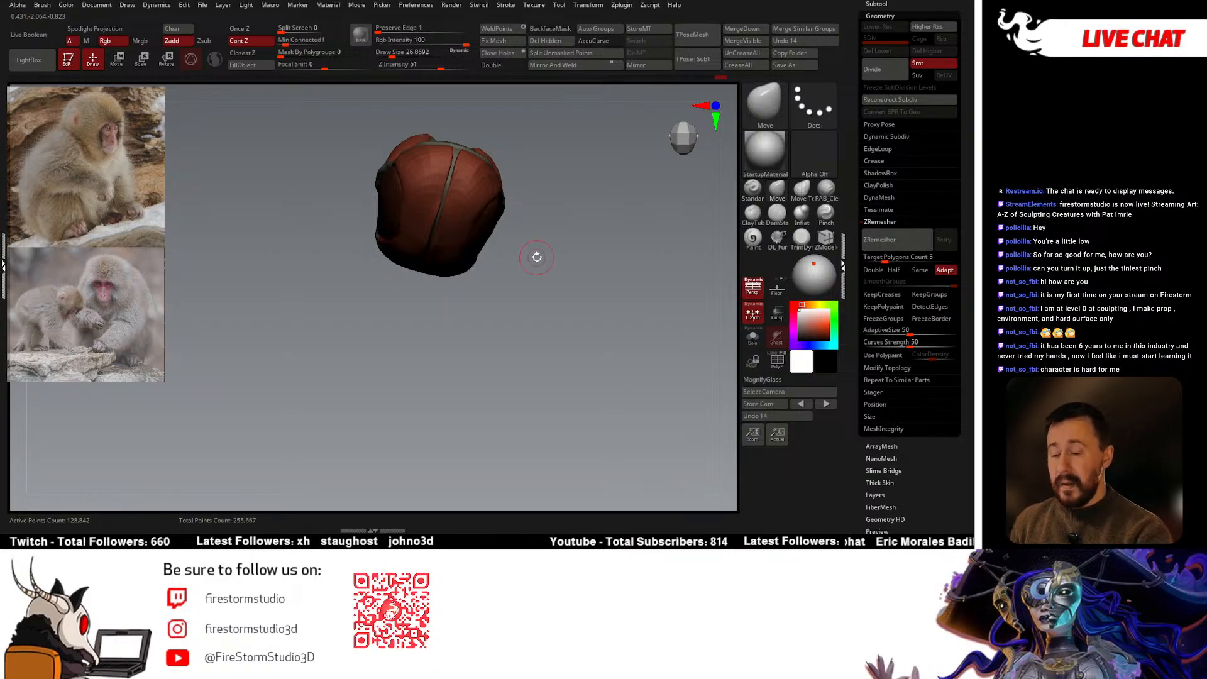
{"action": "left_click_drag", "start_coordinate": [537, 257], "coordinate": [562, 200]}
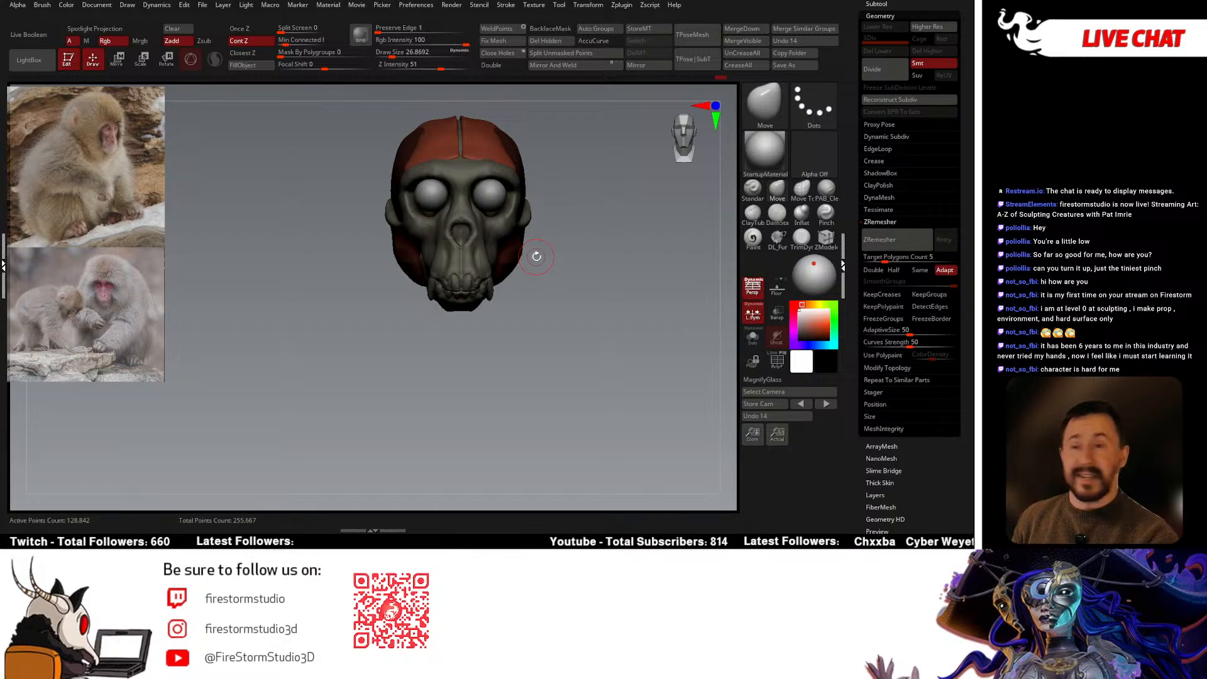
{"action": "left_click_drag", "start_coordinate": [536, 256], "coordinate": [568, 266]}
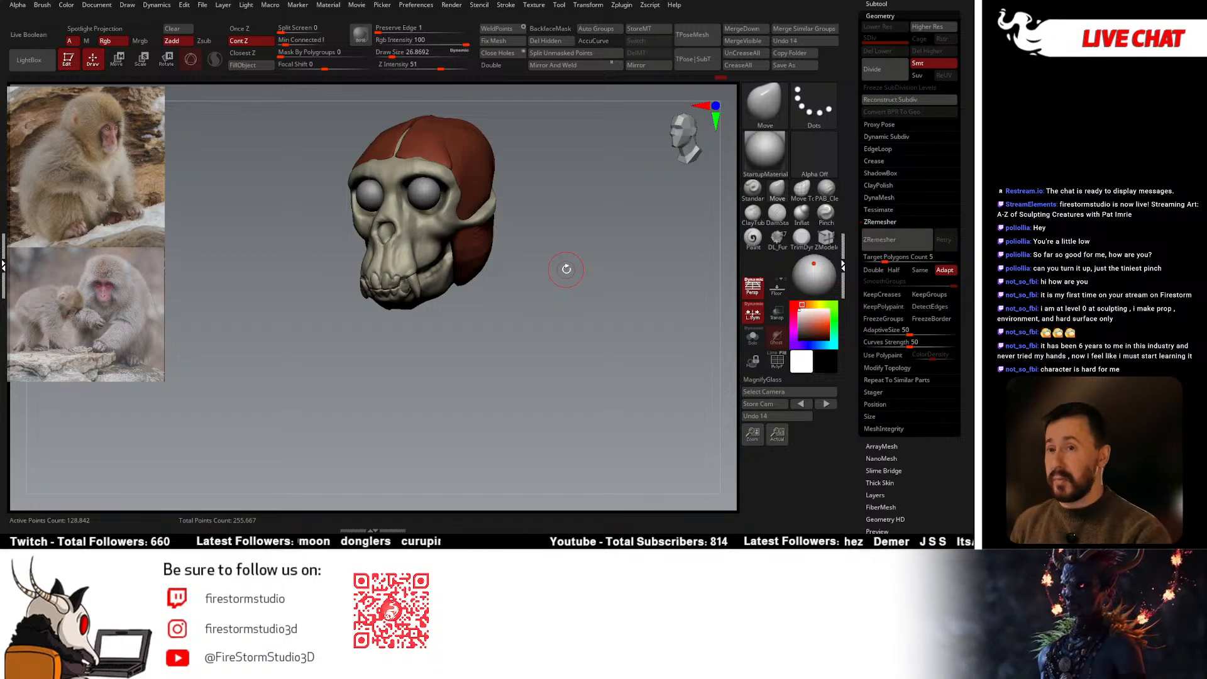
{"action": "left_click_drag", "start_coordinate": [607, 250], "coordinate": [545, 246]}
Reapply the mask over the skull and temple muscles, and set the Move brush to a draw size of about 41
{"action": "key", "text": "space"}
{"action": "mouse_move", "coordinate": [507, 204]}
{"action": "left_mouse_down"}
{"action": "mouse_move", "coordinate": [561, 222]}
{"action": "mouse_move", "coordinate": [535, 217]}
{"action": "mouse_move", "coordinate": [576, 170]}
{"action": "mouse_move", "coordinate": [364, 368]}
{"action": "left_mouse_up"}
{"action": "left_click", "coordinate": [504, 181], "text": "ctrl+shift"}
{"action": "left_click", "coordinate": [364, 369], "text": "ctrl+shift"}
{"action": "left_click", "coordinate": [591, 238], "text": "ctrl"}
{"action": "left_click_drag", "start_coordinate": [592, 238], "coordinate": [560, 186]}
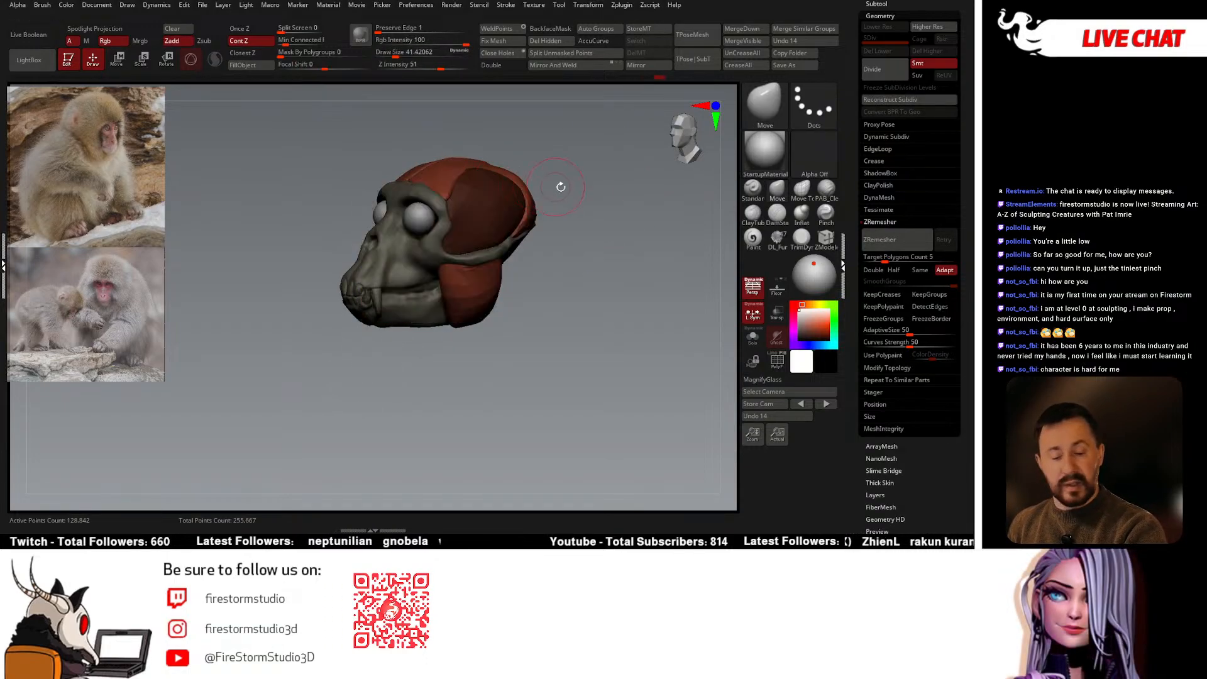
{"action": "key", "text": "b"}
{"action": "key", "text": "m"}
{"action": "key", "text": "v"}
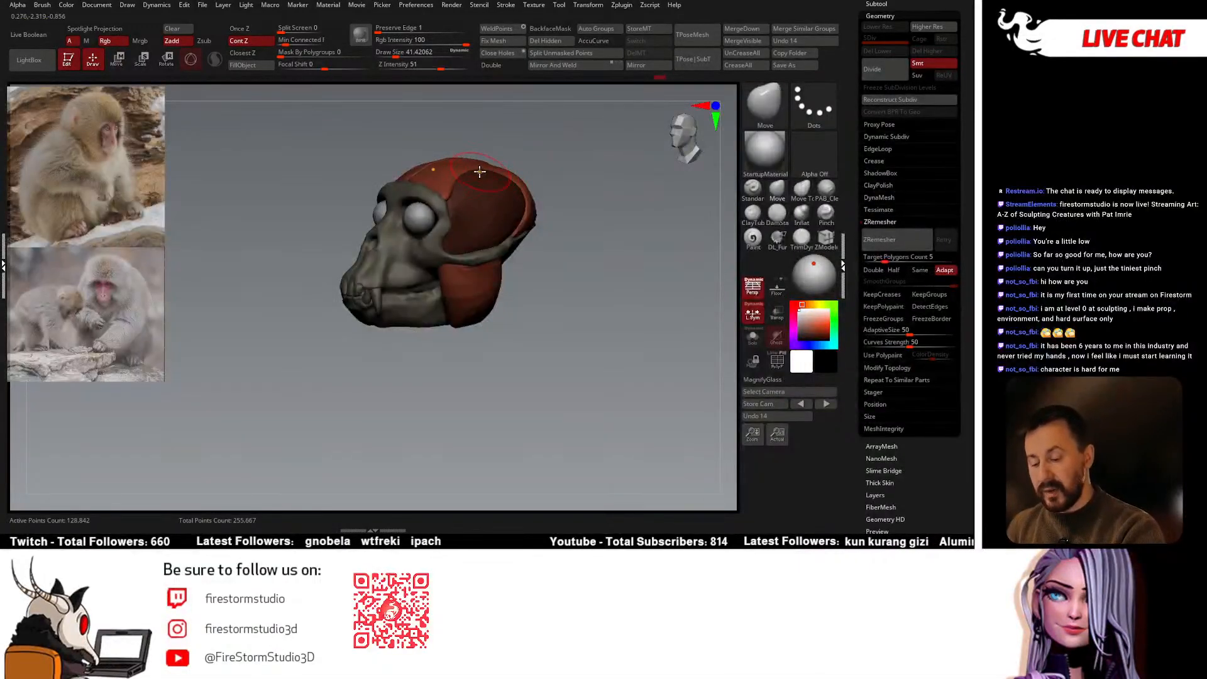
Clear the mask on the head and set the Move brush to a draw size of about 33
{"action": "mouse_move", "coordinate": [479, 171]}
{"action": "right_mouse_down"}
{"action": "mouse_move", "coordinate": [533, 171]}
{"action": "mouse_move", "coordinate": [489, 193]}
{"action": "right_mouse_up"}
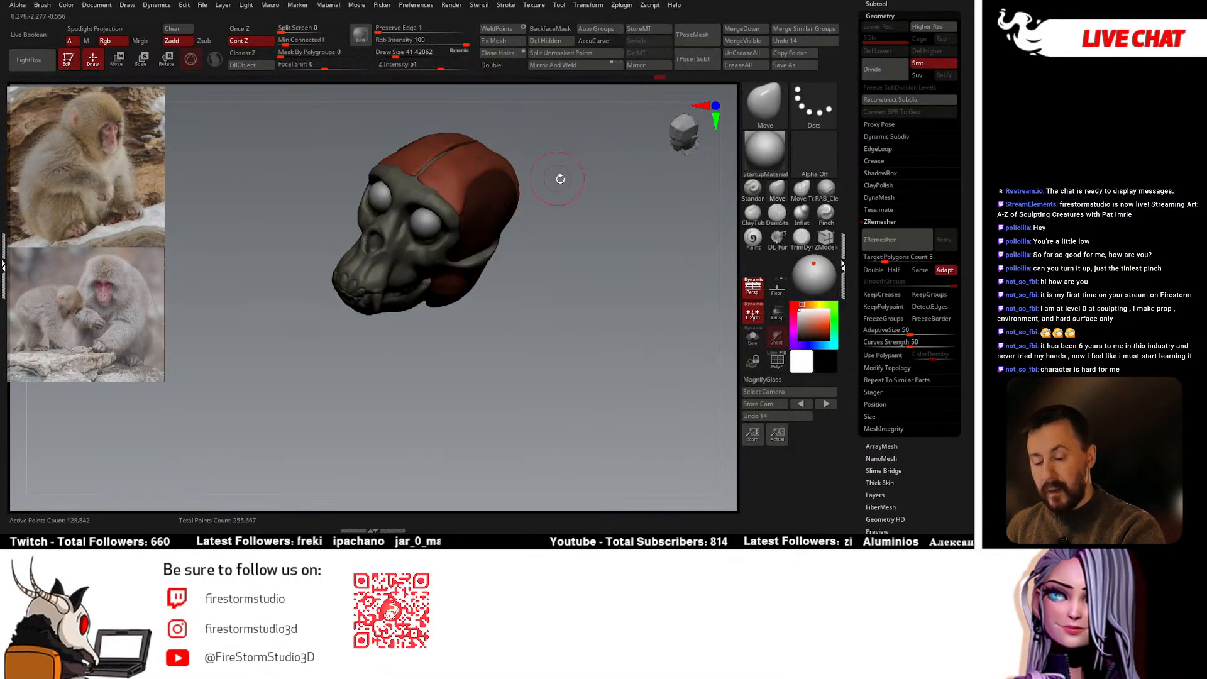
{"action": "mouse_move", "coordinate": [560, 178]}
{"action": "right_mouse_down"}
{"action": "mouse_move", "coordinate": [599, 187]}
{"action": "mouse_move", "coordinate": [595, 311]}
{"action": "mouse_move", "coordinate": [671, 298]}
{"action": "mouse_move", "coordinate": [575, 293]}
{"action": "right_mouse_up"}
{"action": "key", "text": "space"}
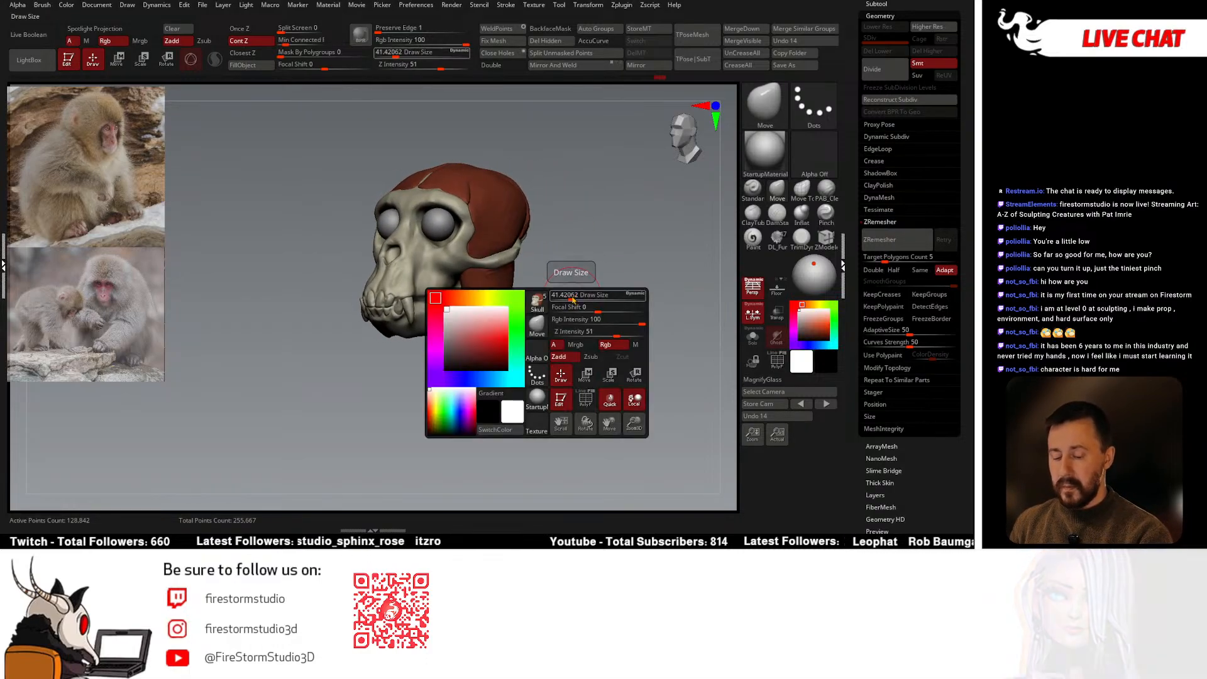
{"action": "left_click_drag", "start_coordinate": [575, 296], "coordinate": [569, 295]}
{"action": "mouse_move", "coordinate": [594, 283]}
{"action": "right_mouse_down"}
{"action": "mouse_move", "coordinate": [625, 284]}
{"action": "mouse_move", "coordinate": [576, 291]}
{"action": "right_mouse_up"}
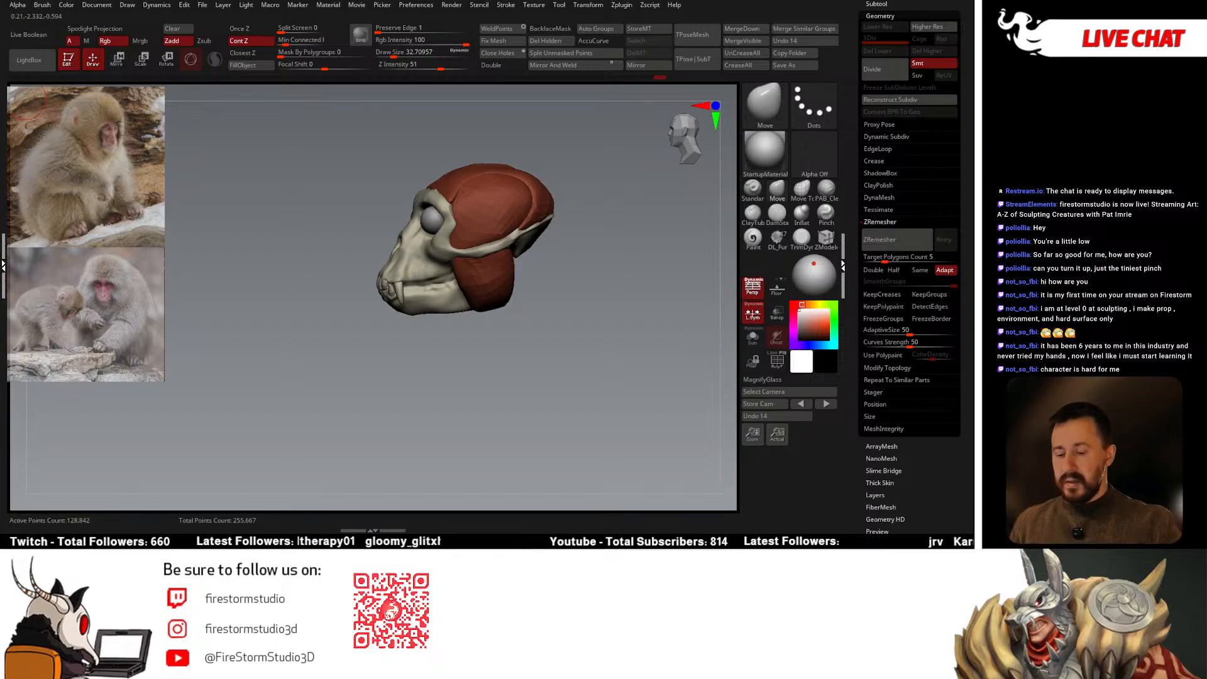
Examine the skull, eyes and head muscles from the front, side and top to judge the proportions
{"action": "left_click_drag", "start_coordinate": [541, 295], "coordinate": [576, 298]}
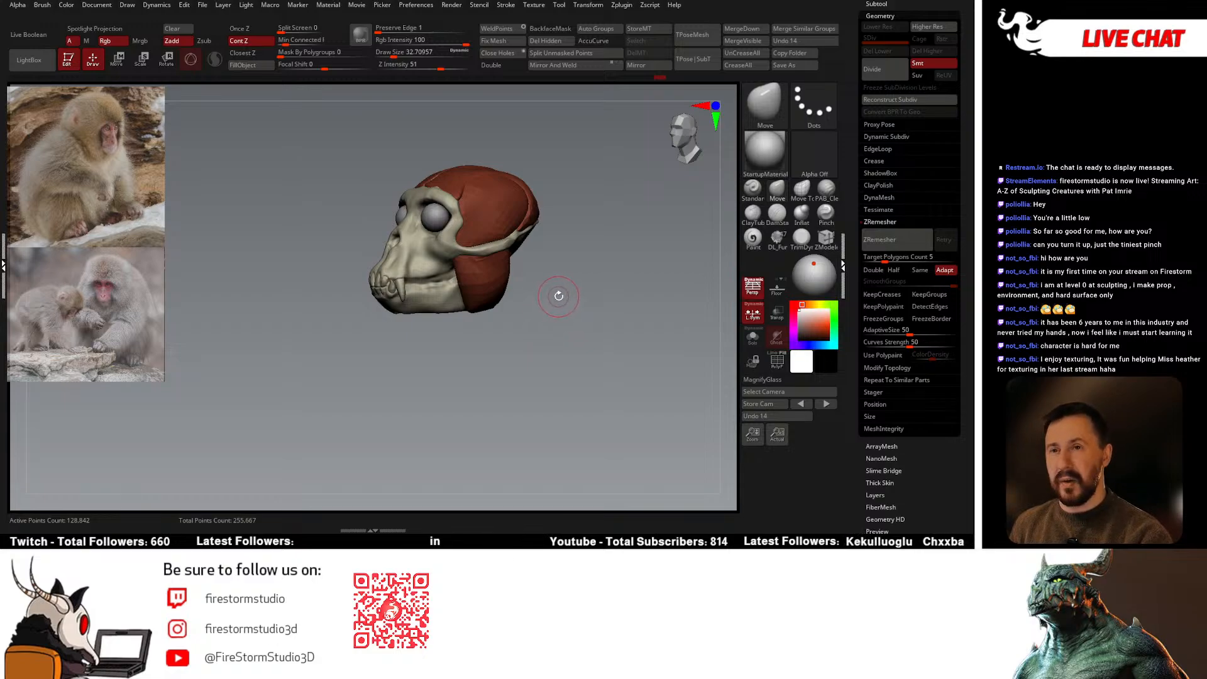
{"action": "mouse_move", "coordinate": [556, 294]}
{"action": "left_mouse_down"}
{"action": "mouse_move", "coordinate": [568, 285]}
{"action": "mouse_move", "coordinate": [564, 300]}
{"action": "left_mouse_up"}
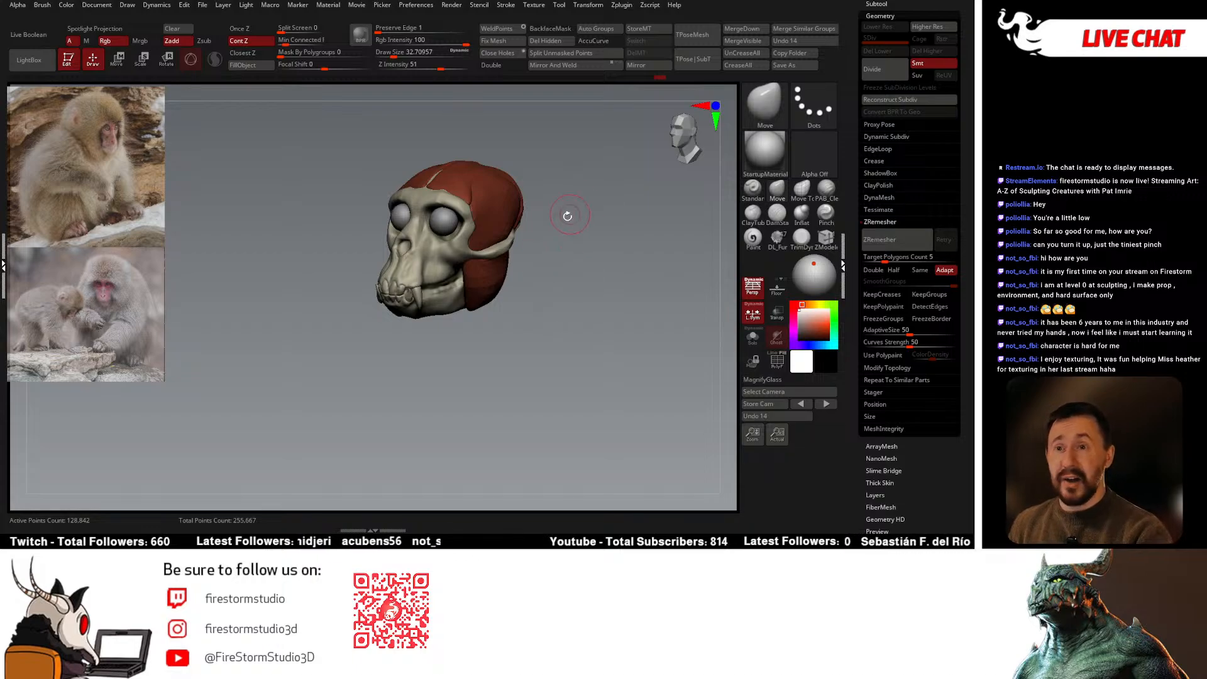
{"action": "left_click_drag", "start_coordinate": [568, 261], "coordinate": [582, 340]}
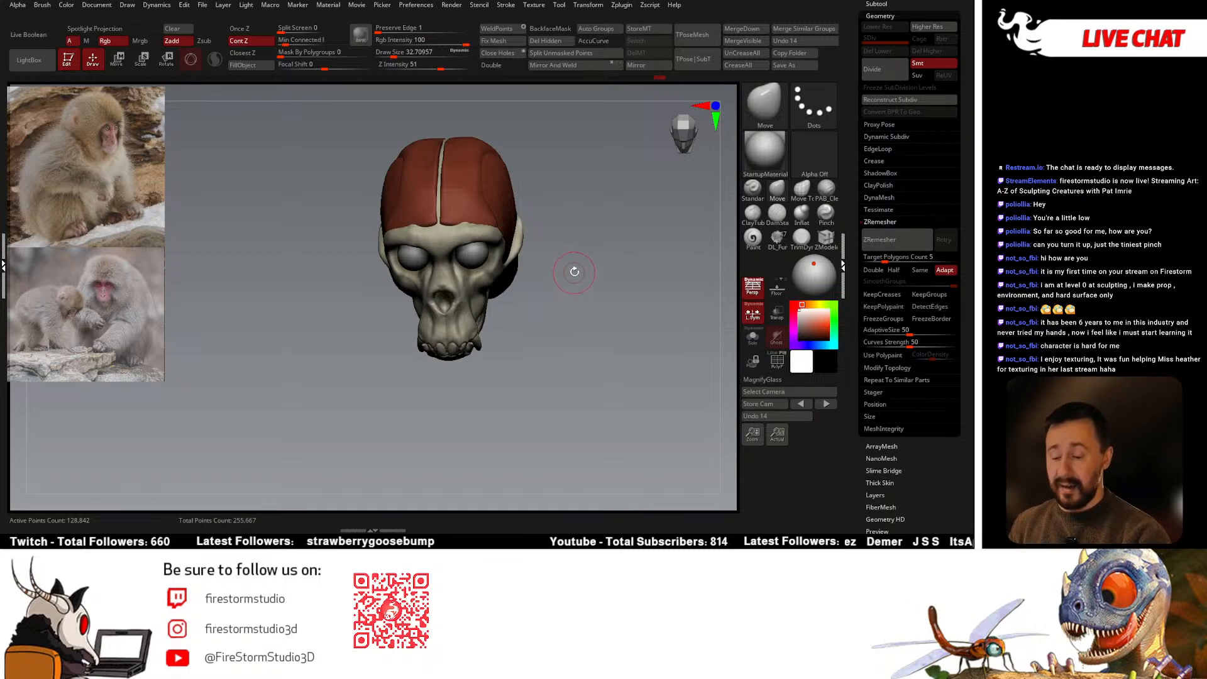
{"action": "left_click_drag", "start_coordinate": [571, 270], "coordinate": [588, 313]}
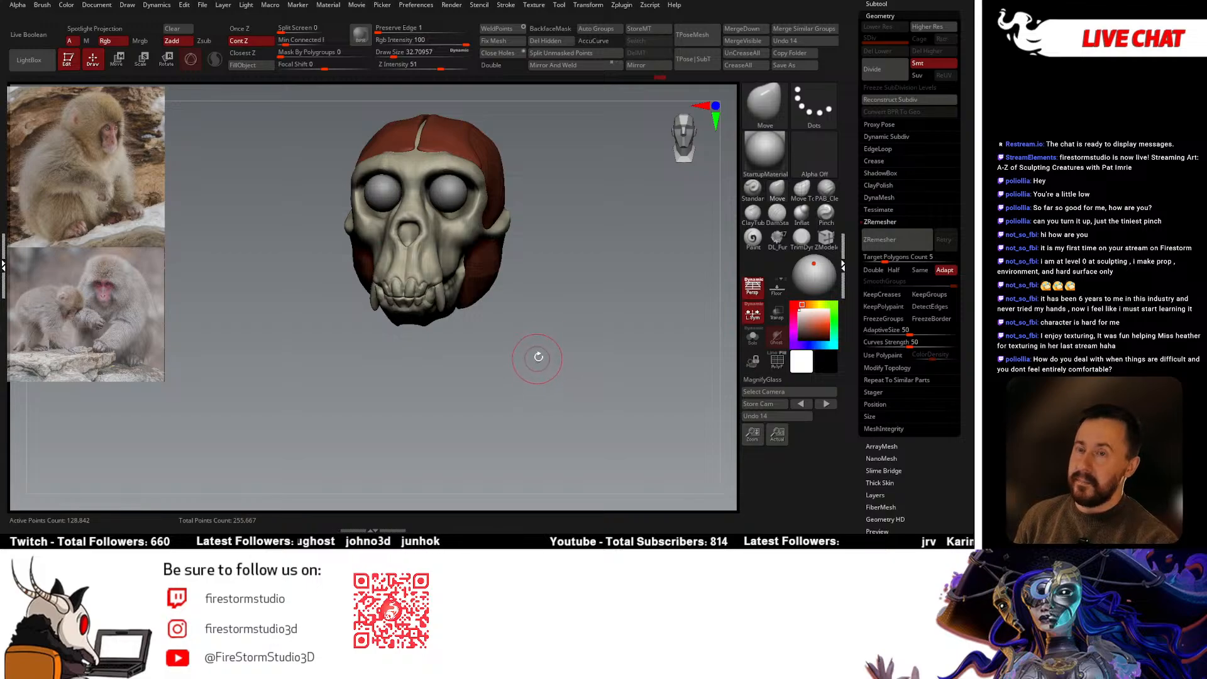
{"action": "left_click_drag", "start_coordinate": [556, 266], "coordinate": [601, 258]}
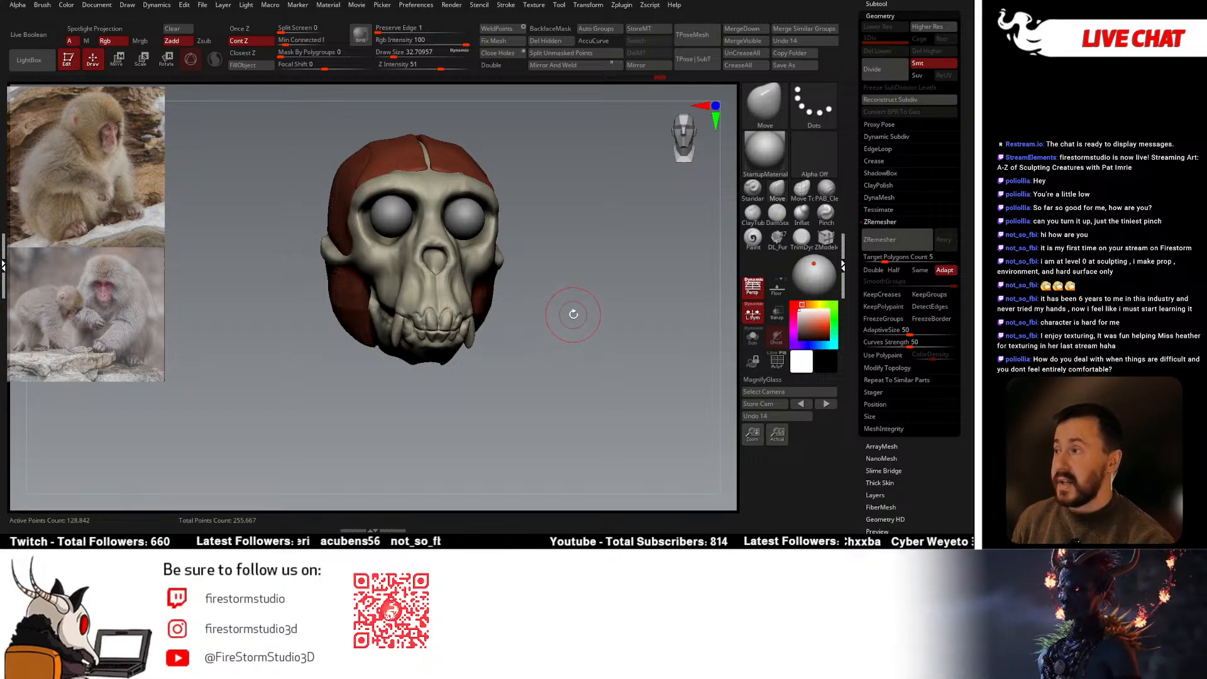
{"action": "left_click_drag", "start_coordinate": [571, 312], "coordinate": [547, 322]}
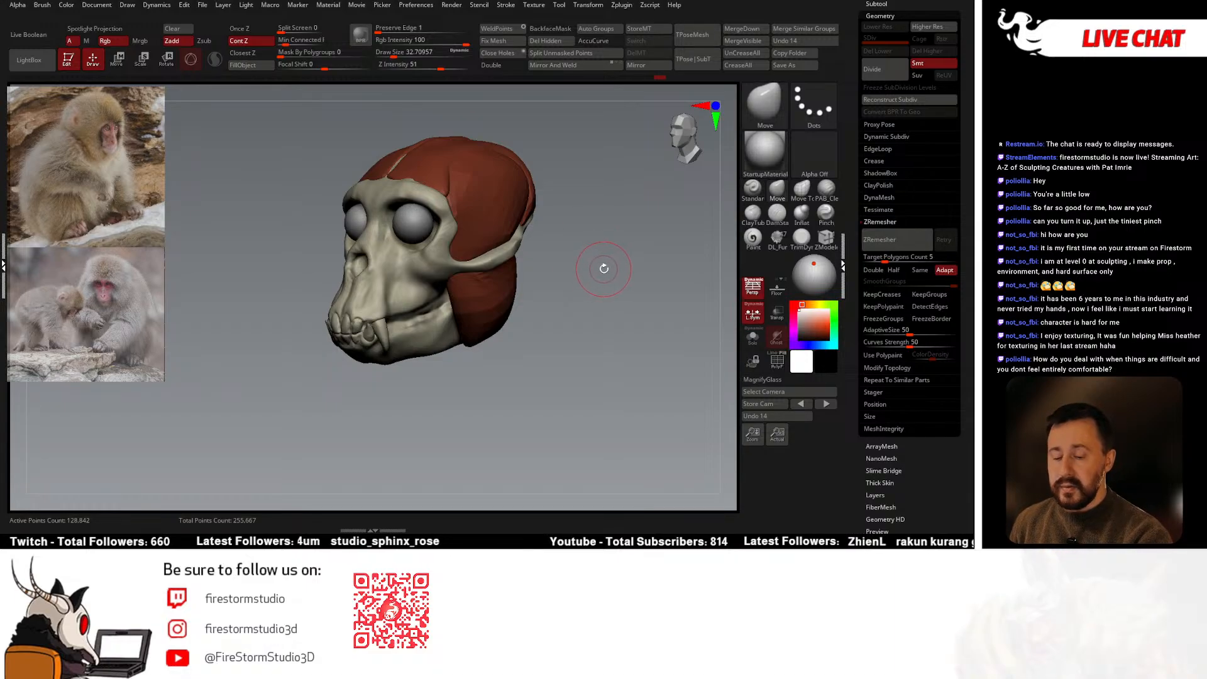
{"action": "mouse_move", "coordinate": [601, 265]}
{"action": "left_mouse_down"}
{"action": "mouse_move", "coordinate": [584, 283]}
{"action": "mouse_move", "coordinate": [587, 267]}
{"action": "left_mouse_up"}
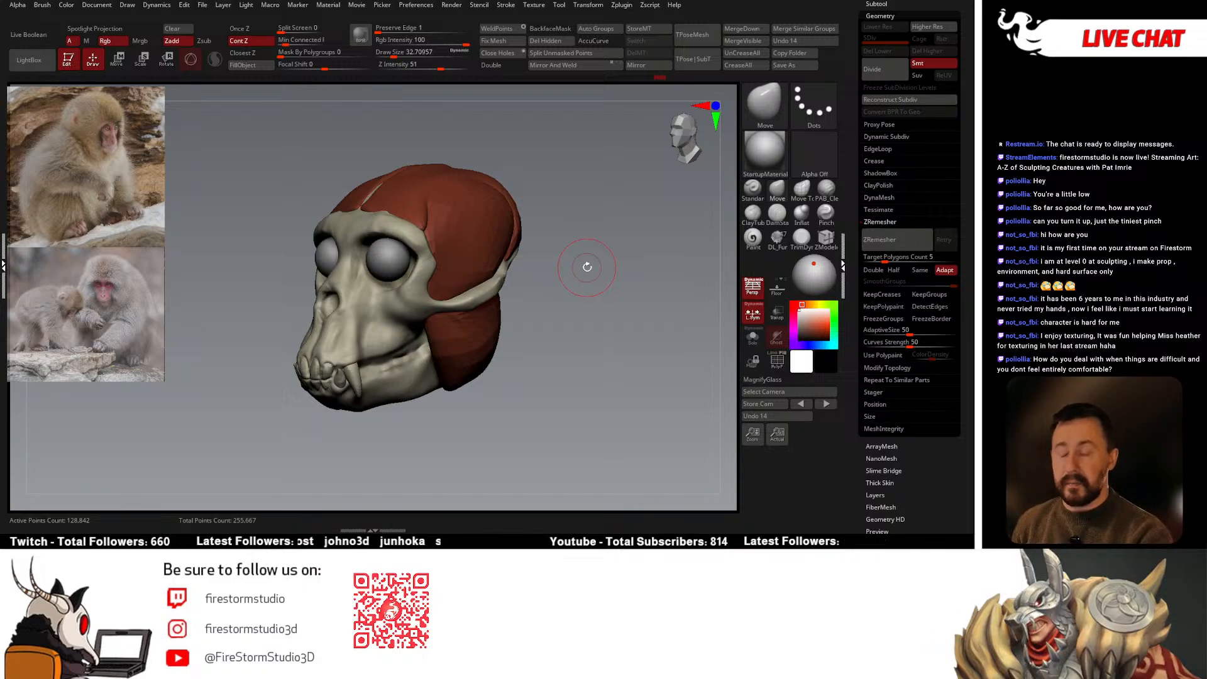
{"action": "left_click_drag", "start_coordinate": [587, 242], "coordinate": [584, 231]}
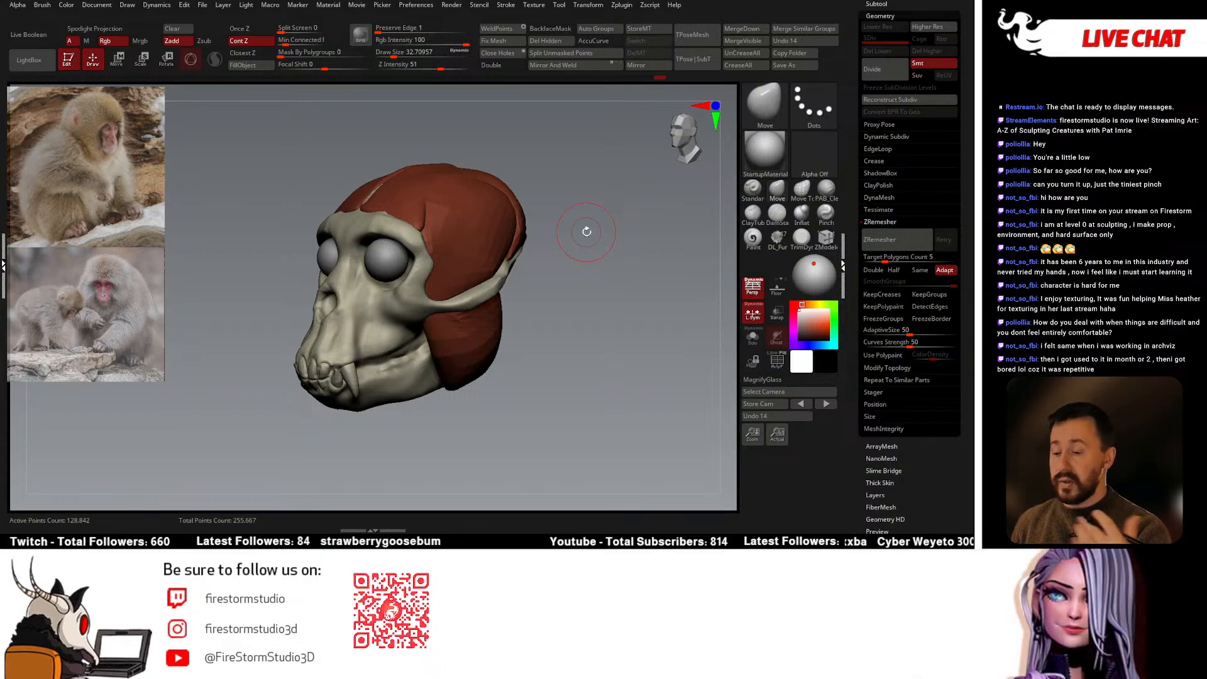
{"action": "mouse_move", "coordinate": [574, 280]}
{"action": "left_mouse_down"}
{"action": "mouse_move", "coordinate": [563, 287]}
{"action": "mouse_move", "coordinate": [593, 286]}
{"action": "left_mouse_up"}
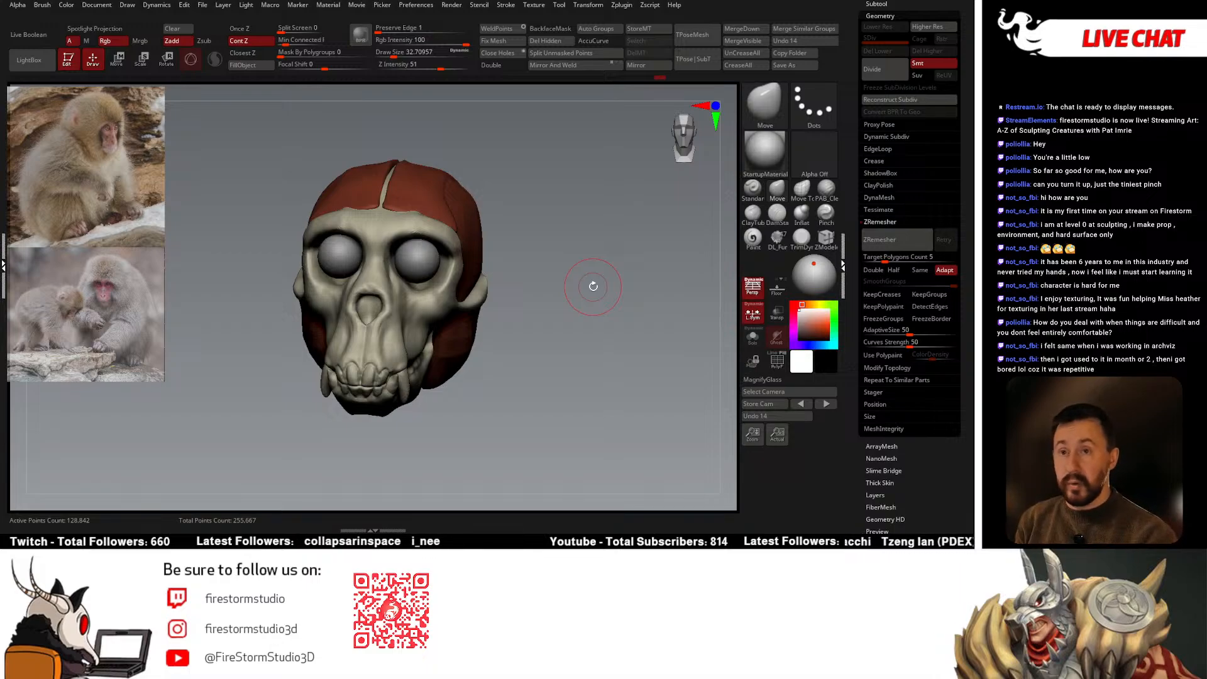
{"action": "mouse_move", "coordinate": [593, 286]}
{"action": "left_mouse_down"}
{"action": "mouse_move", "coordinate": [556, 247]}
{"action": "mouse_move", "coordinate": [584, 303]}
{"action": "left_mouse_up"}
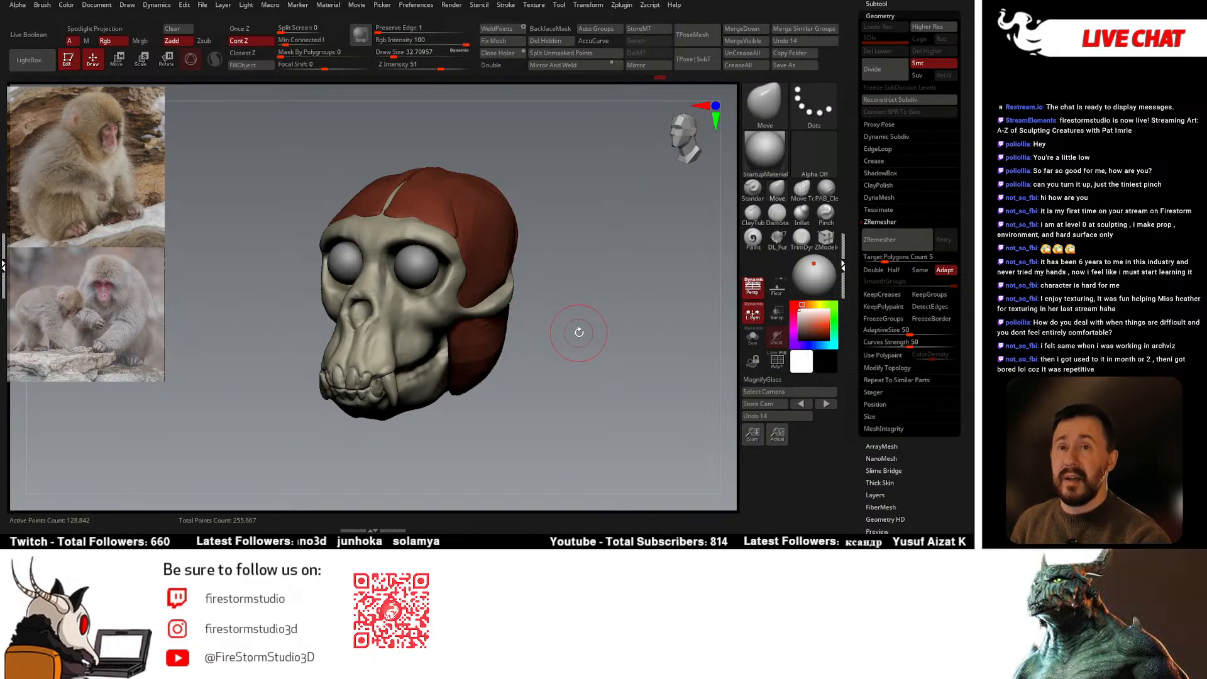
{"action": "left_click_drag", "start_coordinate": [576, 334], "coordinate": [571, 334]}
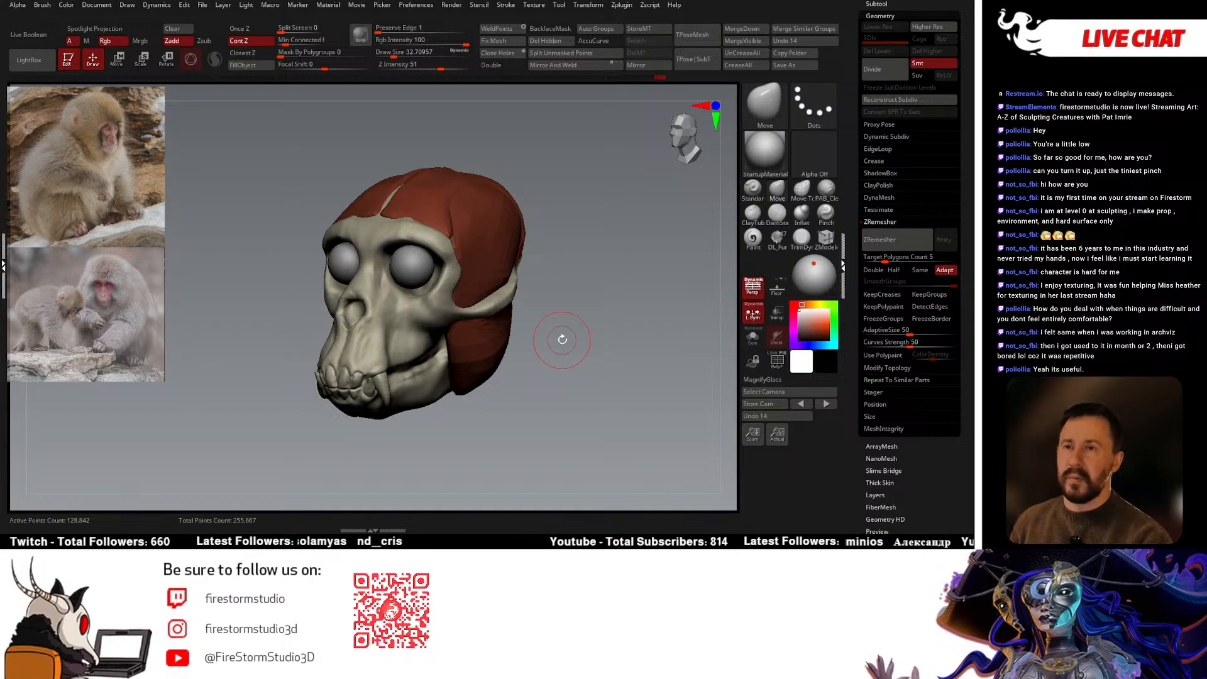
{"action": "left_click_drag", "start_coordinate": [598, 277], "coordinate": [585, 301]}
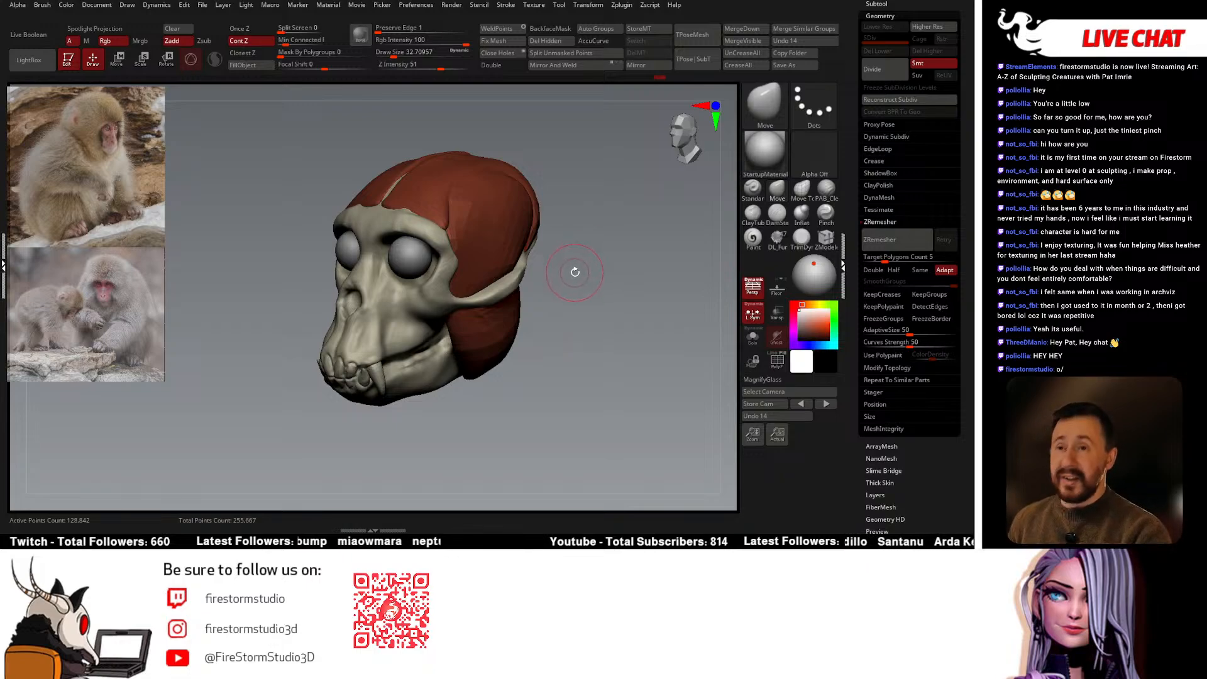
{"action": "left_click_drag", "start_coordinate": [573, 244], "coordinate": [625, 334]}
Insert a mirrored pair of PolySpheres above the eye sockets with the IMM Primitives brush
{"action": "left_click", "coordinate": [879, 16]}
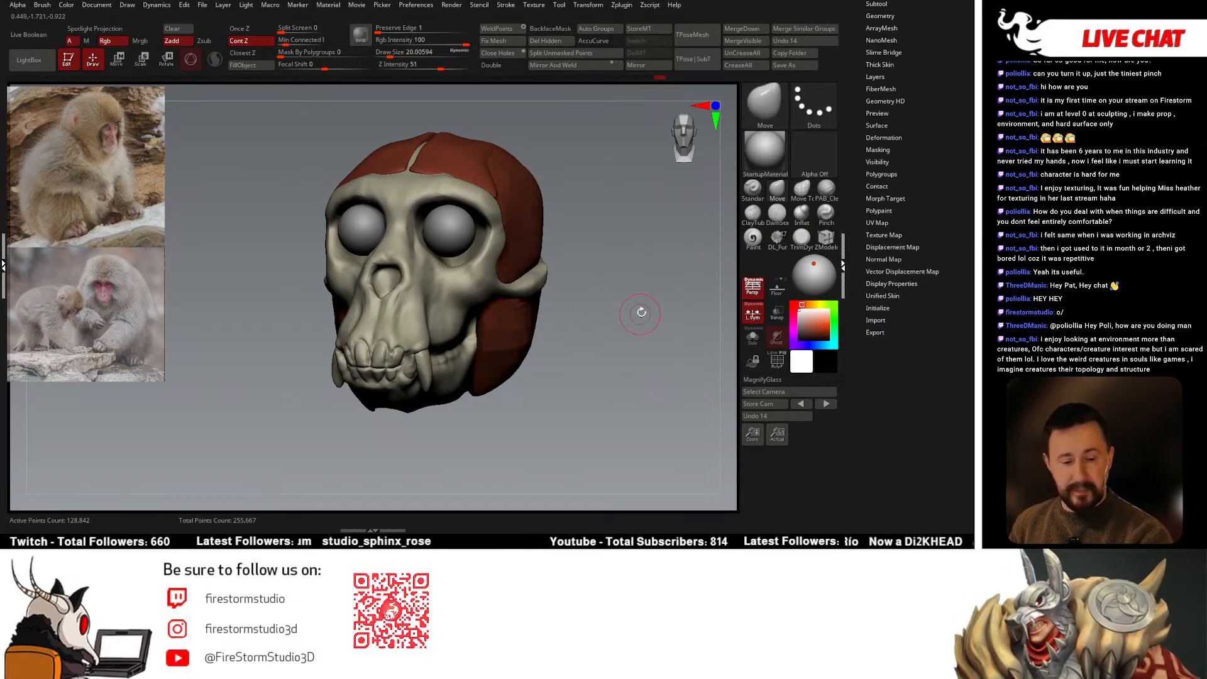
{"action": "mouse_move", "coordinate": [626, 284]}
{"action": "left_mouse_down"}
{"action": "mouse_move", "coordinate": [606, 285]}
{"action": "mouse_move", "coordinate": [729, 240]}
{"action": "left_mouse_up"}
{"action": "left_click", "coordinate": [765, 104]}
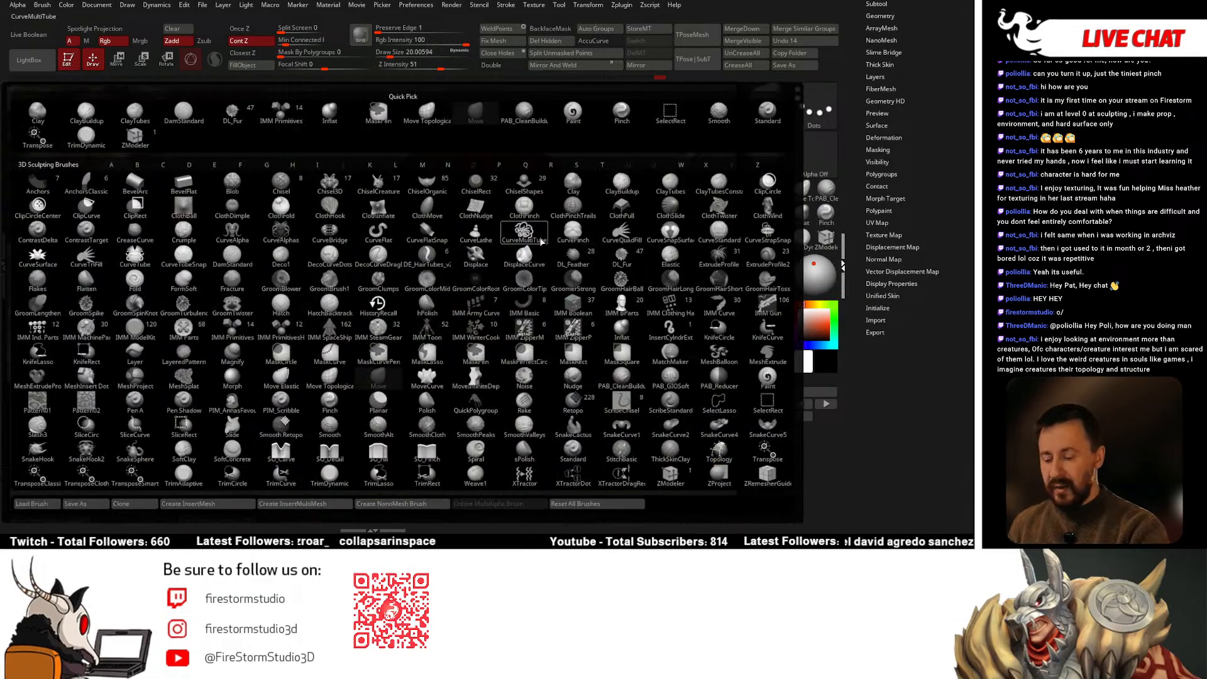
{"action": "left_click", "coordinate": [283, 113]}
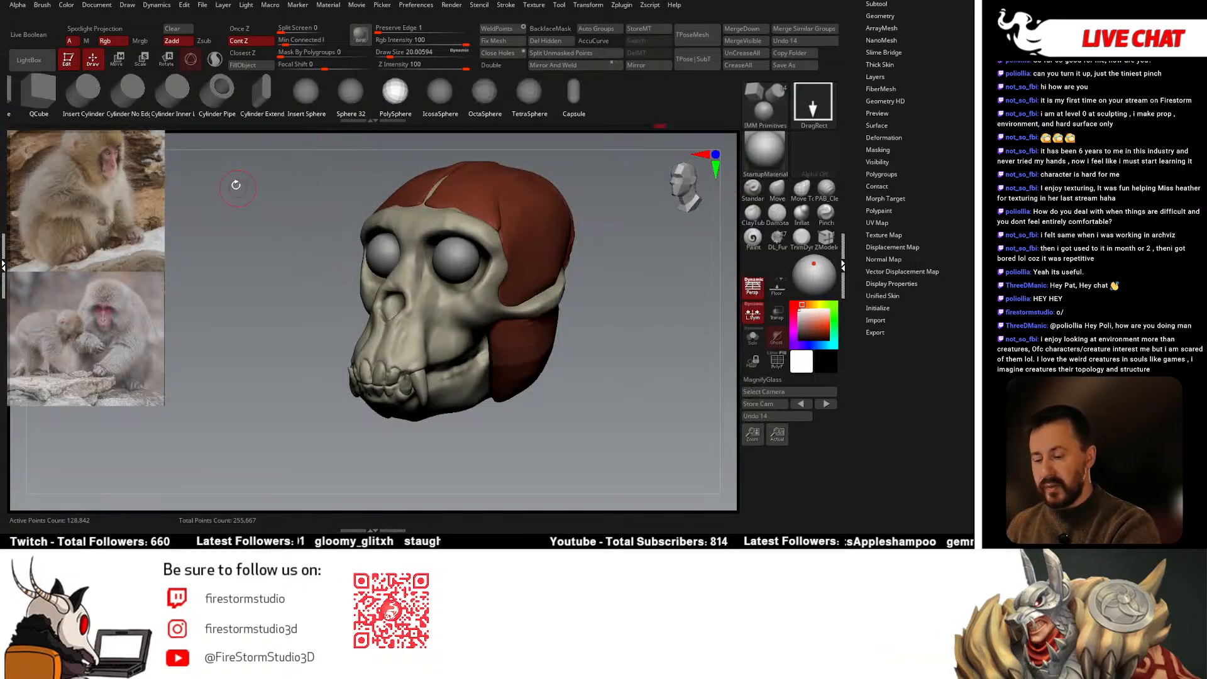
{"action": "right_click_drag", "start_coordinate": [426, 194], "coordinate": [565, 236]}
{"action": "left_click_drag", "start_coordinate": [482, 261], "coordinate": [477, 290]}
Move and stretch the inserted spheres with the gizmo so they sit on the brow ridges above both eyes
{"action": "right_click_drag", "start_coordinate": [506, 285], "coordinate": [389, 292]}
{"action": "key", "text": "w"}
{"action": "left_click_drag", "start_coordinate": [372, 269], "coordinate": [473, 253]}
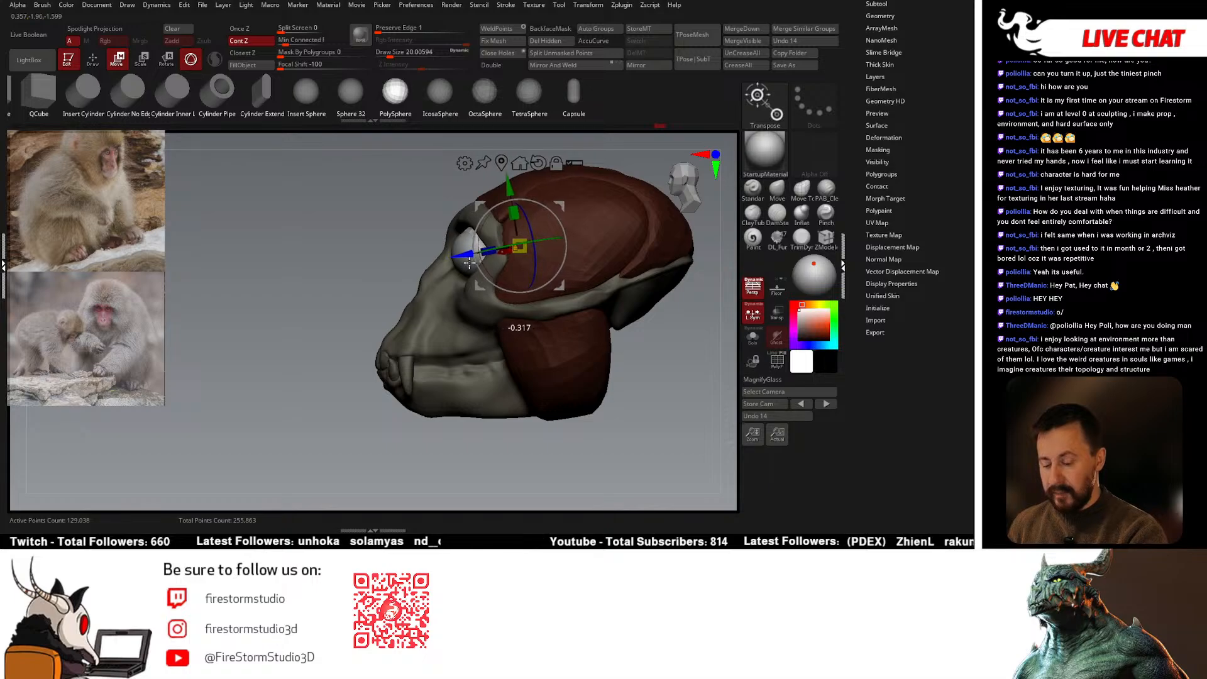
{"action": "right_click_drag", "start_coordinate": [355, 286], "coordinate": [511, 305]}
{"action": "left_click_drag", "start_coordinate": [409, 201], "coordinate": [408, 186]}
{"action": "right_click_drag", "start_coordinate": [513, 206], "coordinate": [378, 233]}
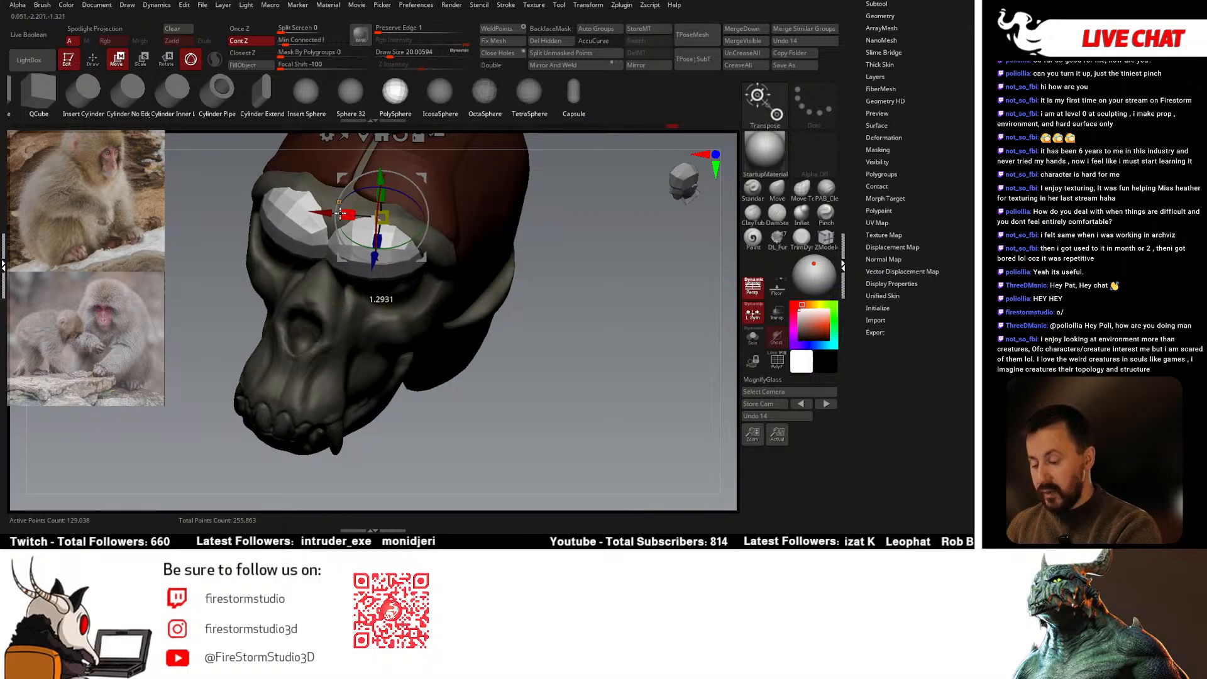
{"action": "right_click_drag", "start_coordinate": [356, 216], "coordinate": [468, 257]}
{"action": "right_click_drag", "start_coordinate": [340, 249], "coordinate": [549, 231]}
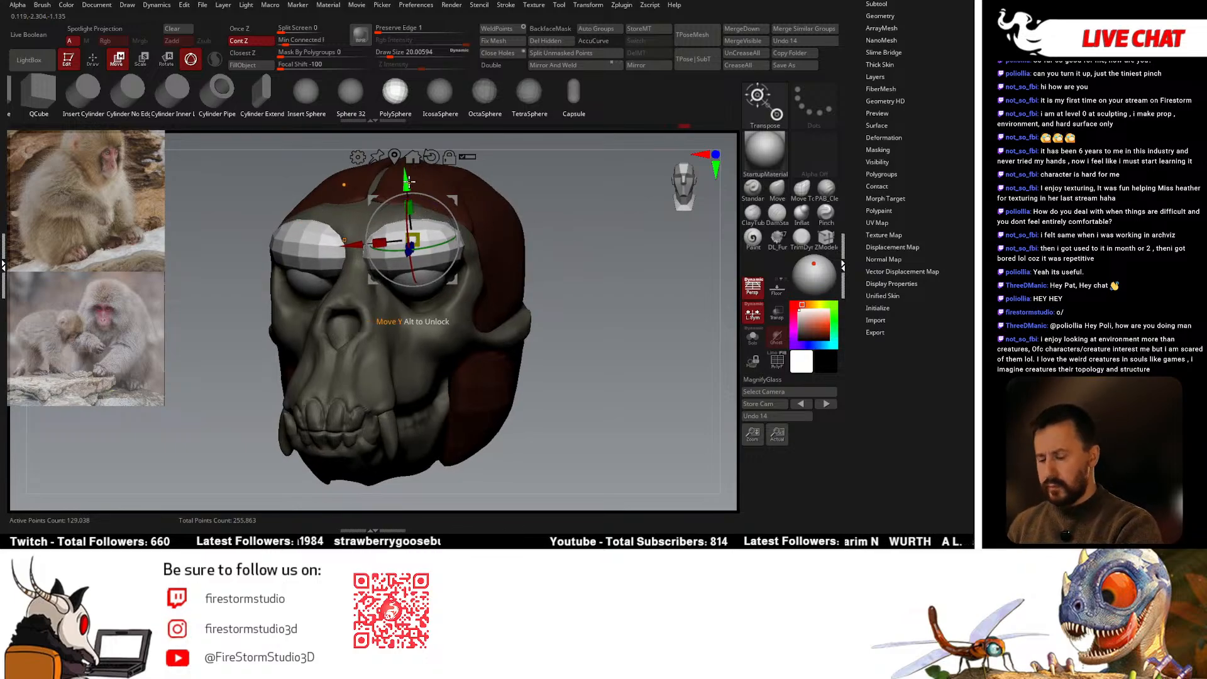
{"action": "left_click_drag", "start_coordinate": [409, 181], "coordinate": [418, 174]}
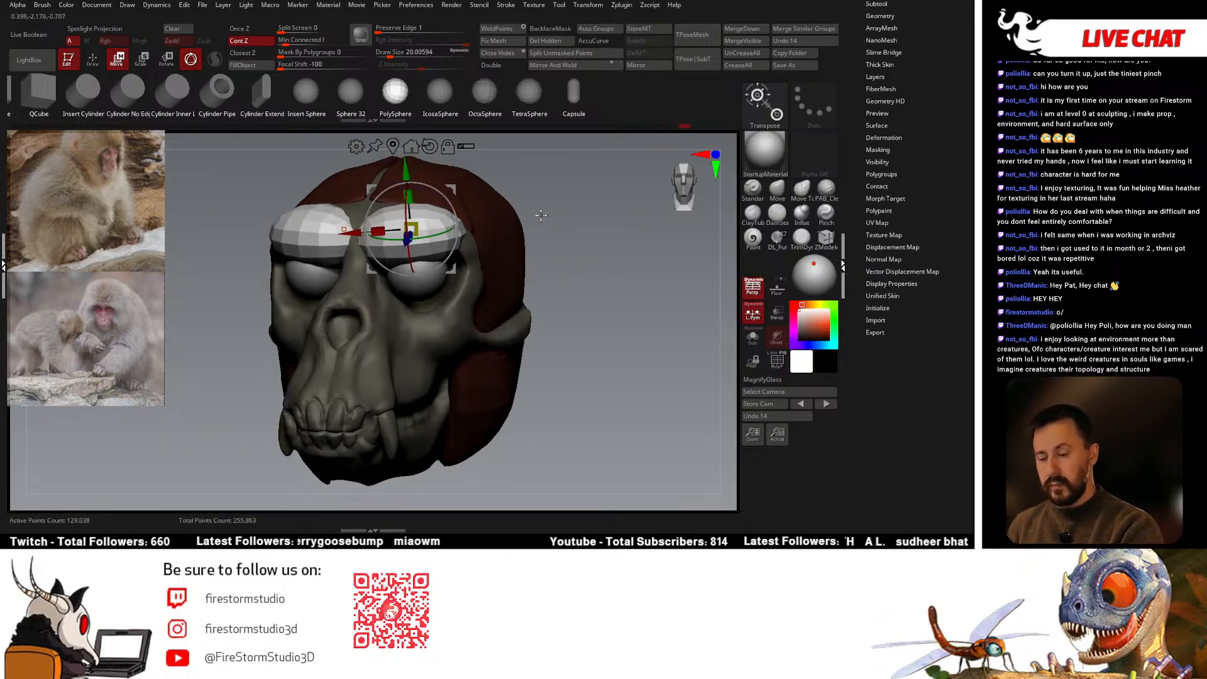
Show the polygroup colours and shape the brow muscles along the eye sockets with the Move brush at draw sizes of about 33 to 51
{"action": "key", "text": "q"}
{"action": "mouse_move", "coordinate": [542, 214]}
{"action": "right_mouse_down", "text": "shift"}
{"action": "mouse_move", "coordinate": [549, 201]}
{"action": "mouse_move", "coordinate": [574, 210]}
{"action": "right_mouse_up", "text": "shift"}
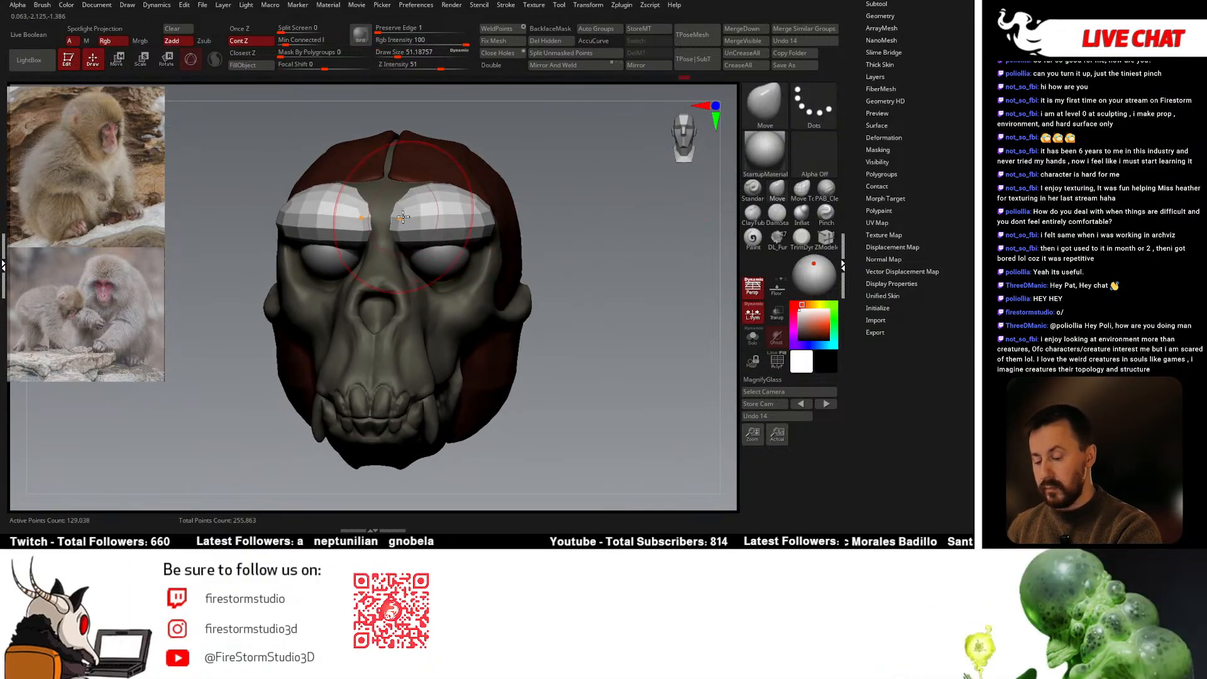
{"action": "mouse_move", "coordinate": [403, 216]}
{"action": "right_mouse_down"}
{"action": "mouse_move", "coordinate": [489, 213]}
{"action": "mouse_move", "coordinate": [512, 194]}
{"action": "mouse_move", "coordinate": [500, 207]}
{"action": "mouse_move", "coordinate": [472, 205]}
{"action": "mouse_move", "coordinate": [491, 218]}
{"action": "mouse_move", "coordinate": [344, 234]}
{"action": "mouse_move", "coordinate": [458, 234]}
{"action": "mouse_move", "coordinate": [478, 211]}
{"action": "mouse_move", "coordinate": [463, 238]}
{"action": "mouse_move", "coordinate": [485, 214]}
{"action": "right_mouse_up"}
{"action": "key", "text": "space"}
{"action": "left_click", "coordinate": [433, 219]}
{"action": "key", "text": "shift+f"}
{"action": "left_click_drag", "start_coordinate": [485, 211], "coordinate": [498, 207]}
{"action": "mouse_move", "coordinate": [498, 209]}
{"action": "right_mouse_down"}
{"action": "mouse_move", "coordinate": [515, 210]}
{"action": "mouse_move", "coordinate": [503, 239]}
{"action": "mouse_move", "coordinate": [501, 225]}
{"action": "right_mouse_up"}
{"action": "key", "text": "]"}
{"action": "left_click_drag", "start_coordinate": [500, 225], "coordinate": [490, 229]}
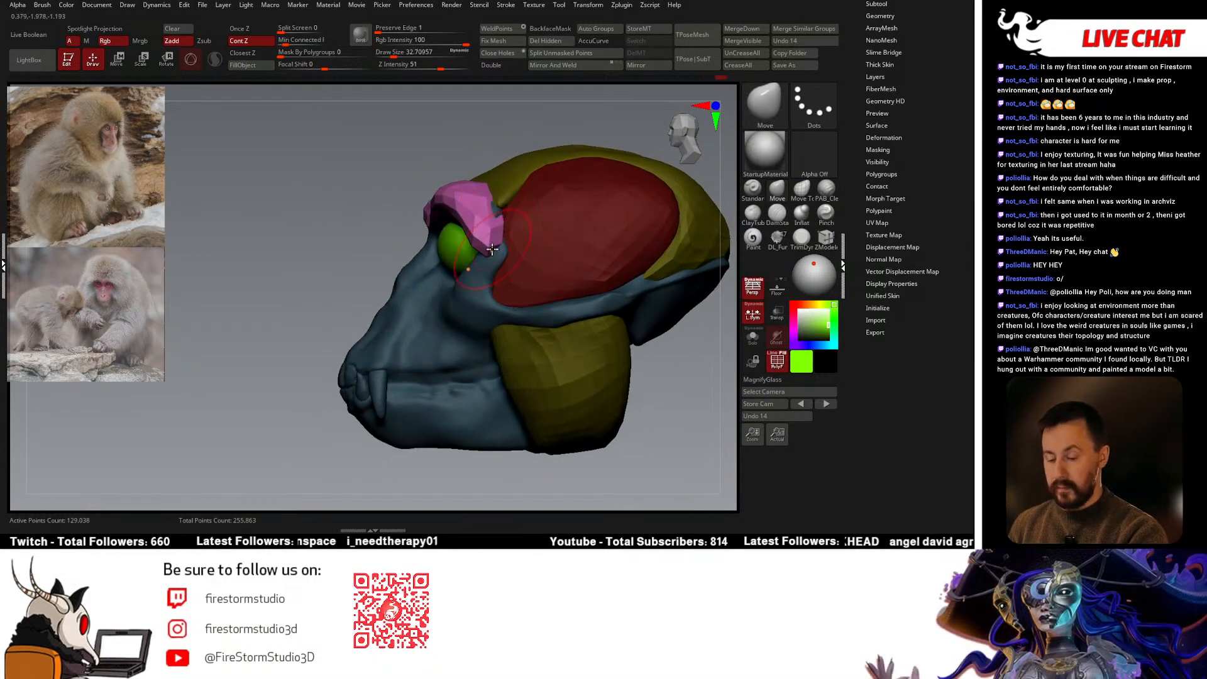
Arch the brow muscles over the eyes with the Move brush at draw sizes of about 31 to 39
{"action": "key", "text": "]"}
{"action": "right_click_drag", "start_coordinate": [487, 193], "coordinate": [500, 235]}
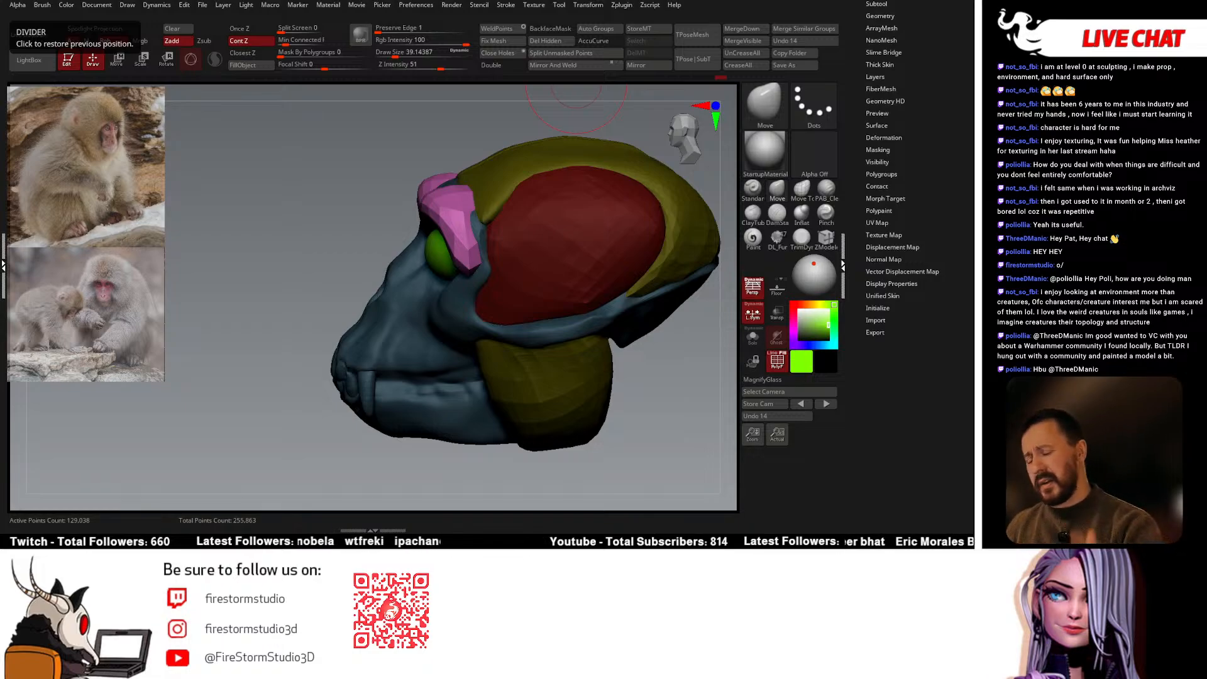
{"action": "right_click_drag", "start_coordinate": [473, 193], "coordinate": [472, 227]}
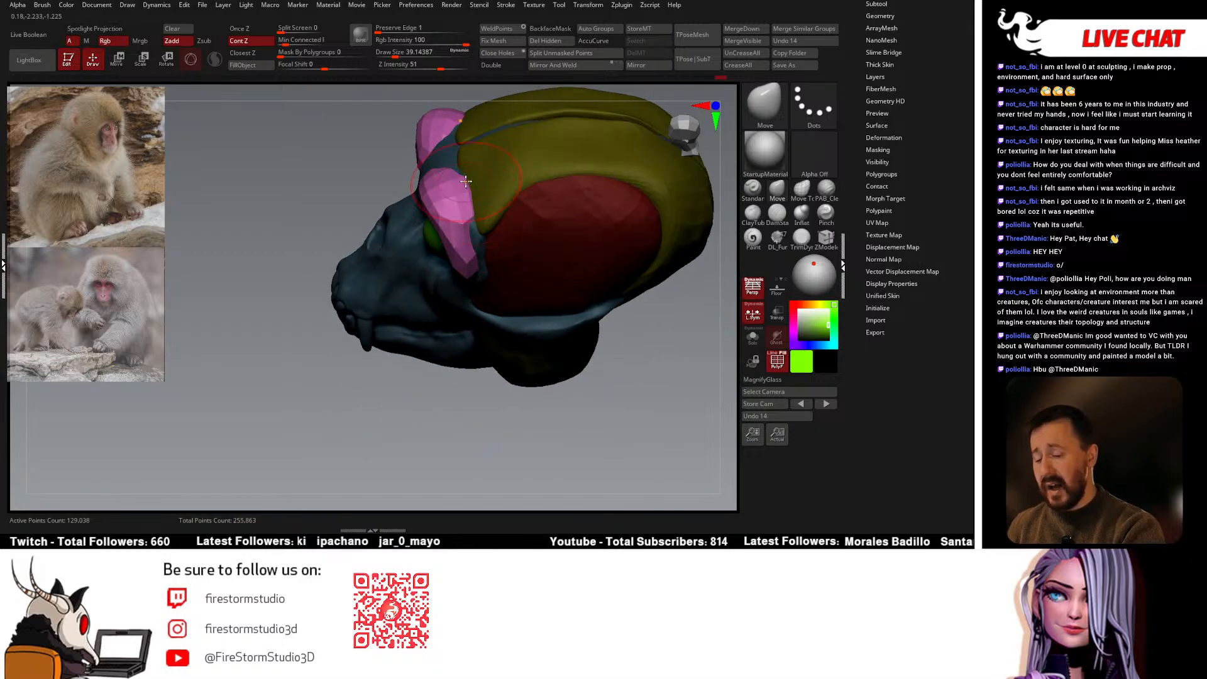
{"action": "left_click_drag", "start_coordinate": [475, 196], "coordinate": [448, 178]}
{"action": "mouse_move", "coordinate": [471, 202]}
{"action": "right_mouse_down"}
{"action": "mouse_move", "coordinate": [473, 186]}
{"action": "mouse_move", "coordinate": [514, 234]}
{"action": "mouse_move", "coordinate": [434, 230]}
{"action": "right_mouse_up"}
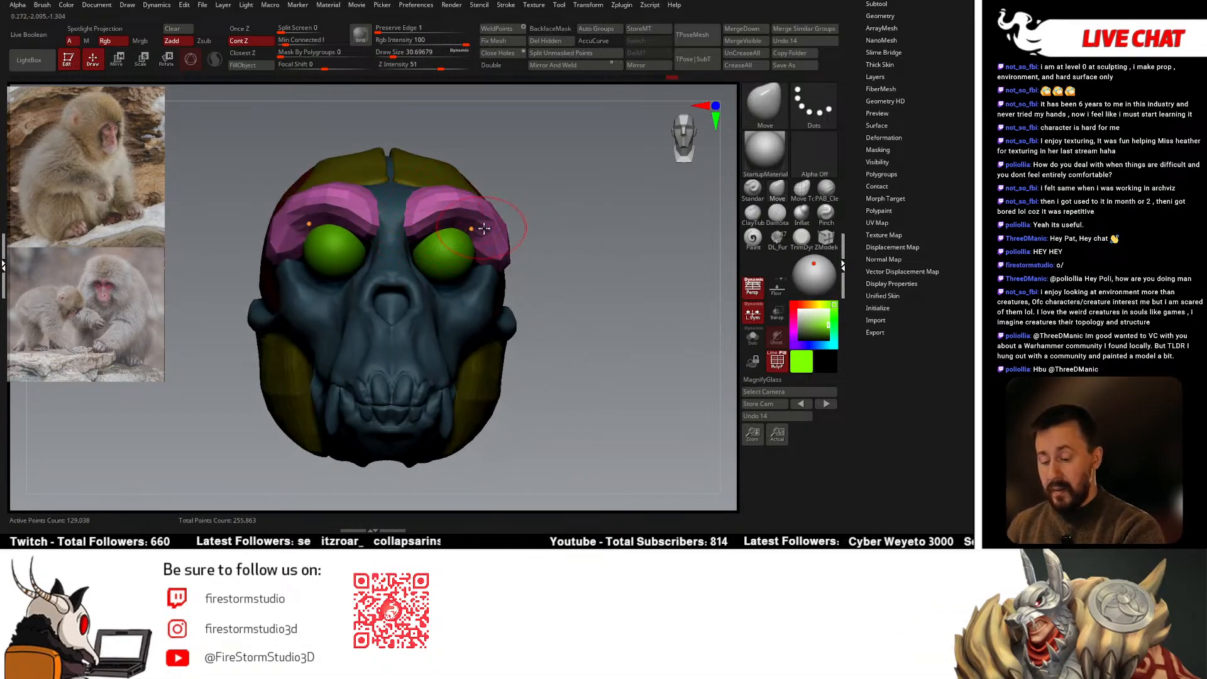
{"action": "mouse_move", "coordinate": [483, 228]}
{"action": "right_mouse_down"}
{"action": "mouse_move", "coordinate": [479, 259]}
{"action": "mouse_move", "coordinate": [509, 277]}
{"action": "right_mouse_up"}
Refine the outer ends of the brow muscles around the eyes with the Move brush, reducing the draw size to about 22
{"action": "key", "text": "space"}
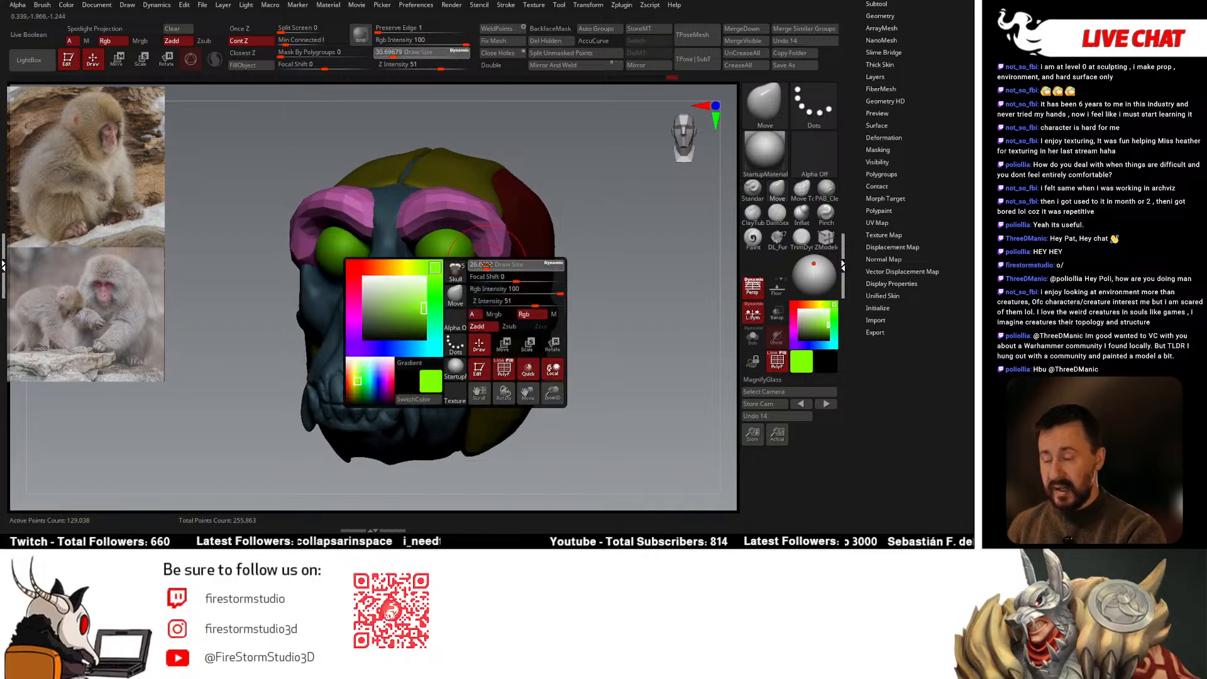
{"action": "left_click_drag", "start_coordinate": [510, 275], "coordinate": [507, 275]}
{"action": "right_click_drag", "start_coordinate": [513, 262], "coordinate": [493, 277]}
{"action": "key", "text": "space"}
{"action": "left_click_drag", "start_coordinate": [533, 279], "coordinate": [529, 278]}
{"action": "right_click_drag", "start_coordinate": [512, 242], "coordinate": [535, 202]}
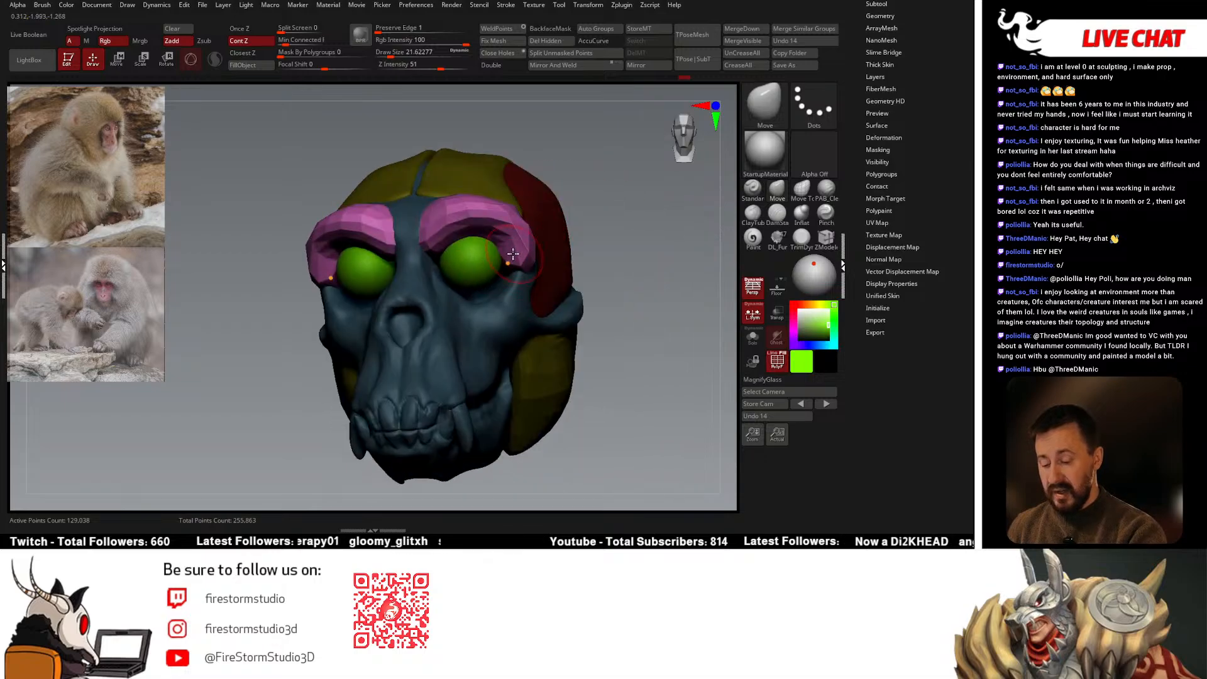
{"action": "right_click_drag", "start_coordinate": [429, 235], "coordinate": [468, 188]}
{"action": "key", "text": "space"}
{"action": "right_click_drag", "start_coordinate": [531, 162], "coordinate": [578, 272]}
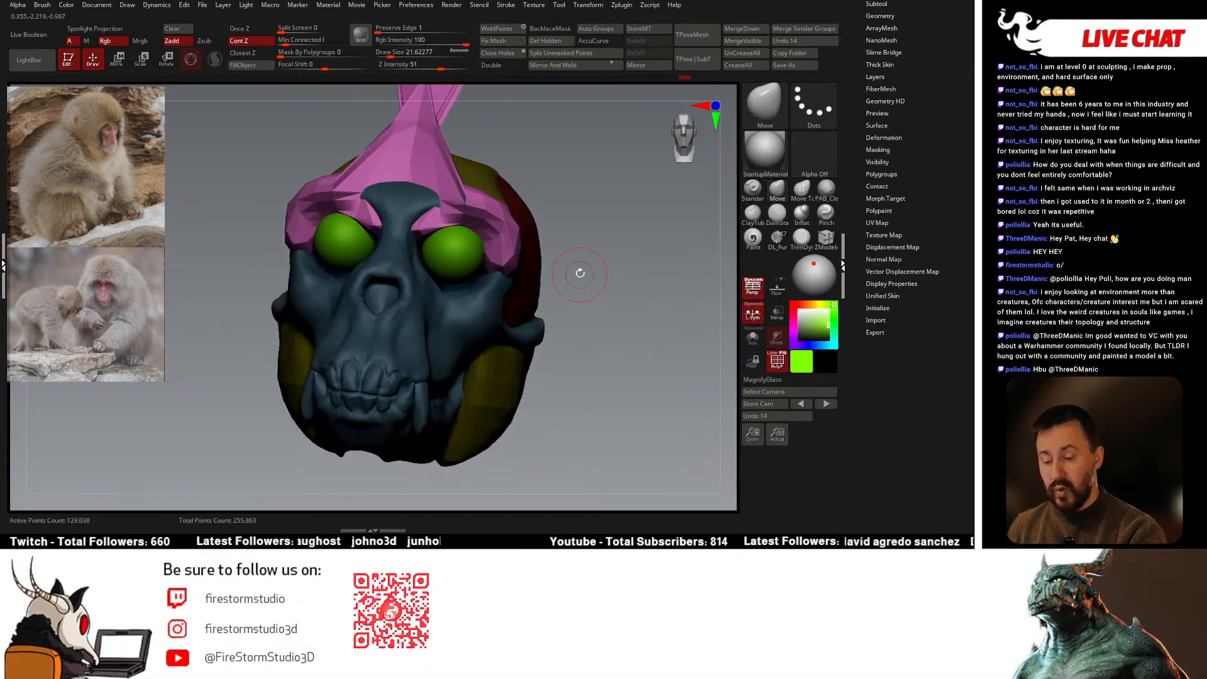
{"action": "key", "text": "ctrl+z"}
Adjust the brow muscles with the Move brush at a draw size of about 35, and subdivide and smooth them
{"action": "mouse_move", "coordinate": [526, 205]}
{"action": "right_mouse_down"}
{"action": "mouse_move", "coordinate": [503, 217]}
{"action": "mouse_move", "coordinate": [544, 189]}
{"action": "mouse_move", "coordinate": [524, 240]}
{"action": "right_mouse_up"}
{"action": "right_click_drag", "start_coordinate": [593, 212], "coordinate": [586, 208]}
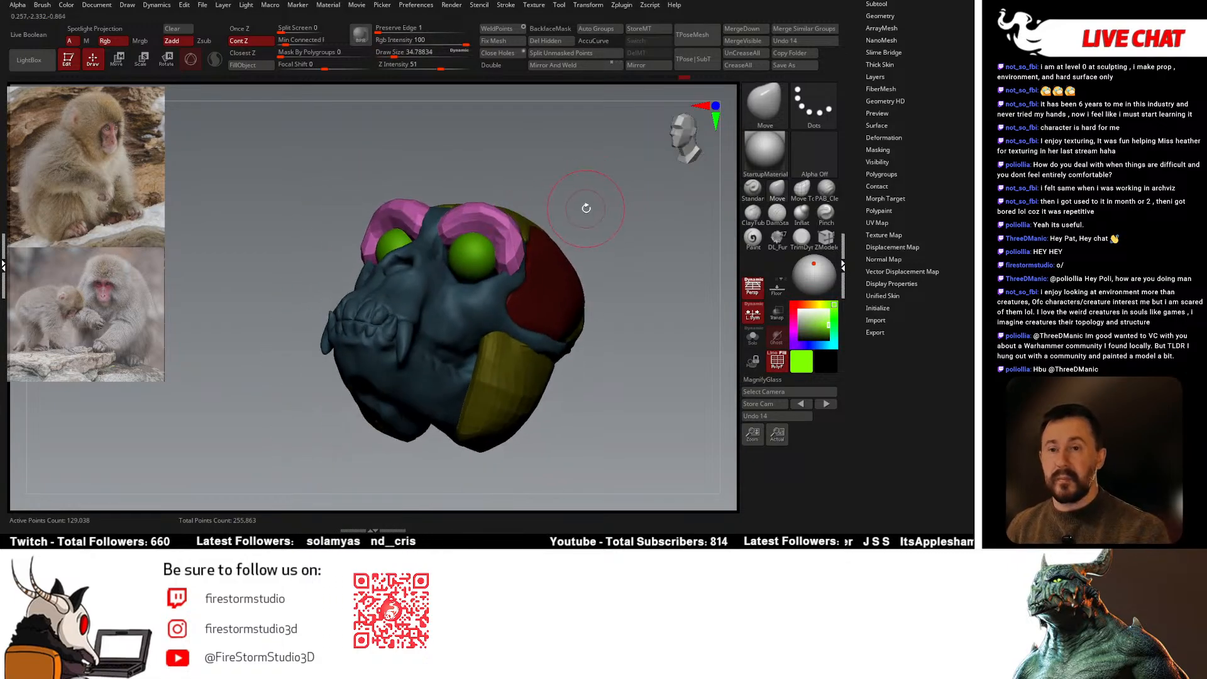
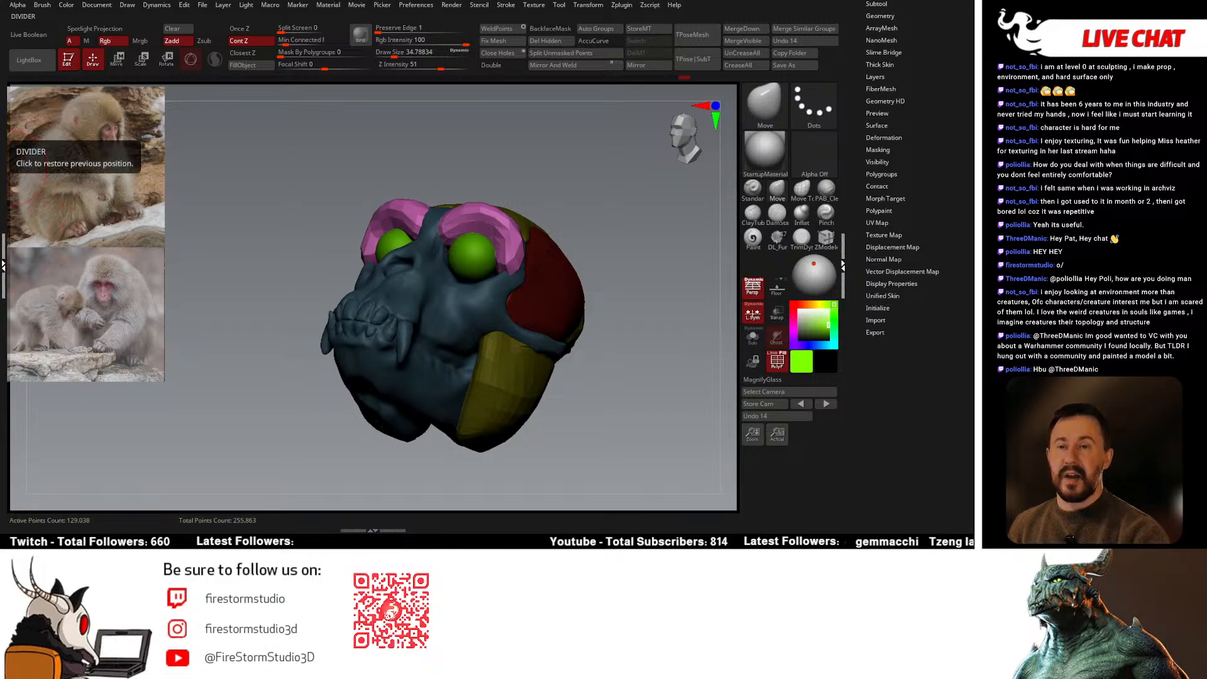
{"action": "left_click_drag", "start_coordinate": [606, 236], "coordinate": [504, 262]}
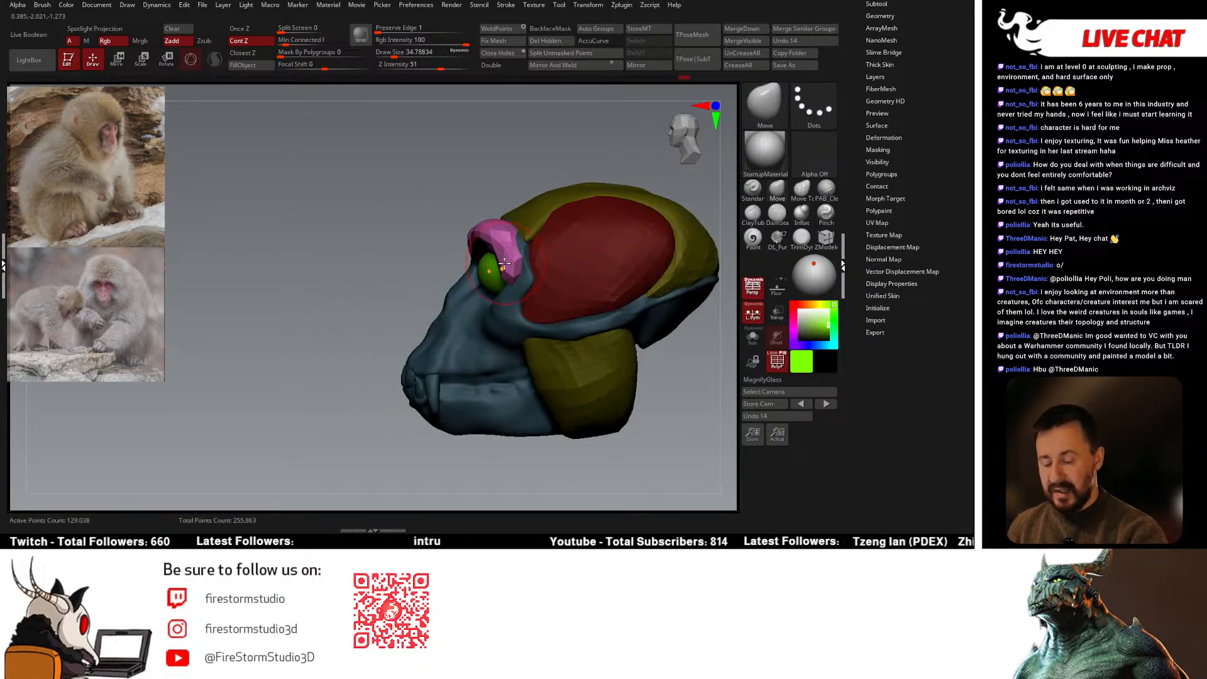
{"action": "mouse_move", "coordinate": [519, 252]}
{"action": "right_mouse_down"}
{"action": "mouse_move", "coordinate": [554, 250]}
{"action": "mouse_move", "coordinate": [507, 237]}
{"action": "right_mouse_up"}
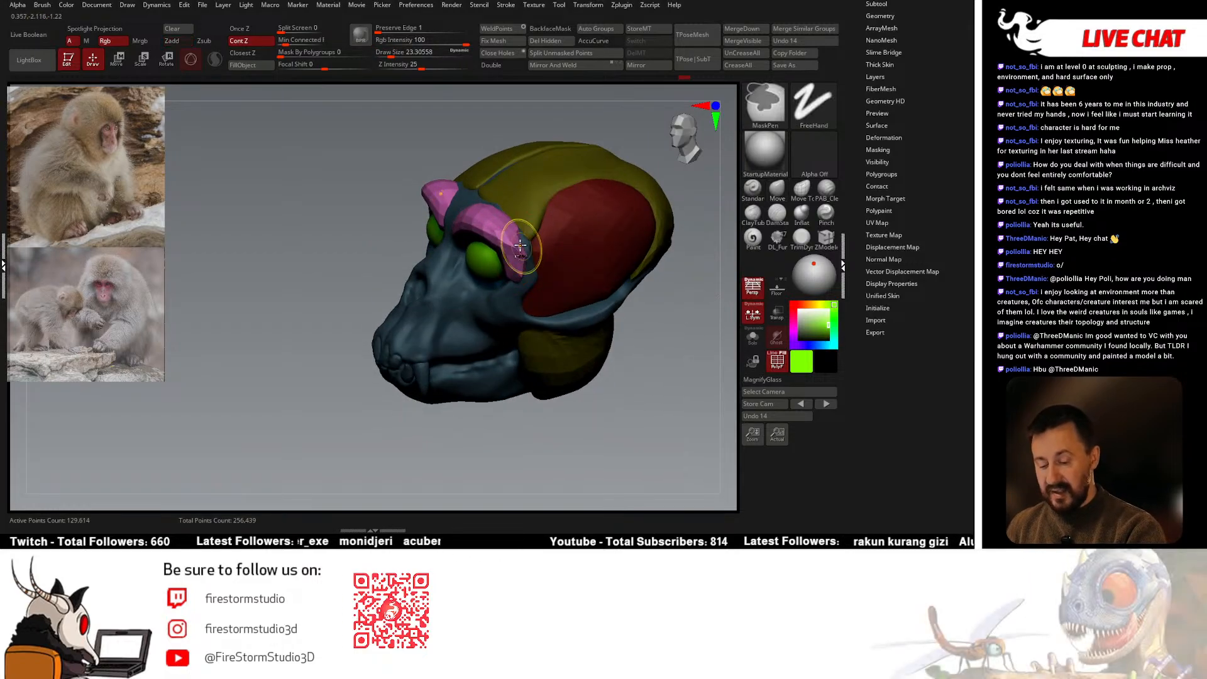
{"action": "left_click_drag", "start_coordinate": [507, 237], "coordinate": [512, 258], "text": "shift"}
Fit the smoothed brow muscles around the outer eye sockets with the Move brush, finishing at a draw size of about 31
{"action": "mouse_move", "coordinate": [511, 257]}
{"action": "right_mouse_down"}
{"action": "mouse_move", "coordinate": [556, 253]}
{"action": "mouse_move", "coordinate": [506, 280]}
{"action": "mouse_move", "coordinate": [539, 256]}
{"action": "mouse_move", "coordinate": [528, 237]}
{"action": "mouse_move", "coordinate": [496, 279]}
{"action": "right_mouse_up"}
{"action": "key", "text": "space"}
{"action": "left_click_drag", "start_coordinate": [504, 278], "coordinate": [501, 279]}
{"action": "mouse_move", "coordinate": [514, 274]}
{"action": "right_mouse_down"}
{"action": "mouse_move", "coordinate": [503, 277]}
{"action": "mouse_move", "coordinate": [536, 261]}
{"action": "mouse_move", "coordinate": [652, 257]}
{"action": "right_mouse_up"}
{"action": "key", "text": "space"}
{"action": "left_click_drag", "start_coordinate": [572, 230], "coordinate": [575, 230]}
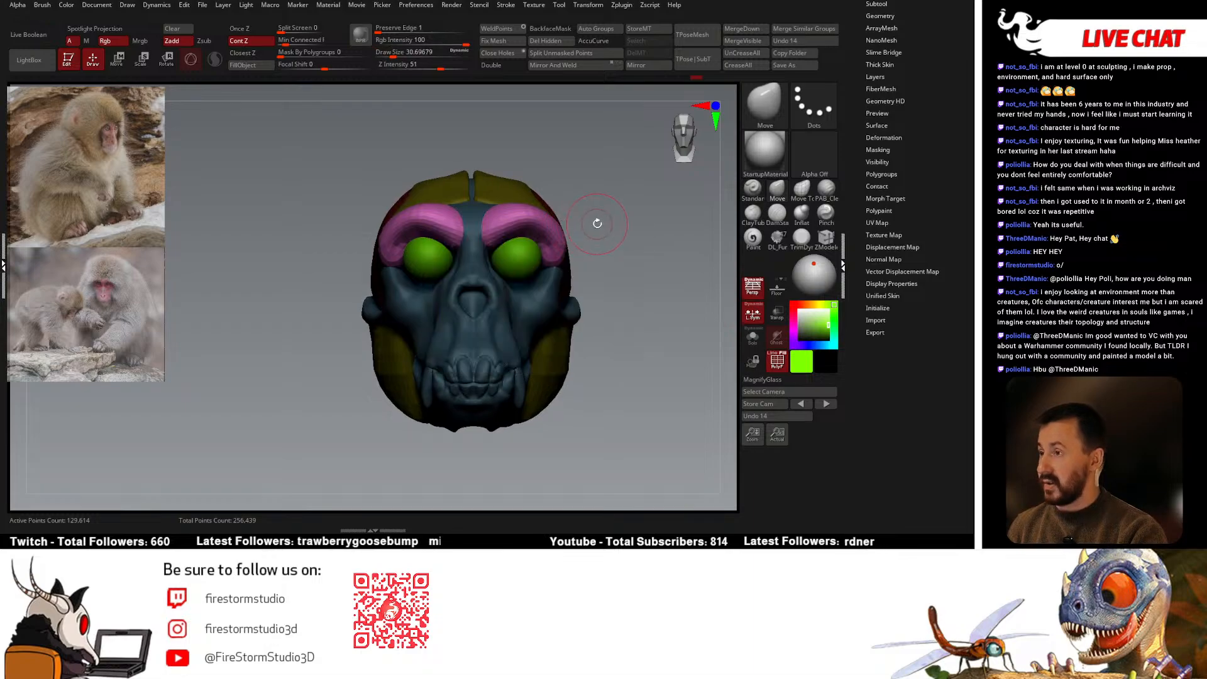
Pull the outer ends of the brow muscles along the eye sockets with the Move brush, reducing the draw size from about 27 to 16
{"action": "right_click_drag", "start_coordinate": [501, 239], "coordinate": [493, 241]}
{"action": "key", "text": "space"}
{"action": "left_click_drag", "start_coordinate": [523, 254], "coordinate": [550, 245]}
{"action": "key", "text": "space"}
{"action": "right_click_drag", "start_coordinate": [553, 255], "coordinate": [531, 258]}
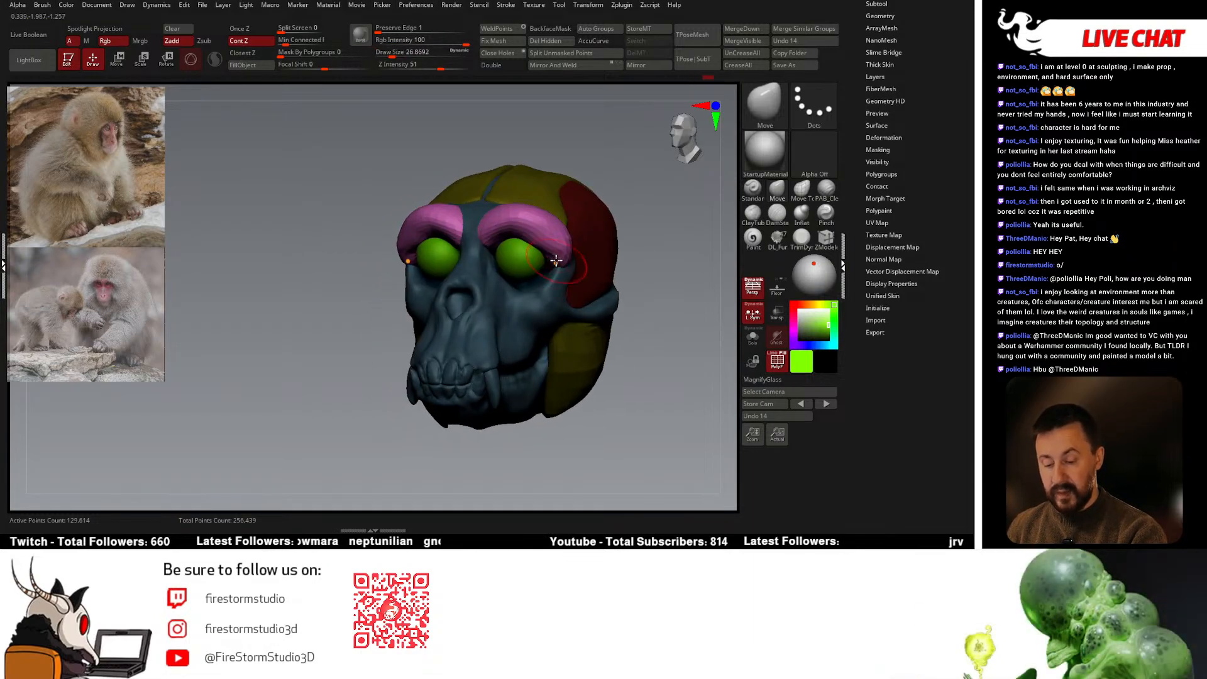
{"action": "key", "text": "space"}
{"action": "left_click_drag", "start_coordinate": [552, 257], "coordinate": [549, 257]}
{"action": "mouse_move", "coordinate": [549, 258]}
{"action": "right_mouse_down"}
{"action": "mouse_move", "coordinate": [513, 270]}
{"action": "mouse_move", "coordinate": [570, 274]}
{"action": "right_mouse_up"}
{"action": "key", "text": "space"}
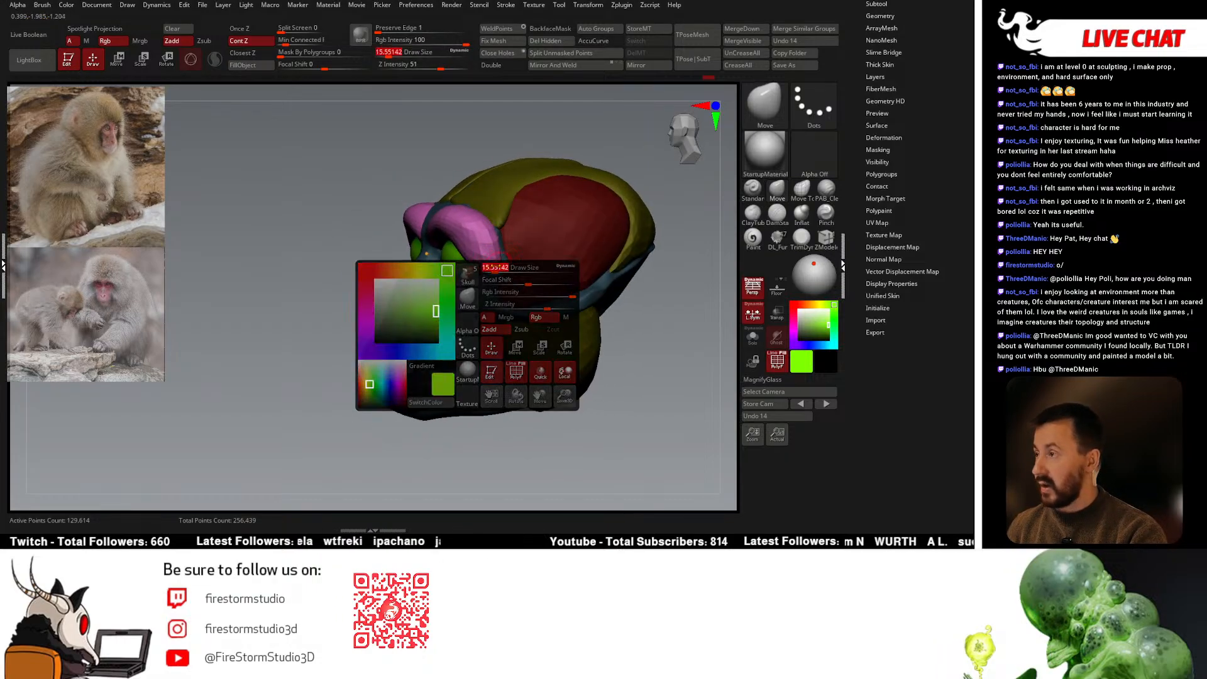
{"action": "left_click_drag", "start_coordinate": [569, 274], "coordinate": [565, 274]}
{"action": "right_click_drag", "start_coordinate": [565, 274], "coordinate": [483, 259]}
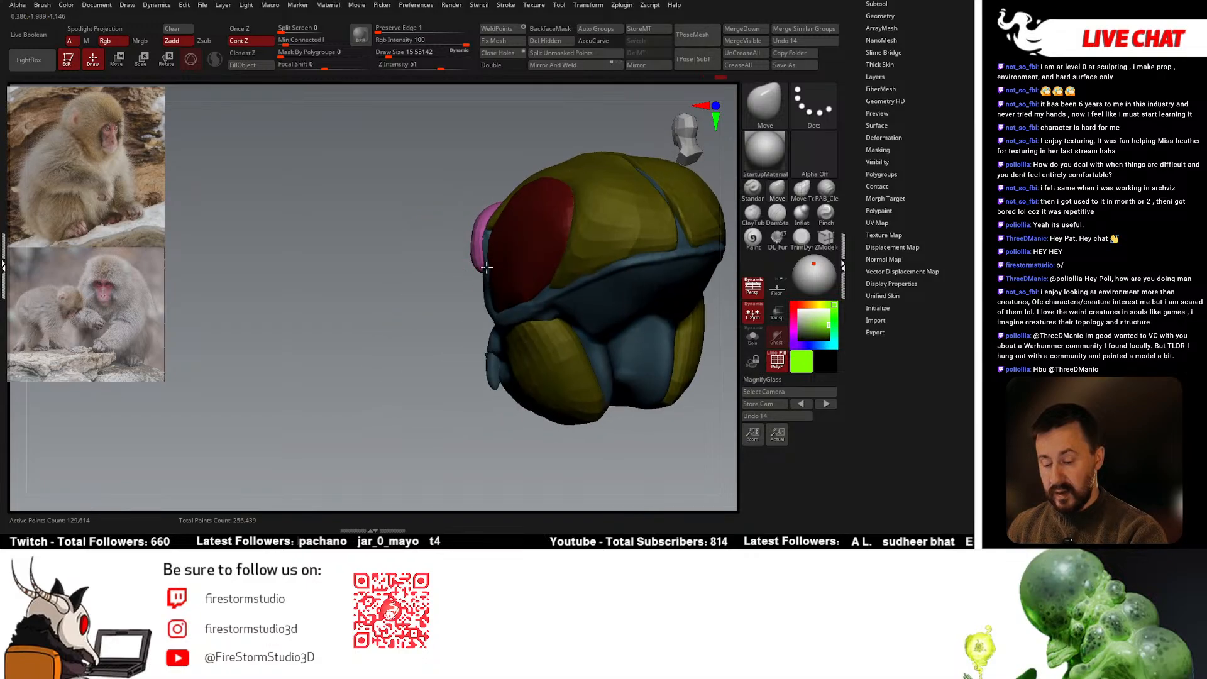
Refine the brow muscles from the side and front with the Move brush, finishing at a draw size of about 23
{"action": "key", "text": "space"}
{"action": "left_click_drag", "start_coordinate": [484, 259], "coordinate": [477, 258]}
{"action": "right_click_drag", "start_coordinate": [477, 233], "coordinate": [562, 186]}
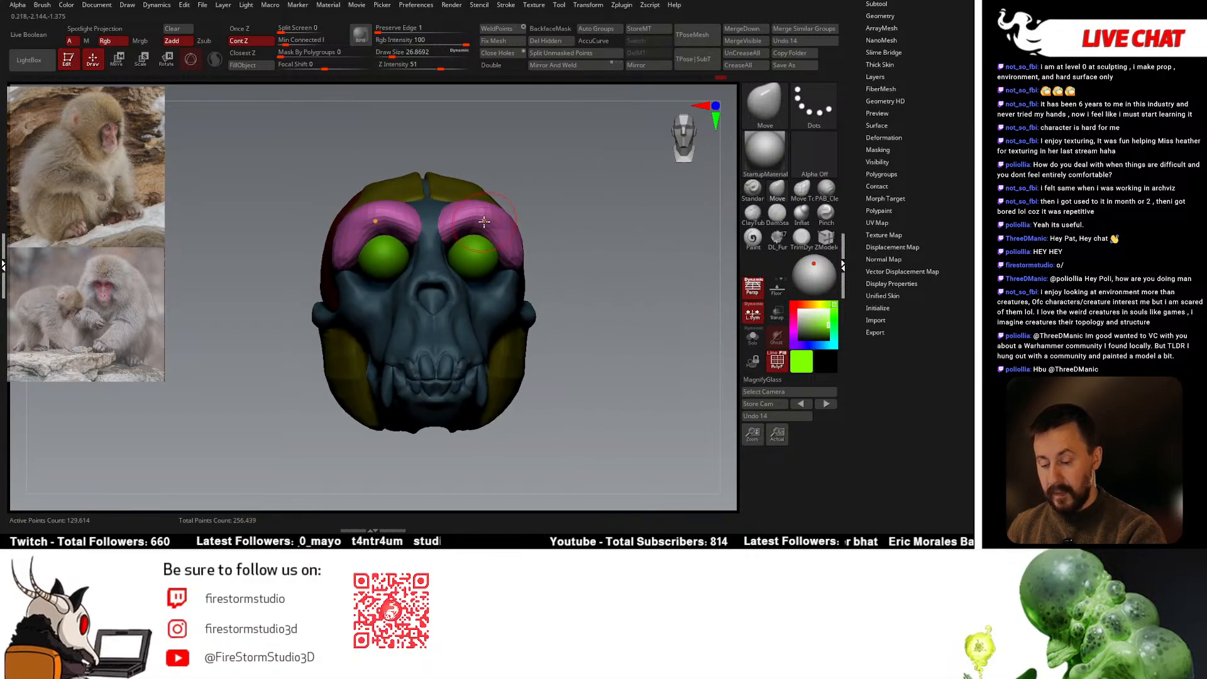
{"action": "key", "text": "space"}
{"action": "left_click_drag", "start_coordinate": [562, 186], "coordinate": [559, 186]}
{"action": "right_click_drag", "start_coordinate": [563, 186], "coordinate": [558, 191]}
{"action": "key", "text": "space"}
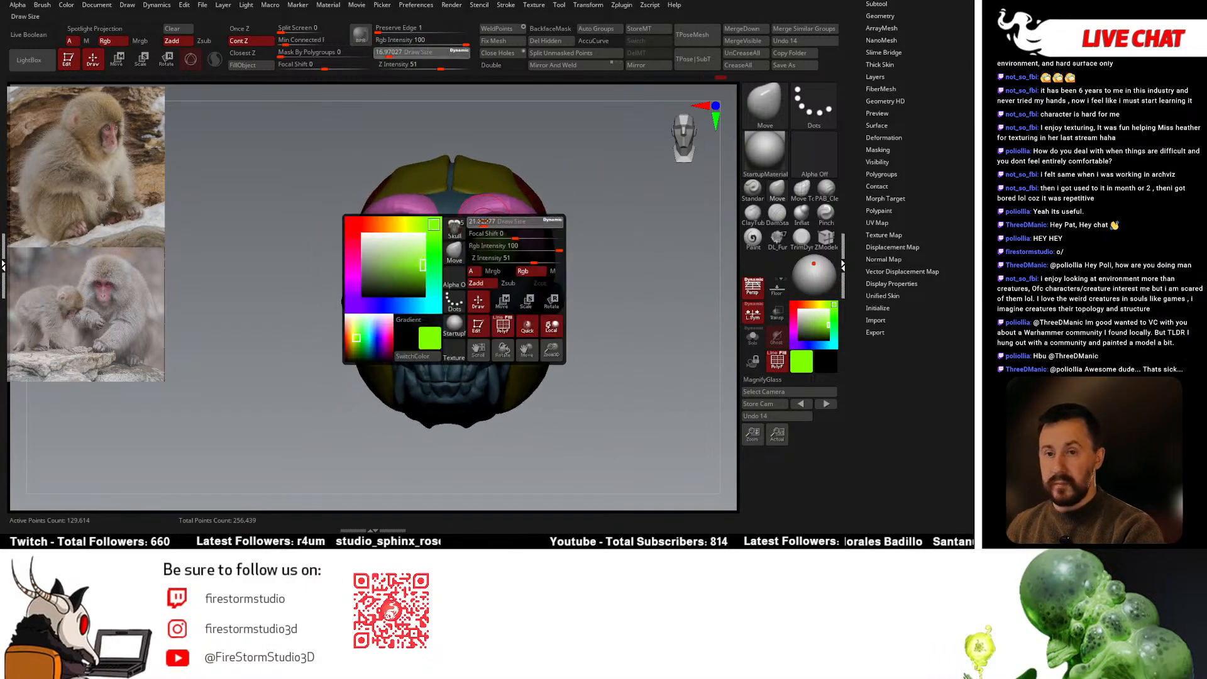
{"action": "left_click_drag", "start_coordinate": [558, 192], "coordinate": [556, 192]}
{"action": "mouse_move", "coordinate": [484, 219]}
{"action": "right_mouse_down"}
{"action": "mouse_move", "coordinate": [612, 197]}
{"action": "mouse_move", "coordinate": [604, 208]}
{"action": "mouse_move", "coordinate": [603, 194]}
{"action": "right_mouse_up"}
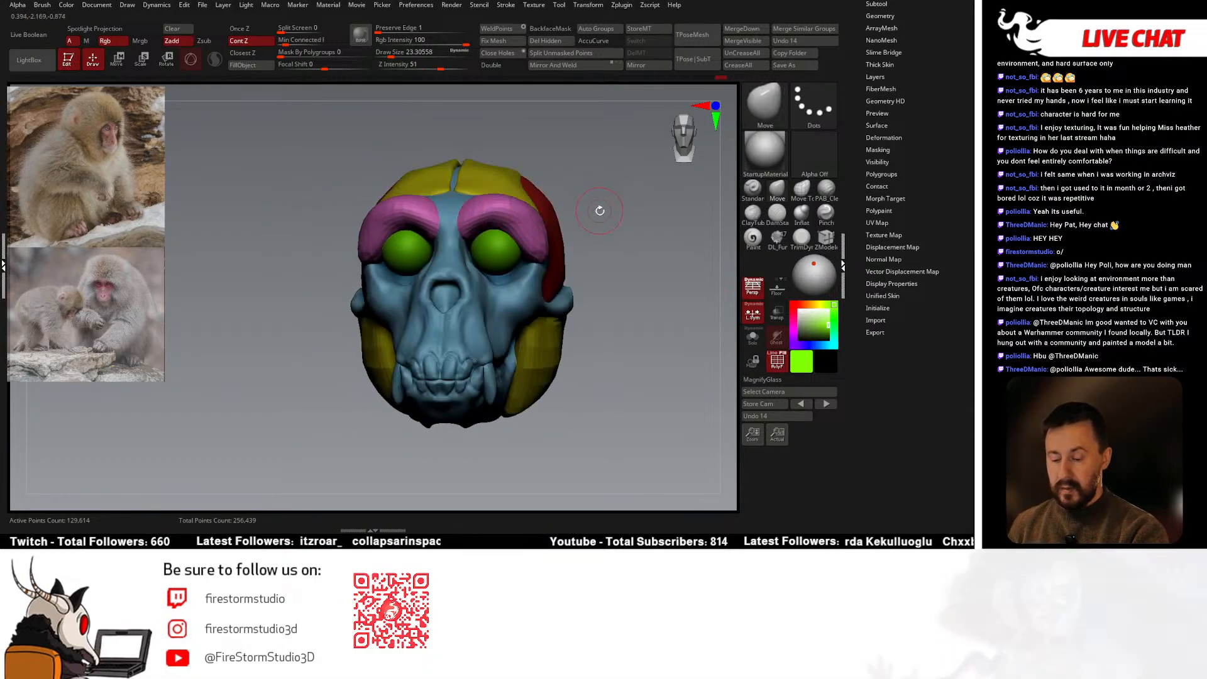
Insert a mirrored pair of PolySpheres from IMM Primitives below the eyes and position them against the lower eye sockets
{"action": "left_click", "coordinate": [765, 104]}
{"action": "left_click", "coordinate": [308, 139]}
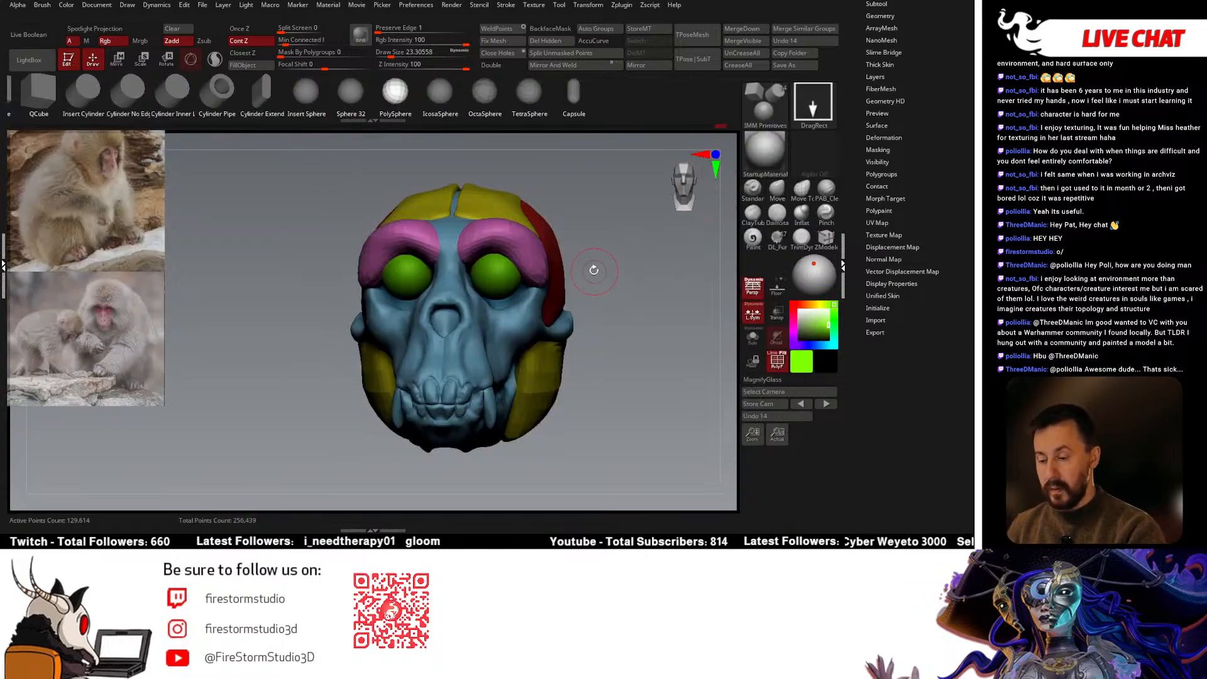
{"action": "left_click_drag", "start_coordinate": [508, 317], "coordinate": [511, 318]}
{"action": "right_click_drag", "start_coordinate": [635, 270], "coordinate": [553, 277]}
{"action": "key", "text": "w"}
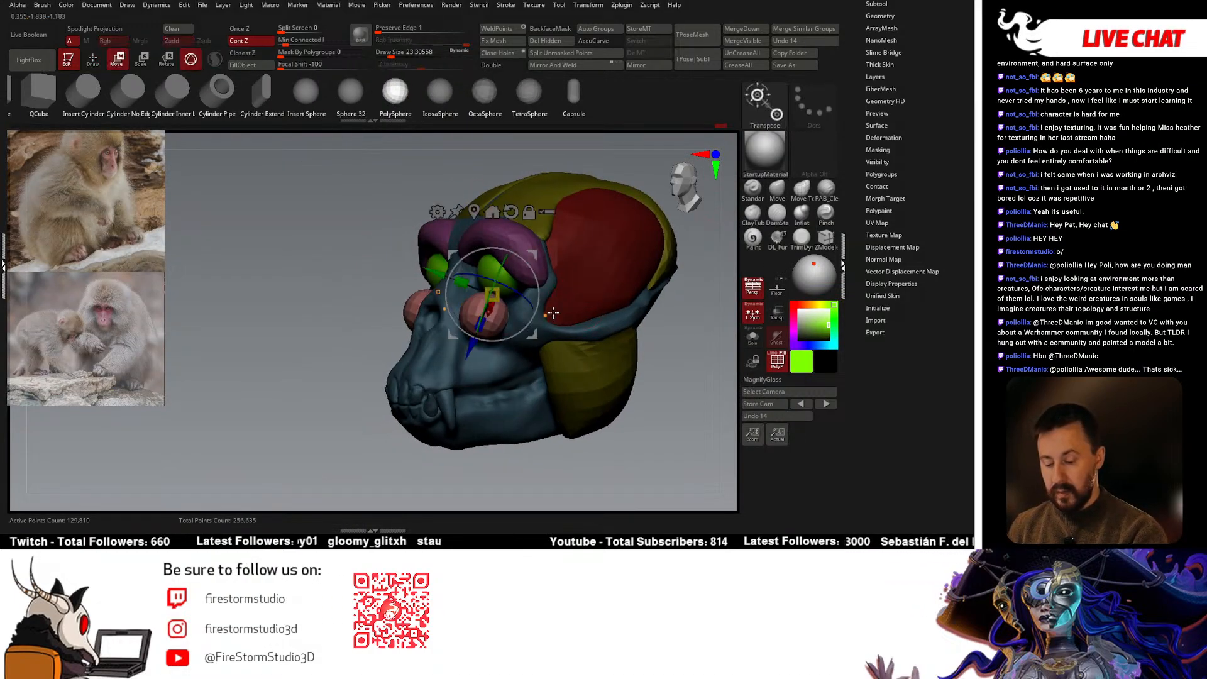
{"action": "right_click_drag", "start_coordinate": [377, 311], "coordinate": [457, 312]}
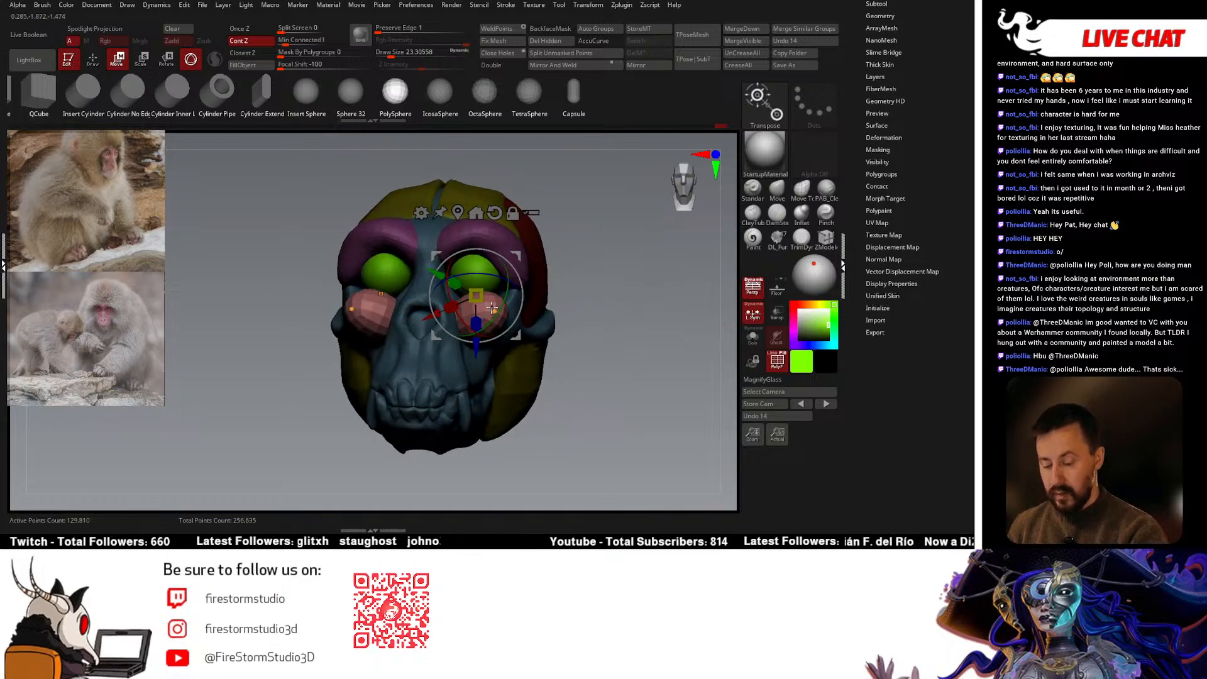
{"action": "left_click_drag", "start_coordinate": [492, 307], "coordinate": [515, 280]}
{"action": "right_click_drag", "start_coordinate": [468, 342], "coordinate": [425, 346]}
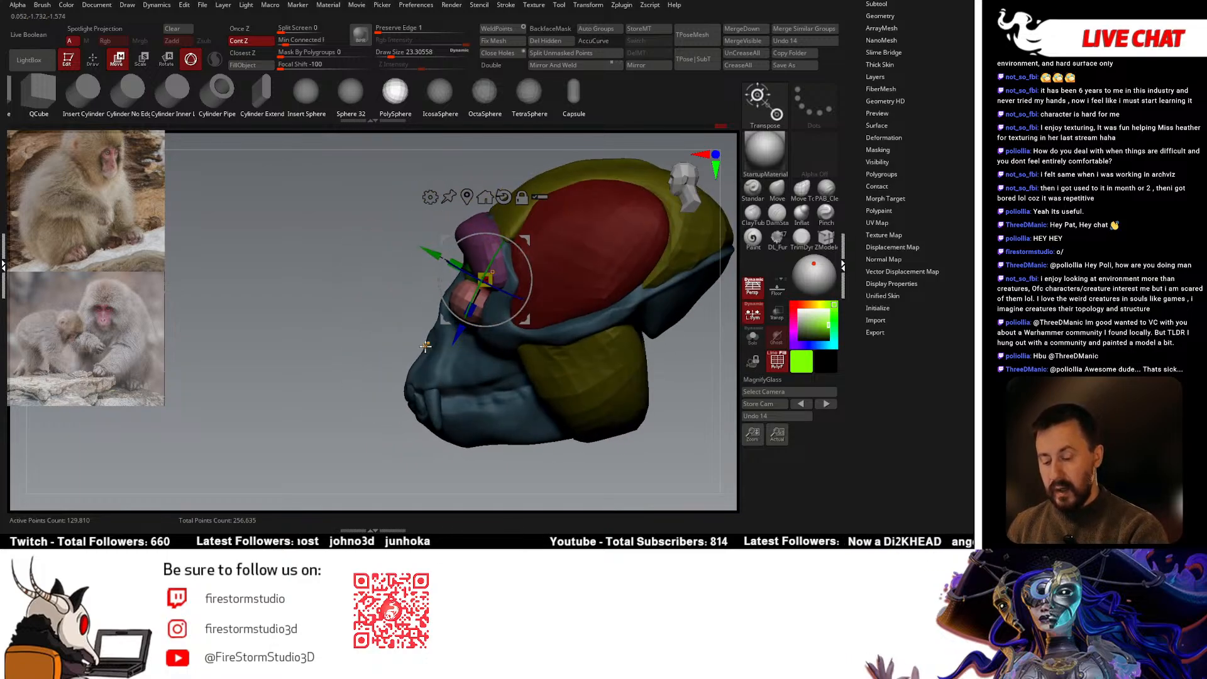
{"action": "left_click_drag", "start_coordinate": [445, 262], "coordinate": [481, 264]}
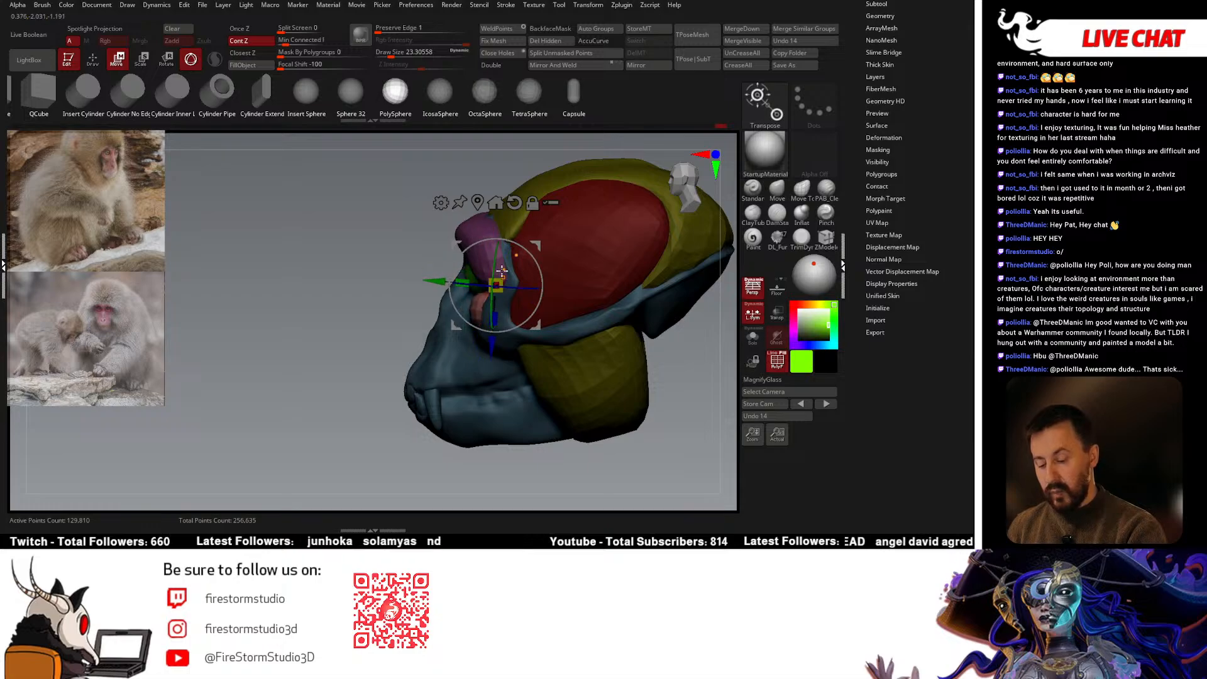
Stretch the spheres sideways beneath the eyes with the Move brush at draw sizes of about 62 and 37
{"action": "key", "text": "q"}
{"action": "right_click_drag", "start_coordinate": [485, 272], "coordinate": [609, 296], "text": "shift"}
{"action": "left_click", "coordinate": [774, 190]}
{"action": "key", "text": "space"}
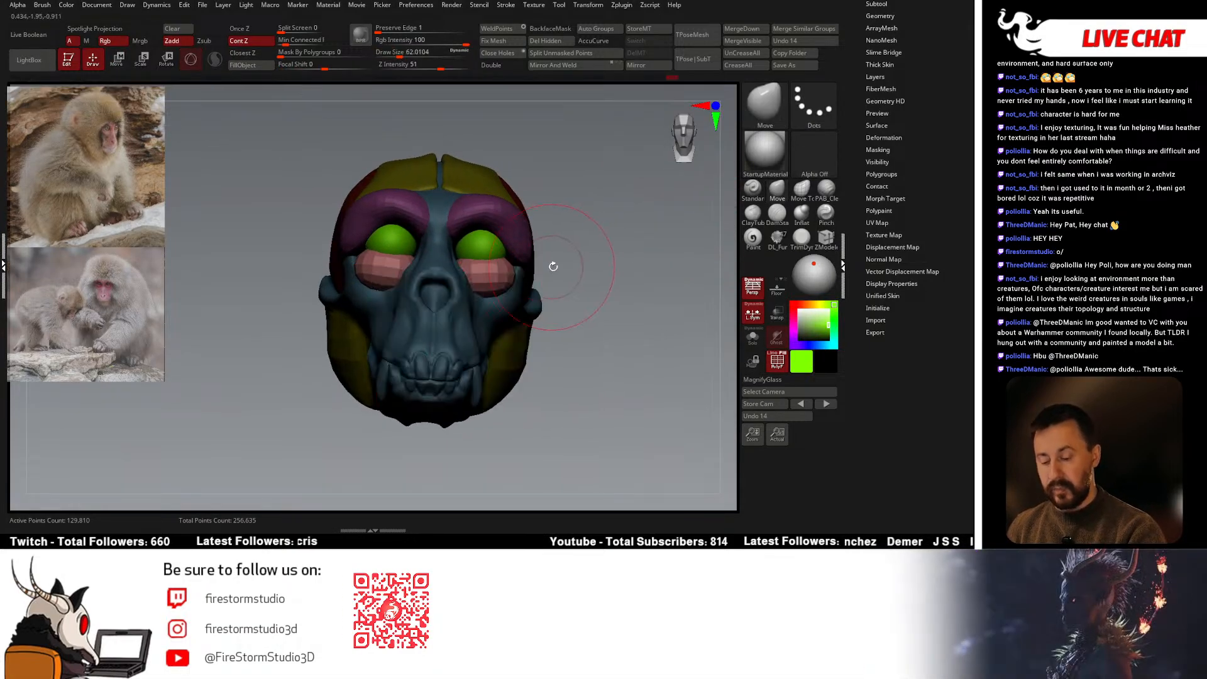
{"action": "left_click_drag", "start_coordinate": [512, 275], "coordinate": [524, 276]}
{"action": "right_click_drag", "start_coordinate": [471, 272], "coordinate": [466, 273]}
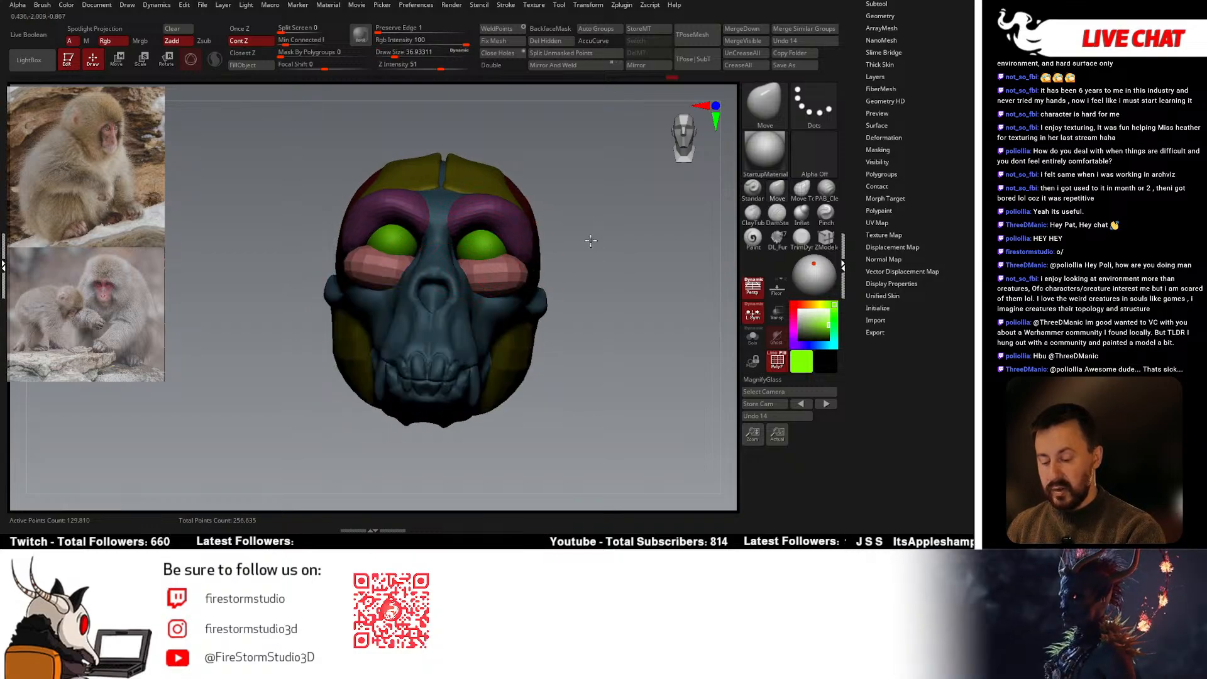
{"action": "right_click_drag", "start_coordinate": [590, 240], "coordinate": [541, 245]}
Fit the lower eye muscles to the sockets and cheekbones with the Move brush at draw sizes of about 22 to 29
{"action": "key", "text": "space"}
{"action": "left_click_drag", "start_coordinate": [478, 264], "coordinate": [474, 264]}
{"action": "mouse_move", "coordinate": [475, 259]}
{"action": "right_mouse_down"}
{"action": "mouse_move", "coordinate": [508, 254]}
{"action": "mouse_move", "coordinate": [525, 277]}
{"action": "mouse_move", "coordinate": [452, 279]}
{"action": "mouse_move", "coordinate": [462, 274]}
{"action": "right_mouse_up"}
{"action": "key", "text": "space"}
{"action": "left_click_drag", "start_coordinate": [468, 276], "coordinate": [462, 275]}
{"action": "key", "text": "space"}
{"action": "right_click_drag", "start_coordinate": [462, 274], "coordinate": [446, 274]}
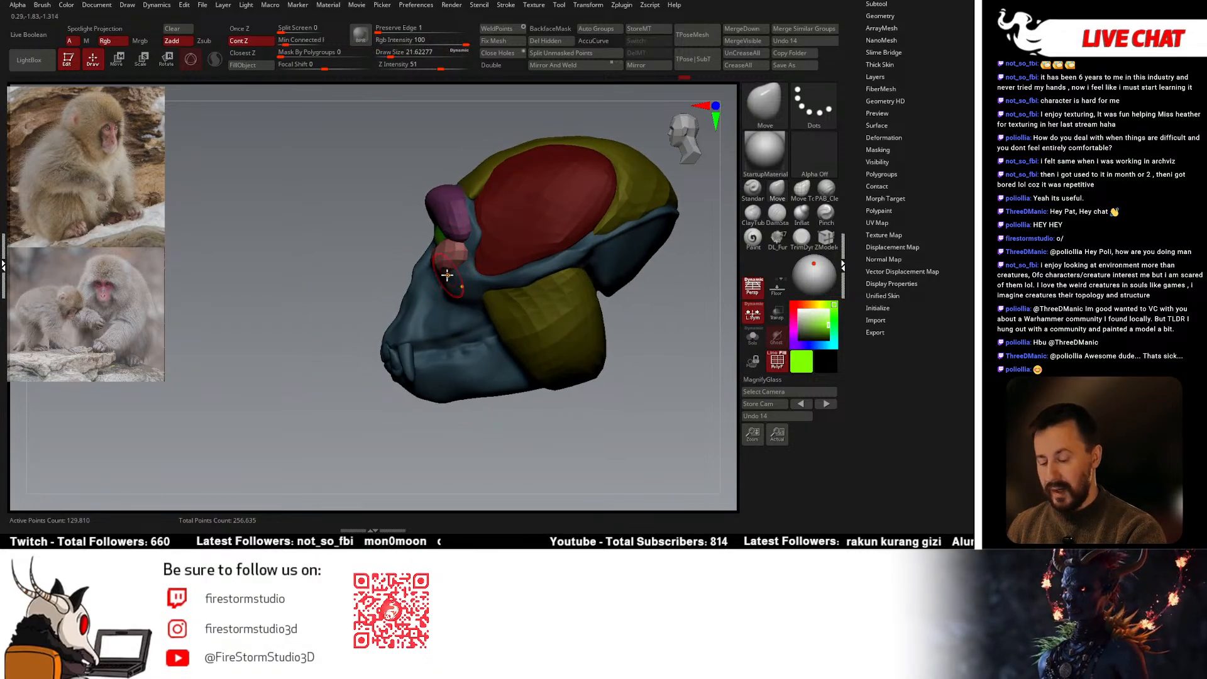
{"action": "key", "text": "space"}
{"action": "left_click_drag", "start_coordinate": [443, 272], "coordinate": [450, 271]}
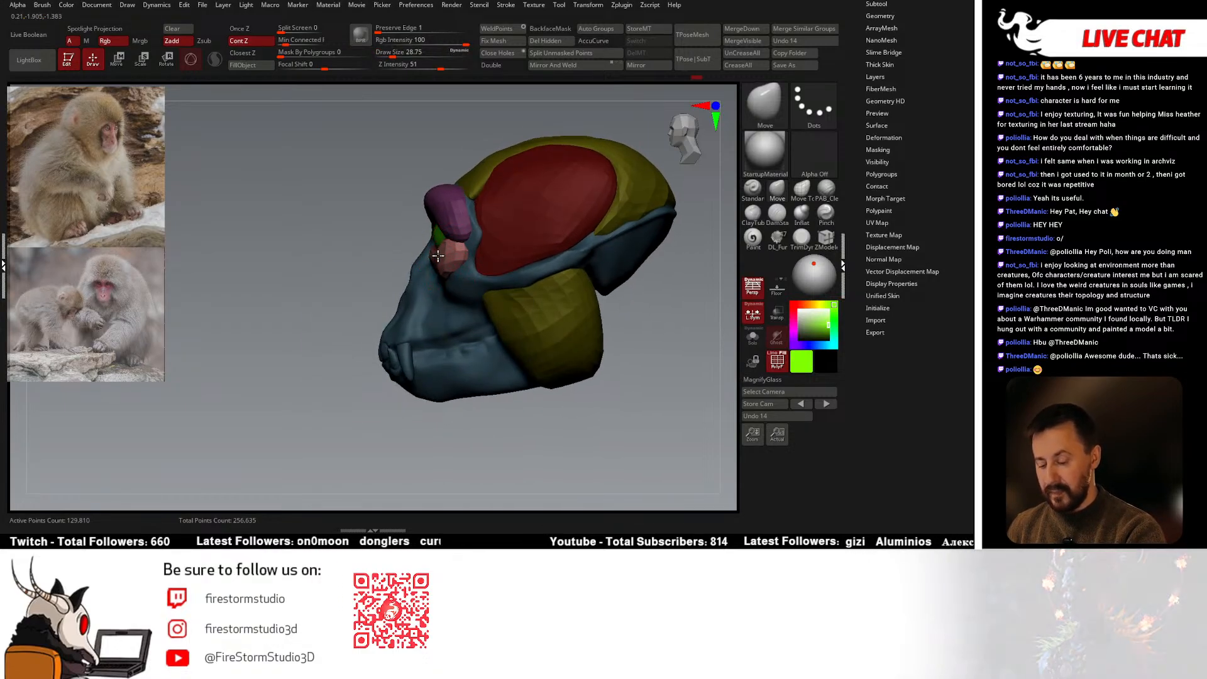
{"action": "mouse_move", "coordinate": [451, 269]}
{"action": "right_mouse_down"}
{"action": "mouse_move", "coordinate": [443, 300]}
{"action": "mouse_move", "coordinate": [476, 271]}
{"action": "mouse_move", "coordinate": [468, 257]}
{"action": "mouse_move", "coordinate": [545, 267]}
{"action": "mouse_move", "coordinate": [468, 216]}
{"action": "mouse_move", "coordinate": [546, 284]}
{"action": "mouse_move", "coordinate": [509, 282]}
{"action": "mouse_move", "coordinate": [484, 246]}
{"action": "mouse_move", "coordinate": [439, 262]}
{"action": "mouse_move", "coordinate": [430, 248]}
{"action": "mouse_move", "coordinate": [425, 236]}
{"action": "mouse_move", "coordinate": [442, 247]}
{"action": "mouse_move", "coordinate": [503, 206]}
{"action": "mouse_move", "coordinate": [554, 246]}
{"action": "right_mouse_up"}
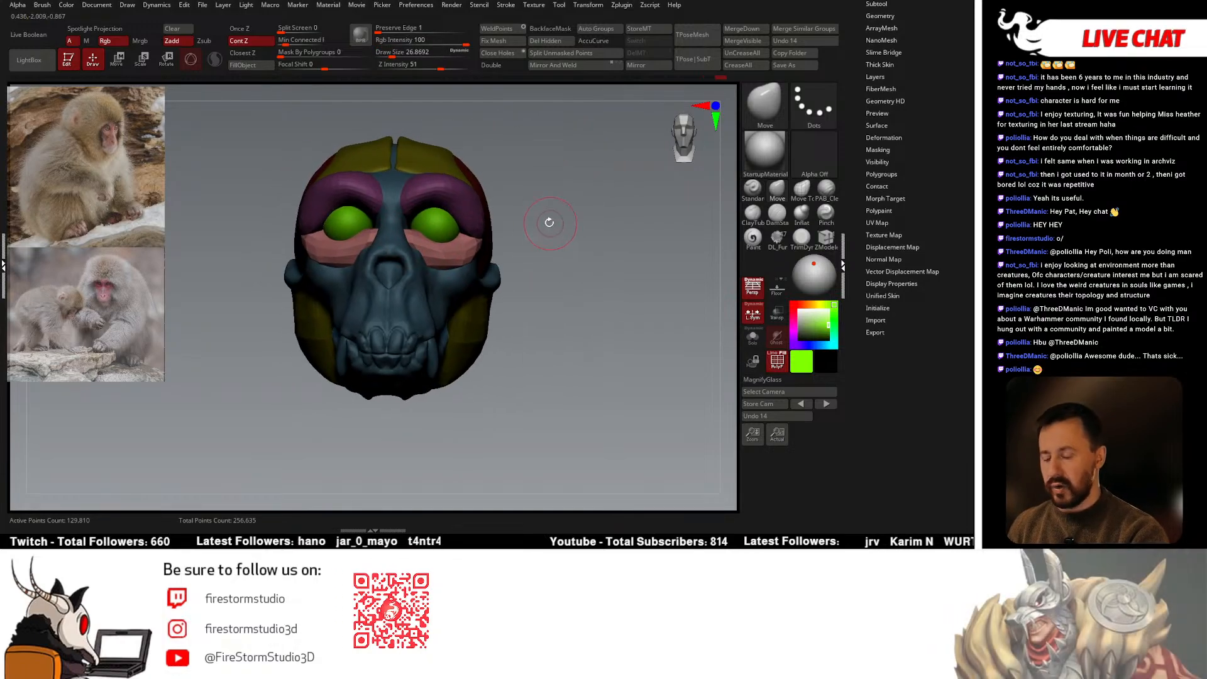
Extend the inner ends of the lower eye muscles toward the nose with the Move brush at draw sizes of about 22 and 31
{"action": "key", "text": "space"}
{"action": "left_click_drag", "start_coordinate": [409, 228], "coordinate": [406, 228]}
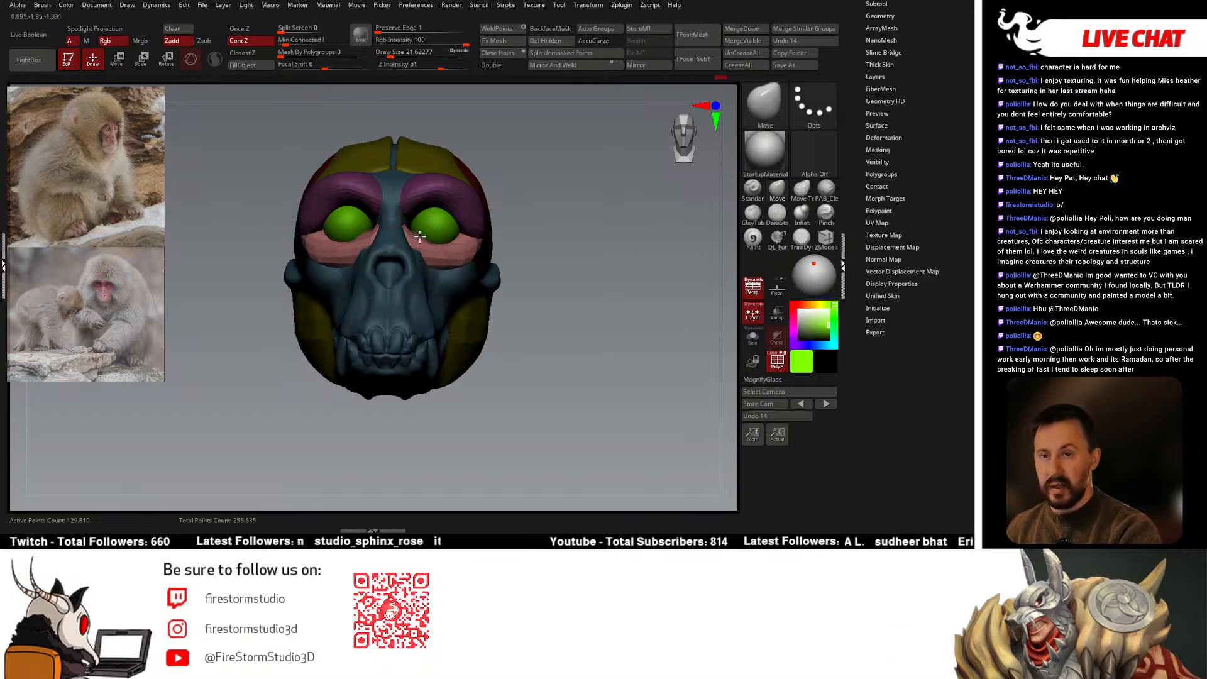
{"action": "mouse_move", "coordinate": [419, 236]}
{"action": "right_mouse_down"}
{"action": "mouse_move", "coordinate": [538, 243]}
{"action": "mouse_move", "coordinate": [485, 262]}
{"action": "mouse_move", "coordinate": [379, 243]}
{"action": "mouse_move", "coordinate": [384, 232]}
{"action": "mouse_move", "coordinate": [565, 239]}
{"action": "mouse_move", "coordinate": [382, 249]}
{"action": "mouse_move", "coordinate": [429, 260]}
{"action": "right_mouse_up"}
{"action": "key", "text": "]"}
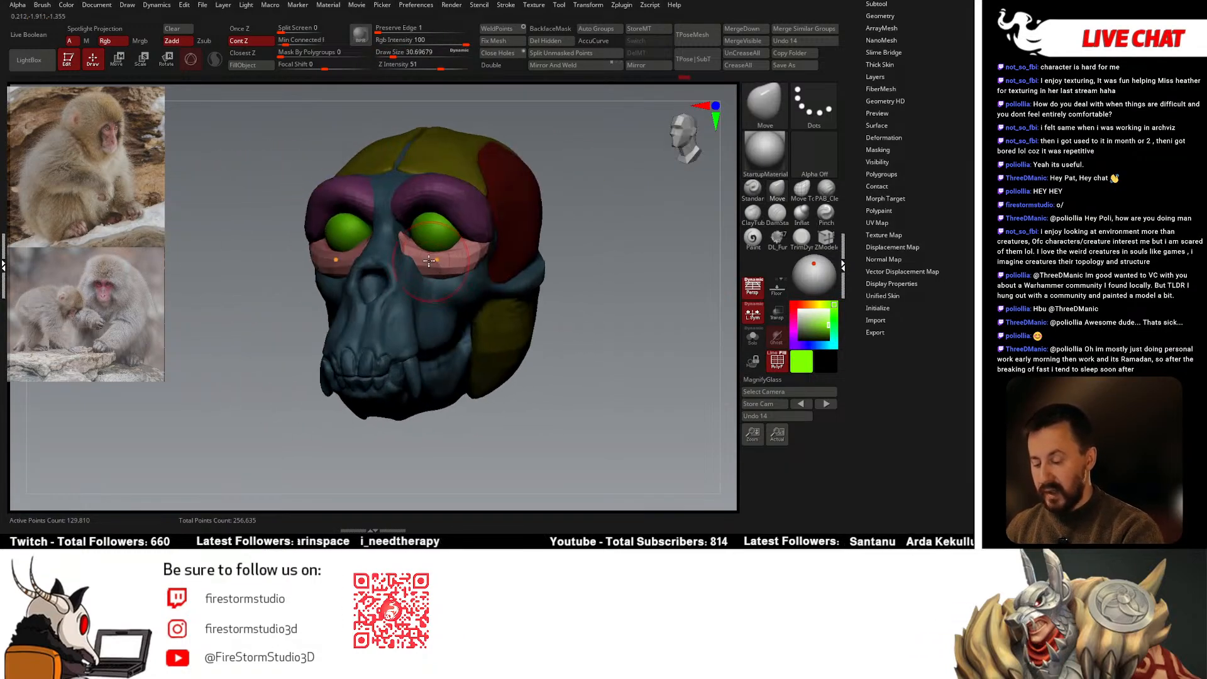
{"action": "right_click_drag", "start_coordinate": [590, 213], "coordinate": [579, 223], "text": "shift"}
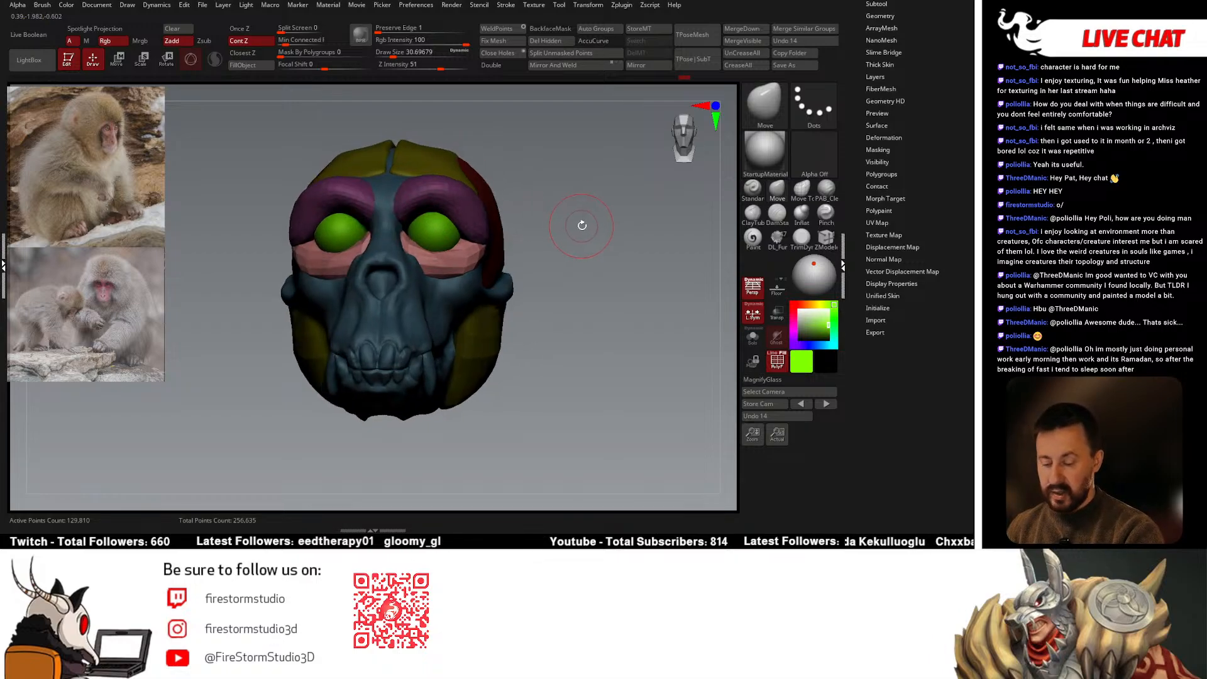
Isolate the brow and lower eye muscles, clear the mask, and assign them separate polygroups with Auto Groups
{"action": "left_click", "coordinate": [434, 195], "text": "ctrl+shift"}
{"action": "left_click_drag", "start_coordinate": [568, 137], "coordinate": [521, 254], "text": "ctrl"}
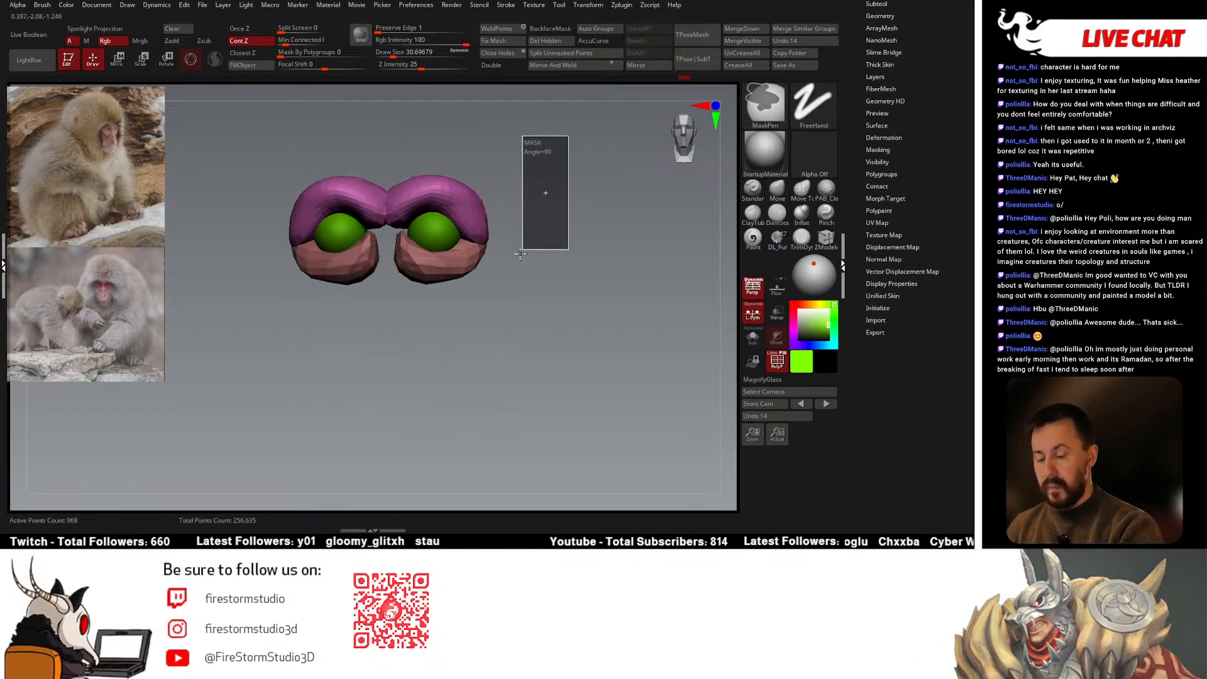
{"action": "left_click", "coordinate": [478, 196], "text": "ctrl+shift"}
{"action": "key", "text": "ctrl+z"}
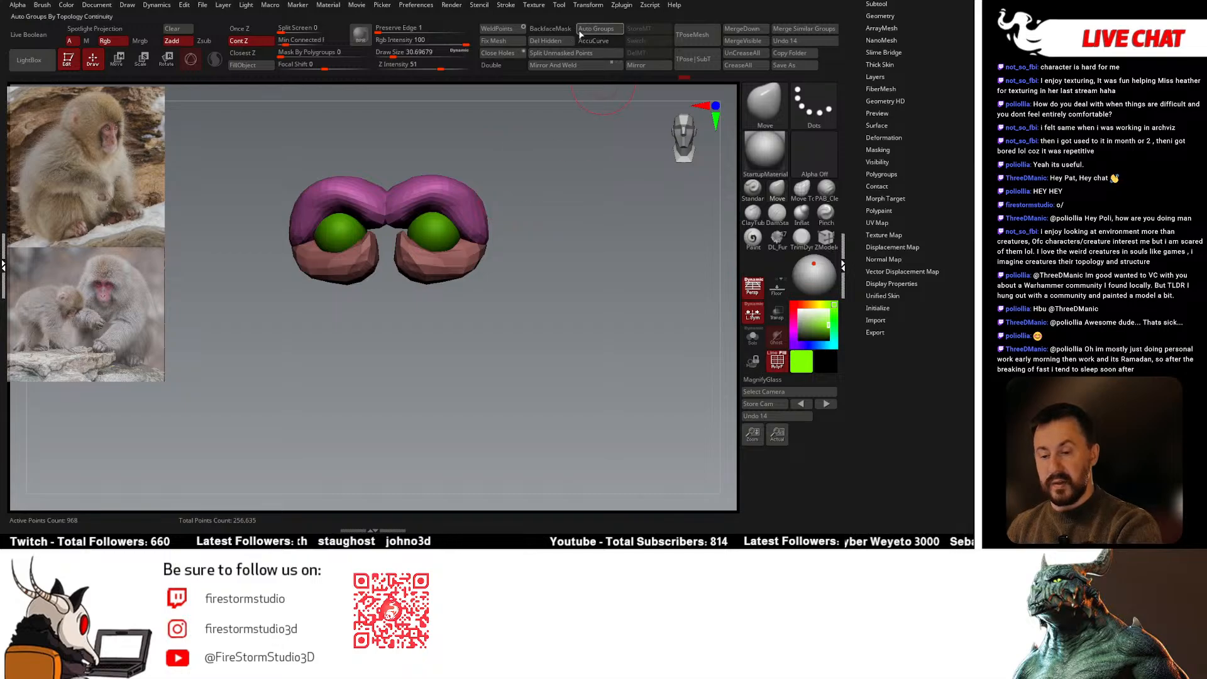
{"action": "left_click", "coordinate": [579, 32]}
Isolate the brow muscles by polygroup, mask them, show the whole head again, and invert the mask so only the brows stay editable
{"action": "left_click", "coordinate": [458, 194], "text": "ctrl+alt+shift"}
{"action": "left_click", "coordinate": [560, 157], "text": "ctrl+shift"}
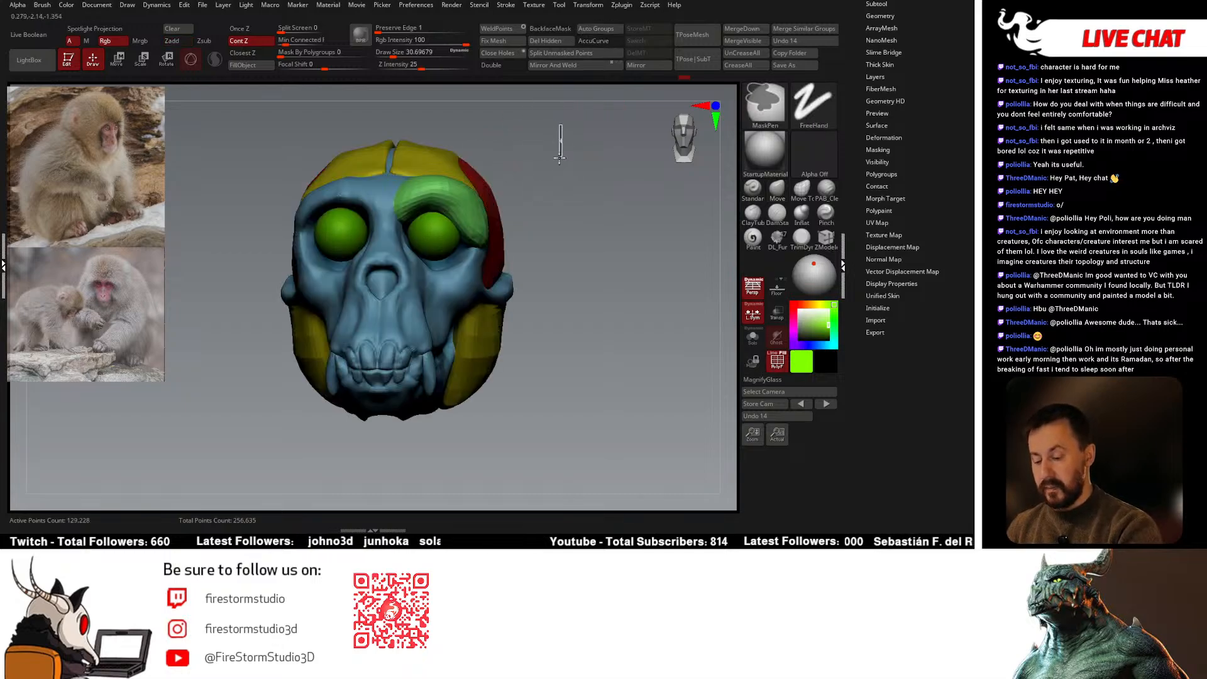
{"action": "left_click", "coordinate": [557, 165], "text": "ctrl+shift"}
{"action": "left_click", "coordinate": [566, 171], "text": "ctrl+shift"}
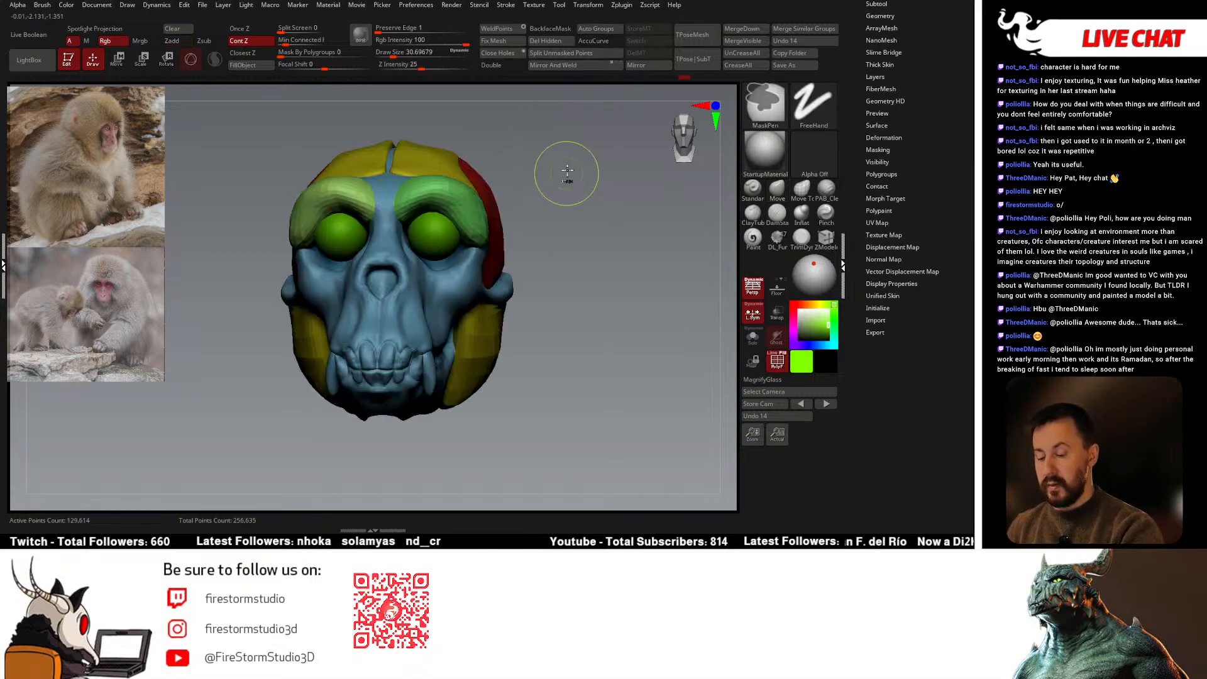
{"action": "left_click", "coordinate": [431, 283], "text": "ctrl+shift"}
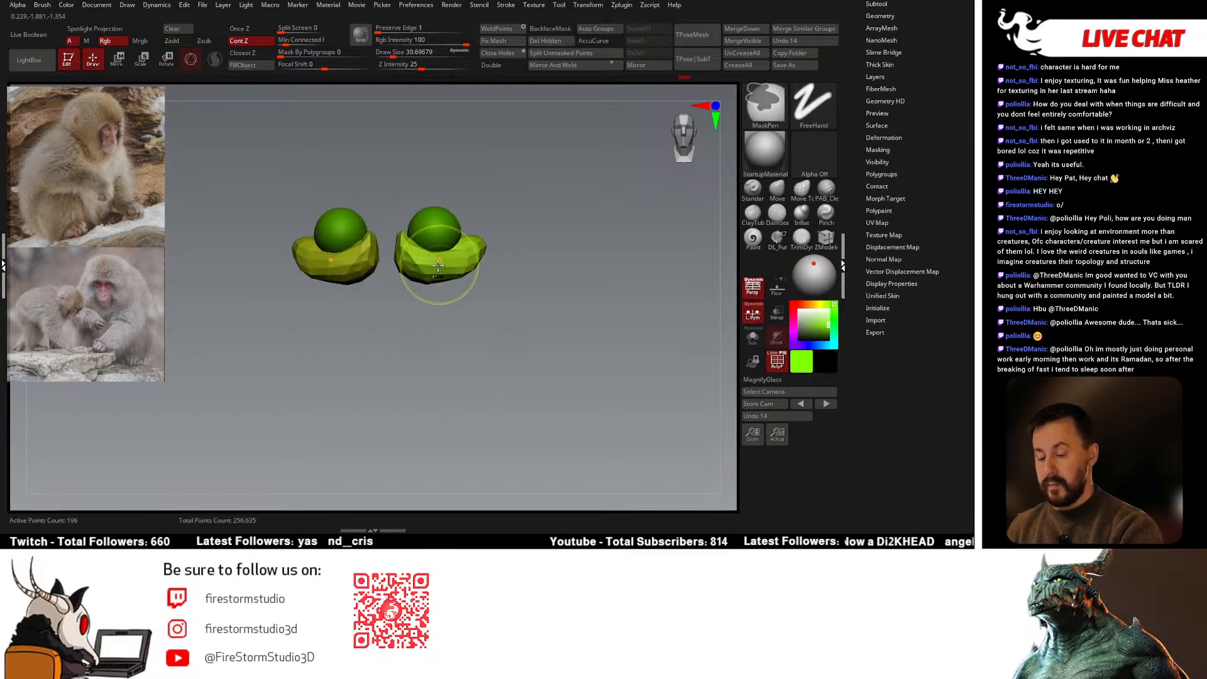
{"action": "left_click", "coordinate": [425, 283], "text": "ctrl+shift"}
{"action": "left_click", "coordinate": [331, 251], "text": "ctrl+shift"}
{"action": "left_click", "coordinate": [339, 207], "text": "ctrl+shift"}
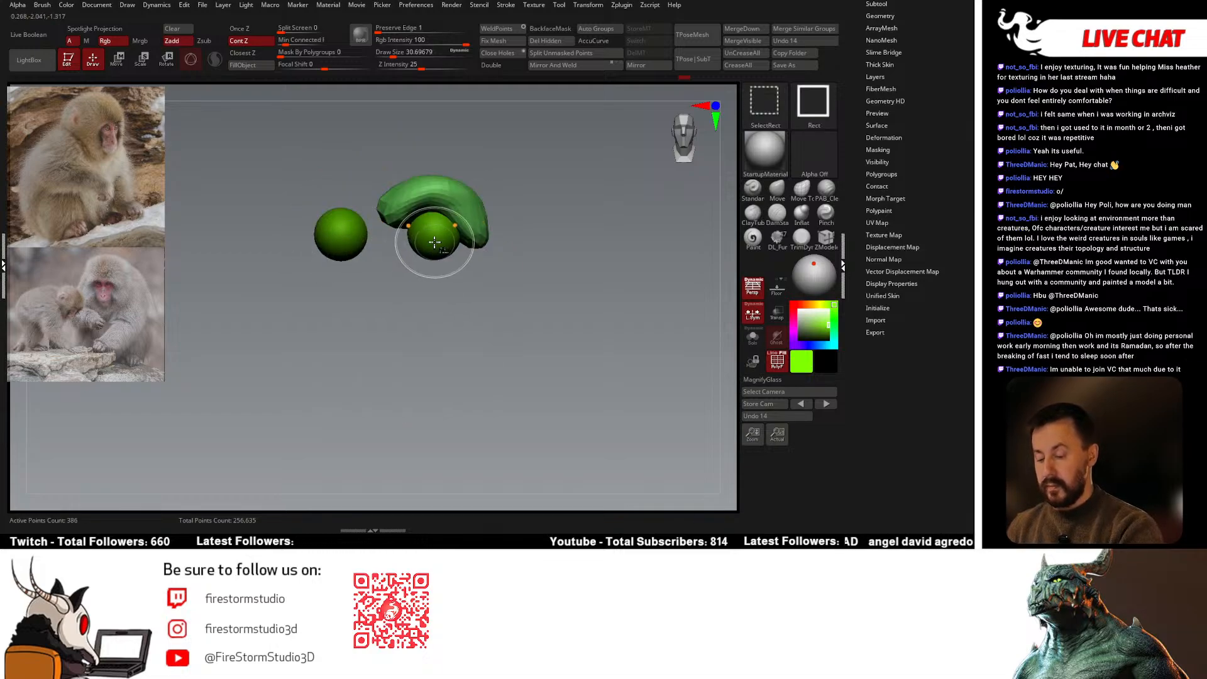
{"action": "key", "text": "ctrl+z"}
{"action": "left_click_drag", "start_coordinate": [581, 125], "coordinate": [233, 365], "text": "ctrl"}
{"action": "left_click", "coordinate": [232, 364], "text": "ctrl+shift"}
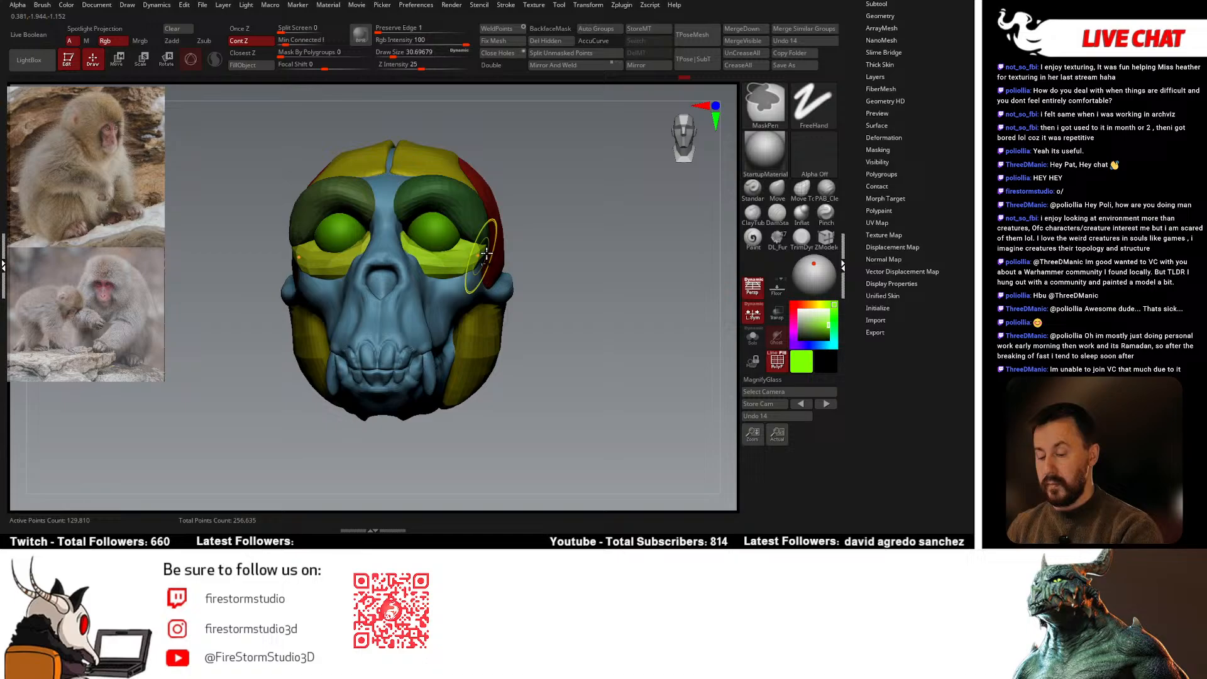
{"action": "left_click", "coordinate": [576, 210], "text": "ctrl"}
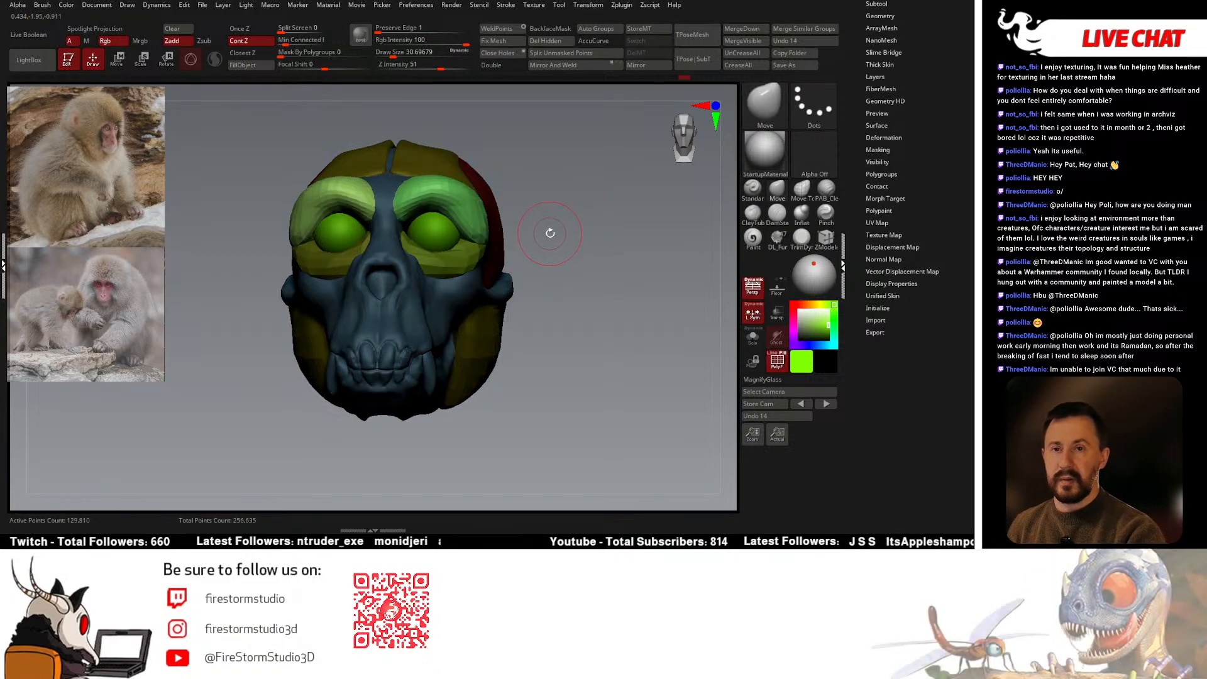
Reshape the unmasked brow muscles with the Move brush at draw sizes of about 37 and 17, and clear the mask
{"action": "left_click_drag", "start_coordinate": [549, 235], "coordinate": [593, 242]}
{"action": "key", "text": "space"}
{"action": "left_click_drag", "start_coordinate": [382, 286], "coordinate": [386, 287]}
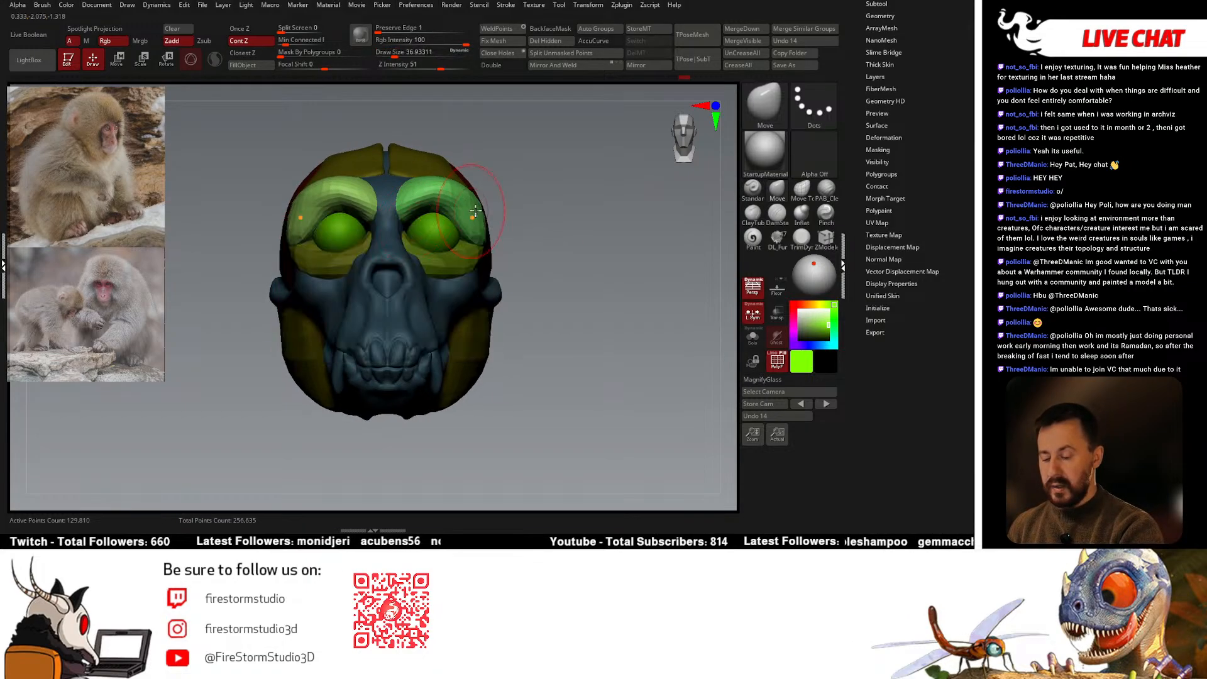
{"action": "left_click_drag", "start_coordinate": [591, 242], "coordinate": [540, 237]}
{"action": "key", "text": "space"}
{"action": "left_click_drag", "start_coordinate": [404, 234], "coordinate": [399, 234]}
{"action": "mouse_move", "coordinate": [408, 239]}
{"action": "right_mouse_down"}
{"action": "mouse_move", "coordinate": [333, 227]}
{"action": "mouse_move", "coordinate": [445, 247]}
{"action": "mouse_move", "coordinate": [427, 239]}
{"action": "right_mouse_up"}
{"action": "key", "text": "space"}
{"action": "left_click_drag", "start_coordinate": [427, 232], "coordinate": [416, 226]}
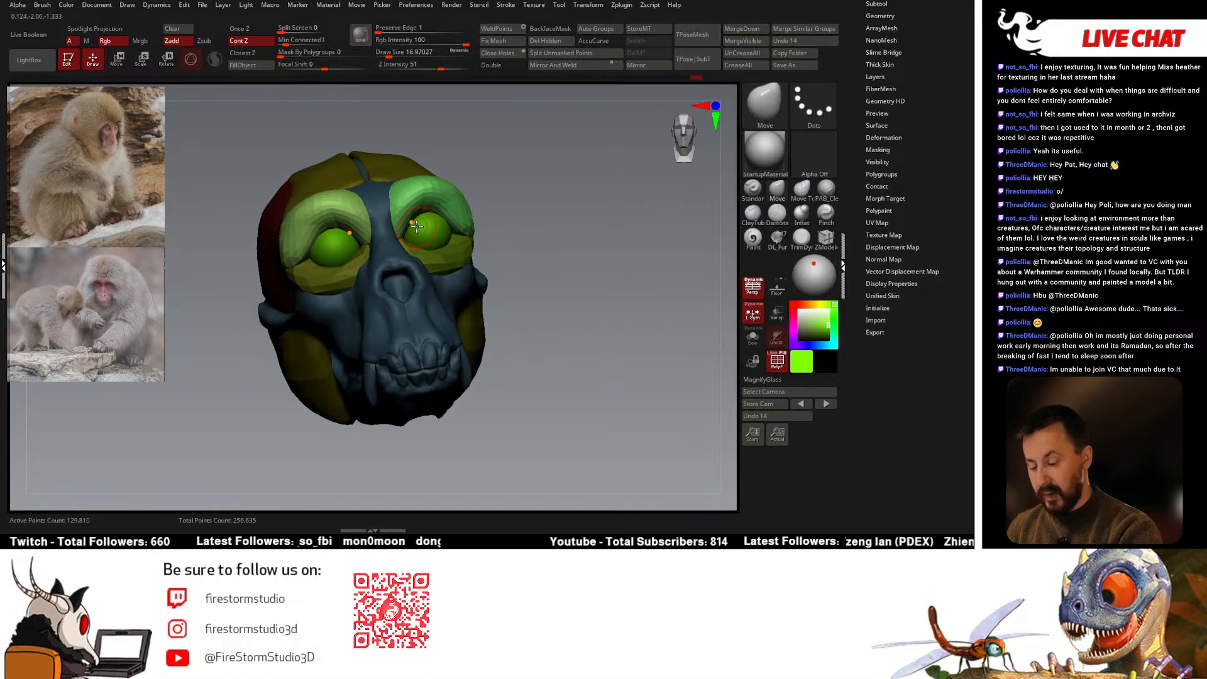
{"action": "right_click_drag", "start_coordinate": [415, 223], "coordinate": [474, 214], "text": "shift"}
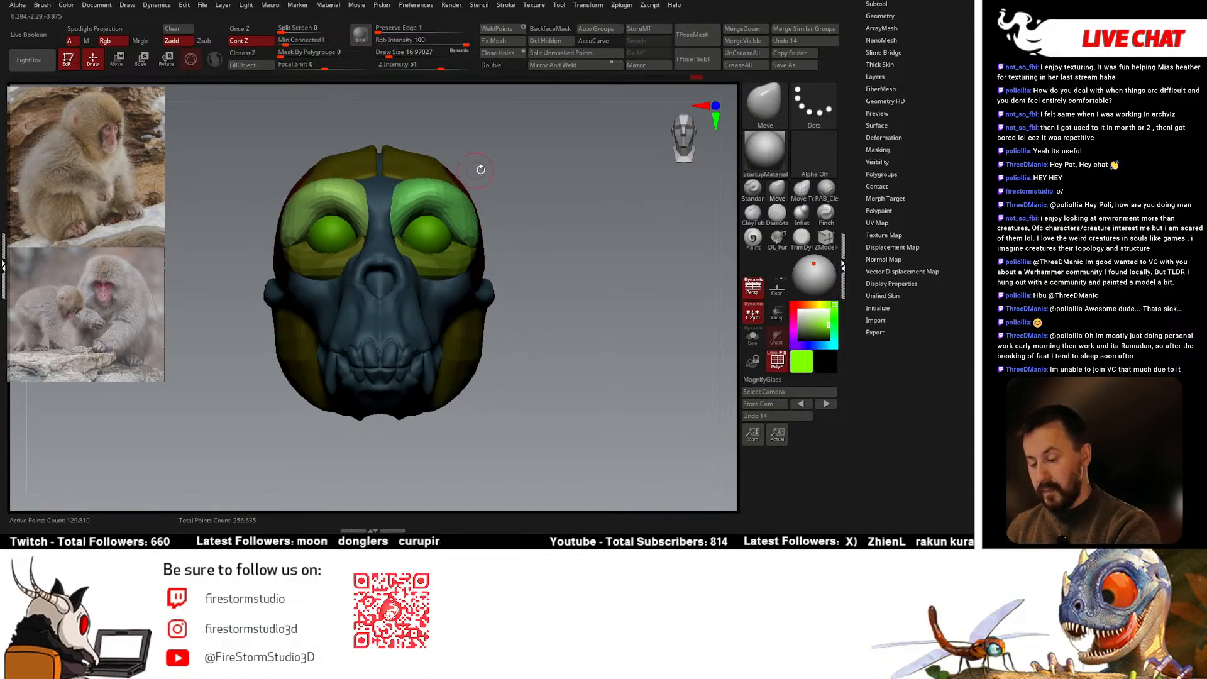
{"action": "right_click_drag", "start_coordinate": [481, 170], "coordinate": [608, 250]}
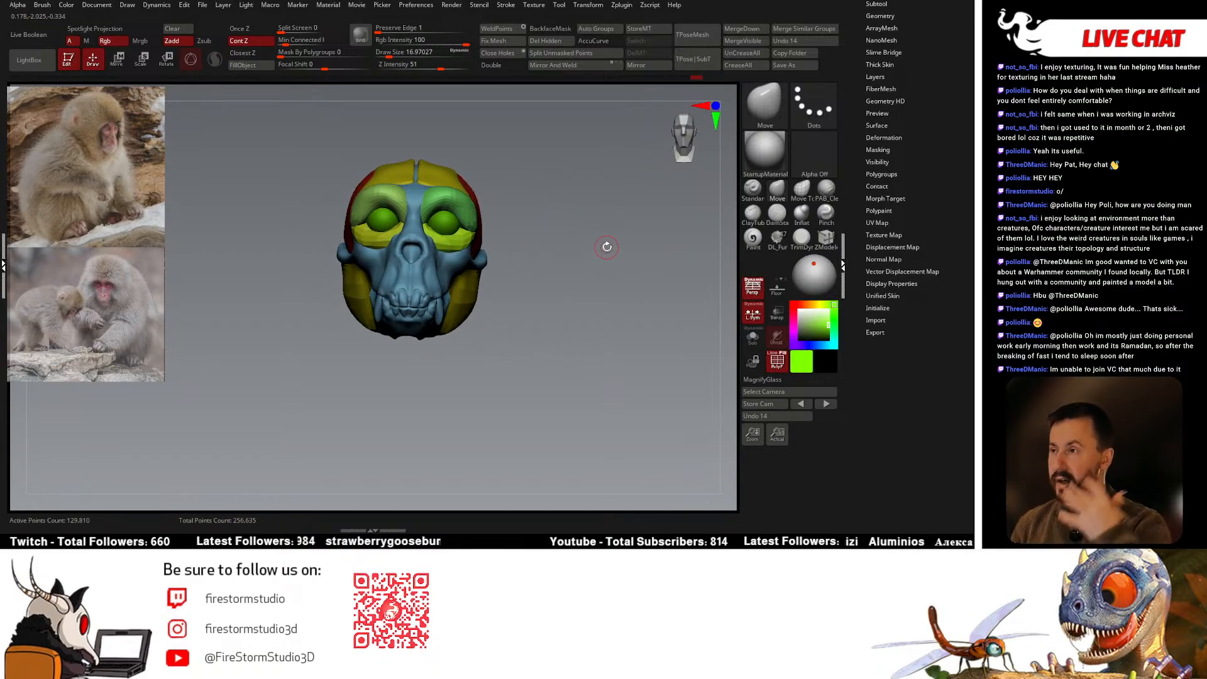
Insert a PolySphere from IMM Primitives between the brow muscles above the nose bridge
{"action": "right_click_drag", "start_coordinate": [535, 287], "coordinate": [534, 270], "text": "alt"}
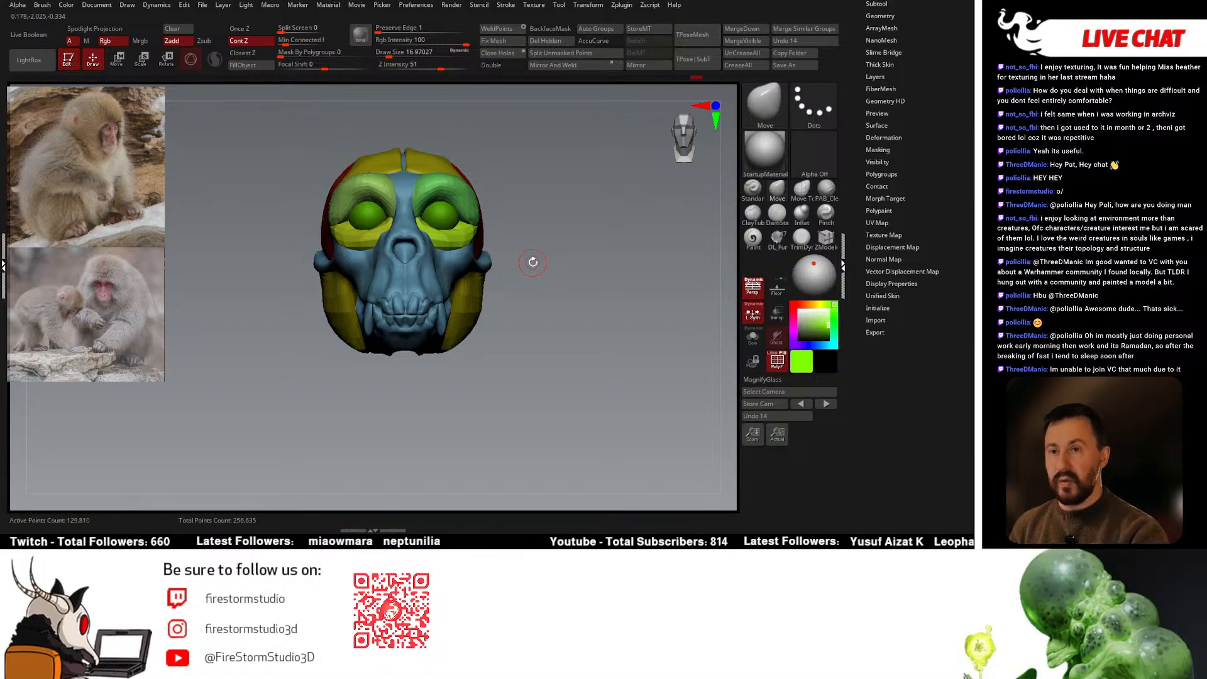
{"action": "right_click_drag", "start_coordinate": [567, 293], "coordinate": [579, 252]}
{"action": "right_click_drag", "start_coordinate": [456, 175], "coordinate": [447, 164]}
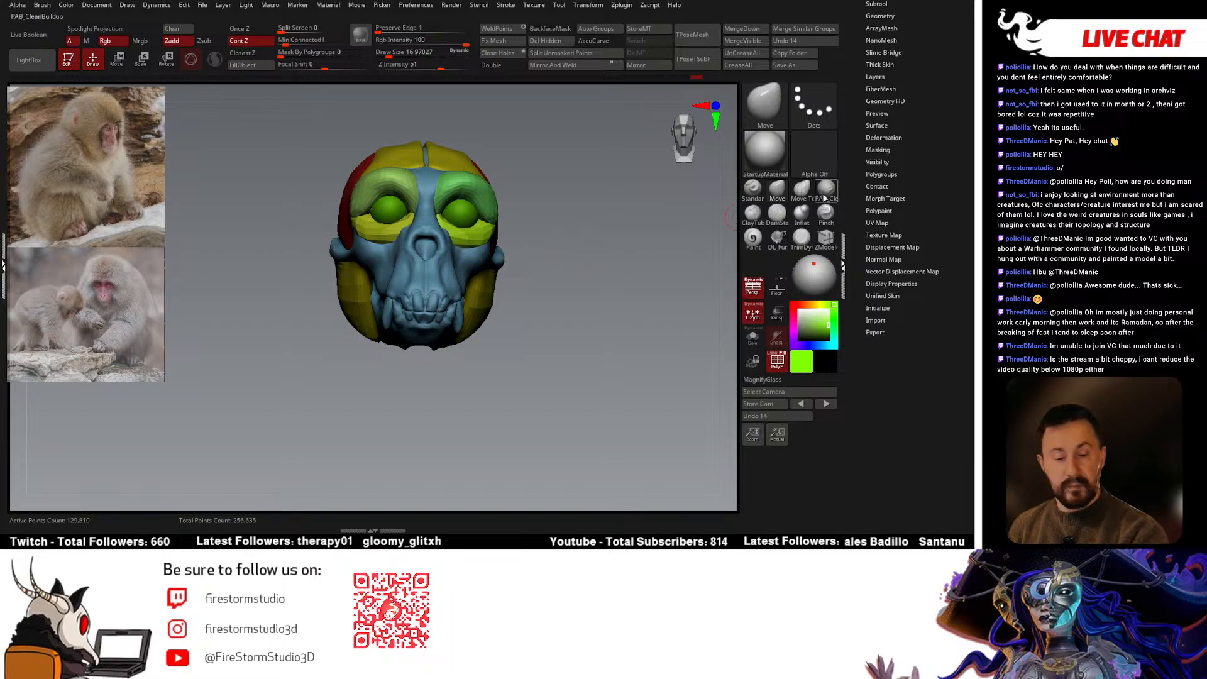
{"action": "left_click", "coordinate": [764, 112]}
{"action": "left_click", "coordinate": [293, 118]}
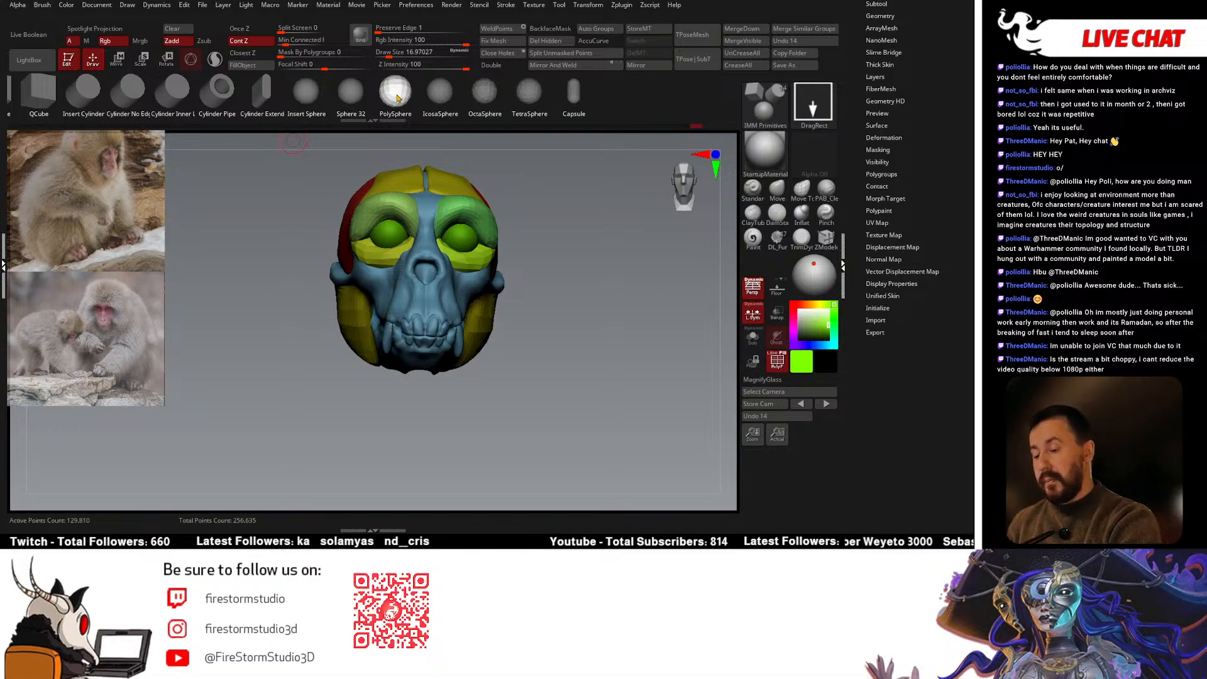
{"action": "left_click_drag", "start_coordinate": [428, 208], "coordinate": [433, 217]}
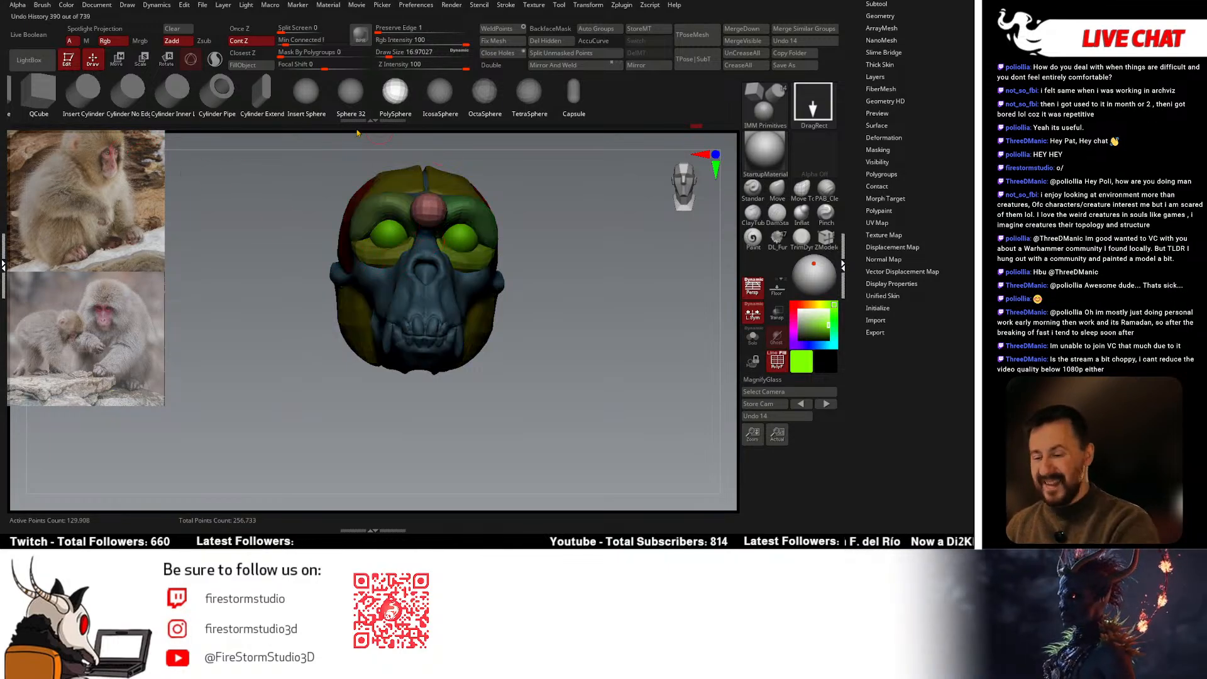
Reposition the inserted sphere against the skull between the brow muscles with the gizmo, and return to the Move brush
{"action": "left_click", "coordinate": [29, 60]}
{"action": "left_click", "coordinate": [47, 66]}
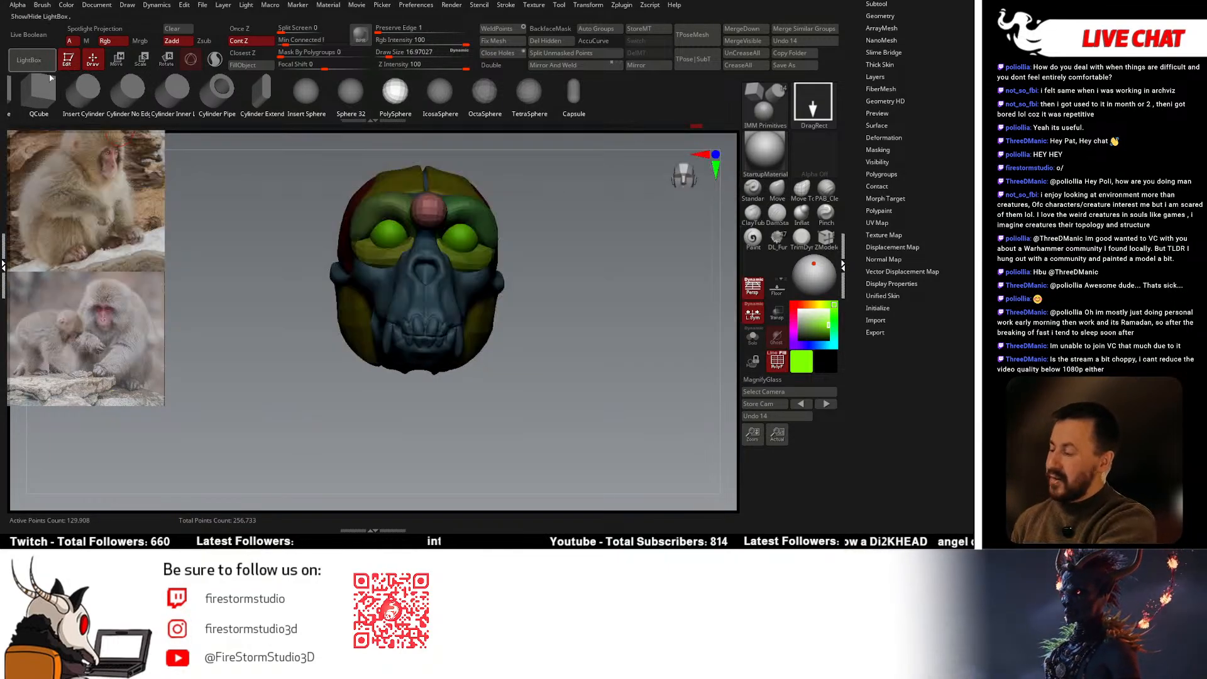
{"action": "left_click", "coordinate": [777, 195]}
{"action": "mouse_move", "coordinate": [629, 277]}
{"action": "left_mouse_down"}
{"action": "mouse_move", "coordinate": [440, 298]}
{"action": "mouse_move", "coordinate": [411, 318]}
{"action": "left_mouse_up"}
{"action": "key", "text": "space"}
{"action": "left_click", "coordinate": [442, 262]}
{"action": "key", "text": "r"}
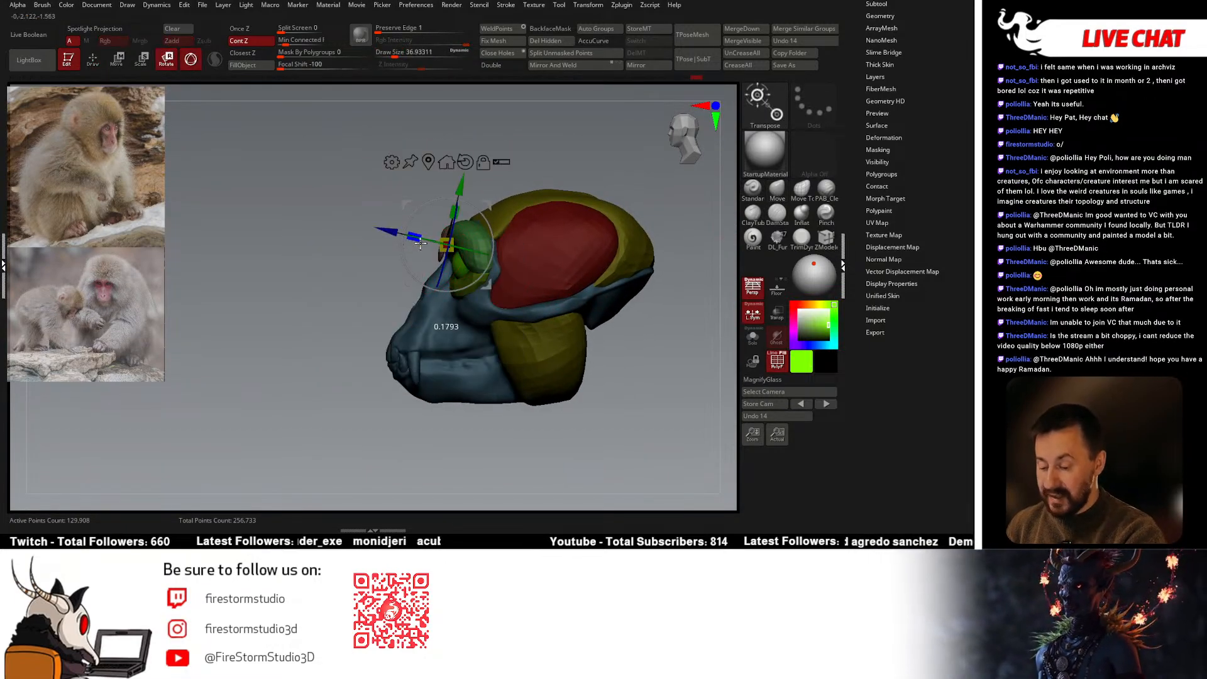
{"action": "key", "text": "w"}
{"action": "mouse_move", "coordinate": [414, 246]}
{"action": "right_mouse_down"}
{"action": "mouse_move", "coordinate": [603, 262]}
{"action": "mouse_move", "coordinate": [591, 242]}
{"action": "mouse_move", "coordinate": [530, 248]}
{"action": "mouse_move", "coordinate": [517, 194]}
{"action": "right_mouse_up"}
{"action": "key", "text": "q"}
Shape the sphere into a tapered wedge between the brows with the Move brush at draw sizes of about 44 and 31
{"action": "key", "text": "space"}
{"action": "left_click", "coordinate": [446, 259]}
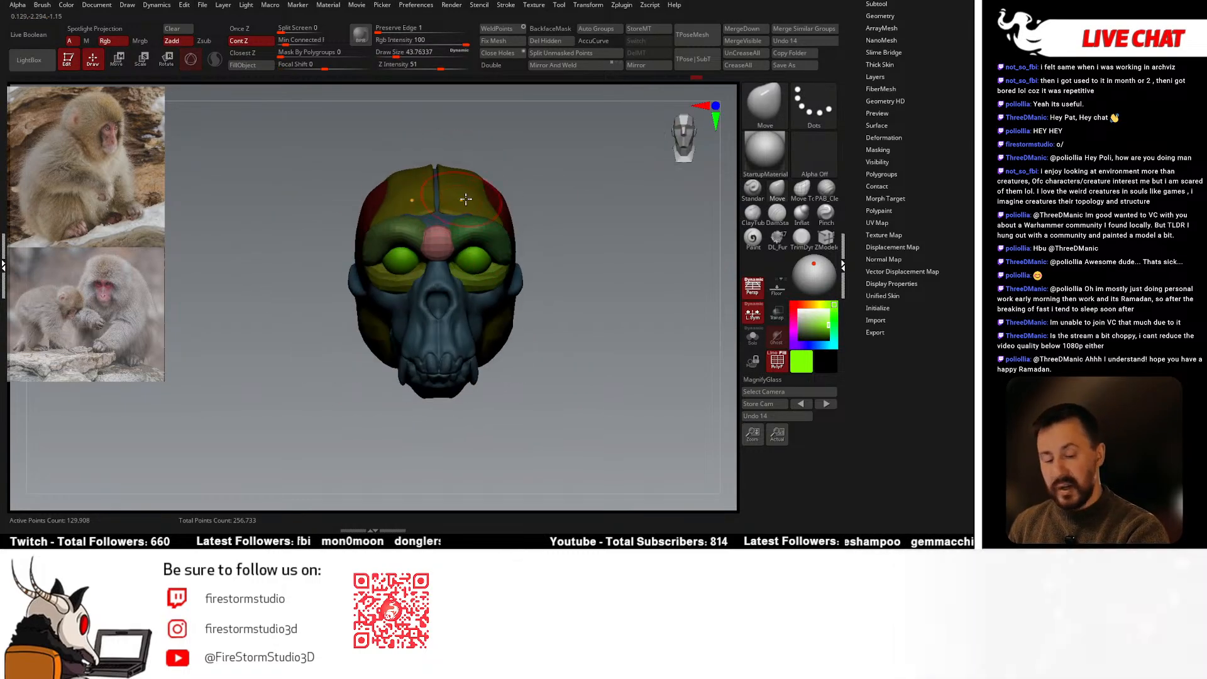
{"action": "key", "text": "space"}
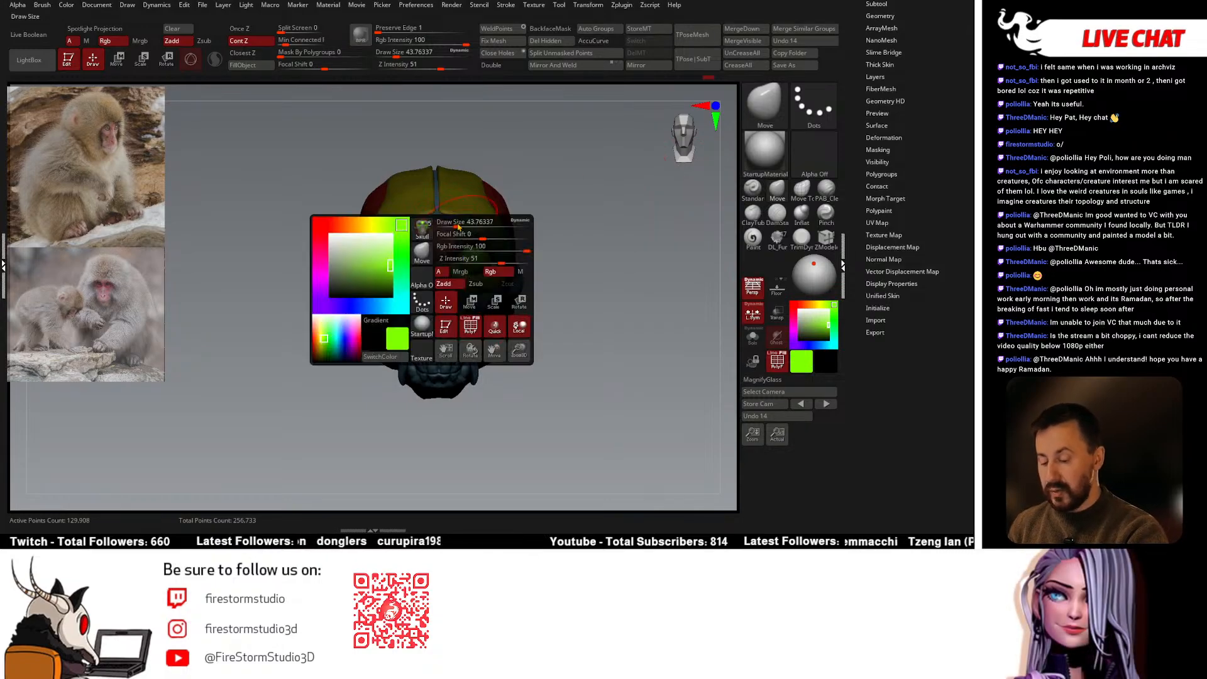
{"action": "left_click", "coordinate": [444, 247]}
{"action": "mouse_move", "coordinate": [453, 251]}
{"action": "right_mouse_down"}
{"action": "mouse_move", "coordinate": [427, 267]}
{"action": "mouse_move", "coordinate": [446, 264]}
{"action": "right_mouse_up"}
{"action": "mouse_move", "coordinate": [446, 264]}
{"action": "right_mouse_down", "text": "ctrl"}
{"action": "mouse_move", "coordinate": [446, 283]}
{"action": "mouse_move", "coordinate": [418, 260]}
{"action": "right_mouse_up", "text": "ctrl"}
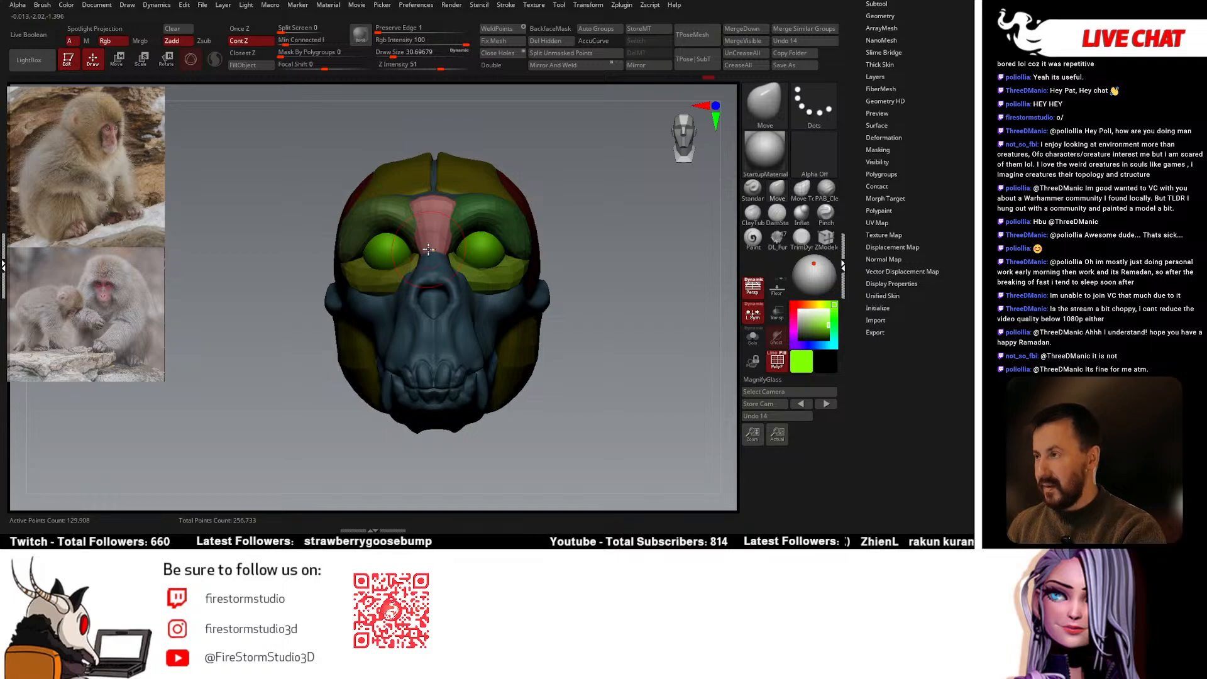
Widen the top of the wedge over both brow muscles with the Move brush at a draw size of about 33
{"action": "key", "text": "space"}
{"action": "left_click", "coordinate": [425, 250]}
{"action": "right_click_drag", "start_coordinate": [430, 206], "coordinate": [436, 232]}
{"action": "mouse_move", "coordinate": [437, 187]}
{"action": "right_mouse_down"}
{"action": "mouse_move", "coordinate": [390, 220]}
{"action": "mouse_move", "coordinate": [402, 261]}
{"action": "right_mouse_up"}
{"action": "key", "text": "space"}
{"action": "left_click", "coordinate": [431, 269]}
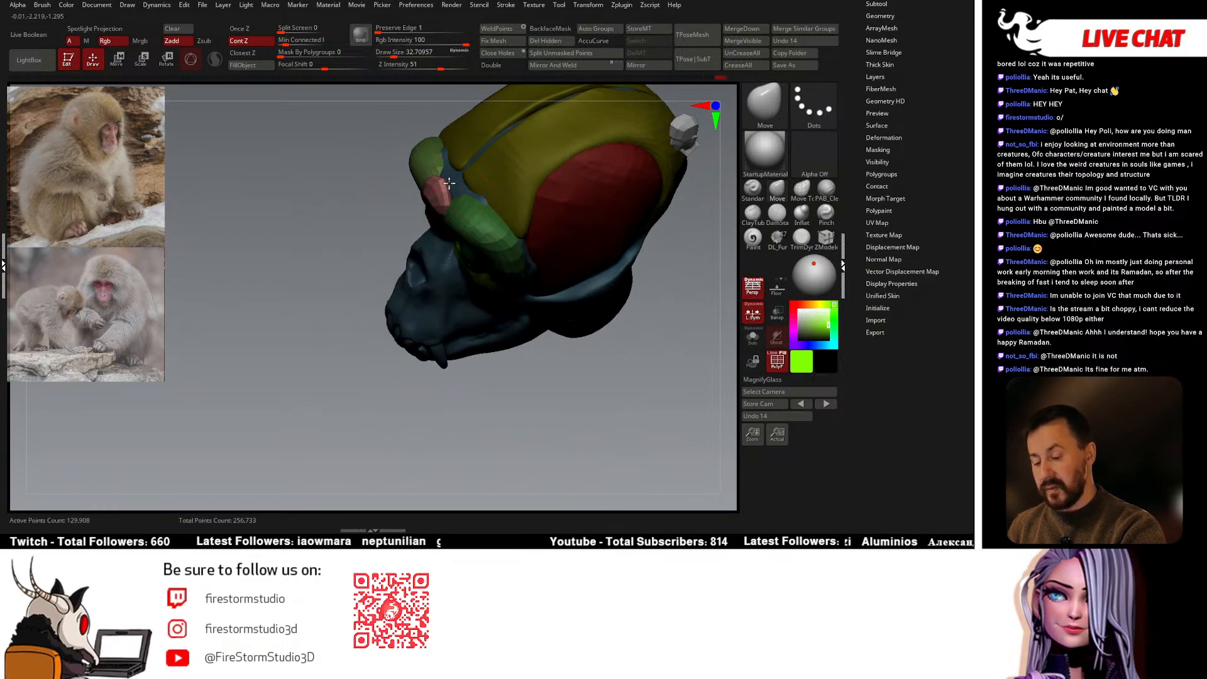
{"action": "mouse_move", "coordinate": [448, 183]}
{"action": "right_mouse_down"}
{"action": "mouse_move", "coordinate": [481, 227]}
{"action": "mouse_move", "coordinate": [471, 223]}
{"action": "mouse_move", "coordinate": [507, 195]}
{"action": "mouse_move", "coordinate": [484, 157]}
{"action": "mouse_move", "coordinate": [445, 175]}
{"action": "right_mouse_up"}
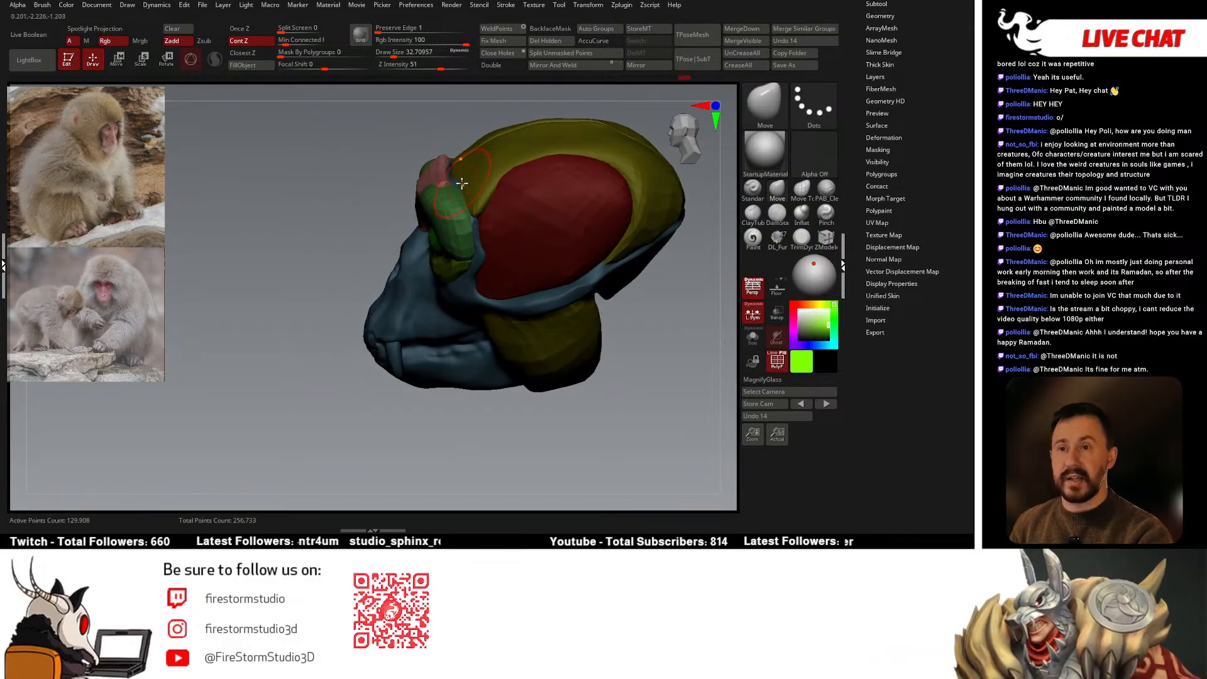
{"action": "mouse_move", "coordinate": [492, 233]}
{"action": "right_mouse_down"}
{"action": "mouse_move", "coordinate": [523, 229]}
{"action": "mouse_move", "coordinate": [443, 224]}
{"action": "mouse_move", "coordinate": [433, 180]}
{"action": "mouse_move", "coordinate": [530, 167]}
{"action": "mouse_move", "coordinate": [489, 182]}
{"action": "right_mouse_up"}
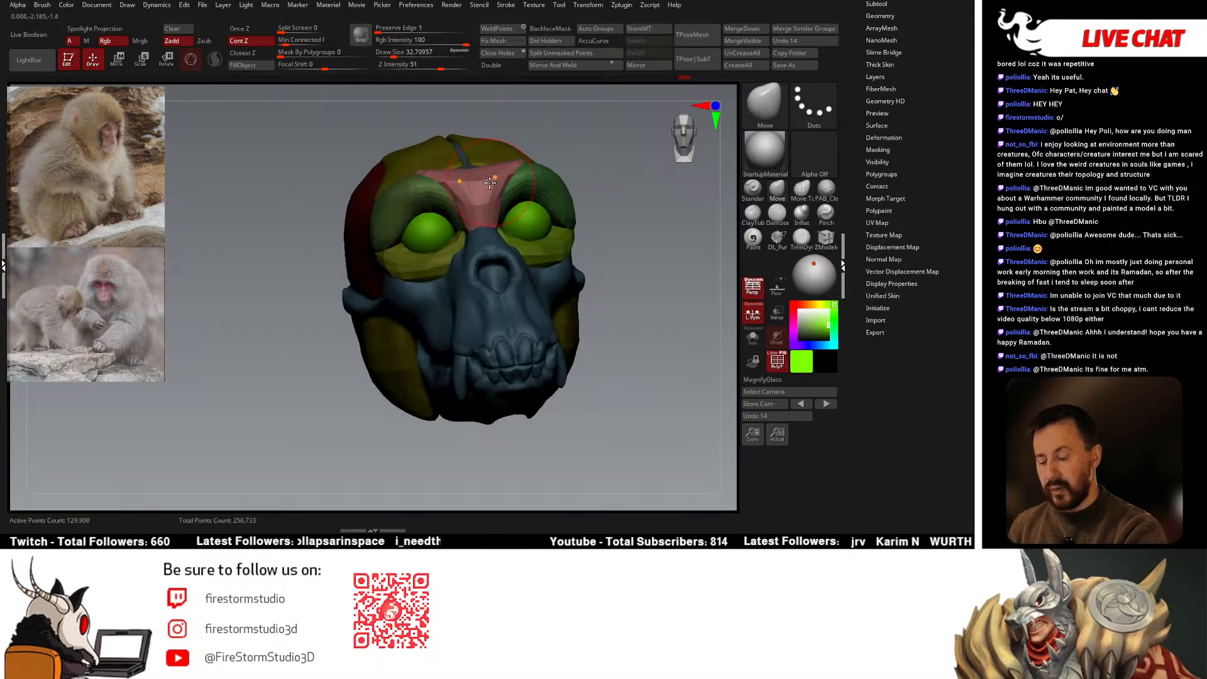
Refine the muscle's narrow stem and pointed upper corners with the Move brush at about 18 and Smooth at about 16
{"action": "key", "text": "space"}
{"action": "left_click_drag", "start_coordinate": [465, 221], "coordinate": [463, 221]}
{"action": "right_click_drag", "start_coordinate": [462, 220], "coordinate": [473, 216], "text": "shift"}
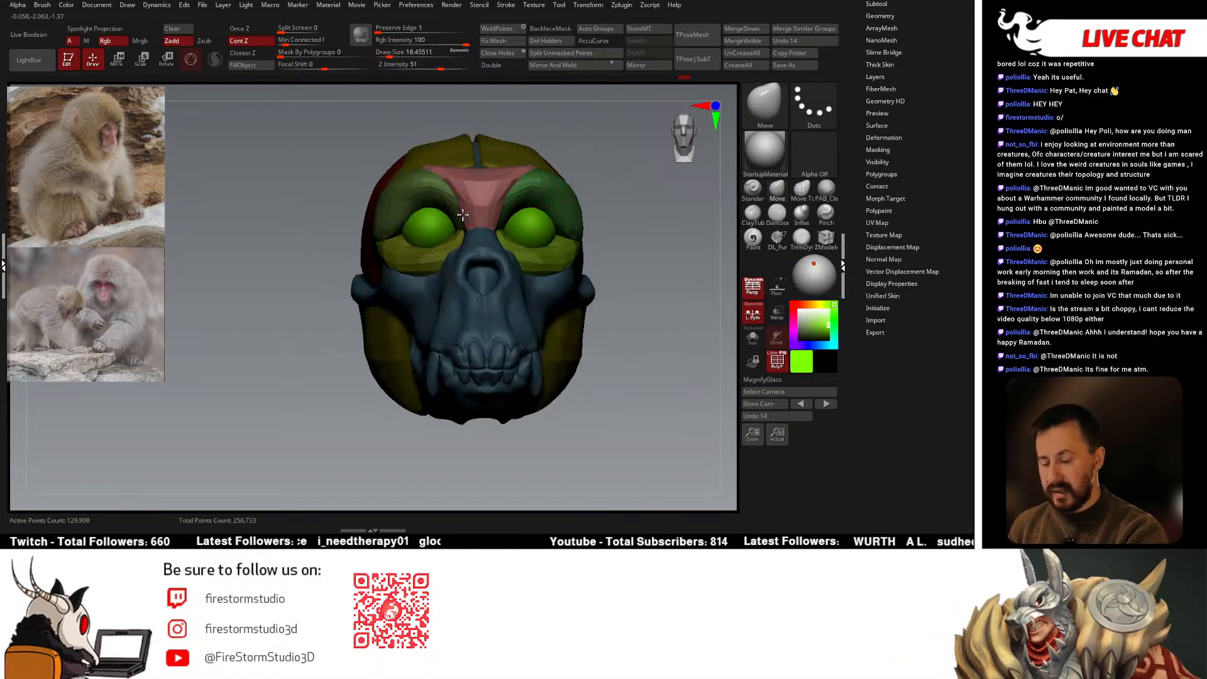
{"action": "left_click_drag", "start_coordinate": [474, 224], "coordinate": [479, 205]}
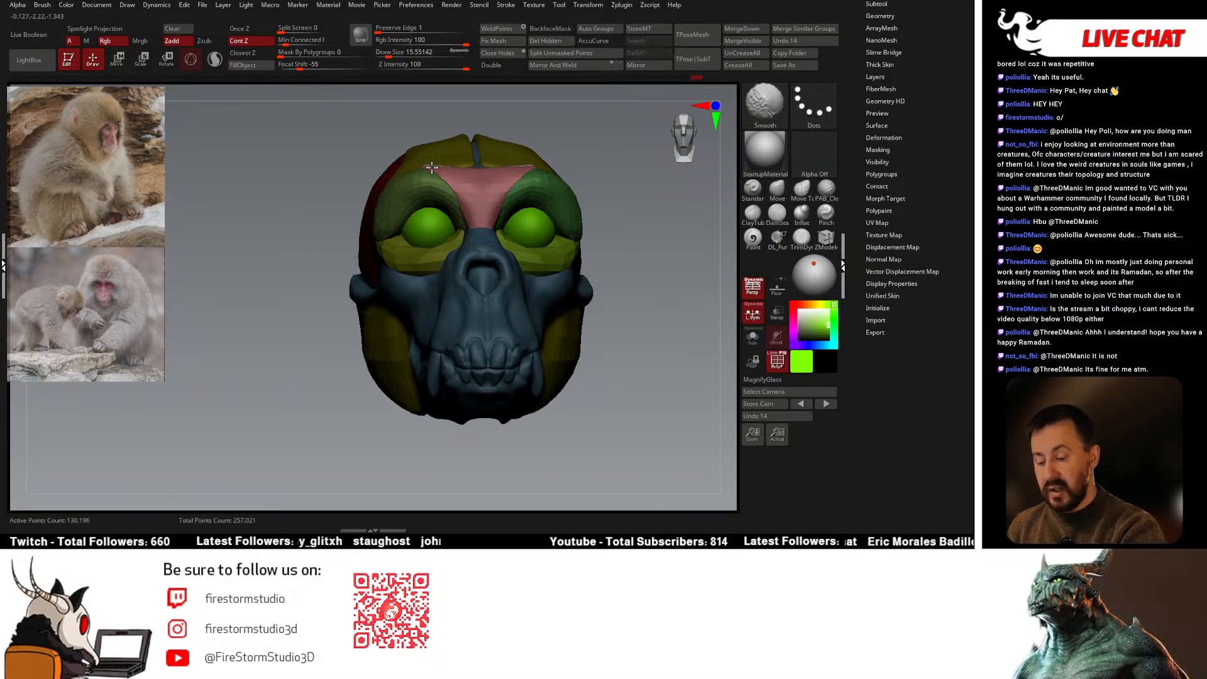
{"action": "mouse_move", "coordinate": [432, 168]}
{"action": "right_mouse_down"}
{"action": "mouse_move", "coordinate": [465, 217]}
{"action": "mouse_move", "coordinate": [482, 171]}
{"action": "mouse_move", "coordinate": [528, 189]}
{"action": "mouse_move", "coordinate": [464, 271]}
{"action": "right_mouse_up"}
Even out the muscle between the brows with Smooth at a draw size of about 33 and Move at about 35
{"action": "key", "text": "space"}
{"action": "key", "text": "space"}
{"action": "left_click_drag", "start_coordinate": [471, 258], "coordinate": [483, 258]}
{"action": "mouse_move", "coordinate": [483, 258]}
{"action": "right_mouse_down"}
{"action": "mouse_move", "coordinate": [564, 172]}
{"action": "mouse_move", "coordinate": [514, 182]}
{"action": "mouse_move", "coordinate": [499, 156]}
{"action": "mouse_move", "coordinate": [546, 159]}
{"action": "right_mouse_up"}
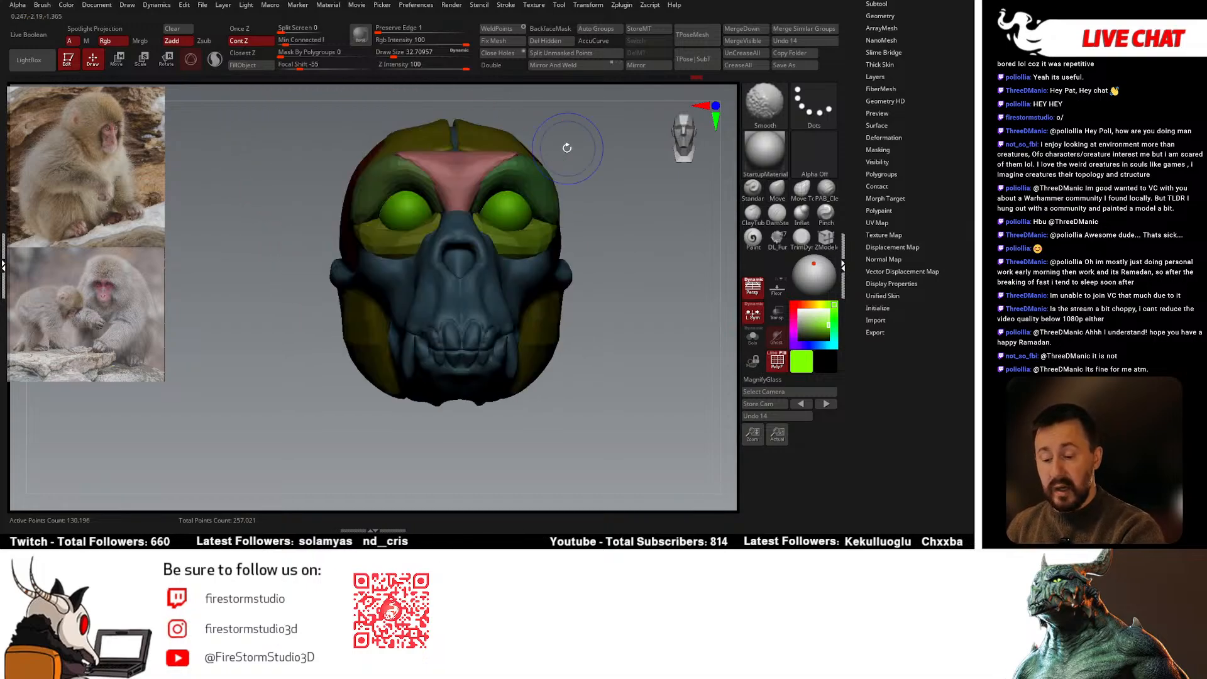
{"action": "key", "text": "space"}
{"action": "left_click_drag", "start_coordinate": [414, 166], "coordinate": [416, 165]}
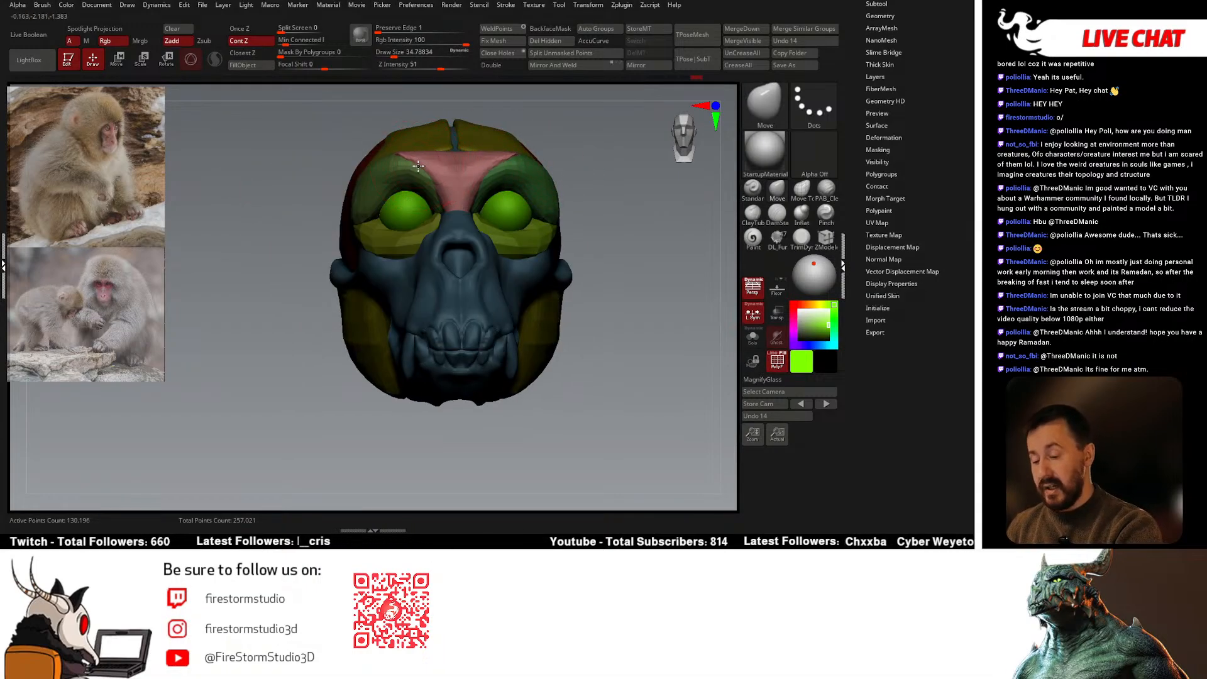
{"action": "mouse_move", "coordinate": [416, 165]}
{"action": "right_mouse_down"}
{"action": "mouse_move", "coordinate": [497, 169]}
{"action": "mouse_move", "coordinate": [480, 187]}
{"action": "mouse_move", "coordinate": [490, 169]}
{"action": "mouse_move", "coordinate": [521, 165]}
{"action": "mouse_move", "coordinate": [495, 155]}
{"action": "mouse_move", "coordinate": [531, 140]}
{"action": "right_mouse_up"}
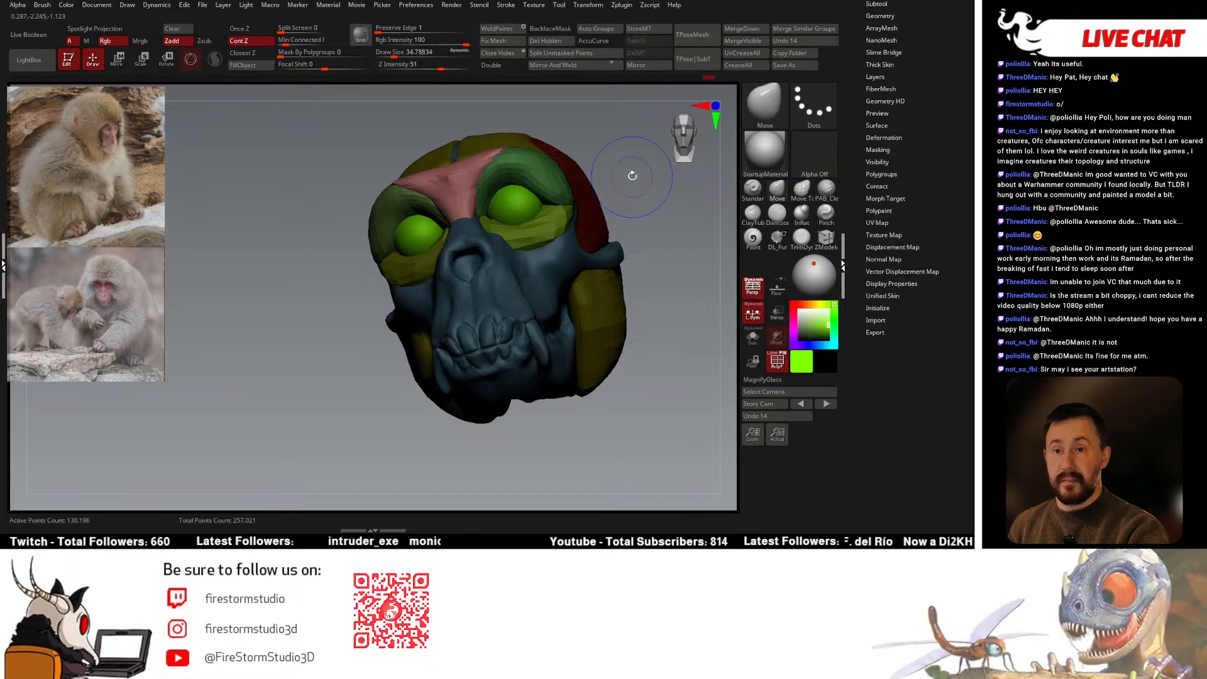
Fit the muscle's upper edge and corners over both brows with the Move and Smooth brushes at a draw size of about 35
{"action": "right_click_drag", "start_coordinate": [632, 176], "coordinate": [525, 228]}
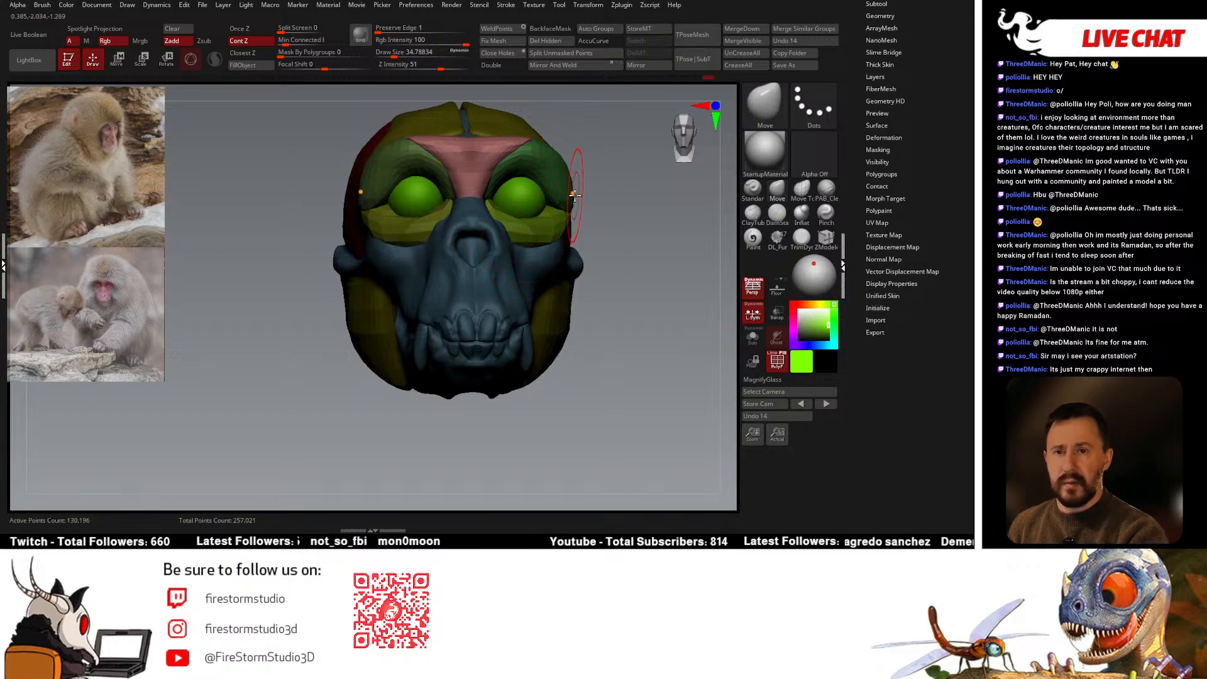
{"action": "right_click_drag", "start_coordinate": [605, 194], "coordinate": [575, 207]}
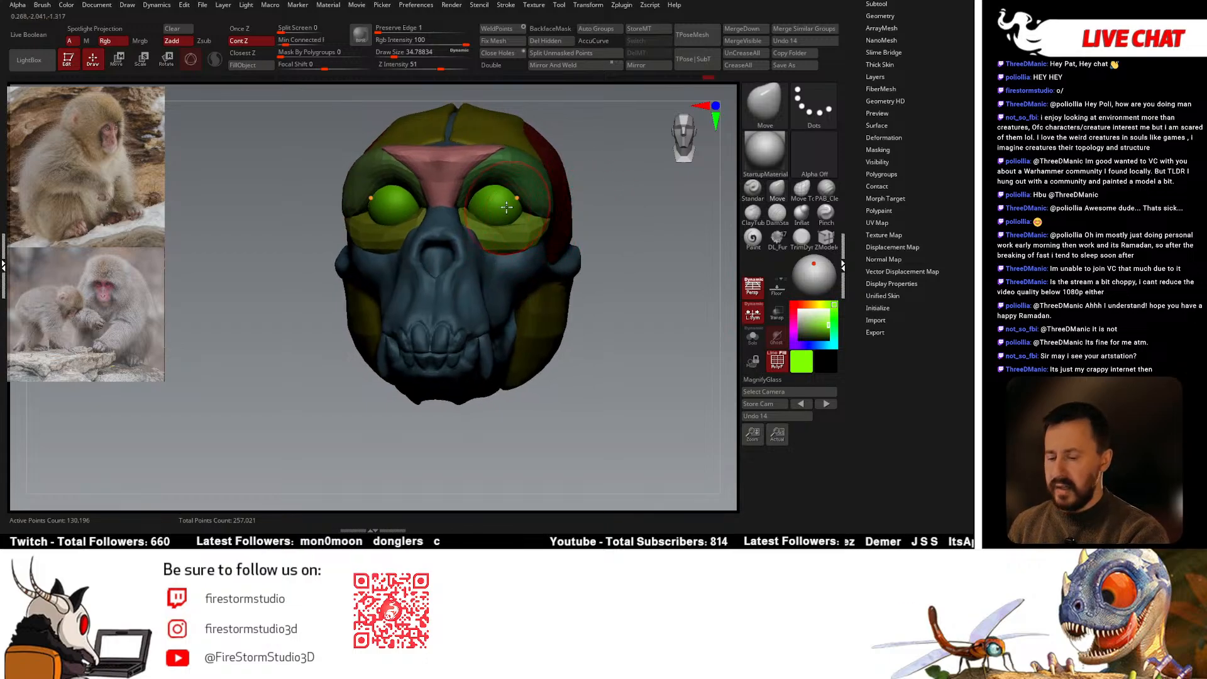
{"action": "right_click_drag", "start_coordinate": [508, 152], "coordinate": [502, 154]}
{"action": "key", "text": "shift"}
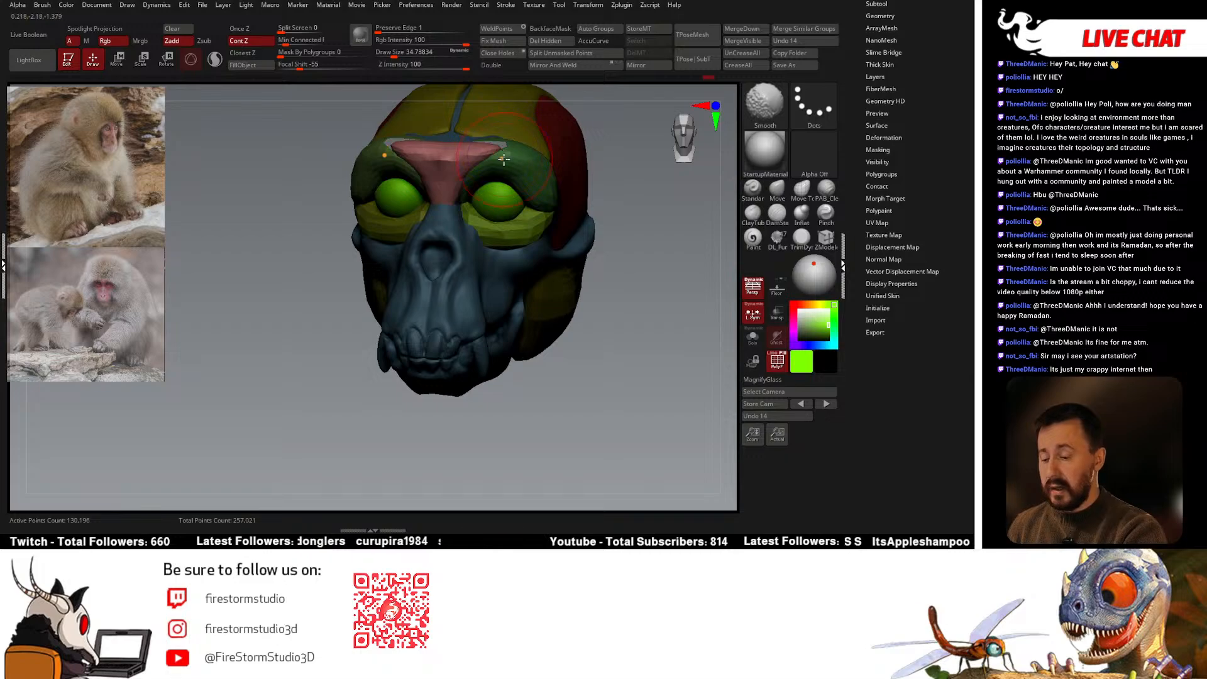
{"action": "right_click_drag", "start_coordinate": [583, 178], "coordinate": [511, 182]}
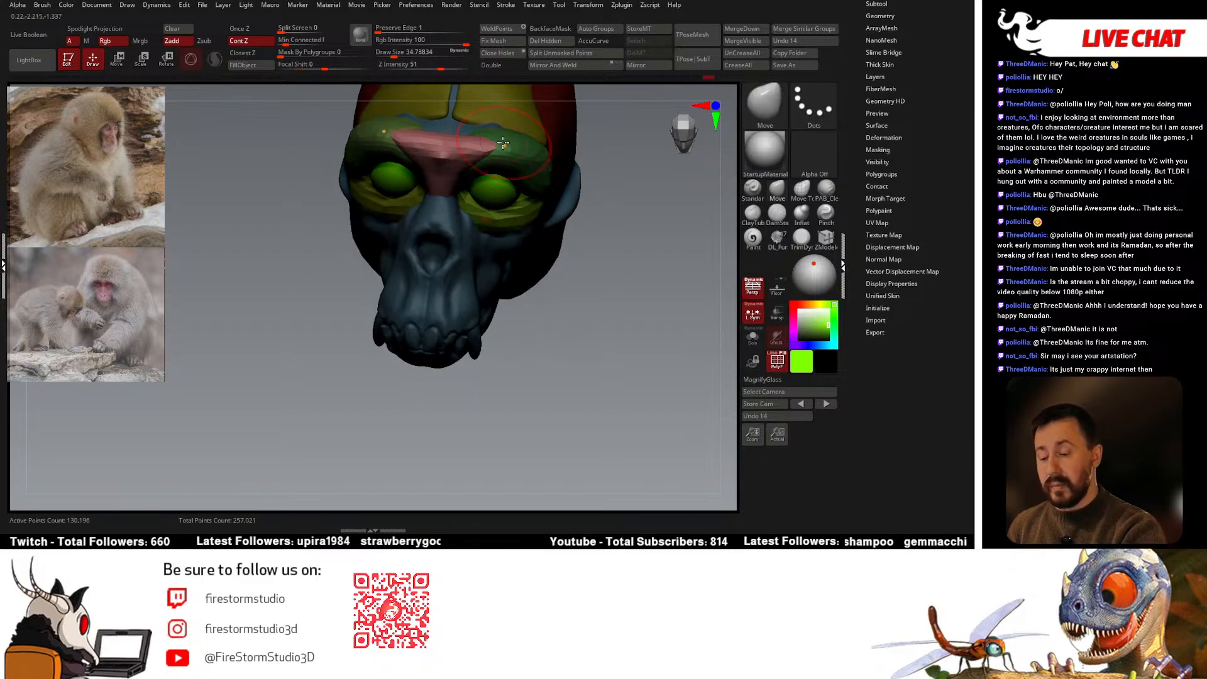
{"action": "mouse_move", "coordinate": [507, 141]}
{"action": "right_mouse_down"}
{"action": "mouse_move", "coordinate": [471, 105]}
{"action": "mouse_move", "coordinate": [384, 129]}
{"action": "right_mouse_up"}
{"action": "right_click_drag", "start_coordinate": [568, 255], "coordinate": [515, 162], "text": "shift"}
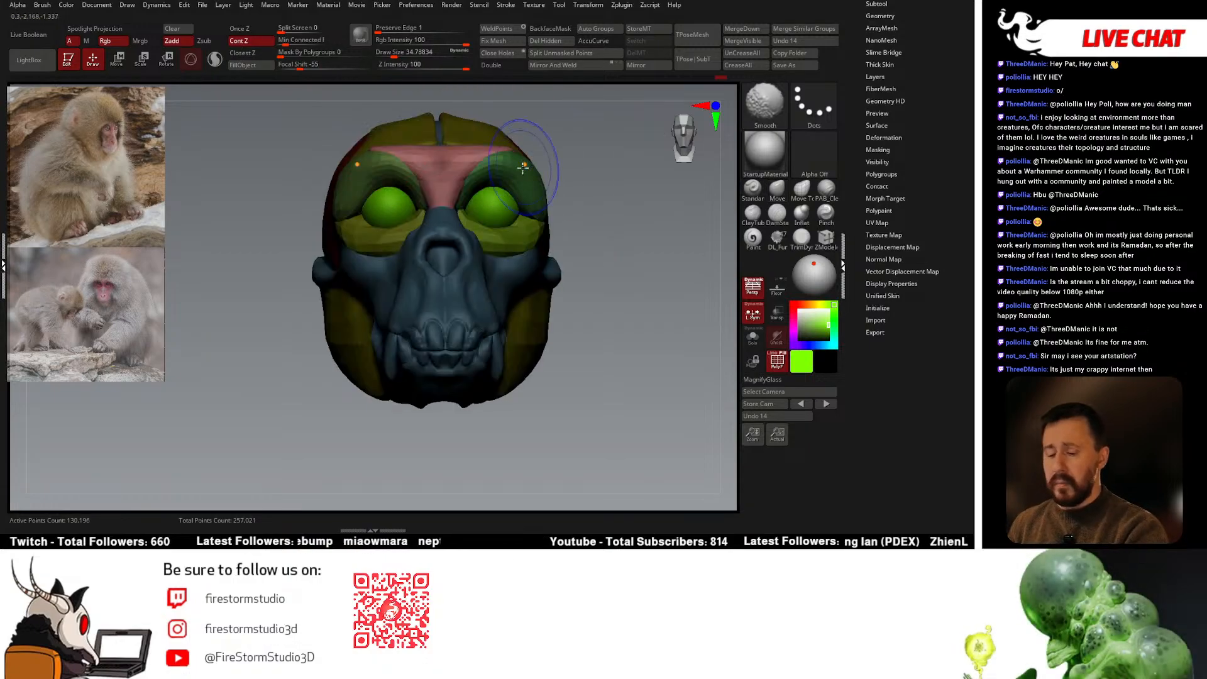
Extend the muscle's lower end down the nose bridge with the Move brush at draw sizes of about 25, 46 and 62
{"action": "key", "text": "space"}
{"action": "left_click_drag", "start_coordinate": [474, 181], "coordinate": [468, 180]}
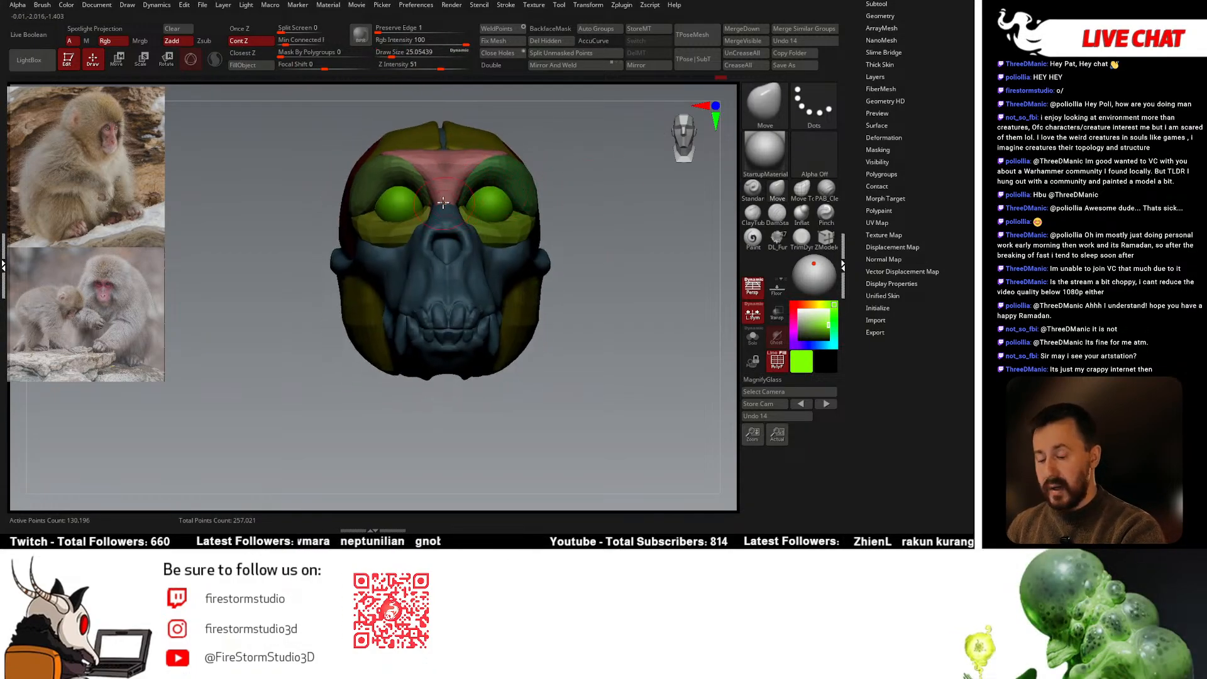
{"action": "mouse_move", "coordinate": [437, 192]}
{"action": "right_mouse_down"}
{"action": "mouse_move", "coordinate": [550, 184]}
{"action": "mouse_move", "coordinate": [552, 194]}
{"action": "mouse_move", "coordinate": [488, 207]}
{"action": "mouse_move", "coordinate": [518, 209]}
{"action": "right_mouse_up"}
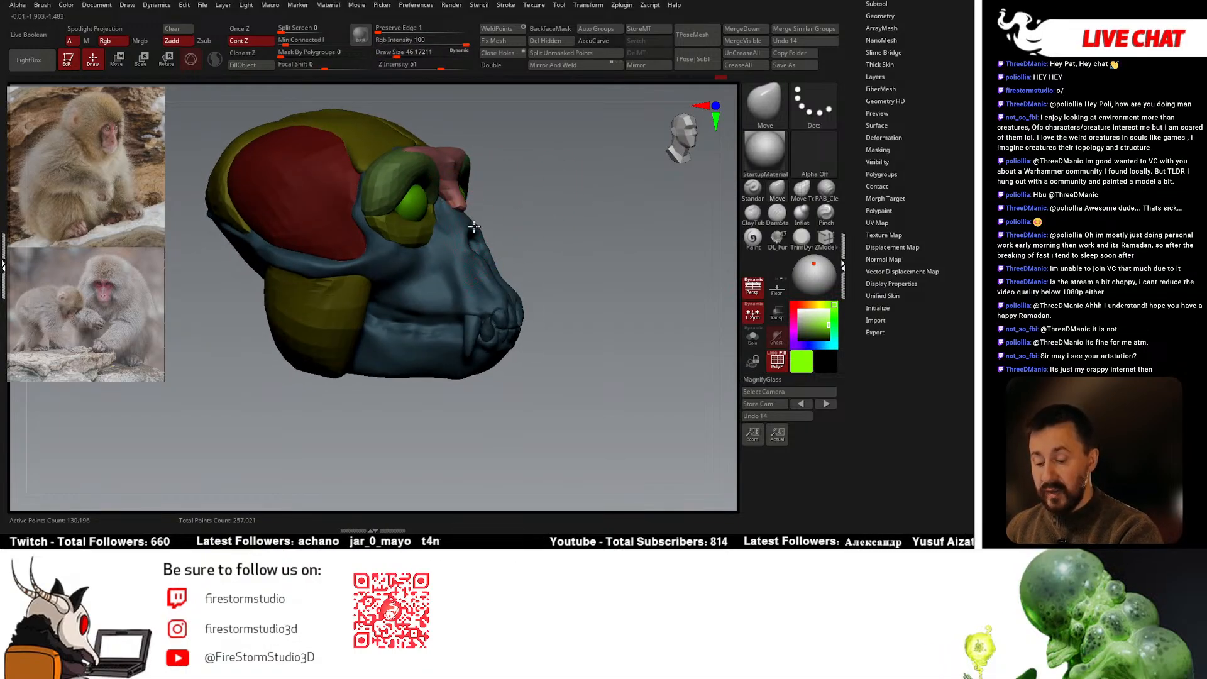
{"action": "mouse_move", "coordinate": [479, 224]}
{"action": "right_mouse_down"}
{"action": "mouse_move", "coordinate": [503, 218]}
{"action": "mouse_move", "coordinate": [463, 212]}
{"action": "right_mouse_up"}
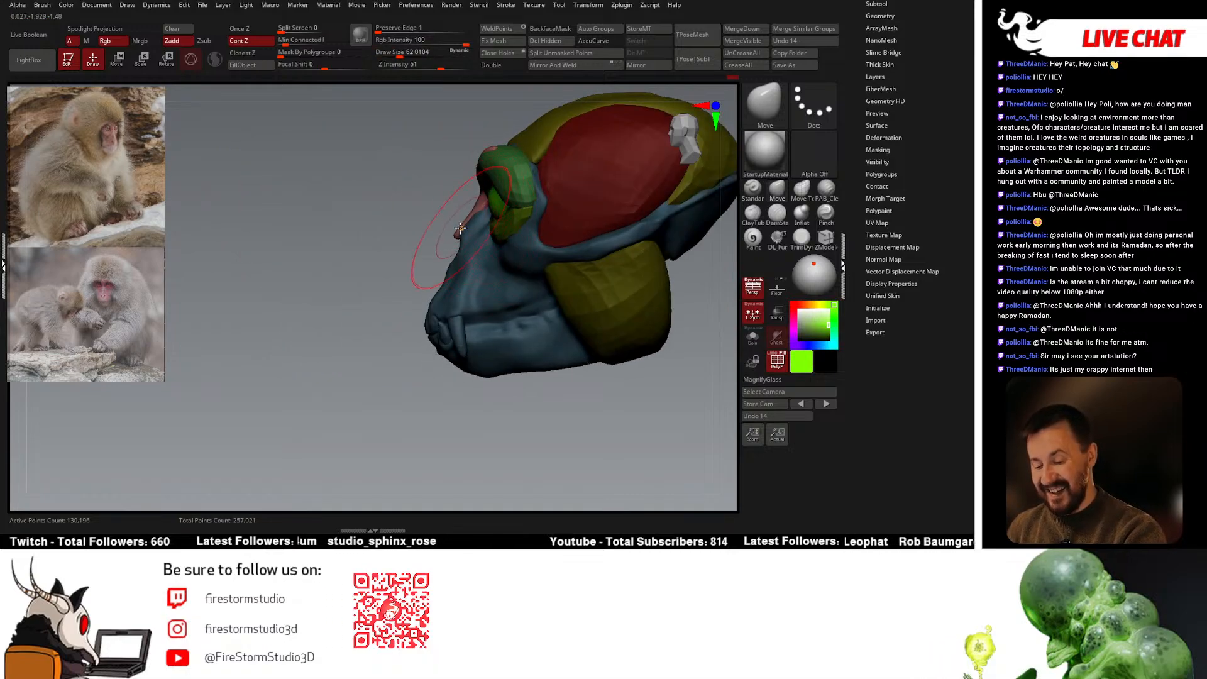
{"action": "key", "text": "space"}
{"action": "left_click_drag", "start_coordinate": [460, 228], "coordinate": [450, 228]}
{"action": "mouse_move", "coordinate": [450, 220]}
{"action": "right_mouse_down"}
{"action": "mouse_move", "coordinate": [503, 192]}
{"action": "mouse_move", "coordinate": [492, 186]}
{"action": "mouse_move", "coordinate": [525, 202]}
{"action": "mouse_move", "coordinate": [434, 178]}
{"action": "mouse_move", "coordinate": [522, 140]}
{"action": "mouse_move", "coordinate": [582, 135]}
{"action": "mouse_move", "coordinate": [631, 211]}
{"action": "mouse_move", "coordinate": [525, 237]}
{"action": "mouse_move", "coordinate": [496, 228]}
{"action": "mouse_move", "coordinate": [553, 216]}
{"action": "mouse_move", "coordinate": [506, 206]}
{"action": "right_mouse_up"}
Taper the muscle's lower tip onto the nose bridge with the Move brush at a draw size of about 16
{"action": "key", "text": "space"}
{"action": "left_click", "coordinate": [470, 168]}
{"action": "key", "text": "space"}
{"action": "left_click_drag", "start_coordinate": [507, 226], "coordinate": [509, 227]}
{"action": "mouse_move", "coordinate": [440, 220]}
{"action": "right_mouse_down"}
{"action": "mouse_move", "coordinate": [495, 223]}
{"action": "mouse_move", "coordinate": [454, 230]}
{"action": "right_mouse_up"}
{"action": "key", "text": "space"}
{"action": "left_click_drag", "start_coordinate": [502, 231], "coordinate": [495, 231]}
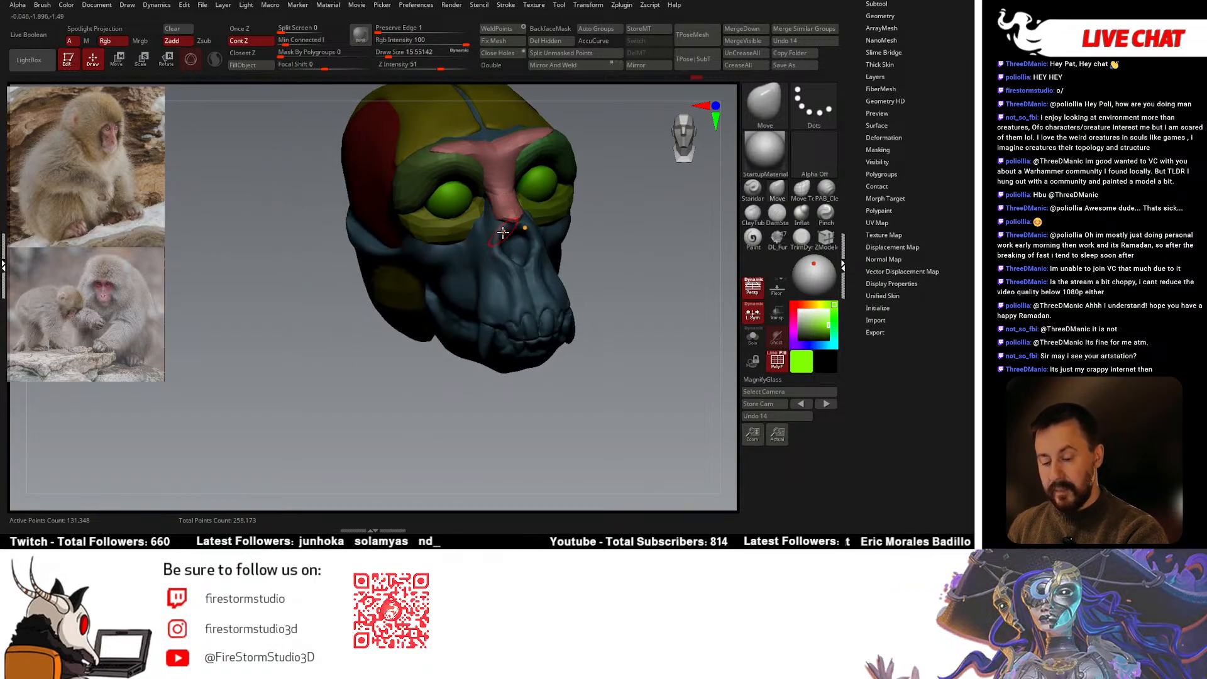
Adjust the side profile of the nose bridge muscle with the Move brush at draw sizes of about 44 and 23
{"action": "mouse_move", "coordinate": [503, 232]}
{"action": "right_mouse_down"}
{"action": "mouse_move", "coordinate": [479, 224]}
{"action": "mouse_move", "coordinate": [526, 220]}
{"action": "mouse_move", "coordinate": [517, 239]}
{"action": "mouse_move", "coordinate": [434, 223]}
{"action": "mouse_move", "coordinate": [420, 185]}
{"action": "right_mouse_up"}
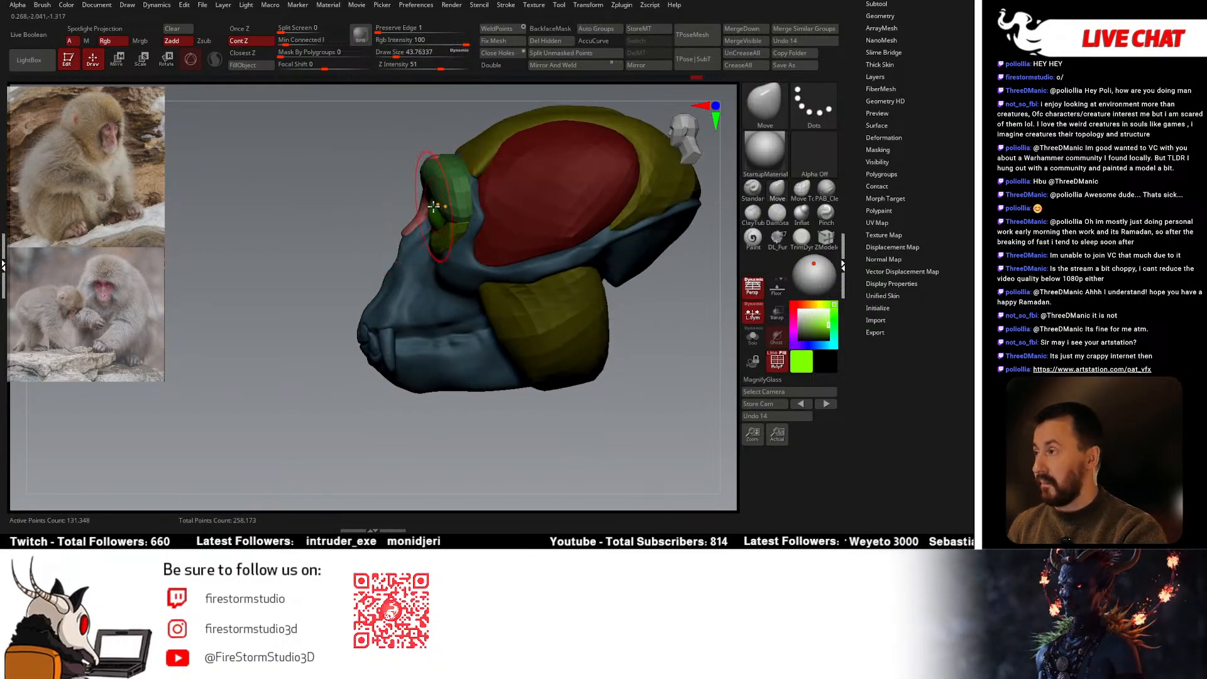
{"action": "key", "text": "space"}
{"action": "left_click_drag", "start_coordinate": [421, 211], "coordinate": [405, 210]}
{"action": "right_click_drag", "start_coordinate": [405, 210], "coordinate": [445, 203]}
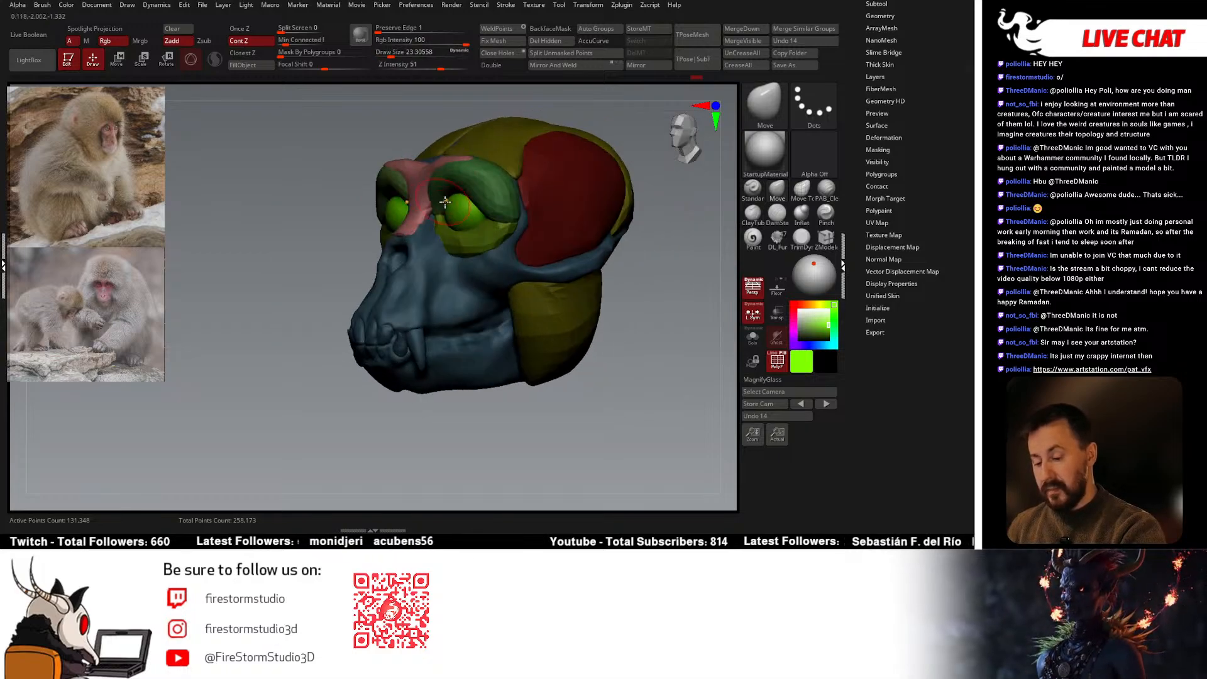
Turn off the polyframe display to show the painted colors of the skull and muscles
{"action": "key", "text": "shift+f"}
{"action": "key", "text": "shift+f"}
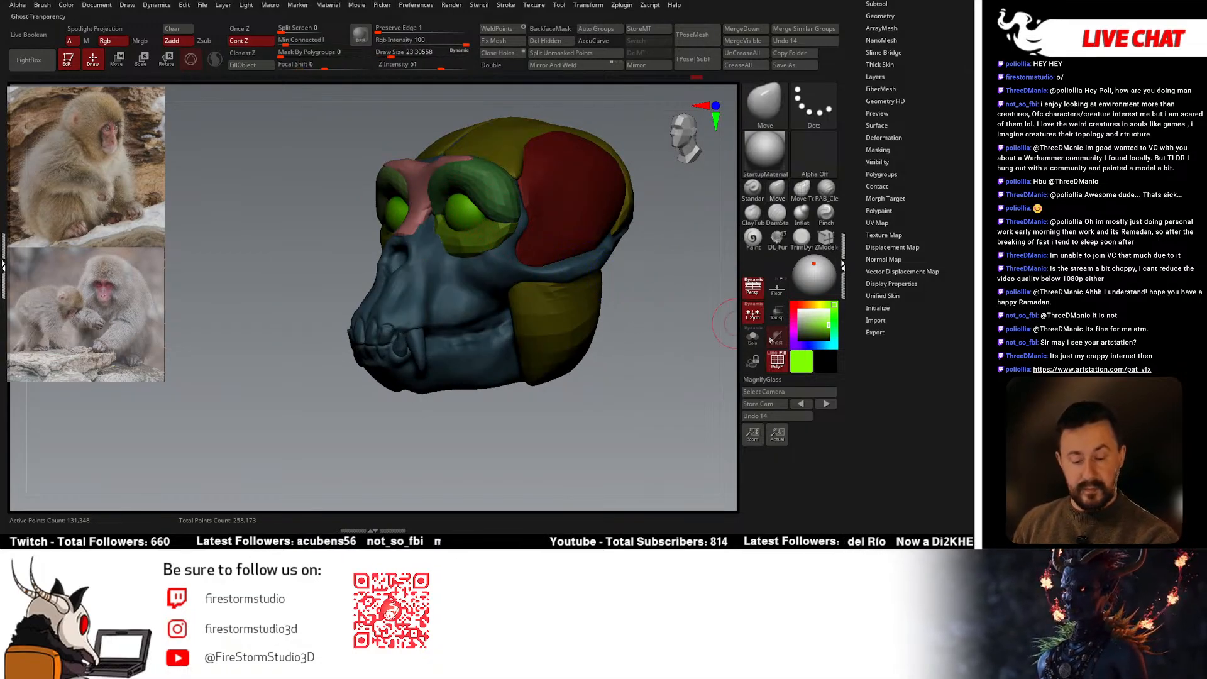
{"action": "left_click", "coordinate": [771, 359]}
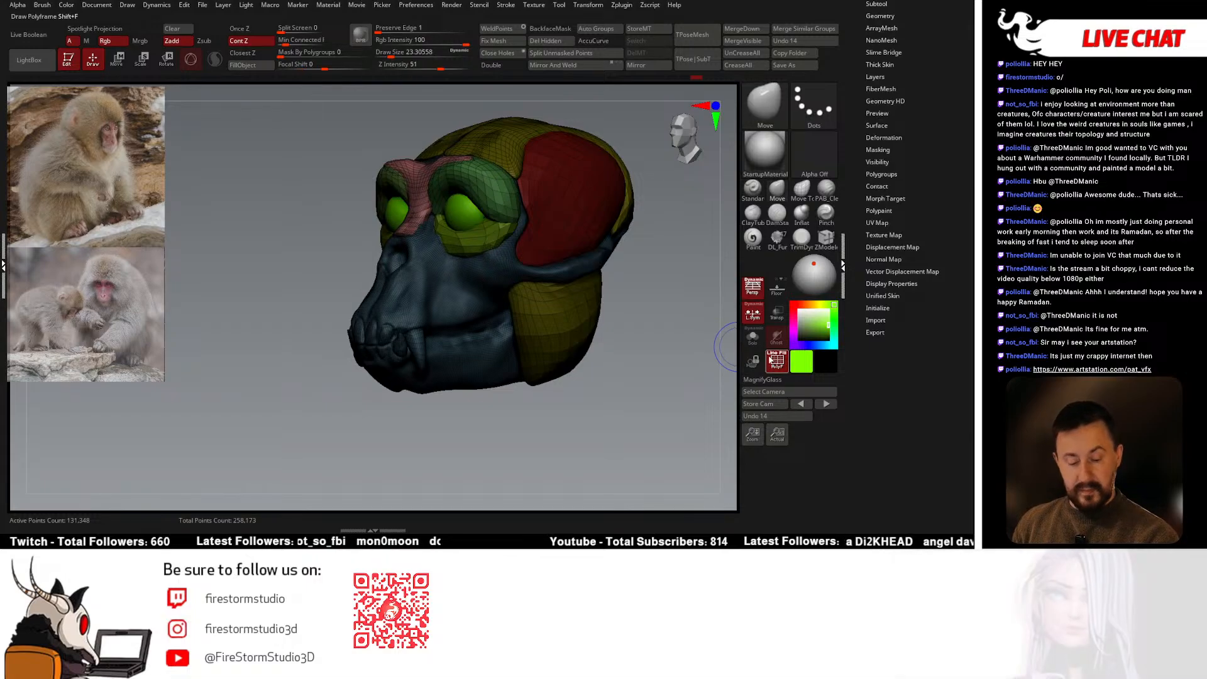
{"action": "key", "text": "shift+f"}
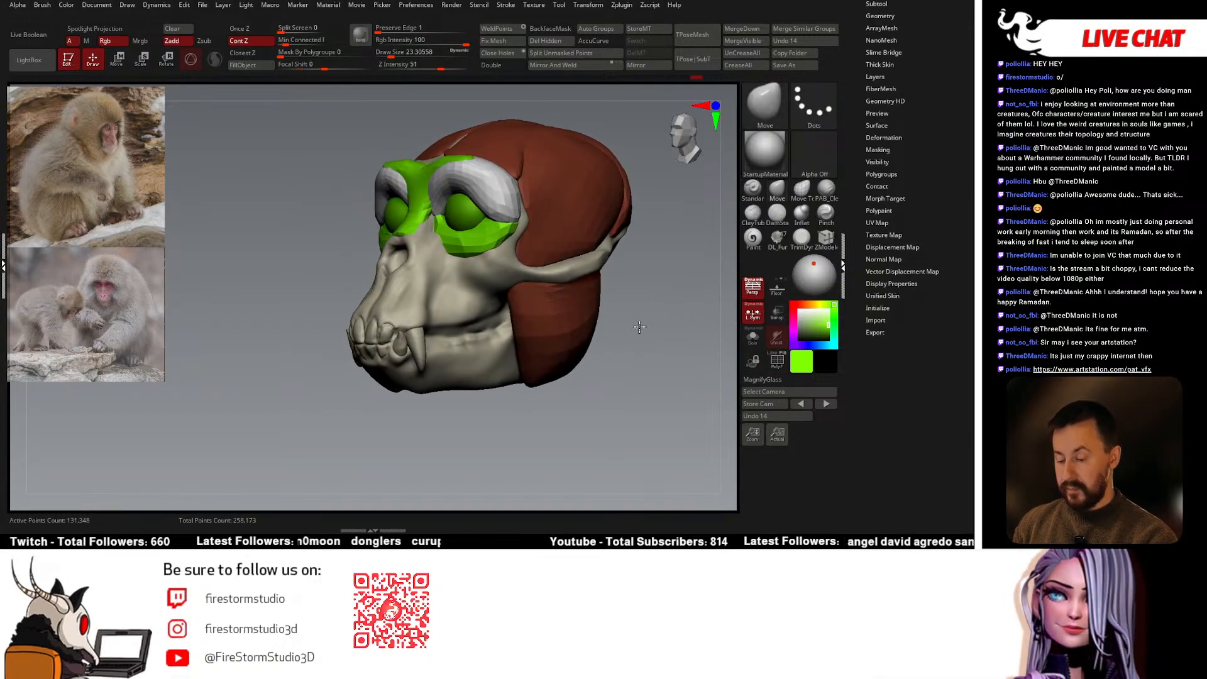
{"action": "left_click_drag", "start_coordinate": [640, 326], "coordinate": [649, 310]}
{"action": "left_click", "coordinate": [495, 183], "text": "ctrl+shift"}
{"action": "left_click", "coordinate": [564, 196], "text": "ctrl+shift"}
{"action": "key", "text": "shift+f"}
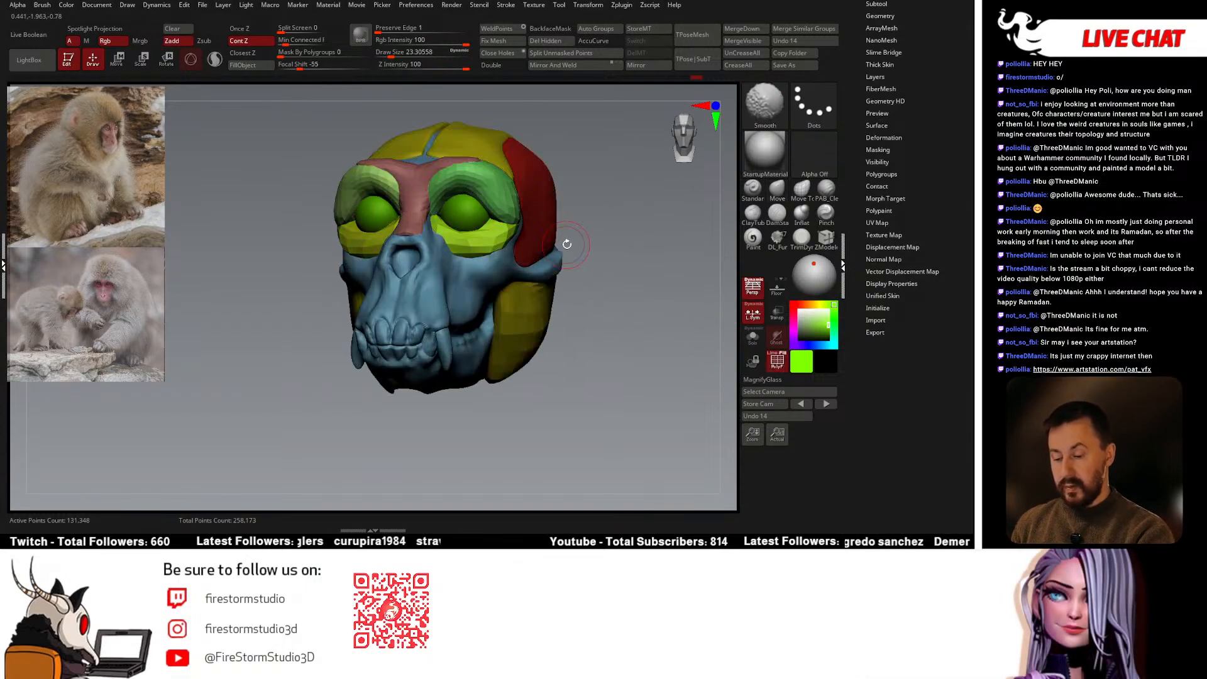
{"action": "key", "text": "shift+f"}
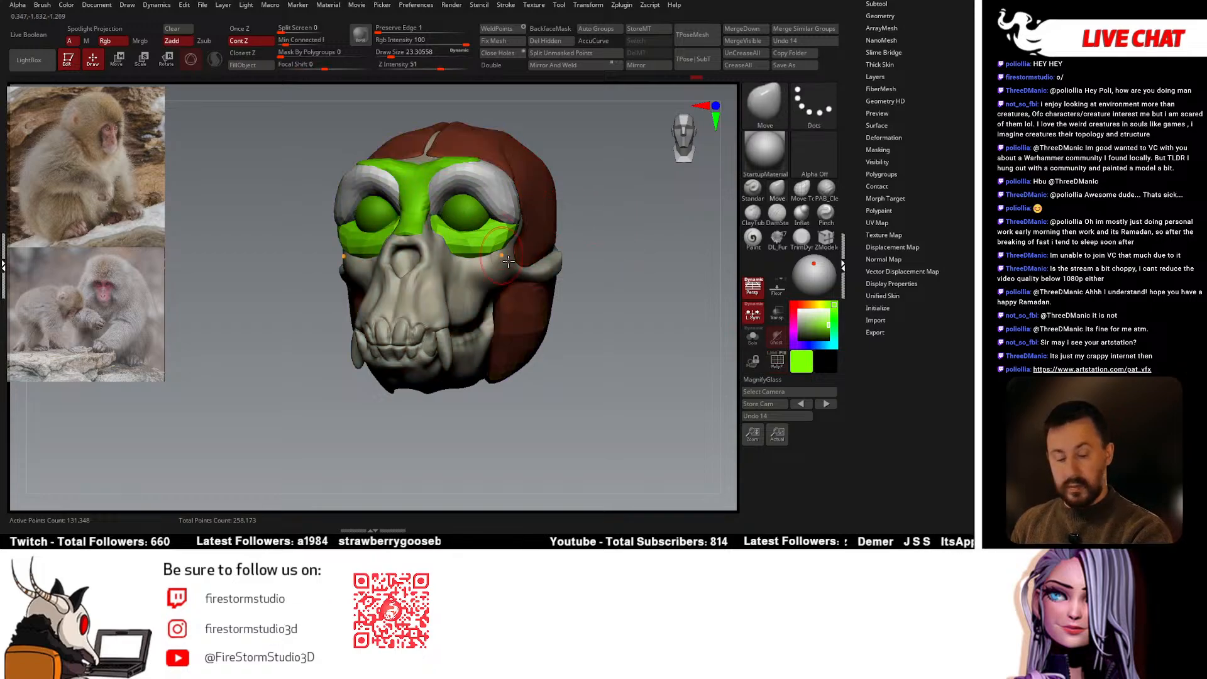
Hide the skull and brow muscles, and sample the finished muscles' reddish brown as the secondary color
{"action": "key", "text": "c"}
{"action": "left_click", "coordinate": [448, 200], "text": "ctrl+shift"}
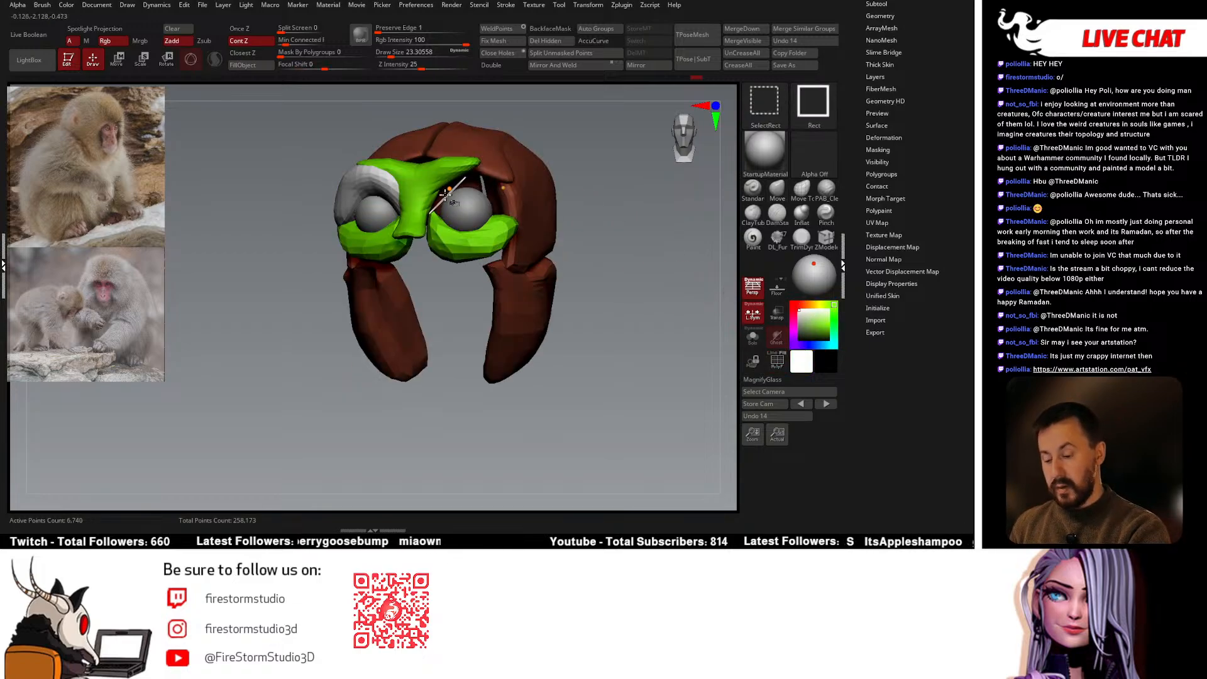
{"action": "left_click", "coordinate": [445, 194], "text": "ctrl+shift"}
{"action": "left_click_drag", "start_coordinate": [578, 188], "coordinate": [597, 156]}
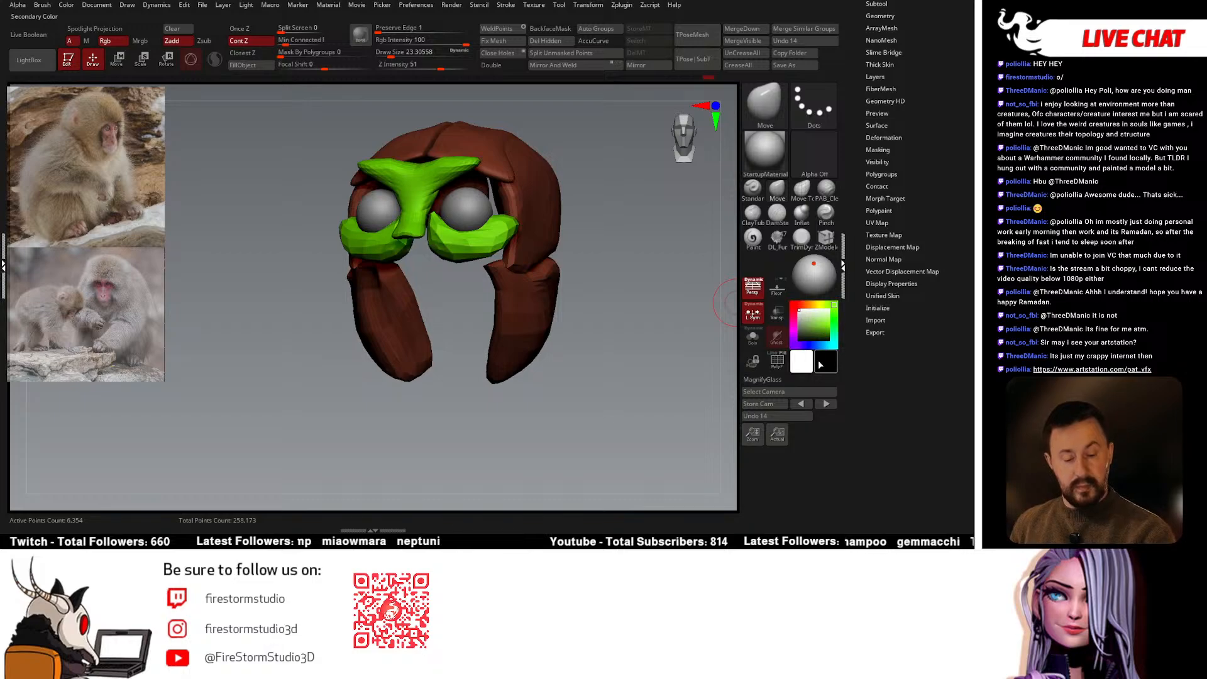
{"action": "left_click_drag", "start_coordinate": [642, 264], "coordinate": [528, 183]}
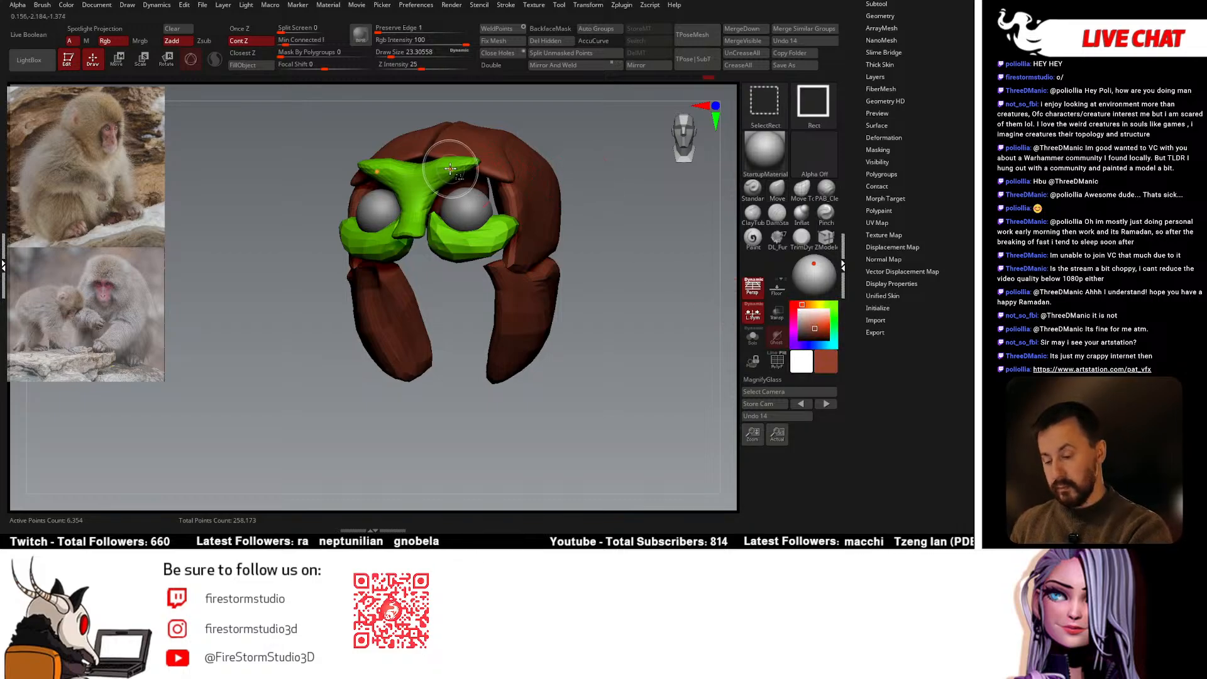
Isolate the brow, lower eye and between-brow muscles by polygroup visibility, and open the Subtool list
{"action": "left_click", "coordinate": [442, 190], "text": "ctrl+shift"}
{"action": "left_click", "coordinate": [468, 230], "text": "ctrl+shift"}
{"action": "left_click", "coordinate": [386, 236], "text": "ctrl+shift"}
{"action": "left_click", "coordinate": [597, 201], "text": "ctrl+shift"}
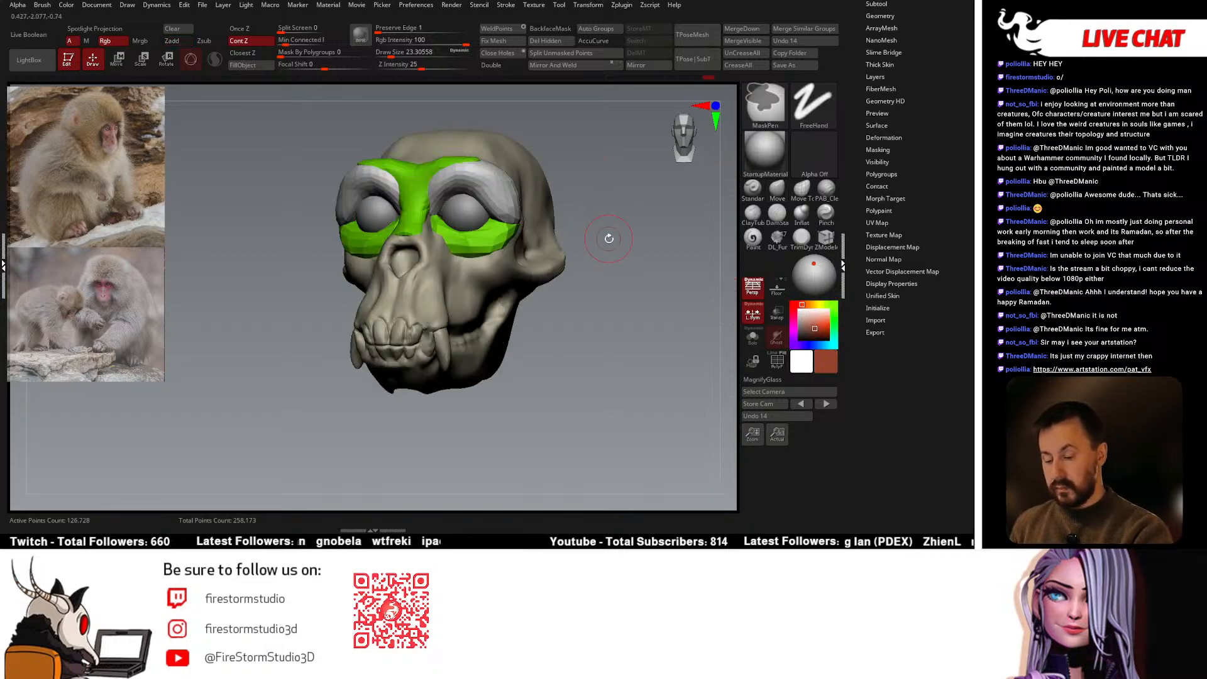
{"action": "left_click", "coordinate": [553, 264], "text": "ctrl+shift"}
{"action": "left_click_drag", "start_coordinate": [615, 237], "coordinate": [698, 258]}
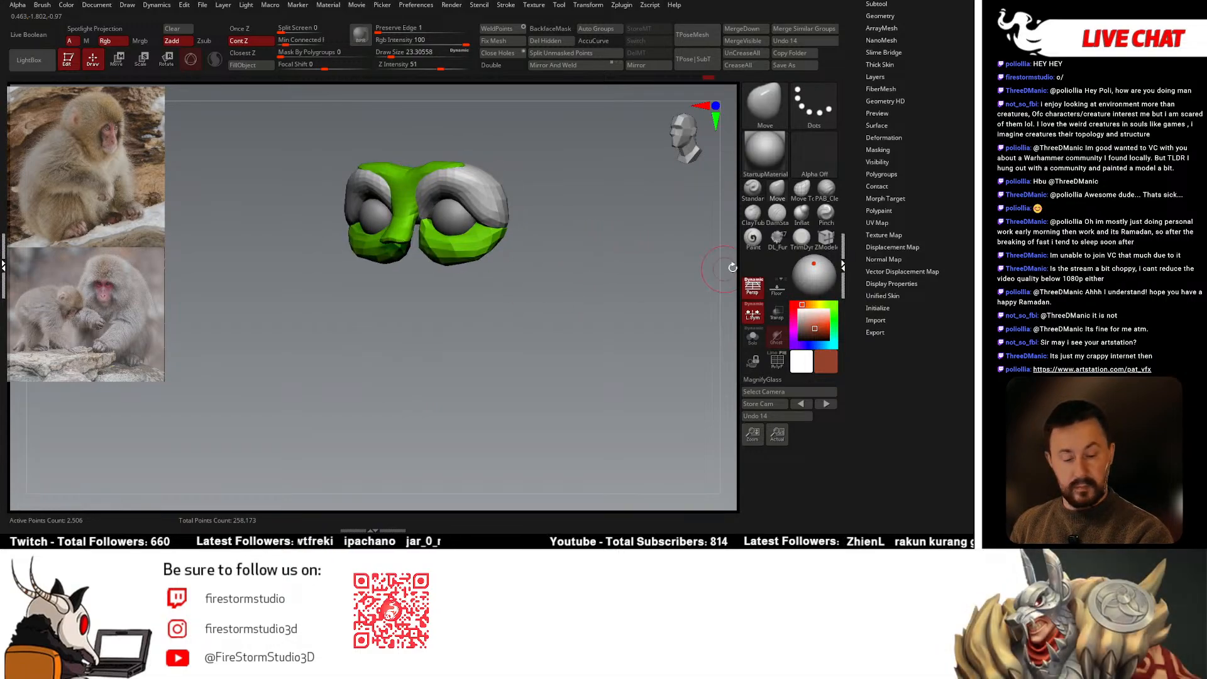
{"action": "left_click", "coordinate": [876, 4]}
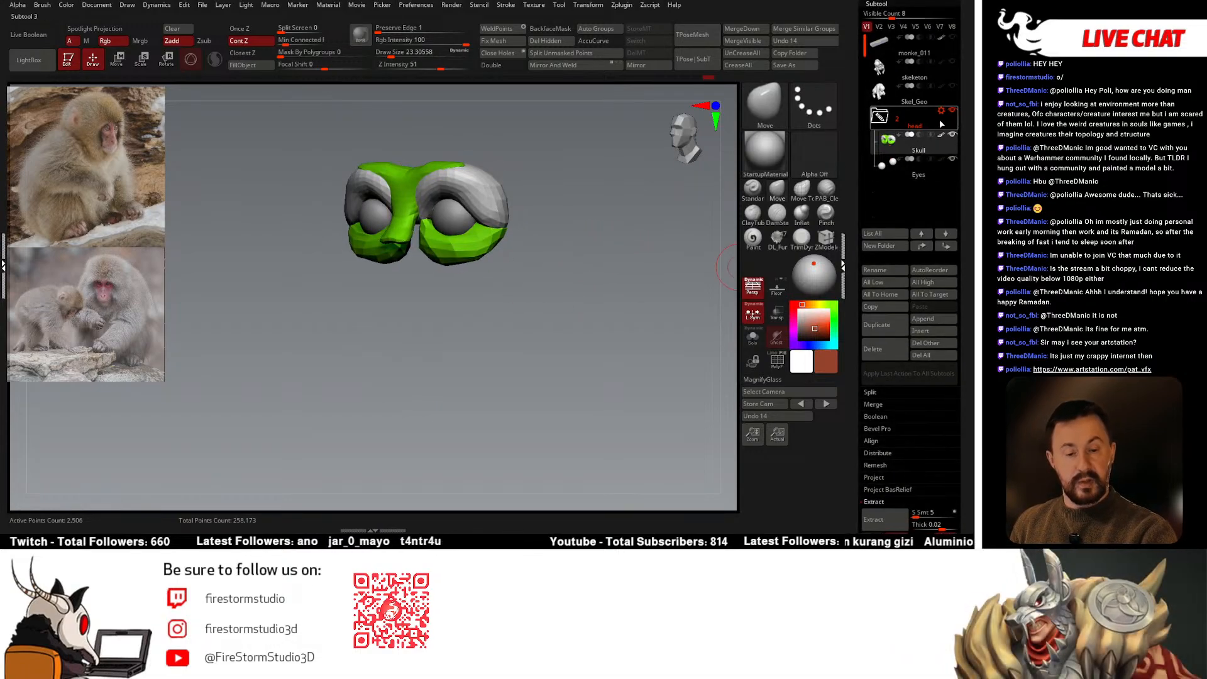
Fill the isolated brow, lower eye and between-brow muscles with the sampled reddish brown, and restore the whole head's visibility
{"action": "left_click", "coordinate": [952, 163]}
{"action": "left_click_drag", "start_coordinate": [623, 274], "coordinate": [616, 173]}
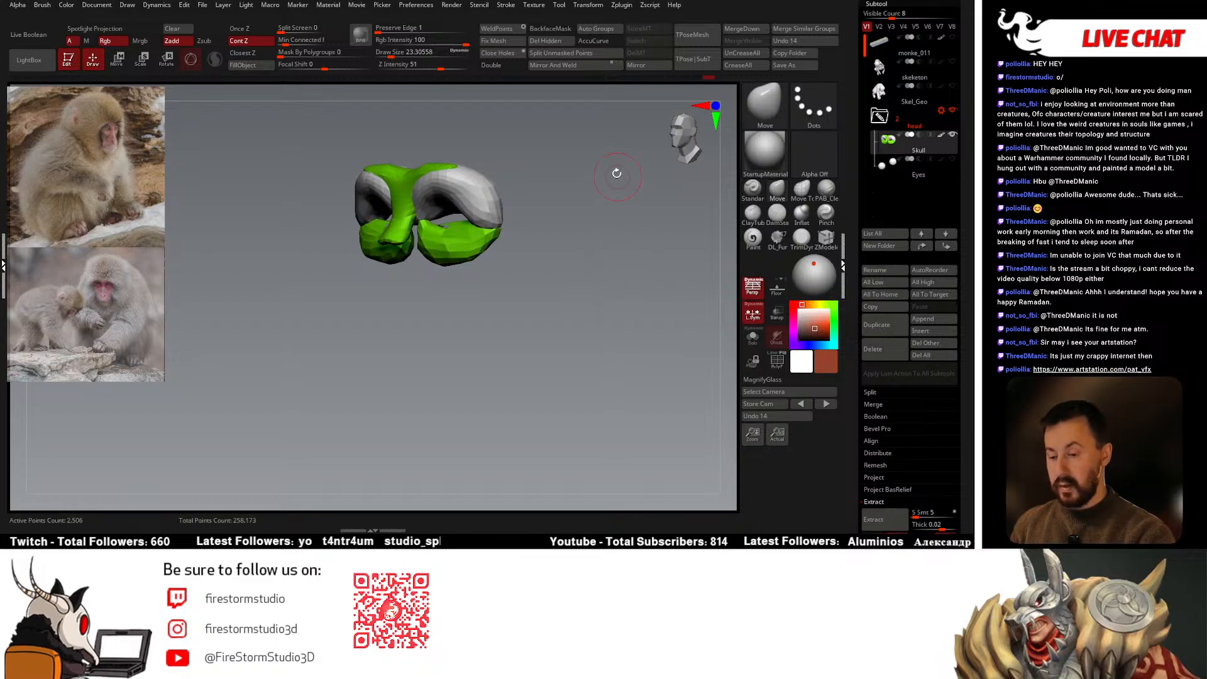
{"action": "left_click", "coordinate": [234, 65]}
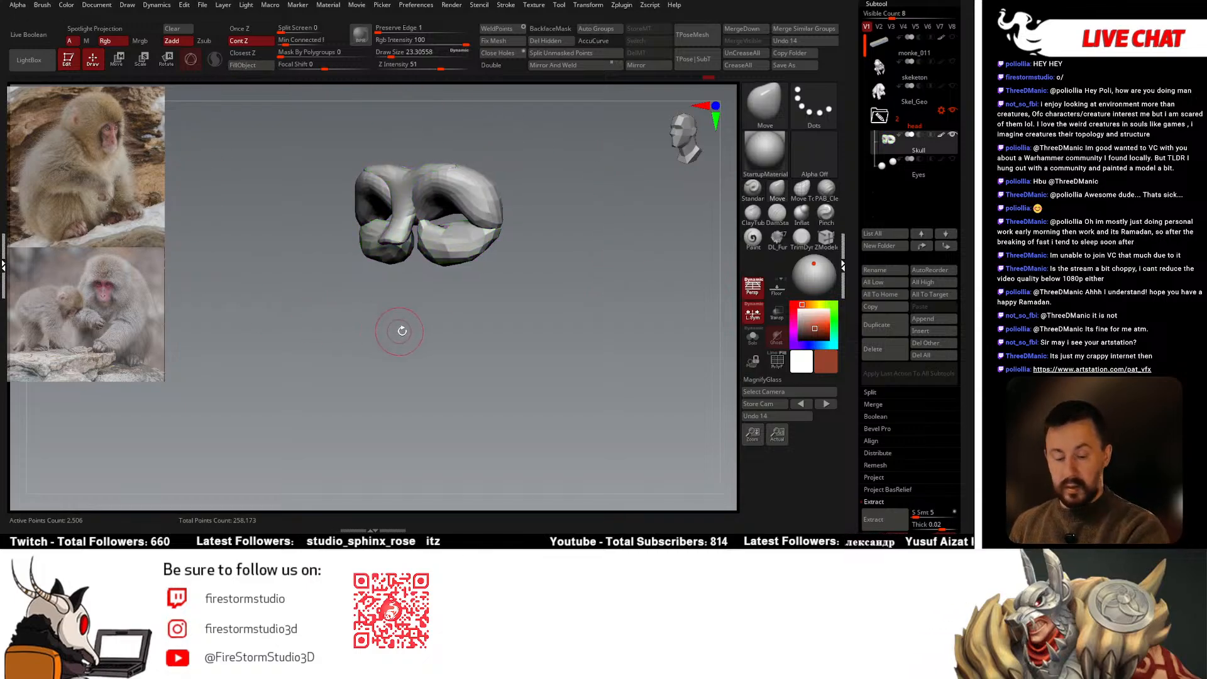
{"action": "key", "text": "v"}
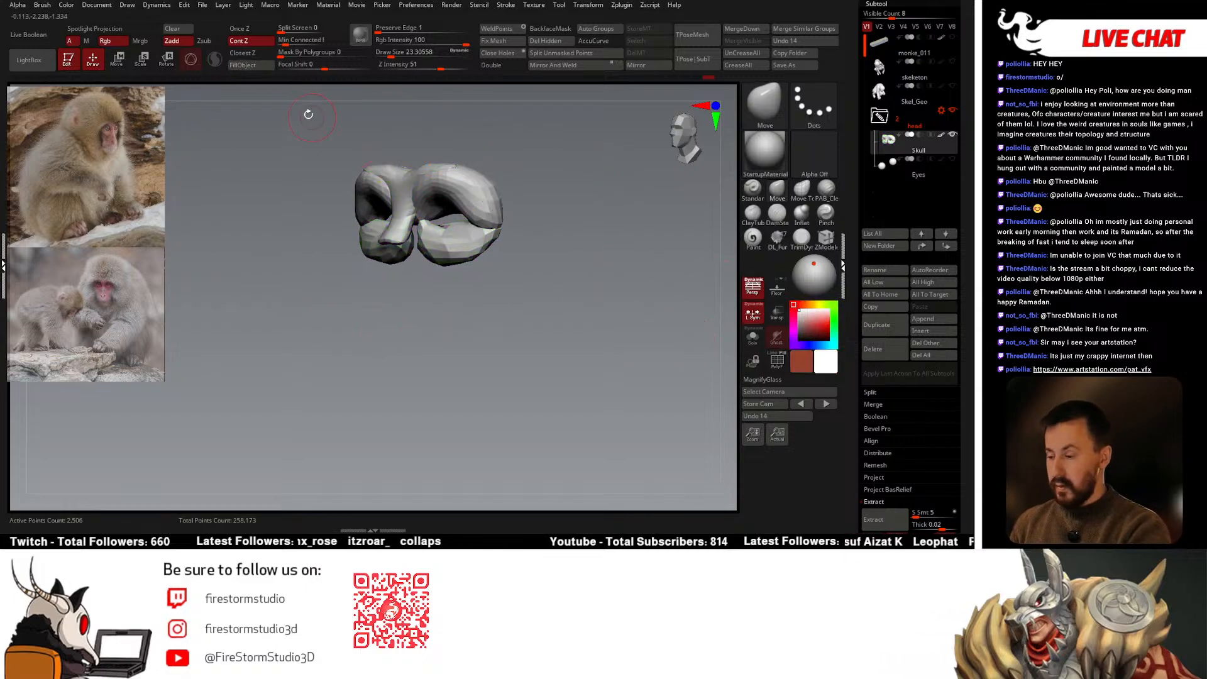
{"action": "left_click", "coordinate": [239, 65]}
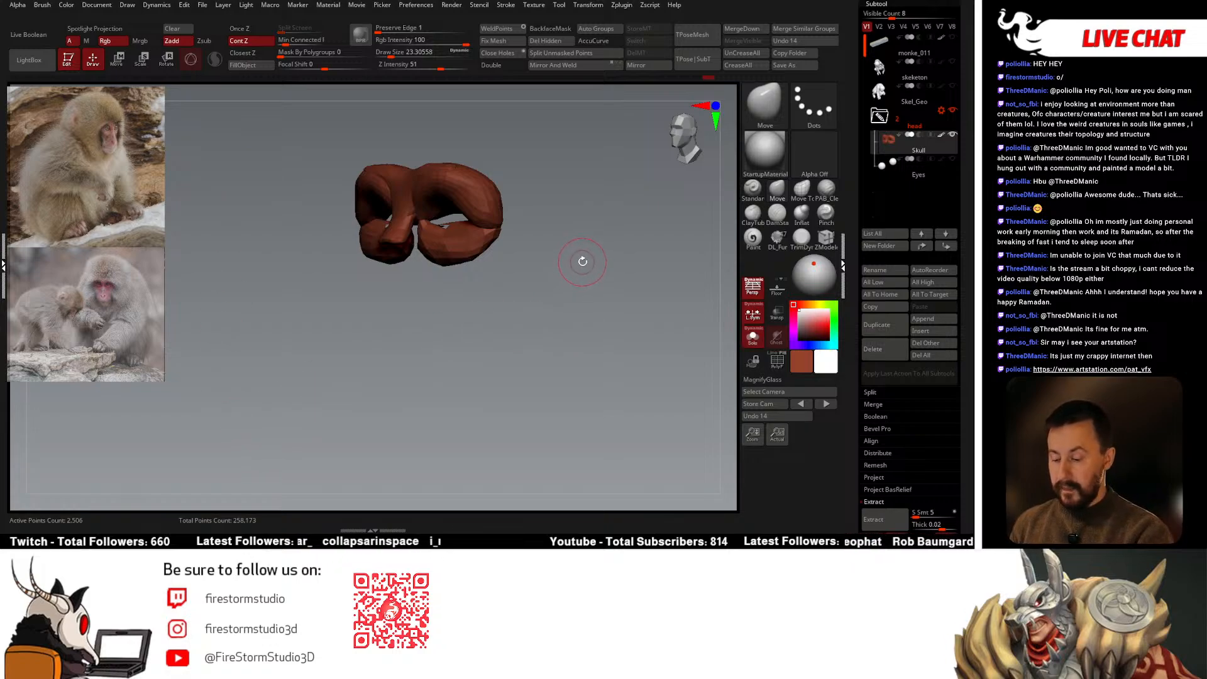
{"action": "left_click_drag", "start_coordinate": [583, 262], "coordinate": [585, 265], "text": "shift"}
{"action": "left_click", "coordinate": [585, 266], "text": "ctrl+shift"}
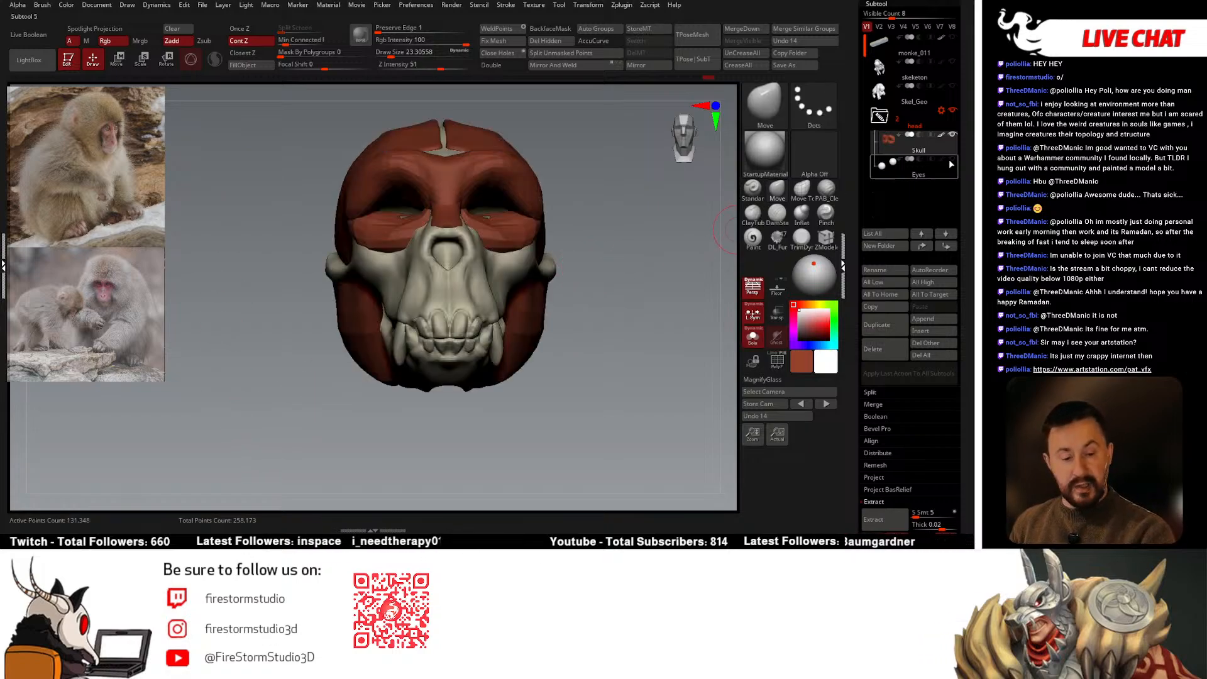
Select the Eyes subtool, swap the active color to white and fill both eyeballs with it
{"action": "left_click_drag", "start_coordinate": [710, 270], "coordinate": [653, 286]}
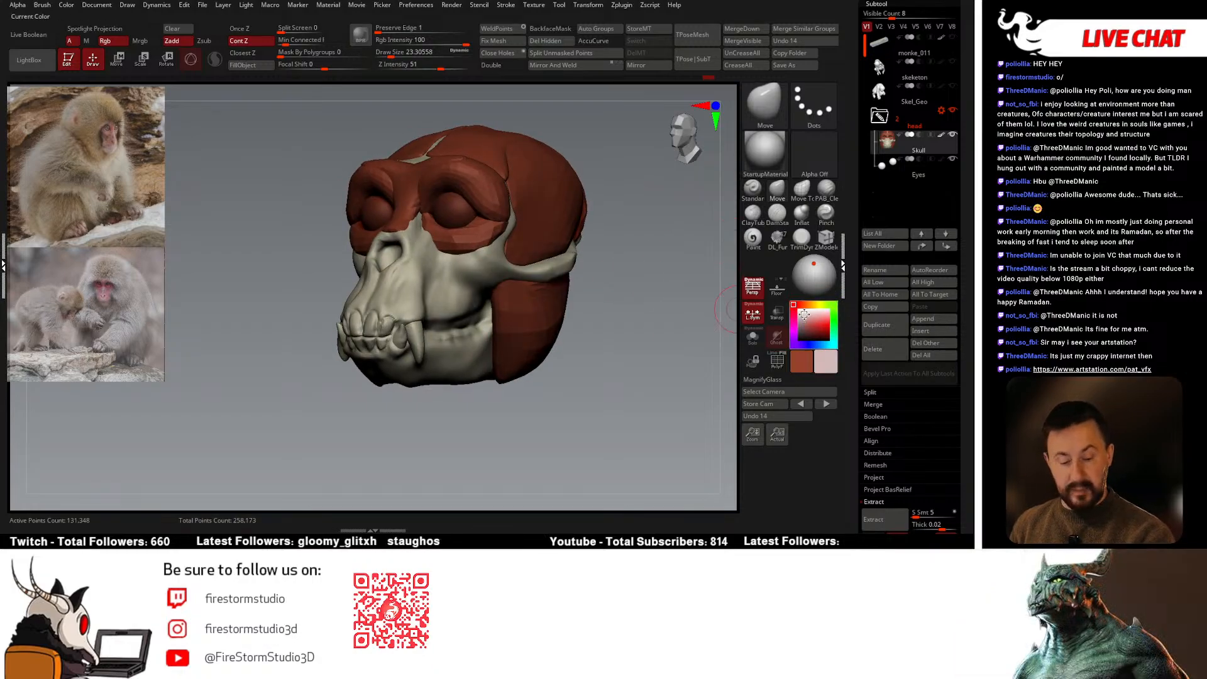
{"action": "left_click", "coordinate": [905, 176]}
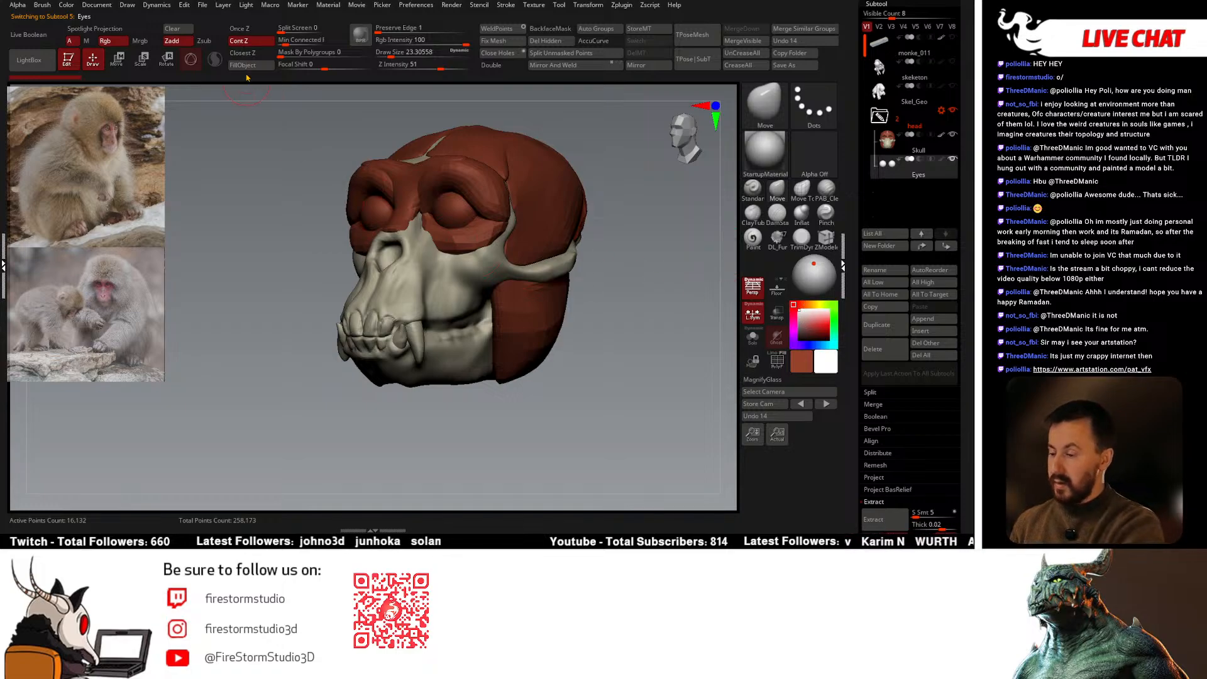
{"action": "key", "text": "alt+s"}
{"action": "key", "text": "alt+s"}
{"action": "key", "text": "shift+f"}
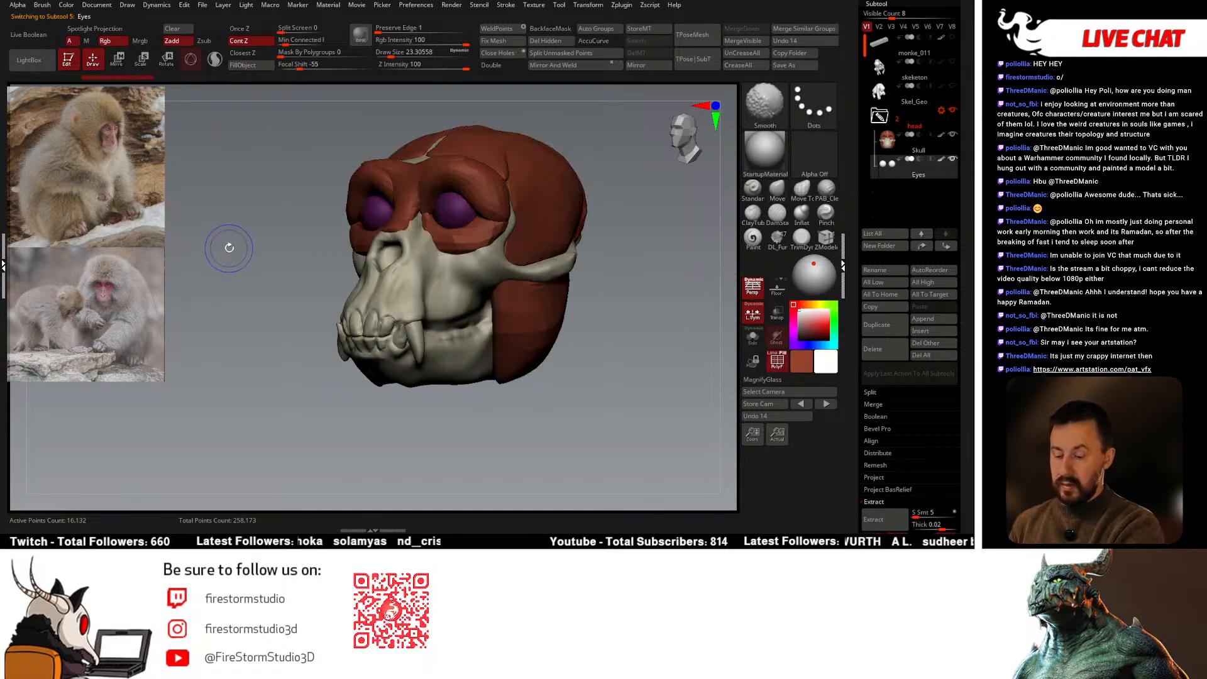
{"action": "key", "text": "shift+f"}
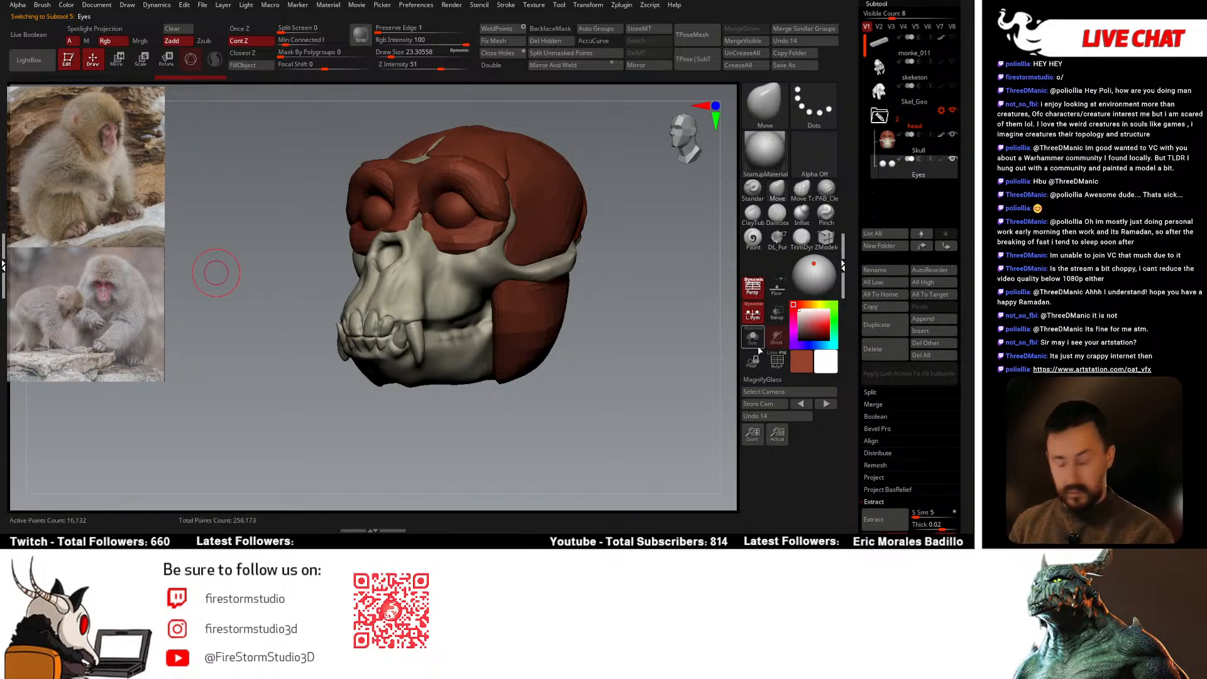
{"action": "key", "text": "v"}
{"action": "key", "text": "ctrl+f"}
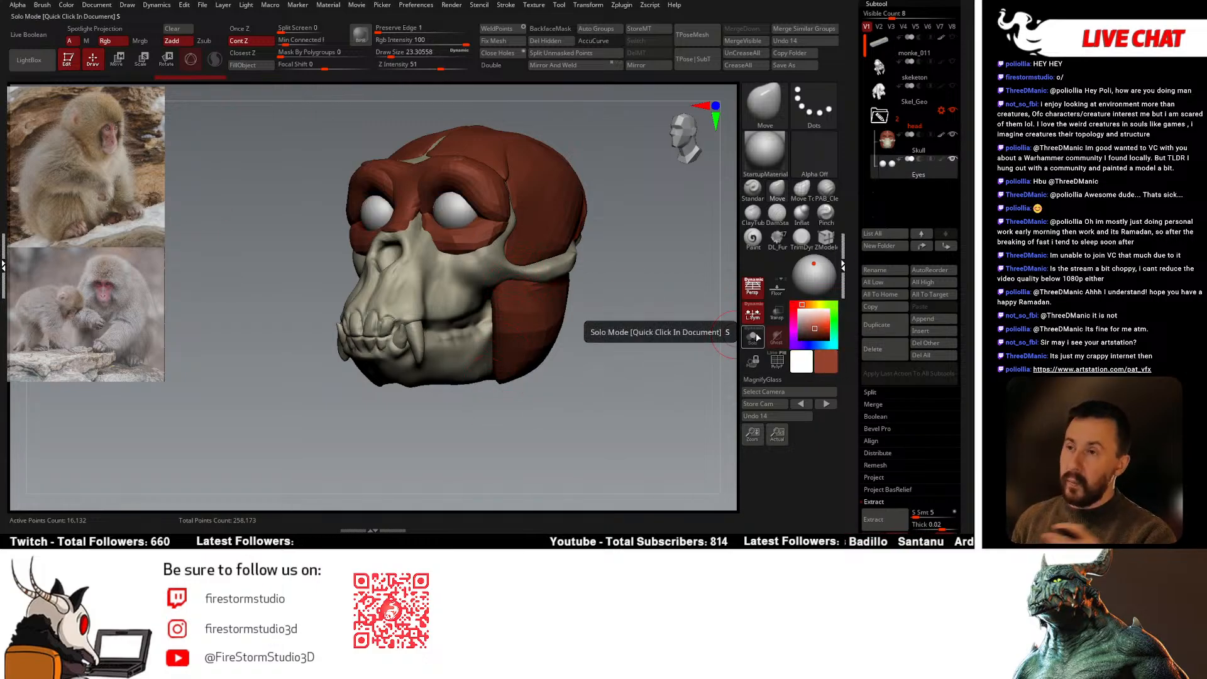
{"action": "left_click_drag", "start_coordinate": [653, 233], "coordinate": [593, 380]}
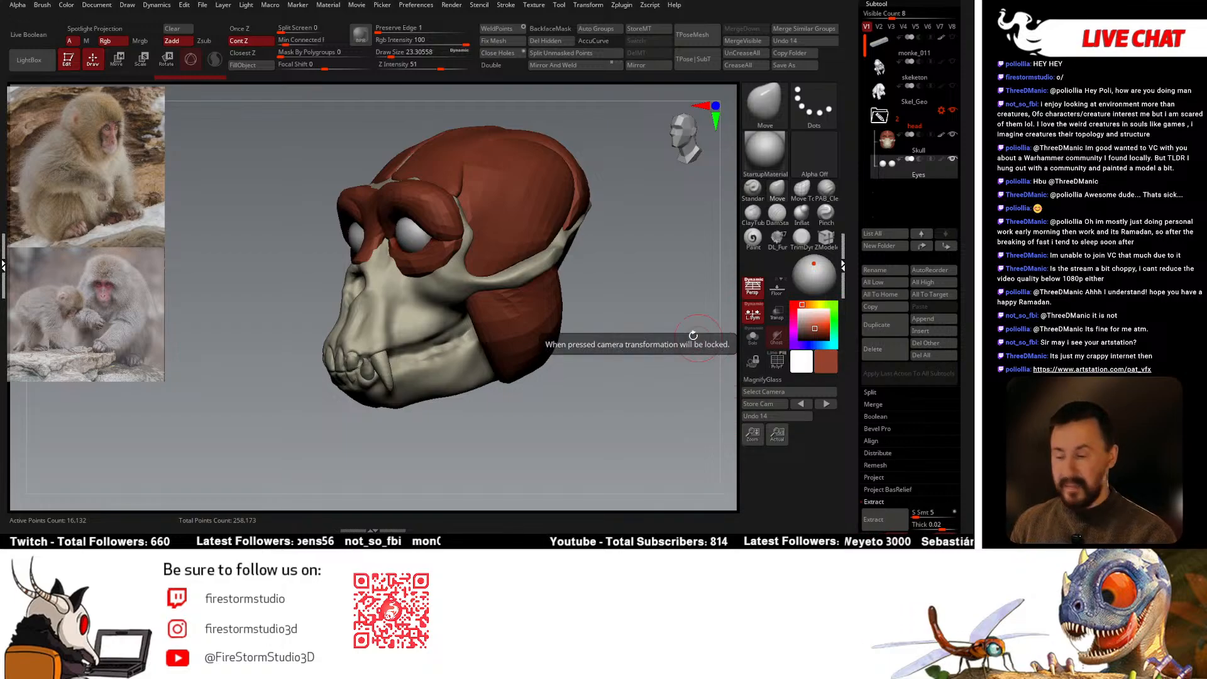
Turn on Enable Customize in the Config preferences to unlock the interface layout
{"action": "left_click", "coordinate": [415, 5]}
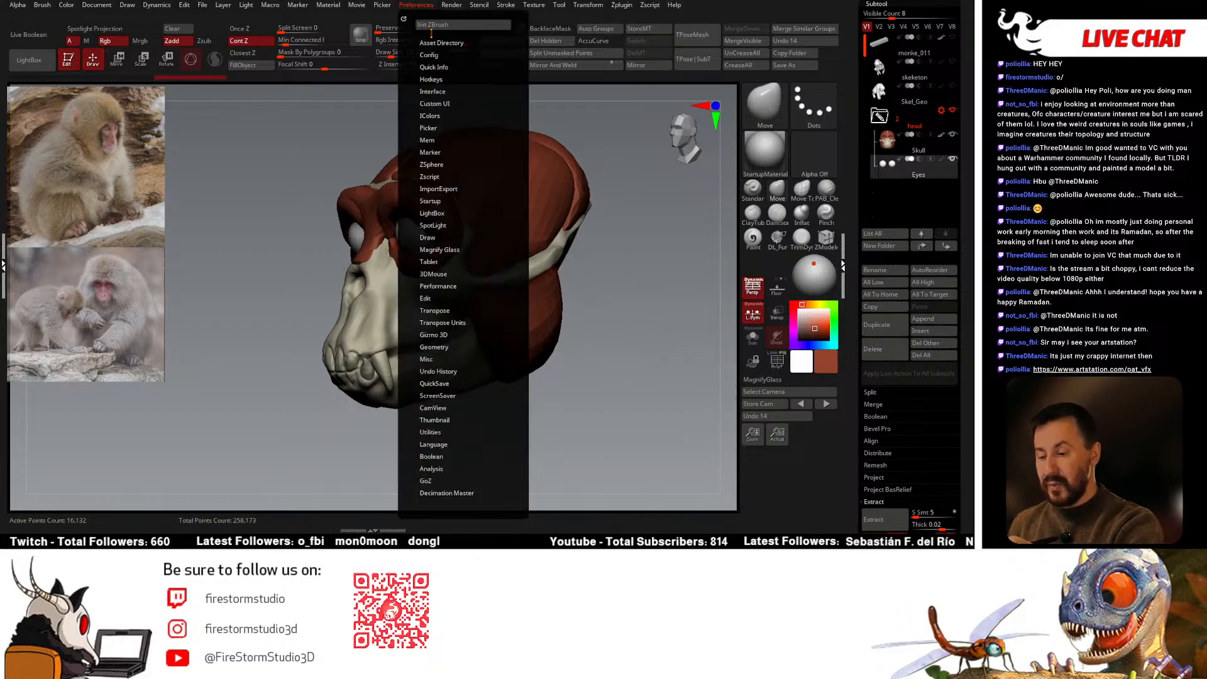
{"action": "left_click", "coordinate": [414, 6]}
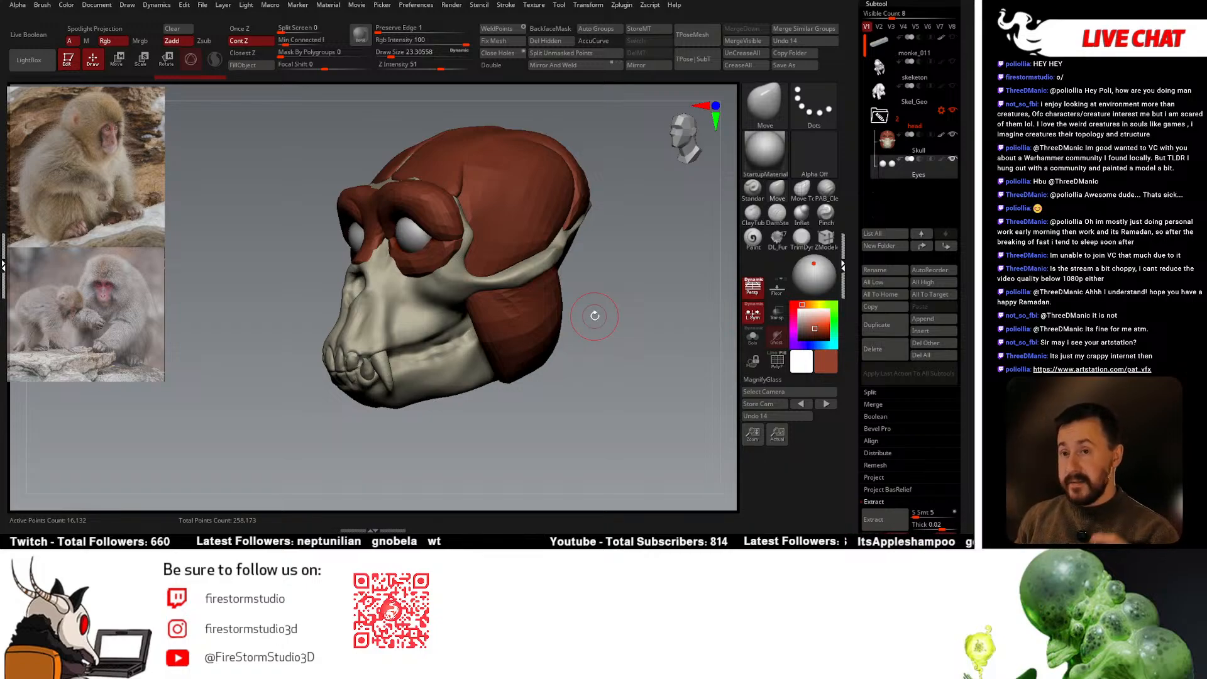
{"action": "left_click_drag", "start_coordinate": [626, 281], "coordinate": [608, 335]}
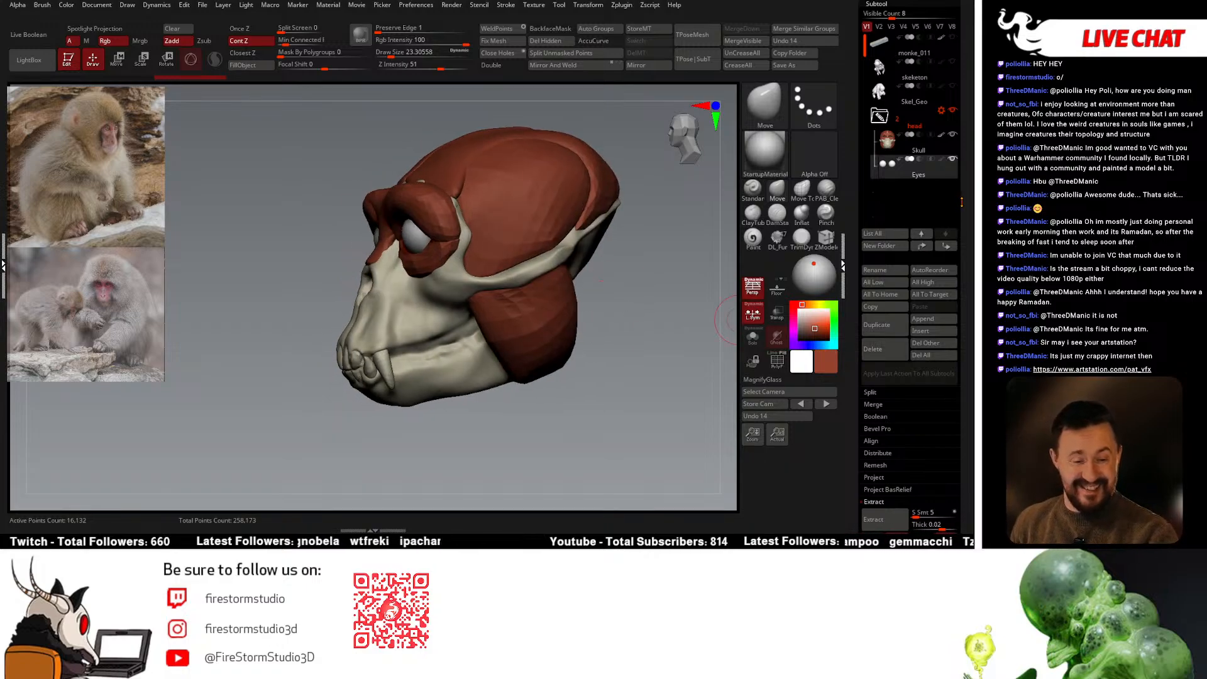
{"action": "left_click", "coordinate": [898, 155]}
{"action": "left_click", "coordinate": [416, 5]}
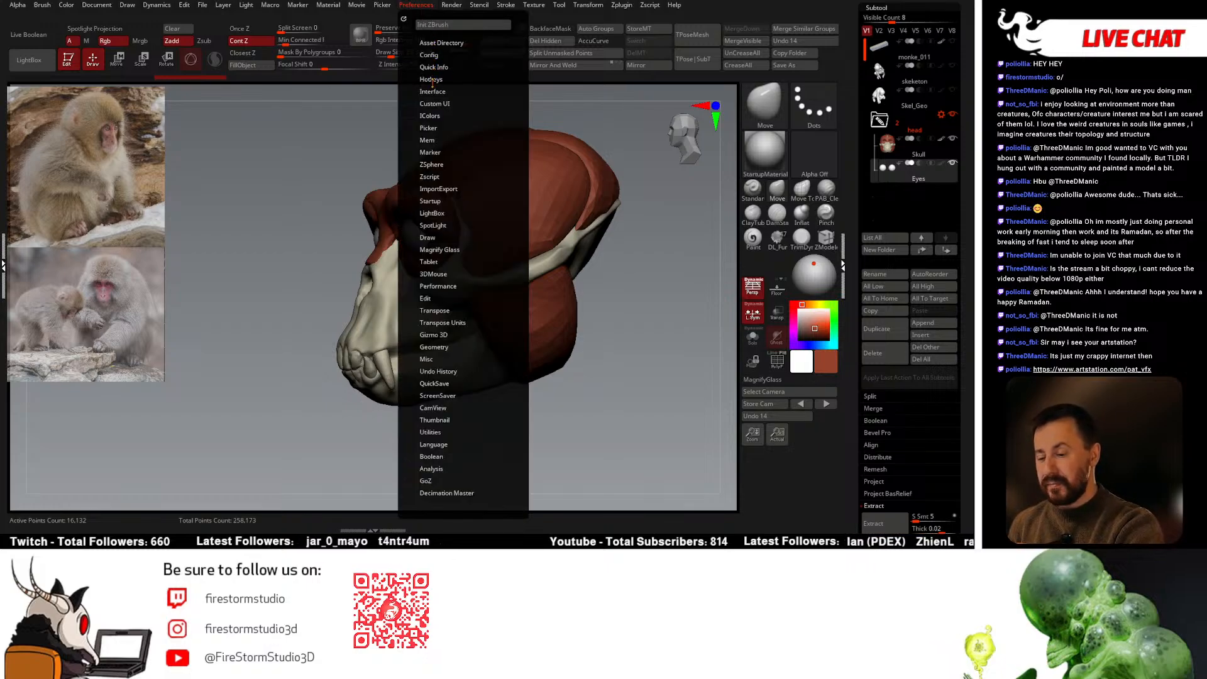
{"action": "left_click", "coordinate": [432, 56]}
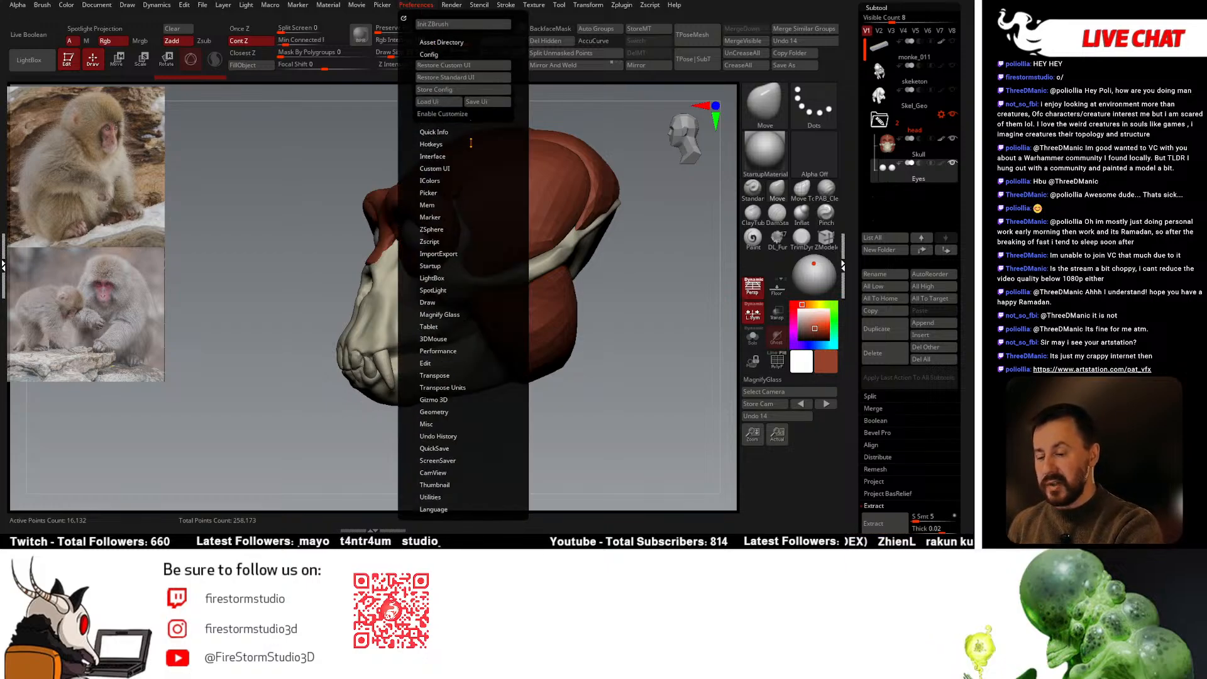
{"action": "left_click", "coordinate": [449, 114]}
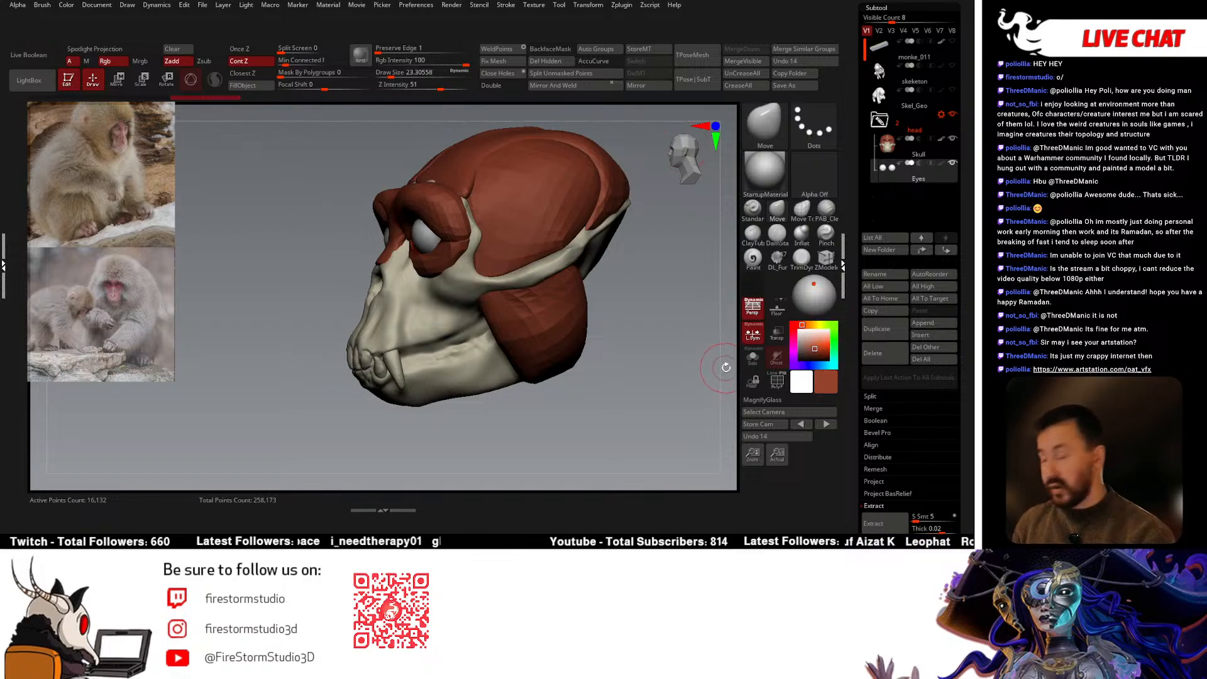
Move the main and secondary color swatches below the undo controls, and put them back beneath the color picker
{"action": "key", "text": "ctrl"}
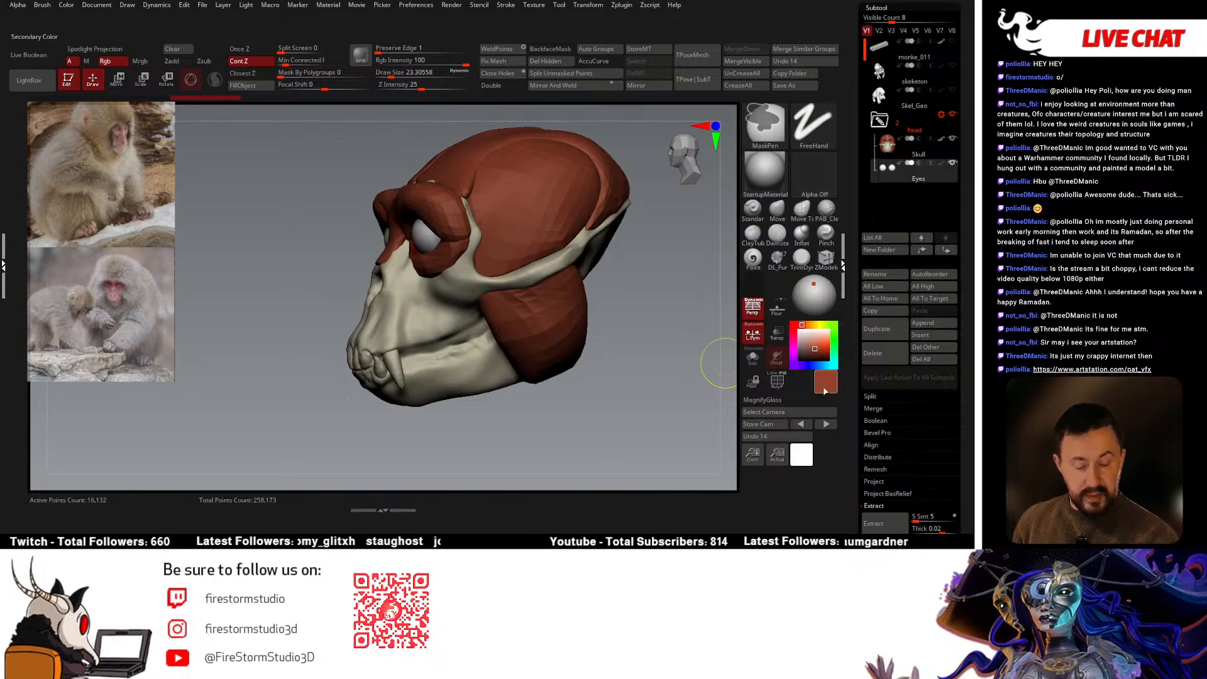
{"action": "key", "text": "ctrl"}
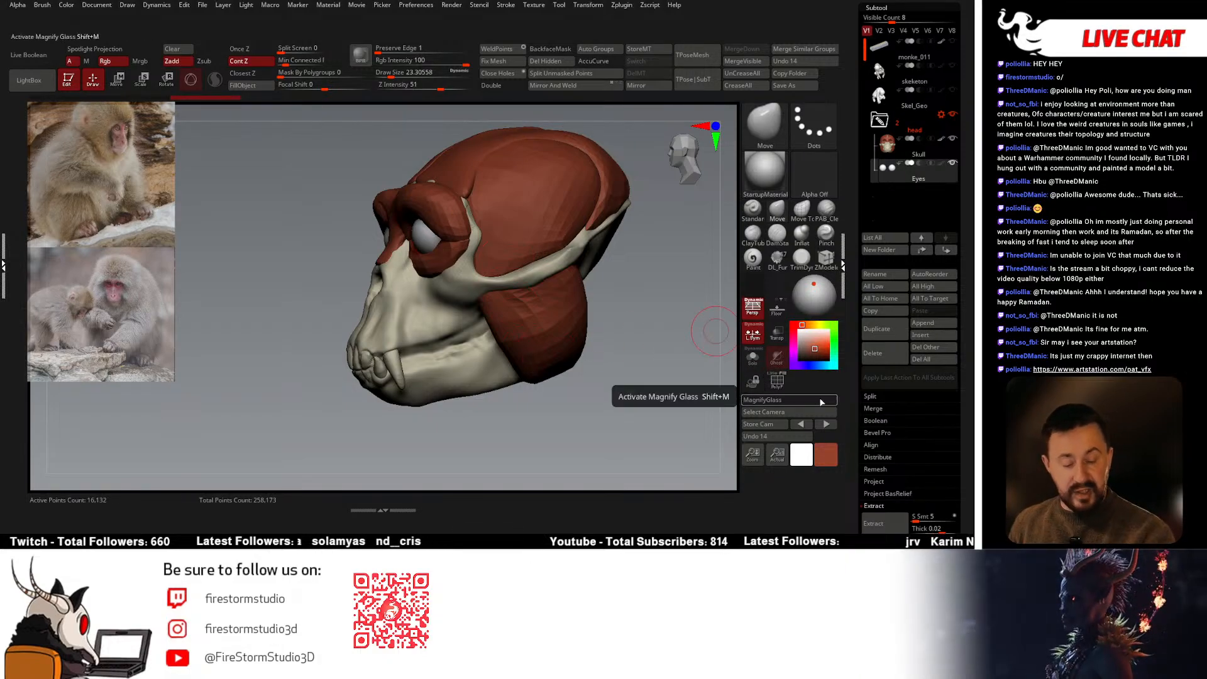
{"action": "key", "text": "ctrl"}
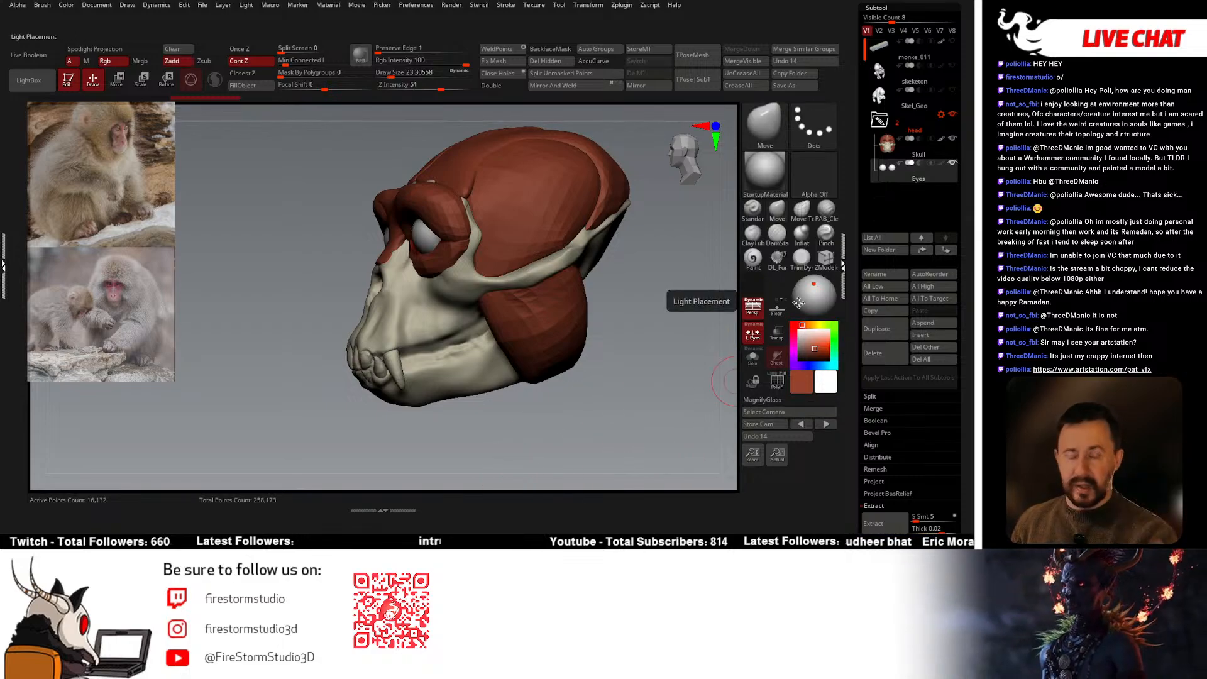
{"action": "mouse_move", "coordinate": [635, 349]}
{"action": "left_mouse_down"}
{"action": "mouse_move", "coordinate": [666, 346]}
{"action": "mouse_move", "coordinate": [636, 342]}
{"action": "mouse_move", "coordinate": [647, 344]}
{"action": "mouse_move", "coordinate": [622, 357]}
{"action": "mouse_move", "coordinate": [645, 347]}
{"action": "mouse_move", "coordinate": [616, 318]}
{"action": "mouse_move", "coordinate": [641, 315]}
{"action": "mouse_move", "coordinate": [609, 318]}
{"action": "mouse_move", "coordinate": [629, 384]}
{"action": "left_mouse_up"}
{"action": "key", "text": "ctrl"}
{"action": "mouse_move", "coordinate": [624, 299]}
{"action": "left_mouse_down"}
{"action": "mouse_move", "coordinate": [634, 314]}
{"action": "mouse_move", "coordinate": [624, 299]}
{"action": "mouse_move", "coordinate": [620, 310]}
{"action": "left_mouse_up"}
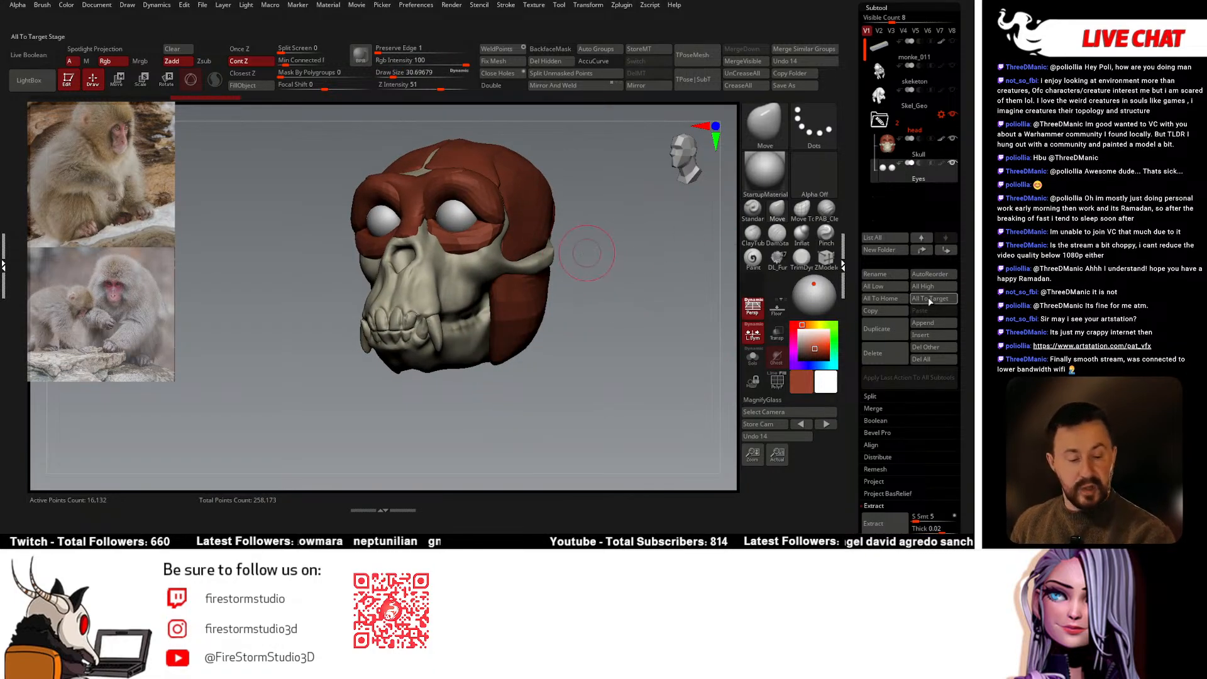
Append a sphere as a new subtool below Eyes, frame it and show the move gizmo
{"action": "left_click", "coordinate": [930, 322]}
{"action": "left_click", "coordinate": [594, 314]}
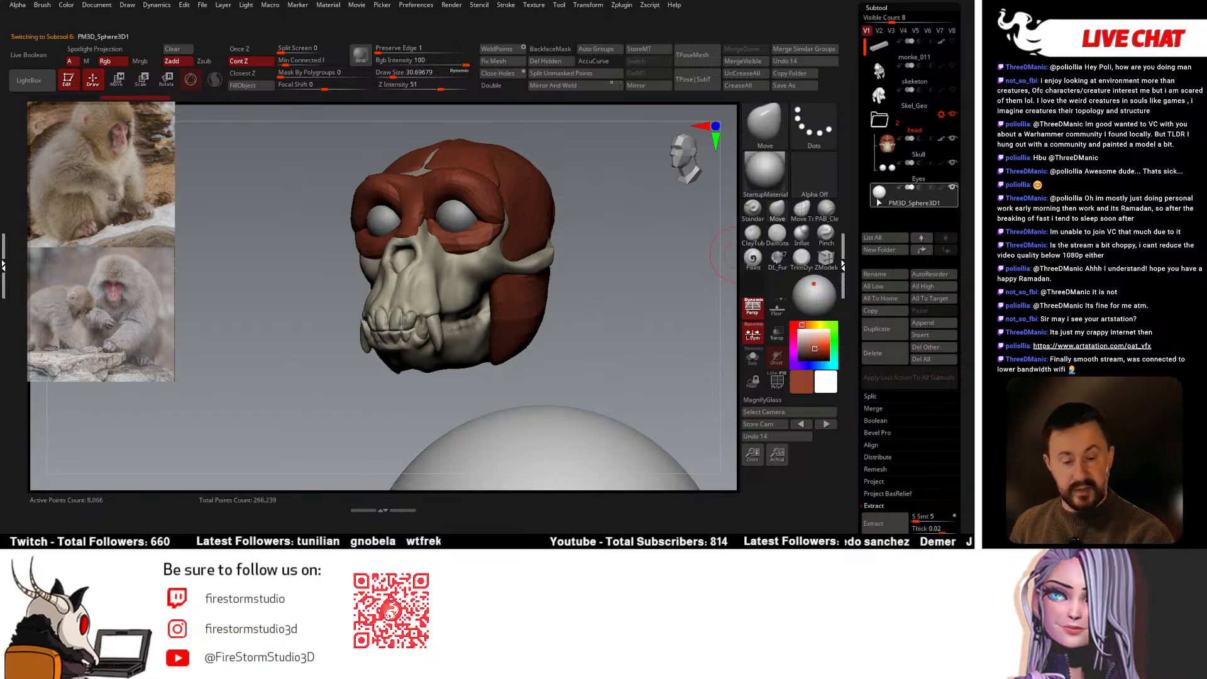
{"action": "left_click_drag", "start_coordinate": [635, 310], "coordinate": [647, 326]}
{"action": "key", "text": "f"}
{"action": "key", "text": "w"}
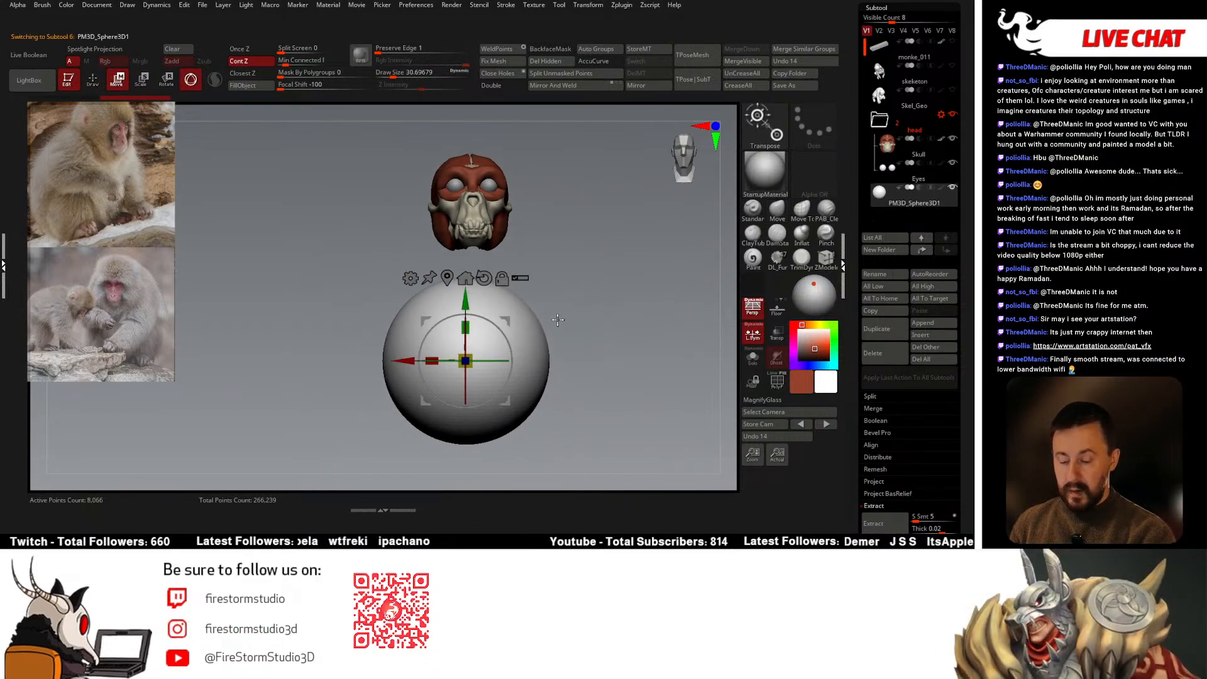
Move the new sphere up to the skull, scale it down and position it over the monkey's left eyeball
{"action": "left_click_drag", "start_coordinate": [465, 303], "coordinate": [465, 256]}
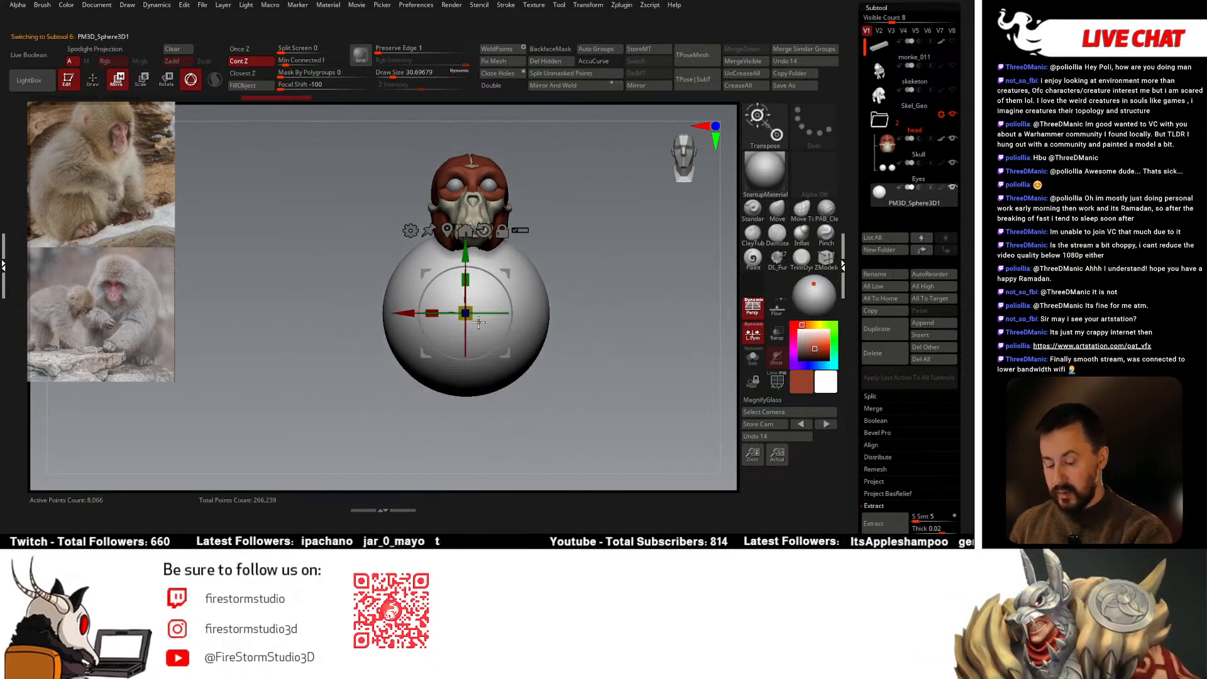
{"action": "left_click_drag", "start_coordinate": [465, 313], "coordinate": [365, 242]}
{"action": "scroll", "coordinate": [535, 285], "scroll_direction": "up", "scroll_amount": 3}
{"action": "left_click_drag", "start_coordinate": [496, 280], "coordinate": [423, 279]}
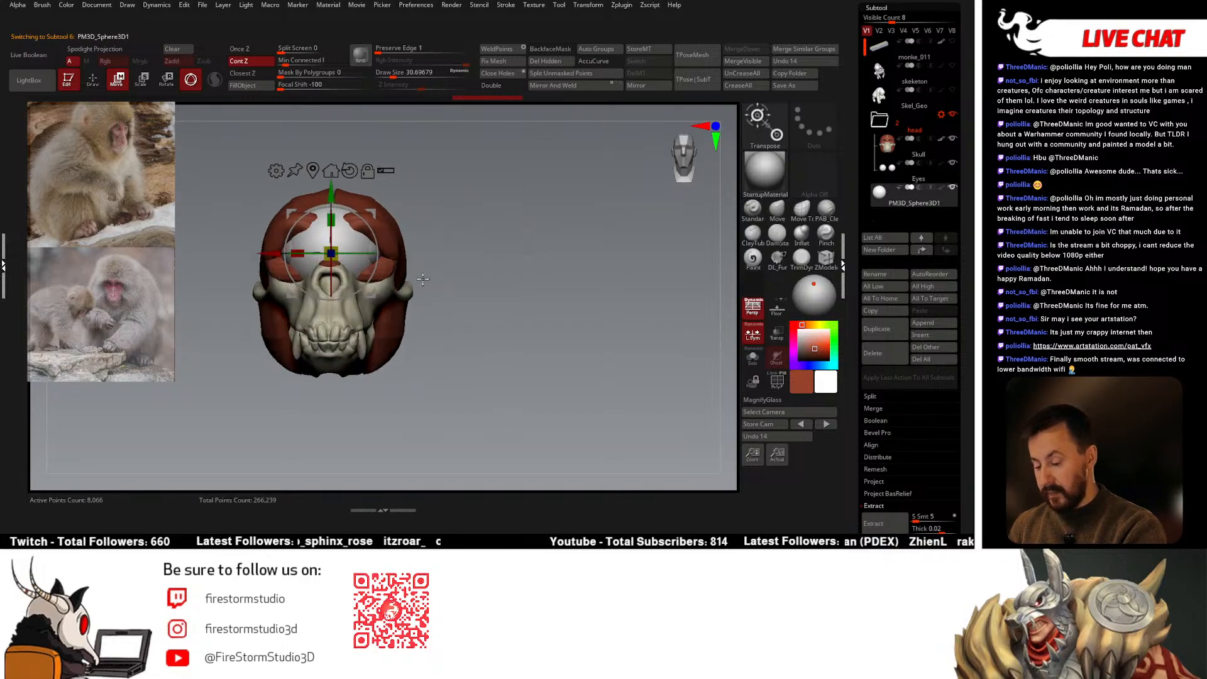
{"action": "left_click_drag", "start_coordinate": [275, 253], "coordinate": [299, 256]}
{"action": "left_click_drag", "start_coordinate": [528, 277], "coordinate": [591, 282]}
{"action": "left_click_drag", "start_coordinate": [397, 274], "coordinate": [300, 275]}
{"action": "left_click_drag", "start_coordinate": [510, 271], "coordinate": [614, 237], "text": "alt"}
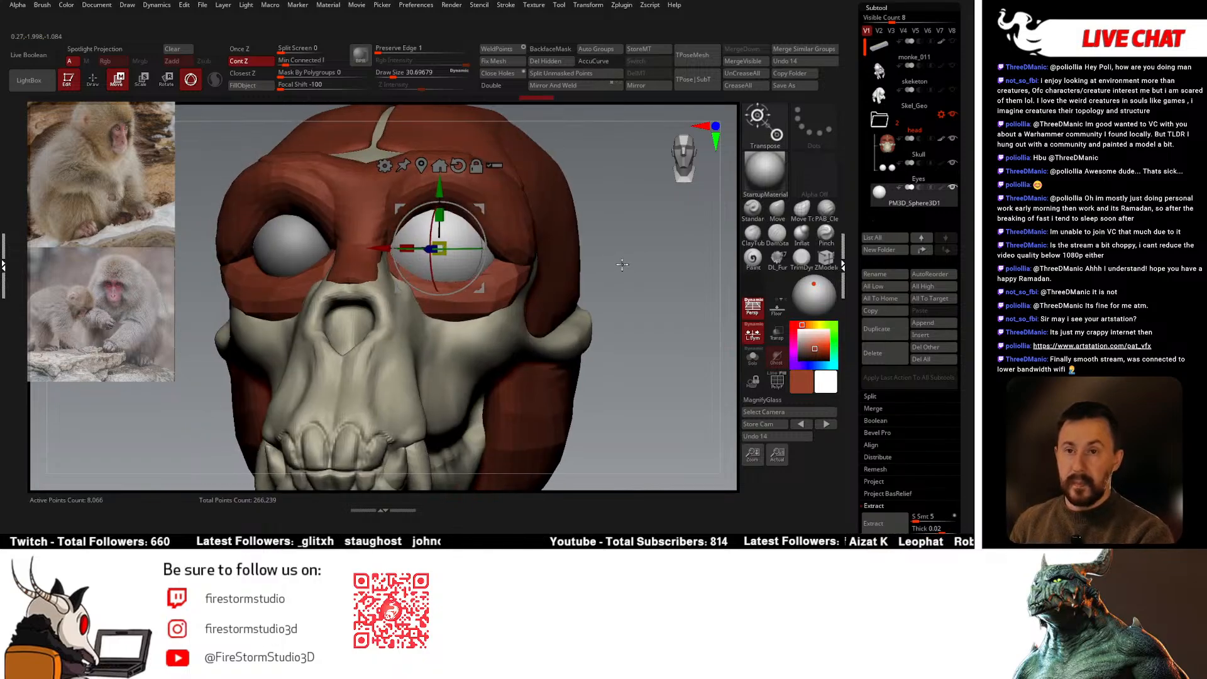
{"action": "key", "text": "f"}
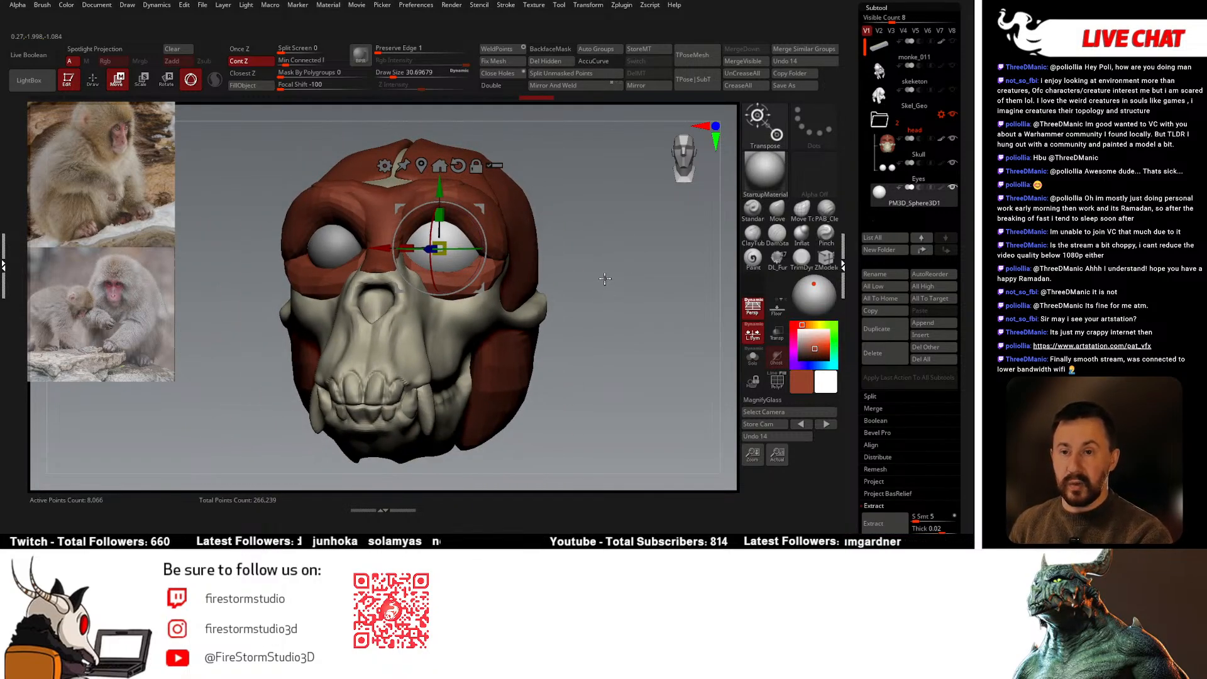
{"action": "mouse_move", "coordinate": [605, 279]}
{"action": "left_mouse_down"}
{"action": "mouse_move", "coordinate": [597, 269]}
{"action": "mouse_move", "coordinate": [628, 287]}
{"action": "mouse_move", "coordinate": [622, 313]}
{"action": "mouse_move", "coordinate": [643, 318]}
{"action": "left_mouse_up"}
{"action": "key", "text": "q"}
Isolate the new sphere in Solo mode, display its polyframe and turn off perspective
{"action": "key", "text": "alt+s"}
{"action": "key", "text": "alt+s"}
{"action": "key", "text": "alt+s"}
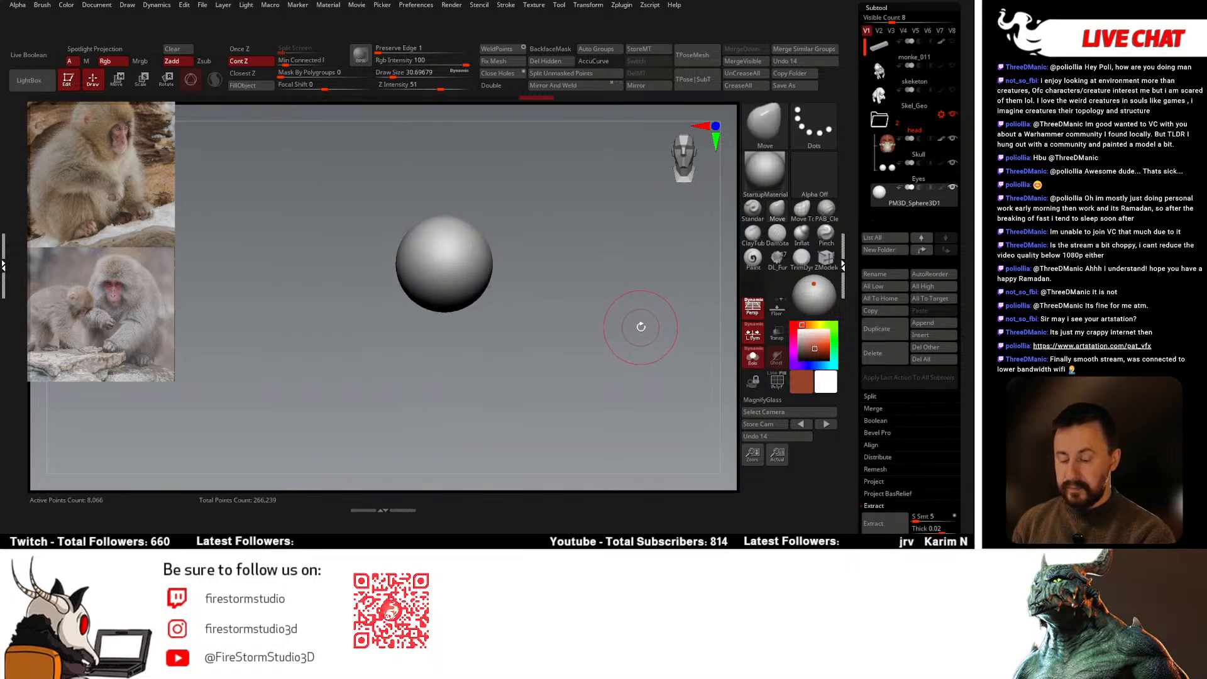
{"action": "key", "text": "shift+f"}
{"action": "left_click", "coordinate": [771, 373]}
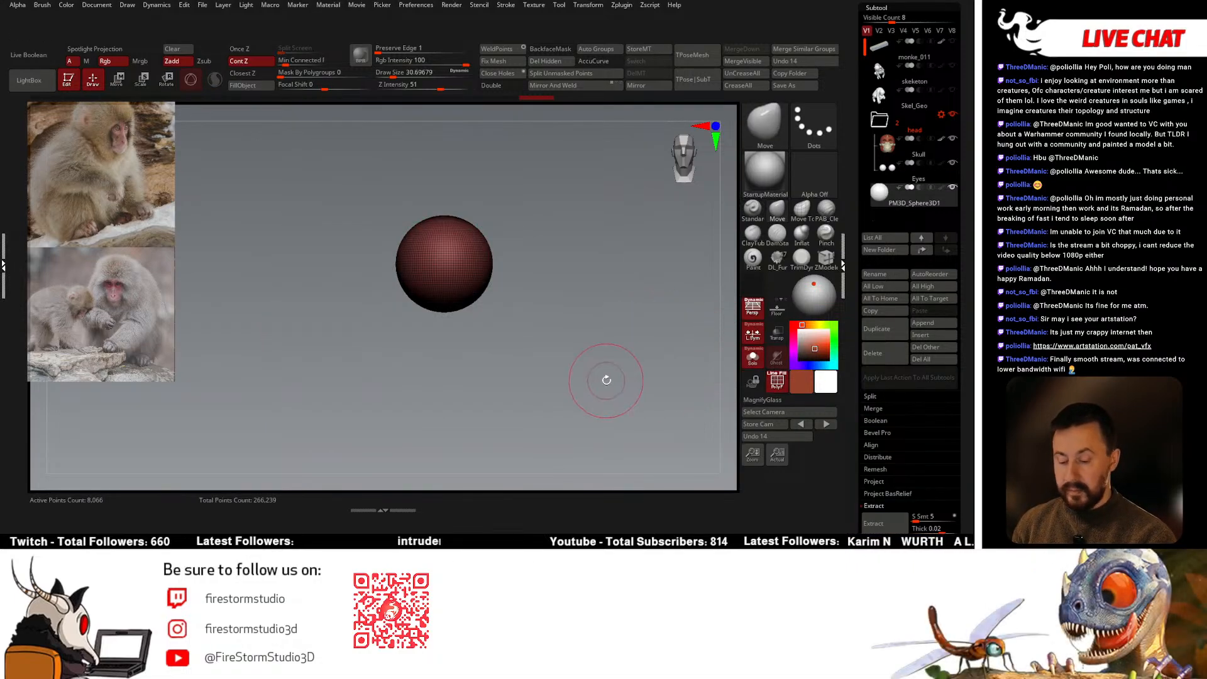
{"action": "key", "text": "shift"}
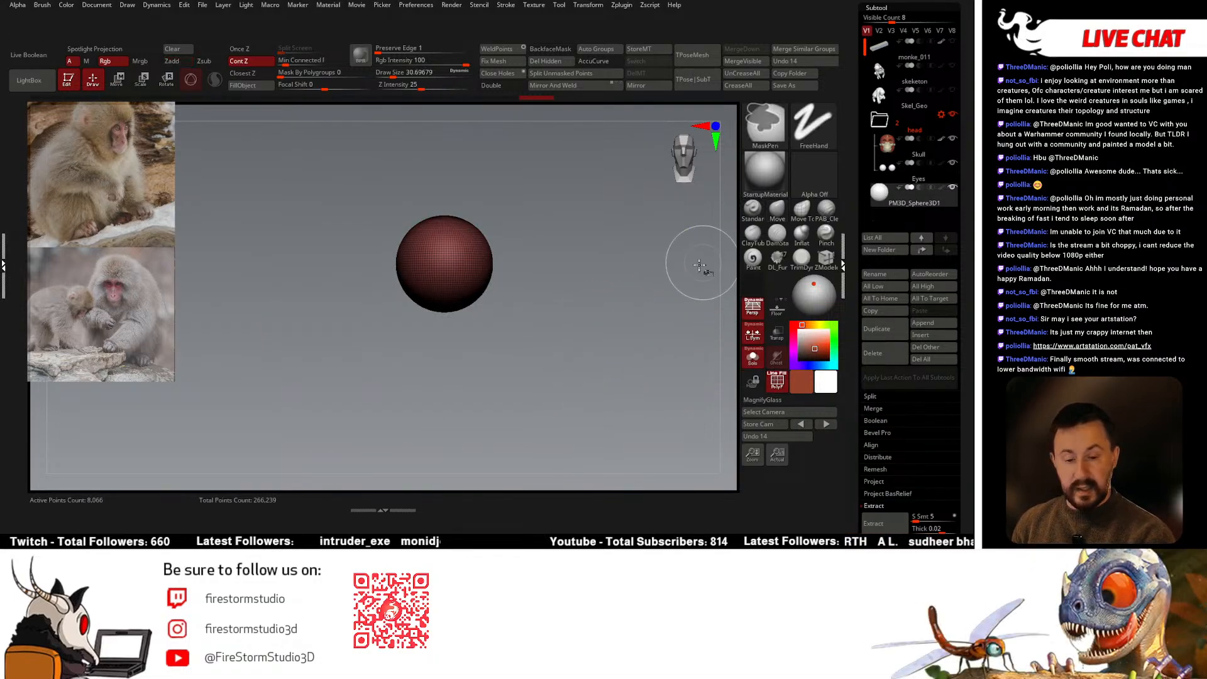
{"action": "key", "text": "p"}
{"action": "right_click_drag", "start_coordinate": [606, 330], "coordinate": [716, 270], "text": "ctrl"}
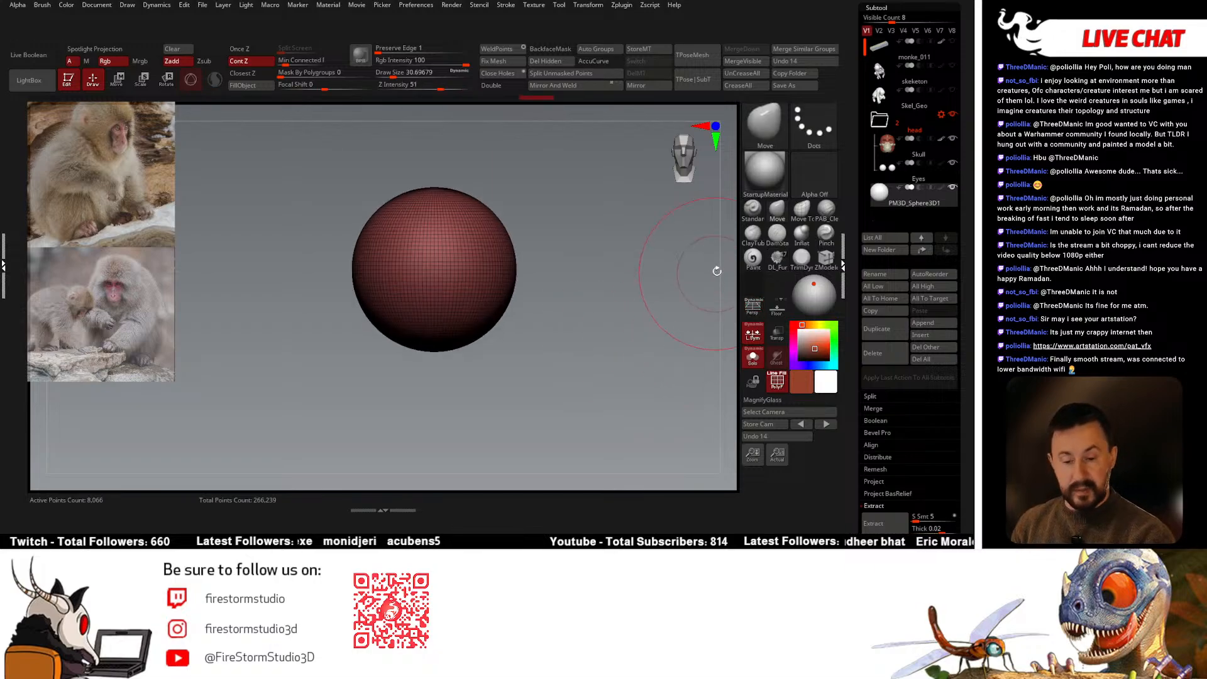
Reduce the draw size to about 1 and cut away the sphere's lower half with a horizontal KnifeCurve
{"action": "key", "text": "space"}
{"action": "left_click_drag", "start_coordinate": [587, 292], "coordinate": [580, 292]}
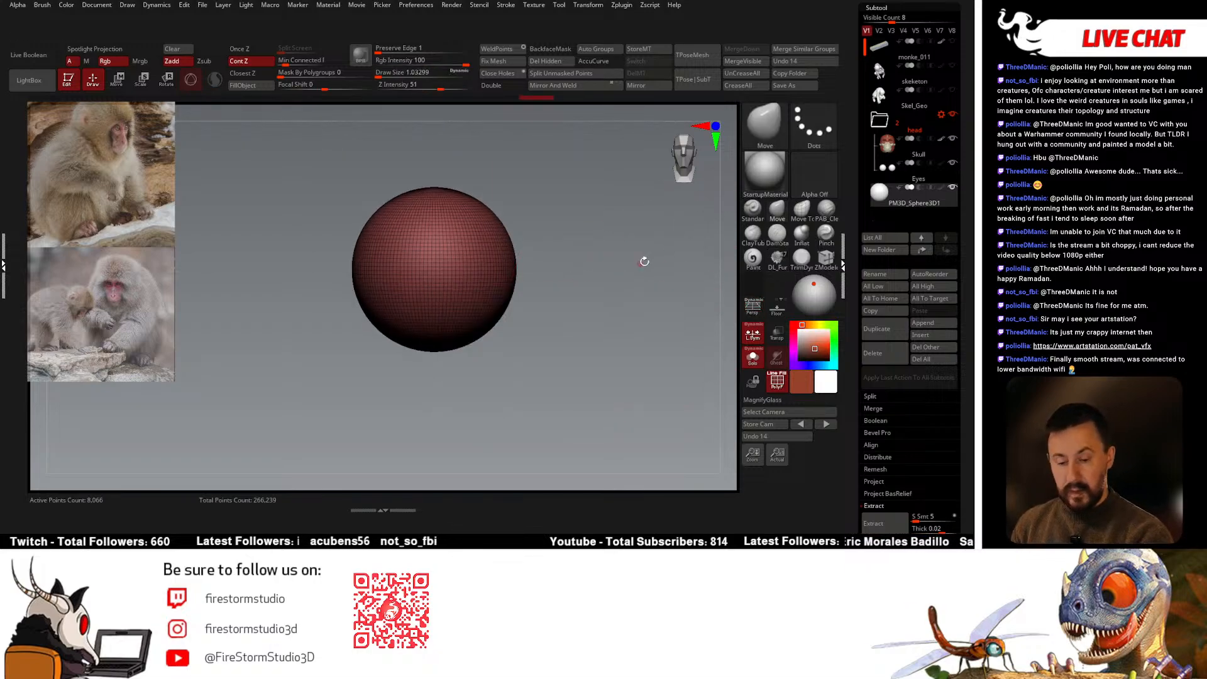
{"action": "key", "text": "ctrl+shift+b"}
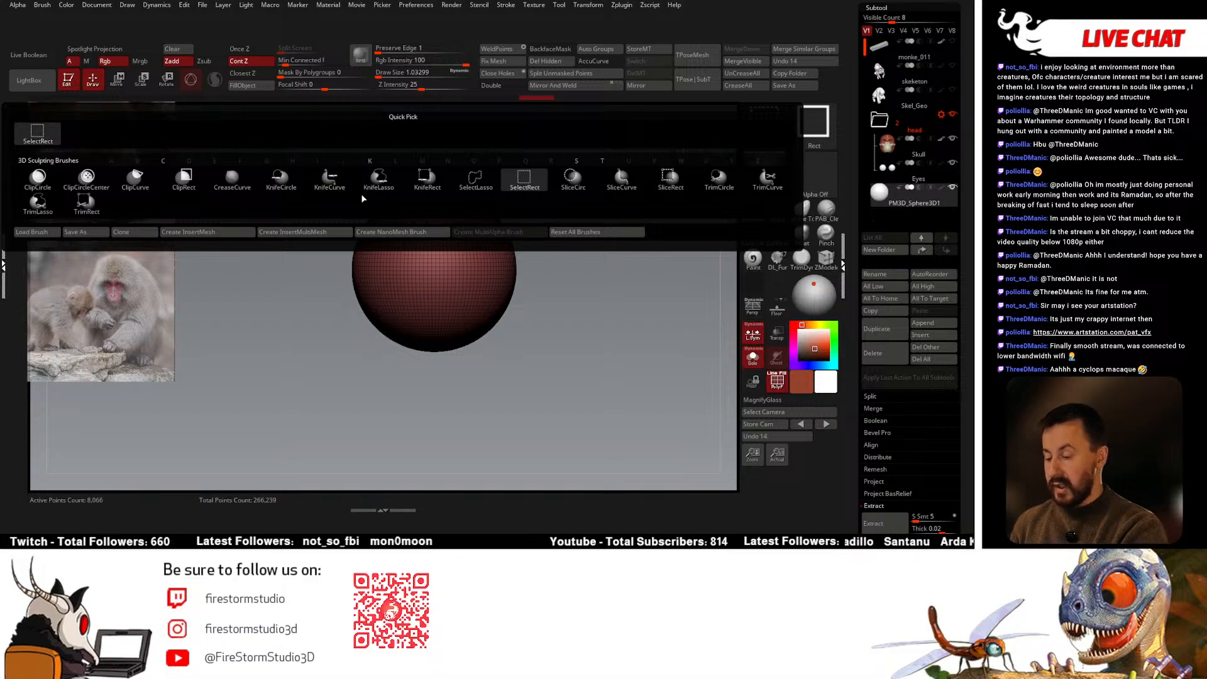
{"action": "left_click", "coordinate": [338, 187]}
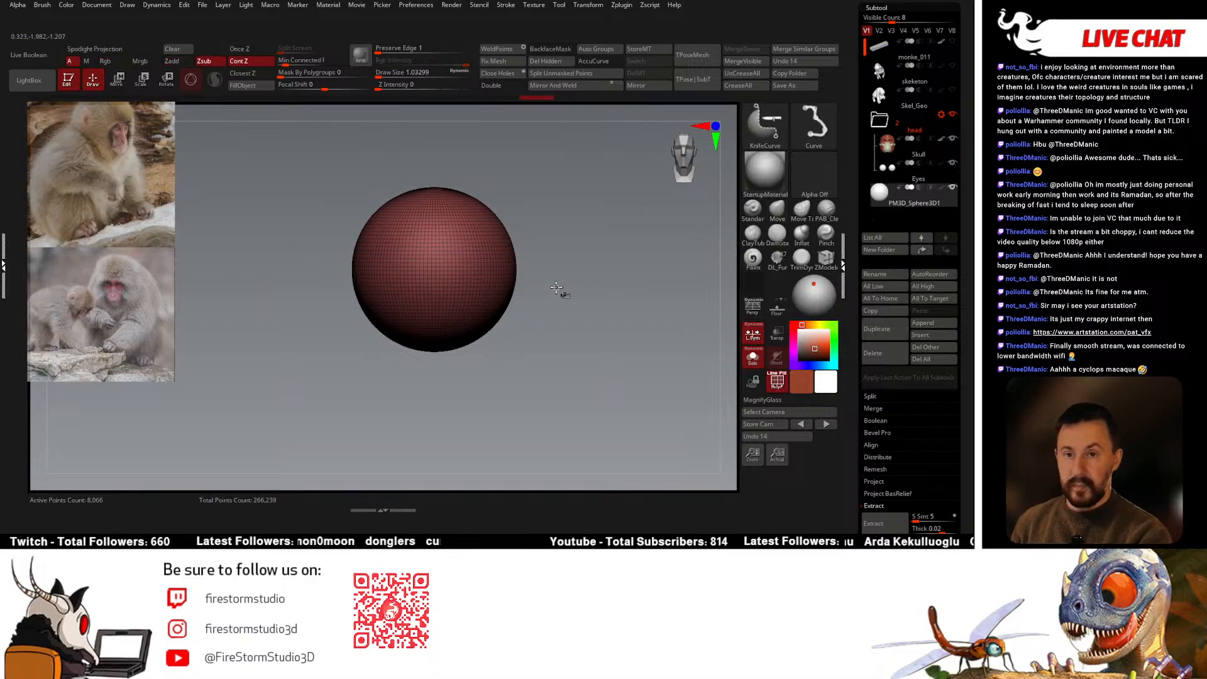
{"action": "left_click_drag", "start_coordinate": [589, 275], "coordinate": [272, 271], "text": "ctrl+shift"}
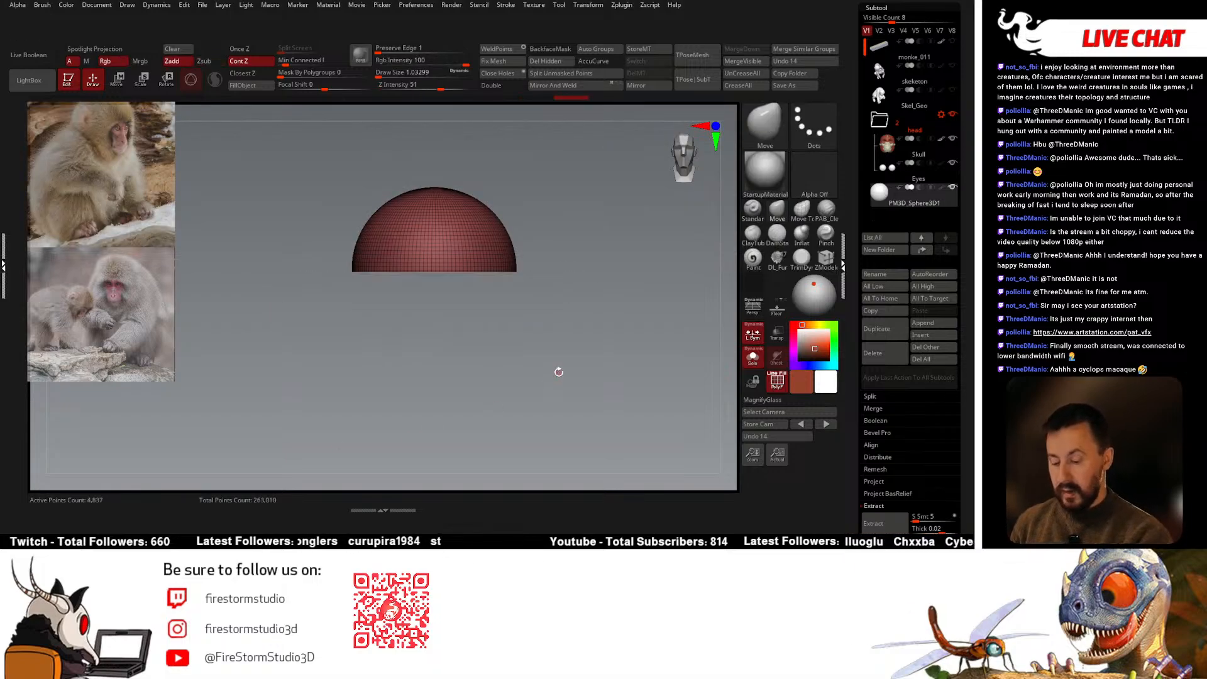
Undo the knife cut and divide the sphere into upper and lower polygroups with a horizontal SliceCurve through its middle
{"action": "key", "text": "ctrl+z"}
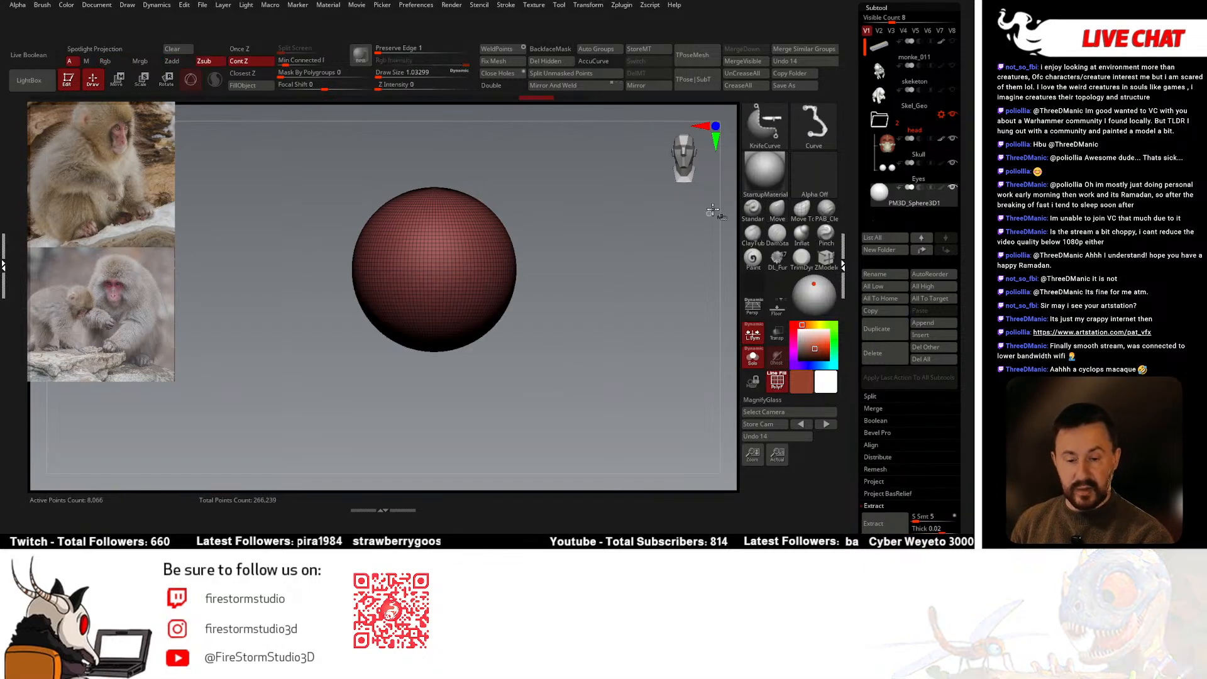
{"action": "key", "text": "ctrl+shift+b"}
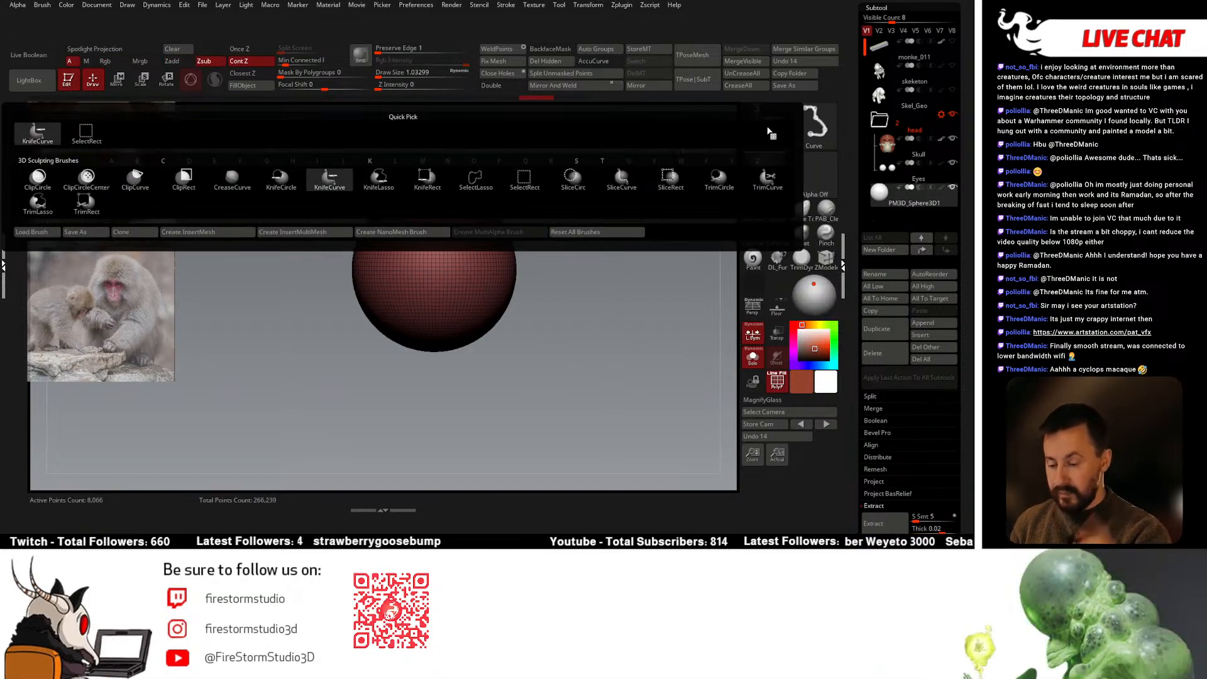
{"action": "left_click", "coordinate": [621, 186]}
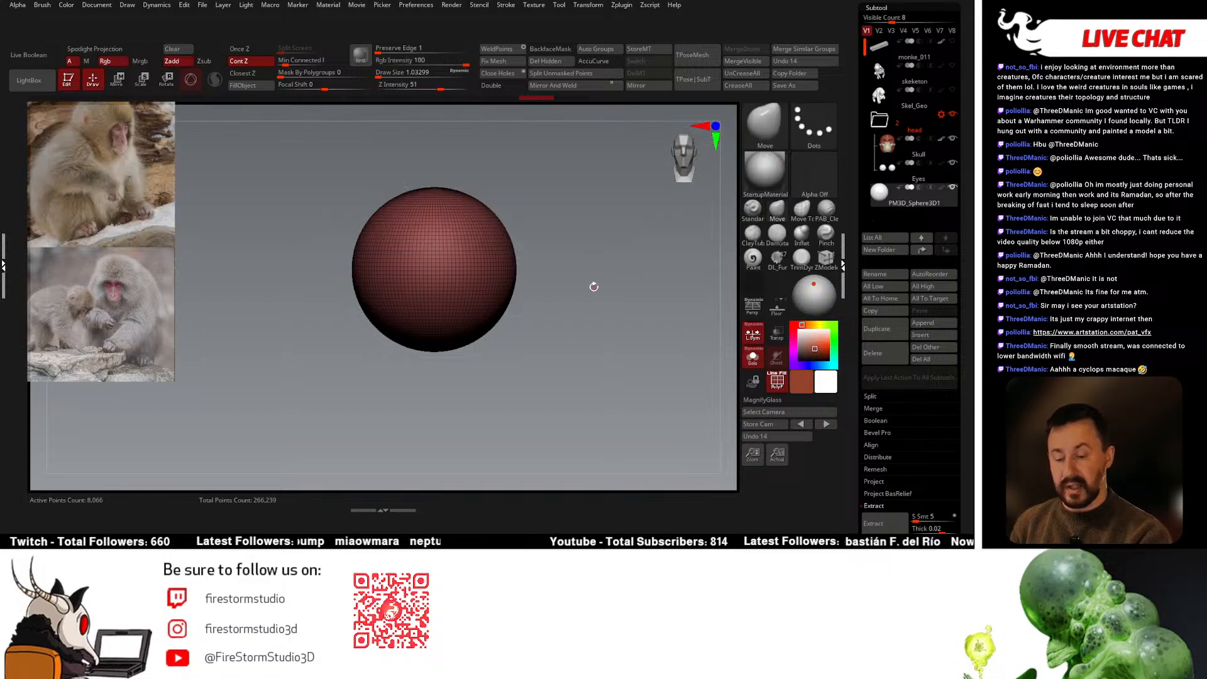
{"action": "left_click_drag", "start_coordinate": [615, 267], "coordinate": [272, 277], "text": "ctrl+shift"}
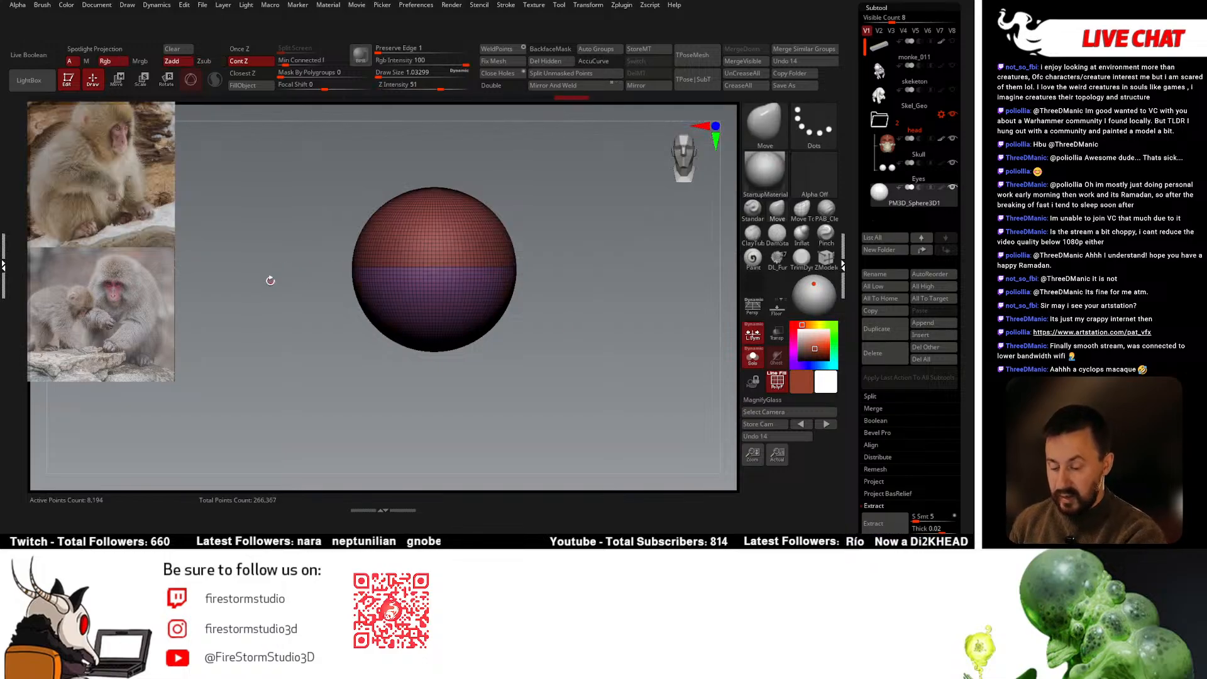
Show the sliced sphere within the head, hide its upper polygroup and isolate the lower half in Solo mode
{"action": "mouse_move", "coordinate": [580, 334]}
{"action": "left_mouse_down"}
{"action": "mouse_move", "coordinate": [447, 364]}
{"action": "mouse_move", "coordinate": [533, 345]}
{"action": "left_mouse_up"}
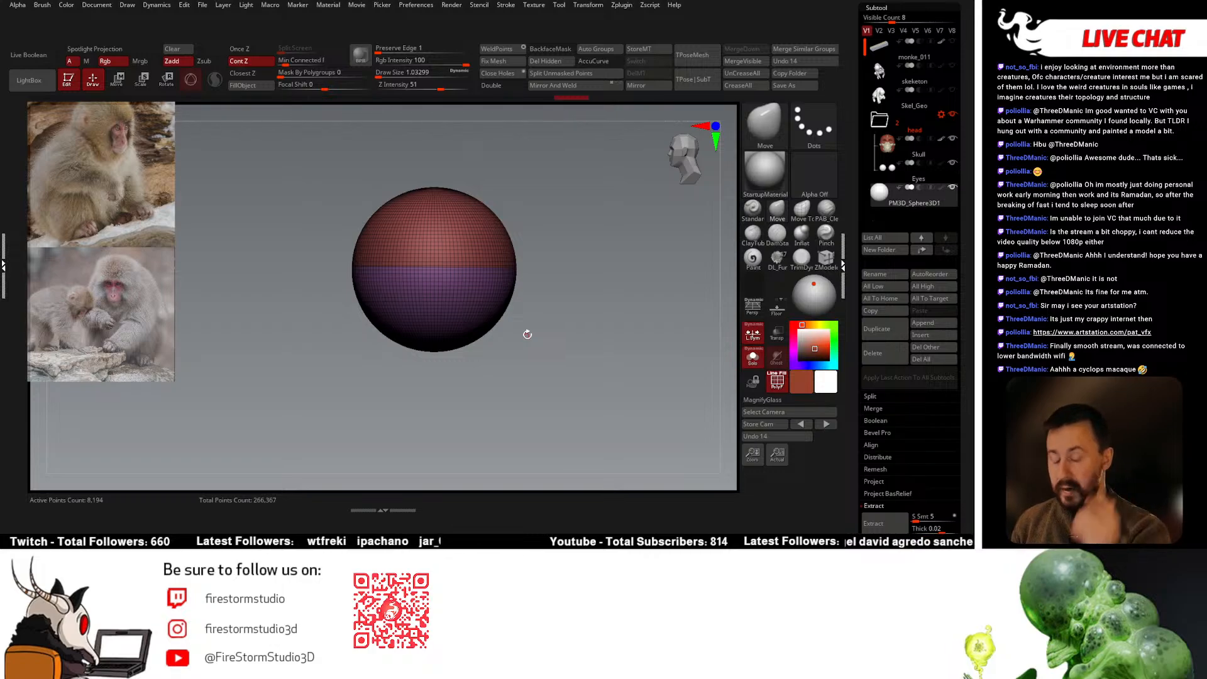
{"action": "left_click_drag", "start_coordinate": [527, 334], "coordinate": [496, 274]}
{"action": "key", "text": "alt+s"}
{"action": "right_click_drag", "start_coordinate": [558, 319], "coordinate": [588, 315], "text": "shift"}
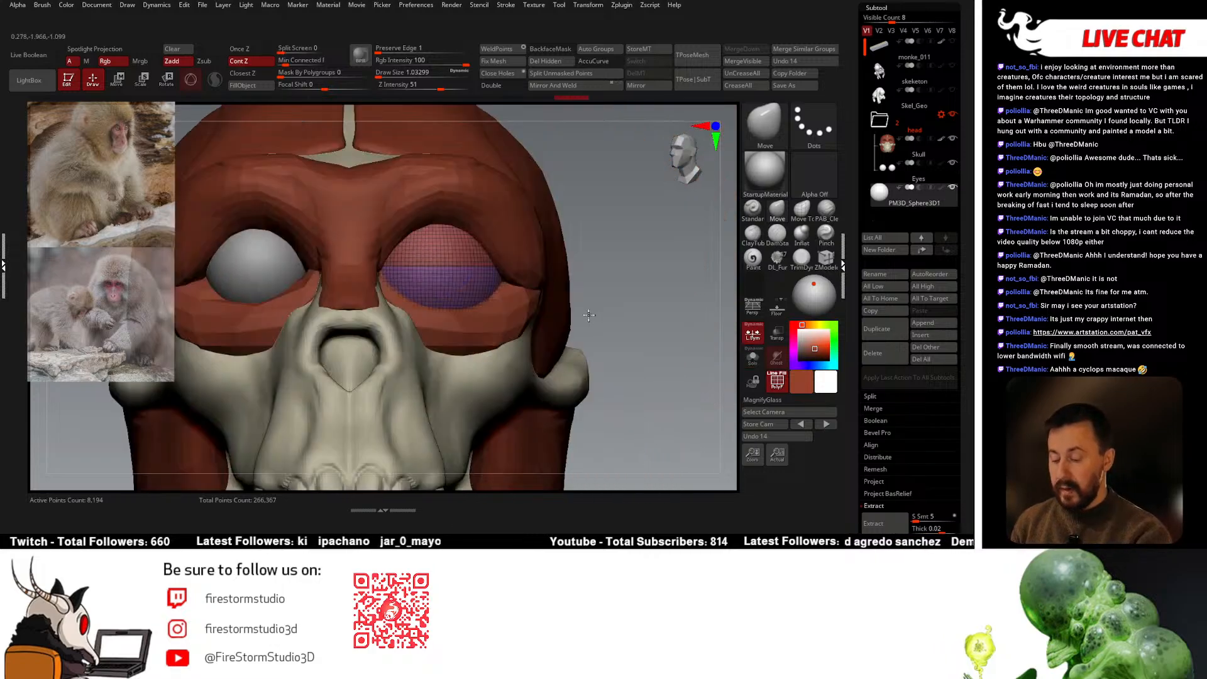
{"action": "left_click", "coordinate": [469, 285], "text": "ctrl+shift"}
{"action": "key", "text": "alt+s"}
{"action": "left_click_drag", "start_coordinate": [563, 288], "coordinate": [578, 339]}
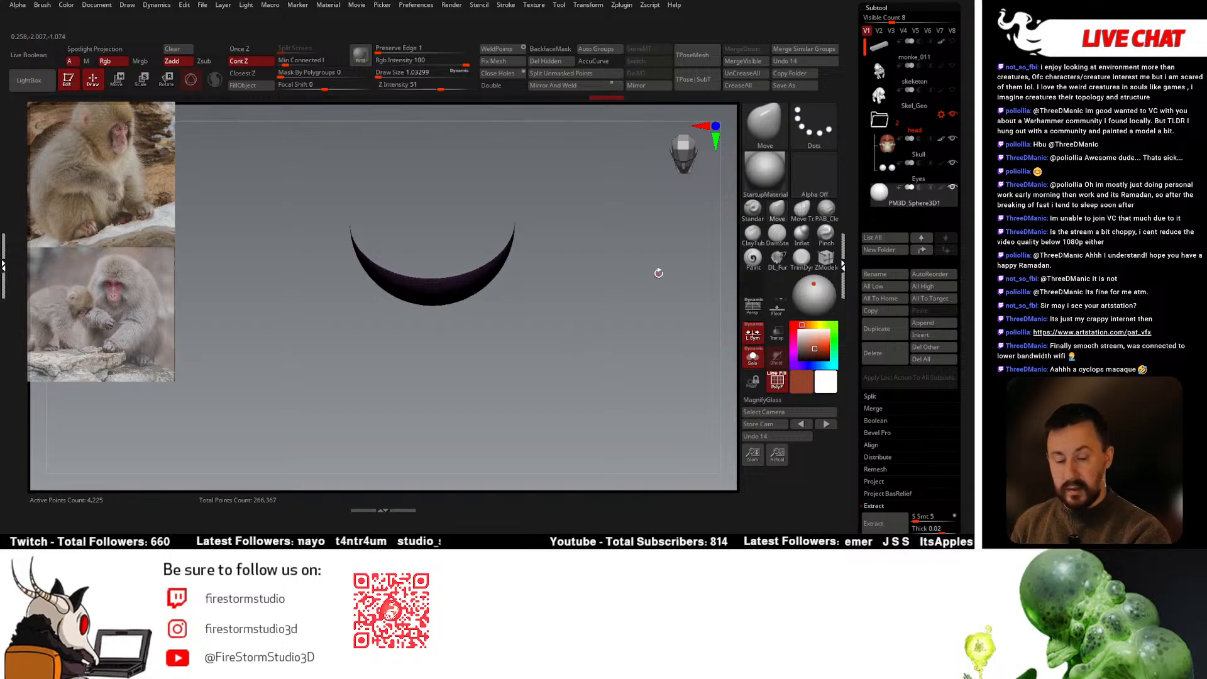
{"action": "left_click_drag", "start_coordinate": [657, 273], "coordinate": [518, 288]}
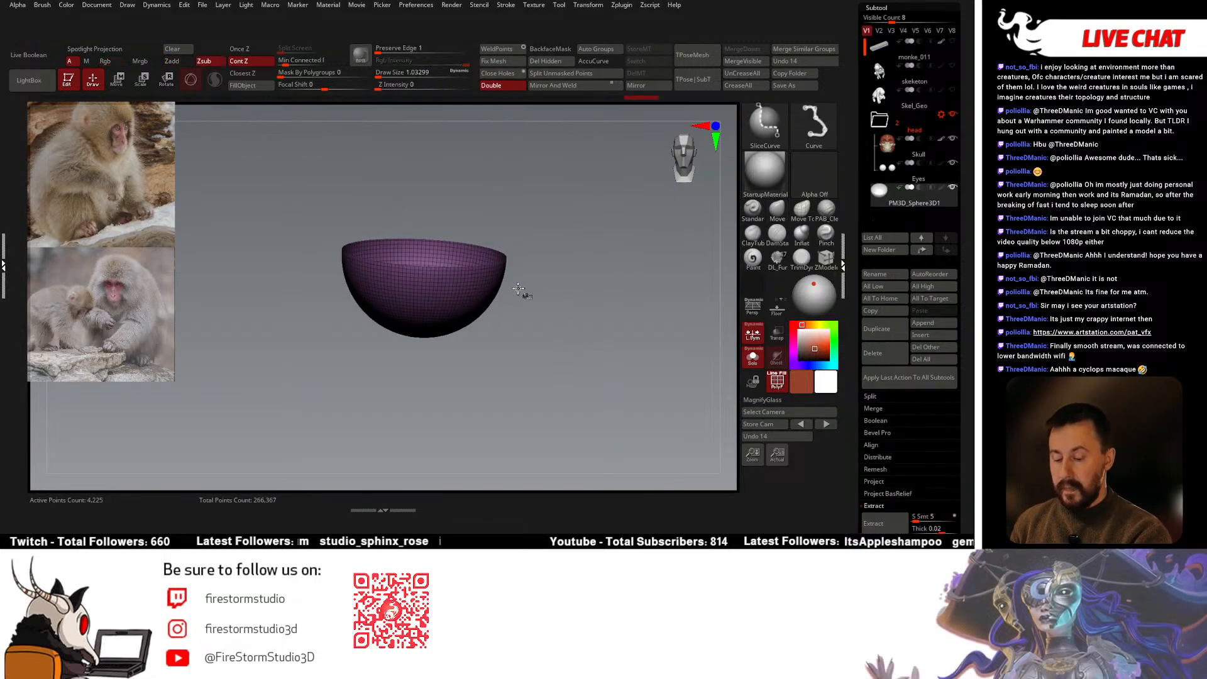
Mask the lower half, unhide the whole sphere, invert the mask and split the unmasked half into its own subtool
{"action": "left_click_drag", "start_coordinate": [585, 195], "coordinate": [293, 405], "text": "ctrl"}
{"action": "left_click", "coordinate": [547, 288], "text": "ctrl+shift"}
{"action": "left_click", "coordinate": [548, 286], "text": "ctrl"}
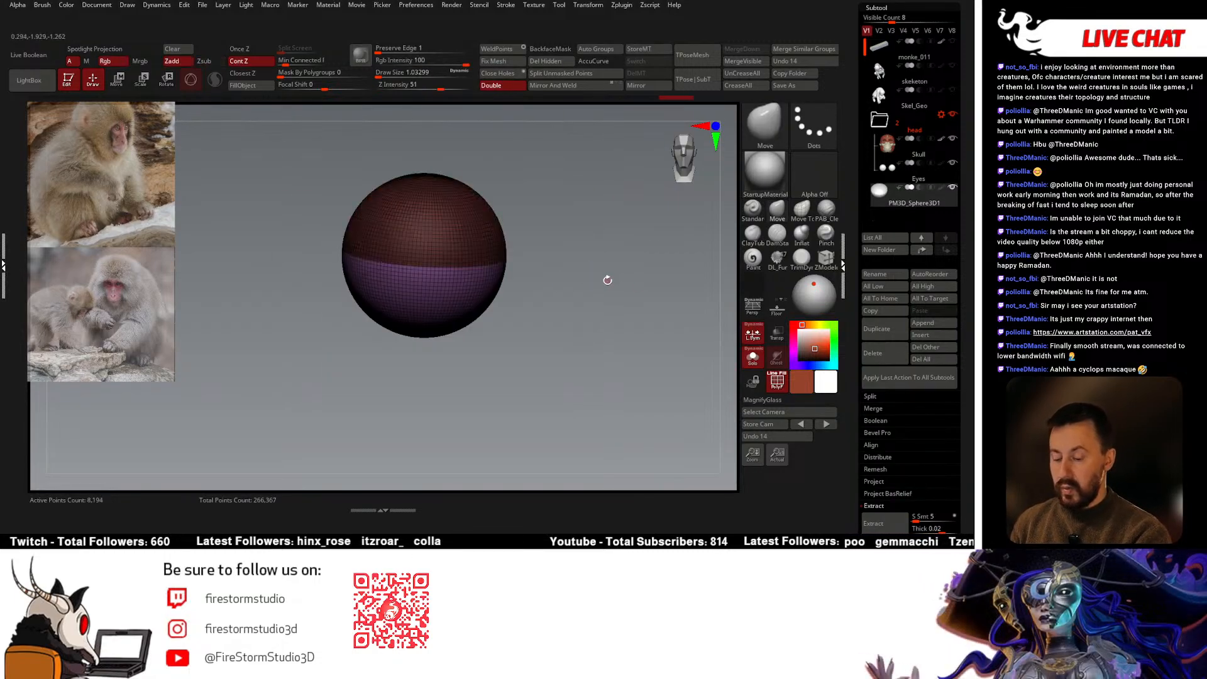
{"action": "left_click", "coordinate": [557, 75]}
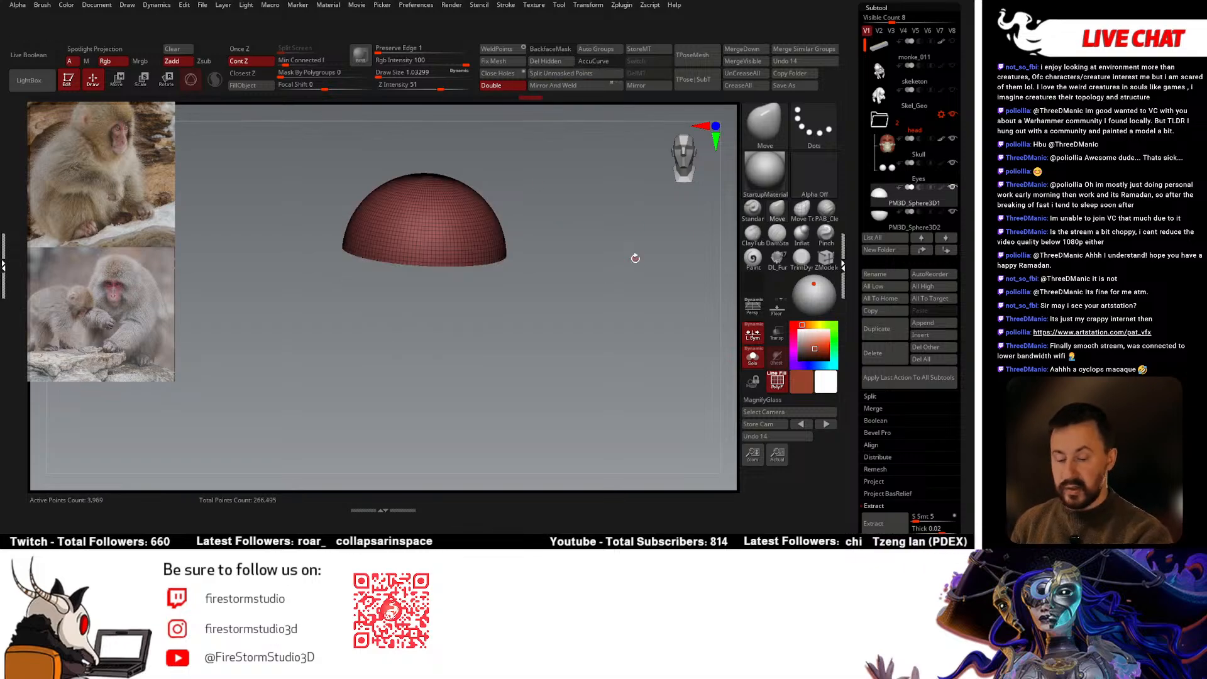
Close the open underside of the upper half-sphere PM3D_Sphere3D1 with a flat cap
{"action": "key", "text": "ctrl+shift+s"}
{"action": "key", "text": "ctrl+shift+s"}
{"action": "left_click_drag", "start_coordinate": [623, 300], "coordinate": [635, 254]}
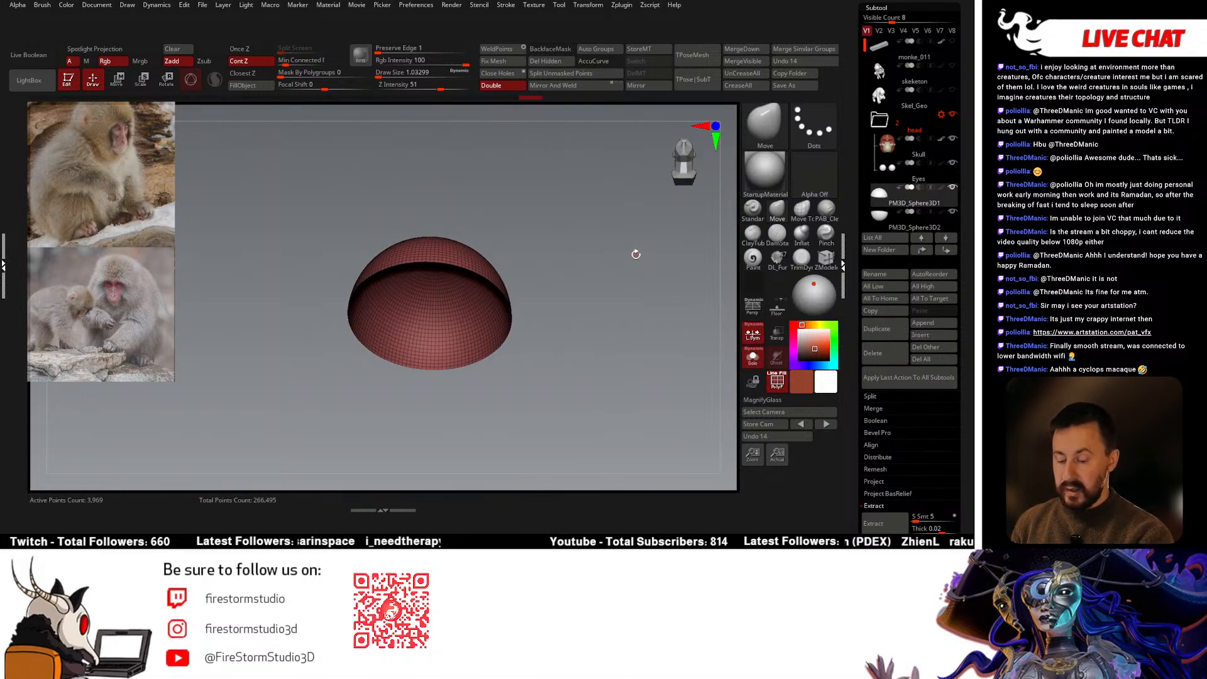
{"action": "left_click", "coordinate": [521, 75]}
{"action": "key", "text": "ctrl+z"}
{"action": "left_click", "coordinate": [520, 77]}
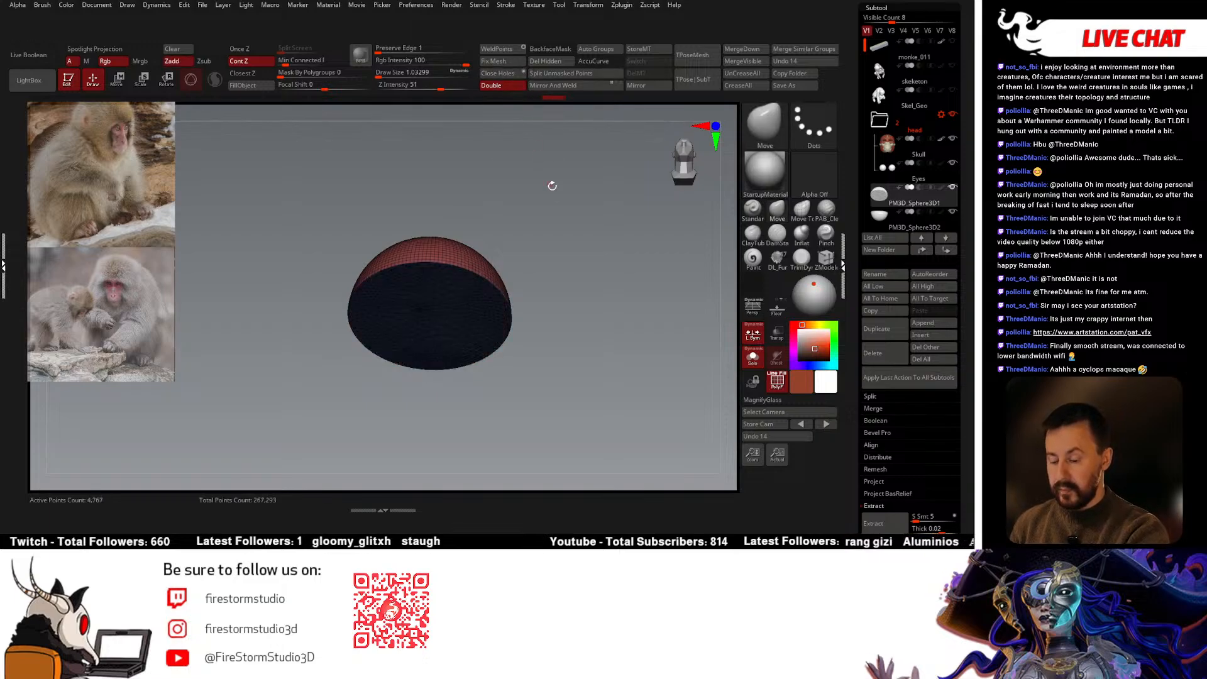
{"action": "left_click_drag", "start_coordinate": [552, 183], "coordinate": [565, 286]}
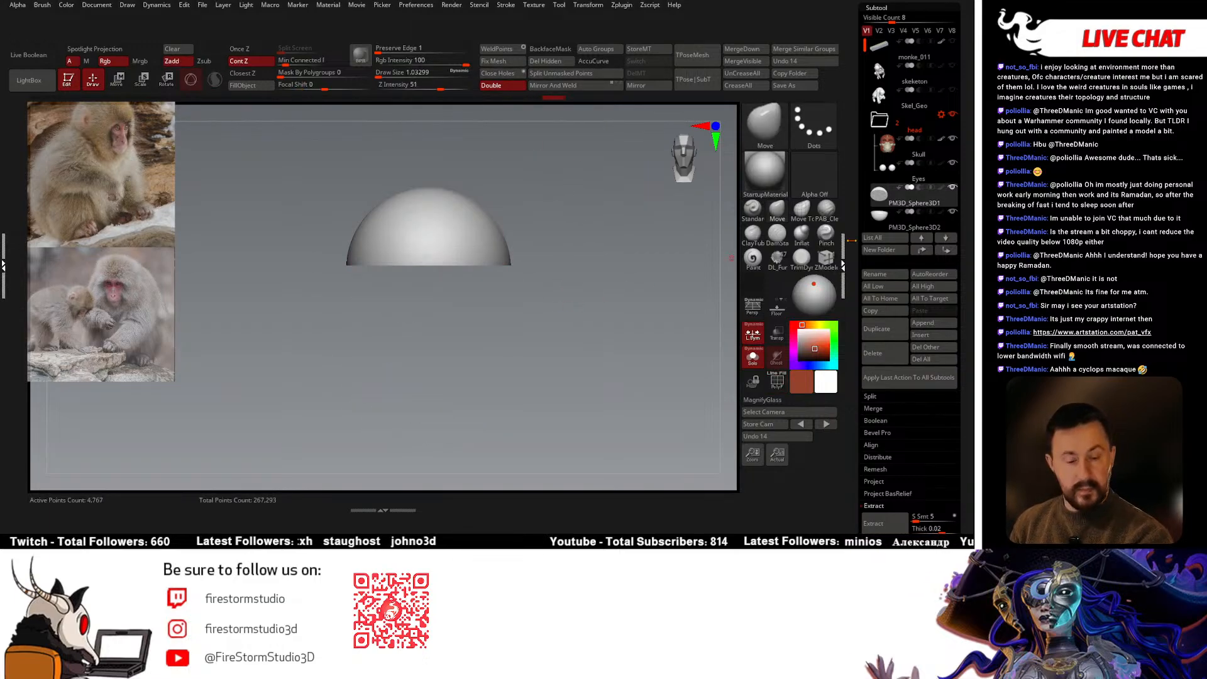
Inspect the lower half-sphere PM3D_Sphere3D2, checking its flat cap, its polygroups and its fit in the eye socket
{"action": "key", "text": "Down"}
{"action": "left_click_drag", "start_coordinate": [535, 167], "coordinate": [587, 239]}
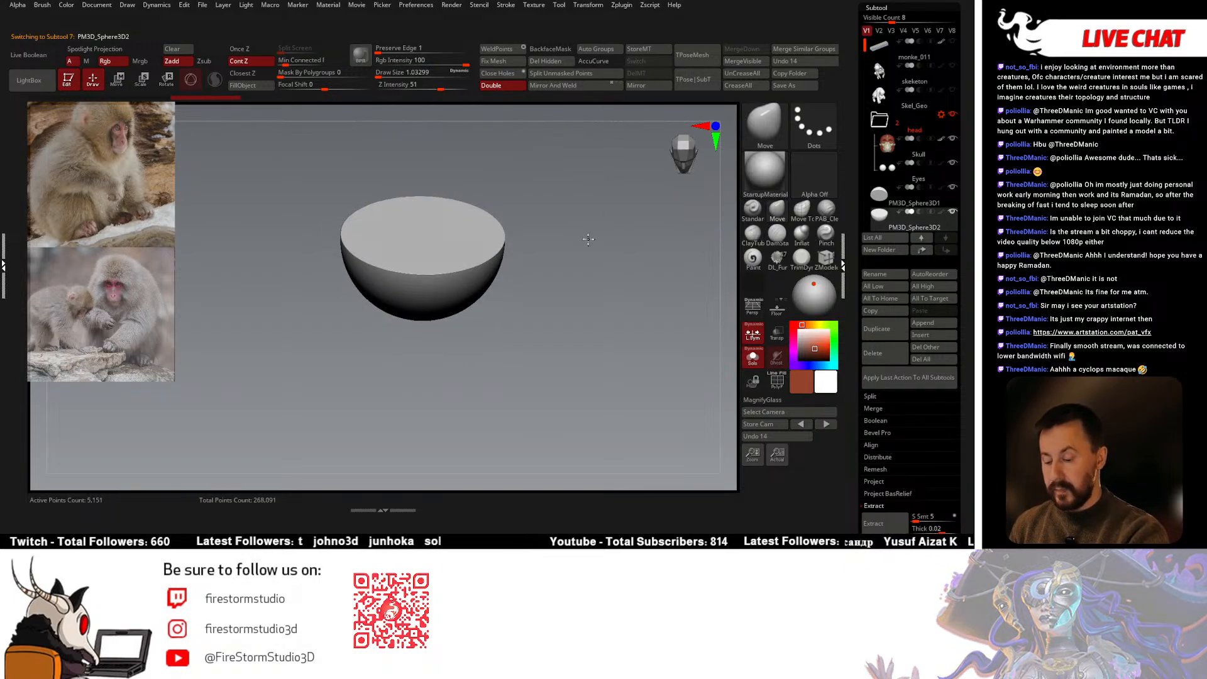
{"action": "key", "text": "shift+f"}
{"action": "key", "text": "alt+s"}
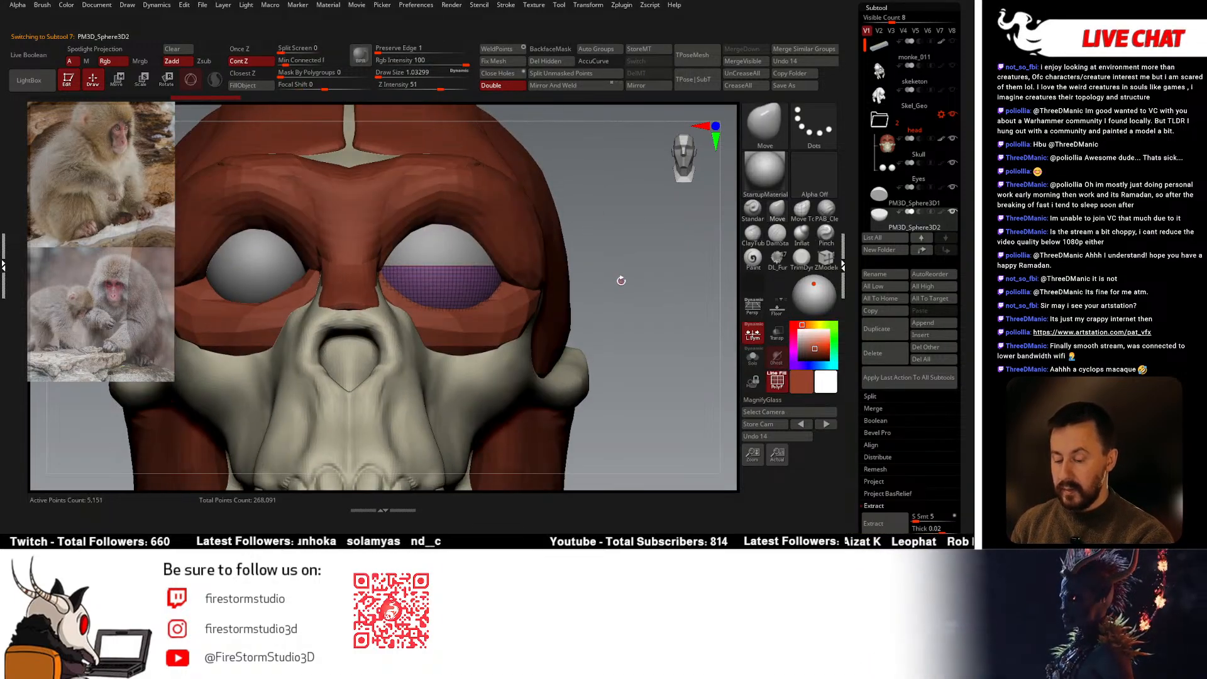
{"action": "left_click_drag", "start_coordinate": [620, 280], "coordinate": [594, 298]}
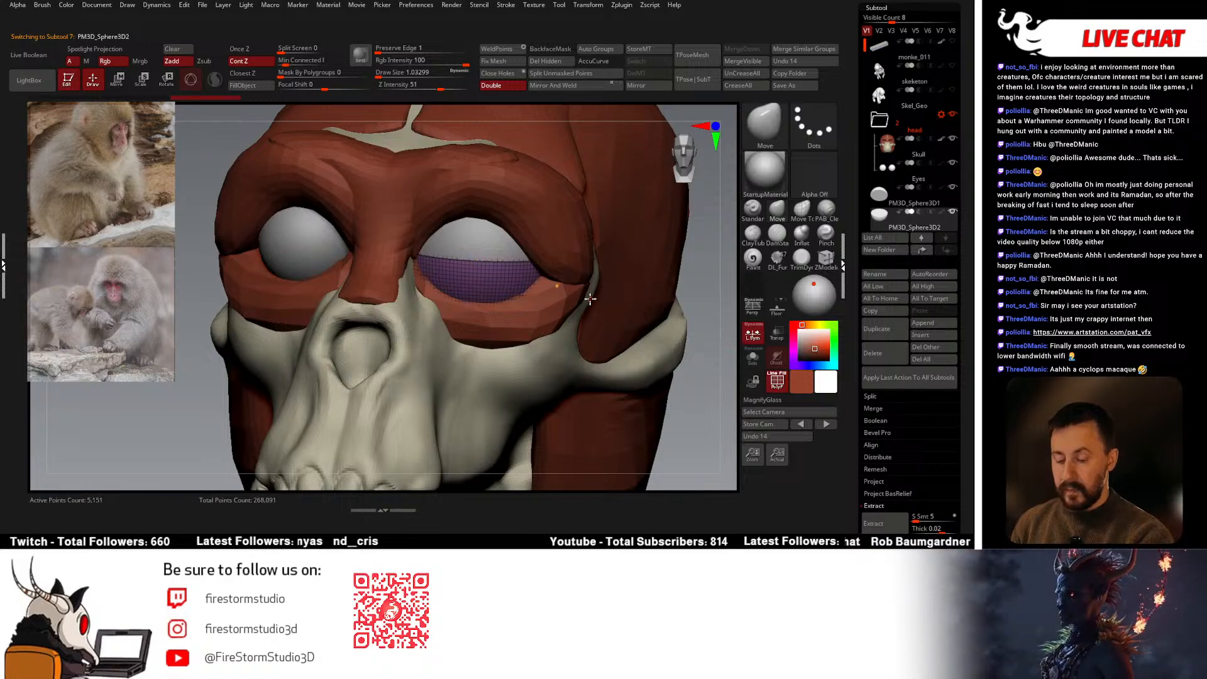
{"action": "key", "text": "alt+s"}
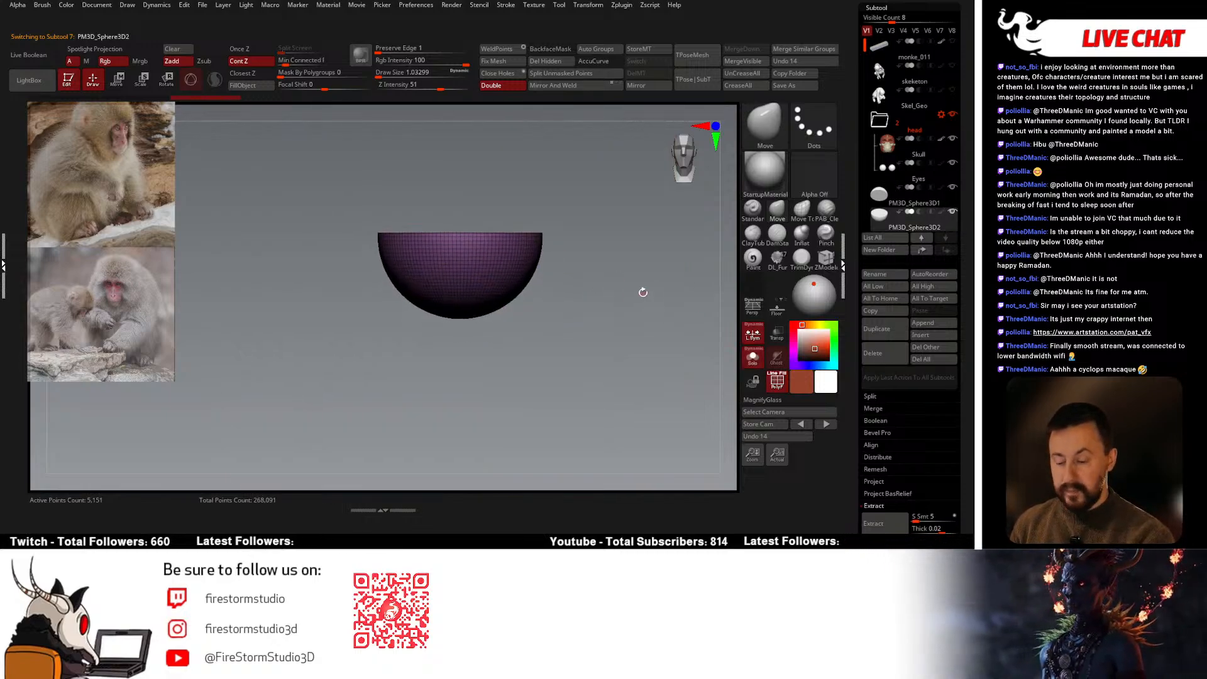
{"action": "left_click_drag", "start_coordinate": [641, 287], "coordinate": [680, 290]}
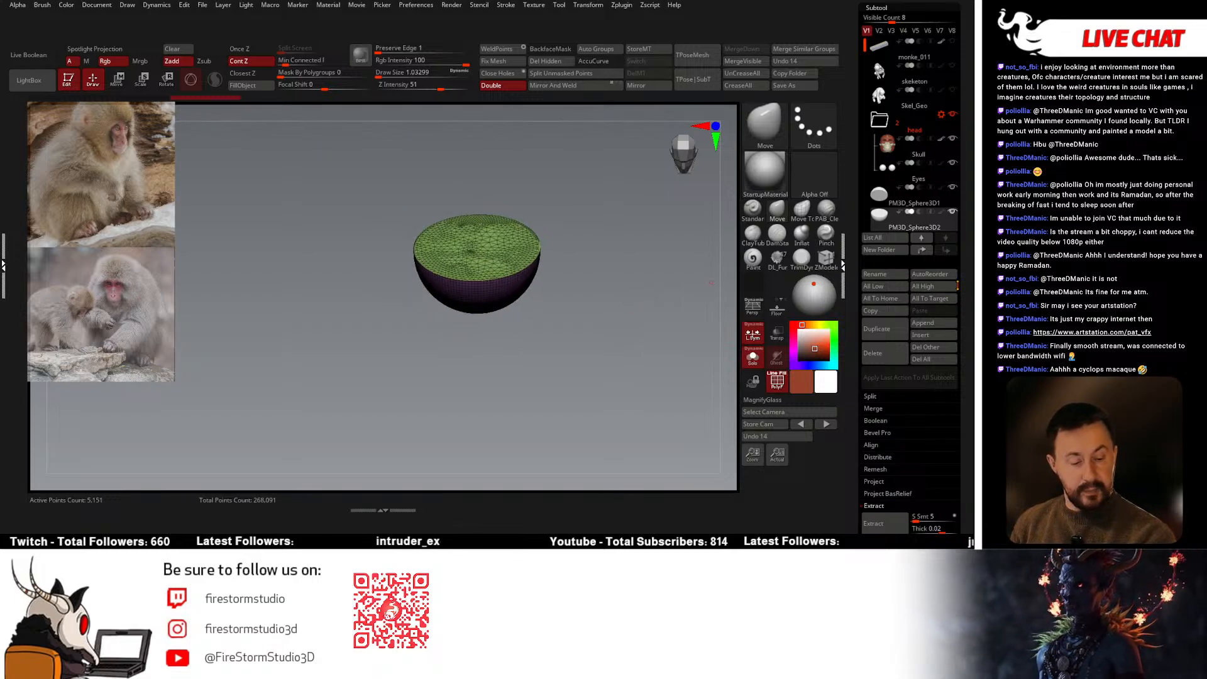
Raise the subtool list's visible count to 13 and append a new sphere subtool
{"action": "left_click_drag", "start_coordinate": [902, 22], "coordinate": [923, 22]}
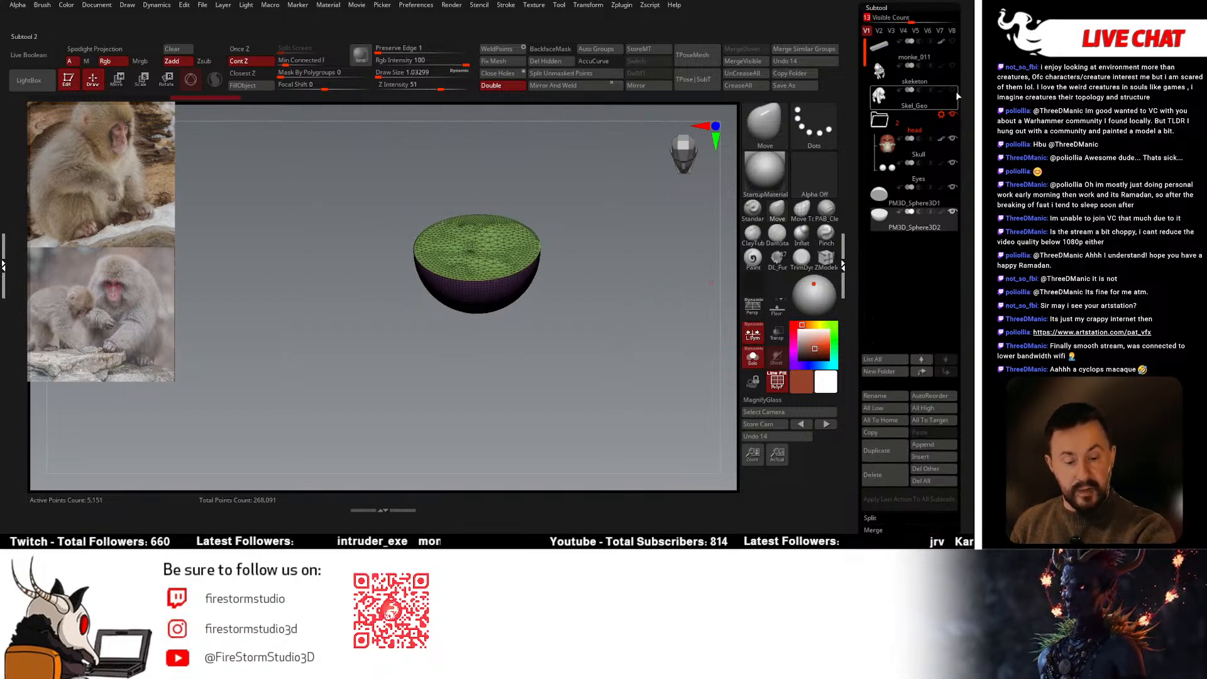
{"action": "left_click", "coordinate": [933, 447]}
{"action": "left_click", "coordinate": [584, 319]}
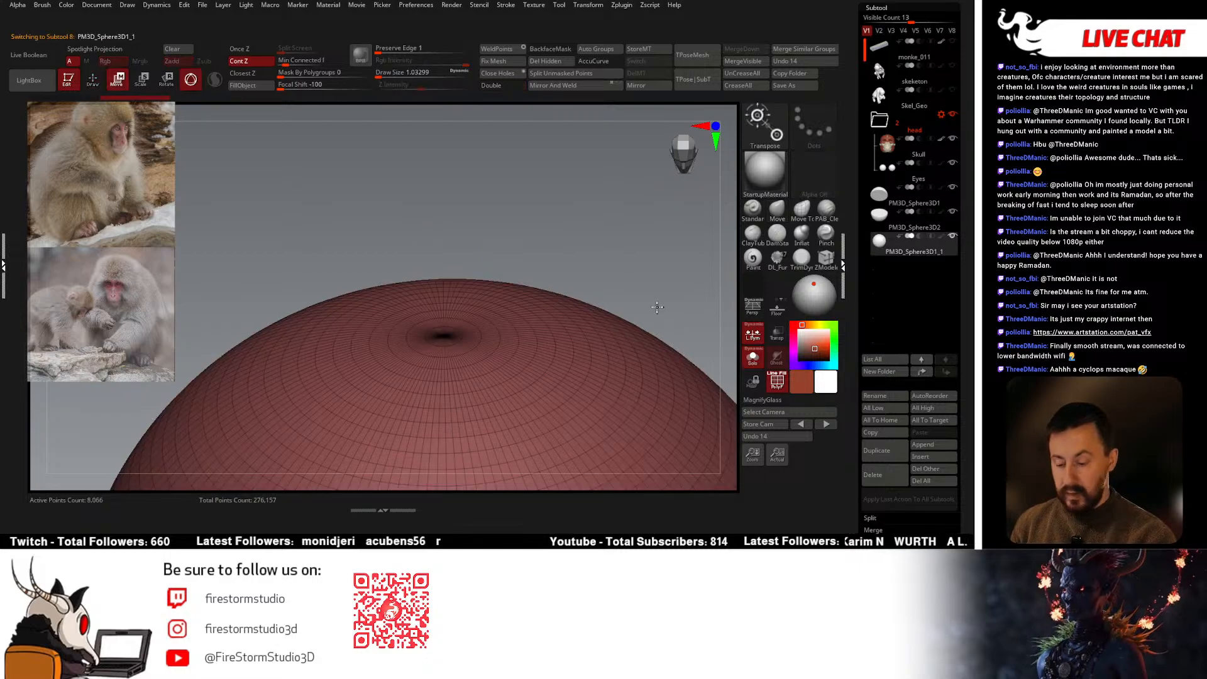
Scale the appended sphere down uniformly and move it upward towards the eye area
{"action": "right_click_drag", "start_coordinate": [591, 312], "coordinate": [517, 195], "text": "ctrl"}
{"action": "key", "text": "f"}
{"action": "right_click_drag", "start_coordinate": [589, 309], "coordinate": [560, 289], "text": "ctrl"}
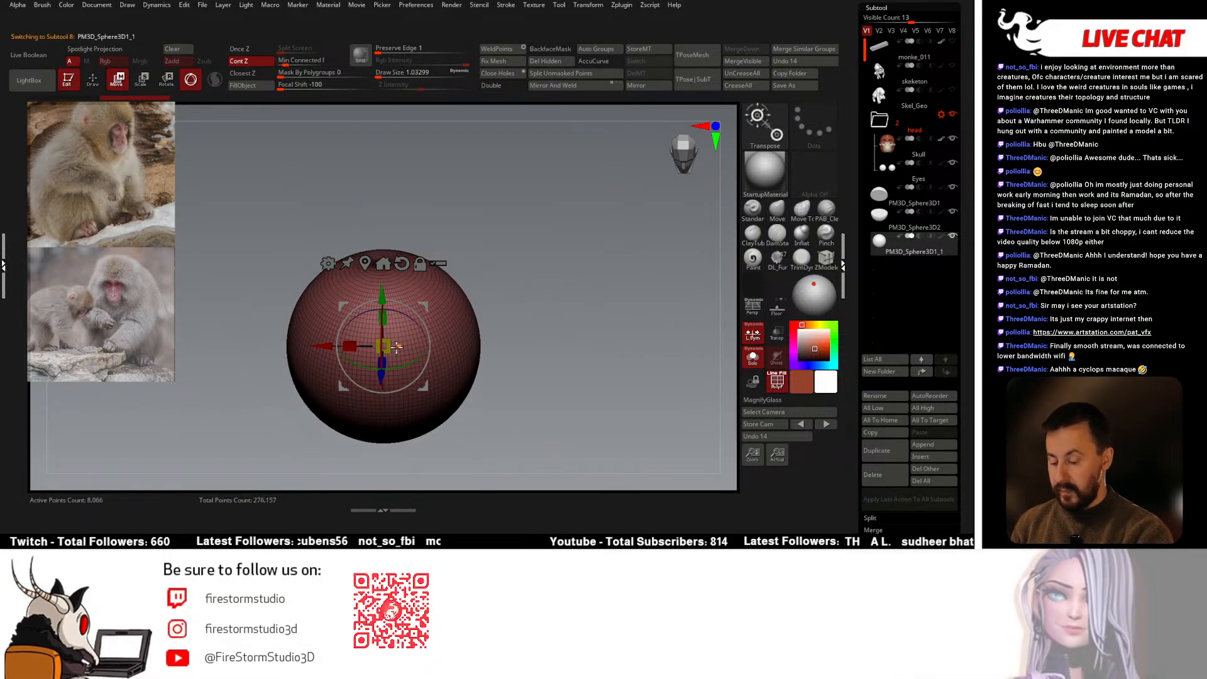
{"action": "left_click_drag", "start_coordinate": [383, 346], "coordinate": [307, 328]}
{"action": "left_click_drag", "start_coordinate": [382, 293], "coordinate": [378, 194]}
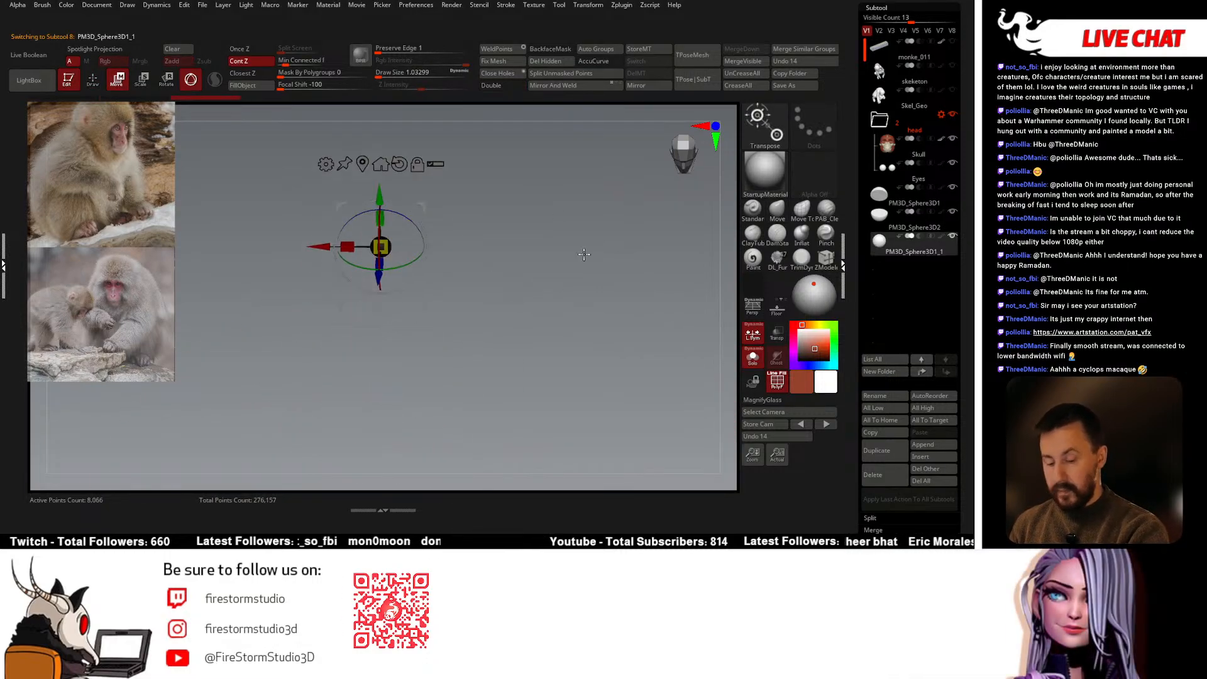
Turn off Solo and hide the Skull and Eyes subtools
{"action": "left_click", "coordinate": [752, 357]}
{"action": "left_click", "coordinate": [952, 139]}
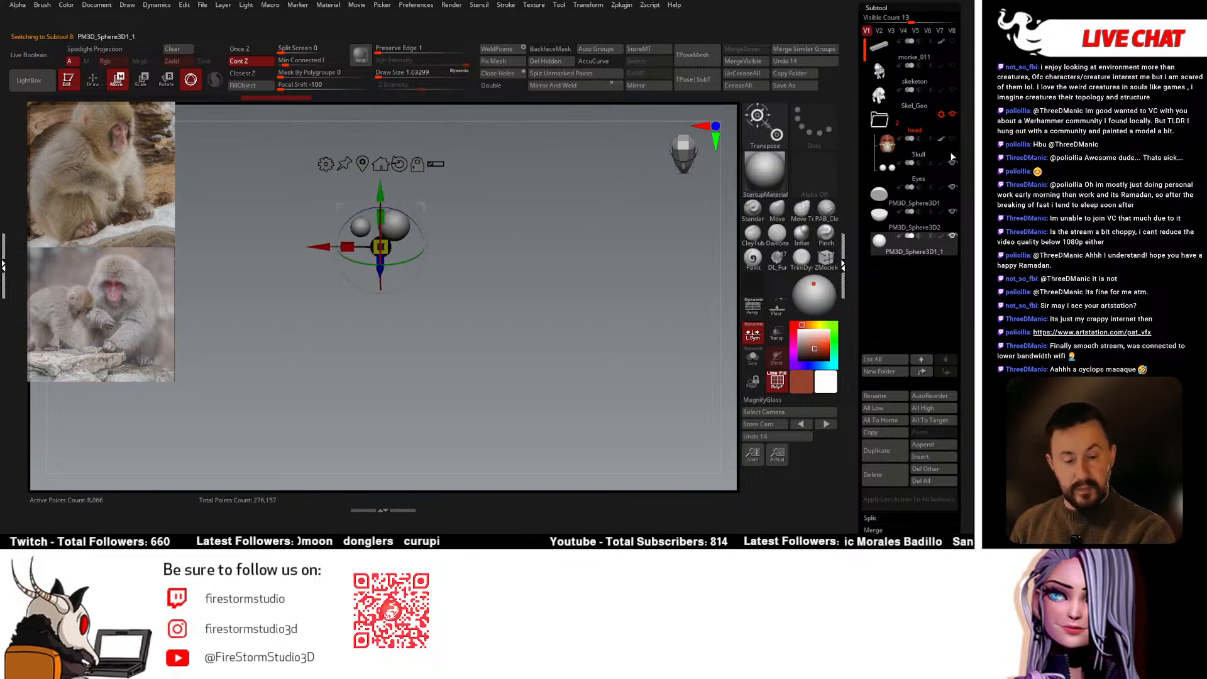
{"action": "left_click", "coordinate": [952, 163]}
{"action": "right_click_drag", "start_coordinate": [558, 226], "coordinate": [525, 256], "text": "ctrl"}
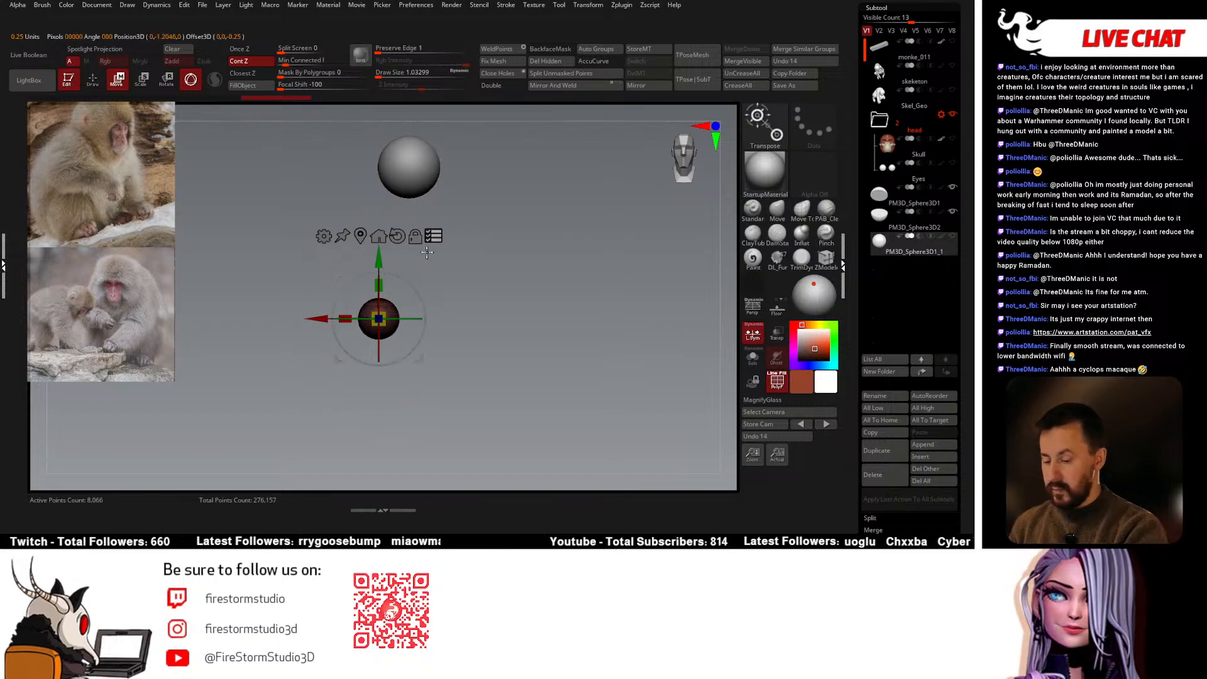
{"action": "left_click", "coordinate": [479, 5]}
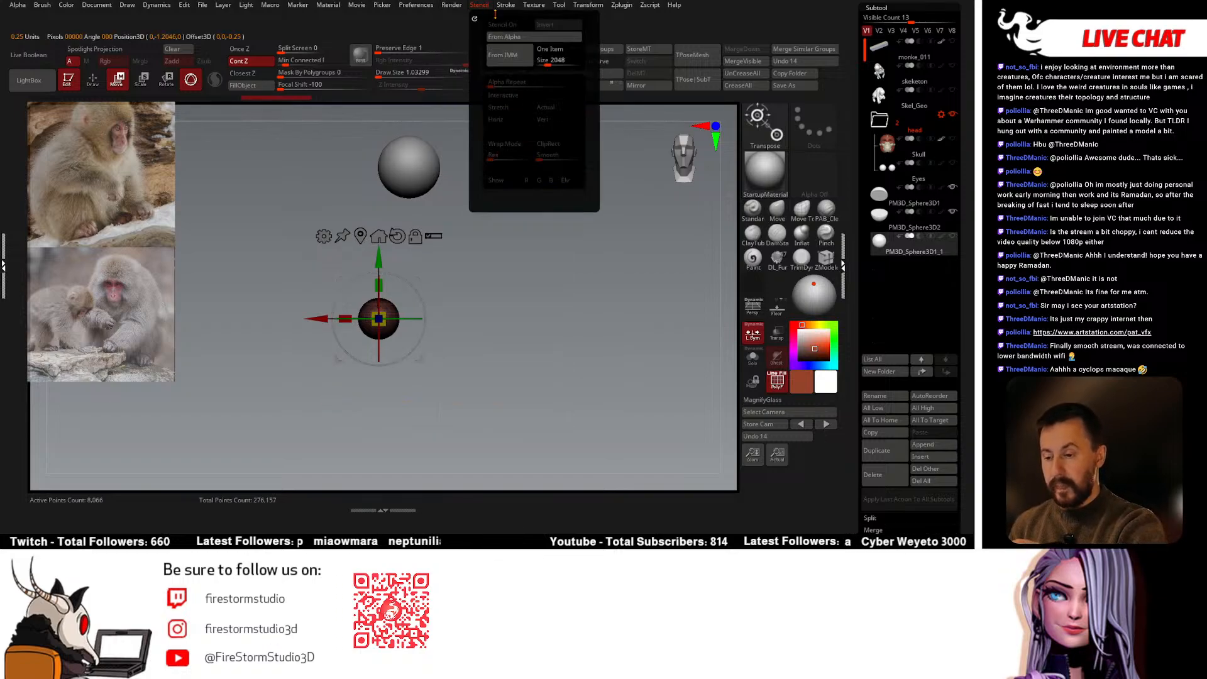
{"action": "left_click", "coordinate": [415, 5]}
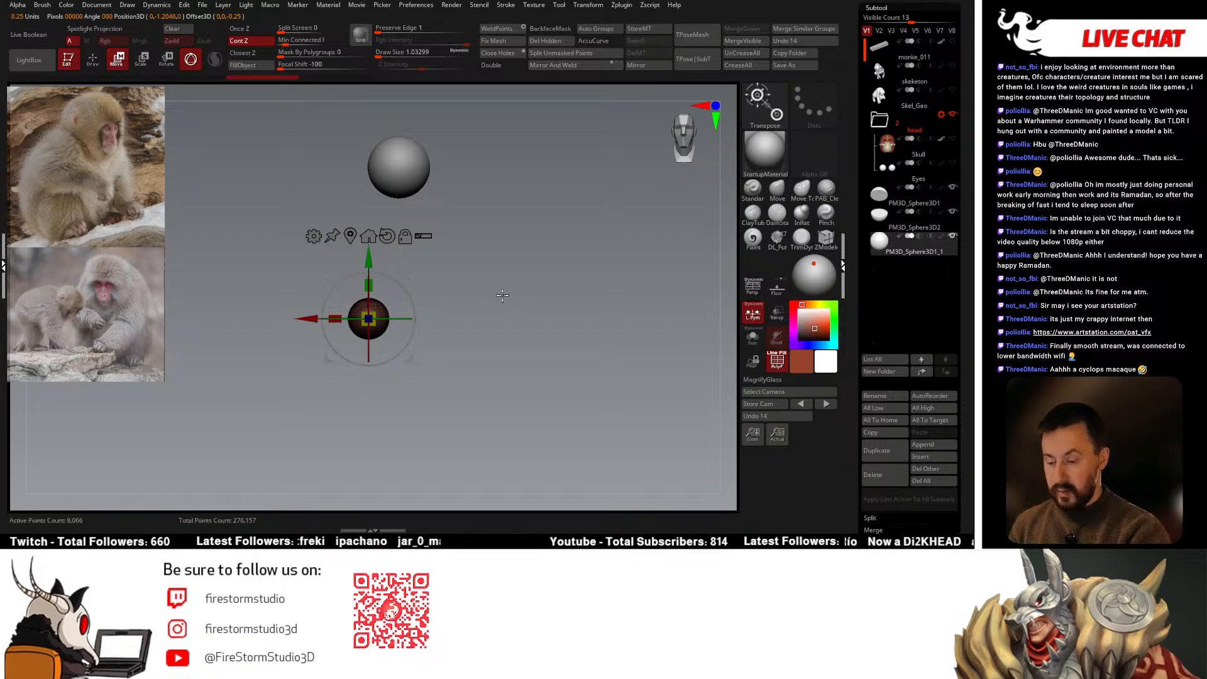
Select PM3D_Sphere3D2 and hide the upper half-sphere so only the lower half and the new sphere are shown
{"action": "left_click", "coordinate": [911, 217]}
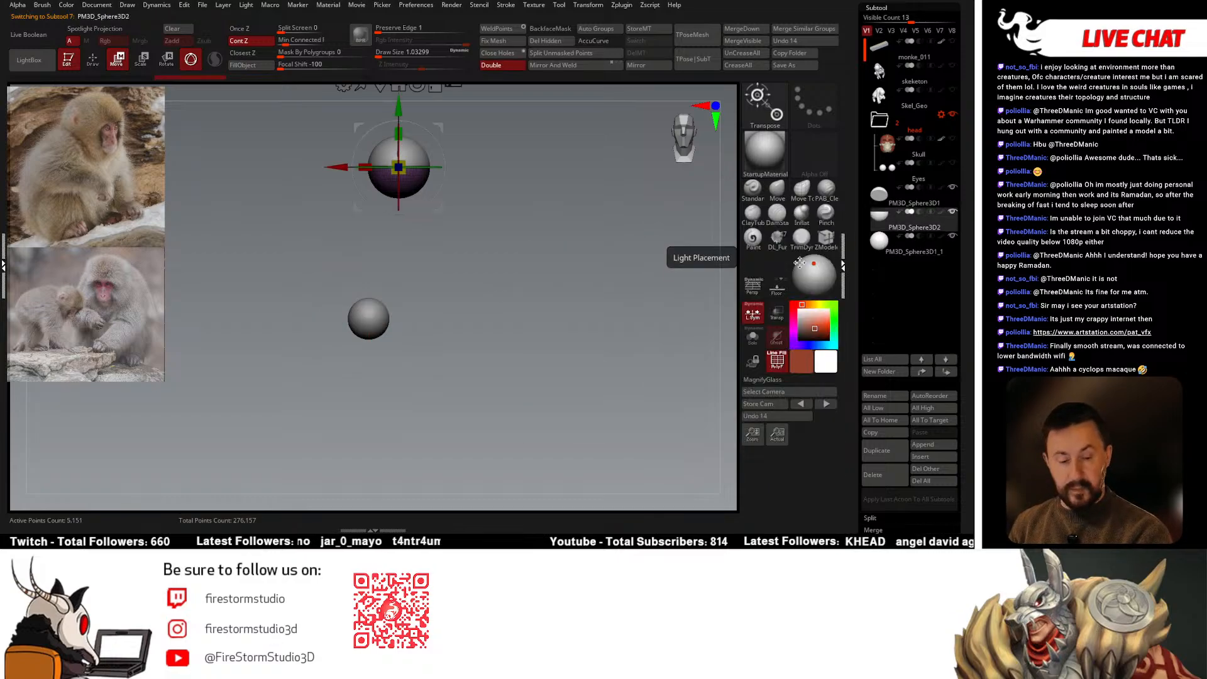
{"action": "left_click_drag", "start_coordinate": [549, 288], "coordinate": [496, 382], "text": "alt"}
{"action": "left_click", "coordinate": [952, 187]}
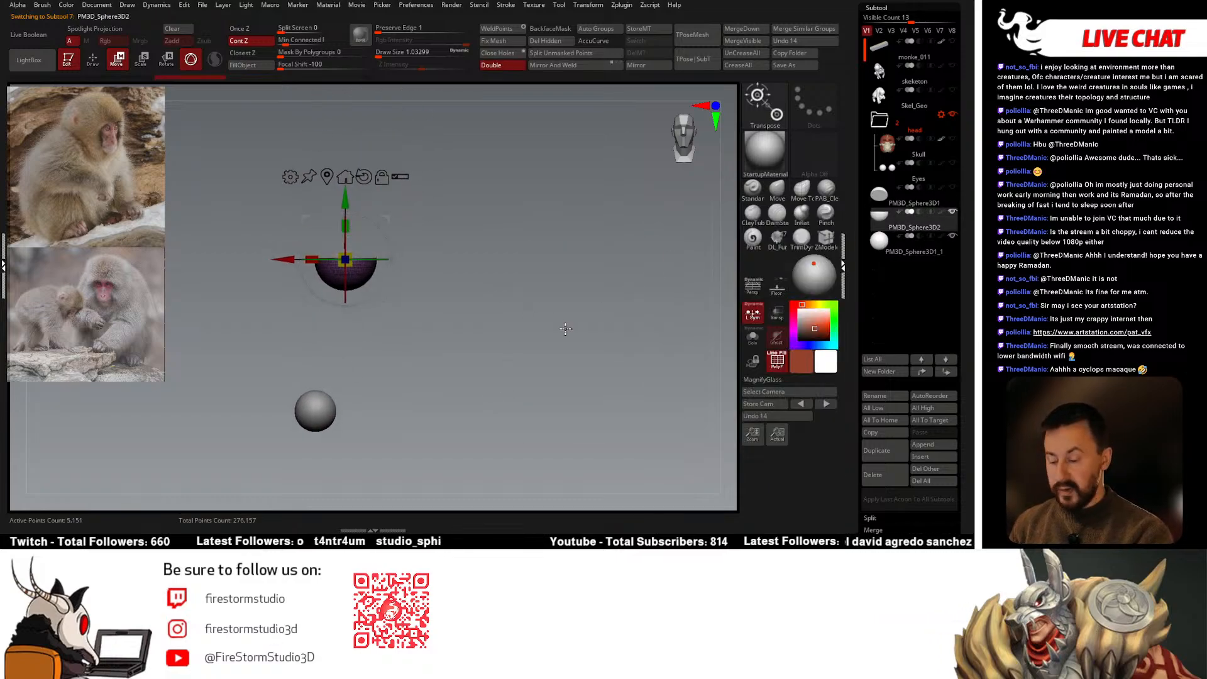
Select the appended sphere PM3D_Sphere3D1_1 and move it over the flat face of the lower half-sphere
{"action": "left_click", "coordinate": [878, 251]}
{"action": "left_click_drag", "start_coordinate": [412, 217], "coordinate": [421, 243]}
{"action": "left_click_drag", "start_coordinate": [366, 187], "coordinate": [359, 404]}
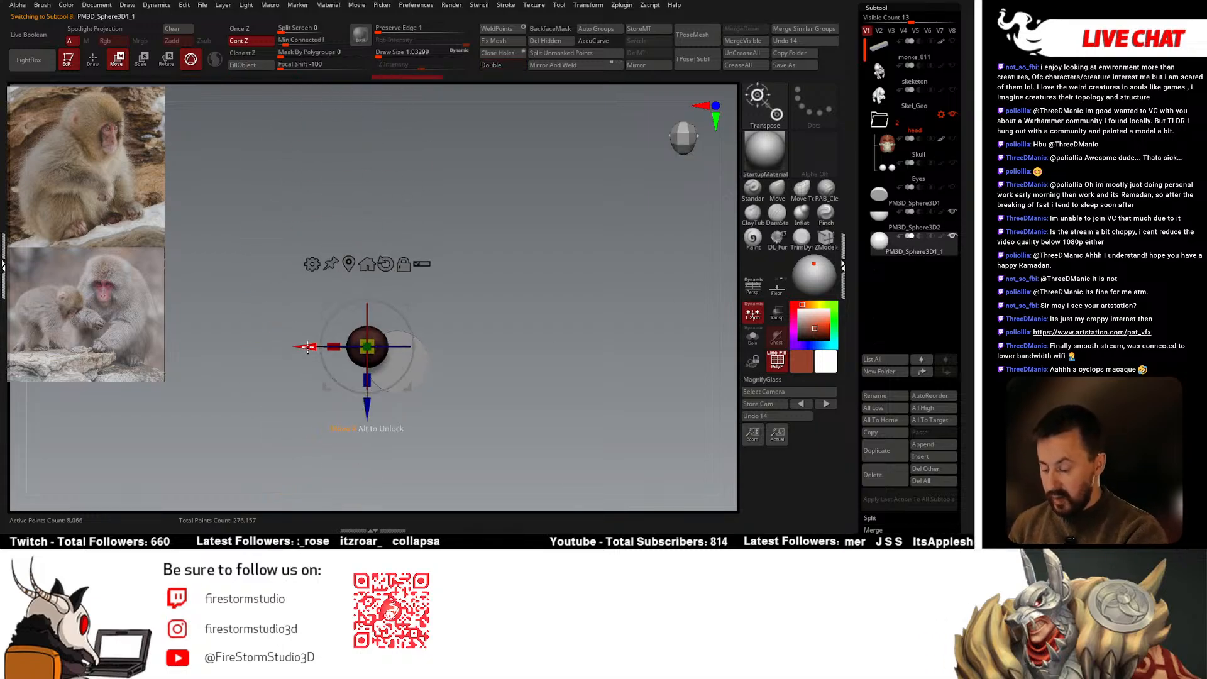
{"action": "left_click_drag", "start_coordinate": [307, 346], "coordinate": [344, 347]}
{"action": "left_click_drag", "start_coordinate": [403, 415], "coordinate": [402, 431]}
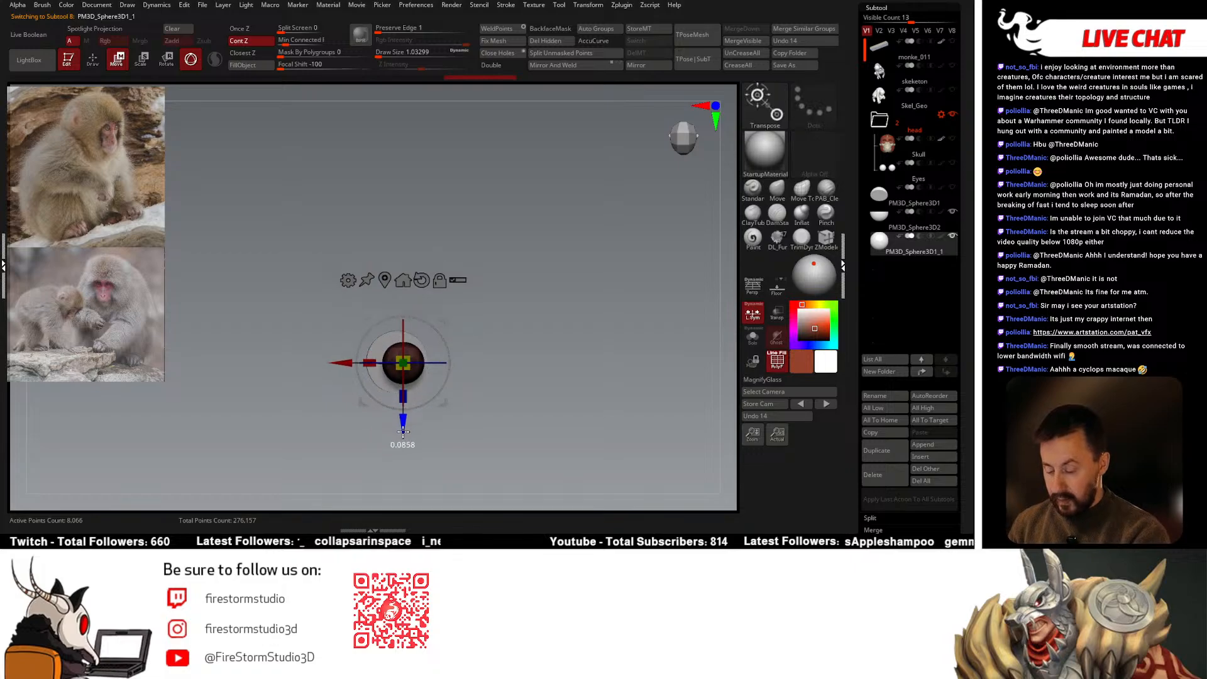
{"action": "left_click_drag", "start_coordinate": [497, 331], "coordinate": [569, 321], "text": "alt"}
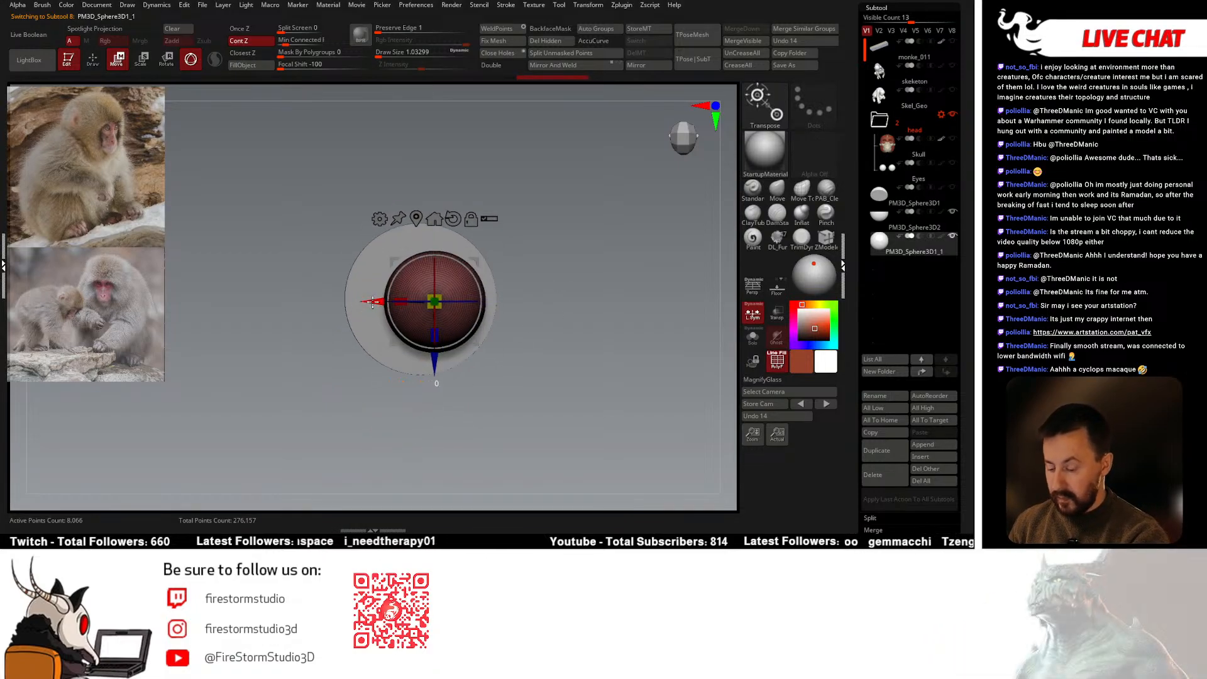
Center the sphere on the lower half-sphere's flat face and enlarge it until only a narrow rim remains around it
{"action": "left_click_drag", "start_coordinate": [372, 301], "coordinate": [357, 302]}
{"action": "left_click_drag", "start_coordinate": [421, 363], "coordinate": [421, 357]}
{"action": "left_click_drag", "start_coordinate": [420, 297], "coordinate": [431, 306]}
{"action": "left_click_drag", "start_coordinate": [420, 360], "coordinate": [420, 361]}
{"action": "left_click_drag", "start_coordinate": [420, 298], "coordinate": [423, 302]}
{"action": "left_click_drag", "start_coordinate": [517, 280], "coordinate": [527, 244]}
{"action": "left_click_drag", "start_coordinate": [421, 236], "coordinate": [506, 317]}
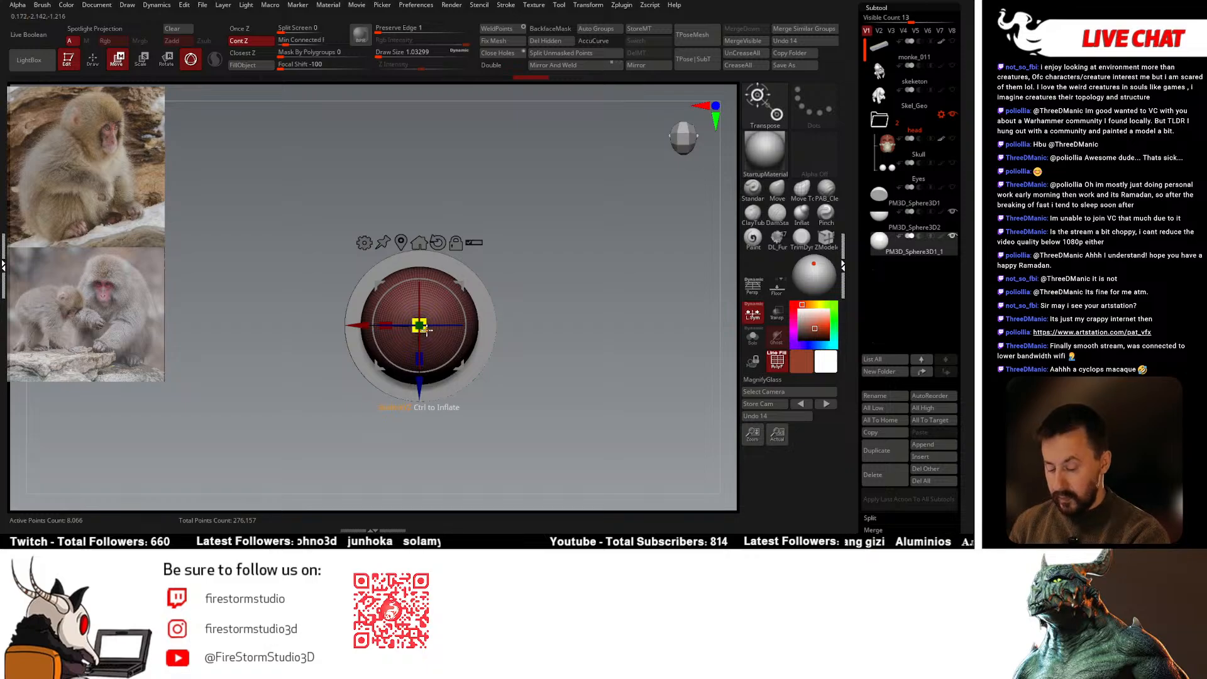
{"action": "left_click_drag", "start_coordinate": [358, 326], "coordinate": [359, 326]}
{"action": "mouse_move", "coordinate": [528, 286]}
{"action": "left_mouse_down"}
{"action": "mouse_move", "coordinate": [531, 254]}
{"action": "mouse_move", "coordinate": [546, 281]}
{"action": "left_mouse_up"}
{"action": "key", "text": "q"}
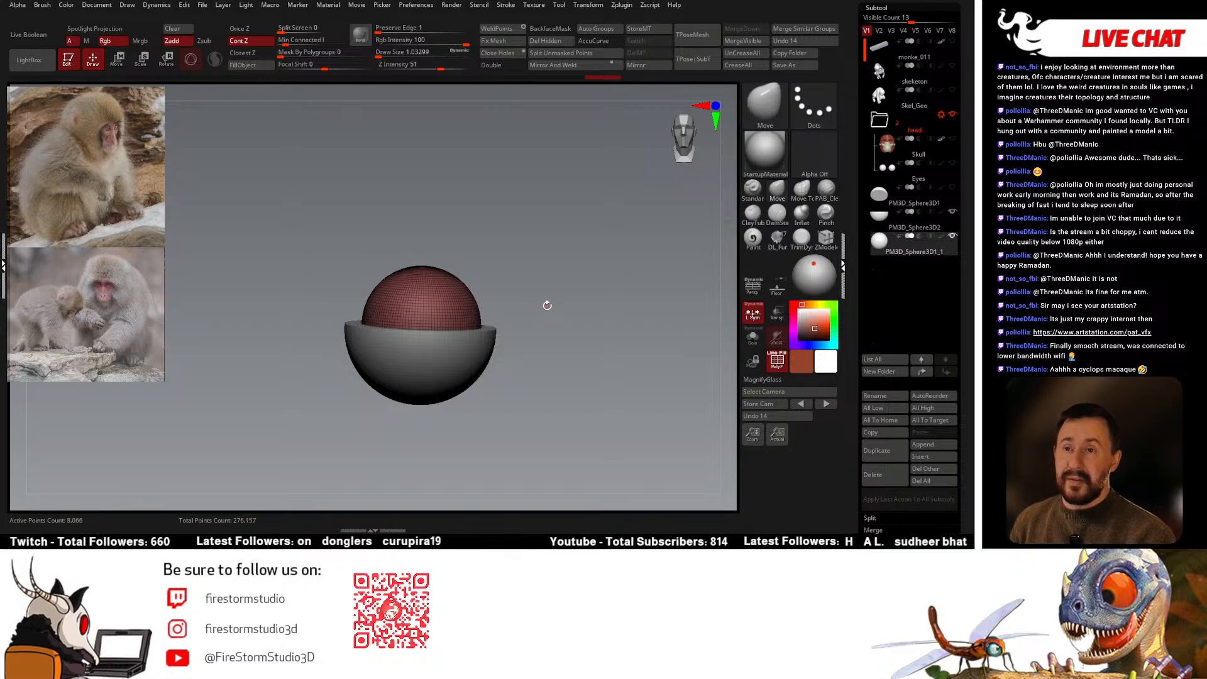
Set PM3D_Sphere3D1_1 to subtract and turn on Live Boolean to preview the hollow in the lower half-sphere
{"action": "left_click_drag", "start_coordinate": [600, 274], "coordinate": [568, 281]}
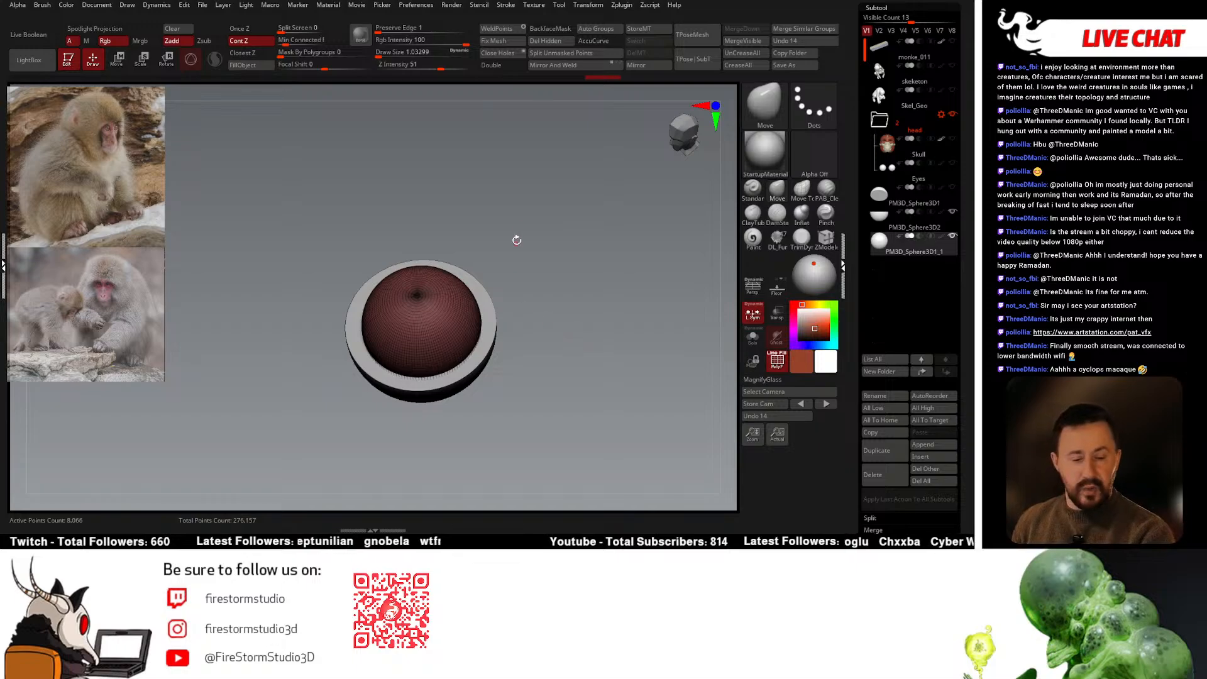
{"action": "left_click_drag", "start_coordinate": [517, 240], "coordinate": [588, 285]}
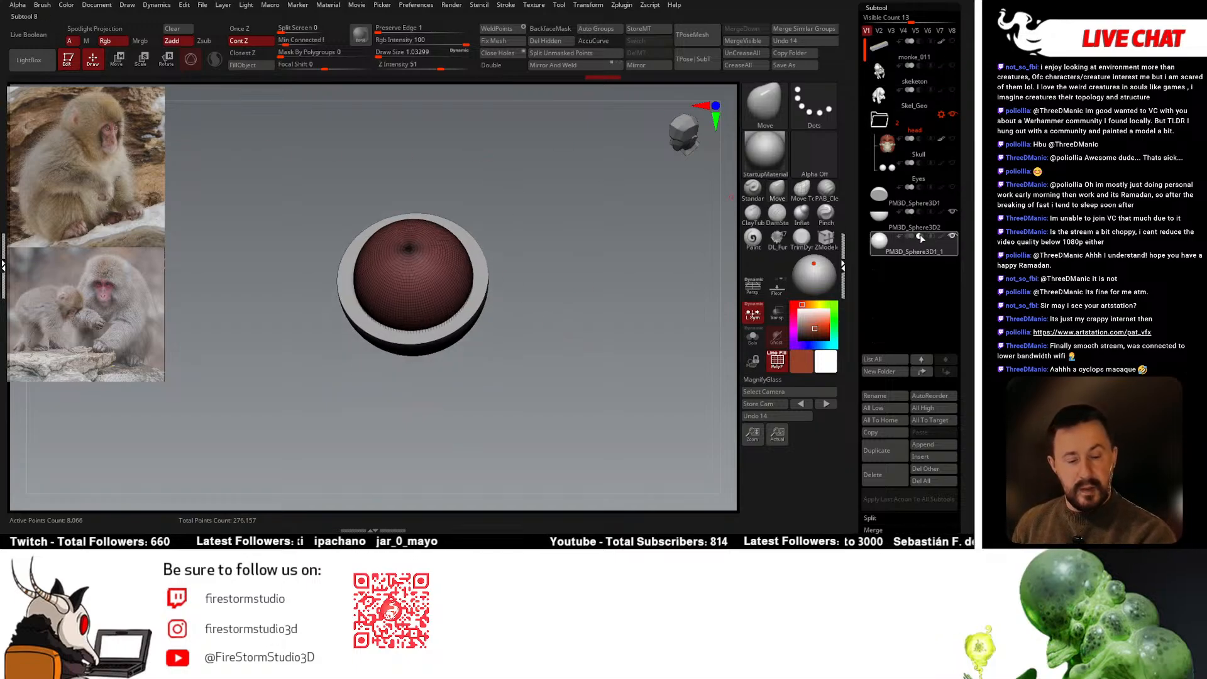
{"action": "mouse_move", "coordinate": [918, 235]}
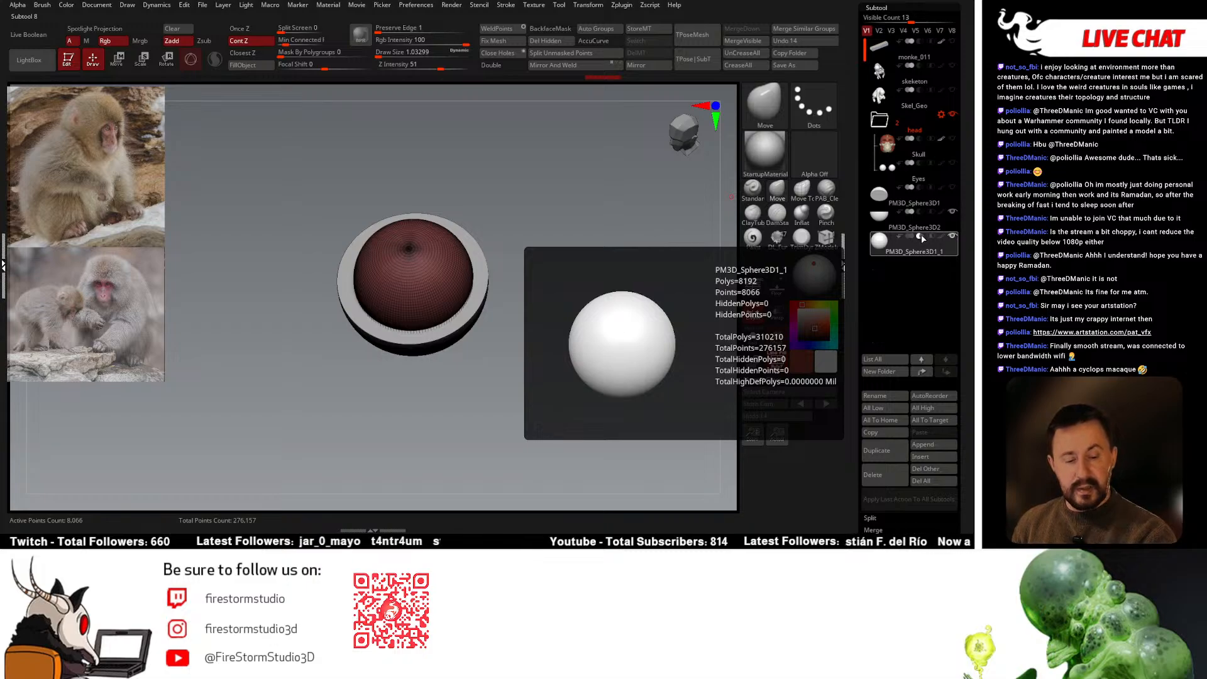
{"action": "left_click", "coordinate": [791, 381]}
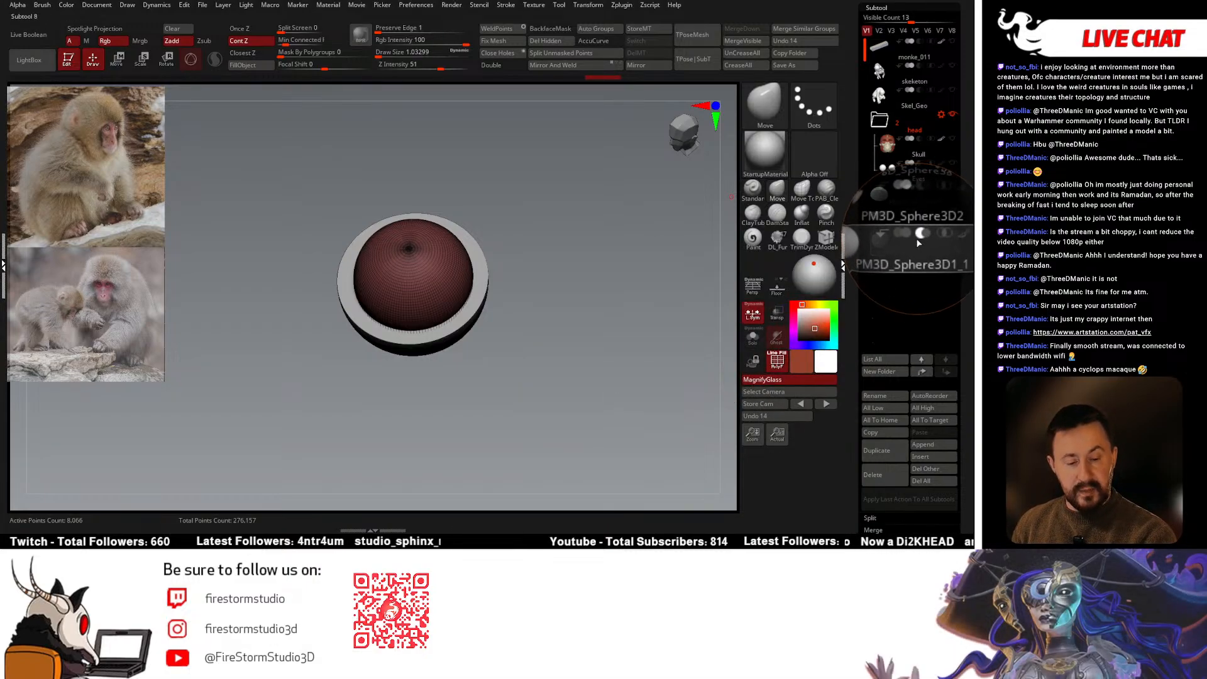
{"action": "mouse_move", "coordinate": [917, 242]}
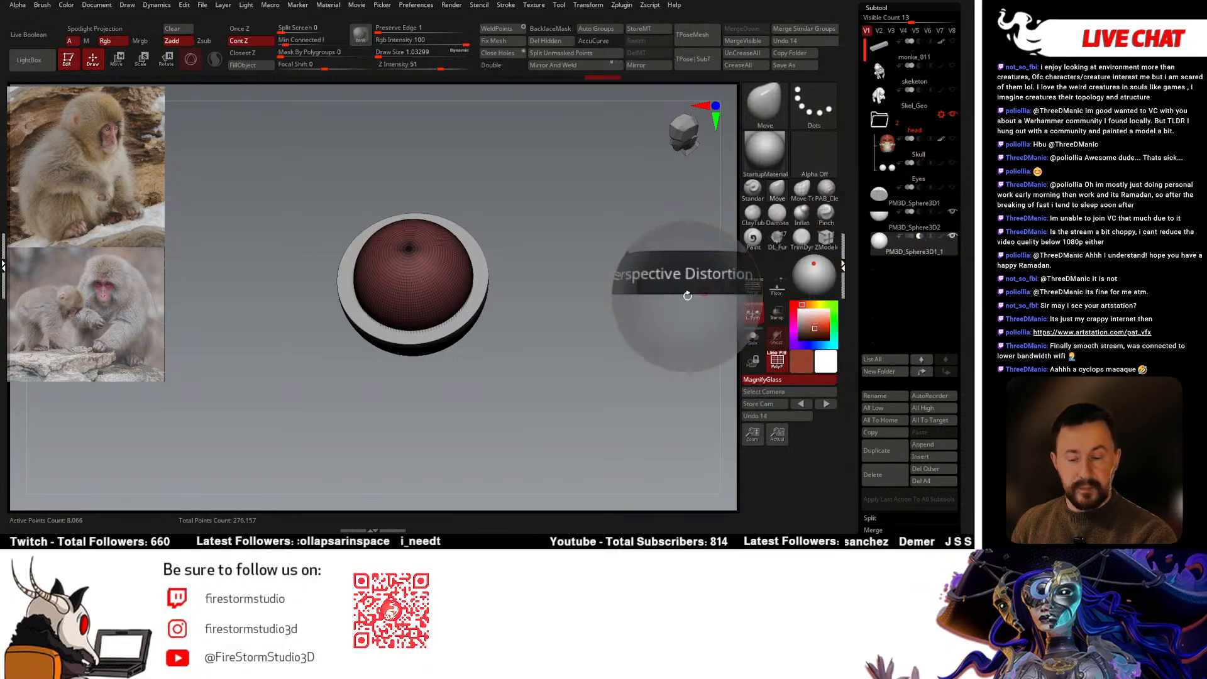
{"action": "left_click", "coordinate": [42, 35]}
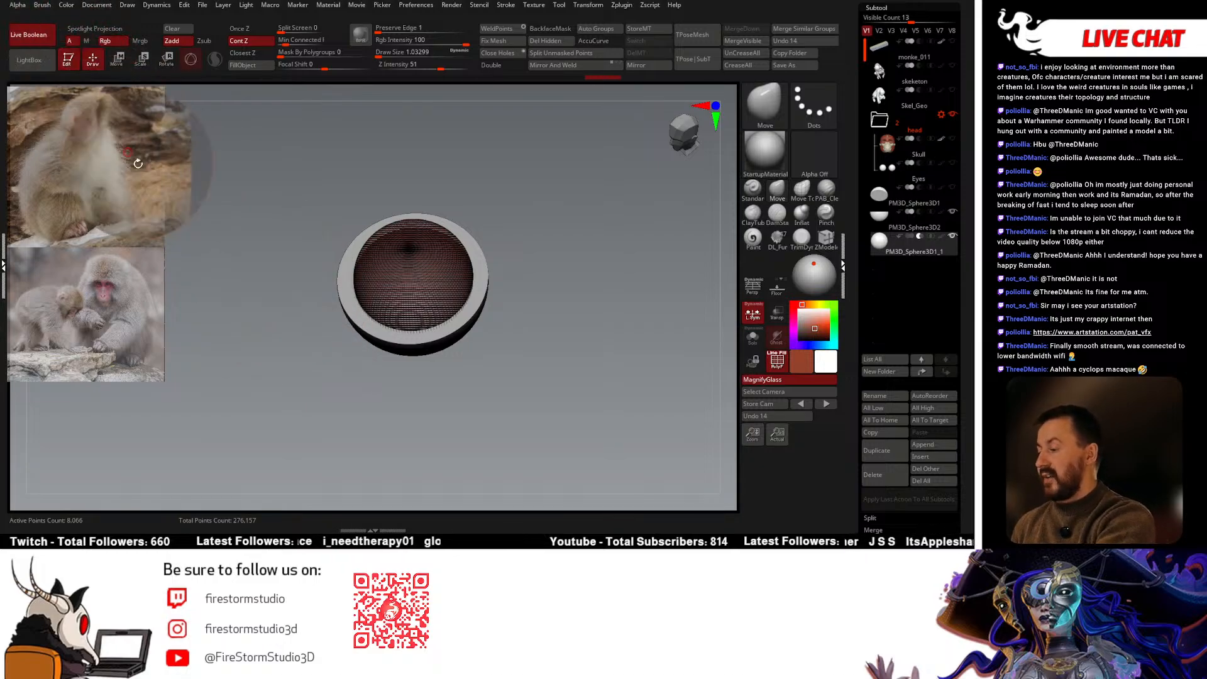
{"action": "left_click", "coordinate": [784, 379]}
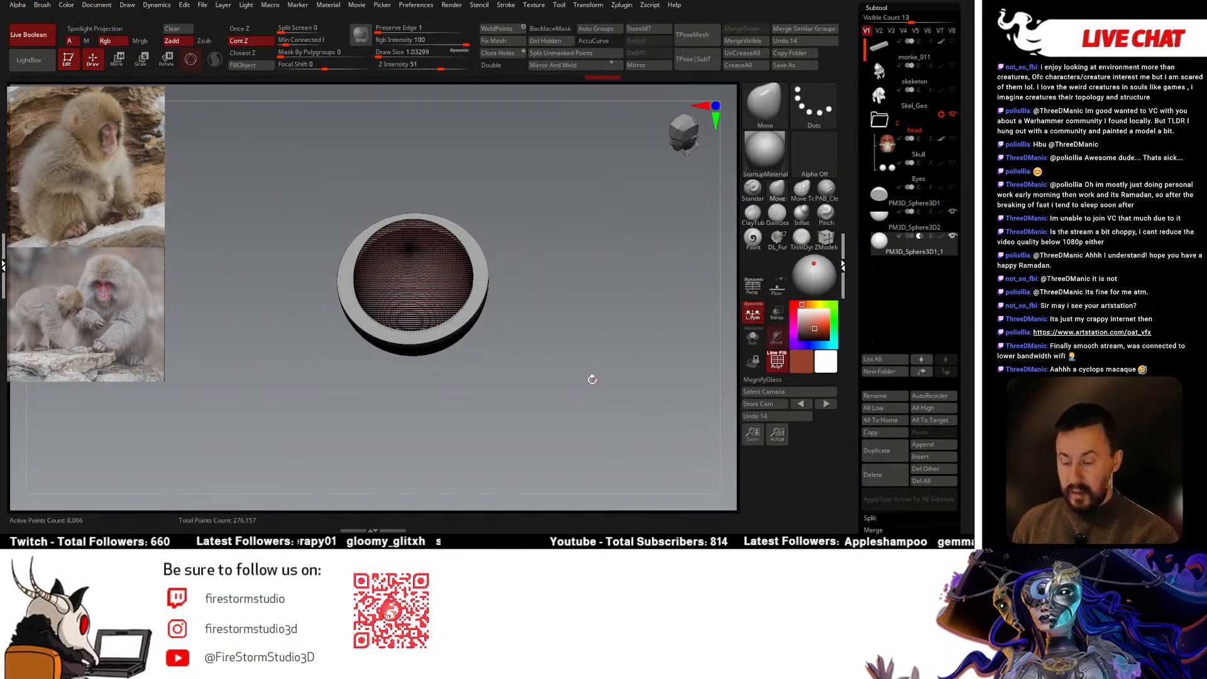
Hide the lower half-sphere and show the upper half-sphere together with the subtracting sphere
{"action": "left_click_drag", "start_coordinate": [592, 379], "coordinate": [573, 295]}
{"action": "left_click", "coordinate": [952, 205]}
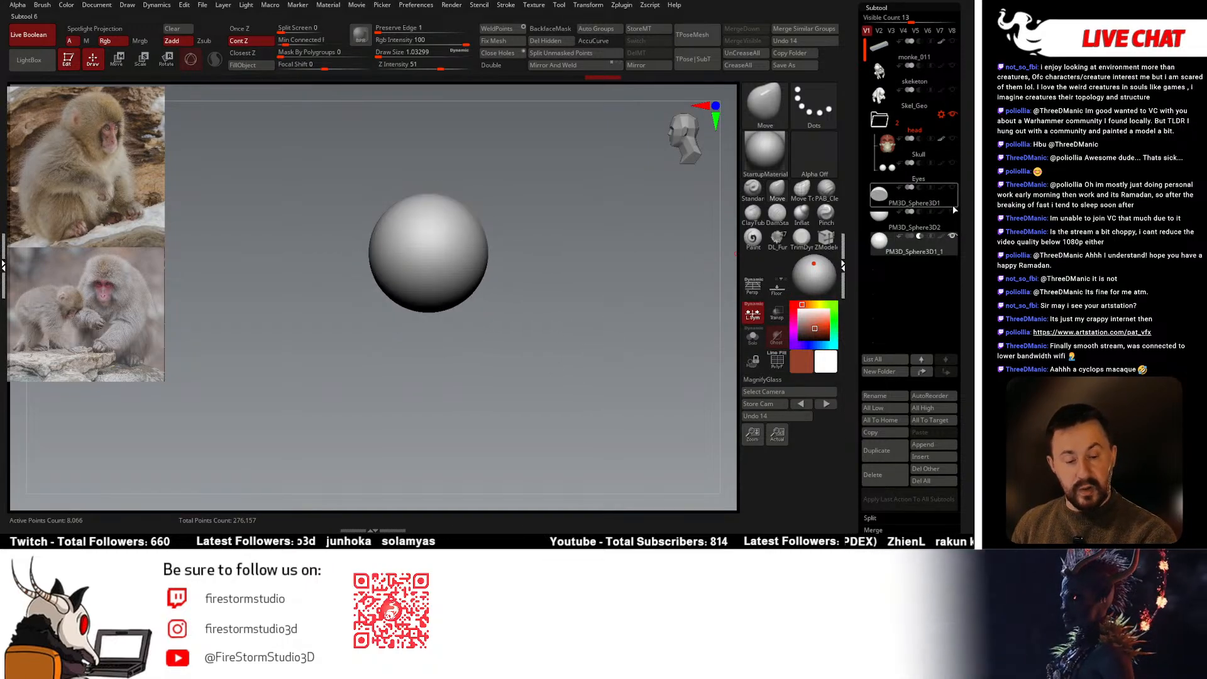
{"action": "left_click", "coordinate": [952, 188]}
{"action": "mouse_move", "coordinate": [633, 347]}
{"action": "left_mouse_down"}
{"action": "mouse_move", "coordinate": [642, 199]}
{"action": "mouse_move", "coordinate": [629, 270]}
{"action": "mouse_move", "coordinate": [619, 202]}
{"action": "mouse_move", "coordinate": [620, 355]}
{"action": "left_mouse_up"}
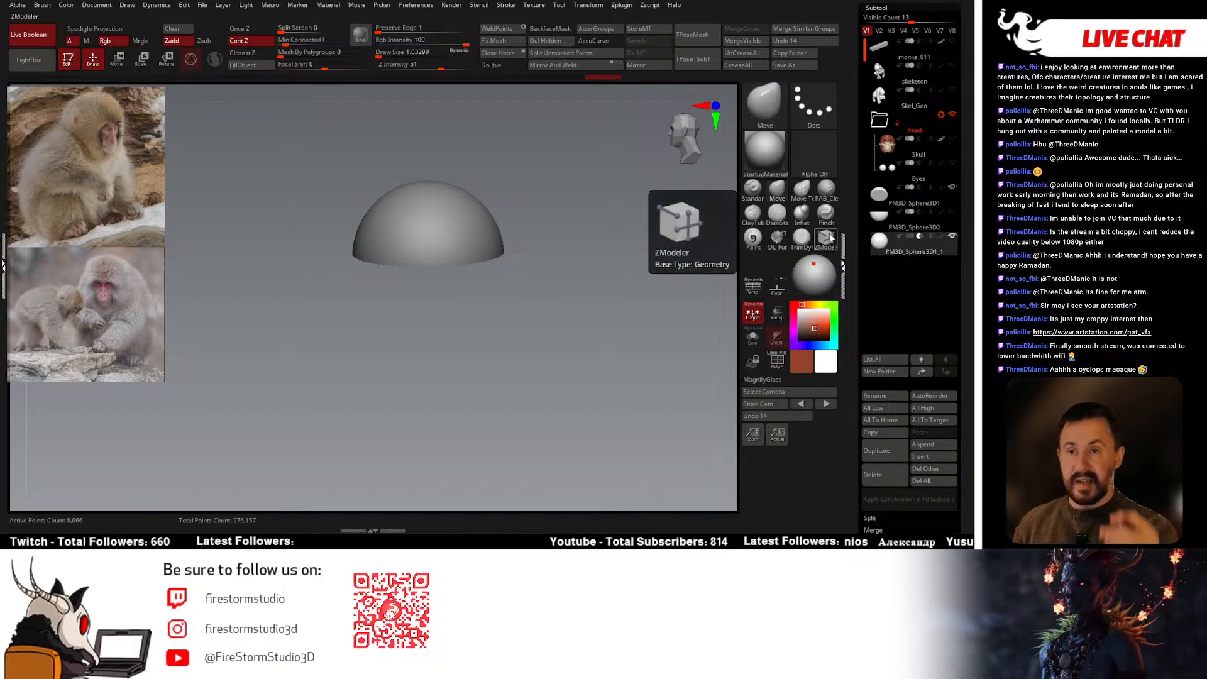
{"action": "mouse_move", "coordinate": [570, 323]}
{"action": "left_mouse_down"}
{"action": "mouse_move", "coordinate": [566, 302]}
{"action": "mouse_move", "coordinate": [563, 333]}
{"action": "left_mouse_up"}
Select PM3D_Sphere3D1 and make a Boolean mesh from the visible upper half-sphere and the subtracting sphere
{"action": "left_click", "coordinate": [878, 197]}
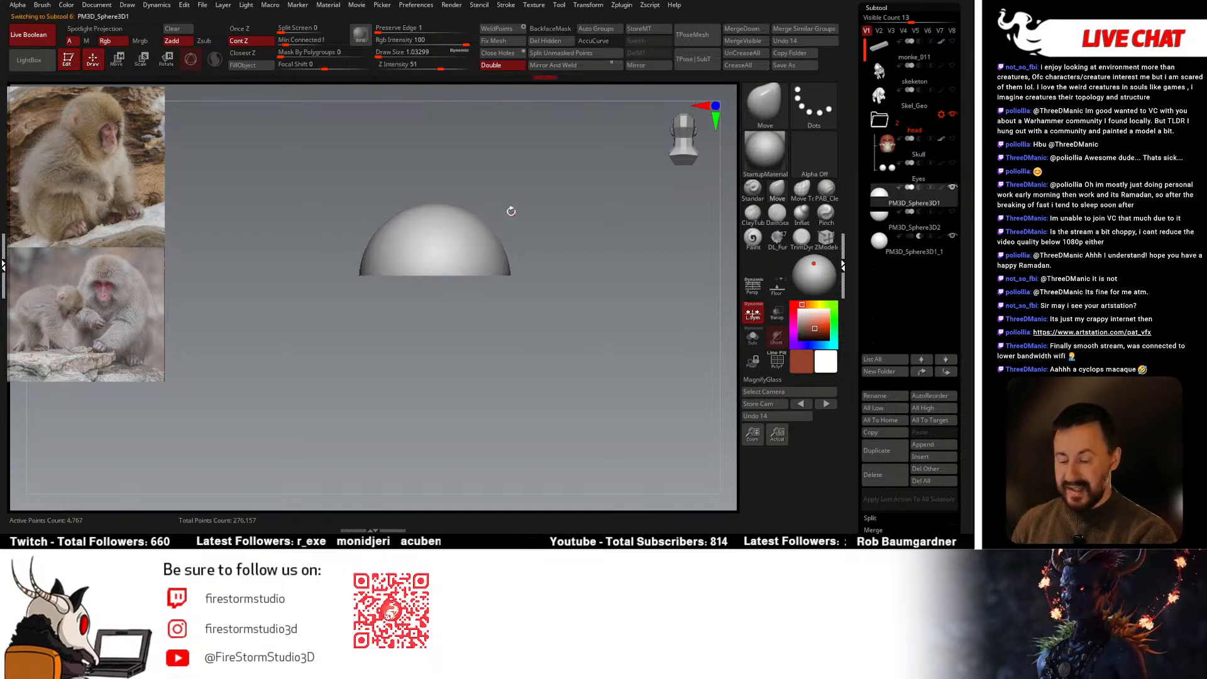
{"action": "scroll", "coordinate": [887, 269], "scroll_direction": "down", "scroll_amount": 6}
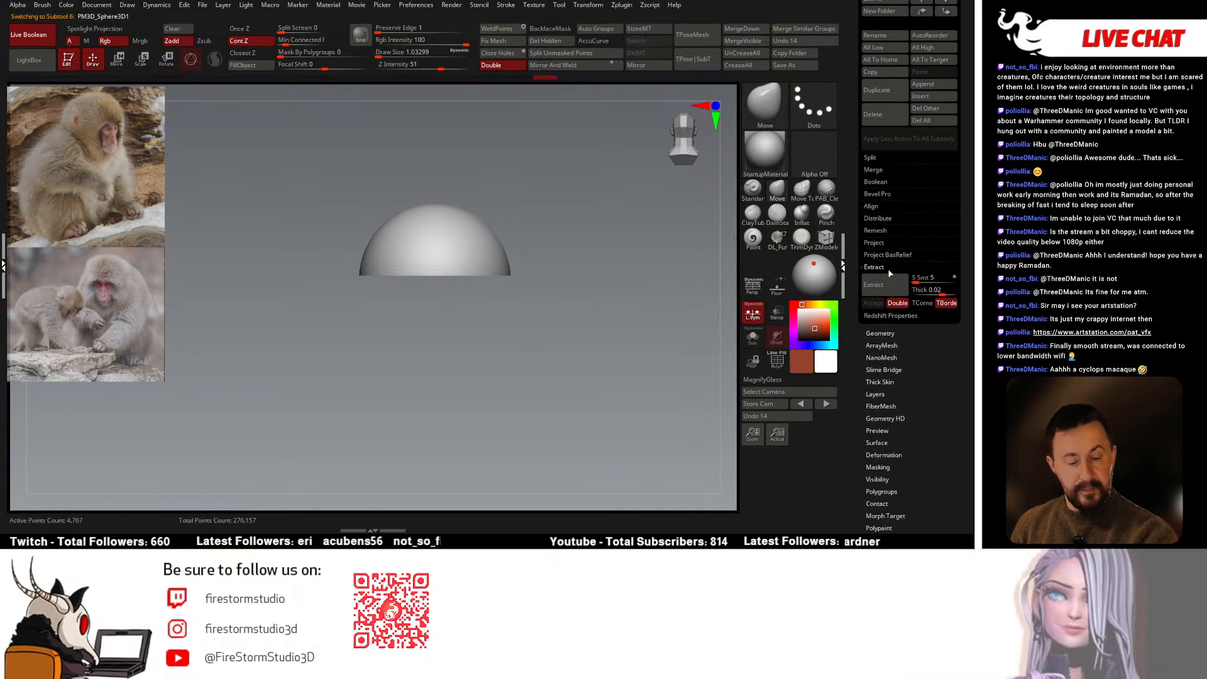
{"action": "left_click", "coordinate": [878, 182]}
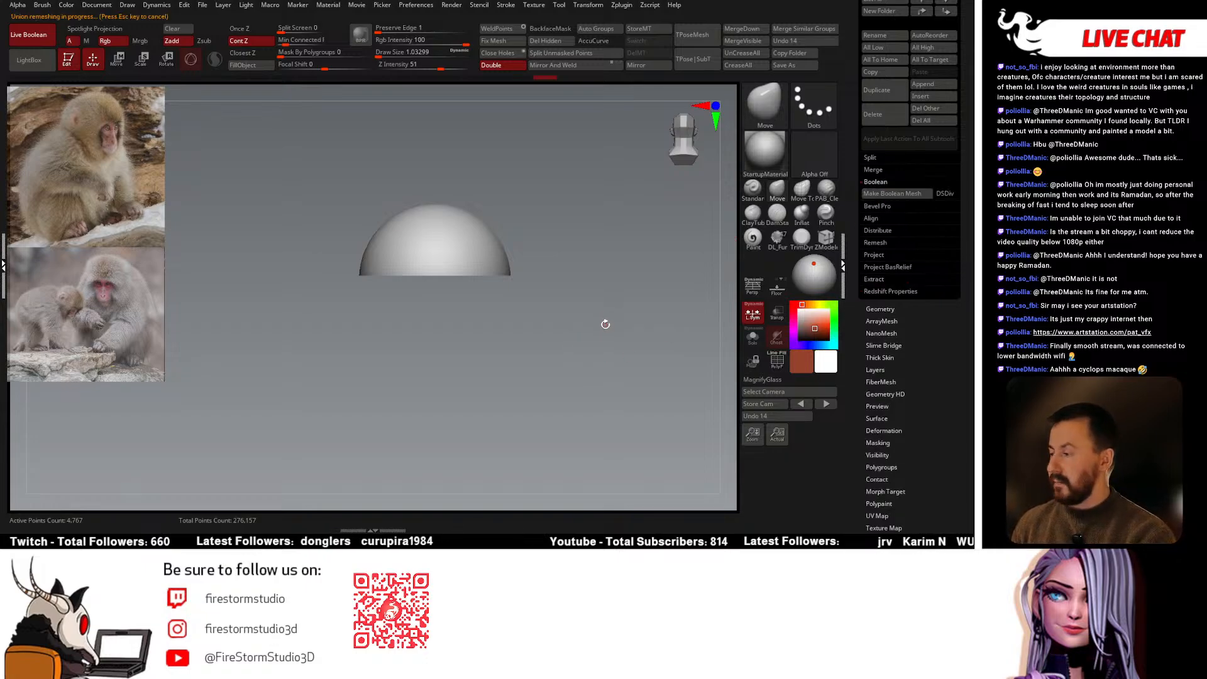
Select PM3D_Sphere3D2, show it instead of the upper half-sphere, and make a Boolean mesh with the subtracting sphere
{"action": "scroll", "coordinate": [937, 189], "scroll_direction": "up", "scroll_amount": 5}
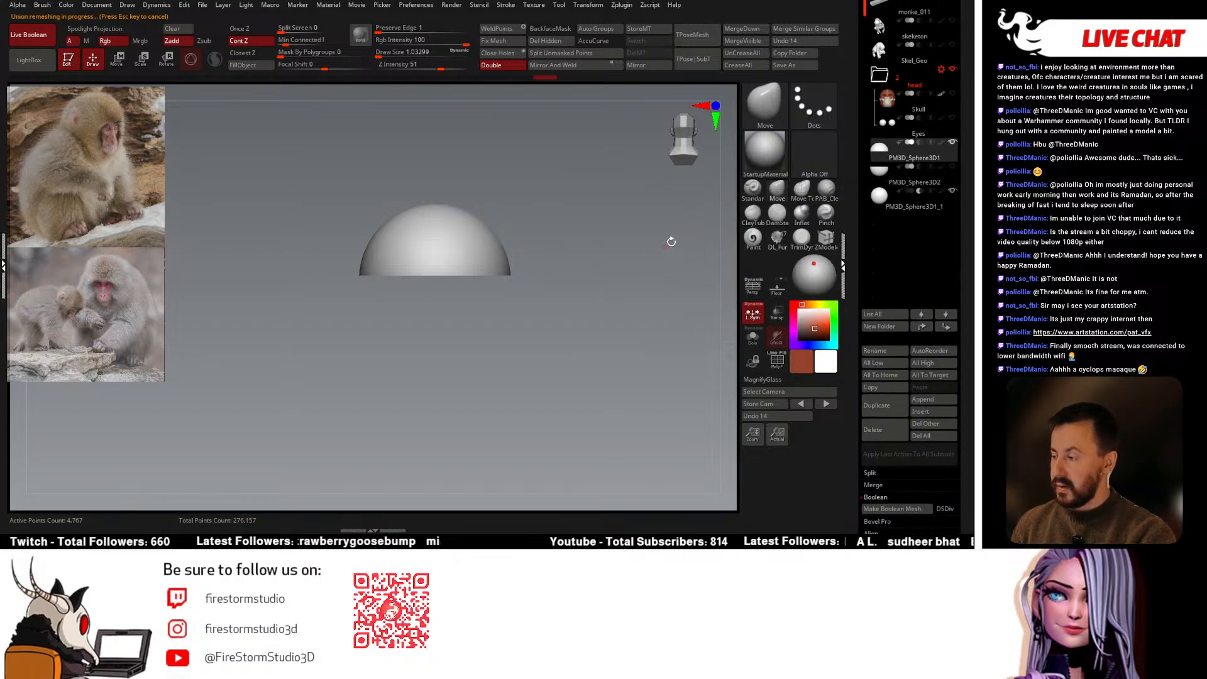
{"action": "scroll", "coordinate": [910, 251], "scroll_direction": "up", "scroll_amount": 3}
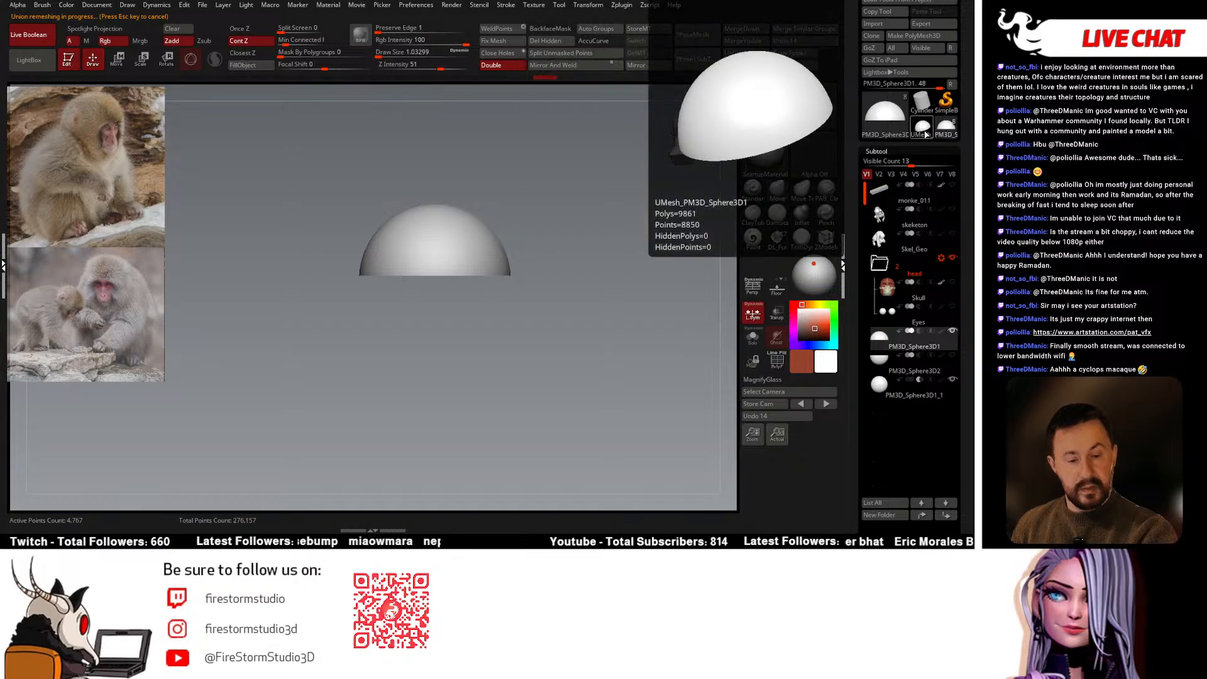
{"action": "scroll", "coordinate": [947, 225], "scroll_direction": "down", "scroll_amount": 1}
{"action": "left_click", "coordinate": [893, 285]}
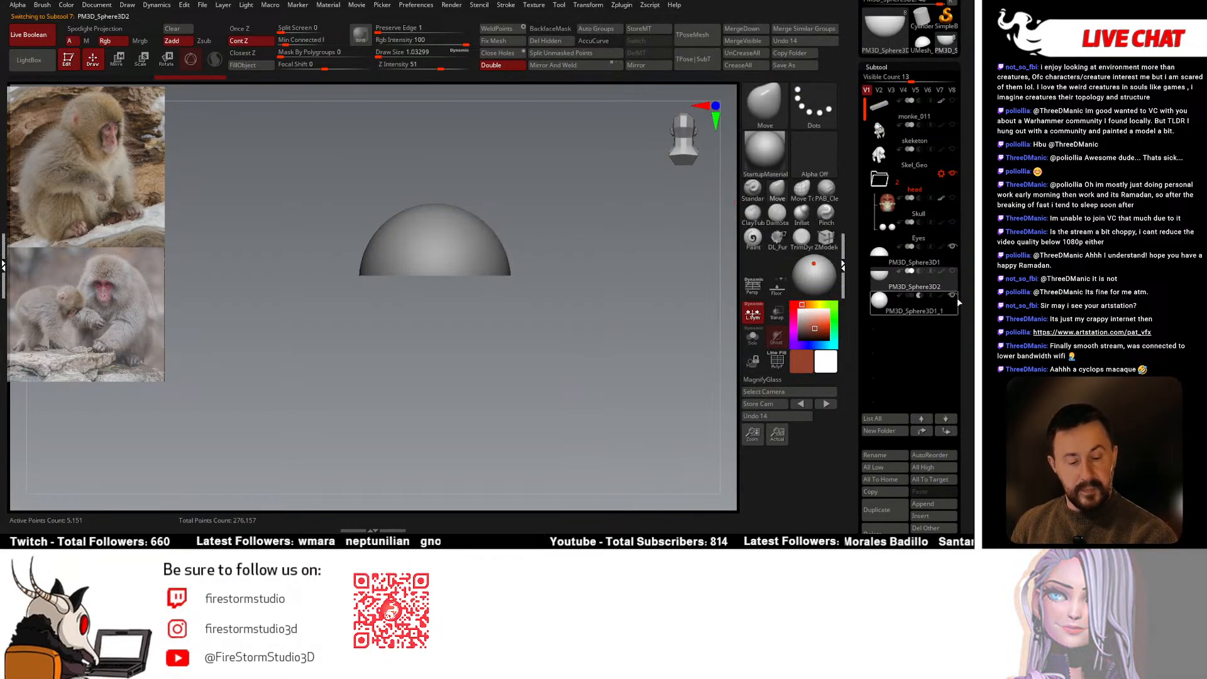
{"action": "scroll", "coordinate": [886, 292], "scroll_direction": "down", "scroll_amount": 4}
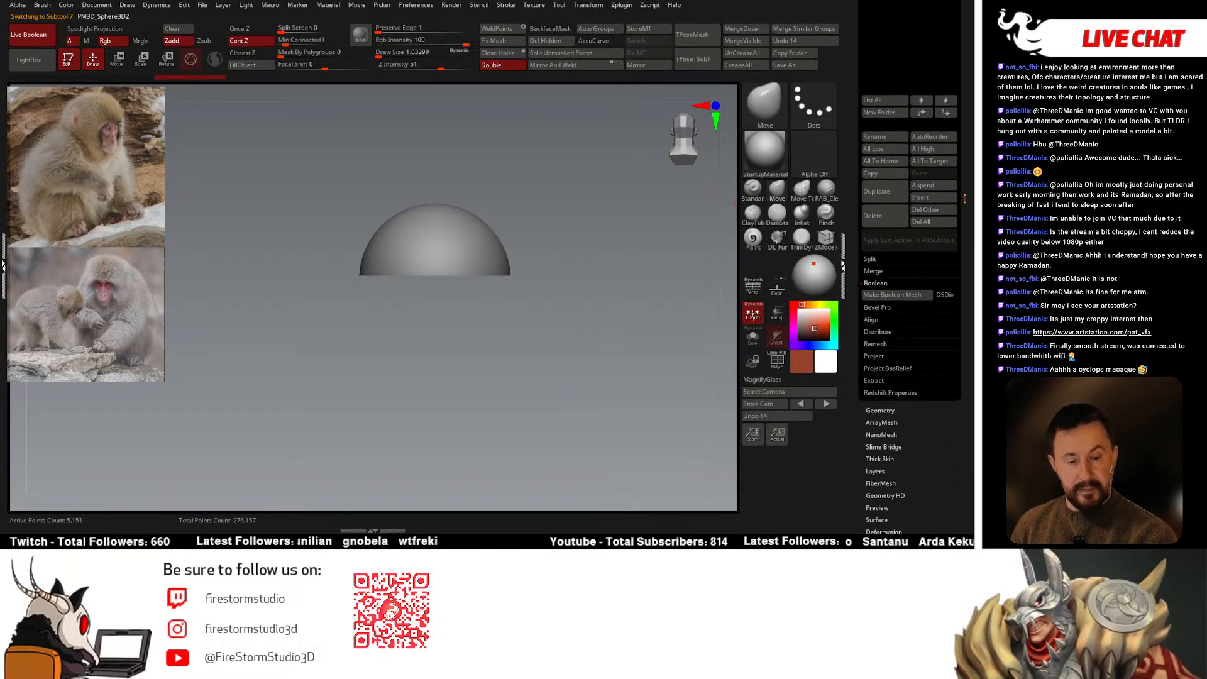
{"action": "scroll", "coordinate": [949, 130], "scroll_direction": "up", "scroll_amount": 2}
{"action": "left_click", "coordinate": [953, 83]}
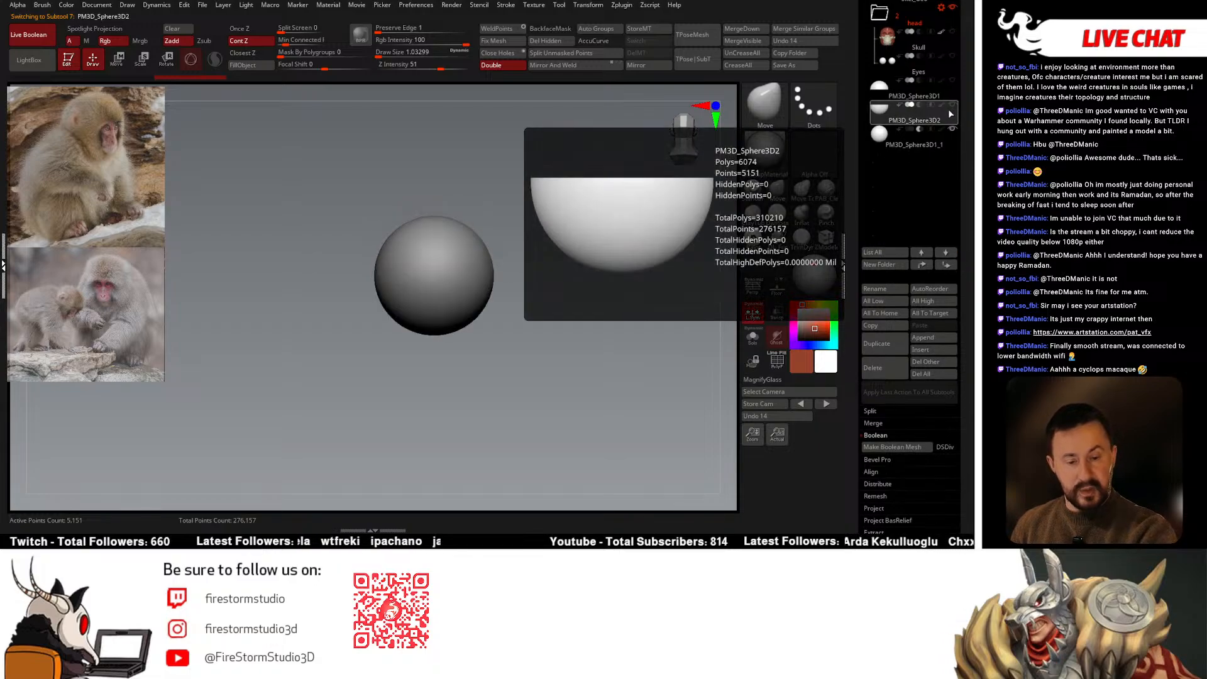
{"action": "scroll", "coordinate": [899, 305], "scroll_direction": "down", "scroll_amount": 2}
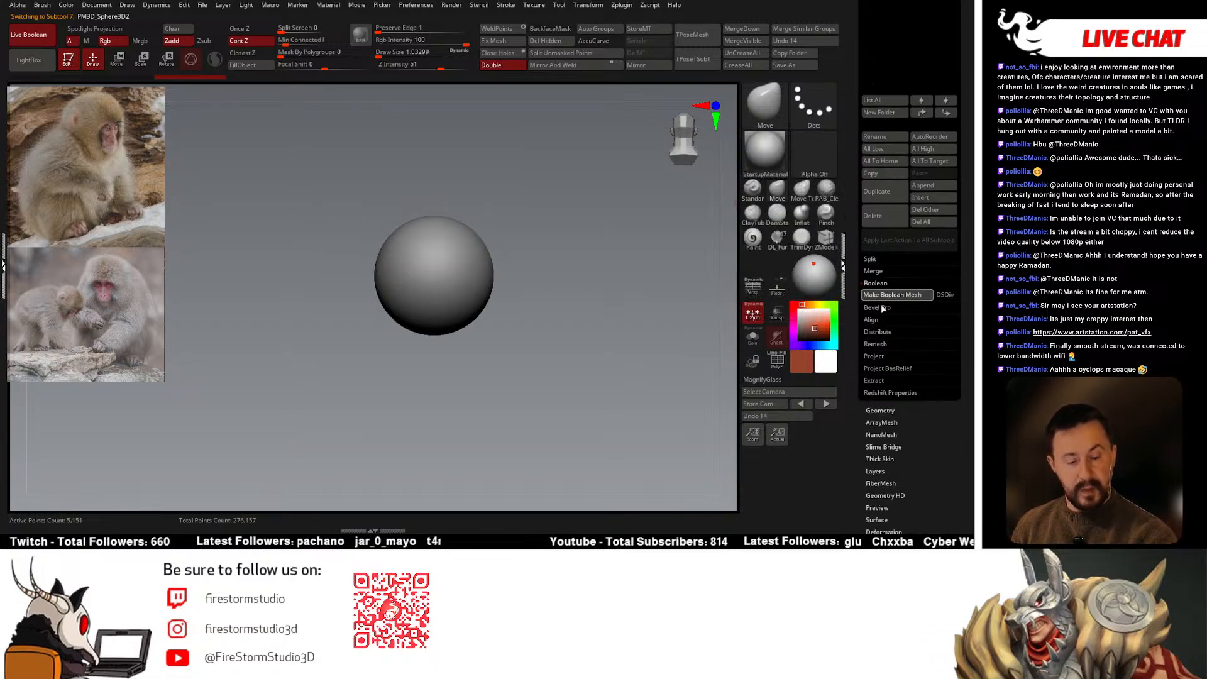
{"action": "left_click", "coordinate": [893, 295]}
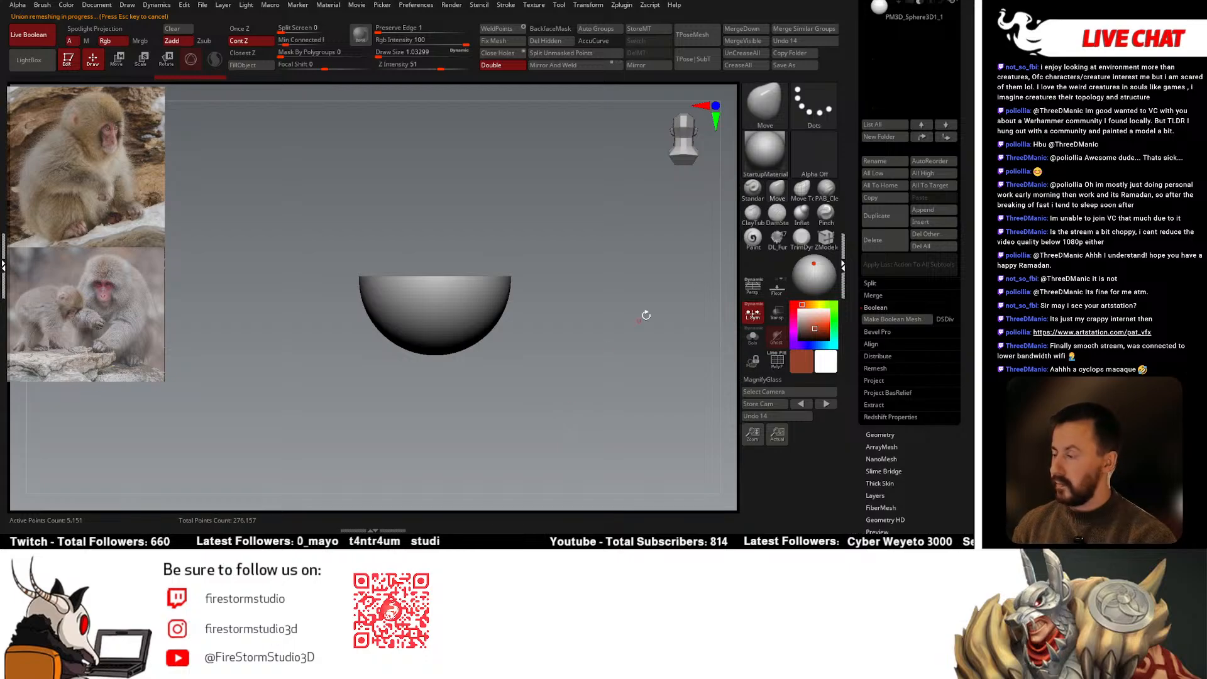
Examine the upper and lower Boolean result meshes for clean hollows and rims, and return to the main monkey tool
{"action": "scroll", "coordinate": [962, 126], "scroll_direction": "up", "scroll_amount": 4}
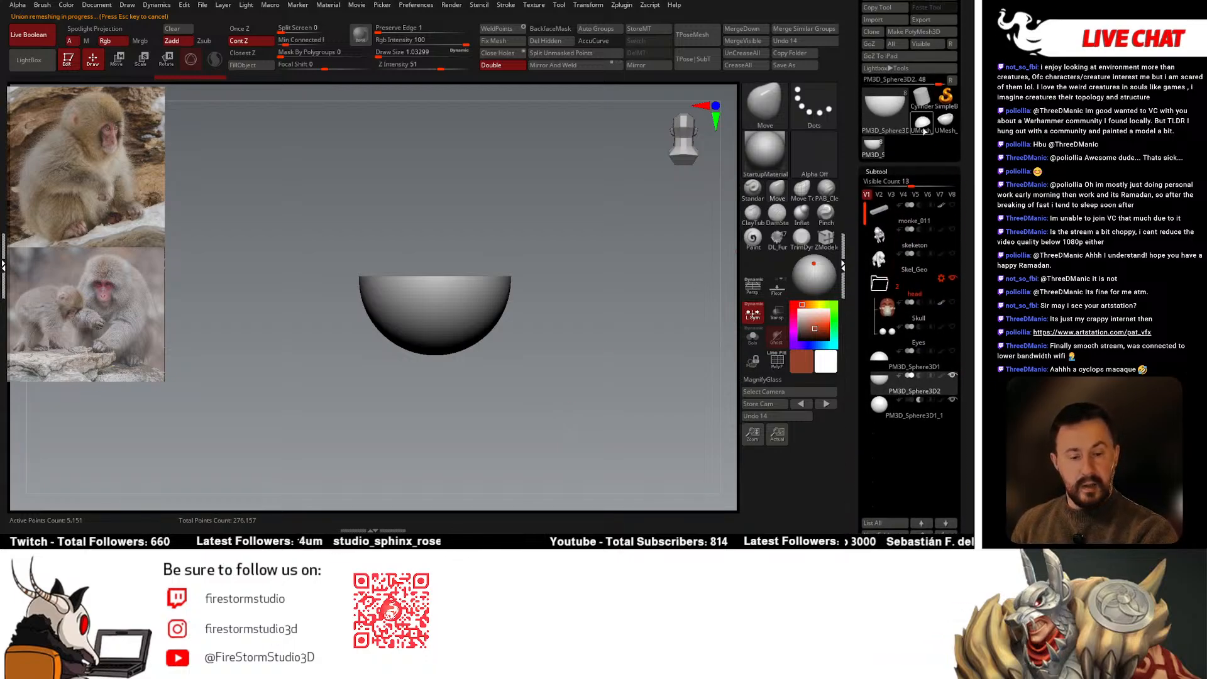
{"action": "mouse_move", "coordinate": [921, 129]}
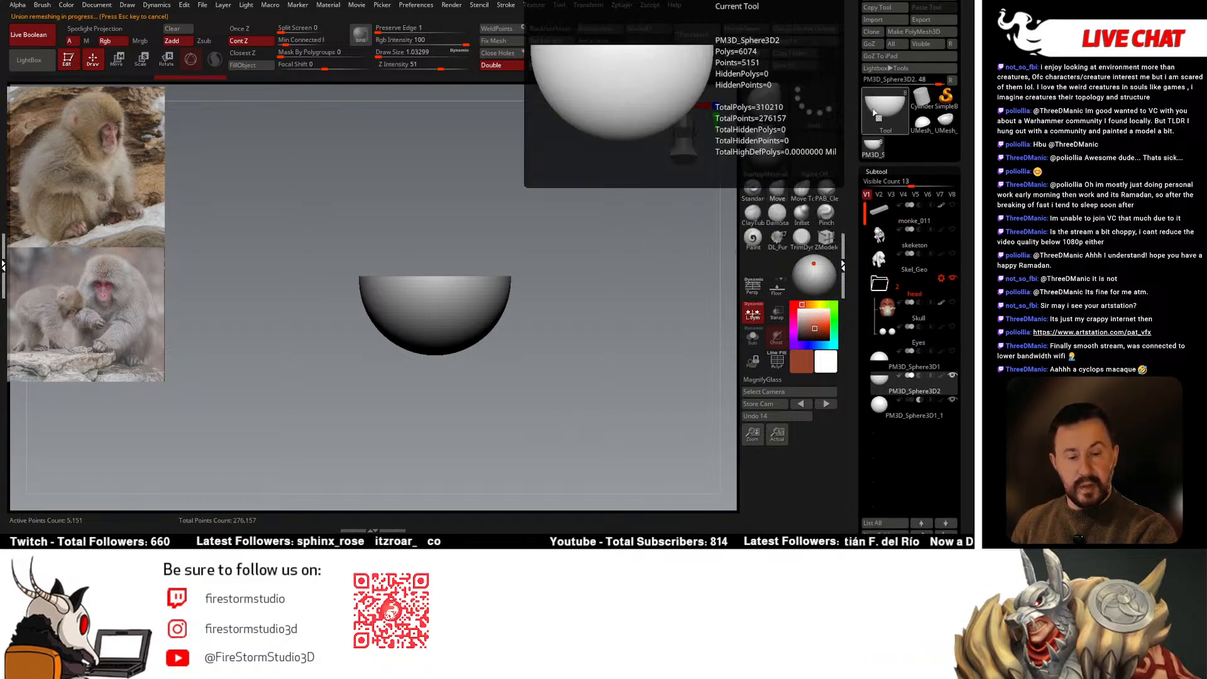
{"action": "left_click", "coordinate": [921, 123]}
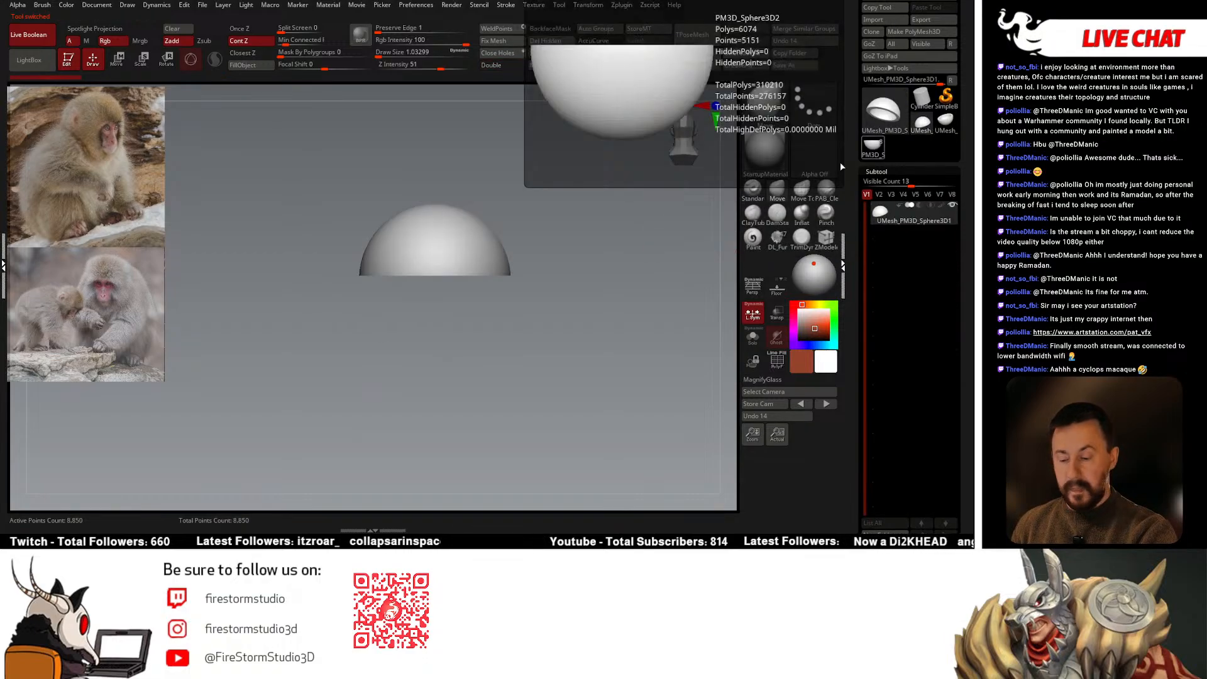
{"action": "key", "text": "f"}
{"action": "scroll", "coordinate": [627, 299], "scroll_direction": "down", "scroll_amount": 3}
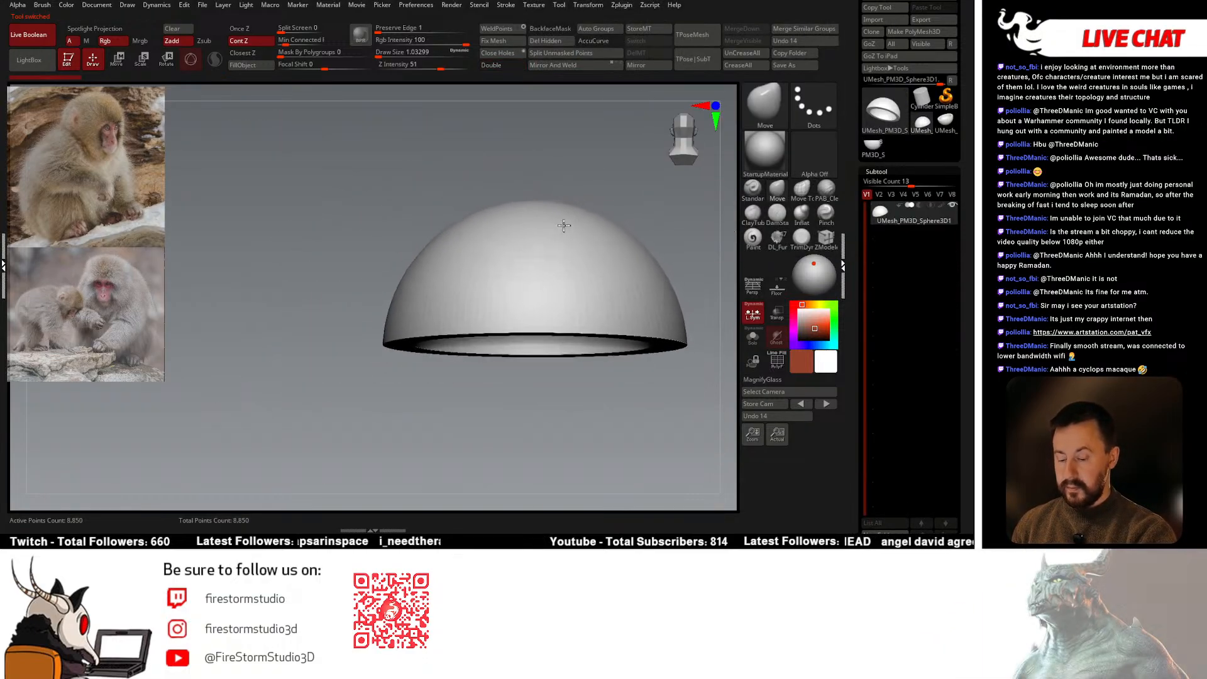
{"action": "mouse_move", "coordinate": [627, 299]}
{"action": "left_mouse_down", "text": "shift"}
{"action": "mouse_move", "coordinate": [581, 281]}
{"action": "mouse_move", "coordinate": [637, 335]}
{"action": "mouse_move", "coordinate": [627, 292]}
{"action": "left_mouse_up", "text": "shift"}
{"action": "key", "text": "f"}
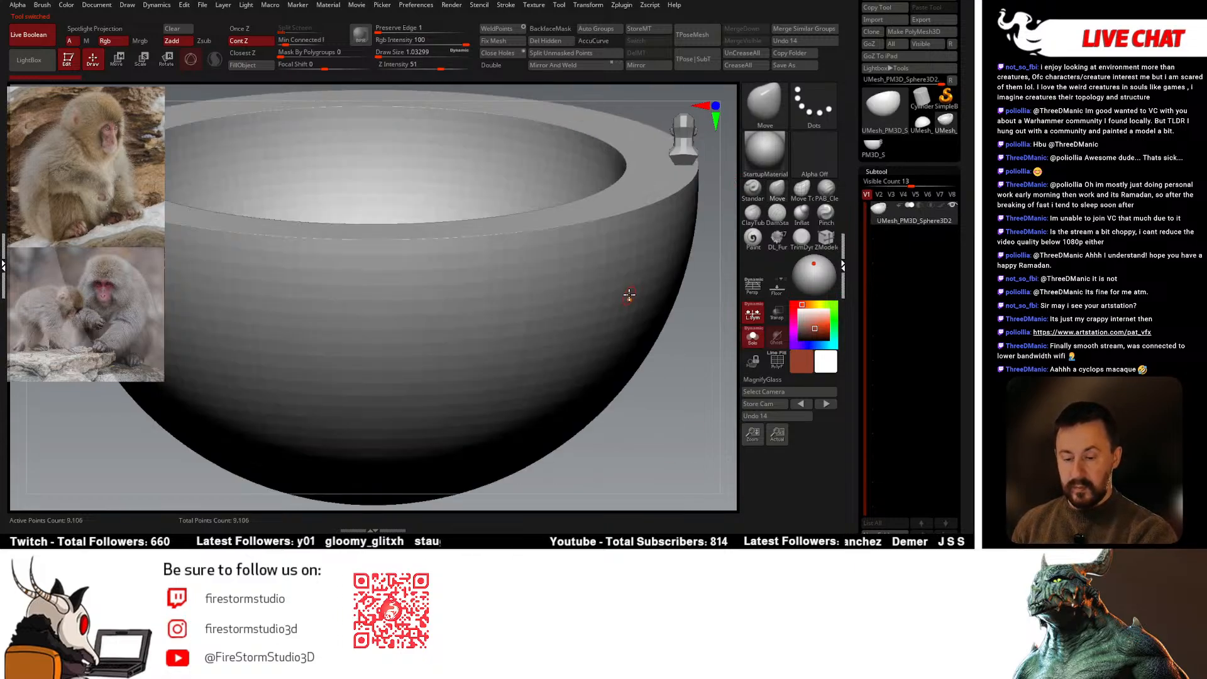
{"action": "left_click", "coordinate": [877, 96]}
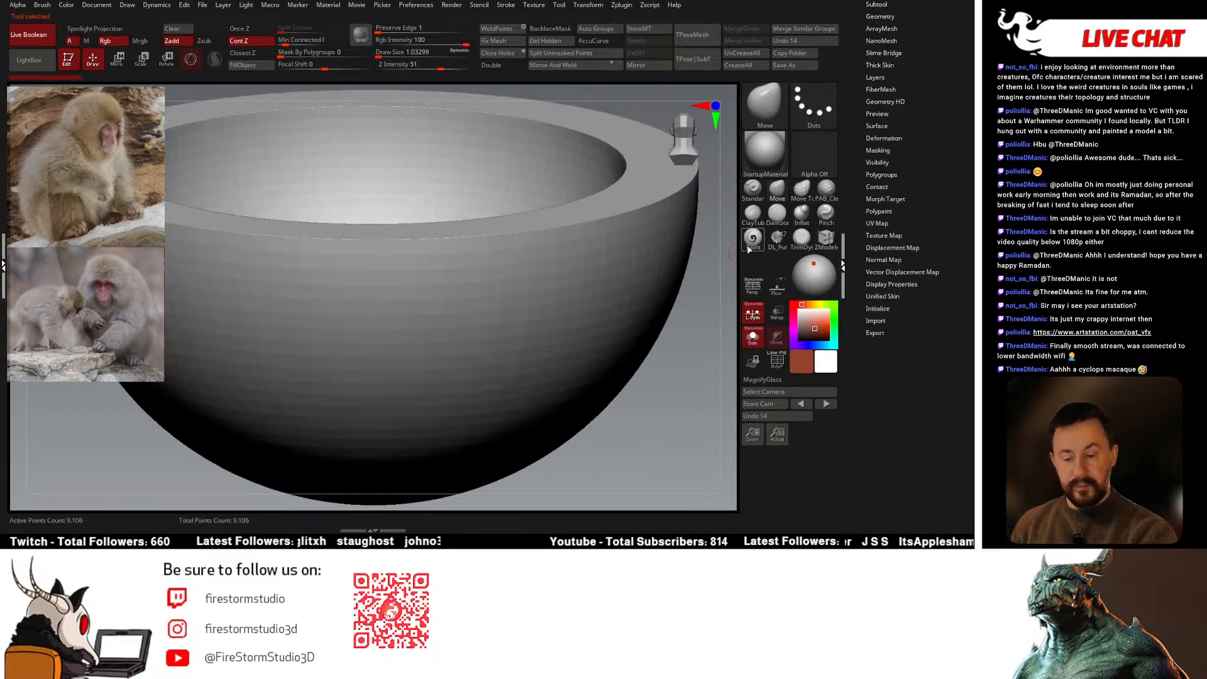
{"action": "left_click", "coordinate": [877, 96]}
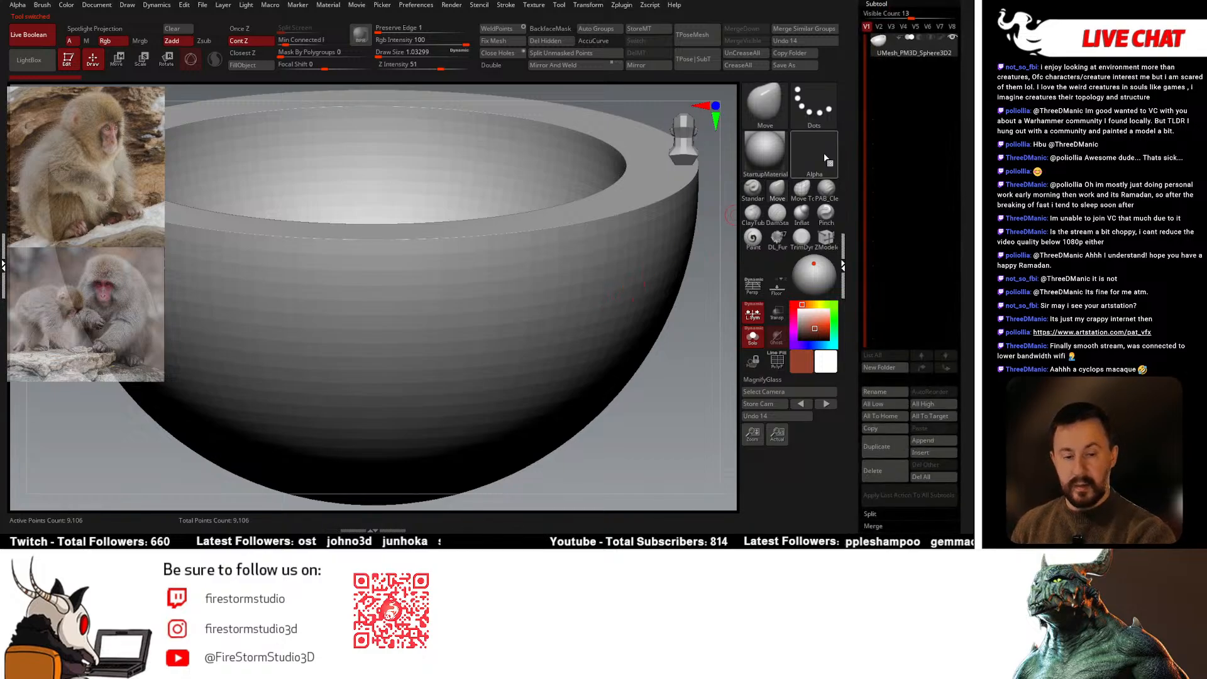
{"action": "scroll", "coordinate": [925, 100], "scroll_direction": "up", "scroll_amount": 3}
{"action": "left_click", "coordinate": [875, 95]}
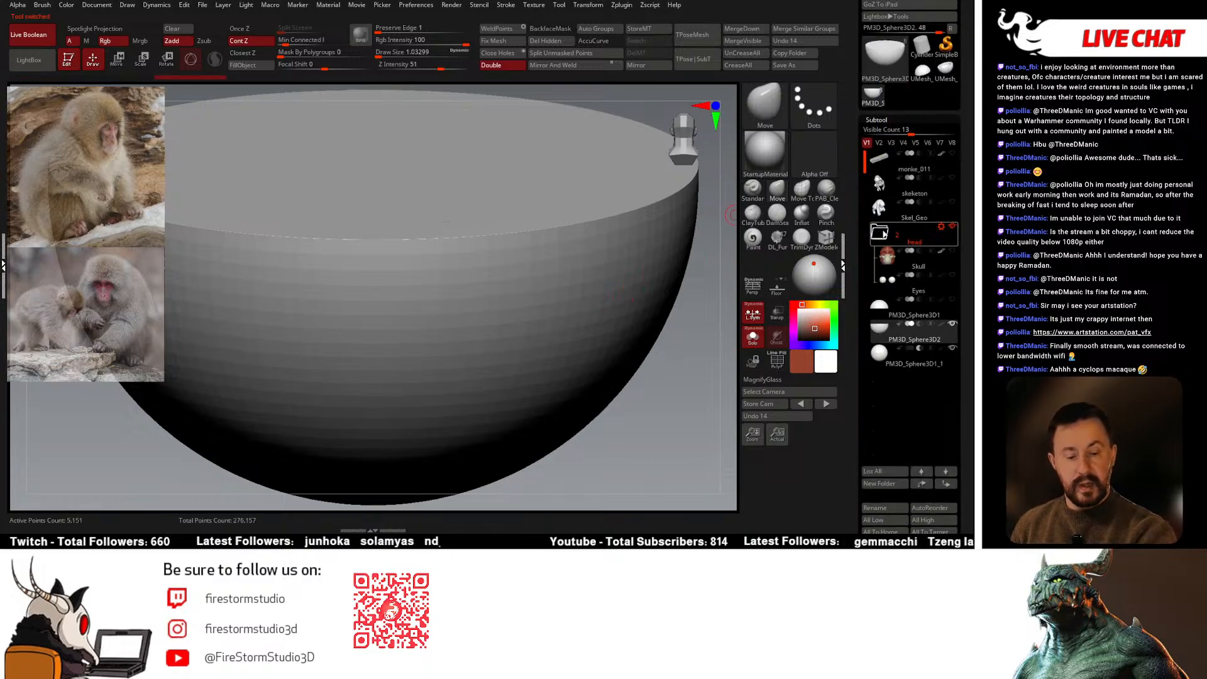
Delete the source subtools PM3D_Sphere3D1, PM3D_Sphere3D2 and PM3D_Sphere3D1_1 from the monkey tool
{"action": "left_click", "coordinate": [943, 310]}
{"action": "scroll", "coordinate": [918, 326], "scroll_direction": "down", "scroll_amount": 5}
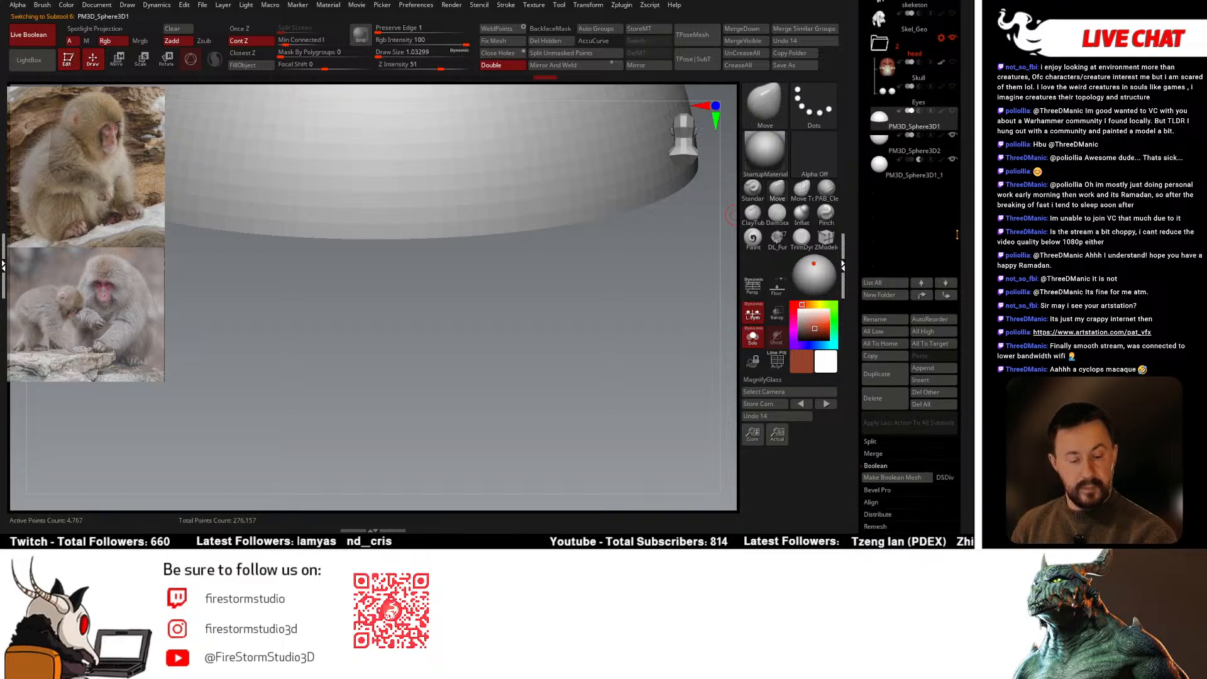
{"action": "left_click", "coordinate": [881, 379]}
{"action": "left_click", "coordinate": [792, 398]}
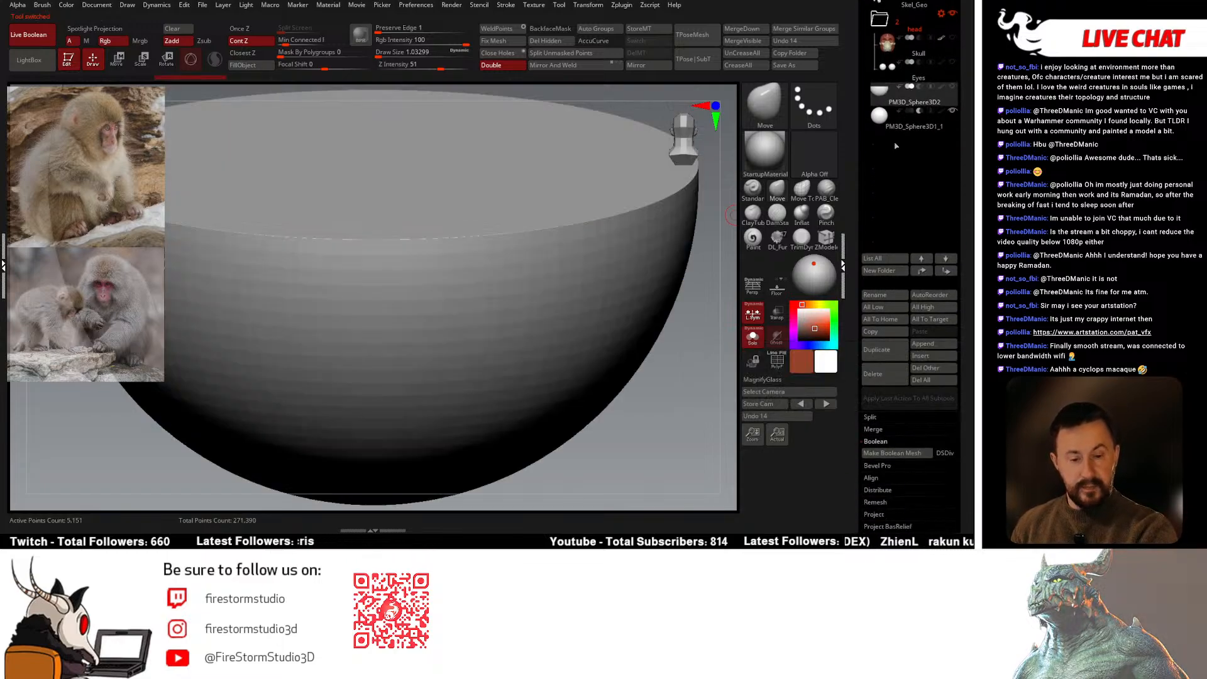
{"action": "left_click", "coordinate": [791, 397]}
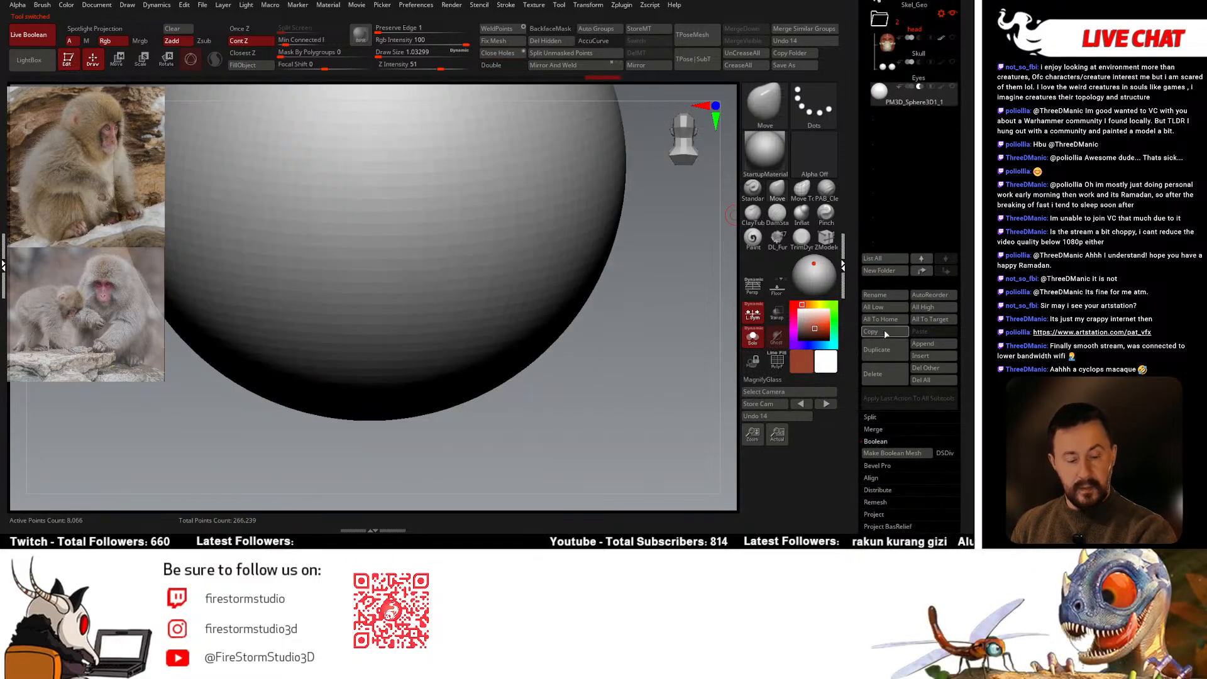
{"action": "left_click", "coordinate": [873, 377]}
{"action": "left_click", "coordinate": [791, 402]}
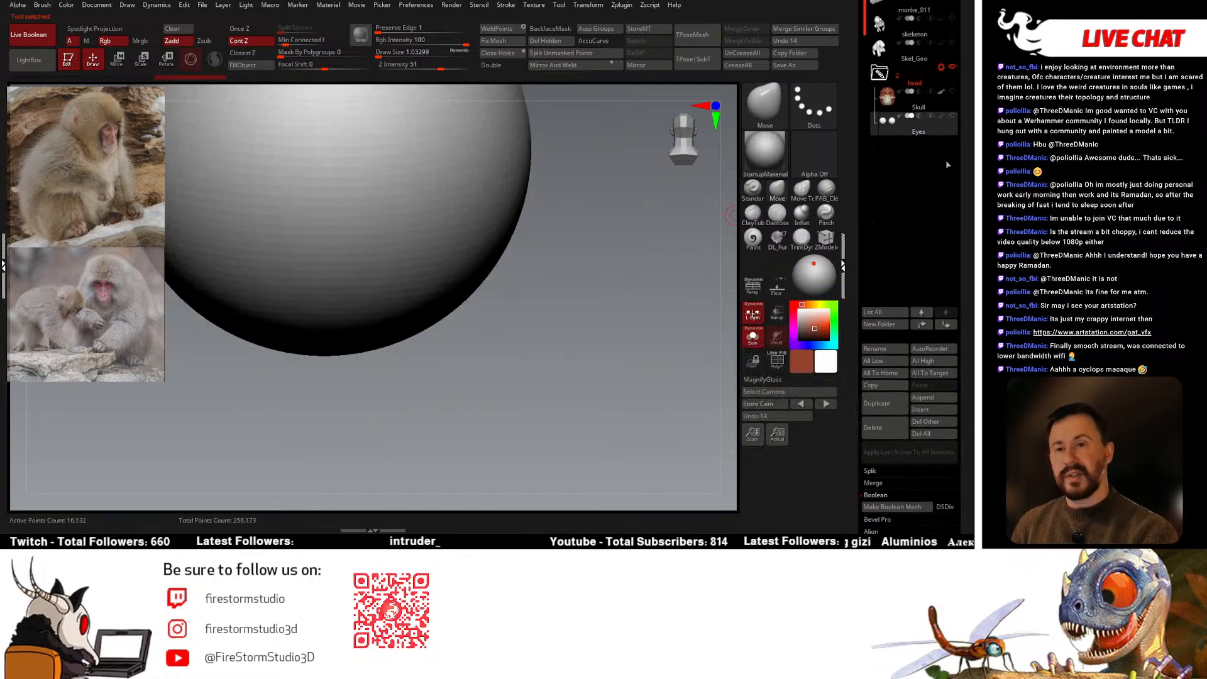
Leave Solo mode and show the Skull subtool so the head is displayed around the eyes
{"action": "key", "text": "f"}
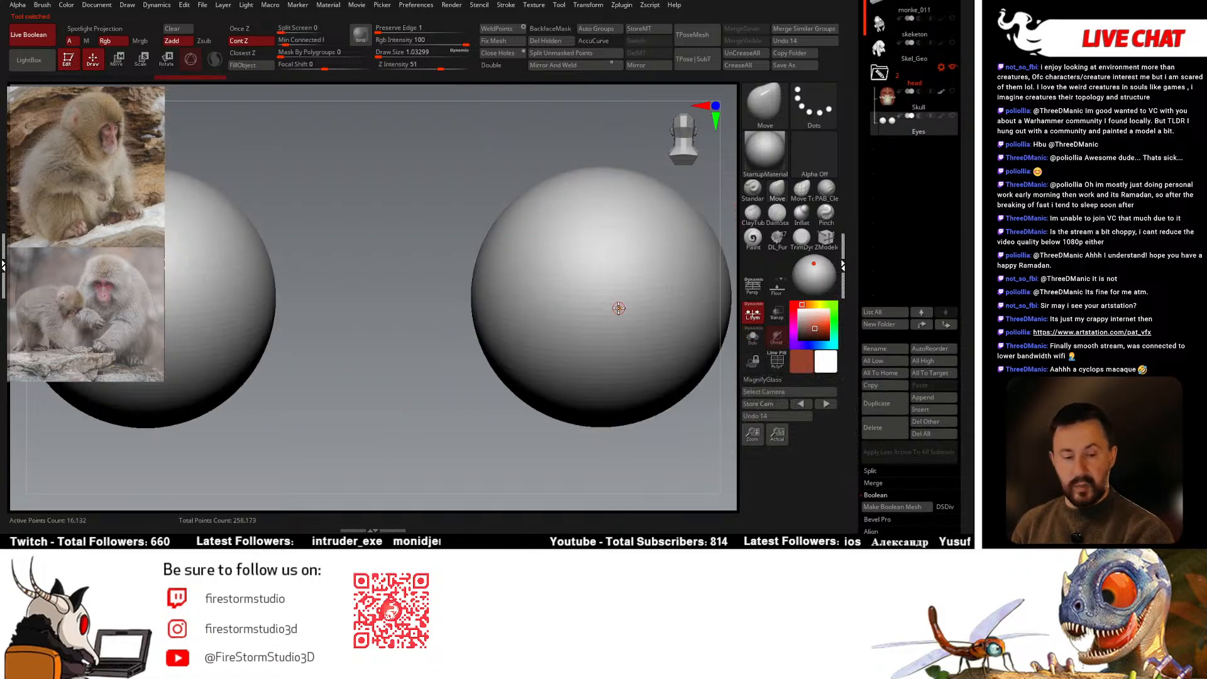
{"action": "mouse_move", "coordinate": [619, 321]}
{"action": "right_mouse_down", "text": "ctrl"}
{"action": "mouse_move", "coordinate": [571, 280]}
{"action": "mouse_move", "coordinate": [521, 181]}
{"action": "right_mouse_up", "text": "ctrl"}
{"action": "left_click", "coordinate": [952, 92]}
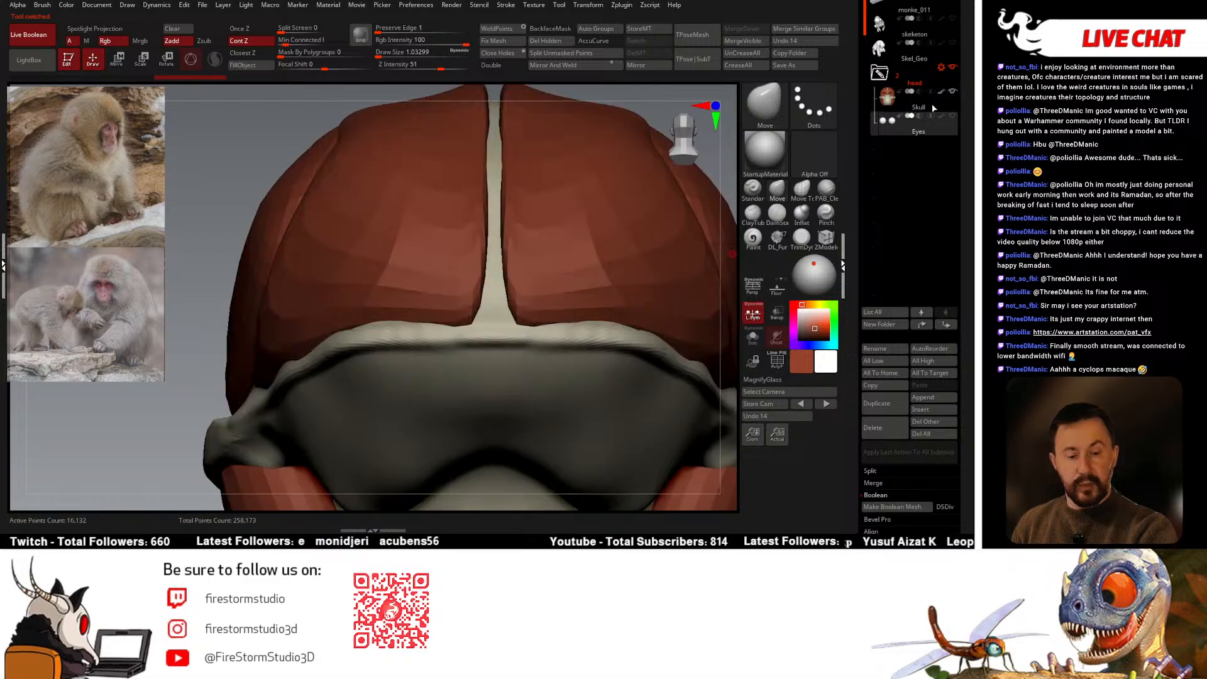
{"action": "key", "text": "alt+shift+s"}
{"action": "key", "text": "alt+shift+s"}
{"action": "right_click_drag", "start_coordinate": [541, 343], "coordinate": [402, 322]}
Append the upper and lower hollow Boolean meshes to the monkey head as subtools
{"action": "left_click", "coordinate": [931, 397]}
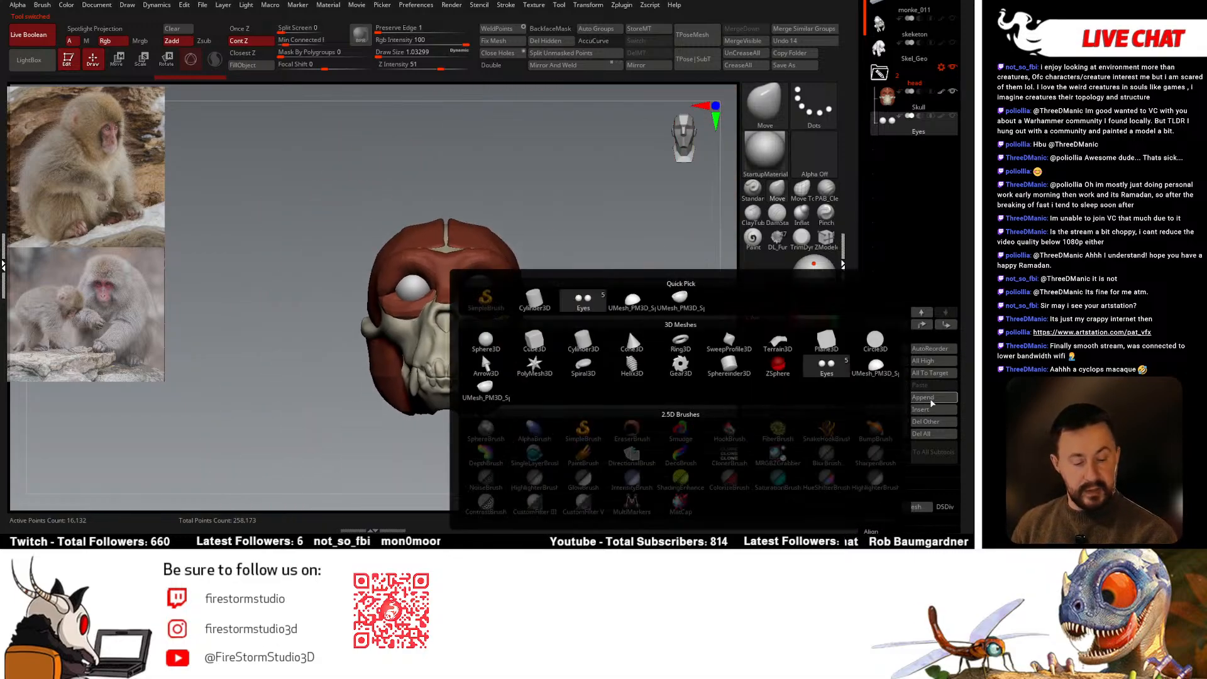
{"action": "left_click", "coordinate": [658, 325]}
{"action": "left_click", "coordinate": [932, 397]}
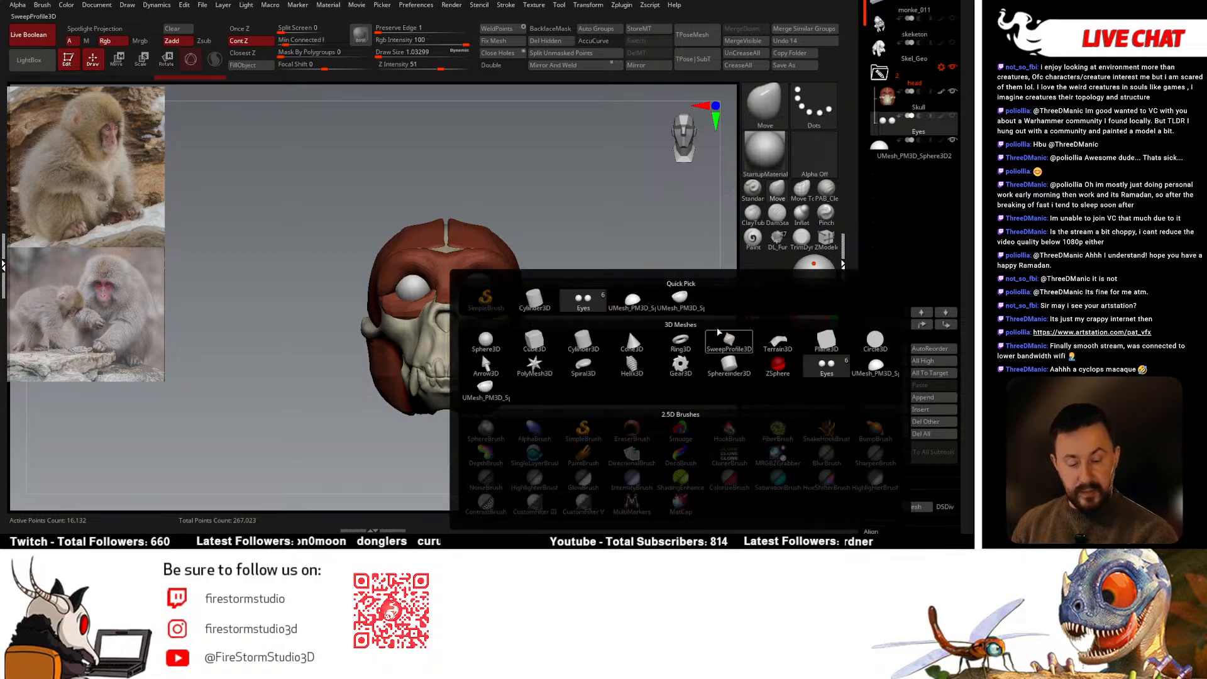
{"action": "left_click", "coordinate": [626, 326]}
{"action": "right_click_drag", "start_coordinate": [642, 304], "coordinate": [531, 315]}
Reset the Move gizmo's orientation on the upper lid shell and on the lower lid shell
{"action": "left_click", "coordinate": [912, 153]}
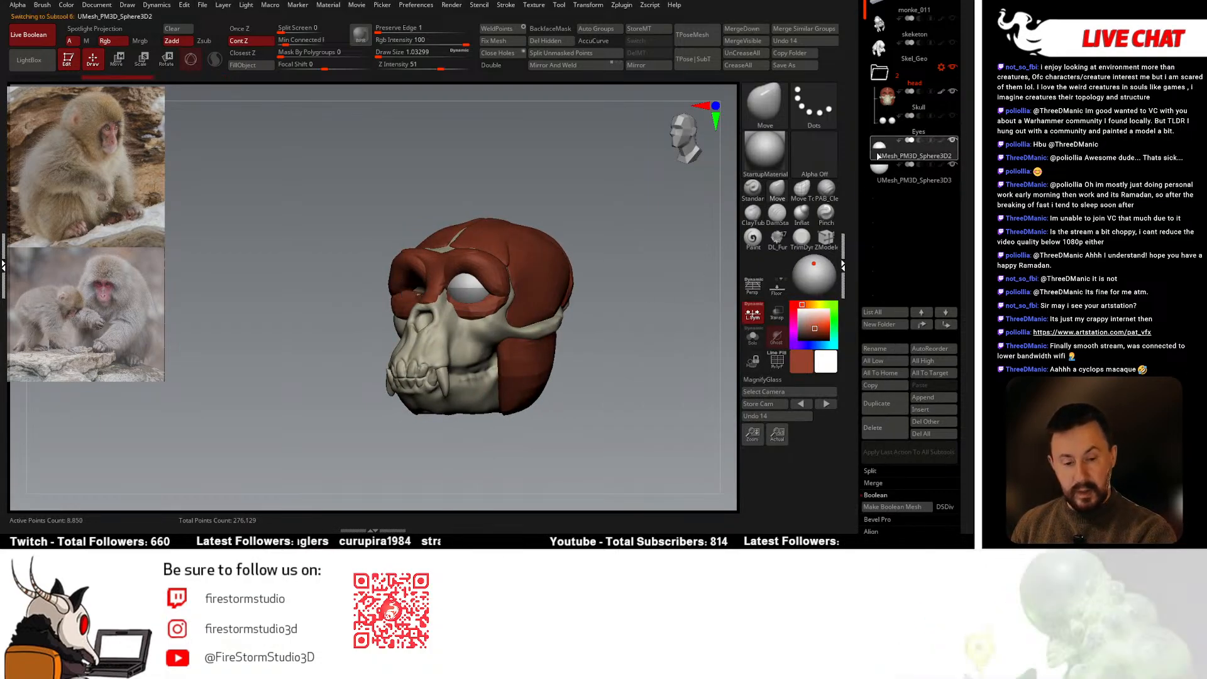
{"action": "key", "text": "e"}
{"action": "mouse_move", "coordinate": [434, 327]}
{"action": "right_mouse_down"}
{"action": "mouse_move", "coordinate": [524, 330]}
{"action": "mouse_move", "coordinate": [556, 294]}
{"action": "right_mouse_up"}
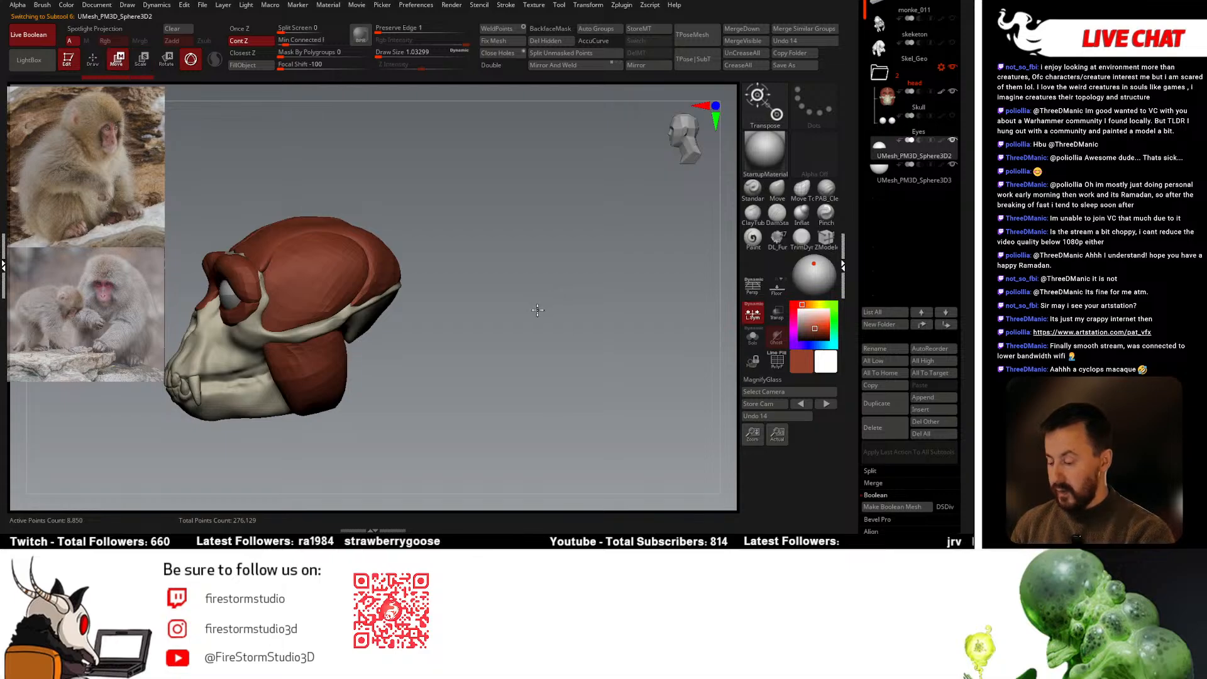
{"action": "right_click_drag", "start_coordinate": [492, 318], "coordinate": [651, 317], "text": "alt"}
{"action": "left_click", "coordinate": [378, 296]}
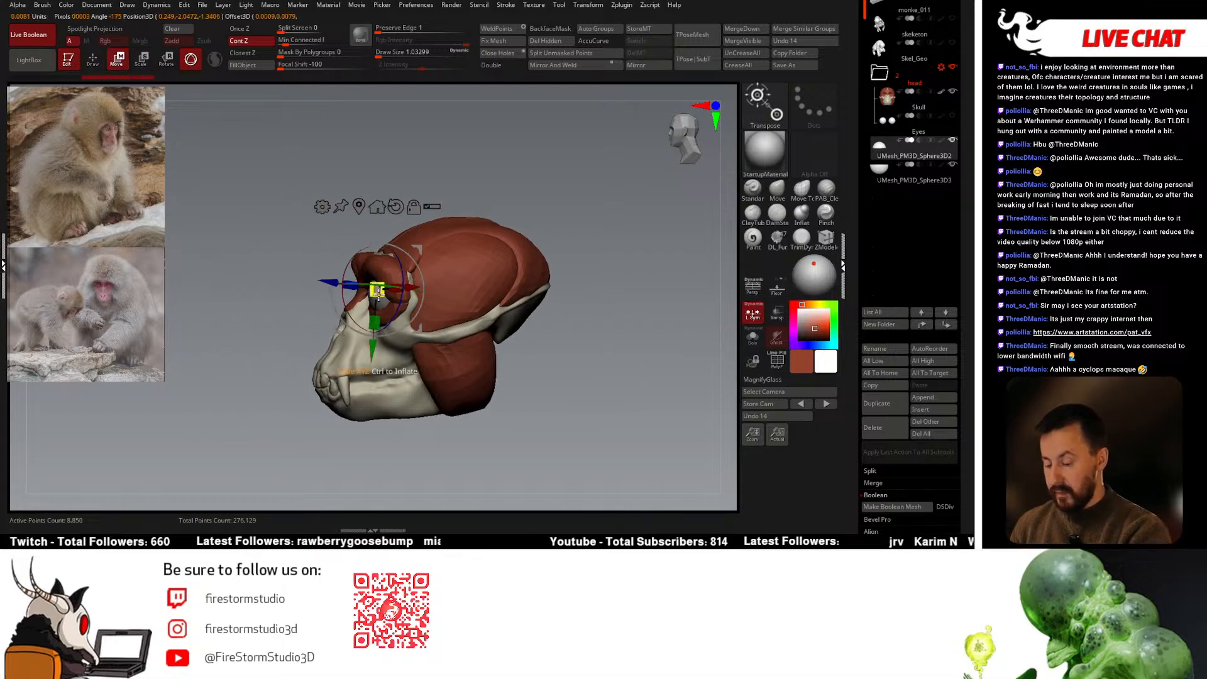
{"action": "left_click", "coordinate": [395, 205]}
{"action": "left_click", "coordinate": [881, 179]}
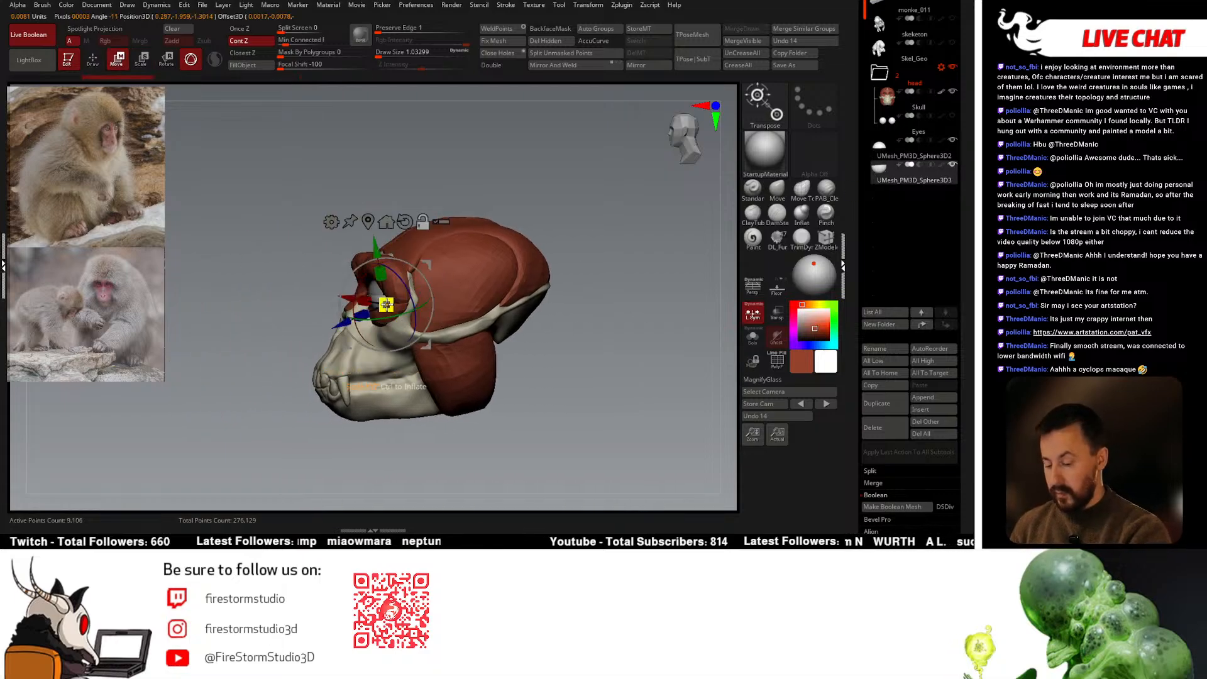
{"action": "left_click", "coordinate": [403, 223]}
Try to rotate the lower lid shell about its own centre
{"action": "right_click_drag", "start_coordinate": [528, 236], "coordinate": [604, 241]}
{"action": "right_click_drag", "start_coordinate": [585, 242], "coordinate": [630, 263], "text": "ctrl"}
{"action": "right_click_drag", "start_coordinate": [569, 288], "coordinate": [515, 299]}
{"action": "left_click_drag", "start_coordinate": [426, 286], "coordinate": [426, 300]}
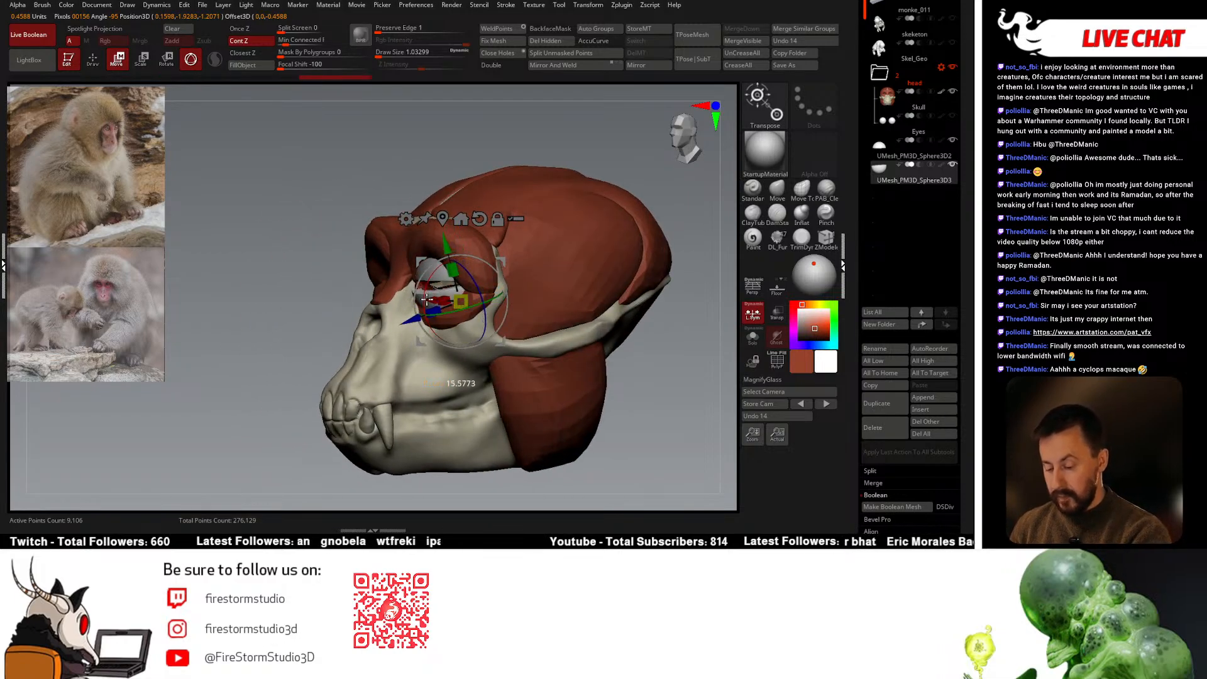
Hide the skull and move the gizmo pivots of both lid shells to the eyeball's centre without moving the meshes
{"action": "right_click_drag", "start_coordinate": [486, 305], "coordinate": [622, 345]}
{"action": "left_click", "coordinate": [952, 91]}
{"action": "left_click_drag", "start_coordinate": [481, 246], "coordinate": [483, 203], "text": "alt"}
{"action": "left_click", "coordinate": [893, 151]}
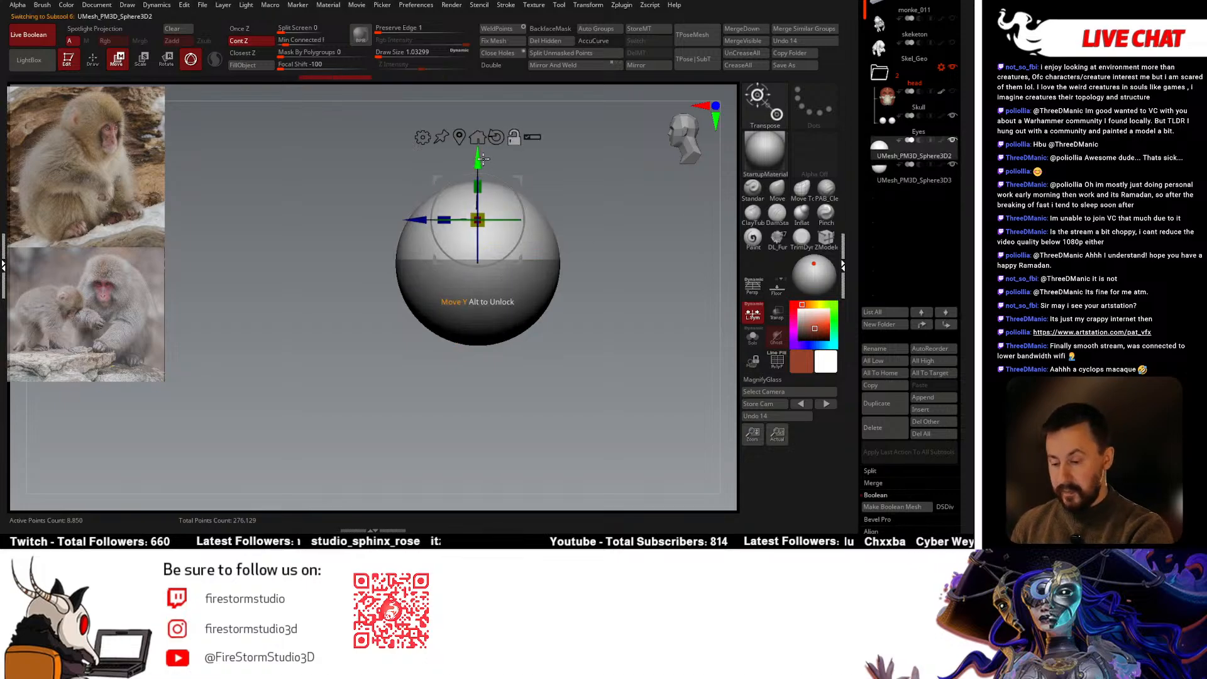
{"action": "left_click_drag", "start_coordinate": [482, 159], "coordinate": [487, 203]}
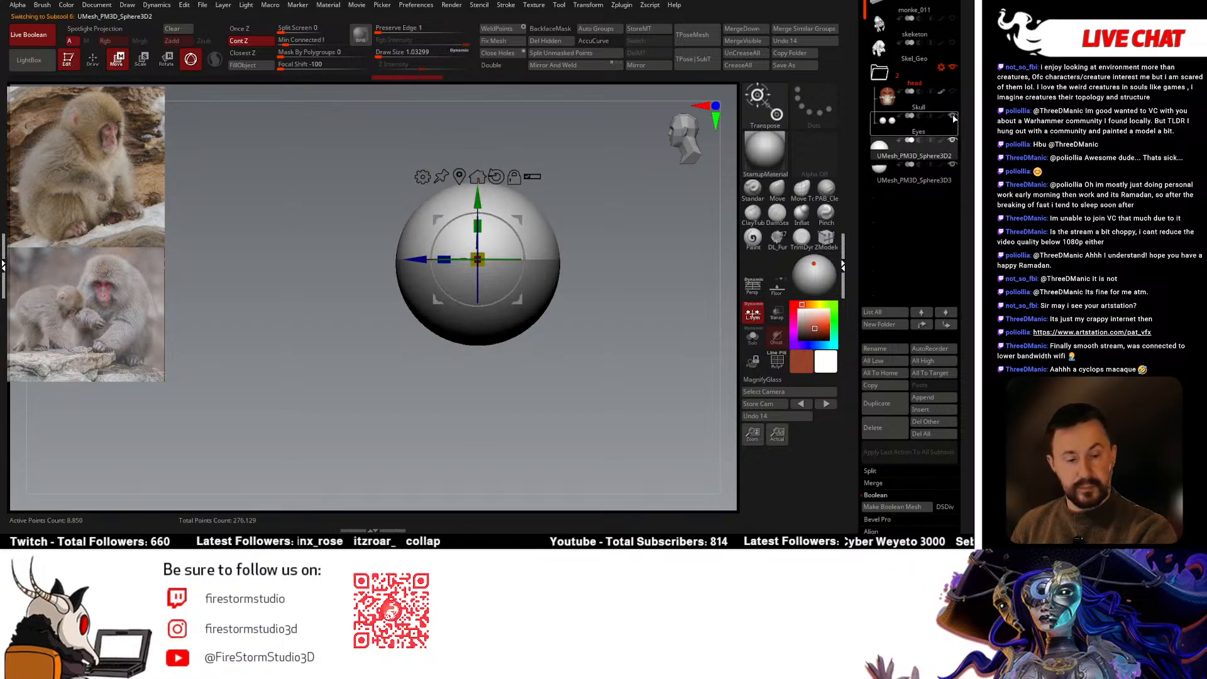
Show the skull again and rotate the upper lid shell upward around the eyeball to open the eye
{"action": "key", "text": "alt+s"}
{"action": "left_click", "coordinate": [952, 92]}
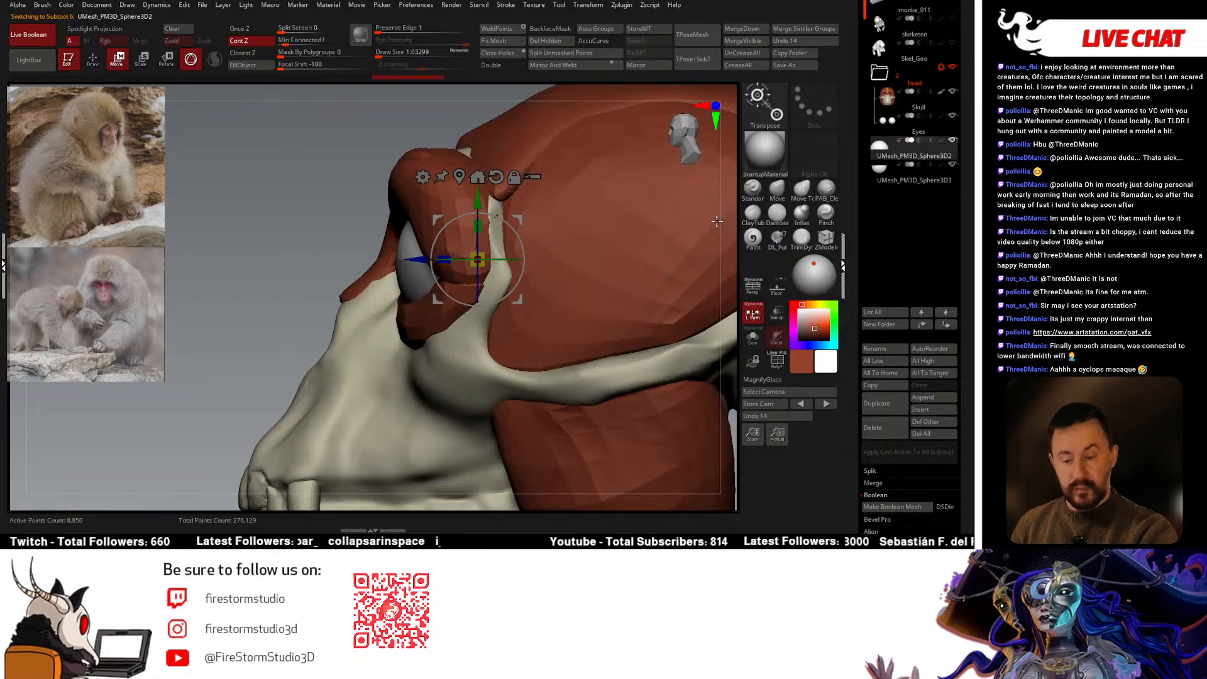
{"action": "right_click_drag", "start_coordinate": [617, 286], "coordinate": [663, 281]}
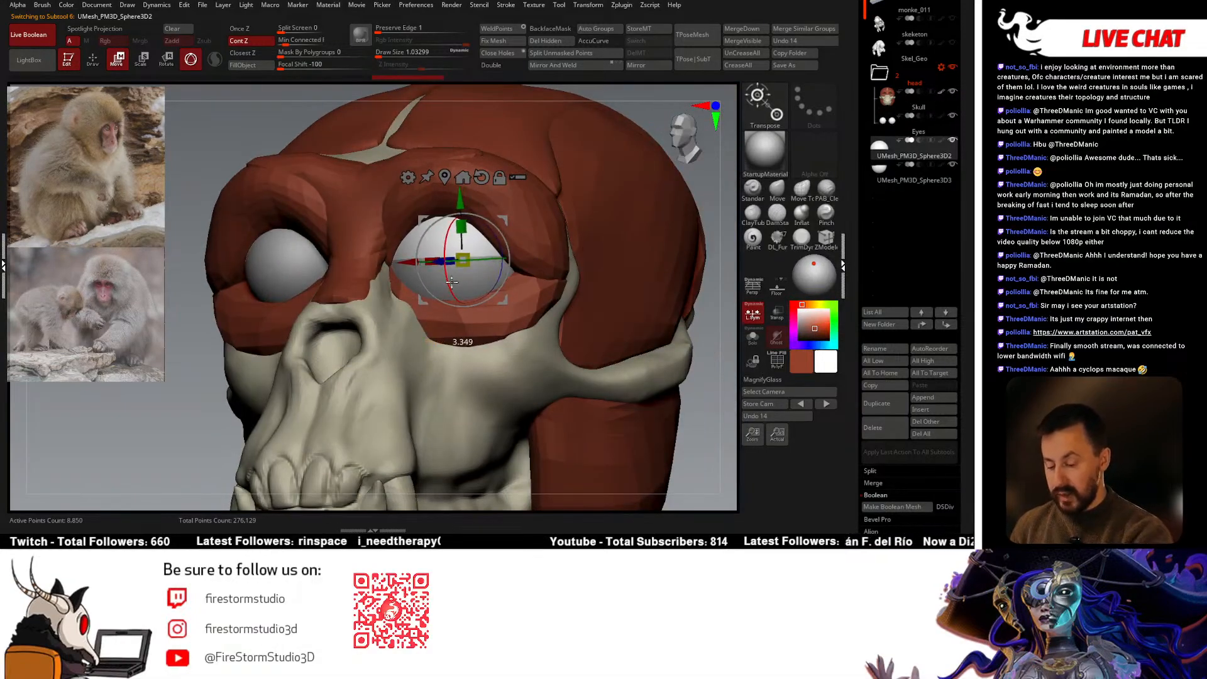
{"action": "right_click_drag", "start_coordinate": [452, 259], "coordinate": [569, 281]}
Select UMesh_PM3D_Sphere3D3 and rotate the lower lid shell downward around the eyeball so it follows the eye socket
{"action": "key", "text": "Down"}
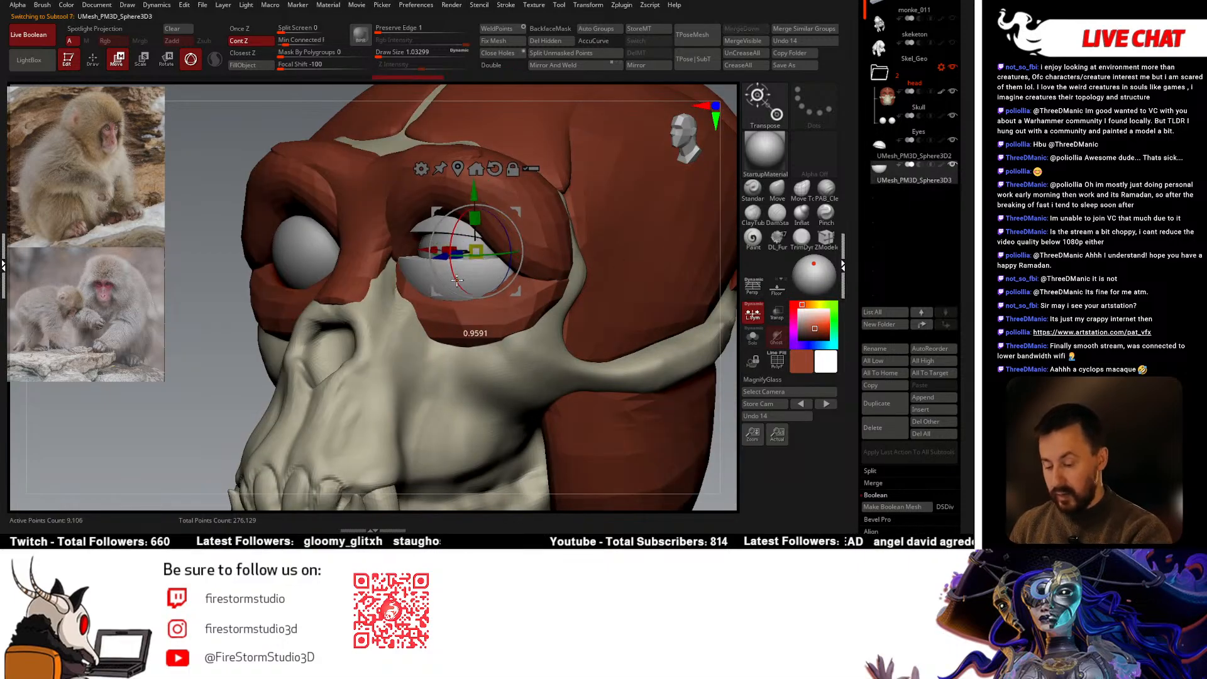
{"action": "right_click_drag", "start_coordinate": [465, 302], "coordinate": [431, 236]}
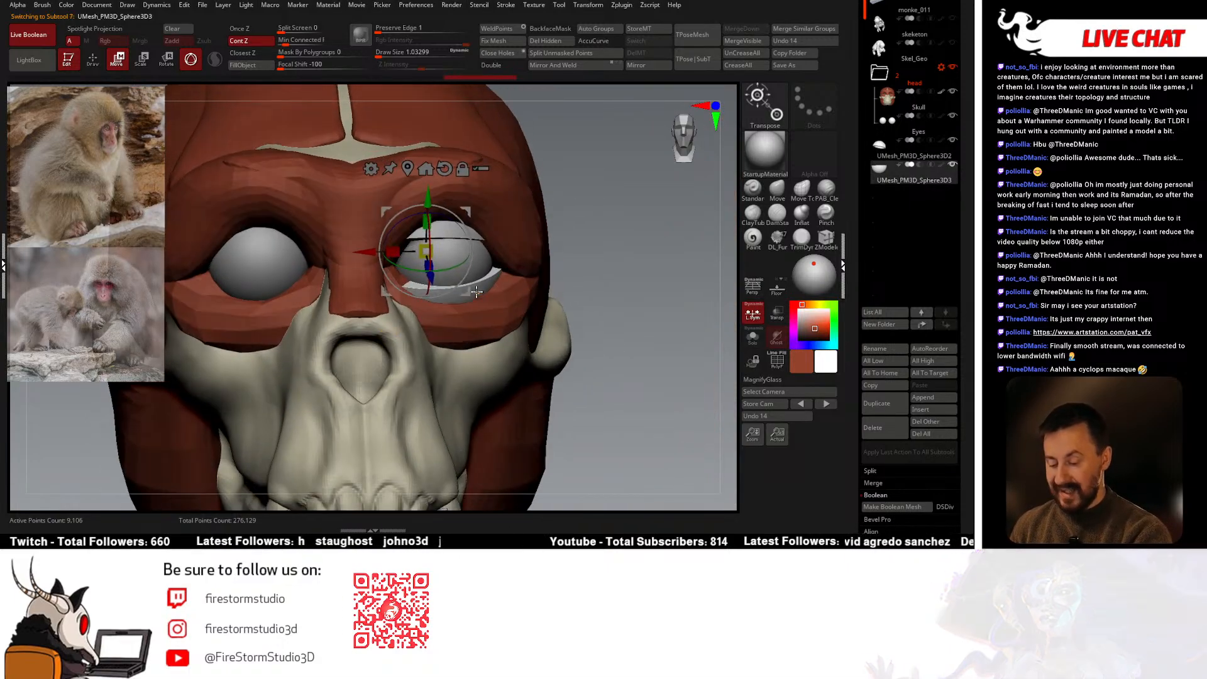
{"action": "right_click_drag", "start_coordinate": [564, 336], "coordinate": [615, 322]}
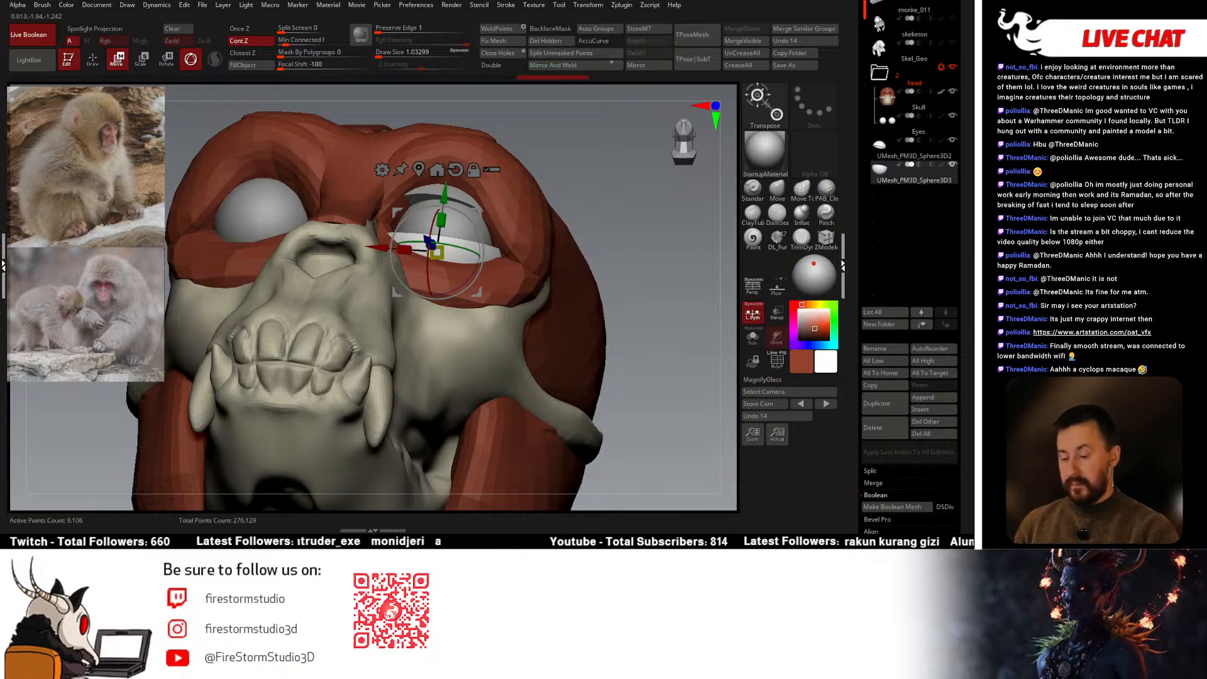
Merge the upper lid shell UMesh_PM3D_Sphere3D2 down with the lower lid shell into one subtool and show its polyframe
{"action": "right_click_drag", "start_coordinate": [613, 283], "coordinate": [587, 269]}
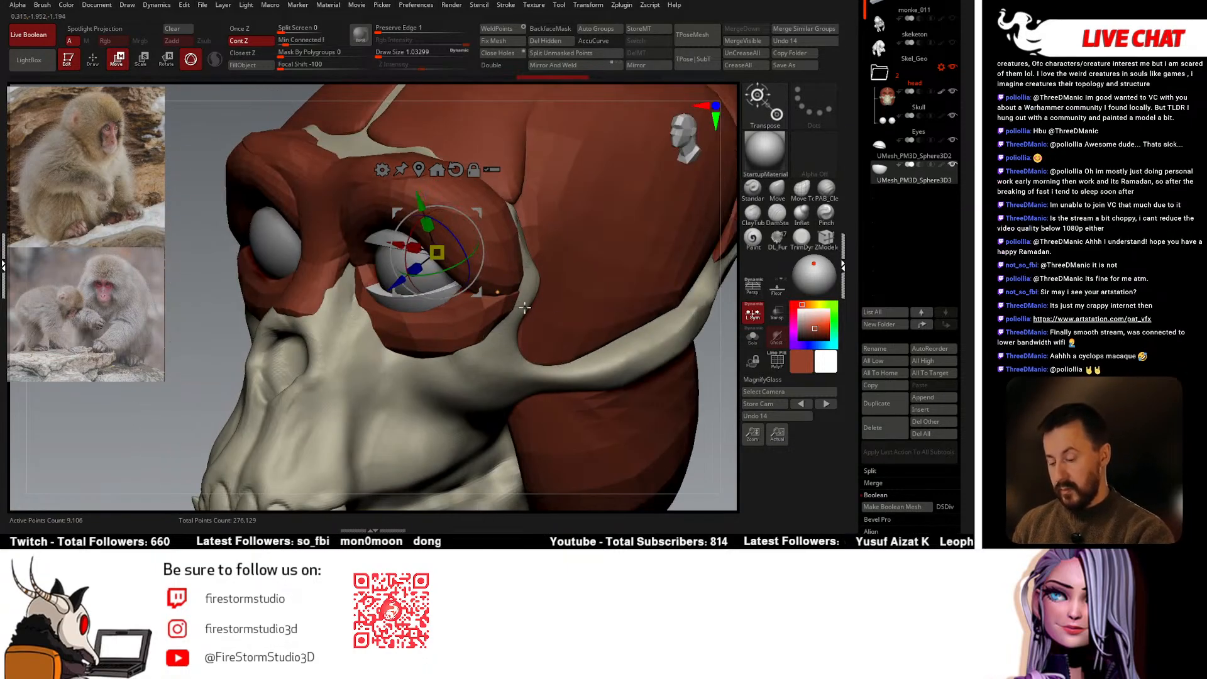
{"action": "mouse_move", "coordinate": [754, 237]}
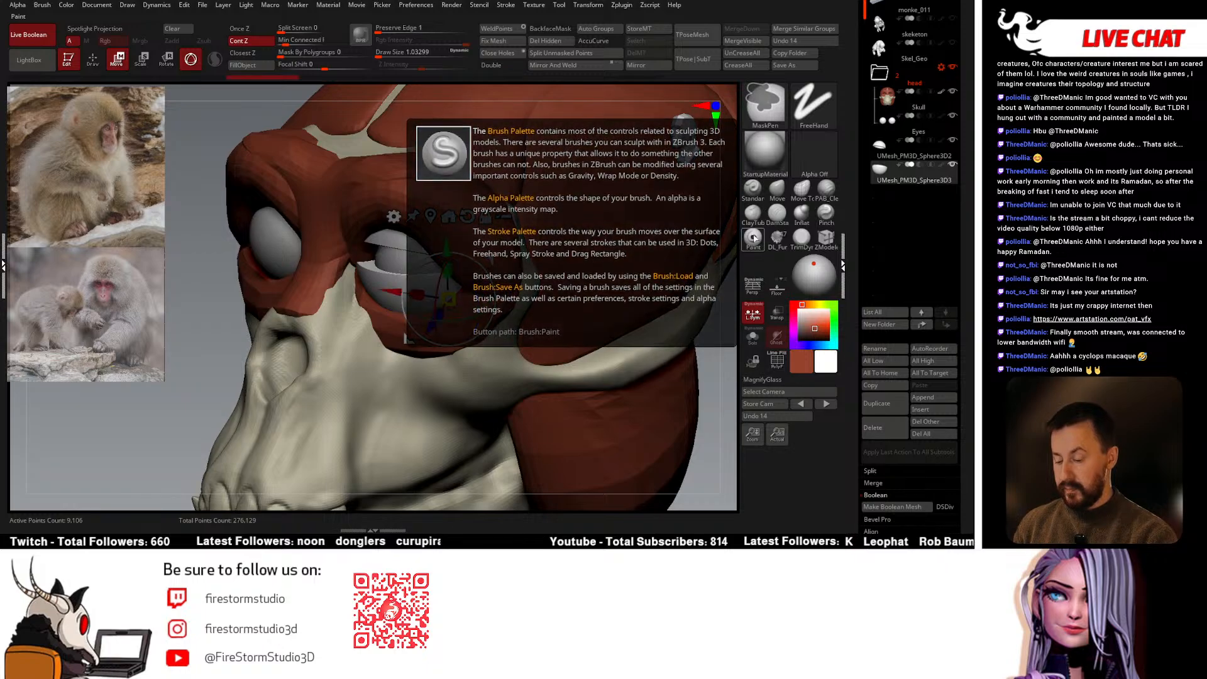
{"action": "left_click", "coordinate": [440, 270], "text": "alt"}
{"action": "mouse_move", "coordinate": [604, 301]}
{"action": "right_mouse_down"}
{"action": "mouse_move", "coordinate": [630, 311]}
{"action": "mouse_move", "coordinate": [590, 307]}
{"action": "right_mouse_up"}
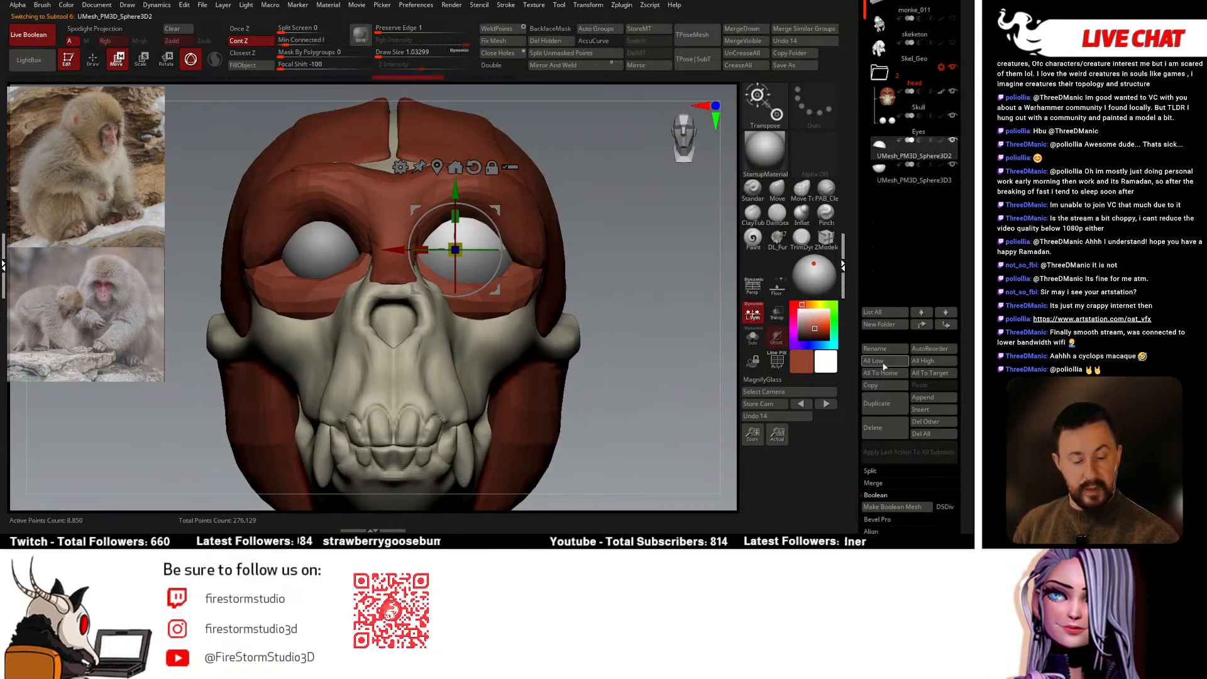
{"action": "left_click", "coordinate": [738, 66]}
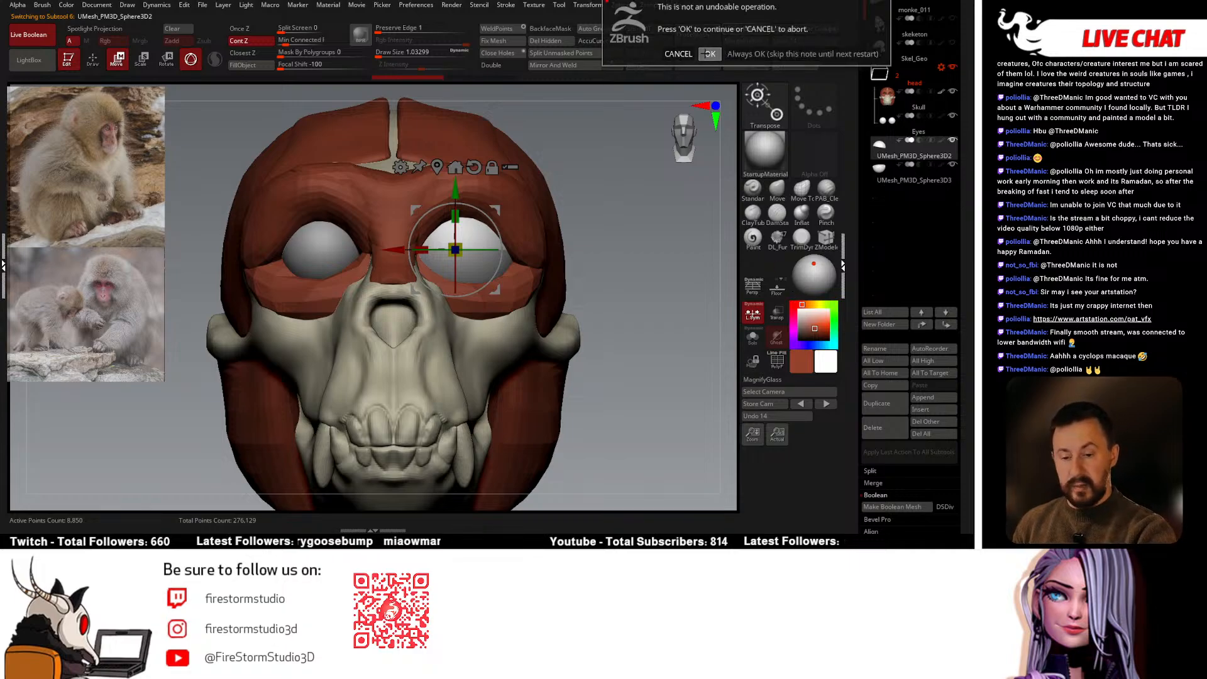
{"action": "left_click", "coordinate": [708, 54]}
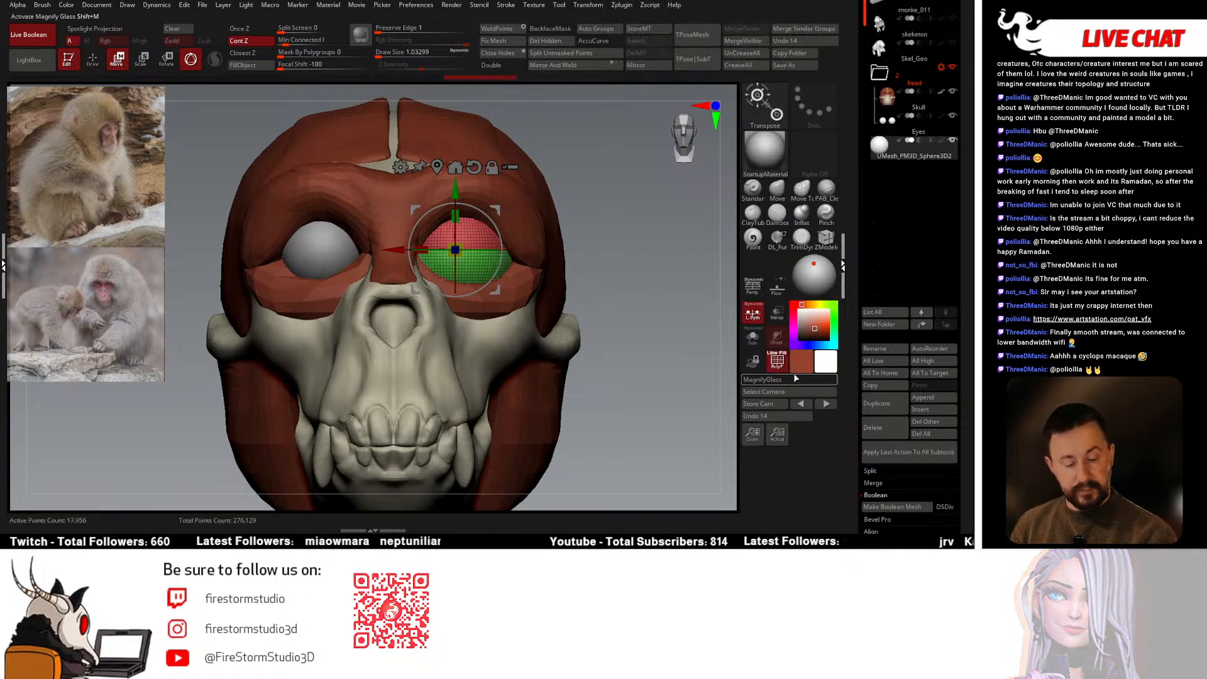
{"action": "key", "text": "shift+f"}
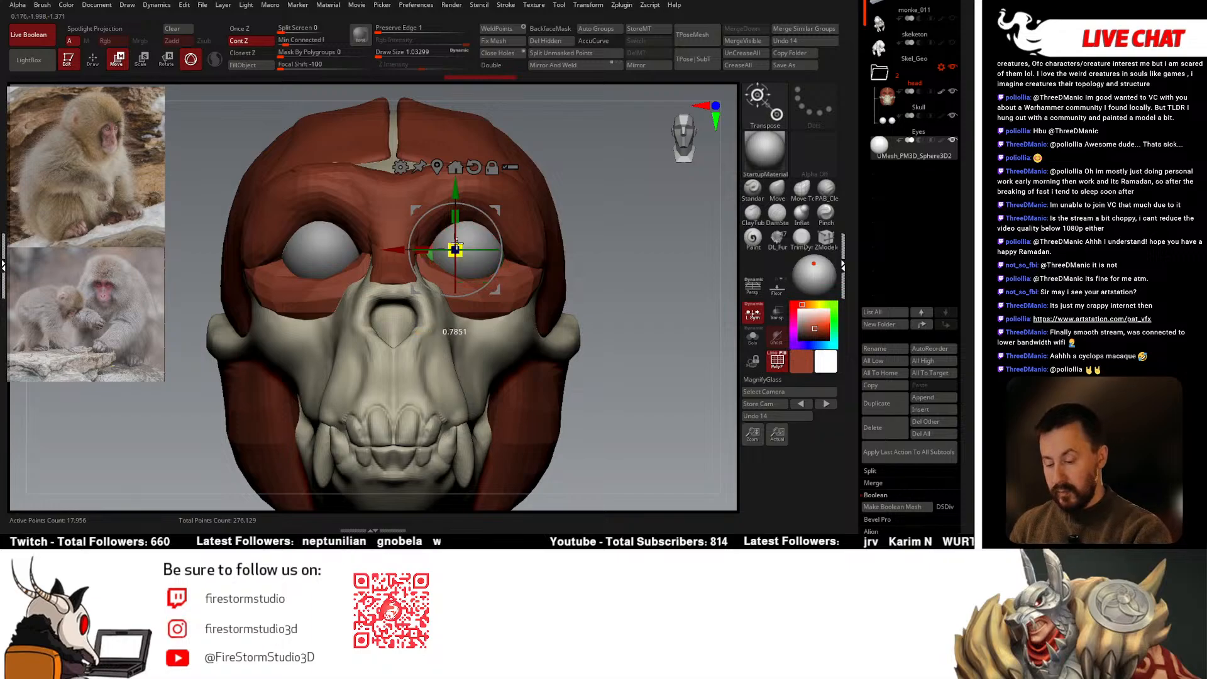
Adjust the merged lid shells' scale and move them along Z so they closely wrap the eyeball
{"action": "left_click_drag", "start_coordinate": [603, 242], "coordinate": [503, 247], "text": "shift"}
{"action": "left_click_drag", "start_coordinate": [399, 256], "coordinate": [372, 253]}
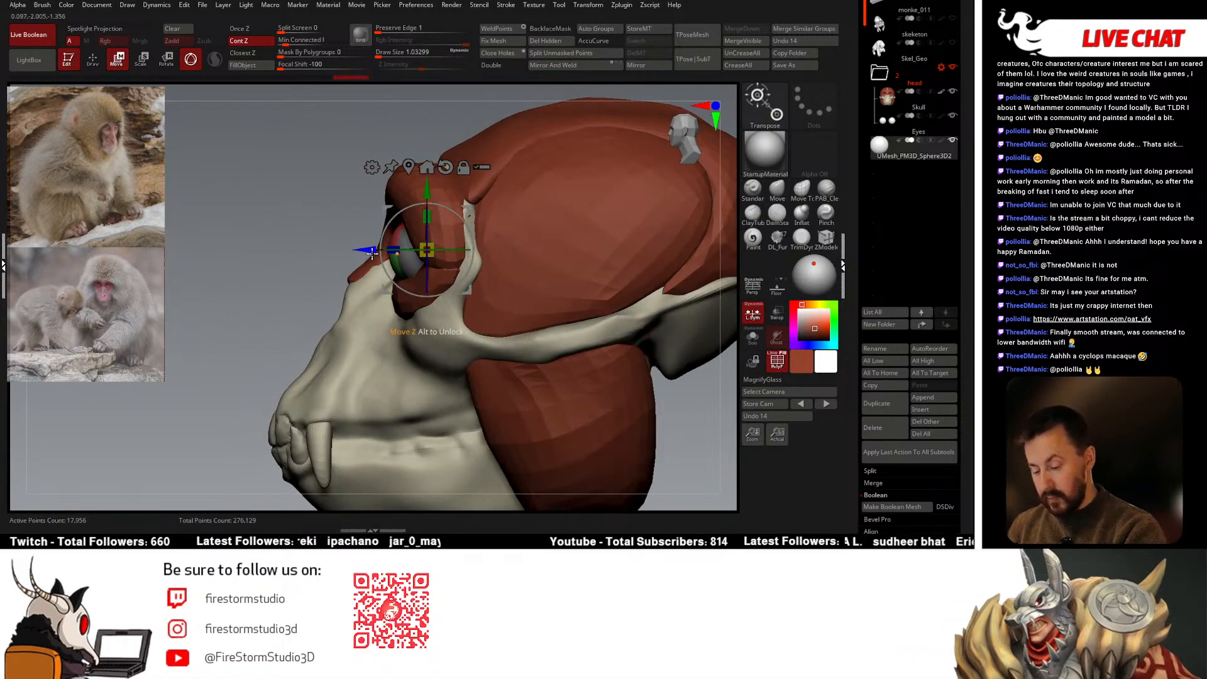
{"action": "left_click_drag", "start_coordinate": [298, 252], "coordinate": [374, 250], "text": "shift"}
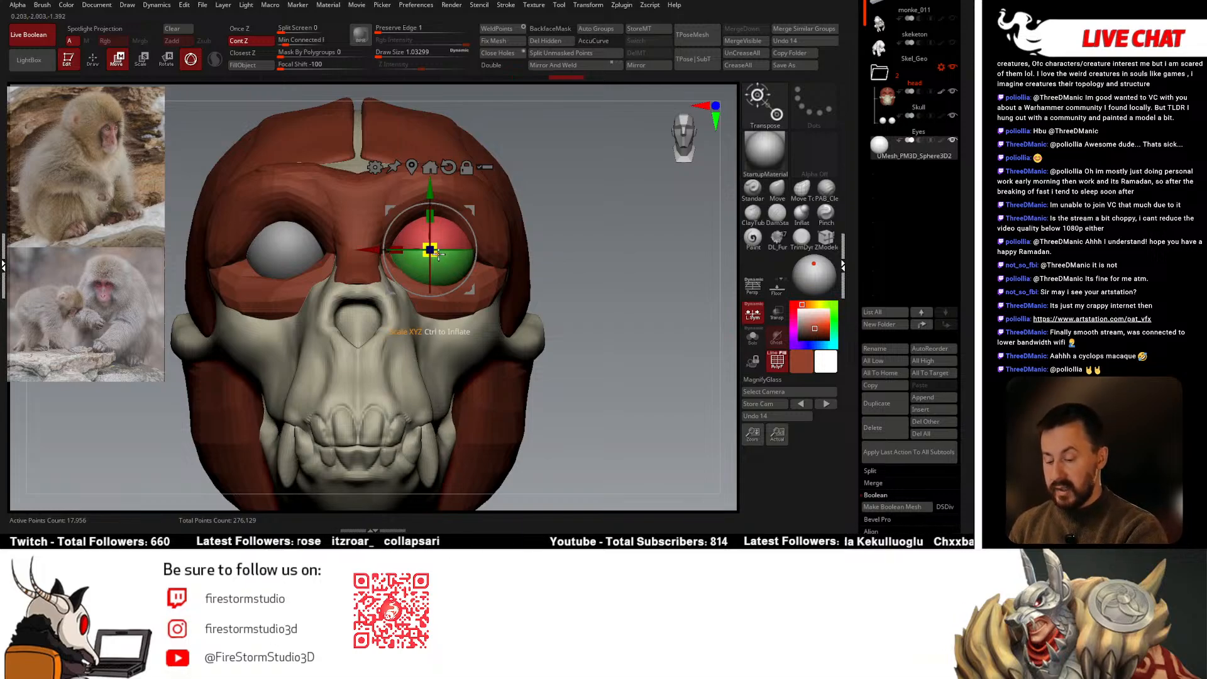
{"action": "key", "text": "q"}
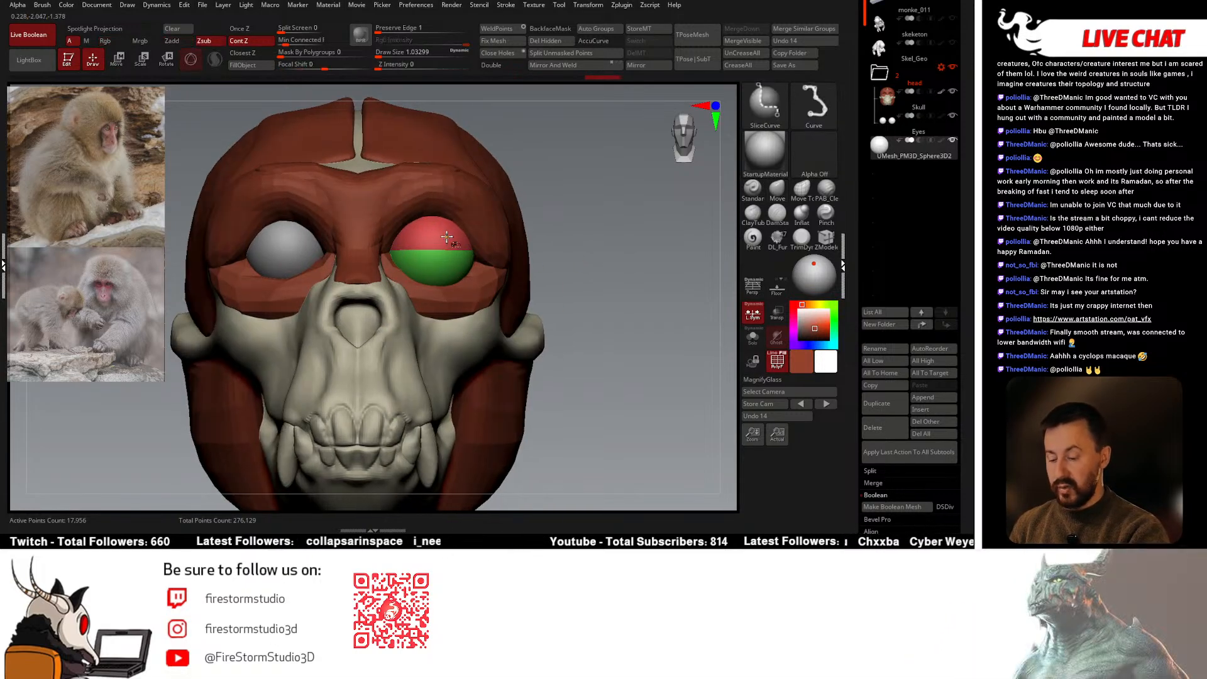
{"action": "key", "text": "e"}
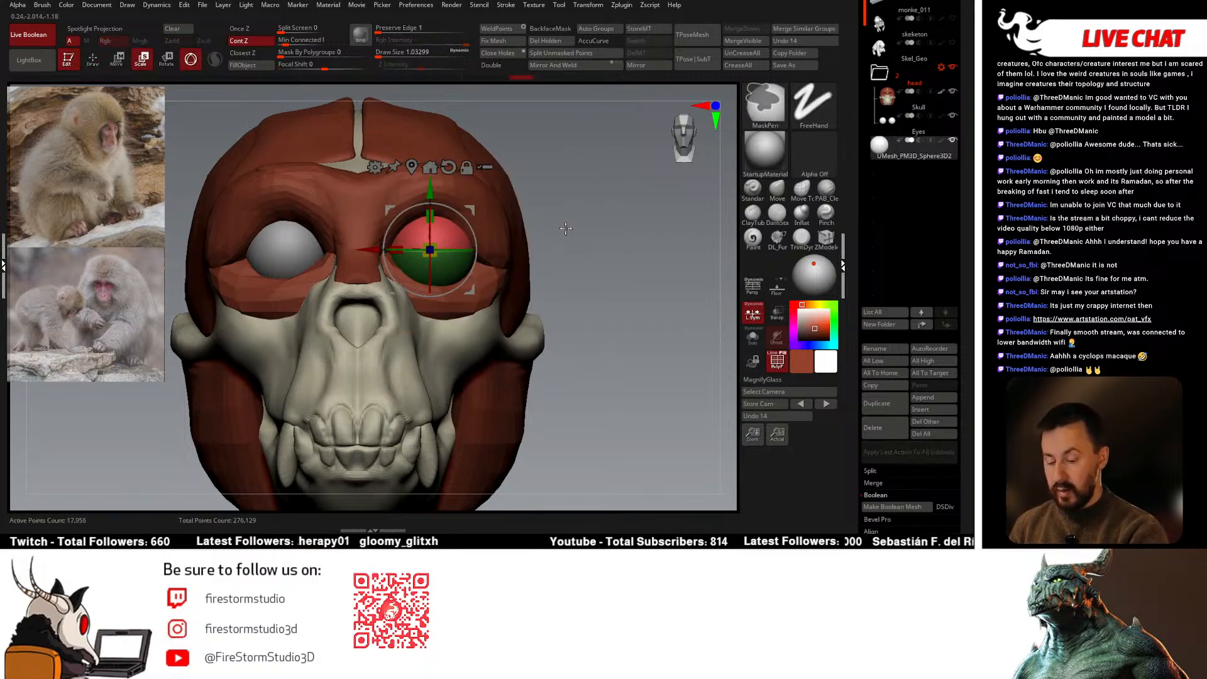
{"action": "key", "text": "ctrl+i"}
{"action": "key", "text": "q"}
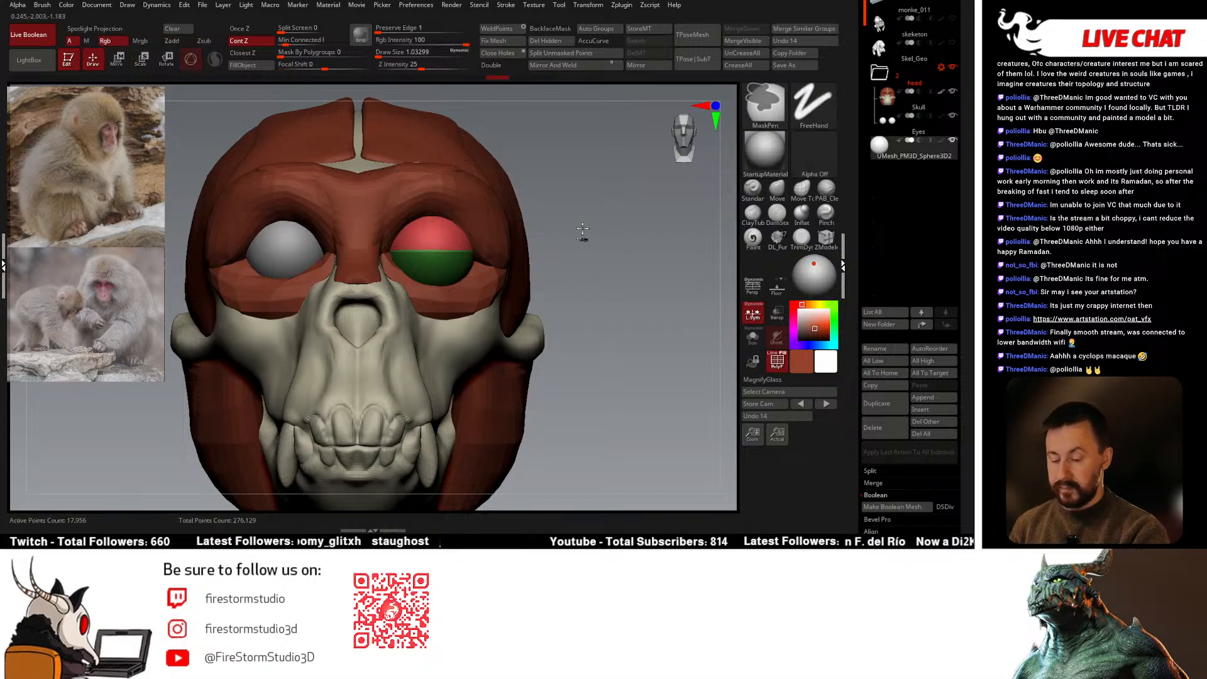
{"action": "left_click", "coordinate": [578, 243], "text": "ctrl"}
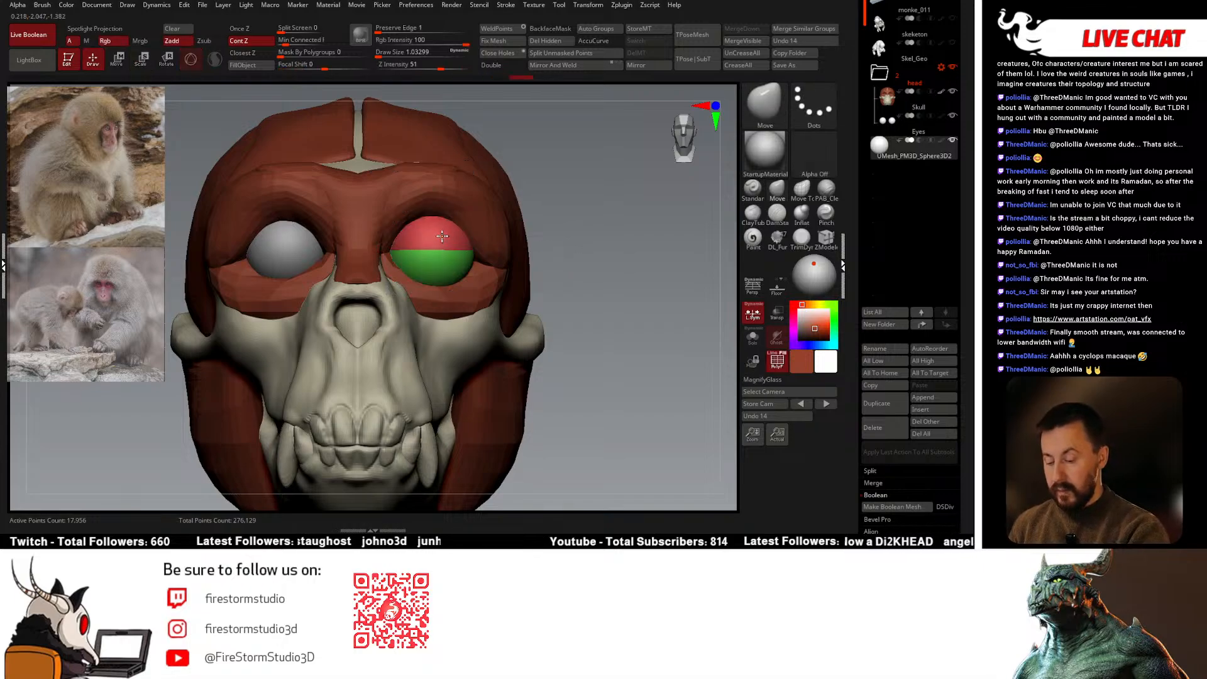
{"action": "mouse_move", "coordinate": [569, 239]}
{"action": "left_mouse_down"}
{"action": "mouse_move", "coordinate": [560, 194]}
{"action": "mouse_move", "coordinate": [561, 251]}
{"action": "left_mouse_up"}
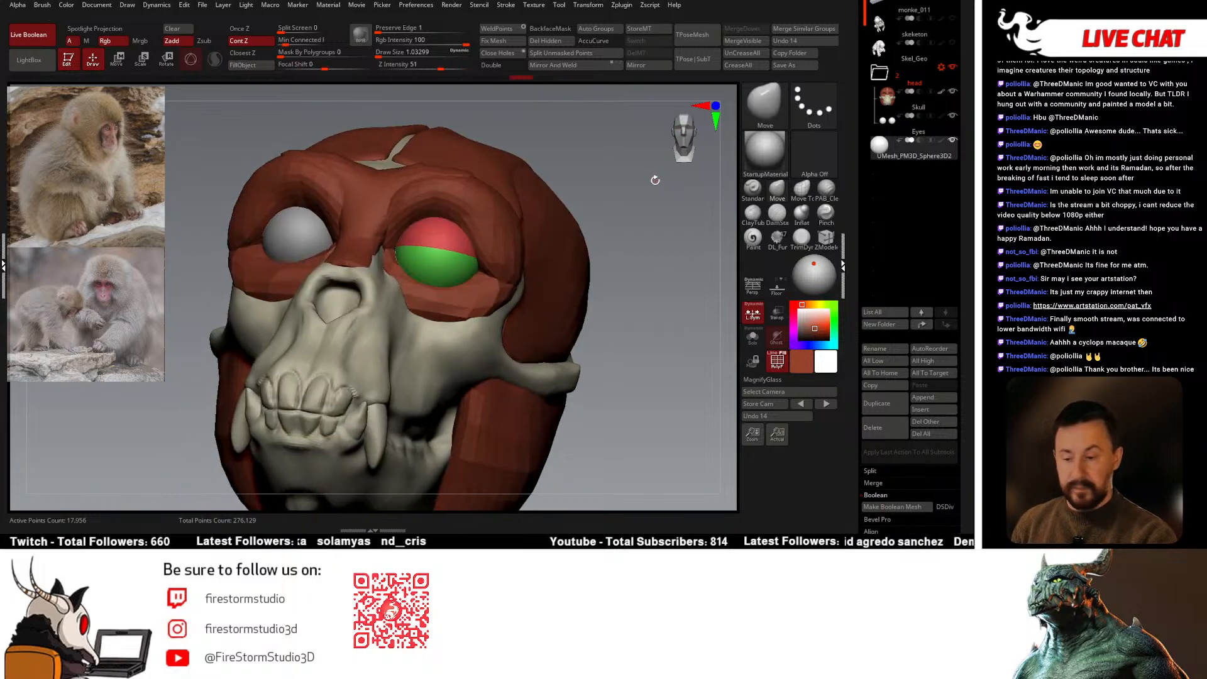
Regroup the merged lids with Auto Groups, and rotate only the upper shell upward around the eyeball with the lower one masked
{"action": "left_click", "coordinate": [602, 34]}
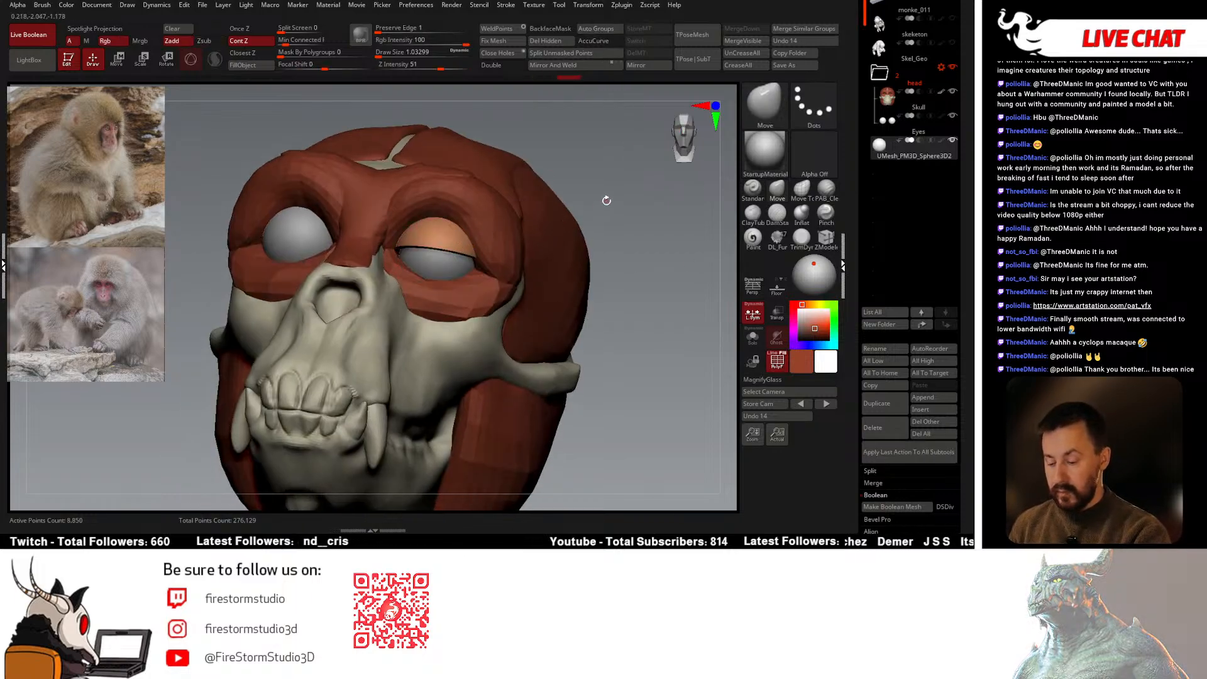
{"action": "left_click_drag", "start_coordinate": [603, 197], "coordinate": [607, 196], "text": "shift"}
{"action": "left_click_drag", "start_coordinate": [622, 138], "coordinate": [287, 358], "text": "ctrl"}
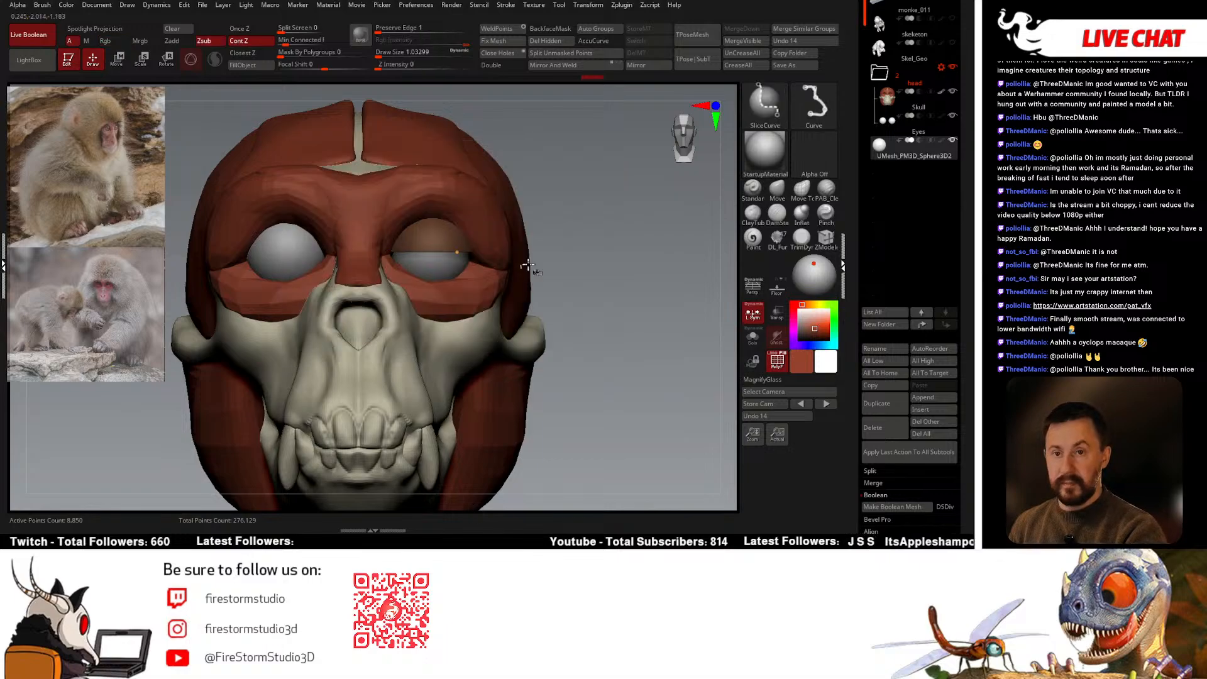
{"action": "left_click", "coordinate": [606, 270], "text": "ctrl+shift"}
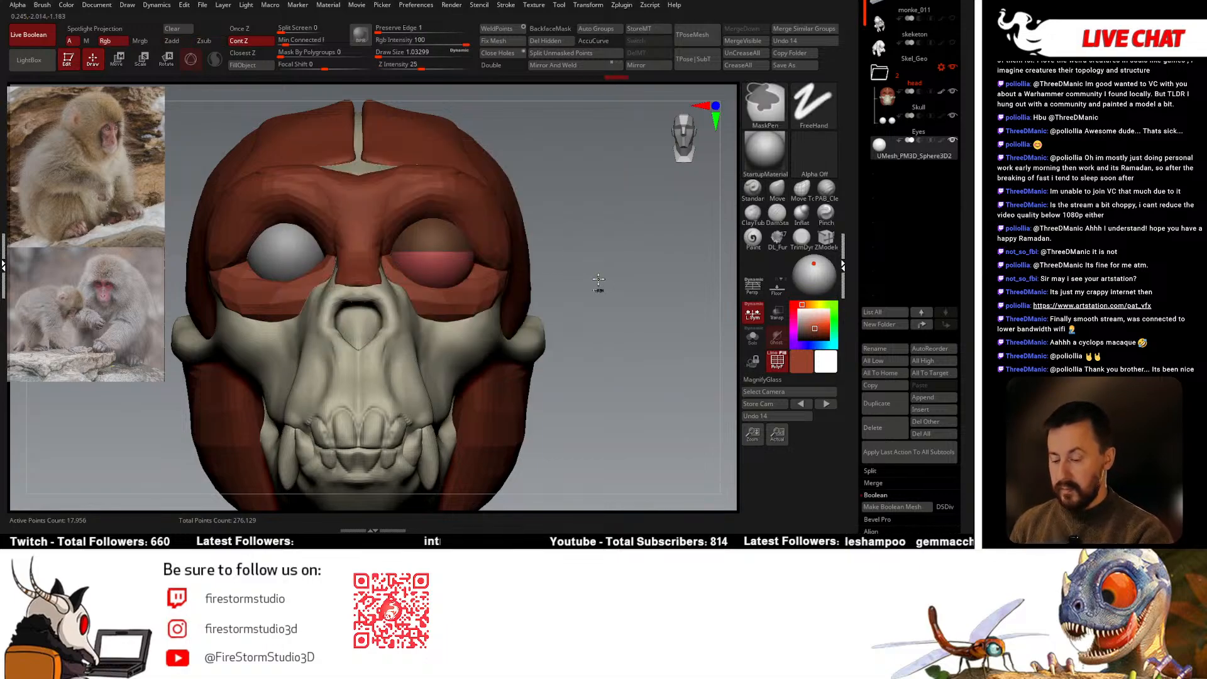
{"action": "key", "text": "e"}
{"action": "key", "text": "q"}
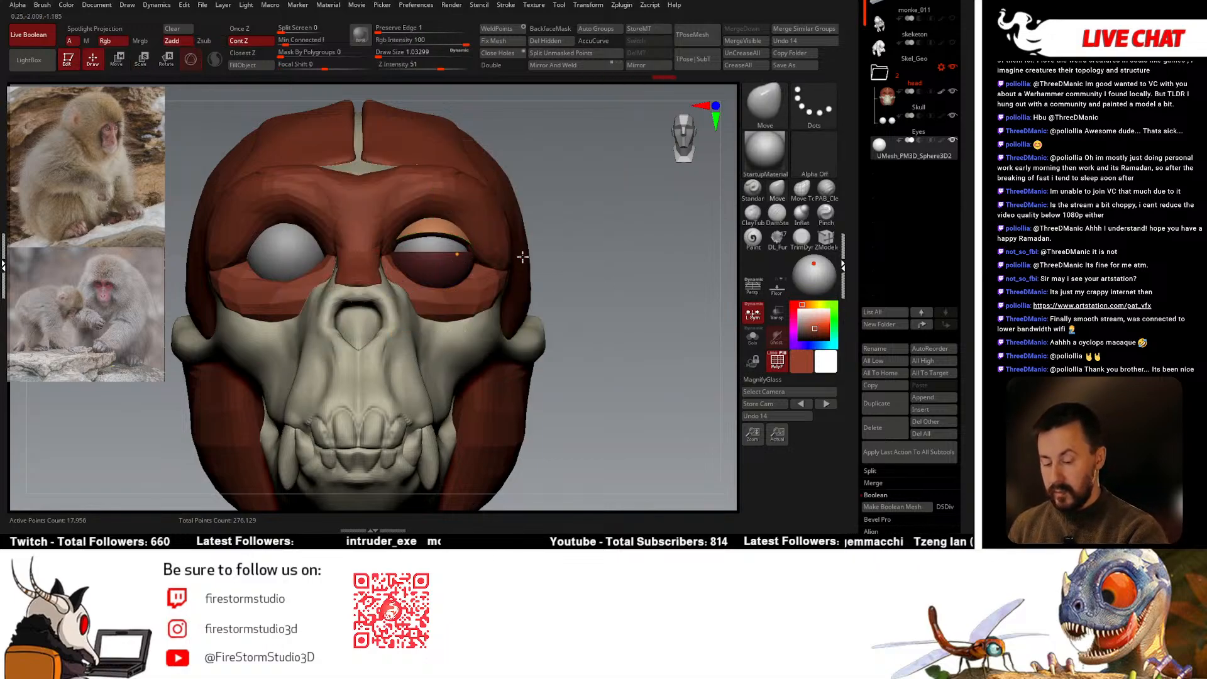
Invert the mask to rotate only the lower lid shell downward around the eyeball, and clear the mask
{"action": "left_click", "coordinate": [583, 254], "text": "ctrl"}
{"action": "key", "text": "e"}
{"action": "left_click_drag", "start_coordinate": [431, 274], "coordinate": [438, 299]}
{"action": "left_click_drag", "start_coordinate": [579, 265], "coordinate": [639, 246]}
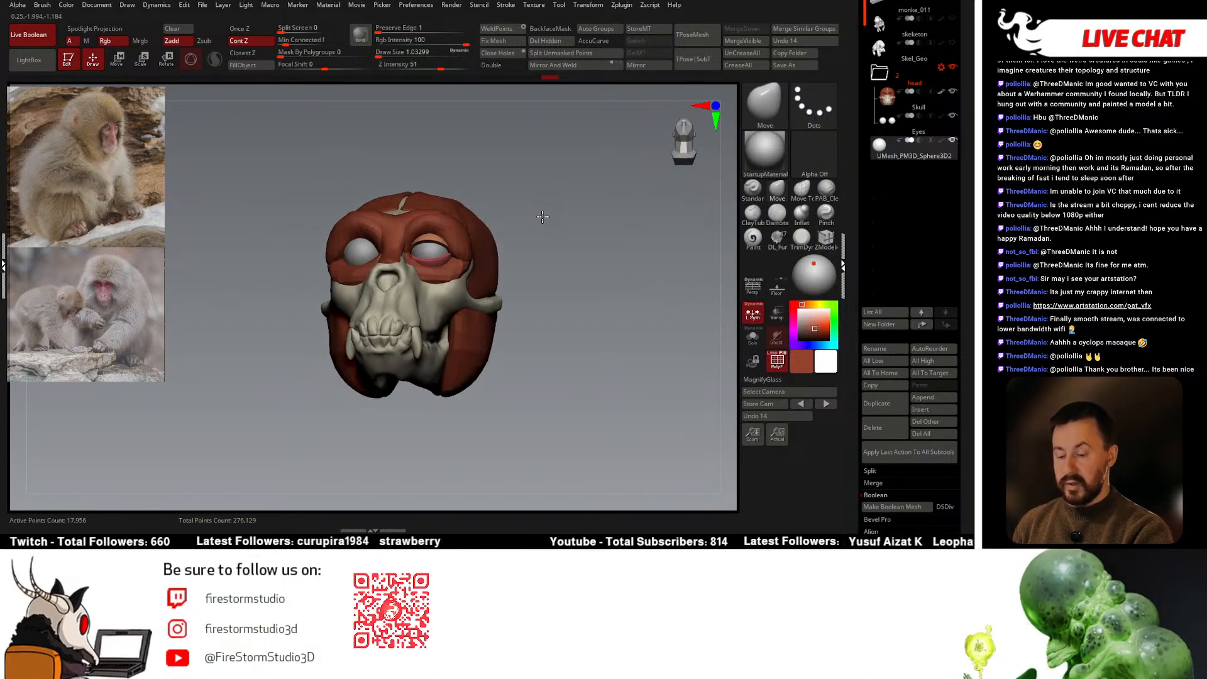
Mirror the eyelids across the X axis to the other eye, merged into one SubTool
{"action": "left_click", "coordinate": [642, 67]}
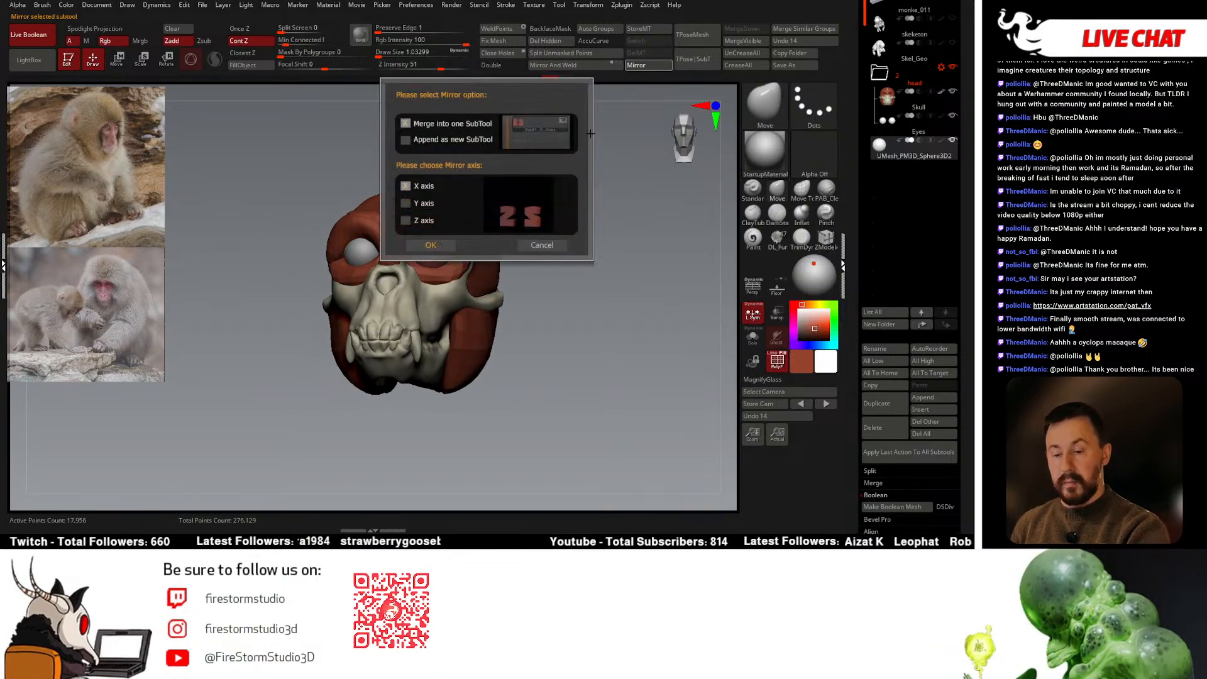
{"action": "left_click", "coordinate": [444, 245]}
{"action": "mouse_move", "coordinate": [584, 318]}
{"action": "left_mouse_down"}
{"action": "mouse_move", "coordinate": [531, 315]}
{"action": "mouse_move", "coordinate": [579, 316]}
{"action": "mouse_move", "coordinate": [540, 250]}
{"action": "mouse_move", "coordinate": [545, 282]}
{"action": "mouse_move", "coordinate": [581, 255]}
{"action": "left_mouse_up"}
Hide the polyframe, select the Skull subtool and set up the Move brush with a draw size of about 13
{"action": "key", "text": "space"}
{"action": "left_click", "coordinate": [491, 269]}
{"action": "left_click", "coordinate": [884, 100]}
{"action": "key", "text": "shift+f"}
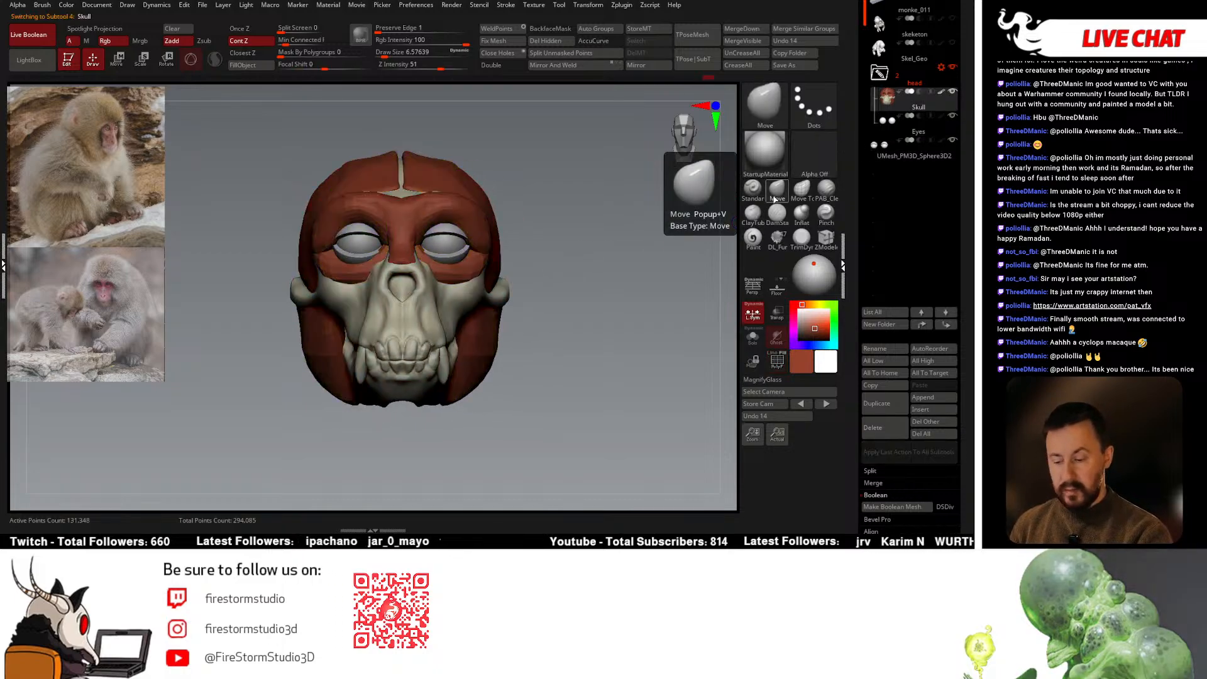
{"action": "left_click", "coordinate": [764, 105]}
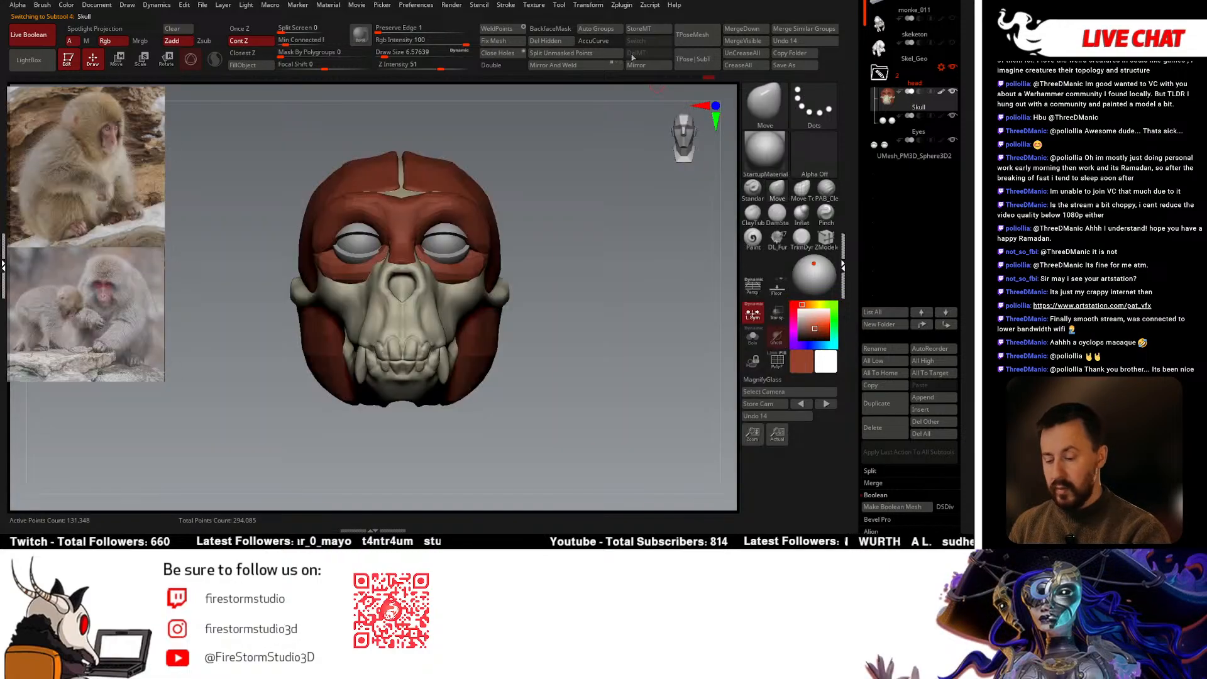
{"action": "key", "text": "space"}
{"action": "mouse_move", "coordinate": [443, 234]}
{"action": "left_mouse_down"}
{"action": "mouse_move", "coordinate": [487, 232]}
{"action": "mouse_move", "coordinate": [463, 233]}
{"action": "left_mouse_up"}
{"action": "scroll", "coordinate": [421, 233], "scroll_direction": "up", "scroll_amount": 3}
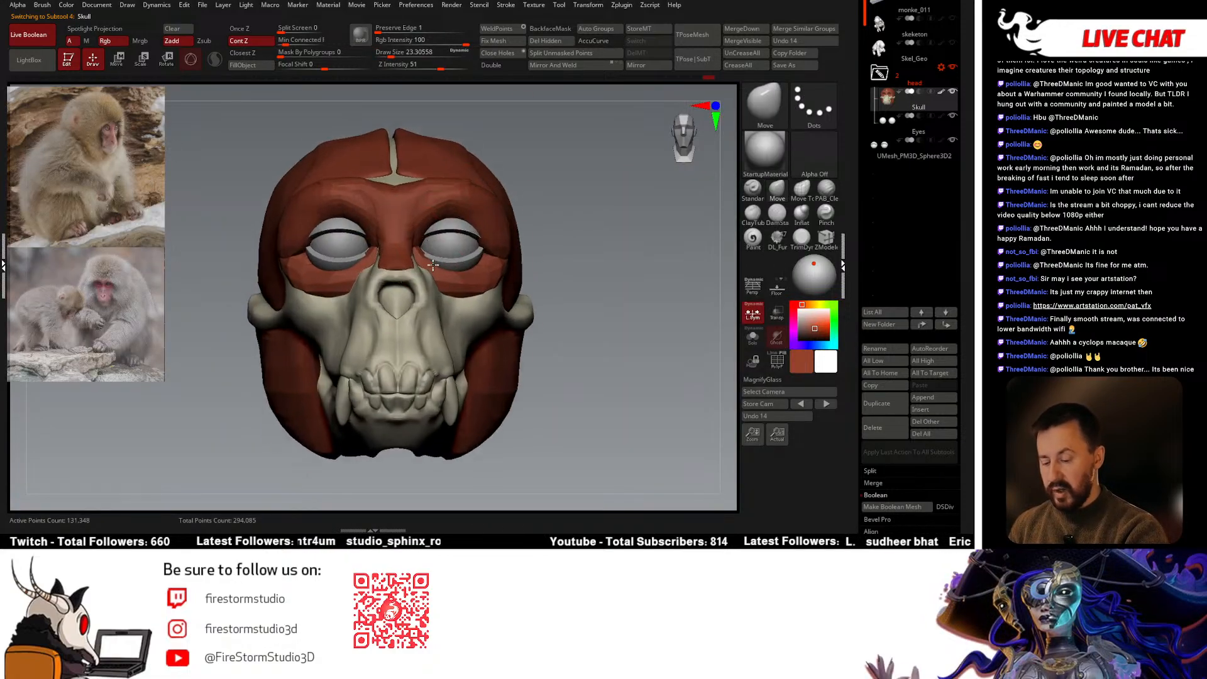
{"action": "key", "text": "bracketleft"}
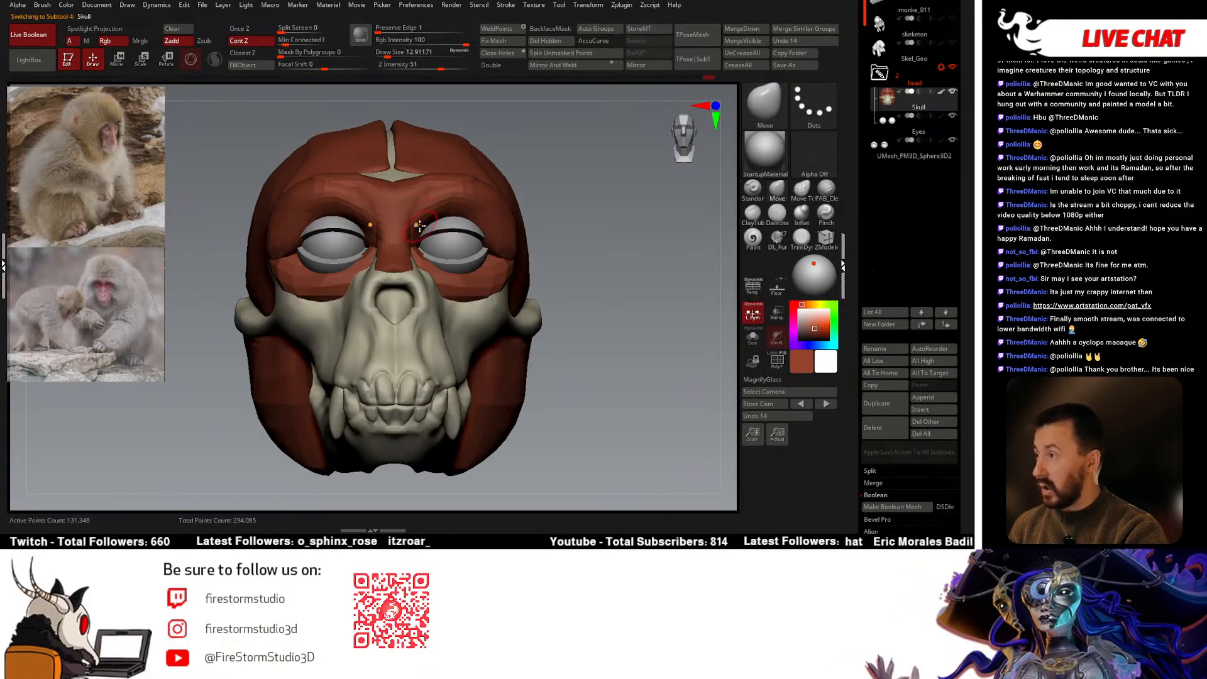
Set Mask By Polygroups to 100 and adjust the brow muscles around the eyes with the Move brush at a draw size of about 17
{"action": "mouse_move", "coordinate": [423, 227]}
{"action": "right_mouse_down"}
{"action": "mouse_move", "coordinate": [572, 256]}
{"action": "mouse_move", "coordinate": [443, 268]}
{"action": "mouse_move", "coordinate": [498, 262]}
{"action": "mouse_move", "coordinate": [452, 295]}
{"action": "right_mouse_up"}
{"action": "key", "text": "bracketright"}
{"action": "key", "text": "bracketleft"}
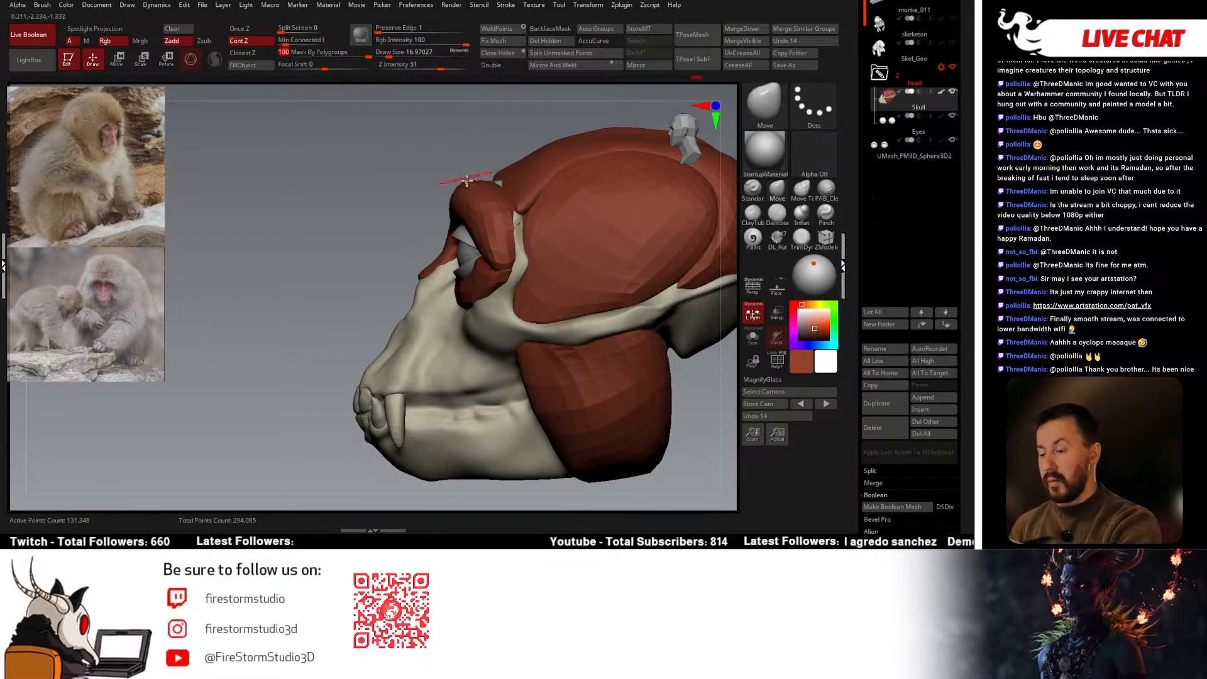
{"action": "mouse_move", "coordinate": [457, 264]}
{"action": "right_mouse_down"}
{"action": "mouse_move", "coordinate": [506, 269]}
{"action": "mouse_move", "coordinate": [479, 272]}
{"action": "mouse_move", "coordinate": [497, 271]}
{"action": "mouse_move", "coordinate": [485, 244]}
{"action": "mouse_move", "coordinate": [495, 276]}
{"action": "mouse_move", "coordinate": [445, 235]}
{"action": "mouse_move", "coordinate": [535, 290]}
{"action": "right_mouse_up"}
Select and isolate the eyelid subtool, set the draw size to about 23 and Mask By Polygroups to 0
{"action": "left_click", "coordinate": [460, 256], "text": "alt"}
{"action": "key", "text": "alt+s"}
{"action": "key", "text": "space"}
{"action": "left_click_drag", "start_coordinate": [426, 273], "coordinate": [431, 273]}
{"action": "right_click_drag", "start_coordinate": [431, 273], "coordinate": [418, 268]}
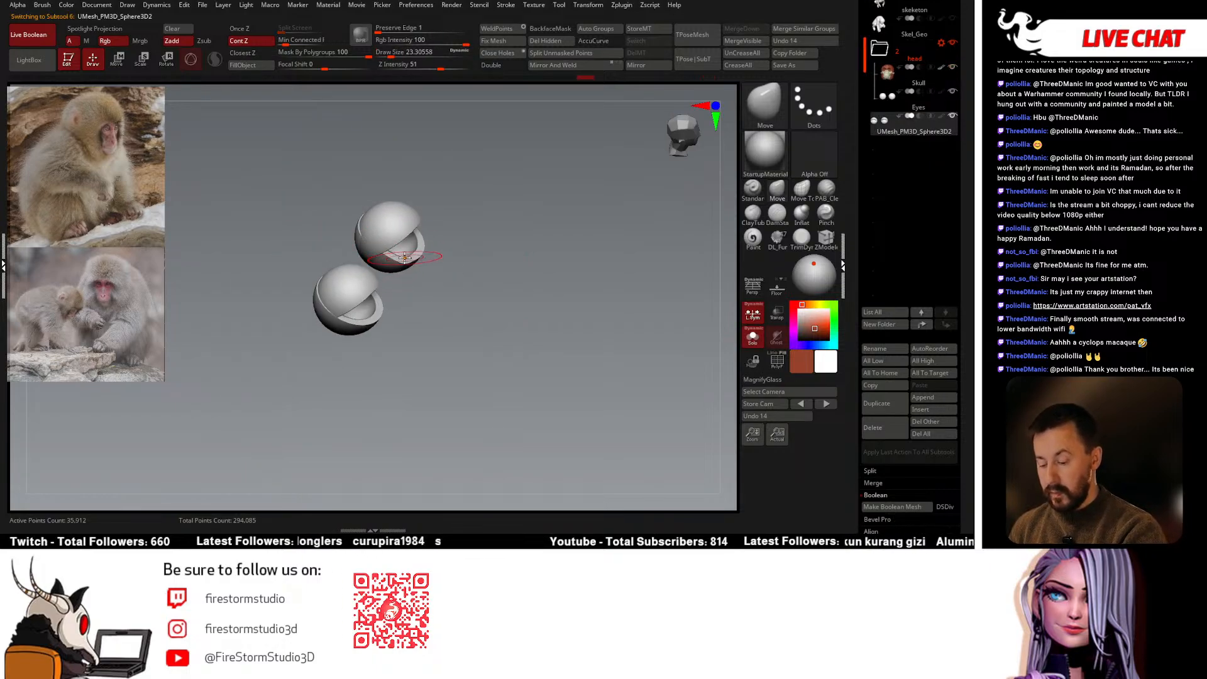
{"action": "key", "text": "shift"}
{"action": "left_click_drag", "start_coordinate": [308, 54], "coordinate": [278, 54]}
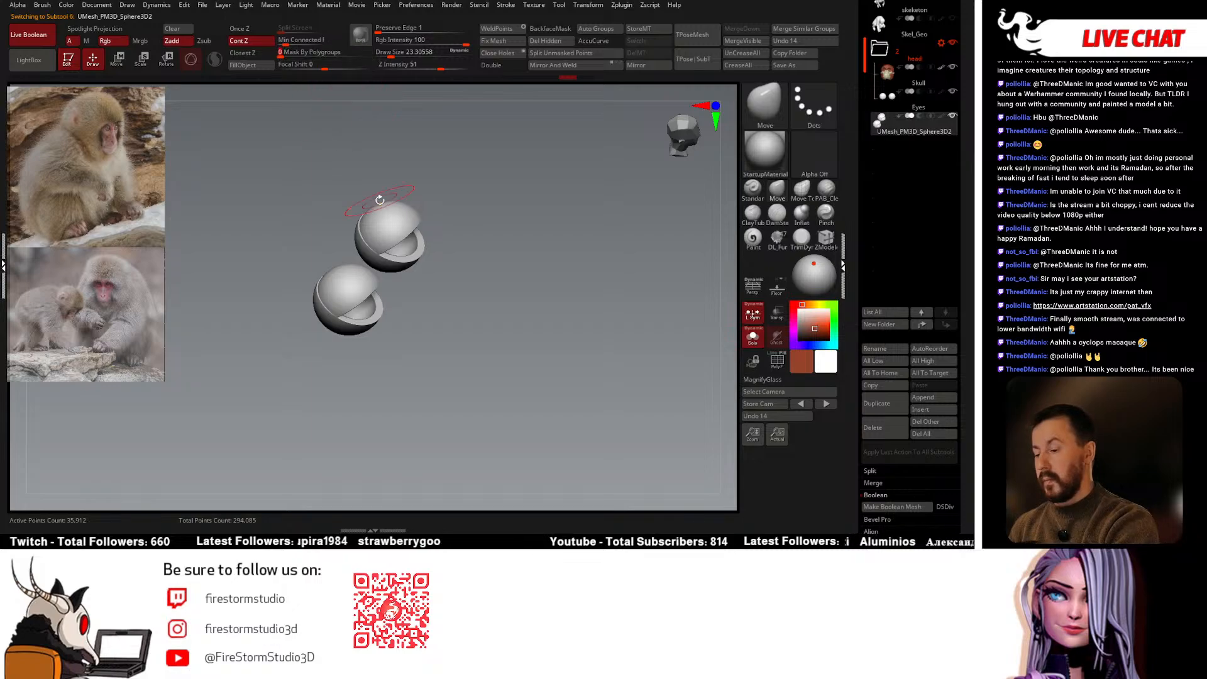
Examine the eyelids from several angles, alternately isolated and together with the skull
{"action": "key", "text": "alt+s"}
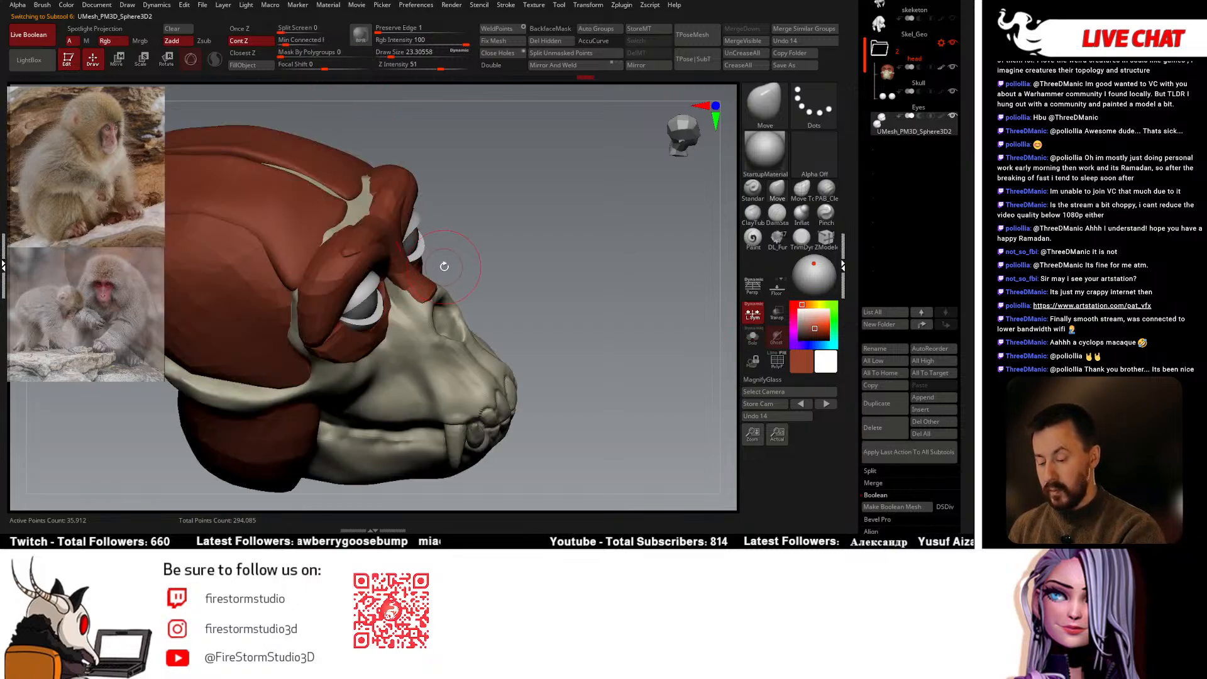
{"action": "right_click_drag", "start_coordinate": [395, 258], "coordinate": [396, 287]}
{"action": "key", "text": "alt+s"}
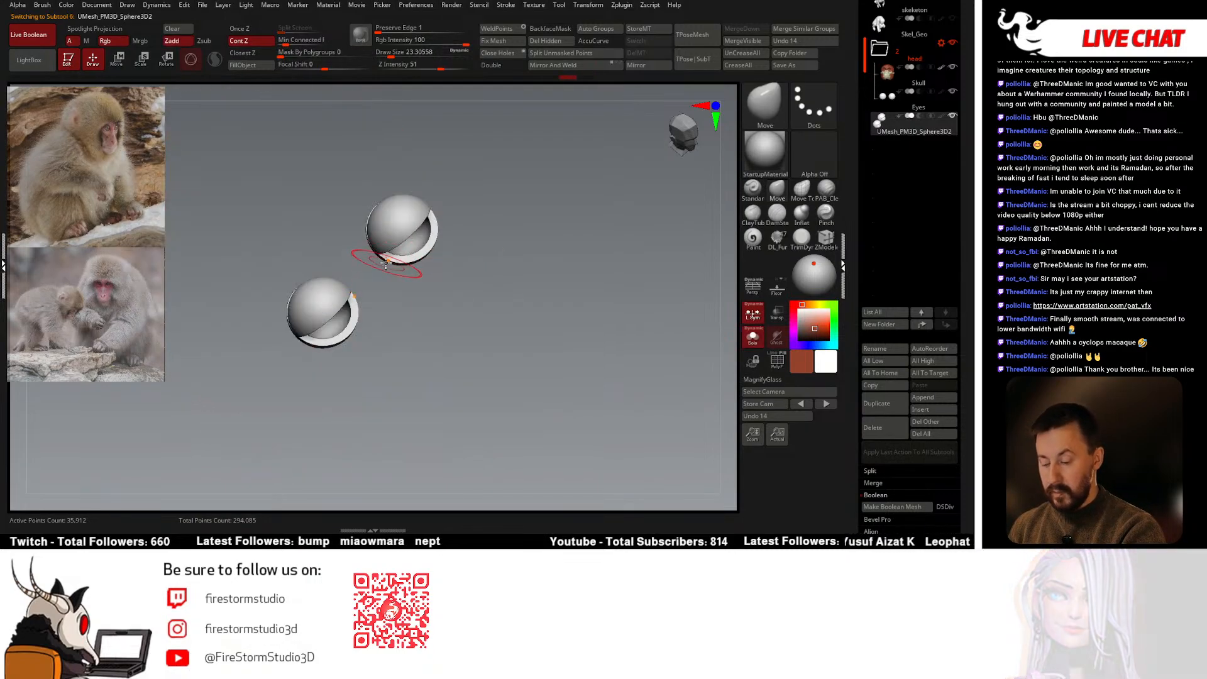
{"action": "key", "text": "alt+s"}
{"action": "mouse_move", "coordinate": [435, 261]}
{"action": "right_mouse_down"}
{"action": "mouse_move", "coordinate": [474, 178]}
{"action": "mouse_move", "coordinate": [440, 214]}
{"action": "mouse_move", "coordinate": [369, 251]}
{"action": "mouse_move", "coordinate": [404, 226]}
{"action": "right_mouse_up"}
{"action": "key", "text": "space"}
{"action": "key", "text": "space"}
Rotate the isolated eyelids slightly around the eyeballs with the gizmo, and bring the skull back into view
{"action": "mouse_move", "coordinate": [530, 202]}
{"action": "right_mouse_down"}
{"action": "mouse_move", "coordinate": [541, 218]}
{"action": "mouse_move", "coordinate": [544, 208]}
{"action": "mouse_move", "coordinate": [512, 270]}
{"action": "mouse_move", "coordinate": [519, 303]}
{"action": "mouse_move", "coordinate": [490, 335]}
{"action": "right_mouse_up"}
{"action": "key", "text": "d"}
{"action": "left_click", "coordinate": [556, 325]}
{"action": "key", "text": "shift+ctrl+s"}
{"action": "key", "text": "e"}
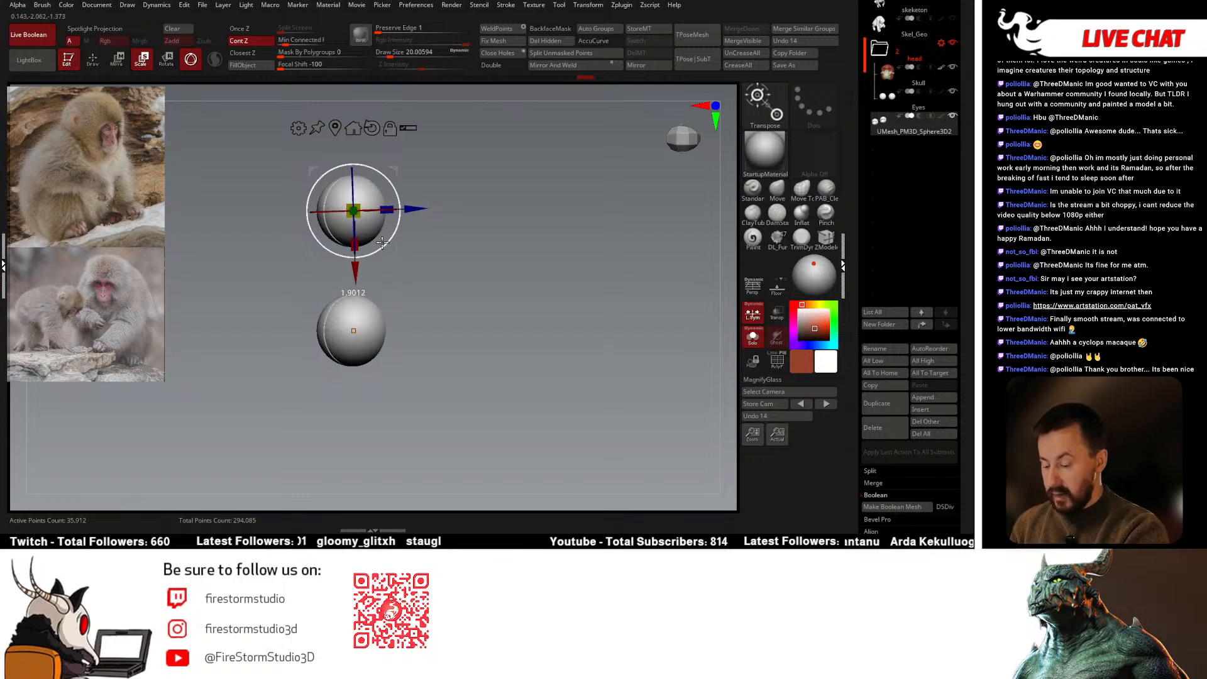
{"action": "right_click_drag", "start_coordinate": [603, 308], "coordinate": [549, 288]}
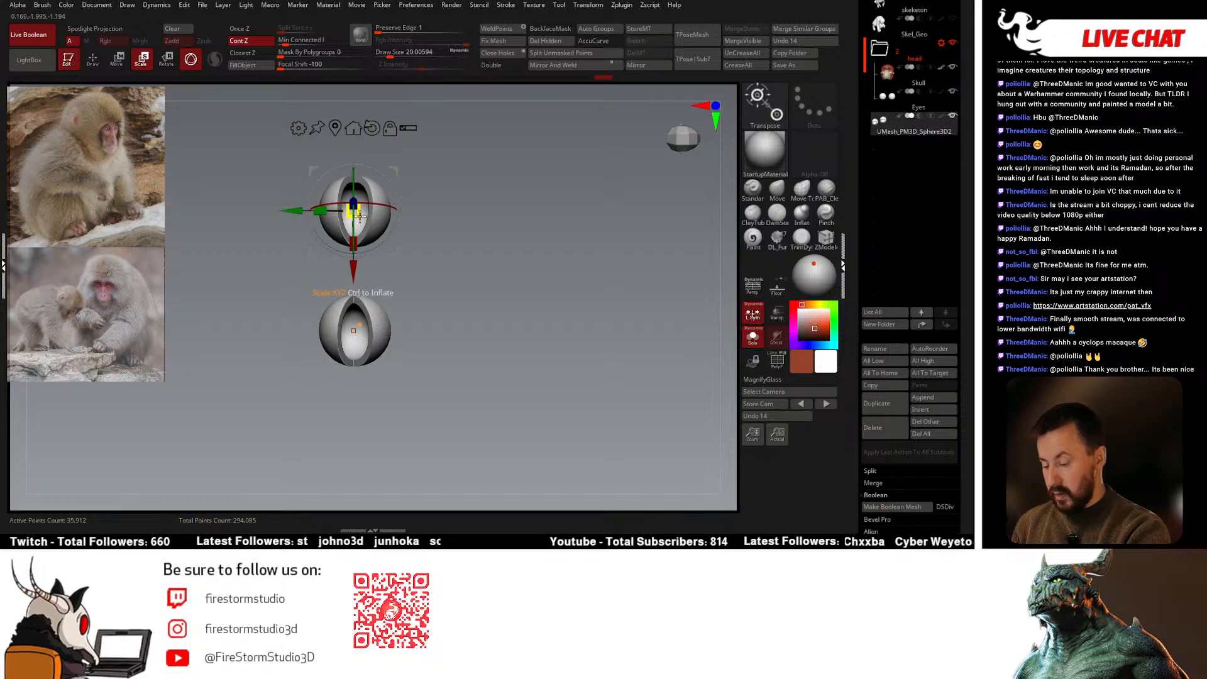
{"action": "key", "text": "ctrl+shift+s"}
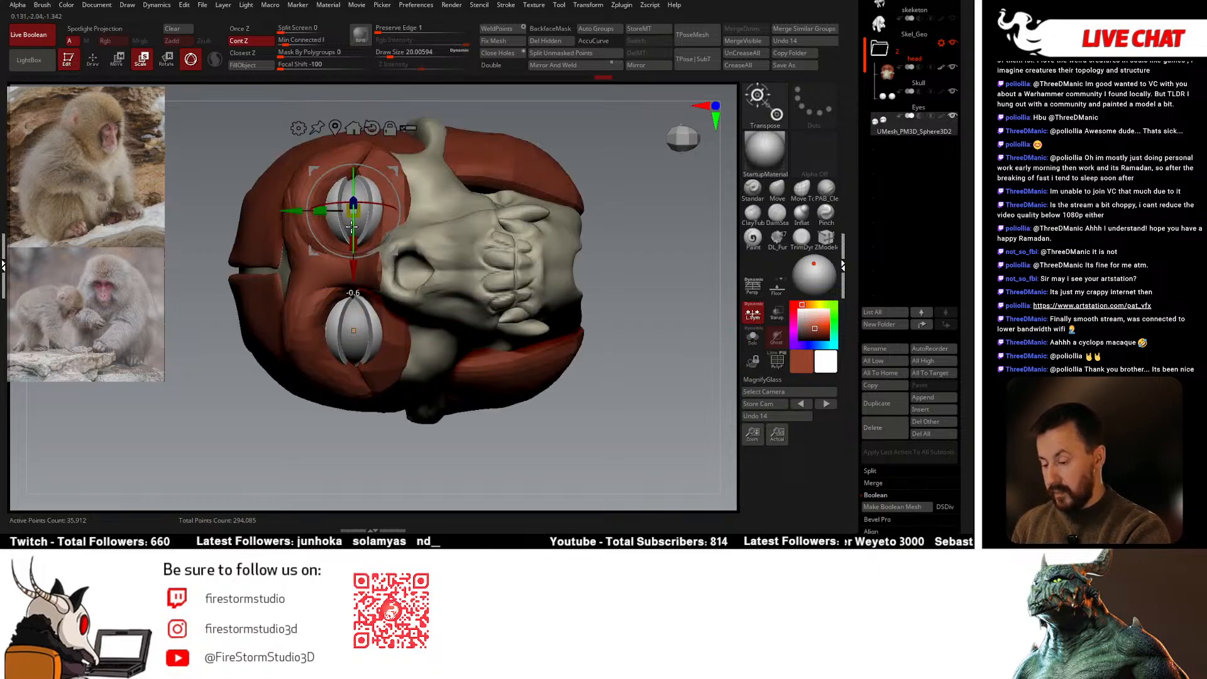
Fine-tune the eyelids' rotation around the eyeballs and shift them slightly in the sockets with the gizmo
{"action": "right_click_drag", "start_coordinate": [351, 227], "coordinate": [457, 223]}
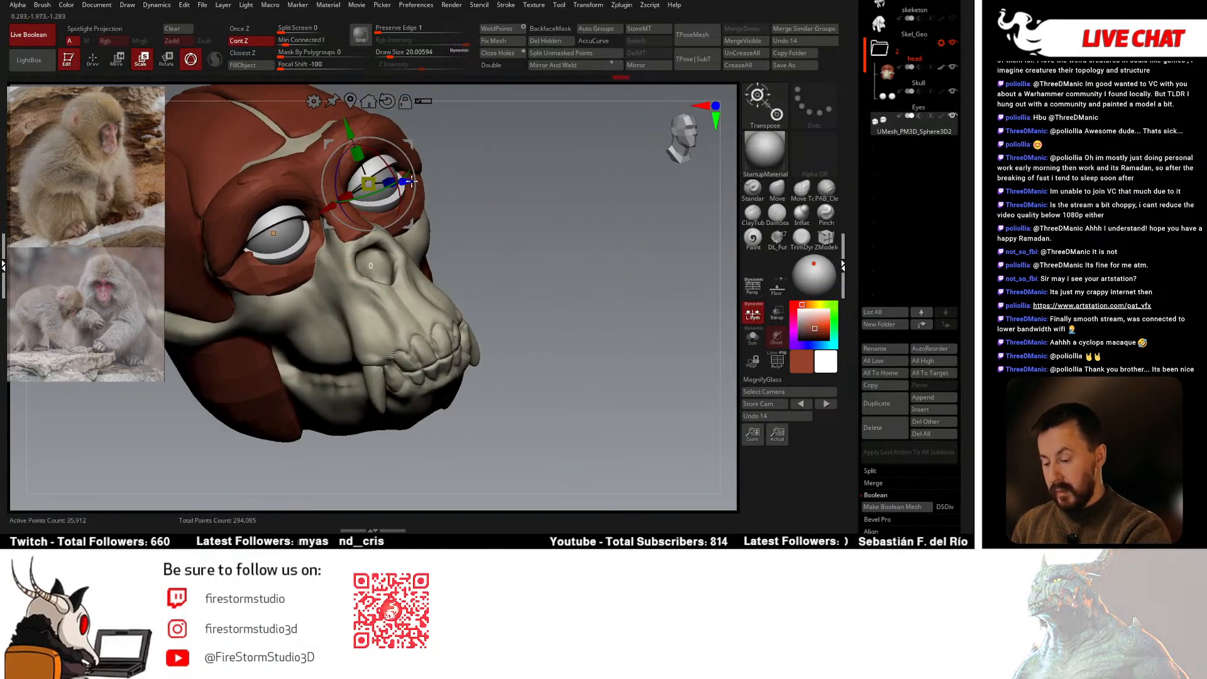
{"action": "right_click_drag", "start_coordinate": [411, 182], "coordinate": [396, 187]}
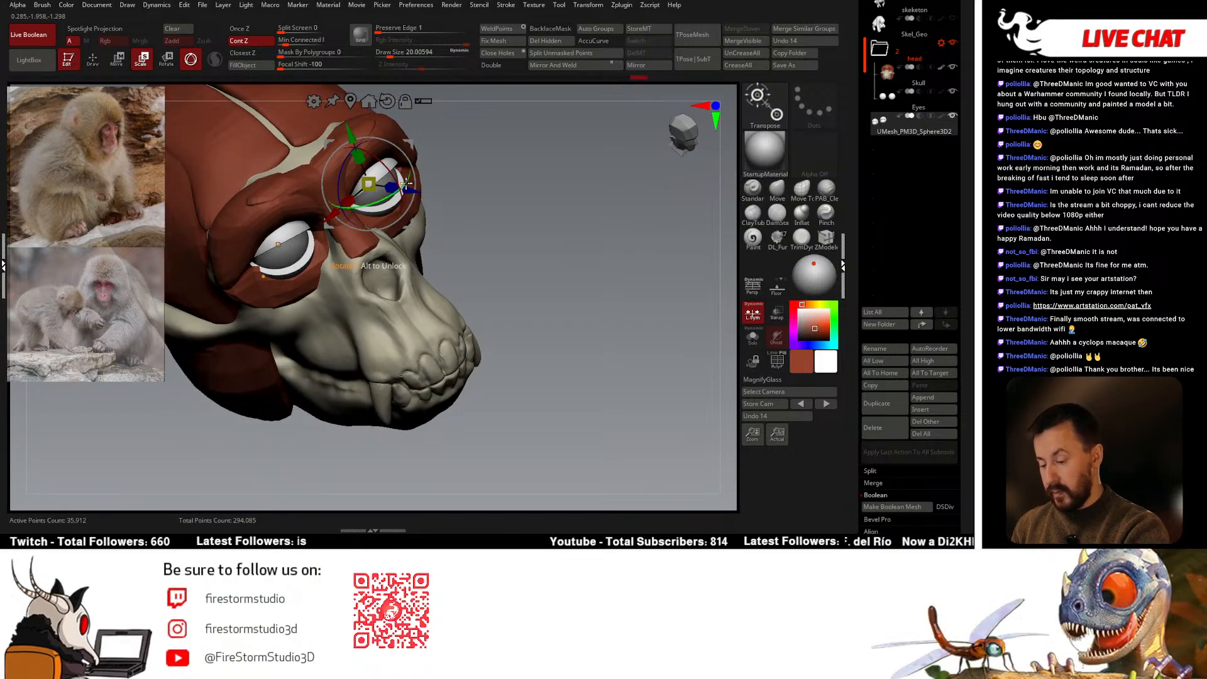
{"action": "left_click_drag", "start_coordinate": [418, 193], "coordinate": [420, 194]}
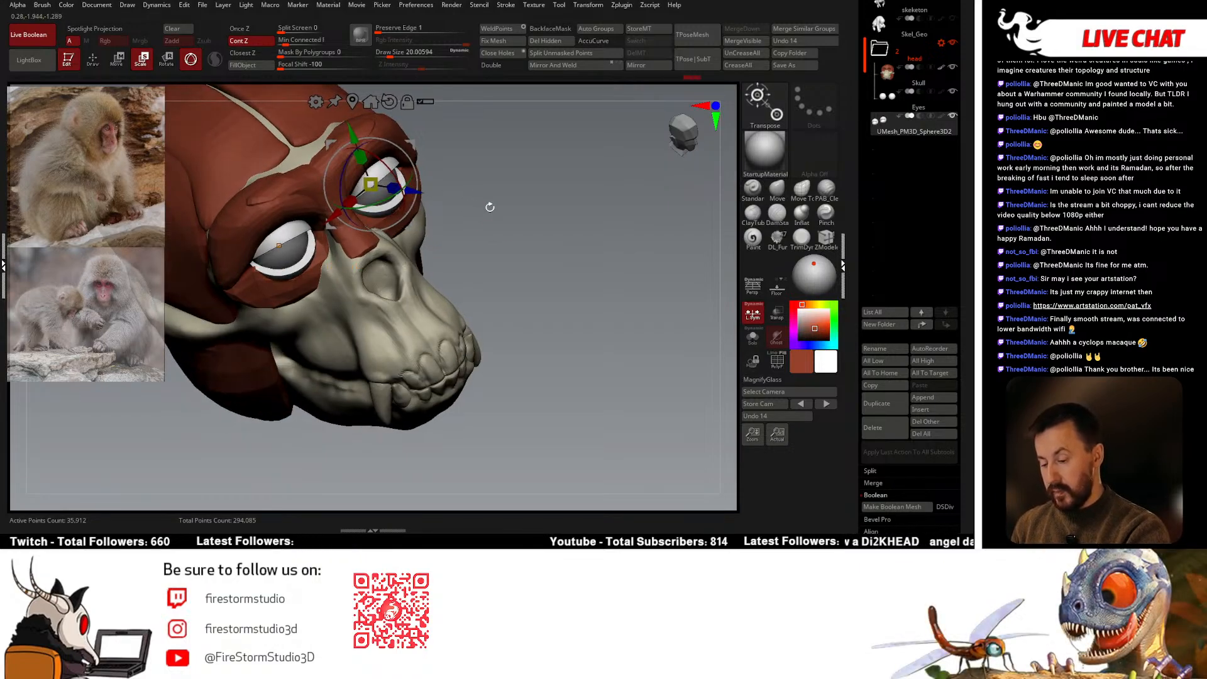
{"action": "right_click_drag", "start_coordinate": [490, 207], "coordinate": [496, 189], "text": "shift"}
{"action": "key", "text": "q"}
{"action": "mouse_move", "coordinate": [538, 223]}
{"action": "right_mouse_down", "text": "alt"}
{"action": "mouse_move", "coordinate": [584, 264]}
{"action": "mouse_move", "coordinate": [535, 251]}
{"action": "mouse_move", "coordinate": [587, 245]}
{"action": "mouse_move", "coordinate": [488, 269]}
{"action": "mouse_move", "coordinate": [439, 245]}
{"action": "mouse_move", "coordinate": [415, 264]}
{"action": "right_mouse_up", "text": "alt"}
{"action": "key", "text": "w"}
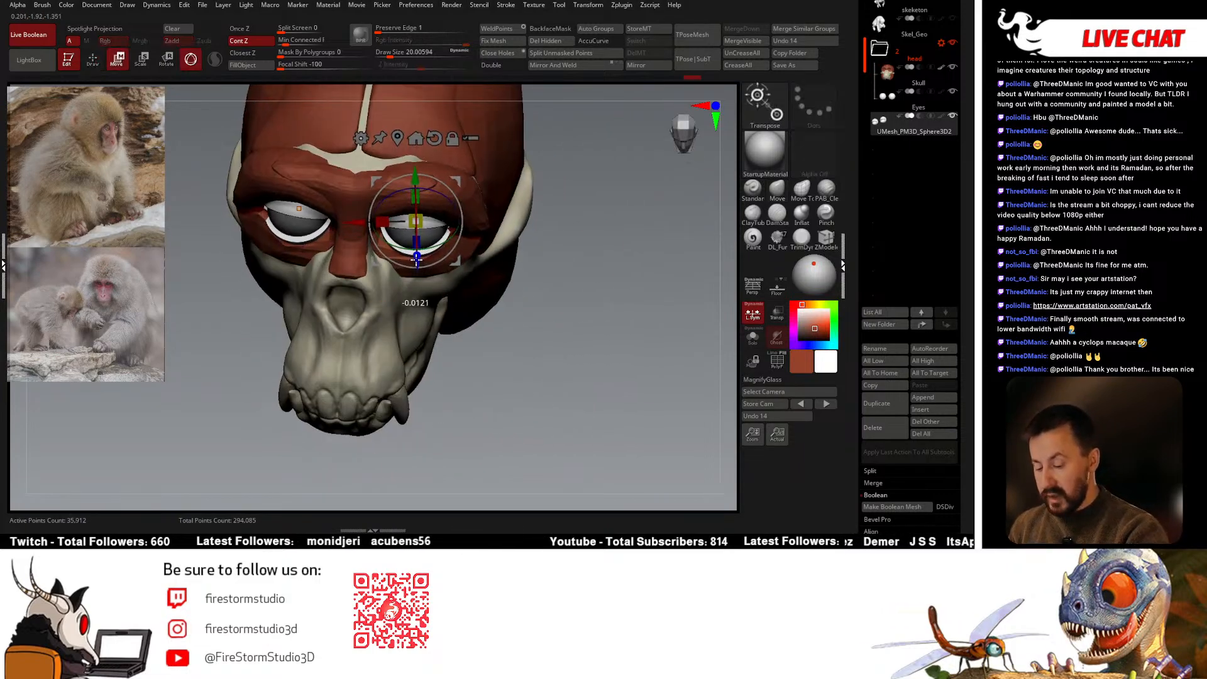
{"action": "mouse_move", "coordinate": [529, 303]}
{"action": "right_mouse_down"}
{"action": "mouse_move", "coordinate": [539, 216]}
{"action": "mouse_move", "coordinate": [522, 227]}
{"action": "right_mouse_up"}
{"action": "key", "text": "q"}
Select the skull subtool with the Move brush and set the draw size to about 18
{"action": "left_click", "coordinate": [524, 227], "text": "alt"}
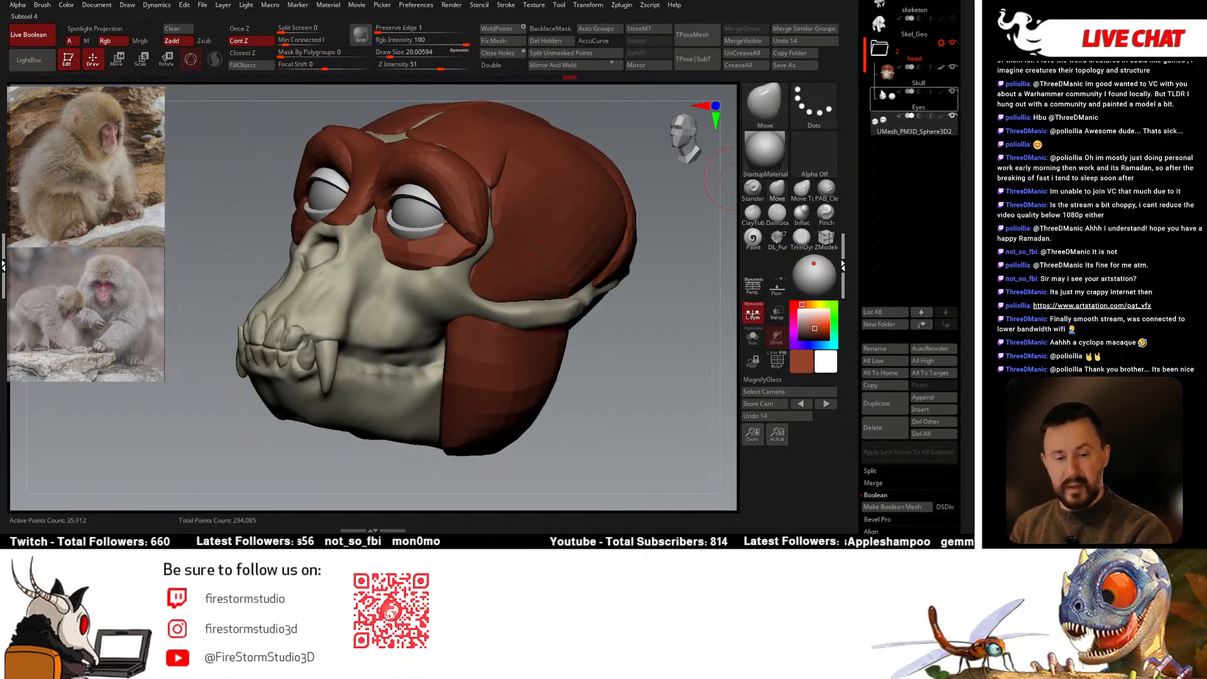
{"action": "left_click", "coordinate": [776, 188]}
{"action": "right_click_drag", "start_coordinate": [375, 238], "coordinate": [446, 227]}
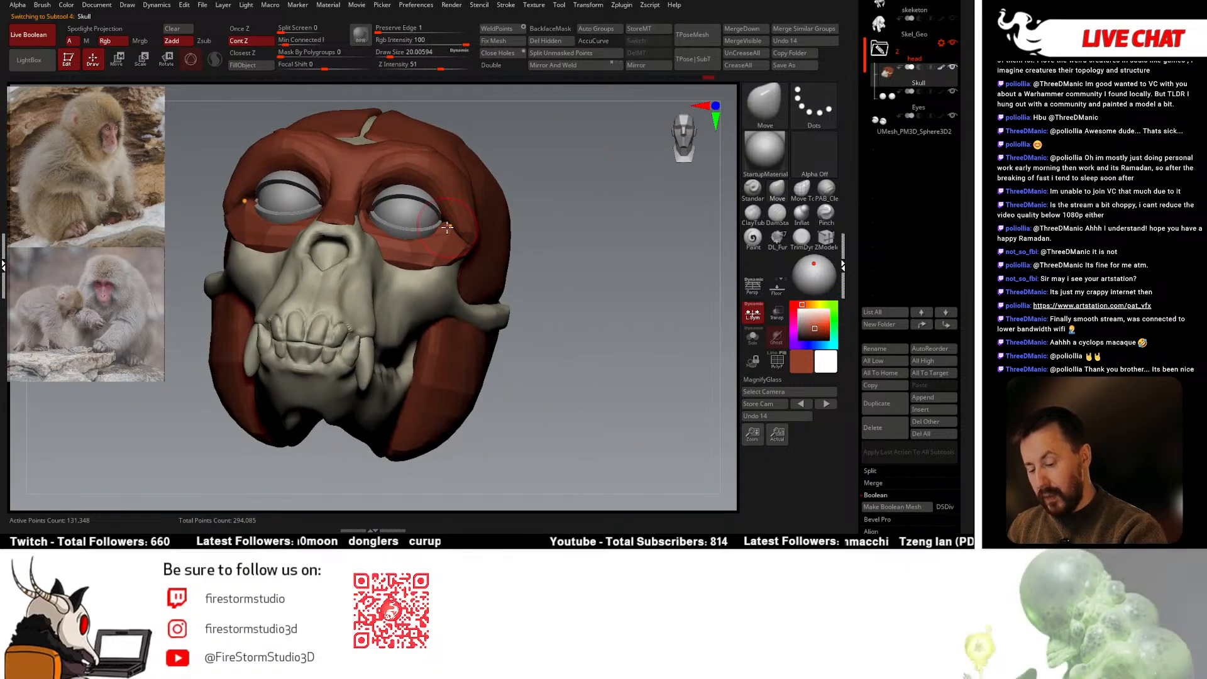
{"action": "key", "text": "s"}
{"action": "left_click_drag", "start_coordinate": [447, 227], "coordinate": [433, 229]}
{"action": "mouse_move", "coordinate": [433, 229]}
{"action": "right_mouse_down"}
{"action": "mouse_move", "coordinate": [352, 231]}
{"action": "mouse_move", "coordinate": [434, 217]}
{"action": "mouse_move", "coordinate": [327, 235]}
{"action": "mouse_move", "coordinate": [357, 279]}
{"action": "right_mouse_up"}
{"action": "right_click", "coordinate": [357, 281]}
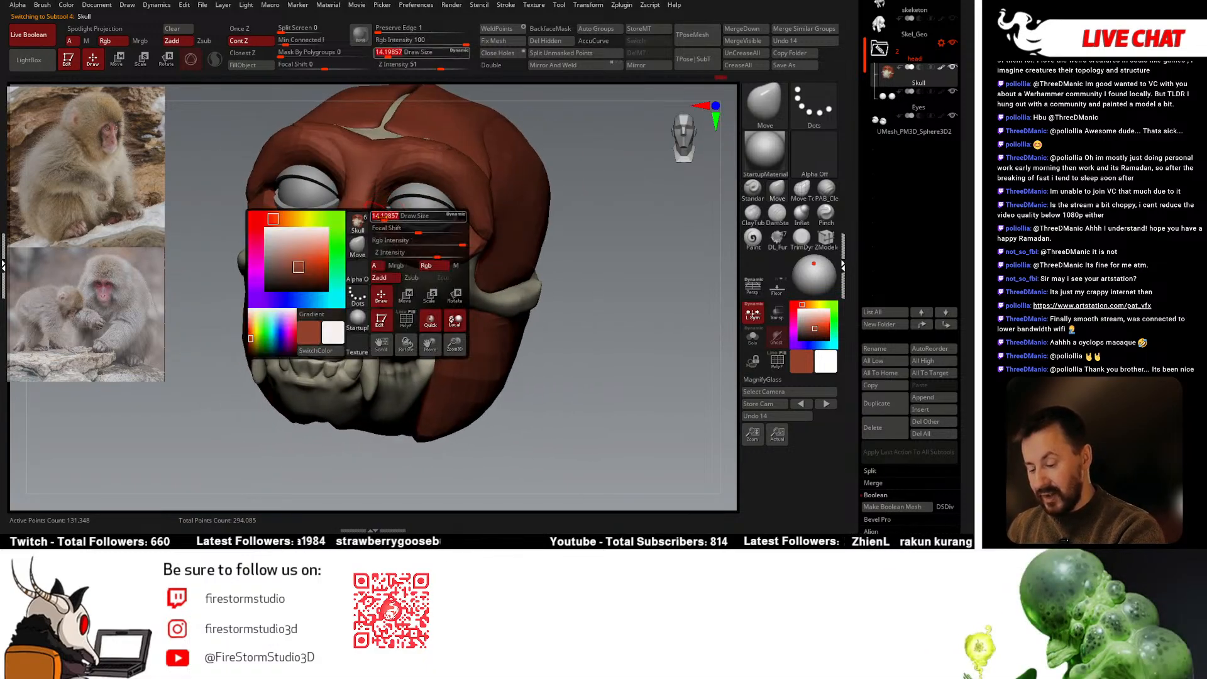
{"action": "right_click_drag", "start_coordinate": [404, 243], "coordinate": [377, 236]}
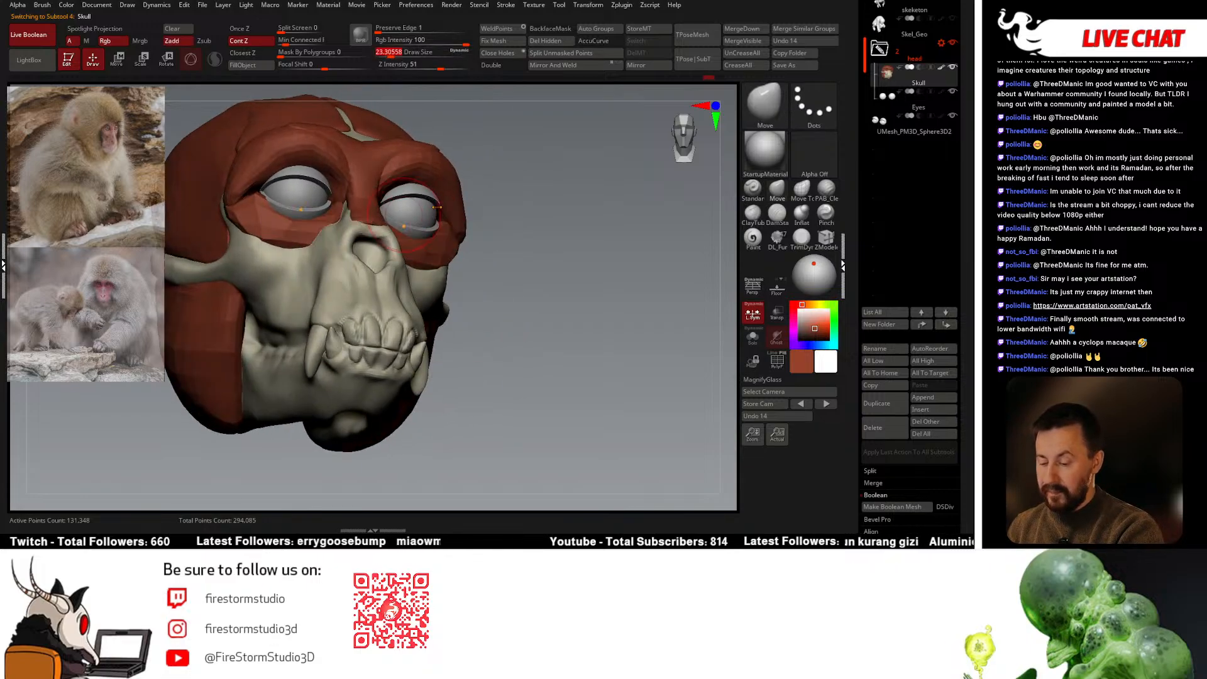
{"action": "right_click_drag", "start_coordinate": [497, 245], "coordinate": [584, 288], "text": "shift"}
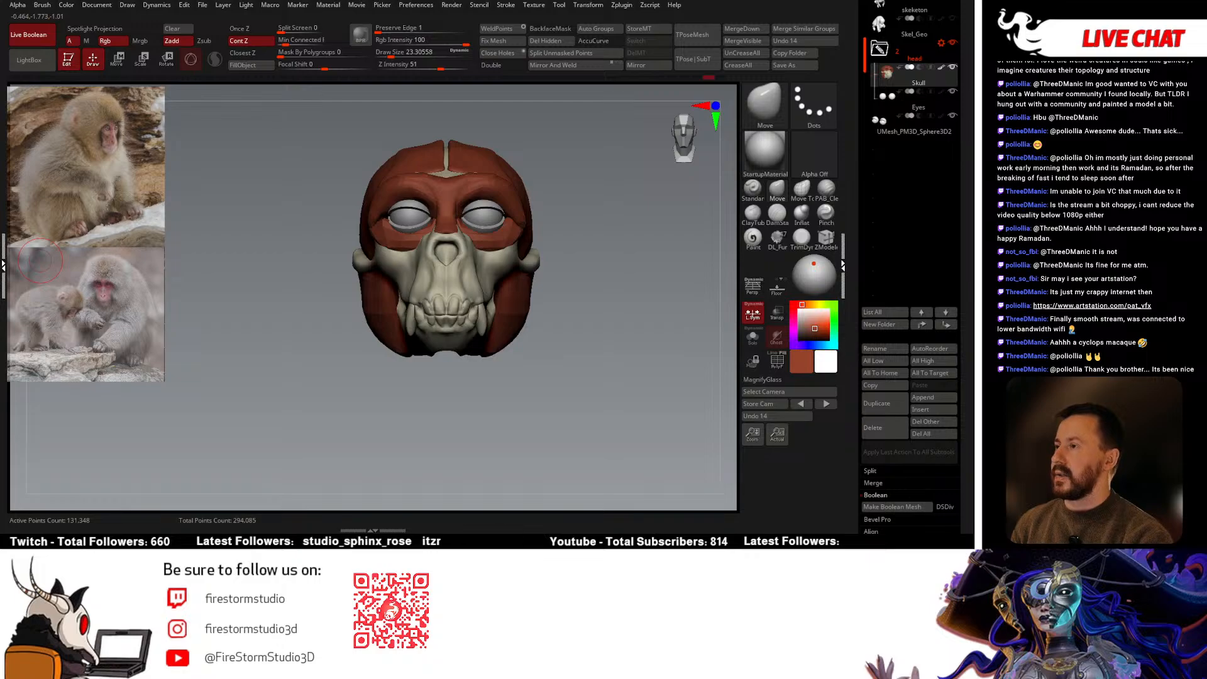
{"action": "mouse_move", "coordinate": [589, 256]}
{"action": "right_mouse_down"}
{"action": "mouse_move", "coordinate": [590, 291]}
{"action": "mouse_move", "coordinate": [568, 285]}
{"action": "mouse_move", "coordinate": [606, 285]}
{"action": "right_mouse_up"}
{"action": "right_click", "coordinate": [568, 286]}
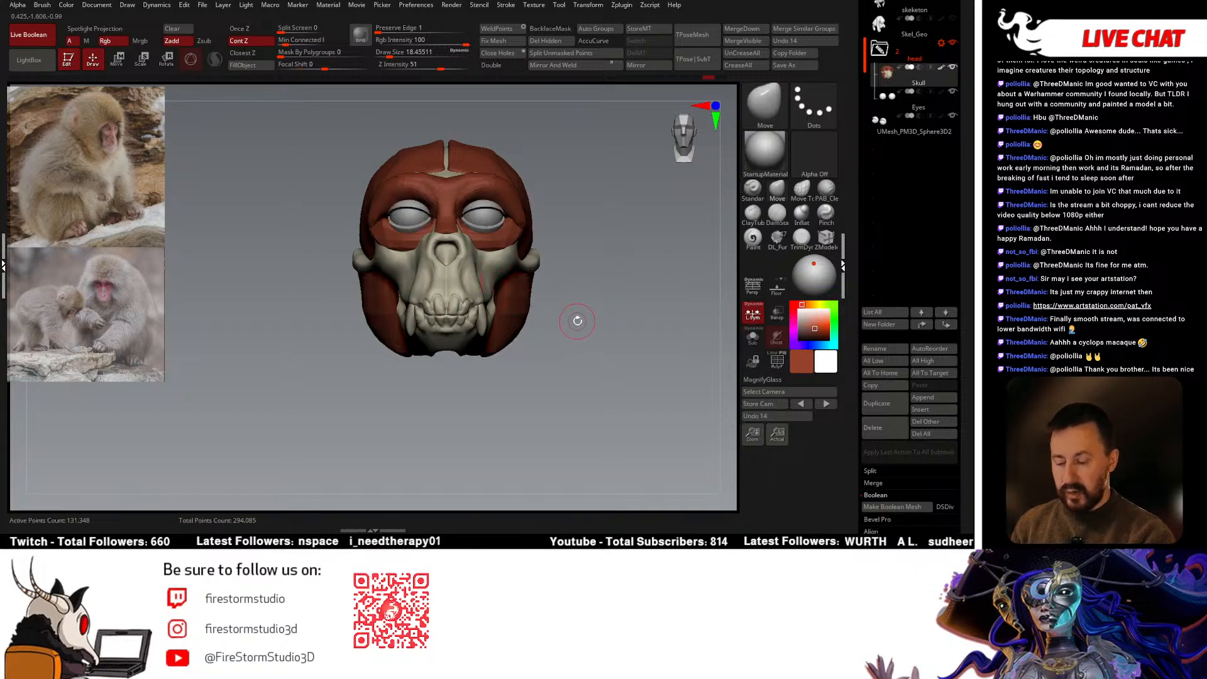
Switch to the CurveTubeSnap brush for the skull and set the Z Intensity to 34
{"action": "left_click", "coordinate": [771, 124]}
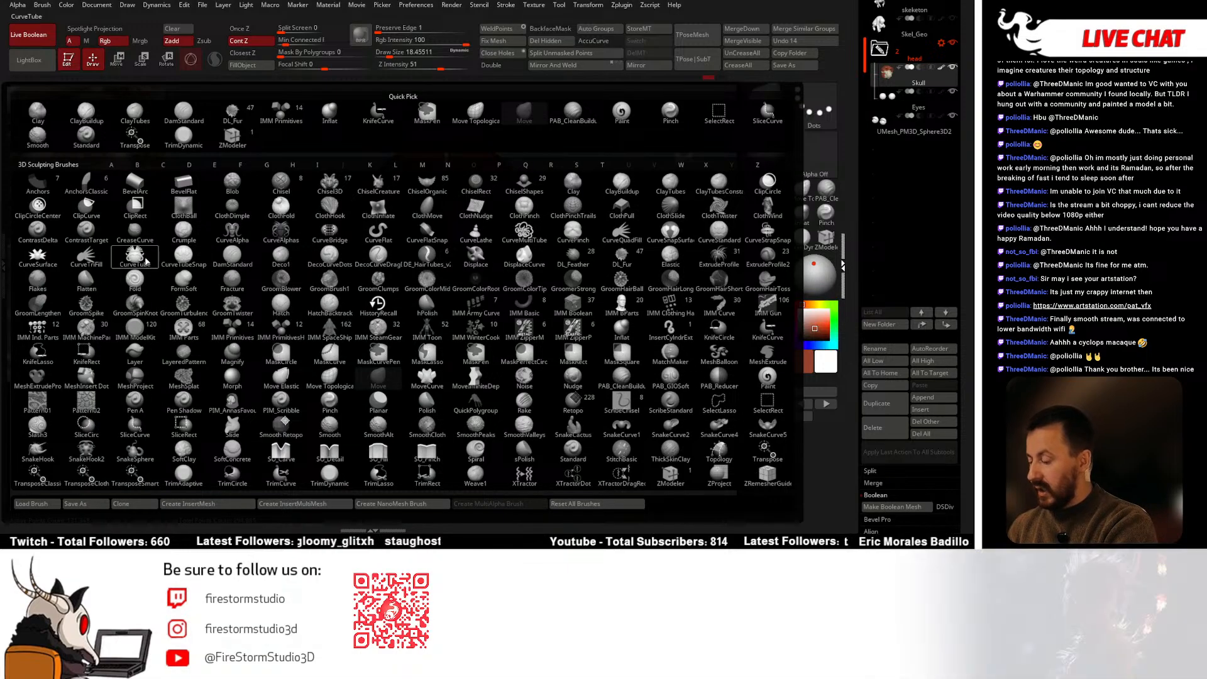
{"action": "left_click", "coordinate": [135, 258]}
{"action": "left_click", "coordinate": [764, 104]}
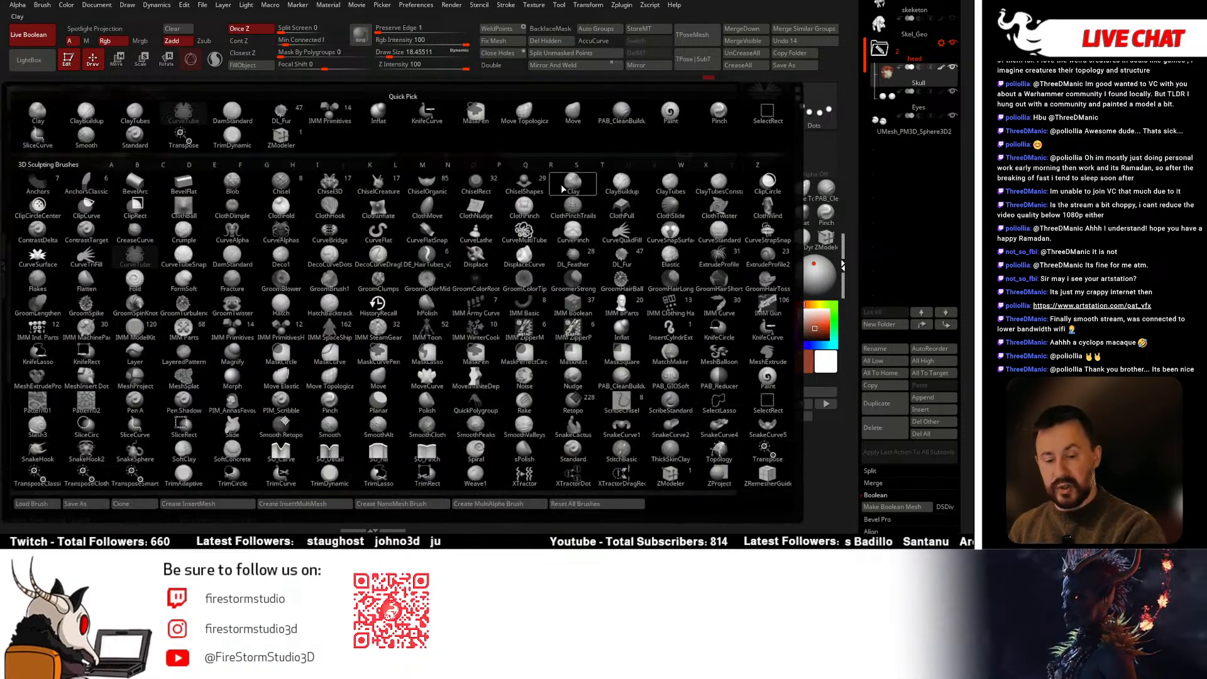
{"action": "left_click", "coordinate": [182, 259]}
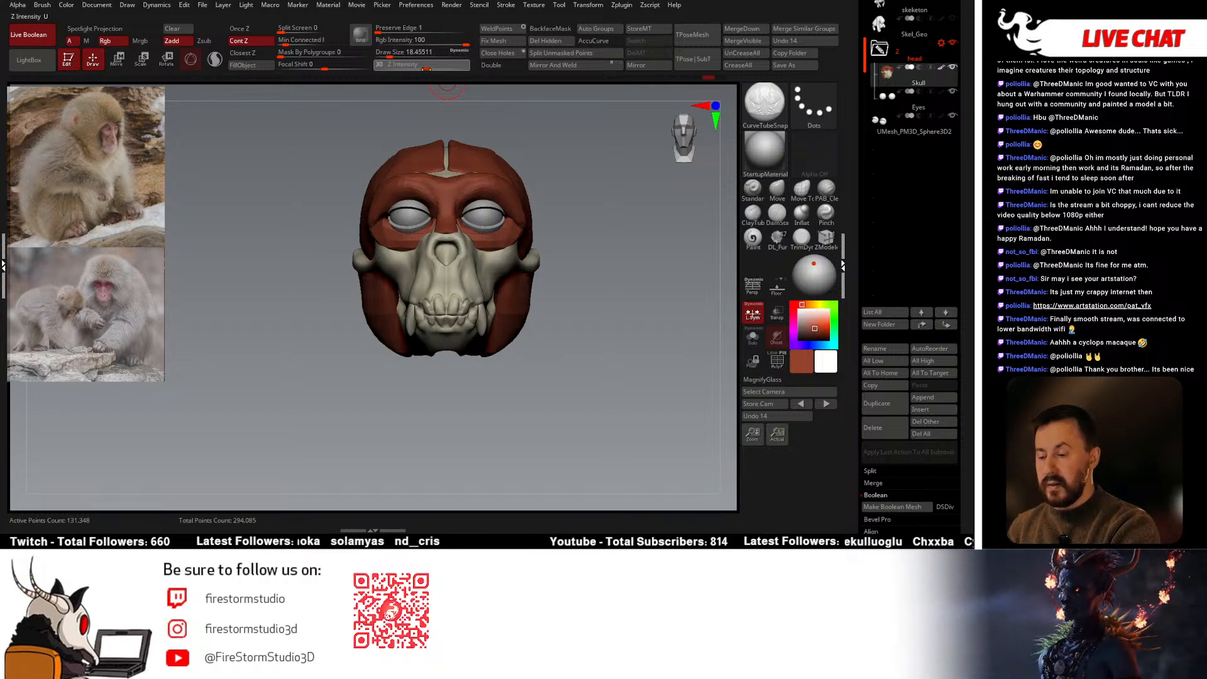
{"action": "left_click_drag", "start_coordinate": [620, 207], "coordinate": [546, 256]}
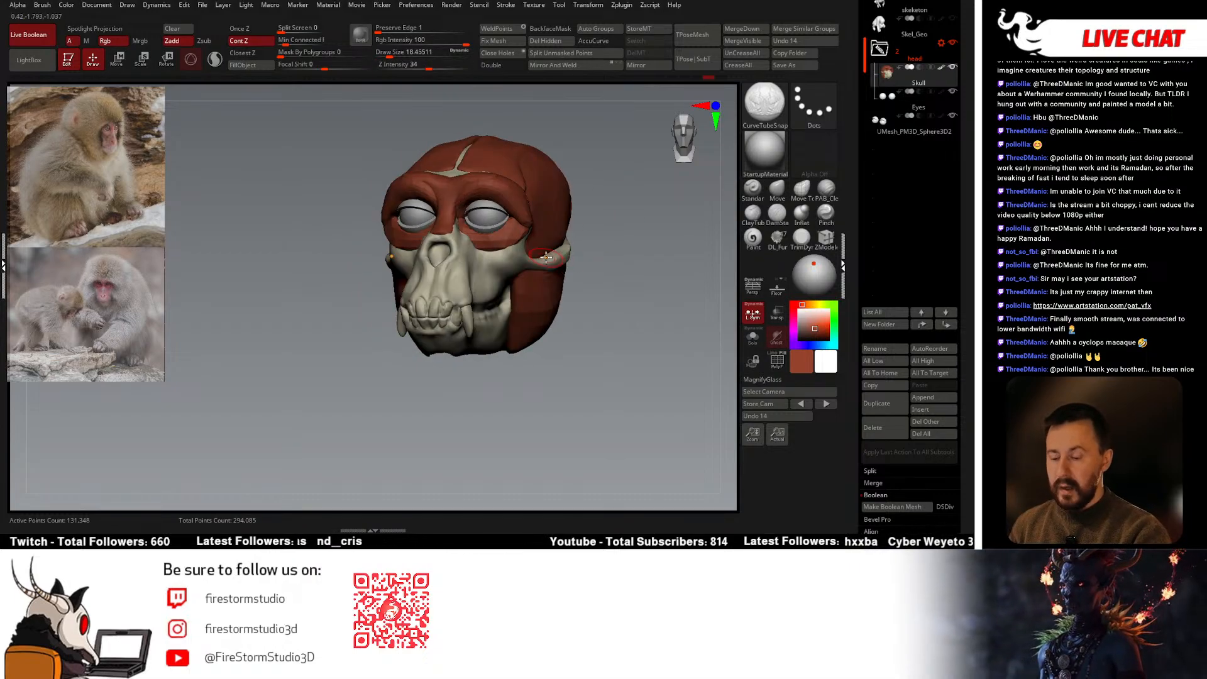
Try a snapped curve tube on the skull's face from a three-quarter view, and undo the stroke
{"action": "left_click_drag", "start_coordinate": [453, 232], "coordinate": [484, 297]}
{"action": "left_click_drag", "start_coordinate": [634, 283], "coordinate": [568, 302]}
{"action": "left_click_drag", "start_coordinate": [402, 314], "coordinate": [462, 283], "text": "shift"}
{"action": "mouse_move", "coordinate": [490, 236]}
{"action": "right_mouse_down"}
{"action": "mouse_move", "coordinate": [551, 237]}
{"action": "mouse_move", "coordinate": [471, 233]}
{"action": "mouse_move", "coordinate": [447, 326]}
{"action": "right_mouse_up"}
{"action": "key", "text": "ctrl+z"}
Set the Z Intensity to 24 and the draw size to about 12 for the curve tube
{"action": "left_click", "coordinate": [420, 66]}
{"action": "key", "text": "space"}
{"action": "left_click_drag", "start_coordinate": [477, 258], "coordinate": [474, 257]}
{"action": "right_click_drag", "start_coordinate": [460, 243], "coordinate": [449, 224], "text": "alt"}
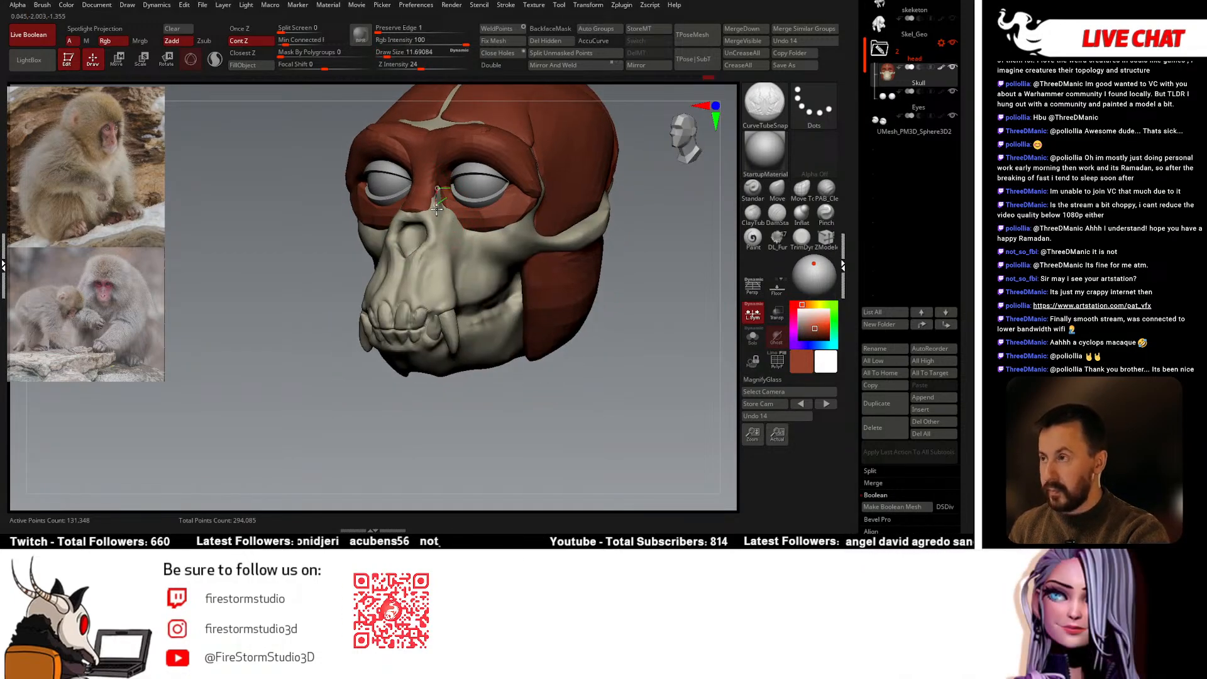
Try a curve tube from the inner eye corner down the side of the nose, and undo it
{"action": "left_click_drag", "start_coordinate": [432, 295], "coordinate": [430, 299]}
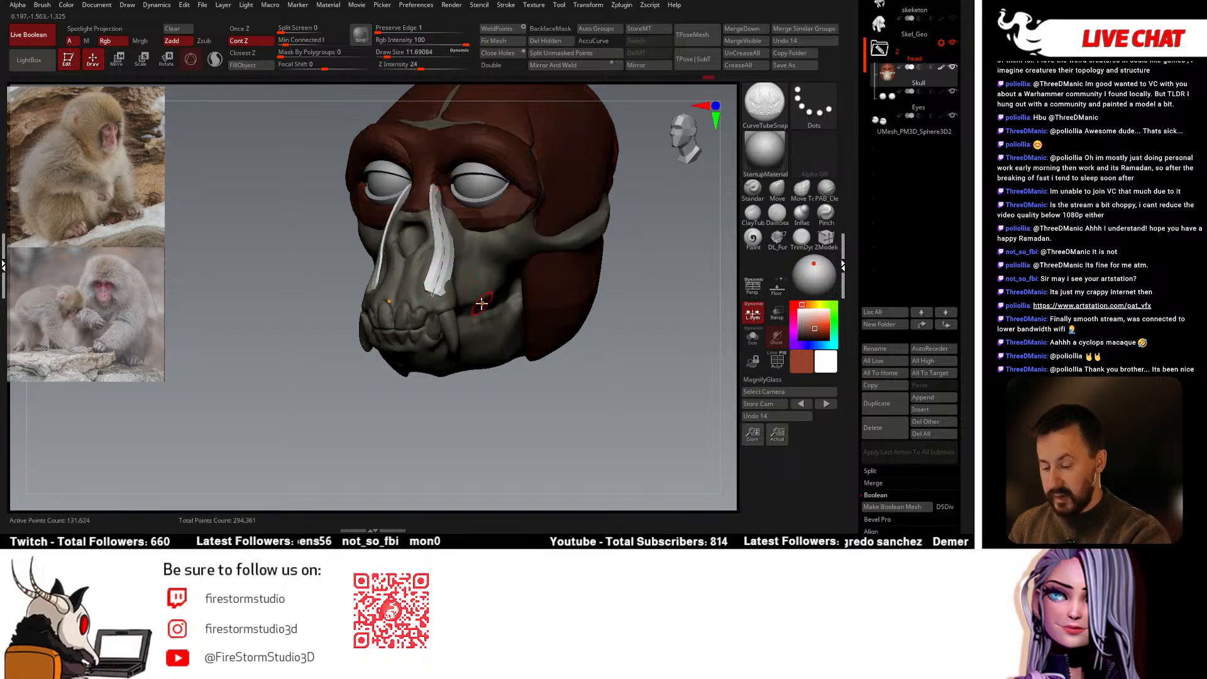
{"action": "mouse_move", "coordinate": [479, 304]}
{"action": "right_mouse_down"}
{"action": "mouse_move", "coordinate": [428, 290]}
{"action": "mouse_move", "coordinate": [479, 242]}
{"action": "right_mouse_up"}
{"action": "key", "text": "ctrl+z"}
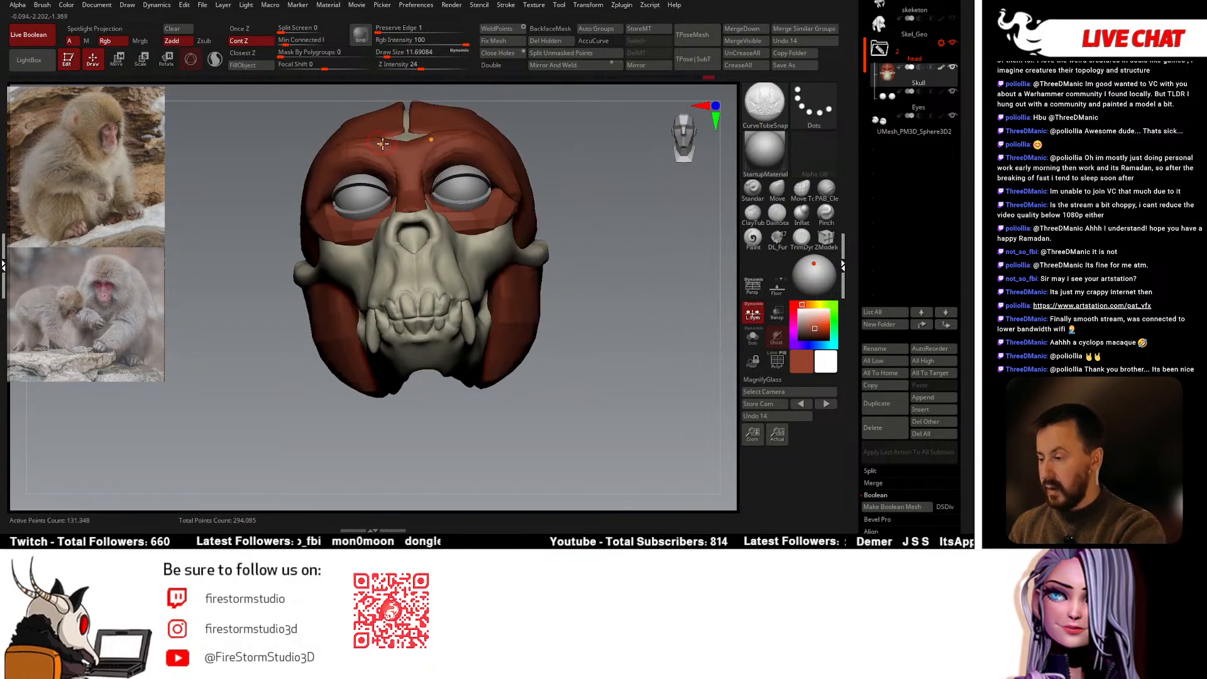
Set the brush depth to Closest Z and the draw size to about 9, try another tube beside the nose, and undo it
{"action": "left_click", "coordinate": [254, 31]}
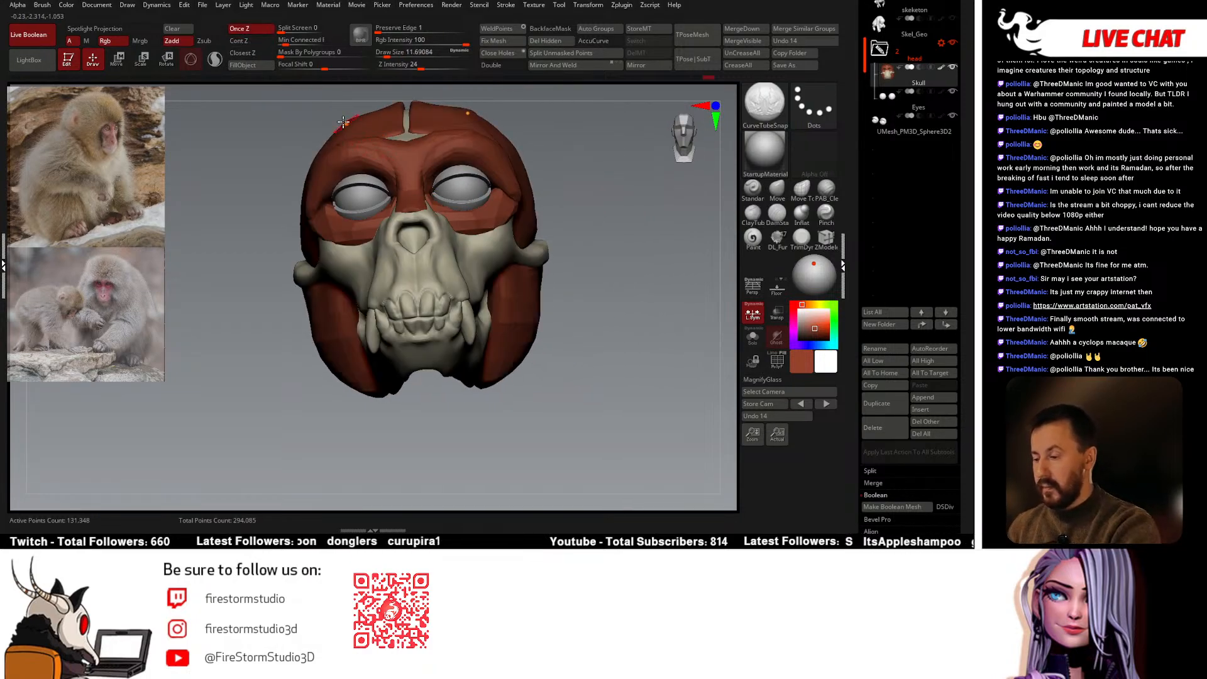
{"action": "right_click_drag", "start_coordinate": [402, 145], "coordinate": [437, 231]}
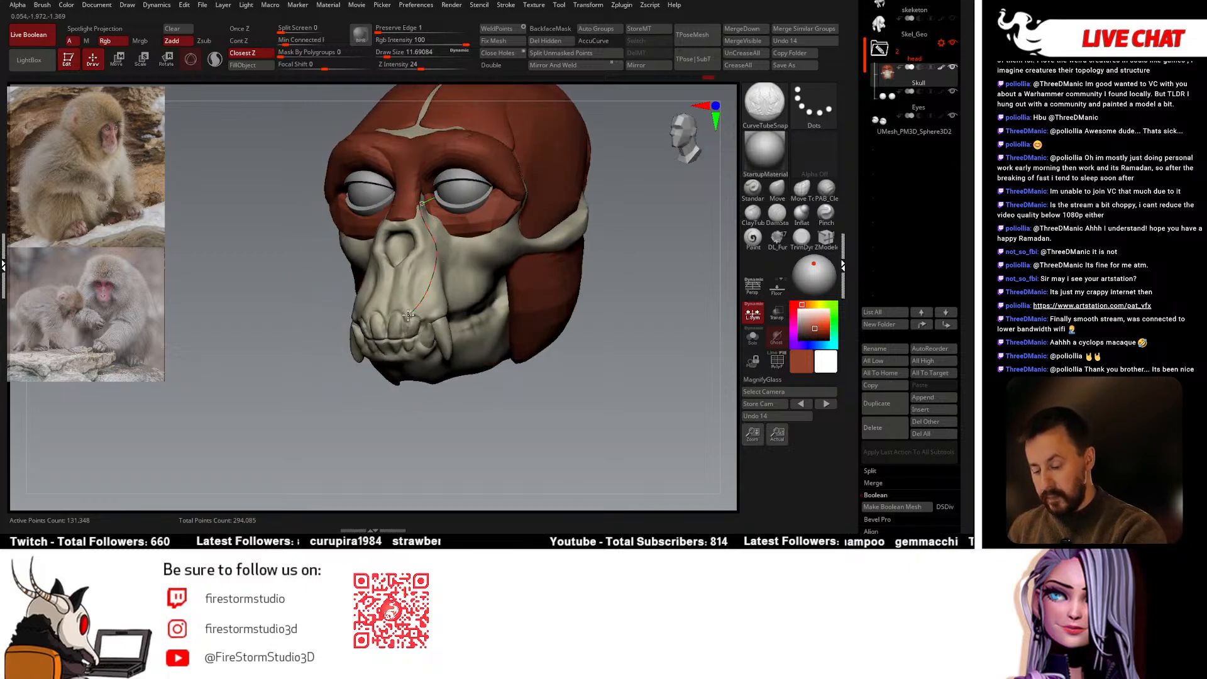
{"action": "right_click_drag", "start_coordinate": [408, 314], "coordinate": [460, 211]}
{"action": "key", "text": "space"}
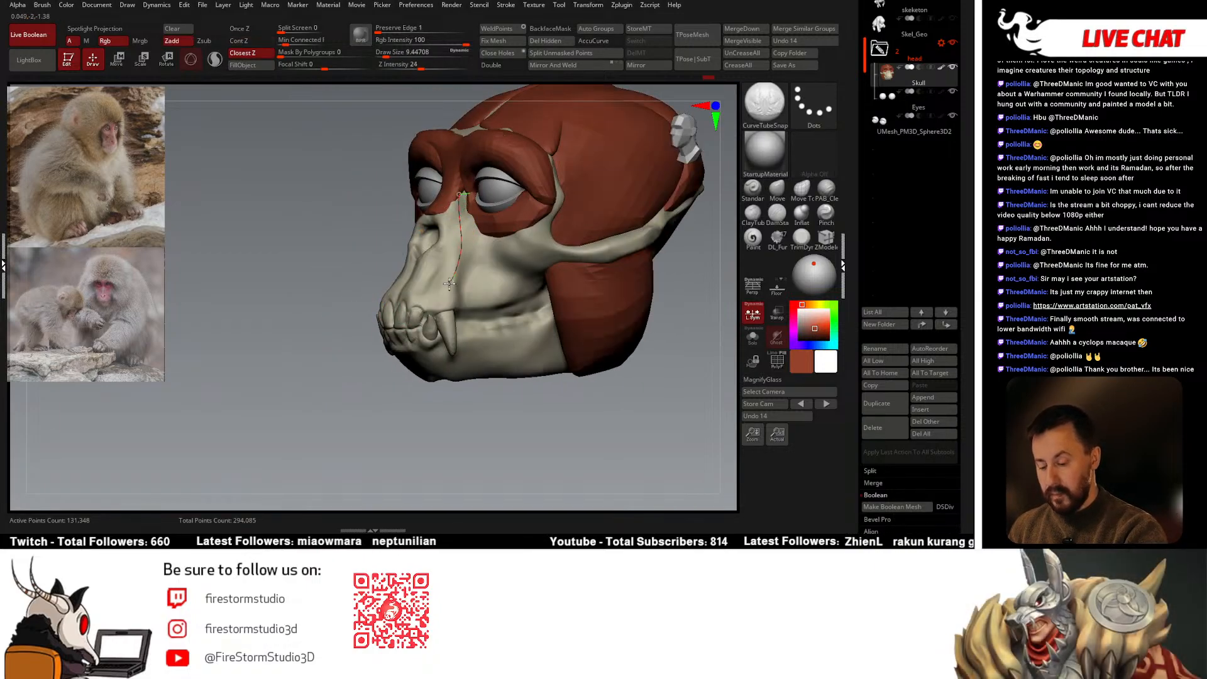
{"action": "left_click_drag", "start_coordinate": [448, 283], "coordinate": [437, 295]}
{"action": "key", "text": "ctrl+z"}
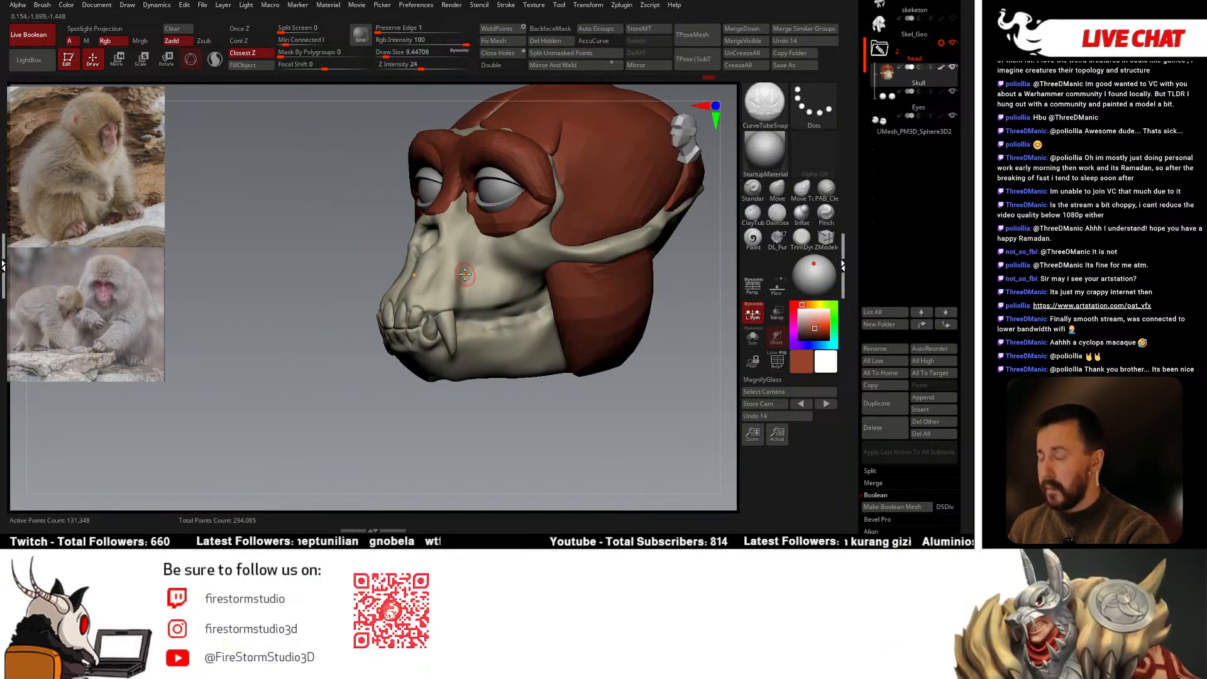
Try the tube in the opposite direction, from above the canine up to the inner eye corner, and undo it
{"action": "right_click_drag", "start_coordinate": [465, 277], "coordinate": [433, 291]}
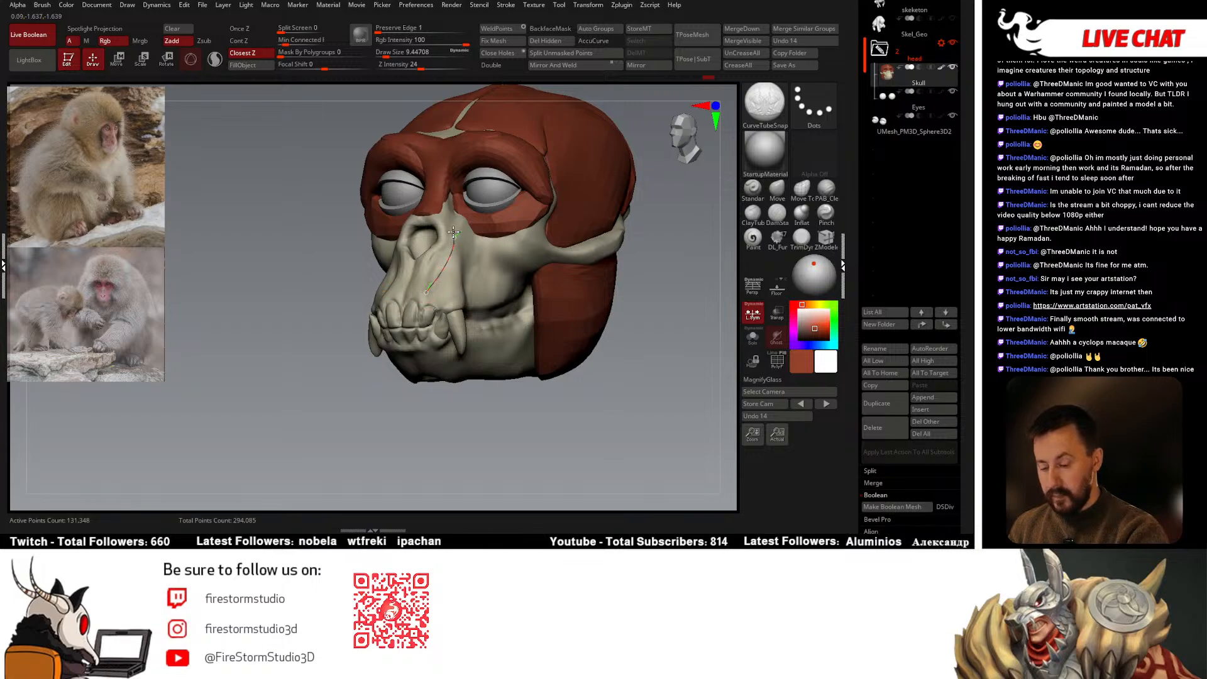
{"action": "left_click_drag", "start_coordinate": [448, 204], "coordinate": [449, 199]}
{"action": "right_click_drag", "start_coordinate": [468, 251], "coordinate": [438, 302]}
{"action": "key", "text": "ctrl+z"}
Switch the depth mode back to Cont Z and draw mirrored curve tubes from above the canines to the inner eye corners
{"action": "left_click", "coordinate": [250, 41]}
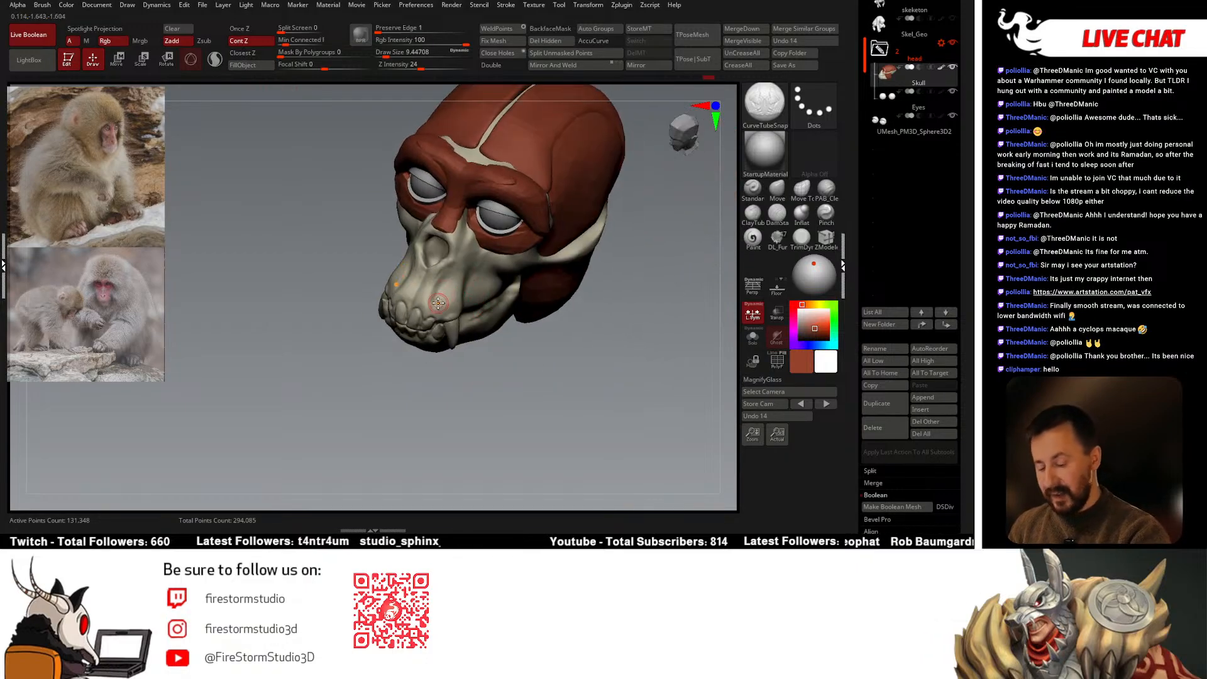
{"action": "left_click_drag", "start_coordinate": [466, 229], "coordinate": [466, 211]}
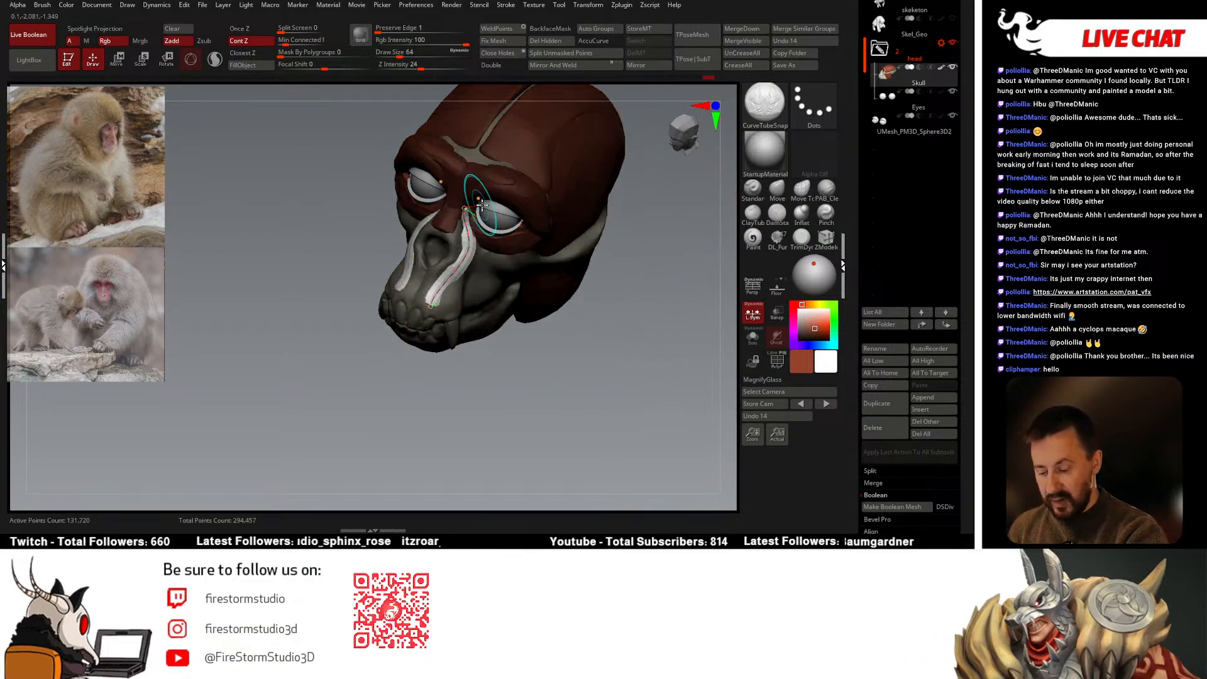
{"action": "right_click_drag", "start_coordinate": [566, 277], "coordinate": [621, 303]}
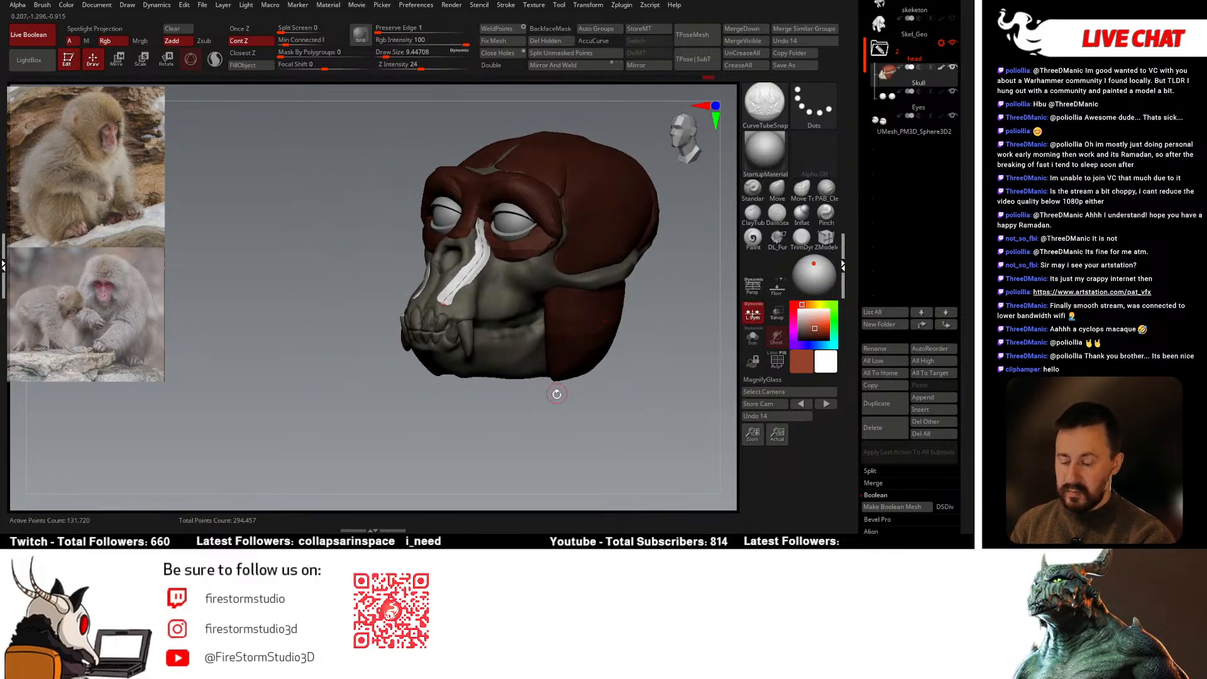
Clear the mask from the skull and pick the muscles' brown as the active colour
{"action": "right_click_drag", "start_coordinate": [556, 394], "coordinate": [416, 278]}
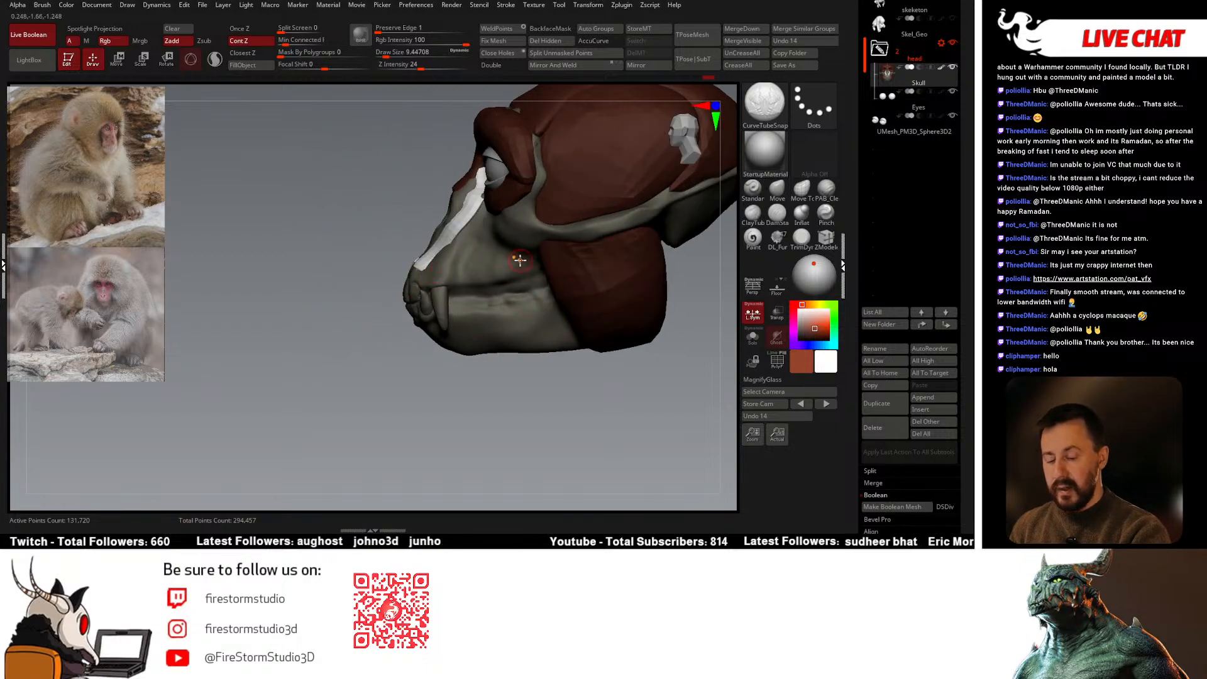
{"action": "left_click_drag", "start_coordinate": [519, 371], "coordinate": [520, 387], "text": "ctrl"}
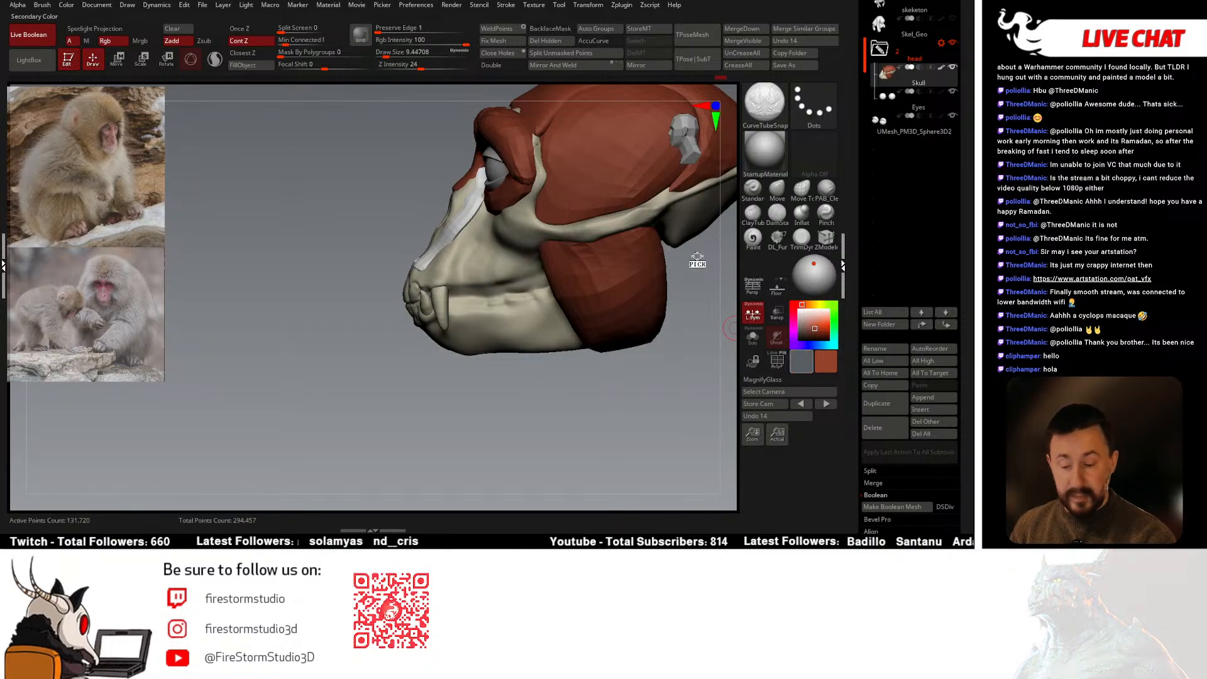
{"action": "left_click_drag", "start_coordinate": [358, 329], "coordinate": [609, 299]}
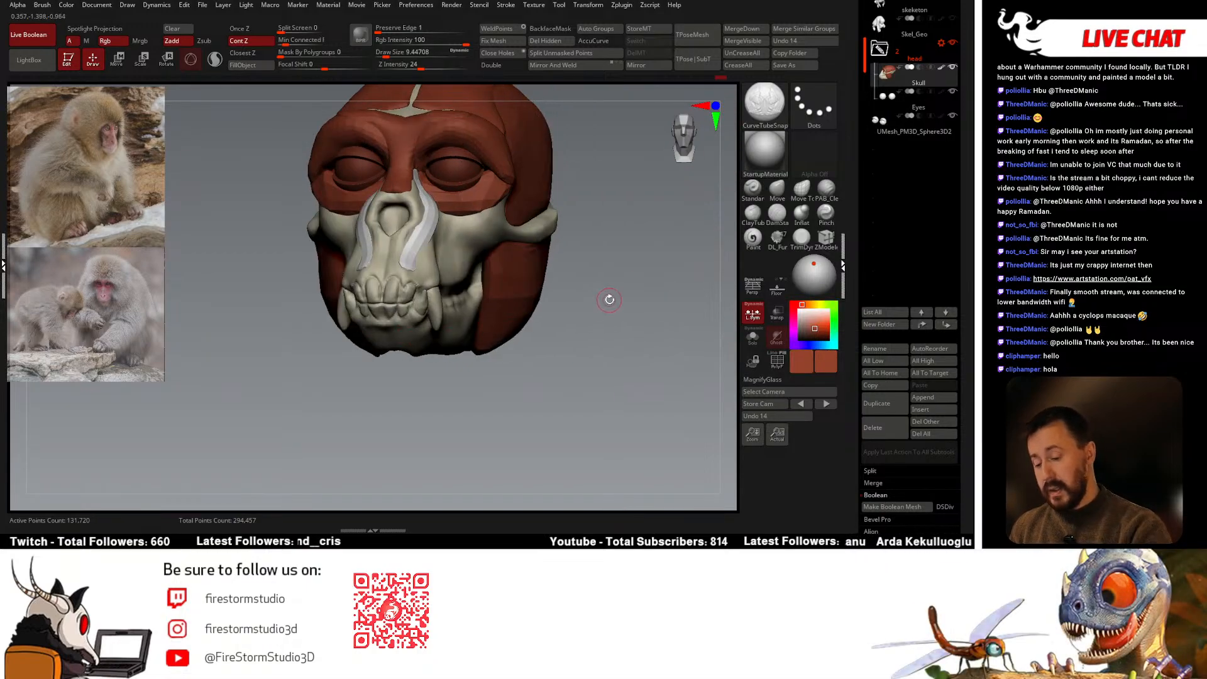
Examine the new nose tubes on the skull, alternately isolated and together with the eyelids
{"action": "left_click", "coordinate": [614, 279]}
{"action": "left_click", "coordinate": [617, 278]}
{"action": "left_click", "coordinate": [617, 313]}
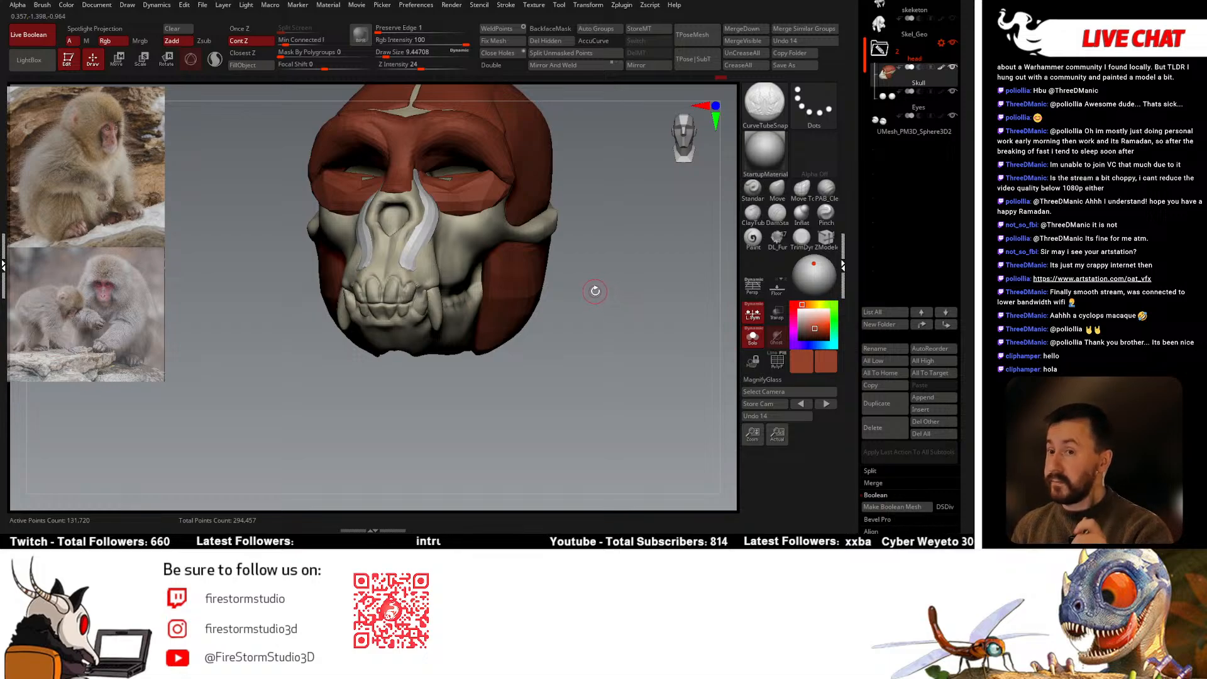
{"action": "left_click_drag", "start_coordinate": [622, 285], "coordinate": [510, 340]}
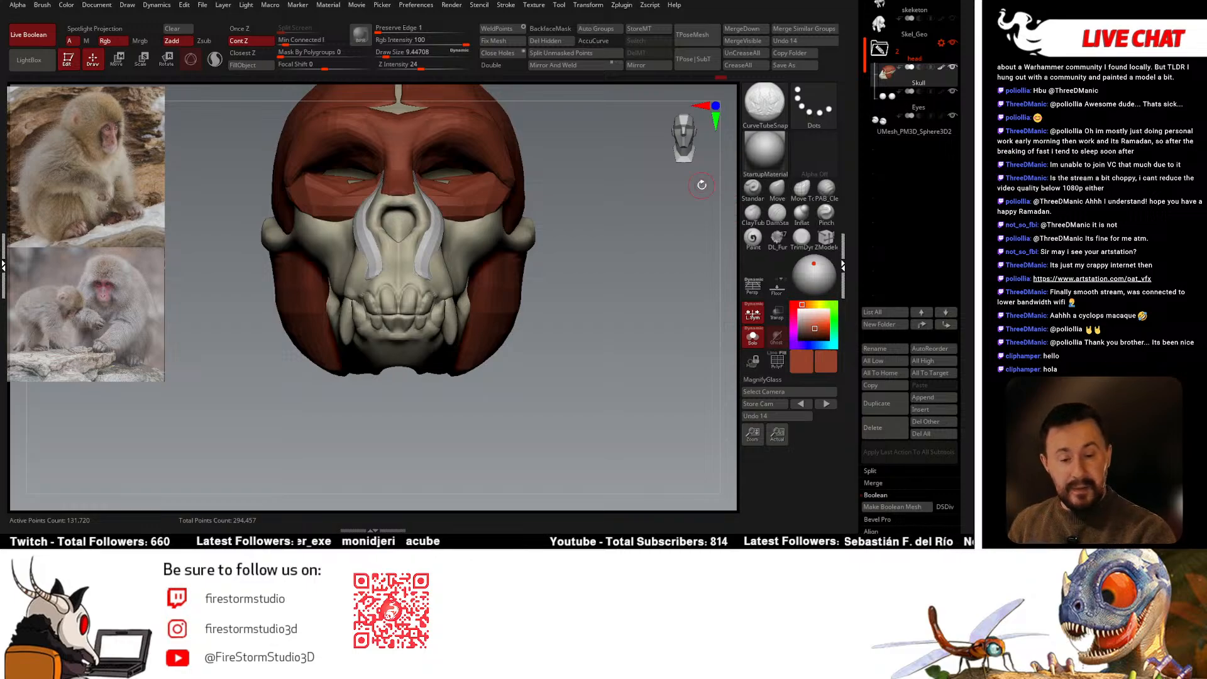
{"action": "left_click_drag", "start_coordinate": [624, 242], "coordinate": [587, 298]}
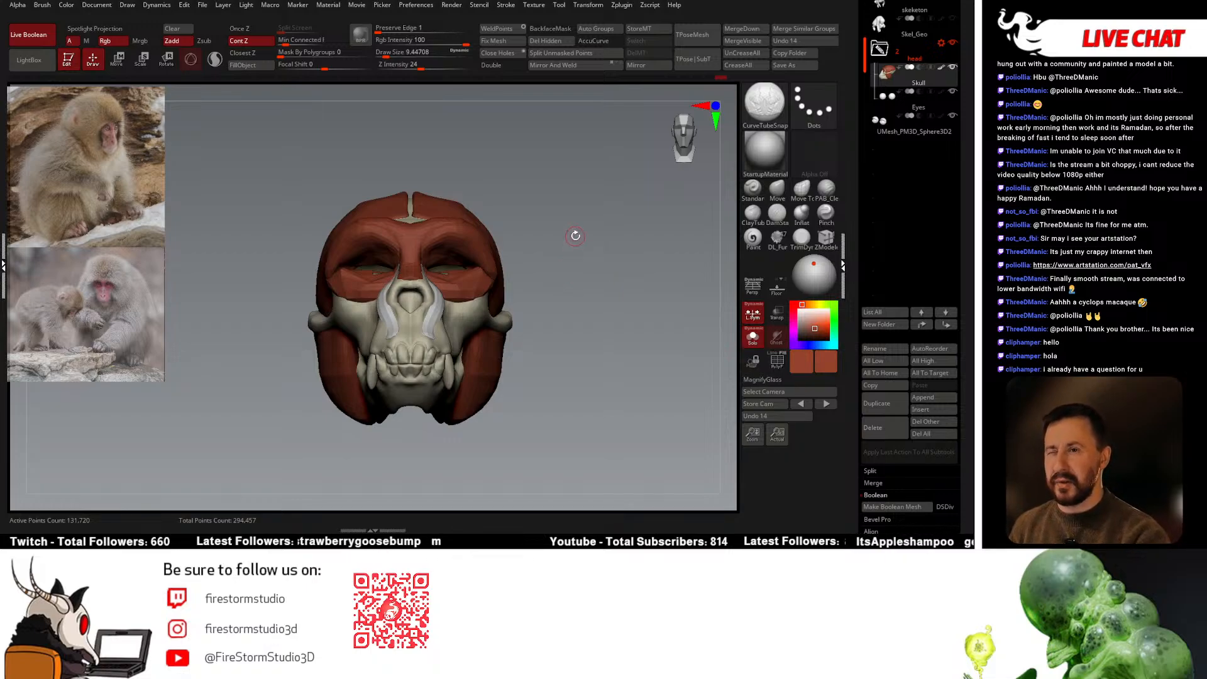
{"action": "left_click_drag", "start_coordinate": [575, 236], "coordinate": [583, 290]}
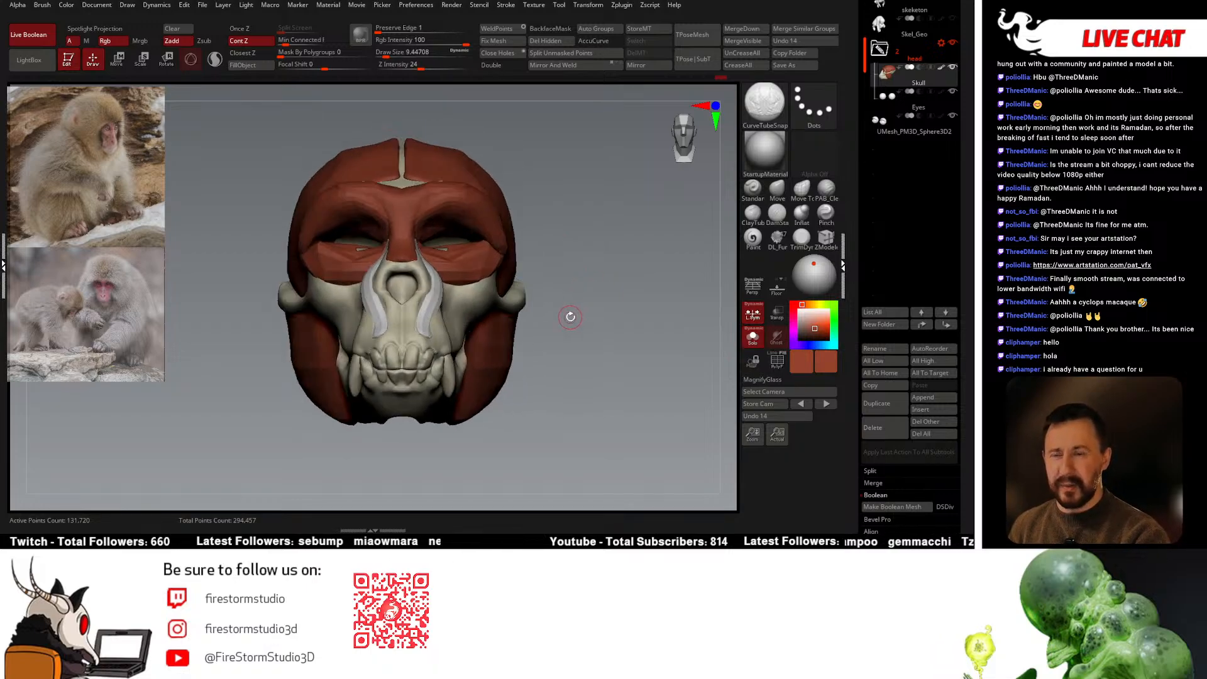
{"action": "key", "text": "alt+s"}
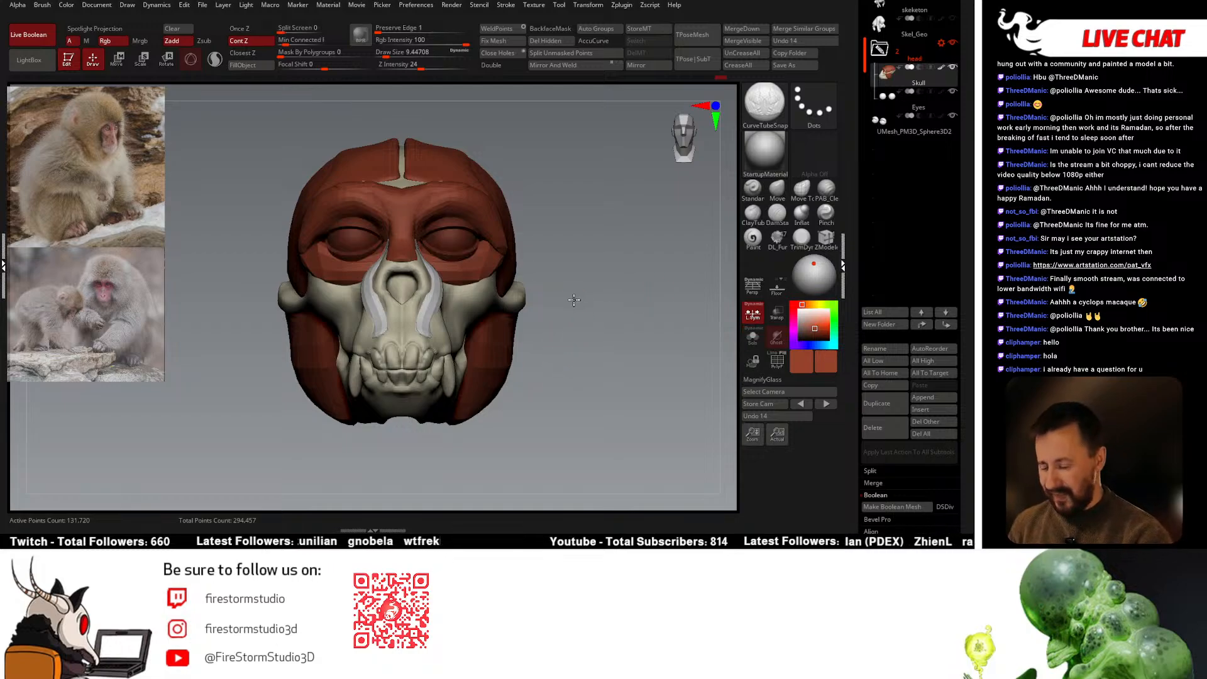
{"action": "left_click_drag", "start_coordinate": [574, 300], "coordinate": [572, 309]}
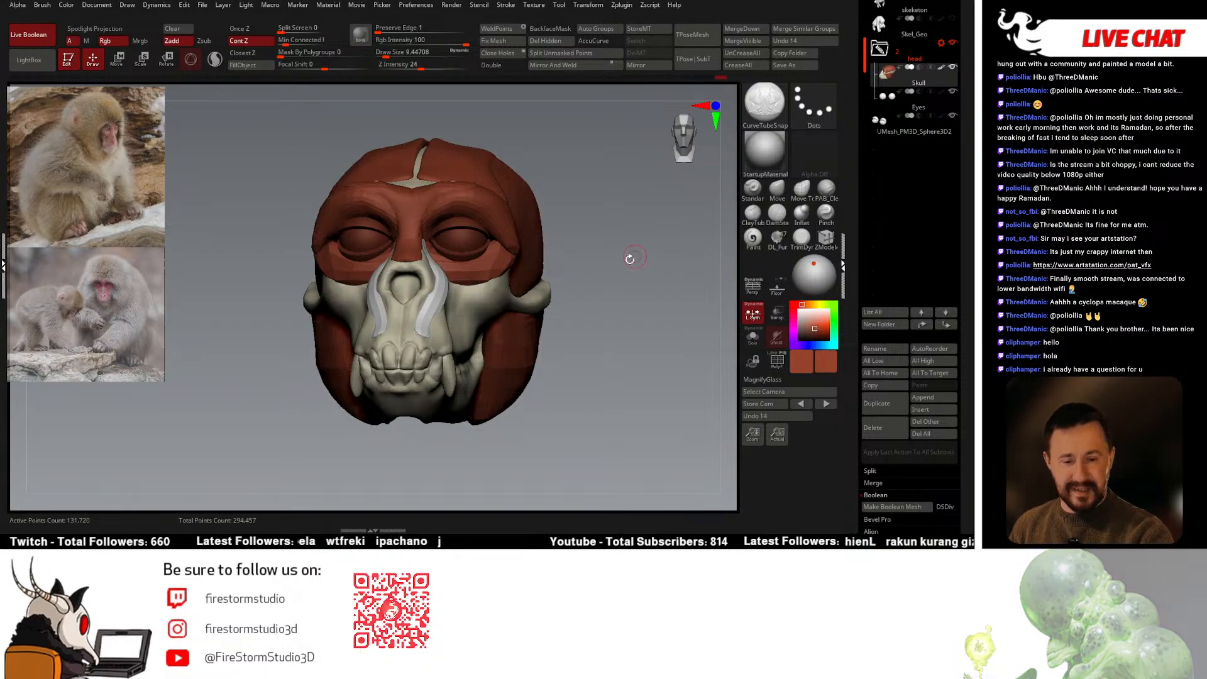
Isolate the two nose tubes by hiding the rest of the skull subtool
{"action": "key", "text": "alt+s"}
{"action": "key", "text": "alt+s"}
{"action": "left_click", "coordinate": [442, 293], "text": "ctrl+shift"}
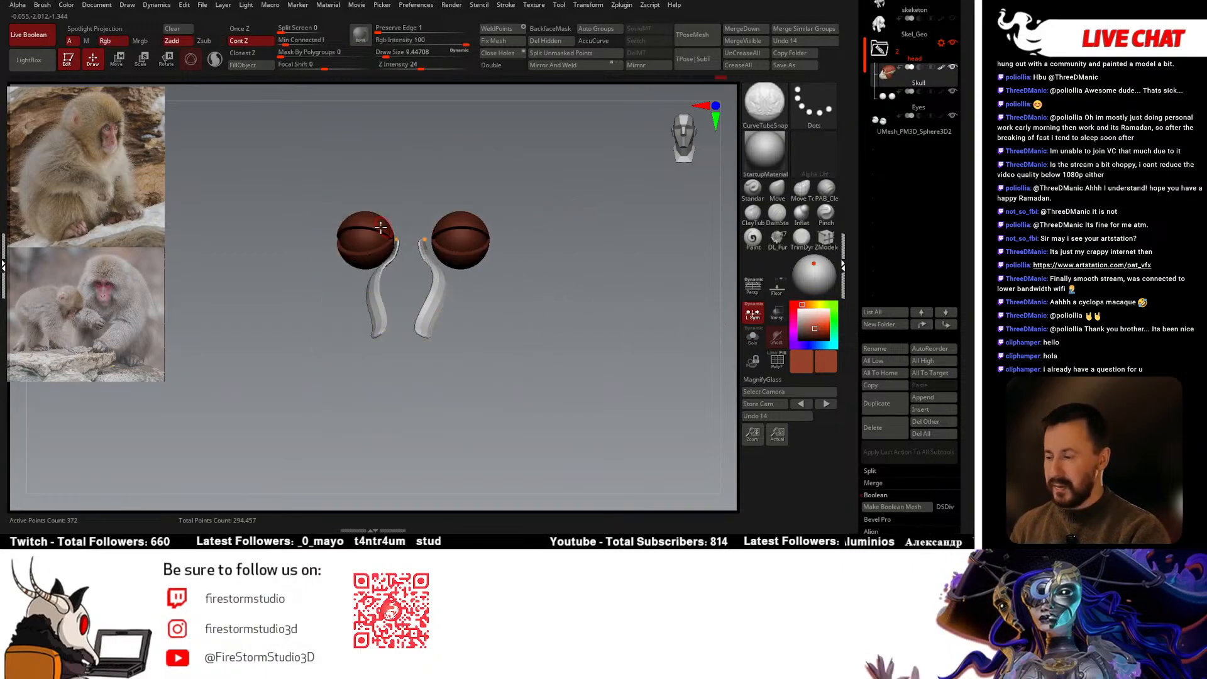
Fill the isolated nose tubes with the muscle brown, show the whole skull subtool again and pick white as a colour
{"action": "key", "text": "alt+s"}
{"action": "key", "text": "alt+s"}
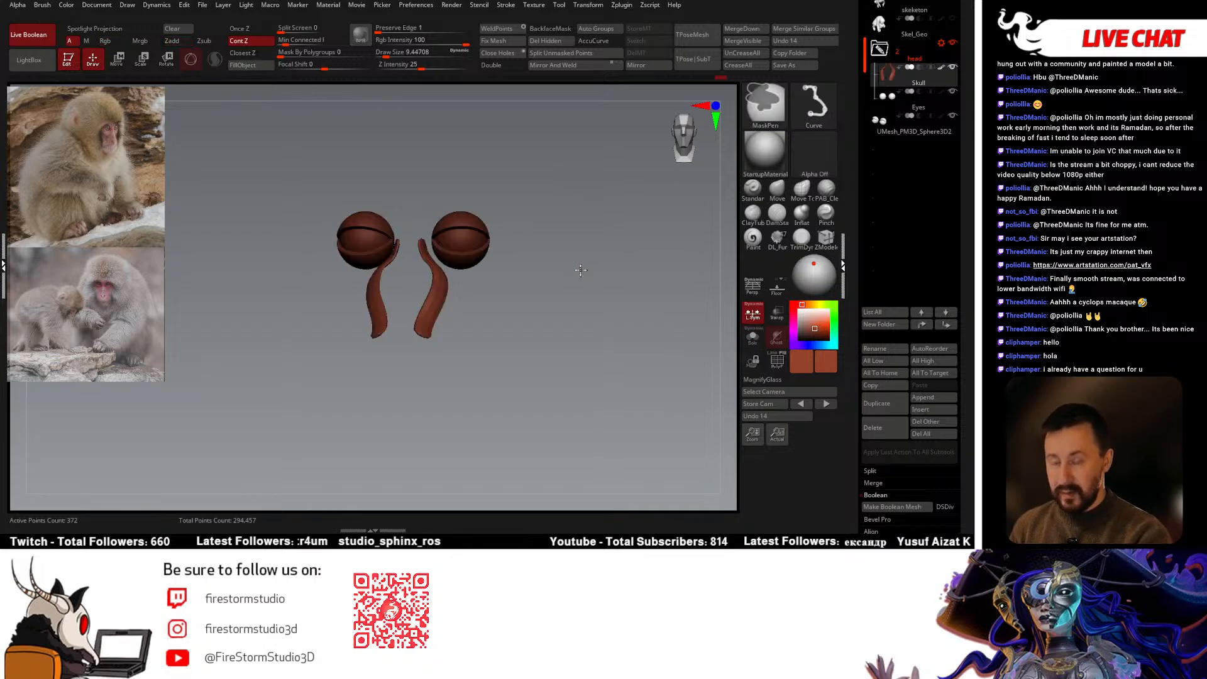
{"action": "left_click", "coordinate": [577, 280], "text": "ctrl+shift"}
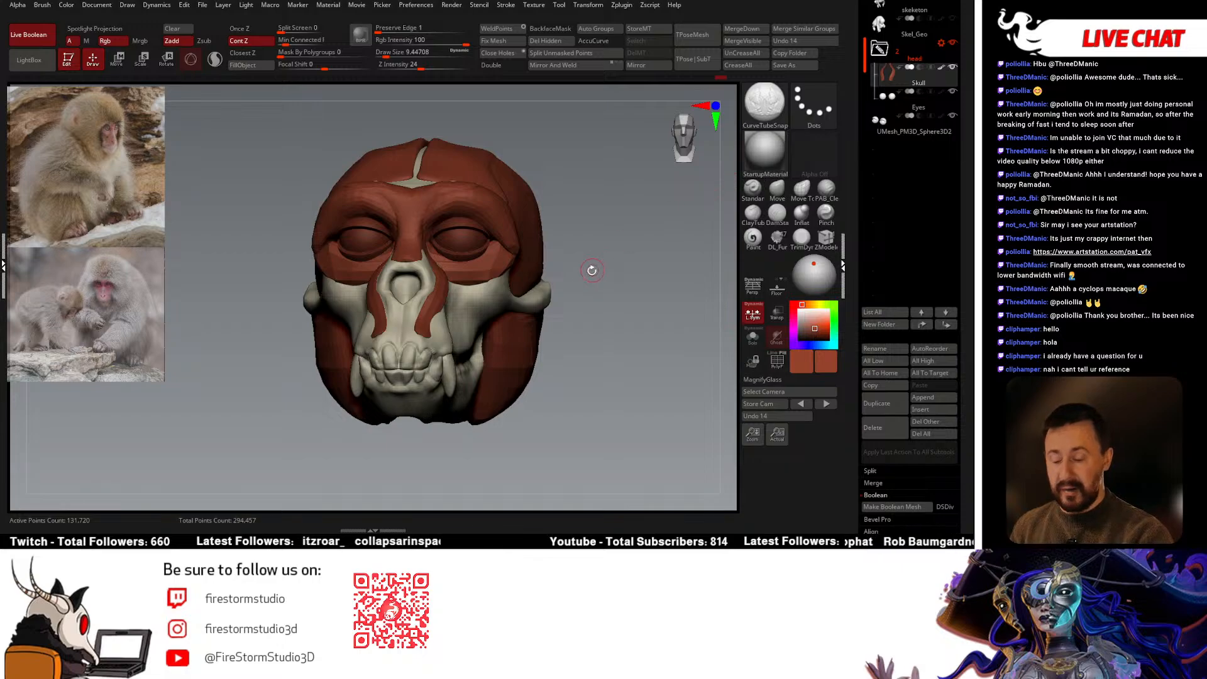
{"action": "left_click_drag", "start_coordinate": [590, 270], "coordinate": [618, 275]}
{"action": "left_click", "coordinate": [794, 307]}
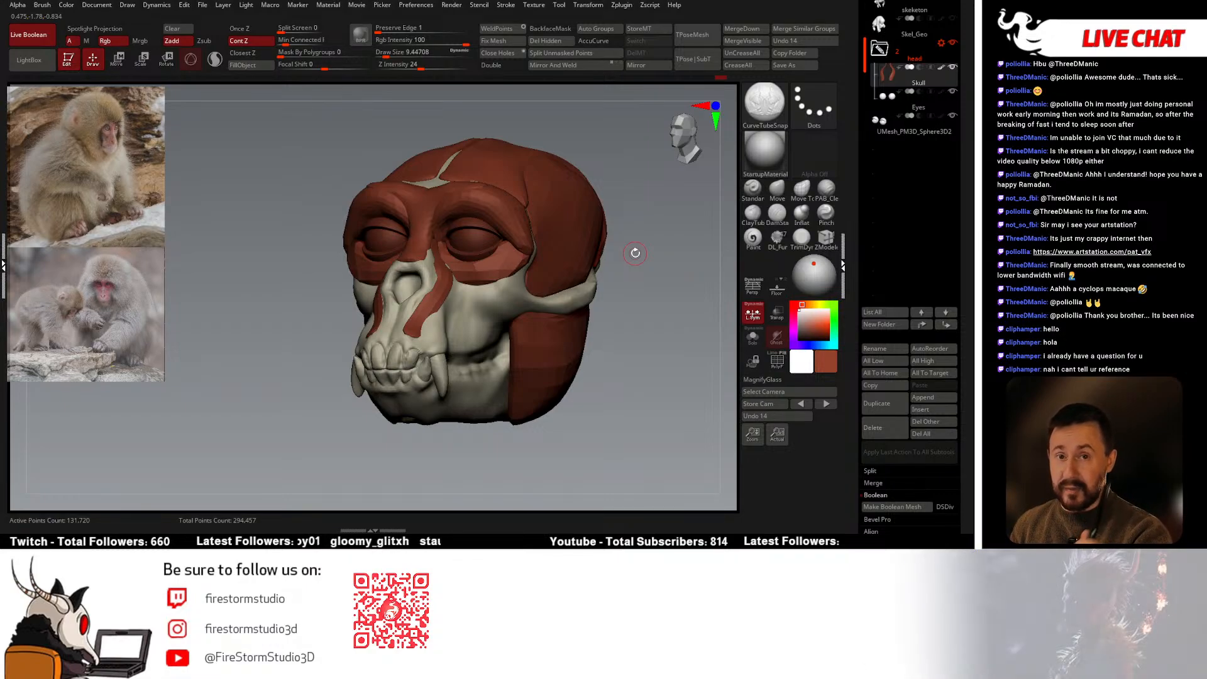
Select the Move brush with a draw size of about 22 and swap the colours so white is active
{"action": "left_click_drag", "start_coordinate": [634, 252], "coordinate": [654, 210]}
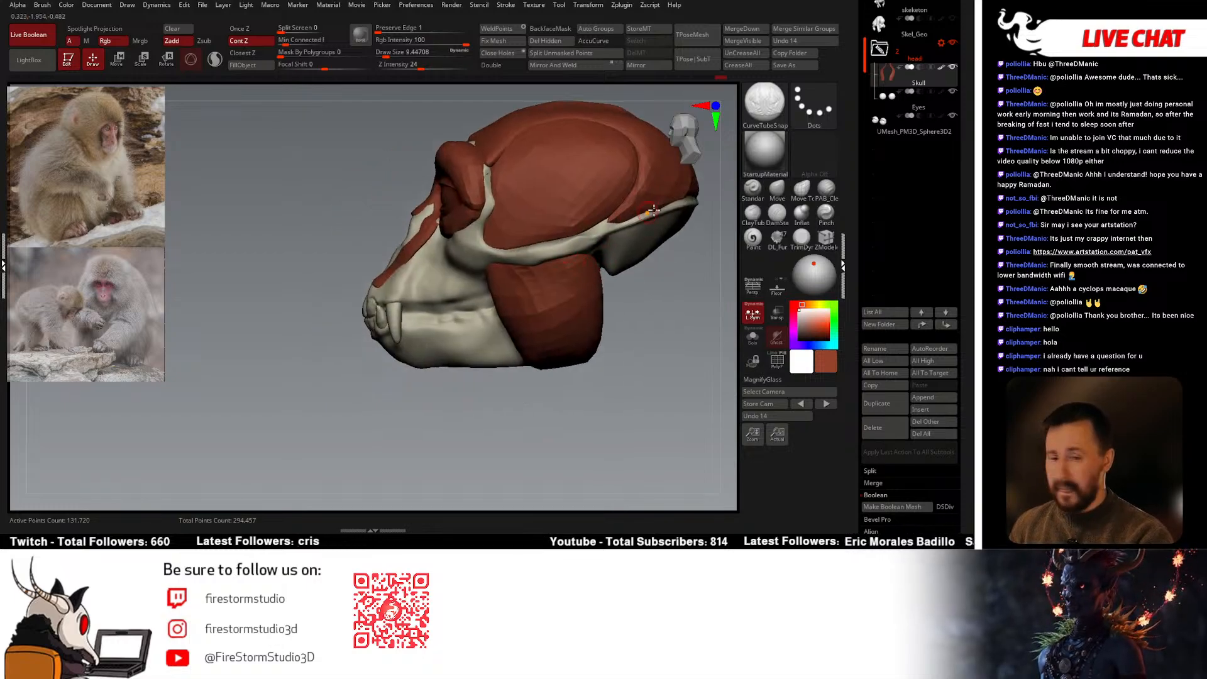
{"action": "left_click", "coordinate": [803, 194]}
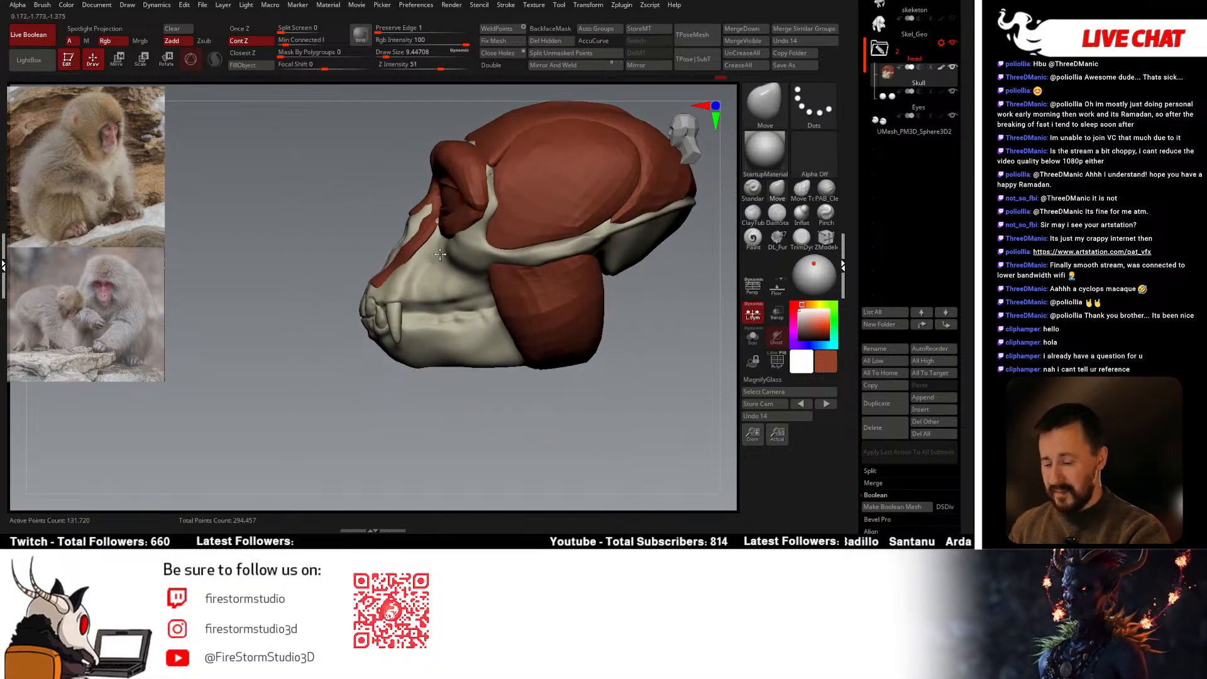
{"action": "mouse_move", "coordinate": [629, 402]}
{"action": "left_mouse_down"}
{"action": "mouse_move", "coordinate": [440, 277]}
{"action": "mouse_move", "coordinate": [548, 243]}
{"action": "mouse_move", "coordinate": [583, 263]}
{"action": "mouse_move", "coordinate": [532, 314]}
{"action": "mouse_move", "coordinate": [376, 340]}
{"action": "left_mouse_up"}
{"action": "left_click_drag", "start_coordinate": [625, 301], "coordinate": [609, 278]}
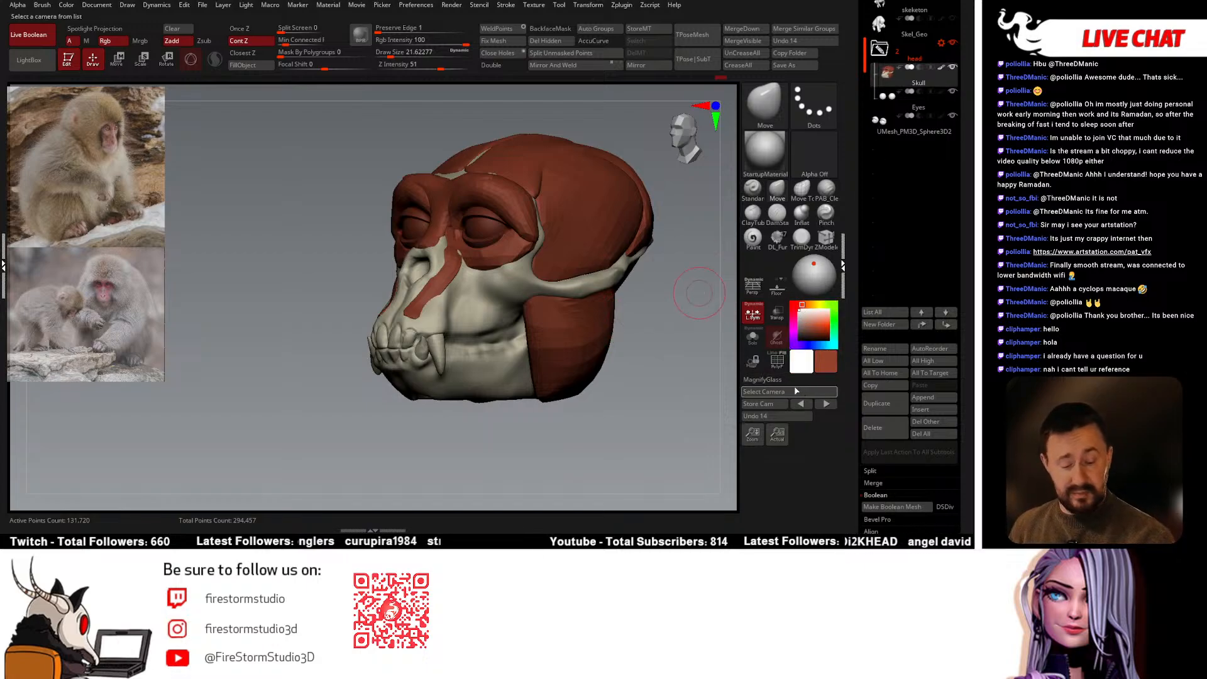
{"action": "key", "text": "v"}
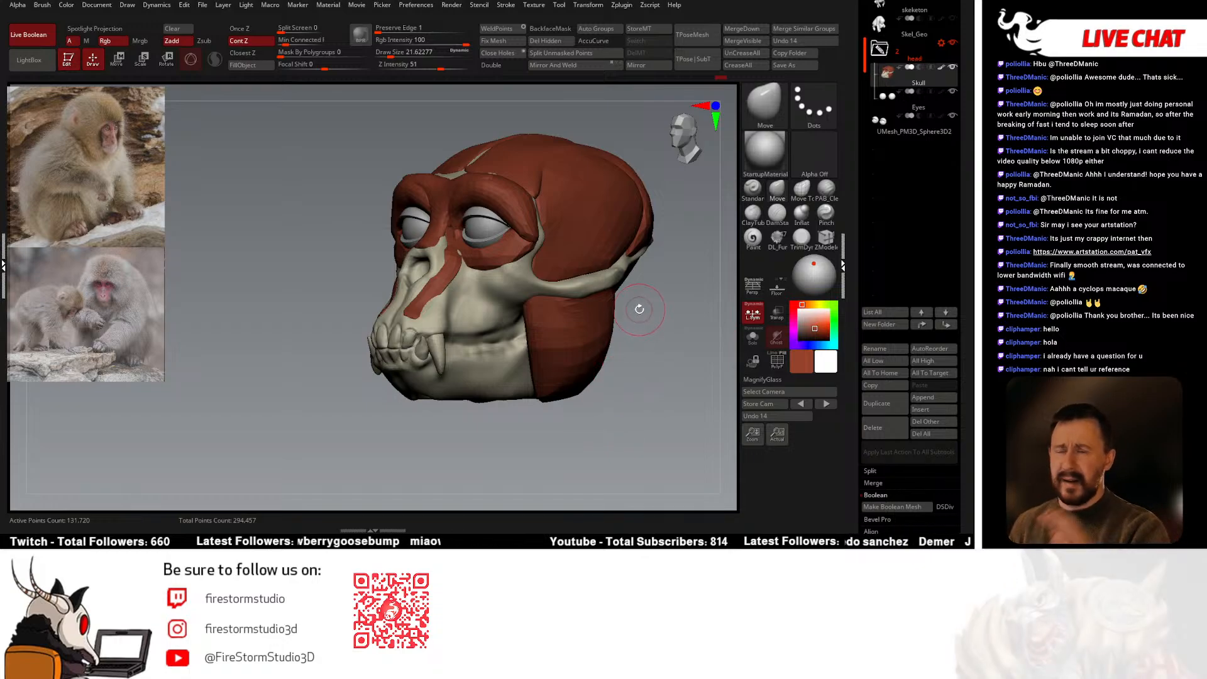
Examine the skull and its nose strips from several angles, with the muscles hidden and shown
{"action": "mouse_move", "coordinate": [653, 310]}
{"action": "left_mouse_down"}
{"action": "mouse_move", "coordinate": [628, 317]}
{"action": "mouse_move", "coordinate": [607, 304]}
{"action": "mouse_move", "coordinate": [619, 295]}
{"action": "mouse_move", "coordinate": [593, 259]}
{"action": "mouse_move", "coordinate": [572, 270]}
{"action": "mouse_move", "coordinate": [658, 261]}
{"action": "mouse_move", "coordinate": [622, 243]}
{"action": "mouse_move", "coordinate": [603, 292]}
{"action": "mouse_move", "coordinate": [614, 274]}
{"action": "mouse_move", "coordinate": [533, 215]}
{"action": "mouse_move", "coordinate": [548, 215]}
{"action": "left_mouse_up"}
{"action": "key", "text": "space"}
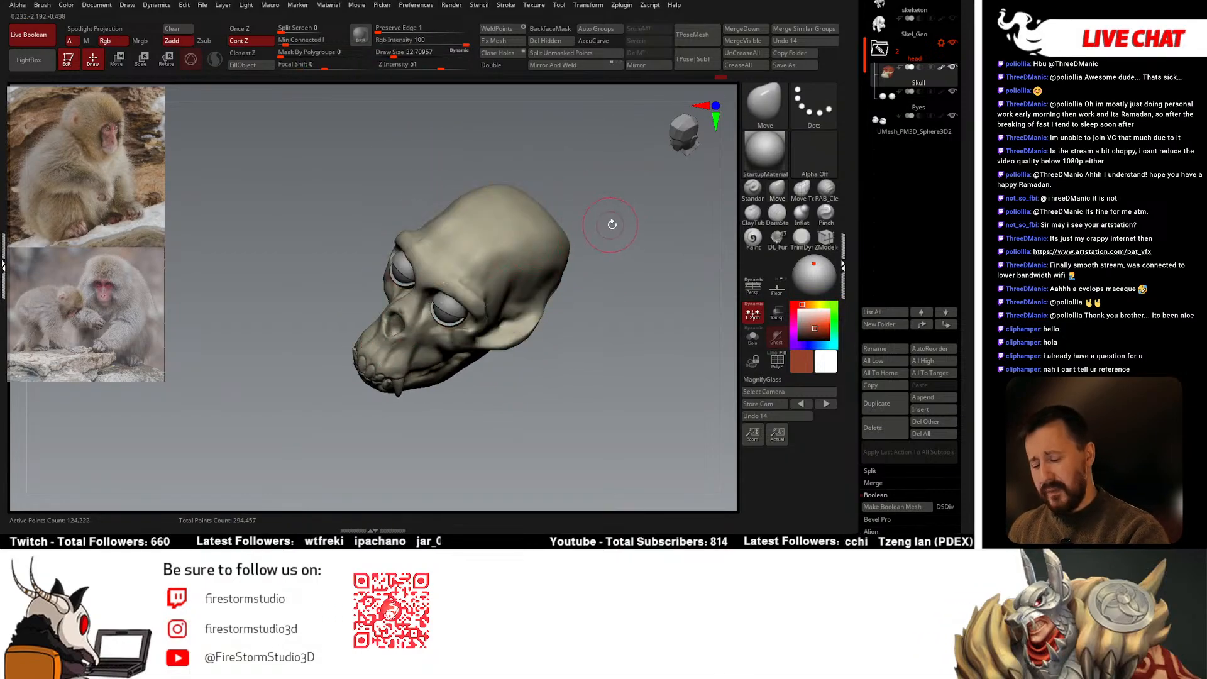
{"action": "mouse_move", "coordinate": [630, 265]}
{"action": "left_mouse_down"}
{"action": "mouse_move", "coordinate": [641, 286]}
{"action": "mouse_move", "coordinate": [658, 241]}
{"action": "mouse_move", "coordinate": [632, 242]}
{"action": "mouse_move", "coordinate": [609, 267]}
{"action": "left_mouse_up"}
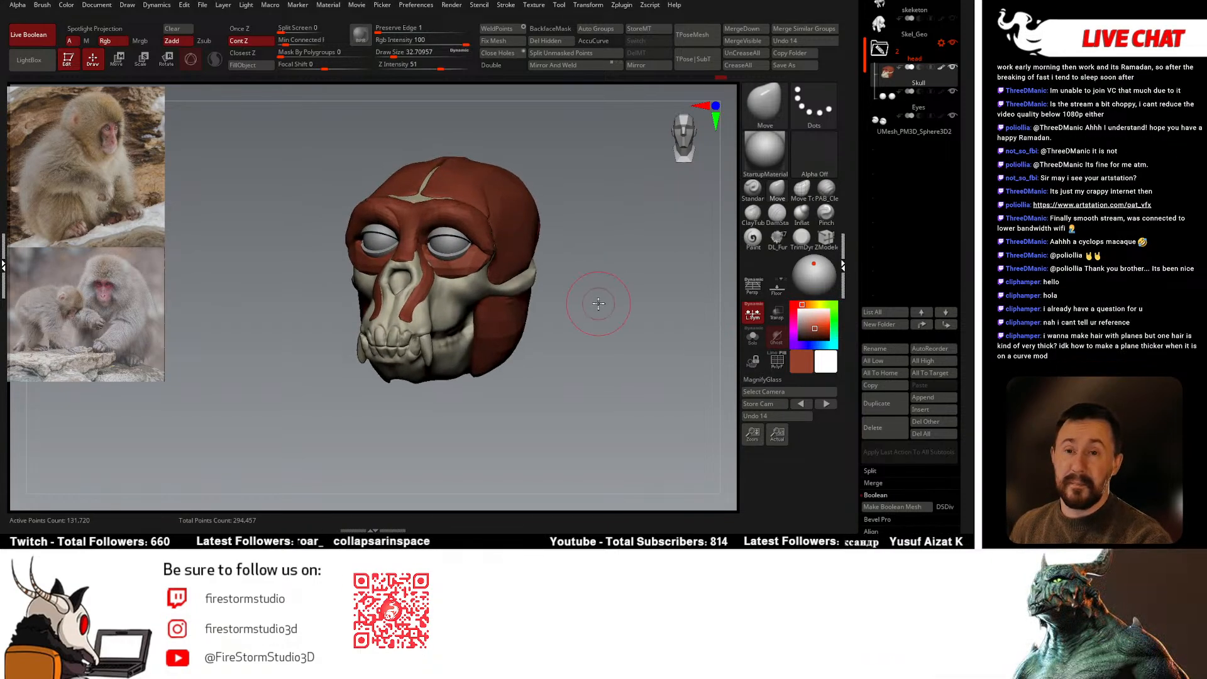
{"action": "mouse_move", "coordinate": [598, 286]}
{"action": "left_mouse_down"}
{"action": "mouse_move", "coordinate": [590, 314]}
{"action": "mouse_move", "coordinate": [563, 270]}
{"action": "left_mouse_up"}
{"action": "key", "text": "space"}
{"action": "mouse_move", "coordinate": [590, 282]}
{"action": "left_mouse_down"}
{"action": "mouse_move", "coordinate": [534, 264]}
{"action": "mouse_move", "coordinate": [528, 276]}
{"action": "mouse_move", "coordinate": [544, 293]}
{"action": "mouse_move", "coordinate": [616, 295]}
{"action": "mouse_move", "coordinate": [567, 294]}
{"action": "mouse_move", "coordinate": [539, 254]}
{"action": "mouse_move", "coordinate": [604, 280]}
{"action": "mouse_move", "coordinate": [585, 287]}
{"action": "left_mouse_up"}
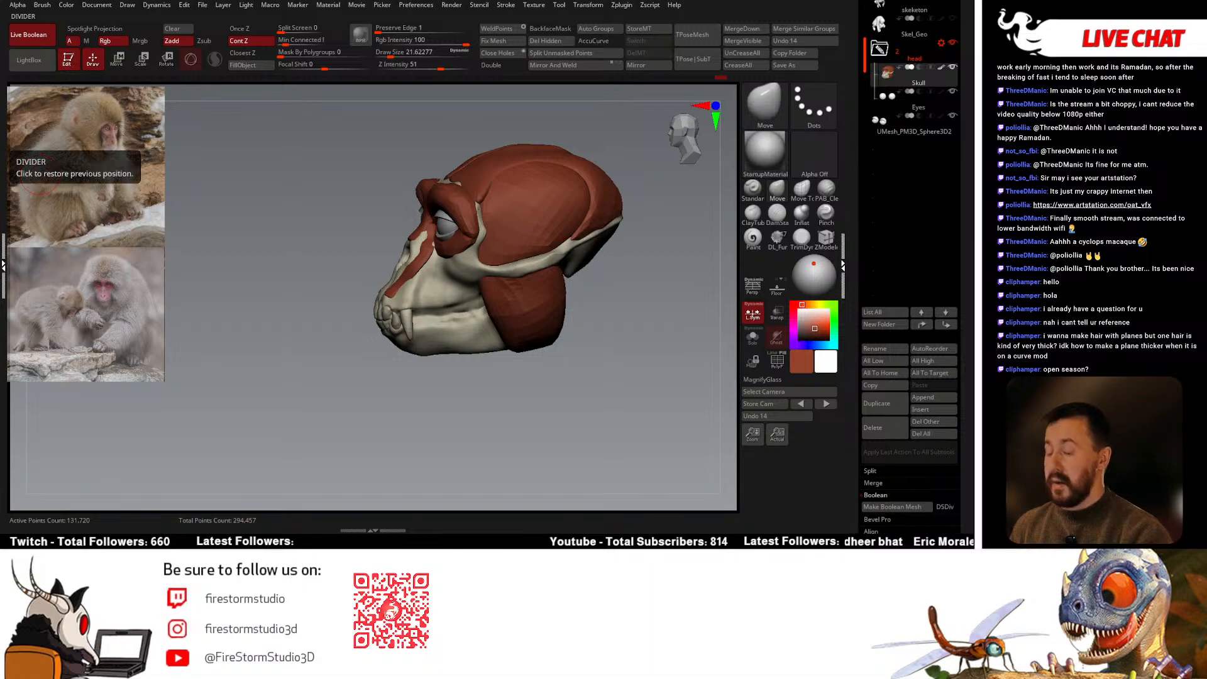
{"action": "left_click_drag", "start_coordinate": [584, 340], "coordinate": [603, 336]}
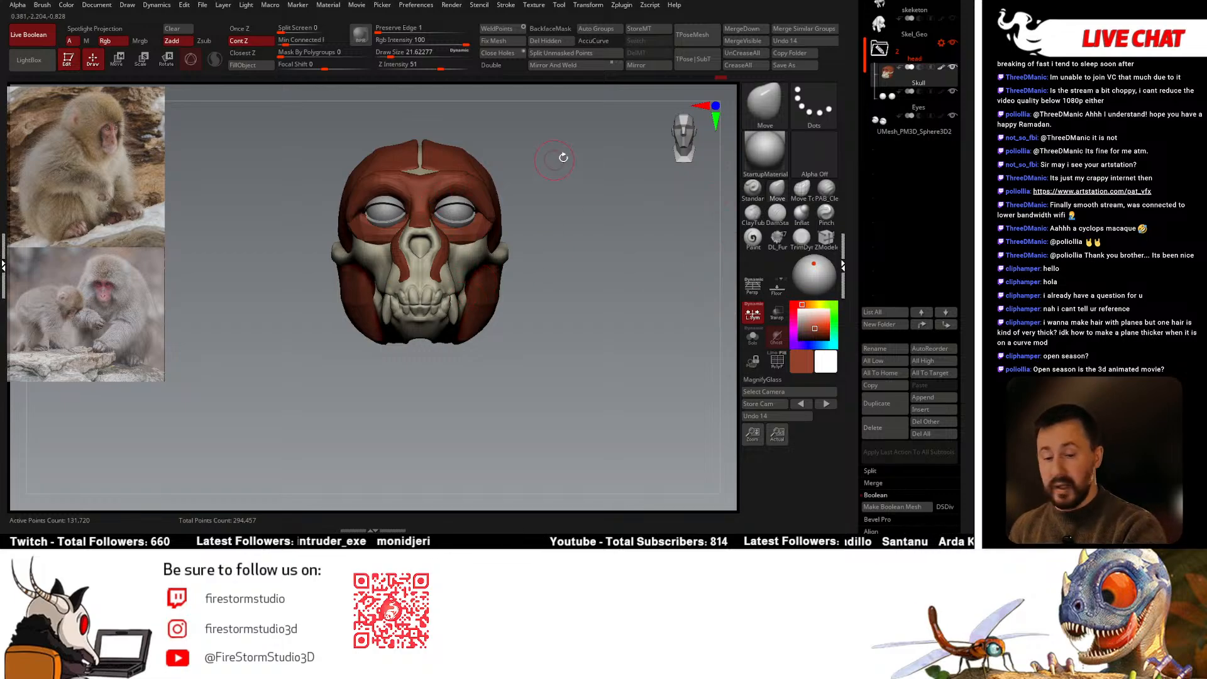
Select the IMM Primitives brush and save the file to disk
{"action": "left_click", "coordinate": [765, 103]}
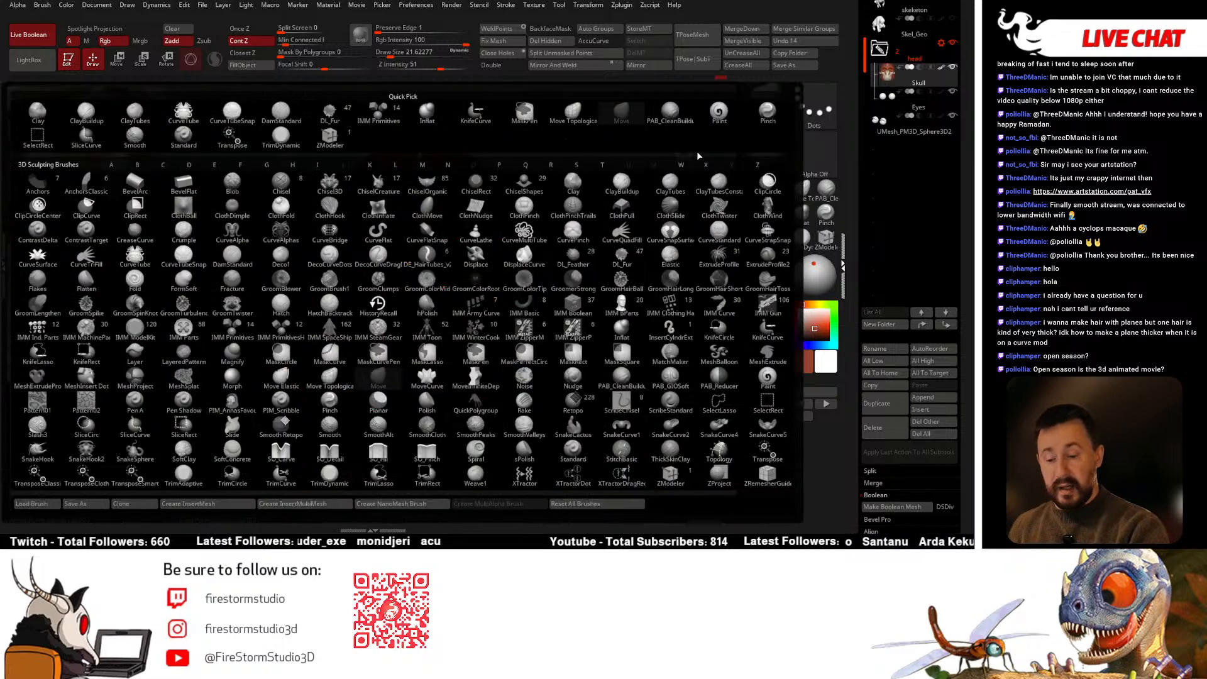
{"action": "left_click", "coordinate": [379, 114]}
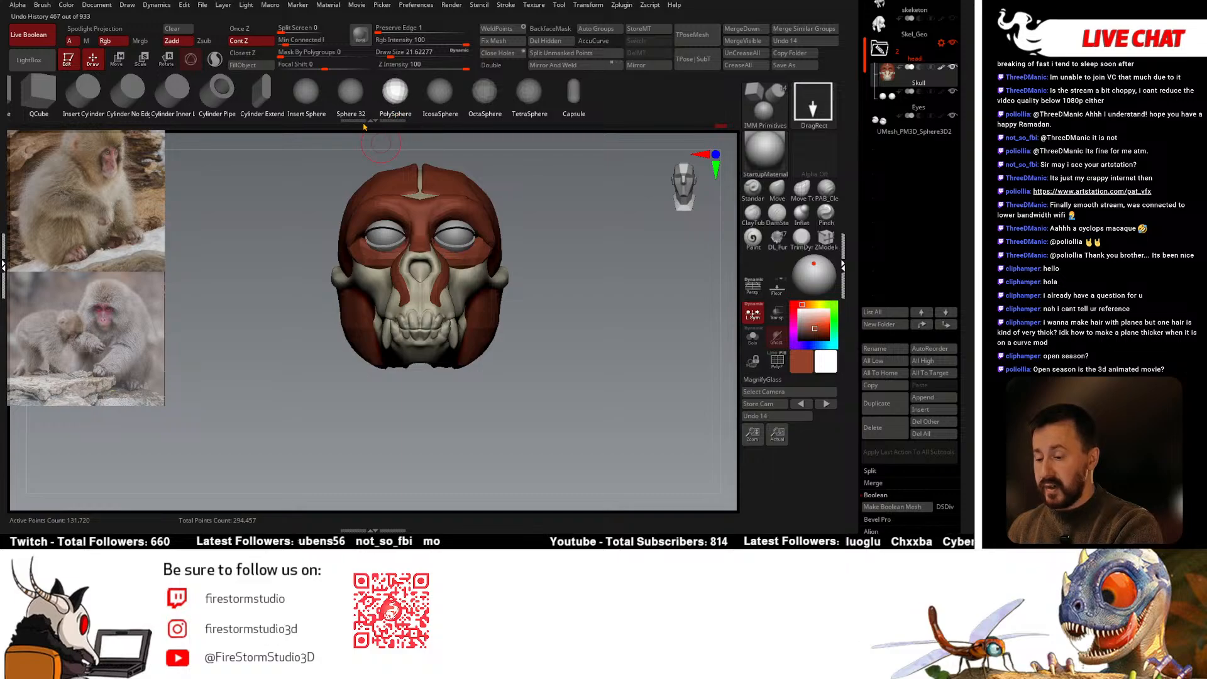
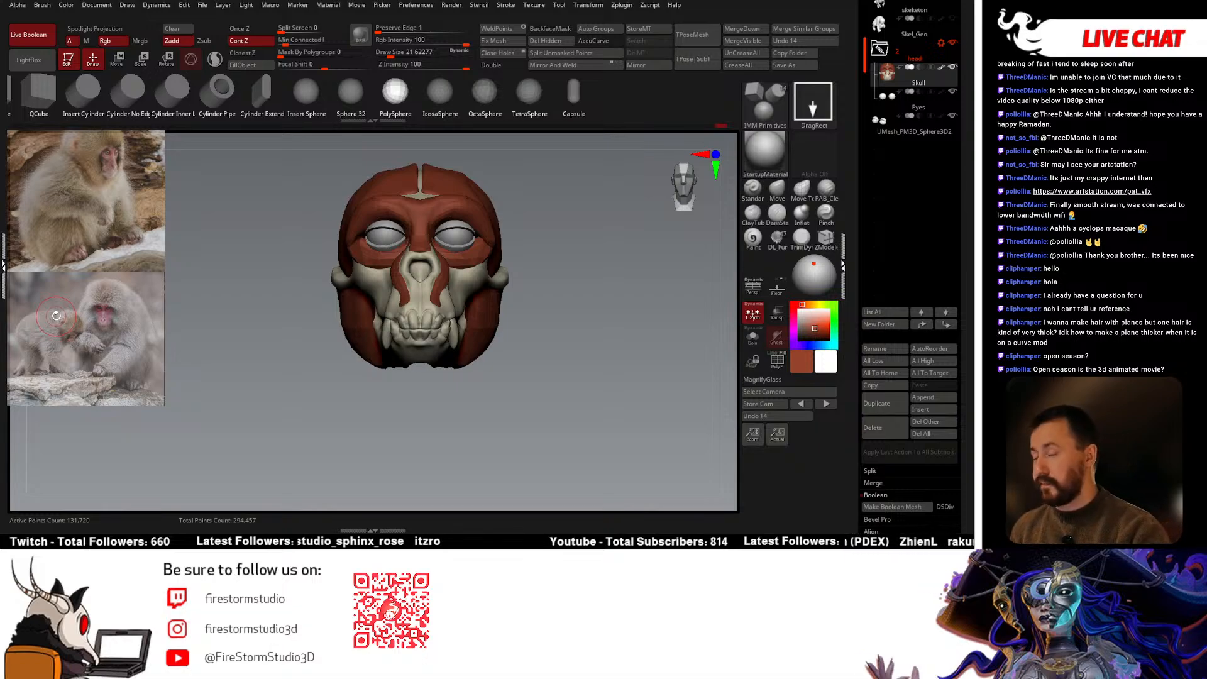
{"action": "left_click_drag", "start_coordinate": [573, 286], "coordinate": [541, 296]}
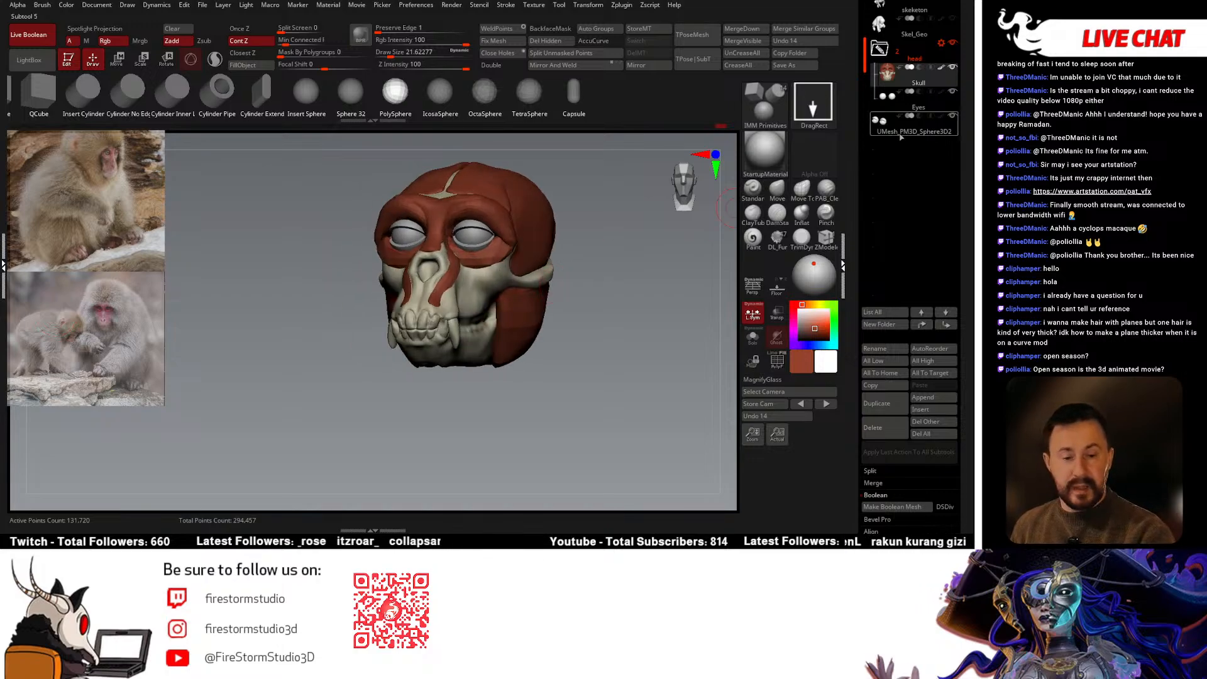
{"action": "scroll", "coordinate": [911, 251], "scroll_direction": "up", "scroll_amount": 5}
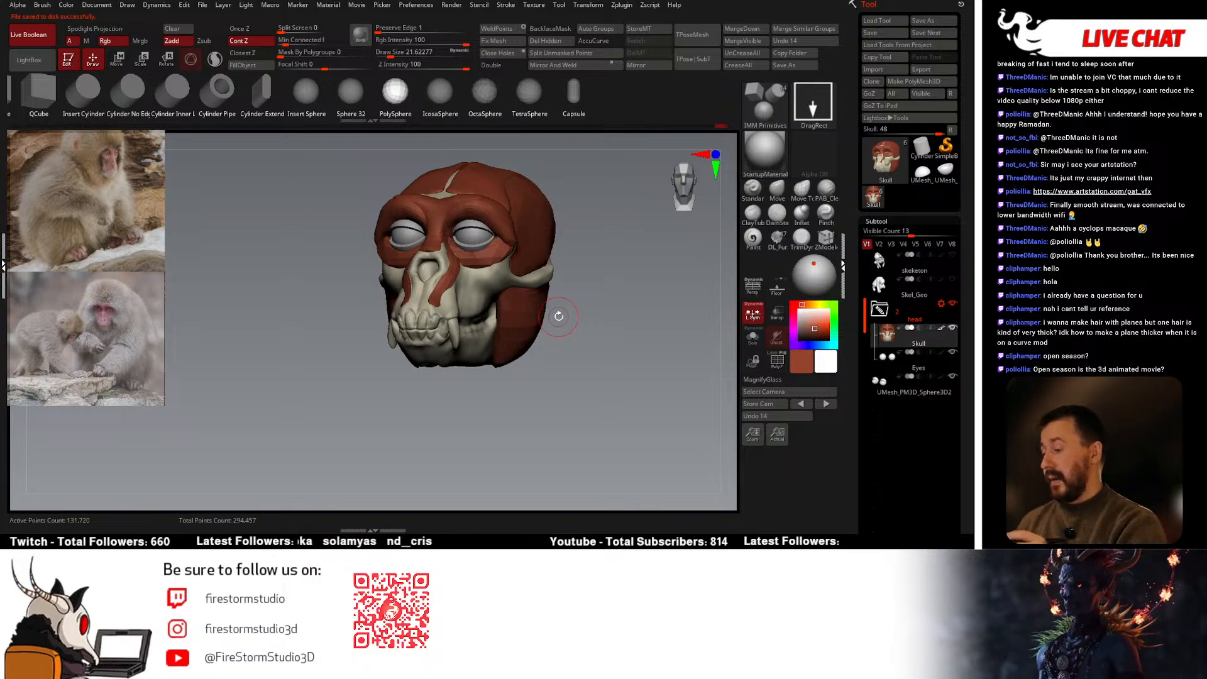
{"action": "key", "text": "comma"}
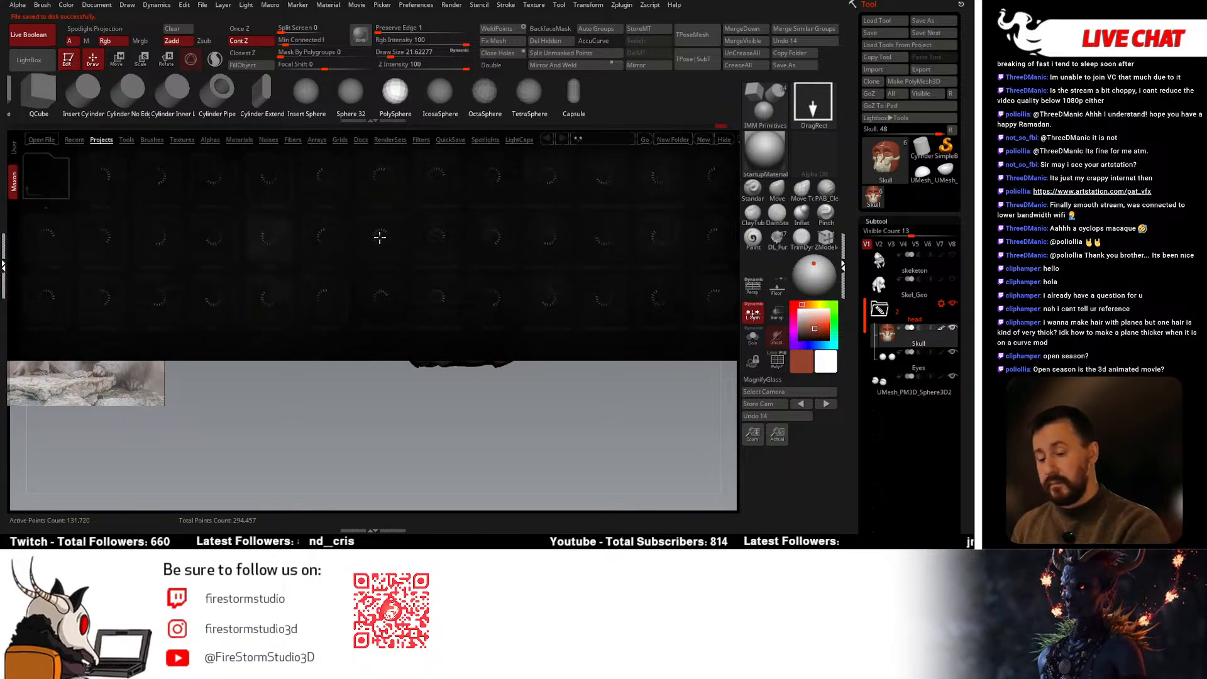
{"action": "key", "text": "comma"}
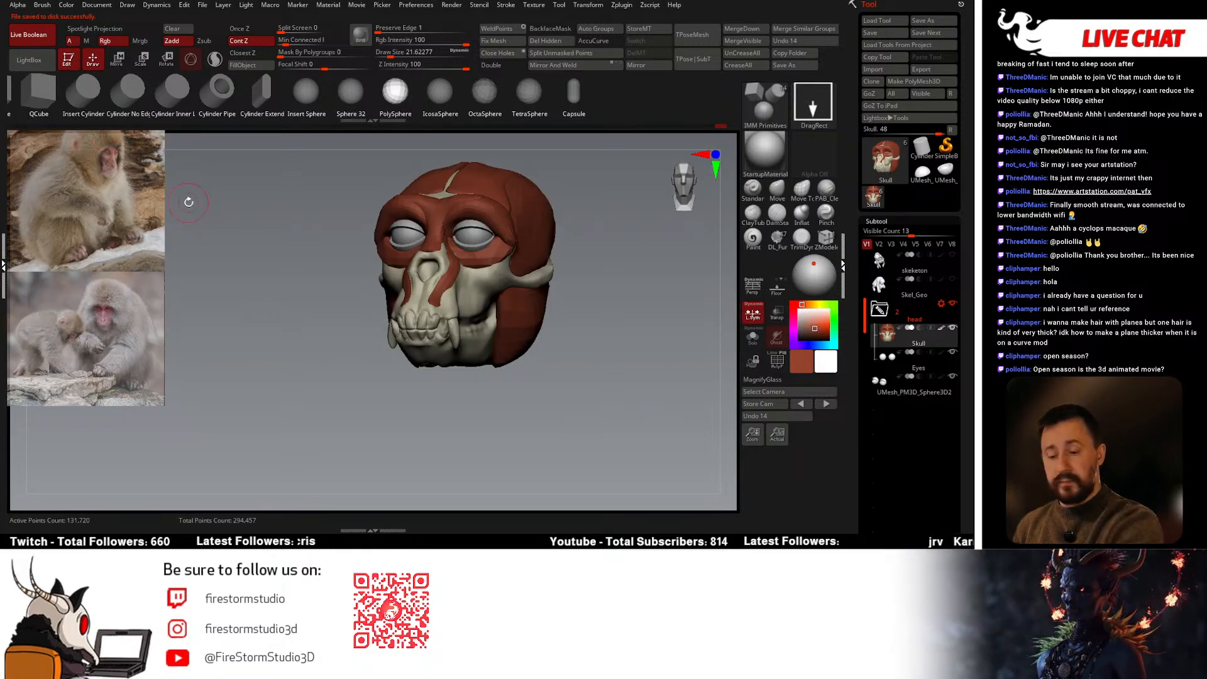
Switch to the SimpleBrush tool and clear the skull from the canvas
{"action": "left_click", "coordinate": [936, 154]}
{"action": "left_click", "coordinate": [512, 325]}
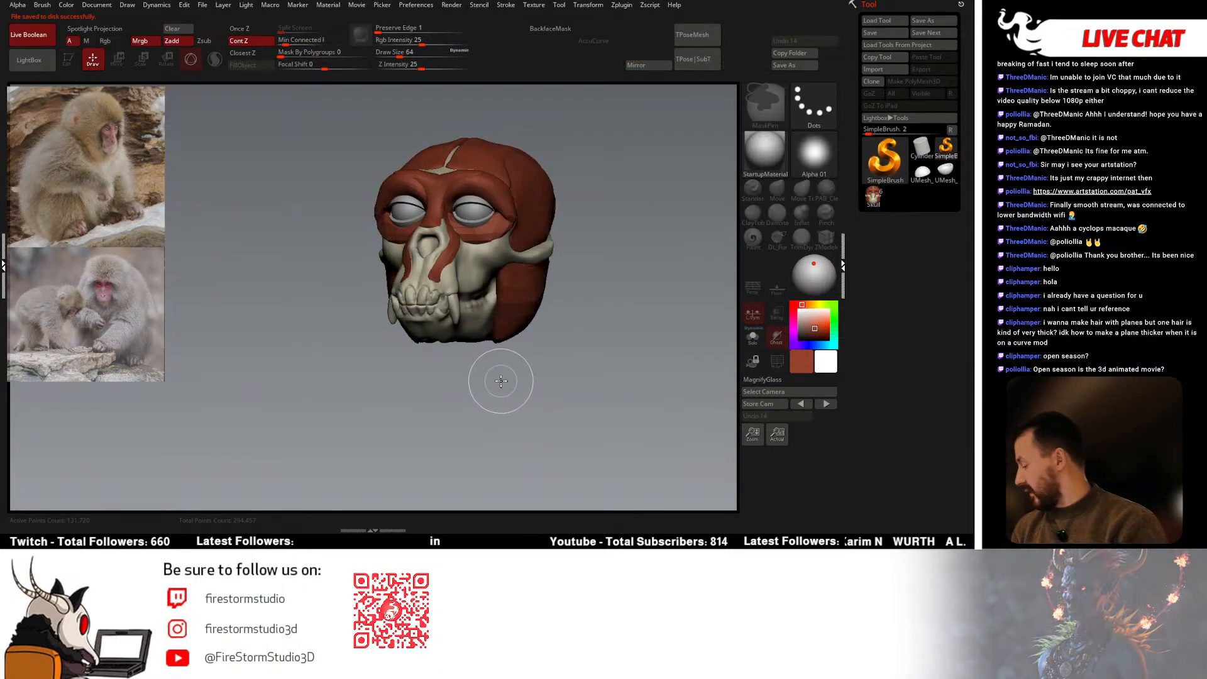
{"action": "key", "text": "ctrl+n"}
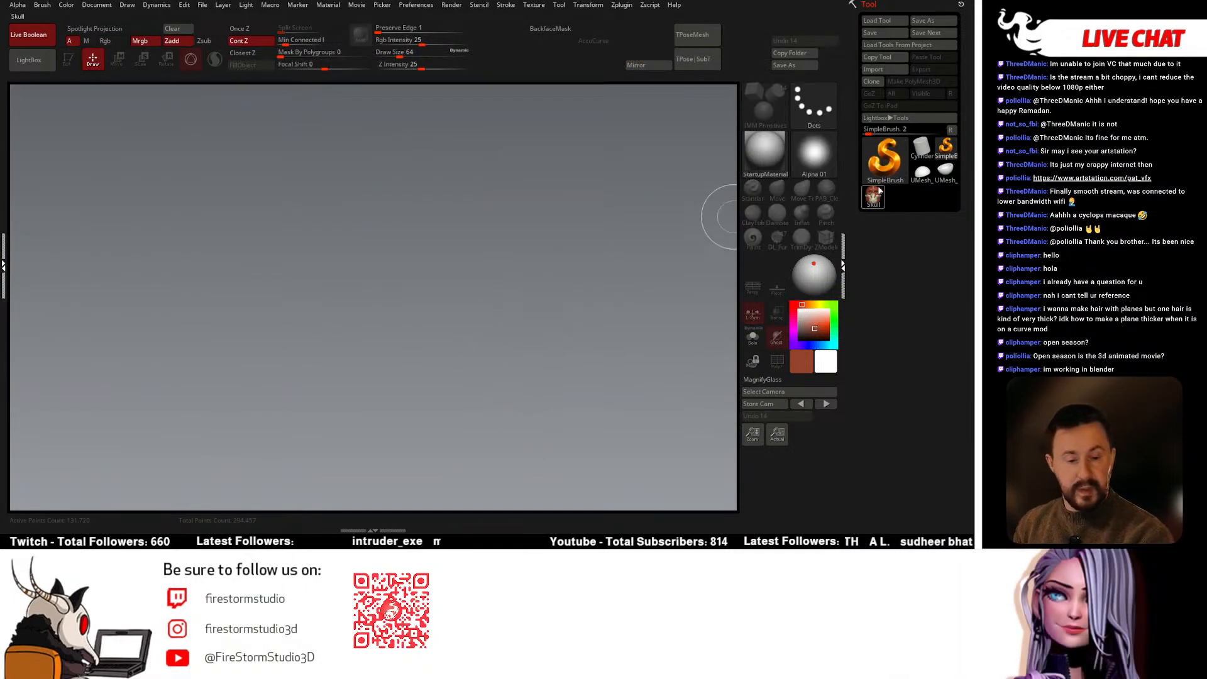
Draw a Sphere3D on the empty canvas, enter edit mode and convert it to a PolyMesh3D
{"action": "left_click", "coordinate": [885, 157]}
{"action": "left_click", "coordinate": [437, 202]}
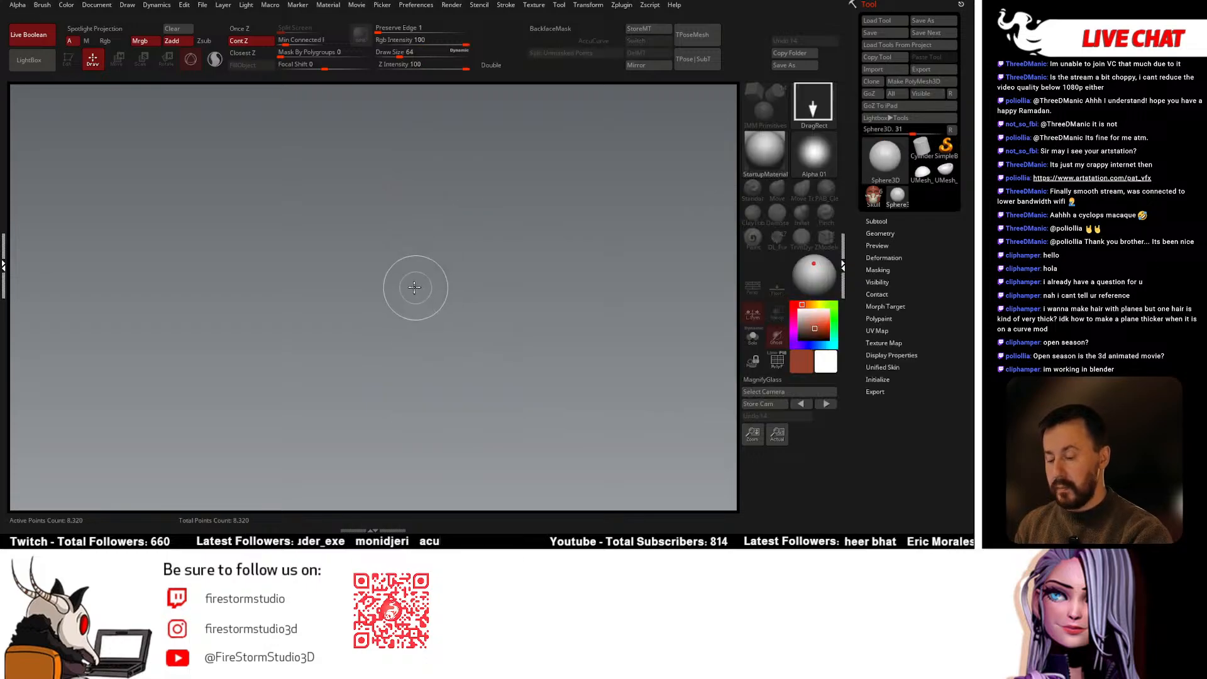
{"action": "left_click_drag", "start_coordinate": [388, 269], "coordinate": [431, 369]}
{"action": "key", "text": "t"}
{"action": "key", "text": "f"}
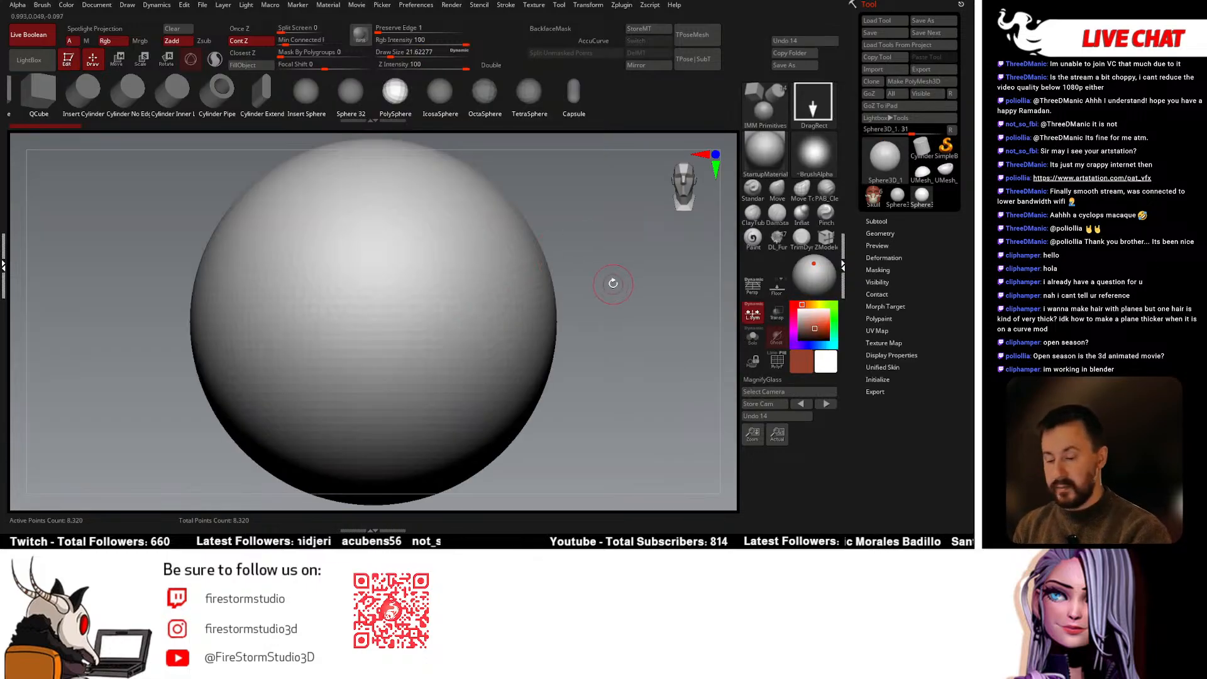
{"action": "scroll", "coordinate": [613, 282], "scroll_direction": "down", "scroll_amount": 3}
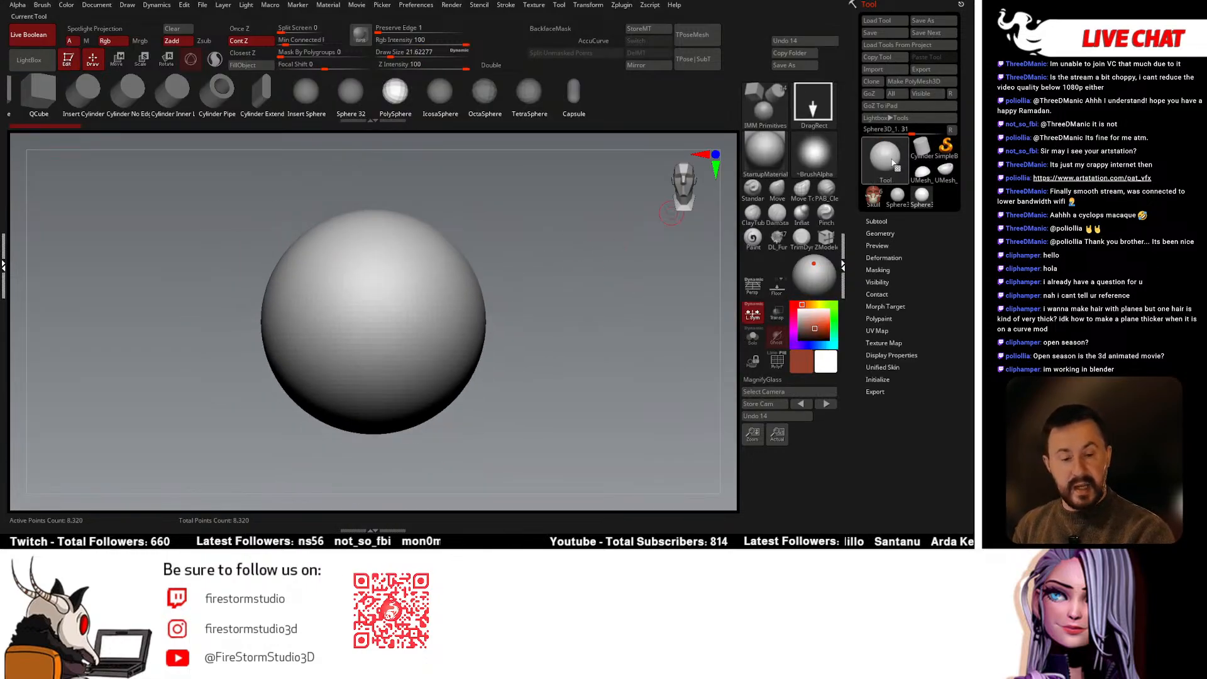
{"action": "left_click", "coordinate": [914, 81]}
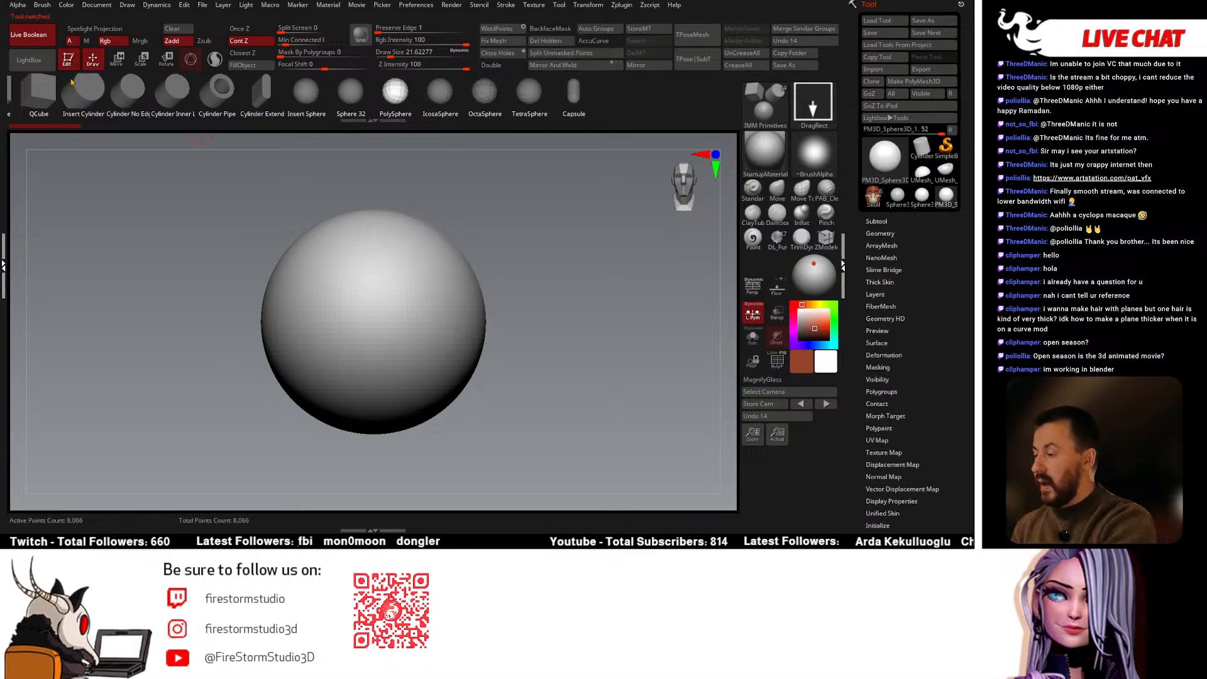
Select the CurveFlatSnap brush and draw a flat curve strip down the front of the sphere, undoing and redrawing the first attempts
{"action": "left_click", "coordinate": [765, 109]}
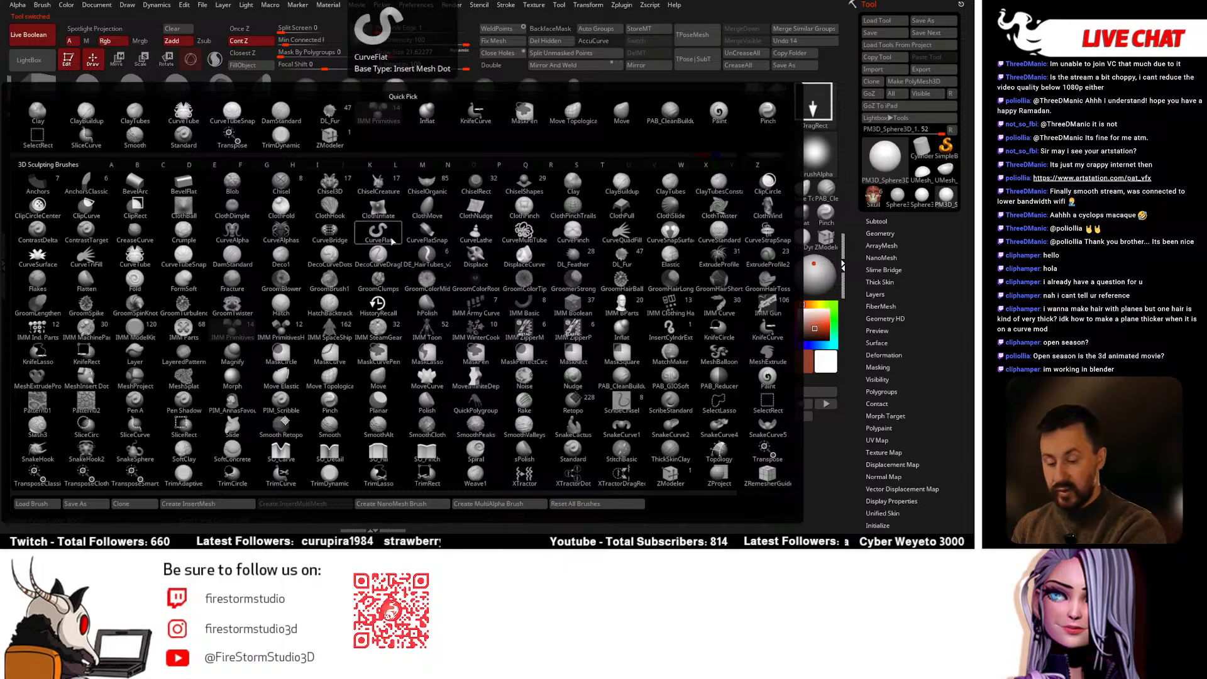
{"action": "left_click", "coordinate": [433, 236]}
{"action": "left_click_drag", "start_coordinate": [432, 272], "coordinate": [431, 338]}
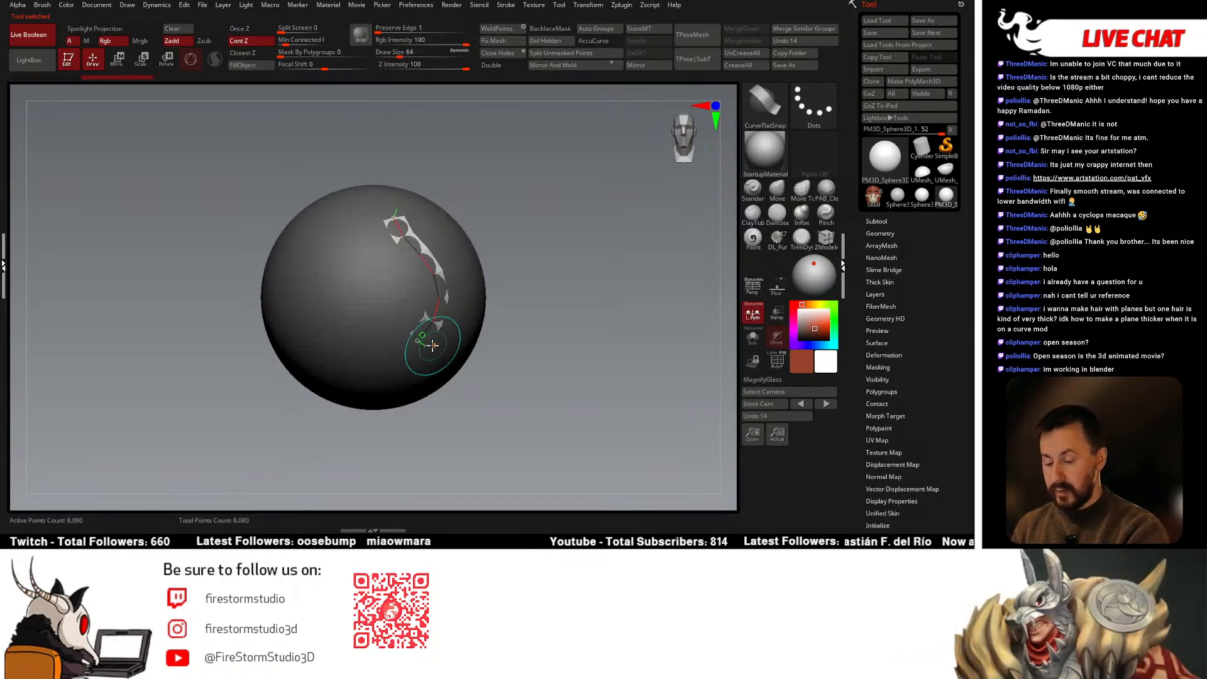
{"action": "mouse_move", "coordinate": [564, 317]}
{"action": "left_mouse_down"}
{"action": "mouse_move", "coordinate": [504, 323]}
{"action": "mouse_move", "coordinate": [572, 317]}
{"action": "mouse_move", "coordinate": [511, 323]}
{"action": "mouse_move", "coordinate": [552, 315]}
{"action": "mouse_move", "coordinate": [545, 302]}
{"action": "mouse_move", "coordinate": [552, 324]}
{"action": "left_mouse_up"}
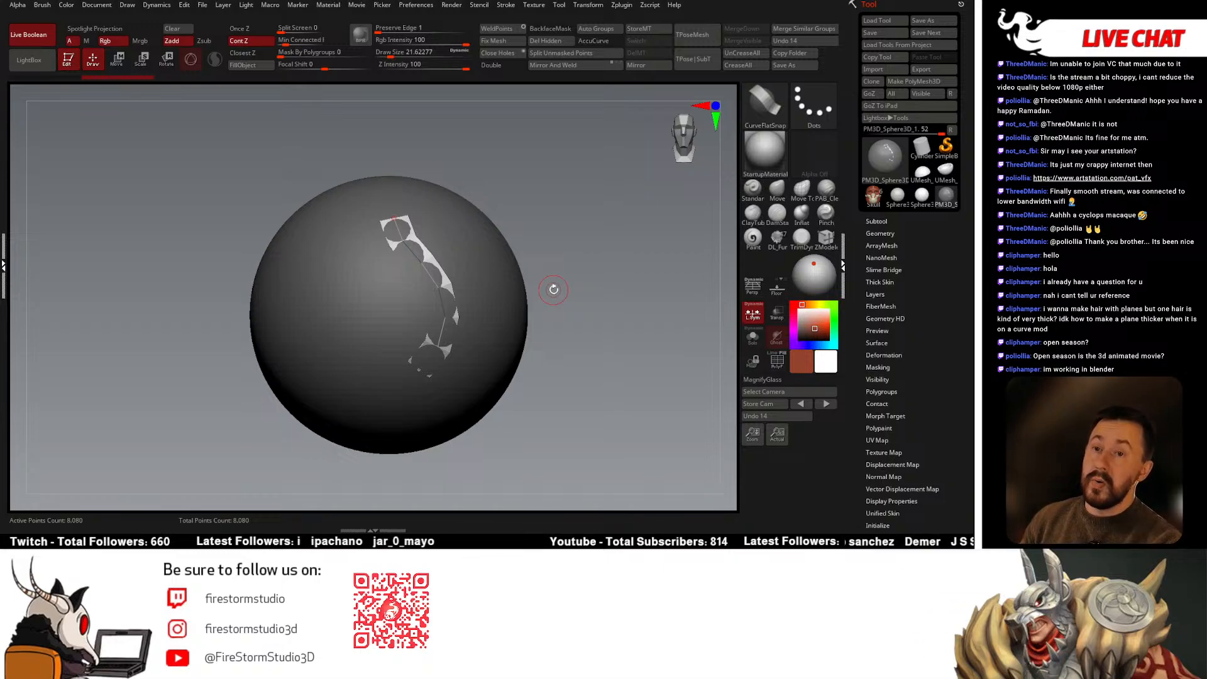
{"action": "key", "text": "ctrl+z"}
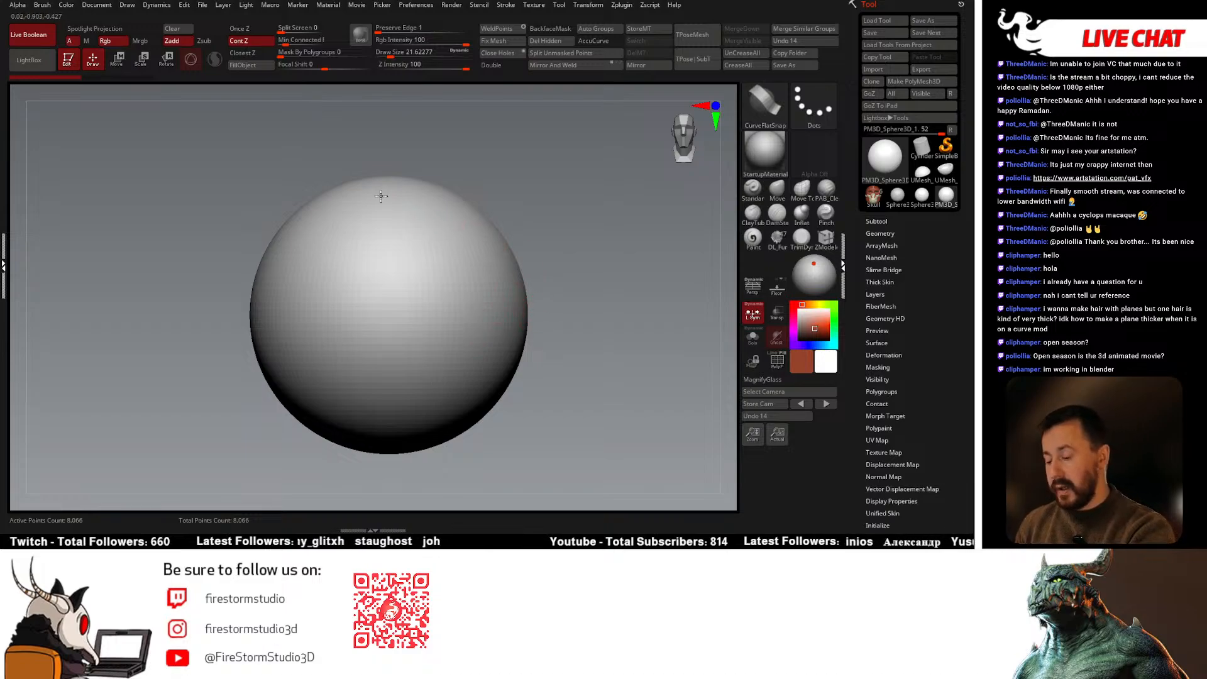
{"action": "left_click_drag", "start_coordinate": [382, 190], "coordinate": [436, 397]}
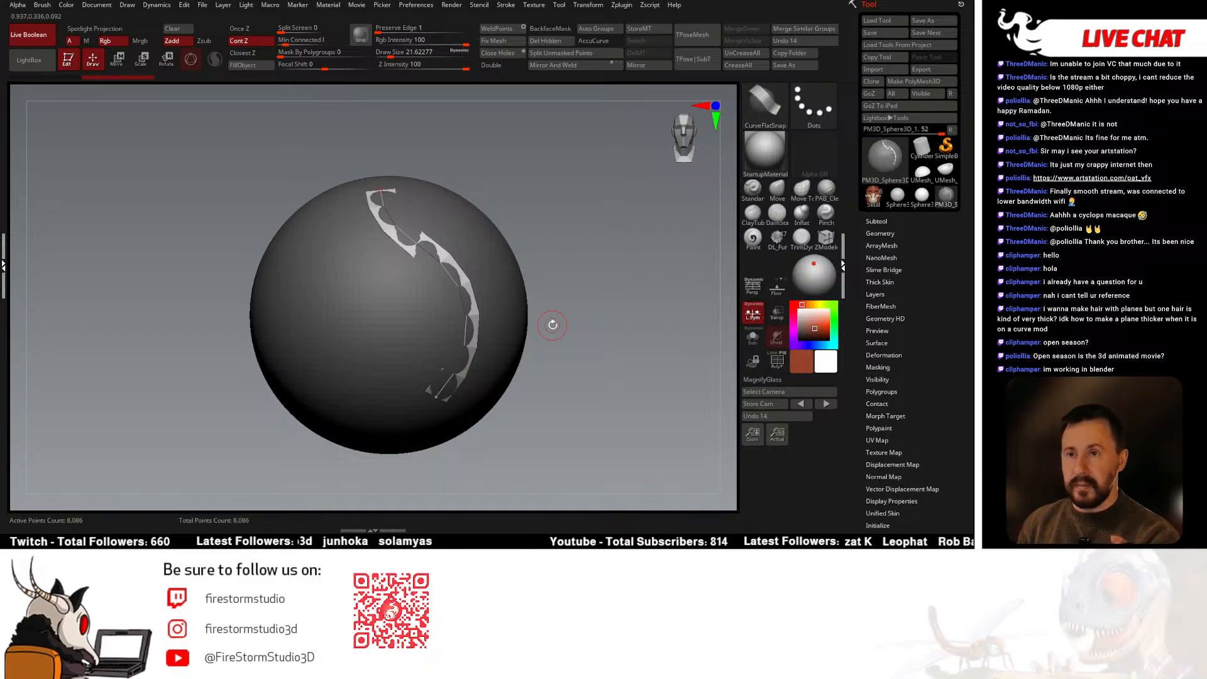
{"action": "key", "text": "ctrl+z"}
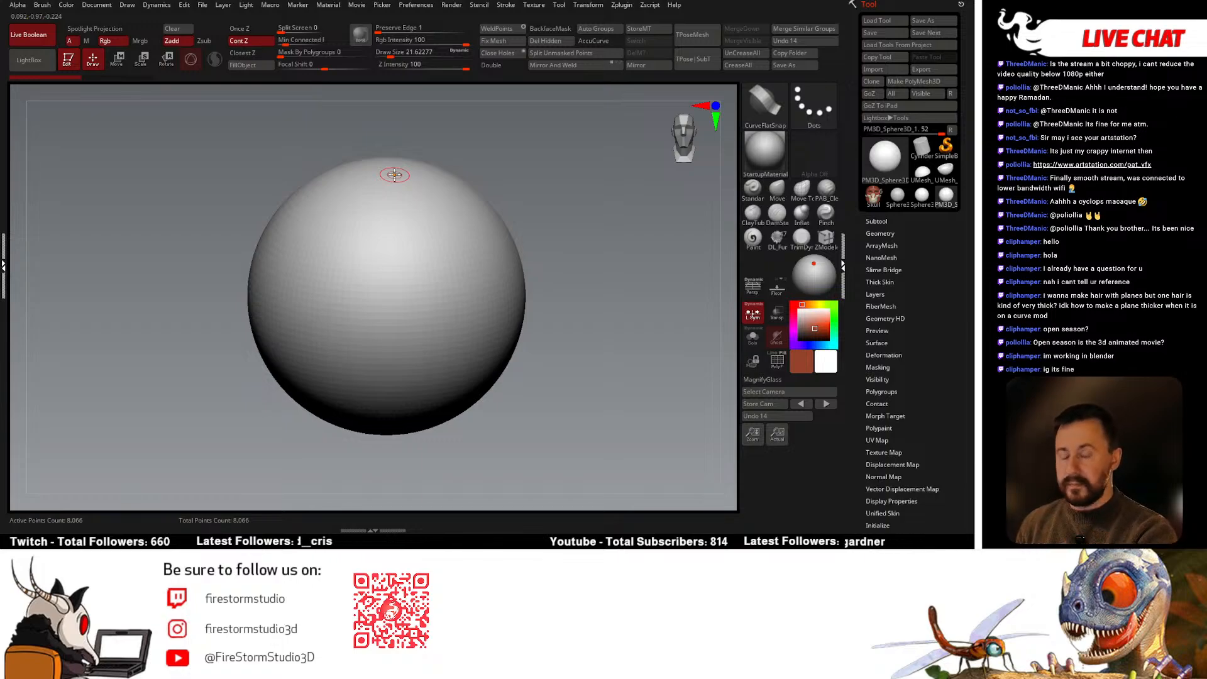
{"action": "left_click", "coordinate": [388, 376]}
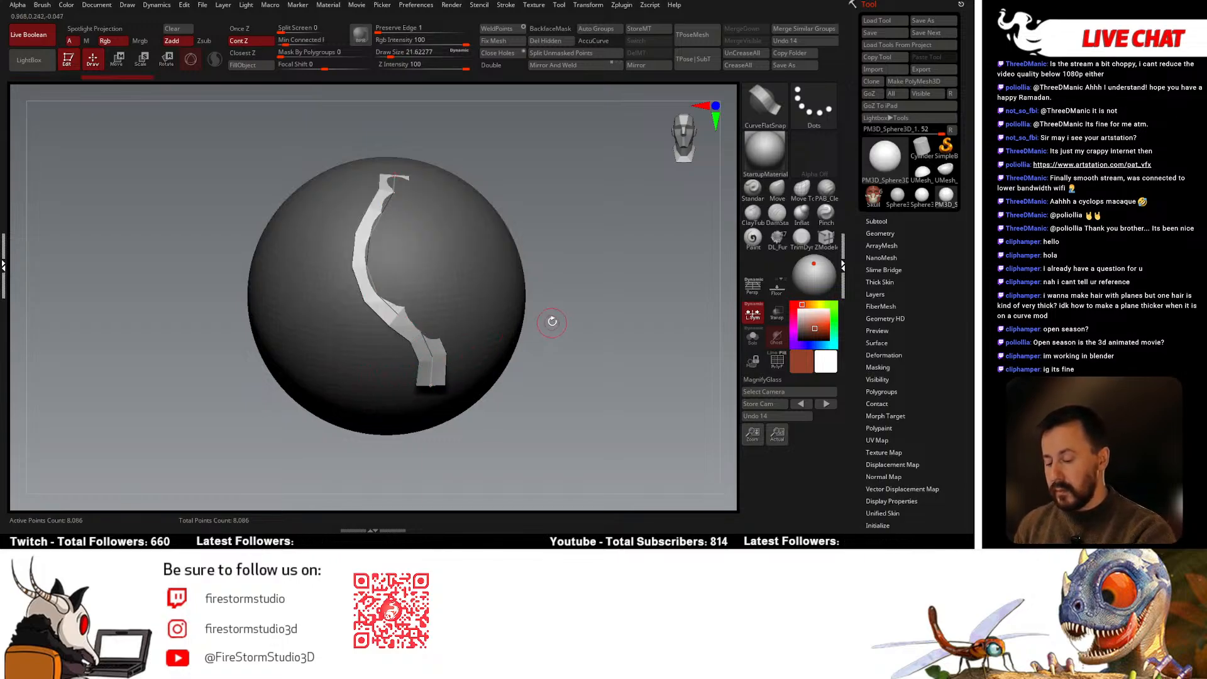
{"action": "left_click_drag", "start_coordinate": [552, 317], "coordinate": [579, 290]}
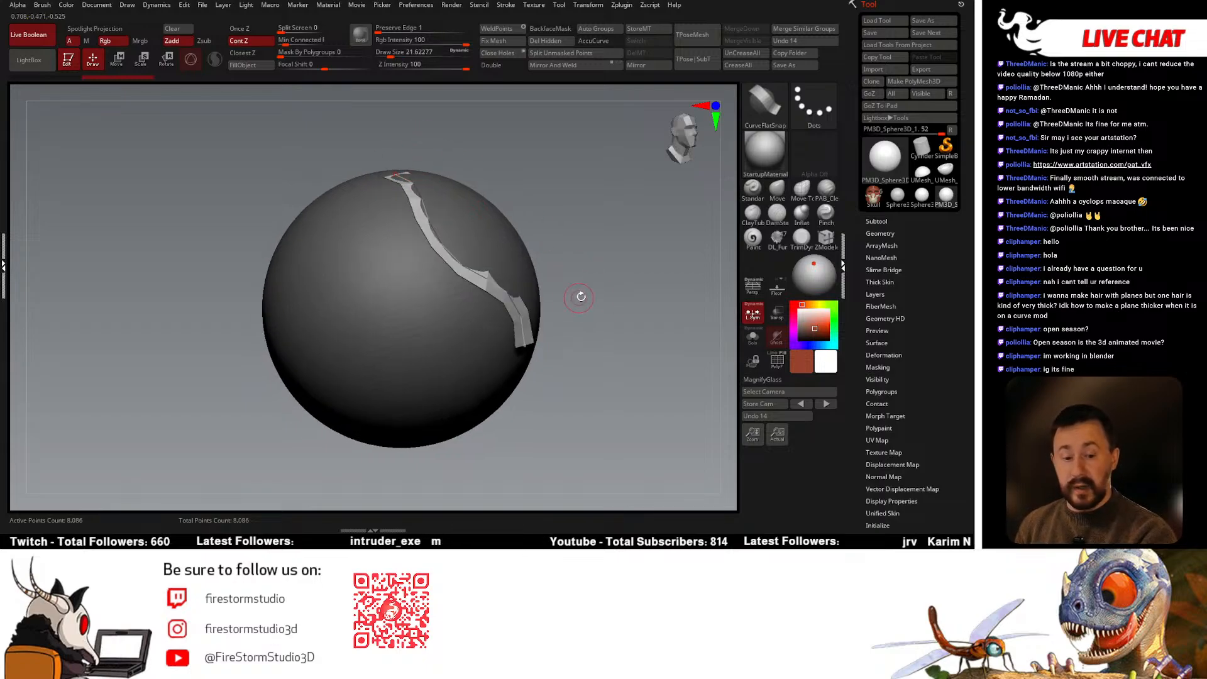
Enable Dynamic Subdiv on the sphere with the strip, reduce SmoothSubdiv and add a small Thickness
{"action": "left_click", "coordinate": [882, 233]}
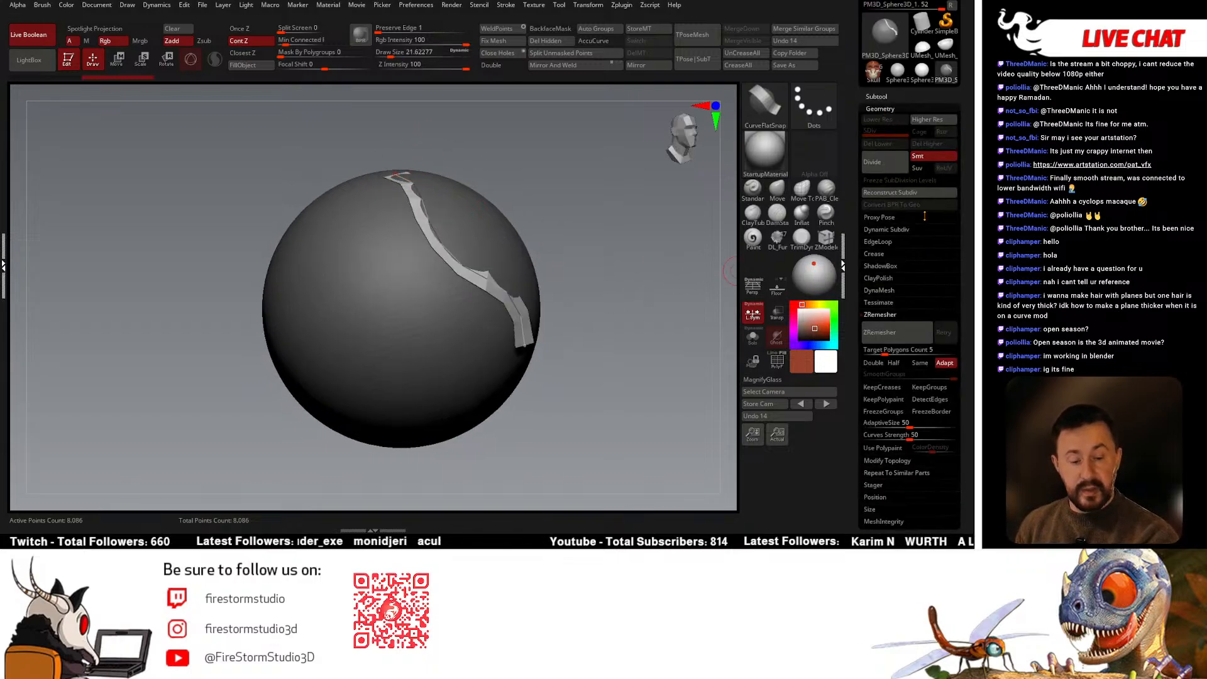
{"action": "left_click", "coordinate": [887, 230]}
{"action": "left_click", "coordinate": [876, 240]}
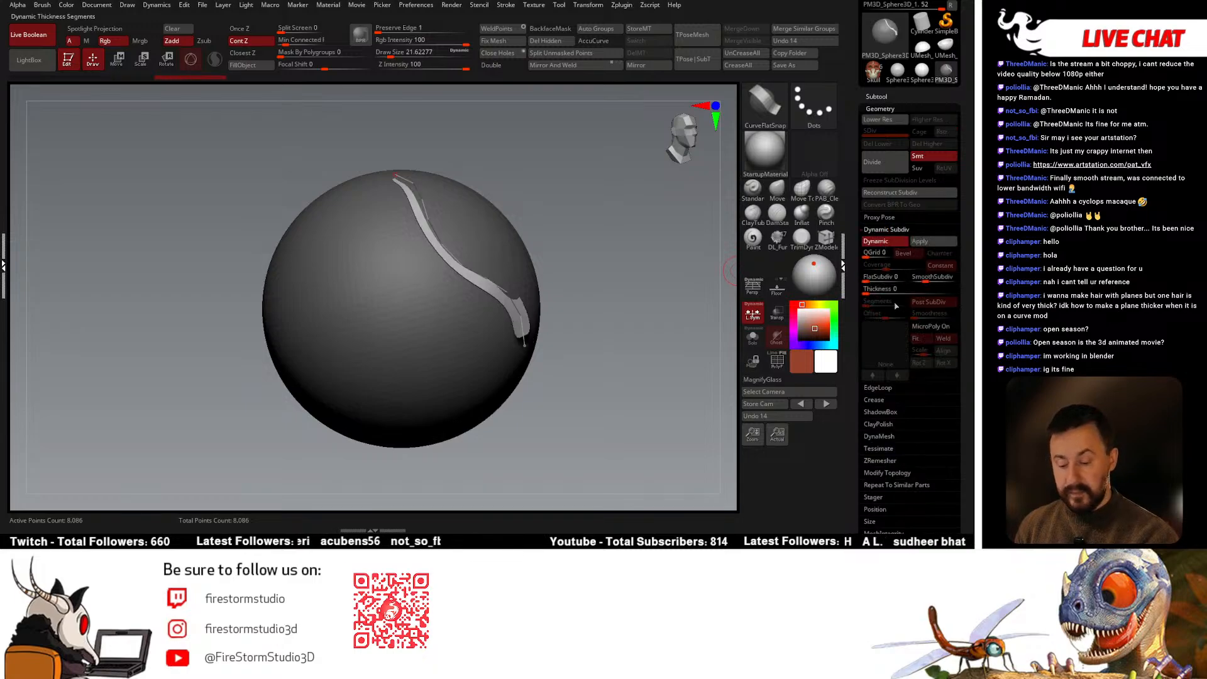
{"action": "left_click_drag", "start_coordinate": [937, 276], "coordinate": [900, 293]}
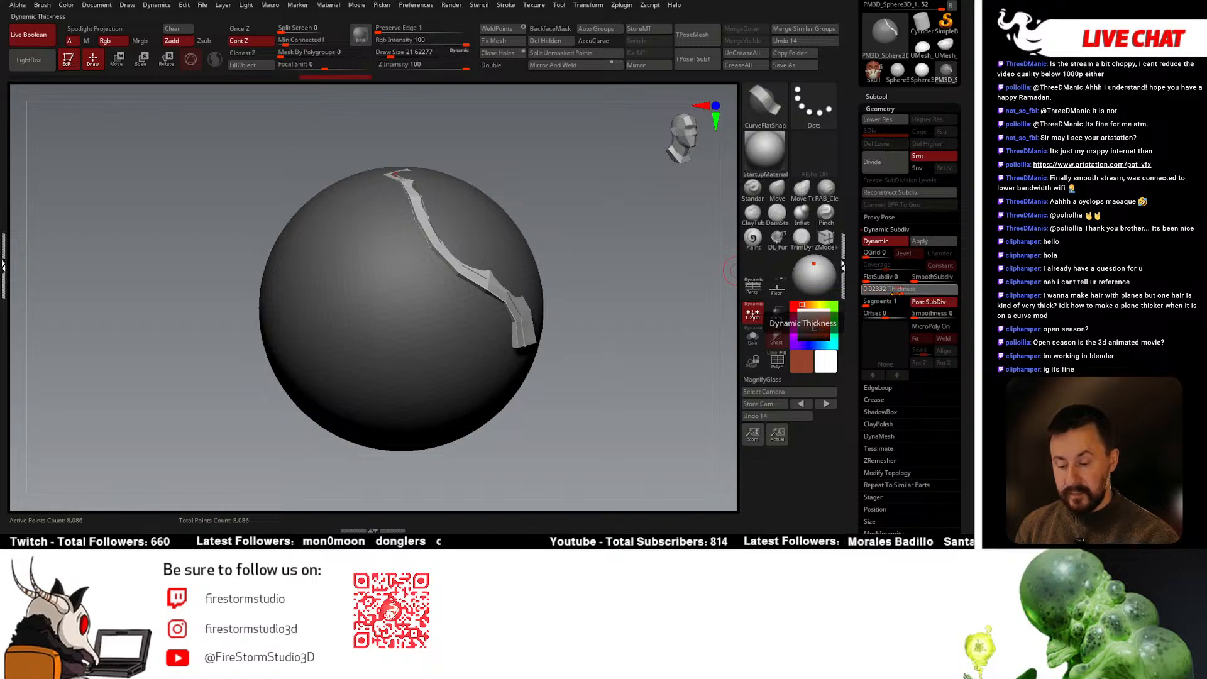
Redraw the flat curve strip as a wide arch across the front of the sphere with a Draw Size of 64
{"action": "left_click_drag", "start_coordinate": [622, 296], "coordinate": [622, 292]}
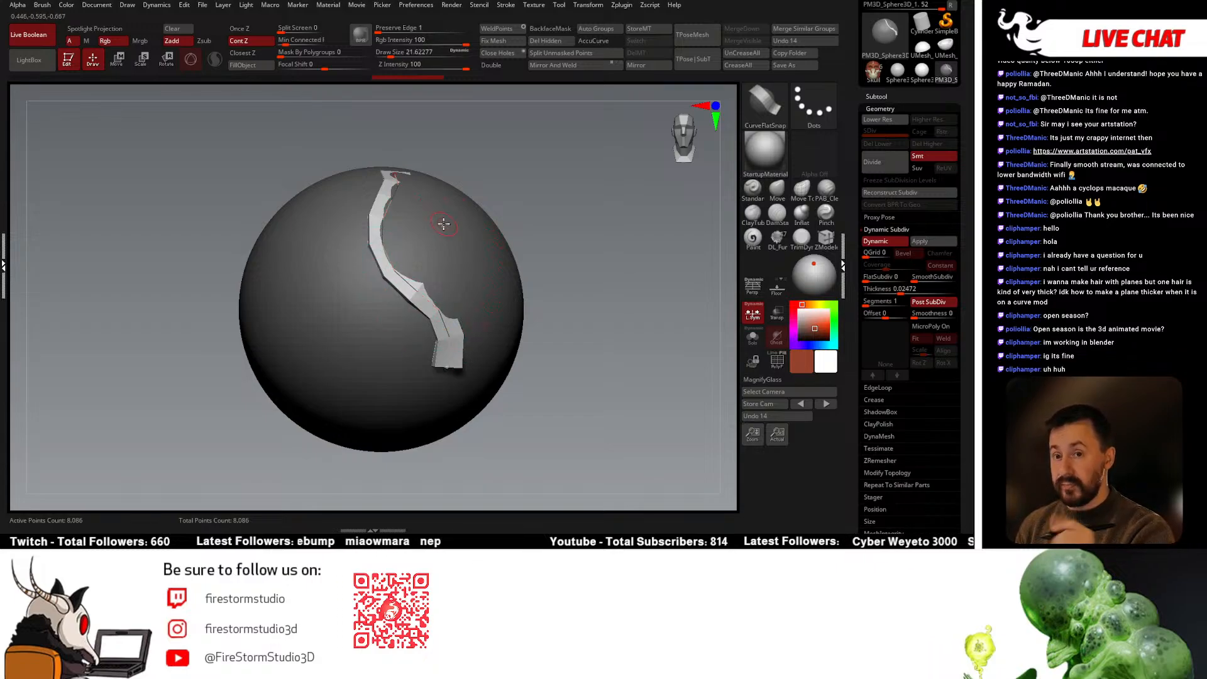
{"action": "mouse_move", "coordinate": [518, 218]}
{"action": "left_mouse_down"}
{"action": "mouse_move", "coordinate": [555, 237]}
{"action": "mouse_move", "coordinate": [560, 262]}
{"action": "mouse_move", "coordinate": [528, 281]}
{"action": "left_mouse_up"}
{"action": "mouse_move", "coordinate": [476, 362]}
{"action": "left_mouse_down"}
{"action": "mouse_move", "coordinate": [491, 344]}
{"action": "mouse_move", "coordinate": [413, 354]}
{"action": "mouse_move", "coordinate": [355, 390]}
{"action": "mouse_move", "coordinate": [481, 318]}
{"action": "mouse_move", "coordinate": [425, 277]}
{"action": "mouse_move", "coordinate": [401, 314]}
{"action": "left_mouse_up"}
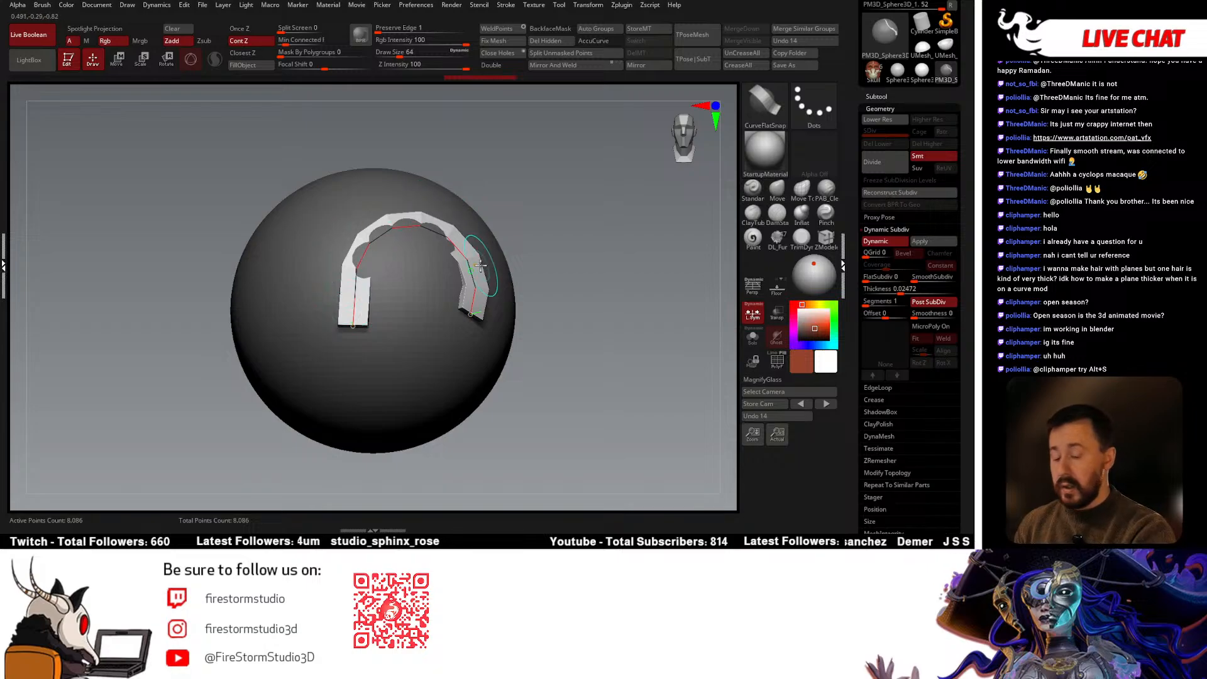
{"action": "left_click_drag", "start_coordinate": [522, 276], "coordinate": [571, 314]}
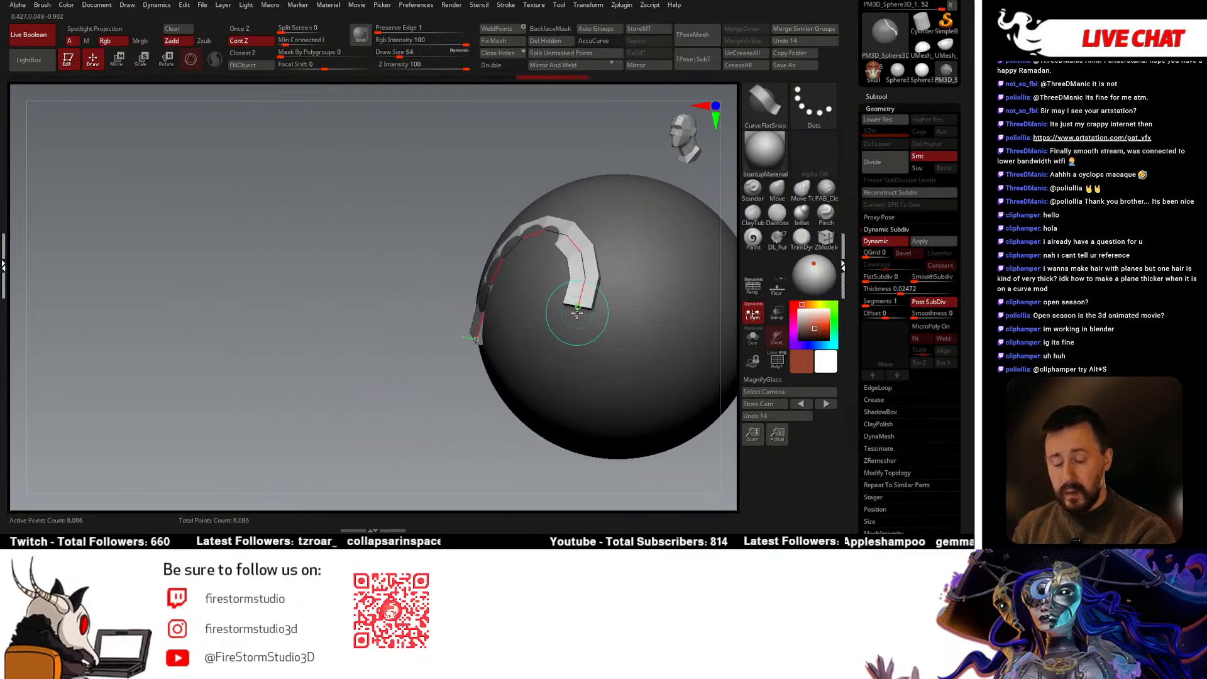
Vary the Draw Size on the arched strip and inspect its width and thickness around the sphere
{"action": "key", "text": "space"}
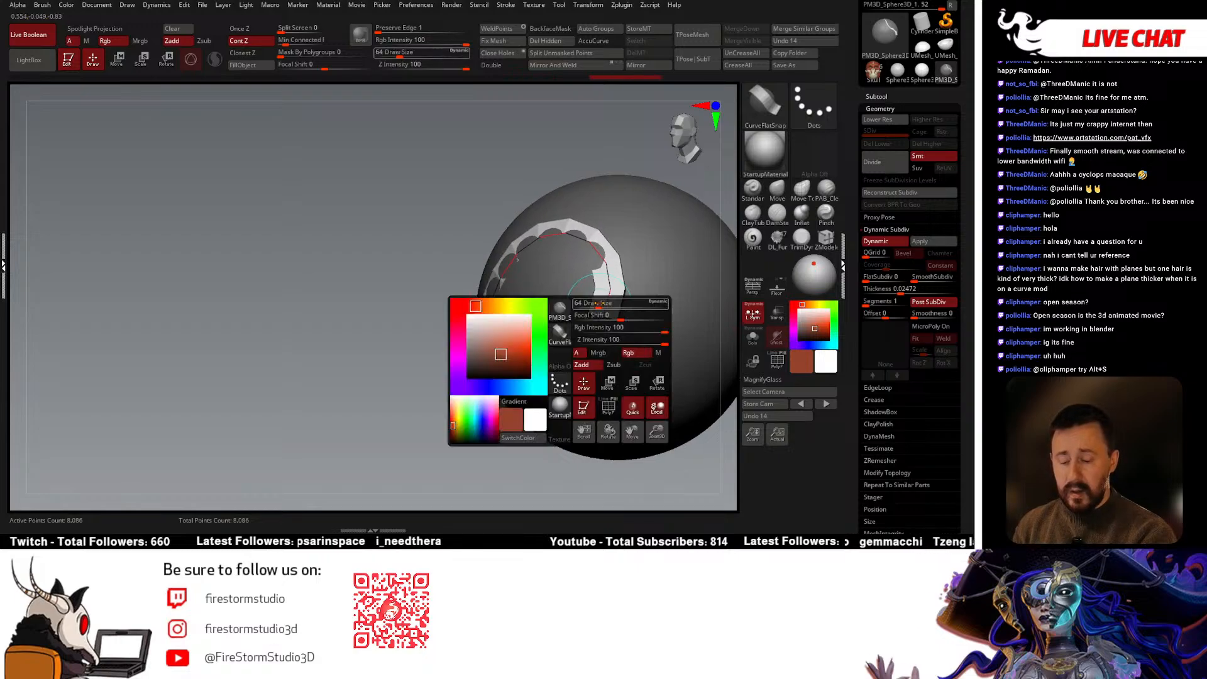
{"action": "mouse_move", "coordinate": [654, 303]}
{"action": "left_mouse_down"}
{"action": "mouse_move", "coordinate": [494, 308]}
{"action": "mouse_move", "coordinate": [547, 323]}
{"action": "left_mouse_up"}
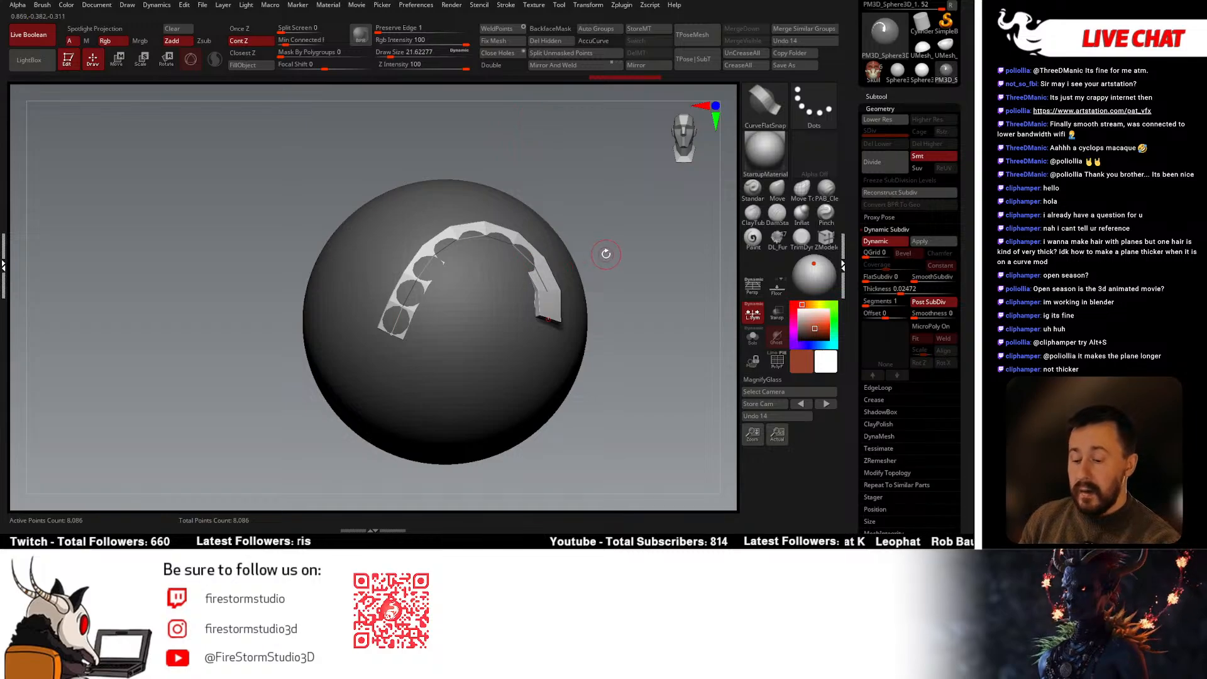
{"action": "right_click_drag", "start_coordinate": [606, 253], "coordinate": [565, 297]}
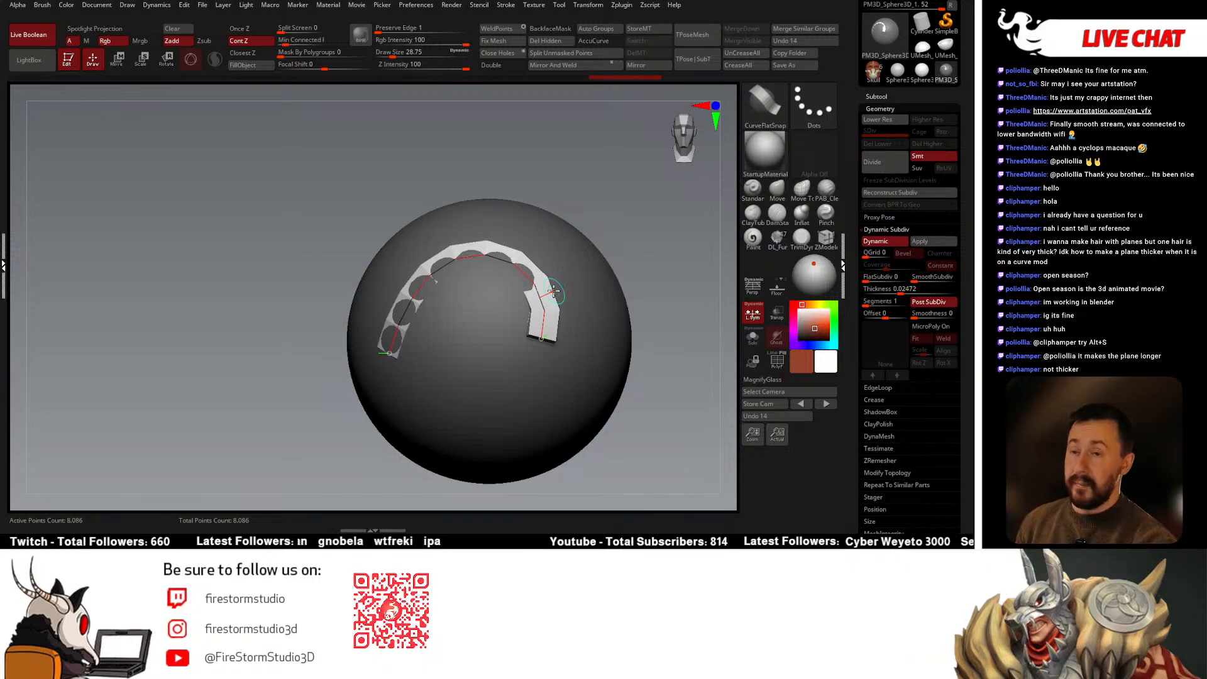
{"action": "left_click_drag", "start_coordinate": [646, 234], "coordinate": [558, 283], "text": "alt"}
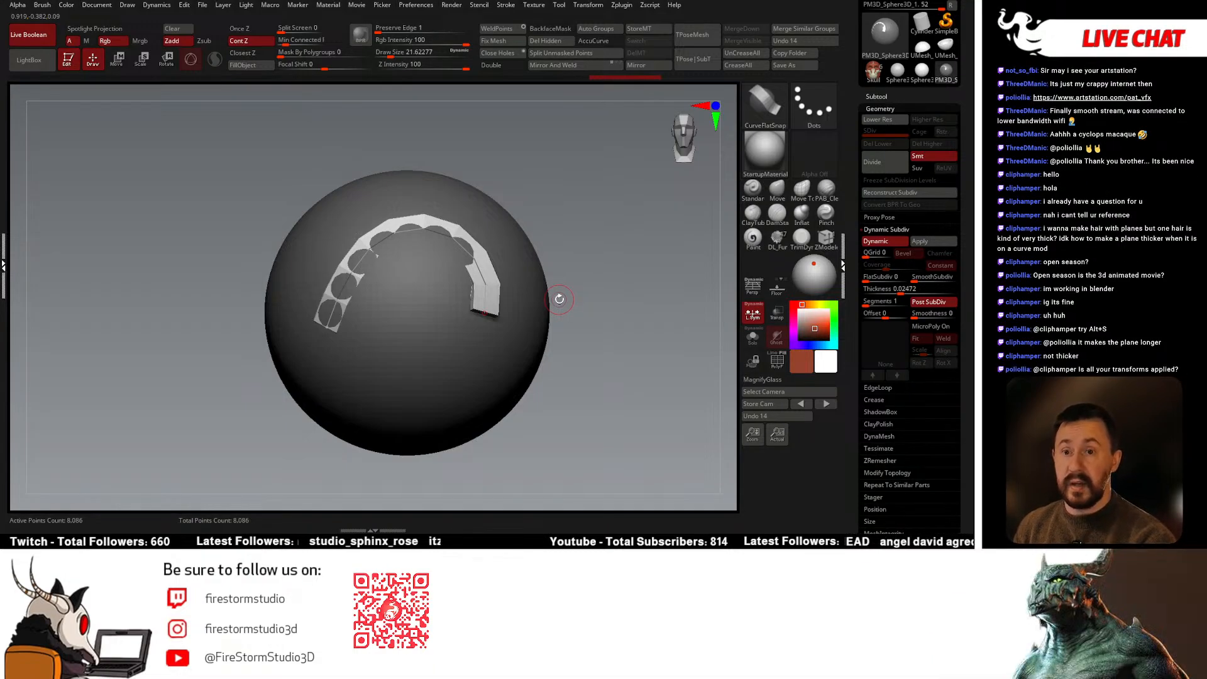
{"action": "left_click_drag", "start_coordinate": [578, 233], "coordinate": [627, 258]}
Make the Skull the active tool again and show it in three-quarter view
{"action": "left_click", "coordinate": [873, 72]}
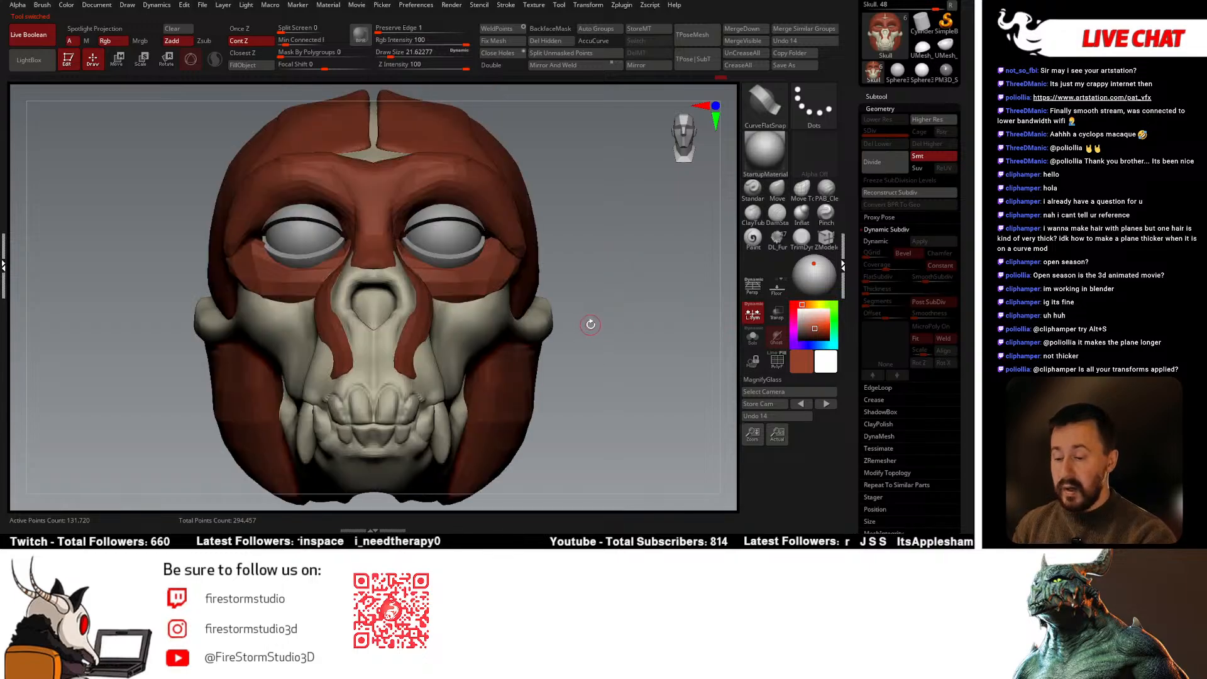
{"action": "mouse_move", "coordinate": [589, 237]}
{"action": "left_mouse_down"}
{"action": "mouse_move", "coordinate": [569, 274]}
{"action": "mouse_move", "coordinate": [616, 277]}
{"action": "mouse_move", "coordinate": [600, 247]}
{"action": "mouse_move", "coordinate": [615, 249]}
{"action": "left_mouse_up"}
{"action": "right_click", "coordinate": [601, 247]}
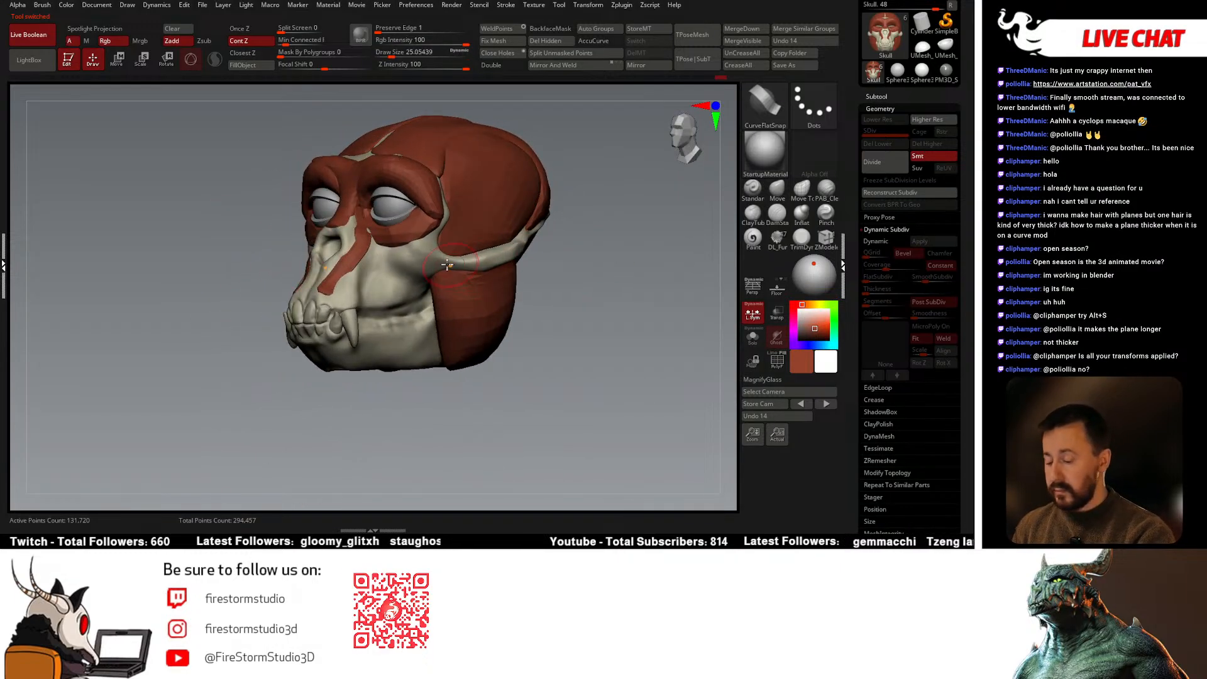
{"action": "mouse_move", "coordinate": [566, 286]}
{"action": "left_mouse_down"}
{"action": "mouse_move", "coordinate": [604, 280]}
{"action": "mouse_move", "coordinate": [562, 288]}
{"action": "left_mouse_up"}
{"action": "right_click_drag", "start_coordinate": [444, 316], "coordinate": [628, 301], "text": "alt"}
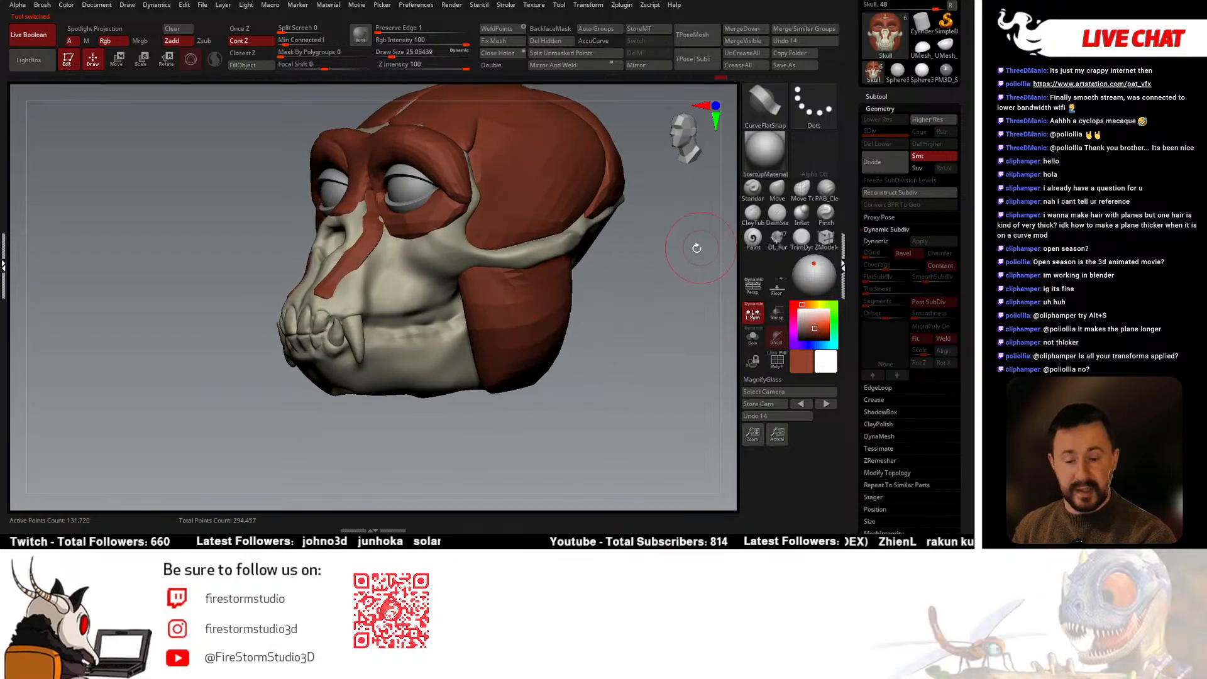
Select the IMM Primitives brush and insert a PolySphere over the skull's front teeth
{"action": "left_click", "coordinate": [765, 102]}
{"action": "left_click", "coordinate": [427, 116]}
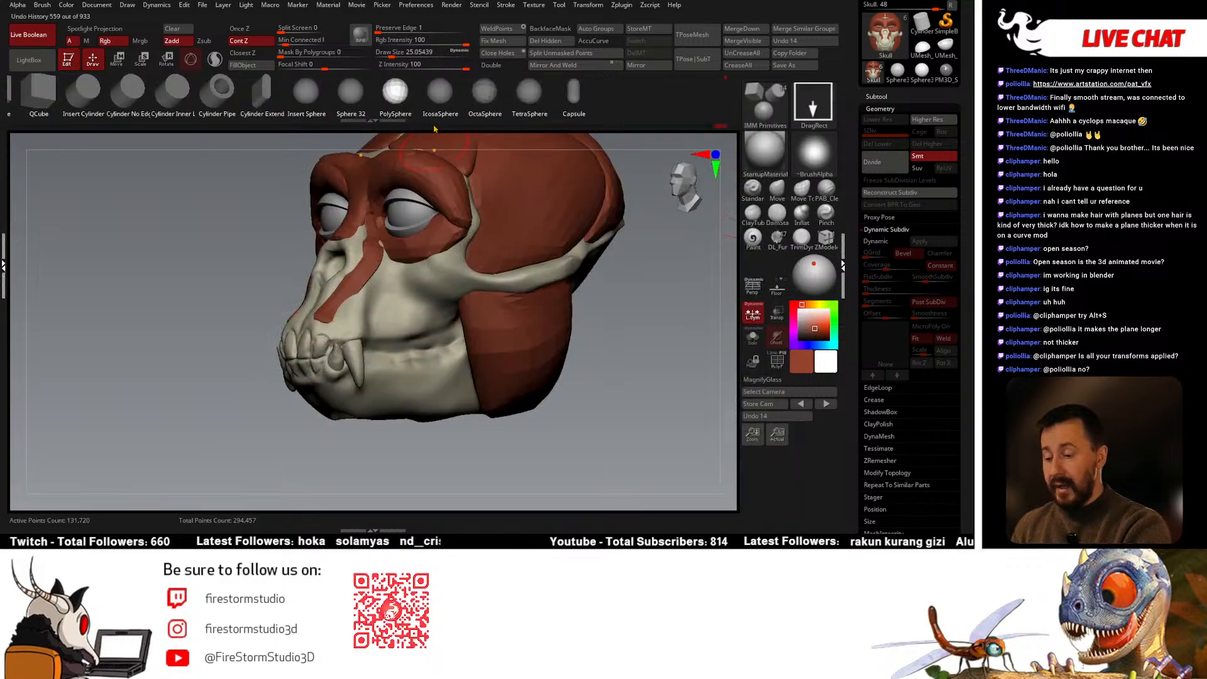
{"action": "right_click_drag", "start_coordinate": [466, 218], "coordinate": [365, 350]}
{"action": "left_click_drag", "start_coordinate": [365, 350], "coordinate": [373, 387]}
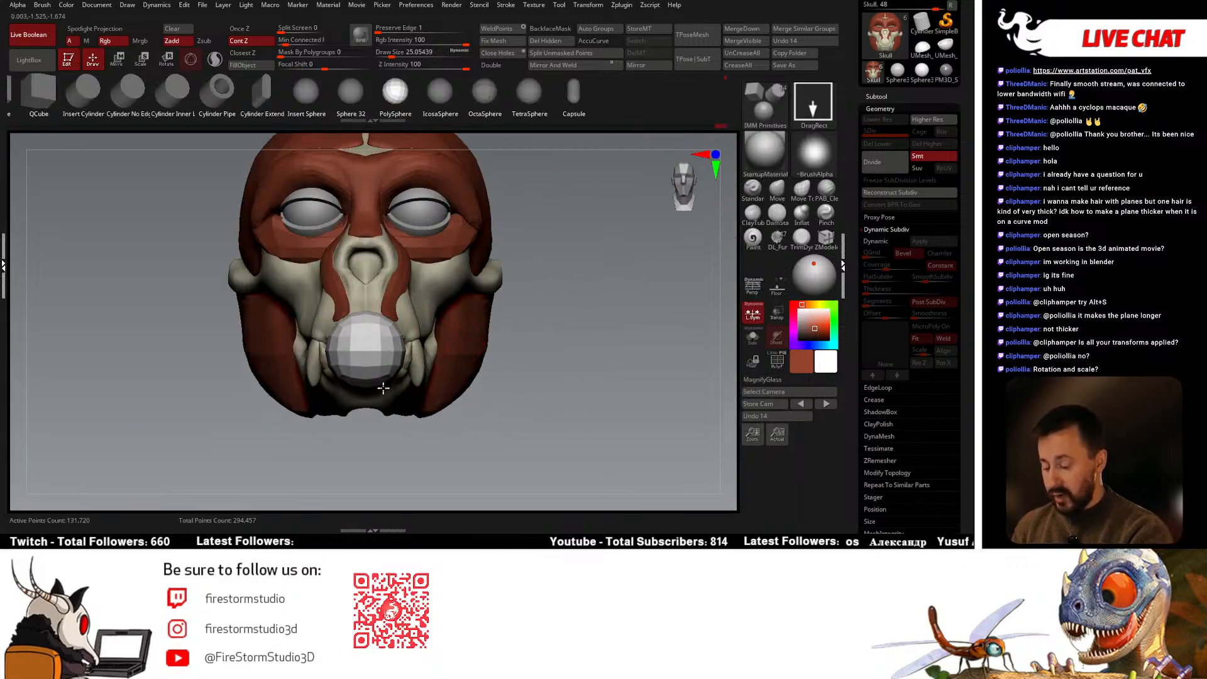
{"action": "right_click_drag", "start_coordinate": [373, 387], "coordinate": [439, 390]}
Move the inserted sphere up and back against the upper jaw, centred below the nose
{"action": "key", "text": "r"}
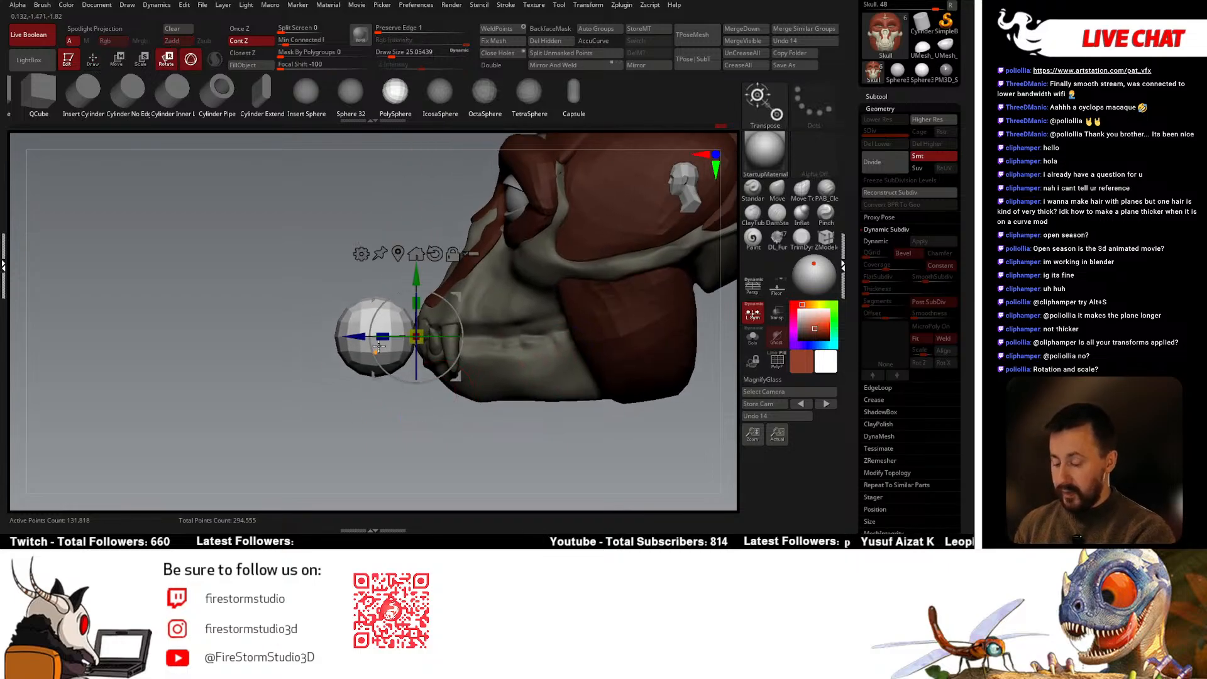
{"action": "left_click_drag", "start_coordinate": [383, 338], "coordinate": [403, 339]}
{"action": "left_click_drag", "start_coordinate": [420, 274], "coordinate": [420, 245]}
{"action": "left_click_drag", "start_coordinate": [358, 308], "coordinate": [386, 308]}
{"action": "right_click_drag", "start_coordinate": [387, 305], "coordinate": [454, 285]}
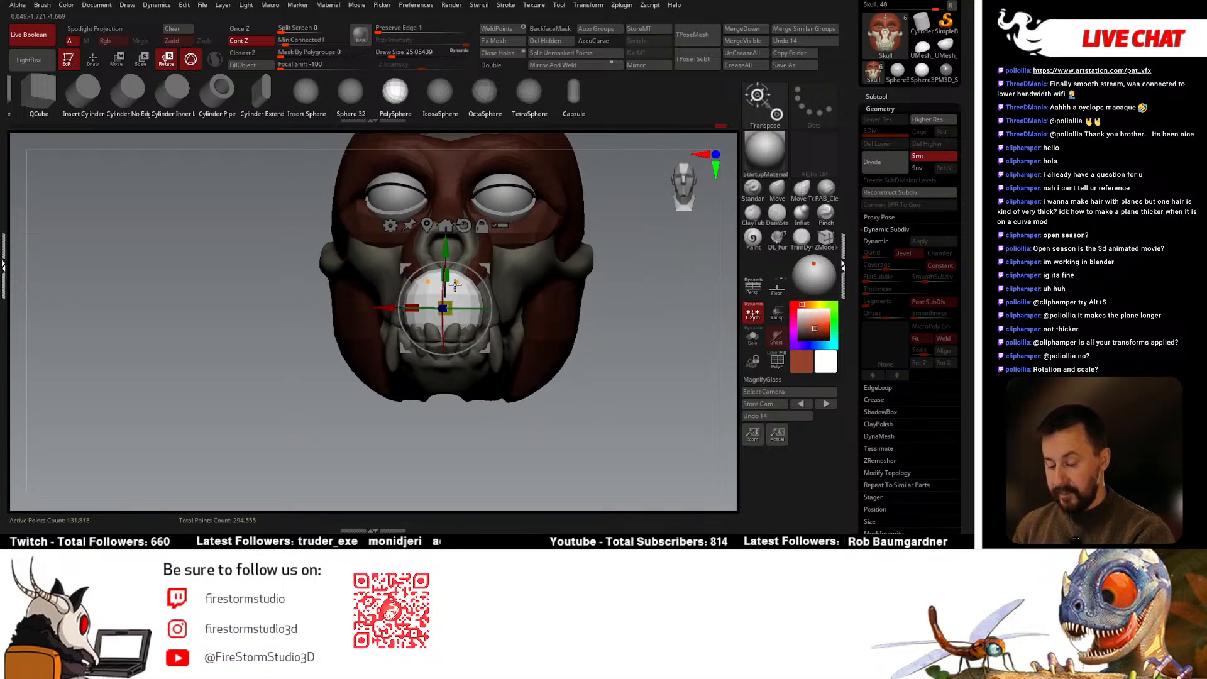
{"action": "left_click_drag", "start_coordinate": [390, 307], "coordinate": [384, 308]}
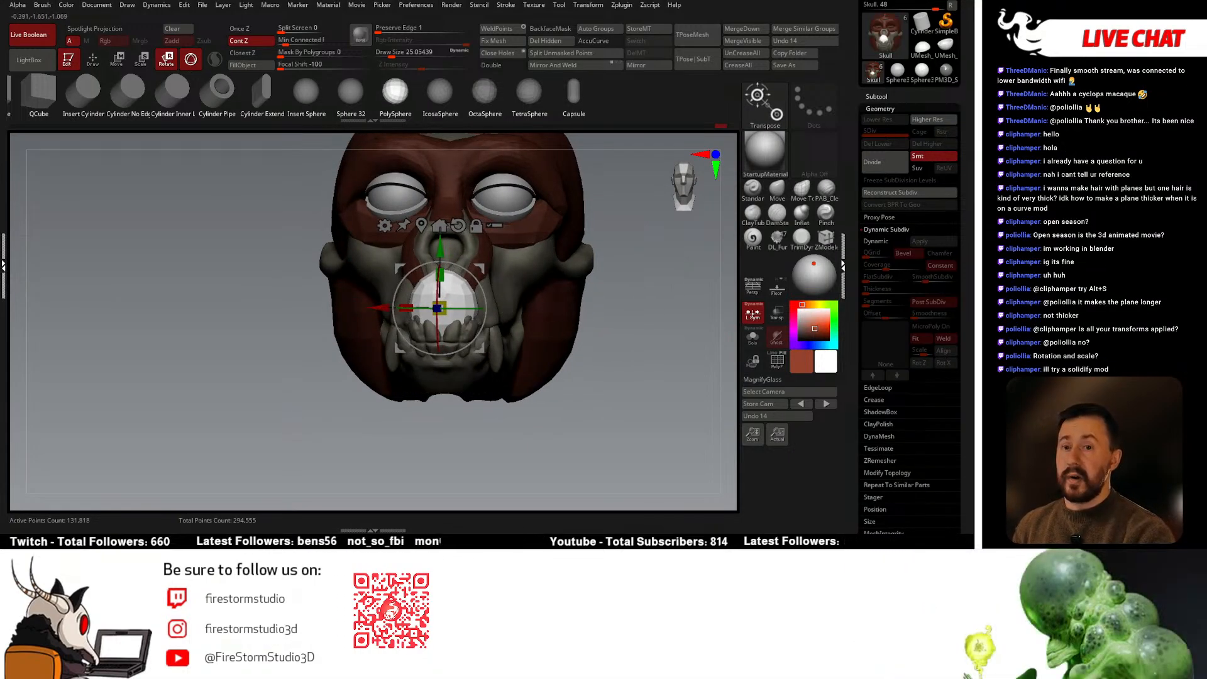
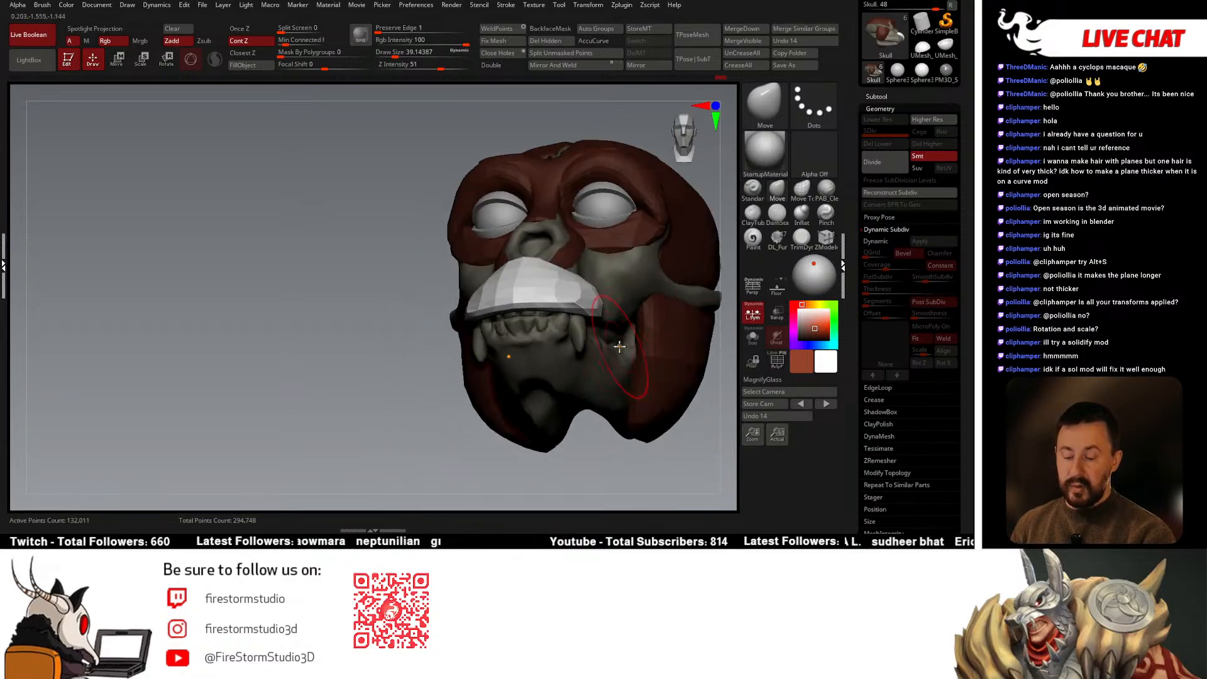
Adjust the upper-lip form with a smaller Move brush and duplicate it downward over the lower jaw
{"action": "key", "text": "space"}
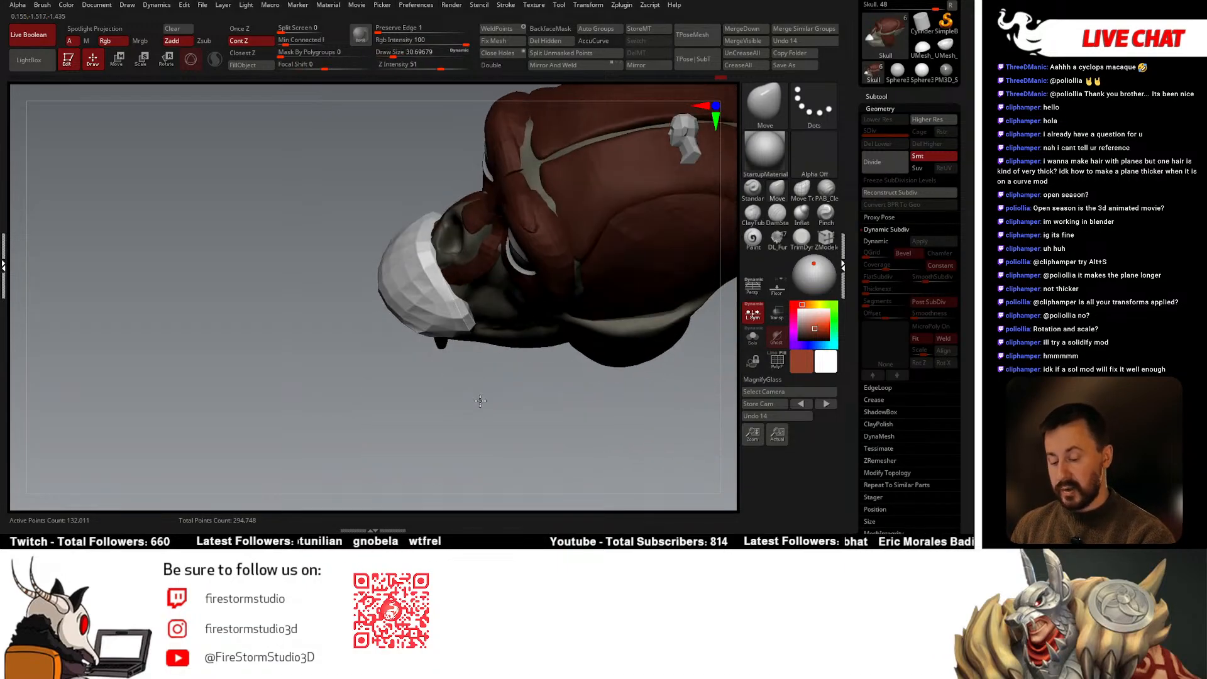
{"action": "left_click_drag", "start_coordinate": [432, 247], "coordinate": [487, 320]}
{"action": "key", "text": "w"}
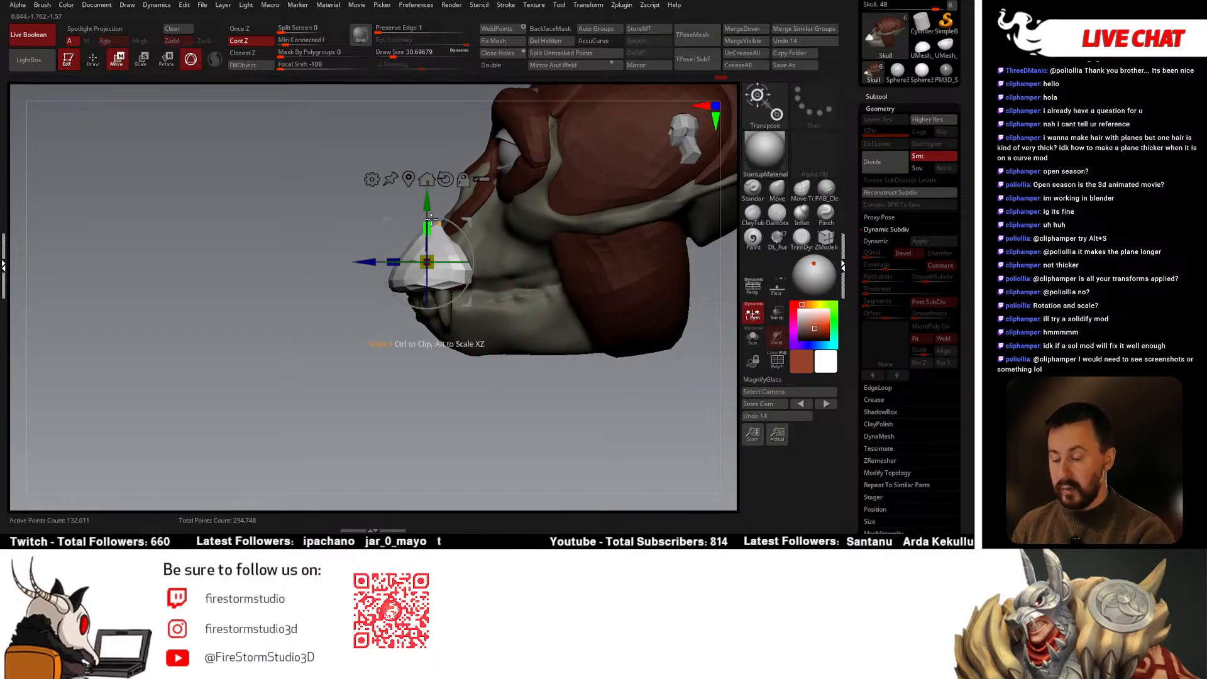
{"action": "left_click_drag", "start_coordinate": [430, 218], "coordinate": [457, 377], "text": "ctrl"}
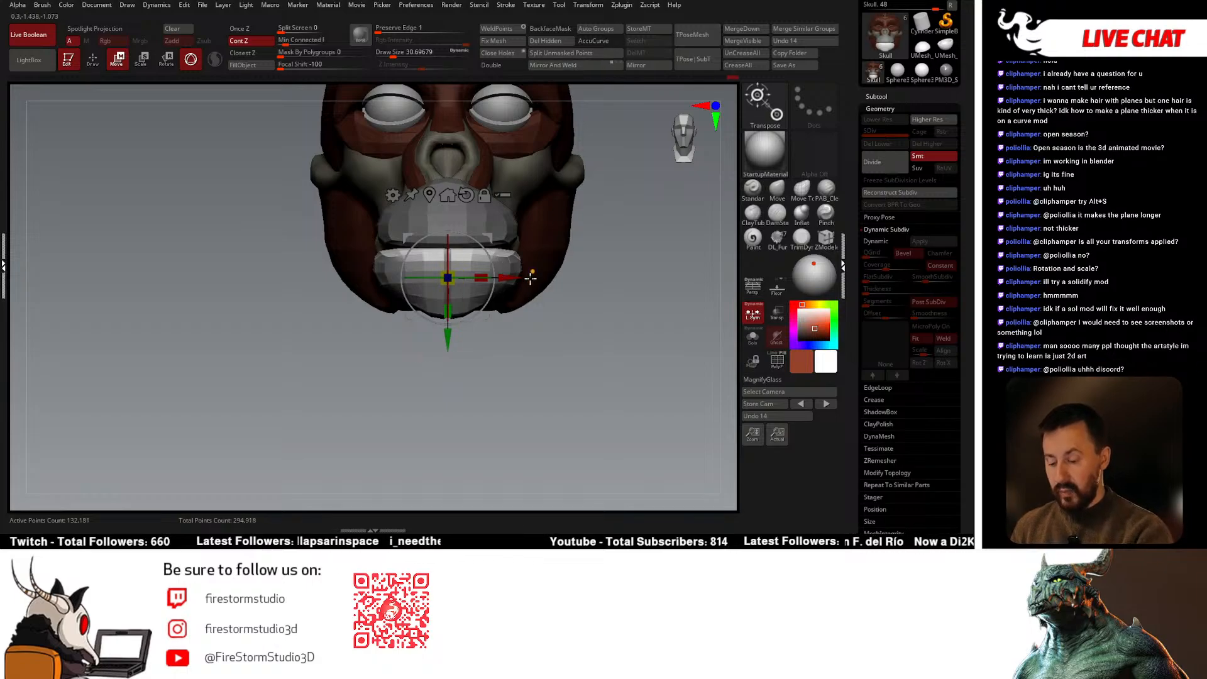
Isolate the lip forms, smooth the inner side of the lower one, and unhide the rest of the skull
{"action": "key", "text": "q"}
{"action": "mouse_move", "coordinate": [445, 338]}
{"action": "right_mouse_down"}
{"action": "mouse_move", "coordinate": [455, 340]}
{"action": "mouse_move", "coordinate": [417, 371]}
{"action": "right_mouse_up"}
{"action": "right_click_drag", "start_coordinate": [442, 286], "coordinate": [442, 278]}
{"action": "left_click", "coordinate": [447, 277], "text": "ctrl+shift"}
{"action": "right_click_drag", "start_coordinate": [434, 342], "coordinate": [391, 358]}
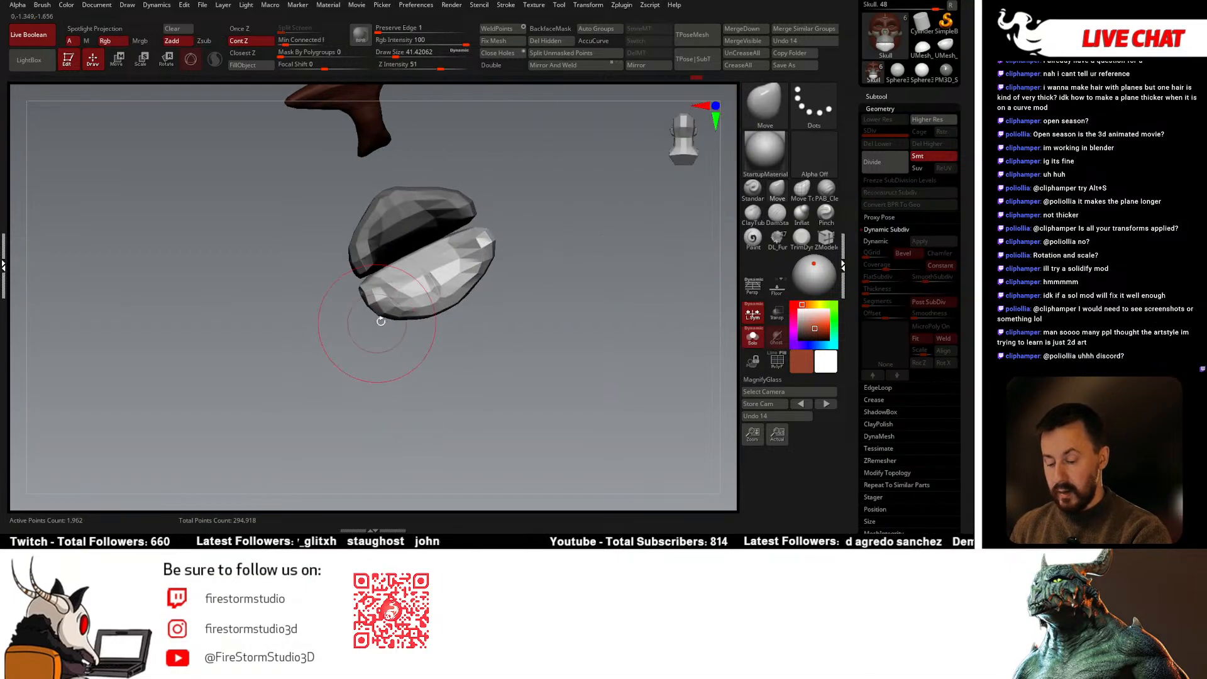
{"action": "left_click_drag", "start_coordinate": [411, 280], "coordinate": [447, 269], "text": "shift"}
{"action": "mouse_move", "coordinate": [494, 282]}
{"action": "right_mouse_down"}
{"action": "mouse_move", "coordinate": [568, 247]}
{"action": "mouse_move", "coordinate": [555, 302]}
{"action": "mouse_move", "coordinate": [463, 306]}
{"action": "right_mouse_up"}
{"action": "left_click", "coordinate": [539, 327], "text": "ctrl+shift"}
Reshape the side and upper rear corner of the lower lip with the Move brush at varying sizes
{"action": "key", "text": "space"}
{"action": "left_click_drag", "start_coordinate": [463, 304], "coordinate": [475, 301]}
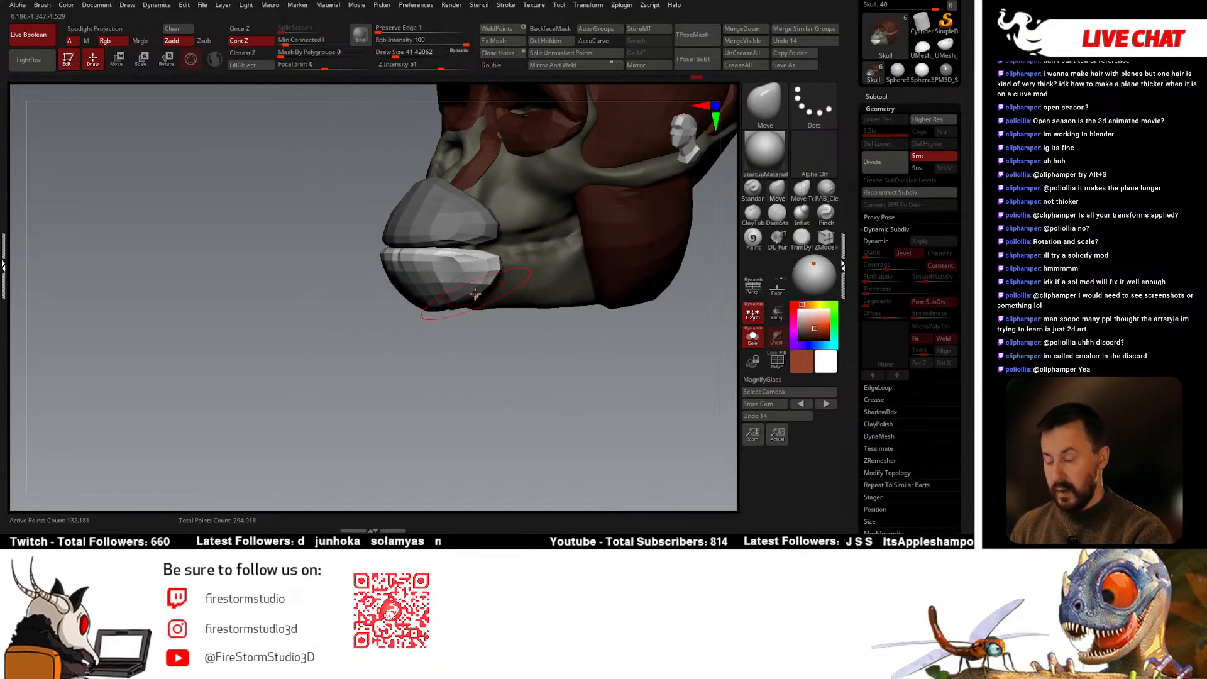
{"action": "right_click_drag", "start_coordinate": [476, 298], "coordinate": [460, 288]}
{"action": "key", "text": "space"}
{"action": "left_click_drag", "start_coordinate": [467, 285], "coordinate": [479, 283]}
{"action": "right_click_drag", "start_coordinate": [489, 268], "coordinate": [491, 261]}
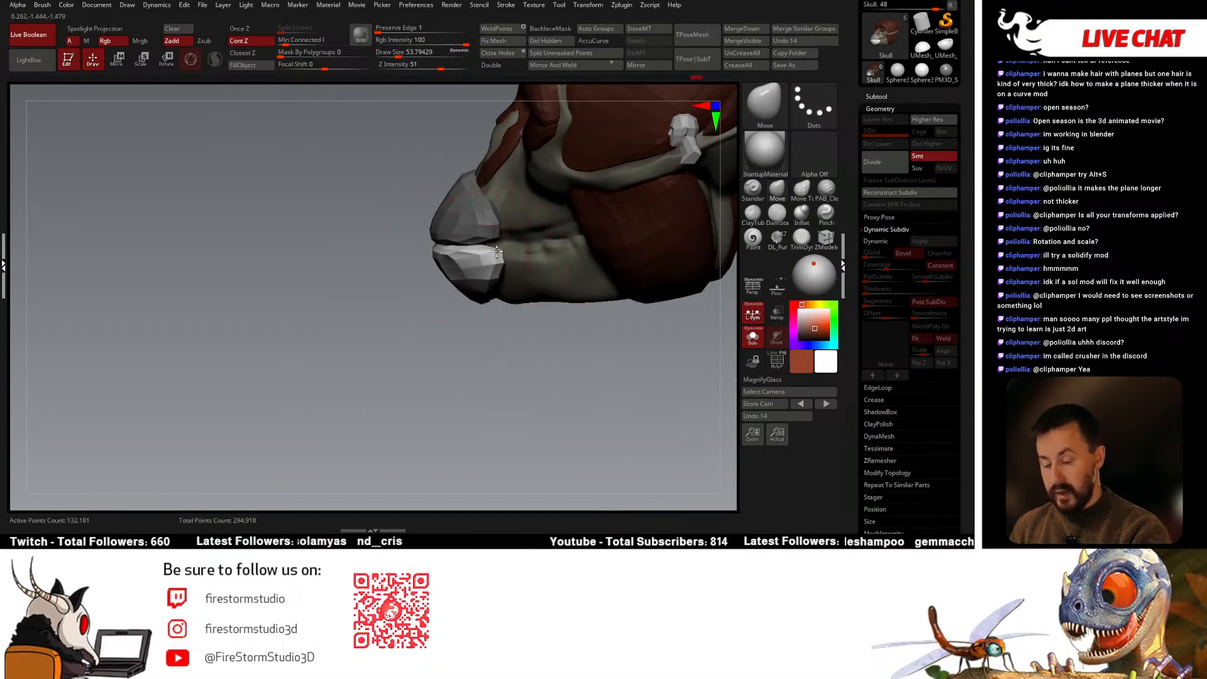
{"action": "key", "text": "space"}
{"action": "left_click_drag", "start_coordinate": [499, 237], "coordinate": [469, 250]}
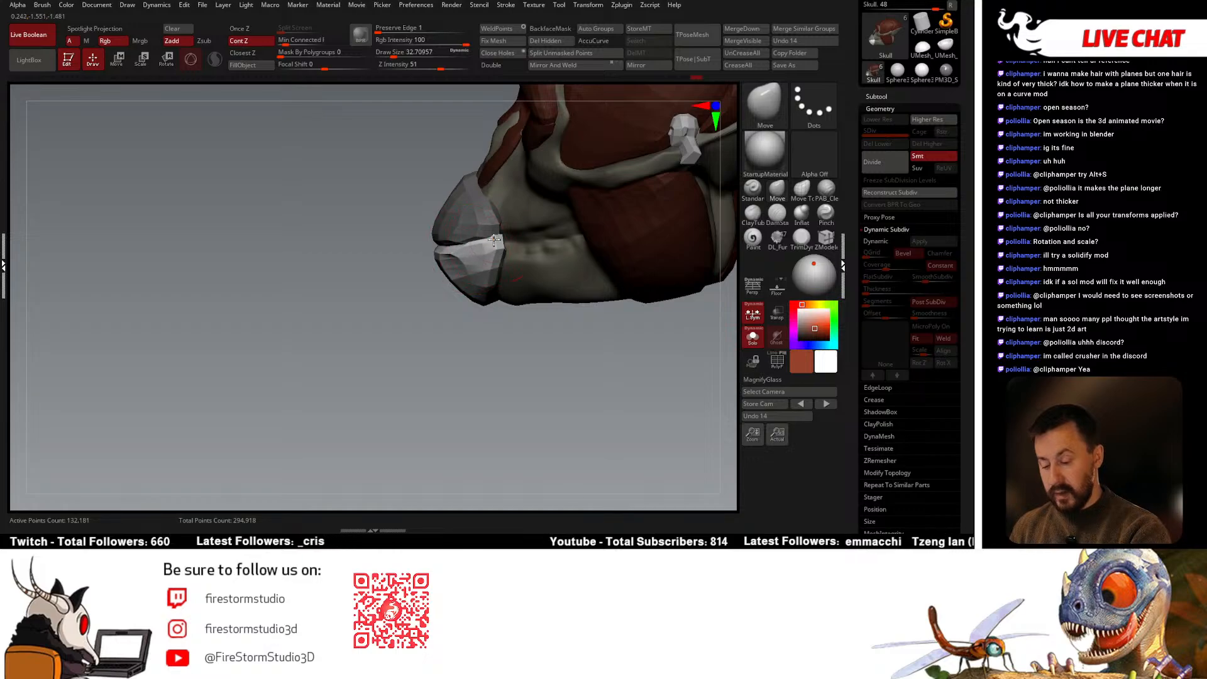
Reshape the lower lip from underneath with the Move brush and make the mesh symmetrical with Mirror And Weld
{"action": "mouse_move", "coordinate": [495, 280]}
{"action": "right_mouse_down"}
{"action": "mouse_move", "coordinate": [507, 250]}
{"action": "mouse_move", "coordinate": [489, 278]}
{"action": "mouse_move", "coordinate": [459, 271]}
{"action": "mouse_move", "coordinate": [484, 291]}
{"action": "mouse_move", "coordinate": [439, 336]}
{"action": "right_mouse_up"}
{"action": "mouse_move", "coordinate": [408, 277]}
{"action": "right_mouse_down"}
{"action": "mouse_move", "coordinate": [452, 385]}
{"action": "mouse_move", "coordinate": [461, 361]}
{"action": "mouse_move", "coordinate": [471, 377]}
{"action": "mouse_move", "coordinate": [507, 347]}
{"action": "mouse_move", "coordinate": [514, 355]}
{"action": "mouse_move", "coordinate": [432, 339]}
{"action": "right_mouse_up"}
{"action": "key", "text": "space"}
{"action": "left_click_drag", "start_coordinate": [425, 346], "coordinate": [431, 346]}
{"action": "mouse_move", "coordinate": [440, 356]}
{"action": "right_mouse_down", "text": "shift"}
{"action": "mouse_move", "coordinate": [455, 350]}
{"action": "mouse_move", "coordinate": [447, 245]}
{"action": "right_mouse_up", "text": "shift"}
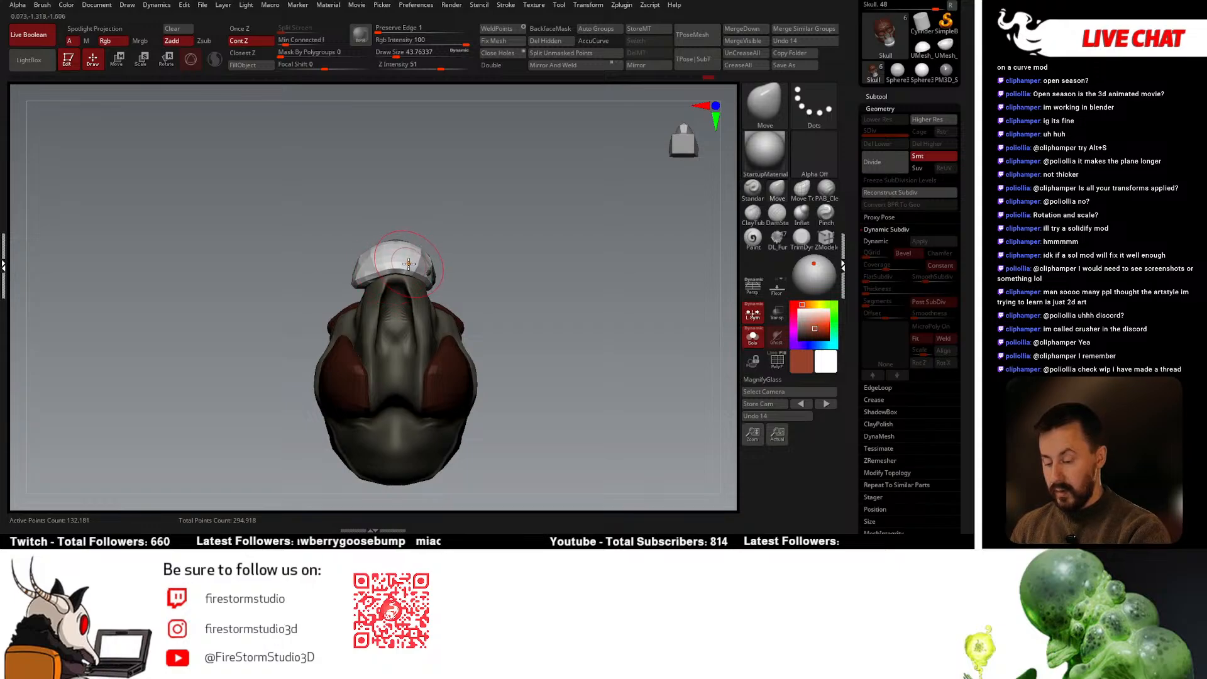
{"action": "left_click", "coordinate": [561, 66]}
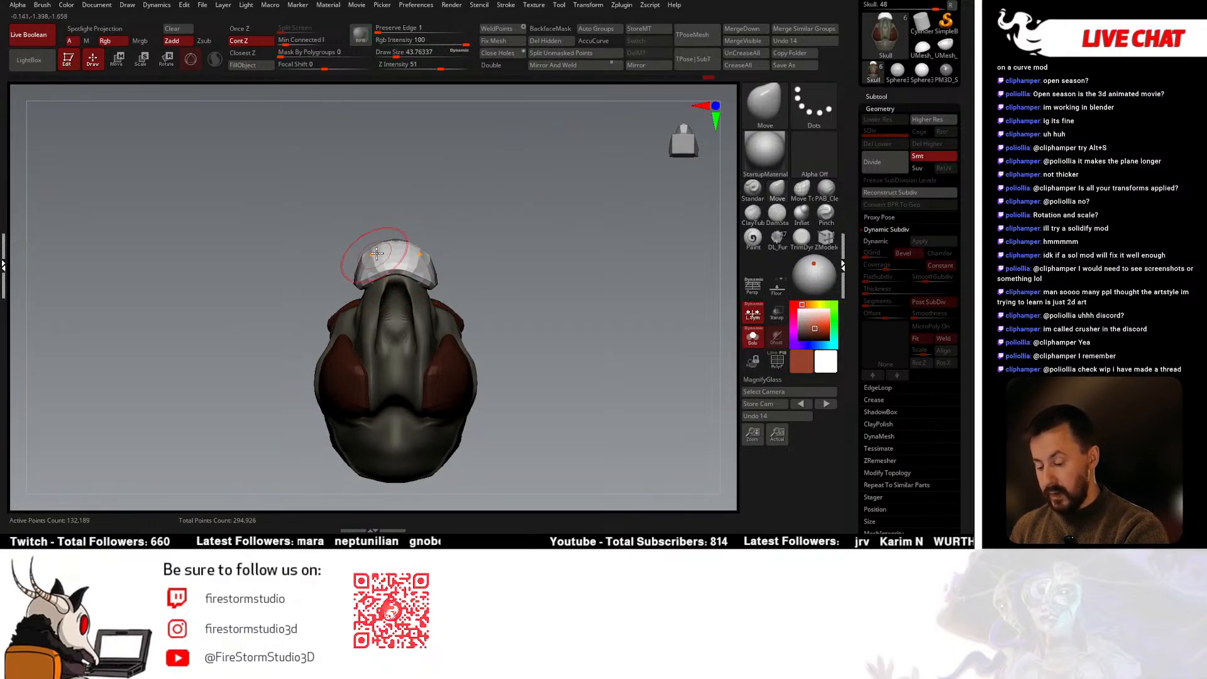
{"action": "mouse_move", "coordinate": [359, 285]}
{"action": "right_mouse_down"}
{"action": "mouse_move", "coordinate": [452, 356]}
{"action": "mouse_move", "coordinate": [448, 336]}
{"action": "mouse_move", "coordinate": [417, 323]}
{"action": "right_mouse_up"}
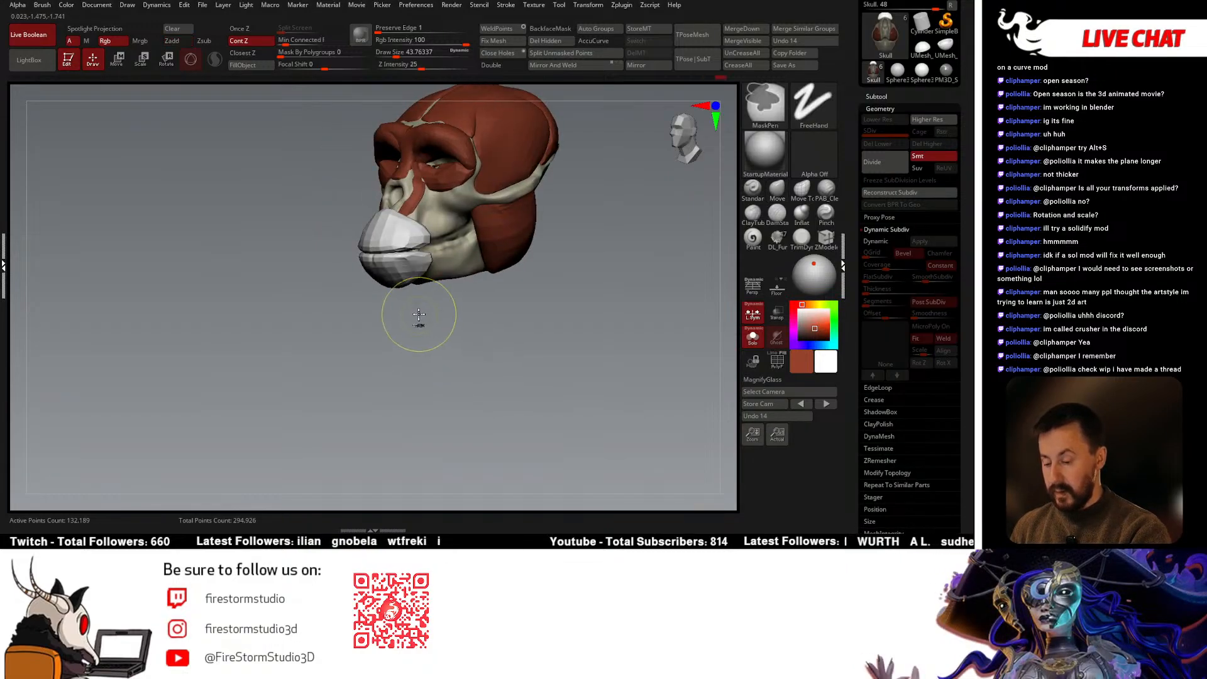
Isolate the lip forms, turn on PolyFrame, assign polygroups with Auto Groups and unhide the whole skull
{"action": "key", "text": "ctrl+shift"}
{"action": "left_click", "coordinate": [402, 233], "text": "ctrl+shift"}
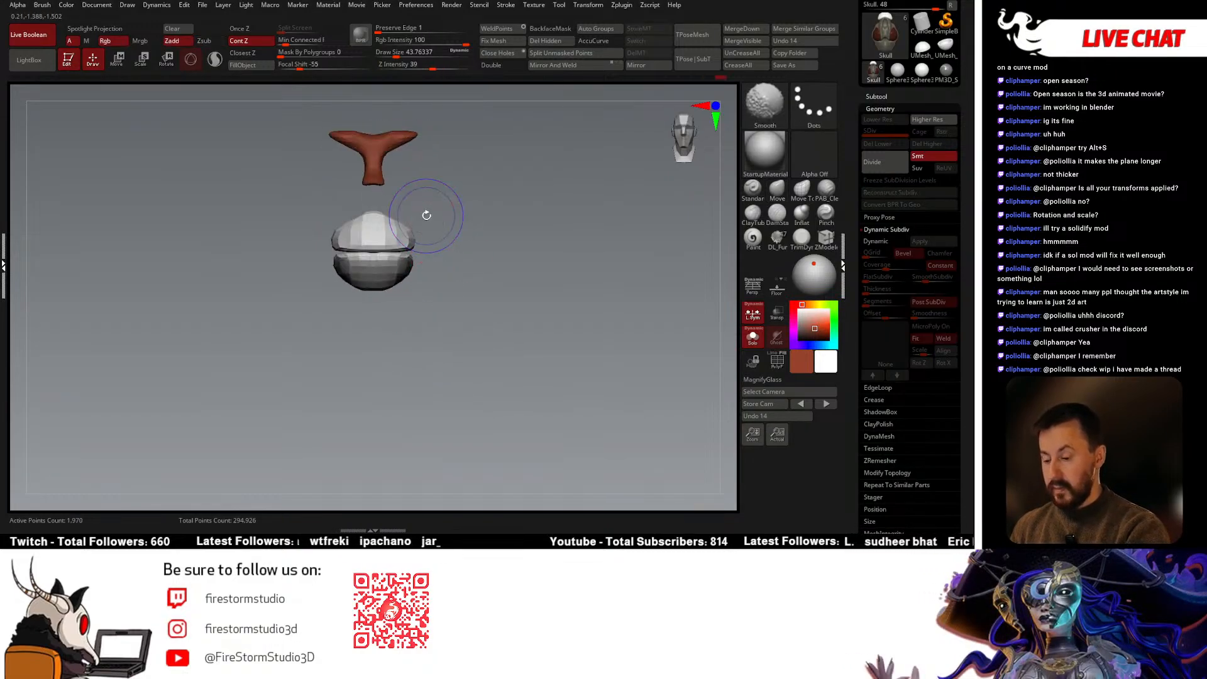
{"action": "key", "text": "shift+f"}
{"action": "left_click", "coordinate": [590, 28]}
{"action": "left_click", "coordinate": [457, 246], "text": "ctrl+shift"}
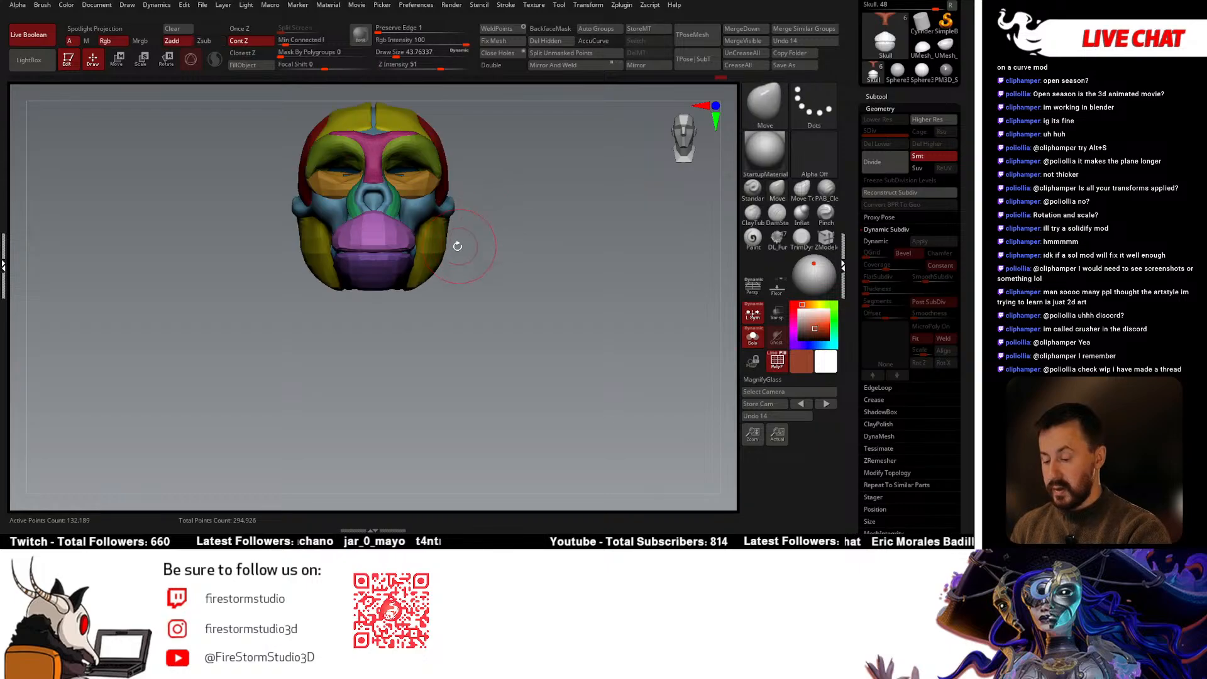
Isolate the lower lip's polygroup to check it, and show all parts of the skull again
{"action": "mouse_move", "coordinate": [433, 304]}
{"action": "left_mouse_down"}
{"action": "mouse_move", "coordinate": [465, 295]}
{"action": "mouse_move", "coordinate": [420, 263]}
{"action": "mouse_move", "coordinate": [493, 302]}
{"action": "left_mouse_up"}
{"action": "left_click", "coordinate": [404, 255], "text": "ctrl+shift"}
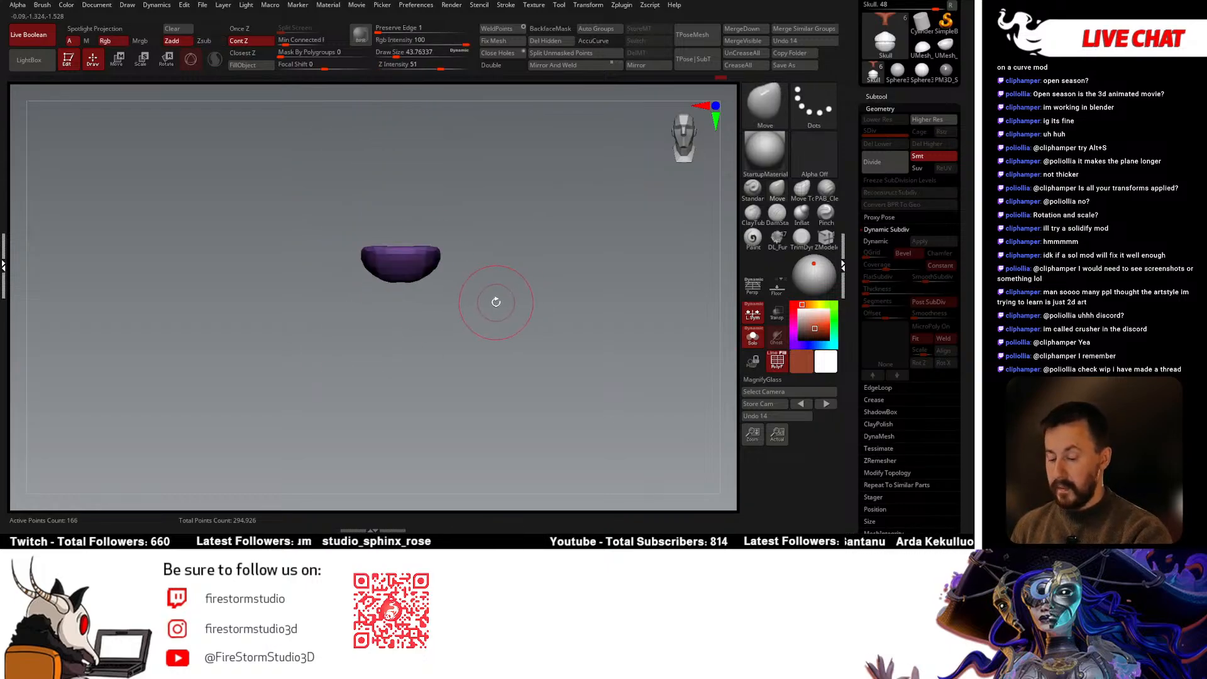
{"action": "left_click", "coordinate": [484, 322], "text": "ctrl+shift"}
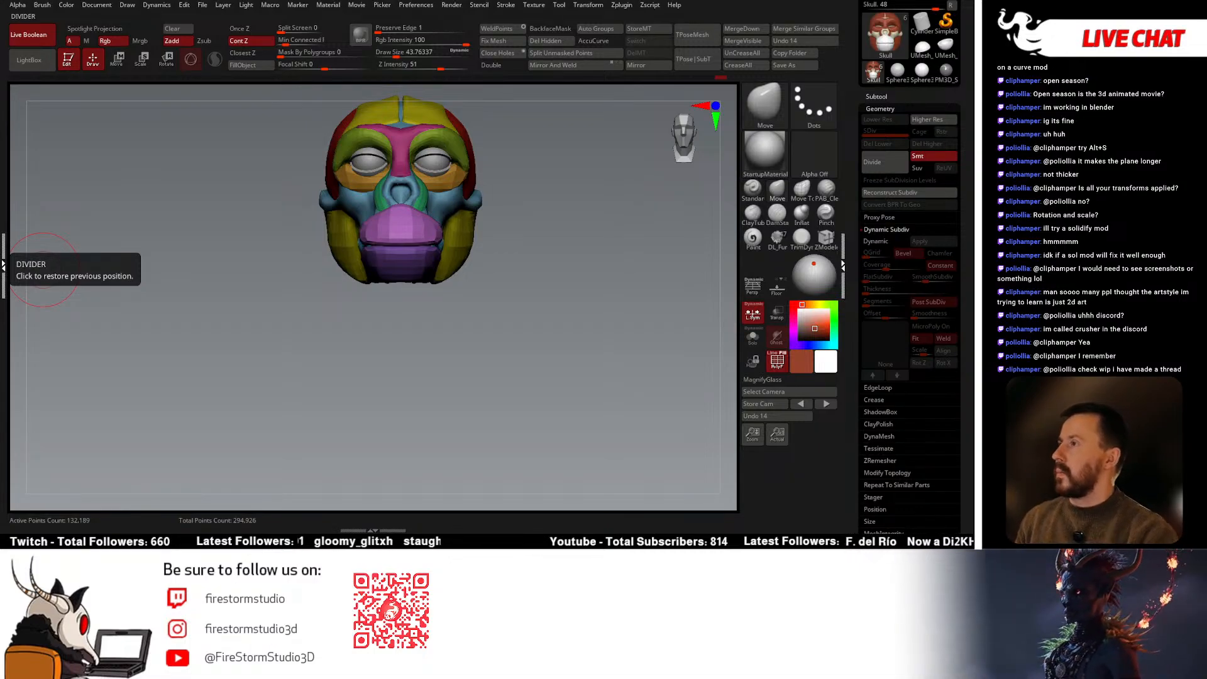
Refine the lower lip's side profile with the Move brush, reducing the Draw Size to about 20
{"action": "mouse_move", "coordinate": [604, 352]}
{"action": "left_mouse_down"}
{"action": "mouse_move", "coordinate": [414, 352]}
{"action": "mouse_move", "coordinate": [390, 333]}
{"action": "left_mouse_up"}
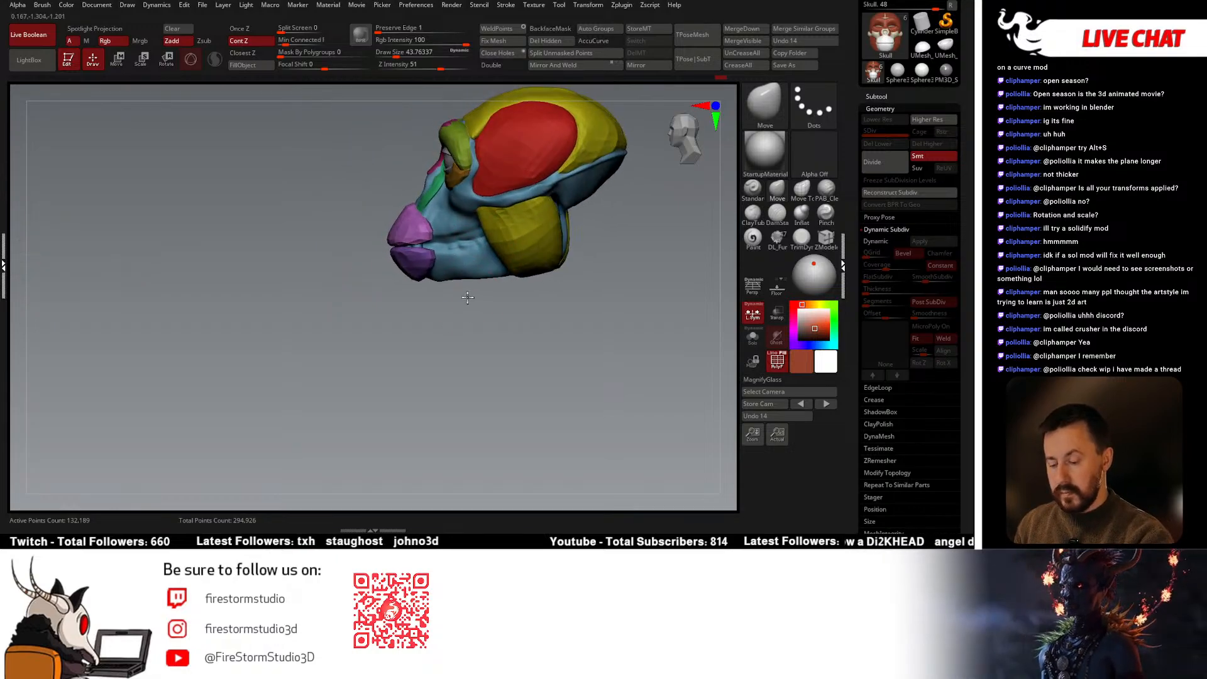
{"action": "key", "text": "space"}
{"action": "mouse_move", "coordinate": [444, 267]}
{"action": "left_mouse_down"}
{"action": "mouse_move", "coordinate": [435, 250]}
{"action": "mouse_move", "coordinate": [419, 265]}
{"action": "left_mouse_up"}
{"action": "key", "text": "space"}
{"action": "key", "text": "space"}
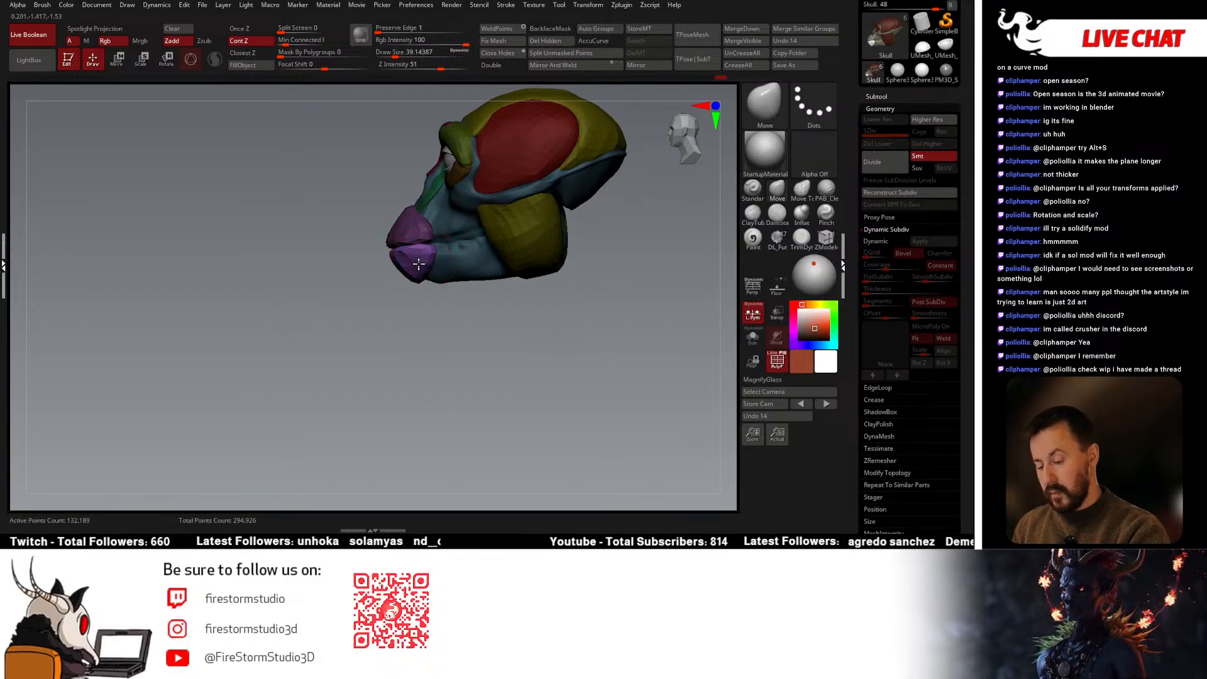
{"action": "mouse_move", "coordinate": [352, 308]}
{"action": "left_mouse_down"}
{"action": "mouse_move", "coordinate": [449, 287]}
{"action": "mouse_move", "coordinate": [447, 327]}
{"action": "mouse_move", "coordinate": [464, 309]}
{"action": "mouse_move", "coordinate": [382, 323]}
{"action": "left_mouse_up"}
{"action": "key", "text": "space"}
{"action": "left_click_drag", "start_coordinate": [470, 326], "coordinate": [462, 326]}
{"action": "mouse_move", "coordinate": [496, 317]}
{"action": "left_mouse_down"}
{"action": "mouse_move", "coordinate": [522, 280]}
{"action": "mouse_move", "coordinate": [529, 291]}
{"action": "left_mouse_up"}
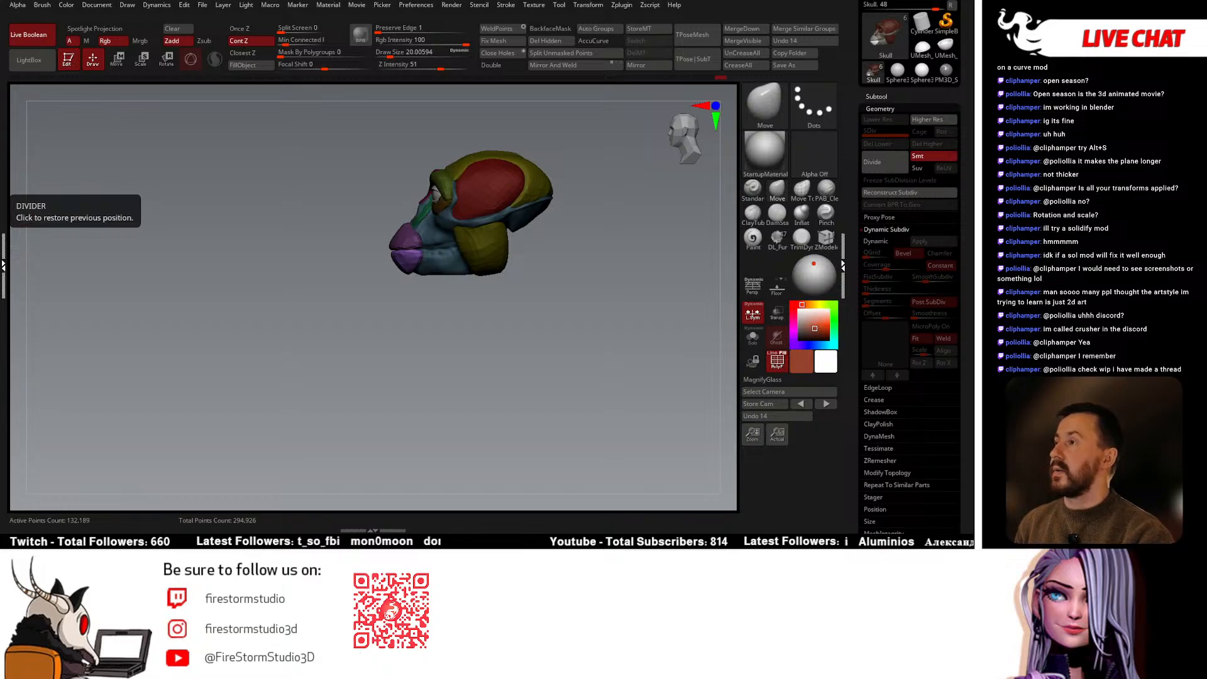
Make the monkey Skull the active tool again and save it to disk
{"action": "mouse_move", "coordinate": [568, 239]}
{"action": "left_mouse_down"}
{"action": "mouse_move", "coordinate": [635, 246]}
{"action": "mouse_move", "coordinate": [553, 268]}
{"action": "left_mouse_up"}
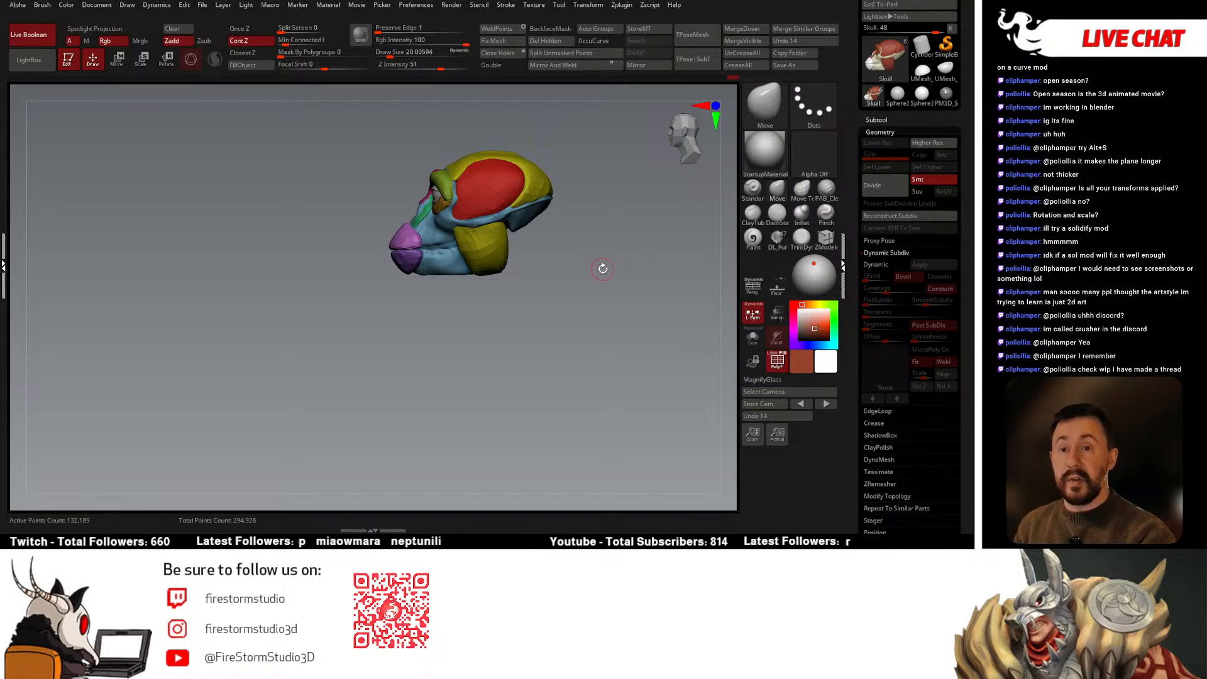
{"action": "scroll", "coordinate": [919, 104], "scroll_direction": "up", "scroll_amount": 3}
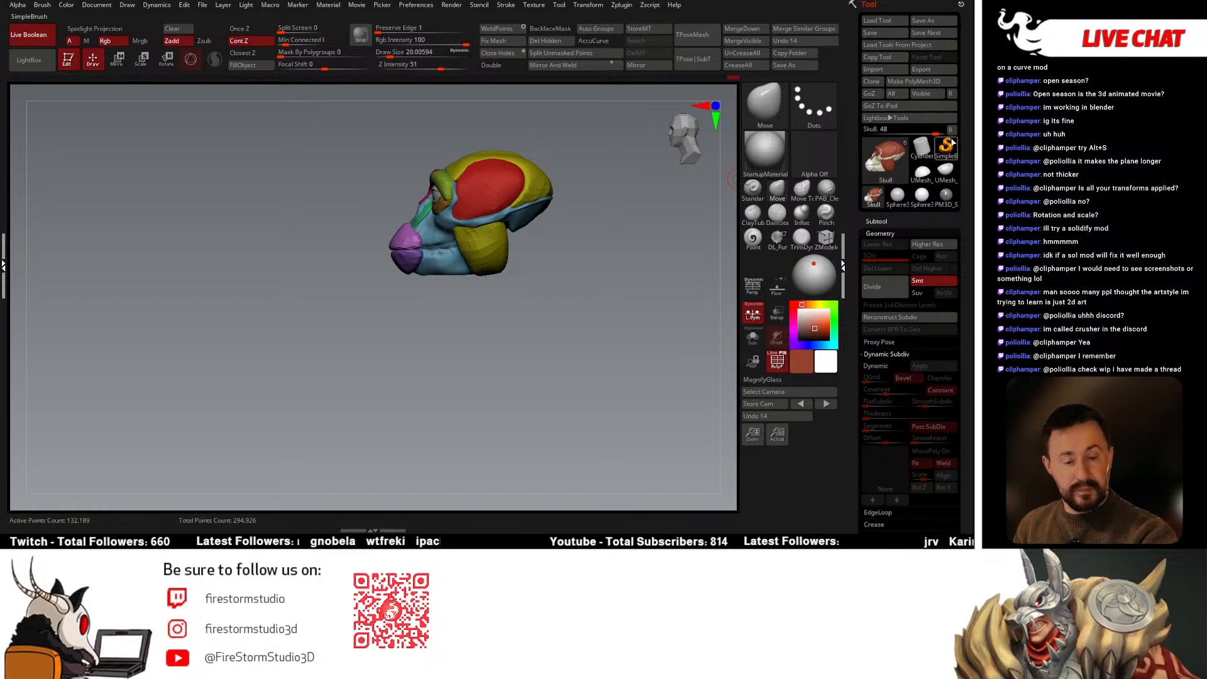
{"action": "left_click_drag", "start_coordinate": [923, 129], "coordinate": [954, 147]}
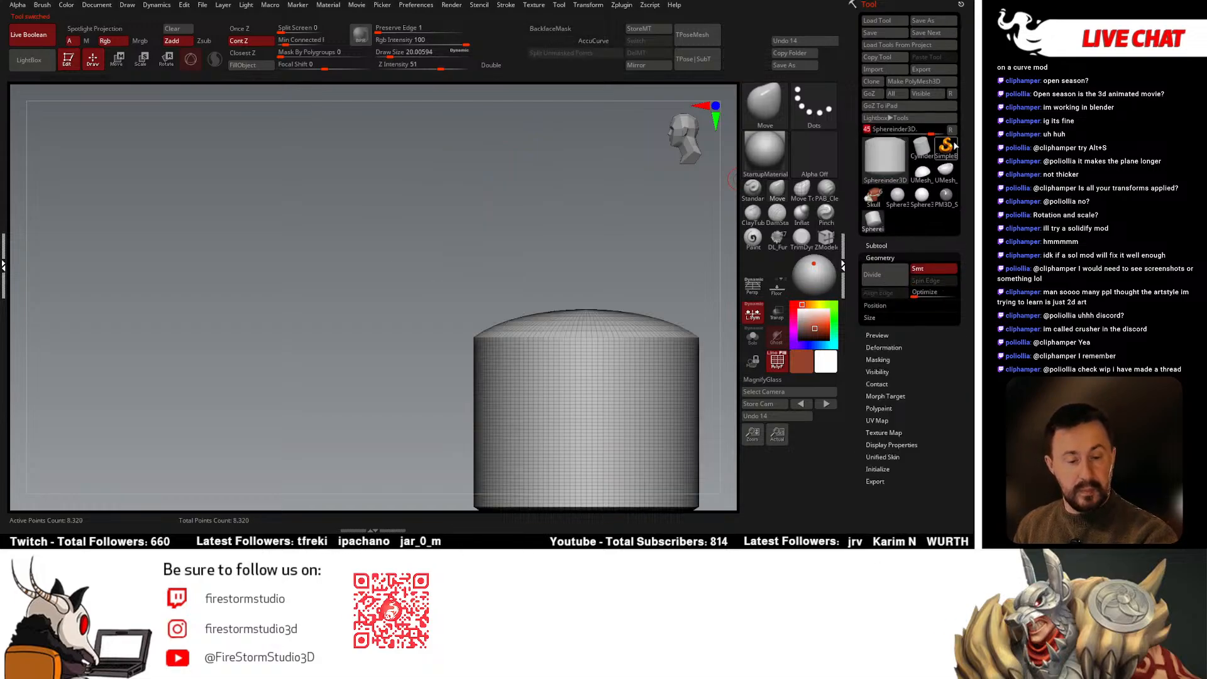
{"action": "left_click", "coordinate": [874, 199]}
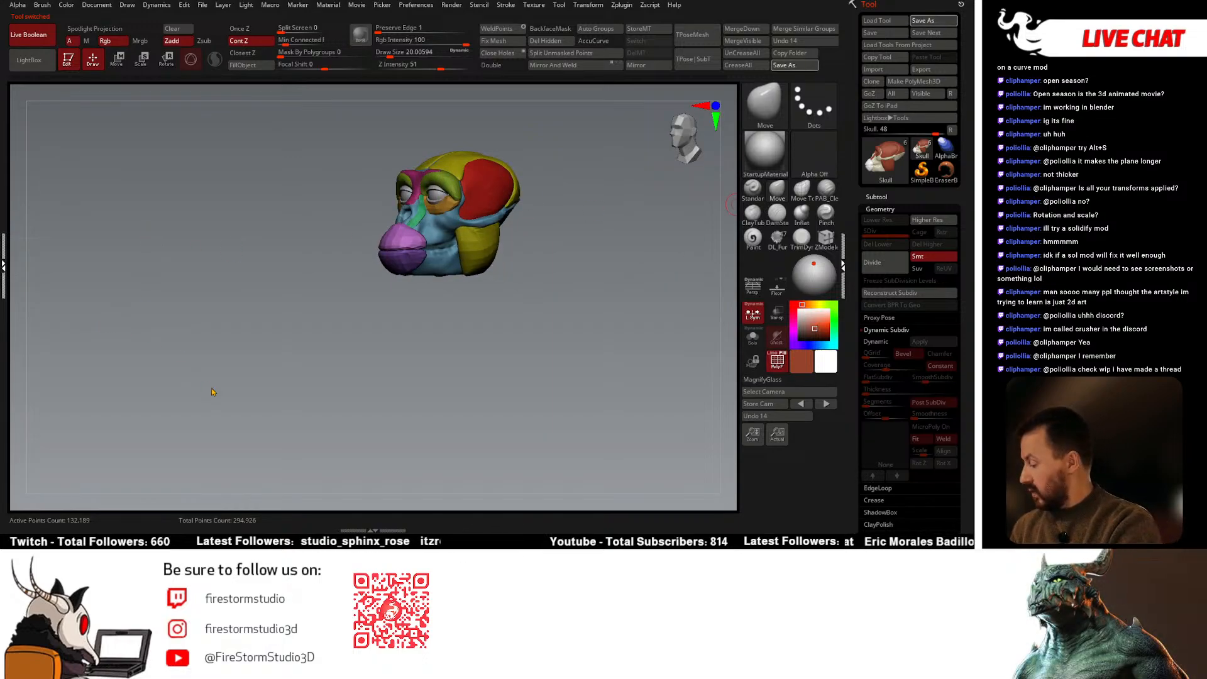
Load the SCULPTING MESH body from LightBox's CUSTOM project folder and view it from the front and side
{"action": "left_click", "coordinate": [43, 65]}
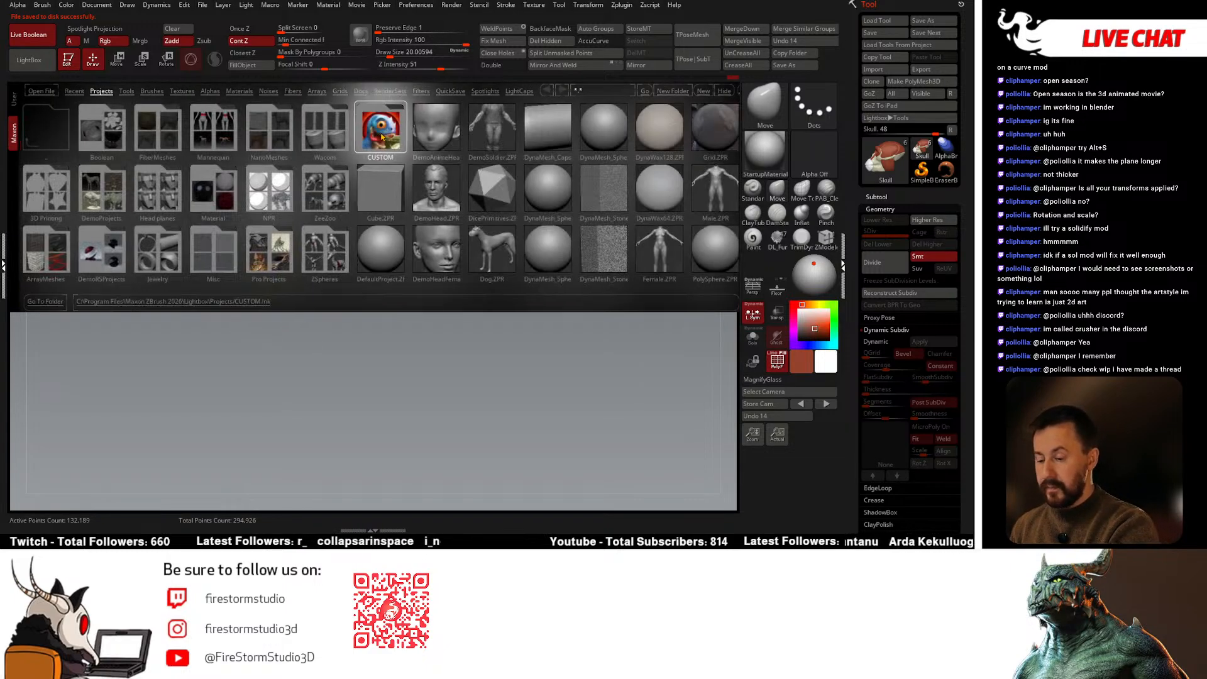
{"action": "double_click", "coordinate": [380, 127]}
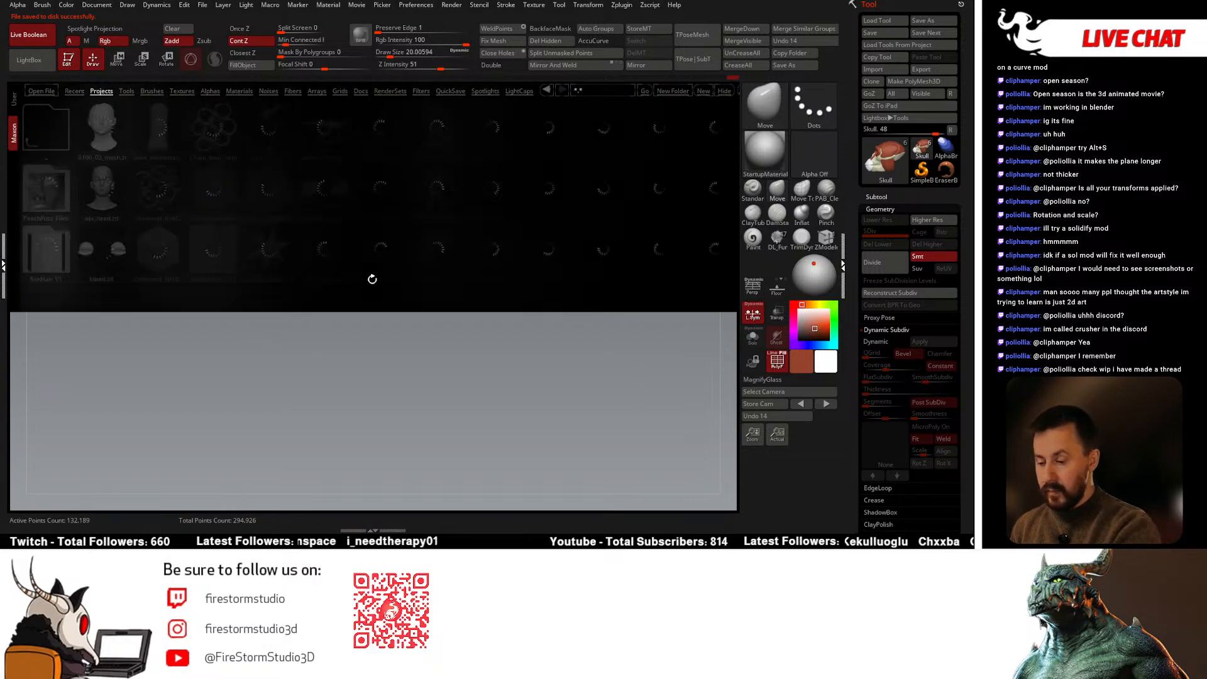
{"action": "double_click", "coordinate": [194, 254]}
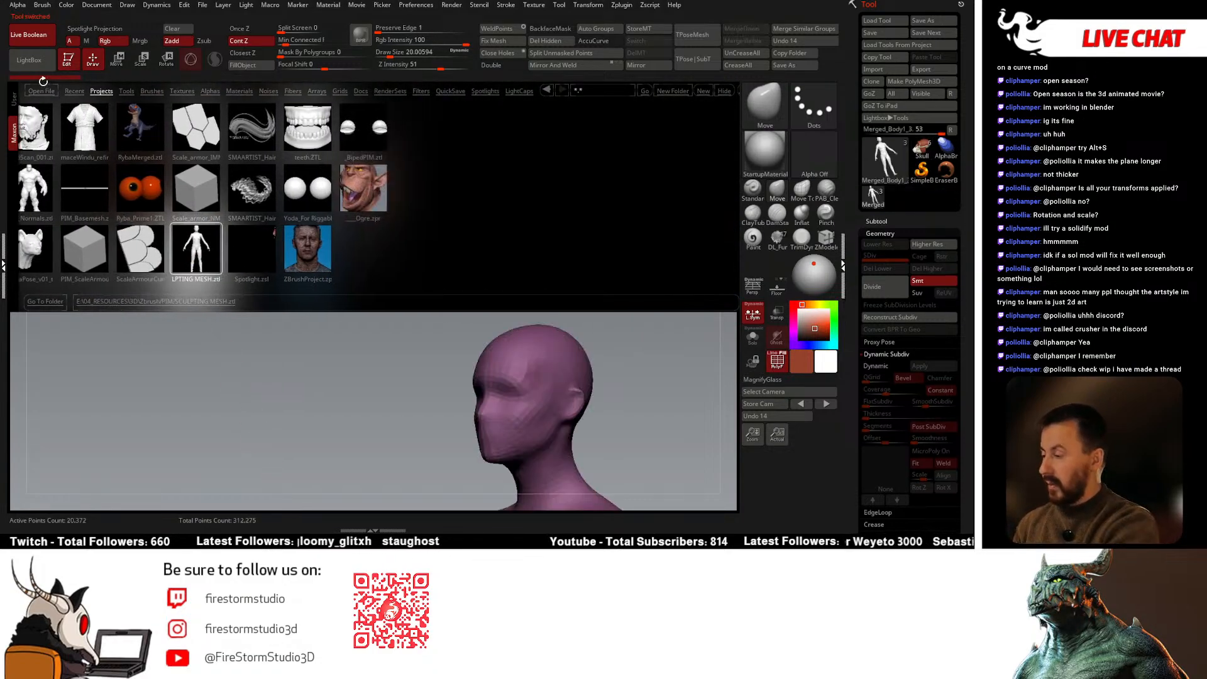
{"action": "left_click", "coordinate": [37, 63]}
{"action": "left_click_drag", "start_coordinate": [600, 434], "coordinate": [521, 257], "text": "alt"}
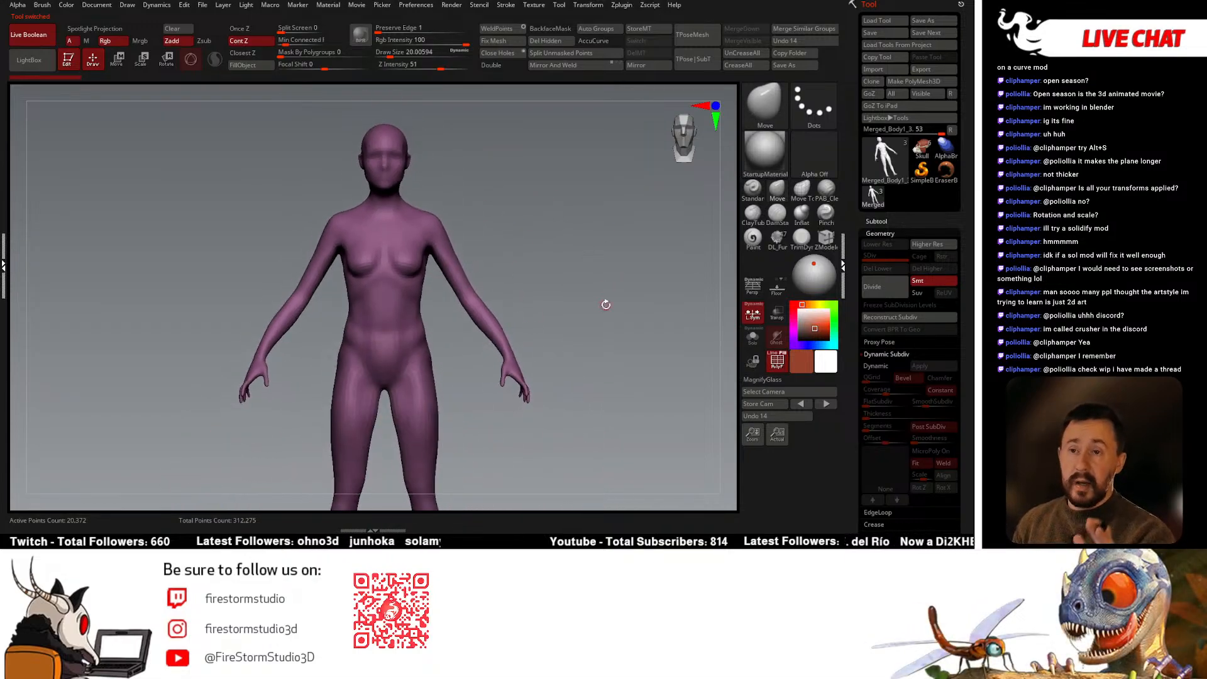
{"action": "left_click_drag", "start_coordinate": [606, 304], "coordinate": [575, 261], "text": "shift"}
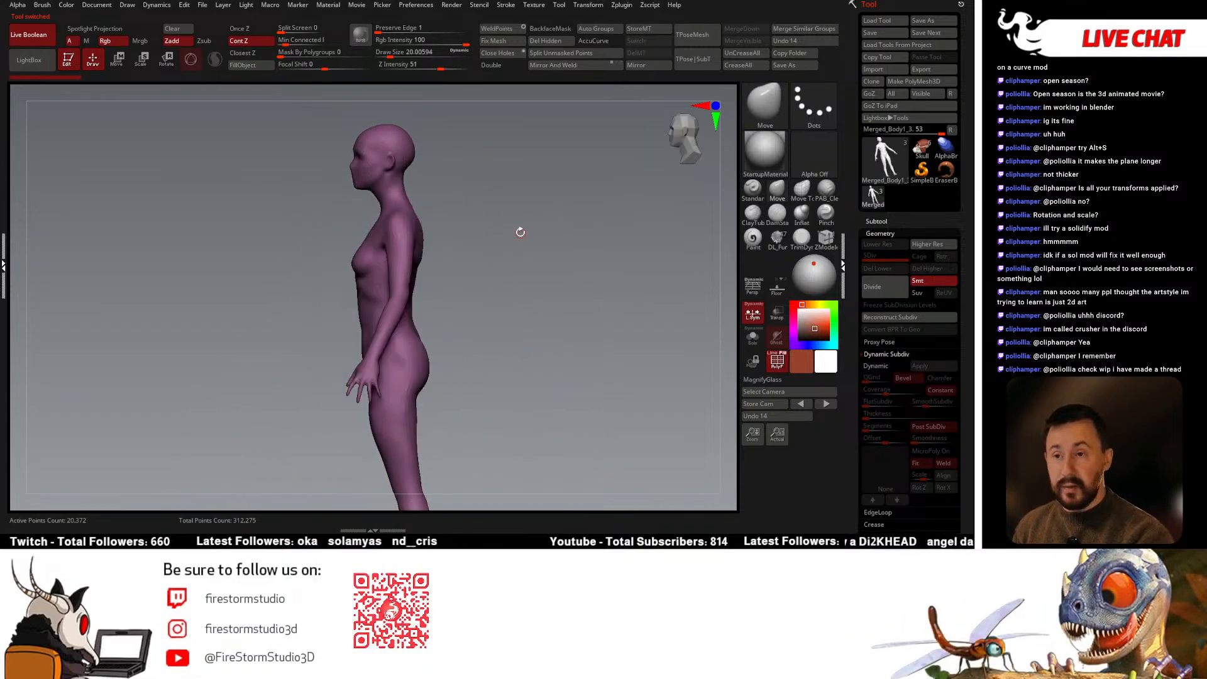
{"action": "left_click_drag", "start_coordinate": [520, 232], "coordinate": [530, 256], "text": "alt"}
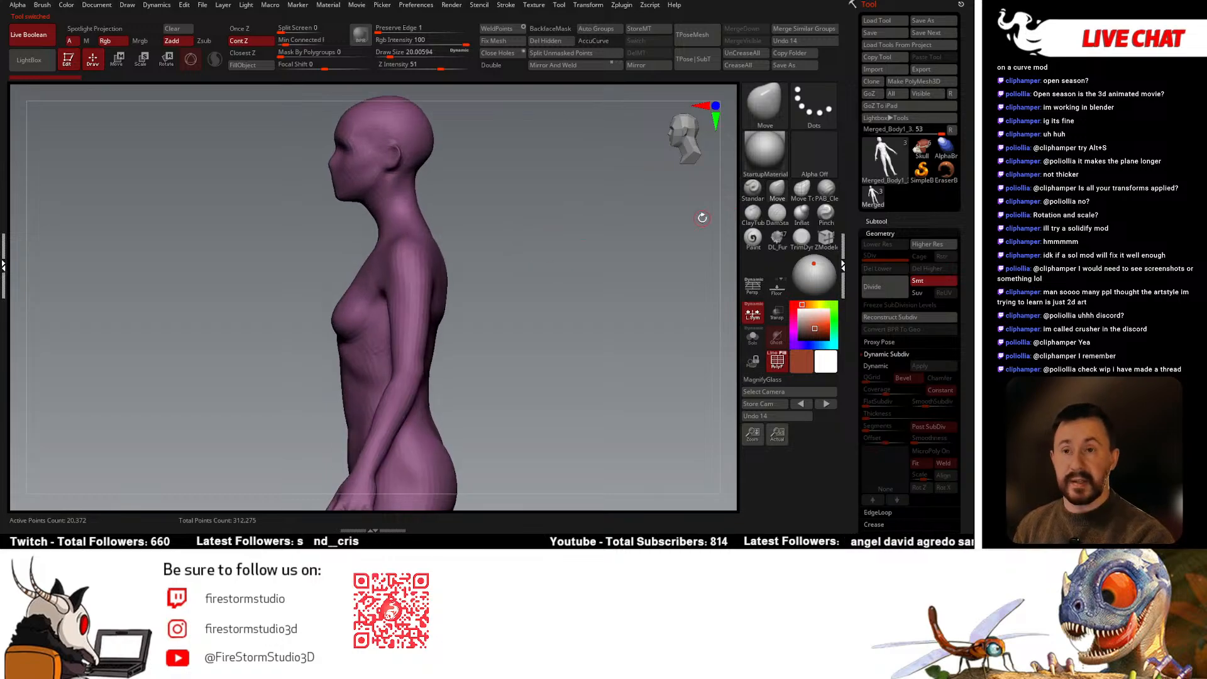
{"action": "left_click_drag", "start_coordinate": [619, 261], "coordinate": [593, 264]}
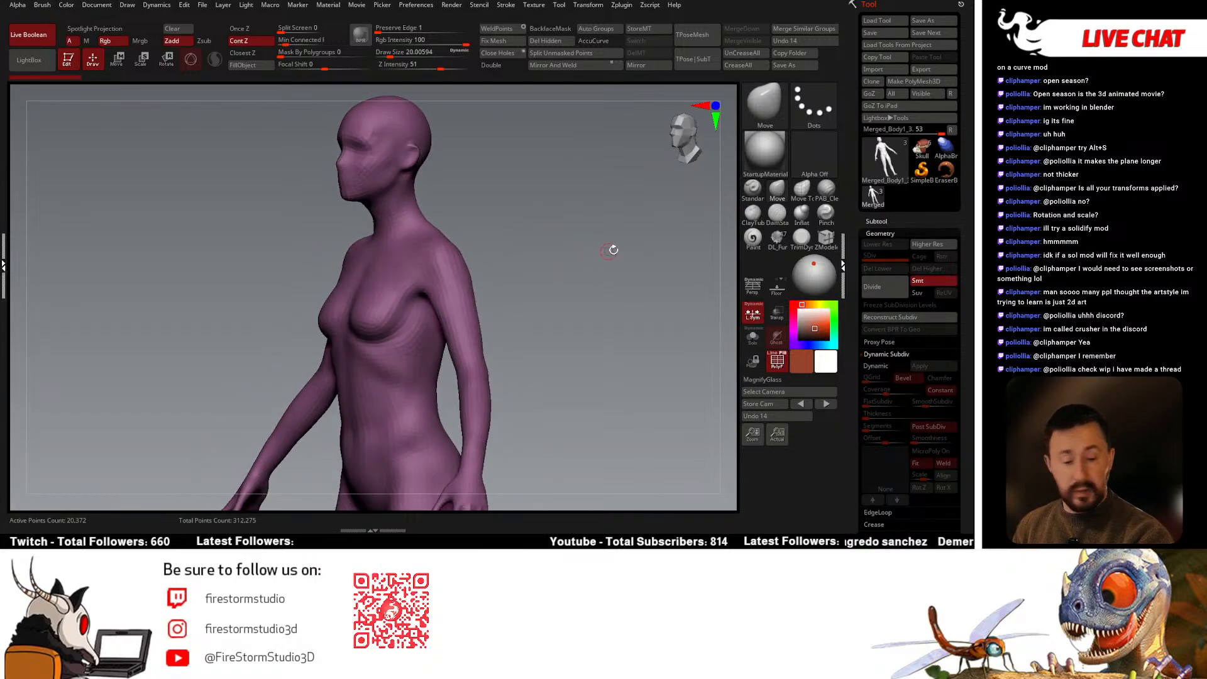
Compare the body's subtools and make the detailed SCULPTING MESH subtool active
{"action": "left_click", "coordinate": [890, 220]}
{"action": "left_click", "coordinate": [877, 92]}
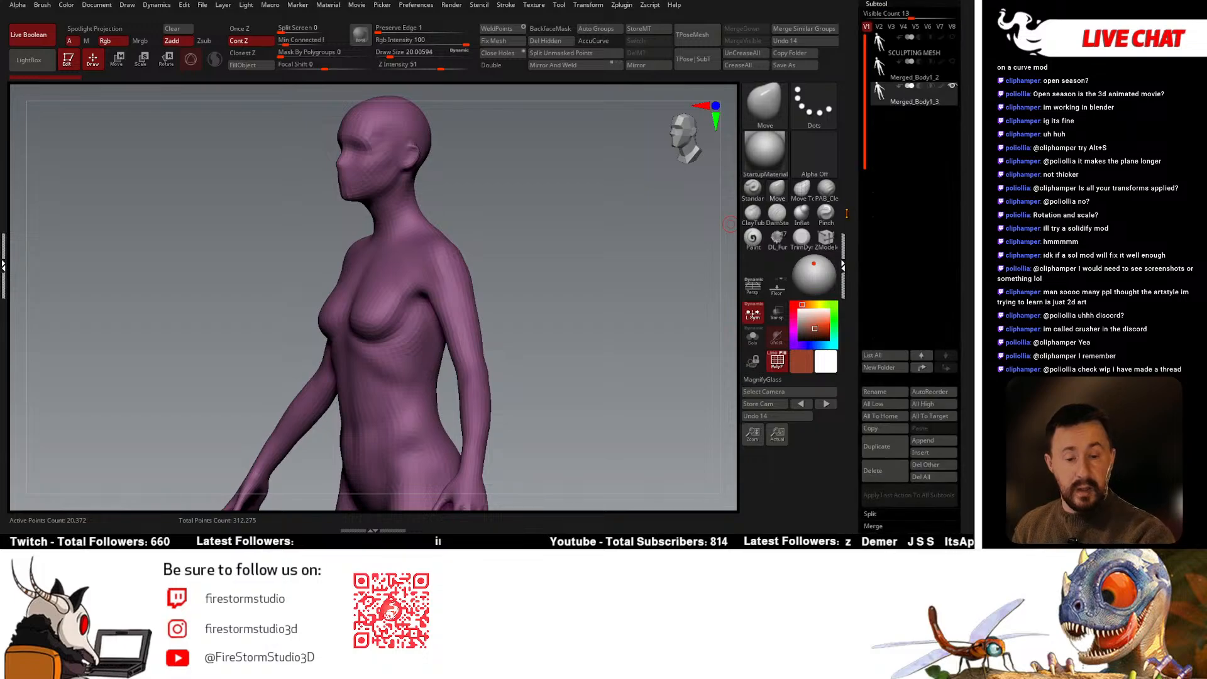
{"action": "left_click", "coordinate": [928, 82]}
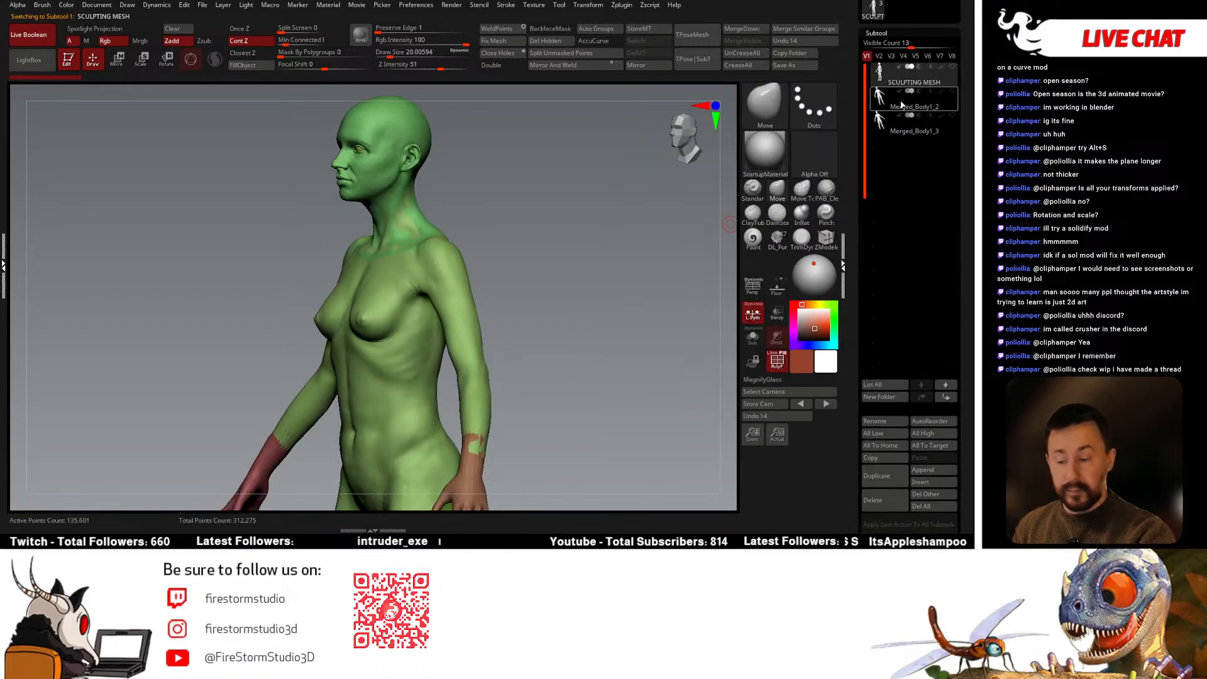
{"action": "mouse_move", "coordinate": [687, 192]}
{"action": "left_mouse_down"}
{"action": "mouse_move", "coordinate": [587, 194]}
{"action": "mouse_move", "coordinate": [578, 227]}
{"action": "left_mouse_up"}
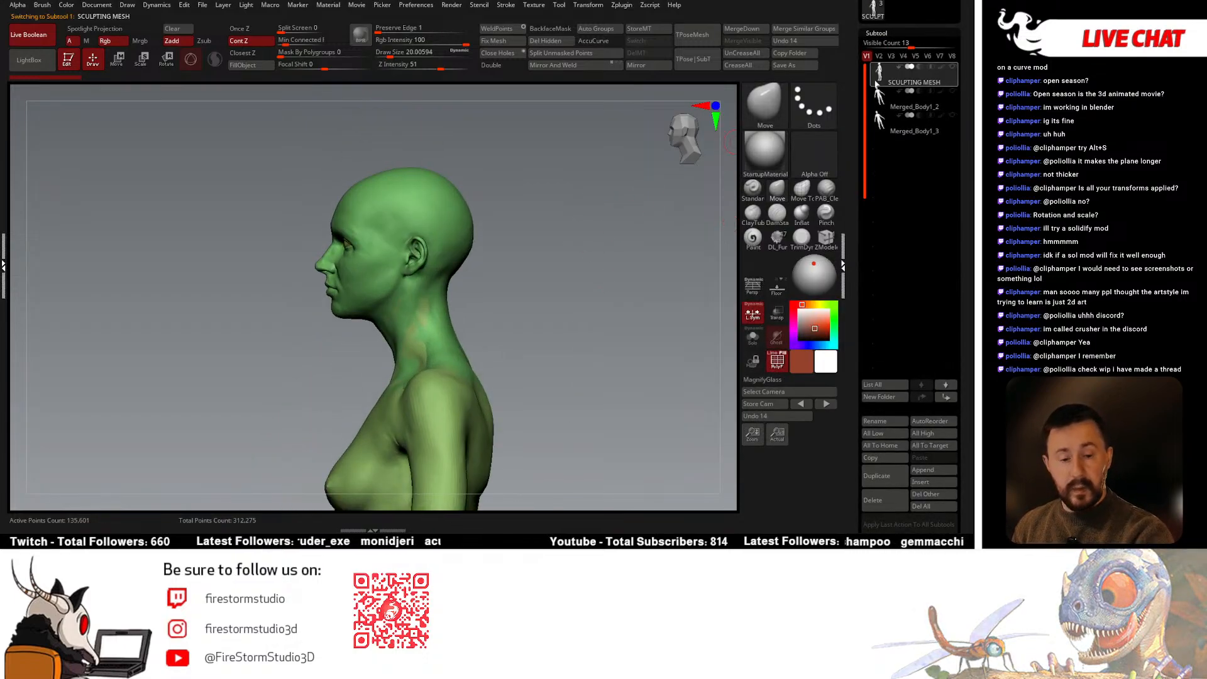
{"action": "left_click", "coordinate": [877, 101]}
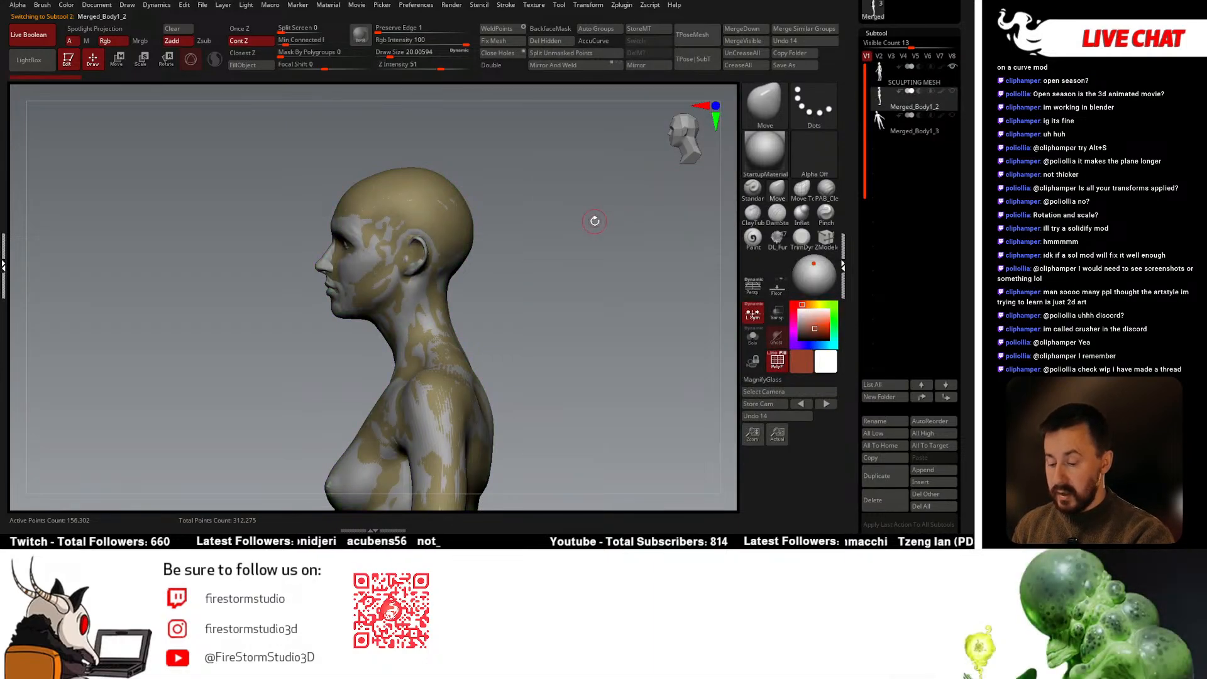
{"action": "left_click", "coordinate": [881, 87]}
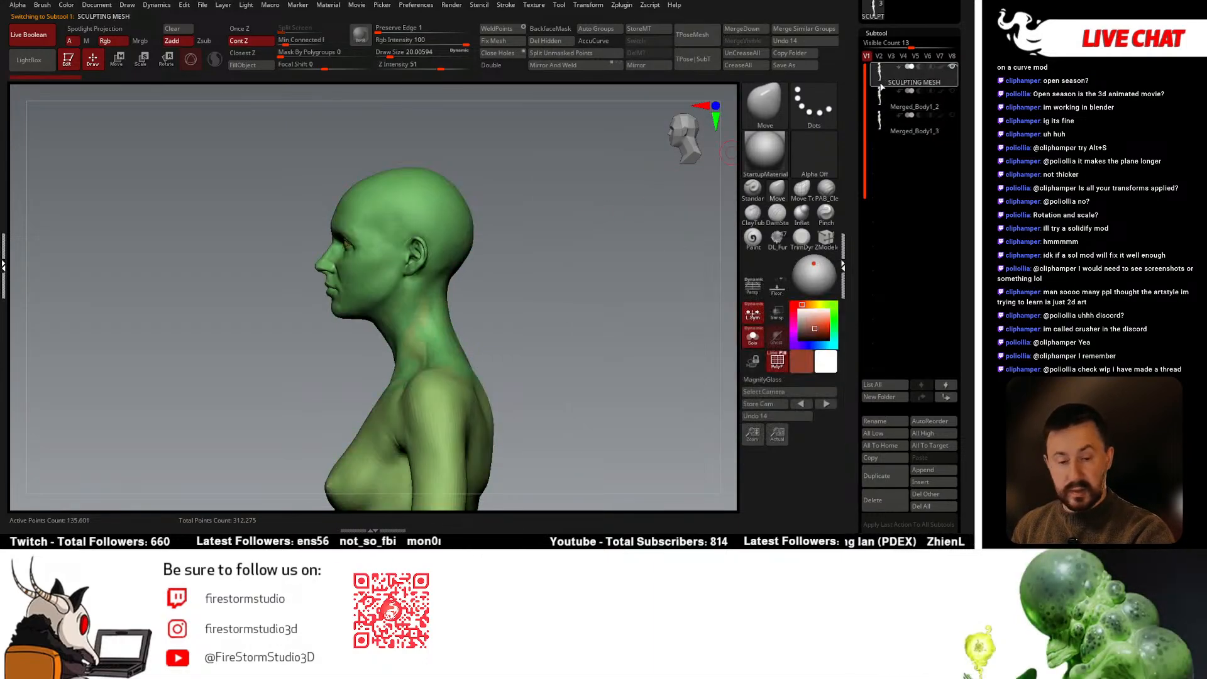
Frame the SCULPTING MESH head in profile with perspective enabled and its PolyFrame wireframe displayed
{"action": "mouse_move", "coordinate": [534, 237]}
{"action": "left_mouse_down"}
{"action": "mouse_move", "coordinate": [568, 245]}
{"action": "mouse_move", "coordinate": [575, 277]}
{"action": "mouse_move", "coordinate": [593, 275]}
{"action": "mouse_move", "coordinate": [549, 259]}
{"action": "mouse_move", "coordinate": [603, 277]}
{"action": "mouse_move", "coordinate": [565, 278]}
{"action": "left_mouse_up"}
{"action": "left_click", "coordinate": [752, 290]}
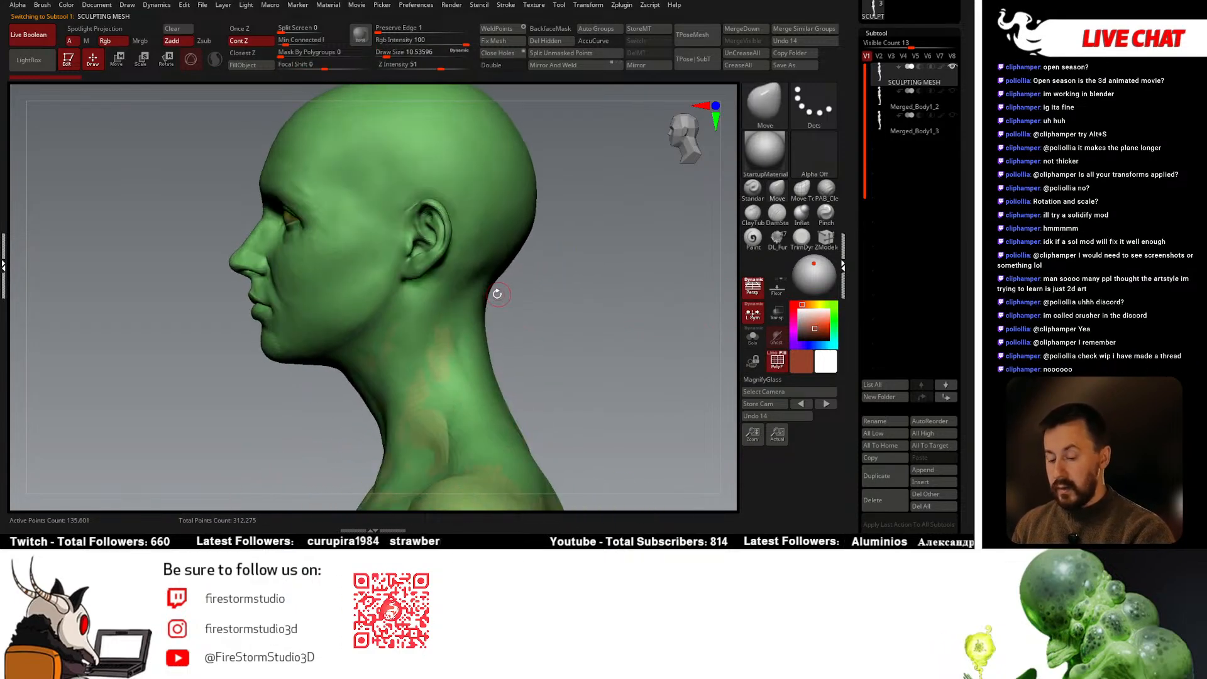
{"action": "mouse_move", "coordinate": [384, 177]}
{"action": "left_mouse_down", "text": "ctrl+shift"}
{"action": "mouse_move", "coordinate": [383, 238]}
{"action": "mouse_move", "coordinate": [478, 296]}
{"action": "left_mouse_up", "text": "ctrl+shift"}
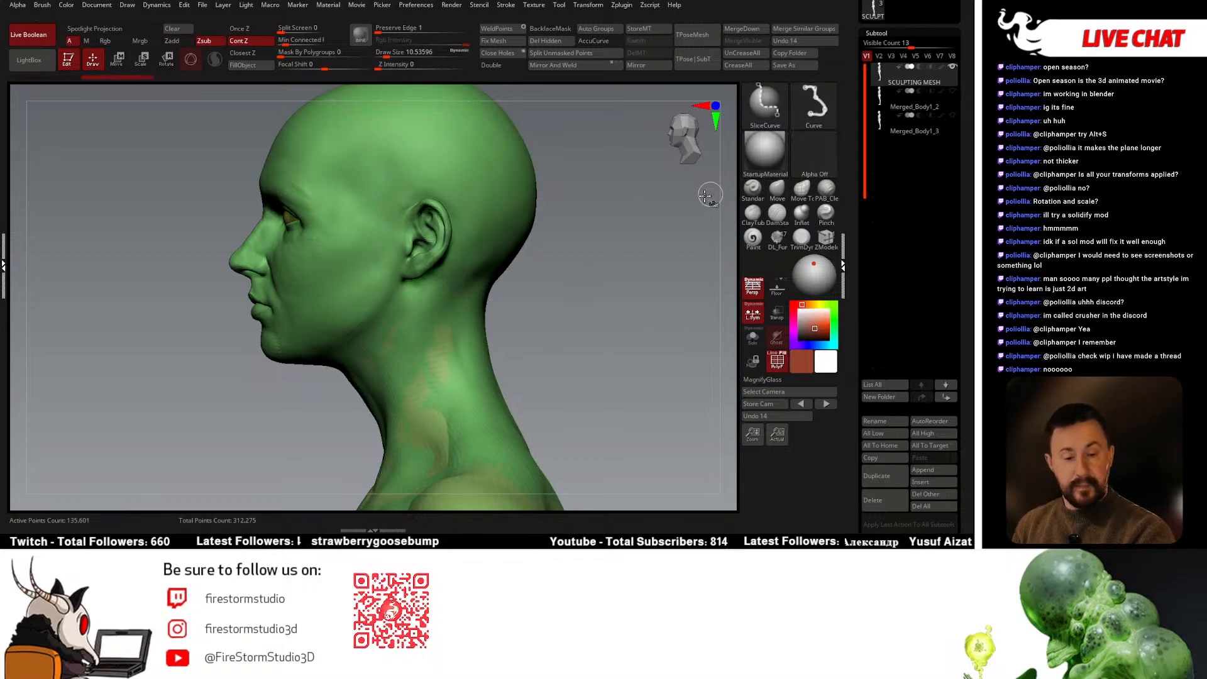
{"action": "key", "text": "shift+f"}
{"action": "key", "text": "shift+f"}
{"action": "key", "text": "shift+f"}
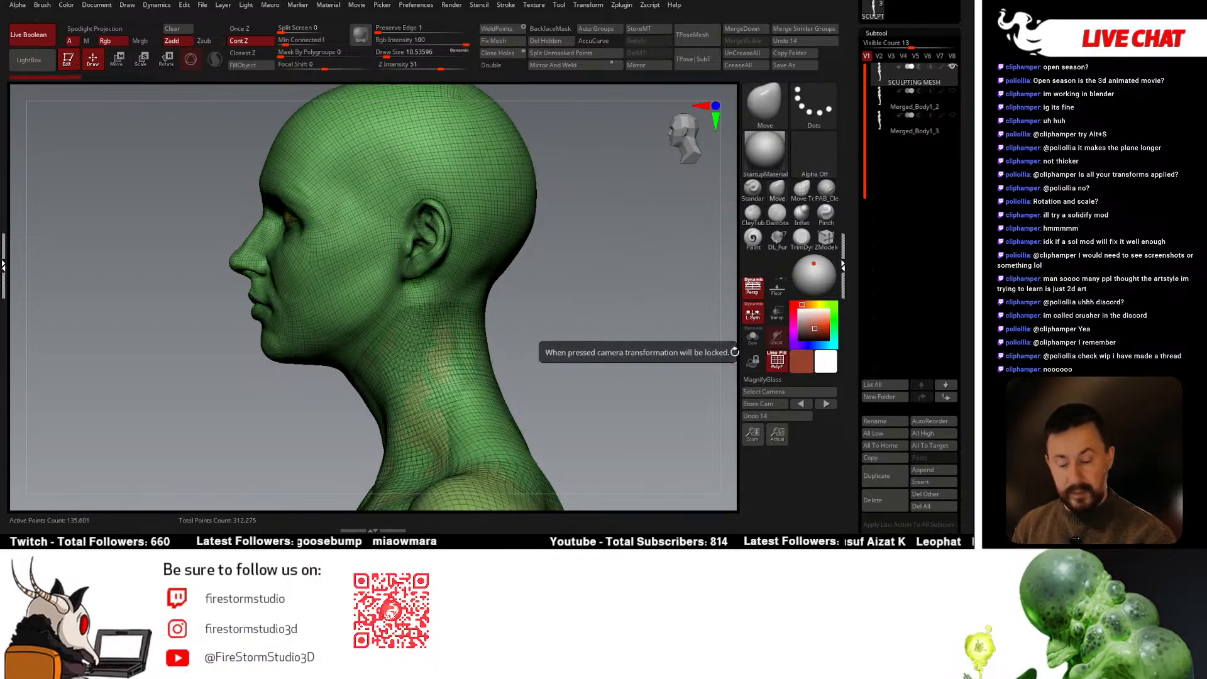
Switch the selection brush from SliceCurve to SelectRect and isolate a rectangular region around the ear
{"action": "mouse_move", "coordinate": [605, 302]}
{"action": "left_mouse_down"}
{"action": "mouse_move", "coordinate": [577, 271]}
{"action": "mouse_move", "coordinate": [606, 261]}
{"action": "mouse_move", "coordinate": [598, 280]}
{"action": "mouse_move", "coordinate": [611, 281]}
{"action": "mouse_move", "coordinate": [597, 280]}
{"action": "left_mouse_up"}
{"action": "key", "text": "ctrl"}
{"action": "mouse_move", "coordinate": [372, 189]}
{"action": "left_mouse_down", "text": "ctrl+shift"}
{"action": "mouse_move", "coordinate": [490, 280]}
{"action": "mouse_move", "coordinate": [487, 298]}
{"action": "left_mouse_up", "text": "ctrl+shift"}
{"action": "left_click", "coordinate": [775, 102]}
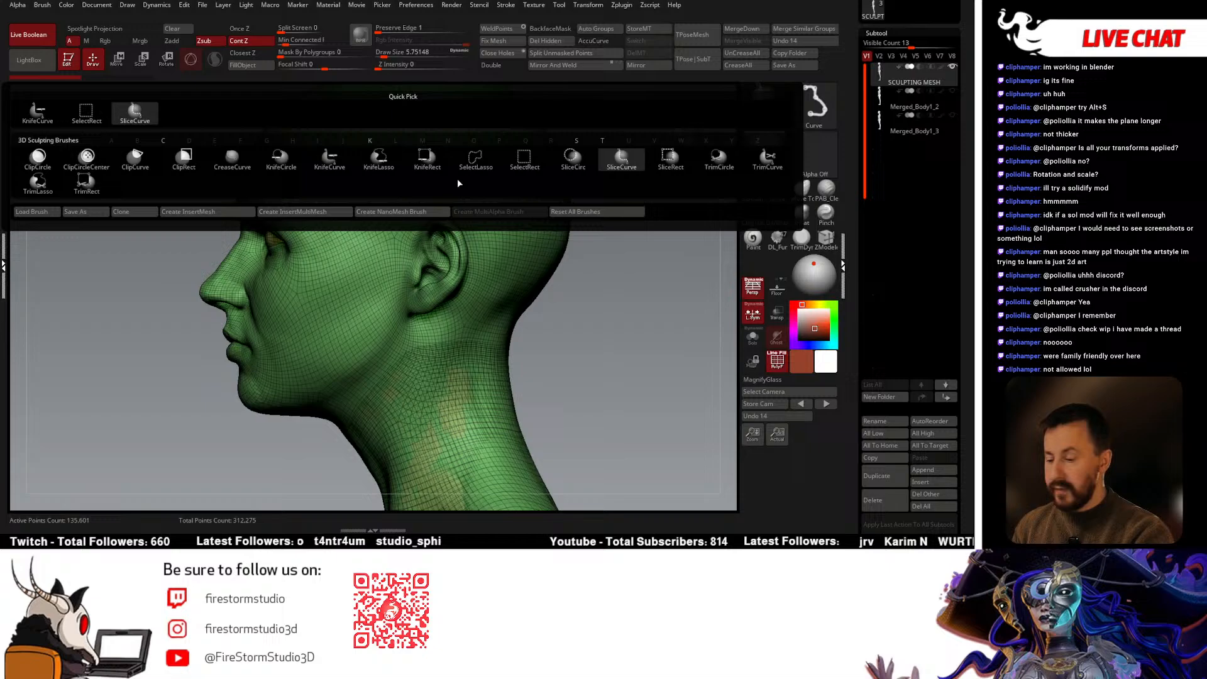
{"action": "left_click", "coordinate": [516, 165]}
{"action": "left_click_drag", "start_coordinate": [388, 197], "coordinate": [479, 337], "text": "ctrl+shift"}
{"action": "left_click", "coordinate": [396, 202], "text": "ctrl+shift"}
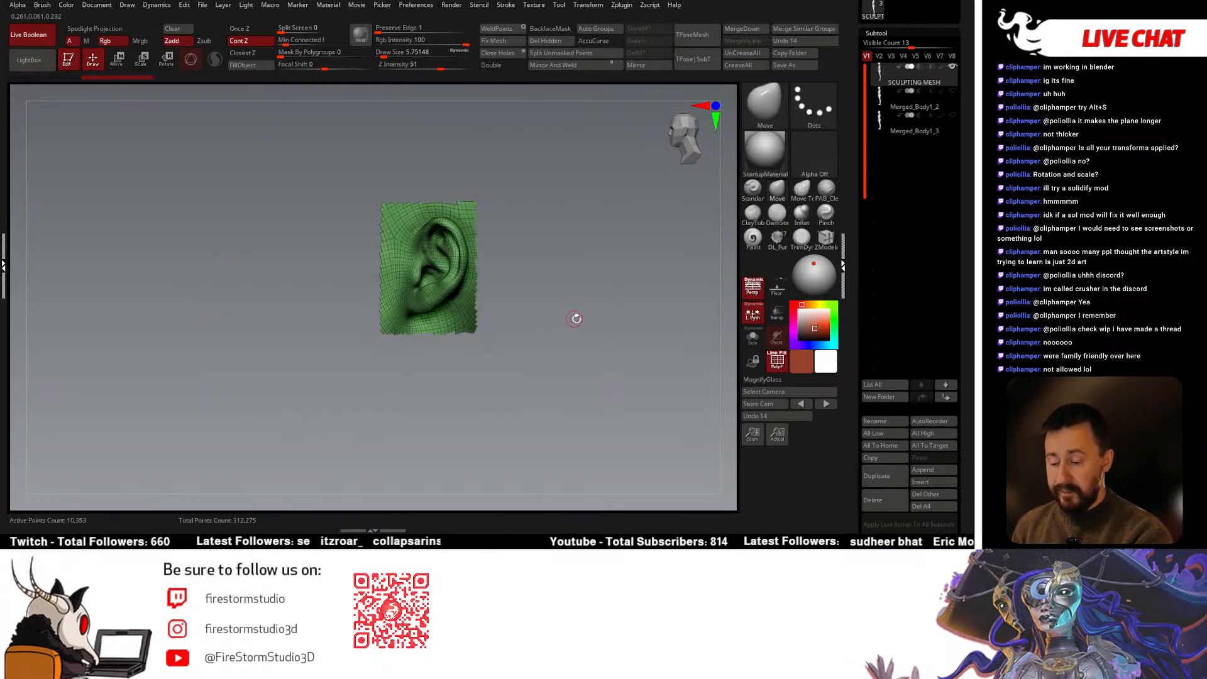
Enable Double-sided display and hide thin strips of excess polygons along the borders of the isolated ear patch
{"action": "left_click_drag", "start_coordinate": [573, 315], "coordinate": [524, 338]}
{"action": "left_click", "coordinate": [502, 65]}
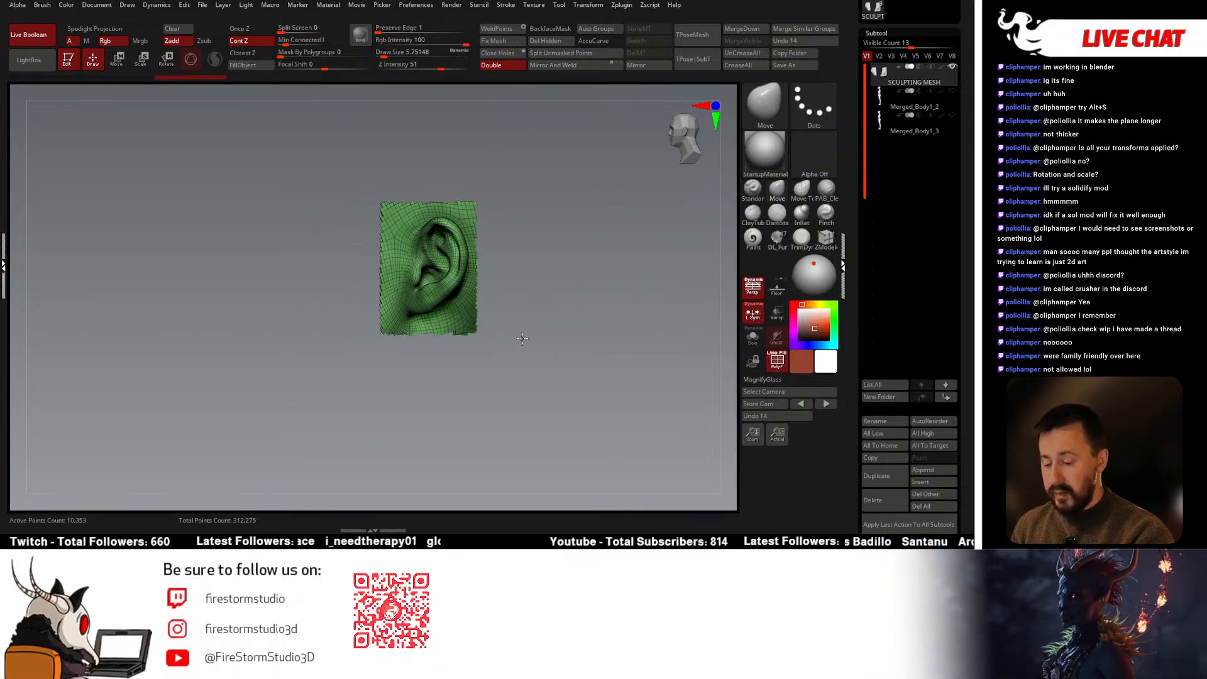
{"action": "mouse_move", "coordinate": [351, 160]}
{"action": "left_mouse_down", "text": "ctrl+shift"}
{"action": "mouse_move", "coordinate": [369, 349]}
{"action": "mouse_move", "coordinate": [388, 348]}
{"action": "left_mouse_up", "text": "ctrl+shift"}
{"action": "left_click_drag", "start_coordinate": [349, 168], "coordinate": [510, 212], "text": "ctrl+alt+shift"}
{"action": "left_click_drag", "start_coordinate": [534, 170], "coordinate": [474, 359], "text": "ctrl+alt+shift"}
{"action": "mouse_move", "coordinate": [354, 375]}
{"action": "left_mouse_down", "text": "ctrl+alt+shift"}
{"action": "mouse_move", "coordinate": [526, 326]}
{"action": "mouse_move", "coordinate": [501, 258]}
{"action": "mouse_move", "coordinate": [572, 323]}
{"action": "mouse_move", "coordinate": [364, 314]}
{"action": "left_mouse_up", "text": "ctrl+alt+shift"}
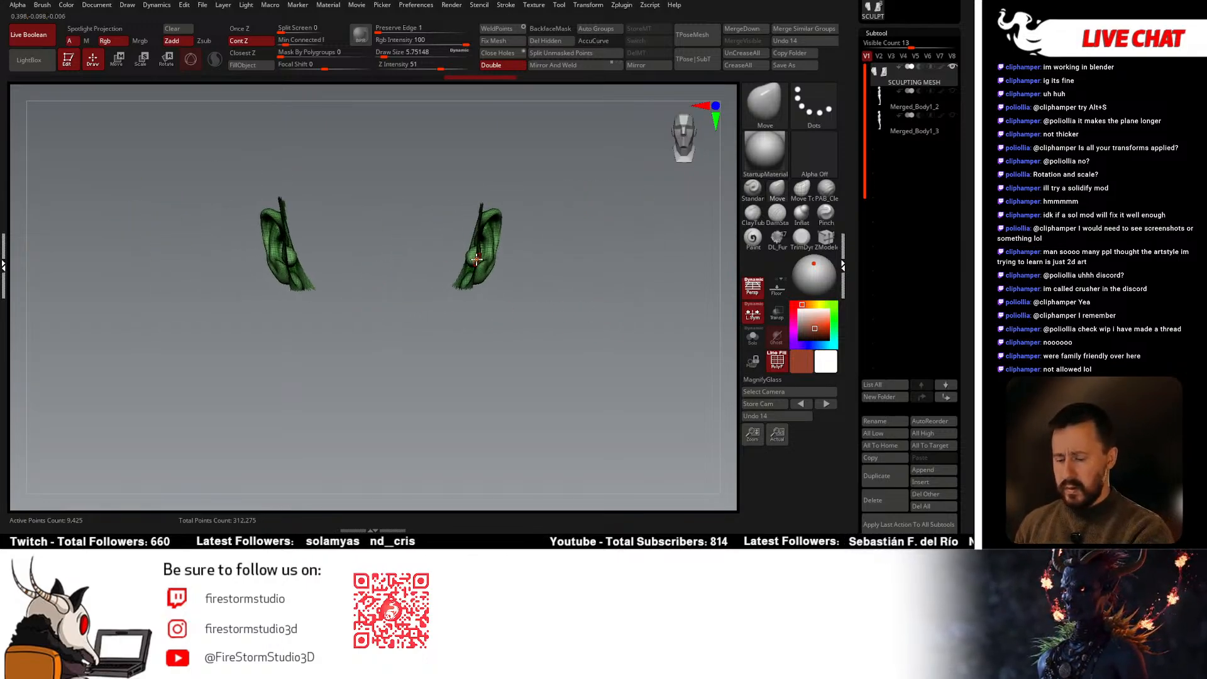
Delete the hidden body geometry, then hide and delete the opposite ear to keep a single ear patch
{"action": "left_click_drag", "start_coordinate": [232, 167], "coordinate": [357, 327], "text": "ctrl+alt+shift"}
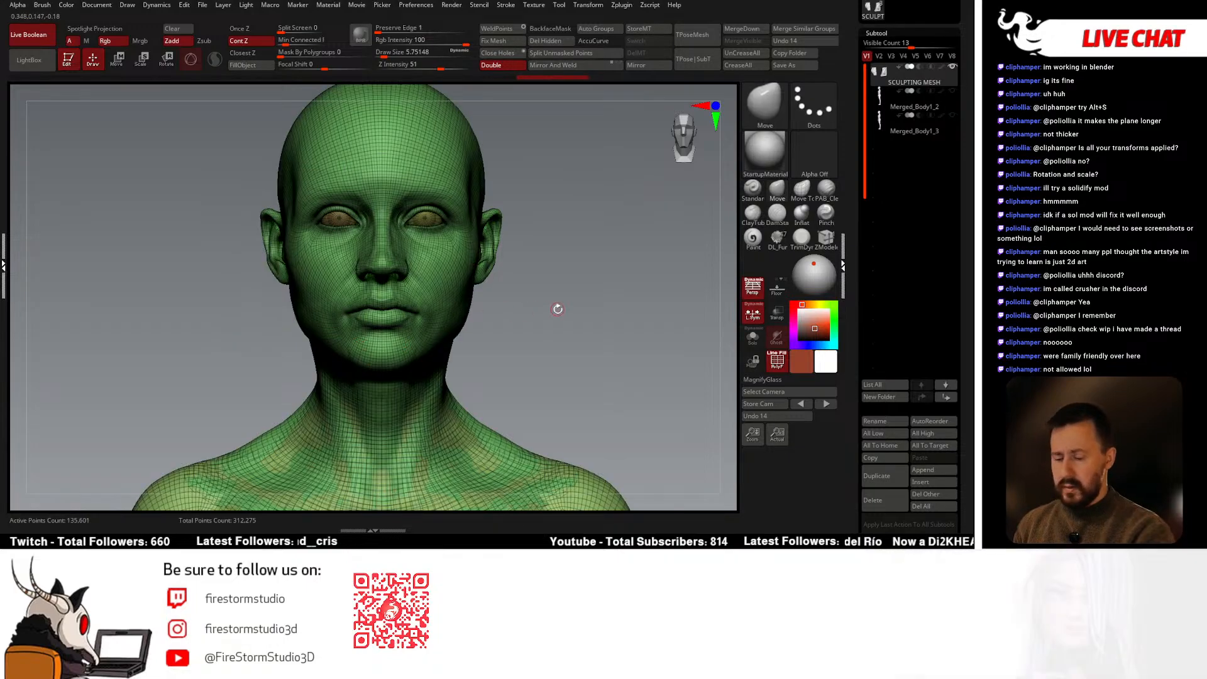
{"action": "key", "text": "ctrl+z"}
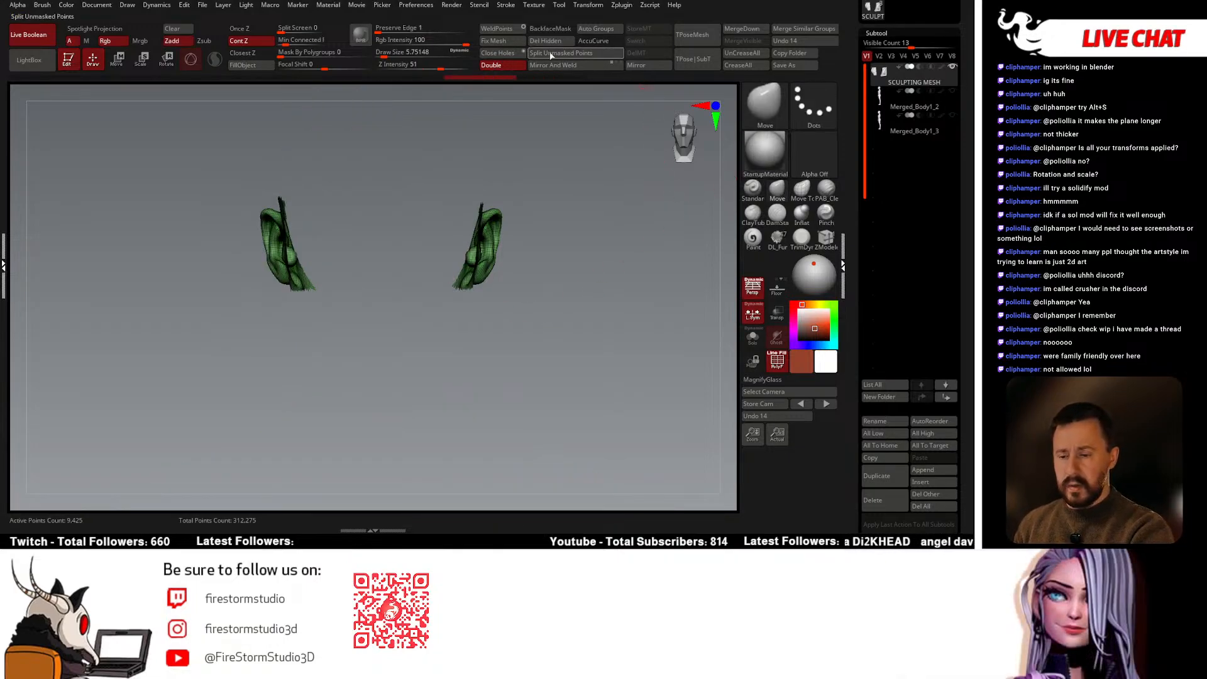
{"action": "left_click_drag", "start_coordinate": [226, 164], "coordinate": [353, 323], "text": "ctrl+alt+shift"}
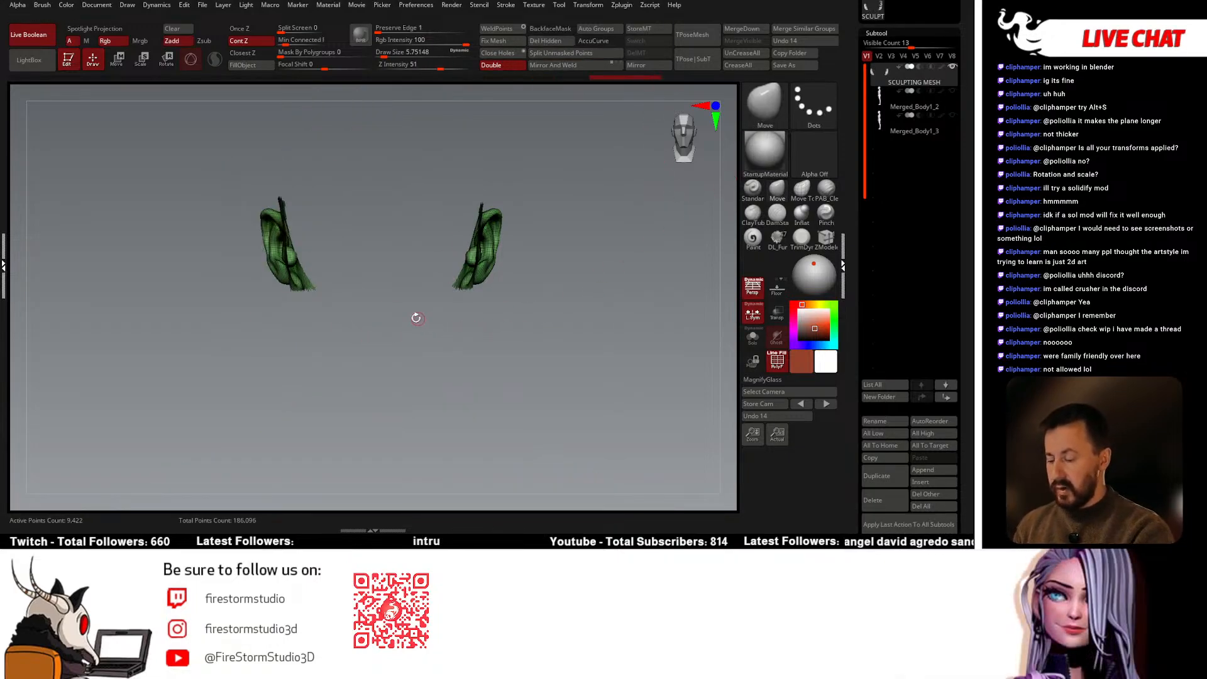
{"action": "left_click_drag", "start_coordinate": [230, 164], "coordinate": [520, 144], "text": "ctrl+alt+shift"}
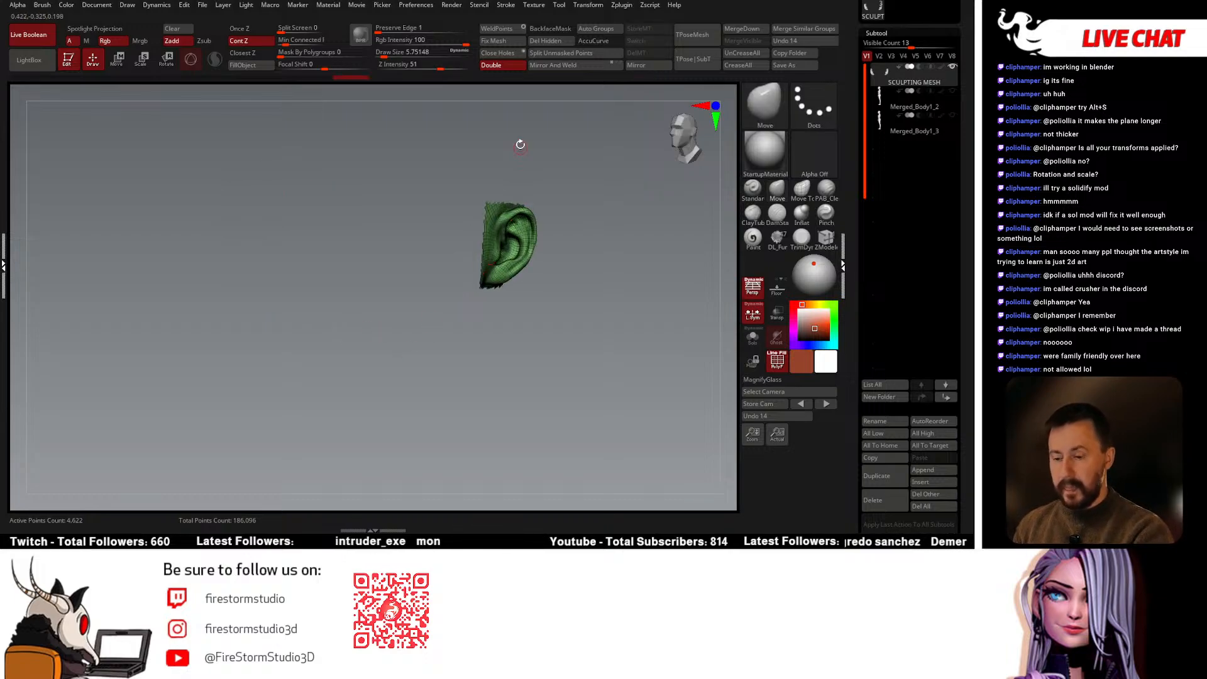
{"action": "left_click", "coordinate": [535, 44]}
Switch to SelectLasso and hide the edge loops encircling the ear to detach it from the surrounding skin patch
{"action": "left_click_drag", "start_coordinate": [568, 229], "coordinate": [510, 298]}
{"action": "left_click", "coordinate": [764, 101]}
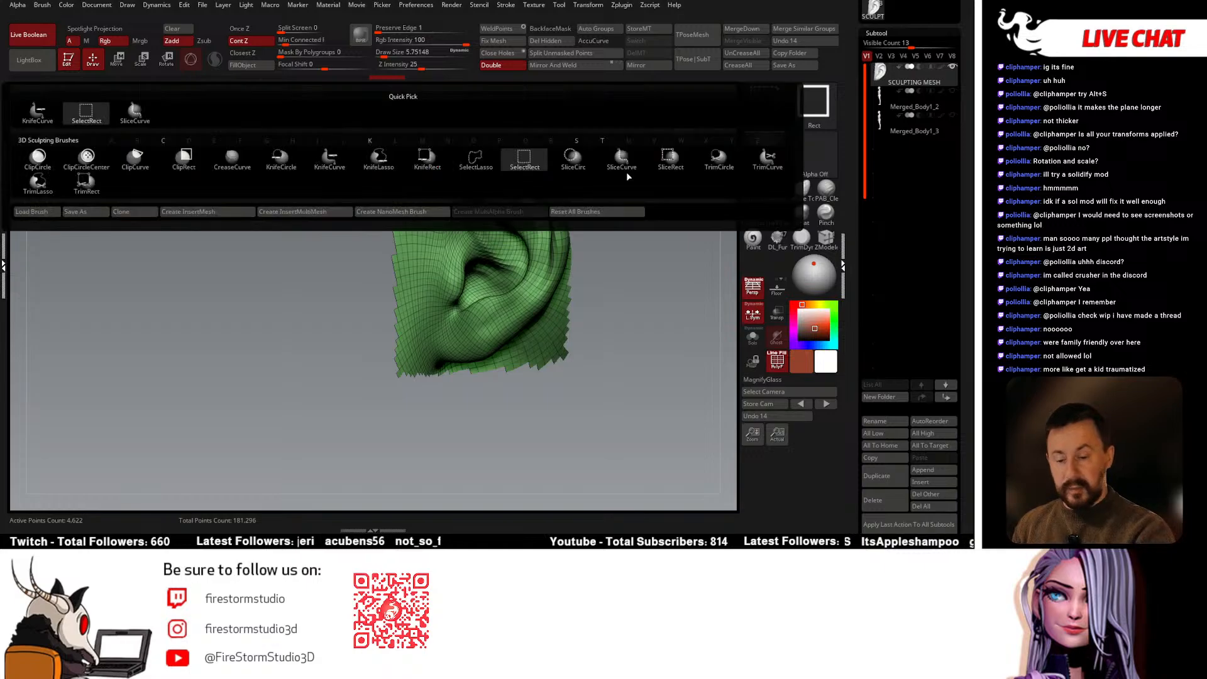
{"action": "left_click", "coordinate": [476, 160], "text": "ctrl+shift"}
{"action": "right_click_drag", "start_coordinate": [465, 173], "coordinate": [454, 267], "text": "ctrl"}
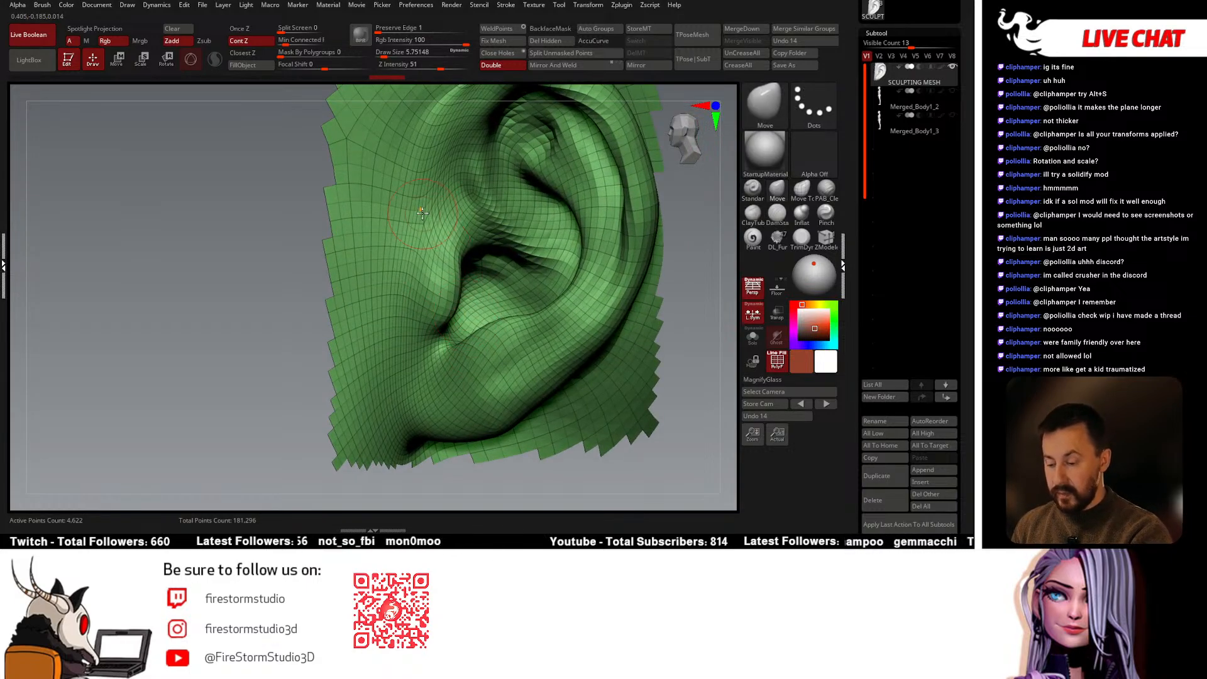
{"action": "right_click_drag", "start_coordinate": [411, 199], "coordinate": [421, 266], "text": "alt"}
{"action": "left_click", "coordinate": [374, 196], "text": "ctrl+shift"}
{"action": "right_click_drag", "start_coordinate": [380, 194], "coordinate": [385, 151], "text": "ctrl"}
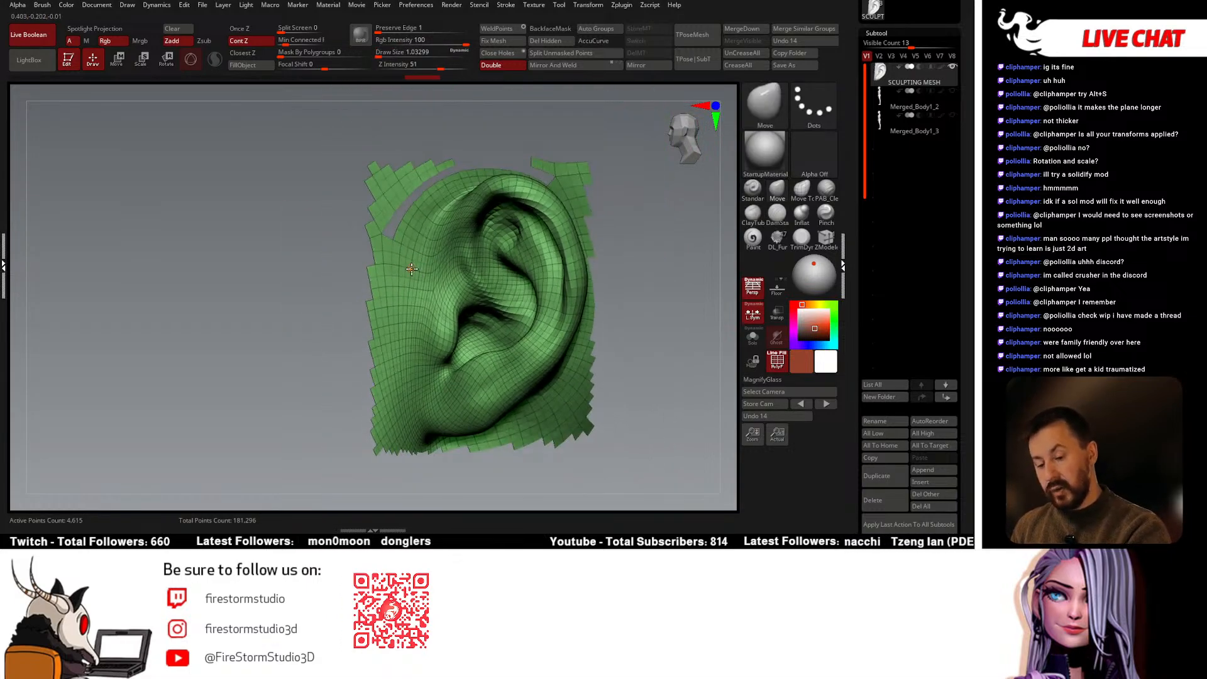
{"action": "left_click", "coordinate": [387, 247], "text": "ctrl+shift"}
{"action": "right_click_drag", "start_coordinate": [451, 334], "coordinate": [503, 314], "text": "alt"}
{"action": "key", "text": "ctrl+z"}
{"action": "left_click", "coordinate": [386, 220], "text": "ctrl+shift"}
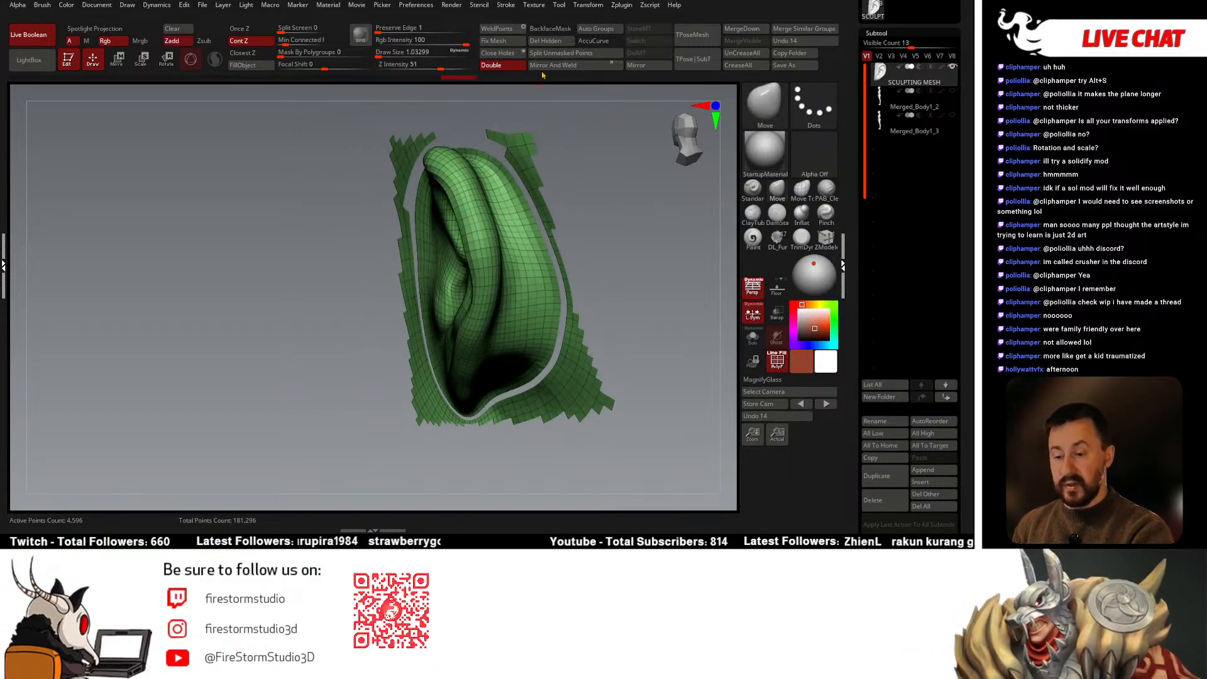
Isolate the ear's own polygroup from the leftover border patch and delete the hidden geometry
{"action": "right_click_drag", "start_coordinate": [597, 182], "coordinate": [527, 188]}
{"action": "key", "text": "ctrl+shift"}
{"action": "left_click", "coordinate": [538, 182], "text": "ctrl+shift"}
{"action": "left_click_drag", "start_coordinate": [553, 159], "coordinate": [564, 149], "text": "ctrl+shift"}
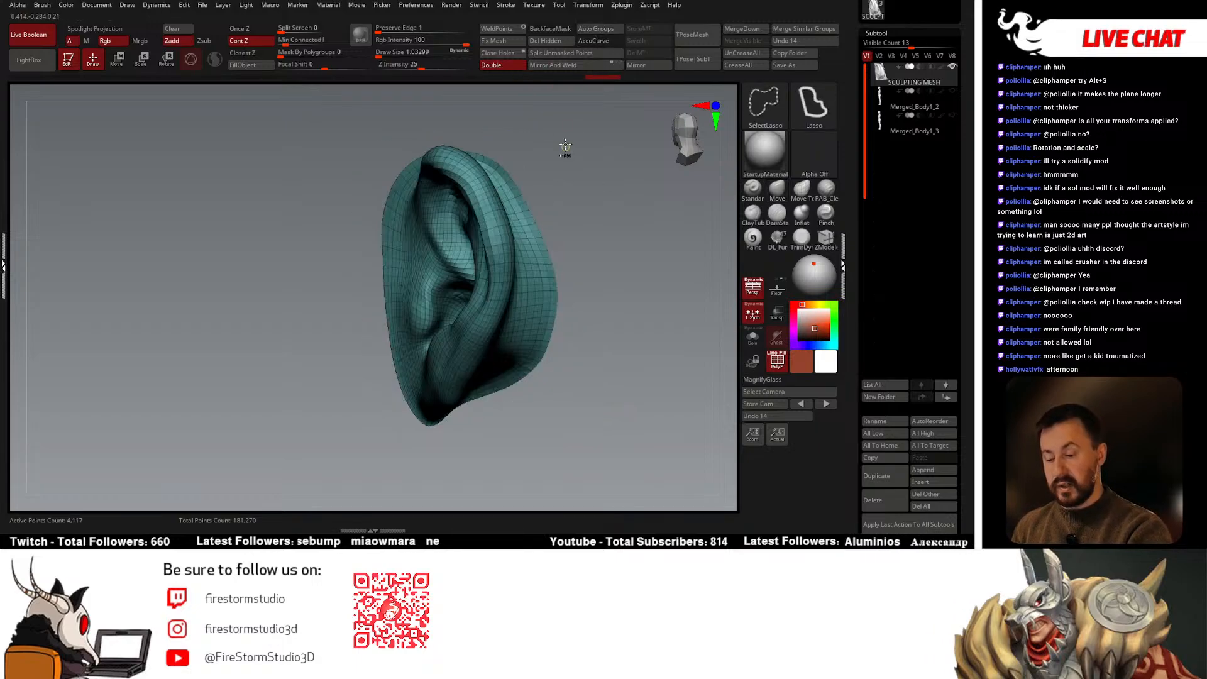
{"action": "left_click", "coordinate": [570, 41]}
{"action": "right_click_drag", "start_coordinate": [584, 163], "coordinate": [663, 228]}
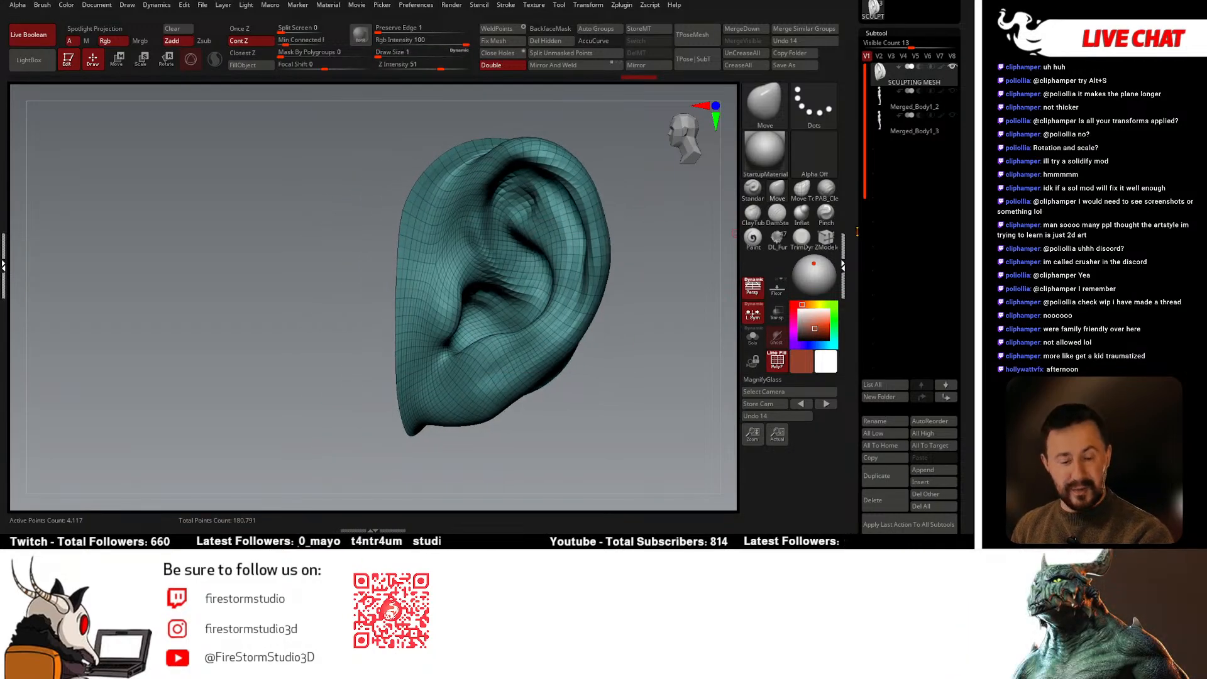
Delete excess edge loops in front of the ear with the ZModeler brush to lighten its topology
{"action": "left_click", "coordinate": [826, 239]}
{"action": "right_click_drag", "start_coordinate": [701, 270], "coordinate": [582, 251], "text": "ctrl"}
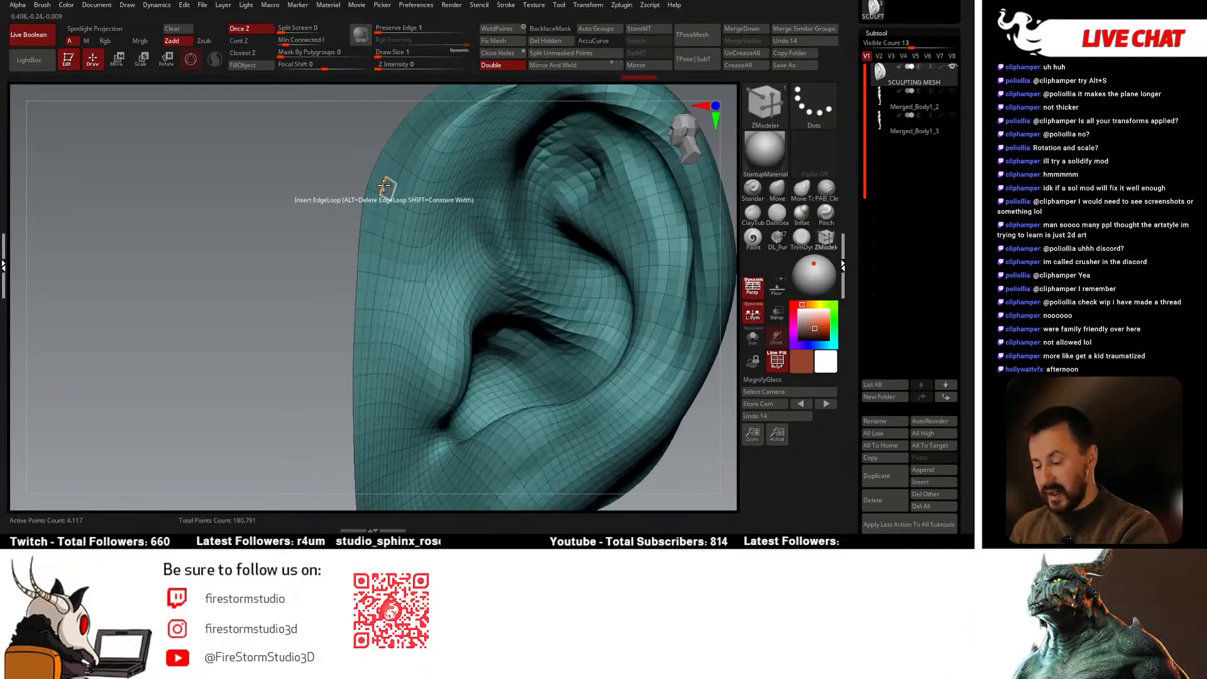
{"action": "left_click", "coordinate": [402, 195], "text": "alt"}
{"action": "right_click_drag", "start_coordinate": [402, 195], "coordinate": [448, 168]}
{"action": "left_click", "coordinate": [434, 178], "text": "alt"}
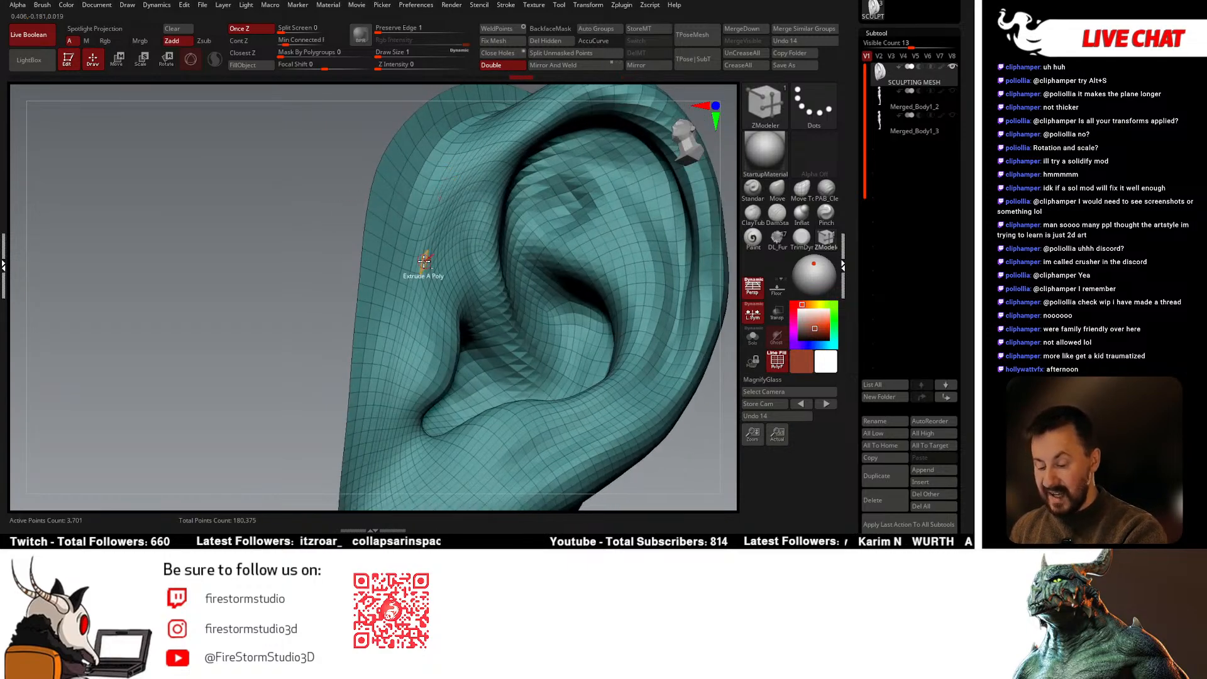
Undo the latest edge-loop deletions that thinned the ear patch's front side
{"action": "mouse_move", "coordinate": [422, 269]}
{"action": "right_mouse_down"}
{"action": "mouse_move", "coordinate": [412, 220]}
{"action": "mouse_move", "coordinate": [421, 234]}
{"action": "right_mouse_up"}
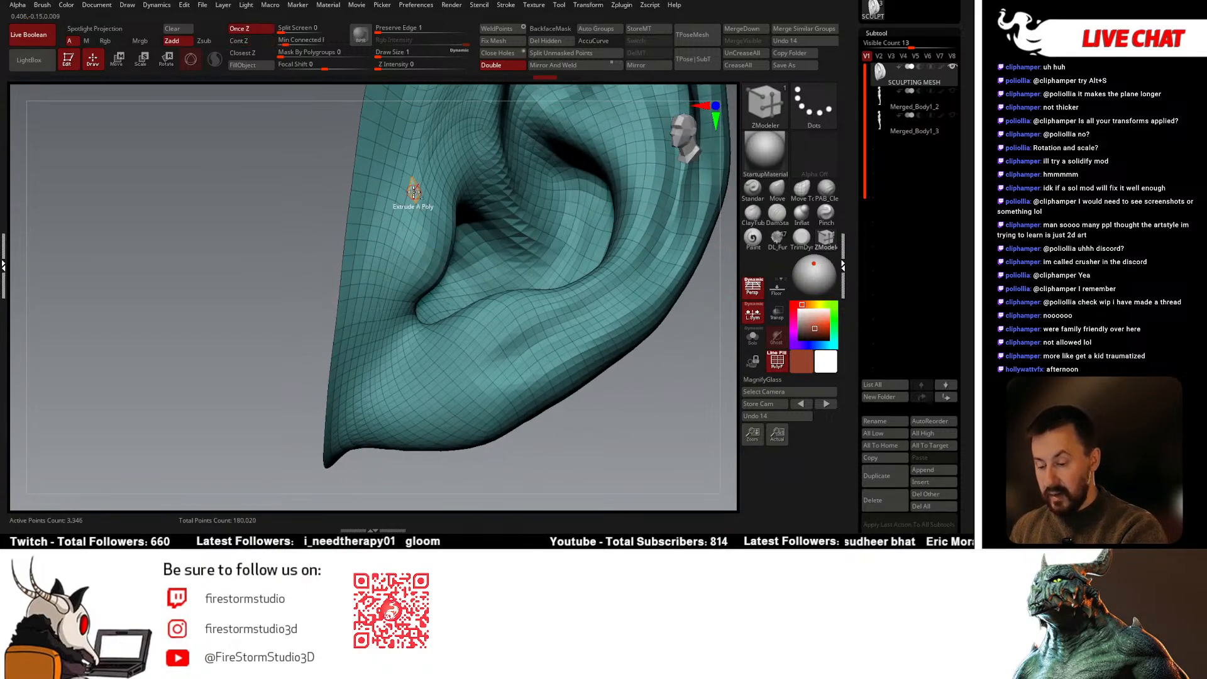
{"action": "mouse_move", "coordinate": [409, 183]}
{"action": "right_mouse_down"}
{"action": "mouse_move", "coordinate": [398, 230]}
{"action": "mouse_move", "coordinate": [423, 266]}
{"action": "mouse_move", "coordinate": [419, 327]}
{"action": "mouse_move", "coordinate": [398, 352]}
{"action": "right_mouse_up"}
{"action": "key", "text": "ctrl+z"}
{"action": "key", "text": "ctrl+z"}
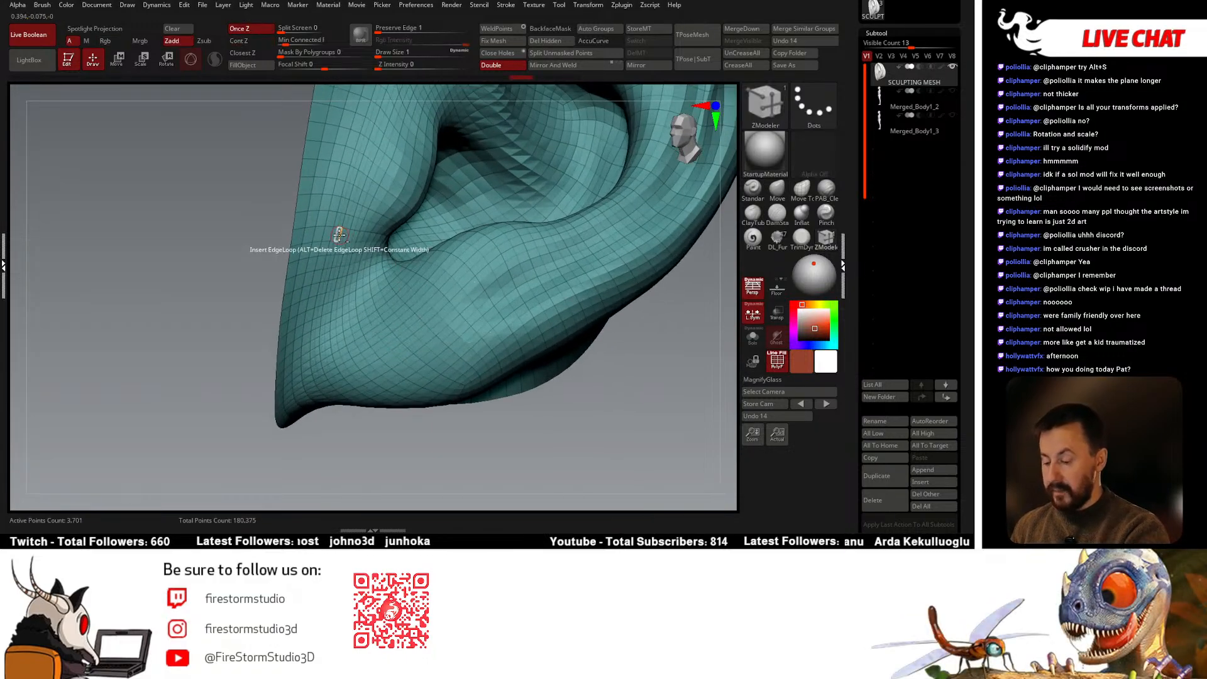
Delete one more edge loop near the ear's open border and check the lightened mesh from several sides
{"action": "right_click_drag", "start_coordinate": [336, 232], "coordinate": [371, 302]}
{"action": "right_click_drag", "start_coordinate": [402, 340], "coordinate": [477, 276], "text": "alt"}
{"action": "right_click_drag", "start_coordinate": [477, 276], "coordinate": [533, 217]}
{"action": "right_click_drag", "start_coordinate": [533, 217], "coordinate": [481, 243], "text": "alt"}
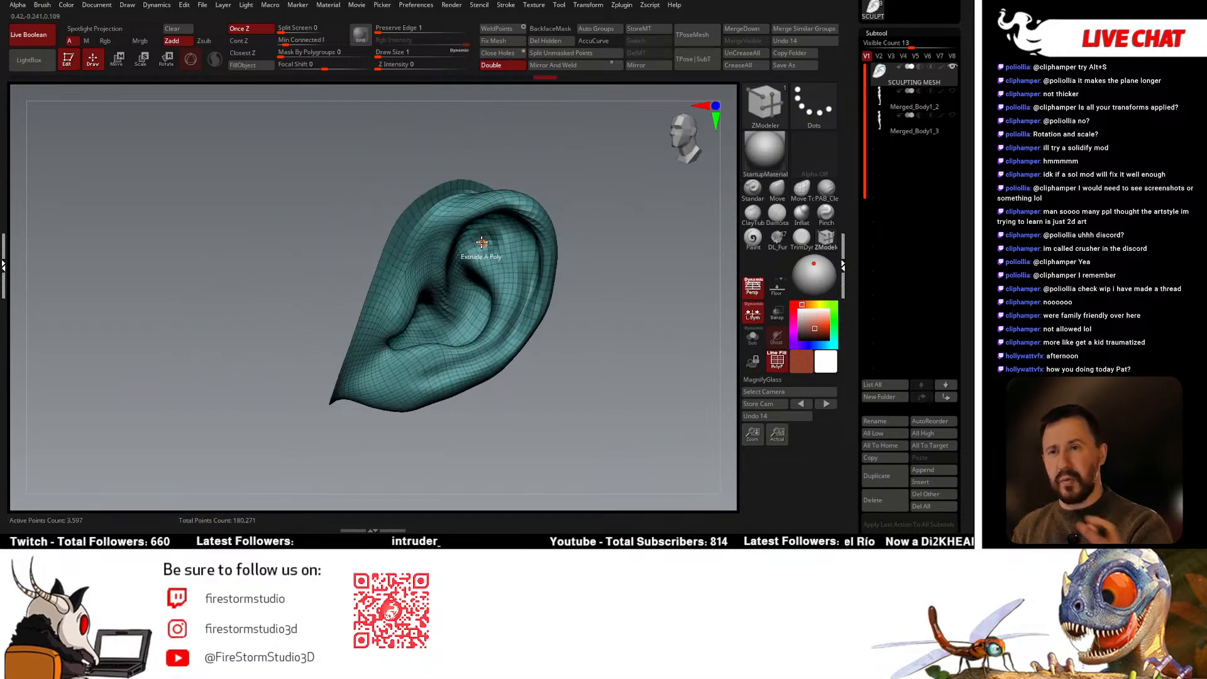
{"action": "right_click_drag", "start_coordinate": [587, 236], "coordinate": [600, 264]}
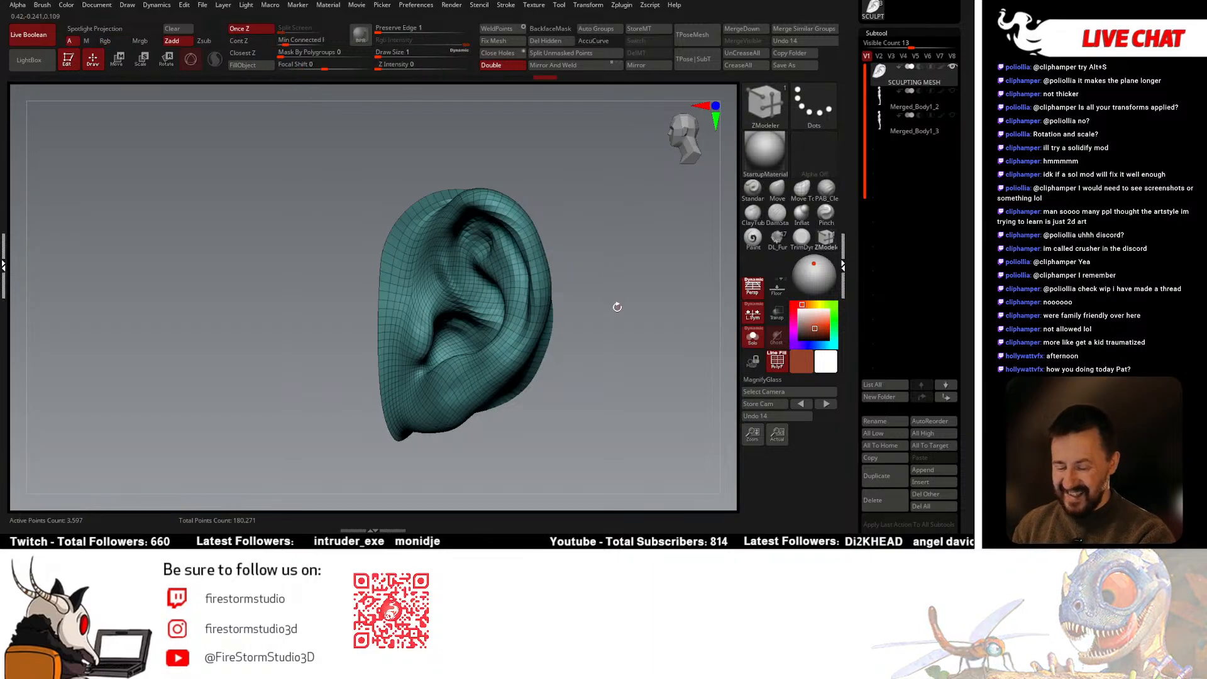
{"action": "right_click_drag", "start_coordinate": [614, 304], "coordinate": [564, 272]}
{"action": "left_click", "coordinate": [797, 191]}
{"action": "key", "text": "space"}
{"action": "key", "text": "space"}
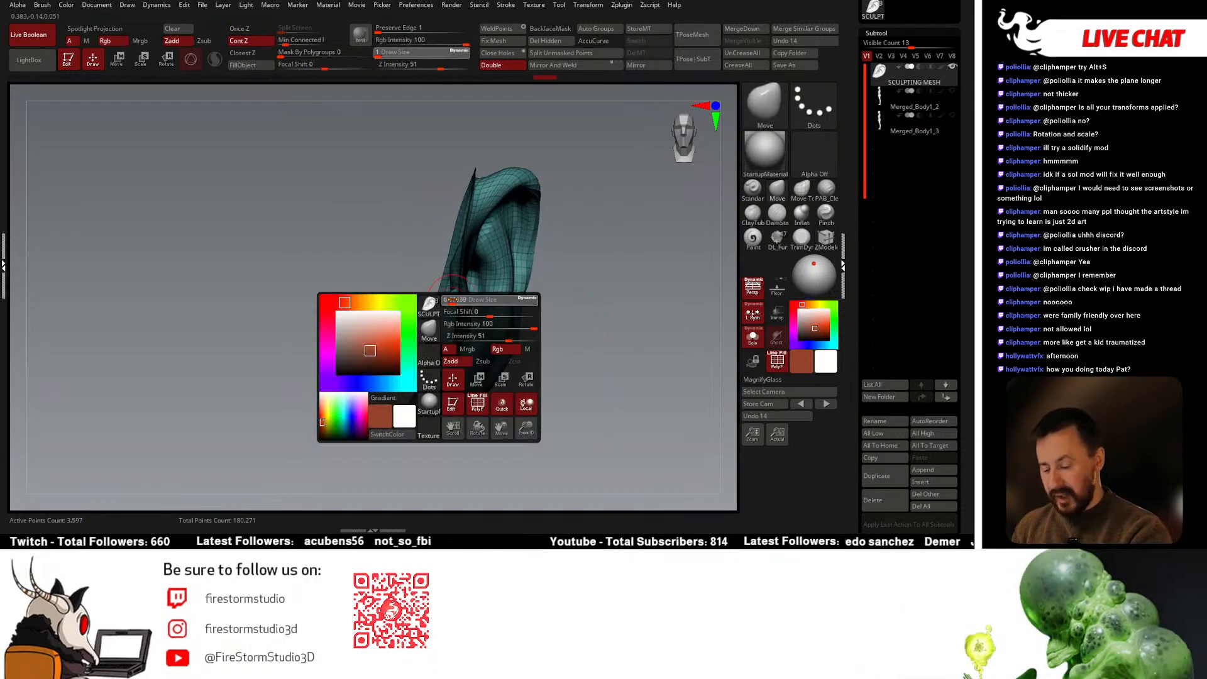
{"action": "left_click_drag", "start_coordinate": [448, 314], "coordinate": [443, 314]}
{"action": "mouse_move", "coordinate": [443, 308]}
{"action": "right_mouse_down"}
{"action": "mouse_move", "coordinate": [425, 327]}
{"action": "mouse_move", "coordinate": [435, 314]}
{"action": "mouse_move", "coordinate": [422, 308]}
{"action": "mouse_move", "coordinate": [542, 312]}
{"action": "mouse_move", "coordinate": [518, 271]}
{"action": "right_mouse_up"}
{"action": "left_click", "coordinate": [826, 238]}
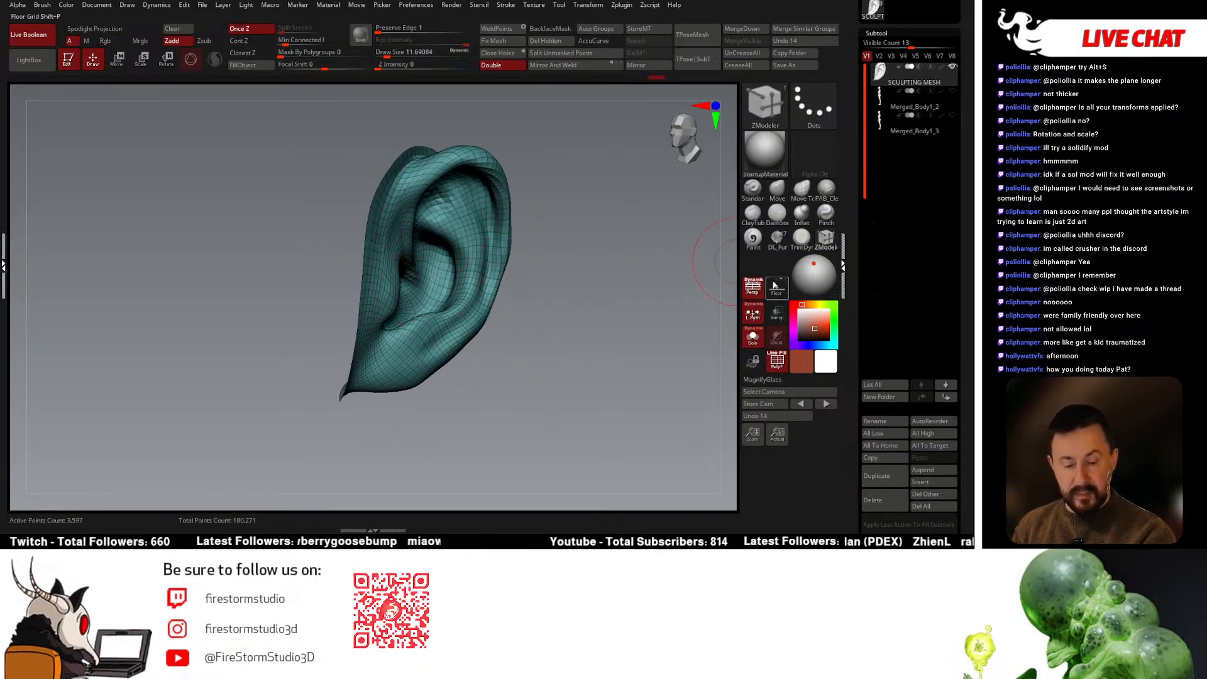
{"action": "left_click", "coordinate": [826, 242]}
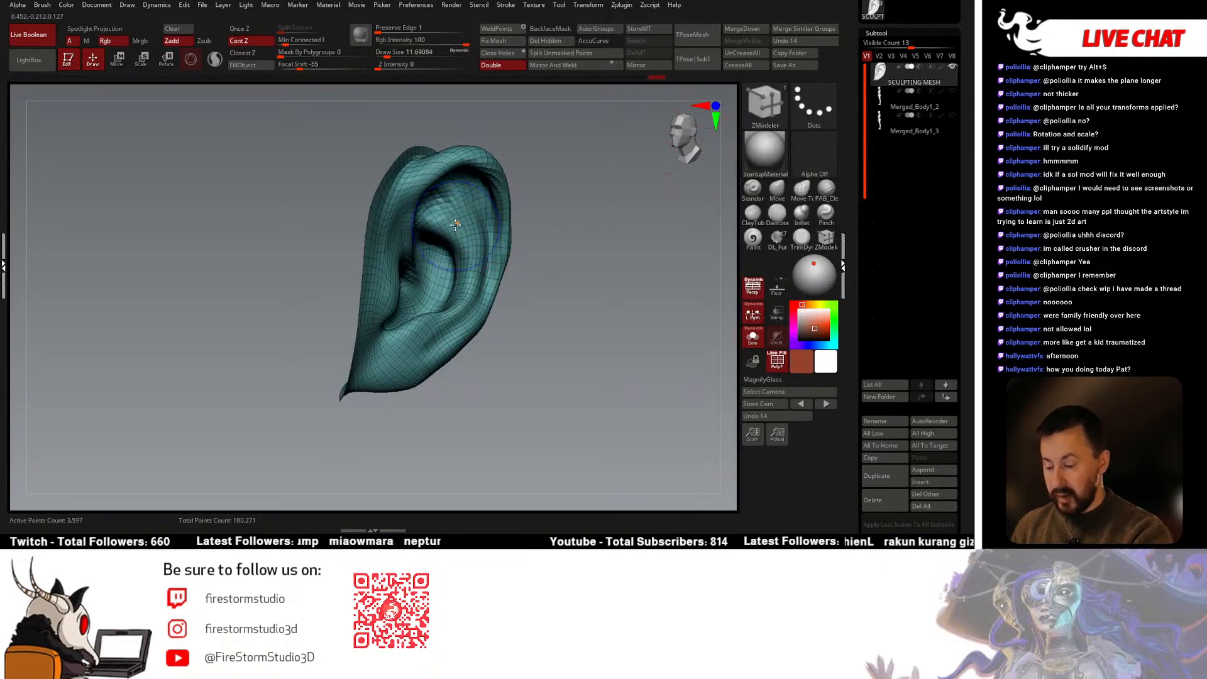
Configure the ZModeler edge action as Extrude targeting EdgeLoop, with the Regular Extrude and Perpendicular Angle modifiers
{"action": "mouse_move", "coordinate": [415, 251]}
{"action": "right_mouse_down"}
{"action": "mouse_move", "coordinate": [458, 247]}
{"action": "mouse_move", "coordinate": [458, 140]}
{"action": "mouse_move", "coordinate": [490, 199]}
{"action": "mouse_move", "coordinate": [553, 202]}
{"action": "mouse_move", "coordinate": [531, 176]}
{"action": "right_mouse_up"}
{"action": "right_click", "coordinate": [468, 183]}
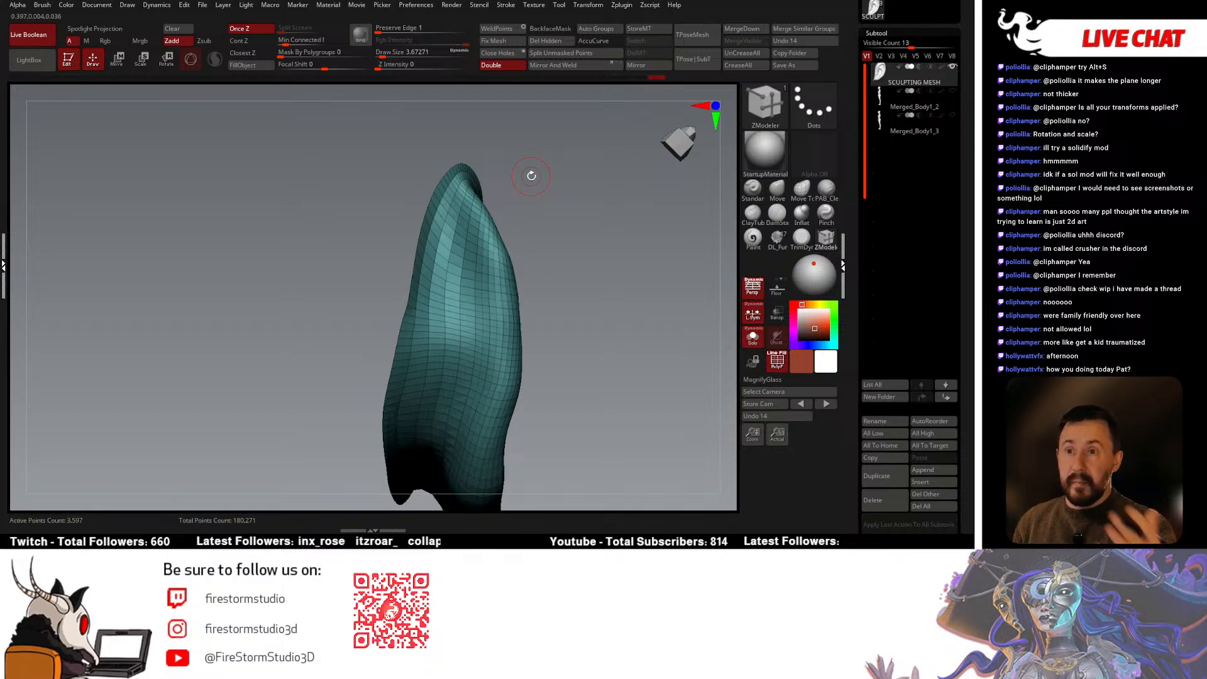
{"action": "left_click_drag", "start_coordinate": [531, 175], "coordinate": [472, 213]}
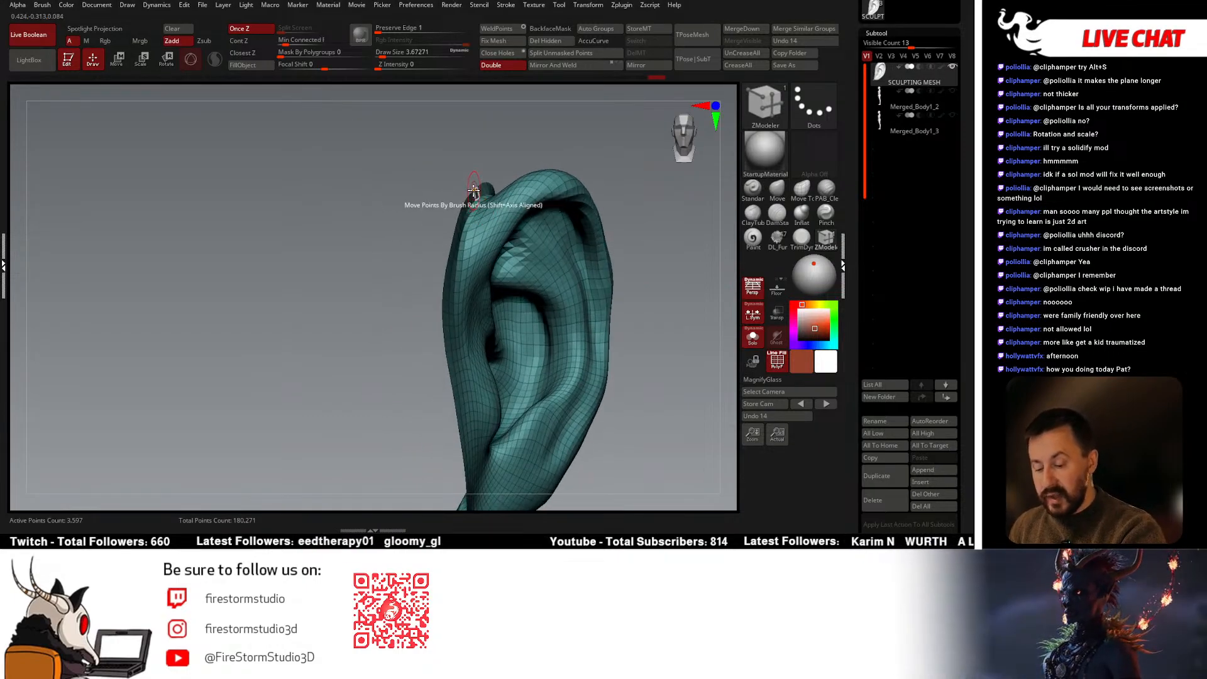
{"action": "key", "text": "space"}
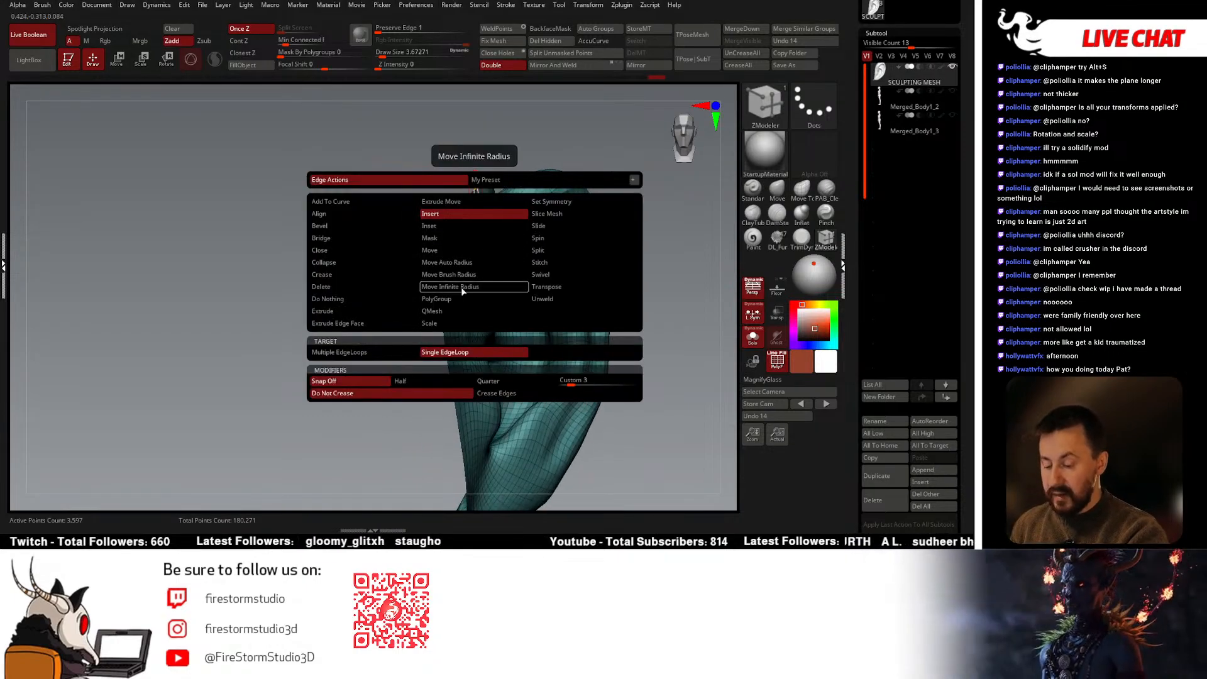
{"action": "left_click", "coordinate": [352, 311]}
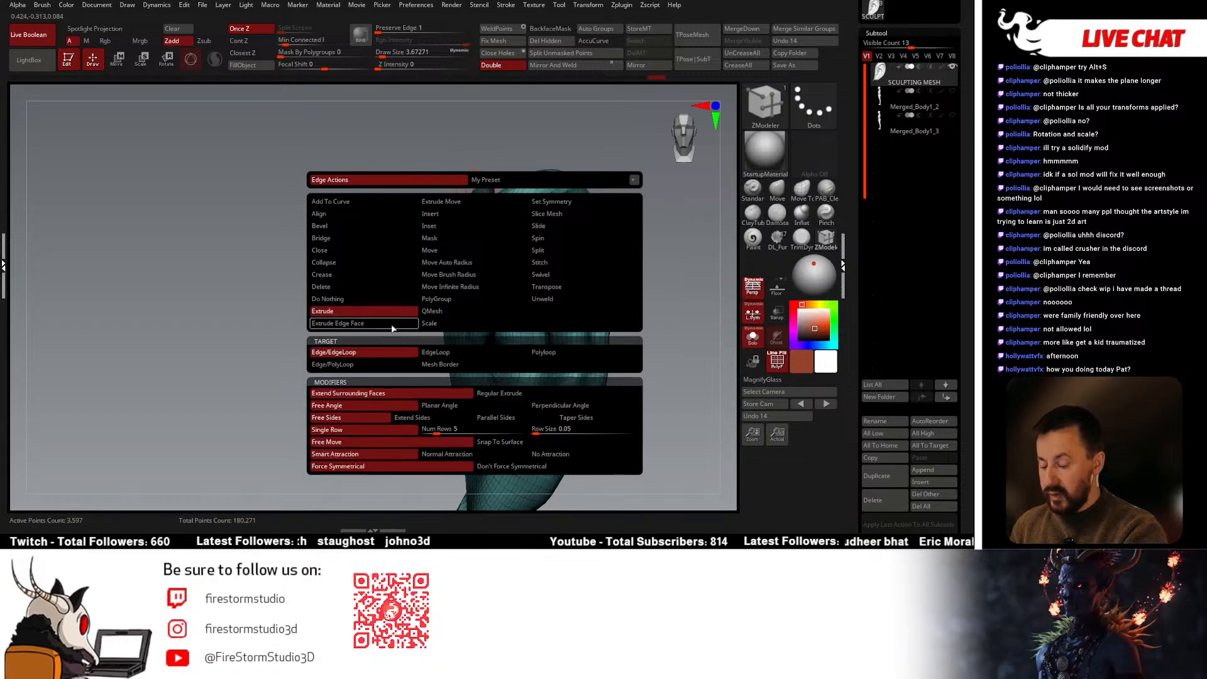
{"action": "left_click", "coordinate": [443, 353]}
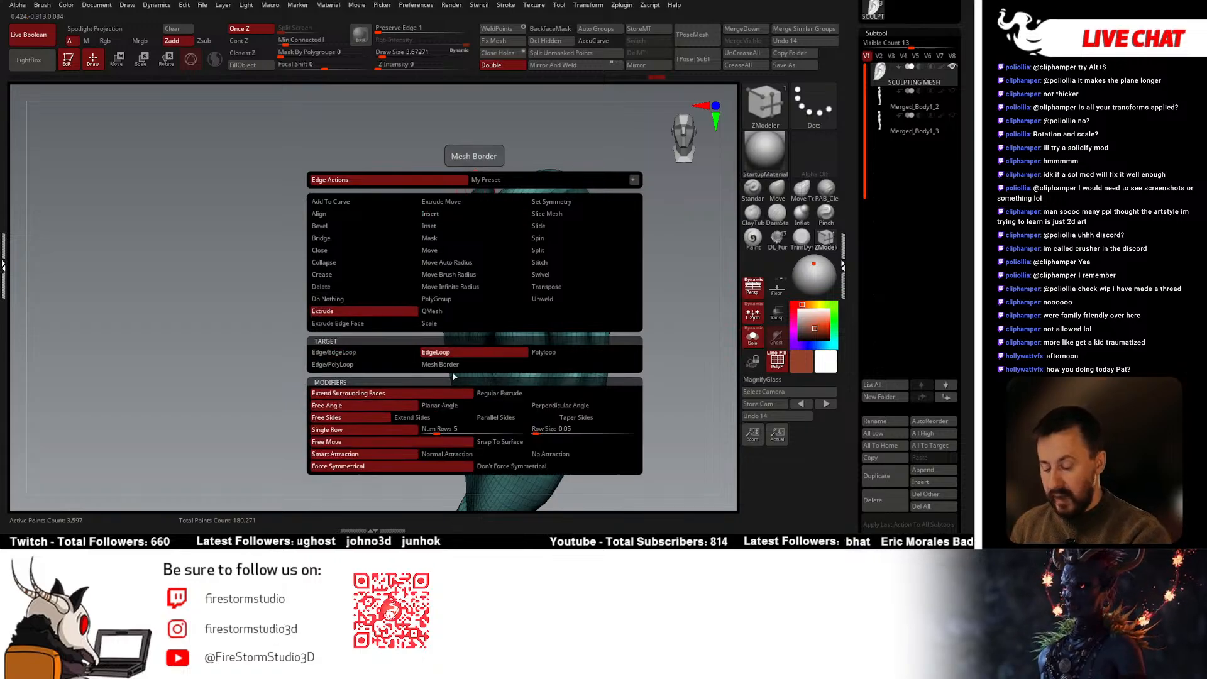
{"action": "left_click", "coordinate": [511, 393]}
{"action": "left_click", "coordinate": [550, 406]}
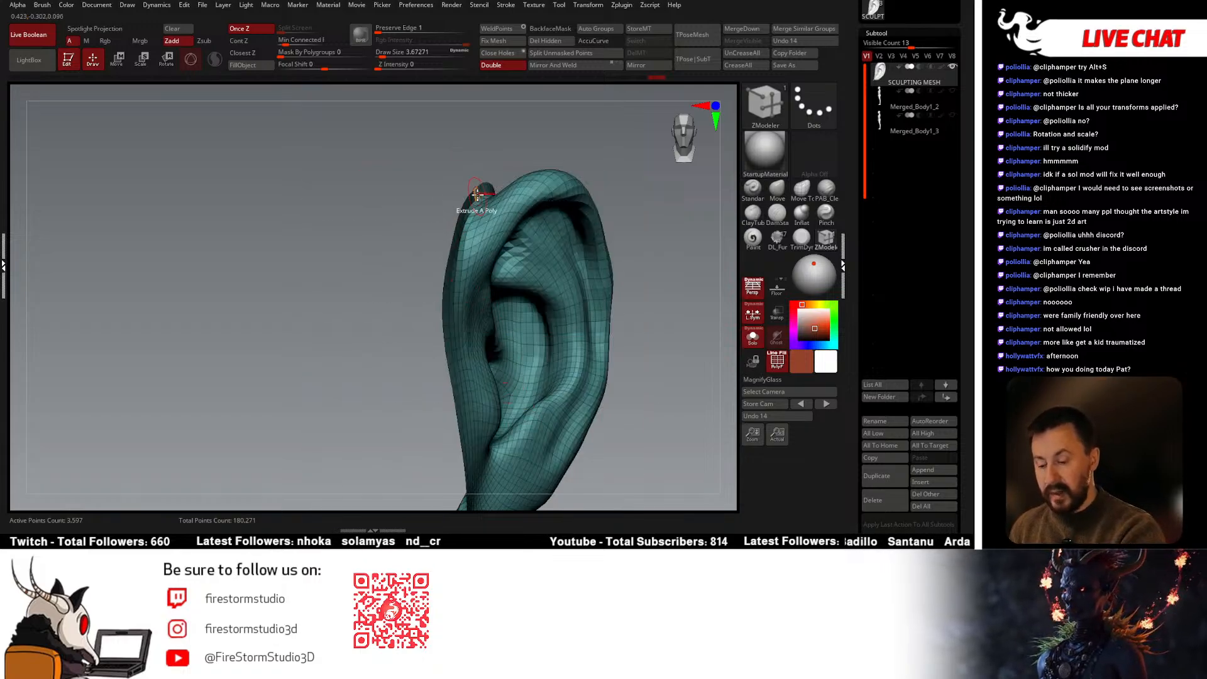
Extrude the ear's open border loop into a rim and close the hole at the back of the ear
{"action": "left_click_drag", "start_coordinate": [477, 194], "coordinate": [496, 187]}
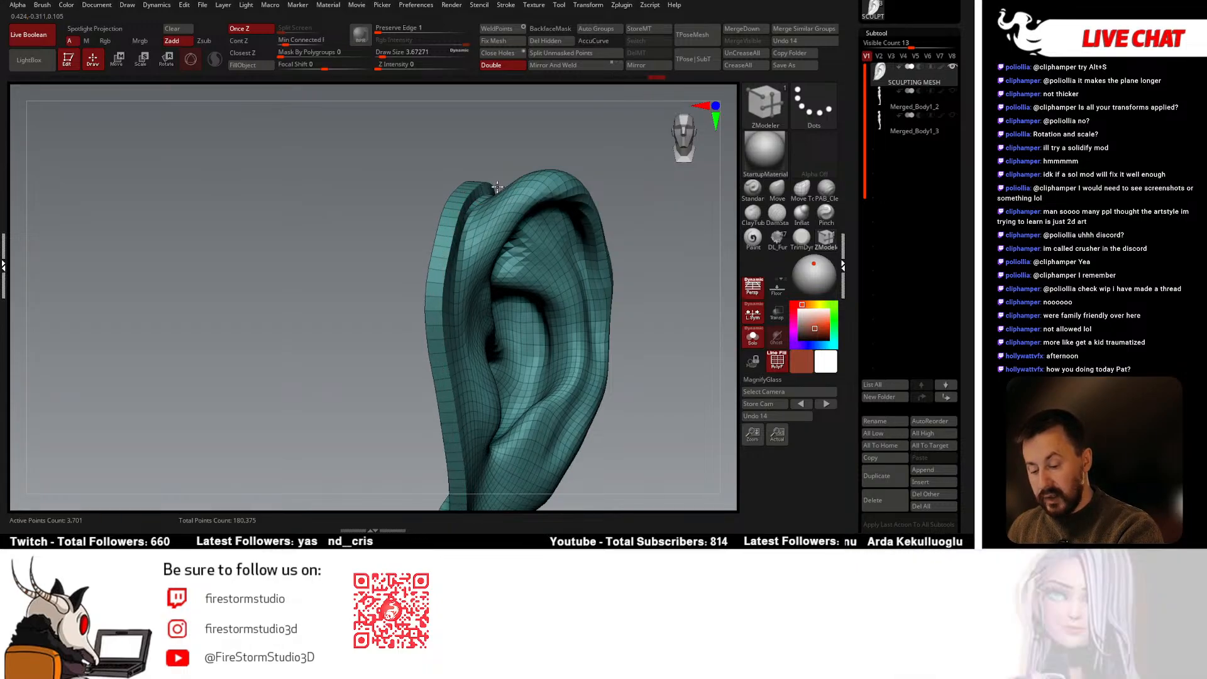
{"action": "right_click_drag", "start_coordinate": [523, 236], "coordinate": [524, 176], "text": "alt"}
{"action": "right_click_drag", "start_coordinate": [523, 176], "coordinate": [271, 341]}
{"action": "left_click", "coordinate": [509, 63]}
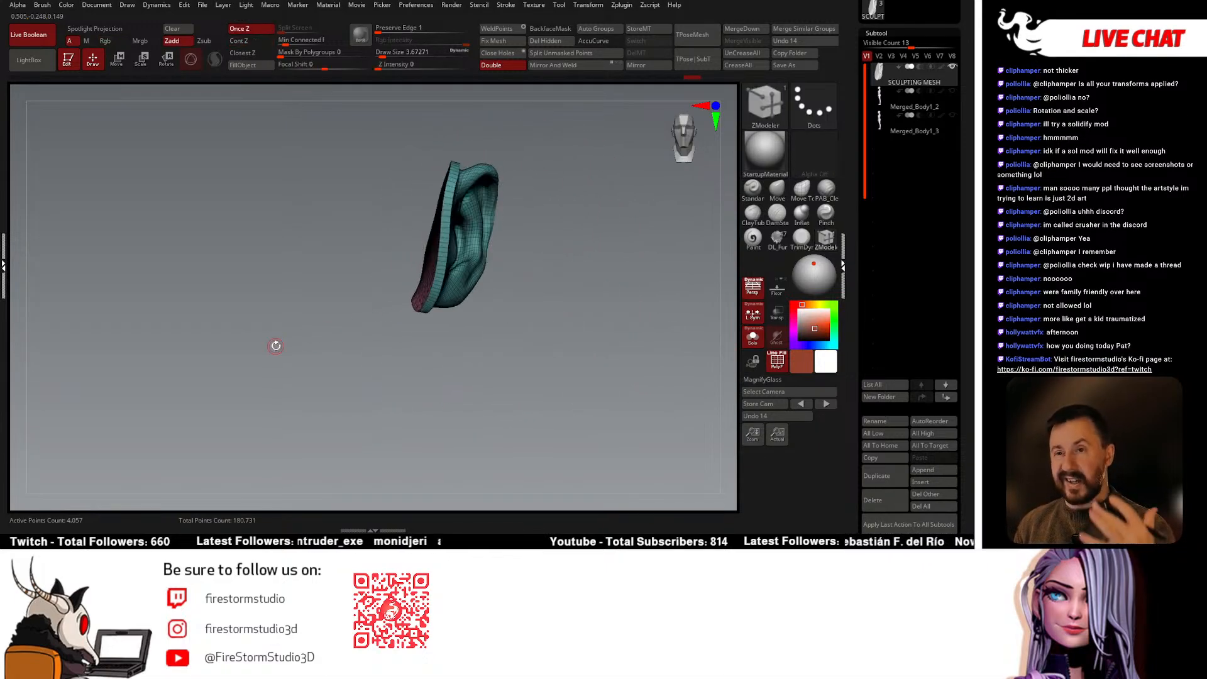
{"action": "right_click_drag", "start_coordinate": [557, 300], "coordinate": [526, 293]}
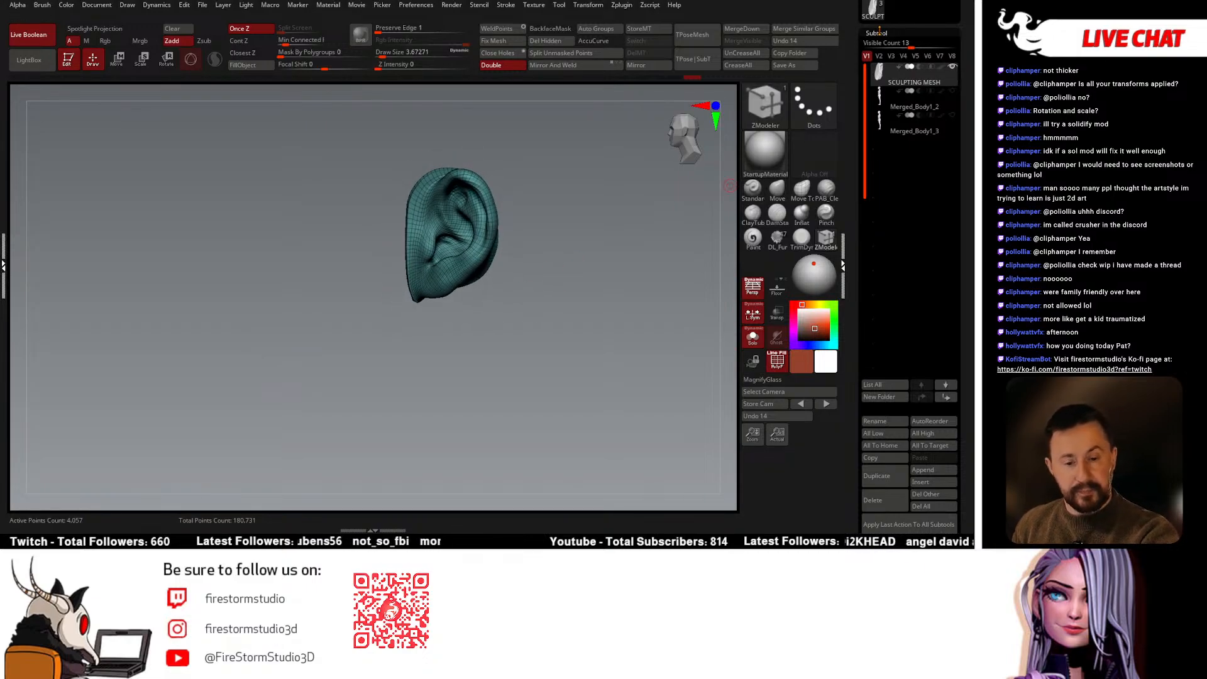
Delete the two merged body subtools, Merged_Body1_2 and Merged_Body1_3, leaving only the ear in the tool
{"action": "left_click", "coordinate": [937, 108]}
{"action": "left_click", "coordinate": [873, 500]}
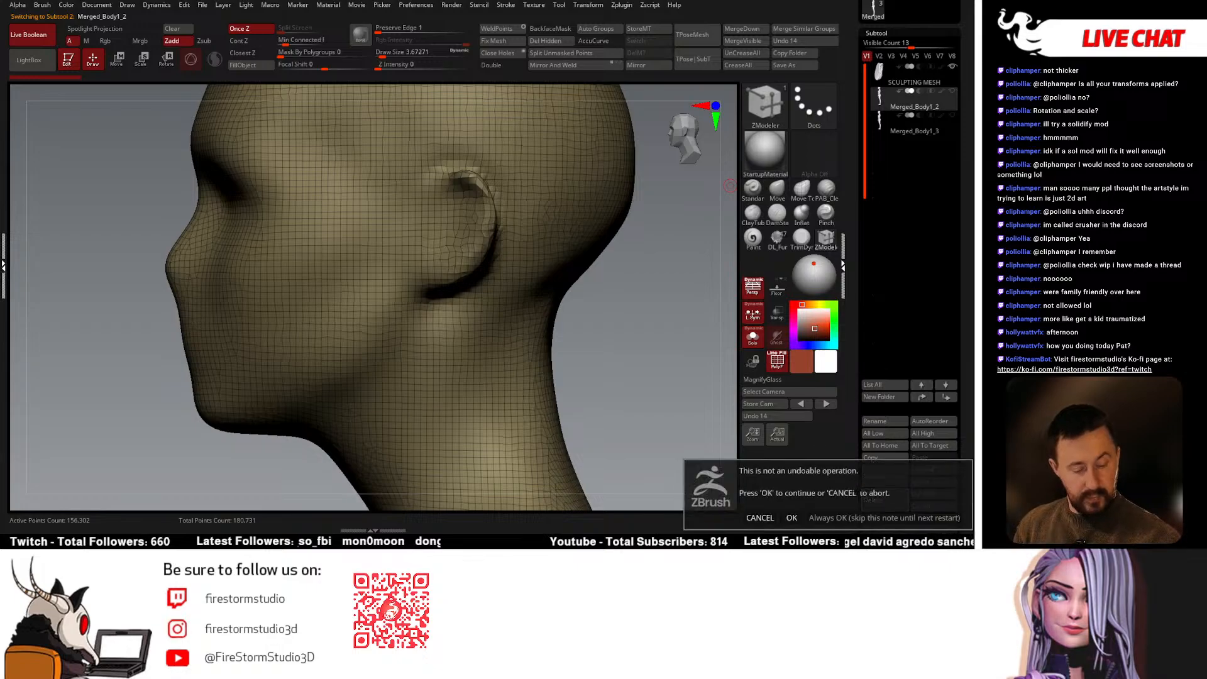
{"action": "left_click", "coordinate": [791, 518]}
{"action": "left_click", "coordinate": [872, 500]}
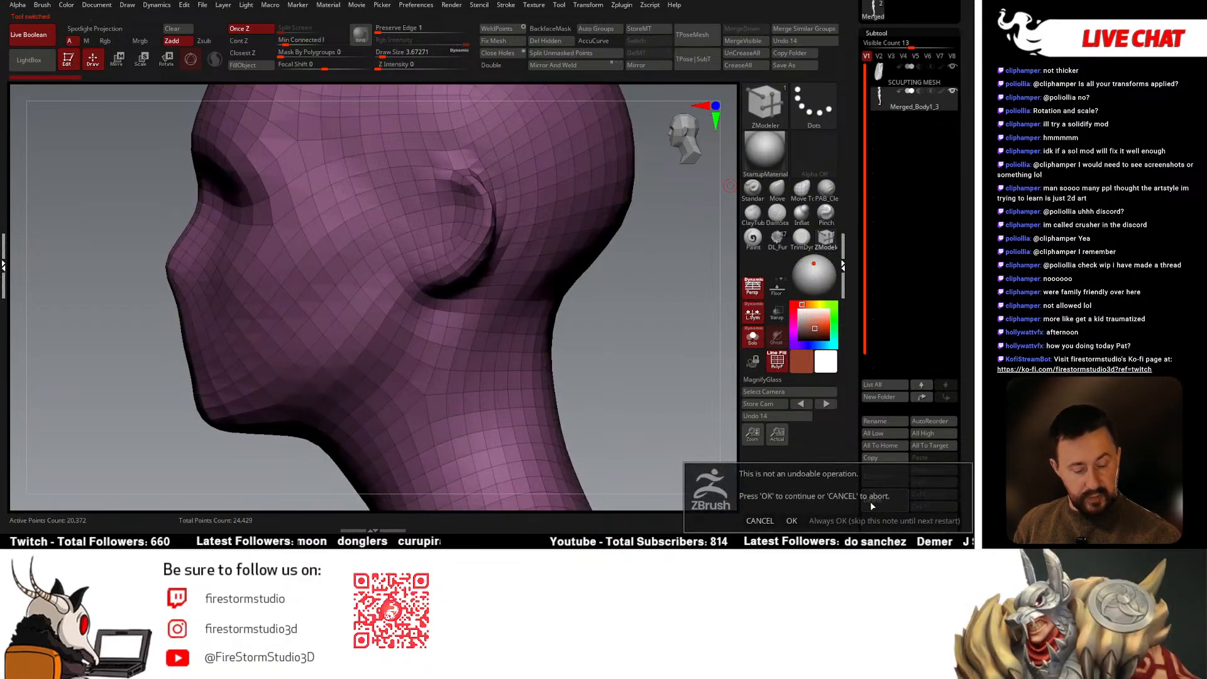
{"action": "left_click", "coordinate": [791, 520]}
Return to the monkey Skull tool and append the extracted ear, SCULPTING MESH, as a new subtool
{"action": "mouse_move", "coordinate": [960, 68]}
{"action": "left_mouse_down"}
{"action": "mouse_move", "coordinate": [959, 168]}
{"action": "mouse_move", "coordinate": [884, 145]}
{"action": "left_mouse_up"}
{"action": "left_click", "coordinate": [921, 61]}
{"action": "key", "text": "f"}
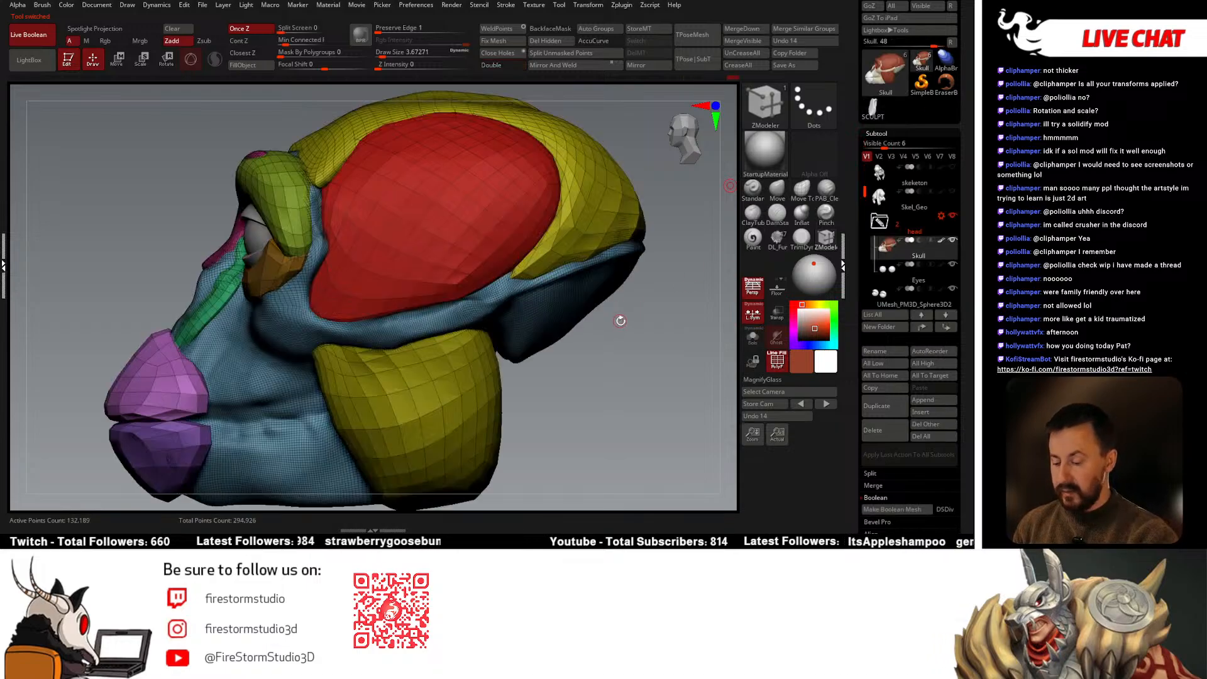
{"action": "left_click_drag", "start_coordinate": [619, 320], "coordinate": [654, 207], "text": "alt"}
{"action": "left_click", "coordinate": [932, 182]}
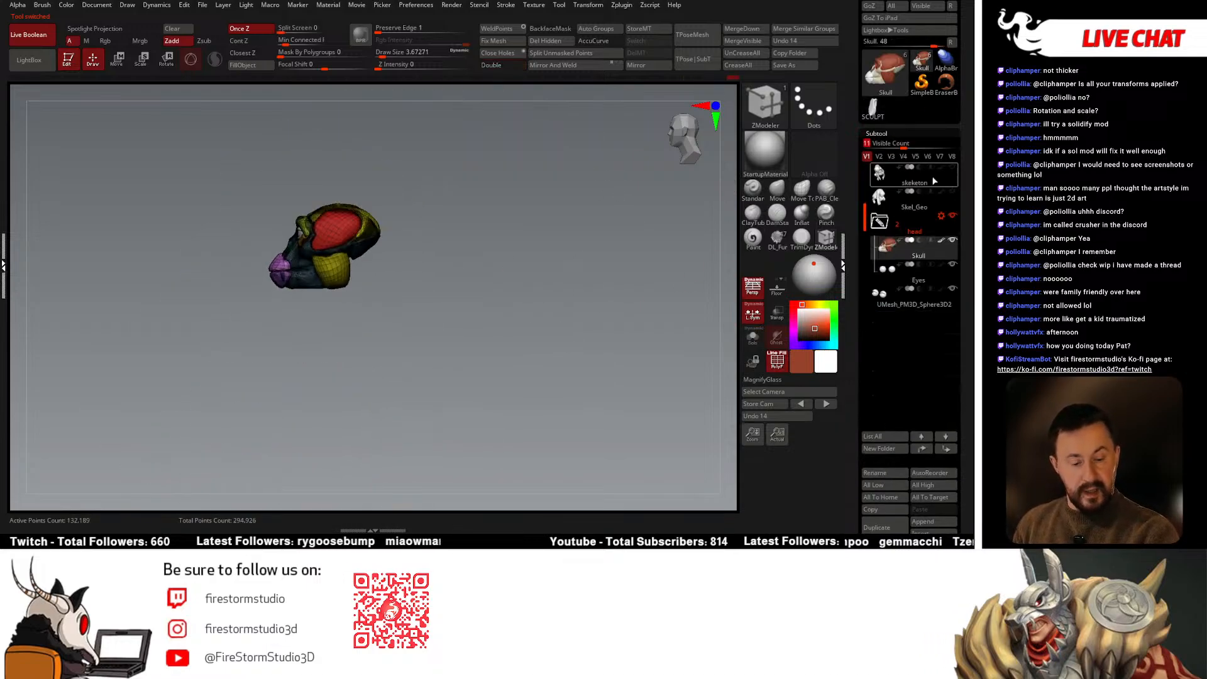
{"action": "left_click", "coordinate": [922, 521]}
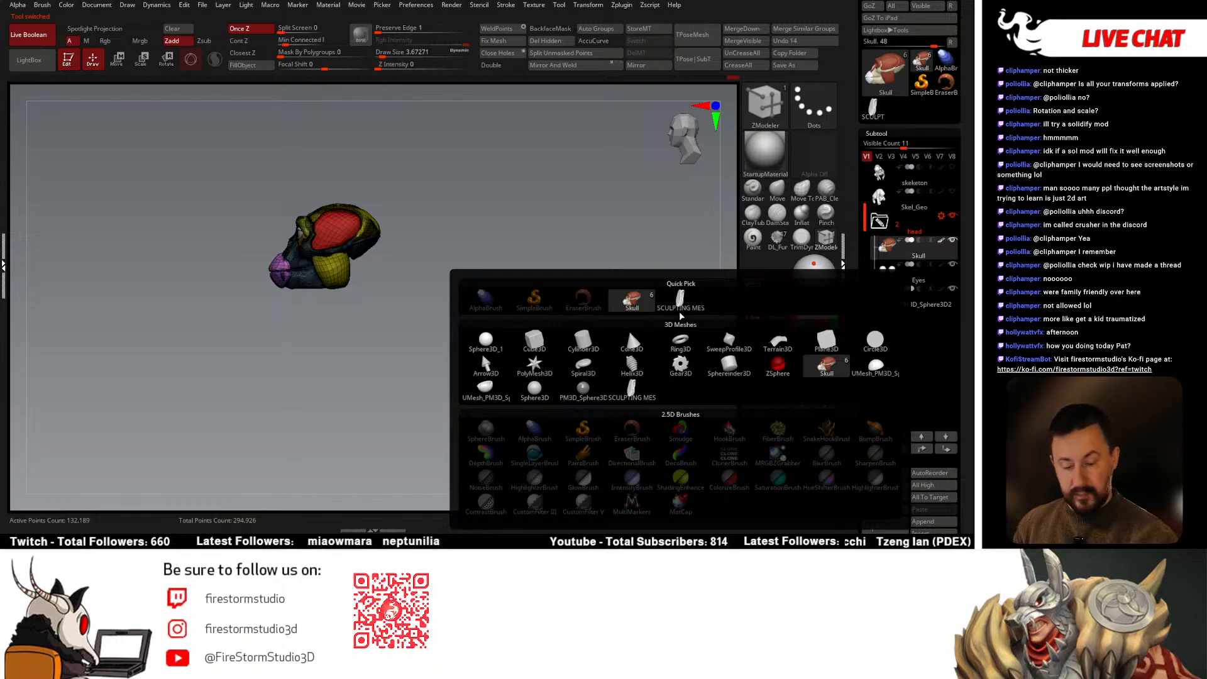
{"action": "left_click", "coordinate": [626, 326]}
Examine the appended ear's scale and location relative to the skull using the MagnifyGlass
{"action": "left_click_drag", "start_coordinate": [816, 333], "coordinate": [521, 298], "text": "alt"}
{"action": "key", "text": "f"}
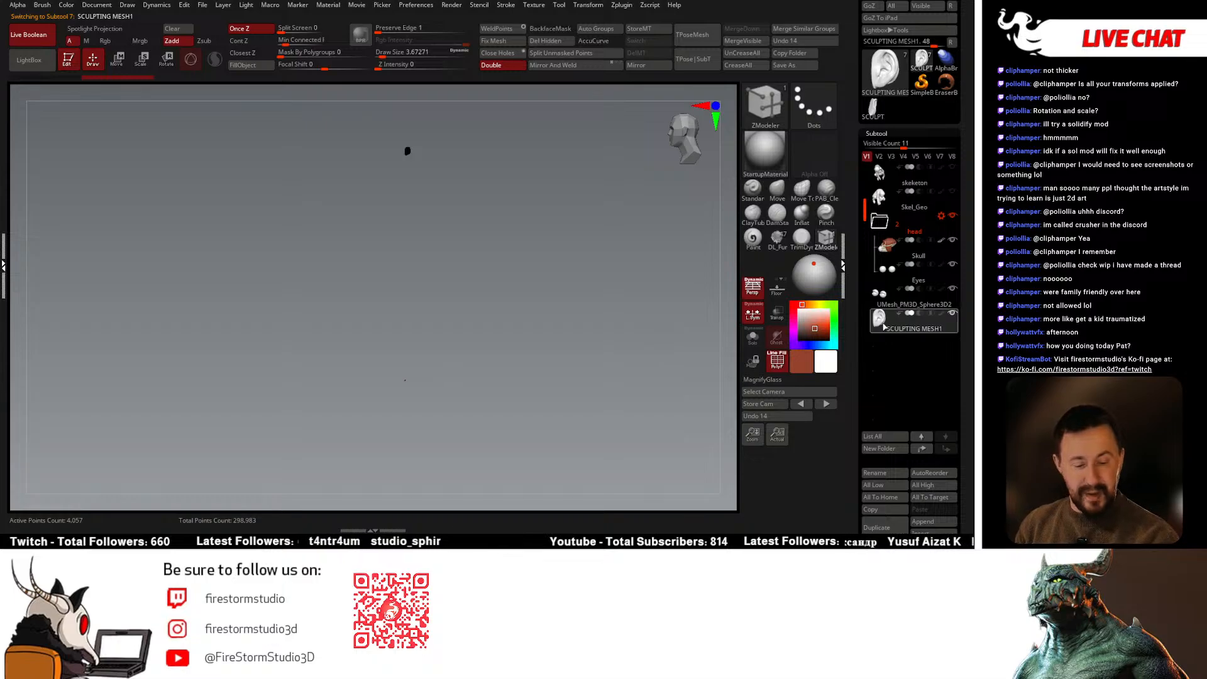
{"action": "key", "text": "w"}
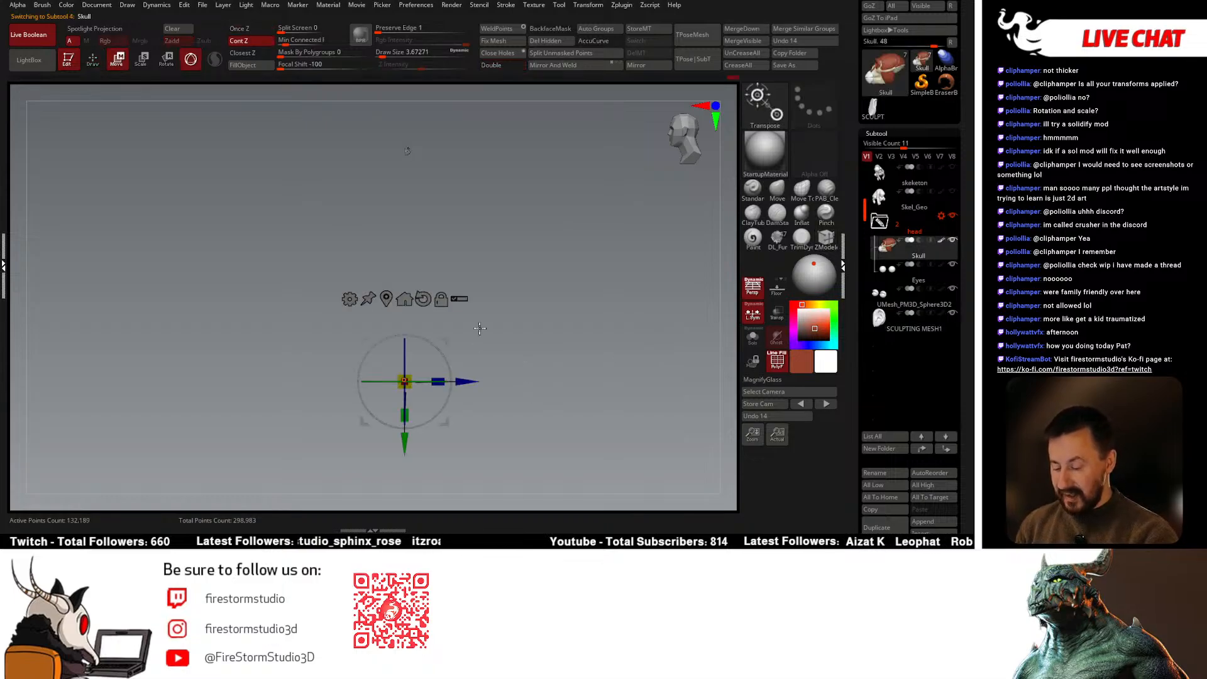
{"action": "key", "text": "q"}
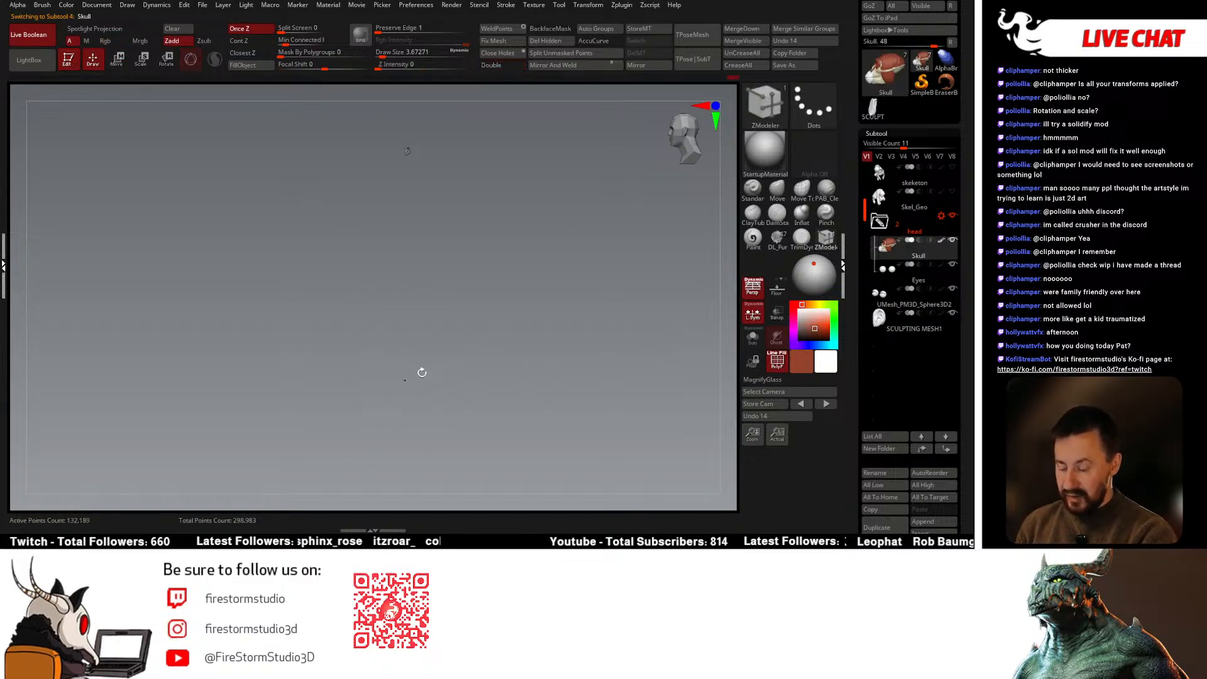
{"action": "left_click", "coordinate": [783, 380]}
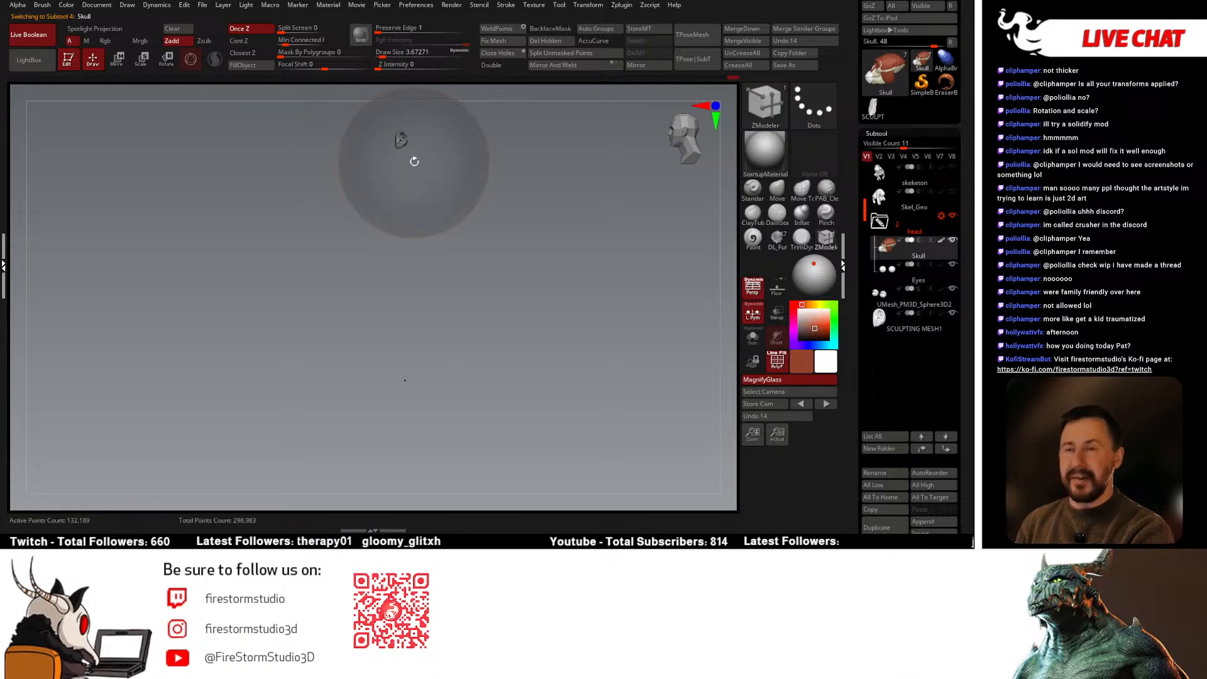
Turn off the MagnifyGlass, centre the transform gizmo on the ear subtool and move the ear down toward the skull
{"action": "left_click", "coordinate": [913, 320]}
{"action": "key", "text": "w"}
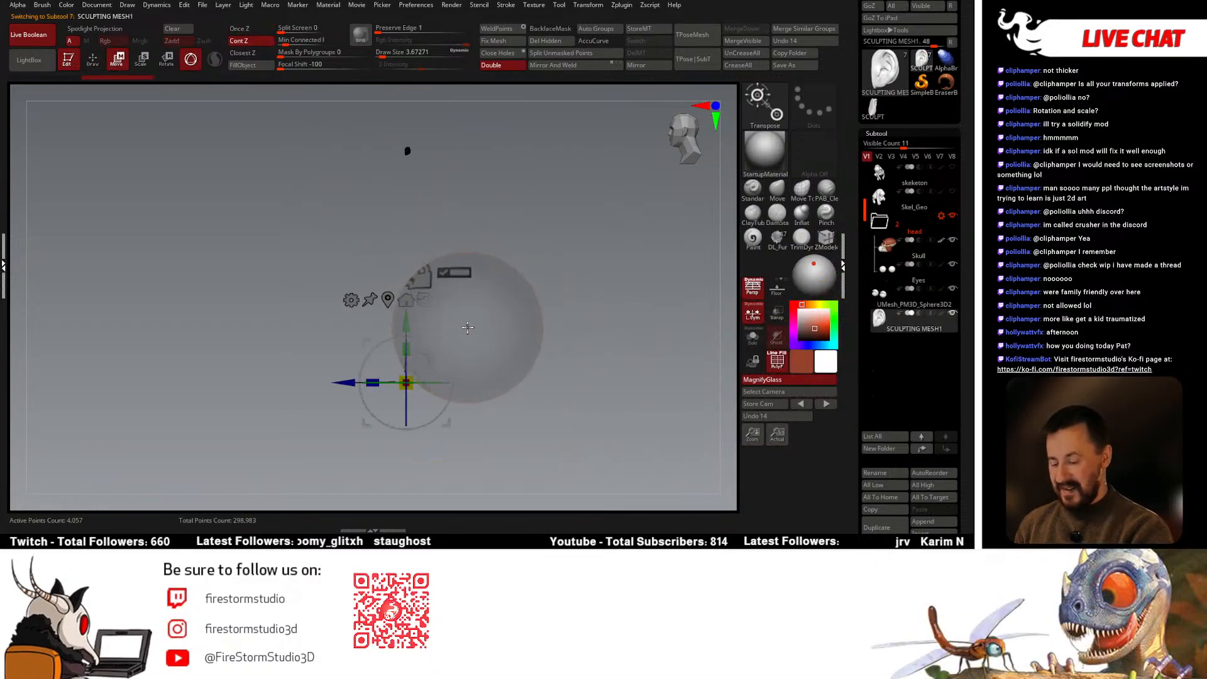
{"action": "left_click", "coordinate": [789, 380]}
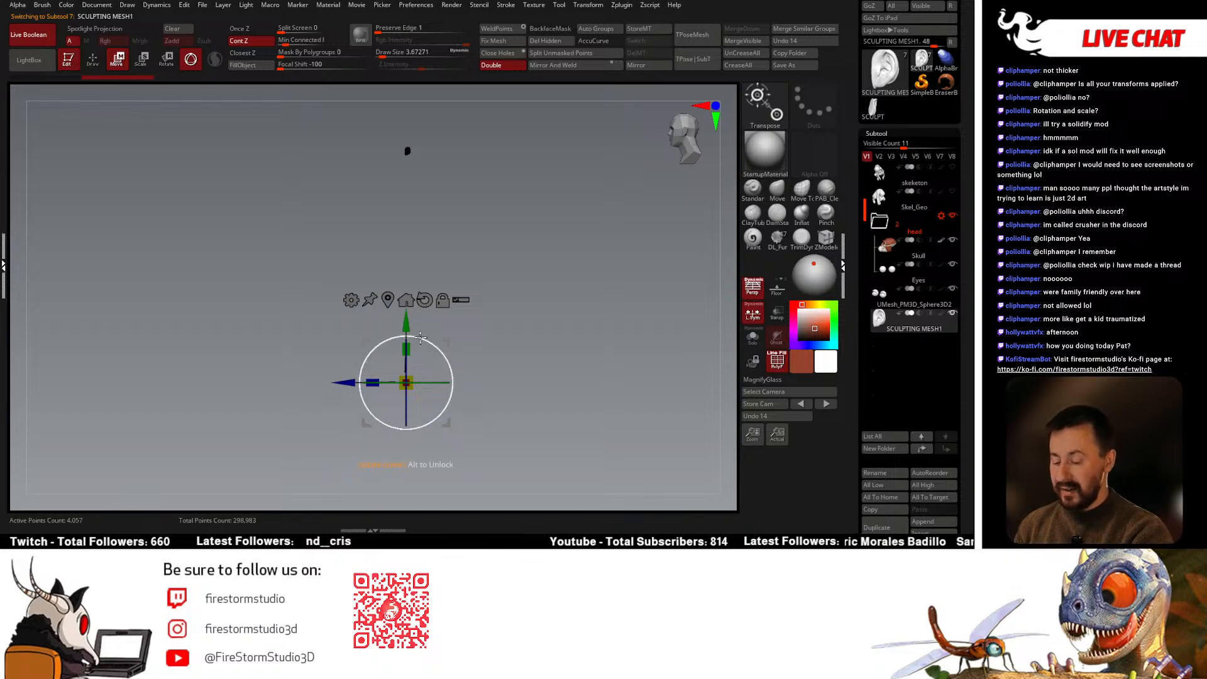
{"action": "left_click", "coordinate": [387, 300]}
{"action": "left_click_drag", "start_coordinate": [407, 93], "coordinate": [407, 324]}
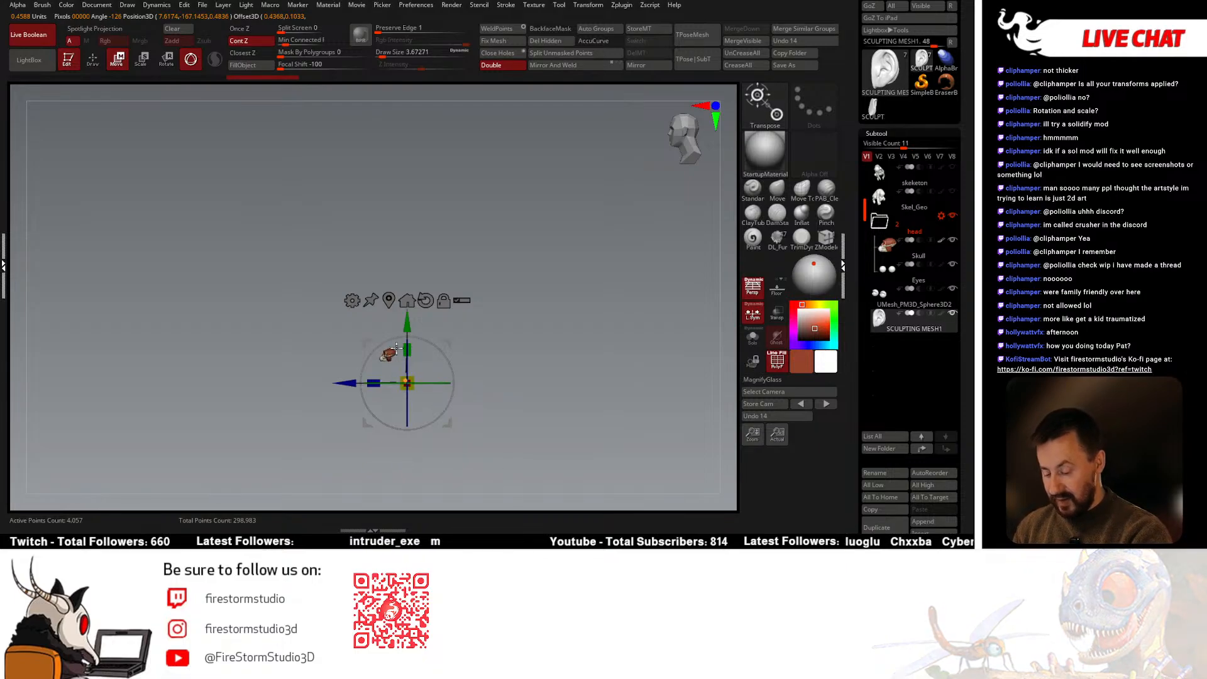
Try further repositioning of the ear with the gizmo, and restore its earlier state from the undo history
{"action": "right_click_drag", "start_coordinate": [553, 487], "coordinate": [525, 407], "text": "ctrl"}
{"action": "left_click_drag", "start_coordinate": [408, 323], "coordinate": [407, 195]}
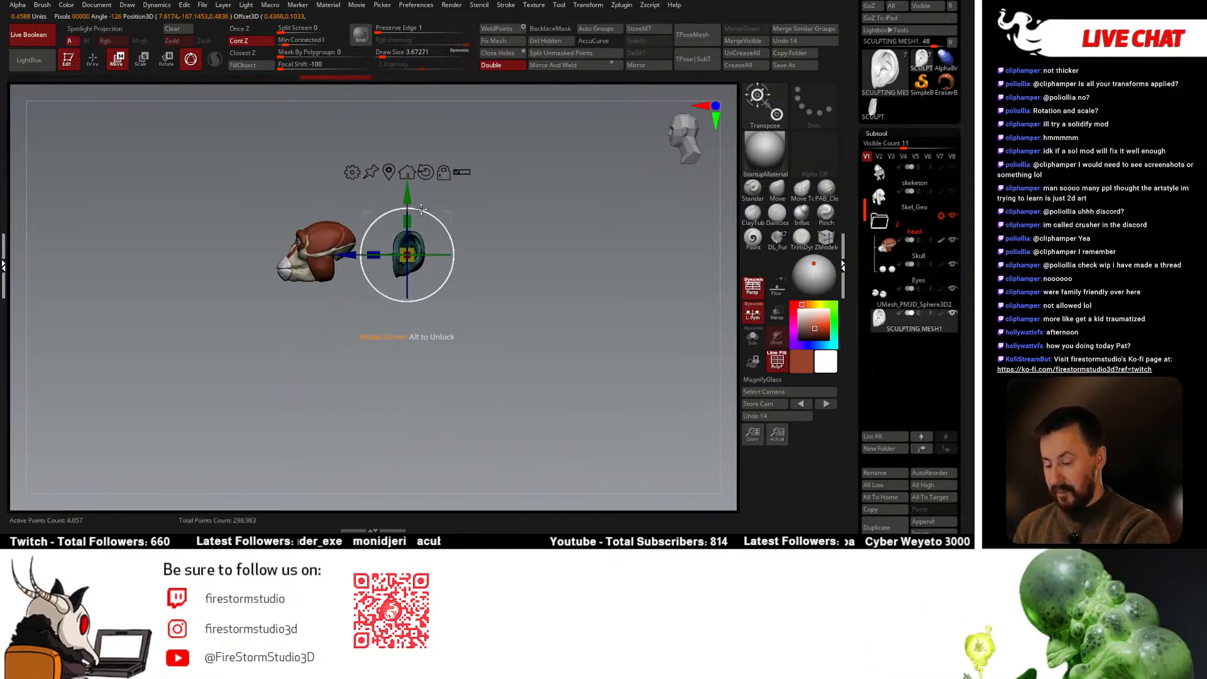
{"action": "right_click_drag", "start_coordinate": [524, 313], "coordinate": [523, 362], "text": "ctrl"}
{"action": "key", "text": "q"}
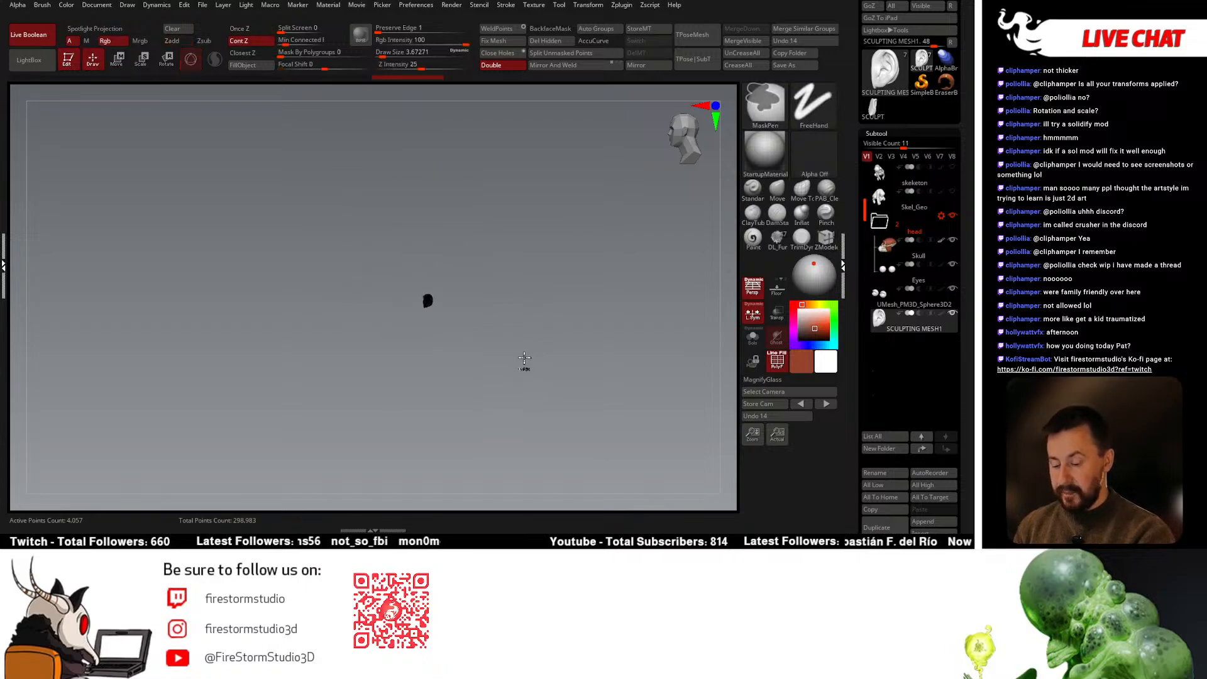
{"action": "key", "text": "b"}
{"action": "key", "text": "z"}
{"action": "key", "text": "m"}
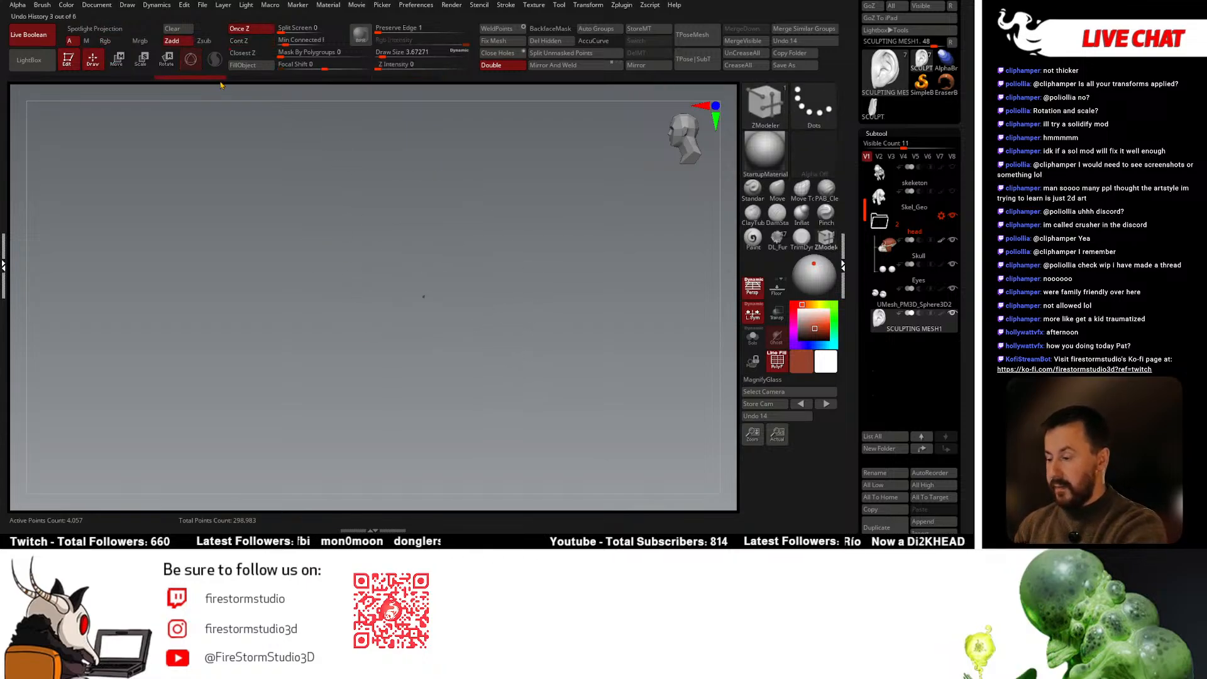
{"action": "left_click", "coordinate": [232, 79]}
Move the ear sideways toward the skull in front view and raise it to the skull's height
{"action": "right_click_drag", "start_coordinate": [534, 265], "coordinate": [592, 426], "text": "ctrl"}
{"action": "right_click_drag", "start_coordinate": [542, 337], "coordinate": [580, 427], "text": "ctrl"}
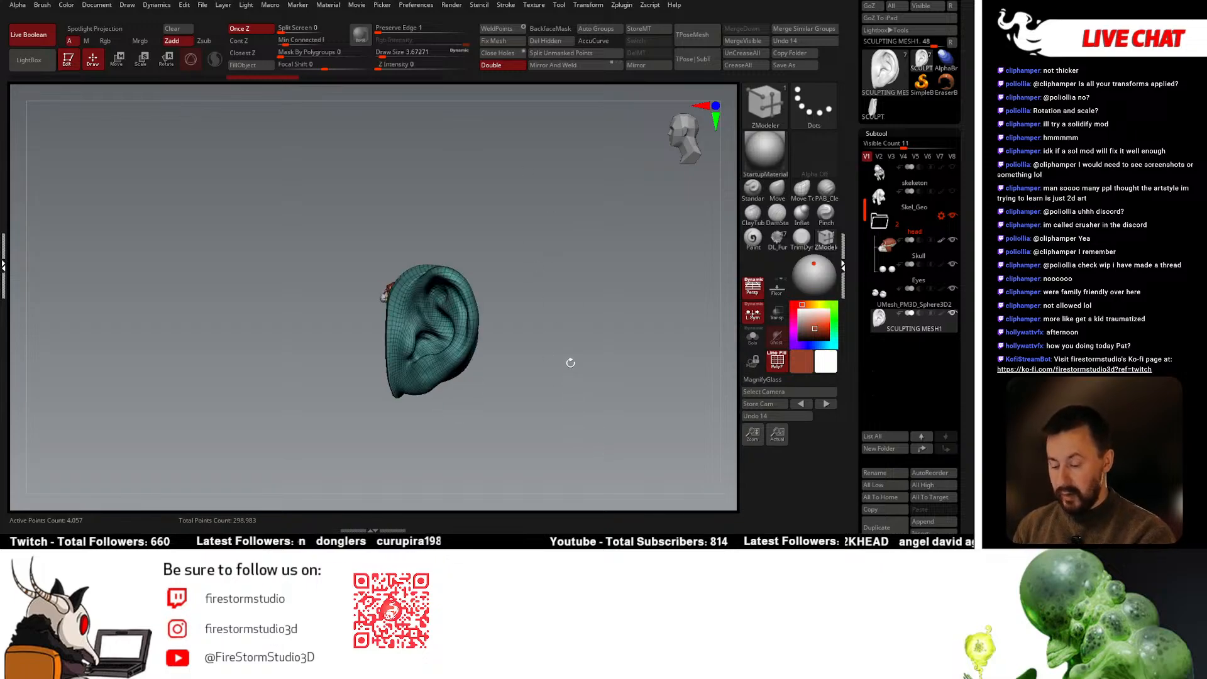
{"action": "left_click_drag", "start_coordinate": [570, 362], "coordinate": [611, 371]}
{"action": "key", "text": "w"}
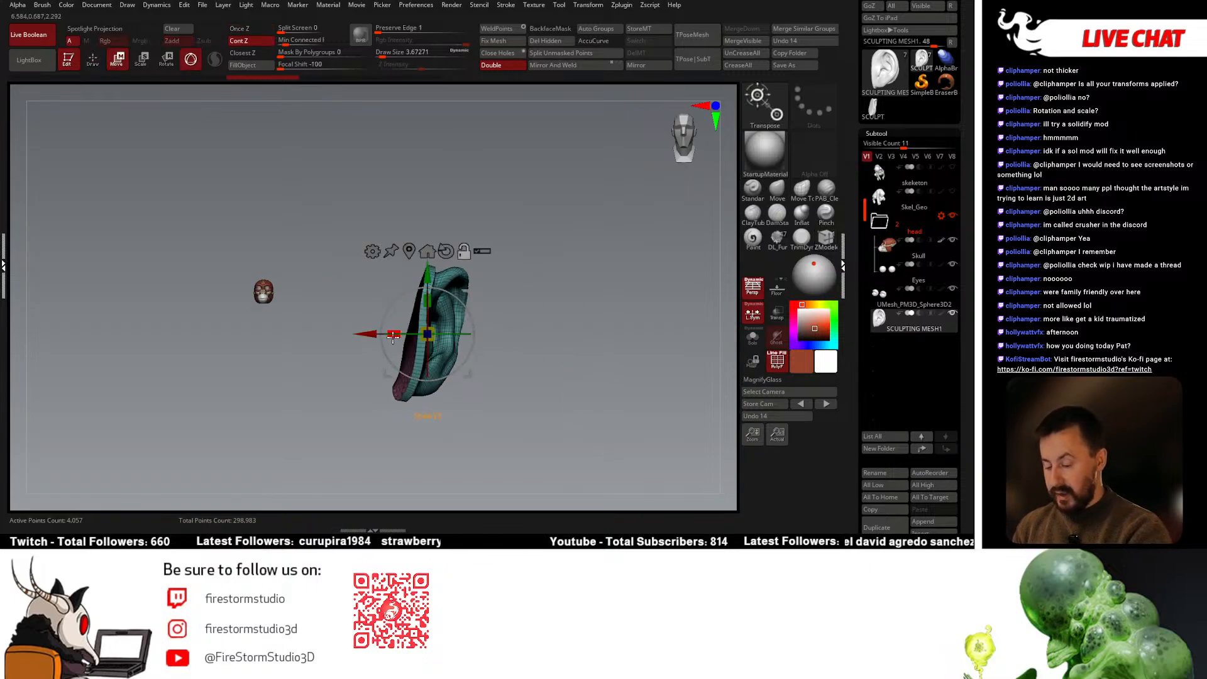
{"action": "right_click_drag", "start_coordinate": [393, 337], "coordinate": [517, 343], "text": "alt"}
{"action": "left_click_drag", "start_coordinate": [492, 340], "coordinate": [383, 340]}
{"action": "left_click_drag", "start_coordinate": [443, 275], "coordinate": [443, 236]}
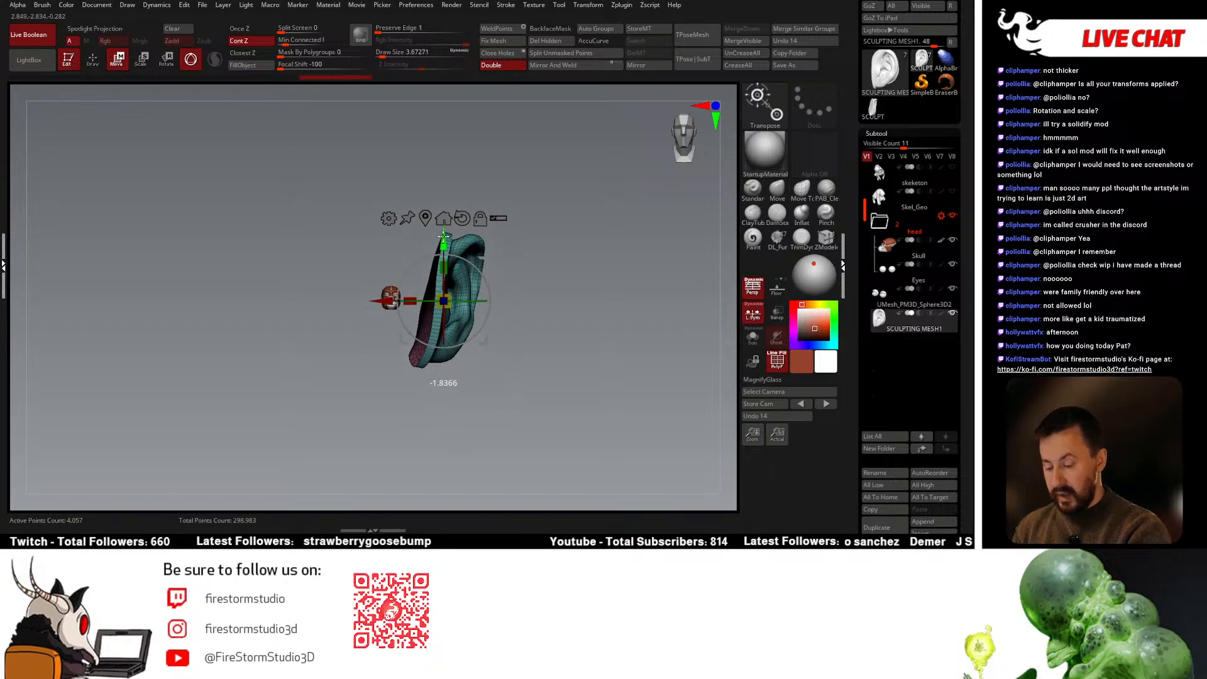
Shift the ear backward in side view so it sits just behind the skull
{"action": "right_click_drag", "start_coordinate": [527, 295], "coordinate": [461, 303]}
{"action": "left_click_drag", "start_coordinate": [378, 302], "coordinate": [424, 302]}
{"action": "key", "text": "q"}
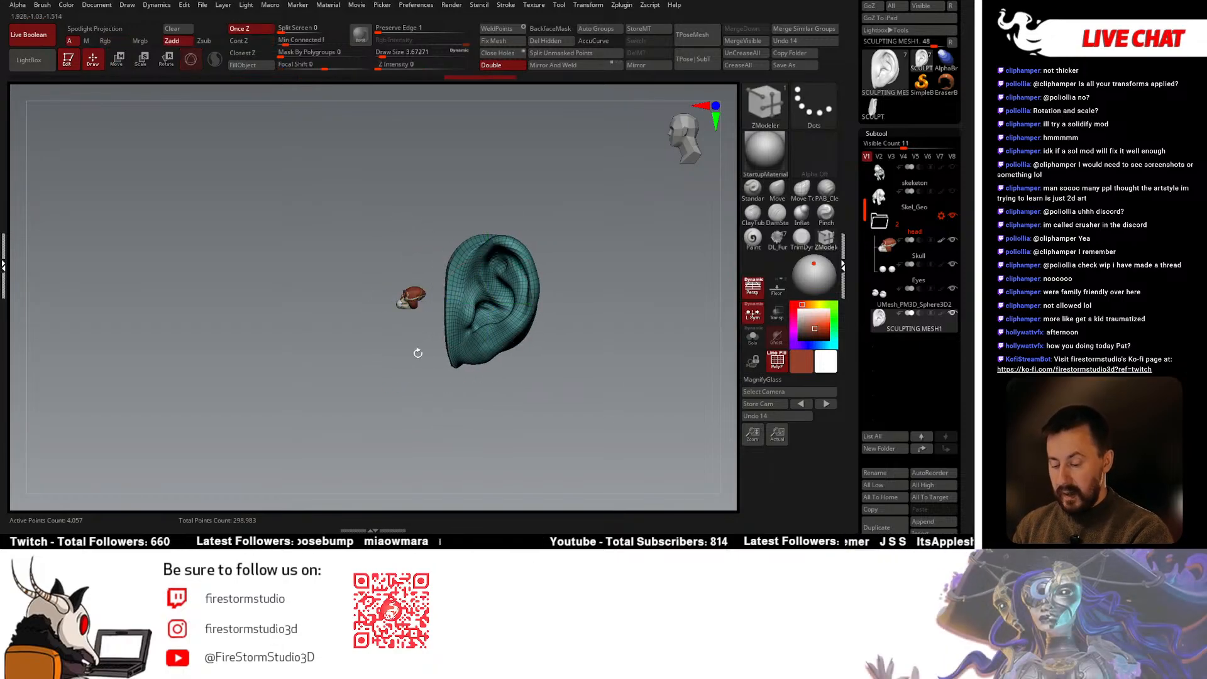
Scale the ear down uniformly with the transform gizmo until it is in proportion to the monkey skull
{"action": "left_click_drag", "start_coordinate": [417, 353], "coordinate": [470, 371]}
{"action": "left_click_drag", "start_coordinate": [548, 342], "coordinate": [477, 356]}
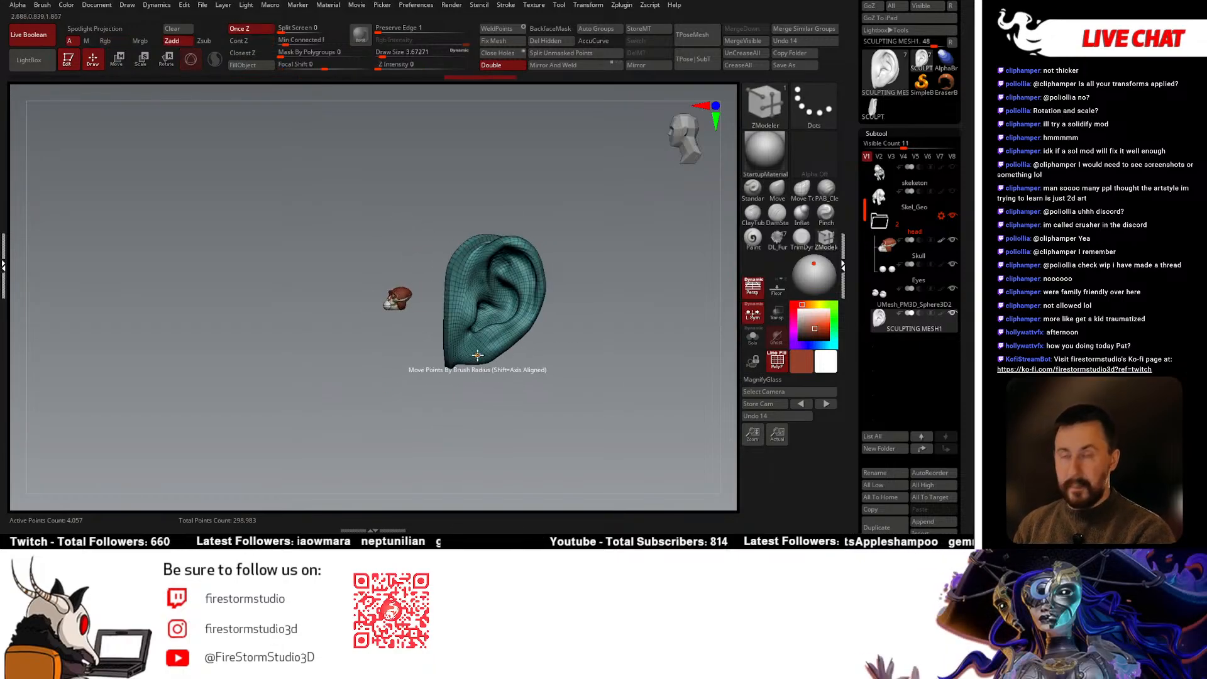
{"action": "right_click_drag", "start_coordinate": [596, 330], "coordinate": [595, 356], "text": "ctrl"}
{"action": "key", "text": "w"}
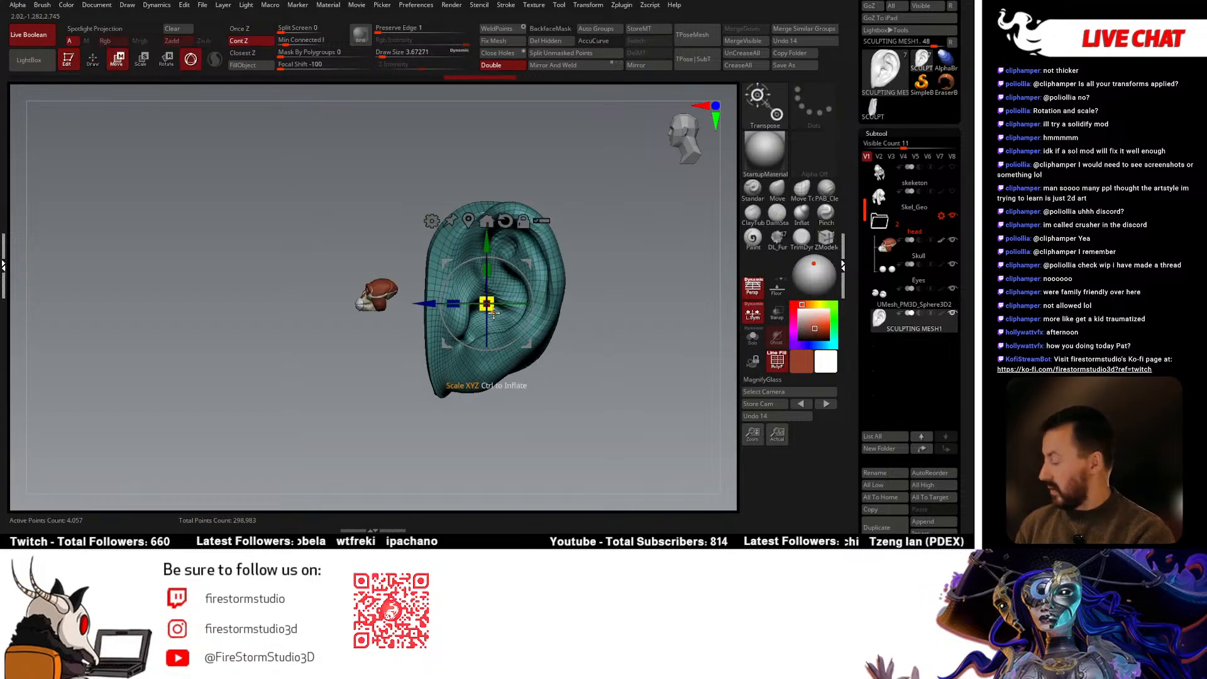
{"action": "left_click_drag", "start_coordinate": [489, 305], "coordinate": [580, 308]}
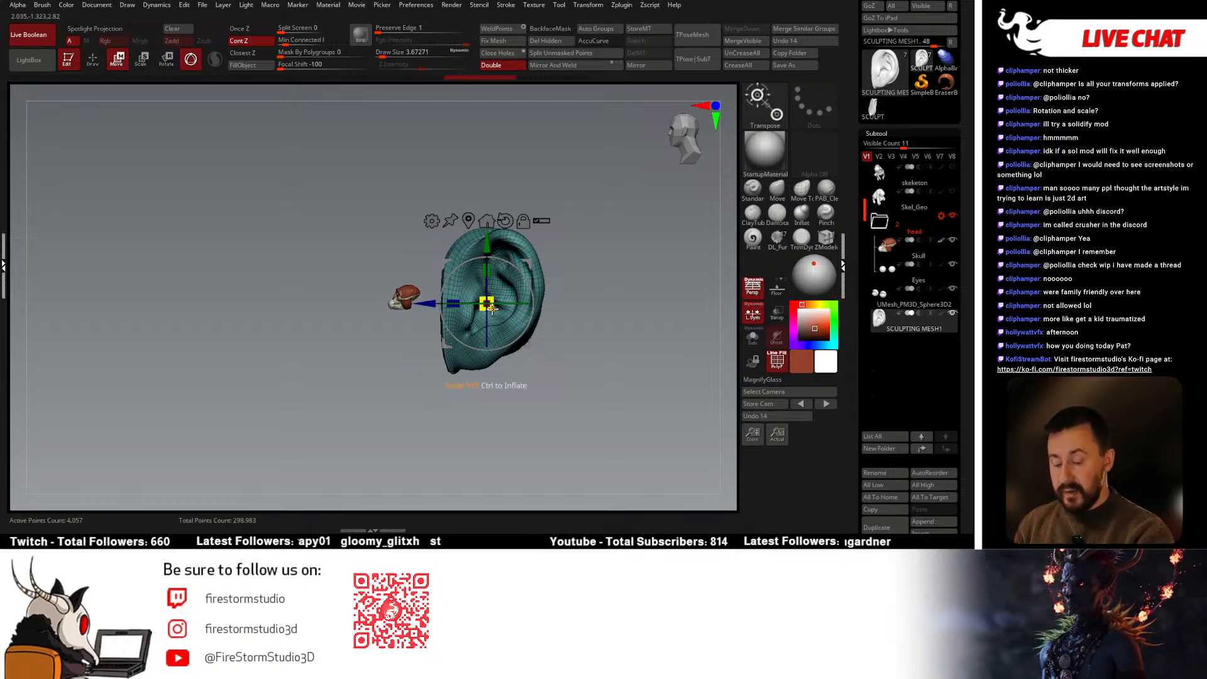
{"action": "left_click_drag", "start_coordinate": [490, 305], "coordinate": [469, 264]}
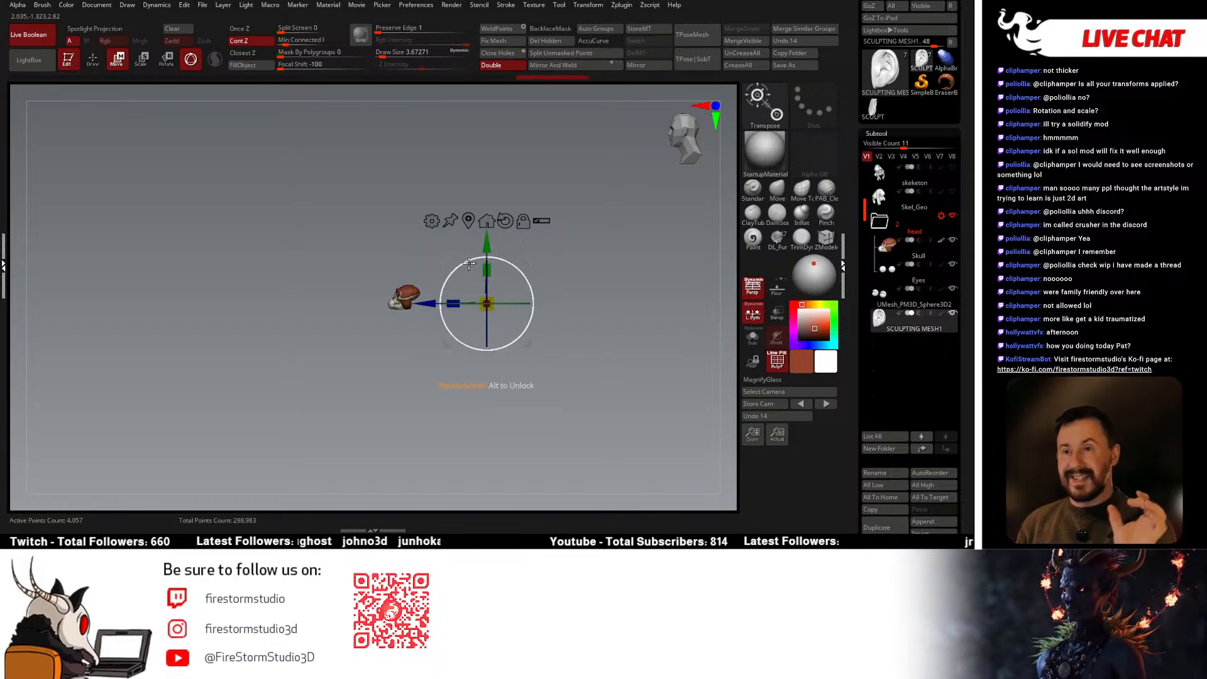
{"action": "key", "text": "q"}
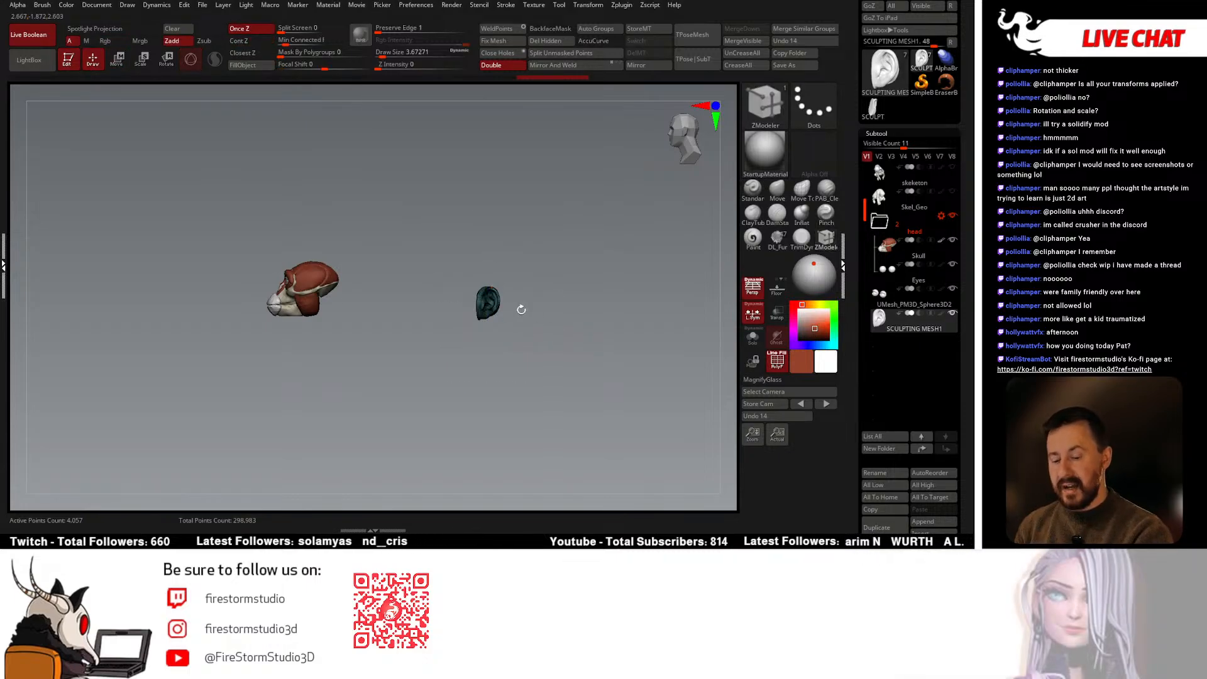
Raise the ear slightly in side view and move it forward until it overlaps the rear half of the skull
{"action": "key", "text": "w"}
{"action": "left_click_drag", "start_coordinate": [498, 281], "coordinate": [497, 256]}
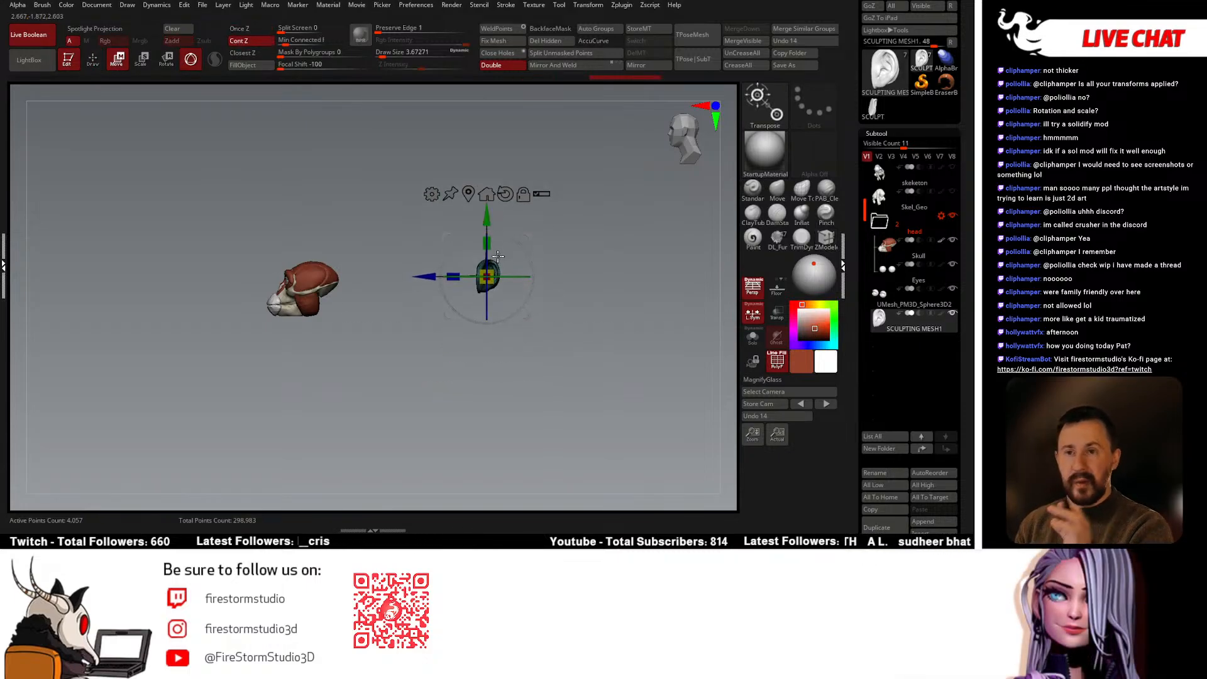
{"action": "left_click_drag", "start_coordinate": [431, 281], "coordinate": [260, 281]}
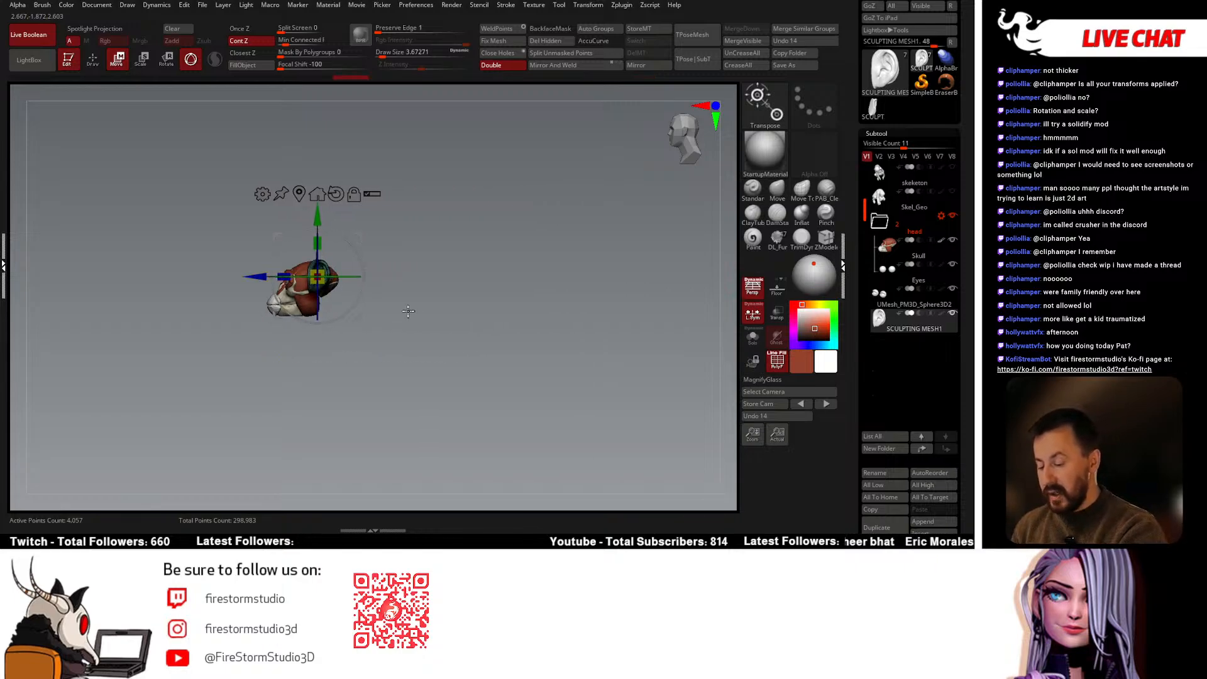
Move the ear sideways in front view until it sits against the side of the skull
{"action": "left_click_drag", "start_coordinate": [407, 310], "coordinate": [641, 305], "text": "shift"}
{"action": "mouse_move", "coordinate": [641, 305]}
{"action": "right_mouse_down", "text": "alt"}
{"action": "mouse_move", "coordinate": [584, 308]}
{"action": "mouse_move", "coordinate": [661, 295]}
{"action": "right_mouse_up", "text": "alt"}
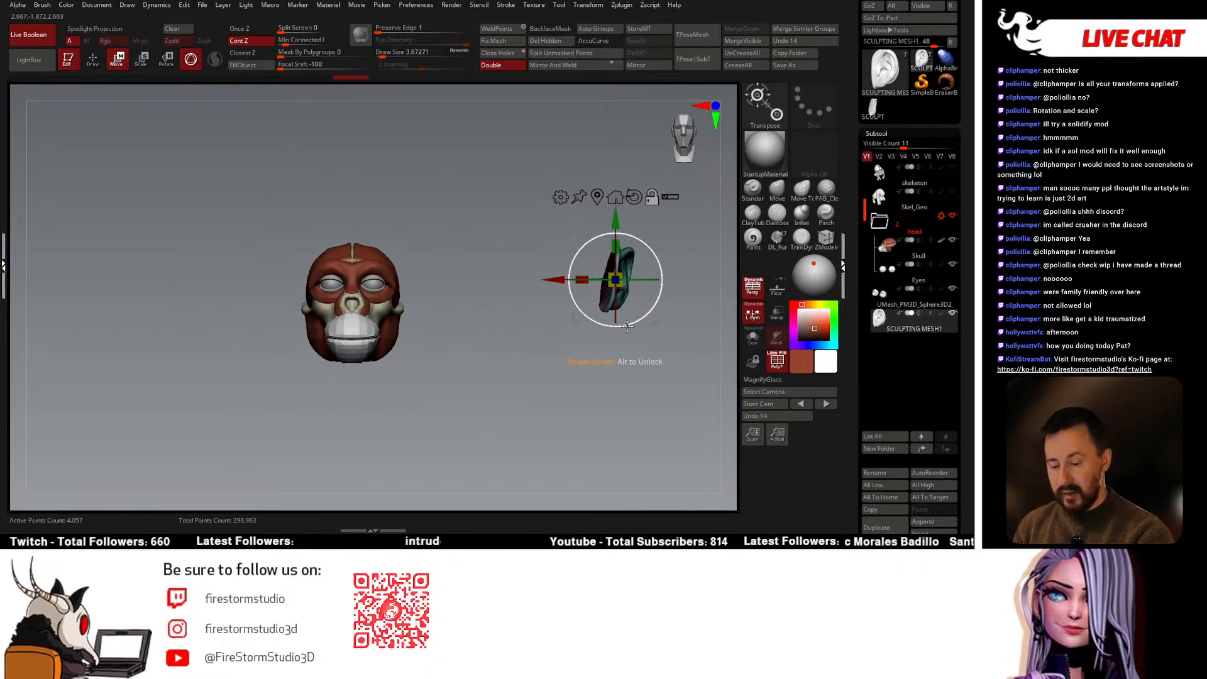
{"action": "left_click_drag", "start_coordinate": [553, 280], "coordinate": [342, 317]}
{"action": "mouse_move", "coordinate": [342, 321]}
{"action": "right_mouse_down", "text": "shift"}
{"action": "mouse_move", "coordinate": [377, 314]}
{"action": "mouse_move", "coordinate": [337, 308]}
{"action": "right_mouse_up", "text": "shift"}
{"action": "mouse_move", "coordinate": [481, 319]}
{"action": "left_mouse_down"}
{"action": "mouse_move", "coordinate": [500, 322]}
{"action": "mouse_move", "coordinate": [486, 322]}
{"action": "left_mouse_up"}
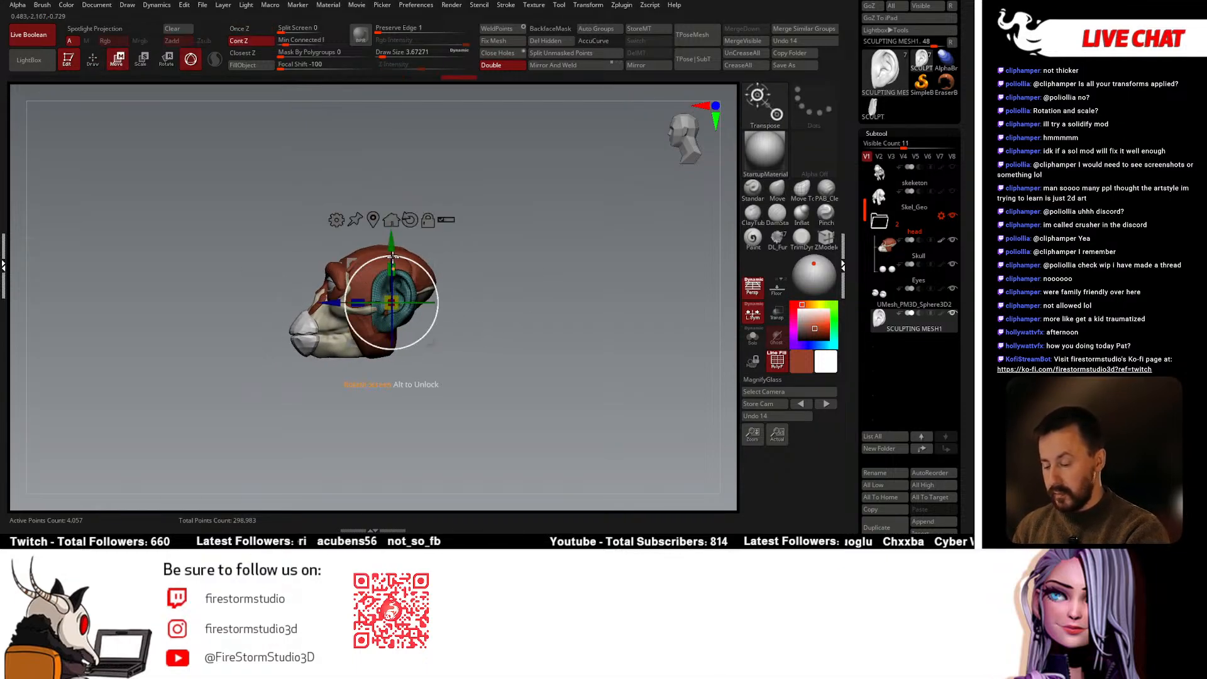
Raise the ear in side view and fine-tune its placement just behind the rear end of the cheekbone
{"action": "left_click_drag", "start_coordinate": [391, 241], "coordinate": [391, 234]}
{"action": "left_click_drag", "start_coordinate": [471, 281], "coordinate": [481, 253]}
{"action": "left_click_drag", "start_coordinate": [562, 264], "coordinate": [549, 266], "text": "shift"}
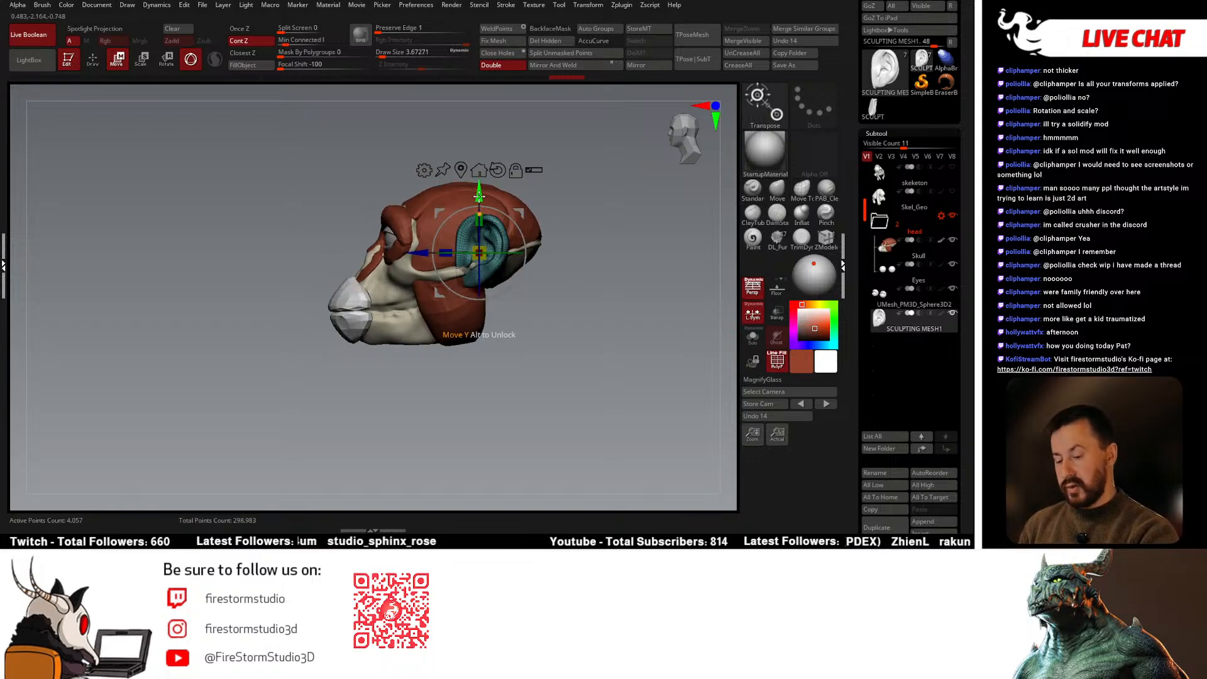
{"action": "left_click_drag", "start_coordinate": [480, 196], "coordinate": [478, 192]}
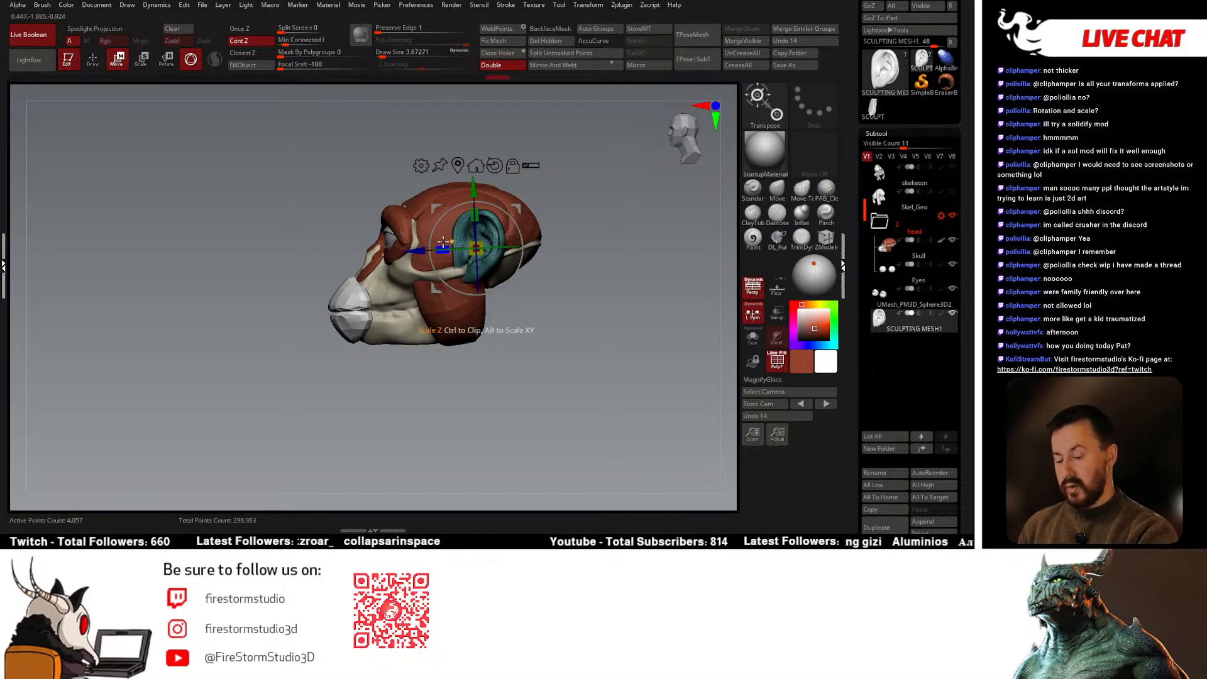
{"action": "key", "text": "q"}
{"action": "left_click_drag", "start_coordinate": [577, 279], "coordinate": [565, 299]}
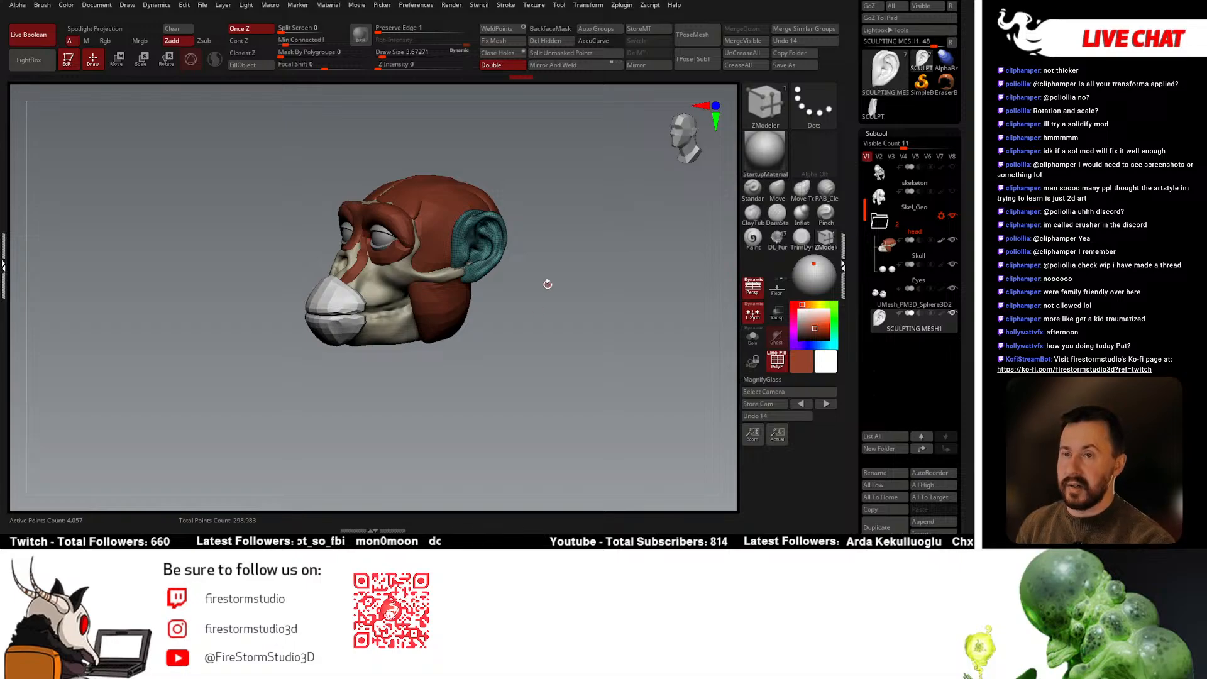
Switch to the Move brush and push the ear's inner edge toward the side of the skull in front view
{"action": "mouse_move", "coordinate": [556, 312]}
{"action": "left_mouse_down"}
{"action": "mouse_move", "coordinate": [539, 286]}
{"action": "mouse_move", "coordinate": [612, 303]}
{"action": "mouse_move", "coordinate": [553, 306]}
{"action": "mouse_move", "coordinate": [566, 307]}
{"action": "mouse_move", "coordinate": [552, 288]}
{"action": "mouse_move", "coordinate": [654, 304]}
{"action": "mouse_move", "coordinate": [603, 319]}
{"action": "mouse_move", "coordinate": [568, 293]}
{"action": "left_mouse_up"}
{"action": "key", "text": "space"}
{"action": "key", "text": "space"}
{"action": "key", "text": "space"}
{"action": "left_click", "coordinate": [777, 188]}
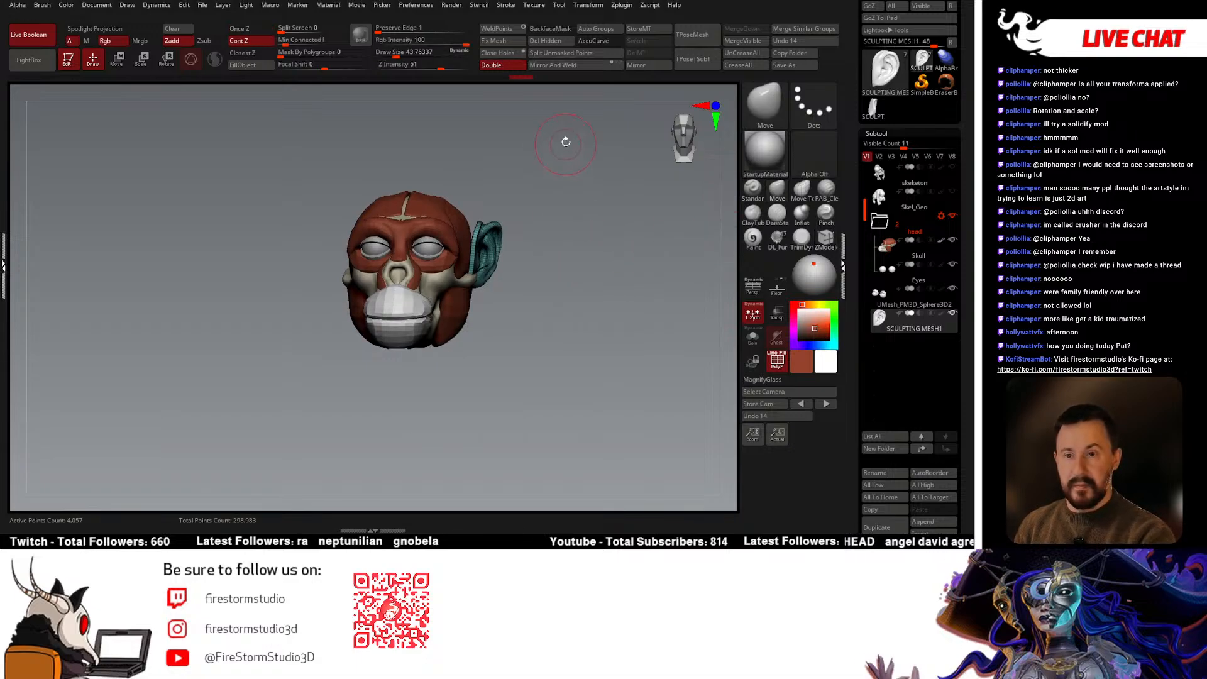
{"action": "mouse_move", "coordinate": [566, 140]}
{"action": "left_mouse_down", "text": "alt"}
{"action": "mouse_move", "coordinate": [501, 243]}
{"action": "mouse_move", "coordinate": [489, 181]}
{"action": "left_mouse_up", "text": "alt"}
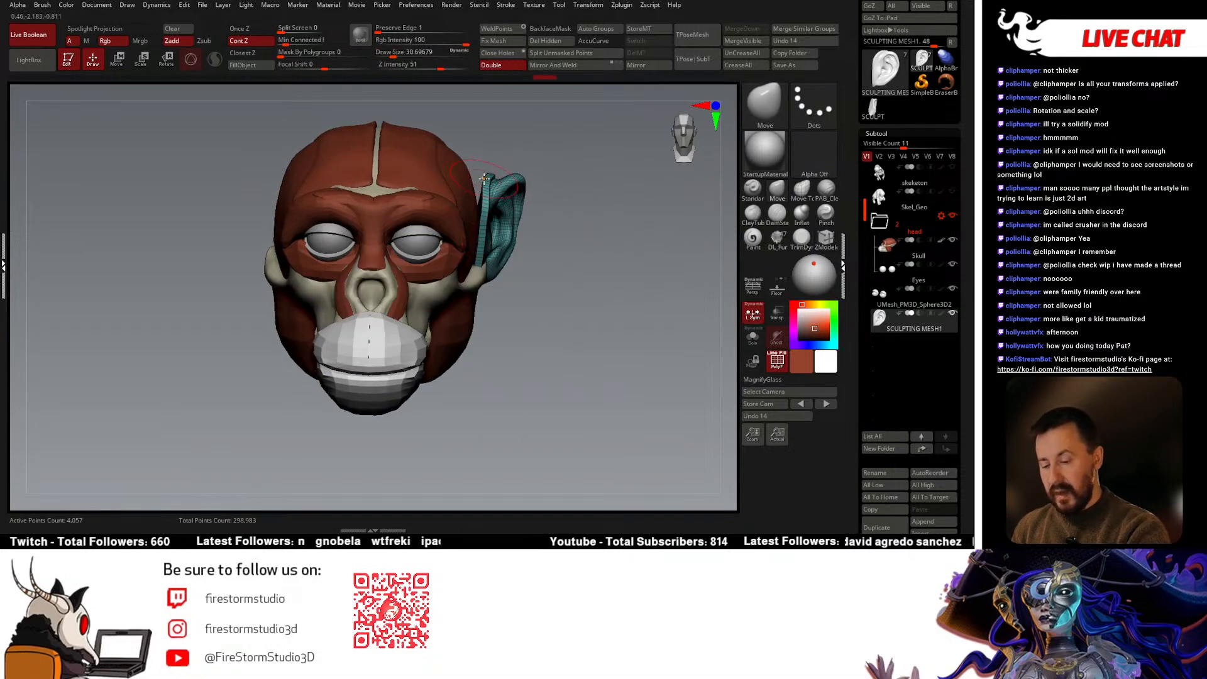
{"action": "mouse_move", "coordinate": [534, 213]}
{"action": "left_mouse_down"}
{"action": "mouse_move", "coordinate": [557, 205]}
{"action": "mouse_move", "coordinate": [549, 226]}
{"action": "left_mouse_up"}
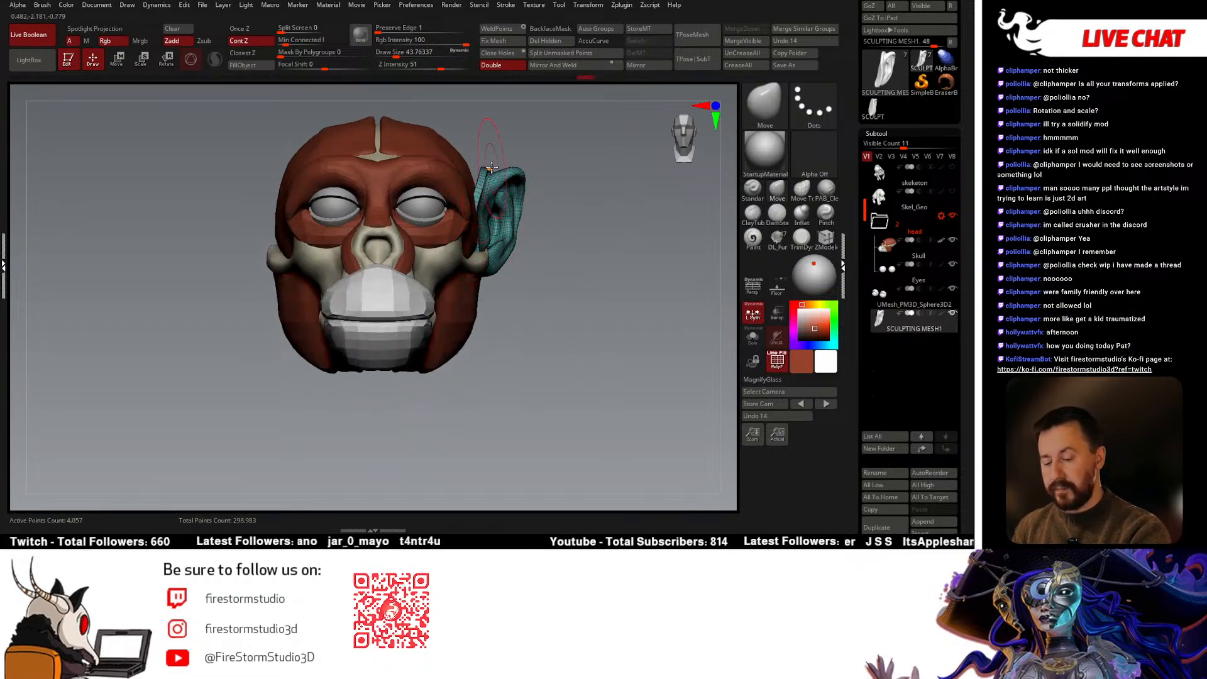
{"action": "mouse_move", "coordinate": [490, 165]}
{"action": "right_mouse_down"}
{"action": "mouse_move", "coordinate": [485, 181]}
{"action": "mouse_move", "coordinate": [514, 181]}
{"action": "right_mouse_up"}
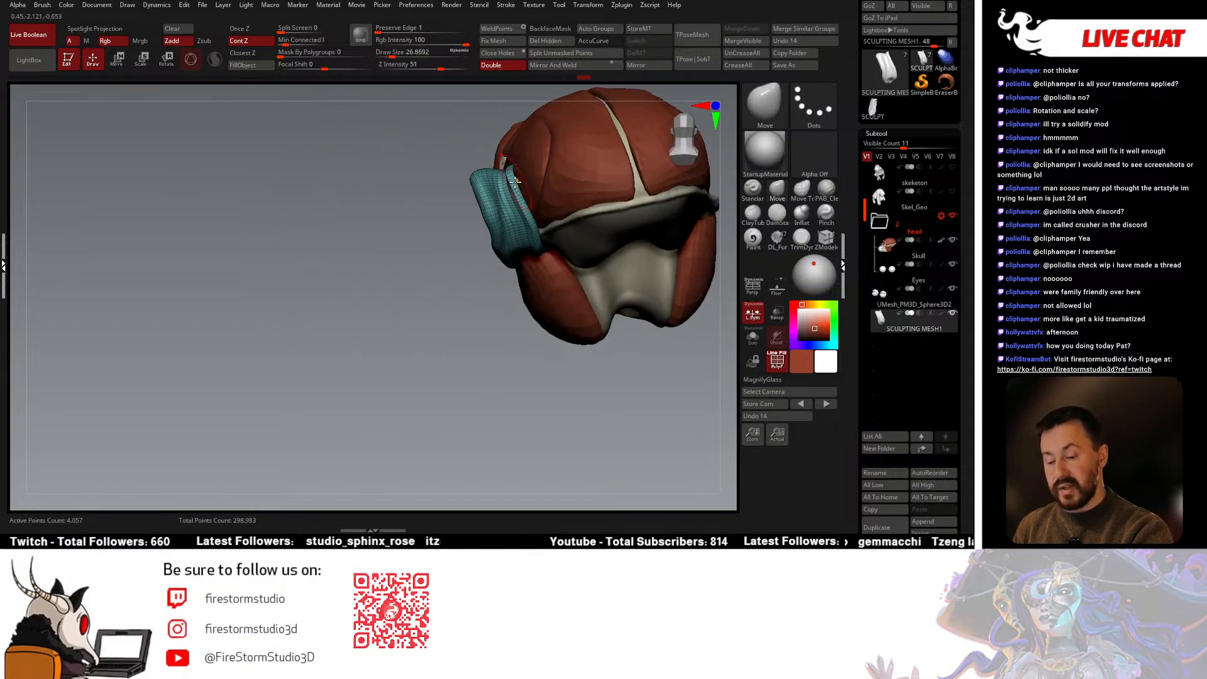
Adjust the Move brush size and bend the ear in back and front views so its upper rim flares outward and the lobe stays close
{"action": "key", "text": "space"}
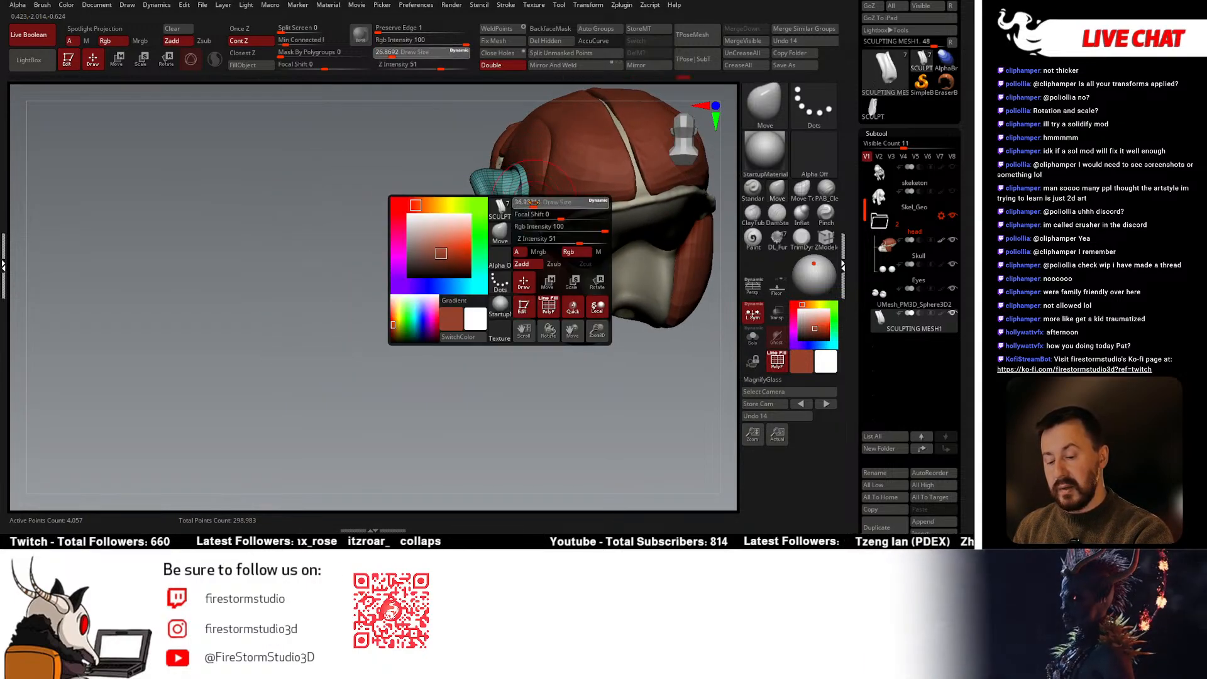
{"action": "left_click_drag", "start_coordinate": [533, 202], "coordinate": [536, 208]}
{"action": "mouse_move", "coordinate": [539, 211]}
{"action": "right_mouse_down"}
{"action": "mouse_move", "coordinate": [546, 235]}
{"action": "mouse_move", "coordinate": [624, 241]}
{"action": "mouse_move", "coordinate": [588, 186]}
{"action": "right_mouse_up"}
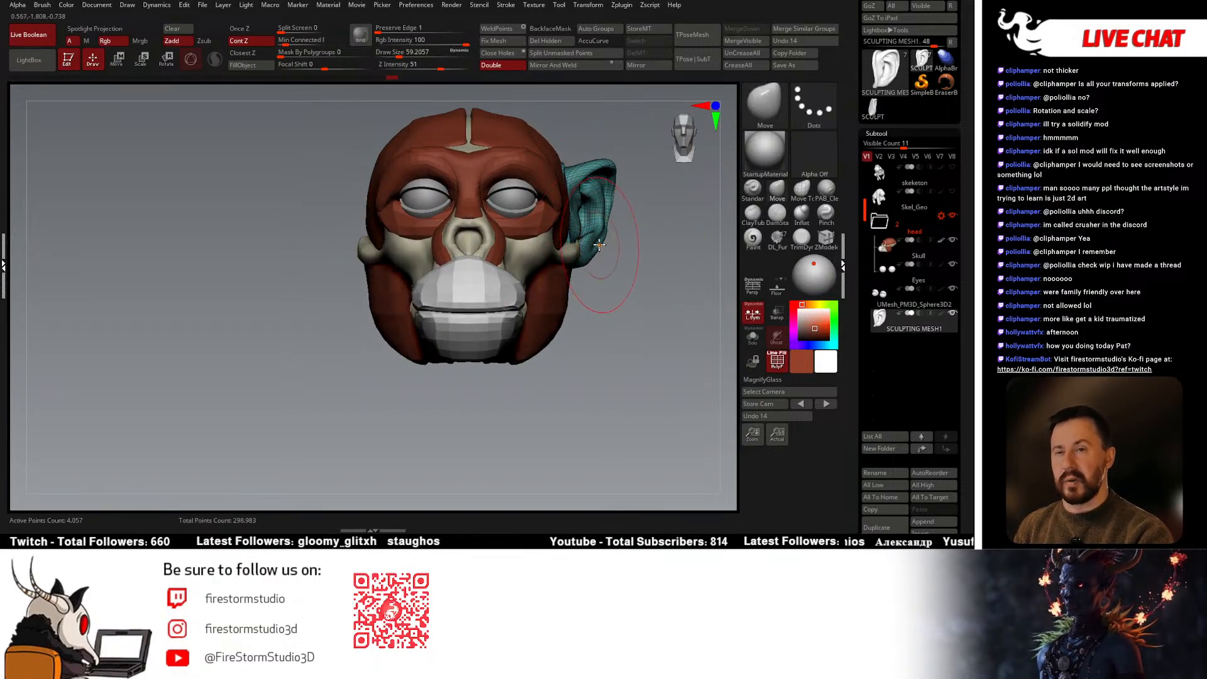
{"action": "key", "text": "space"}
{"action": "left_click_drag", "start_coordinate": [600, 241], "coordinate": [597, 241]}
{"action": "right_click_drag", "start_coordinate": [619, 170], "coordinate": [598, 190]}
{"action": "key", "text": "space"}
{"action": "left_click_drag", "start_coordinate": [585, 179], "coordinate": [595, 157]}
{"action": "mouse_move", "coordinate": [630, 181]}
{"action": "right_mouse_down"}
{"action": "mouse_move", "coordinate": [571, 216]}
{"action": "mouse_move", "coordinate": [546, 194]}
{"action": "right_mouse_up"}
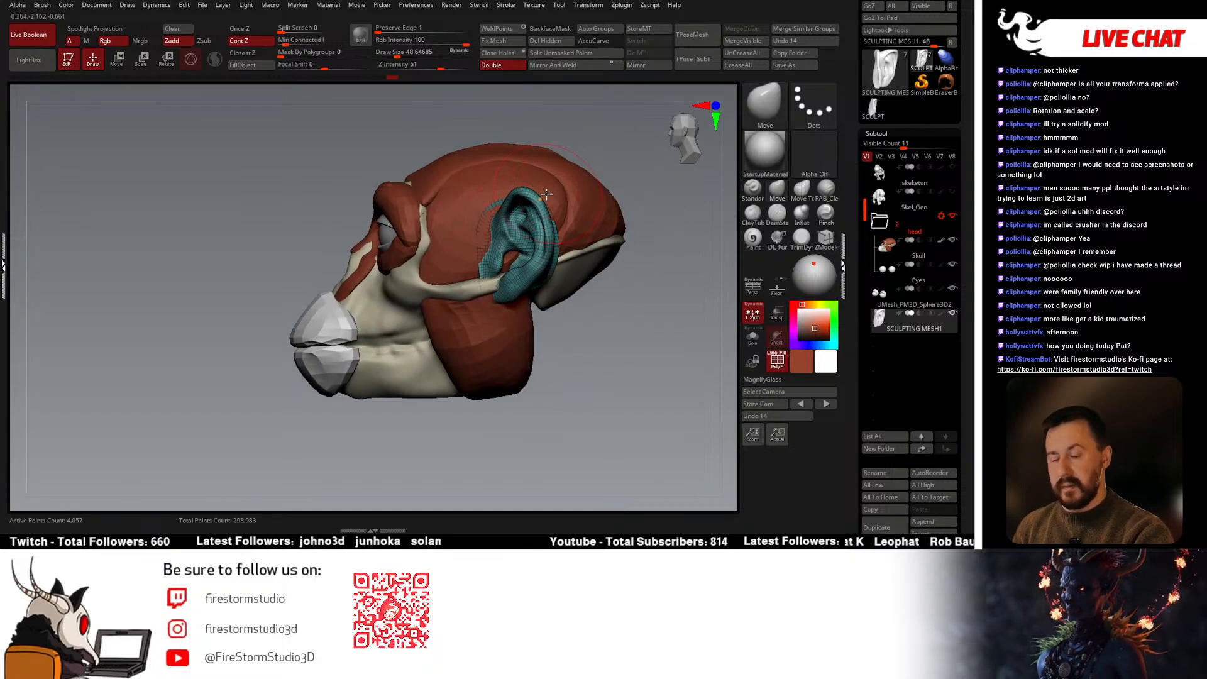
Raise the ear's top rim and adjust its rear curve with the Move brush in side view
{"action": "left_click_drag", "start_coordinate": [541, 206], "coordinate": [554, 224]}
{"action": "key", "text": "space"}
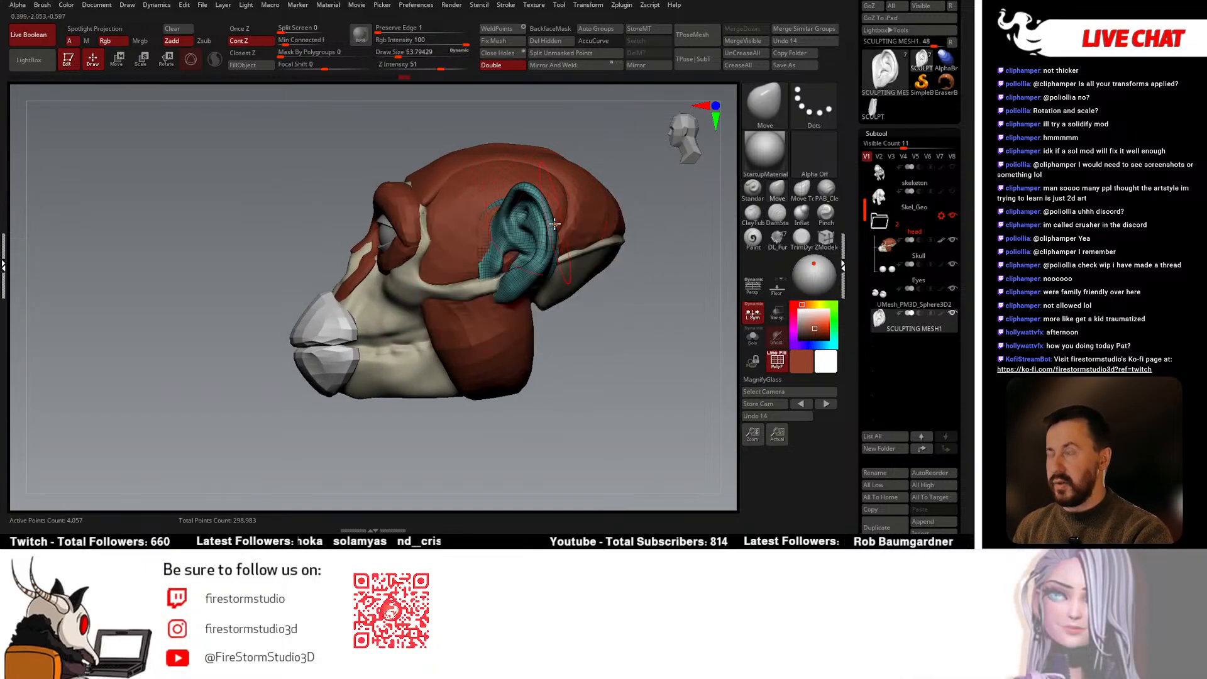
{"action": "left_click_drag", "start_coordinate": [526, 184], "coordinate": [542, 190]}
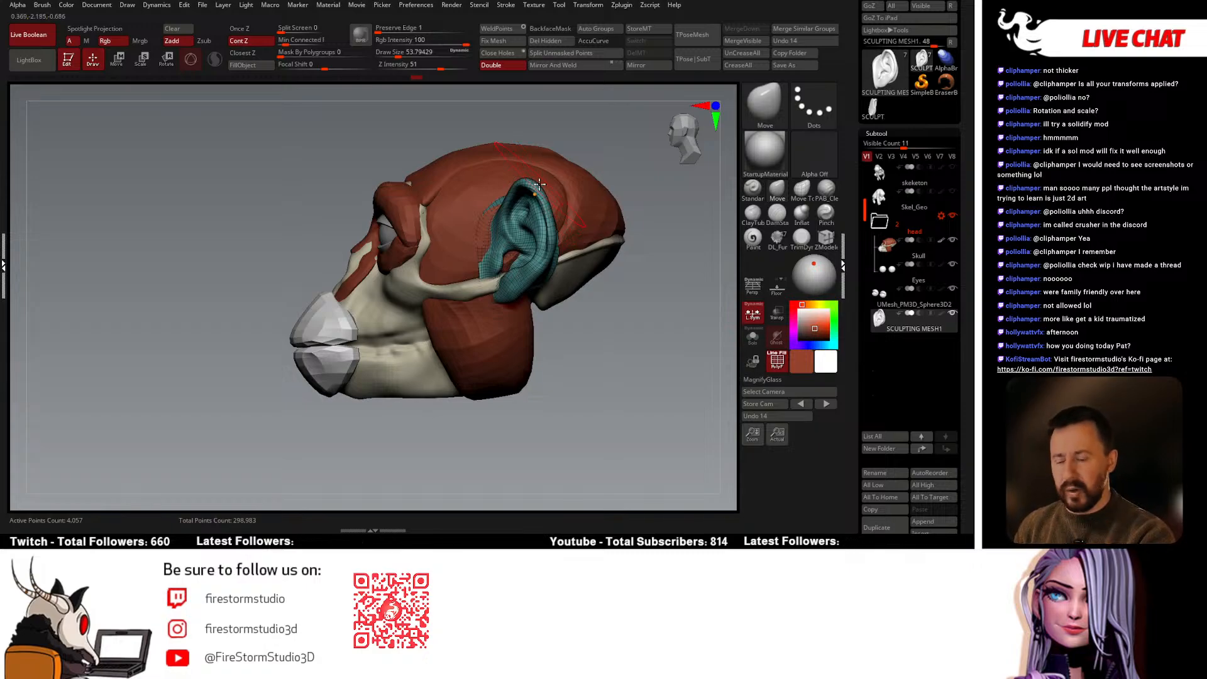
{"action": "right_click_drag", "start_coordinate": [516, 258], "coordinate": [573, 234], "text": "shift"}
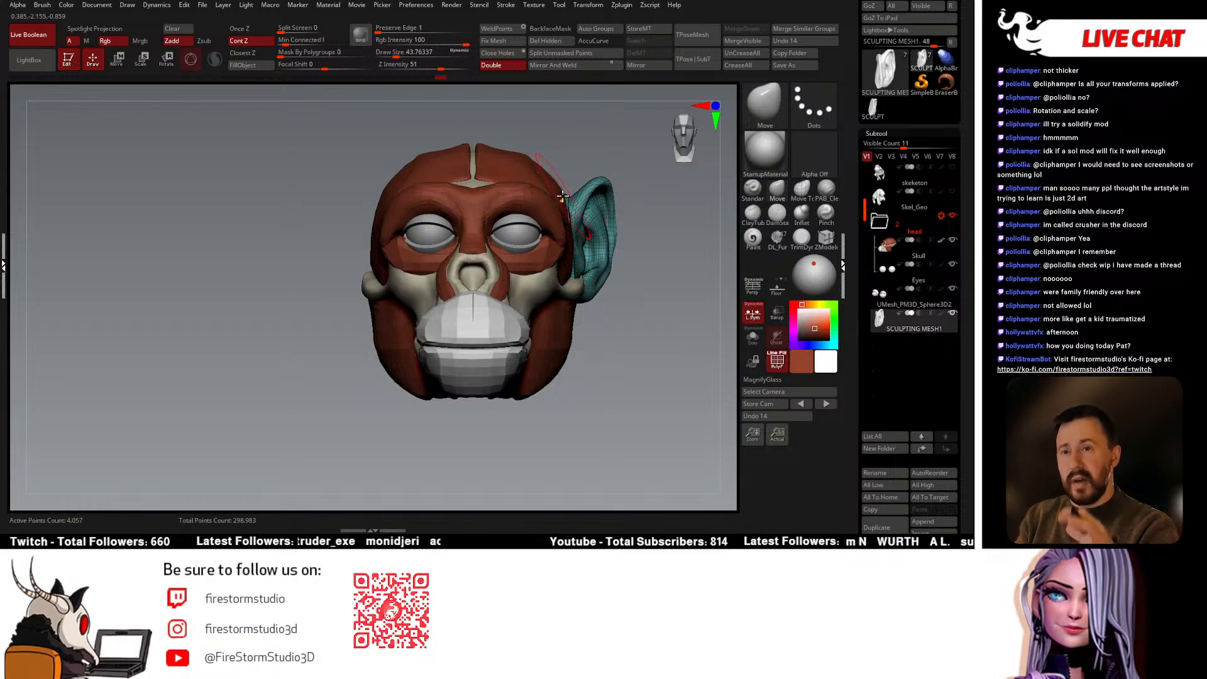
Pull the lower ear and the back of its base against the skull with a Move brush size of about 56
{"action": "mouse_move", "coordinate": [601, 243]}
{"action": "right_mouse_down"}
{"action": "mouse_move", "coordinate": [621, 242]}
{"action": "mouse_move", "coordinate": [583, 266]}
{"action": "right_mouse_up"}
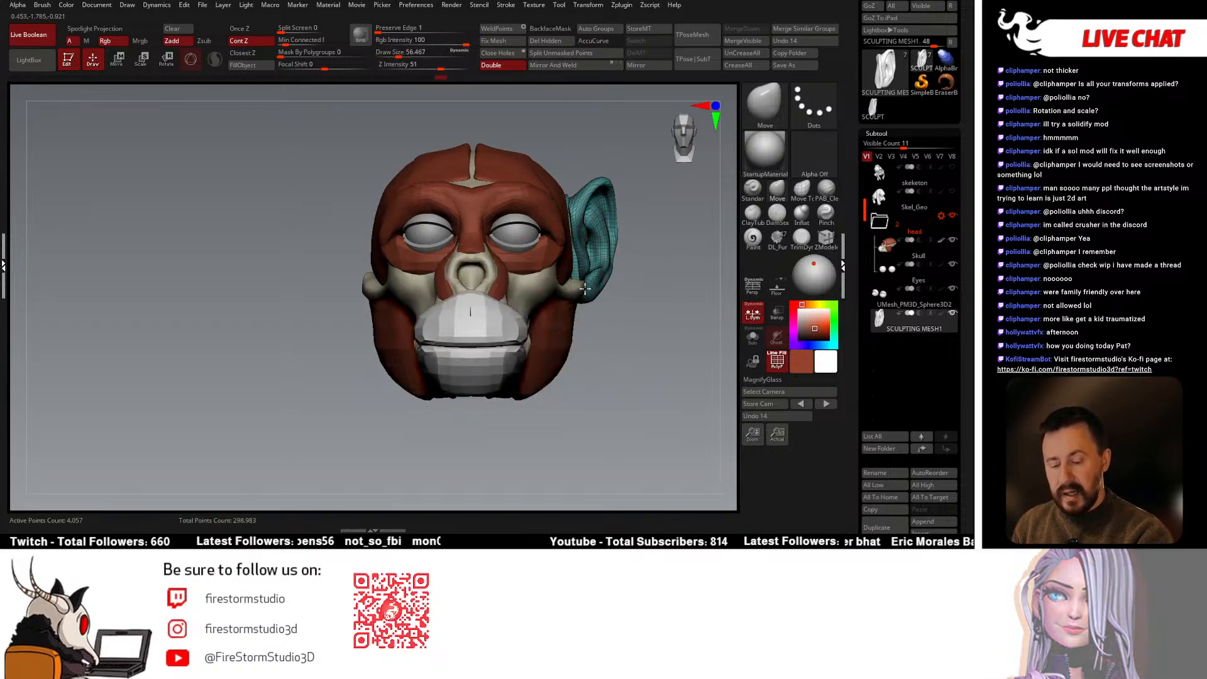
{"action": "right_click_drag", "start_coordinate": [616, 268], "coordinate": [503, 272]}
{"action": "left_click_drag", "start_coordinate": [608, 250], "coordinate": [615, 276]}
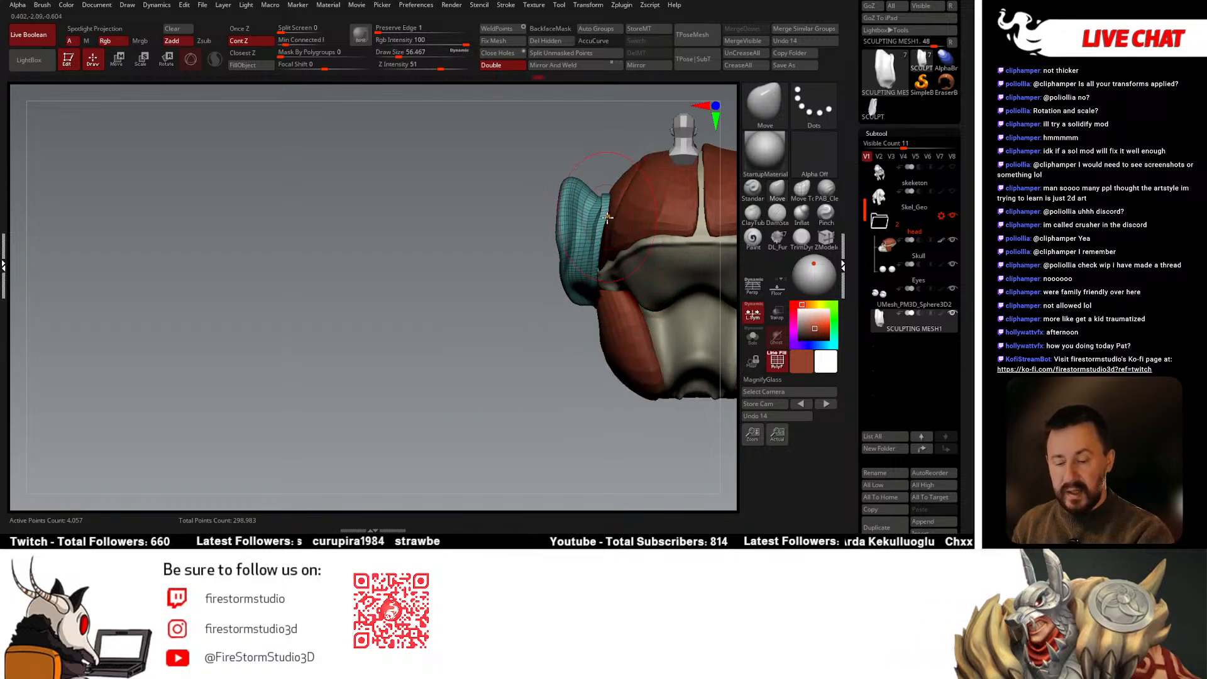
{"action": "left_click_drag", "start_coordinate": [607, 217], "coordinate": [605, 217], "text": "shift"}
{"action": "mouse_move", "coordinate": [599, 284]}
{"action": "right_mouse_down"}
{"action": "mouse_move", "coordinate": [688, 281]}
{"action": "mouse_move", "coordinate": [657, 298]}
{"action": "mouse_move", "coordinate": [688, 280]}
{"action": "right_mouse_up"}
{"action": "right_click_drag", "start_coordinate": [566, 225], "coordinate": [583, 224]}
Reduce the Move brush size to about 25 and fit the ear's front edge to the temple
{"action": "key", "text": "space"}
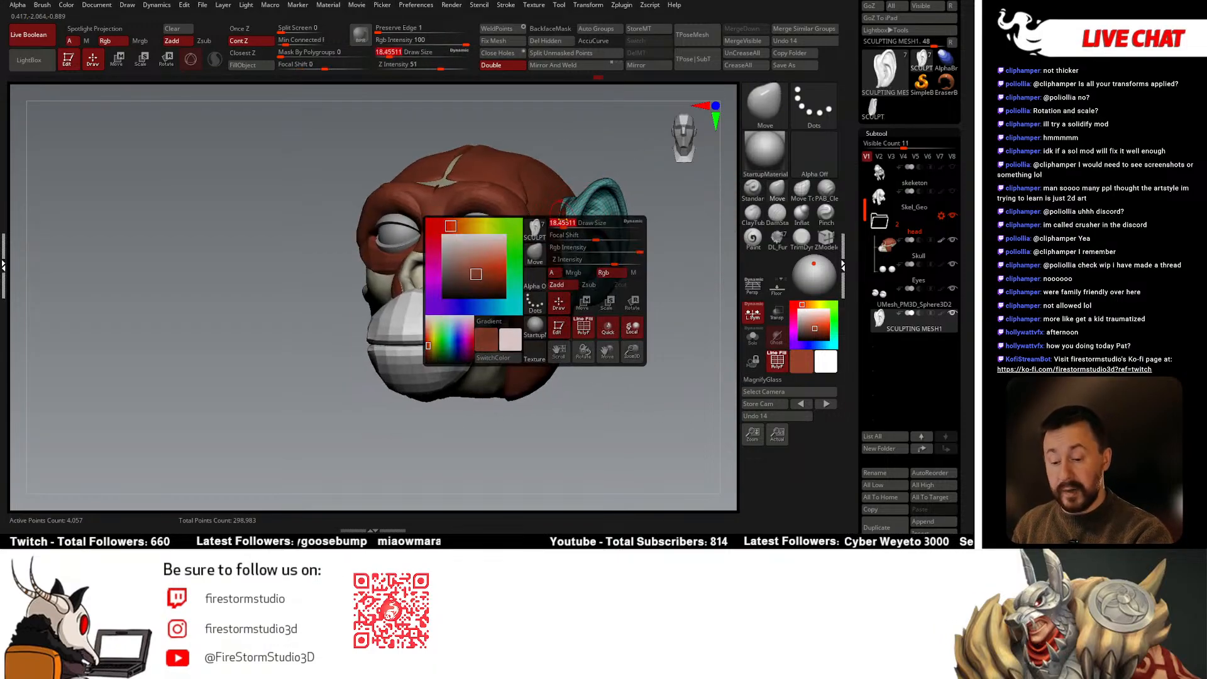
{"action": "left_click_drag", "start_coordinate": [569, 216], "coordinate": [567, 223], "text": "shift"}
{"action": "key", "text": "space"}
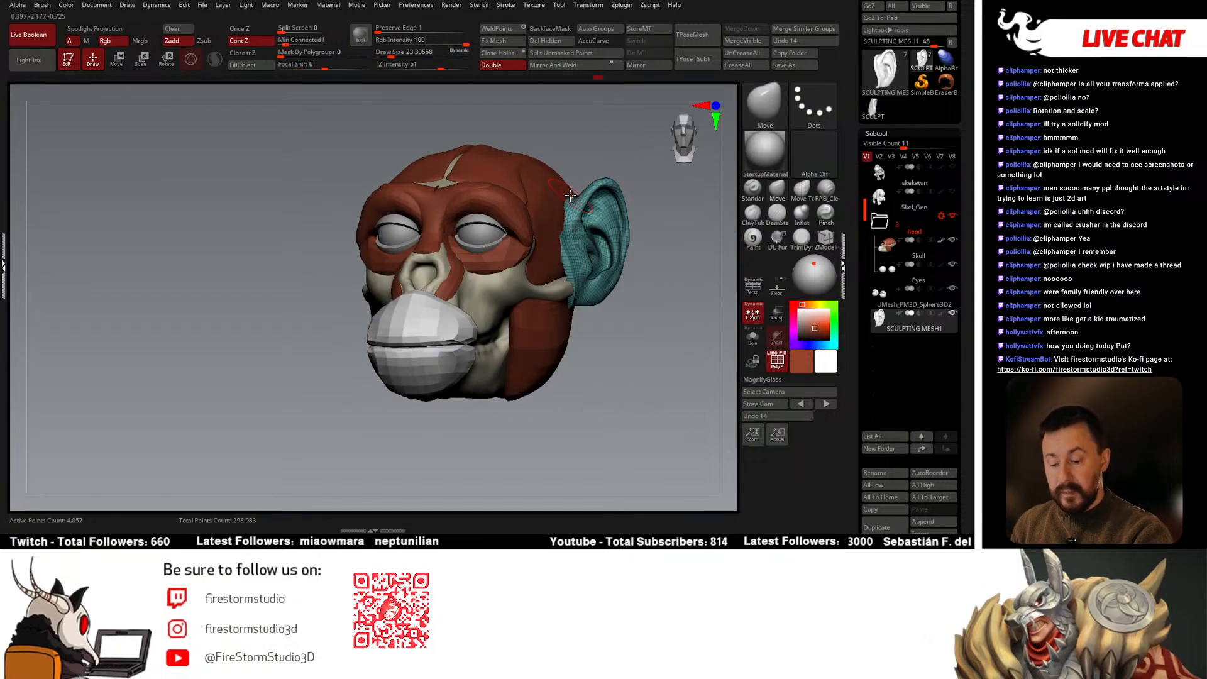
{"action": "right_click_drag", "start_coordinate": [561, 218], "coordinate": [561, 219]}
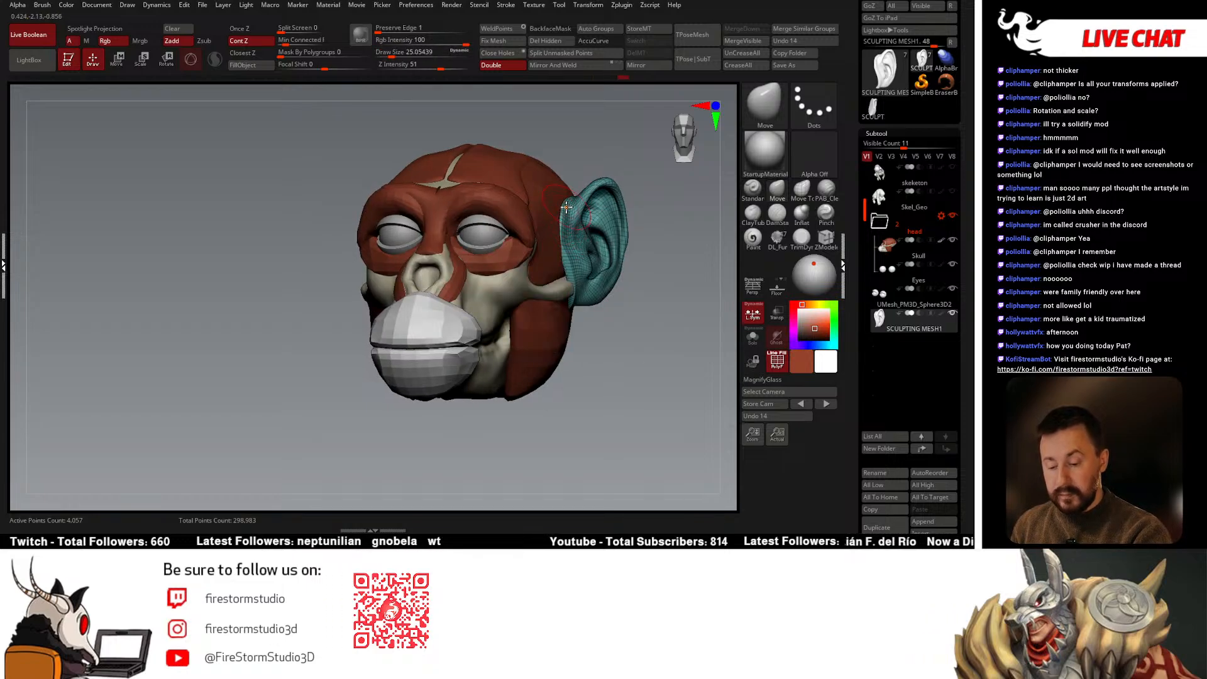
{"action": "left_click_drag", "start_coordinate": [566, 209], "coordinate": [563, 243], "text": "shift"}
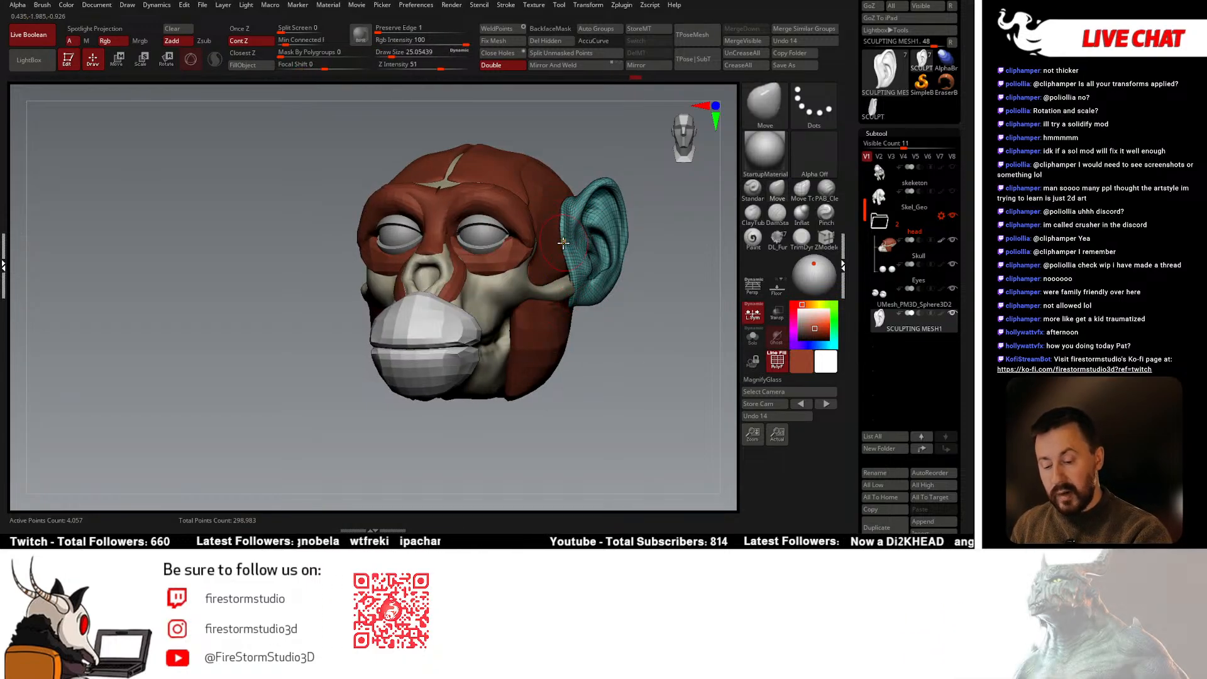
{"action": "right_click_drag", "start_coordinate": [563, 243], "coordinate": [555, 241], "text": "shift"}
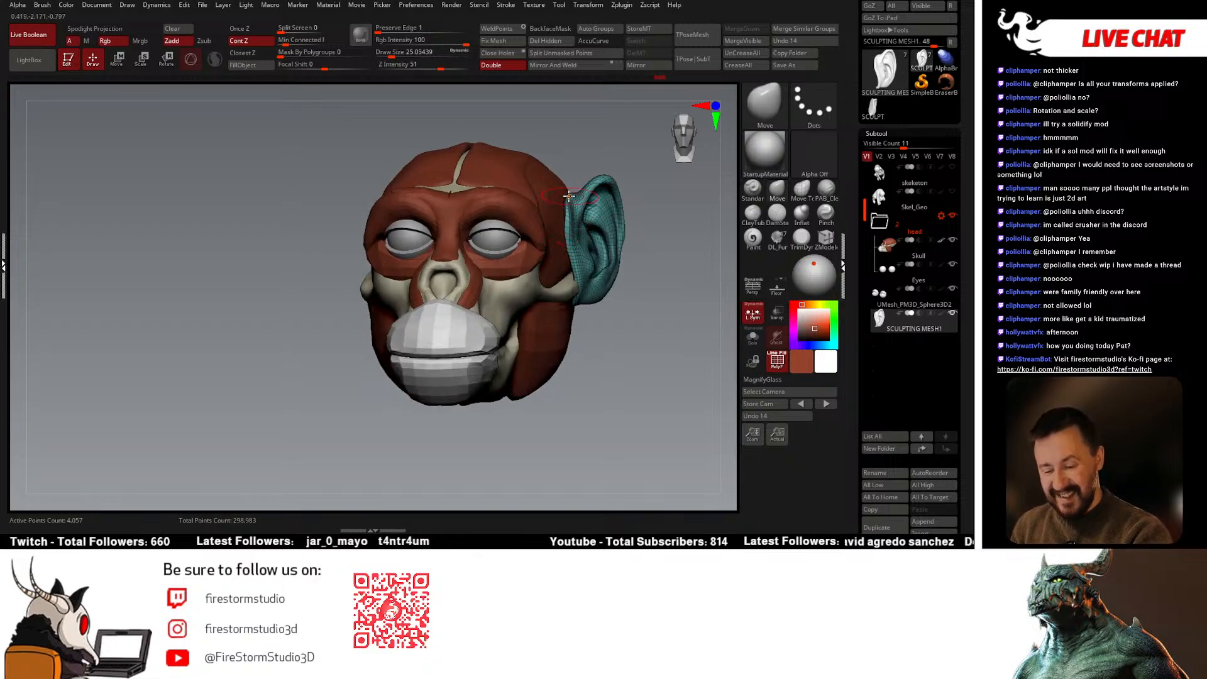
{"action": "mouse_move", "coordinate": [568, 196]}
{"action": "right_mouse_down"}
{"action": "mouse_move", "coordinate": [570, 256]}
{"action": "mouse_move", "coordinate": [546, 269]}
{"action": "mouse_move", "coordinate": [540, 240]}
{"action": "mouse_move", "coordinate": [505, 240]}
{"action": "mouse_move", "coordinate": [503, 222]}
{"action": "right_mouse_up"}
Refine the ear's front edge, top and rear rim in side view with Move brush sizes between about 25 and 31
{"action": "key", "text": "space"}
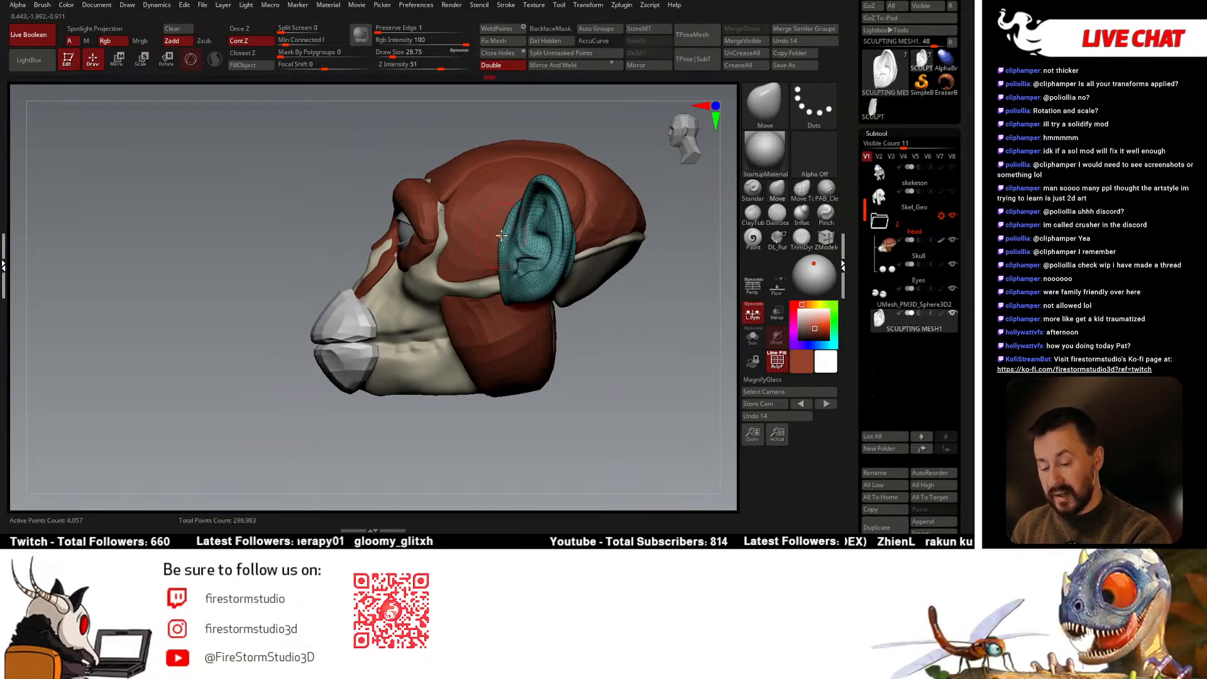
{"action": "key", "text": "space"}
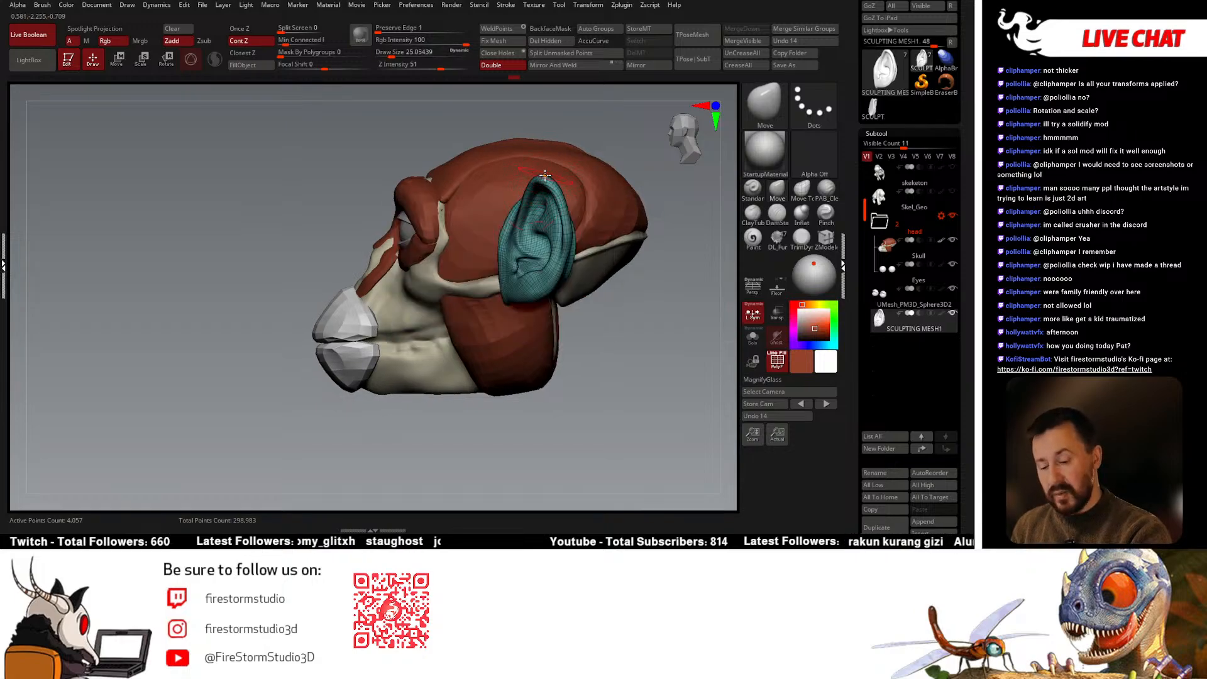
{"action": "key", "text": "space"}
{"action": "mouse_move", "coordinate": [550, 171]}
{"action": "right_mouse_down"}
{"action": "mouse_move", "coordinate": [569, 208]}
{"action": "mouse_move", "coordinate": [623, 201]}
{"action": "mouse_move", "coordinate": [528, 174]}
{"action": "right_mouse_up"}
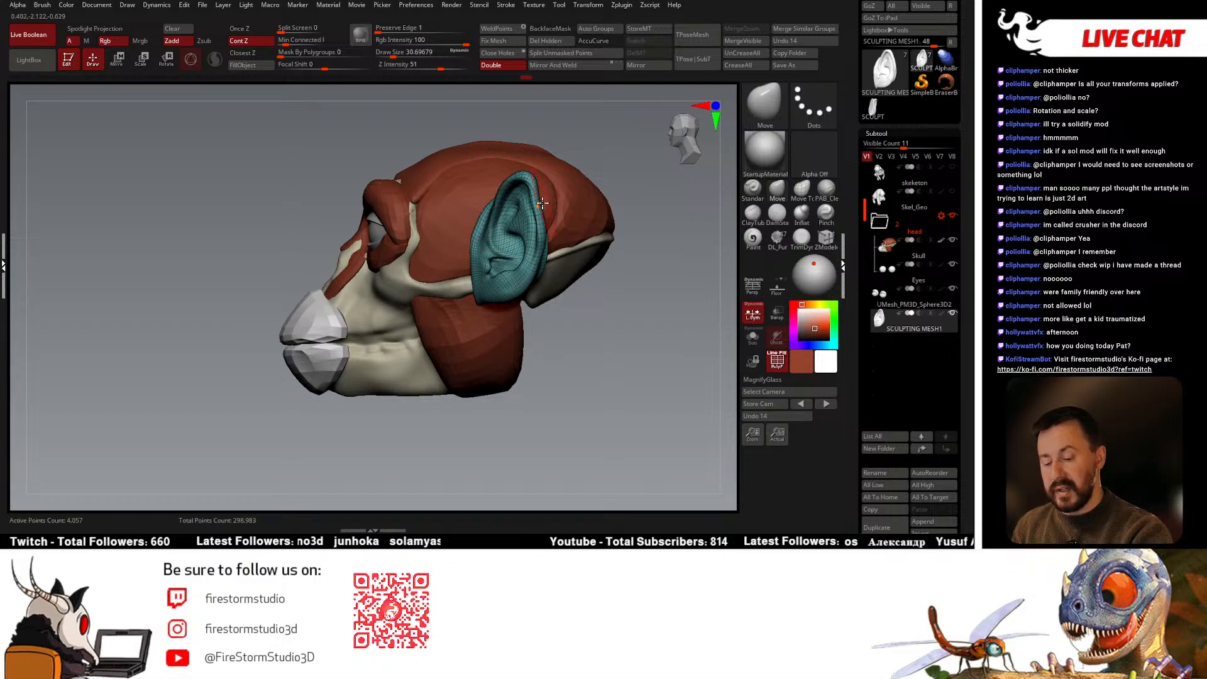
{"action": "right_click_drag", "start_coordinate": [528, 270], "coordinate": [533, 259]}
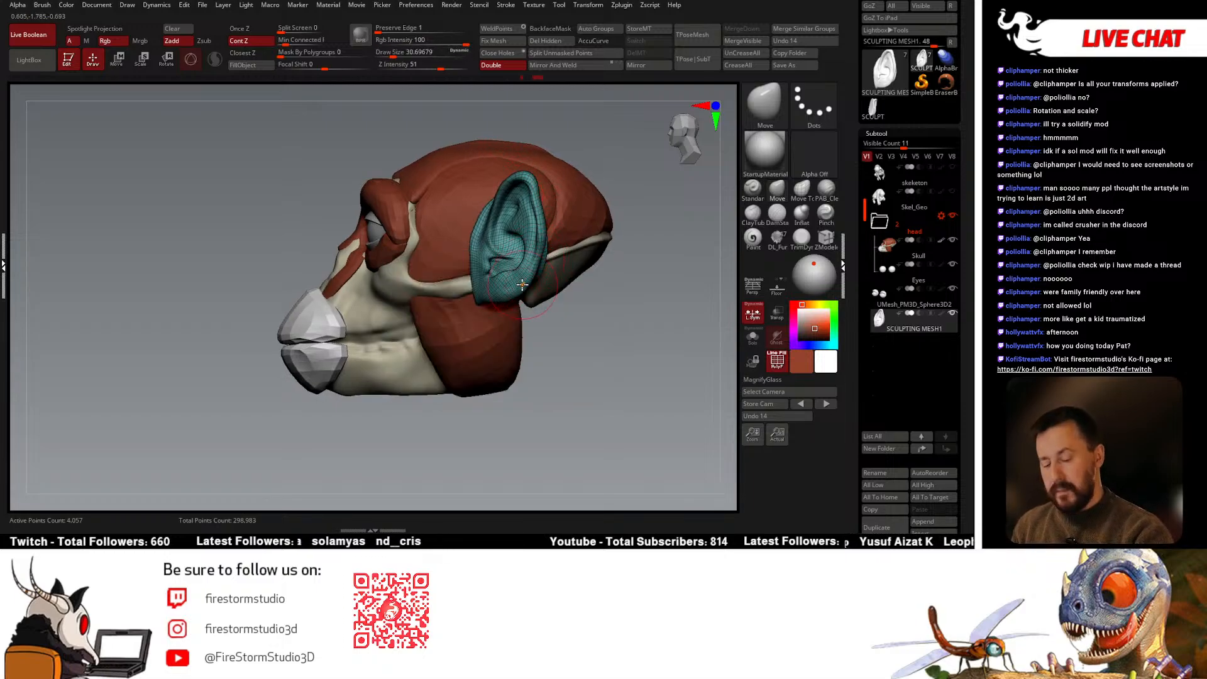
Reduce the Move brush size to about 22 and refine the ear's front edge and the back of its base
{"action": "key", "text": "space"}
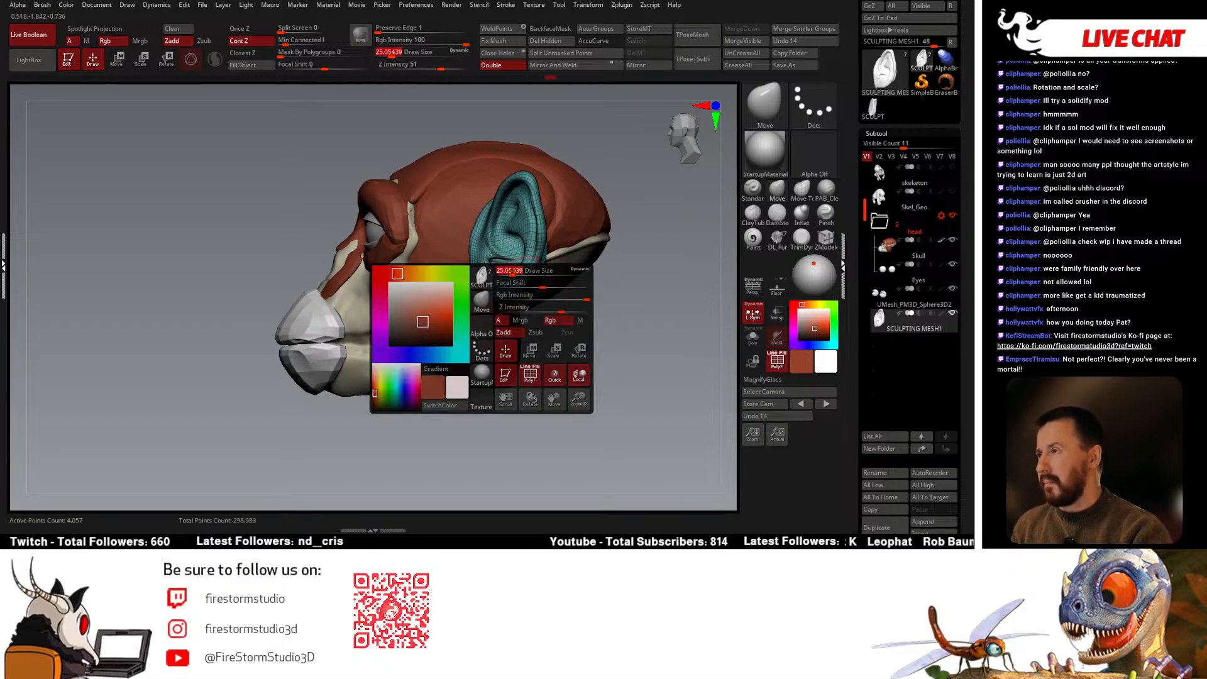
{"action": "left_click_drag", "start_coordinate": [503, 272], "coordinate": [488, 272]}
{"action": "mouse_move", "coordinate": [501, 237]}
{"action": "right_mouse_down"}
{"action": "mouse_move", "coordinate": [518, 247]}
{"action": "mouse_move", "coordinate": [497, 238]}
{"action": "mouse_move", "coordinate": [509, 220]}
{"action": "mouse_move", "coordinate": [484, 218]}
{"action": "right_mouse_up"}
{"action": "right_click", "coordinate": [489, 239]}
{"action": "left_click_drag", "start_coordinate": [527, 186], "coordinate": [524, 186]}
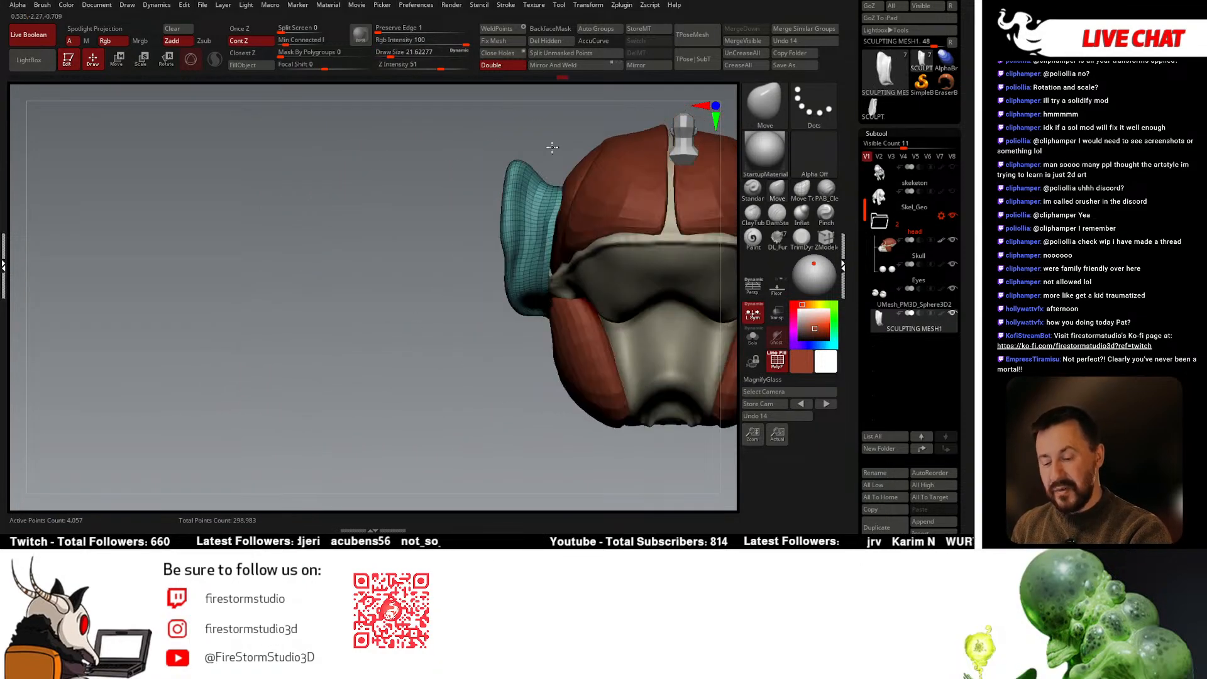
Refine the ear's top and rear rim in side view with Move brush sizes between about 25 and 33
{"action": "right_click_drag", "start_coordinate": [552, 148], "coordinate": [497, 220]}
{"action": "right_click", "coordinate": [496, 220]}
{"action": "left_click_drag", "start_coordinate": [510, 163], "coordinate": [515, 164]}
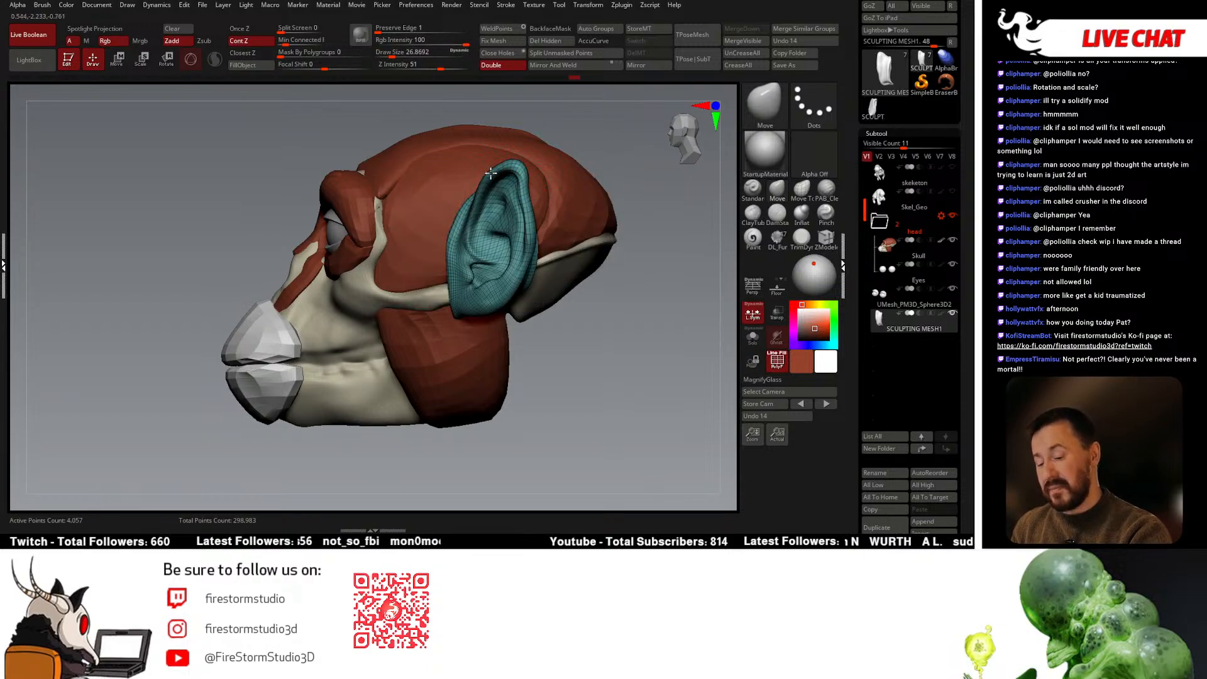
{"action": "right_click", "coordinate": [477, 203]}
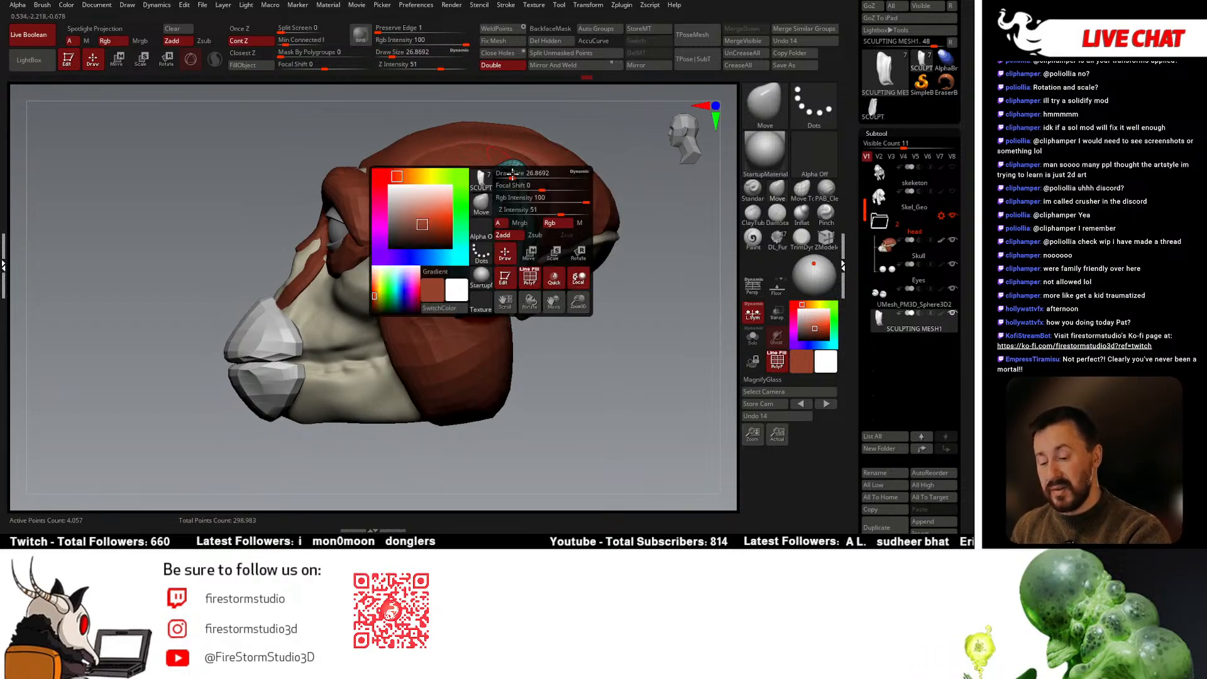
{"action": "left_click_drag", "start_coordinate": [511, 168], "coordinate": [518, 167]}
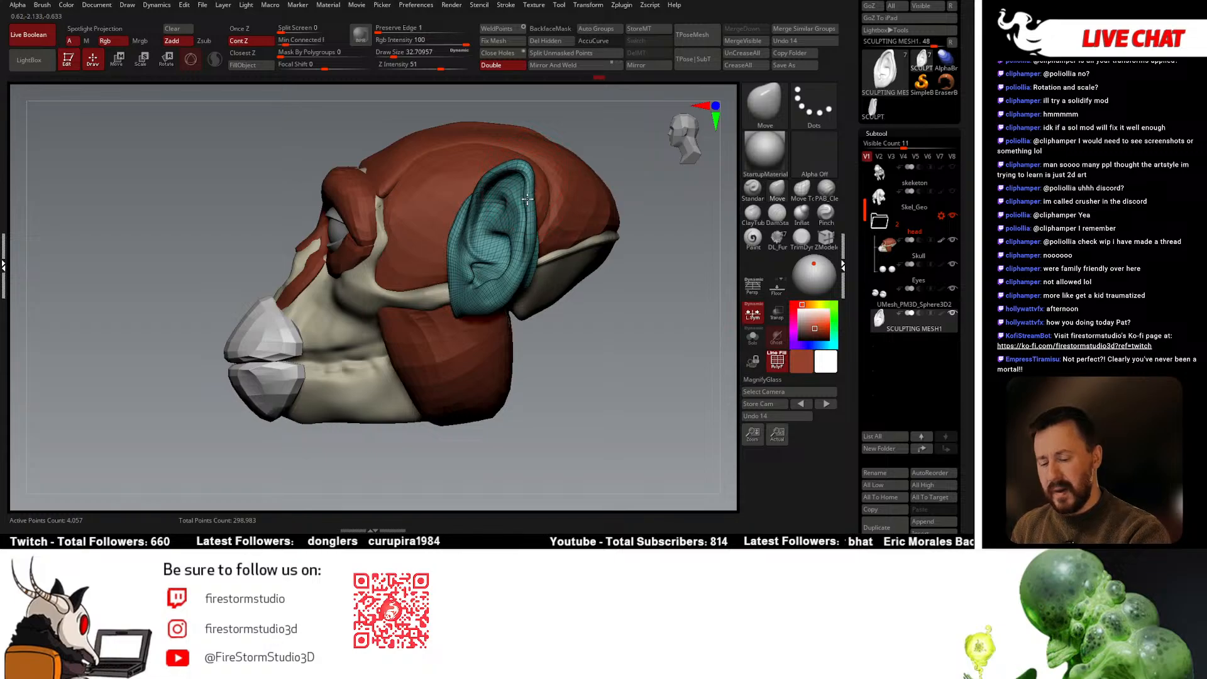
{"action": "right_click", "coordinate": [534, 239]}
{"action": "left_click_drag", "start_coordinate": [569, 203], "coordinate": [553, 203]}
{"action": "mouse_move", "coordinate": [534, 238]}
{"action": "right_mouse_down"}
{"action": "mouse_move", "coordinate": [508, 268]}
{"action": "mouse_move", "coordinate": [545, 254]}
{"action": "right_mouse_up"}
Switch to the Inflat brush, reduce its size to about 10.5 and thicken the ear's rear rim
{"action": "key", "text": "b"}
{"action": "key", "text": "i"}
{"action": "key", "text": "n"}
{"action": "right_click_drag", "start_coordinate": [497, 308], "coordinate": [472, 322]}
{"action": "right_click", "coordinate": [472, 322]}
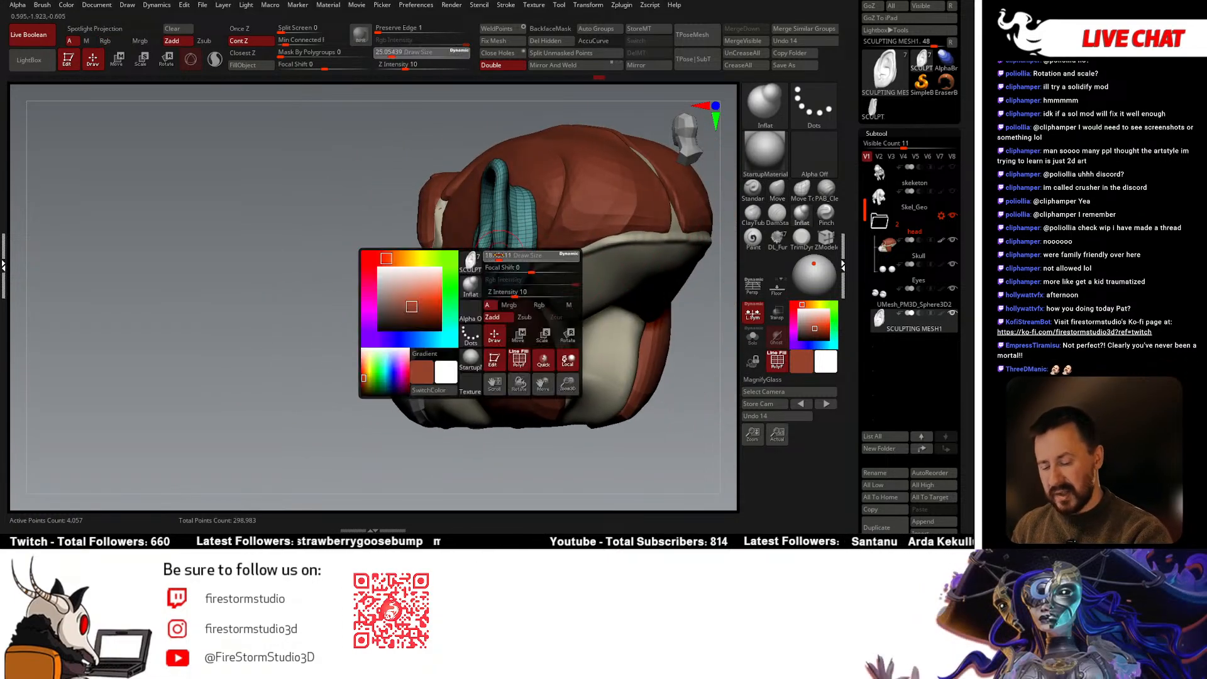
{"action": "left_click_drag", "start_coordinate": [502, 288], "coordinate": [489, 287]}
{"action": "right_click_drag", "start_coordinate": [496, 254], "coordinate": [516, 259]}
{"action": "mouse_move", "coordinate": [611, 241]}
{"action": "right_mouse_down"}
{"action": "mouse_move", "coordinate": [603, 271]}
{"action": "mouse_move", "coordinate": [531, 241]}
{"action": "mouse_move", "coordinate": [631, 240]}
{"action": "right_mouse_up"}
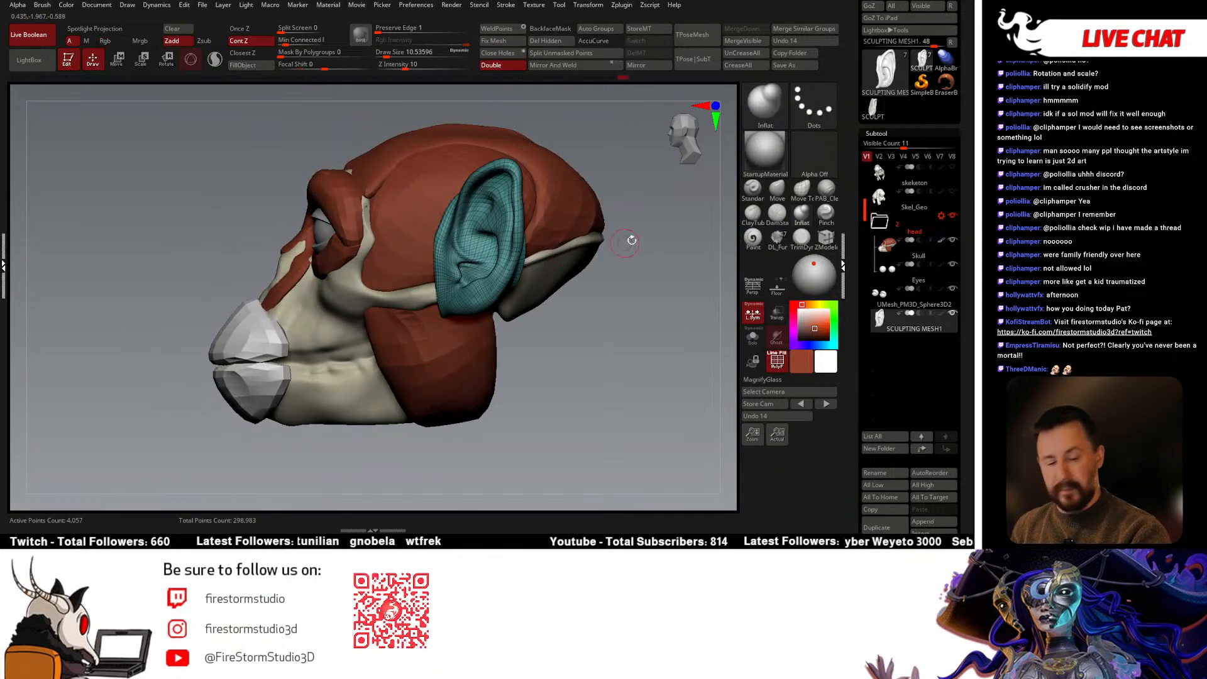
Return to the Move brush, adjust its size and reshape the ear's outer rim and lower edge
{"action": "left_click", "coordinate": [778, 190]}
{"action": "right_click_drag", "start_coordinate": [502, 247], "coordinate": [421, 239]}
{"action": "key", "text": "s"}
{"action": "left_click_drag", "start_coordinate": [464, 238], "coordinate": [477, 235]}
{"action": "right_click_drag", "start_coordinate": [548, 235], "coordinate": [491, 300]}
{"action": "right_click_drag", "start_coordinate": [503, 298], "coordinate": [604, 280]}
{"action": "left_click_drag", "start_coordinate": [486, 294], "coordinate": [503, 283]}
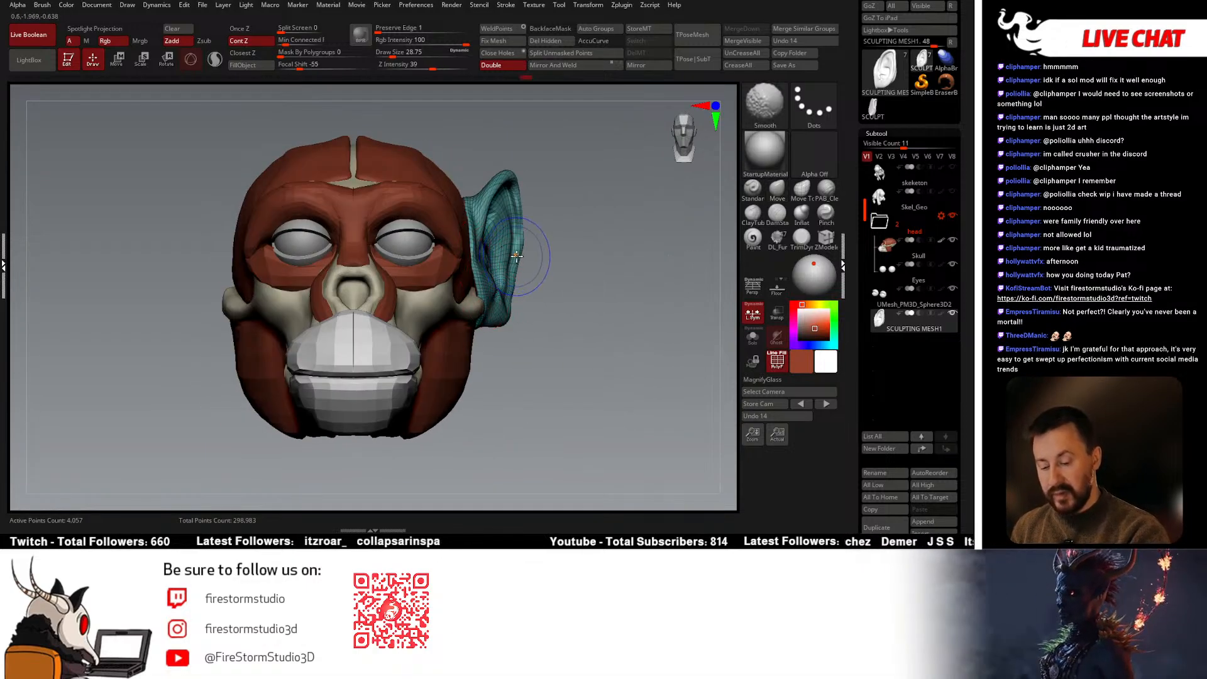
Reduce the Smooth brush size to about 17 and soften the ear's lower rear edge
{"action": "key", "text": "space"}
{"action": "right_click_drag", "start_coordinate": [559, 260], "coordinate": [514, 286]}
{"action": "left_click", "coordinate": [520, 276]}
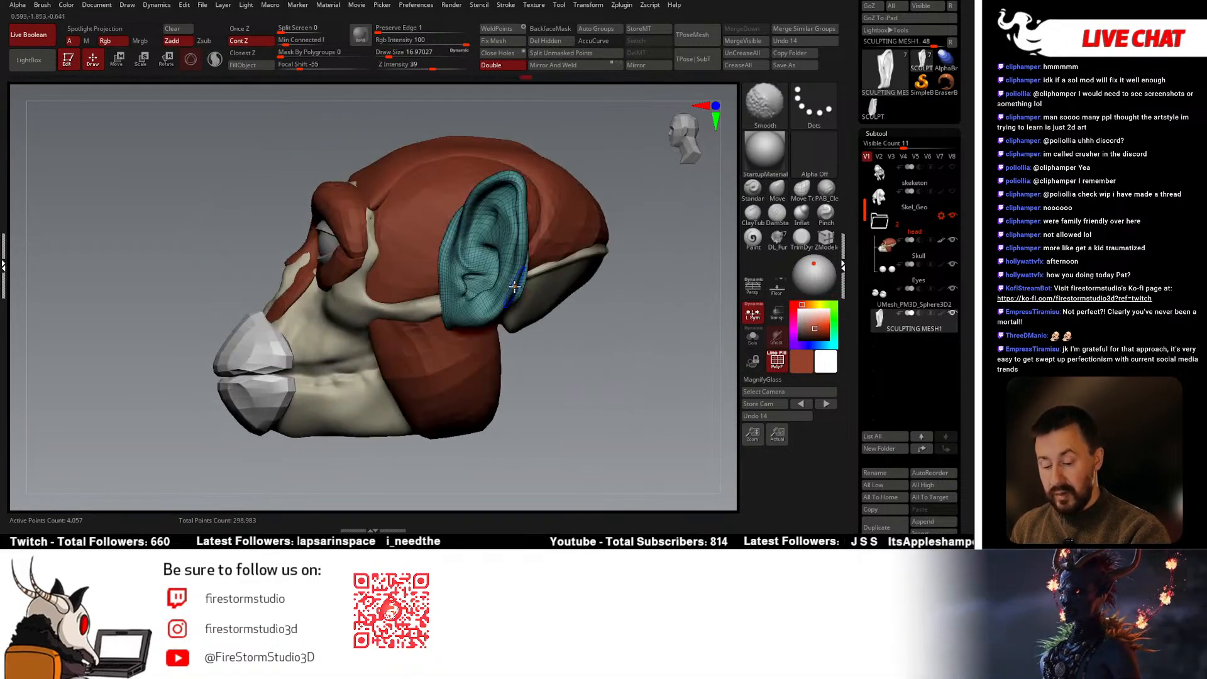
{"action": "right_click_drag", "start_coordinate": [514, 227], "coordinate": [519, 235], "text": "shift"}
{"action": "key", "text": "space"}
{"action": "mouse_move", "coordinate": [522, 284]}
{"action": "right_mouse_down"}
{"action": "mouse_move", "coordinate": [466, 282]}
{"action": "mouse_move", "coordinate": [497, 333]}
{"action": "mouse_move", "coordinate": [449, 326]}
{"action": "right_mouse_up"}
{"action": "left_click", "coordinate": [545, 290]}
Select the Skull subtool and isolate its bone polygroup from the muscle forms
{"action": "left_click", "coordinate": [442, 339], "text": "alt"}
{"action": "key", "text": "space"}
{"action": "left_click", "coordinate": [470, 304]}
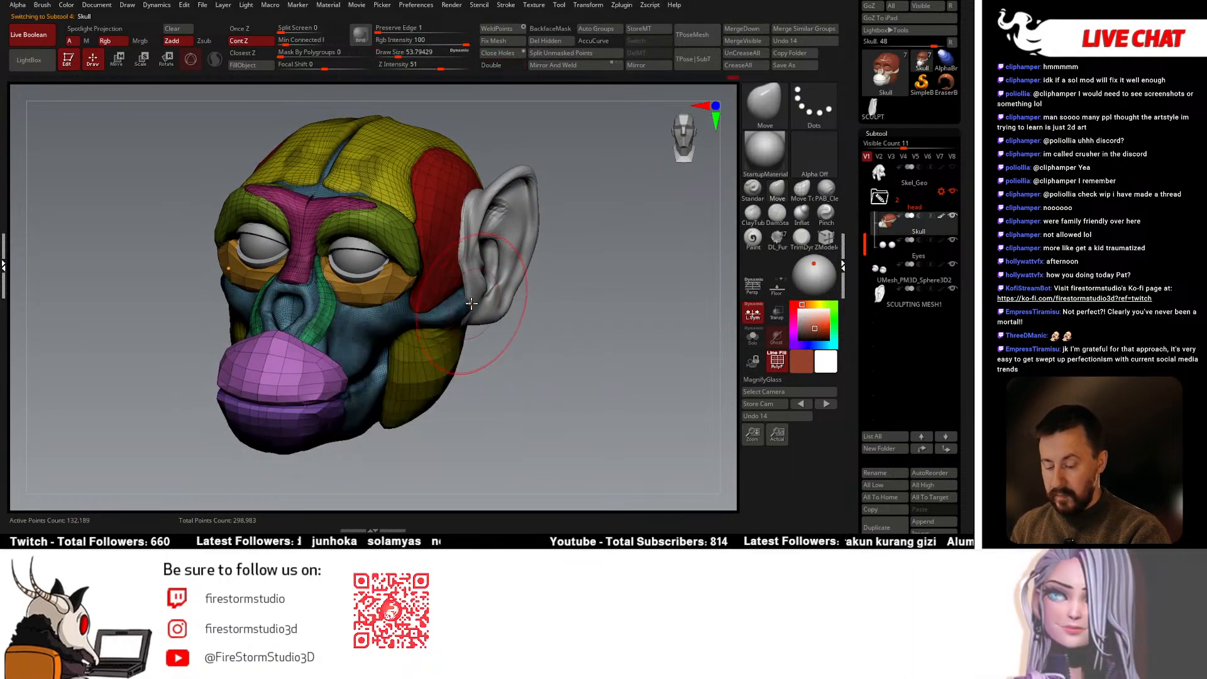
{"action": "key", "text": "ctrl+shift"}
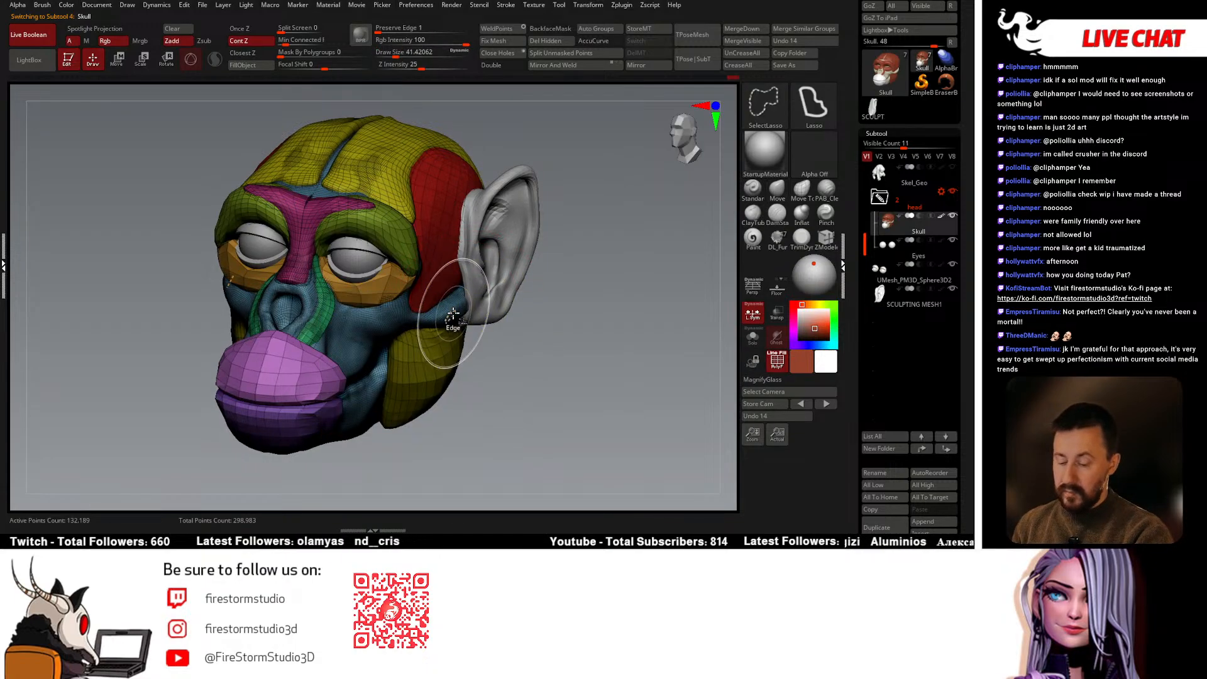
{"action": "key", "text": "ctrl+z"}
{"action": "left_click", "coordinate": [463, 318], "text": "ctrl+shift"}
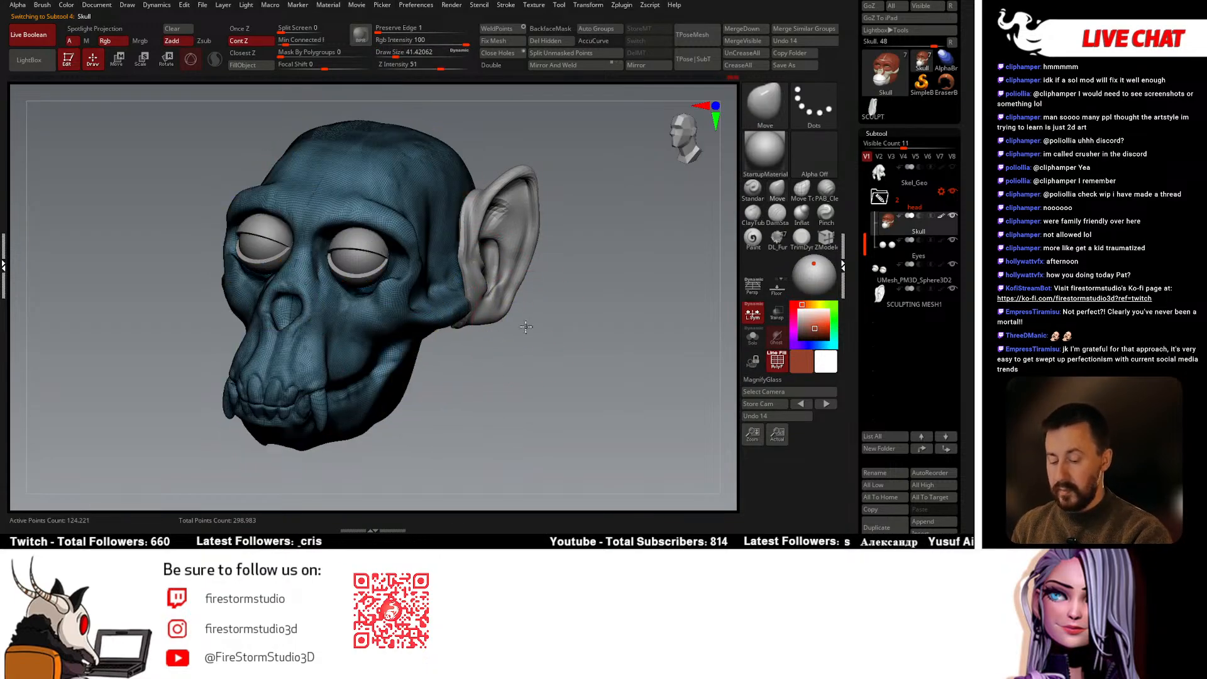
Mask the isolated skull bone, unhide all the muscle forms and assign the masked bone to one polygroup
{"action": "right_click_drag", "start_coordinate": [525, 325], "coordinate": [532, 270], "text": "ctrl"}
{"action": "left_click_drag", "start_coordinate": [595, 177], "coordinate": [270, 425], "text": "ctrl"}
{"action": "left_click", "coordinate": [269, 425], "text": "ctrl+shift"}
{"action": "key", "text": "ctrl+w"}
{"action": "right_click_drag", "start_coordinate": [570, 332], "coordinate": [607, 388], "text": "ctrl"}
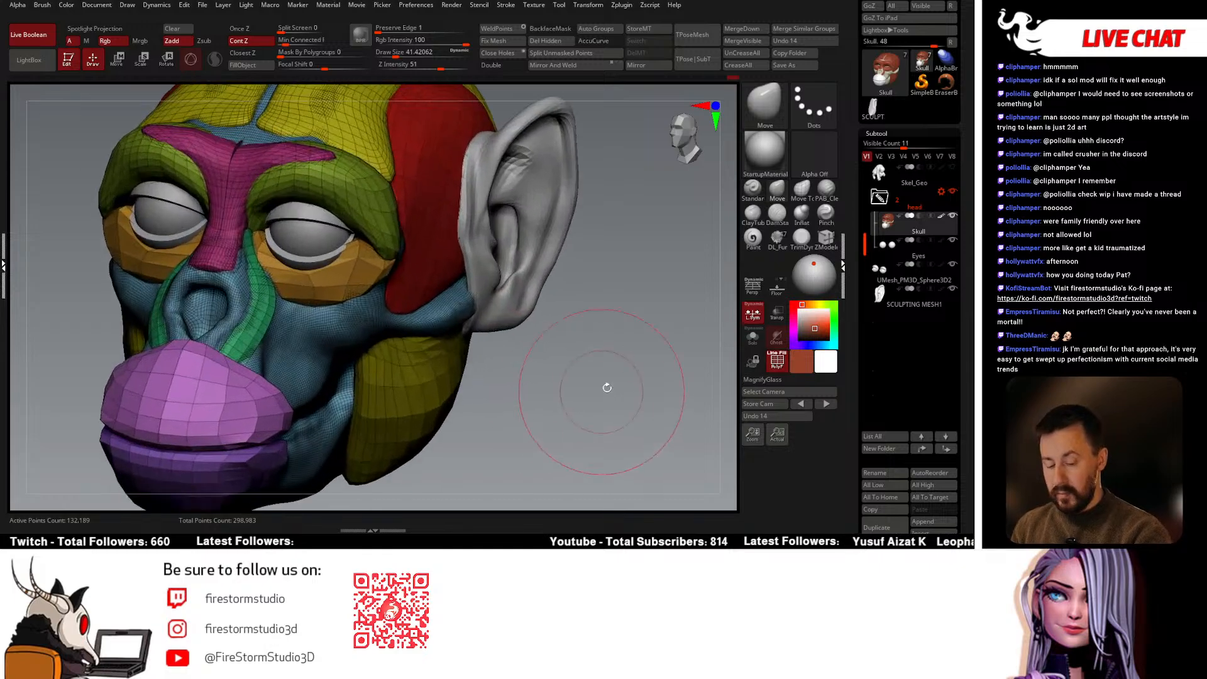
Turn off the polyframe lines and set the Move brush size to about 59 for the skull beside the ear's base
{"action": "left_click", "coordinate": [771, 354]}
{"action": "right_click_drag", "start_coordinate": [464, 270], "coordinate": [483, 298]}
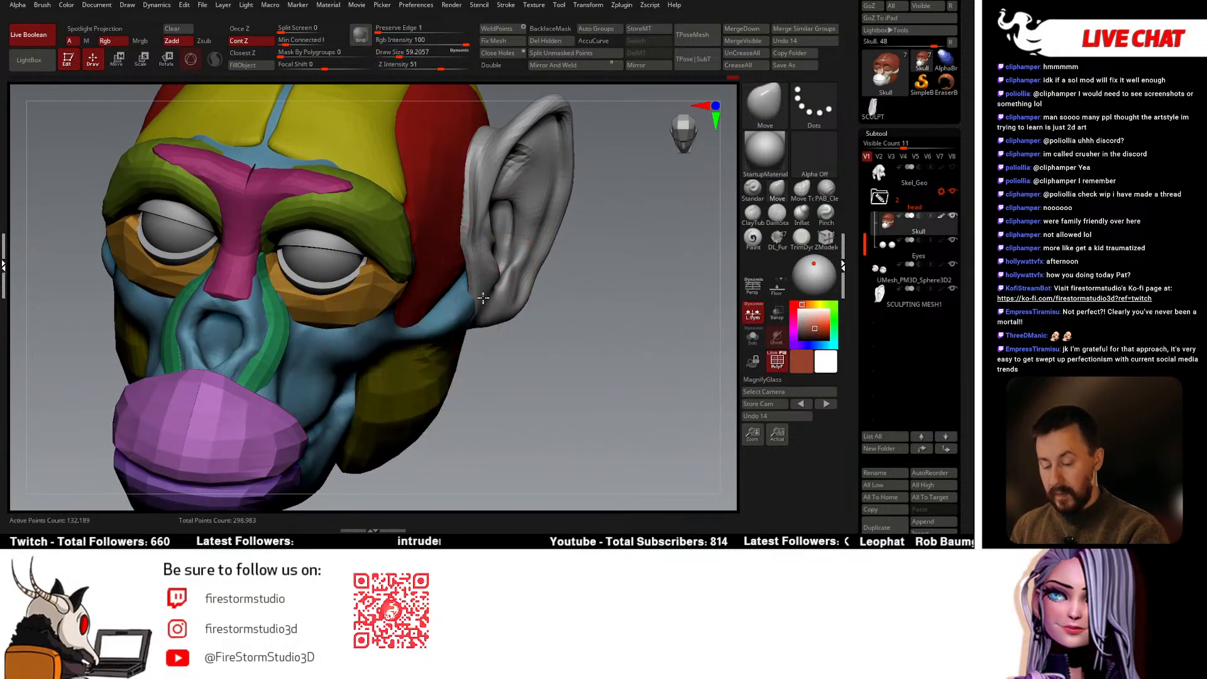
Mask all the skull's muscle groups except the blue bone area and adjust the surface beside the ear lobe with the Move brush
{"action": "left_click_drag", "start_coordinate": [476, 304], "coordinate": [483, 306]}
{"action": "right_click", "coordinate": [440, 366]}
{"action": "left_click", "coordinate": [607, 315], "text": "ctrl"}
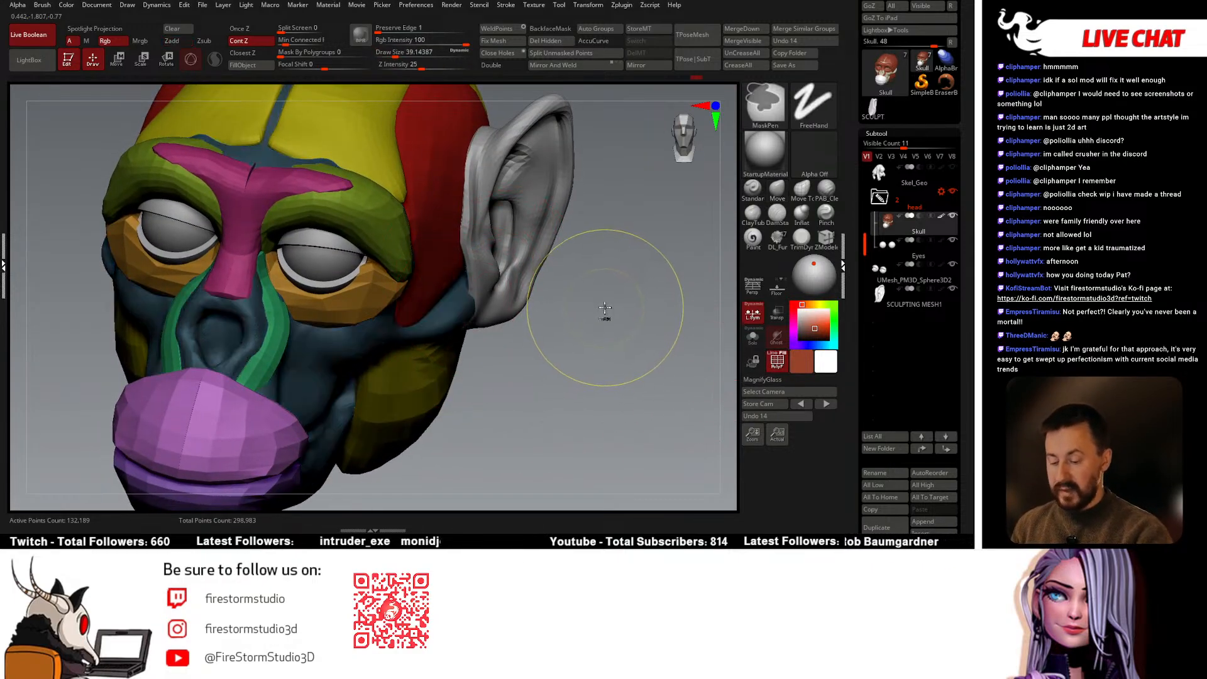
{"action": "left_click", "coordinate": [608, 293], "text": "ctrl"}
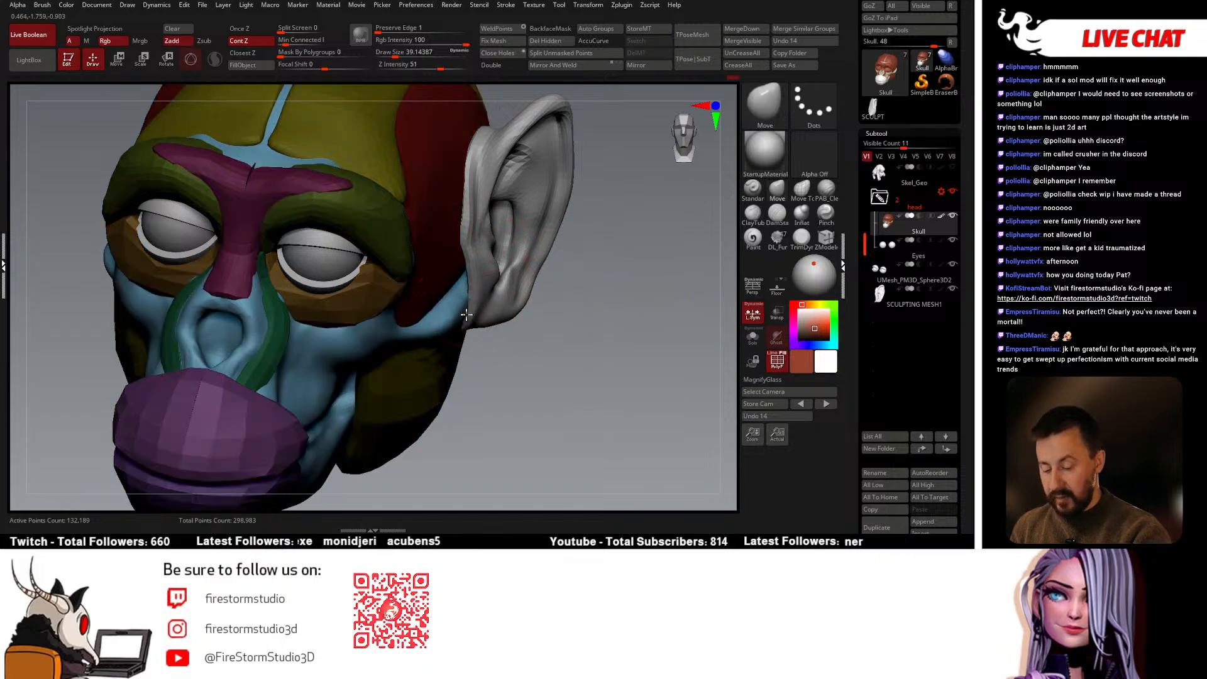
{"action": "mouse_move", "coordinate": [494, 284]}
{"action": "right_mouse_down"}
{"action": "mouse_move", "coordinate": [597, 276]}
{"action": "mouse_move", "coordinate": [647, 352]}
{"action": "mouse_move", "coordinate": [690, 385]}
{"action": "mouse_move", "coordinate": [636, 326]}
{"action": "right_mouse_up"}
{"action": "right_click", "coordinate": [631, 325]}
{"action": "left_click", "coordinate": [604, 327]}
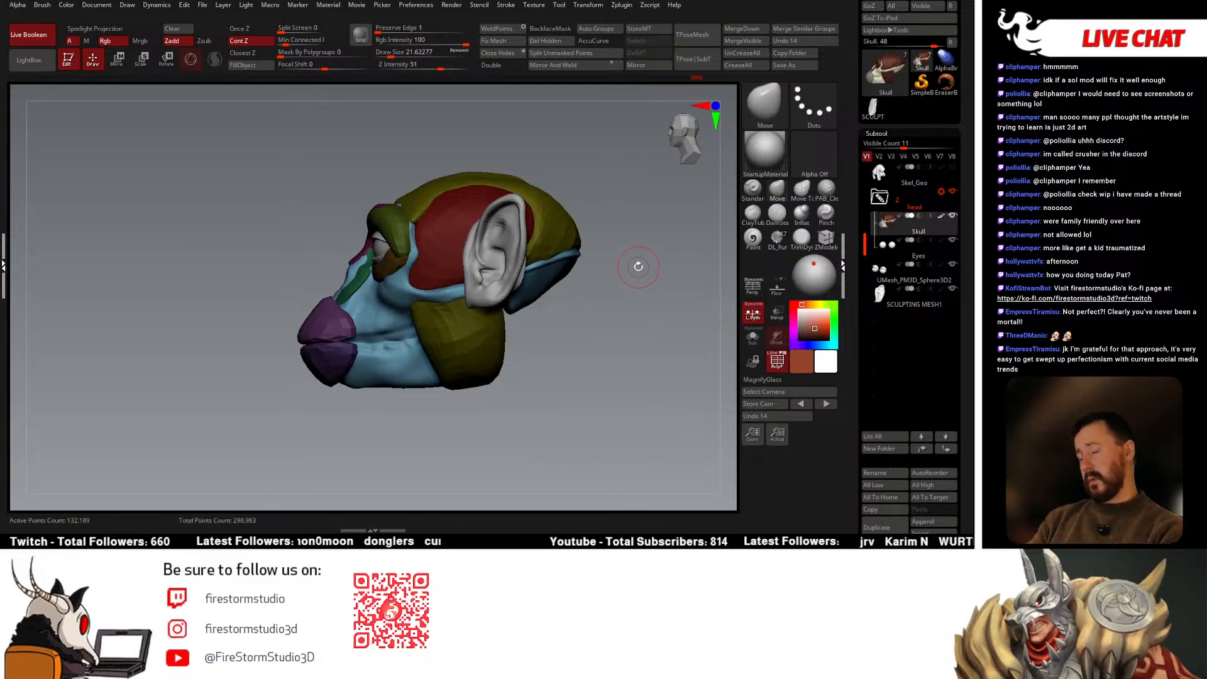
Mirror the ear subtool to the other side of the head, merging both ears into one subtool
{"action": "right_click_drag", "start_coordinate": [638, 266], "coordinate": [614, 305]}
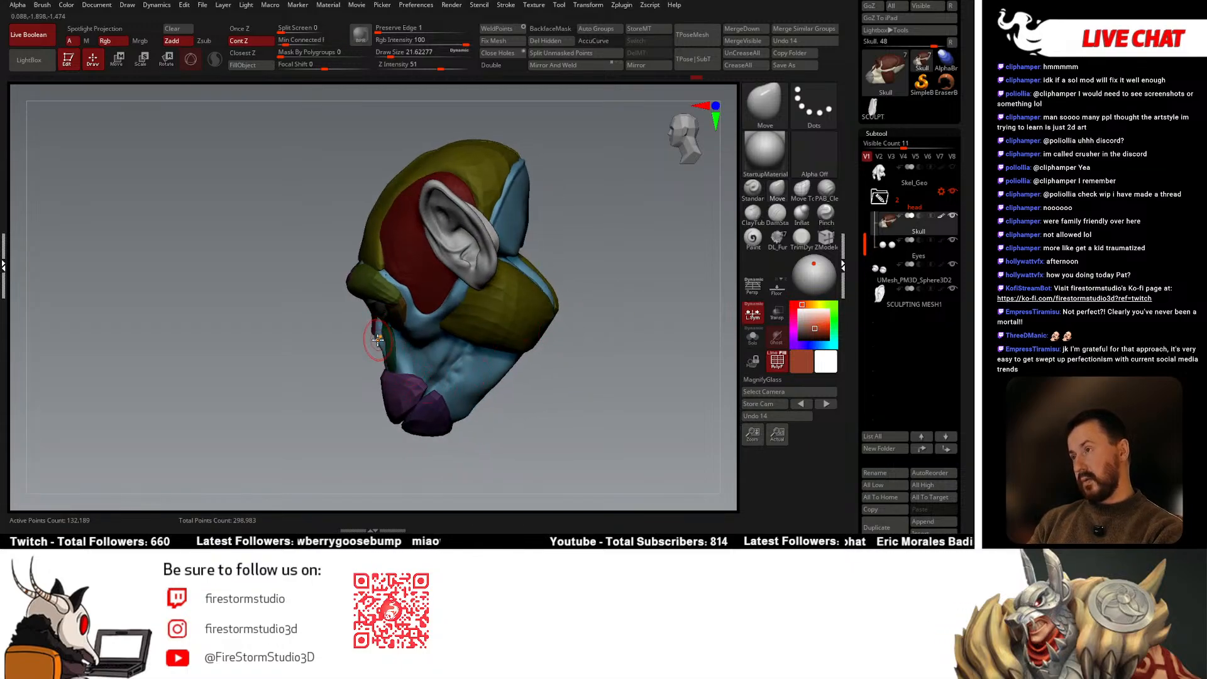
{"action": "mouse_move", "coordinate": [565, 296]}
{"action": "right_mouse_down"}
{"action": "mouse_move", "coordinate": [591, 264]}
{"action": "mouse_move", "coordinate": [613, 287]}
{"action": "mouse_move", "coordinate": [661, 216]}
{"action": "mouse_move", "coordinate": [697, 270]}
{"action": "mouse_move", "coordinate": [684, 314]}
{"action": "mouse_move", "coordinate": [594, 295]}
{"action": "mouse_move", "coordinate": [667, 309]}
{"action": "mouse_move", "coordinate": [566, 149]}
{"action": "right_mouse_up"}
{"action": "key", "text": "shift+f"}
{"action": "key", "text": "shift+f"}
{"action": "left_click", "coordinate": [883, 303]}
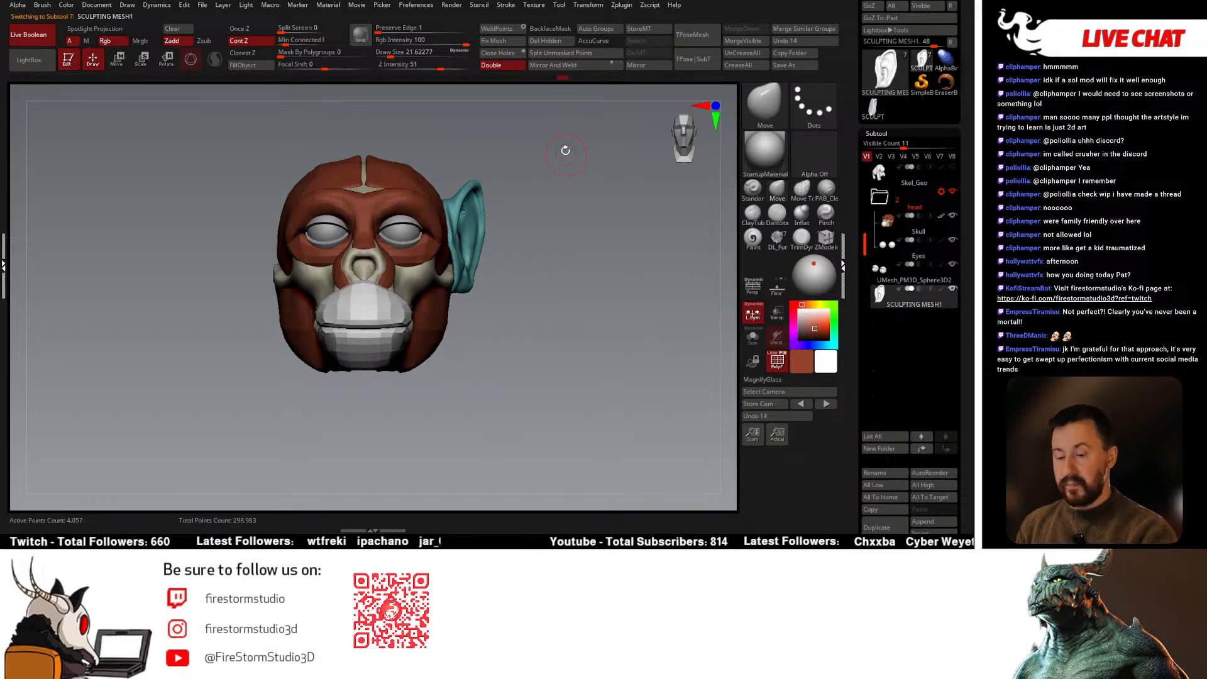
{"action": "key", "text": "ctrl+z"}
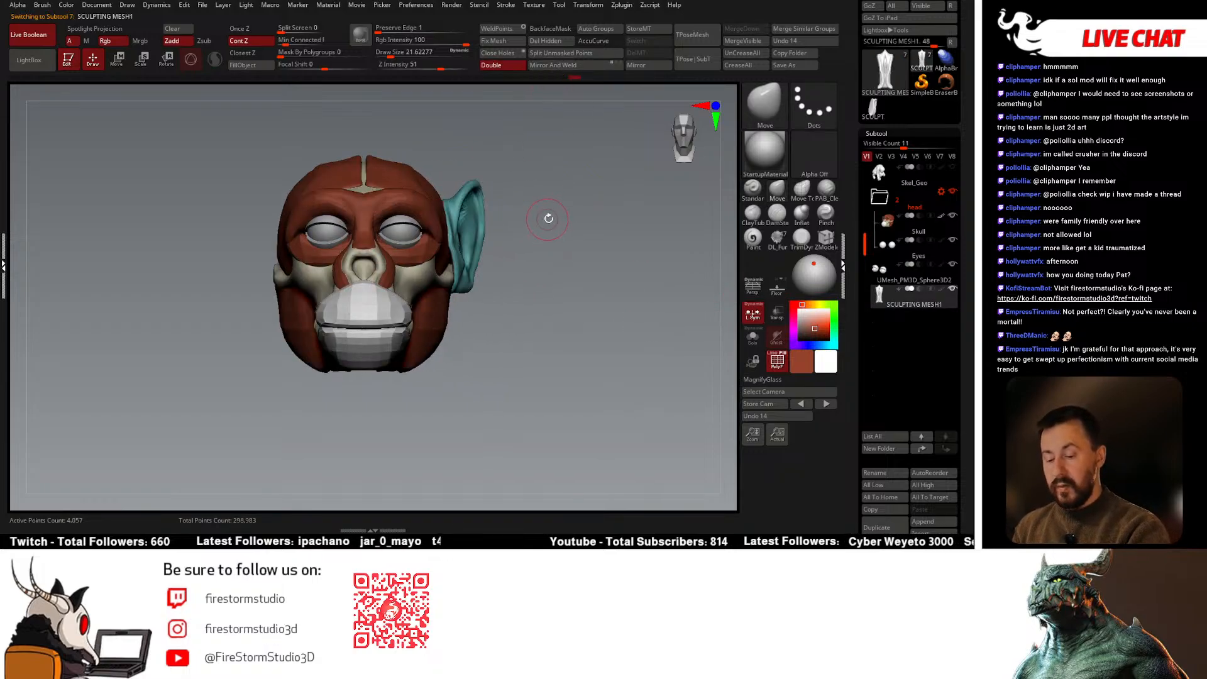
{"action": "left_click", "coordinate": [653, 66]}
{"action": "left_click", "coordinate": [448, 247]}
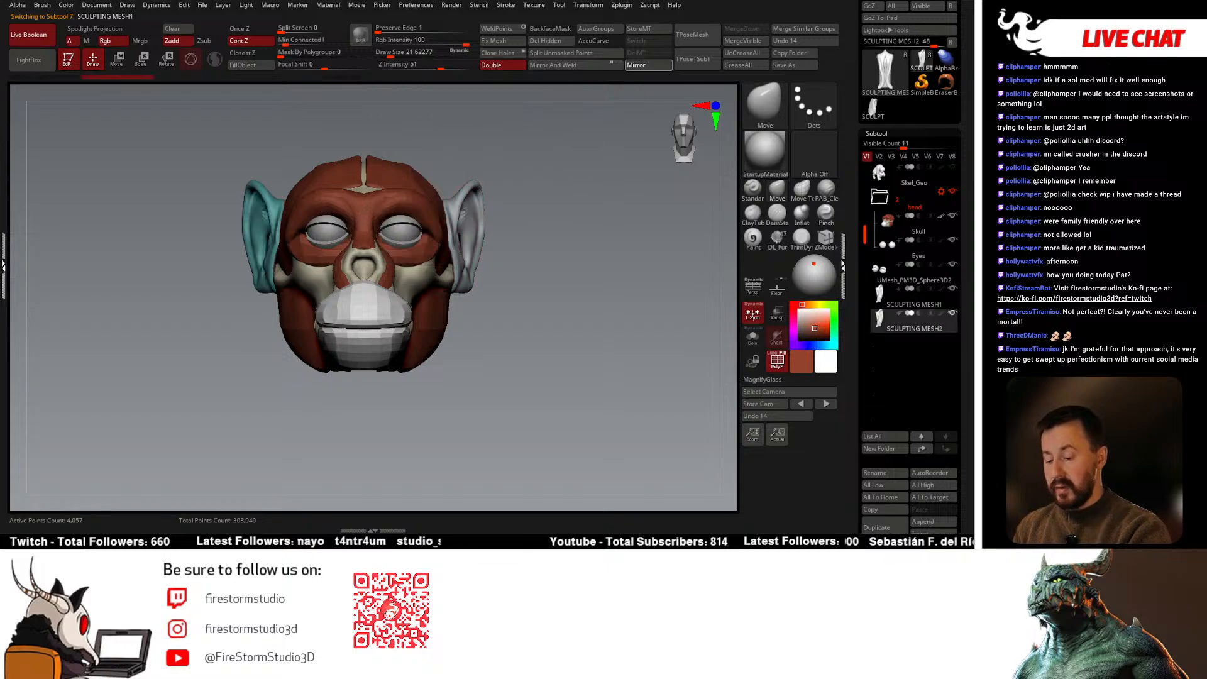
Enlarge the brush to about 65 and combine all visible head subtools into one temporary mesh with TPoseMesh
{"action": "mouse_move", "coordinate": [491, 283]}
{"action": "right_mouse_down"}
{"action": "mouse_move", "coordinate": [602, 323]}
{"action": "mouse_move", "coordinate": [558, 278]}
{"action": "right_mouse_up"}
{"action": "key", "text": "space"}
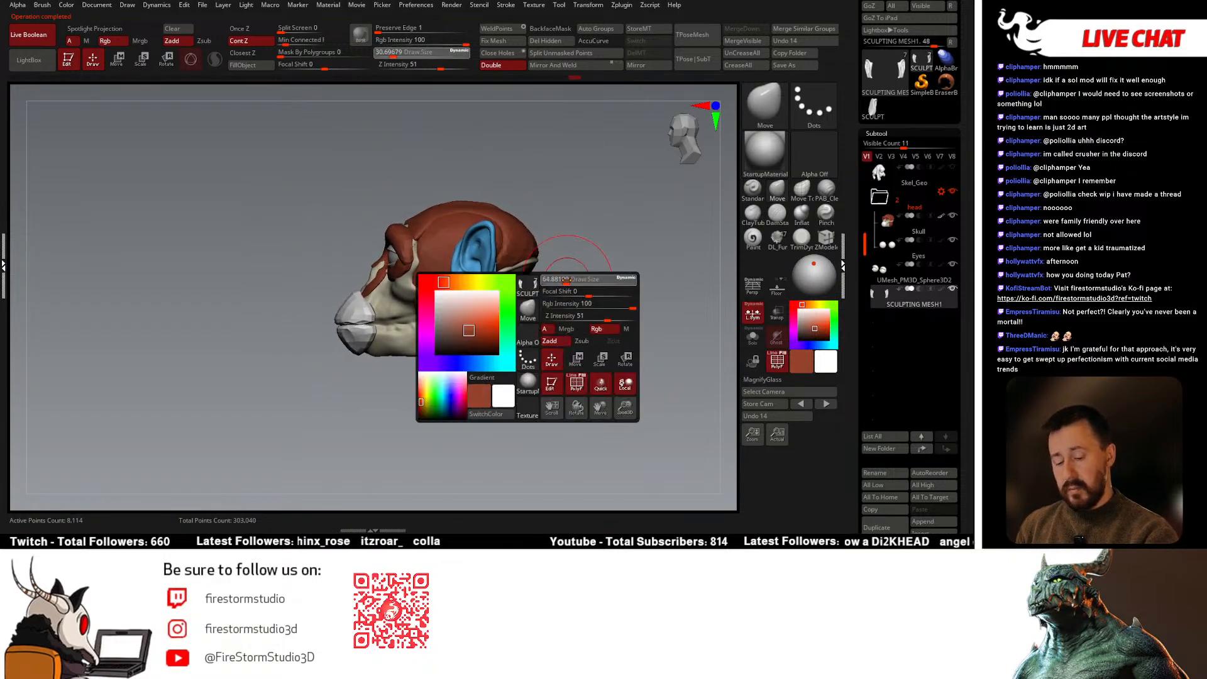
{"action": "left_click_drag", "start_coordinate": [439, 205], "coordinate": [484, 204]}
{"action": "right_click_drag", "start_coordinate": [484, 302], "coordinate": [449, 340]}
{"action": "right_click_drag", "start_coordinate": [381, 257], "coordinate": [402, 349]}
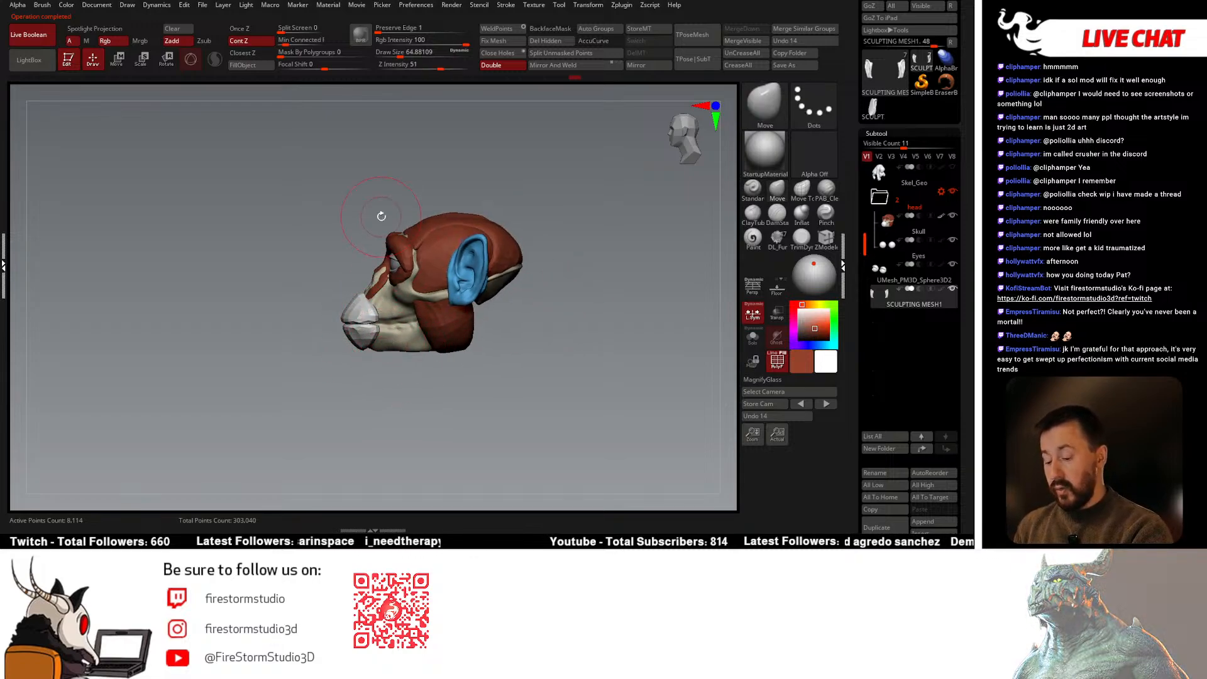
{"action": "right_click_drag", "start_coordinate": [378, 216], "coordinate": [511, 352]}
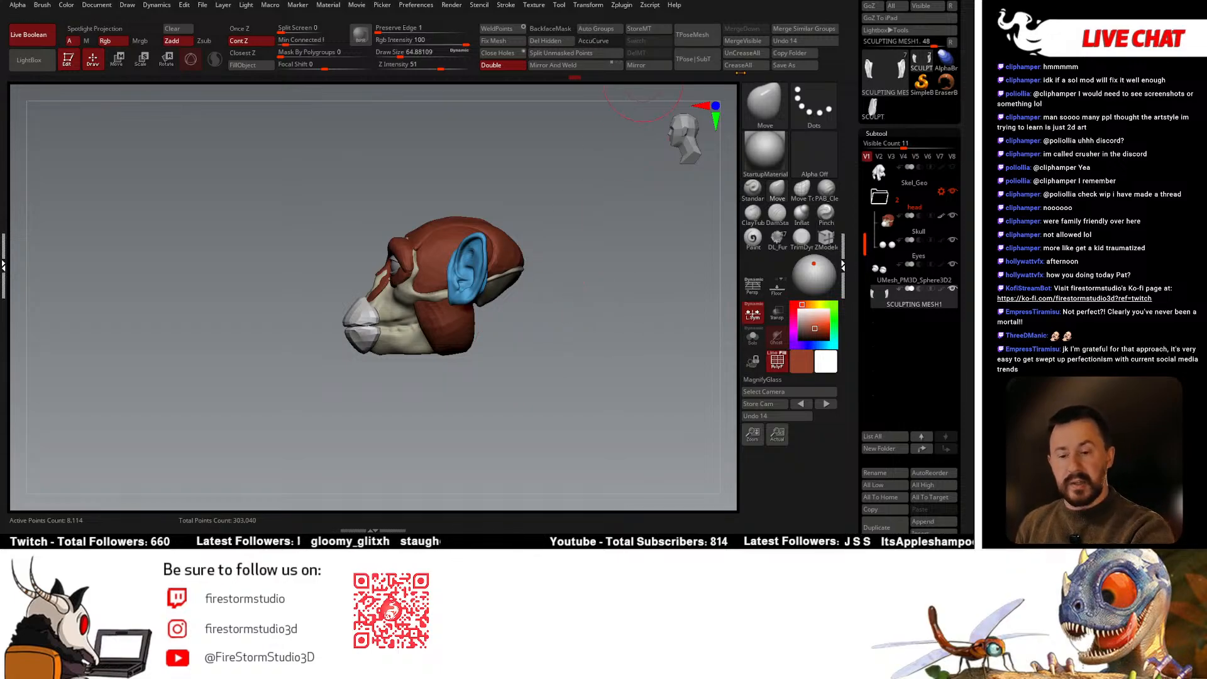
{"action": "left_click", "coordinate": [691, 35]}
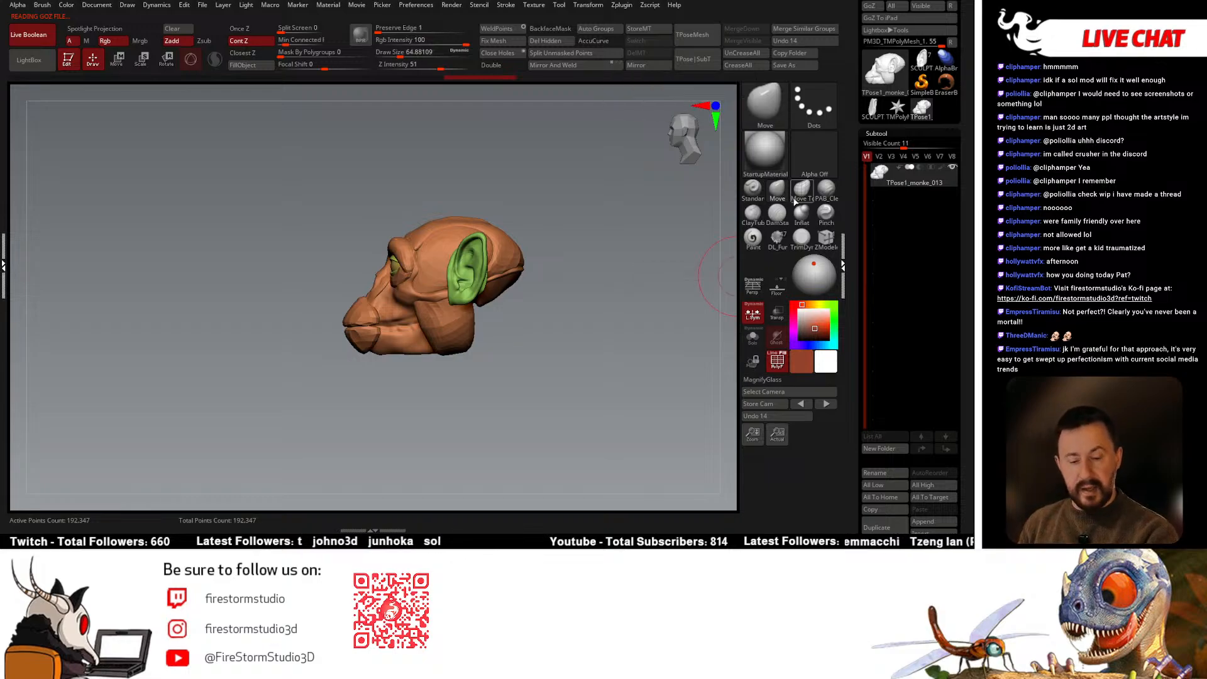
Set the brush size to about 97 and mask the whole head except the lips, softening the mask edge
{"action": "key", "text": "b"}
{"action": "key", "text": "Escape"}
{"action": "left_click_drag", "start_coordinate": [478, 204], "coordinate": [415, 314]}
{"action": "right_click_drag", "start_coordinate": [415, 314], "coordinate": [375, 347]}
{"action": "key", "text": "space"}
{"action": "left_click_drag", "start_coordinate": [375, 346], "coordinate": [379, 346]}
{"action": "key", "text": "space"}
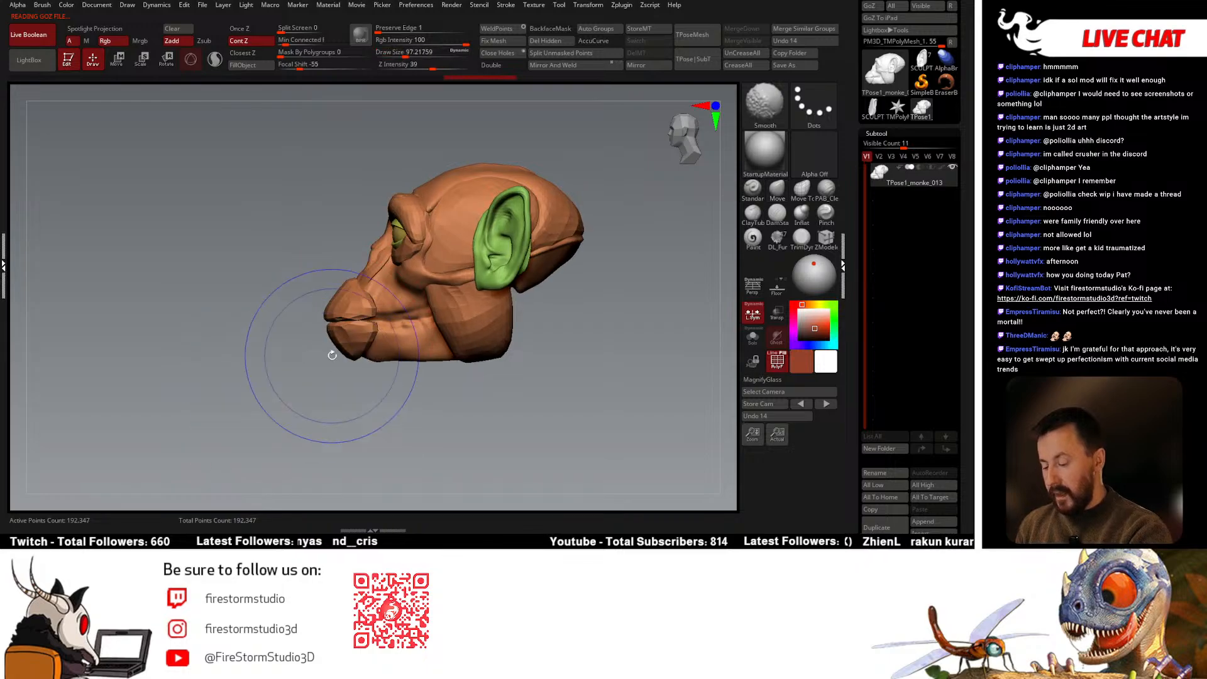
{"action": "key", "text": "ctrl"}
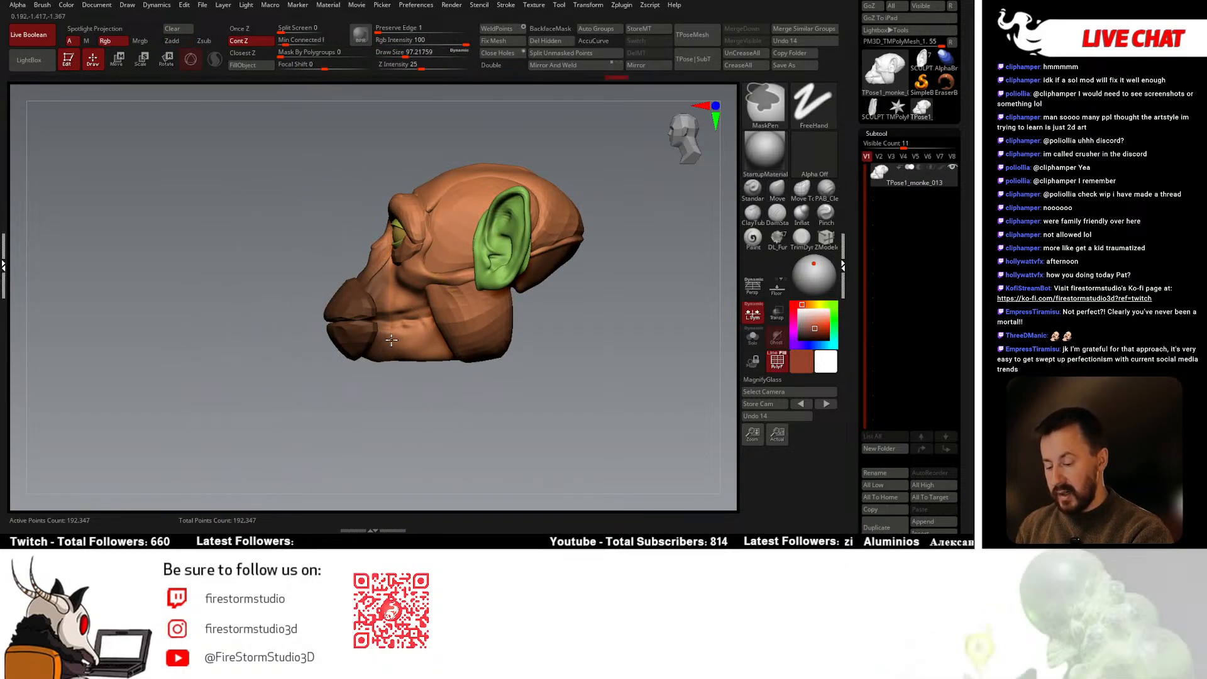
{"action": "left_click", "coordinate": [396, 381], "text": "ctrl"}
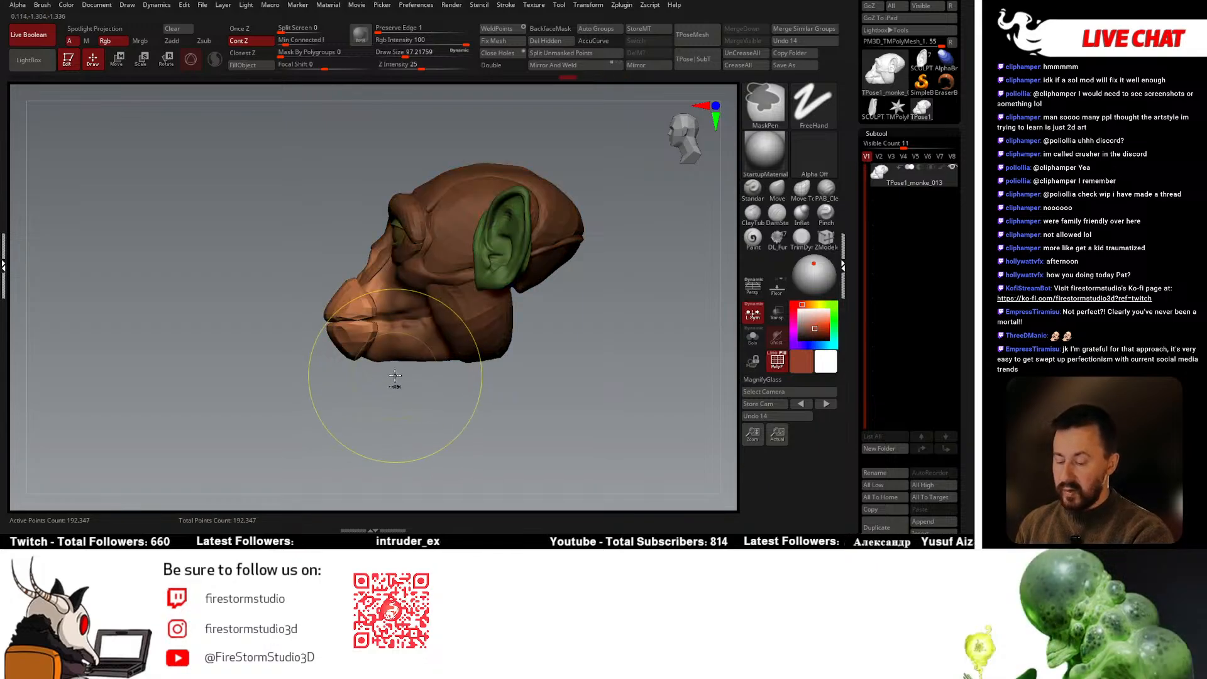
{"action": "left_click", "coordinate": [396, 375], "text": "ctrl"}
{"action": "left_click", "coordinate": [404, 345], "text": "ctrl"}
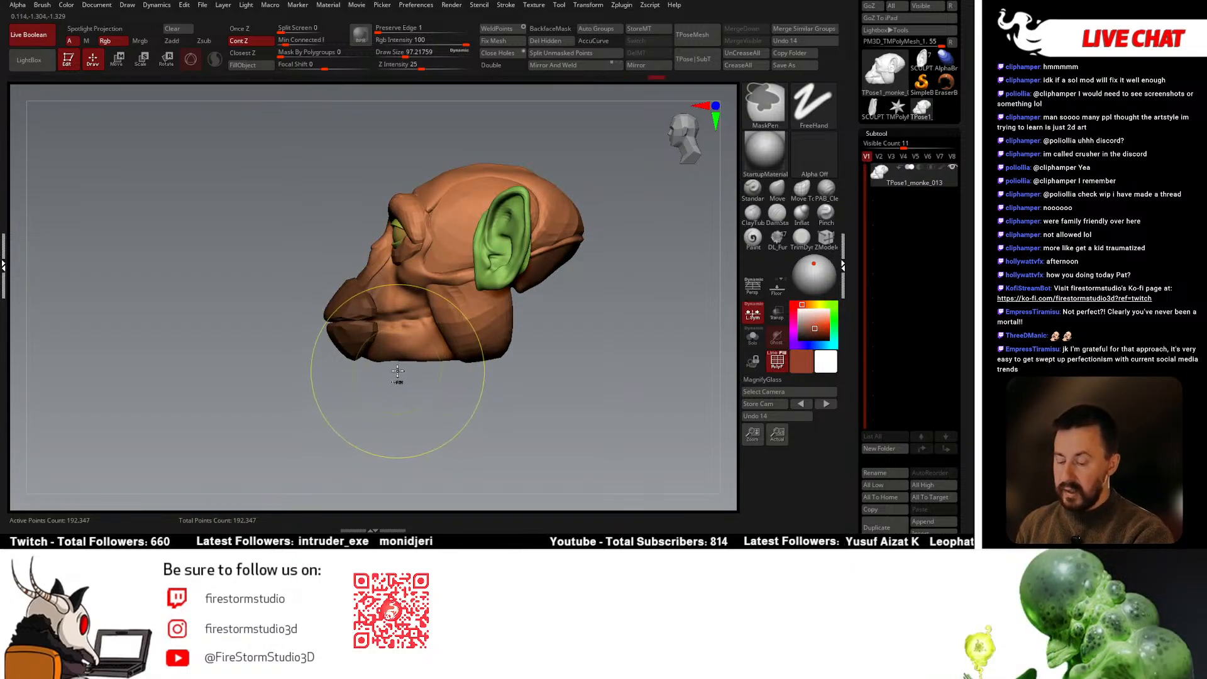
{"action": "left_click", "coordinate": [399, 372], "text": "ctrl"}
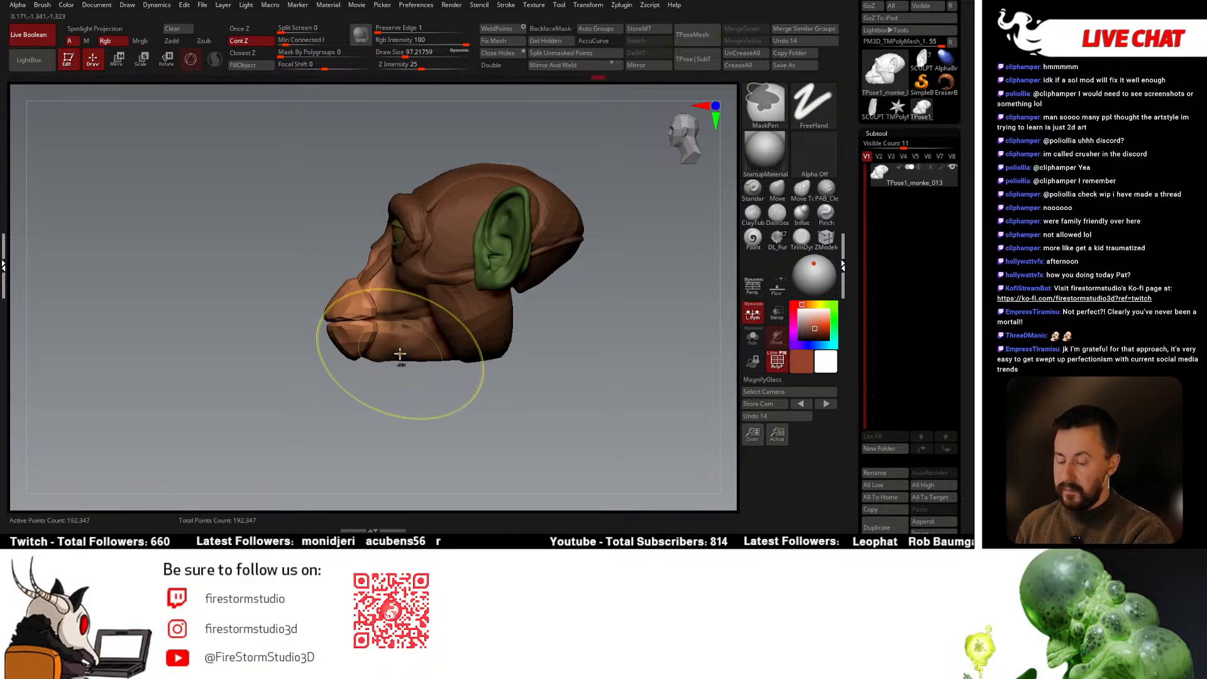
Place the transform gizmo on the unmasked lips and align it with the head's front-to-back direction
{"action": "mouse_move", "coordinate": [297, 346]}
{"action": "left_mouse_down"}
{"action": "mouse_move", "coordinate": [377, 394]}
{"action": "mouse_move", "coordinate": [385, 326]}
{"action": "mouse_move", "coordinate": [366, 294]}
{"action": "left_mouse_up"}
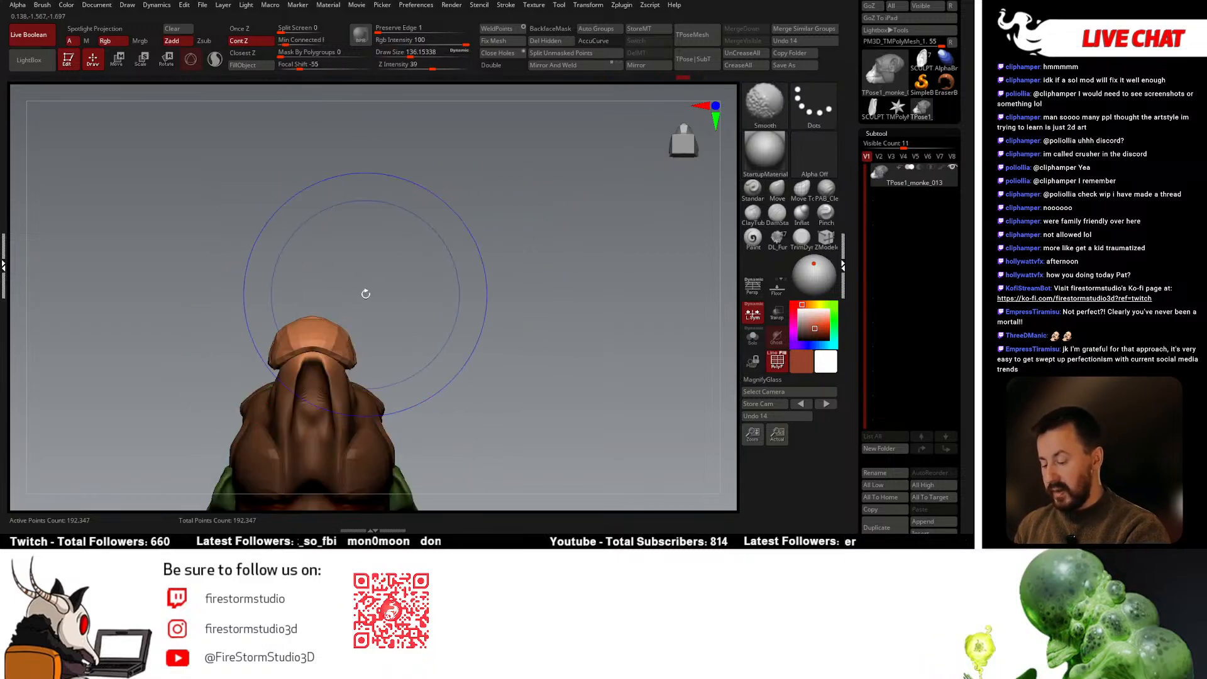
{"action": "key", "text": "w"}
{"action": "mouse_move", "coordinate": [431, 264]}
{"action": "left_mouse_down"}
{"action": "mouse_move", "coordinate": [465, 386]}
{"action": "mouse_move", "coordinate": [413, 378]}
{"action": "mouse_move", "coordinate": [666, 369]}
{"action": "left_mouse_up"}
{"action": "left_click", "coordinate": [339, 293], "text": "alt"}
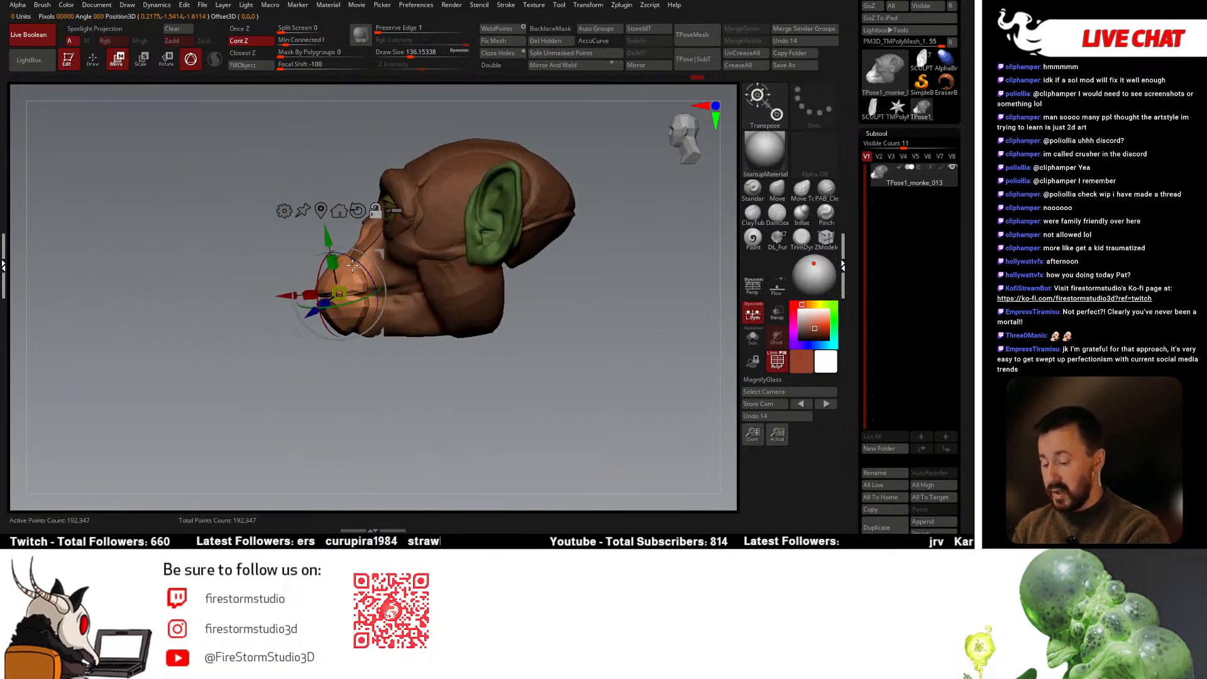
{"action": "left_click", "coordinate": [357, 211]}
{"action": "mouse_move", "coordinate": [379, 253]}
{"action": "left_mouse_down", "text": "alt"}
{"action": "mouse_move", "coordinate": [413, 227]}
{"action": "mouse_move", "coordinate": [372, 234]}
{"action": "left_mouse_up", "text": "alt"}
{"action": "left_click_drag", "start_coordinate": [311, 304], "coordinate": [290, 307], "text": "alt"}
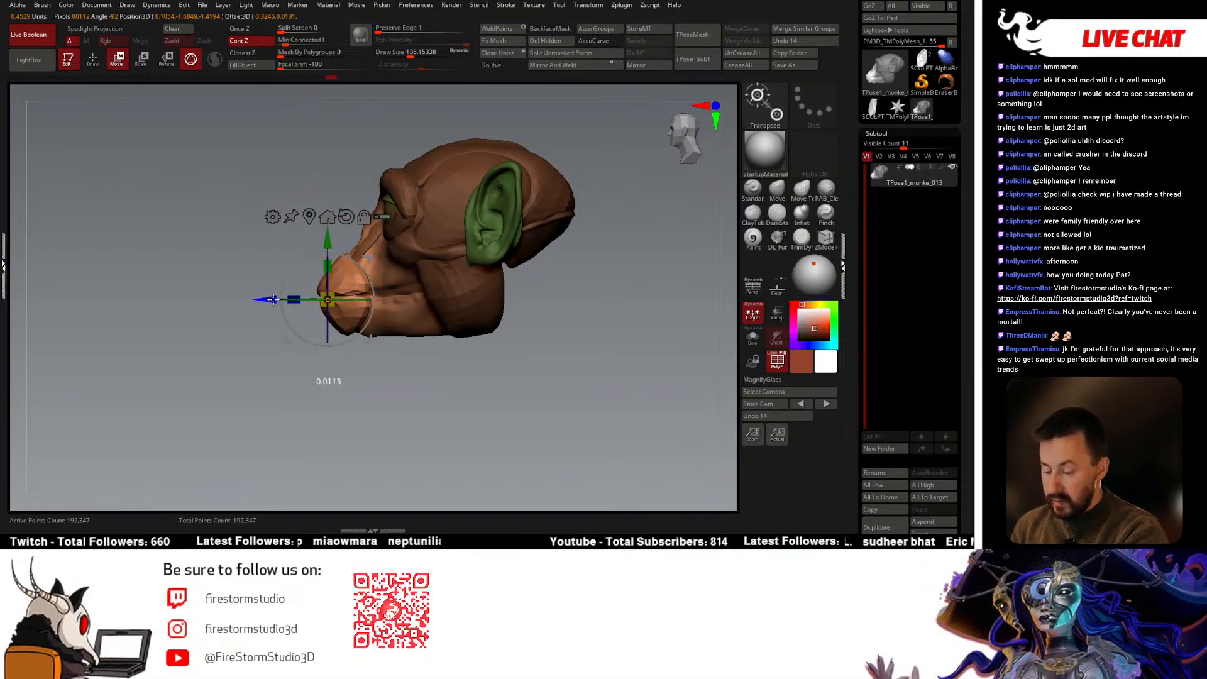
Push the lips back toward the skull by about 0.03 units with the gizmo, and return to drawing mode
{"action": "left_click_drag", "start_coordinate": [275, 301], "coordinate": [277, 301]}
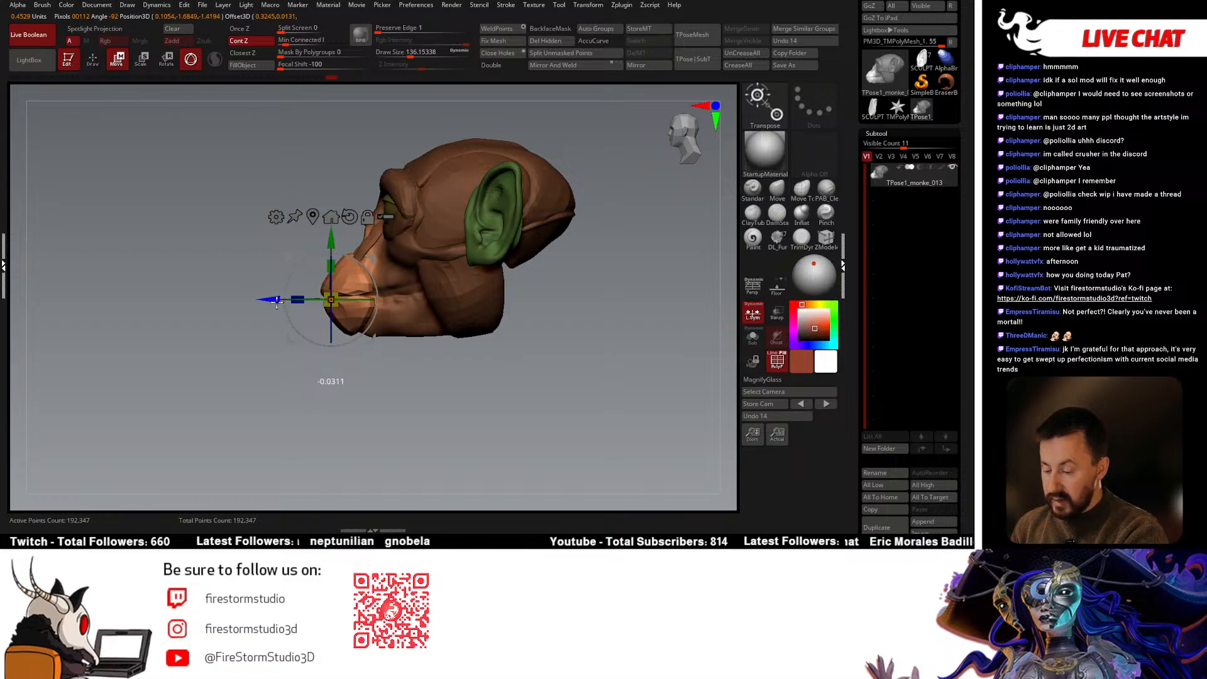
{"action": "left_click_drag", "start_coordinate": [281, 359], "coordinate": [450, 359]}
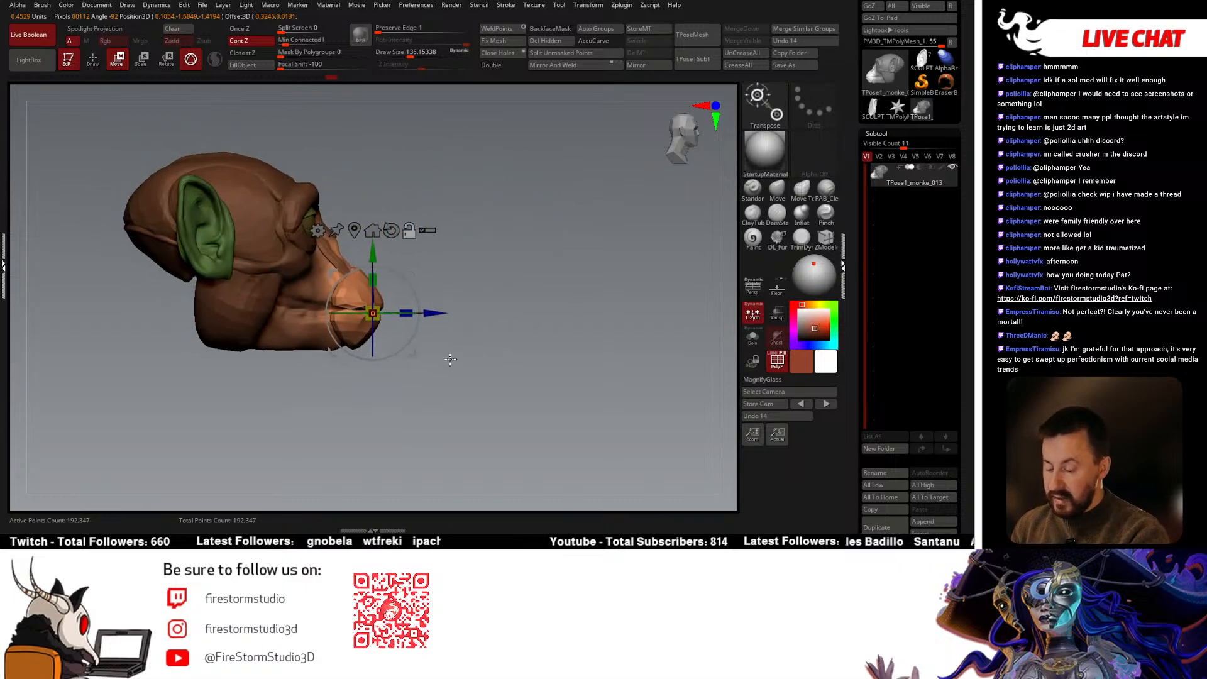
{"action": "left_click_drag", "start_coordinate": [410, 315], "coordinate": [409, 315]}
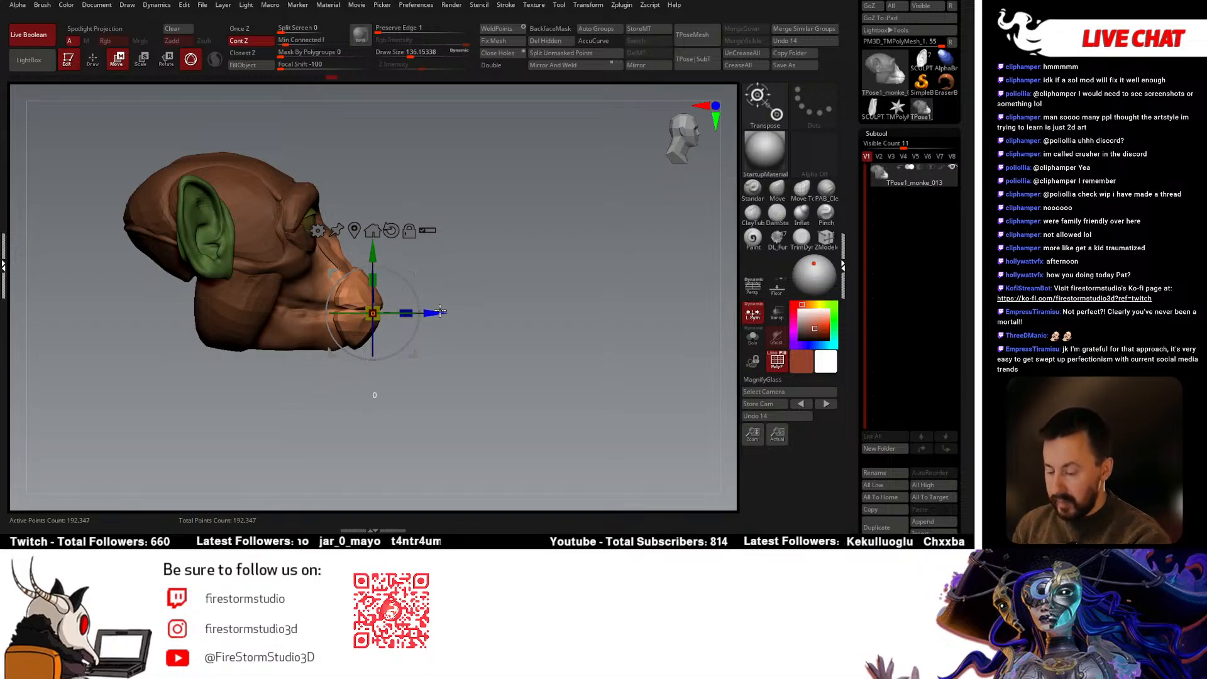
{"action": "left_click_drag", "start_coordinate": [440, 311], "coordinate": [426, 345]}
{"action": "key", "text": "q"}
Clear the mask and transfer the adjusted pose from the temporary mesh back to the original subtools
{"action": "left_click_drag", "start_coordinate": [534, 333], "coordinate": [474, 315]}
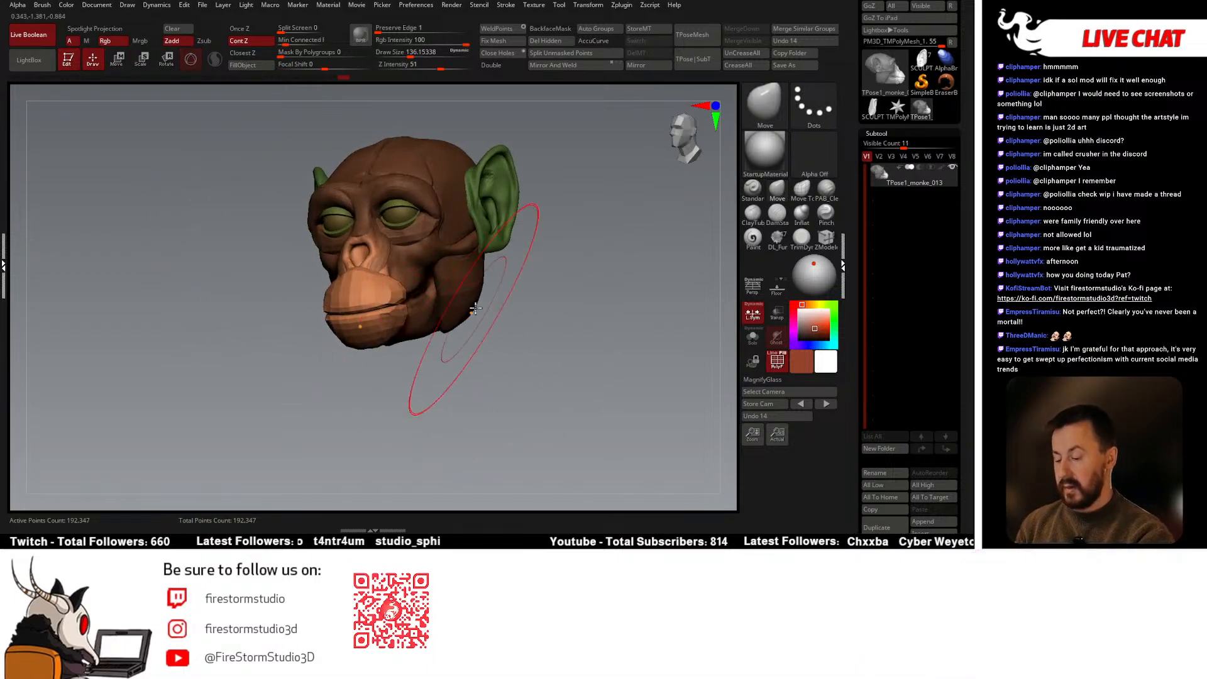
{"action": "mouse_move", "coordinate": [494, 359]}
{"action": "left_mouse_down", "text": "ctrl"}
{"action": "mouse_move", "coordinate": [519, 383]}
{"action": "mouse_move", "coordinate": [450, 327]}
{"action": "left_mouse_up", "text": "ctrl"}
{"action": "key", "text": "space"}
{"action": "mouse_move", "coordinate": [434, 380]}
{"action": "left_mouse_down"}
{"action": "mouse_move", "coordinate": [420, 379]}
{"action": "mouse_move", "coordinate": [436, 394]}
{"action": "mouse_move", "coordinate": [415, 401]}
{"action": "mouse_move", "coordinate": [425, 411]}
{"action": "mouse_move", "coordinate": [417, 384]}
{"action": "left_mouse_up"}
{"action": "left_click_drag", "start_coordinate": [417, 385], "coordinate": [433, 370]}
{"action": "left_click", "coordinate": [704, 61]}
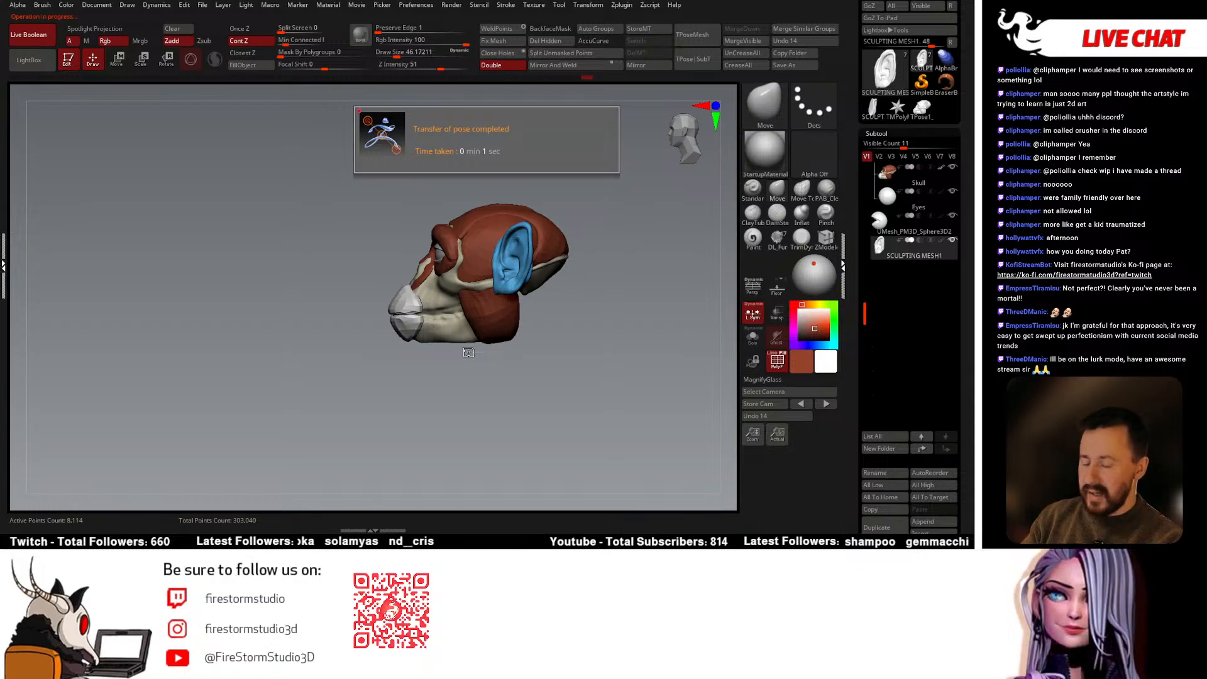
Select the Skull subtool, solo it, and separate the upper and lower lip polygroups from the rest through visibility
{"action": "mouse_move", "coordinate": [600, 297]}
{"action": "left_mouse_down"}
{"action": "mouse_move", "coordinate": [587, 305]}
{"action": "mouse_move", "coordinate": [599, 301]}
{"action": "left_mouse_up"}
{"action": "key", "text": "space"}
{"action": "left_click_drag", "start_coordinate": [606, 314], "coordinate": [569, 321]}
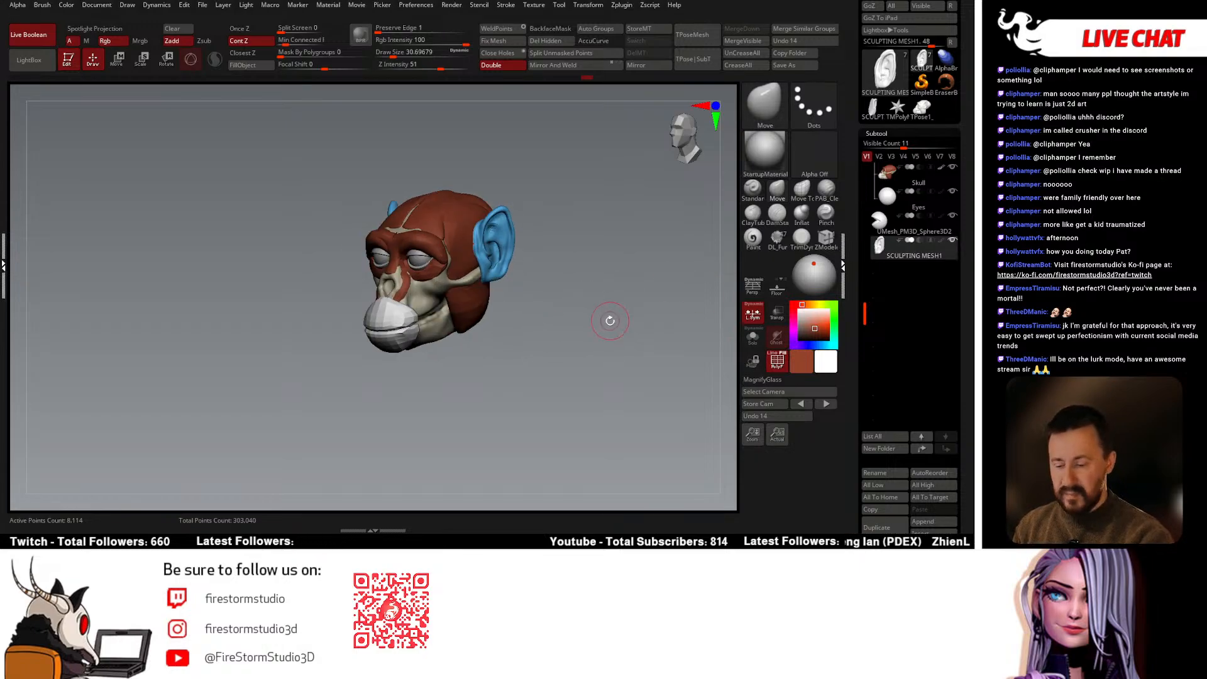
{"action": "key", "text": "Up"}
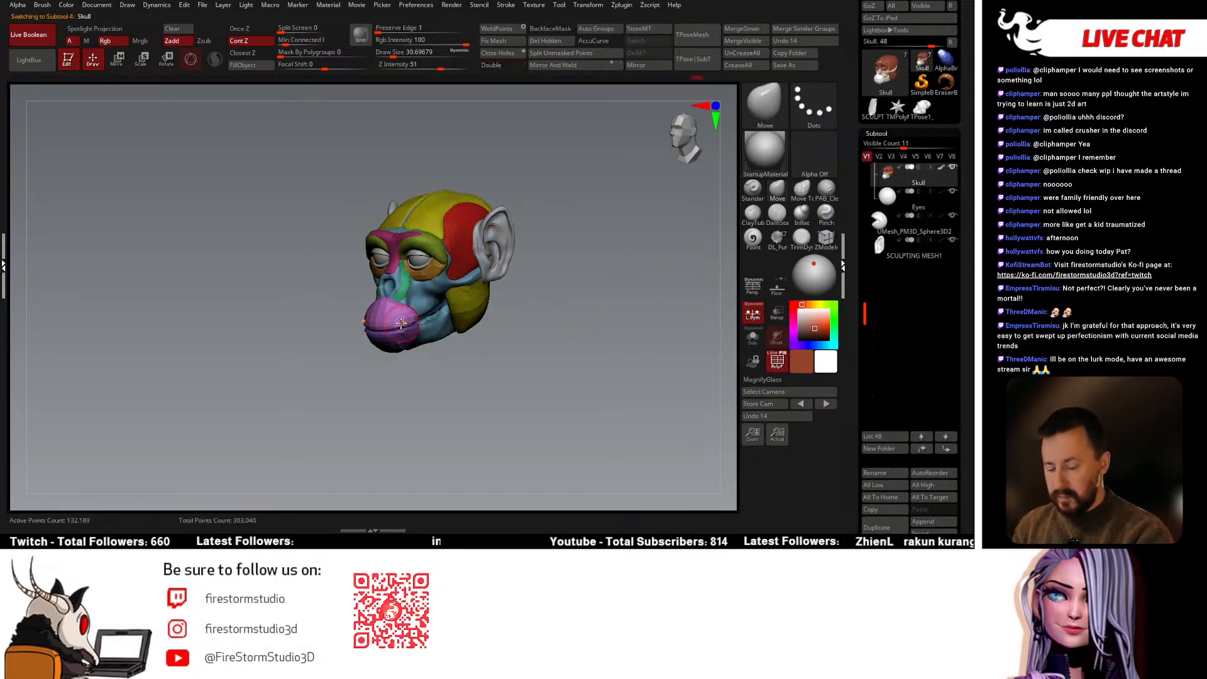
{"action": "left_click", "coordinate": [752, 336]}
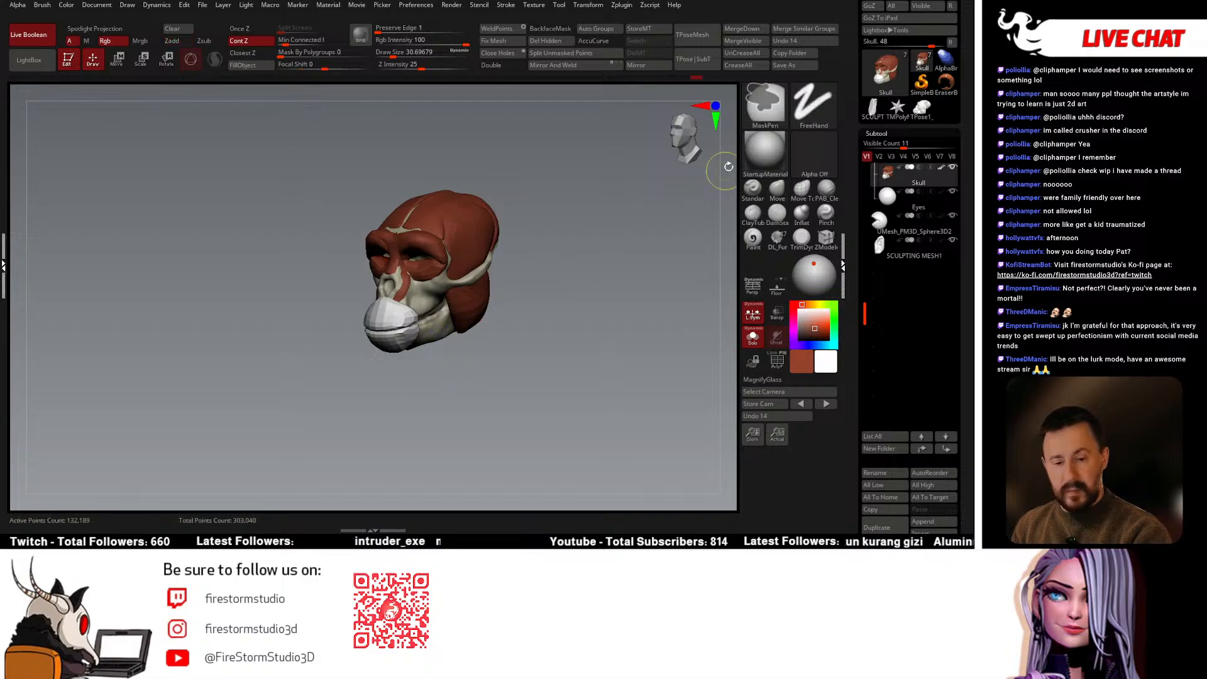
{"action": "left_click", "coordinate": [395, 317], "text": "ctrl+shift"}
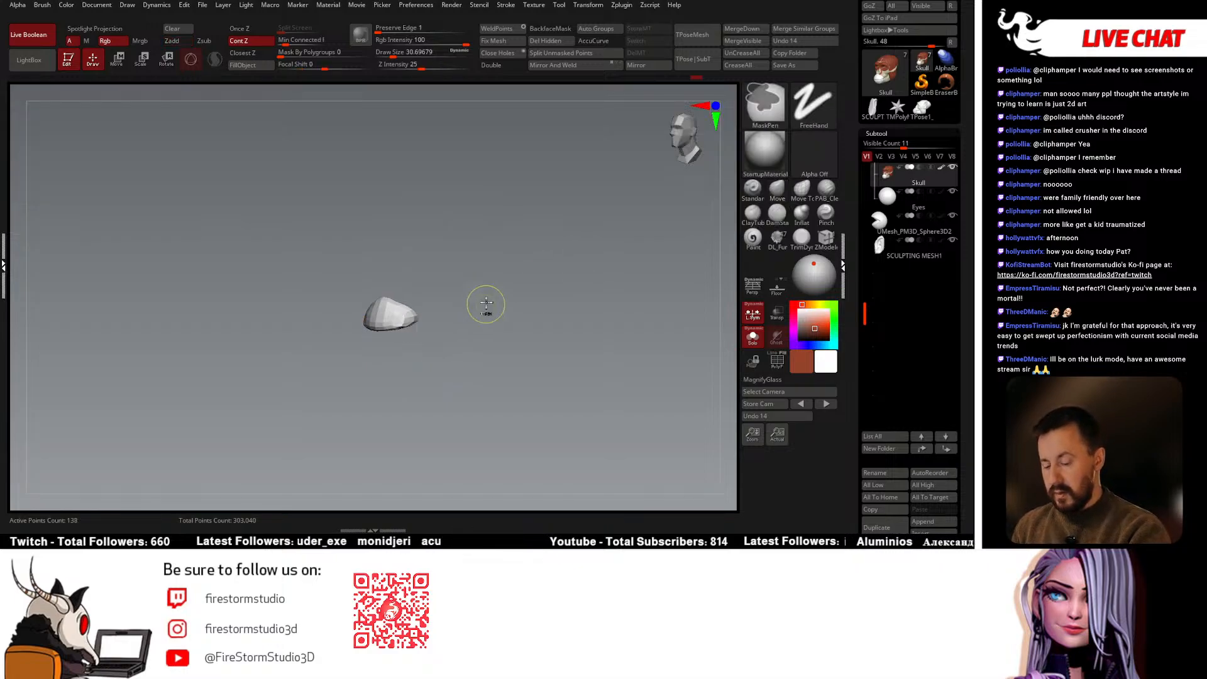
{"action": "left_click", "coordinate": [485, 304], "text": "ctrl+shift"}
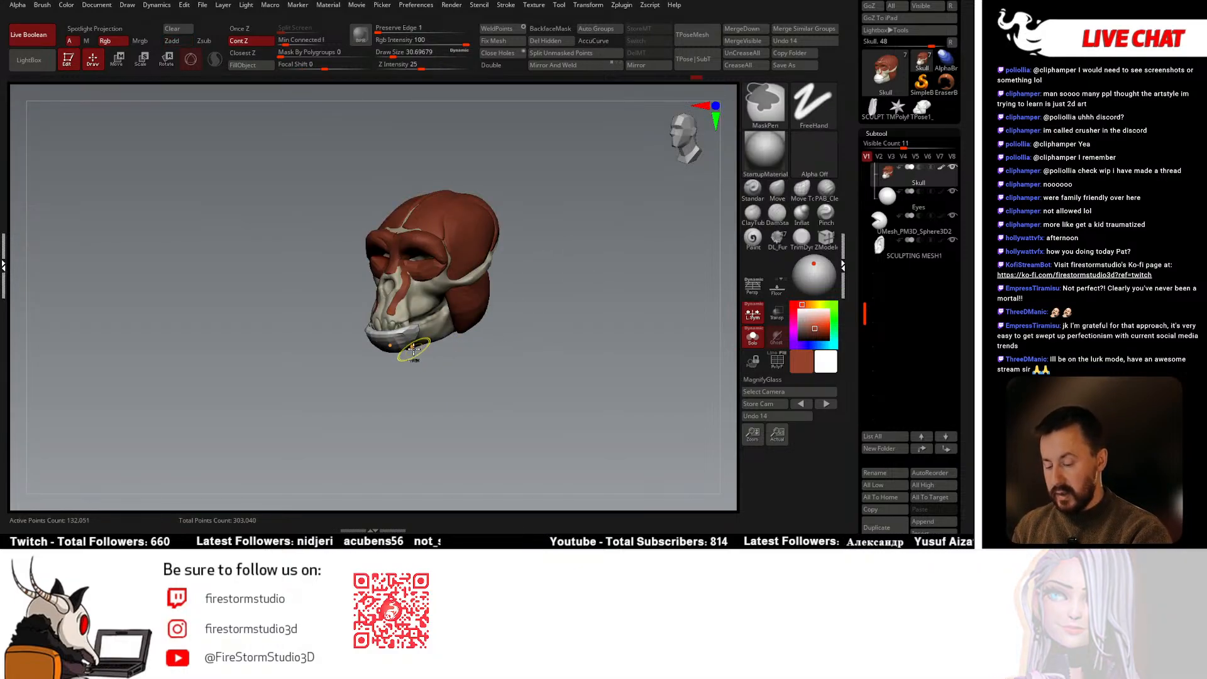
{"action": "left_click", "coordinate": [412, 350], "text": "ctrl+shift"}
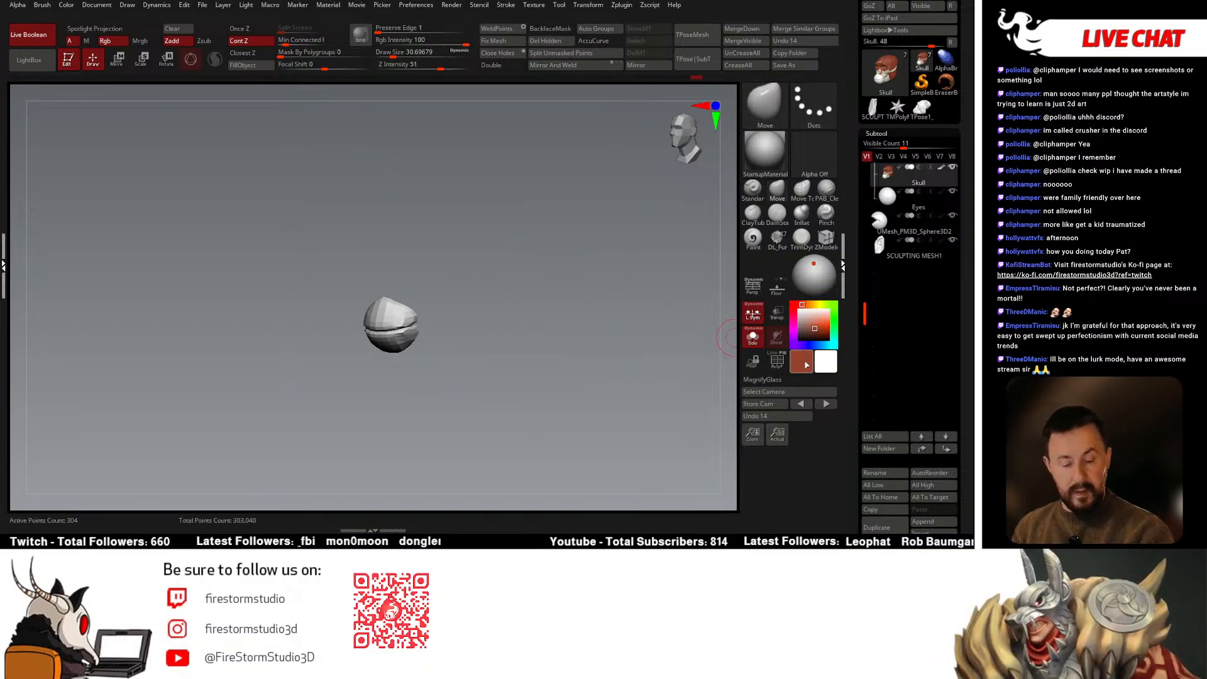
{"action": "left_click", "coordinate": [722, 342], "text": "ctrl+shift"}
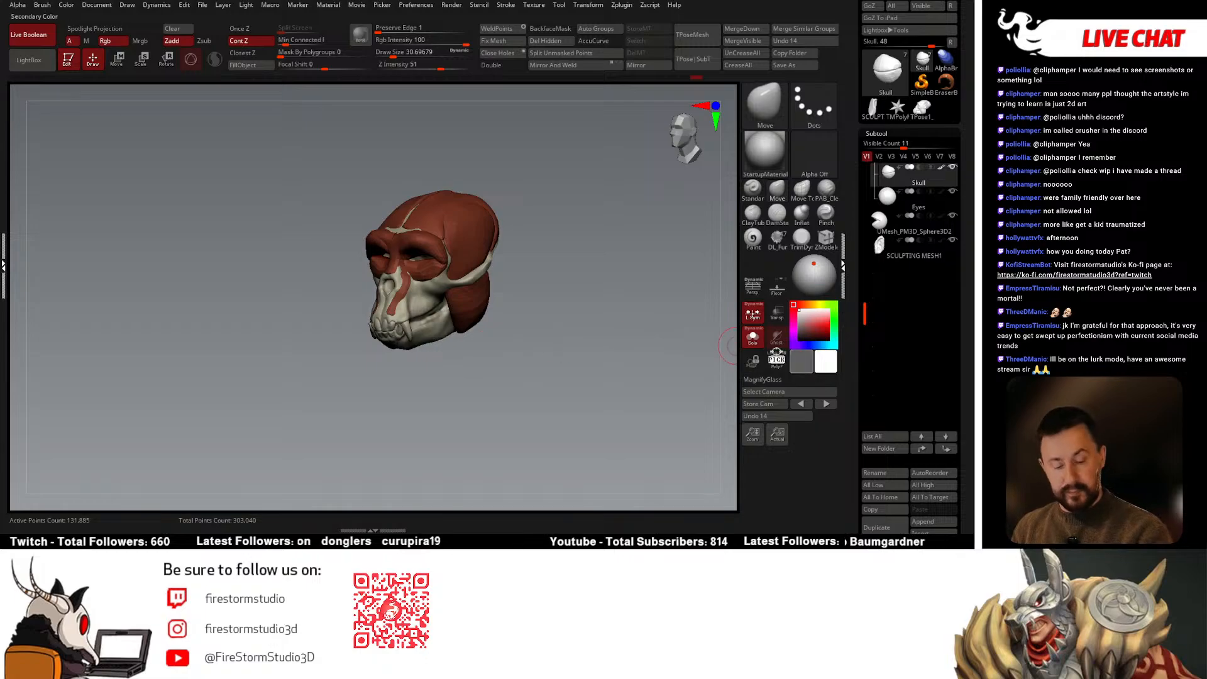
Sample the red-brown muscle colour, fill the isolated lips with it, and show the whole skull again
{"action": "key", "text": "c"}
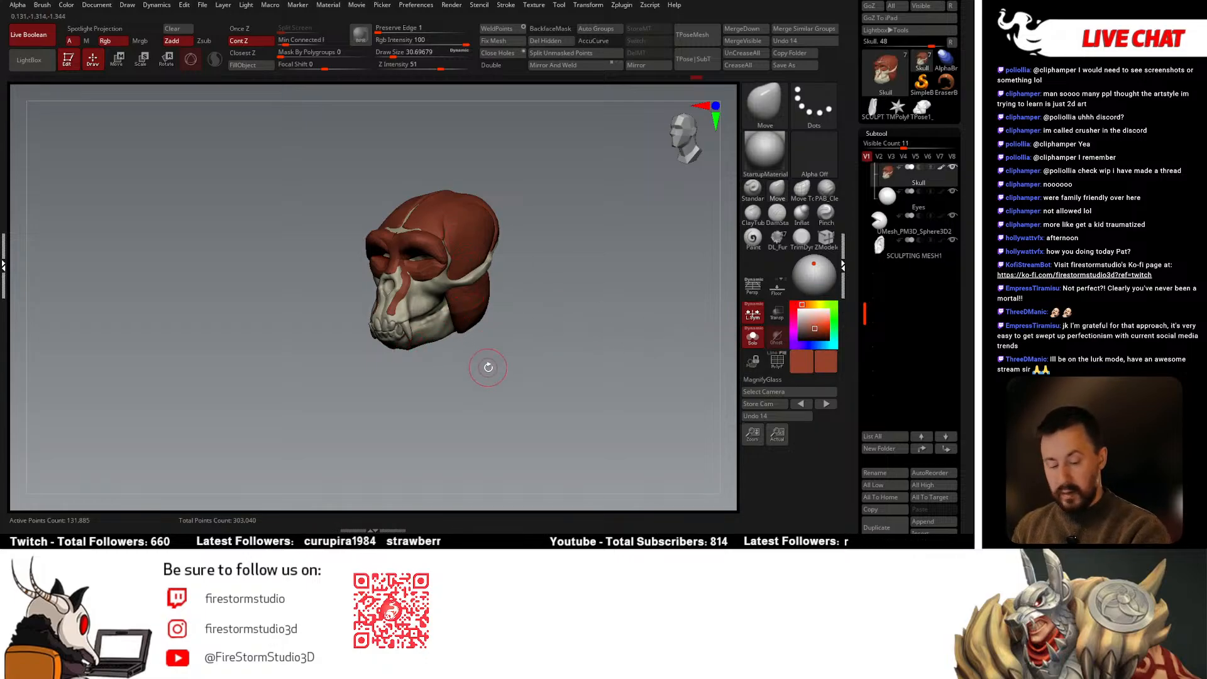
{"action": "key", "text": "ctrl+z"}
{"action": "left_click", "coordinate": [255, 69]}
{"action": "key", "text": "alt+shift+s"}
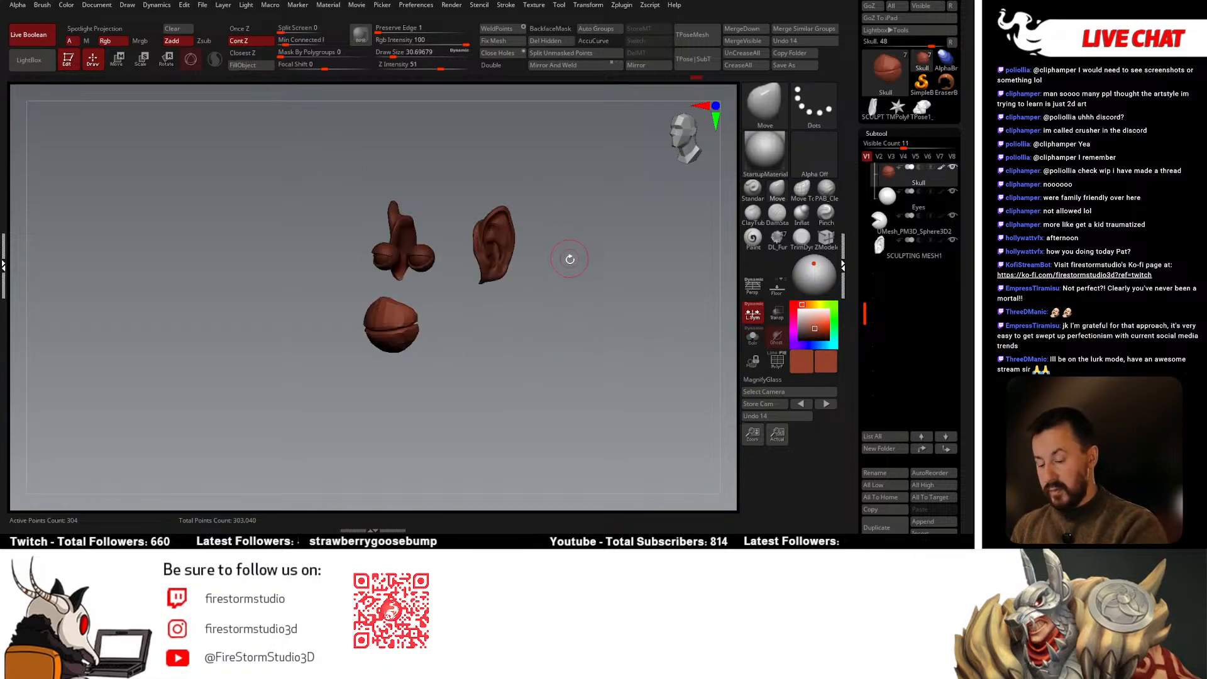
{"action": "left_click", "coordinate": [555, 339], "text": "ctrl+shift"}
Select the UMesh_PM3D_Sphere3D2 eyelid subtool, fill it with the red-brown muscle colour, and set the active colour back to white
{"action": "left_click_drag", "start_coordinate": [809, 319], "coordinate": [792, 303]}
{"action": "left_click_drag", "start_coordinate": [697, 323], "coordinate": [728, 247]}
{"action": "left_click", "coordinate": [878, 220]}
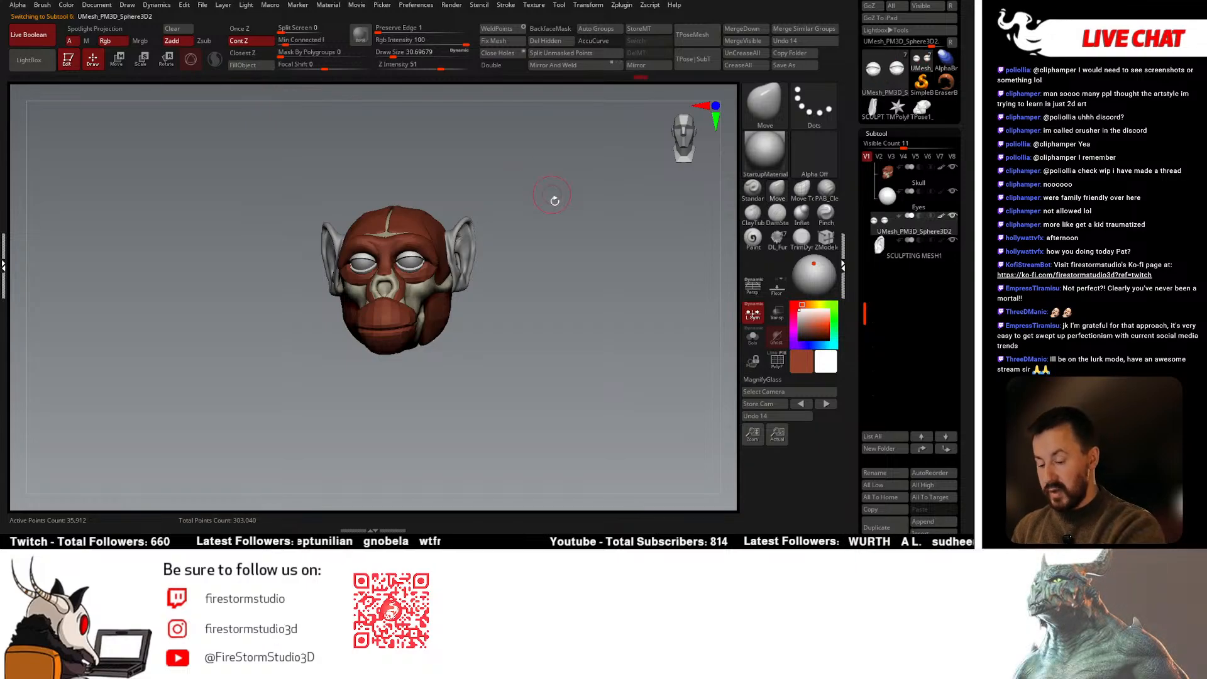
{"action": "key", "text": "v"}
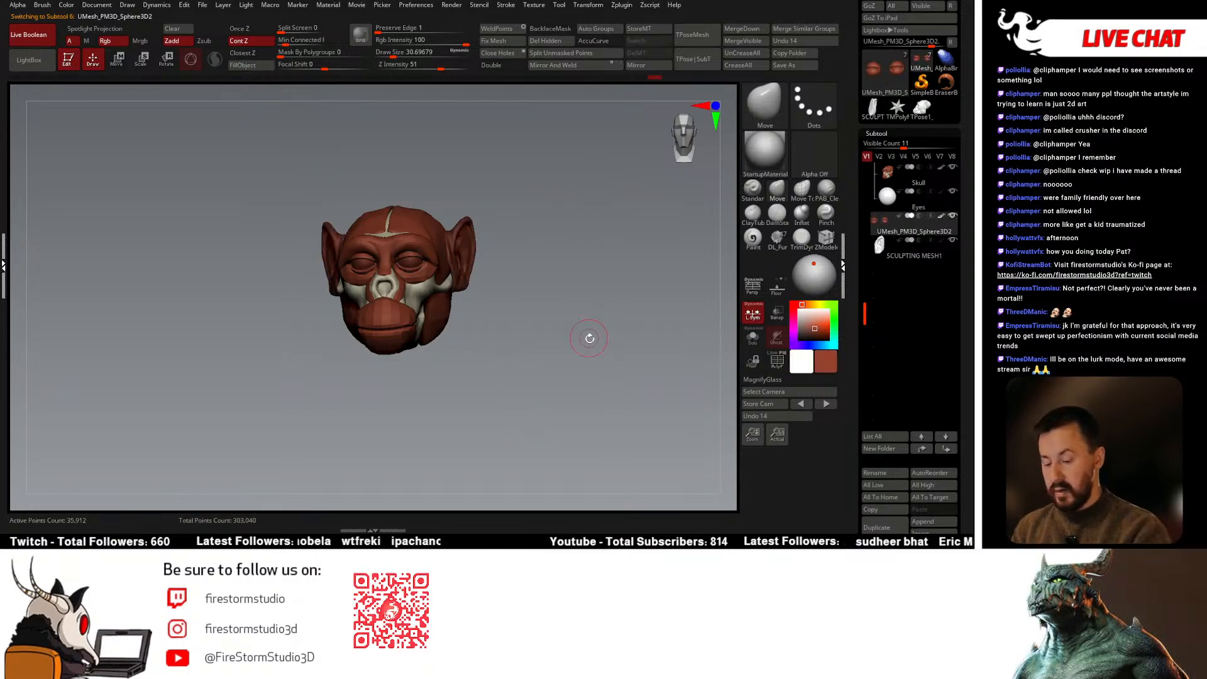
{"action": "left_click", "coordinate": [795, 308]}
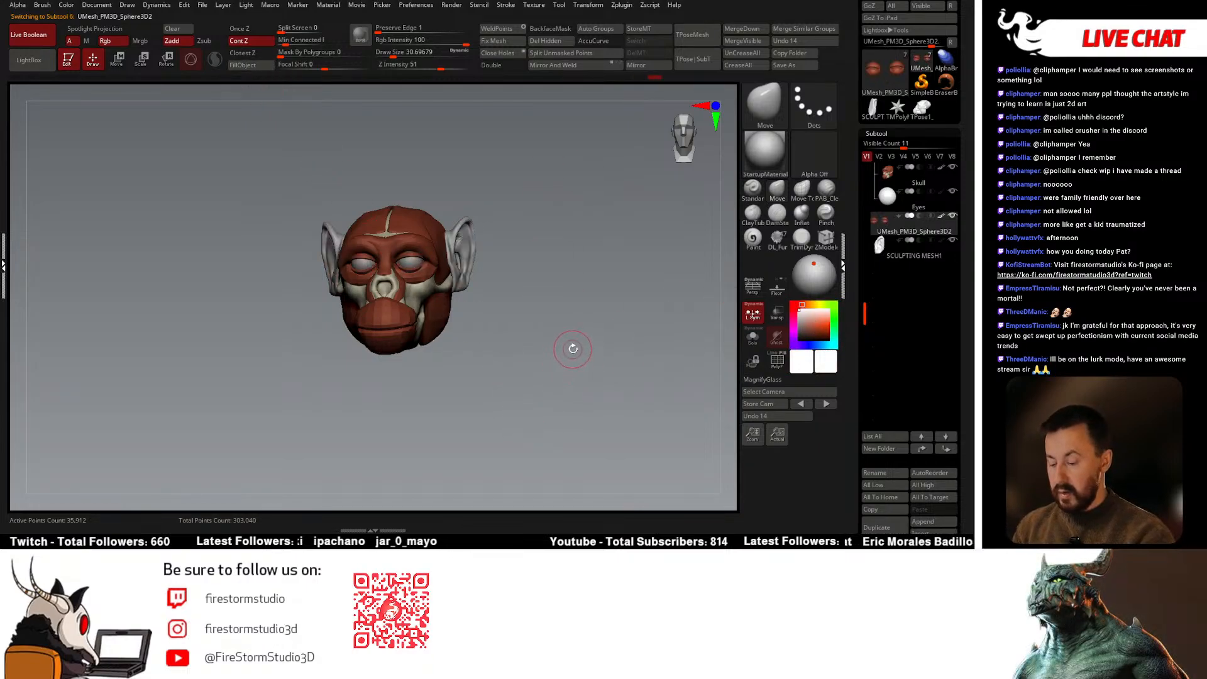
Select the Skull subtool and choose the CurveTubeSnap brush
{"action": "left_click_drag", "start_coordinate": [573, 348], "coordinate": [554, 331]}
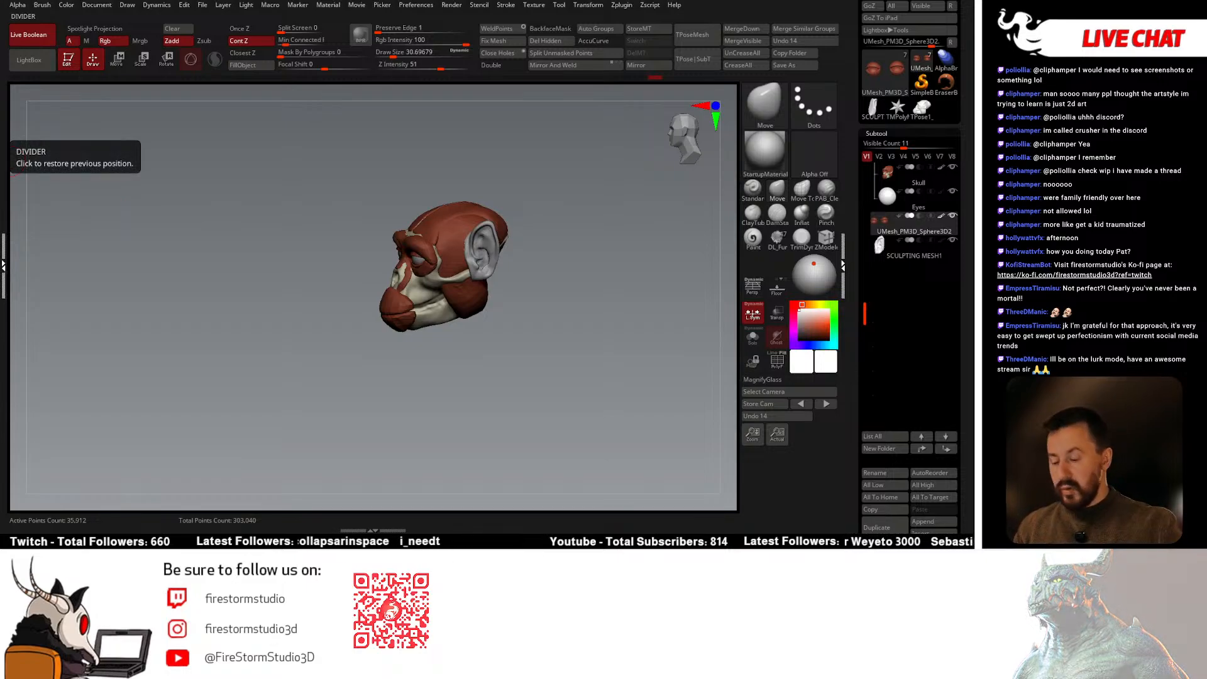
{"action": "left_click_drag", "start_coordinate": [534, 296], "coordinate": [594, 304]}
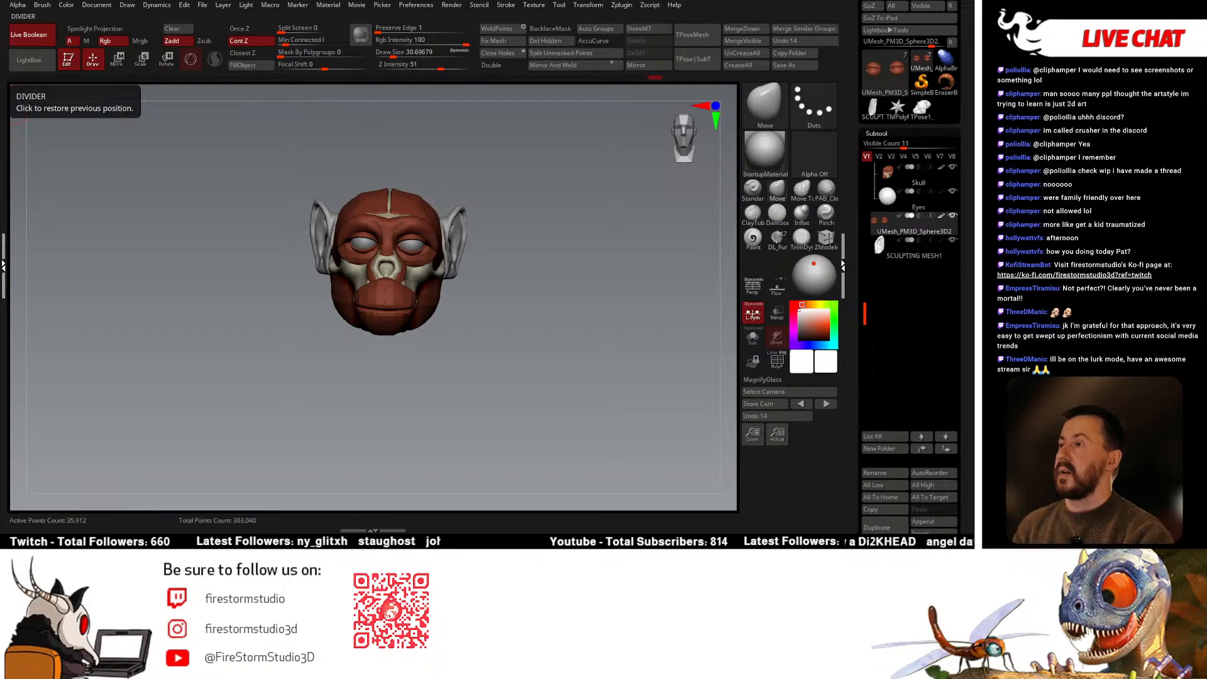
{"action": "mouse_move", "coordinate": [548, 291]}
{"action": "left_mouse_down"}
{"action": "mouse_move", "coordinate": [526, 285]}
{"action": "mouse_move", "coordinate": [546, 300]}
{"action": "left_mouse_up"}
{"action": "left_click_drag", "start_coordinate": [546, 300], "coordinate": [549, 334], "text": "alt"}
{"action": "left_click", "coordinate": [888, 186]}
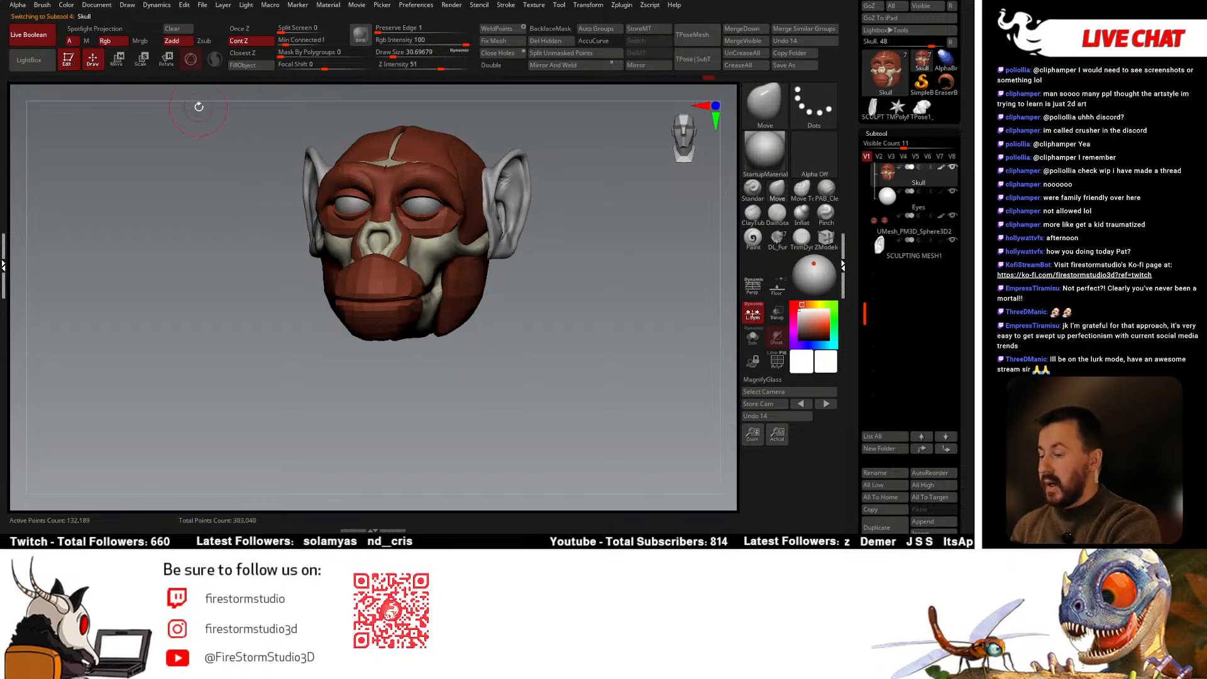
{"action": "left_click", "coordinate": [785, 120]}
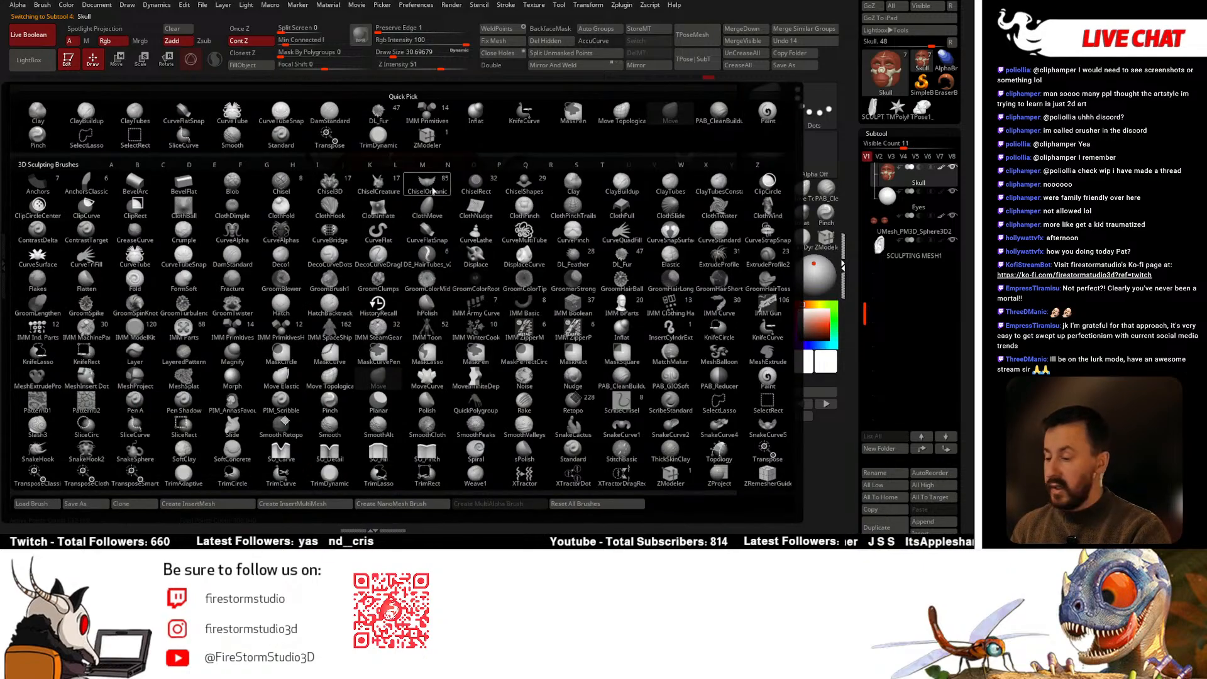
{"action": "left_click", "coordinate": [279, 118]}
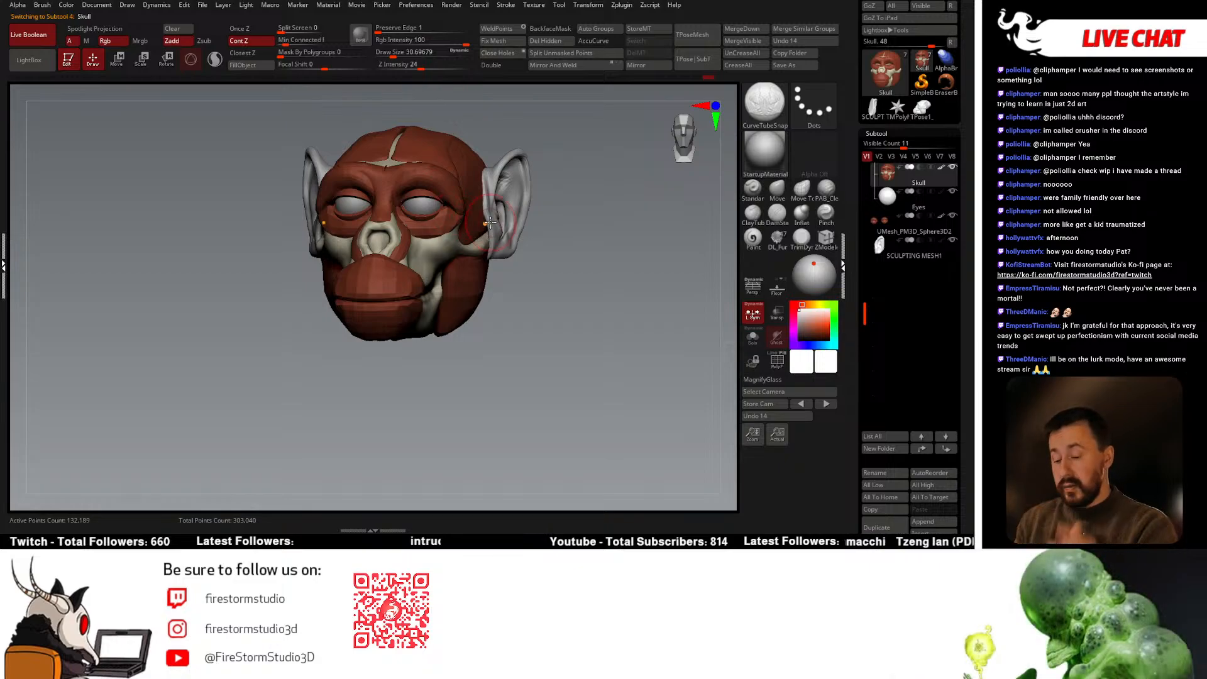
{"action": "right_click", "coordinate": [435, 253]}
{"action": "right_click", "coordinate": [436, 265]}
{"action": "mouse_move", "coordinate": [487, 259]}
{"action": "right_mouse_down"}
{"action": "mouse_move", "coordinate": [438, 269]}
{"action": "mouse_move", "coordinate": [449, 239]}
{"action": "mouse_move", "coordinate": [438, 236]}
{"action": "mouse_move", "coordinate": [466, 233]}
{"action": "right_mouse_up"}
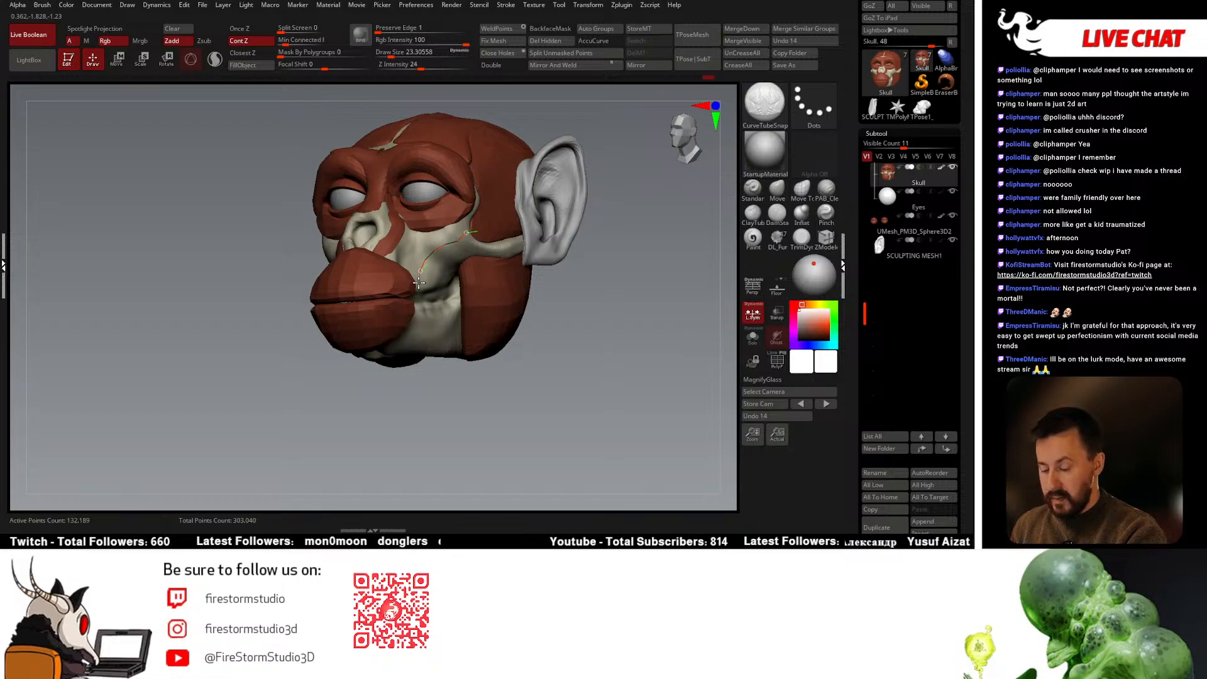
{"action": "left_click_drag", "start_coordinate": [418, 282], "coordinate": [417, 285]}
{"action": "right_click_drag", "start_coordinate": [420, 285], "coordinate": [444, 284]}
{"action": "key", "text": "ctrl+z"}
Draw a thin mirrored muscle tube from the cheekbone to the mouth corner with CurveTubeSnap at draw size about 12.9
{"action": "key", "text": "space"}
{"action": "left_click_drag", "start_coordinate": [447, 283], "coordinate": [462, 246]}
{"action": "key", "text": "space"}
{"action": "right_click_drag", "start_coordinate": [462, 247], "coordinate": [448, 247]}
{"action": "left_click_drag", "start_coordinate": [469, 220], "coordinate": [411, 305]}
{"action": "mouse_move", "coordinate": [414, 301]}
{"action": "right_mouse_down"}
{"action": "mouse_move", "coordinate": [396, 298]}
{"action": "mouse_move", "coordinate": [454, 295]}
{"action": "right_mouse_up"}
Draw a wider mirrored muscle tube from below the eye to the upper lip, at draw size 28.75, beside the thin one
{"action": "mouse_move", "coordinate": [408, 269]}
{"action": "right_mouse_down"}
{"action": "mouse_move", "coordinate": [395, 270]}
{"action": "mouse_move", "coordinate": [415, 258]}
{"action": "right_mouse_up"}
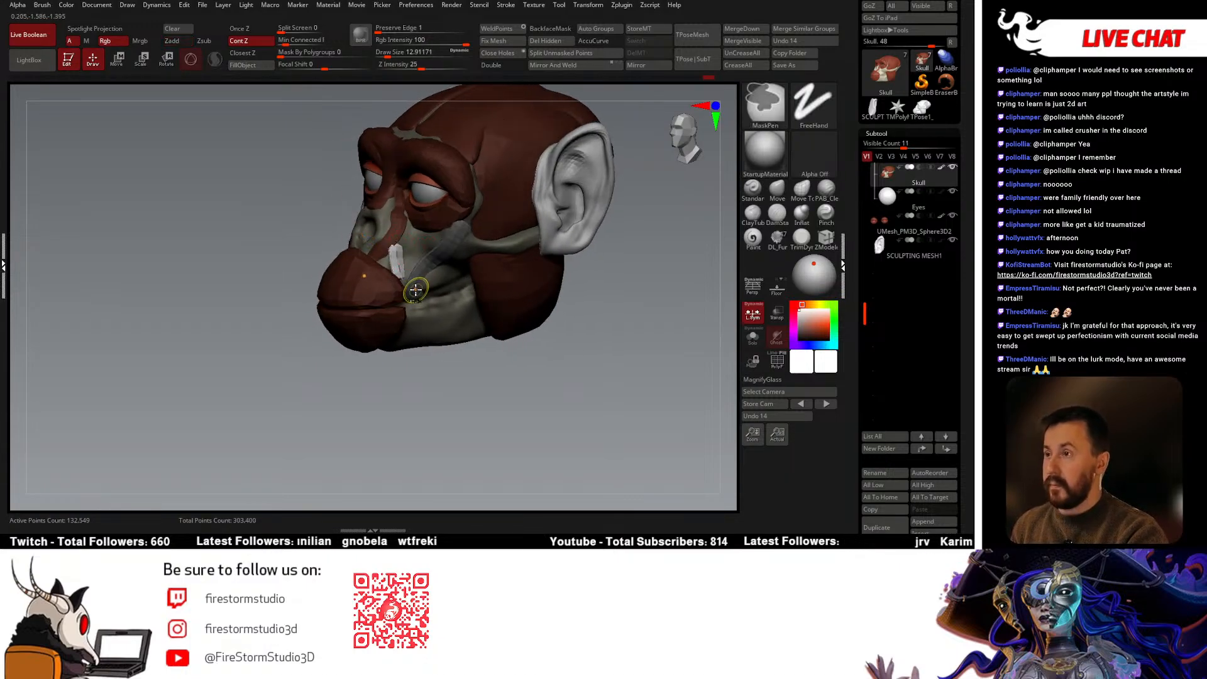
{"action": "mouse_move", "coordinate": [403, 281]}
{"action": "right_mouse_down"}
{"action": "mouse_move", "coordinate": [456, 249]}
{"action": "mouse_move", "coordinate": [521, 303]}
{"action": "right_mouse_up"}
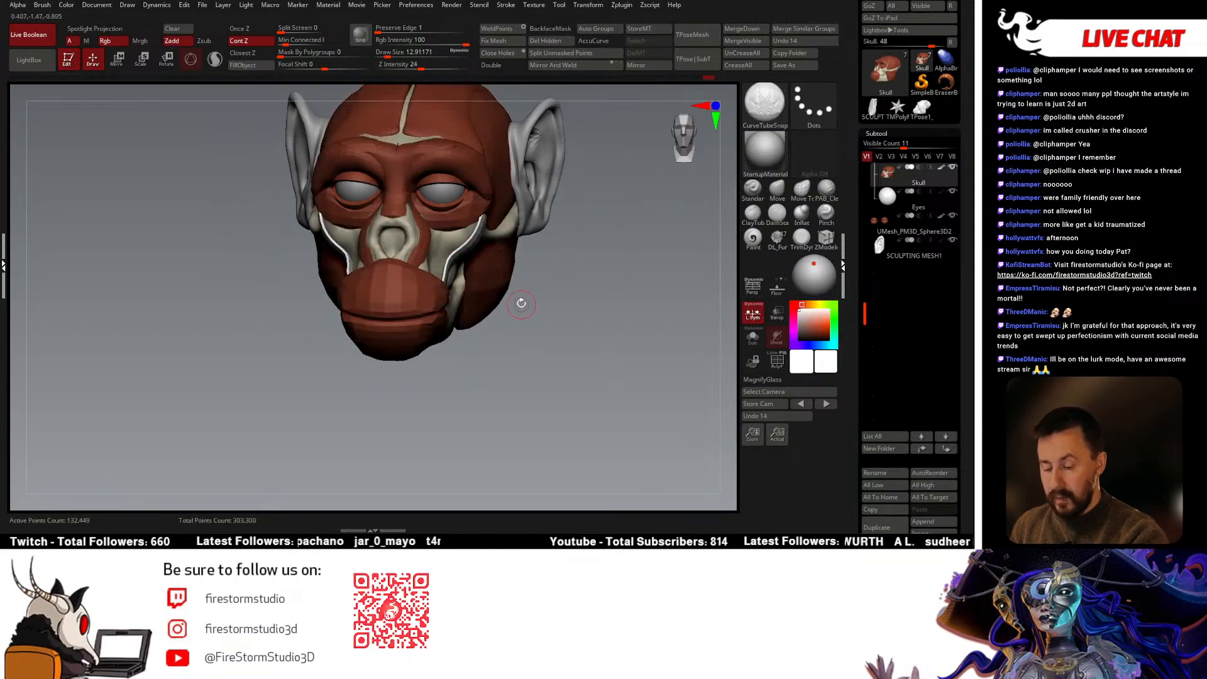
{"action": "mouse_move", "coordinate": [457, 228]}
{"action": "right_mouse_down"}
{"action": "mouse_move", "coordinate": [399, 281]}
{"action": "mouse_move", "coordinate": [469, 239]}
{"action": "right_mouse_up"}
{"action": "left_click_drag", "start_coordinate": [471, 231], "coordinate": [447, 275]}
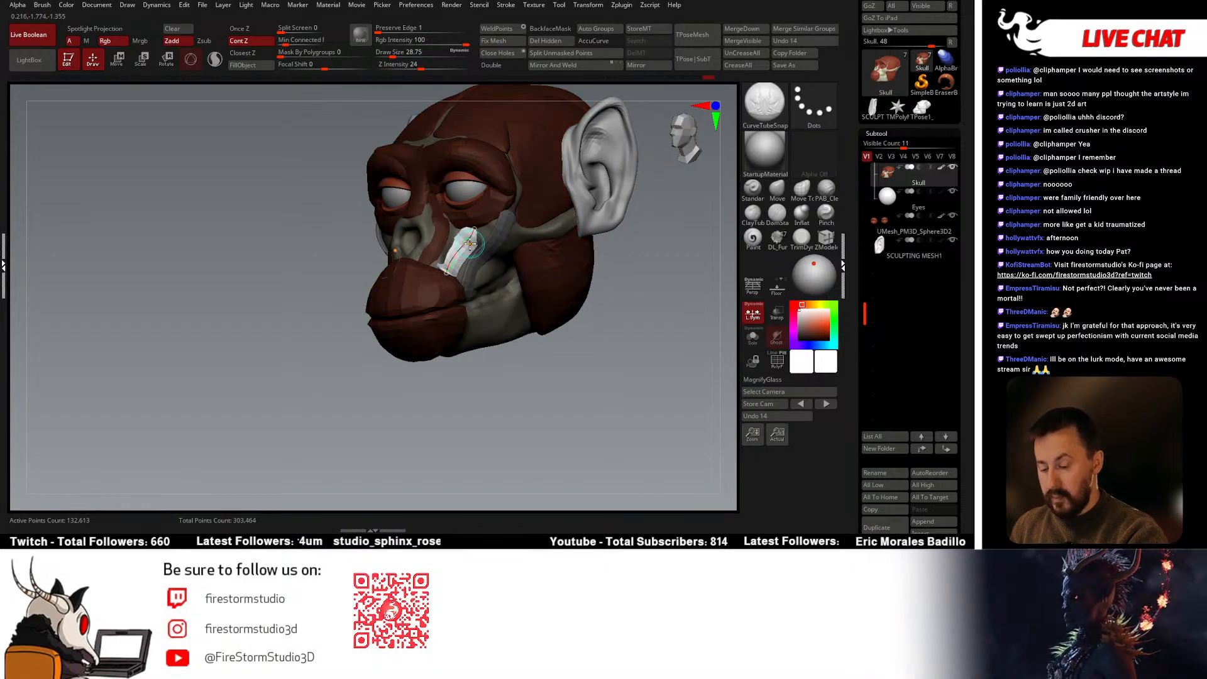
{"action": "right_click_drag", "start_coordinate": [470, 243], "coordinate": [503, 264]}
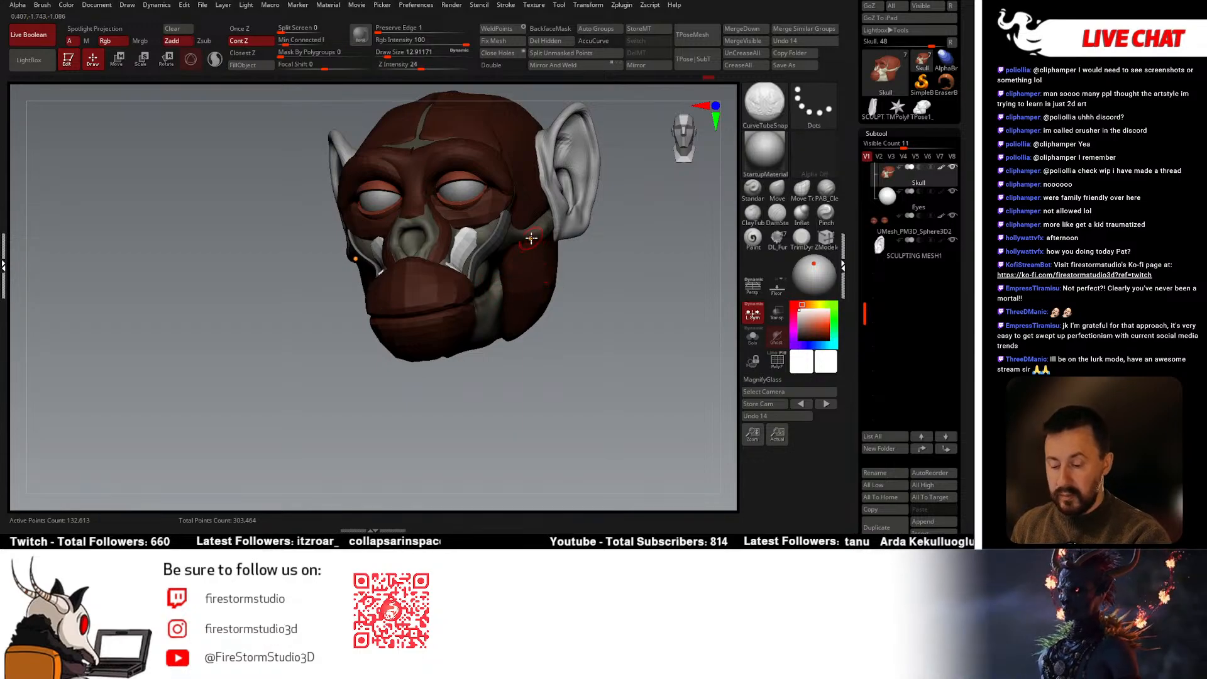
Widen the new cheek strip with the Move brush and pull its inner edge toward the muscle beside the nose
{"action": "left_click", "coordinate": [777, 188]}
{"action": "right_click", "coordinate": [455, 306]}
{"action": "left_click", "coordinate": [486, 257]}
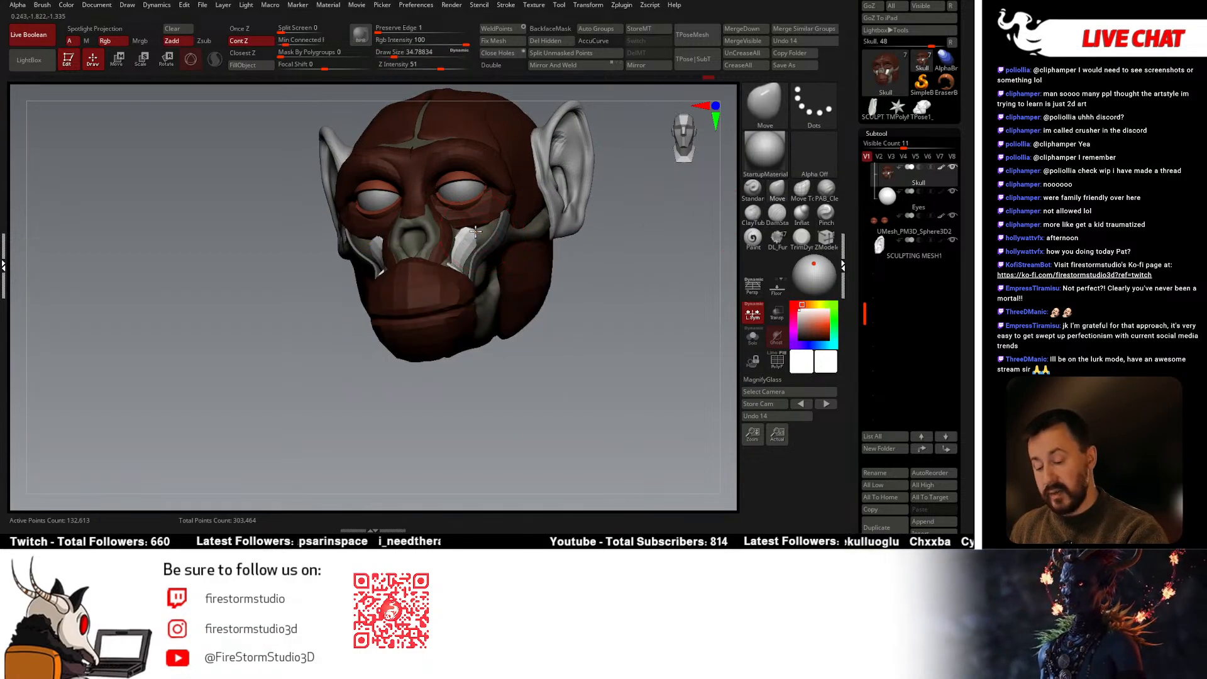
{"action": "right_click_drag", "start_coordinate": [481, 230], "coordinate": [463, 306]}
{"action": "right_click_drag", "start_coordinate": [519, 258], "coordinate": [447, 272]}
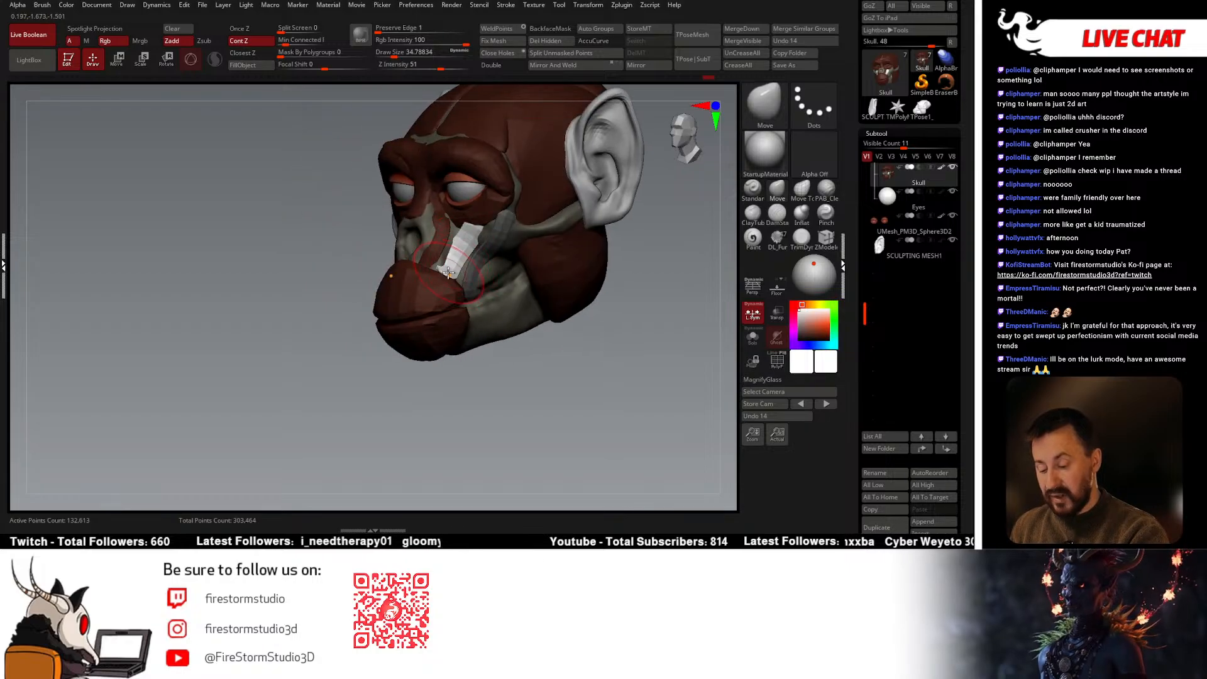
{"action": "right_click", "coordinate": [458, 248]}
{"action": "left_click", "coordinate": [459, 228]}
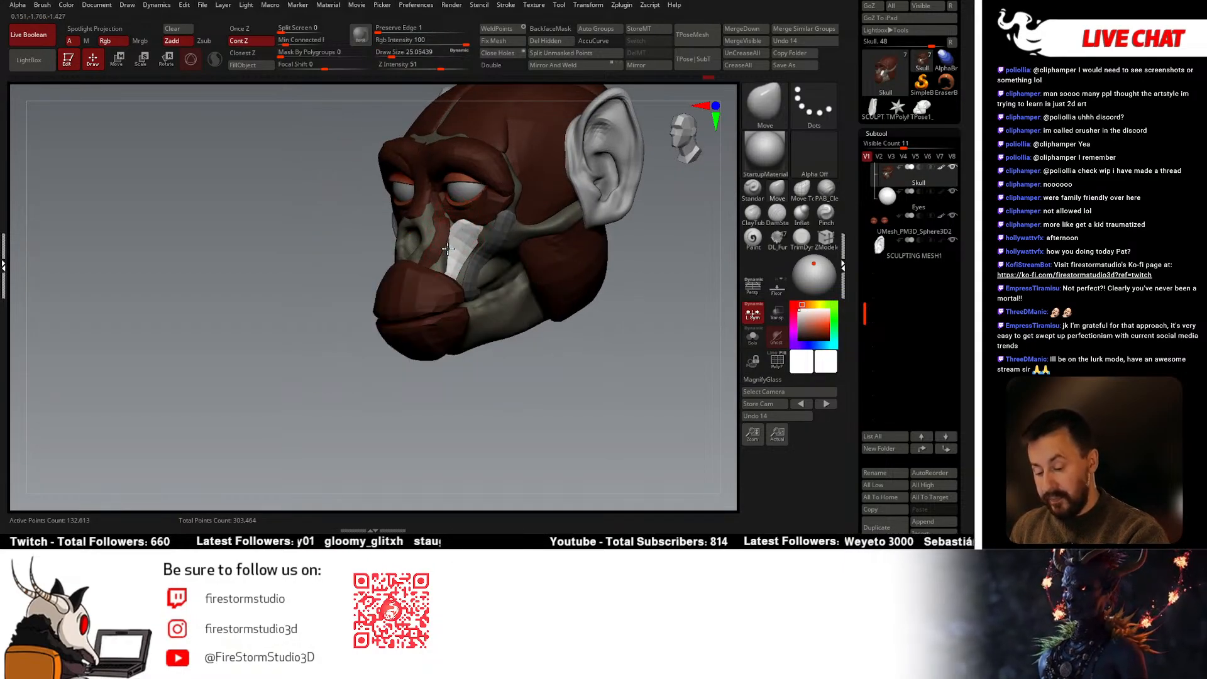
{"action": "left_click_drag", "start_coordinate": [447, 249], "coordinate": [443, 249]}
{"action": "right_click_drag", "start_coordinate": [473, 251], "coordinate": [435, 252]}
{"action": "left_click_drag", "start_coordinate": [448, 257], "coordinate": [438, 263]}
Stretch the cheek strip's upper outer edge toward the cheekbone with the Move brush at draw size about 25
{"action": "right_click_drag", "start_coordinate": [440, 267], "coordinate": [502, 251]}
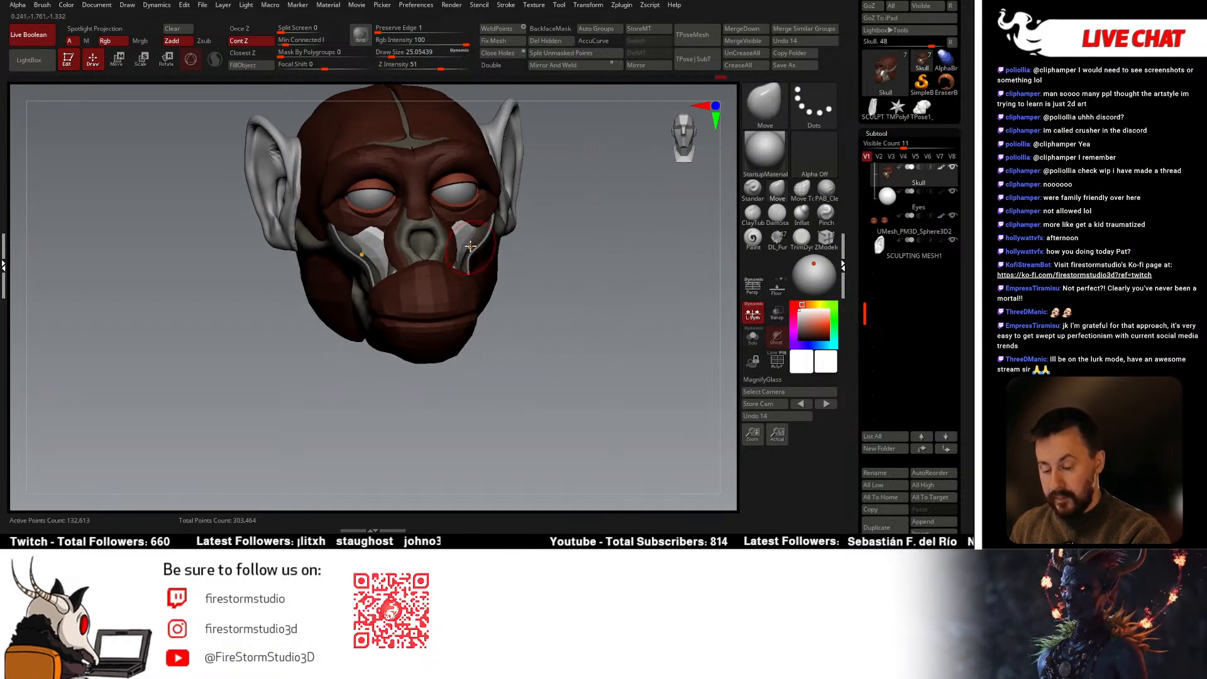
{"action": "left_click_drag", "start_coordinate": [470, 246], "coordinate": [488, 230]}
{"action": "right_click_drag", "start_coordinate": [497, 242], "coordinate": [460, 238]}
{"action": "left_click_drag", "start_coordinate": [482, 225], "coordinate": [490, 221]}
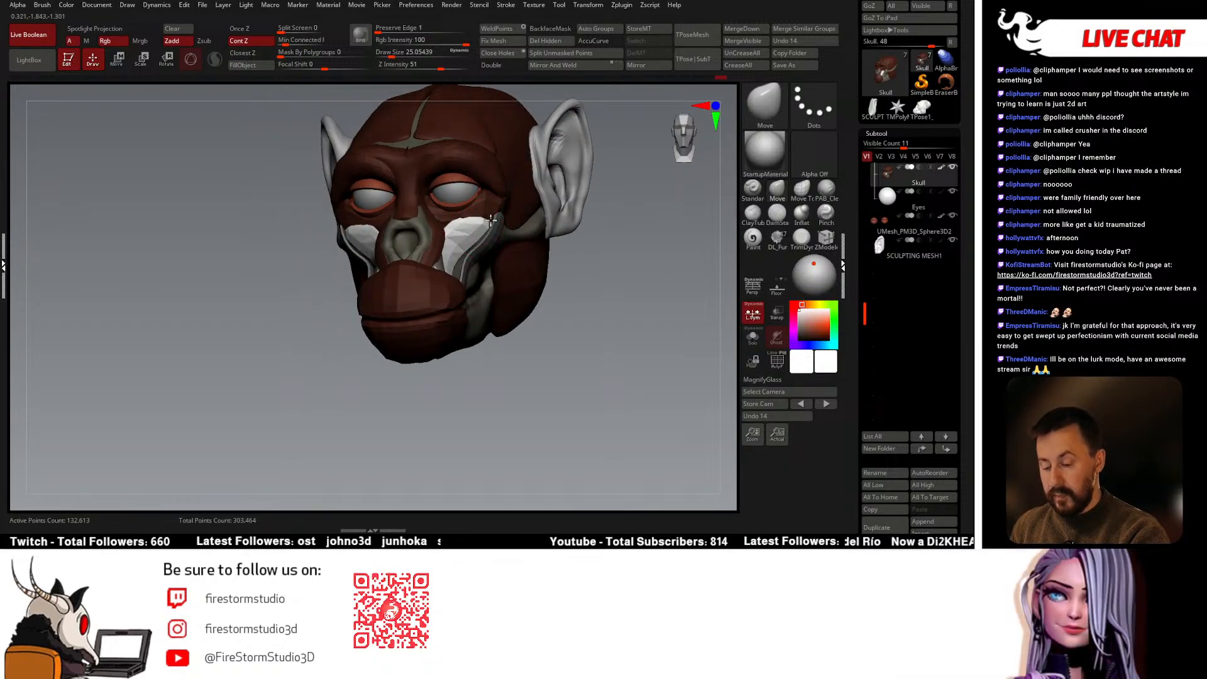
{"action": "mouse_move", "coordinate": [487, 246]}
{"action": "right_mouse_down"}
{"action": "mouse_move", "coordinate": [458, 230]}
{"action": "mouse_move", "coordinate": [484, 234]}
{"action": "mouse_move", "coordinate": [465, 264]}
{"action": "mouse_move", "coordinate": [408, 279]}
{"action": "mouse_move", "coordinate": [475, 296]}
{"action": "right_mouse_up"}
Choose the Inflate brush, invert the mask onto the cheek strips, and clear the mask
{"action": "left_click", "coordinate": [801, 214]}
{"action": "left_click", "coordinate": [536, 292], "text": "ctrl"}
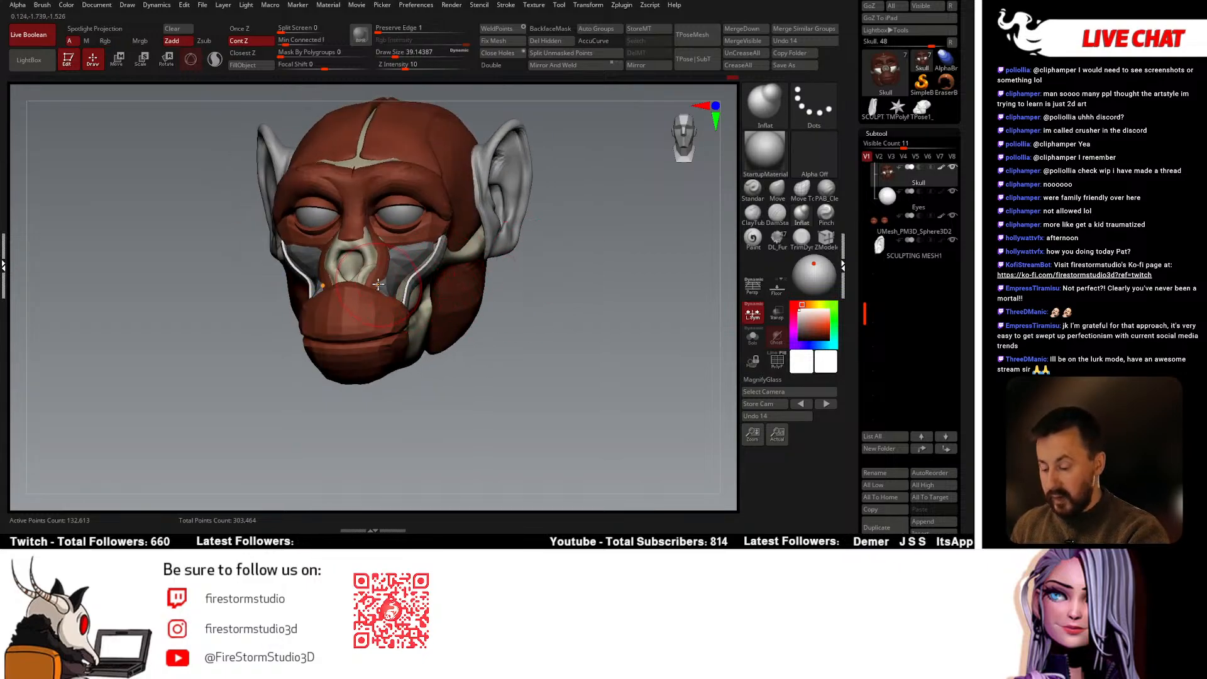
{"action": "key", "text": "ctrl"}
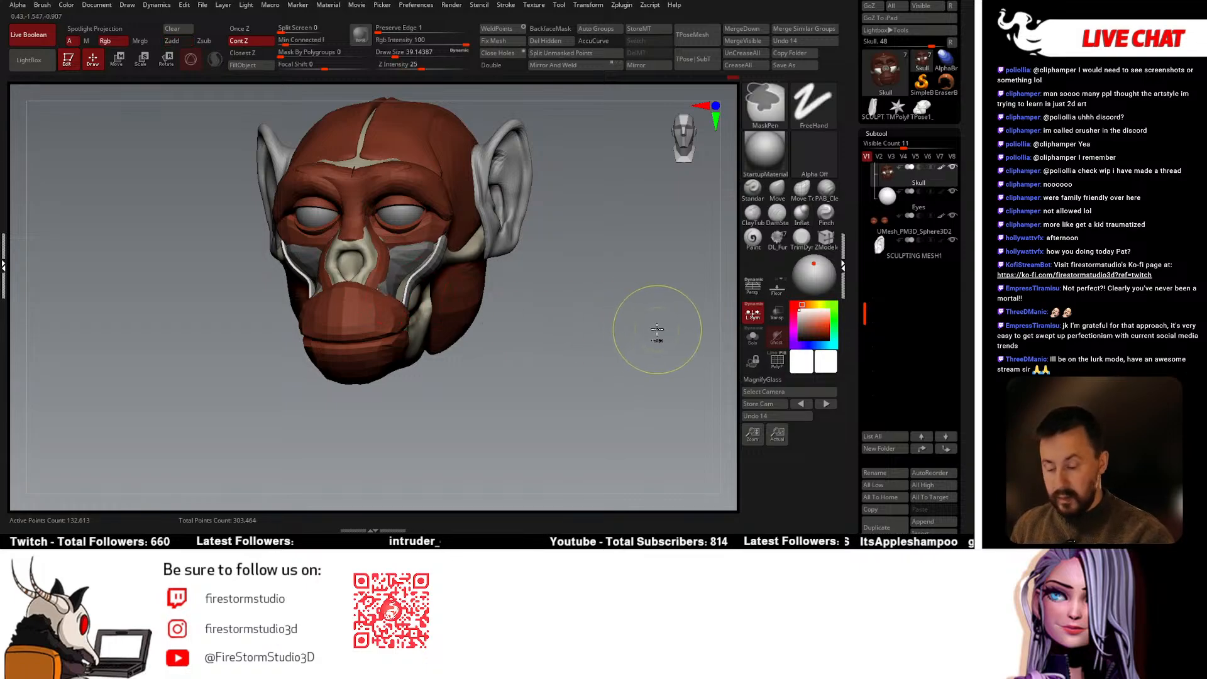
{"action": "left_click_drag", "start_coordinate": [591, 270], "coordinate": [587, 280], "text": "ctrl"}
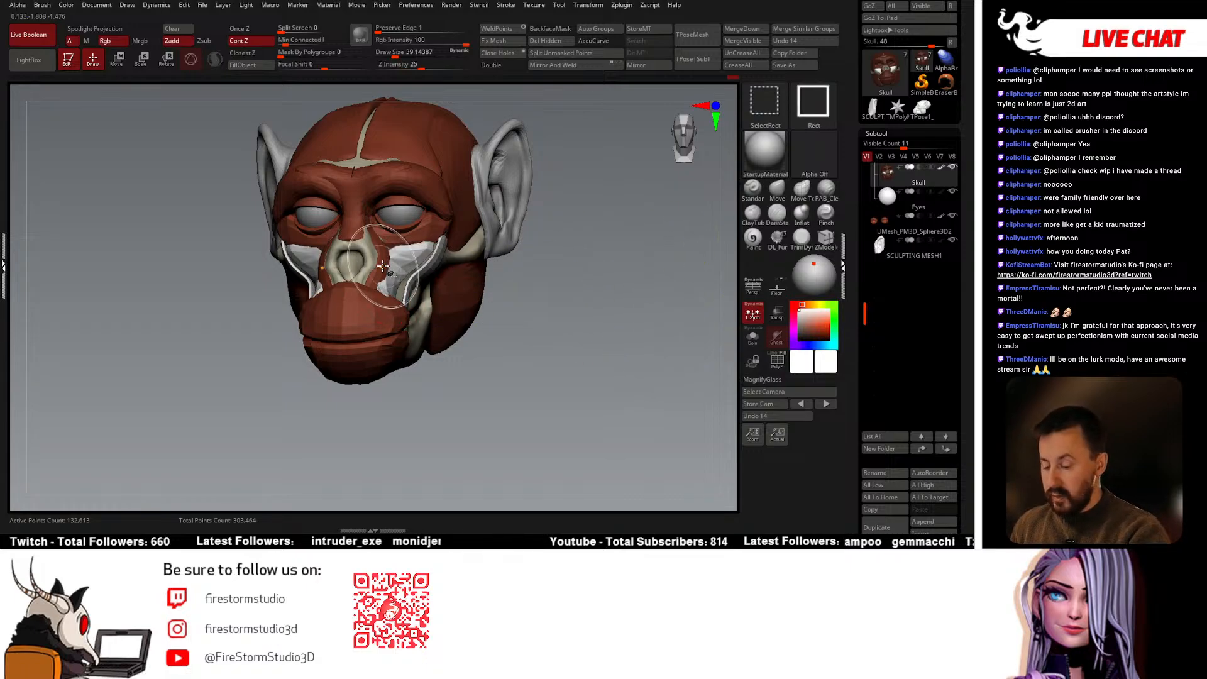
Isolate the two muscle strips beside the nose, mask everything except them, and show the whole skull again
{"action": "left_click", "coordinate": [416, 289], "text": "ctrl+shift"}
{"action": "left_click", "coordinate": [488, 295], "text": "ctrl+shift"}
{"action": "left_click", "coordinate": [380, 252], "text": "ctrl+shift"}
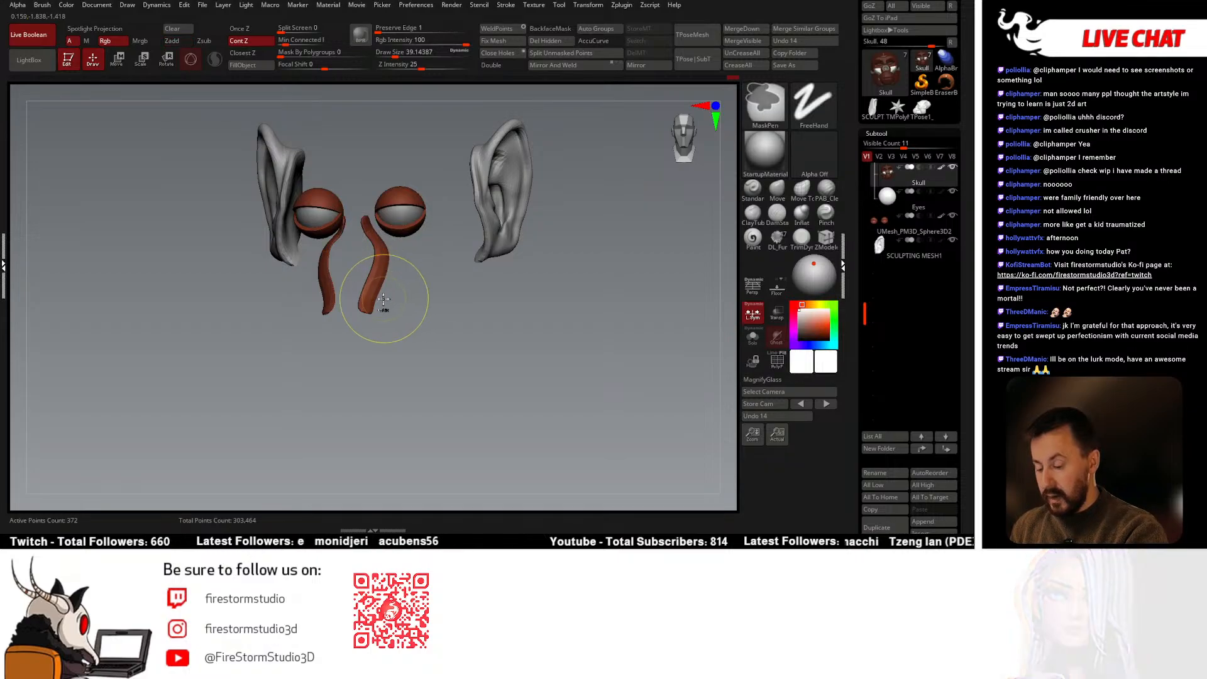
{"action": "left_click", "coordinate": [420, 343], "text": "ctrl+shift"}
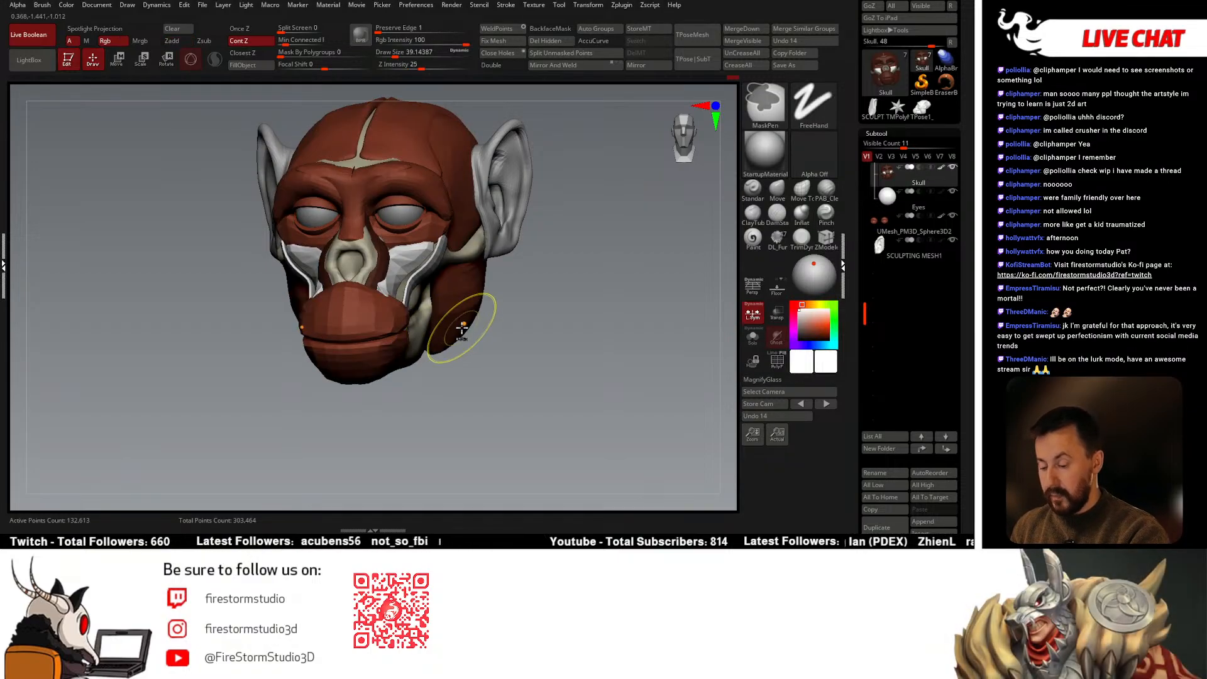
{"action": "left_click", "coordinate": [801, 201]}
Reshape the muscle strips beside the nose to meet the cheek strips, using the Move brush up to draw size 28.75, and clear the mask
{"action": "left_click_drag", "start_coordinate": [638, 256], "coordinate": [389, 284]}
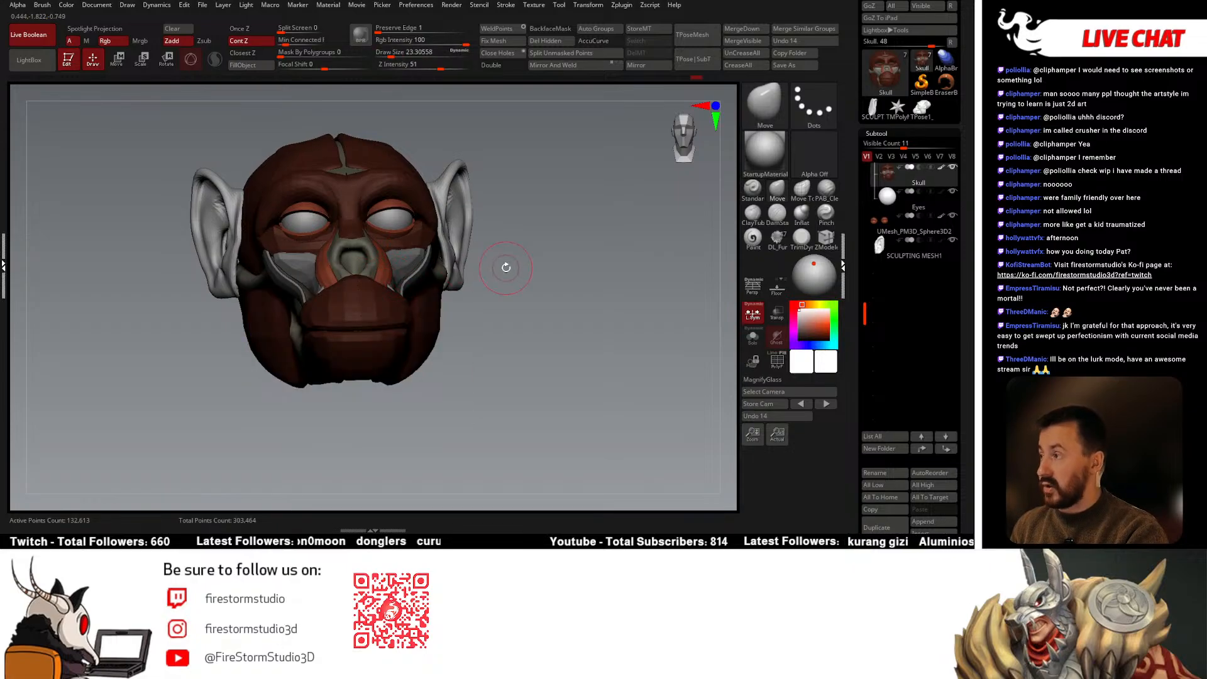
{"action": "left_click_drag", "start_coordinate": [503, 264], "coordinate": [534, 275]}
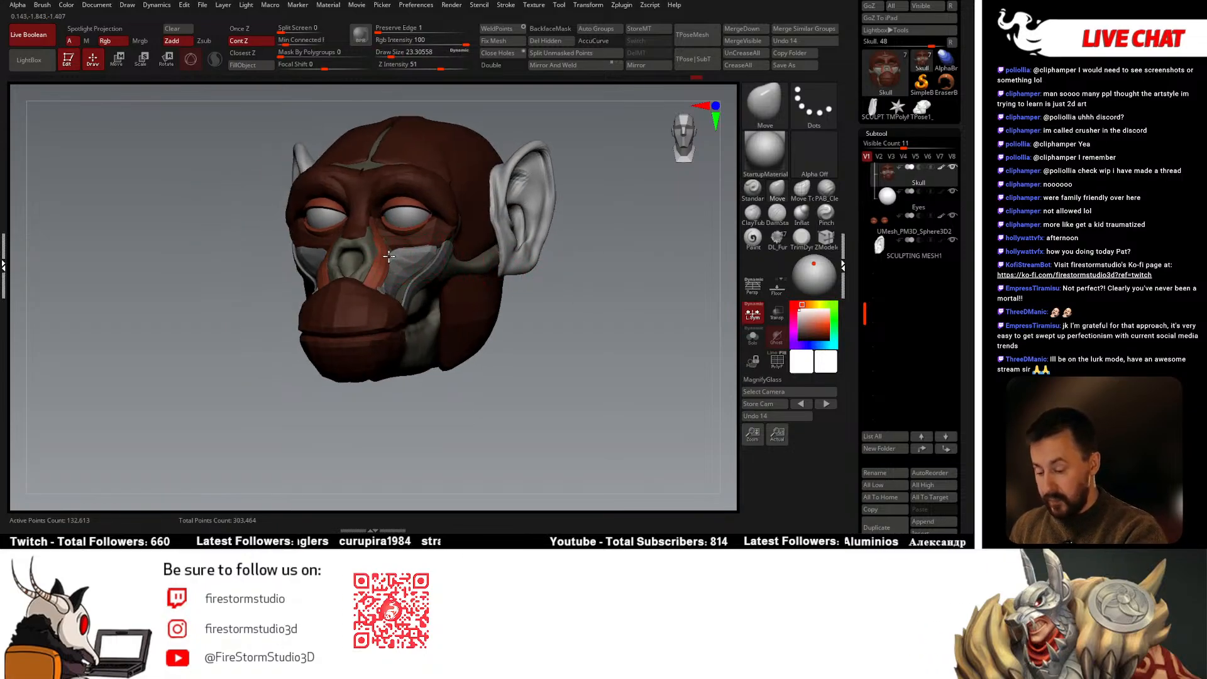
{"action": "mouse_move", "coordinate": [388, 256]}
{"action": "right_mouse_down"}
{"action": "mouse_move", "coordinate": [359, 254]}
{"action": "mouse_move", "coordinate": [376, 244]}
{"action": "mouse_move", "coordinate": [352, 258]}
{"action": "mouse_move", "coordinate": [399, 267]}
{"action": "right_mouse_up"}
{"action": "key", "text": "space"}
{"action": "left_click_drag", "start_coordinate": [402, 265], "coordinate": [410, 266]}
{"action": "mouse_move", "coordinate": [409, 266]}
{"action": "right_mouse_down"}
{"action": "mouse_move", "coordinate": [383, 242]}
{"action": "mouse_move", "coordinate": [412, 338]}
{"action": "mouse_move", "coordinate": [357, 375]}
{"action": "mouse_move", "coordinate": [358, 416]}
{"action": "right_mouse_up"}
{"action": "right_click_drag", "start_coordinate": [383, 369], "coordinate": [381, 321]}
{"action": "key", "text": "space"}
{"action": "left_click_drag", "start_coordinate": [385, 237], "coordinate": [383, 237]}
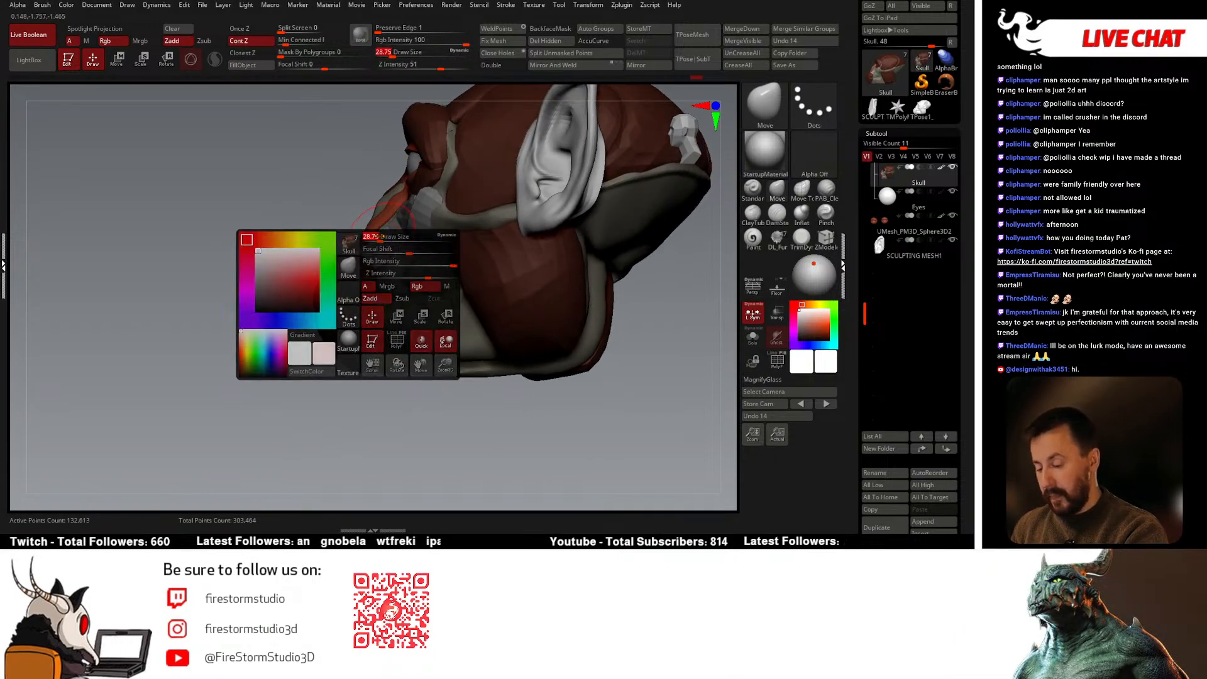
{"action": "right_click_drag", "start_coordinate": [298, 268], "coordinate": [422, 364]}
{"action": "mouse_move", "coordinate": [423, 365]}
{"action": "right_mouse_down", "text": "shift"}
{"action": "mouse_move", "coordinate": [536, 359]}
{"action": "mouse_move", "coordinate": [491, 367]}
{"action": "right_mouse_up", "text": "shift"}
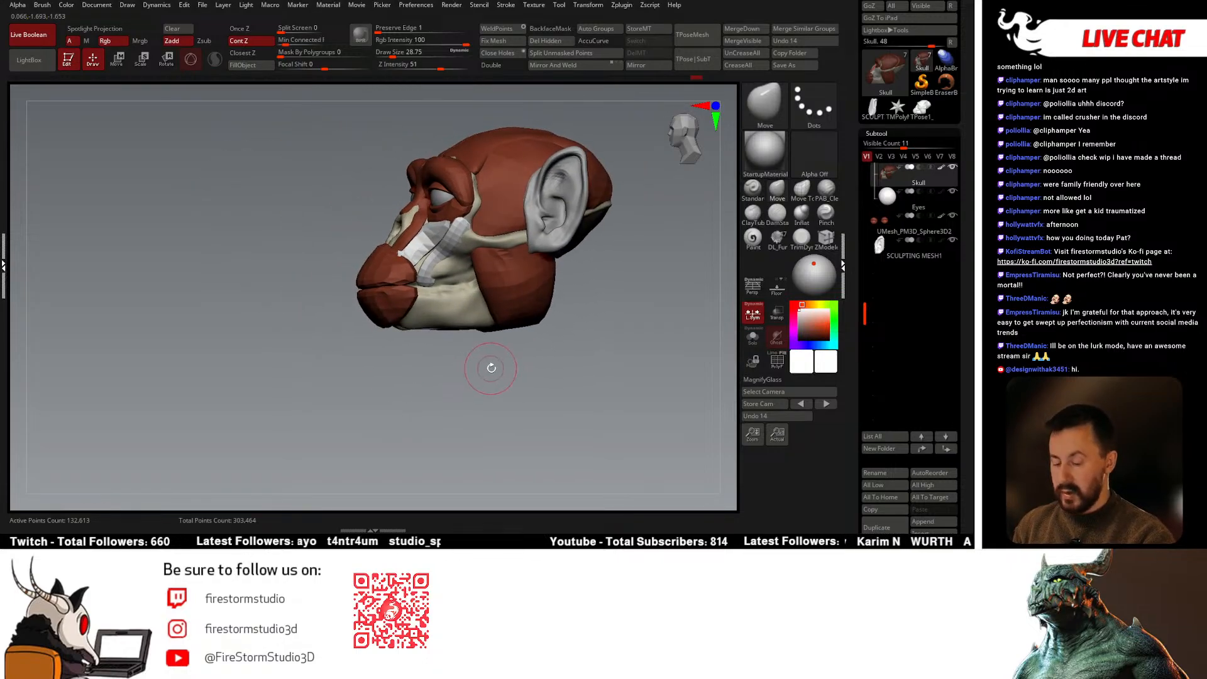
Switch back to the CurveTubeSnap brush for drawing the lower jaw muscles
{"action": "key", "text": "b"}
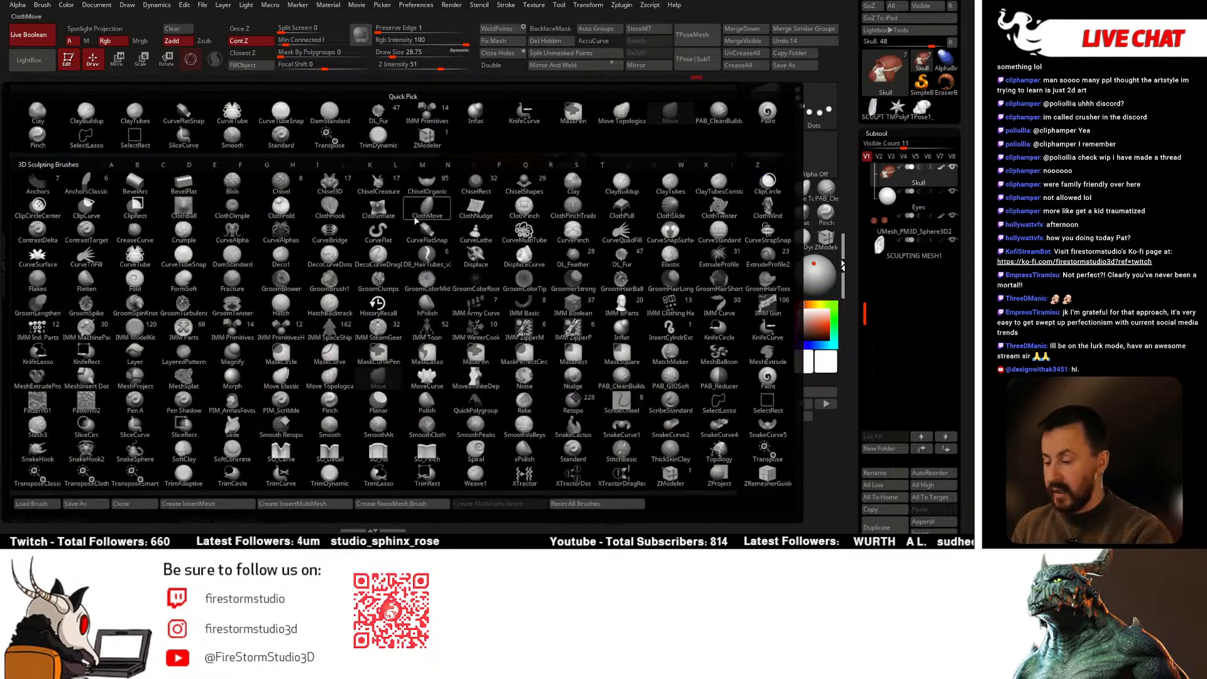
{"action": "left_click", "coordinate": [232, 111]}
{"action": "key", "text": "b"}
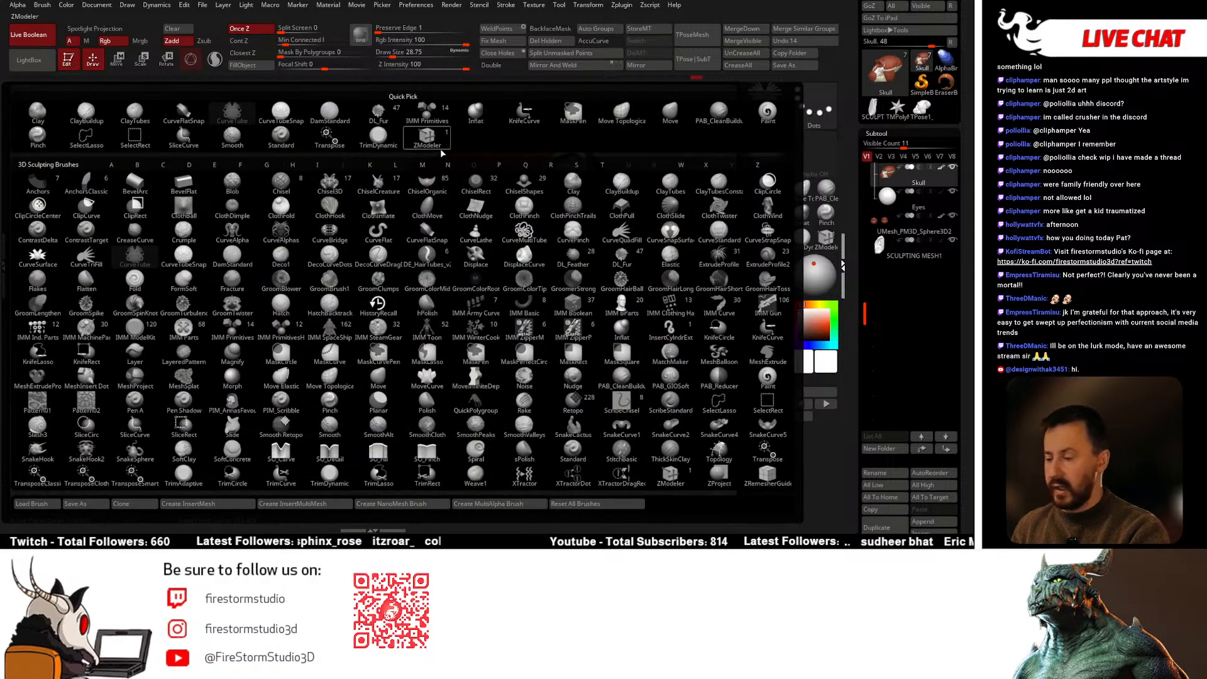
{"action": "left_click", "coordinate": [280, 111]}
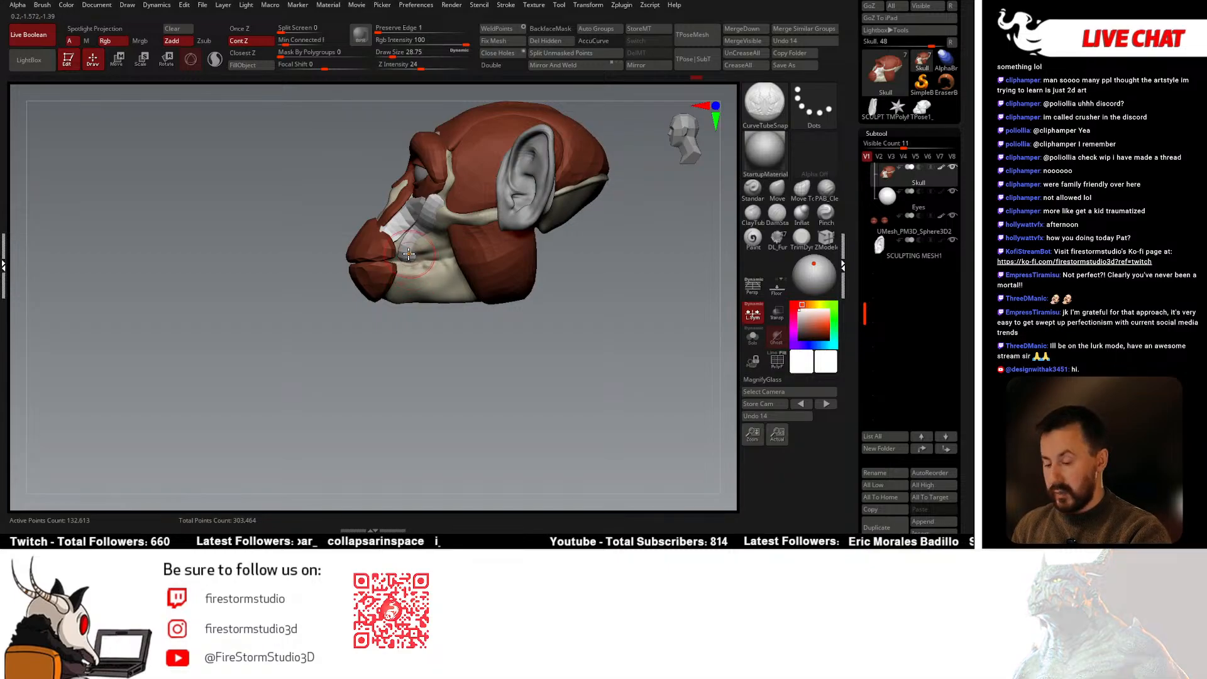
{"action": "mouse_move", "coordinate": [391, 258]}
{"action": "left_mouse_down"}
{"action": "mouse_move", "coordinate": [412, 287]}
{"action": "mouse_move", "coordinate": [415, 344]}
{"action": "left_mouse_up"}
{"action": "key", "text": "ctrl+z"}
{"action": "key", "text": "space"}
{"action": "left_click", "coordinate": [433, 281]}
{"action": "key", "text": "ctrl+z"}
Draw two mirrored muscle tubes from the mouth corner down across the lower jaw, starting at draw size about 14.2
{"action": "left_click_drag", "start_coordinate": [421, 303], "coordinate": [422, 304]}
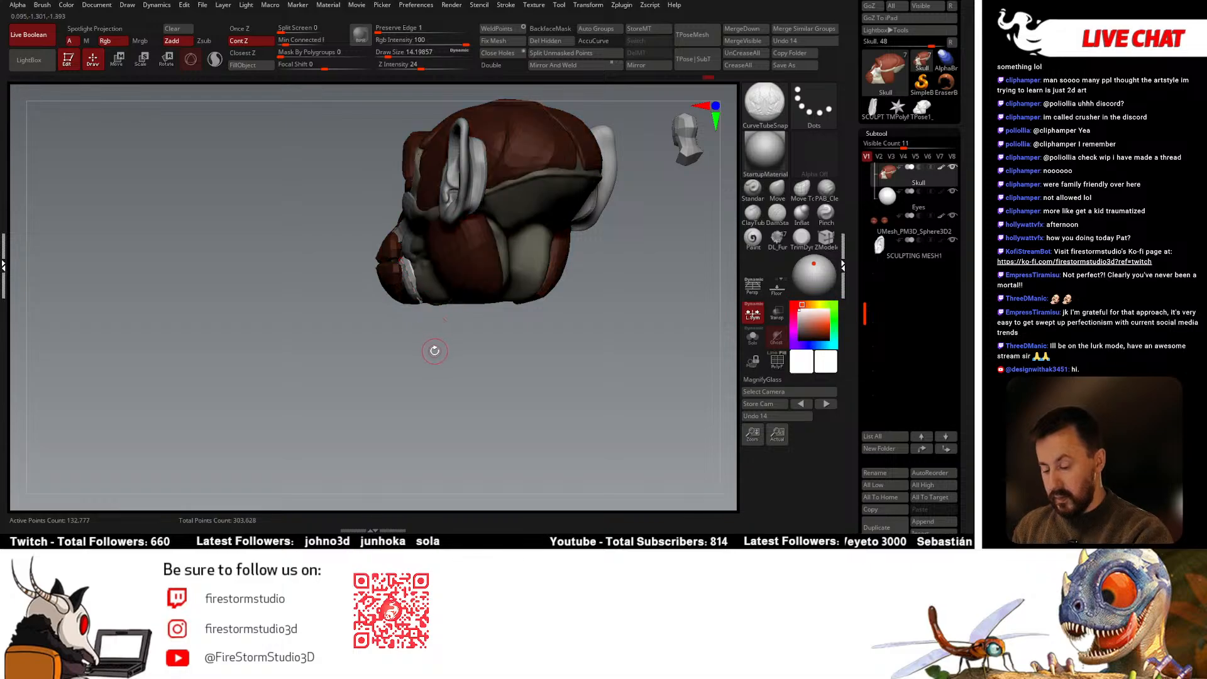
{"action": "mouse_move", "coordinate": [431, 348]}
{"action": "left_mouse_down"}
{"action": "mouse_move", "coordinate": [461, 352]}
{"action": "mouse_move", "coordinate": [462, 307]}
{"action": "left_mouse_up"}
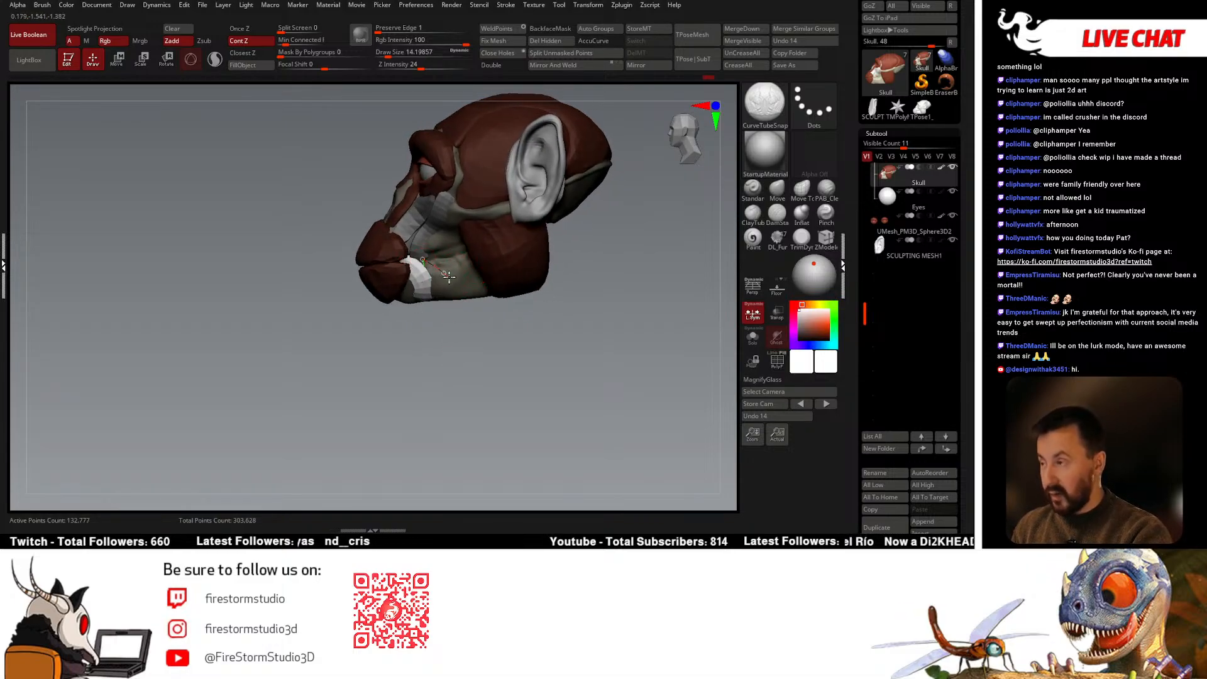
{"action": "left_click_drag", "start_coordinate": [448, 276], "coordinate": [450, 278]}
{"action": "mouse_move", "coordinate": [503, 331]}
{"action": "left_mouse_down"}
{"action": "mouse_move", "coordinate": [585, 276]}
{"action": "mouse_move", "coordinate": [566, 269]}
{"action": "left_mouse_up"}
Reshape the rear lower-jaw strip with the Move brush at draw size 28.75, and isolate that mirrored strip pair through visibility
{"action": "key", "text": "b"}
{"action": "key", "text": "m"}
{"action": "key", "text": "v"}
{"action": "key", "text": "space"}
{"action": "left_click_drag", "start_coordinate": [451, 281], "coordinate": [459, 282]}
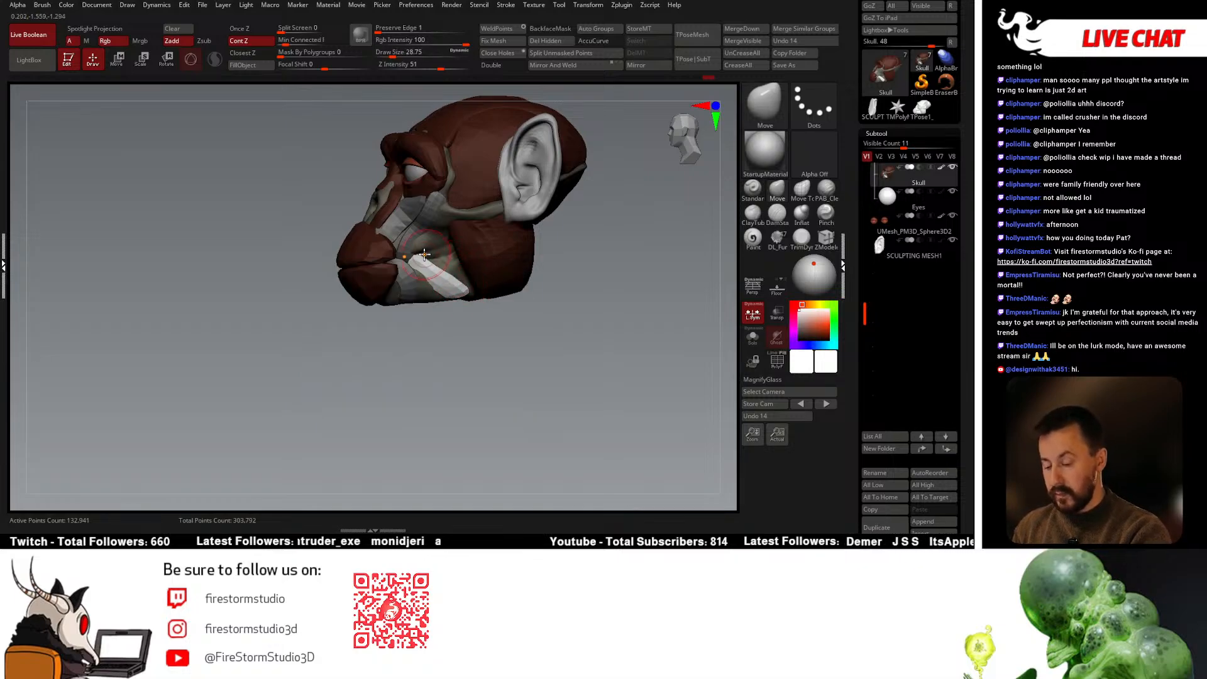
{"action": "mouse_move", "coordinate": [439, 324]}
{"action": "left_mouse_down"}
{"action": "mouse_move", "coordinate": [500, 351]}
{"action": "mouse_move", "coordinate": [415, 346]}
{"action": "left_mouse_up"}
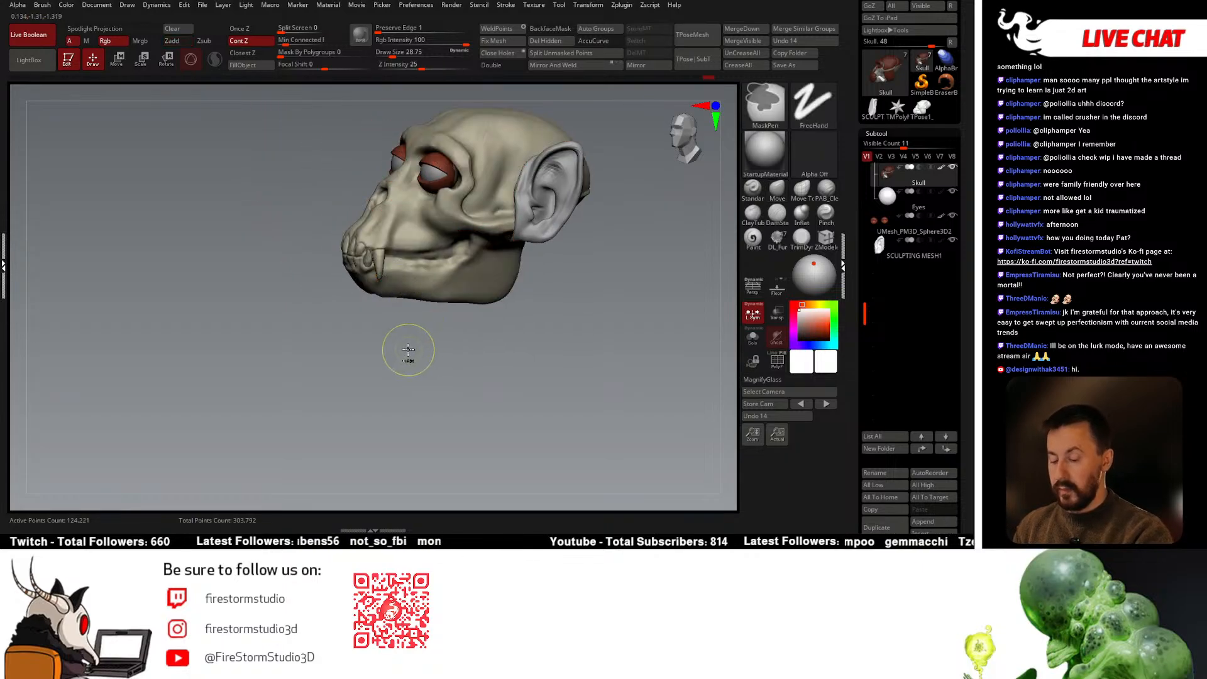
{"action": "left_click", "coordinate": [432, 281], "text": "ctrl+shift"}
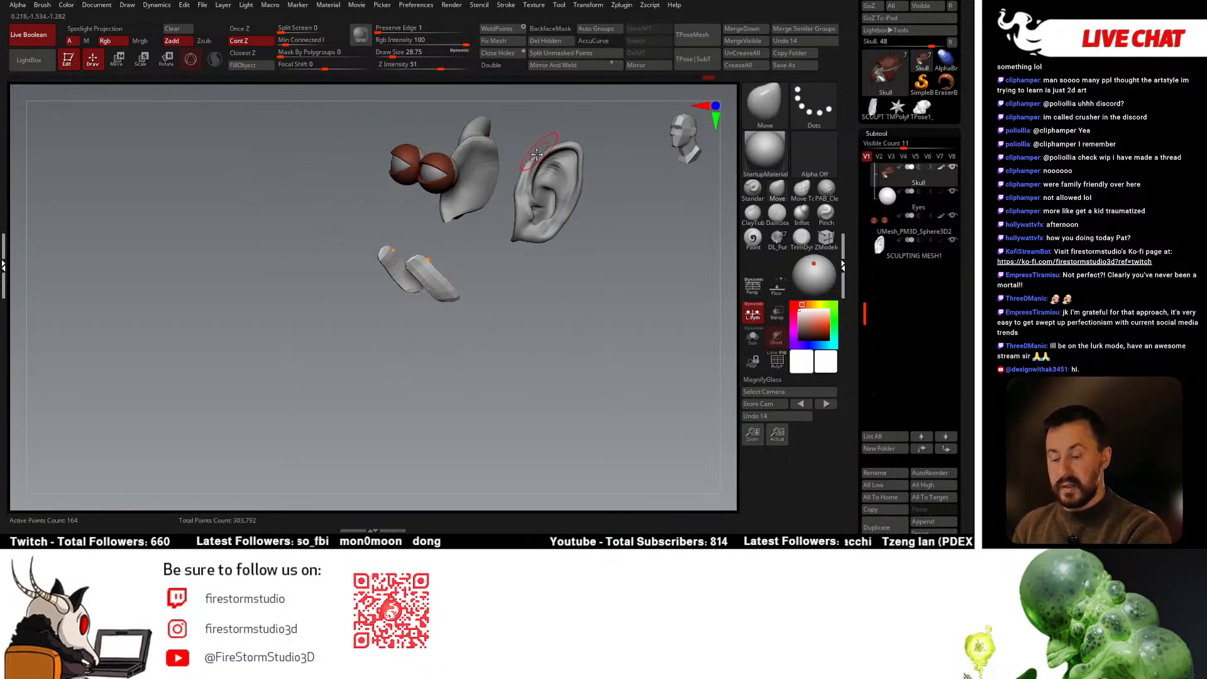
Mask everything except the front pair of lower-jaw muscle strips and bring the whole head back into view
{"action": "left_click", "coordinate": [492, 288], "text": "ctrl+shift"}
{"action": "left_click", "coordinate": [408, 277], "text": "ctrl+shift"}
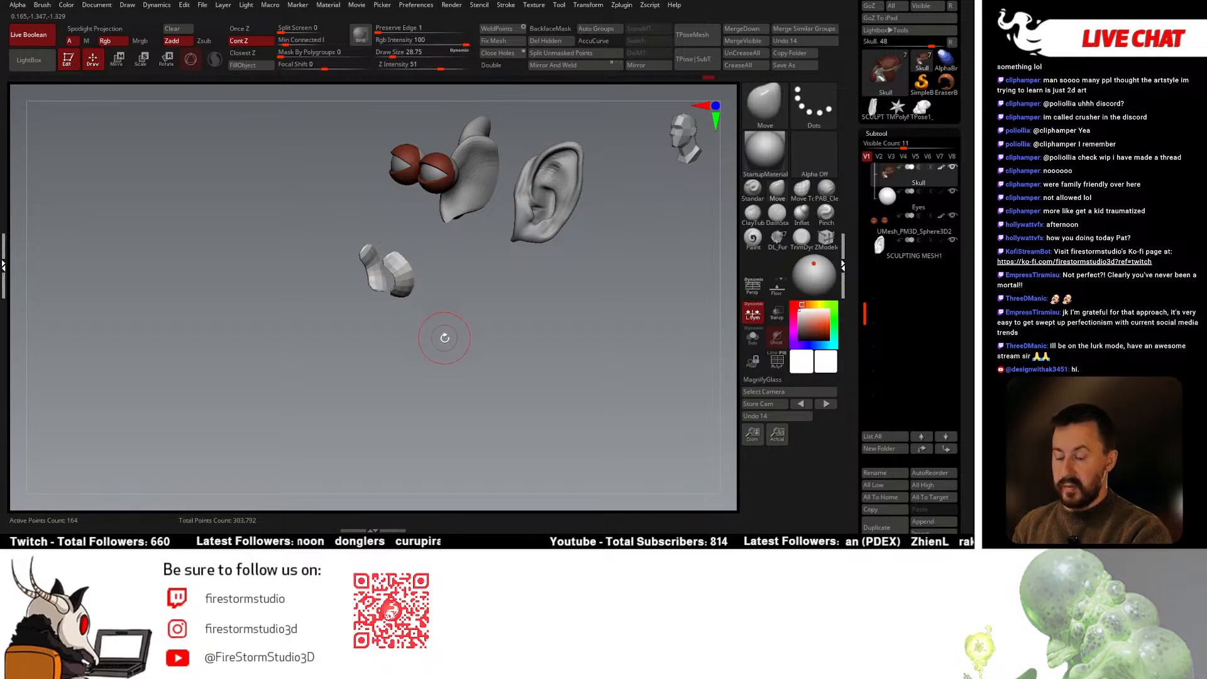
{"action": "left_click_drag", "start_coordinate": [428, 333], "coordinate": [318, 229], "text": "ctrl"}
{"action": "left_click", "coordinate": [365, 351], "text": "ctrl+shift"}
{"action": "left_click", "coordinate": [371, 356], "text": "ctrl"}
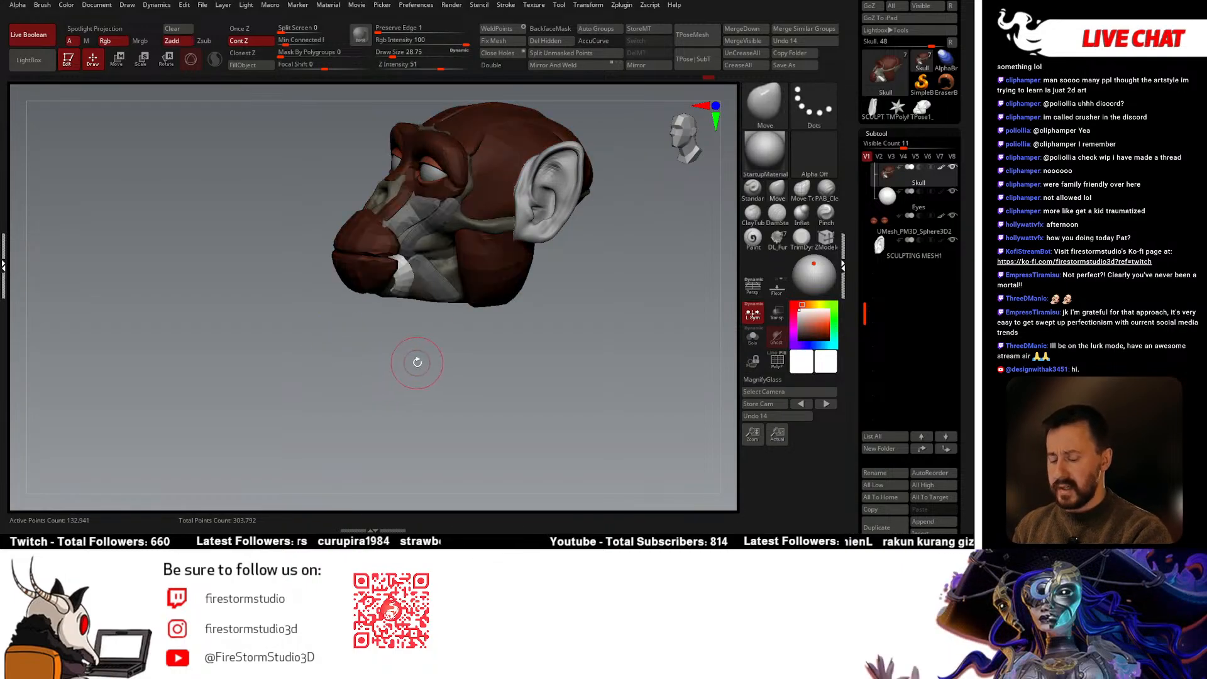
Reshape the front lower-jaw strips to wrap the jaw with the Move brush at draw size about 36.93
{"action": "mouse_move", "coordinate": [417, 362]}
{"action": "left_mouse_down"}
{"action": "mouse_move", "coordinate": [409, 317]}
{"action": "mouse_move", "coordinate": [427, 288]}
{"action": "left_mouse_up"}
{"action": "key", "text": "space"}
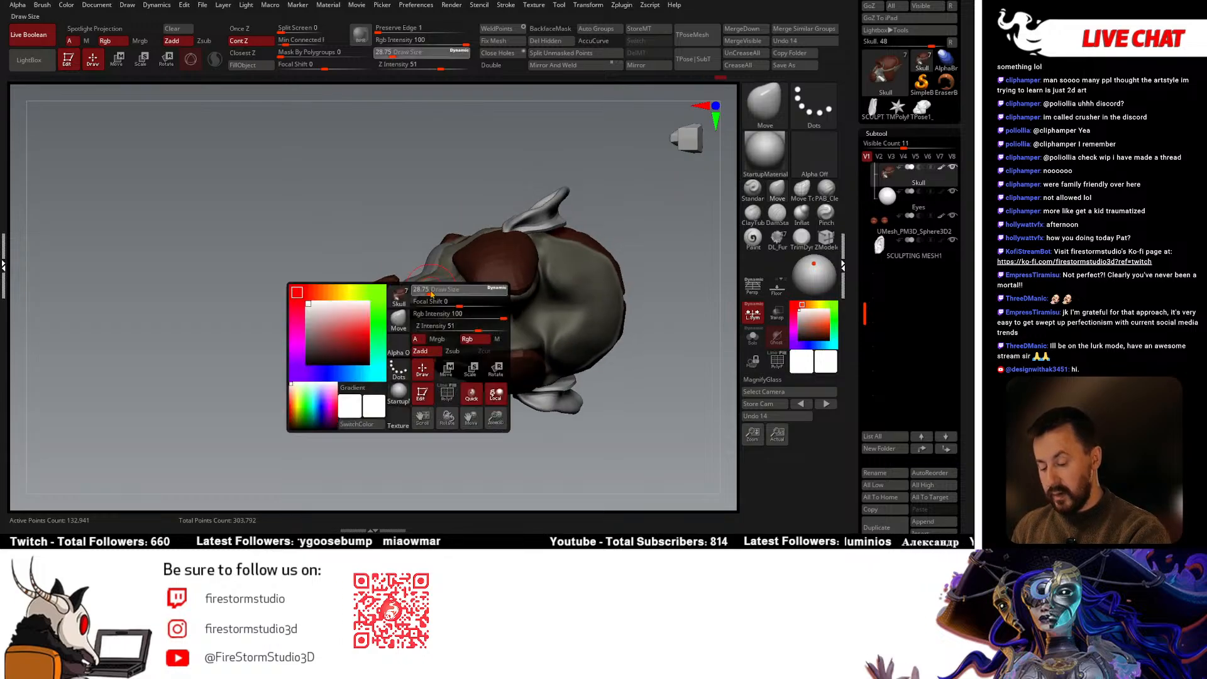
{"action": "left_click", "coordinate": [426, 290]}
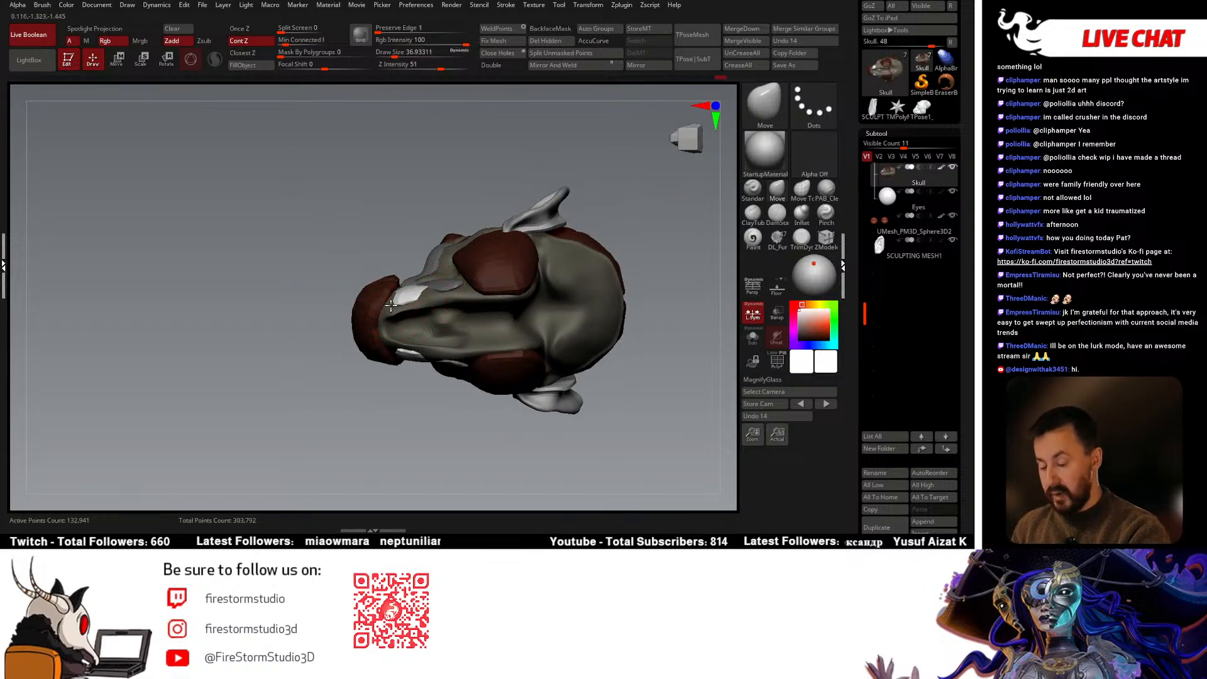
{"action": "mouse_move", "coordinate": [435, 295]}
{"action": "left_mouse_down"}
{"action": "mouse_move", "coordinate": [415, 310]}
{"action": "mouse_move", "coordinate": [389, 298]}
{"action": "mouse_move", "coordinate": [395, 290]}
{"action": "mouse_move", "coordinate": [384, 302]}
{"action": "mouse_move", "coordinate": [415, 291]}
{"action": "left_mouse_up"}
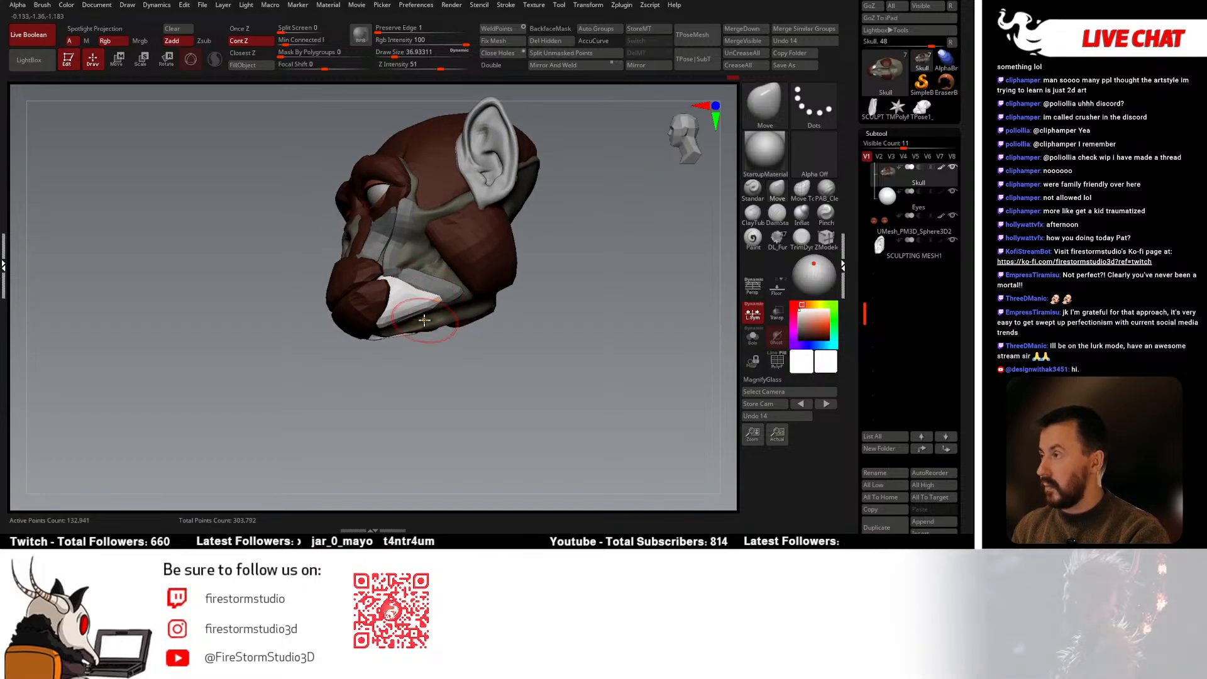
{"action": "mouse_move", "coordinate": [411, 345]}
{"action": "left_mouse_down"}
{"action": "mouse_move", "coordinate": [442, 372]}
{"action": "mouse_move", "coordinate": [466, 329]}
{"action": "mouse_move", "coordinate": [553, 323]}
{"action": "mouse_move", "coordinate": [531, 318]}
{"action": "mouse_move", "coordinate": [527, 365]}
{"action": "mouse_move", "coordinate": [563, 315]}
{"action": "mouse_move", "coordinate": [563, 296]}
{"action": "mouse_move", "coordinate": [540, 302]}
{"action": "left_mouse_up"}
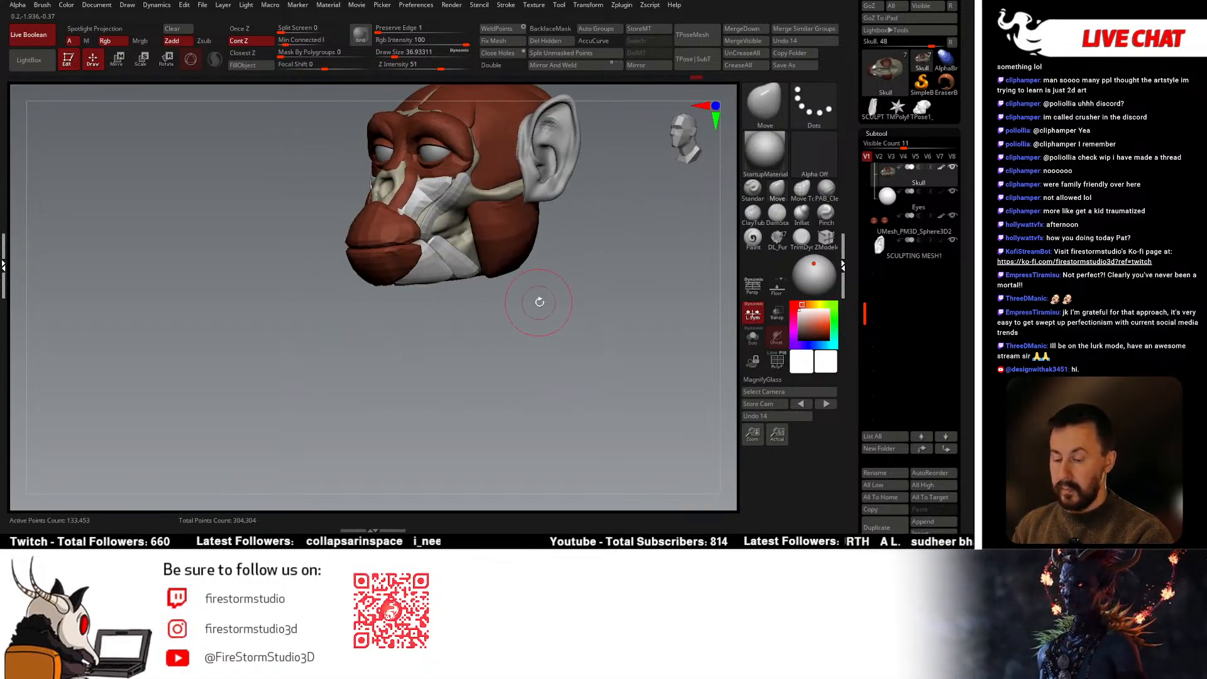
Hide the skull bone, fill the pale cheek, nose-side and jaw strips with muscle red, and reset the active colour to white
{"action": "left_click_drag", "start_coordinate": [615, 267], "coordinate": [704, 314]}
{"action": "left_click", "coordinate": [489, 241], "text": "ctrl+shift"}
{"action": "left_click", "coordinate": [491, 240], "text": "ctrl+shift"}
{"action": "left_click_drag", "start_coordinate": [540, 245], "coordinate": [521, 248]}
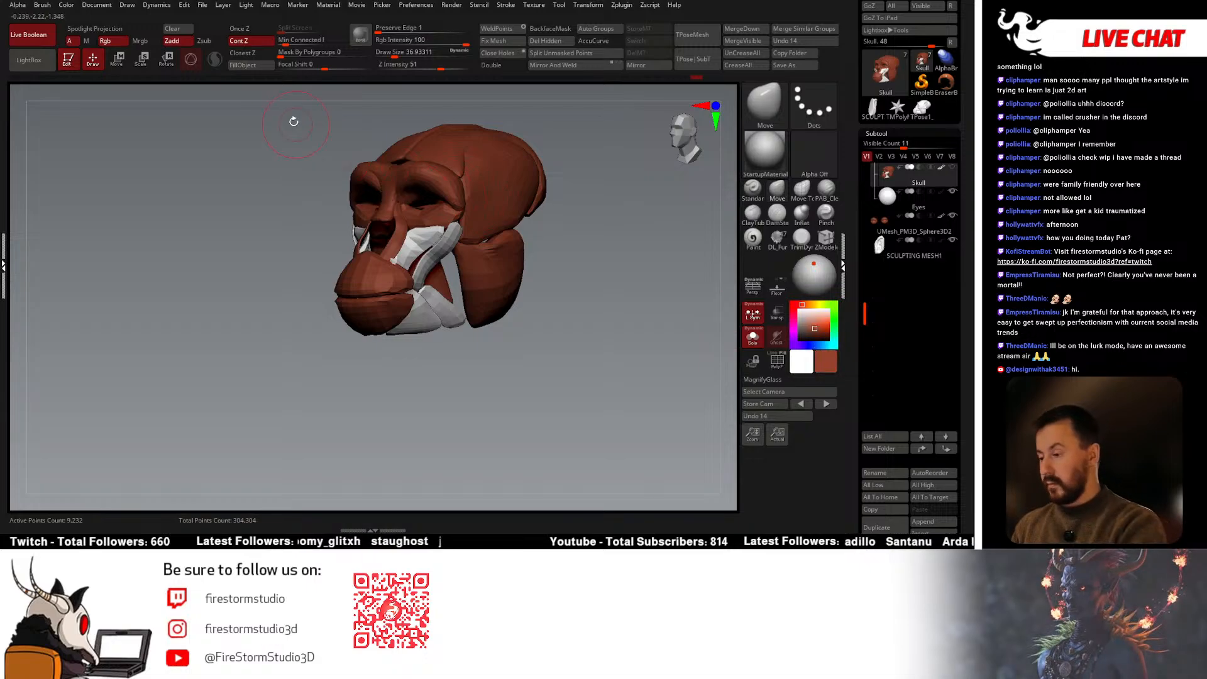
{"action": "left_click", "coordinate": [291, 119], "text": "ctrl+shift"}
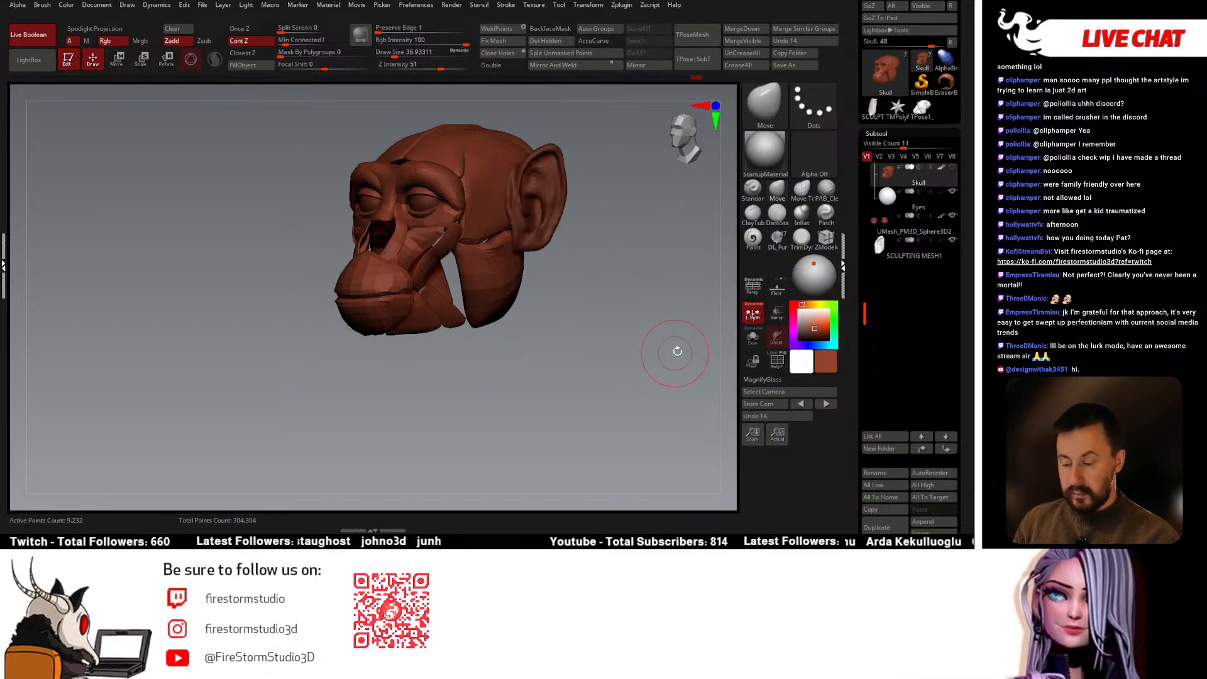
{"action": "left_click", "coordinate": [804, 316]}
{"action": "left_click_drag", "start_coordinate": [635, 333], "coordinate": [647, 321]}
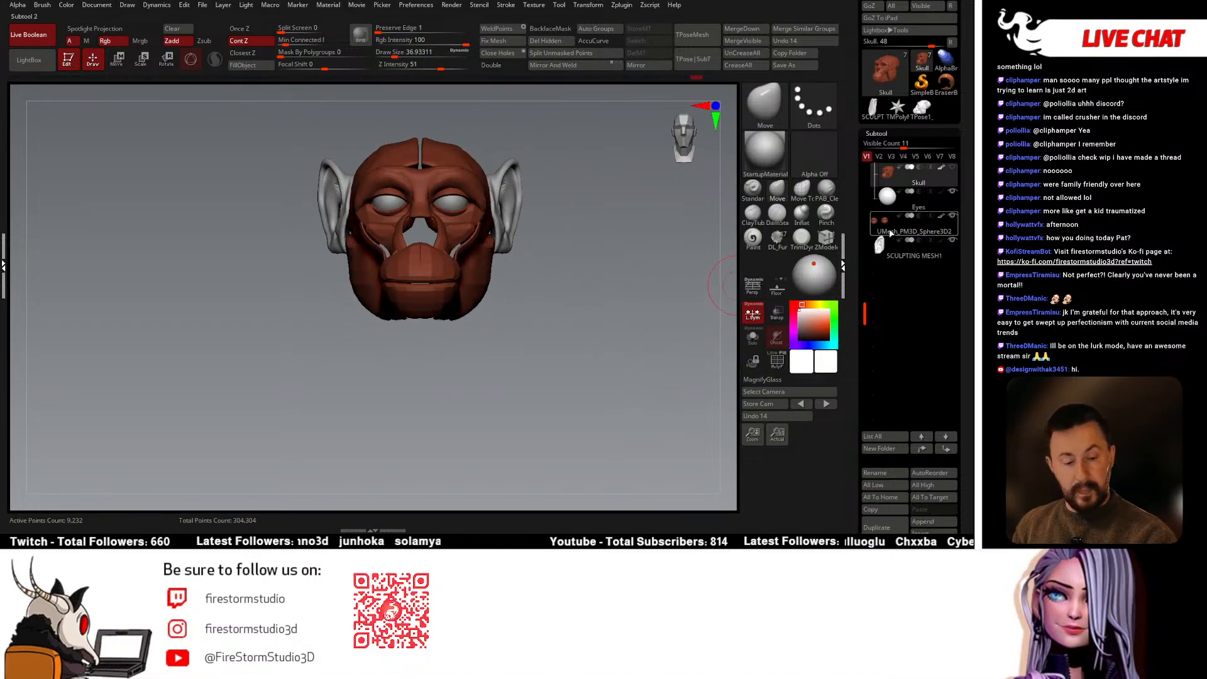
Fill the Eyes subtool with a golden yellow and quick-save the project
{"action": "left_click", "coordinate": [887, 206]}
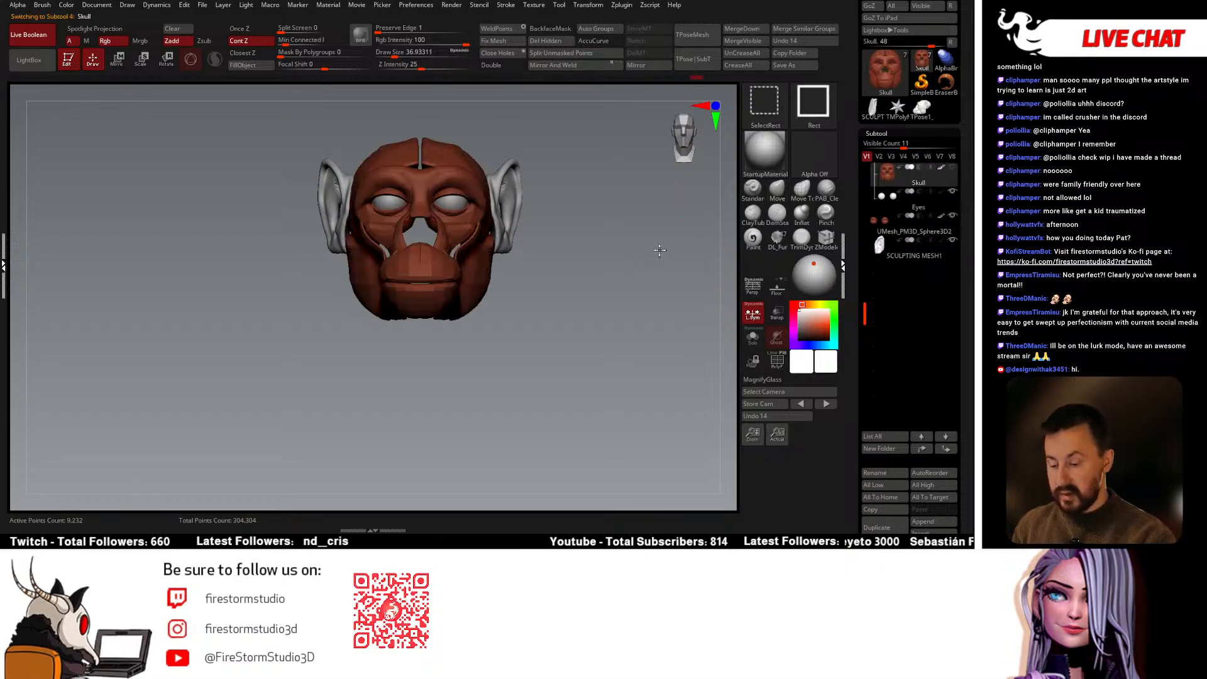
{"action": "key", "text": "space"}
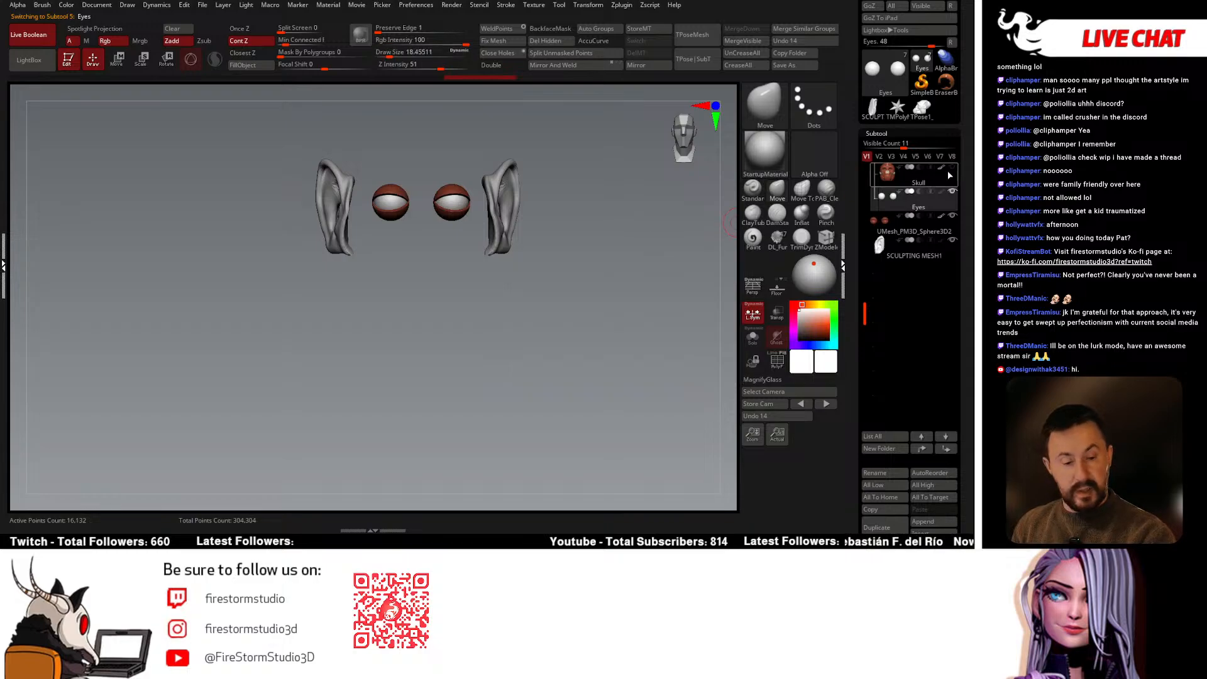
{"action": "mouse_move", "coordinate": [687, 262]}
{"action": "right_mouse_down", "text": "alt"}
{"action": "mouse_move", "coordinate": [622, 246]}
{"action": "mouse_move", "coordinate": [613, 256]}
{"action": "right_mouse_up", "text": "alt"}
{"action": "key", "text": "space"}
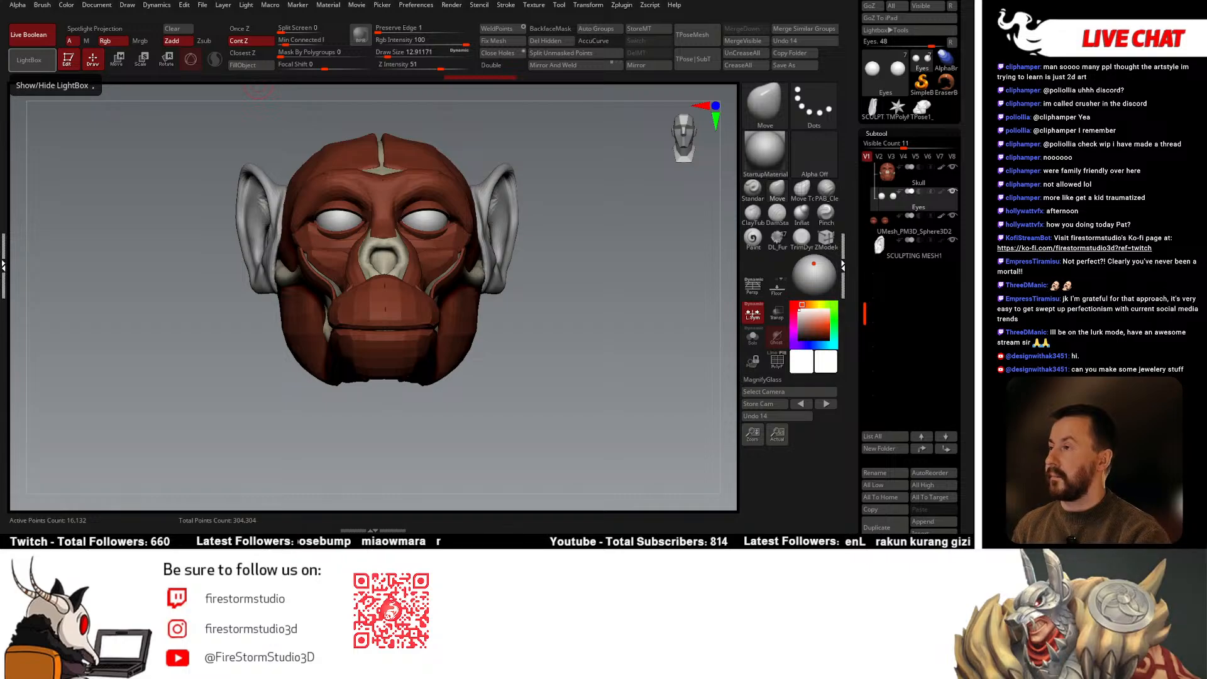
{"action": "left_click_drag", "start_coordinate": [635, 245], "coordinate": [686, 264]}
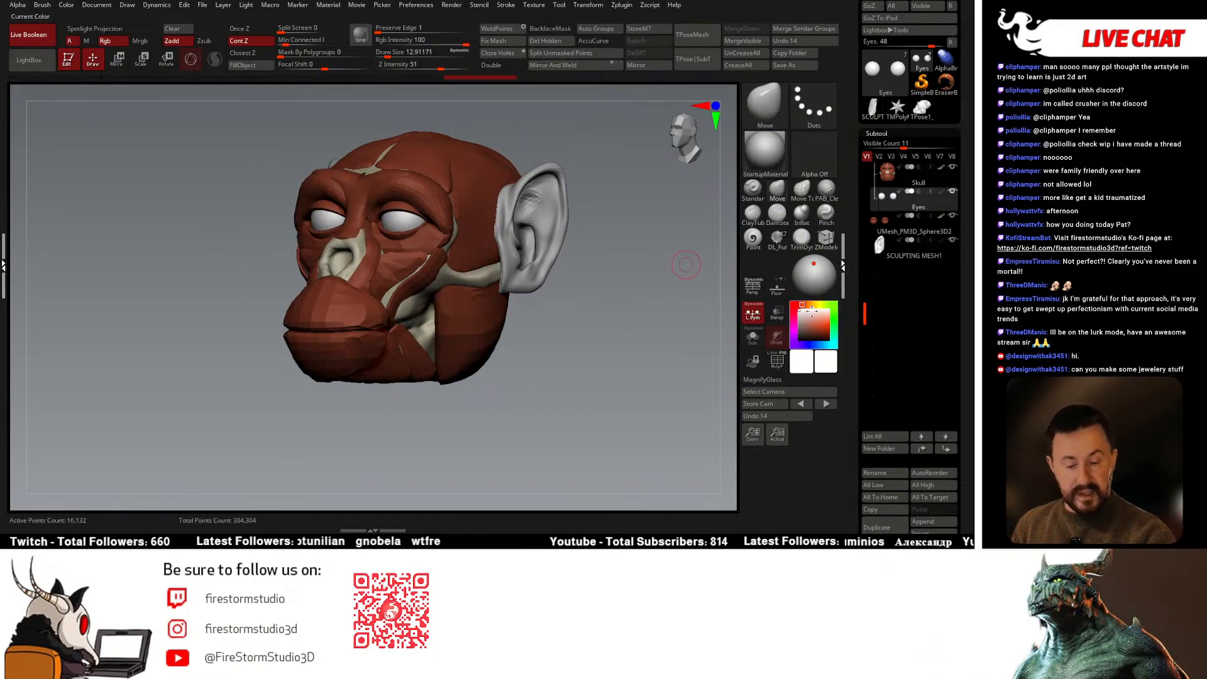
{"action": "left_click_drag", "start_coordinate": [609, 313], "coordinate": [617, 316], "text": "shift"}
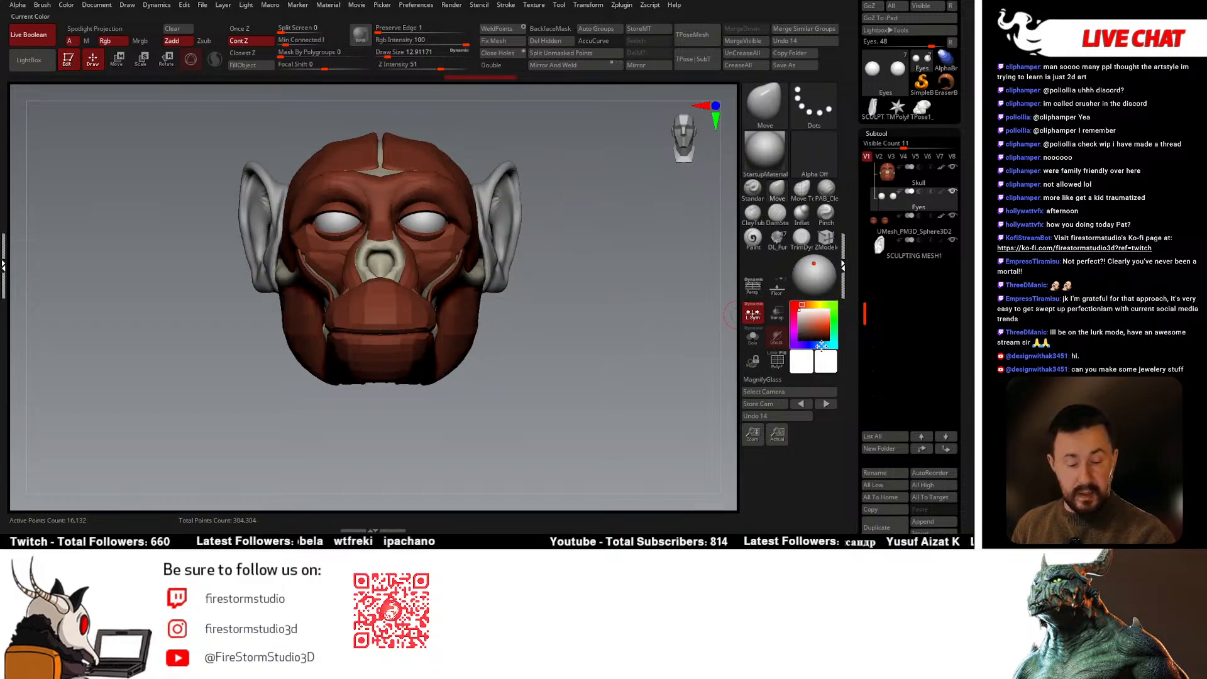
{"action": "left_click", "coordinate": [810, 305]}
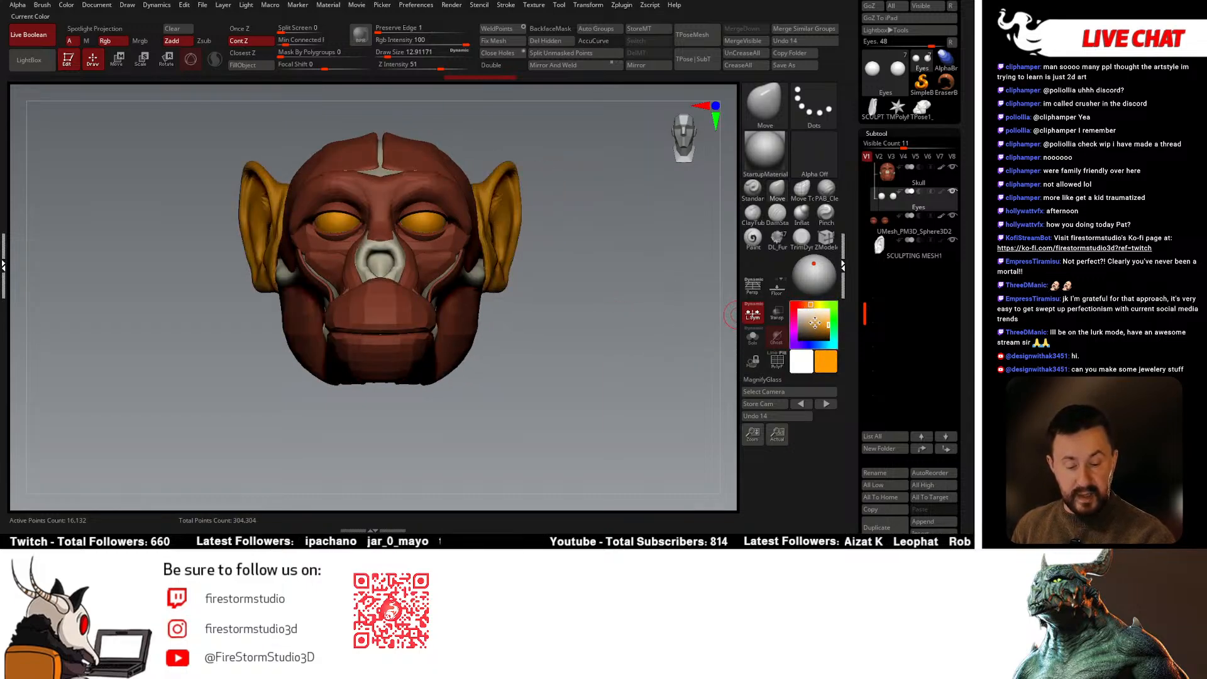
{"action": "left_click", "coordinate": [820, 322]}
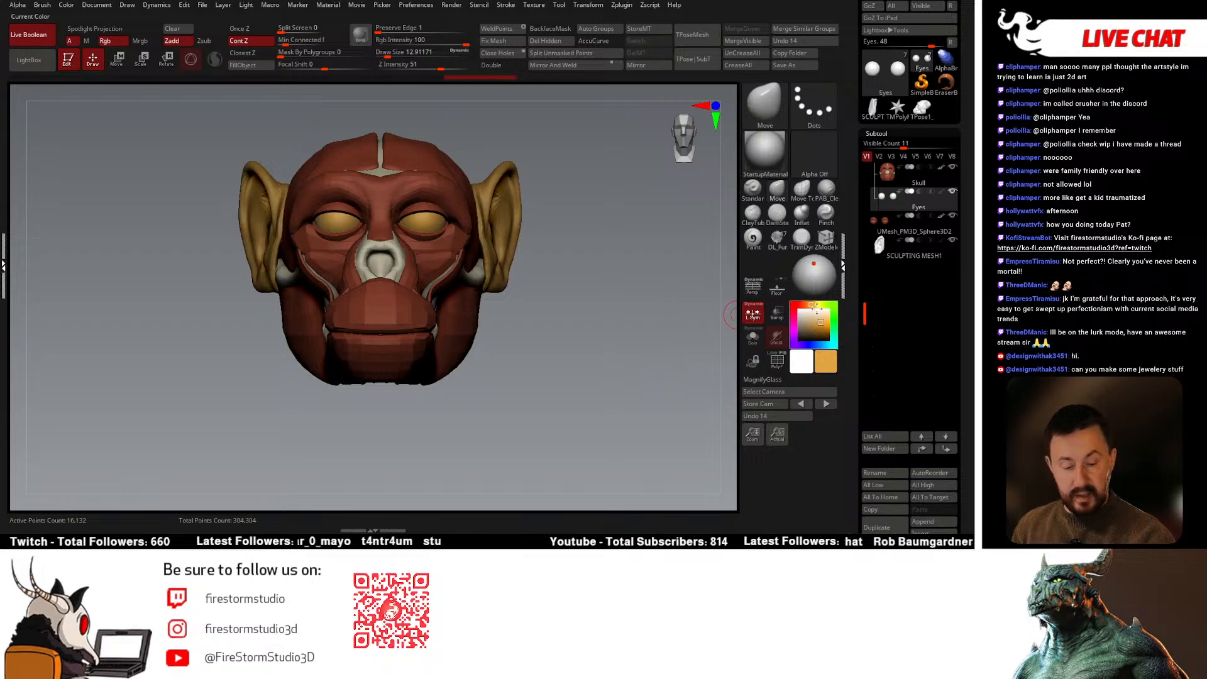
{"action": "left_click", "coordinate": [813, 305]}
{"action": "key", "text": "F1"}
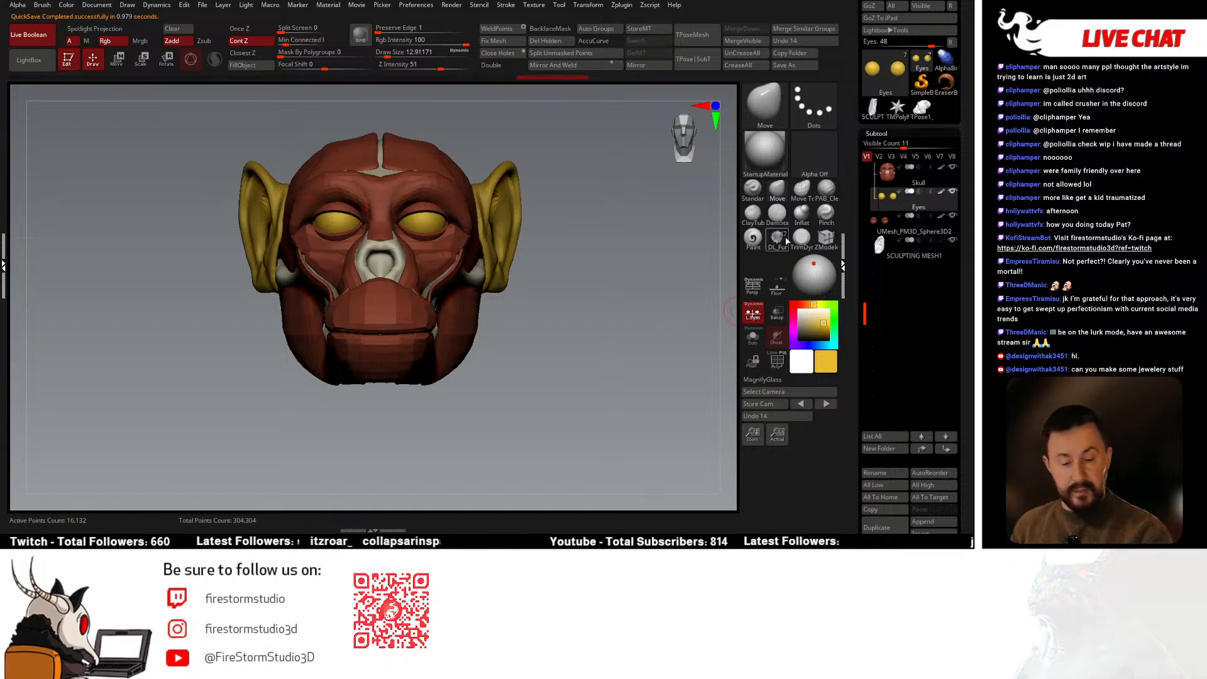
Switch to the Paint brush and choose a dark orange-brown colour for shading the eyes
{"action": "left_click", "coordinate": [752, 237]}
{"action": "left_click", "coordinate": [814, 327]}
{"action": "left_click", "coordinate": [814, 335]}
{"action": "left_click", "coordinate": [820, 328]}
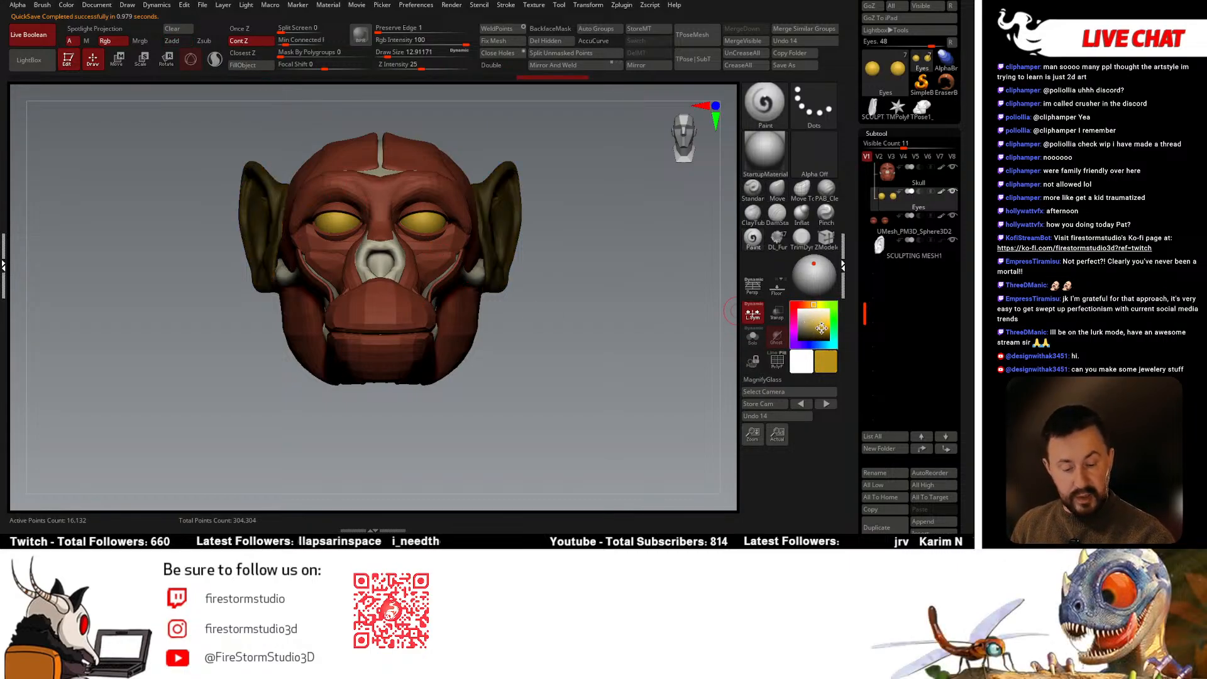
{"action": "left_click", "coordinate": [808, 305]}
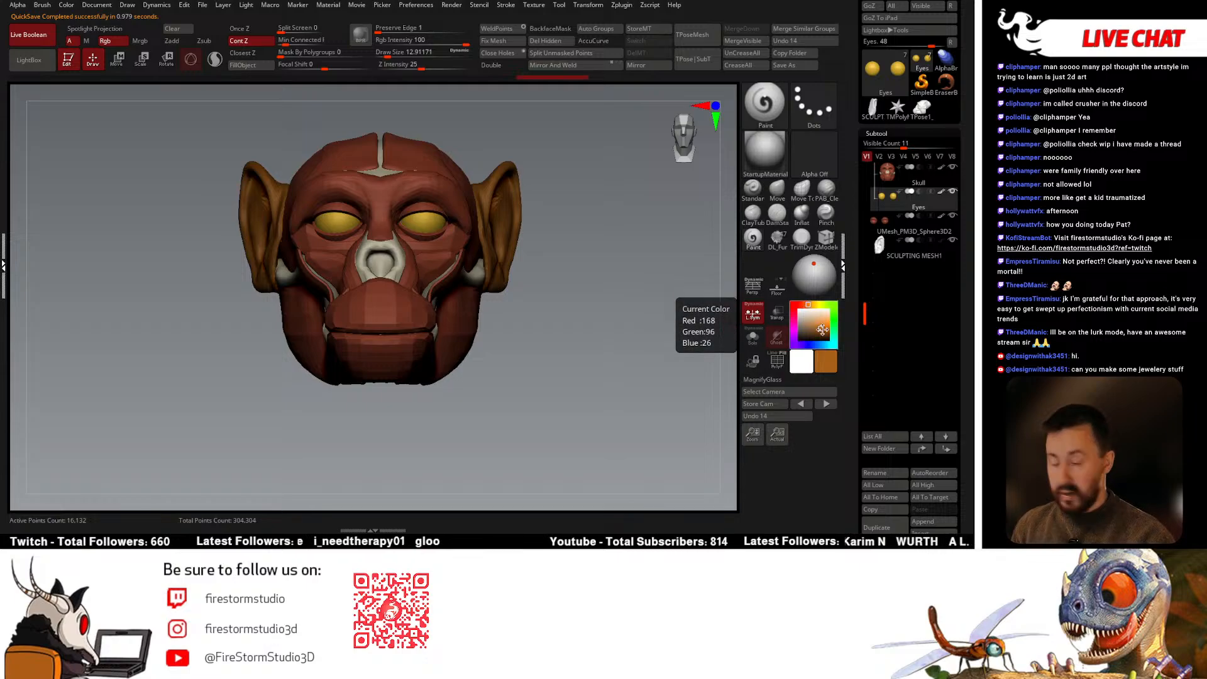
Try the brown paint on the eyes and assign Alpha 01 to the Paint brush for softer strokes
{"action": "left_click_drag", "start_coordinate": [457, 253], "coordinate": [450, 280]}
{"action": "key", "text": "alt+s"}
{"action": "key", "text": "alt+s"}
{"action": "right_click_drag", "start_coordinate": [441, 259], "coordinate": [518, 249]}
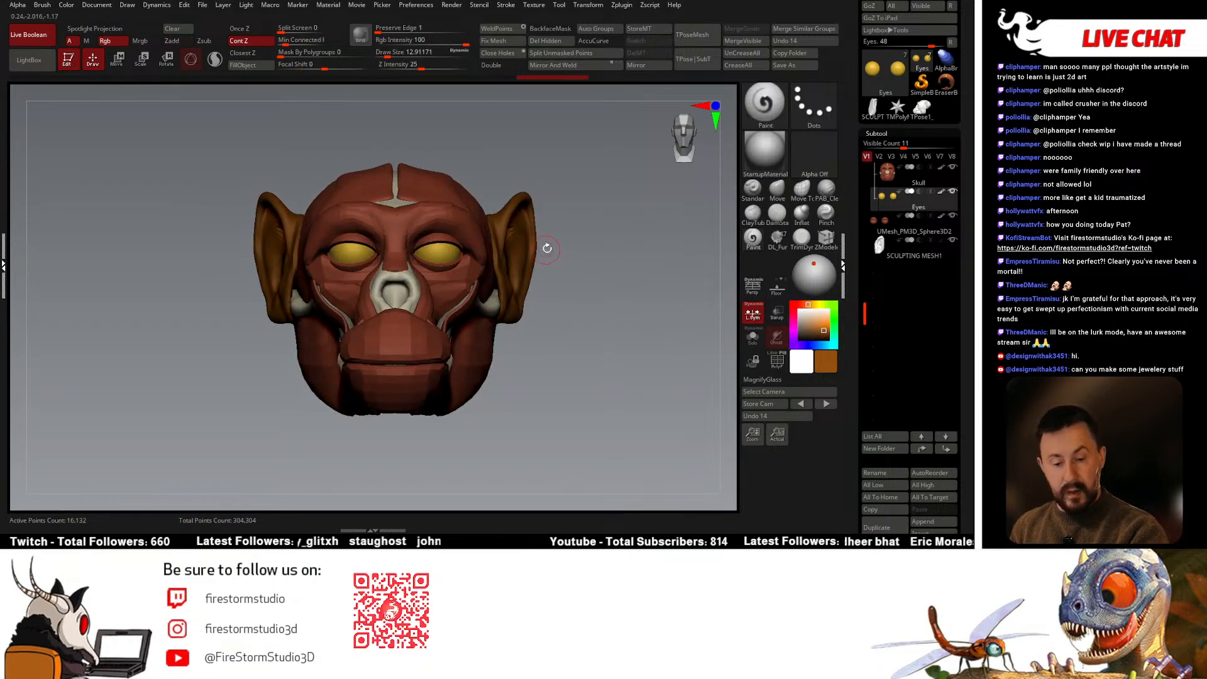
{"action": "left_click", "coordinate": [811, 157]}
{"action": "left_click", "coordinate": [273, 204]}
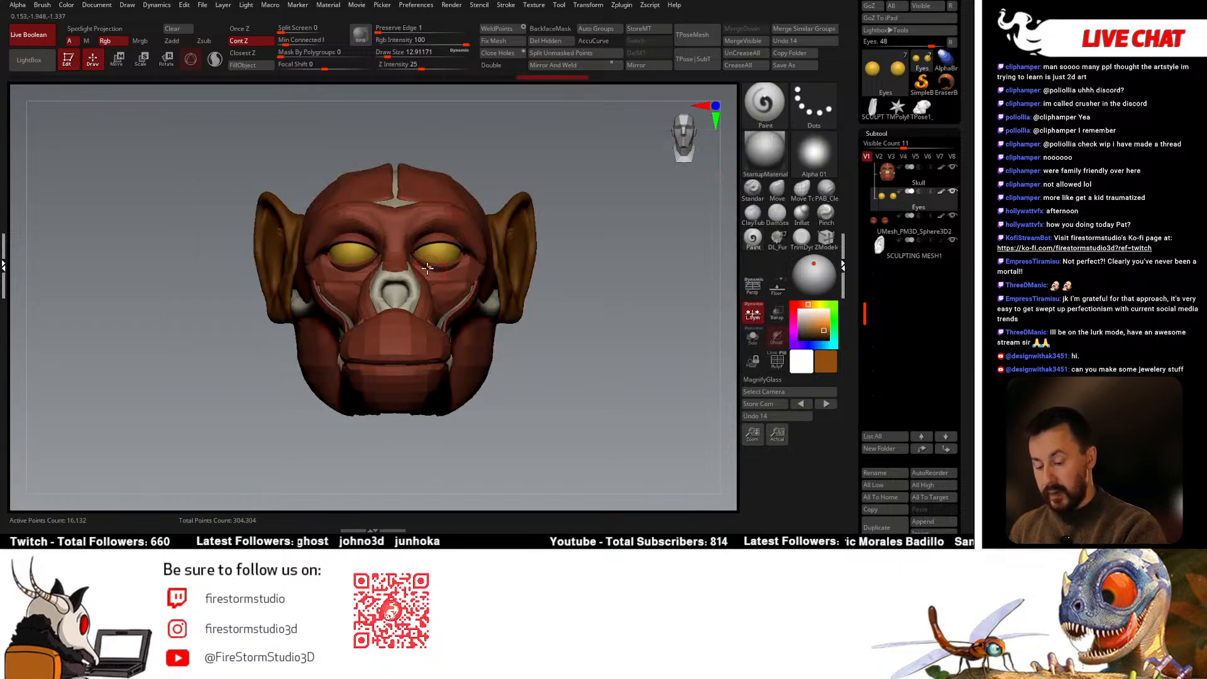
Isolate the eyeballs and paint soft brown shading around their edges at draw size about 18.46
{"action": "right_click_drag", "start_coordinate": [433, 257], "coordinate": [420, 245]}
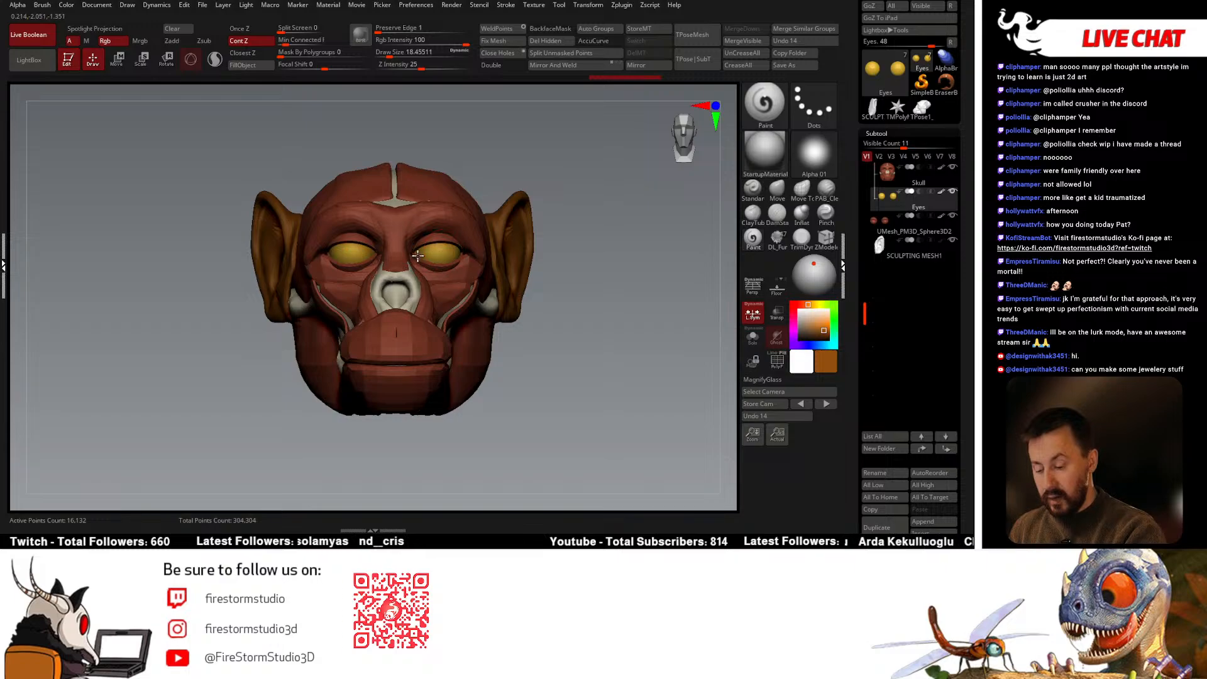
{"action": "right_click_drag", "start_coordinate": [410, 250], "coordinate": [472, 230]}
{"action": "key", "text": "alt+s"}
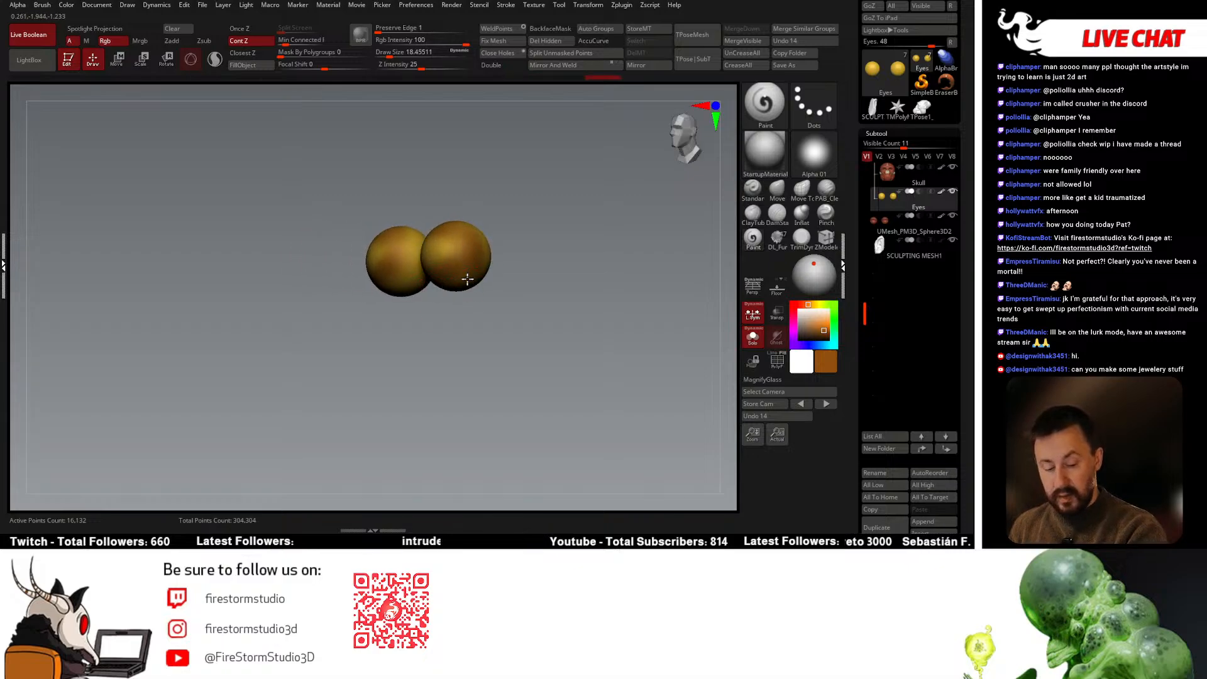
{"action": "right_click_drag", "start_coordinate": [467, 279], "coordinate": [475, 307]}
{"action": "mouse_move", "coordinate": [471, 276]}
{"action": "left_mouse_down"}
{"action": "mouse_move", "coordinate": [519, 264]}
{"action": "mouse_move", "coordinate": [511, 250]}
{"action": "mouse_move", "coordinate": [499, 258]}
{"action": "left_mouse_up"}
{"action": "right_click_drag", "start_coordinate": [500, 257], "coordinate": [499, 243]}
{"action": "left_click_drag", "start_coordinate": [554, 260], "coordinate": [559, 260], "text": "shift"}
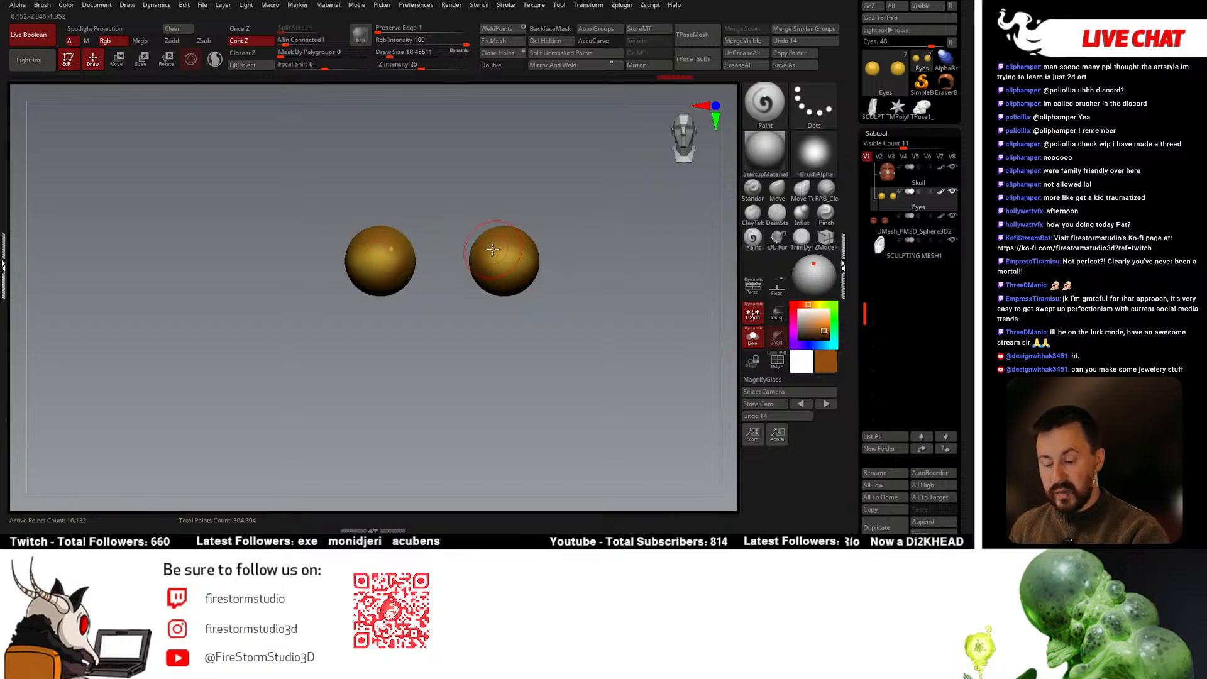
Sample the golden yellow from the eyeball as the other paint colour and brush it over the eye centres
{"action": "left_click_drag", "start_coordinate": [805, 359], "coordinate": [512, 262]}
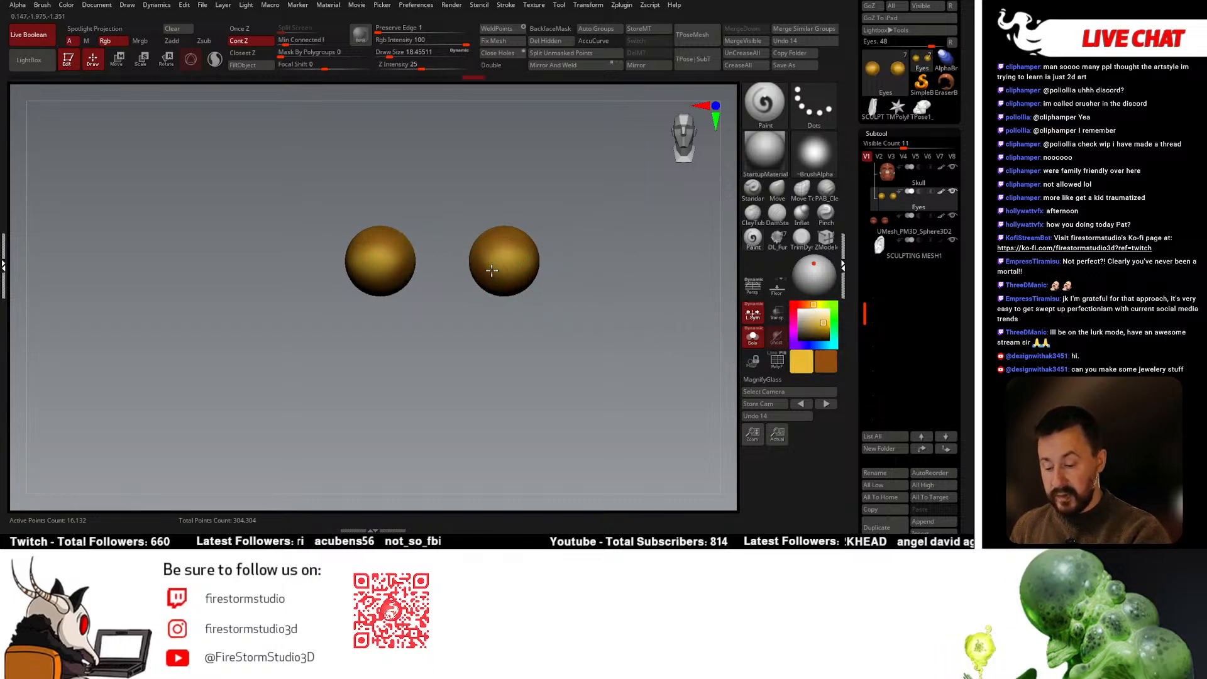
{"action": "key", "text": "alt+s"}
{"action": "key", "text": "alt+s"}
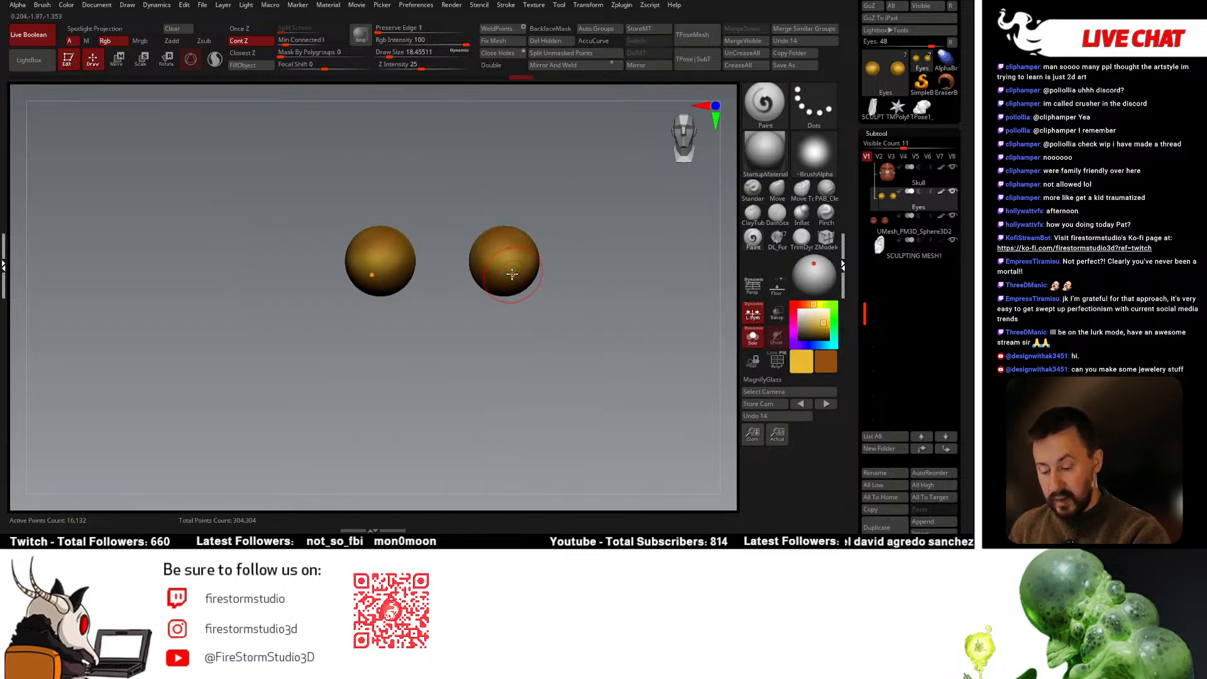
{"action": "key", "text": "space"}
{"action": "left_click", "coordinate": [518, 263]}
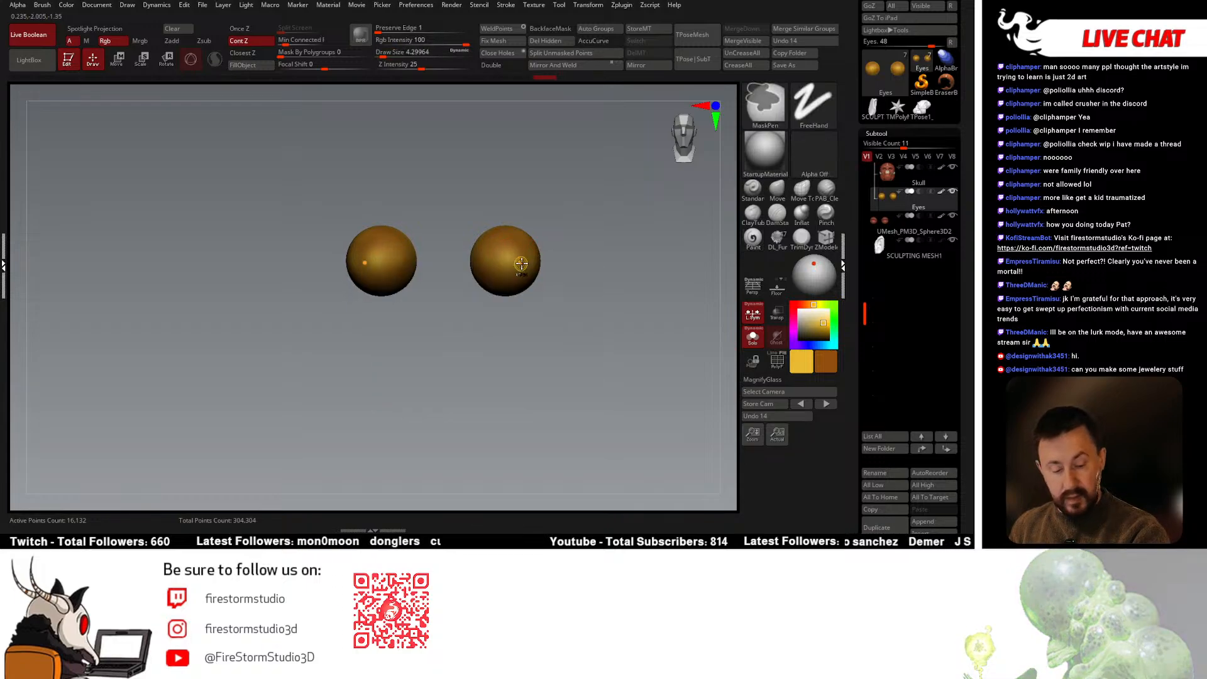
Swap back to the orange-brown and deepen the shading on the sides of the eyeballs
{"action": "key", "text": "v"}
{"action": "key", "text": "space"}
{"action": "left_click", "coordinate": [515, 265]}
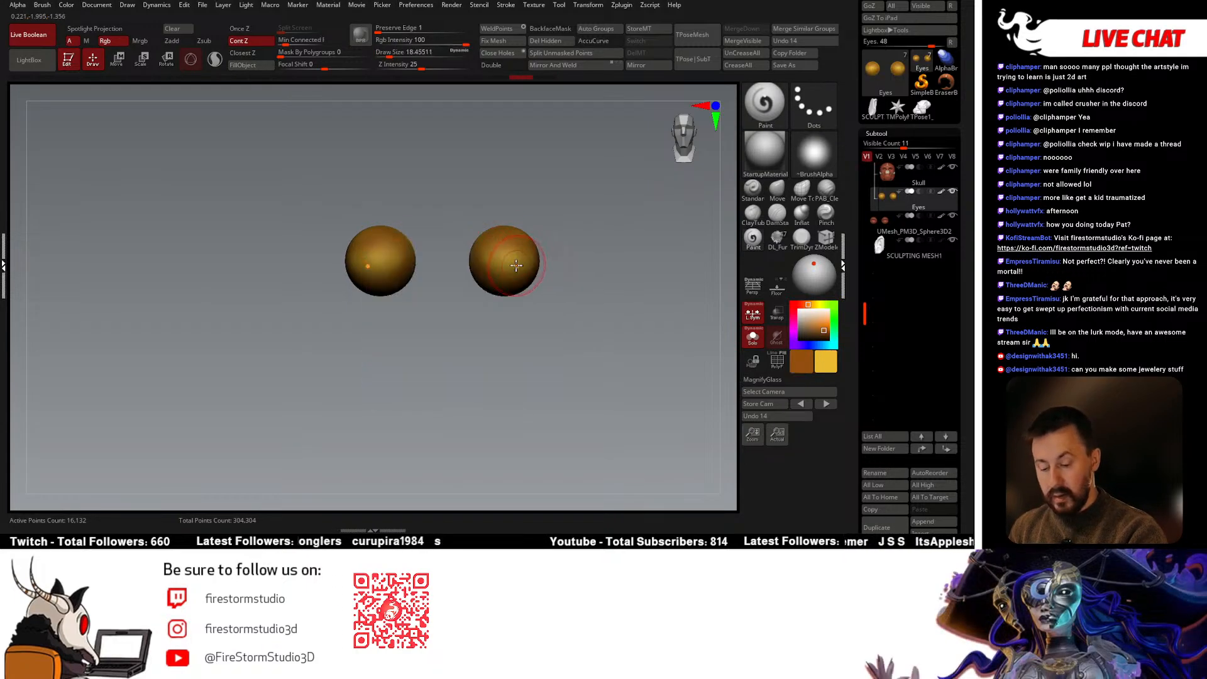
{"action": "left_click_drag", "start_coordinate": [488, 260], "coordinate": [494, 284]}
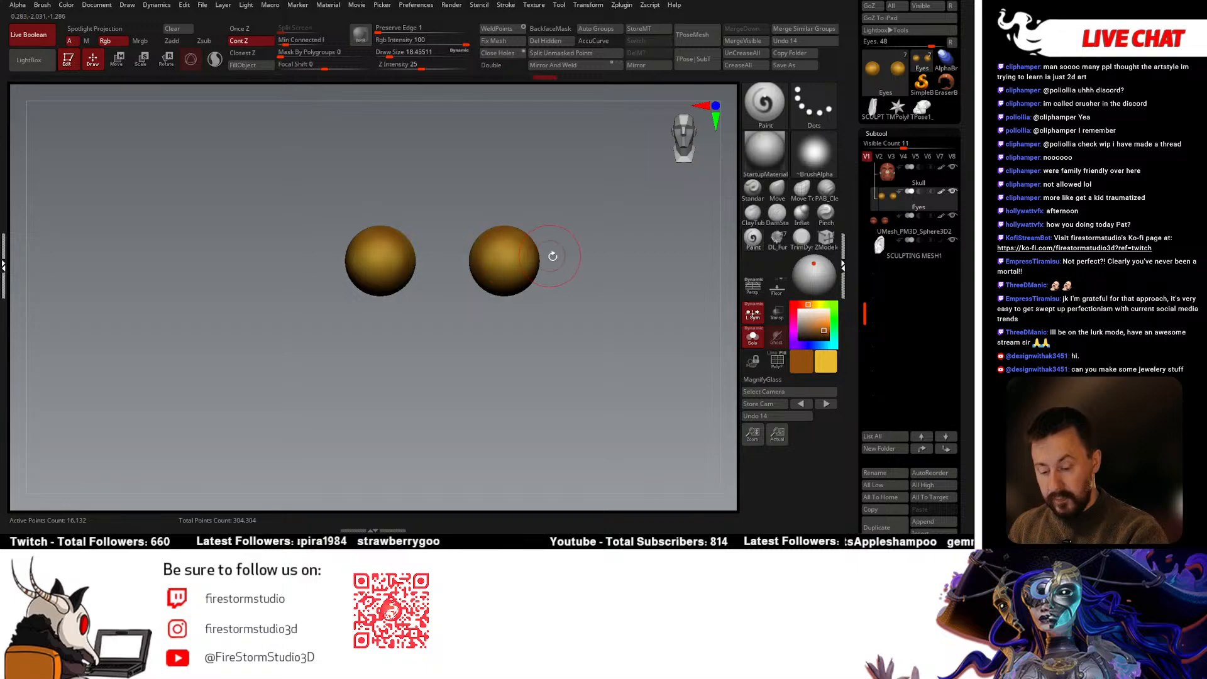
{"action": "mouse_move", "coordinate": [553, 256]}
{"action": "left_mouse_down"}
{"action": "mouse_move", "coordinate": [527, 258]}
{"action": "mouse_move", "coordinate": [515, 276]}
{"action": "mouse_move", "coordinate": [533, 275]}
{"action": "mouse_move", "coordinate": [527, 257]}
{"action": "mouse_move", "coordinate": [520, 277]}
{"action": "left_mouse_up"}
{"action": "mouse_move", "coordinate": [513, 303]}
{"action": "left_mouse_down"}
{"action": "mouse_move", "coordinate": [539, 291]}
{"action": "mouse_move", "coordinate": [522, 298]}
{"action": "left_mouse_up"}
Swap to the yellow and blend it over the isolated eyeballs from several angles
{"action": "key", "text": "v"}
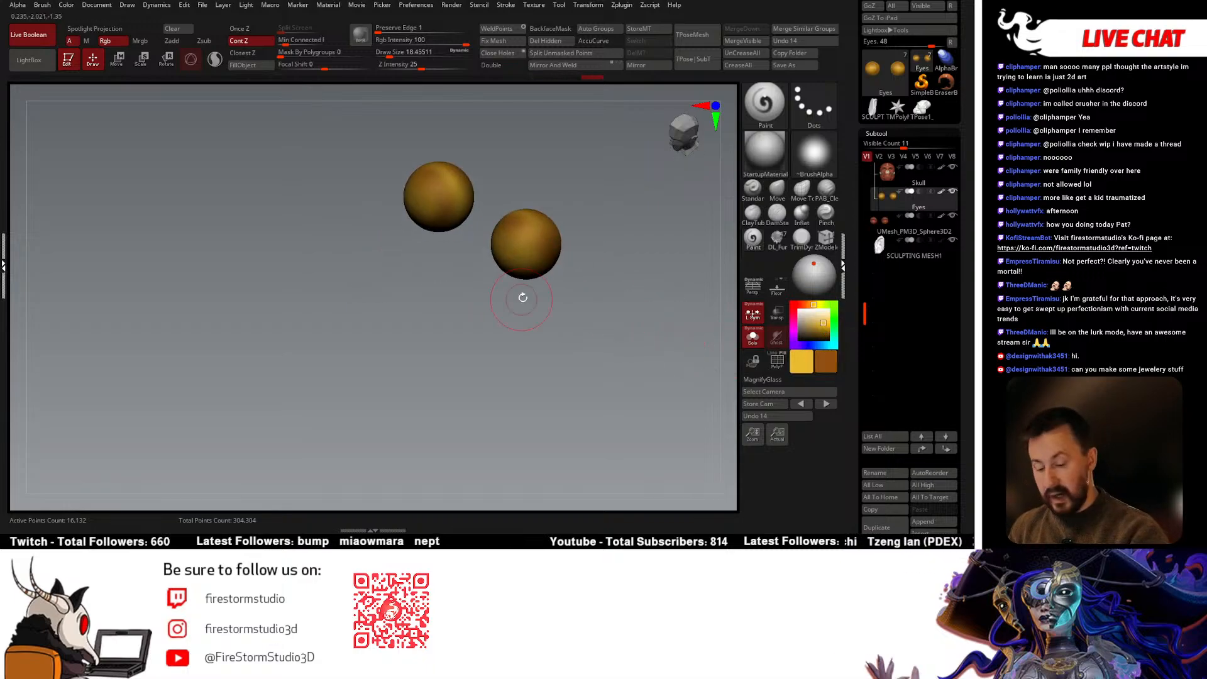
{"action": "mouse_move", "coordinate": [540, 225]}
{"action": "left_mouse_down"}
{"action": "mouse_move", "coordinate": [533, 214]}
{"action": "mouse_move", "coordinate": [549, 224]}
{"action": "mouse_move", "coordinate": [555, 261]}
{"action": "mouse_move", "coordinate": [560, 249]}
{"action": "mouse_move", "coordinate": [552, 256]}
{"action": "left_mouse_up"}
{"action": "mouse_move", "coordinate": [525, 207]}
{"action": "left_mouse_down"}
{"action": "mouse_move", "coordinate": [527, 183]}
{"action": "mouse_move", "coordinate": [536, 187]}
{"action": "left_mouse_up"}
{"action": "left_click_drag", "start_coordinate": [539, 242], "coordinate": [531, 205]}
{"action": "left_click_drag", "start_coordinate": [526, 164], "coordinate": [554, 160]}
{"action": "mouse_move", "coordinate": [553, 220]}
{"action": "left_mouse_down"}
{"action": "mouse_move", "coordinate": [531, 206]}
{"action": "mouse_move", "coordinate": [552, 149]}
{"action": "mouse_move", "coordinate": [534, 188]}
{"action": "mouse_move", "coordinate": [525, 175]}
{"action": "mouse_move", "coordinate": [547, 208]}
{"action": "mouse_move", "coordinate": [564, 304]}
{"action": "mouse_move", "coordinate": [588, 270]}
{"action": "left_mouse_up"}
Pick a very dark brown as the second paint colour alongside the orange-brown
{"action": "key", "text": "space"}
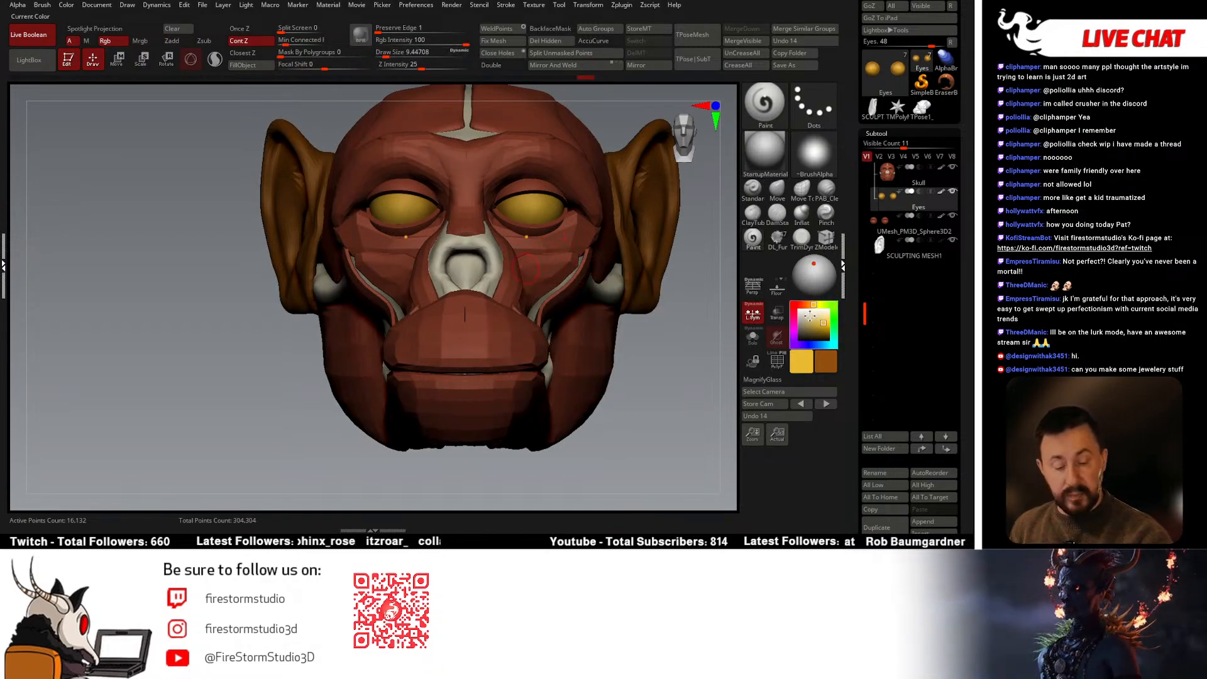
{"action": "left_click_drag", "start_coordinate": [823, 324], "coordinate": [823, 338]}
{"action": "left_click", "coordinate": [827, 360]}
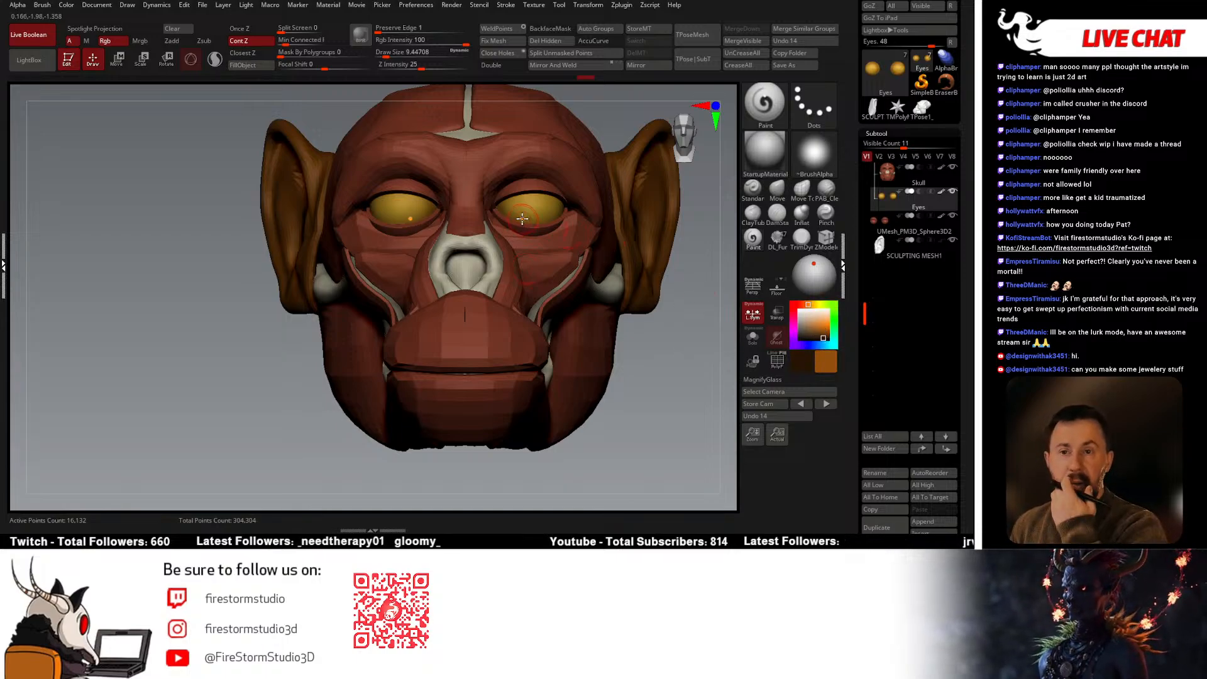
Swap to the dark brown and paint soft dark centres on both eyes, using draw sizes of about 12.9 and 7.5
{"action": "key", "text": "space"}
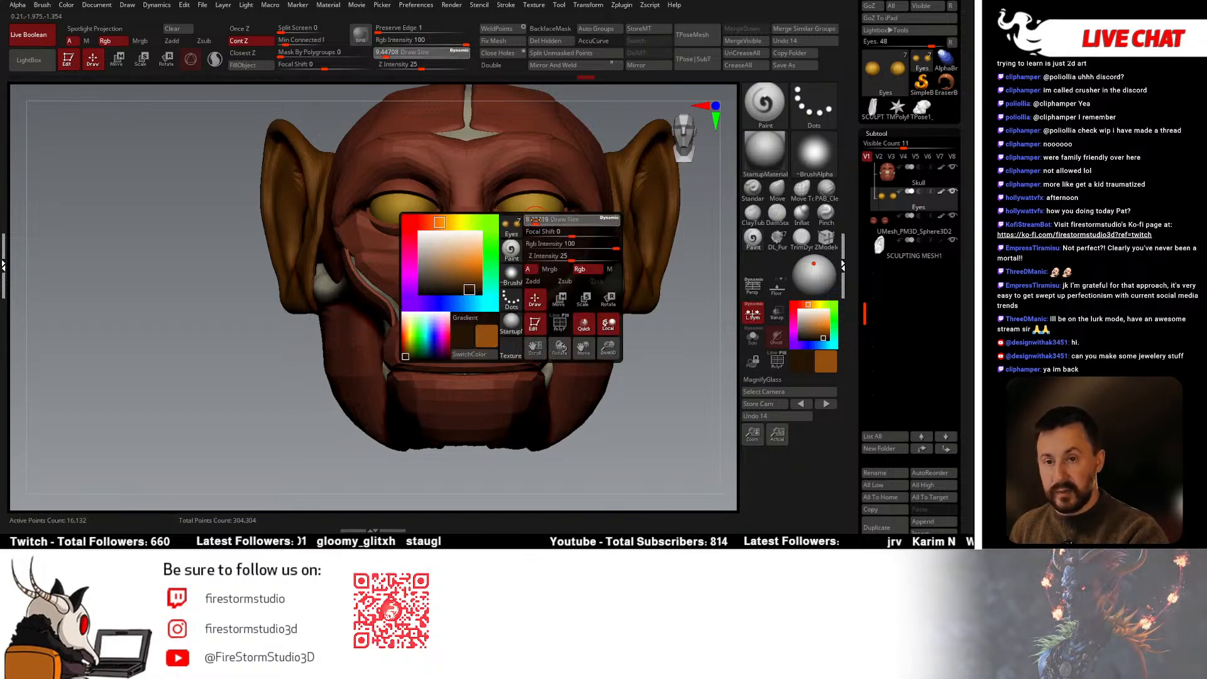
{"action": "key", "text": "space"}
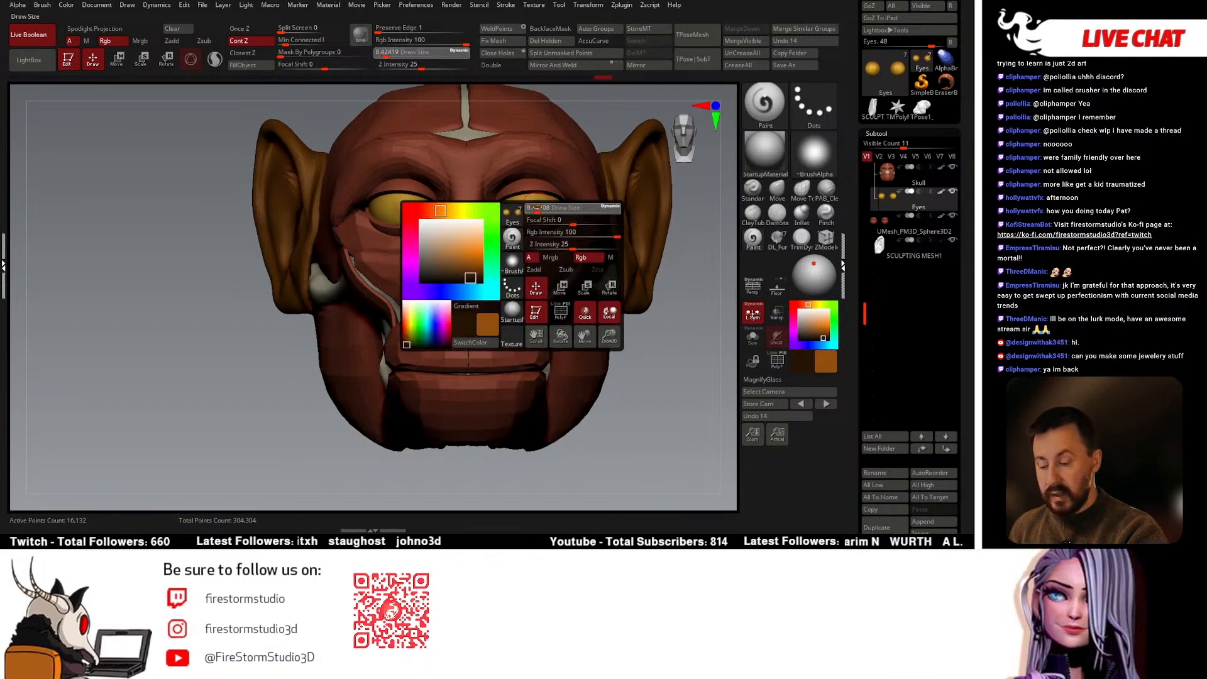
{"action": "key", "text": "v"}
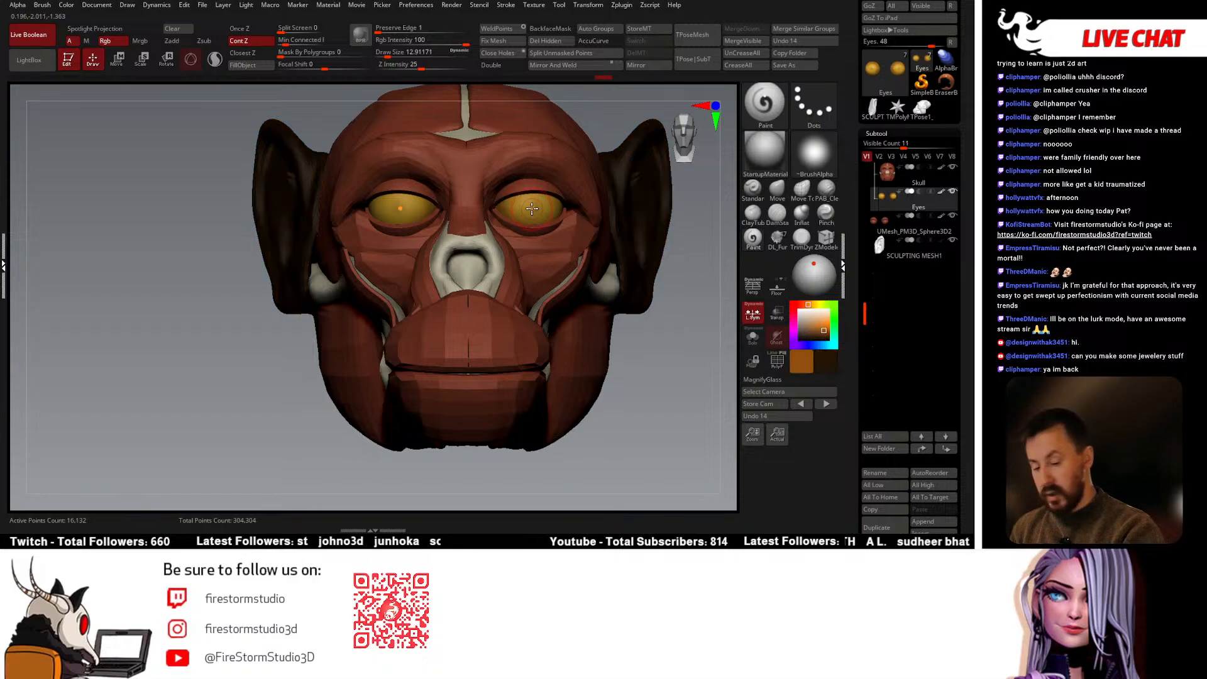
{"action": "left_click", "coordinate": [533, 208]}
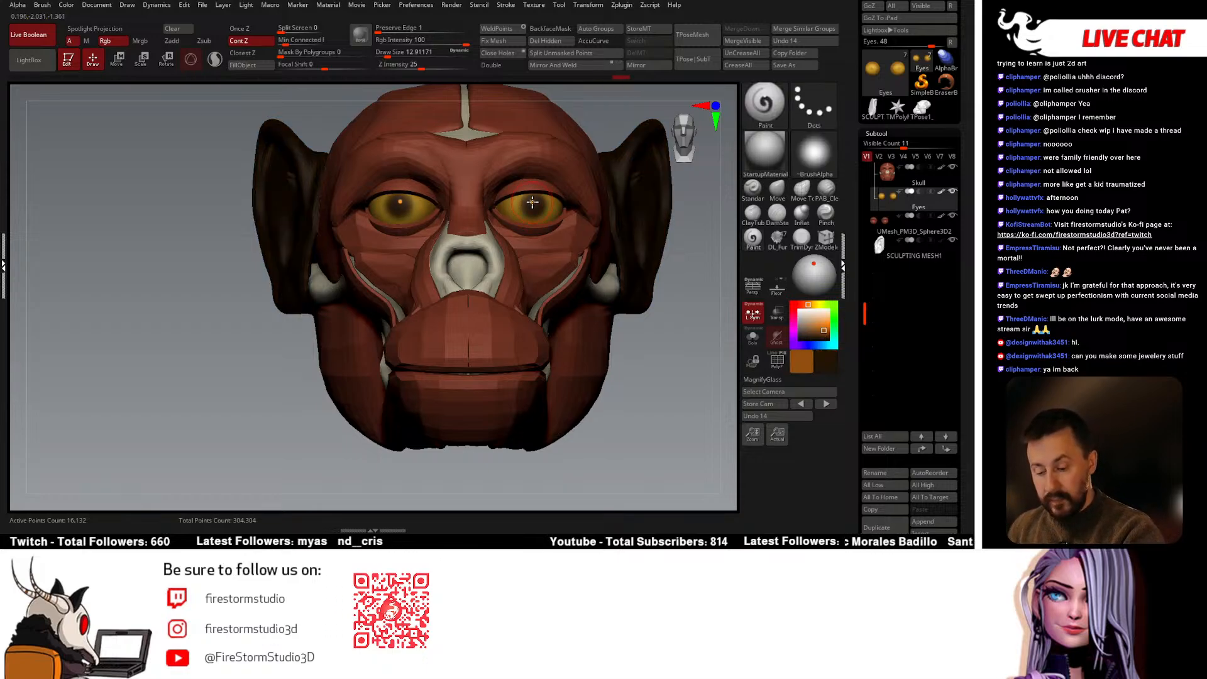
{"action": "key", "text": "space"}
{"action": "left_click_drag", "start_coordinate": [538, 205], "coordinate": [530, 204]}
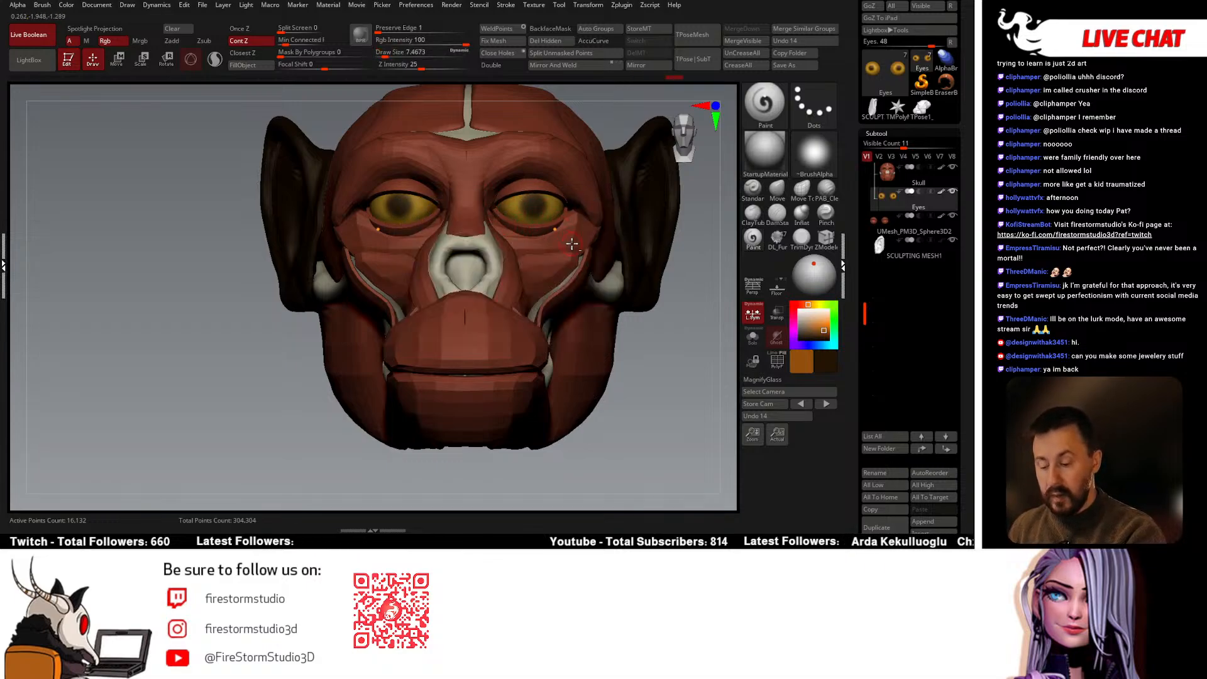
Reset the paint colours to white as the main colour and black as the secondary colour
{"action": "left_click_drag", "start_coordinate": [571, 244], "coordinate": [629, 374]}
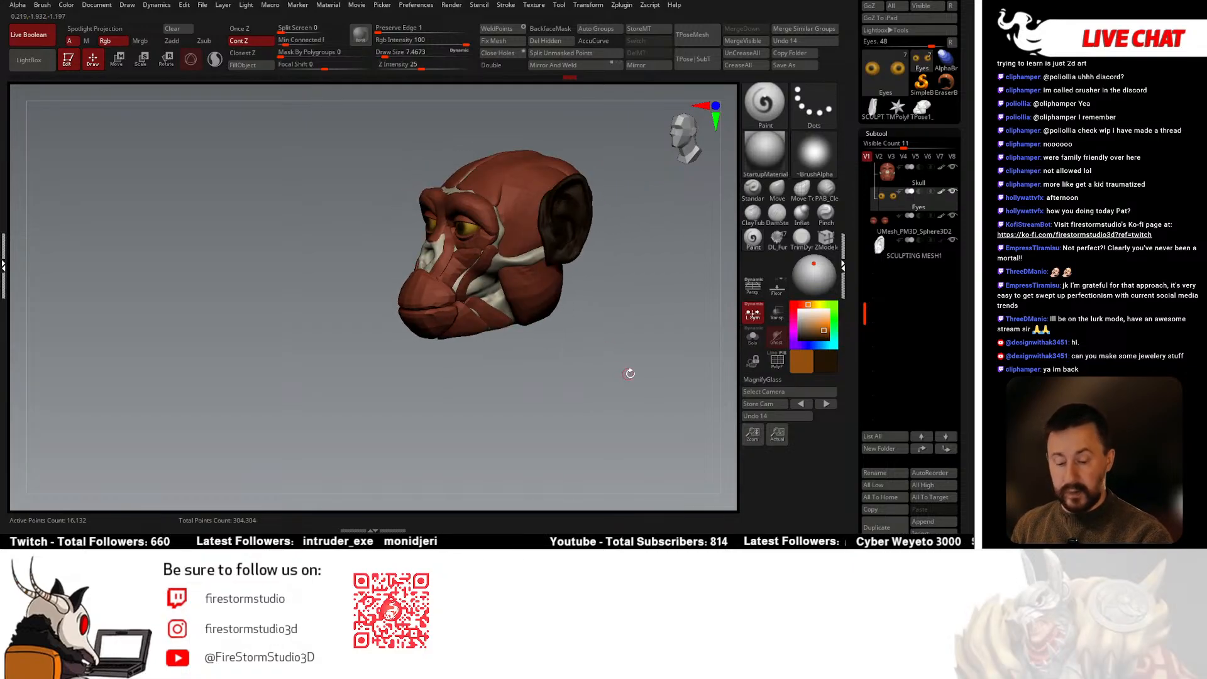
{"action": "left_click", "coordinate": [805, 364]}
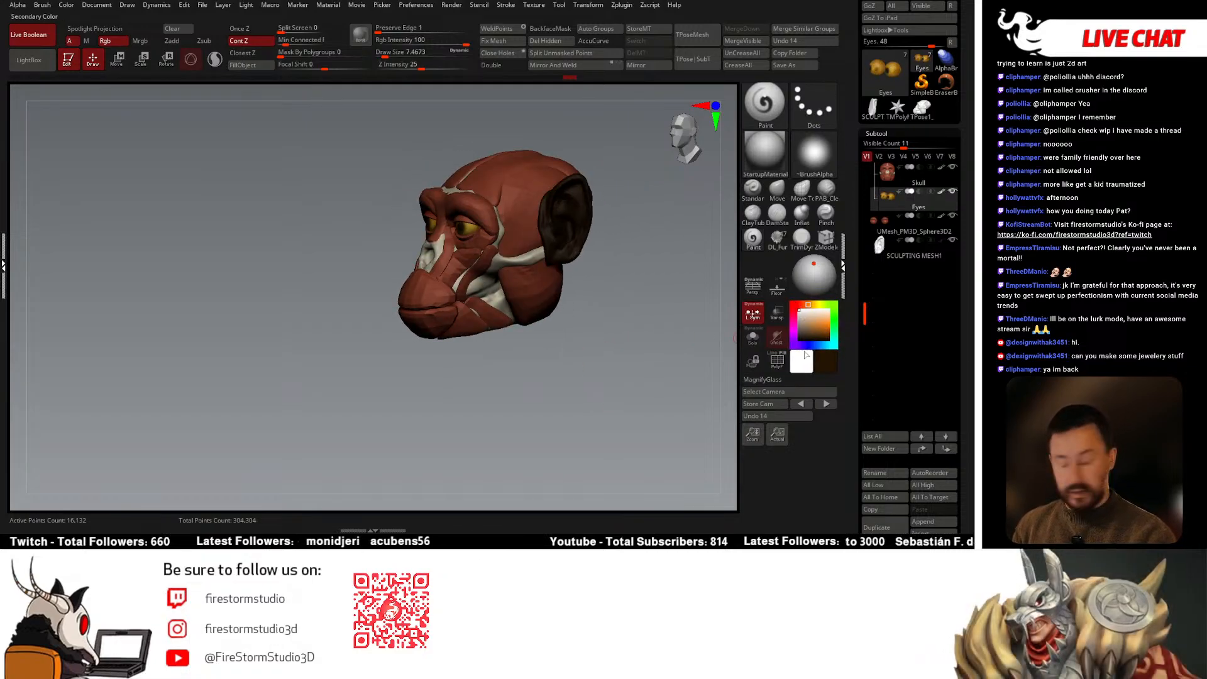
{"action": "key", "text": "v"}
{"action": "left_click_drag", "start_coordinate": [803, 327], "coordinate": [790, 345]}
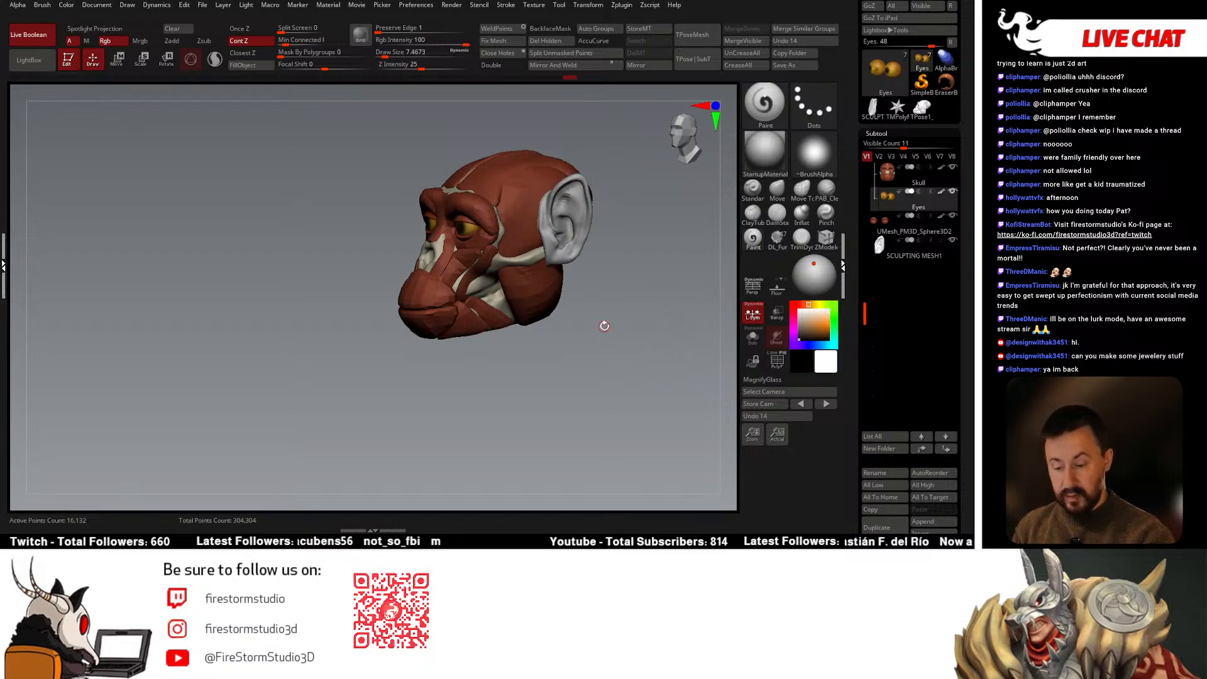
{"action": "mouse_move", "coordinate": [604, 326]}
{"action": "left_mouse_down"}
{"action": "mouse_move", "coordinate": [617, 316]}
{"action": "mouse_move", "coordinate": [582, 328]}
{"action": "left_mouse_up"}
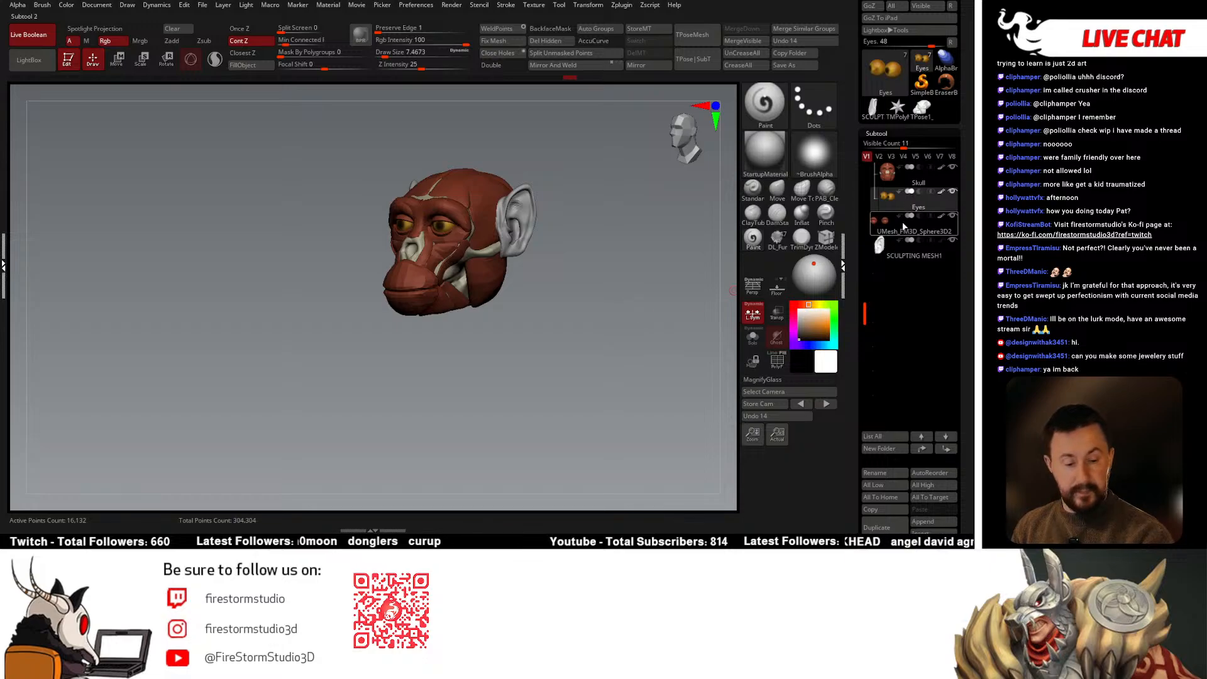
Move the Eyes subtool to the end of the head folder and collapse the folder
{"action": "left_click_drag", "start_coordinate": [896, 196], "coordinate": [899, 255]}
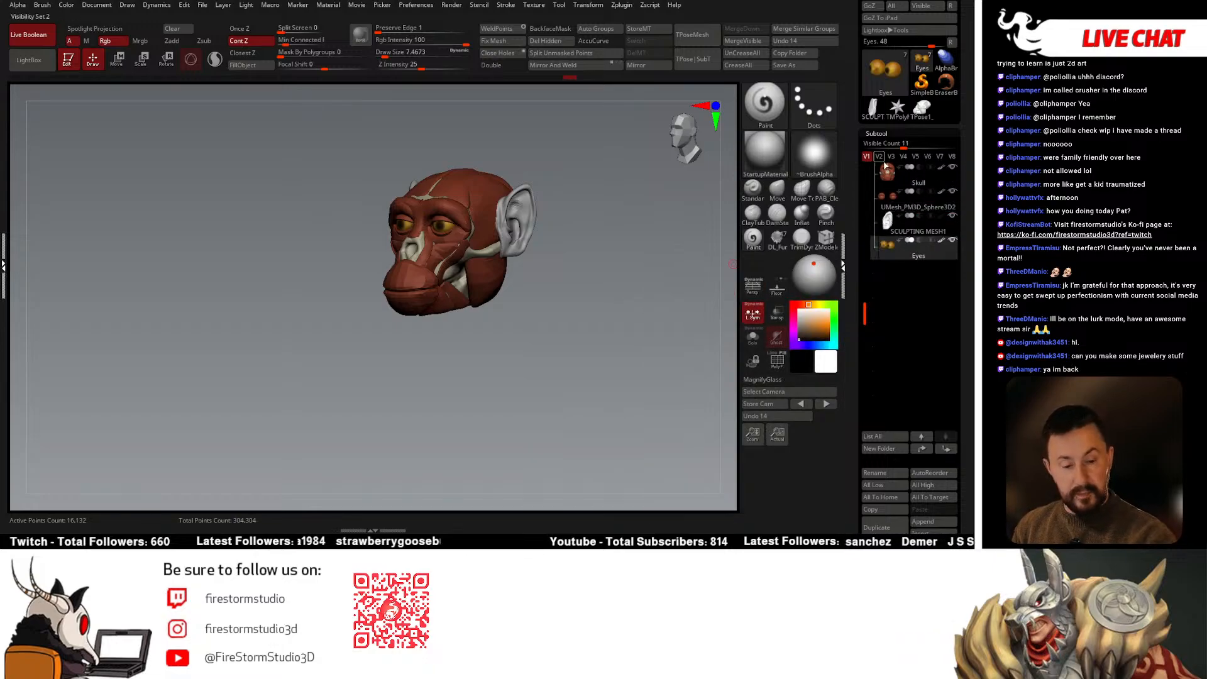
{"action": "left_click", "coordinate": [892, 202]}
{"action": "mouse_move", "coordinate": [667, 299]}
{"action": "left_mouse_down"}
{"action": "mouse_move", "coordinate": [643, 309]}
{"action": "mouse_move", "coordinate": [666, 298]}
{"action": "left_mouse_up"}
{"action": "left_click_drag", "start_coordinate": [666, 298], "coordinate": [653, 350], "text": "alt"}
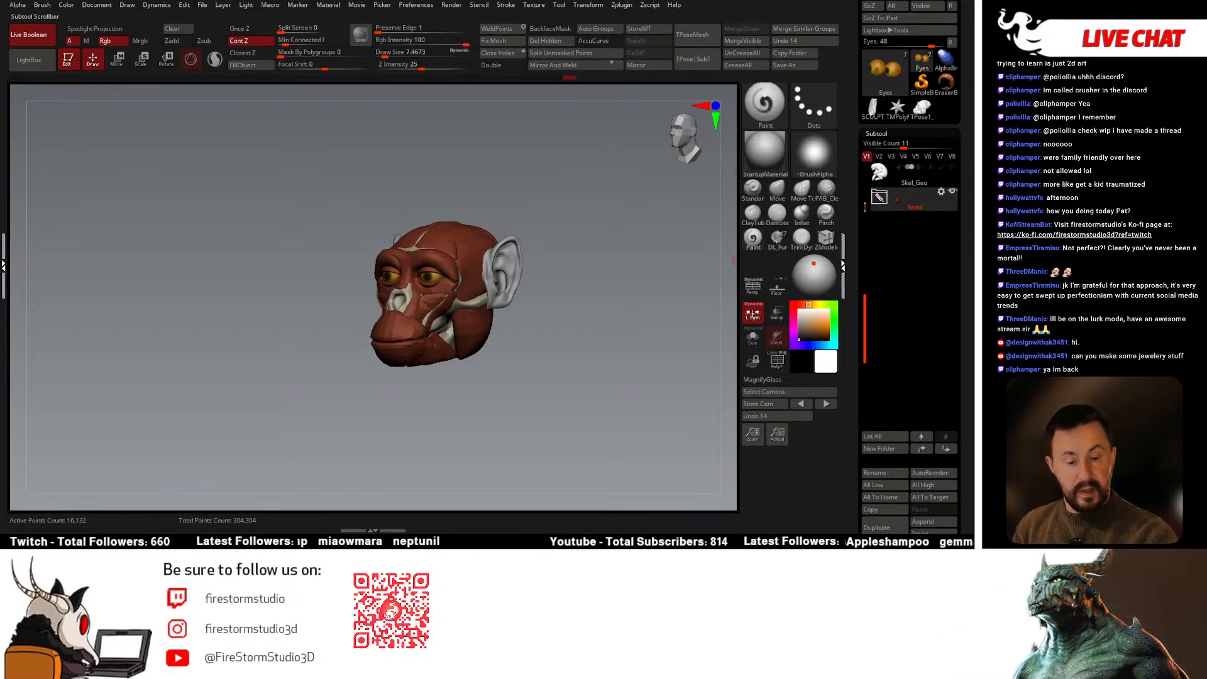
{"action": "left_click_drag", "start_coordinate": [865, 327], "coordinate": [864, 196]}
{"action": "left_click_drag", "start_coordinate": [963, 25], "coordinate": [963, 112]}
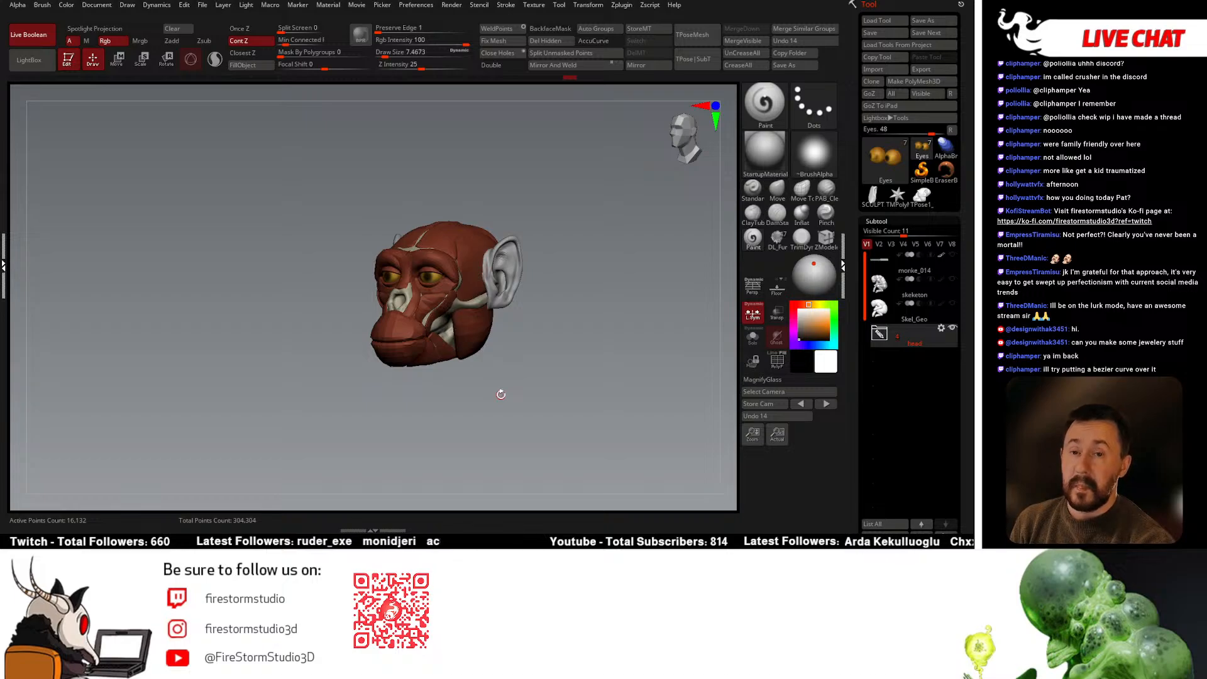
{"action": "left_click_drag", "start_coordinate": [582, 299], "coordinate": [586, 301]}
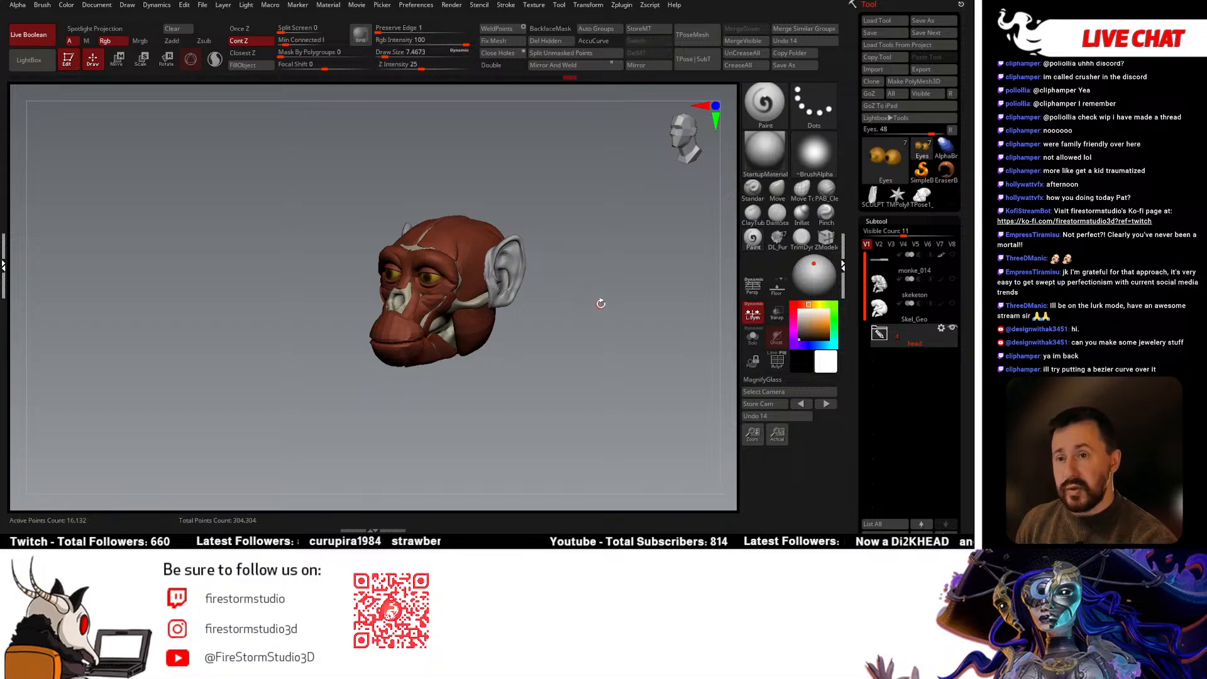
{"action": "mouse_move", "coordinate": [600, 303]}
{"action": "left_mouse_down"}
{"action": "mouse_move", "coordinate": [595, 328]}
{"action": "mouse_move", "coordinate": [641, 325]}
{"action": "mouse_move", "coordinate": [592, 355]}
{"action": "mouse_move", "coordinate": [594, 321]}
{"action": "left_mouse_up"}
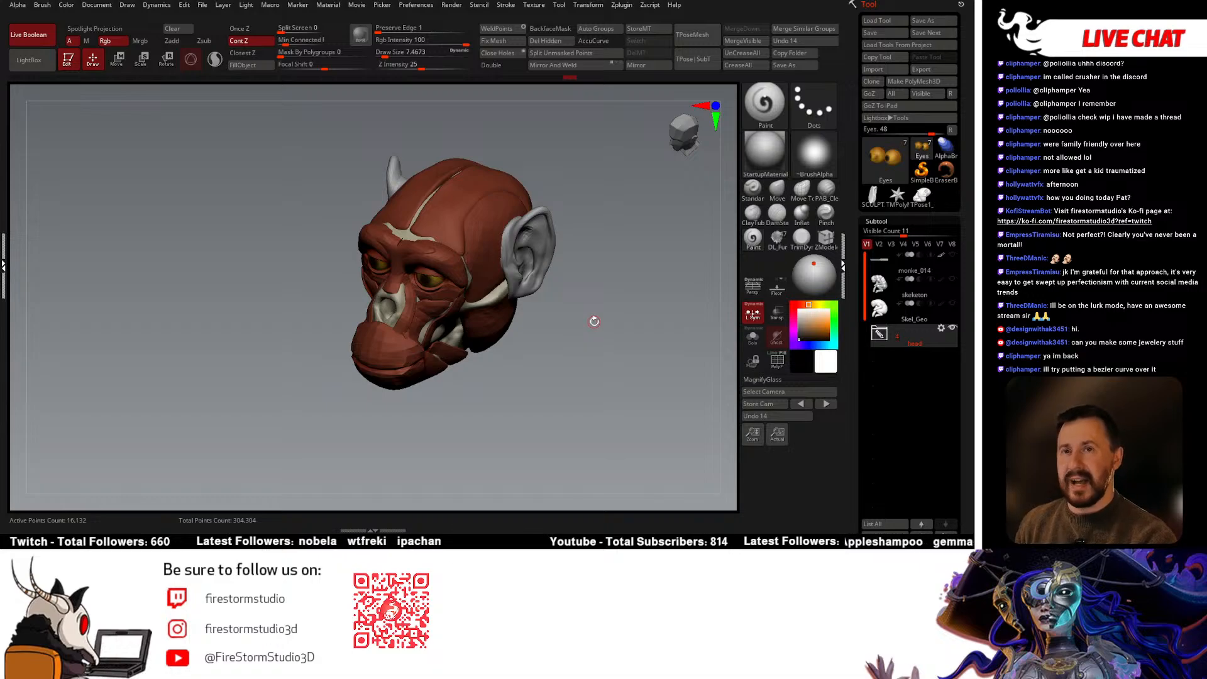
{"action": "mouse_move", "coordinate": [590, 310]}
{"action": "left_mouse_down"}
{"action": "mouse_move", "coordinate": [612, 316]}
{"action": "mouse_move", "coordinate": [628, 299]}
{"action": "mouse_move", "coordinate": [595, 275]}
{"action": "mouse_move", "coordinate": [591, 206]}
{"action": "mouse_move", "coordinate": [584, 300]}
{"action": "mouse_move", "coordinate": [643, 292]}
{"action": "mouse_move", "coordinate": [626, 284]}
{"action": "mouse_move", "coordinate": [604, 323]}
{"action": "left_mouse_up"}
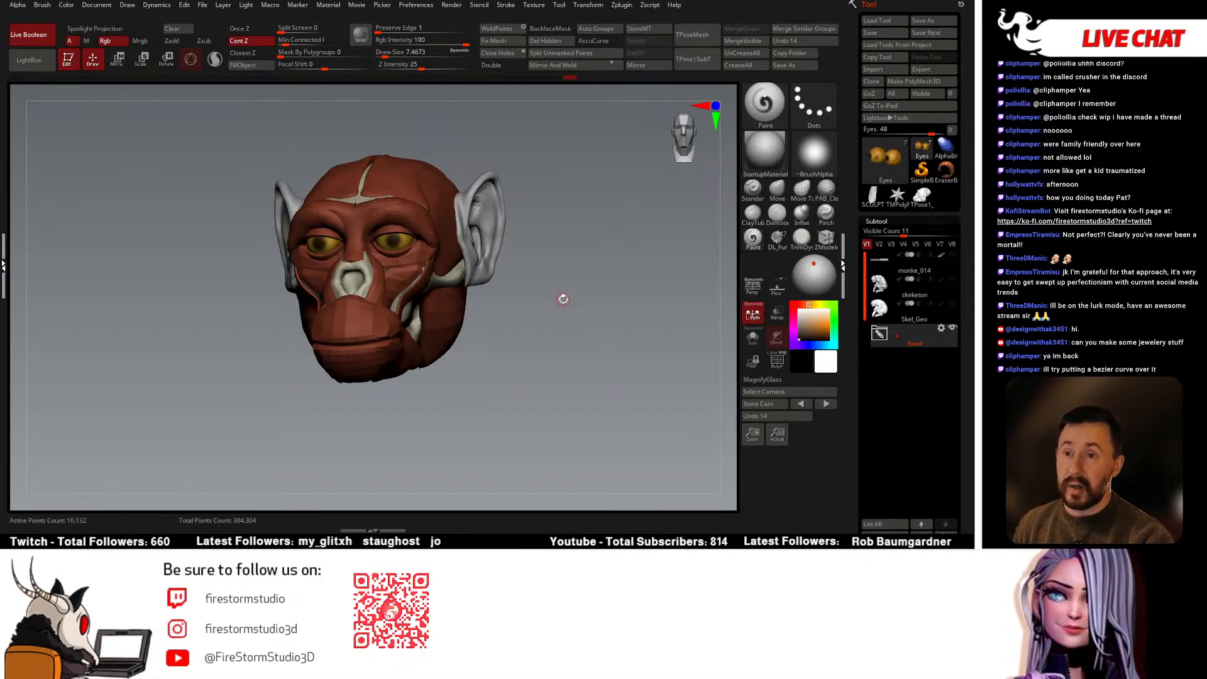
{"action": "mouse_move", "coordinate": [563, 299]}
{"action": "left_mouse_down"}
{"action": "mouse_move", "coordinate": [544, 325]}
{"action": "mouse_move", "coordinate": [565, 282]}
{"action": "left_mouse_up"}
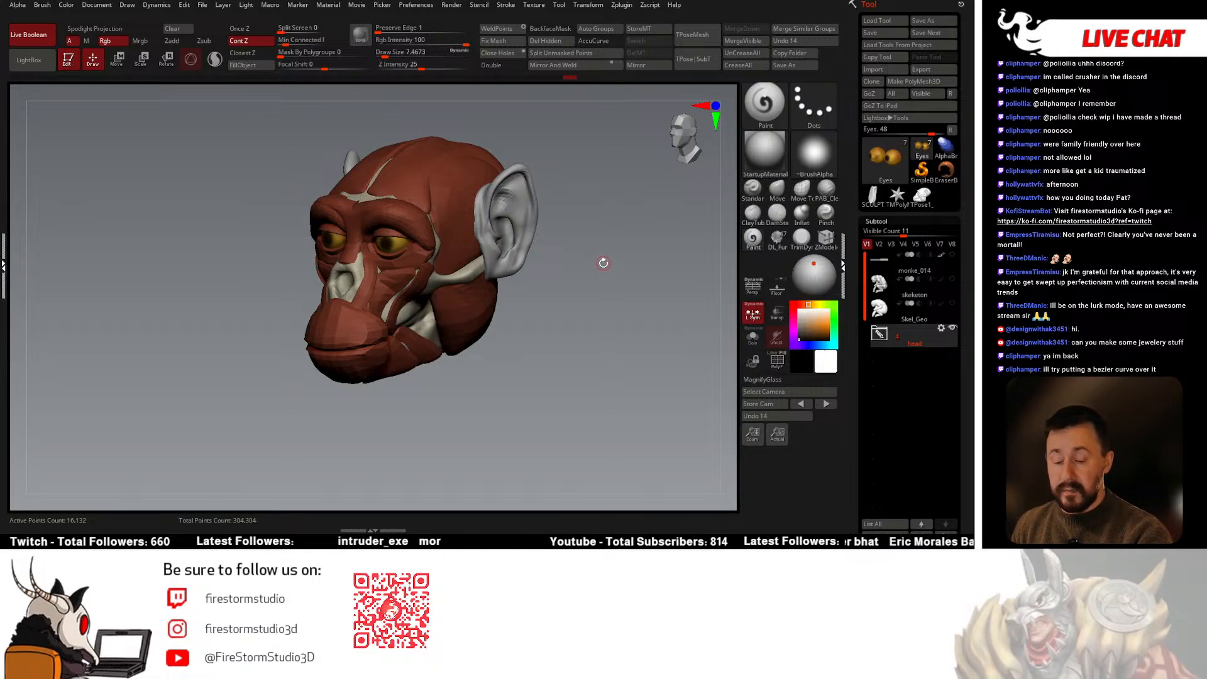
{"action": "left_click_drag", "start_coordinate": [603, 263], "coordinate": [599, 313]}
Show the Skel_Geo body and the monke_014 base together with the head to compare them
{"action": "scroll", "coordinate": [884, 308], "scroll_direction": "down", "scroll_amount": 3}
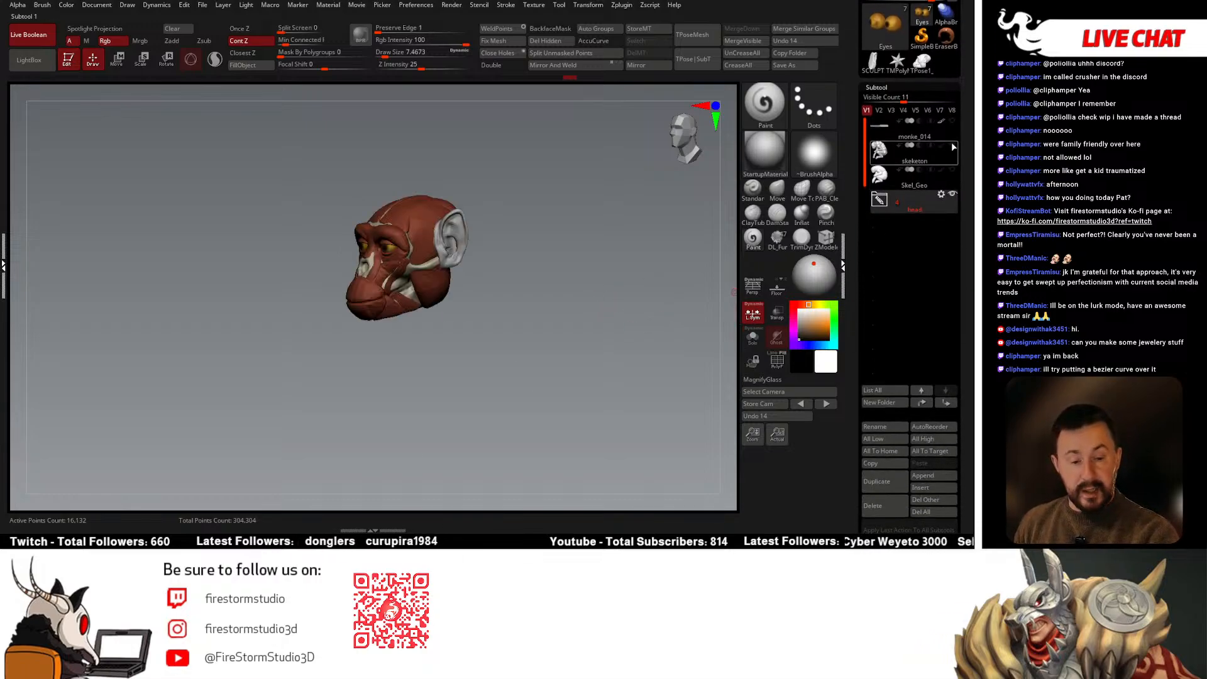
{"action": "left_click", "coordinate": [952, 171]}
{"action": "left_click_drag", "start_coordinate": [704, 277], "coordinate": [643, 269]}
{"action": "left_click", "coordinate": [952, 122]}
{"action": "left_click_drag", "start_coordinate": [643, 270], "coordinate": [676, 271]}
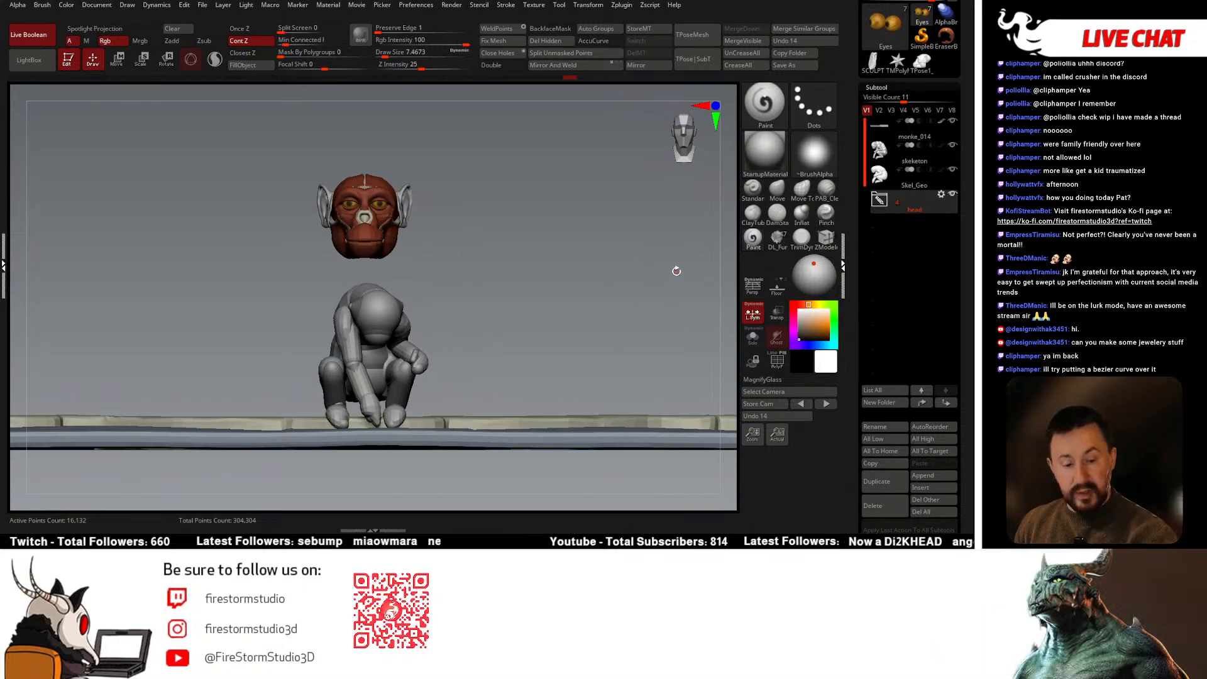
Hide the body and the base so only the head folder stays visible, and select the Skull subtool
{"action": "left_click", "coordinate": [896, 208]}
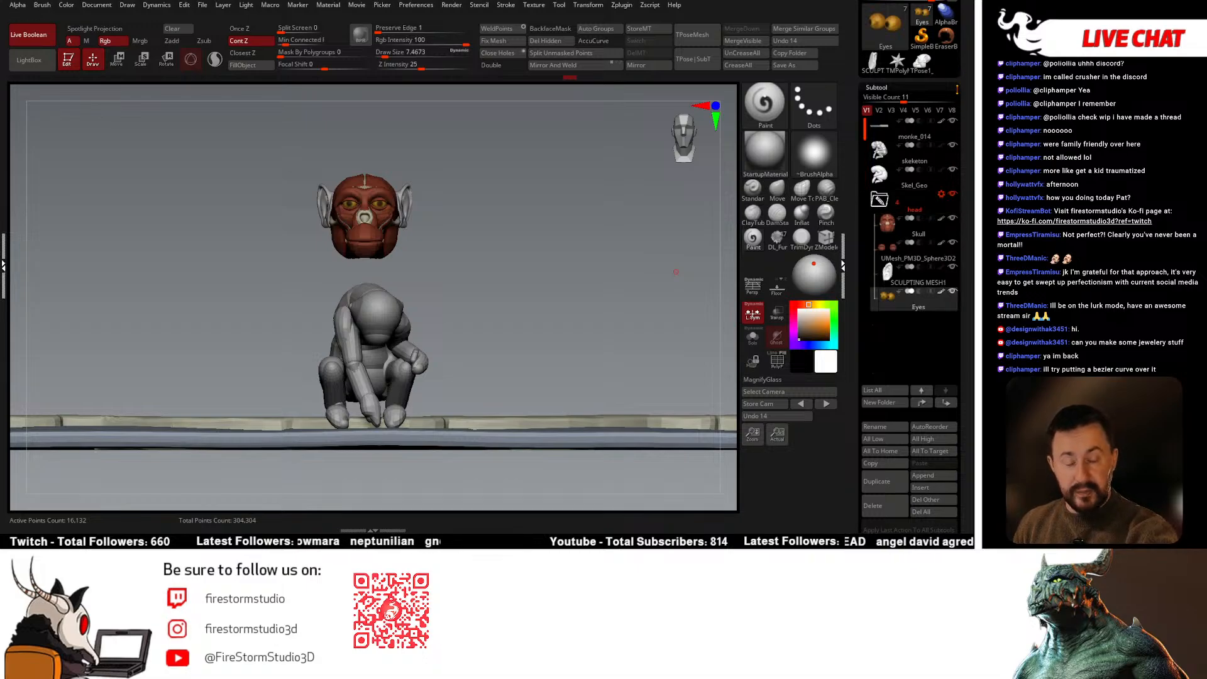
{"action": "left_click", "coordinate": [886, 207]}
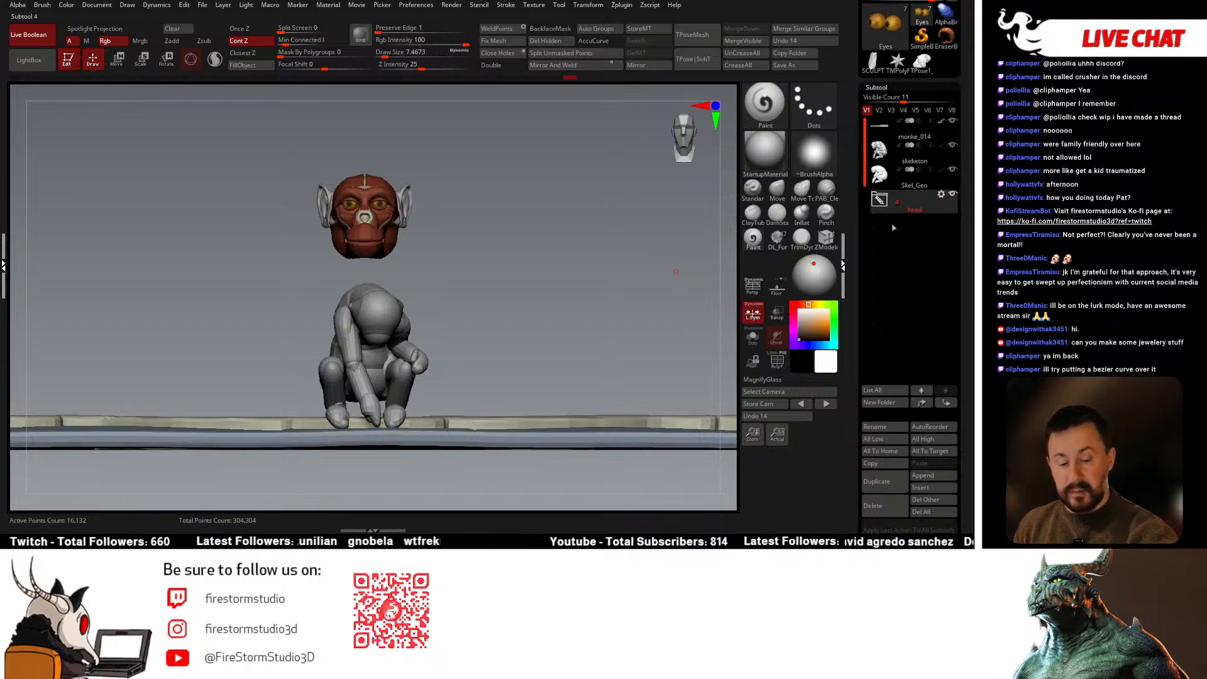
{"action": "left_click", "coordinate": [912, 165]}
{"action": "left_click", "coordinate": [951, 176]}
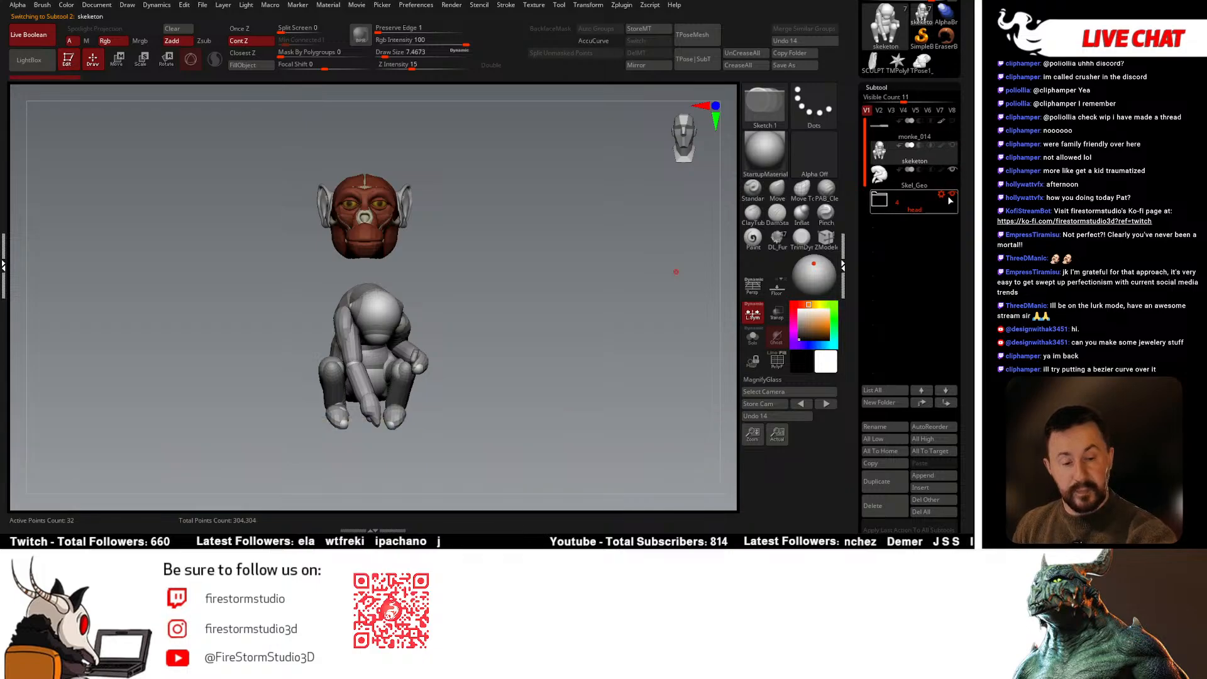
{"action": "left_click", "coordinate": [910, 203]}
{"action": "left_click_drag", "start_coordinate": [648, 304], "coordinate": [690, 239]}
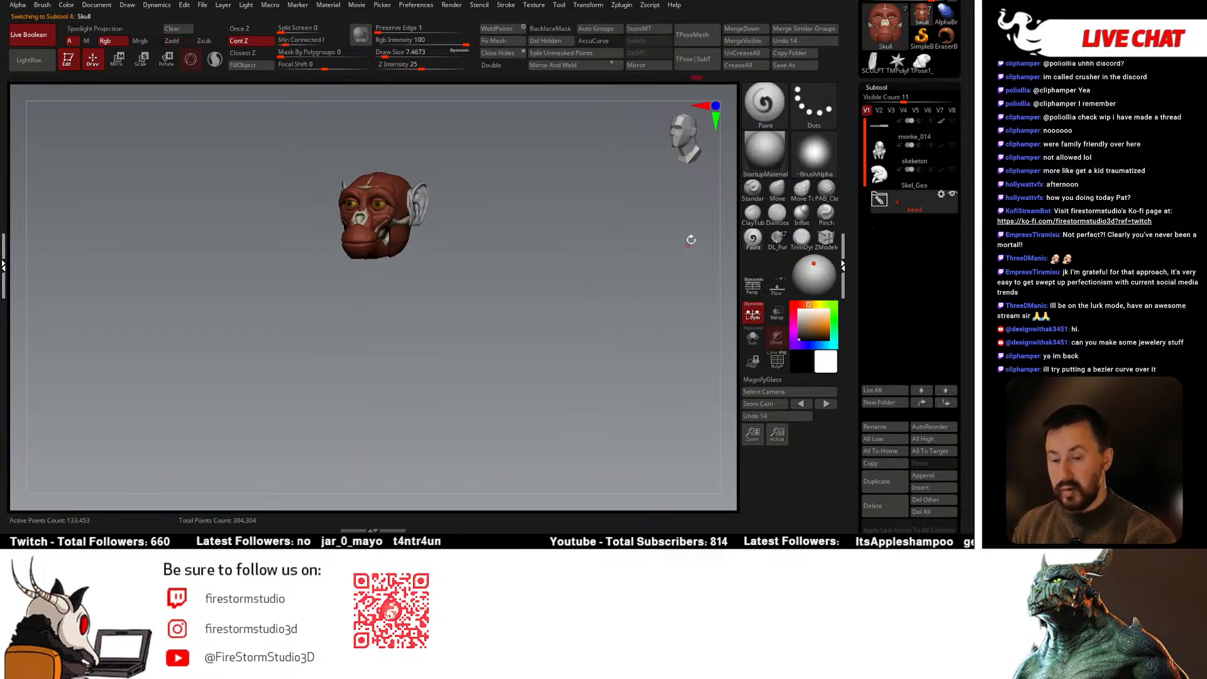
Merge the visible head parts into one mesh and append the single-mesh head to the monkey's subtools
{"action": "left_click", "coordinate": [745, 41]}
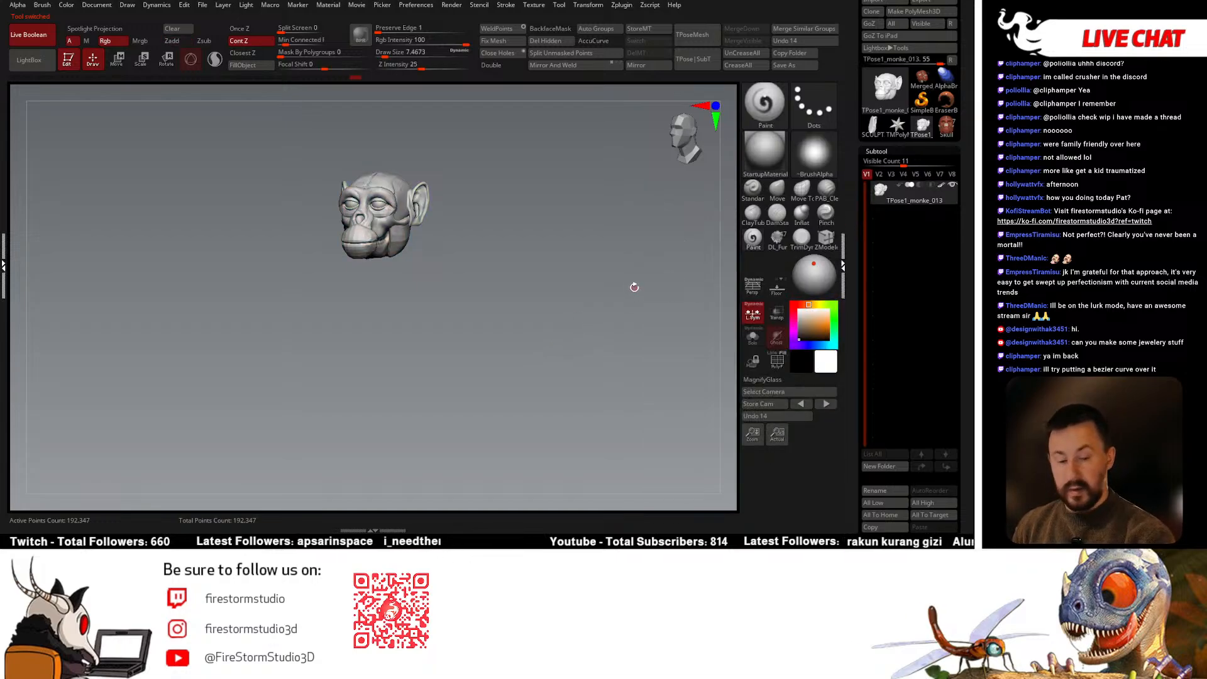
{"action": "mouse_move", "coordinate": [625, 273]}
{"action": "left_mouse_down"}
{"action": "mouse_move", "coordinate": [597, 278]}
{"action": "mouse_move", "coordinate": [660, 272]}
{"action": "mouse_move", "coordinate": [592, 287]}
{"action": "mouse_move", "coordinate": [625, 280]}
{"action": "left_mouse_up"}
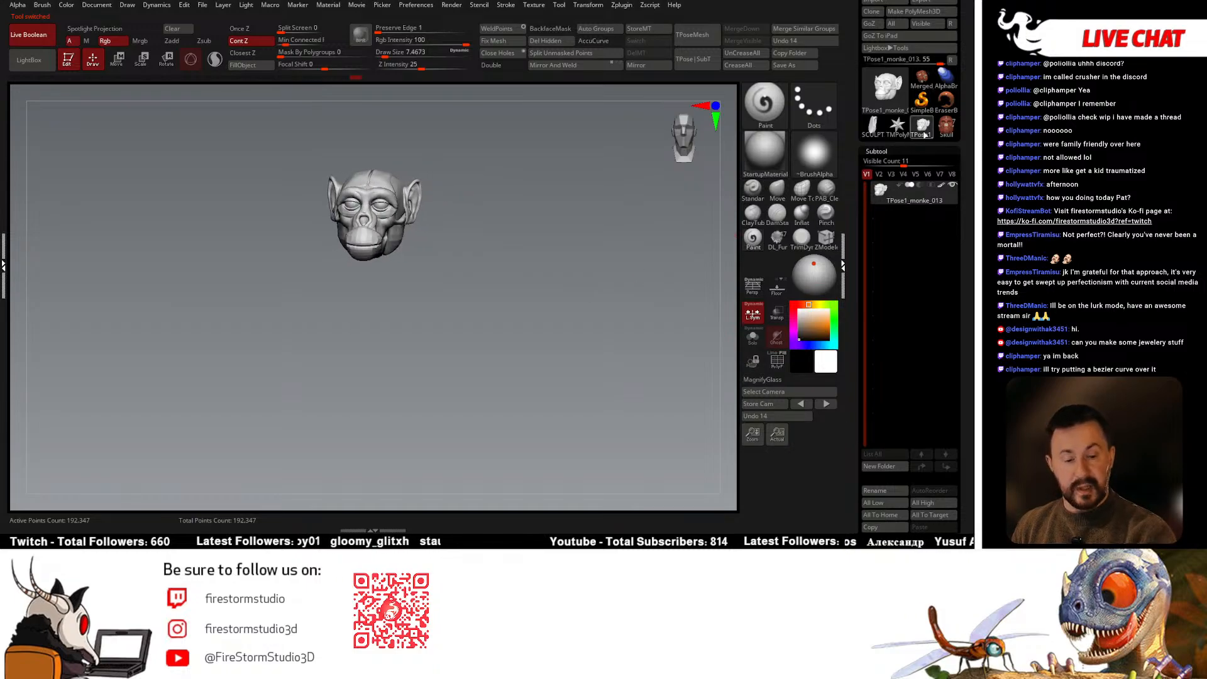
{"action": "left_click", "coordinate": [946, 127]}
{"action": "scroll", "coordinate": [930, 283], "scroll_direction": "down", "scroll_amount": 3}
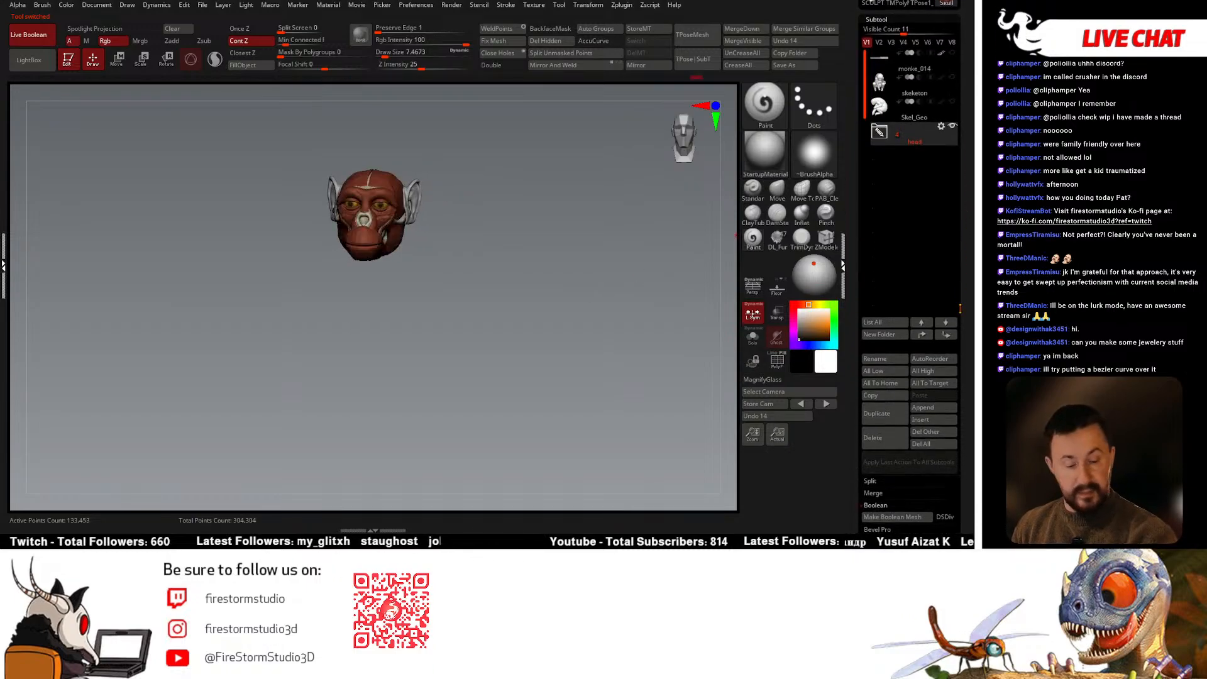
{"action": "left_click", "coordinate": [923, 407]}
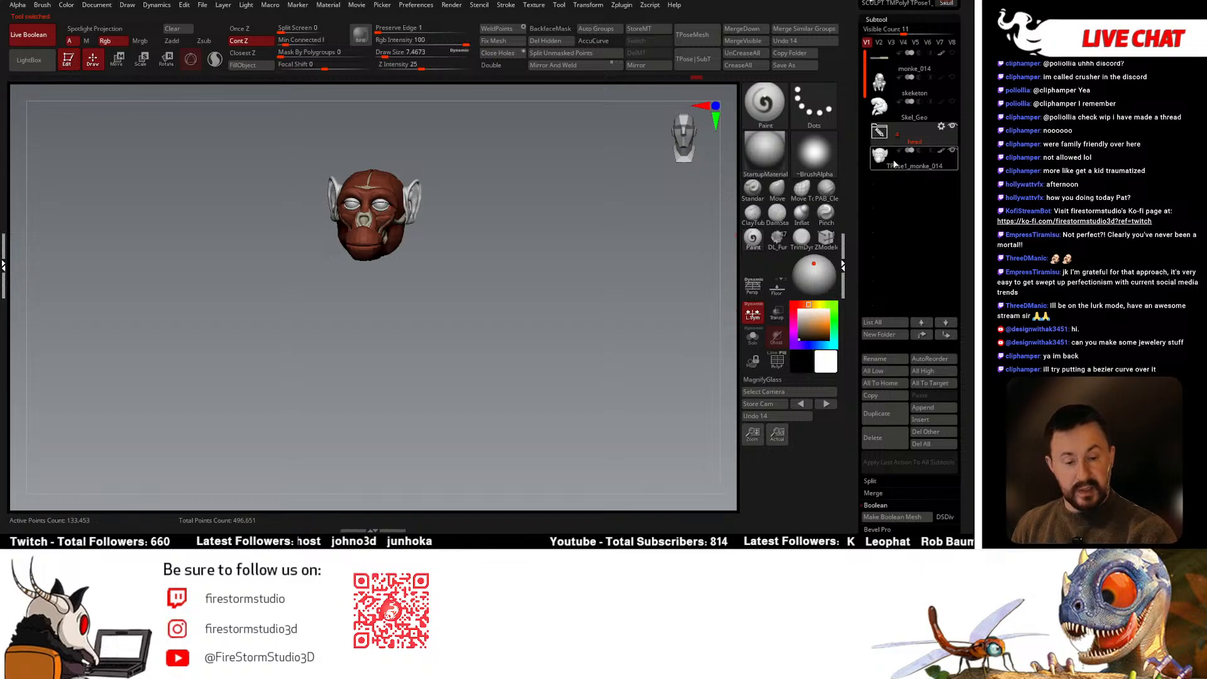
Select the appended head with the original head folder hidden, and turn off its polygroup wireframe display
{"action": "left_click", "coordinate": [894, 164]}
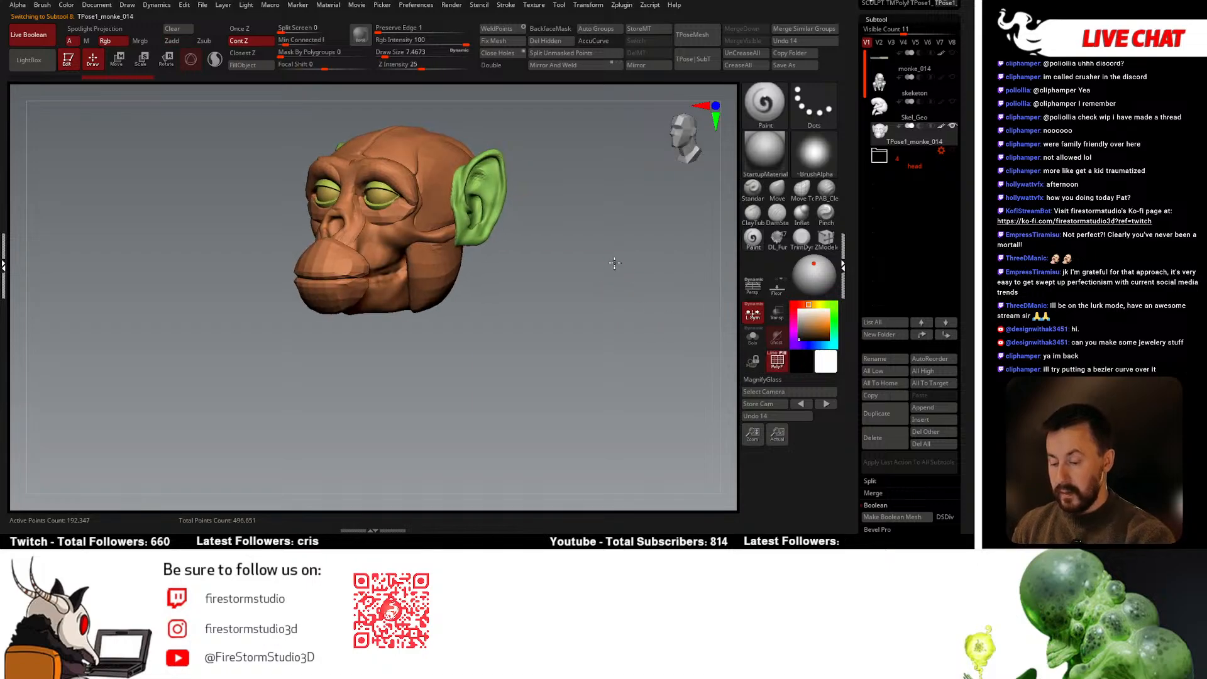
{"action": "key", "text": "space"}
{"action": "left_click_drag", "start_coordinate": [592, 275], "coordinate": [635, 308]}
{"action": "key", "text": "shift+f"}
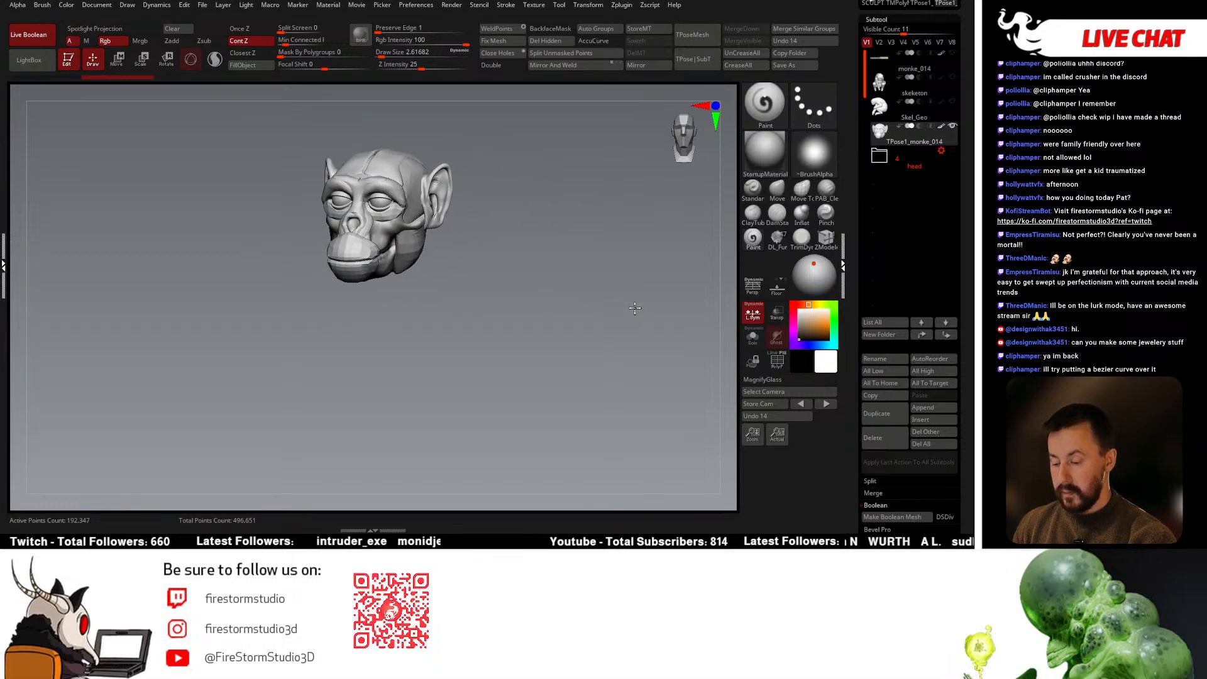
Show the Skel_Geo body and the monke_014 base around the appended head
{"action": "left_click_drag", "start_coordinate": [967, 181], "coordinate": [964, 195]}
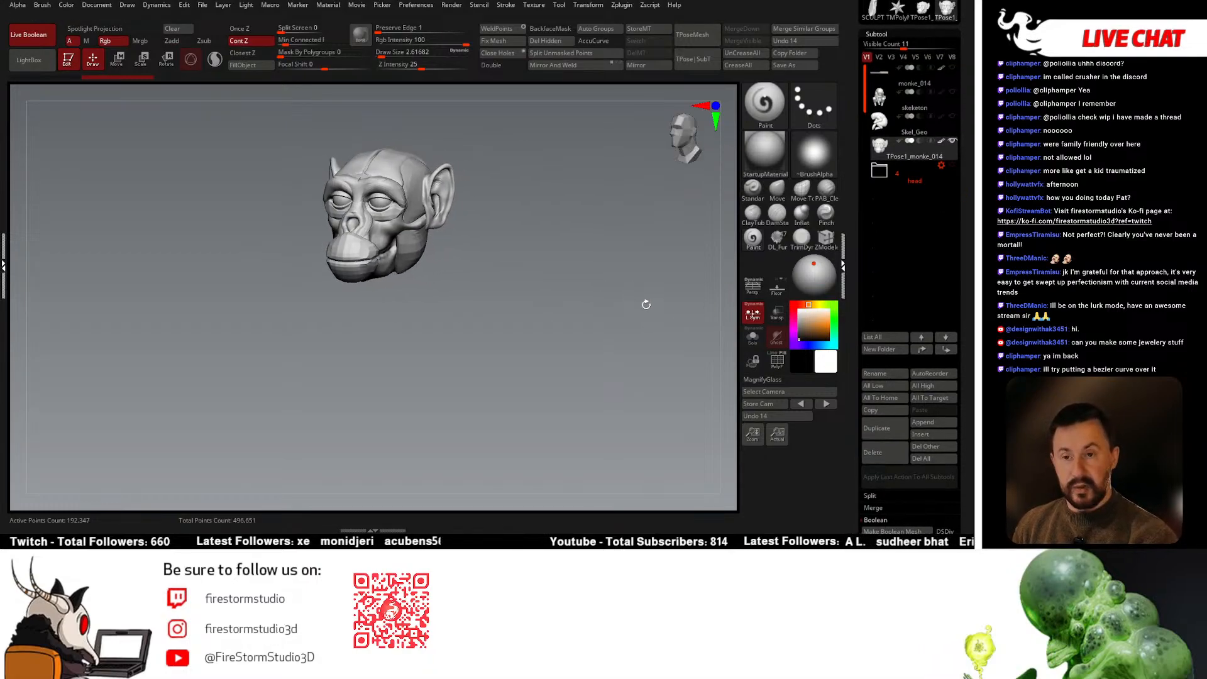
{"action": "left_click_drag", "start_coordinate": [646, 299], "coordinate": [657, 270]}
{"action": "left_click", "coordinate": [954, 123]}
{"action": "left_click", "coordinate": [953, 79]}
Move and tilt the appended head down onto the crouching body so it replaces the placeholder sphere
{"action": "key", "text": "w"}
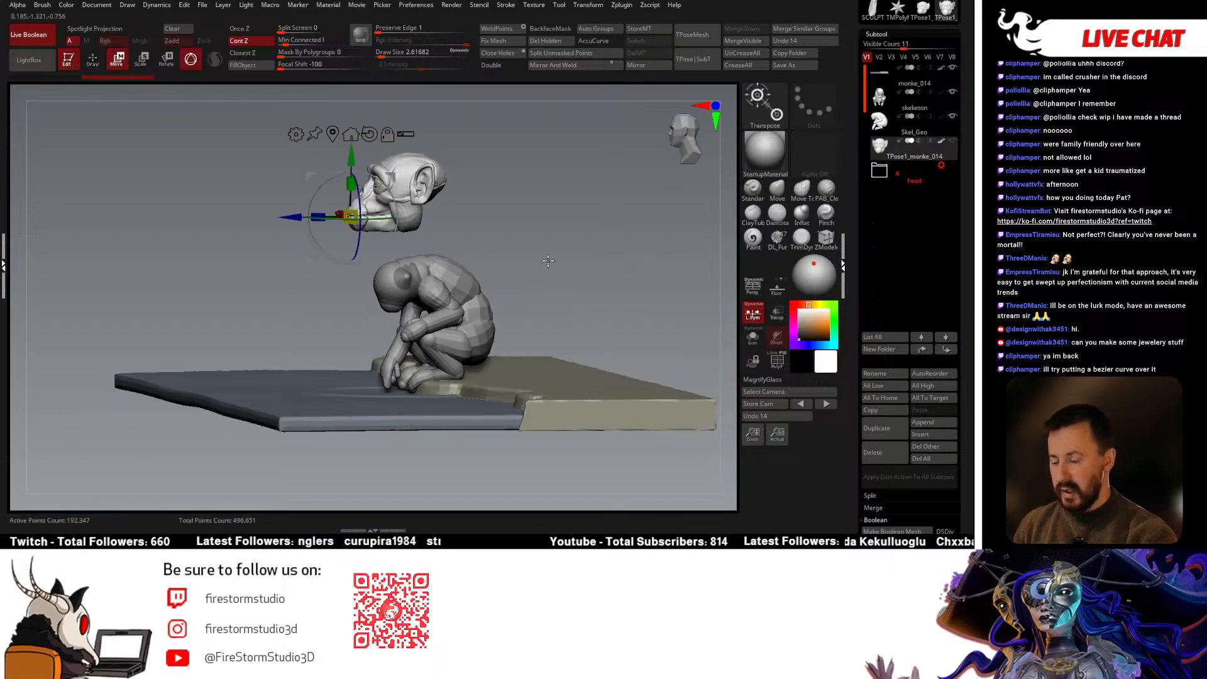
{"action": "left_click_drag", "start_coordinate": [548, 261], "coordinate": [516, 234], "text": "shift"}
{"action": "left_click_drag", "start_coordinate": [401, 134], "coordinate": [391, 211]}
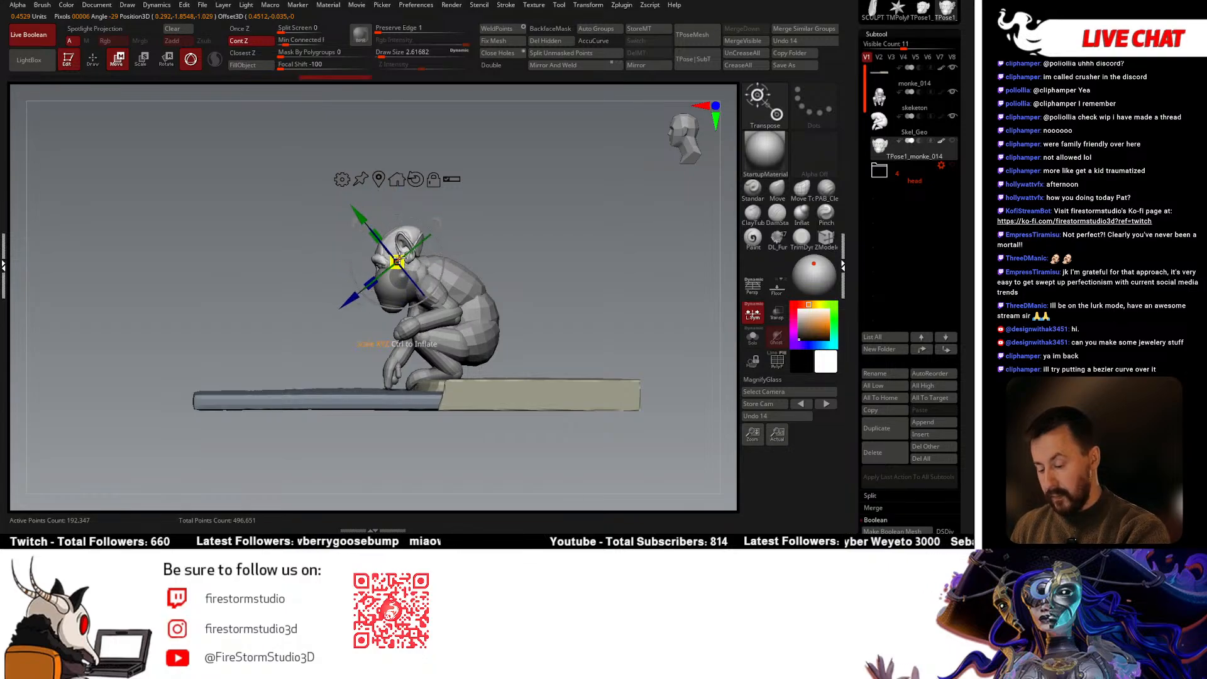
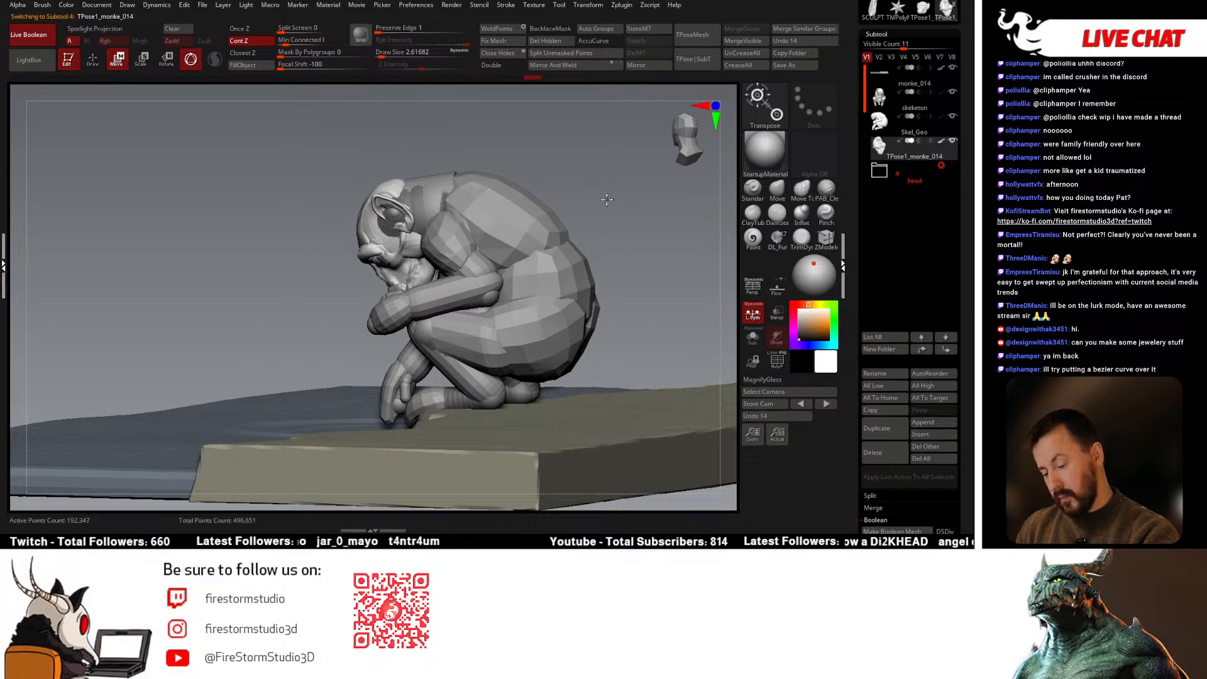
Hide the Skel_Geo body and duplicate the skeketon ZSphere subtool
{"action": "left_click_drag", "start_coordinate": [605, 197], "coordinate": [635, 239], "text": "shift"}
{"action": "key", "text": "q"}
{"action": "left_click", "coordinate": [888, 123]}
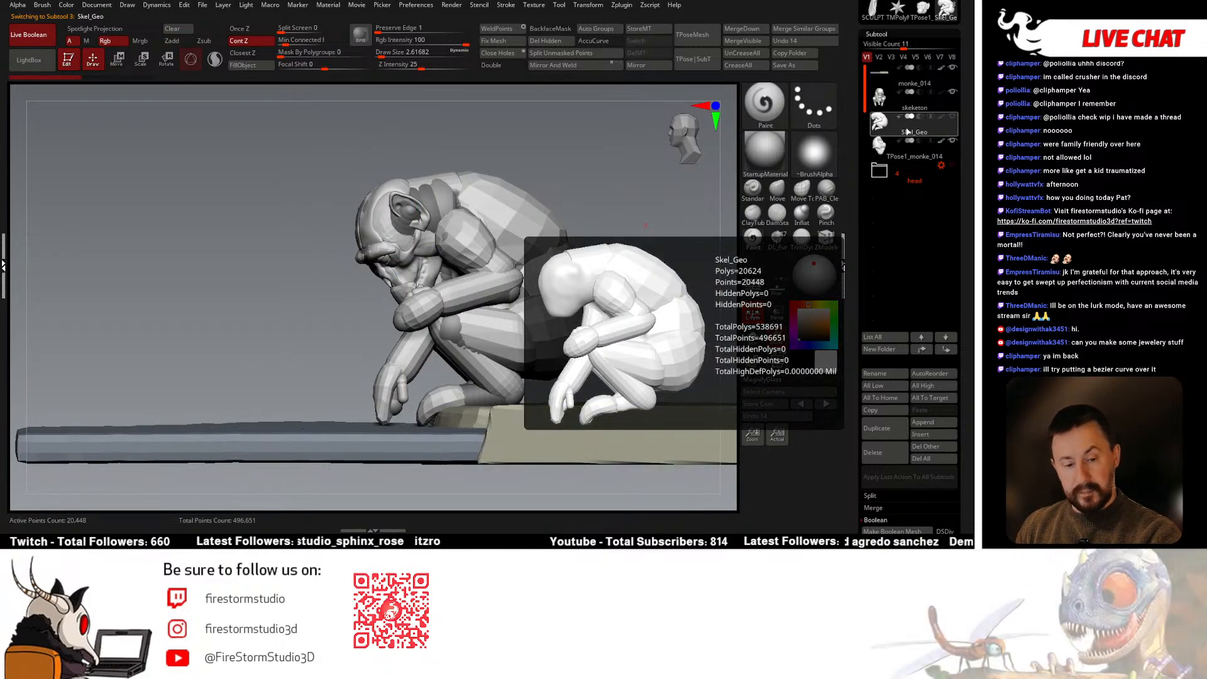
{"action": "left_click", "coordinate": [897, 107]}
{"action": "left_click_drag", "start_coordinate": [679, 258], "coordinate": [670, 259]}
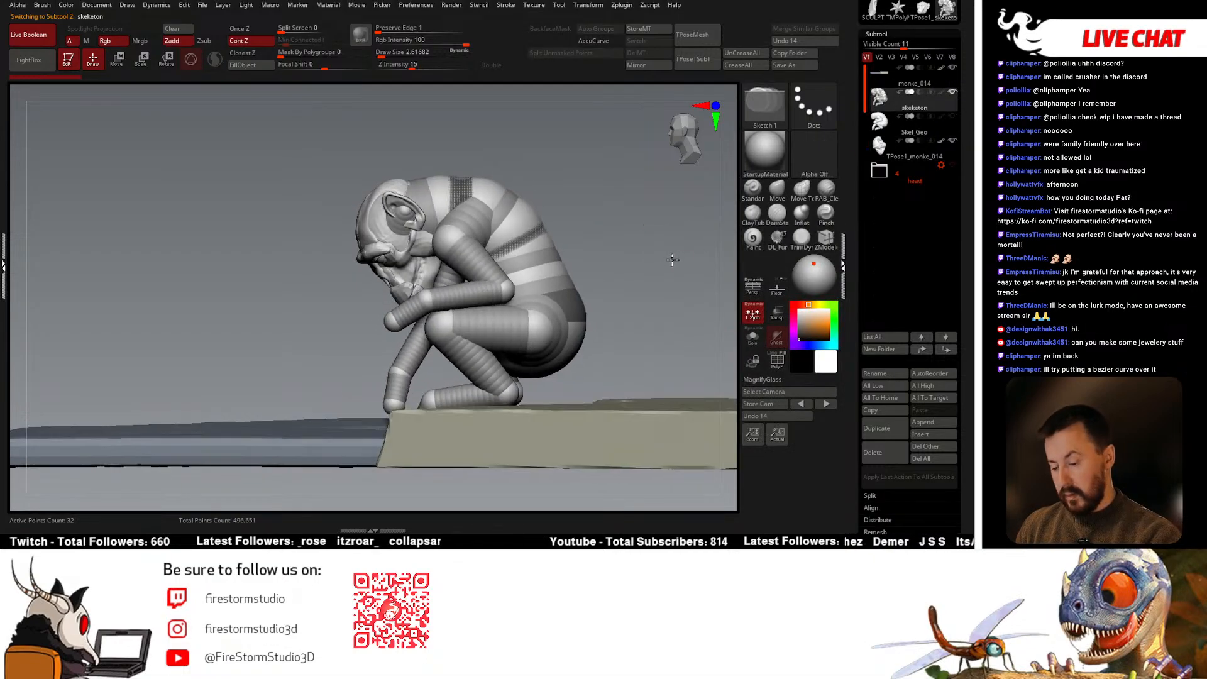
{"action": "left_click", "coordinate": [880, 429]}
{"action": "left_click", "coordinate": [950, 115]}
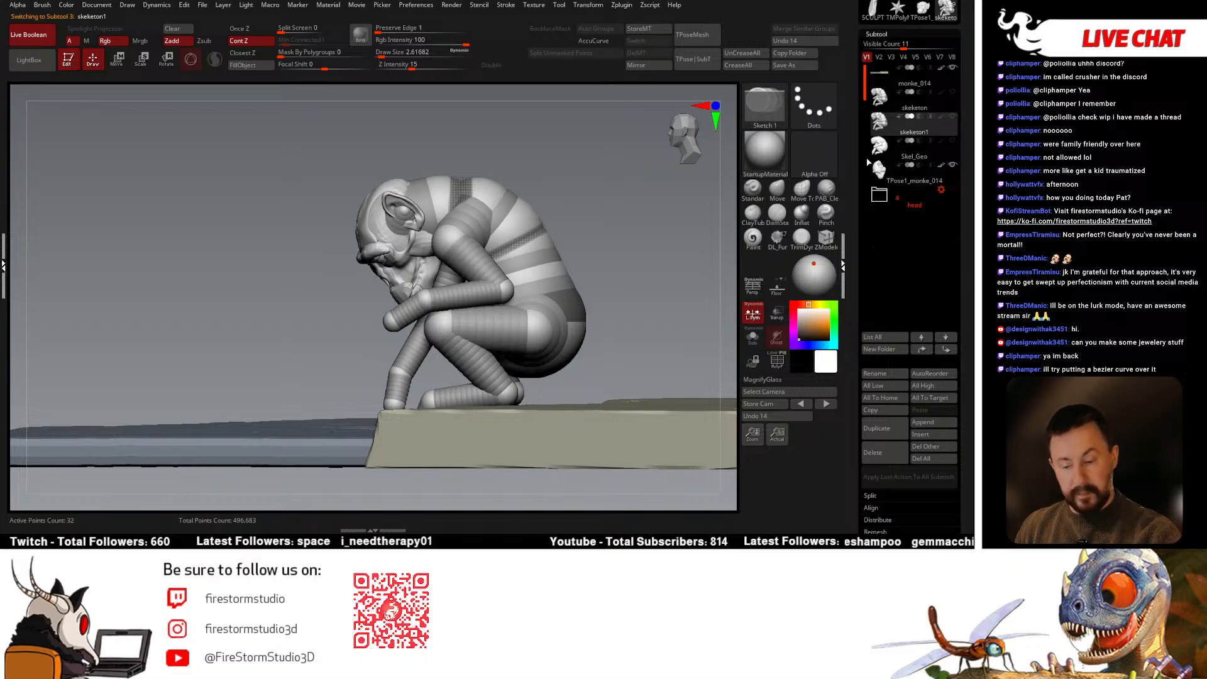
Isolate the duplicated skeleton, delete its head ZSpheres, and show the other subtools and the Skel_Geo body again
{"action": "key", "text": "alt+s"}
{"action": "left_click_drag", "start_coordinate": [575, 223], "coordinate": [599, 228]}
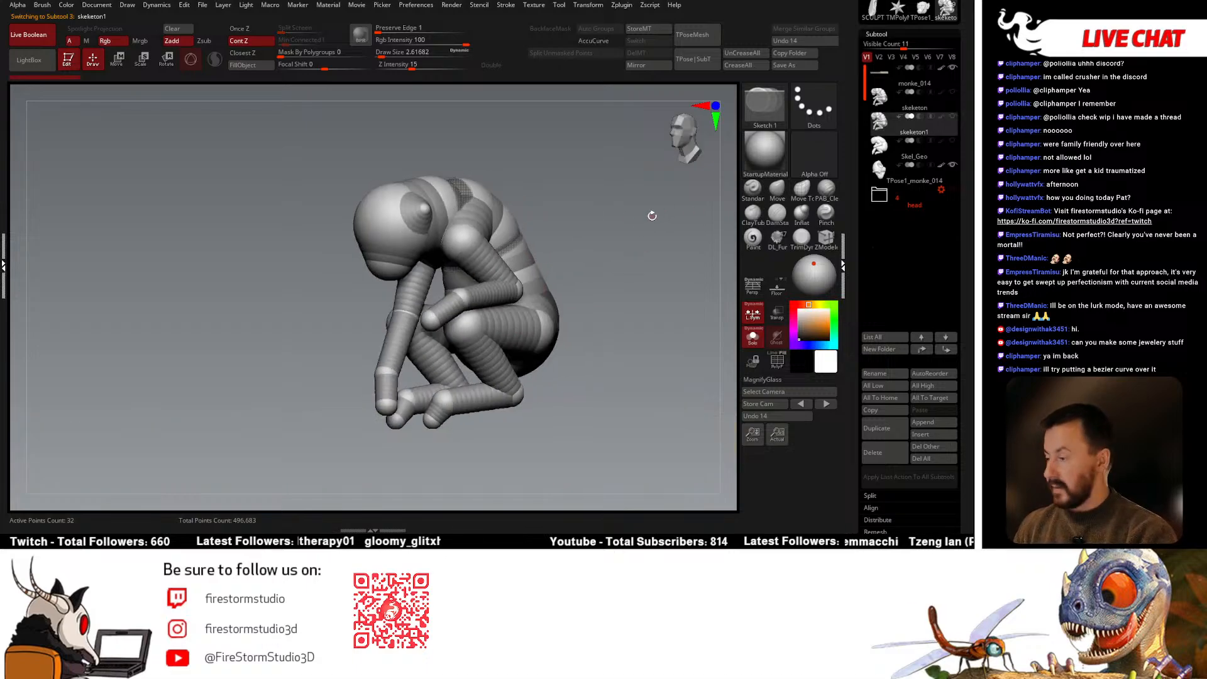
{"action": "left_click_drag", "start_coordinate": [394, 269], "coordinate": [421, 262]}
{"action": "key", "text": "alt+s"}
{"action": "left_click_drag", "start_coordinate": [630, 226], "coordinate": [604, 236]}
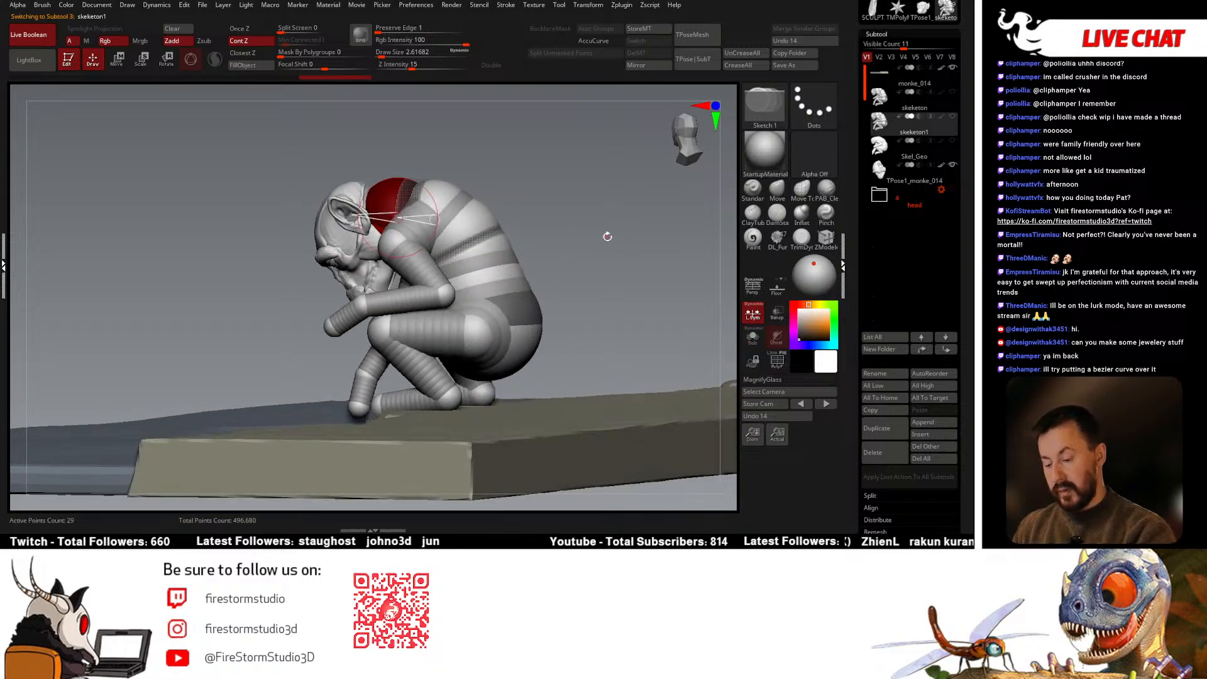
{"action": "left_click", "coordinate": [952, 142]}
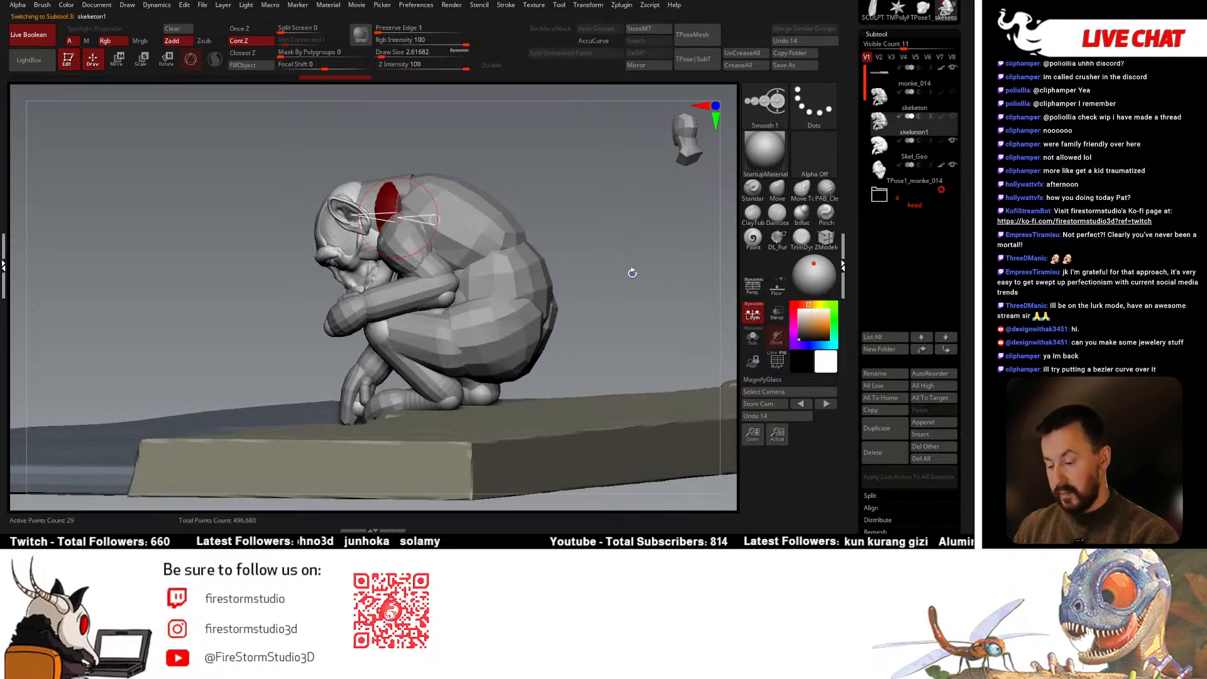
Turn on the polygroup wireframe display and select the appended TPose1_monke_014 head
{"action": "key", "text": "shift+f"}
{"action": "left_click_drag", "start_coordinate": [631, 270], "coordinate": [575, 287]}
{"action": "left_click", "coordinate": [905, 172]}
{"action": "left_click_drag", "start_coordinate": [656, 276], "coordinate": [602, 285]}
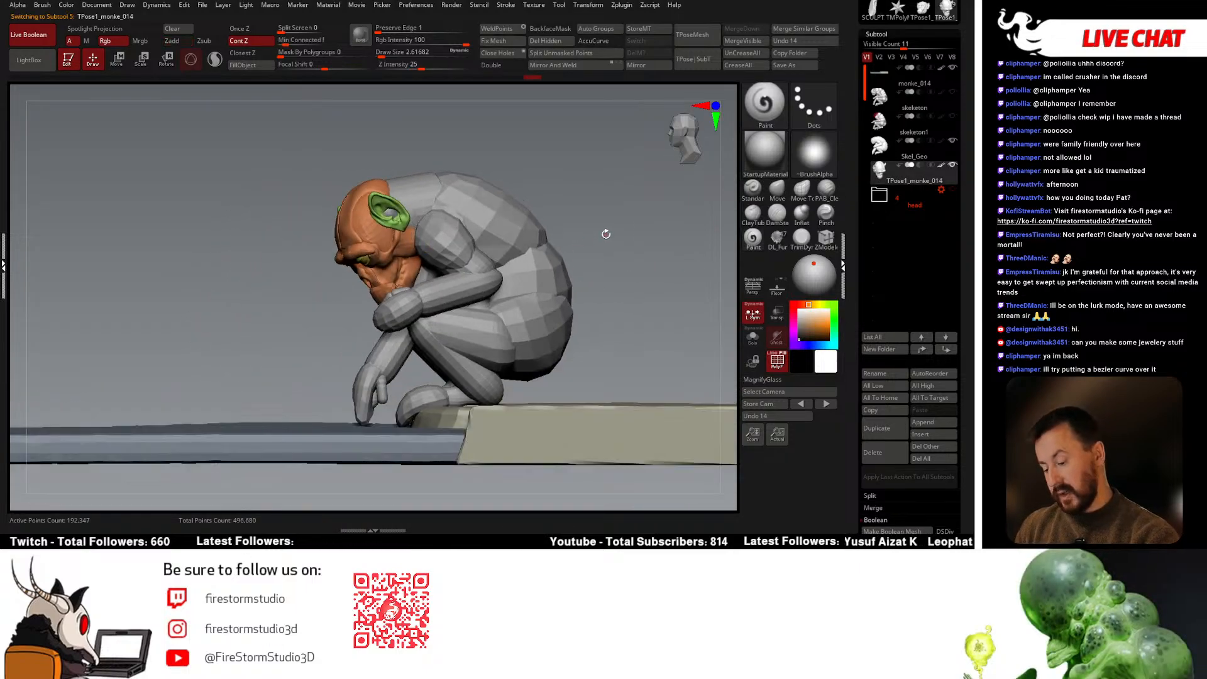
Scale the appended head down slightly to about 0.99 and adjust its position on the crouching body
{"action": "left_click_drag", "start_coordinate": [605, 234], "coordinate": [620, 238]}
{"action": "key", "text": "e"}
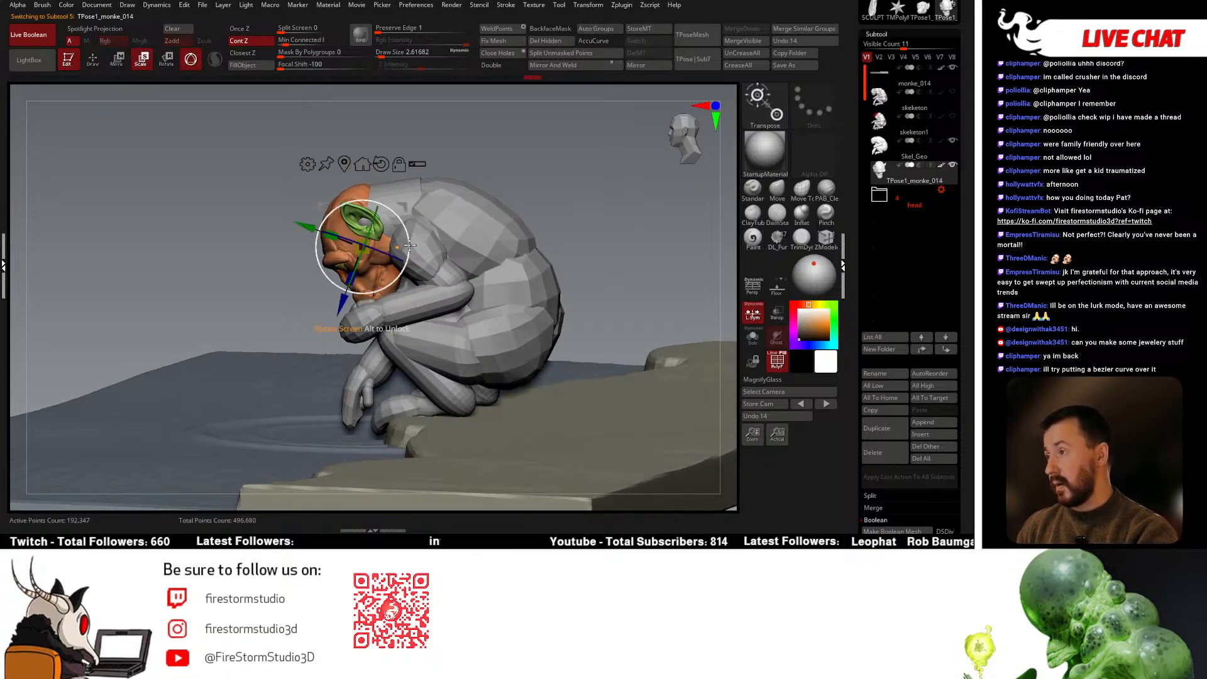
{"action": "left_click_drag", "start_coordinate": [368, 251], "coordinate": [368, 247]}
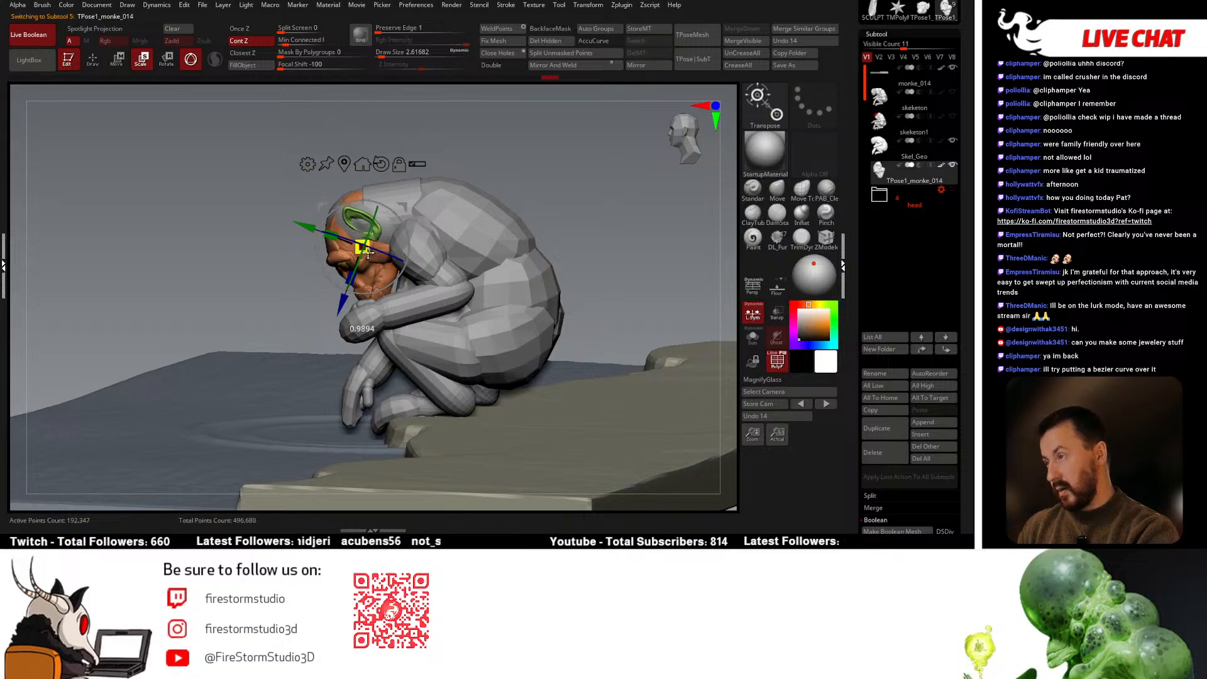
{"action": "key", "text": "w"}
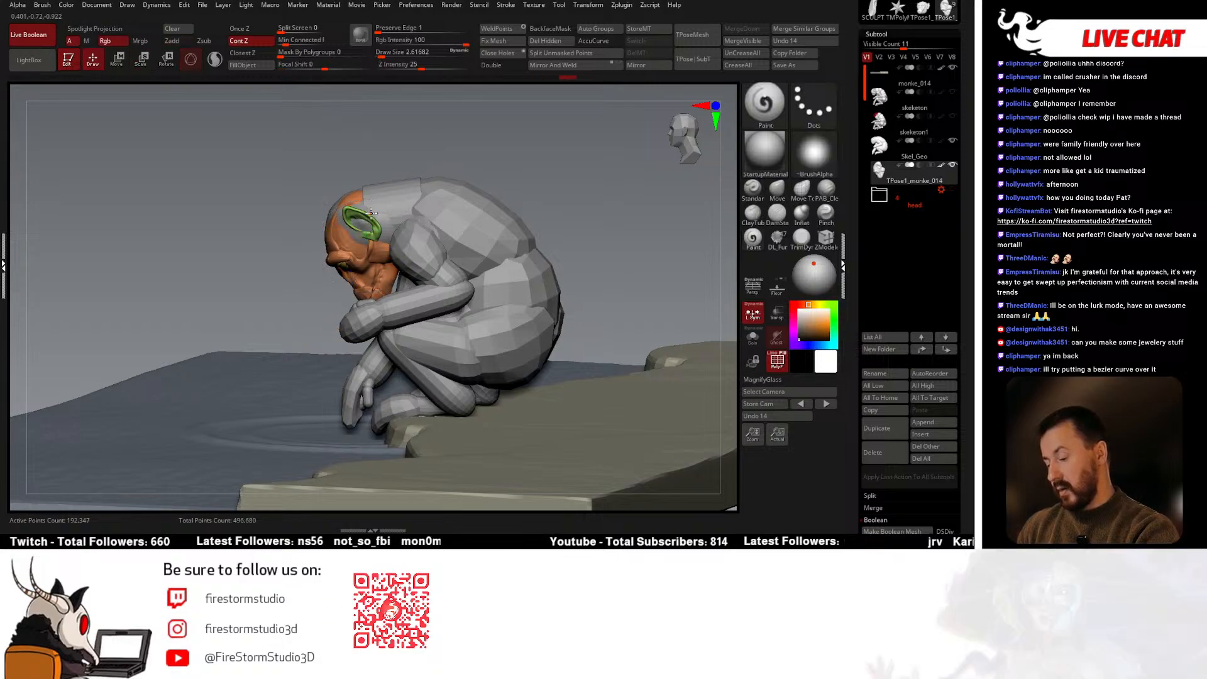
{"action": "left_click_drag", "start_coordinate": [377, 226], "coordinate": [433, 196]}
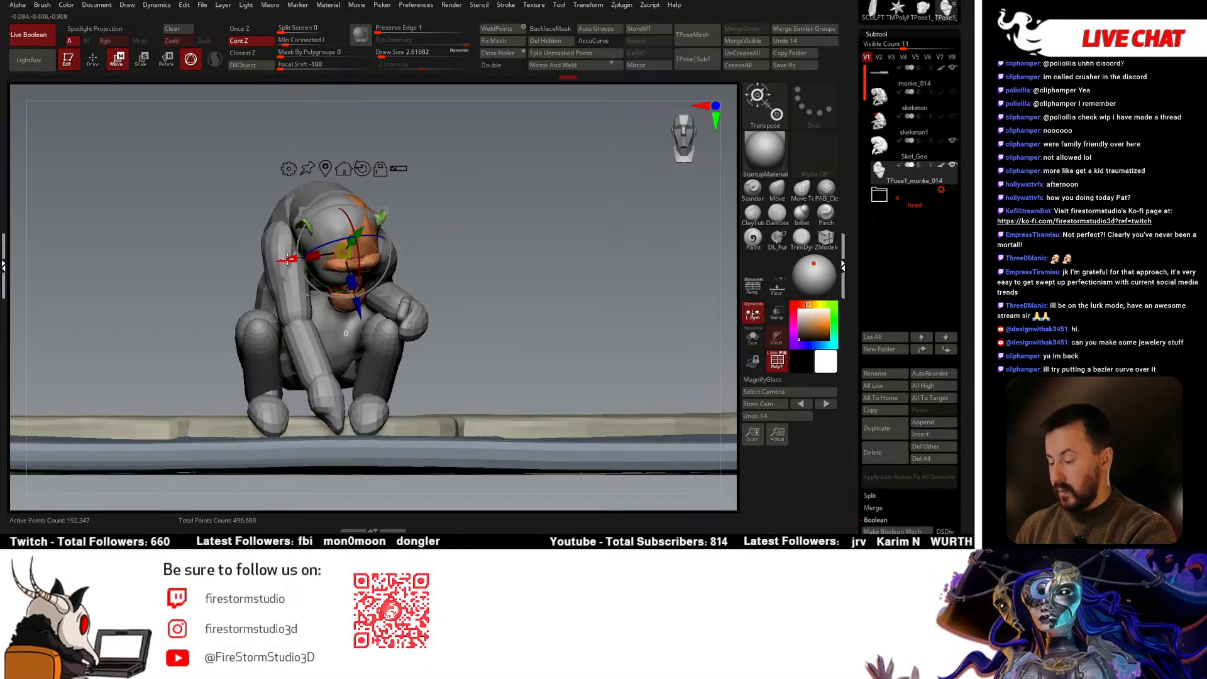
{"action": "key", "text": "q"}
{"action": "left_click_drag", "start_coordinate": [491, 245], "coordinate": [420, 233]}
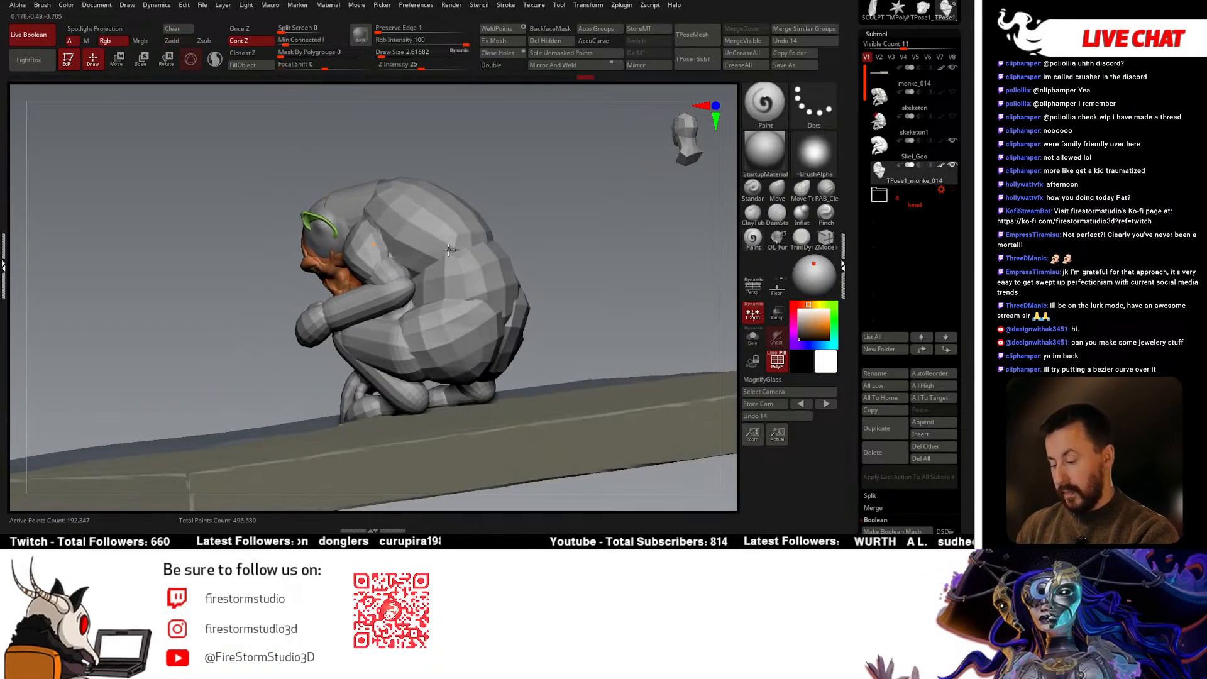
{"action": "mouse_move", "coordinate": [519, 224]}
{"action": "left_mouse_down"}
{"action": "mouse_move", "coordinate": [525, 234]}
{"action": "mouse_move", "coordinate": [563, 220]}
{"action": "left_mouse_up"}
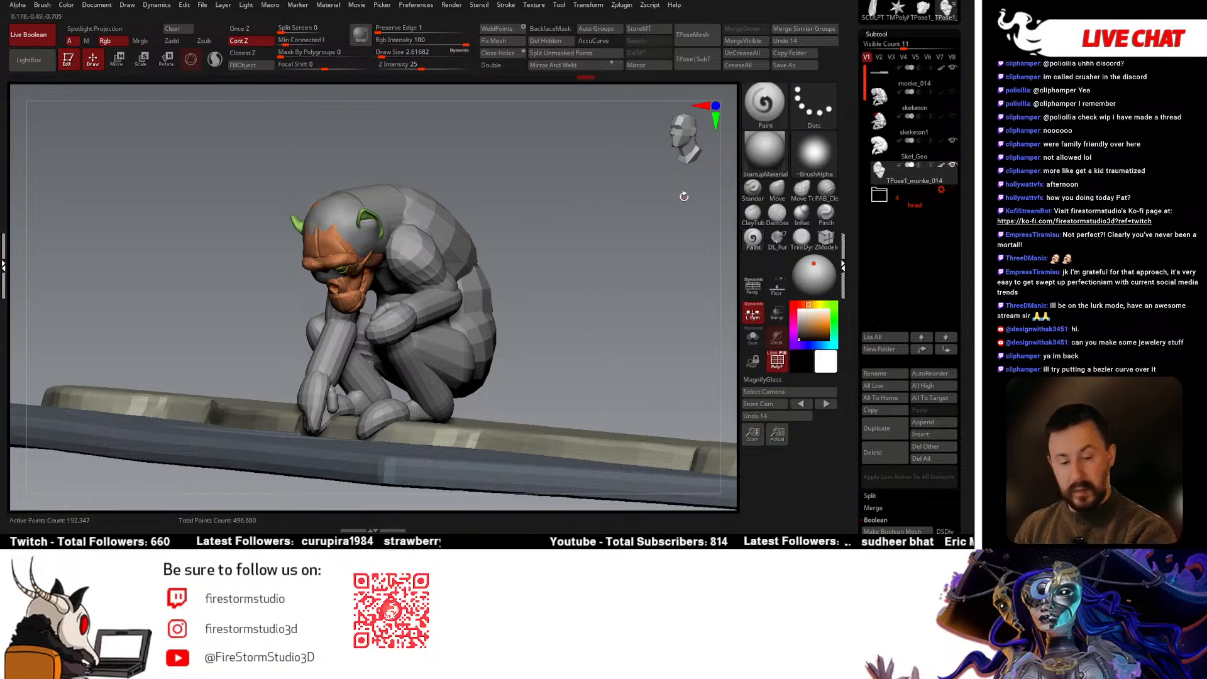
Select Skel_Geo and work on its head with the Move brush at a draw size of about 51
{"action": "left_click", "coordinate": [887, 150]}
{"action": "mouse_move", "coordinate": [670, 229]}
{"action": "left_mouse_down"}
{"action": "mouse_move", "coordinate": [590, 234]}
{"action": "mouse_move", "coordinate": [613, 238]}
{"action": "left_mouse_up"}
{"action": "key", "text": "s"}
{"action": "left_click", "coordinate": [777, 189]}
{"action": "left_click_drag", "start_coordinate": [514, 214], "coordinate": [492, 206]}
{"action": "key", "text": "s"}
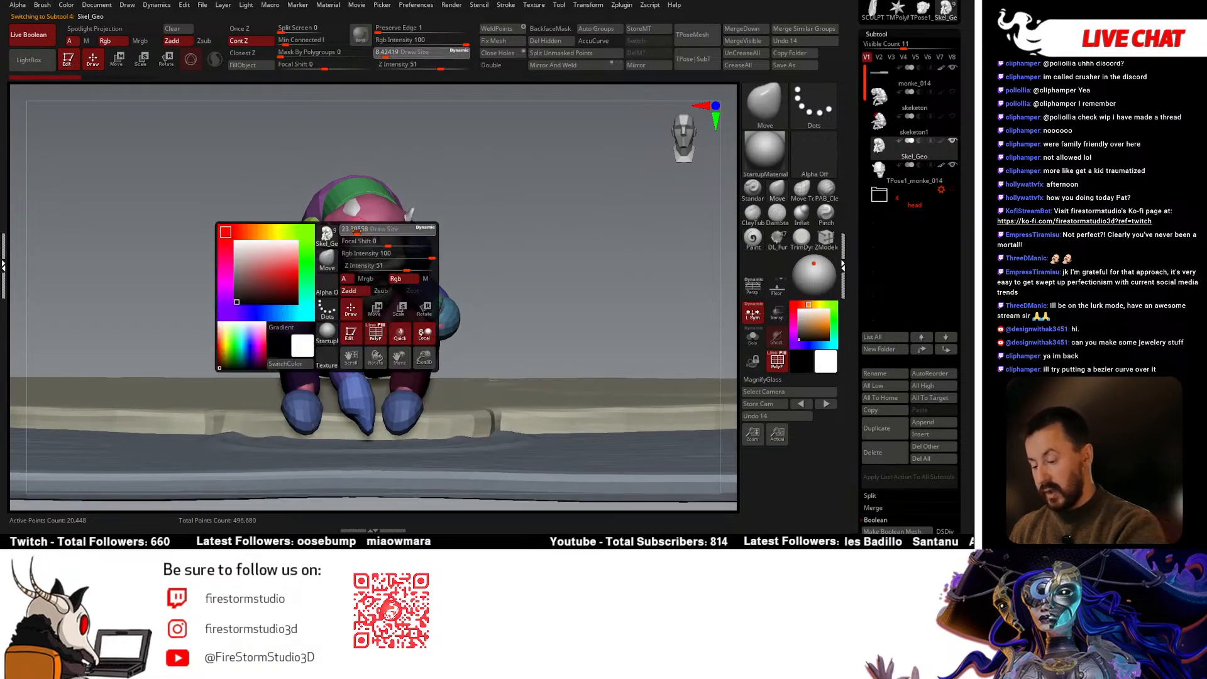
{"action": "left_click_drag", "start_coordinate": [352, 228], "coordinate": [362, 229]}
{"action": "mouse_move", "coordinate": [434, 173]}
{"action": "left_mouse_down"}
{"action": "mouse_move", "coordinate": [430, 219]}
{"action": "mouse_move", "coordinate": [326, 217]}
{"action": "left_mouse_up"}
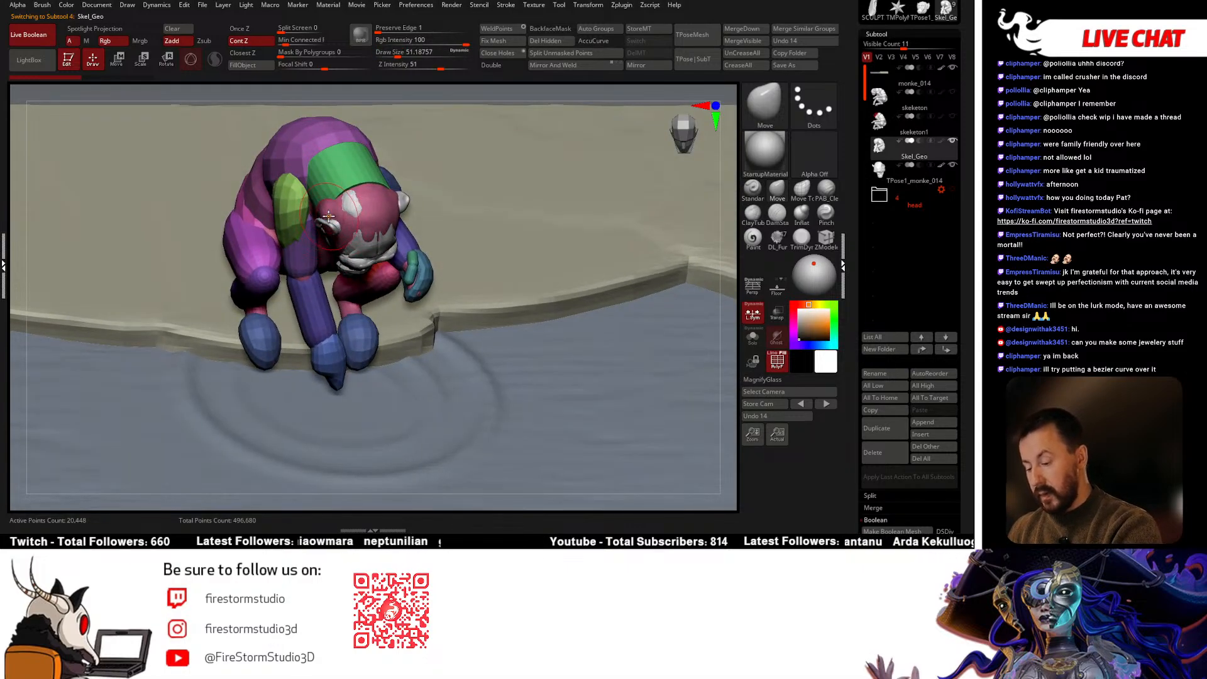
Isolate the pink head-and-body polygroup of Skel_Geo, then show all polygroups again with the blocky ones masked
{"action": "left_click", "coordinate": [355, 222], "text": "ctrl+shift"}
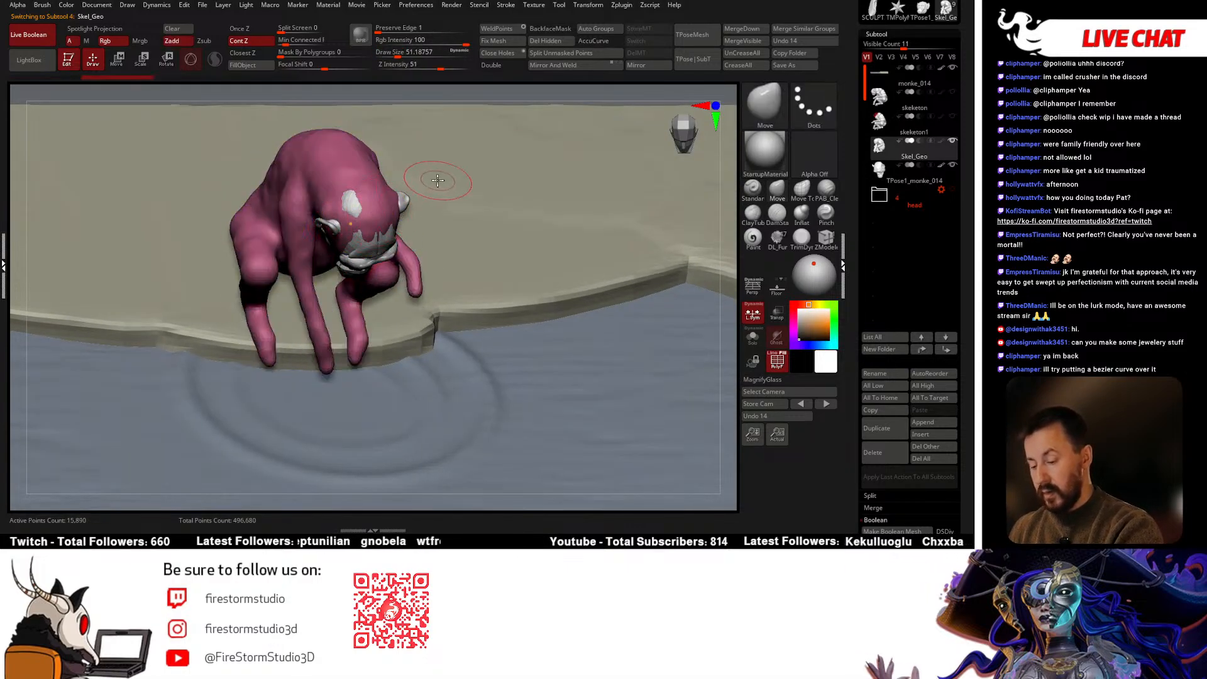
{"action": "mouse_move", "coordinate": [491, 182]}
{"action": "left_mouse_down"}
{"action": "mouse_move", "coordinate": [445, 130]}
{"action": "mouse_move", "coordinate": [471, 194]}
{"action": "mouse_move", "coordinate": [471, 257]}
{"action": "left_mouse_up"}
{"action": "left_click", "coordinate": [440, 145], "text": "ctrl+shift"}
Smooth the unmasked Skel_Geo head and rework it around the skull with the PAB_CleanBuild brush
{"action": "left_click_drag", "start_coordinate": [380, 197], "coordinate": [385, 204], "text": "shift"}
{"action": "mouse_move", "coordinate": [540, 170]}
{"action": "left_mouse_down"}
{"action": "mouse_move", "coordinate": [515, 165]}
{"action": "mouse_move", "coordinate": [449, 208]}
{"action": "mouse_move", "coordinate": [476, 197]}
{"action": "left_mouse_up"}
{"action": "left_click_drag", "start_coordinate": [290, 215], "coordinate": [289, 192], "text": "shift"}
{"action": "key", "text": "2"}
{"action": "mouse_move", "coordinate": [210, 223]}
{"action": "left_mouse_down"}
{"action": "mouse_move", "coordinate": [298, 163]}
{"action": "mouse_move", "coordinate": [380, 183]}
{"action": "mouse_move", "coordinate": [352, 245]}
{"action": "left_mouse_up"}
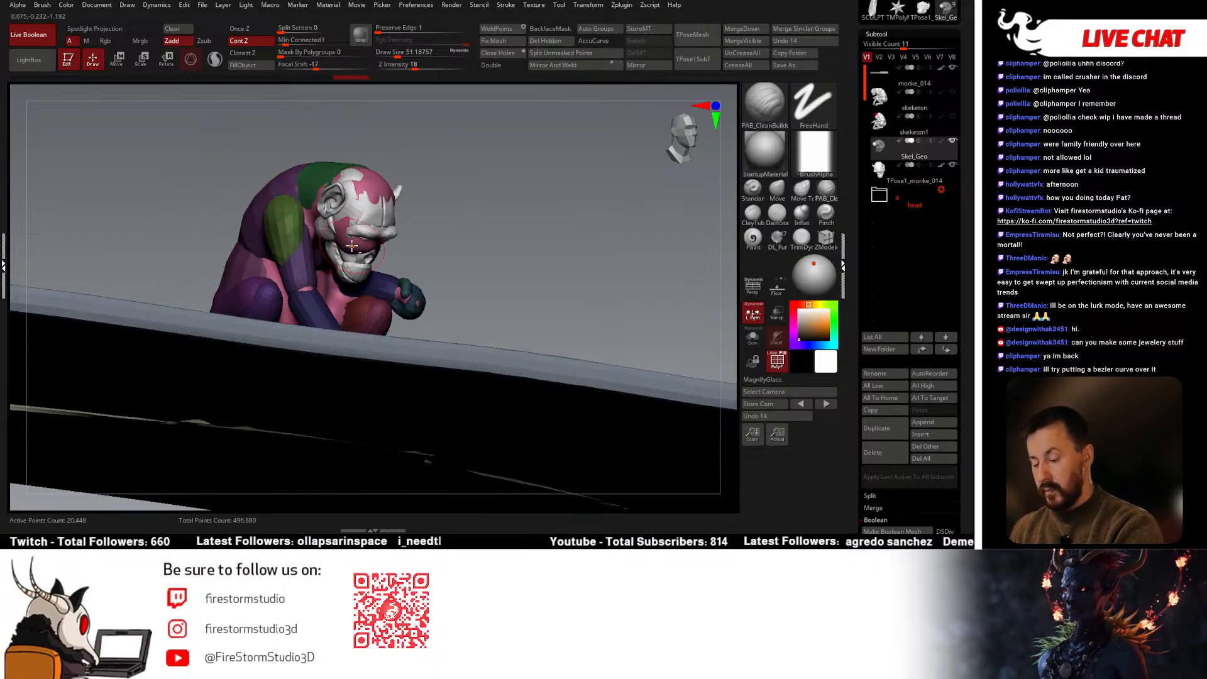
Pull the Skel_Geo cranium out over the skull with a large Move brush, about 77 to 87 in size, and smooth it
{"action": "mouse_move", "coordinate": [368, 245]}
{"action": "right_mouse_down"}
{"action": "mouse_move", "coordinate": [381, 266]}
{"action": "mouse_move", "coordinate": [423, 220]}
{"action": "mouse_move", "coordinate": [412, 235]}
{"action": "mouse_move", "coordinate": [489, 202]}
{"action": "mouse_move", "coordinate": [603, 205]}
{"action": "mouse_move", "coordinate": [454, 211]}
{"action": "mouse_move", "coordinate": [461, 230]}
{"action": "mouse_move", "coordinate": [438, 225]}
{"action": "mouse_move", "coordinate": [424, 192]}
{"action": "mouse_move", "coordinate": [457, 181]}
{"action": "right_mouse_up"}
{"action": "right_click", "coordinate": [422, 229]}
{"action": "left_click", "coordinate": [777, 191]}
{"action": "left_click", "coordinate": [751, 200]}
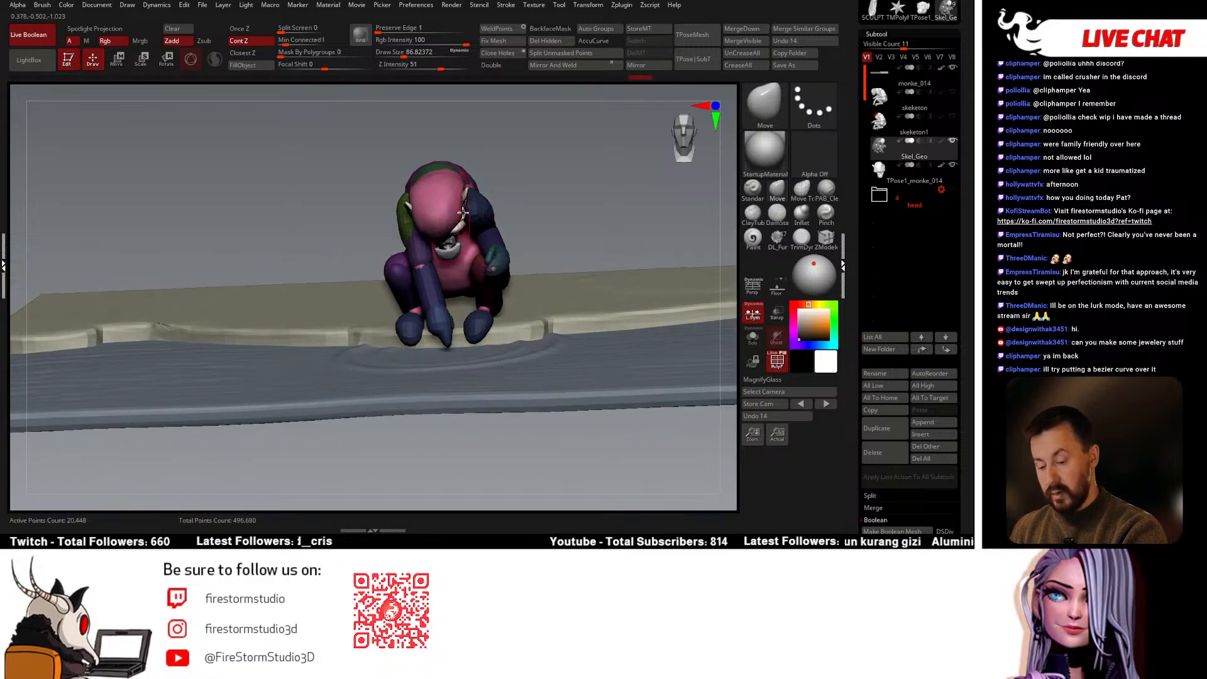
{"action": "right_click_drag", "start_coordinate": [477, 222], "coordinate": [412, 231]}
{"action": "right_click", "coordinate": [462, 225]}
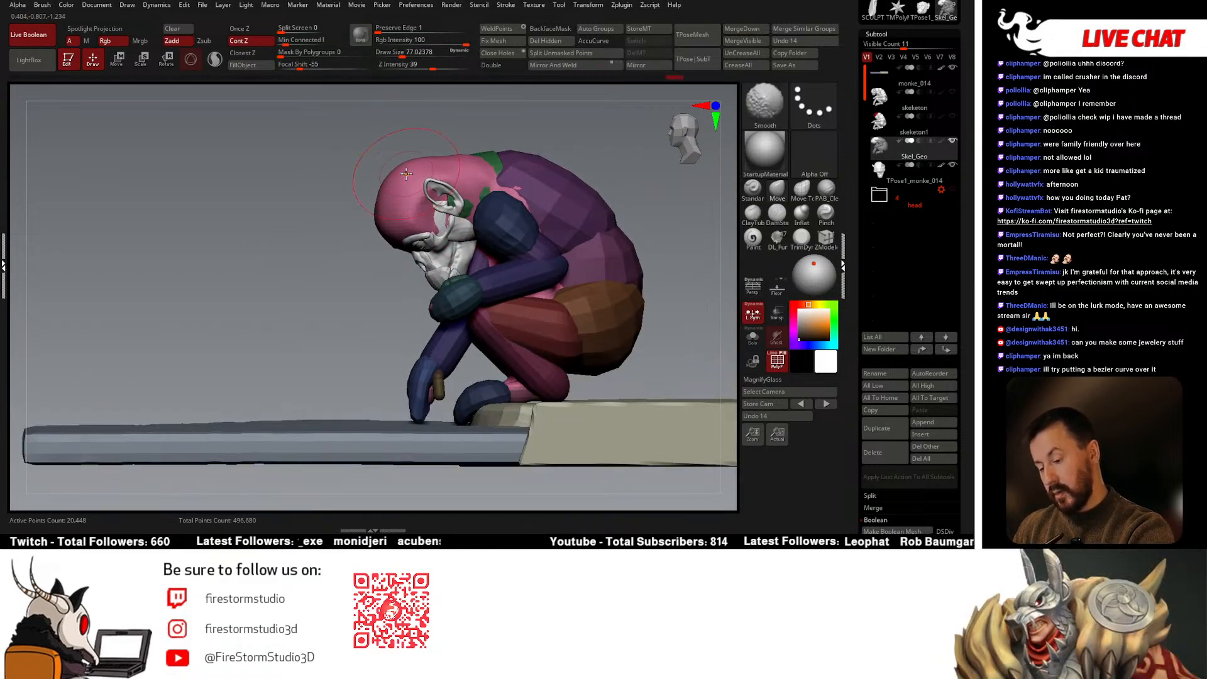
{"action": "mouse_move", "coordinate": [394, 161]}
{"action": "right_mouse_down"}
{"action": "mouse_move", "coordinate": [469, 148]}
{"action": "mouse_move", "coordinate": [472, 164]}
{"action": "mouse_move", "coordinate": [433, 206]}
{"action": "mouse_move", "coordinate": [373, 145]}
{"action": "mouse_move", "coordinate": [399, 253]}
{"action": "mouse_move", "coordinate": [369, 235]}
{"action": "right_mouse_up"}
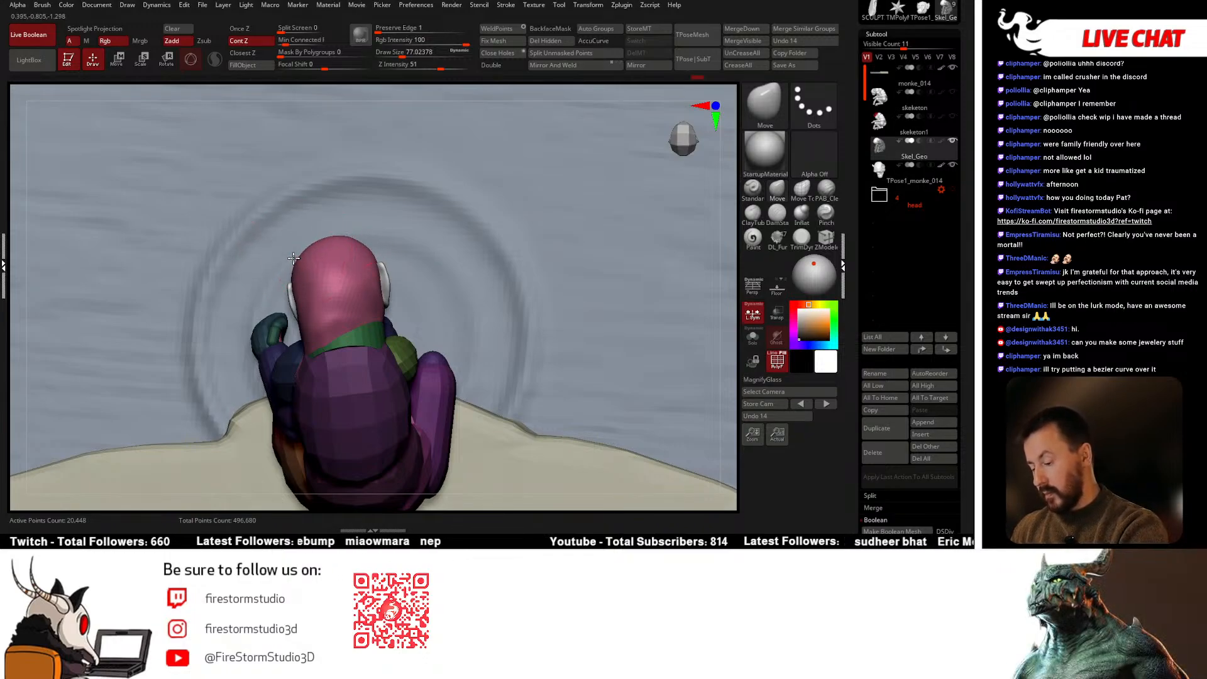
{"action": "right_click_drag", "start_coordinate": [363, 289], "coordinate": [543, 220]}
Hide the monke_014 base and round out the Skel_Geo cranium from the side, front and back with the Move brush
{"action": "left_click", "coordinate": [952, 69]}
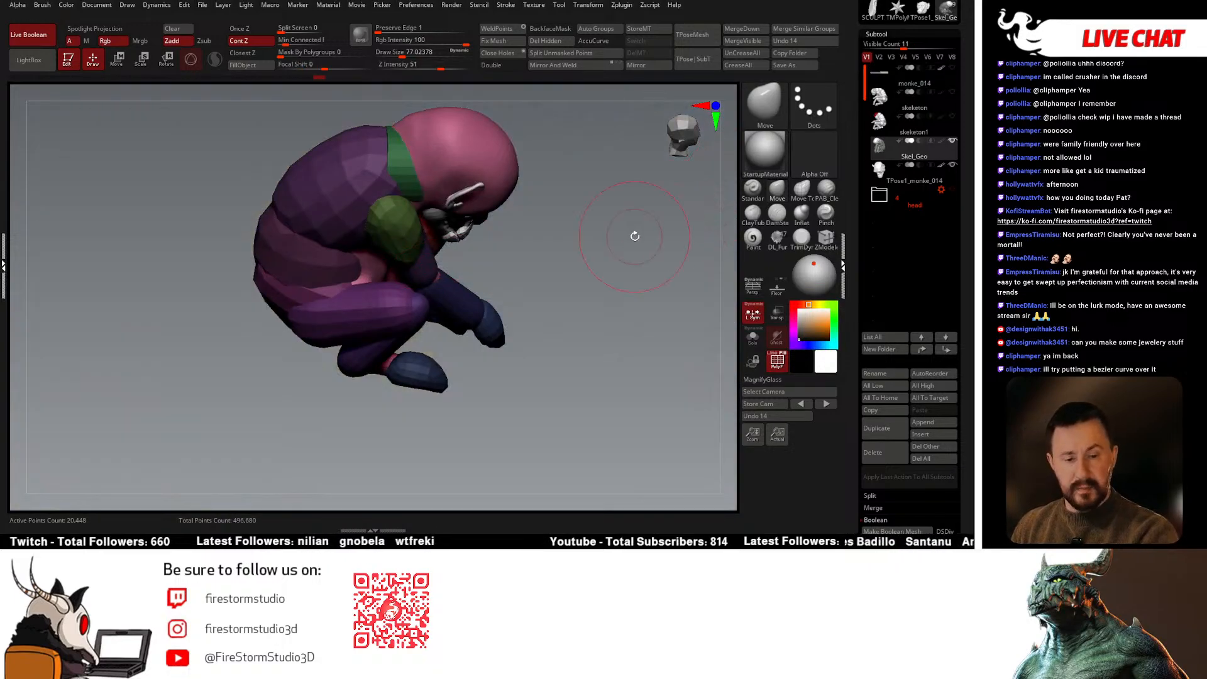
{"action": "right_click_drag", "start_coordinate": [632, 234], "coordinate": [492, 224]}
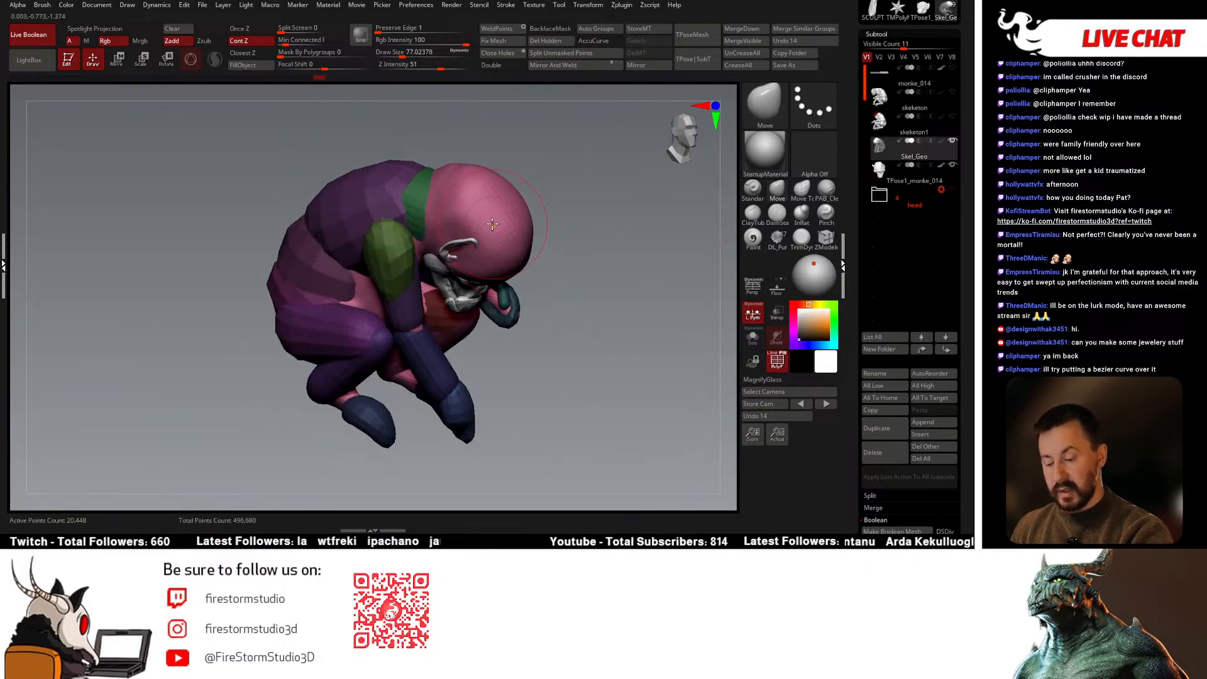
{"action": "mouse_move", "coordinate": [430, 190]}
{"action": "right_mouse_down"}
{"action": "mouse_move", "coordinate": [423, 219]}
{"action": "mouse_move", "coordinate": [461, 149]}
{"action": "mouse_move", "coordinate": [510, 165]}
{"action": "right_mouse_up"}
{"action": "right_click_drag", "start_coordinate": [410, 198], "coordinate": [468, 183]}
{"action": "right_click", "coordinate": [384, 259]}
{"action": "right_click", "coordinate": [456, 220]}
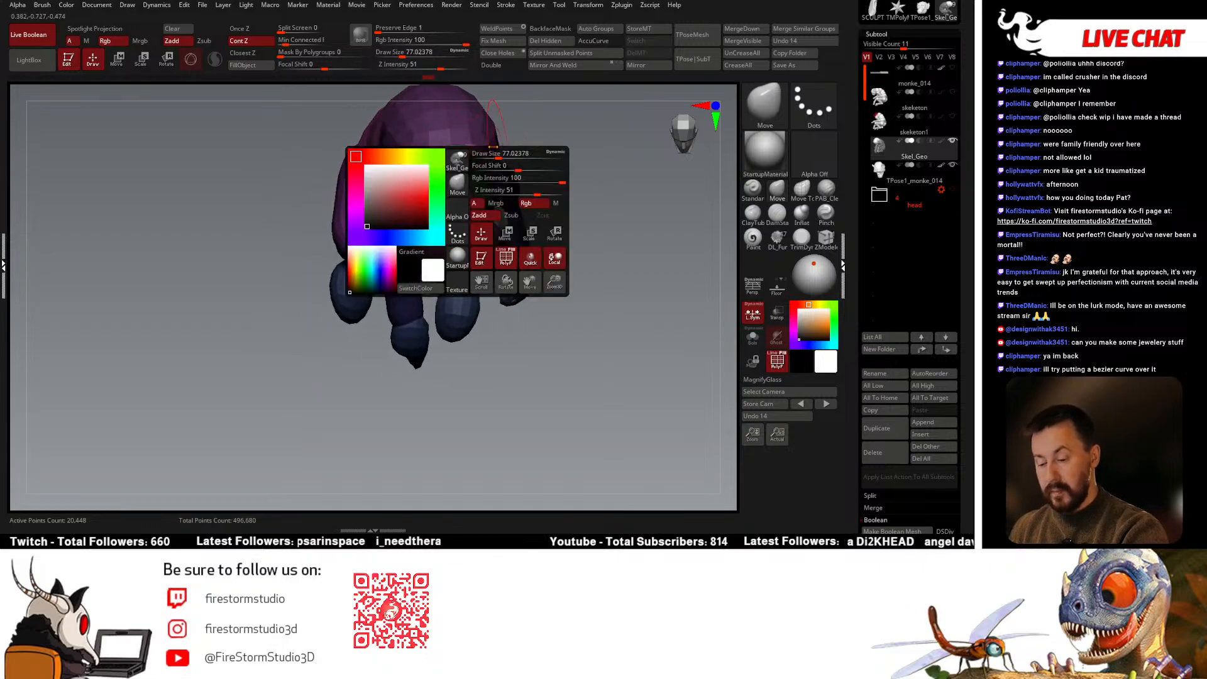
{"action": "right_click_drag", "start_coordinate": [545, 147], "coordinate": [390, 218]}
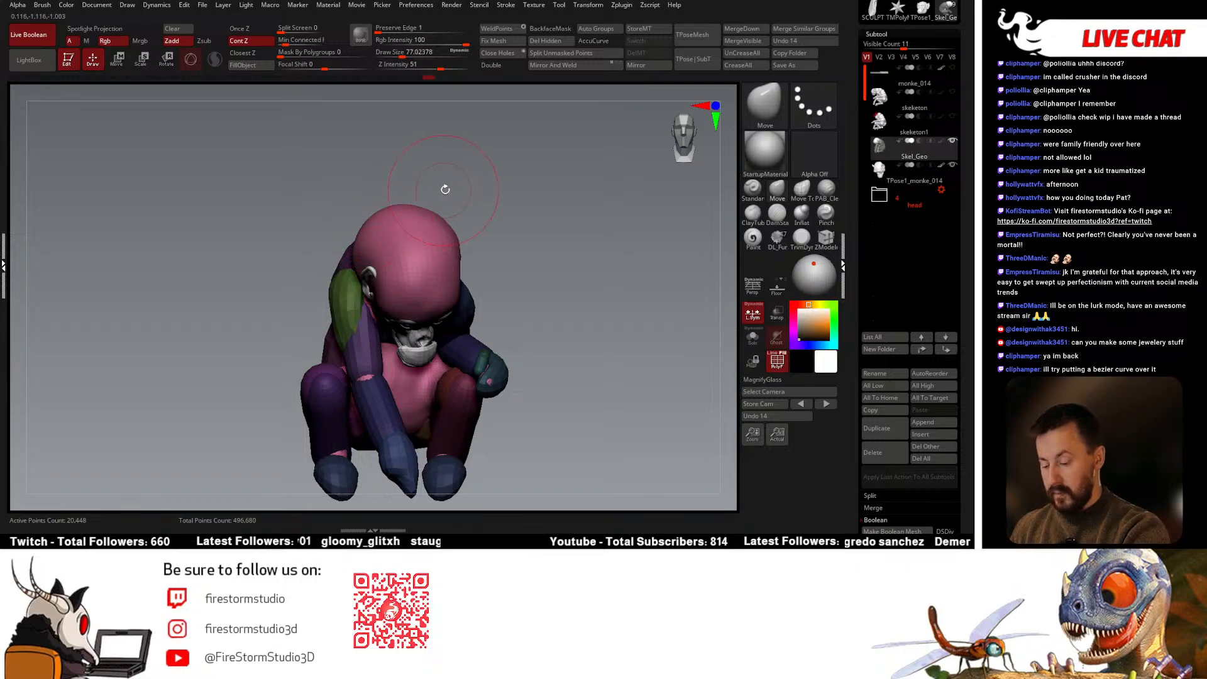
{"action": "right_click_drag", "start_coordinate": [445, 189], "coordinate": [513, 276]}
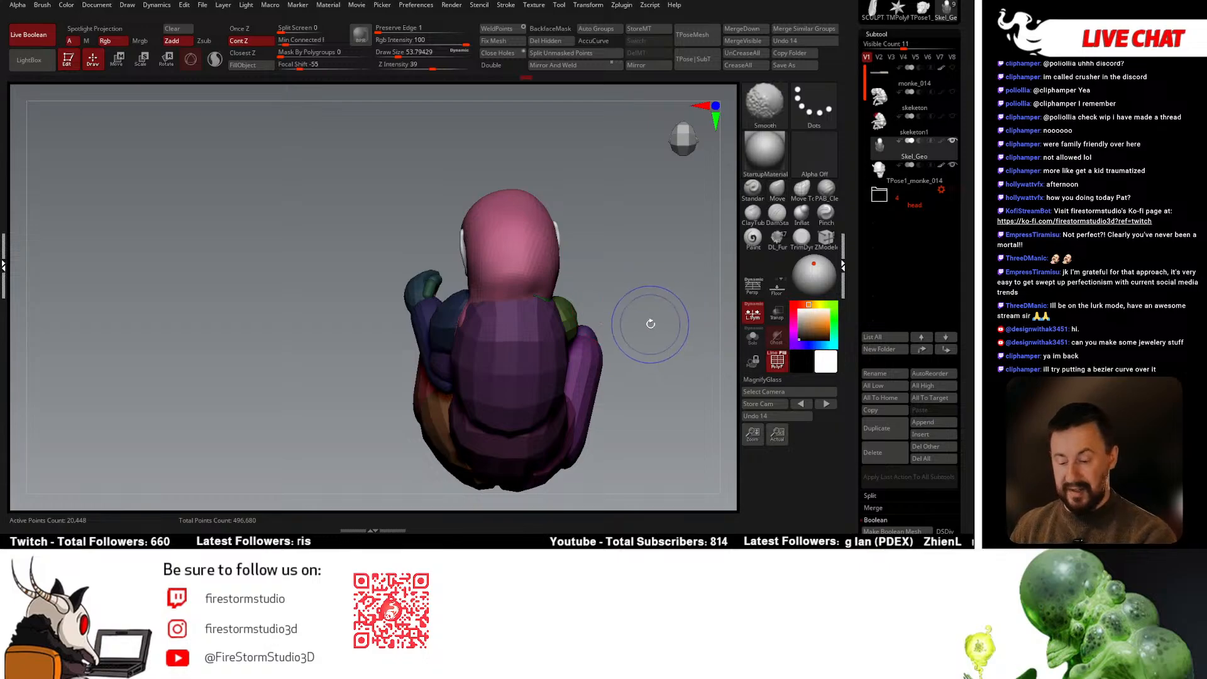
Turn off the polygroup display and refine the brow and crown of the Skel_Geo head with the Move brush at about 59
{"action": "key", "text": "shift+f"}
{"action": "right_click_drag", "start_coordinate": [646, 317], "coordinate": [478, 171]}
{"action": "right_click_drag", "start_coordinate": [450, 275], "coordinate": [438, 264]}
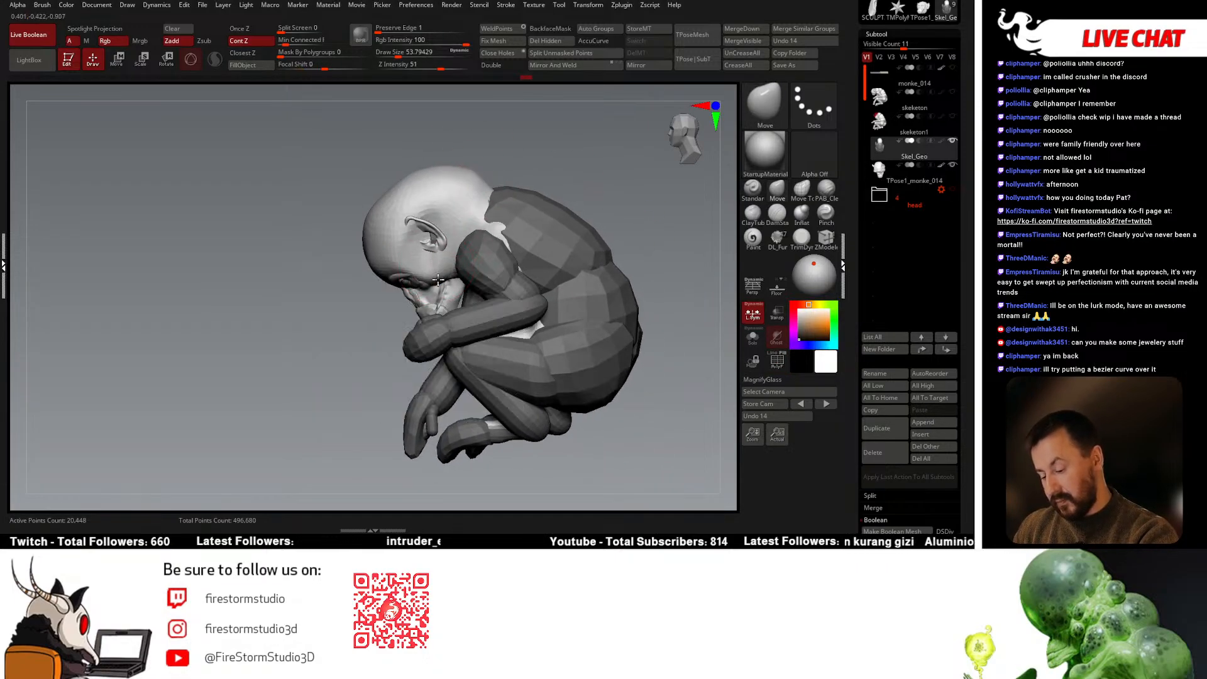
{"action": "key", "text": "space"}
{"action": "left_click_drag", "start_coordinate": [437, 278], "coordinate": [439, 277]}
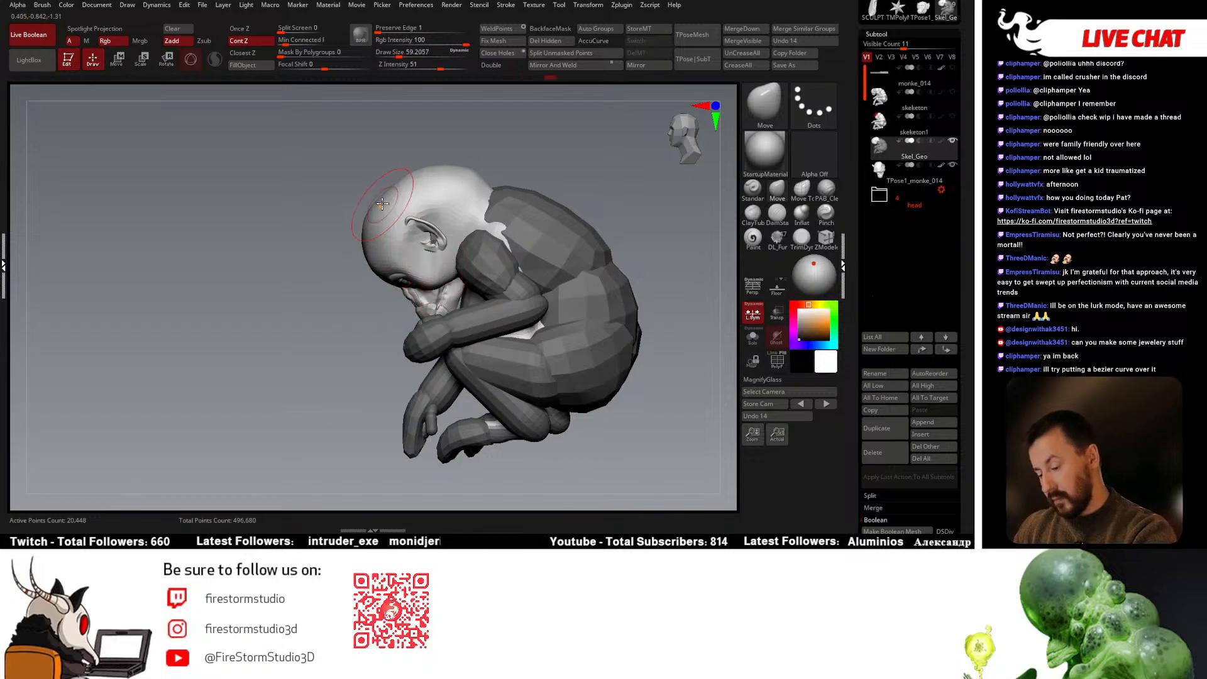
{"action": "right_click_drag", "start_coordinate": [433, 152], "coordinate": [416, 173]}
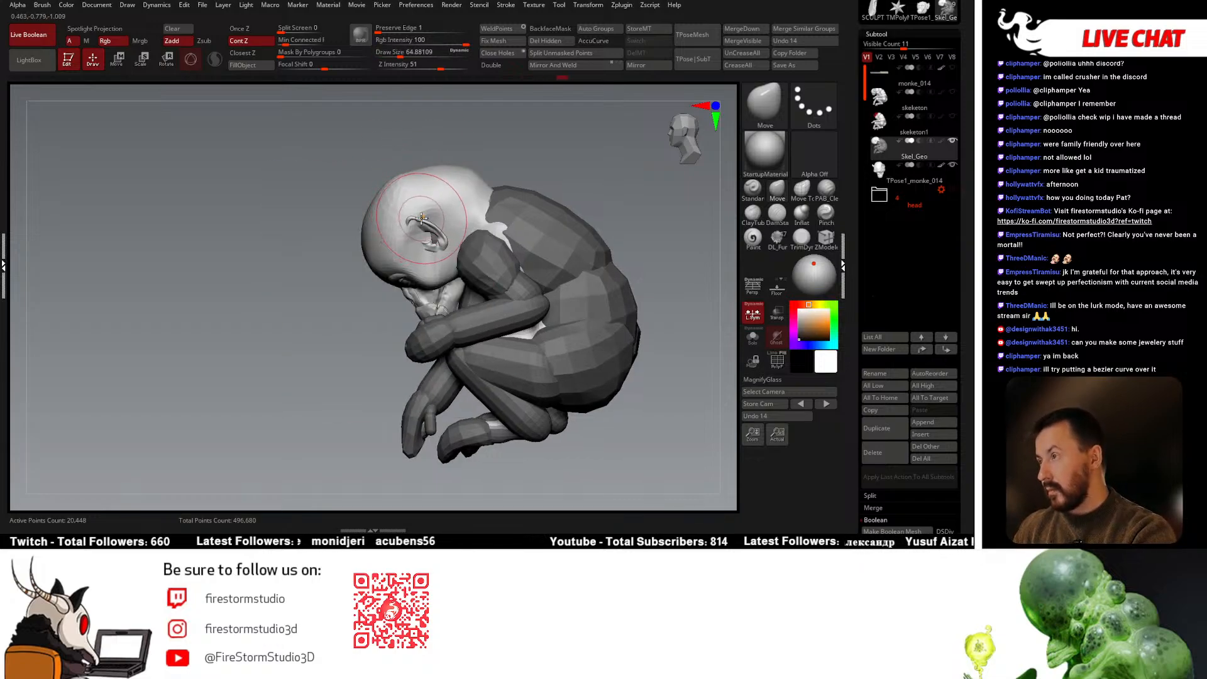
Push in the forehead and crown of the Skel_Geo head with the Move brush at about 74, and smooth them
{"action": "key", "text": "space"}
{"action": "left_click_drag", "start_coordinate": [377, 201], "coordinate": [386, 201]}
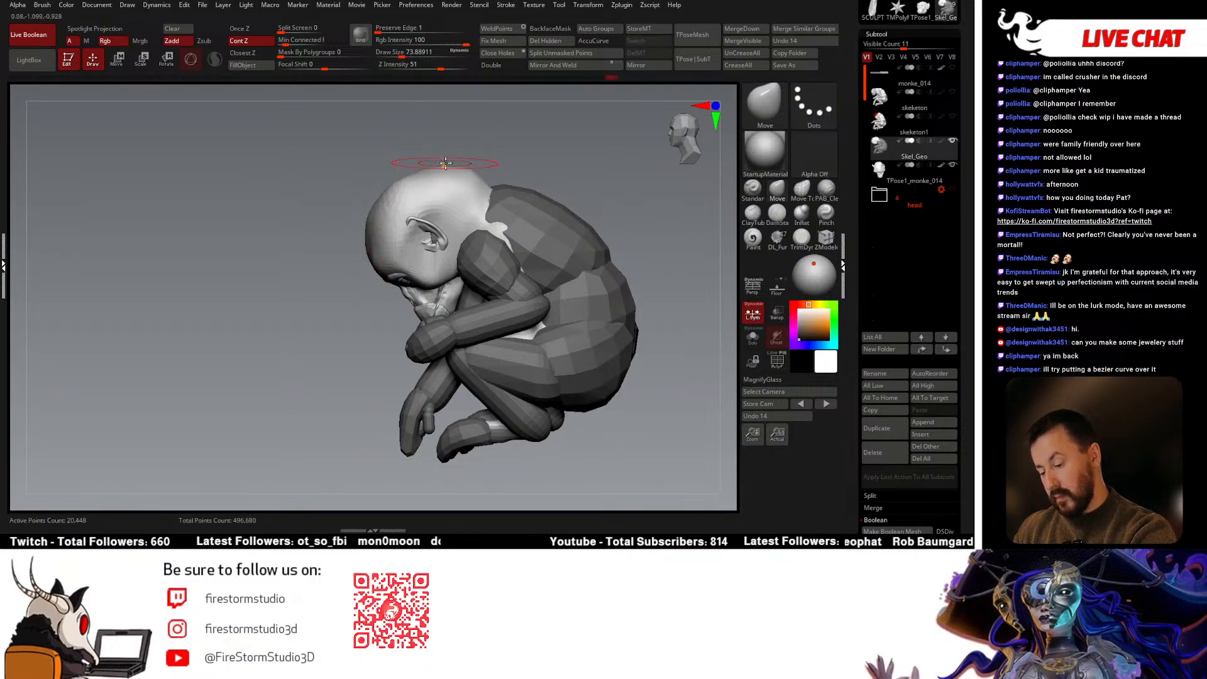
{"action": "left_click_drag", "start_coordinate": [461, 193], "coordinate": [389, 199], "text": "shift"}
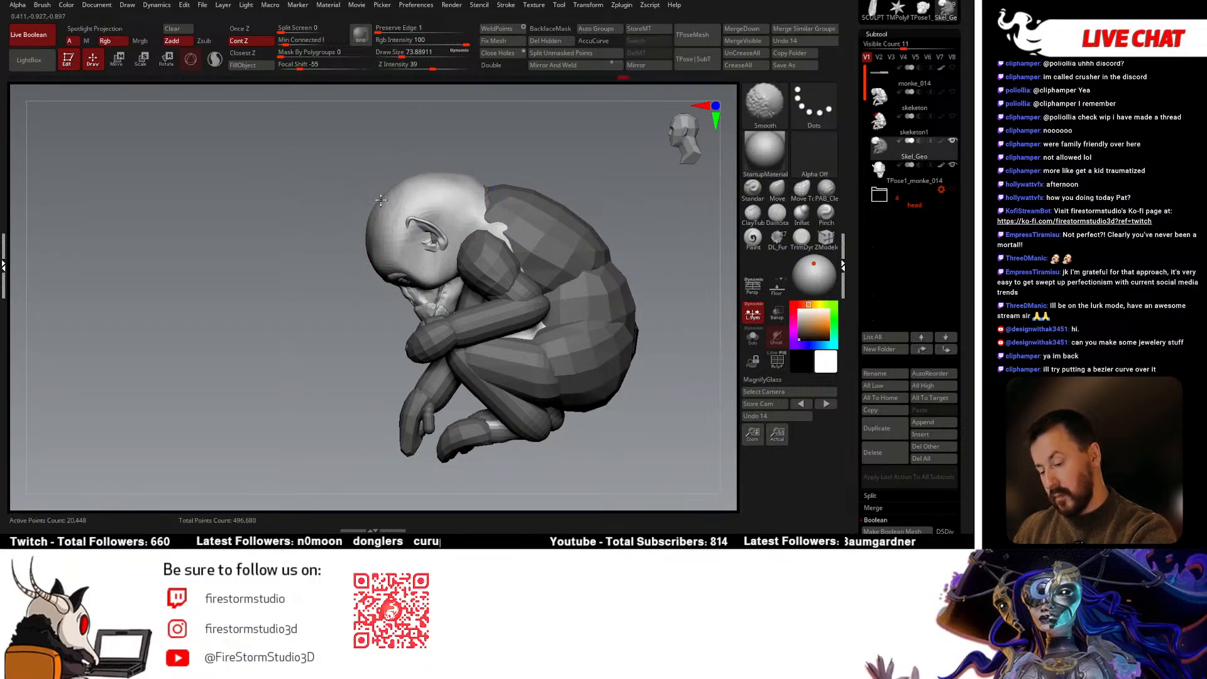
{"action": "left_click_drag", "start_coordinate": [477, 157], "coordinate": [498, 153], "text": "shift"}
{"action": "mouse_move", "coordinate": [362, 197]}
{"action": "left_mouse_down"}
{"action": "mouse_move", "coordinate": [438, 163]}
{"action": "mouse_move", "coordinate": [383, 220]}
{"action": "mouse_move", "coordinate": [478, 270]}
{"action": "left_mouse_up"}
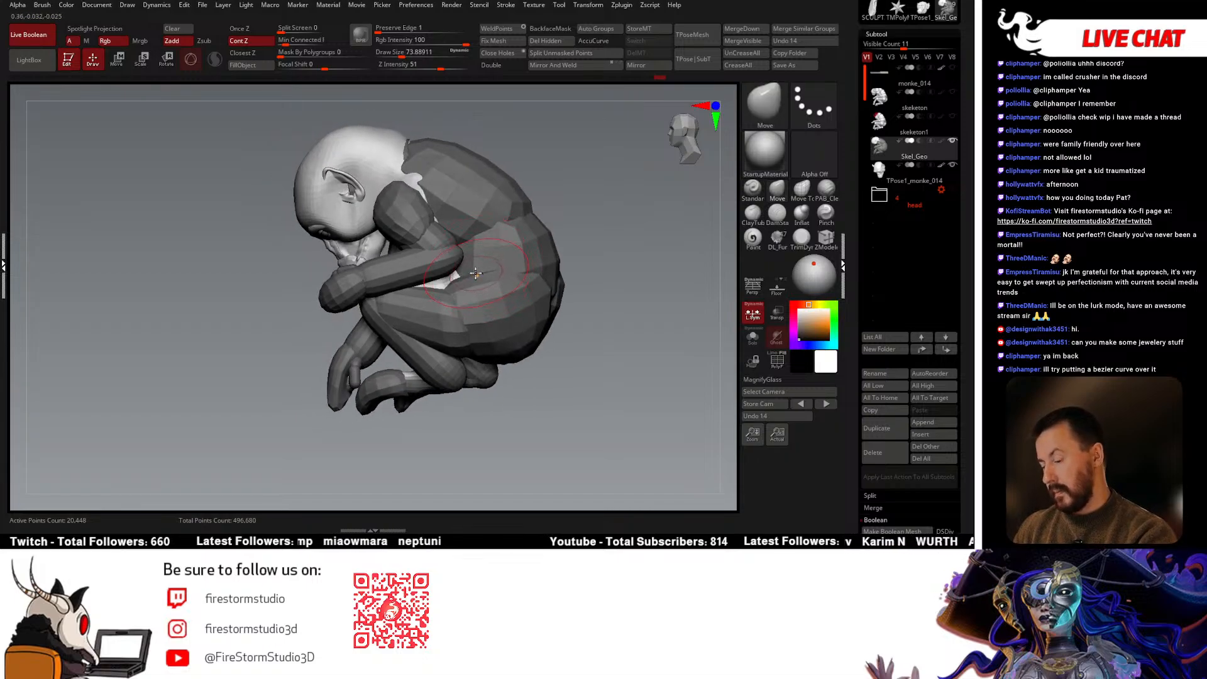
Select the TPose1_monke_014 head and move it slightly down inside the reshaped Skel_Geo head
{"action": "left_click", "coordinate": [887, 175]}
{"action": "key", "text": "w"}
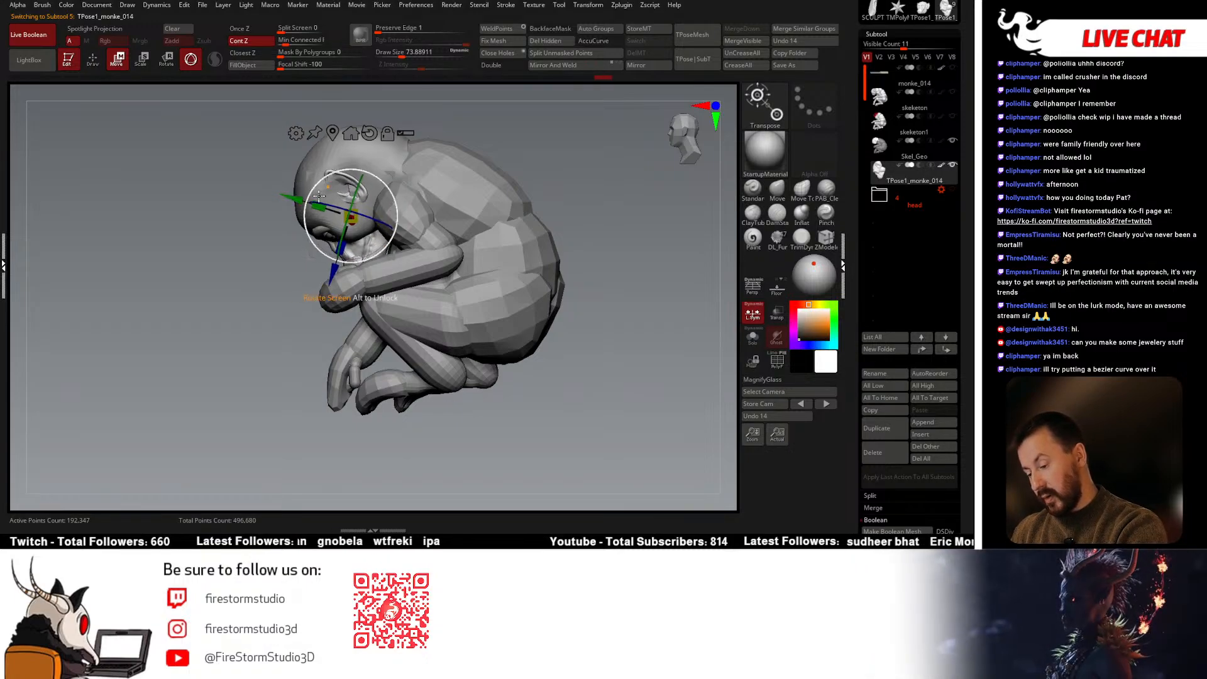
{"action": "left_click_drag", "start_coordinate": [328, 270], "coordinate": [331, 278]}
{"action": "key", "text": "q"}
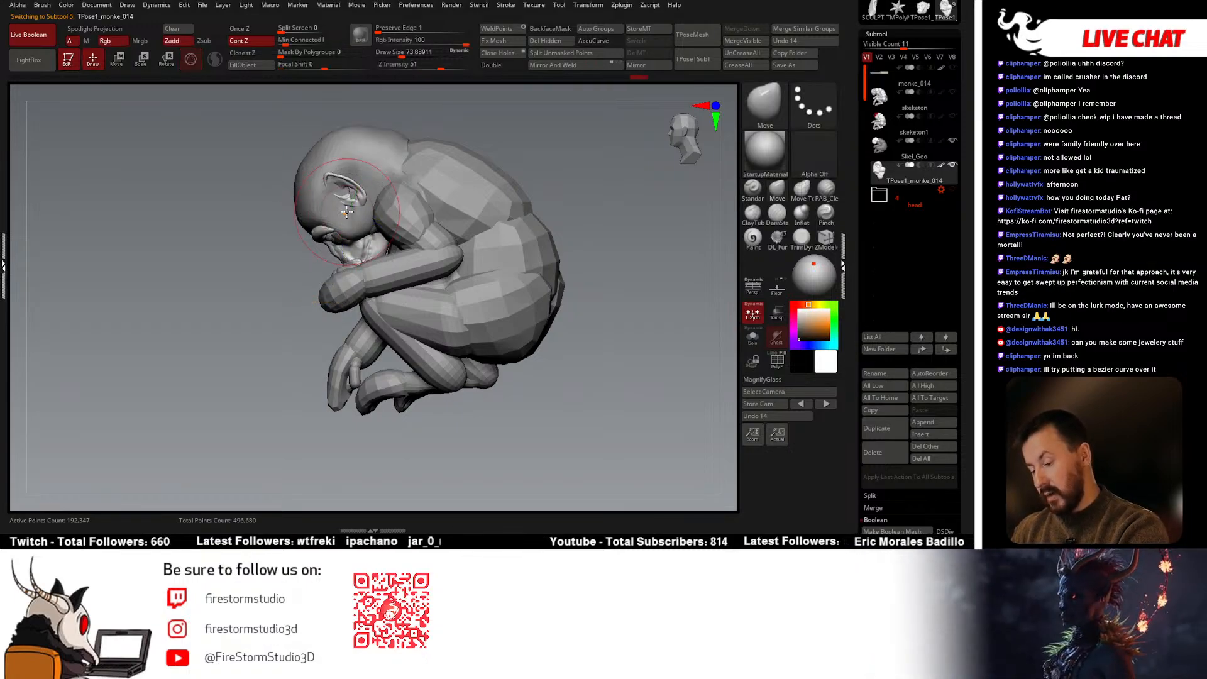
Select the Skel_Geo subtool and reset the orientation of its transform gizmo
{"action": "left_click", "coordinate": [892, 150]}
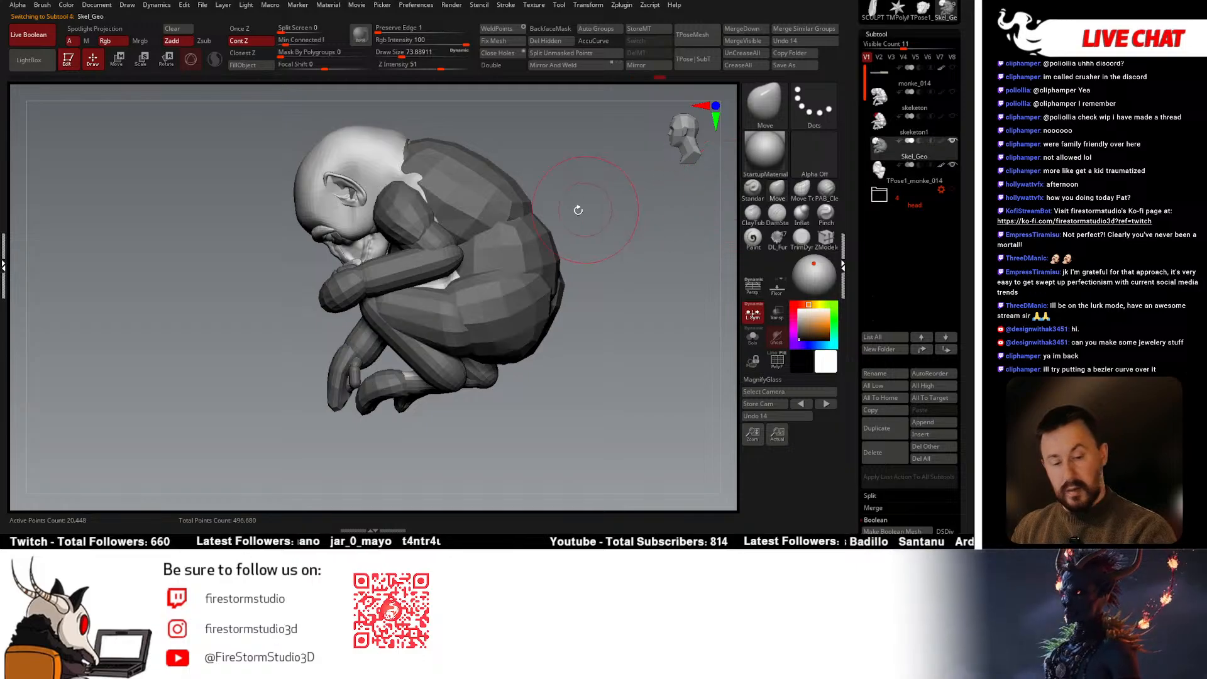
{"action": "key", "text": "w"}
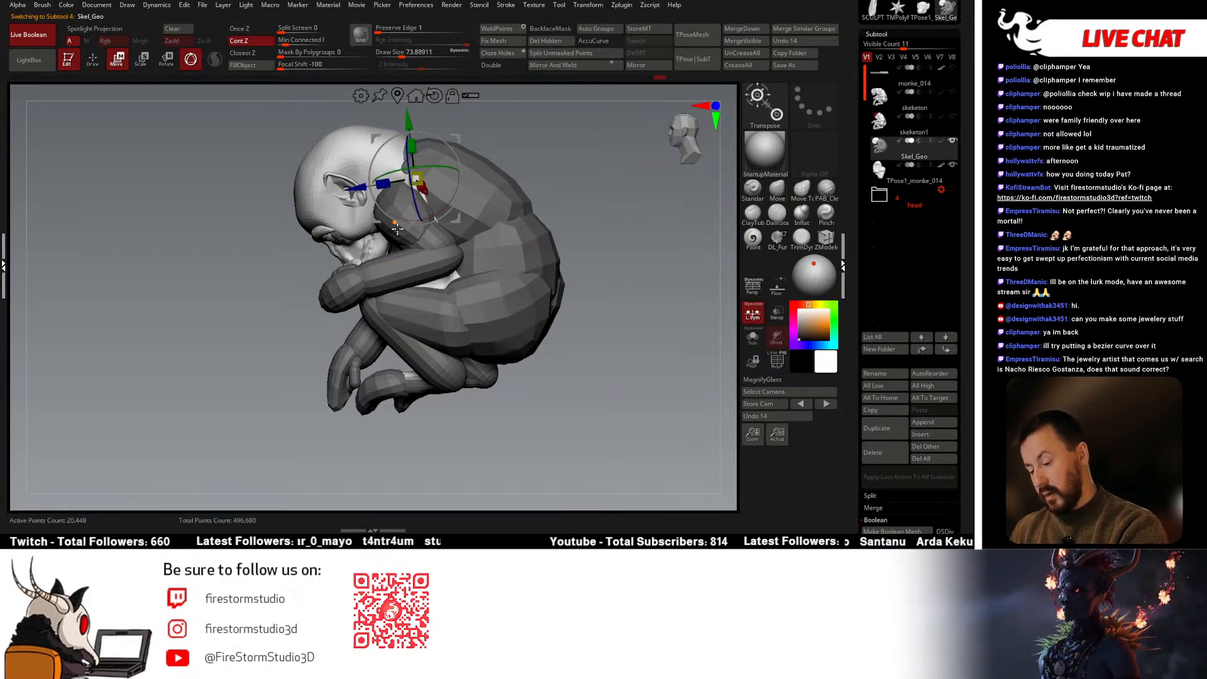
{"action": "left_click", "coordinate": [435, 97]}
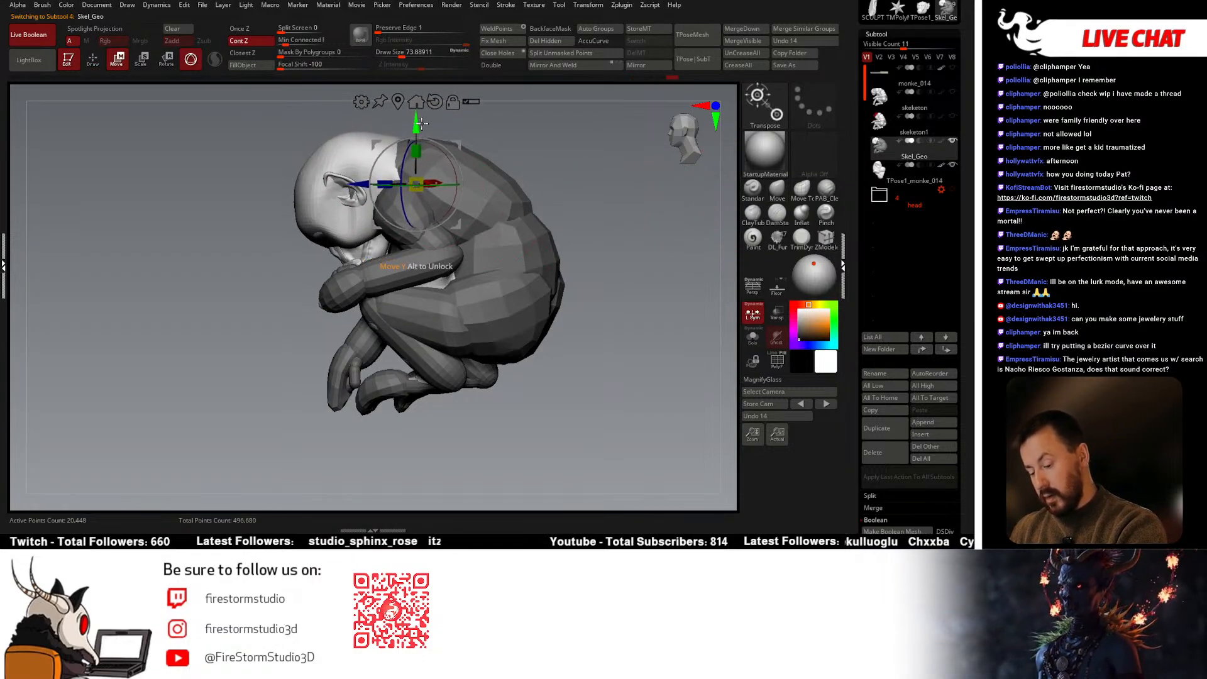
{"action": "key", "text": "q"}
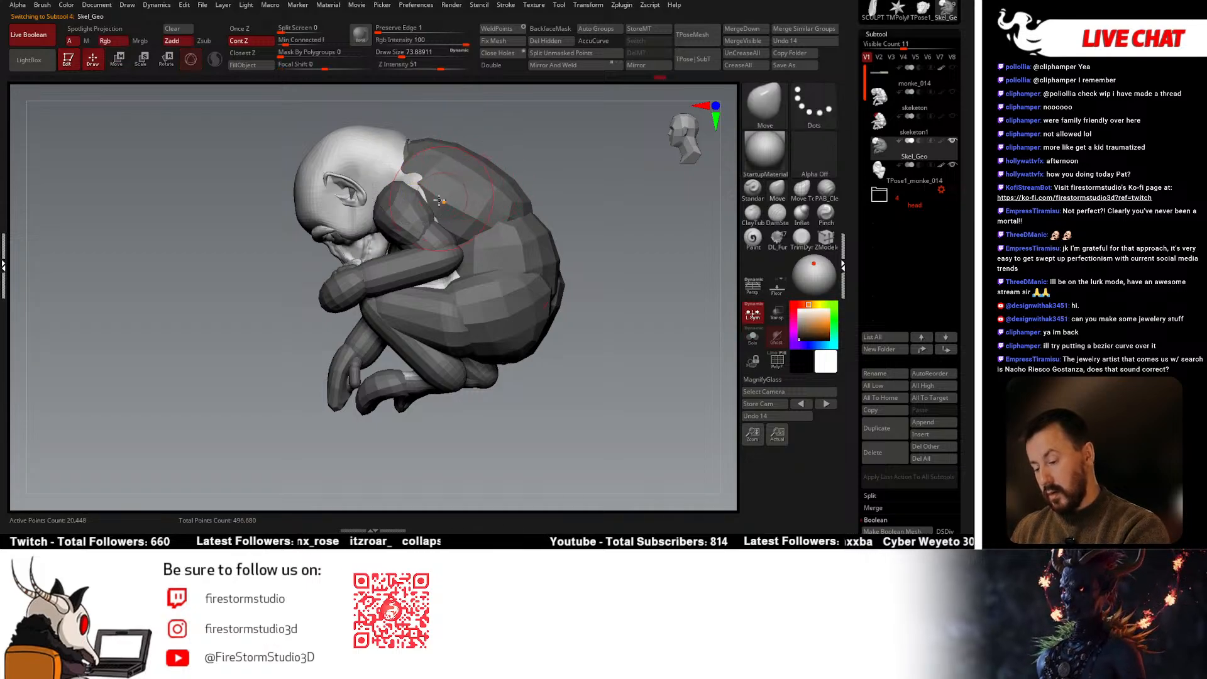
Adjust the sides and crown of the Skel_Geo head with the Move brush at about 49 and 59
{"action": "key", "text": "space"}
{"action": "left_click_drag", "start_coordinate": [380, 252], "coordinate": [374, 251]}
{"action": "mouse_move", "coordinate": [308, 198]}
{"action": "right_mouse_down"}
{"action": "mouse_move", "coordinate": [377, 185]}
{"action": "mouse_move", "coordinate": [267, 206]}
{"action": "mouse_move", "coordinate": [372, 140]}
{"action": "mouse_move", "coordinate": [323, 120]}
{"action": "right_mouse_up"}
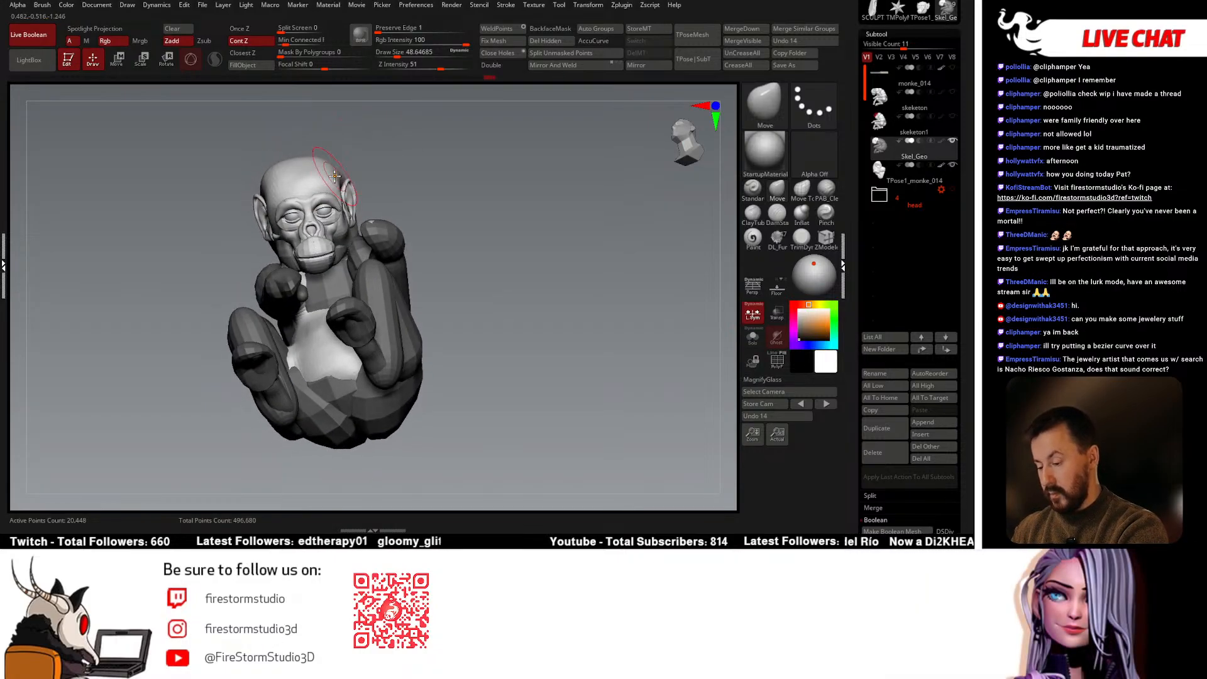
{"action": "key", "text": "space"}
{"action": "left_click_drag", "start_coordinate": [317, 182], "coordinate": [322, 182]}
{"action": "mouse_move", "coordinate": [331, 168]}
{"action": "right_mouse_down"}
{"action": "mouse_move", "coordinate": [317, 171]}
{"action": "mouse_move", "coordinate": [325, 193]}
{"action": "mouse_move", "coordinate": [338, 142]}
{"action": "mouse_move", "coordinate": [382, 210]}
{"action": "mouse_move", "coordinate": [537, 176]}
{"action": "mouse_move", "coordinate": [554, 210]}
{"action": "right_mouse_up"}
Turn on the polygroup display and scale the TPose1_monke_014 head down to about 0.93
{"action": "key", "text": "shift+f"}
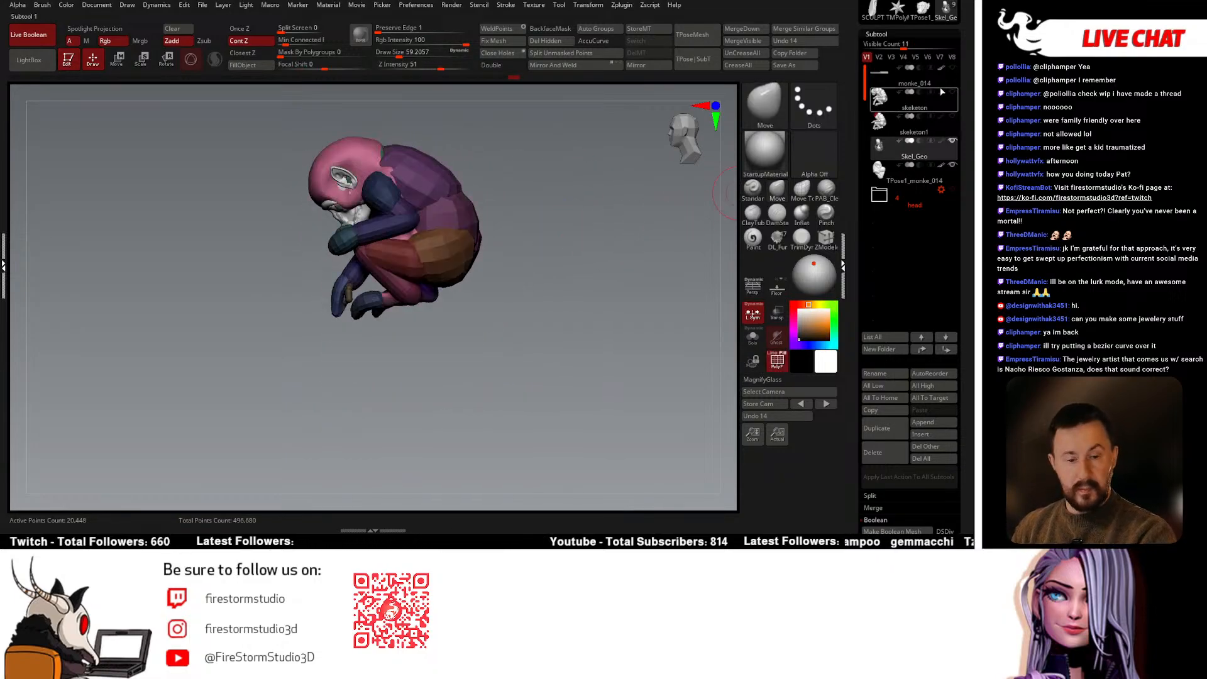
{"action": "right_click_drag", "start_coordinate": [726, 192], "coordinate": [572, 385]}
{"action": "left_click", "coordinate": [876, 182]}
{"action": "key", "text": "r"}
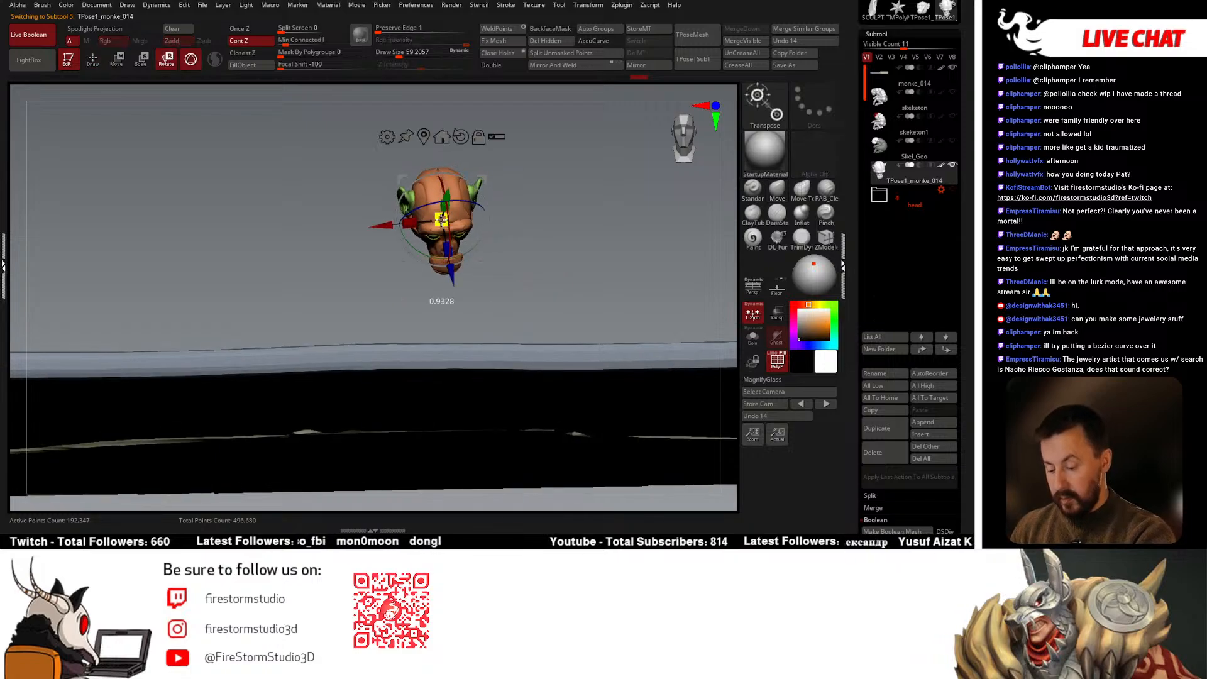
{"action": "key", "text": "alt+s"}
{"action": "key", "text": "alt+s"}
{"action": "key", "text": "q"}
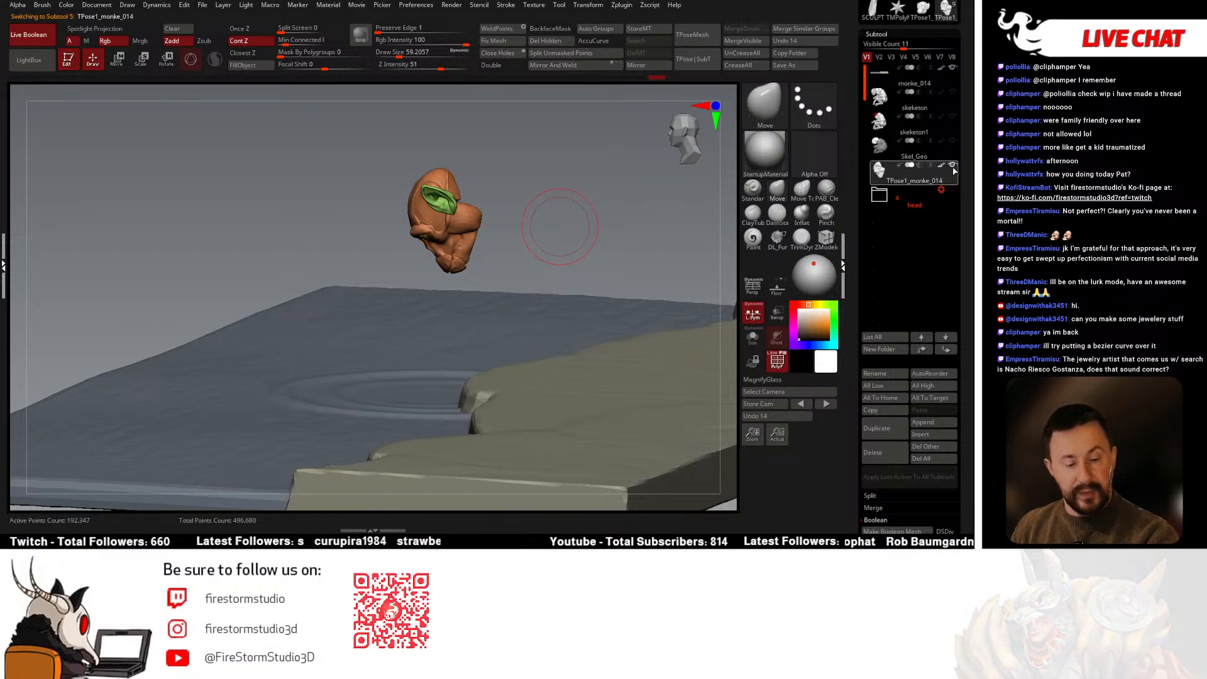
Show the crouching body subtools again and toggle Skel_Geo's visibility to check how the inner head fits
{"action": "left_click", "coordinate": [952, 115]}
{"action": "left_click", "coordinate": [951, 96]}
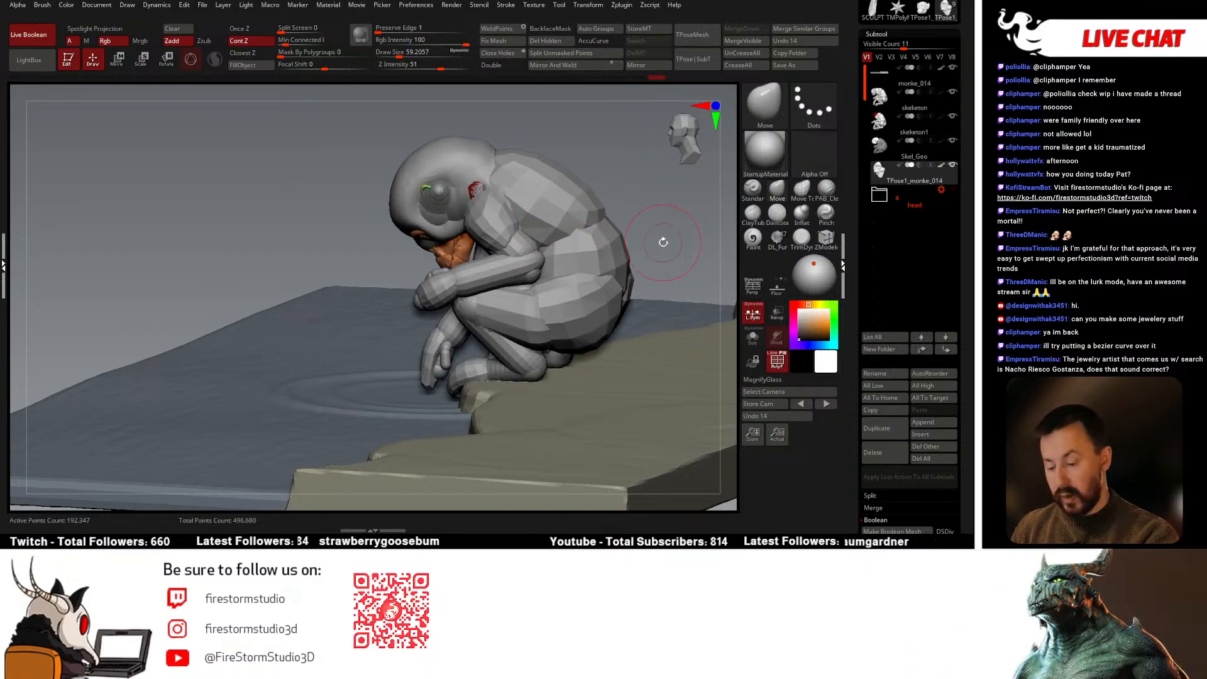
{"action": "left_click_drag", "start_coordinate": [663, 241], "coordinate": [650, 186], "text": "shift"}
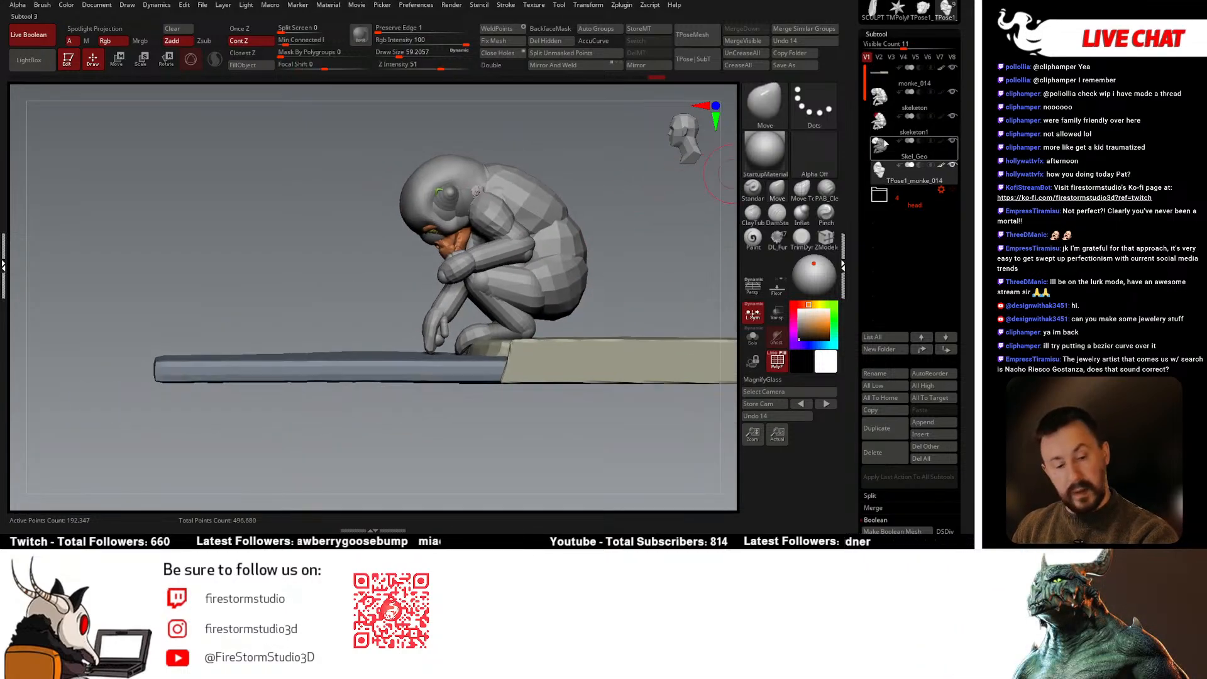
{"action": "left_click", "coordinate": [950, 141]}
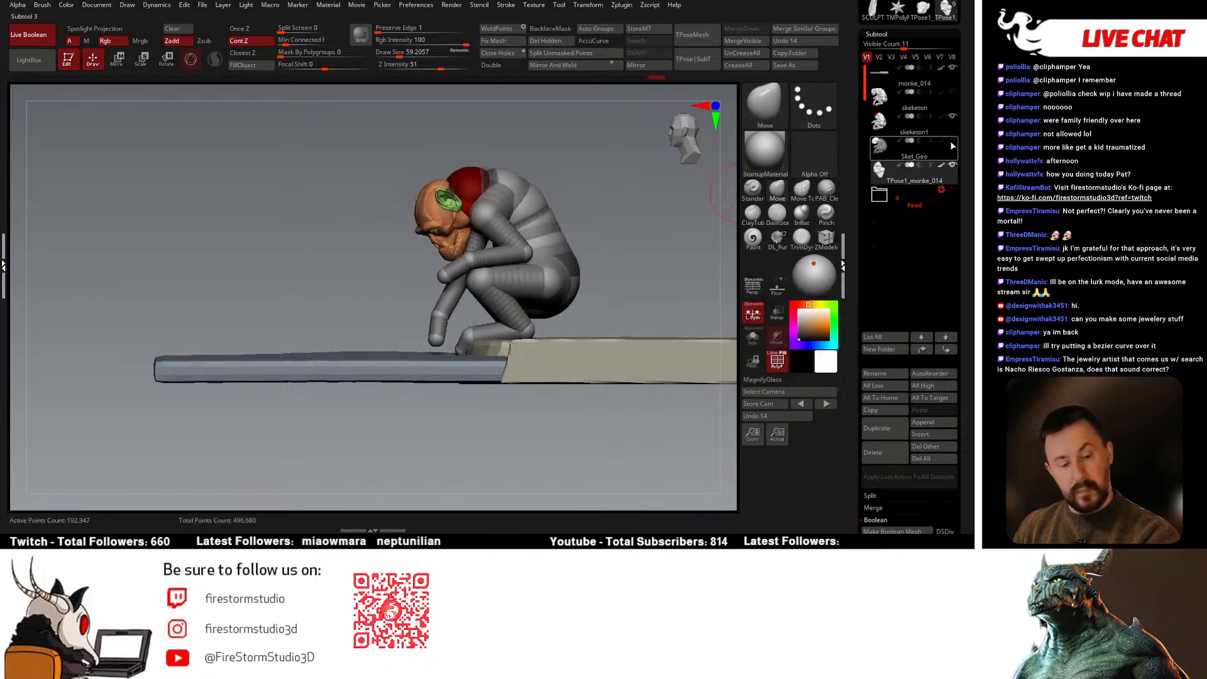
{"action": "left_click", "coordinate": [950, 141]}
{"action": "left_click_drag", "start_coordinate": [663, 252], "coordinate": [661, 257]}
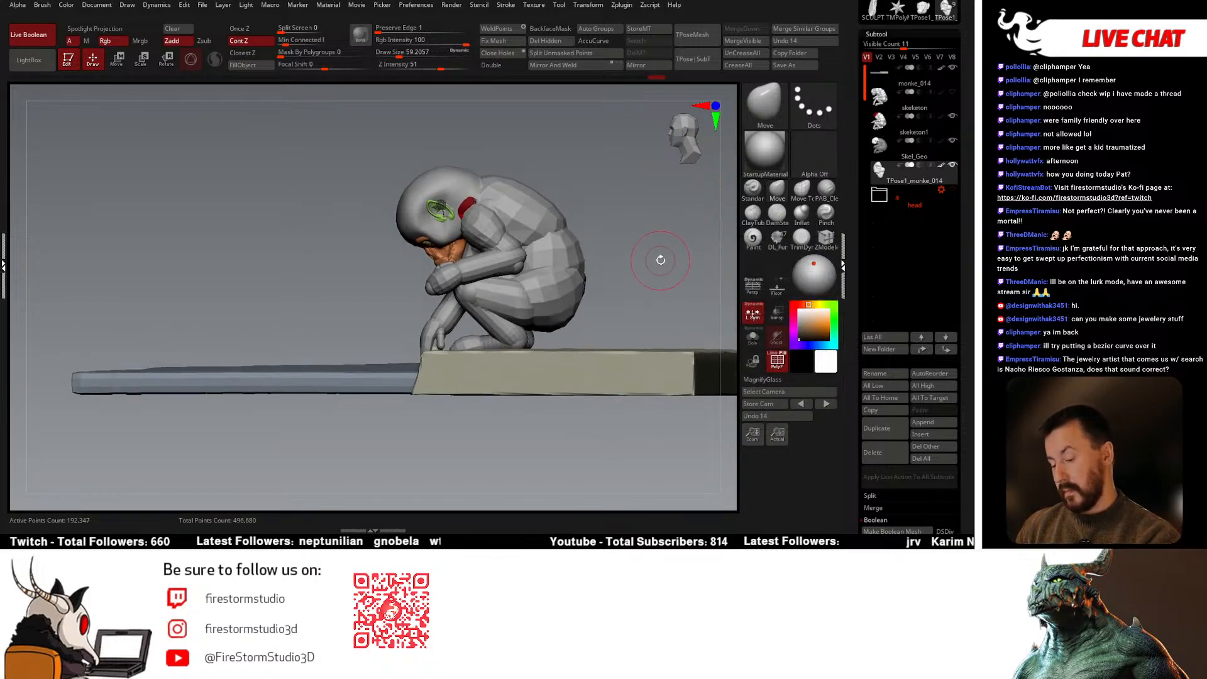
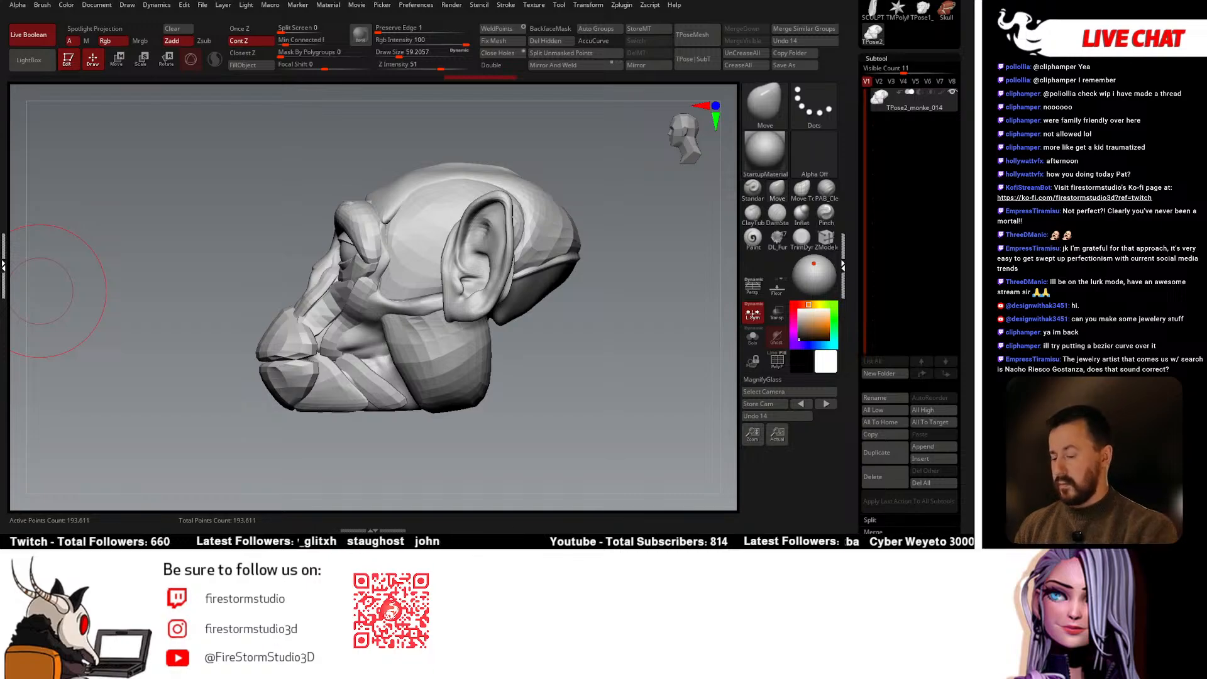
Refine the nose bridge and cheek of the TPose2_monke_014 head in profile with the Move brush at about 39 to 46
{"action": "left_click_drag", "start_coordinate": [566, 350], "coordinate": [587, 336]}
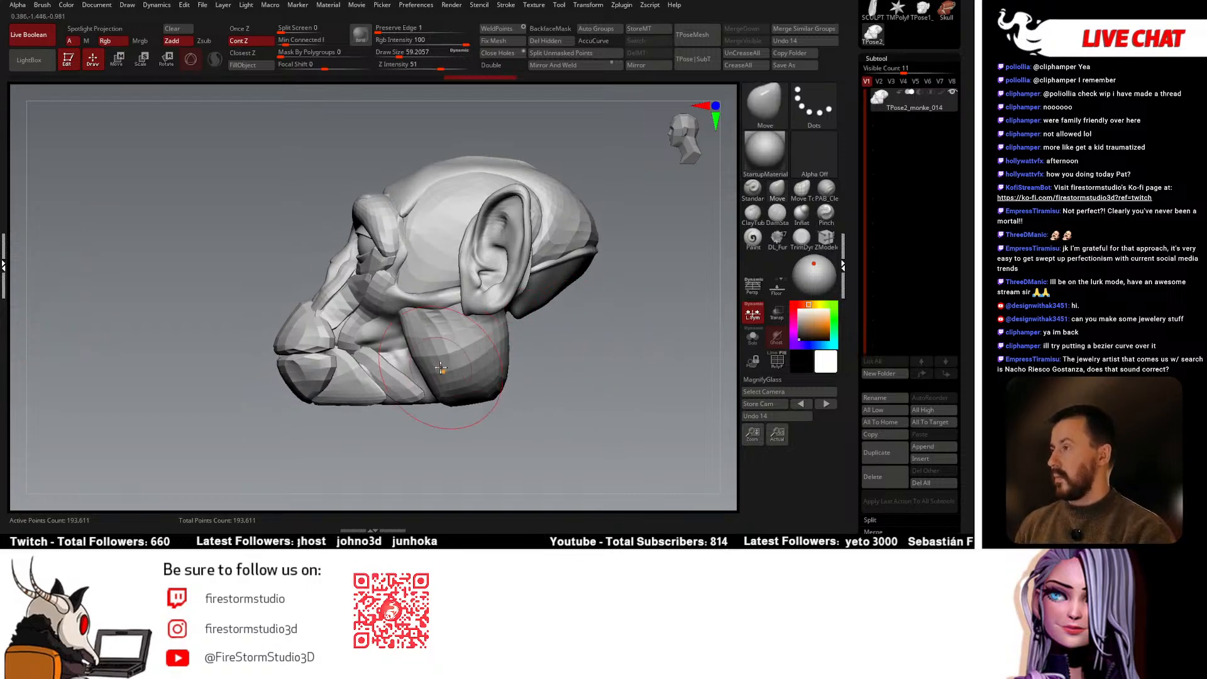
{"action": "right_click", "coordinate": [345, 375]}
{"action": "left_click_drag", "start_coordinate": [382, 338], "coordinate": [377, 338]}
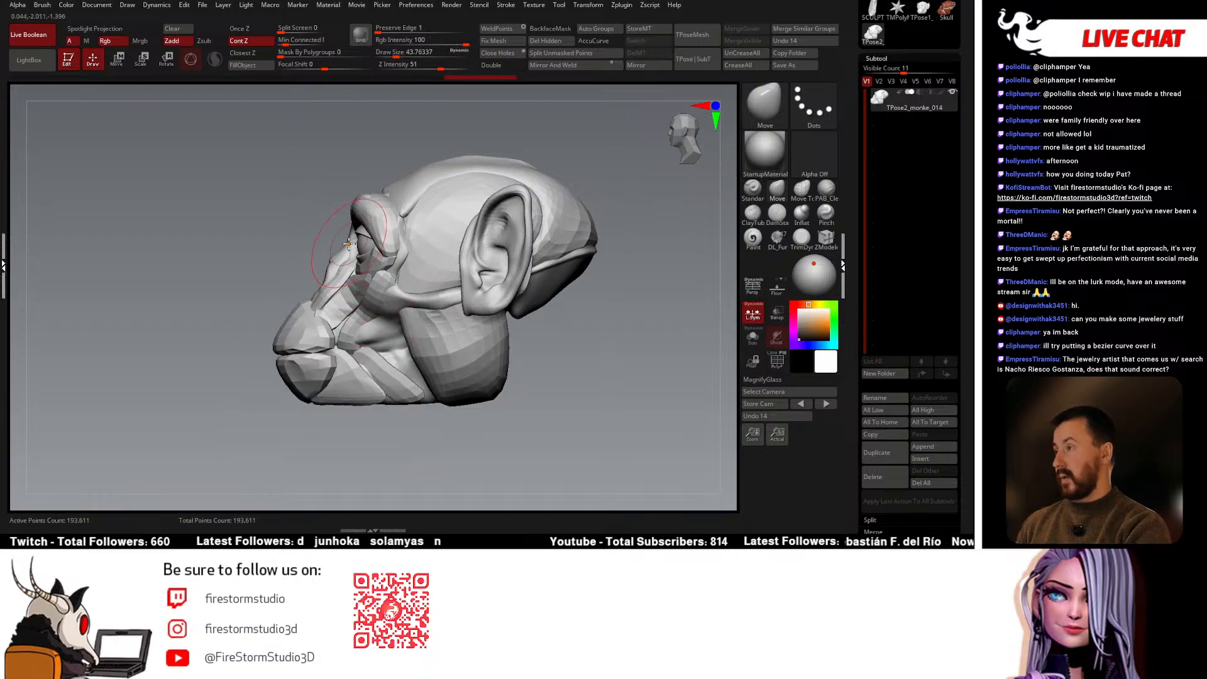
{"action": "right_click", "coordinate": [343, 302]}
{"action": "left_click_drag", "start_coordinate": [376, 281], "coordinate": [333, 267]}
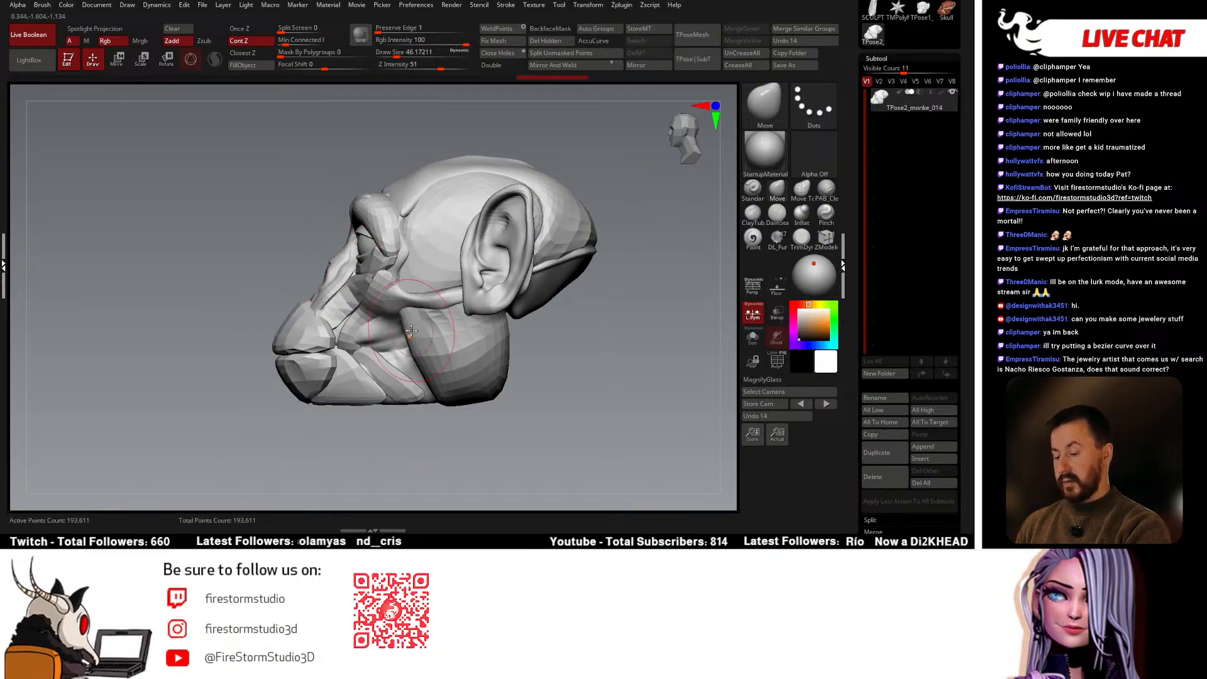
{"action": "mouse_move", "coordinate": [538, 338]}
{"action": "left_mouse_down"}
{"action": "mouse_move", "coordinate": [579, 336]}
{"action": "mouse_move", "coordinate": [404, 264]}
{"action": "mouse_move", "coordinate": [379, 282]}
{"action": "mouse_move", "coordinate": [350, 269]}
{"action": "mouse_move", "coordinate": [370, 257]}
{"action": "left_mouse_up"}
{"action": "right_click", "coordinate": [369, 262]}
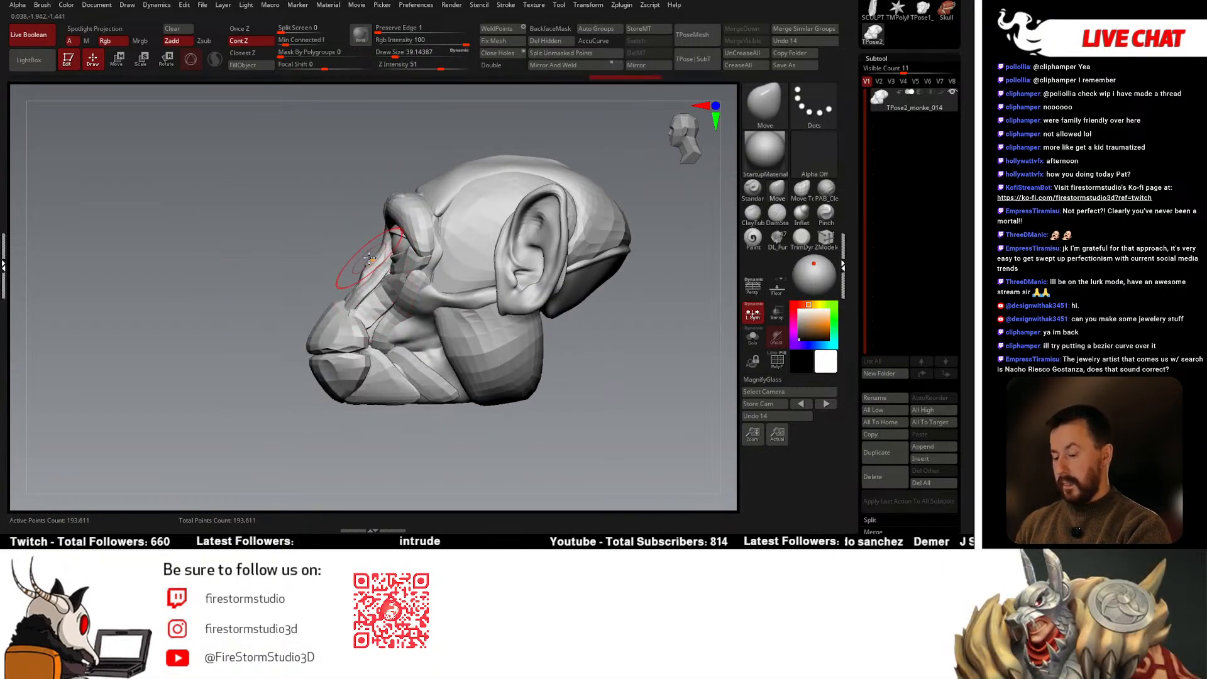
Push the front of the muzzle and lips back with the Move brush at about 49 to 59
{"action": "right_click", "coordinate": [330, 297]}
{"action": "left_click_drag", "start_coordinate": [302, 317], "coordinate": [313, 349]}
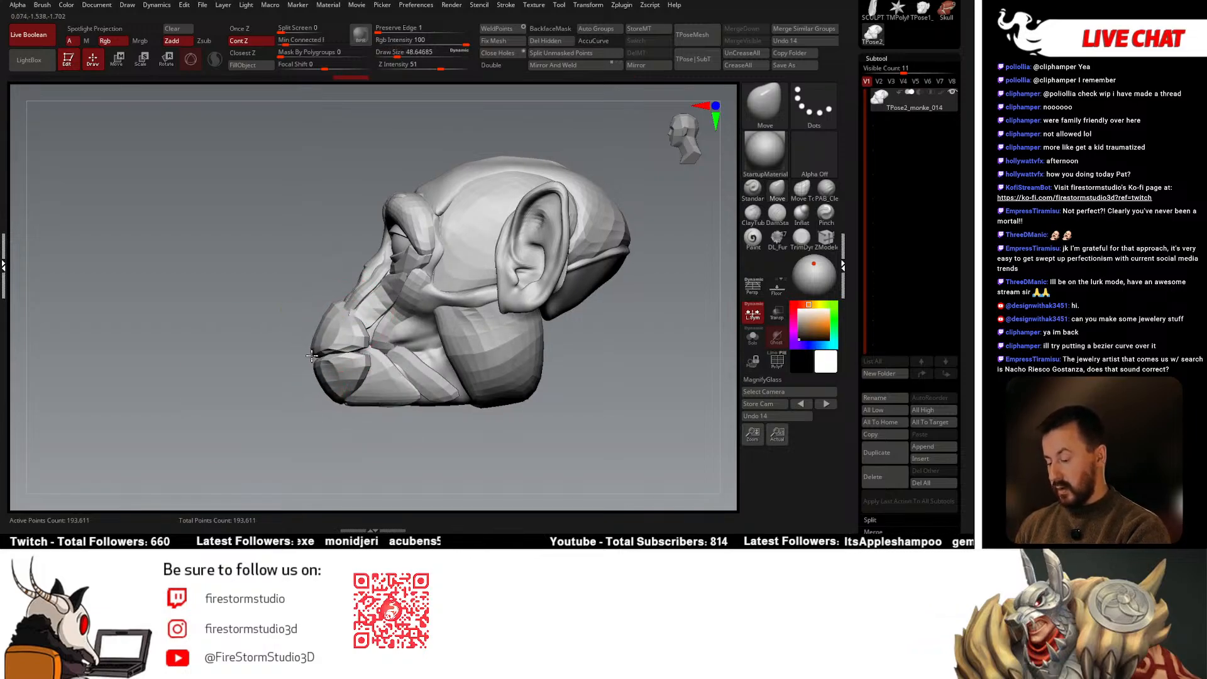
{"action": "right_click", "coordinate": [322, 346]}
{"action": "left_click_drag", "start_coordinate": [296, 361], "coordinate": [314, 363]}
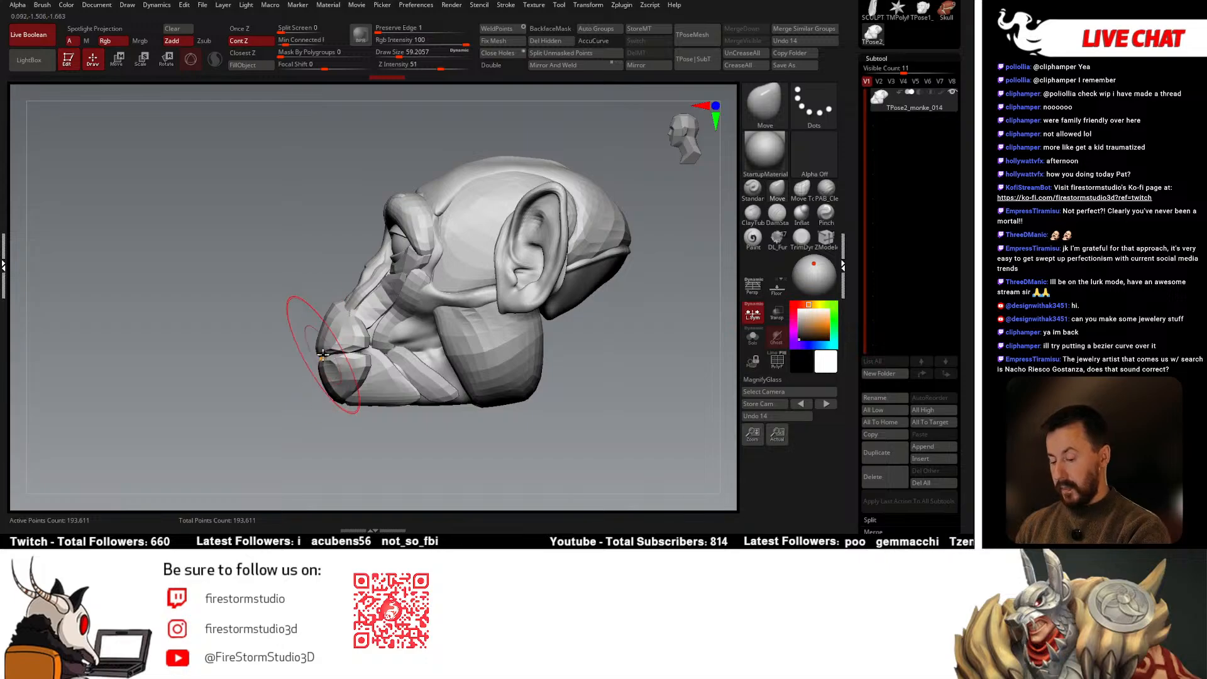
{"action": "right_click", "coordinate": [318, 303]}
{"action": "left_click_drag", "start_coordinate": [293, 318], "coordinate": [285, 319]}
Lower the Move brush's Z Intensity to 7 and adjust the underside of the chin at about 54
{"action": "right_click", "coordinate": [362, 415]}
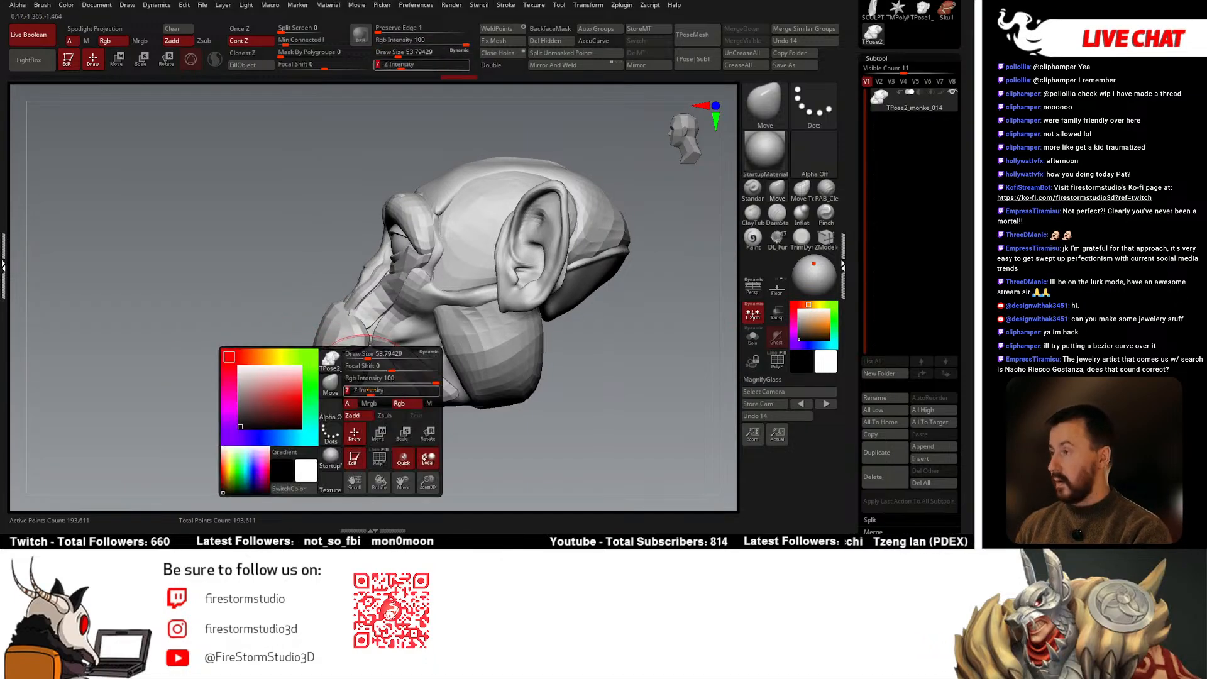
{"action": "left_click_drag", "start_coordinate": [388, 420], "coordinate": [345, 420]}
{"action": "left_click_drag", "start_coordinate": [550, 369], "coordinate": [539, 359], "text": "alt"}
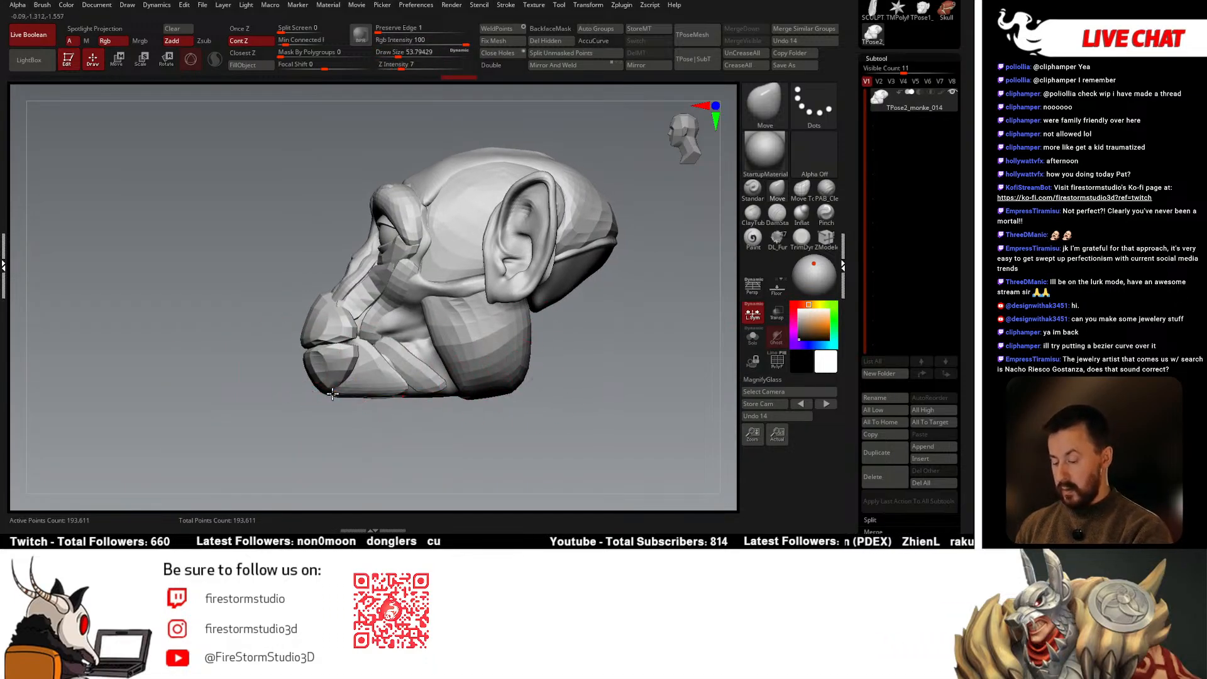
{"action": "left_click_drag", "start_coordinate": [332, 393], "coordinate": [339, 390]}
{"action": "left_click_drag", "start_coordinate": [408, 438], "coordinate": [392, 438]}
Reshape the back of the jaw with the Move brush at about 74 and focal shift -43, and set Z Intensity to 38
{"action": "mouse_move", "coordinate": [518, 362]}
{"action": "left_mouse_down"}
{"action": "mouse_move", "coordinate": [527, 379]}
{"action": "mouse_move", "coordinate": [541, 339]}
{"action": "left_mouse_up"}
{"action": "right_click", "coordinate": [552, 383]}
{"action": "right_click", "coordinate": [533, 367]}
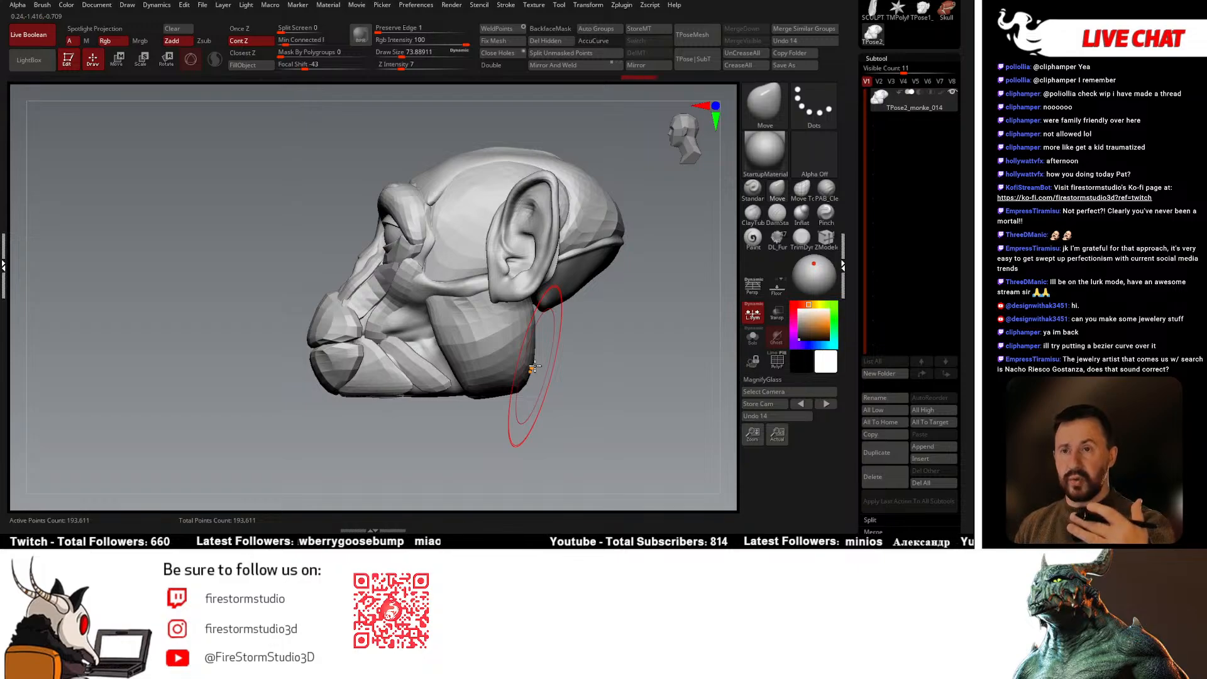
{"action": "left_click_drag", "start_coordinate": [613, 377], "coordinate": [547, 365]}
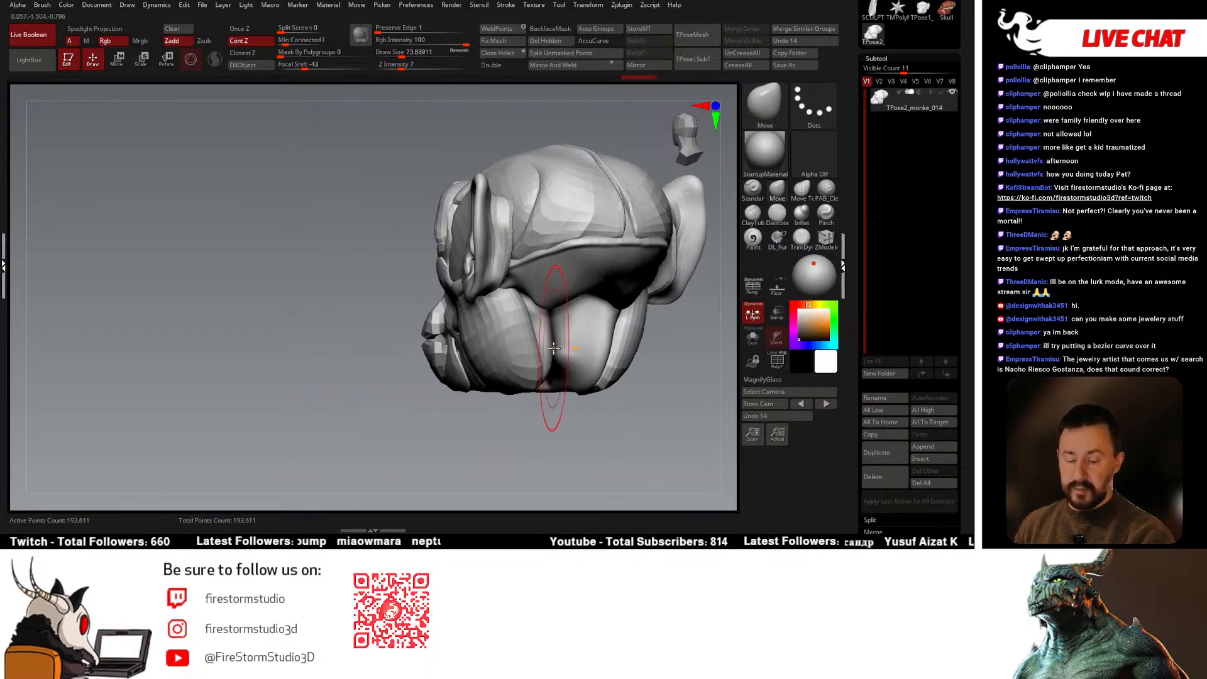
{"action": "left_click_drag", "start_coordinate": [462, 406], "coordinate": [559, 358]}
{"action": "type", "text": "38"}
{"action": "key", "text": "Return"}
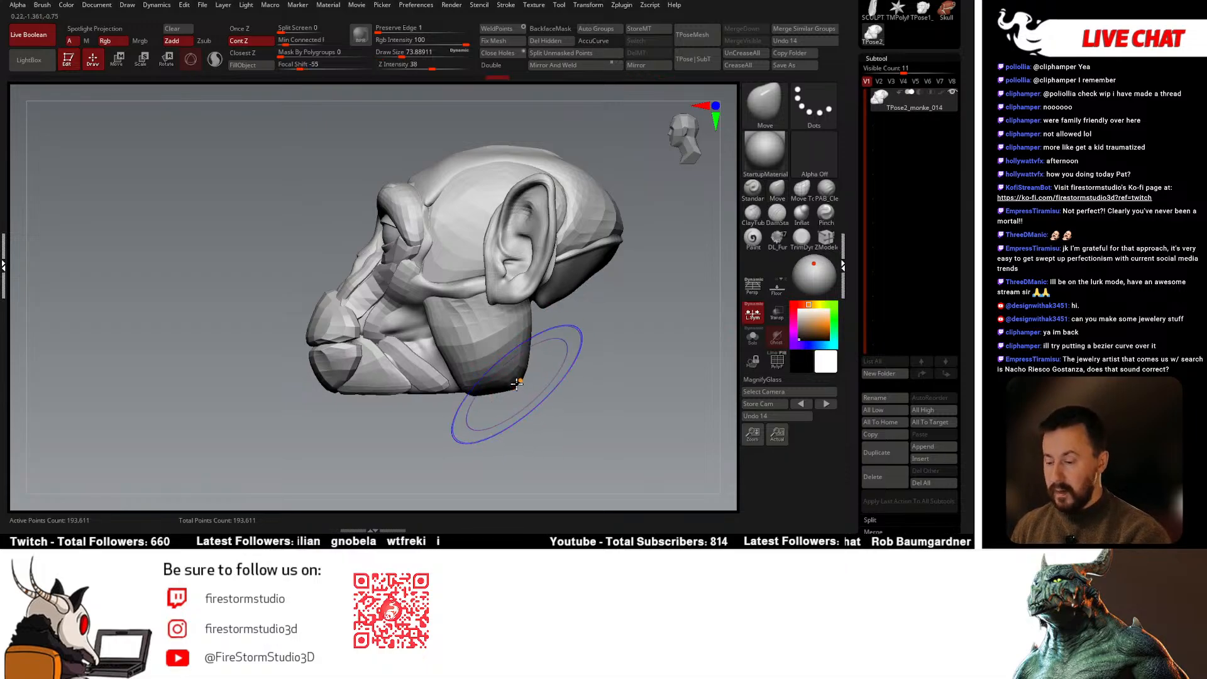
Display the monkey reference photo in SpotLight and place it beside the head in a matching three-quarter view
{"action": "key", "text": "alt+Tab"}
{"action": "mouse_move", "coordinate": [193, 369]}
{"action": "left_mouse_down"}
{"action": "mouse_move", "coordinate": [497, 365]}
{"action": "mouse_move", "coordinate": [402, 387]}
{"action": "left_mouse_up"}
{"action": "left_click_drag", "start_coordinate": [342, 418], "coordinate": [292, 365]}
{"action": "key", "text": "z"}
{"action": "left_click", "coordinate": [127, 194]}
{"action": "left_click_drag", "start_coordinate": [127, 194], "coordinate": [213, 227]}
{"action": "left_click_drag", "start_coordinate": [165, 267], "coordinate": [178, 360]}
{"action": "key", "text": "z"}
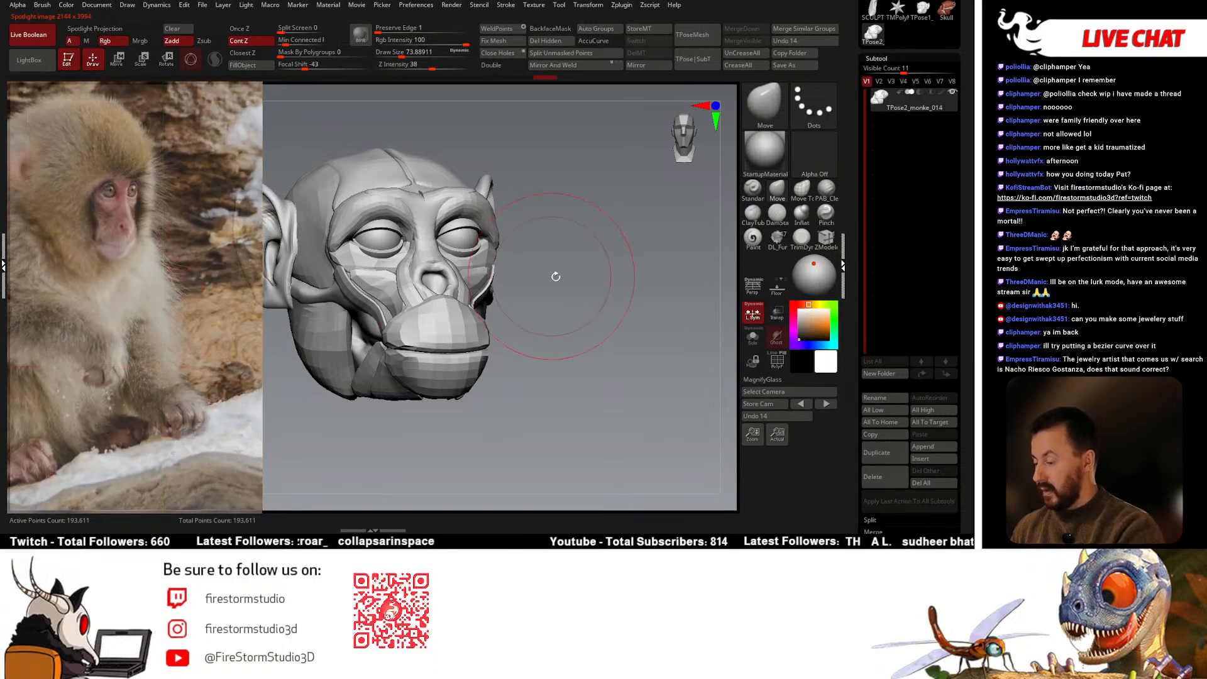
{"action": "mouse_move", "coordinate": [555, 277]}
{"action": "left_mouse_down"}
{"action": "mouse_move", "coordinate": [525, 250]}
{"action": "mouse_move", "coordinate": [520, 276]}
{"action": "left_mouse_up"}
Enlarge the reference photo and shift it so the monkey's face sits next to the sculpted head
{"action": "key", "text": "z"}
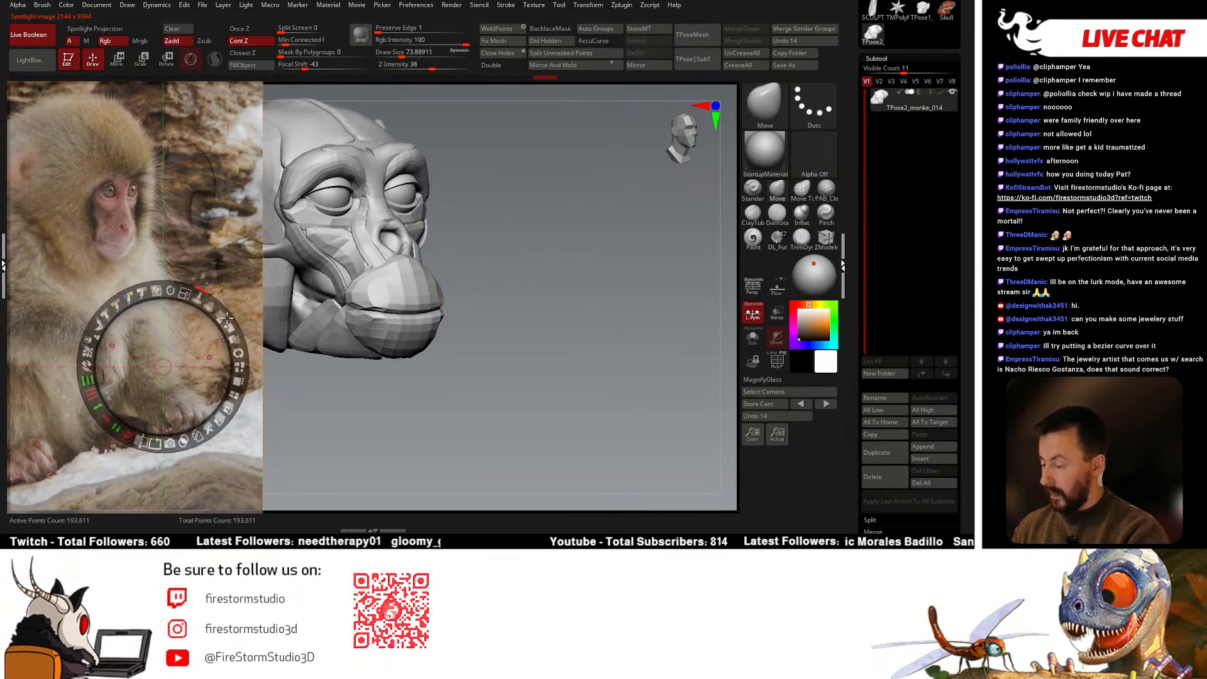
{"action": "left_click_drag", "start_coordinate": [181, 291], "coordinate": [223, 333]}
{"action": "left_click_drag", "start_coordinate": [190, 193], "coordinate": [279, 338]}
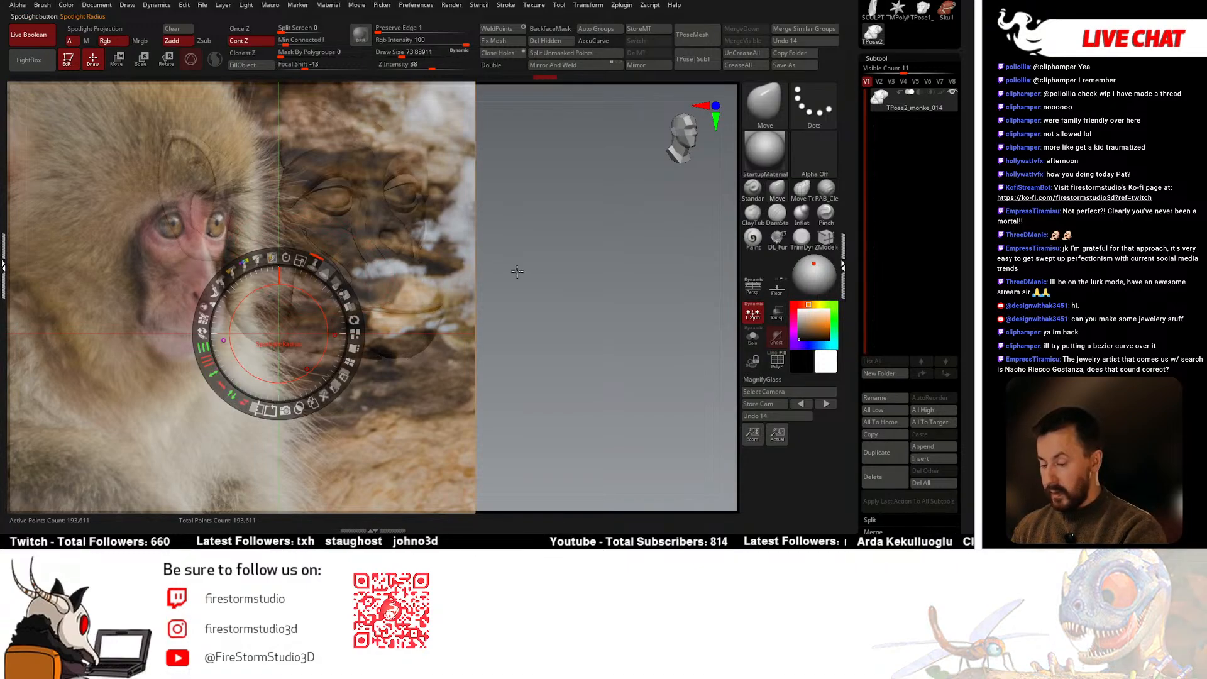
{"action": "mouse_move", "coordinate": [579, 278]}
{"action": "left_mouse_down"}
{"action": "mouse_move", "coordinate": [730, 306]}
{"action": "mouse_move", "coordinate": [488, 289]}
{"action": "mouse_move", "coordinate": [554, 302]}
{"action": "left_mouse_up"}
{"action": "key", "text": "shift+z"}
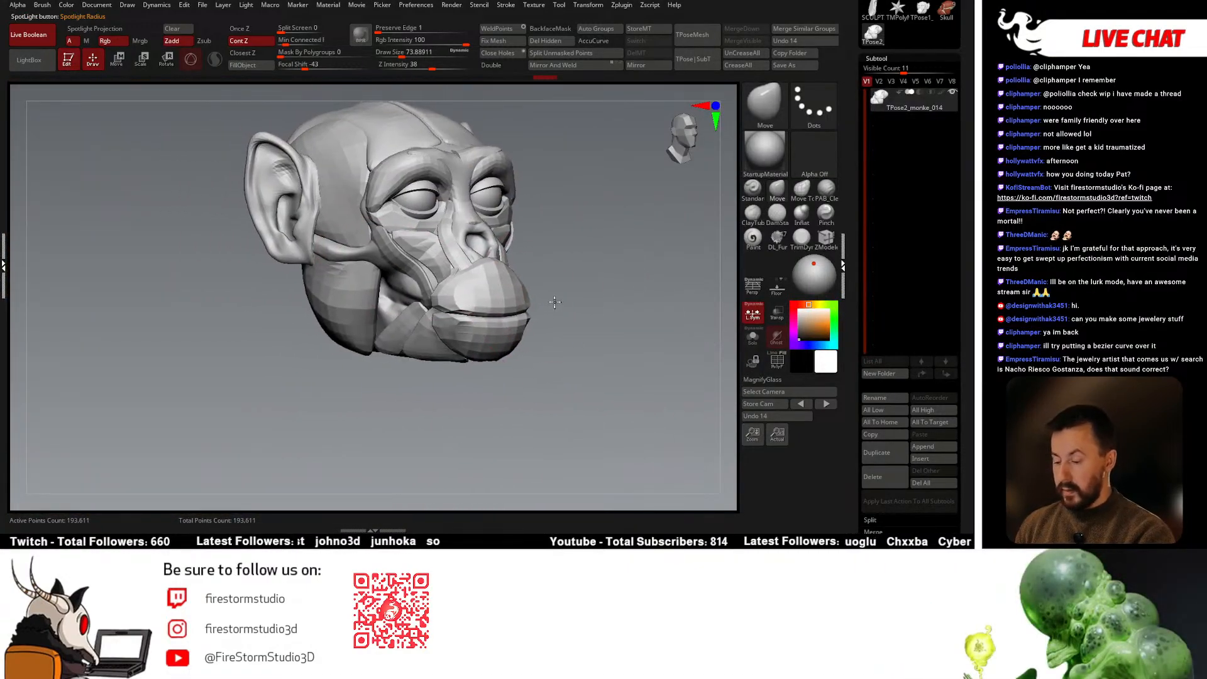
{"action": "key", "text": "shift+z"}
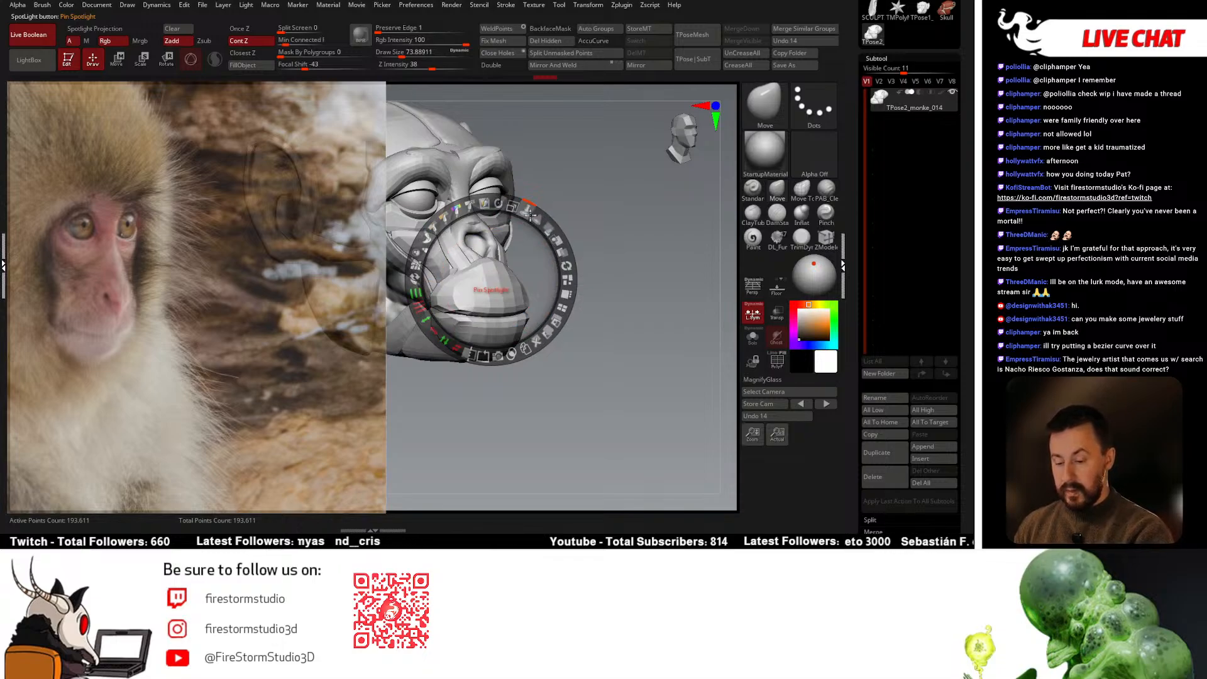
{"action": "key", "text": "z"}
Refine the brow and eye area against the reference photo with the Move brush at about 59
{"action": "left_click_drag", "start_coordinate": [545, 265], "coordinate": [645, 300], "text": "alt"}
{"action": "mouse_move", "coordinate": [625, 245]}
{"action": "right_mouse_down"}
{"action": "mouse_move", "coordinate": [600, 243]}
{"action": "mouse_move", "coordinate": [617, 257]}
{"action": "right_mouse_up"}
{"action": "key", "text": "space"}
{"action": "left_click_drag", "start_coordinate": [636, 290], "coordinate": [628, 290]}
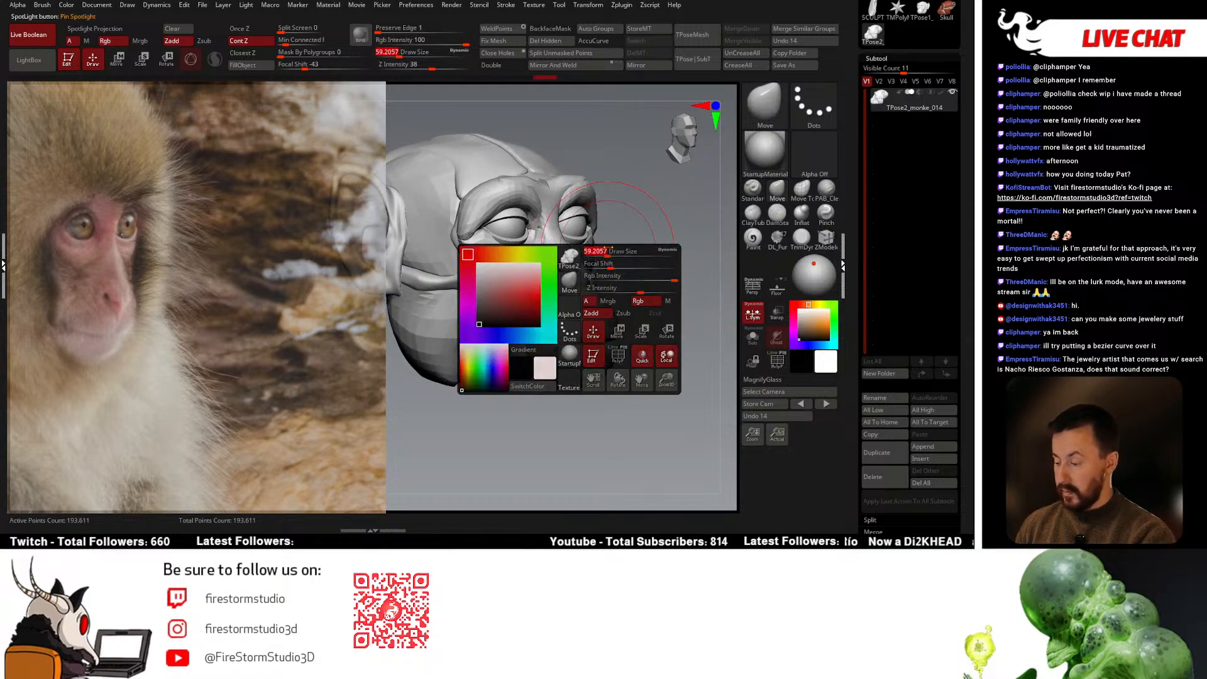
{"action": "mouse_move", "coordinate": [642, 220]}
{"action": "right_mouse_down"}
{"action": "mouse_move", "coordinate": [584, 248]}
{"action": "mouse_move", "coordinate": [666, 220]}
{"action": "mouse_move", "coordinate": [588, 233]}
{"action": "mouse_move", "coordinate": [619, 245]}
{"action": "right_mouse_up"}
{"action": "key", "text": "space"}
{"action": "left_click_drag", "start_coordinate": [633, 235], "coordinate": [623, 236]}
{"action": "mouse_move", "coordinate": [633, 242]}
{"action": "right_mouse_down"}
{"action": "mouse_move", "coordinate": [627, 258]}
{"action": "mouse_move", "coordinate": [654, 249]}
{"action": "mouse_move", "coordinate": [619, 248]}
{"action": "mouse_move", "coordinate": [628, 256]}
{"action": "mouse_move", "coordinate": [617, 259]}
{"action": "mouse_move", "coordinate": [606, 247]}
{"action": "mouse_move", "coordinate": [644, 264]}
{"action": "mouse_move", "coordinate": [670, 250]}
{"action": "mouse_move", "coordinate": [667, 273]}
{"action": "right_mouse_up"}
Reshape the nose and muzzle profile with the Move brush, varying the draw size from about 63 to 108
{"action": "key", "text": "space"}
{"action": "key", "text": "space"}
{"action": "left_click_drag", "start_coordinate": [660, 261], "coordinate": [667, 261]}
{"action": "right_click_drag", "start_coordinate": [665, 261], "coordinate": [654, 280]}
{"action": "key", "text": "space"}
{"action": "left_click_drag", "start_coordinate": [647, 286], "coordinate": [654, 286]}
{"action": "right_click_drag", "start_coordinate": [652, 289], "coordinate": [648, 293]}
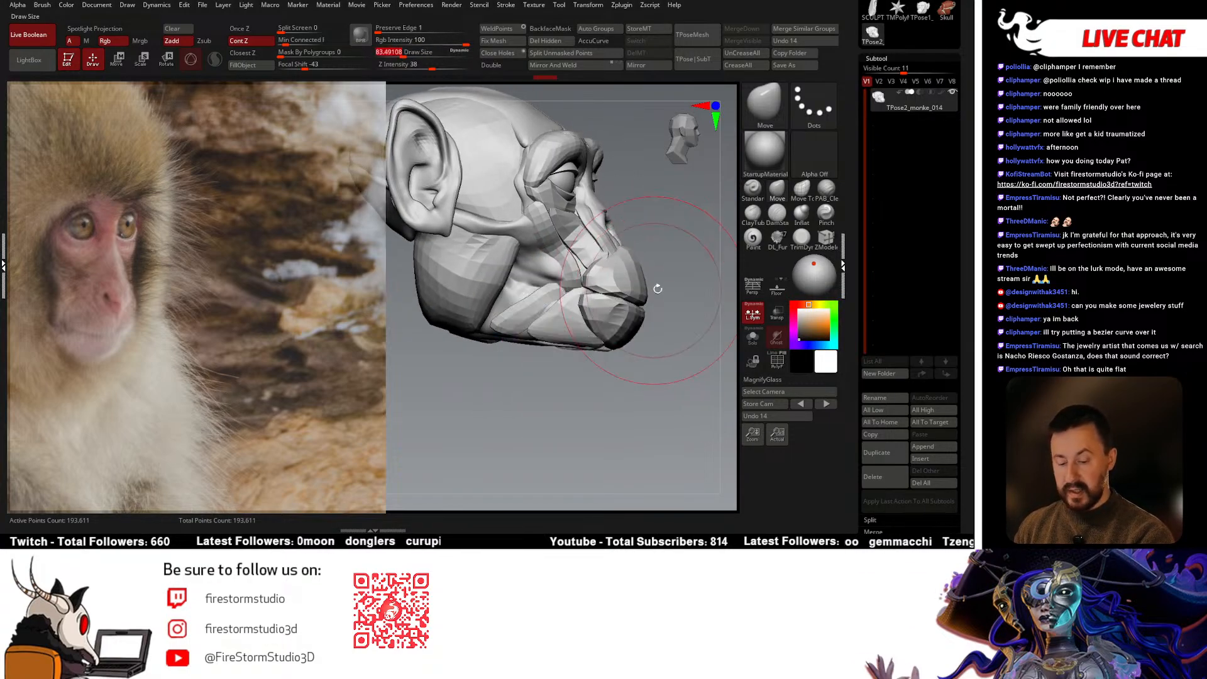
{"action": "key", "text": "space"}
{"action": "left_click_drag", "start_coordinate": [637, 297], "coordinate": [643, 298]}
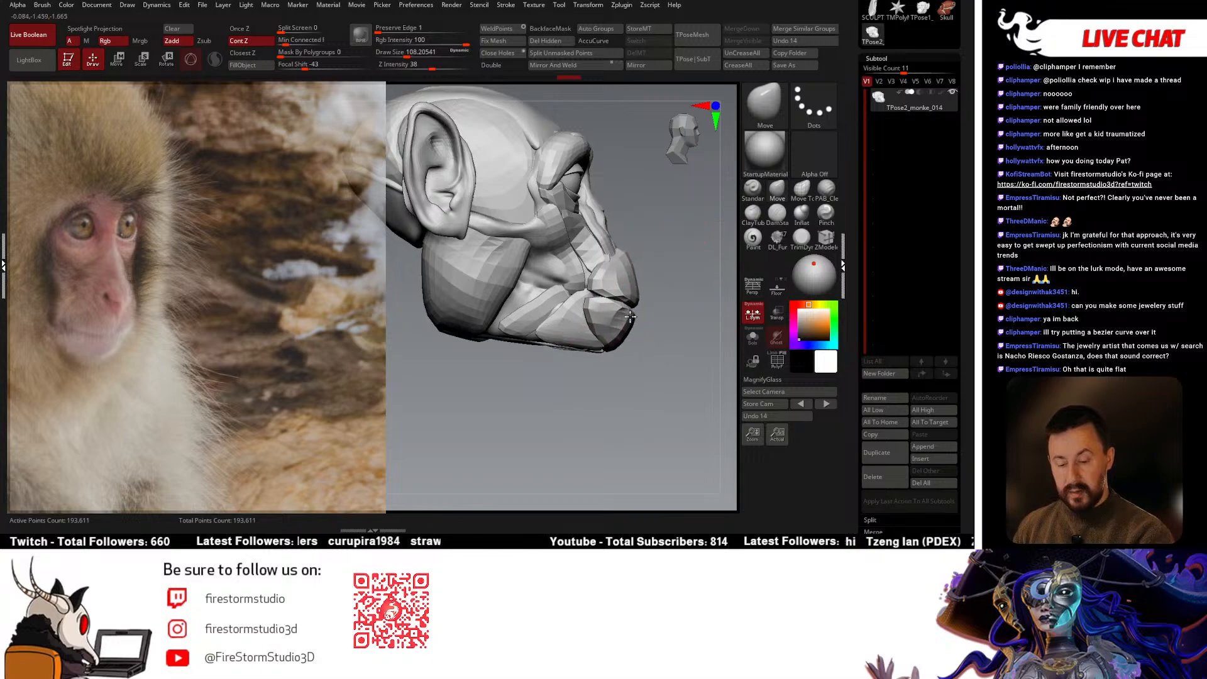
Refine the mouth and lower face from the three-quarter view with the Move brush at about 94 and 59
{"action": "right_click_drag", "start_coordinate": [629, 316], "coordinate": [600, 310]}
{"action": "key", "text": "space"}
{"action": "left_click_drag", "start_coordinate": [601, 310], "coordinate": [594, 309]}
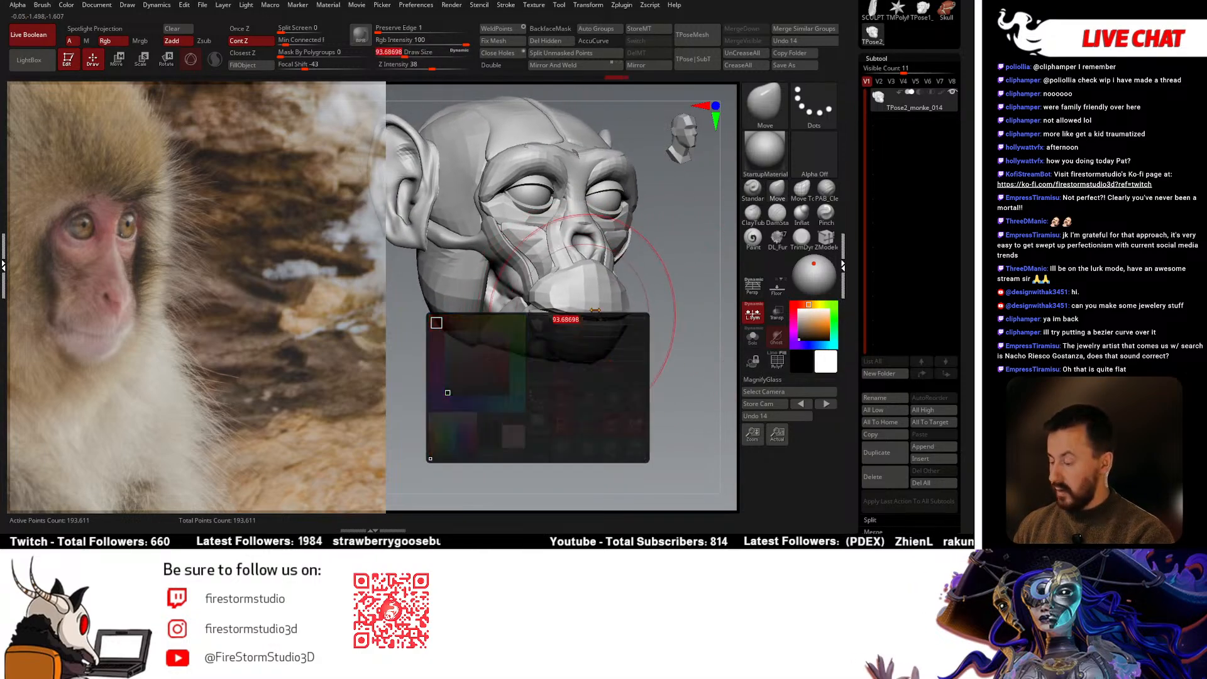
{"action": "right_click_drag", "start_coordinate": [595, 310], "coordinate": [549, 306]}
{"action": "key", "text": "space"}
{"action": "left_click_drag", "start_coordinate": [549, 305], "coordinate": [528, 305]}
{"action": "mouse_move", "coordinate": [603, 290]}
{"action": "right_mouse_down", "text": "ctrl"}
{"action": "mouse_move", "coordinate": [631, 295]}
{"action": "mouse_move", "coordinate": [641, 280]}
{"action": "mouse_move", "coordinate": [642, 294]}
{"action": "mouse_move", "coordinate": [625, 286]}
{"action": "right_mouse_up", "text": "ctrl"}
{"action": "scroll", "coordinate": [911, 126], "scroll_direction": "up", "scroll_amount": 5}
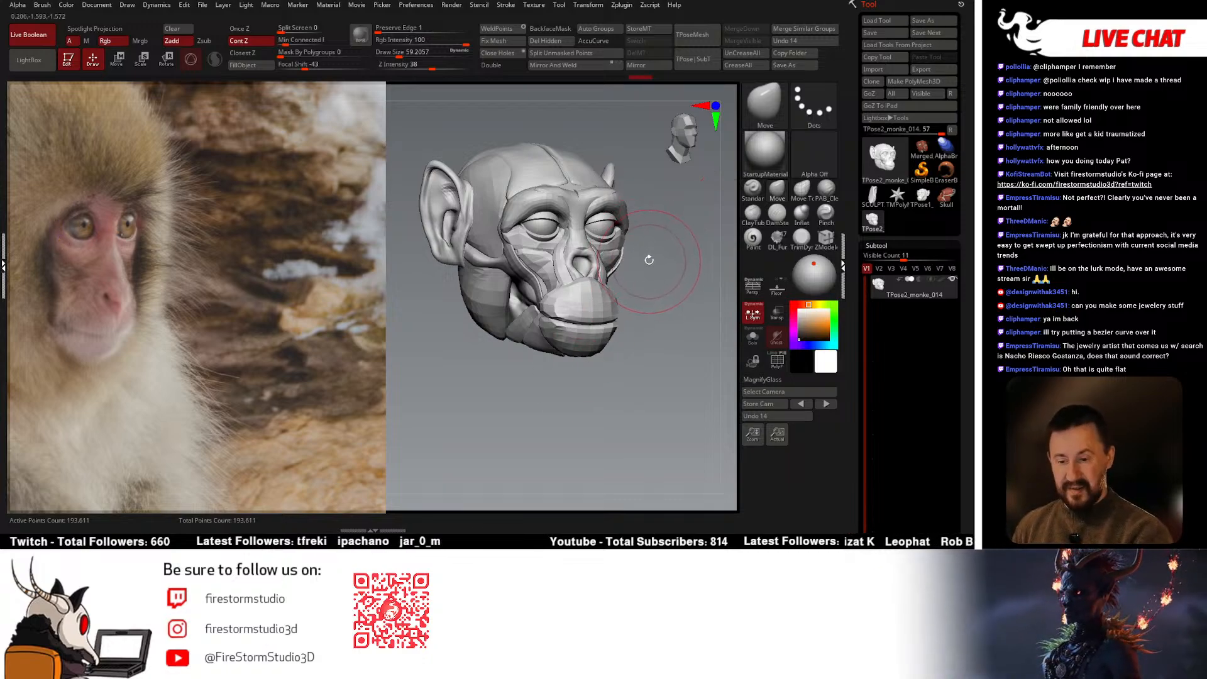
{"action": "right_click_drag", "start_coordinate": [647, 262], "coordinate": [652, 261]}
{"action": "mouse_move", "coordinate": [652, 261]}
{"action": "left_mouse_down"}
{"action": "mouse_move", "coordinate": [628, 263]}
{"action": "mouse_move", "coordinate": [654, 258]}
{"action": "left_mouse_up"}
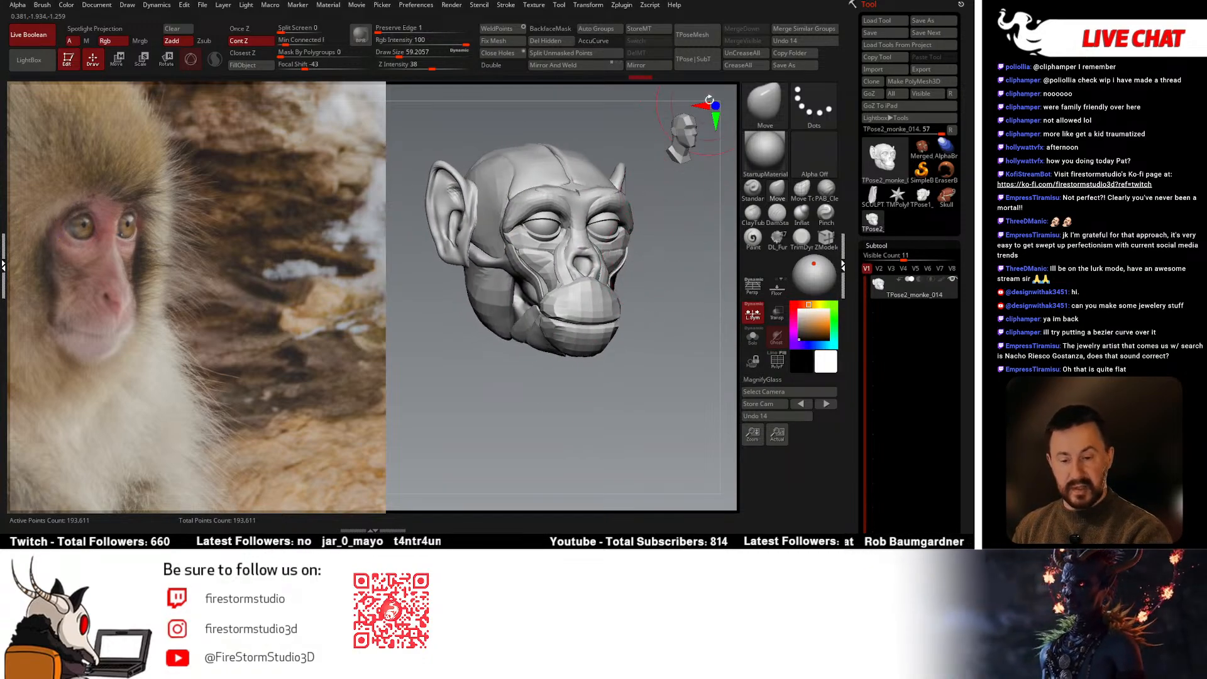
Transfer the reshaped head from the merged T-pose mesh back to the original muscle-and-skull subtools
{"action": "left_click", "coordinate": [693, 59]}
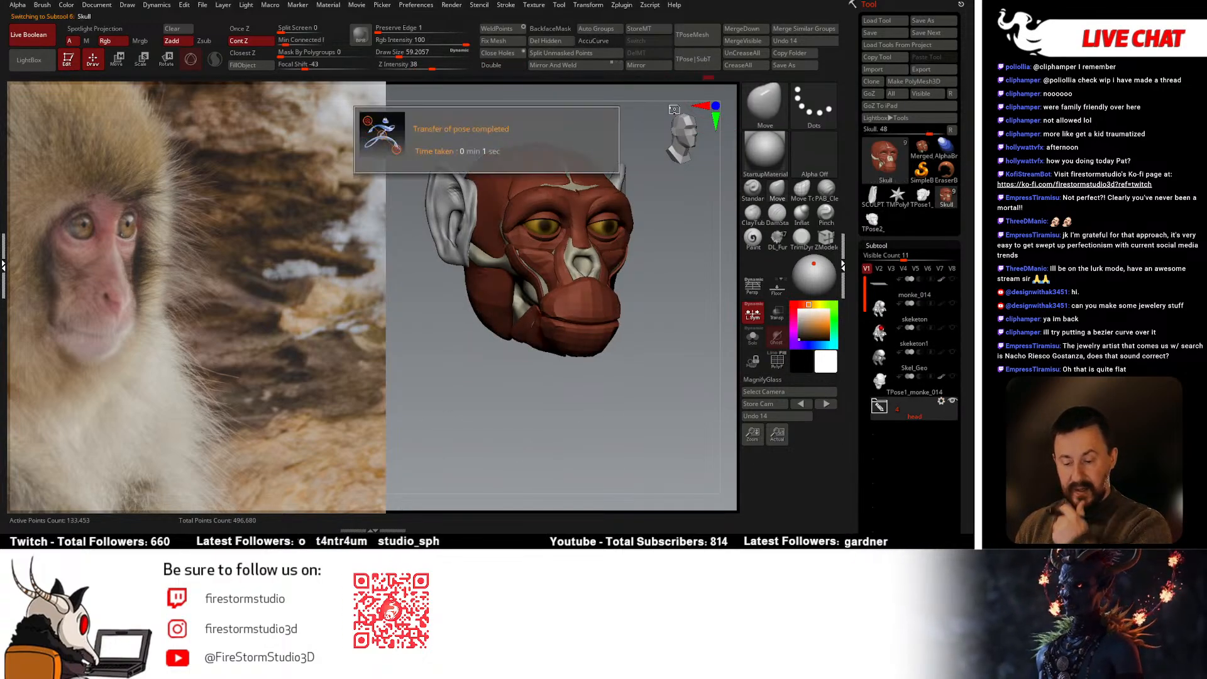
{"action": "mouse_move", "coordinate": [663, 308]}
{"action": "left_mouse_down"}
{"action": "mouse_move", "coordinate": [697, 414]}
{"action": "mouse_move", "coordinate": [648, 366]}
{"action": "left_mouse_up"}
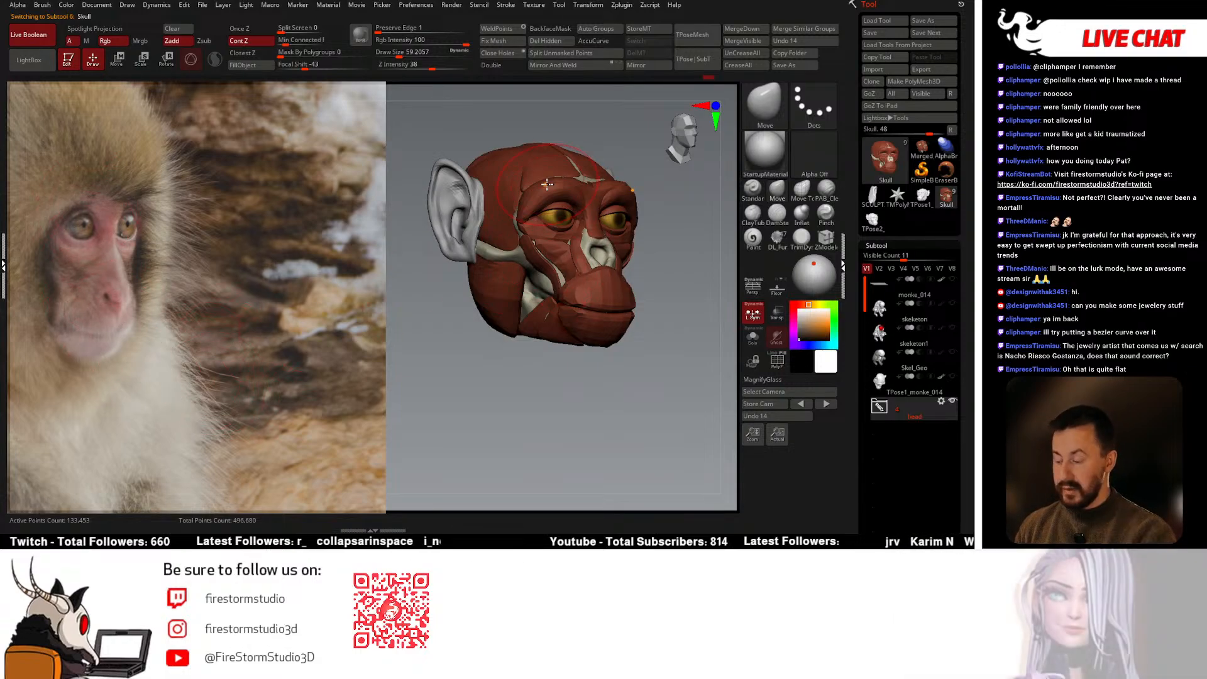
{"action": "mouse_move", "coordinate": [939, 389]}
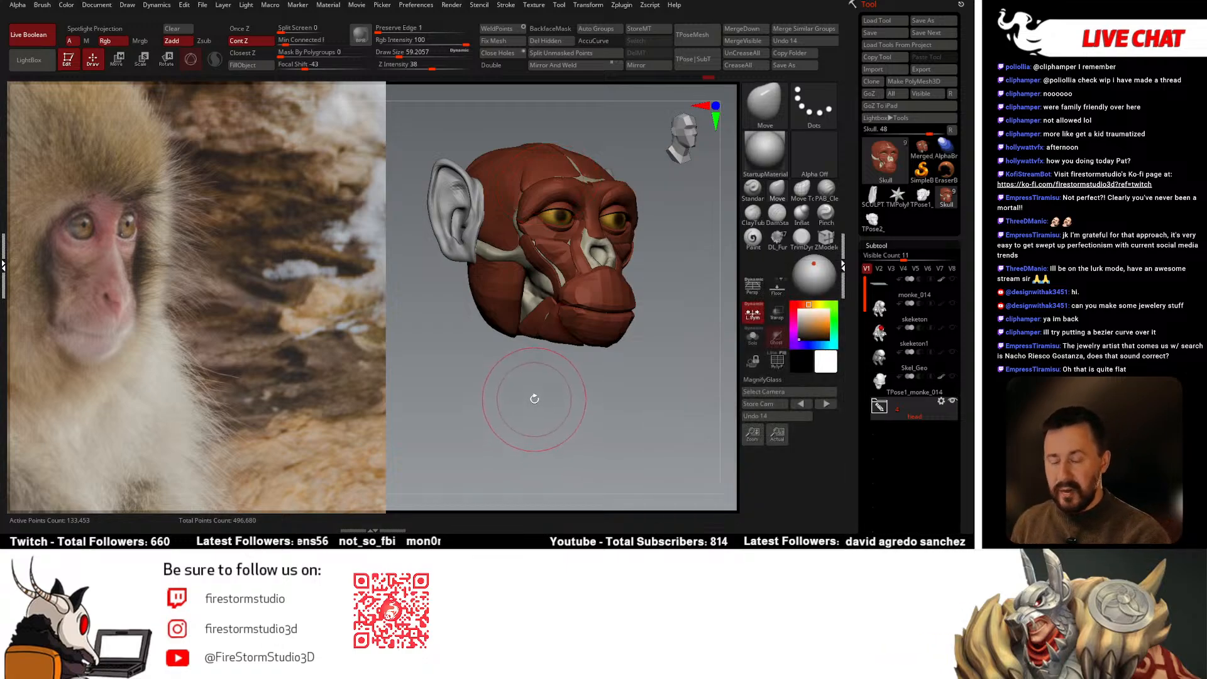
{"action": "left_click_drag", "start_coordinate": [529, 387], "coordinate": [644, 354]}
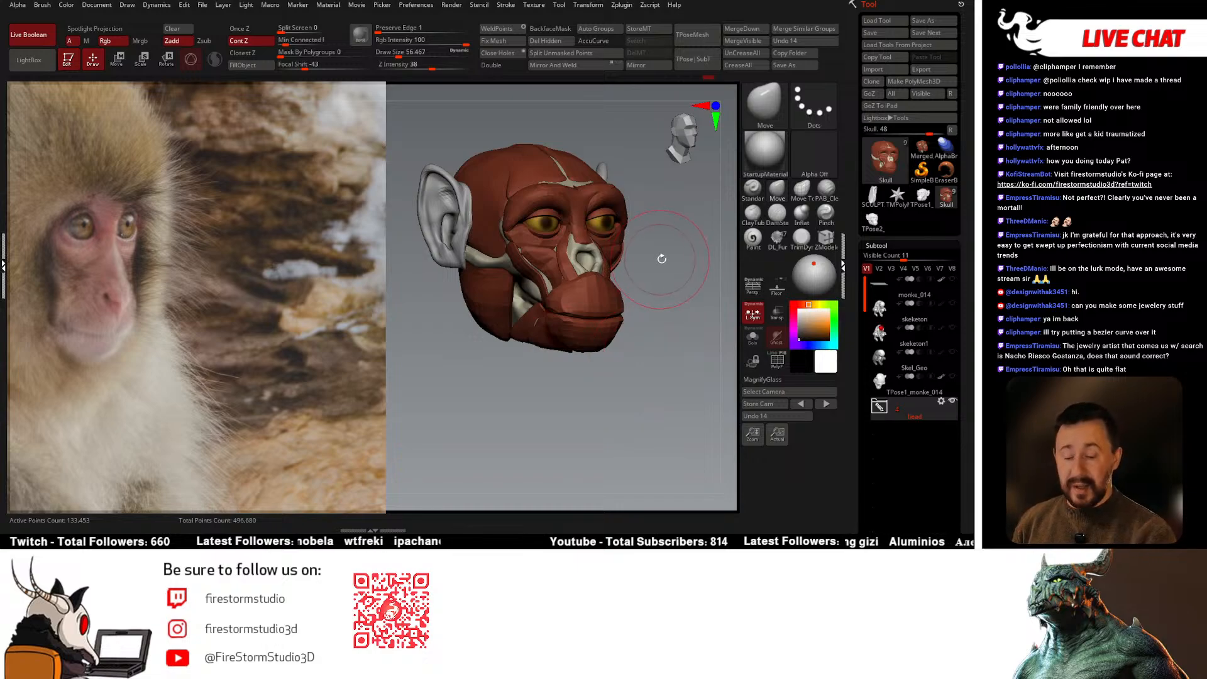
{"action": "left_click_drag", "start_coordinate": [662, 258], "coordinate": [657, 267]}
{"action": "key", "text": "space"}
{"action": "mouse_move", "coordinate": [657, 267]}
{"action": "left_mouse_down"}
{"action": "mouse_move", "coordinate": [622, 278]}
{"action": "mouse_move", "coordinate": [657, 285]}
{"action": "mouse_move", "coordinate": [678, 379]}
{"action": "left_mouse_up"}
{"action": "left_click_drag", "start_coordinate": [964, 391], "coordinate": [963, 307]}
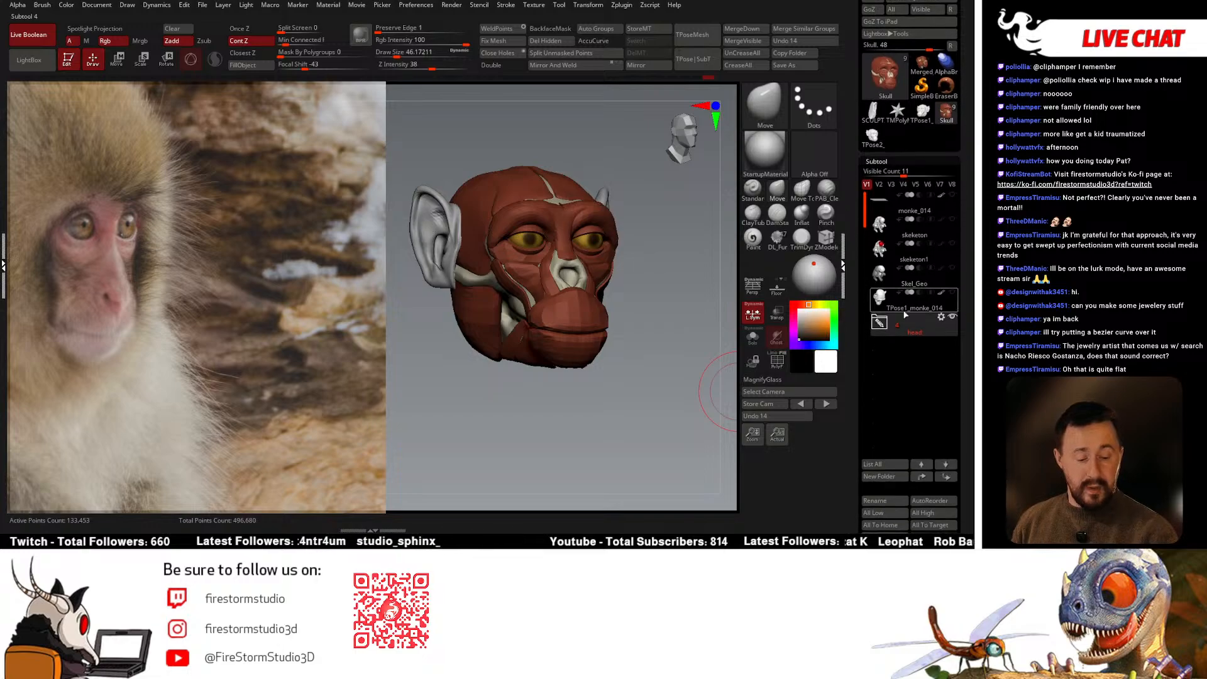
{"action": "mouse_move", "coordinate": [664, 320]}
{"action": "left_mouse_down"}
{"action": "mouse_move", "coordinate": [660, 340]}
{"action": "mouse_move", "coordinate": [657, 269]}
{"action": "left_mouse_up"}
{"action": "key", "text": "space"}
{"action": "key", "text": "space"}
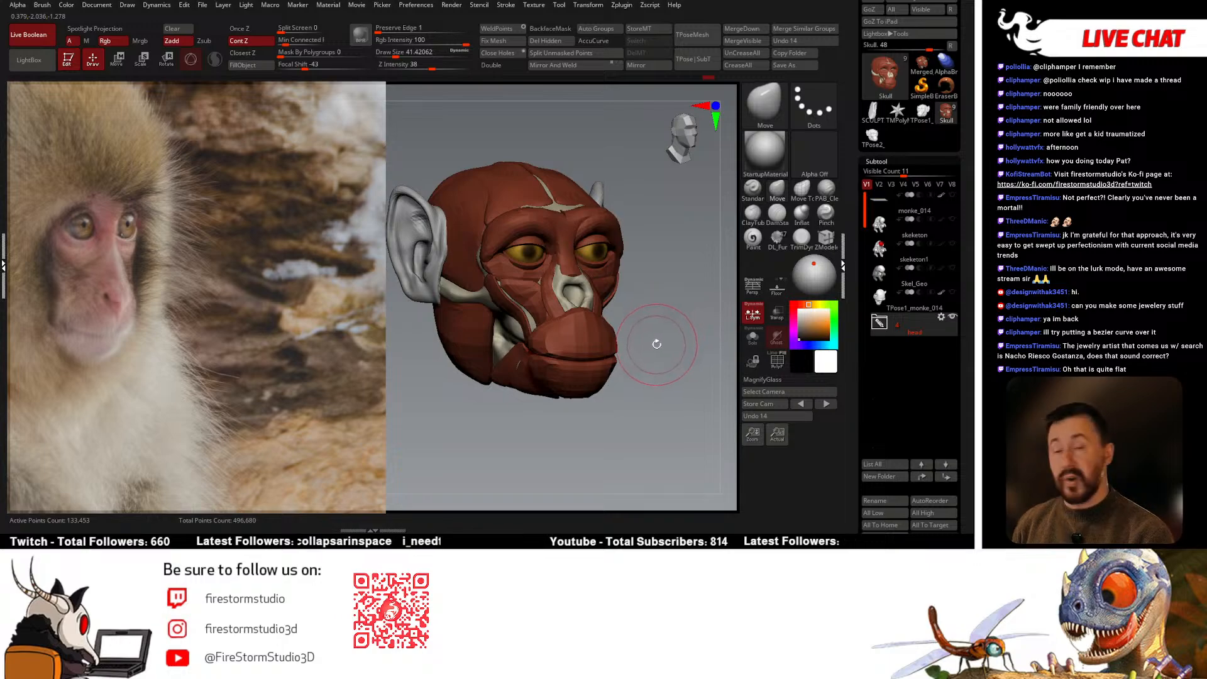
{"action": "mouse_move", "coordinate": [655, 356]}
{"action": "left_mouse_down"}
{"action": "mouse_move", "coordinate": [664, 304]}
{"action": "mouse_move", "coordinate": [655, 306]}
{"action": "left_mouse_up"}
{"action": "key", "text": "space"}
{"action": "key", "text": "space"}
Save the tool to disk as the next version, monke_015
{"action": "left_click_drag", "start_coordinate": [963, 25], "coordinate": [957, 82]}
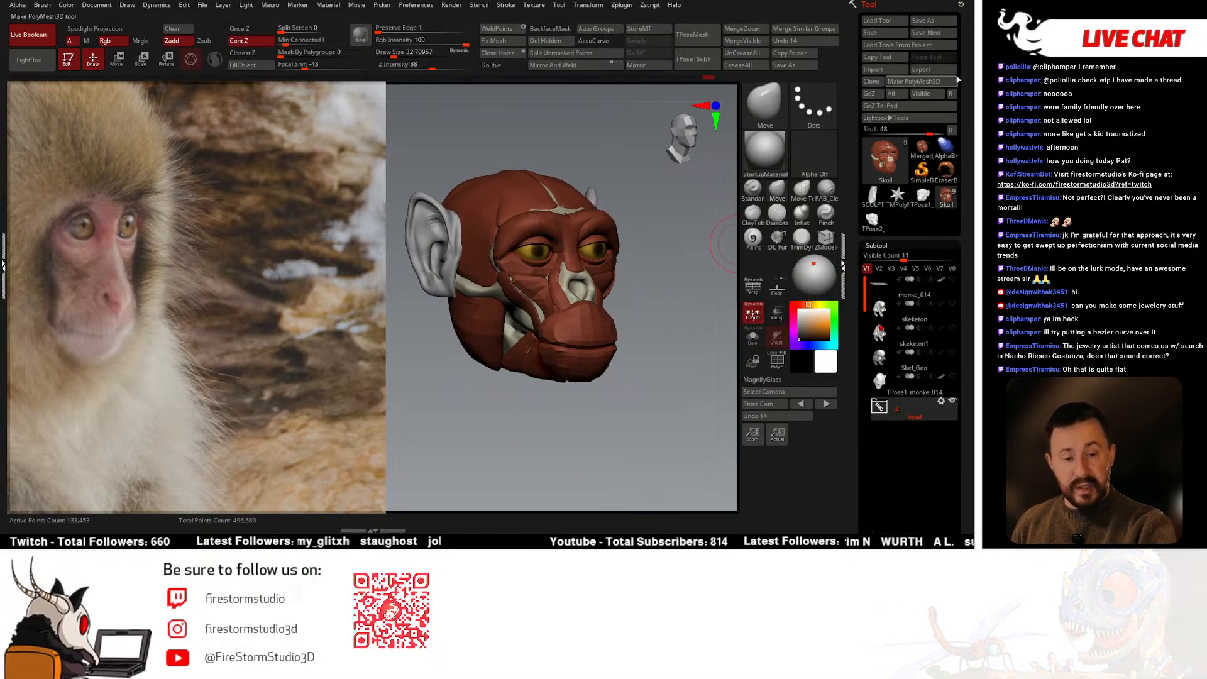
{"action": "left_click", "coordinate": [930, 22]}
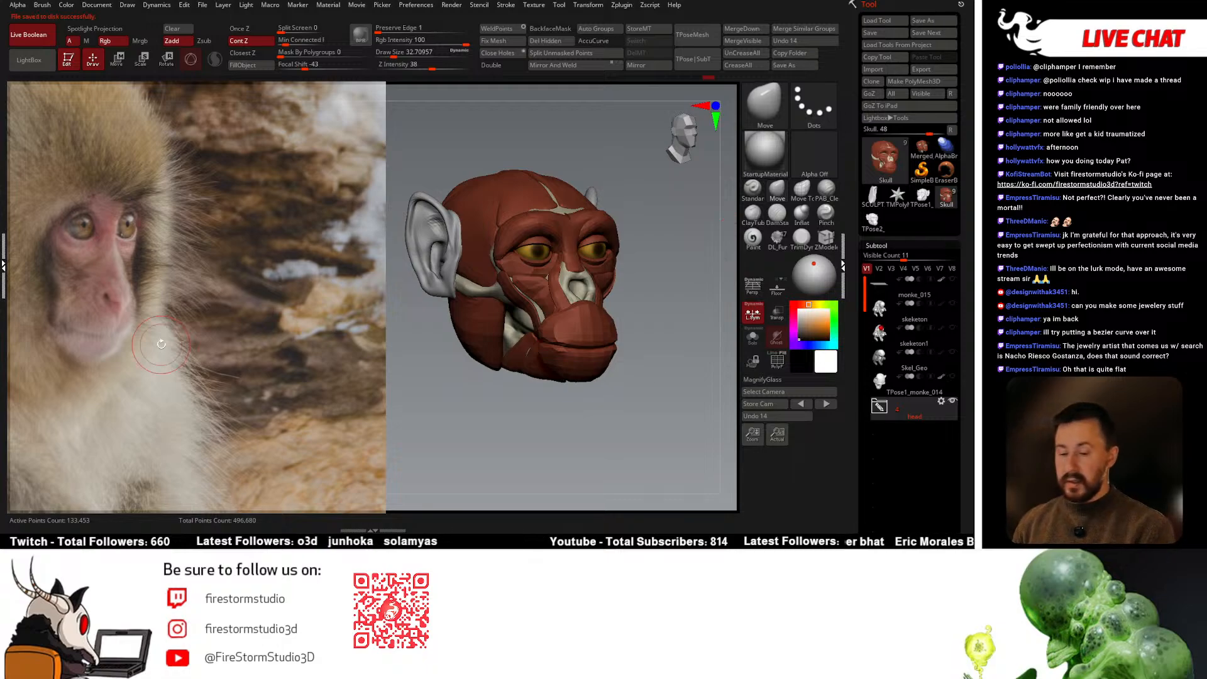
{"action": "left_click_drag", "start_coordinate": [657, 350], "coordinate": [655, 349]}
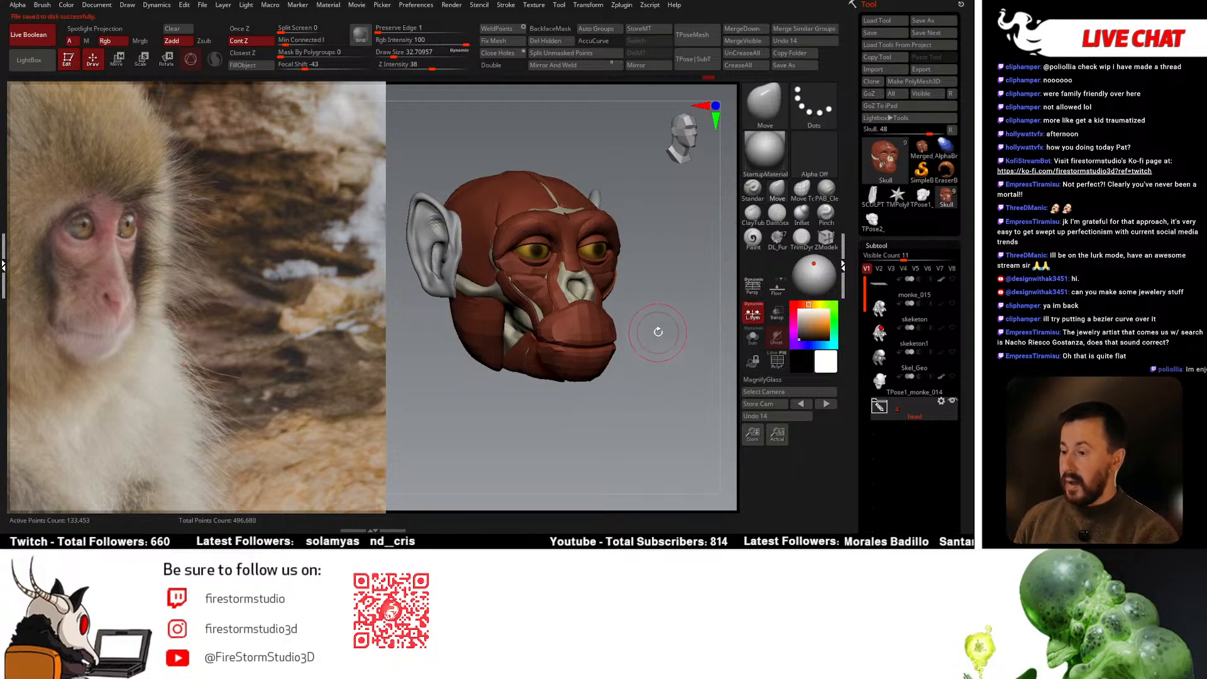
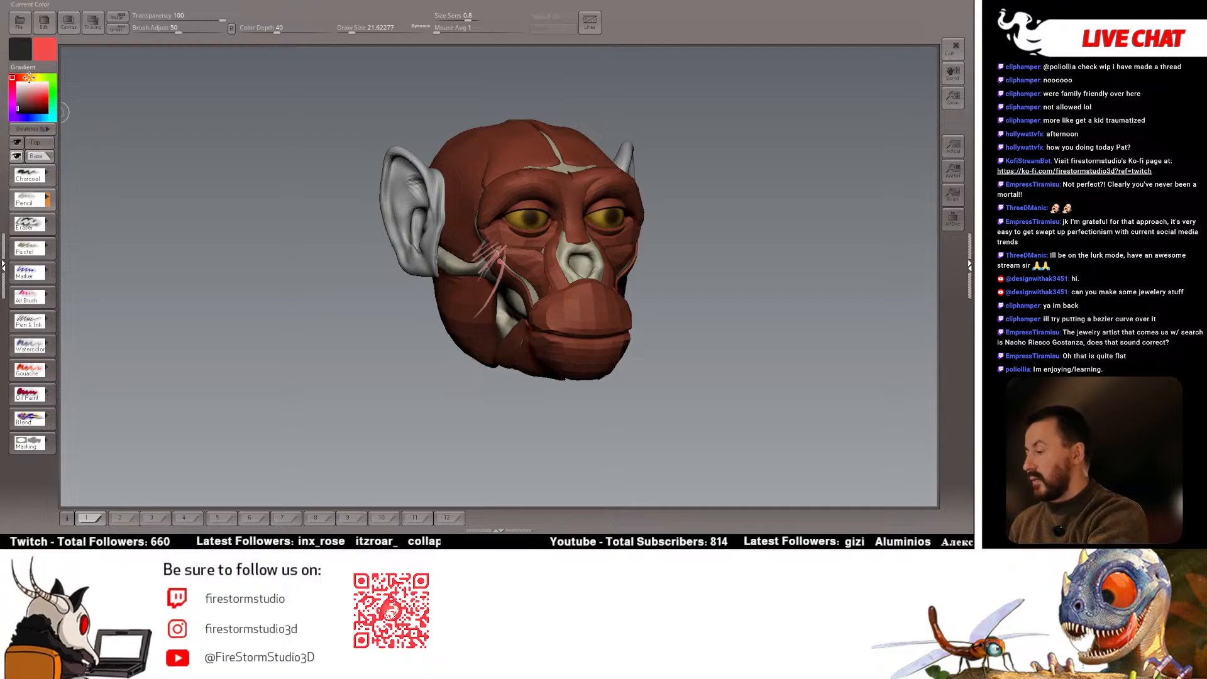
Paint a golden-orange patch (RGB 209, 152, 18) on the near cheekbone, between the eye and the ear
{"action": "left_click", "coordinate": [30, 78]}
{"action": "left_click", "coordinate": [43, 101]}
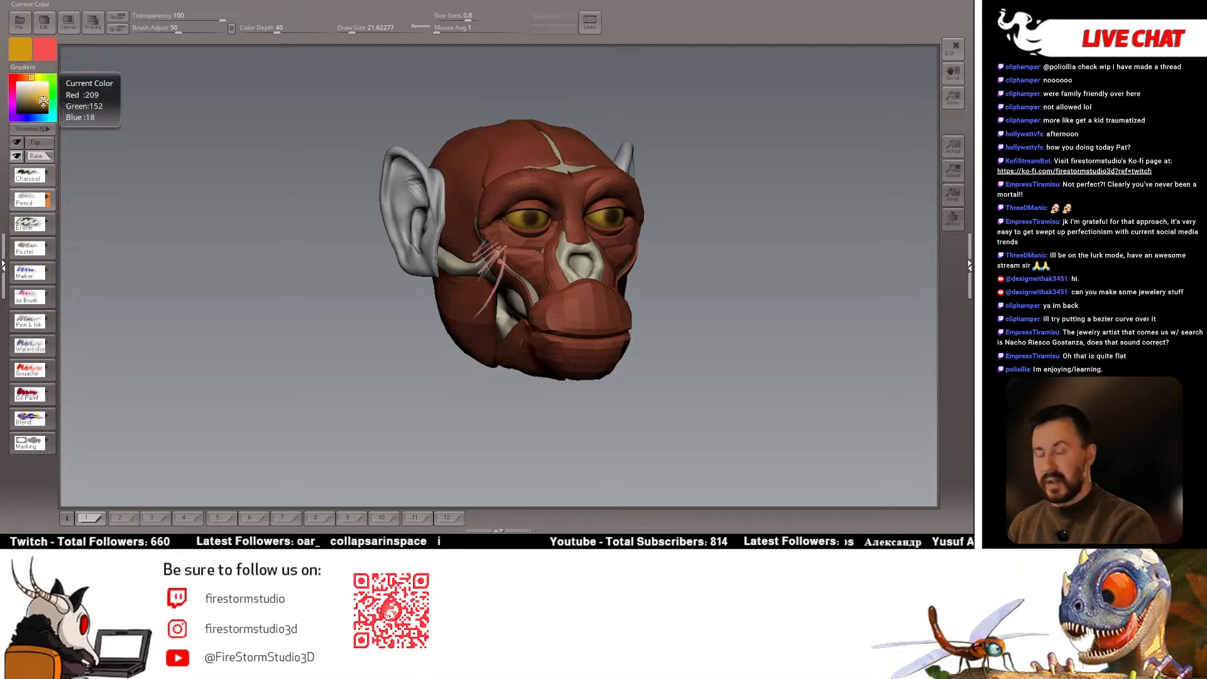
{"action": "left_click_drag", "start_coordinate": [494, 250], "coordinate": [475, 287]}
{"action": "key", "text": "v"}
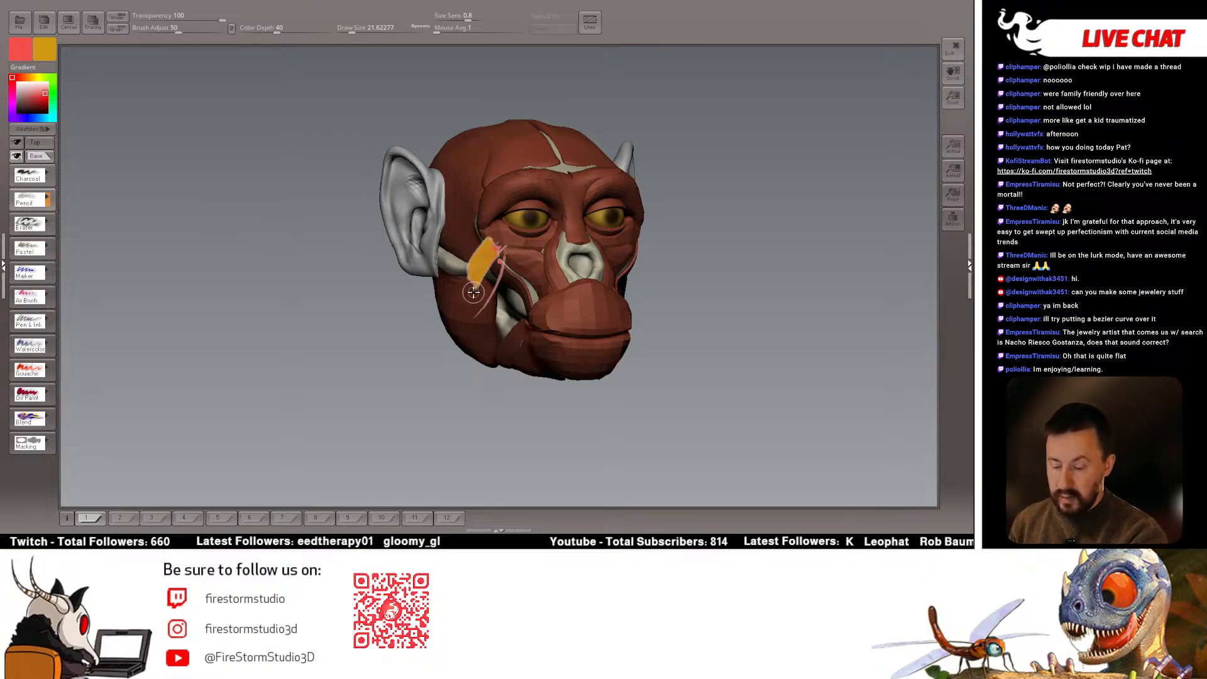
Paint light-blue fur (RGB 141, 216, 240) over the near cheek down to the jaw and a patch on the far cheek
{"action": "left_click", "coordinate": [43, 118]}
{"action": "left_click", "coordinate": [44, 95]}
{"action": "left_click_drag", "start_coordinate": [44, 95], "coordinate": [35, 92]}
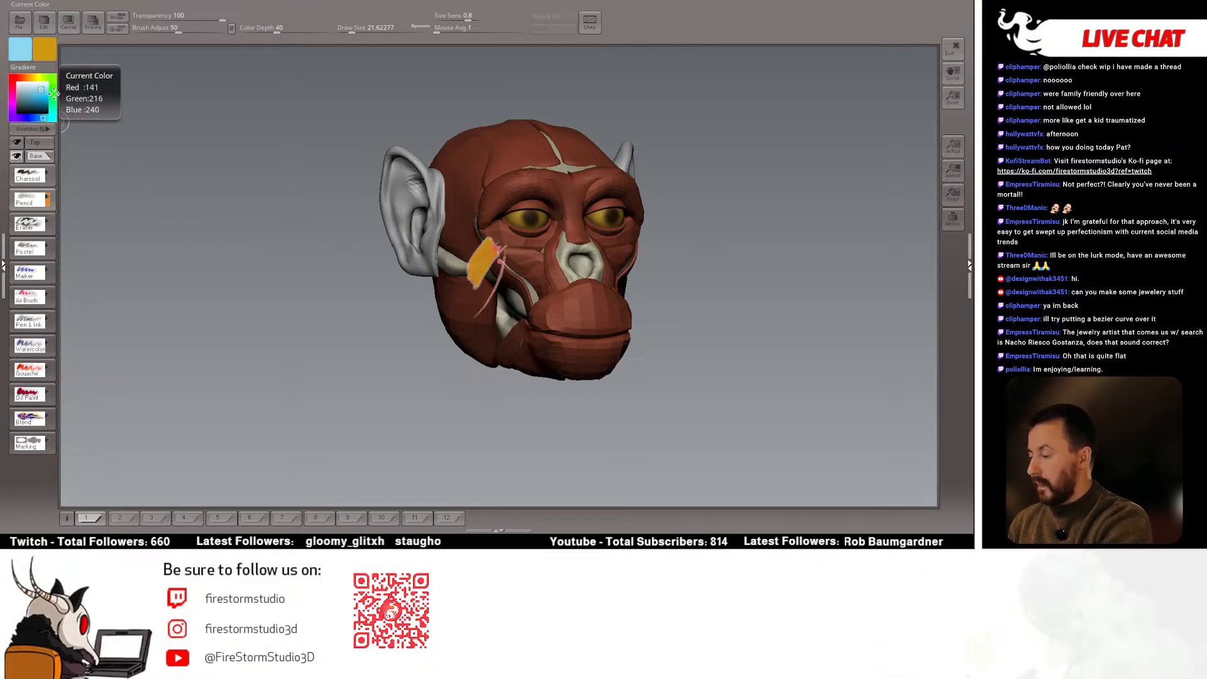
{"action": "key", "text": "v"}
{"action": "mouse_move", "coordinate": [489, 246]}
{"action": "left_mouse_down"}
{"action": "mouse_move", "coordinate": [480, 258]}
{"action": "mouse_move", "coordinate": [497, 273]}
{"action": "mouse_move", "coordinate": [477, 314]}
{"action": "mouse_move", "coordinate": [506, 264]}
{"action": "mouse_move", "coordinate": [491, 322]}
{"action": "mouse_move", "coordinate": [516, 276]}
{"action": "mouse_move", "coordinate": [512, 267]}
{"action": "mouse_move", "coordinate": [466, 363]}
{"action": "left_mouse_up"}
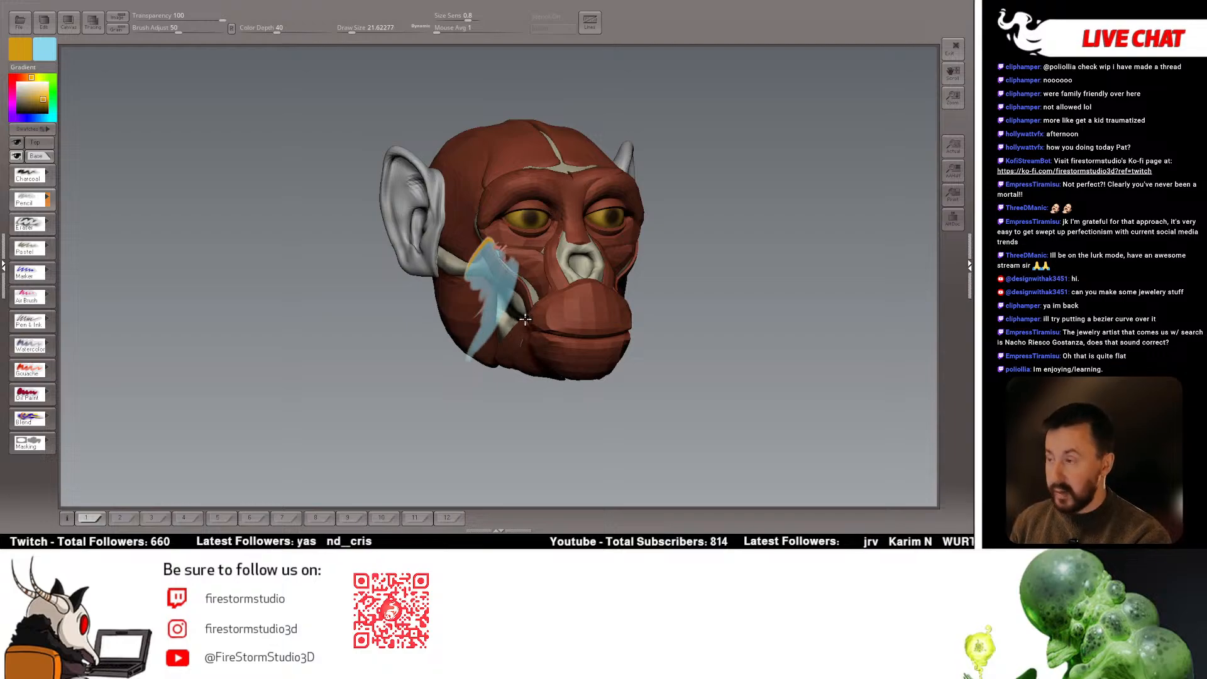
{"action": "mouse_move", "coordinate": [526, 314]}
{"action": "left_mouse_down"}
{"action": "mouse_move", "coordinate": [499, 339]}
{"action": "mouse_move", "coordinate": [516, 308]}
{"action": "mouse_move", "coordinate": [504, 322]}
{"action": "left_mouse_up"}
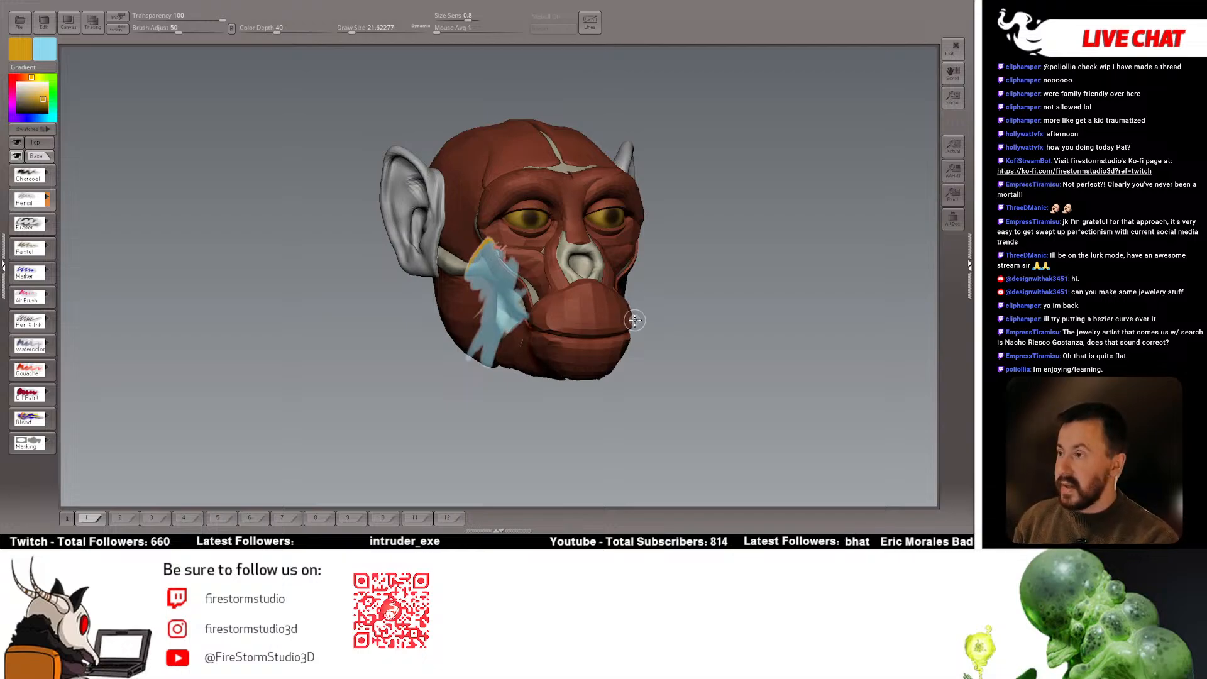
{"action": "left_click_drag", "start_coordinate": [633, 301], "coordinate": [631, 286]}
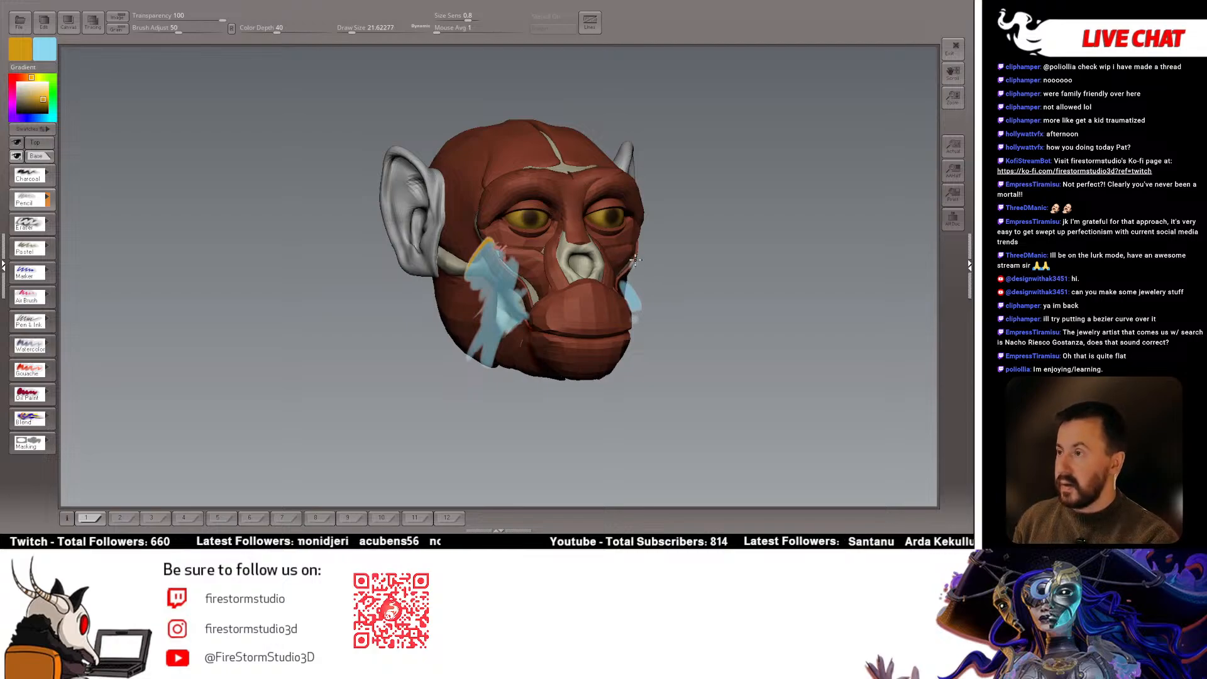
Draw a crest of light-blue hair strokes rising upward from the middle of the forehead
{"action": "left_click_drag", "start_coordinate": [587, 178], "coordinate": [620, 106]}
{"action": "mouse_move", "coordinate": [544, 168]}
{"action": "left_mouse_down"}
{"action": "mouse_move", "coordinate": [509, 84]}
{"action": "mouse_move", "coordinate": [531, 66]}
{"action": "left_mouse_up"}
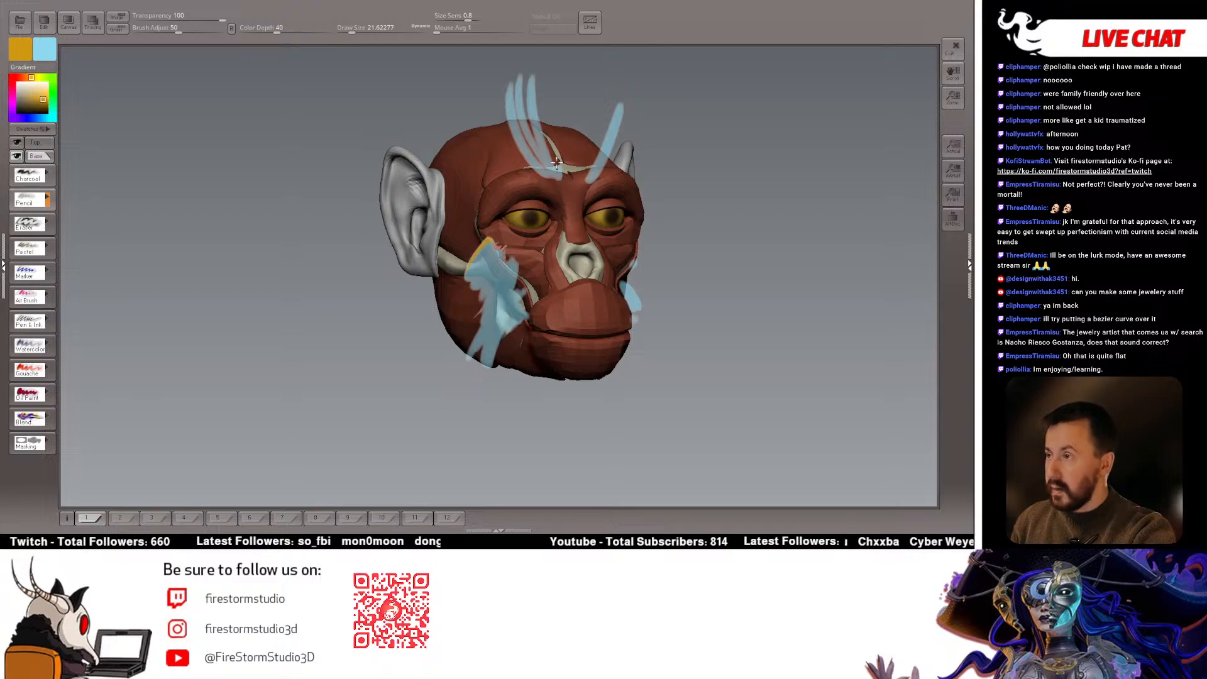
{"action": "mouse_move", "coordinate": [556, 164]}
{"action": "left_mouse_down"}
{"action": "mouse_move", "coordinate": [541, 81]}
{"action": "mouse_move", "coordinate": [552, 74]}
{"action": "left_mouse_up"}
{"action": "left_click_drag", "start_coordinate": [568, 178], "coordinate": [567, 75]}
{"action": "mouse_move", "coordinate": [570, 175]}
{"action": "left_mouse_down"}
{"action": "mouse_move", "coordinate": [581, 74]}
{"action": "mouse_move", "coordinate": [604, 75]}
{"action": "left_mouse_up"}
{"action": "mouse_move", "coordinate": [593, 149]}
{"action": "left_mouse_down"}
{"action": "mouse_move", "coordinate": [616, 88]}
{"action": "mouse_move", "coordinate": [605, 78]}
{"action": "left_mouse_up"}
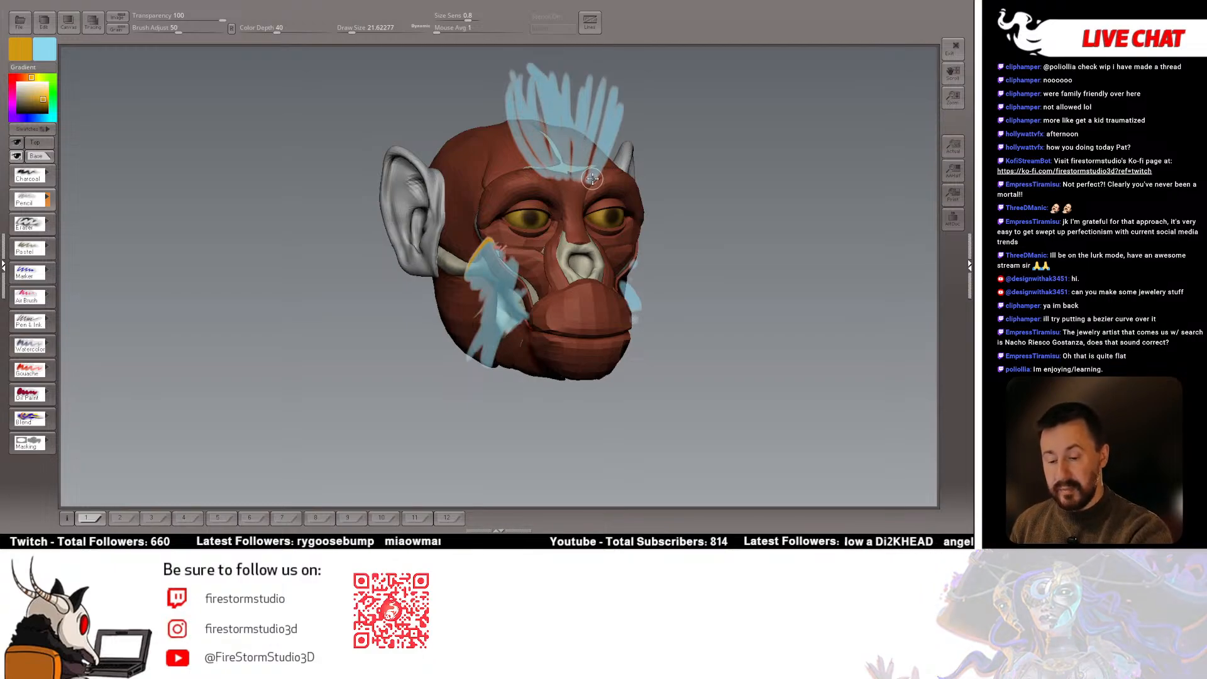
Add light-blue fur strokes sweeping outward over both brows, with the draw size reduced to about 14
{"action": "left_click_drag", "start_coordinate": [603, 178], "coordinate": [653, 165]}
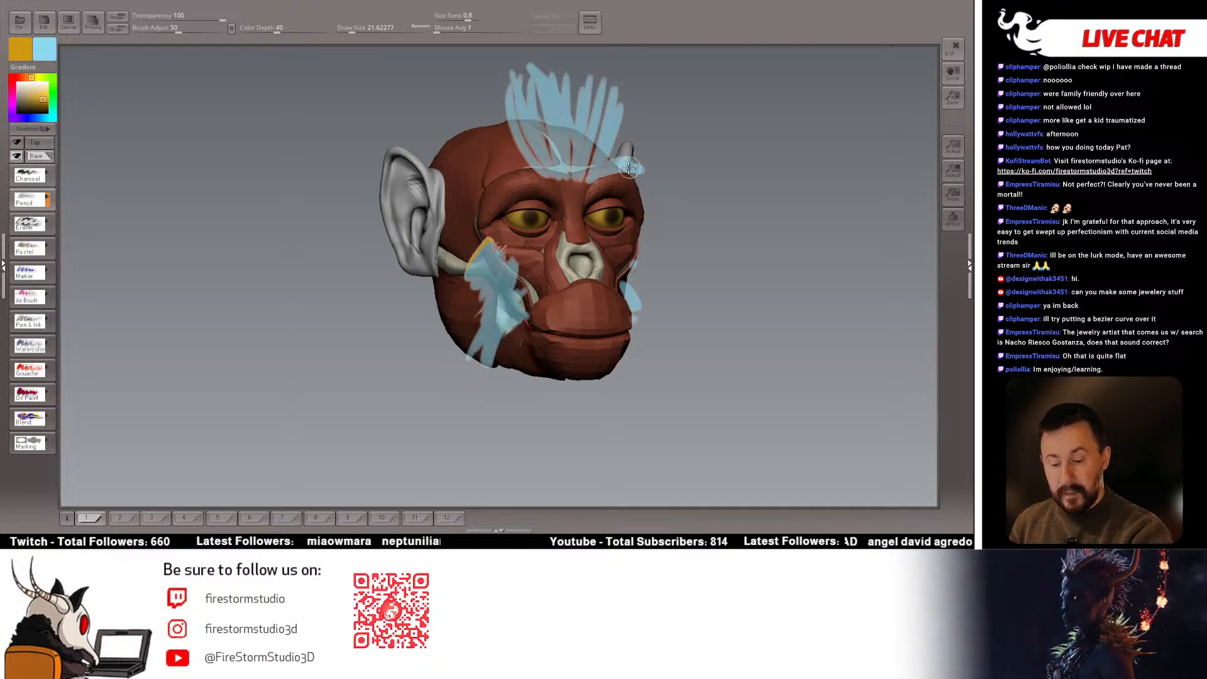
{"action": "right_click", "coordinate": [623, 176]}
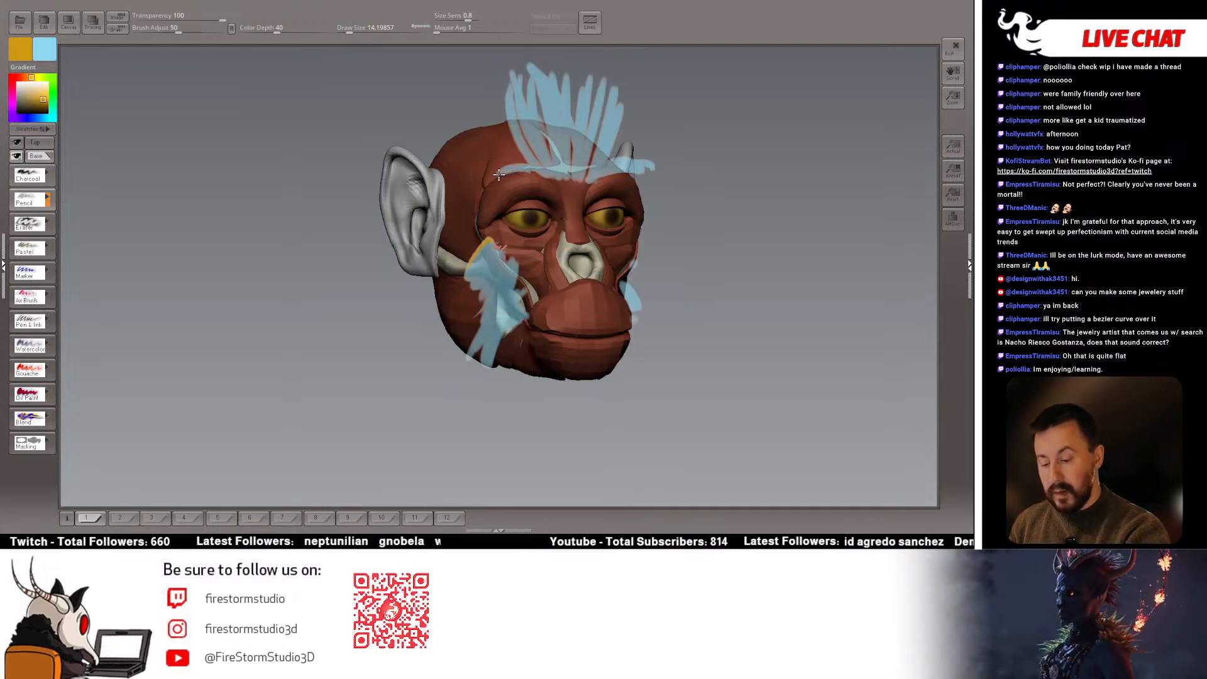
{"action": "mouse_move", "coordinate": [535, 168]}
{"action": "left_mouse_down"}
{"action": "mouse_move", "coordinate": [460, 192]}
{"action": "mouse_move", "coordinate": [482, 155]}
{"action": "mouse_move", "coordinate": [560, 201]}
{"action": "mouse_move", "coordinate": [645, 189]}
{"action": "left_mouse_up"}
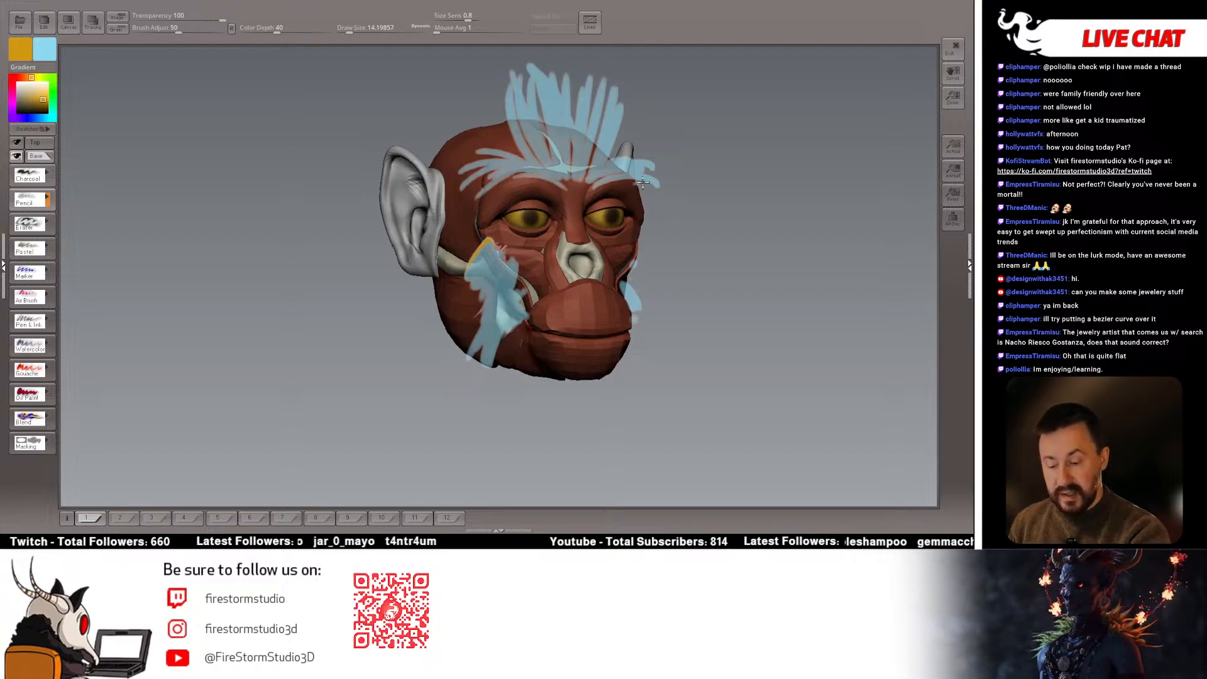
Add light-blue fur strokes along both cheeks and jaw sides, from the near temple towards the ear, and beside the far eye
{"action": "mouse_move", "coordinate": [632, 263]}
{"action": "left_mouse_down"}
{"action": "mouse_move", "coordinate": [623, 273]}
{"action": "mouse_move", "coordinate": [651, 307]}
{"action": "left_mouse_up"}
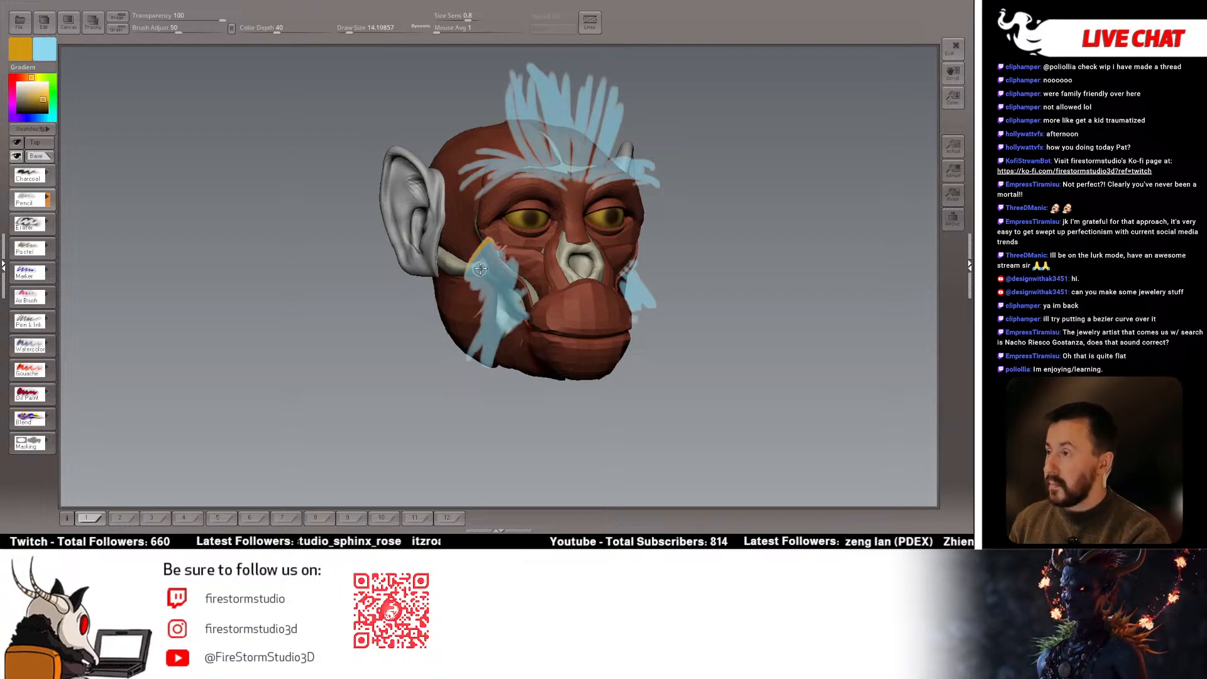
{"action": "mouse_move", "coordinate": [473, 261]}
{"action": "left_mouse_down"}
{"action": "mouse_move", "coordinate": [437, 297]}
{"action": "mouse_move", "coordinate": [506, 272]}
{"action": "mouse_move", "coordinate": [443, 327]}
{"action": "mouse_move", "coordinate": [453, 336]}
{"action": "mouse_move", "coordinate": [497, 313]}
{"action": "mouse_move", "coordinate": [485, 323]}
{"action": "mouse_move", "coordinate": [510, 396]}
{"action": "mouse_move", "coordinate": [525, 325]}
{"action": "mouse_move", "coordinate": [534, 387]}
{"action": "left_mouse_up"}
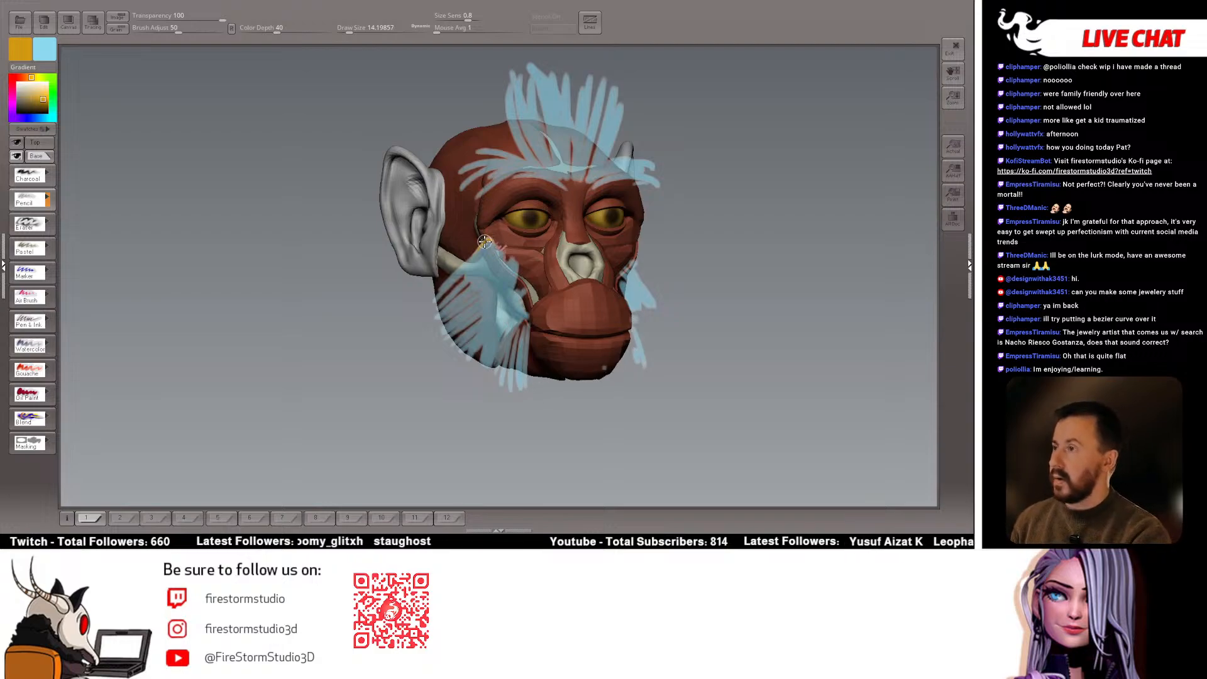
{"action": "mouse_move", "coordinate": [488, 199]}
{"action": "left_mouse_down"}
{"action": "mouse_move", "coordinate": [442, 270]}
{"action": "mouse_move", "coordinate": [485, 202]}
{"action": "mouse_move", "coordinate": [400, 215]}
{"action": "left_mouse_up"}
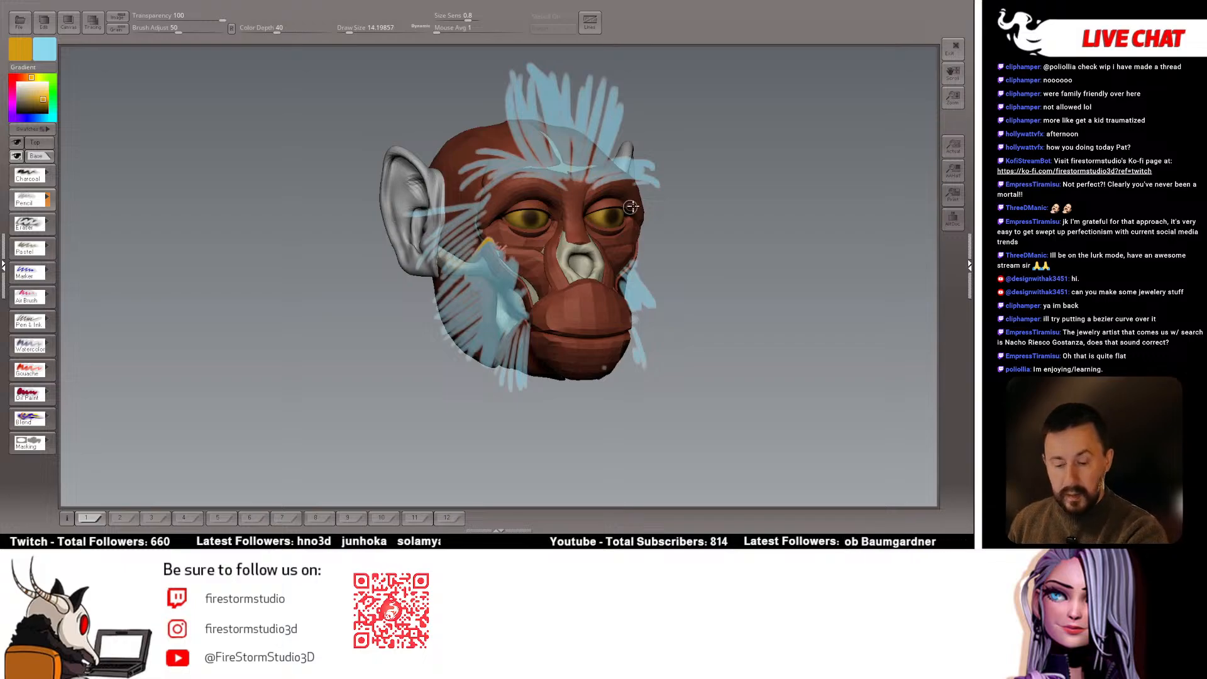
{"action": "left_click_drag", "start_coordinate": [639, 185], "coordinate": [656, 258]}
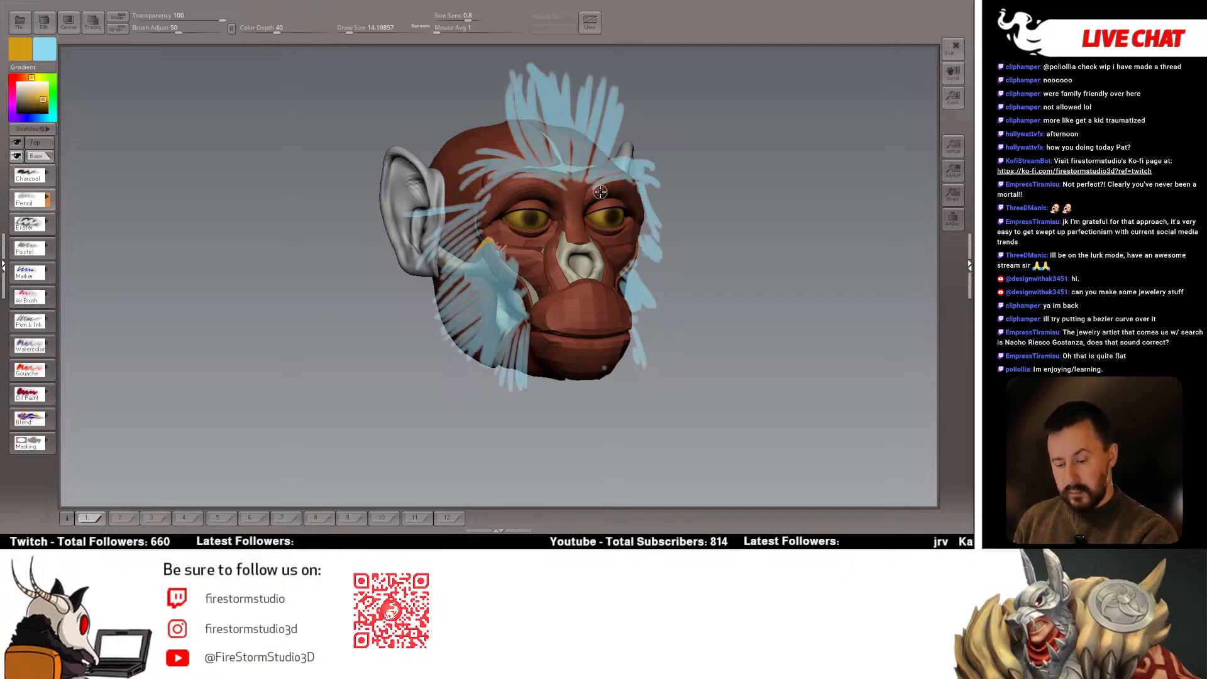
Set black as a paint colour and draw a dark arc over the near brow with the pencil
{"action": "left_click", "coordinate": [39, 99]}
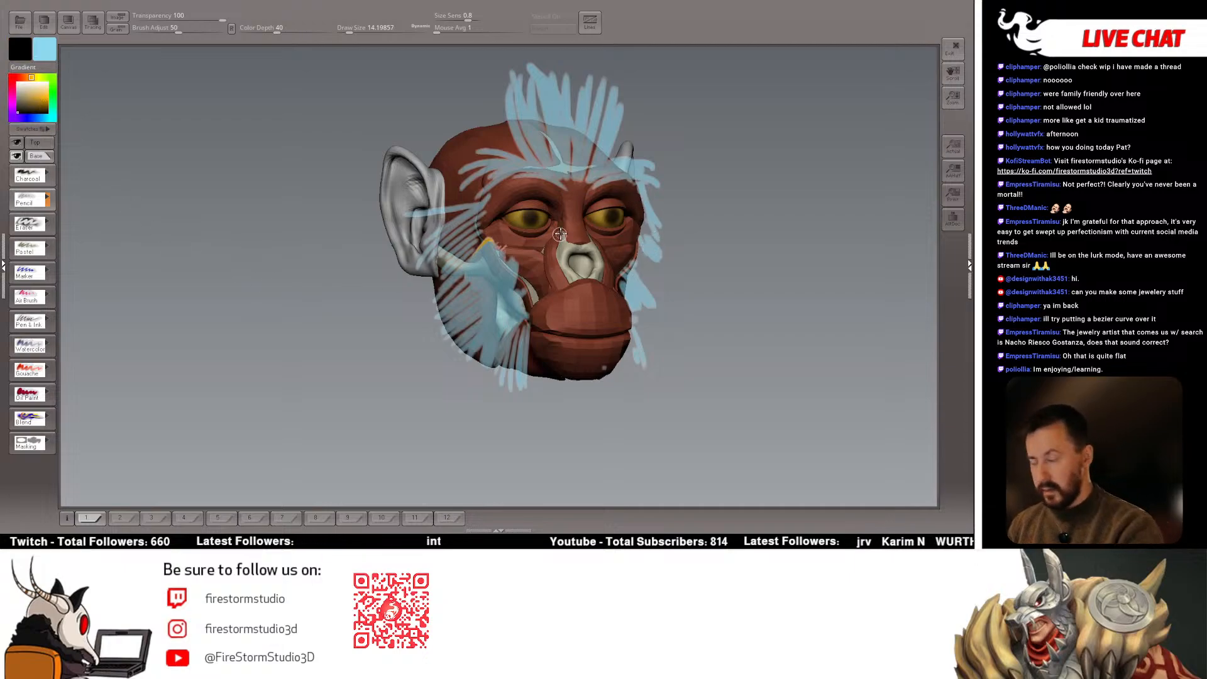
{"action": "key", "text": "x"}
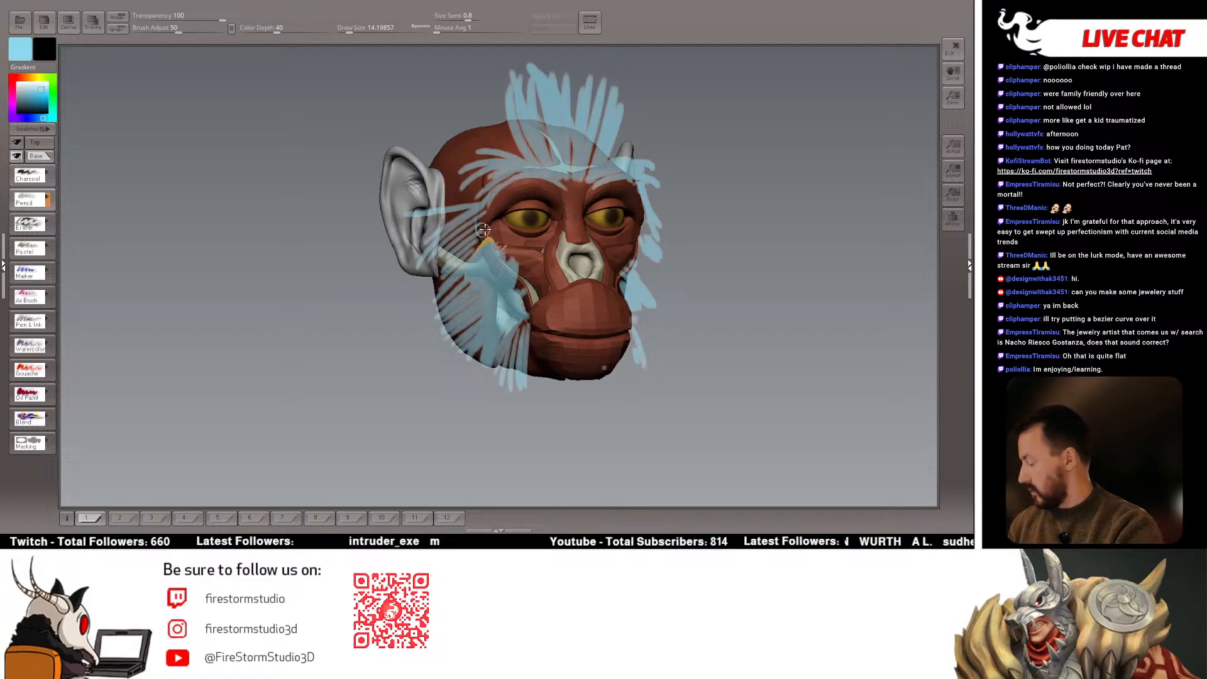
{"action": "mouse_move", "coordinate": [487, 242]}
{"action": "left_mouse_down"}
{"action": "mouse_move", "coordinate": [485, 189]}
{"action": "mouse_move", "coordinate": [535, 171]}
{"action": "mouse_move", "coordinate": [557, 179]}
{"action": "left_mouse_up"}
Switch to the 4B pencil at a draw size of about 3 and add fine strokes along the near brow's inner end
{"action": "left_click", "coordinate": [47, 199]}
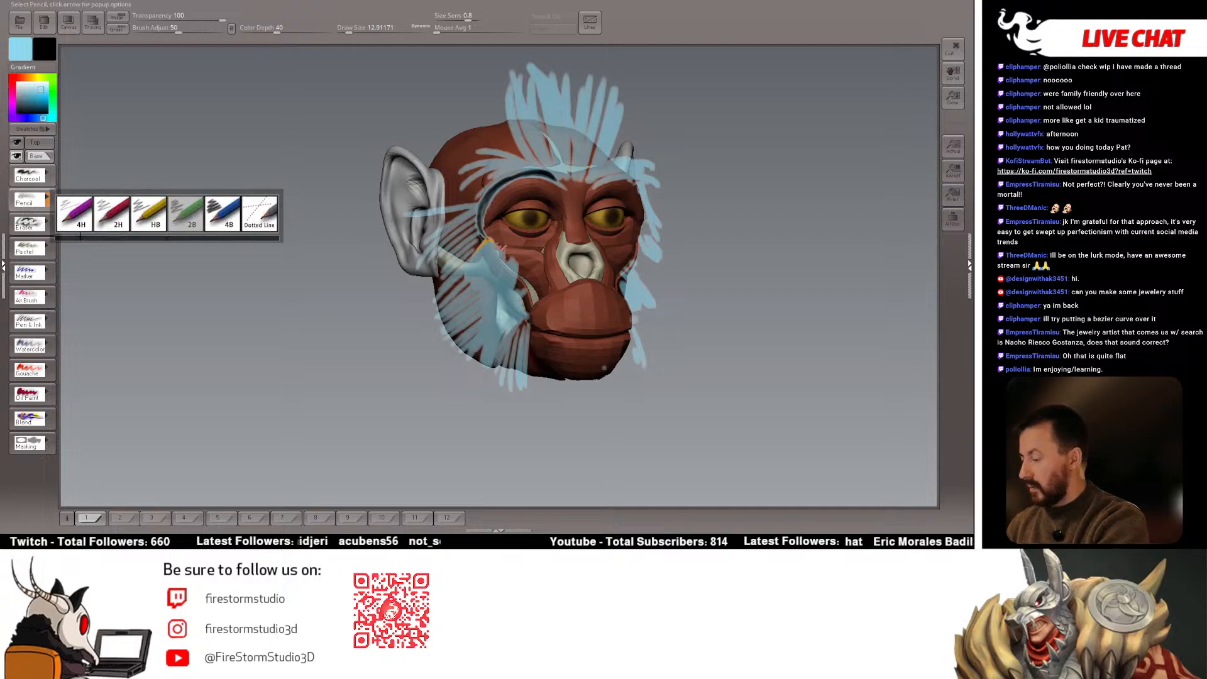
{"action": "left_click", "coordinate": [223, 213]}
{"action": "key", "text": "space"}
{"action": "left_click_drag", "start_coordinate": [704, 152], "coordinate": [696, 152]}
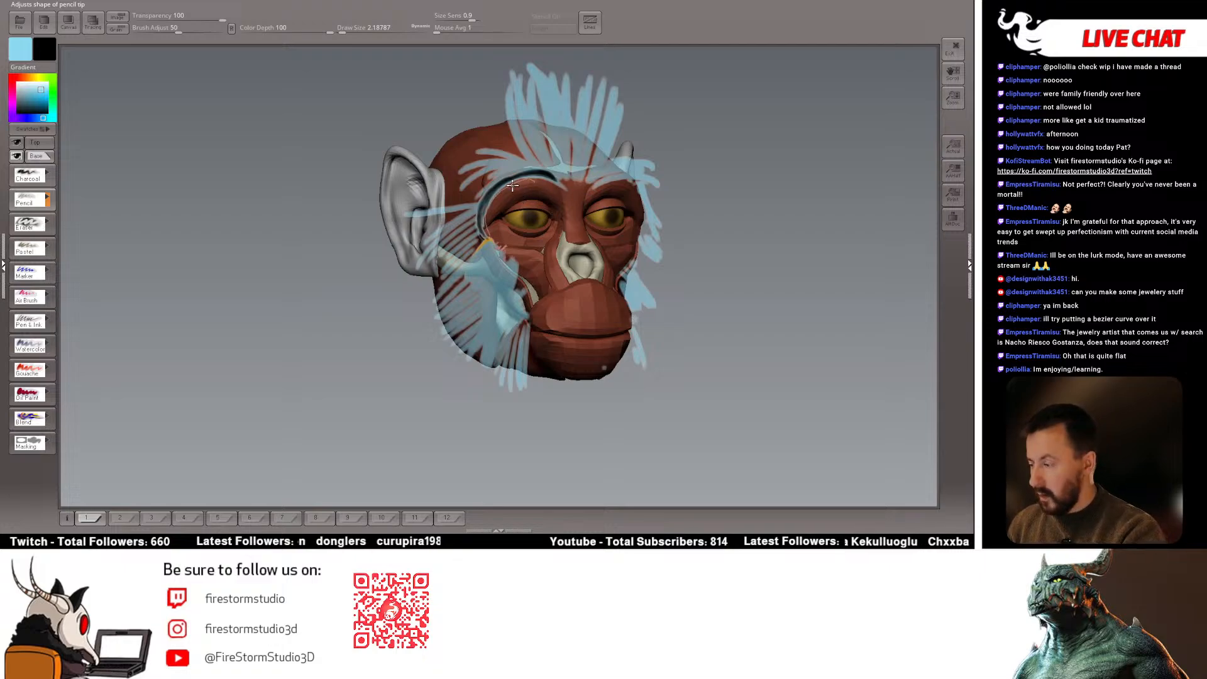
{"action": "key", "text": "space"}
{"action": "left_click_drag", "start_coordinate": [482, 214], "coordinate": [480, 214]}
{"action": "left_click_drag", "start_coordinate": [529, 179], "coordinate": [550, 192]}
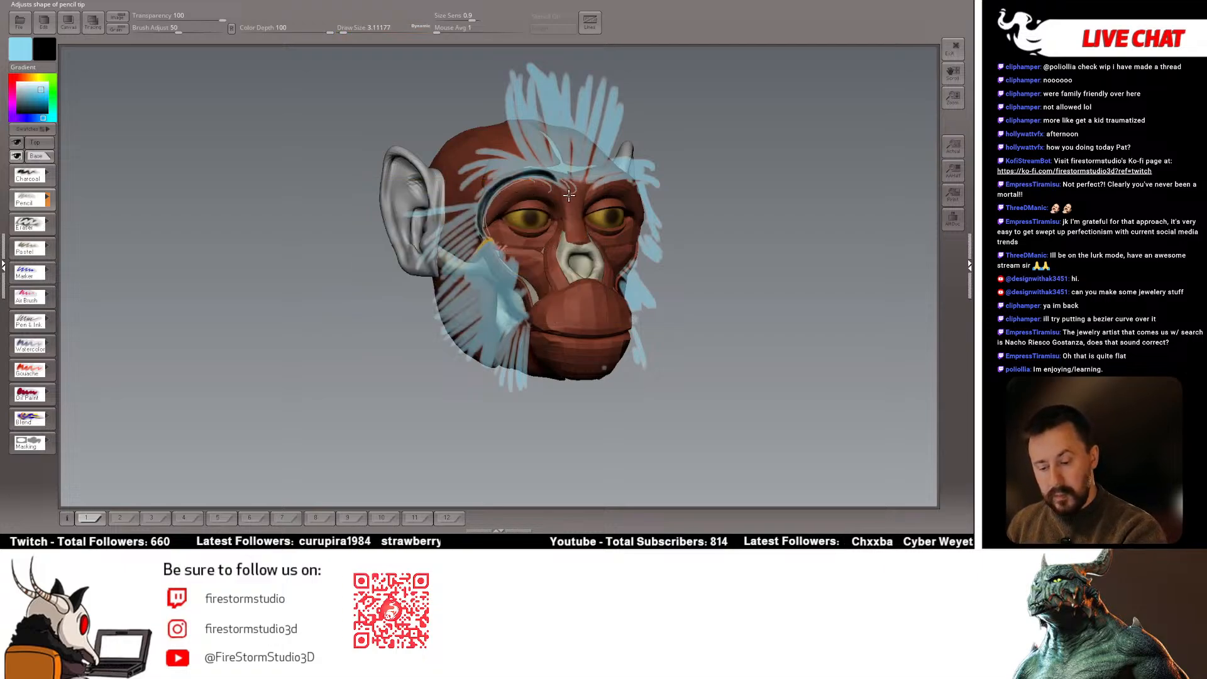
Test the Charcoal brush with a light-blue and a black squiggle beside the head, and reduce its draw size to about 7.5
{"action": "key", "text": "x"}
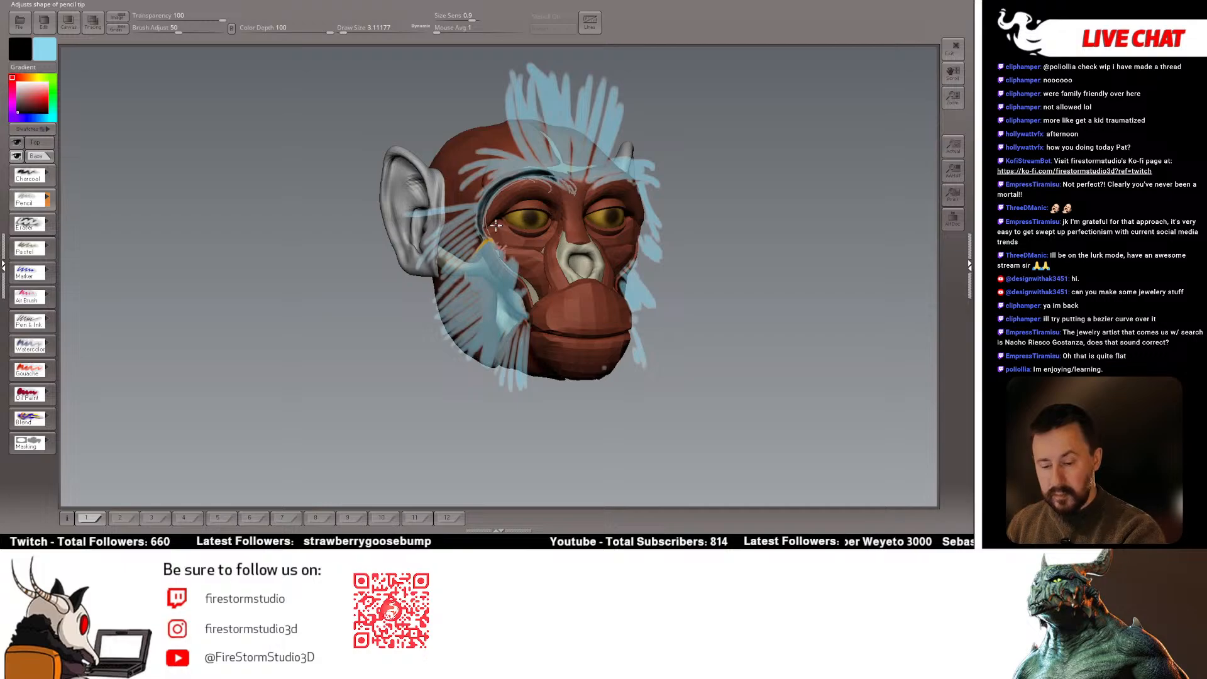
{"action": "left_click", "coordinate": [29, 175]}
{"action": "left_click_drag", "start_coordinate": [317, 195], "coordinate": [322, 259]}
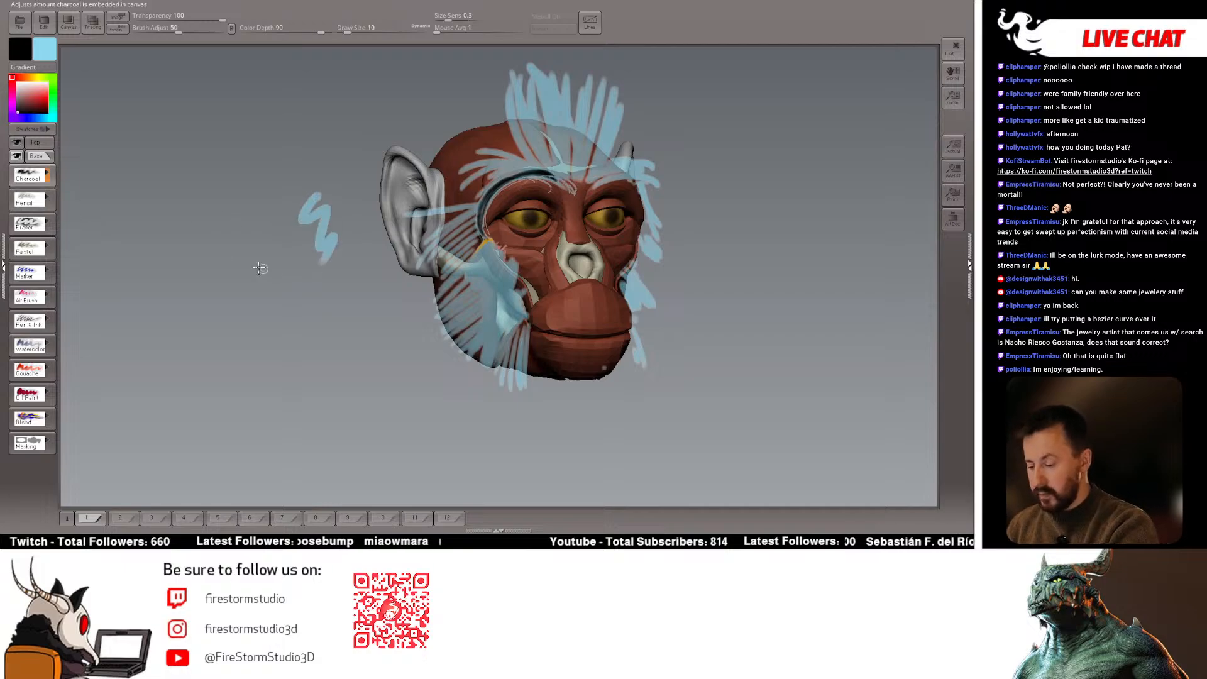
{"action": "key", "text": "x"}
{"action": "left_click_drag", "start_coordinate": [198, 176], "coordinate": [216, 249]}
{"action": "key", "text": "space"}
{"action": "left_click_drag", "start_coordinate": [344, 216], "coordinate": [342, 216]}
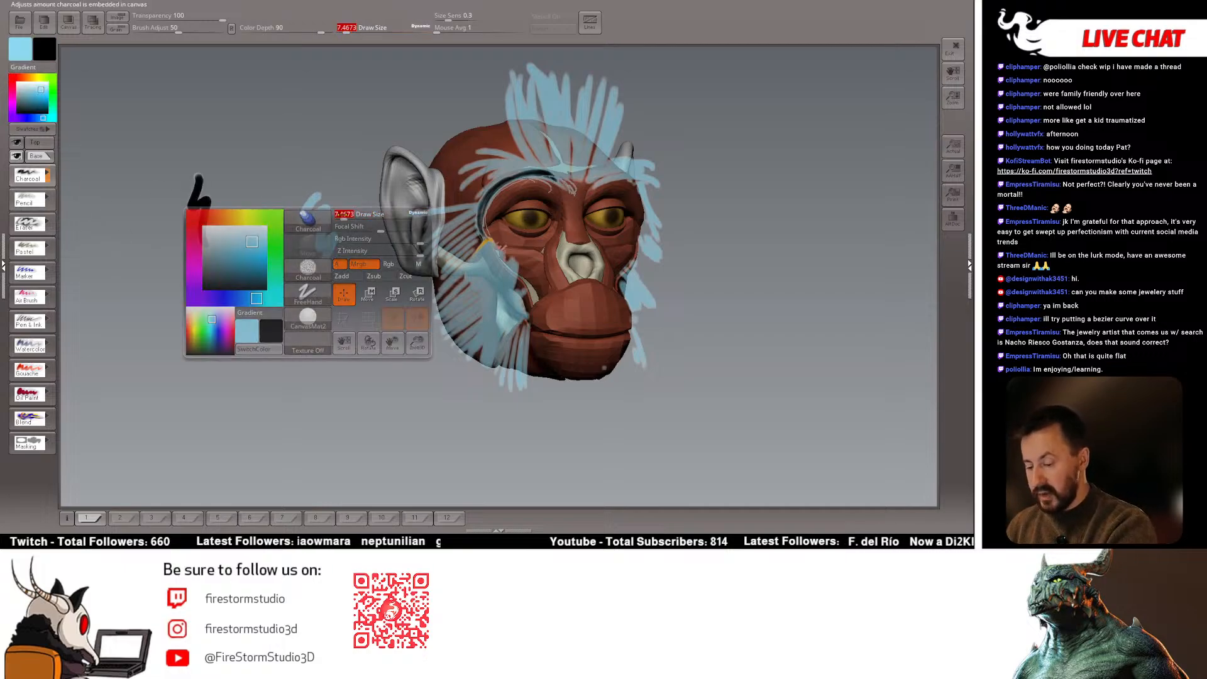
Outline the face mask in black charcoal around both brows and down the cheeks, and reduce the draw size to about 3
{"action": "mouse_move", "coordinate": [571, 191]}
{"action": "left_mouse_down"}
{"action": "mouse_move", "coordinate": [498, 193]}
{"action": "mouse_move", "coordinate": [482, 238]}
{"action": "mouse_move", "coordinate": [526, 357]}
{"action": "left_mouse_up"}
{"action": "mouse_move", "coordinate": [620, 287]}
{"action": "left_mouse_down"}
{"action": "mouse_move", "coordinate": [638, 187]}
{"action": "mouse_move", "coordinate": [591, 176]}
{"action": "mouse_move", "coordinate": [580, 197]}
{"action": "mouse_move", "coordinate": [633, 227]}
{"action": "left_mouse_up"}
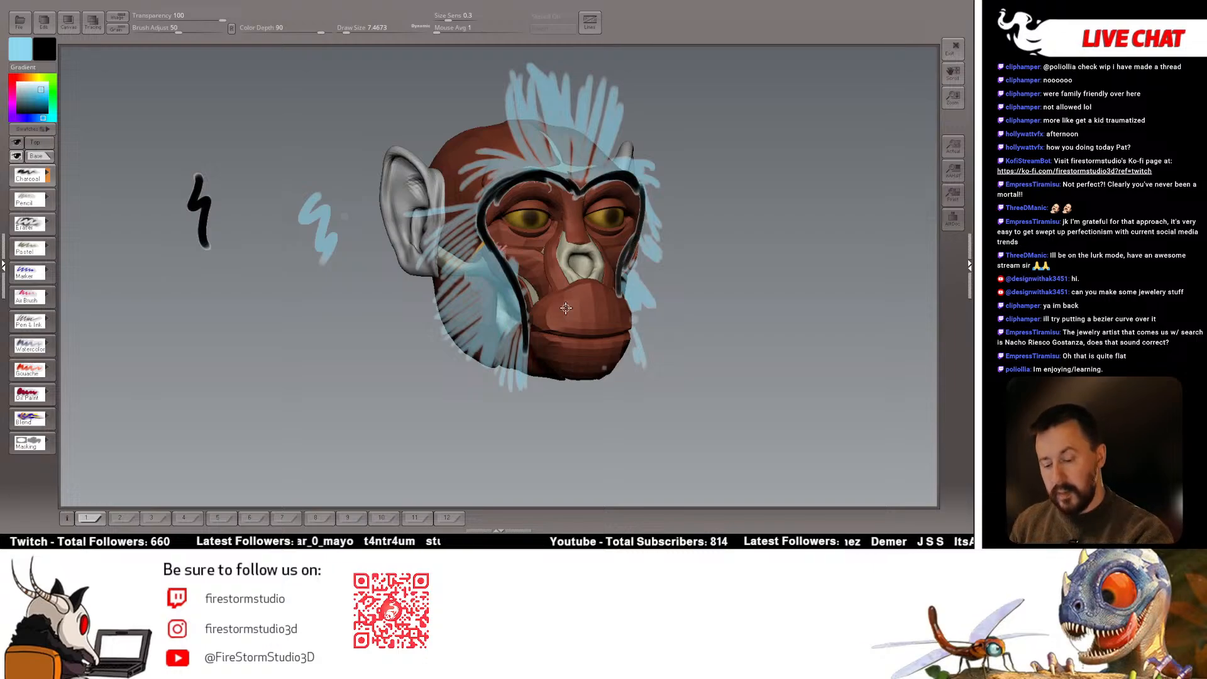
{"action": "right_click", "coordinate": [584, 294]}
{"action": "left_click", "coordinate": [675, 241]}
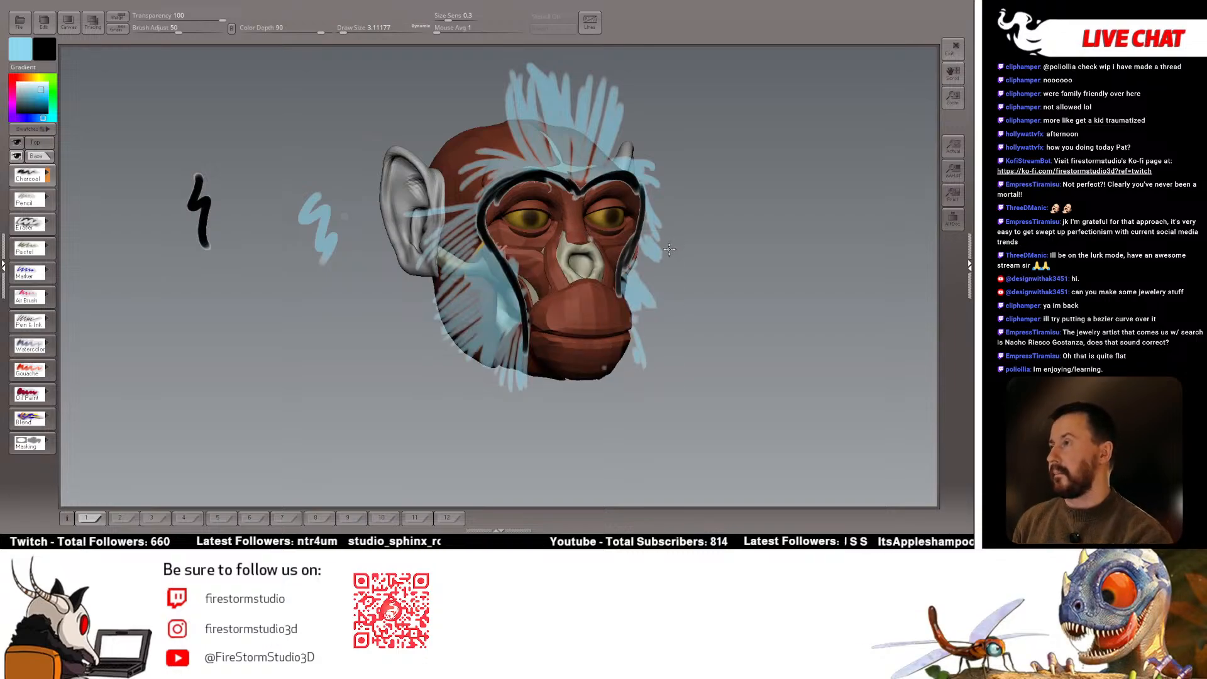
Set the charcoal draw size to about 3.7 and outline both eyes in black
{"action": "right_click", "coordinate": [541, 220]}
{"action": "left_click", "coordinate": [531, 206]}
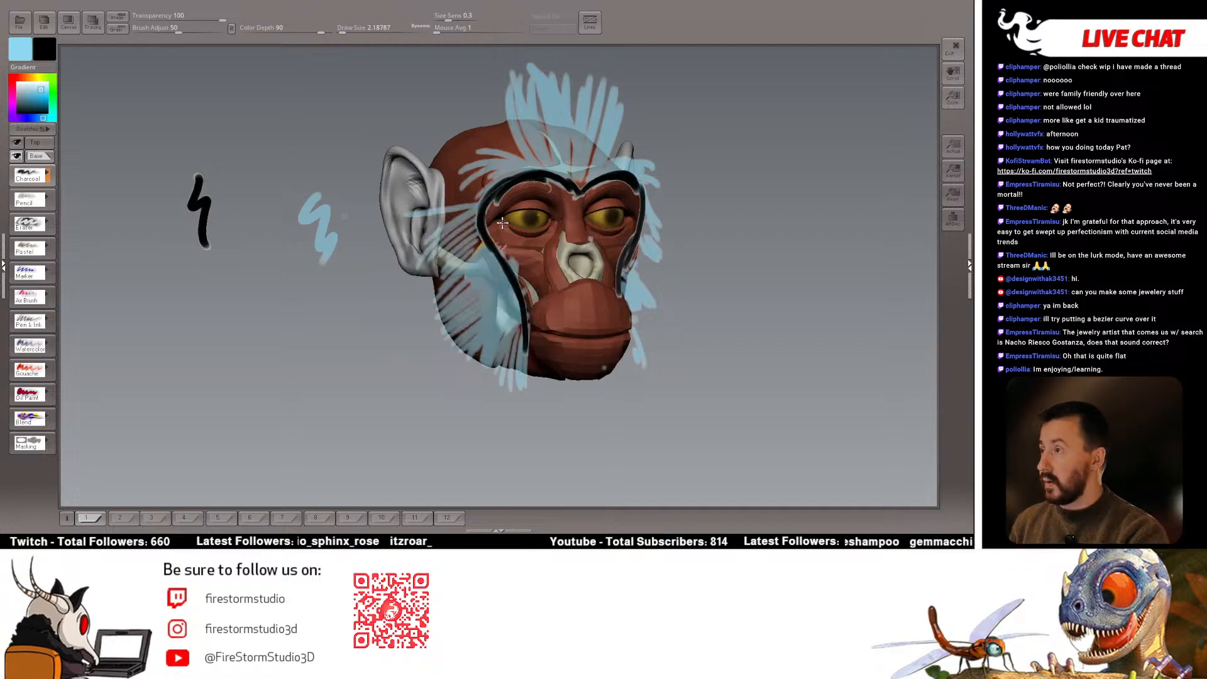
{"action": "right_click", "coordinate": [520, 204]}
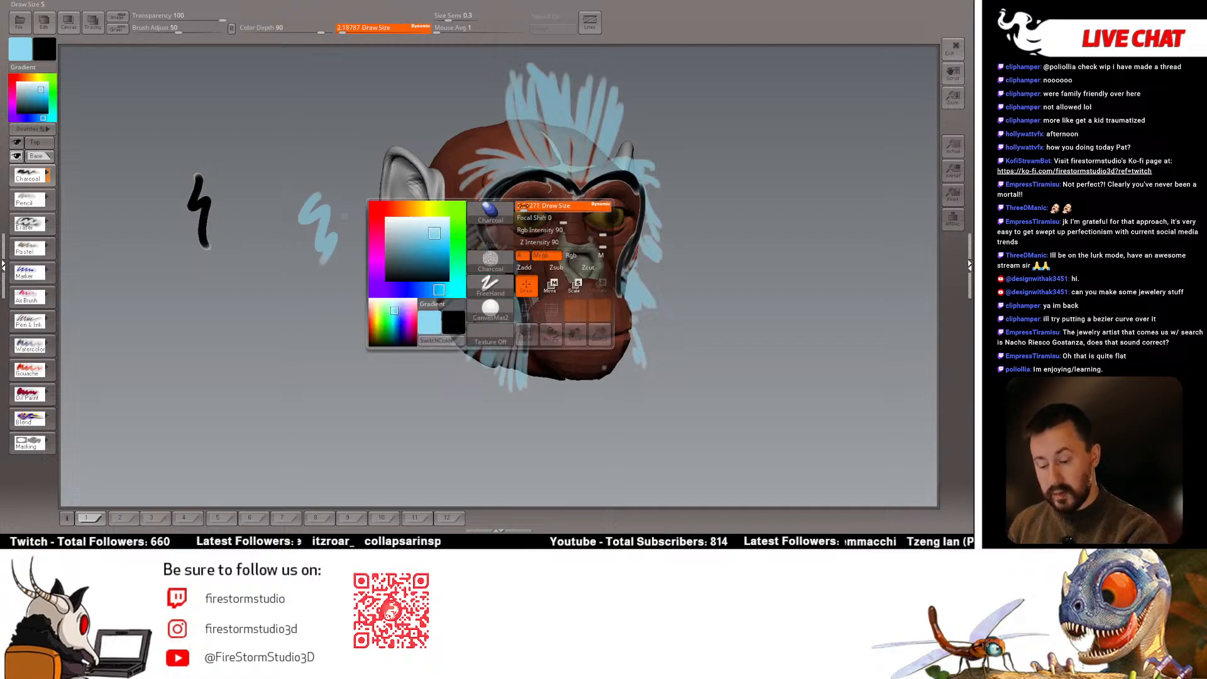
{"action": "left_click", "coordinate": [528, 207]}
{"action": "mouse_move", "coordinate": [501, 216]}
{"action": "left_mouse_down"}
{"action": "mouse_move", "coordinate": [532, 202]}
{"action": "mouse_move", "coordinate": [553, 227]}
{"action": "mouse_move", "coordinate": [522, 234]}
{"action": "left_mouse_up"}
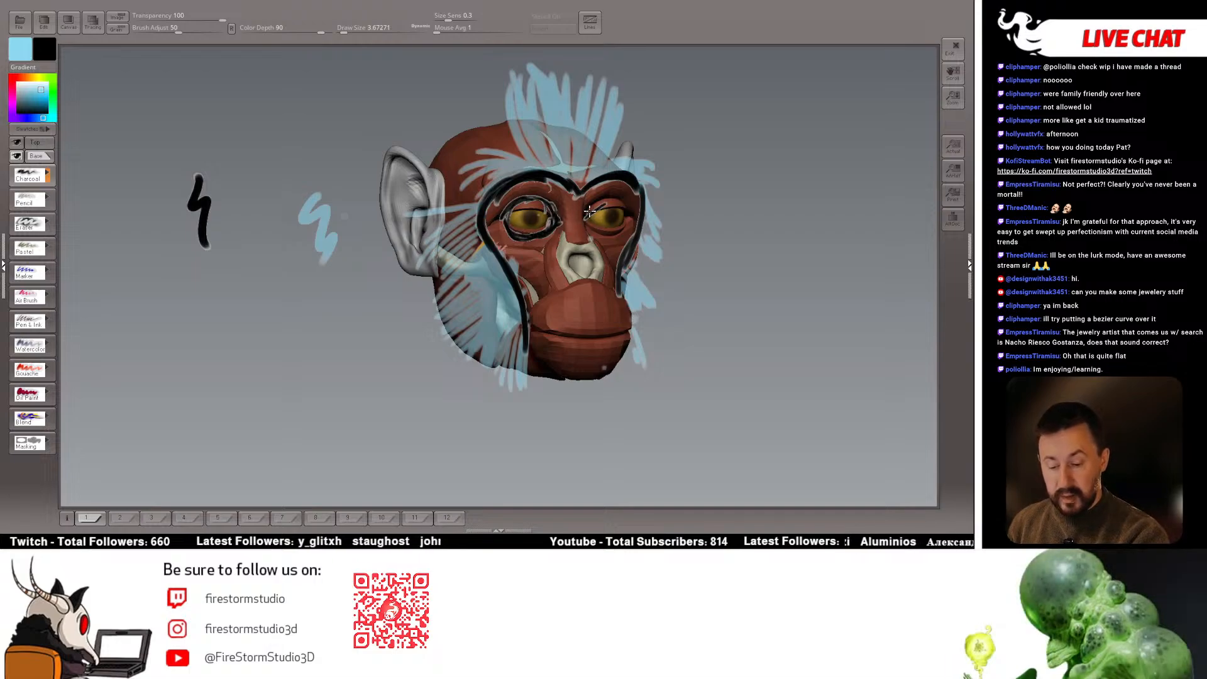
{"action": "mouse_move", "coordinate": [589, 212]}
{"action": "left_mouse_down"}
{"action": "mouse_move", "coordinate": [628, 233]}
{"action": "mouse_move", "coordinate": [609, 231]}
{"action": "left_mouse_up"}
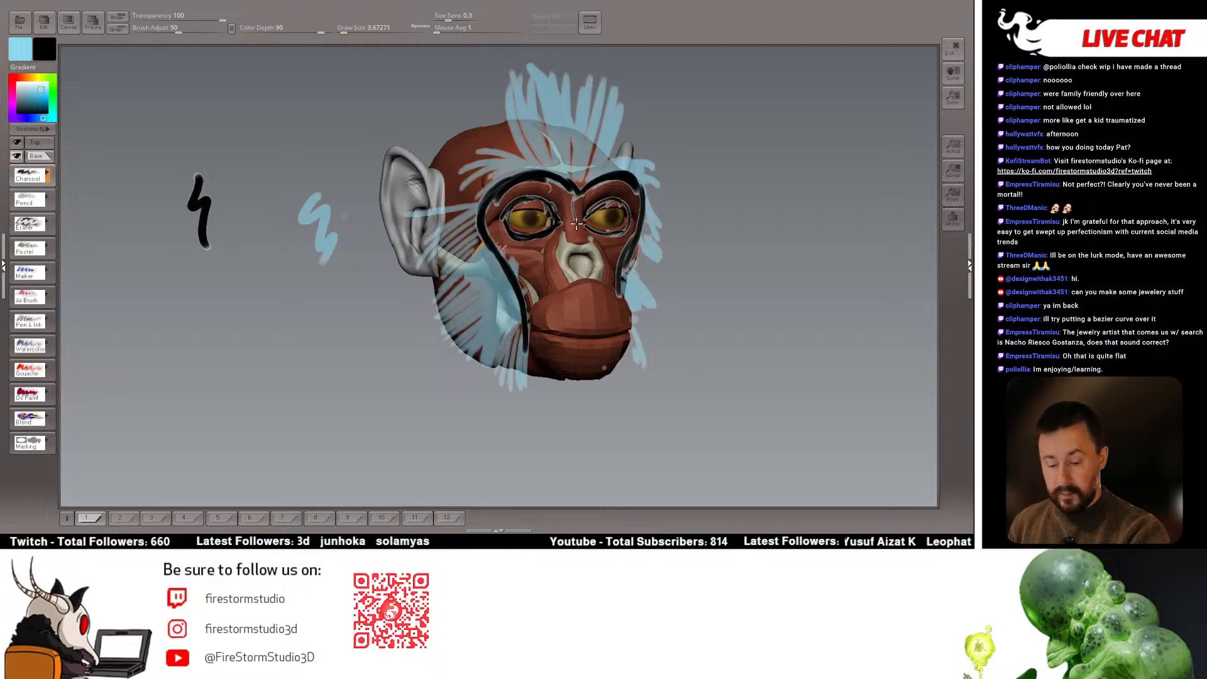
Sketch the nose, the line from the nose to the upper lip, and the mouth line in black charcoal
{"action": "mouse_move", "coordinate": [576, 223]}
{"action": "left_mouse_down"}
{"action": "mouse_move", "coordinate": [589, 266]}
{"action": "mouse_move", "coordinate": [569, 263]}
{"action": "left_mouse_up"}
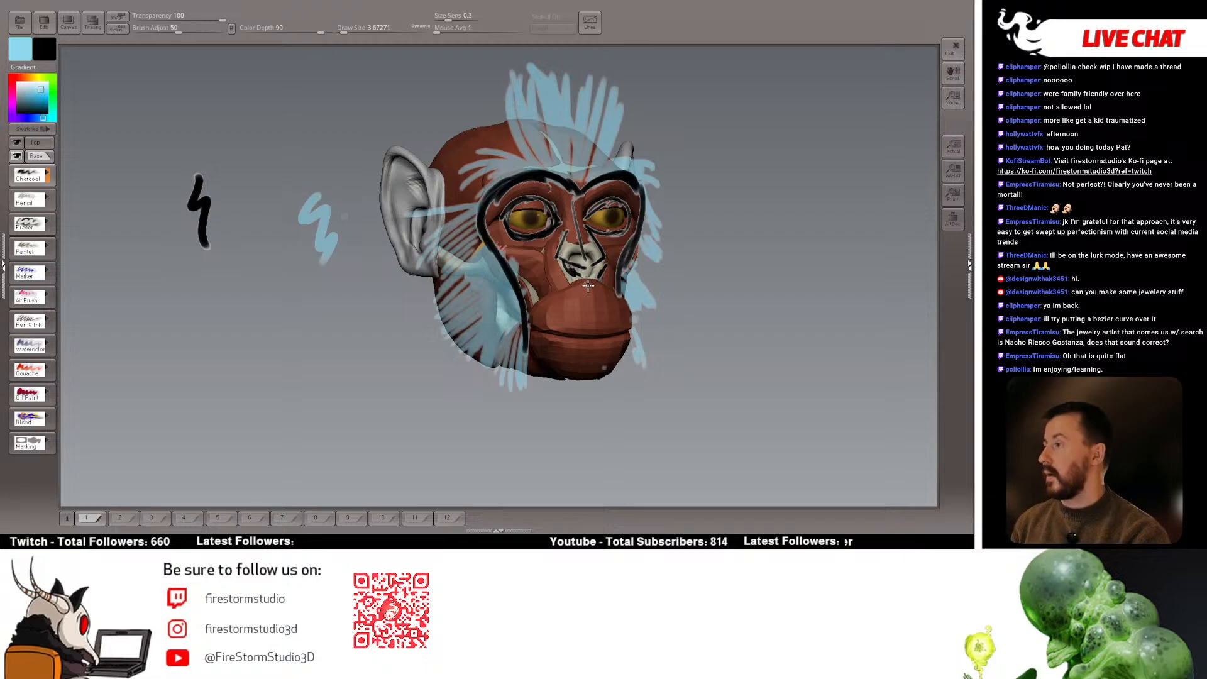
{"action": "left_click_drag", "start_coordinate": [585, 302], "coordinate": [589, 327]}
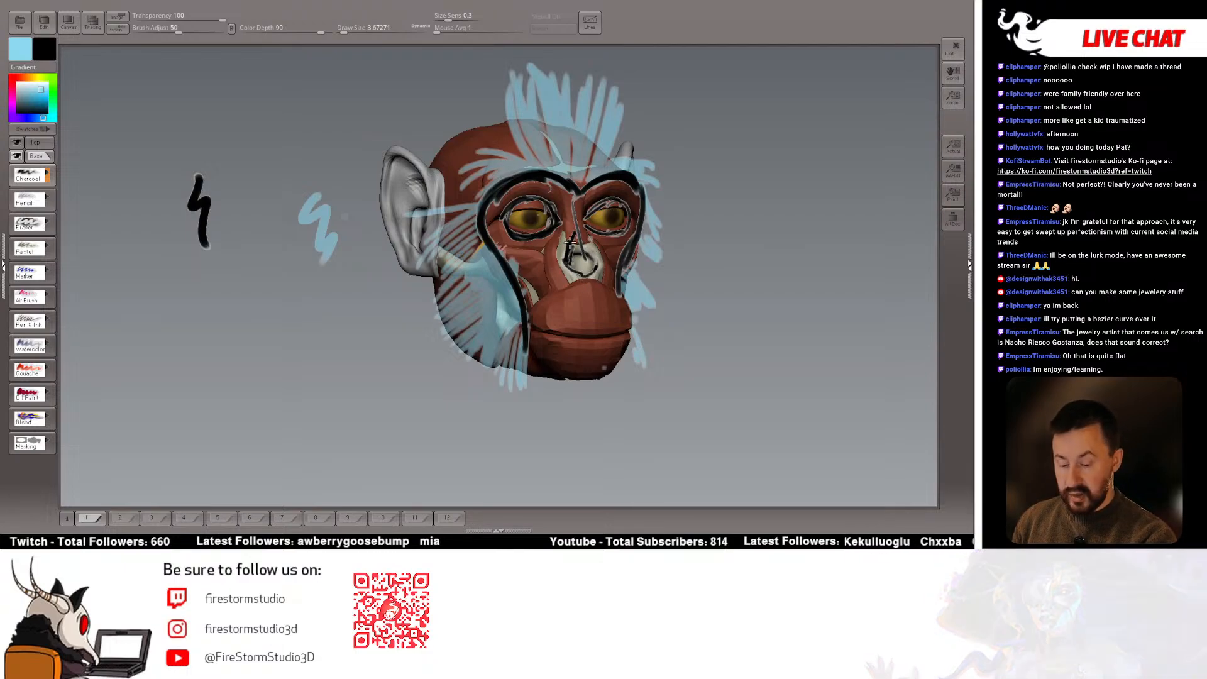
{"action": "mouse_move", "coordinate": [588, 239]}
{"action": "left_mouse_down"}
{"action": "mouse_move", "coordinate": [600, 267]}
{"action": "mouse_move", "coordinate": [574, 281]}
{"action": "mouse_move", "coordinate": [596, 314]}
{"action": "left_mouse_up"}
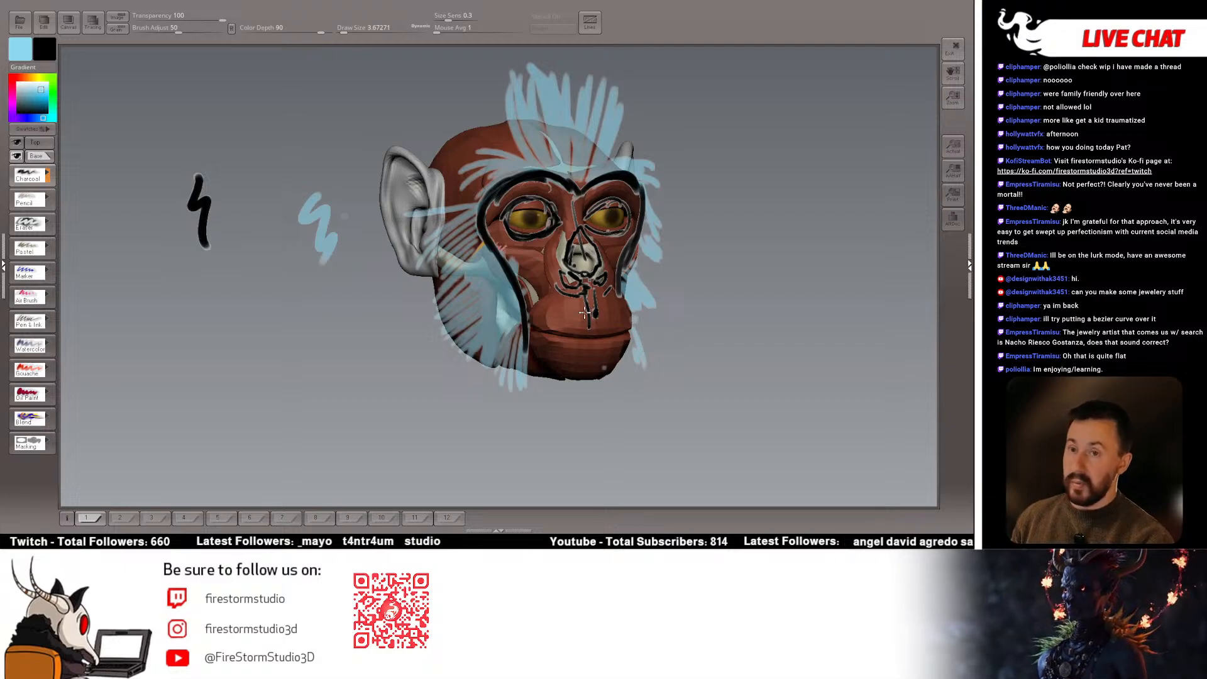
{"action": "left_click_drag", "start_coordinate": [548, 324], "coordinate": [628, 326]}
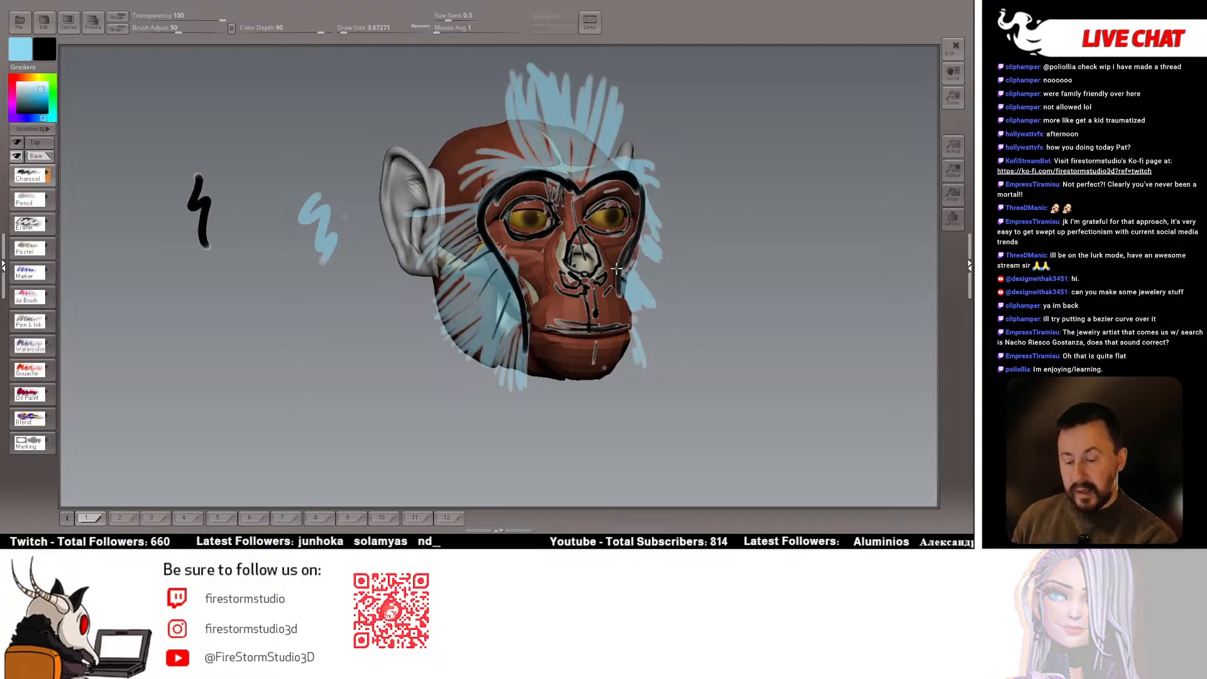
Draw thin black fur-direction strokes over the blue fur, radiating up from the forehead and outward from both brows and cheeks
{"action": "left_click_drag", "start_coordinate": [609, 110], "coordinate": [584, 196]}
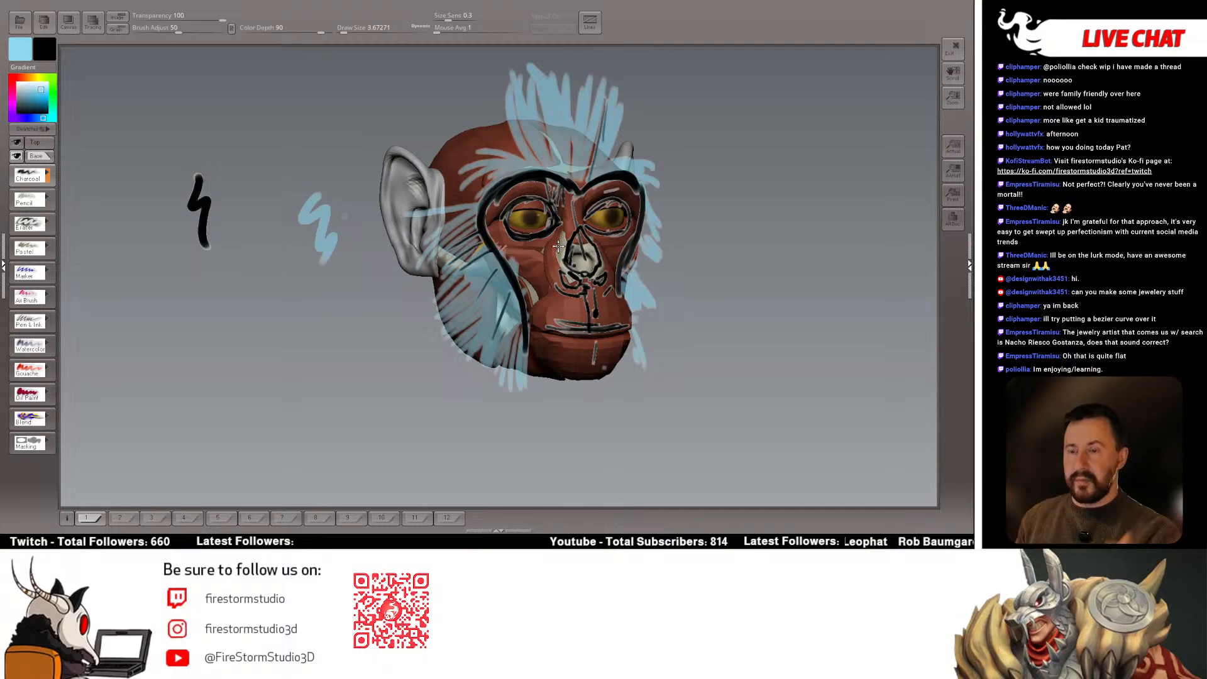
{"action": "mouse_move", "coordinate": [570, 178]}
{"action": "left_mouse_down"}
{"action": "mouse_move", "coordinate": [513, 90]}
{"action": "mouse_move", "coordinate": [553, 94]}
{"action": "left_mouse_up"}
{"action": "left_click_drag", "start_coordinate": [587, 156], "coordinate": [589, 104]}
{"action": "mouse_move", "coordinate": [534, 170]}
{"action": "left_mouse_down"}
{"action": "mouse_move", "coordinate": [510, 155]}
{"action": "mouse_move", "coordinate": [452, 158]}
{"action": "left_mouse_up"}
{"action": "left_click_drag", "start_coordinate": [602, 173], "coordinate": [690, 159]}
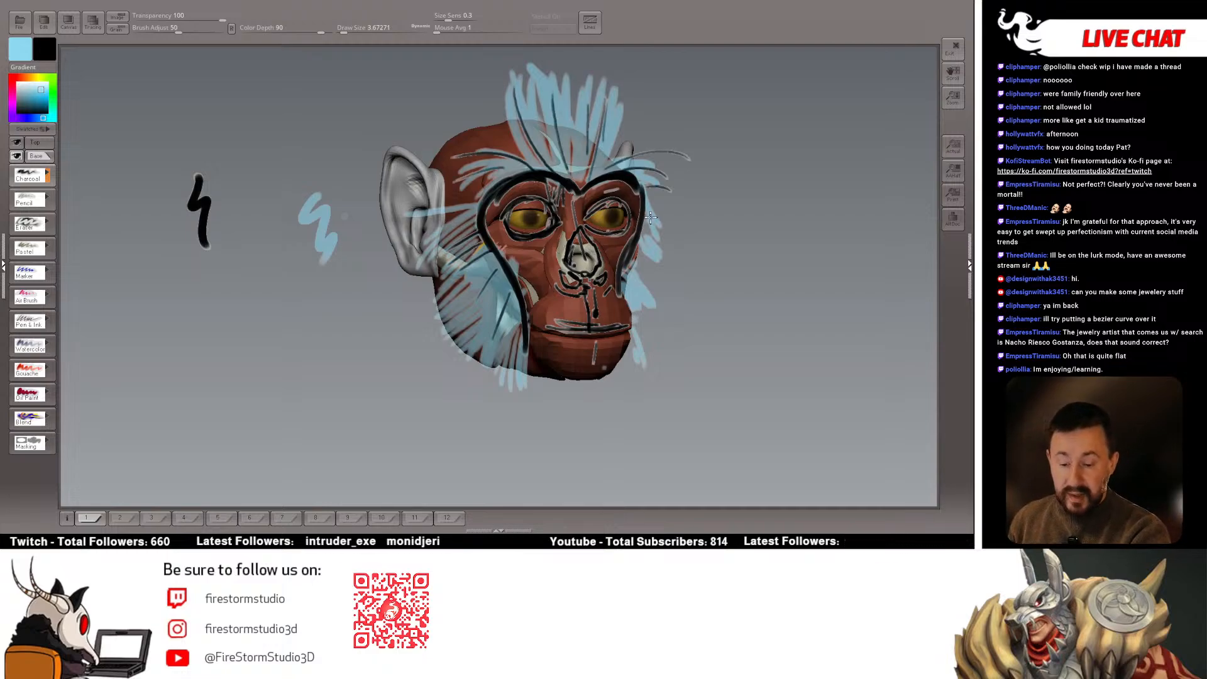
{"action": "mouse_move", "coordinate": [483, 218]}
{"action": "left_mouse_down"}
{"action": "mouse_move", "coordinate": [421, 248]}
{"action": "mouse_move", "coordinate": [425, 267]}
{"action": "left_mouse_up"}
{"action": "mouse_move", "coordinate": [492, 272]}
{"action": "left_mouse_down"}
{"action": "mouse_move", "coordinate": [454, 296]}
{"action": "mouse_move", "coordinate": [452, 325]}
{"action": "left_mouse_up"}
{"action": "left_click_drag", "start_coordinate": [496, 256], "coordinate": [445, 344]}
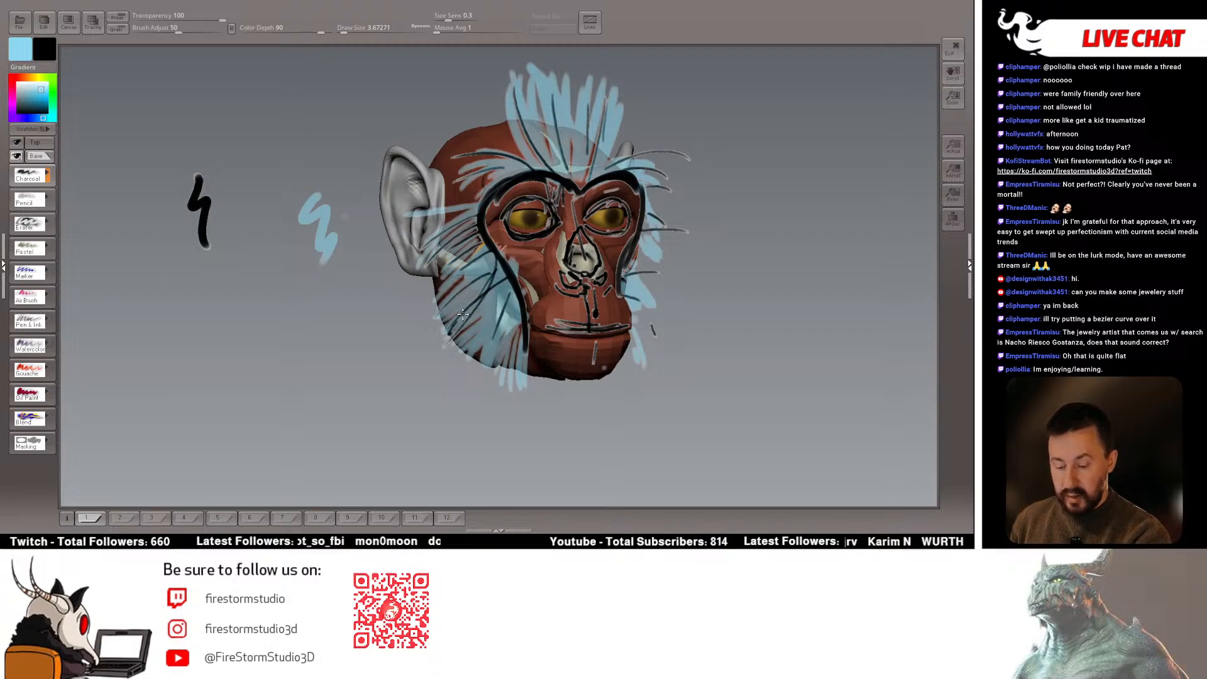
{"action": "left_click_drag", "start_coordinate": [628, 274], "coordinate": [686, 322]}
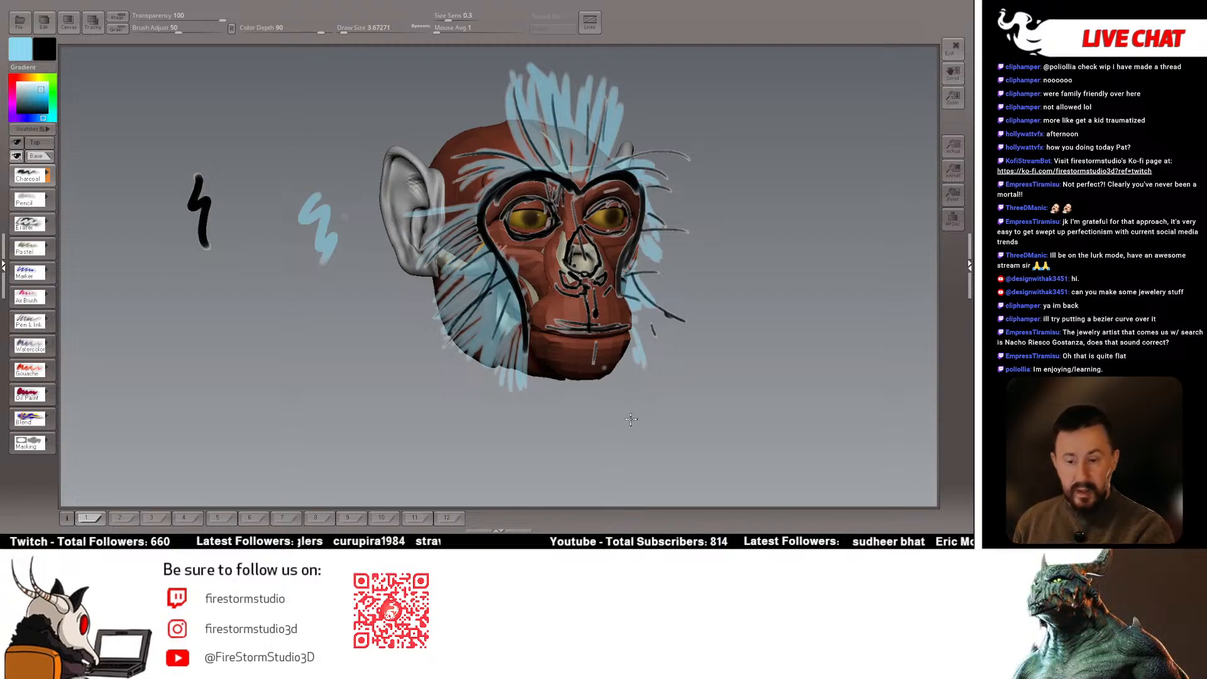
Exit PaintStop with a projection pickup and bring the skull model back onto the canvas
{"action": "left_click", "coordinate": [952, 50]}
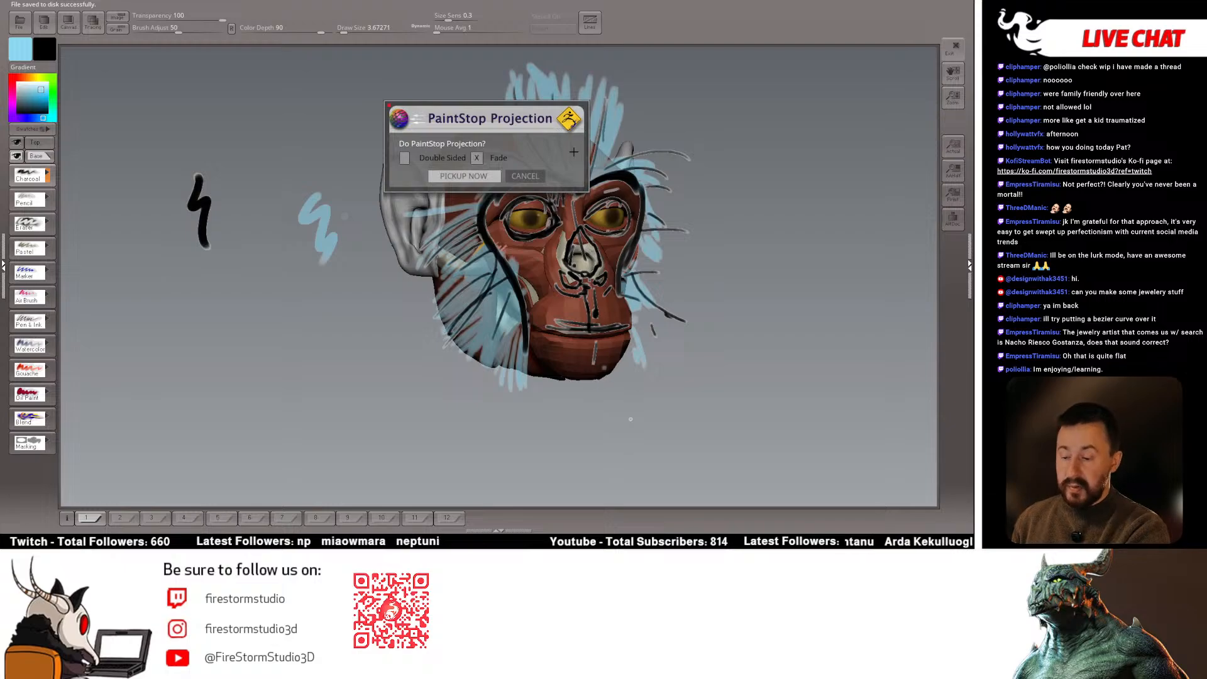
{"action": "left_click", "coordinate": [467, 181]}
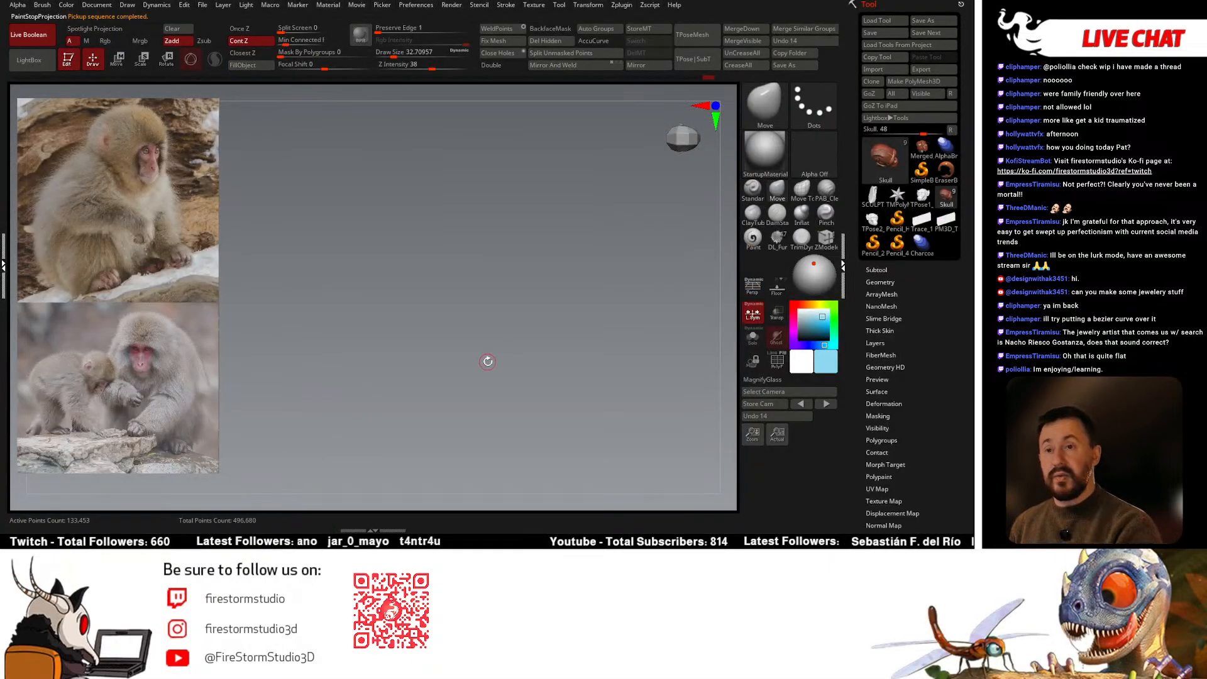
{"action": "left_click", "coordinate": [878, 177]}
{"action": "key", "text": "f"}
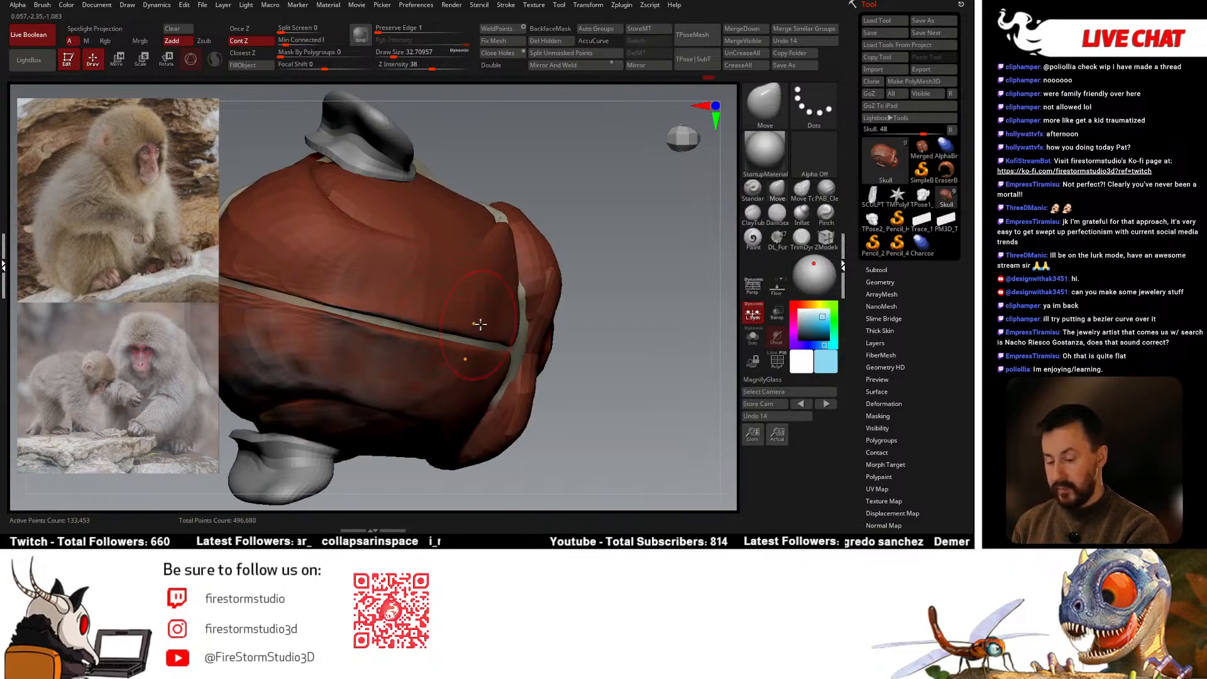
{"action": "left_click_drag", "start_coordinate": [569, 391], "coordinate": [540, 282]}
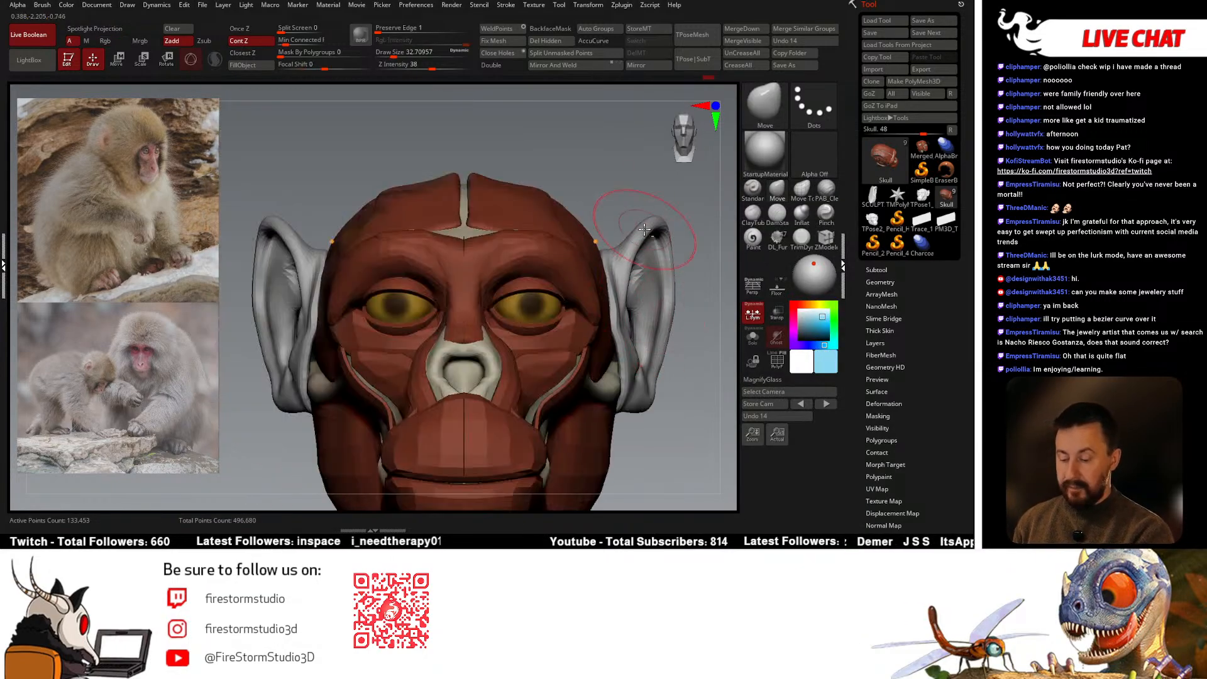
{"action": "right_click_drag", "start_coordinate": [650, 243], "coordinate": [611, 344]}
{"action": "key", "text": "d"}
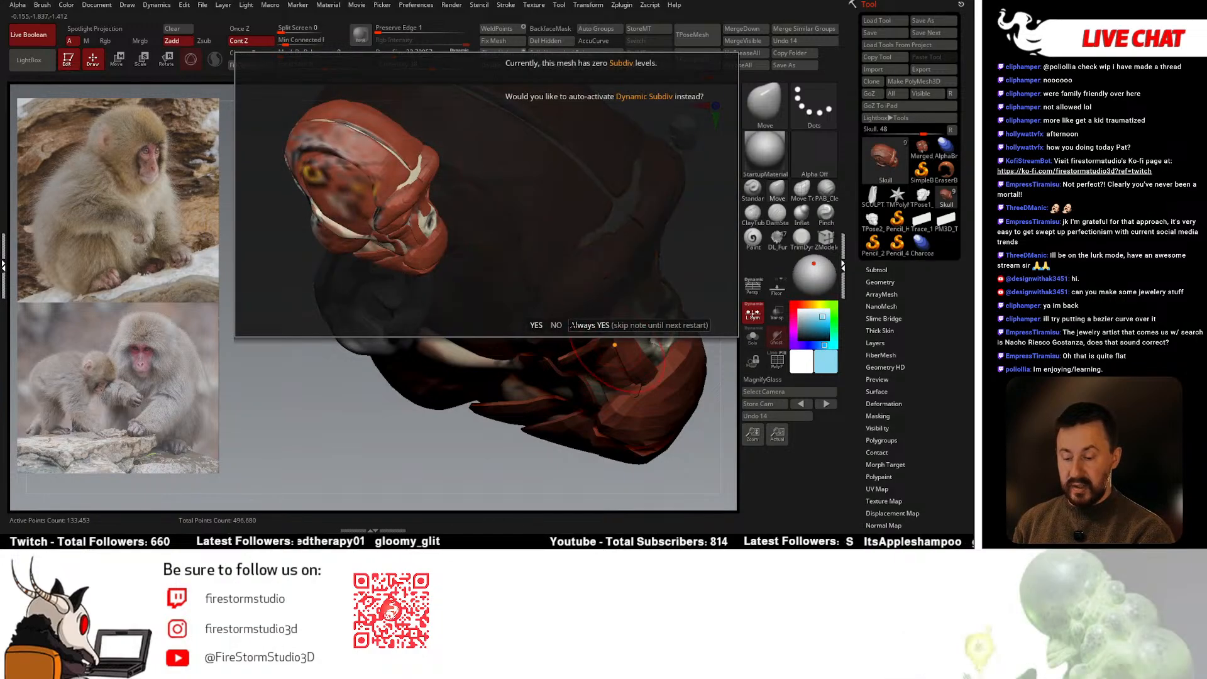
{"action": "left_click", "coordinate": [556, 325]}
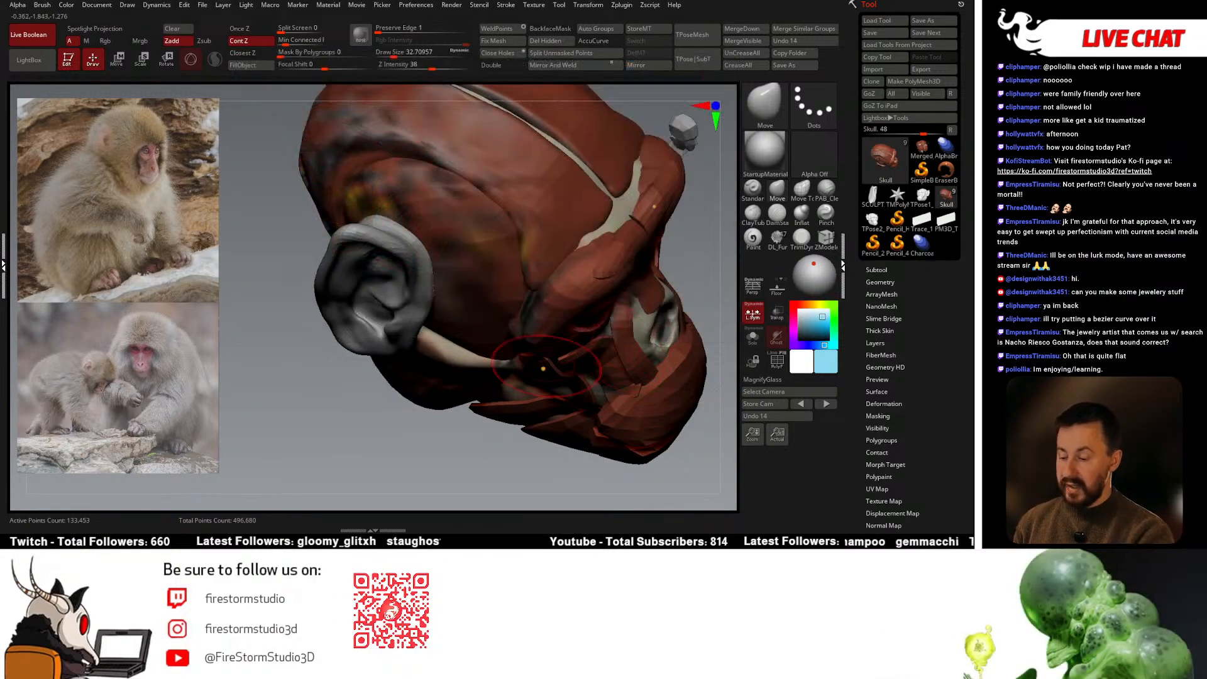
{"action": "right_click_drag", "start_coordinate": [634, 370], "coordinate": [566, 233]}
{"action": "right_click_drag", "start_coordinate": [613, 335], "coordinate": [551, 313], "text": "alt"}
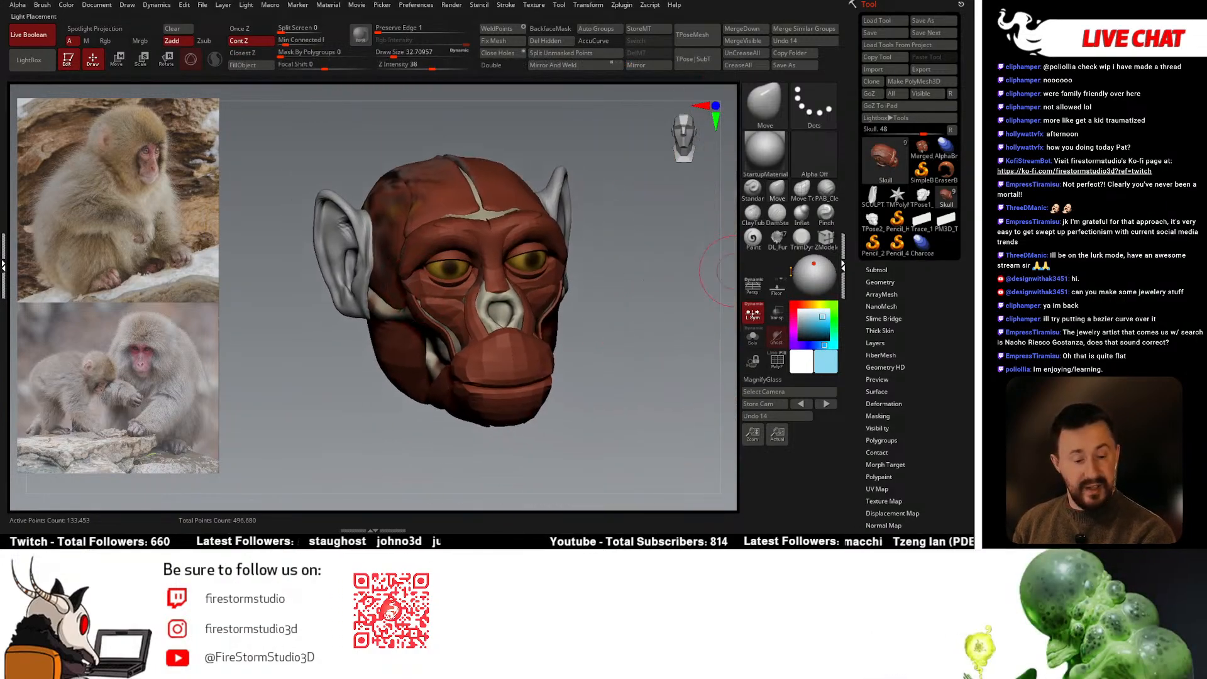
Isolate the skull subtool, sample the muscles' red-brown, fill the whole skull with it, and make white the active colour again
{"action": "left_click", "coordinate": [876, 270]}
{"action": "right_click_drag", "start_coordinate": [667, 333], "coordinate": [651, 353], "text": "shift"}
{"action": "key", "text": "shift+s"}
{"action": "left_click_drag", "start_coordinate": [825, 361], "coordinate": [567, 267]}
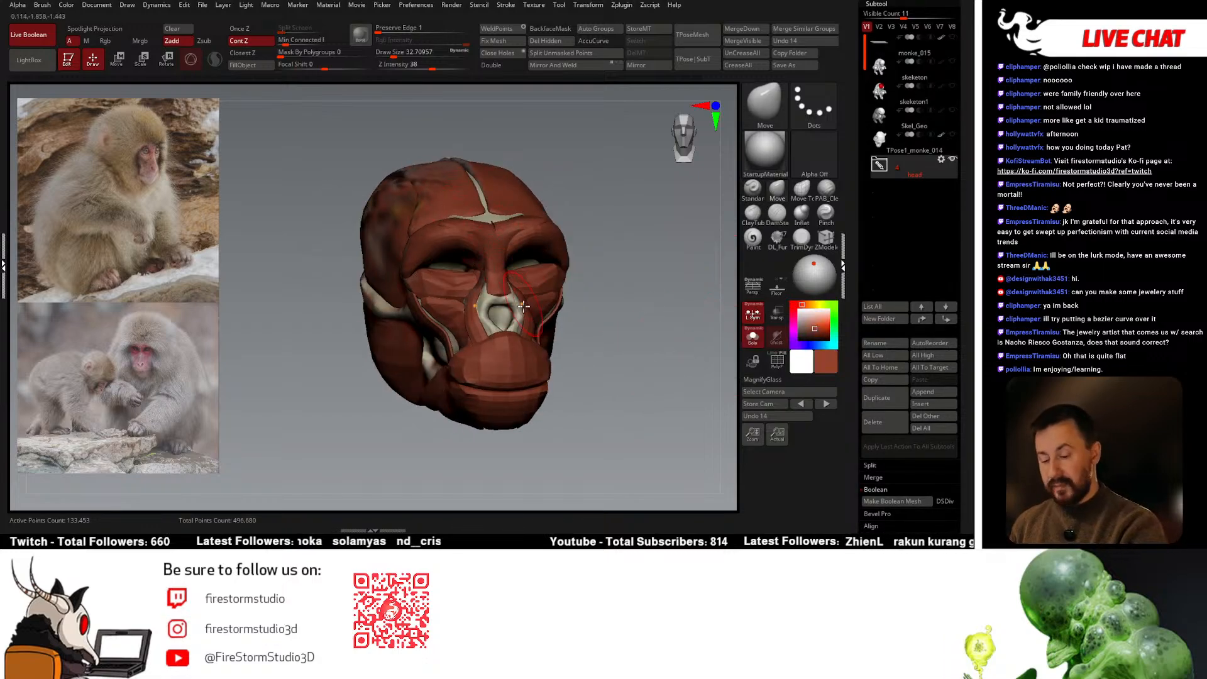
{"action": "left_click", "coordinate": [262, 68]}
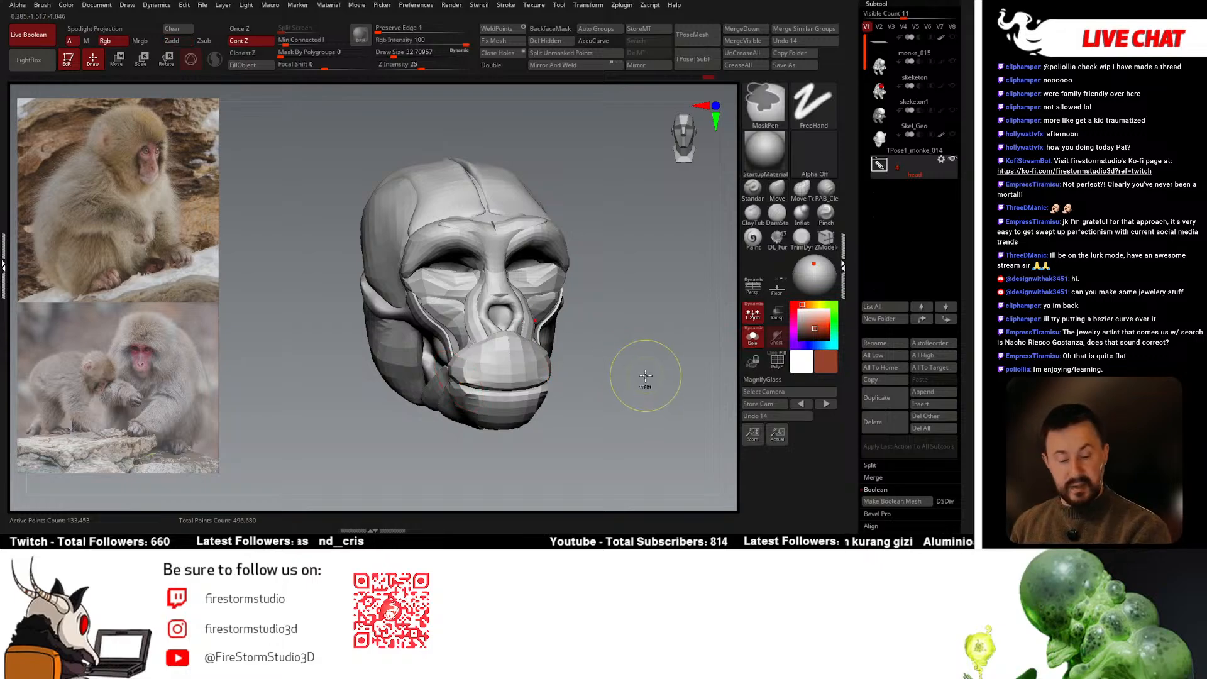
{"action": "key", "text": "ctrl+z"}
{"action": "key", "text": "v"}
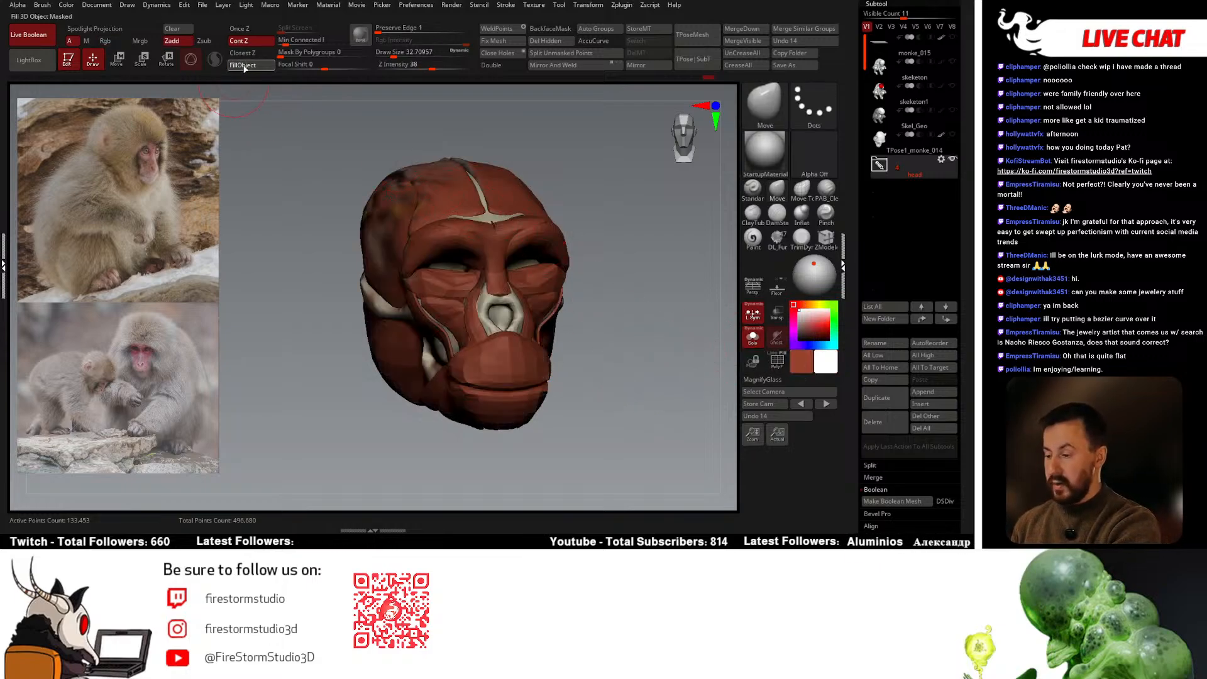
{"action": "mouse_move", "coordinate": [242, 336]}
{"action": "left_mouse_down"}
{"action": "mouse_move", "coordinate": [626, 341]}
{"action": "mouse_move", "coordinate": [641, 371]}
{"action": "mouse_move", "coordinate": [647, 246]}
{"action": "mouse_move", "coordinate": [630, 261]}
{"action": "mouse_move", "coordinate": [629, 339]}
{"action": "mouse_move", "coordinate": [729, 277]}
{"action": "left_mouse_up"}
{"action": "key", "text": "v"}
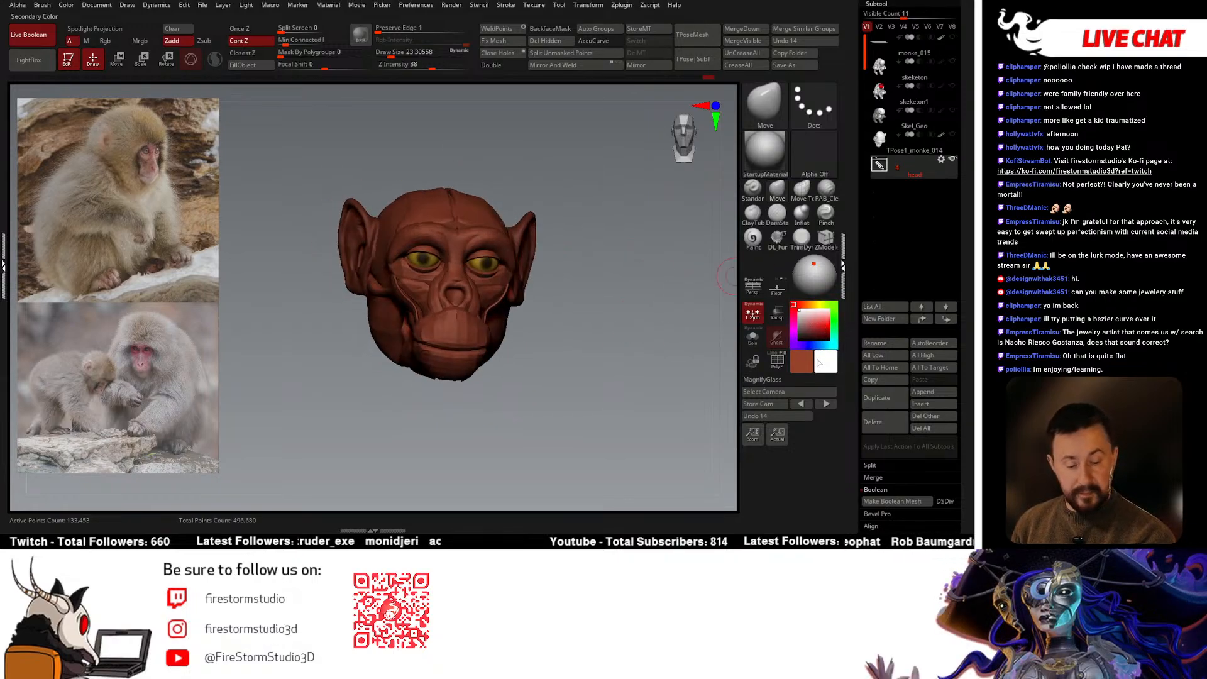
Save the tool as a new version named monke_016
{"action": "left_click_drag", "start_coordinate": [634, 349], "coordinate": [609, 359]}
{"action": "scroll", "coordinate": [947, 80], "scroll_direction": "up", "scroll_amount": 2}
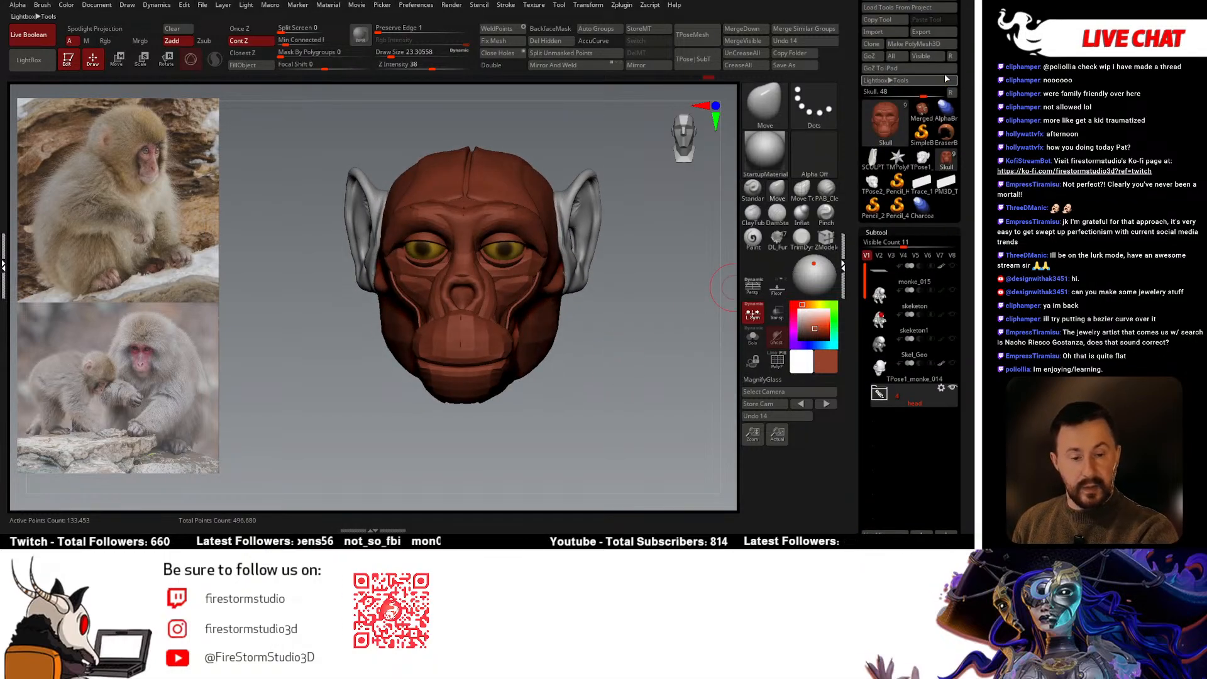
{"action": "scroll", "coordinate": [960, 19], "scroll_direction": "up", "scroll_amount": 2}
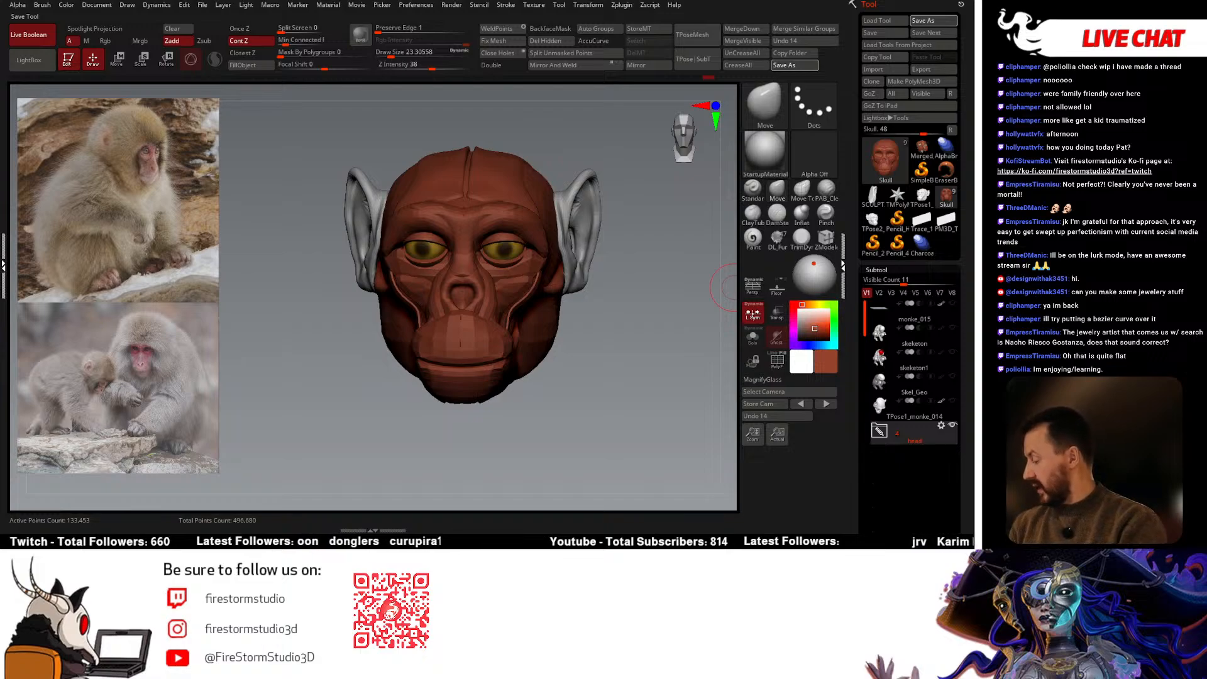
{"action": "left_click_drag", "start_coordinate": [729, 286], "coordinate": [672, 309]}
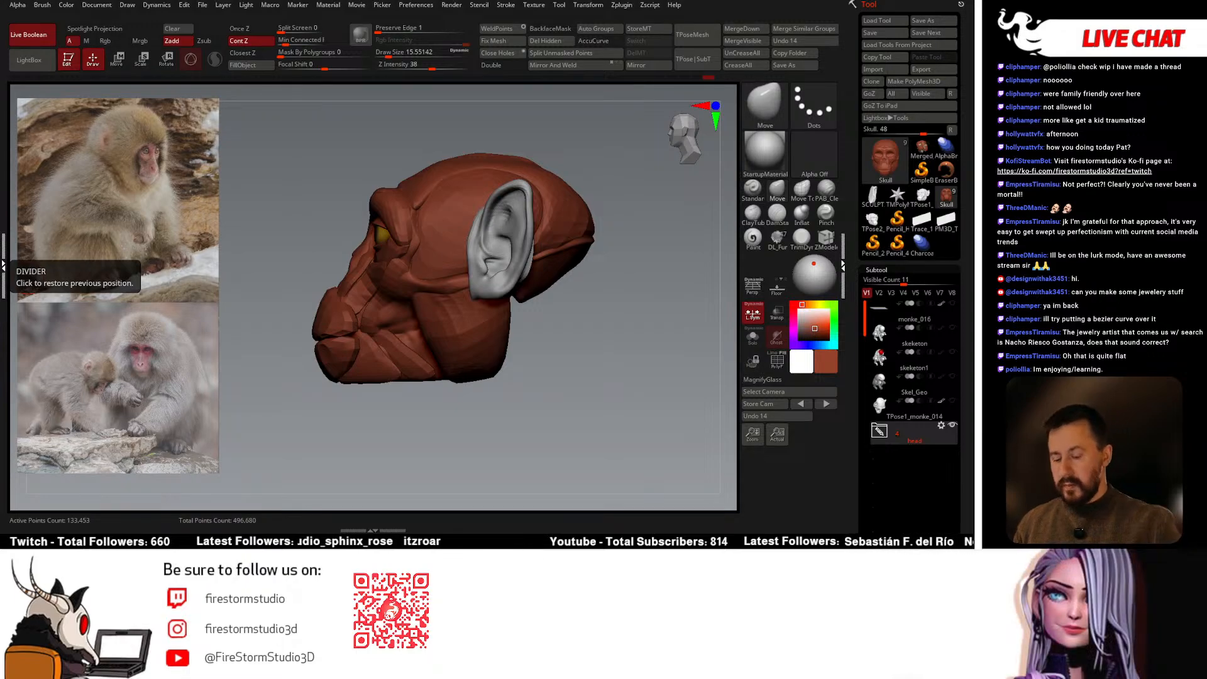
{"action": "mouse_move", "coordinate": [571, 341]}
{"action": "left_mouse_down"}
{"action": "mouse_move", "coordinate": [564, 313]}
{"action": "mouse_move", "coordinate": [572, 325]}
{"action": "left_mouse_up"}
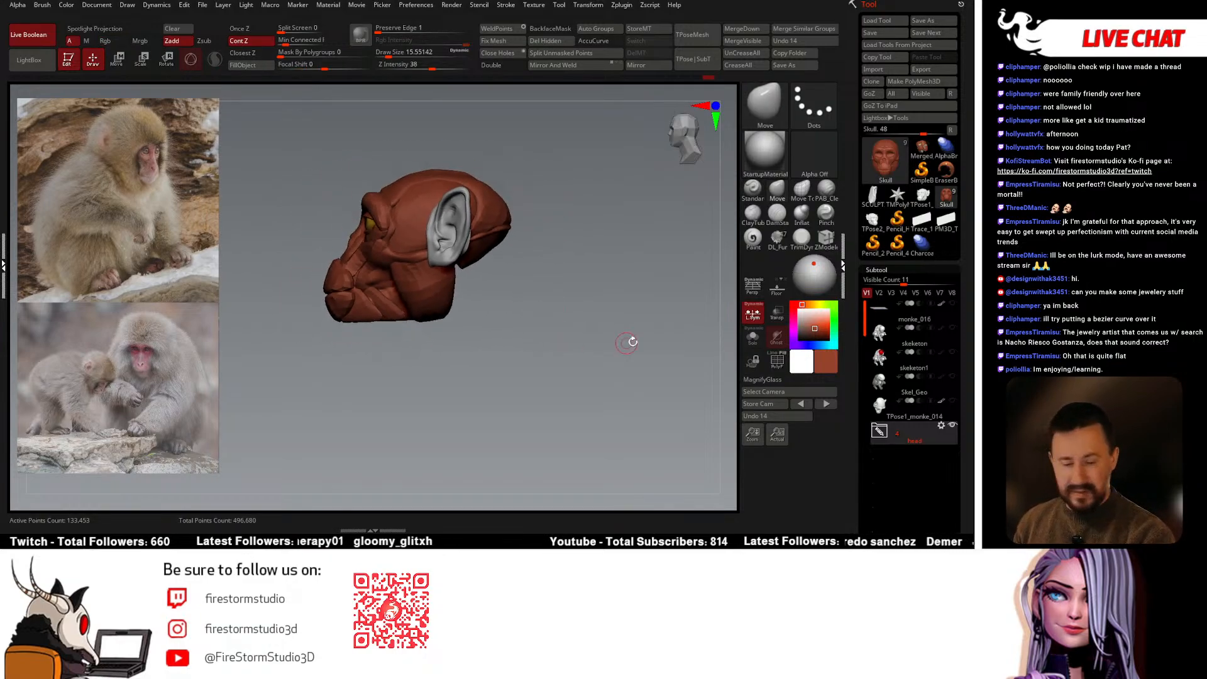
{"action": "scroll", "coordinate": [955, 302], "scroll_direction": "down", "scroll_amount": 3}
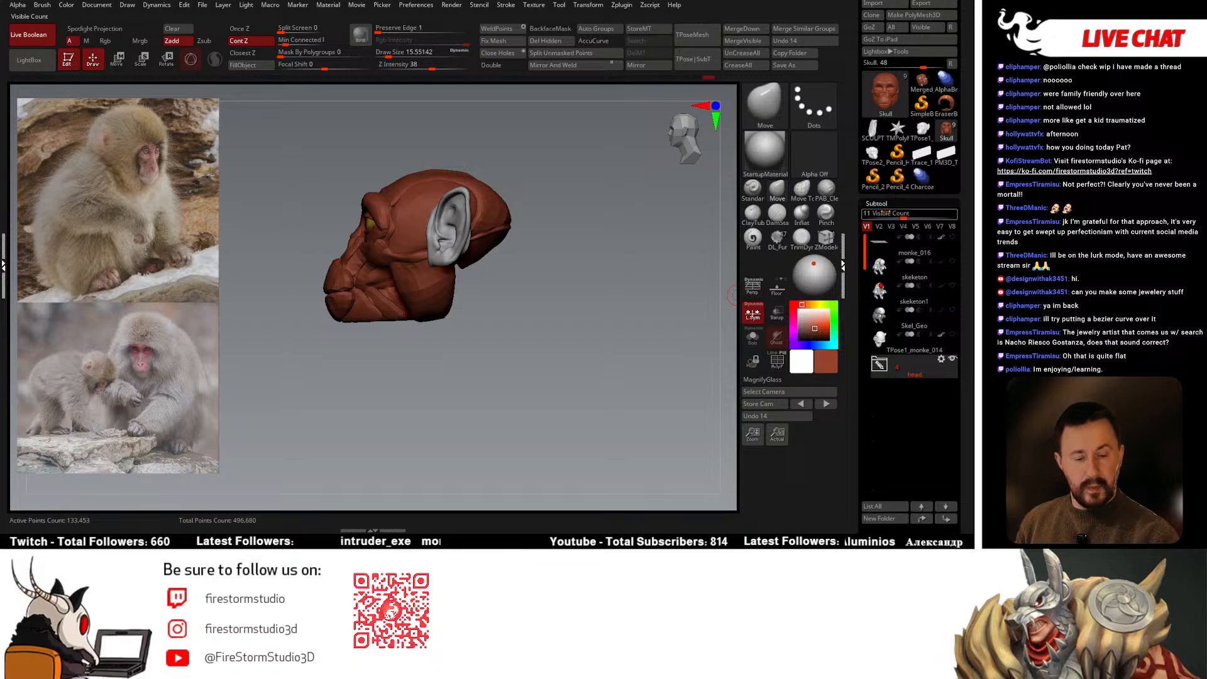
{"action": "left_click", "coordinate": [950, 63]}
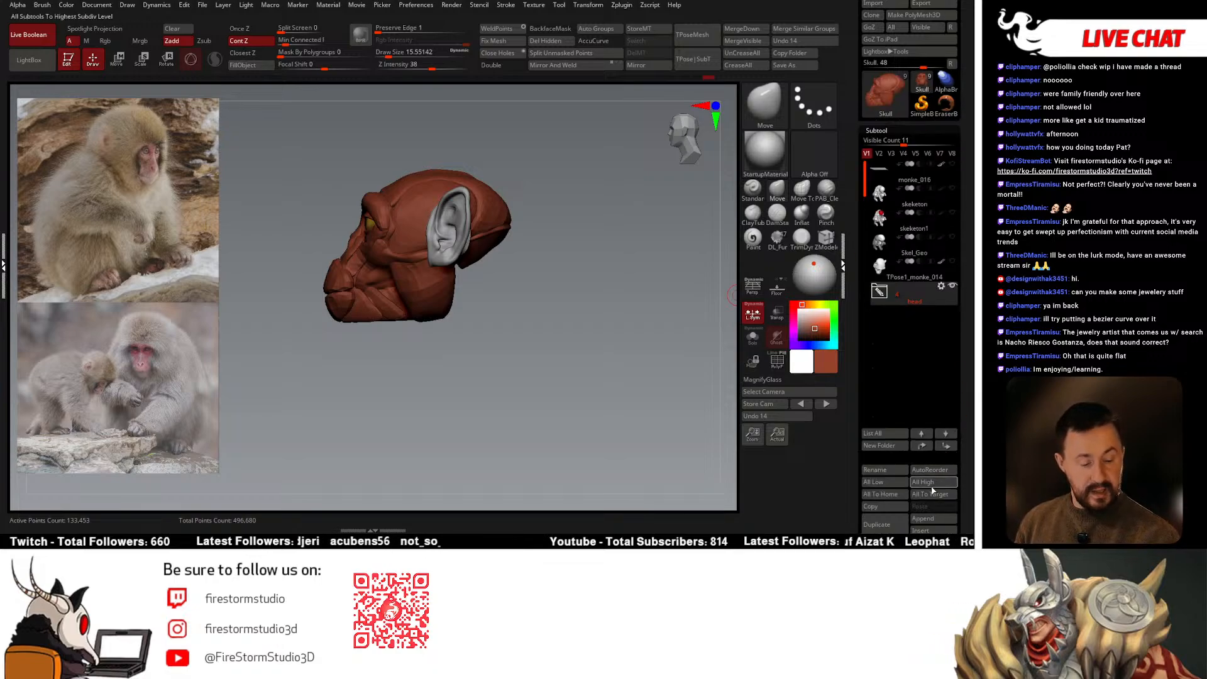
{"action": "left_click", "coordinate": [931, 519]}
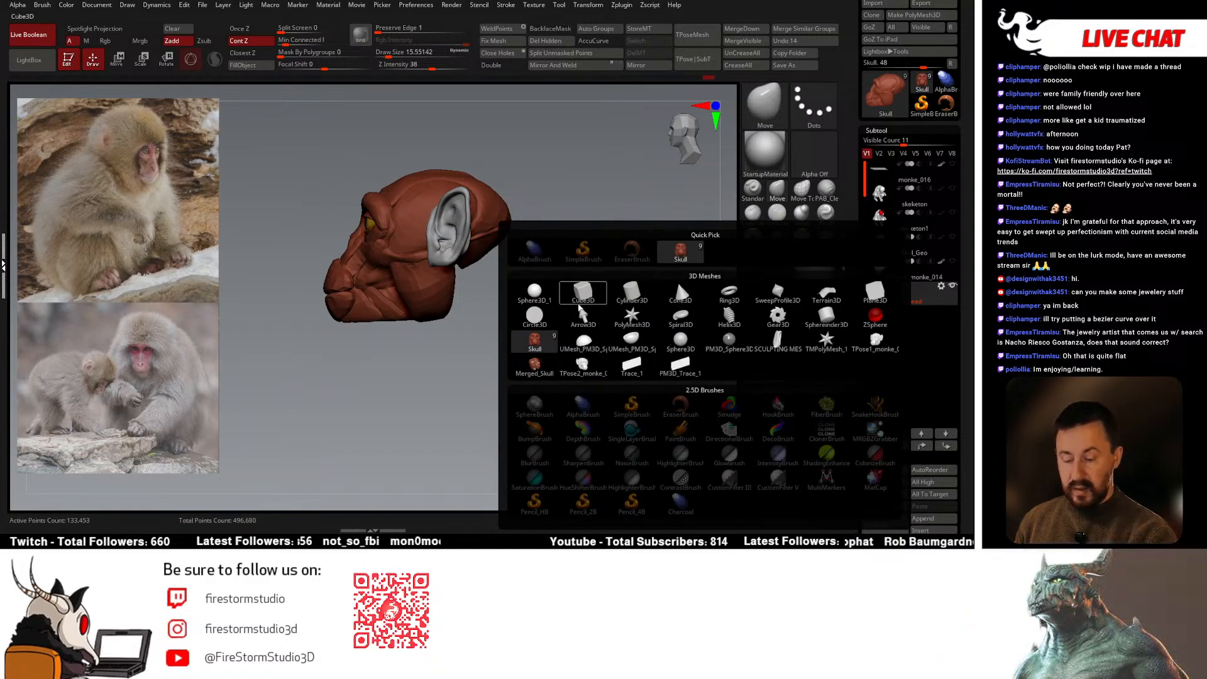
{"action": "mouse_move", "coordinate": [523, 341]}
{"action": "left_mouse_down"}
{"action": "mouse_move", "coordinate": [495, 345]}
{"action": "mouse_move", "coordinate": [514, 343]}
{"action": "left_mouse_up"}
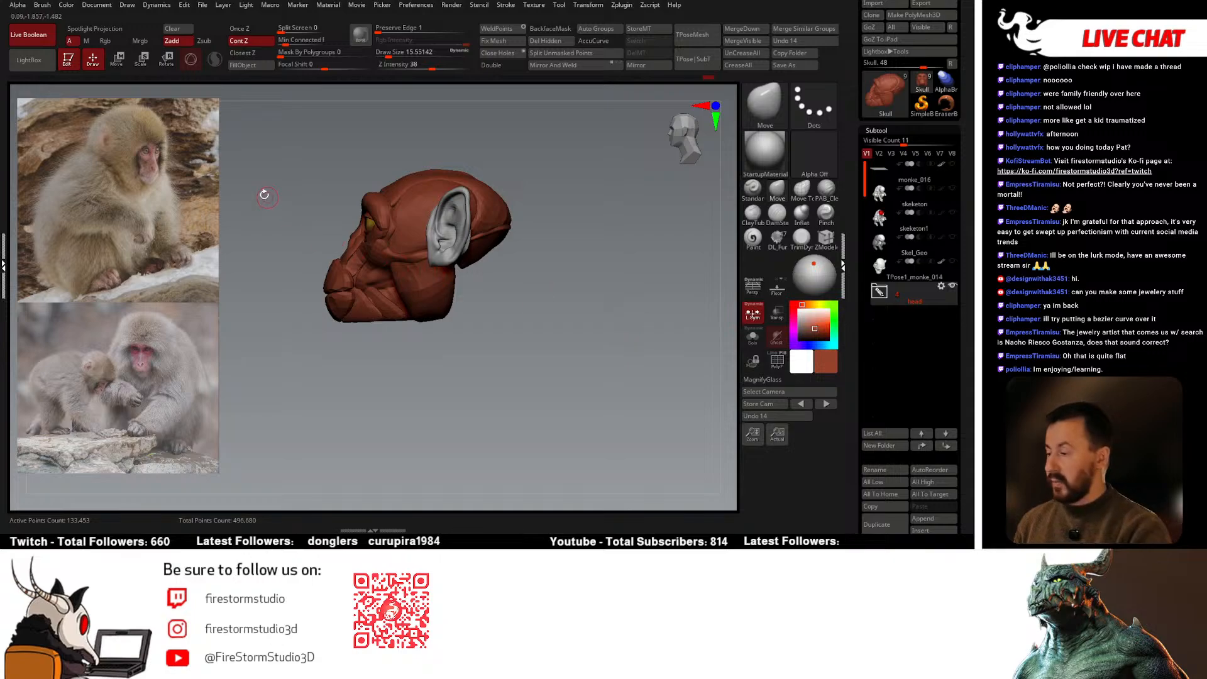
With the CurveTube brush at a draw size of about 20, draw a curved neck tube down from the skull base behind the ear
{"action": "key", "text": "b"}
{"action": "key", "text": "c"}
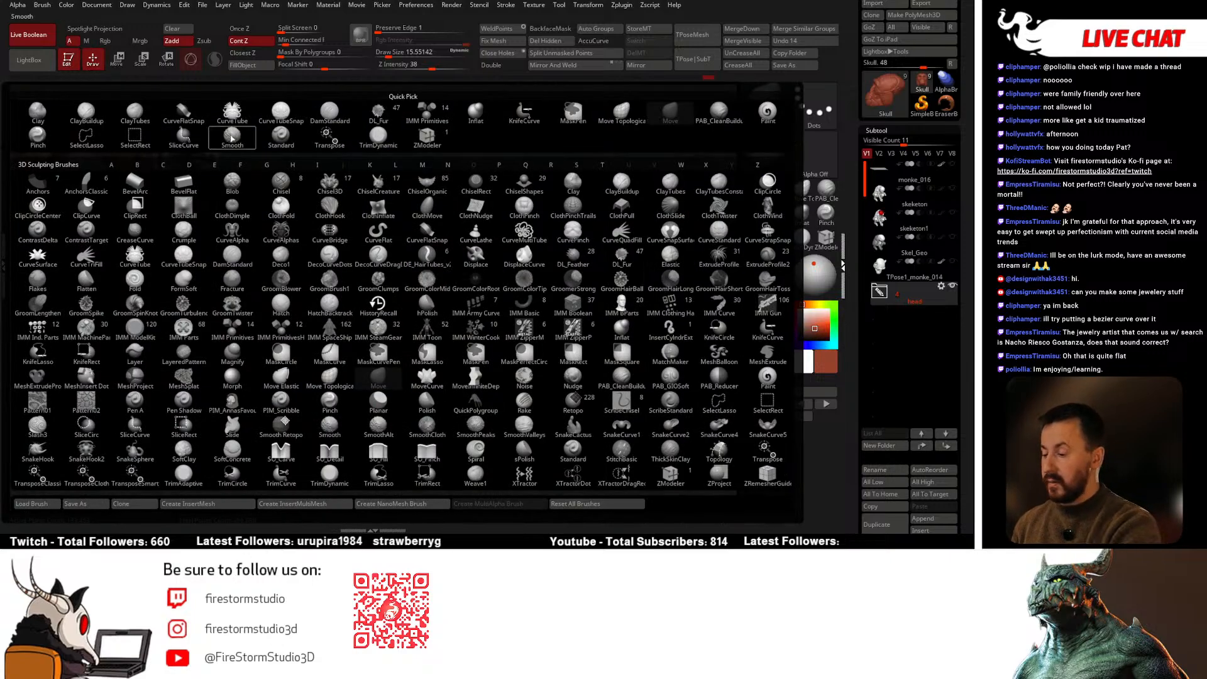
{"action": "key", "text": "t"}
{"action": "key", "text": "space"}
{"action": "mouse_move", "coordinate": [468, 275]}
{"action": "left_mouse_down"}
{"action": "mouse_move", "coordinate": [496, 272]}
{"action": "mouse_move", "coordinate": [464, 261]}
{"action": "mouse_move", "coordinate": [504, 384]}
{"action": "left_mouse_up"}
{"action": "key", "text": "ctrl+z"}
{"action": "key", "text": "space"}
{"action": "left_click_drag", "start_coordinate": [518, 311], "coordinate": [514, 310]}
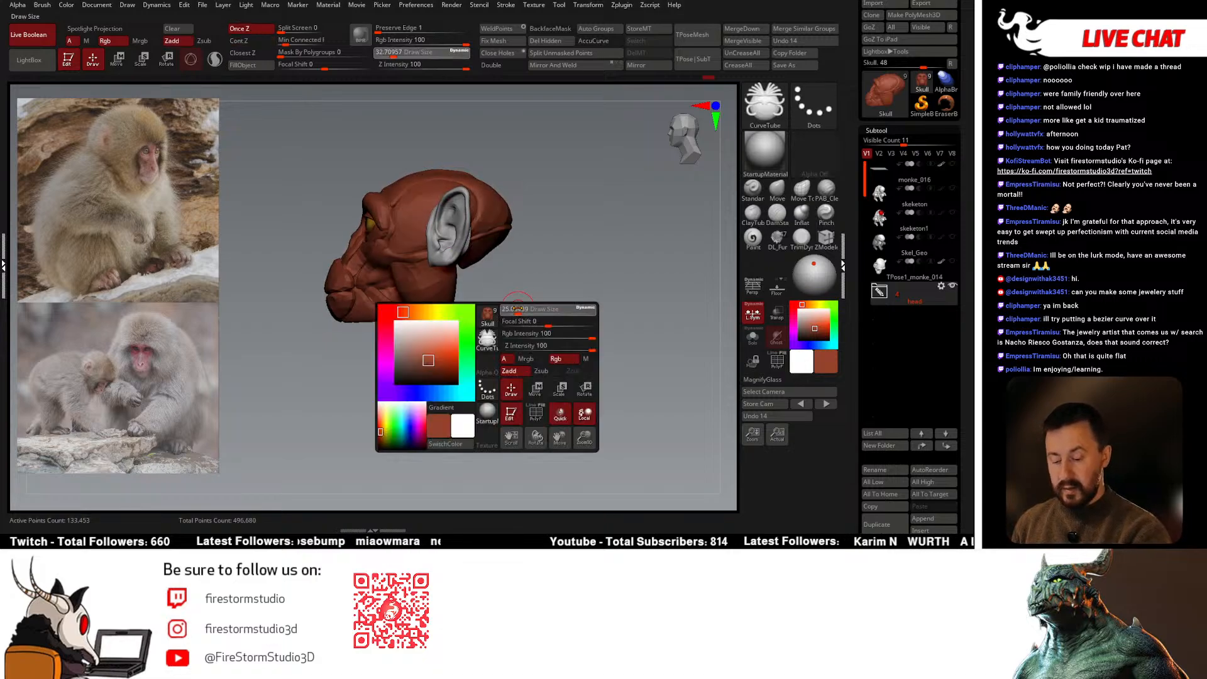
{"action": "mouse_move", "coordinate": [465, 253]}
{"action": "left_mouse_down"}
{"action": "mouse_move", "coordinate": [510, 391]}
{"action": "mouse_move", "coordinate": [481, 385]}
{"action": "left_mouse_up"}
{"action": "key", "text": "ctrl+z"}
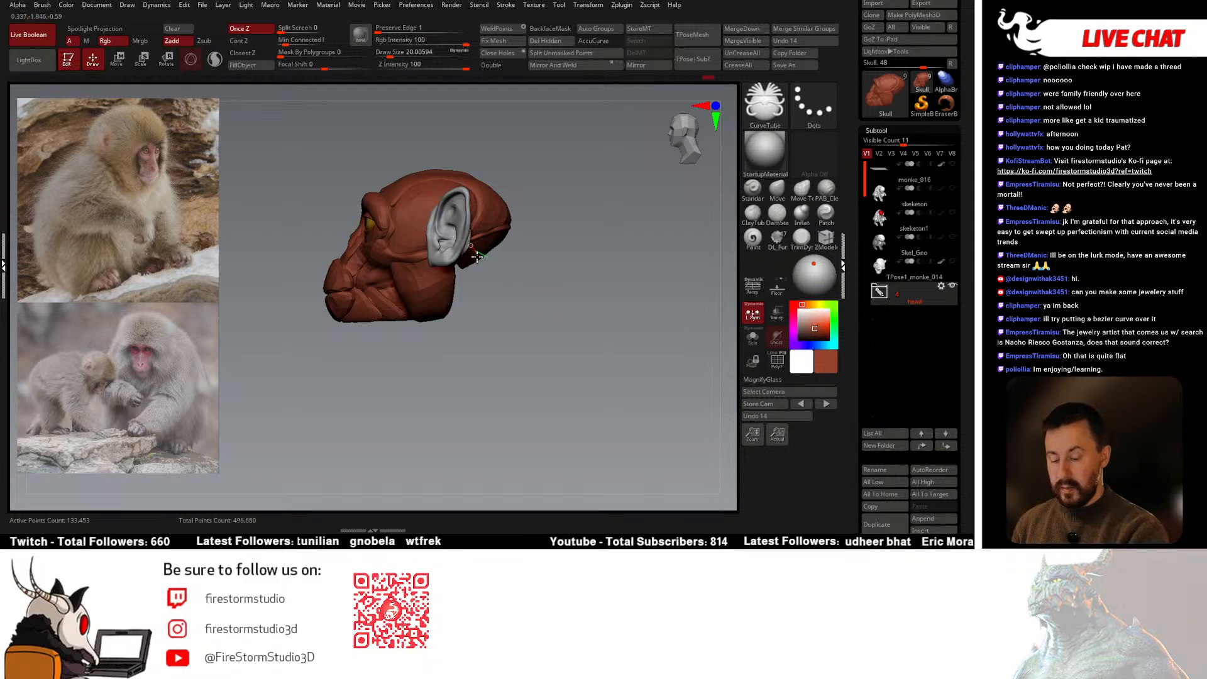
{"action": "mouse_move", "coordinate": [470, 249]}
{"action": "left_mouse_down"}
{"action": "mouse_move", "coordinate": [499, 374]}
{"action": "mouse_move", "coordinate": [574, 368]}
{"action": "left_mouse_up"}
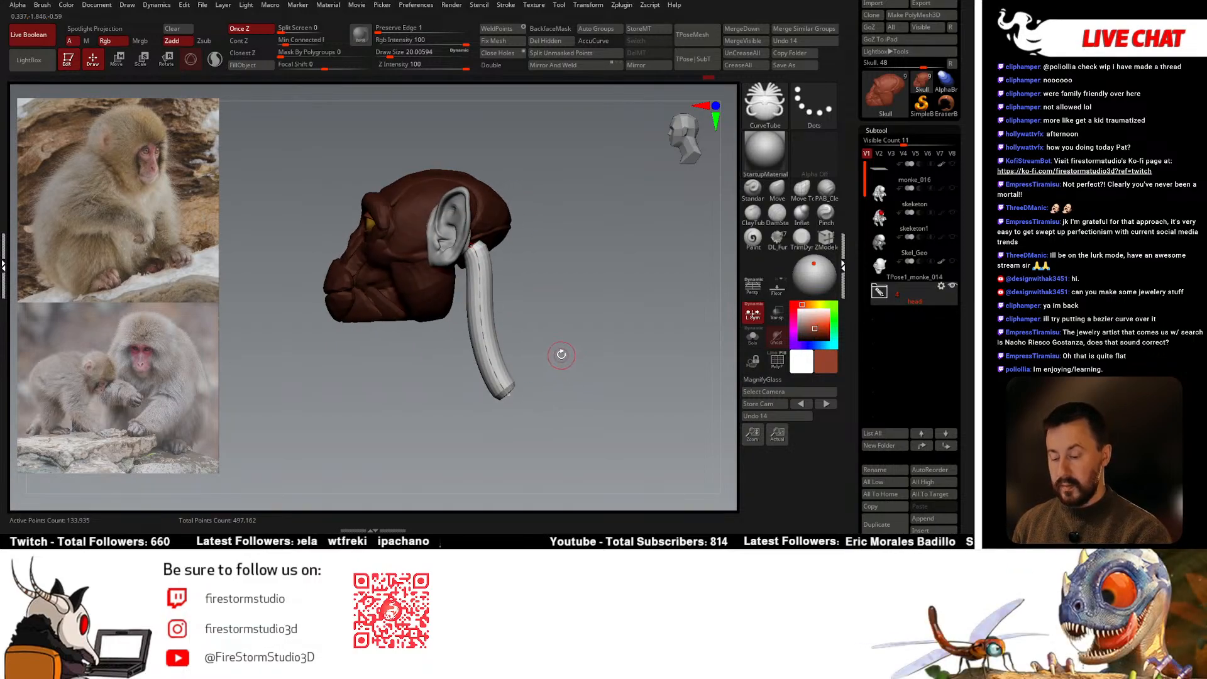
Undo the neck tube behind the ear and try alternative CurveTube curves for it below the skull base
{"action": "key", "text": "ctrl+z"}
{"action": "left_click_drag", "start_coordinate": [478, 307], "coordinate": [480, 463]}
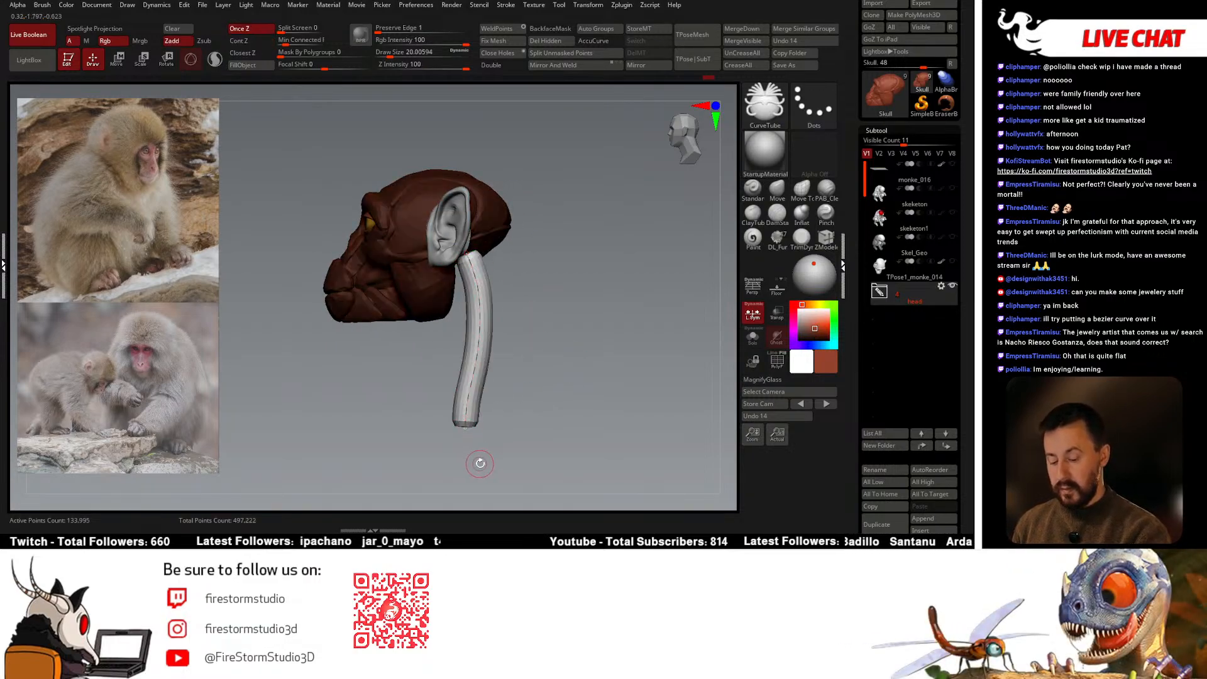
{"action": "key", "text": "ctrl+z"}
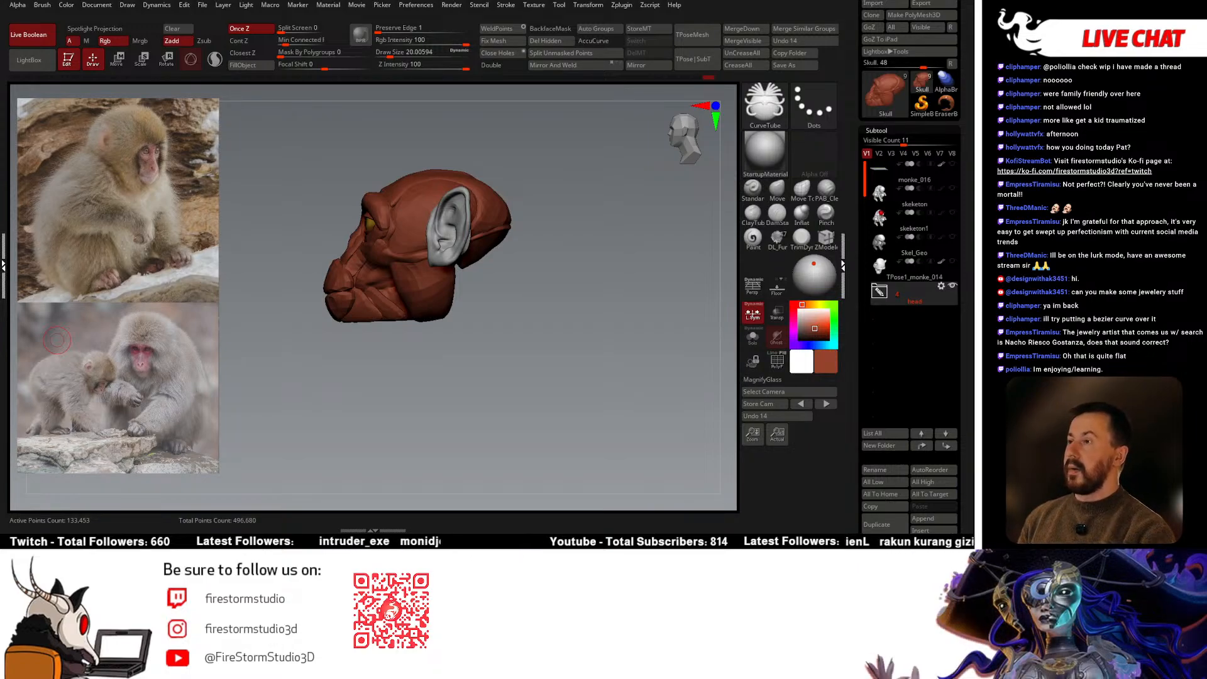
{"action": "mouse_move", "coordinate": [560, 290]}
{"action": "left_mouse_down"}
{"action": "mouse_move", "coordinate": [609, 298]}
{"action": "mouse_move", "coordinate": [553, 318]}
{"action": "mouse_move", "coordinate": [641, 331]}
{"action": "mouse_move", "coordinate": [607, 315]}
{"action": "mouse_move", "coordinate": [625, 307]}
{"action": "mouse_move", "coordinate": [607, 298]}
{"action": "mouse_move", "coordinate": [619, 374]}
{"action": "mouse_move", "coordinate": [610, 367]}
{"action": "left_mouse_up"}
{"action": "key", "text": "ctrl+z"}
{"action": "key", "text": "ctrl+z"}
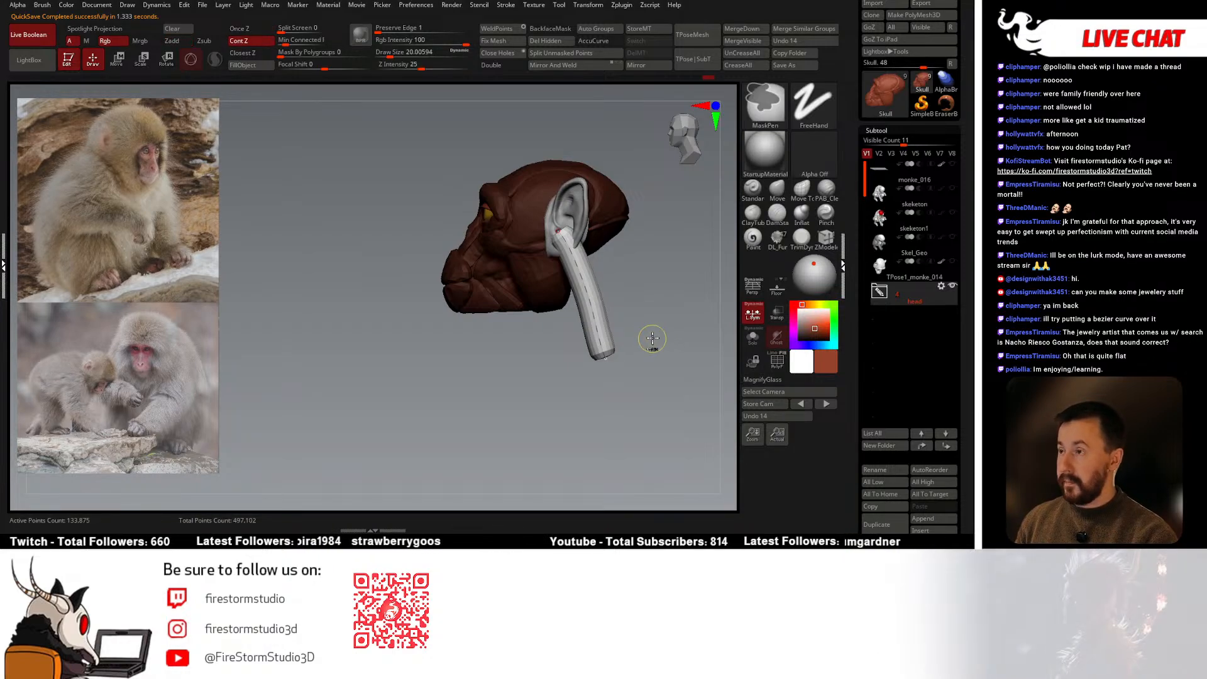
{"action": "key", "text": "ctrl+z"}
Draw a neck tube down from the skull base with CurveTube and move it sideways to the centre behind the head
{"action": "mouse_move", "coordinate": [559, 232]}
{"action": "left_mouse_down"}
{"action": "mouse_move", "coordinate": [633, 382]}
{"action": "mouse_move", "coordinate": [563, 379]}
{"action": "left_mouse_up"}
{"action": "left_click", "coordinate": [563, 378]}
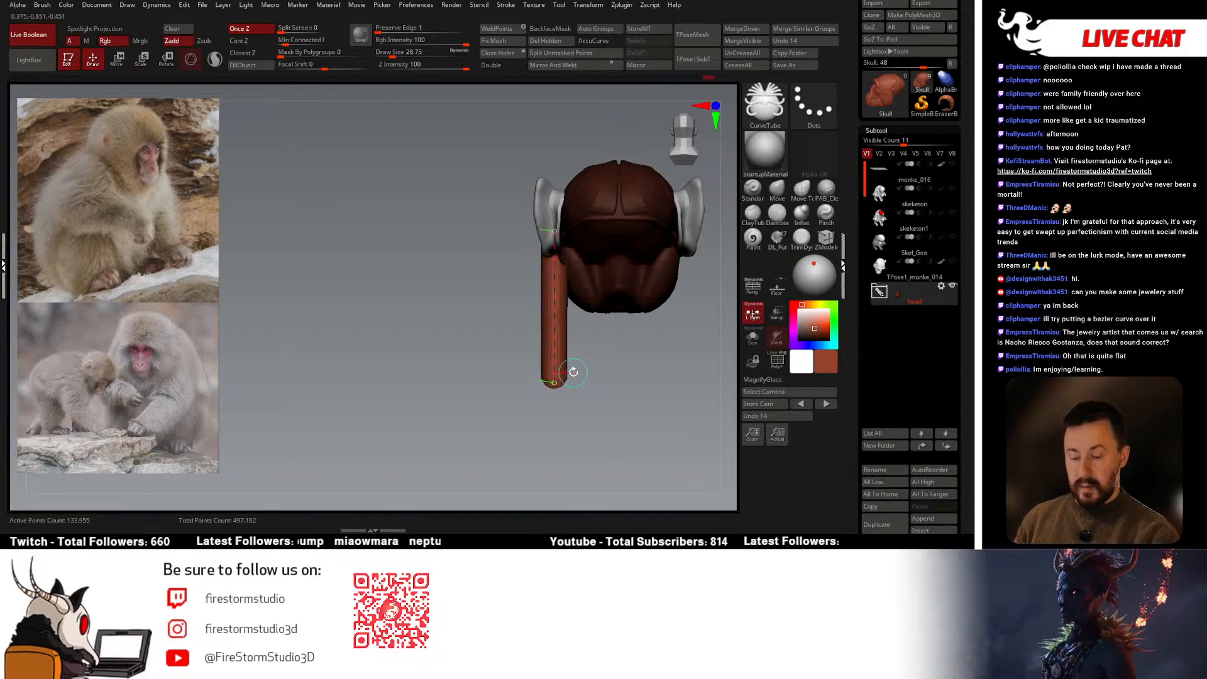
{"action": "key", "text": "w"}
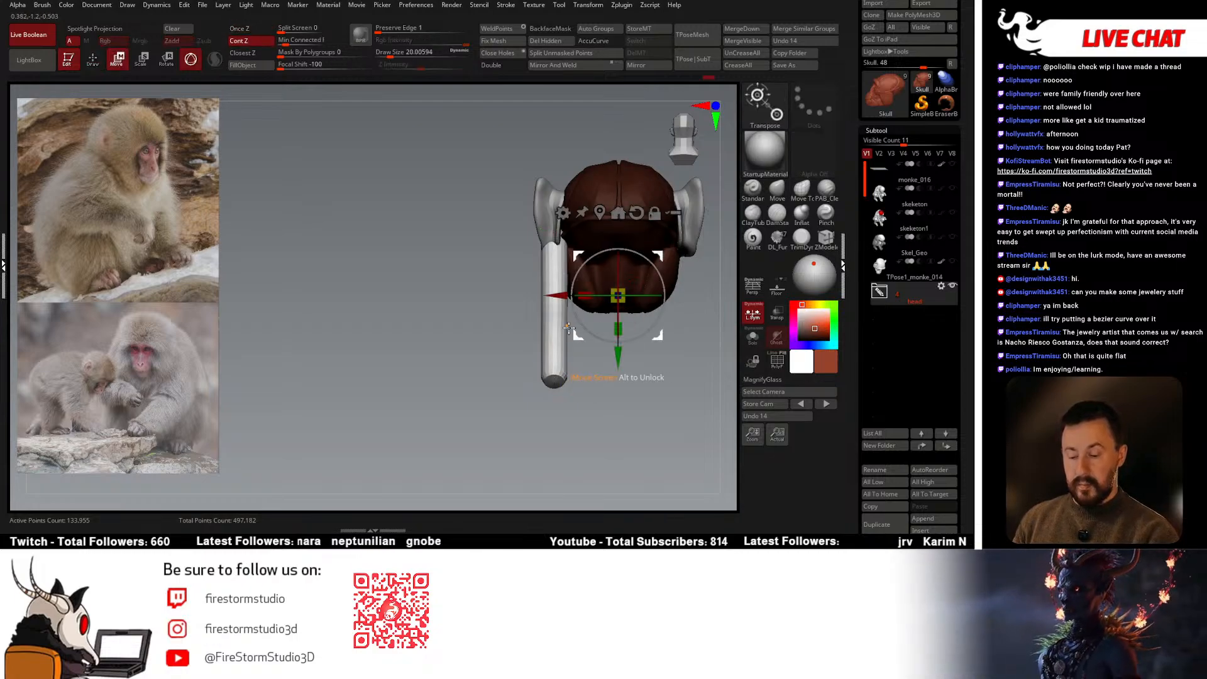
{"action": "left_click_drag", "start_coordinate": [559, 296], "coordinate": [624, 299]}
{"action": "left_click_drag", "start_coordinate": [670, 165], "coordinate": [624, 173], "text": "alt"}
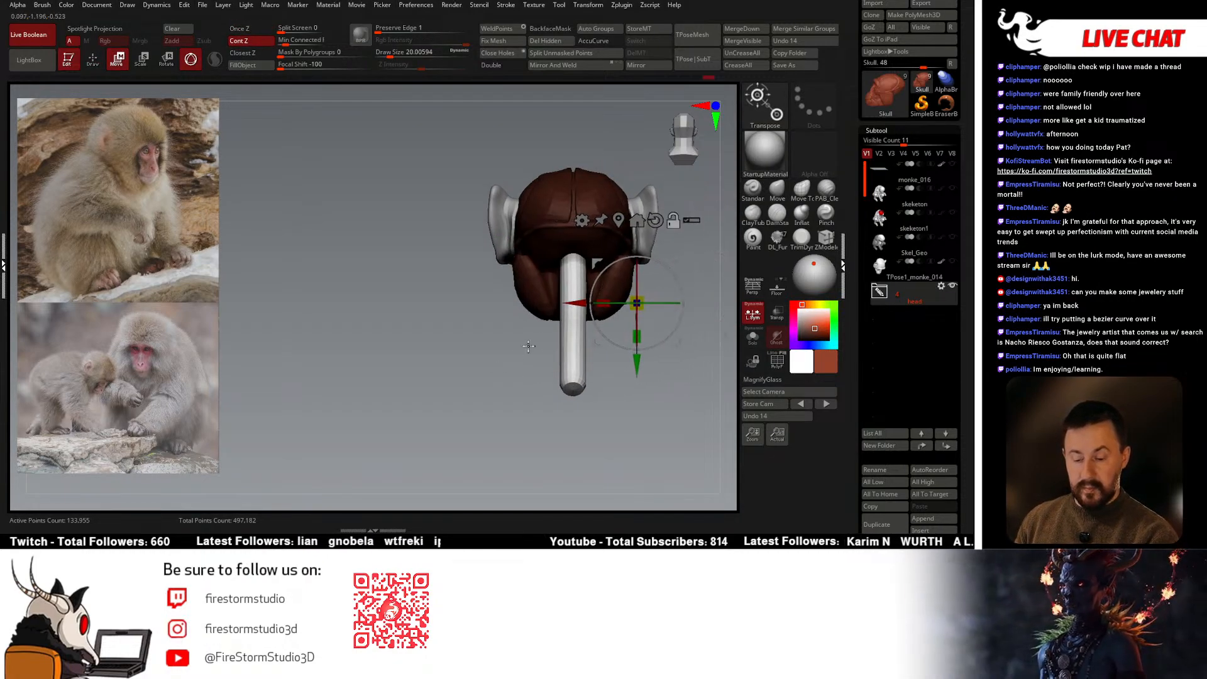
{"action": "key", "text": "q"}
{"action": "key", "text": "w"}
{"action": "key", "text": "q"}
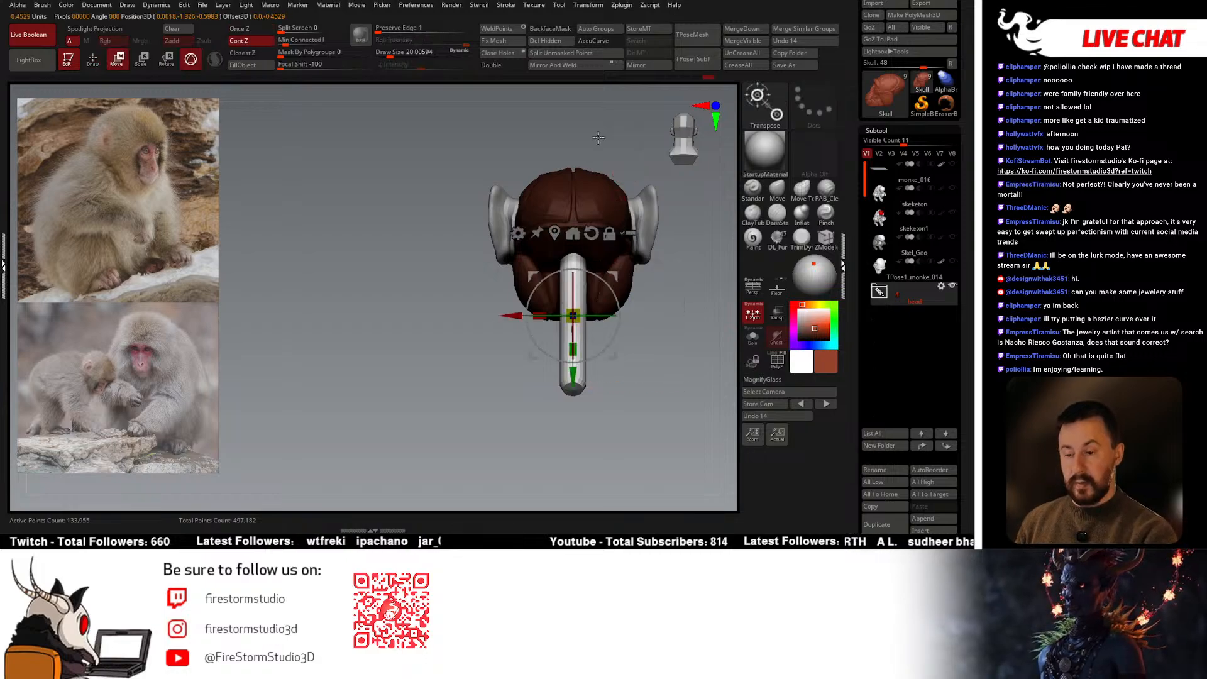
{"action": "mouse_move", "coordinate": [665, 309]}
{"action": "left_mouse_down"}
{"action": "mouse_move", "coordinate": [623, 353]}
{"action": "mouse_move", "coordinate": [638, 350]}
{"action": "mouse_move", "coordinate": [614, 341]}
{"action": "mouse_move", "coordinate": [657, 343]}
{"action": "left_mouse_up"}
{"action": "right_click", "coordinate": [592, 363]}
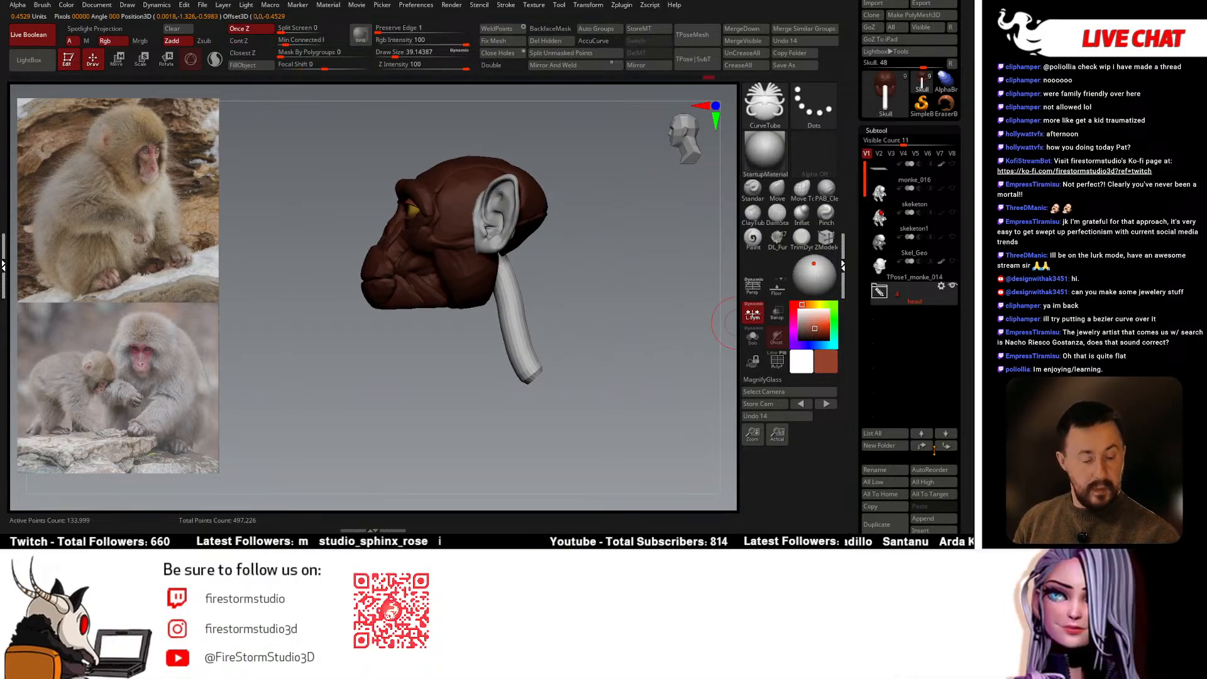
Isolate the skull subtool with its neck tube and collapse the head folder in the subtool list
{"action": "left_click", "coordinate": [877, 298]}
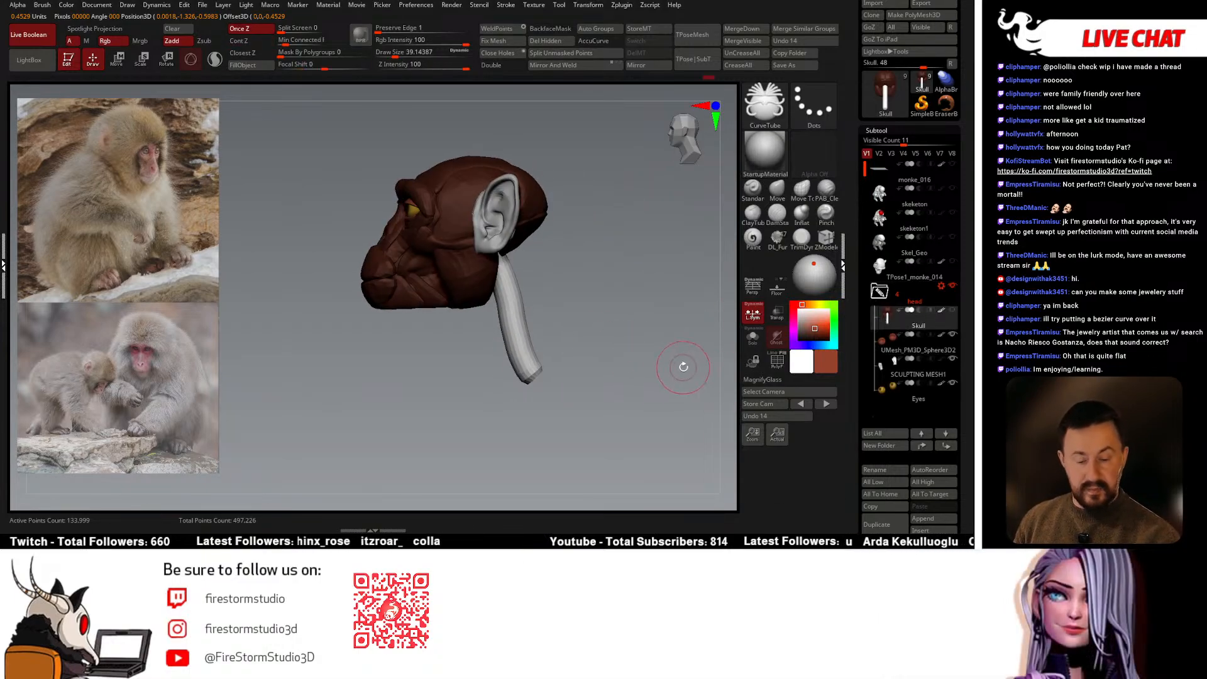
{"action": "left_click_drag", "start_coordinate": [683, 366], "coordinate": [659, 367]}
{"action": "key", "text": "alt+s"}
{"action": "left_click_drag", "start_coordinate": [964, 399], "coordinate": [964, 338]}
{"action": "left_click", "coordinate": [878, 230]}
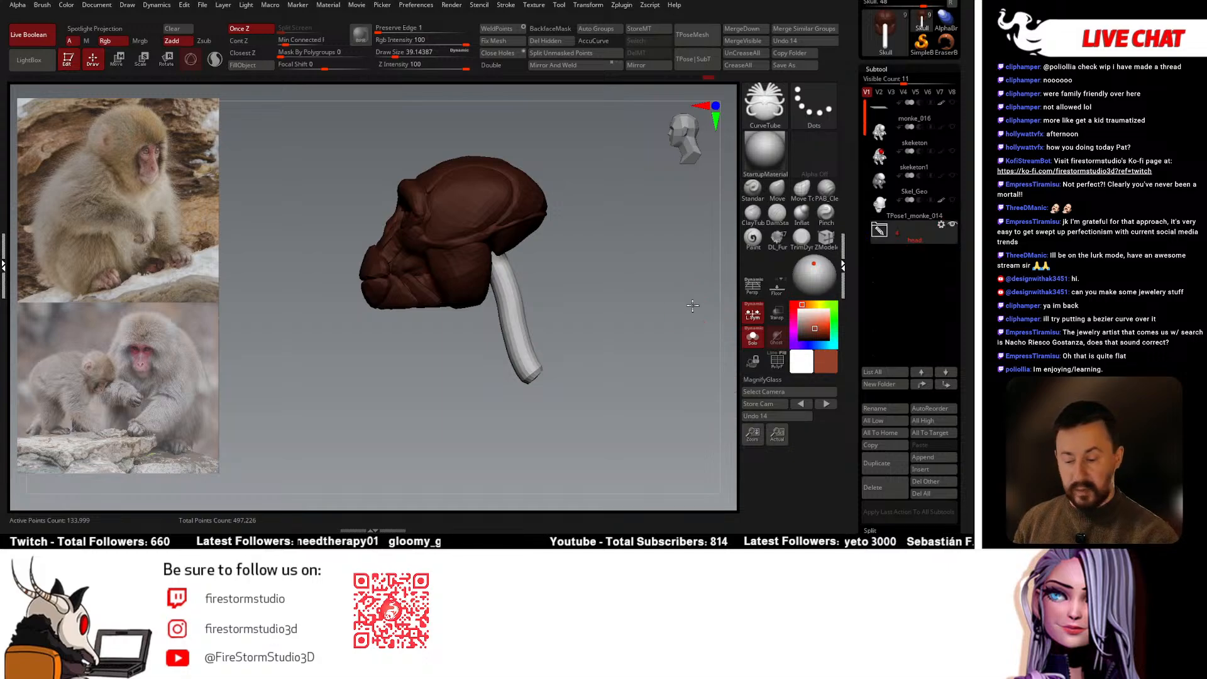
{"action": "left_click_drag", "start_coordinate": [692, 305], "coordinate": [670, 335]}
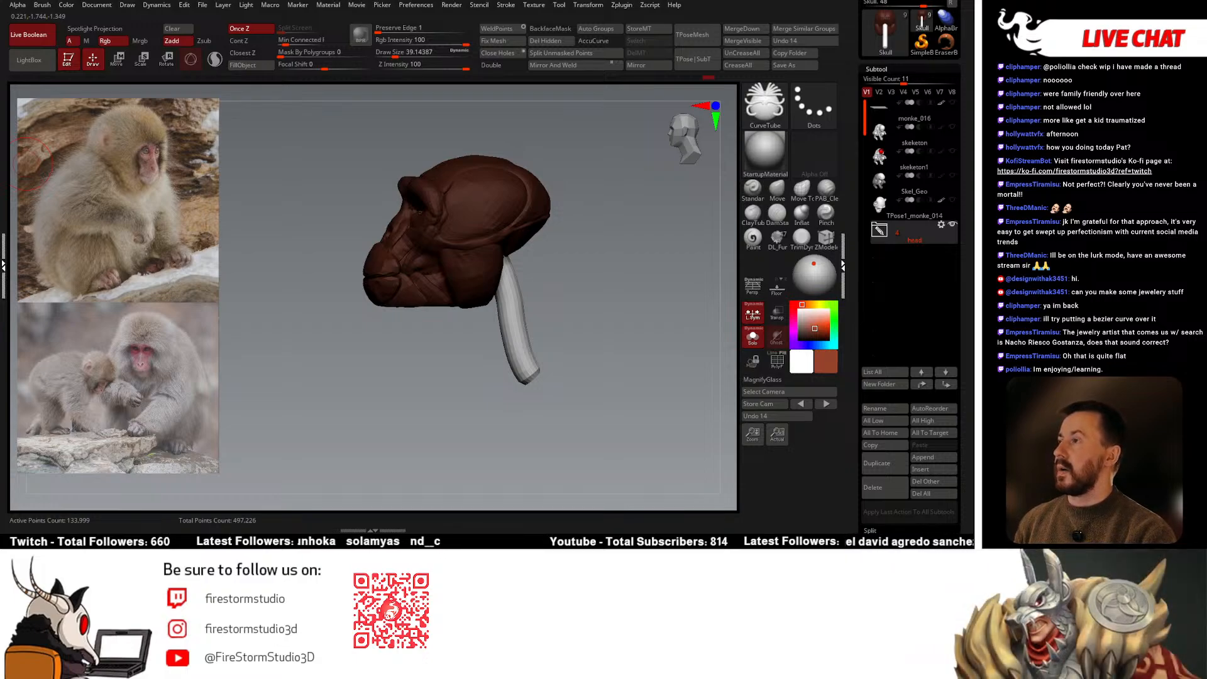
{"action": "left_click_drag", "start_coordinate": [602, 318], "coordinate": [669, 278]}
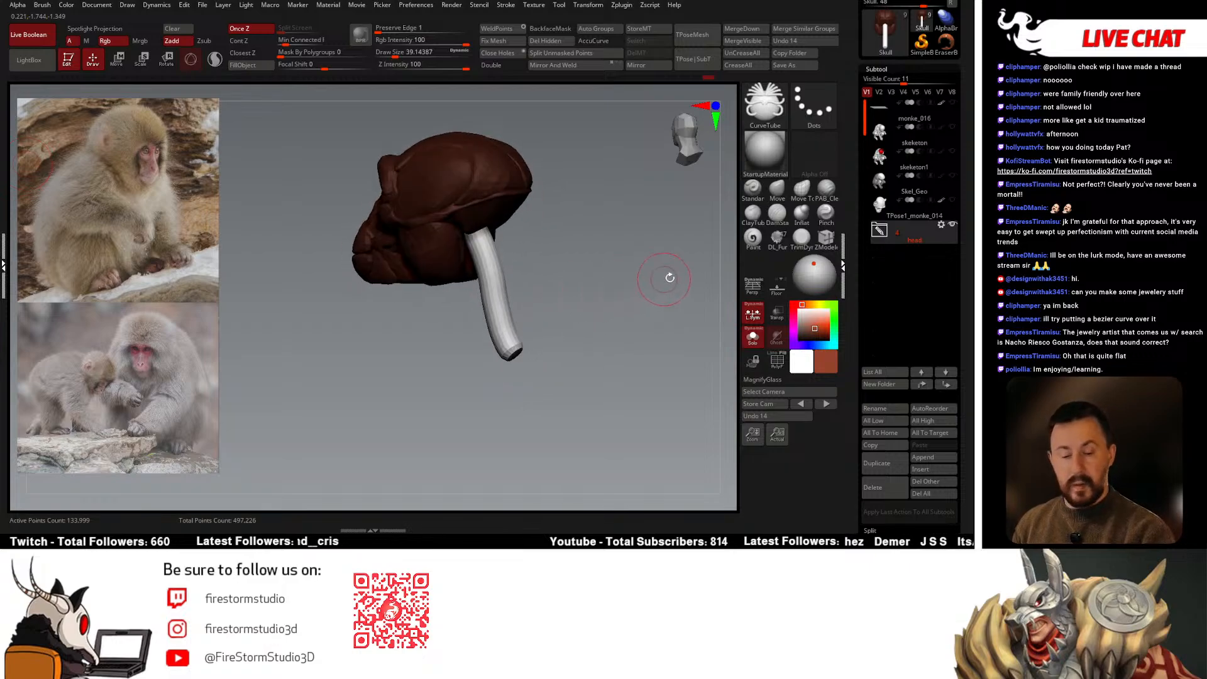
Insert a Capsule from the IMM Primitives brush behind the skull, over the upper part of the neck tube
{"action": "left_click", "coordinate": [764, 106]}
{"action": "left_click", "coordinate": [428, 115]}
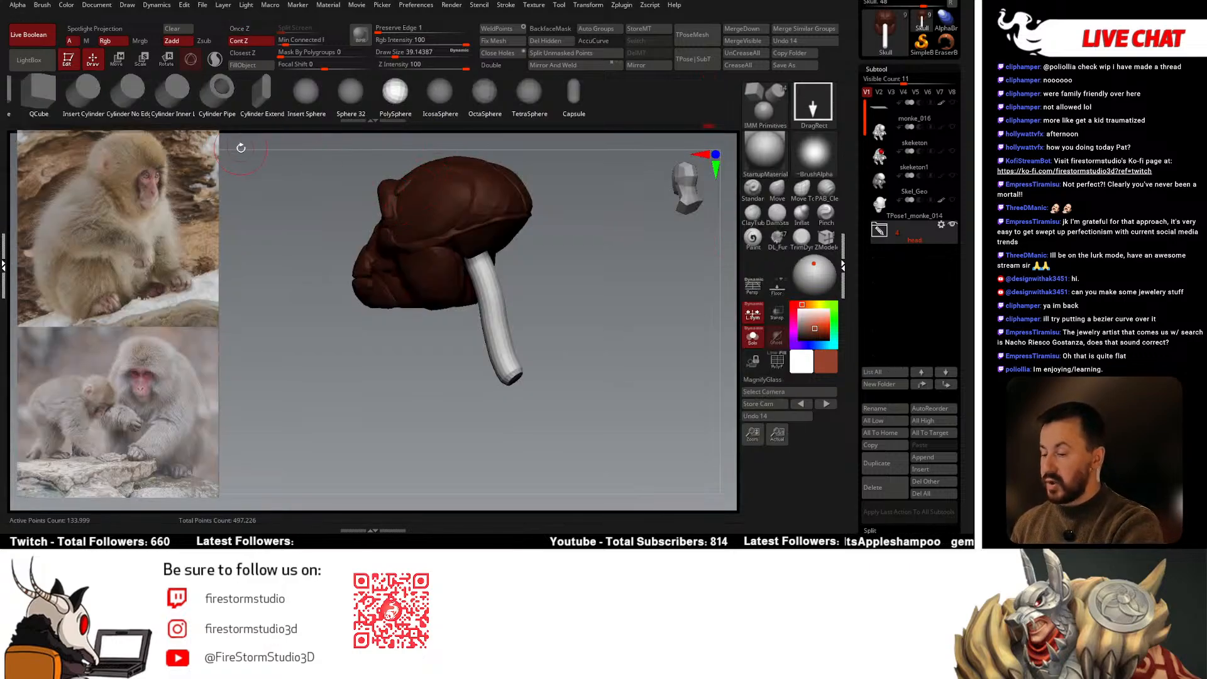
{"action": "left_click", "coordinate": [573, 105]}
{"action": "left_click_drag", "start_coordinate": [580, 251], "coordinate": [465, 324]}
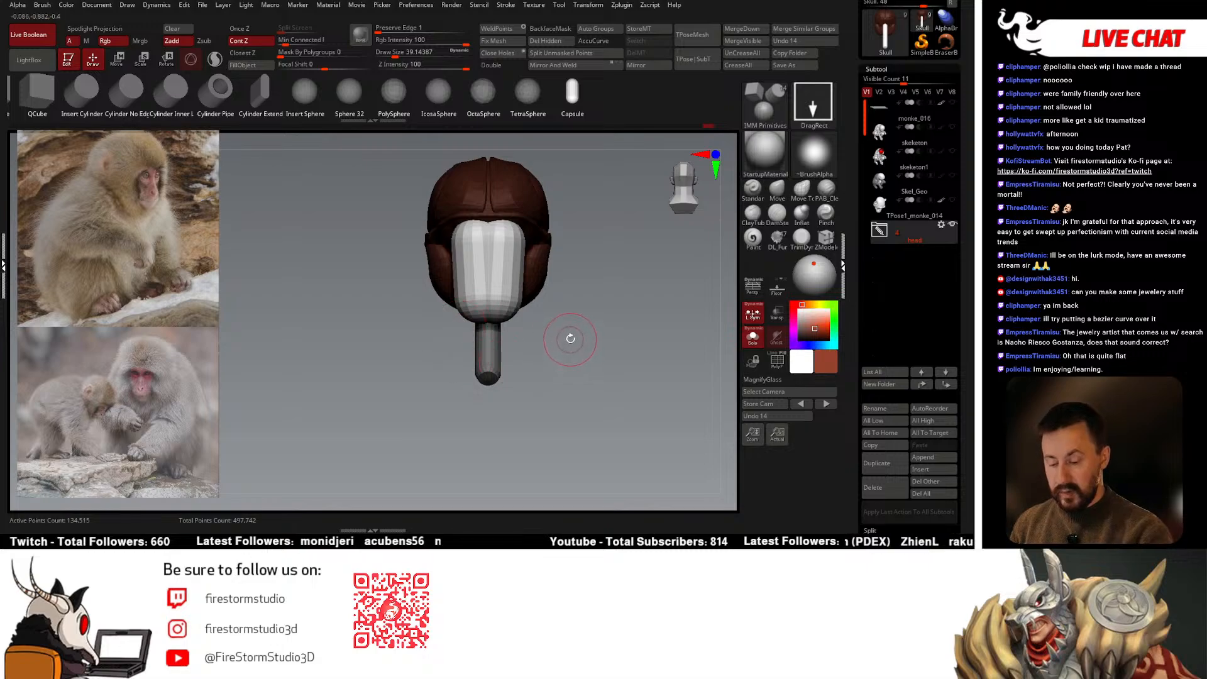
Move the capsule off the centre line into a mirrored pair flanking the neck tube and lower it beneath the skull base
{"action": "key", "text": "w"}
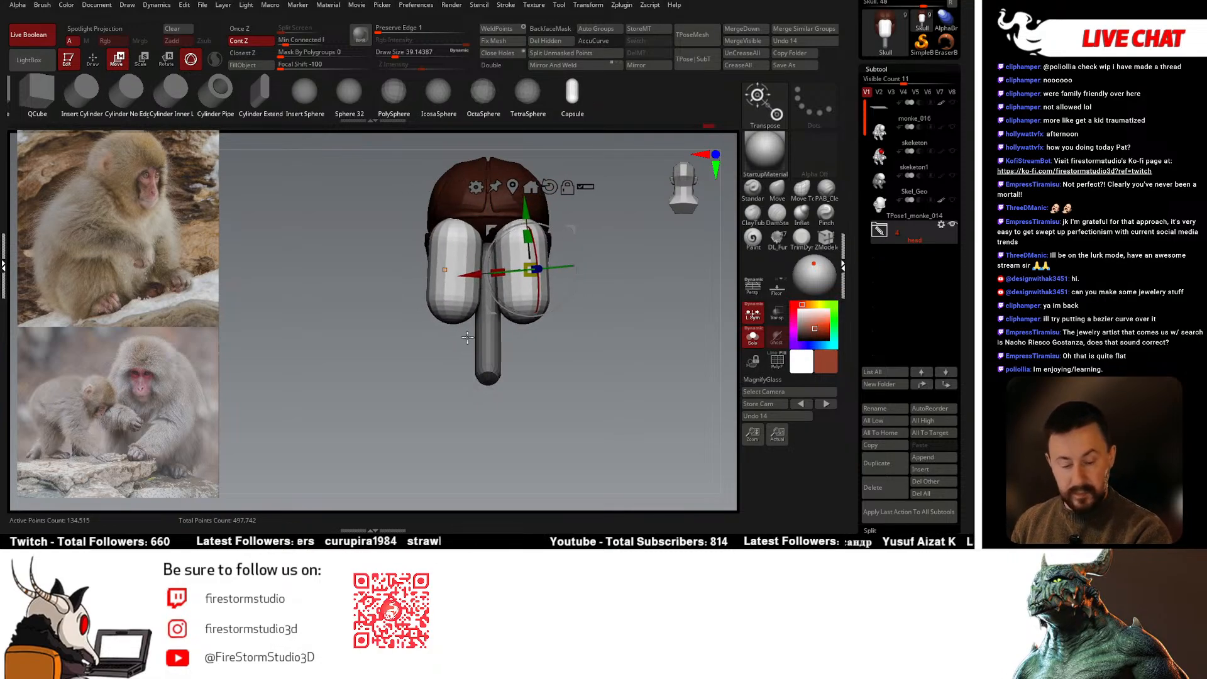
{"action": "left_click_drag", "start_coordinate": [592, 338], "coordinate": [538, 206]}
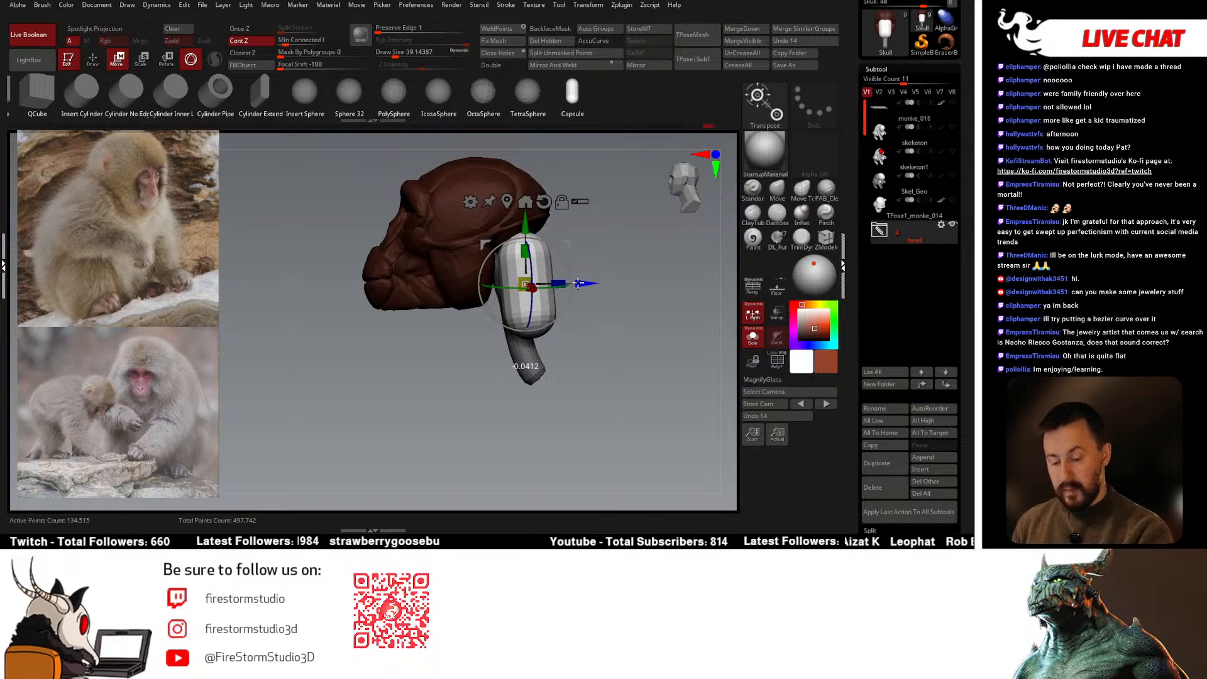
{"action": "left_click_drag", "start_coordinate": [588, 293], "coordinate": [587, 303], "text": "shift"}
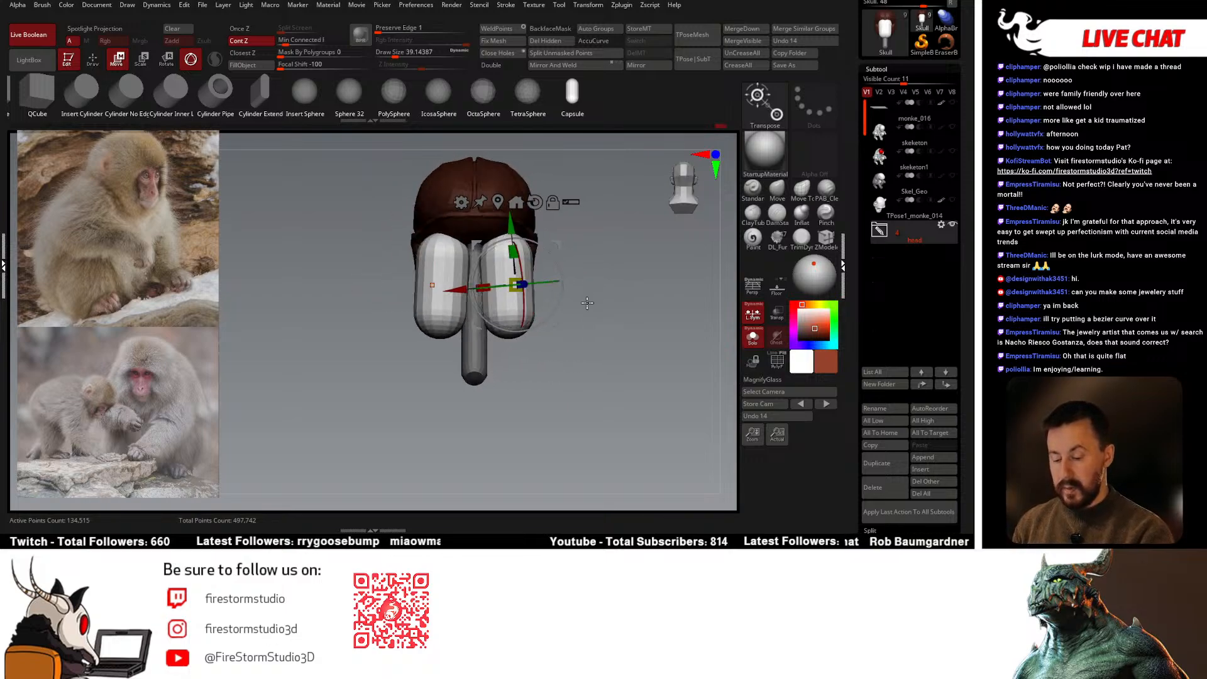
{"action": "key", "text": "q"}
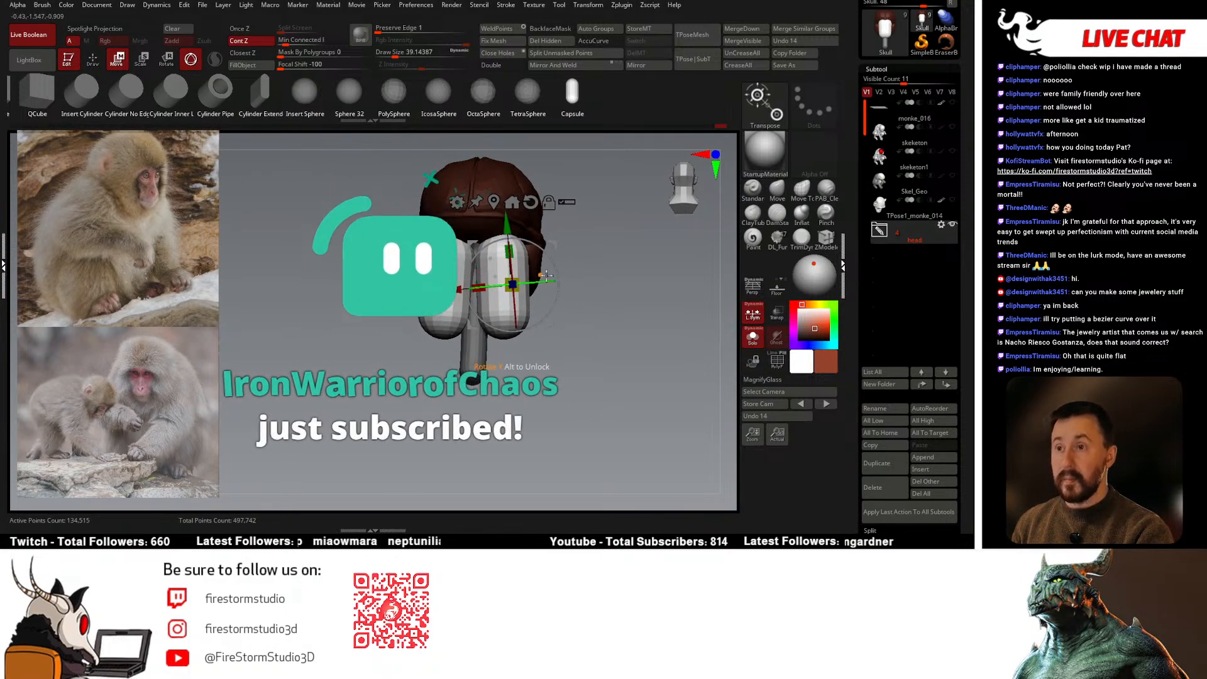
With the Move brush at a draw size of about 97, stretch the capsules into long columns from the skull base to the tube's end
{"action": "left_click", "coordinate": [776, 189]}
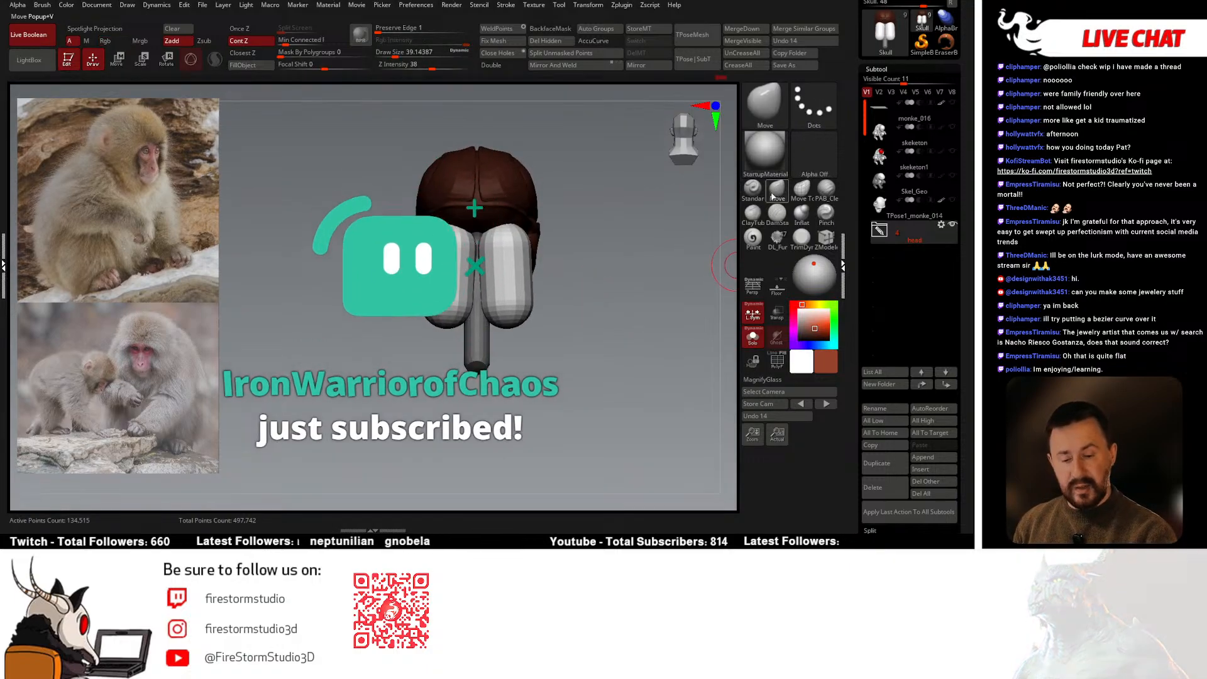
{"action": "key", "text": "space"}
{"action": "left_click_drag", "start_coordinate": [522, 254], "coordinate": [532, 254]}
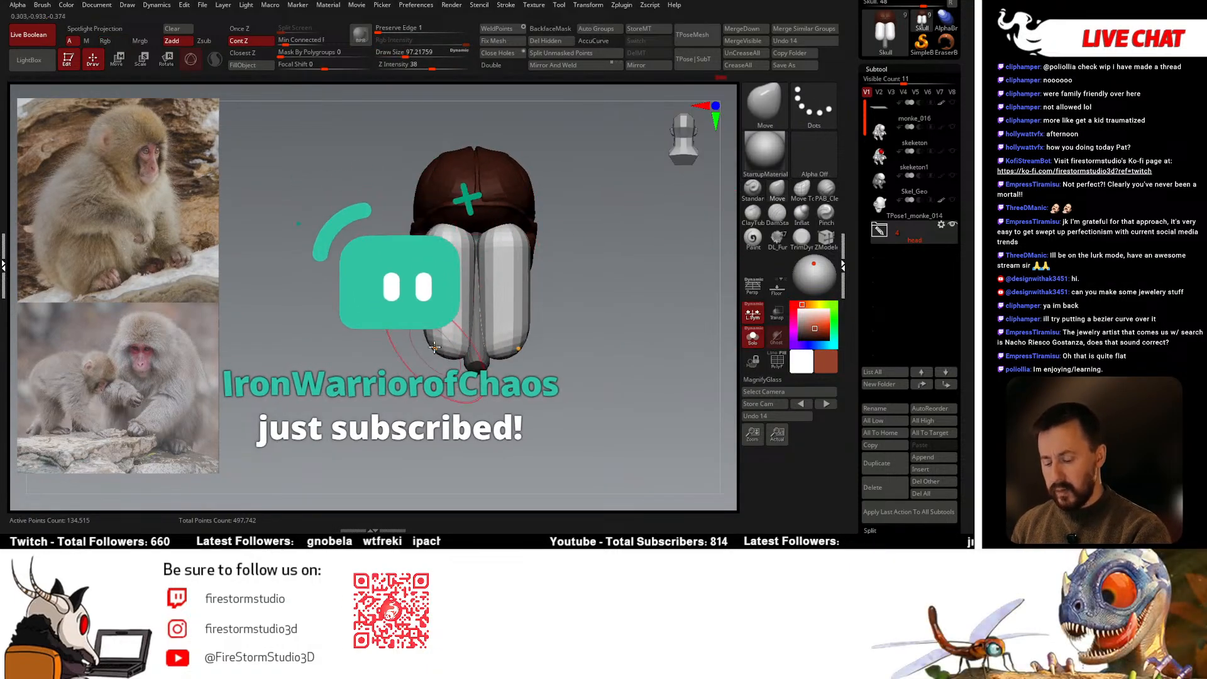
{"action": "mouse_move", "coordinate": [541, 367]}
{"action": "left_mouse_down"}
{"action": "mouse_move", "coordinate": [482, 365]}
{"action": "mouse_move", "coordinate": [452, 225]}
{"action": "left_mouse_up"}
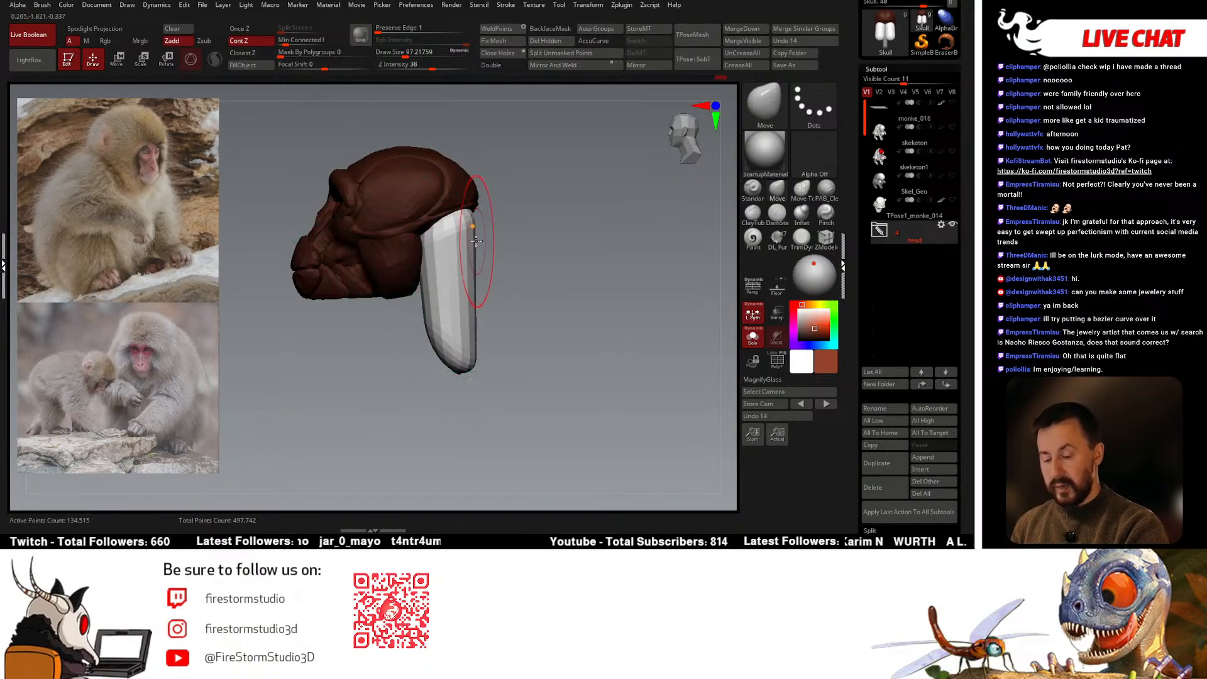
{"action": "left_click_drag", "start_coordinate": [542, 264], "coordinate": [496, 266]}
{"action": "right_click_drag", "start_coordinate": [509, 224], "coordinate": [479, 252], "text": "shift"}
Pull the columns together at the centre with a Move brush size of about 77 and adjust their side profile at about 97
{"action": "key", "text": "space"}
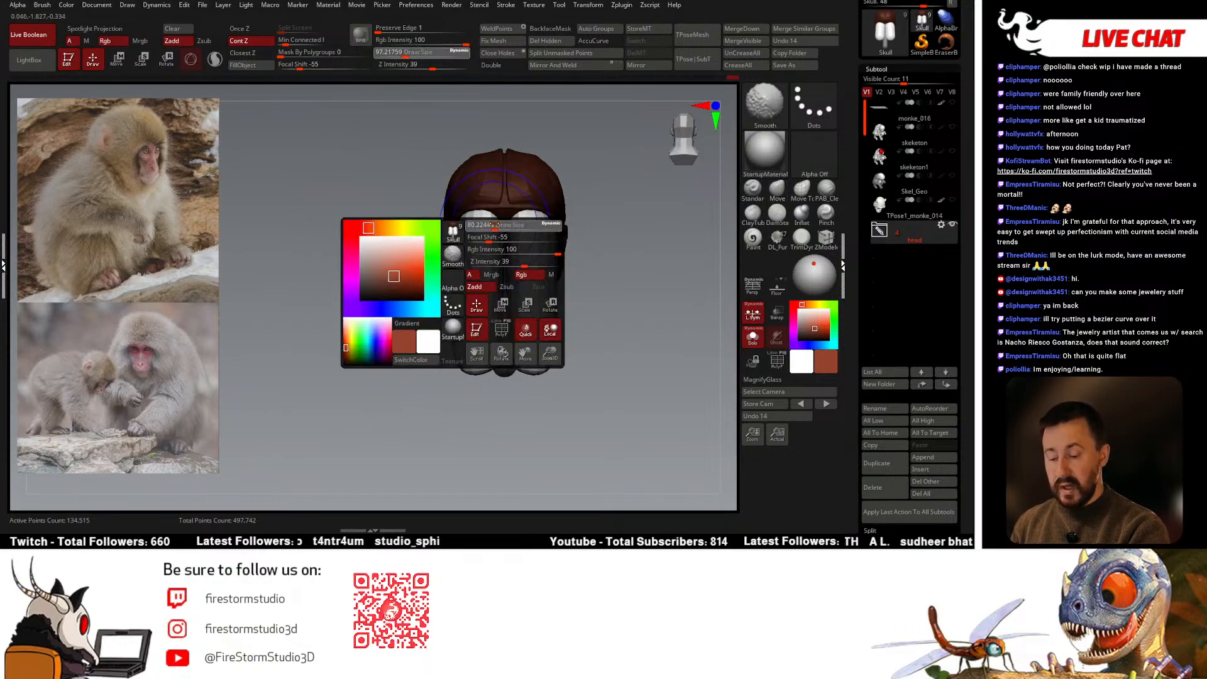
{"action": "left_click_drag", "start_coordinate": [511, 237], "coordinate": [501, 235]}
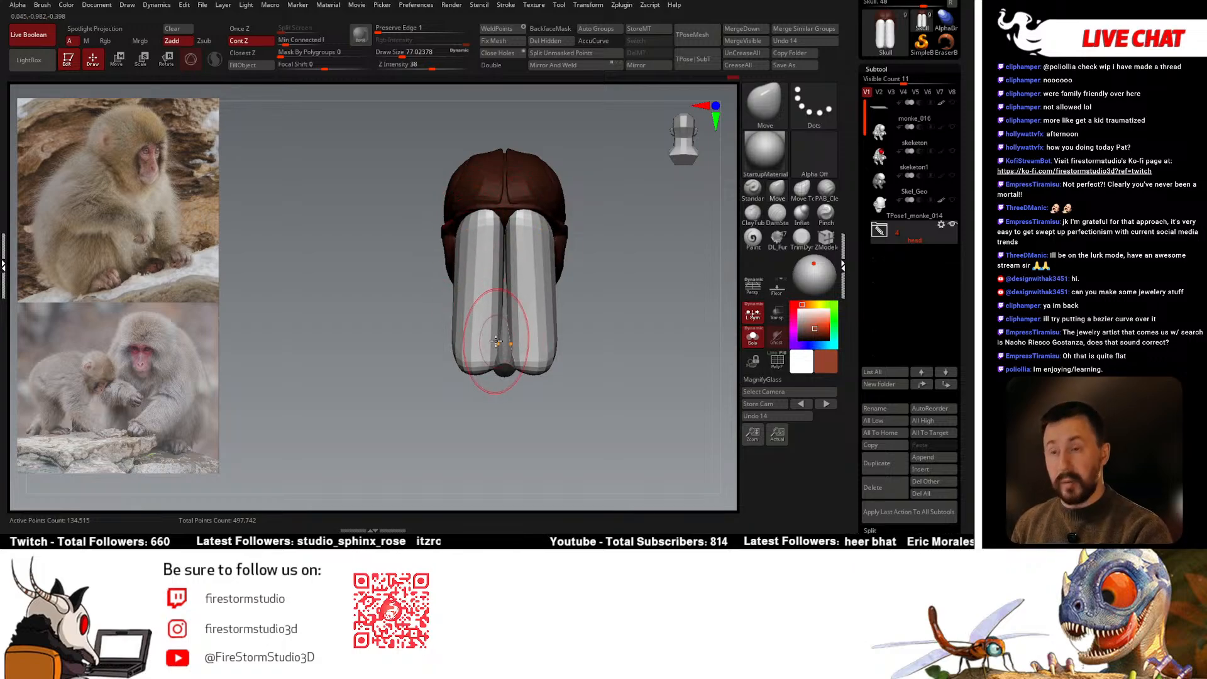
{"action": "right_click_drag", "start_coordinate": [496, 341], "coordinate": [538, 318], "text": "shift"}
{"action": "key", "text": "space"}
{"action": "left_click_drag", "start_coordinate": [546, 345], "coordinate": [554, 345]}
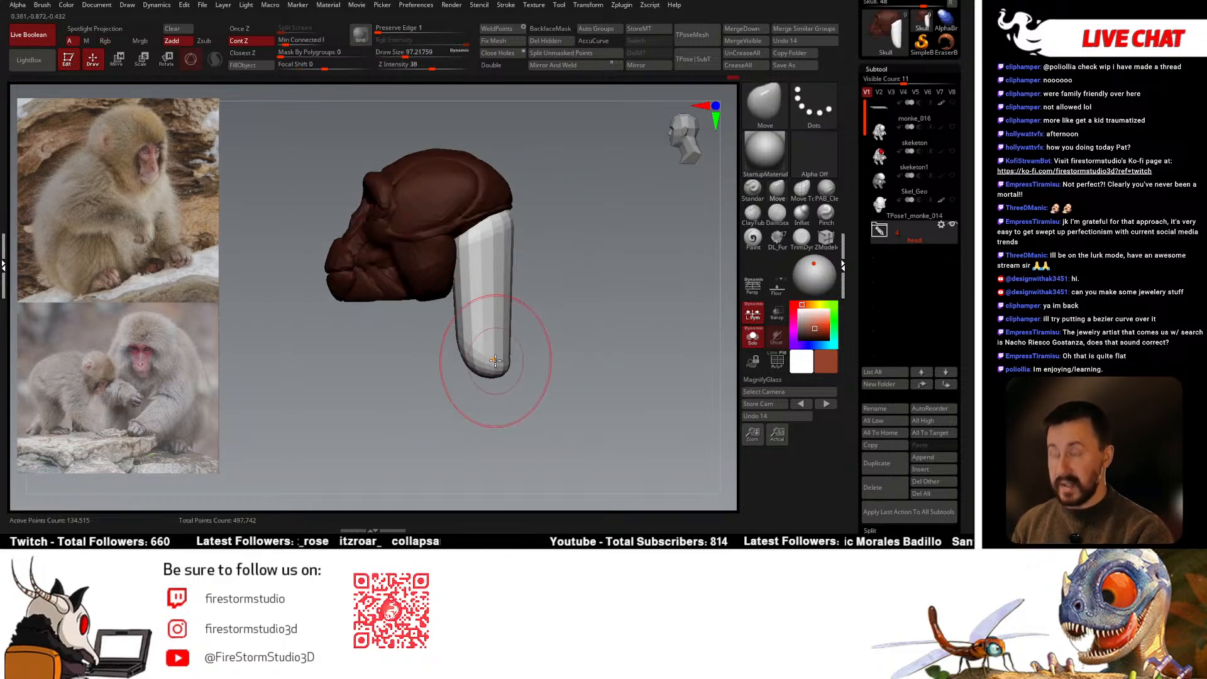
{"action": "right_click_drag", "start_coordinate": [514, 369], "coordinate": [514, 270]}
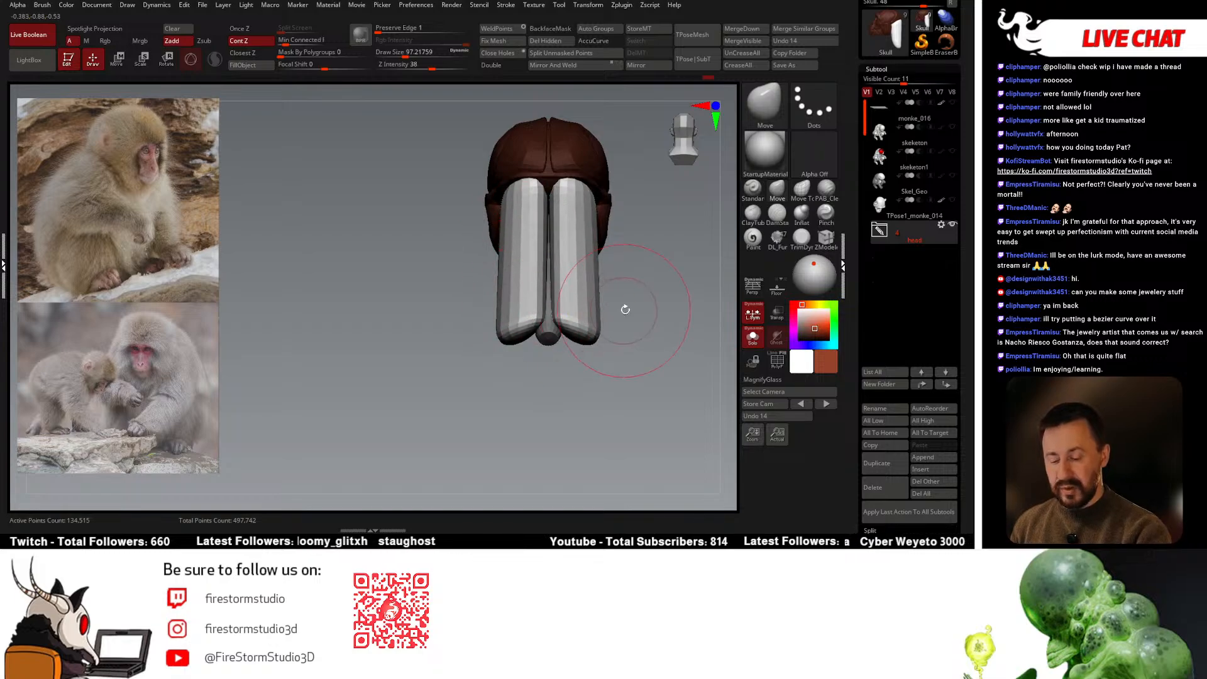
Shape the columns' lower ends and front edge with the Move brush at a draw size of about 71
{"action": "right_click", "coordinate": [528, 315]}
{"action": "left_click_drag", "start_coordinate": [534, 313], "coordinate": [528, 313]}
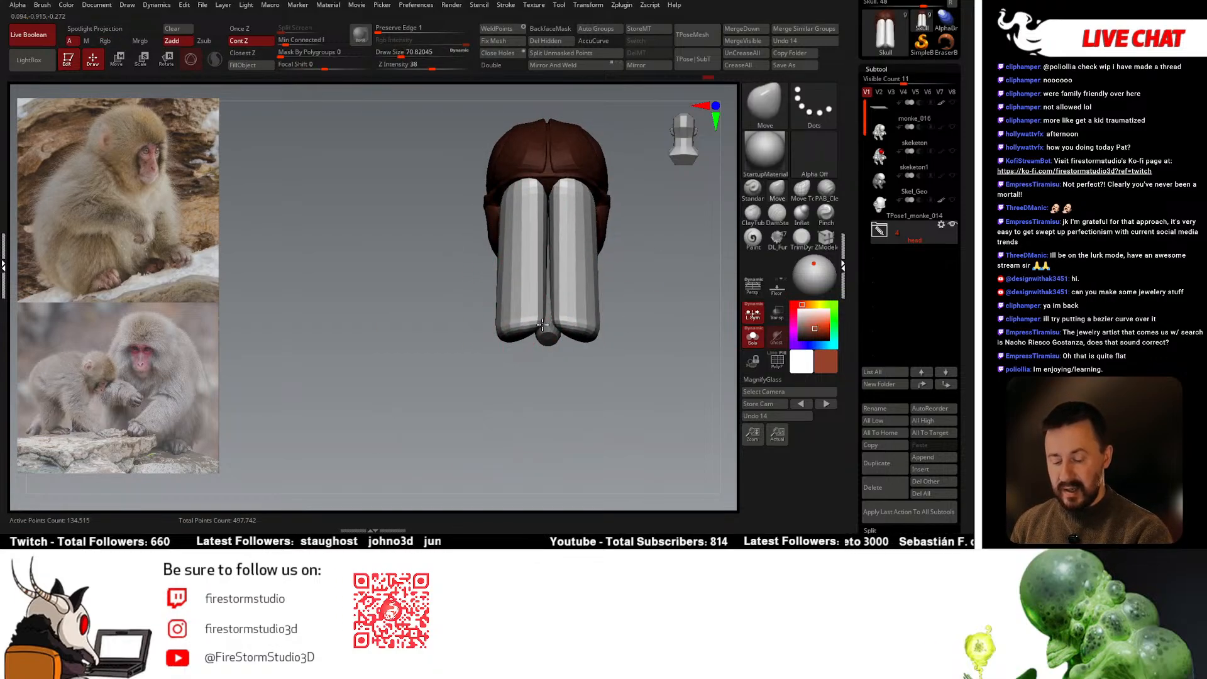
{"action": "right_click_drag", "start_coordinate": [542, 325], "coordinate": [485, 254], "text": "shift"}
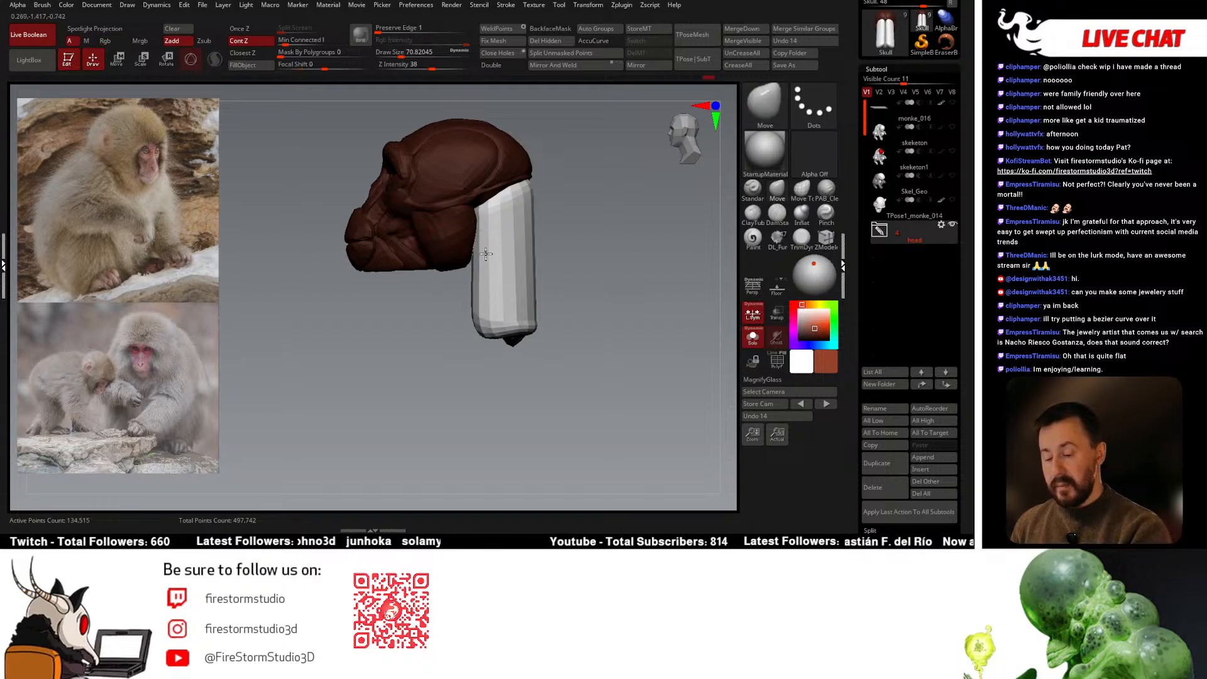
{"action": "right_click_drag", "start_coordinate": [580, 258], "coordinate": [589, 302], "text": "alt"}
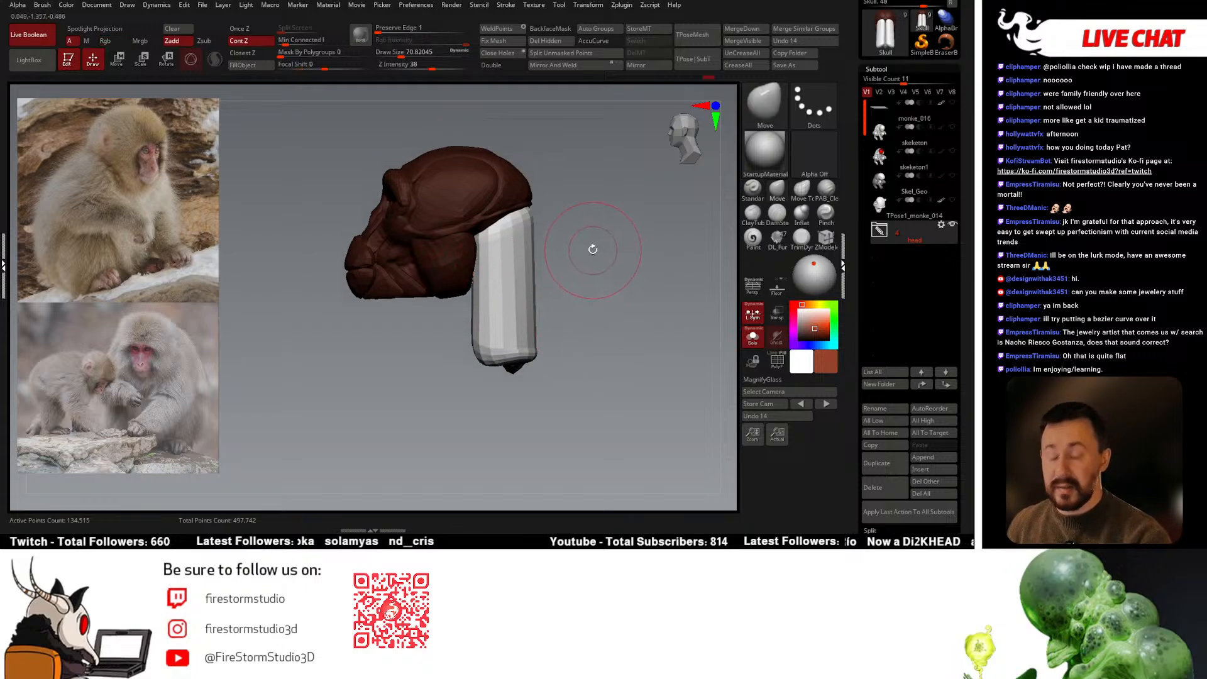
{"action": "mouse_move", "coordinate": [592, 249]}
{"action": "right_mouse_down", "text": "shift"}
{"action": "mouse_move", "coordinate": [540, 239]}
{"action": "mouse_move", "coordinate": [541, 304]}
{"action": "right_mouse_up", "text": "shift"}
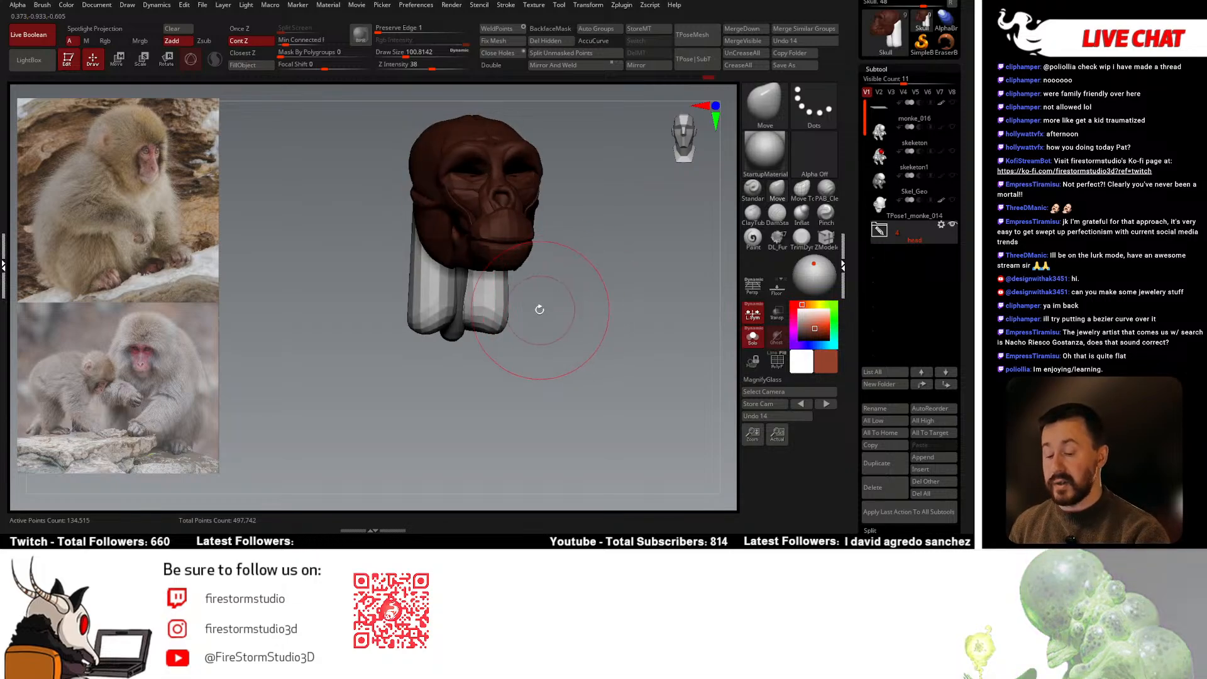
{"action": "right_click_drag", "start_coordinate": [539, 309], "coordinate": [498, 297]}
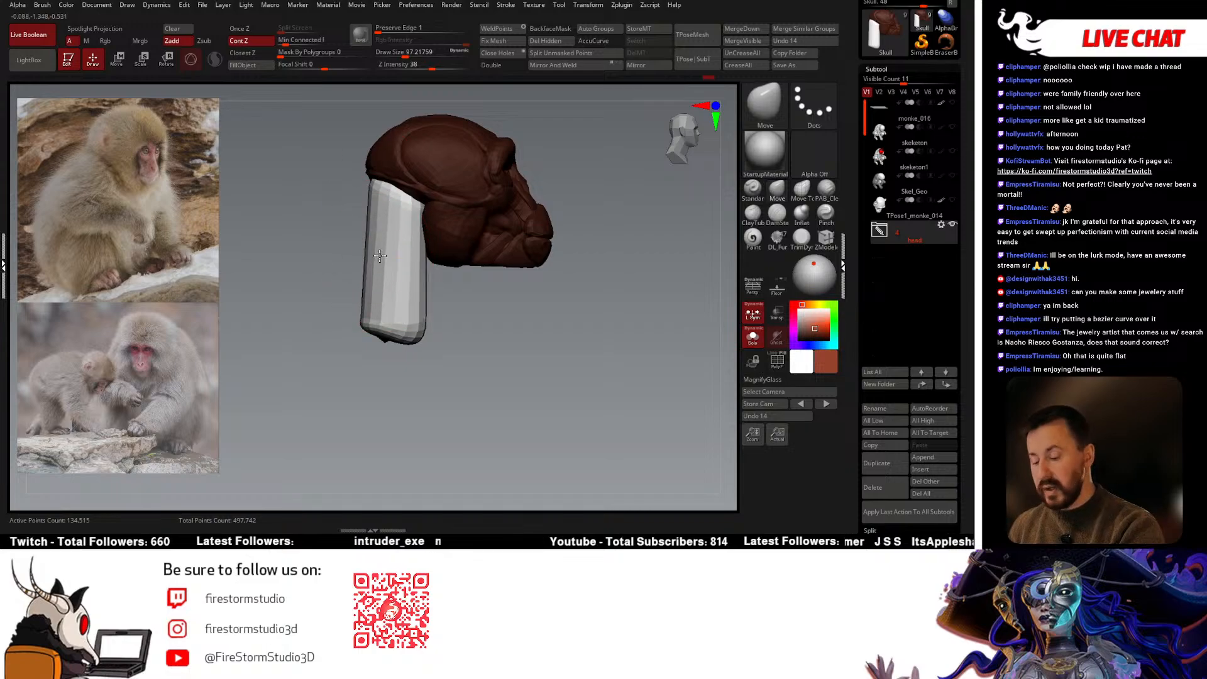
Turn on the polyframe display and insert edge loops across the neck columns with ZModeler
{"action": "key", "text": "shift+f"}
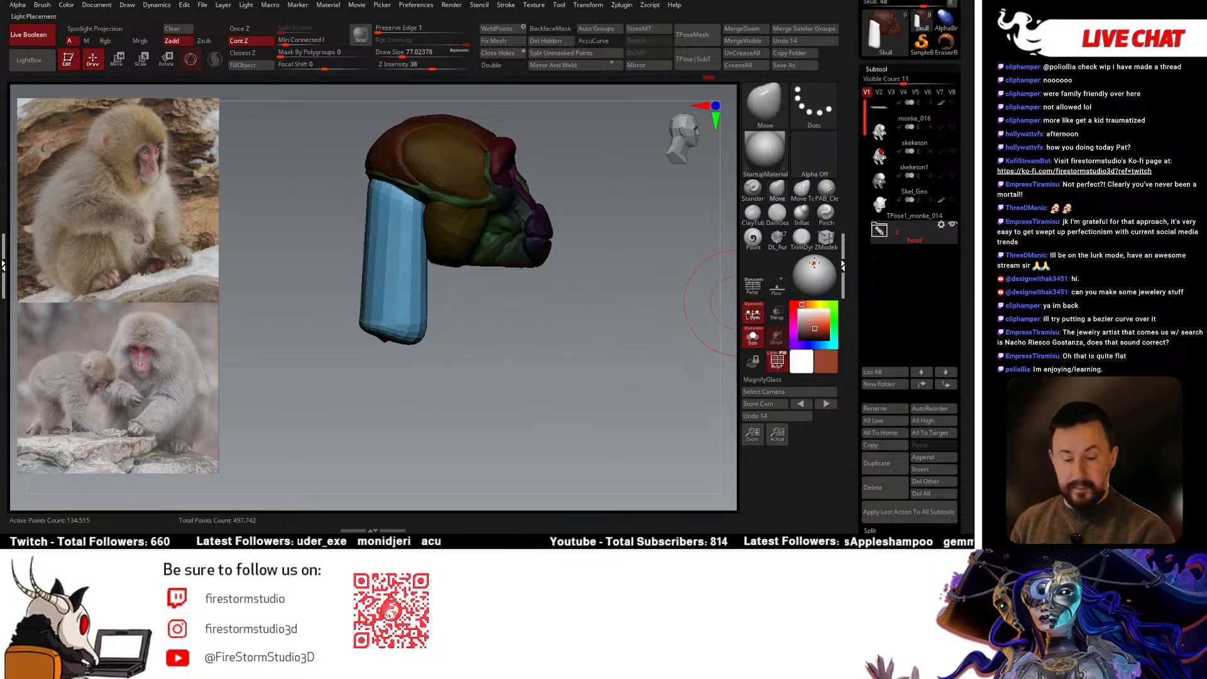
{"action": "key", "text": "b"}
{"action": "key", "text": "z"}
{"action": "key", "text": "m"}
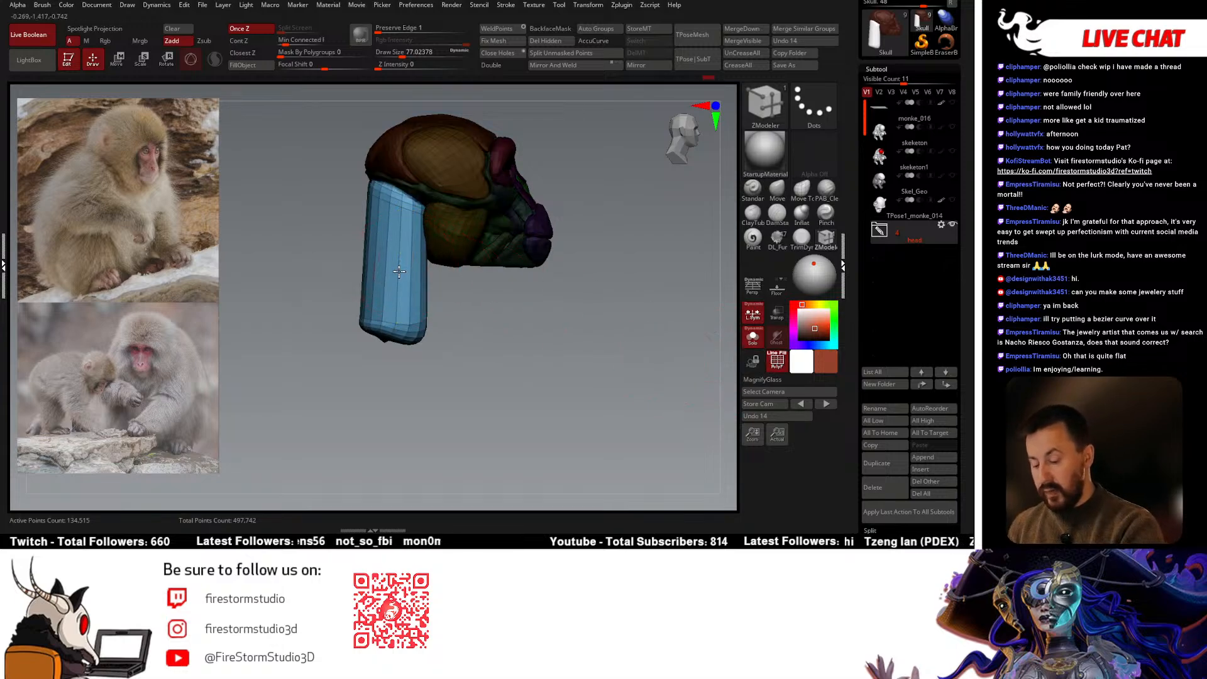
{"action": "mouse_move", "coordinate": [467, 292]}
{"action": "left_mouse_down", "text": "shift"}
{"action": "mouse_move", "coordinate": [418, 276]}
{"action": "mouse_move", "coordinate": [503, 245]}
{"action": "left_mouse_up", "text": "shift"}
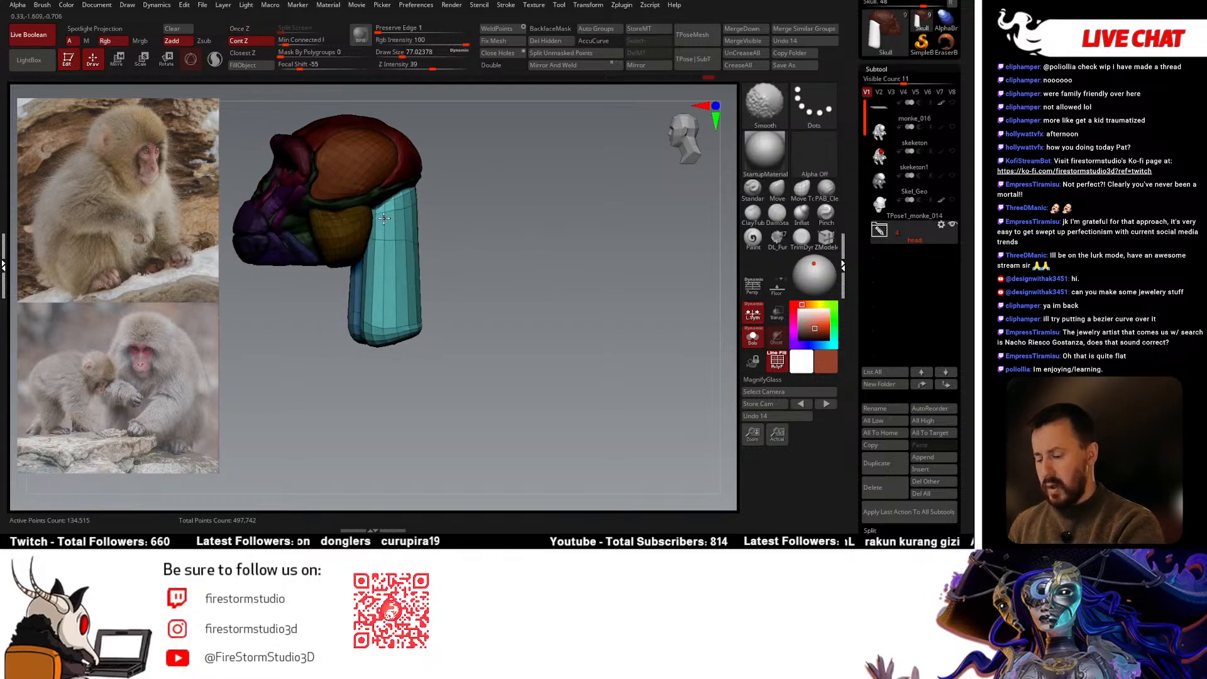
Smooth the upper sides and lower ends of the neck columns at a draw size of about 77
{"action": "left_click_drag", "start_coordinate": [403, 220], "coordinate": [411, 228], "text": "shift"}
{"action": "mouse_move", "coordinate": [383, 336]}
{"action": "left_mouse_down", "text": "shift"}
{"action": "mouse_move", "coordinate": [431, 316]}
{"action": "mouse_move", "coordinate": [419, 314]}
{"action": "left_mouse_up", "text": "shift"}
{"action": "left_click_drag", "start_coordinate": [438, 249], "coordinate": [447, 244], "text": "shift"}
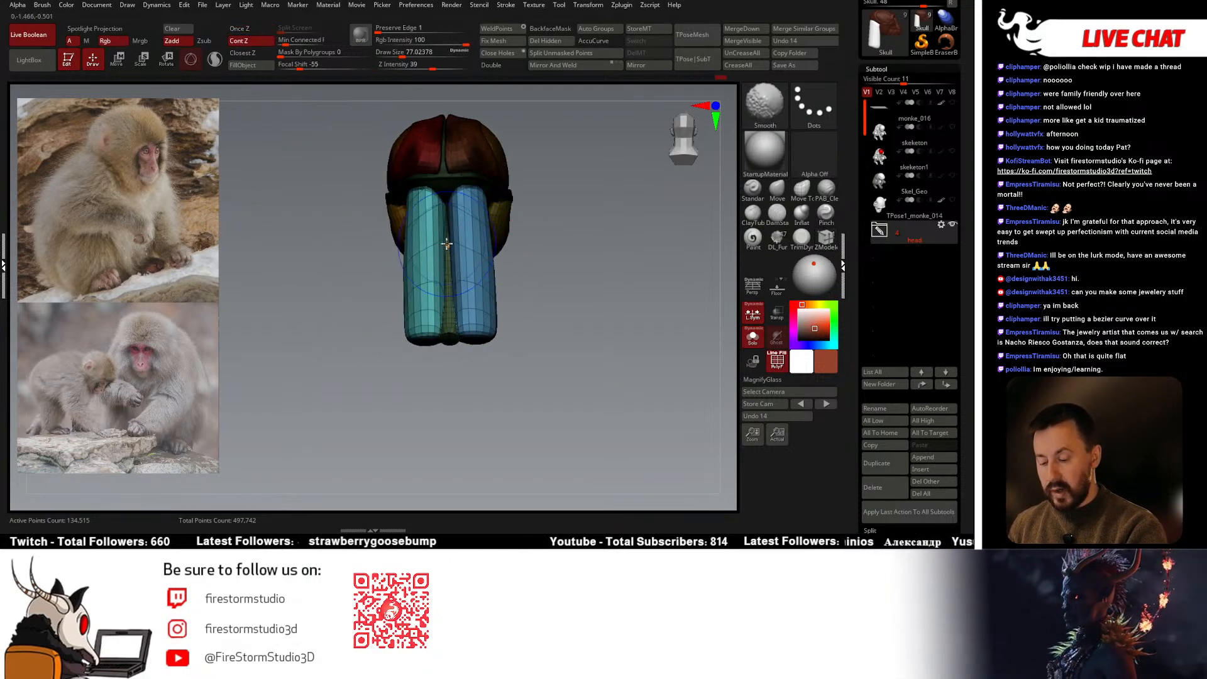
{"action": "mouse_move", "coordinate": [533, 250]}
{"action": "left_mouse_down", "text": "shift"}
{"action": "mouse_move", "coordinate": [471, 296]}
{"action": "mouse_move", "coordinate": [566, 320]}
{"action": "left_mouse_up", "text": "shift"}
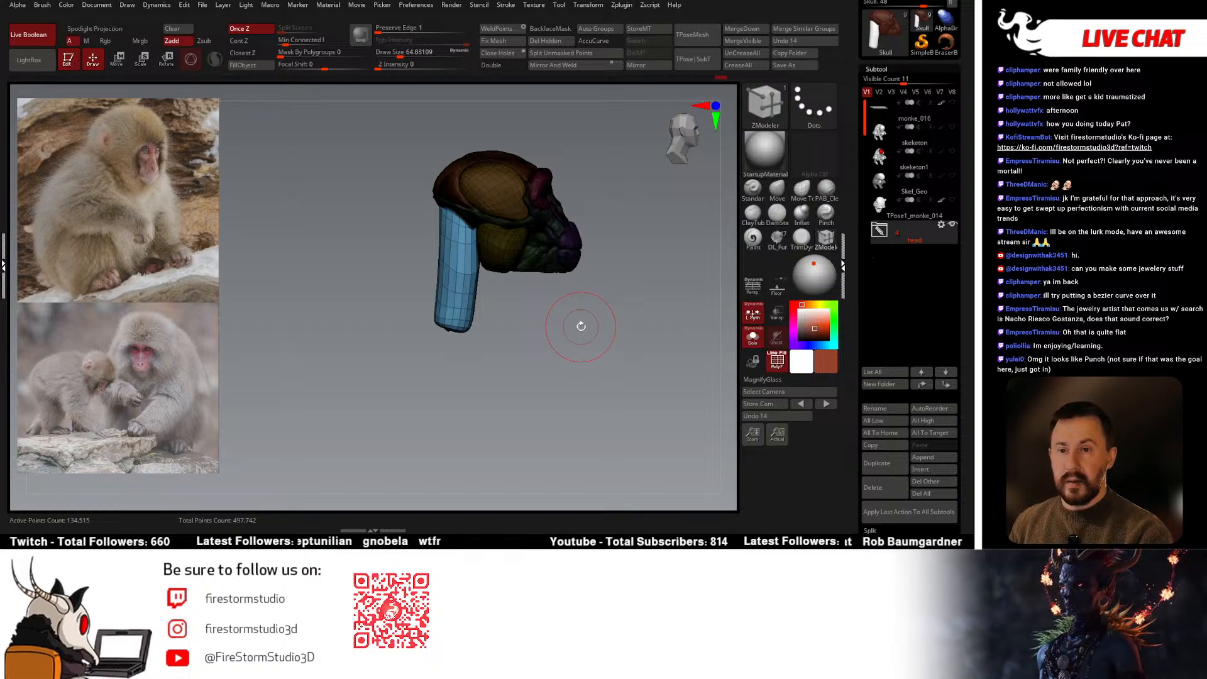
Turn off the polyframe display, adjust the neck columns' front edge with the Move brush at about 108, and undo the last pull
{"action": "left_click_drag", "start_coordinate": [580, 327], "coordinate": [617, 328]}
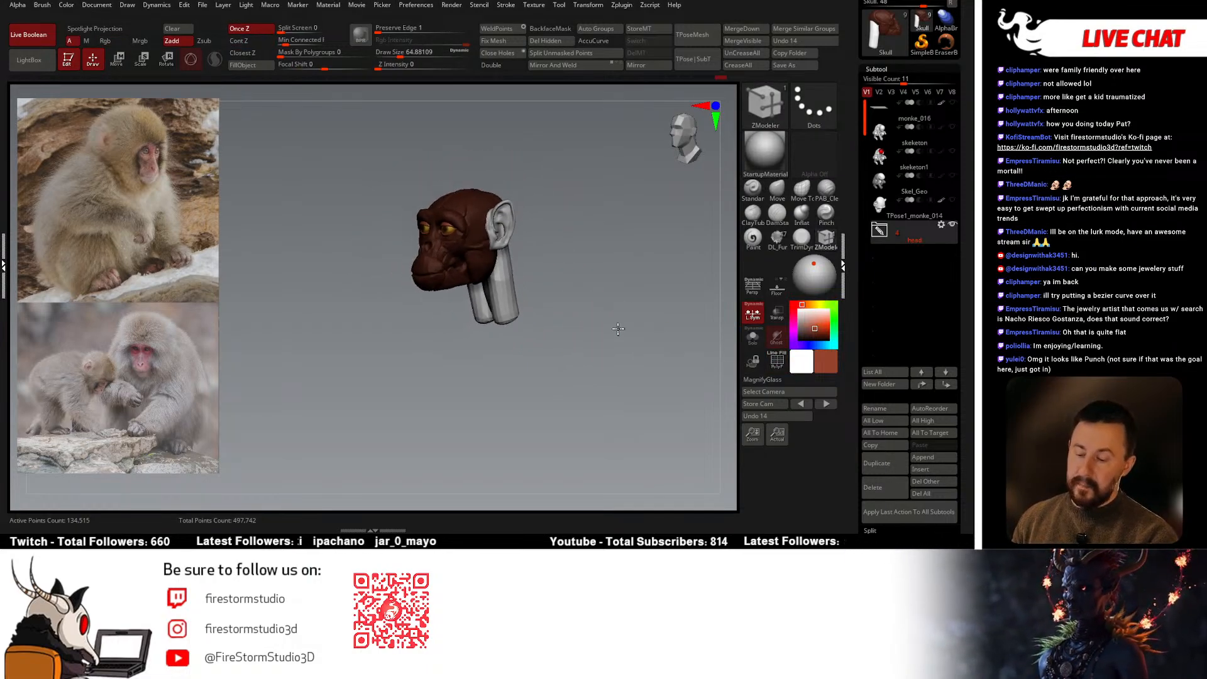
{"action": "left_click_drag", "start_coordinate": [666, 295], "coordinate": [564, 297]}
{"action": "key", "text": "b"}
{"action": "key", "text": "m"}
{"action": "key", "text": "v"}
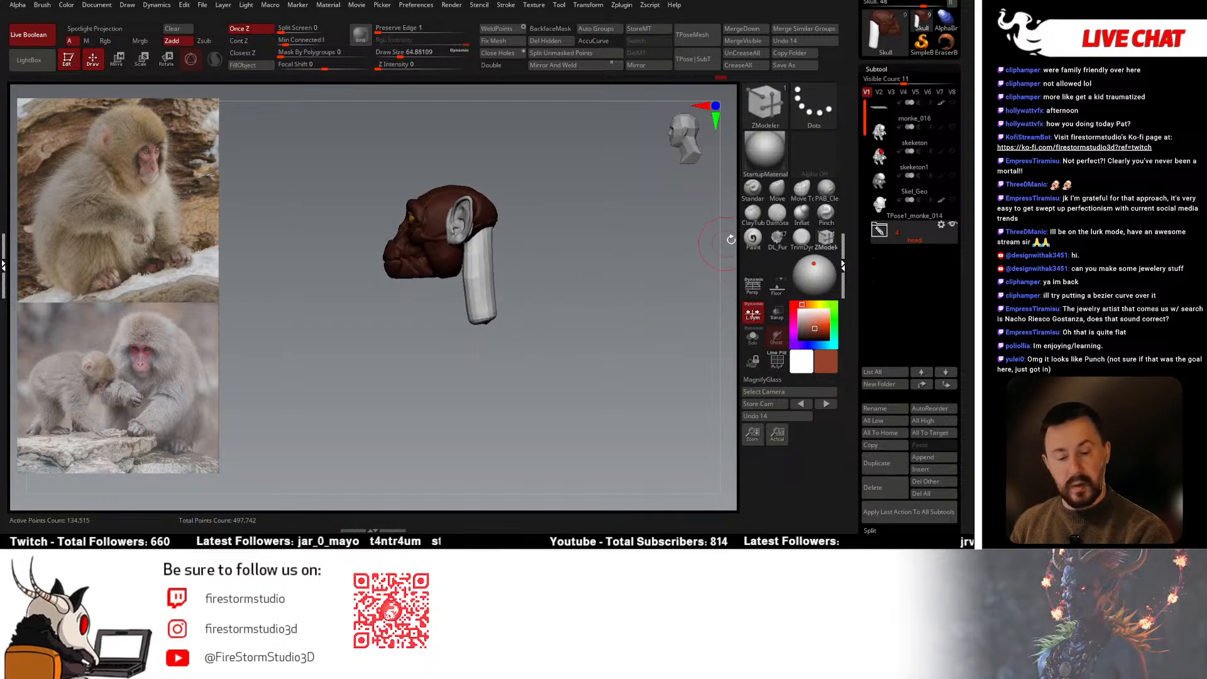
{"action": "key", "text": "space"}
{"action": "left_click_drag", "start_coordinate": [484, 238], "coordinate": [497, 238]}
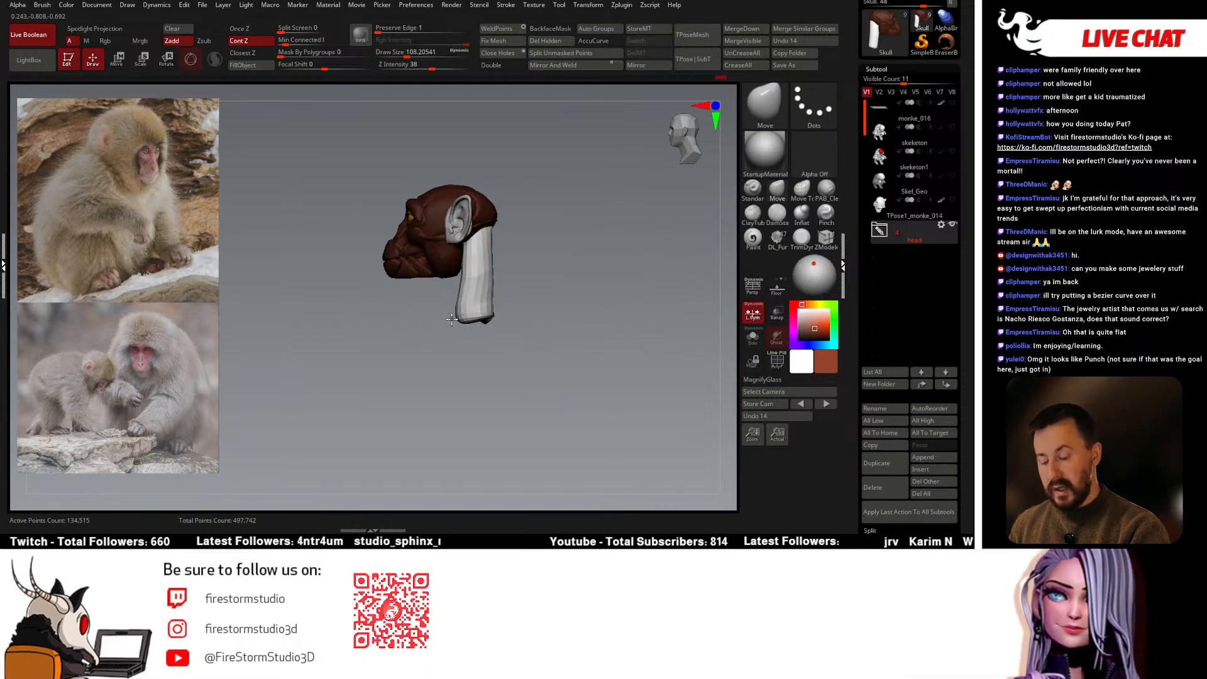
{"action": "key", "text": "ctrl+z"}
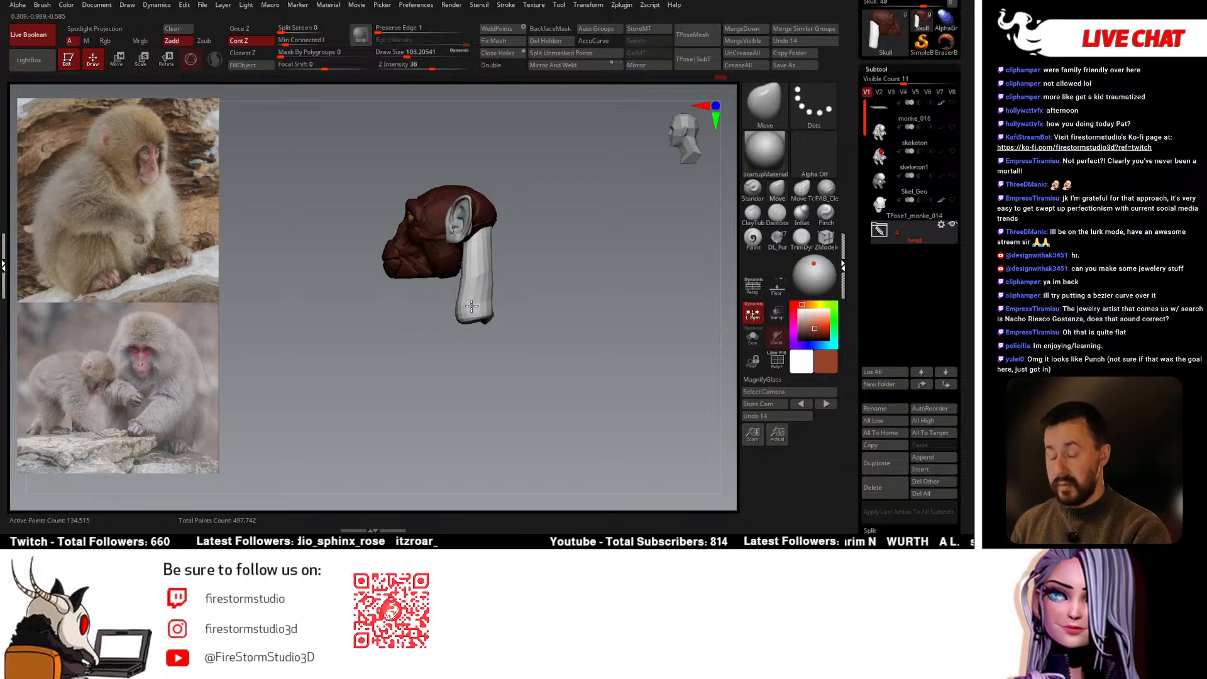
Flare the lower ends of the neck columns forward and back with the Move brush at a draw size of about 97
{"action": "key", "text": "space"}
{"action": "left_click_drag", "start_coordinate": [457, 318], "coordinate": [451, 319]}
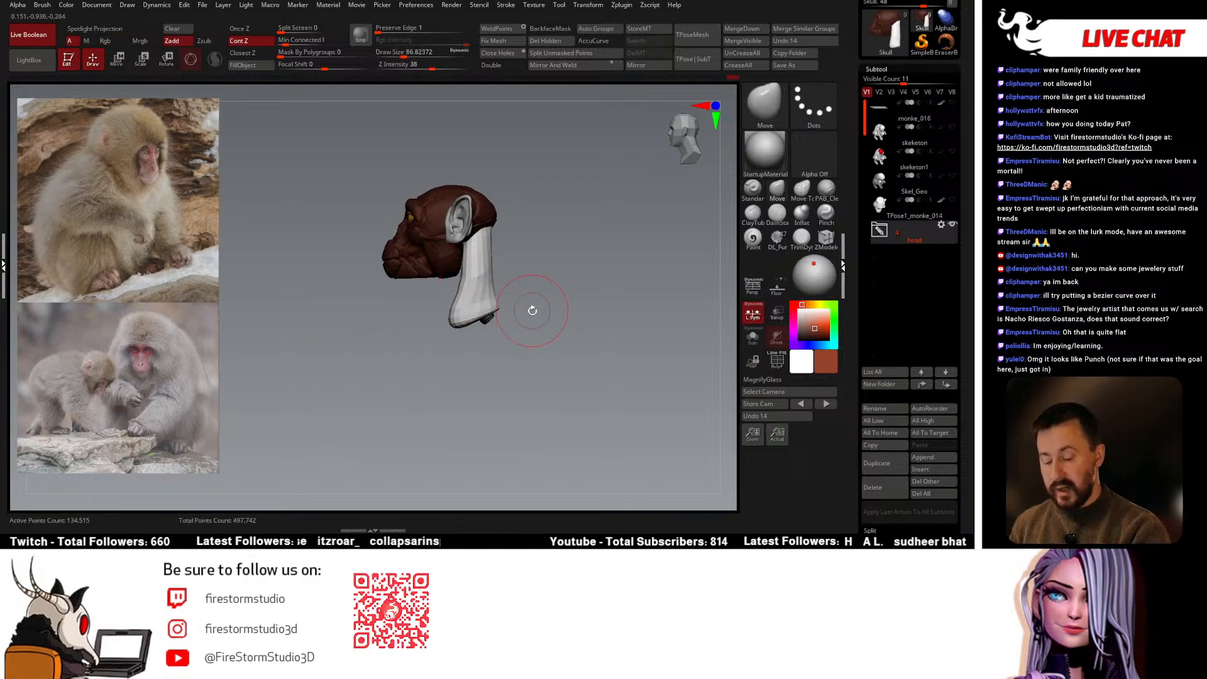
{"action": "mouse_move", "coordinate": [531, 310]}
{"action": "left_mouse_down"}
{"action": "mouse_move", "coordinate": [502, 289]}
{"action": "mouse_move", "coordinate": [499, 304]}
{"action": "left_mouse_up"}
Spread the columns' lower ends outward and refine their side profile with Move brush sizes between about 68 and 124
{"action": "key", "text": "space"}
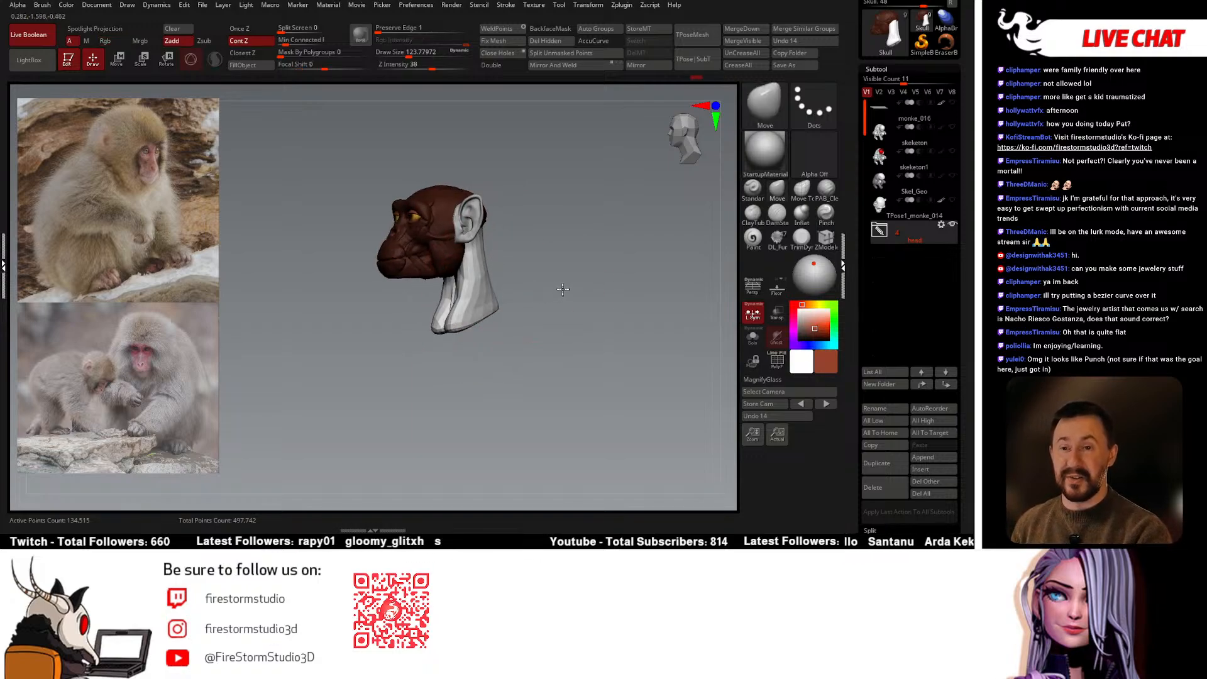
{"action": "mouse_move", "coordinate": [562, 289]}
{"action": "left_mouse_down"}
{"action": "mouse_move", "coordinate": [556, 307]}
{"action": "mouse_move", "coordinate": [546, 296]}
{"action": "mouse_move", "coordinate": [566, 302]}
{"action": "mouse_move", "coordinate": [466, 304]}
{"action": "mouse_move", "coordinate": [528, 298]}
{"action": "left_mouse_up"}
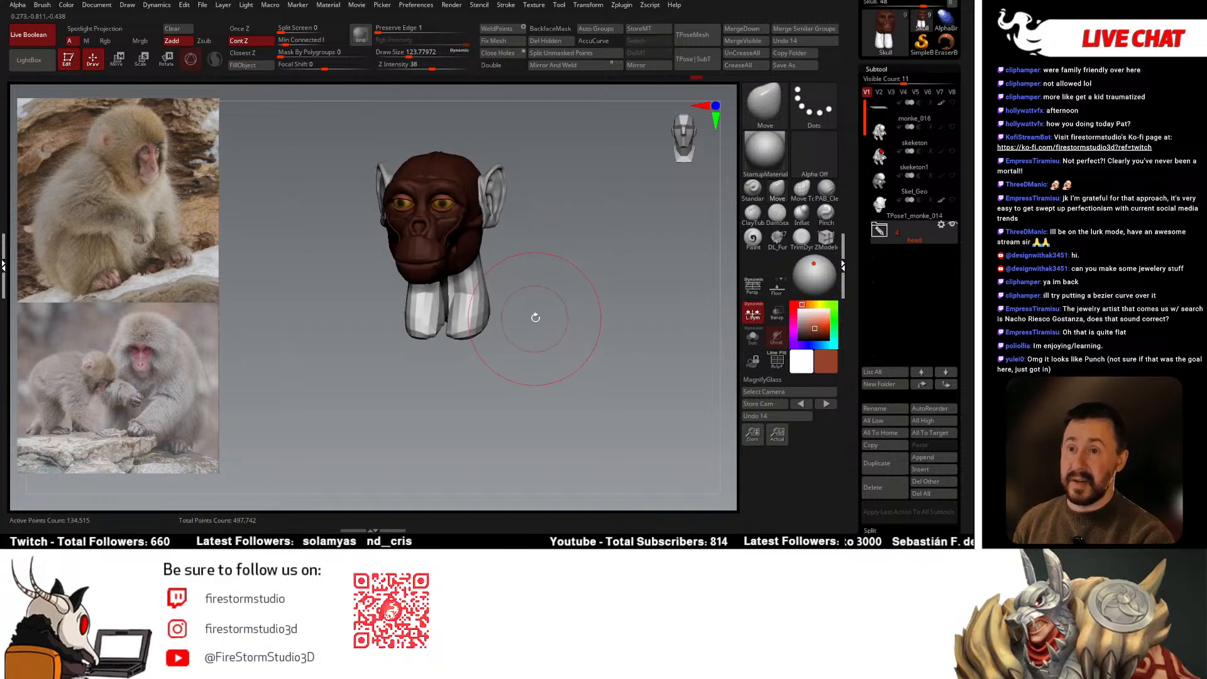
{"action": "left_click_drag", "start_coordinate": [535, 317], "coordinate": [440, 298]}
{"action": "key", "text": "bracketleft"}
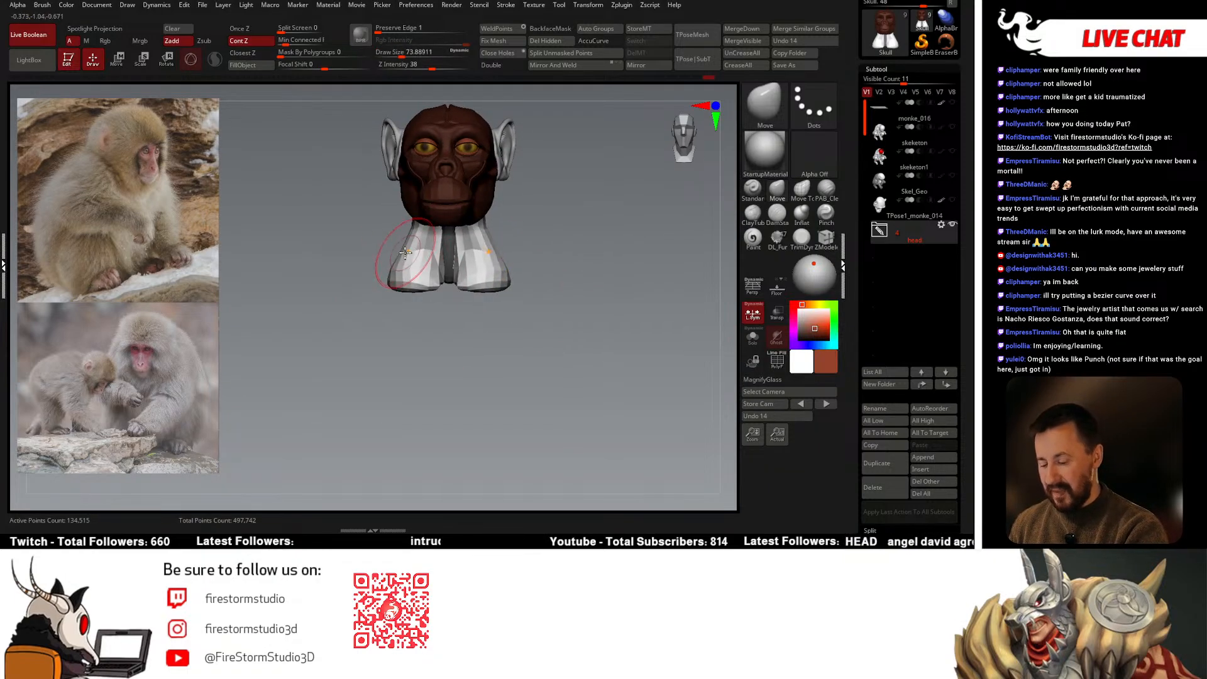
{"action": "left_click_drag", "start_coordinate": [426, 290], "coordinate": [470, 274]}
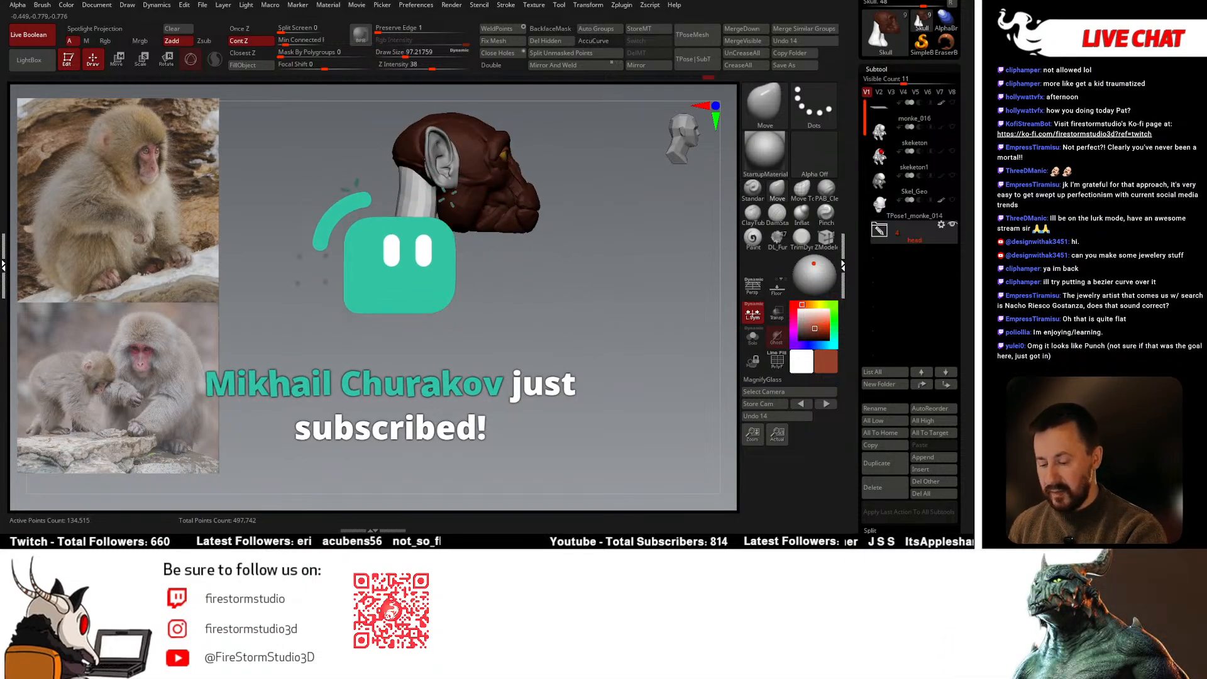
{"action": "key", "text": "space"}
{"action": "mouse_move", "coordinate": [479, 282]}
{"action": "left_mouse_down"}
{"action": "mouse_move", "coordinate": [457, 276]}
{"action": "mouse_move", "coordinate": [478, 275]}
{"action": "left_mouse_up"}
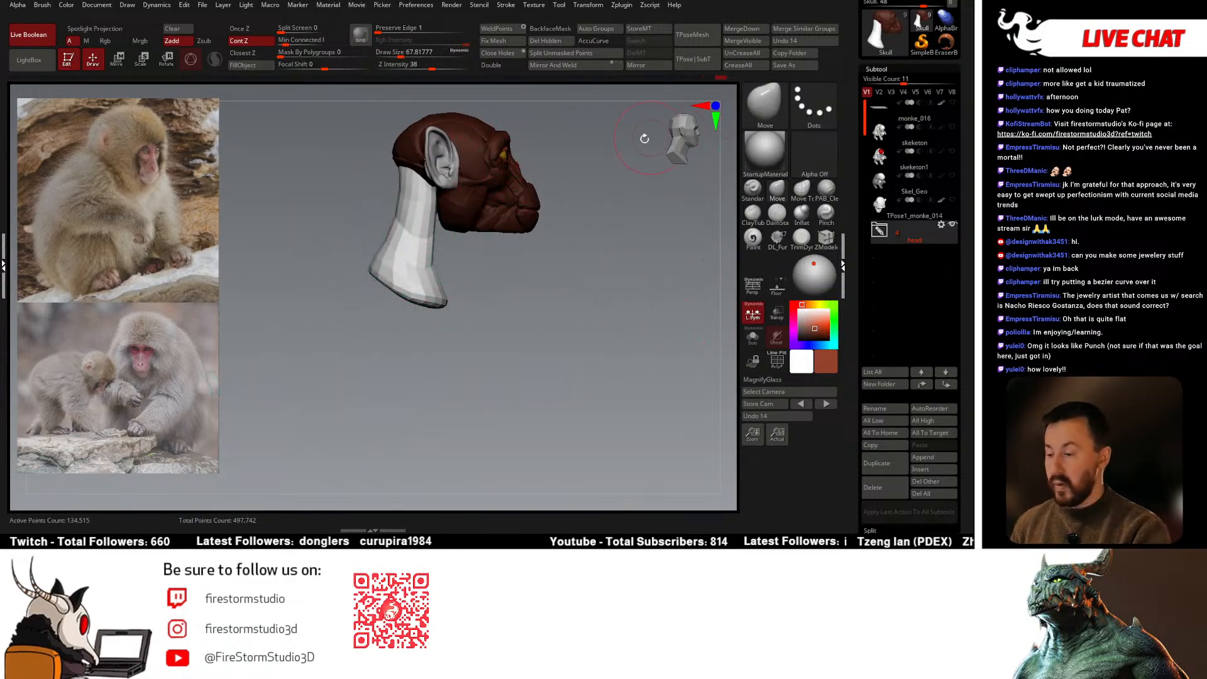
Insert a Capsule from IMM Primitives between the neck columns and tilt it beneath the jaw to follow the throat
{"action": "key", "text": "b"}
{"action": "left_click", "coordinate": [430, 115]}
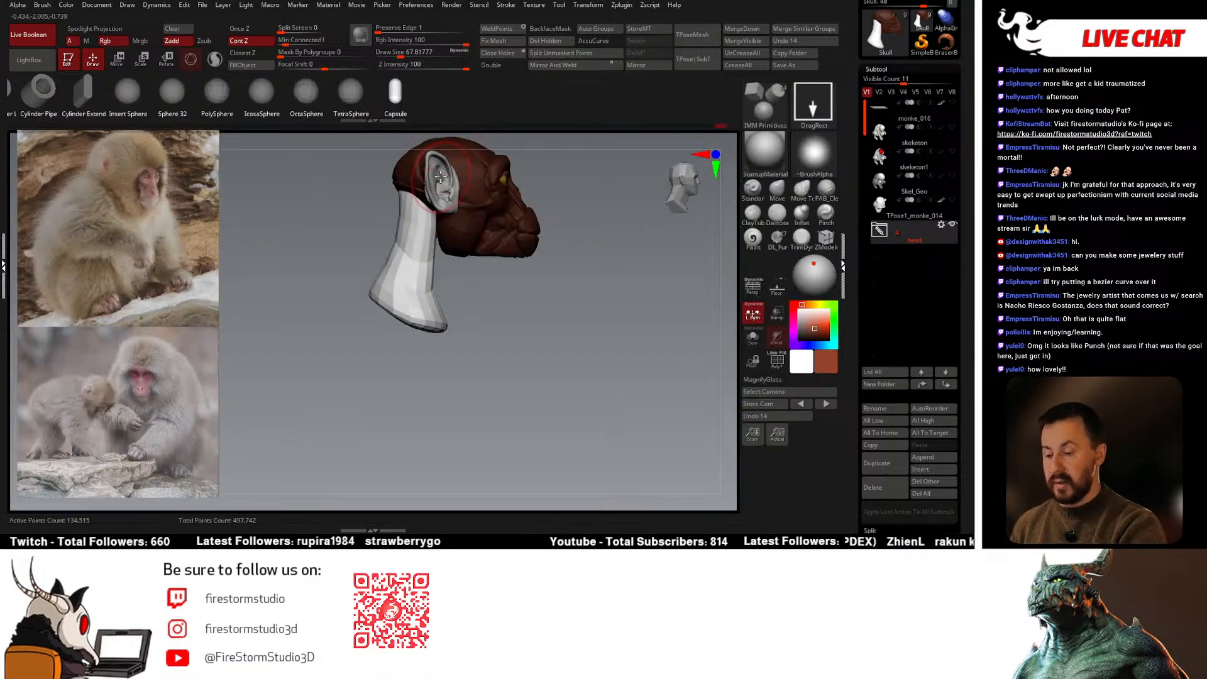
{"action": "left_click_drag", "start_coordinate": [547, 304], "coordinate": [495, 285], "text": "shift"}
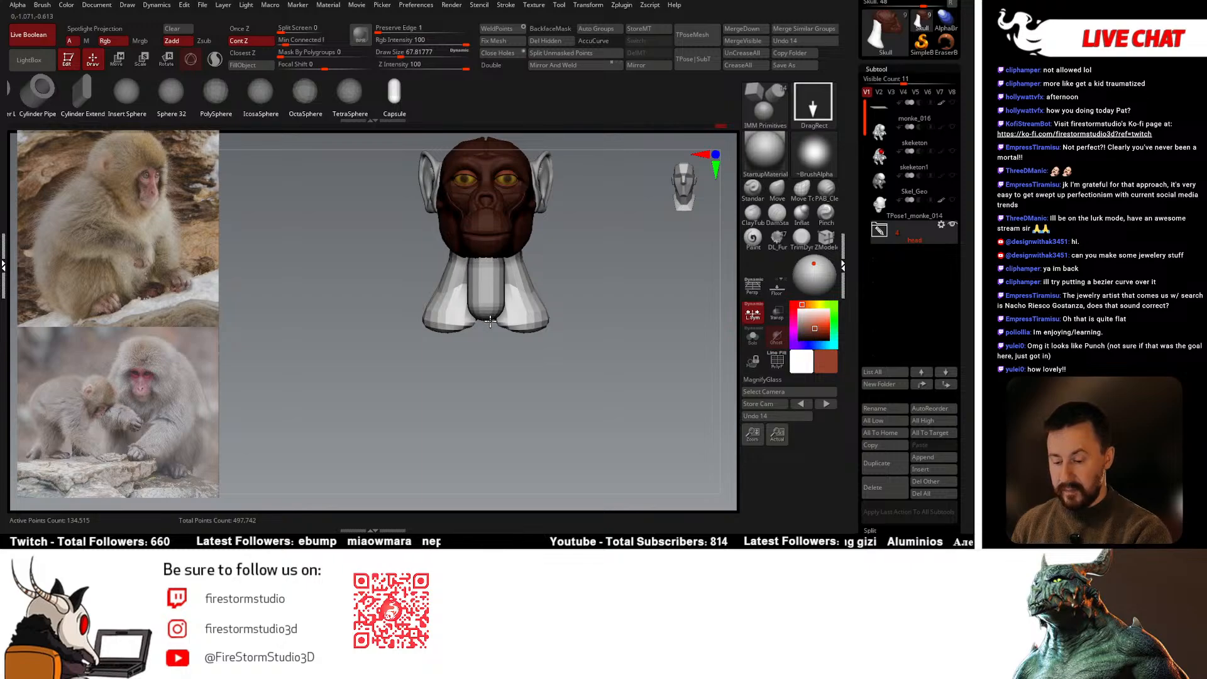
{"action": "left_click_drag", "start_coordinate": [503, 349], "coordinate": [568, 333], "text": "shift"}
{"action": "key", "text": "e"}
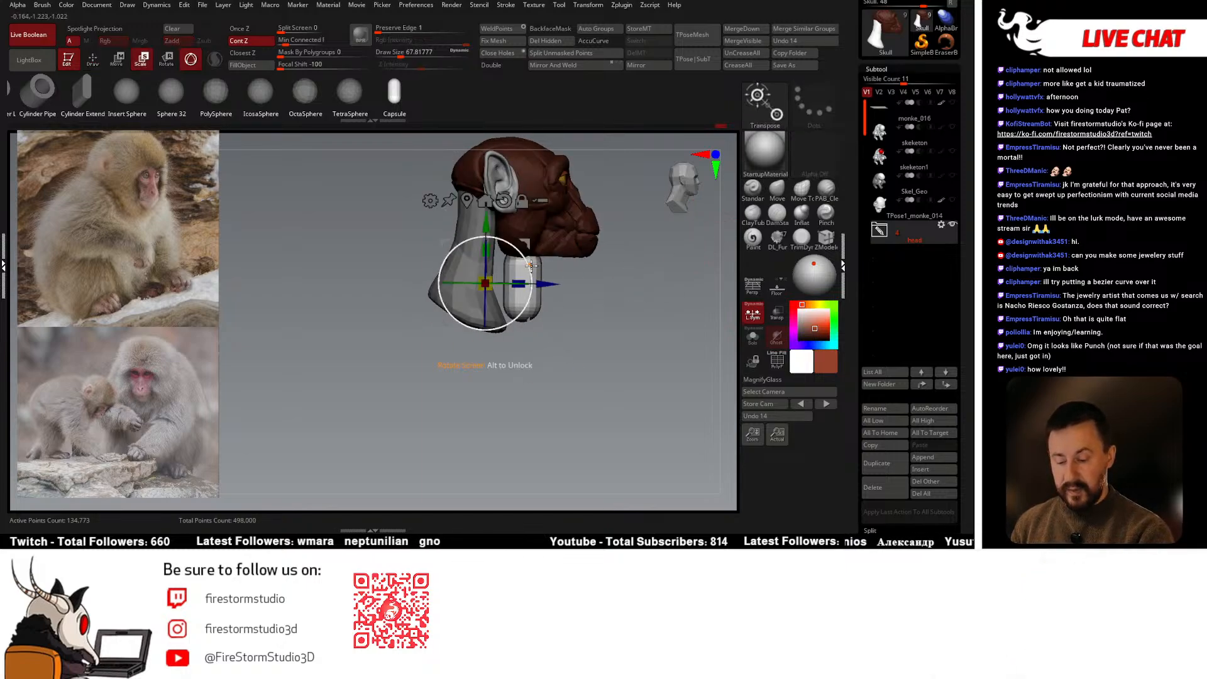
{"action": "mouse_move", "coordinate": [531, 265]}
{"action": "left_mouse_down"}
{"action": "mouse_move", "coordinate": [525, 283]}
{"action": "mouse_move", "coordinate": [492, 203]}
{"action": "left_mouse_up"}
{"action": "key", "text": "q"}
{"action": "mouse_move", "coordinate": [590, 337]}
{"action": "left_mouse_down"}
{"action": "mouse_move", "coordinate": [558, 307]}
{"action": "mouse_move", "coordinate": [515, 308]}
{"action": "mouse_move", "coordinate": [525, 288]}
{"action": "left_mouse_up"}
Shape the throat capsule against the neck columns with the Move brush at about 108, and reduce the draw size to about 41
{"action": "left_click", "coordinate": [778, 189]}
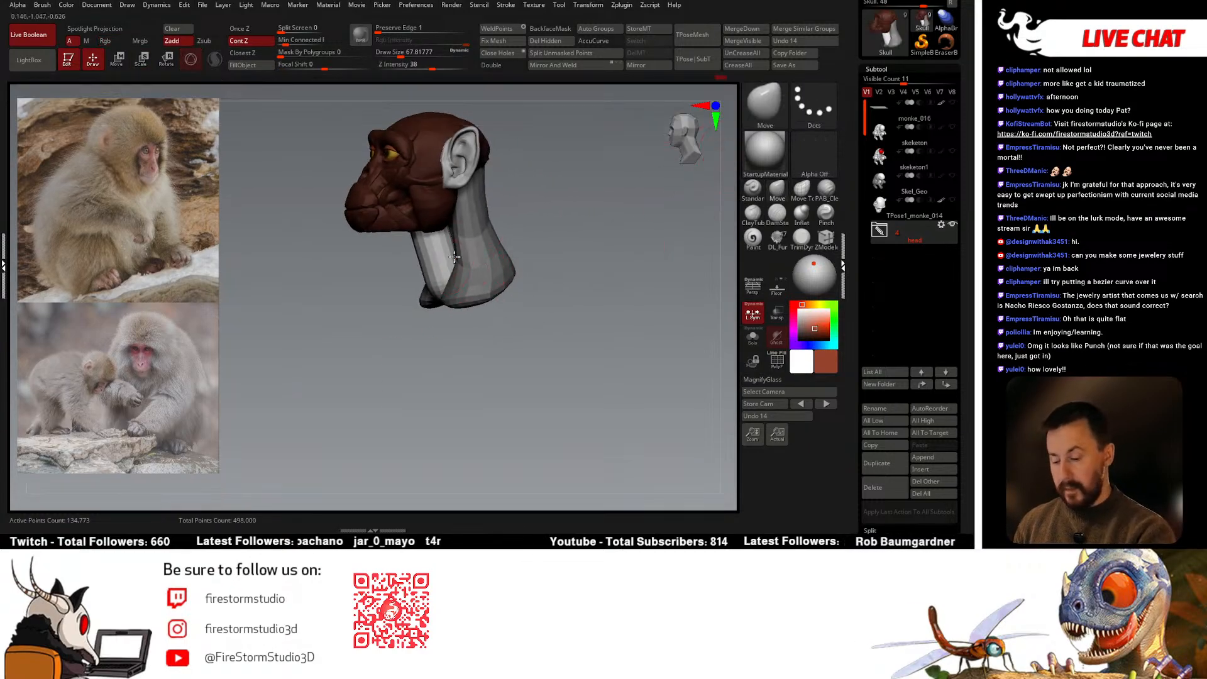
{"action": "left_click_drag", "start_coordinate": [535, 235], "coordinate": [508, 228]}
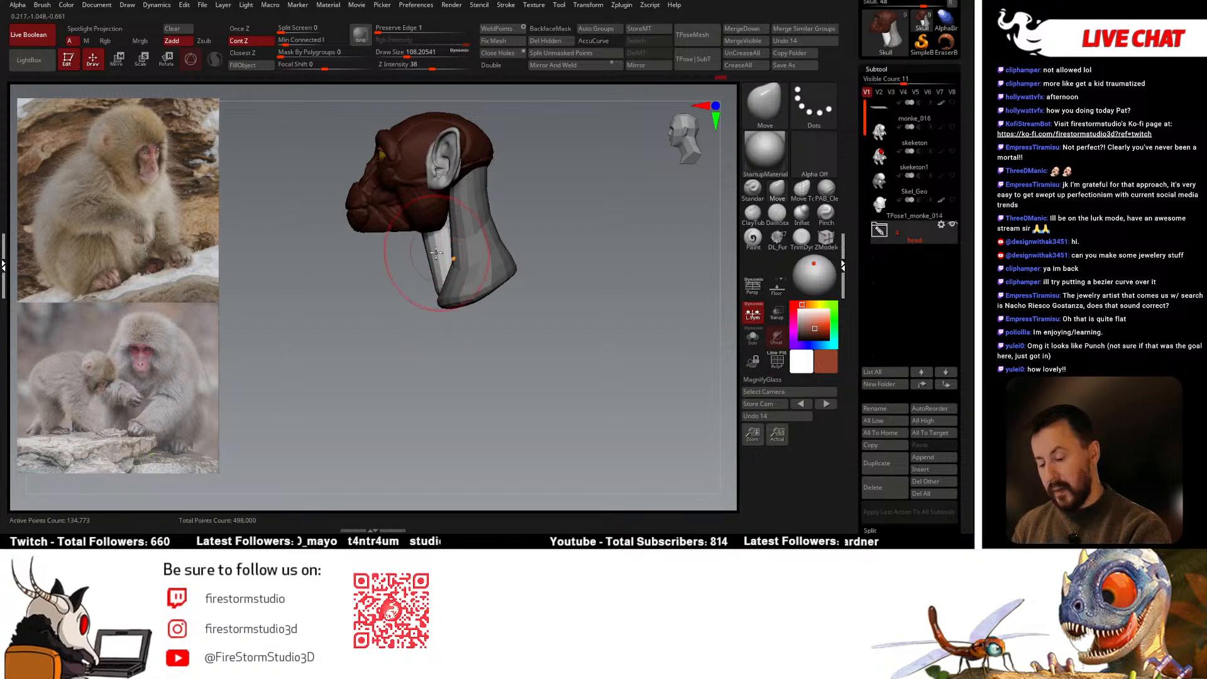
{"action": "mouse_move", "coordinate": [426, 306]}
{"action": "left_mouse_down"}
{"action": "mouse_move", "coordinate": [476, 272]}
{"action": "mouse_move", "coordinate": [439, 271]}
{"action": "left_mouse_up"}
{"action": "key", "text": "space"}
{"action": "mouse_move", "coordinate": [446, 261]}
{"action": "left_mouse_down"}
{"action": "mouse_move", "coordinate": [432, 261]}
{"action": "mouse_move", "coordinate": [462, 266]}
{"action": "mouse_move", "coordinate": [555, 218]}
{"action": "left_mouse_up"}
{"action": "key", "text": "space"}
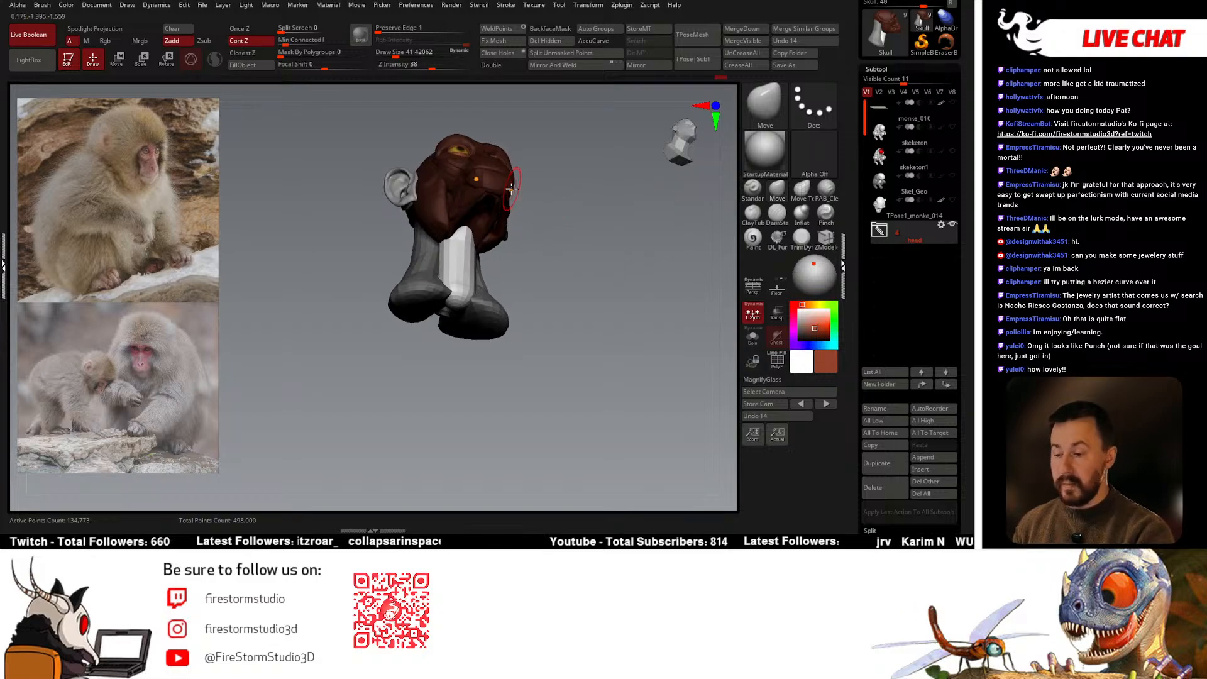
Insert a Capsule from the IMM Primitives brush on the underside of the neck, along its centre line
{"action": "key", "text": "b"}
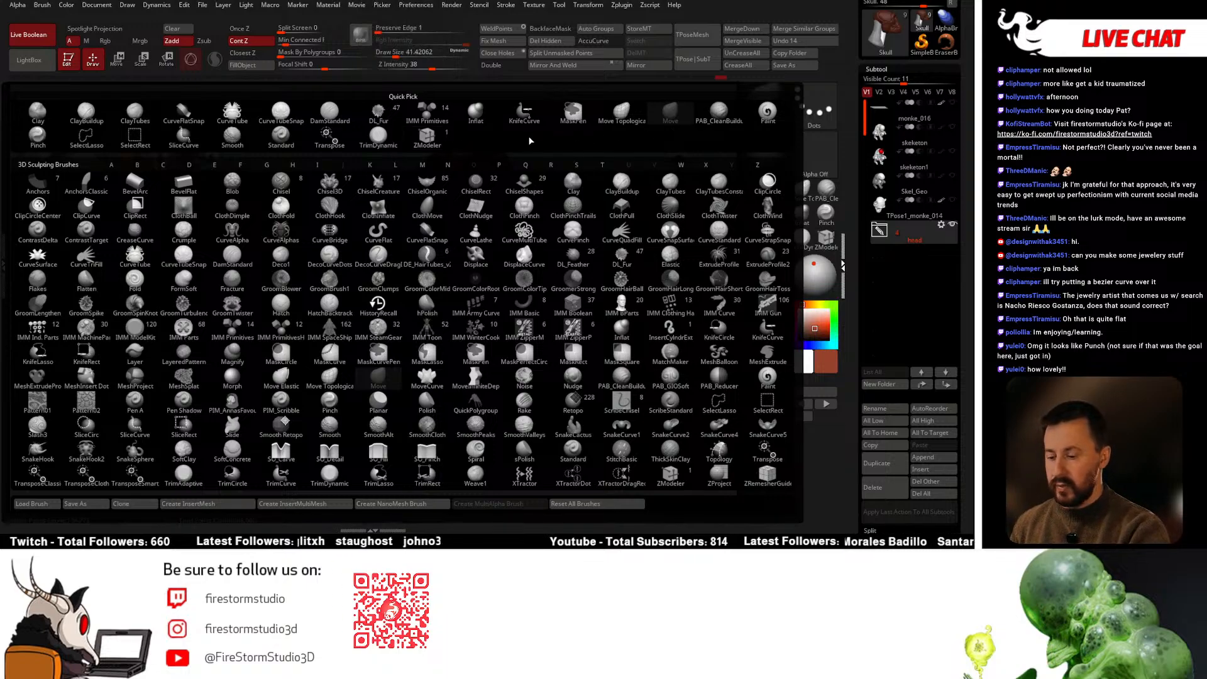
{"action": "left_click", "coordinate": [429, 115]}
{"action": "left_click_drag", "start_coordinate": [500, 181], "coordinate": [492, 188]}
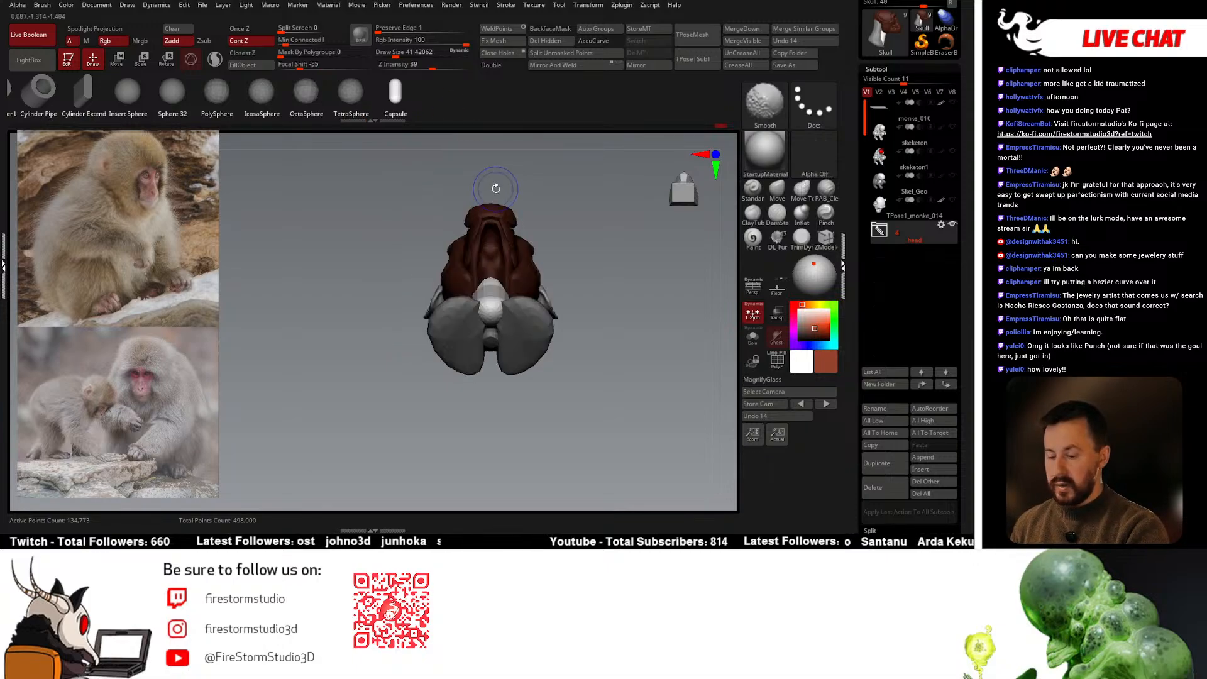
{"action": "left_click_drag", "start_coordinate": [491, 275], "coordinate": [491, 295]}
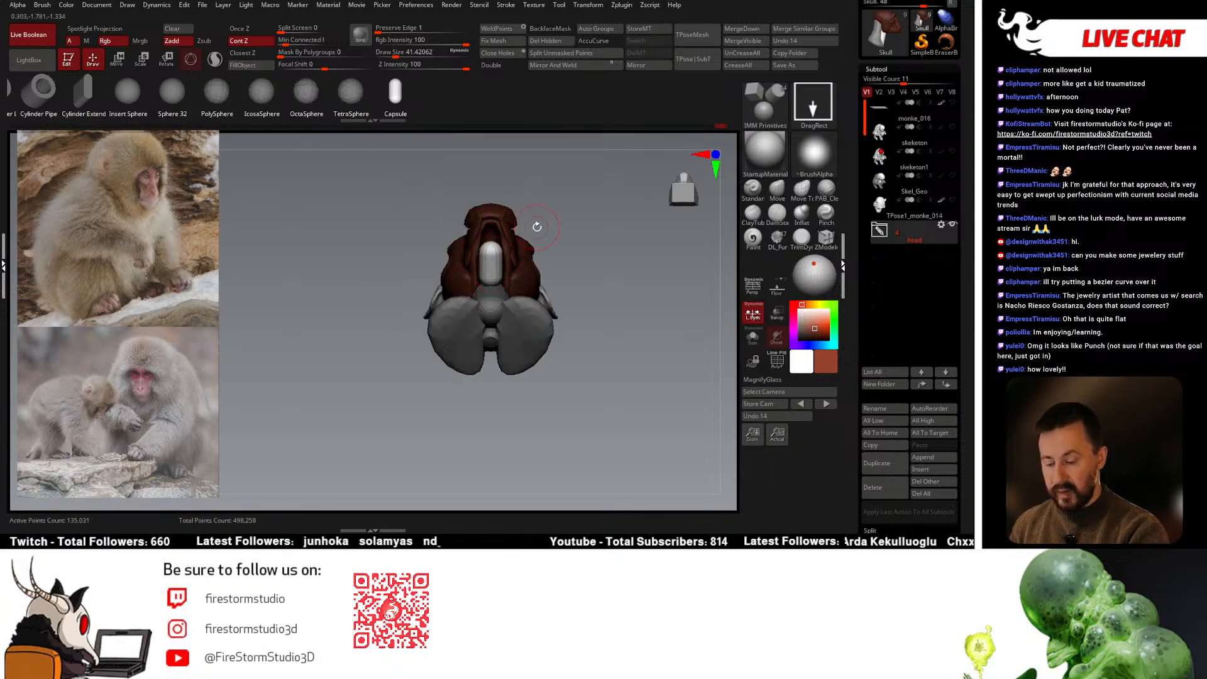
Position and stretch the inserted capsule with the gizmo so it runs under the jaw along the throat
{"action": "left_click_drag", "start_coordinate": [584, 277], "coordinate": [501, 345]}
{"action": "key", "text": "w"}
{"action": "left_click_drag", "start_coordinate": [523, 266], "coordinate": [536, 224]}
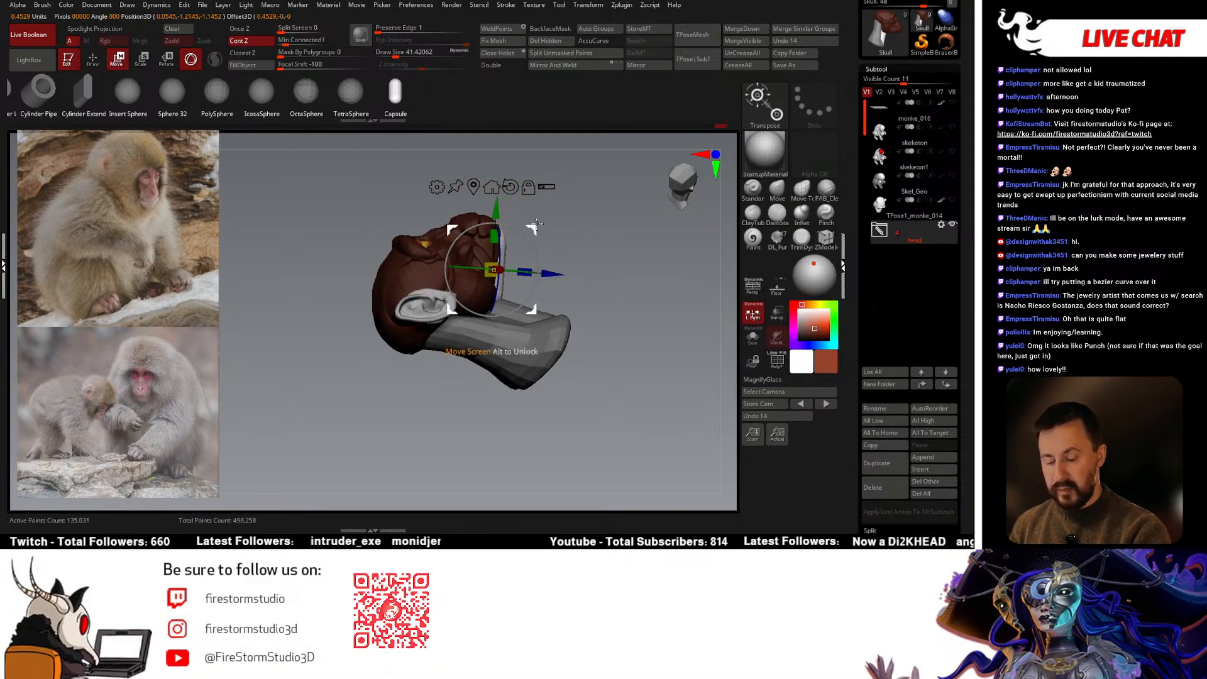
{"action": "left_click_drag", "start_coordinate": [557, 272], "coordinate": [592, 254]}
{"action": "key", "text": "q"}
Reshape the throat capsule with the Move brush, adjusting the brush size to fit it between the jaw and neck base
{"action": "left_click", "coordinate": [777, 189]}
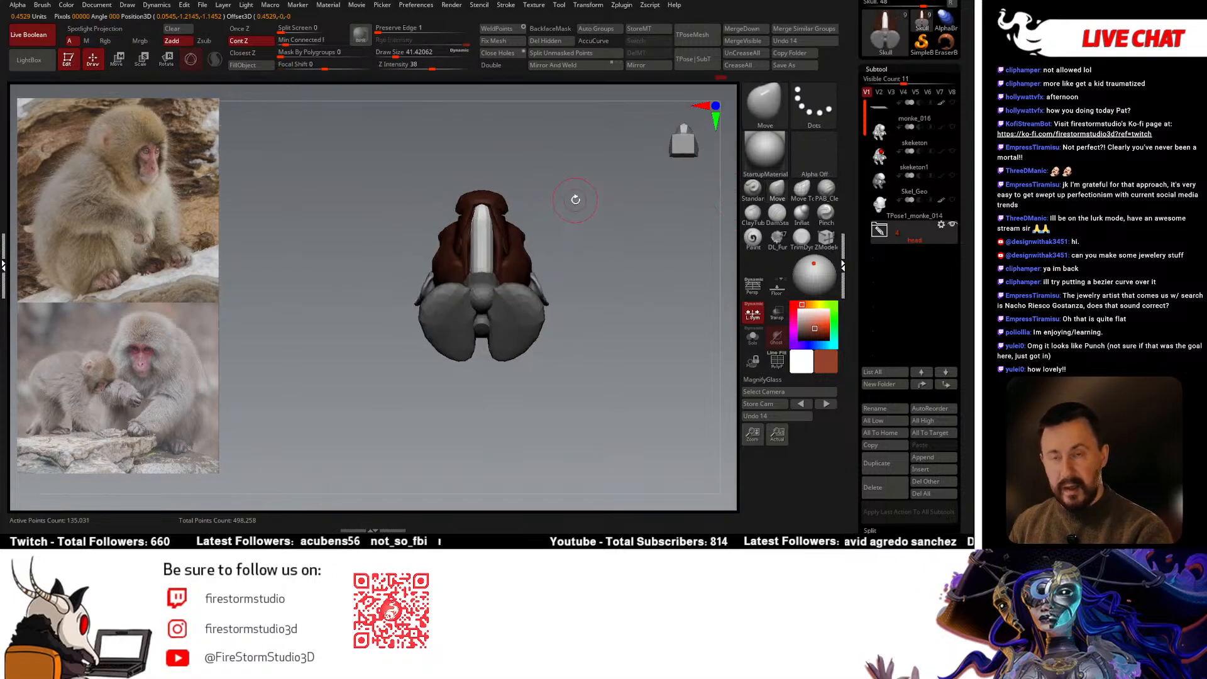
{"action": "key", "text": "space"}
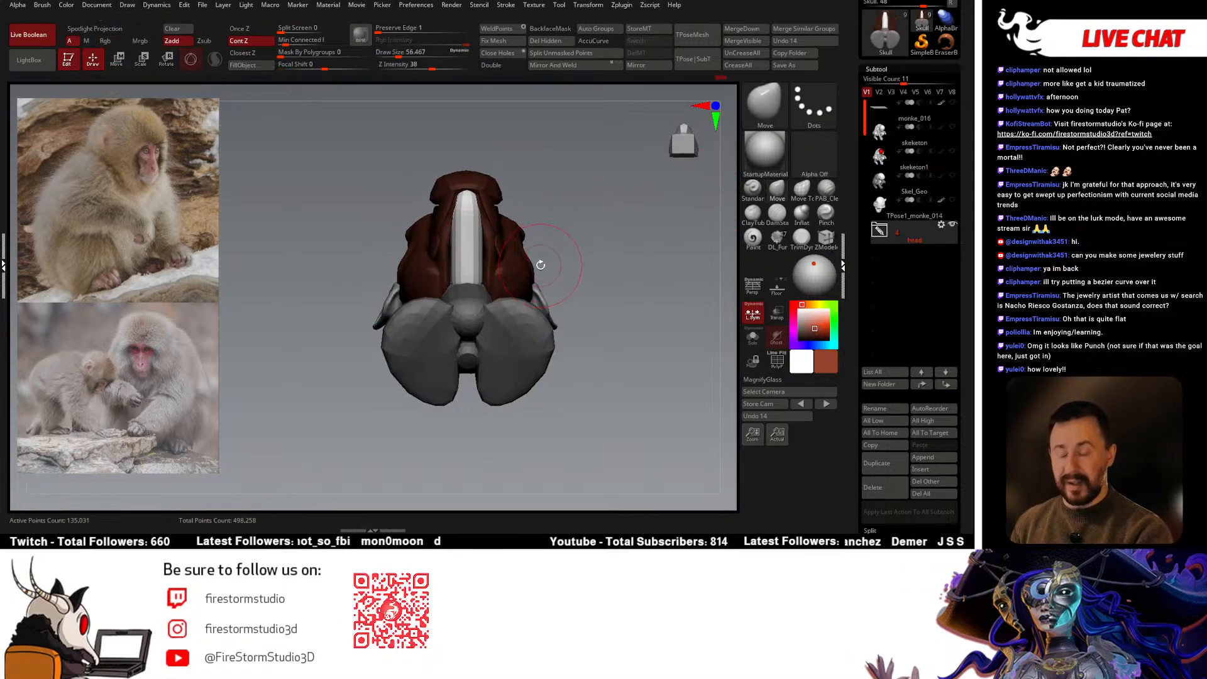
{"action": "mouse_move", "coordinate": [540, 265]}
{"action": "left_mouse_down"}
{"action": "mouse_move", "coordinate": [459, 274]}
{"action": "mouse_move", "coordinate": [540, 274]}
{"action": "left_mouse_up"}
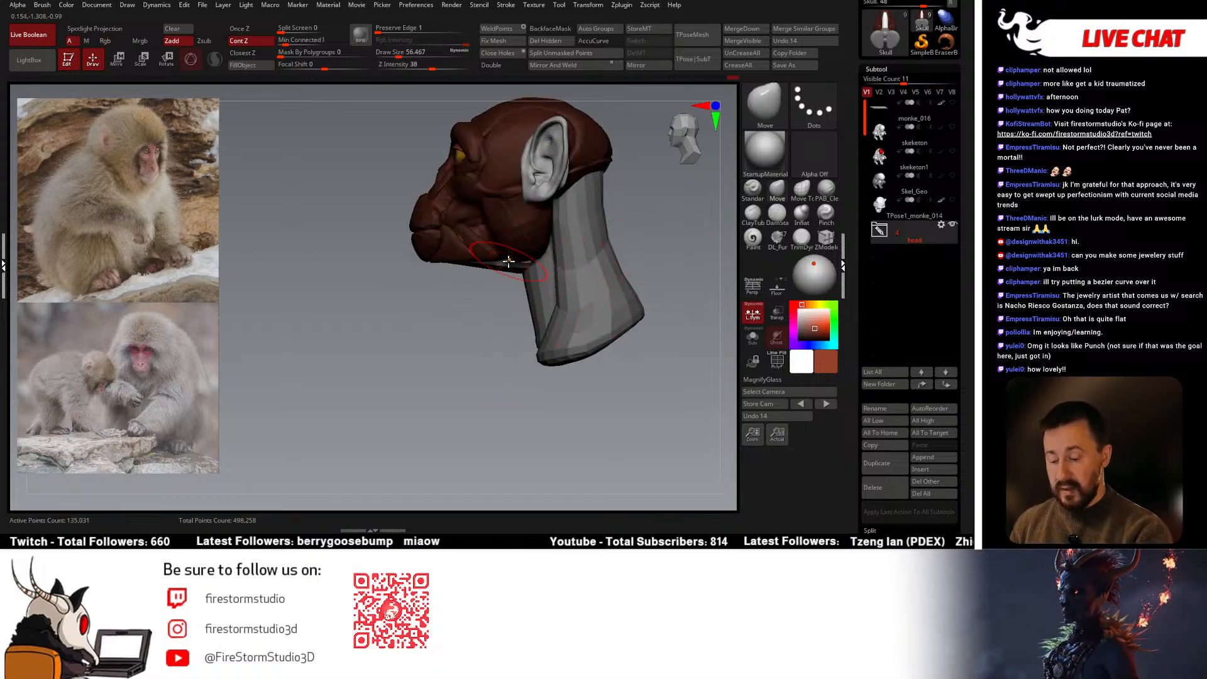
{"action": "key", "text": "space"}
{"action": "left_click_drag", "start_coordinate": [526, 295], "coordinate": [512, 297]}
{"action": "key", "text": "space"}
{"action": "left_click_drag", "start_coordinate": [678, 278], "coordinate": [649, 271]}
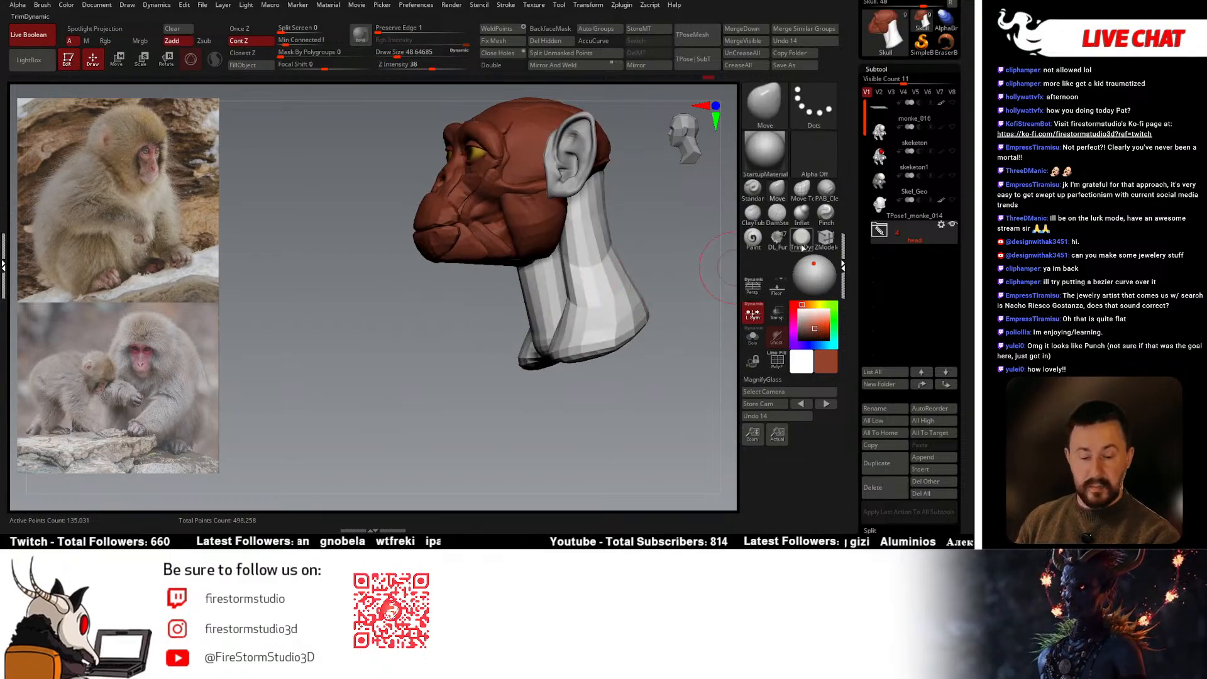
Insert additional edge loops into the throat capsule using ZModeler's edge Insert action with the polyframe displayed
{"action": "left_click", "coordinate": [825, 239]}
{"action": "key", "text": "shift+f"}
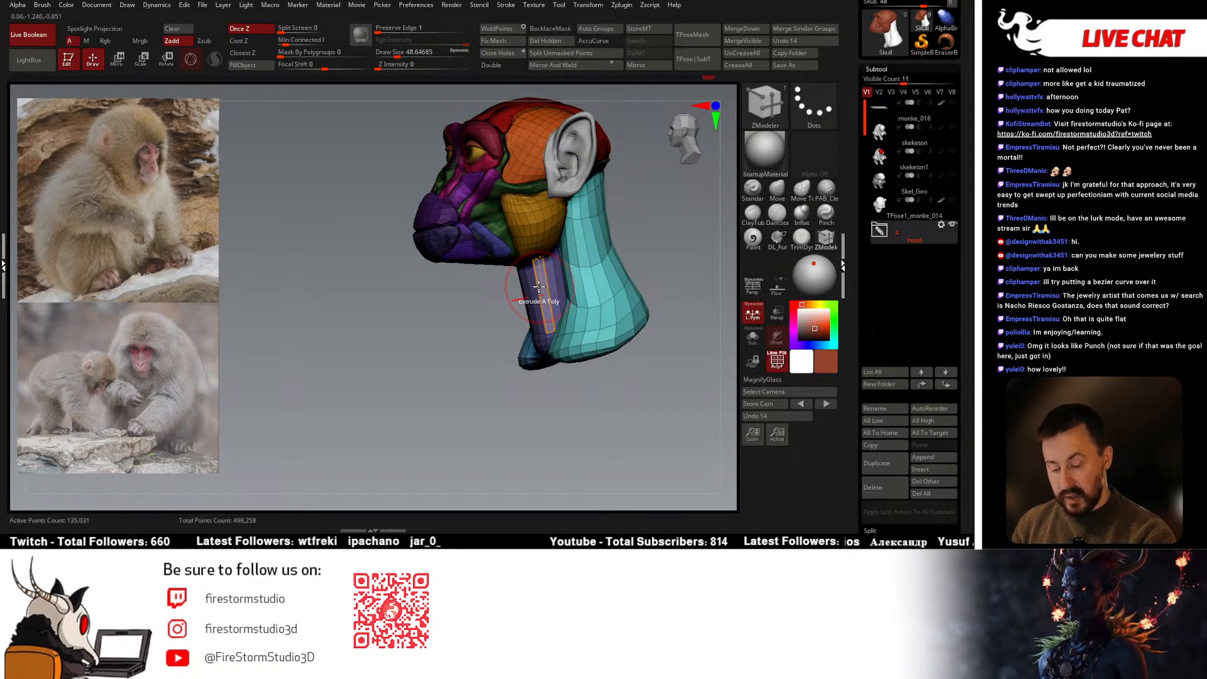
{"action": "key", "text": "space"}
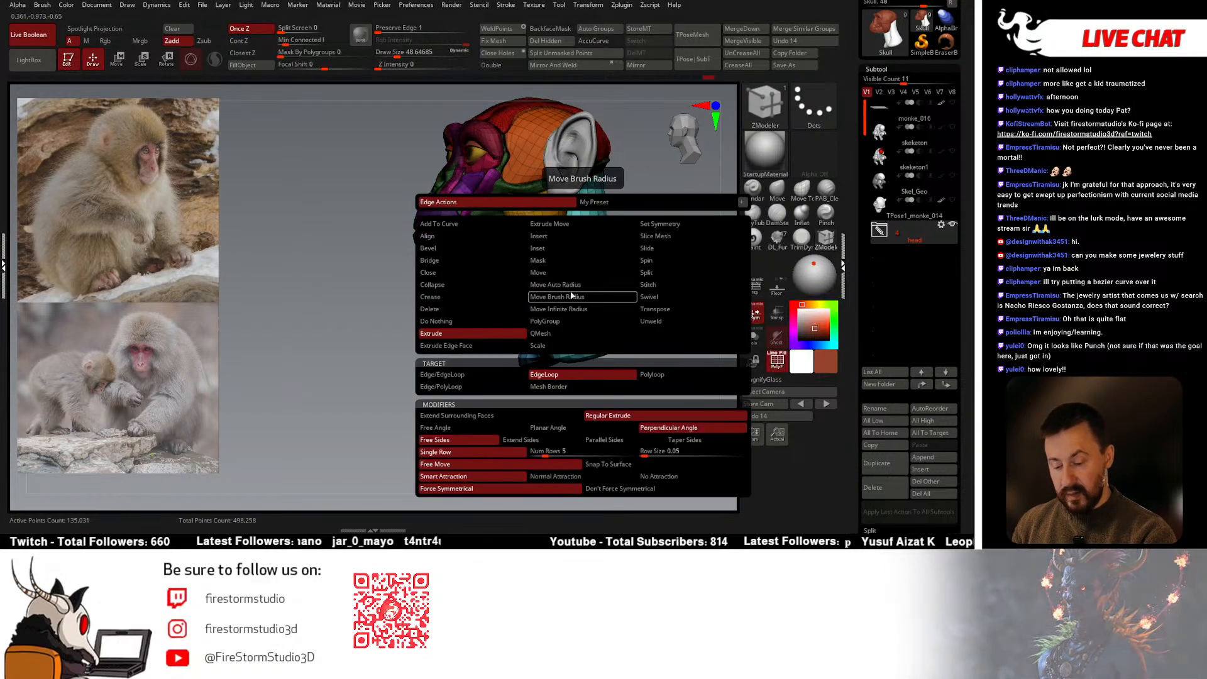
{"action": "left_click", "coordinate": [585, 241]}
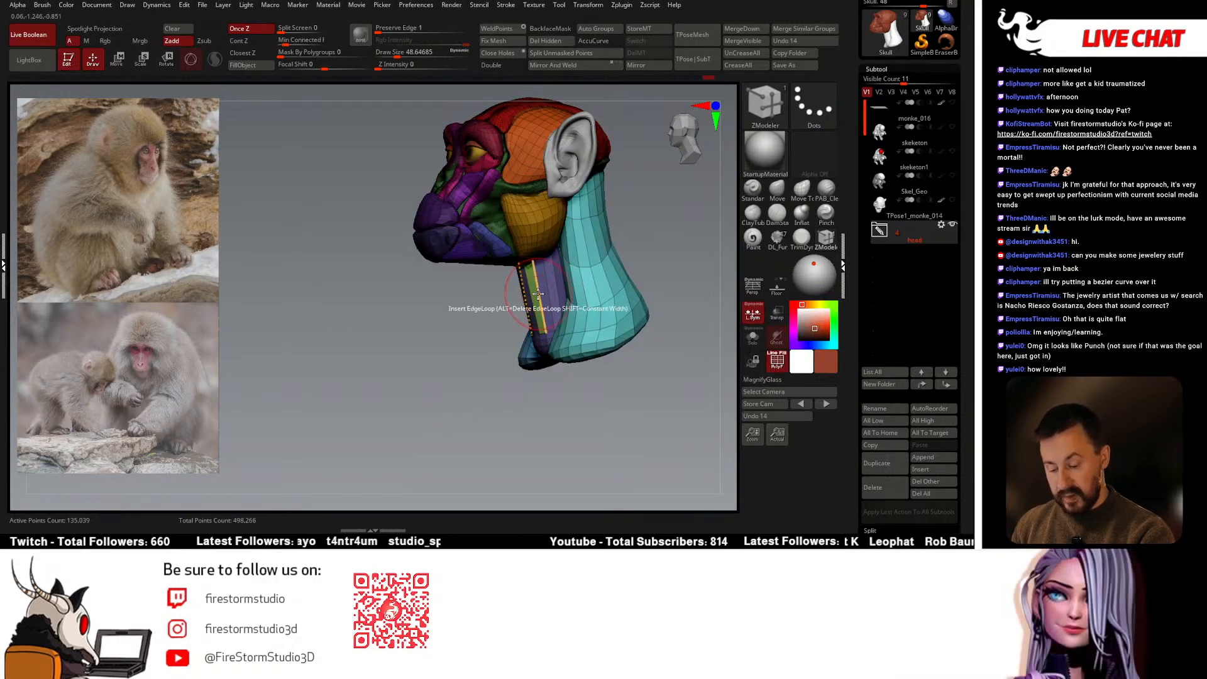
{"action": "right_click_drag", "start_coordinate": [537, 293], "coordinate": [598, 261]}
{"action": "key", "text": "ctrl+z"}
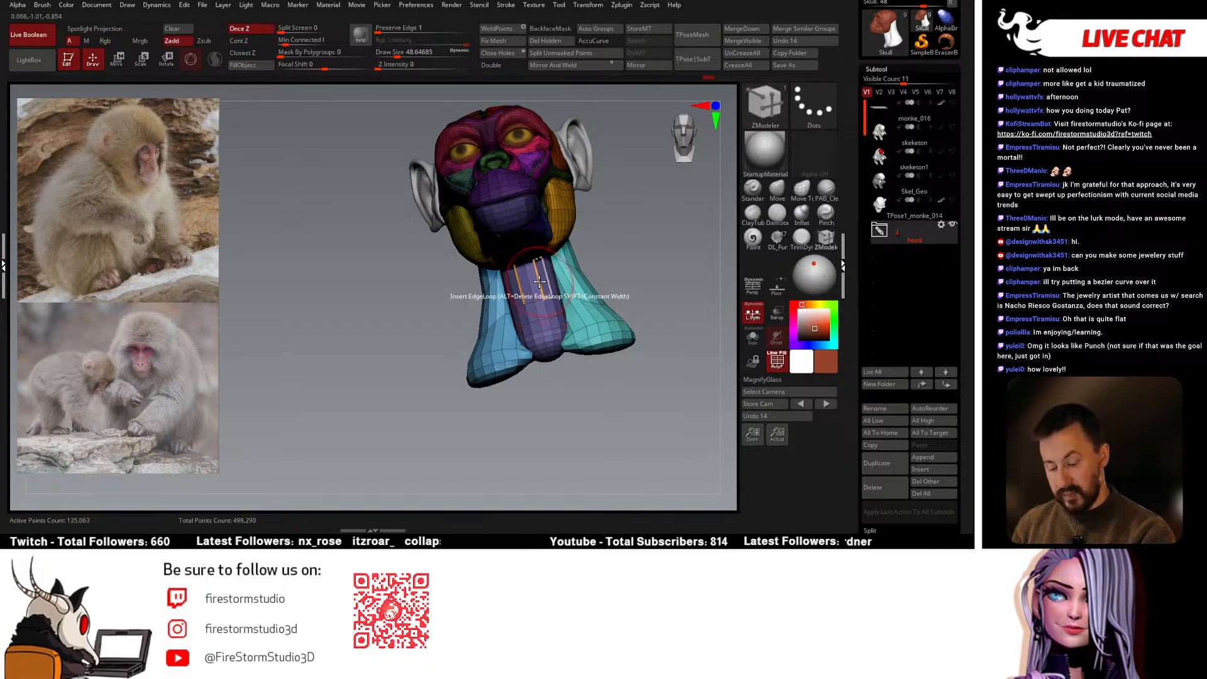
{"action": "left_click", "coordinate": [535, 267]}
{"action": "right_click_drag", "start_coordinate": [535, 268], "coordinate": [479, 294]}
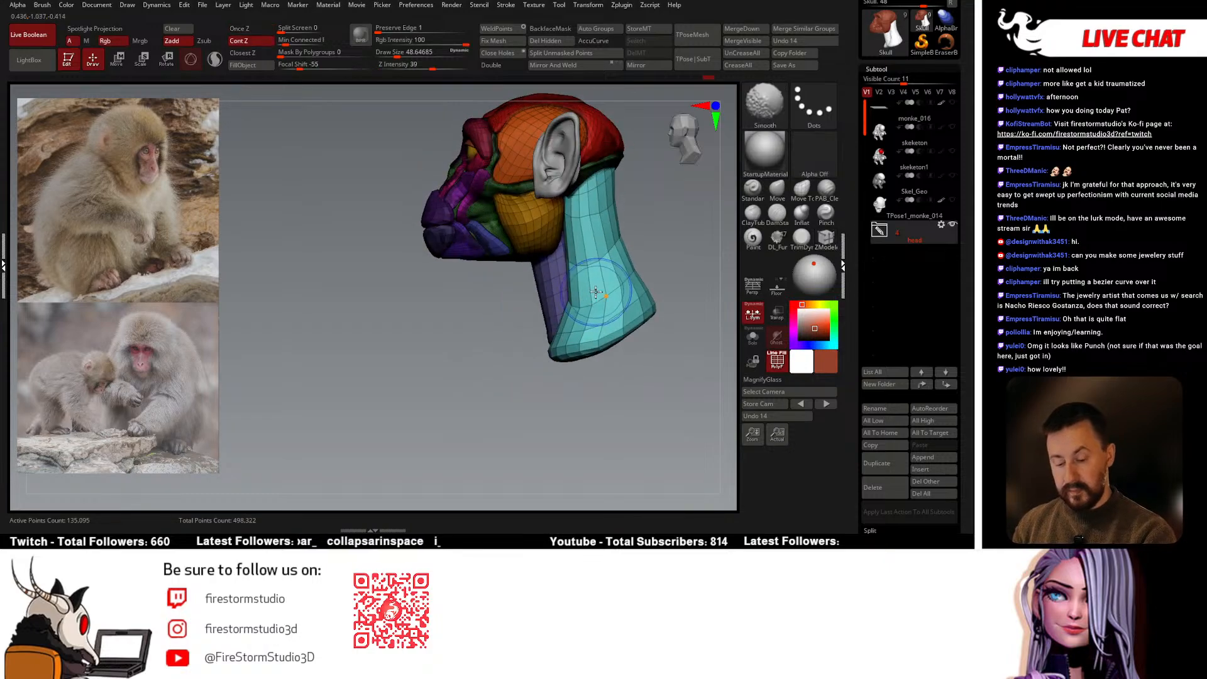
{"action": "mouse_move", "coordinate": [583, 241]}
{"action": "right_mouse_down"}
{"action": "mouse_move", "coordinate": [547, 239]}
{"action": "mouse_move", "coordinate": [543, 267]}
{"action": "mouse_move", "coordinate": [617, 285]}
{"action": "mouse_move", "coordinate": [604, 261]}
{"action": "mouse_move", "coordinate": [487, 236]}
{"action": "right_mouse_up"}
{"action": "left_click", "coordinate": [549, 271]}
Isolate the throat capsule's polygroup and mask the rest of the head and neck, with the Move brush active
{"action": "left_click", "coordinate": [778, 196]}
{"action": "right_click_drag", "start_coordinate": [480, 242], "coordinate": [502, 223]}
{"action": "left_click", "coordinate": [442, 279], "text": "ctrl+shift"}
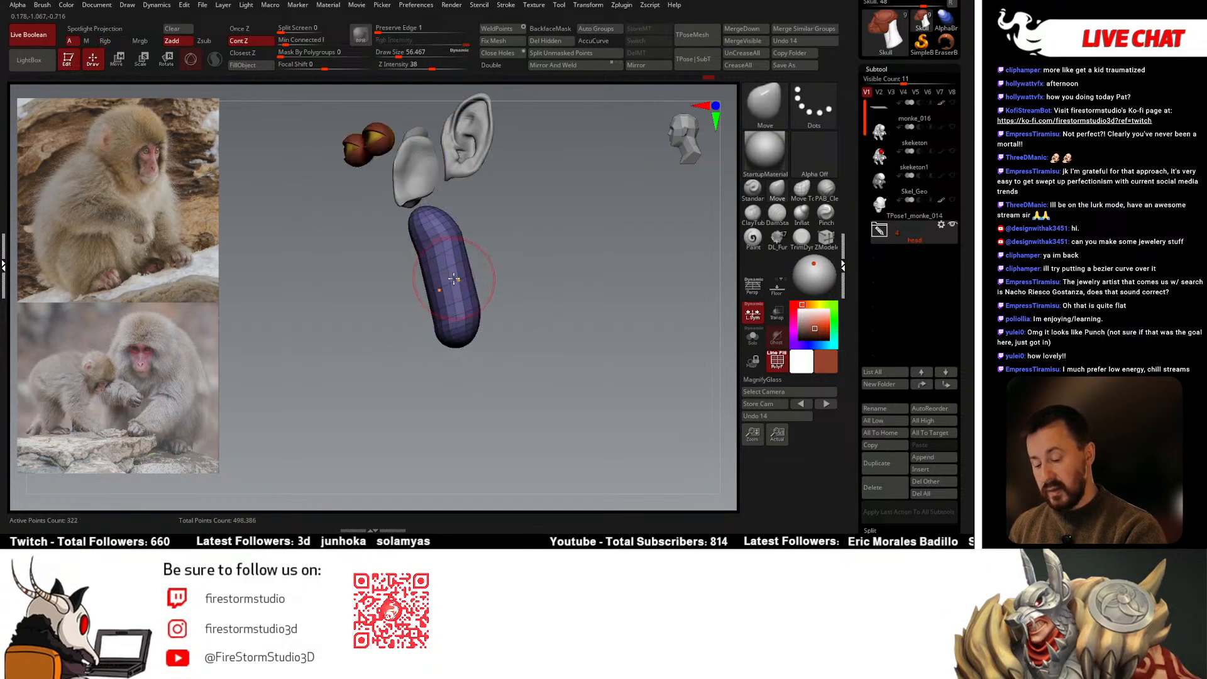
{"action": "left_click", "coordinate": [363, 396], "text": "ctrl+shift"}
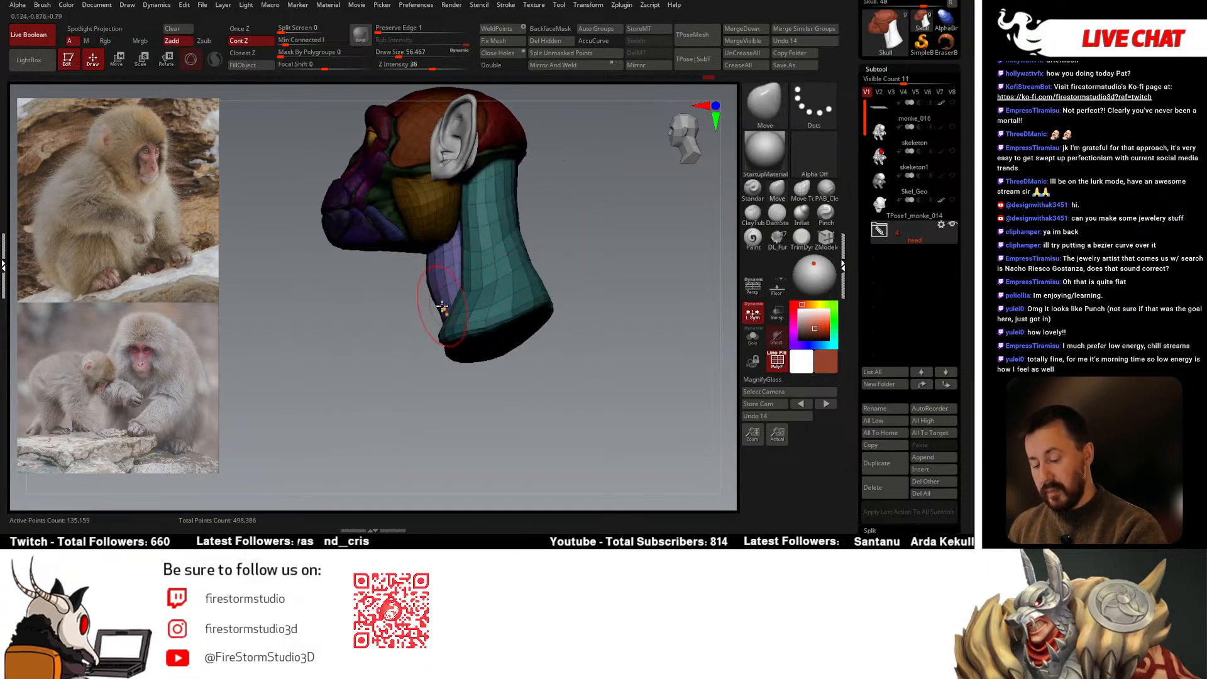
Push the unmasked throat capsule into a curved profile joining the jaw to the base of the neck
{"action": "right_click_drag", "start_coordinate": [433, 287], "coordinate": [418, 268]}
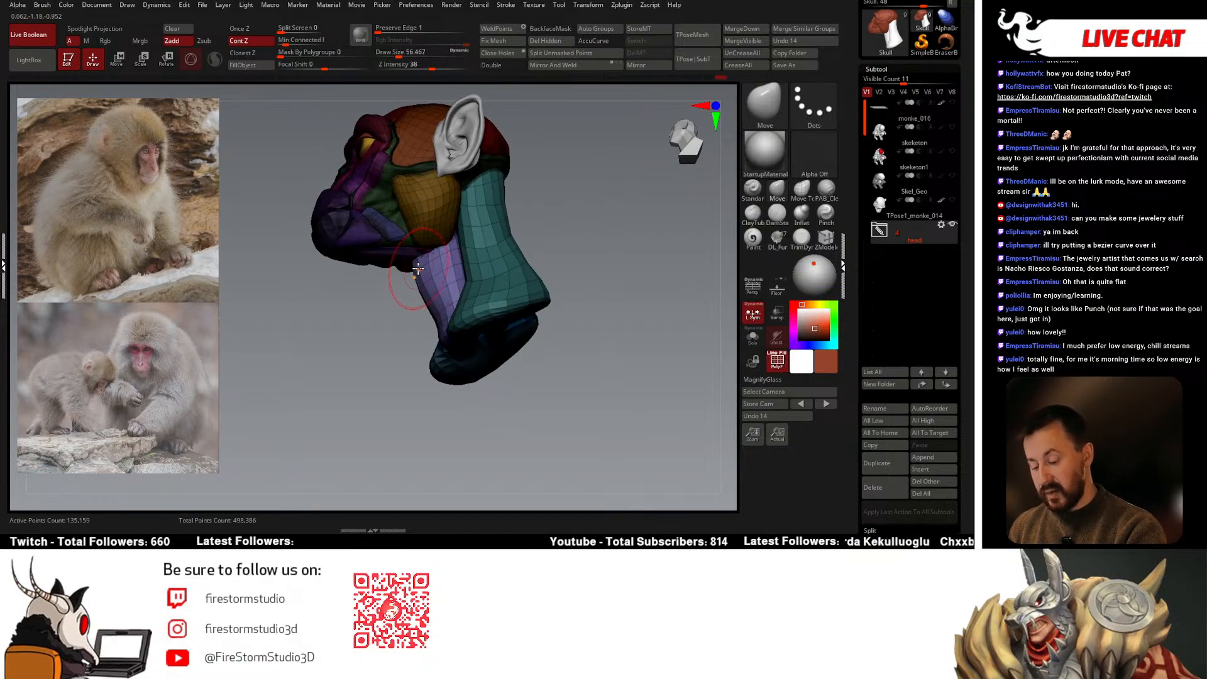
{"action": "right_click_drag", "start_coordinate": [438, 320], "coordinate": [433, 317]}
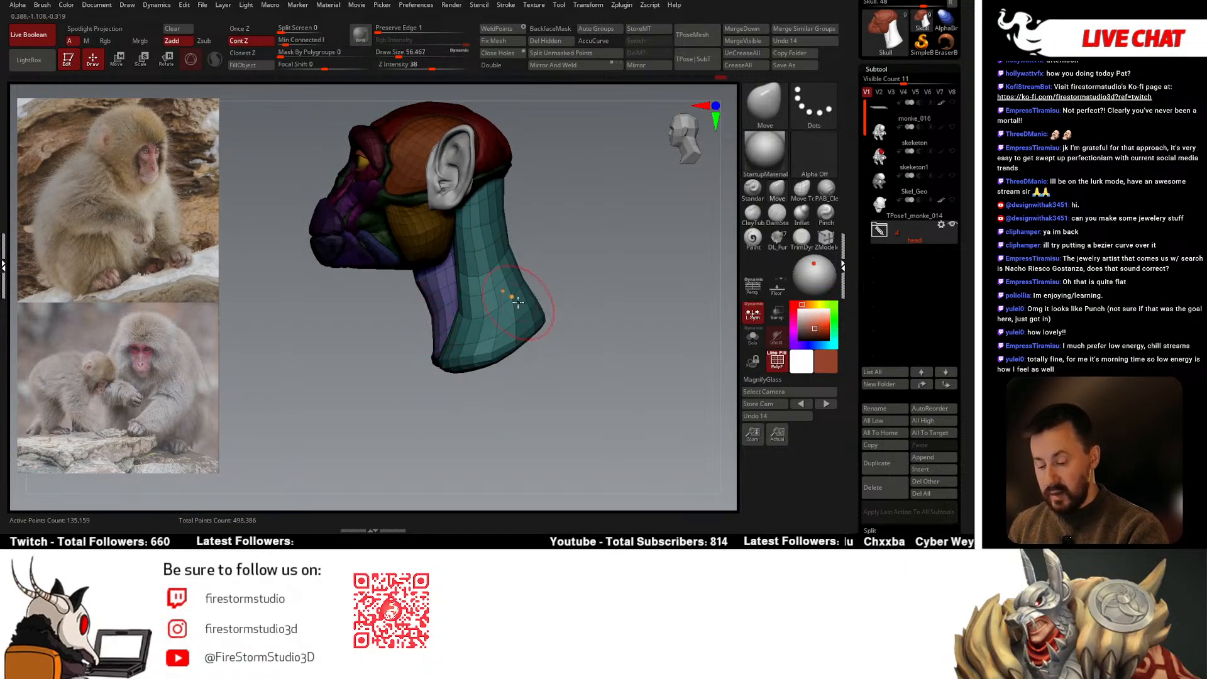
{"action": "right_click_drag", "start_coordinate": [518, 303], "coordinate": [576, 279]}
Unmask the surrounding neck muscles and reshape them with the Move brush at a draw size of about 83
{"action": "key", "text": "ctrl"}
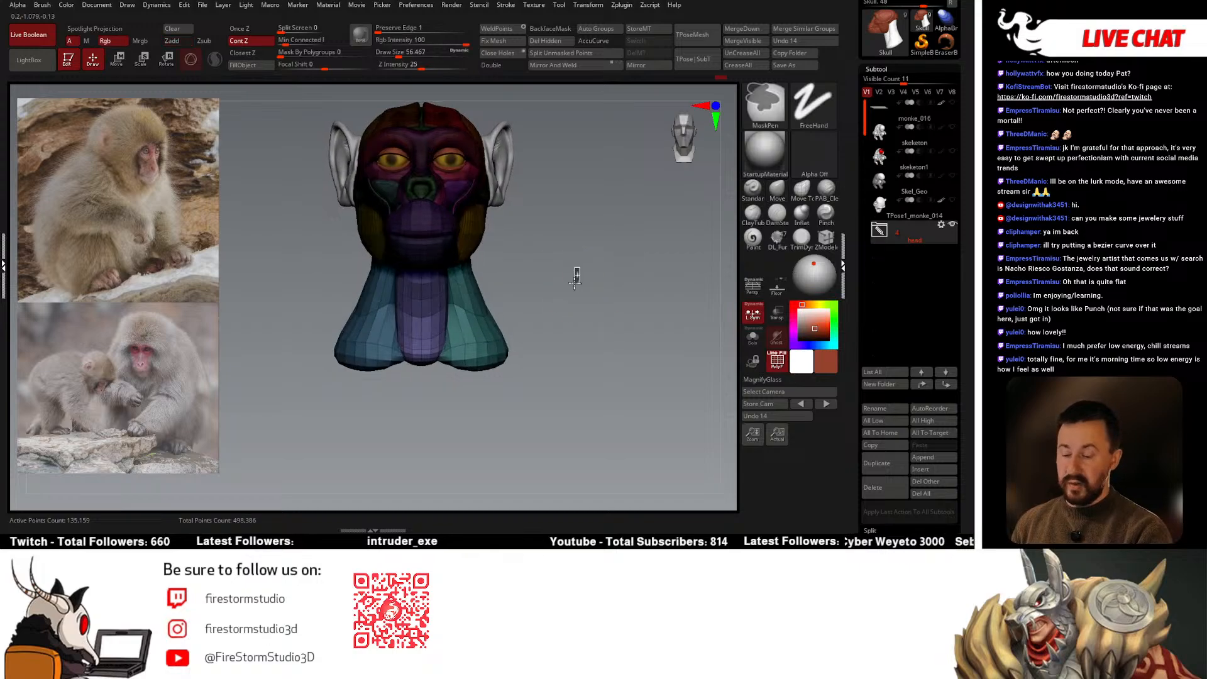
{"action": "left_click_drag", "start_coordinate": [574, 283], "coordinate": [567, 291], "text": "ctrl"}
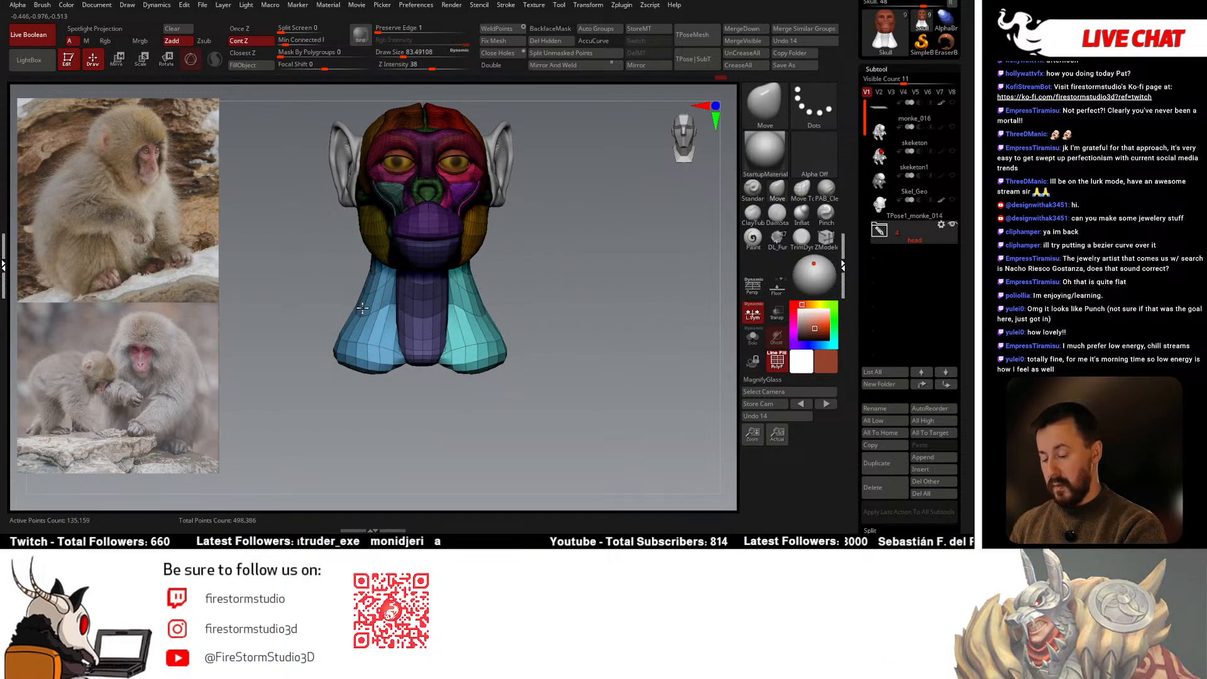
{"action": "right_click_drag", "start_coordinate": [484, 282], "coordinate": [583, 316]}
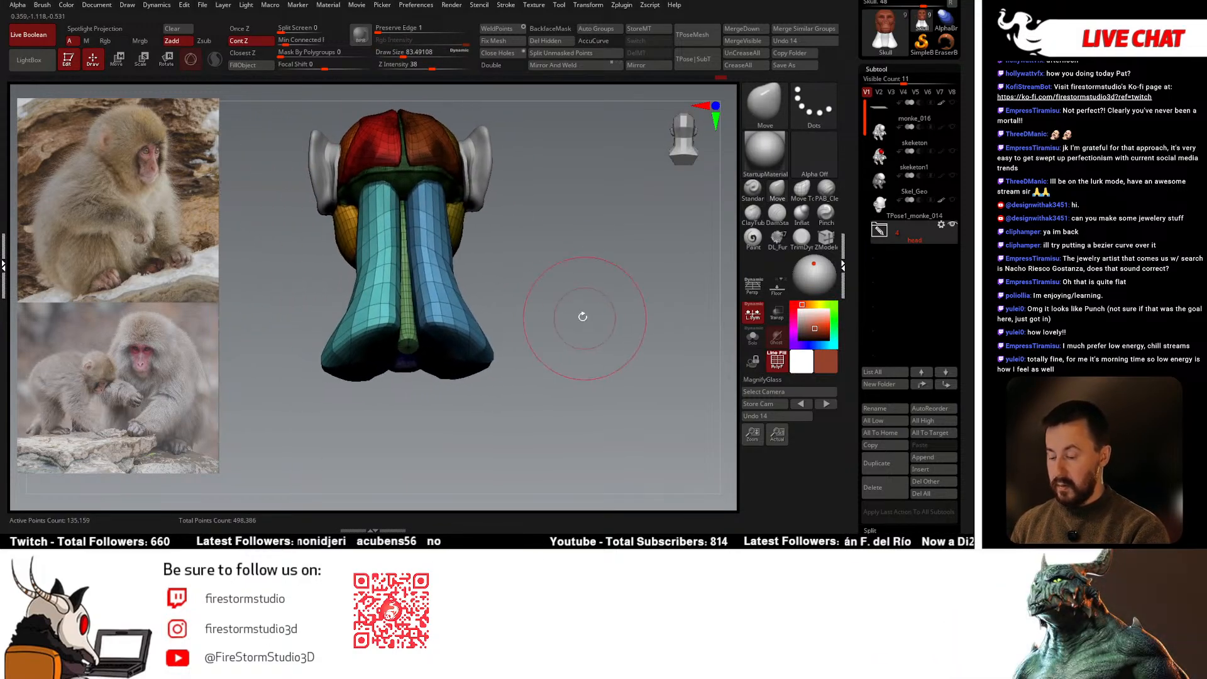
{"action": "right_click_drag", "start_coordinate": [399, 262], "coordinate": [396, 341]}
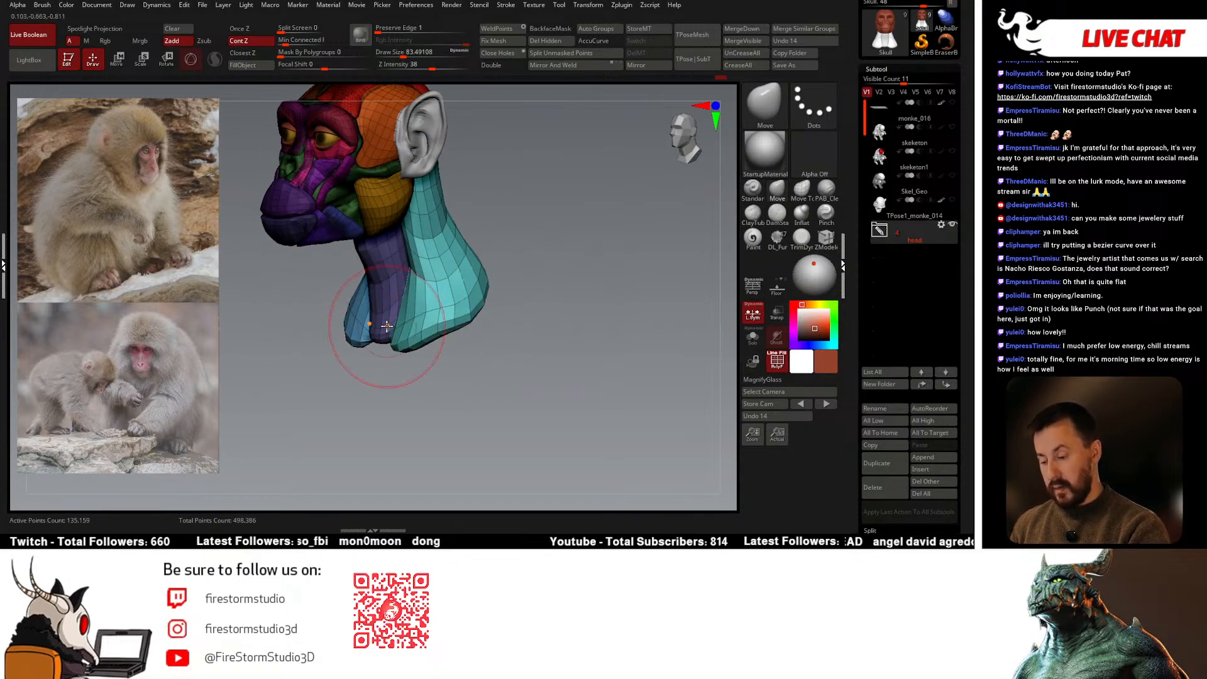
{"action": "mouse_move", "coordinate": [459, 301]}
{"action": "right_mouse_down"}
{"action": "mouse_move", "coordinate": [518, 295]}
{"action": "mouse_move", "coordinate": [445, 310]}
{"action": "mouse_move", "coordinate": [523, 320]}
{"action": "right_mouse_up"}
Show the base and the crouching Skel_Geo body alongside the head and turn off the polyframe
{"action": "left_click", "coordinate": [952, 104]}
{"action": "right_click_drag", "start_coordinate": [553, 377], "coordinate": [682, 282], "text": "ctrl"}
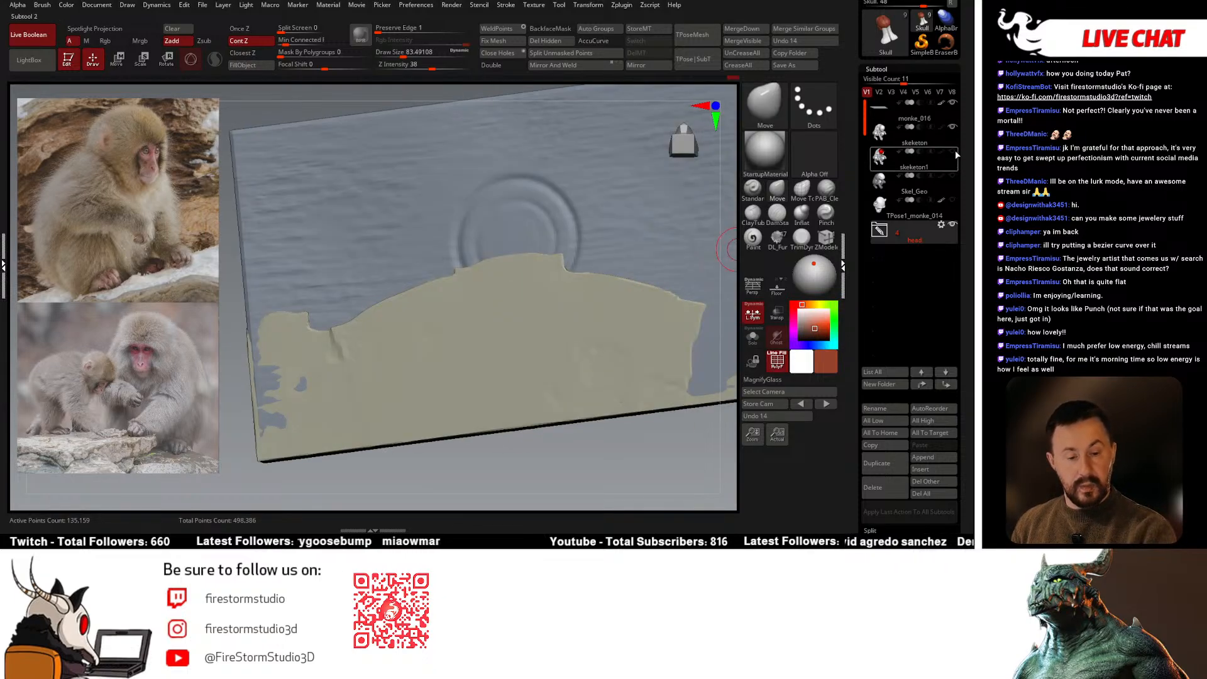
{"action": "left_click", "coordinate": [953, 175]}
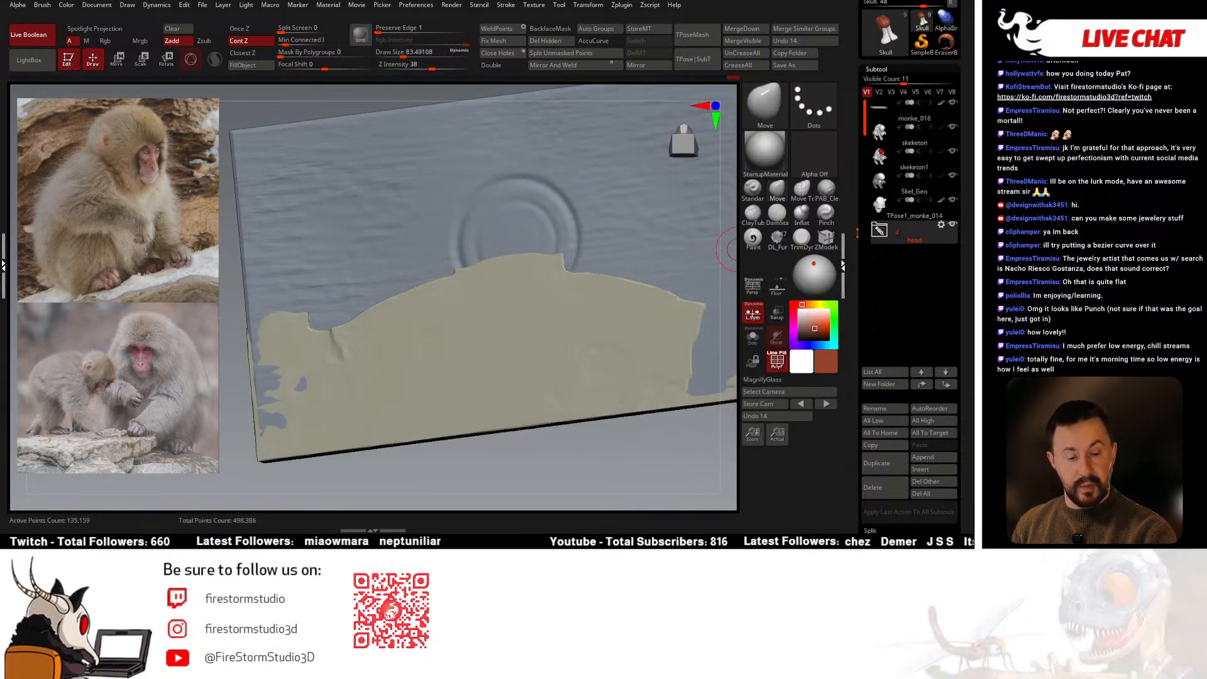
{"action": "right_click_drag", "start_coordinate": [622, 314], "coordinate": [563, 321]}
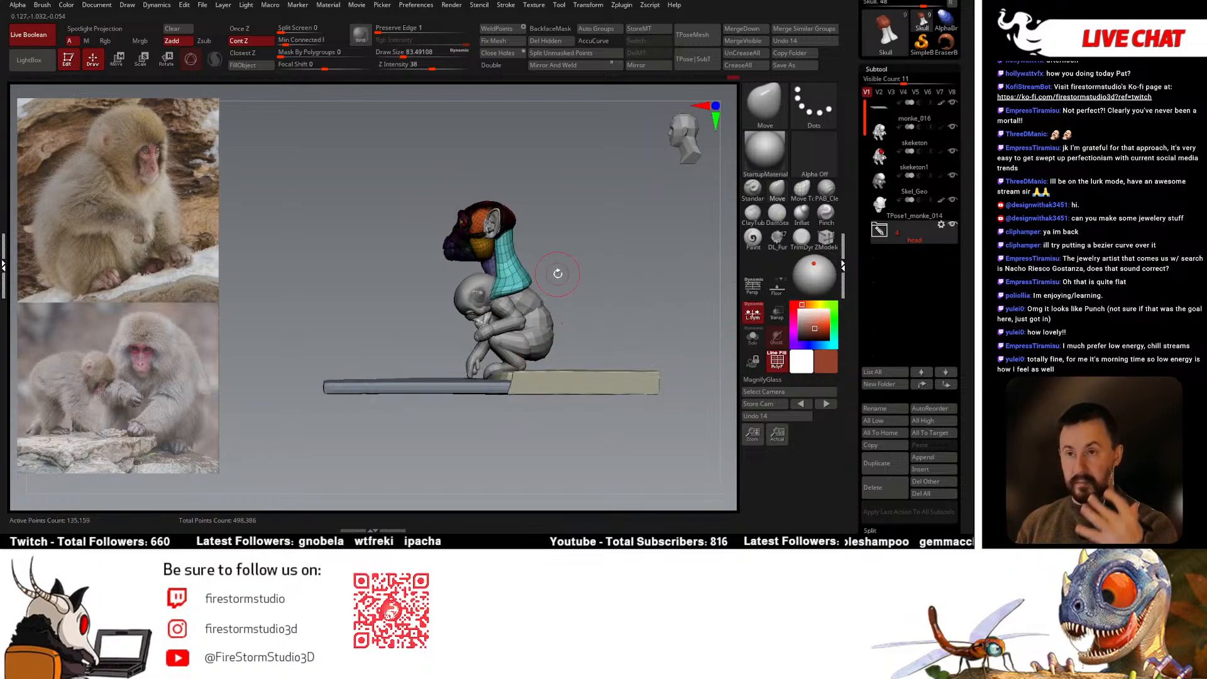
{"action": "right_click_drag", "start_coordinate": [607, 277], "coordinate": [631, 271], "text": "shift"}
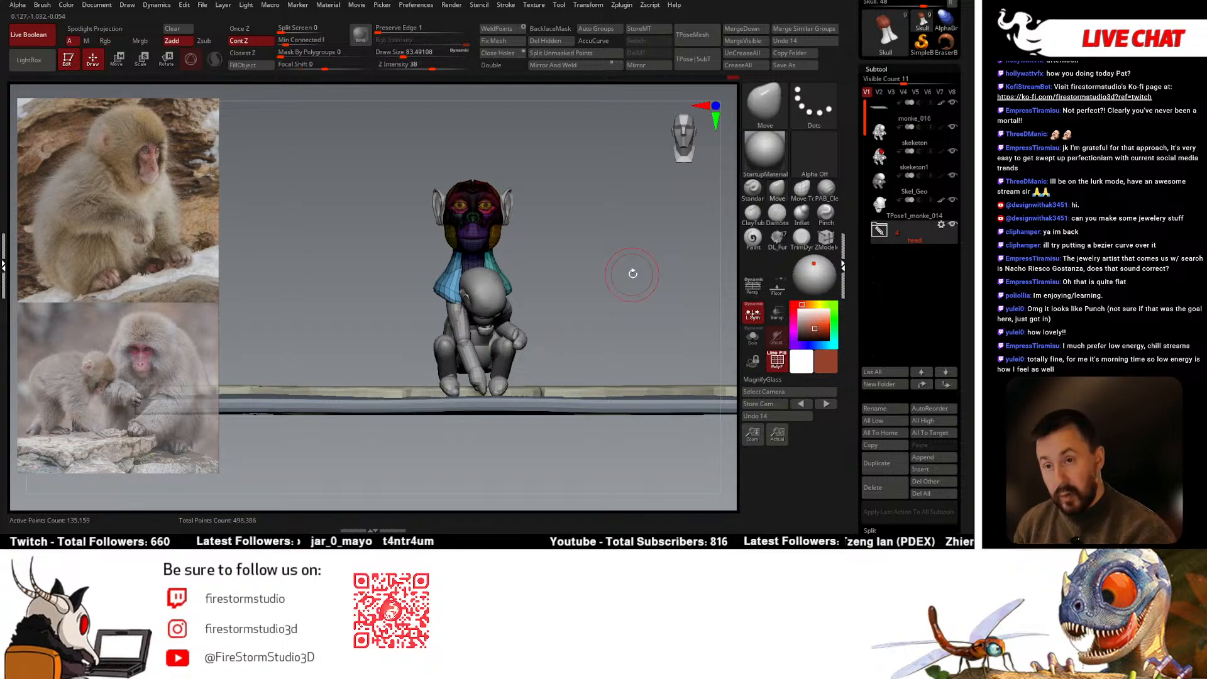
{"action": "mouse_move", "coordinate": [614, 274]}
{"action": "right_mouse_down", "text": "shift"}
{"action": "mouse_move", "coordinate": [576, 281]}
{"action": "mouse_move", "coordinate": [618, 285]}
{"action": "right_mouse_up", "text": "shift"}
{"action": "key", "text": "shift+f"}
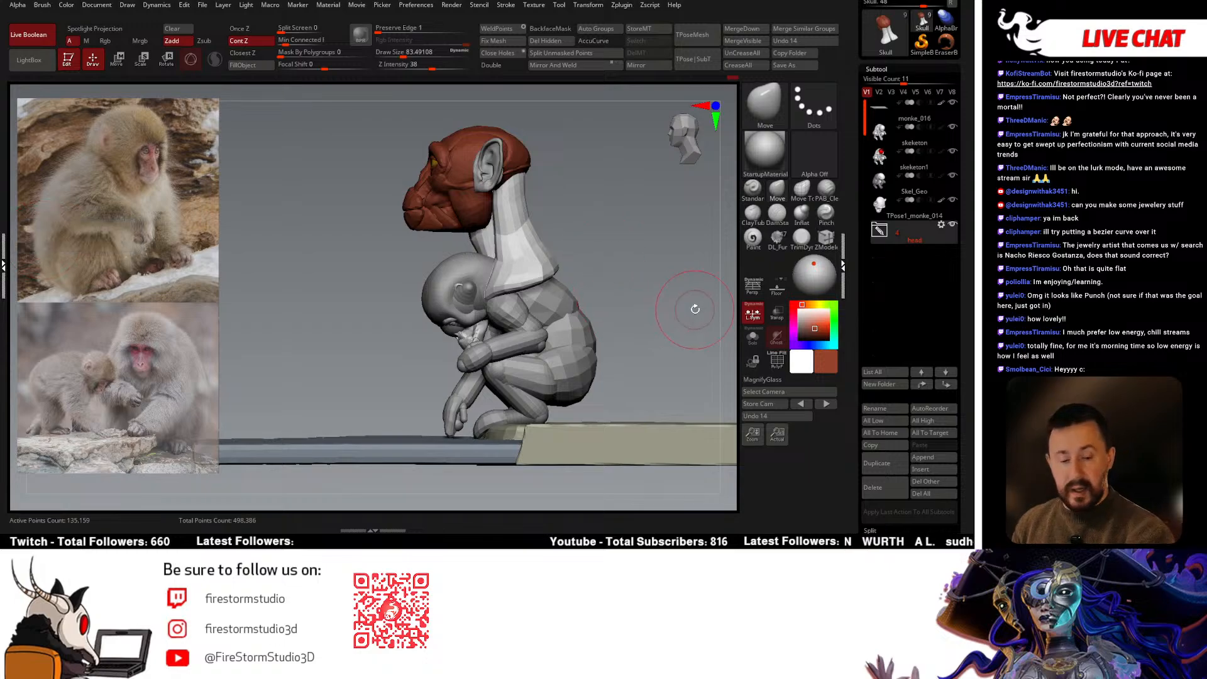
Adjust the Move brush's draw size to about 94 with the full figure in side view
{"action": "left_click_drag", "start_coordinate": [644, 289], "coordinate": [629, 284]}
{"action": "key", "text": "space"}
{"action": "left_click_drag", "start_coordinate": [569, 247], "coordinate": [583, 247]}
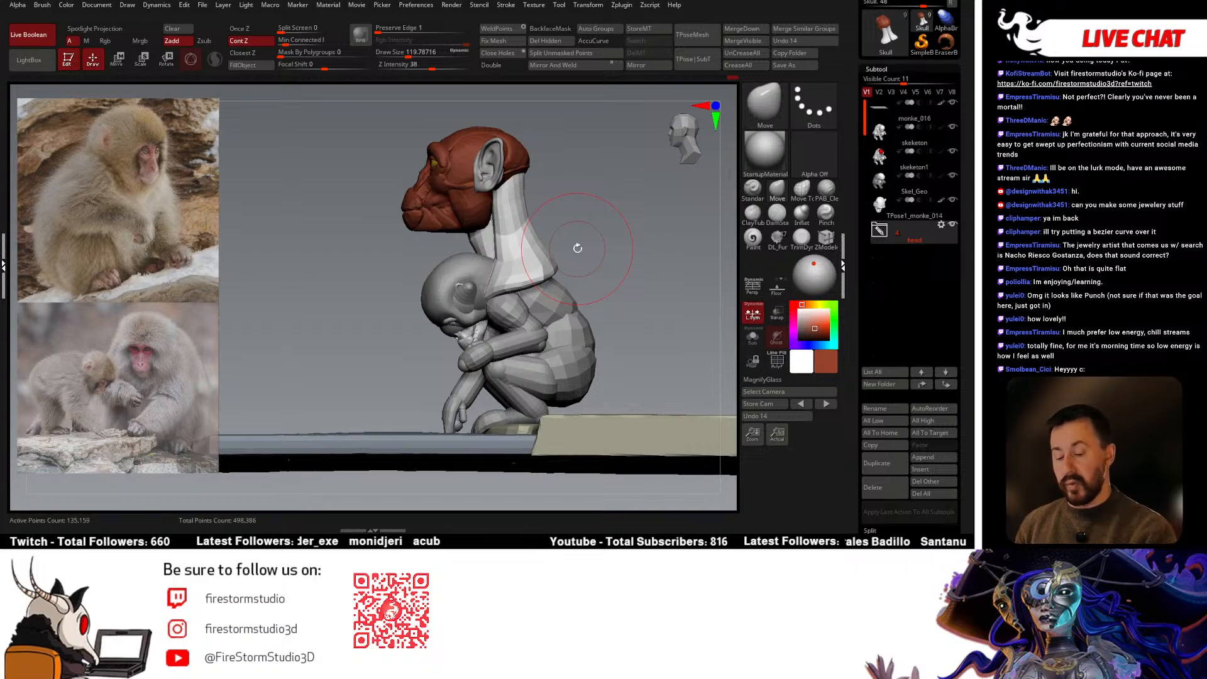
{"action": "key", "text": "space"}
{"action": "mouse_move", "coordinate": [617, 269]}
{"action": "left_mouse_down"}
{"action": "mouse_move", "coordinate": [603, 269]}
{"action": "mouse_move", "coordinate": [621, 269]}
{"action": "mouse_move", "coordinate": [614, 240]}
{"action": "mouse_move", "coordinate": [613, 271]}
{"action": "mouse_move", "coordinate": [617, 243]}
{"action": "mouse_move", "coordinate": [603, 261]}
{"action": "mouse_move", "coordinate": [593, 250]}
{"action": "mouse_move", "coordinate": [635, 263]}
{"action": "left_mouse_up"}
{"action": "key", "text": "space"}
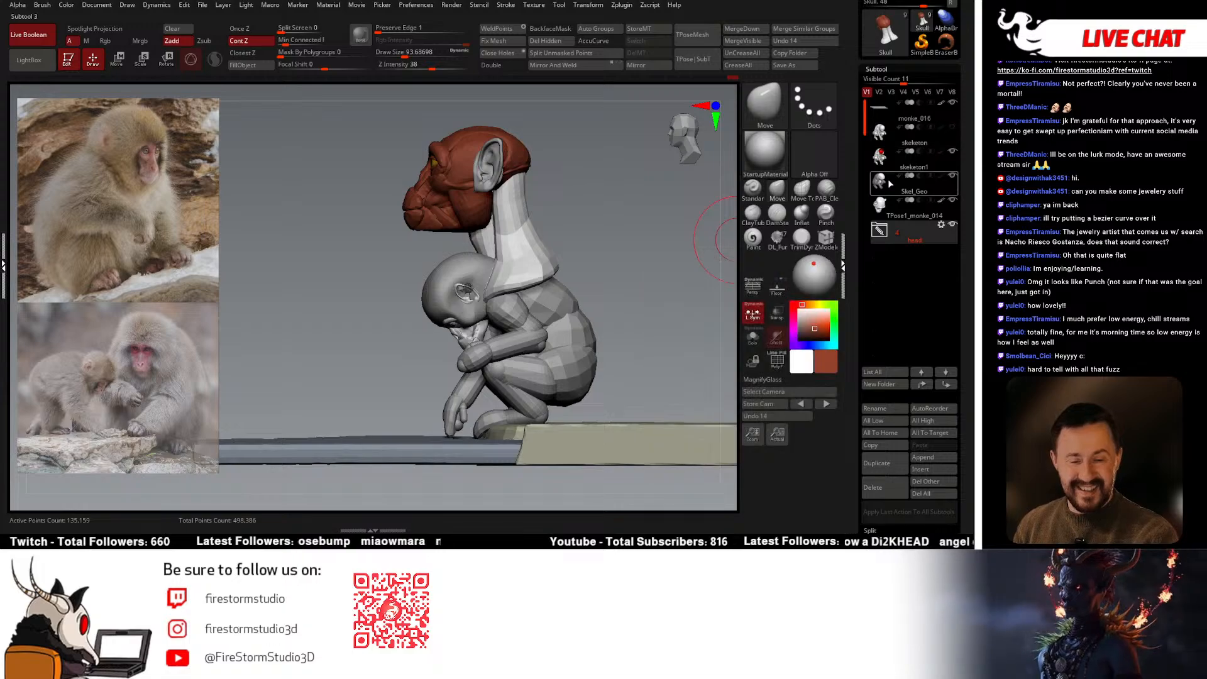
Select the skeketon subtool and create a new subtool folder named Pose for it
{"action": "left_click", "coordinate": [905, 166]}
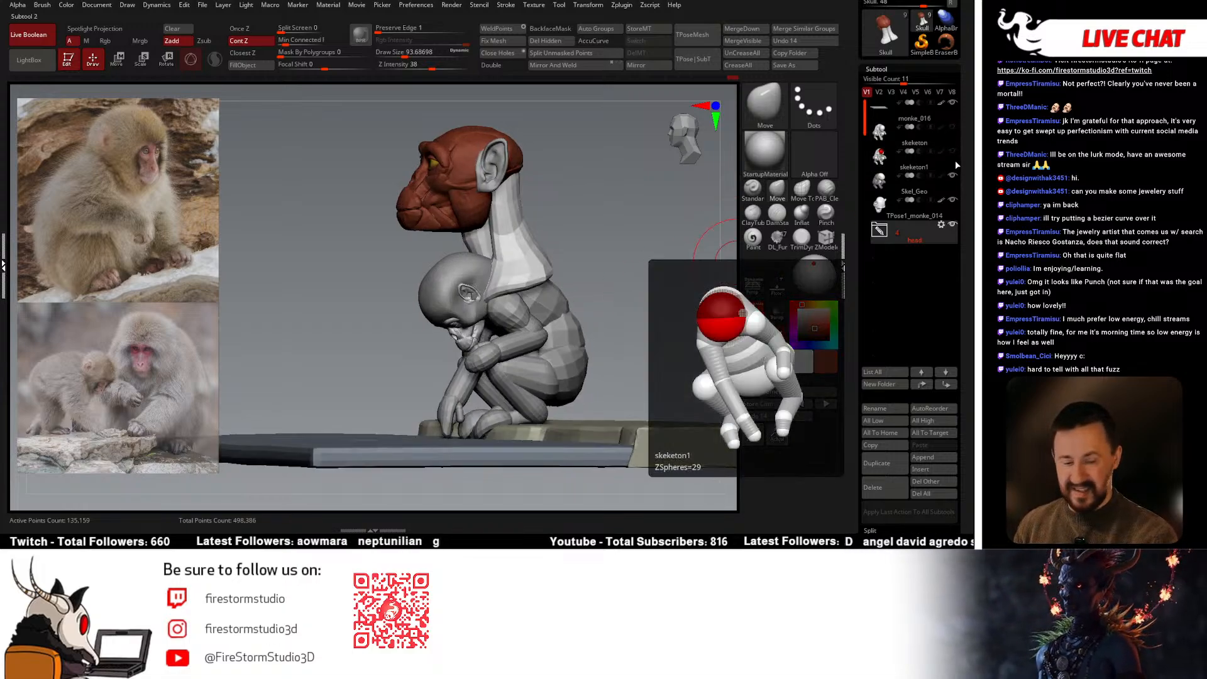
{"action": "left_click", "coordinate": [912, 135]}
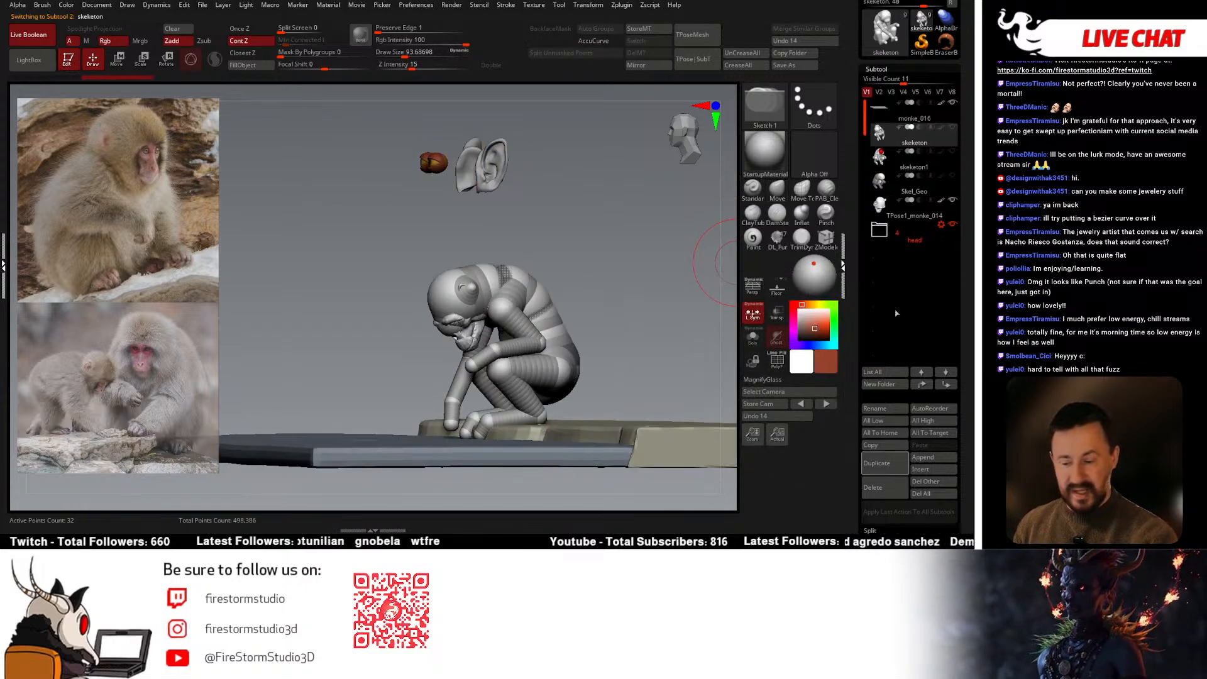
{"action": "scroll", "coordinate": [909, 365], "scroll_direction": "down", "scroll_amount": 3}
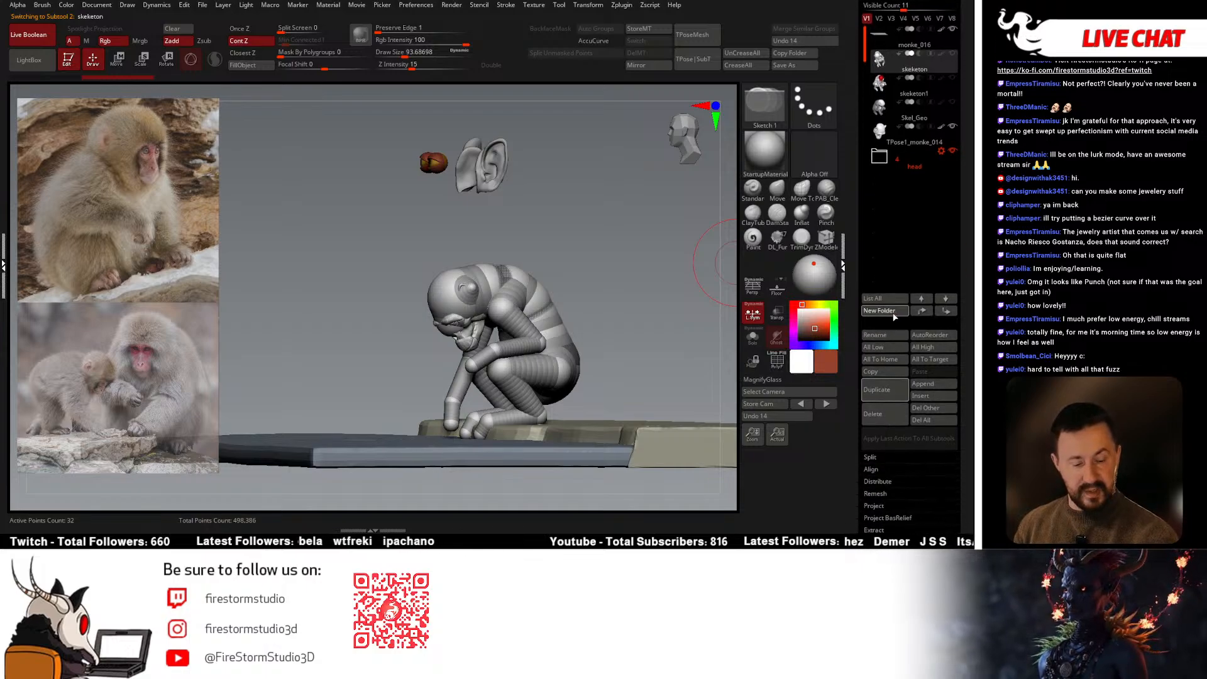
{"action": "left_click", "coordinate": [880, 310]}
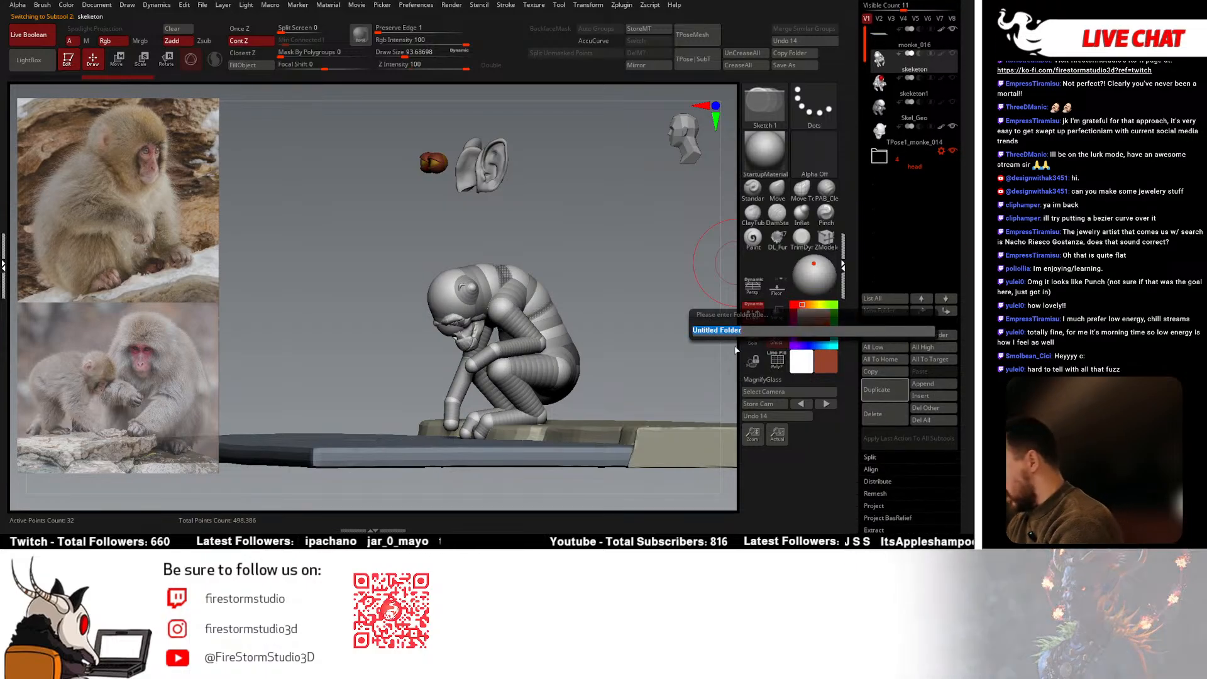
{"action": "key", "text": "shift"}
{"action": "type", "text": "Pose"}
{"action": "key", "text": "Return"}
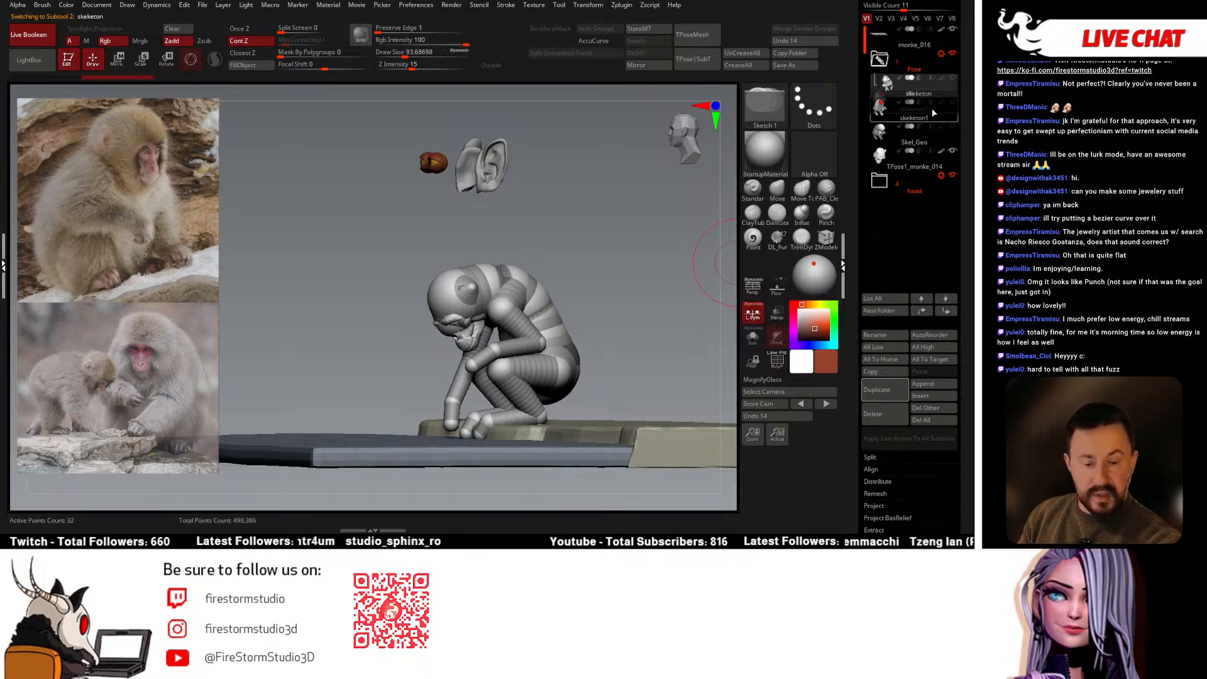
Move the skeketon1, Skel_Geo and TPose1_monke_014 subtools into the Pose folder and select TPose1_monke_014
{"action": "left_click_drag", "start_coordinate": [932, 109], "coordinate": [930, 88]}
{"action": "left_click_drag", "start_coordinate": [929, 133], "coordinate": [927, 110]}
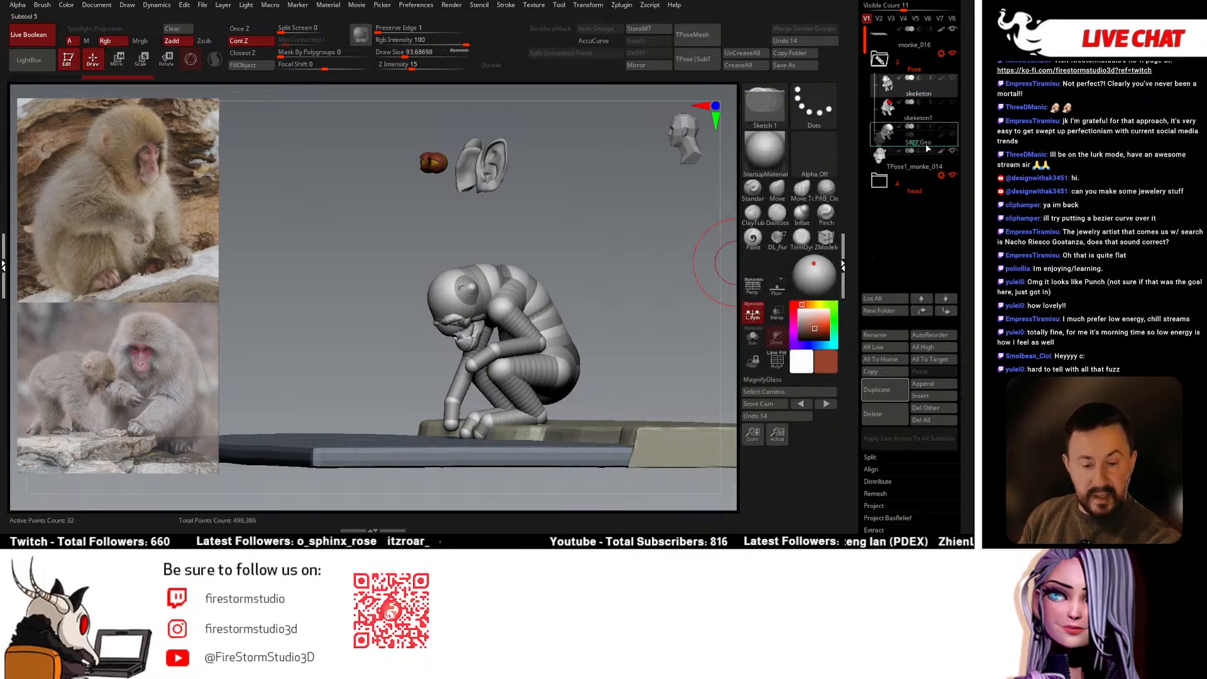
{"action": "left_click_drag", "start_coordinate": [923, 159], "coordinate": [920, 135]}
{"action": "left_click", "coordinate": [898, 163]}
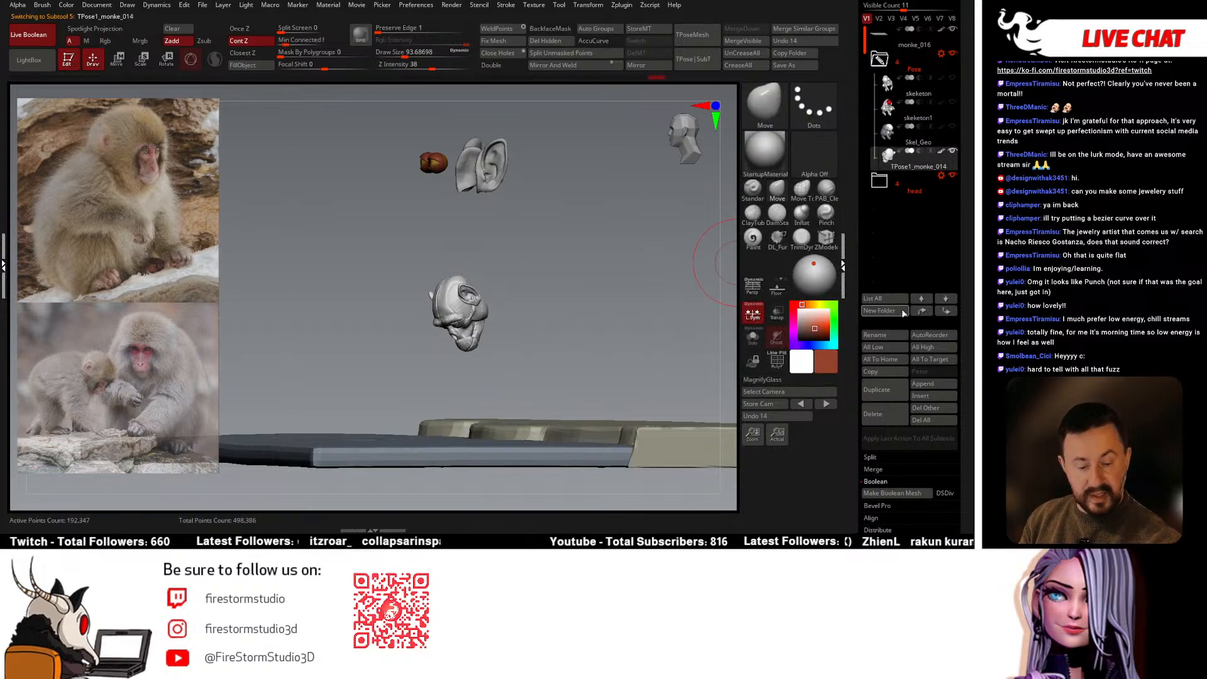
Delete the TPose1_monke_014 subtool and expand the head folder to list its subtools
{"action": "left_click", "coordinate": [875, 411]}
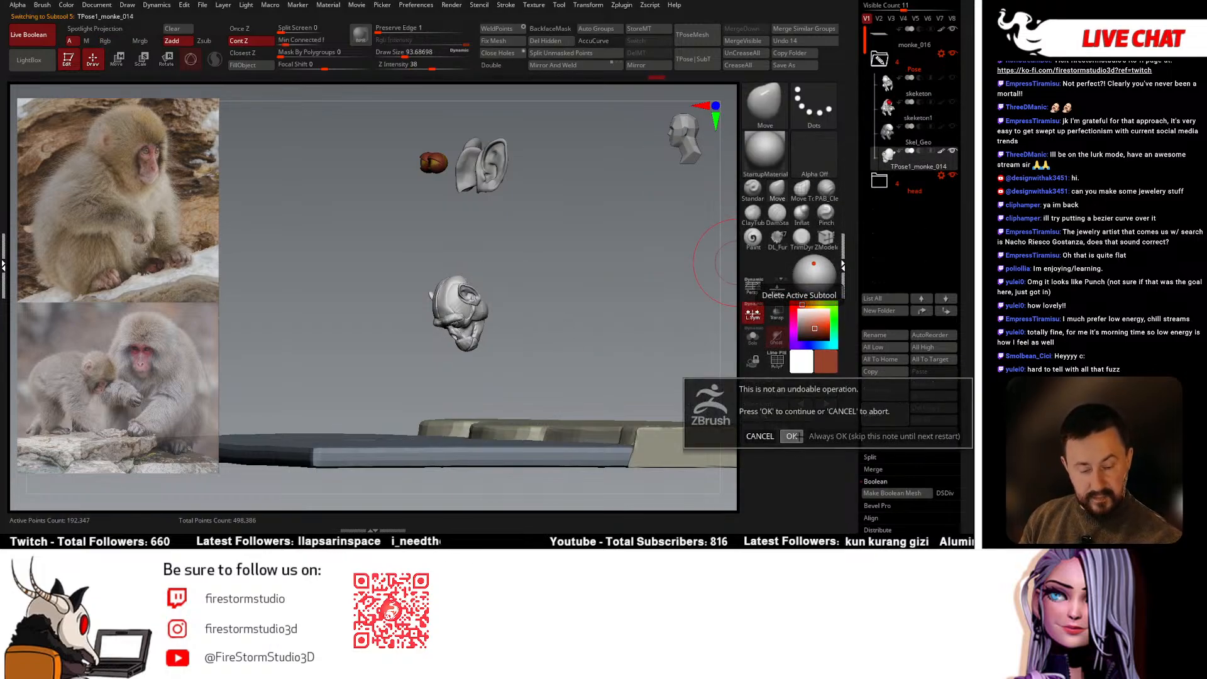
{"action": "left_click", "coordinate": [791, 436]}
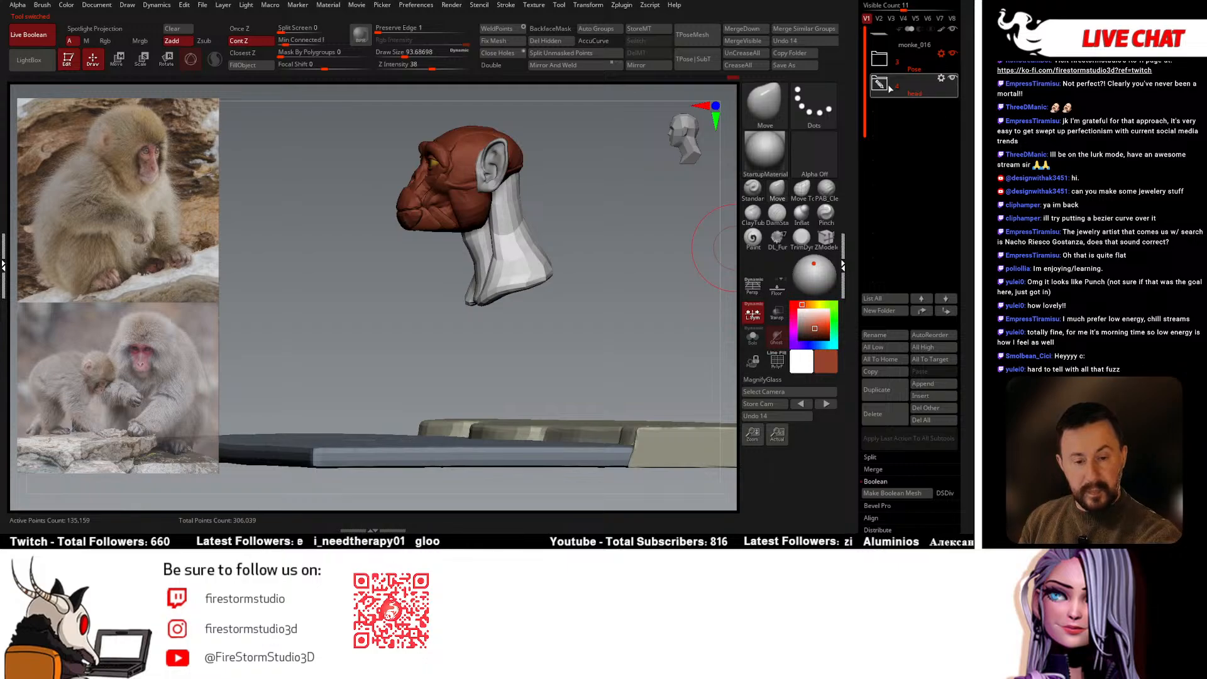
{"action": "left_click", "coordinate": [888, 87]}
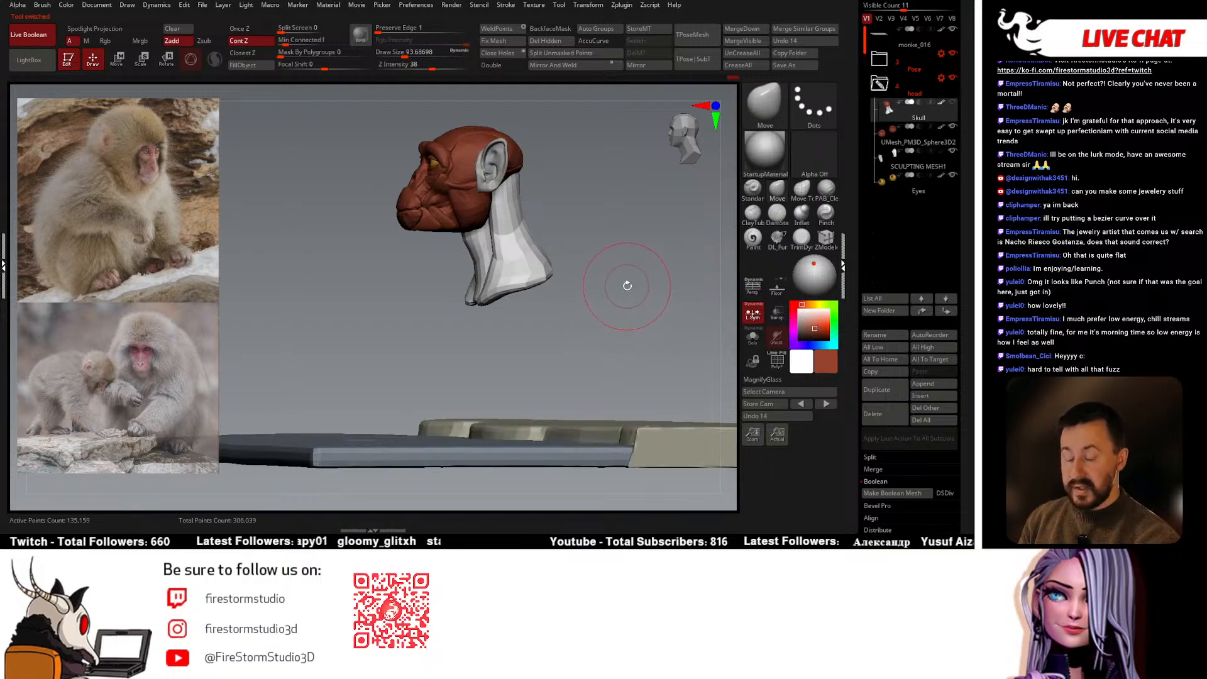
Examine the head and neck profile from both sides and from the front, with the Move brush's draw size at about 108
{"action": "left_click_drag", "start_coordinate": [666, 271], "coordinate": [642, 284]}
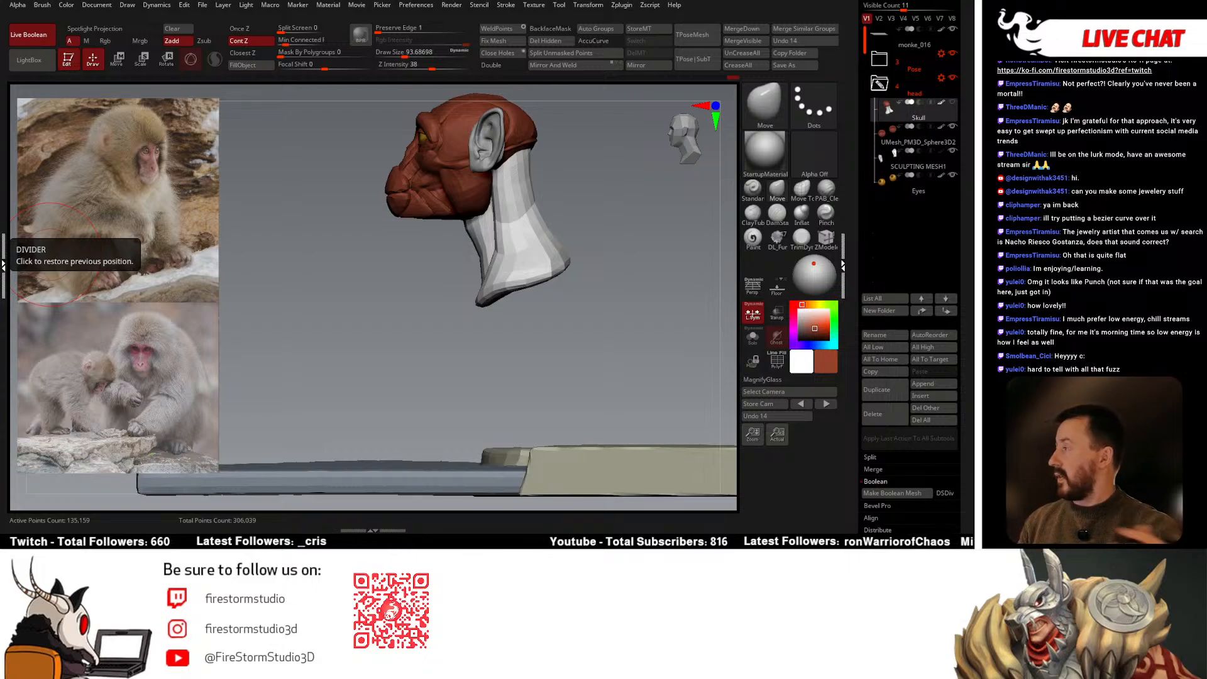
{"action": "mouse_move", "coordinate": [525, 229]}
{"action": "right_mouse_down"}
{"action": "mouse_move", "coordinate": [496, 257]}
{"action": "mouse_move", "coordinate": [459, 230]}
{"action": "right_mouse_up"}
{"action": "key", "text": "space"}
{"action": "left_click_drag", "start_coordinate": [436, 280], "coordinate": [442, 279]}
{"action": "right_click_drag", "start_coordinate": [521, 217], "coordinate": [559, 226]}
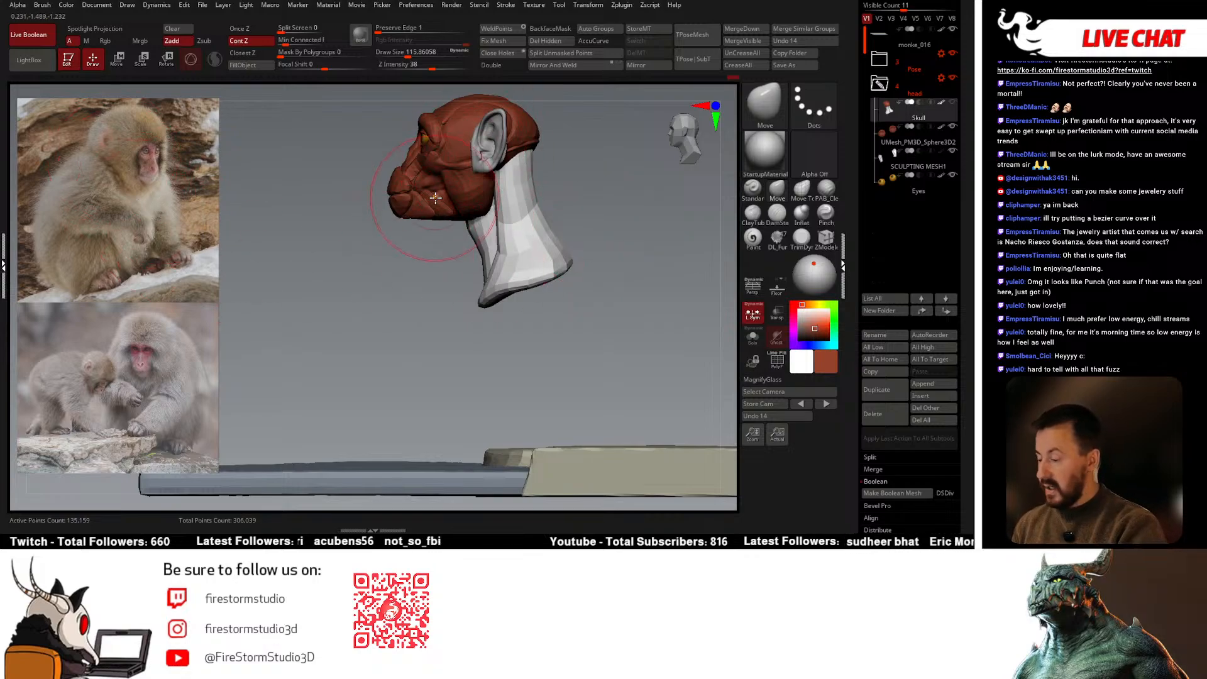
{"action": "right_click_drag", "start_coordinate": [435, 198], "coordinate": [449, 237]}
{"action": "right_click_drag", "start_coordinate": [559, 198], "coordinate": [555, 199]}
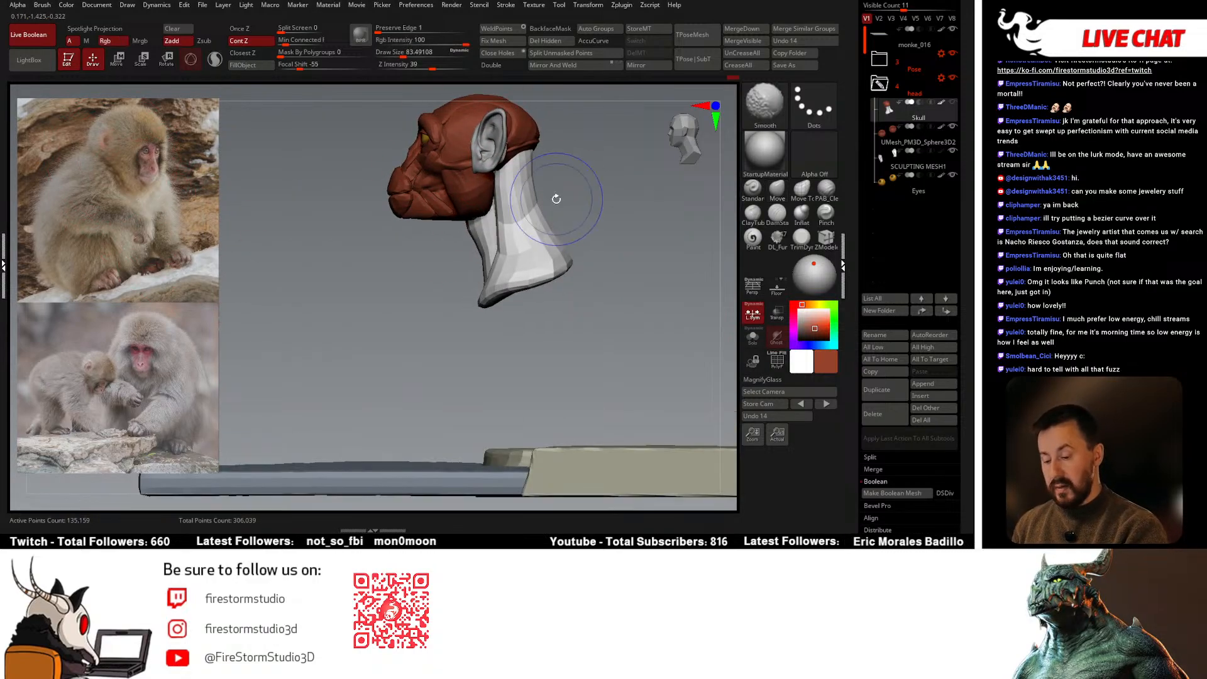
{"action": "key", "text": "space"}
{"action": "left_click_drag", "start_coordinate": [474, 278], "coordinate": [481, 278]}
{"action": "right_click_drag", "start_coordinate": [548, 195], "coordinate": [549, 194], "text": "shift"}
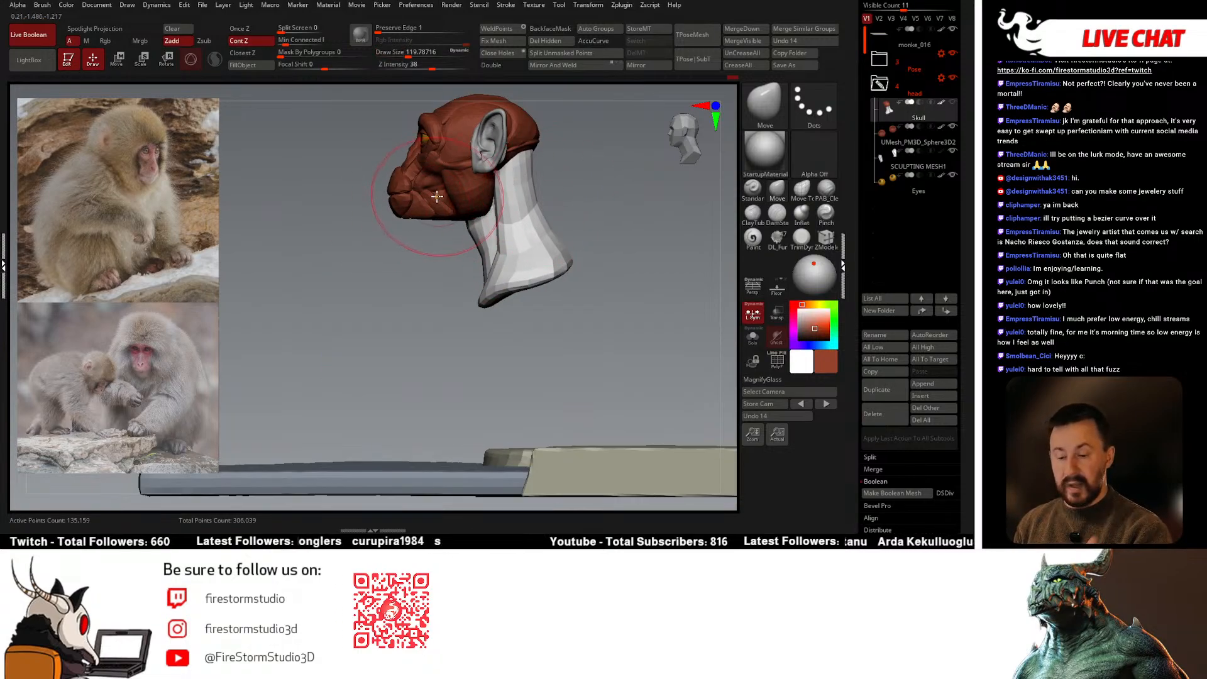
{"action": "mouse_move", "coordinate": [622, 213]}
{"action": "right_mouse_down"}
{"action": "mouse_move", "coordinate": [619, 242]}
{"action": "mouse_move", "coordinate": [620, 224]}
{"action": "mouse_move", "coordinate": [563, 229]}
{"action": "mouse_move", "coordinate": [622, 216]}
{"action": "mouse_move", "coordinate": [641, 224]}
{"action": "right_mouse_up"}
{"action": "key", "text": "space"}
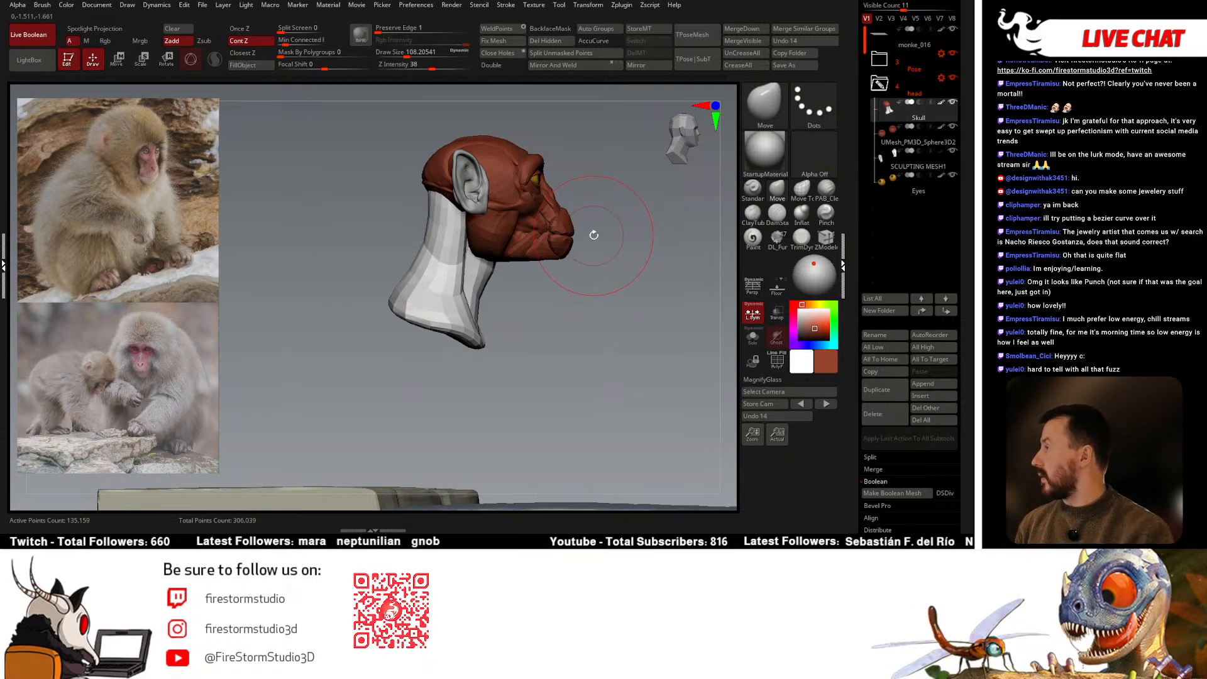
{"action": "right_click_drag", "start_coordinate": [593, 234], "coordinate": [530, 222]}
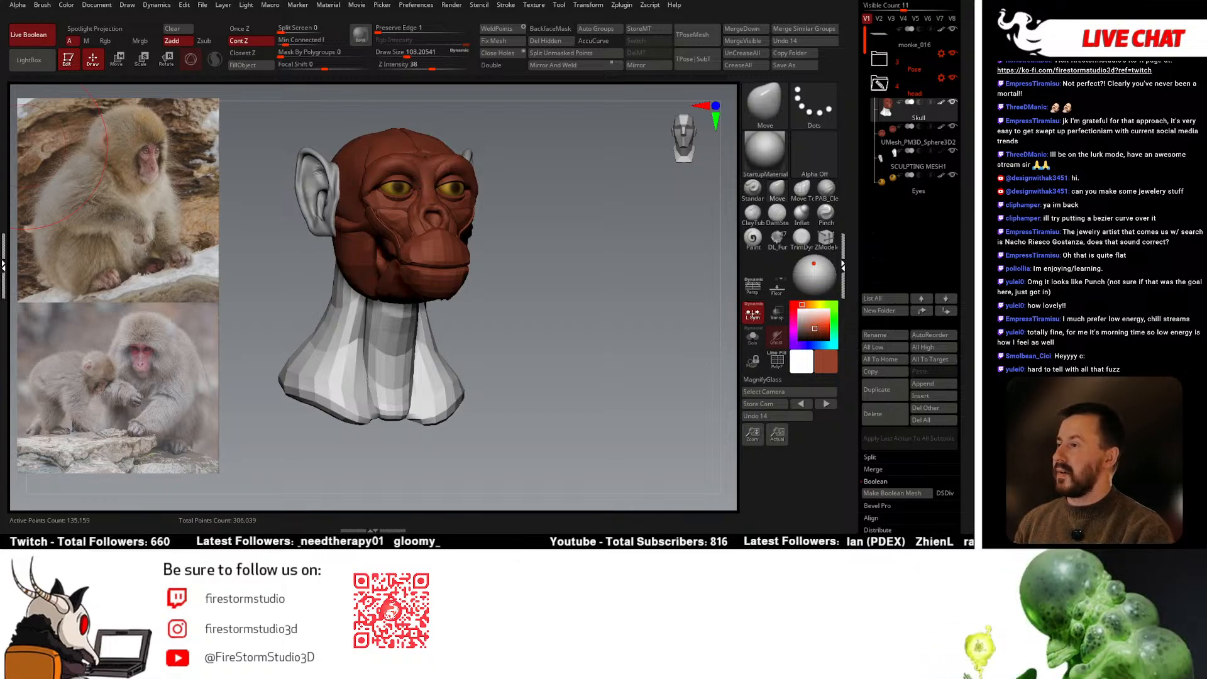
Set the Move brush's draw size to about 27 and turn on the polyframe for the head muscles
{"action": "left_click_drag", "start_coordinate": [515, 264], "coordinate": [566, 285]}
{"action": "key", "text": "space"}
{"action": "left_click_drag", "start_coordinate": [637, 271], "coordinate": [615, 254]}
{"action": "key", "text": "space"}
{"action": "mouse_move", "coordinate": [617, 255]}
{"action": "left_mouse_down"}
{"action": "mouse_move", "coordinate": [590, 257]}
{"action": "mouse_move", "coordinate": [603, 258]}
{"action": "mouse_move", "coordinate": [568, 295]}
{"action": "mouse_move", "coordinate": [628, 283]}
{"action": "mouse_move", "coordinate": [581, 311]}
{"action": "mouse_move", "coordinate": [484, 336]}
{"action": "mouse_move", "coordinate": [575, 346]}
{"action": "left_mouse_up"}
{"action": "key", "text": "shift+f"}
Hide the lip polygroups to check the teeth and jaw beneath them, and show the whole head again
{"action": "left_click", "coordinate": [575, 268], "text": "ctrl+shift"}
{"action": "left_click", "coordinate": [578, 272], "text": "ctrl+shift"}
{"action": "left_click", "coordinate": [577, 294], "text": "ctrl+shift"}
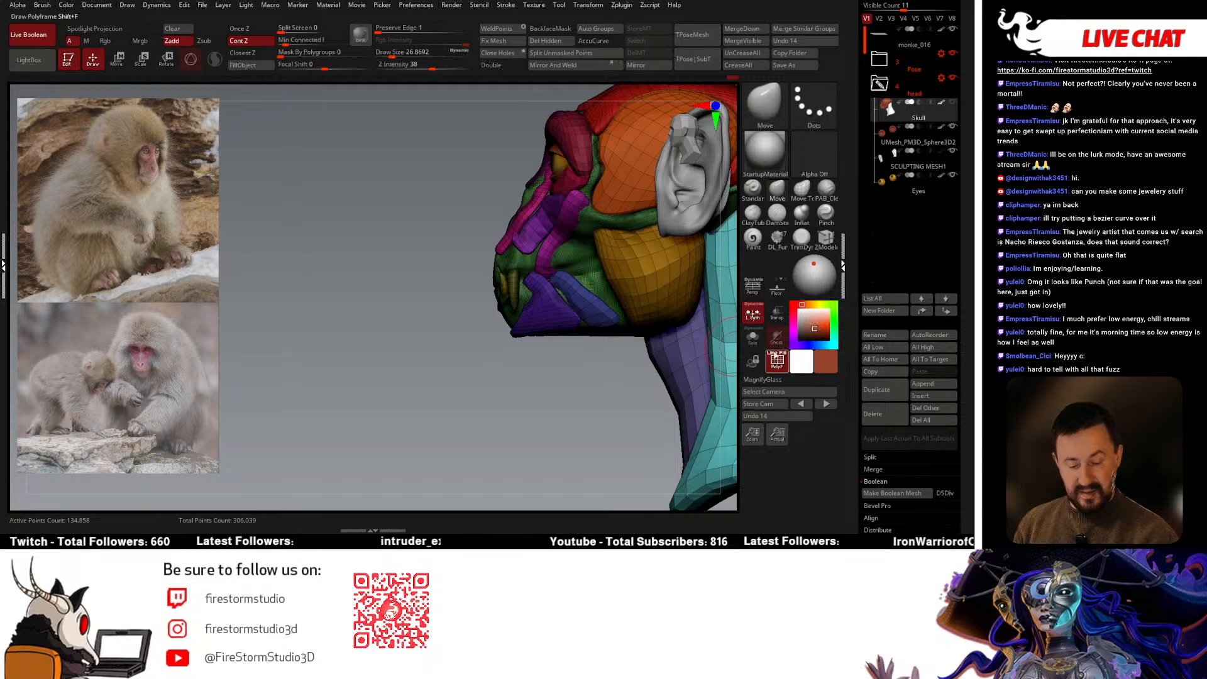
{"action": "left_click", "coordinate": [774, 354]}
{"action": "left_click_drag", "start_coordinate": [573, 365], "coordinate": [499, 378], "text": "alt"}
{"action": "left_click", "coordinate": [498, 380], "text": "ctrl+shift"}
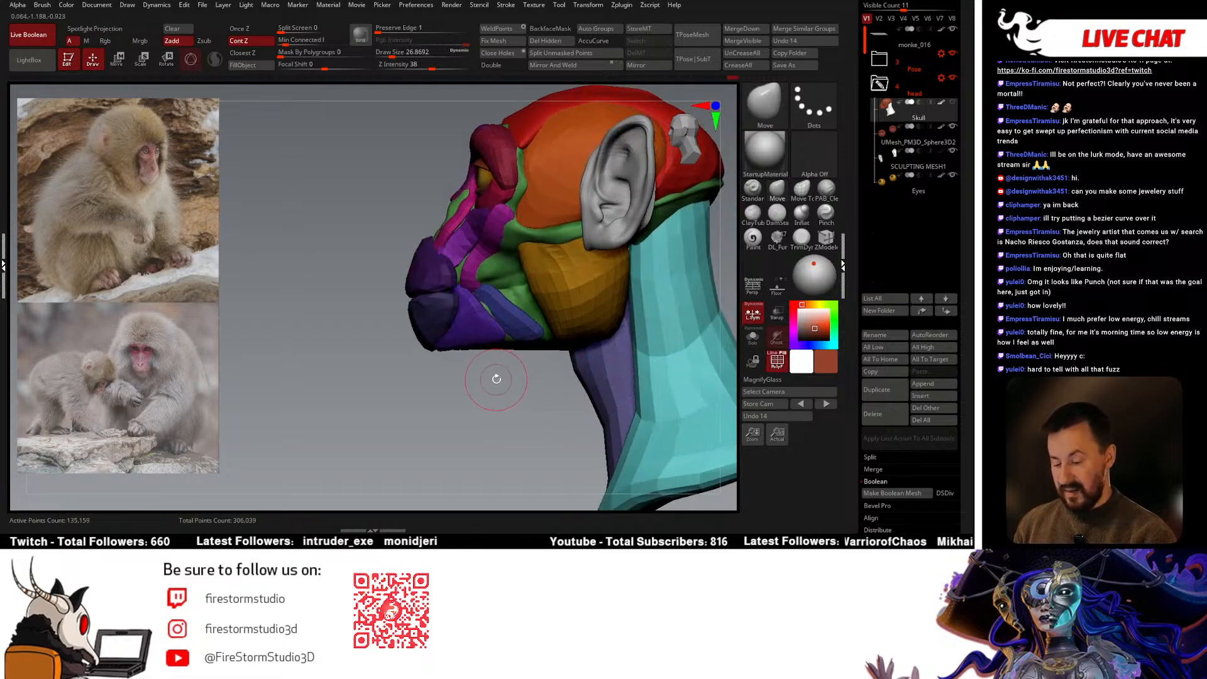
Isolate the upper lip polygroup, and hide both lip polygroups with the rest of the head visible
{"action": "left_click", "coordinate": [496, 379], "text": "ctrl"}
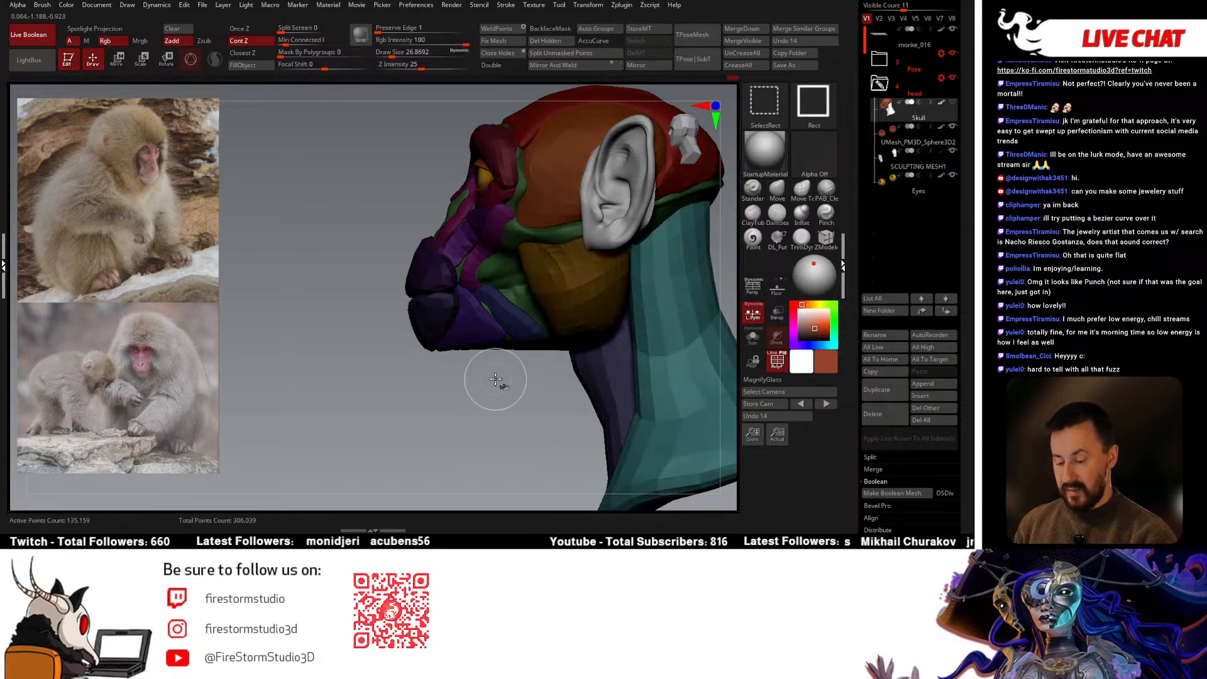
{"action": "left_click", "coordinate": [497, 381], "text": "ctrl+shift"}
{"action": "left_click", "coordinate": [498, 386], "text": "ctrl+shift"}
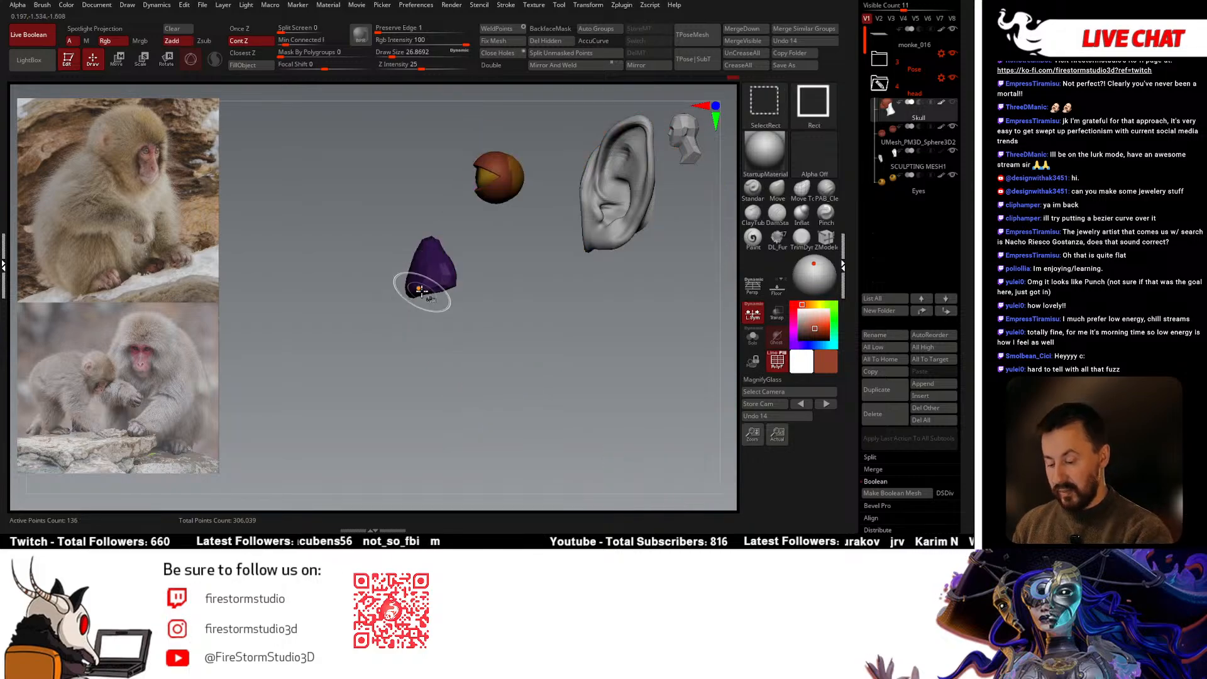
{"action": "left_click", "coordinate": [411, 352], "text": "ctrl+shift"}
{"action": "left_click", "coordinate": [440, 321], "text": "ctrl+shift"}
{"action": "left_click", "coordinate": [404, 380], "text": "ctrl+shift"}
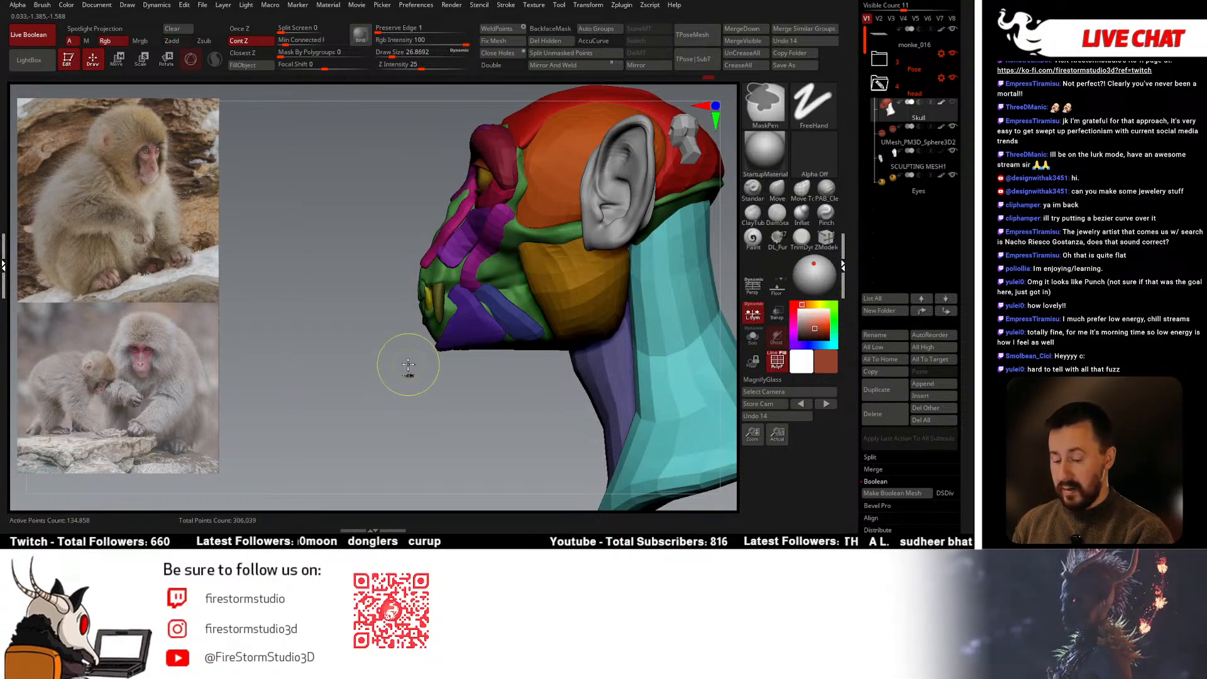
Mask the visible skull, face muscles and neck while the lips are hidden
{"action": "right_click_drag", "start_coordinate": [407, 371], "coordinate": [395, 172], "text": "ctrl"}
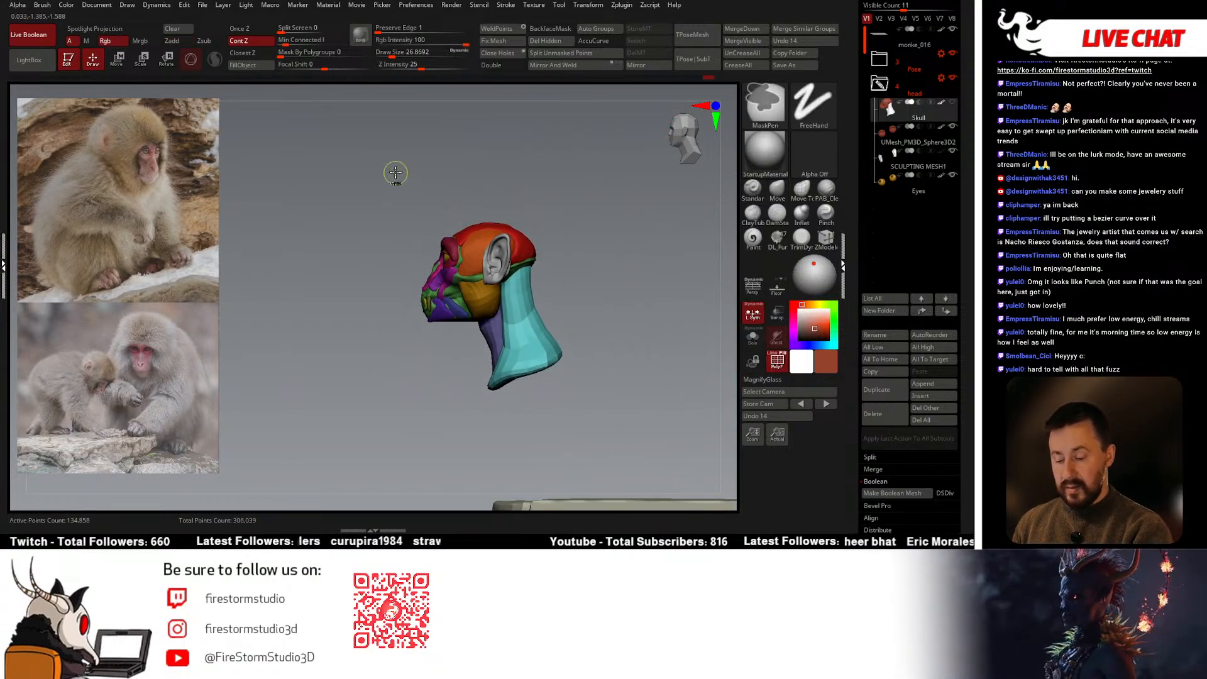
{"action": "left_click_drag", "start_coordinate": [395, 172], "coordinate": [619, 459], "text": "ctrl"}
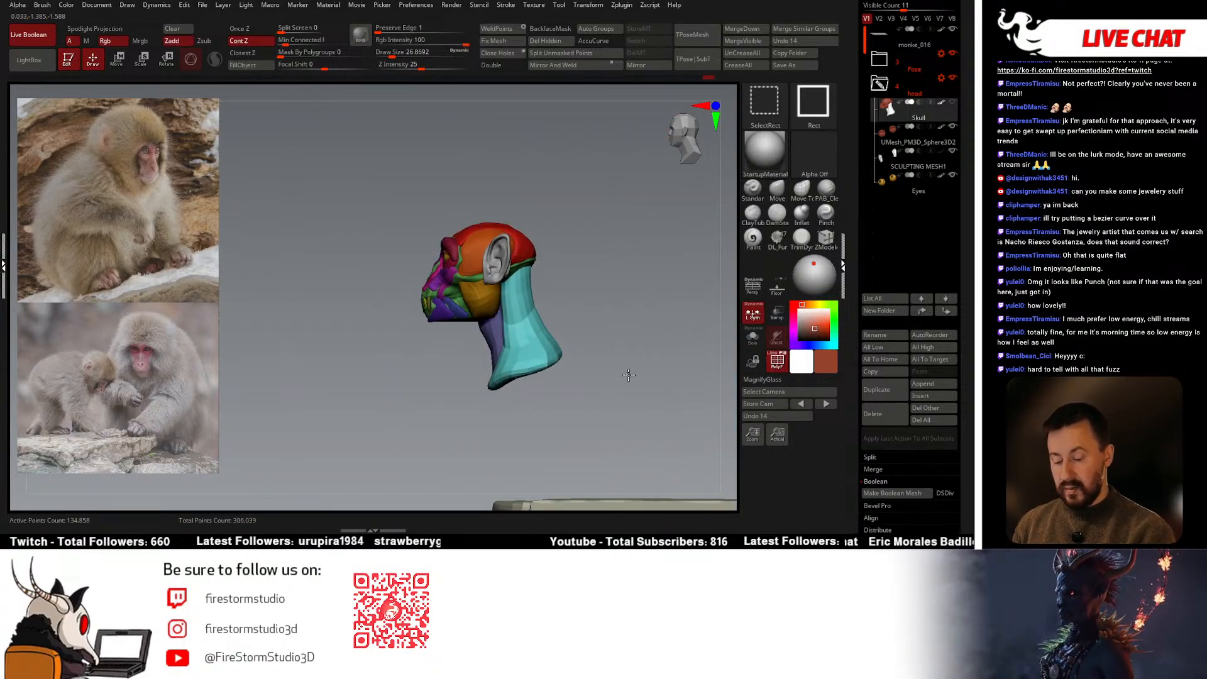
{"action": "left_click", "coordinate": [636, 340], "text": "ctrl"}
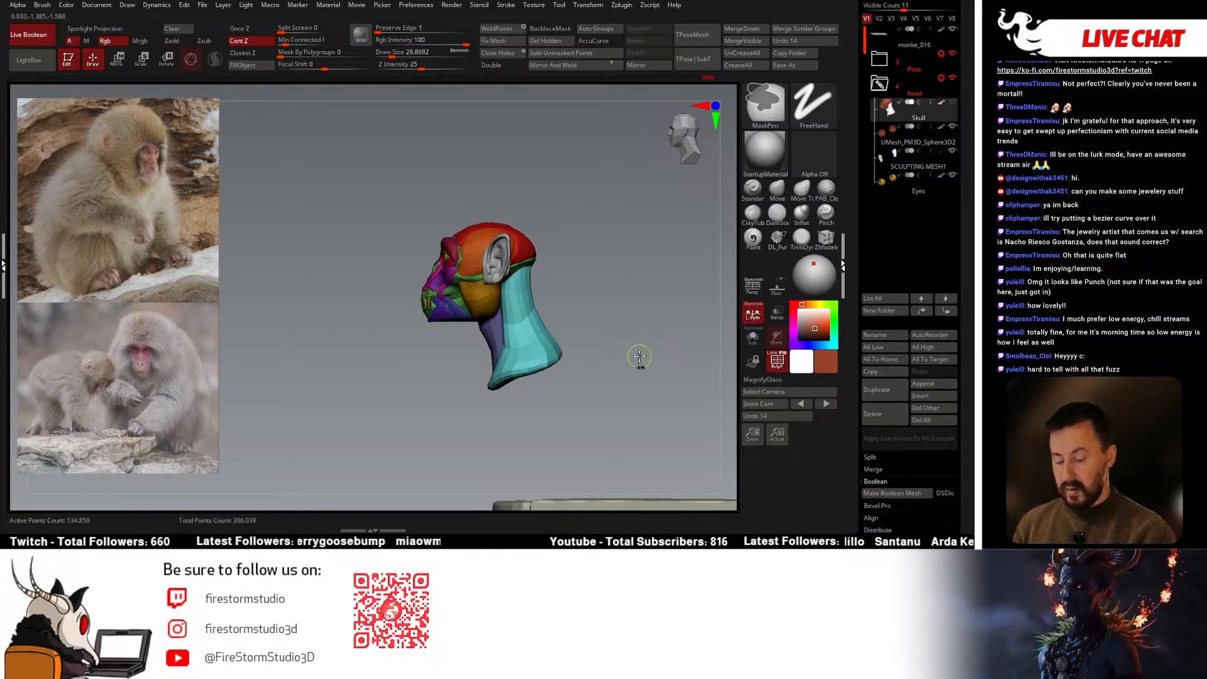
{"action": "left_click_drag", "start_coordinate": [640, 346], "coordinate": [641, 357], "text": "ctrl+shift"}
{"action": "left_click", "coordinate": [641, 356], "text": "ctrl+shift"}
{"action": "mouse_move", "coordinate": [641, 355]}
{"action": "right_mouse_down"}
{"action": "mouse_move", "coordinate": [605, 364]}
{"action": "mouse_move", "coordinate": [601, 342]}
{"action": "mouse_move", "coordinate": [627, 342]}
{"action": "right_mouse_up"}
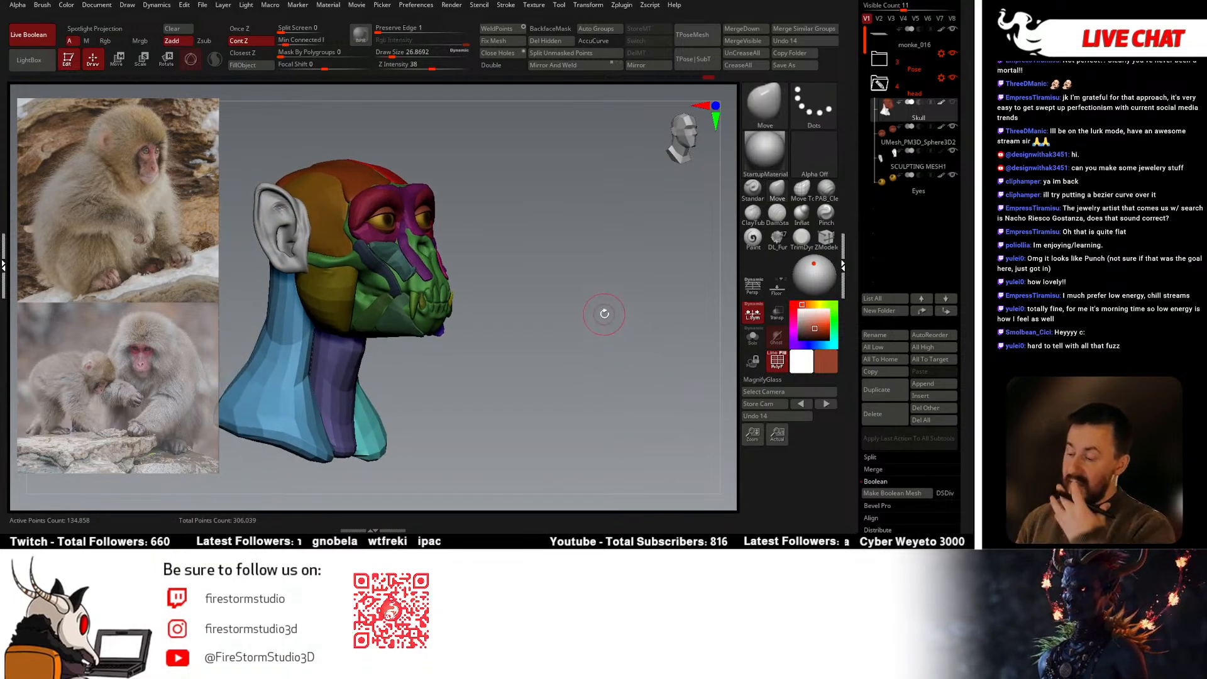
Isolate the upper and lower lip polygroups, update their mask and show the full head again
{"action": "right_click_drag", "start_coordinate": [547, 326], "coordinate": [596, 314]}
{"action": "left_click", "coordinate": [602, 311], "text": "ctrl+shift"}
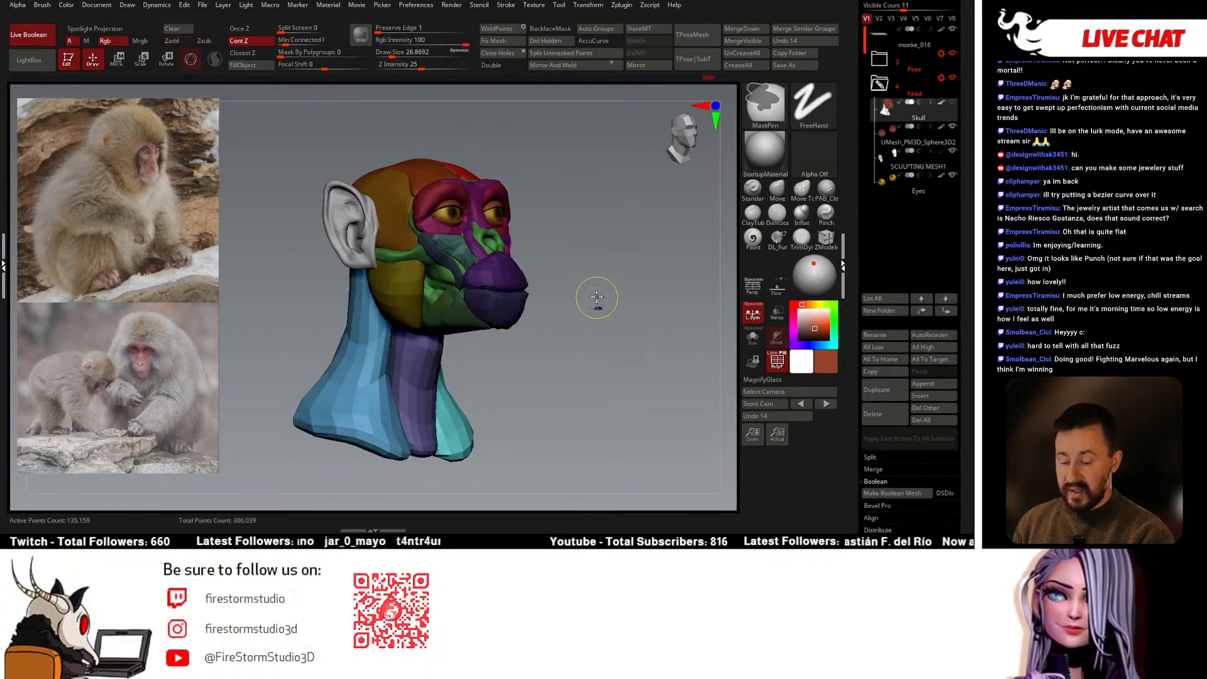
{"action": "right_click_drag", "start_coordinate": [517, 287], "coordinate": [542, 284]}
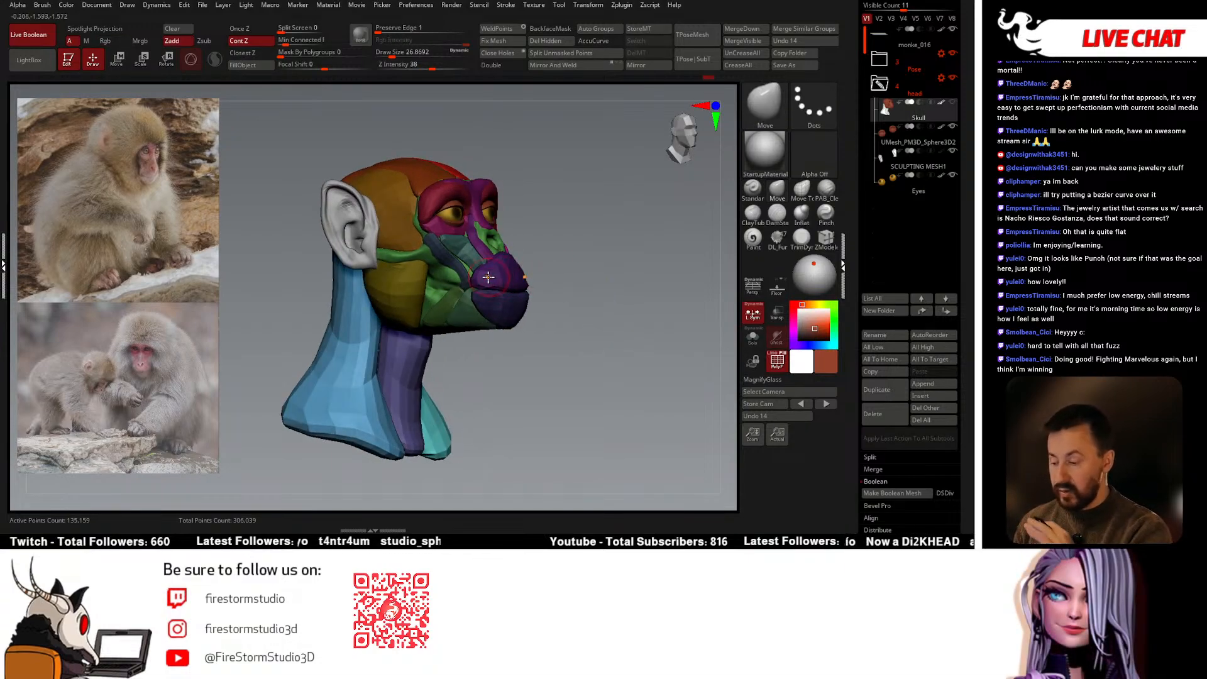
{"action": "key", "text": "ctrl+shift"}
{"action": "left_click_drag", "start_coordinate": [511, 278], "coordinate": [569, 310], "text": "ctrl+shift"}
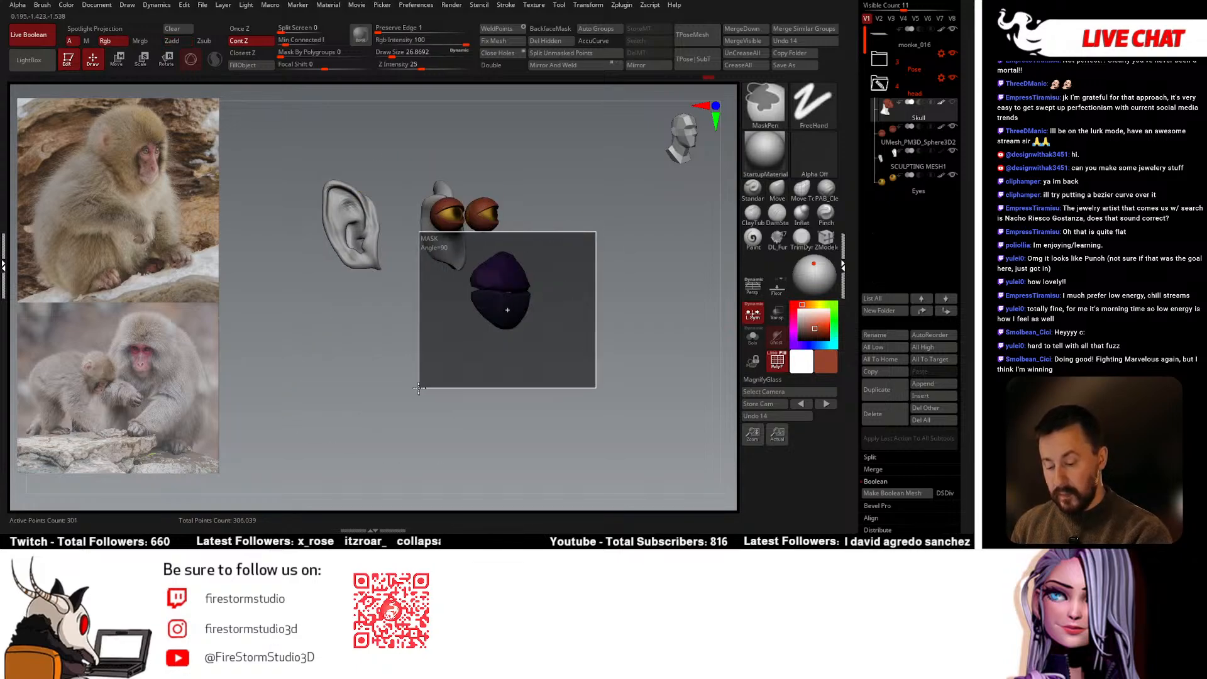
{"action": "left_click", "coordinate": [614, 296], "text": "ctrl+shift"}
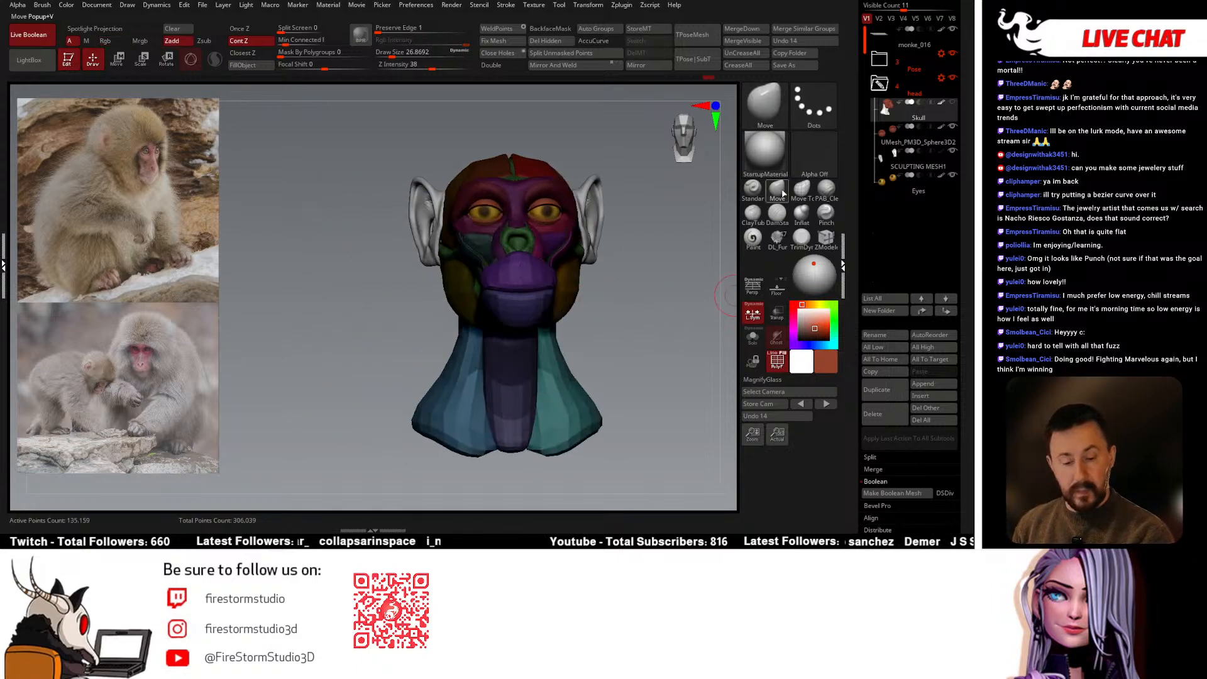
Adjust the unmasked lips with the Move brush at a draw size of about 41
{"action": "left_click", "coordinate": [782, 193]}
{"action": "mouse_move", "coordinate": [515, 279]}
{"action": "right_mouse_down"}
{"action": "mouse_move", "coordinate": [541, 303]}
{"action": "mouse_move", "coordinate": [535, 321]}
{"action": "right_mouse_up"}
{"action": "key", "text": "space"}
{"action": "left_click_drag", "start_coordinate": [540, 334], "coordinate": [529, 334]}
{"action": "mouse_move", "coordinate": [554, 295]}
{"action": "right_mouse_down"}
{"action": "mouse_move", "coordinate": [520, 277]}
{"action": "mouse_move", "coordinate": [559, 284]}
{"action": "right_mouse_up"}
{"action": "key", "text": "space"}
{"action": "left_click_drag", "start_coordinate": [500, 300], "coordinate": [505, 300]}
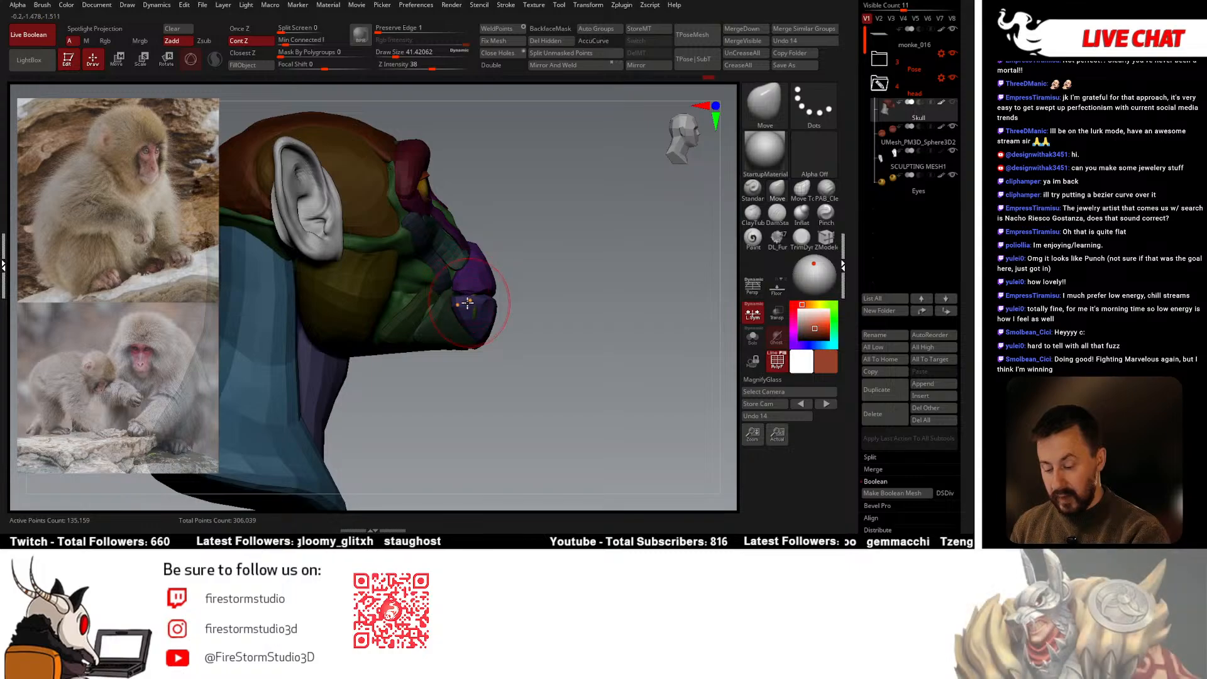
Toggle the monke_016 subtool's visibility and check the lips from the front and the side
{"action": "right_click_drag", "start_coordinate": [465, 300], "coordinate": [722, 236]}
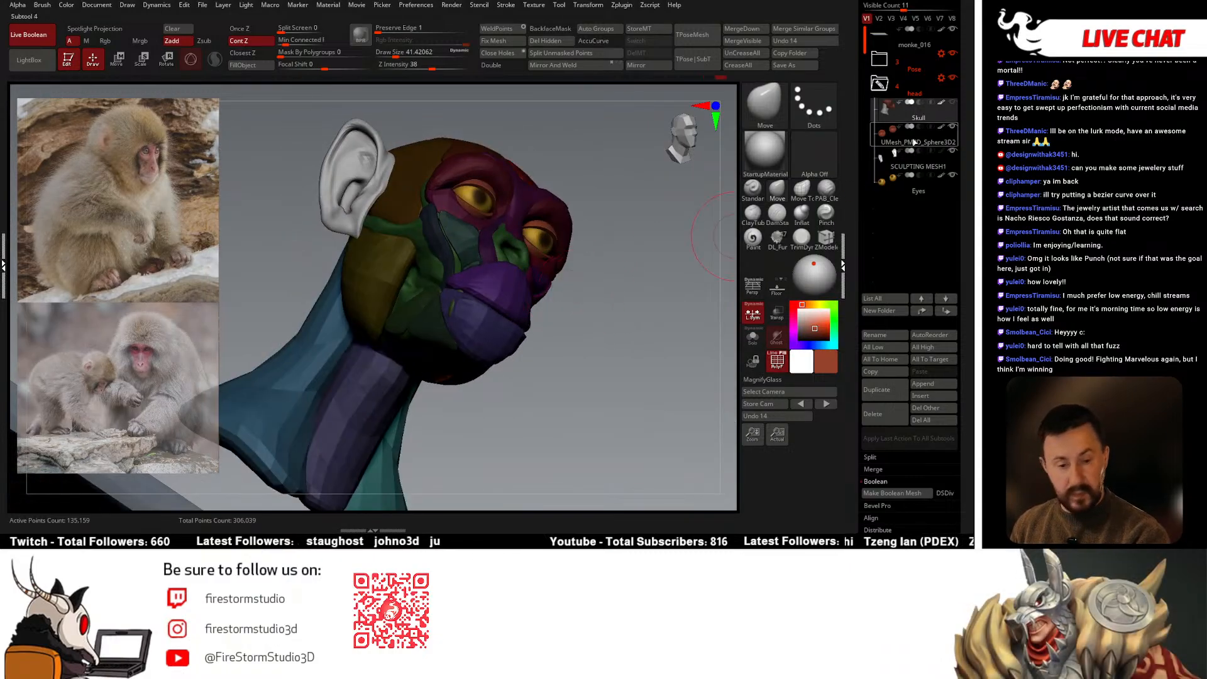
{"action": "left_click", "coordinate": [954, 30]}
{"action": "right_click_drag", "start_coordinate": [618, 281], "coordinate": [540, 285], "text": "shift"}
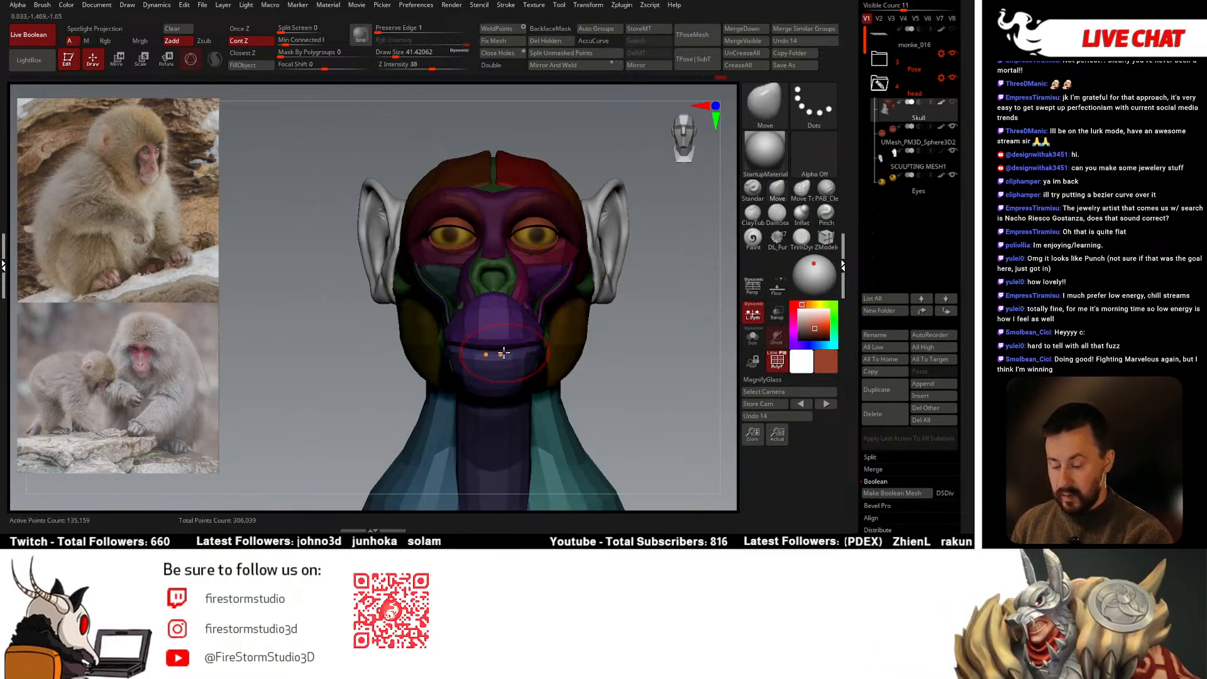
{"action": "mouse_move", "coordinate": [493, 355]}
{"action": "right_mouse_down"}
{"action": "mouse_move", "coordinate": [446, 395]}
{"action": "mouse_move", "coordinate": [453, 380]}
{"action": "right_mouse_up"}
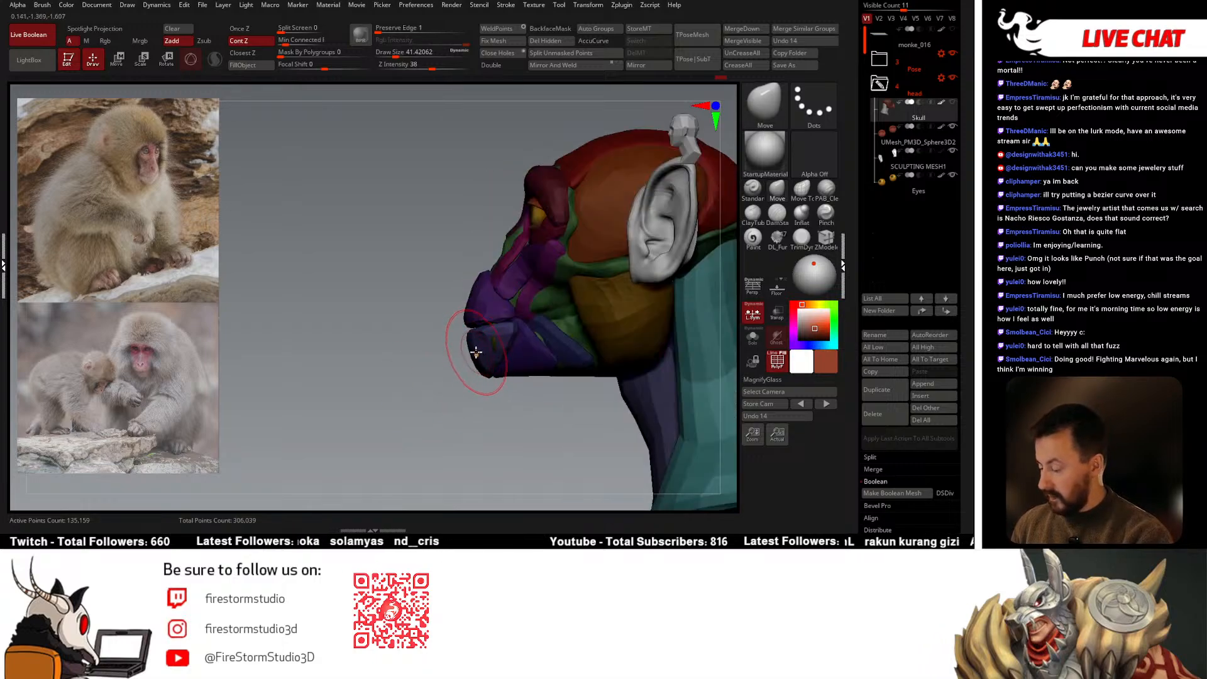
Reduce the draw size to about 25, isolate the lower lip polygroup and leave it unmasked on the full head
{"action": "key", "text": "s"}
{"action": "left_click_drag", "start_coordinate": [469, 372], "coordinate": [459, 372]}
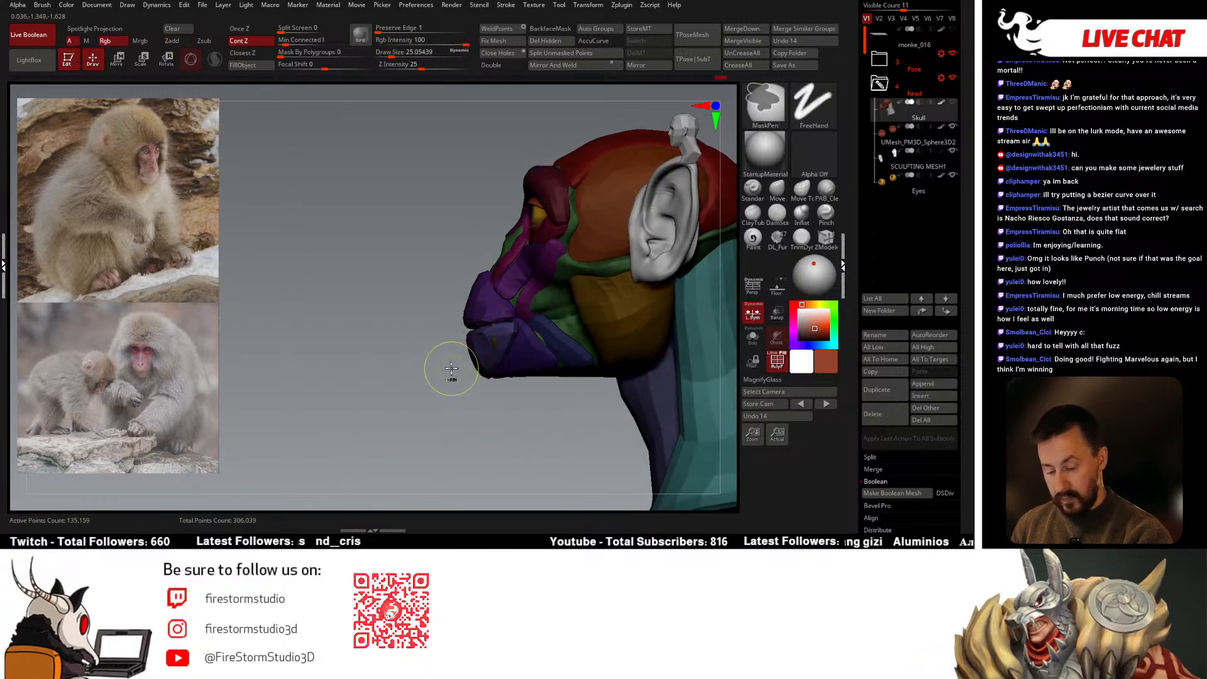
{"action": "left_click", "coordinate": [452, 380], "text": "ctrl"}
{"action": "left_click", "coordinate": [477, 353], "text": "ctrl+shift"}
{"action": "left_click", "coordinate": [454, 407], "text": "ctrl+shift"}
{"action": "left_click", "coordinate": [453, 412], "text": "ctrl"}
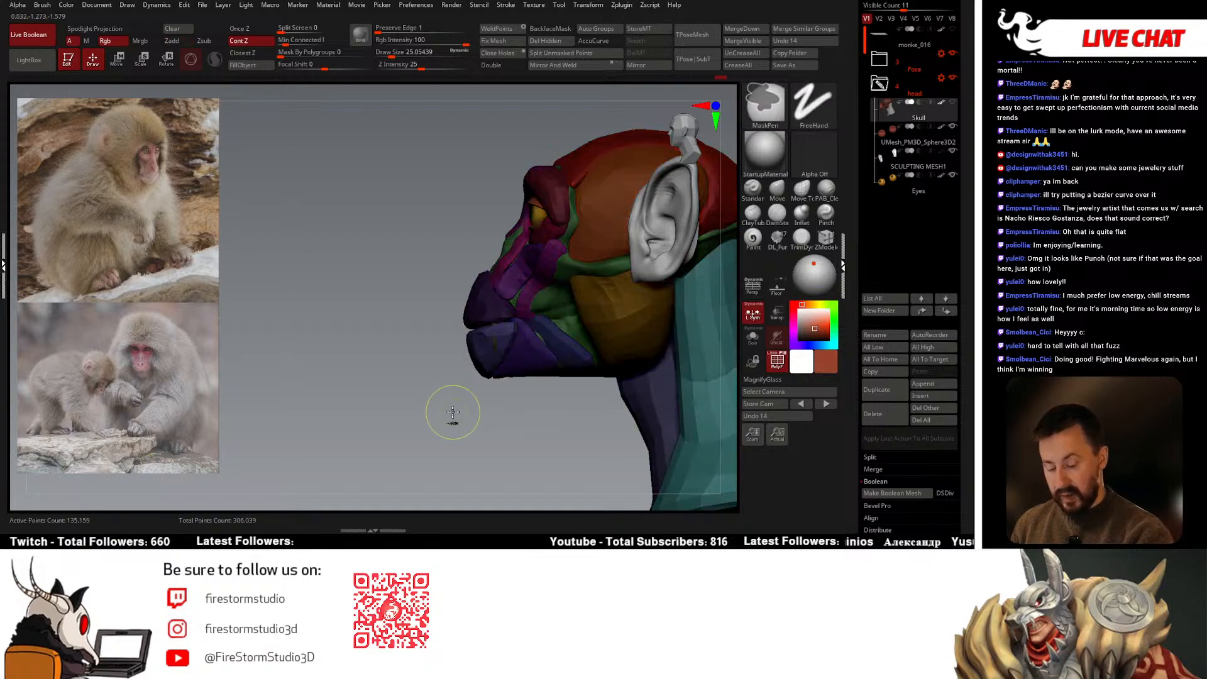
{"action": "right_click", "coordinate": [459, 419]}
Move the unmasked lower lip back toward the jaw by about 0.03 with the transform gizmo
{"action": "key", "text": "w"}
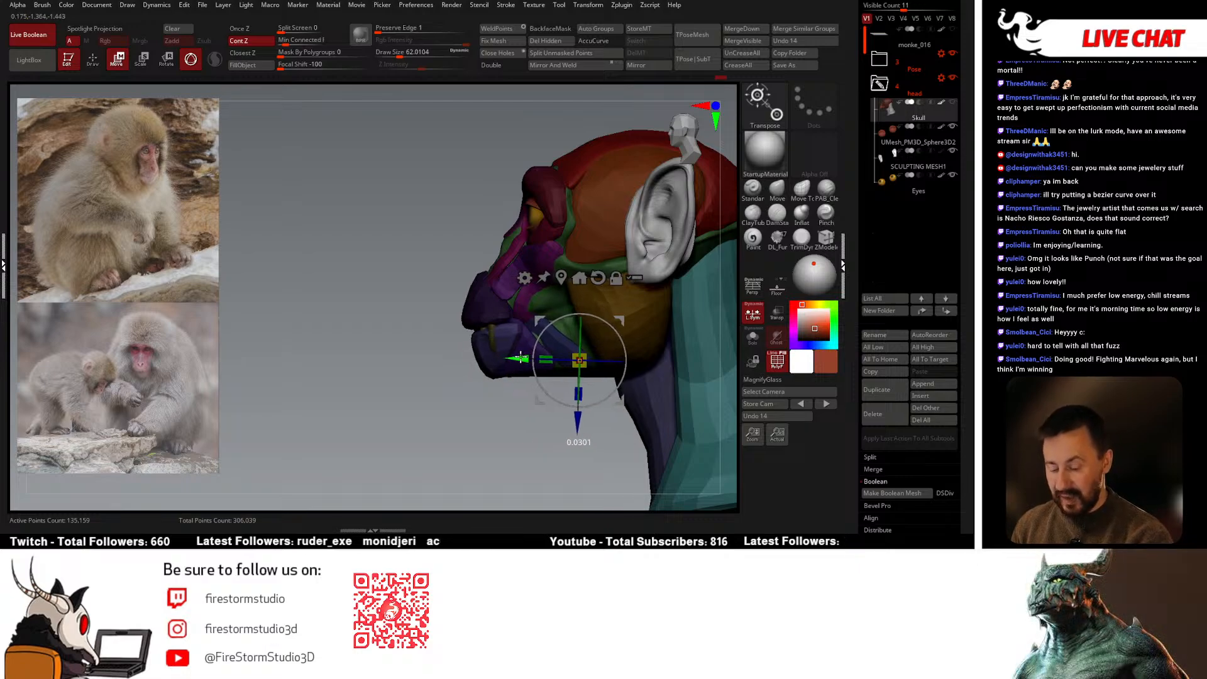
{"action": "mouse_move", "coordinate": [512, 389]}
{"action": "left_mouse_down"}
{"action": "mouse_move", "coordinate": [575, 323]}
{"action": "mouse_move", "coordinate": [553, 329]}
{"action": "mouse_move", "coordinate": [546, 351]}
{"action": "mouse_move", "coordinate": [577, 333]}
{"action": "mouse_move", "coordinate": [527, 325]}
{"action": "mouse_move", "coordinate": [613, 334]}
{"action": "mouse_move", "coordinate": [538, 340]}
{"action": "mouse_move", "coordinate": [613, 351]}
{"action": "mouse_move", "coordinate": [518, 335]}
{"action": "mouse_move", "coordinate": [553, 336]}
{"action": "mouse_move", "coordinate": [484, 343]}
{"action": "mouse_move", "coordinate": [539, 347]}
{"action": "left_mouse_up"}
{"action": "key", "text": "q"}
Reshape the lips around the muzzle with the Move brush at a draw size of about 59
{"action": "key", "text": "space"}
{"action": "key", "text": "space"}
{"action": "mouse_move", "coordinate": [518, 325]}
{"action": "left_mouse_down"}
{"action": "mouse_move", "coordinate": [595, 313]}
{"action": "mouse_move", "coordinate": [483, 335]}
{"action": "left_mouse_up"}
{"action": "key", "text": "s"}
{"action": "mouse_move", "coordinate": [488, 332]}
{"action": "left_mouse_down"}
{"action": "mouse_move", "coordinate": [506, 328]}
{"action": "mouse_move", "coordinate": [486, 338]}
{"action": "left_mouse_up"}
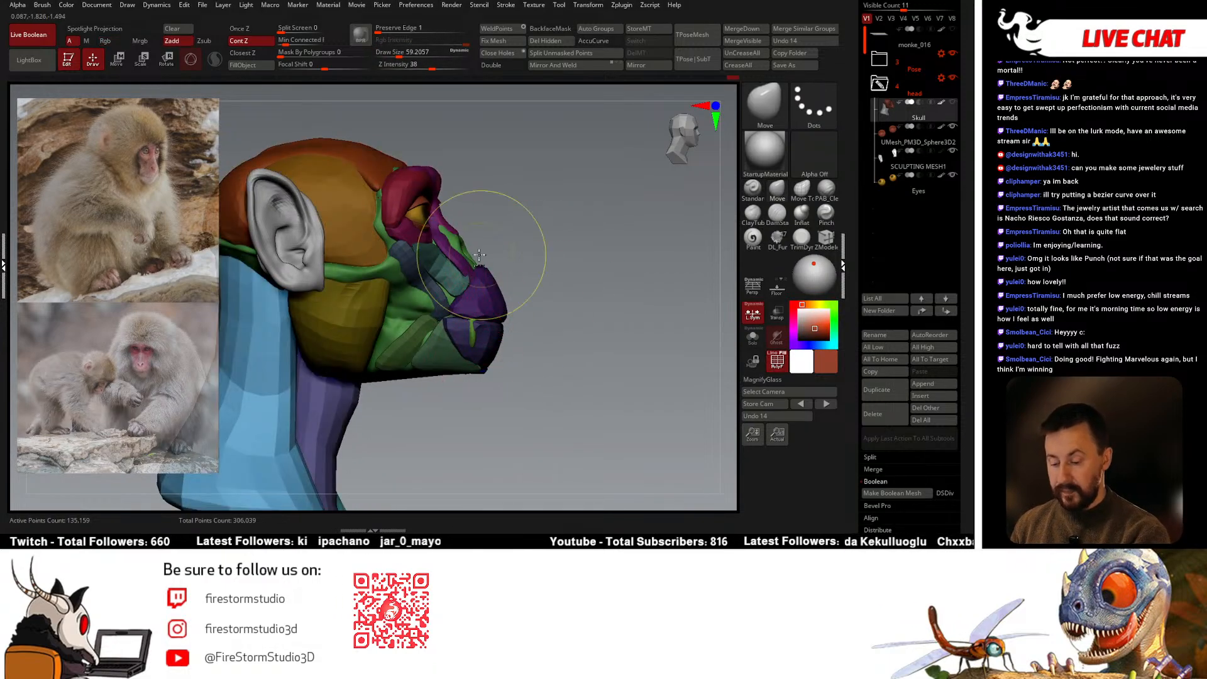
Isolate the skull polygroup, compare it with the two lips alone and show all the muscles again
{"action": "key", "text": "shift+f"}
{"action": "left_click_drag", "start_coordinate": [538, 272], "coordinate": [553, 295]}
{"action": "key", "text": "space"}
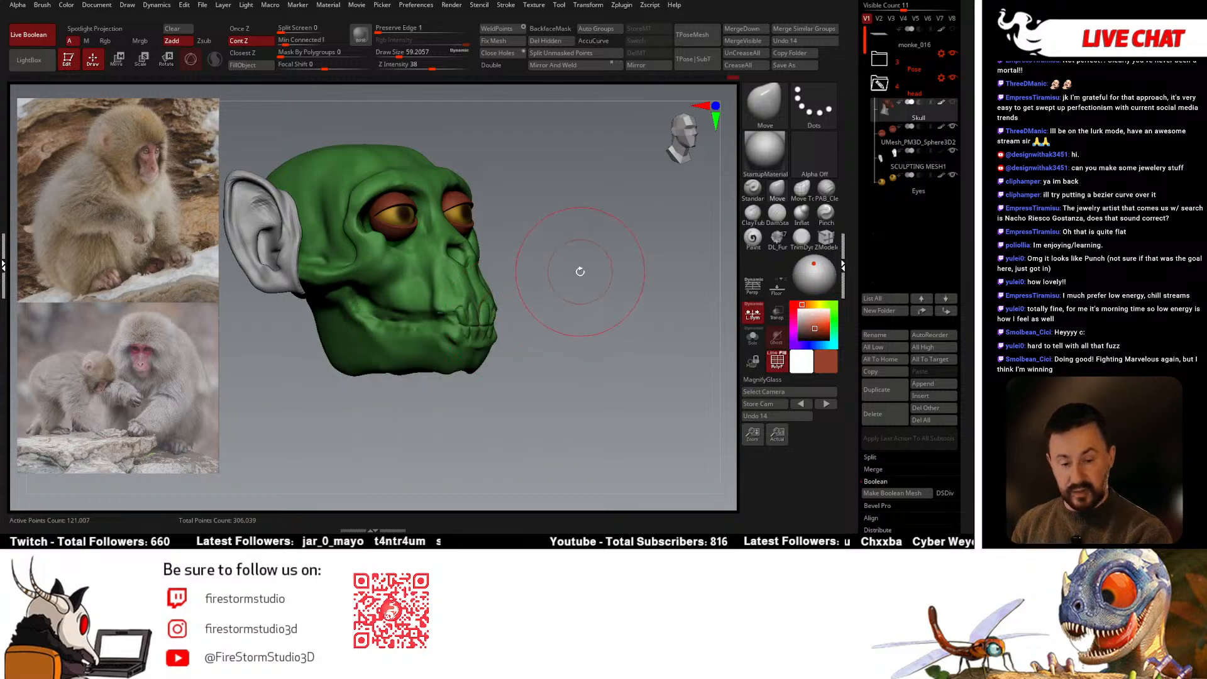
{"action": "left_click", "coordinate": [577, 284], "text": "ctrl+shift"}
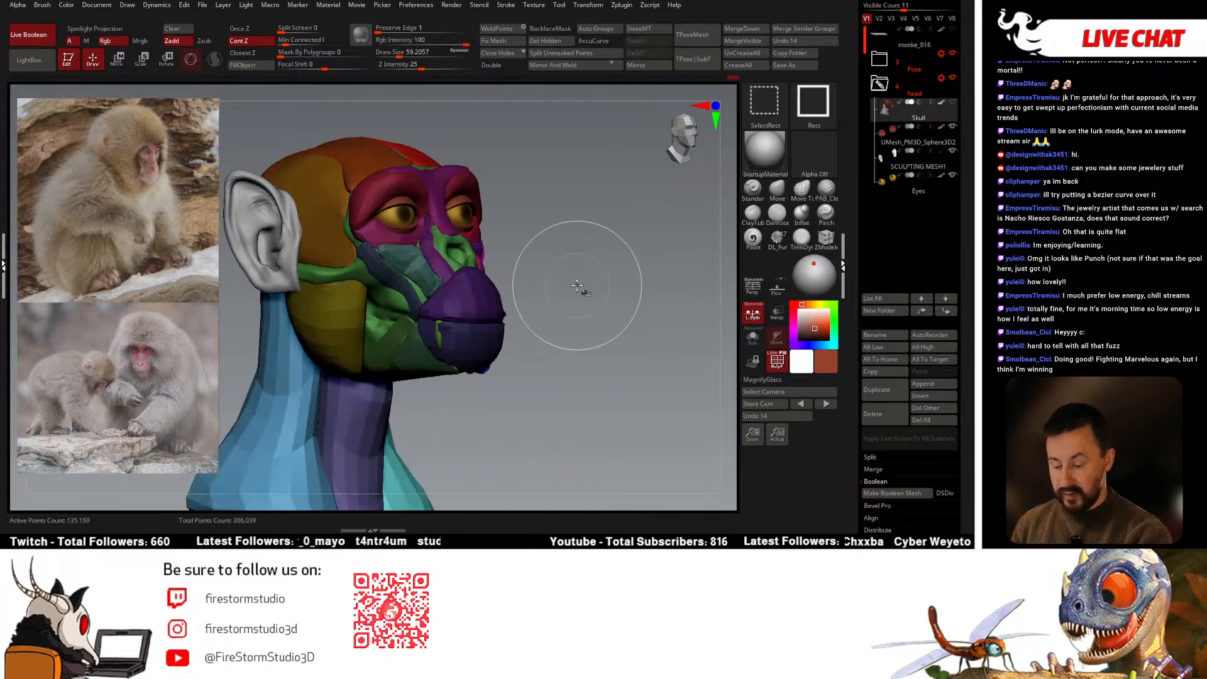
{"action": "left_click", "coordinate": [389, 302], "text": "ctrl+shift"}
{"action": "left_click", "coordinate": [389, 302], "text": "ctrl+shift"}
{"action": "left_click_drag", "start_coordinate": [541, 325], "coordinate": [547, 339], "text": "ctrl+shift"}
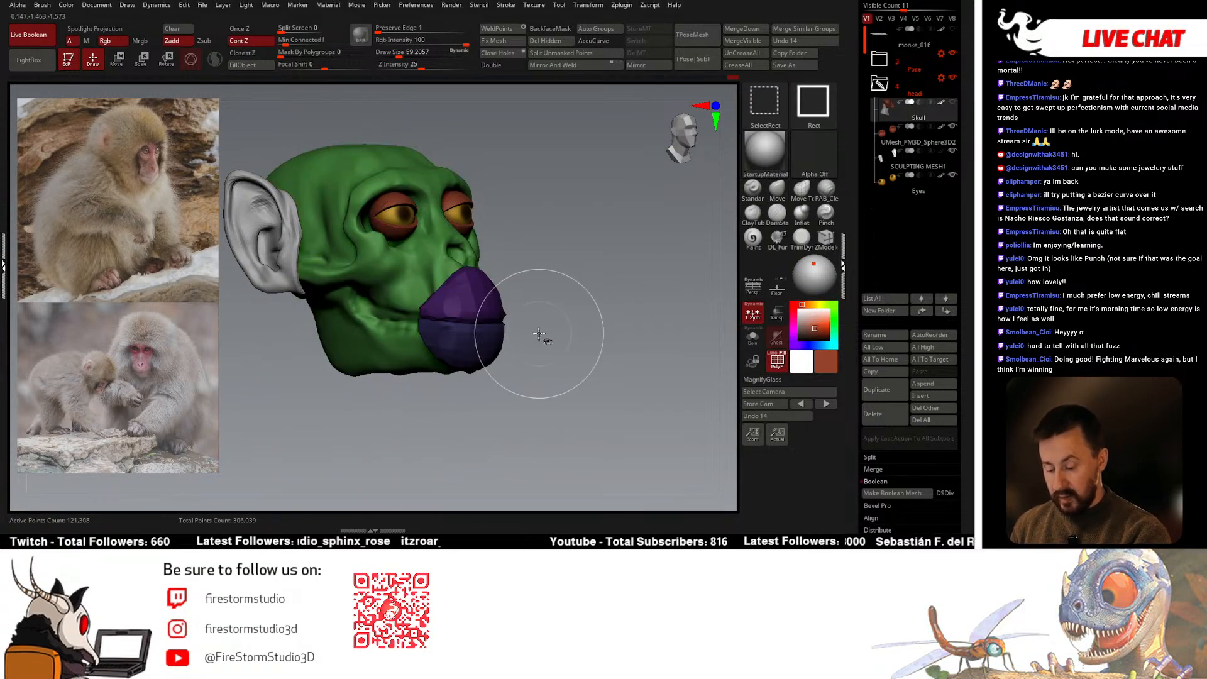
{"action": "left_click", "coordinate": [543, 326], "text": "ctrl+shift"}
Hide the skull and upper lip polygroups, restore the full head and isolate the upper lip
{"action": "left_click", "coordinate": [482, 302], "text": "ctrl+shift"}
{"action": "left_click", "coordinate": [485, 325], "text": "ctrl+shift"}
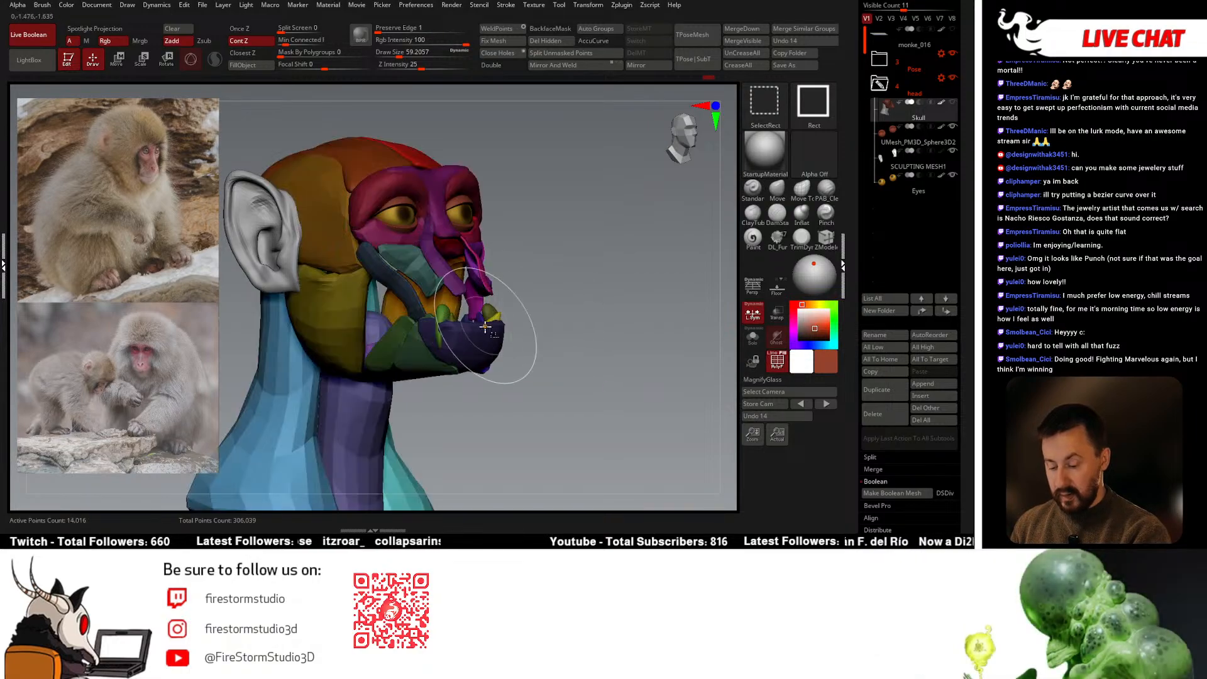
{"action": "left_click", "coordinate": [546, 323], "text": "ctrl+shift"}
{"action": "left_click", "coordinate": [509, 311], "text": "ctrl+shift"}
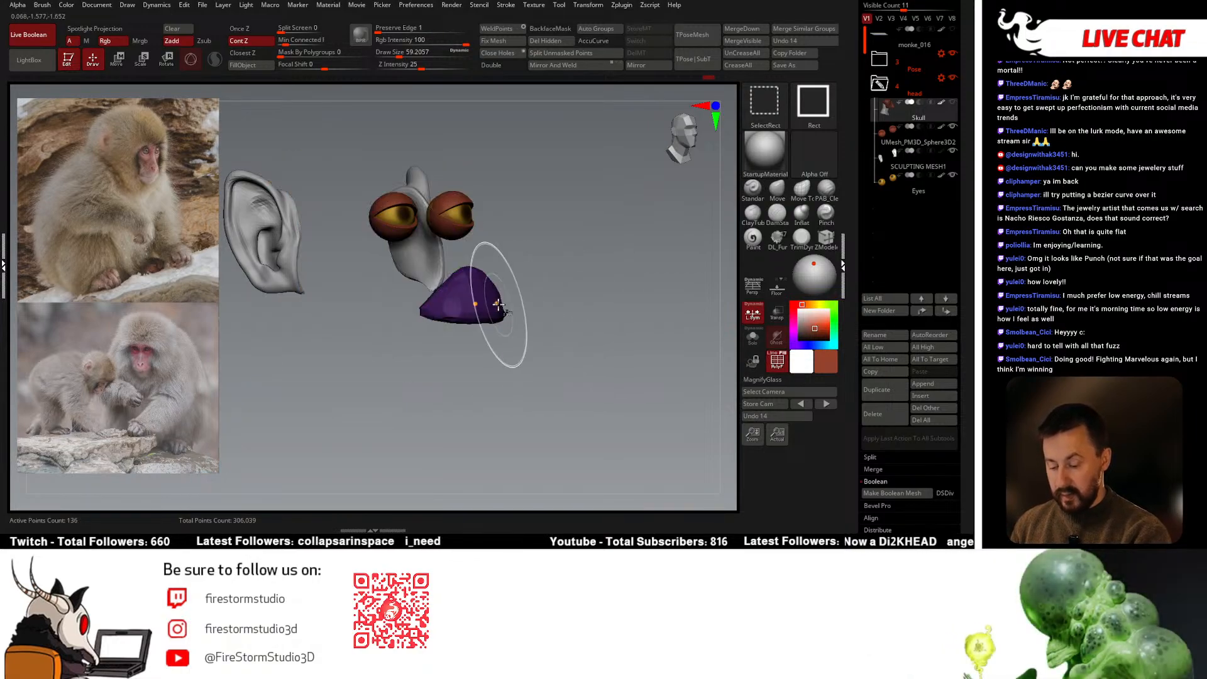
Hide both lip polygroups to examine the teeth and skull beneath, isolate the hidden pieces and show all the muscles again
{"action": "left_click", "coordinate": [512, 303], "text": "ctrl+shift"}
{"action": "mouse_move", "coordinate": [553, 347]}
{"action": "left_mouse_down"}
{"action": "mouse_move", "coordinate": [515, 343]}
{"action": "mouse_move", "coordinate": [572, 321]}
{"action": "mouse_move", "coordinate": [516, 335]}
{"action": "left_mouse_up"}
{"action": "key", "text": "space"}
{"action": "key", "text": "shift"}
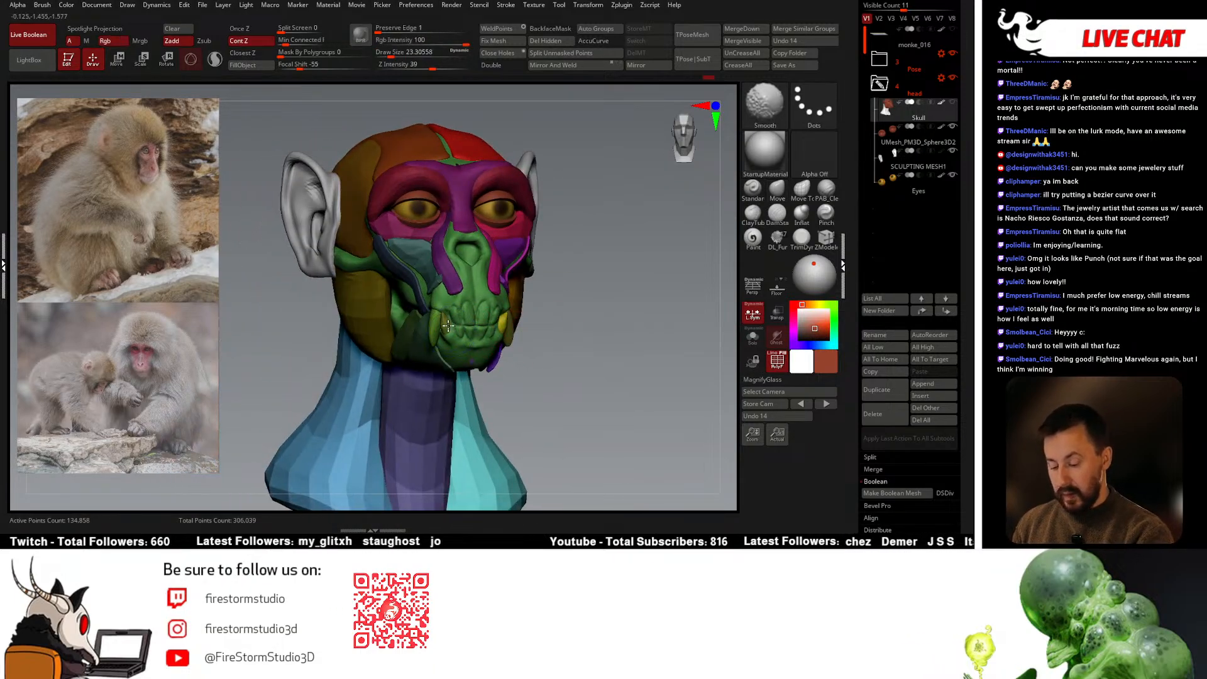
{"action": "right_click_drag", "start_coordinate": [455, 328], "coordinate": [436, 337]}
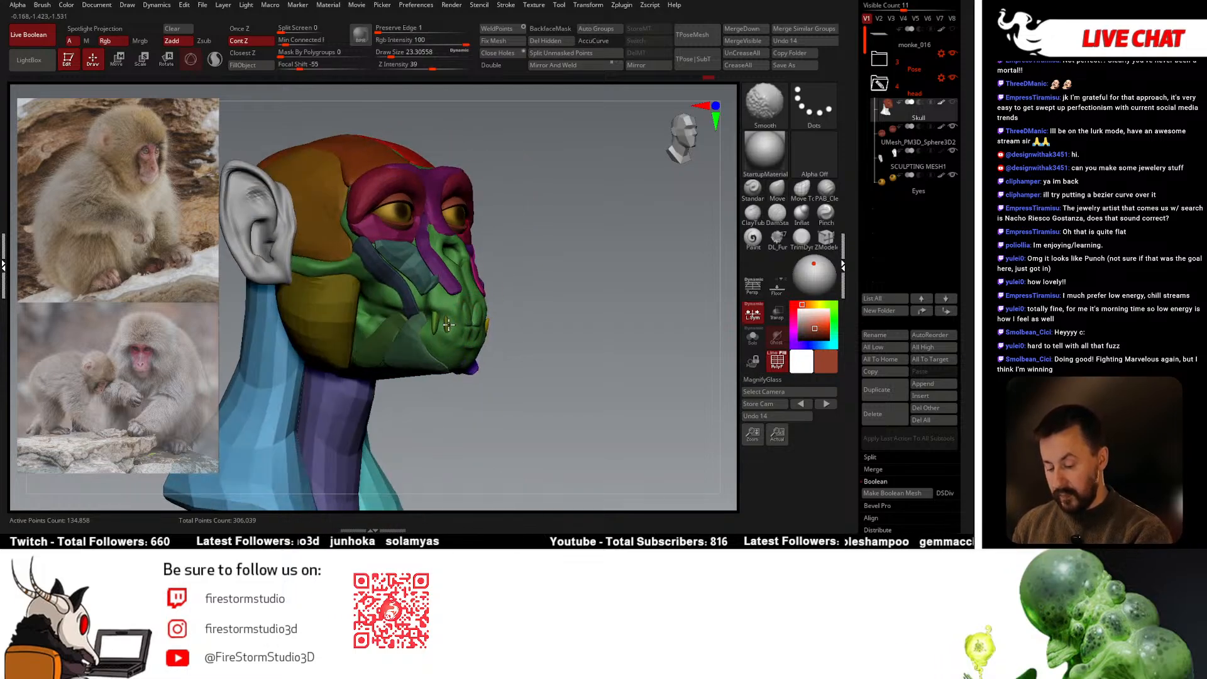
{"action": "mouse_move", "coordinate": [534, 329]}
{"action": "right_mouse_down"}
{"action": "mouse_move", "coordinate": [467, 339]}
{"action": "mouse_move", "coordinate": [445, 313]}
{"action": "right_mouse_up"}
{"action": "key", "text": "ctrl+shift"}
{"action": "left_click", "coordinate": [560, 329], "text": "ctrl+shift"}
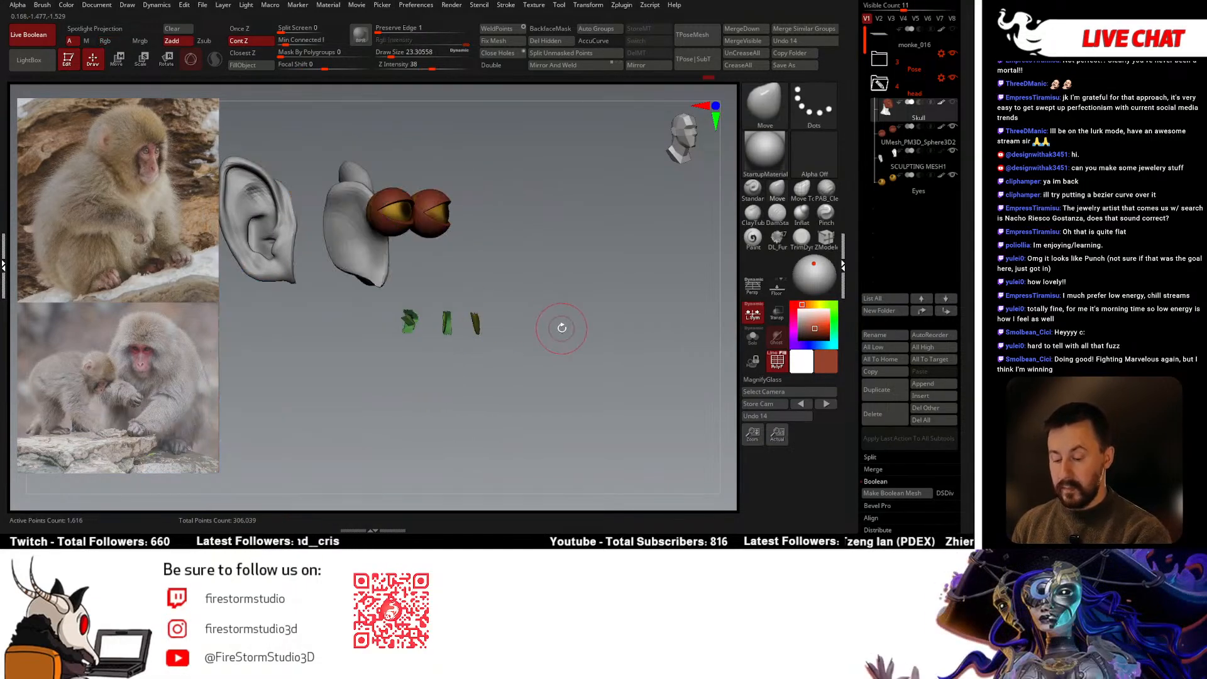
{"action": "left_click", "coordinate": [569, 318], "text": "ctrl+shift"}
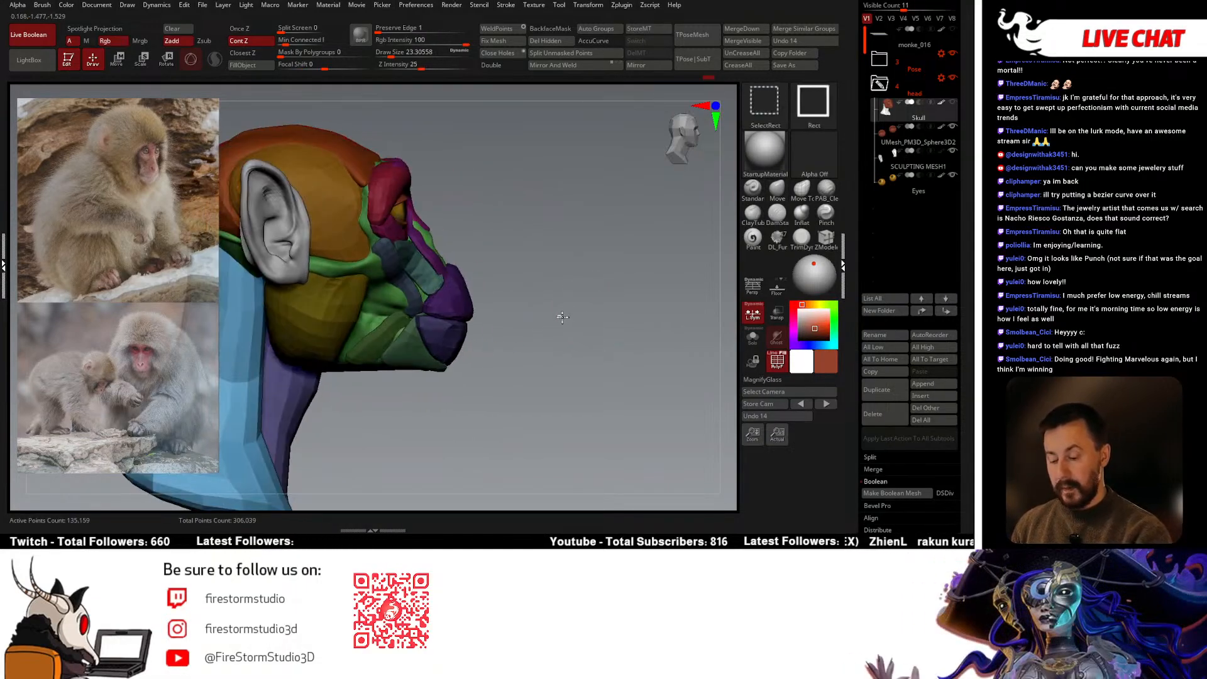
Isolate the lower lip polygroup, mask every other muscle and bring back the full head
{"action": "left_click", "coordinate": [480, 324], "text": "ctrl+shift"}
{"action": "right_click_drag", "start_coordinate": [479, 333], "coordinate": [530, 347]}
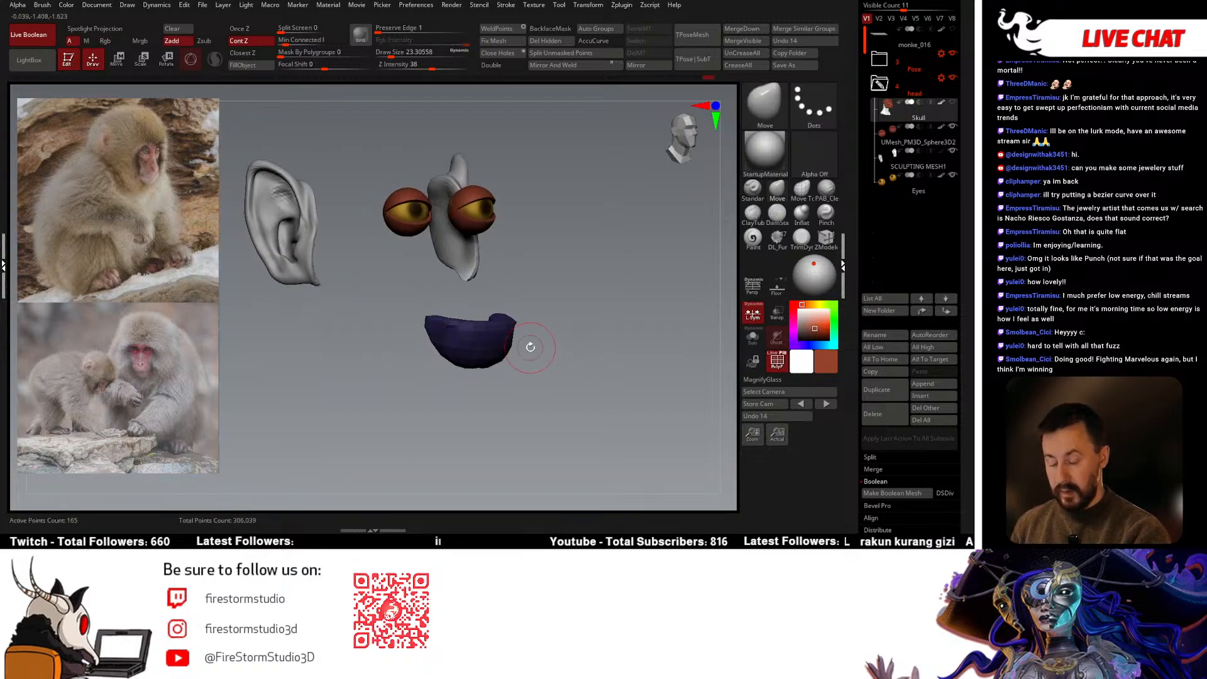
{"action": "left_click", "coordinate": [605, 285], "text": "ctrl+shift"}
{"action": "left_click", "coordinate": [495, 339], "text": "ctrl+shift"}
{"action": "left_click_drag", "start_coordinate": [458, 269], "coordinate": [647, 390], "text": "ctrl+shift"}
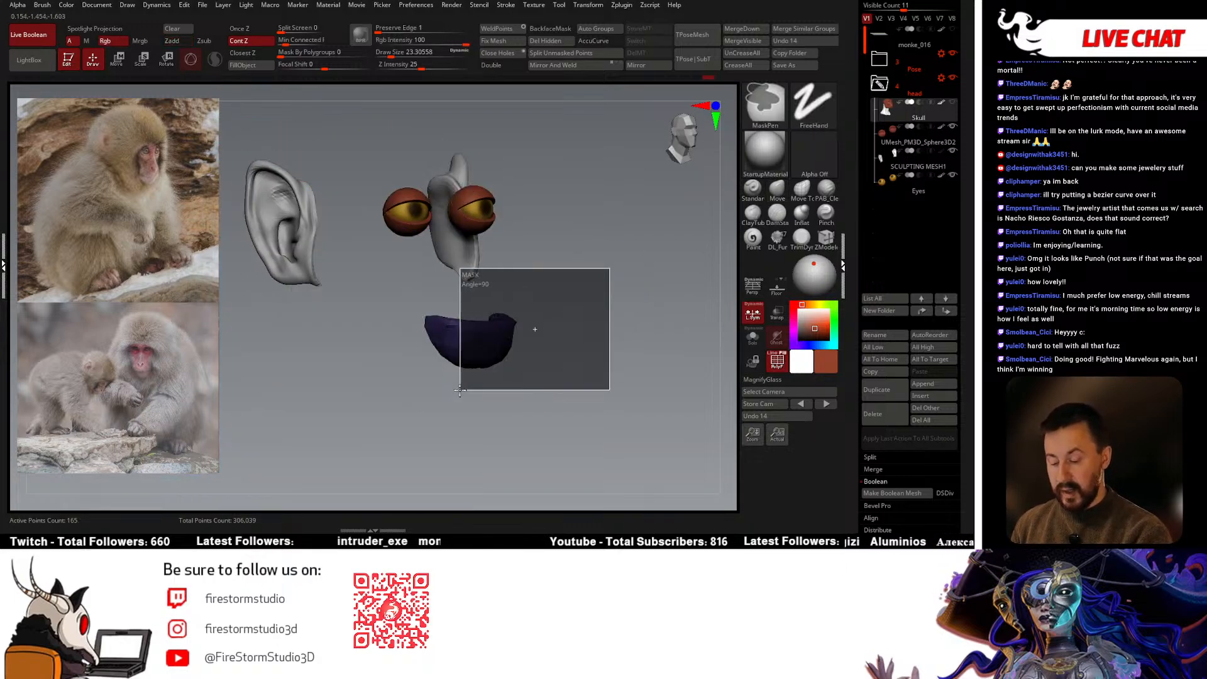
{"action": "left_click", "coordinate": [547, 326], "text": "ctrl+shift"}
Reshape the unmasked lower lip with the Move brush at a draw size of about 37
{"action": "key", "text": "b"}
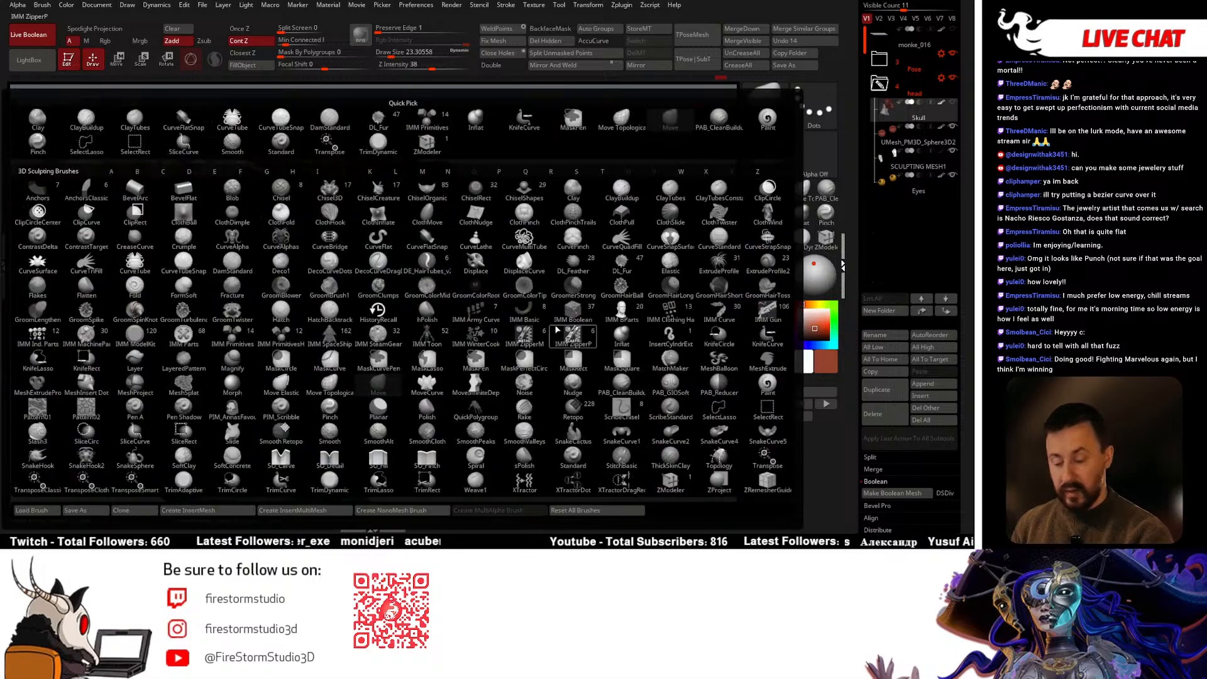
{"action": "key", "text": "m"}
{"action": "key", "text": "v"}
{"action": "mouse_move", "coordinate": [572, 129]}
{"action": "left_mouse_down"}
{"action": "mouse_move", "coordinate": [479, 360]}
{"action": "mouse_move", "coordinate": [478, 327]}
{"action": "mouse_move", "coordinate": [421, 355]}
{"action": "mouse_move", "coordinate": [478, 330]}
{"action": "mouse_move", "coordinate": [564, 325]}
{"action": "mouse_move", "coordinate": [583, 253]}
{"action": "mouse_move", "coordinate": [535, 286]}
{"action": "mouse_move", "coordinate": [553, 259]}
{"action": "left_mouse_up"}
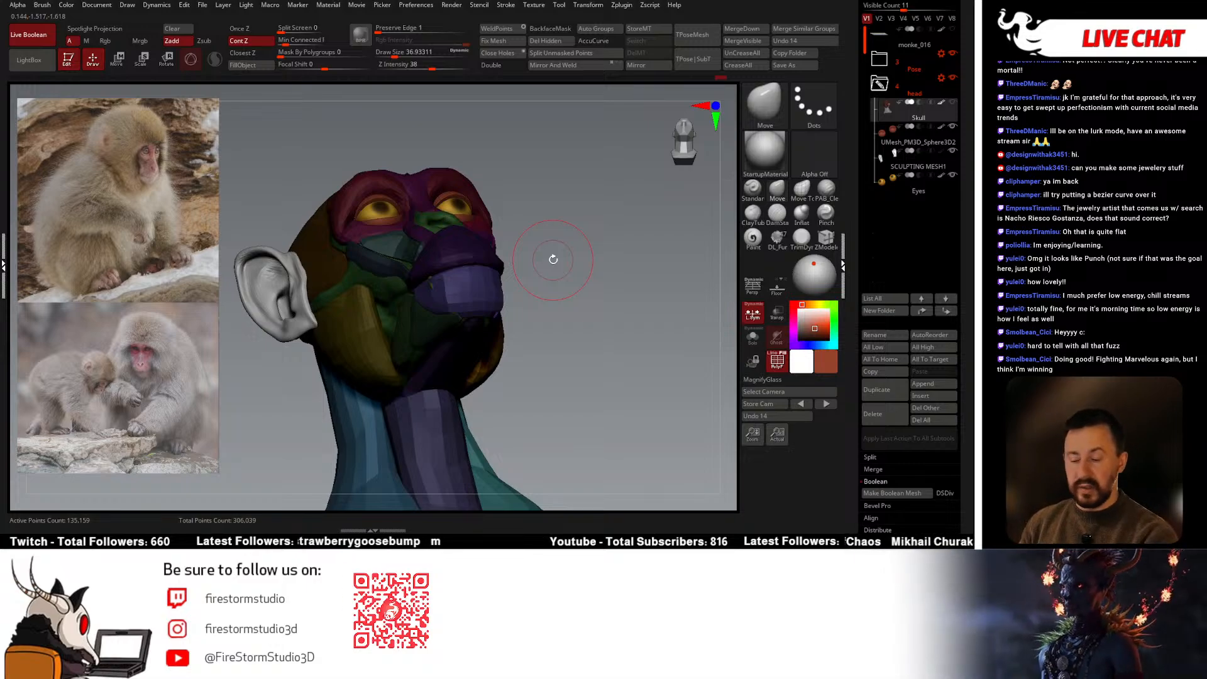
Isolate the upper lip polygroup, mask everything except it and show the whole head again
{"action": "mouse_move", "coordinate": [553, 258]}
{"action": "left_mouse_down"}
{"action": "mouse_move", "coordinate": [549, 304]}
{"action": "mouse_move", "coordinate": [485, 301]}
{"action": "left_mouse_up"}
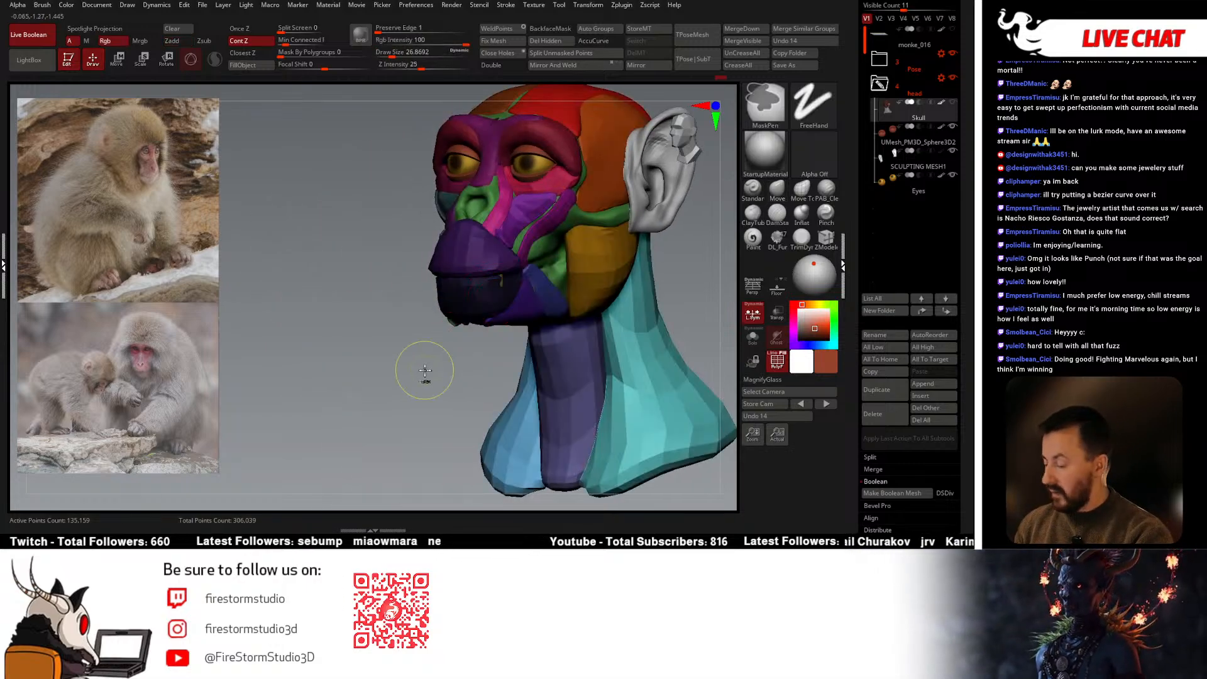
{"action": "left_click_drag", "start_coordinate": [425, 371], "coordinate": [440, 355]}
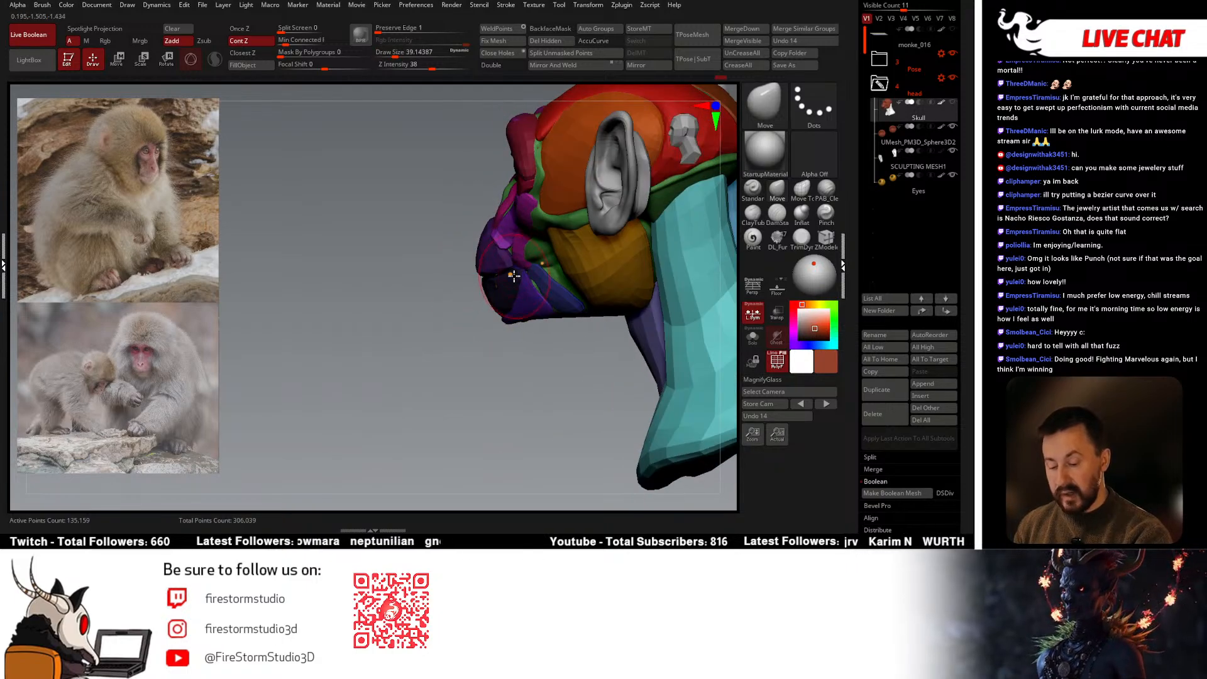
{"action": "right_click_drag", "start_coordinate": [514, 275], "coordinate": [524, 270]}
{"action": "left_click", "coordinate": [485, 268], "text": "ctrl+shift"}
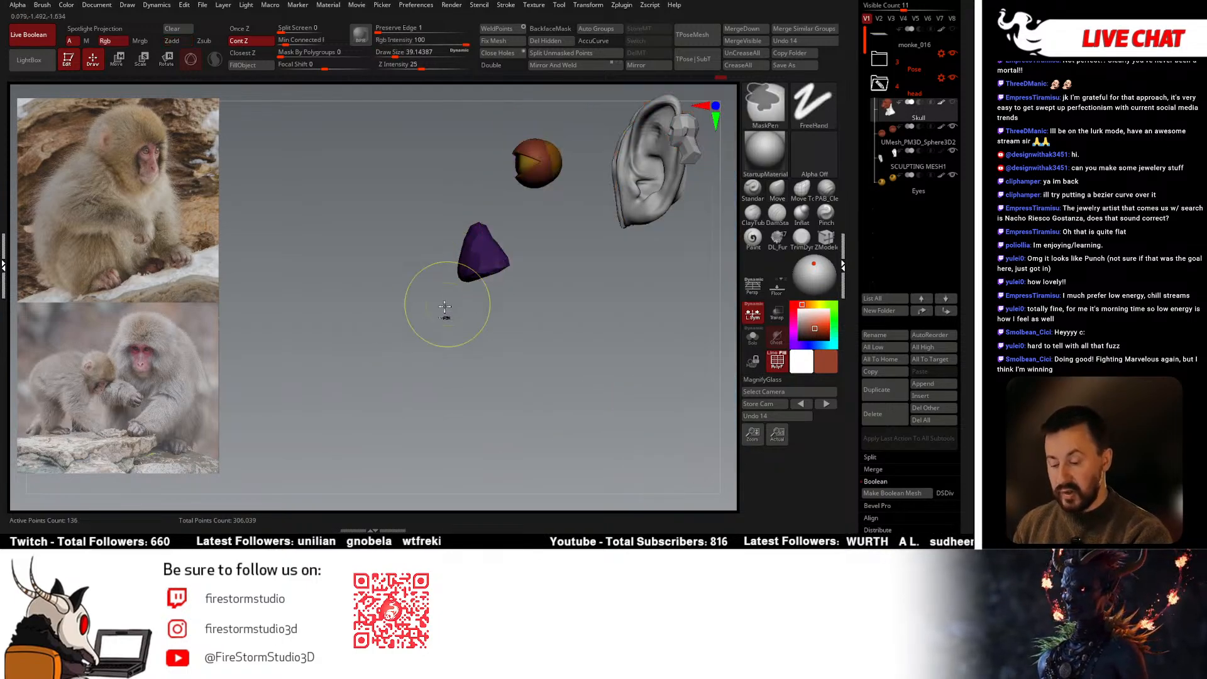
{"action": "left_click", "coordinate": [385, 318], "text": "ctrl+shift"}
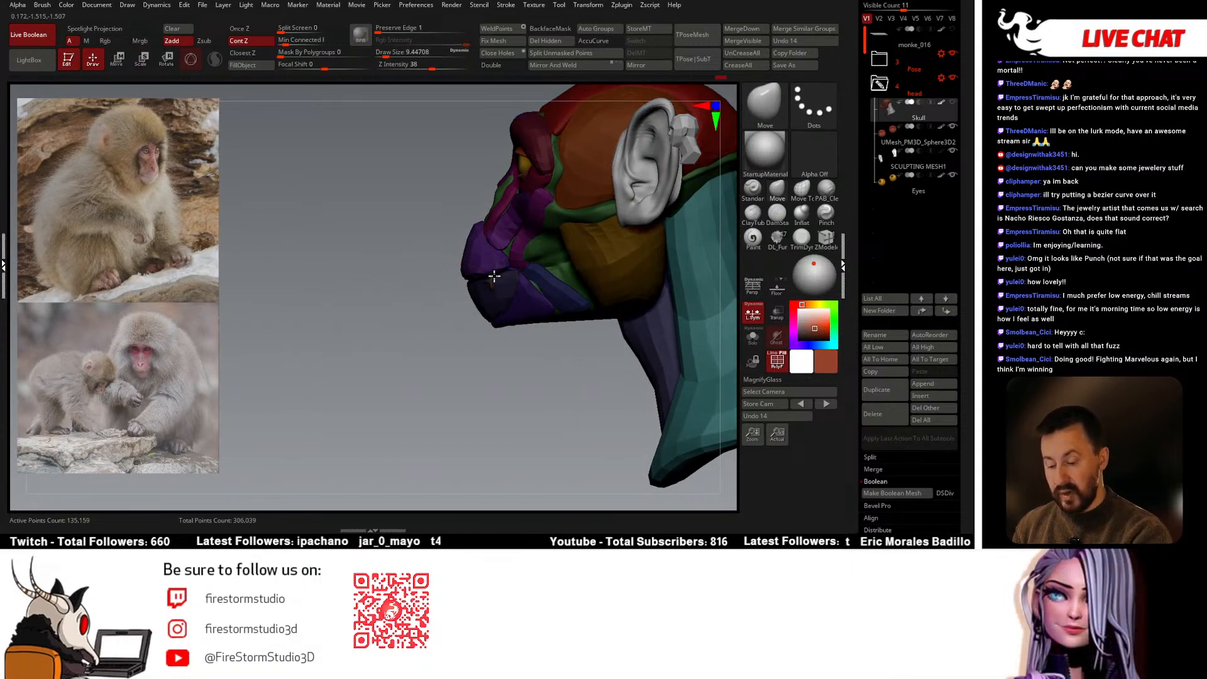
Refine the unmasked upper lip with the Move brush at a draw size of about 33, smooth it and clear the mask
{"action": "key", "text": "space"}
{"action": "left_click_drag", "start_coordinate": [493, 274], "coordinate": [501, 273]}
{"action": "mouse_move", "coordinate": [465, 264]}
{"action": "right_mouse_down"}
{"action": "mouse_move", "coordinate": [603, 270]}
{"action": "mouse_move", "coordinate": [512, 280]}
{"action": "mouse_move", "coordinate": [512, 259]}
{"action": "mouse_move", "coordinate": [452, 273]}
{"action": "right_mouse_up"}
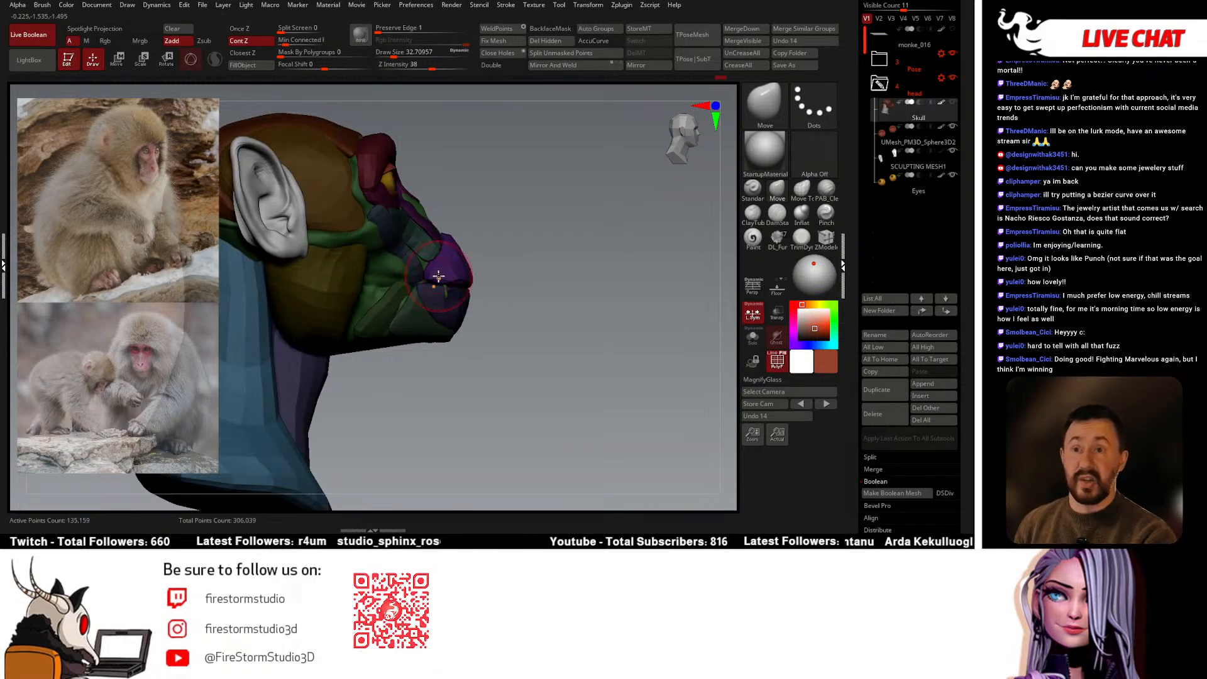
{"action": "right_click_drag", "start_coordinate": [485, 323], "coordinate": [430, 284]}
{"action": "right_click_drag", "start_coordinate": [532, 274], "coordinate": [397, 299]}
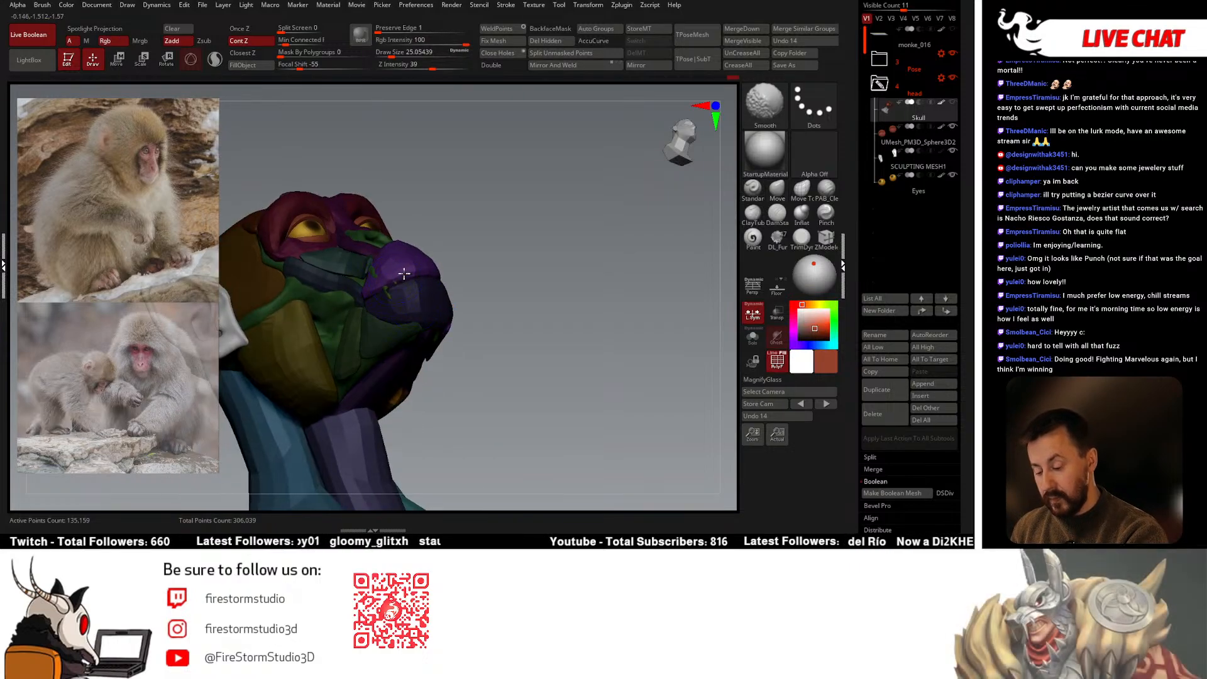
{"action": "right_click_drag", "start_coordinate": [463, 275], "coordinate": [387, 246]}
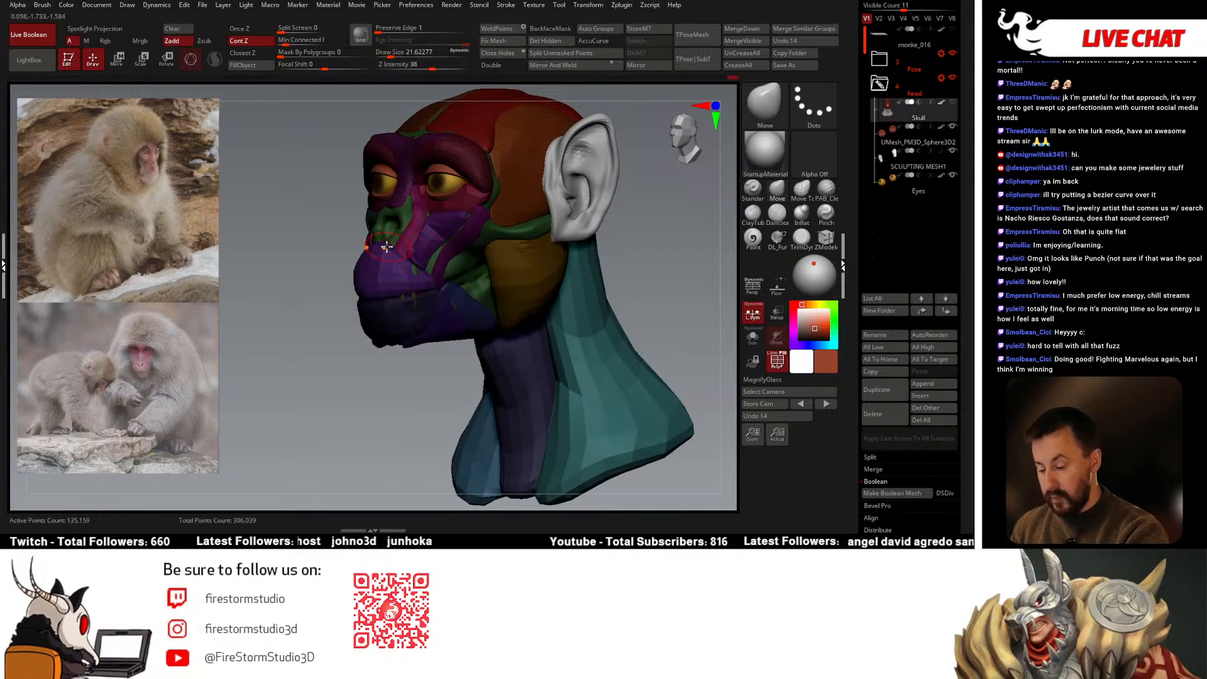
{"action": "right_click_drag", "start_coordinate": [645, 301], "coordinate": [658, 289]}
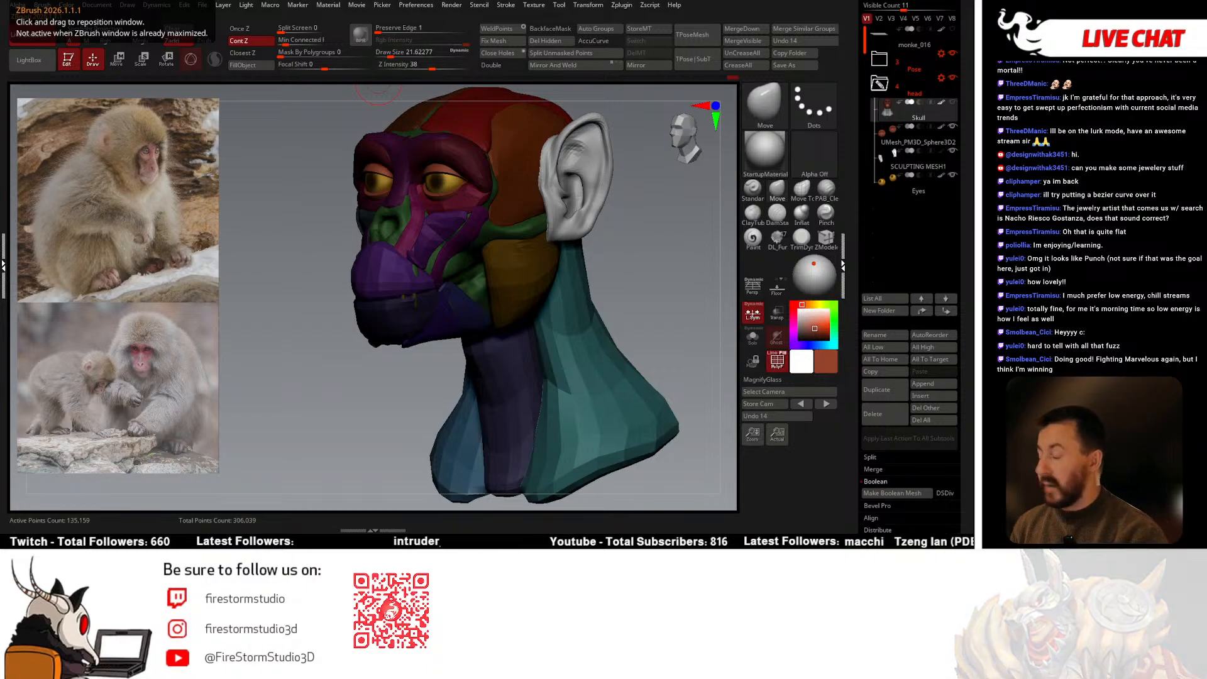
{"action": "right_click_drag", "start_coordinate": [568, 315], "coordinate": [589, 302]}
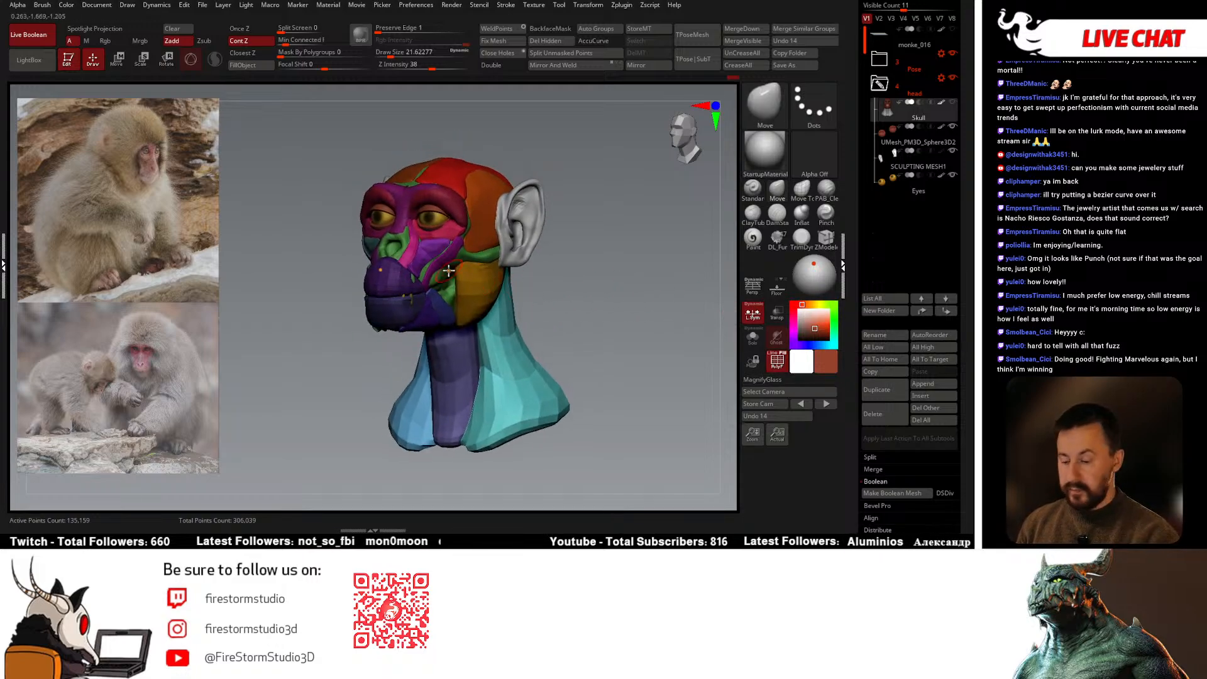
Insert a PolySphere from the IMM Primitives brush at the centre of the nose
{"action": "right_click_drag", "start_coordinate": [441, 255], "coordinate": [476, 127]}
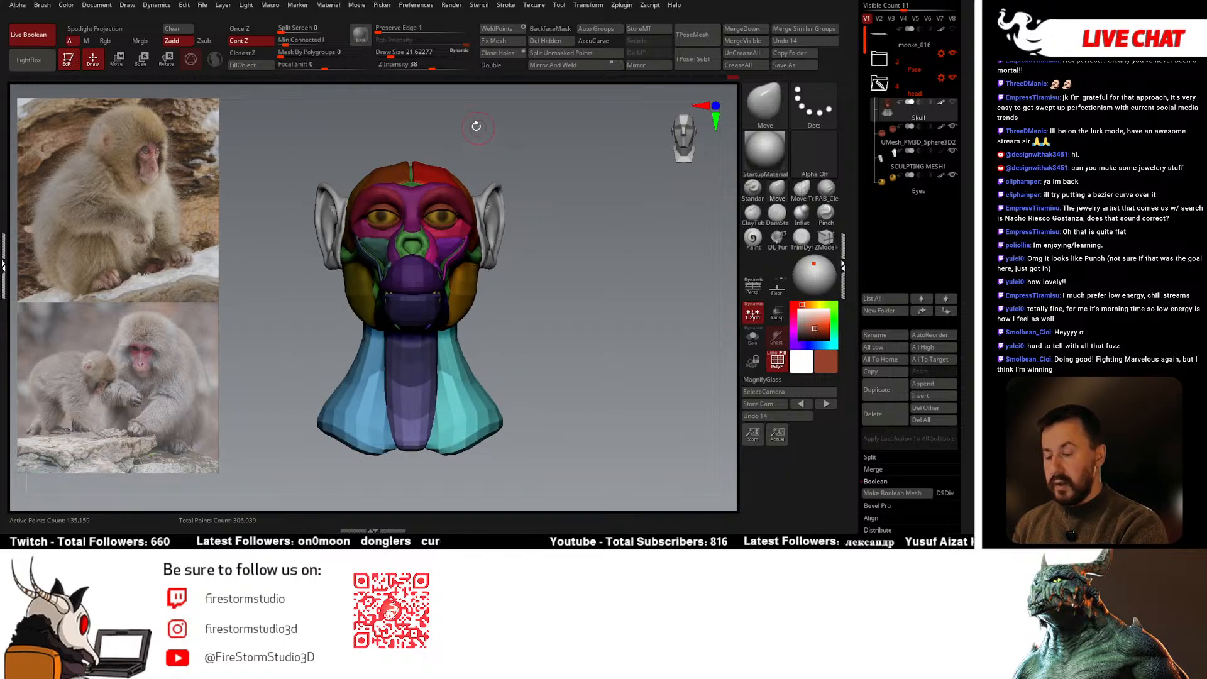
{"action": "left_click", "coordinate": [754, 113]}
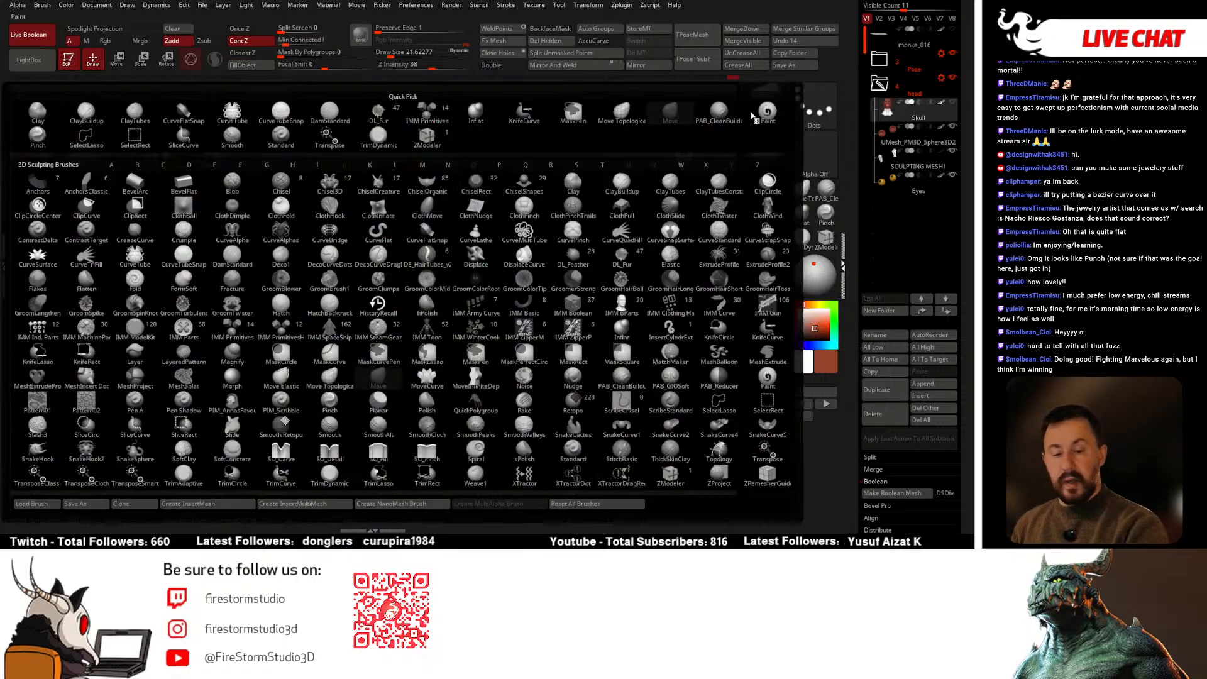
{"action": "left_click", "coordinate": [426, 111]}
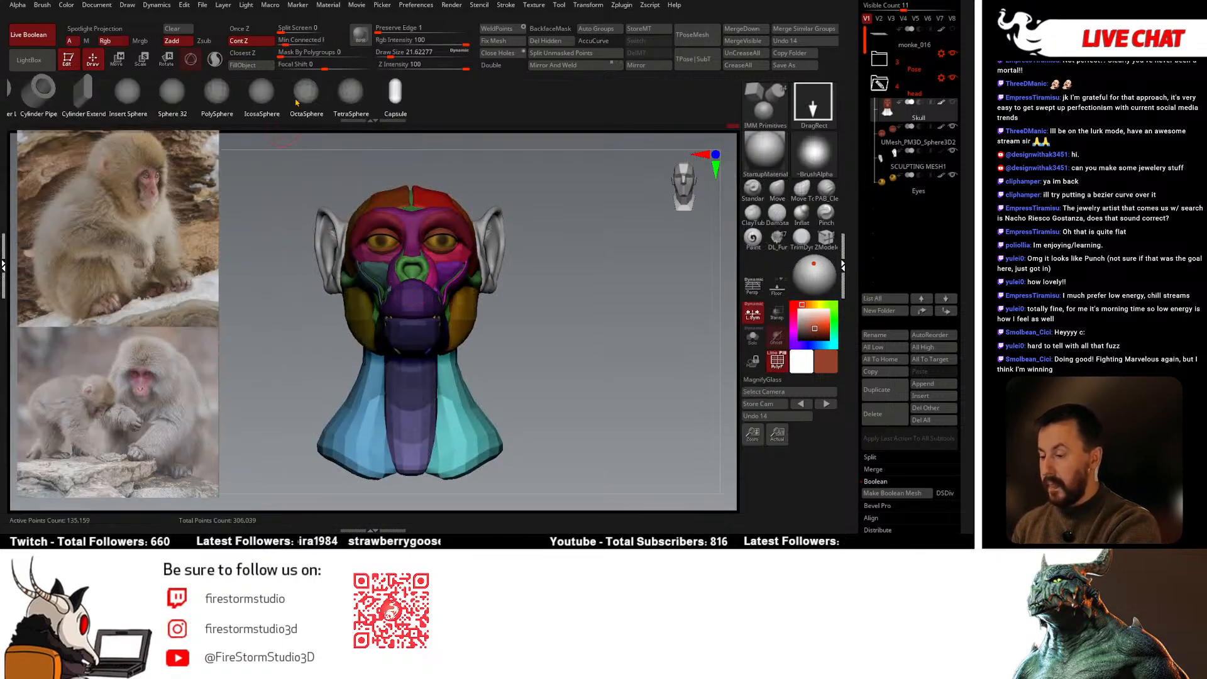
{"action": "left_click", "coordinate": [216, 91]}
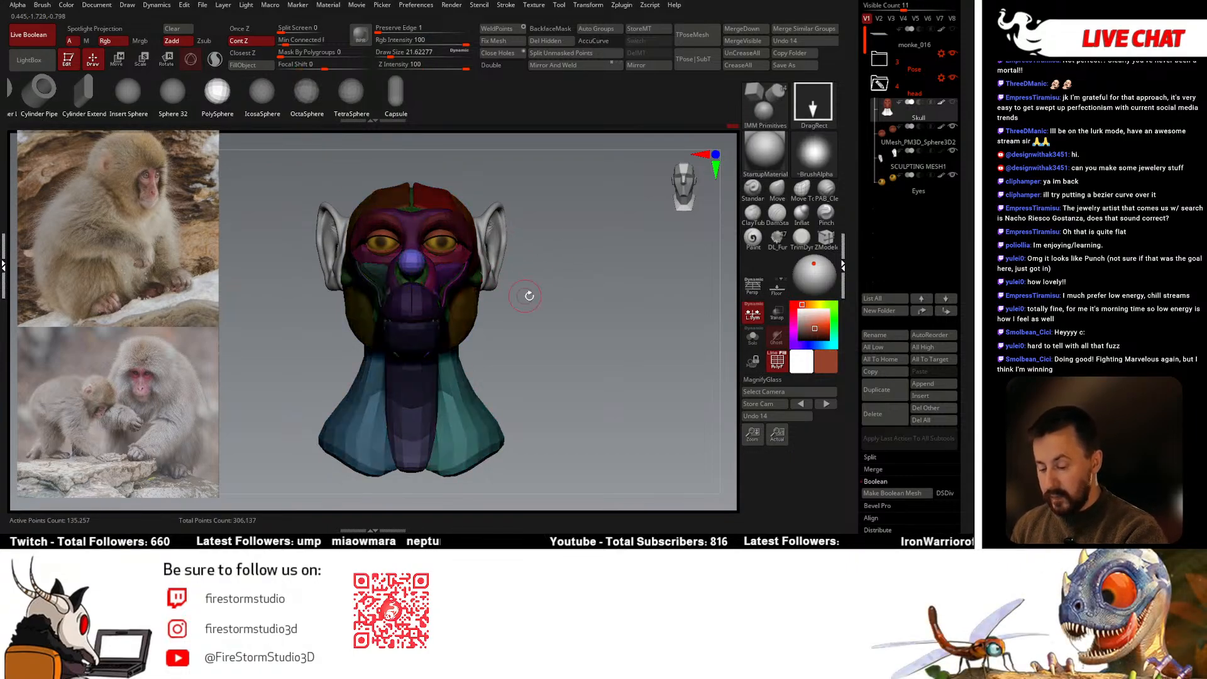
{"action": "left_click_drag", "start_coordinate": [528, 291], "coordinate": [630, 245]}
Scale the inserted sphere into a narrower oval over the nose with the transform gizmo
{"action": "left_click", "coordinate": [777, 188]}
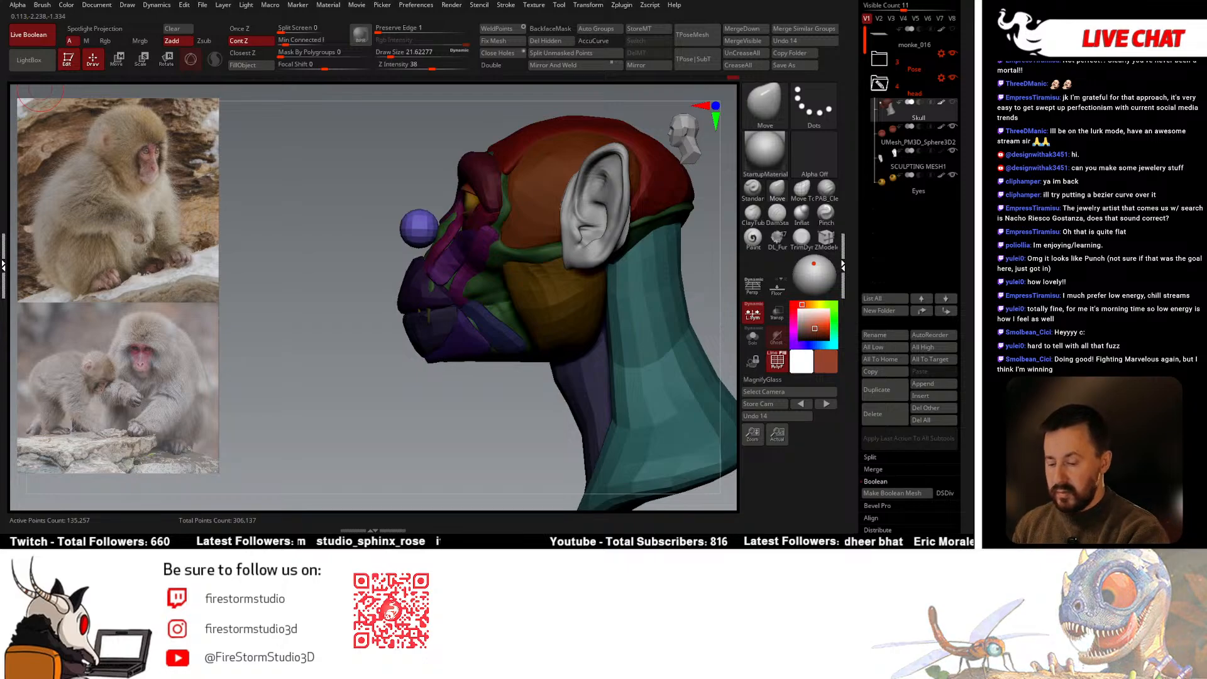
{"action": "left_click", "coordinate": [479, 210], "text": "alt"}
{"action": "key", "text": "e"}
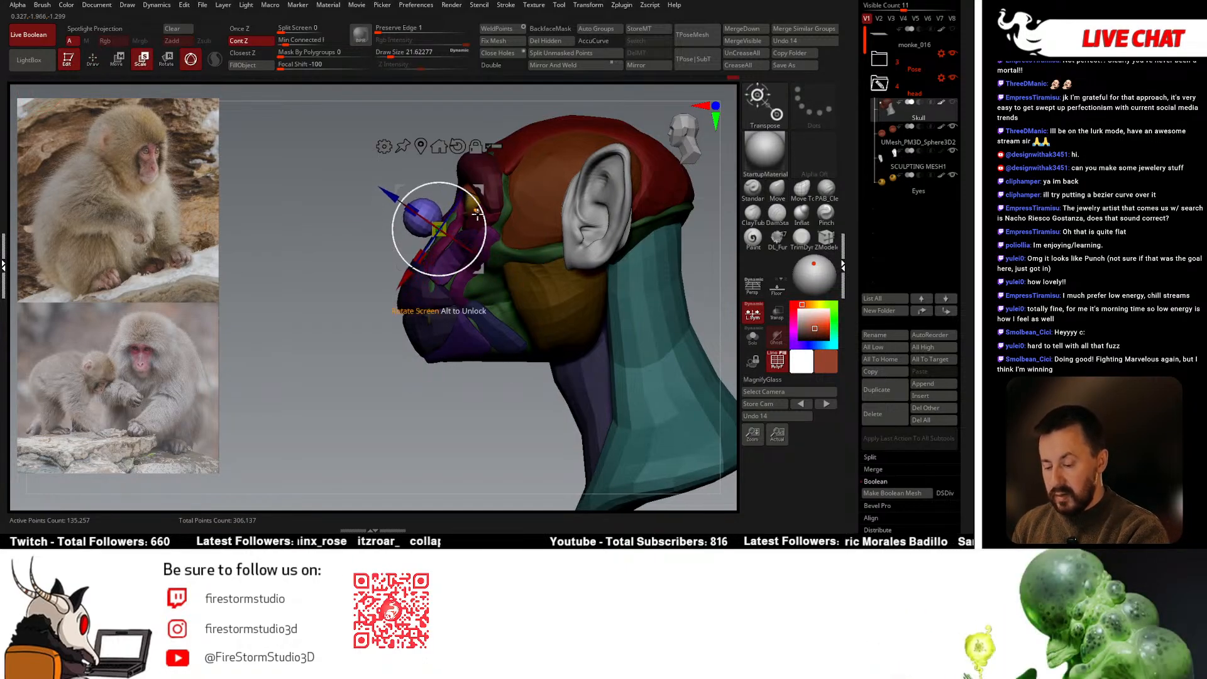
{"action": "left_click_drag", "start_coordinate": [430, 214], "coordinate": [516, 233], "text": "shift"}
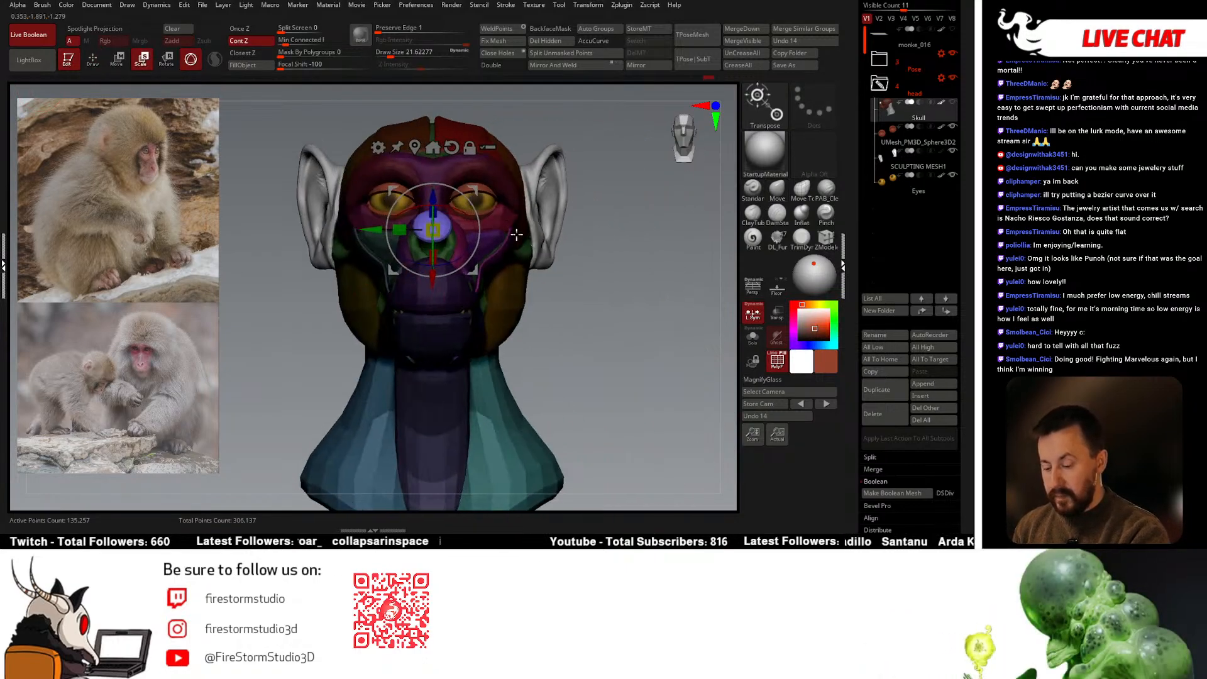
{"action": "left_click_drag", "start_coordinate": [405, 236], "coordinate": [409, 237]}
{"action": "key", "text": "q"}
{"action": "mouse_move", "coordinate": [431, 261]}
{"action": "right_mouse_down", "text": "shift"}
{"action": "mouse_move", "coordinate": [517, 269]}
{"action": "mouse_move", "coordinate": [528, 226]}
{"action": "mouse_move", "coordinate": [535, 238]}
{"action": "mouse_move", "coordinate": [376, 246]}
{"action": "right_mouse_up", "text": "shift"}
Taper the oval's lower end to a point and shape its sides with the Move brush at draw sizes of about 11 to 6
{"action": "key", "text": "space"}
{"action": "left_click", "coordinate": [774, 193]}
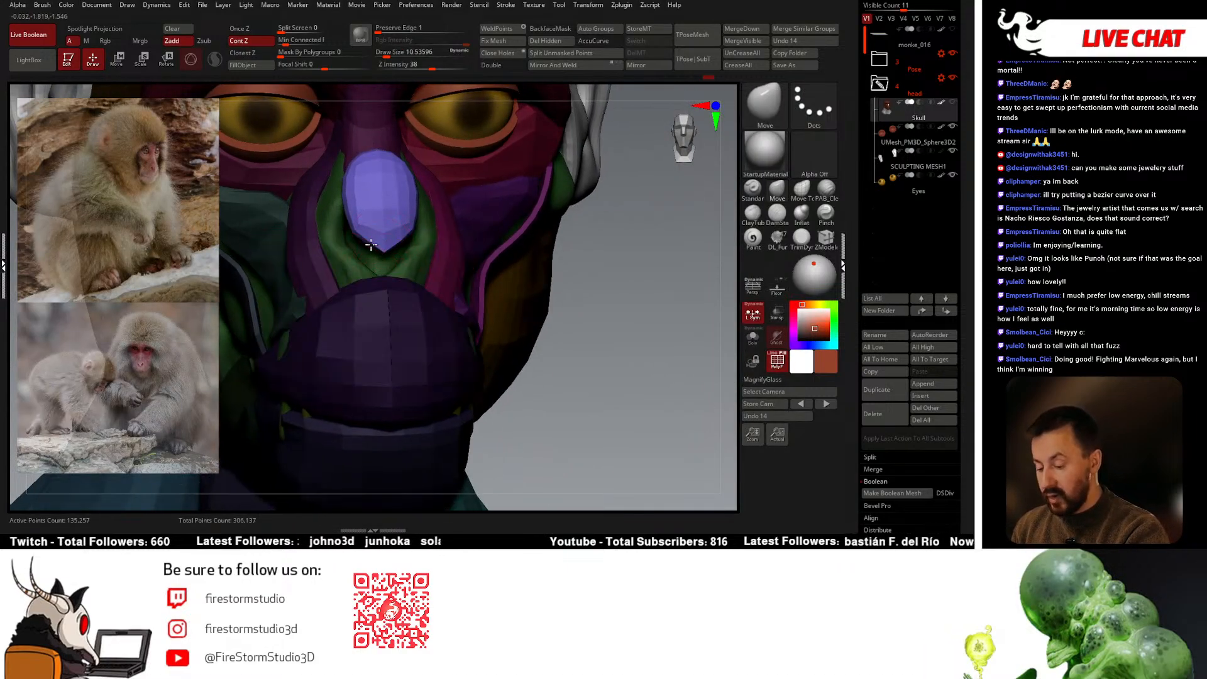
{"action": "left_click_drag", "start_coordinate": [375, 231], "coordinate": [383, 243]}
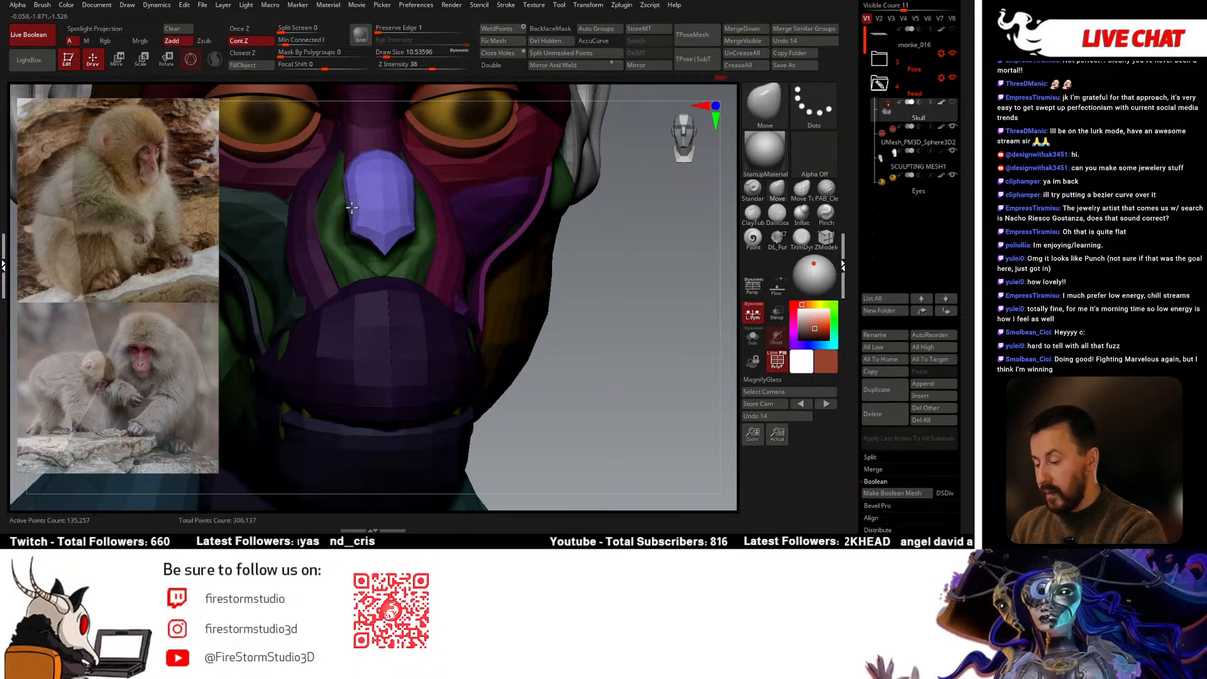
{"action": "key", "text": "space"}
{"action": "left_click_drag", "start_coordinate": [351, 208], "coordinate": [349, 207]}
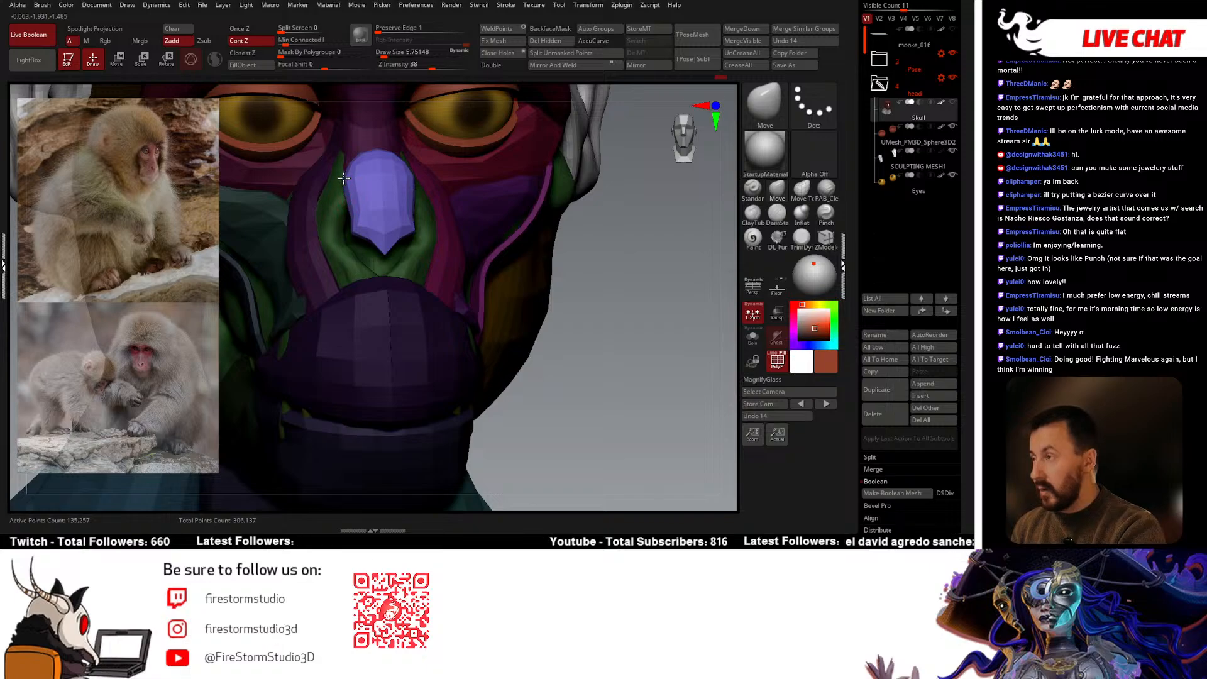
{"action": "right_click_drag", "start_coordinate": [344, 178], "coordinate": [349, 207], "text": "ctrl"}
{"action": "key", "text": "space"}
{"action": "left_click_drag", "start_coordinate": [349, 217], "coordinate": [354, 216]}
{"action": "mouse_move", "coordinate": [389, 201]}
{"action": "right_mouse_down", "text": "ctrl"}
{"action": "mouse_move", "coordinate": [417, 180]}
{"action": "mouse_move", "coordinate": [434, 214]}
{"action": "mouse_move", "coordinate": [495, 223]}
{"action": "right_mouse_up", "text": "ctrl"}
Position the nose piece over the nasal bridge, close to the muzzle, with the transform gizmo
{"action": "key", "text": "w"}
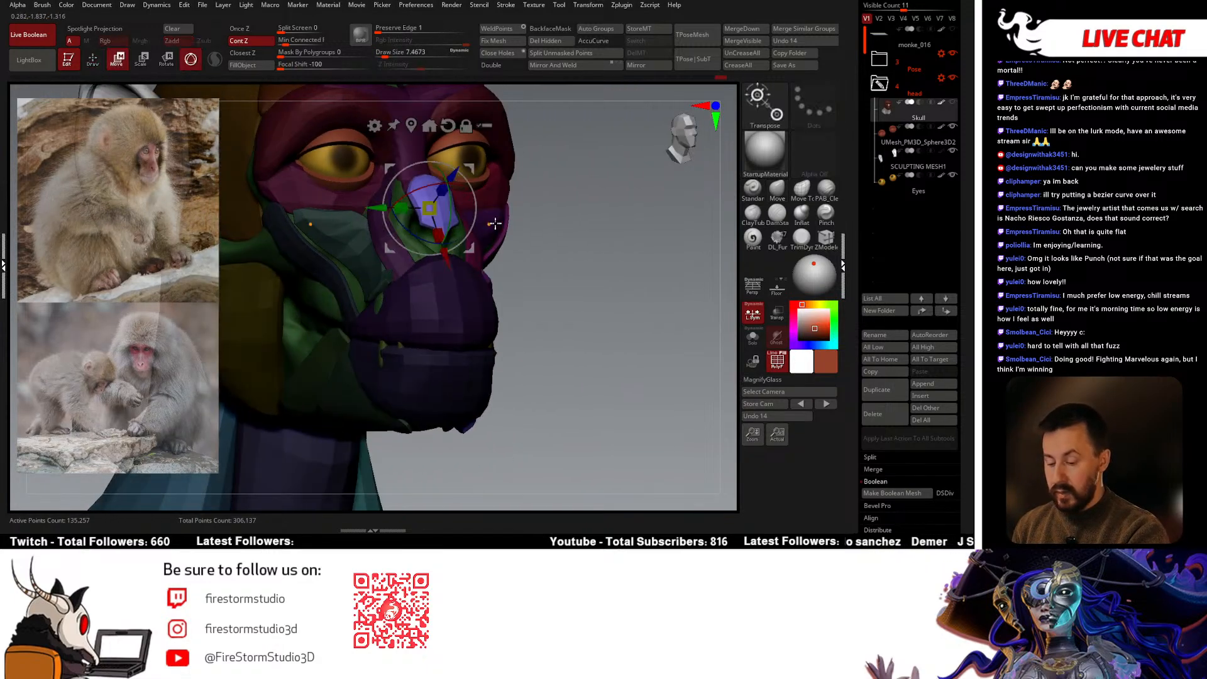
{"action": "left_click_drag", "start_coordinate": [430, 208], "coordinate": [438, 215]}
{"action": "left_click_drag", "start_coordinate": [448, 259], "coordinate": [463, 306]}
{"action": "right_click_drag", "start_coordinate": [463, 306], "coordinate": [444, 259]}
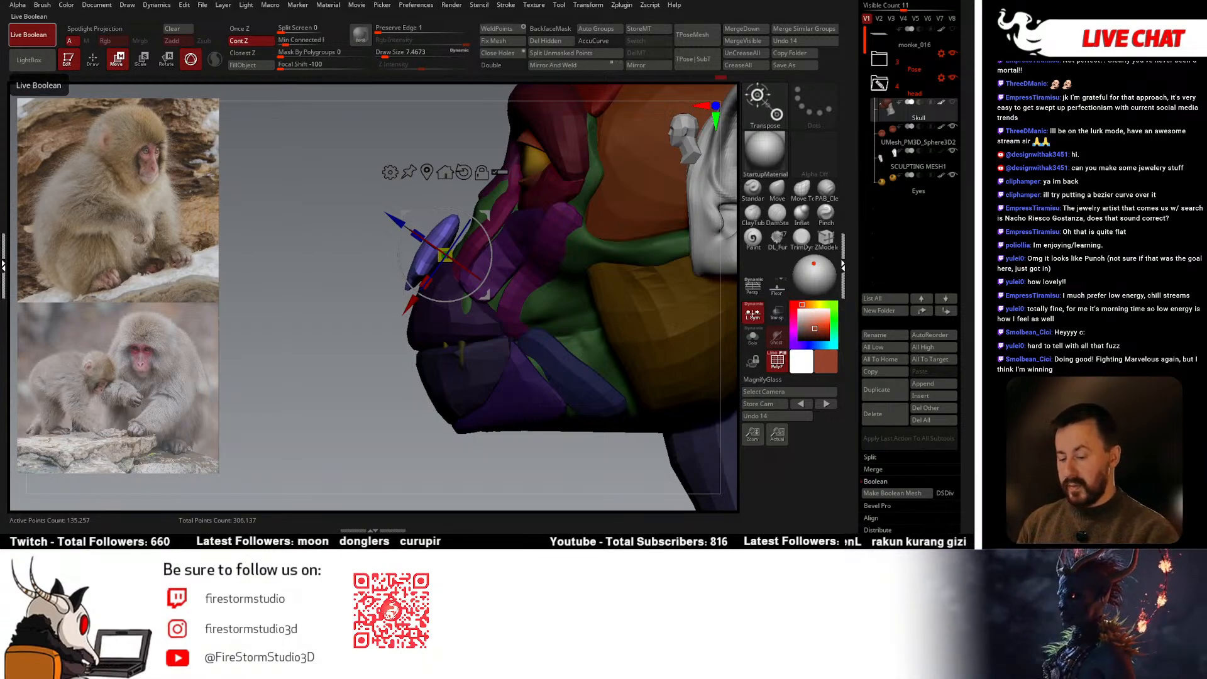
{"action": "left_click_drag", "start_coordinate": [412, 304], "coordinate": [415, 298]}
{"action": "left_click_drag", "start_coordinate": [403, 214], "coordinate": [440, 212]}
Bend the nose piece to follow the muzzle's profile with the Move brush at draw sizes of about 11 to 22
{"action": "key", "text": "q"}
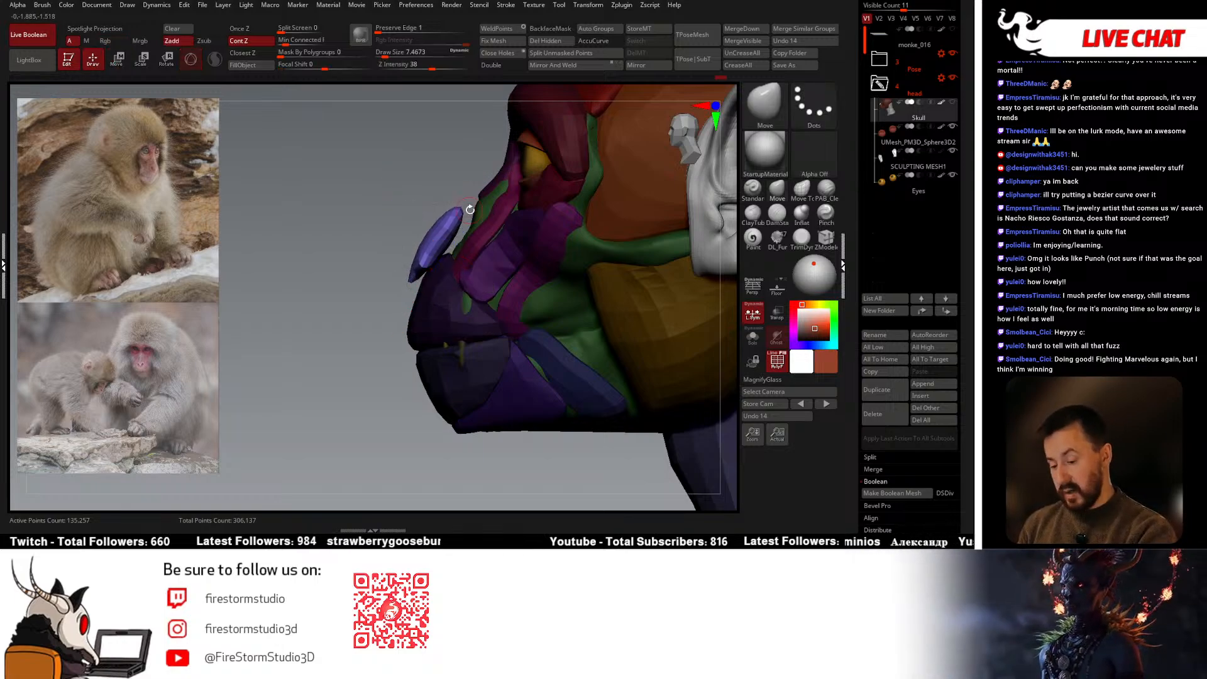
{"action": "right_click_drag", "start_coordinate": [447, 265], "coordinate": [437, 254]}
{"action": "right_click_drag", "start_coordinate": [443, 250], "coordinate": [409, 282]}
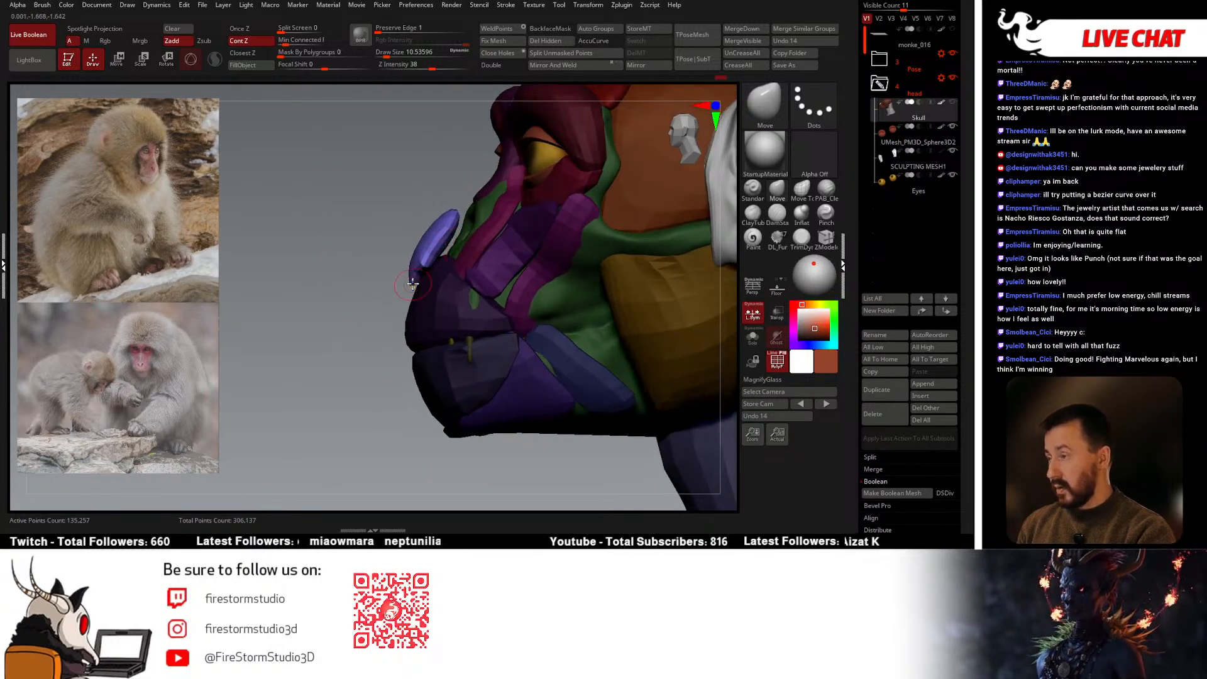
{"action": "right_click_drag", "start_coordinate": [410, 271], "coordinate": [402, 264]}
{"action": "key", "text": "space"}
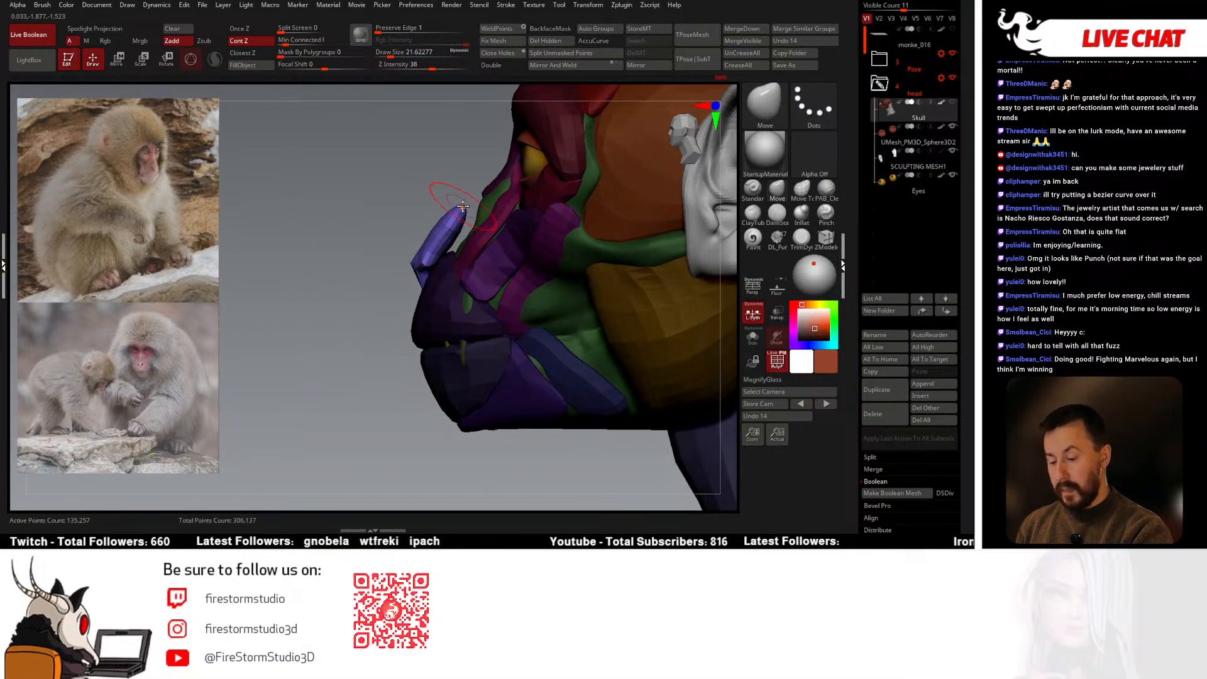
{"action": "key", "text": "space"}
{"action": "left_click_drag", "start_coordinate": [472, 209], "coordinate": [468, 208]}
{"action": "right_click_drag", "start_coordinate": [467, 207], "coordinate": [577, 200]}
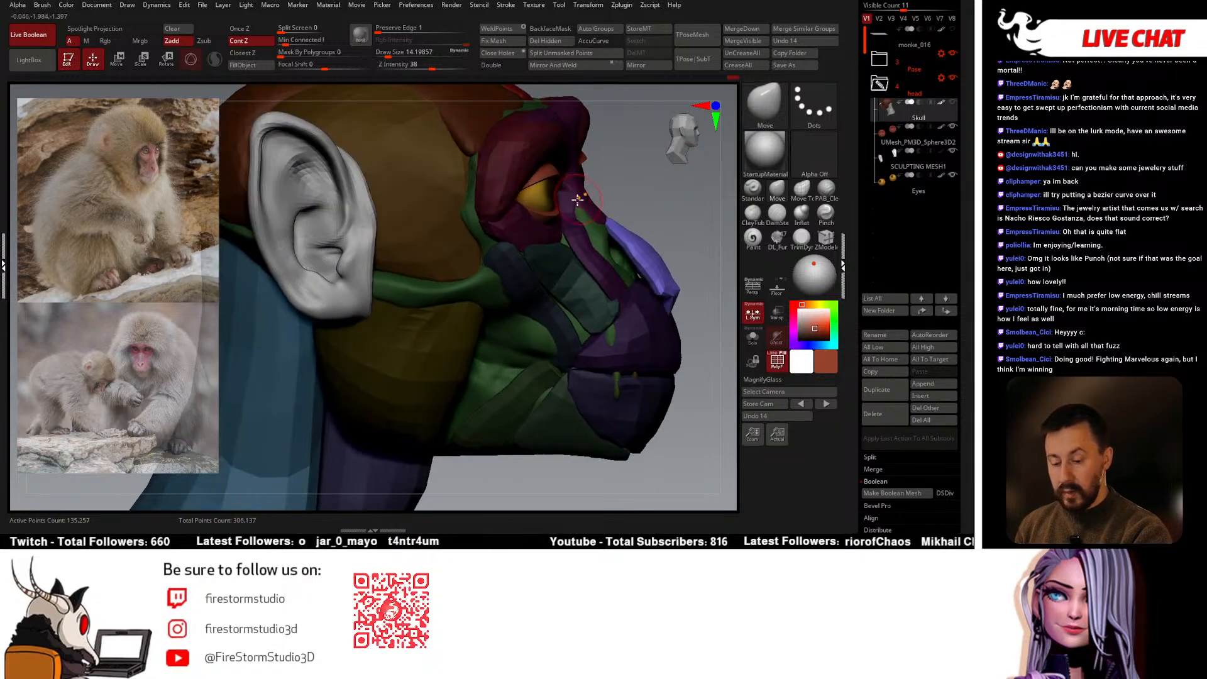
Refine the nose piece's outline and profile from front and side with the Move brush at draw sizes of about 14 to 22
{"action": "mouse_move", "coordinate": [672, 210]}
{"action": "right_mouse_down"}
{"action": "mouse_move", "coordinate": [623, 220]}
{"action": "mouse_move", "coordinate": [477, 316]}
{"action": "mouse_move", "coordinate": [458, 288]}
{"action": "mouse_move", "coordinate": [556, 241]}
{"action": "mouse_move", "coordinate": [551, 278]}
{"action": "right_mouse_up"}
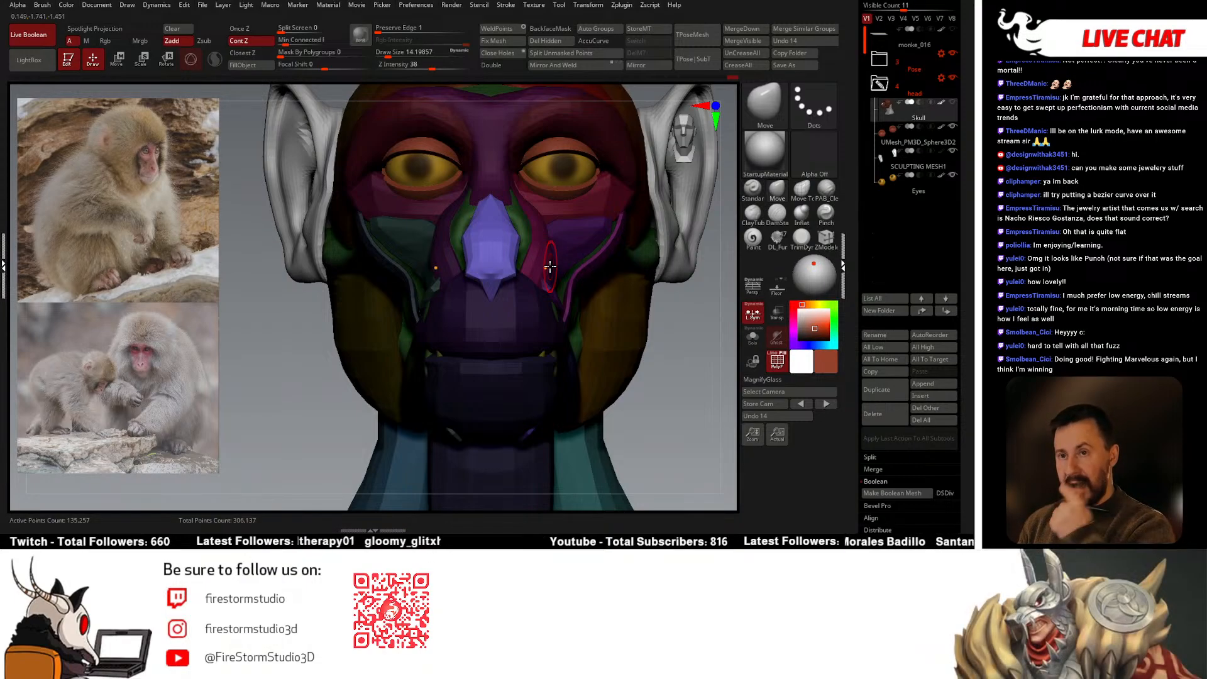
{"action": "mouse_move", "coordinate": [486, 297]}
{"action": "right_mouse_down"}
{"action": "mouse_move", "coordinate": [558, 286]}
{"action": "mouse_move", "coordinate": [534, 333]}
{"action": "right_mouse_up"}
{"action": "key", "text": "space"}
{"action": "left_click_drag", "start_coordinate": [544, 274], "coordinate": [551, 274]}
{"action": "mouse_move", "coordinate": [560, 222]}
{"action": "right_mouse_down"}
{"action": "mouse_move", "coordinate": [545, 219]}
{"action": "mouse_move", "coordinate": [576, 223]}
{"action": "right_mouse_up"}
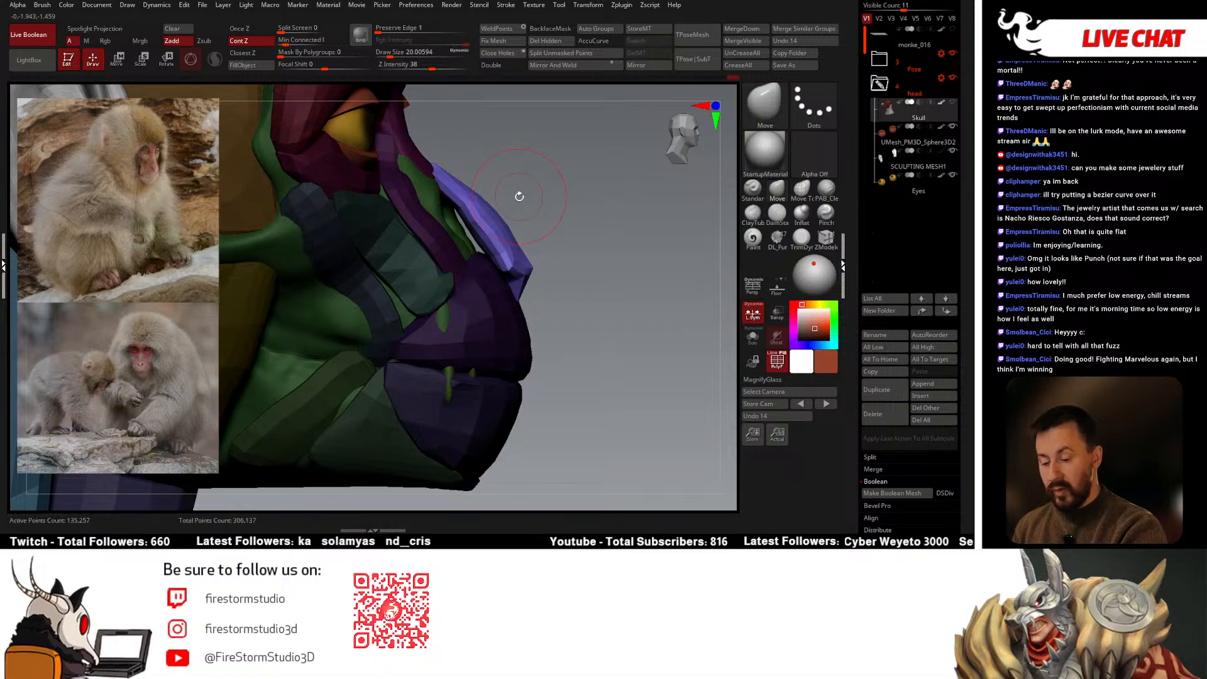
{"action": "key", "text": "space"}
{"action": "left_click_drag", "start_coordinate": [483, 236], "coordinate": [478, 236]}
{"action": "mouse_move", "coordinate": [454, 183]}
{"action": "right_mouse_down", "text": "ctrl"}
{"action": "mouse_move", "coordinate": [484, 157]}
{"action": "mouse_move", "coordinate": [483, 180]}
{"action": "right_mouse_up", "text": "ctrl"}
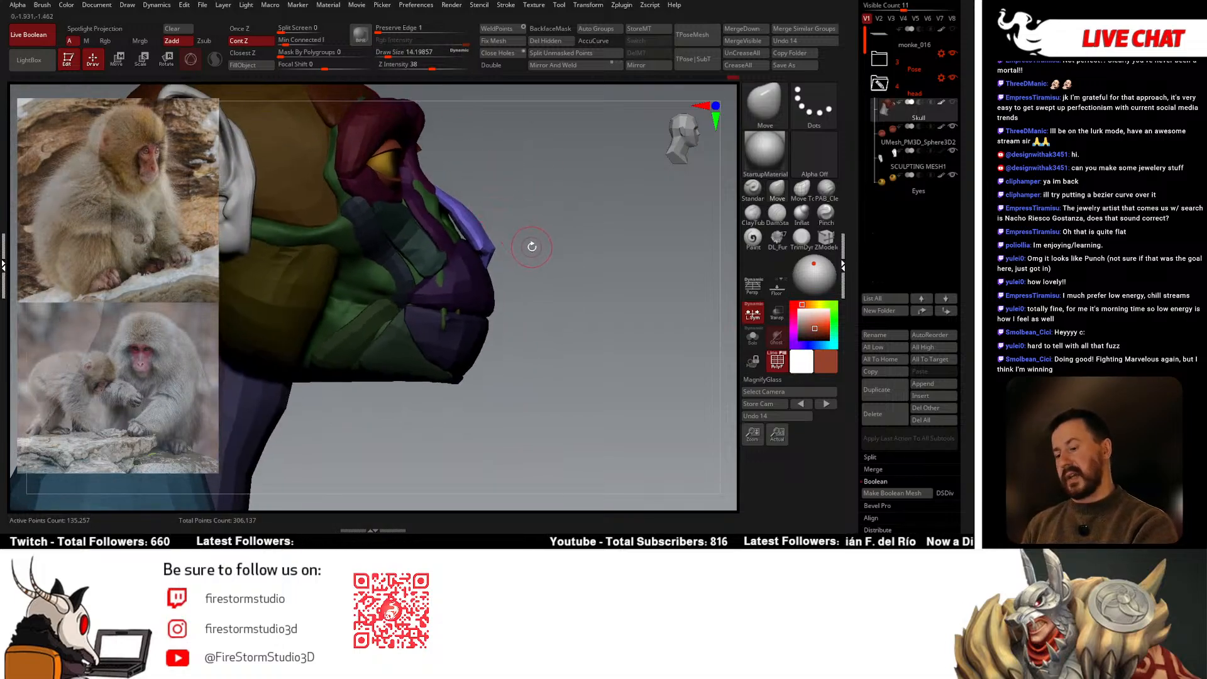
{"action": "left_click_drag", "start_coordinate": [532, 246], "coordinate": [470, 251]}
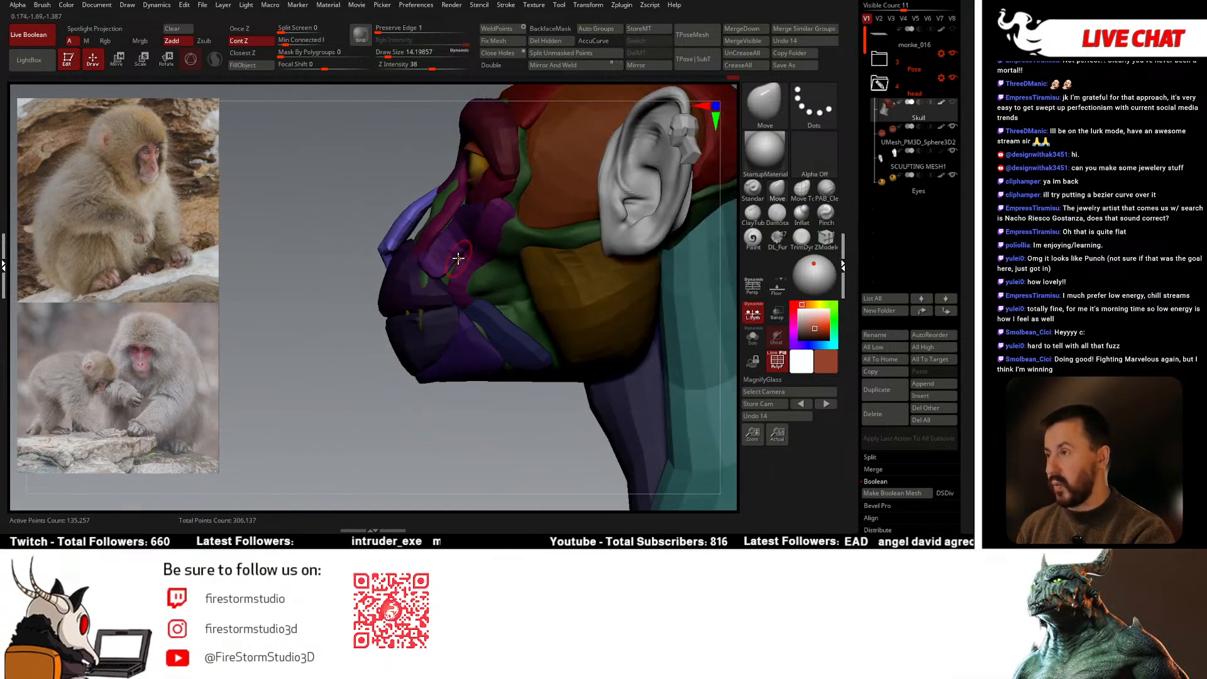
{"action": "key", "text": "bracketright"}
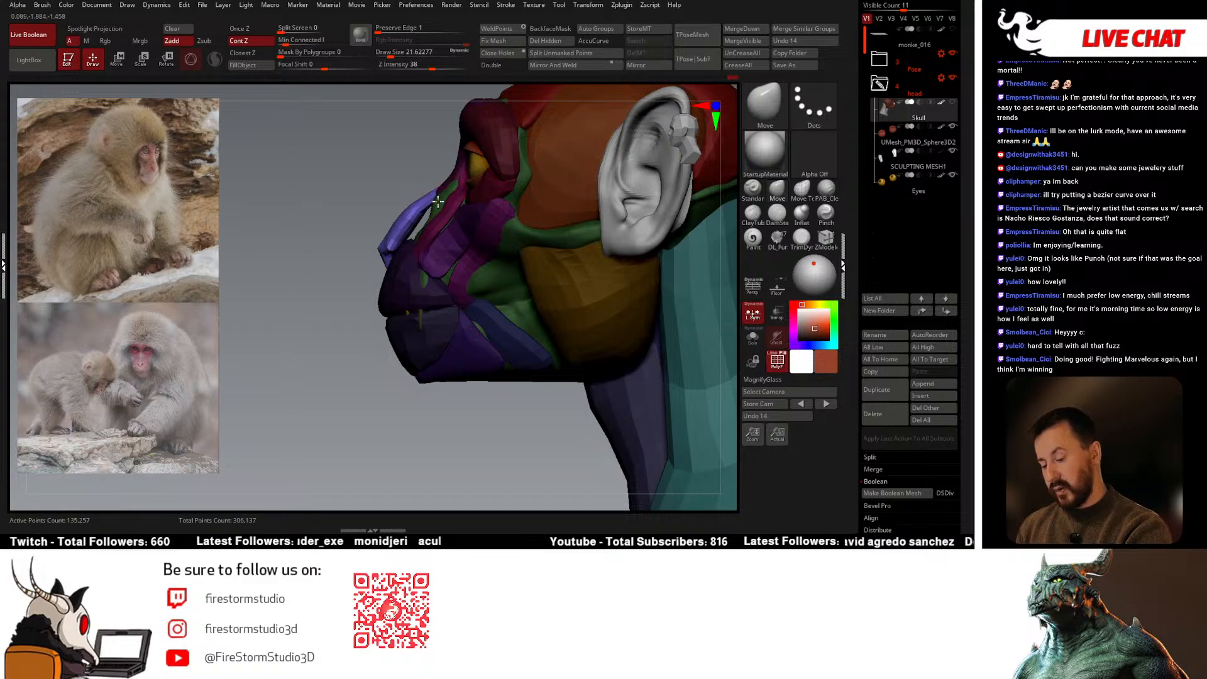
Shift the nose piece closer to the muzzle with the transform gizmo and refine its lower end with a small Move brush
{"action": "key", "text": "w"}
{"action": "left_click", "coordinate": [429, 153], "text": "alt"}
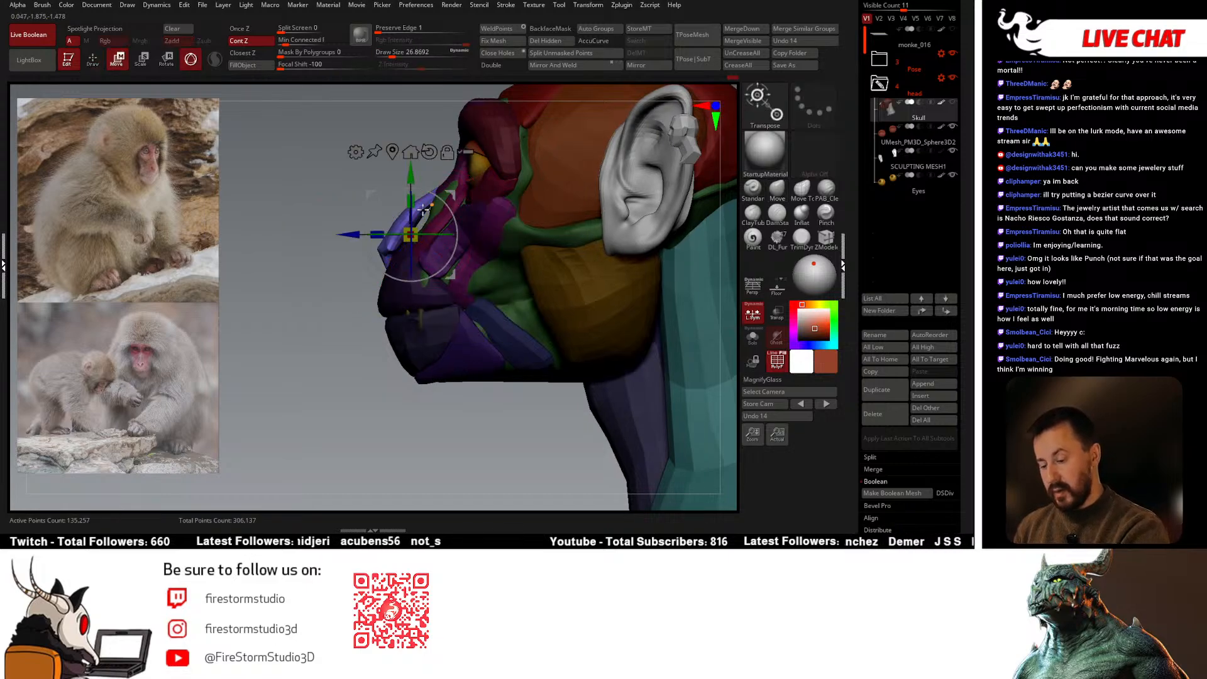
{"action": "mouse_move", "coordinate": [352, 235]}
{"action": "left_mouse_down"}
{"action": "mouse_move", "coordinate": [353, 328]}
{"action": "mouse_move", "coordinate": [366, 350]}
{"action": "mouse_move", "coordinate": [334, 345]}
{"action": "mouse_move", "coordinate": [357, 332]}
{"action": "mouse_move", "coordinate": [394, 258]}
{"action": "left_mouse_up"}
{"action": "key", "text": "q"}
{"action": "key", "text": "space"}
{"action": "key", "text": "space"}
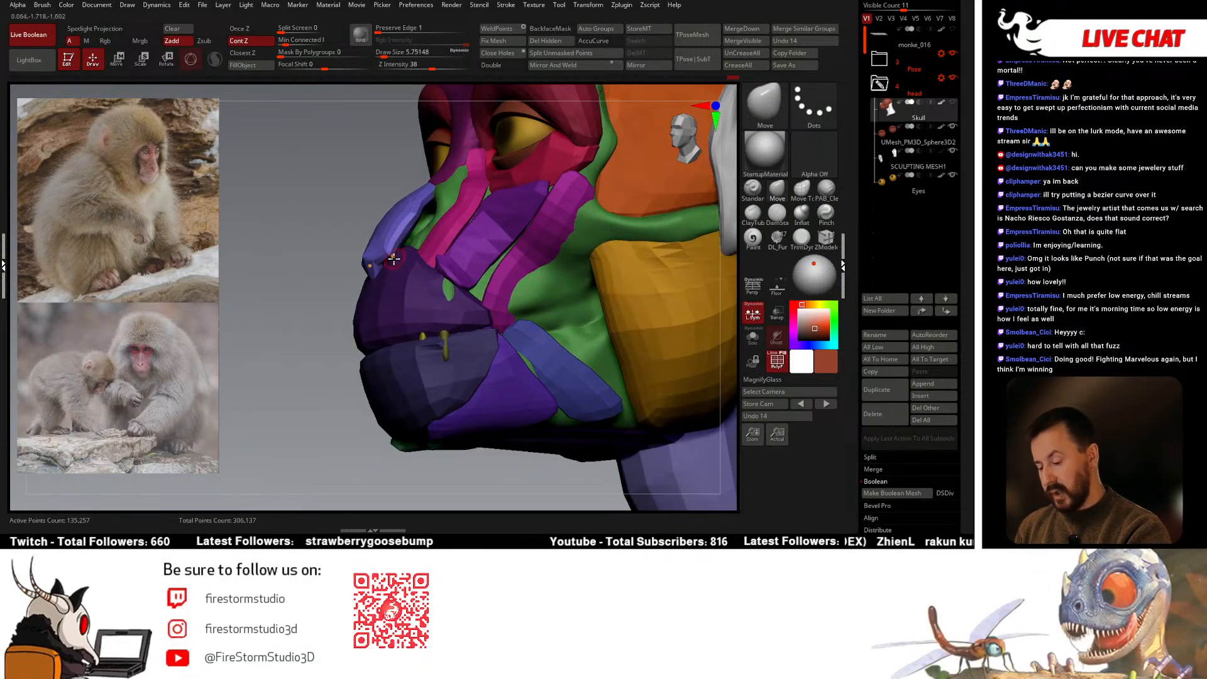
{"action": "mouse_move", "coordinate": [392, 251]}
{"action": "right_mouse_down"}
{"action": "mouse_move", "coordinate": [358, 253]}
{"action": "mouse_move", "coordinate": [471, 251]}
{"action": "right_mouse_up"}
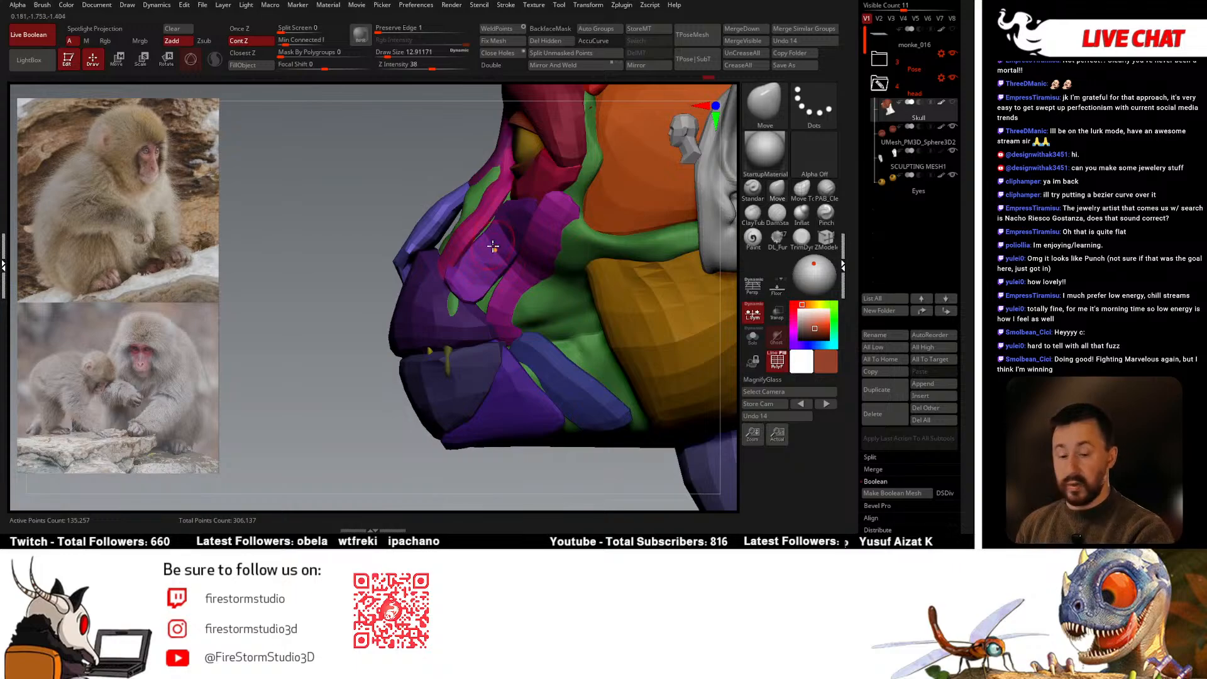
Insert a Capsule from the IMM Primitives brush beside the nose piece and position it along the nose's side with the gizmo
{"action": "key", "text": "b"}
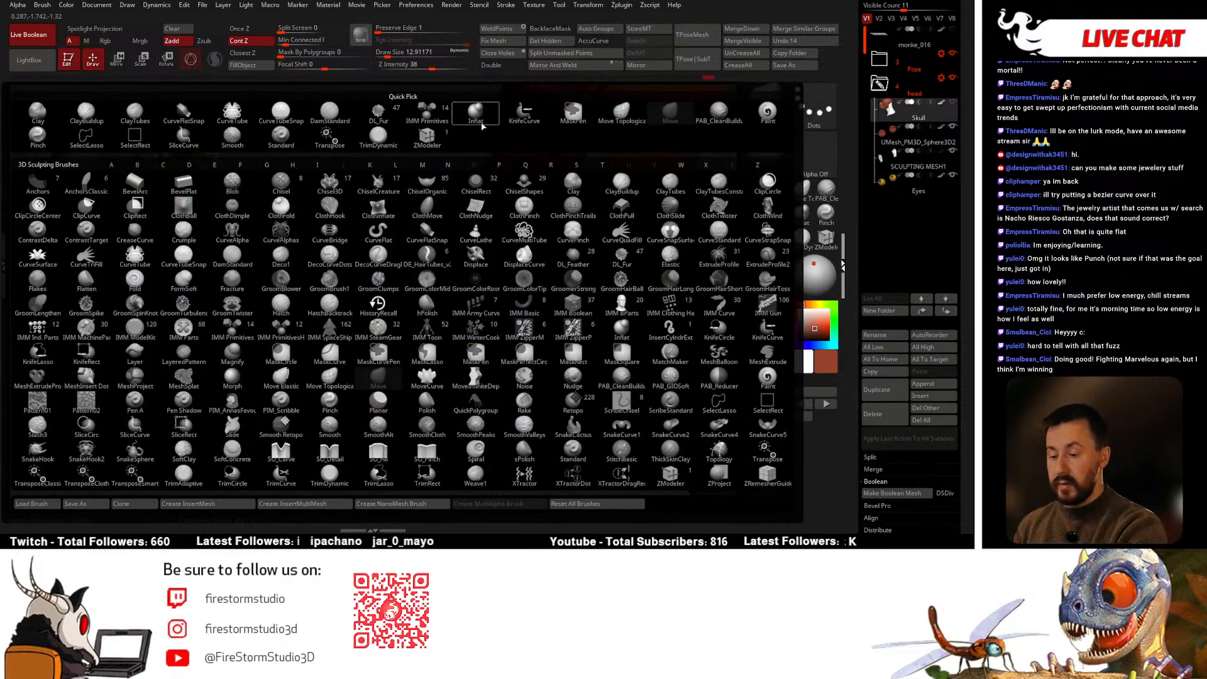
{"action": "left_click", "coordinate": [427, 114]}
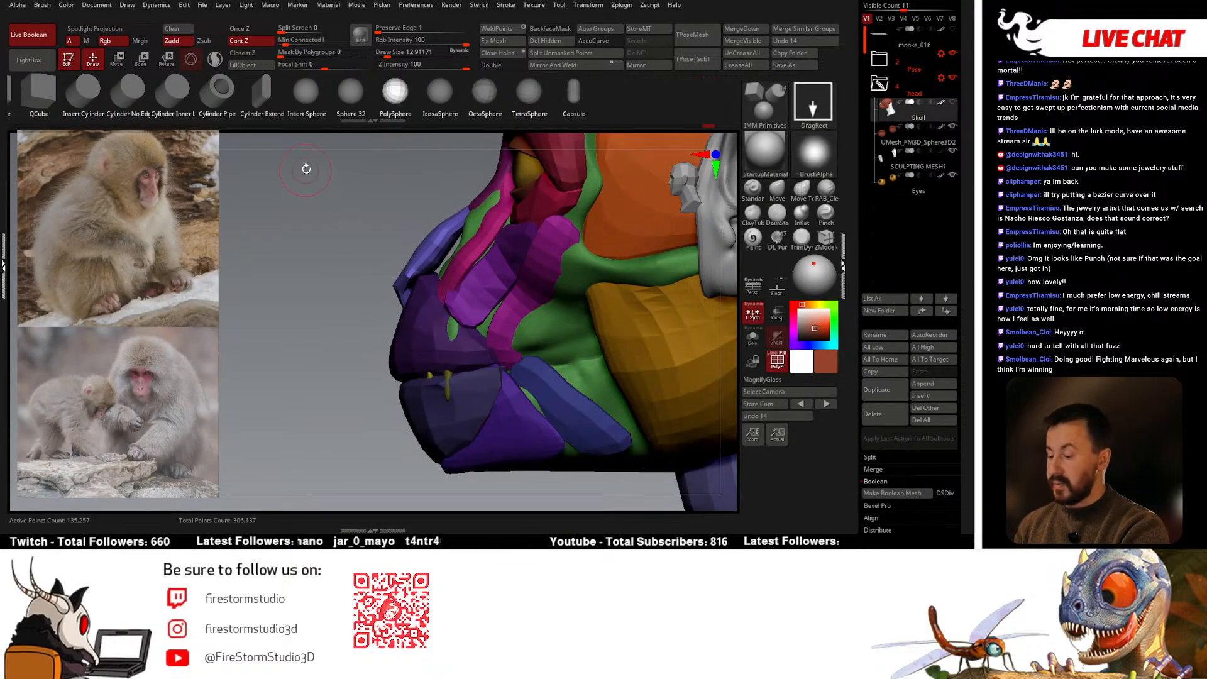
{"action": "left_click", "coordinate": [573, 92]}
{"action": "right_click_drag", "start_coordinate": [440, 264], "coordinate": [490, 243]}
{"action": "key", "text": "w"}
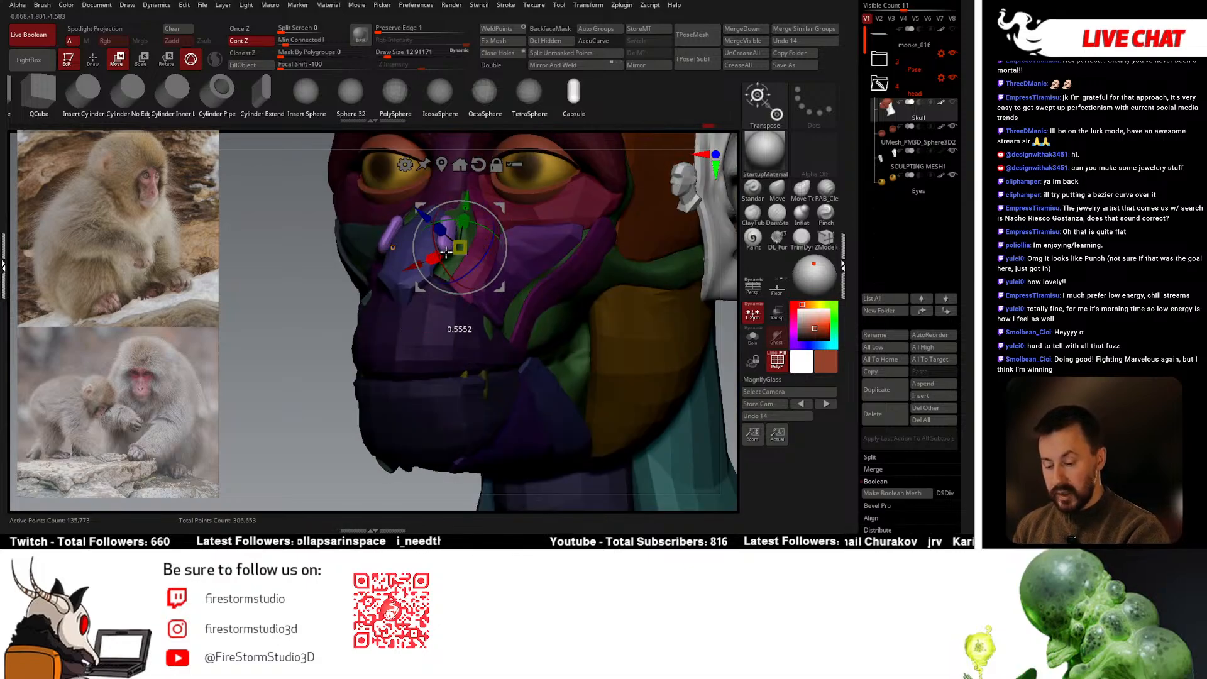
{"action": "right_click_drag", "start_coordinate": [432, 233], "coordinate": [408, 277]}
{"action": "left_click_drag", "start_coordinate": [408, 280], "coordinate": [406, 281]}
{"action": "right_click_drag", "start_coordinate": [406, 281], "coordinate": [502, 266]}
{"action": "left_click", "coordinate": [514, 229]}
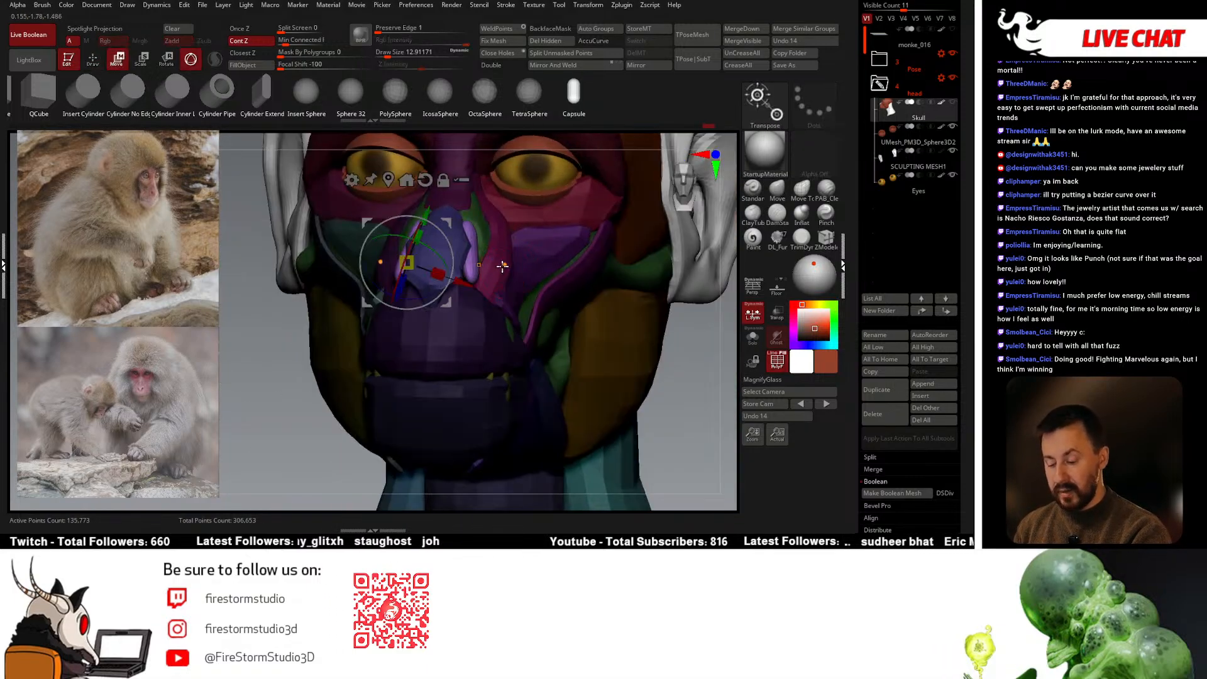
Fit the capsules against both sides of the nose piece with the Move brush at a draw size of about 25
{"action": "left_click", "coordinate": [778, 191]}
{"action": "key", "text": "s"}
{"action": "left_click_drag", "start_coordinate": [446, 315], "coordinate": [453, 315]}
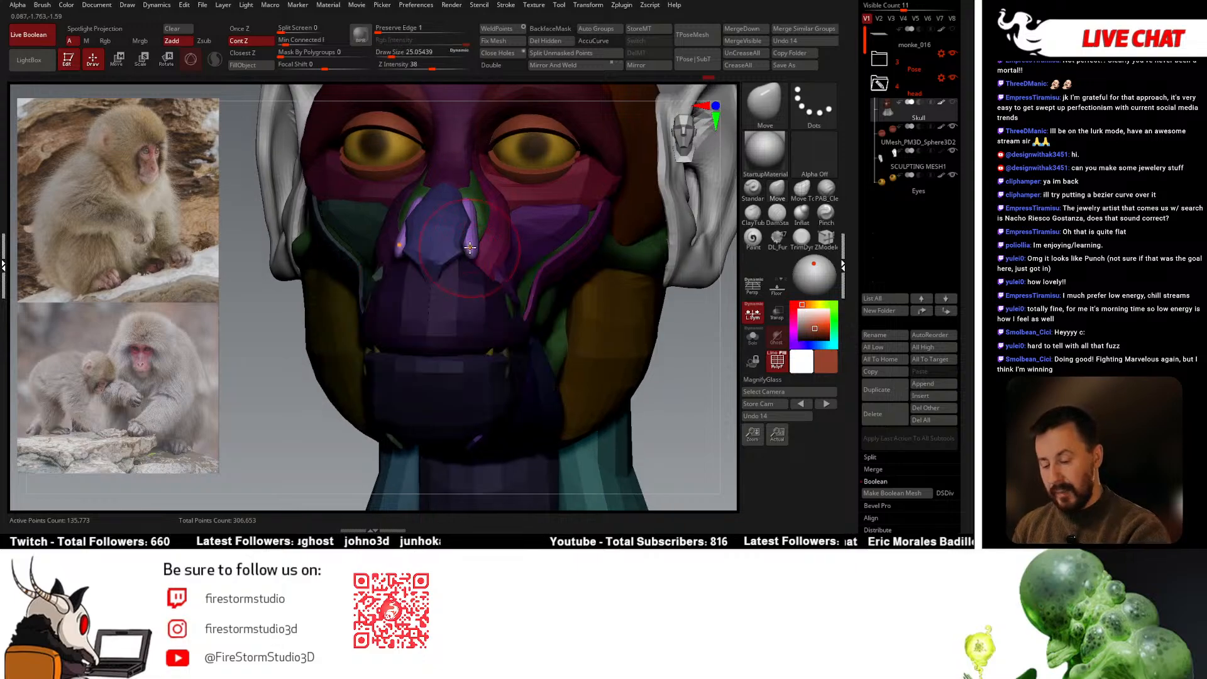
{"action": "right_click_drag", "start_coordinate": [454, 308], "coordinate": [522, 301]}
{"action": "left_click_drag", "start_coordinate": [410, 254], "coordinate": [409, 245]}
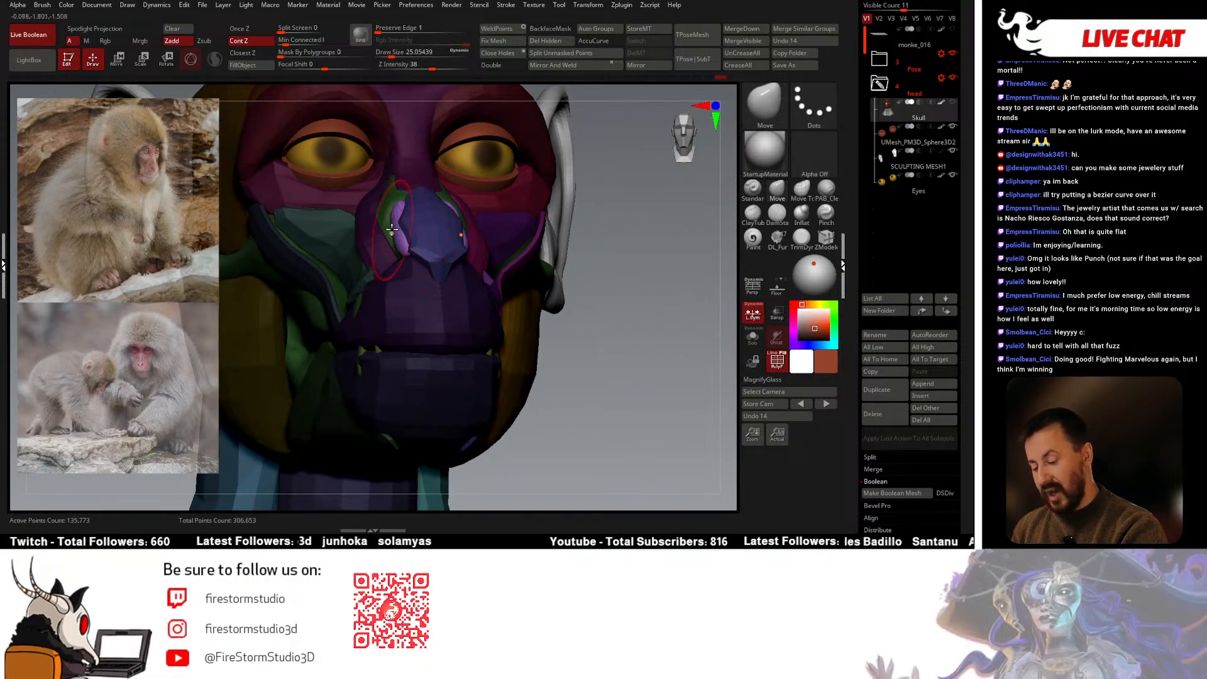
{"action": "right_click_drag", "start_coordinate": [356, 235], "coordinate": [408, 213]}
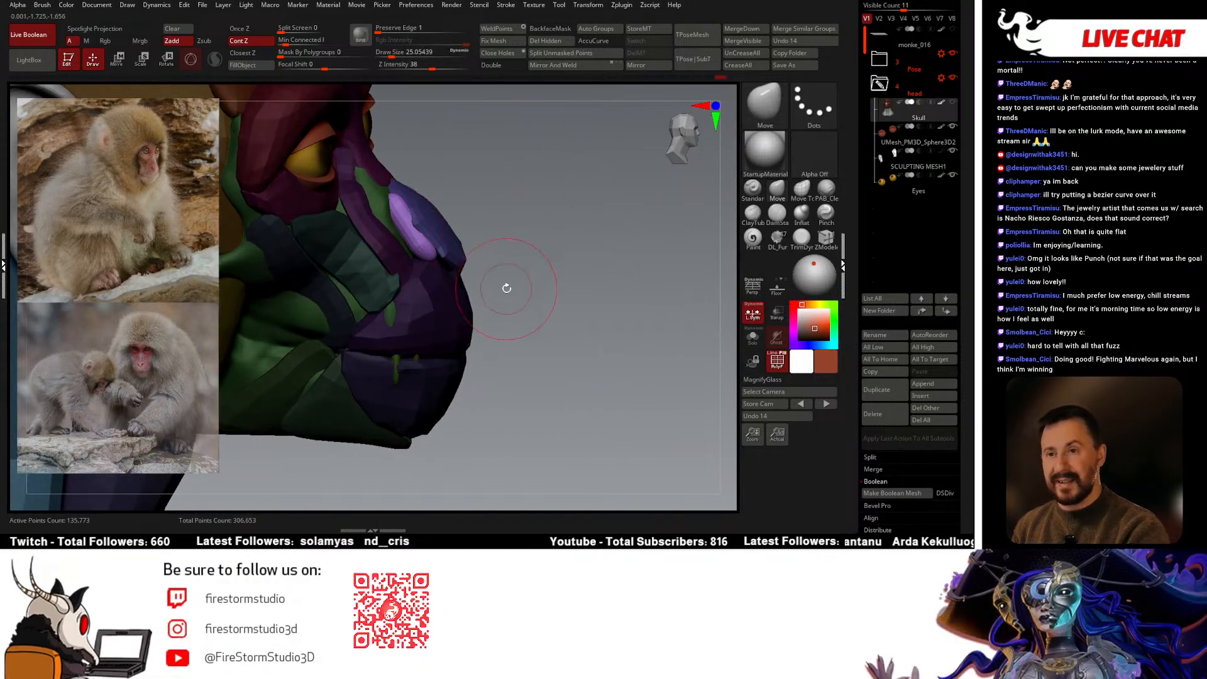
{"action": "right_click_drag", "start_coordinate": [566, 273], "coordinate": [458, 270]}
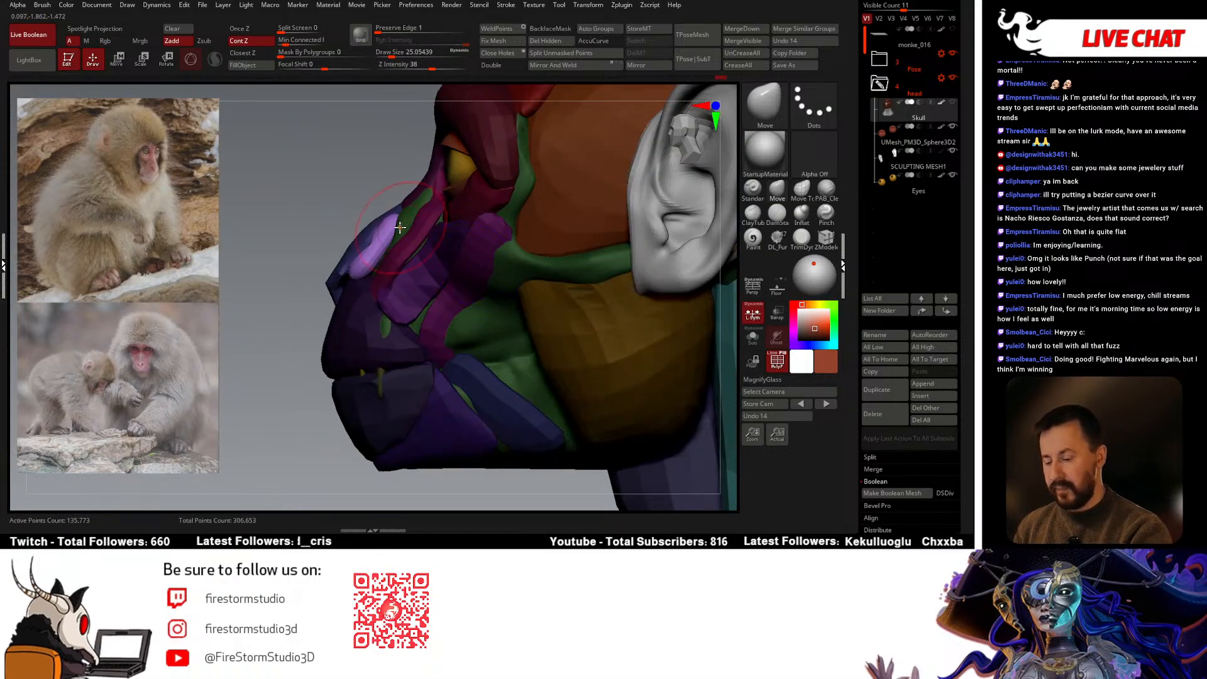
Shape the capsules' lower ends around the nostrils with the Move brush at draw sizes of about 9 to 14
{"action": "key", "text": "space"}
{"action": "left_click_drag", "start_coordinate": [373, 286], "coordinate": [351, 274]}
{"action": "key", "text": "space"}
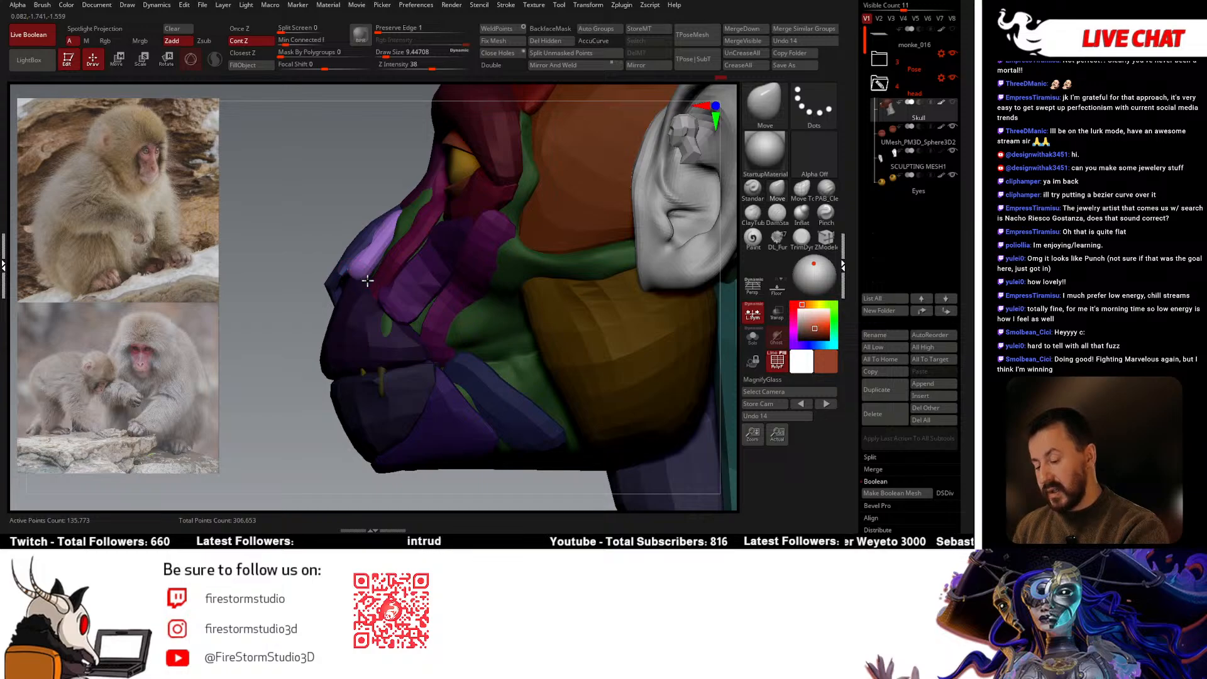
{"action": "right_click_drag", "start_coordinate": [376, 276], "coordinate": [357, 272]}
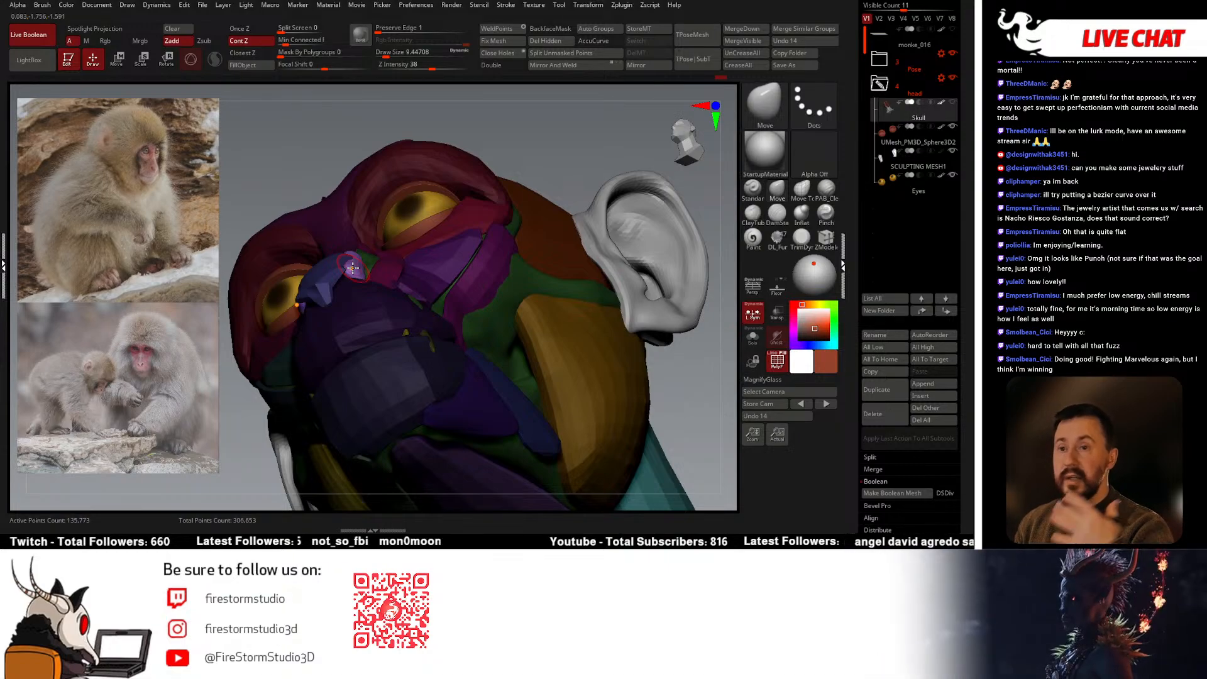
{"action": "mouse_move", "coordinate": [385, 268]}
{"action": "right_mouse_down"}
{"action": "mouse_move", "coordinate": [353, 174]}
{"action": "mouse_move", "coordinate": [415, 199]}
{"action": "right_mouse_up"}
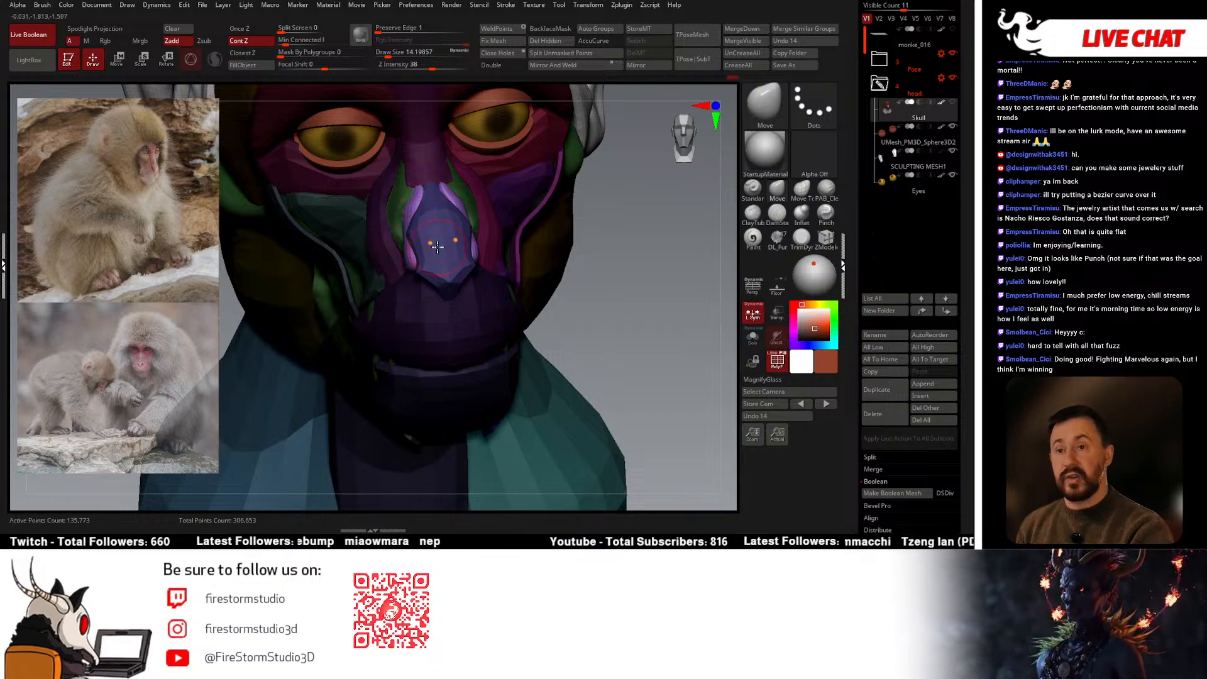
Curve the capsules into nostril wings framing the nose piece with the Move brush at draw sizes of about 14 to 18
{"action": "right_click_drag", "start_coordinate": [402, 226], "coordinate": [490, 217]}
{"action": "right_click_drag", "start_coordinate": [420, 200], "coordinate": [403, 190]}
{"action": "mouse_move", "coordinate": [484, 189]}
{"action": "right_mouse_down"}
{"action": "mouse_move", "coordinate": [385, 223]}
{"action": "mouse_move", "coordinate": [478, 220]}
{"action": "right_mouse_up"}
{"action": "key", "text": "space"}
{"action": "left_click_drag", "start_coordinate": [402, 264], "coordinate": [407, 264]}
{"action": "mouse_move", "coordinate": [553, 236]}
{"action": "right_mouse_down"}
{"action": "mouse_move", "coordinate": [472, 237]}
{"action": "mouse_move", "coordinate": [464, 218]}
{"action": "right_mouse_up"}
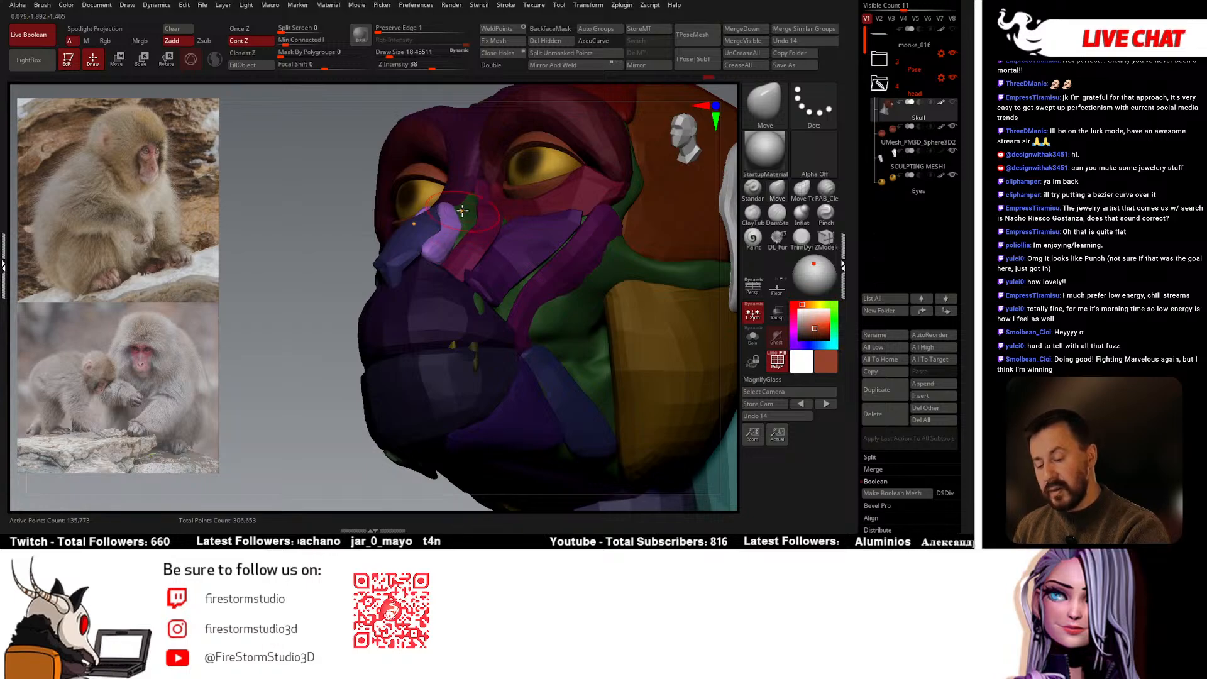
{"action": "mouse_move", "coordinate": [457, 203]}
{"action": "right_mouse_down"}
{"action": "mouse_move", "coordinate": [468, 210]}
{"action": "mouse_move", "coordinate": [458, 224]}
{"action": "mouse_move", "coordinate": [443, 198]}
{"action": "mouse_move", "coordinate": [465, 212]}
{"action": "mouse_move", "coordinate": [465, 189]}
{"action": "right_mouse_up"}
{"action": "right_click_drag", "start_coordinate": [456, 273], "coordinate": [417, 214]}
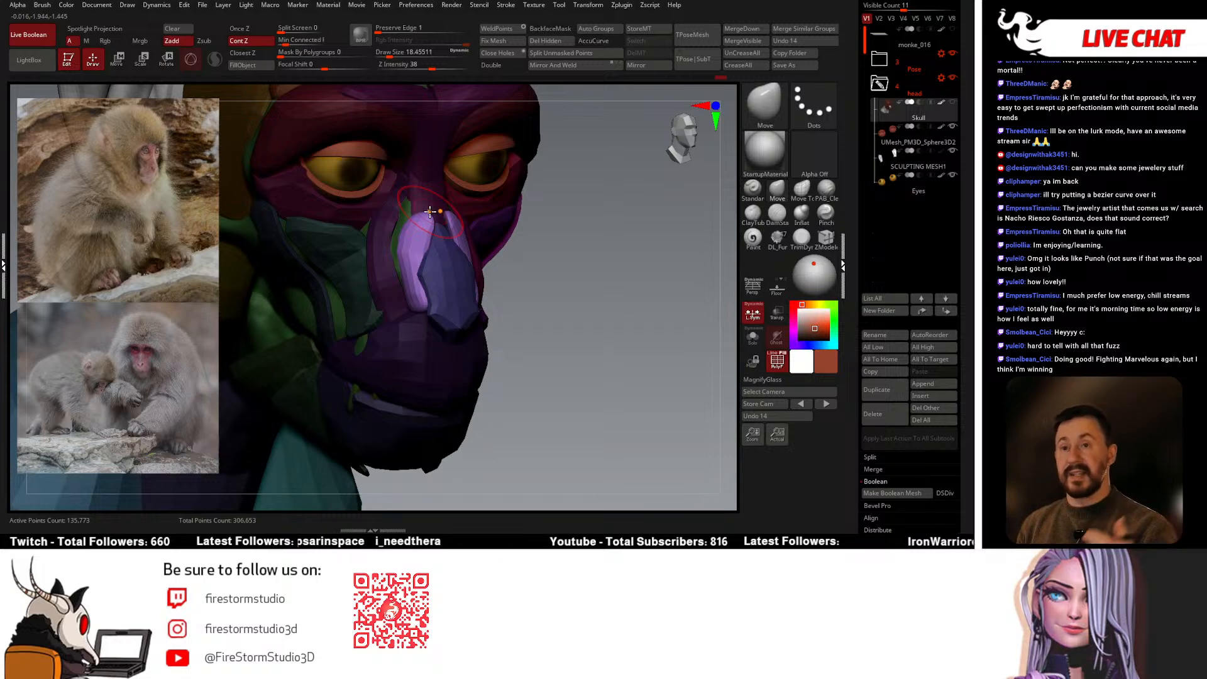
{"action": "mouse_move", "coordinate": [544, 262]}
{"action": "right_mouse_down"}
{"action": "mouse_move", "coordinate": [514, 231]}
{"action": "mouse_move", "coordinate": [455, 224]}
{"action": "right_mouse_up"}
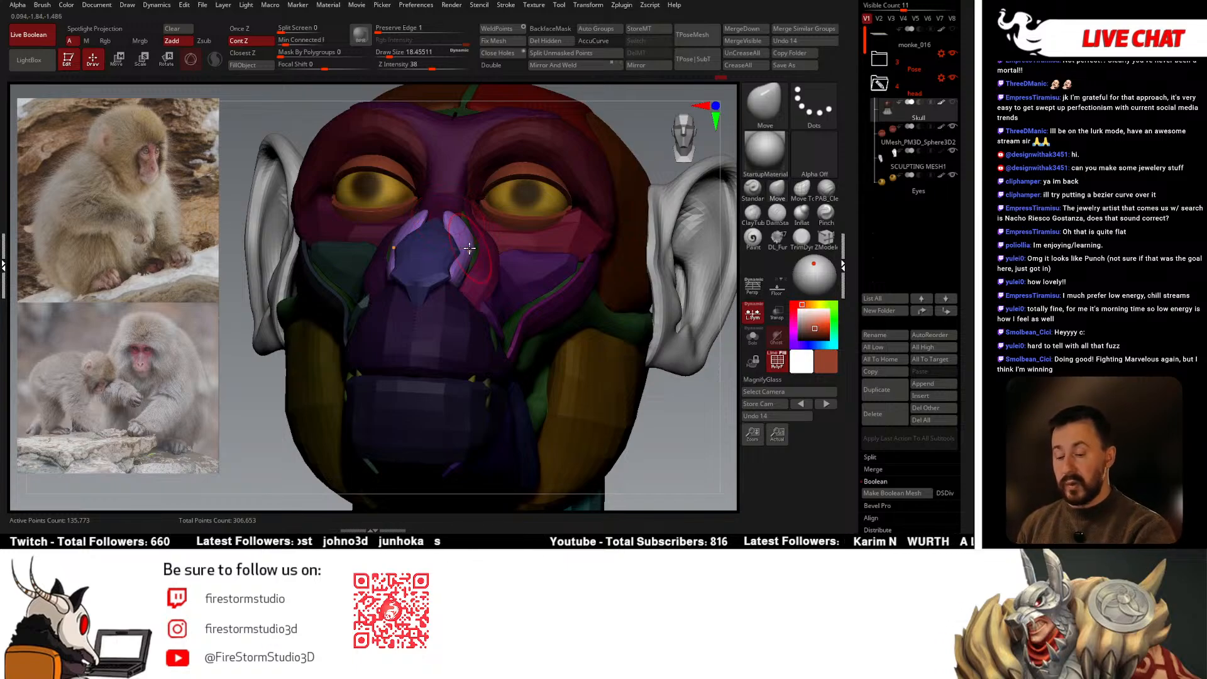
{"action": "mouse_move", "coordinate": [470, 249]}
{"action": "right_mouse_down"}
{"action": "mouse_move", "coordinate": [512, 214]}
{"action": "mouse_move", "coordinate": [469, 230]}
{"action": "mouse_move", "coordinate": [497, 291]}
{"action": "right_mouse_up"}
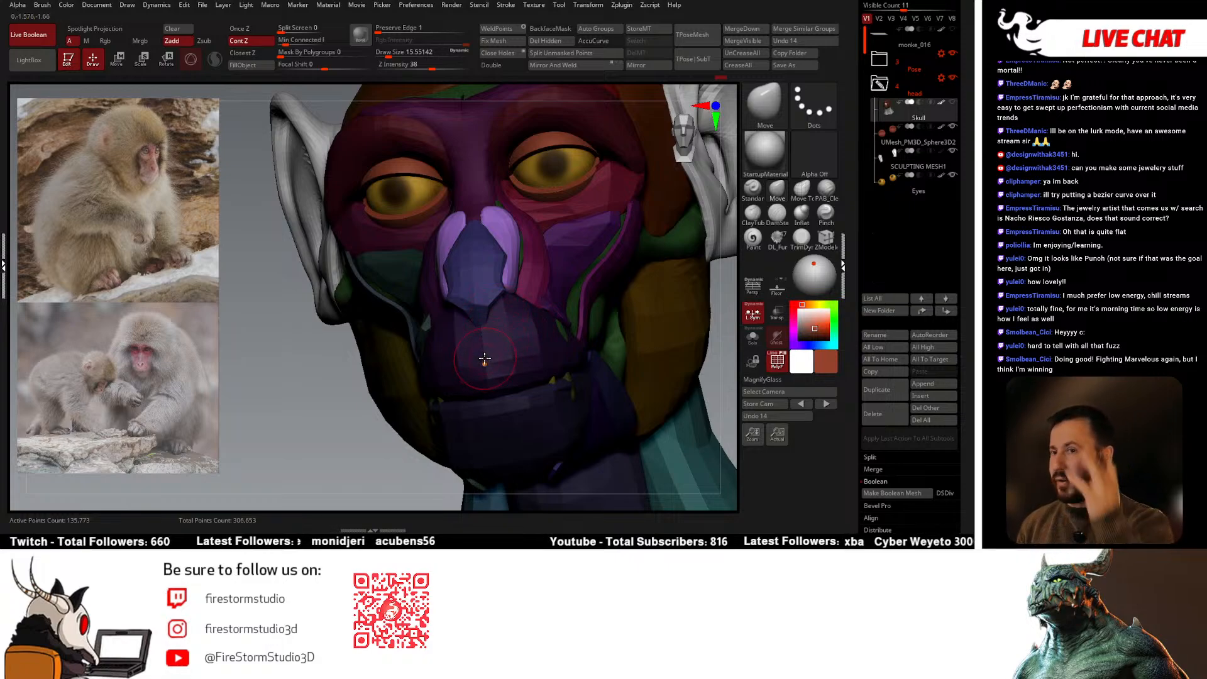
Broaden the nostril wings and blend them into the nasal bridge with the Move brush, raising the draw size from about 23 to 101
{"action": "mouse_move", "coordinate": [519, 245]}
{"action": "right_mouse_down"}
{"action": "mouse_move", "coordinate": [528, 203]}
{"action": "mouse_move", "coordinate": [582, 213]}
{"action": "mouse_move", "coordinate": [540, 223]}
{"action": "mouse_move", "coordinate": [498, 195]}
{"action": "mouse_move", "coordinate": [440, 224]}
{"action": "right_mouse_up"}
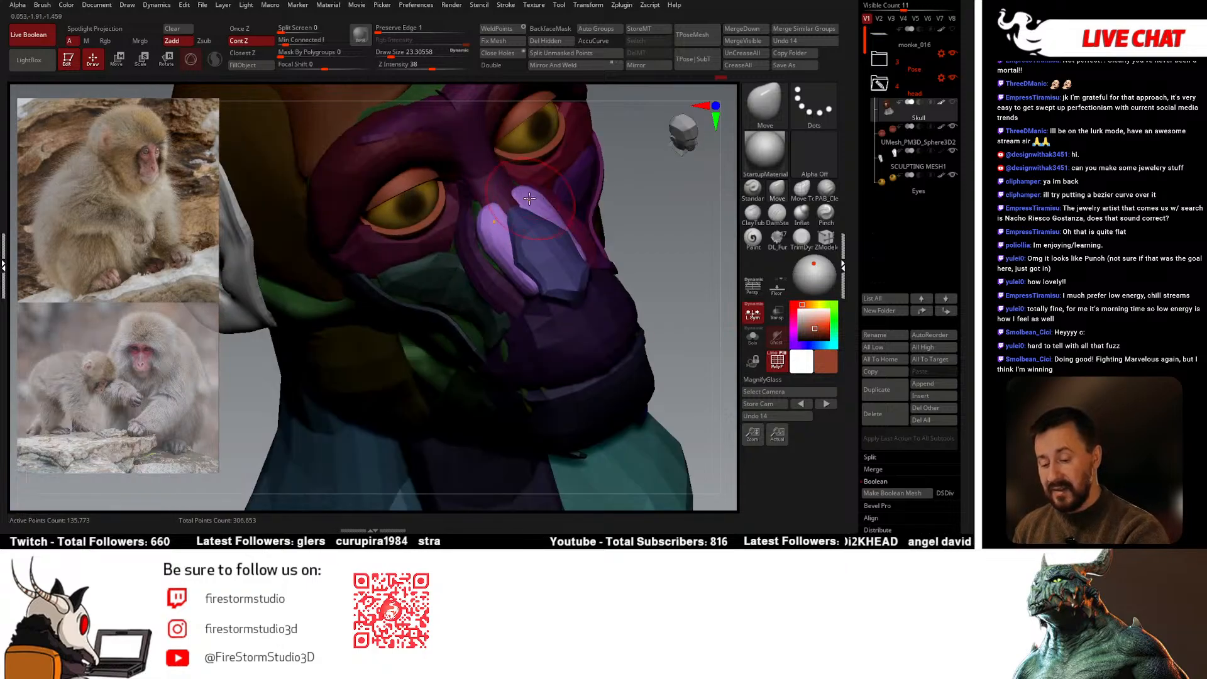
{"action": "mouse_move", "coordinate": [563, 227]}
{"action": "right_mouse_down"}
{"action": "mouse_move", "coordinate": [479, 232]}
{"action": "mouse_move", "coordinate": [490, 226]}
{"action": "mouse_move", "coordinate": [414, 264]}
{"action": "mouse_move", "coordinate": [484, 224]}
{"action": "mouse_move", "coordinate": [492, 251]}
{"action": "mouse_move", "coordinate": [501, 229]}
{"action": "right_mouse_up"}
{"action": "right_click", "coordinate": [493, 251]}
{"action": "right_click", "coordinate": [497, 234]}
{"action": "right_click_drag", "start_coordinate": [575, 200], "coordinate": [456, 273]}
{"action": "mouse_move", "coordinate": [522, 251]}
{"action": "right_mouse_down"}
{"action": "mouse_move", "coordinate": [544, 276]}
{"action": "mouse_move", "coordinate": [545, 307]}
{"action": "right_mouse_up"}
{"action": "key", "text": "space"}
{"action": "left_click_drag", "start_coordinate": [546, 307], "coordinate": [538, 306]}
{"action": "right_click_drag", "start_coordinate": [506, 272], "coordinate": [484, 298]}
{"action": "key", "text": "space"}
{"action": "left_click_drag", "start_coordinate": [484, 298], "coordinate": [500, 298]}
{"action": "right_click_drag", "start_coordinate": [496, 295], "coordinate": [487, 291]}
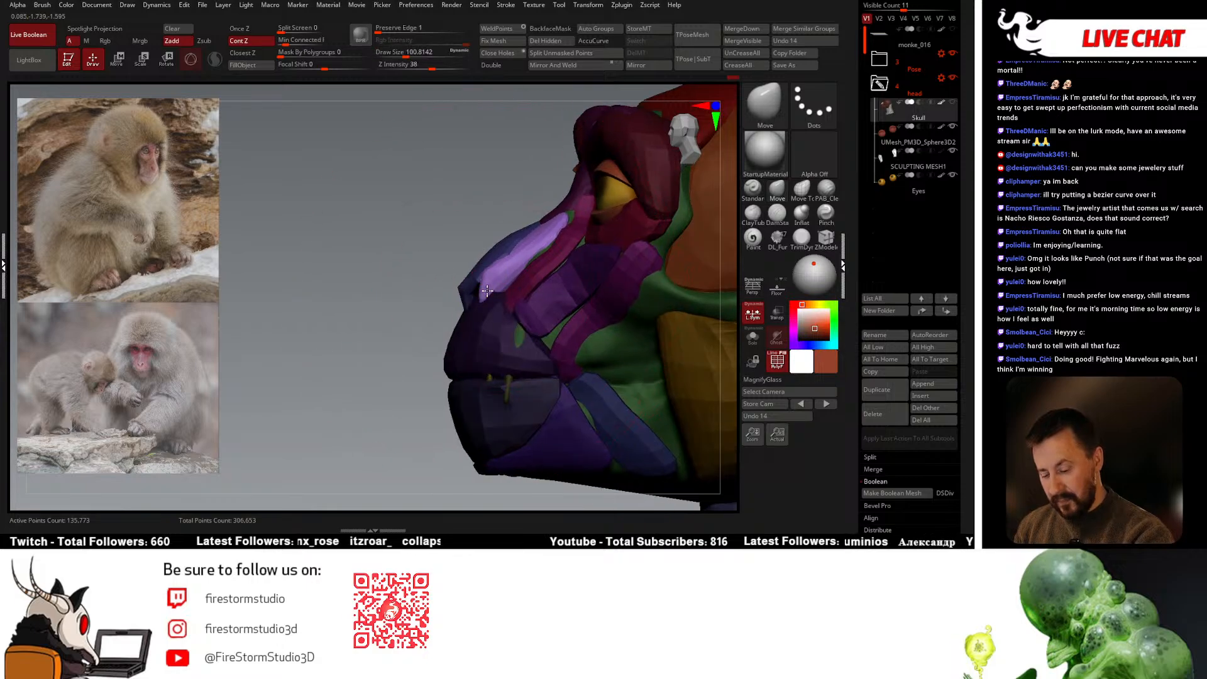
Refine the lower edge of the nostril wings with the Move brush at a draw size of about 12
{"action": "key", "text": "space"}
{"action": "left_click_drag", "start_coordinate": [487, 291], "coordinate": [480, 287]}
{"action": "mouse_move", "coordinate": [482, 289]}
{"action": "right_mouse_down"}
{"action": "mouse_move", "coordinate": [504, 284]}
{"action": "mouse_move", "coordinate": [433, 308]}
{"action": "mouse_move", "coordinate": [484, 323]}
{"action": "mouse_move", "coordinate": [542, 242]}
{"action": "mouse_move", "coordinate": [603, 331]}
{"action": "mouse_move", "coordinate": [590, 320]}
{"action": "mouse_move", "coordinate": [490, 333]}
{"action": "right_mouse_up"}
{"action": "key", "text": "shift+f"}
{"action": "key", "text": "shift+f"}
{"action": "right_click_drag", "start_coordinate": [490, 333], "coordinate": [570, 295], "text": "alt"}
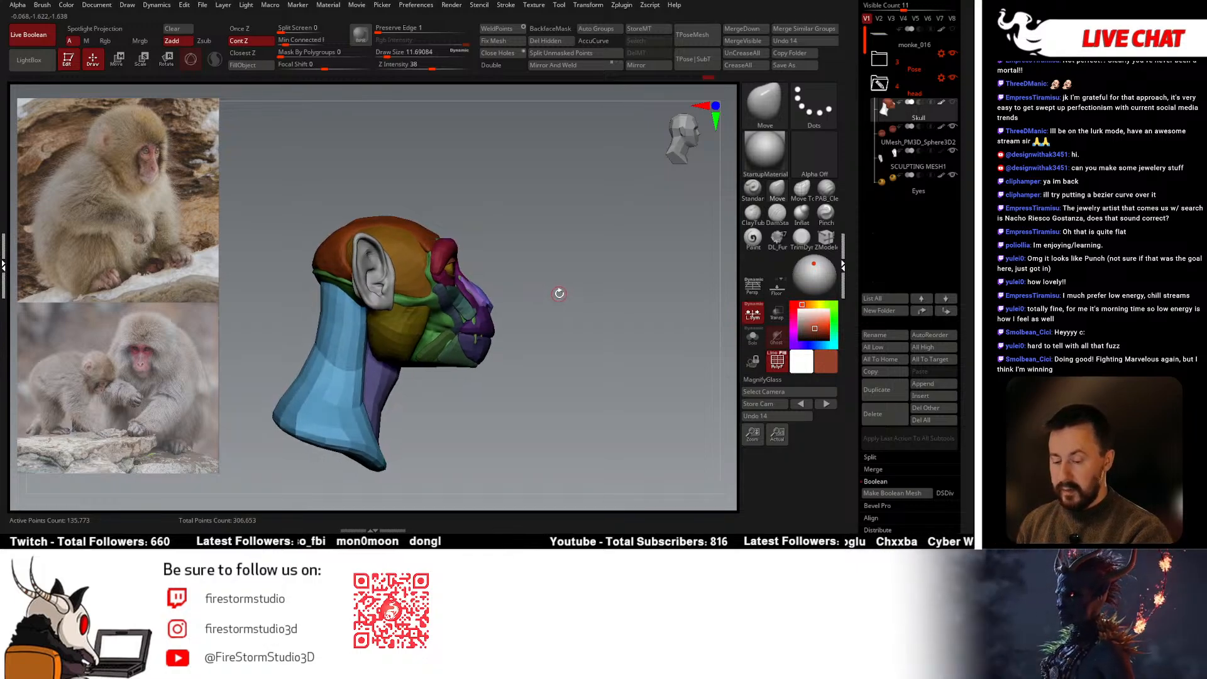
Combine the visible subtools into a single posing mesh with TPoseMesh and set the draw size to about 116
{"action": "left_click", "coordinate": [716, 44]}
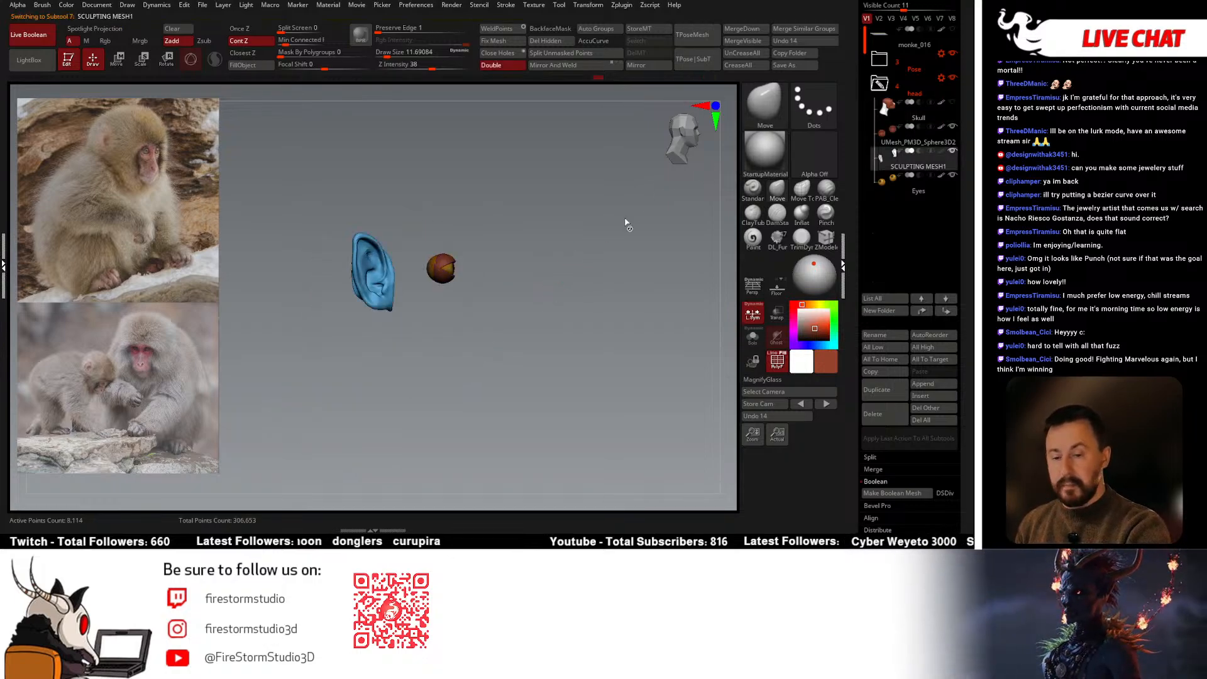
{"action": "key", "text": "b"}
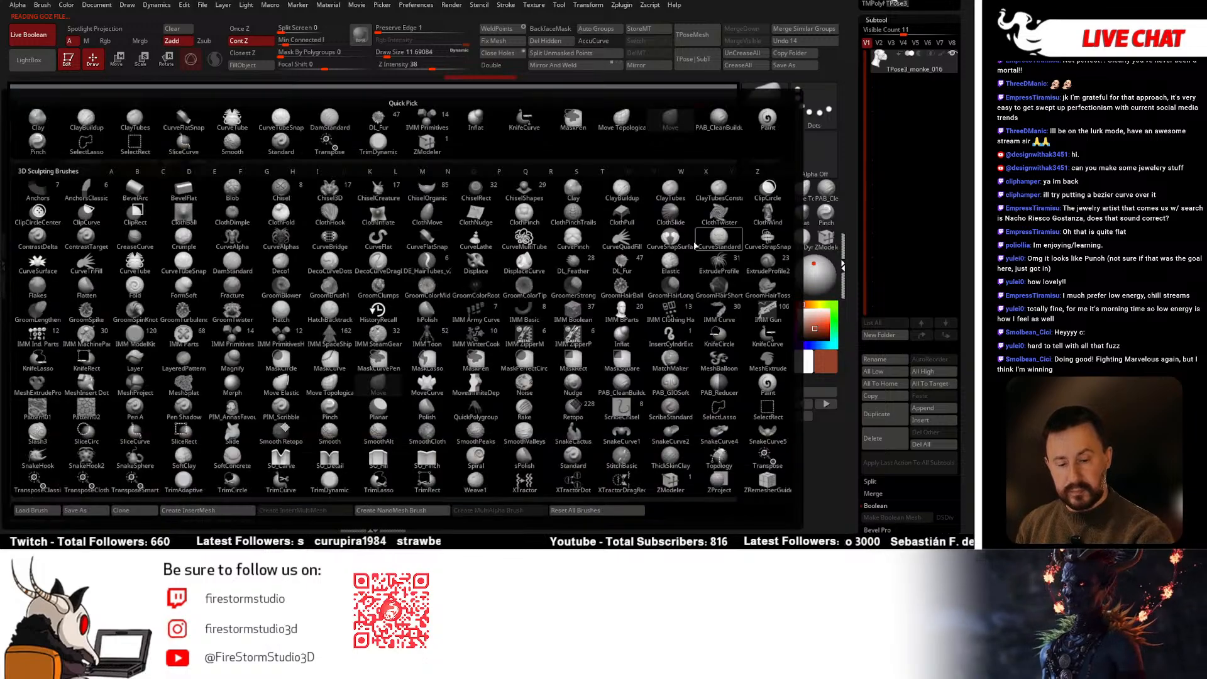
{"action": "key", "text": "Escape"}
{"action": "key", "text": "space"}
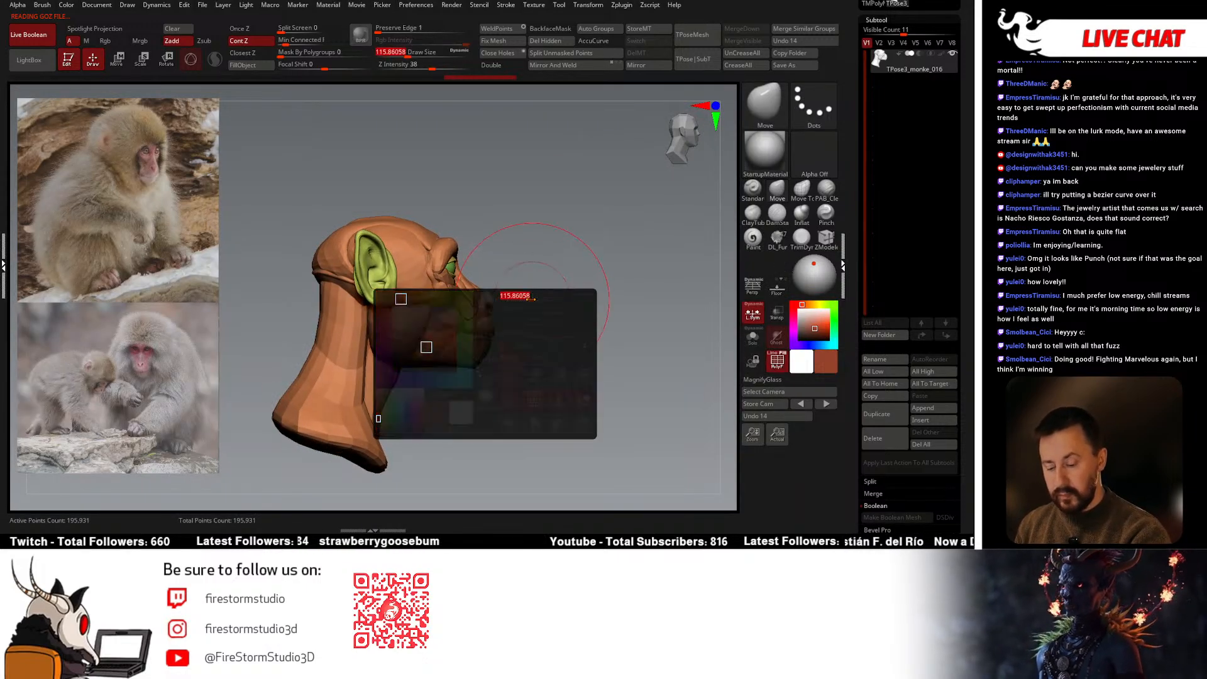
Mask the cranium, ear and neck with the MaskLasso brush, leaving only the muzzle unmasked
{"action": "key", "text": "ctrl"}
{"action": "left_click", "coordinate": [749, 129]}
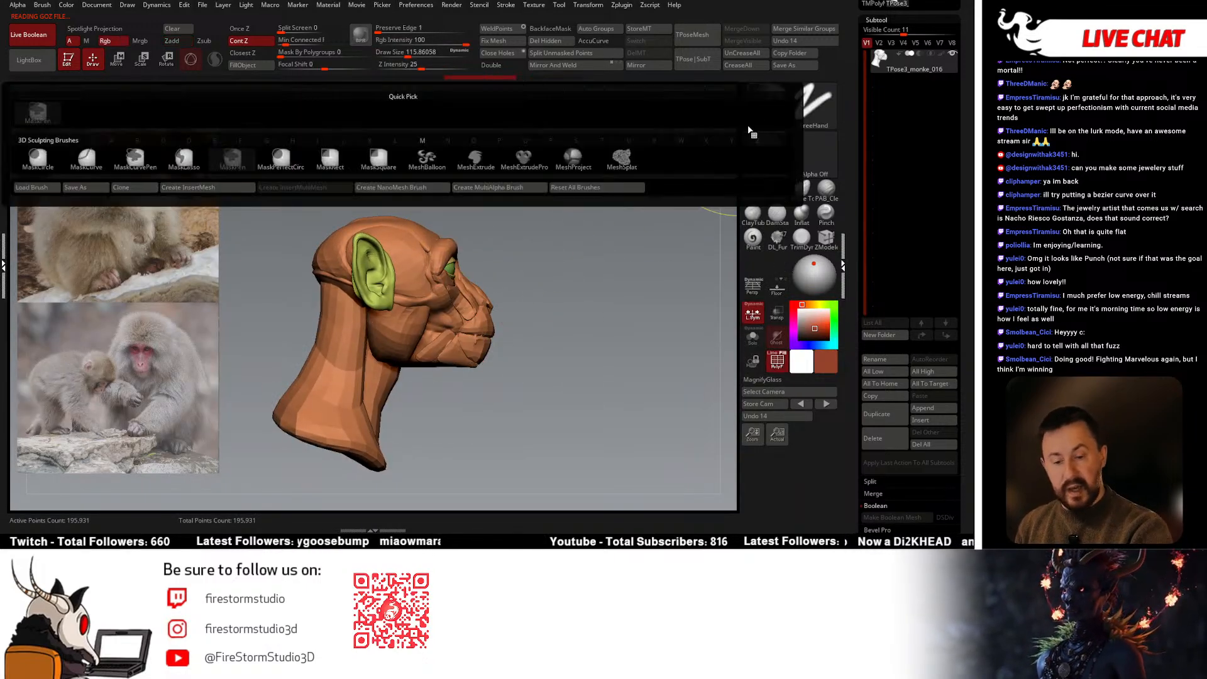
{"action": "left_click", "coordinate": [195, 165]}
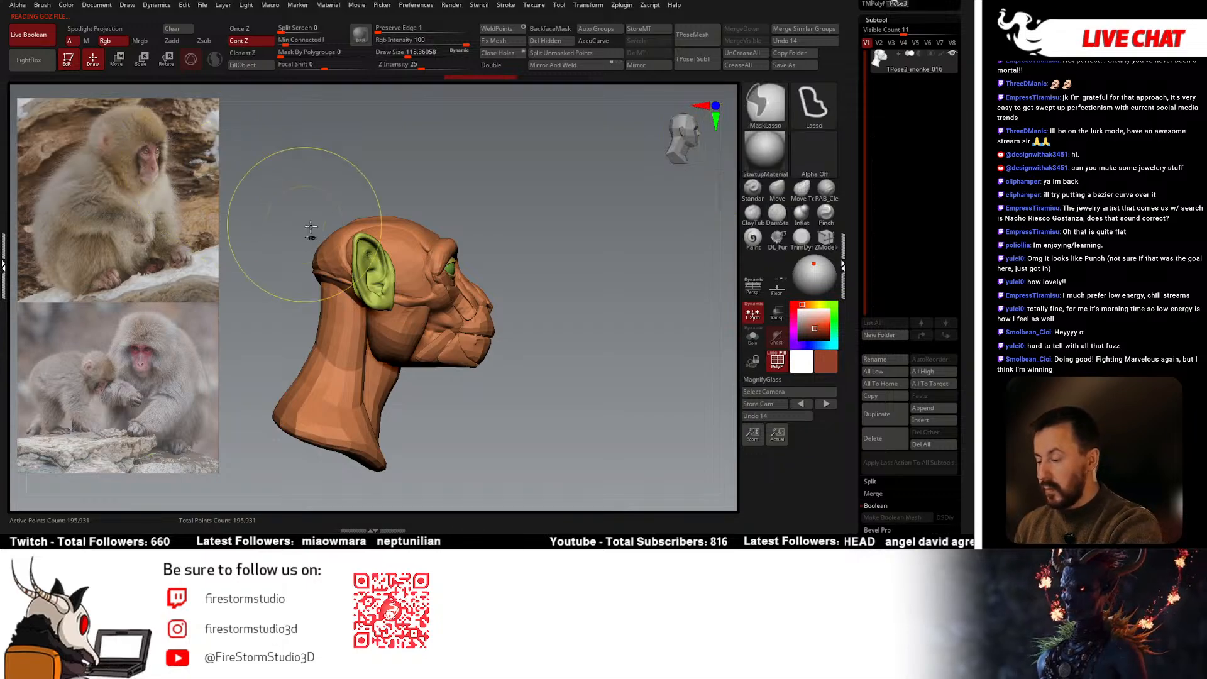
{"action": "mouse_move", "coordinate": [473, 215]}
{"action": "left_mouse_down", "text": "ctrl"}
{"action": "mouse_move", "coordinate": [423, 408]}
{"action": "mouse_move", "coordinate": [251, 328]}
{"action": "left_mouse_up", "text": "ctrl"}
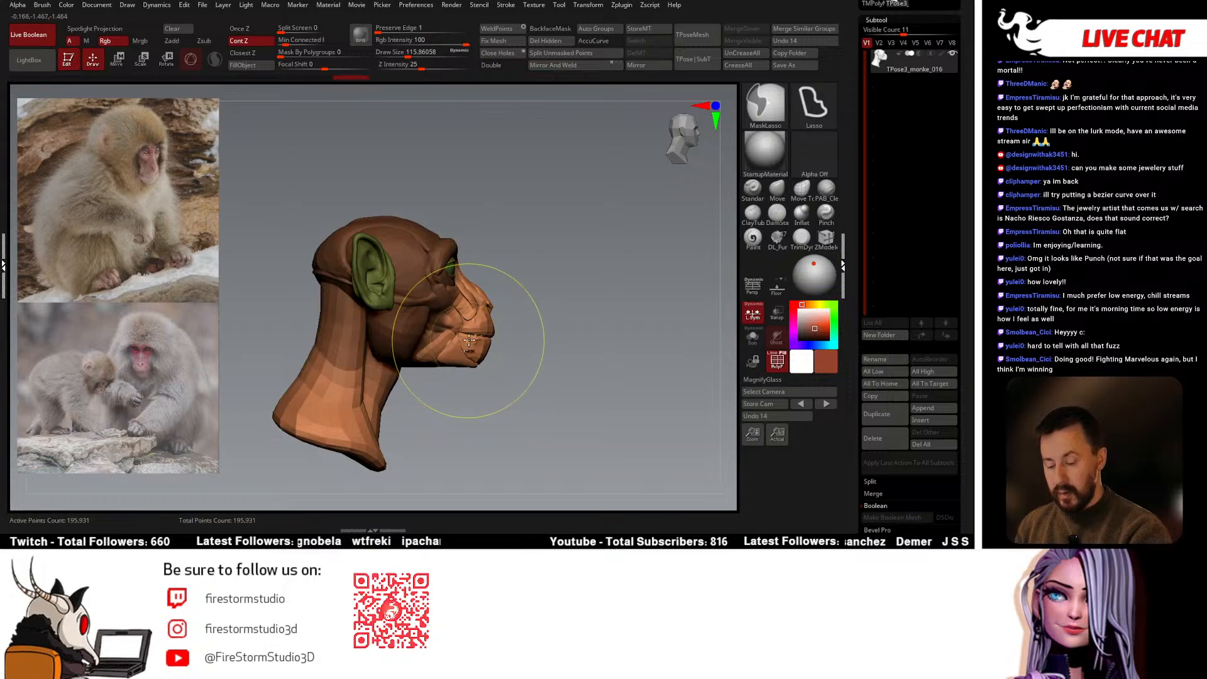
{"action": "mouse_move", "coordinate": [441, 388]}
{"action": "left_mouse_down", "text": "ctrl"}
{"action": "mouse_move", "coordinate": [253, 401]}
{"action": "mouse_move", "coordinate": [400, 261]}
{"action": "mouse_move", "coordinate": [412, 377]}
{"action": "left_mouse_up", "text": "ctrl"}
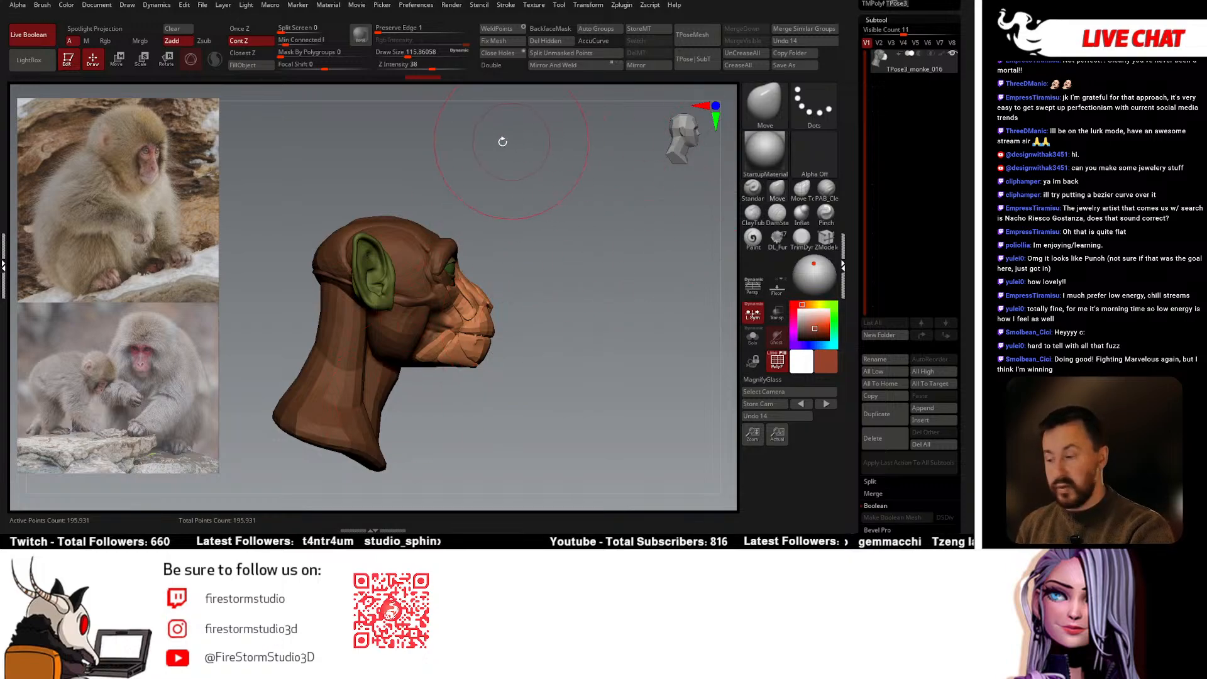
Try to reposition the unmasked muzzle with the Transpose rotate and move tools
{"action": "left_click", "coordinate": [165, 61]}
{"action": "left_click", "coordinate": [188, 63]}
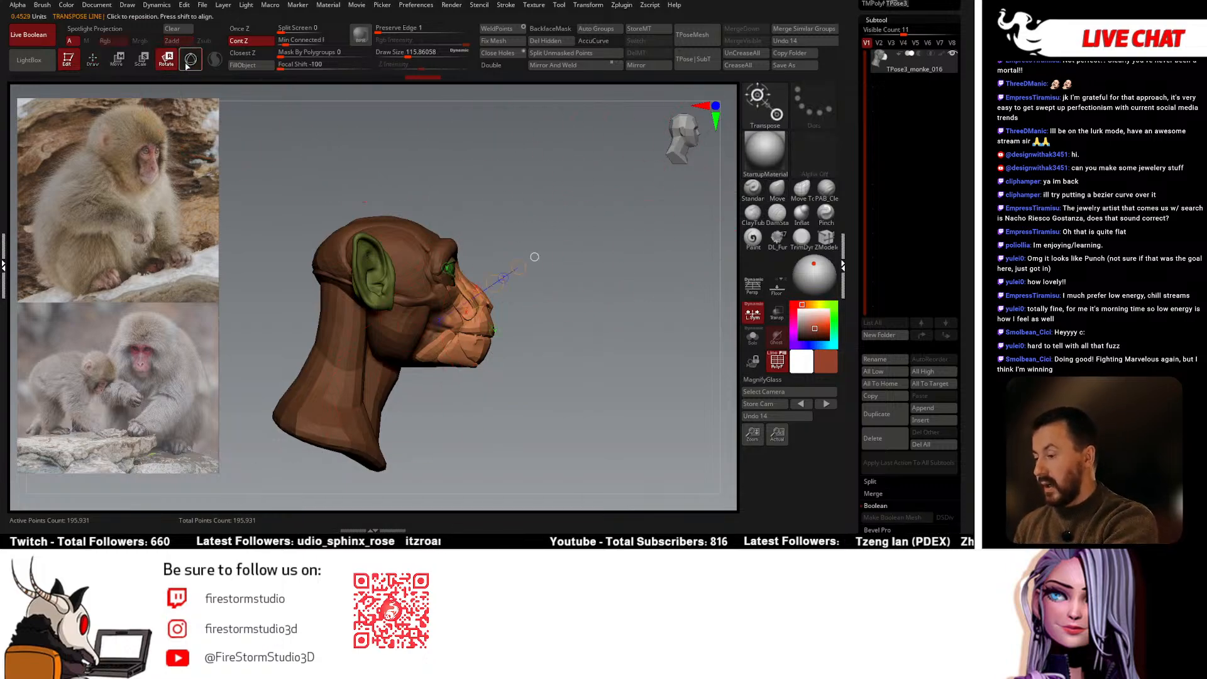
{"action": "mouse_move", "coordinate": [497, 156]}
{"action": "left_mouse_down"}
{"action": "mouse_move", "coordinate": [527, 269]}
{"action": "mouse_move", "coordinate": [499, 176]}
{"action": "left_mouse_up"}
{"action": "left_click_drag", "start_coordinate": [460, 274], "coordinate": [516, 146]}
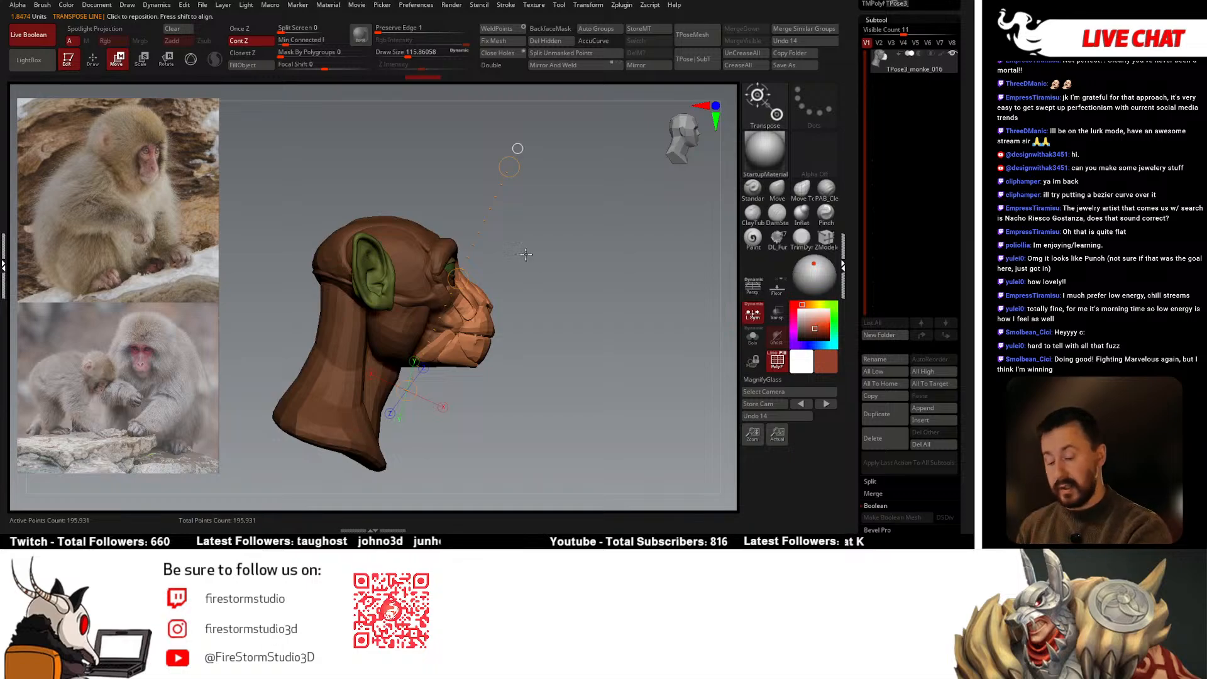
{"action": "mouse_move", "coordinate": [559, 295]}
{"action": "left_mouse_down"}
{"action": "mouse_move", "coordinate": [383, 298]}
{"action": "mouse_move", "coordinate": [563, 298]}
{"action": "mouse_move", "coordinate": [546, 283]}
{"action": "left_mouse_up"}
{"action": "left_click", "coordinate": [549, 278], "text": "ctrl"}
{"action": "key", "text": "q"}
{"action": "key", "text": "ctrl+z"}
{"action": "key", "text": "ctrl+z"}
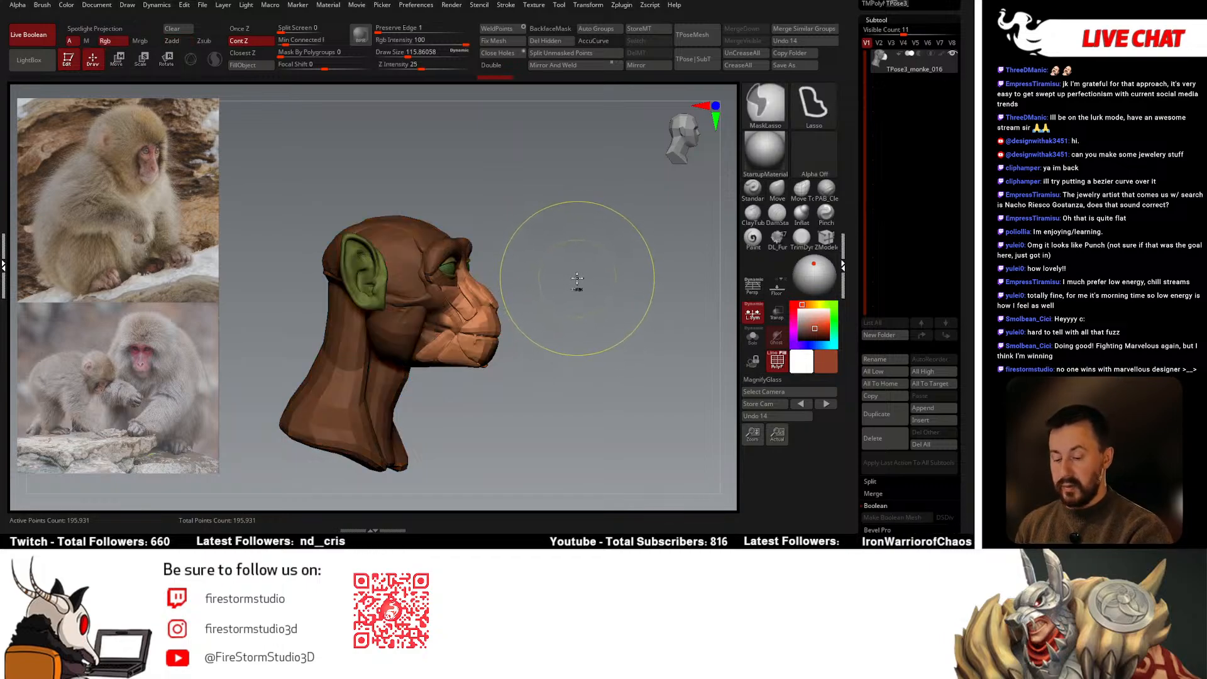
Reshape the front of the unmasked muzzle with the Move brush at a draw size of about 132
{"action": "key", "text": "space"}
{"action": "left_click_drag", "start_coordinate": [507, 315], "coordinate": [512, 315]}
{"action": "left_click_drag", "start_coordinate": [590, 306], "coordinate": [498, 318]}
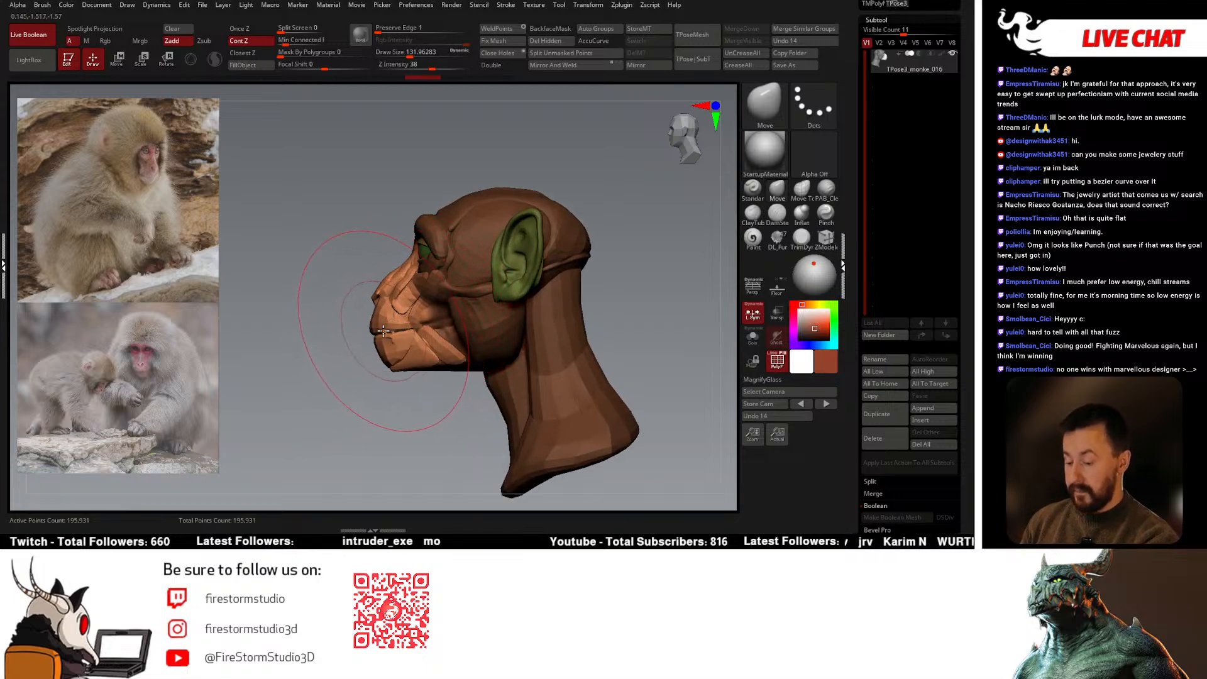
{"action": "left_click_drag", "start_coordinate": [379, 327], "coordinate": [370, 350]}
{"action": "left_click_drag", "start_coordinate": [346, 390], "coordinate": [483, 169]}
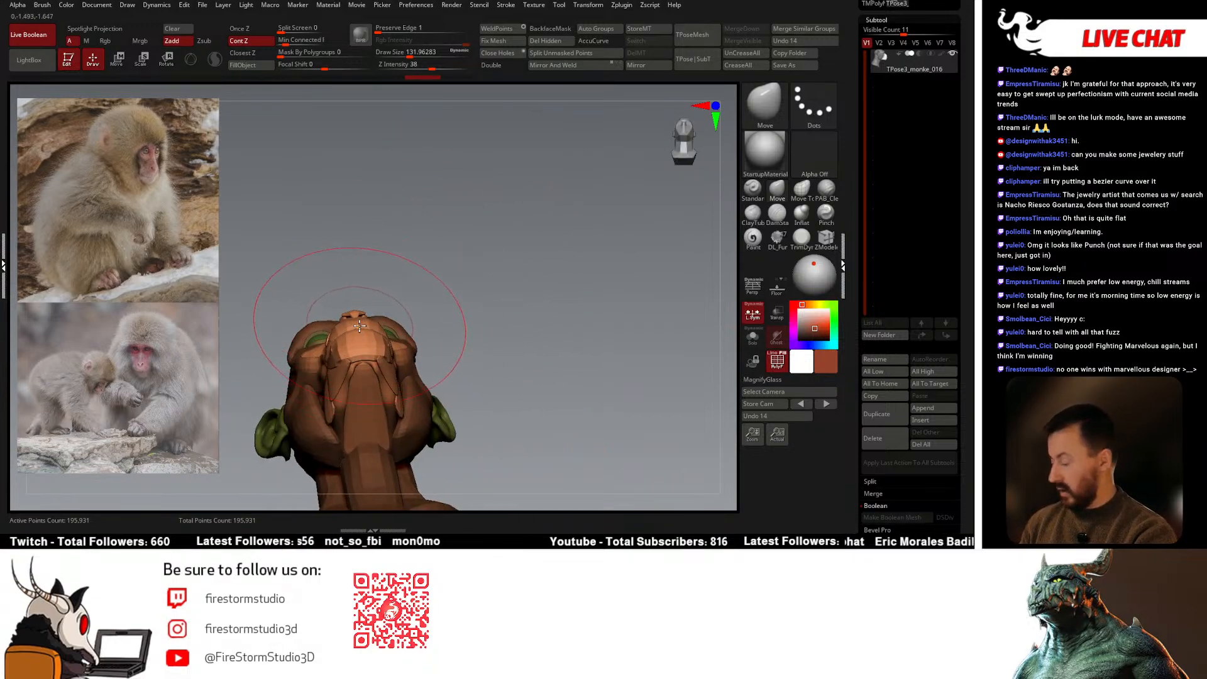
{"action": "left_click_drag", "start_coordinate": [430, 293], "coordinate": [441, 296]}
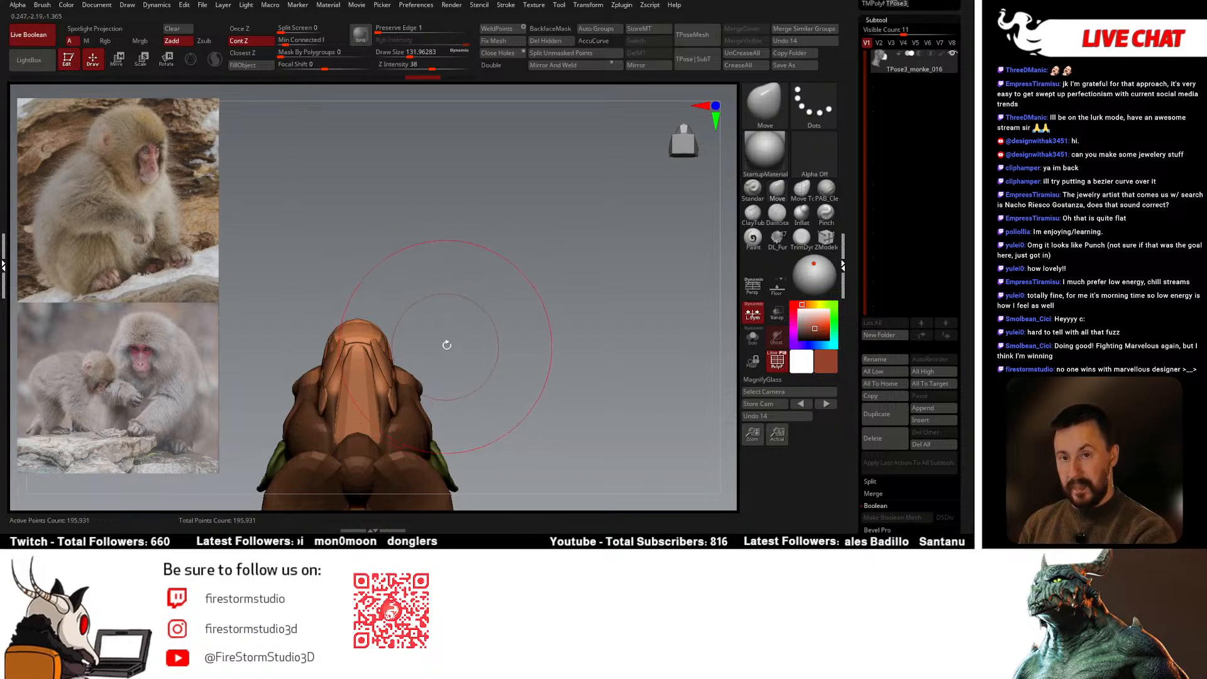
{"action": "mouse_move", "coordinate": [447, 344]}
{"action": "left_mouse_down"}
{"action": "mouse_move", "coordinate": [465, 349]}
{"action": "mouse_move", "coordinate": [424, 340]}
{"action": "left_mouse_up"}
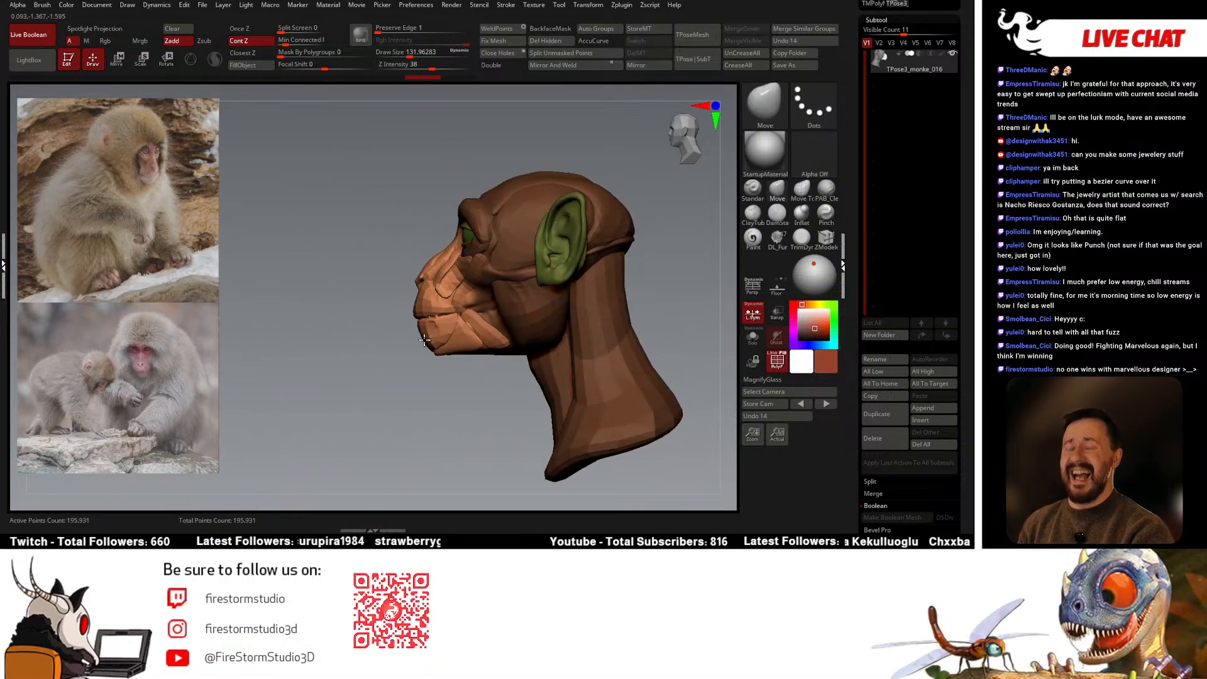
{"action": "mouse_move", "coordinate": [424, 340]}
{"action": "right_mouse_down", "text": "ctrl"}
{"action": "mouse_move", "coordinate": [431, 358]}
{"action": "mouse_move", "coordinate": [384, 349]}
{"action": "right_mouse_up", "text": "ctrl"}
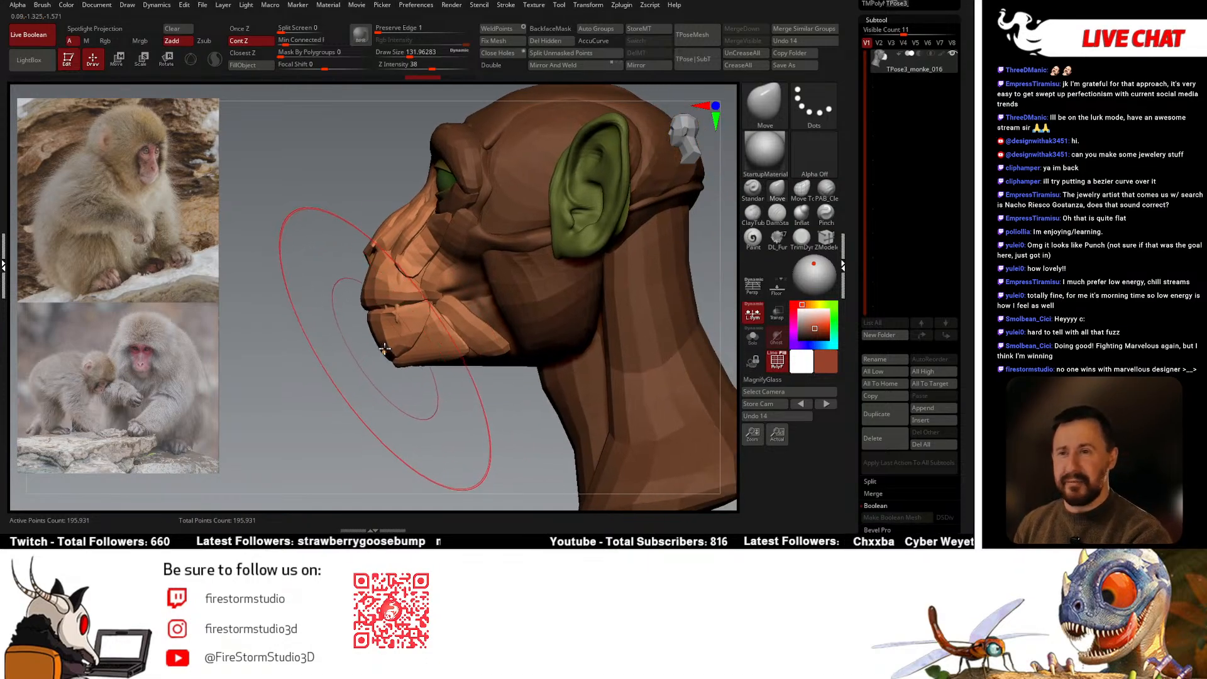
{"action": "right_click_drag", "start_coordinate": [392, 305], "coordinate": [380, 305], "text": "alt"}
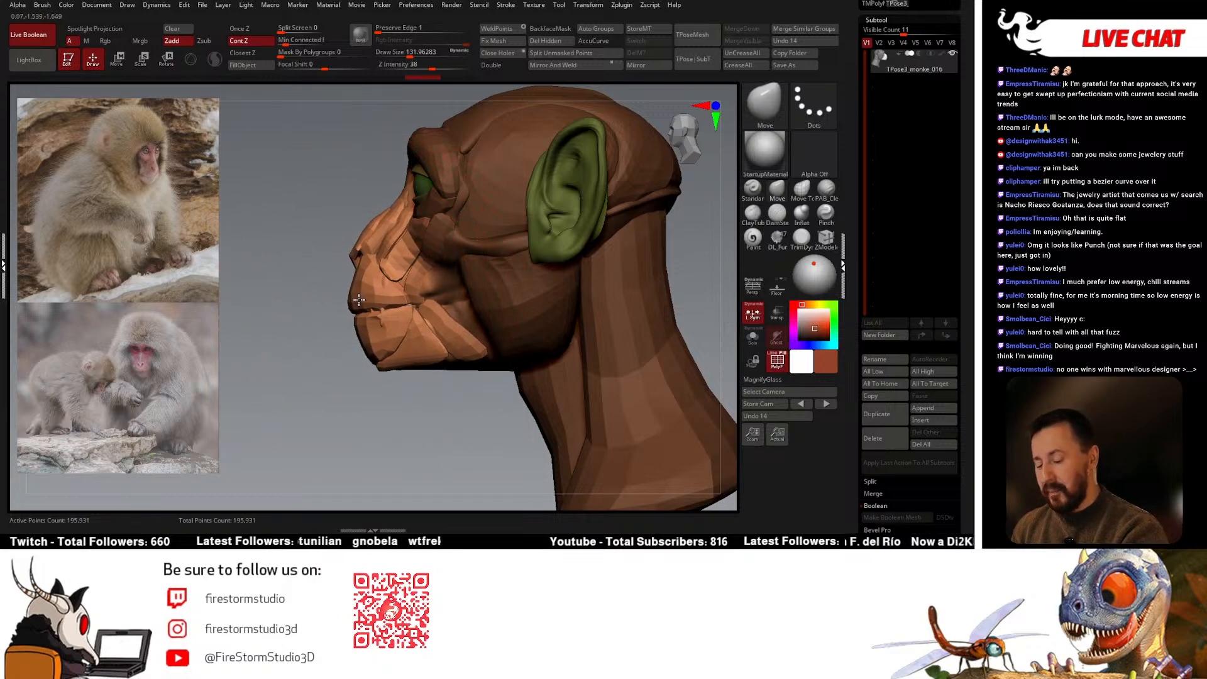
Refine the lips and nasal bridge in profile with the Move brush, reducing the draw size from about 97 to 35
{"action": "key", "text": "["}
{"action": "left_click_drag", "start_coordinate": [328, 340], "coordinate": [336, 342]}
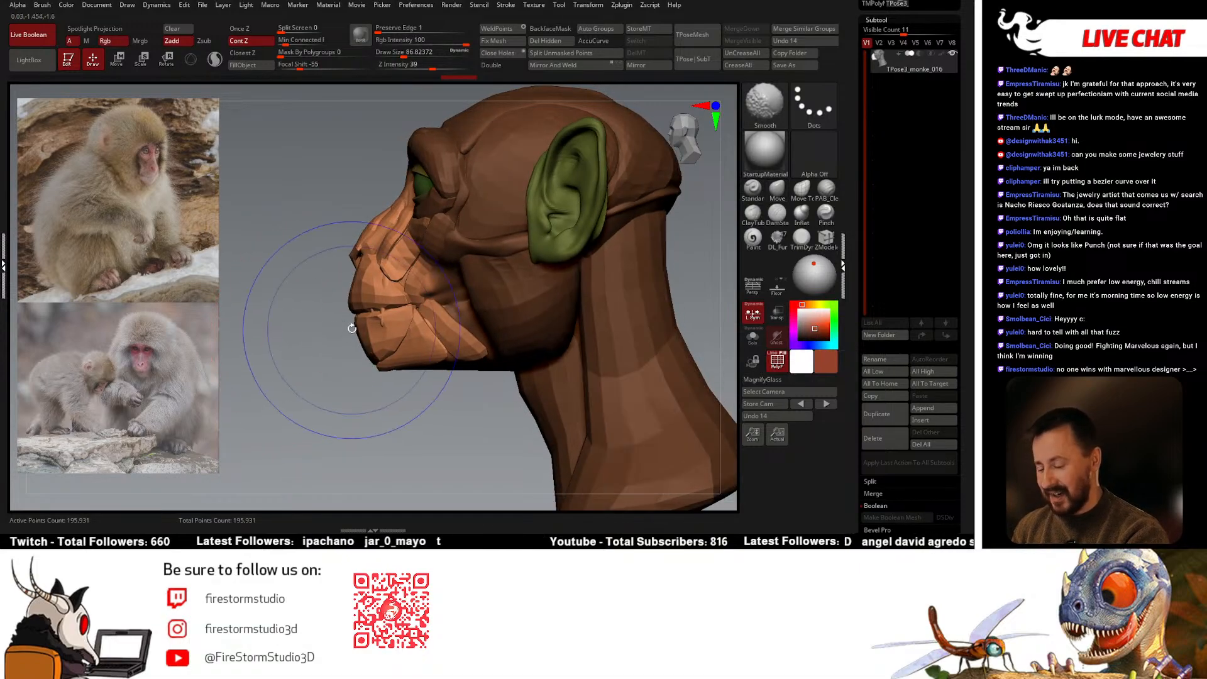
{"action": "mouse_move", "coordinate": [318, 404]}
{"action": "left_mouse_down"}
{"action": "mouse_move", "coordinate": [404, 325]}
{"action": "mouse_move", "coordinate": [418, 286]}
{"action": "left_mouse_up"}
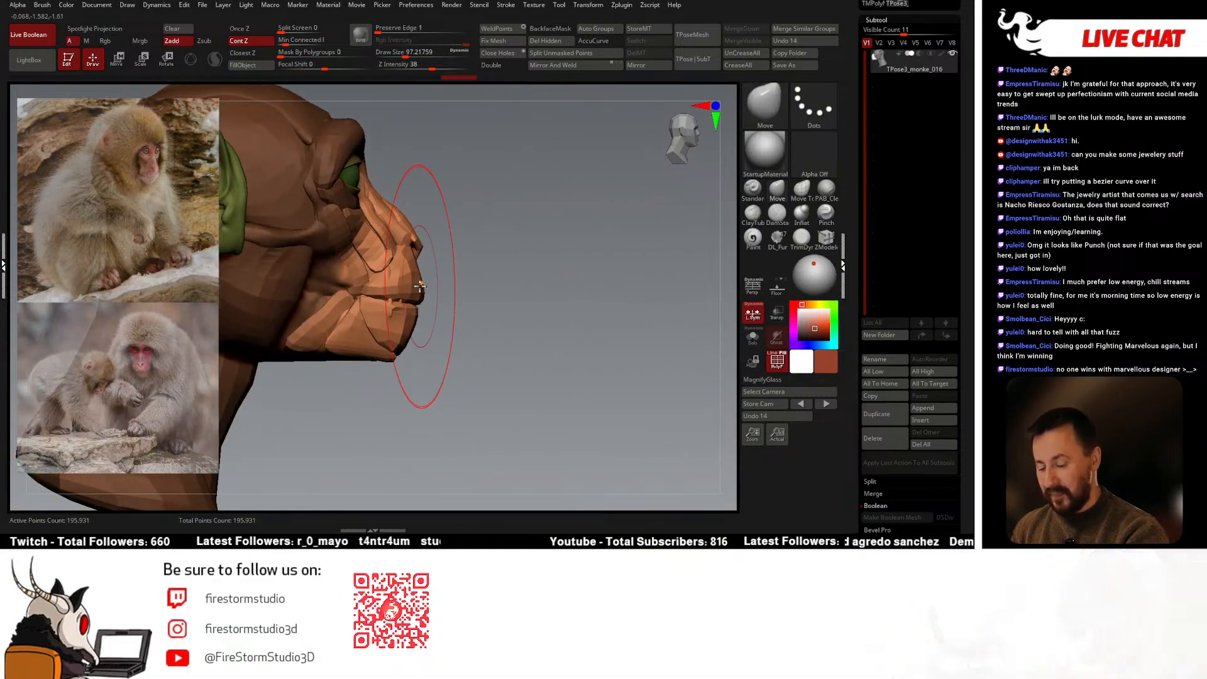
{"action": "key", "text": "["}
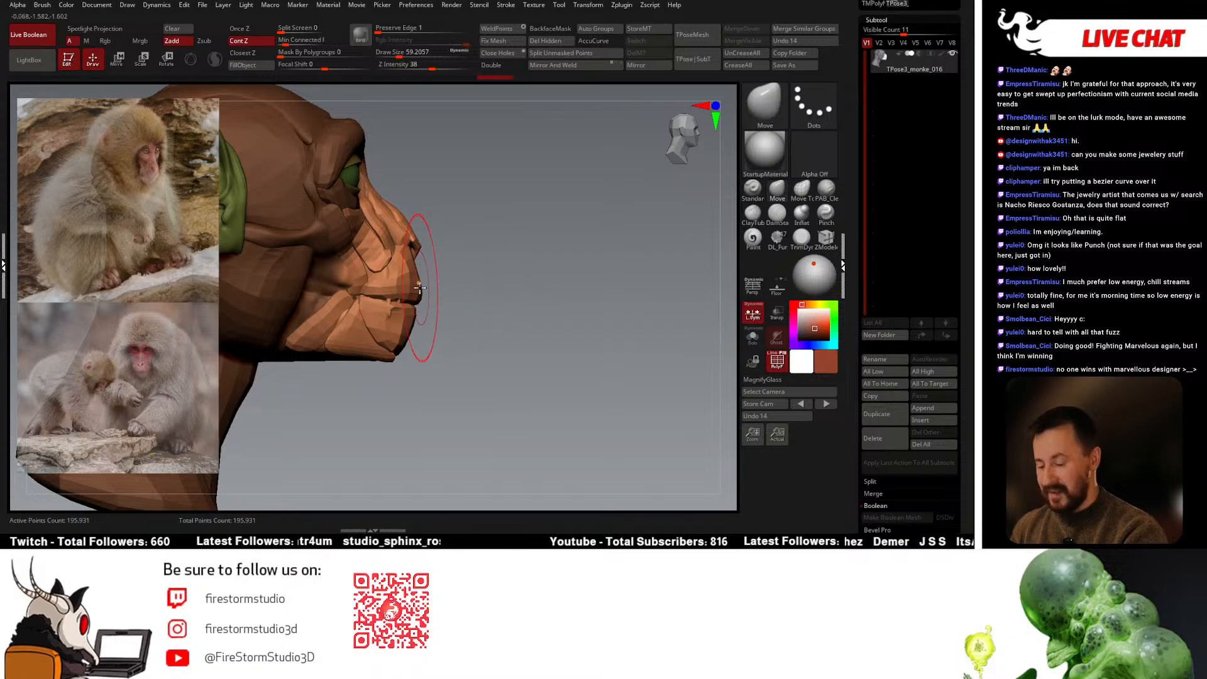
{"action": "right_click", "coordinate": [420, 287]}
{"action": "key", "text": "["}
{"action": "right_click_drag", "start_coordinate": [417, 224], "coordinate": [409, 213]}
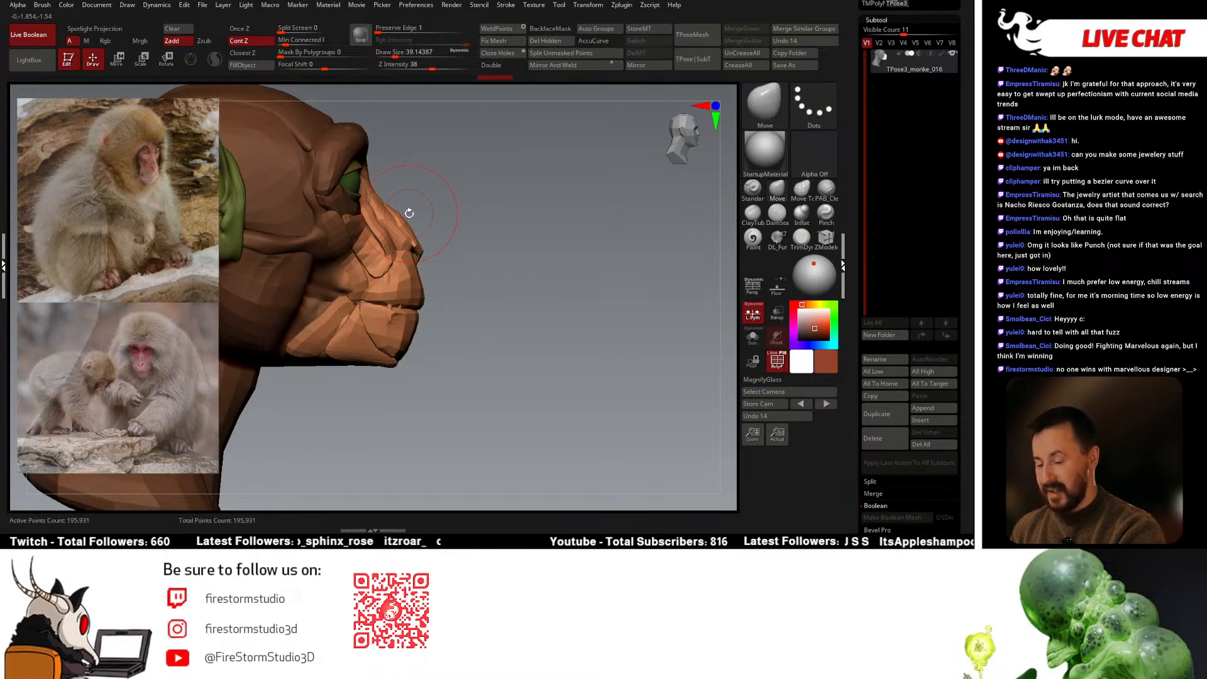
{"action": "key", "text": "["}
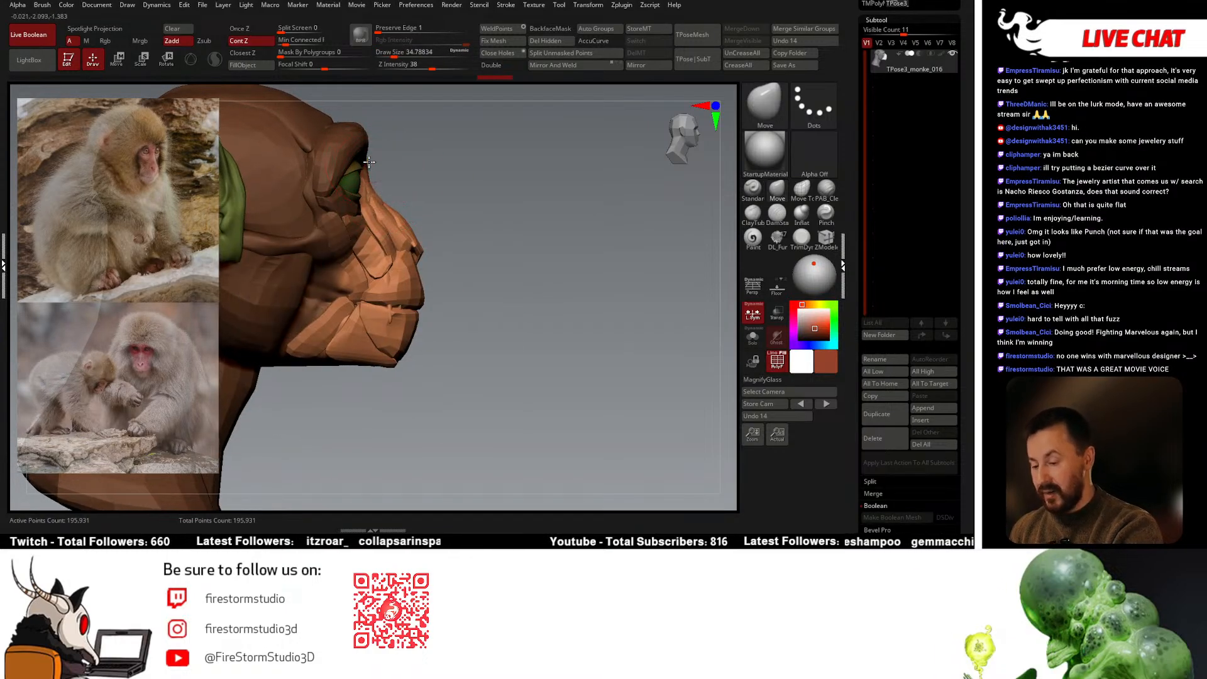
Adjust the lip and chin profile with the Move brush at a draw size of about 90
{"action": "key", "text": "bracketright"}
{"action": "key", "text": "bracketright"}
{"action": "key", "text": "bracketright"}
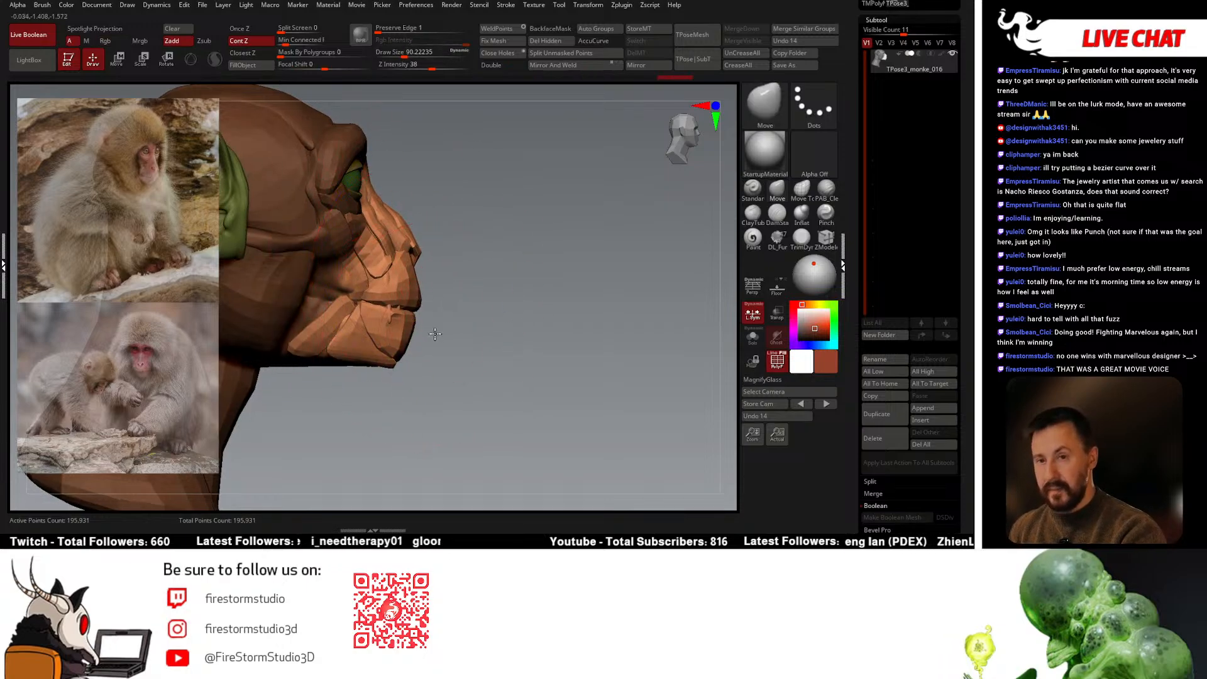
{"action": "mouse_move", "coordinate": [434, 333]}
{"action": "left_mouse_down"}
{"action": "mouse_move", "coordinate": [377, 309]}
{"action": "mouse_move", "coordinate": [377, 237]}
{"action": "left_mouse_up"}
Clear the mask from the head and reduce the Move brush's draw size to about 51
{"action": "key", "text": "space"}
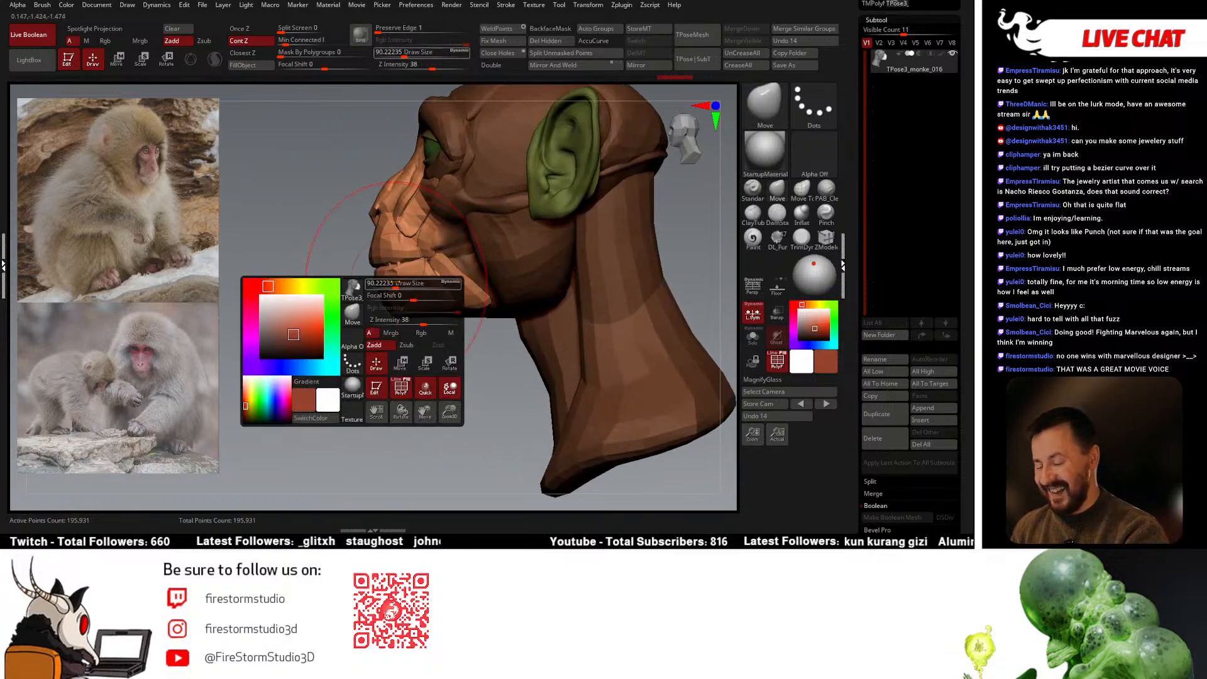
{"action": "mouse_move", "coordinate": [396, 283]}
{"action": "left_mouse_down"}
{"action": "mouse_move", "coordinate": [384, 284]}
{"action": "mouse_move", "coordinate": [462, 283]}
{"action": "mouse_move", "coordinate": [494, 252]}
{"action": "mouse_move", "coordinate": [546, 250]}
{"action": "mouse_move", "coordinate": [500, 264]}
{"action": "mouse_move", "coordinate": [604, 275]}
{"action": "mouse_move", "coordinate": [465, 316]}
{"action": "mouse_move", "coordinate": [465, 331]}
{"action": "mouse_move", "coordinate": [433, 295]}
{"action": "mouse_move", "coordinate": [406, 295]}
{"action": "mouse_move", "coordinate": [612, 276]}
{"action": "mouse_move", "coordinate": [603, 280]}
{"action": "left_mouse_up"}
{"action": "key", "text": "space"}
{"action": "key", "text": "space"}
{"action": "key", "text": "space"}
{"action": "left_click_drag", "start_coordinate": [472, 321], "coordinate": [474, 322]}
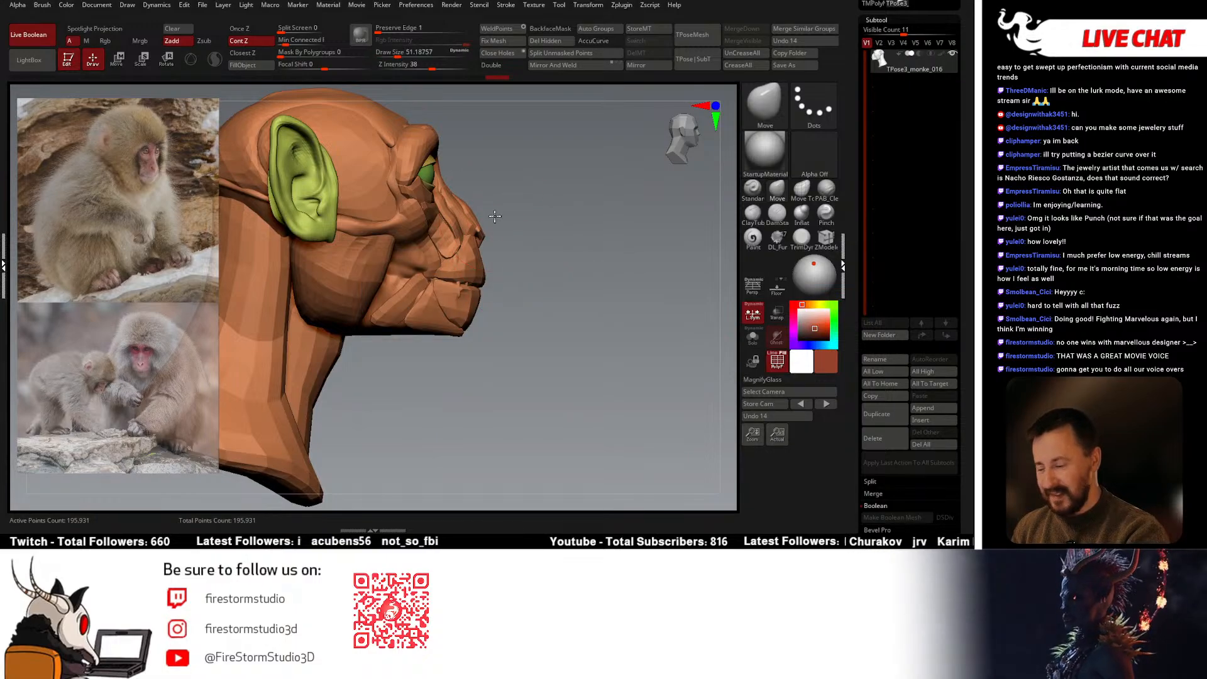
Refine the nose and upper lip profile with the Move brush at draw sizes of about 41 to 62
{"action": "key", "text": "space"}
{"action": "mouse_move", "coordinate": [494, 215]}
{"action": "left_mouse_down"}
{"action": "mouse_move", "coordinate": [487, 200]}
{"action": "mouse_move", "coordinate": [460, 203]}
{"action": "mouse_move", "coordinate": [538, 205]}
{"action": "left_mouse_up"}
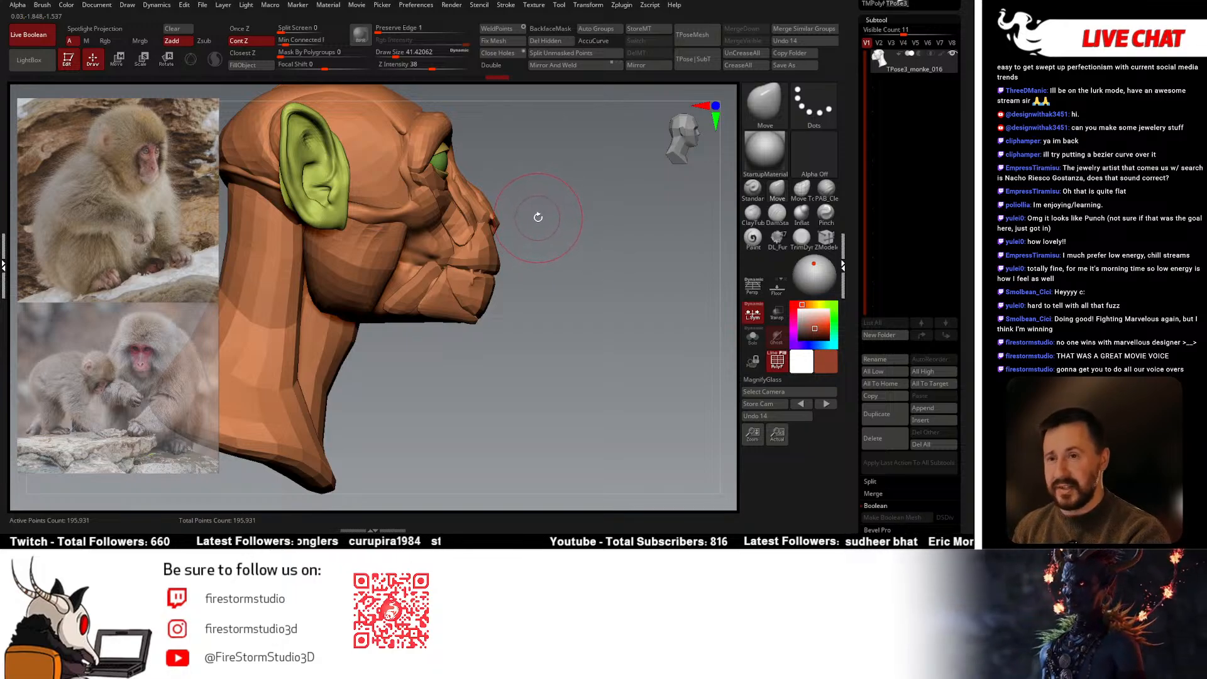
{"action": "mouse_move", "coordinate": [543, 219]}
{"action": "left_mouse_down"}
{"action": "mouse_move", "coordinate": [539, 228]}
{"action": "mouse_move", "coordinate": [555, 228]}
{"action": "left_mouse_up"}
{"action": "key", "text": "space"}
{"action": "left_click_drag", "start_coordinate": [555, 277], "coordinate": [563, 277]}
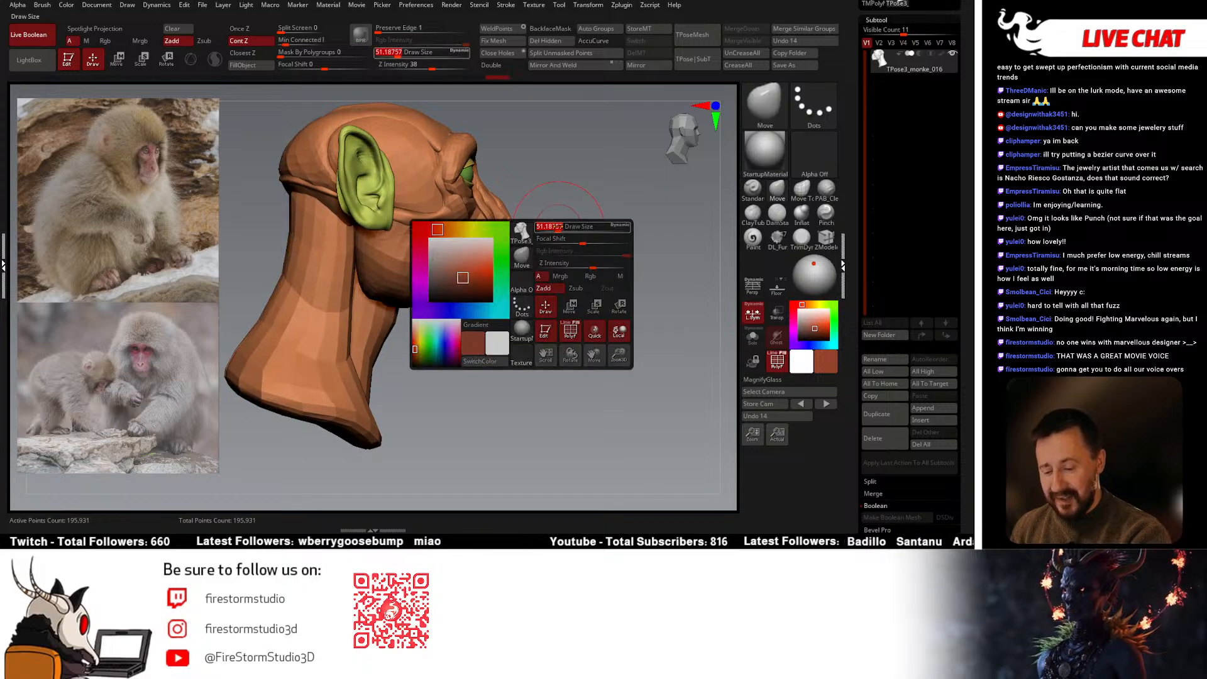
{"action": "left_click_drag", "start_coordinate": [533, 210], "coordinate": [474, 242]}
{"action": "right_click_drag", "start_coordinate": [483, 284], "coordinate": [458, 302], "text": "alt"}
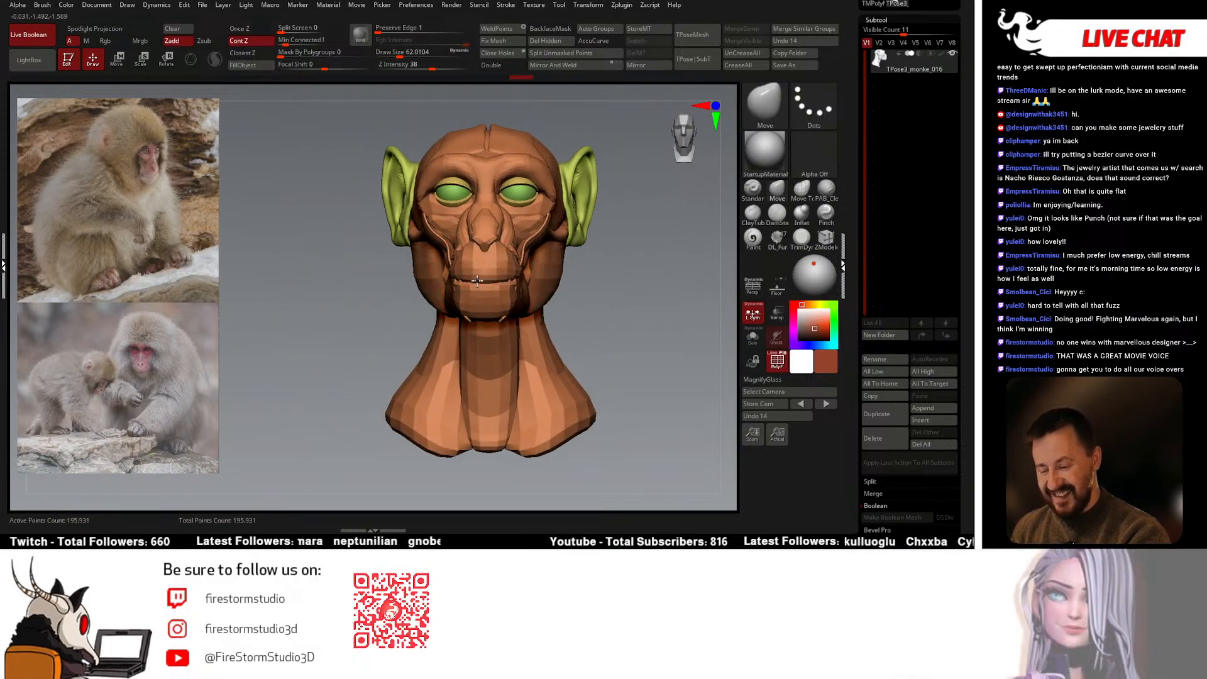
Shape the chin and lower lip from the side and front with the Move brush at draw sizes of about 41 and 51
{"action": "right_click_drag", "start_coordinate": [541, 294], "coordinate": [402, 345]}
{"action": "key", "text": "space"}
{"action": "left_click_drag", "start_coordinate": [438, 291], "coordinate": [434, 291]}
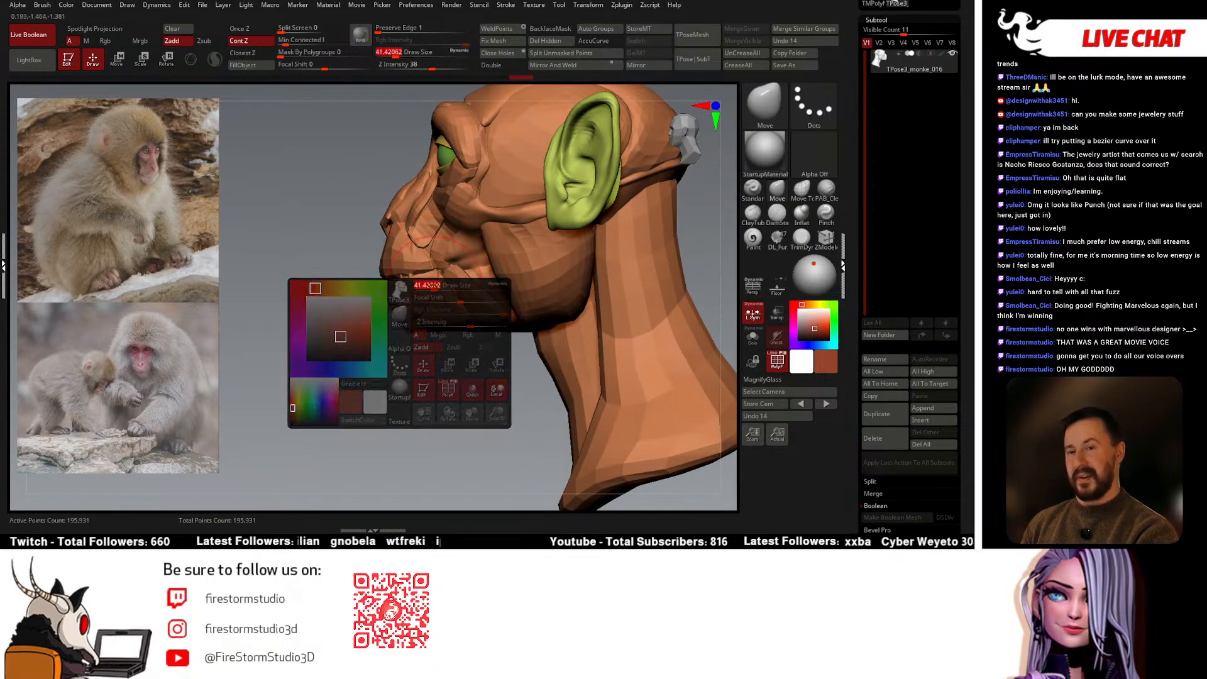
{"action": "right_click_drag", "start_coordinate": [391, 323], "coordinate": [377, 300], "text": "alt"}
{"action": "key", "text": "space"}
{"action": "left_click_drag", "start_coordinate": [423, 299], "coordinate": [427, 300]}
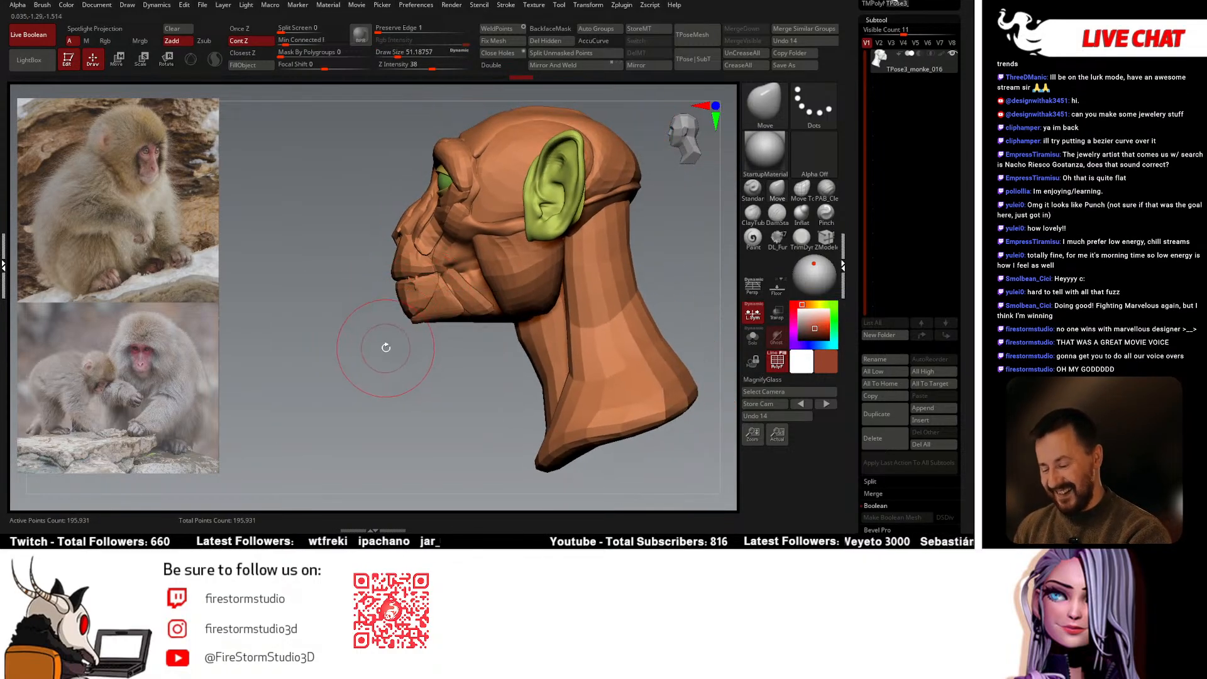
{"action": "right_click_drag", "start_coordinate": [385, 345], "coordinate": [457, 338], "text": "shift"}
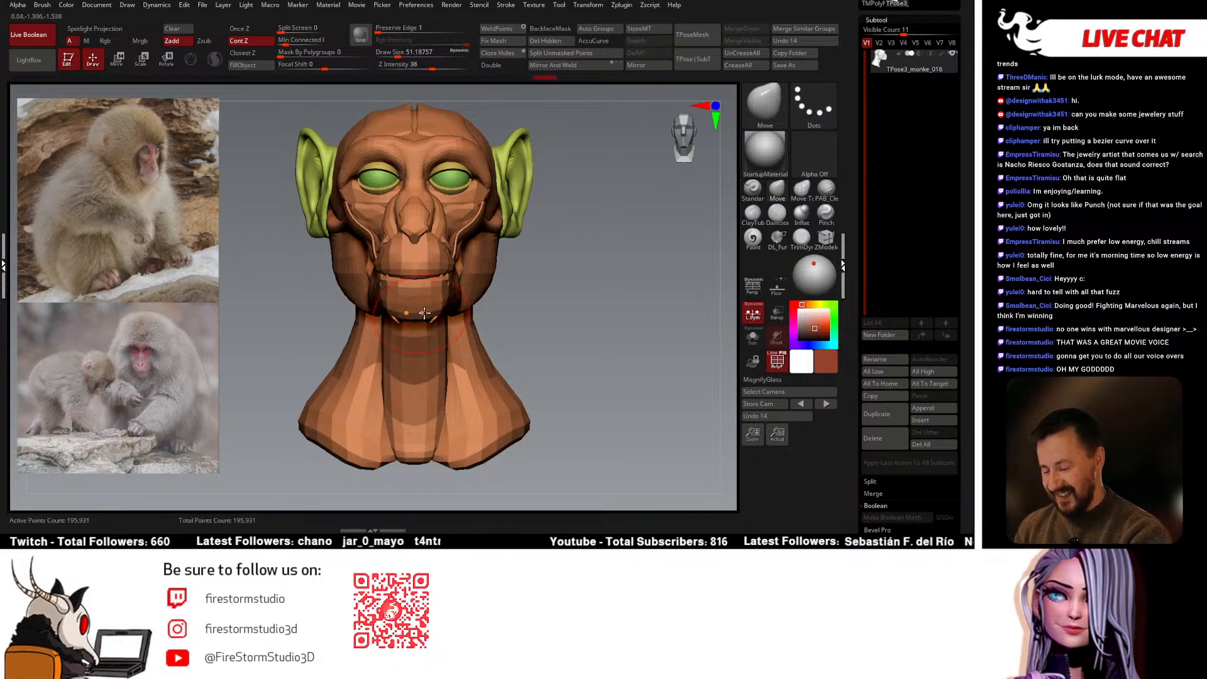
{"action": "right_click_drag", "start_coordinate": [544, 285], "coordinate": [587, 276]}
{"action": "mouse_move", "coordinate": [508, 273]}
{"action": "right_mouse_down", "text": "alt"}
{"action": "mouse_move", "coordinate": [574, 279]}
{"action": "mouse_move", "coordinate": [500, 286]}
{"action": "right_mouse_up", "text": "alt"}
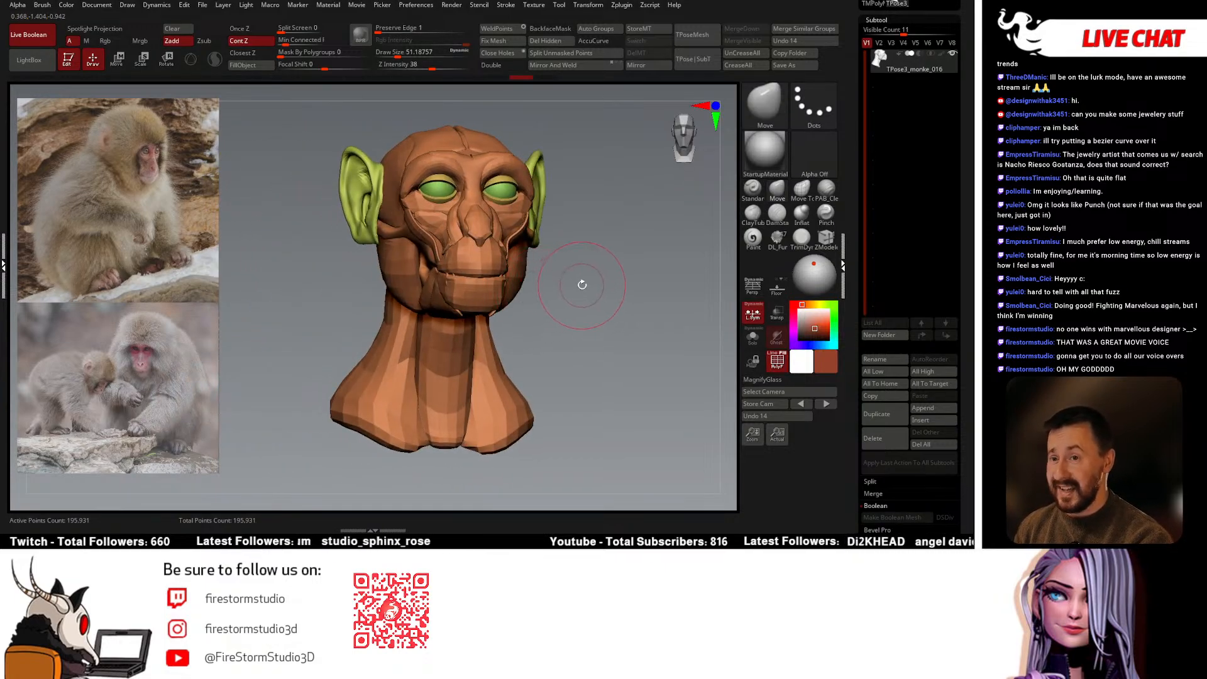
{"action": "mouse_move", "coordinate": [582, 285]}
{"action": "right_mouse_down", "text": "ctrl"}
{"action": "mouse_move", "coordinate": [539, 318]}
{"action": "mouse_move", "coordinate": [641, 277]}
{"action": "right_mouse_up", "text": "ctrl"}
{"action": "right_click_drag", "start_coordinate": [641, 277], "coordinate": [553, 270], "text": "alt"}
Adjust the cheek muscles beside the nose with the Move brush, varying the draw size between about 37 and 22
{"action": "key", "text": "space"}
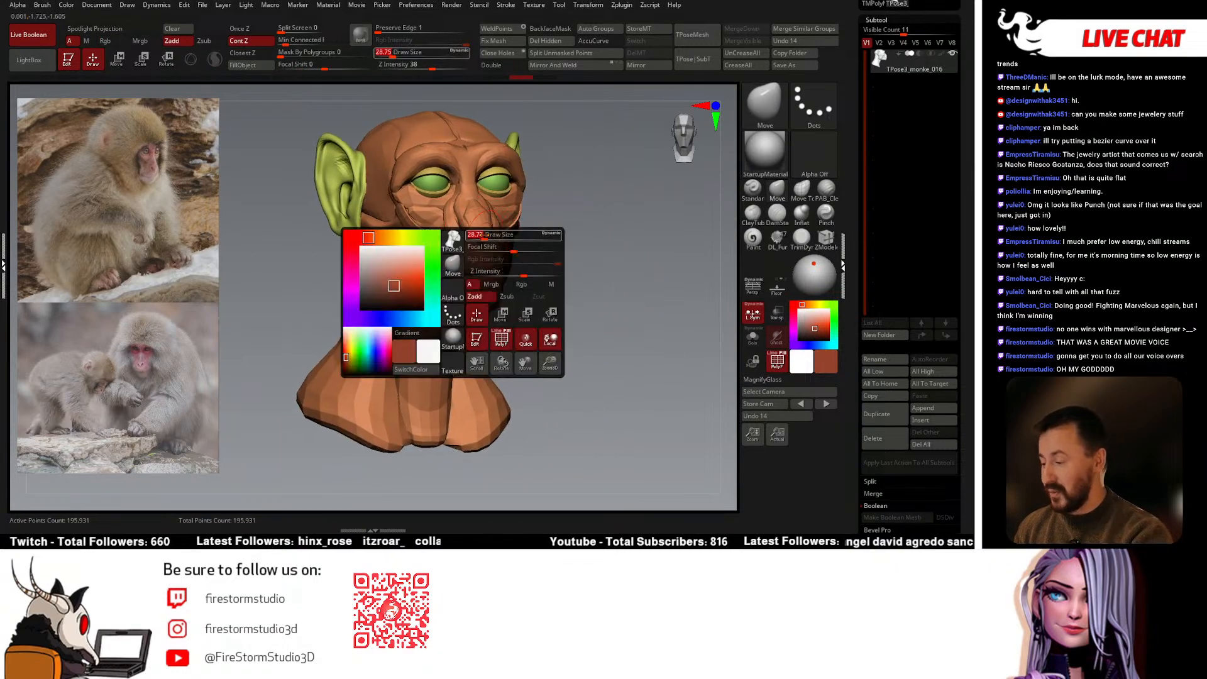
{"action": "left_click_drag", "start_coordinate": [458, 290], "coordinate": [449, 290]}
{"action": "mouse_move", "coordinate": [558, 252]}
{"action": "right_mouse_down"}
{"action": "mouse_move", "coordinate": [534, 237]}
{"action": "mouse_move", "coordinate": [512, 264]}
{"action": "right_mouse_up"}
{"action": "key", "text": "space"}
{"action": "left_click_drag", "start_coordinate": [395, 254], "coordinate": [405, 255]}
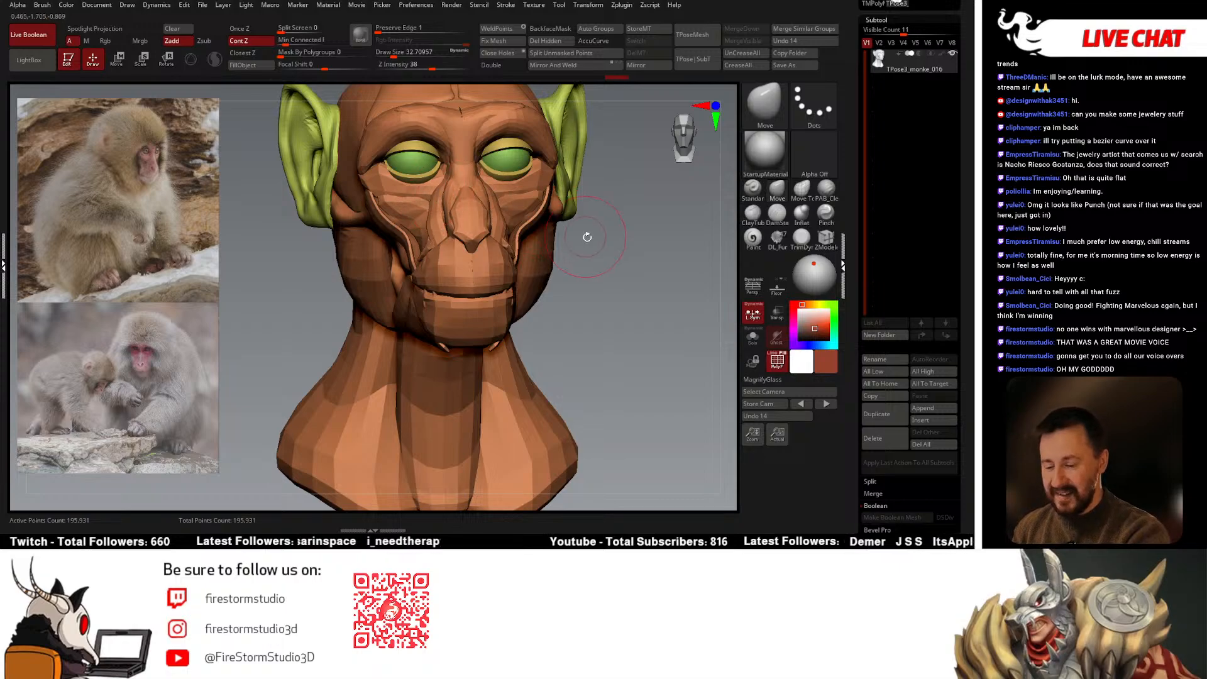
{"action": "right_click_drag", "start_coordinate": [587, 237], "coordinate": [412, 213]}
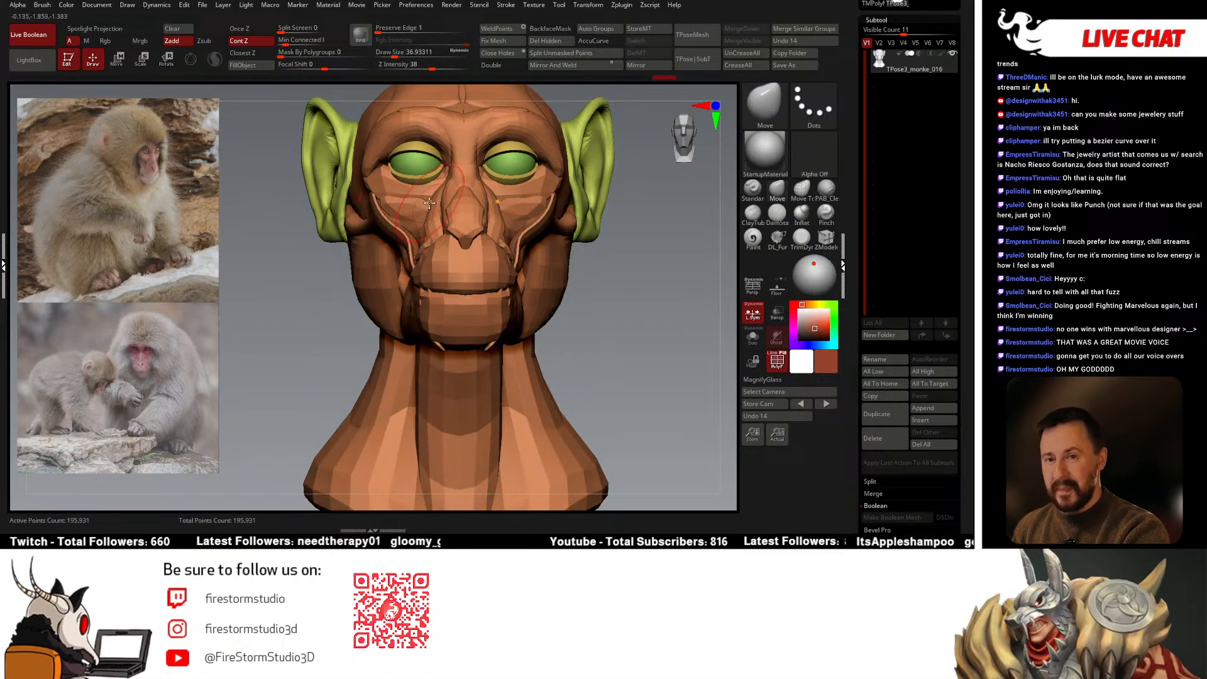
{"action": "key", "text": "space"}
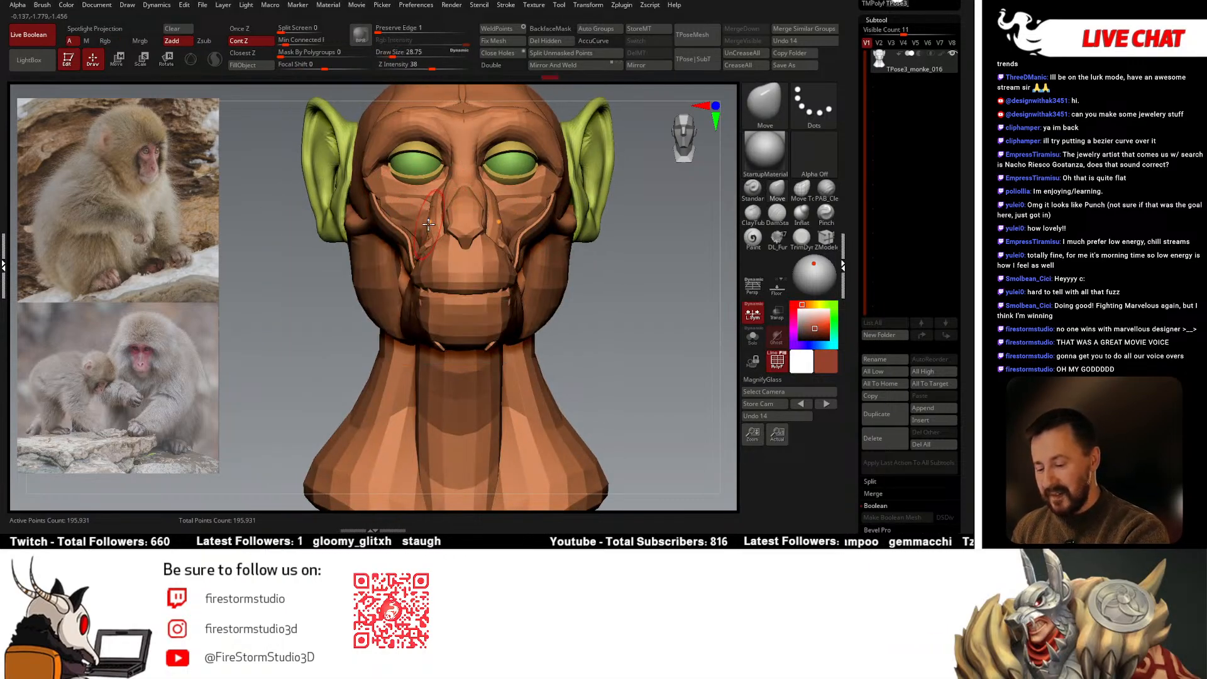
{"action": "scroll", "coordinate": [609, 267], "scroll_direction": "down", "scroll_amount": 2}
{"action": "key", "text": "space"}
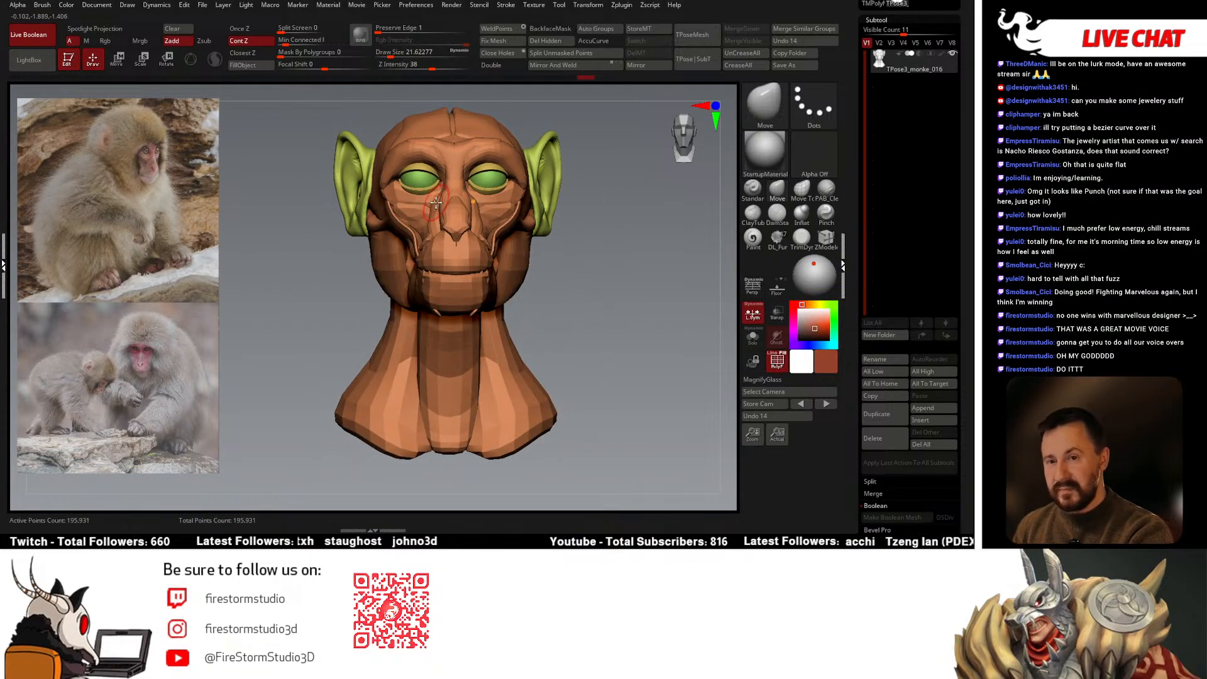
Refine the nose and muzzle from several angles with the Move brush, raising the draw size to about 44
{"action": "left_click_drag", "start_coordinate": [544, 212], "coordinate": [593, 236]}
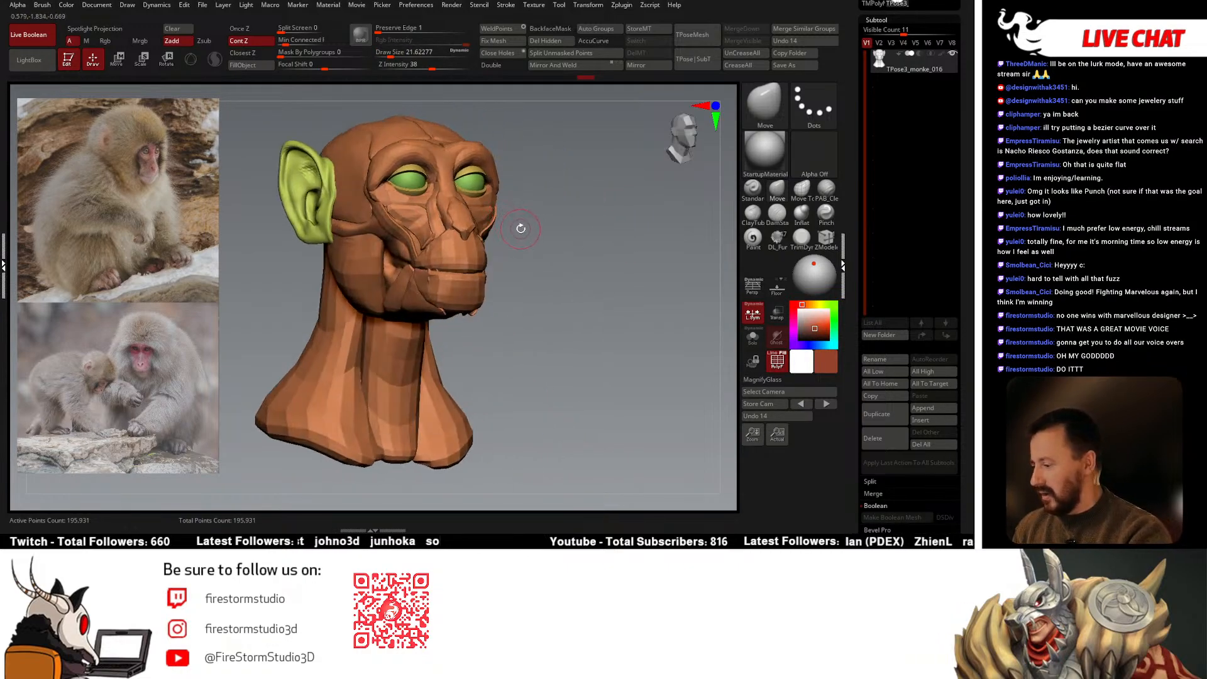
{"action": "mouse_move", "coordinate": [520, 228]}
{"action": "left_mouse_down"}
{"action": "mouse_move", "coordinate": [555, 226]}
{"action": "mouse_move", "coordinate": [471, 206]}
{"action": "left_mouse_up"}
{"action": "scroll", "coordinate": [540, 228], "scroll_direction": "up", "scroll_amount": 3}
{"action": "key", "text": "space"}
{"action": "mouse_move", "coordinate": [478, 194]}
{"action": "right_mouse_down"}
{"action": "mouse_move", "coordinate": [434, 207]}
{"action": "mouse_move", "coordinate": [487, 251]}
{"action": "mouse_move", "coordinate": [510, 201]}
{"action": "mouse_move", "coordinate": [433, 200]}
{"action": "mouse_move", "coordinate": [544, 181]}
{"action": "mouse_move", "coordinate": [547, 190]}
{"action": "mouse_move", "coordinate": [506, 171]}
{"action": "mouse_move", "coordinate": [566, 213]}
{"action": "mouse_move", "coordinate": [553, 201]}
{"action": "mouse_move", "coordinate": [490, 238]}
{"action": "right_mouse_up"}
{"action": "right_click", "coordinate": [487, 251]}
{"action": "right_click", "coordinate": [511, 199]}
{"action": "right_click", "coordinate": [506, 171]}
{"action": "right_click", "coordinate": [461, 278]}
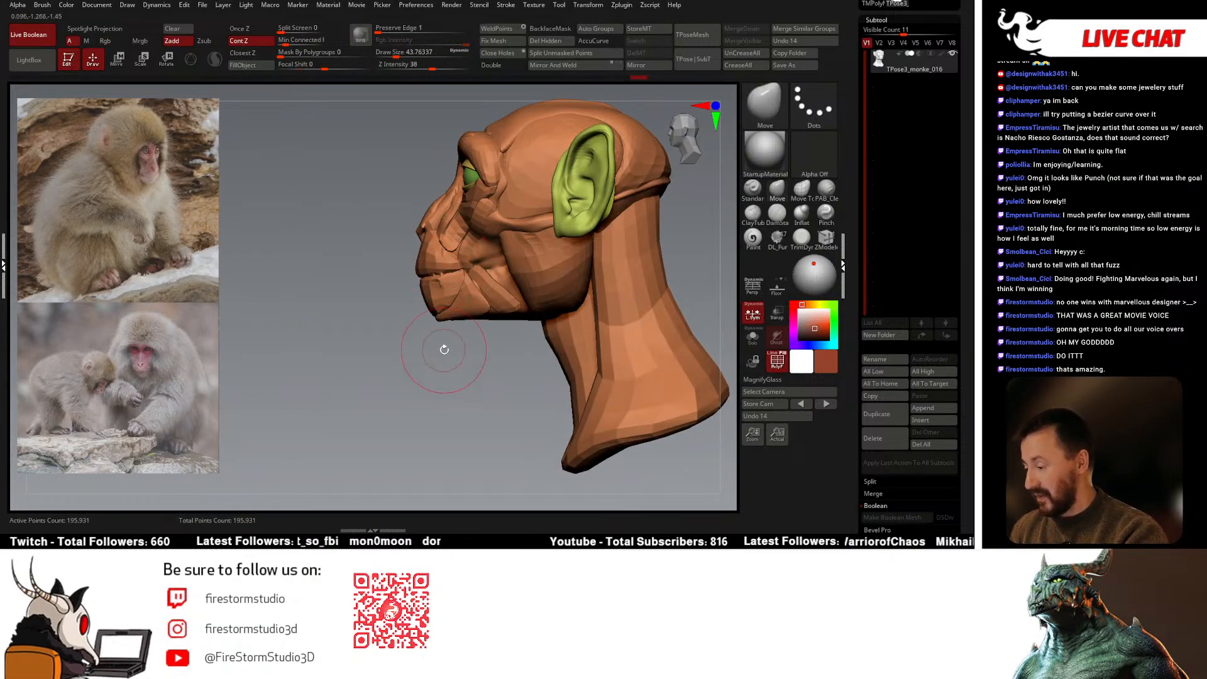
Adjust the jaw and muzzle proportions with the Move brush at draw sizes of about 49 to 74
{"action": "right_click_drag", "start_coordinate": [441, 348], "coordinate": [484, 302]}
{"action": "right_click", "coordinate": [445, 257]}
{"action": "mouse_move", "coordinate": [534, 254]}
{"action": "right_mouse_down"}
{"action": "mouse_move", "coordinate": [575, 264]}
{"action": "mouse_move", "coordinate": [553, 270]}
{"action": "right_mouse_up"}
{"action": "mouse_move", "coordinate": [553, 271]}
{"action": "right_mouse_down", "text": "ctrl"}
{"action": "mouse_move", "coordinate": [560, 281]}
{"action": "mouse_move", "coordinate": [569, 272]}
{"action": "right_mouse_up", "text": "ctrl"}
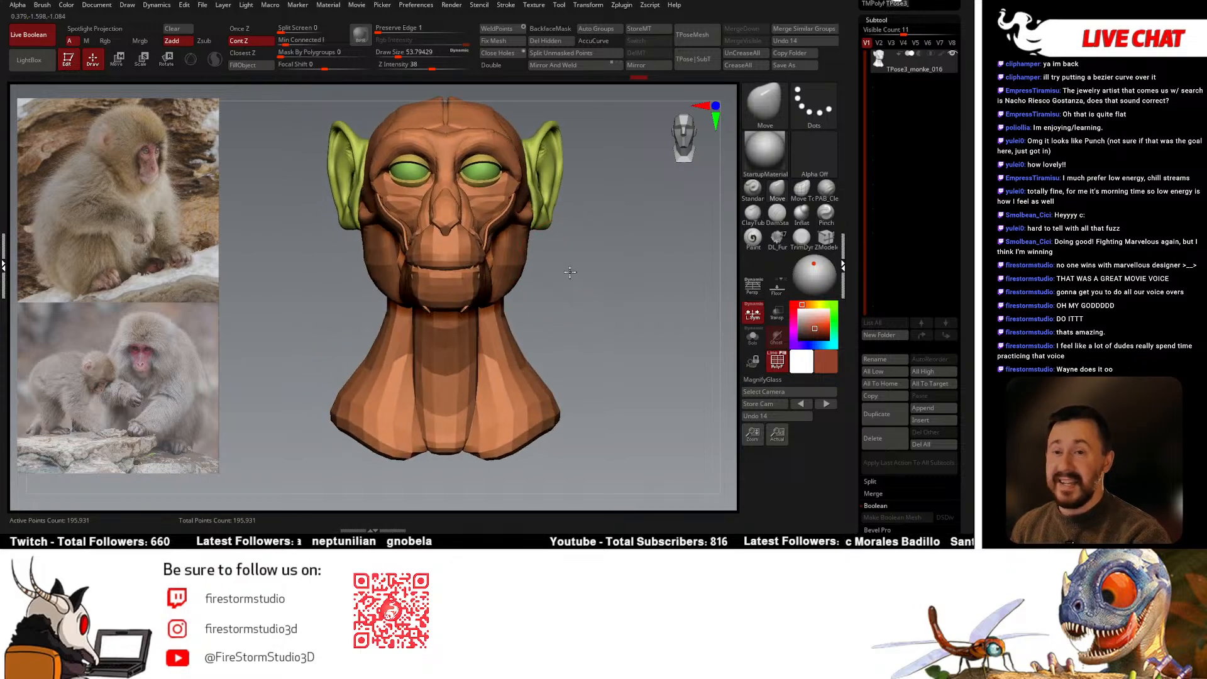
{"action": "right_click_drag", "start_coordinate": [369, 255], "coordinate": [366, 258]}
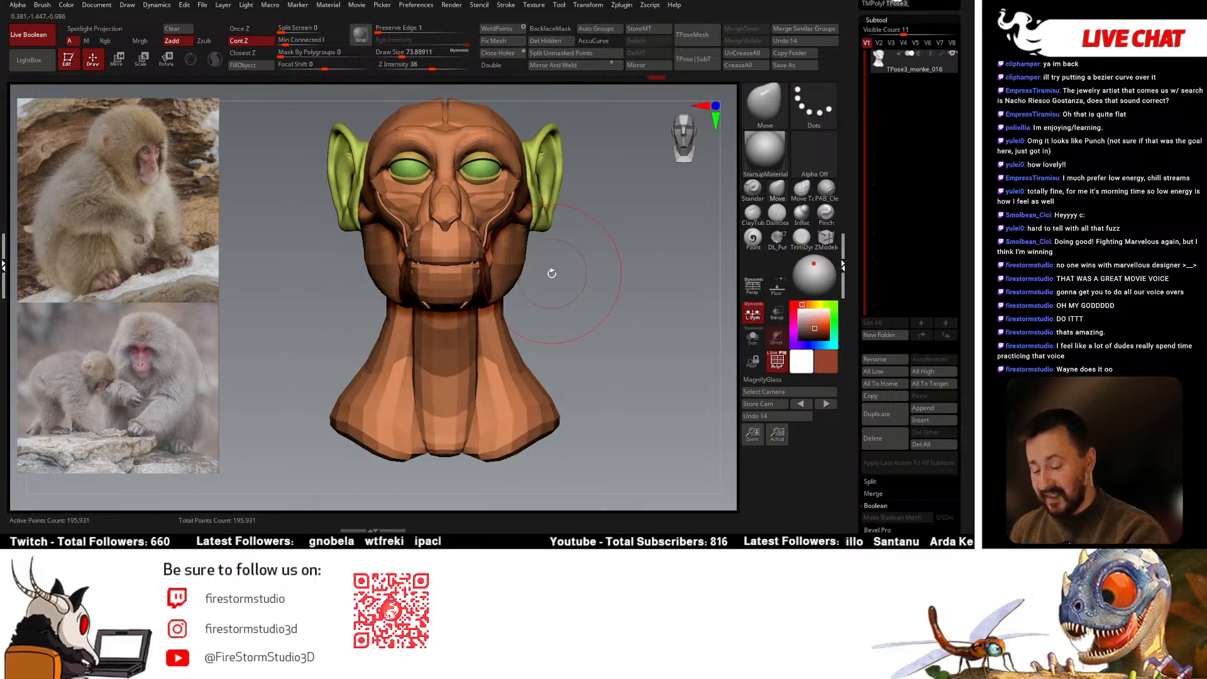
{"action": "right_click_drag", "start_coordinate": [566, 272], "coordinate": [533, 288]}
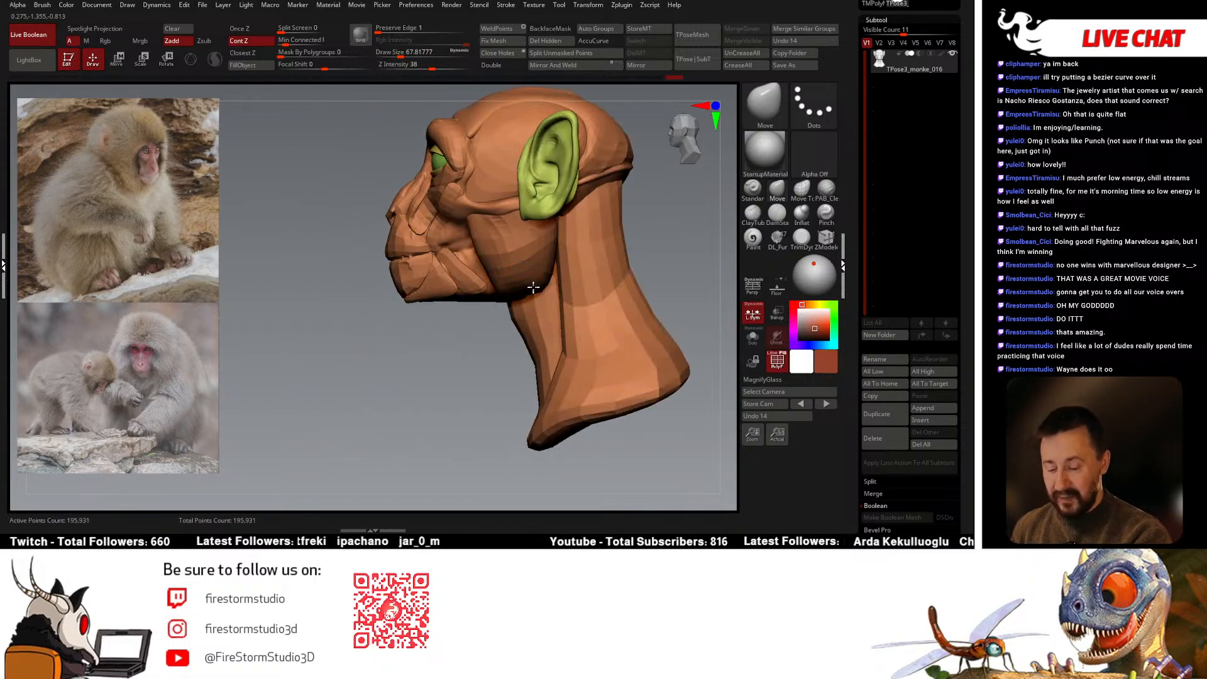
{"action": "key", "text": "space"}
{"action": "mouse_move", "coordinate": [440, 288]}
{"action": "left_mouse_down"}
{"action": "mouse_move", "coordinate": [422, 304]}
{"action": "mouse_move", "coordinate": [427, 317]}
{"action": "mouse_move", "coordinate": [490, 296]}
{"action": "mouse_move", "coordinate": [512, 239]}
{"action": "mouse_move", "coordinate": [600, 275]}
{"action": "left_mouse_up"}
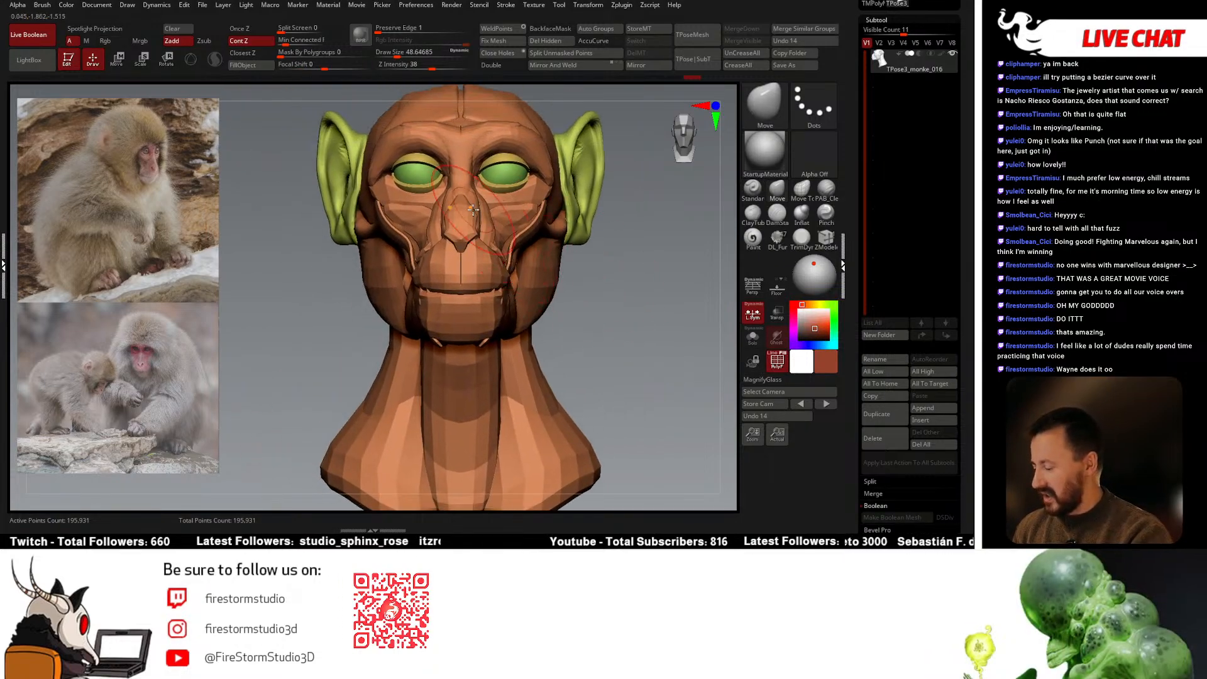
Examine the face and head proportions from the front and slightly off-axis, zooming out to compare with the references
{"action": "right_click_drag", "start_coordinate": [473, 209], "coordinate": [478, 208]}
{"action": "key", "text": "bracketright"}
{"action": "mouse_move", "coordinate": [449, 170]}
{"action": "right_mouse_down"}
{"action": "mouse_move", "coordinate": [534, 179]}
{"action": "mouse_move", "coordinate": [531, 193]}
{"action": "mouse_move", "coordinate": [553, 214]}
{"action": "right_mouse_up"}
{"action": "mouse_move", "coordinate": [606, 264]}
{"action": "right_mouse_down"}
{"action": "mouse_move", "coordinate": [564, 266]}
{"action": "mouse_move", "coordinate": [610, 265]}
{"action": "right_mouse_up"}
{"action": "mouse_move", "coordinate": [610, 265]}
{"action": "right_mouse_down"}
{"action": "mouse_move", "coordinate": [566, 264]}
{"action": "mouse_move", "coordinate": [589, 271]}
{"action": "right_mouse_up"}
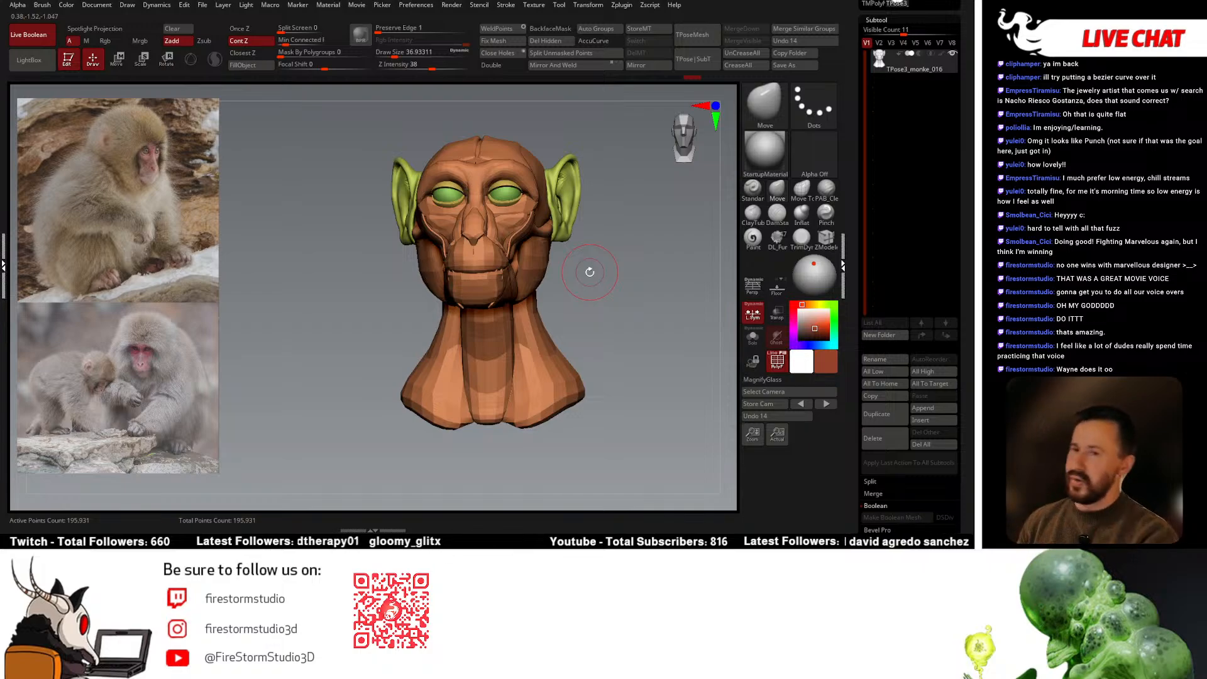
{"action": "right_click_drag", "start_coordinate": [594, 248], "coordinate": [601, 246]}
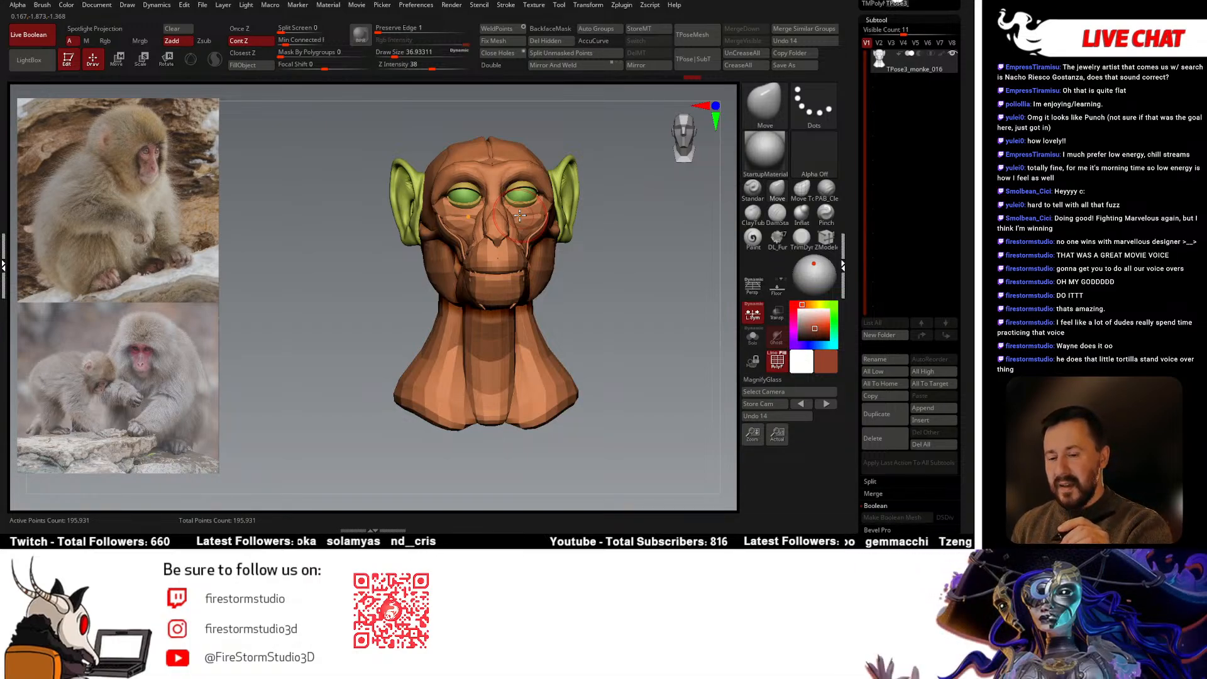
{"action": "left_click_drag", "start_coordinate": [602, 165], "coordinate": [592, 172]}
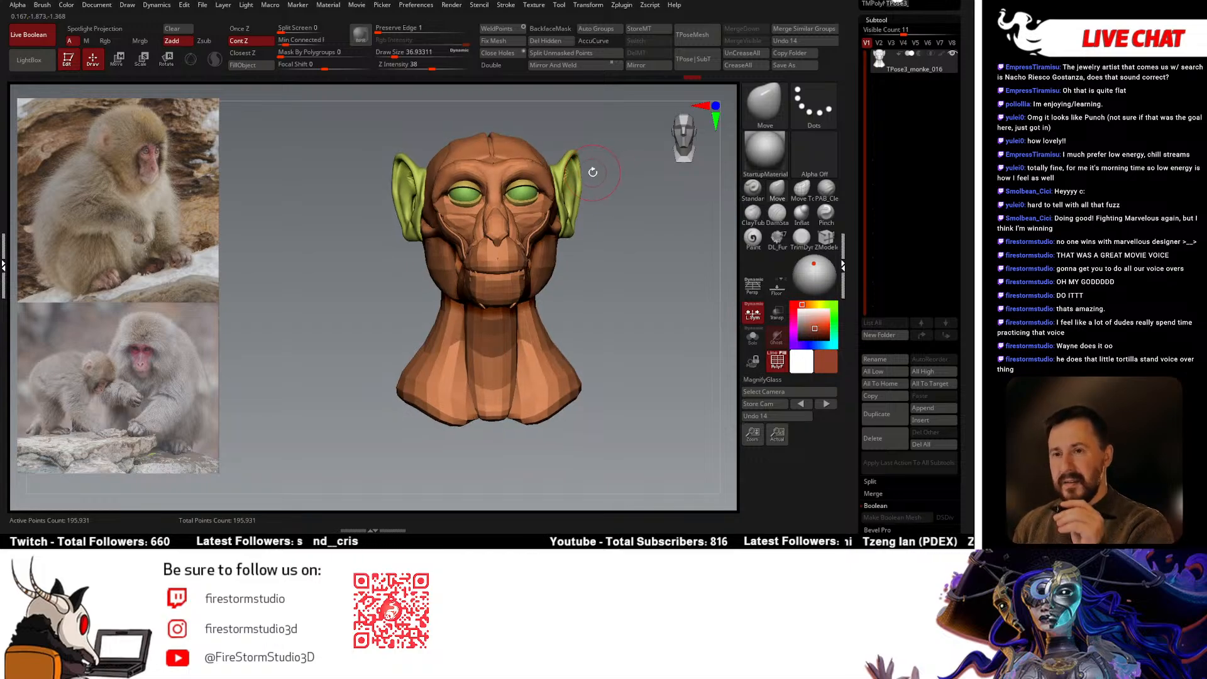
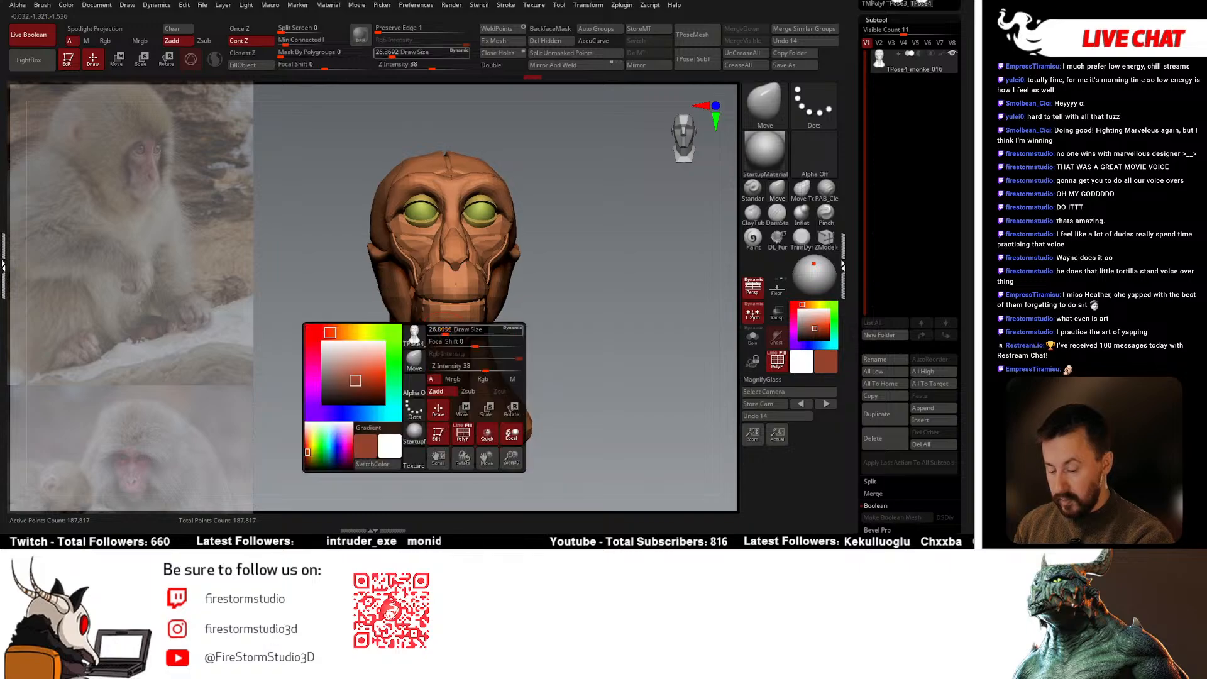
Adjust the chin and lower jaw from the front with the Move brush at draw sizes of about 33 to 54
{"action": "left_click", "coordinate": [436, 331]}
{"action": "key", "text": "space"}
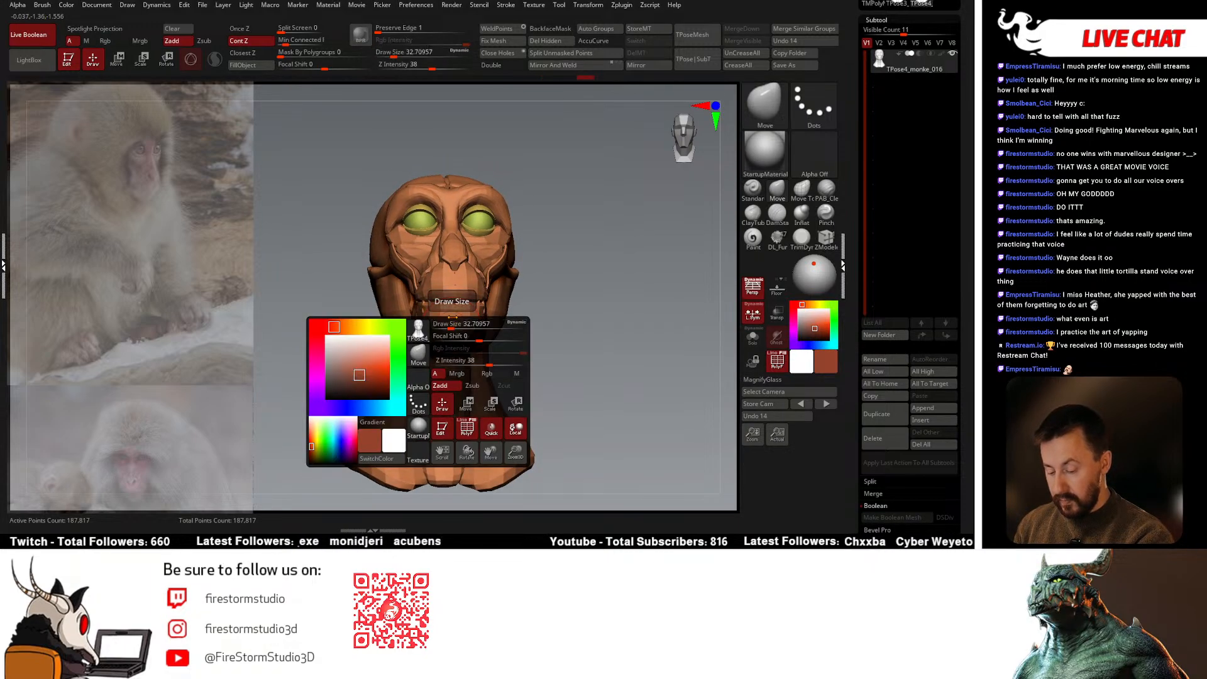
{"action": "left_click", "coordinate": [439, 344]}
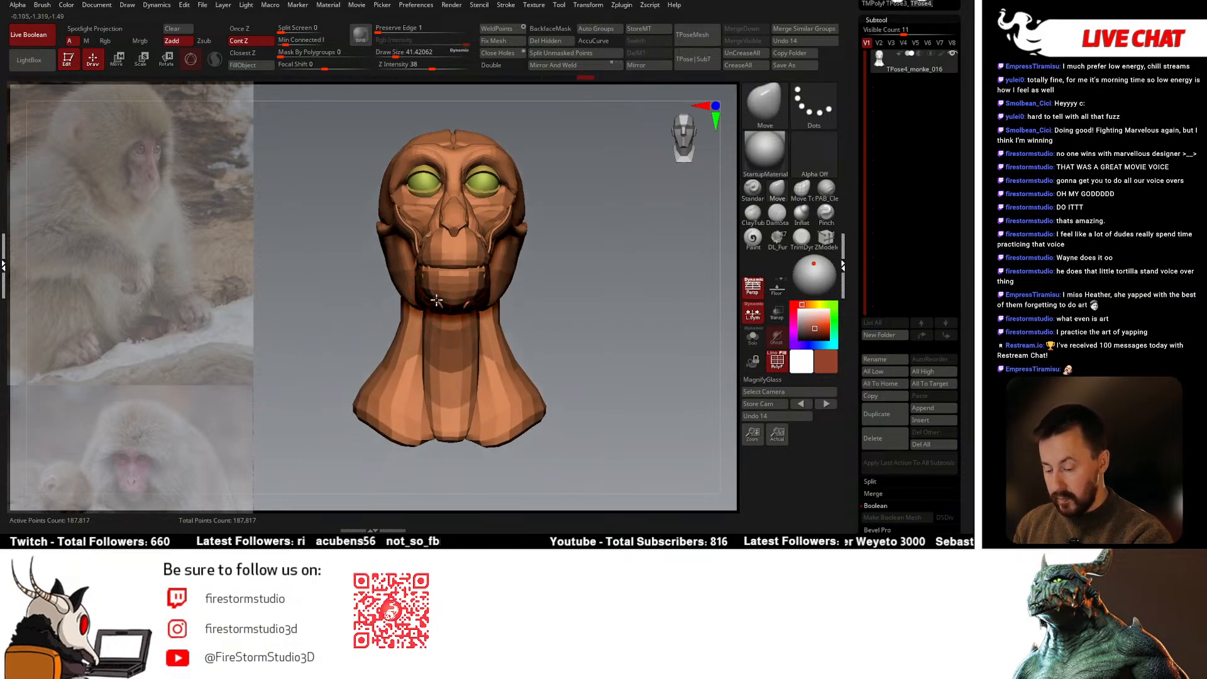
{"action": "key", "text": "space"}
{"action": "left_click", "coordinate": [413, 306]}
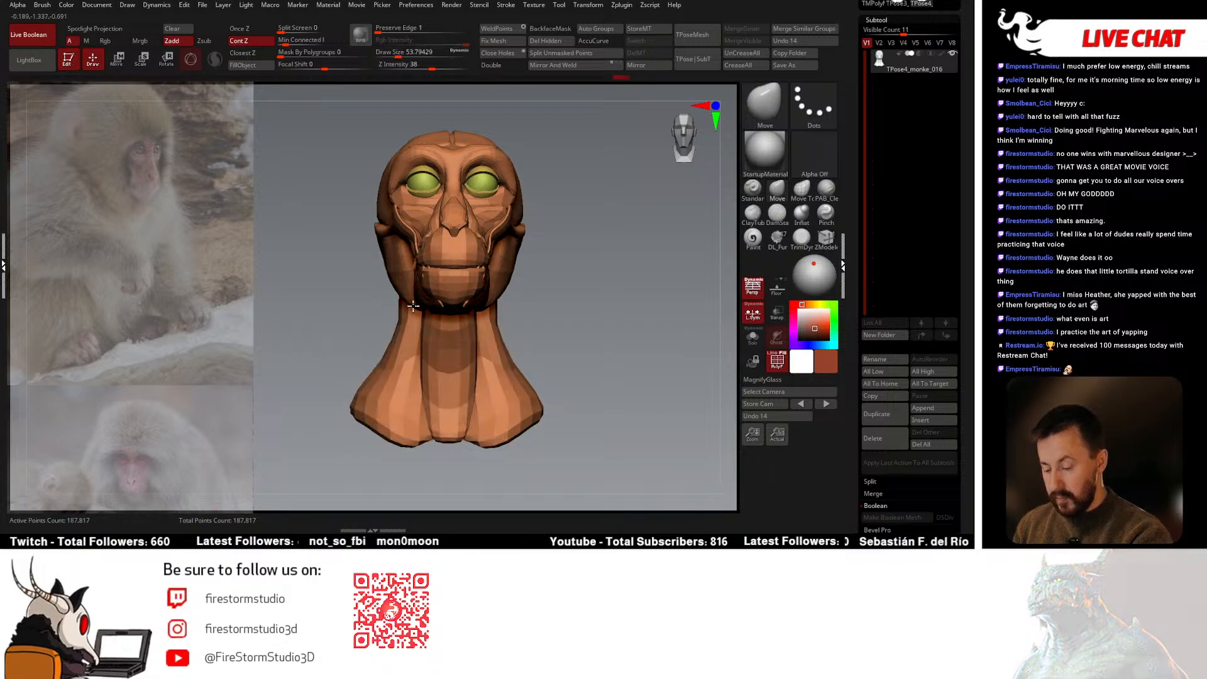
{"action": "left_click_drag", "start_coordinate": [413, 306], "coordinate": [416, 301]}
{"action": "right_click_drag", "start_coordinate": [531, 306], "coordinate": [527, 267]}
{"action": "key", "text": "space"}
{"action": "left_click", "coordinate": [406, 302]}
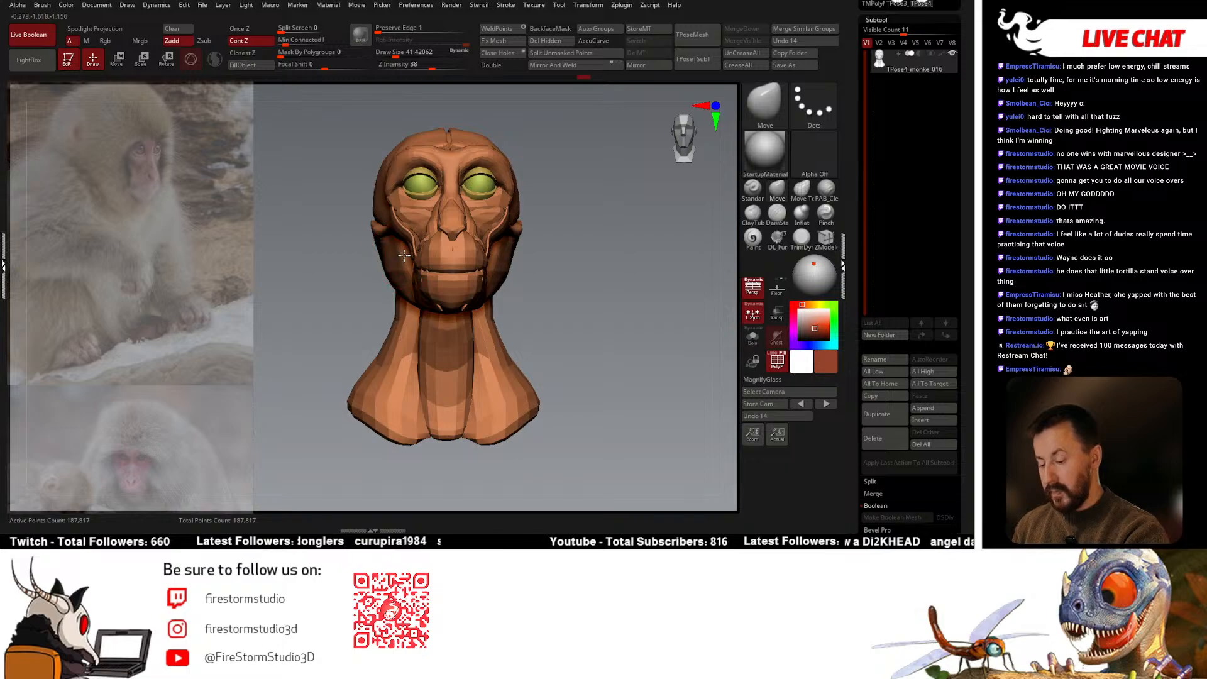
Refine the cheek and rear jaw contour from the front and side with the Move brush at a draw size of about 37
{"action": "key", "text": "space"}
{"action": "left_click", "coordinate": [535, 254]}
{"action": "right_click_drag", "start_coordinate": [551, 247], "coordinate": [551, 258]}
{"action": "left_click_drag", "start_coordinate": [520, 242], "coordinate": [517, 239]}
{"action": "mouse_move", "coordinate": [581, 252]}
{"action": "right_mouse_down"}
{"action": "mouse_move", "coordinate": [498, 258]}
{"action": "mouse_move", "coordinate": [602, 252]}
{"action": "right_mouse_up"}
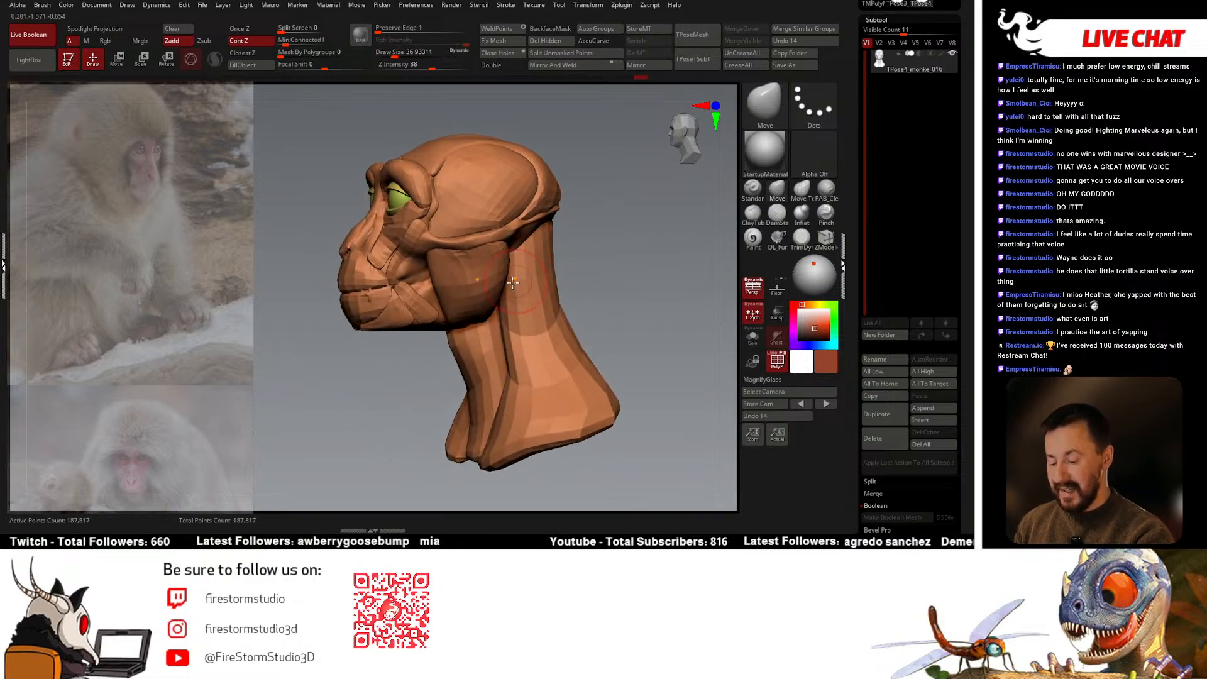
{"action": "key", "text": "space"}
{"action": "left_click", "coordinate": [488, 291]}
{"action": "mouse_move", "coordinate": [516, 315]}
{"action": "right_mouse_down"}
{"action": "mouse_move", "coordinate": [470, 321]}
{"action": "mouse_move", "coordinate": [454, 294]}
{"action": "mouse_move", "coordinate": [473, 326]}
{"action": "right_mouse_up"}
Shape the throat beneath the jaw from the side with the Move brush at draw sizes of about 49 and 51
{"action": "key", "text": "space"}
{"action": "left_click", "coordinate": [463, 328]}
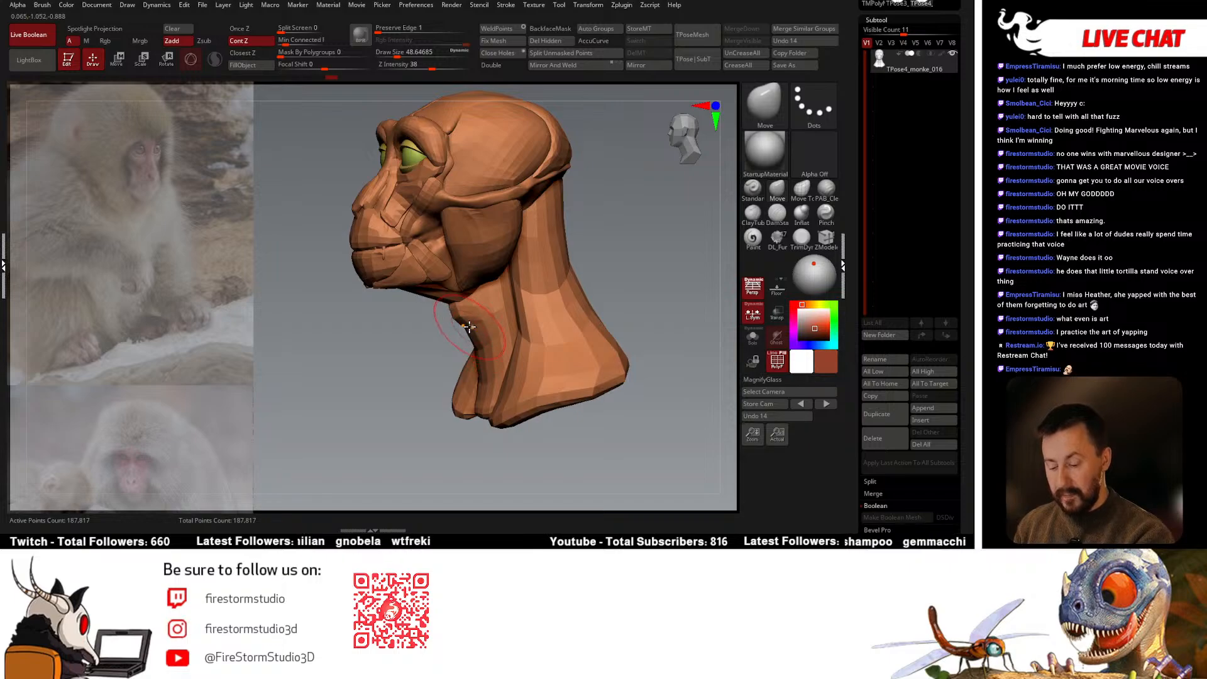
{"action": "key", "text": "space"}
{"action": "left_click", "coordinate": [466, 319]}
{"action": "left_click_drag", "start_coordinate": [467, 320], "coordinate": [474, 331]}
{"action": "key", "text": "space"}
{"action": "left_click", "coordinate": [475, 336]}
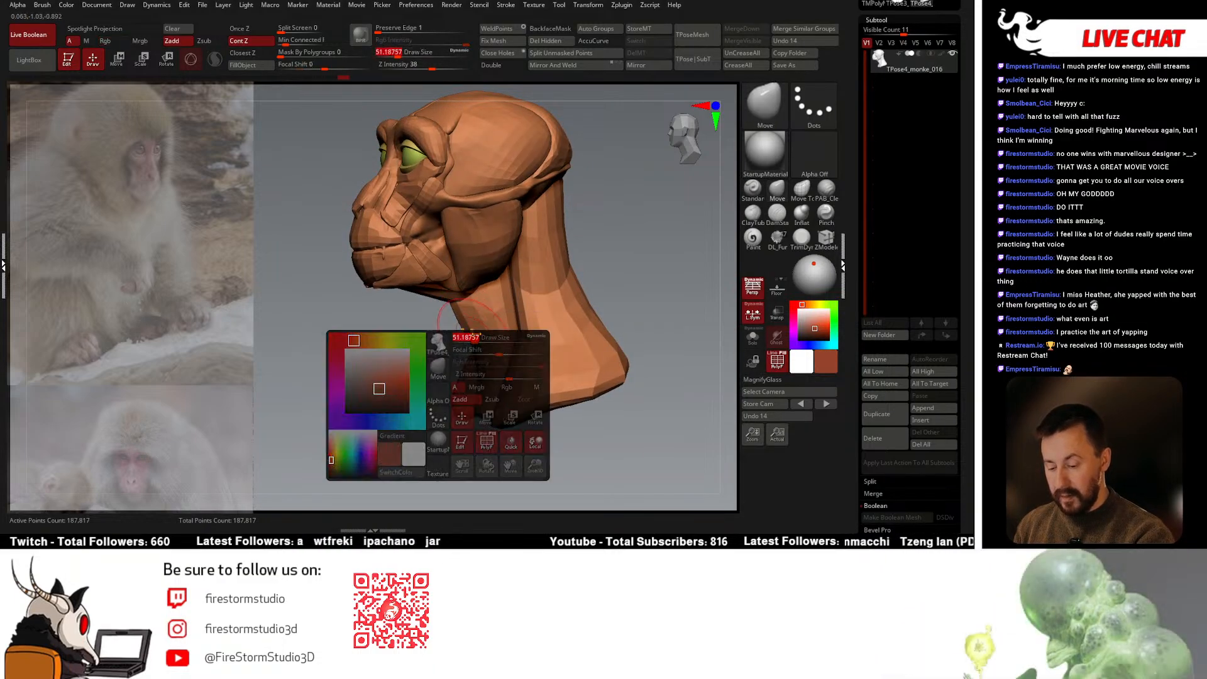
Adjust the front and base of the neck with the Move brush, reducing the draw size to about 49
{"action": "right_click_drag", "start_coordinate": [604, 272], "coordinate": [574, 277]}
{"action": "left_click_drag", "start_coordinate": [489, 342], "coordinate": [466, 359]}
{"action": "mouse_move", "coordinate": [462, 365]}
{"action": "right_mouse_down"}
{"action": "mouse_move", "coordinate": [525, 372]}
{"action": "mouse_move", "coordinate": [549, 291]}
{"action": "mouse_move", "coordinate": [540, 271]}
{"action": "right_mouse_up"}
{"action": "key", "text": "space"}
{"action": "left_click_drag", "start_coordinate": [542, 418], "coordinate": [534, 406]}
{"action": "key", "text": "space"}
{"action": "left_click", "coordinate": [509, 242]}
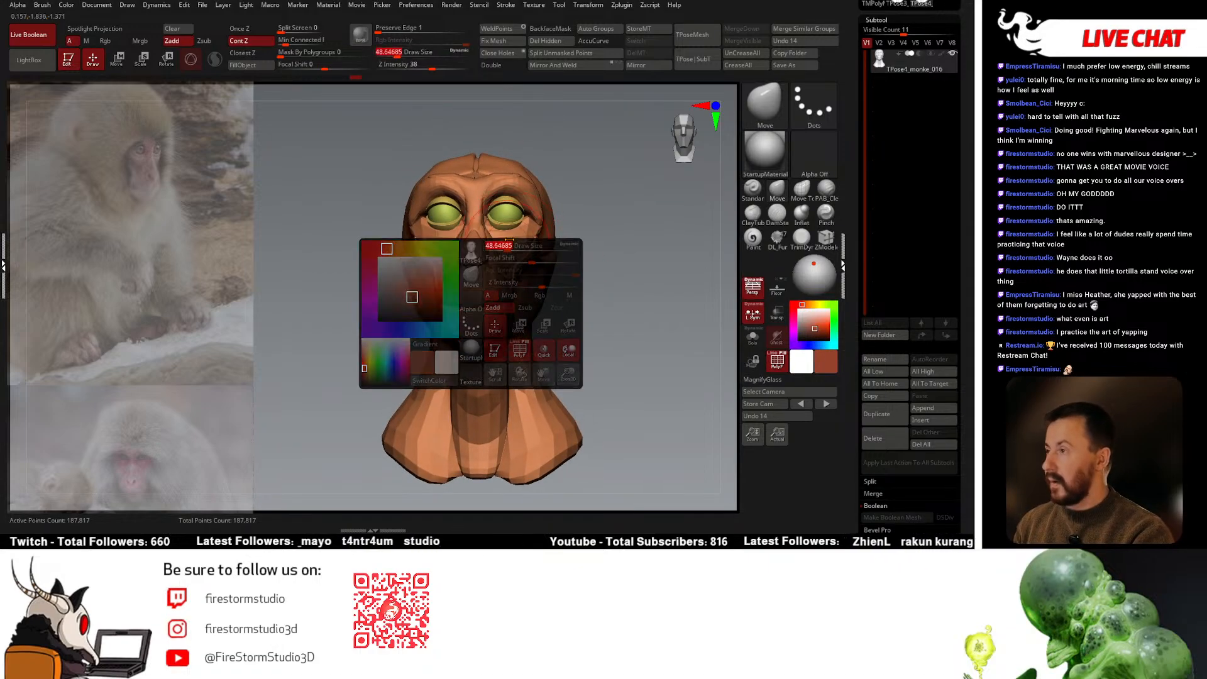
{"action": "right_click_drag", "start_coordinate": [502, 220], "coordinate": [506, 224], "text": "alt"}
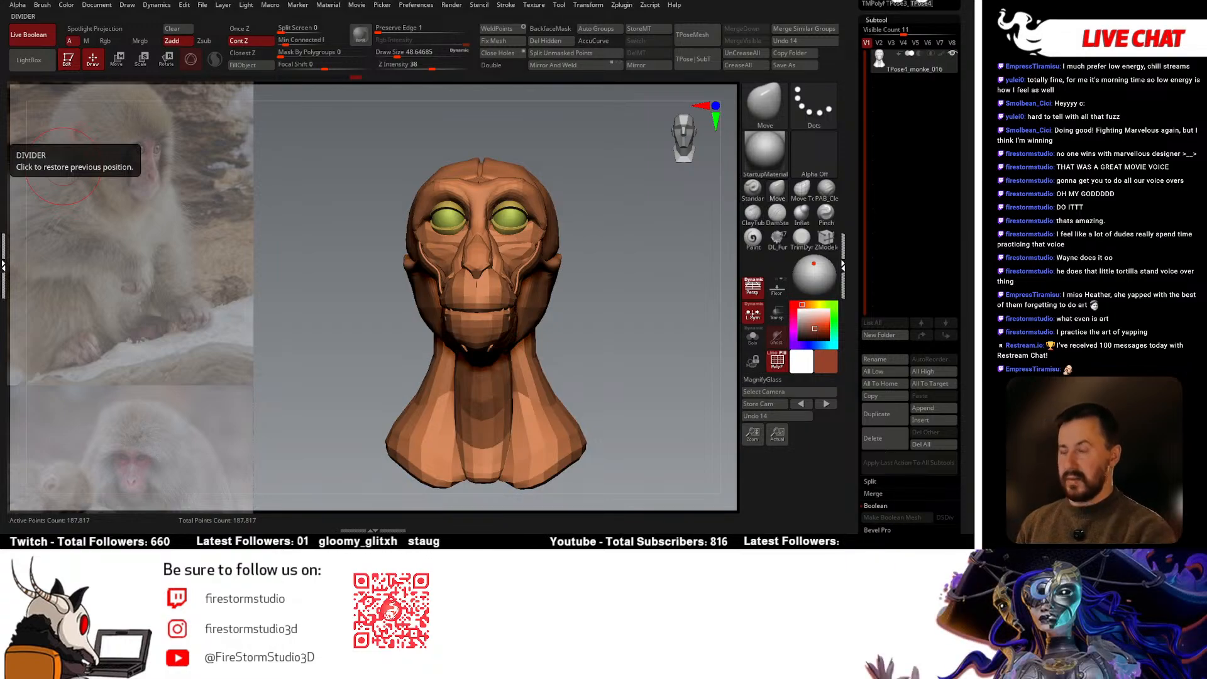
Mask the whole head and neck except the muzzle and chin, and activate the move gizmo
{"action": "mouse_move", "coordinate": [593, 266]}
{"action": "left_mouse_down"}
{"action": "mouse_move", "coordinate": [488, 296]}
{"action": "mouse_move", "coordinate": [559, 305]}
{"action": "mouse_move", "coordinate": [563, 281]}
{"action": "mouse_move", "coordinate": [539, 270]}
{"action": "left_mouse_up"}
{"action": "key", "text": "s"}
{"action": "key", "text": "s"}
{"action": "left_click", "coordinate": [493, 299], "text": "ctrl+shift"}
{"action": "key", "text": "ctrl+z"}
{"action": "mouse_move", "coordinate": [565, 157]}
{"action": "left_mouse_down", "text": "ctrl"}
{"action": "mouse_move", "coordinate": [538, 290]}
{"action": "mouse_move", "coordinate": [475, 299]}
{"action": "mouse_move", "coordinate": [453, 385]}
{"action": "left_mouse_up", "text": "ctrl"}
{"action": "mouse_move", "coordinate": [552, 272]}
{"action": "left_mouse_down", "text": "ctrl"}
{"action": "mouse_move", "coordinate": [467, 374]}
{"action": "mouse_move", "coordinate": [547, 352]}
{"action": "mouse_move", "coordinate": [547, 326]}
{"action": "mouse_move", "coordinate": [499, 318]}
{"action": "left_mouse_up", "text": "ctrl"}
{"action": "left_click", "coordinate": [569, 335], "text": "ctrl"}
{"action": "key", "text": "w"}
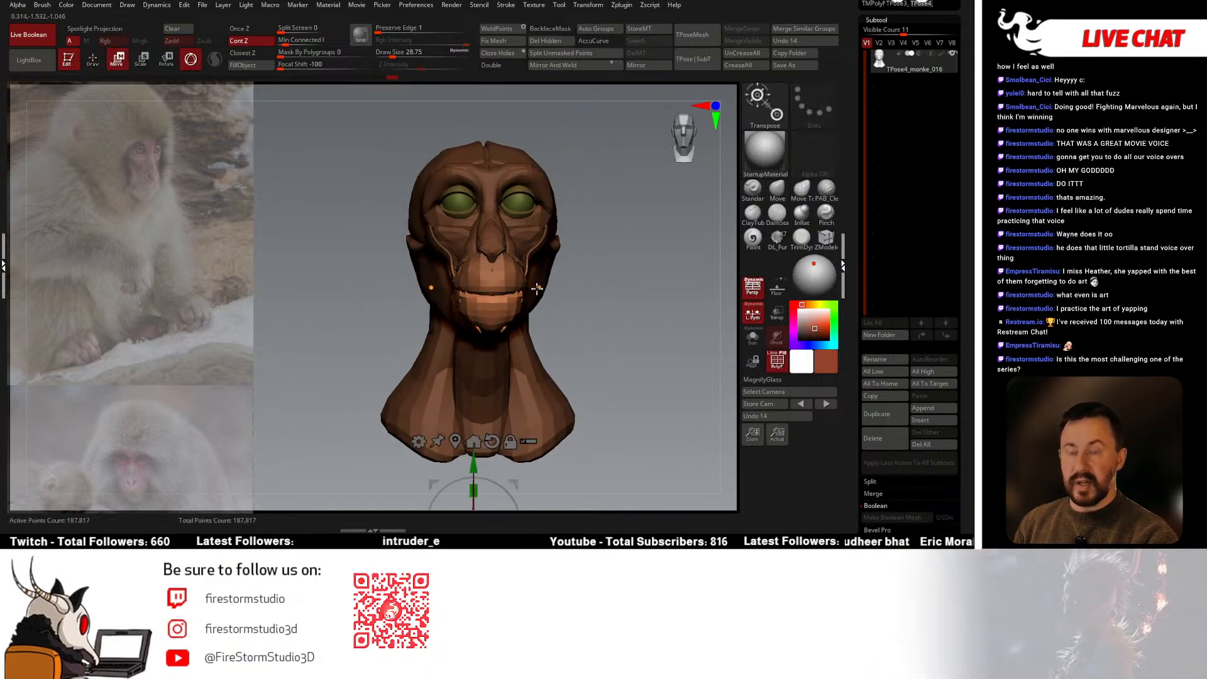
Centre the gizmo on the mouth, reposition the unmasked muzzle, turn off perspective and clear the mask
{"action": "left_click_drag", "start_coordinate": [583, 325], "coordinate": [527, 309], "text": "alt"}
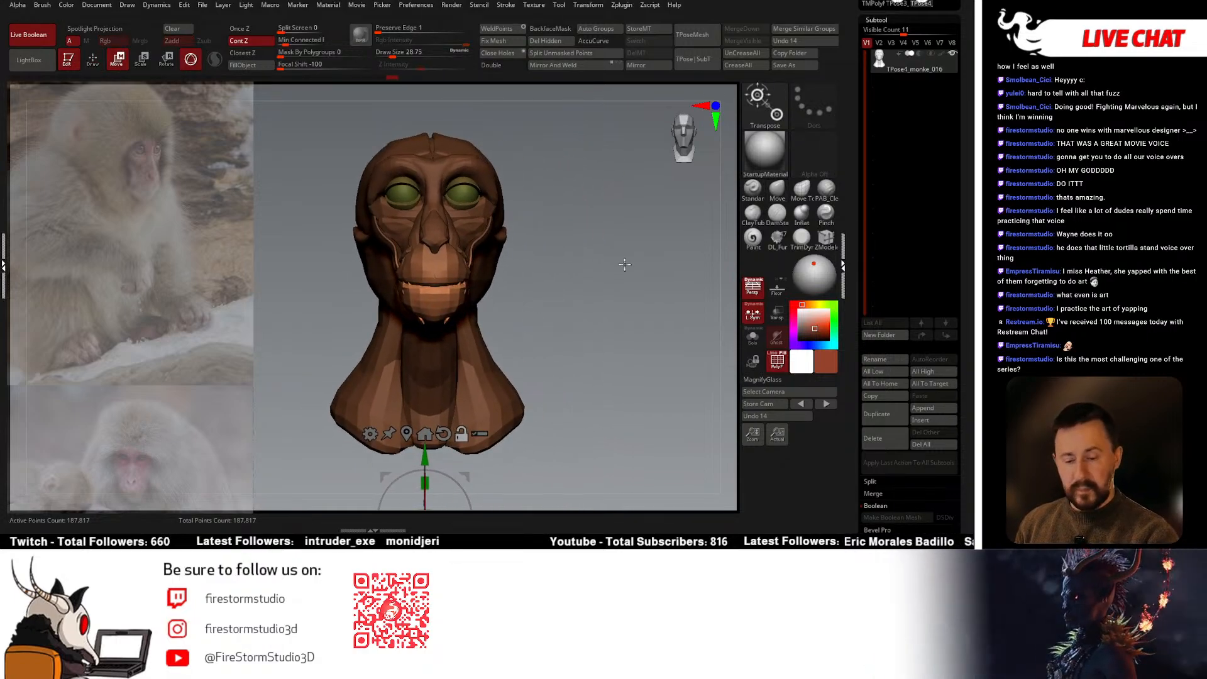
{"action": "left_click", "coordinate": [434, 283]}
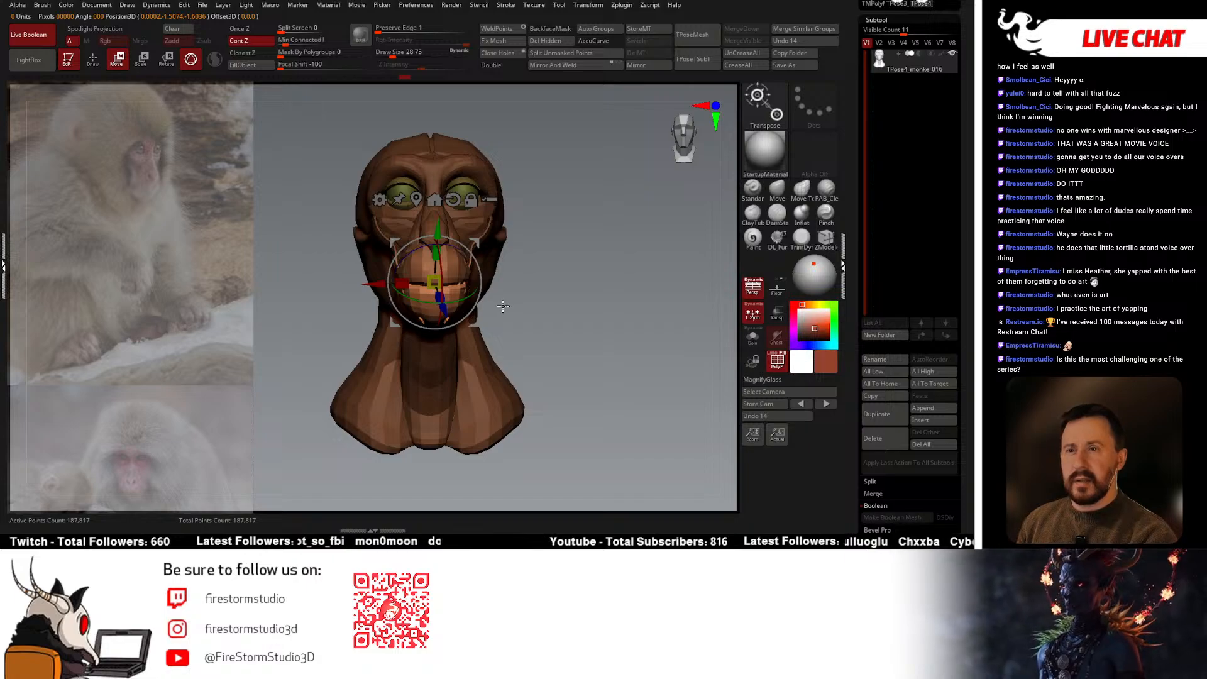
{"action": "left_click_drag", "start_coordinate": [437, 233], "coordinate": [435, 248]}
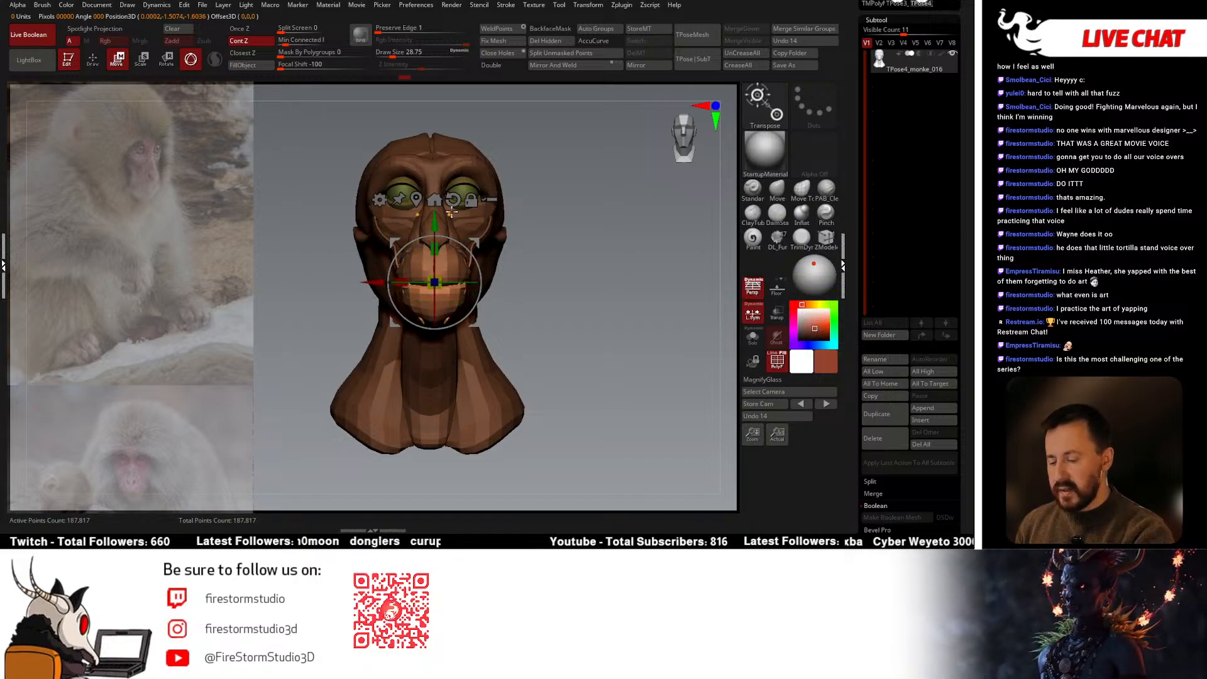
{"action": "right_click_drag", "start_coordinate": [534, 286], "coordinate": [539, 295], "text": "ctrl"}
{"action": "left_click", "coordinate": [752, 288]}
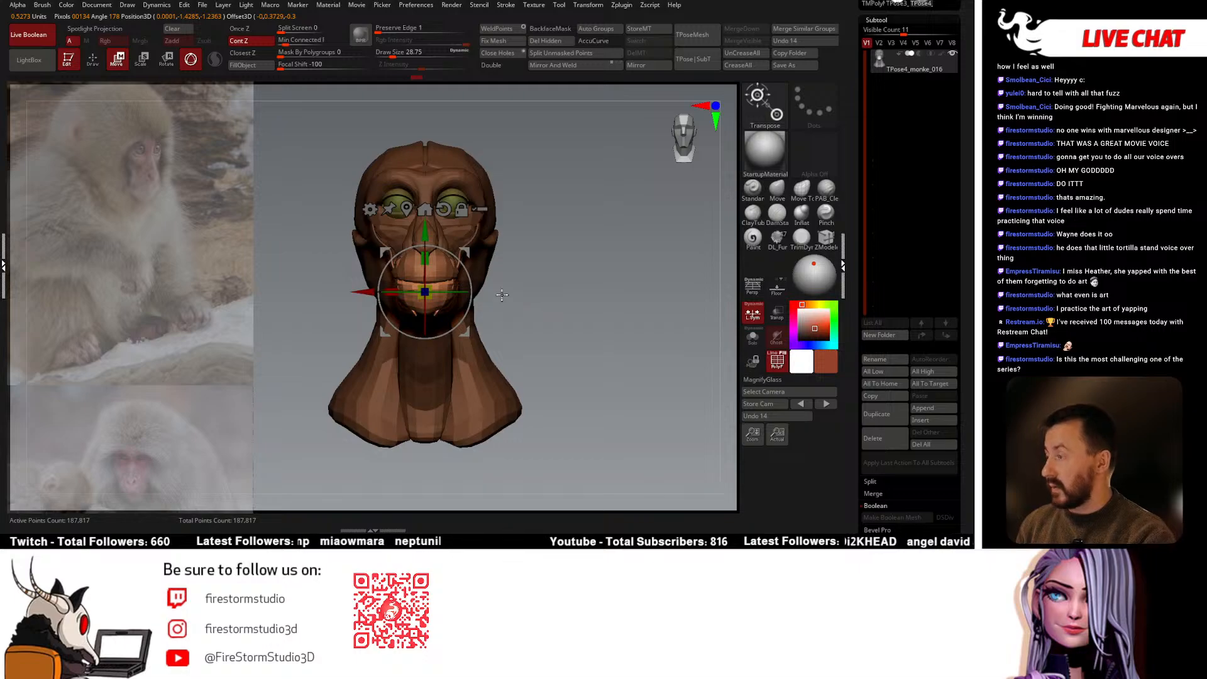
{"action": "left_click_drag", "start_coordinate": [425, 295], "coordinate": [423, 308]}
{"action": "key", "text": "q"}
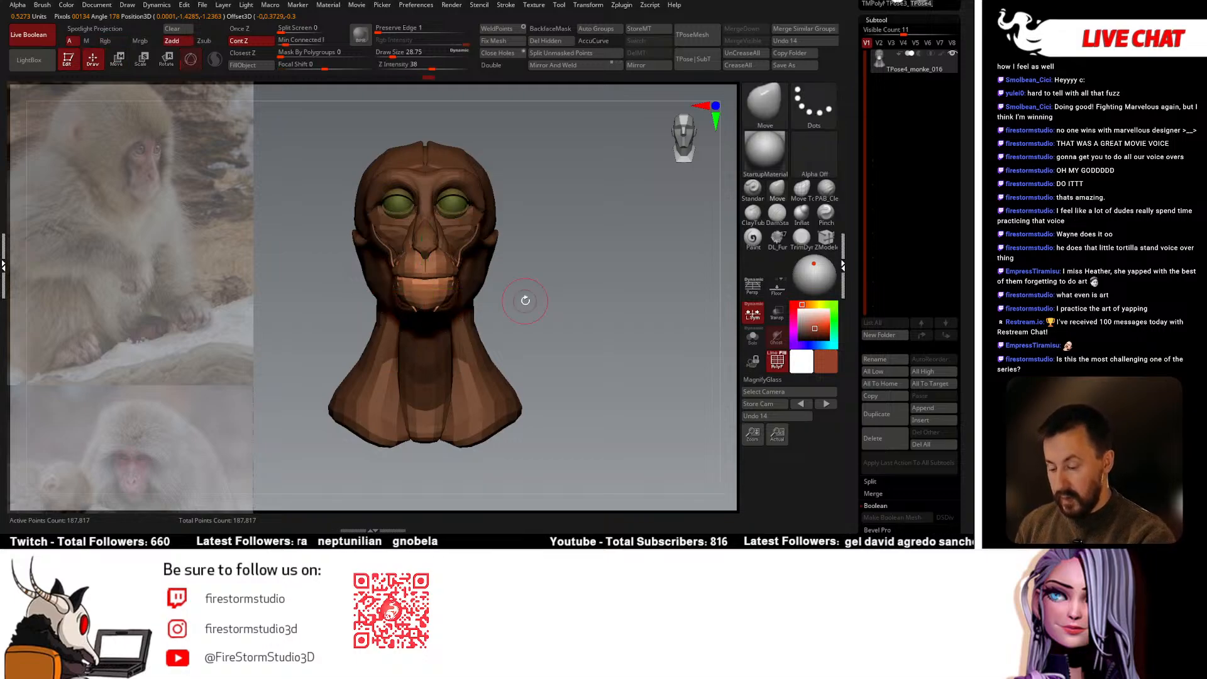
{"action": "mouse_move", "coordinate": [526, 301]}
{"action": "left_mouse_down"}
{"action": "mouse_move", "coordinate": [553, 307]}
{"action": "mouse_move", "coordinate": [538, 299]}
{"action": "mouse_move", "coordinate": [543, 278]}
{"action": "mouse_move", "coordinate": [537, 290]}
{"action": "left_mouse_up"}
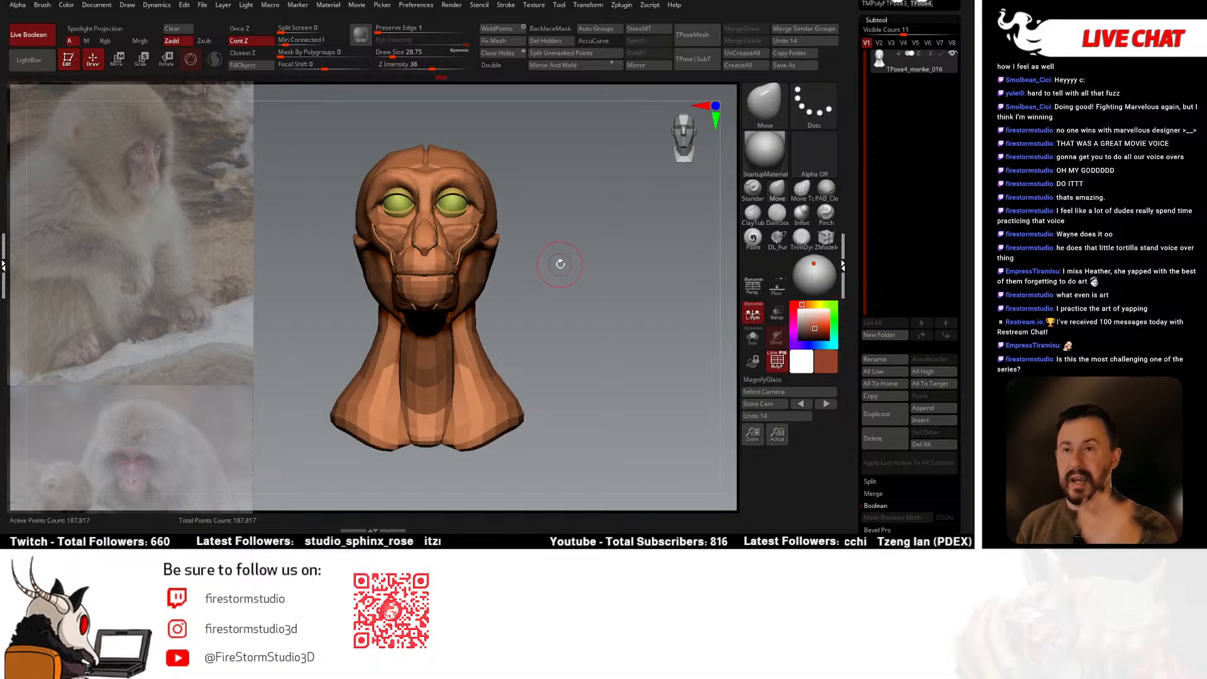
Adjust the jaw in side view with the Move brush, raising the draw size from about 39 to 49
{"action": "left_click_drag", "start_coordinate": [560, 264], "coordinate": [479, 275]}
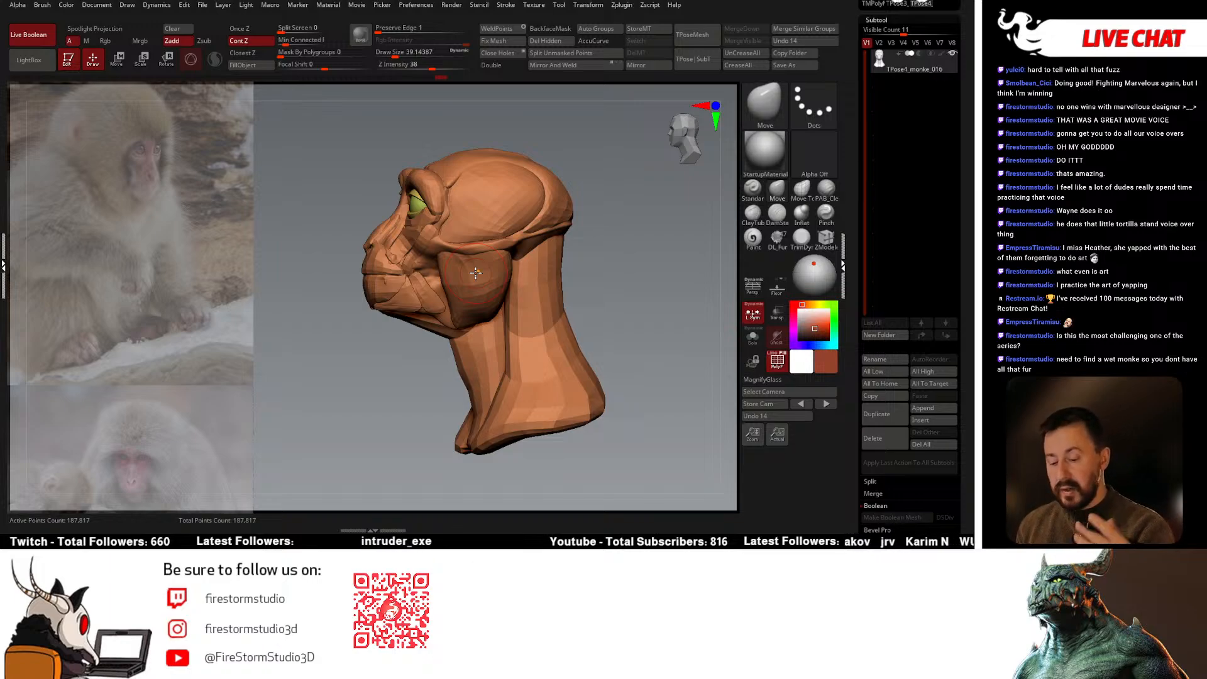
{"action": "left_click_drag", "start_coordinate": [610, 285], "coordinate": [522, 310]}
{"action": "left_click_drag", "start_coordinate": [352, 286], "coordinate": [505, 295]}
{"action": "left_click_drag", "start_coordinate": [506, 295], "coordinate": [493, 262]}
{"action": "right_click_drag", "start_coordinate": [429, 259], "coordinate": [516, 254]}
{"action": "key", "text": "space"}
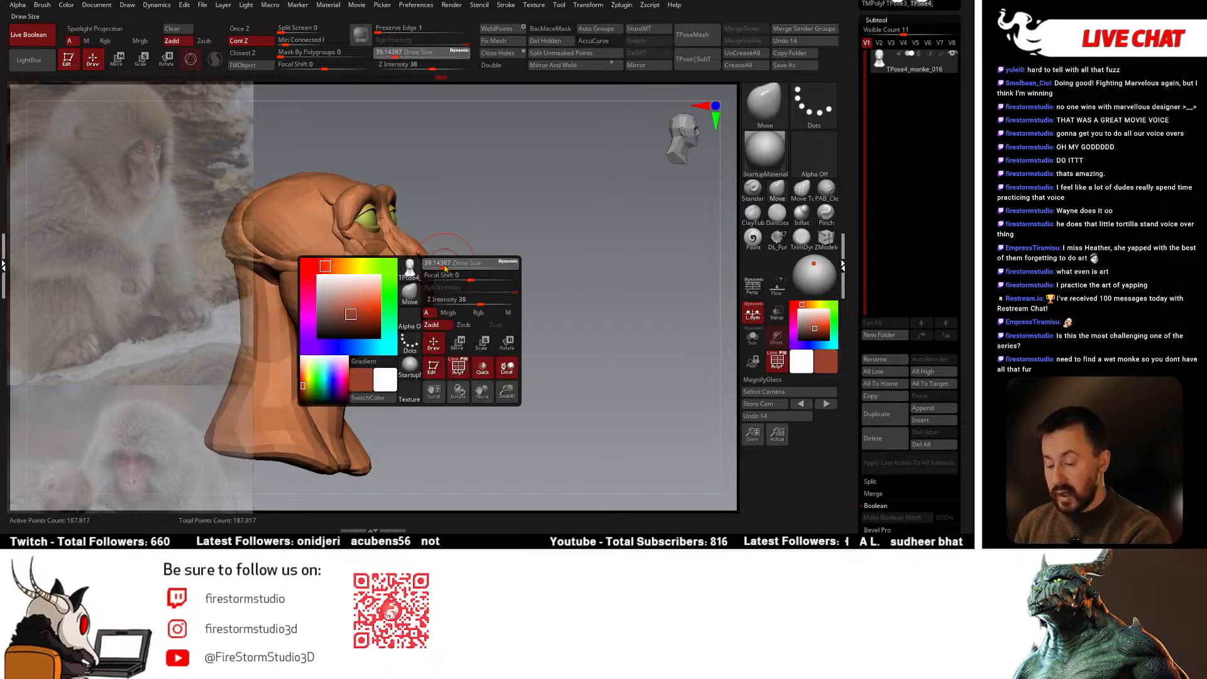
{"action": "mouse_move", "coordinate": [429, 267]}
{"action": "left_mouse_down"}
{"action": "mouse_move", "coordinate": [547, 258]}
{"action": "mouse_move", "coordinate": [561, 277]}
{"action": "left_mouse_up"}
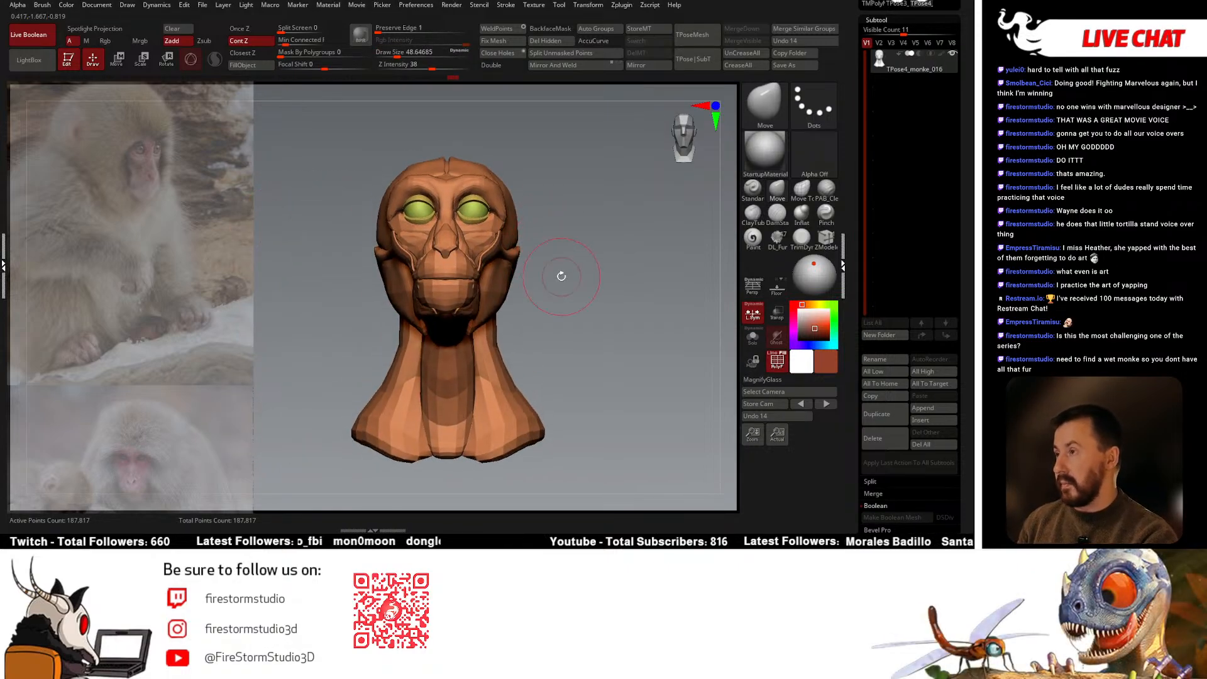
Reshape the outer cheek and jaw silhouette from the front with the Move brush at draw sizes of about 46 to 65
{"action": "right_click", "coordinate": [555, 283]}
{"action": "right_click", "coordinate": [466, 296]}
{"action": "left_click_drag", "start_coordinate": [467, 296], "coordinate": [464, 296]}
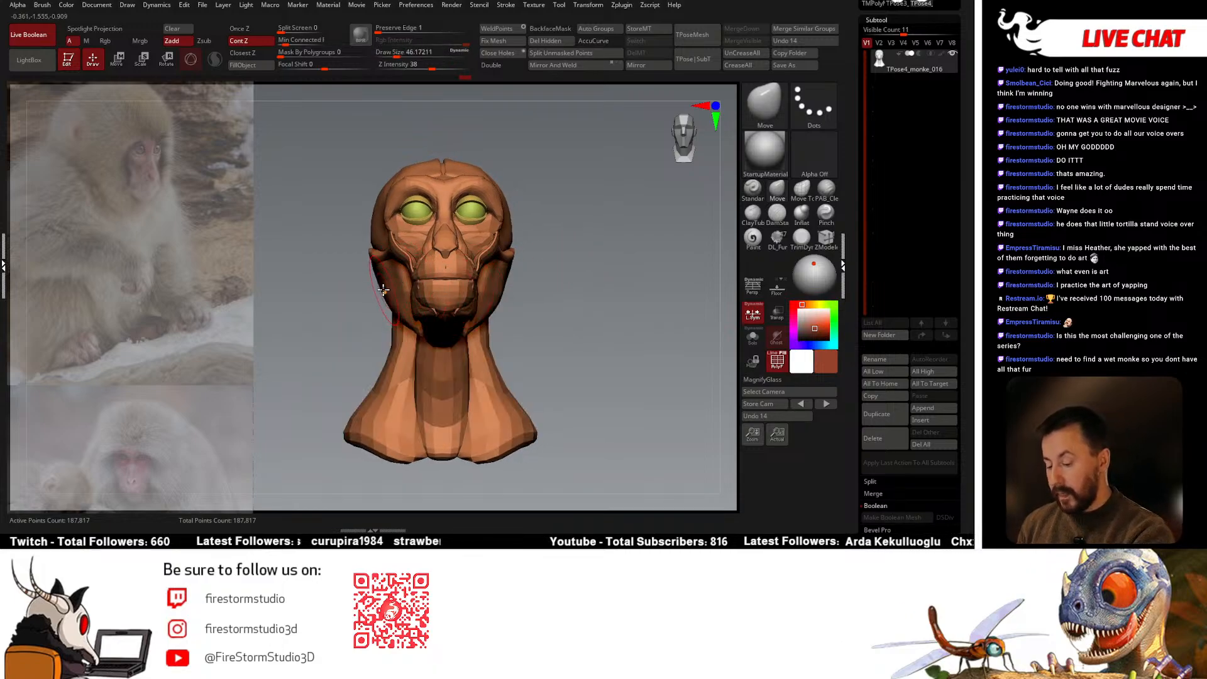
{"action": "right_click_drag", "start_coordinate": [385, 288], "coordinate": [380, 274]}
{"action": "key", "text": "space"}
{"action": "key", "text": "space"}
{"action": "left_click_drag", "start_coordinate": [369, 259], "coordinate": [373, 232]}
{"action": "key", "text": "space"}
{"action": "mouse_move", "coordinate": [529, 247]}
{"action": "left_mouse_down", "text": "shift"}
{"action": "mouse_move", "coordinate": [505, 245]}
{"action": "mouse_move", "coordinate": [538, 261]}
{"action": "mouse_move", "coordinate": [490, 317]}
{"action": "mouse_move", "coordinate": [496, 275]}
{"action": "left_mouse_up", "text": "shift"}
{"action": "key", "text": "ctrl"}
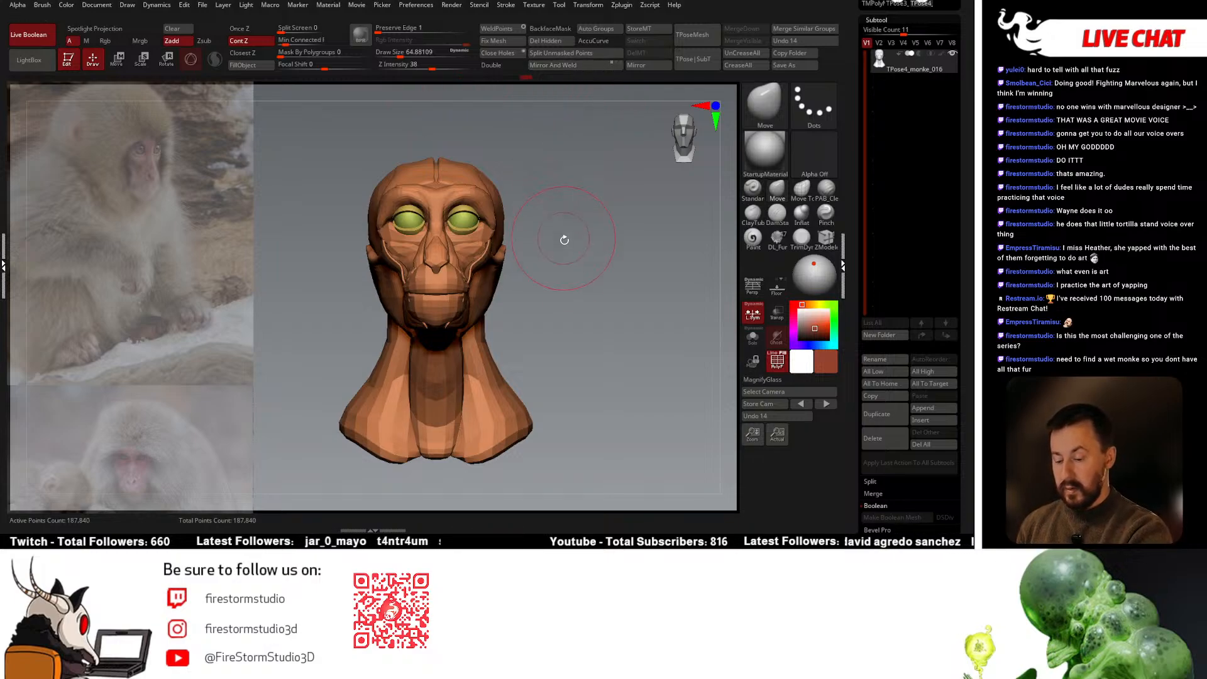
Rescale and reposition the two macaque reference photos beside the sculpt in Spotlight
{"action": "left_click_drag", "start_coordinate": [566, 238], "coordinate": [581, 268]}
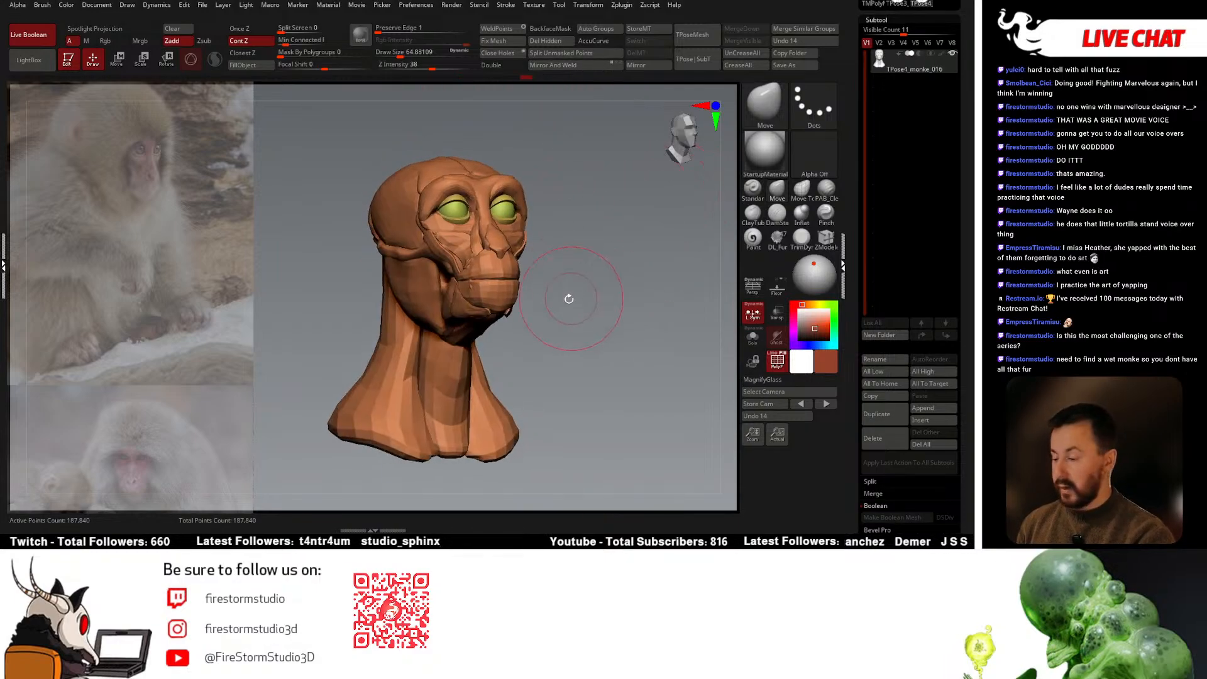
{"action": "key", "text": "shift+z"}
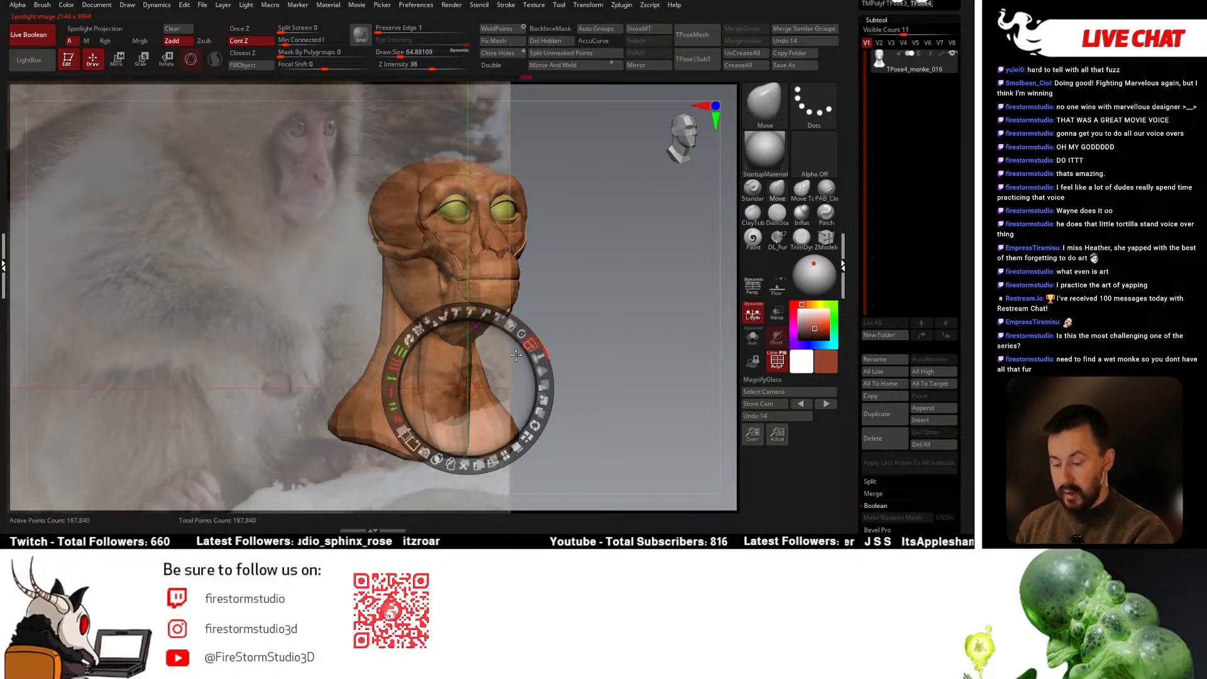
{"action": "left_click_drag", "start_coordinate": [516, 355], "coordinate": [498, 306]}
{"action": "key", "text": "z"}
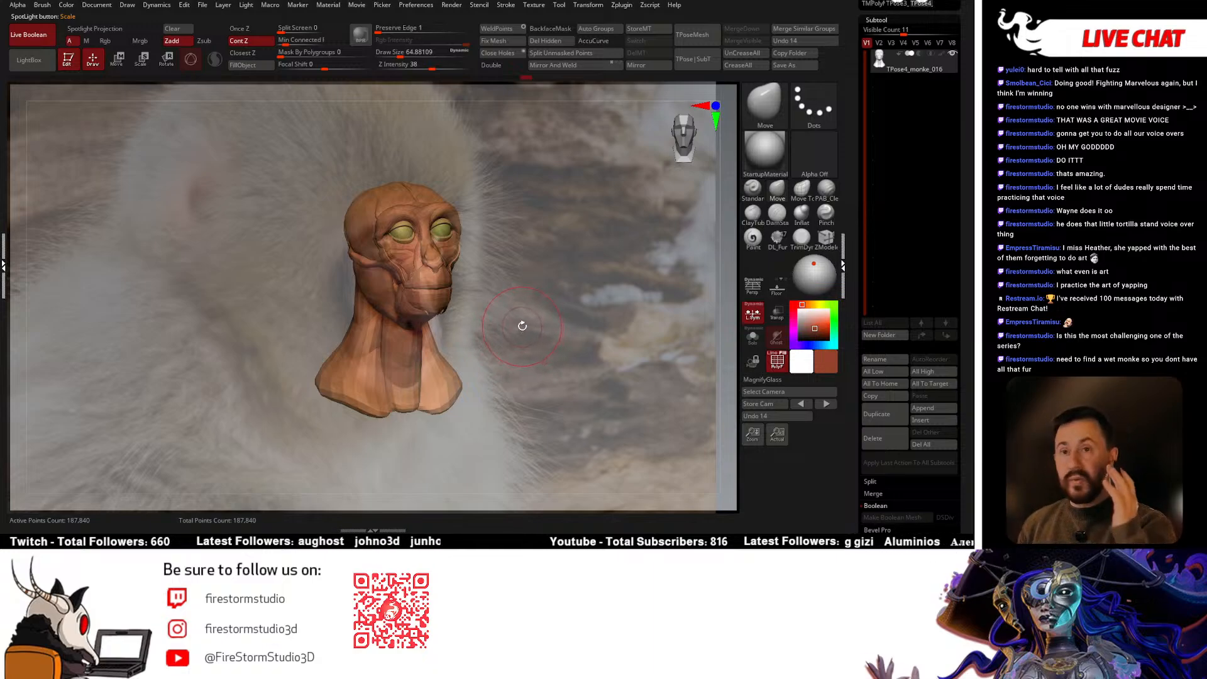
{"action": "key", "text": "z"}
{"action": "key", "text": "z"}
{"action": "key", "text": "z"}
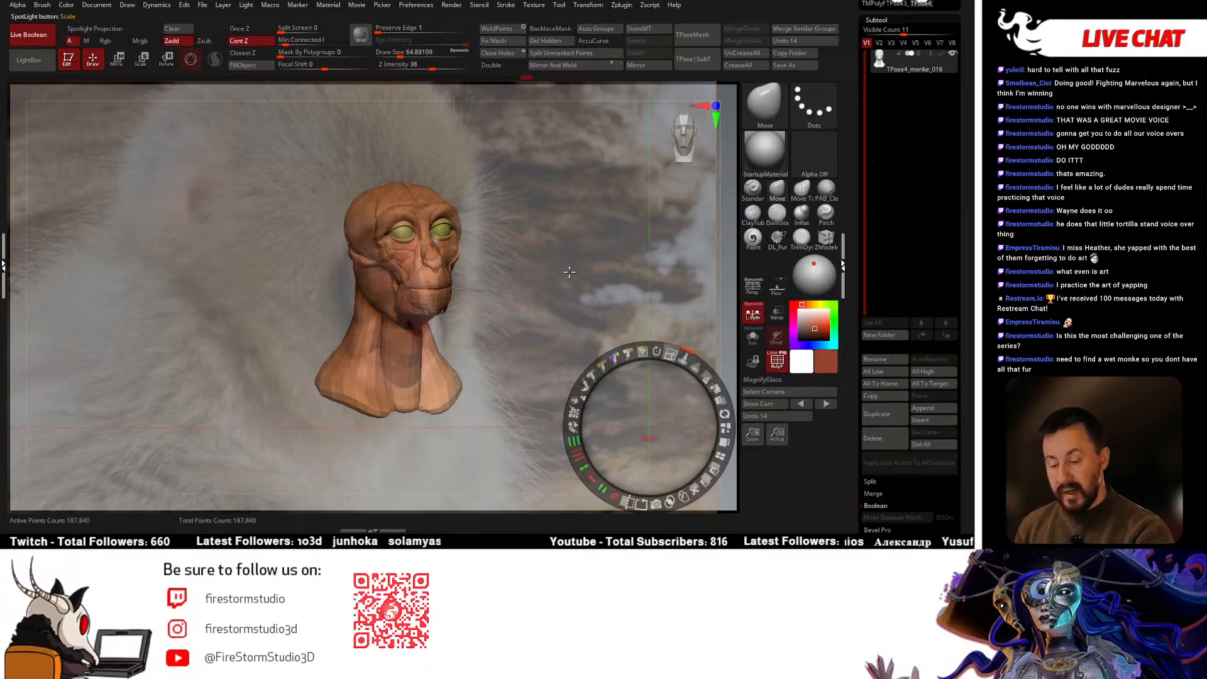
{"action": "left_click_drag", "start_coordinate": [669, 364], "coordinate": [226, 196]}
{"action": "key", "text": "z"}
{"action": "left_click_drag", "start_coordinate": [521, 227], "coordinate": [565, 189]}
Add the imported wet macaque photo to Spotlight as a new reference and enlarge it over the sculpt
{"action": "left_click", "coordinate": [533, 5]}
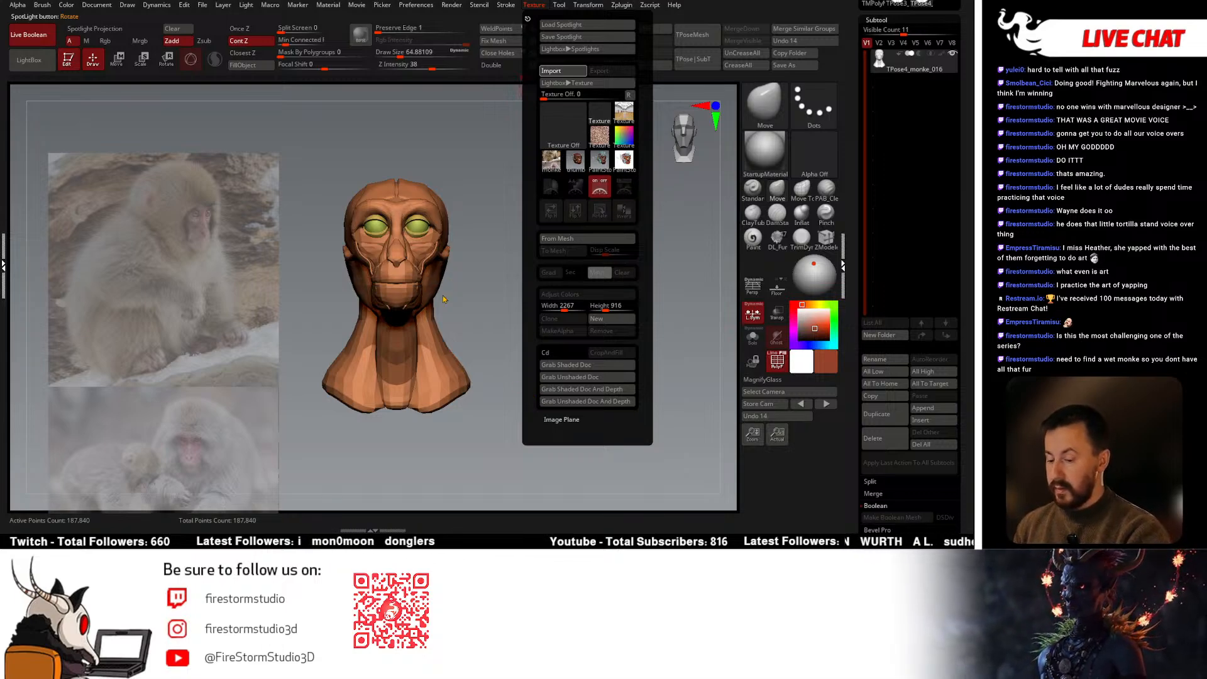
{"action": "mouse_move", "coordinate": [538, 6]}
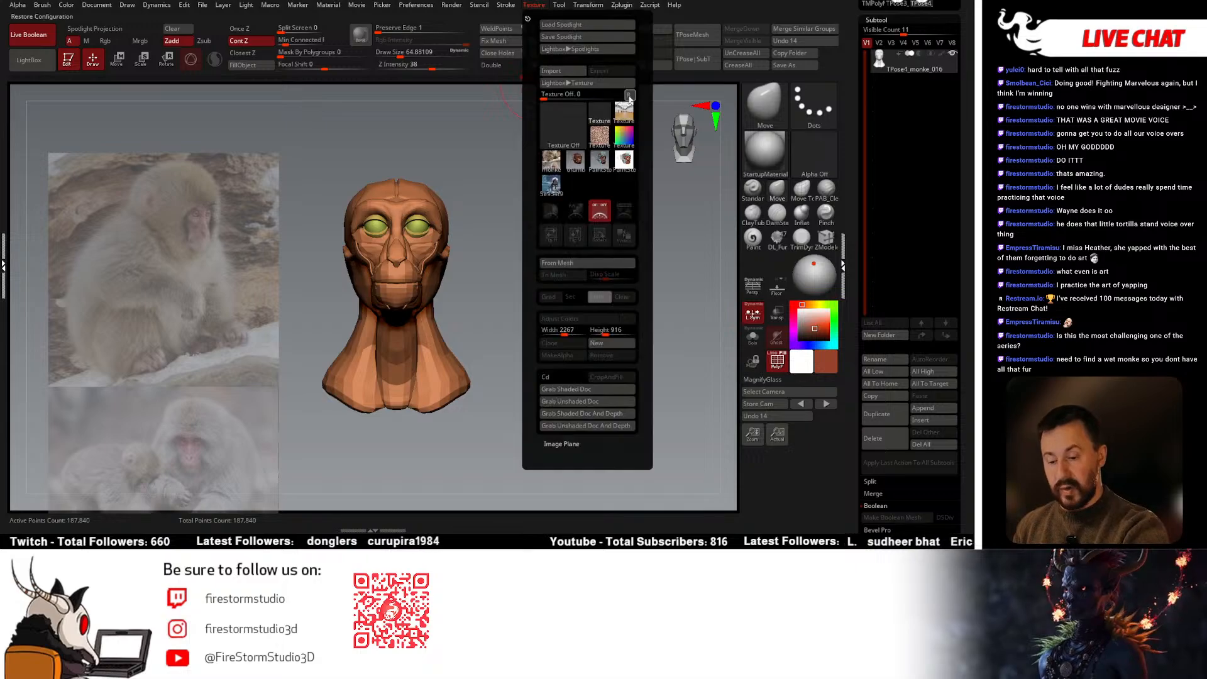
{"action": "left_click", "coordinate": [551, 187]}
{"action": "left_click", "coordinate": [626, 219]}
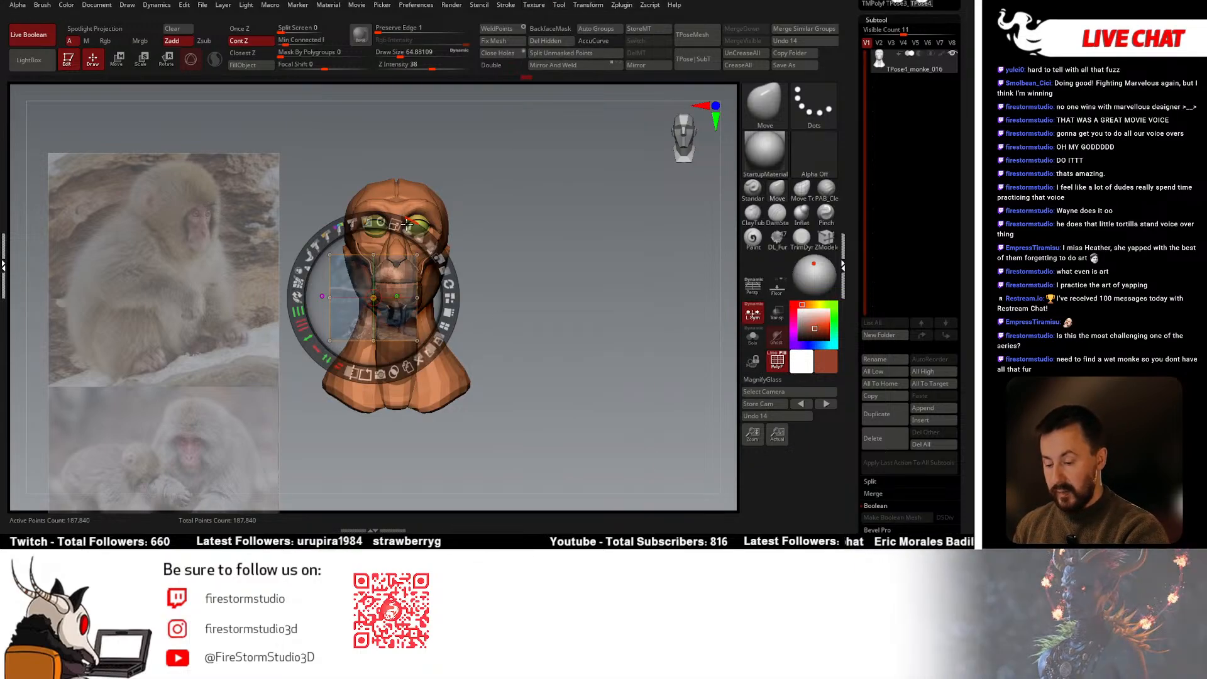
{"action": "left_click_drag", "start_coordinate": [444, 314], "coordinate": [460, 289]}
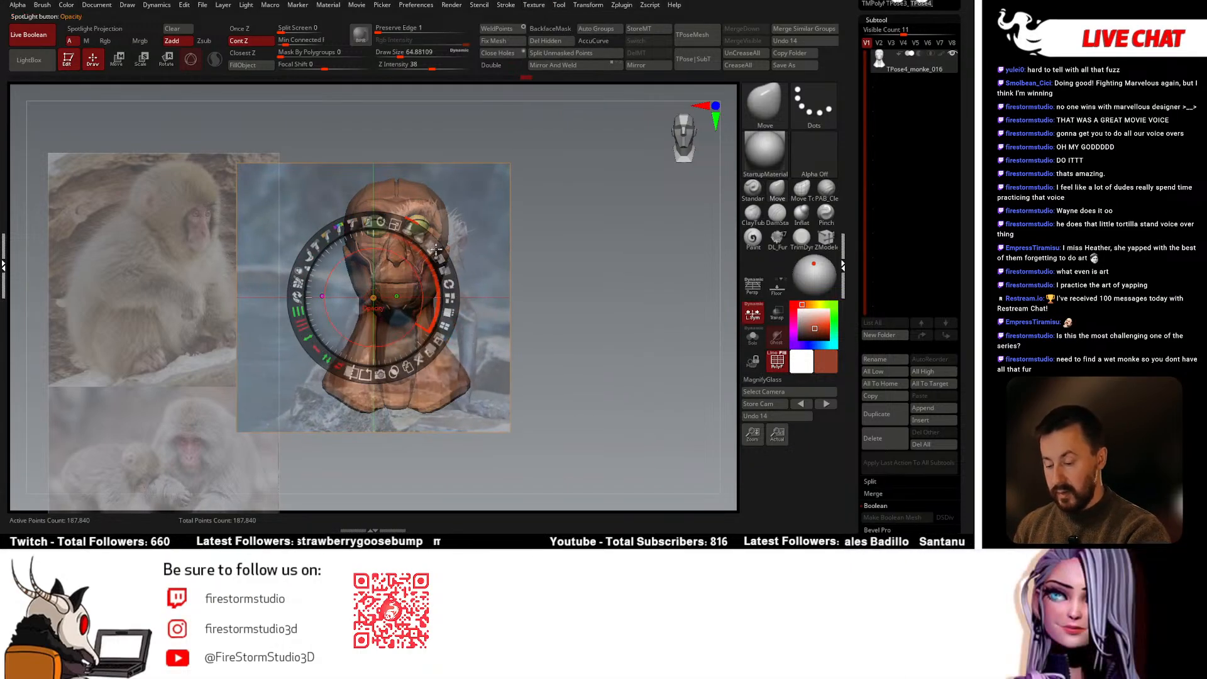
Make the reference photos fully opaque and enlarge and place the wet macaque photo in the middle of the canvas
{"action": "left_click_drag", "start_coordinate": [434, 249], "coordinate": [514, 208]}
{"action": "key", "text": "z"}
{"action": "key", "text": "z"}
{"action": "key", "text": "z"}
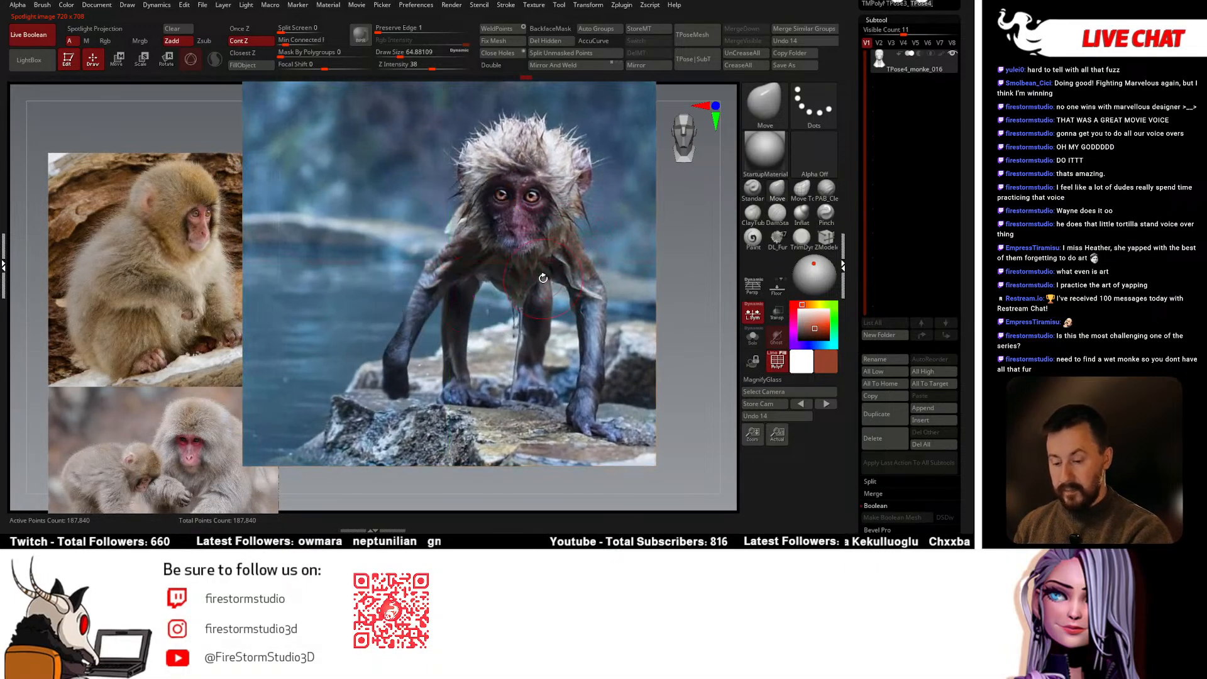
{"action": "key", "text": "z"}
{"action": "mouse_move", "coordinate": [541, 280]}
{"action": "left_mouse_down"}
{"action": "mouse_move", "coordinate": [455, 315]}
{"action": "mouse_move", "coordinate": [472, 313]}
{"action": "left_mouse_up"}
{"action": "key", "text": "z"}
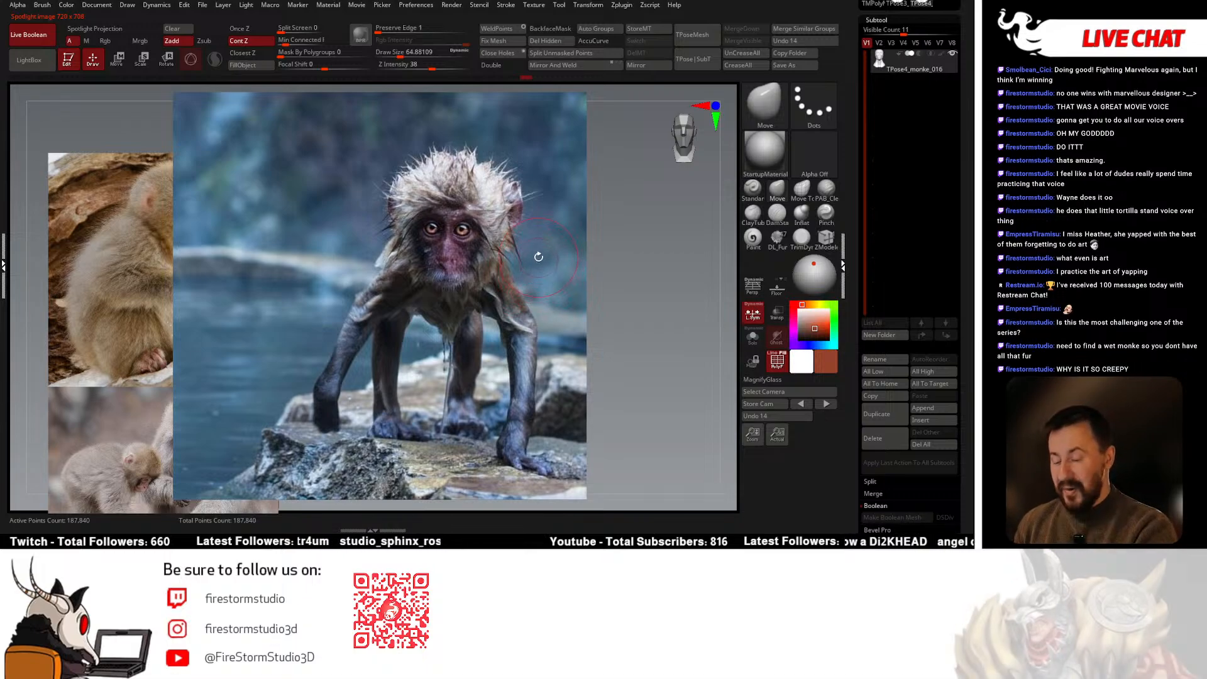
Delete the wet macaque photo from Spotlight, keeping the two original macaque references beside the sculpt
{"action": "key", "text": "shift+z"}
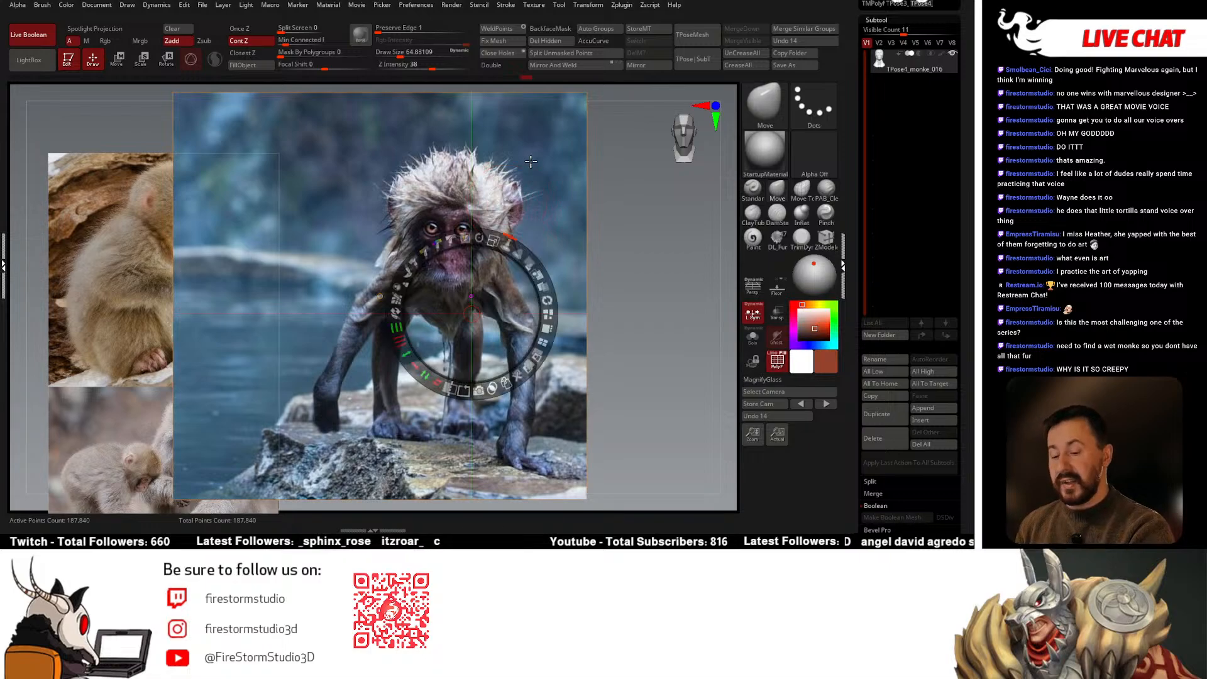
{"action": "left_click", "coordinate": [517, 376]}
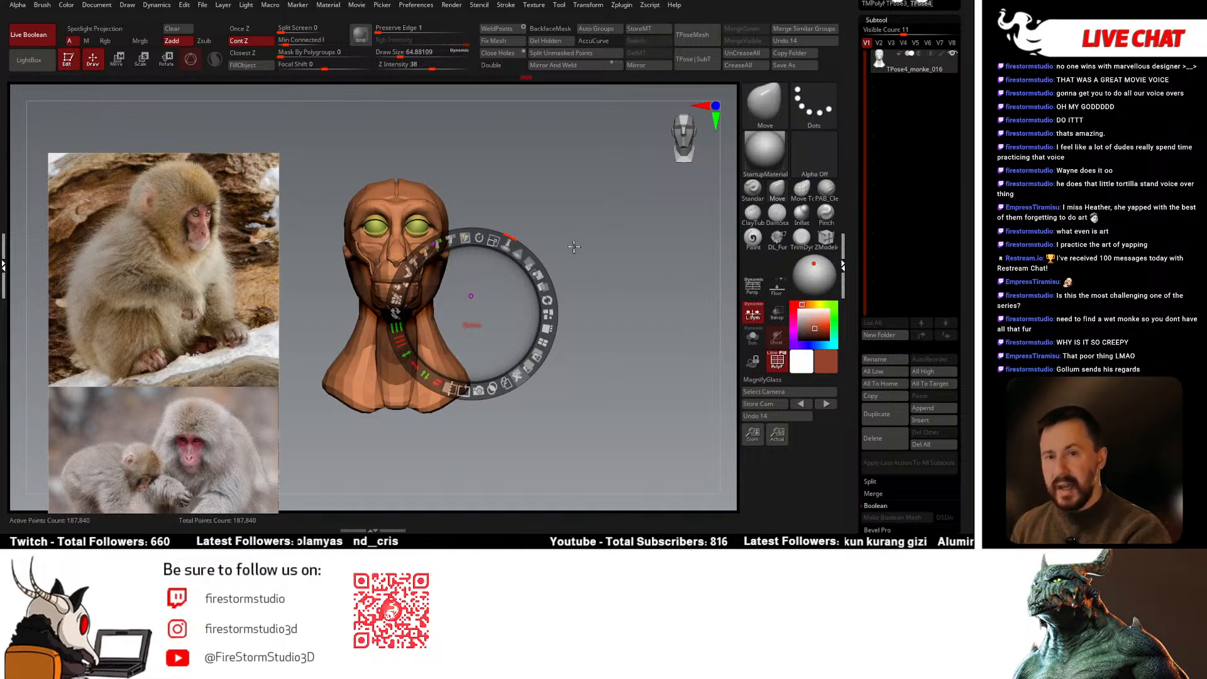
{"action": "key", "text": "z"}
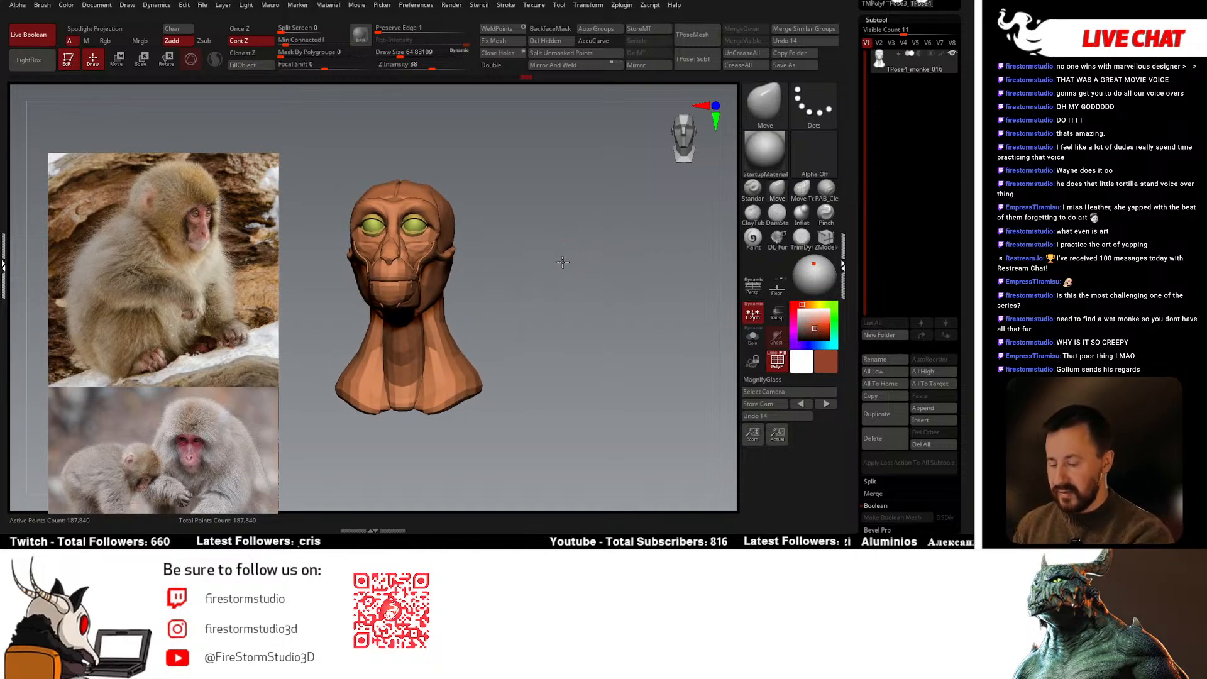
{"action": "key", "text": "z"}
{"action": "key", "text": "shift+z"}
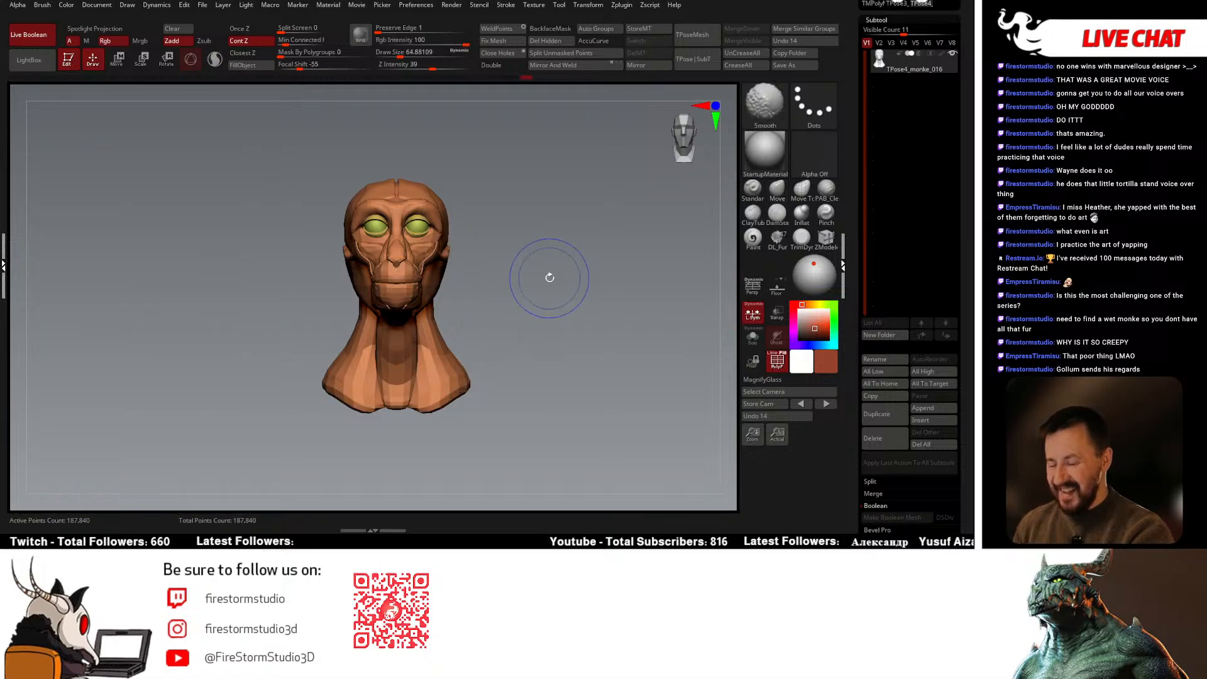
Enlarge the sitting macaque photo in Spotlight and place its face in the middle of the canvas
{"action": "key", "text": "shift+z"}
{"action": "key", "text": "z"}
{"action": "left_click", "coordinate": [248, 309]}
{"action": "left_click_drag", "start_coordinate": [268, 238], "coordinate": [296, 251]}
{"action": "left_click_drag", "start_coordinate": [240, 294], "coordinate": [471, 413]}
{"action": "left_click_drag", "start_coordinate": [500, 355], "coordinate": [504, 355]}
{"action": "left_click_drag", "start_coordinate": [467, 285], "coordinate": [595, 391]}
{"action": "left_click_drag", "start_coordinate": [537, 266], "coordinate": [545, 278]}
{"action": "key", "text": "z"}
{"action": "key", "text": "z"}
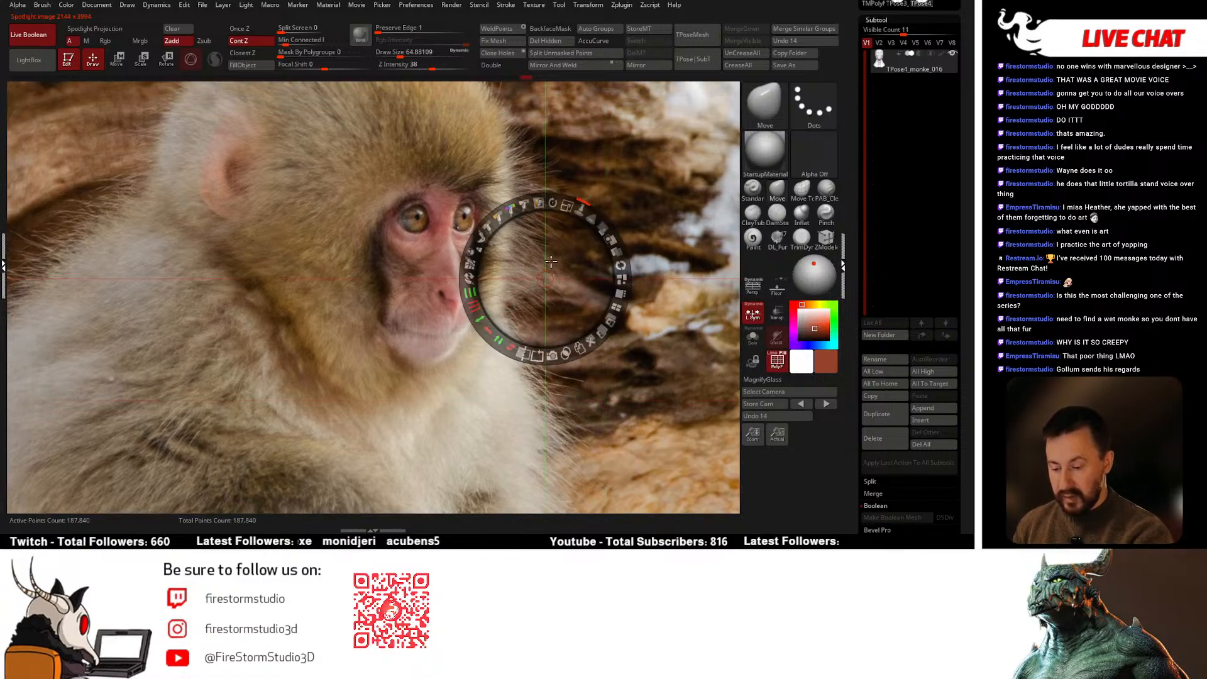
{"action": "left_click_drag", "start_coordinate": [568, 211], "coordinate": [600, 304]}
{"action": "left_click_drag", "start_coordinate": [608, 262], "coordinate": [656, 241]}
{"action": "left_click_drag", "start_coordinate": [654, 277], "coordinate": [651, 273]}
{"action": "key", "text": "z"}
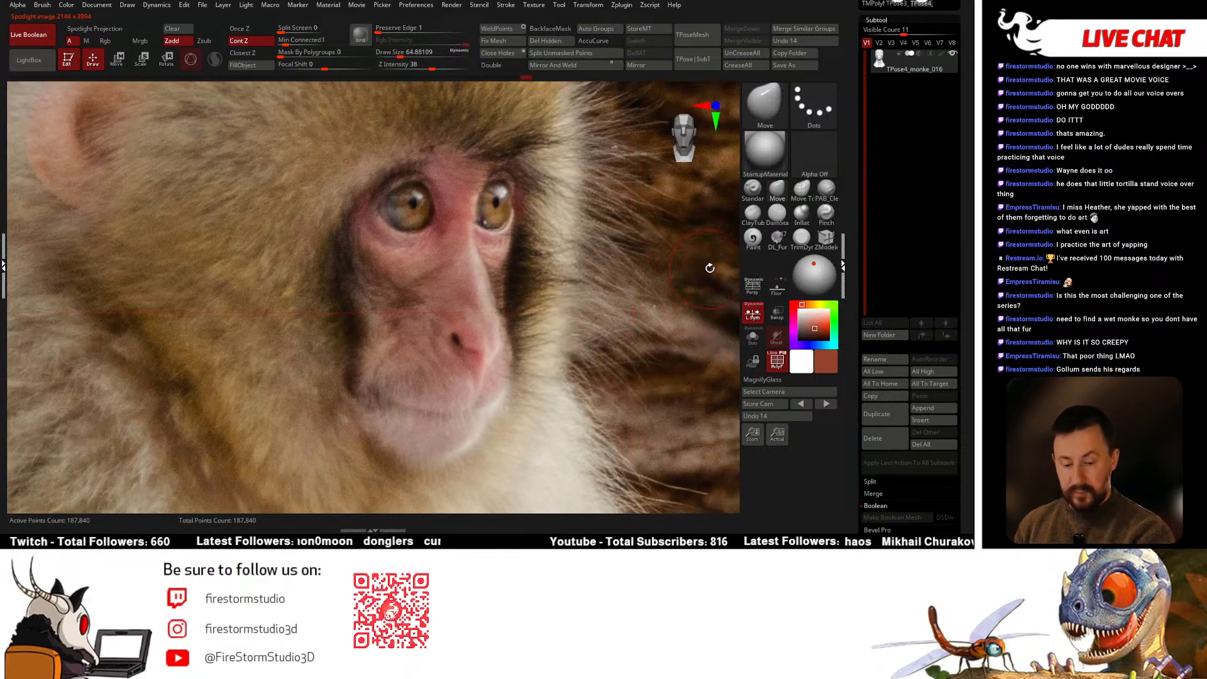
Lower the sitting macaque photo's opacity to see the sculpt through it and nudge the photo into place
{"action": "key", "text": "z"}
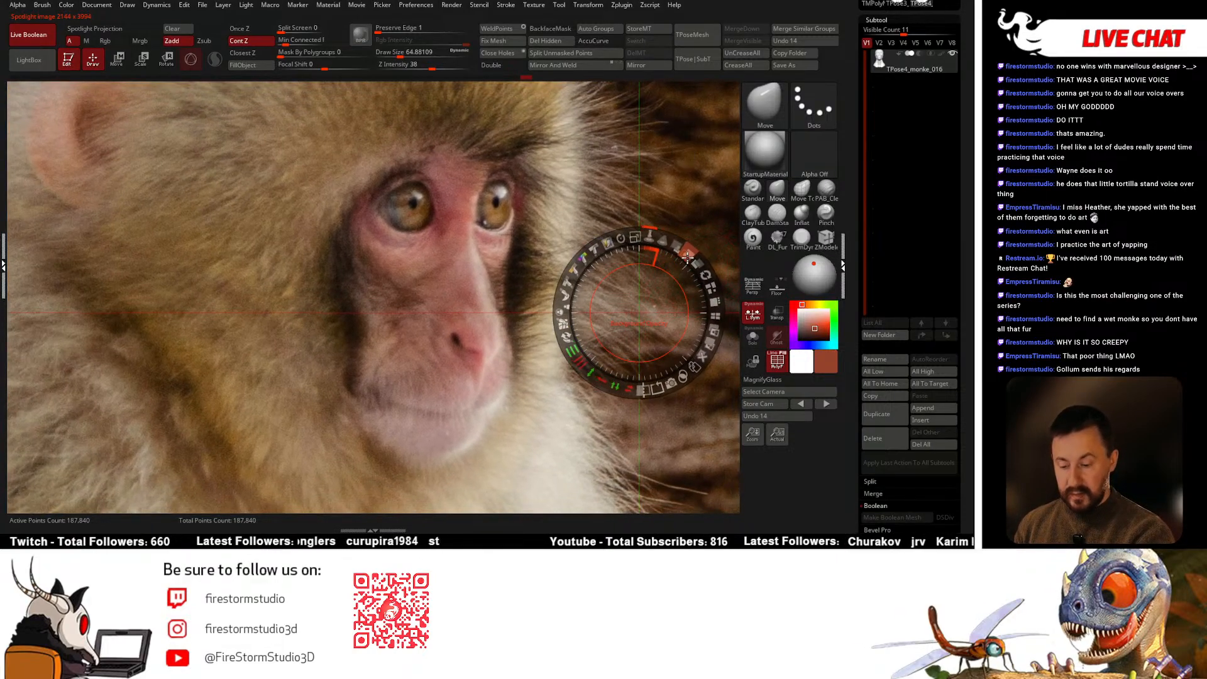
{"action": "left_click_drag", "start_coordinate": [704, 270], "coordinate": [651, 257]}
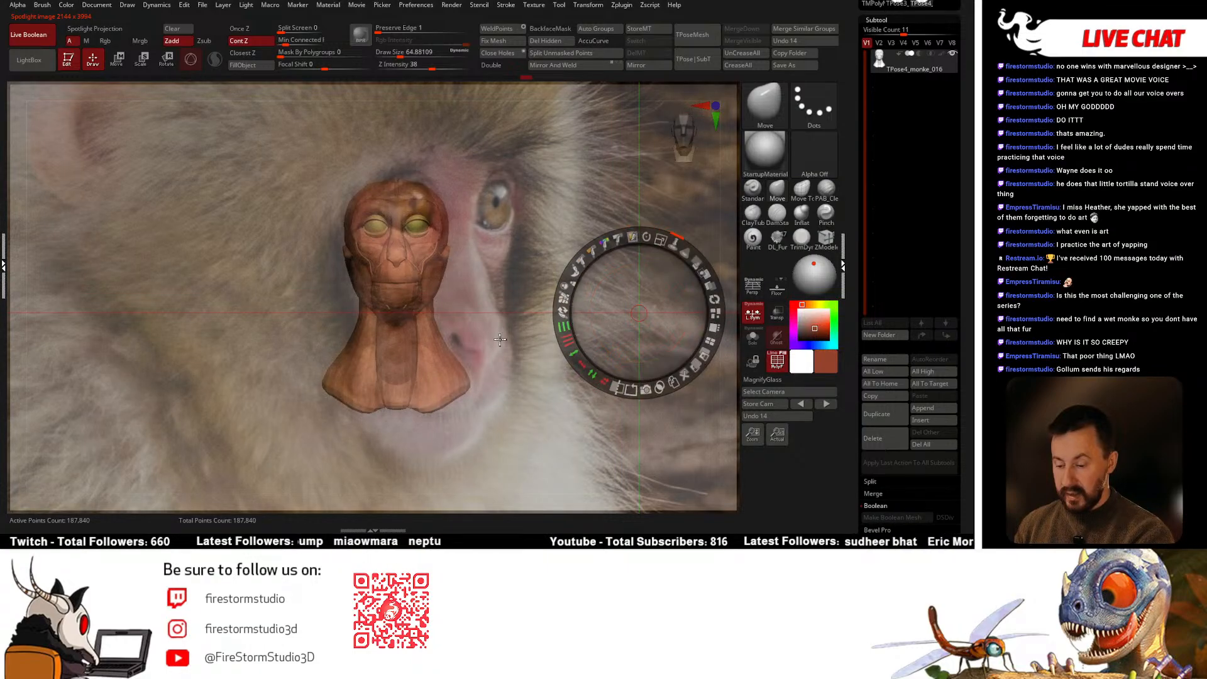
{"action": "left_click_drag", "start_coordinate": [500, 337], "coordinate": [522, 330]}
{"action": "key", "text": "z"}
Orbit and enlarge the head to a three-quarter angle and compare its features with the macaque photo overlay
{"action": "mouse_move", "coordinate": [617, 367]}
{"action": "right_mouse_down"}
{"action": "mouse_move", "coordinate": [554, 336]}
{"action": "mouse_move", "coordinate": [531, 303]}
{"action": "mouse_move", "coordinate": [572, 273]}
{"action": "mouse_move", "coordinate": [606, 296]}
{"action": "mouse_move", "coordinate": [556, 281]}
{"action": "mouse_move", "coordinate": [569, 265]}
{"action": "right_mouse_up"}
{"action": "right_click", "coordinate": [532, 302], "text": "shift"}
{"action": "key", "text": "f"}
{"action": "right_click", "coordinate": [568, 267]}
{"action": "right_click", "coordinate": [569, 265]}
{"action": "left_click_drag", "start_coordinate": [569, 265], "coordinate": [557, 265]}
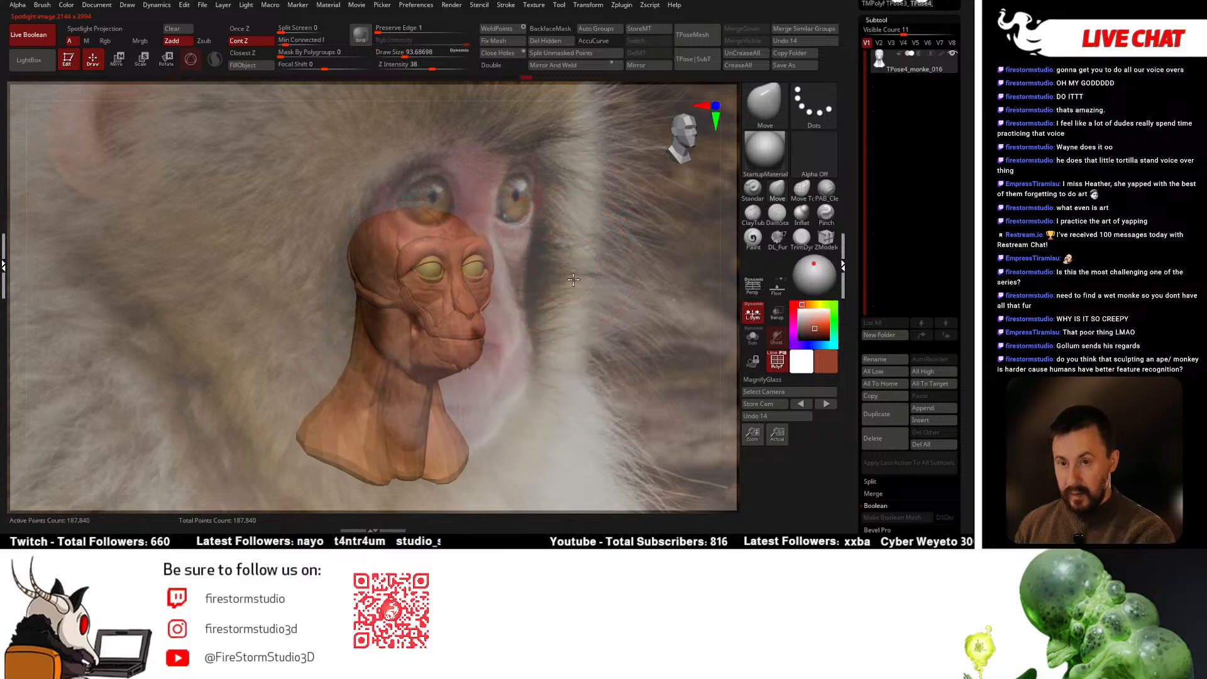
{"action": "right_click_drag", "start_coordinate": [565, 277], "coordinate": [588, 321]}
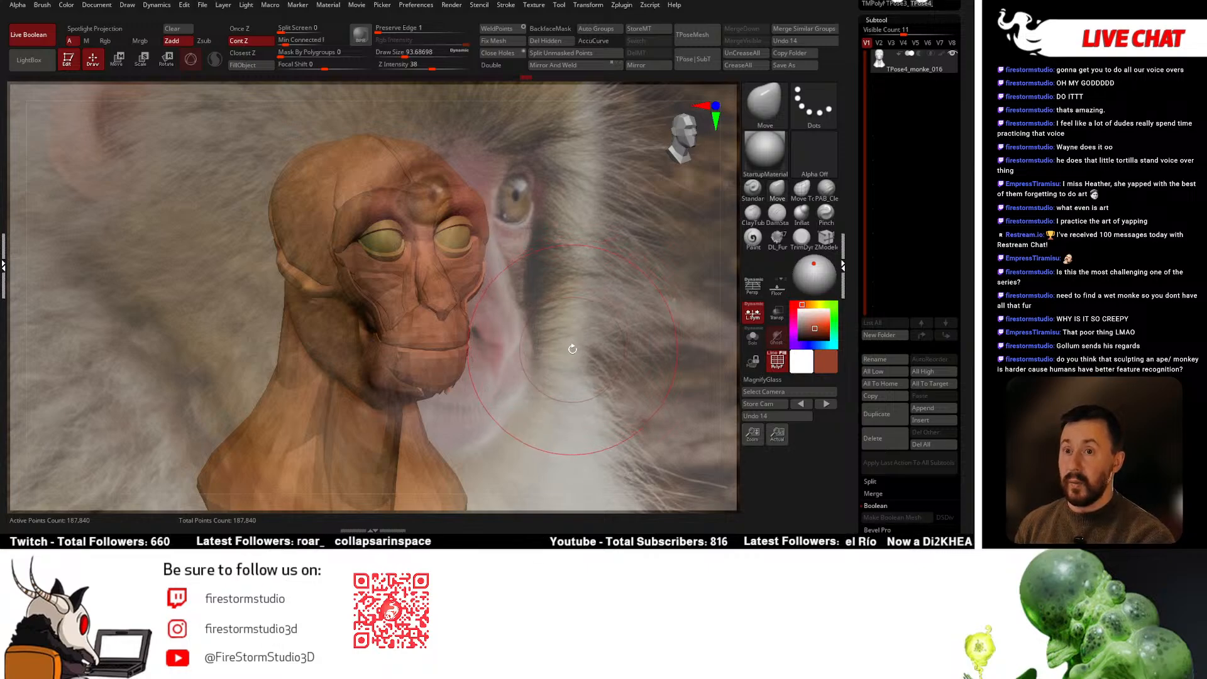
{"action": "mouse_move", "coordinate": [584, 335]}
{"action": "right_mouse_down"}
{"action": "mouse_move", "coordinate": [593, 328]}
{"action": "mouse_move", "coordinate": [549, 311]}
{"action": "mouse_move", "coordinate": [566, 346]}
{"action": "right_mouse_up"}
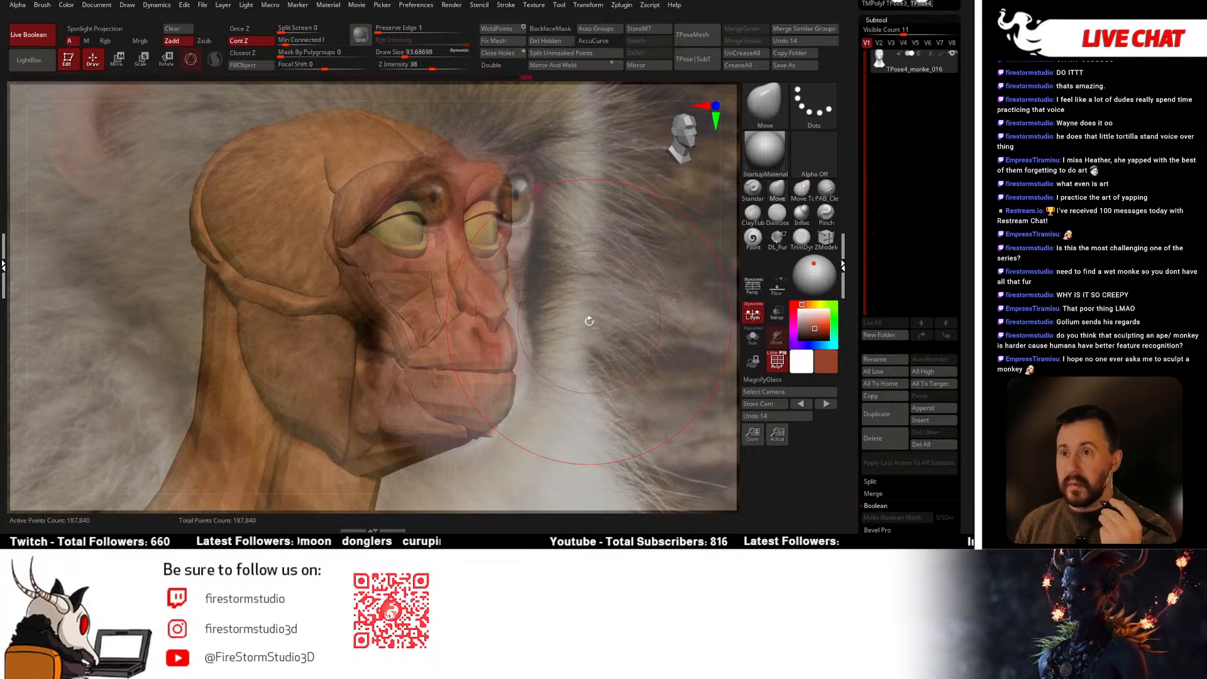
{"action": "mouse_move", "coordinate": [589, 321]}
{"action": "left_mouse_down"}
{"action": "mouse_move", "coordinate": [581, 284]}
{"action": "mouse_move", "coordinate": [586, 319]}
{"action": "mouse_move", "coordinate": [594, 297]}
{"action": "mouse_move", "coordinate": [613, 336]}
{"action": "mouse_move", "coordinate": [628, 326]}
{"action": "mouse_move", "coordinate": [644, 357]}
{"action": "mouse_move", "coordinate": [620, 382]}
{"action": "mouse_move", "coordinate": [632, 376]}
{"action": "left_mouse_up"}
Scale down the overlaid macaque photo in Spotlight to match its face to the sculpted head's size
{"action": "key", "text": "z"}
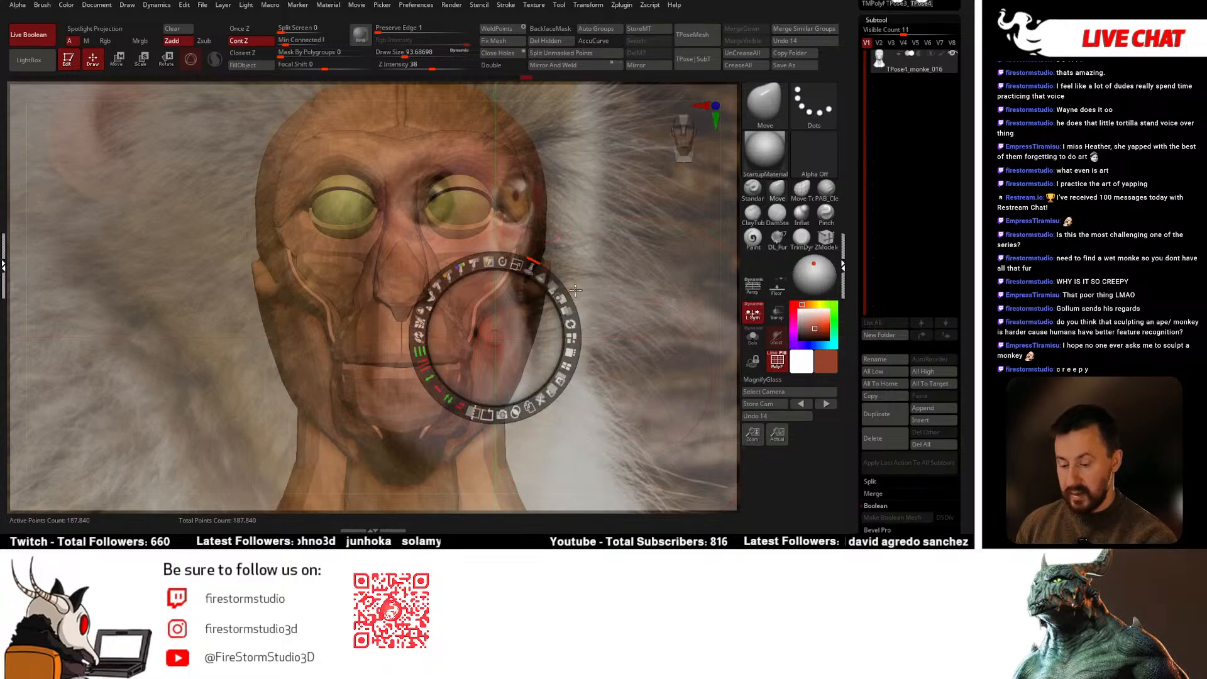
{"action": "mouse_move", "coordinate": [568, 355]}
{"action": "left_mouse_down"}
{"action": "mouse_move", "coordinate": [574, 316]}
{"action": "mouse_move", "coordinate": [593, 337]}
{"action": "mouse_move", "coordinate": [580, 337]}
{"action": "mouse_move", "coordinate": [592, 326]}
{"action": "mouse_move", "coordinate": [579, 325]}
{"action": "mouse_move", "coordinate": [579, 343]}
{"action": "mouse_move", "coordinate": [572, 335]}
{"action": "left_mouse_up"}
{"action": "key", "text": "z"}
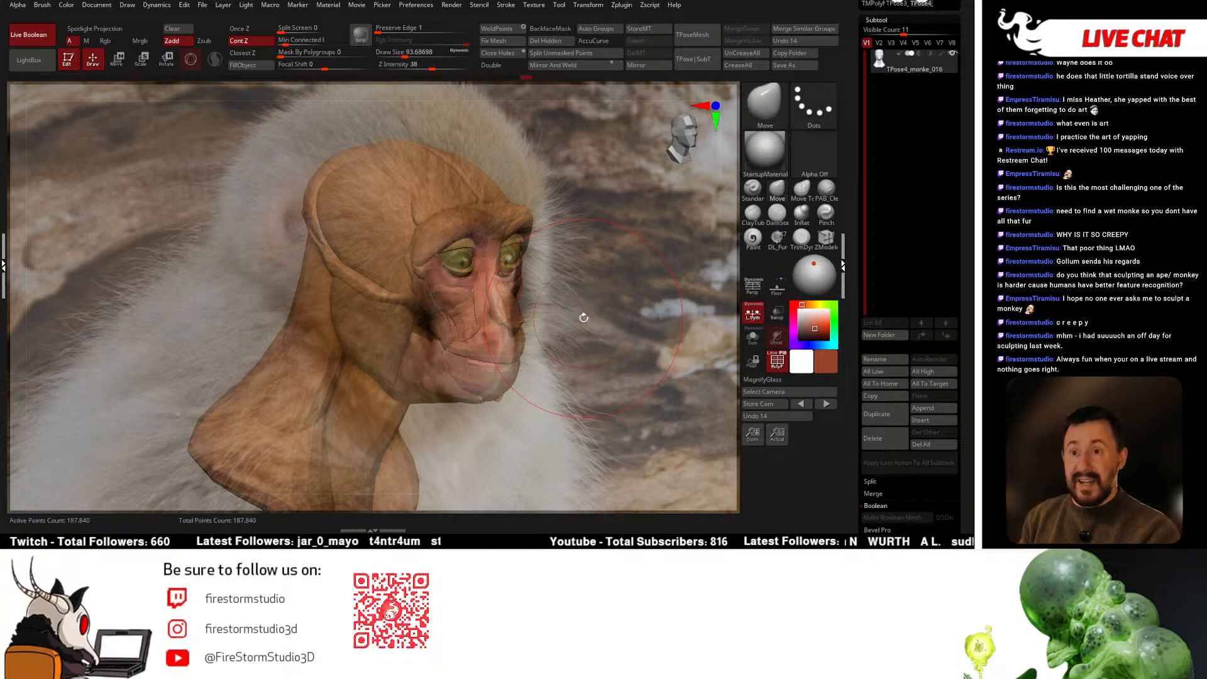
Align the head's three-quarter view with the photo and examine the eye, muzzle and jaw proportions against it
{"action": "mouse_move", "coordinate": [615, 305]}
{"action": "left_mouse_down"}
{"action": "mouse_move", "coordinate": [586, 350]}
{"action": "mouse_move", "coordinate": [601, 354]}
{"action": "mouse_move", "coordinate": [574, 357]}
{"action": "left_mouse_up"}
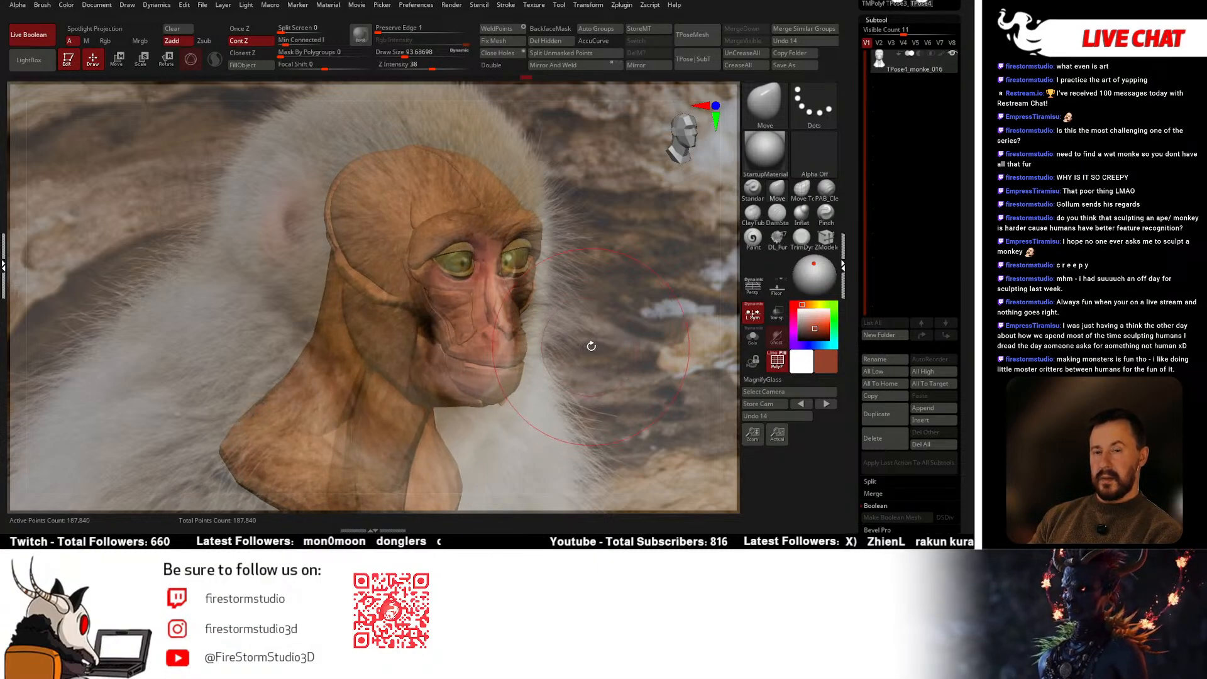
{"action": "mouse_move", "coordinate": [580, 349]}
{"action": "left_mouse_down"}
{"action": "mouse_move", "coordinate": [615, 347]}
{"action": "mouse_move", "coordinate": [587, 346]}
{"action": "mouse_move", "coordinate": [587, 359]}
{"action": "mouse_move", "coordinate": [584, 345]}
{"action": "mouse_move", "coordinate": [602, 358]}
{"action": "mouse_move", "coordinate": [592, 362]}
{"action": "left_mouse_up"}
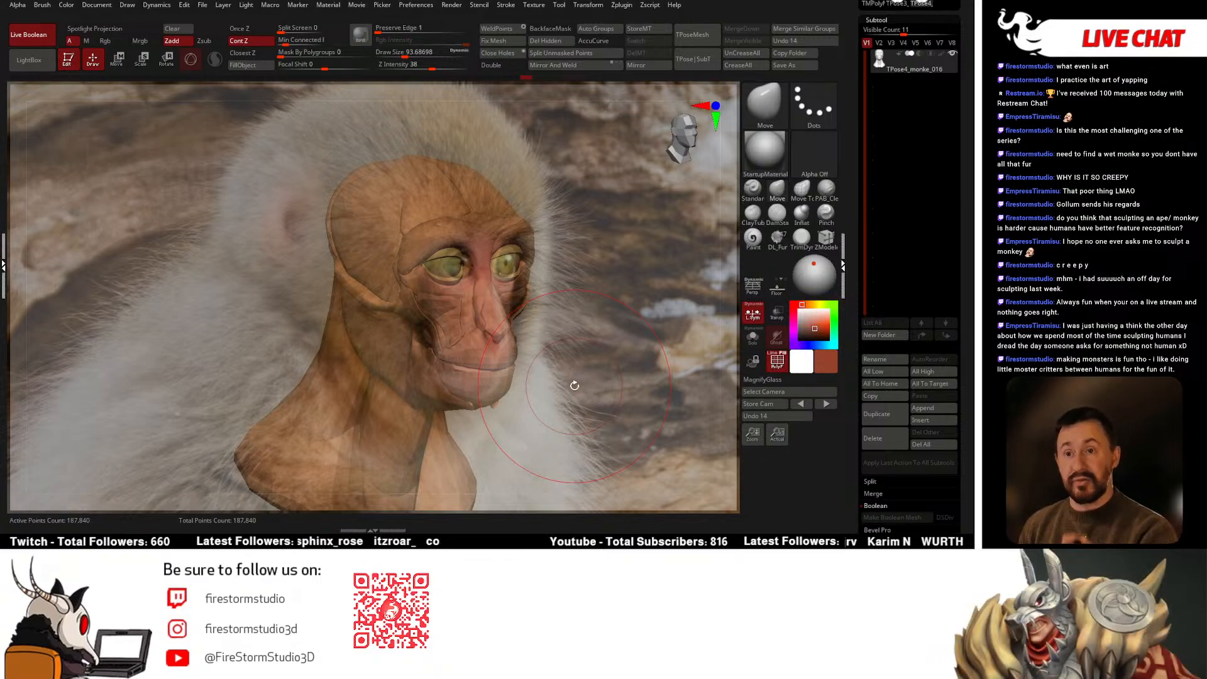
{"action": "right_click_drag", "start_coordinate": [575, 385], "coordinate": [591, 332], "text": "ctrl"}
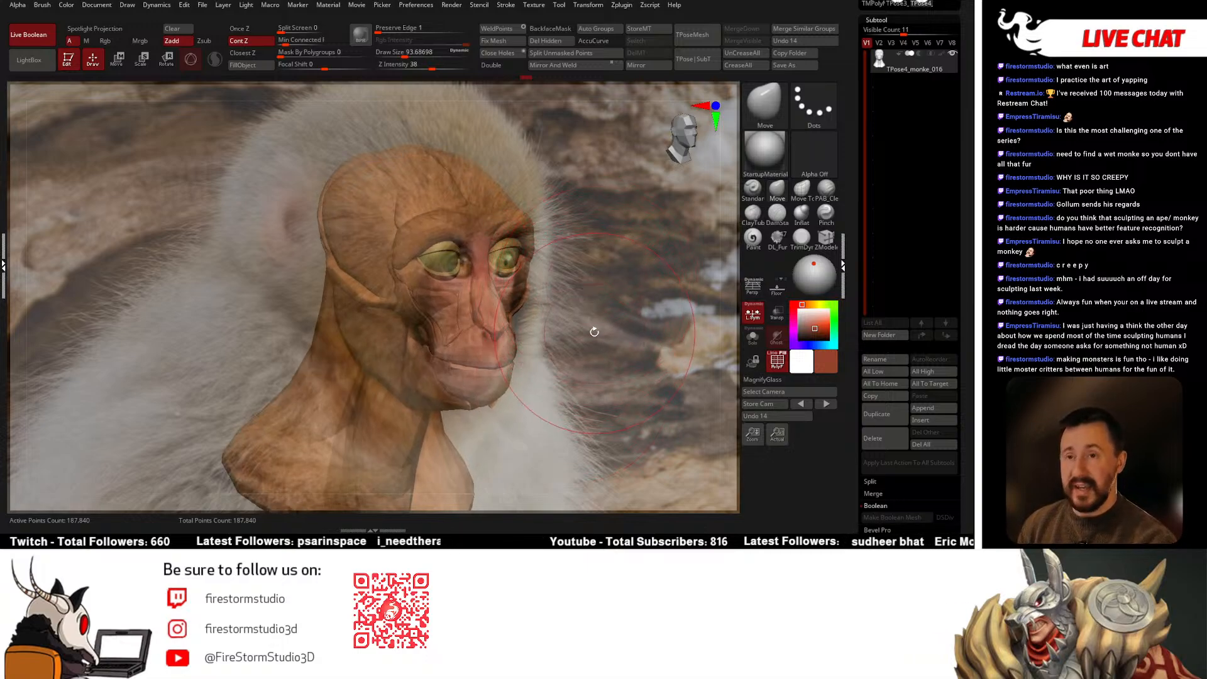
{"action": "left_click_drag", "start_coordinate": [594, 331], "coordinate": [596, 347]}
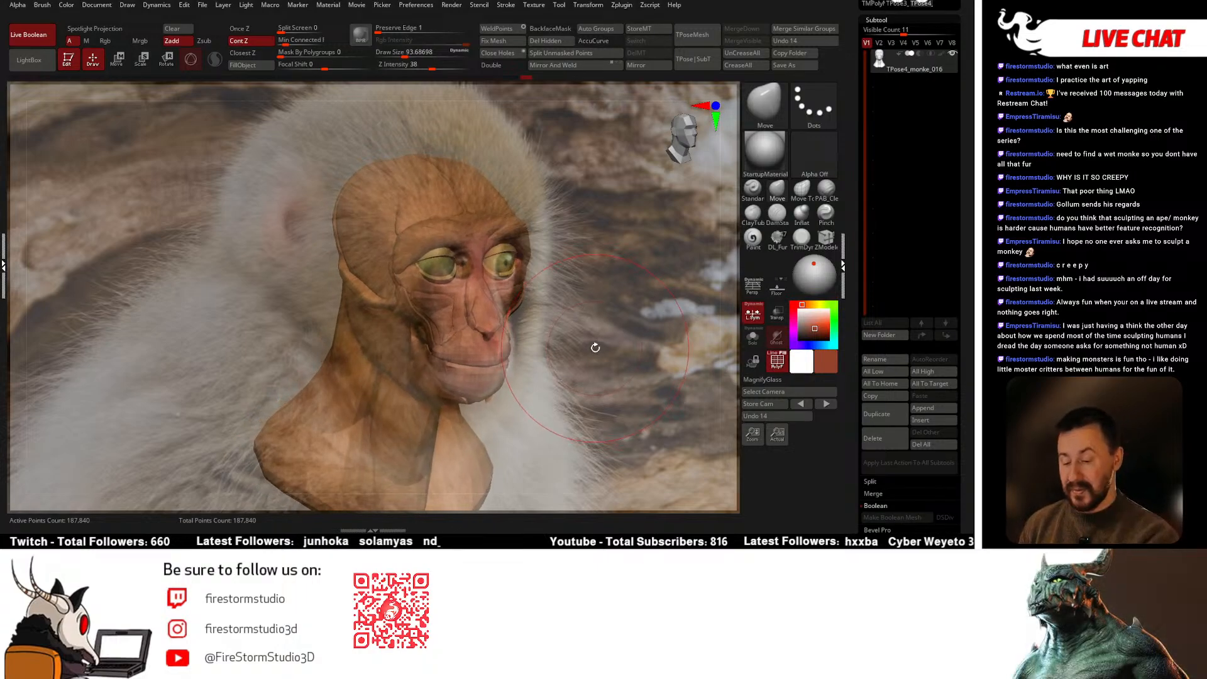
{"action": "mouse_move", "coordinate": [603, 326]}
{"action": "left_mouse_down"}
{"action": "mouse_move", "coordinate": [616, 330]}
{"action": "mouse_move", "coordinate": [573, 335]}
{"action": "mouse_move", "coordinate": [625, 350]}
{"action": "mouse_move", "coordinate": [553, 353]}
{"action": "mouse_move", "coordinate": [592, 356]}
{"action": "left_mouse_up"}
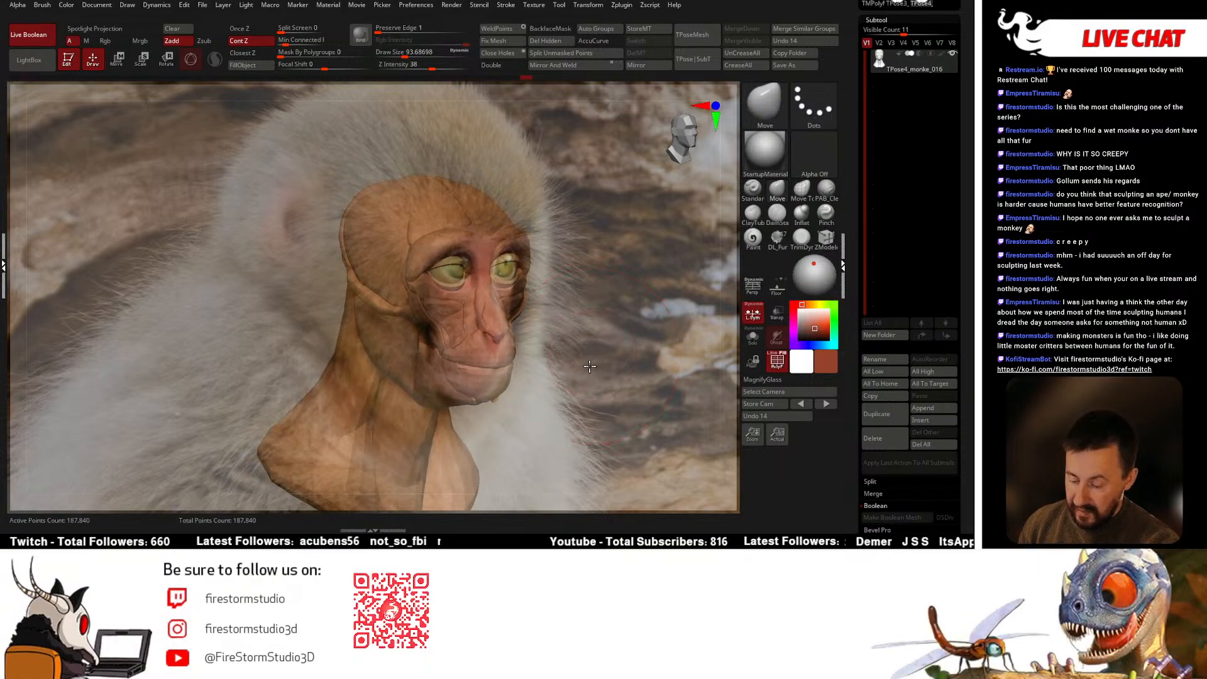
{"action": "left_click_drag", "start_coordinate": [591, 367], "coordinate": [584, 371], "text": "alt"}
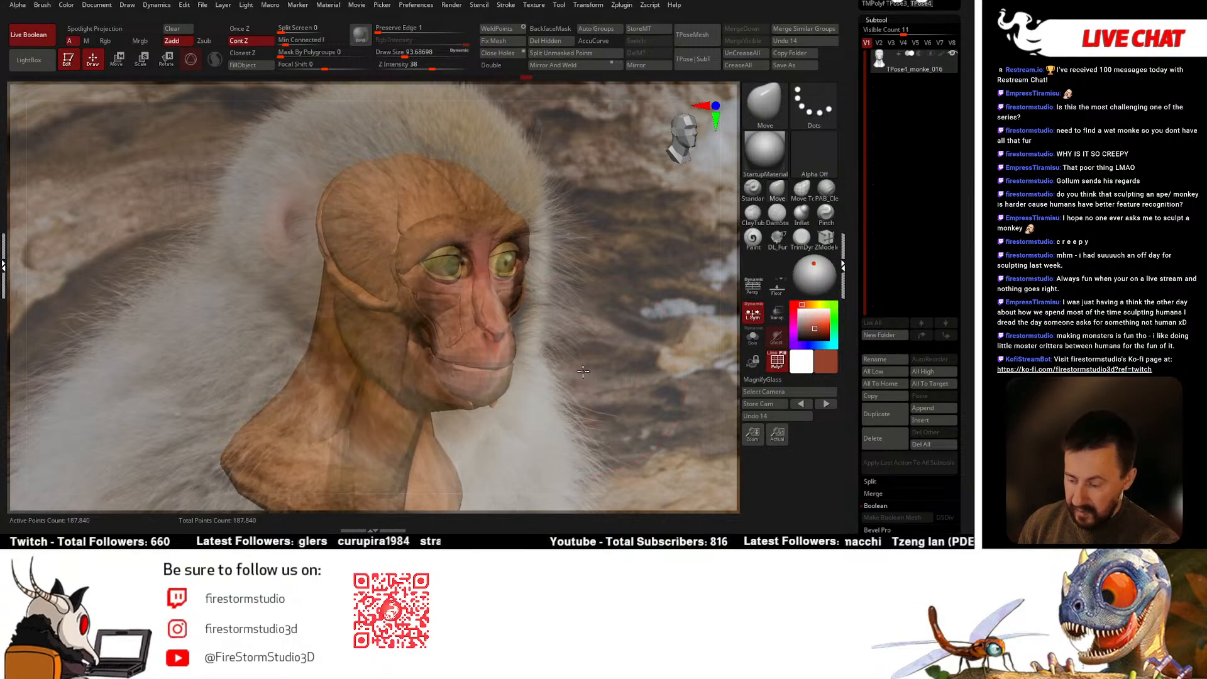
Shrink the sitting macaque photo and move it back beside the sculpt, above the other reference
{"action": "key", "text": "shift+z"}
{"action": "key", "text": "shift+z"}
{"action": "left_click_drag", "start_coordinate": [517, 265], "coordinate": [494, 277]}
{"action": "key", "text": "z"}
{"action": "left_click_drag", "start_coordinate": [591, 314], "coordinate": [629, 319]}
{"action": "key", "text": "z"}
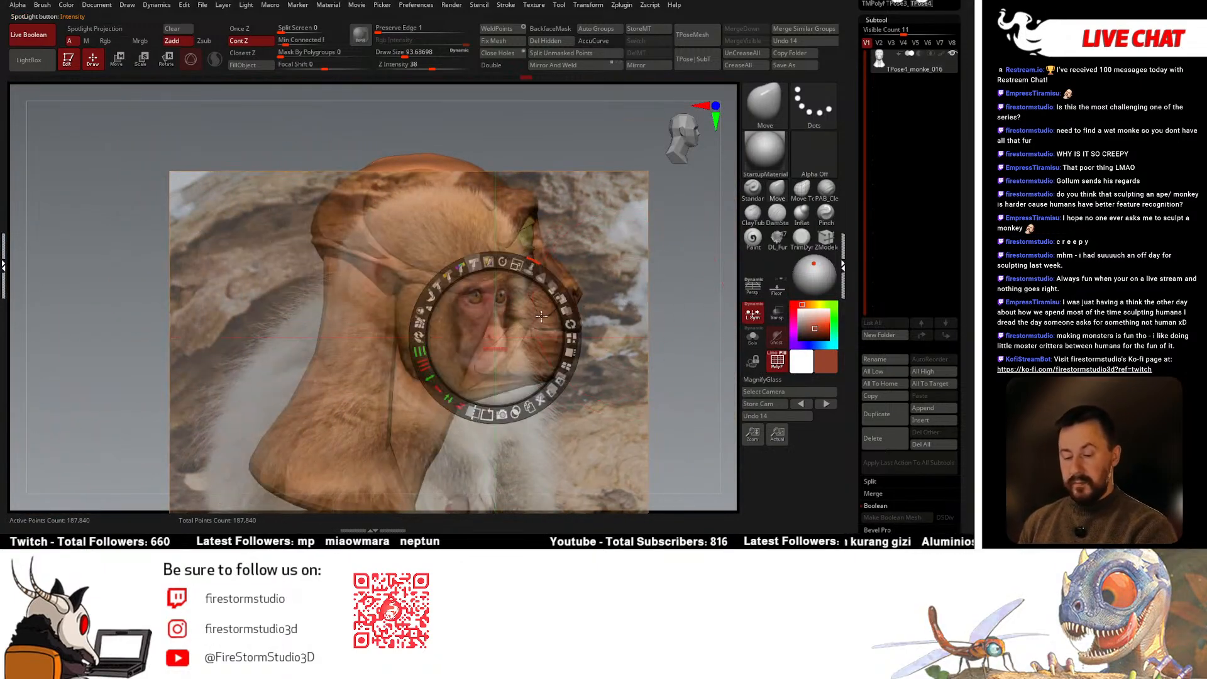
{"action": "left_click_drag", "start_coordinate": [509, 290], "coordinate": [224, 198]}
{"action": "key", "text": "z"}
Transfer the Transpose Master pose back to the original subtools and set the draw size to about 33
{"action": "mouse_move", "coordinate": [622, 324]}
{"action": "left_mouse_down"}
{"action": "mouse_move", "coordinate": [579, 323]}
{"action": "mouse_move", "coordinate": [617, 308]}
{"action": "left_mouse_up"}
{"action": "right_click", "coordinate": [579, 325]}
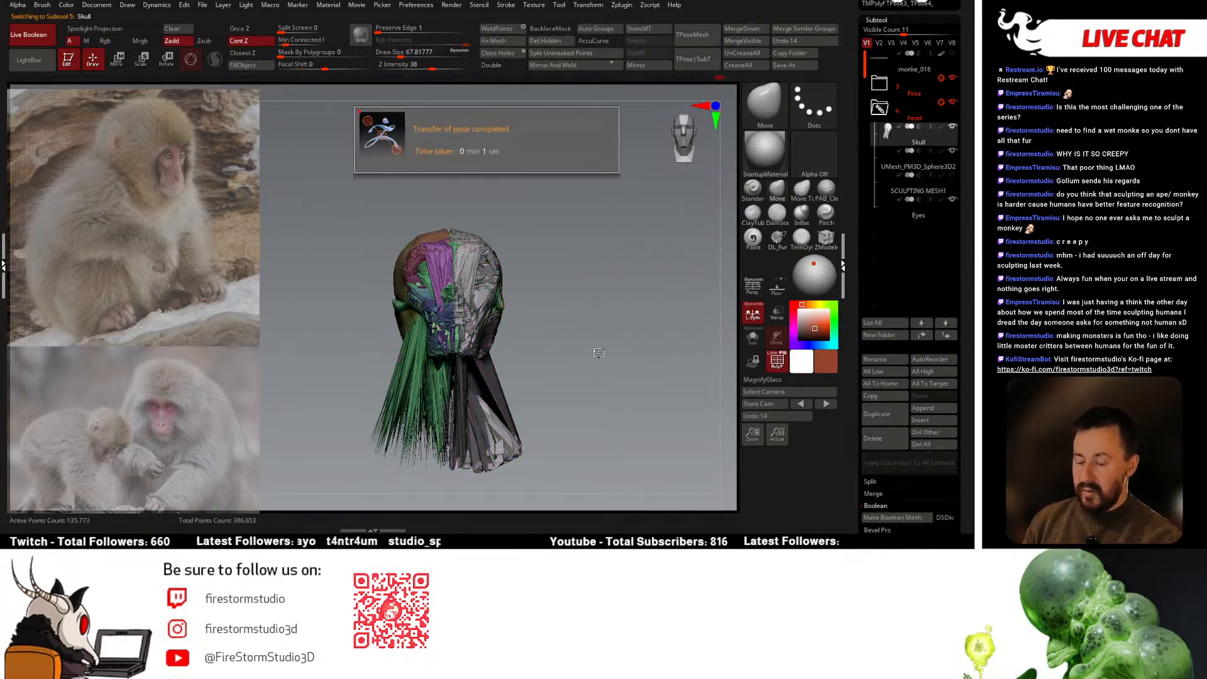
{"action": "mouse_move", "coordinate": [627, 333]}
{"action": "left_mouse_down"}
{"action": "mouse_move", "coordinate": [586, 346]}
{"action": "mouse_move", "coordinate": [627, 342]}
{"action": "mouse_move", "coordinate": [609, 326]}
{"action": "left_mouse_up"}
{"action": "key", "text": "space"}
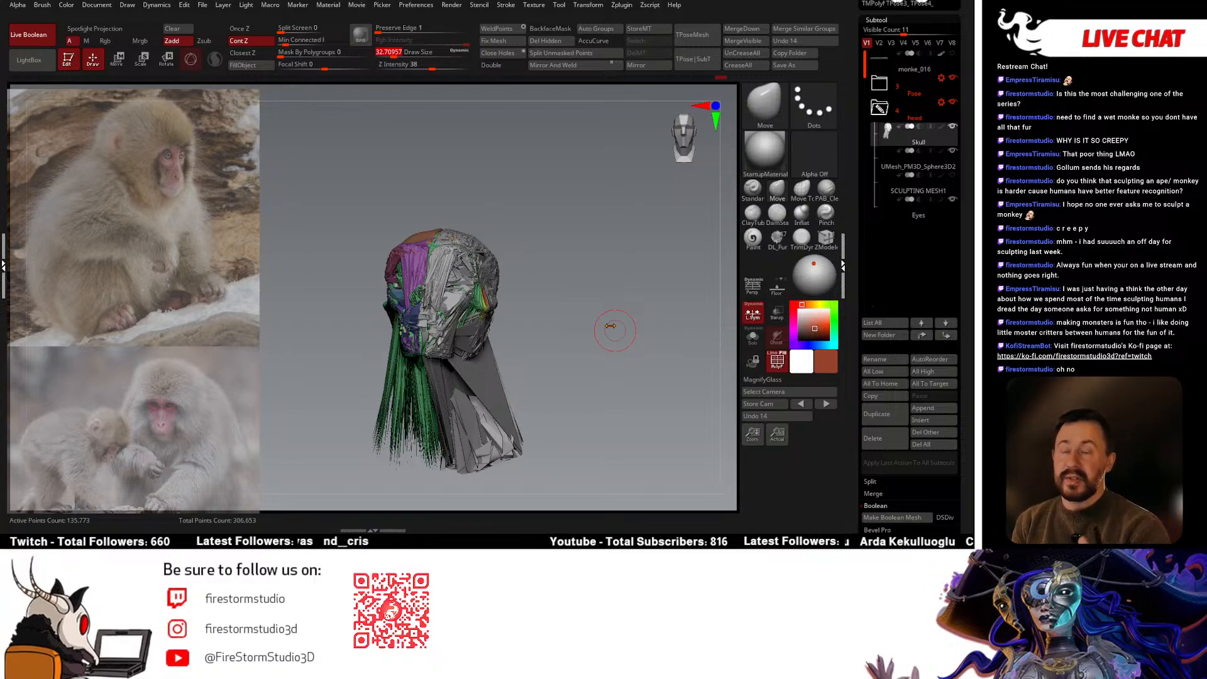
{"action": "mouse_move", "coordinate": [553, 264]}
{"action": "left_mouse_down"}
{"action": "mouse_move", "coordinate": [525, 248]}
{"action": "mouse_move", "coordinate": [574, 315]}
{"action": "mouse_move", "coordinate": [584, 233]}
{"action": "mouse_move", "coordinate": [576, 279]}
{"action": "mouse_move", "coordinate": [563, 294]}
{"action": "mouse_move", "coordinate": [542, 288]}
{"action": "left_mouse_up"}
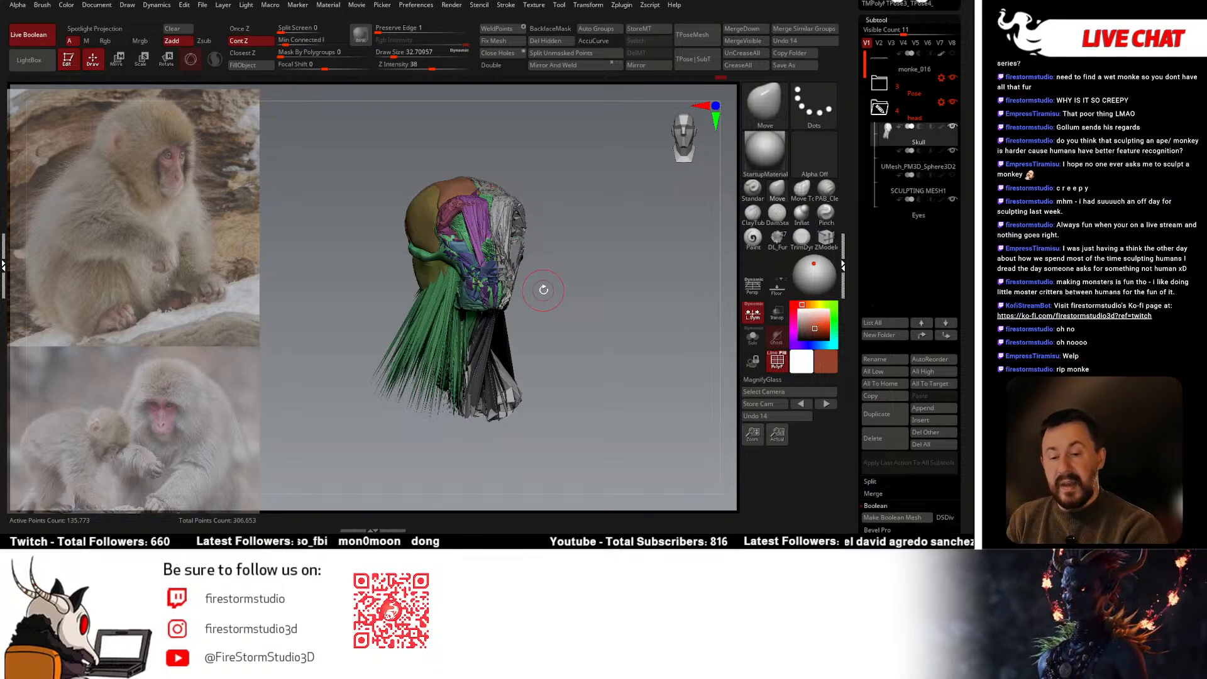
Step back and forth through the Skull subtool's undo history to compare its shape around the pose transfer
{"action": "left_click", "coordinate": [713, 79]}
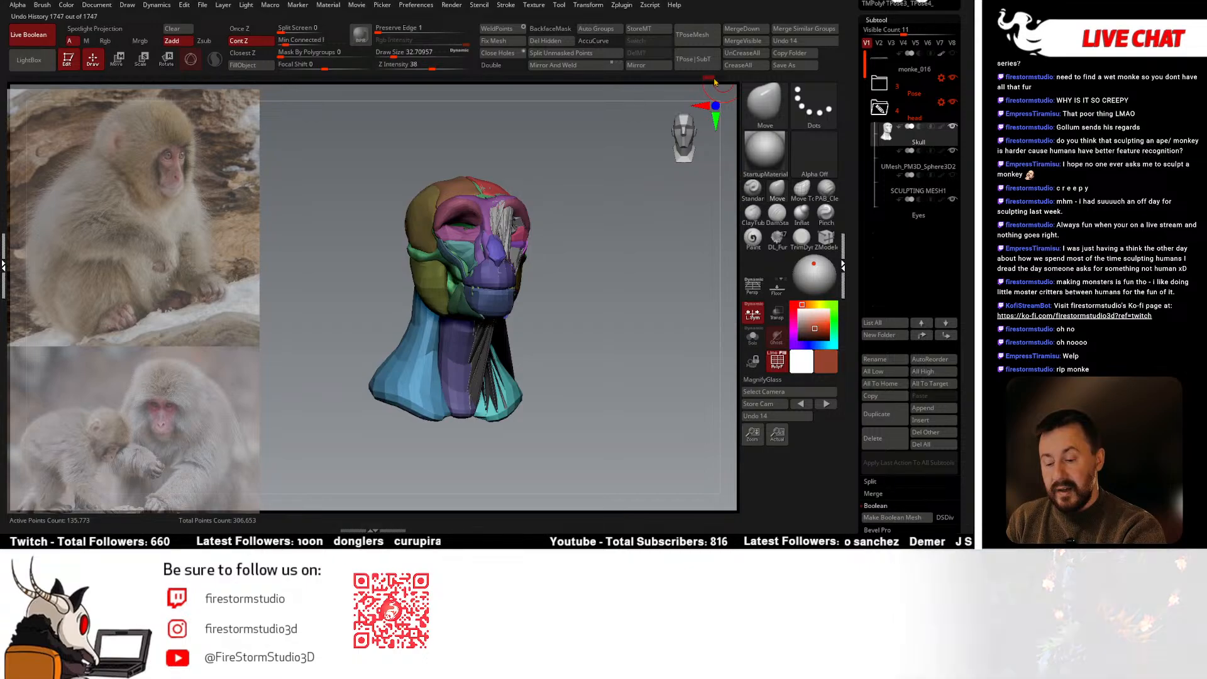
{"action": "left_click", "coordinate": [700, 79]}
{"action": "left_click", "coordinate": [712, 80]}
{"action": "left_click", "coordinate": [723, 79]}
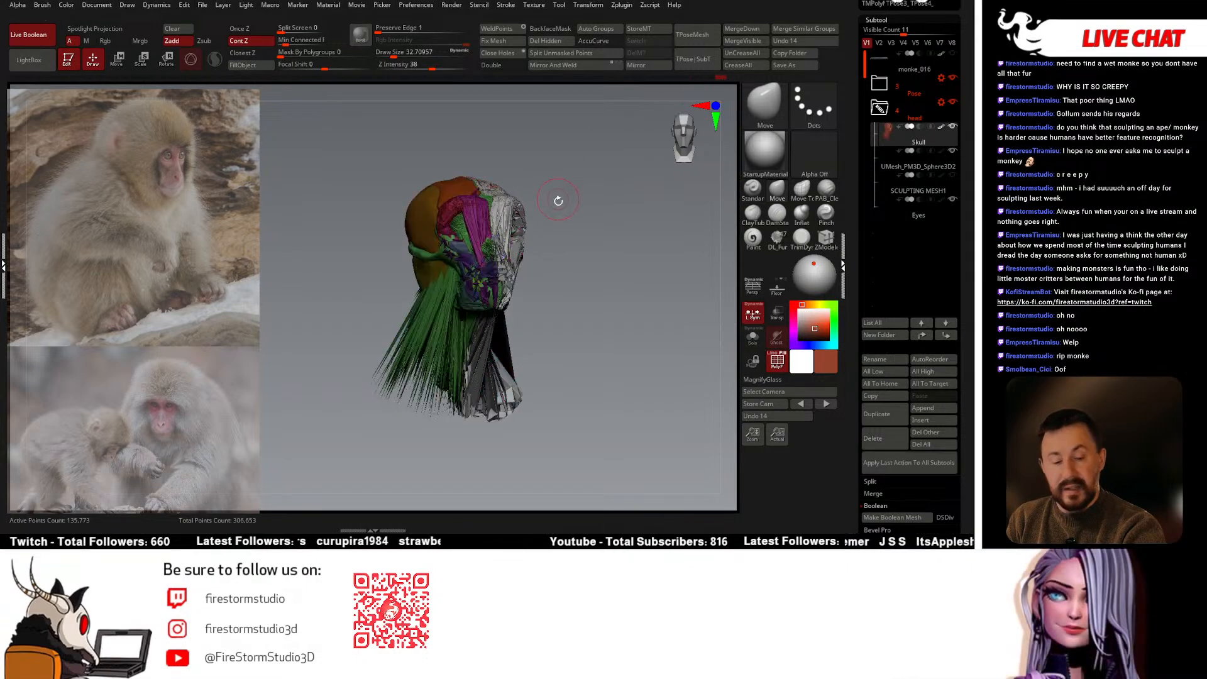
Hide UMesh_PM3D_Sphere3D2 and SCULPTING MESH1, leaving the Skull subtool selected
{"action": "left_click", "coordinate": [886, 146]}
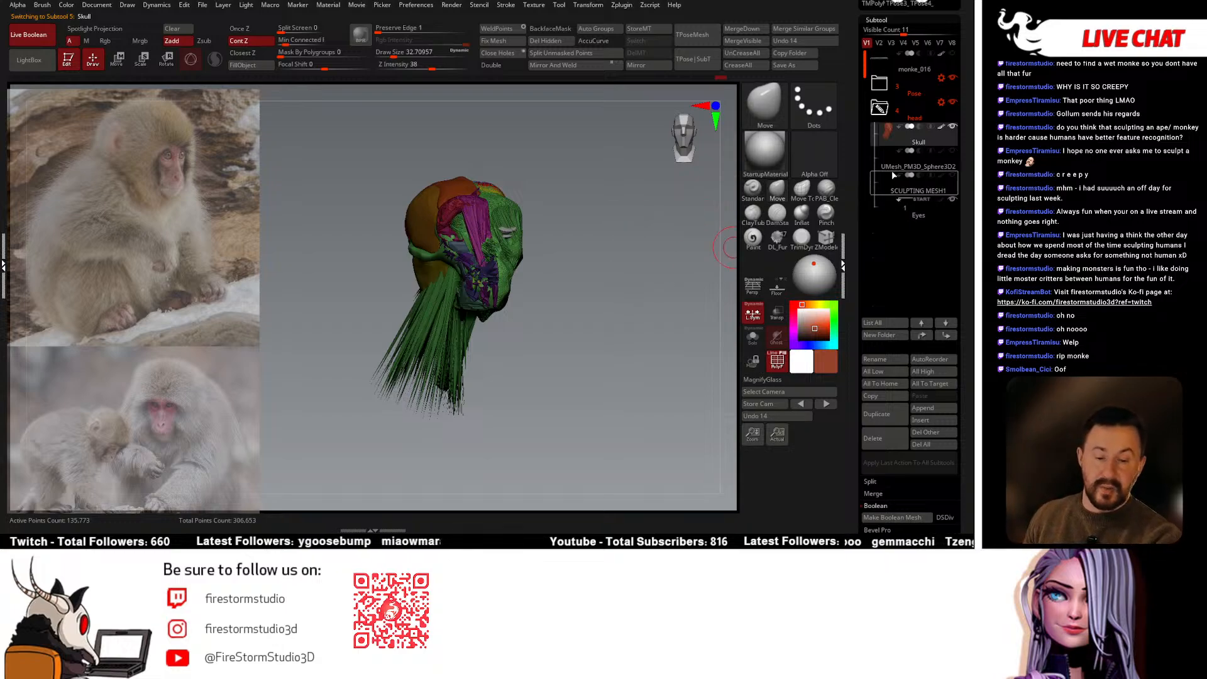
{"action": "left_click", "coordinate": [893, 176]}
{"action": "left_click", "coordinate": [890, 142]}
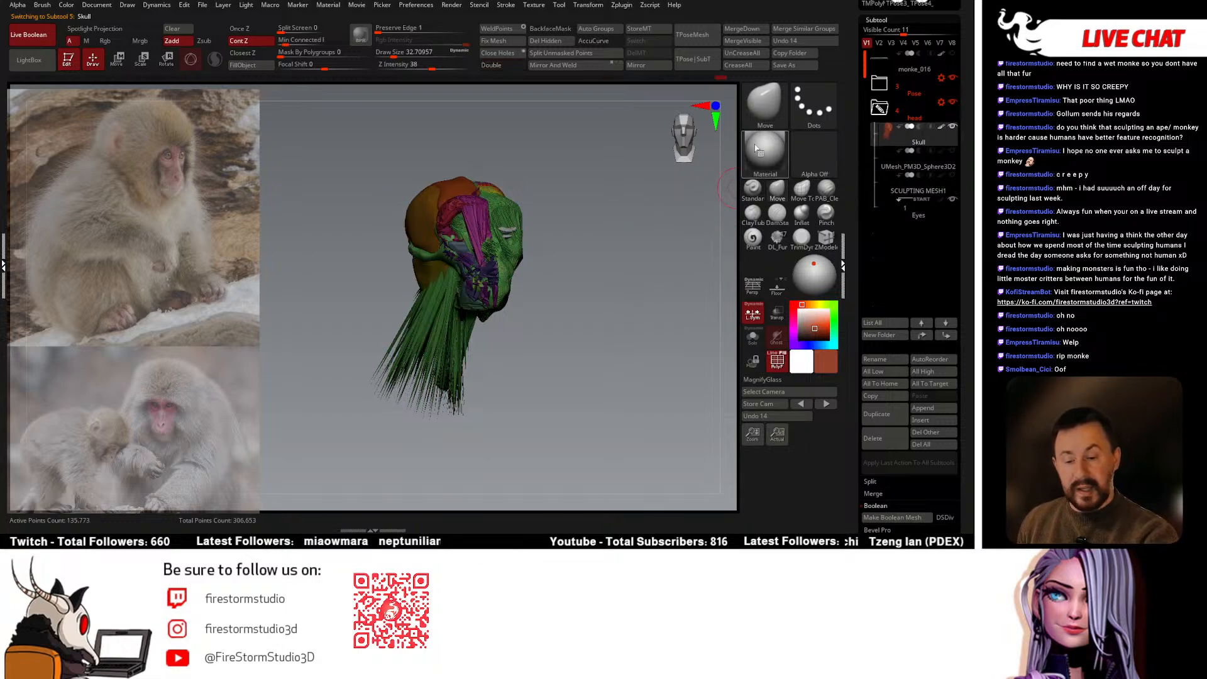
Compare the Skull's undo history states from both sides and roll the mesh back to its intact shape
{"action": "left_click", "coordinate": [710, 79]}
{"action": "left_click", "coordinate": [718, 80]}
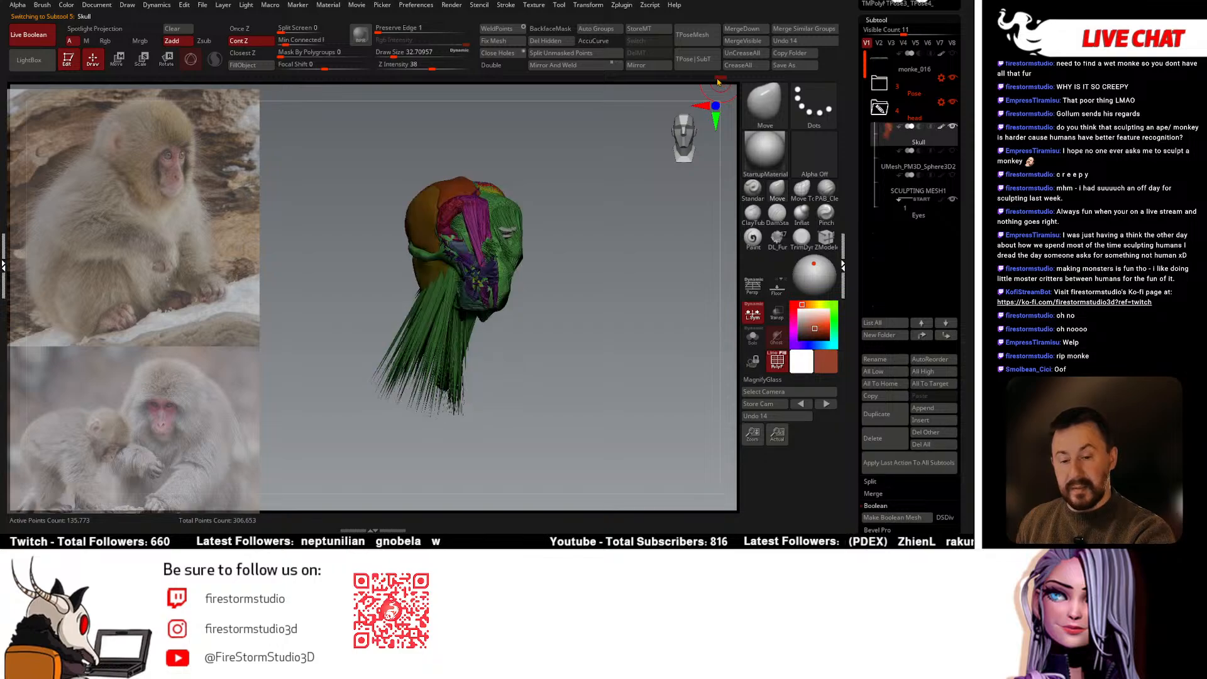
{"action": "left_click", "coordinate": [713, 79]}
{"action": "left_click", "coordinate": [710, 79]}
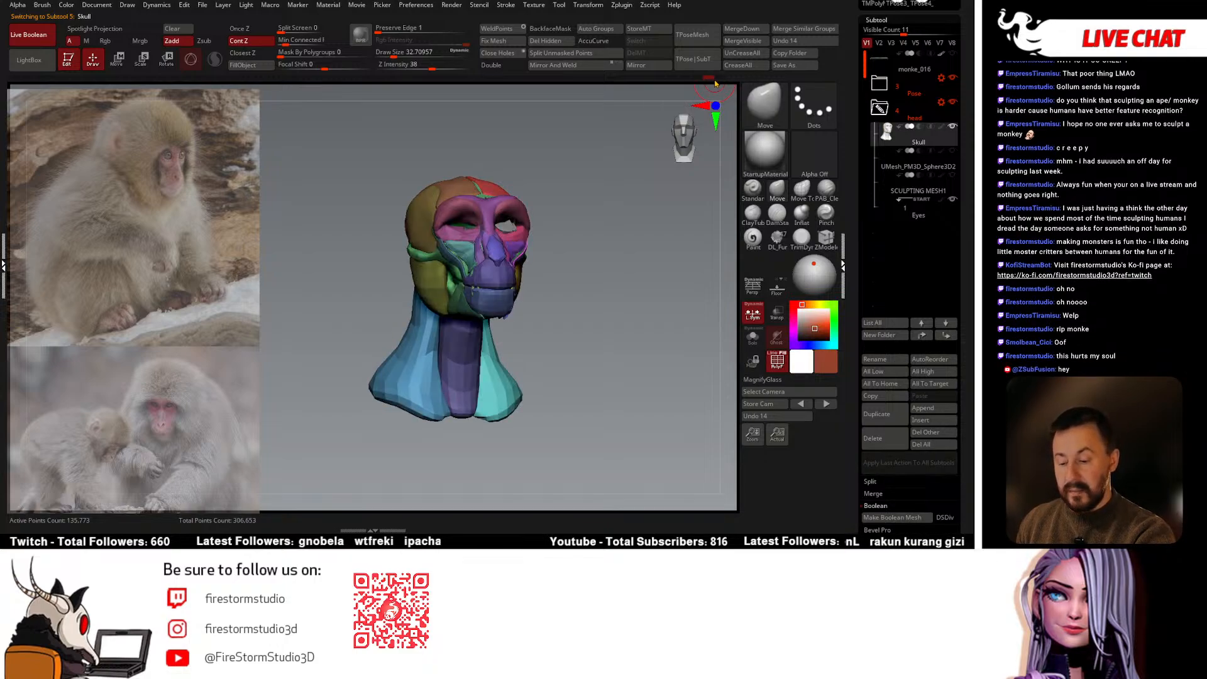
{"action": "left_click_drag", "start_coordinate": [633, 210], "coordinate": [603, 243]}
{"action": "left_click", "coordinate": [710, 79]}
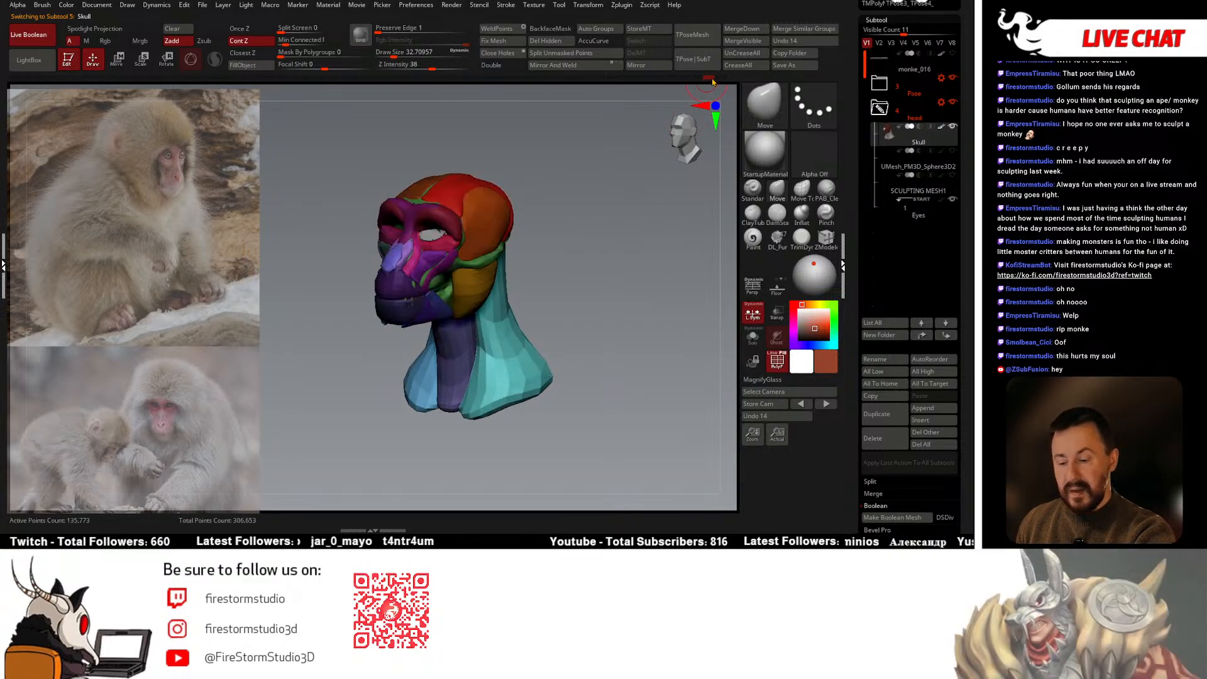
{"action": "left_click", "coordinate": [714, 80]}
{"action": "left_click", "coordinate": [720, 80]}
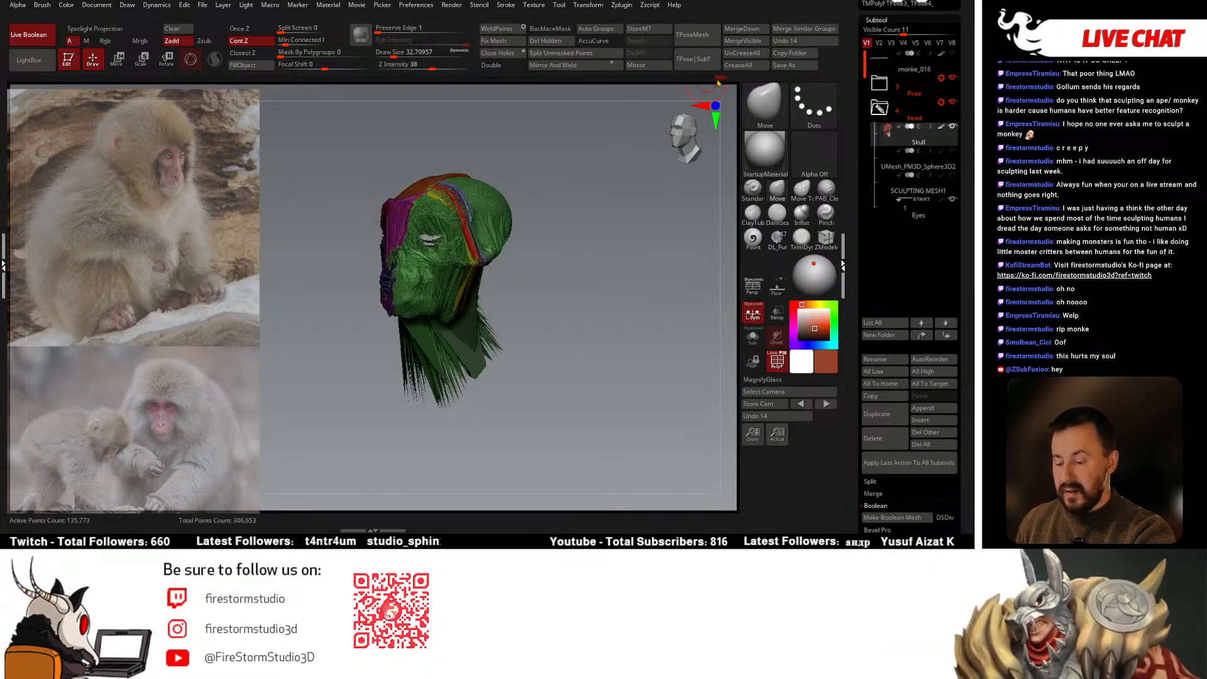
{"action": "left_click", "coordinate": [716, 80]}
{"action": "left_click", "coordinate": [720, 80]}
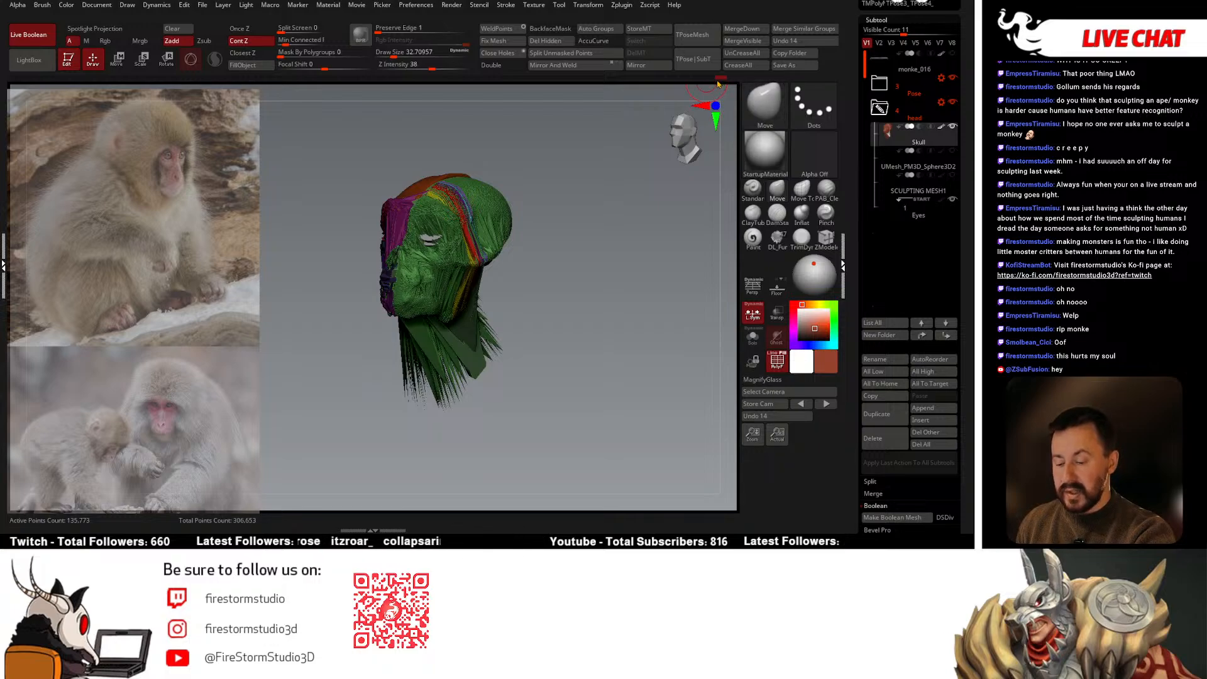
{"action": "left_click", "coordinate": [716, 80]}
Roll UMesh_PM3D_Sphere3D2 back in its undo history, check SCULPTING MESH1 and reselect the Skull subtool
{"action": "mouse_move", "coordinate": [633, 259]}
{"action": "left_mouse_down"}
{"action": "mouse_move", "coordinate": [663, 251]}
{"action": "mouse_move", "coordinate": [634, 257]}
{"action": "mouse_move", "coordinate": [650, 263]}
{"action": "left_mouse_up"}
{"action": "left_click", "coordinate": [905, 162]}
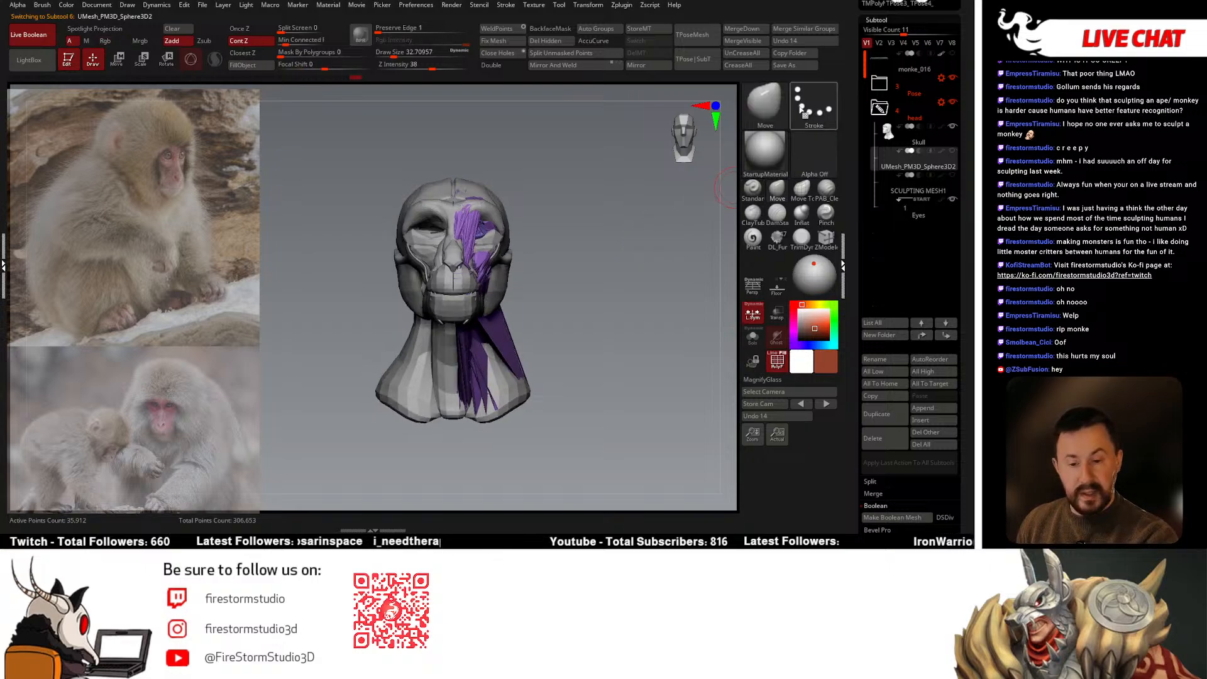
{"action": "left_click", "coordinate": [346, 79]}
{"action": "left_click", "coordinate": [872, 193]}
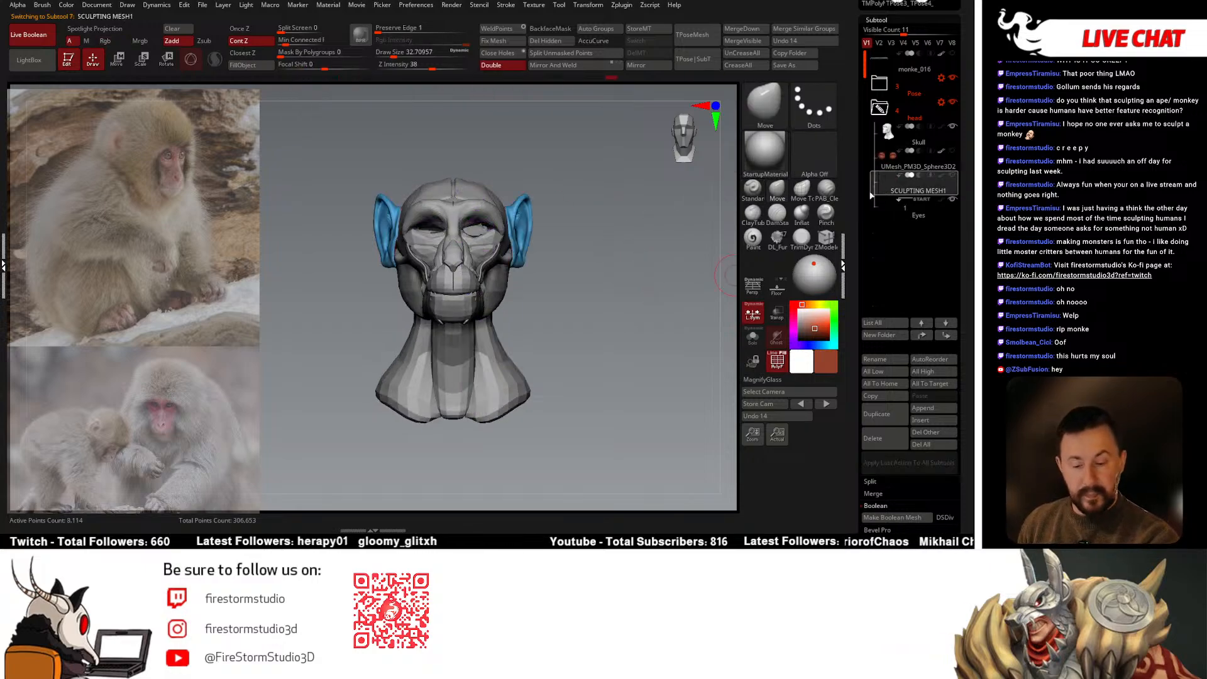
{"action": "left_click", "coordinate": [893, 139]}
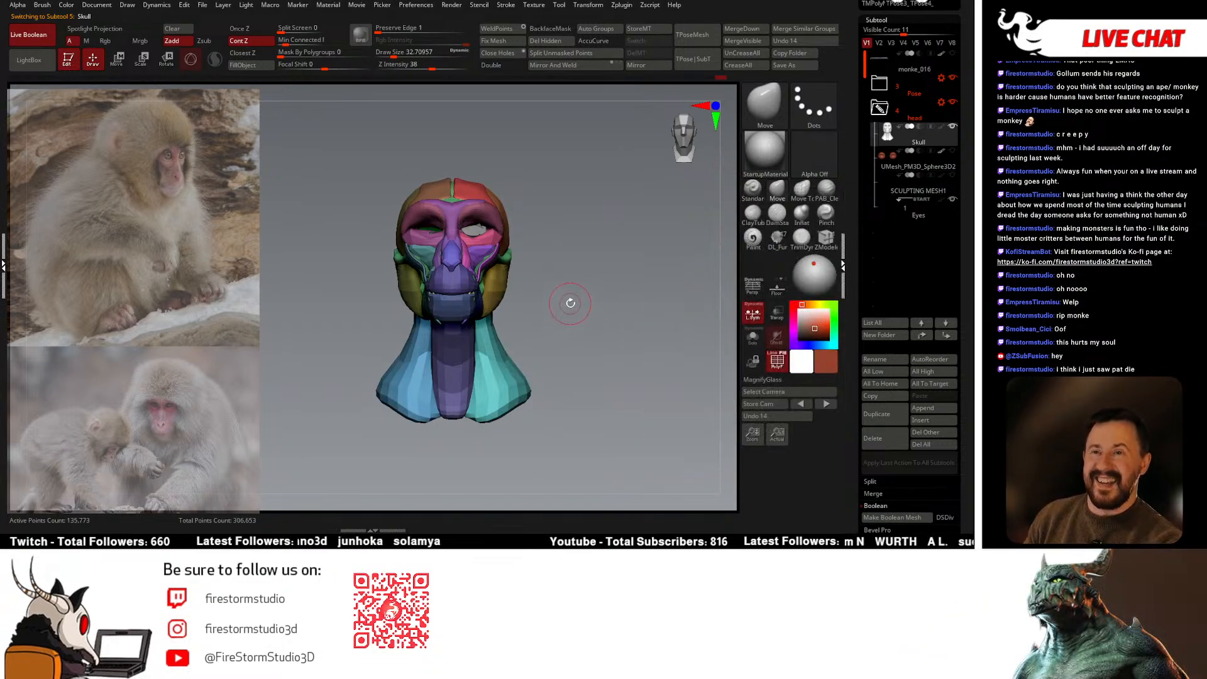
Show the hidden head meshes and switch between UMesh_PM3D_Sphere3D2 and Skull to check them from the front and side
{"action": "key", "text": "b"}
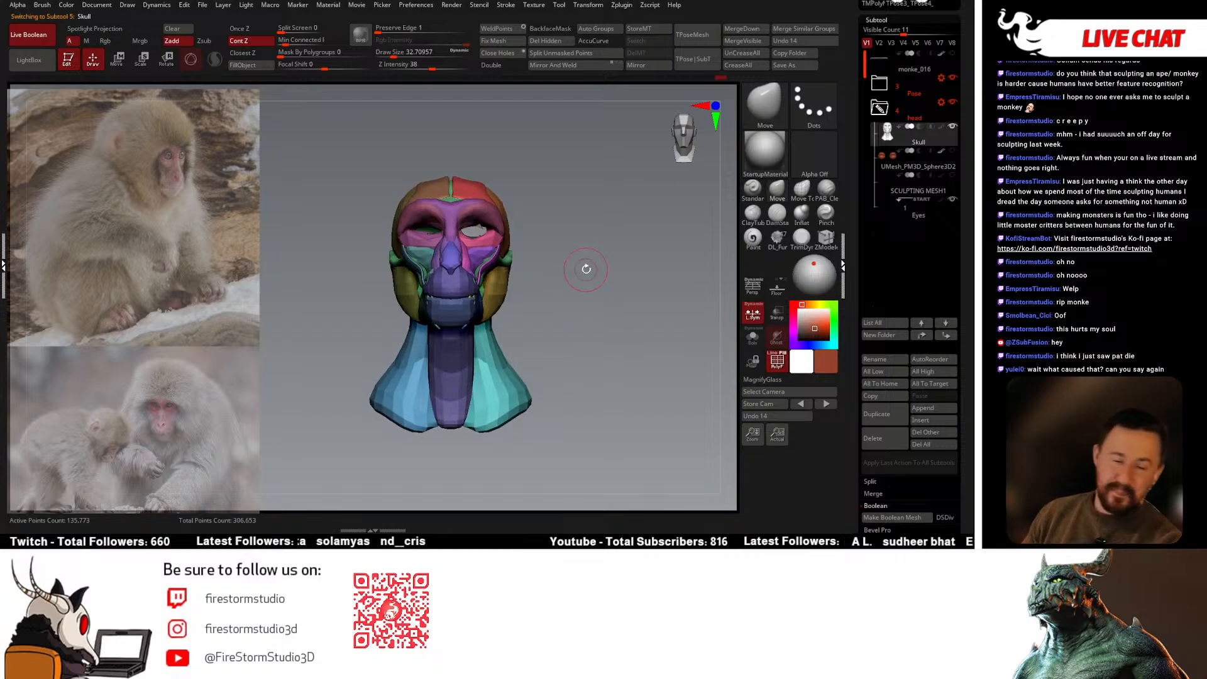
{"action": "left_click", "coordinate": [752, 336]}
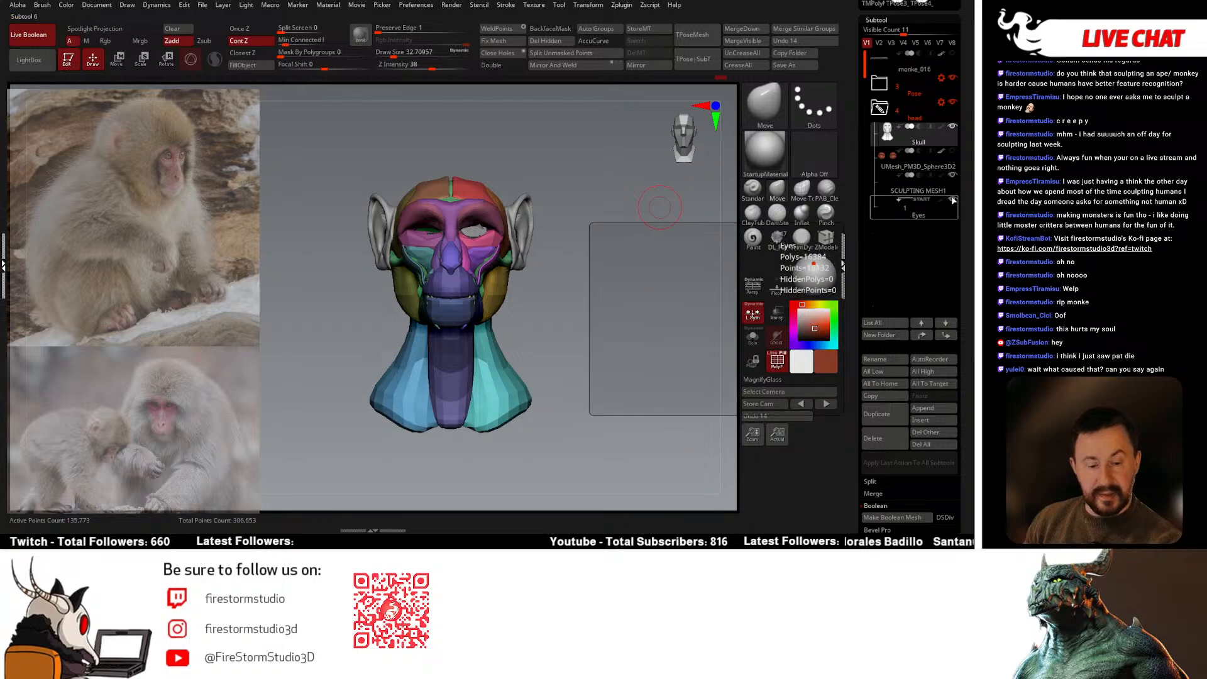
{"action": "left_click", "coordinate": [929, 200]}
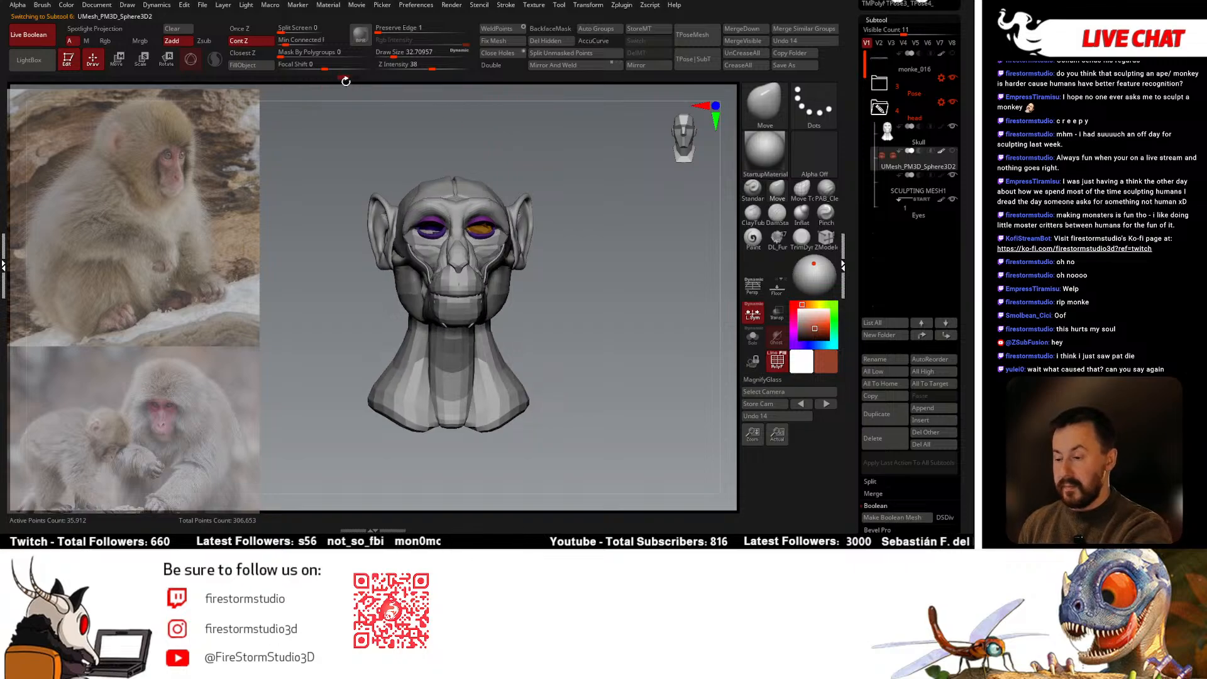
{"action": "left_click_drag", "start_coordinate": [355, 85], "coordinate": [495, 154]}
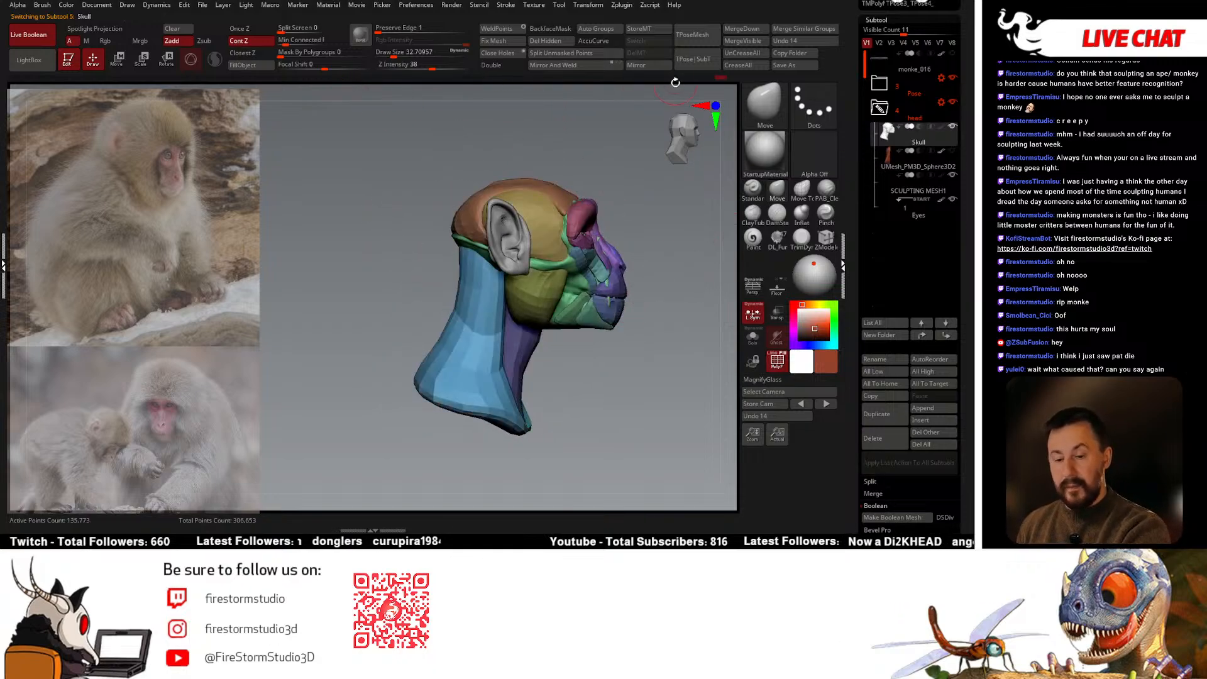
Examine the distorted state of the Skull mesh left by the pose transfer from several angles
{"action": "mouse_move", "coordinate": [683, 282]}
{"action": "left_mouse_down", "text": "shift"}
{"action": "mouse_move", "coordinate": [624, 345]}
{"action": "mouse_move", "coordinate": [627, 310]}
{"action": "mouse_move", "coordinate": [601, 315]}
{"action": "left_mouse_up", "text": "shift"}
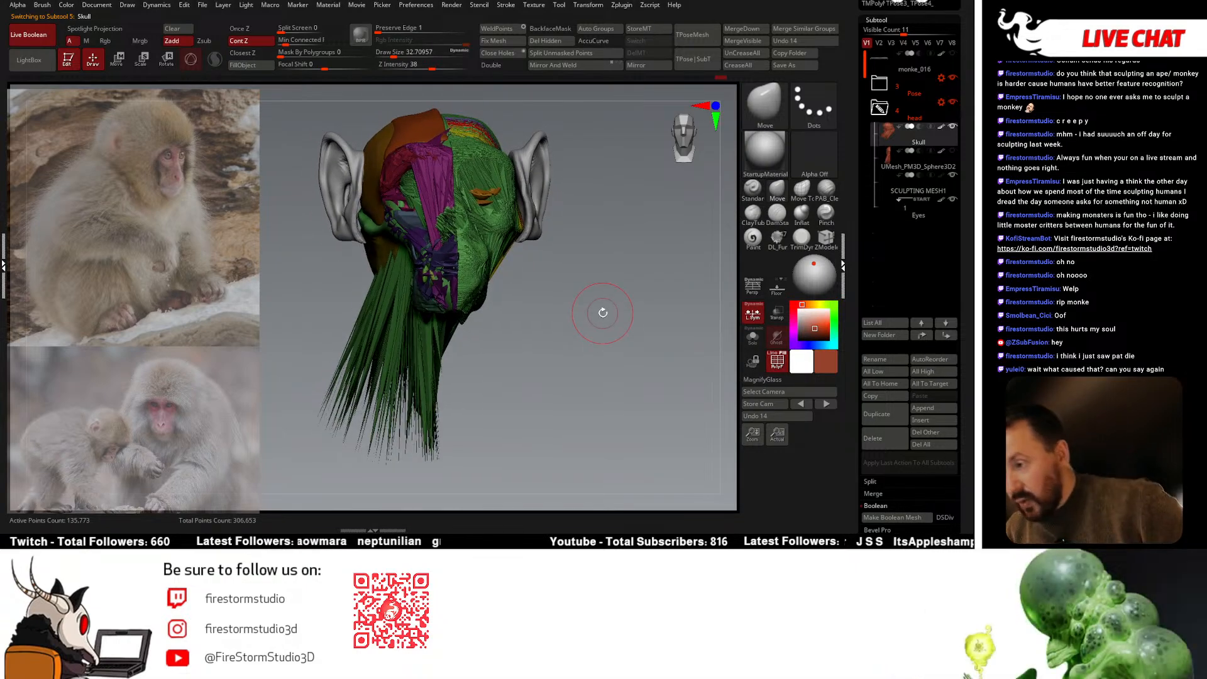
{"action": "left_click_drag", "start_coordinate": [574, 242], "coordinate": [568, 252]}
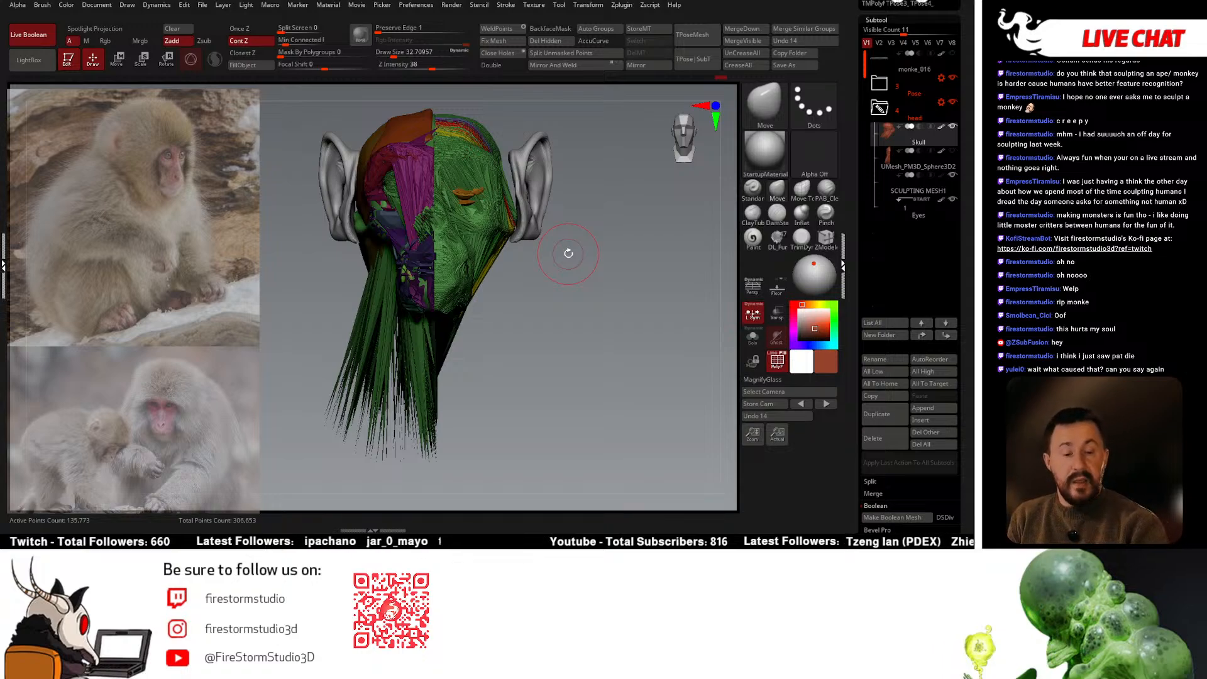
{"action": "mouse_move", "coordinate": [952, 174]}
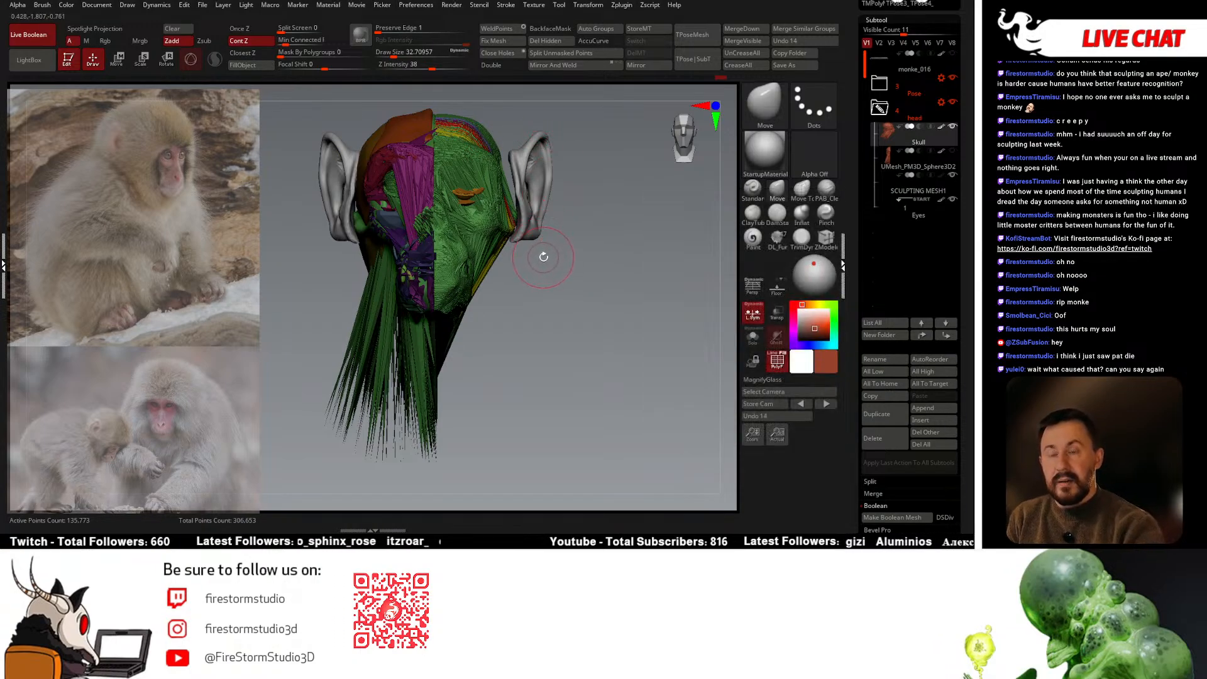
{"action": "mouse_move", "coordinate": [888, 197]}
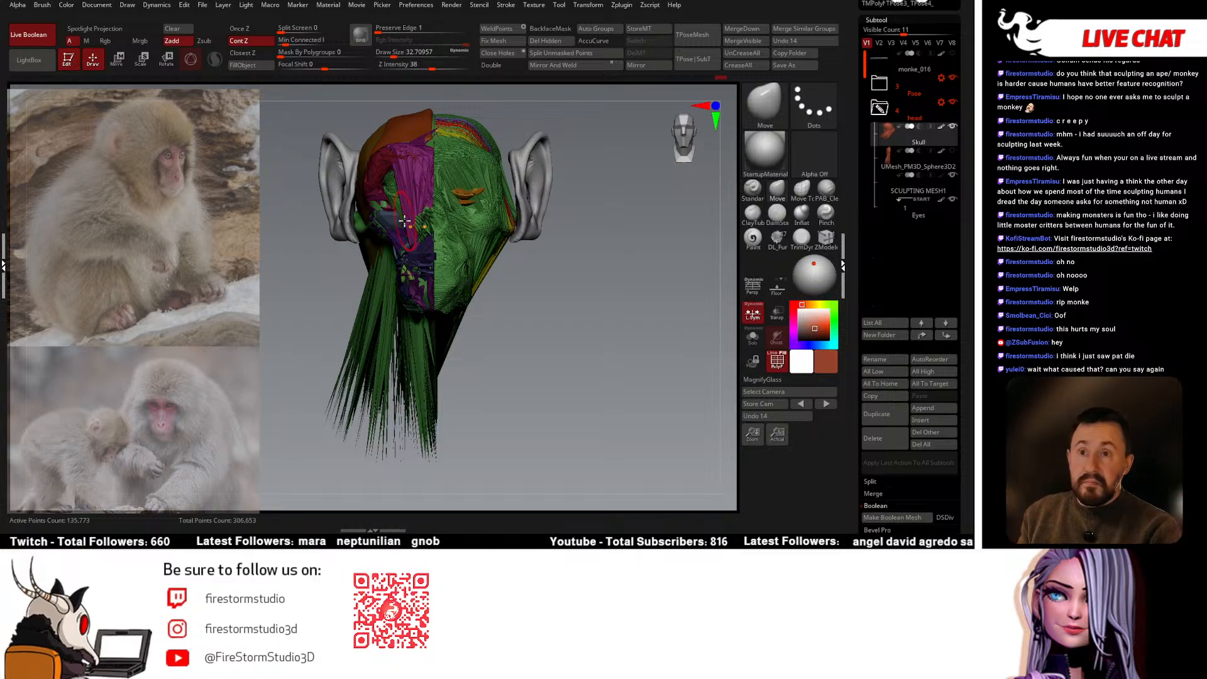
{"action": "left_click_drag", "start_coordinate": [579, 298], "coordinate": [525, 281]}
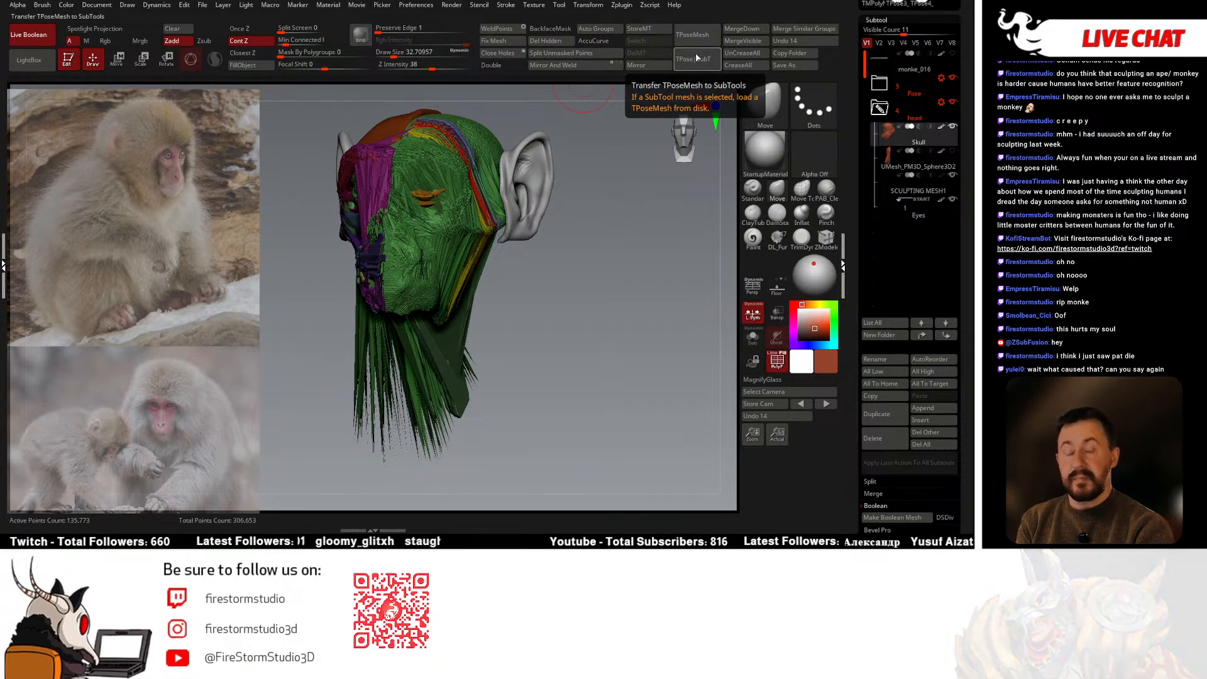
{"action": "left_click", "coordinate": [580, 67]}
{"action": "left_click_drag", "start_coordinate": [533, 294], "coordinate": [719, 283]}
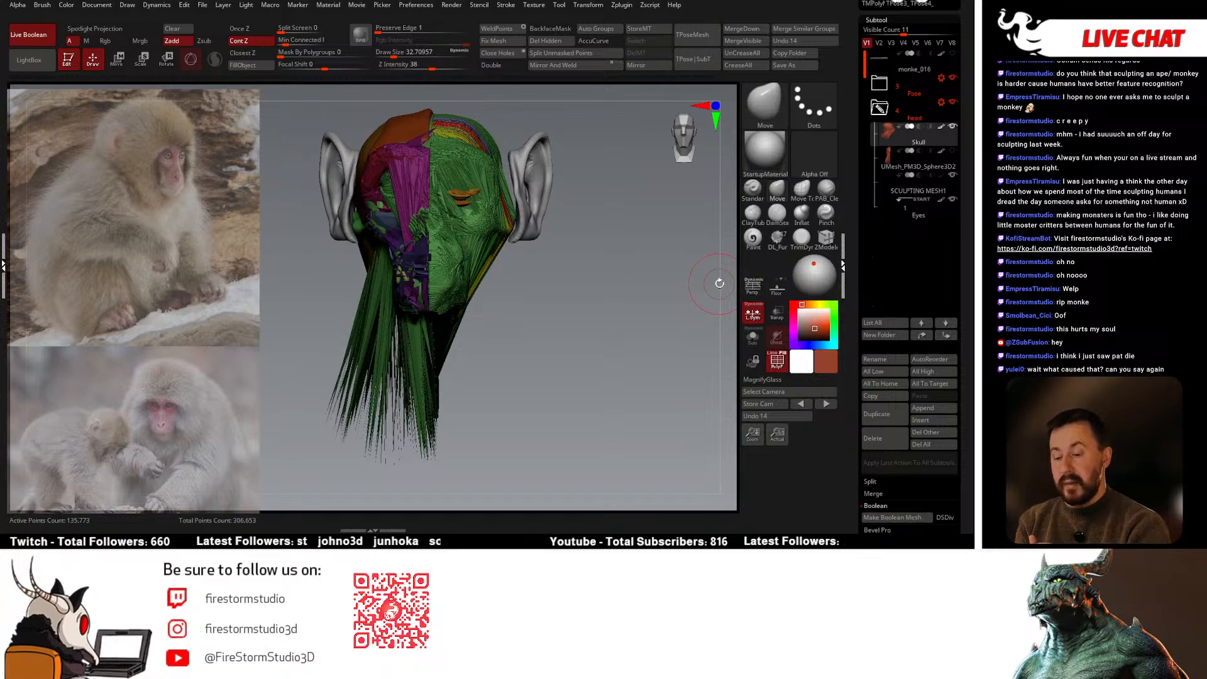
{"action": "left_click_drag", "start_coordinate": [569, 283], "coordinate": [585, 282]}
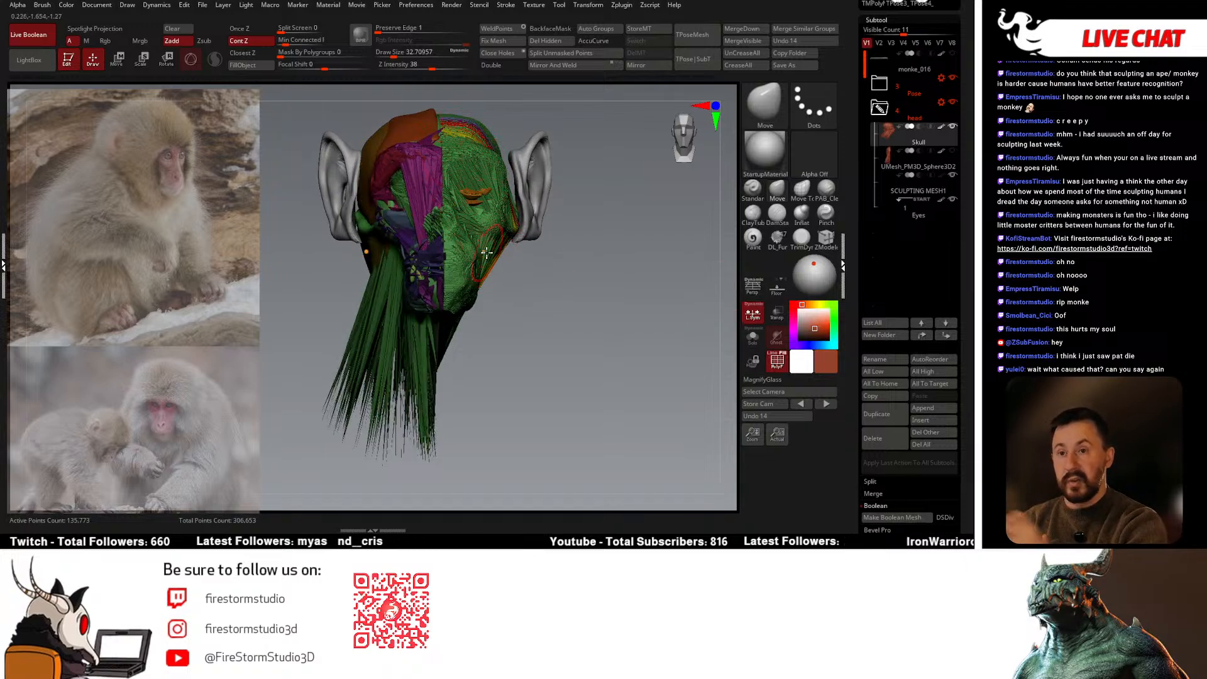
{"action": "left_click_drag", "start_coordinate": [603, 238], "coordinate": [473, 135]}
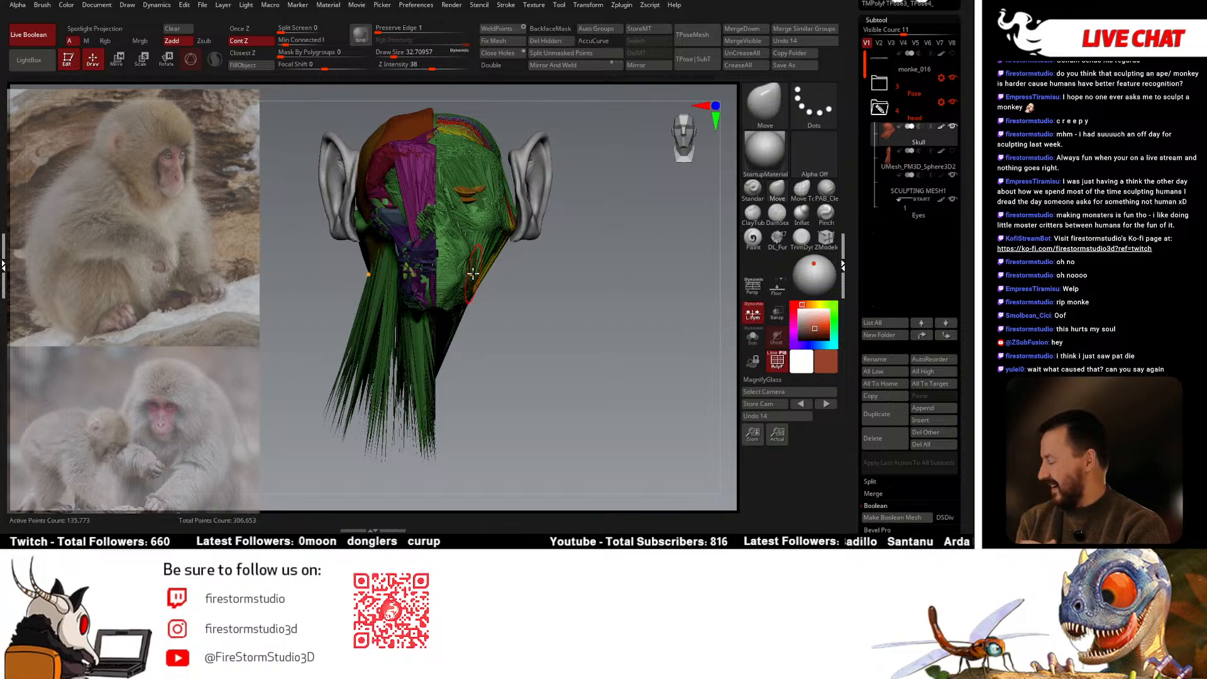
Hide the Spotlight reference photos and switch to the ibex Head tool with Live Boolean turned off, framing the bust
{"action": "key", "text": "shift+z"}
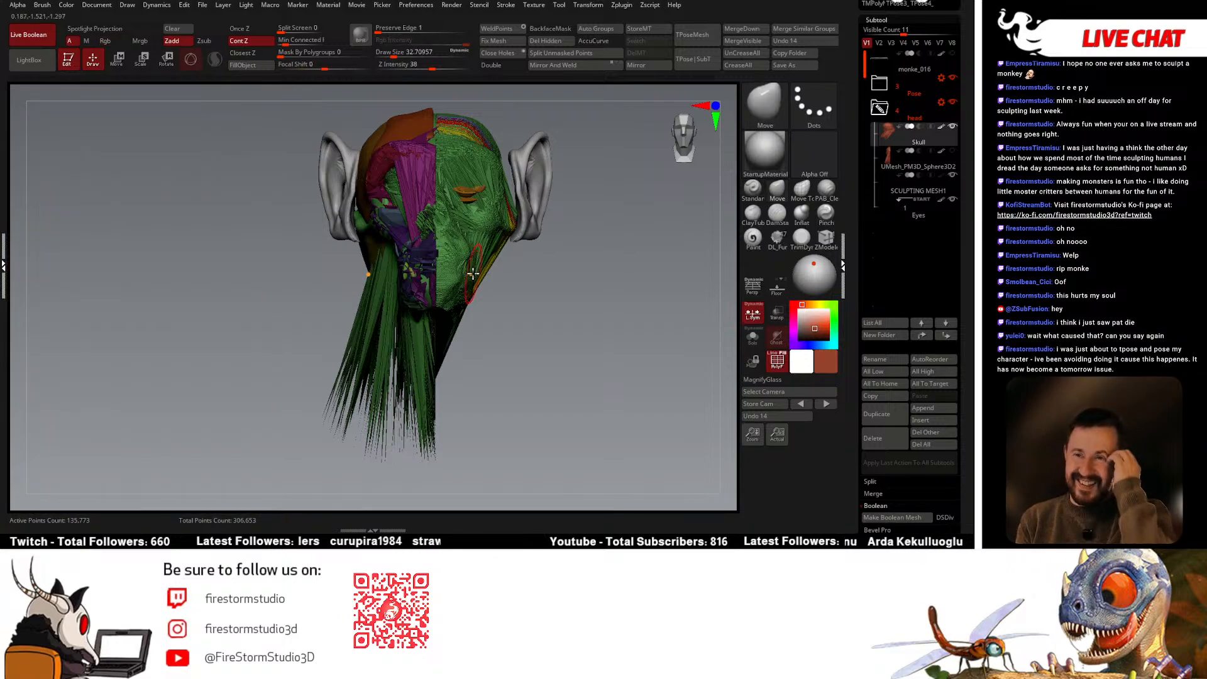
{"action": "scroll", "coordinate": [962, 146], "scroll_direction": "up", "scroll_amount": 5}
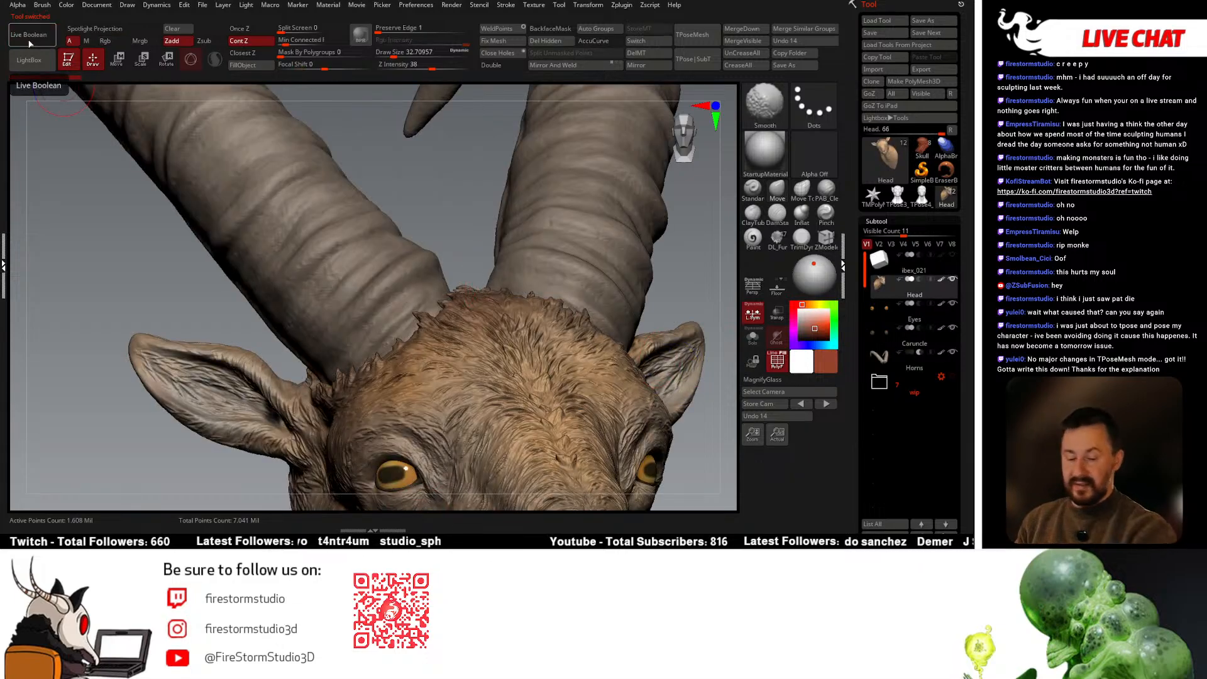
{"action": "key", "text": "f"}
Snapshot the ibex bust onto the canvas in perspective and move the live model clear of the copy
{"action": "left_click_drag", "start_coordinate": [580, 311], "coordinate": [450, 358]}
{"action": "key", "text": "shift+s"}
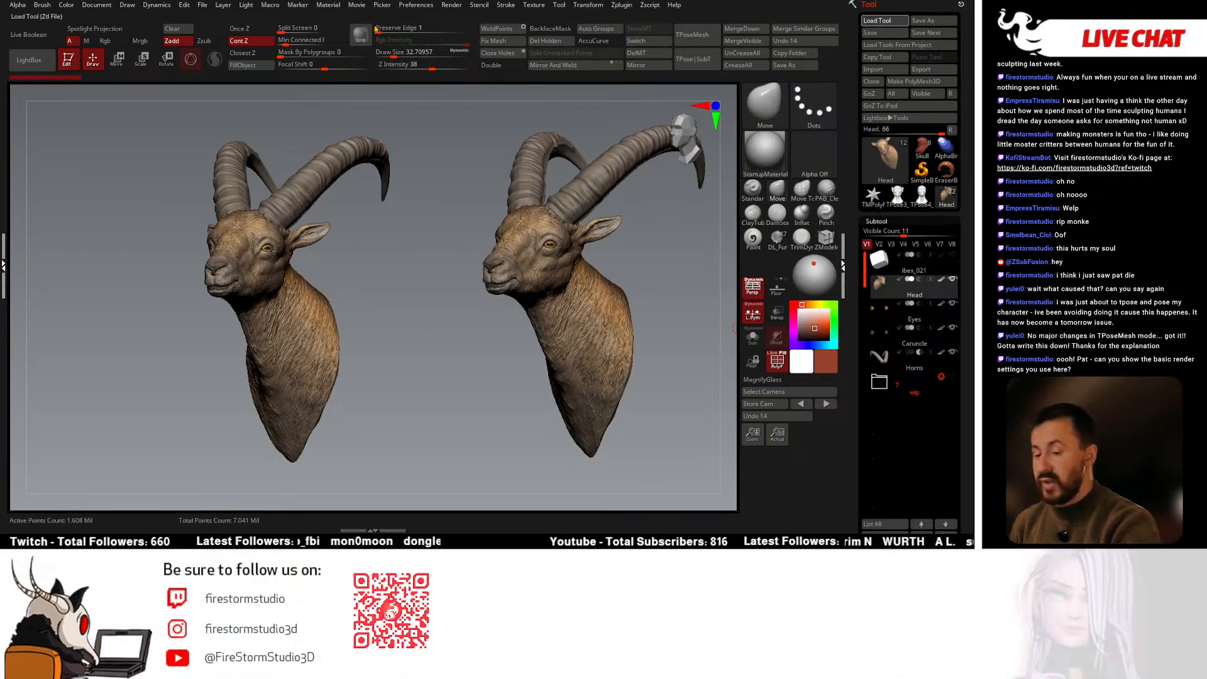
{"action": "left_click_drag", "start_coordinate": [363, 349], "coordinate": [270, 346], "text": "alt"}
{"action": "left_click_drag", "start_coordinate": [604, 302], "coordinate": [662, 284]}
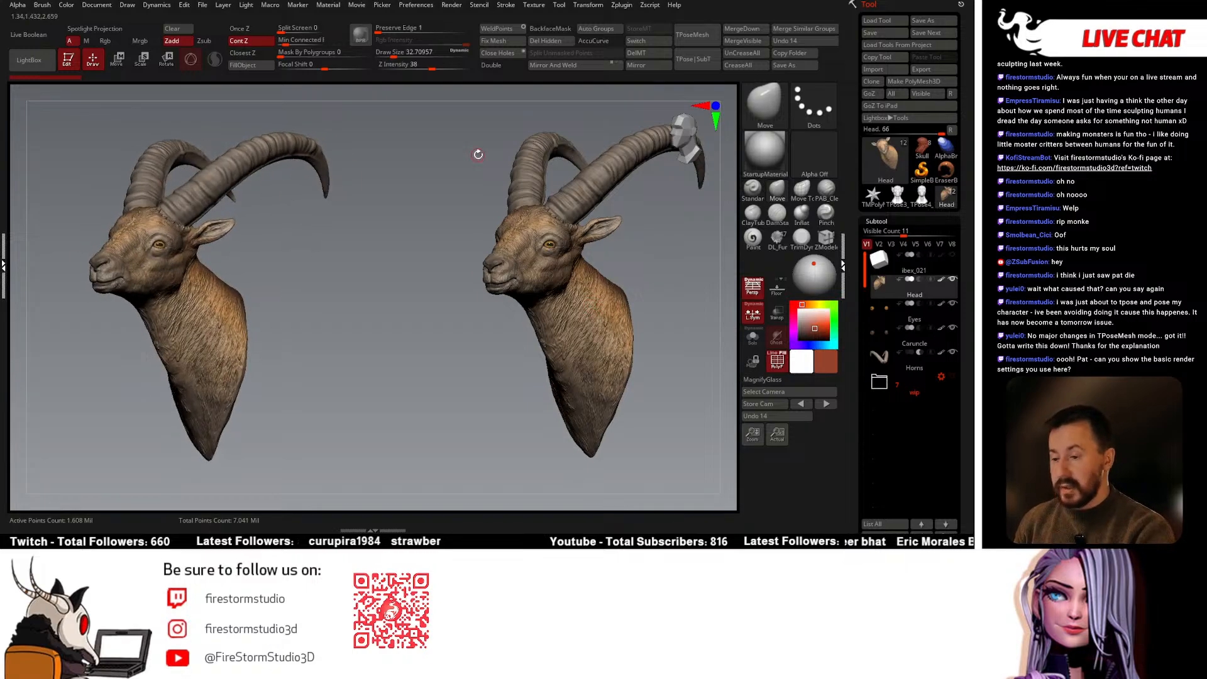
Turn on Occlusion in the Preview AO render settings and view its effect on the ibex up close
{"action": "left_click", "coordinate": [451, 5]}
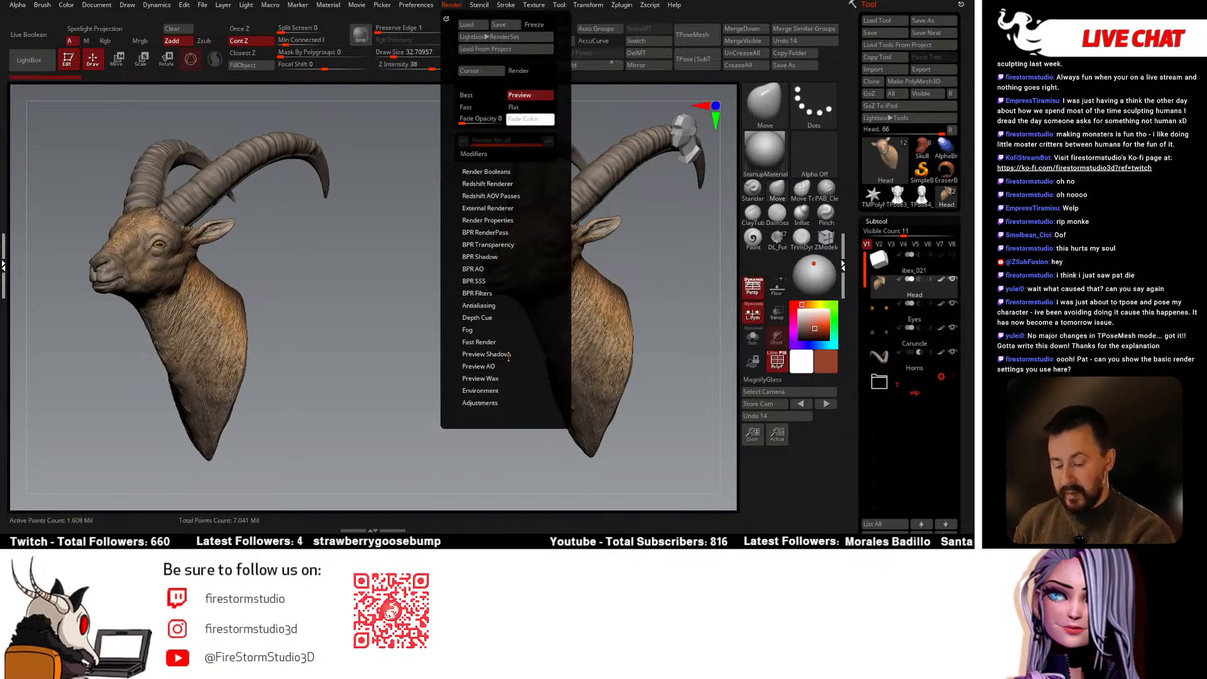
{"action": "left_click", "coordinate": [480, 365]}
{"action": "left_click", "coordinate": [492, 377]}
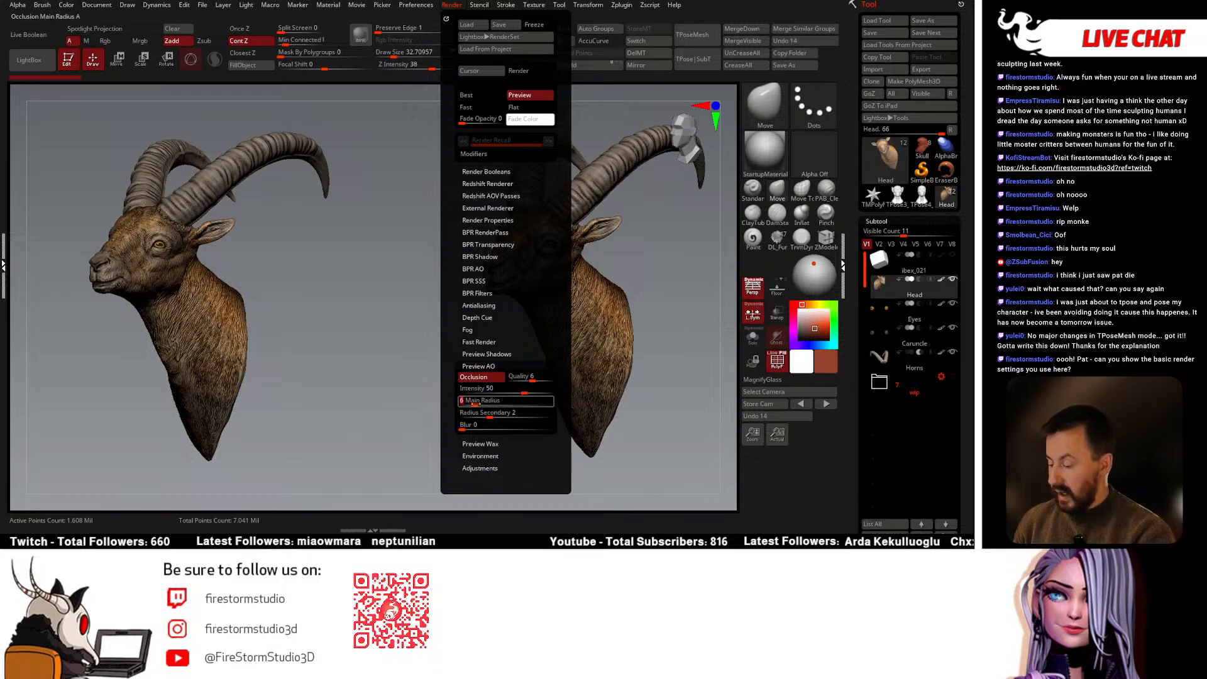
{"action": "left_click_drag", "start_coordinate": [328, 444], "coordinate": [506, 336]}
Adjust the Preview AO main radius, and set its intensity to 20 and its secondary radius to 4
{"action": "left_click", "coordinate": [452, 5]}
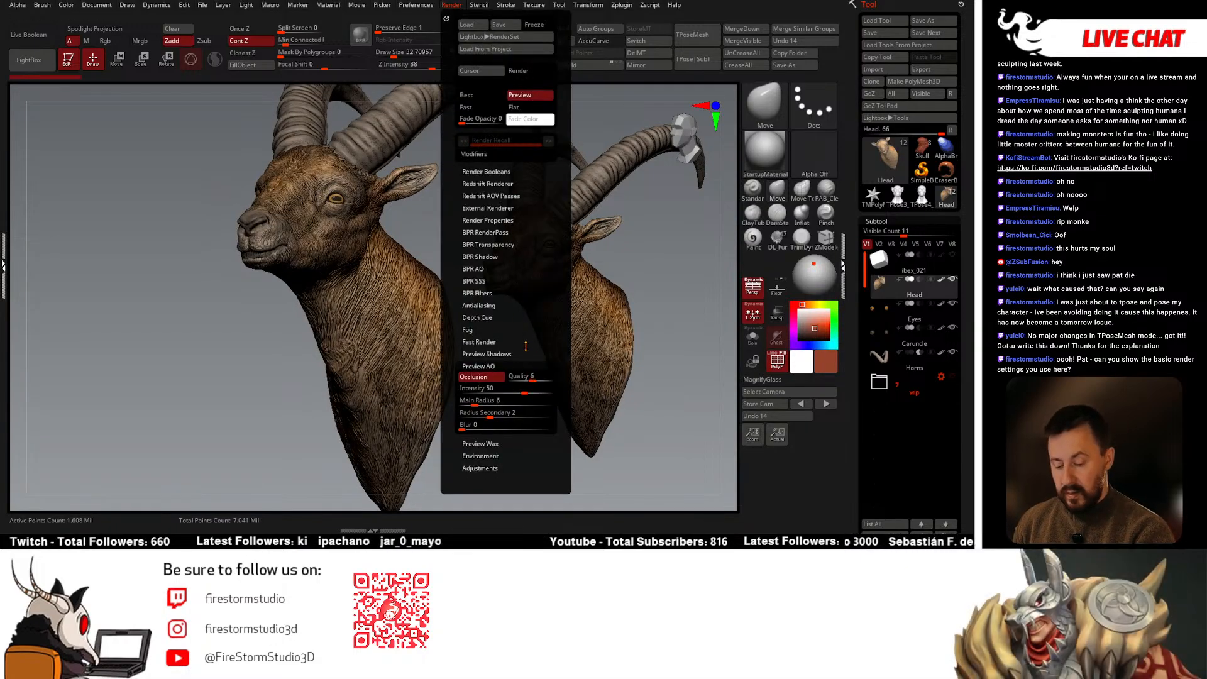
{"action": "left_click_drag", "start_coordinate": [528, 321], "coordinate": [526, 275]}
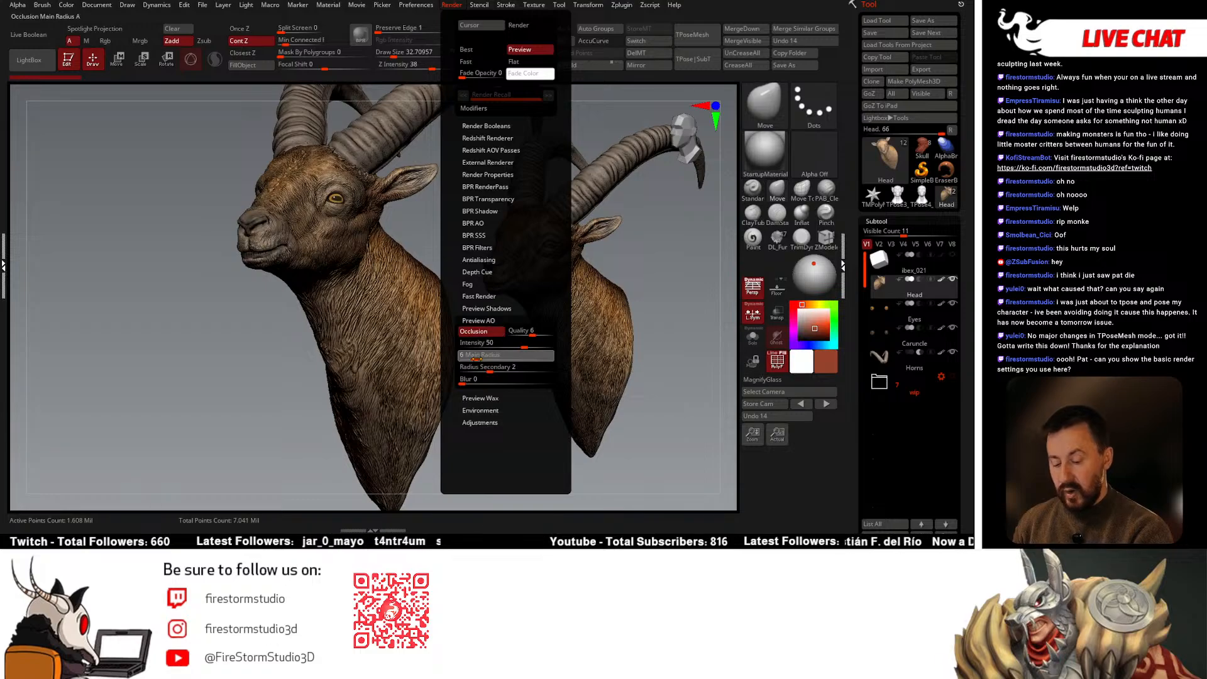
{"action": "left_click_drag", "start_coordinate": [476, 364], "coordinate": [501, 347]}
{"action": "left_click", "coordinate": [475, 356]}
{"action": "left_click", "coordinate": [477, 359]}
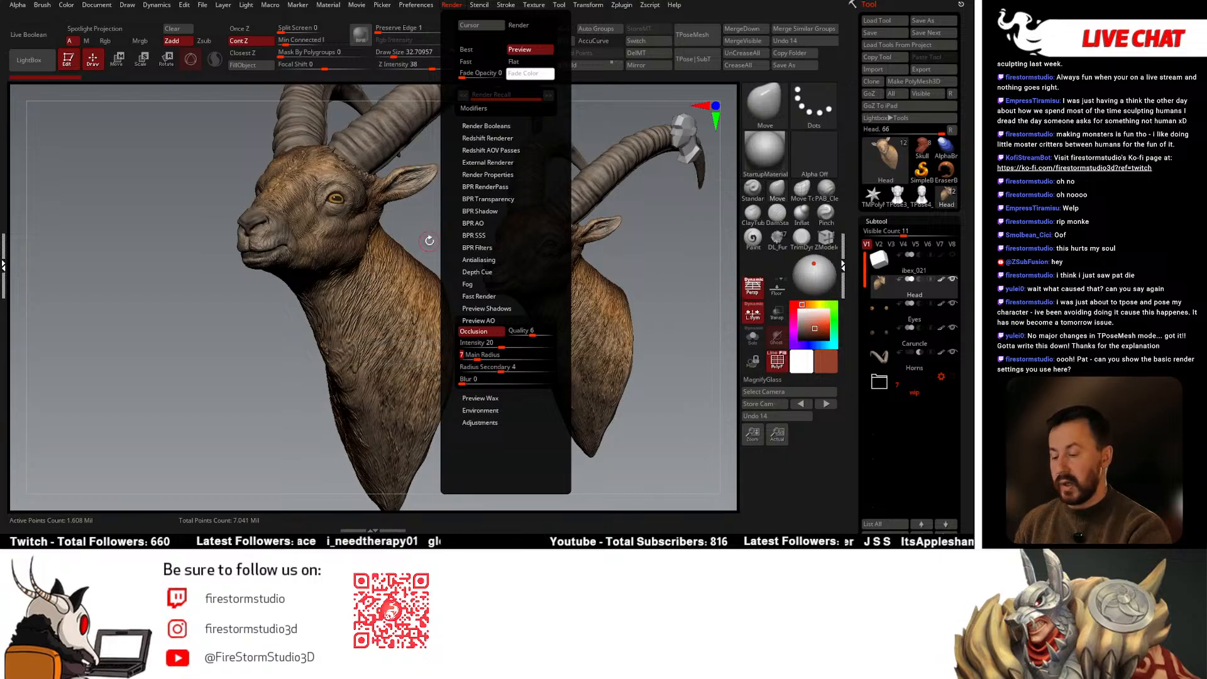
Apply the PIM_Skin material to the ibex bust and compare it with the snapshot copy
{"action": "left_click_drag", "start_coordinate": [429, 237], "coordinate": [427, 351]}
{"action": "key", "text": "f"}
{"action": "left_click", "coordinate": [765, 151]}
{"action": "key", "text": "Escape"}
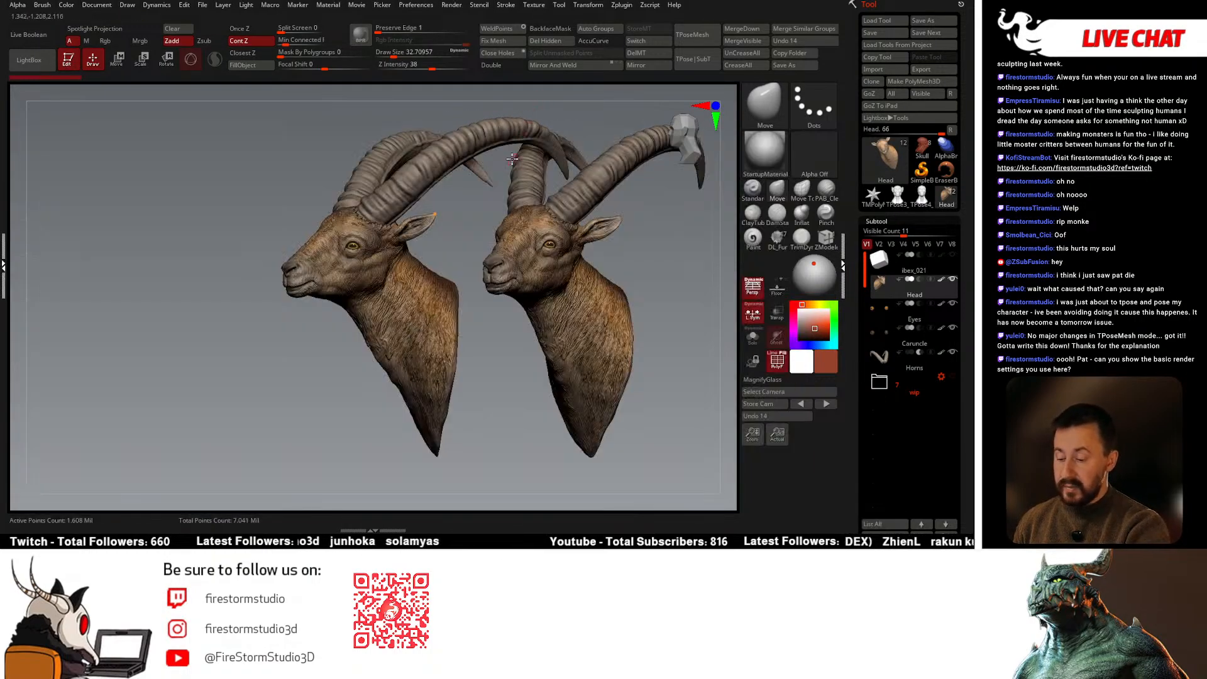
{"action": "mouse_move", "coordinate": [487, 308]}
{"action": "left_mouse_down"}
{"action": "mouse_move", "coordinate": [538, 309]}
{"action": "mouse_move", "coordinate": [475, 312]}
{"action": "left_mouse_up"}
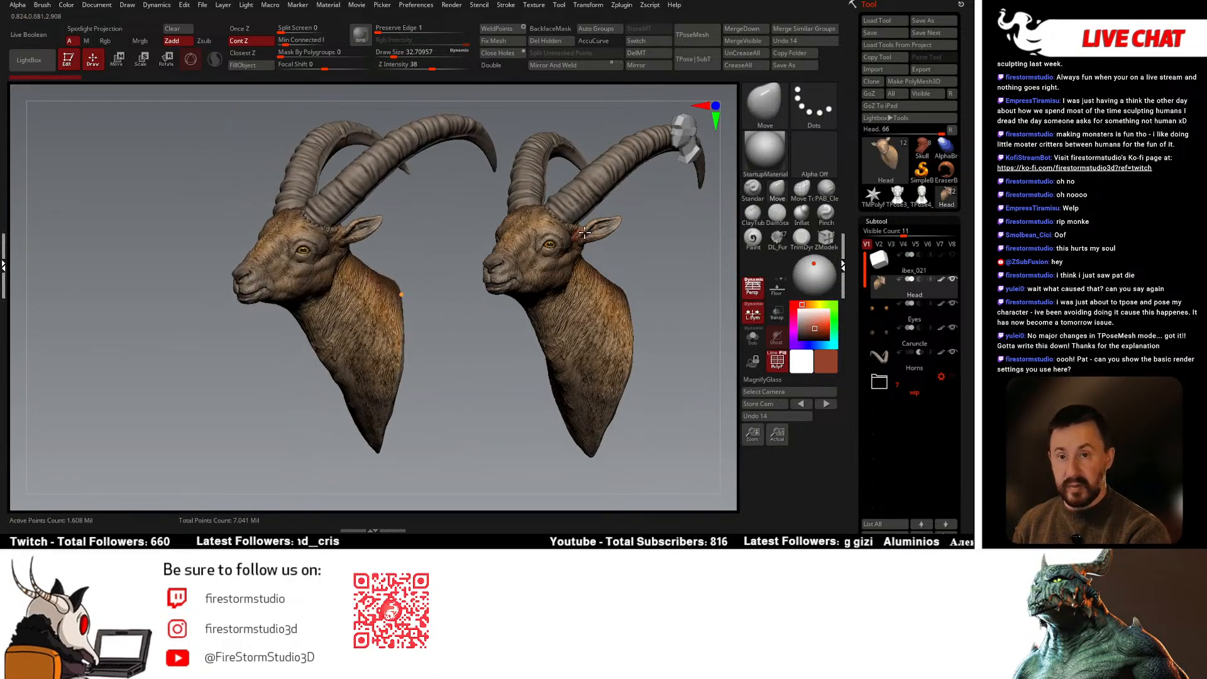
{"action": "left_click", "coordinate": [765, 152]}
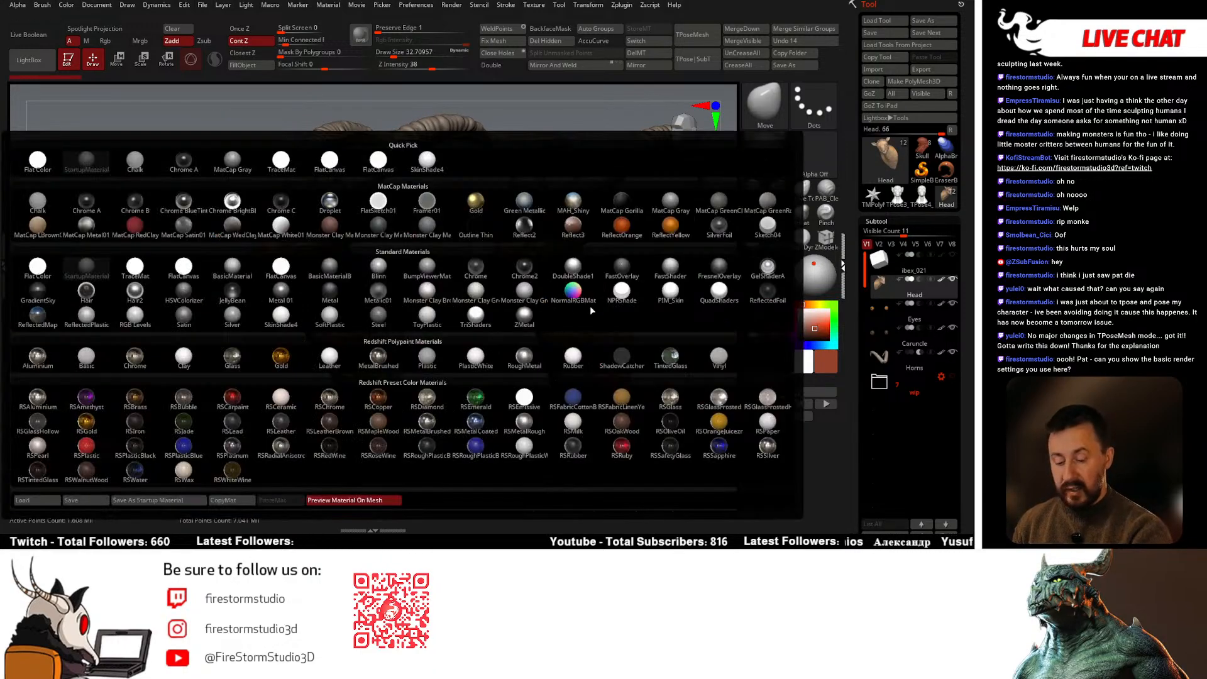
{"action": "left_click", "coordinate": [670, 291]}
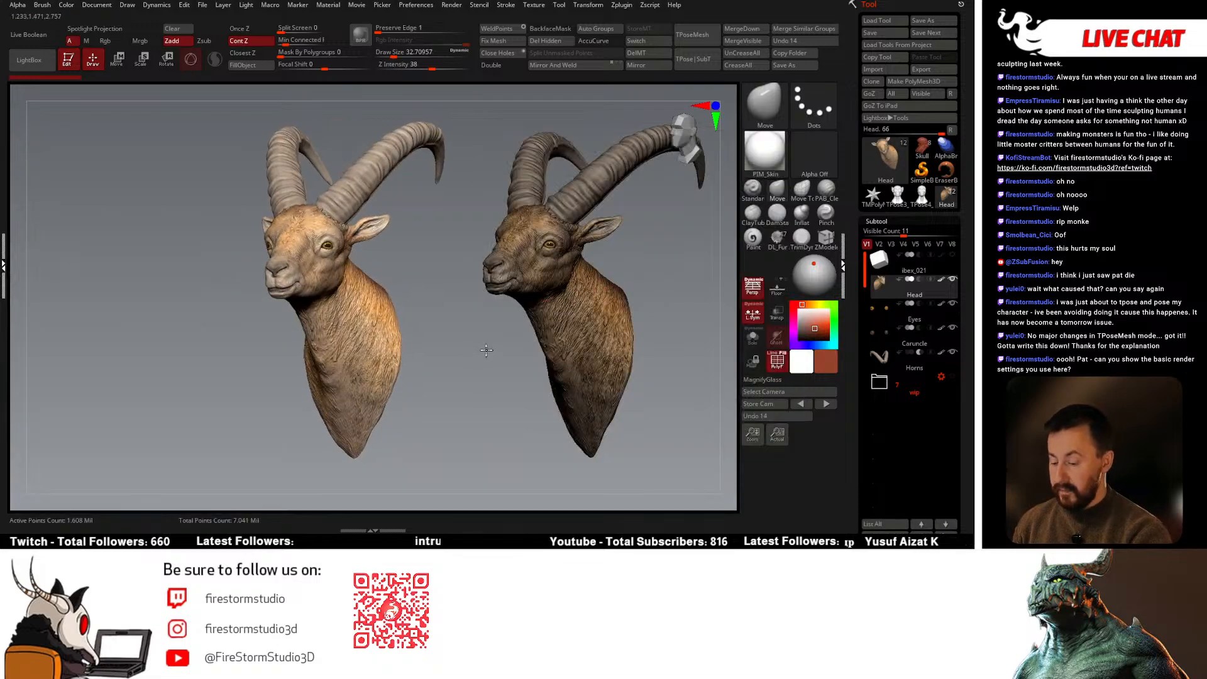
{"action": "left_click_drag", "start_coordinate": [494, 357], "coordinate": [530, 369]}
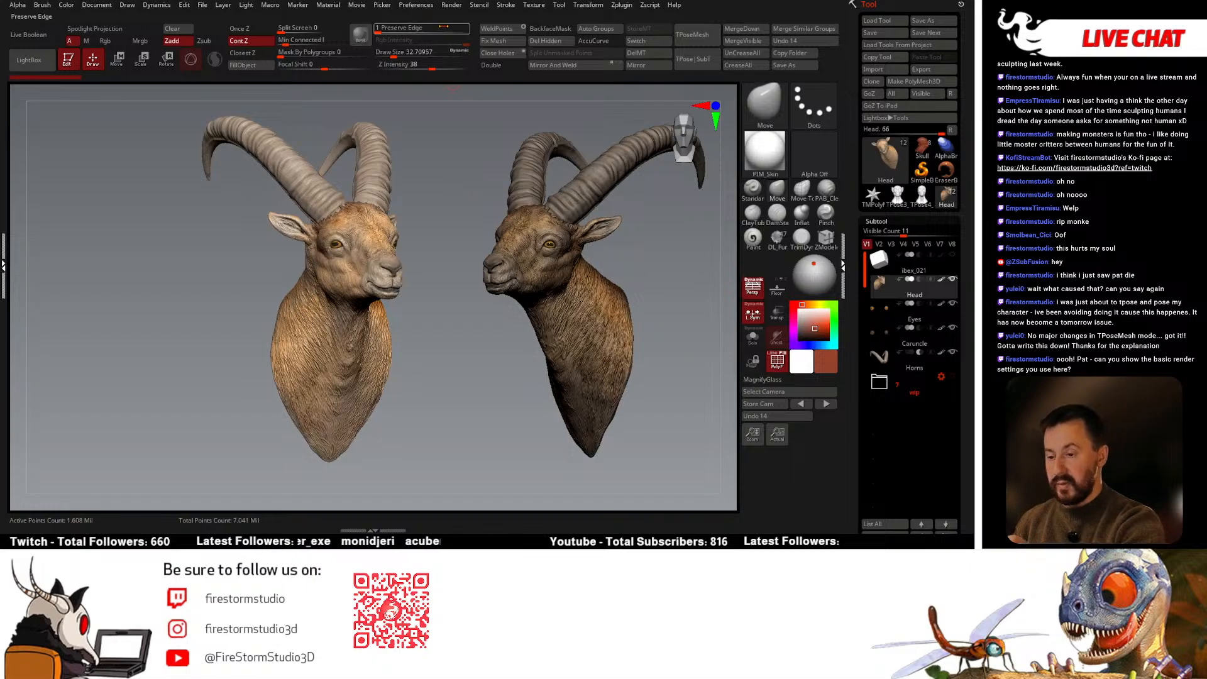
{"action": "left_click", "coordinate": [429, 6]}
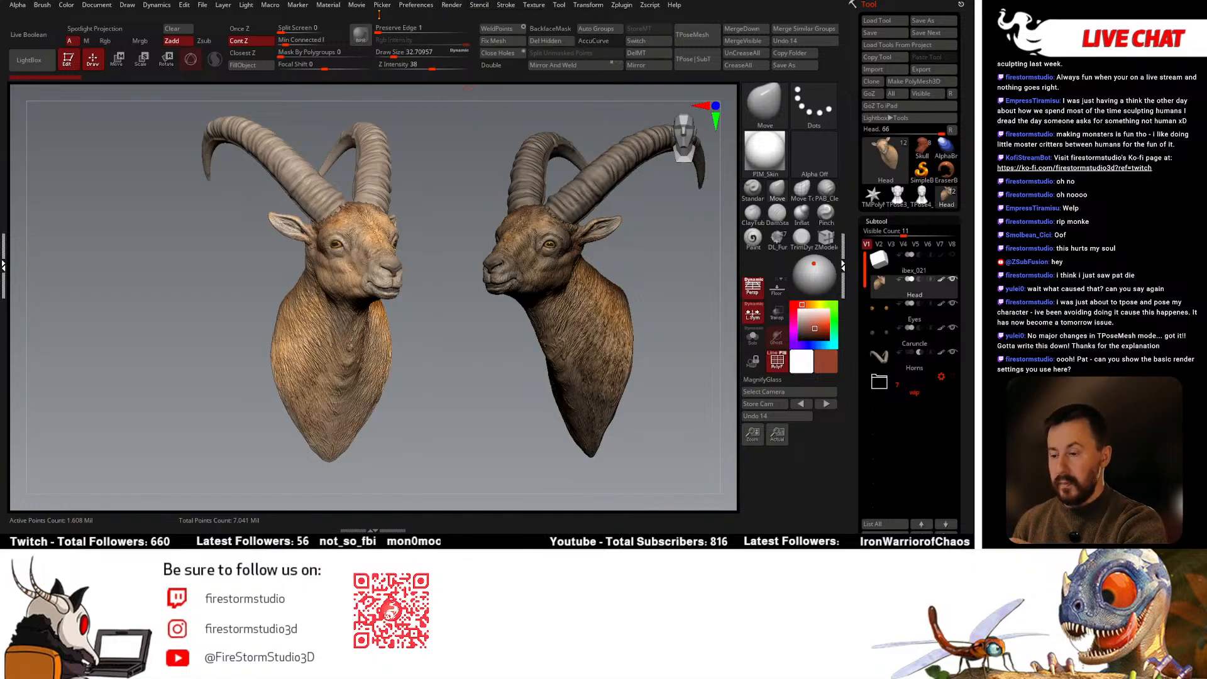
{"action": "left_click", "coordinate": [356, 5]}
{"action": "left_click", "coordinate": [328, 5]}
{"action": "left_click", "coordinate": [370, 234]}
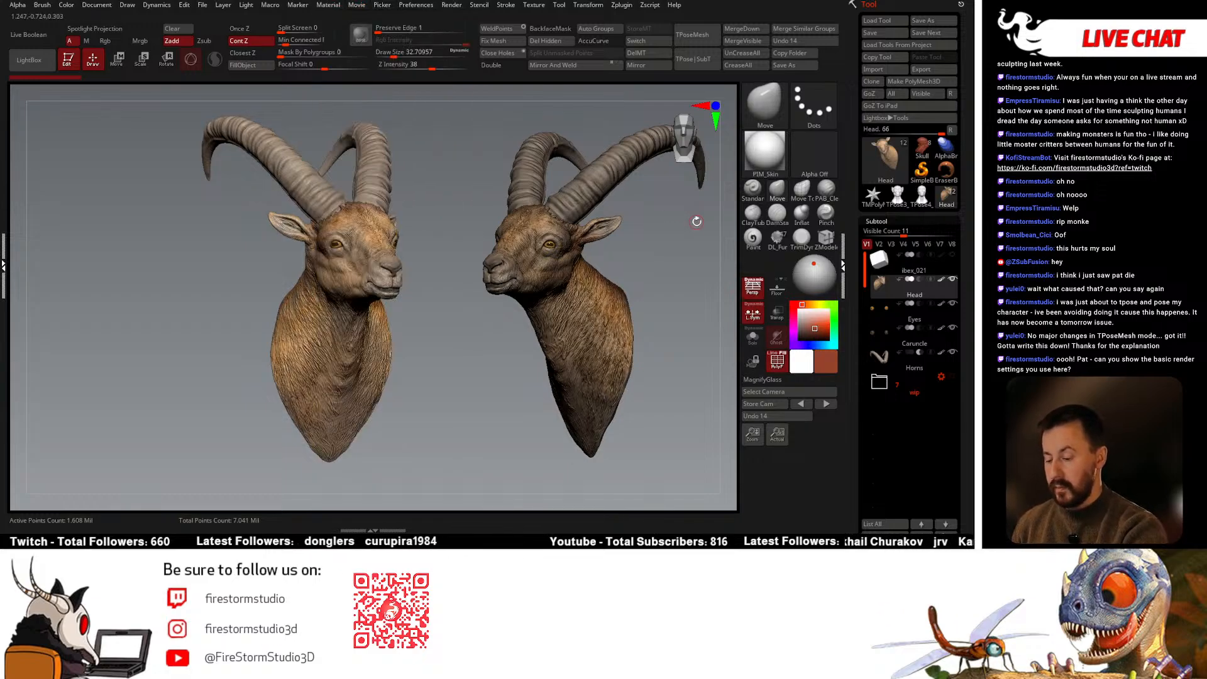
Clear the canvas, reposition the ibex bust, set the draw size to 62.0104 and take a new snapshot
{"action": "left_click_drag", "start_coordinate": [497, 370], "coordinate": [431, 380]}
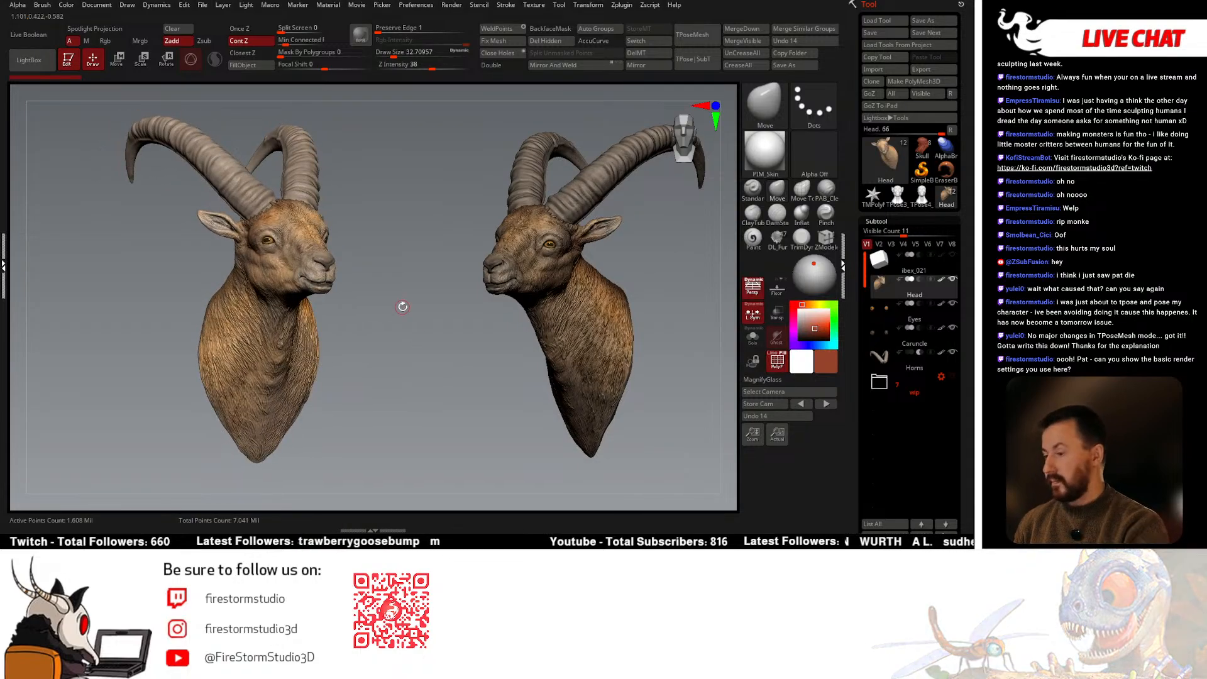
{"action": "key", "text": "ctrl+n"}
{"action": "left_click_drag", "start_coordinate": [660, 327], "coordinate": [636, 270]}
{"action": "key", "text": "space"}
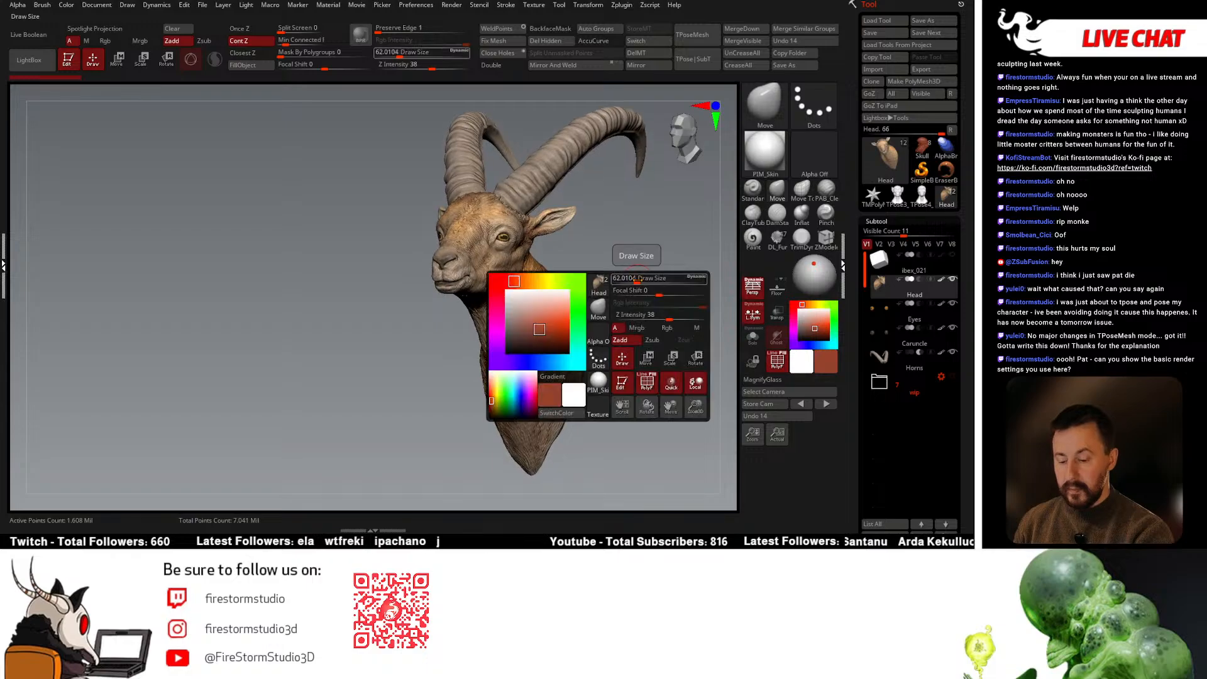
{"action": "key", "text": "shift+s"}
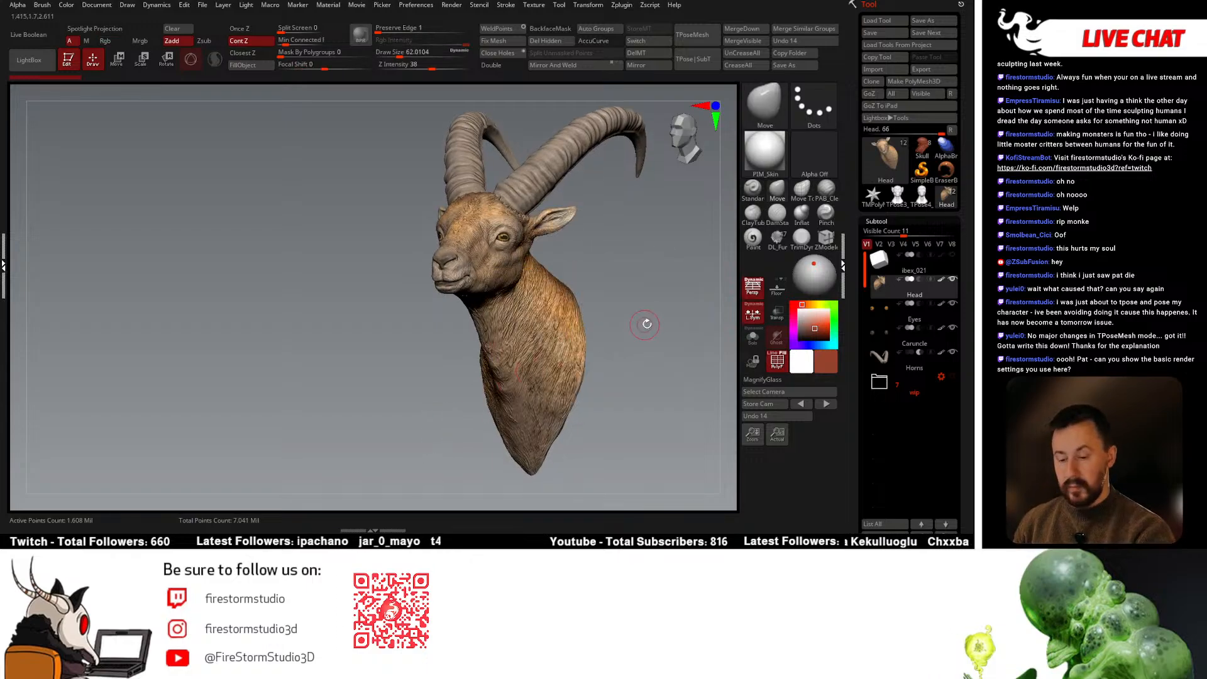
Move the live ibex bust beside the new snapshot and compare it from several angles
{"action": "left_click_drag", "start_coordinate": [647, 323], "coordinate": [334, 325], "text": "alt"}
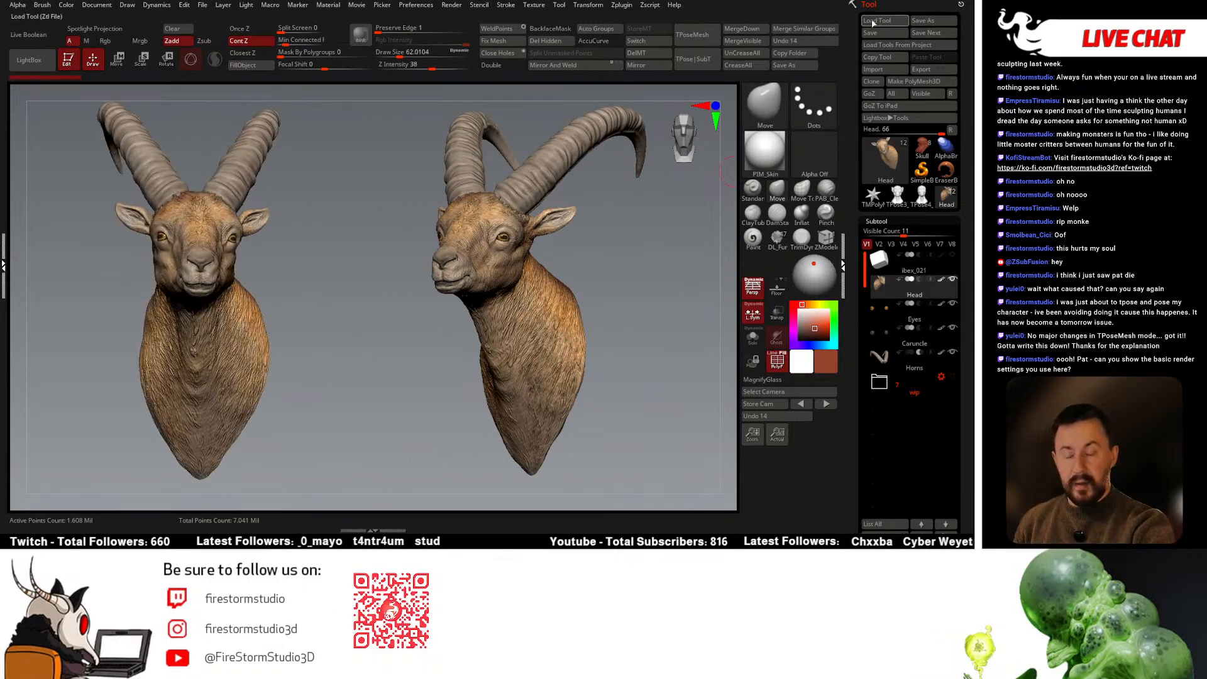
{"action": "left_click_drag", "start_coordinate": [613, 269], "coordinate": [340, 321]}
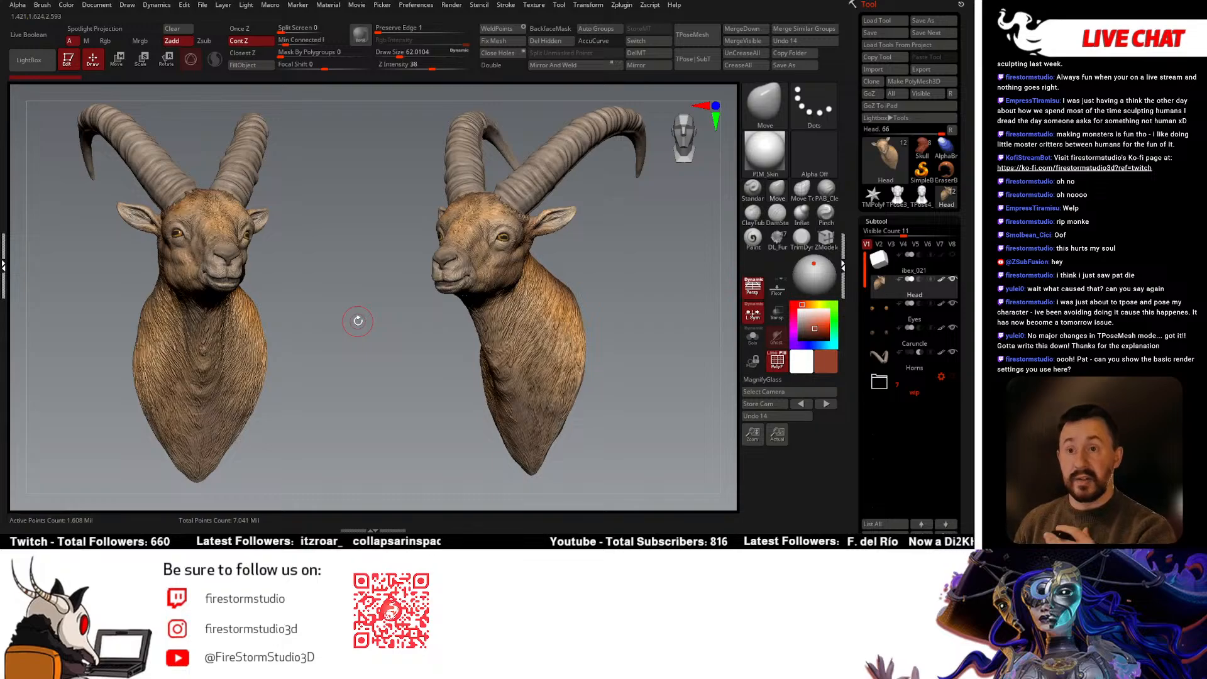
{"action": "left_click_drag", "start_coordinate": [363, 328], "coordinate": [355, 317]}
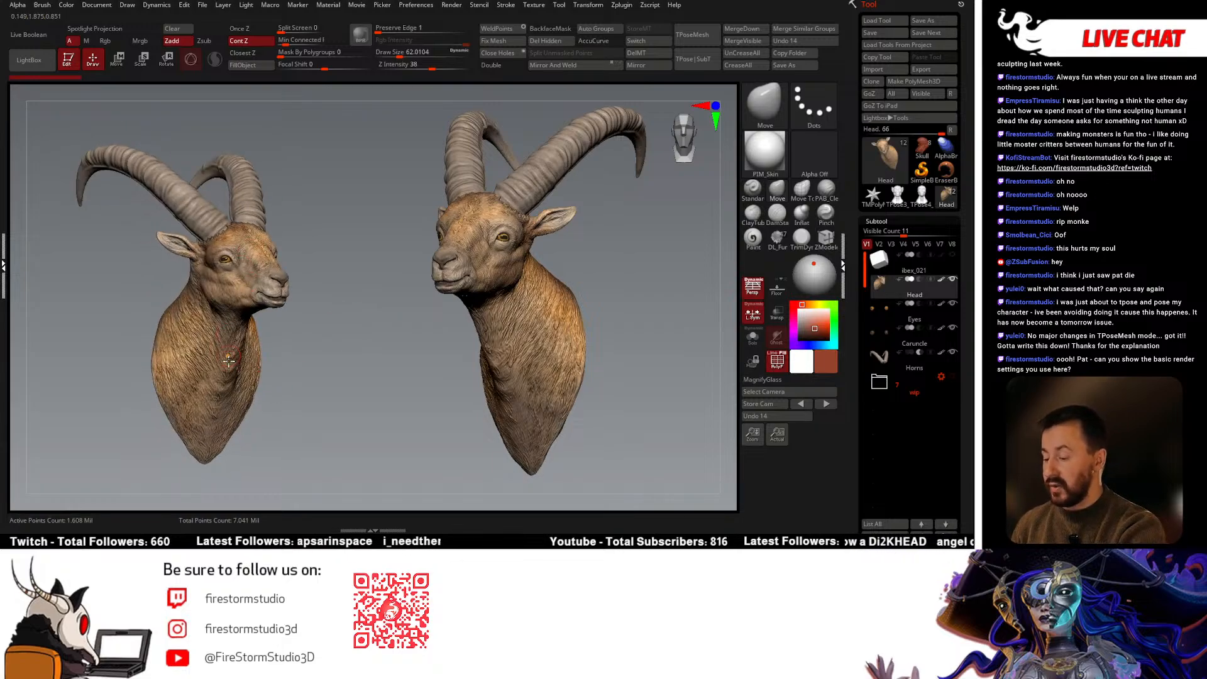
{"action": "left_click_drag", "start_coordinate": [398, 358], "coordinate": [392, 377]}
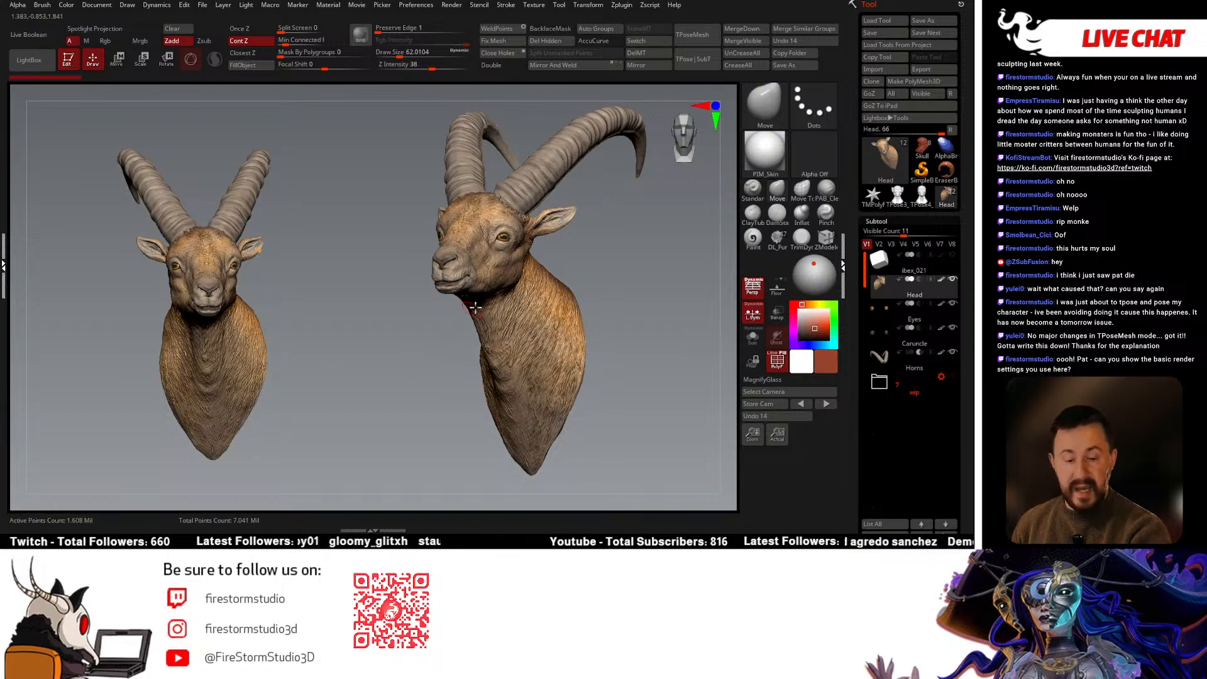
Load the FP_Sculpting_09 material from the custom Materials folder onto the live ibex bust and compare it with the snapshot
{"action": "left_click", "coordinate": [763, 165]}
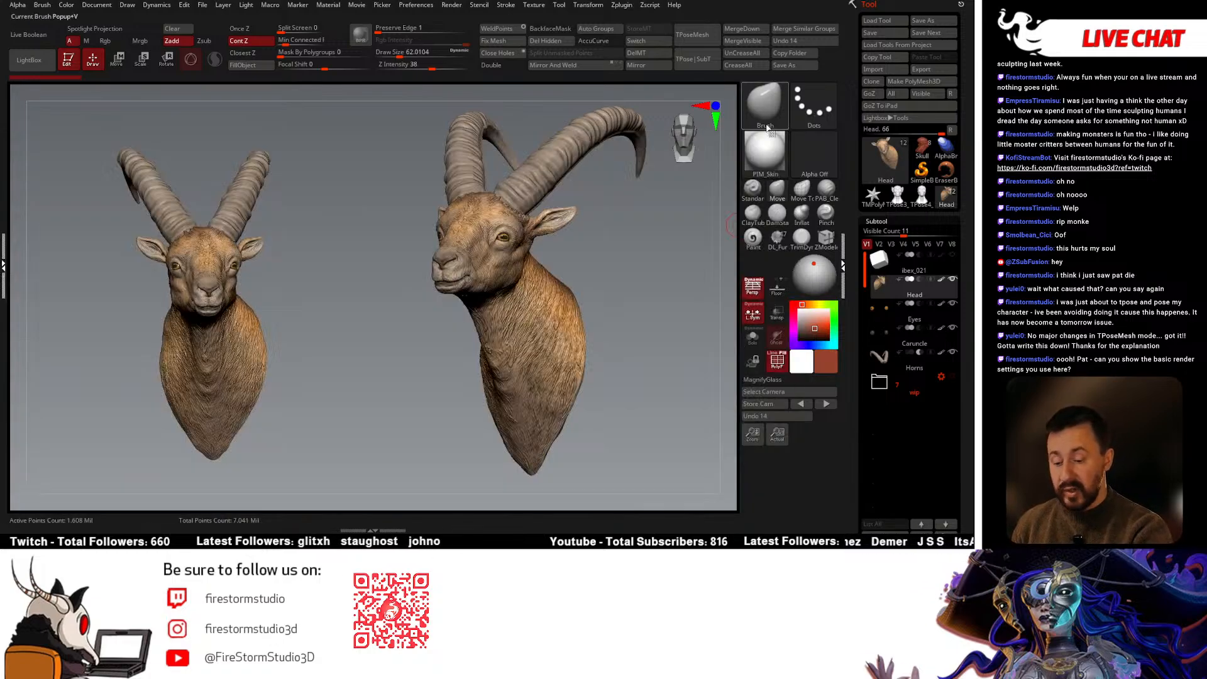
{"action": "key", "text": "comma"}
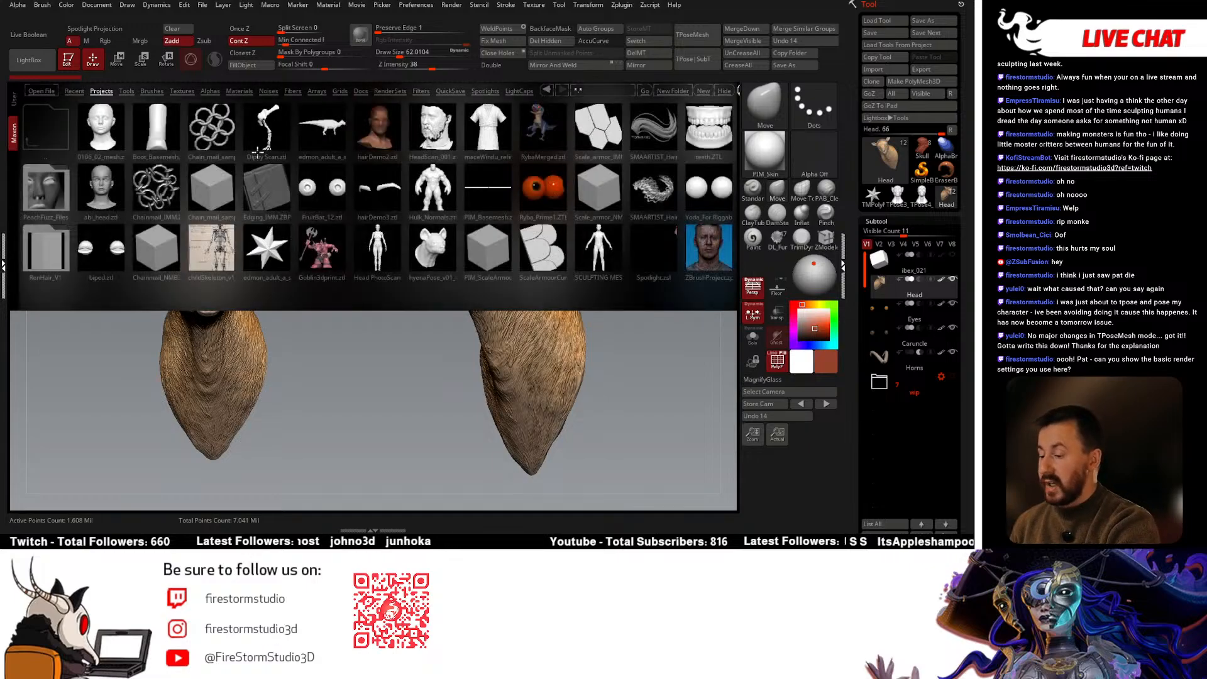
{"action": "left_click", "coordinate": [239, 91]}
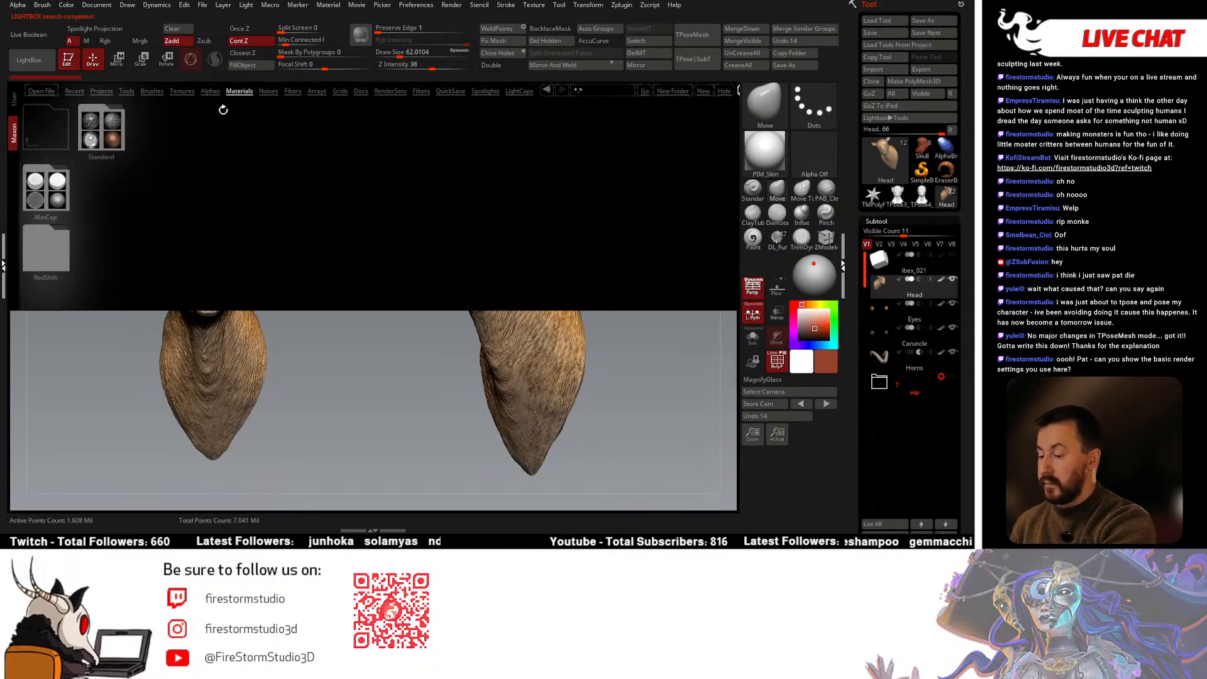
{"action": "left_click", "coordinate": [101, 91]}
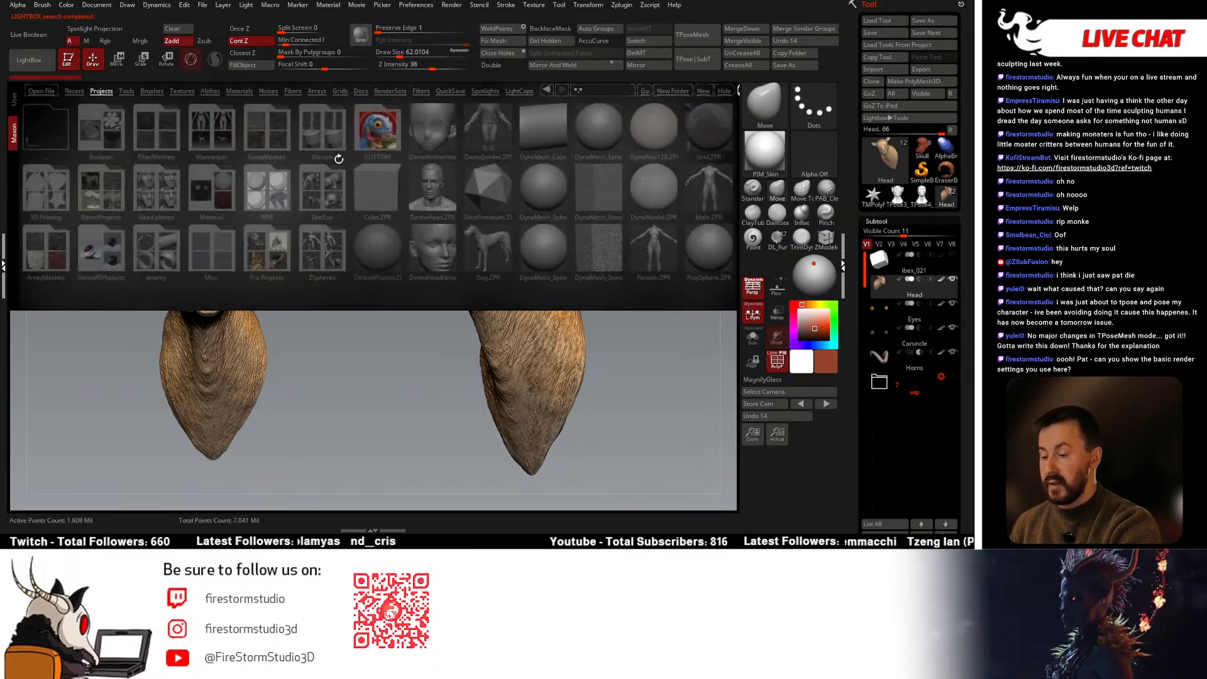
{"action": "double_click", "coordinate": [378, 129]}
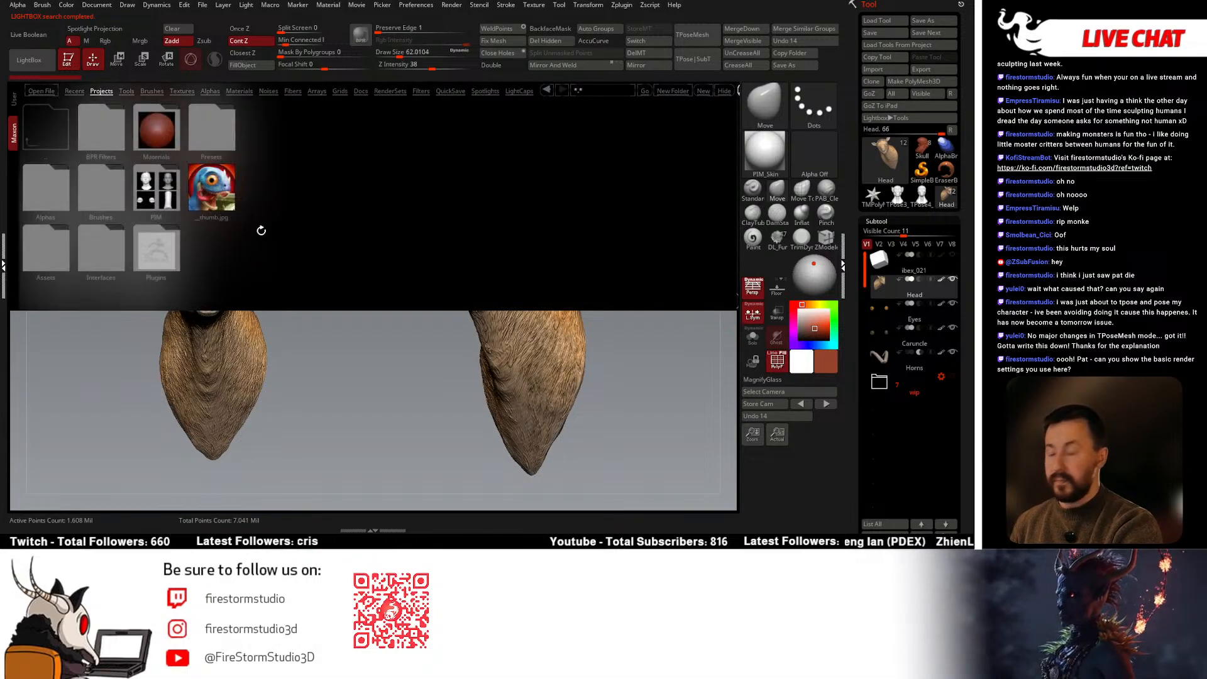
{"action": "double_click", "coordinate": [156, 132]}
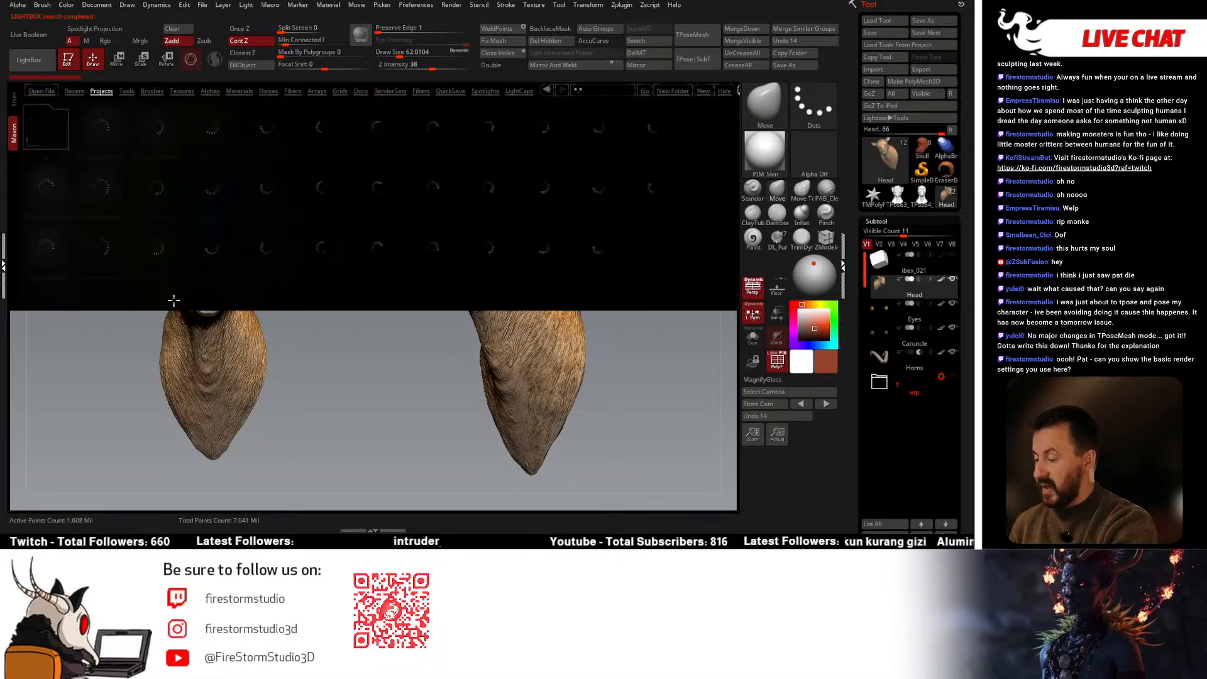
{"action": "double_click", "coordinate": [546, 139]}
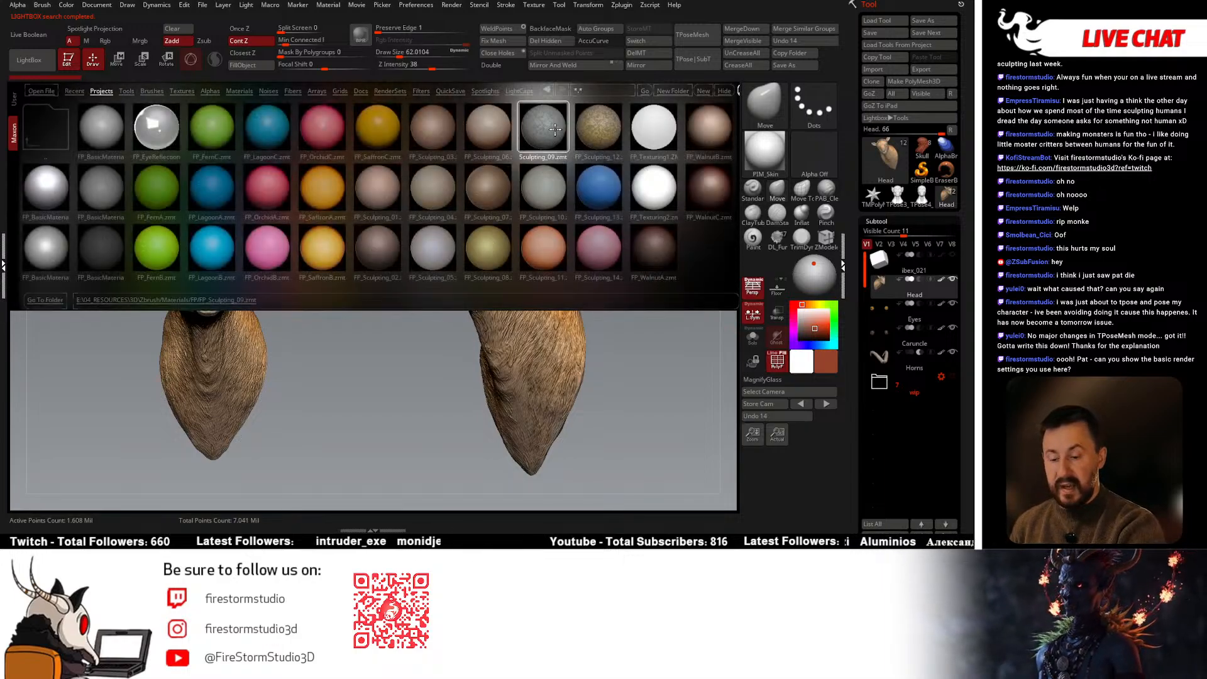
{"action": "key", "text": "comma"}
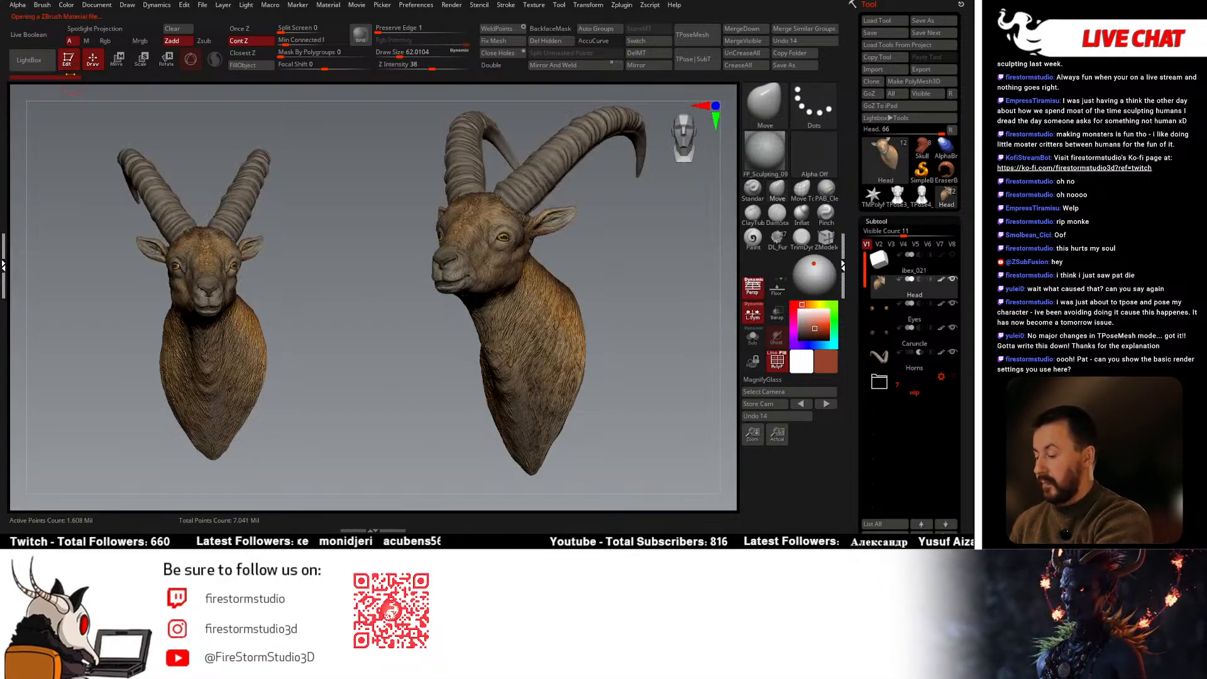
{"action": "left_click_drag", "start_coordinate": [423, 327], "coordinate": [377, 380]}
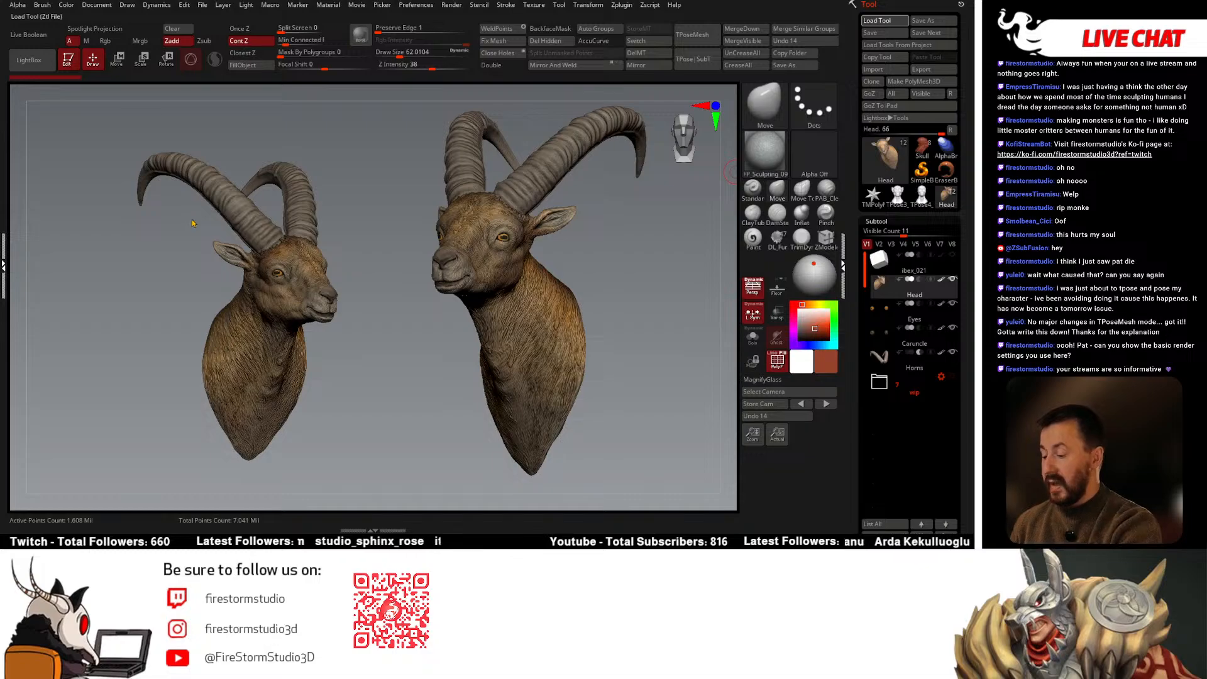
Load the hippo head model, apply the SkinShade4 material to it and inspect it beside the ibex snapshot
{"action": "mouse_move", "coordinate": [393, 375]}
{"action": "left_mouse_down", "text": "shift"}
{"action": "mouse_move", "coordinate": [407, 372]}
{"action": "mouse_move", "coordinate": [412, 392]}
{"action": "mouse_move", "coordinate": [456, 417]}
{"action": "mouse_move", "coordinate": [396, 399]}
{"action": "left_mouse_up", "text": "shift"}
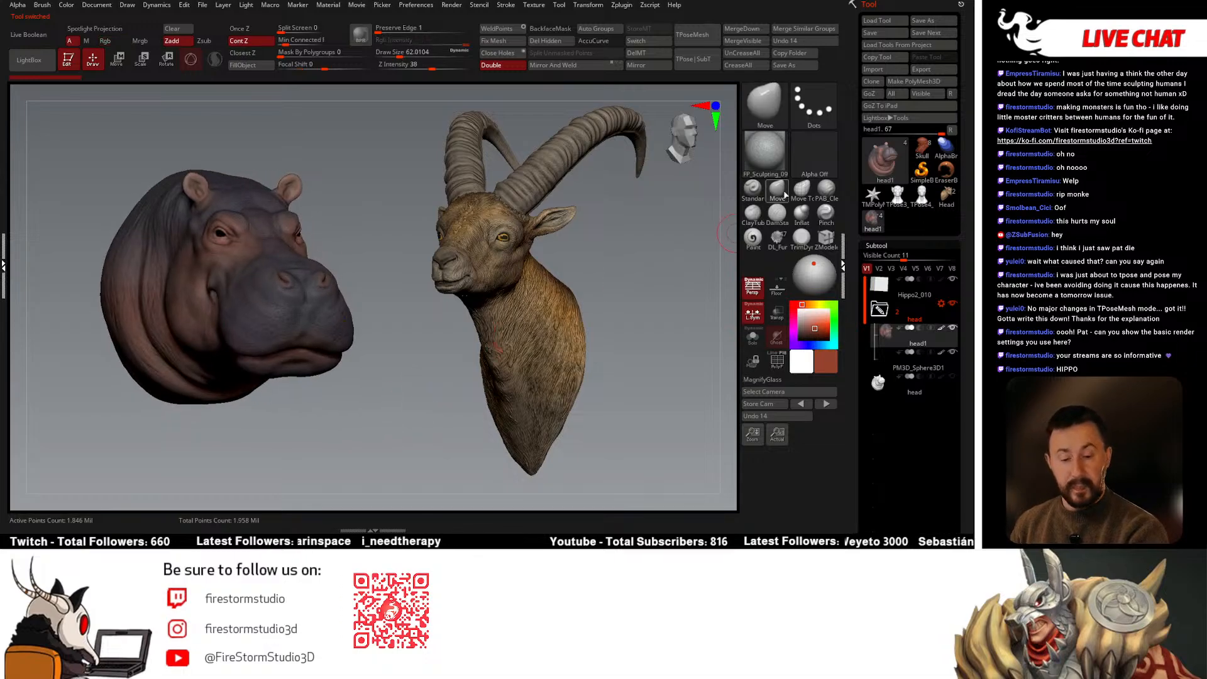
{"action": "left_click", "coordinate": [766, 160]}
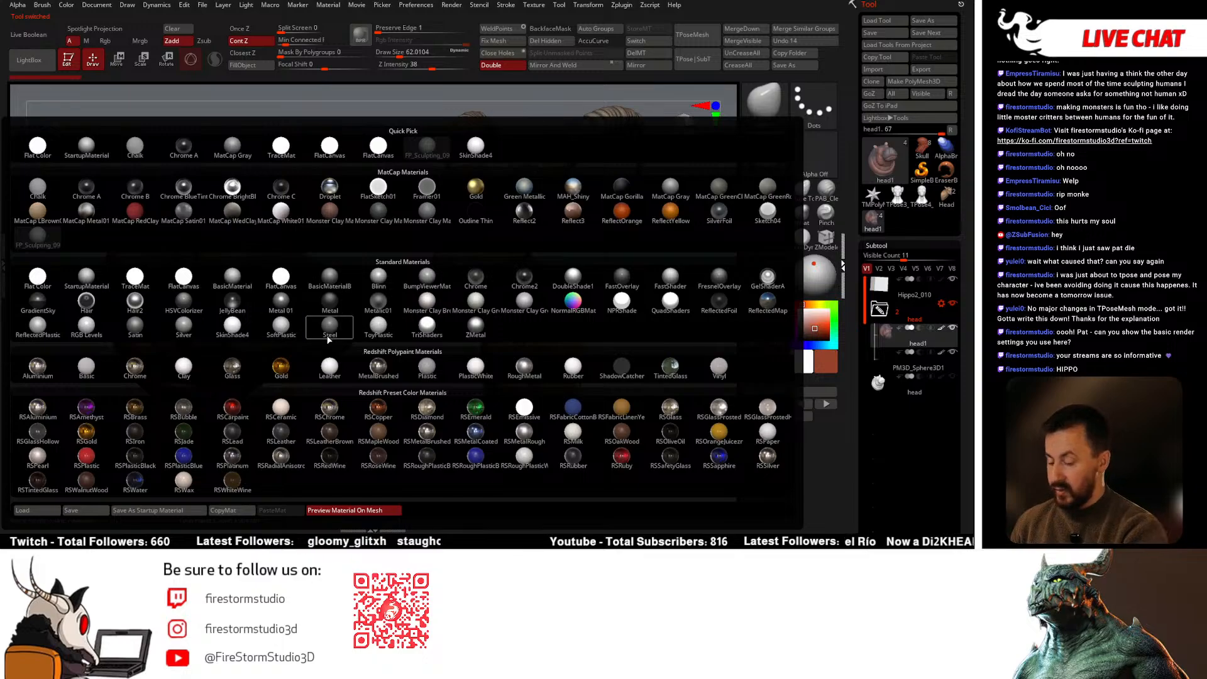
{"action": "mouse_move", "coordinate": [627, 301]}
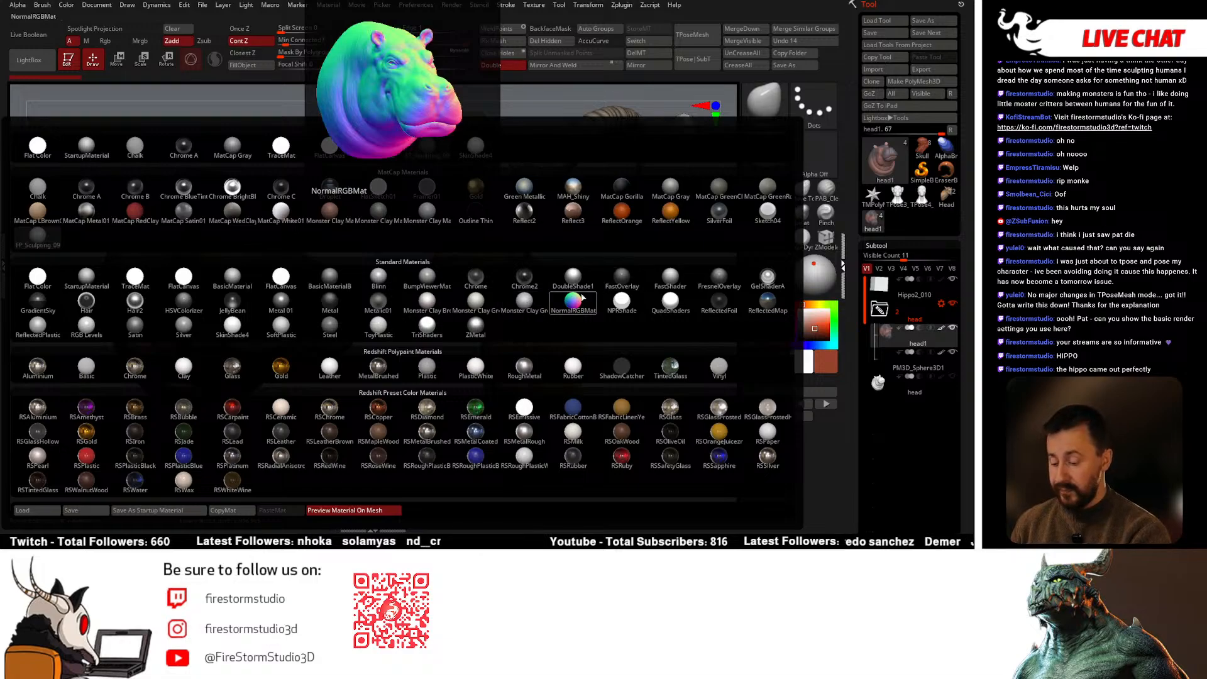
{"action": "left_click", "coordinate": [232, 325]}
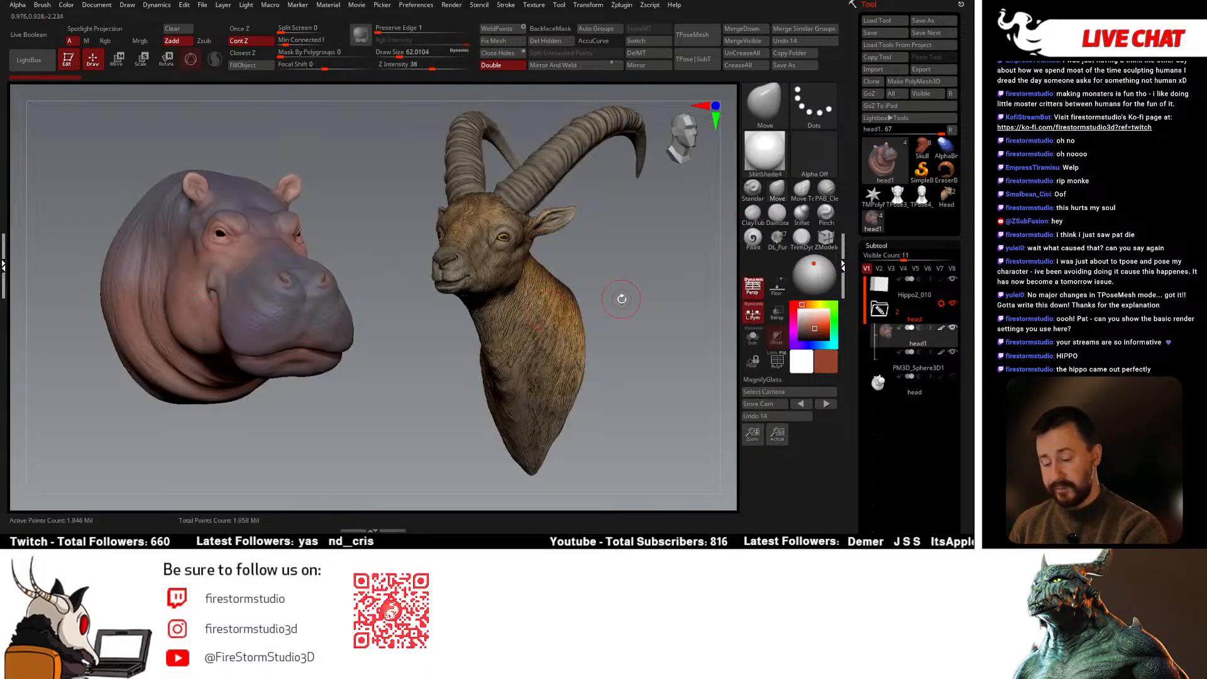
{"action": "left_click", "coordinate": [774, 154]}
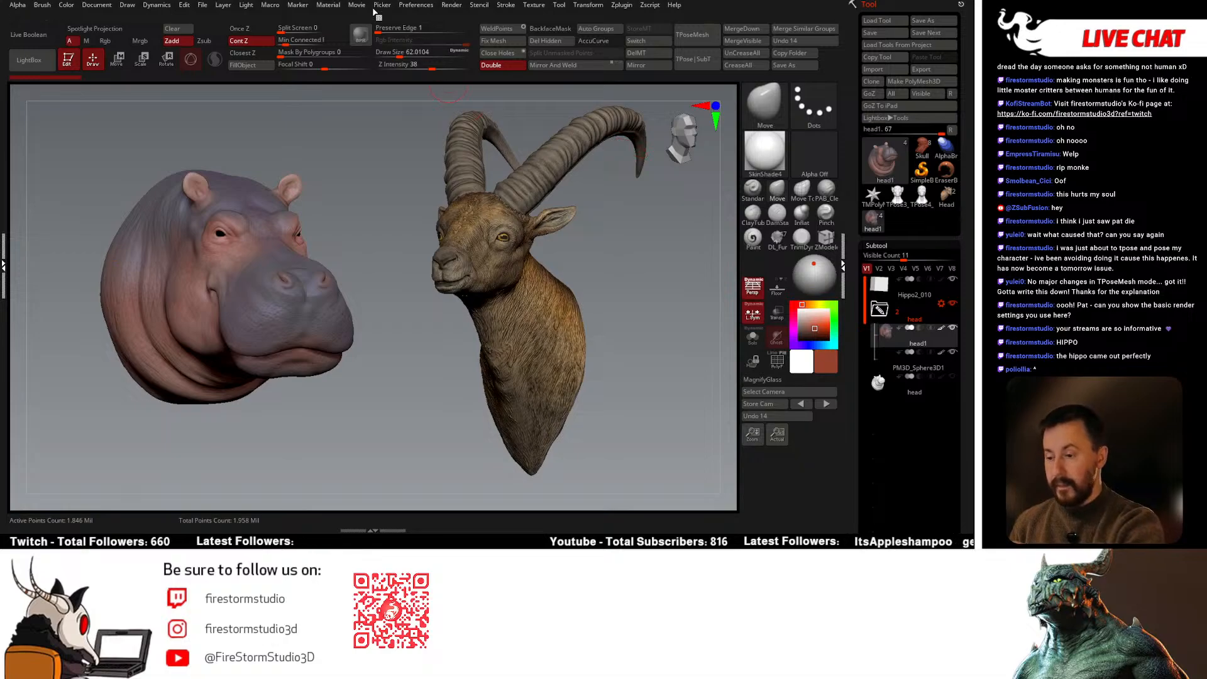
{"action": "left_click", "coordinate": [328, 5]}
{"action": "left_click_drag", "start_coordinate": [365, 270], "coordinate": [350, 266]}
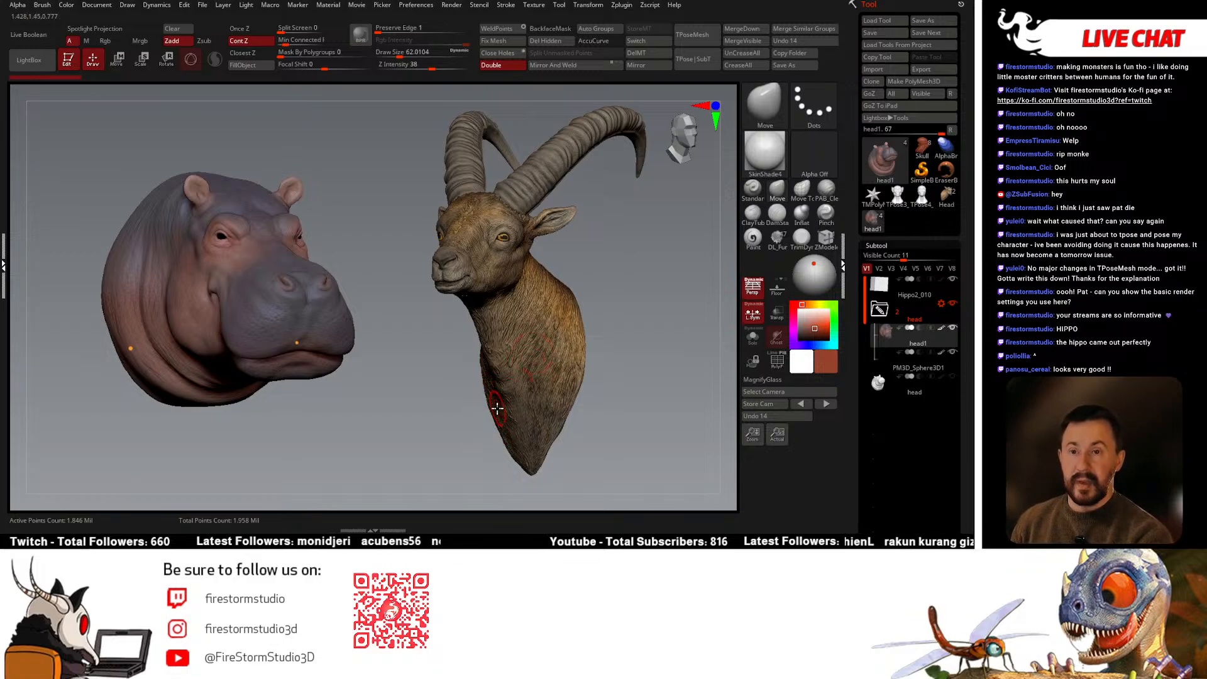
{"action": "left_click_drag", "start_coordinate": [393, 330], "coordinate": [386, 341]}
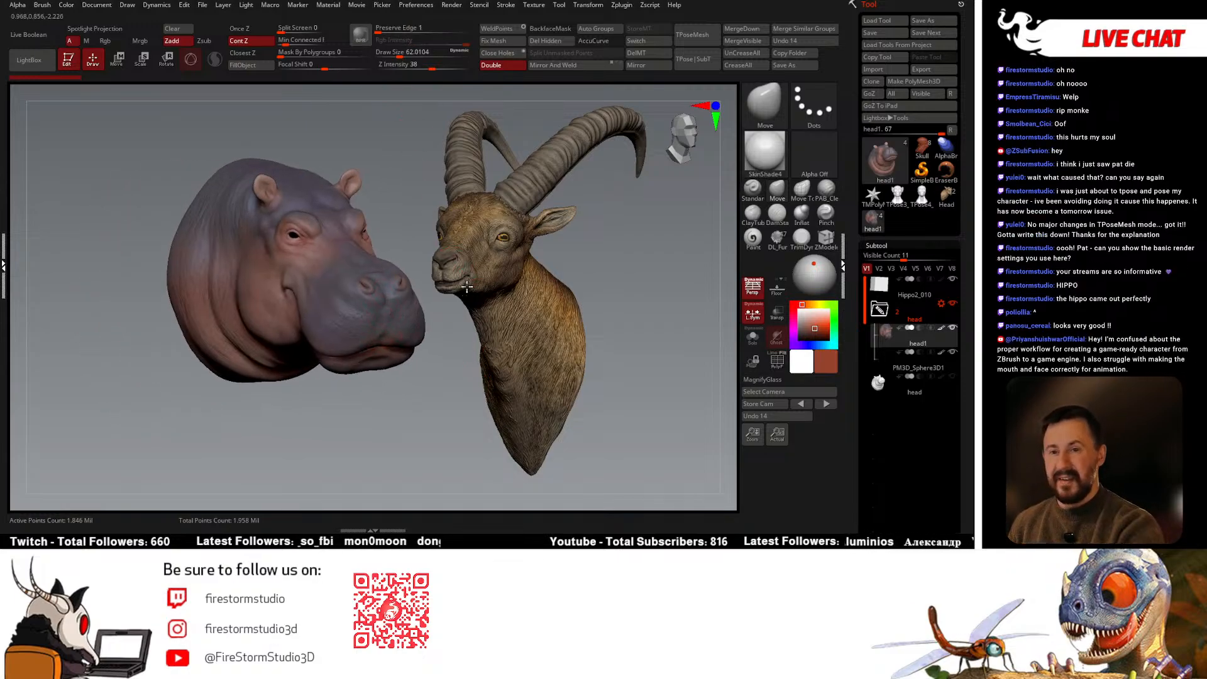
{"action": "left_click_drag", "start_coordinate": [466, 288], "coordinate": [593, 287]}
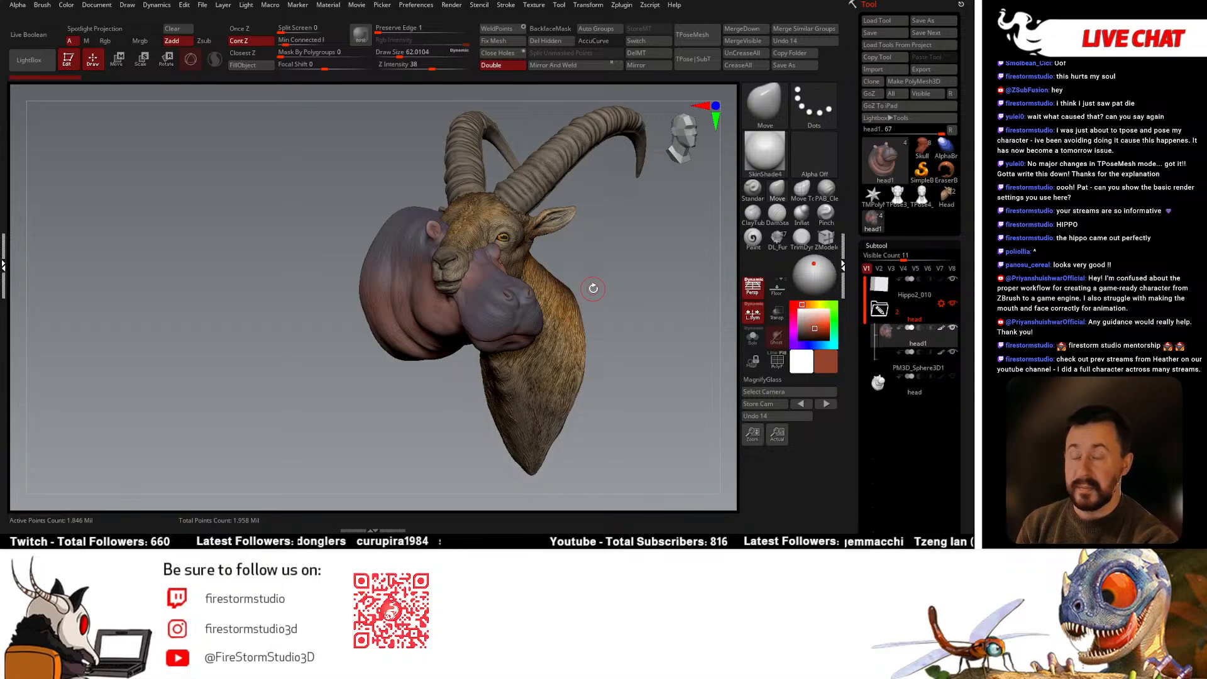
{"action": "left_click_drag", "start_coordinate": [603, 272], "coordinate": [704, 259]}
Switch back to the macaque Skull model, clear the ibex snapshot from the canvas and frame the head muscles
{"action": "left_click", "coordinate": [922, 148]}
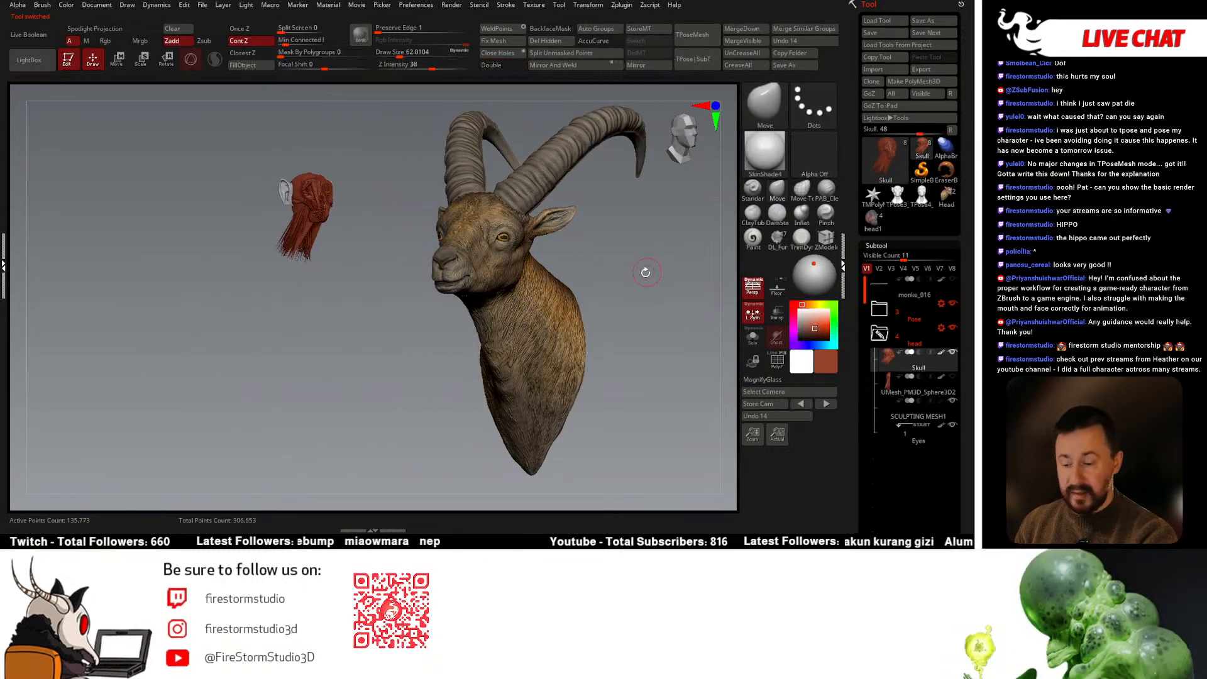
{"action": "key", "text": "ctrl+n"}
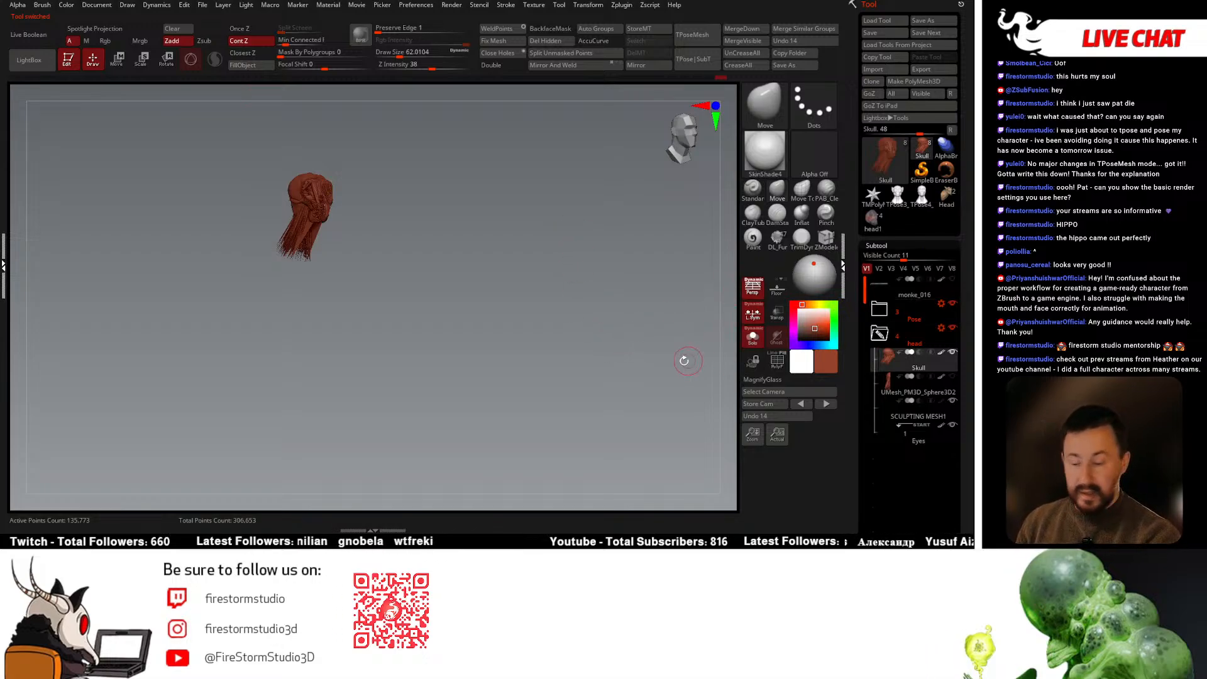
{"action": "left_click_drag", "start_coordinate": [681, 358], "coordinate": [602, 353]}
{"action": "key", "text": "f"}
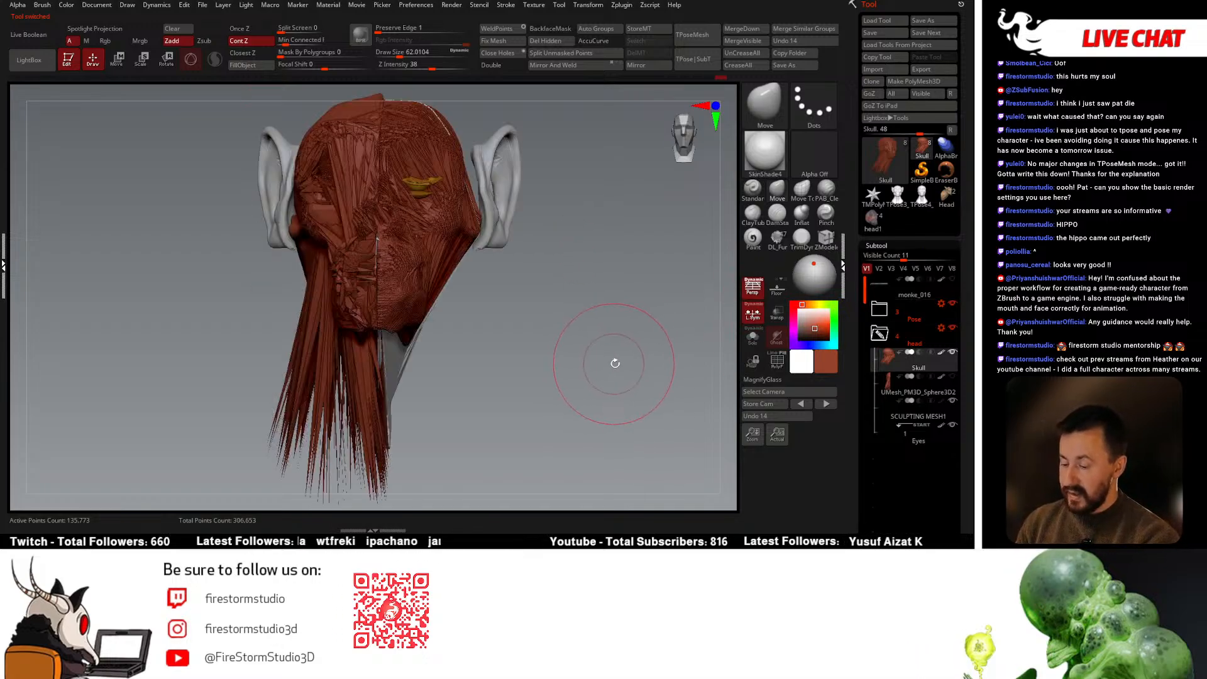
Show the posed mannequin from the Pose folder and the ground base together with the macaque head
{"action": "left_click", "coordinate": [952, 379]}
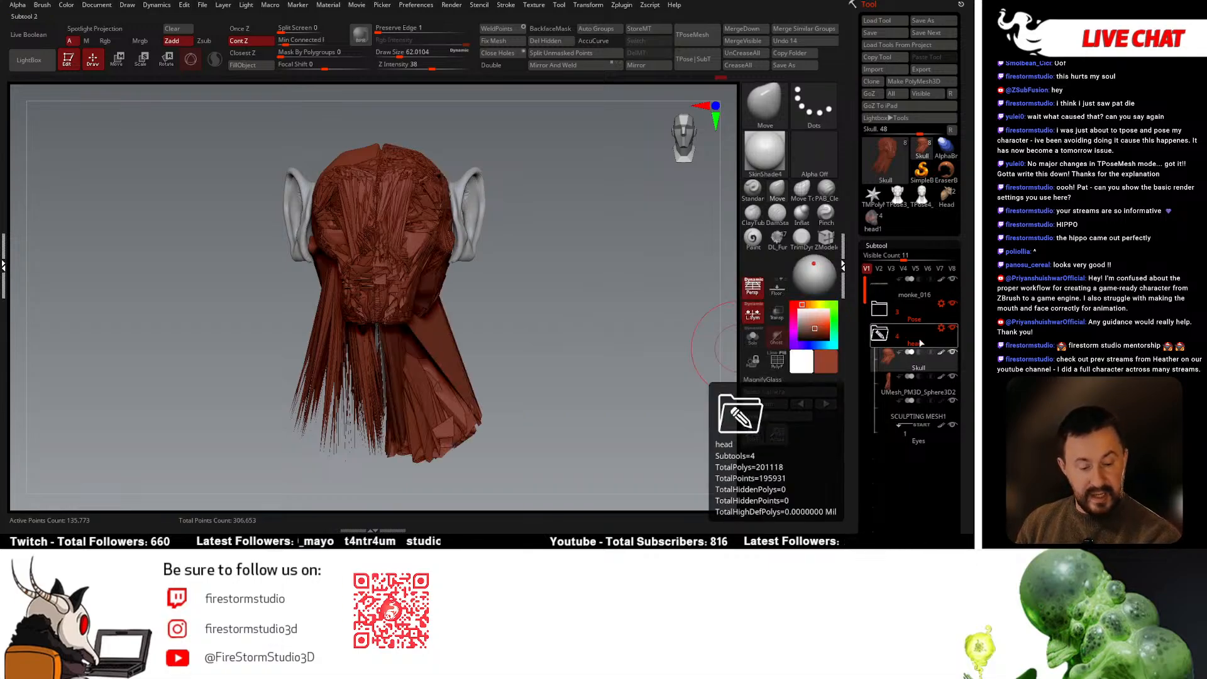
{"action": "key", "text": "f"}
{"action": "key", "text": "d"}
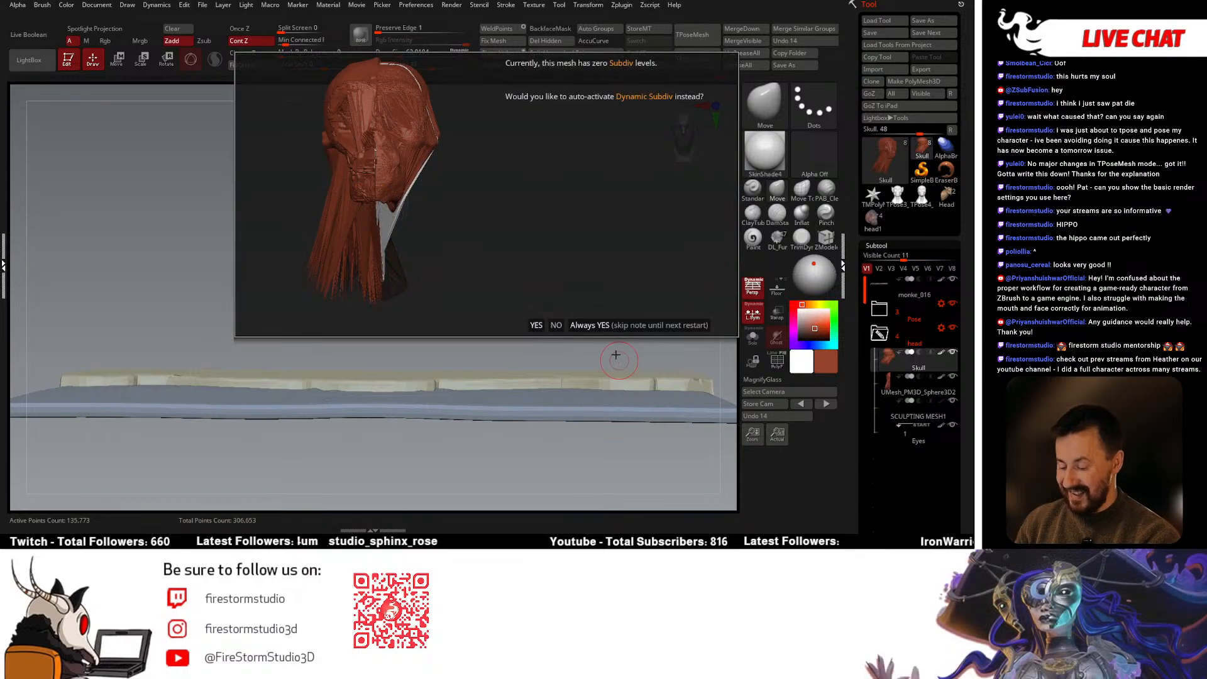
{"action": "key", "text": "Escape"}
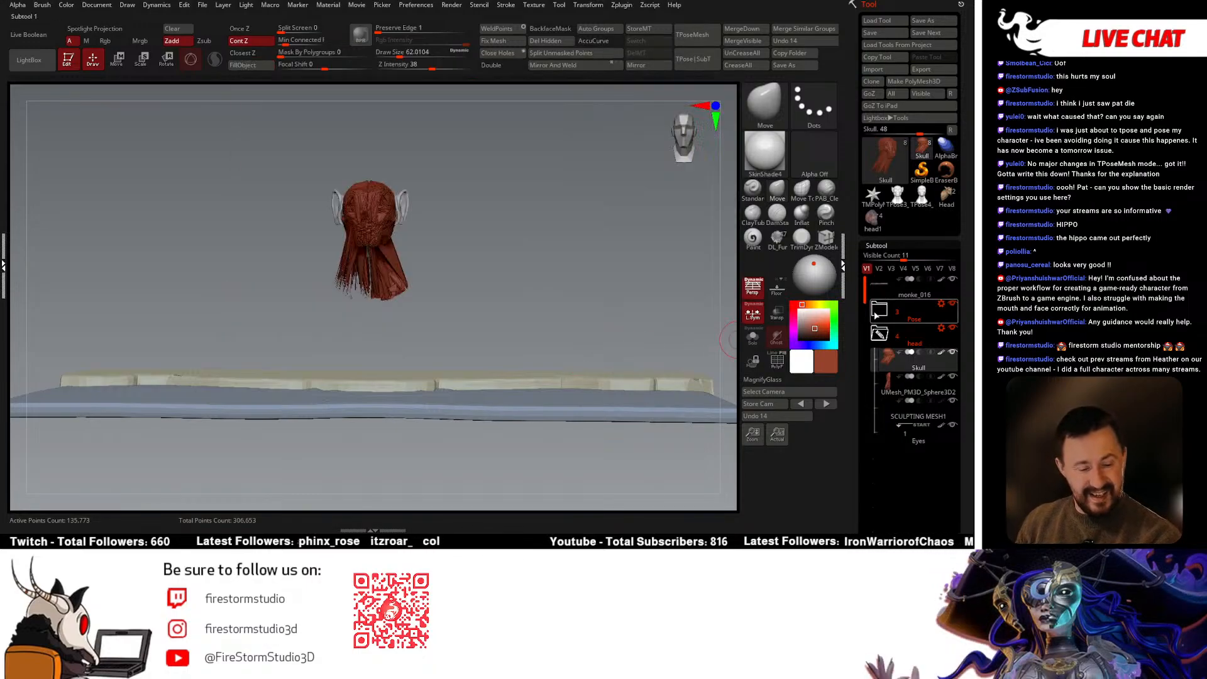
{"action": "left_click", "coordinate": [881, 335]}
{"action": "left_click", "coordinate": [880, 309]}
{"action": "left_click", "coordinate": [952, 328]}
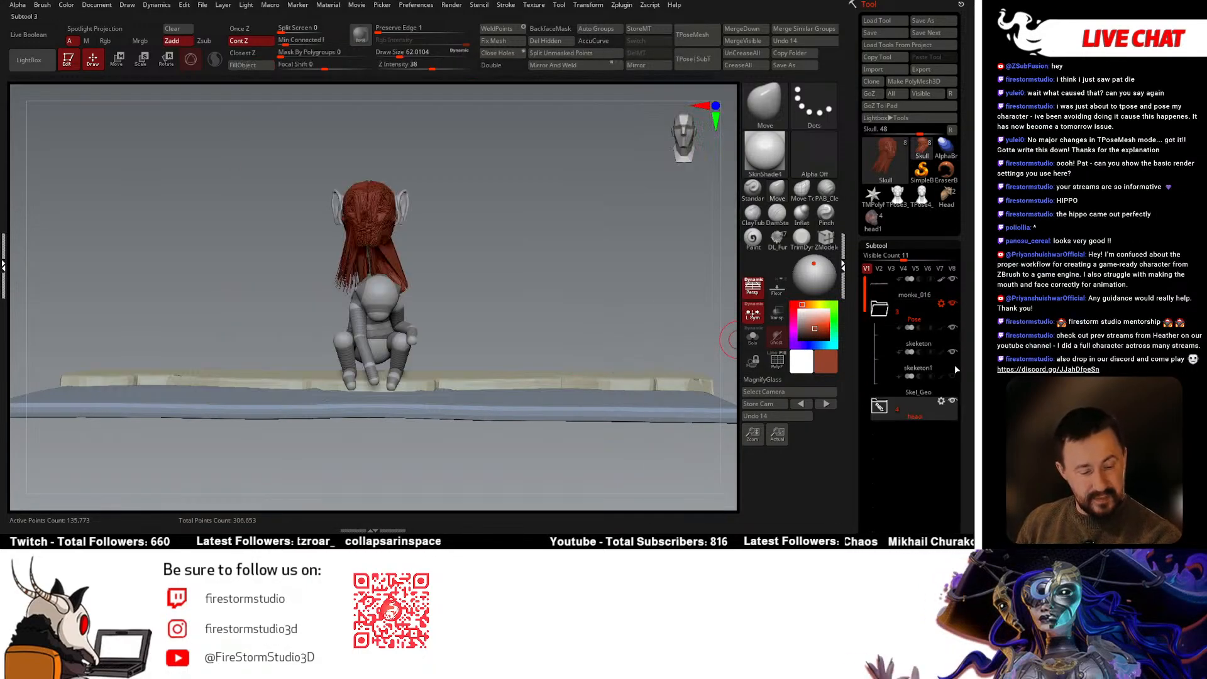
{"action": "mouse_move", "coordinate": [646, 323]}
{"action": "left_mouse_down"}
{"action": "mouse_move", "coordinate": [615, 330]}
{"action": "mouse_move", "coordinate": [619, 350]}
{"action": "left_mouse_up"}
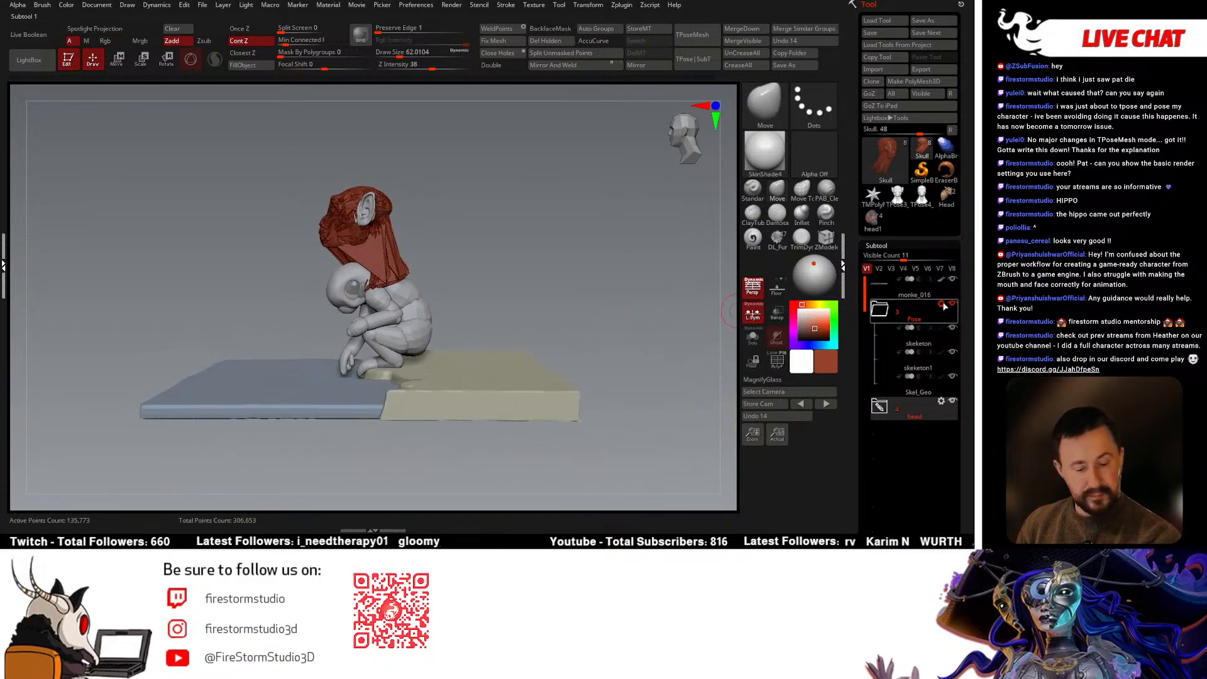
{"action": "left_click", "coordinate": [880, 309]}
Move the whole head folder straight up above the crouching mannequin using Transpose Set
{"action": "left_click_drag", "start_coordinate": [679, 335], "coordinate": [722, 363]}
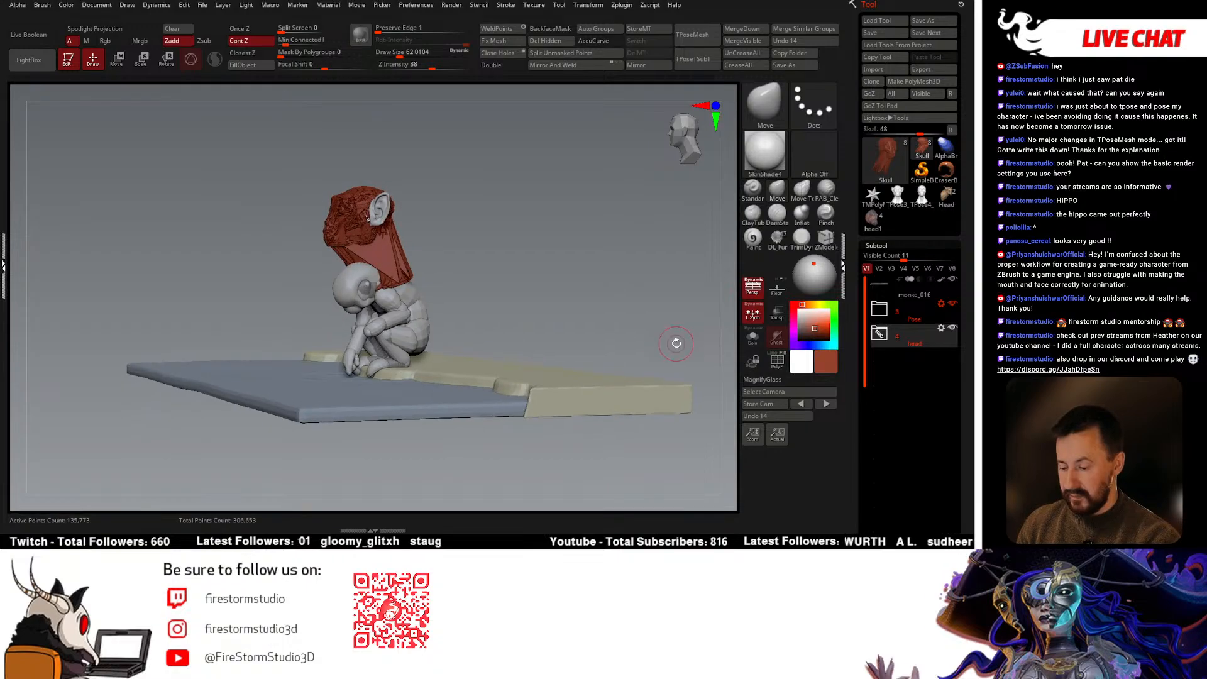
{"action": "left_click", "coordinate": [941, 327]}
{"action": "left_click", "coordinate": [894, 267]}
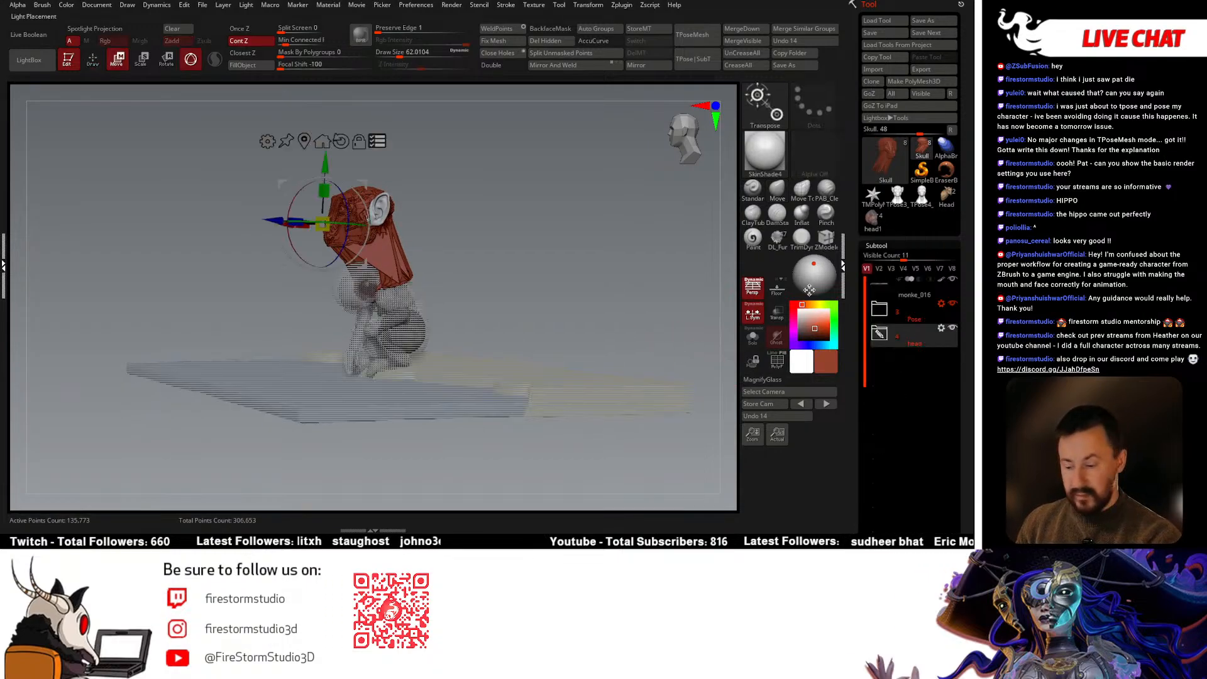
{"action": "left_click_drag", "start_coordinate": [365, 170], "coordinate": [368, 119]}
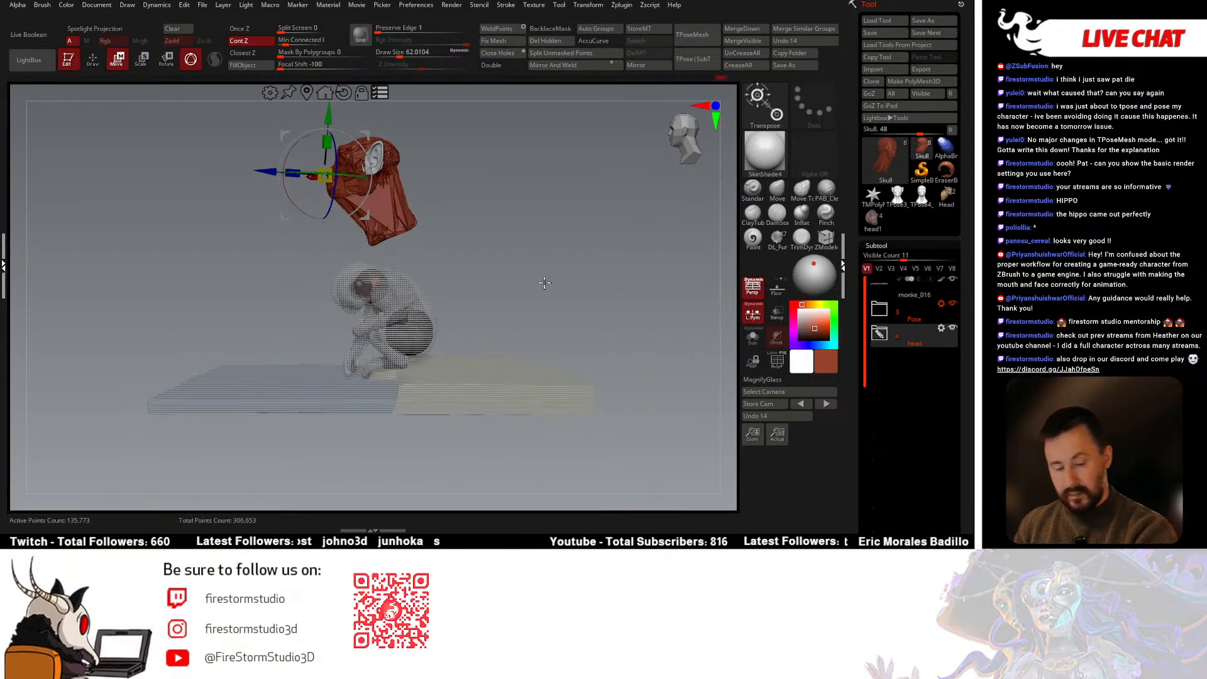
{"action": "left_click", "coordinate": [940, 328]}
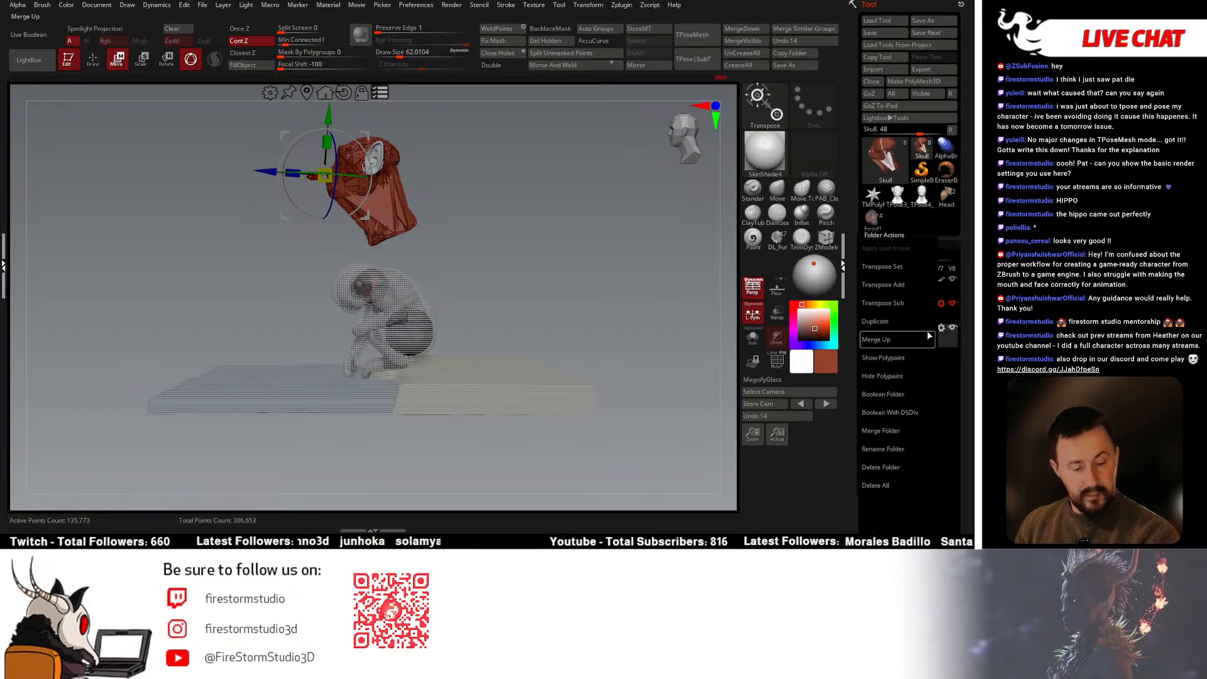
{"action": "left_click", "coordinate": [900, 268]}
{"action": "key", "text": "q"}
Examine the crouching mannequin's pose on the base and the raised macaque head from several angles
{"action": "mouse_move", "coordinate": [525, 261]}
{"action": "left_mouse_down"}
{"action": "mouse_move", "coordinate": [568, 280]}
{"action": "mouse_move", "coordinate": [597, 277]}
{"action": "mouse_move", "coordinate": [576, 290]}
{"action": "mouse_move", "coordinate": [583, 267]}
{"action": "mouse_move", "coordinate": [560, 255]}
{"action": "mouse_move", "coordinate": [547, 272]}
{"action": "mouse_move", "coordinate": [588, 314]}
{"action": "mouse_move", "coordinate": [577, 299]}
{"action": "left_mouse_up"}
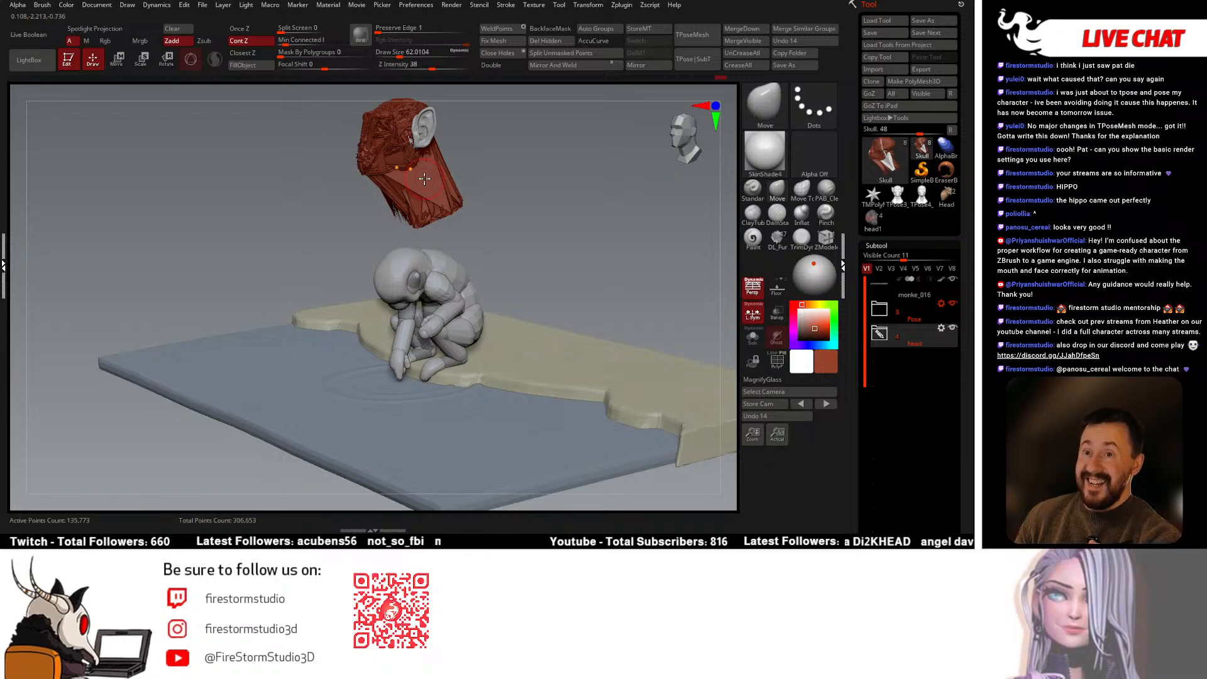
{"action": "left_click_drag", "start_coordinate": [537, 187], "coordinate": [471, 229]}
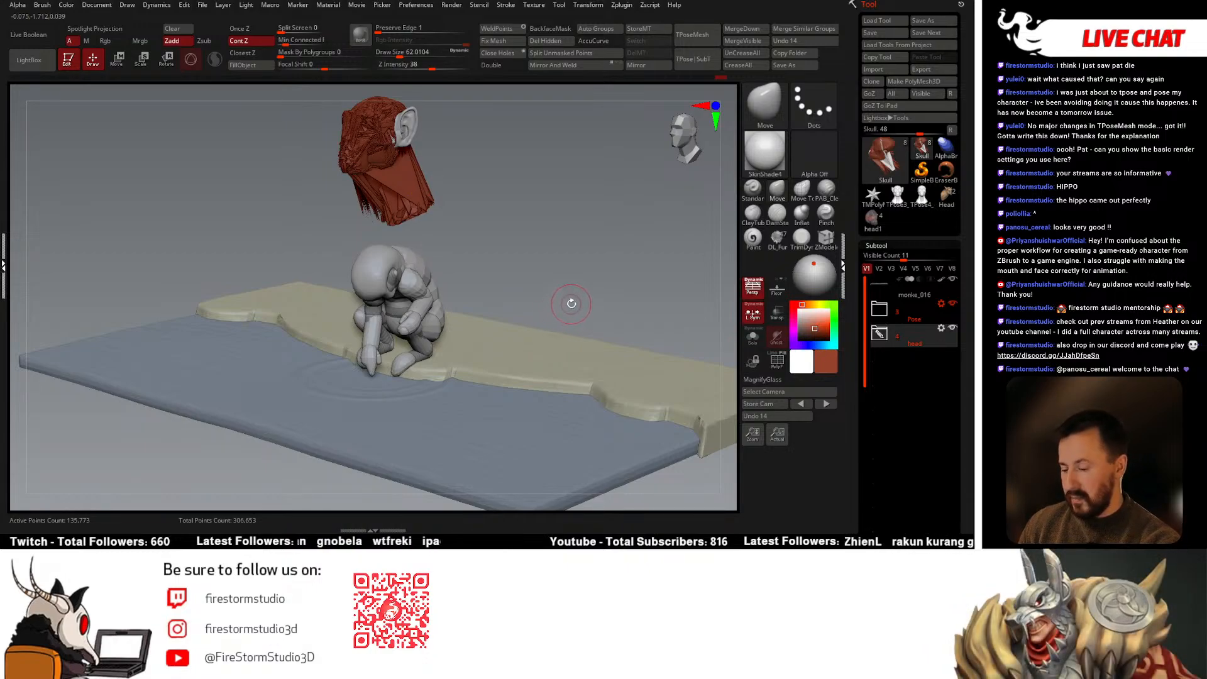
{"action": "left_click_drag", "start_coordinate": [568, 305], "coordinate": [561, 275]}
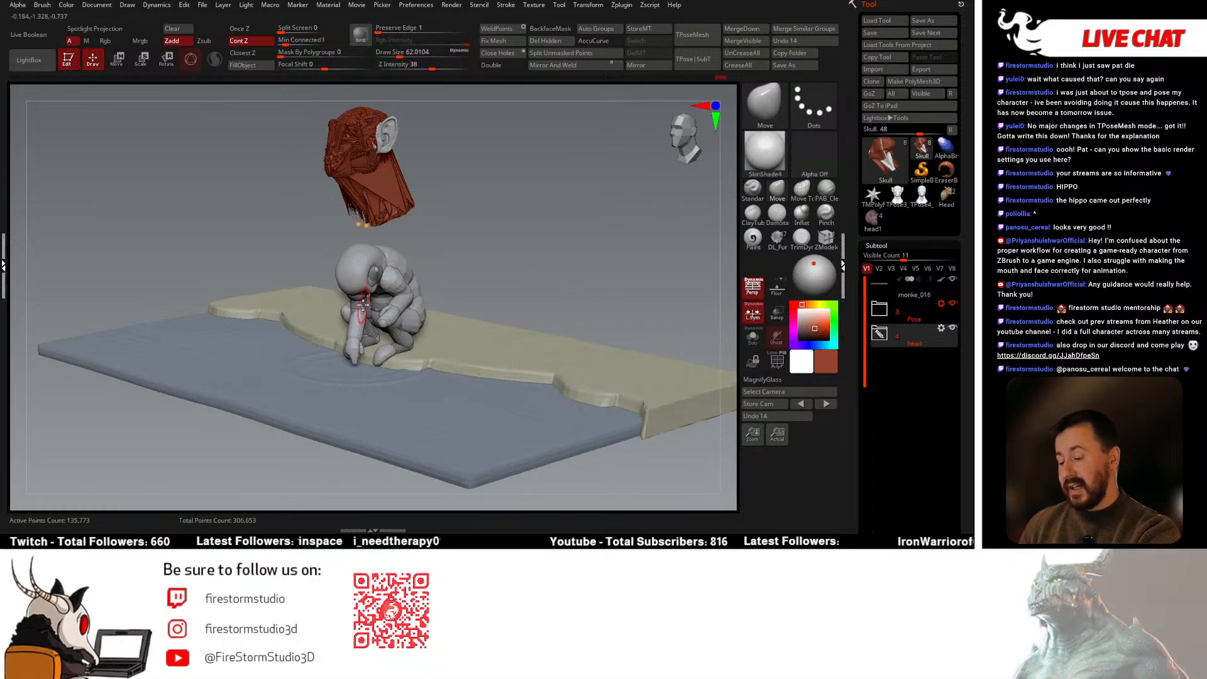
{"action": "left_click_drag", "start_coordinate": [560, 273], "coordinate": [400, 215], "text": "shift"}
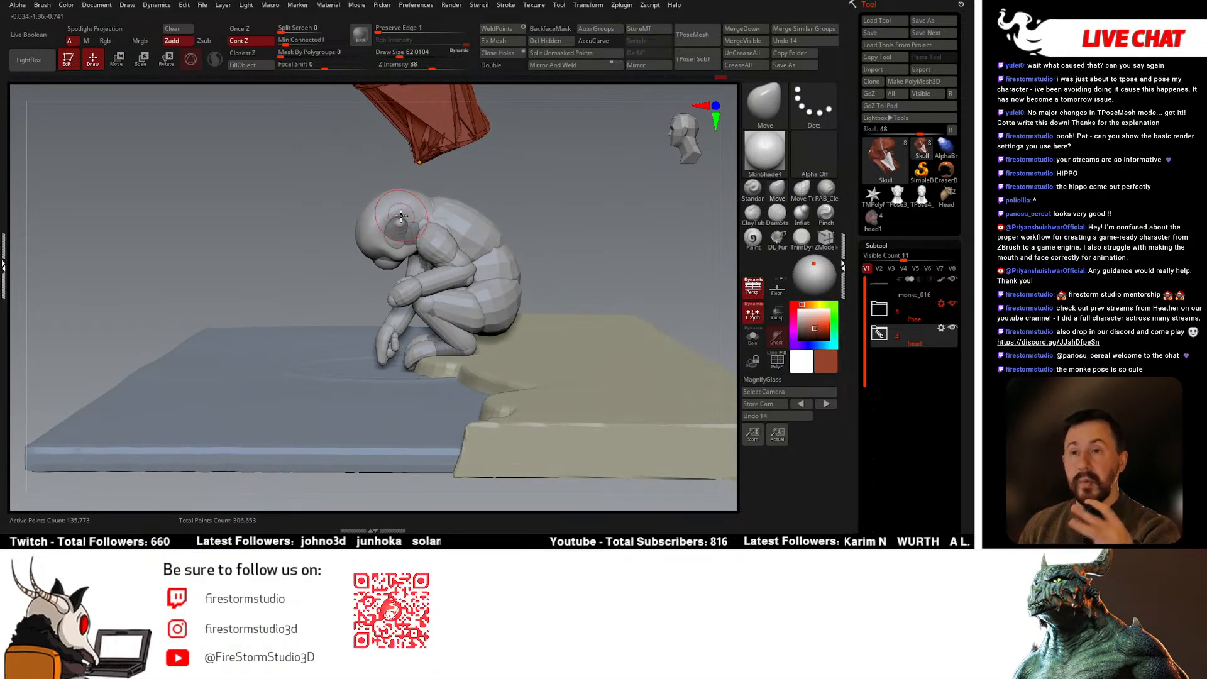
{"action": "left_click_drag", "start_coordinate": [400, 216], "coordinate": [412, 197]}
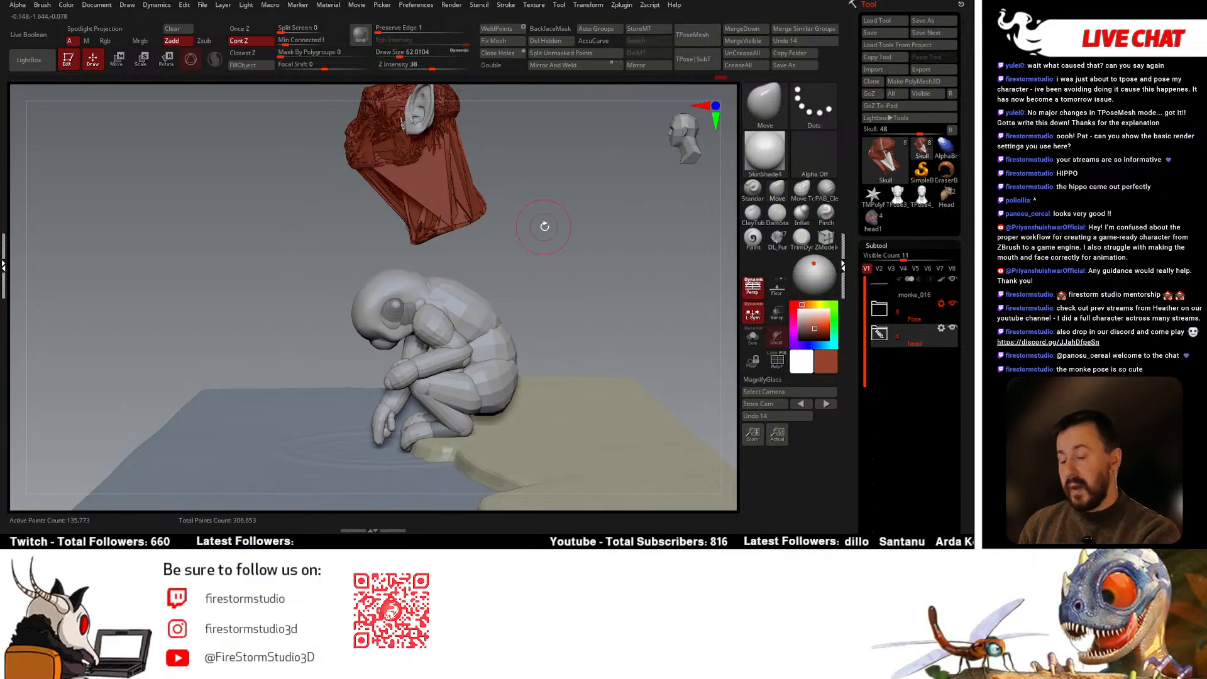
{"action": "left_click_drag", "start_coordinate": [552, 234], "coordinate": [520, 355]}
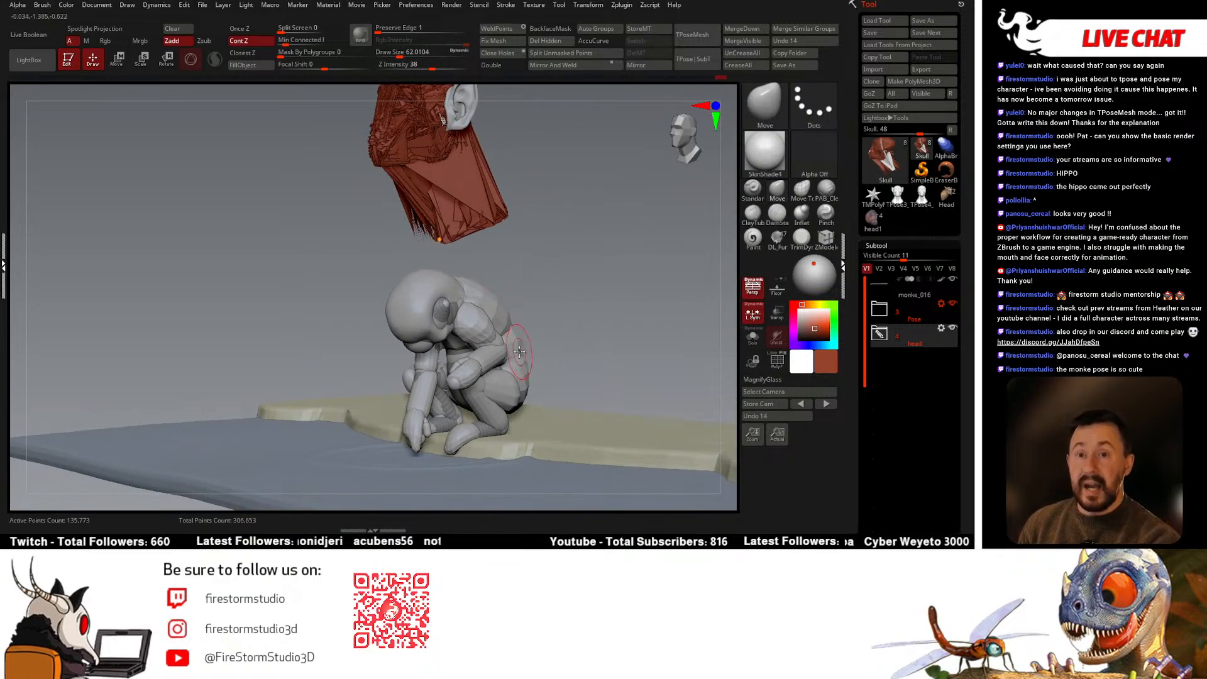
On the monke_016 base, isolate the blue slab, mask the beige ground portion and bring up the move gizmo for the slab
{"action": "mouse_move", "coordinate": [579, 314]}
{"action": "left_mouse_down"}
{"action": "mouse_move", "coordinate": [568, 266]}
{"action": "mouse_move", "coordinate": [584, 253]}
{"action": "mouse_move", "coordinate": [547, 257]}
{"action": "mouse_move", "coordinate": [546, 282]}
{"action": "left_mouse_up"}
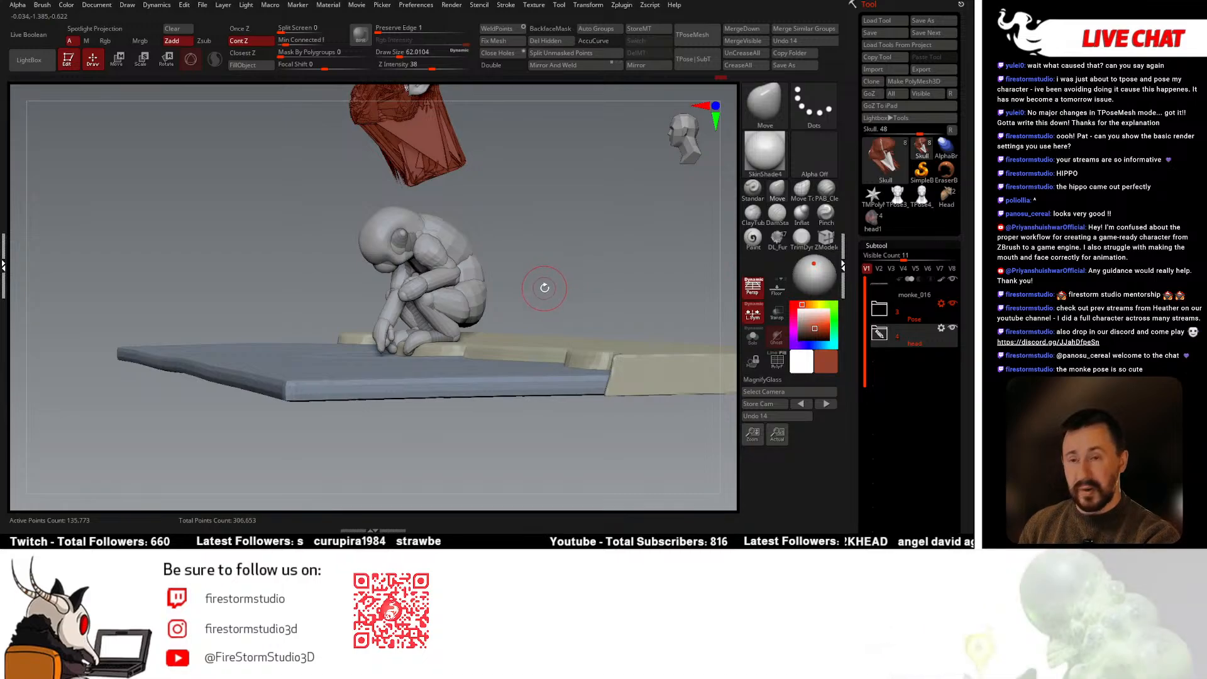
{"action": "left_click_drag", "start_coordinate": [535, 228], "coordinate": [550, 256]}
{"action": "left_click", "coordinate": [895, 289]}
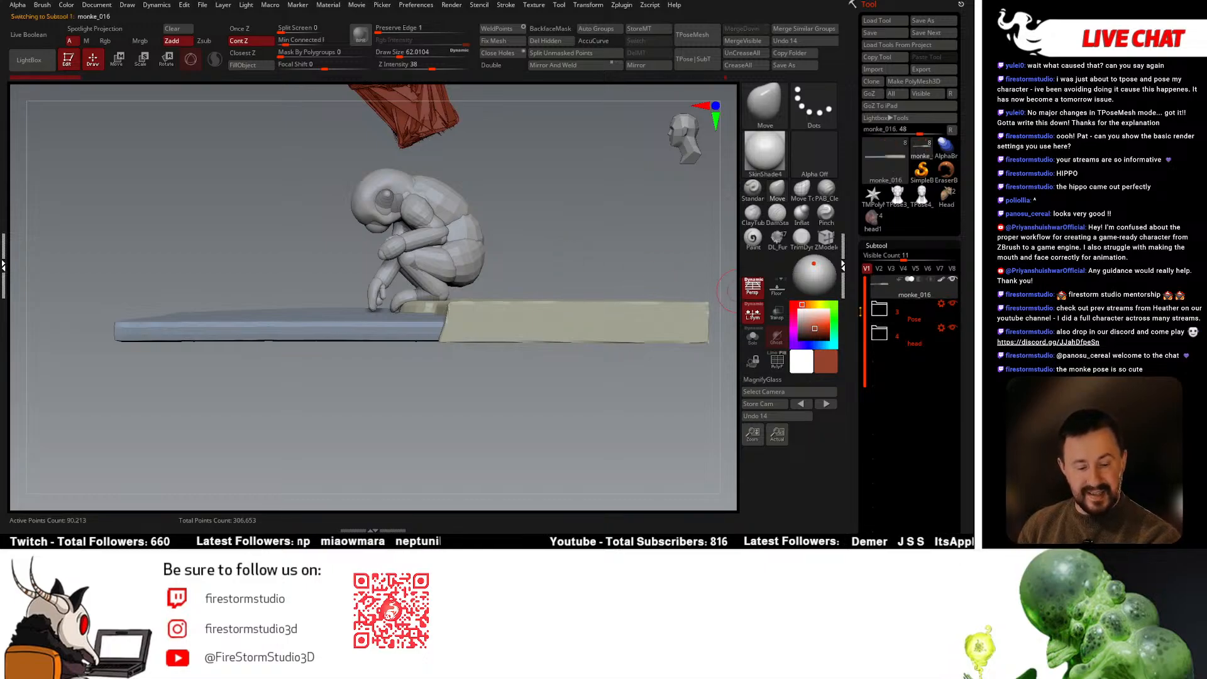
{"action": "left_click", "coordinate": [398, 333], "text": "ctrl+shift"}
{"action": "left_click_drag", "start_coordinate": [407, 383], "coordinate": [352, 374], "text": "alt"}
{"action": "mouse_move", "coordinate": [176, 404]}
{"action": "left_mouse_down", "text": "ctrl"}
{"action": "mouse_move", "coordinate": [612, 287]}
{"action": "mouse_move", "coordinate": [614, 273]}
{"action": "left_mouse_up", "text": "ctrl"}
{"action": "mouse_move", "coordinate": [614, 258]}
{"action": "left_mouse_down", "text": "ctrl"}
{"action": "mouse_move", "coordinate": [626, 276]}
{"action": "mouse_move", "coordinate": [202, 278]}
{"action": "mouse_move", "coordinate": [628, 251]}
{"action": "mouse_move", "coordinate": [649, 270]}
{"action": "left_mouse_up", "text": "ctrl"}
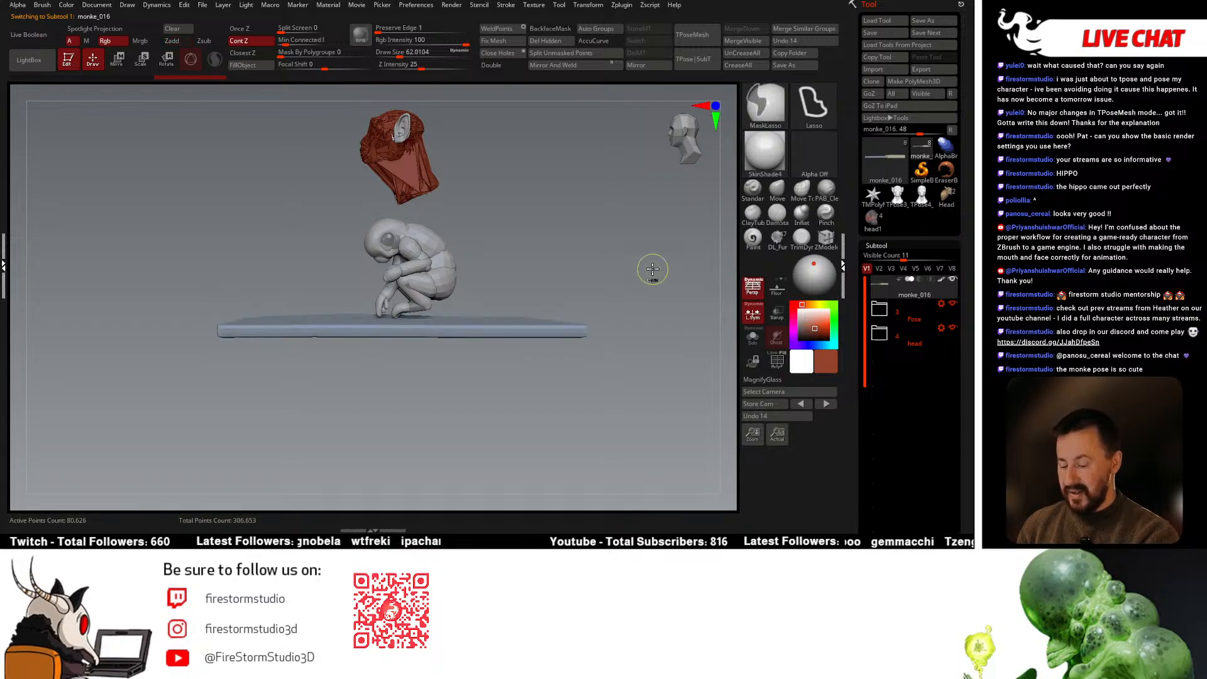
{"action": "left_click", "coordinate": [649, 273], "text": "ctrl"}
{"action": "left_click", "coordinate": [648, 272], "text": "ctrl"}
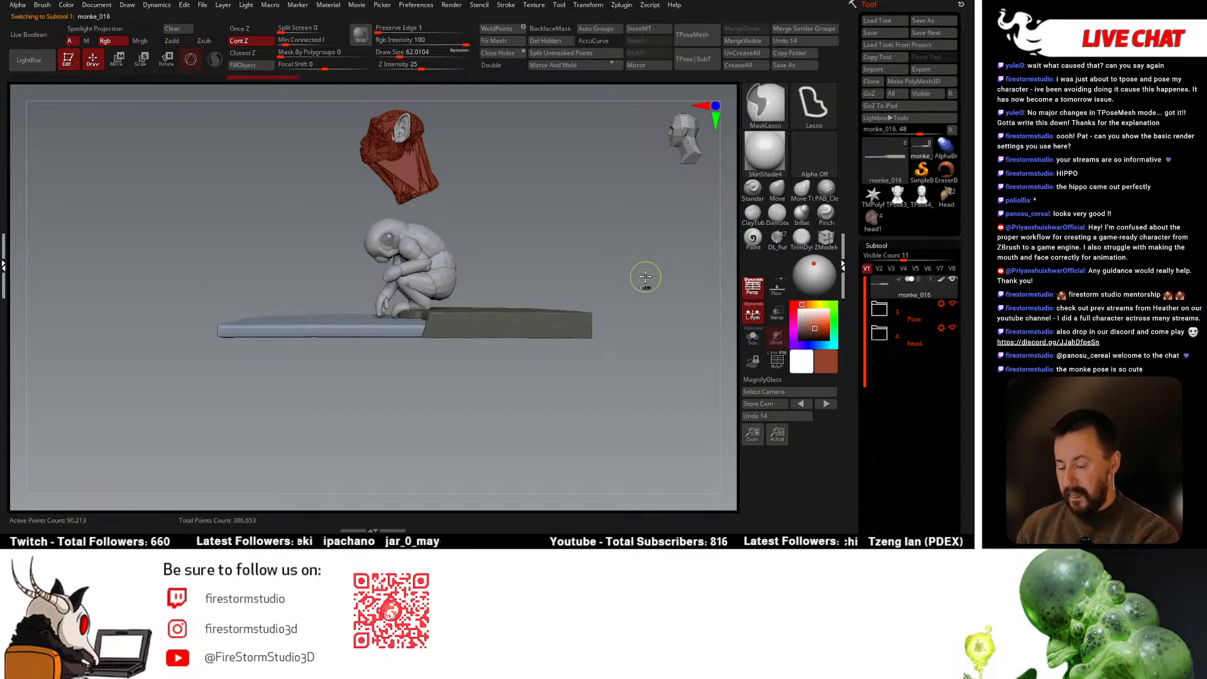
{"action": "key", "text": "w"}
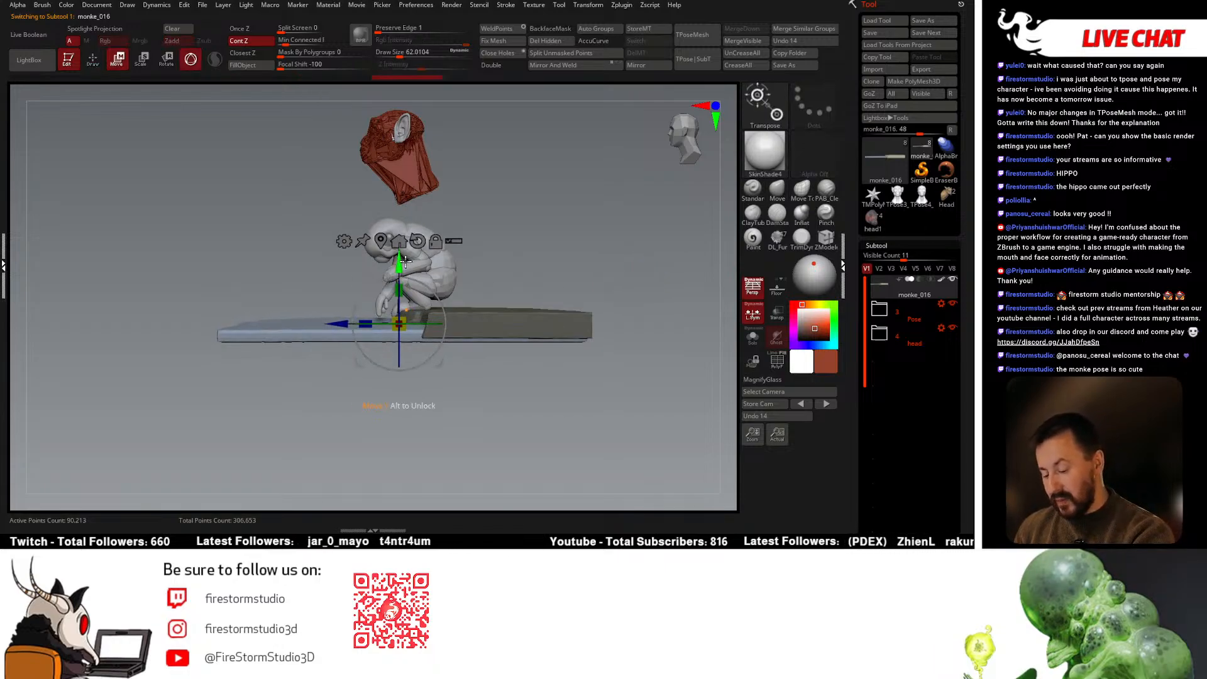
{"action": "key", "text": "q"}
Return to the Move brush and examine the crouching mannequin on the two-part base together with the raised macaque head
{"action": "key", "text": "b"}
{"action": "key", "text": "p"}
{"action": "key", "text": "a"}
{"action": "mouse_move", "coordinate": [548, 279]}
{"action": "left_mouse_down"}
{"action": "mouse_move", "coordinate": [587, 241]}
{"action": "mouse_move", "coordinate": [641, 256]}
{"action": "mouse_move", "coordinate": [628, 275]}
{"action": "left_mouse_up"}
{"action": "key", "text": "b"}
{"action": "key", "text": "m"}
{"action": "key", "text": "v"}
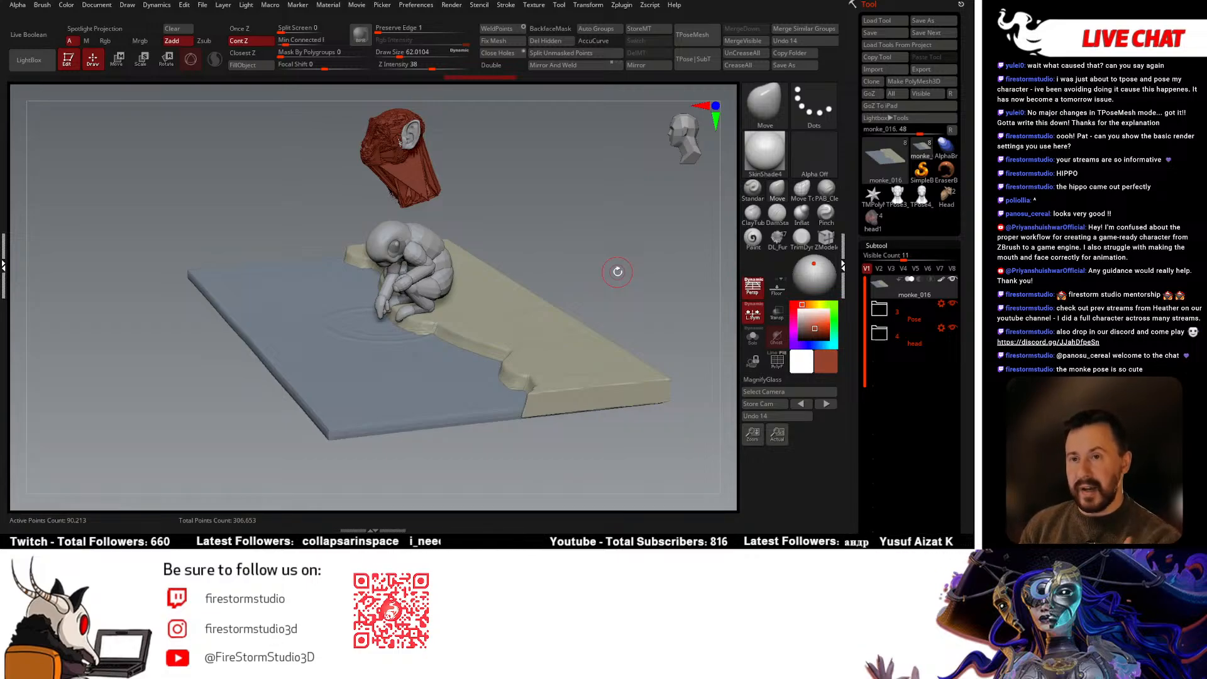
{"action": "left_click_drag", "start_coordinate": [533, 274], "coordinate": [564, 266]}
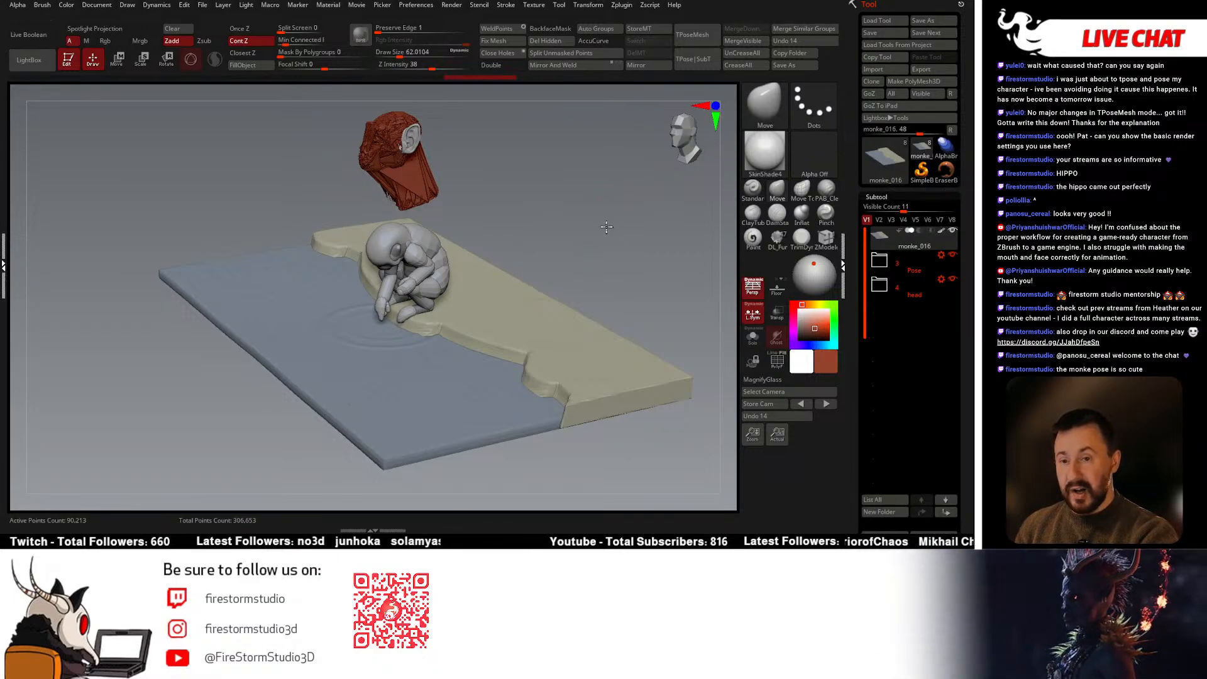
{"action": "left_click_drag", "start_coordinate": [605, 226], "coordinate": [594, 261]}
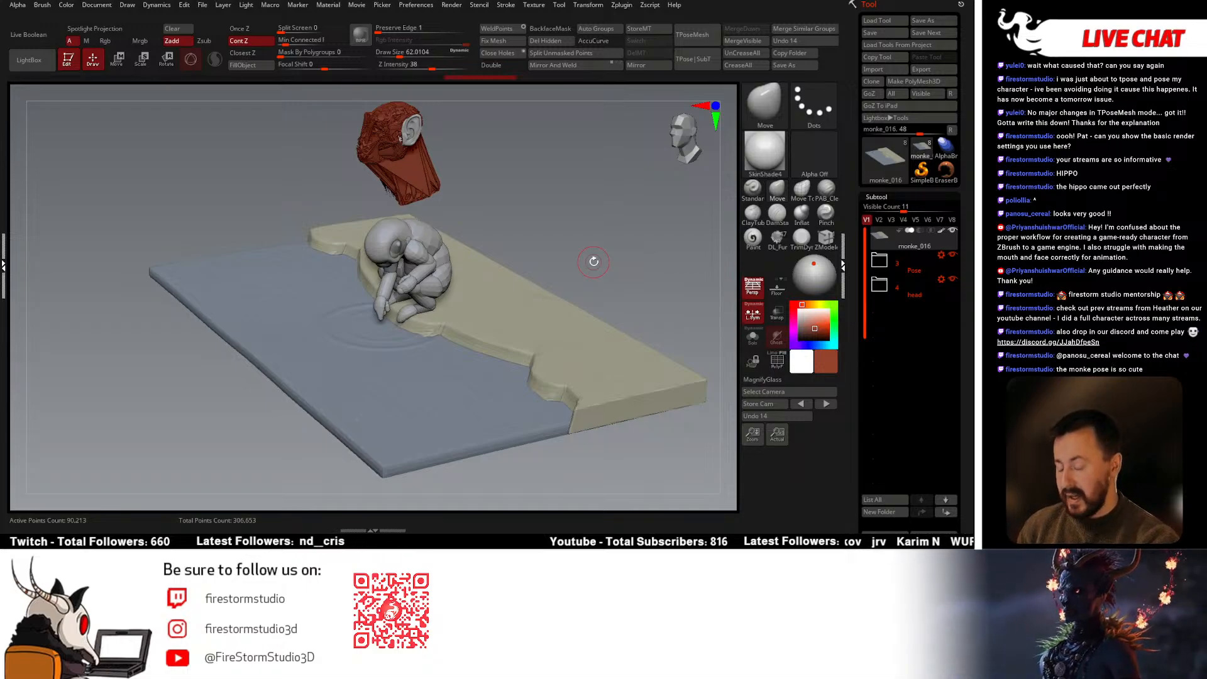
{"action": "mouse_move", "coordinate": [593, 261]}
{"action": "left_mouse_down"}
{"action": "mouse_move", "coordinate": [609, 256]}
{"action": "mouse_move", "coordinate": [598, 261]}
{"action": "left_mouse_up"}
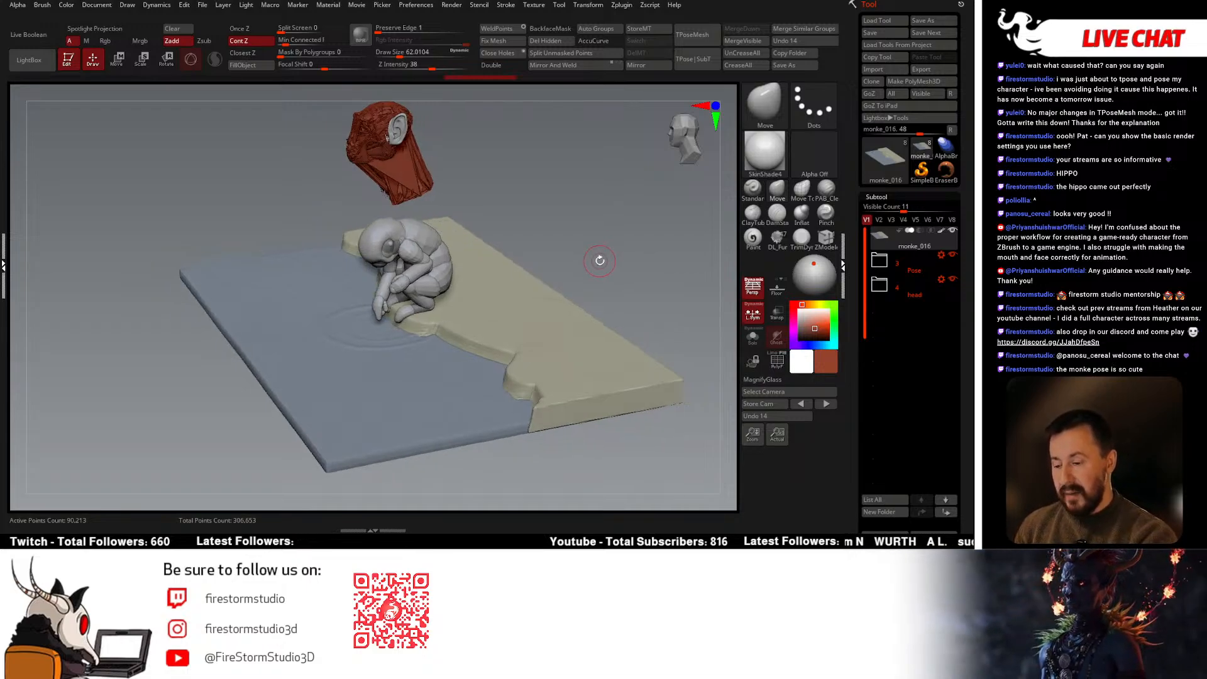